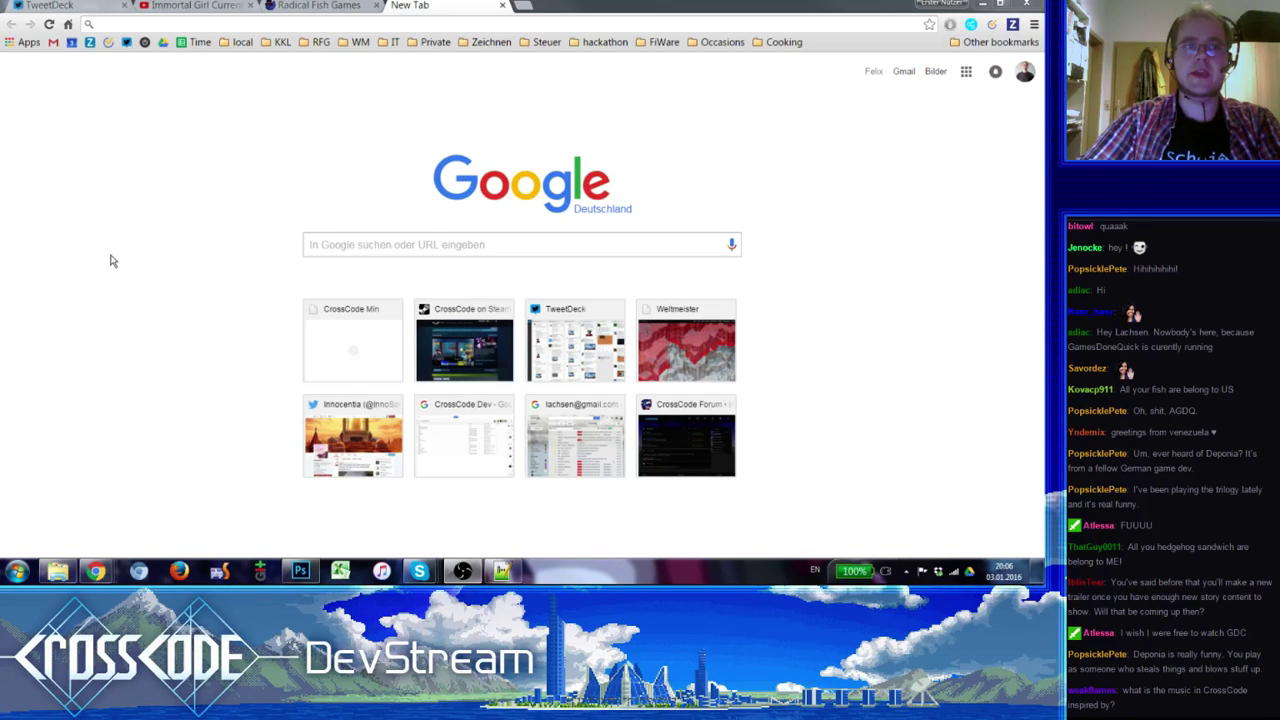
# - Log in to central.cross-code.com with the saved credentials and open the Watcher page
pyautogui.click(181, 19)
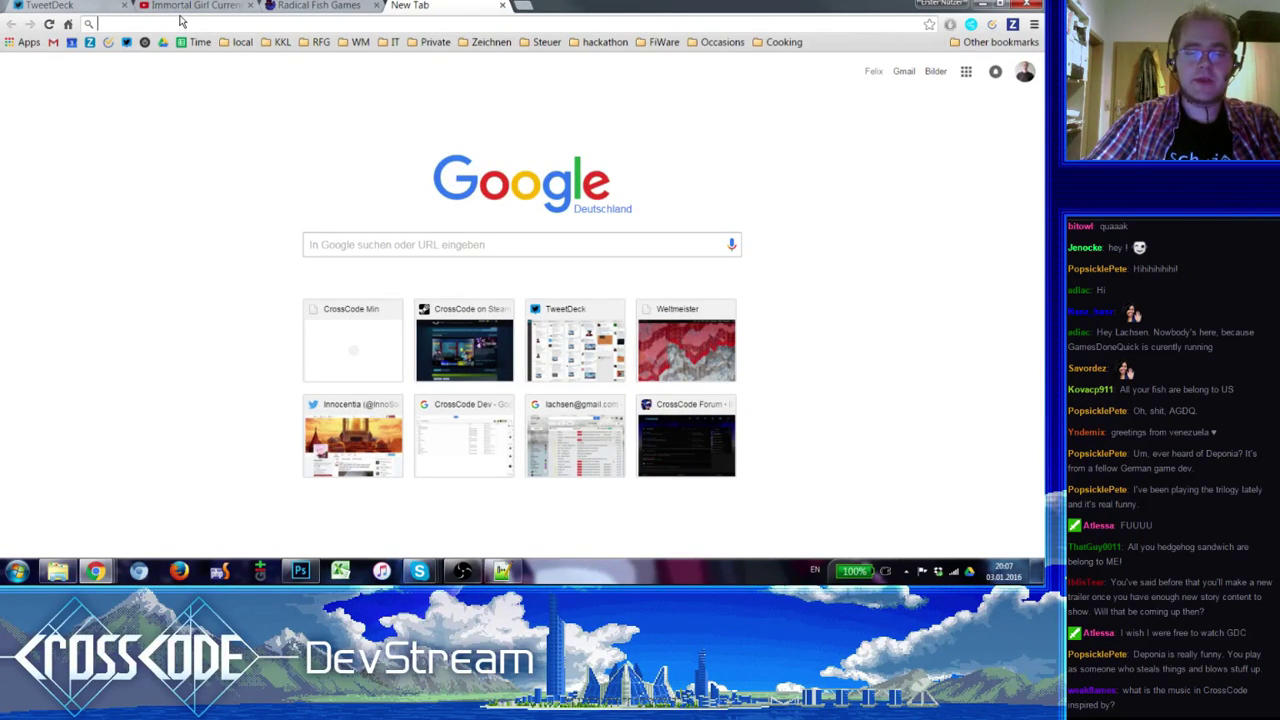
pyautogui.write('central')
pyautogui.press('Right')
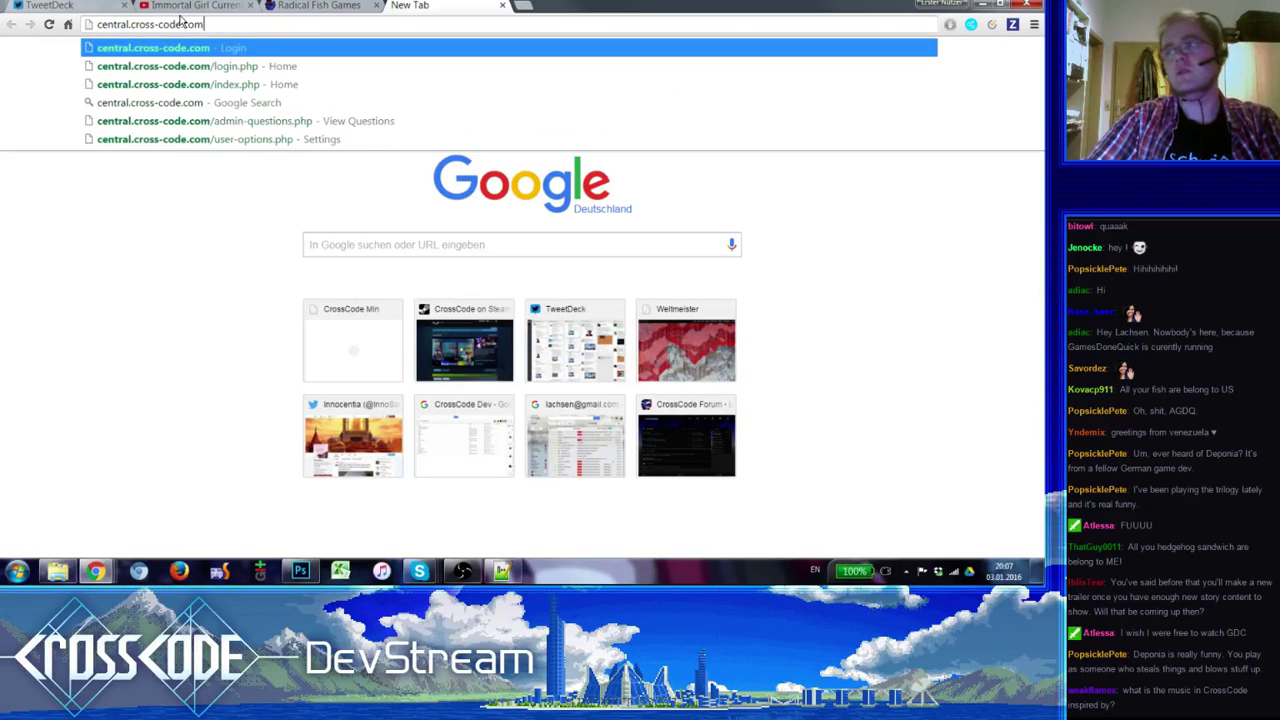
pyautogui.press('Return')
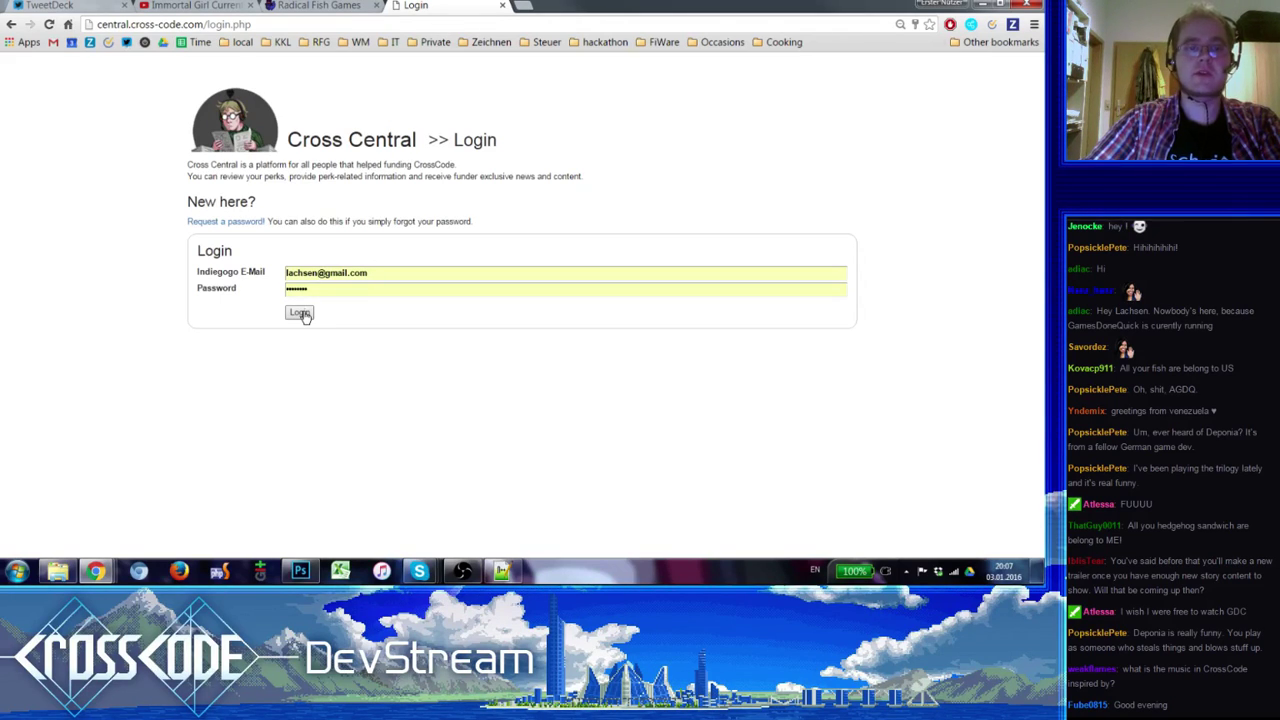
pyautogui.click(302, 314)
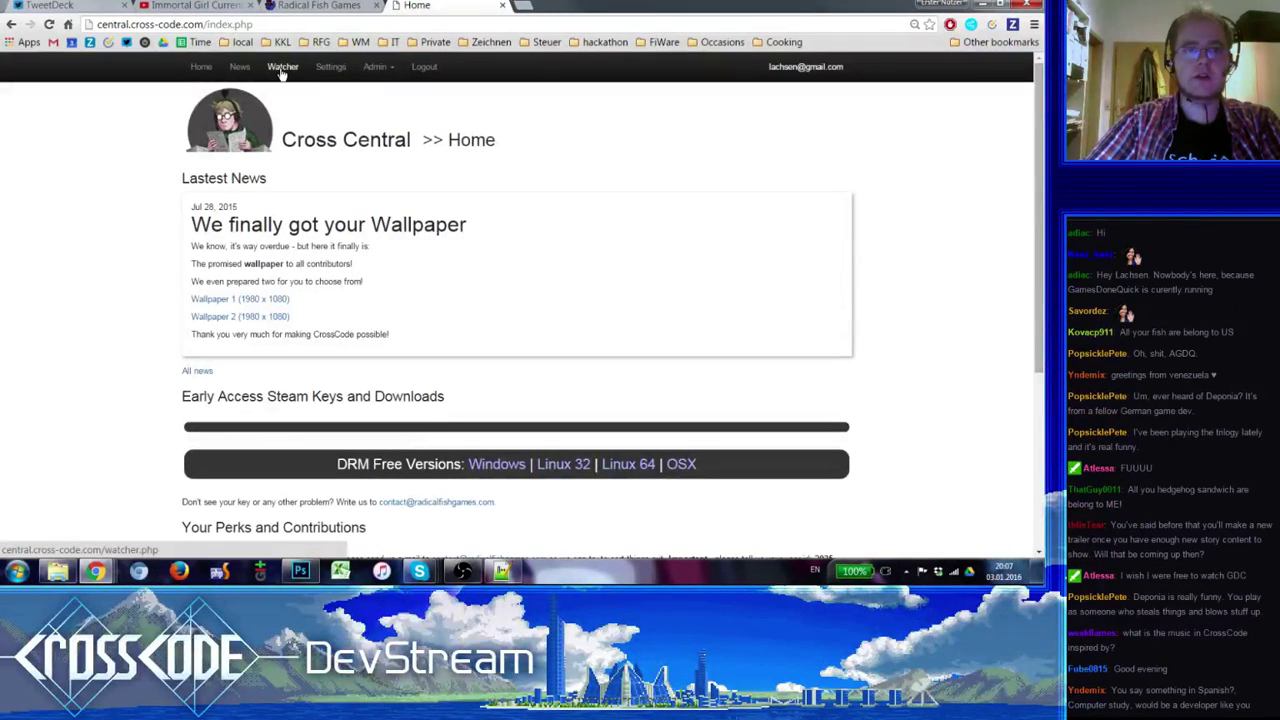
pyautogui.click(282, 70)
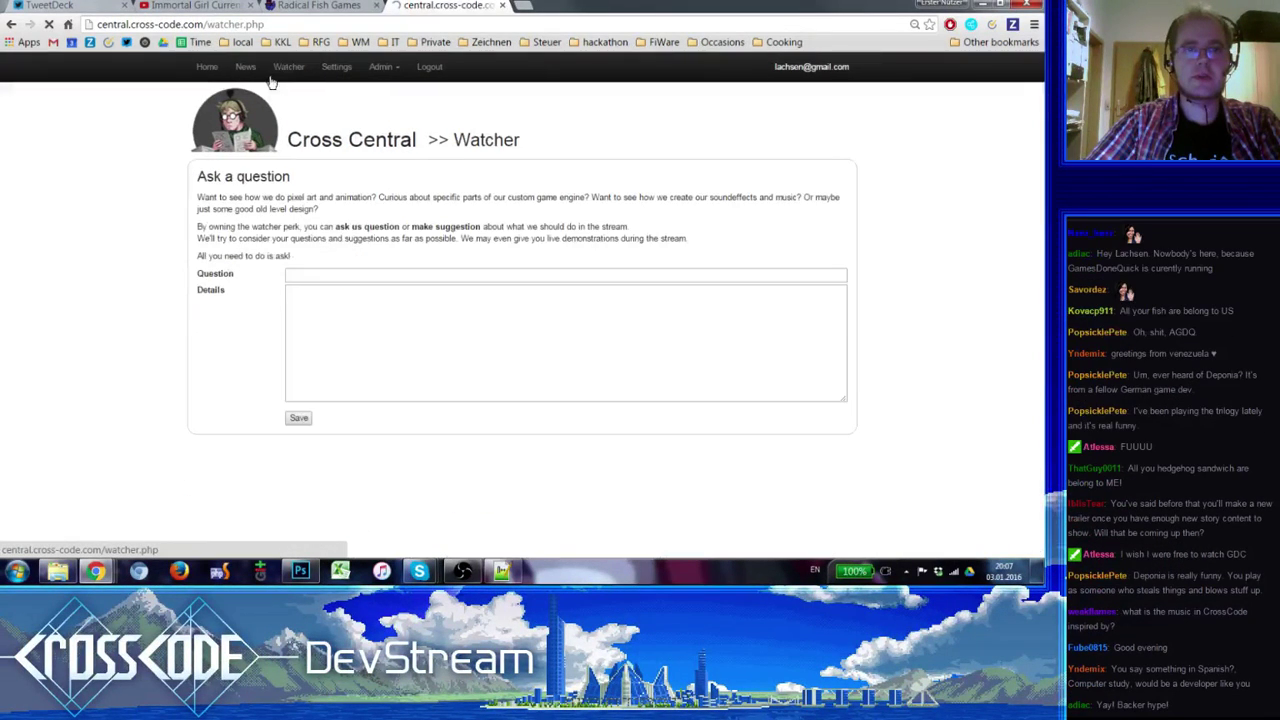
# - Fill in the Ask a question form with the question "sadsadsad" and the details "sdasdsad"
pyautogui.click(363, 277)
pyautogui.write('sadsadsad')
pyautogui.press('Tab')
pyautogui.write('sdasdsad')
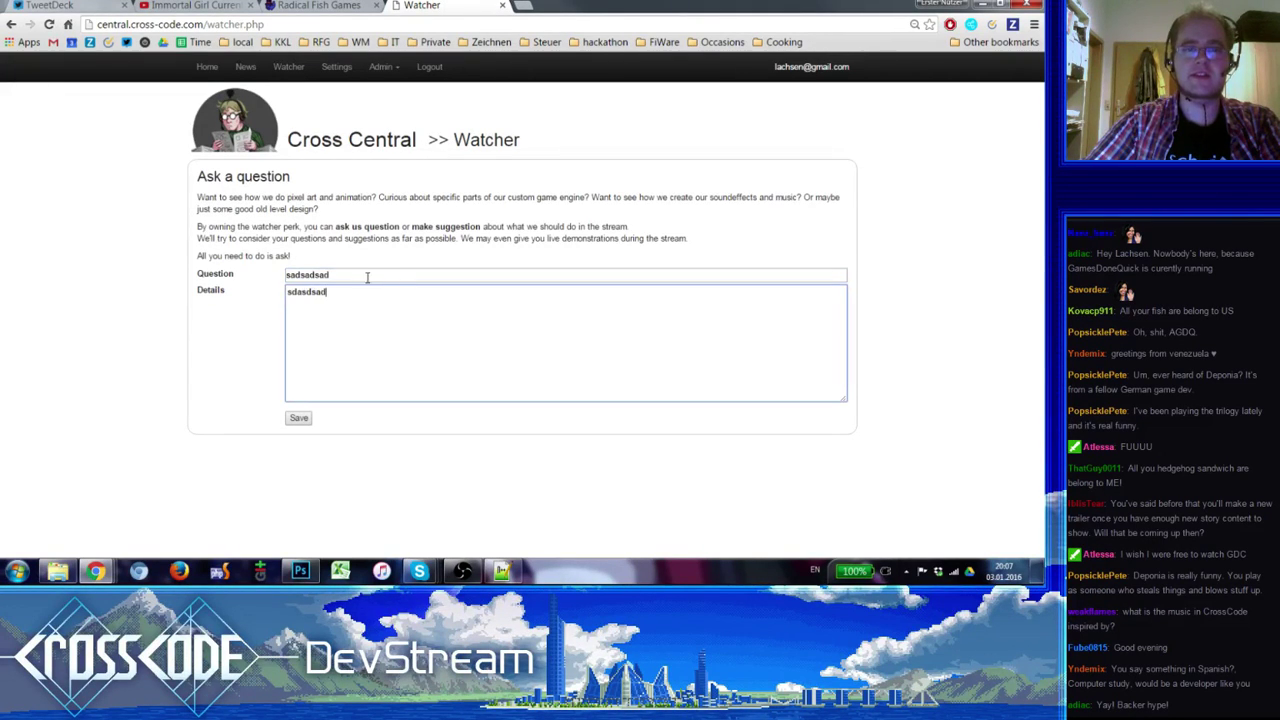
# - Clear the sample text from both the Question and Details fields of the form
pyautogui.hotkey('shift', 'Tab')
pyautogui.press('BackSpace')
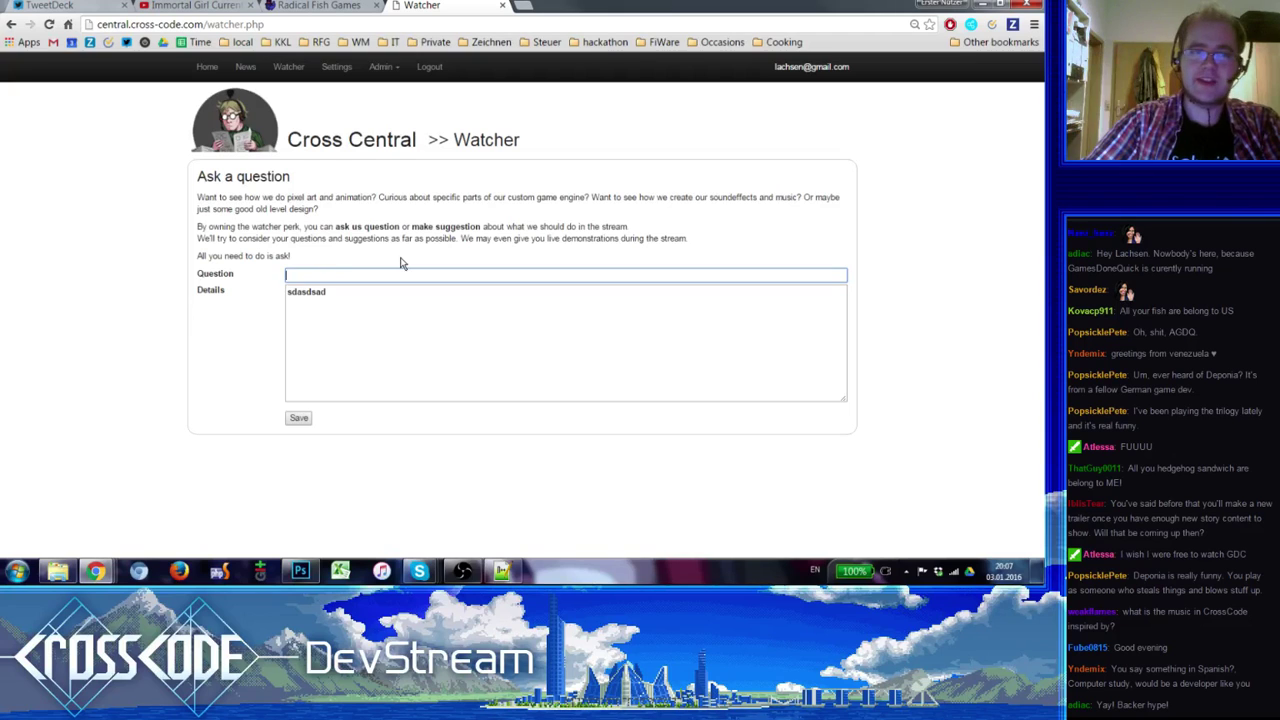
pyautogui.press('Tab')
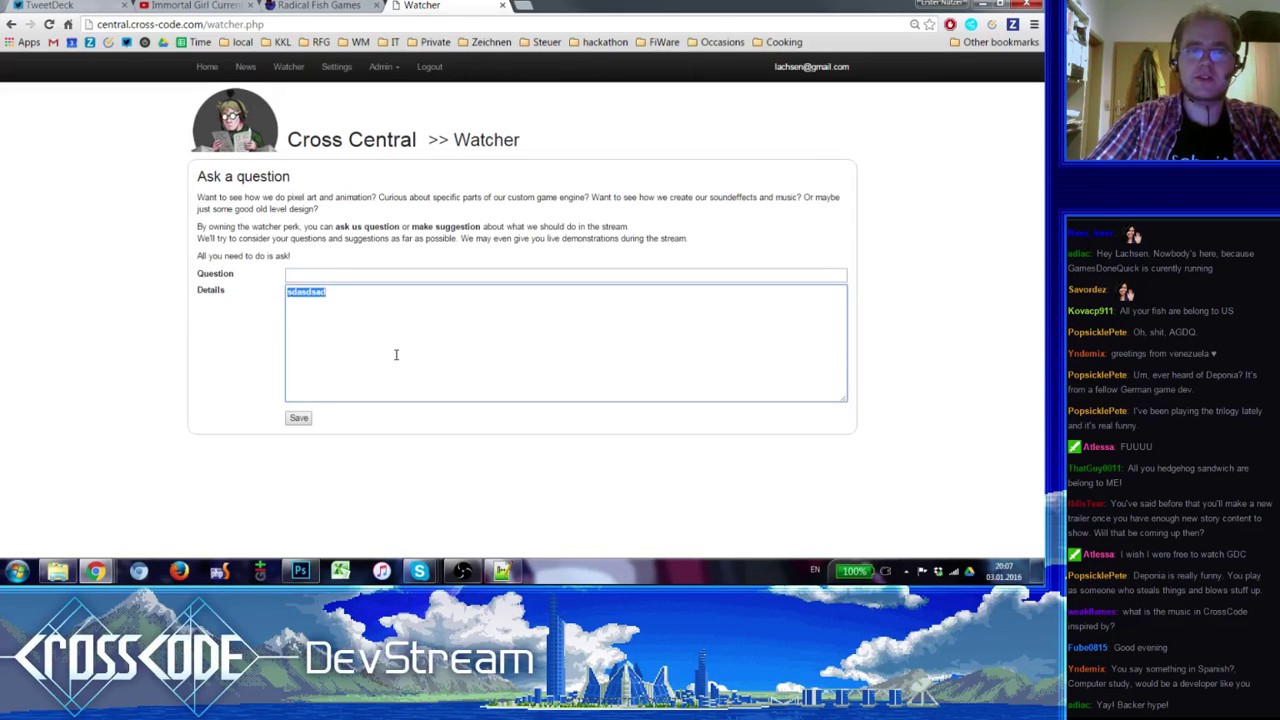
pyautogui.press('BackSpace')
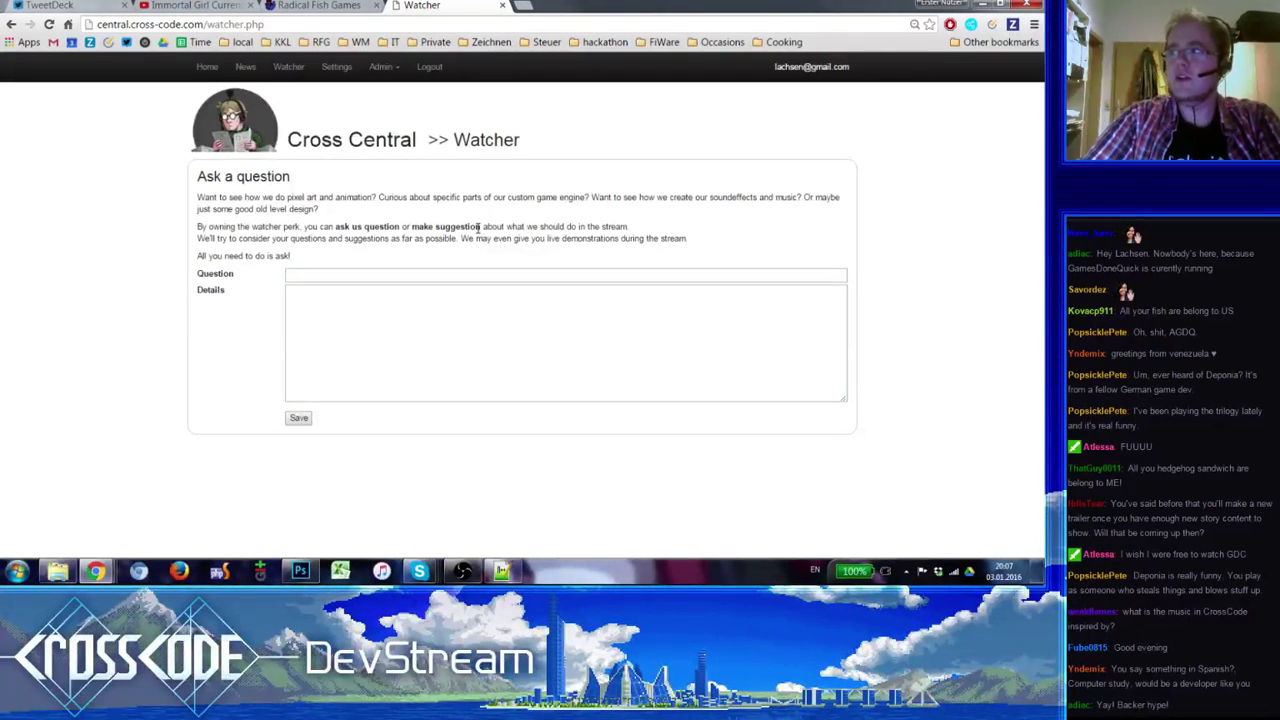
pyautogui.click(414, 272)
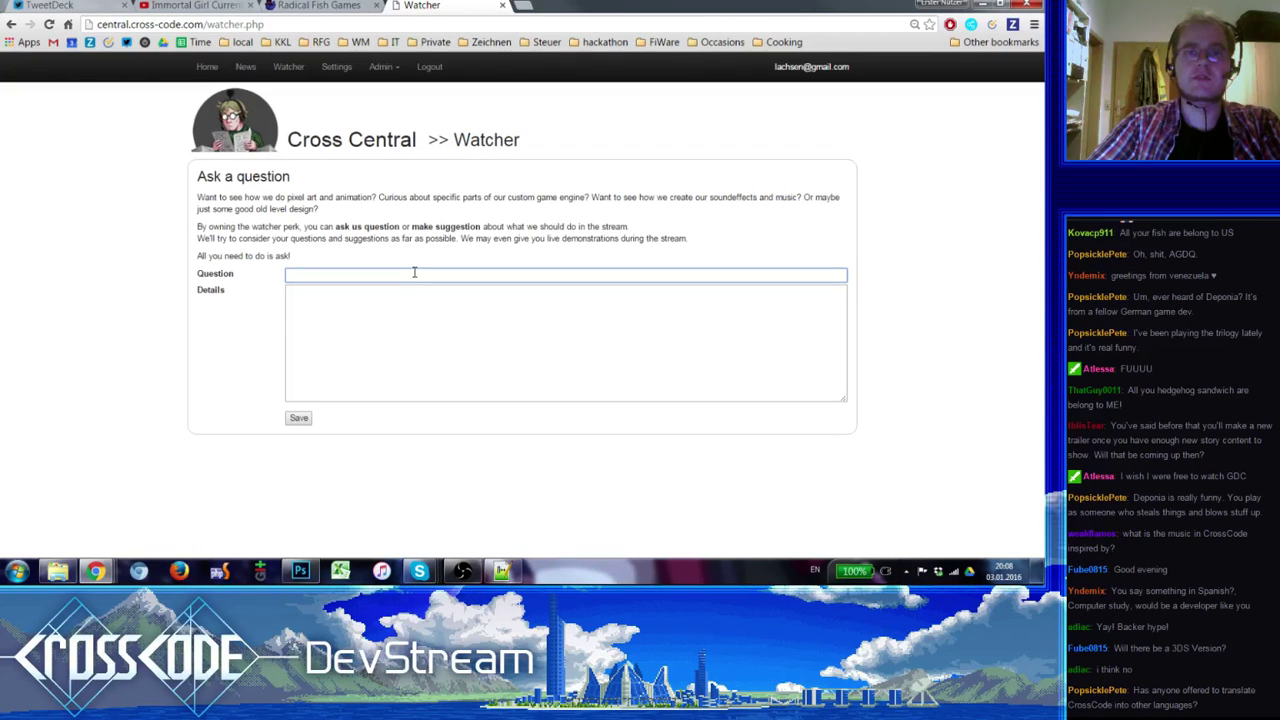
# - Close the Cross Central Watcher tab and the Immortal Girl YouTube tab in the browser
pyautogui.click(503, 7)
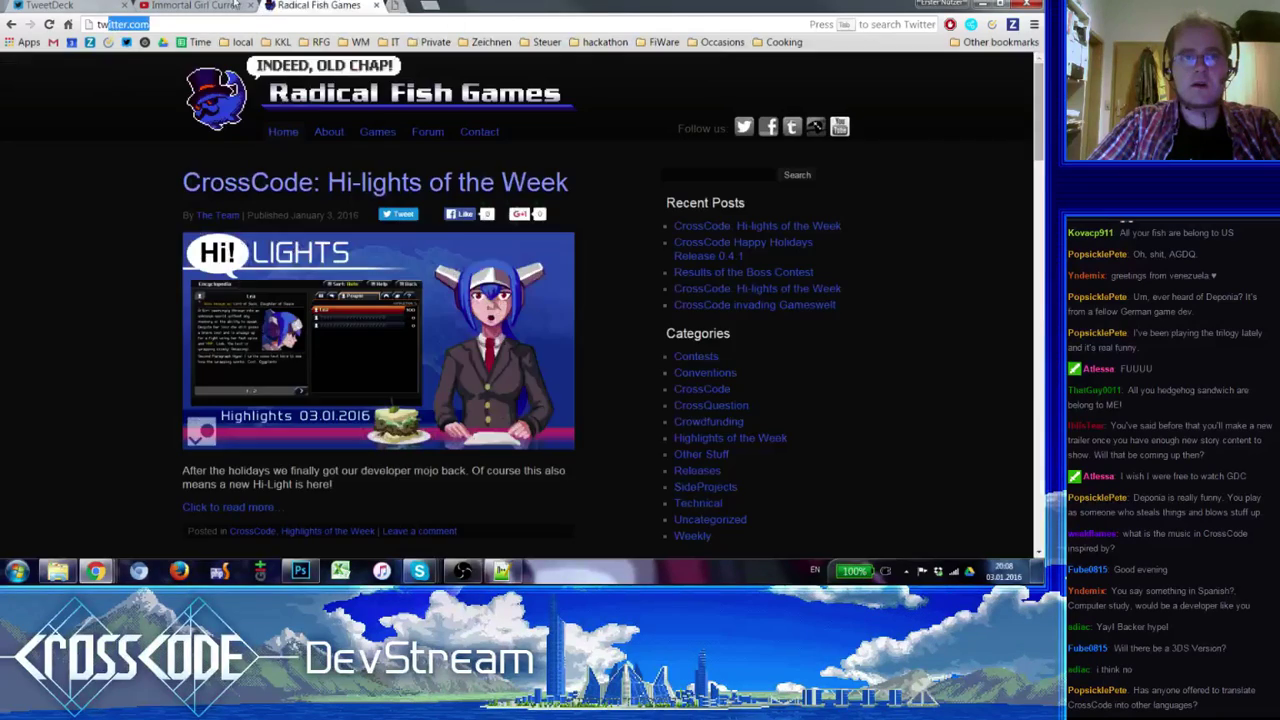
pyautogui.click(62, 5)
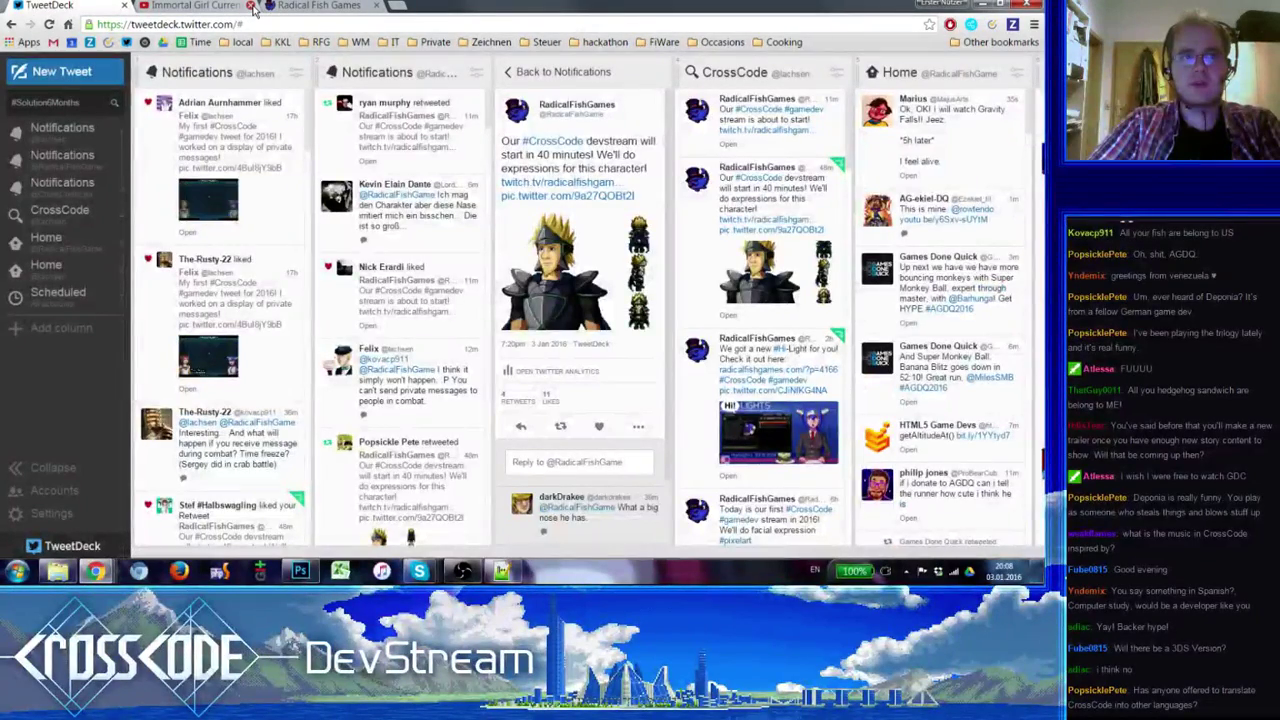
pyautogui.click(251, 6)
pyautogui.click(145, 5)
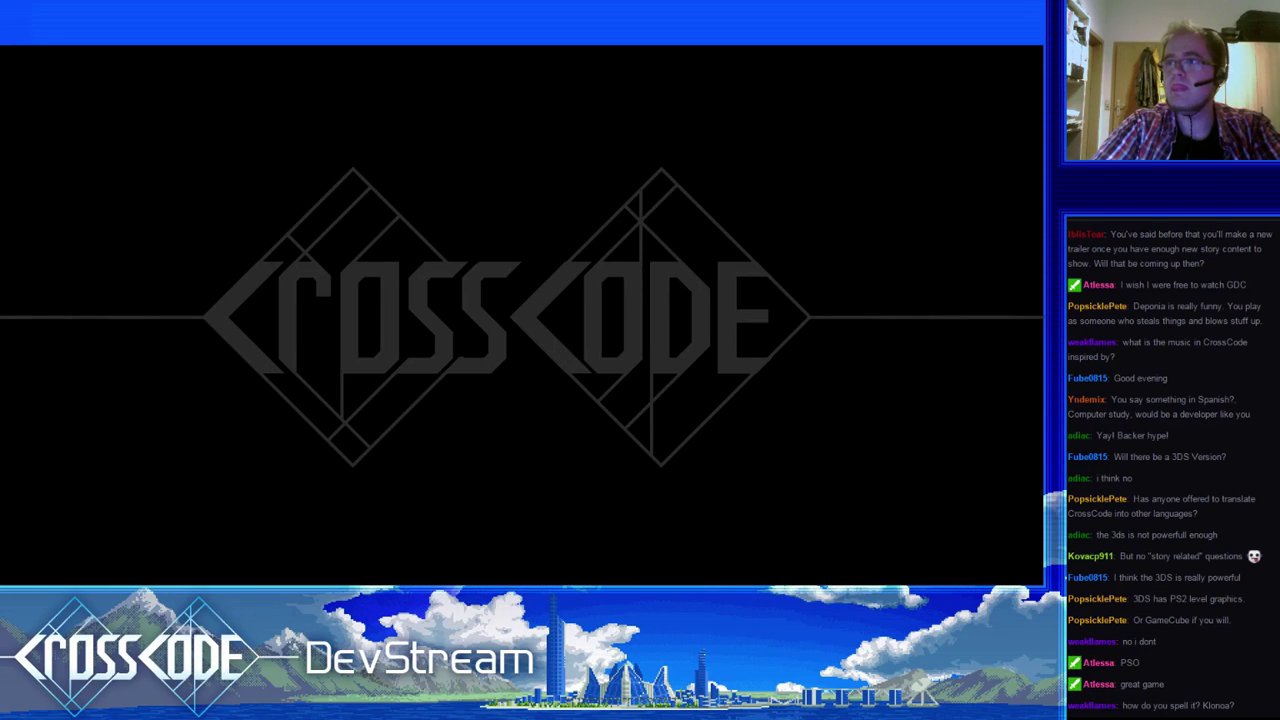
# - Reply in the stream chat to the viewer asking about the game title's spelling with "It's Klonoa"
pyautogui.write('@')
pyautogui.press('Return')
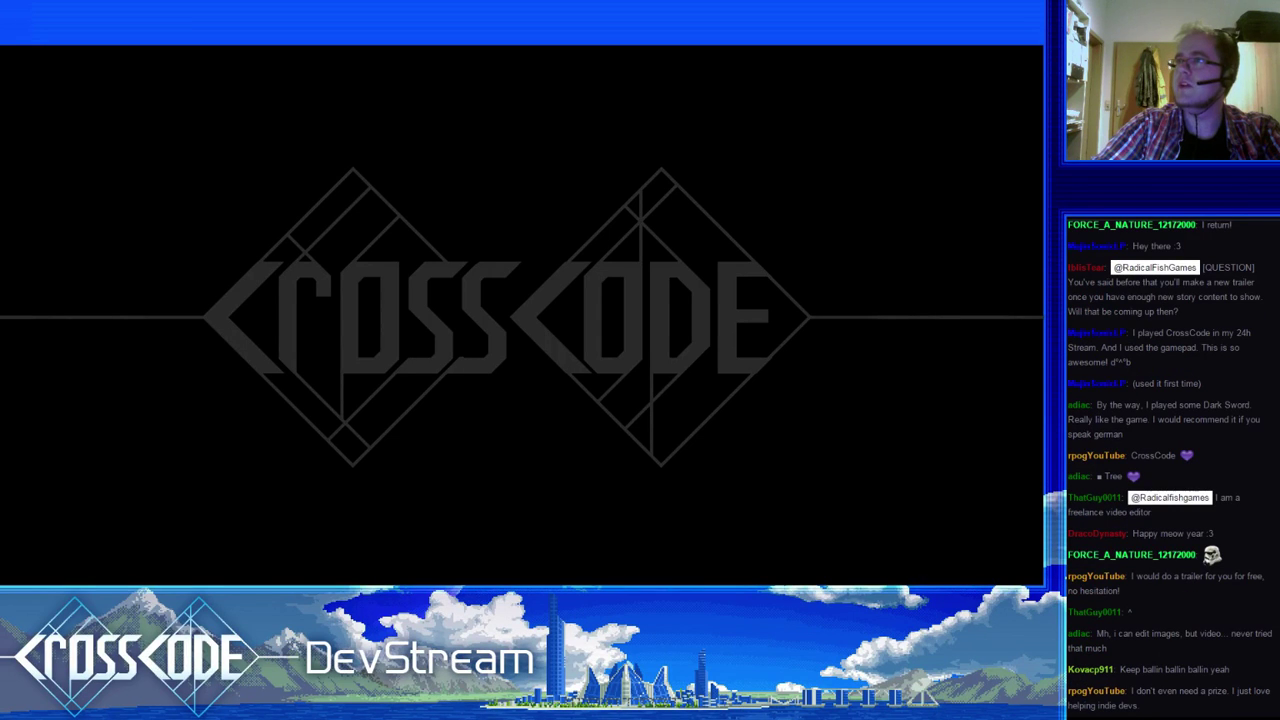
# - Read back through the stream chat history to review the viewers' earlier questions and their offers of trailer help
pyautogui.scroll(5, 1247, 581)
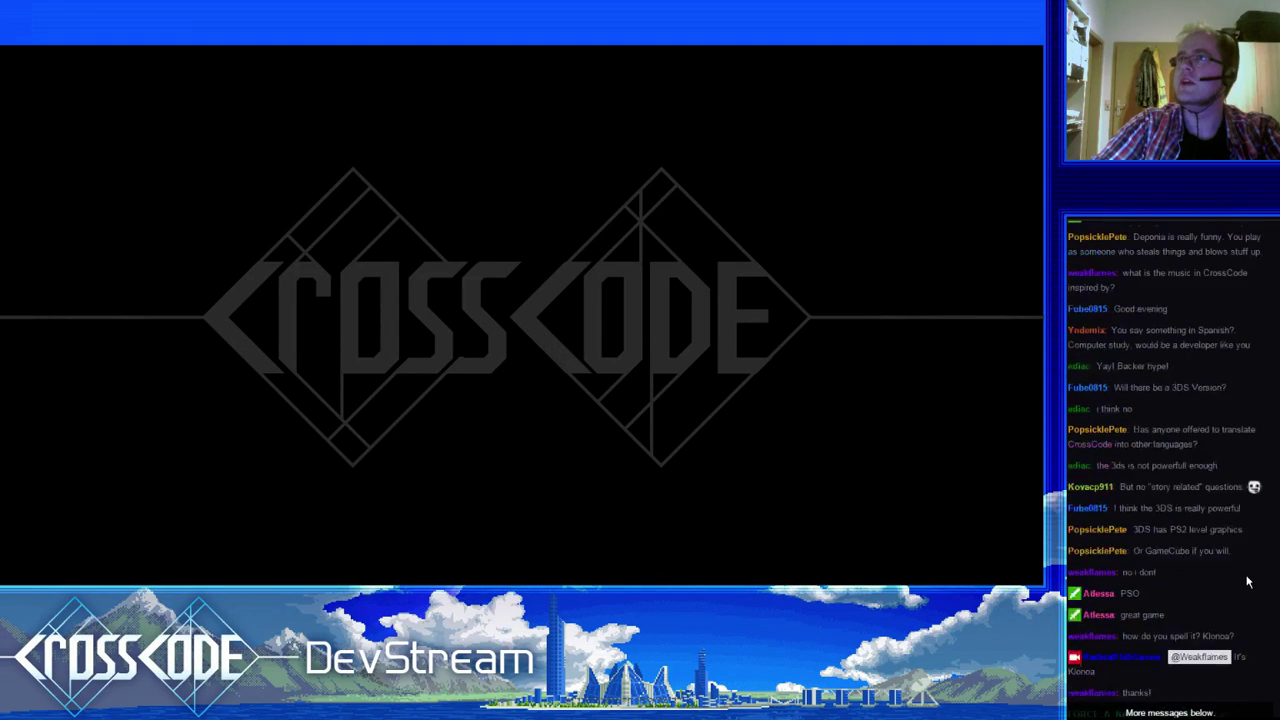
pyautogui.scroll(-5, 1247, 581)
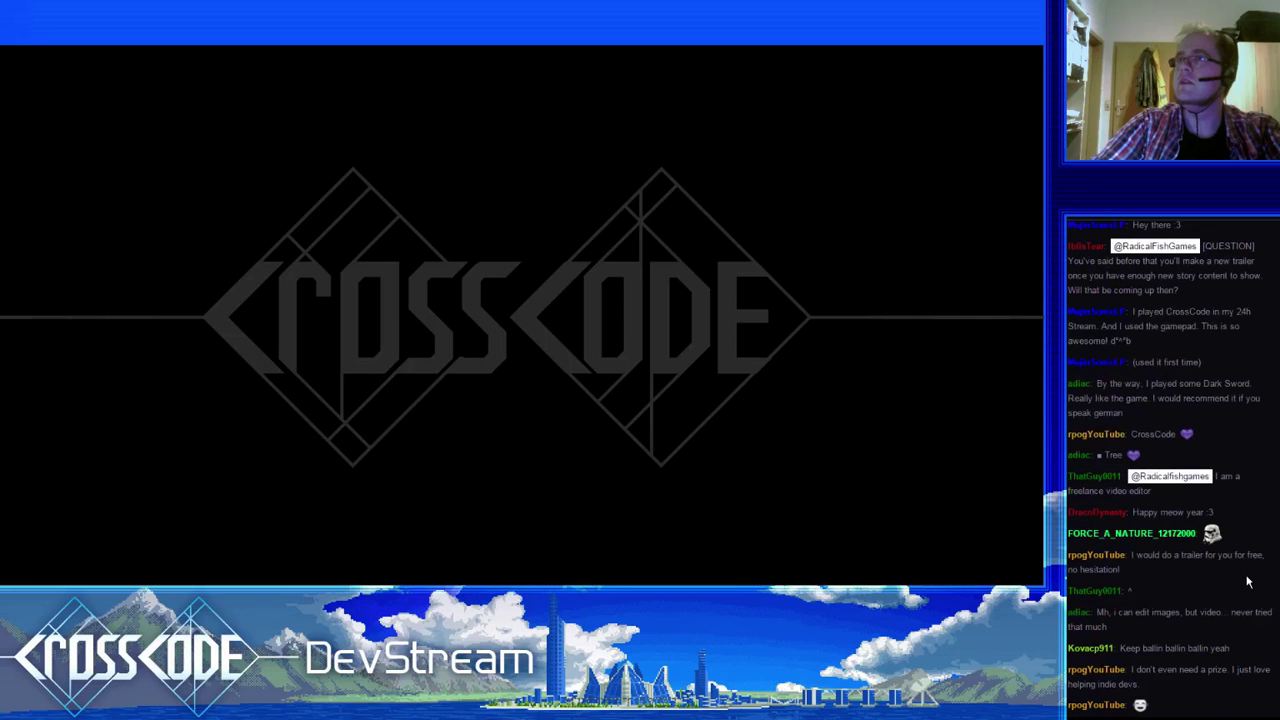
pyautogui.scroll(3, 1247, 580)
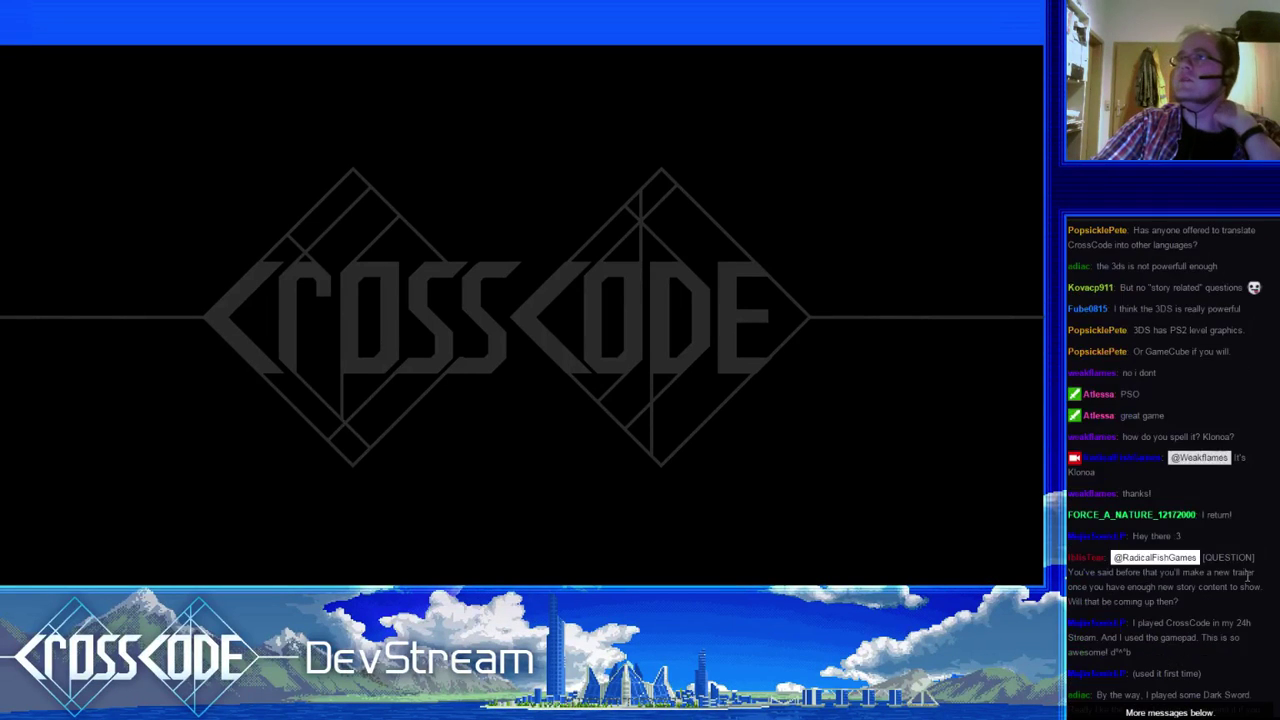
pyautogui.scroll(2, 1247, 578)
pyautogui.scroll(2, 1247, 580)
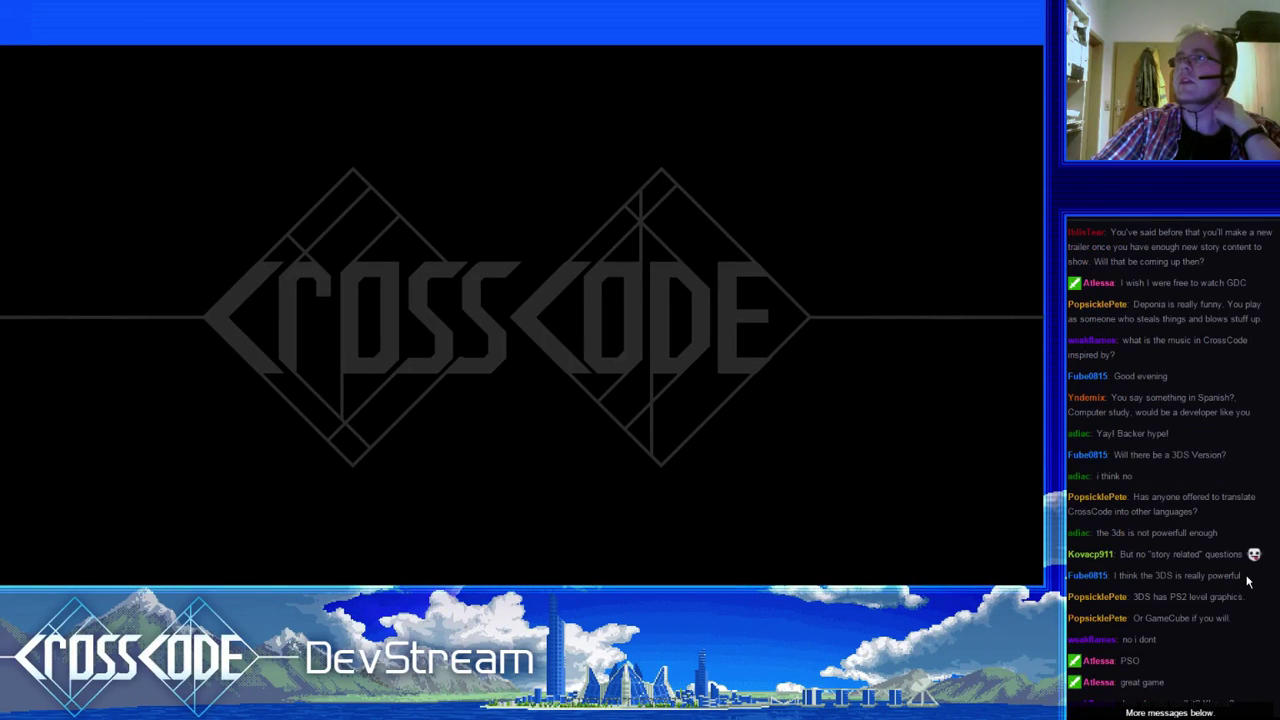
pyautogui.scroll(2, 1247, 580)
pyautogui.scroll(1, 1247, 580)
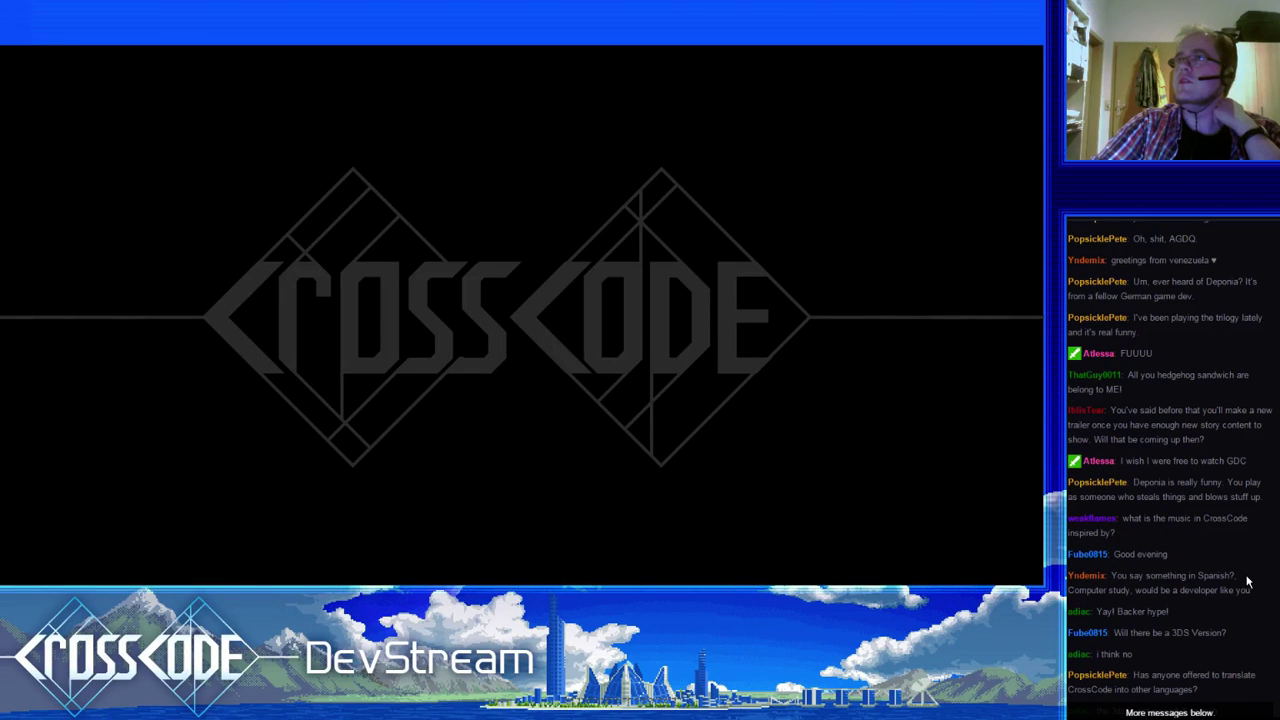
pyautogui.scroll(3, 1247, 580)
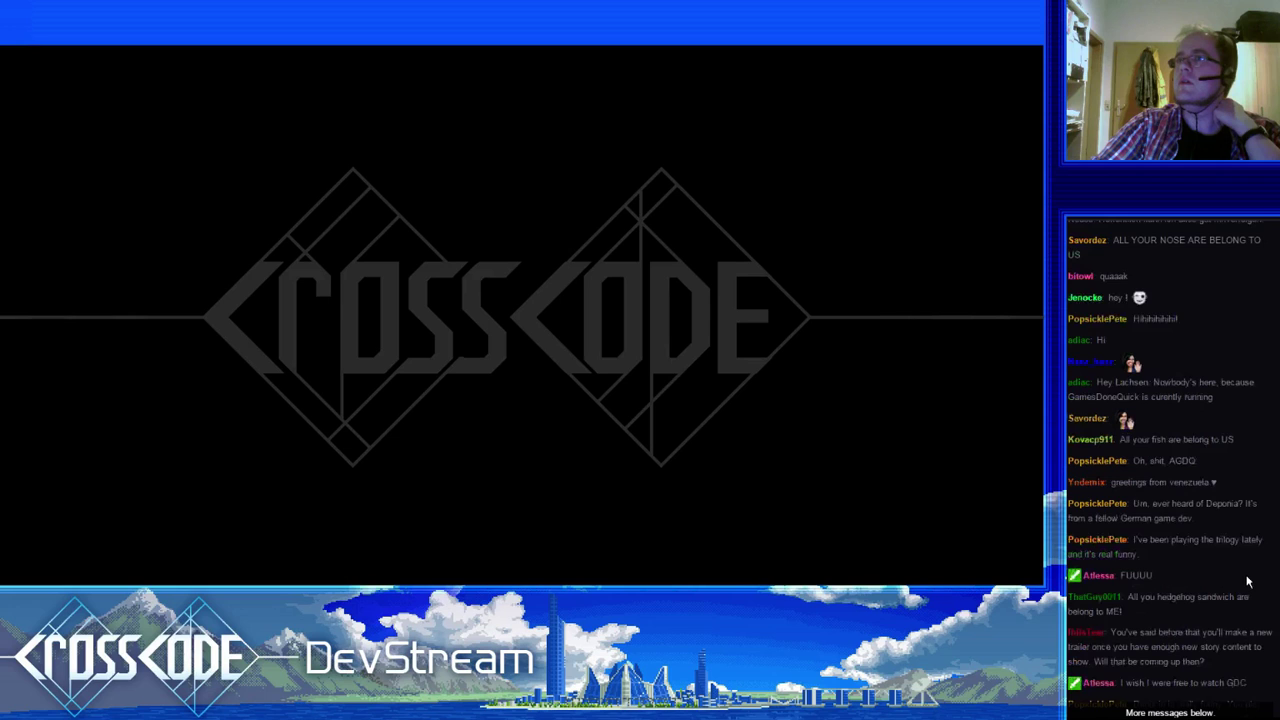
pyautogui.scroll(5, 1247, 580)
pyautogui.scroll(-10, 1247, 577)
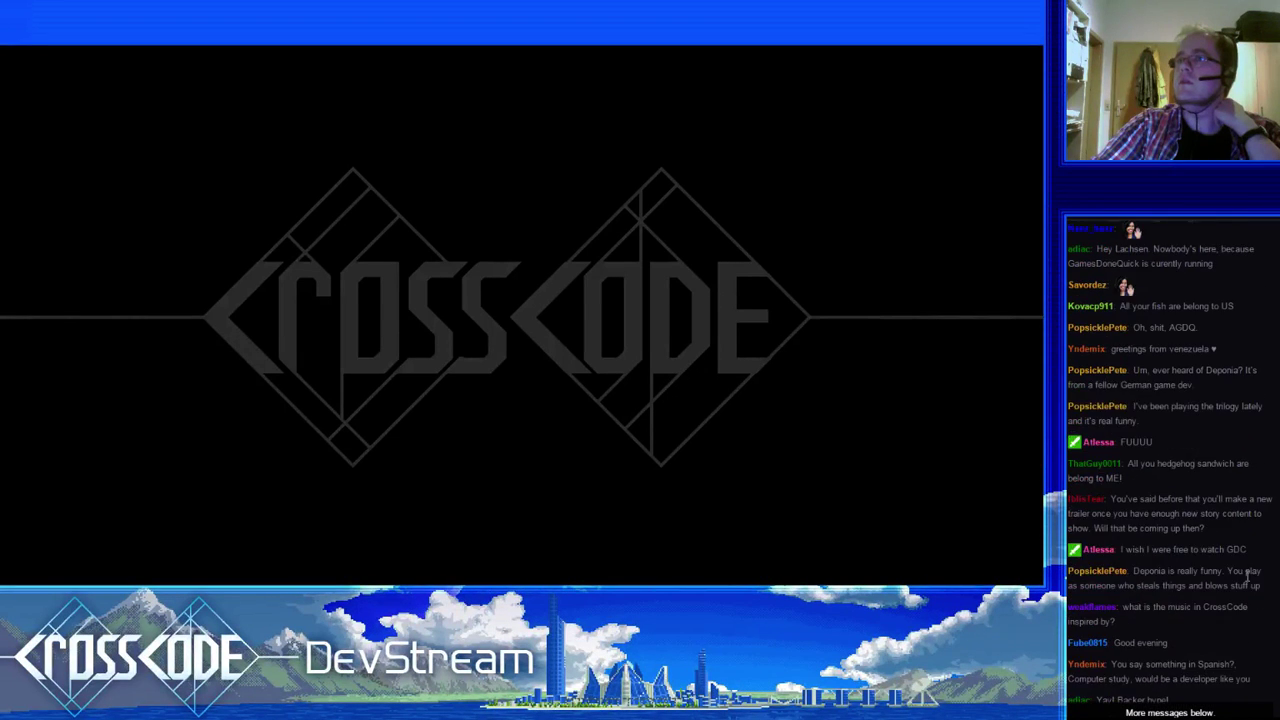
pyautogui.scroll(-1, 1247, 580)
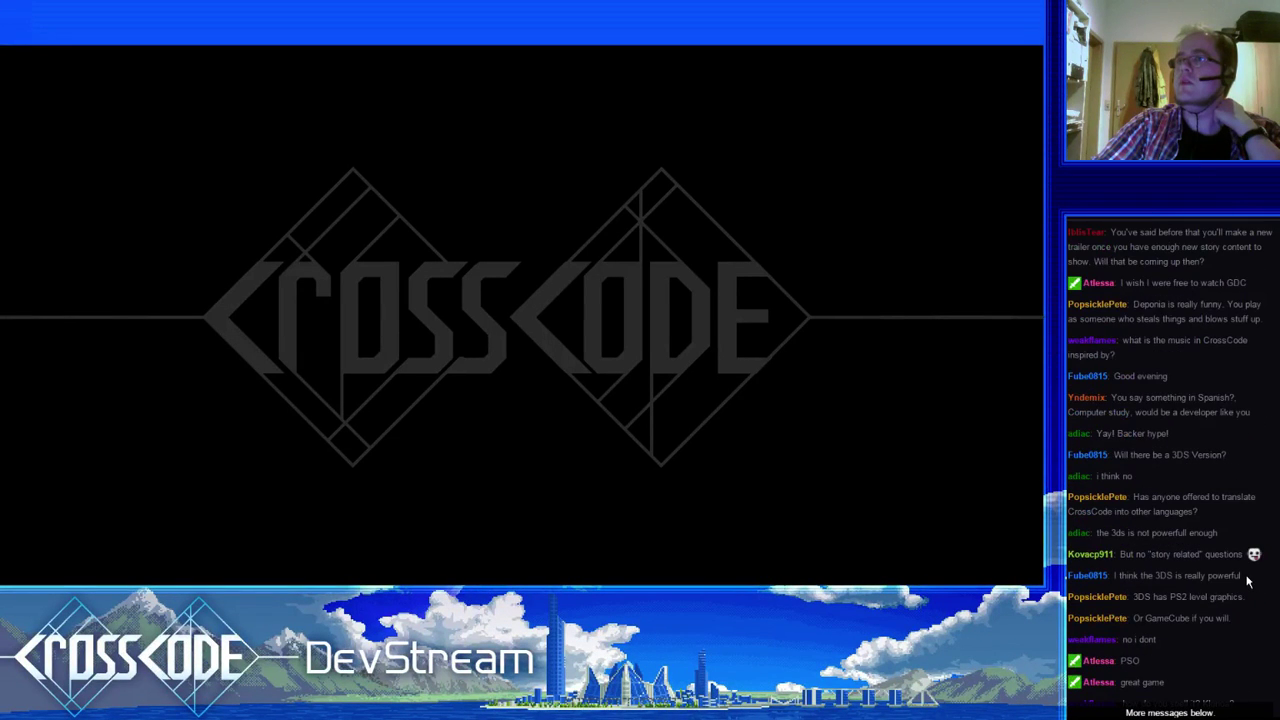
pyautogui.scroll(-6, 1247, 580)
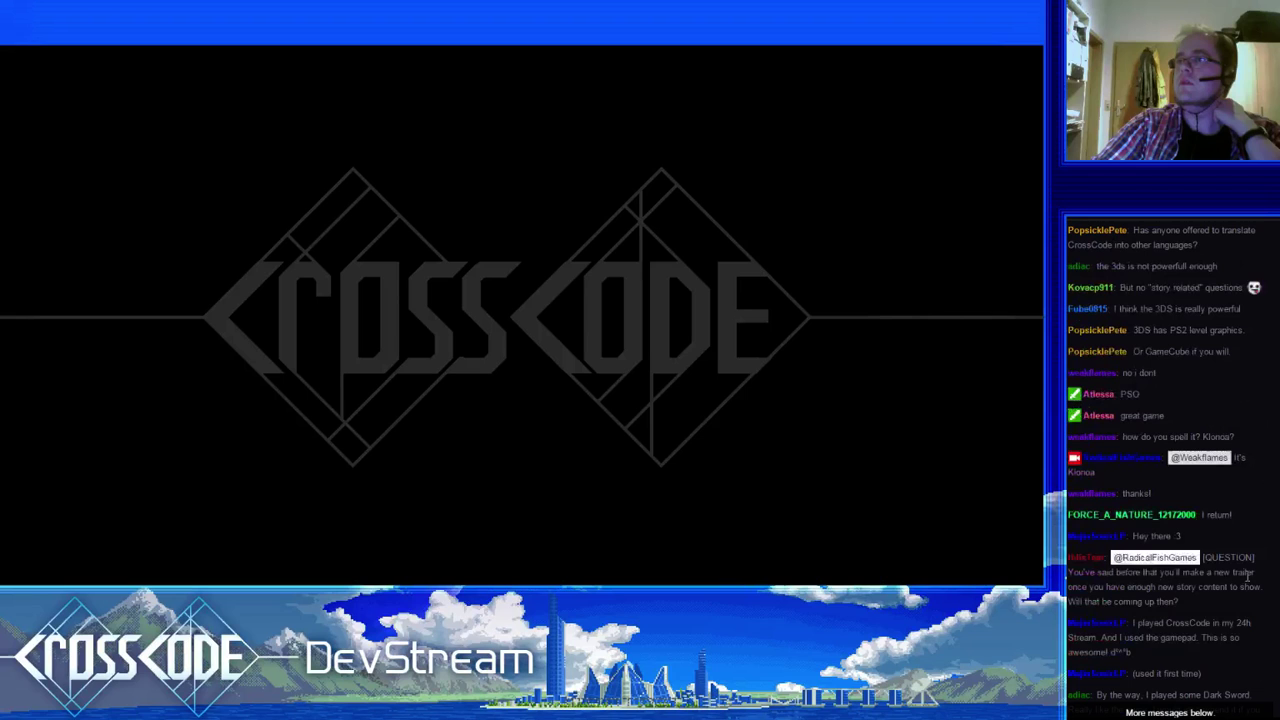
pyautogui.scroll(-7, 1247, 577)
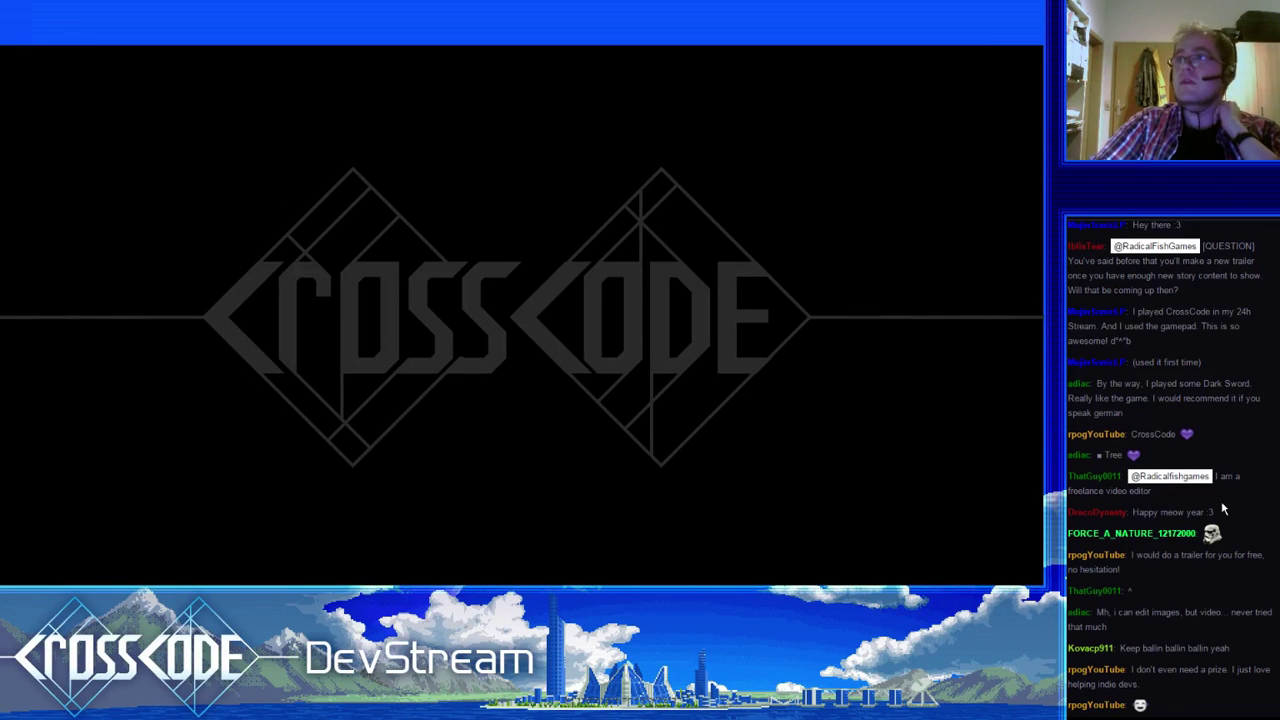
pyautogui.scroll(5, 1165, 583)
pyautogui.scroll(5, 1165, 583)
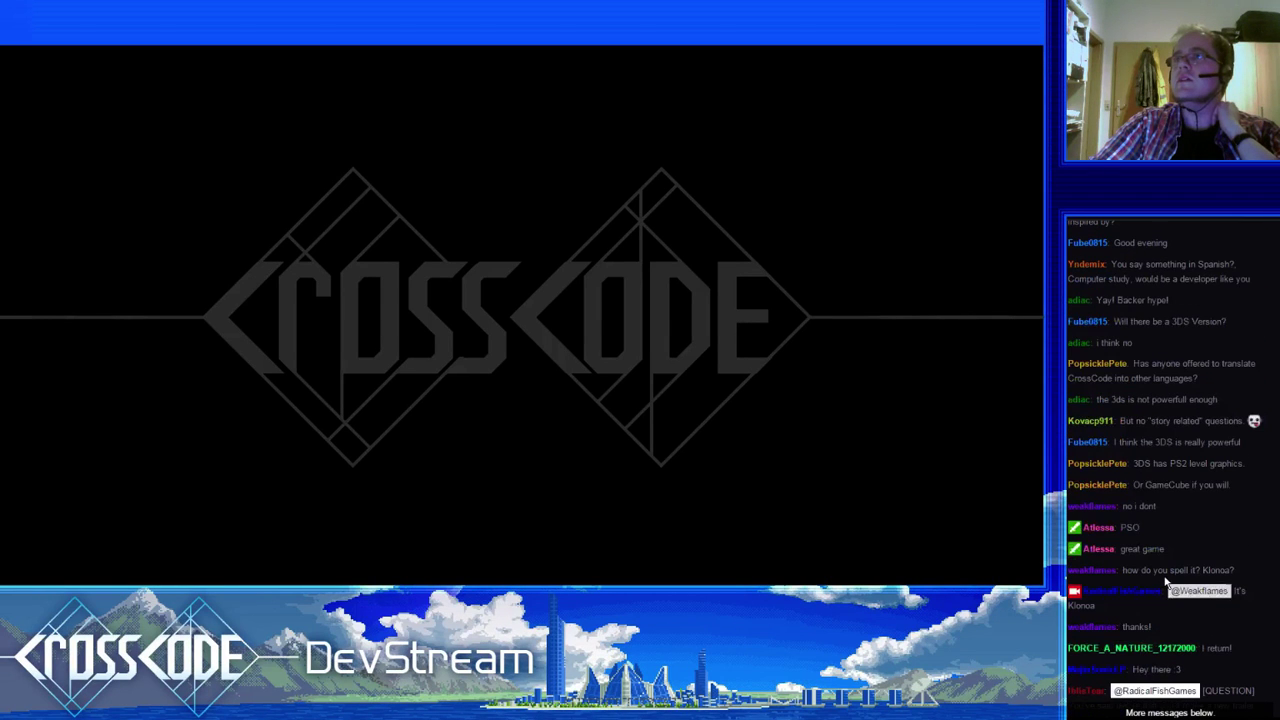
pyautogui.scroll(4, 1165, 583)
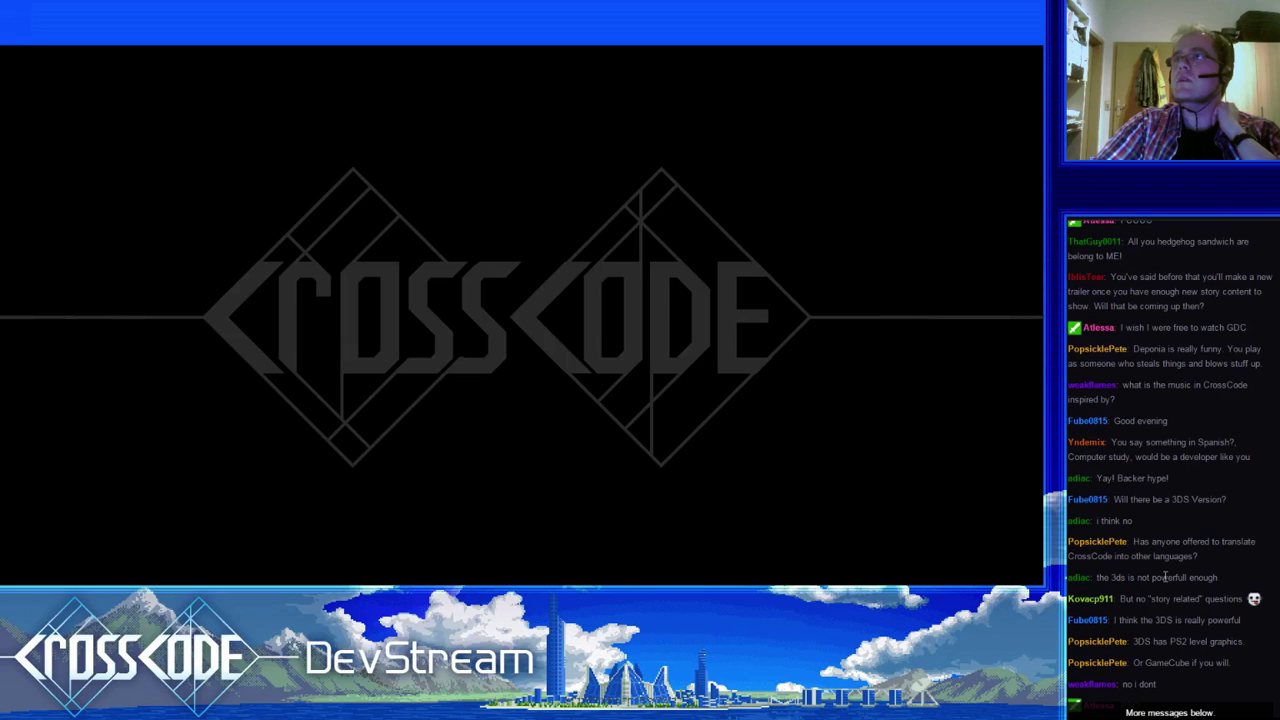
pyautogui.scroll(3, 1165, 577)
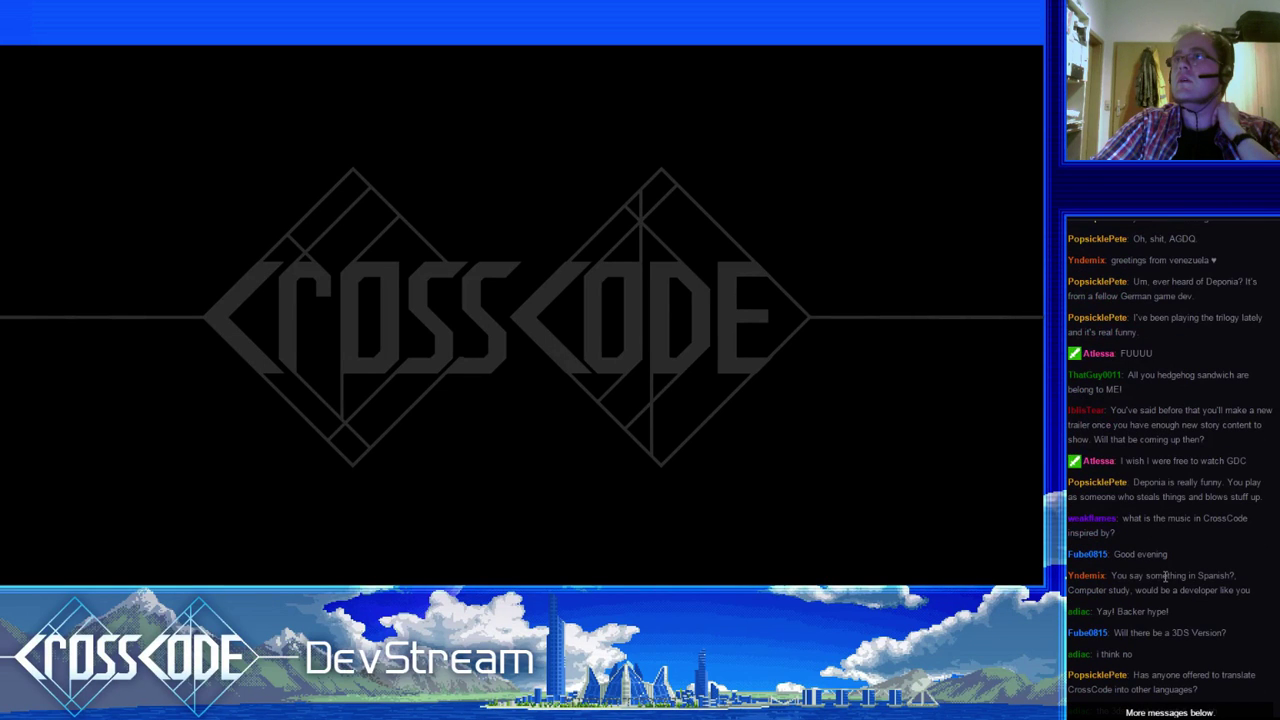
pyautogui.scroll(4, 1165, 577)
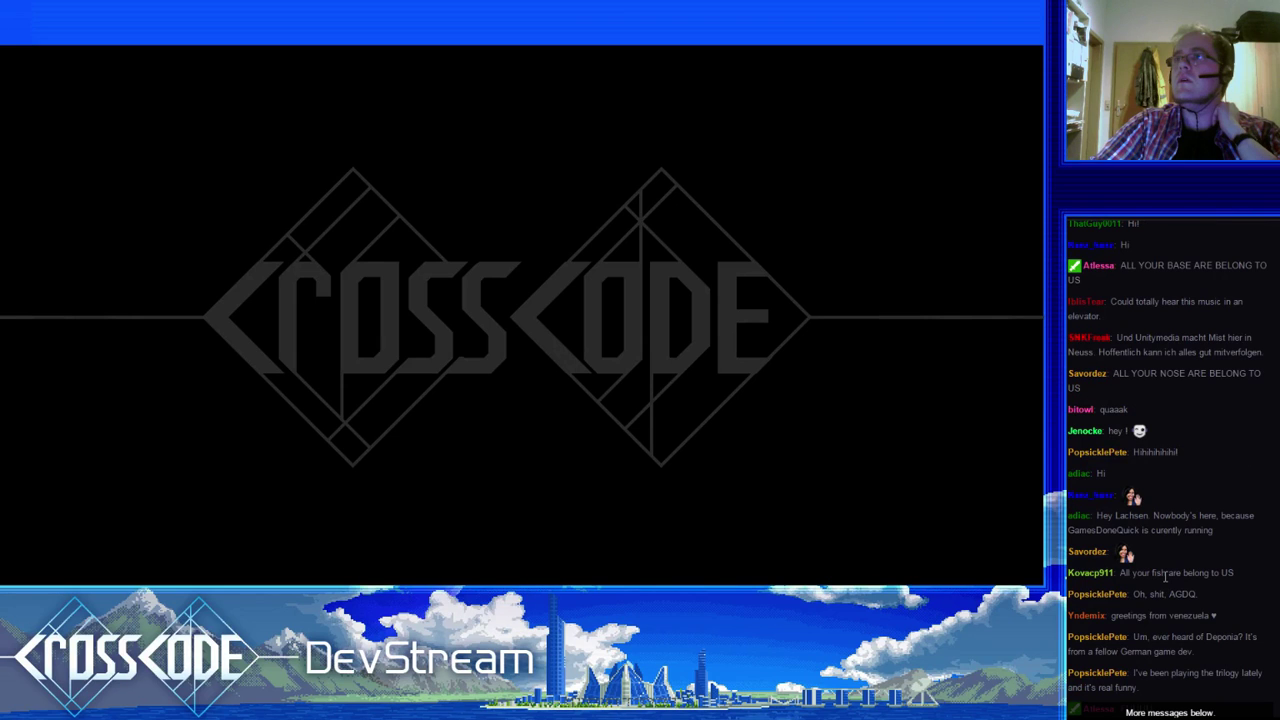
pyautogui.scroll(6, 1165, 577)
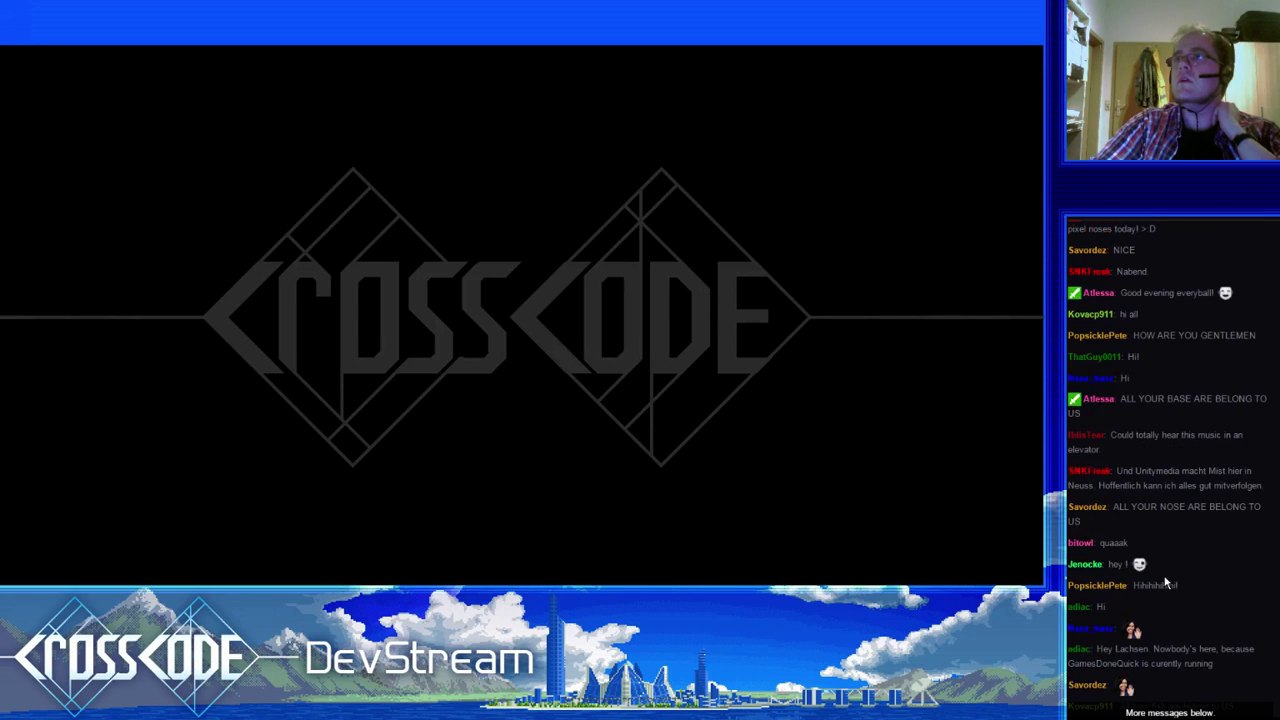
pyautogui.scroll(2, 1165, 581)
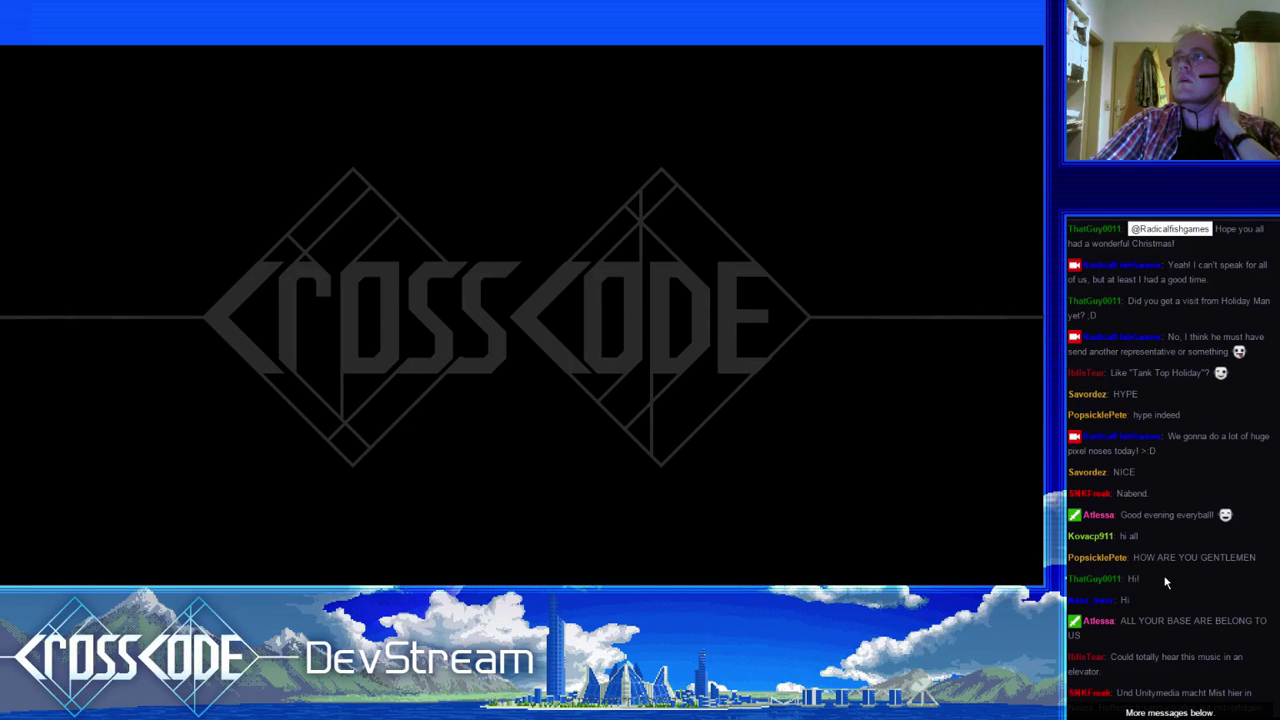
pyautogui.scroll(-10, 1165, 581)
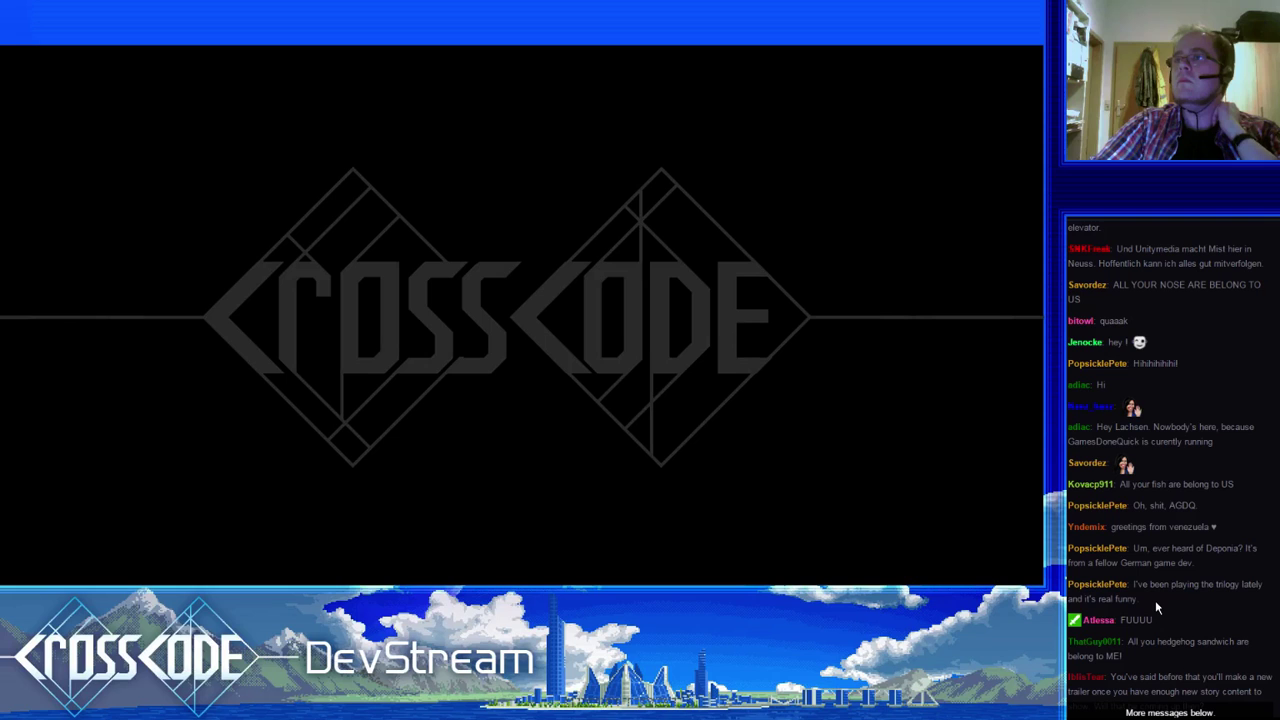
pyautogui.scroll(-7, 1155, 607)
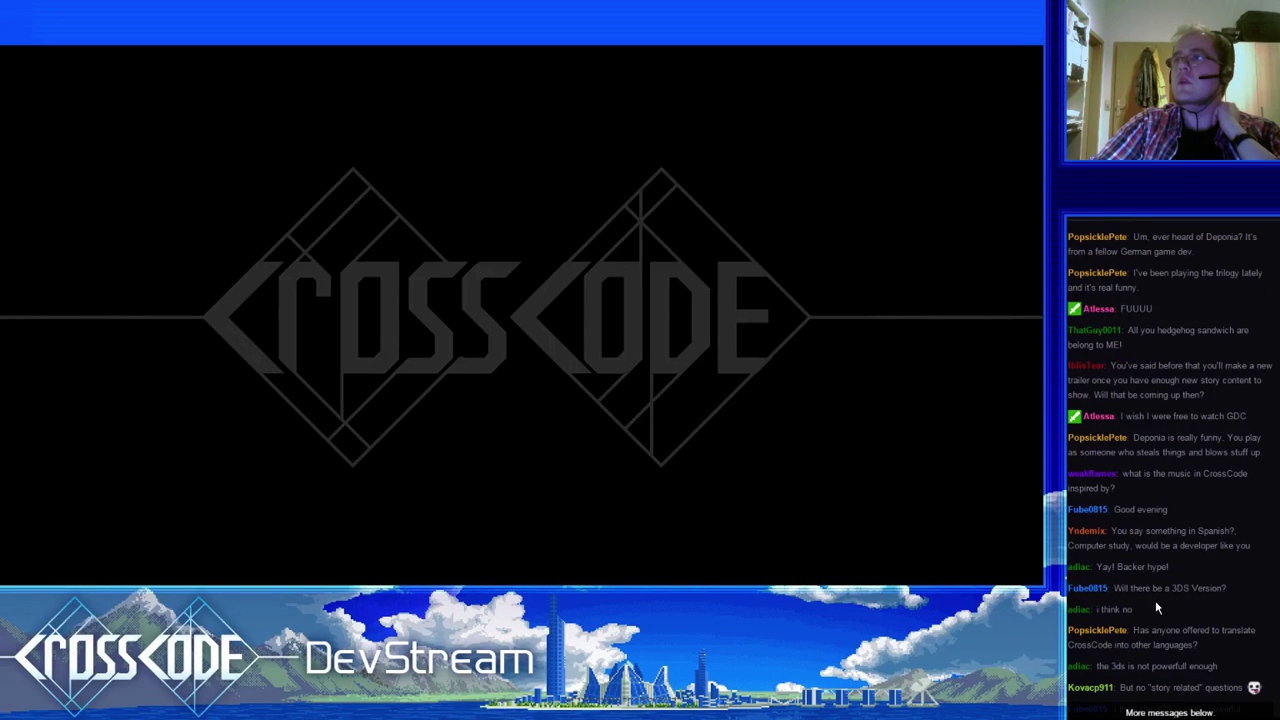
pyautogui.scroll(-2, 1155, 605)
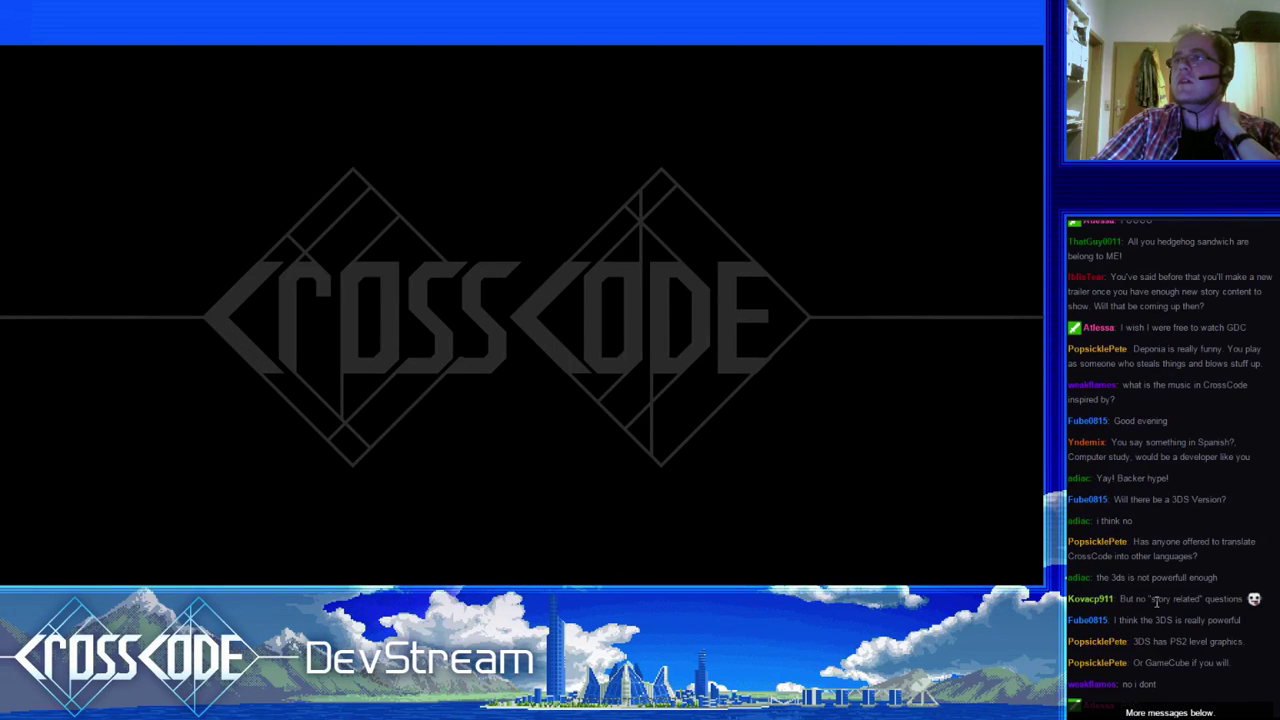
pyautogui.scroll(-10, 1157, 601)
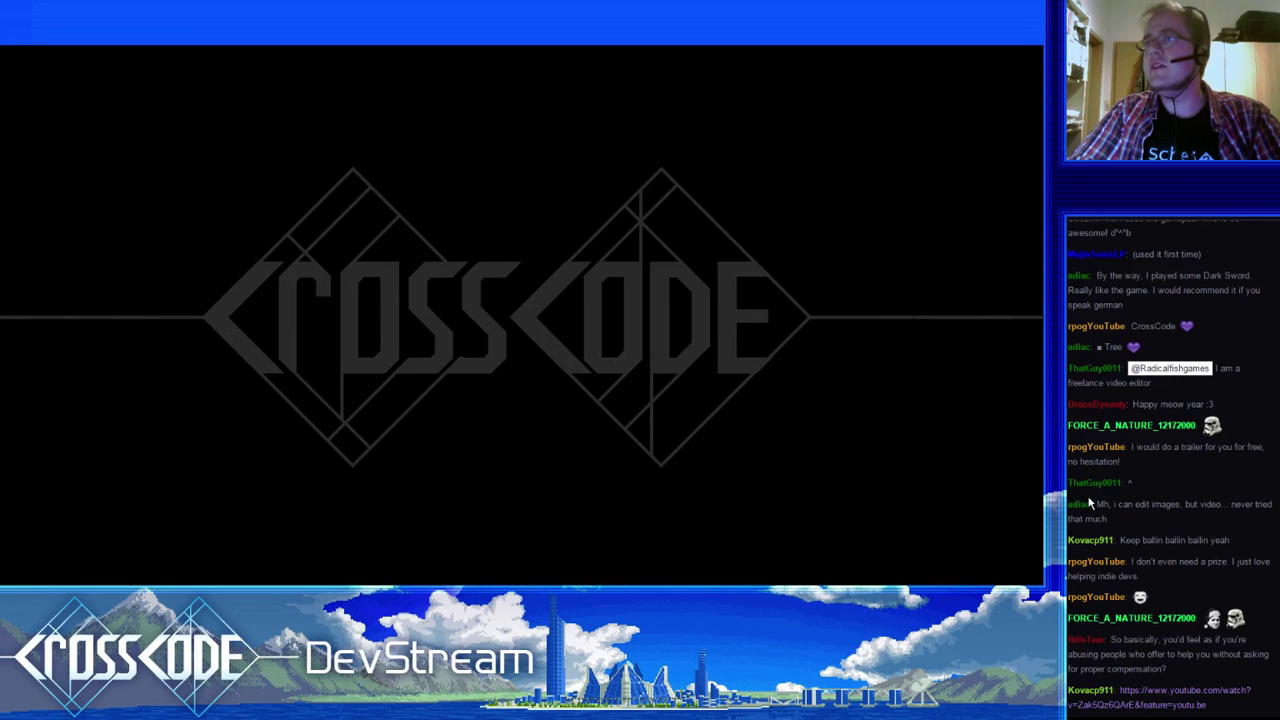
pyautogui.tripleClick(1120, 519)
pyautogui.scroll(3, 1121, 523)
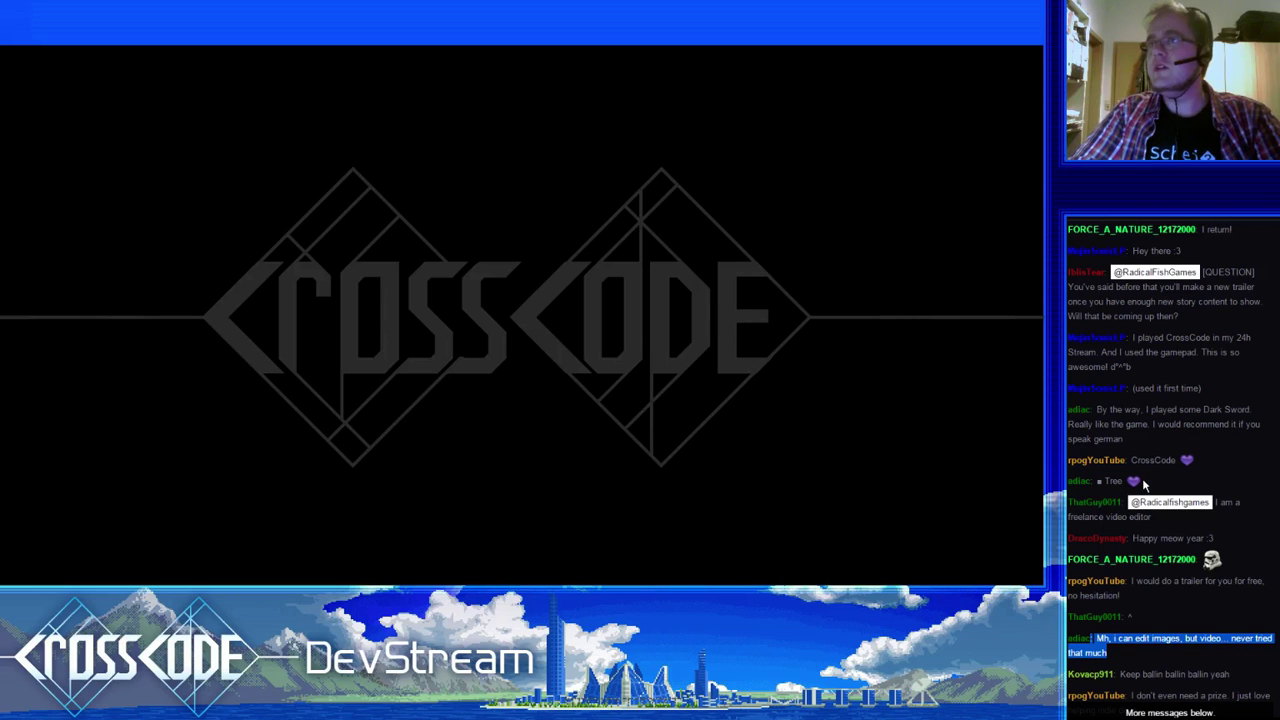
# - Read through the chat history around the Dark Sword recommendation and the question about the holidays, returning to the newest messages
pyautogui.moveTo(1141, 439); pyautogui.dragTo(1097, 409)
pyautogui.click(1119, 425)
pyautogui.click(1138, 440)
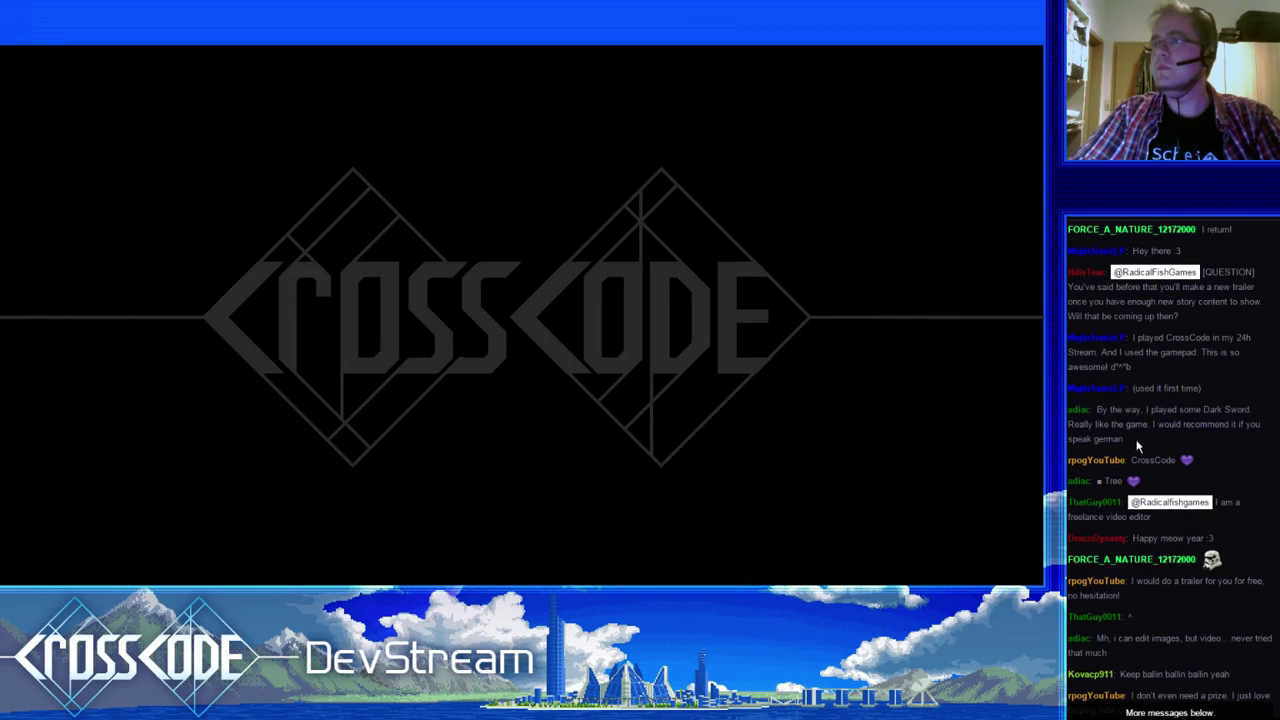
pyautogui.scroll(-3, 1136, 446)
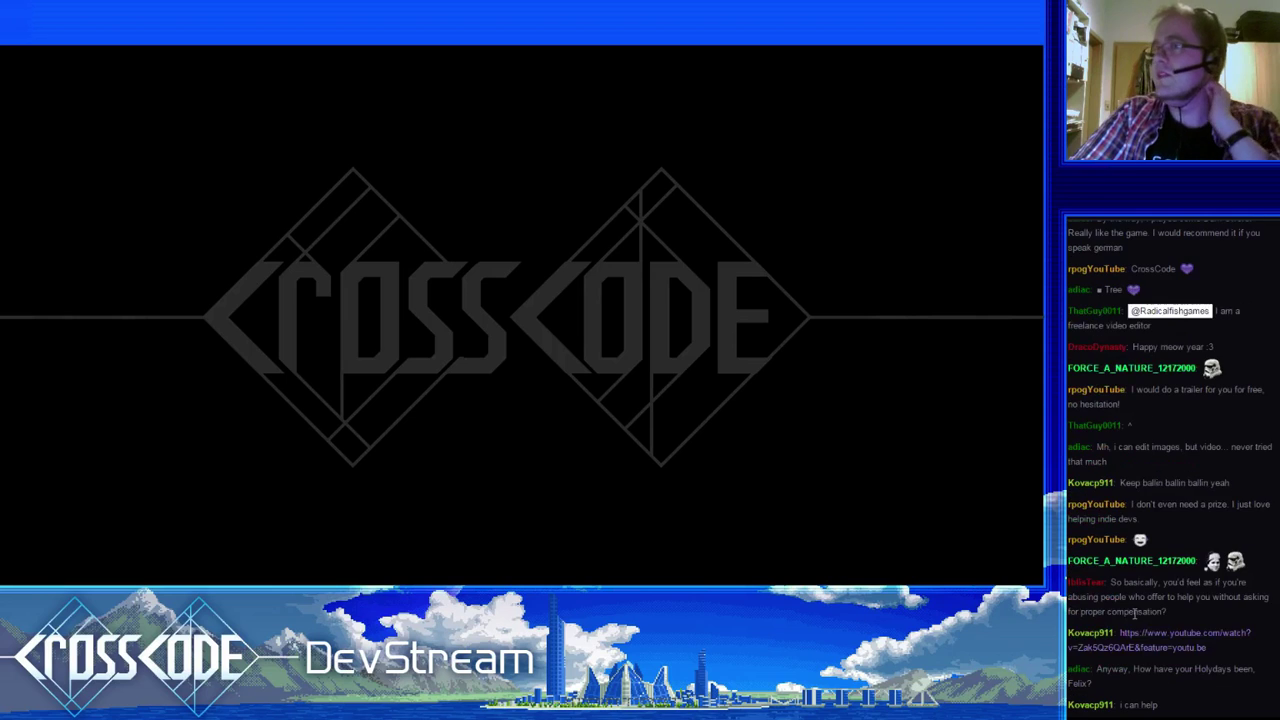
pyautogui.moveTo(1097, 665)
pyautogui.mouseDown()
pyautogui.moveTo(1114, 689)
pyautogui.moveTo(1068, 669)
pyautogui.moveTo(1130, 695)
pyautogui.moveTo(1072, 668)
pyautogui.mouseUp()
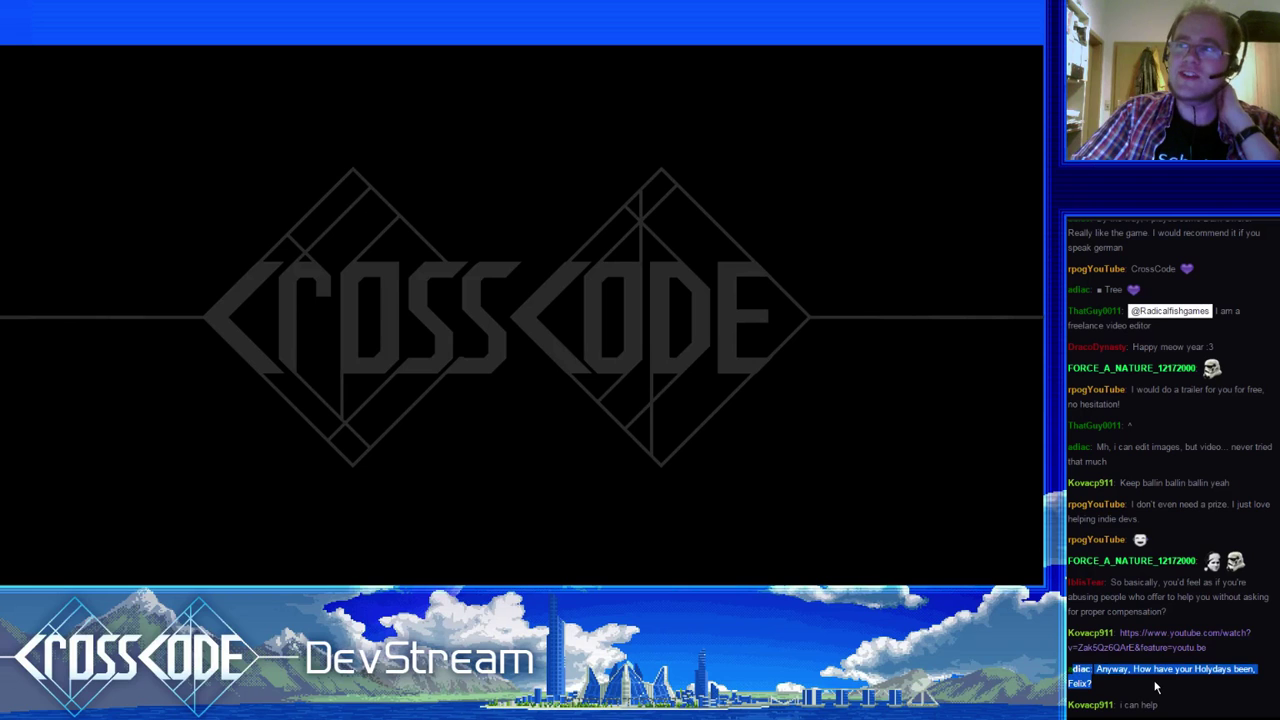
pyautogui.scroll(3, 1155, 687)
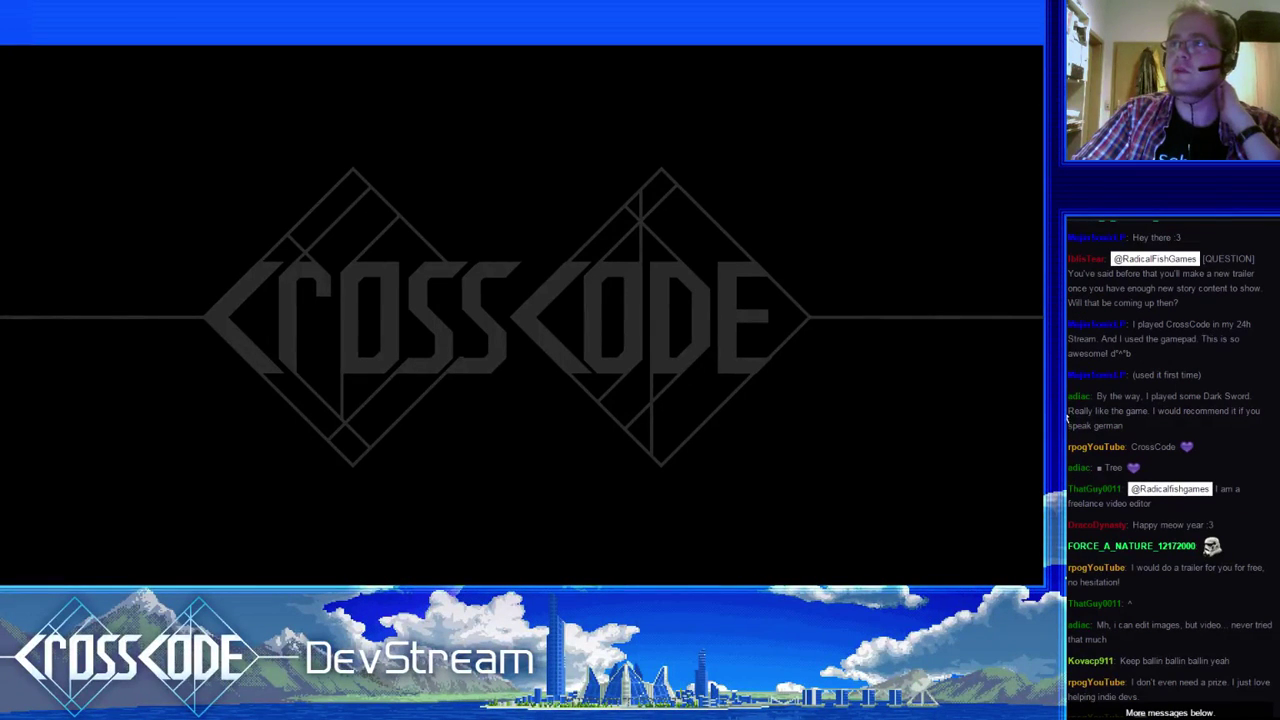
pyautogui.moveTo(1068, 400)
pyautogui.mouseDown()
pyautogui.moveTo(1159, 427)
pyautogui.moveTo(1070, 410)
pyautogui.moveTo(1068, 396)
pyautogui.mouseUp()
pyautogui.click(1158, 418)
pyautogui.click(1191, 415)
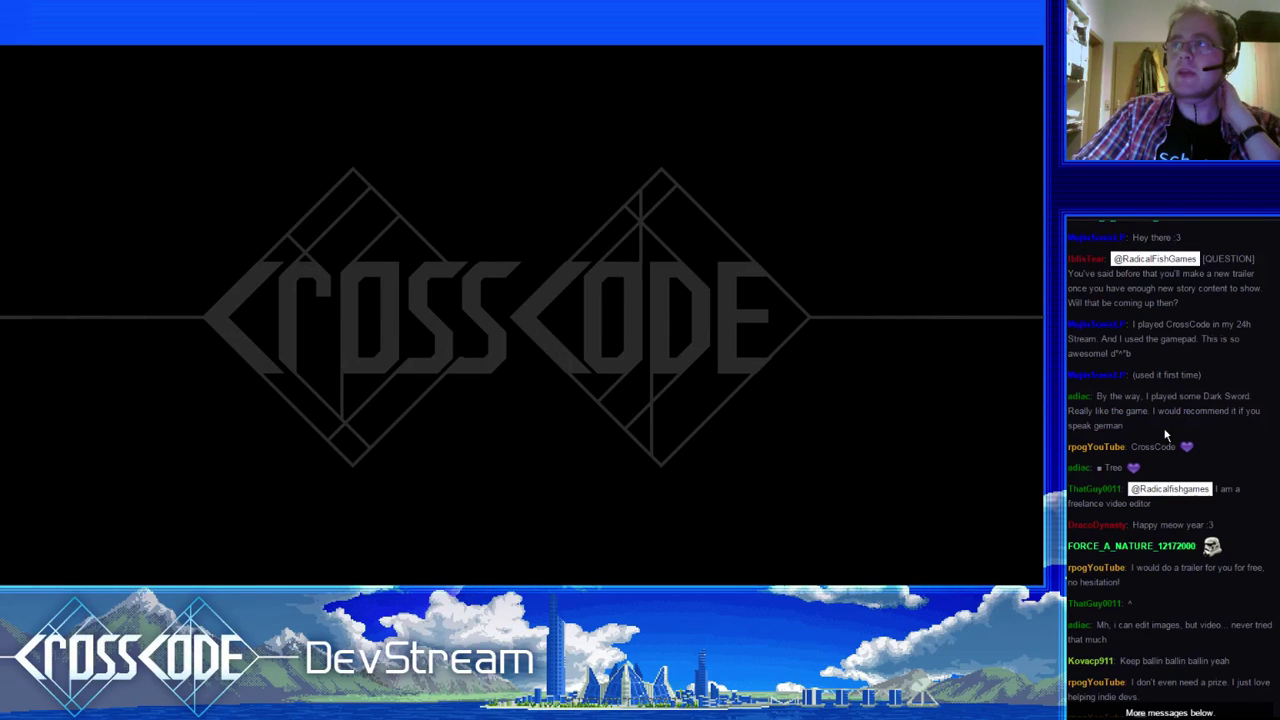
pyautogui.click(1124, 711)
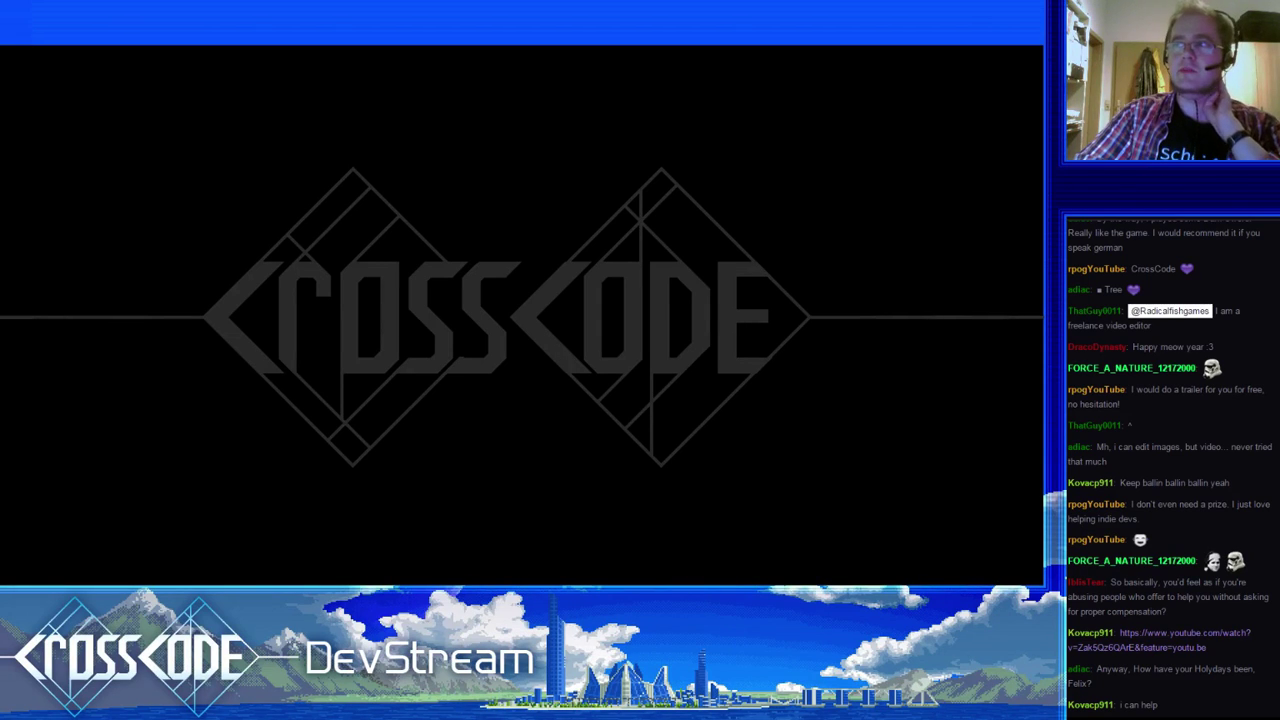
# - Examine the viewer's chat question about using offered help without proper compensation and the messages just before it
pyautogui.tripleClick(1187, 603)
pyautogui.click(1201, 597)
pyautogui.moveTo(1183, 612); pyautogui.dragTo(1083, 585)
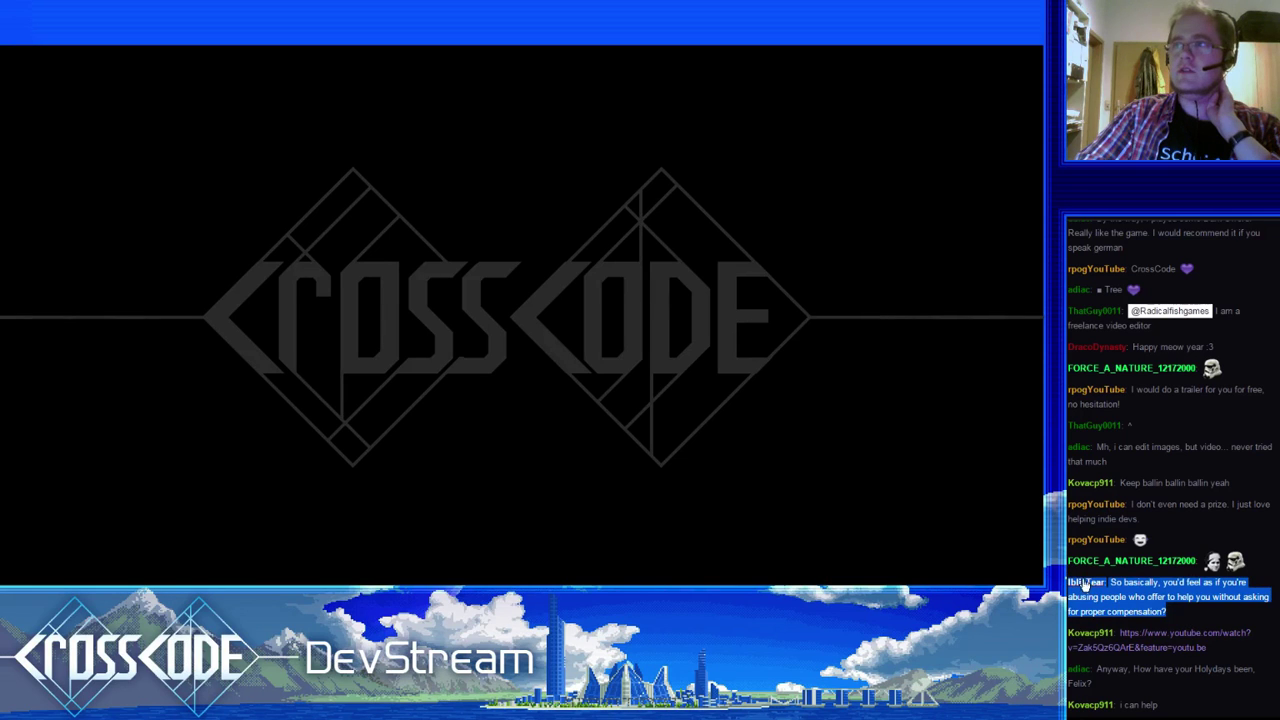
pyautogui.click(1225, 596)
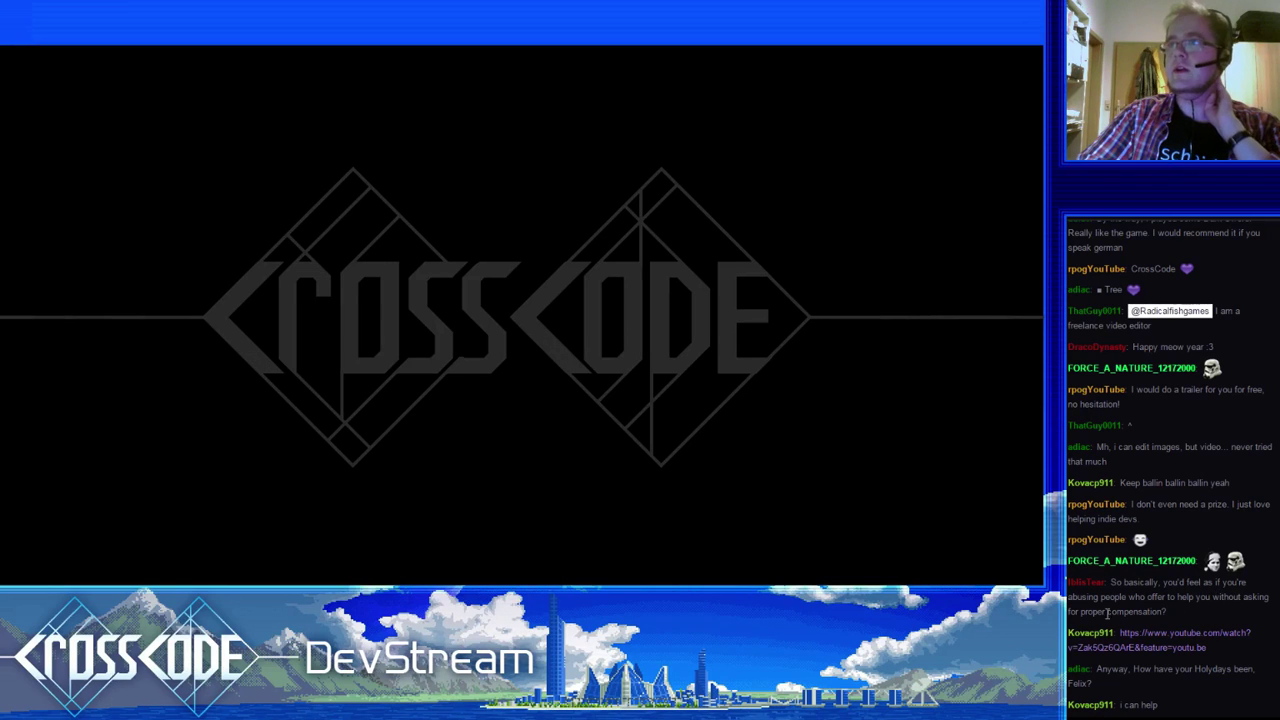
pyautogui.moveTo(1196, 613); pyautogui.dragTo(1099, 485)
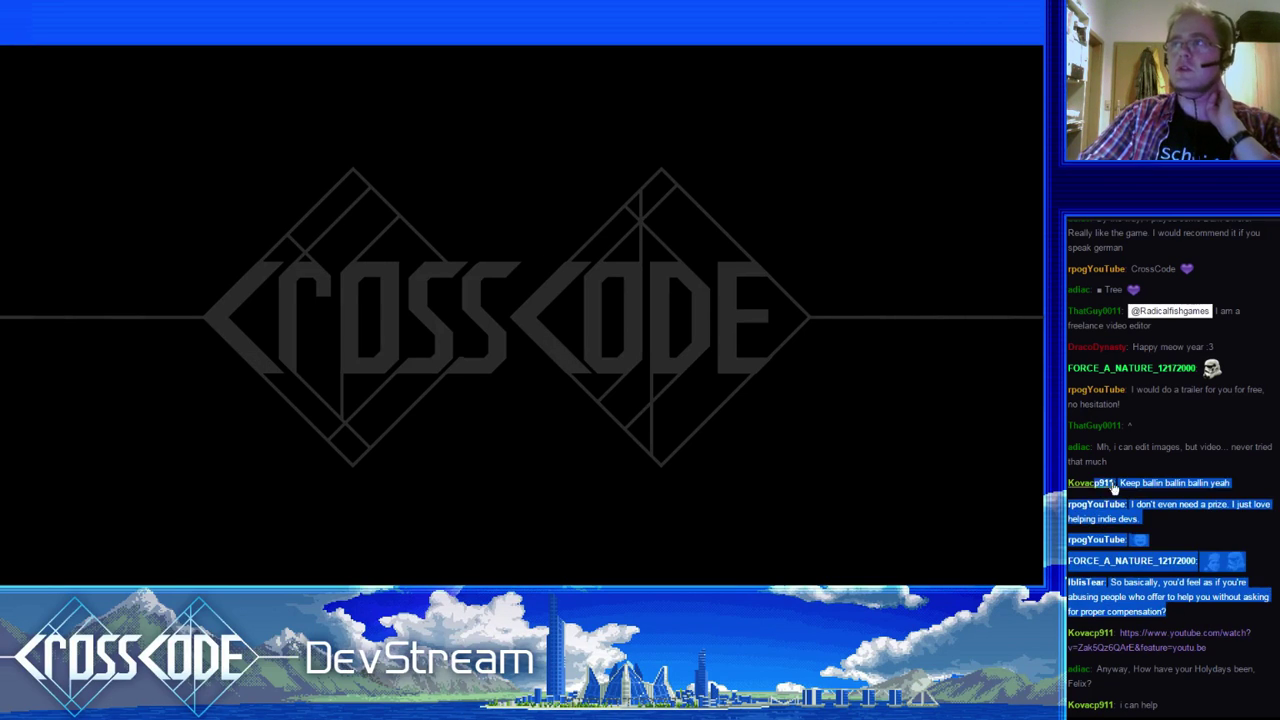
pyautogui.click(1193, 568)
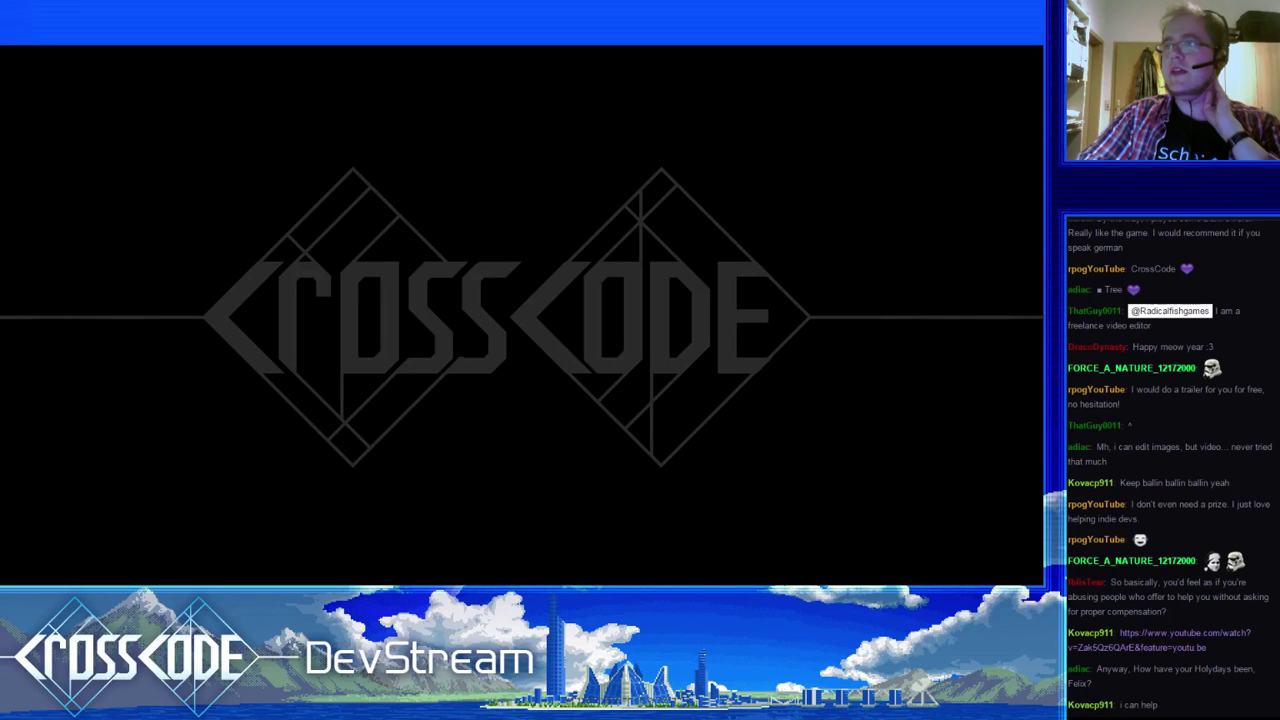
pyautogui.moveTo(1171, 611); pyautogui.dragTo(1117, 582)
pyautogui.click(1245, 616)
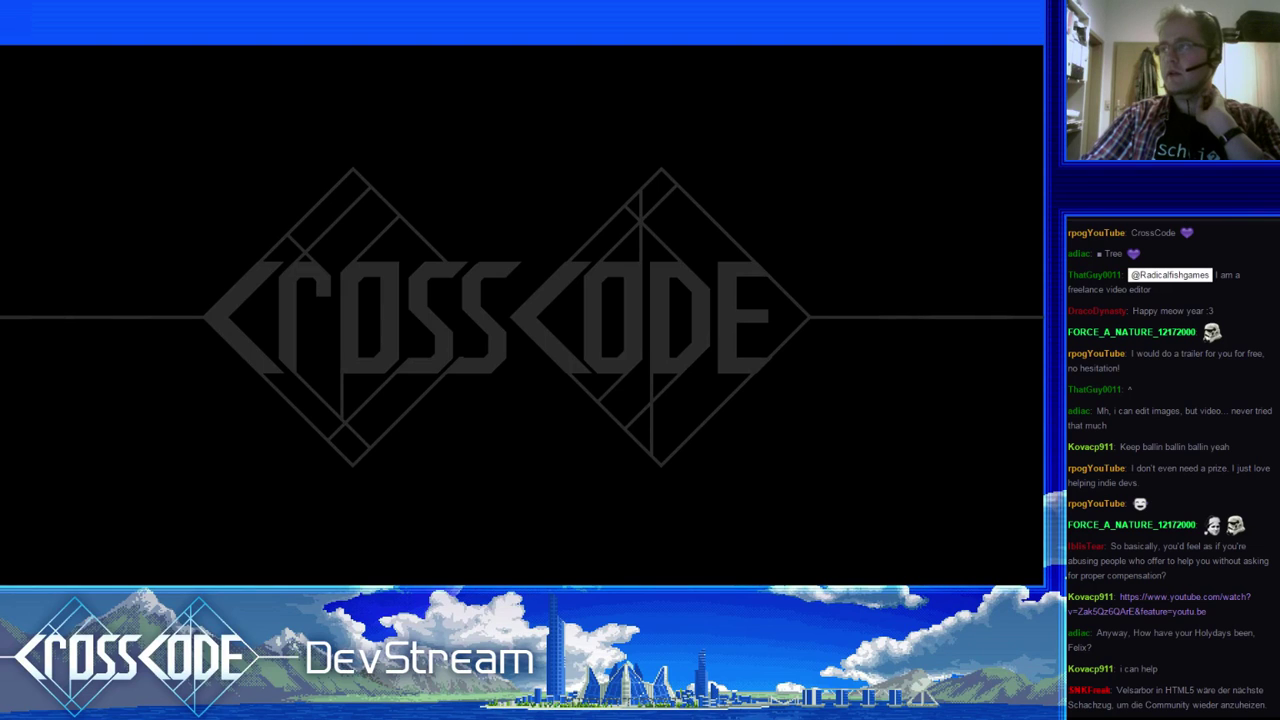
# - Minimize the lea-javascript.png picture and cancel the pending file selection in Photoshop
pyautogui.hotkey('alt', 'Tab')
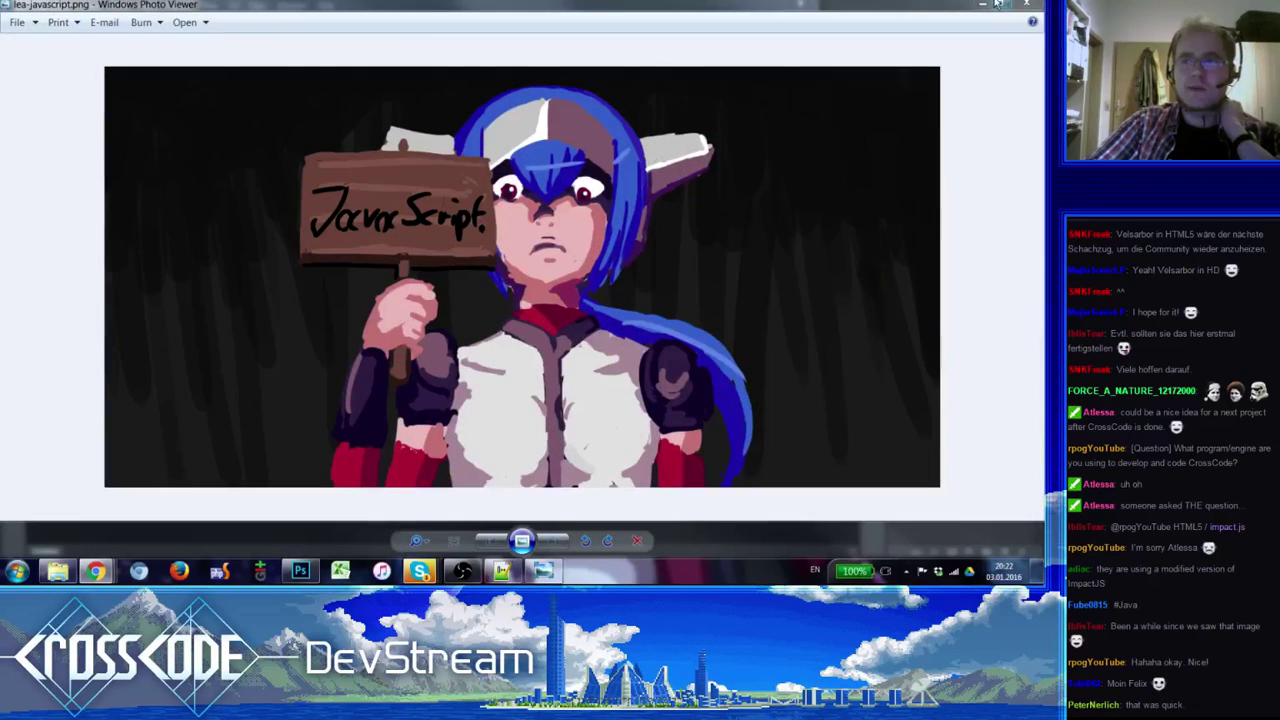
pyautogui.click(983, 5)
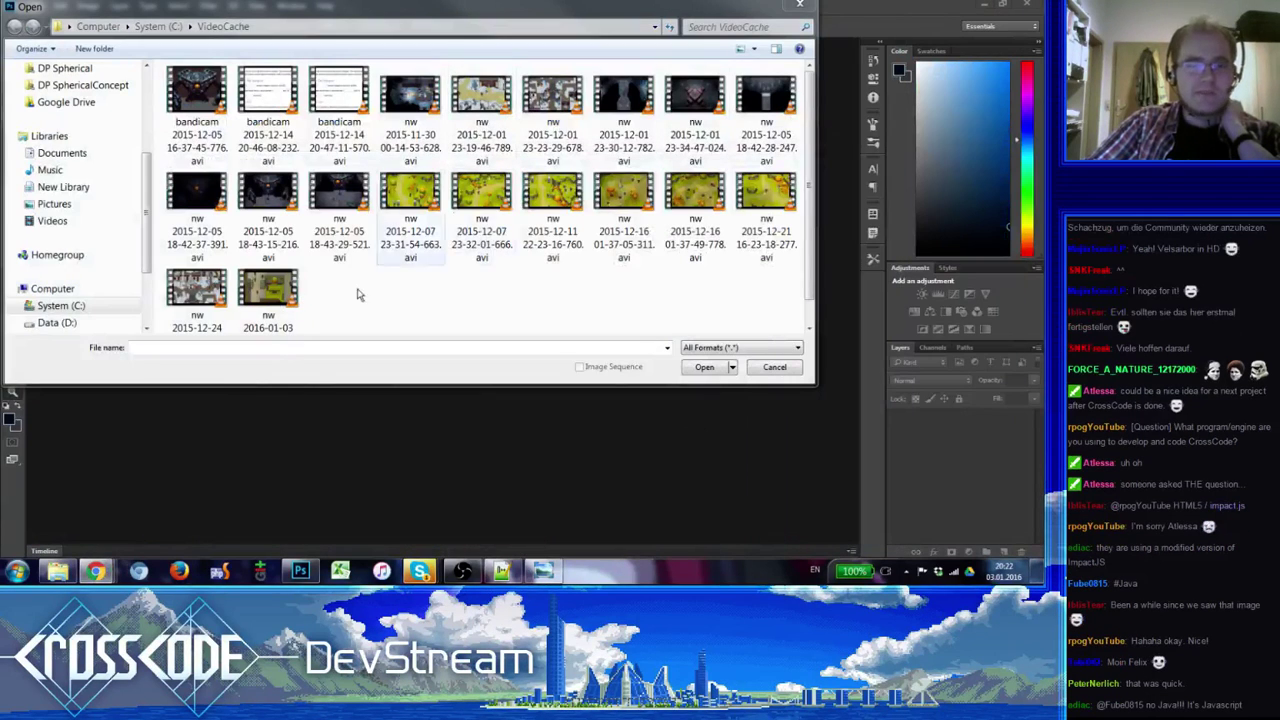
pyautogui.click(772, 370)
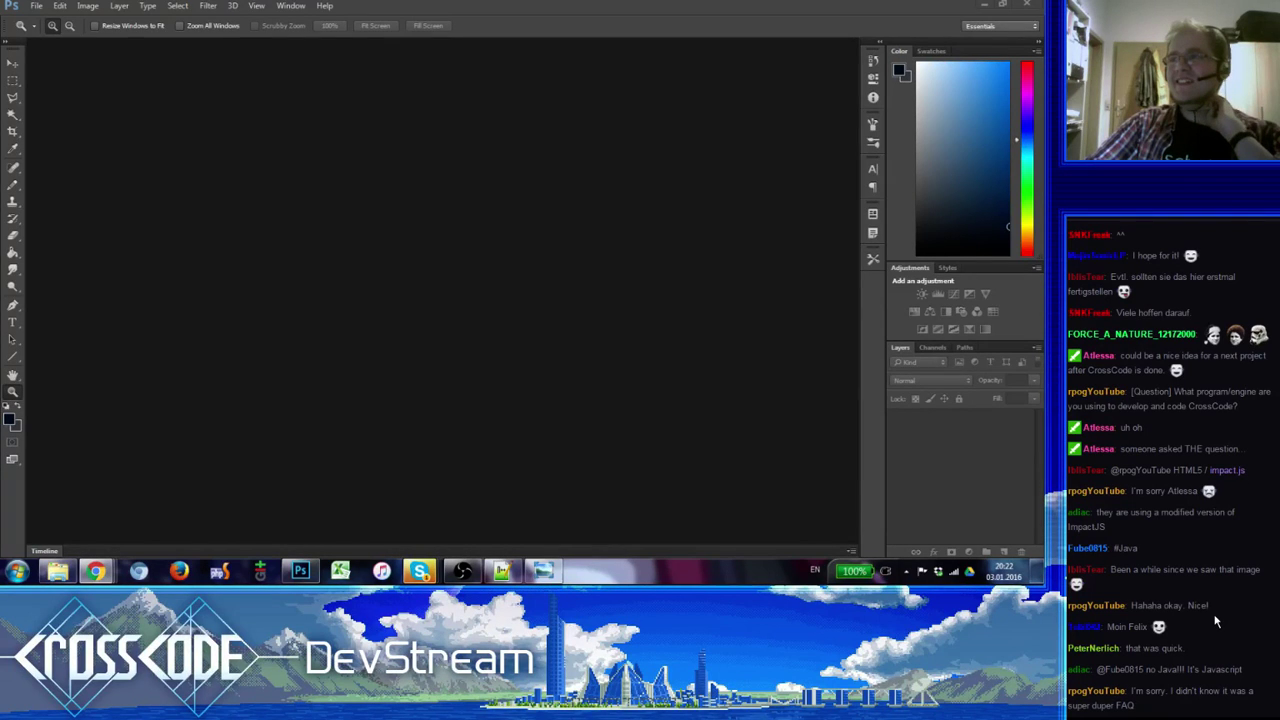
# - Check the open Skype conversation windows for the unread message
pyautogui.moveTo(420, 571)
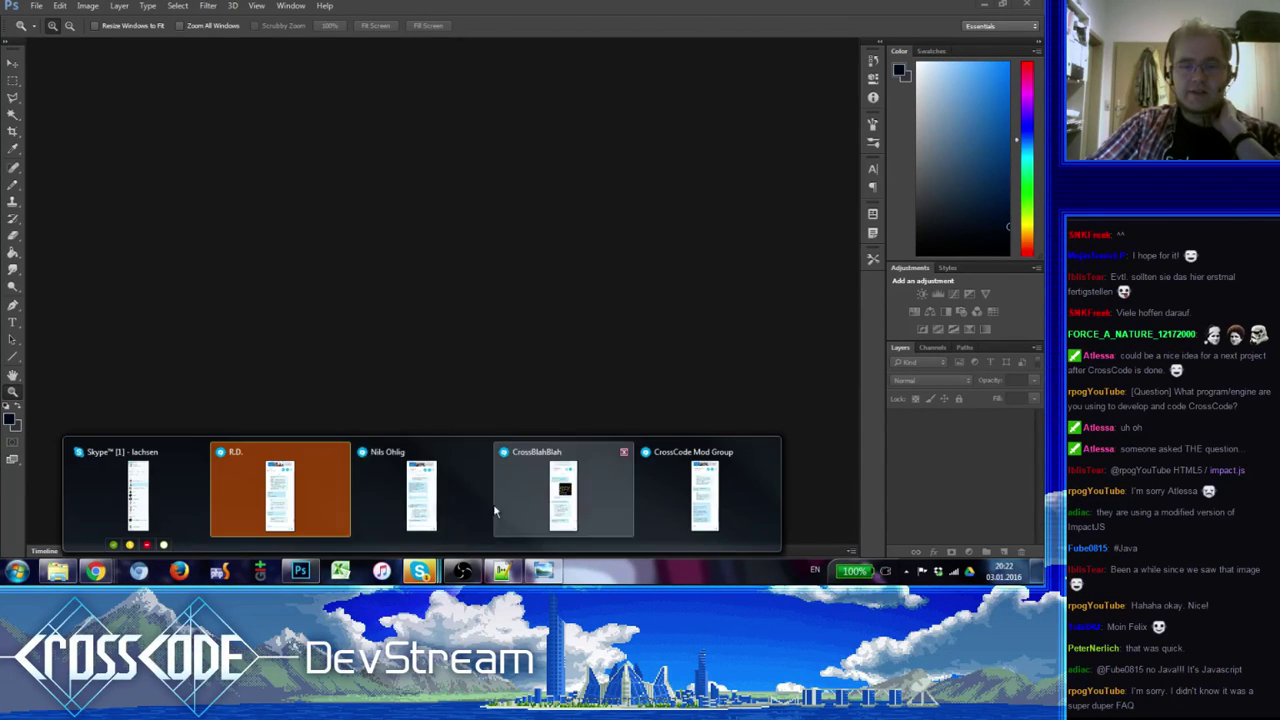
pyautogui.click(354, 480)
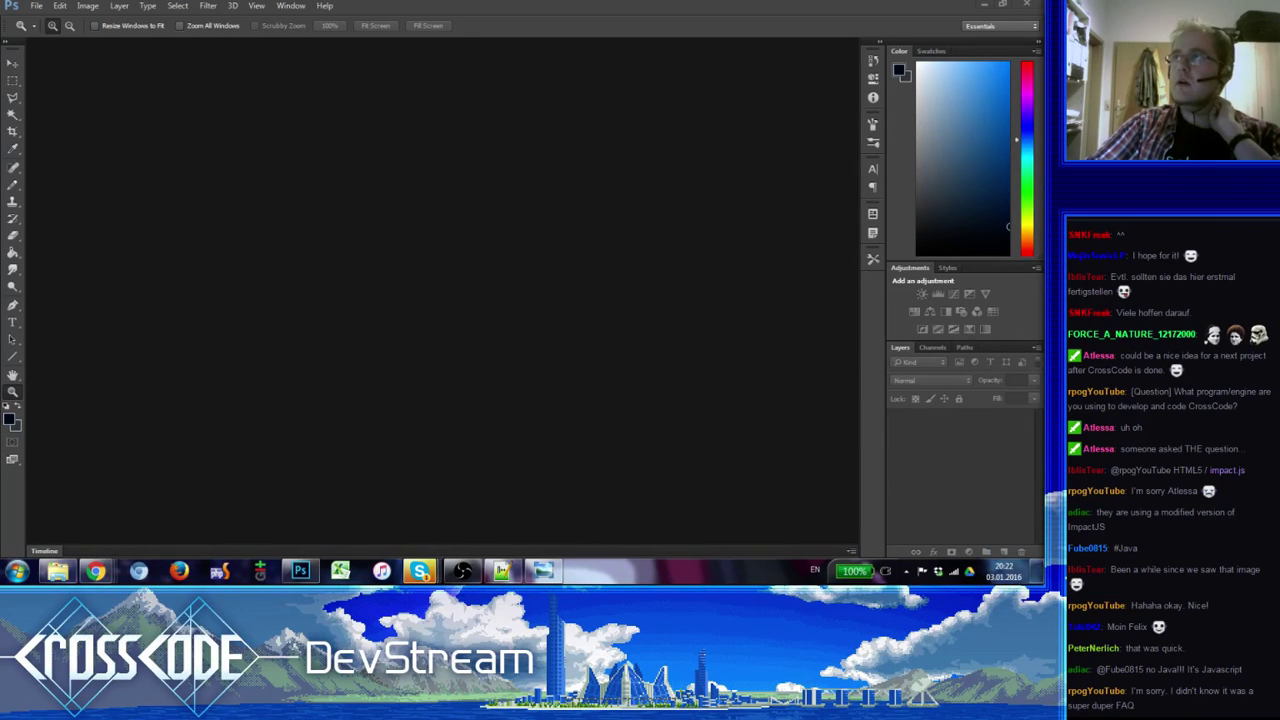
pyautogui.moveTo(420, 571)
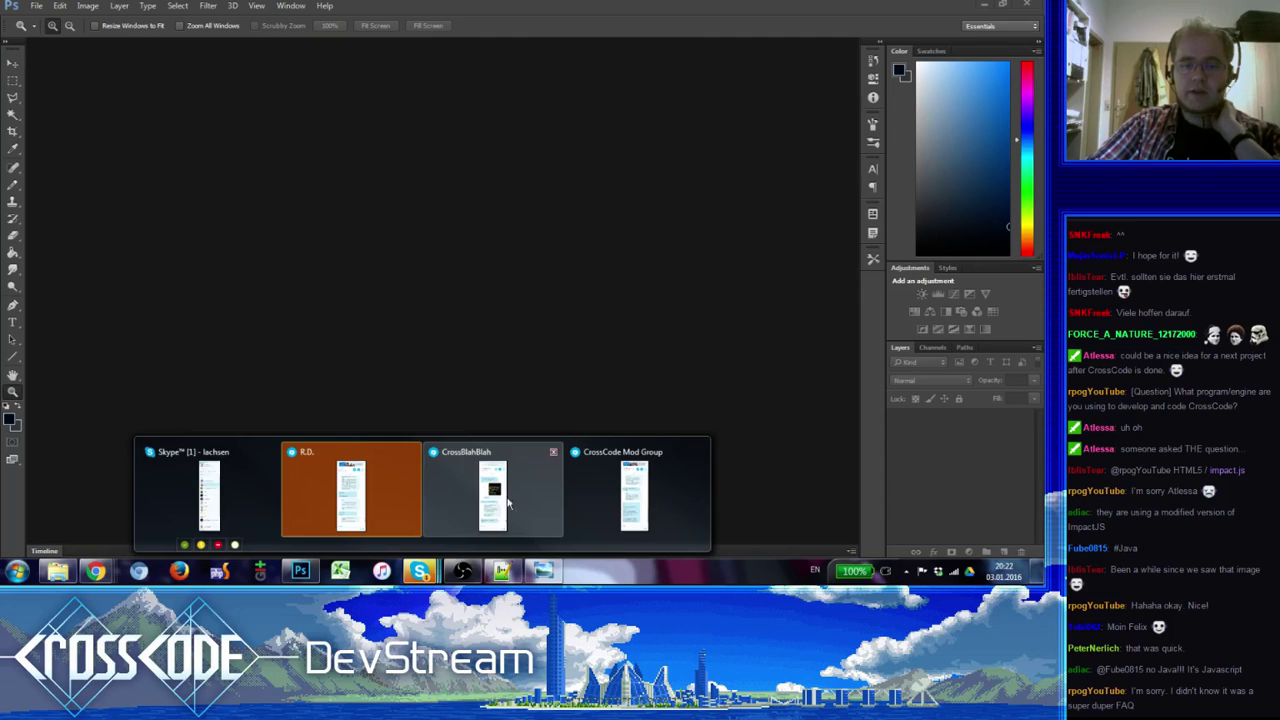
pyautogui.click(312, 511)
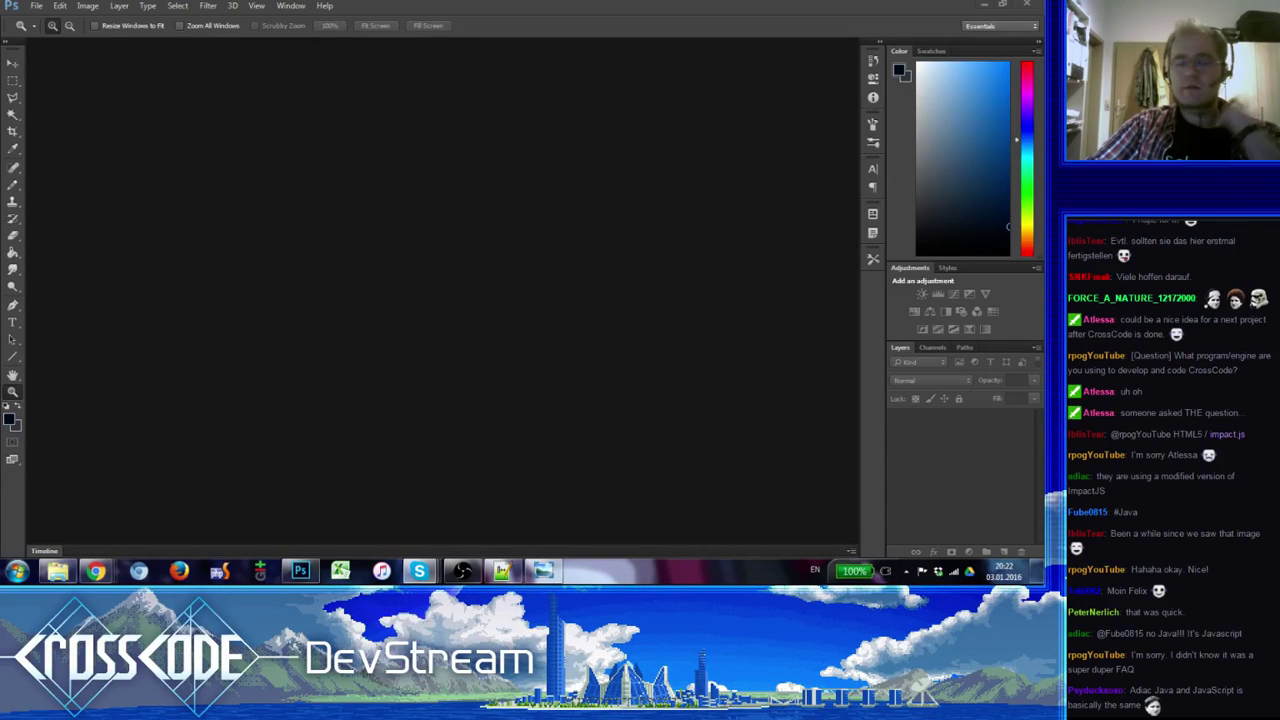
# - Lower the system audio volume to about 27
pyautogui.press('XF86AudioLowerVolume')
pyautogui.press('XF86AudioLowerVolume')
pyautogui.press('XF86AudioLowerVolume')
pyautogui.press('XF86AudioLowerVolume')
pyautogui.press('XF86AudioLowerVolume')
pyautogui.press('XF86AudioLowerVolume')
pyautogui.press('XF86AudioLowerVolume')
pyautogui.press('XF86AudioLowerVolume')
pyautogui.press('XF86AudioLowerVolume')
pyautogui.press('XF86AudioLowerVolume')
pyautogui.press('XF86AudioLowerVolume')
pyautogui.press('XF86AudioLowerVolume')
pyautogui.press('XF86AudioLowerVolume')
pyautogui.press('XF86AudioLowerVolume')
pyautogui.press('XF86AudioLowerVolume')
pyautogui.press('XF86AudioLowerVolume')
pyautogui.press('XF86AudioLowerVolume')
pyautogui.press('XF86AudioLowerVolume')
pyautogui.press('XF86AudioLowerVolume')
pyautogui.press('XF86AudioLowerVolume')
pyautogui.press('XF86AudioLowerVolume')
pyautogui.press('XF86AudioLowerVolume')
pyautogui.press('XF86AudioLowerVolume')
pyautogui.press('XF86AudioLowerVolume')
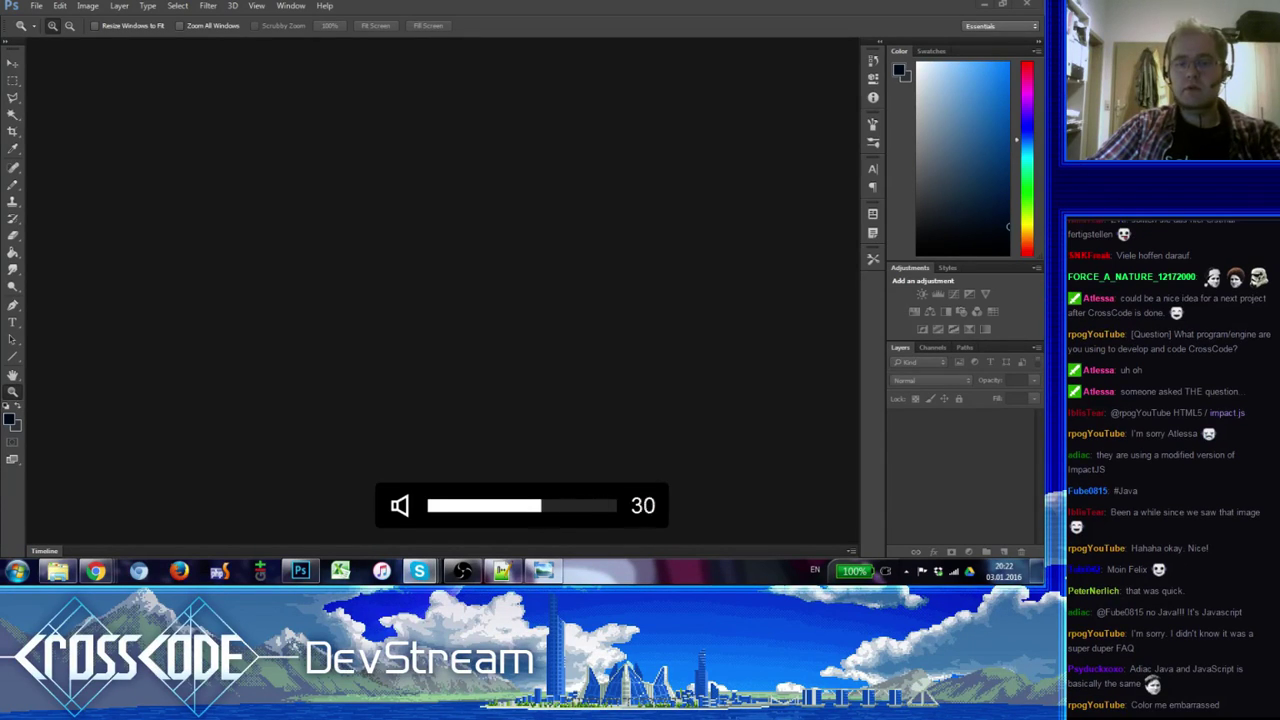
pyautogui.press('XF86AudioRaiseVolume')
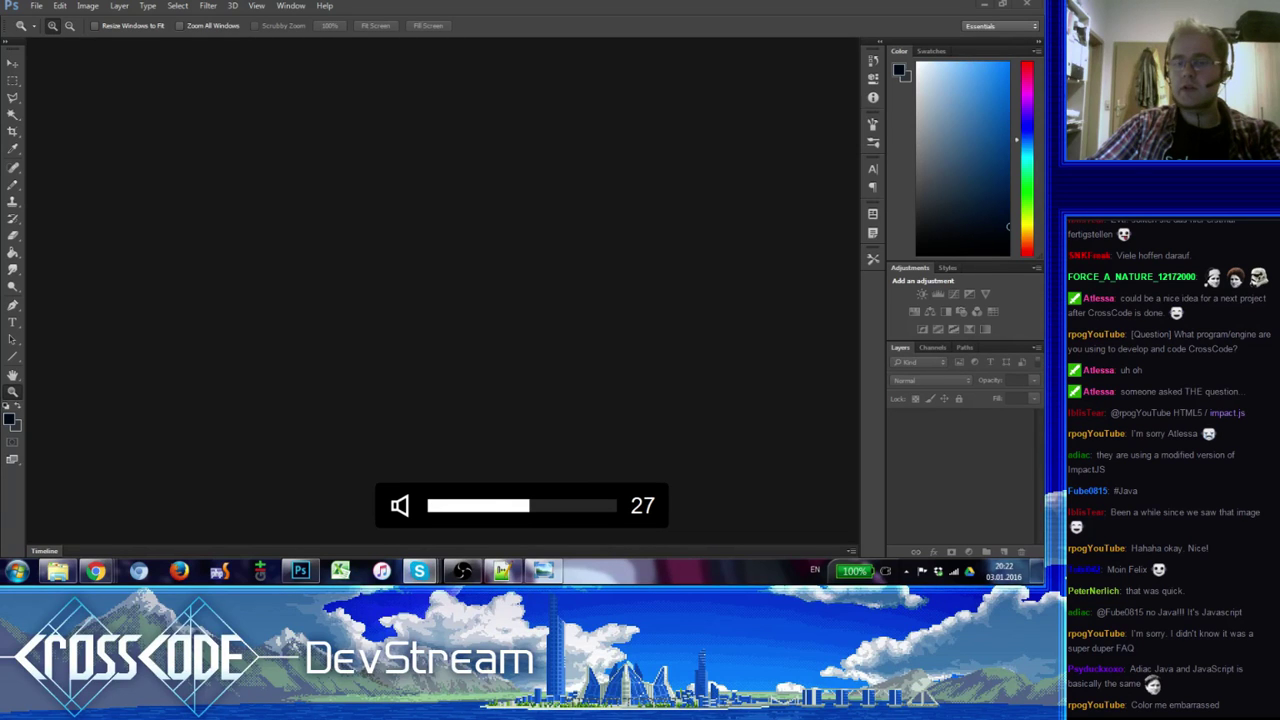
pyautogui.press('XF86AudioLowerVolume')
pyautogui.press('XF86AudioLowerVolume')
pyautogui.press('XF86AudioLowerVolume')
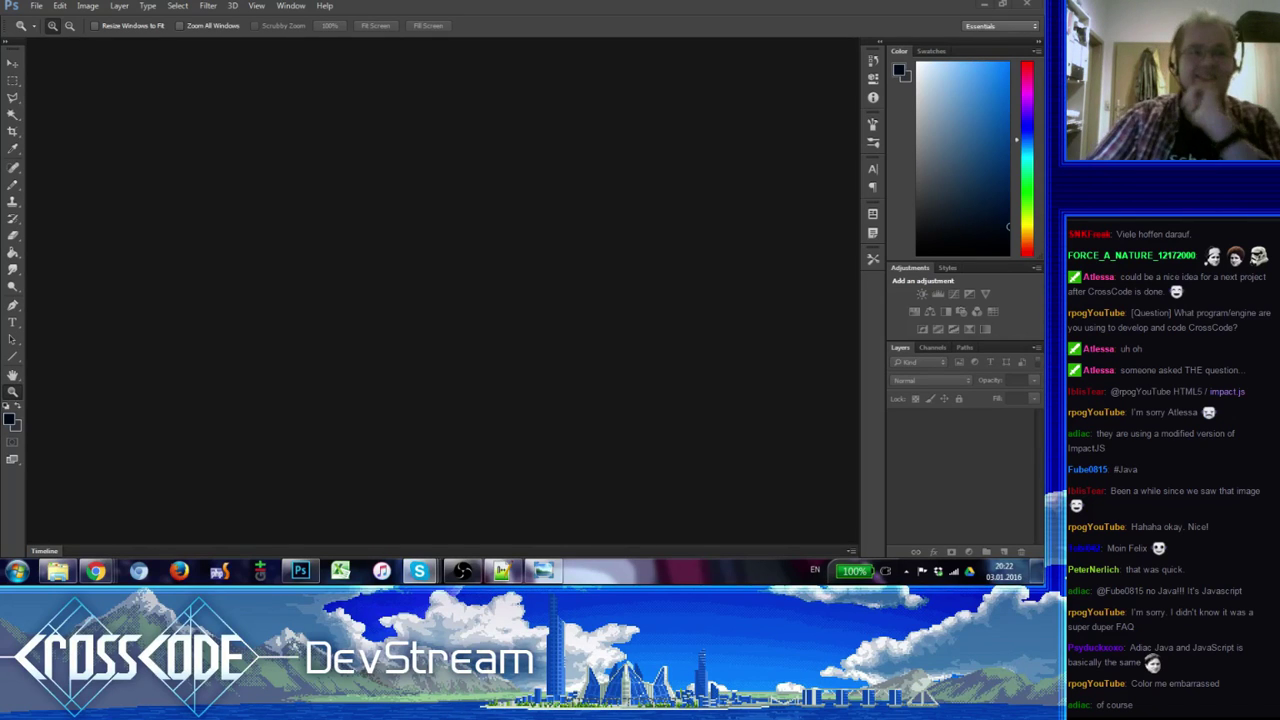
# - Try to open the recently used file menu.psd in Photoshop
pyautogui.click(36, 5)
pyautogui.moveTo(114, 82)
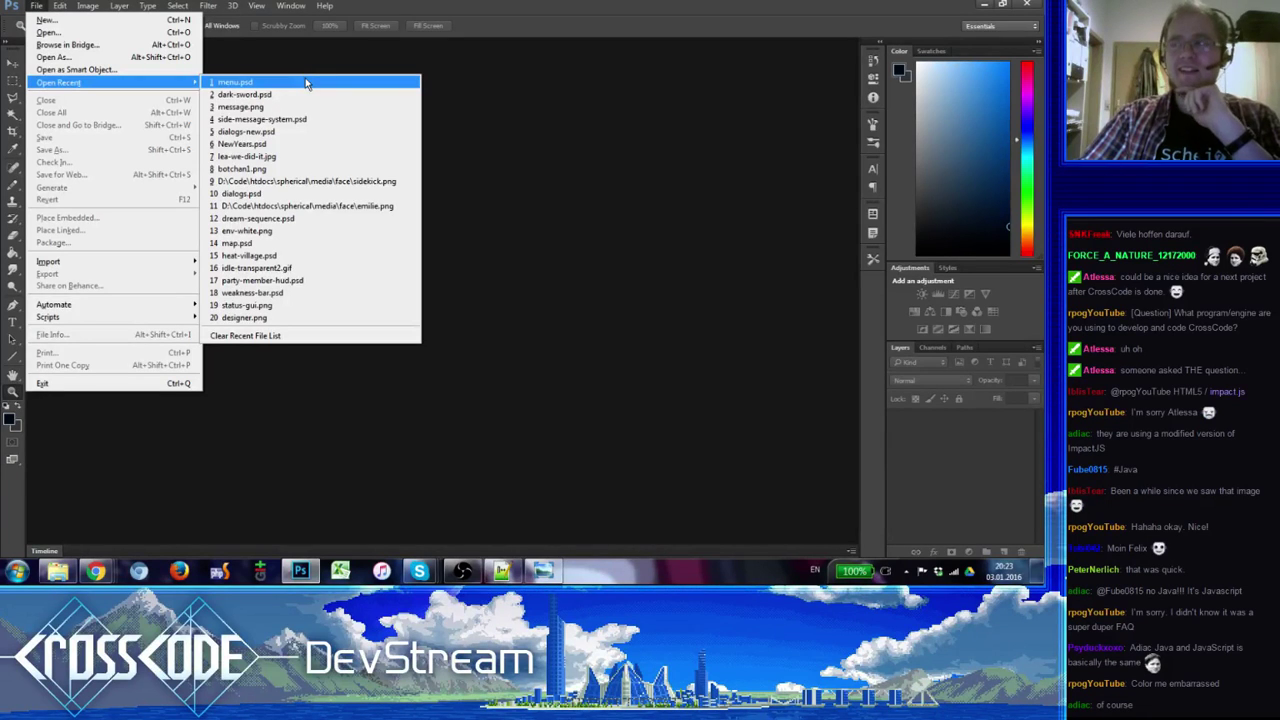
pyautogui.click(306, 83)
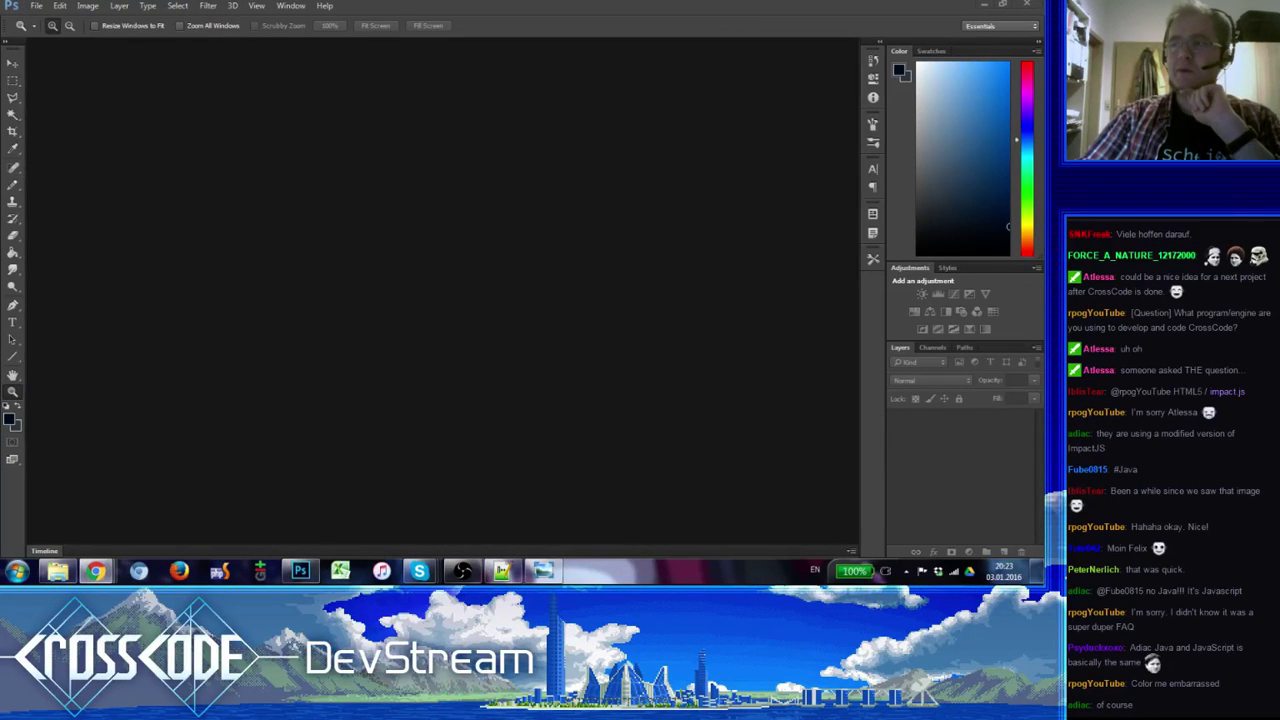
# - Look through the stream chat's list of viewers and close it
pyautogui.click(1074, 240)
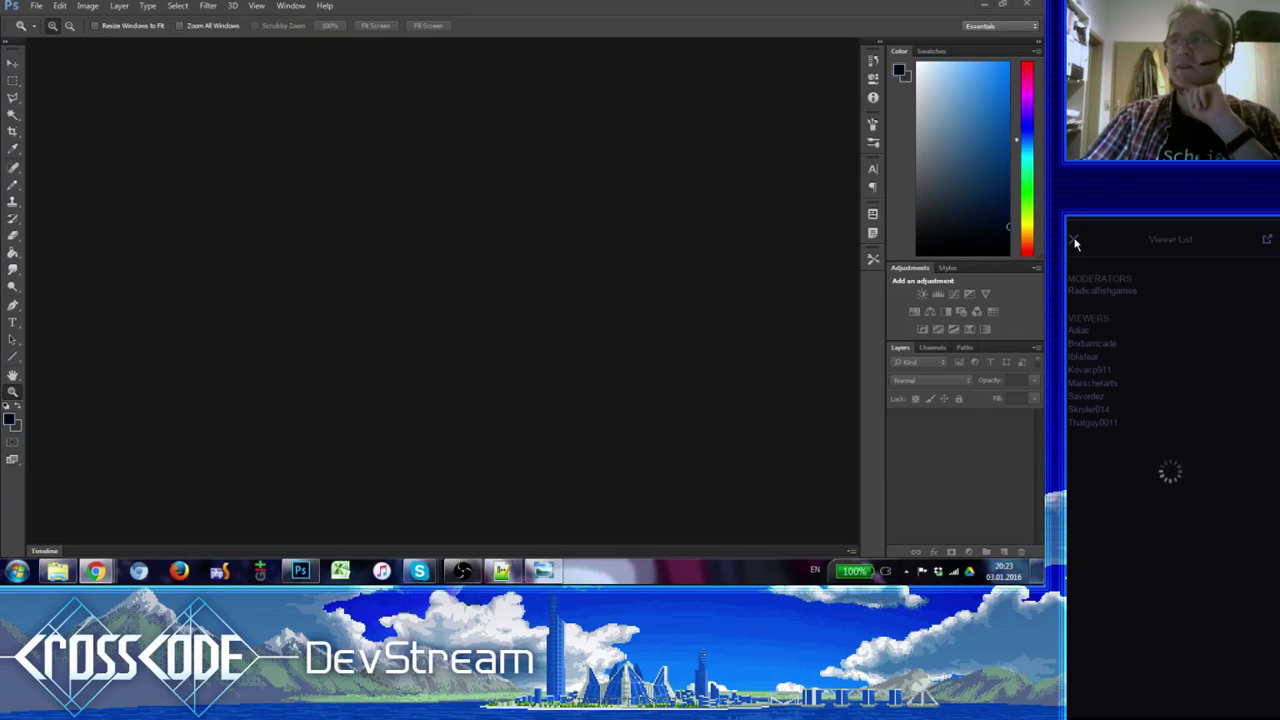
pyautogui.scroll(-1, 1200, 593)
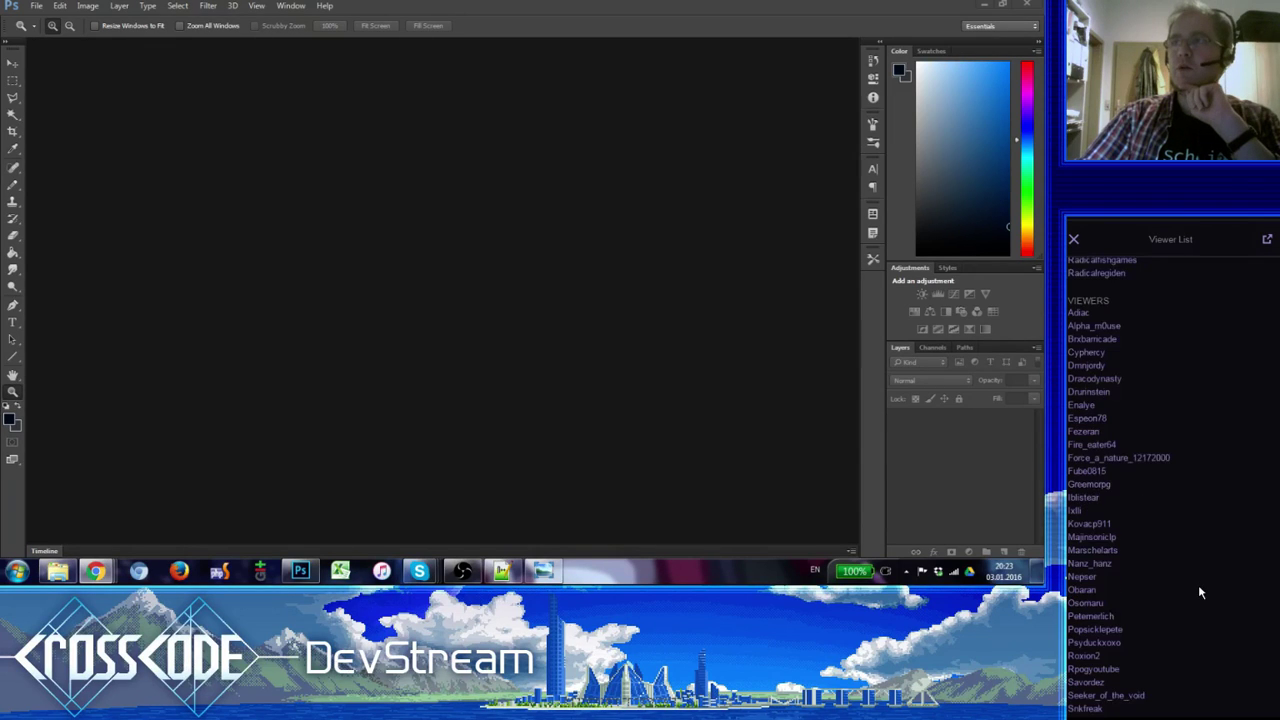
pyautogui.scroll(1, 1198, 586)
pyautogui.click(1074, 239)
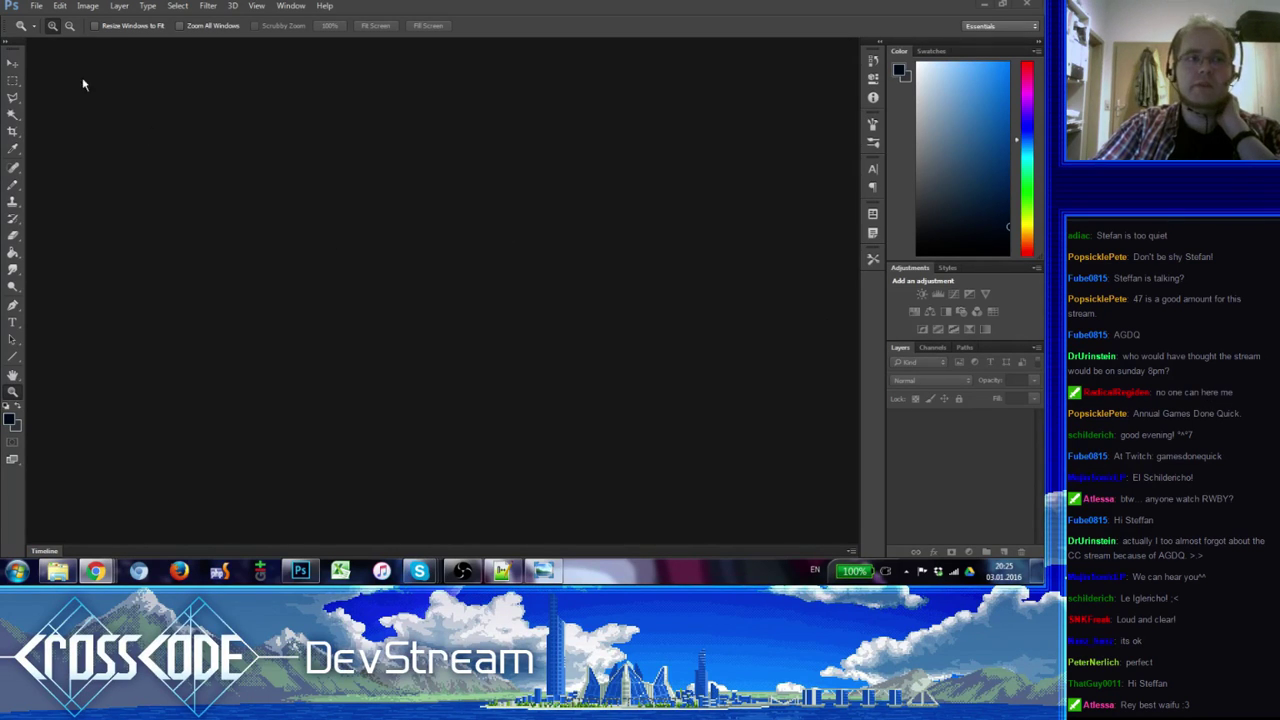
# - Start opening a file in Photoshop and look through the DP Spherical folder and its Graphics subfolder
pyautogui.click(37, 7)
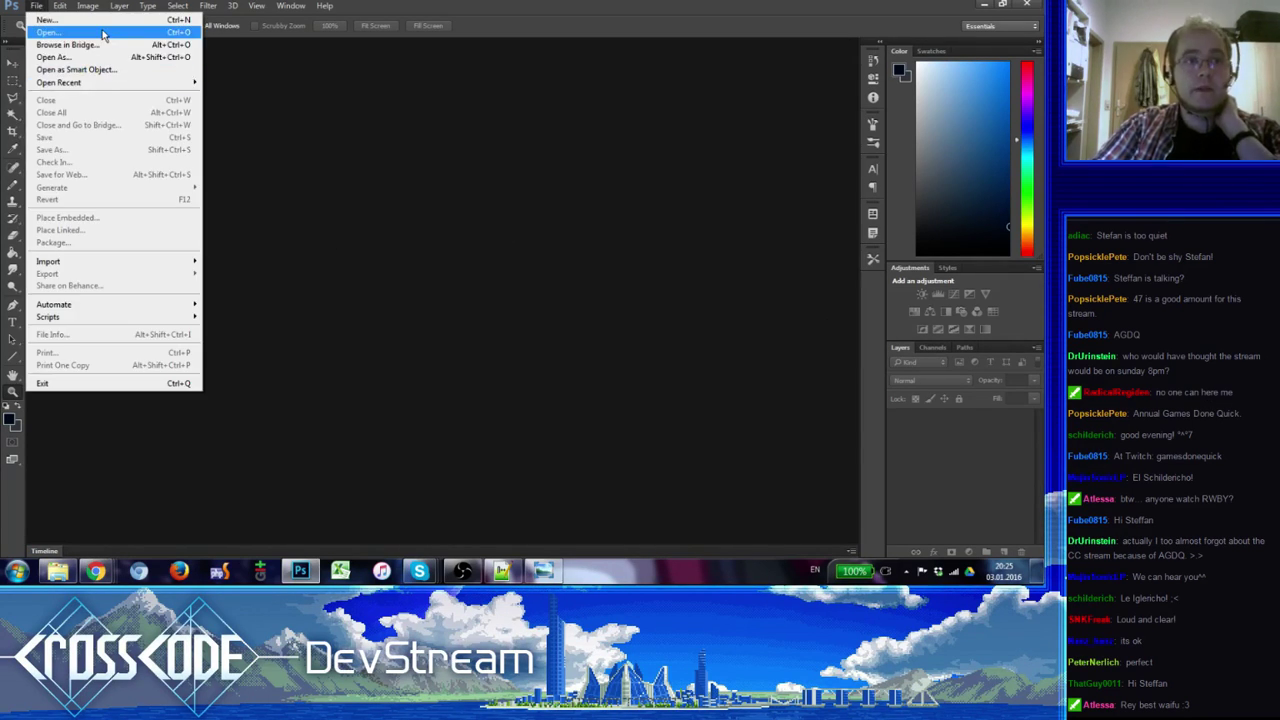
pyautogui.click(103, 34)
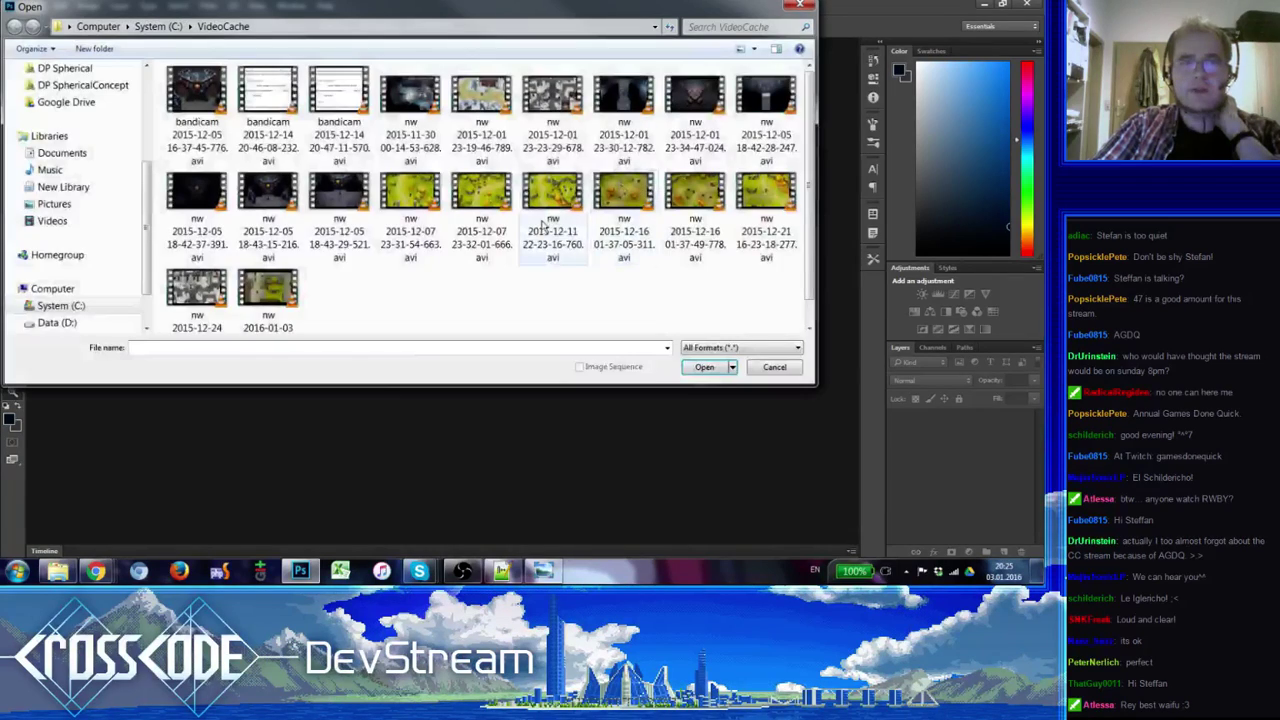
pyautogui.scroll(3, 85, 200)
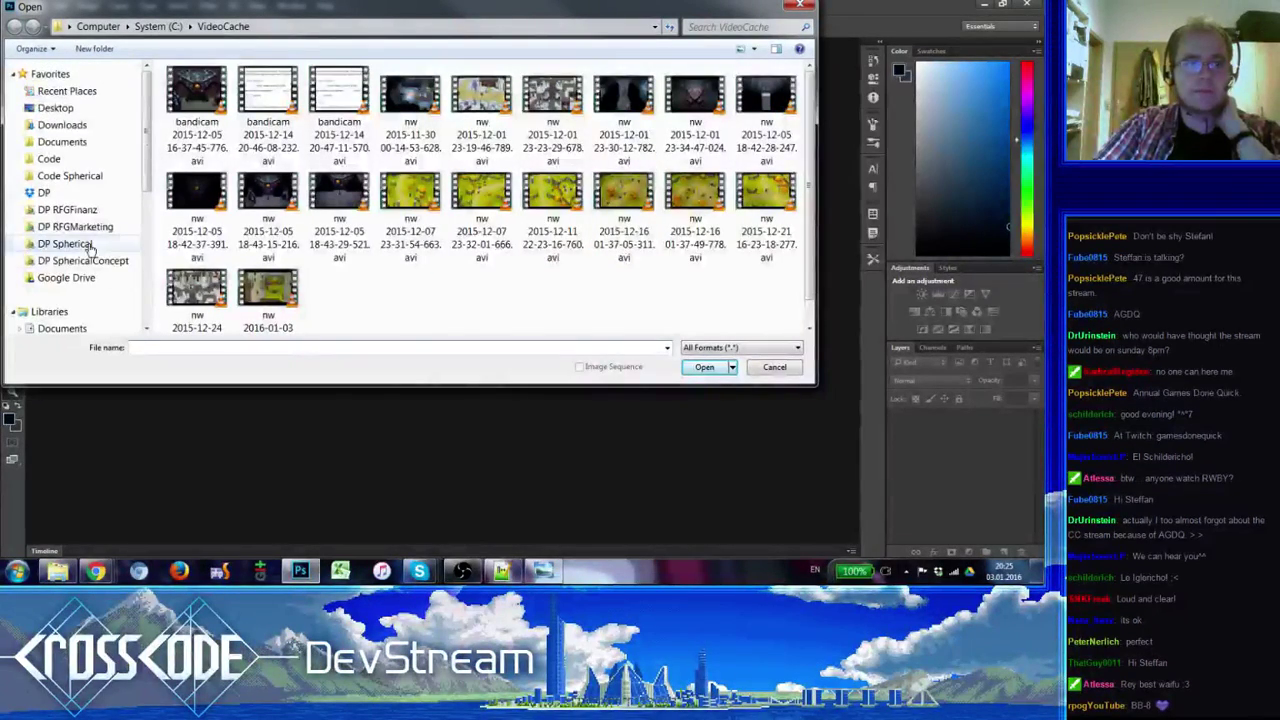
pyautogui.click(70, 243)
pyautogui.doubleClick(205, 131)
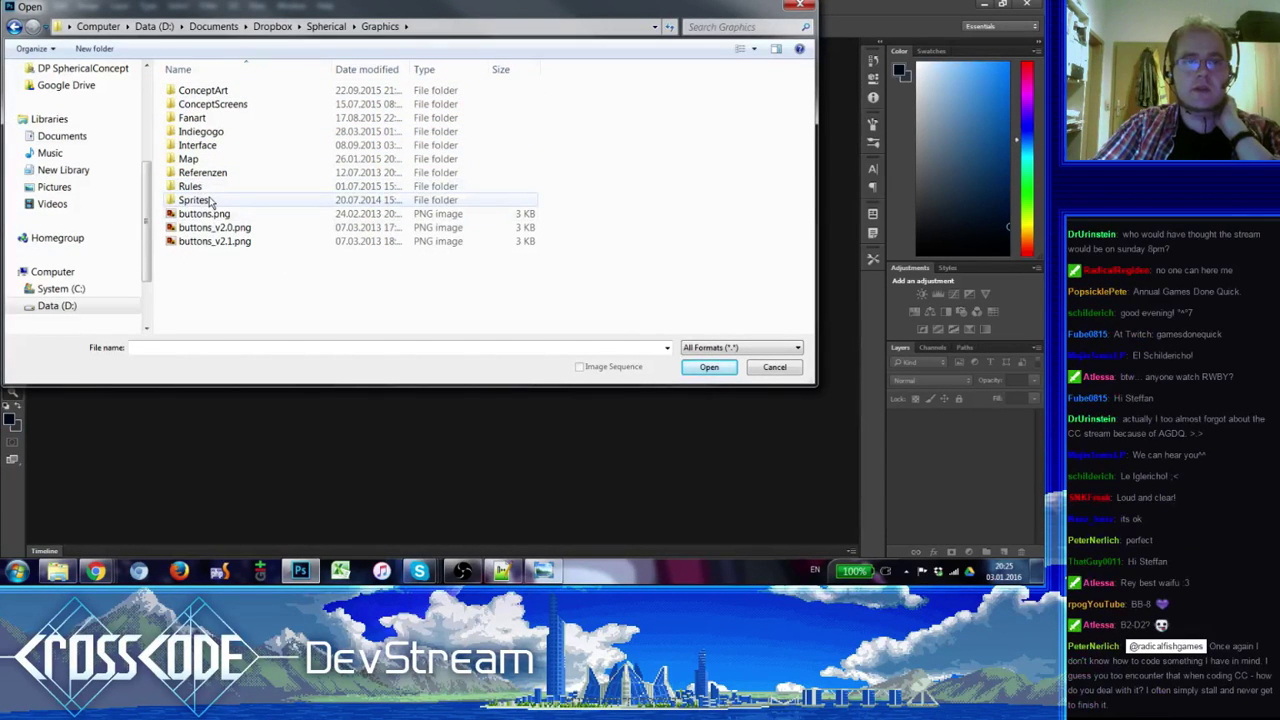
pyautogui.scroll(4, 86, 174)
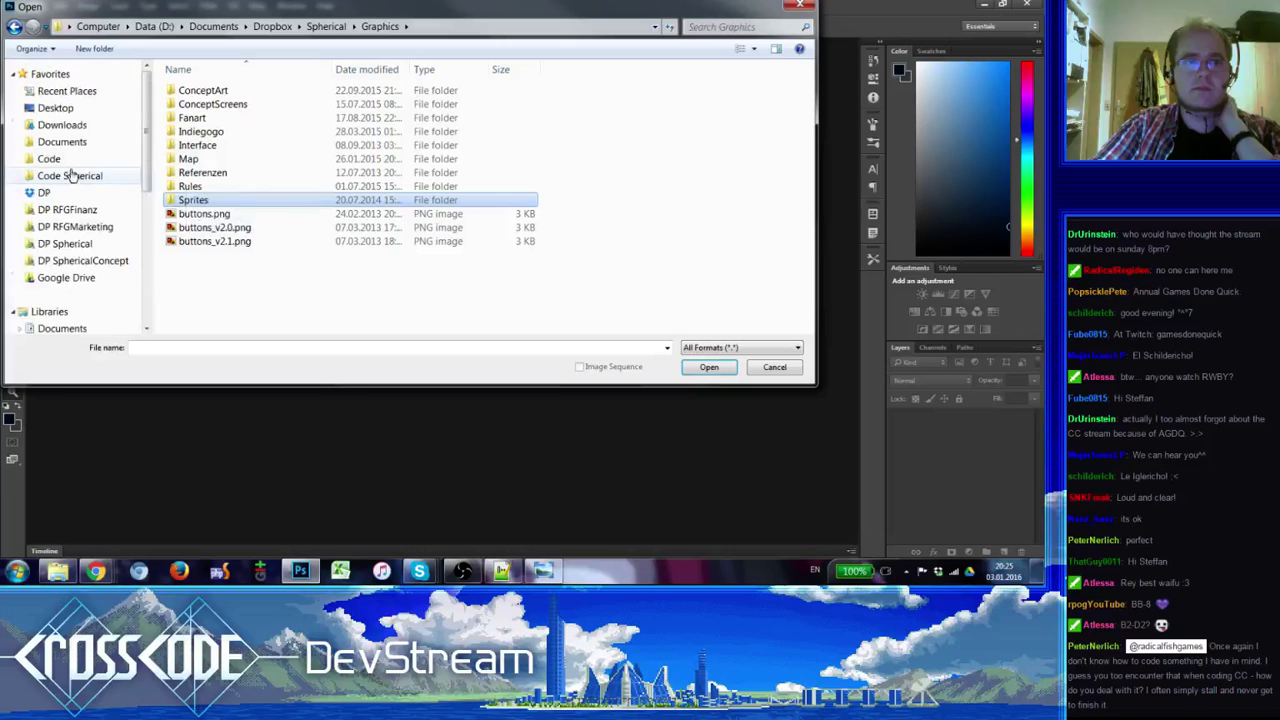
pyautogui.click(70, 244)
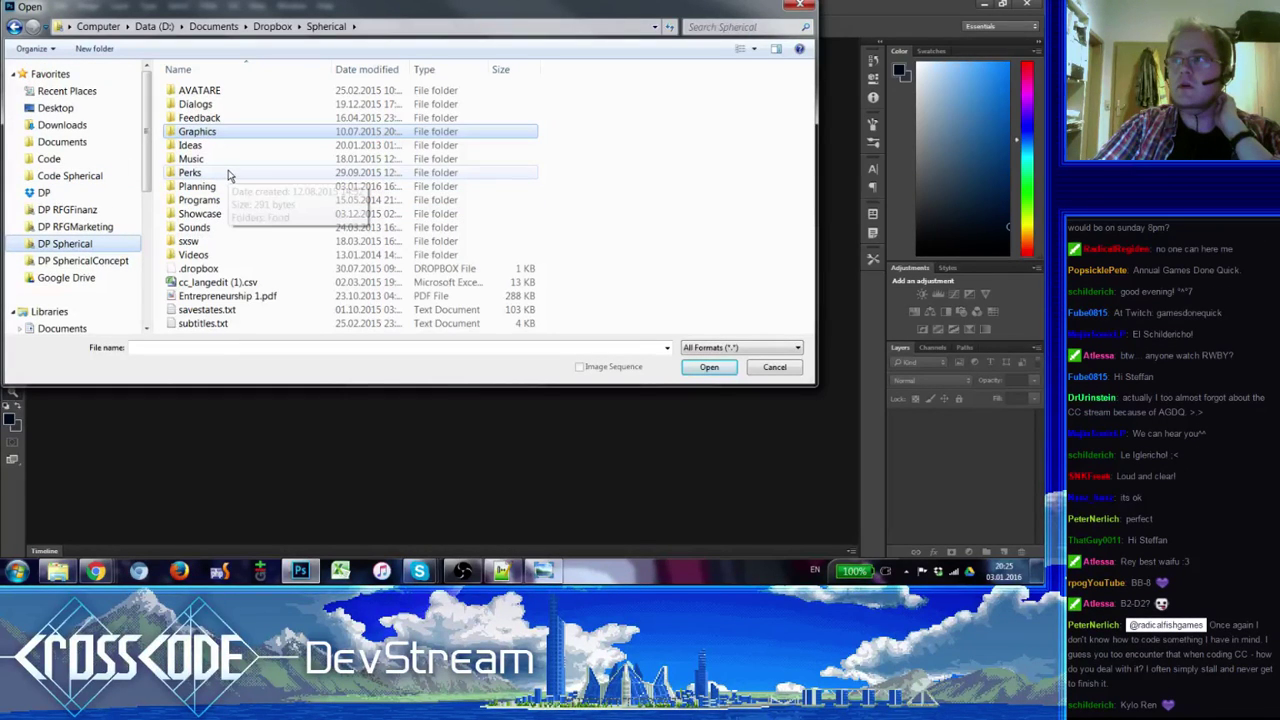
pyautogui.click(198, 159)
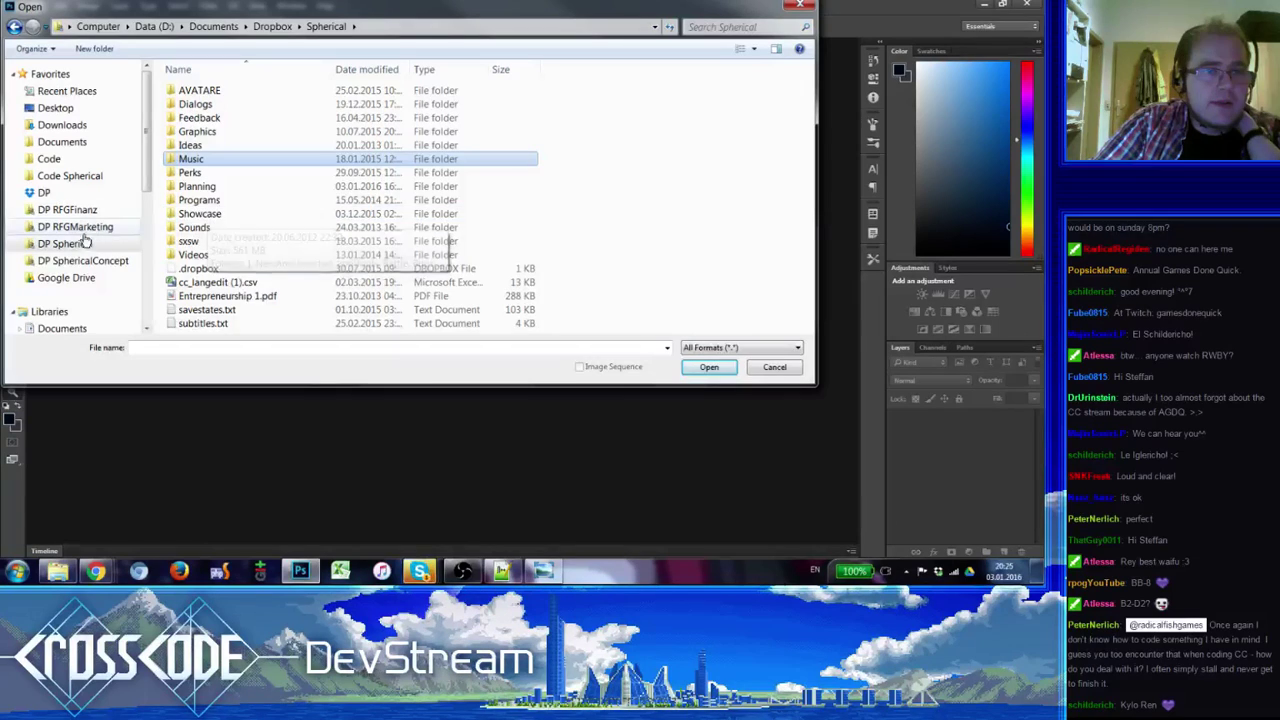
# - Browse from Code Spherical through the media and face folders into psd and open schneider.psd
pyautogui.click(48, 158)
pyautogui.click(69, 175)
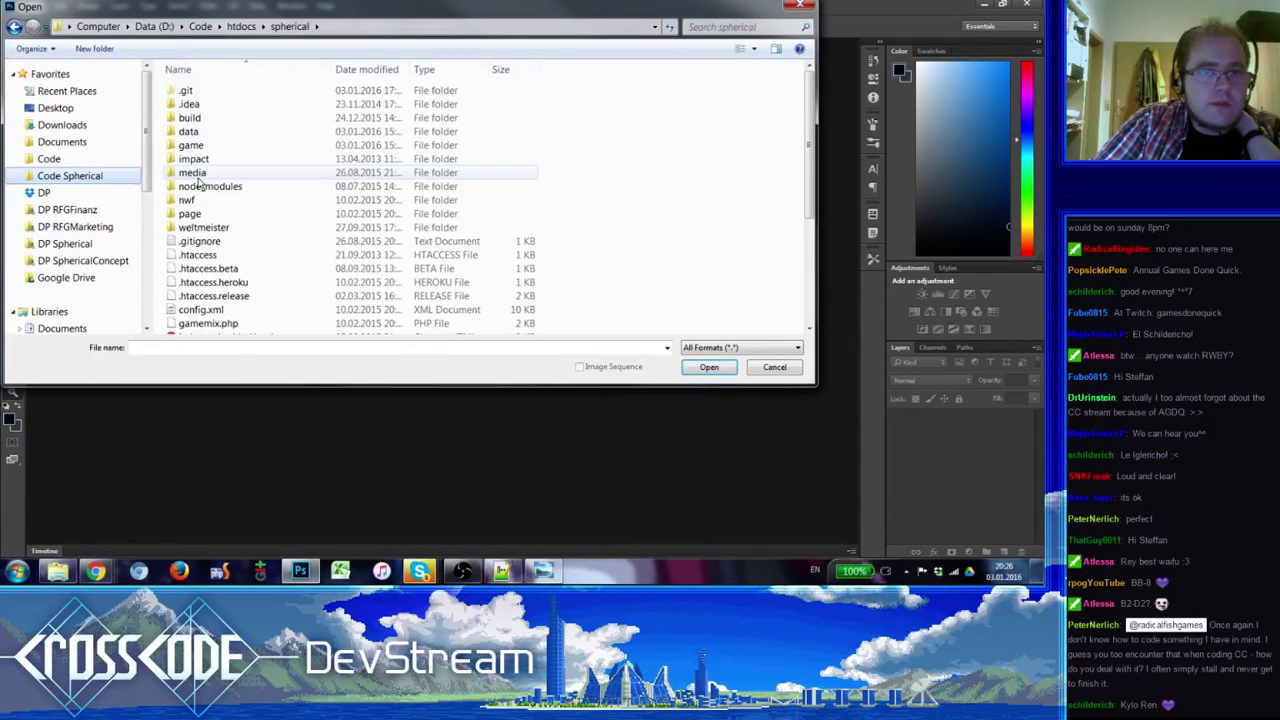
pyautogui.doubleClick(194, 174)
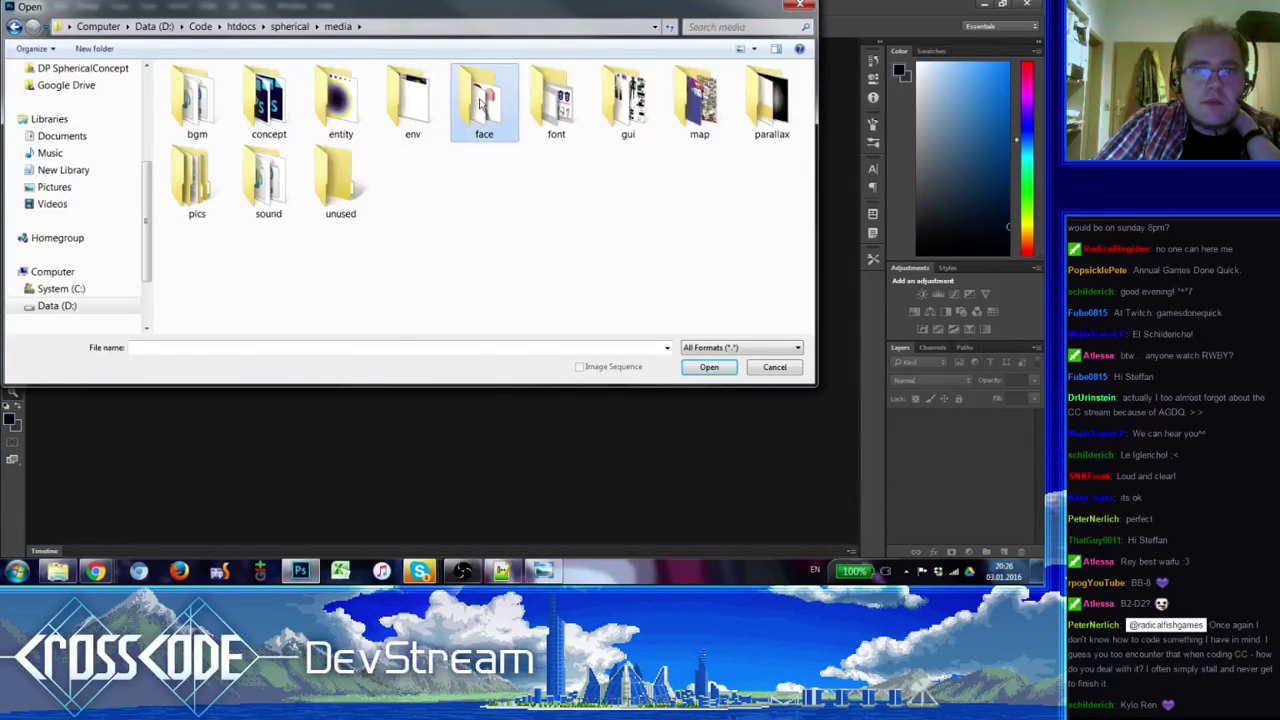
pyautogui.doubleClick(485, 105)
pyautogui.click(412, 185)
pyautogui.click(648, 115)
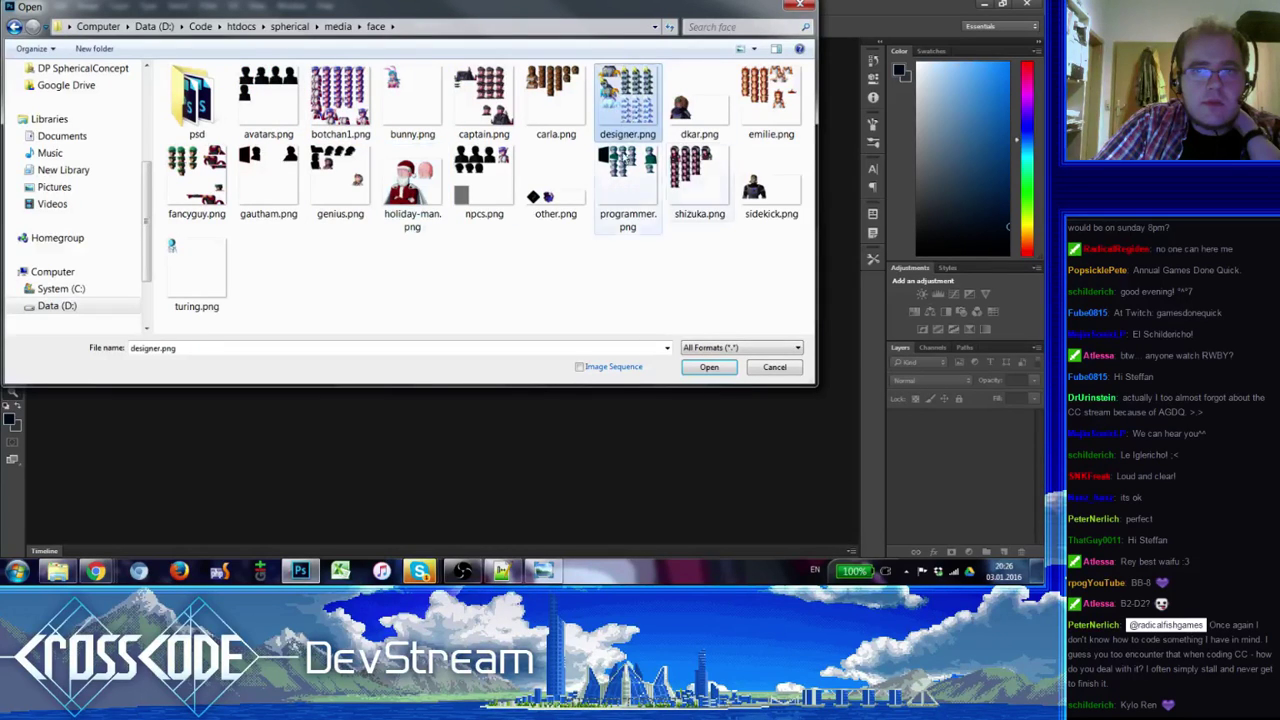
pyautogui.click(706, 190)
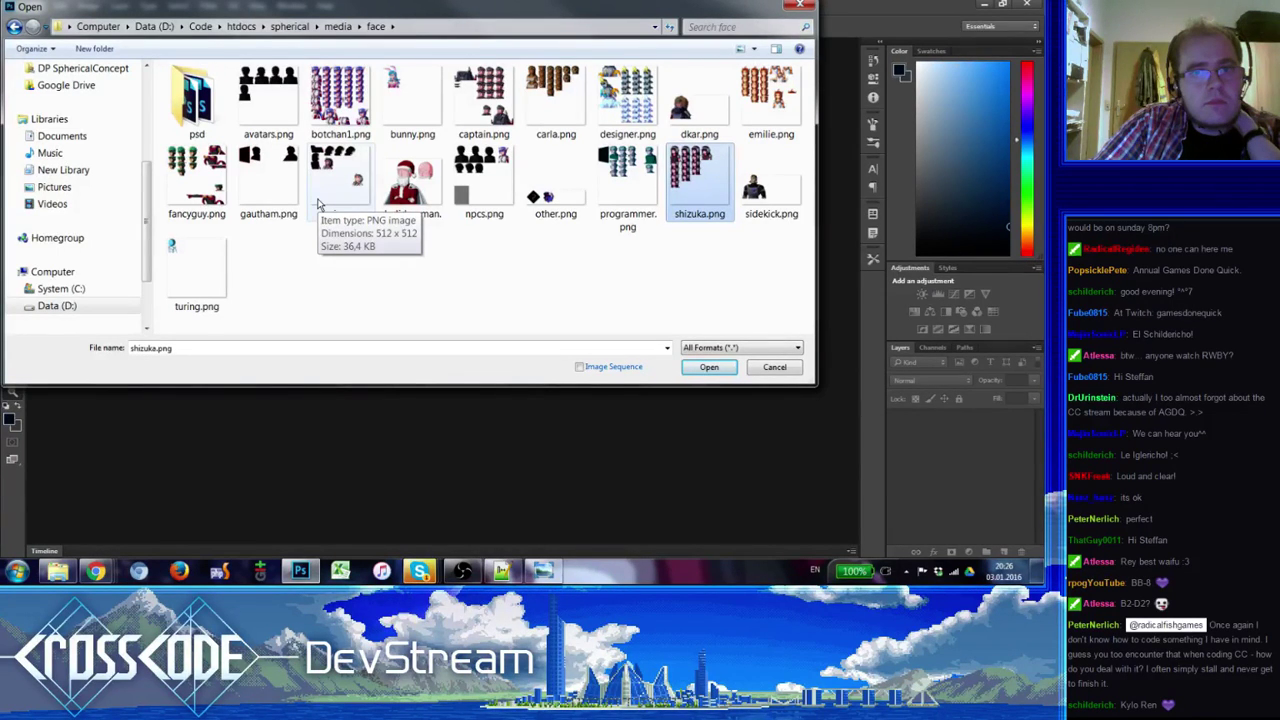
pyautogui.doubleClick(175, 98)
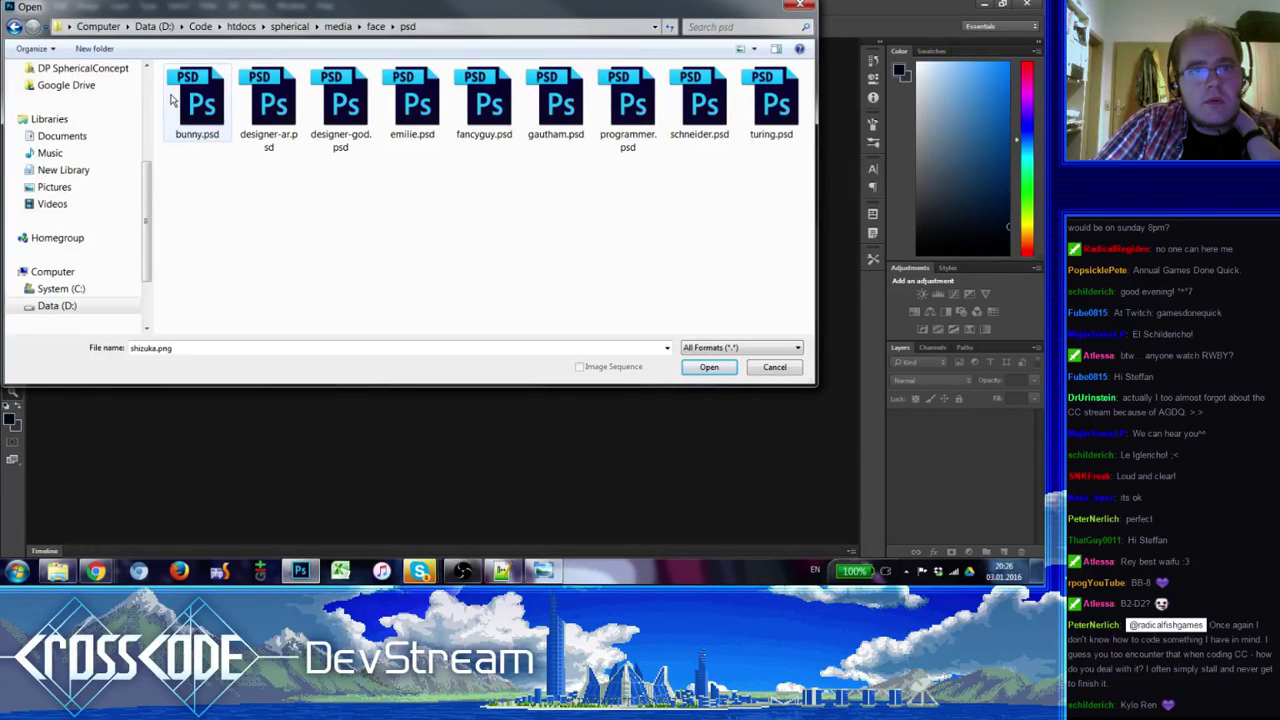
pyautogui.doubleClick(699, 100)
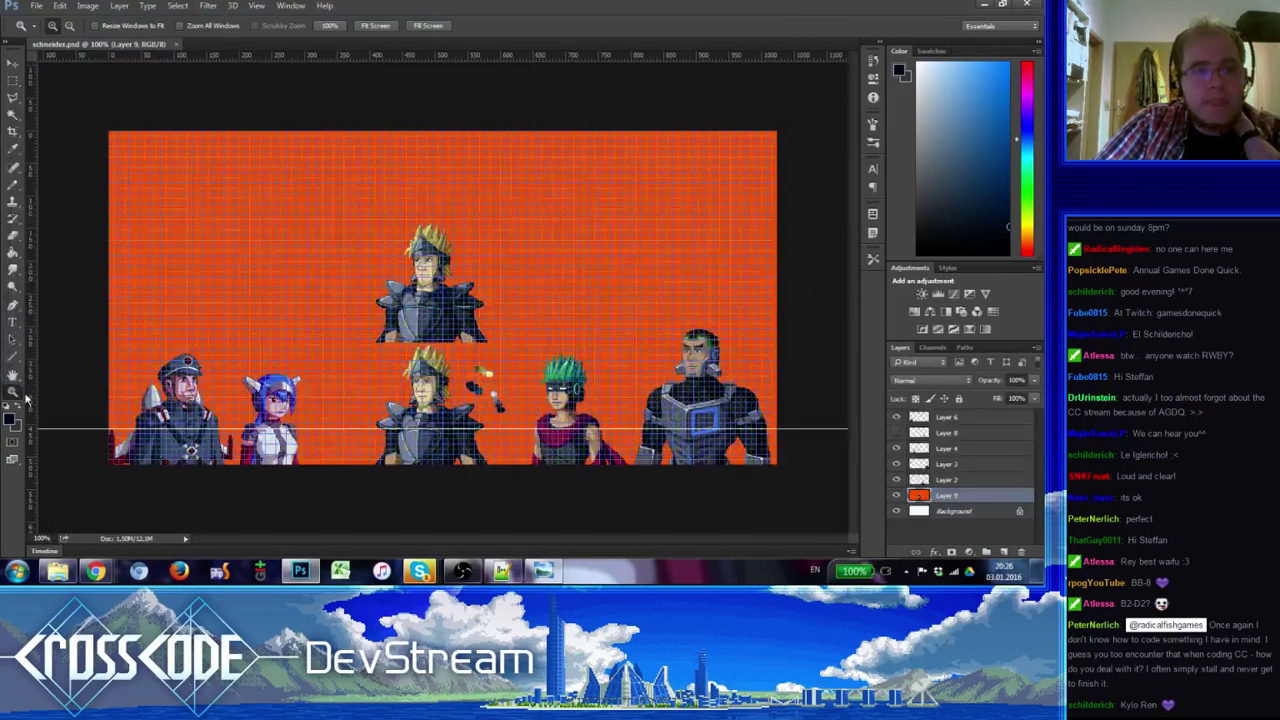
# - Hide the grid and view the lower blond knight portrait and its neighbours at 200%
pyautogui.hotkey('ctrl', 'h')
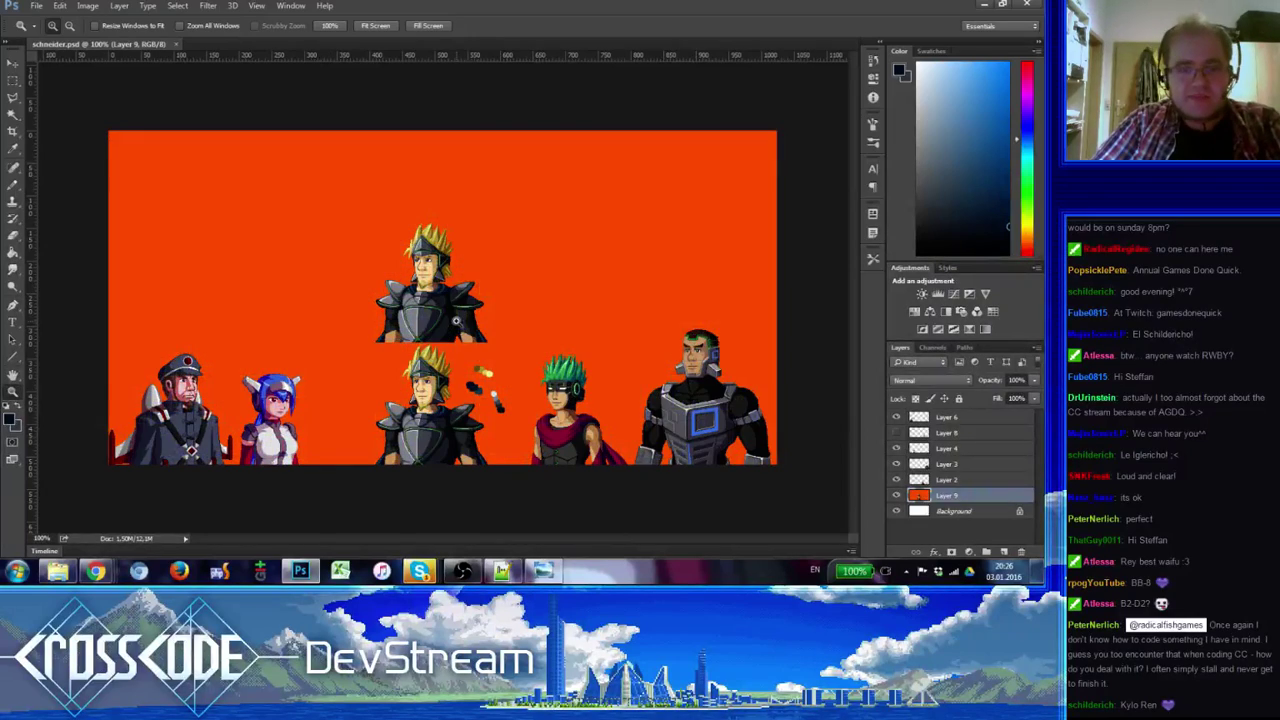
pyautogui.click(423, 295)
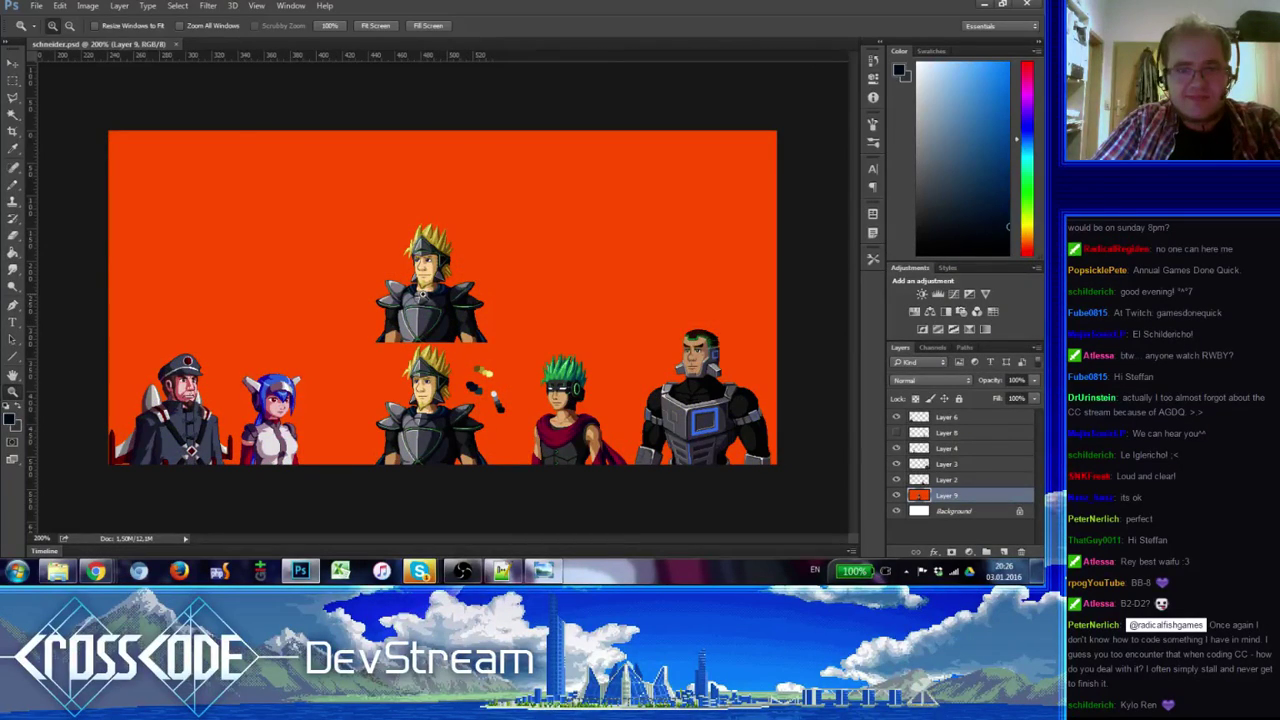
pyautogui.moveTo(474, 396); pyautogui.dragTo(298, 214)
pyautogui.keyDown('alt'); pyautogui.click(309, 355); pyautogui.keyUp('alt')
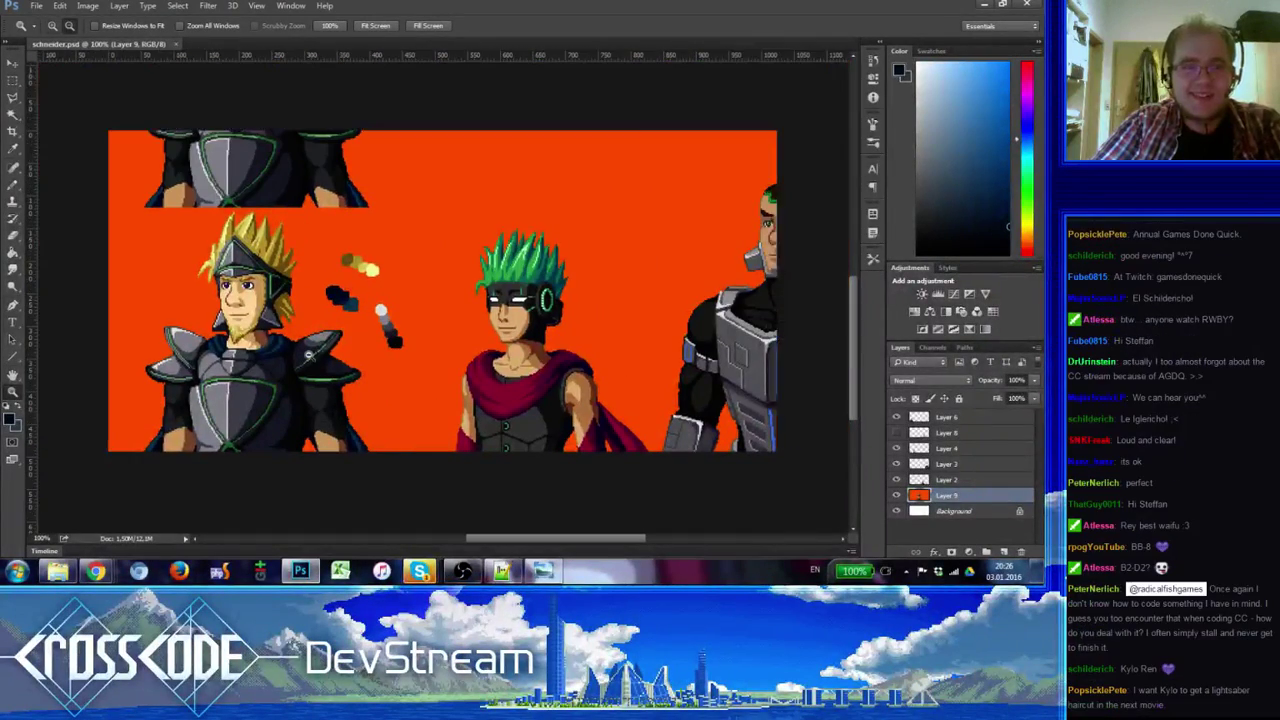
pyautogui.keyDown('alt'); pyautogui.click(308, 353); pyautogui.keyUp('alt')
pyautogui.click(484, 350)
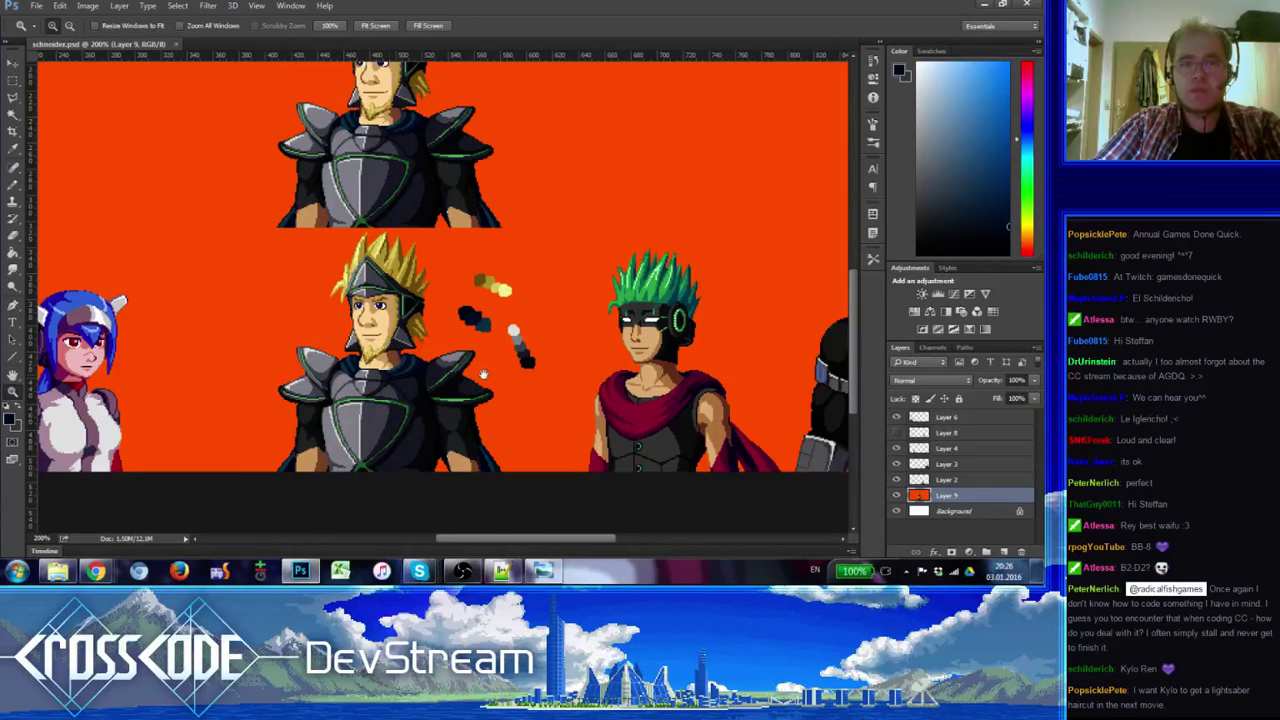
pyautogui.moveTo(465, 380); pyautogui.dragTo(468, 350)
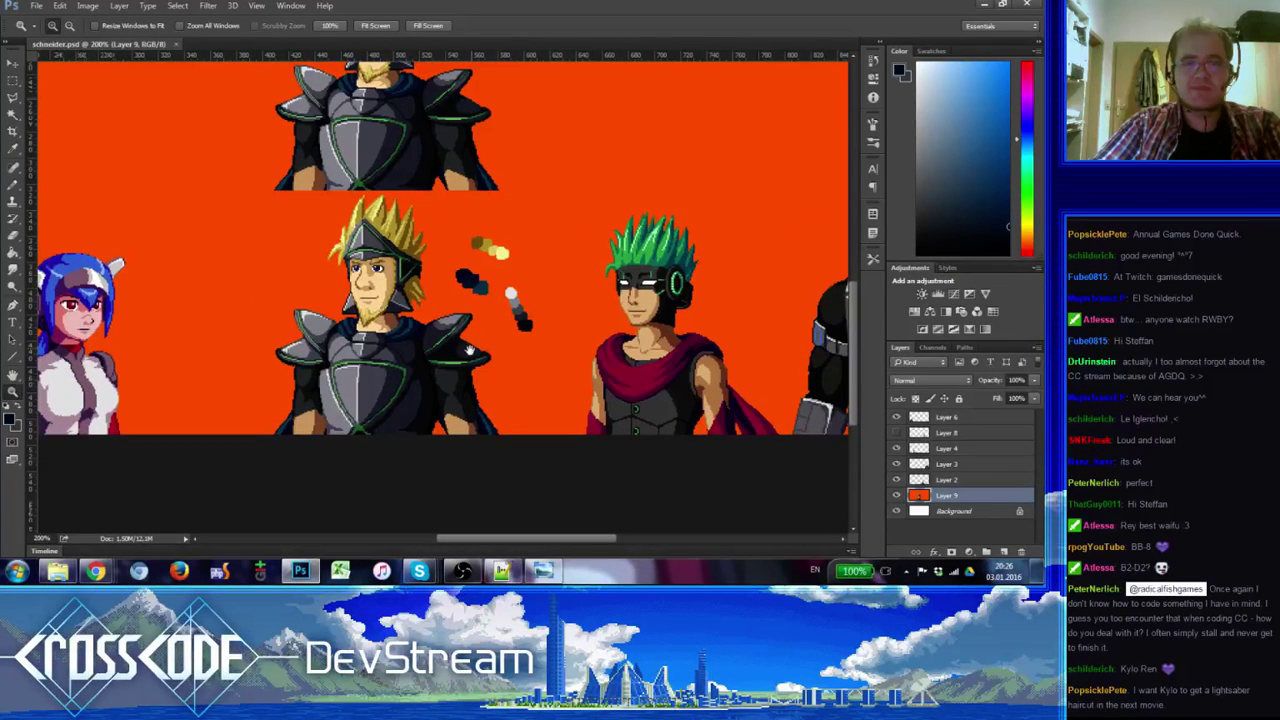
# - Try to duplicate the lower knight portrait with its colour swatches beside the upper knight, using a rectangular selection and the grid
pyautogui.click(13, 80)
pyautogui.scroll(2, 539, 467)
pyautogui.hscroll(1, 539, 467)
pyautogui.moveTo(361, 396); pyautogui.dragTo(179, 258)
pyautogui.hotkey('ctrl', 'h')
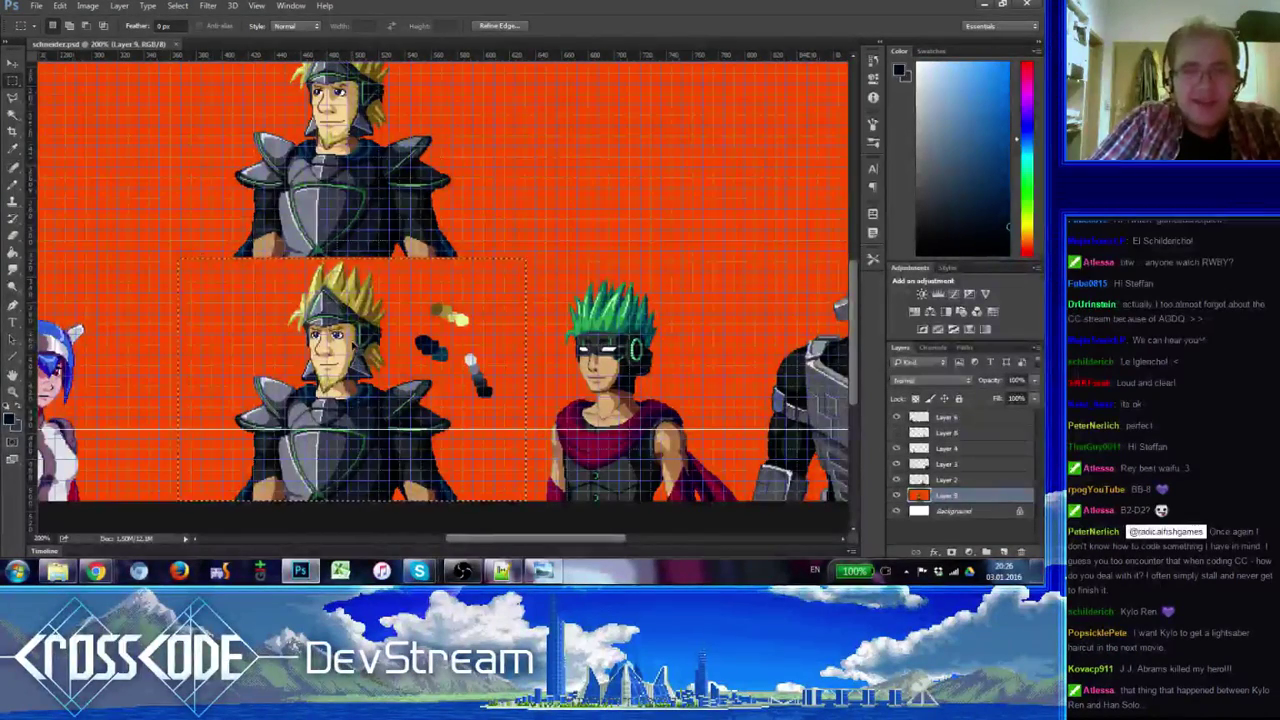
pyautogui.moveTo(352, 461); pyautogui.dragTo(690, 205)
pyautogui.hotkey('ctrl', 'z')
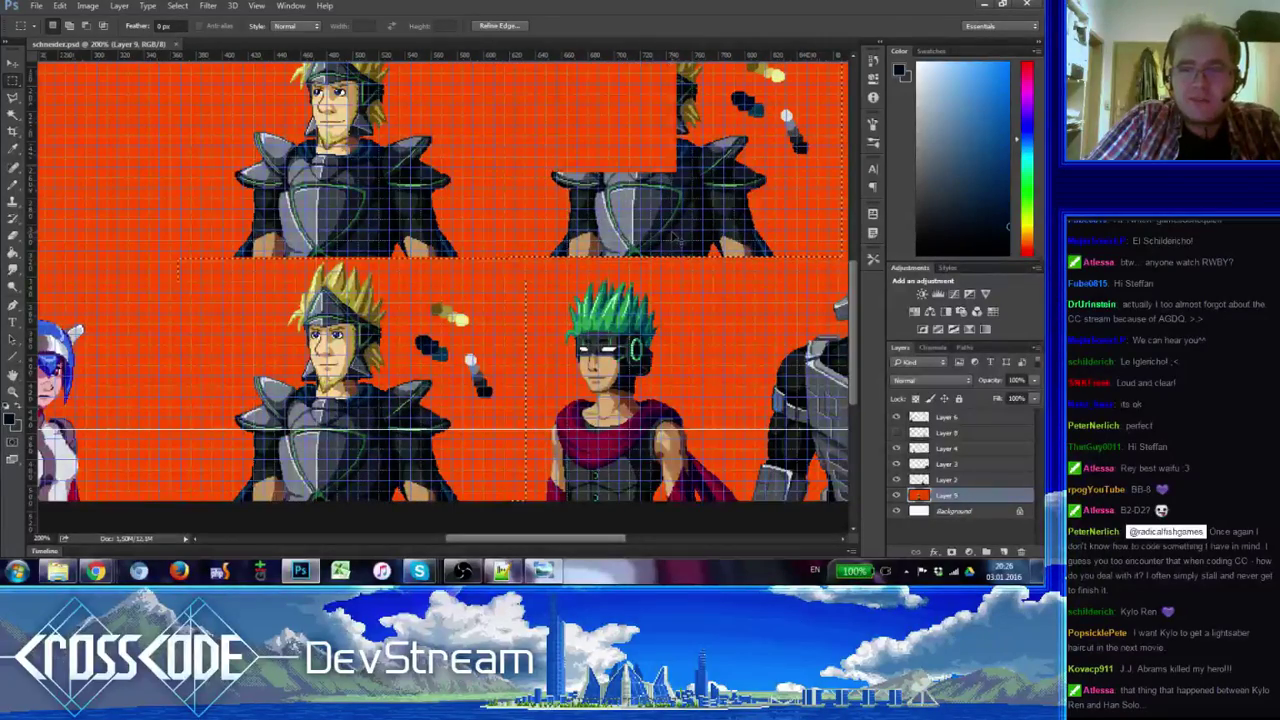
# - Select the orange background on Layer 9 with the Magic Wand, delete it and clear the selection
pyautogui.press('w')
pyautogui.moveTo(187, 324); pyautogui.dragTo(417, 357)
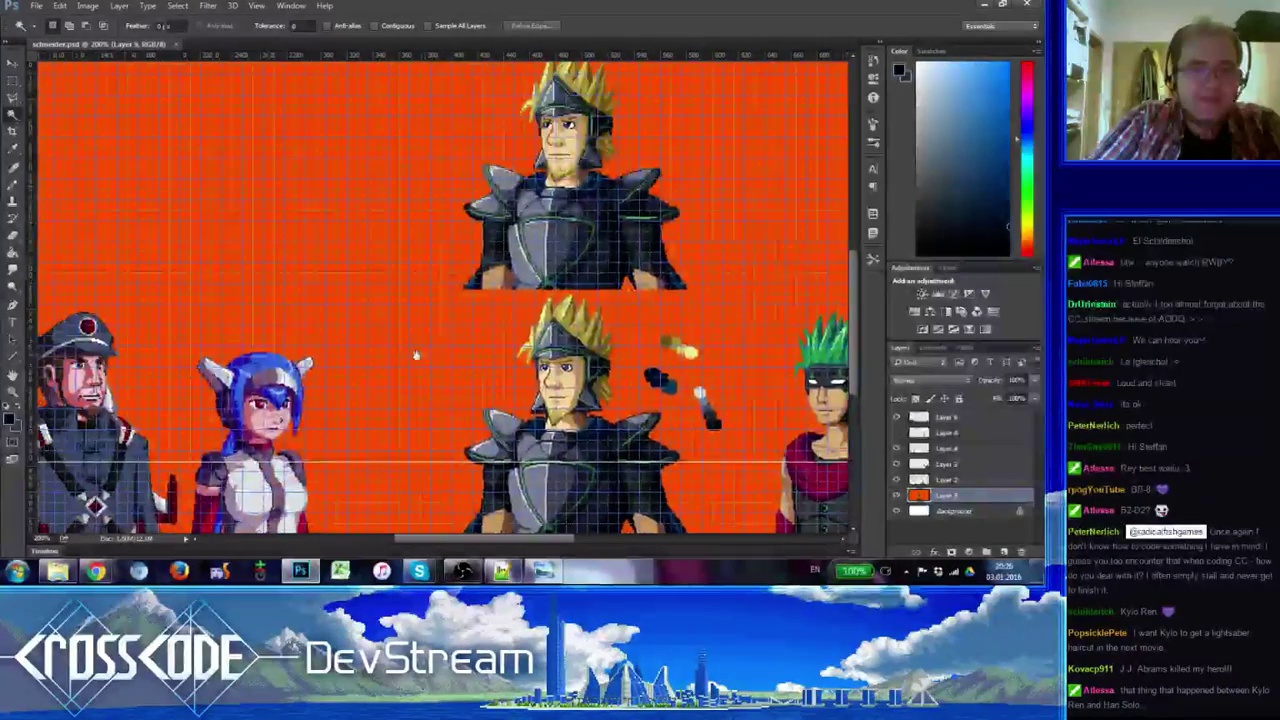
pyautogui.hotkey('shift', 'w')
pyautogui.click(502, 335)
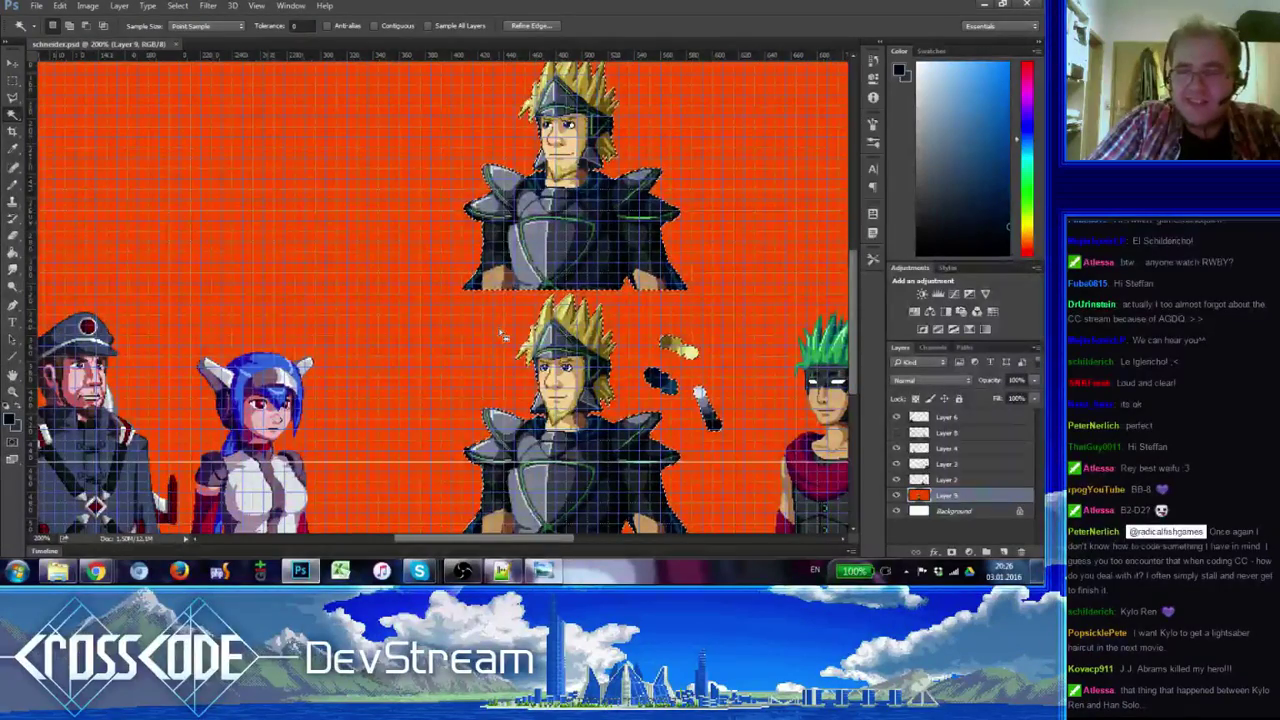
pyautogui.press('Delete')
pyautogui.hotkey('ctrl', 'd')
# - Enclose the upper knight portrait in a rectangular selection, nudge it up a few pixels and deselect
pyautogui.moveTo(503, 335); pyautogui.dragTo(355, 303)
pyautogui.click(10, 84)
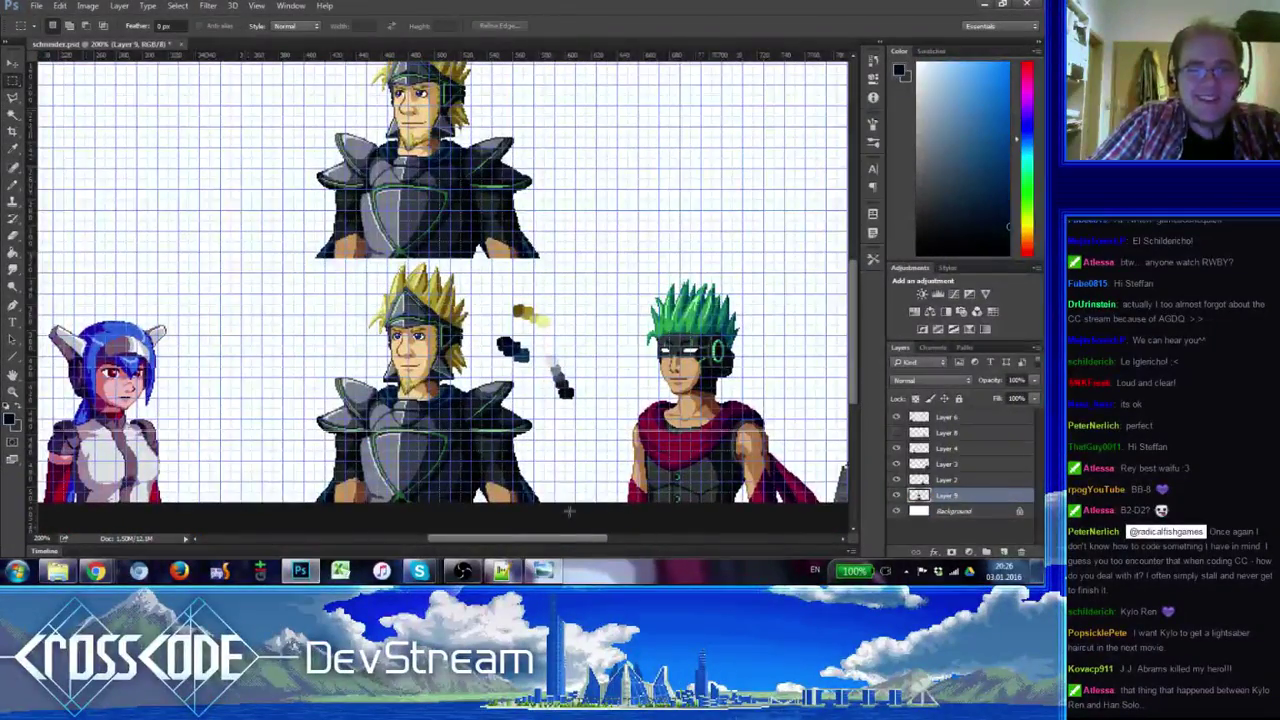
pyautogui.moveTo(576, 510); pyautogui.dragTo(241, 258)
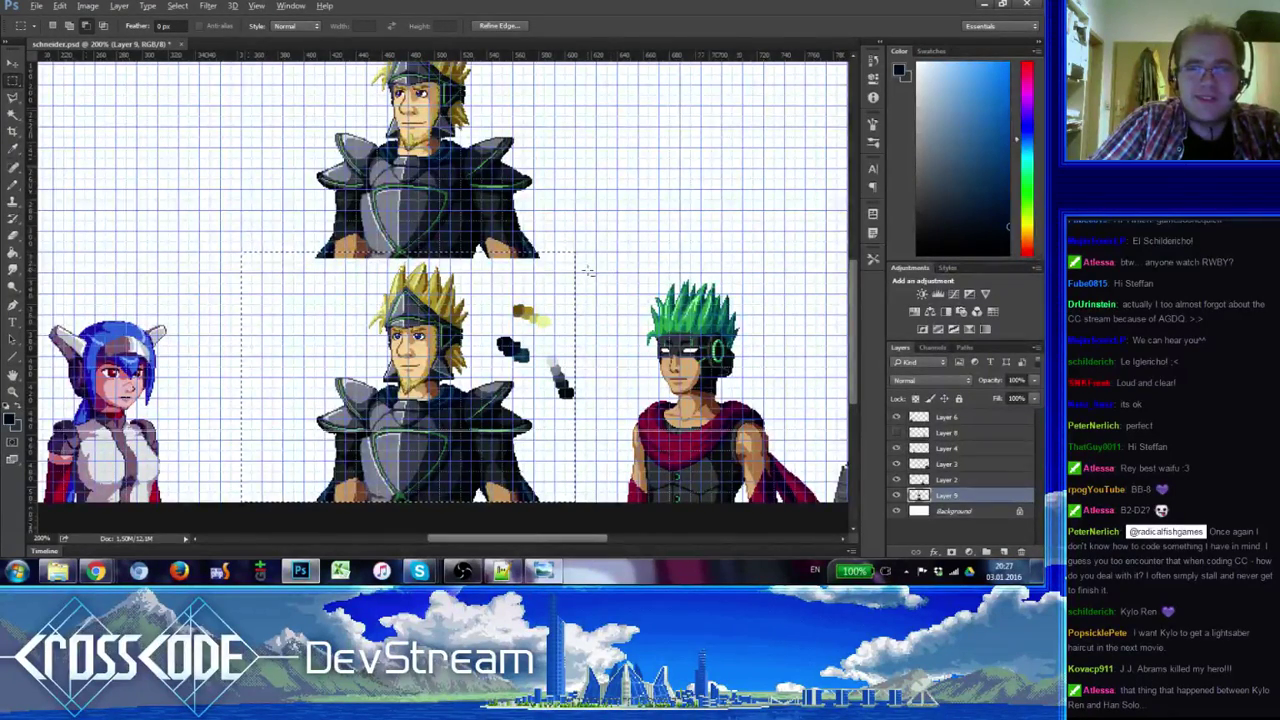
pyautogui.moveTo(490, 357); pyautogui.dragTo(602, 367)
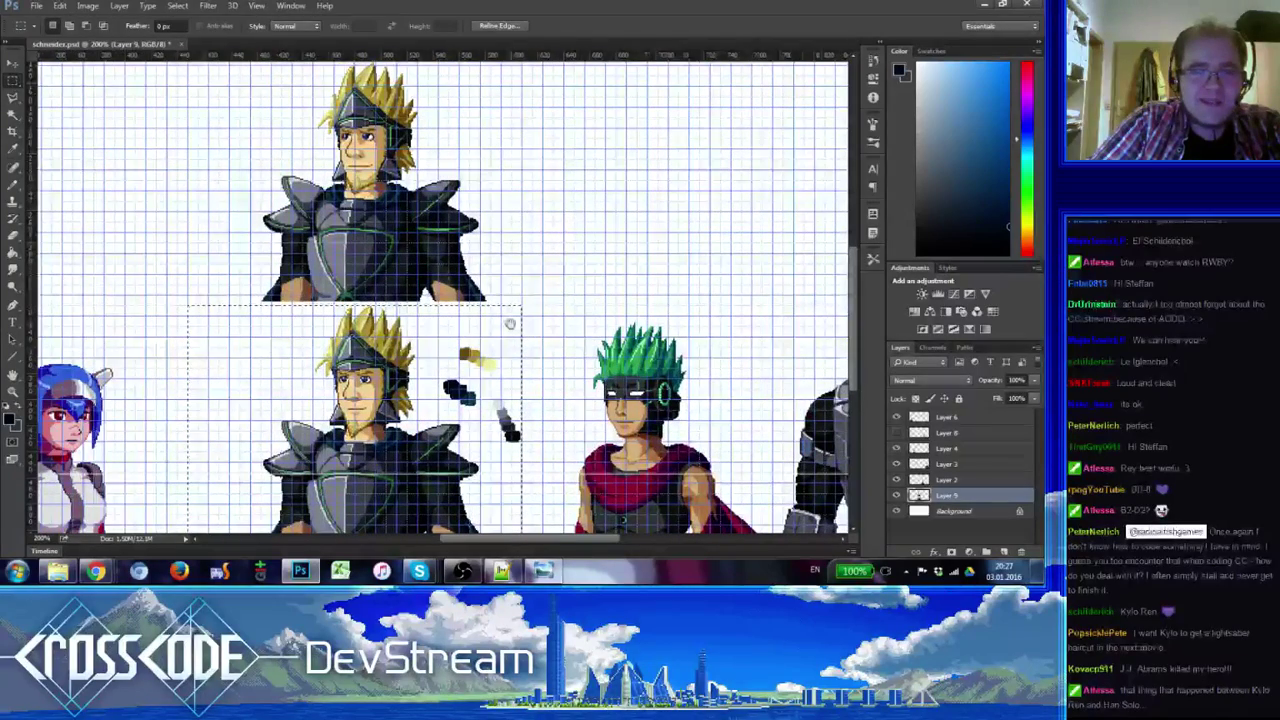
pyautogui.moveTo(510, 324); pyautogui.dragTo(572, 402)
pyautogui.moveTo(595, 382); pyautogui.dragTo(277, 101)
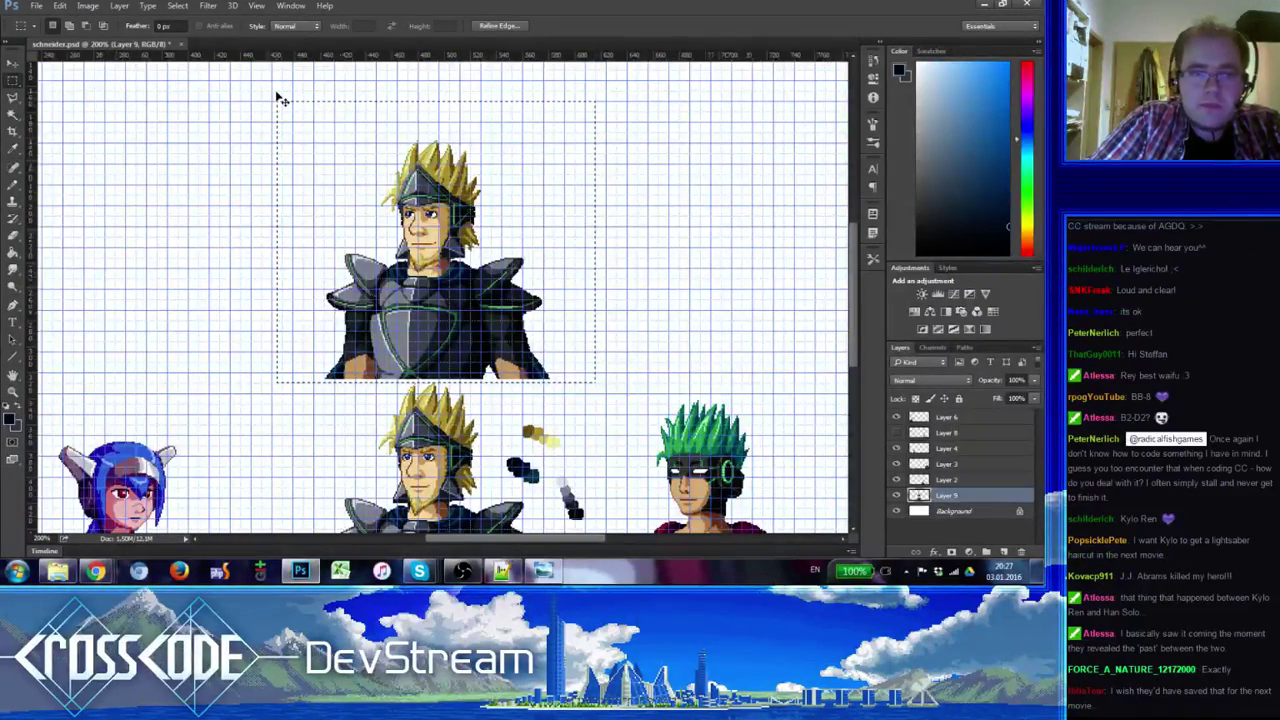
pyautogui.hotkey('ctrl', 'Up')
pyautogui.hotkey('ctrl', 'Up')
pyautogui.hotkey('ctrl', 'Up')
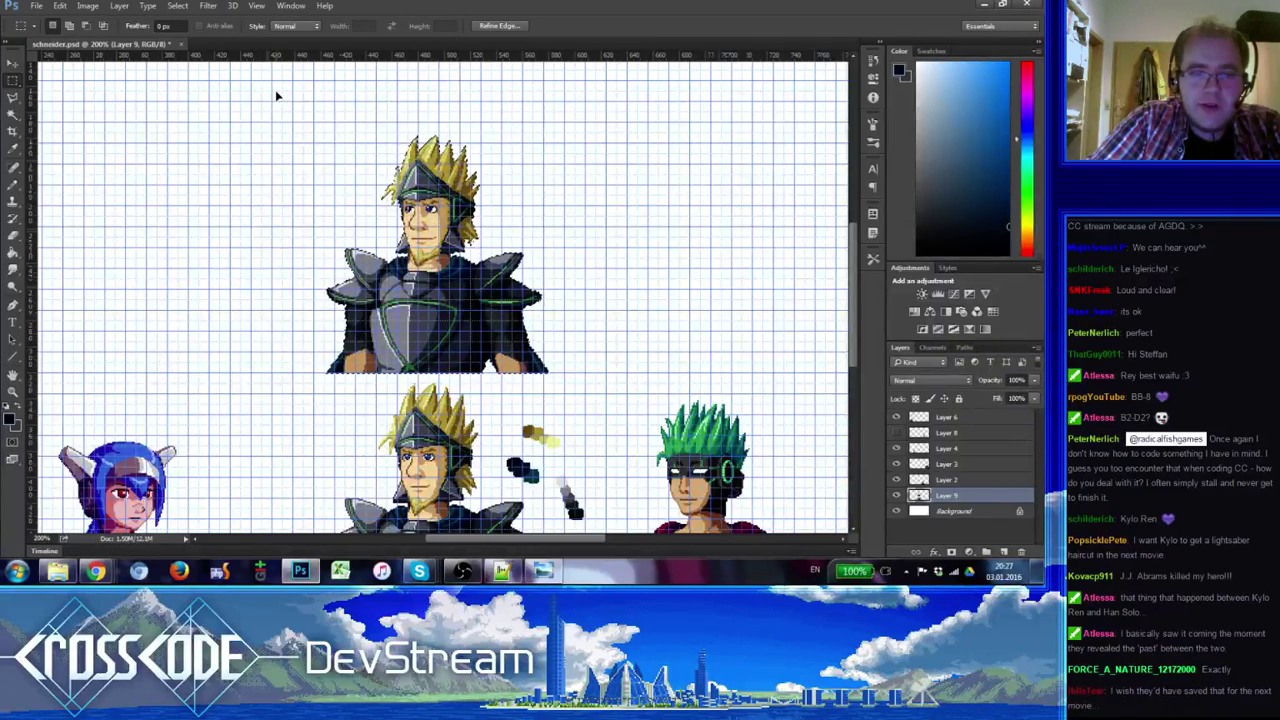
pyautogui.hotkey('ctrl', 'alt', 'z')
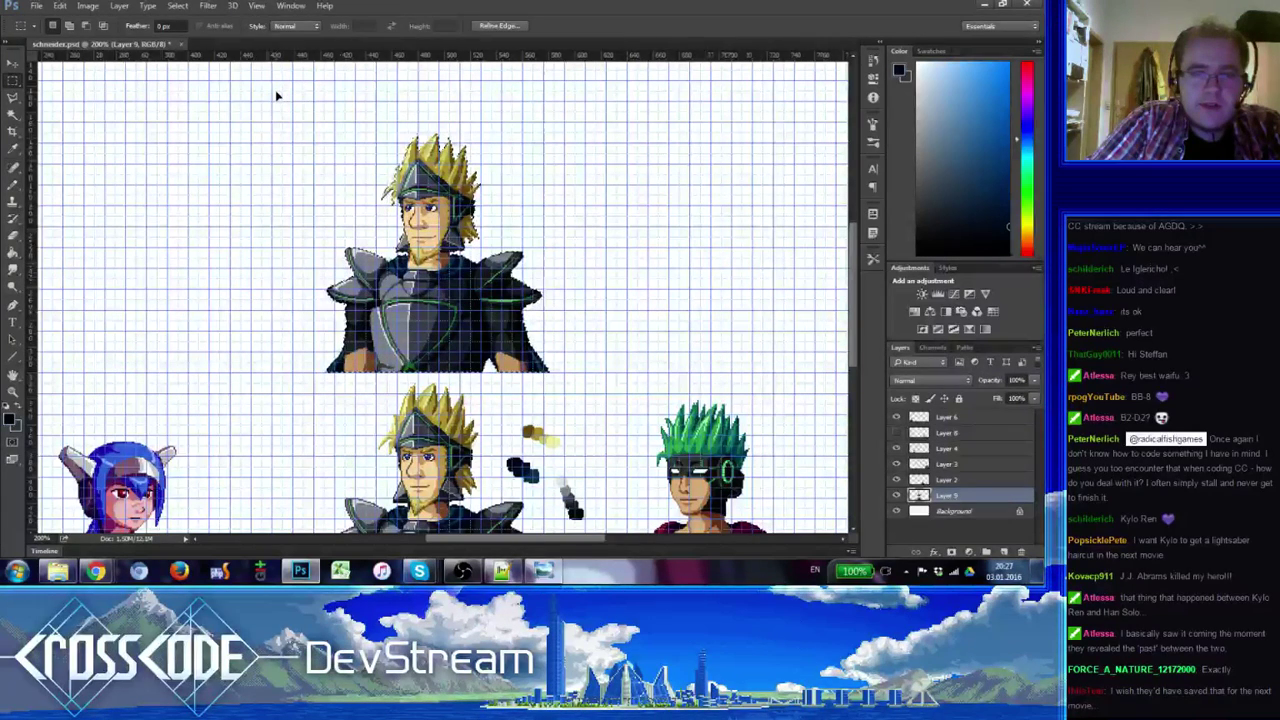
pyautogui.hotkey('ctrl', 'd')
# - Hide the grid and inspect the upper knight portrait at 300%
pyautogui.moveTo(470, 515); pyautogui.dragTo(381, 358)
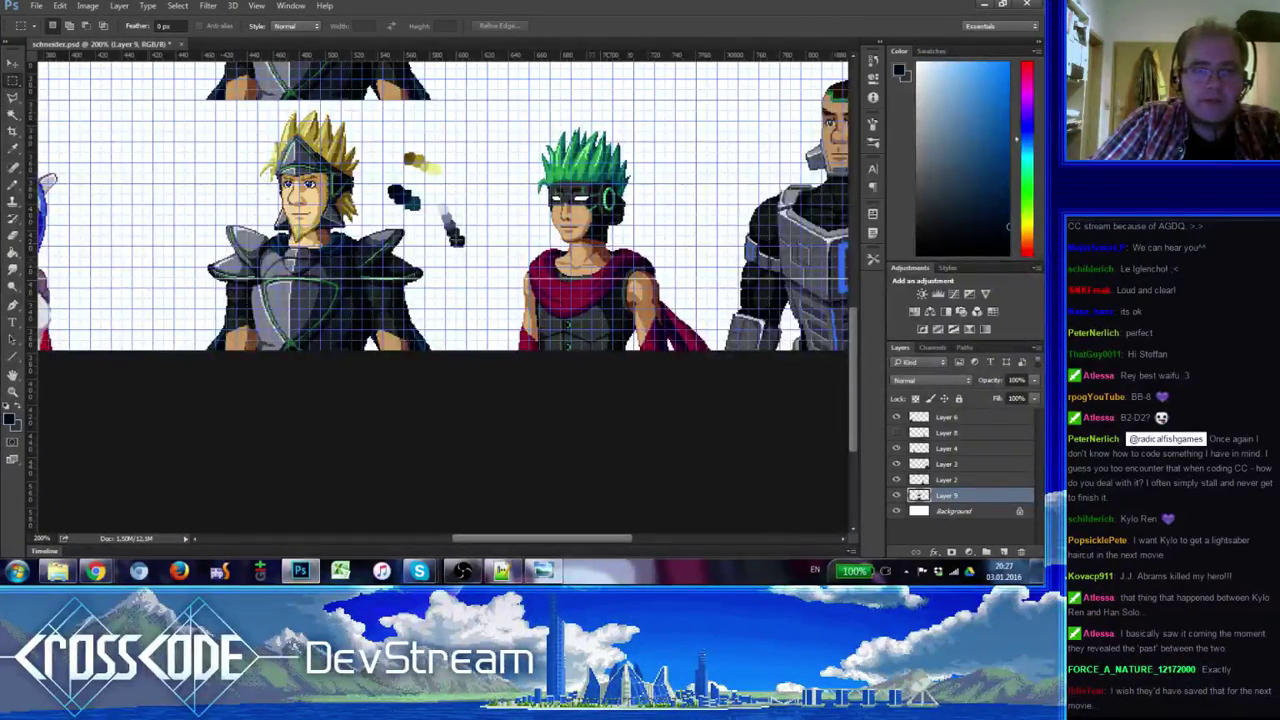
pyautogui.moveTo(309, 136); pyautogui.dragTo(448, 426)
pyautogui.hotkey('ctrl', "'")
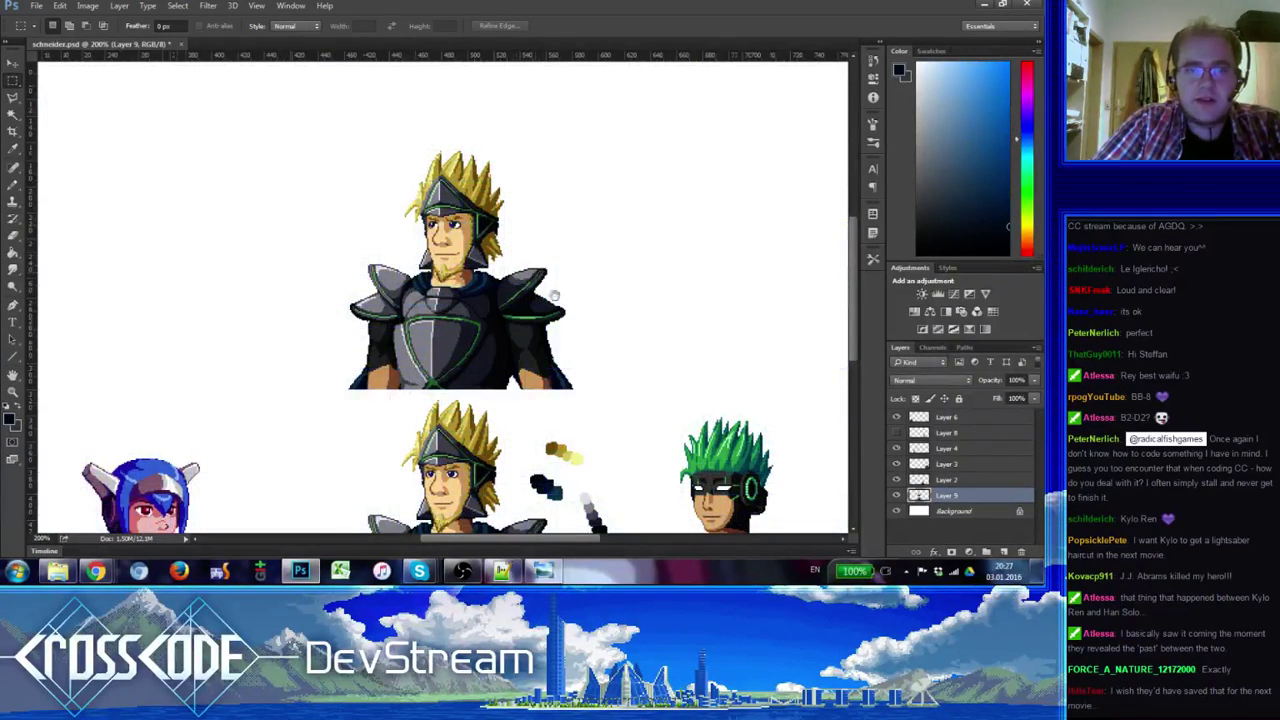
pyautogui.moveTo(555, 296); pyautogui.dragTo(490, 256)
pyautogui.click(12, 390)
pyautogui.click(389, 135)
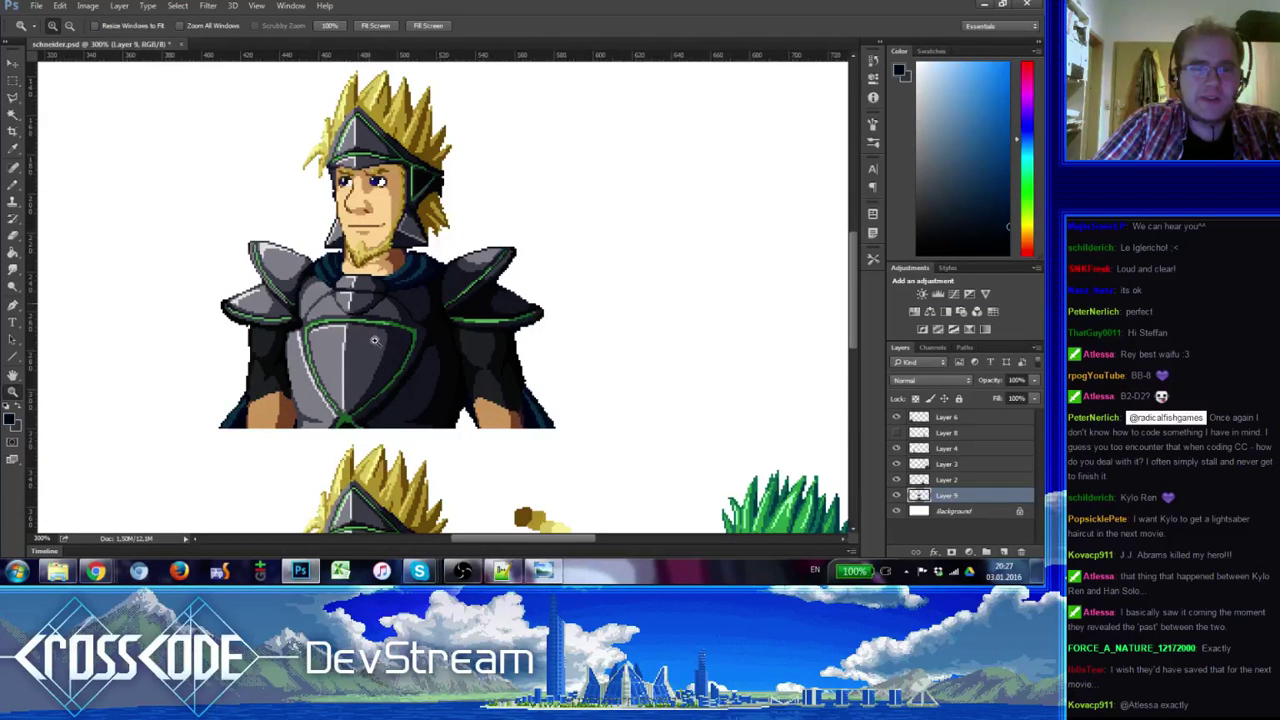
# - Check which portraits belong to Layer 9 by toggling its visibility off and on
pyautogui.keyDown('alt'); pyautogui.click(414, 222); pyautogui.keyUp('alt')
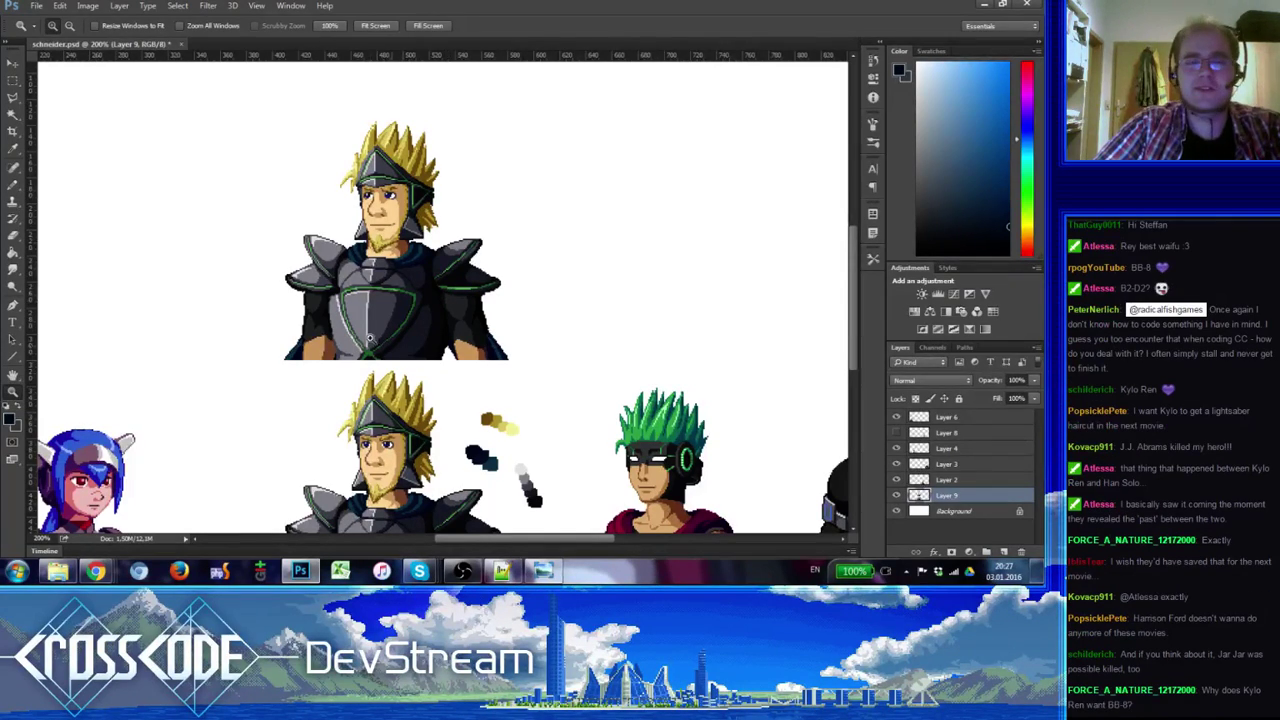
pyautogui.scroll(-2, 390, 315)
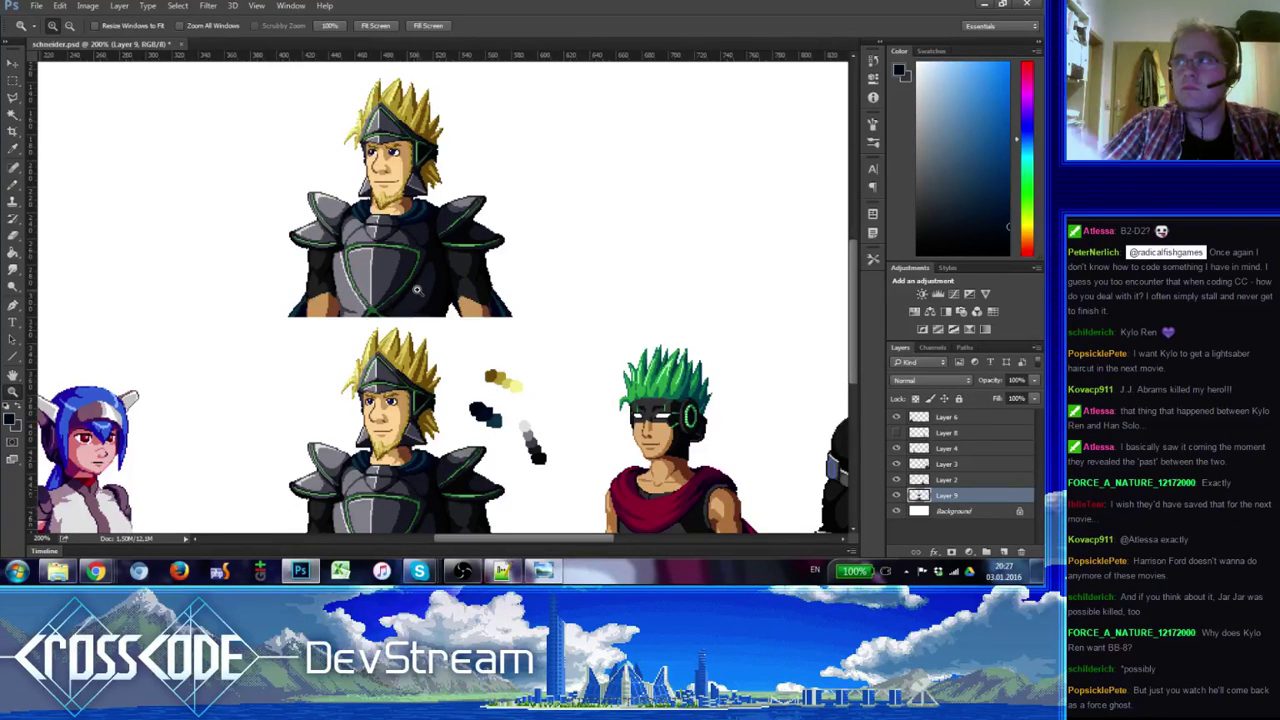
pyautogui.moveTo(479, 292)
pyautogui.mouseDown()
pyautogui.moveTo(464, 252)
pyautogui.moveTo(486, 278)
pyautogui.mouseUp()
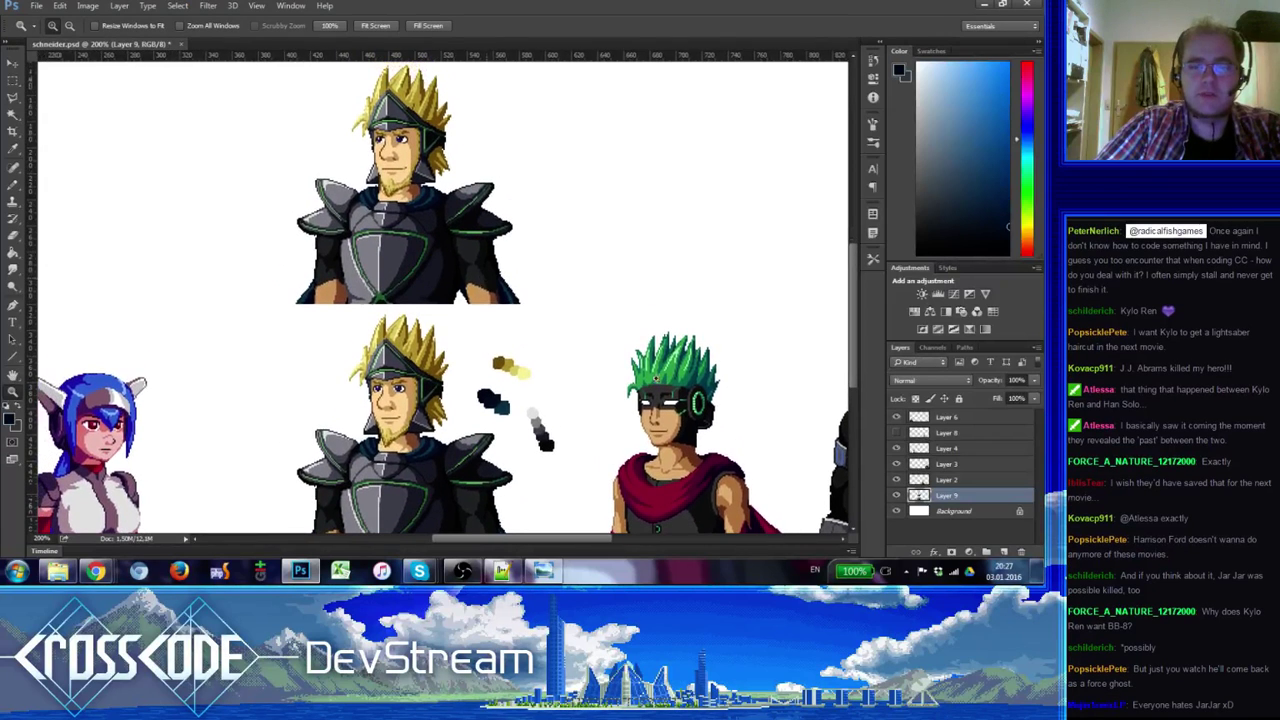
pyautogui.click(896, 495)
pyautogui.click(896, 495)
pyautogui.moveTo(564, 397); pyautogui.dragTo(501, 246)
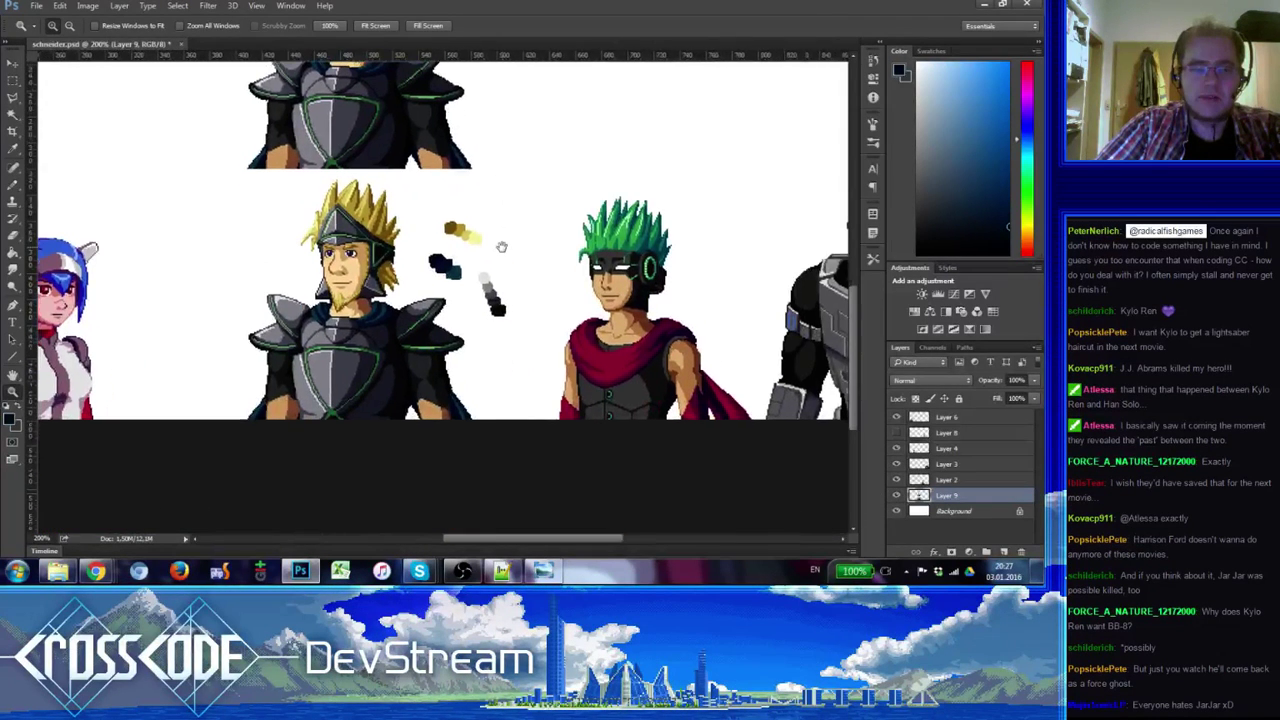
# - Show the animation timeline and, in frame 2, move Layer 9 down until the knight meets the canvas's bottom edge
pyautogui.click(45, 550)
pyautogui.click(98, 516)
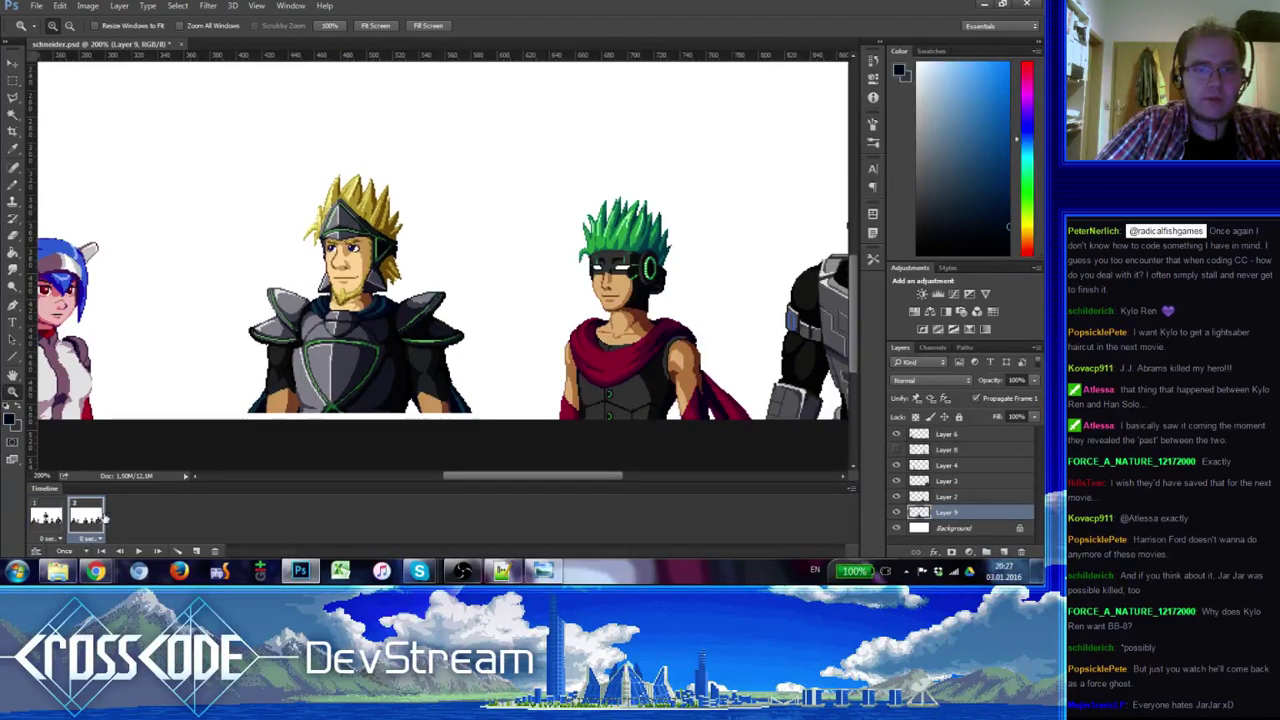
pyautogui.click(13, 63)
pyautogui.moveTo(368, 284)
pyautogui.mouseDown()
pyautogui.moveTo(376, 263)
pyautogui.moveTo(364, 294)
pyautogui.mouseUp()
pyautogui.hotkey('ctrl', 'z')
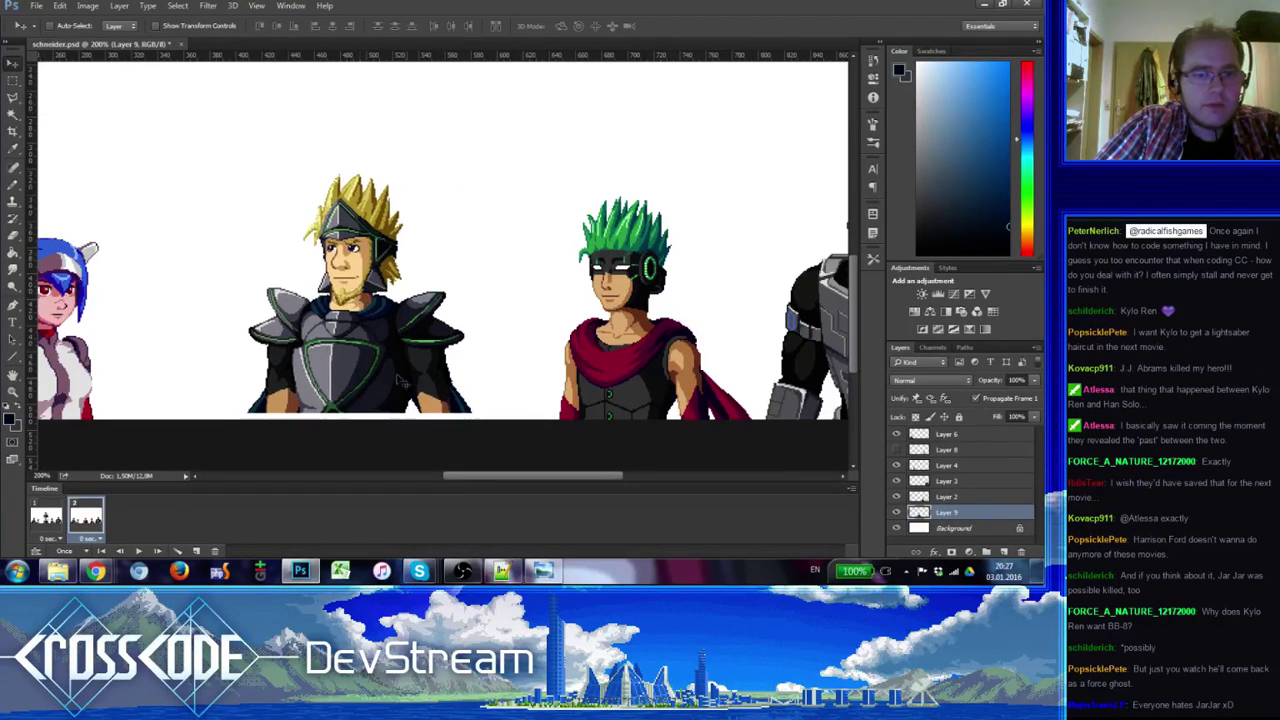
pyautogui.moveTo(400, 380); pyautogui.dragTo(457, 386)
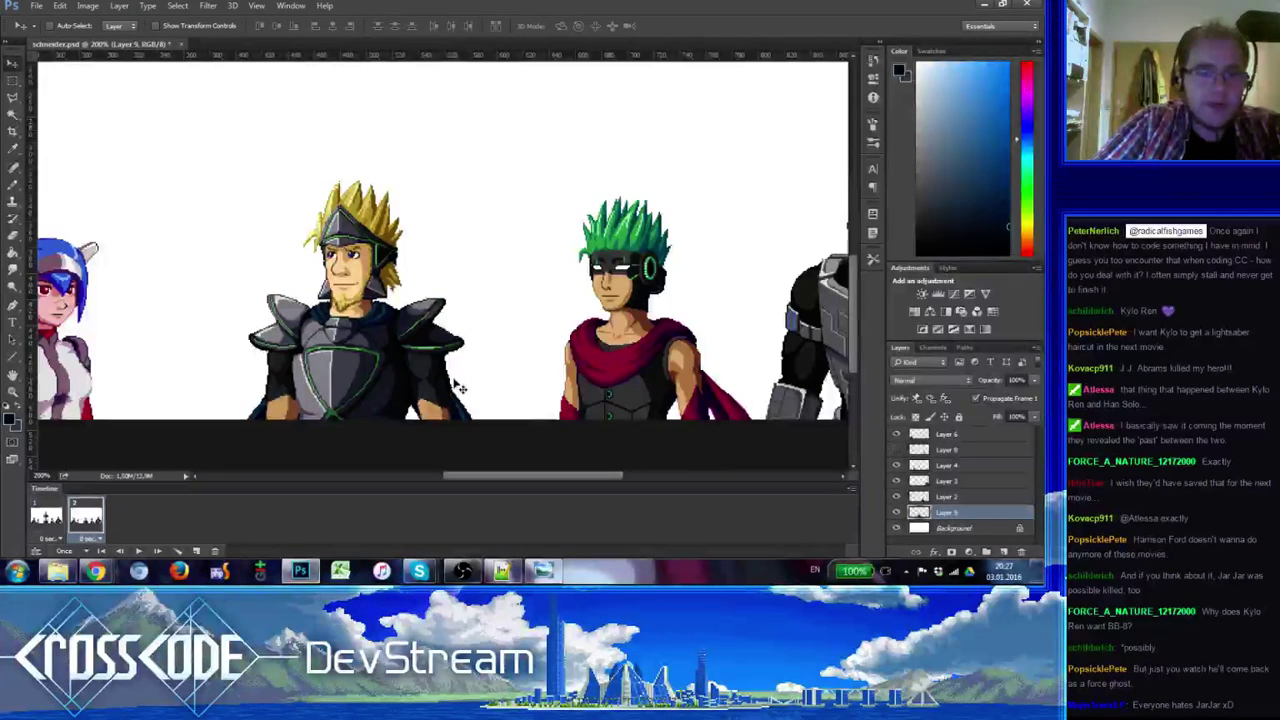
# - Compare the knight's position in animation frames 1 and 2, return to frame 1 and choose the Rectangular Marquee tool
pyautogui.click(47, 518)
pyautogui.click(82, 515)
pyautogui.click(43, 510)
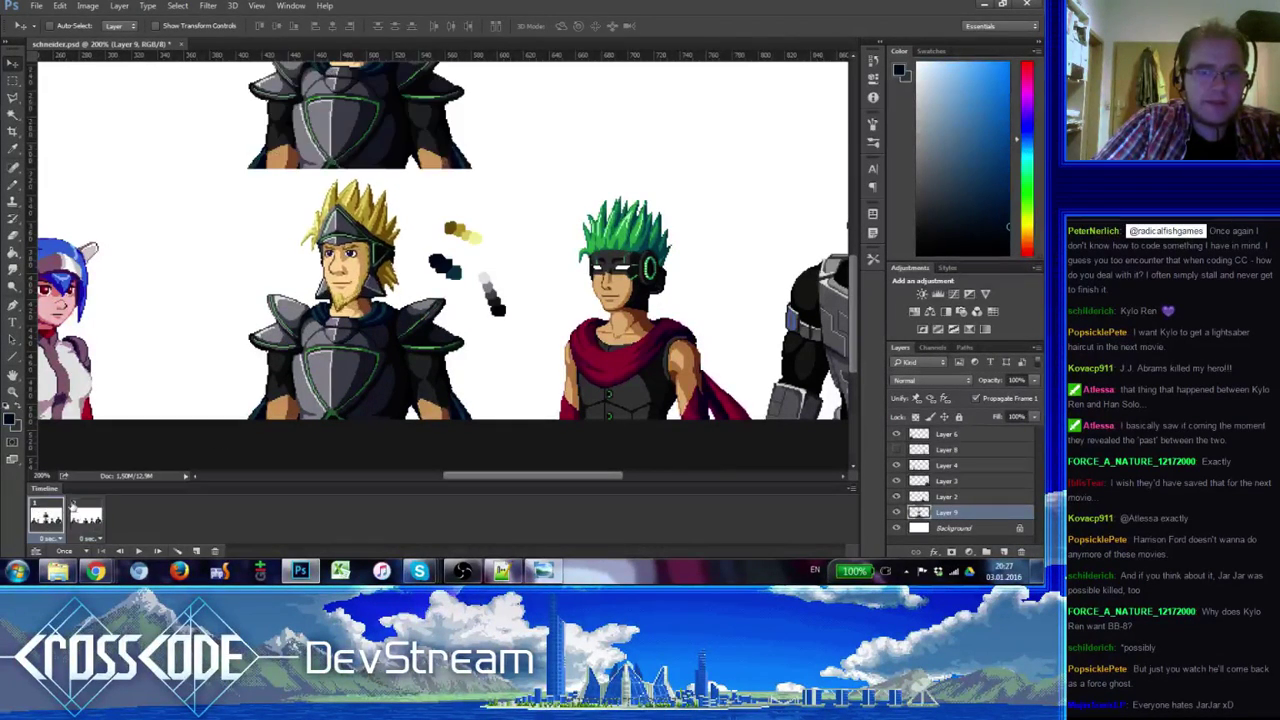
pyautogui.click(74, 506)
pyautogui.click(54, 508)
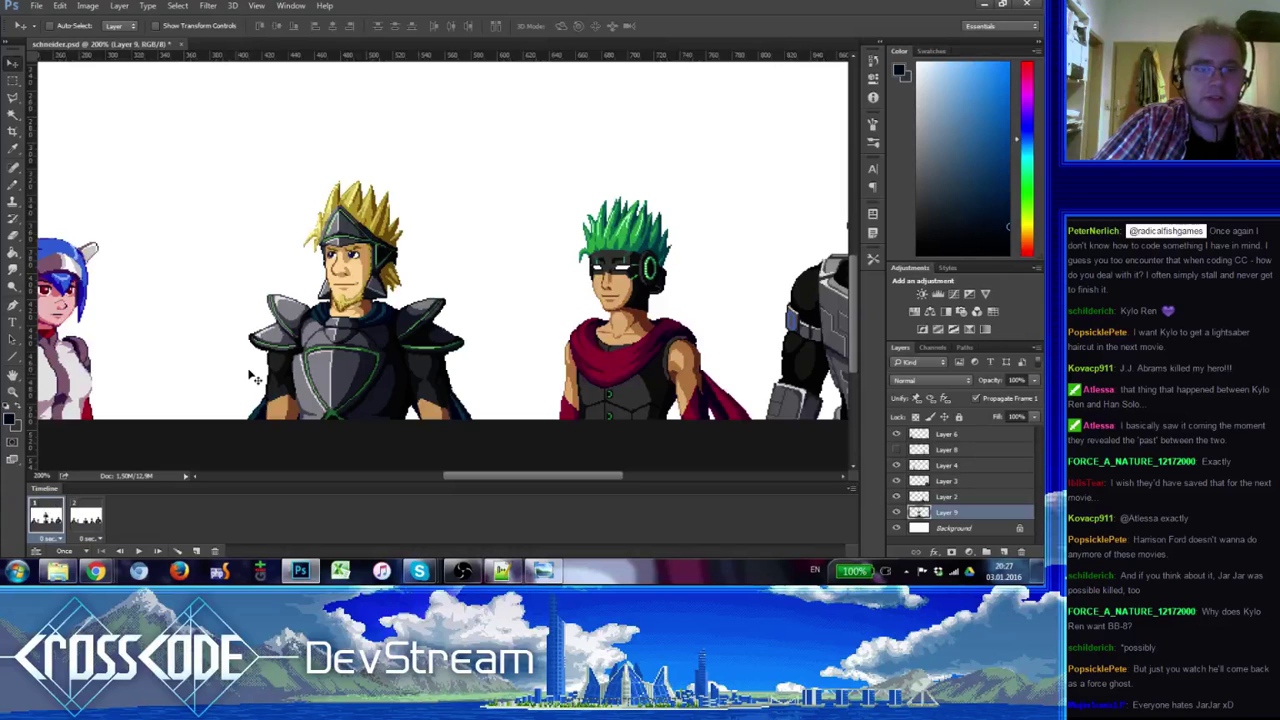
pyautogui.click(55, 512)
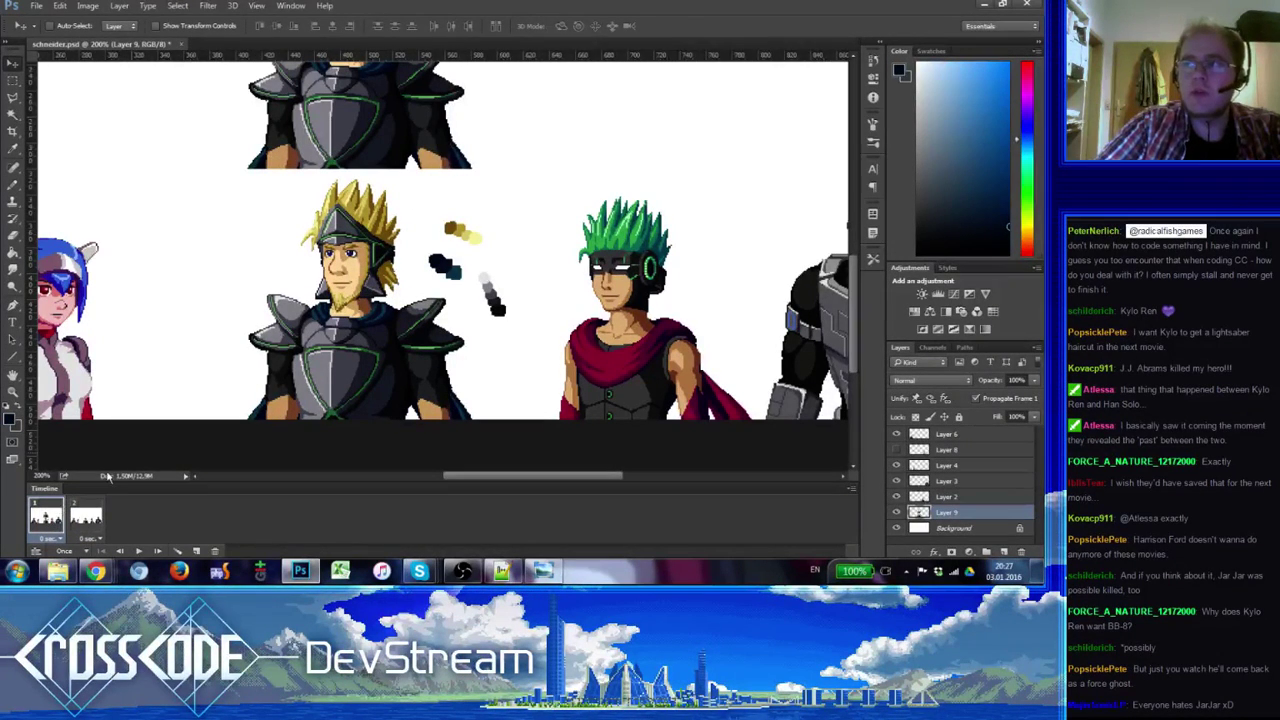
pyautogui.click(14, 80)
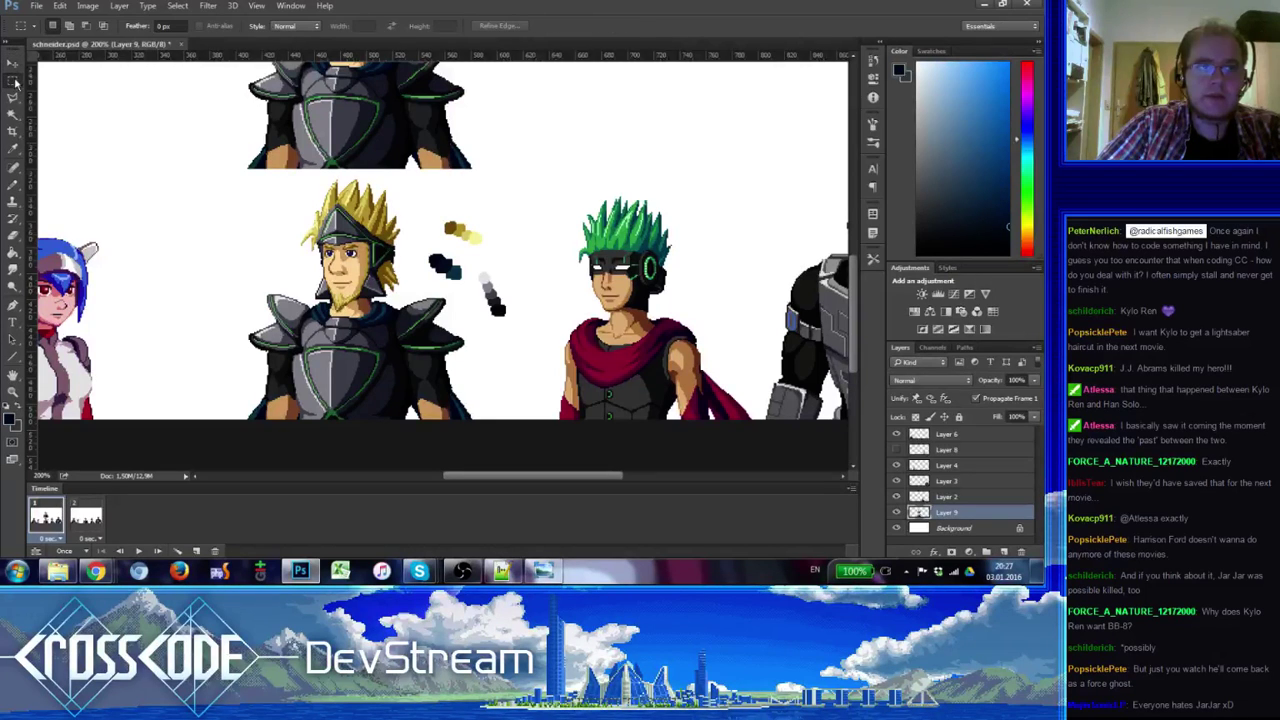
# - Draw a rectangular selection around the lower knight portrait and its colour swatches
pyautogui.moveTo(425, 183); pyautogui.dragTo(443, 363)
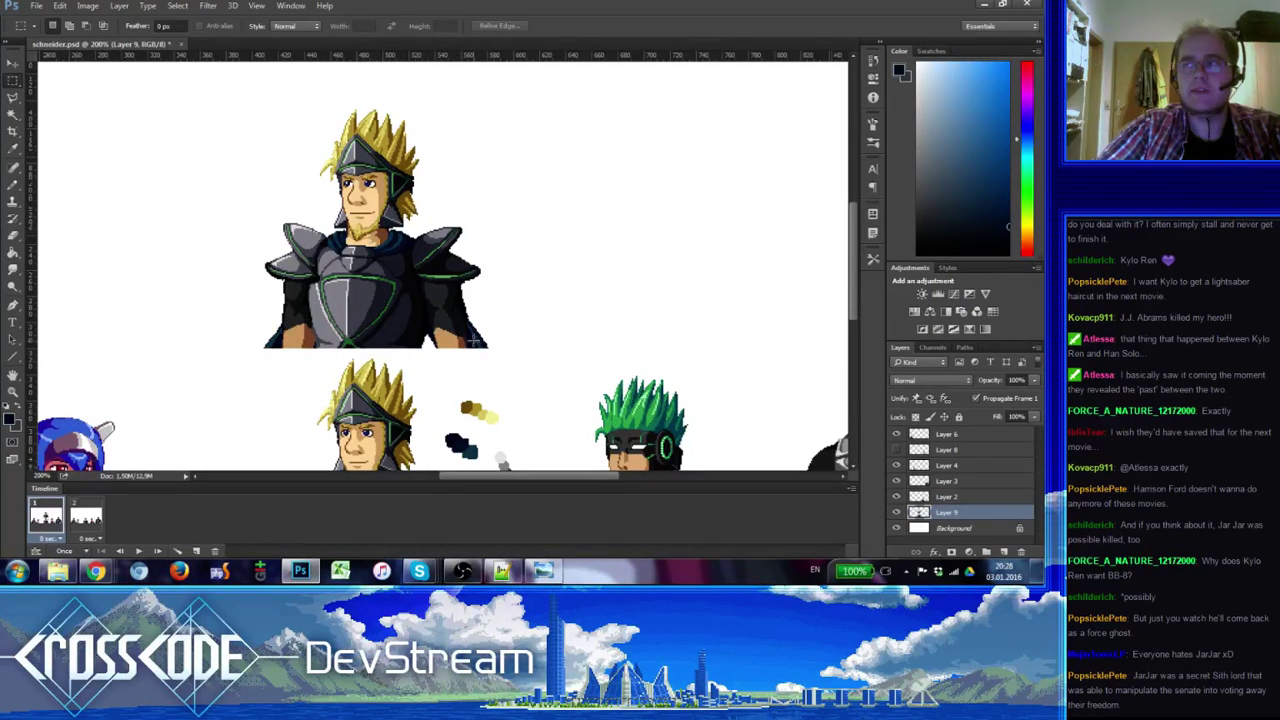
pyautogui.moveTo(344, 327); pyautogui.dragTo(320, 184)
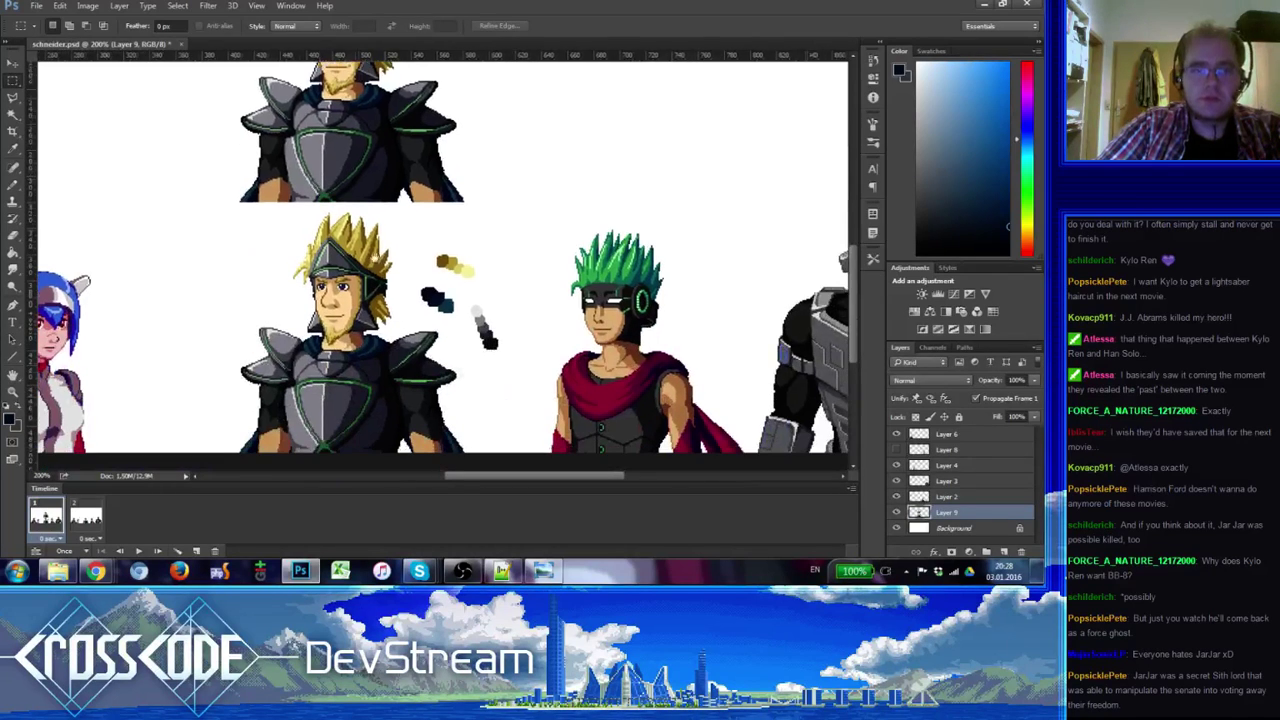
pyautogui.moveTo(384, 267); pyautogui.dragTo(398, 213)
pyautogui.moveTo(459, 286); pyautogui.dragTo(470, 324)
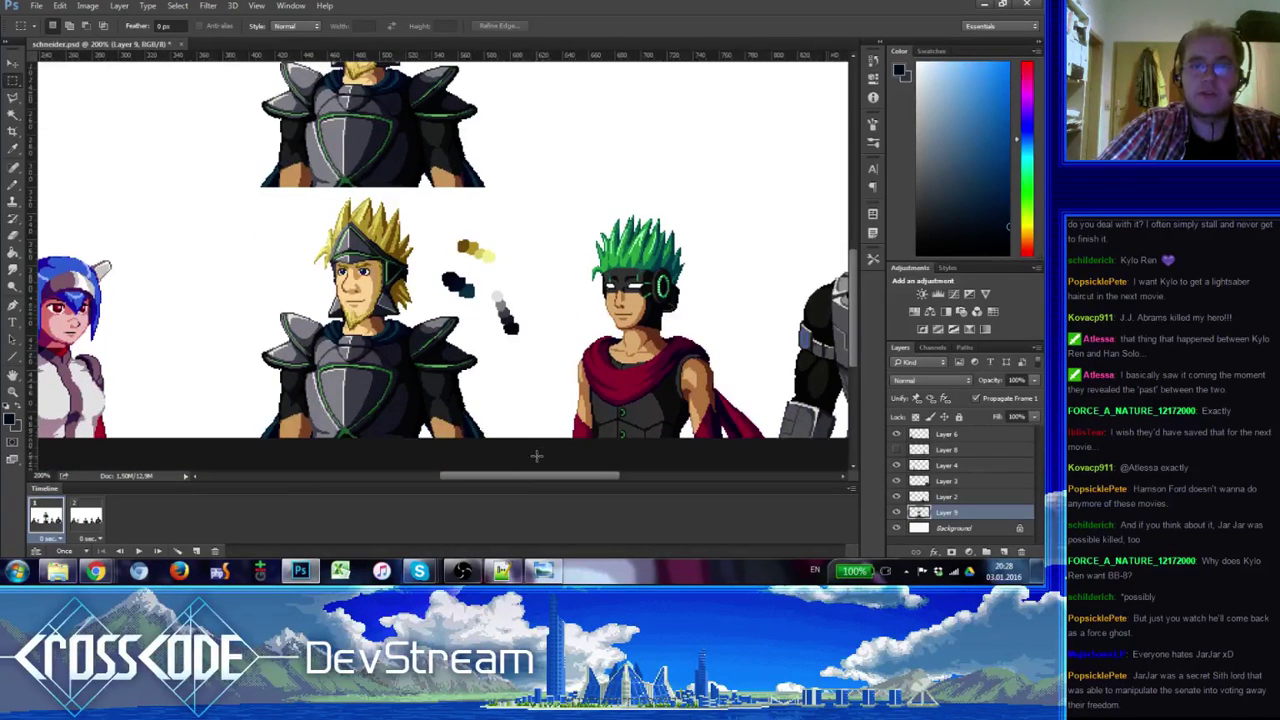
pyautogui.moveTo(537, 451); pyautogui.dragTo(203, 192)
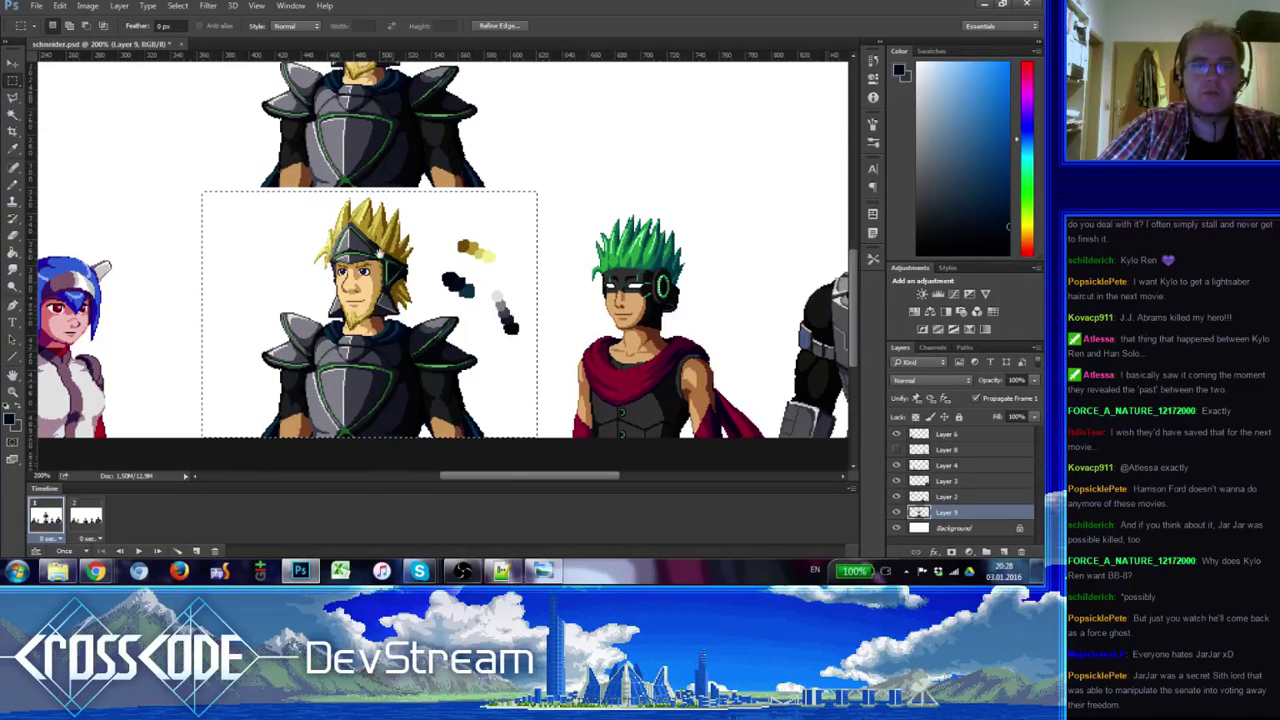
pyautogui.moveTo(378, 252); pyautogui.dragTo(366, 356)
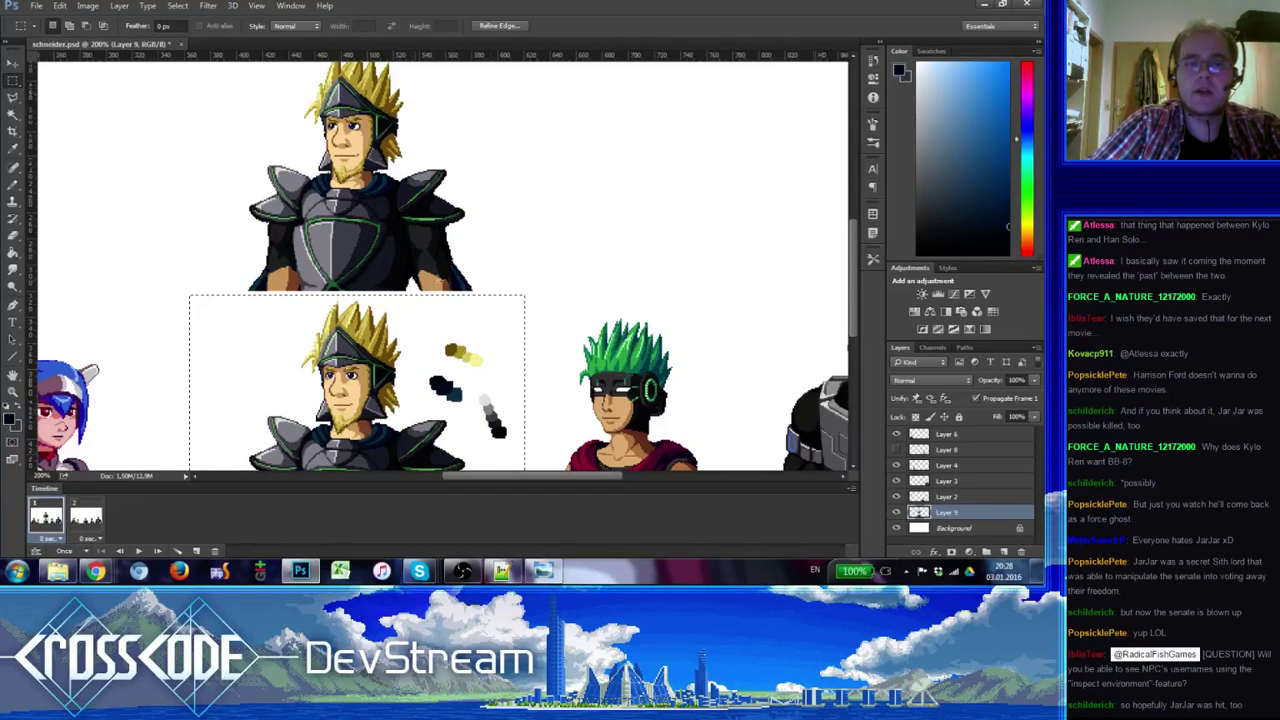
# - Select the whole upper knight portrait with the rectangular marquee and restore the selection after dropping it
pyautogui.moveTo(508, 311); pyautogui.dragTo(237, 104)
pyautogui.click(239, 109)
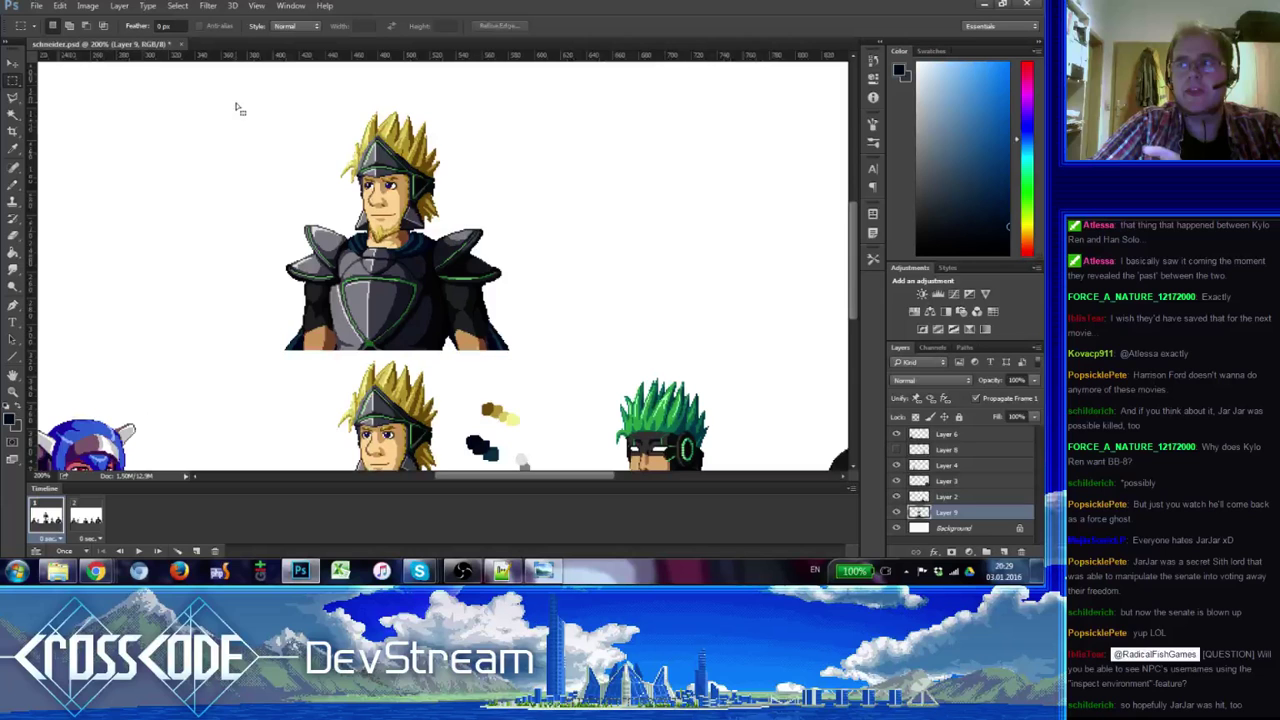
pyautogui.hotkey('ctrl', 'z')
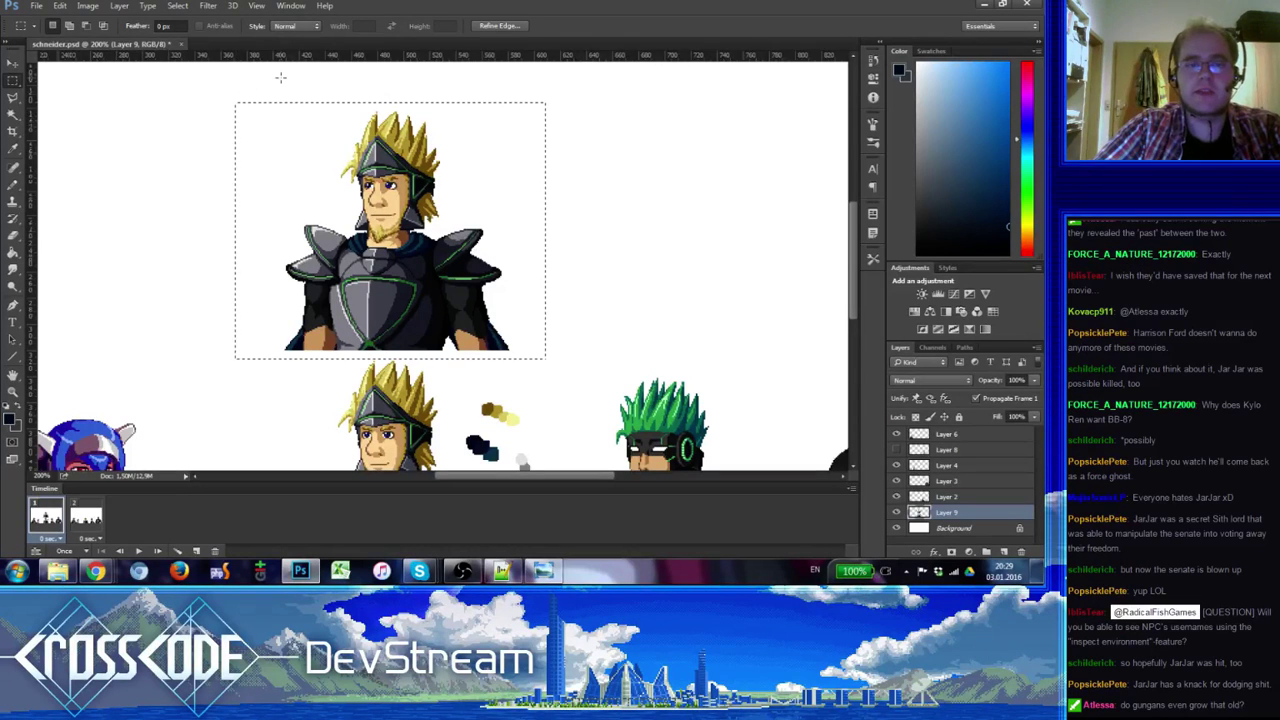
pyautogui.moveTo(448, 240); pyautogui.dragTo(429, 283)
# - Show the grid, duplicate the selected upper knight about 100 px to its right, nudge the copy right and deselect
pyautogui.press("ctrl+'")
pyautogui.moveTo(357, 330); pyautogui.dragTo(594, 341)
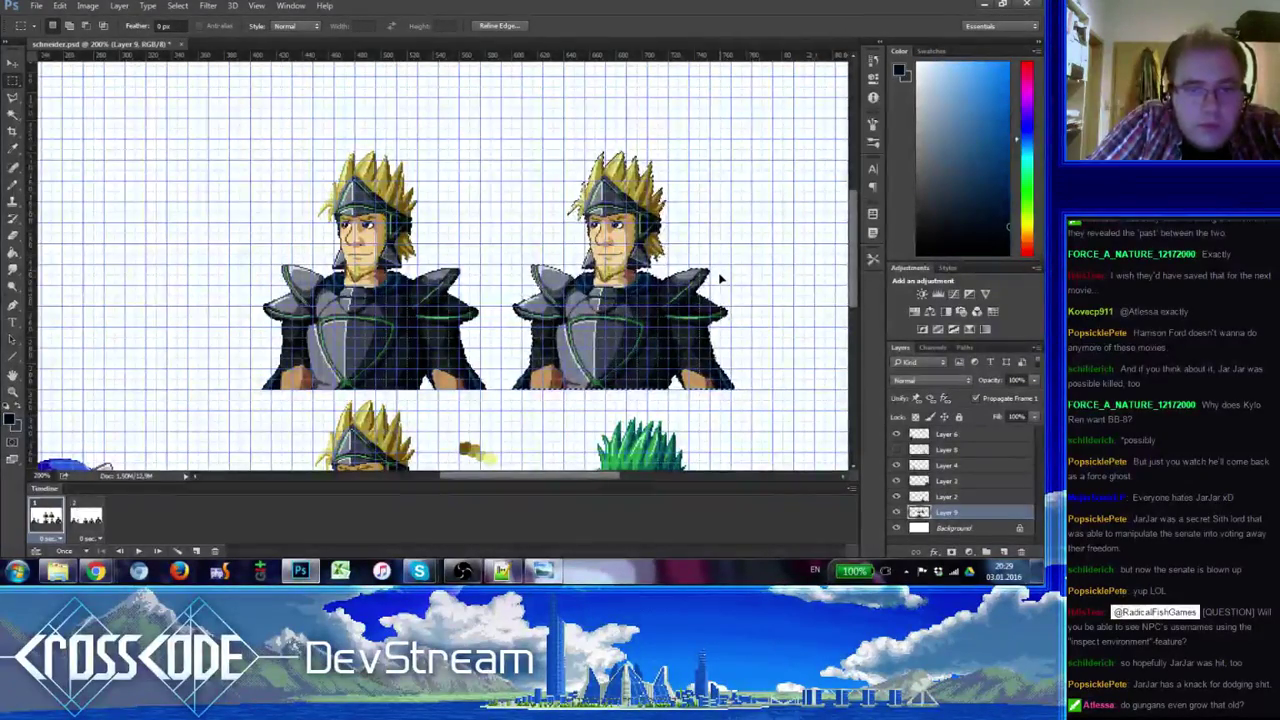
pyautogui.hotkey('ctrl', 'Right')
pyautogui.hotkey('ctrl', 'd')
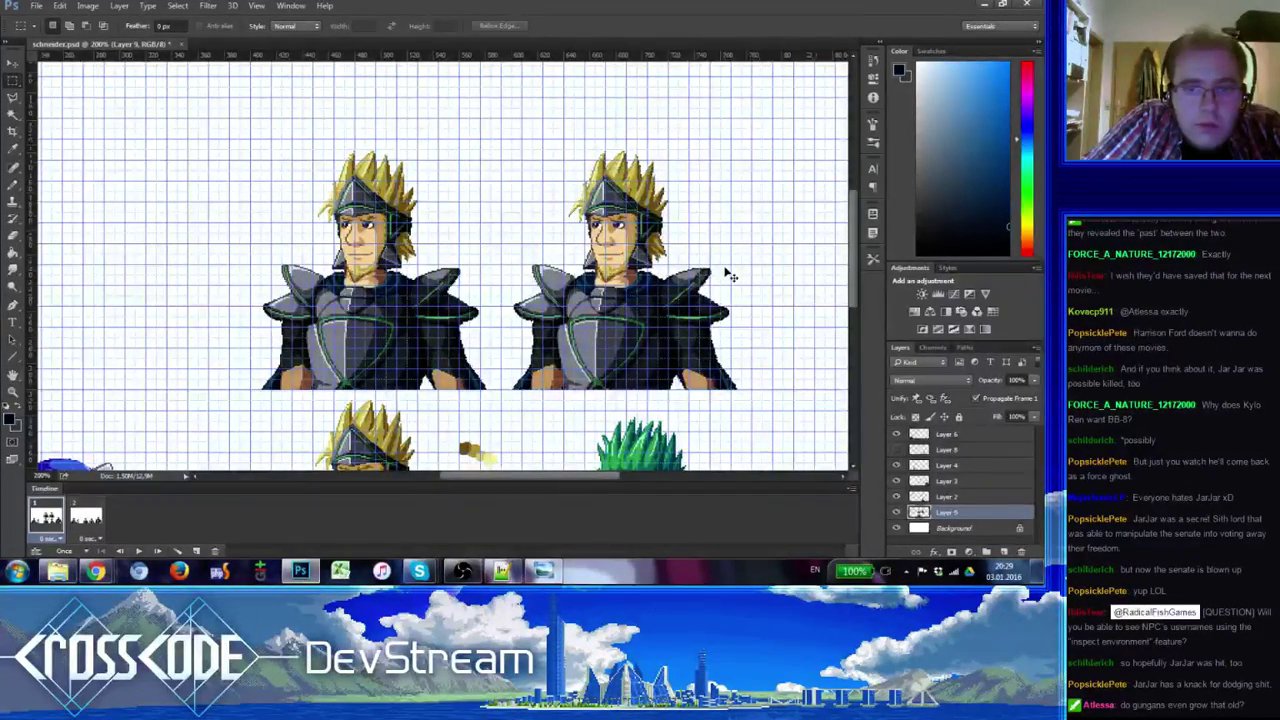
# - Select the original upper knight above the lower portrait and delete it, keeping the copy beside it
pyautogui.moveTo(608, 355); pyautogui.dragTo(568, 342)
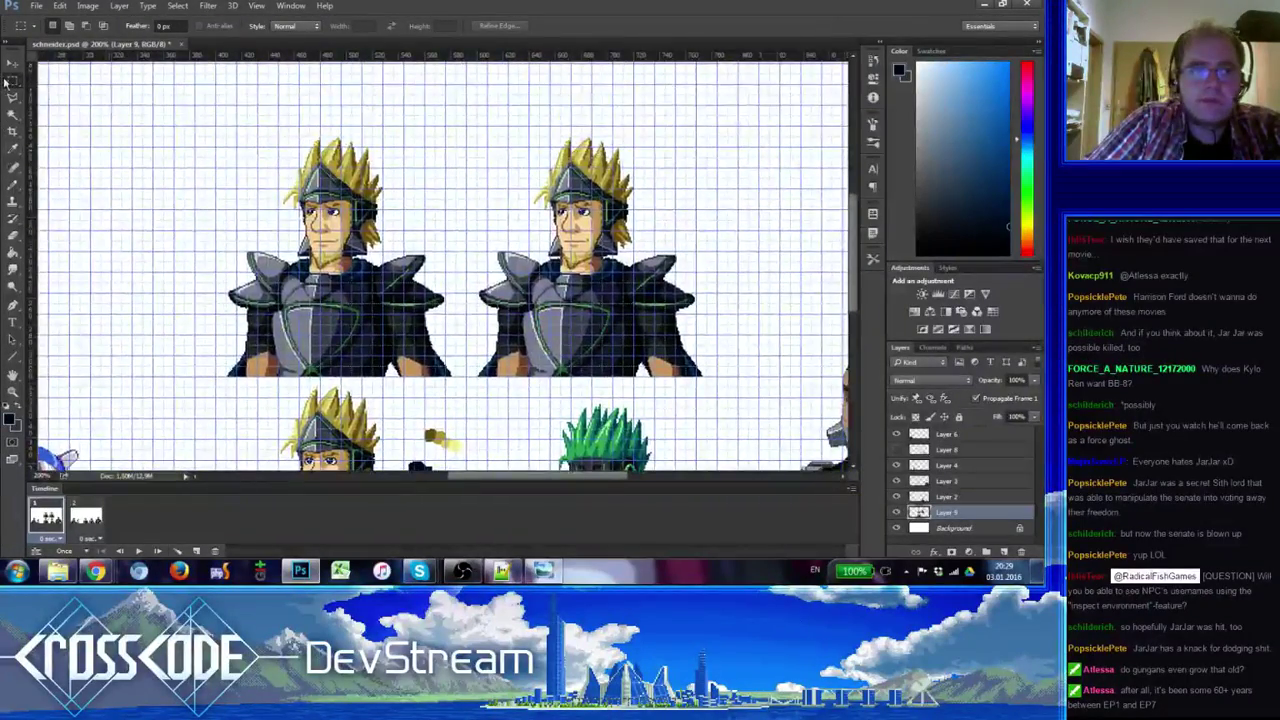
pyautogui.moveTo(456, 194); pyautogui.dragTo(522, 65)
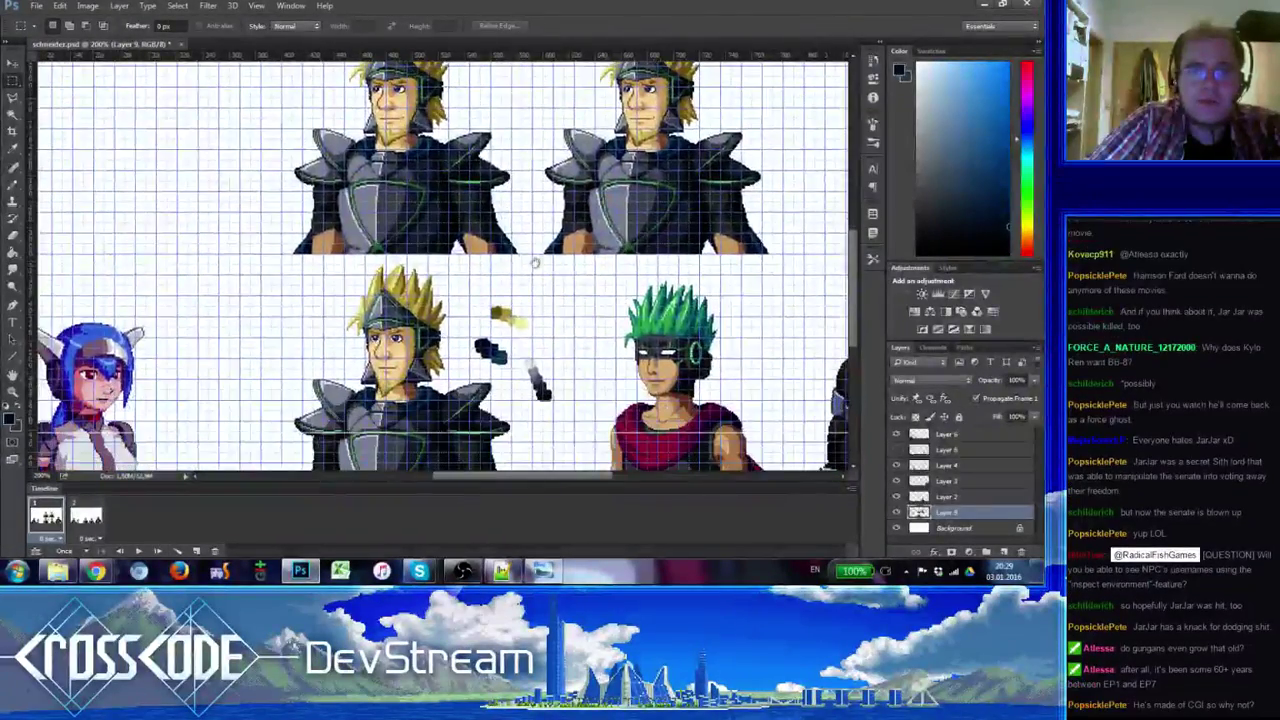
pyautogui.moveTo(535, 263); pyautogui.dragTo(491, 349)
pyautogui.moveTo(472, 312); pyautogui.dragTo(234, 90)
pyautogui.moveTo(286, 168)
pyautogui.mouseDown()
pyautogui.moveTo(287, 151)
pyautogui.moveTo(296, 162)
pyautogui.moveTo(285, 157)
pyautogui.mouseUp()
pyautogui.press('Delete')
# - Select the lower knight portrait with the rectangular marquee and subtract the colour swatches and the strip beside them from the selection
pyautogui.scroll(-3, 525, 215)
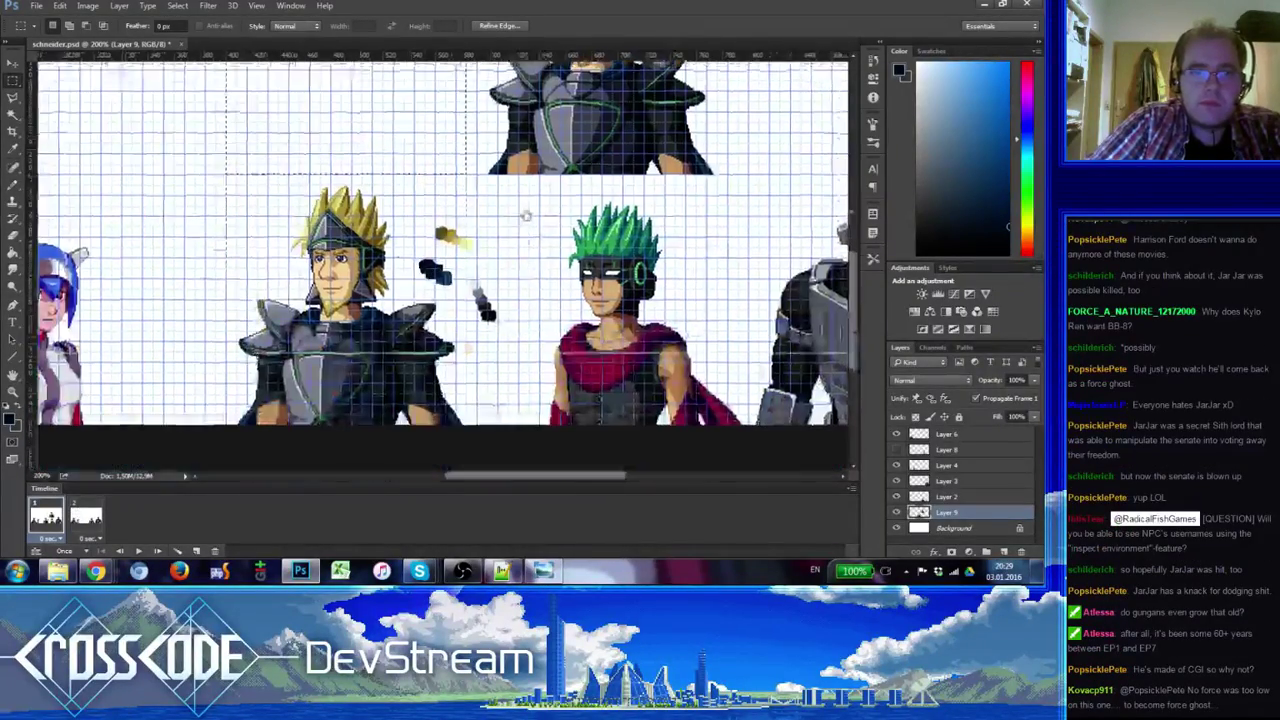
pyautogui.moveTo(527, 215); pyautogui.dragTo(529, 233)
pyautogui.moveTo(532, 442); pyautogui.dragTo(176, 202)
pyautogui.moveTo(516, 354); pyautogui.dragTo(458, 233)
pyautogui.moveTo(479, 304); pyautogui.dragTo(406, 222)
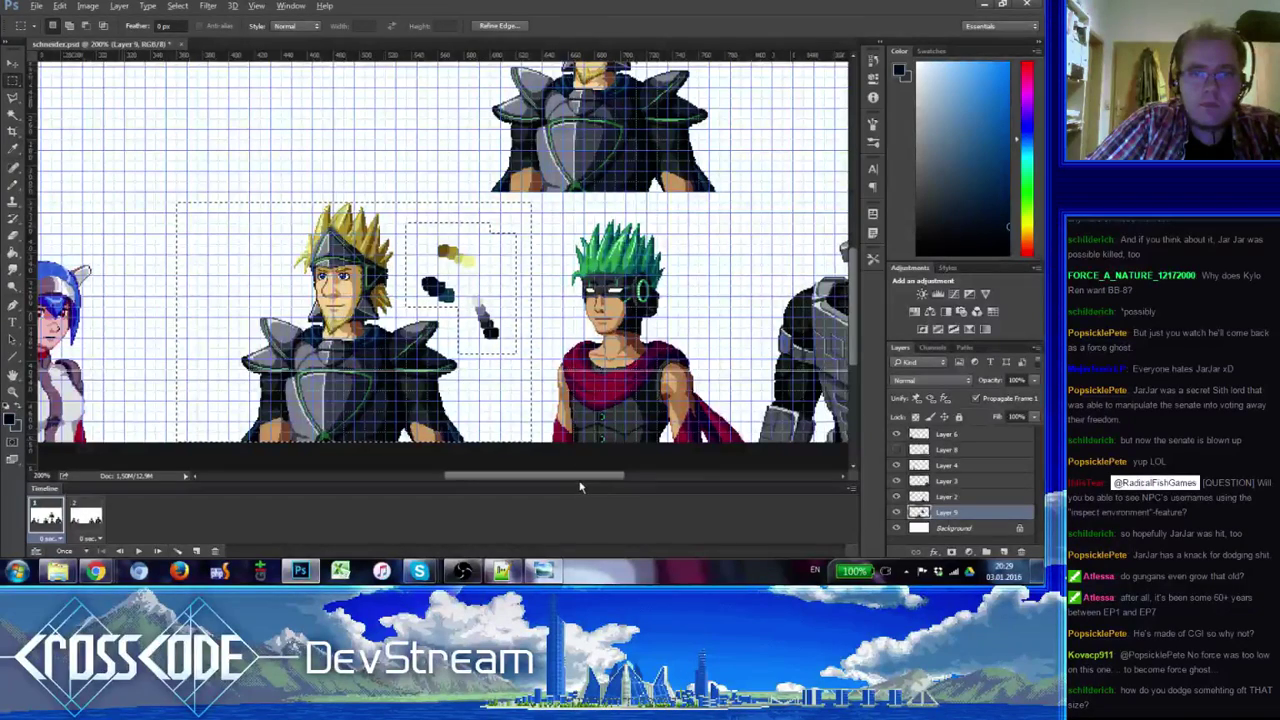
pyautogui.moveTo(479, 178); pyautogui.dragTo(652, 484)
pyautogui.moveTo(494, 130); pyautogui.dragTo(529, 434)
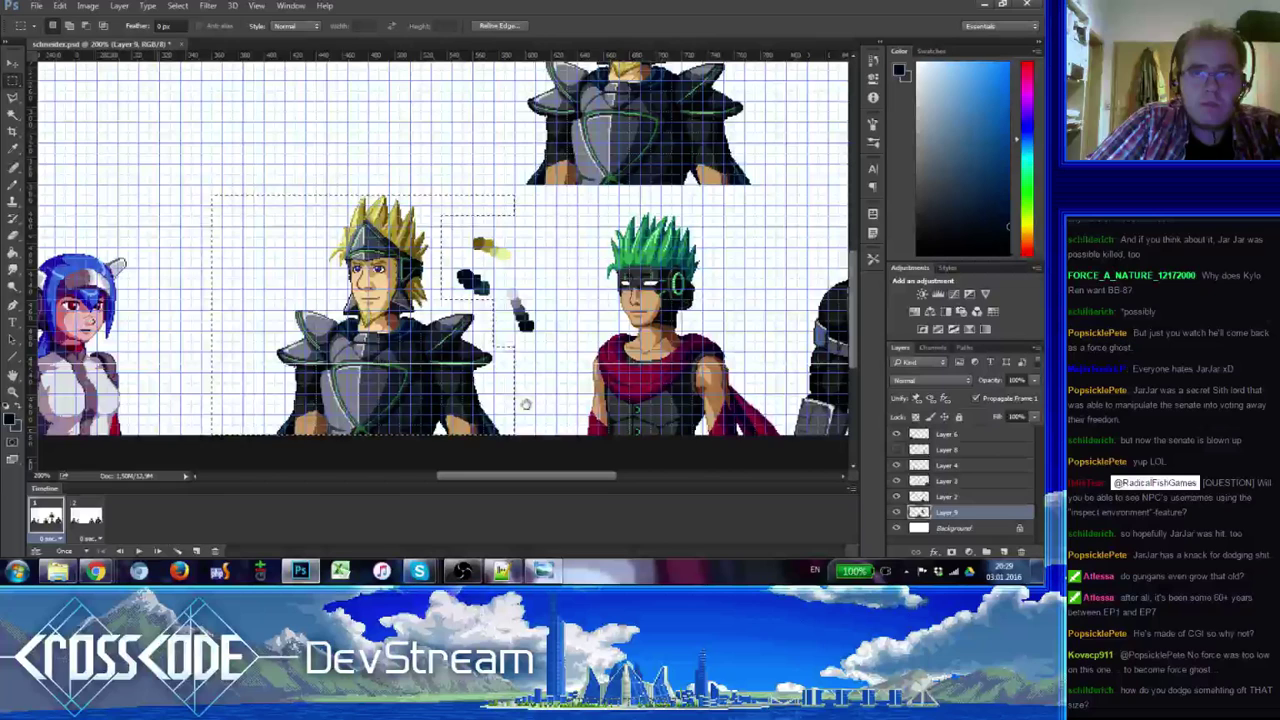
# - Duplicate the selected lower knight straight up by about 100 px, level with the other copy, and deselect
pyautogui.scroll(2, 525, 404)
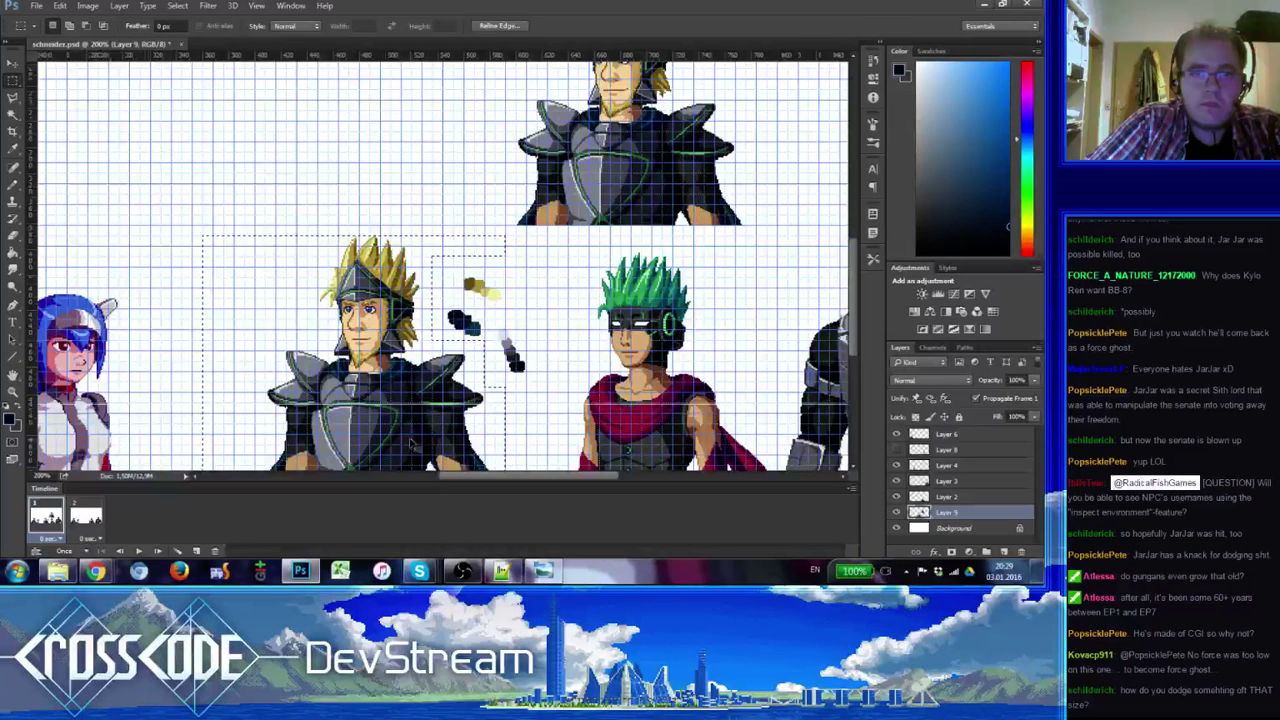
pyautogui.moveTo(410, 443); pyautogui.dragTo(410, 193)
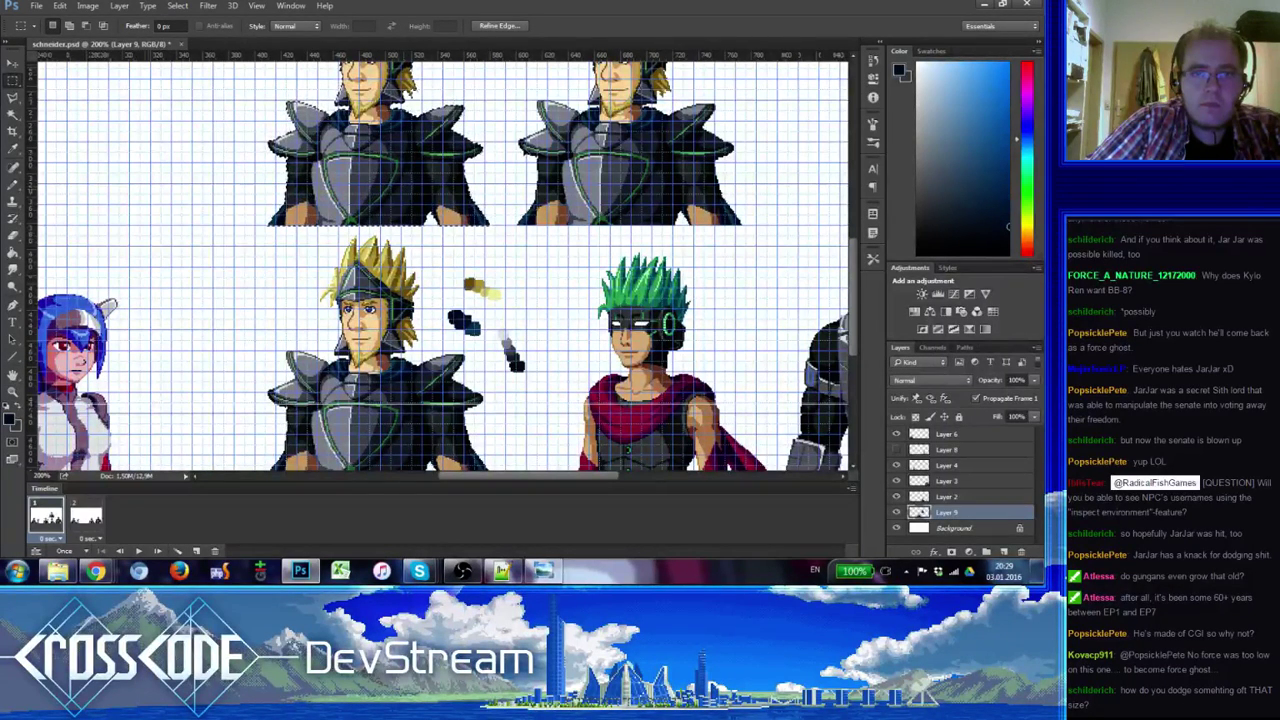
pyautogui.hotkey('ctrl', 'd')
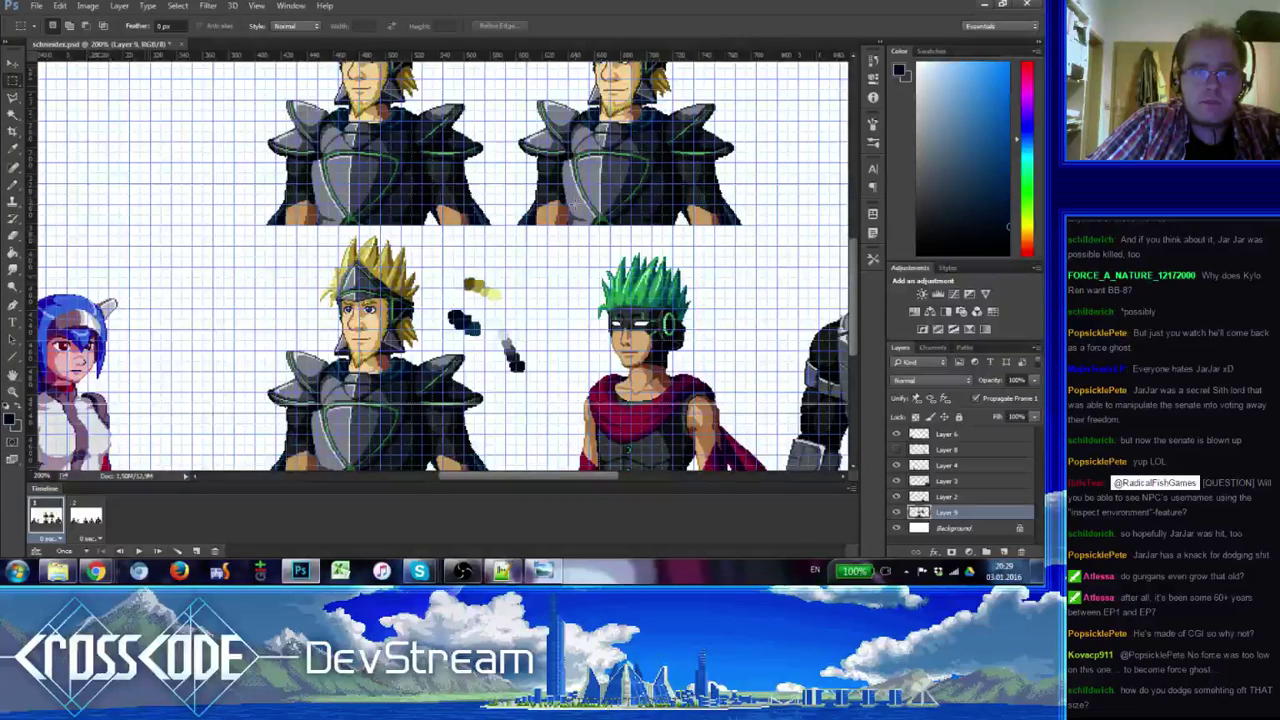
pyautogui.moveTo(583, 195); pyautogui.dragTo(540, 379)
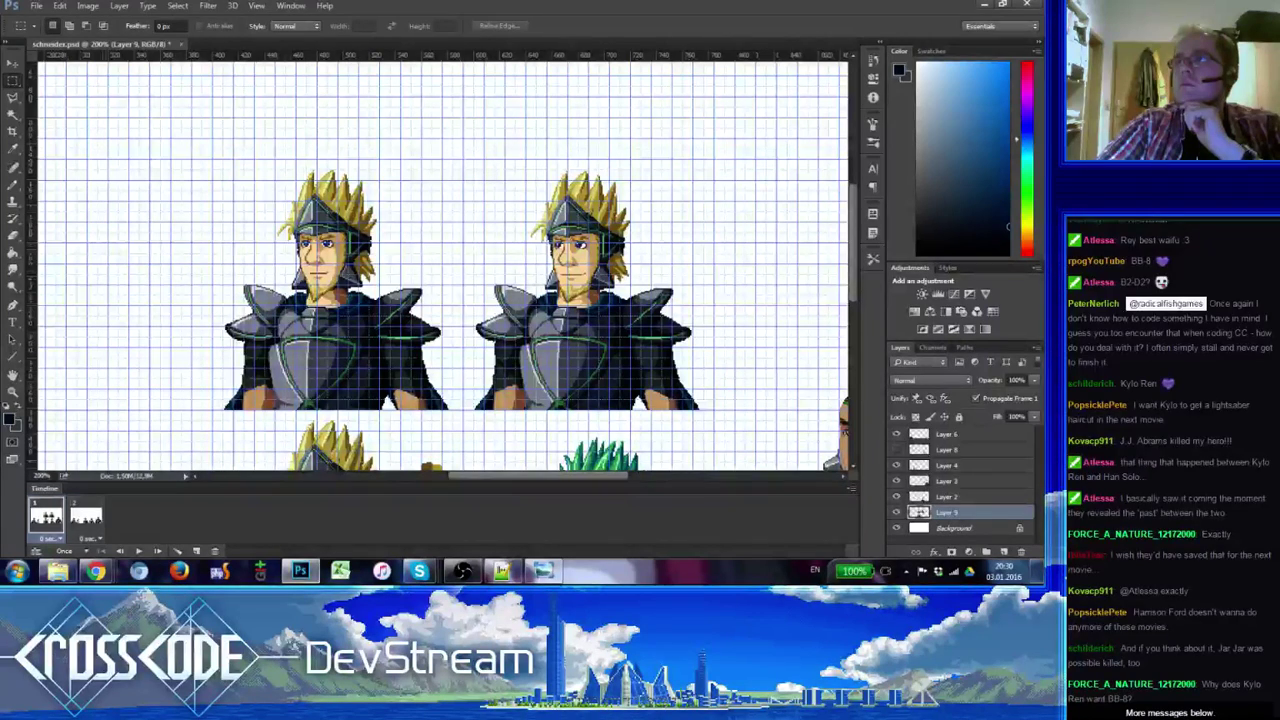
# - Hide the grid and zoom to 500% on the face of the new knight copy above the lower portrait
pyautogui.hotkey('alt', 'Tab')
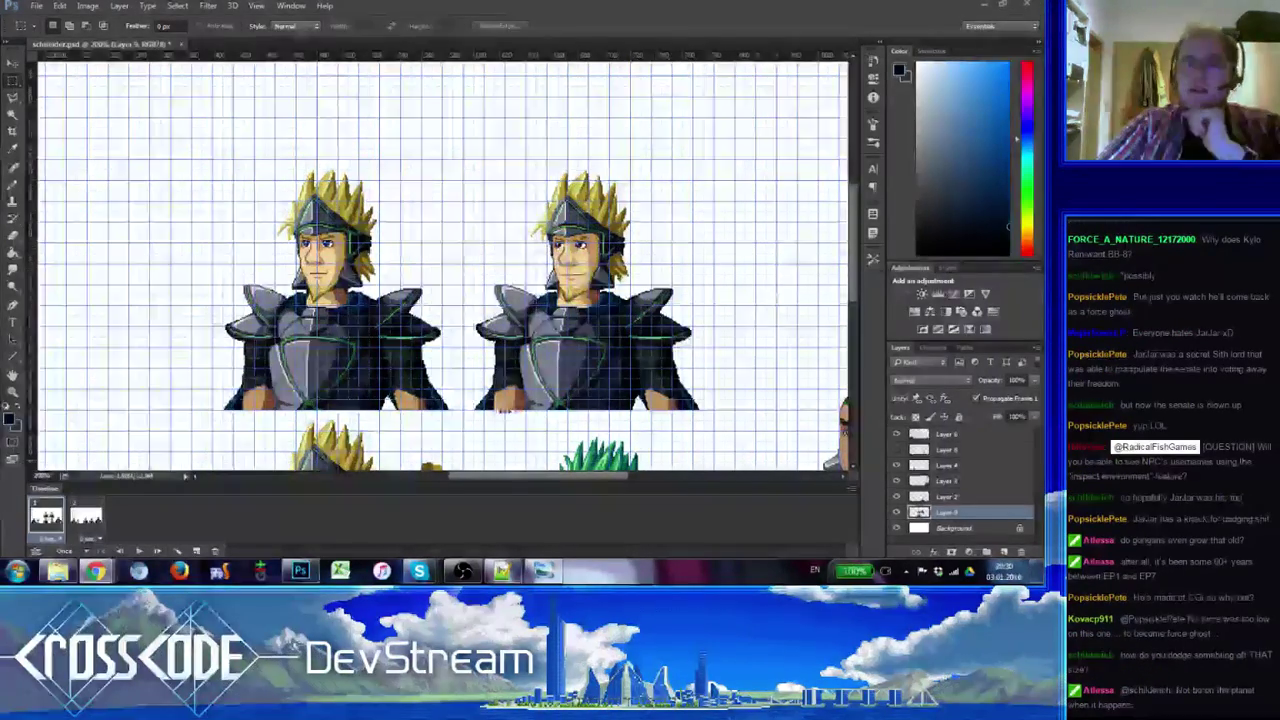
pyautogui.click(13, 392)
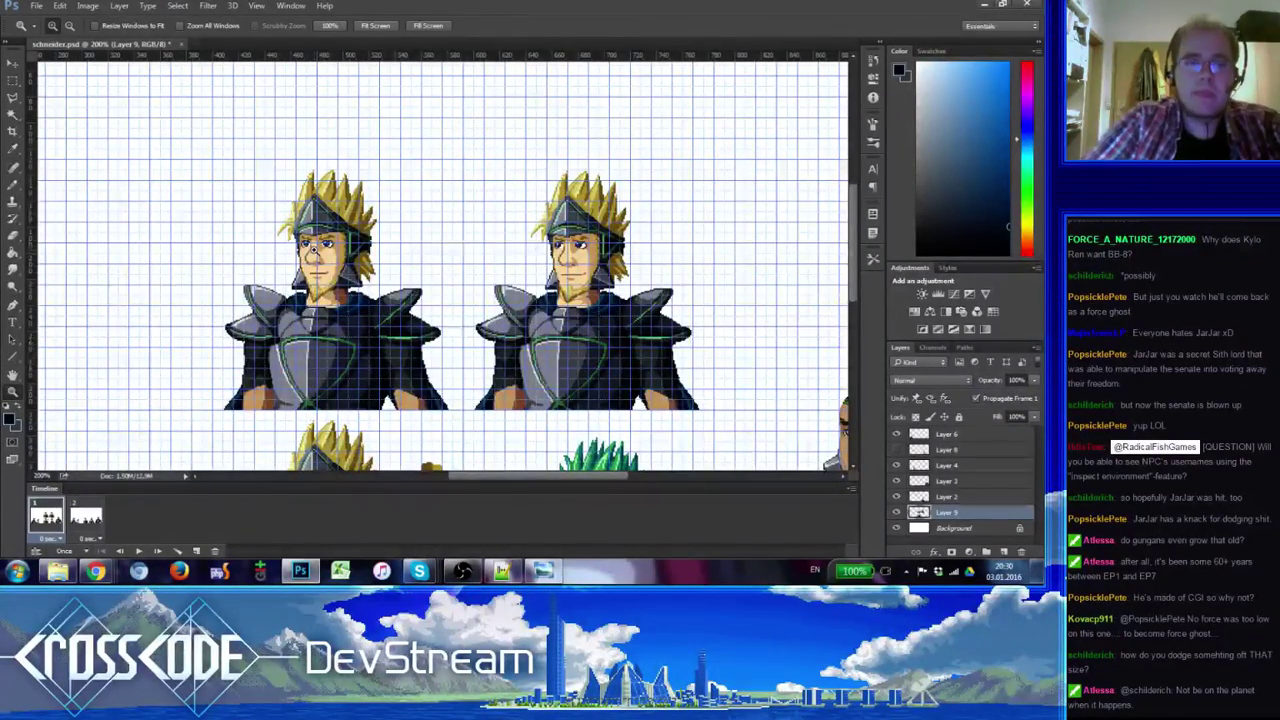
pyautogui.click(314, 255)
pyautogui.keyDown('alt'); pyautogui.click(314, 250); pyautogui.keyUp('alt')
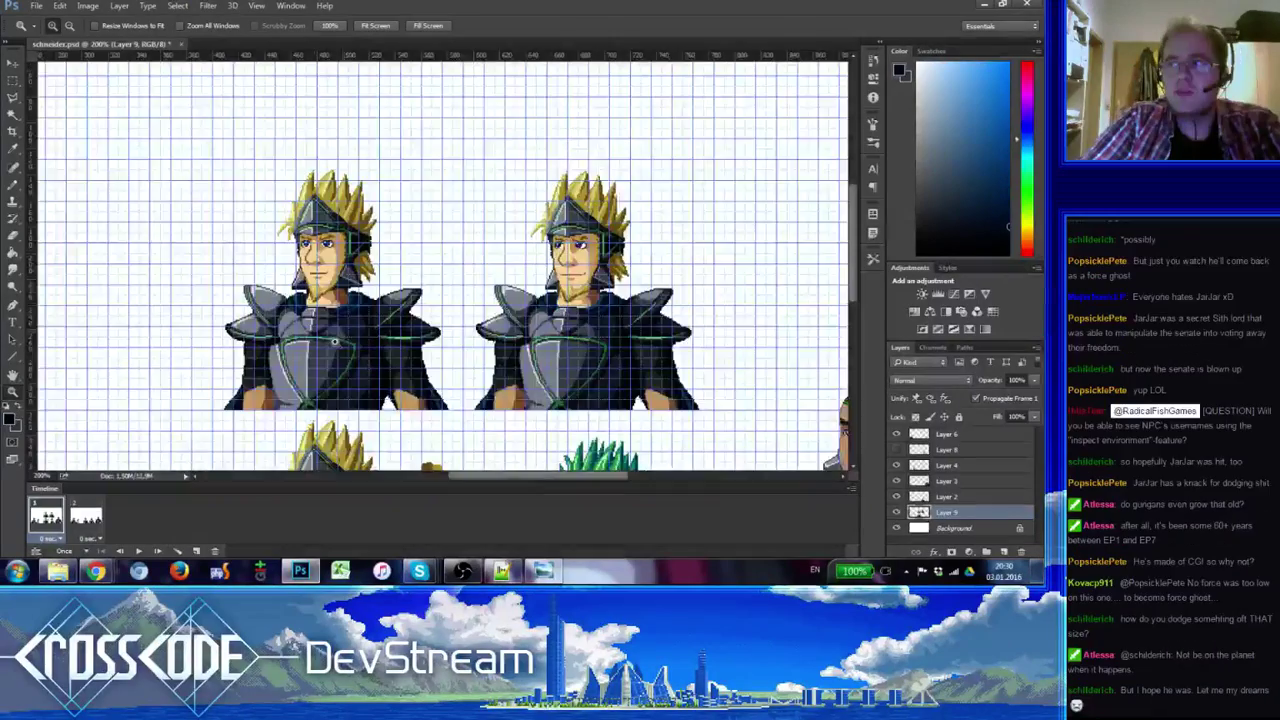
pyautogui.click(380, 366)
pyautogui.moveTo(380, 366); pyautogui.dragTo(426, 281)
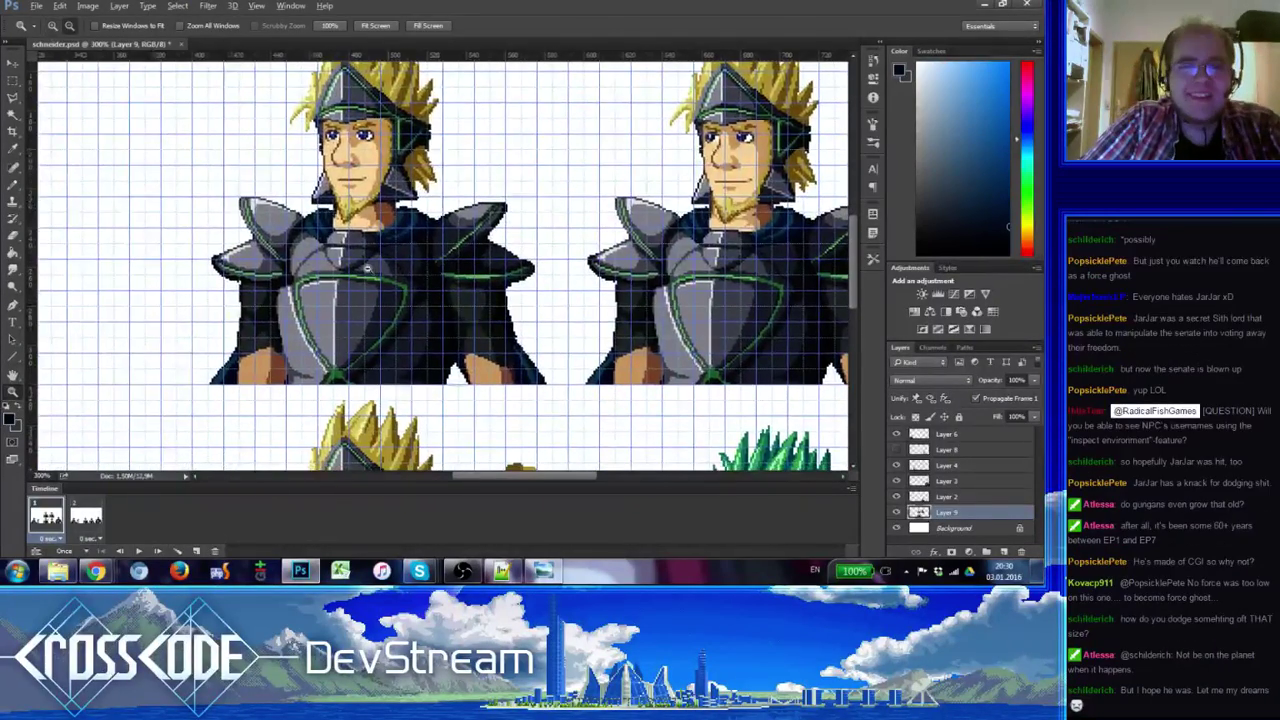
pyautogui.keyDown('alt'); pyautogui.click(422, 269); pyautogui.keyUp('alt')
pyautogui.click(299, 198)
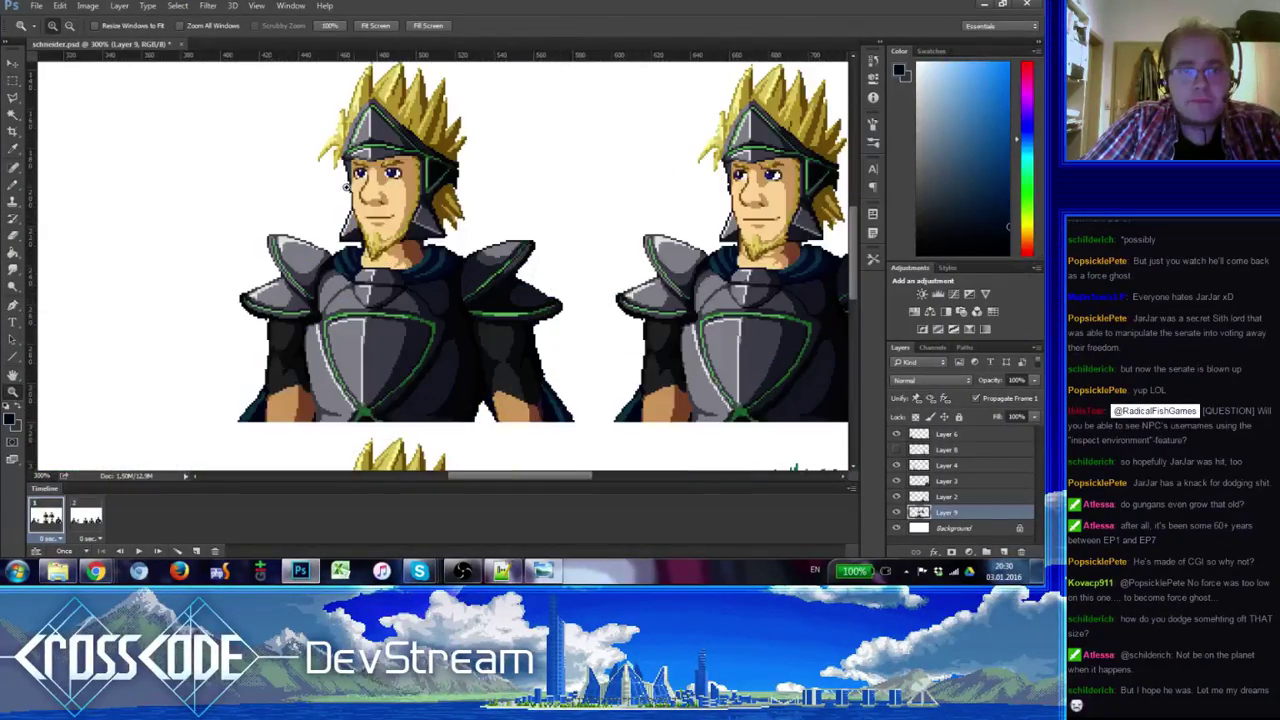
pyautogui.click(357, 180)
pyautogui.click(357, 180)
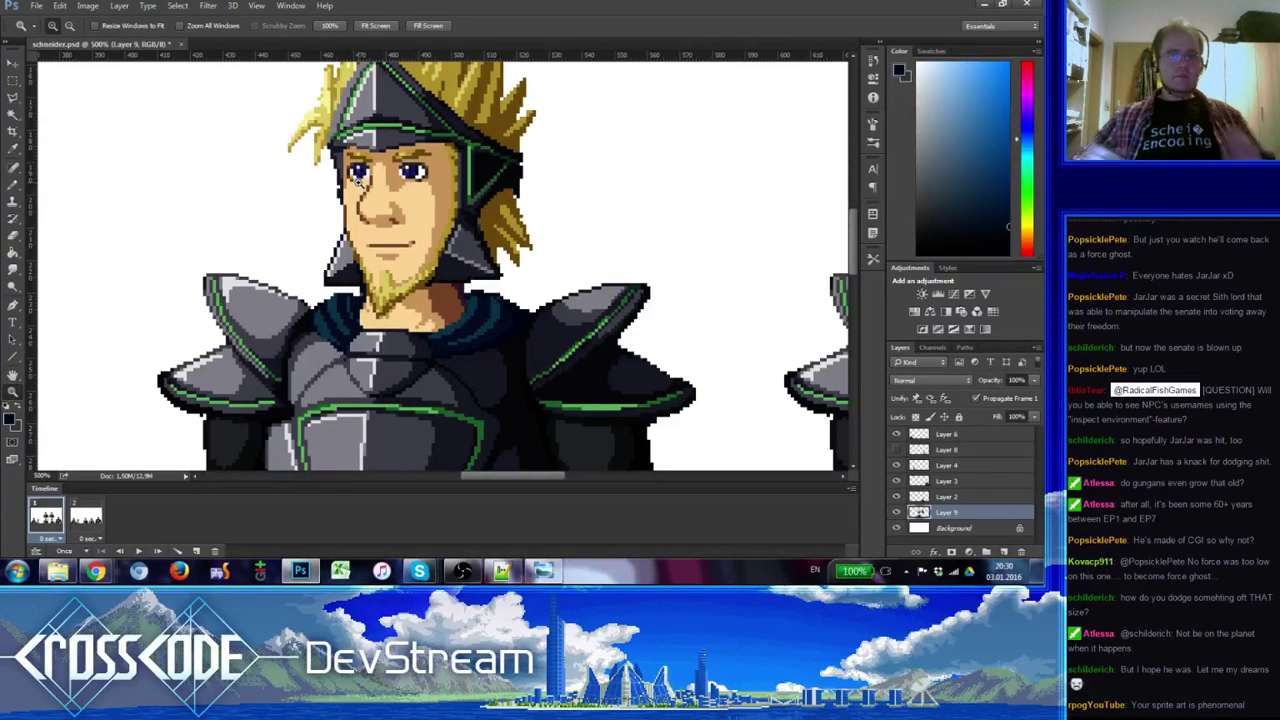
# - Choose the Pencil tool, sample the dark outline colour at the edge of the knight's face and check the edit history
pyautogui.click(12, 185)
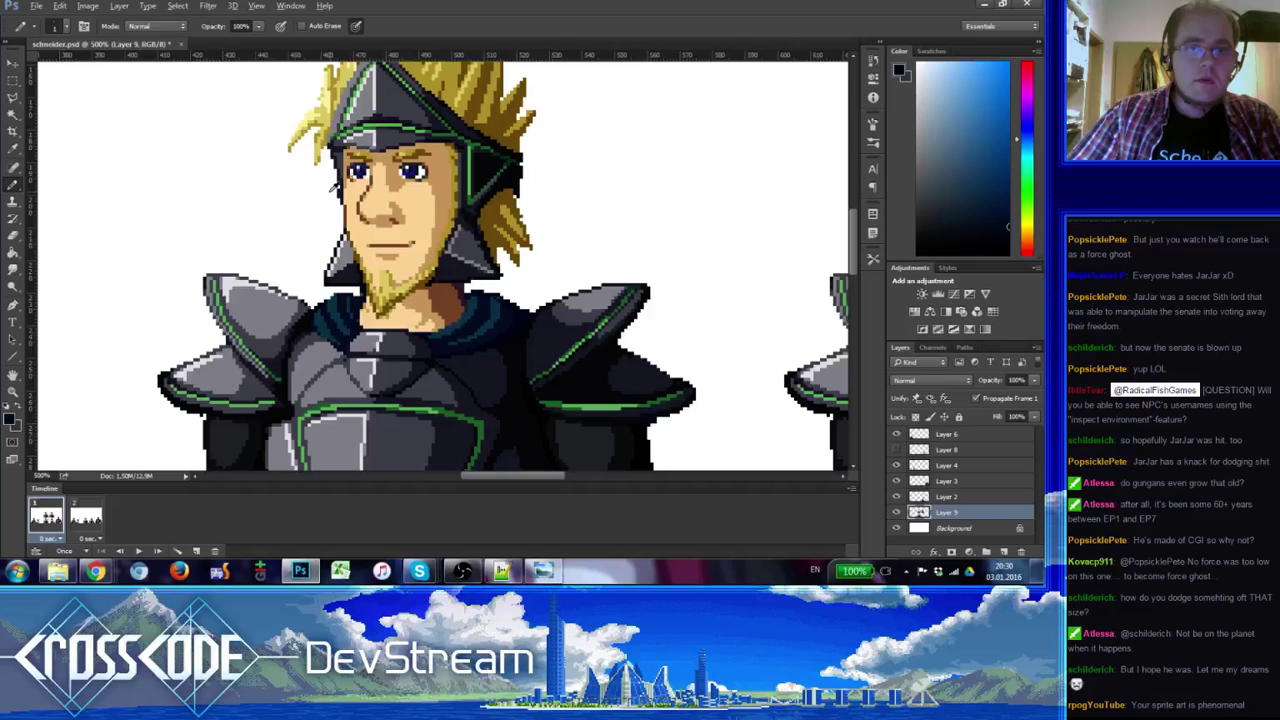
pyautogui.keyDown('alt'); pyautogui.click(345, 195); pyautogui.keyUp('alt')
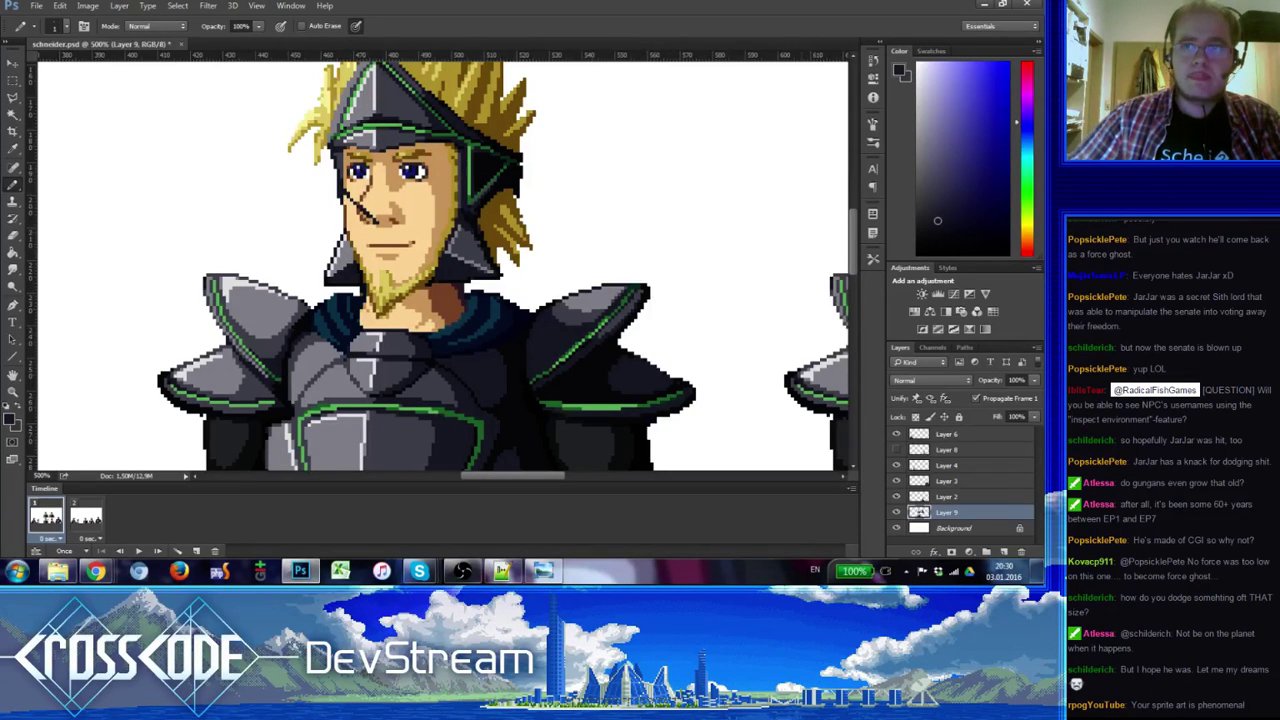
pyautogui.click(872, 60)
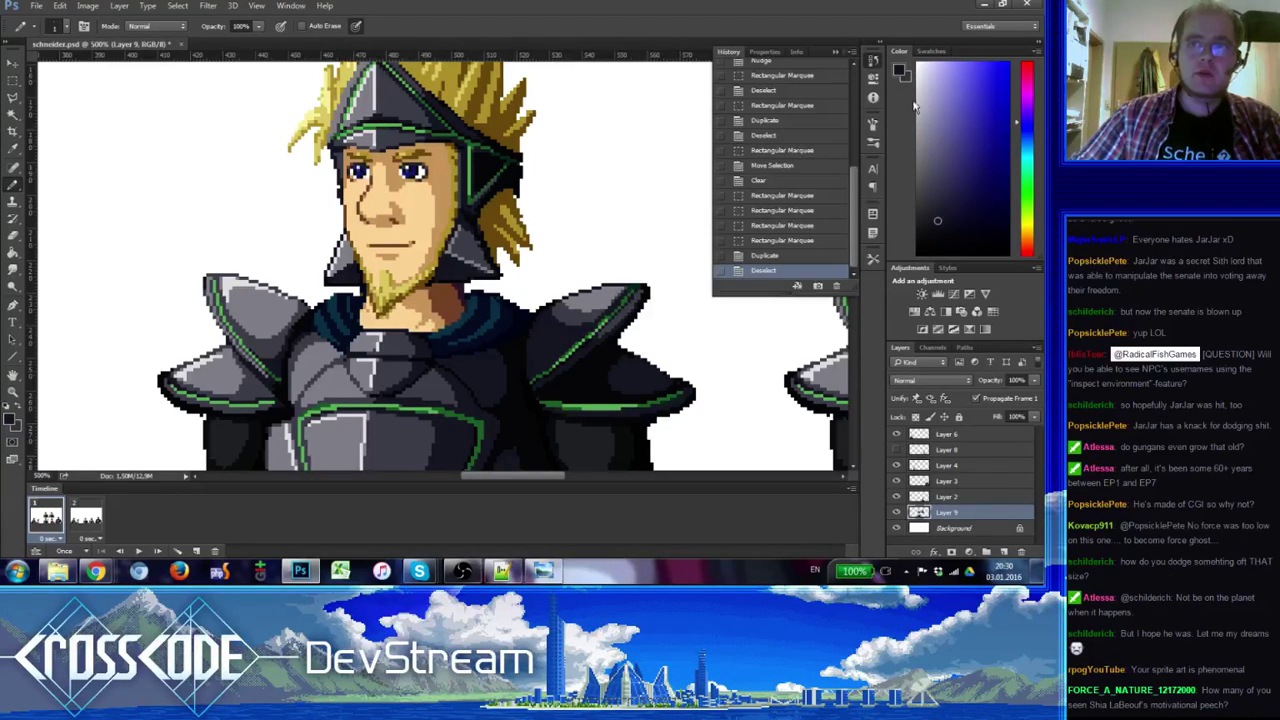
pyautogui.click(872, 60)
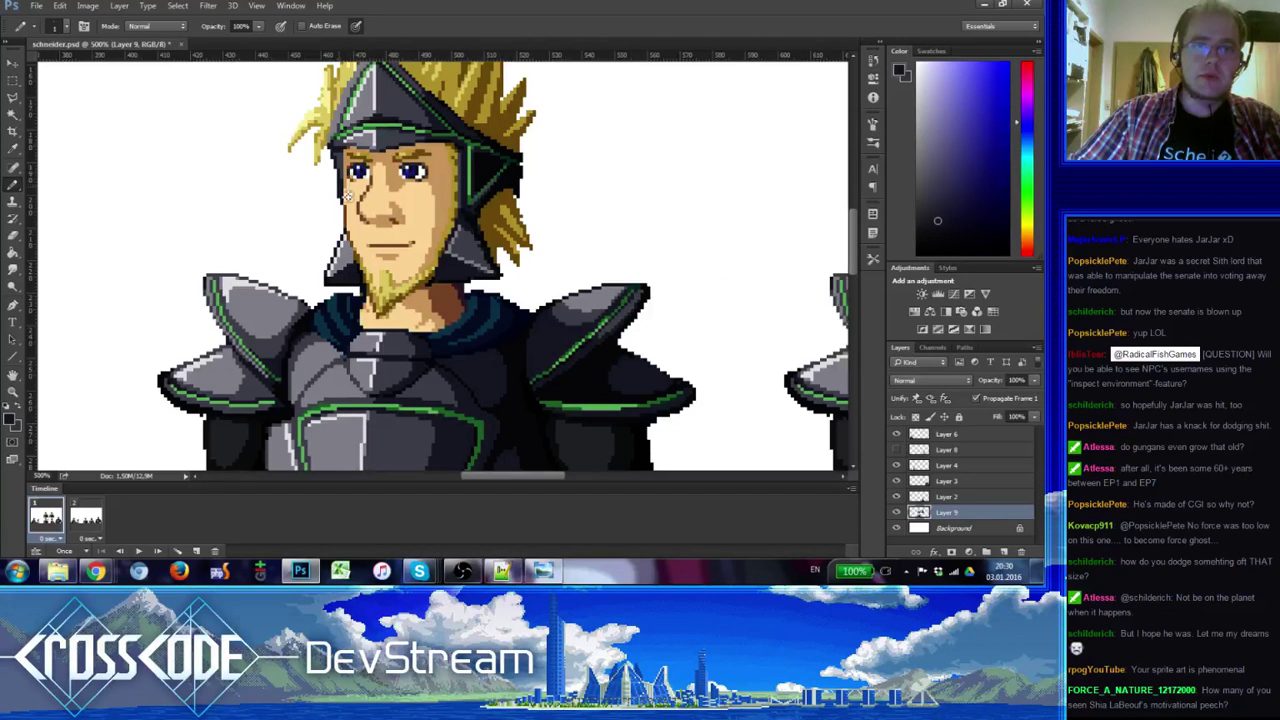
# - Compare the faces of the two upper knight portraits at 500%
pyautogui.moveTo(397, 218); pyautogui.dragTo(470, 230)
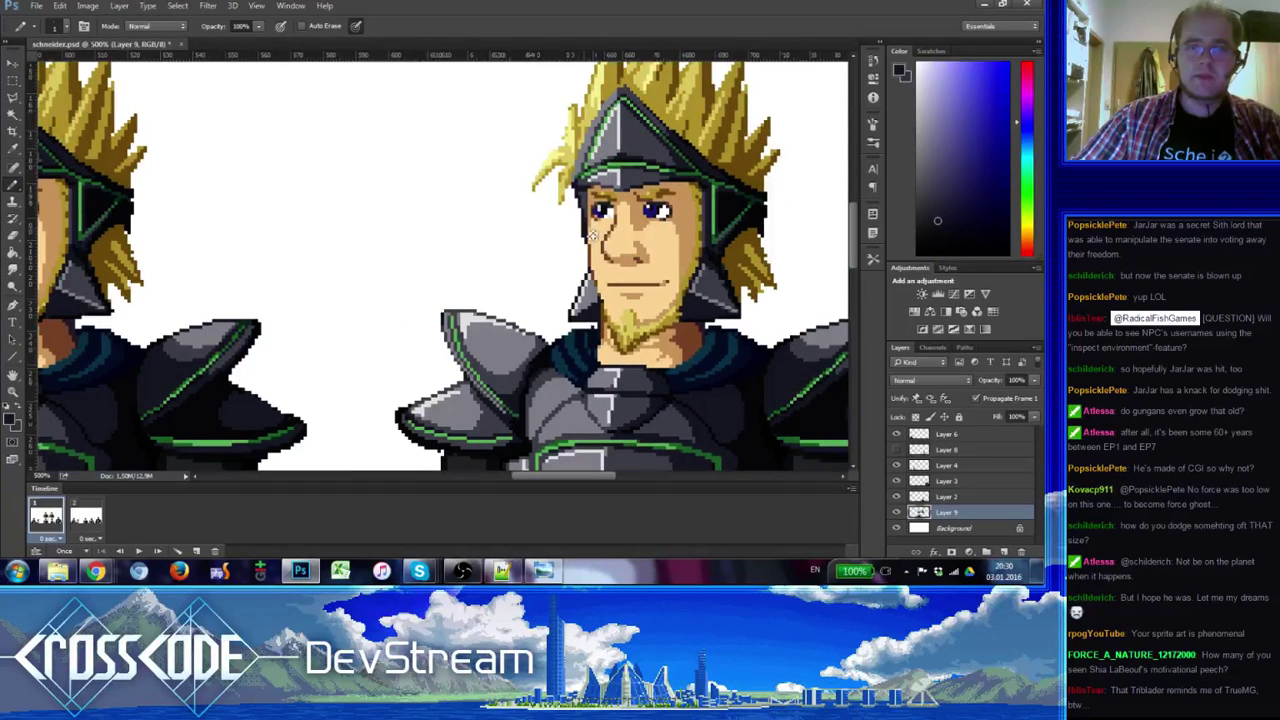
pyautogui.moveTo(432, 284); pyautogui.dragTo(646, 330)
pyautogui.moveTo(554, 306); pyautogui.dragTo(445, 301)
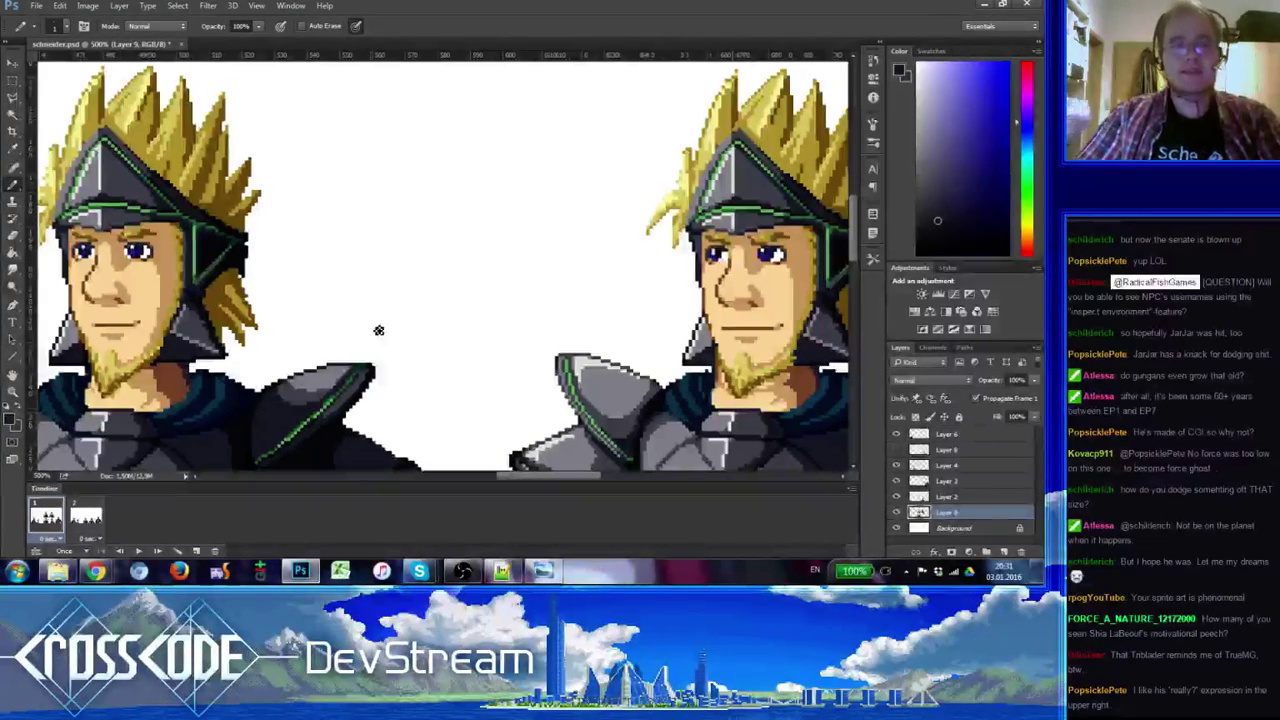
# - Zoom out to 200% to examine the three knight portraits together, and on to 100% for the whole canvas
pyautogui.click(13, 392)
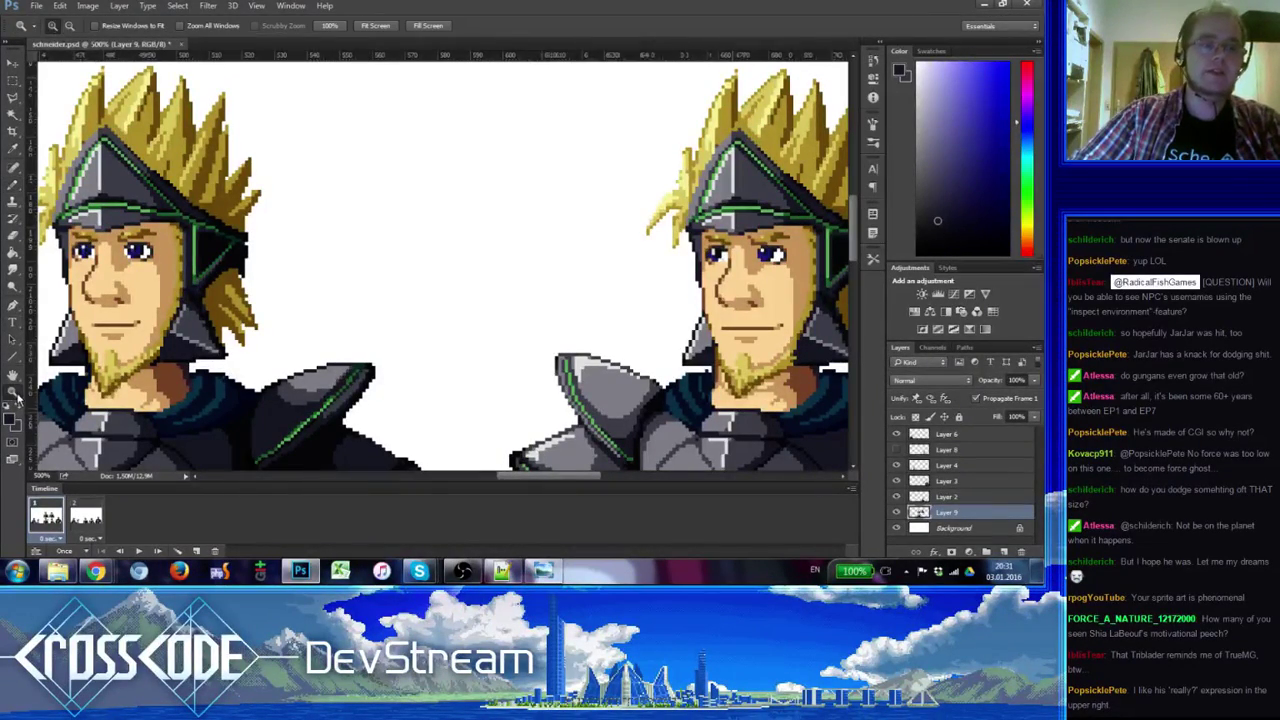
pyautogui.keyDown('alt'); pyautogui.click(62, 409); pyautogui.keyUp('alt')
pyautogui.keyDown('alt'); pyautogui.click(66, 410); pyautogui.keyUp('alt')
pyautogui.keyDown('alt'); pyautogui.click(98, 414); pyautogui.keyUp('alt')
pyautogui.moveTo(240, 421); pyautogui.dragTo(425, 288)
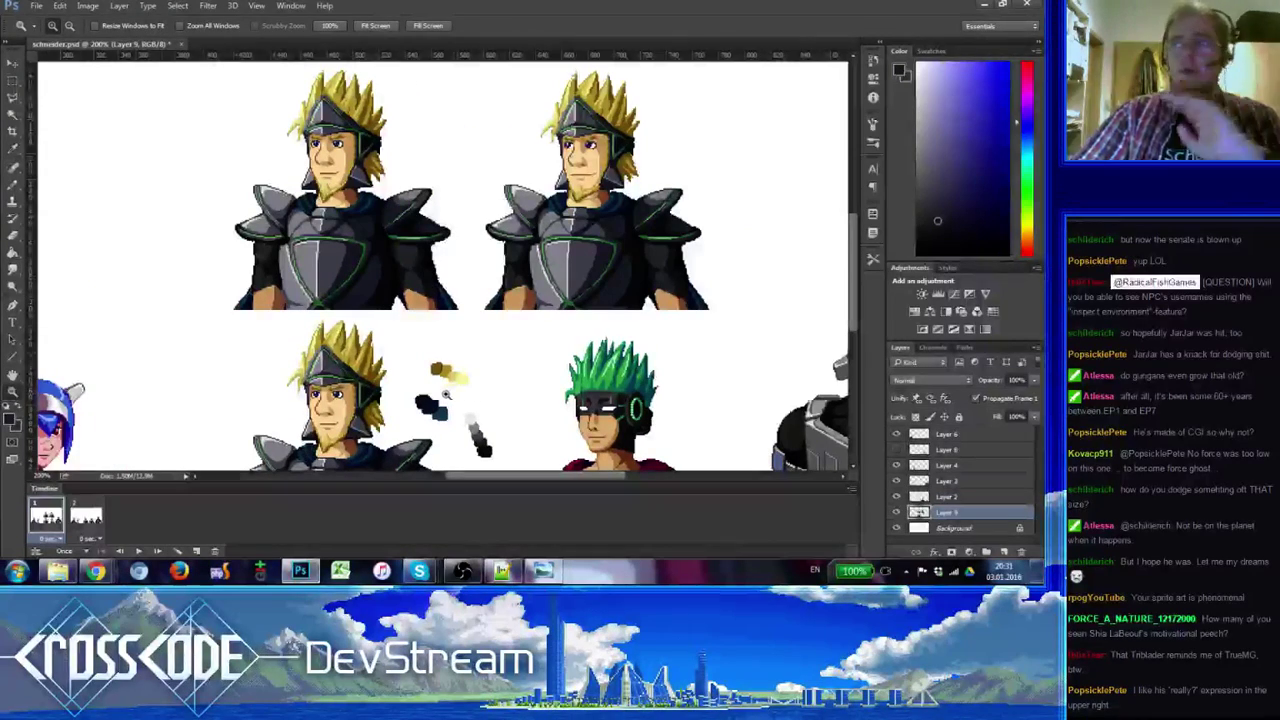
pyautogui.moveTo(424, 216); pyautogui.dragTo(479, 196)
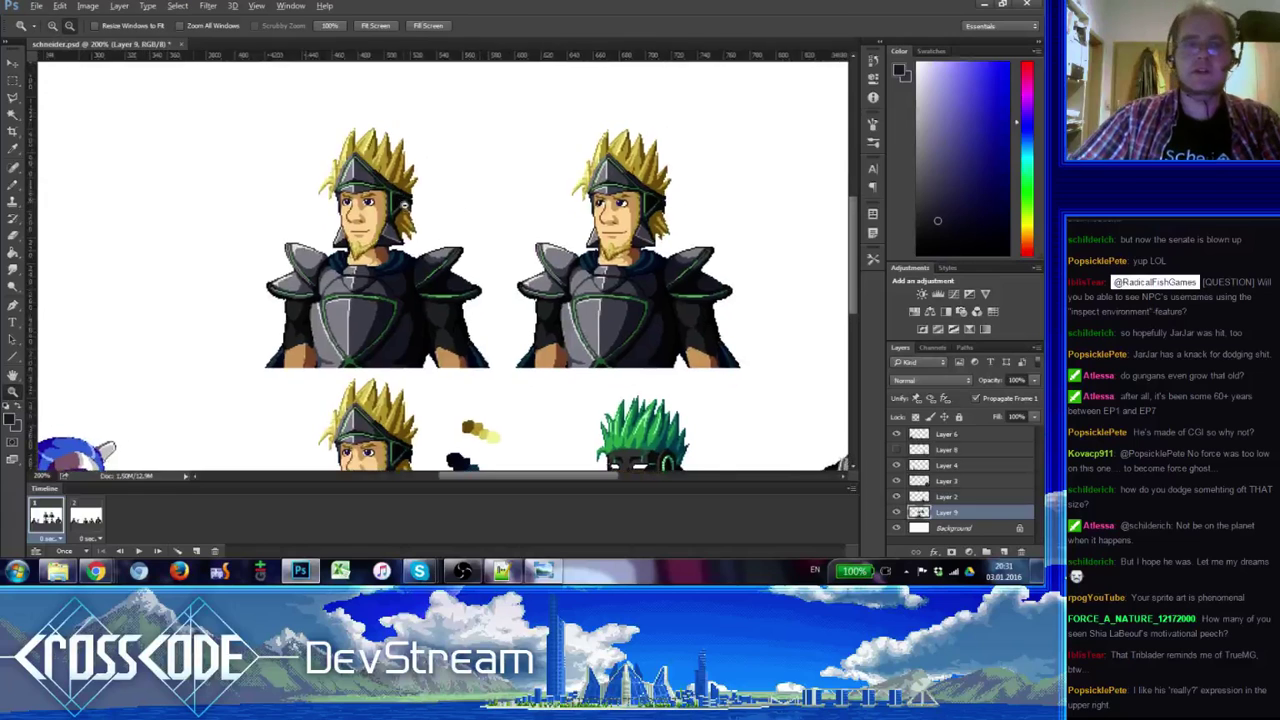
pyautogui.keyDown('alt'); pyautogui.click(411, 212); pyautogui.keyUp('alt')
pyautogui.click(480, 258)
pyautogui.moveTo(478, 277); pyautogui.dragTo(499, 237)
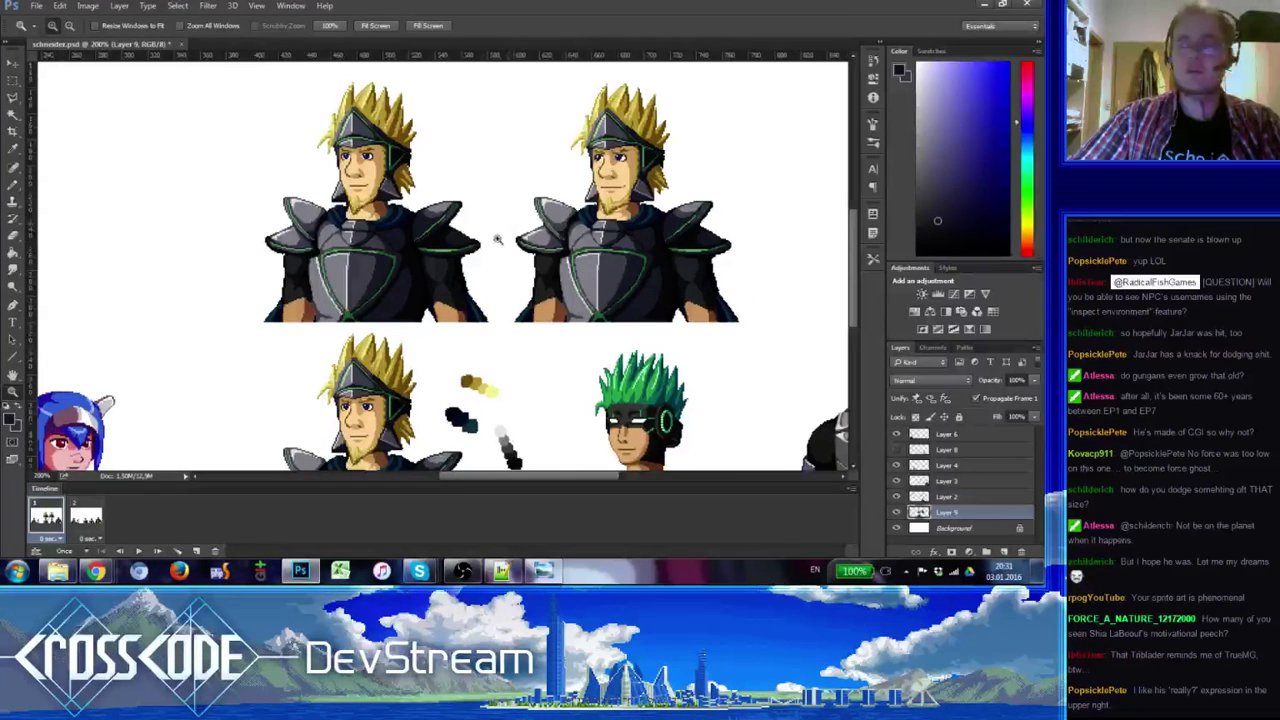
pyautogui.keyDown('alt'); pyautogui.click(481, 249); pyautogui.keyUp('alt')
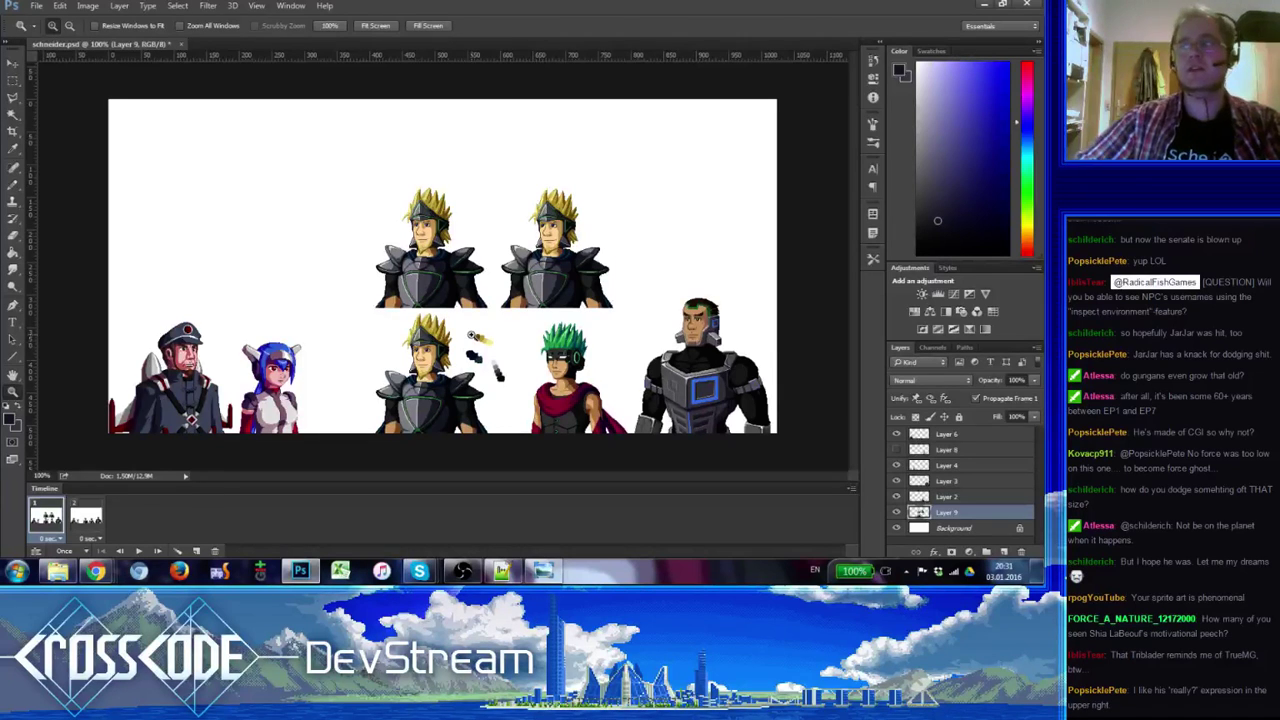
# - Examine the two upper knight portraits at 200% and 300%, and view the whole of frame 2 at 66.67%
pyautogui.click(436, 157)
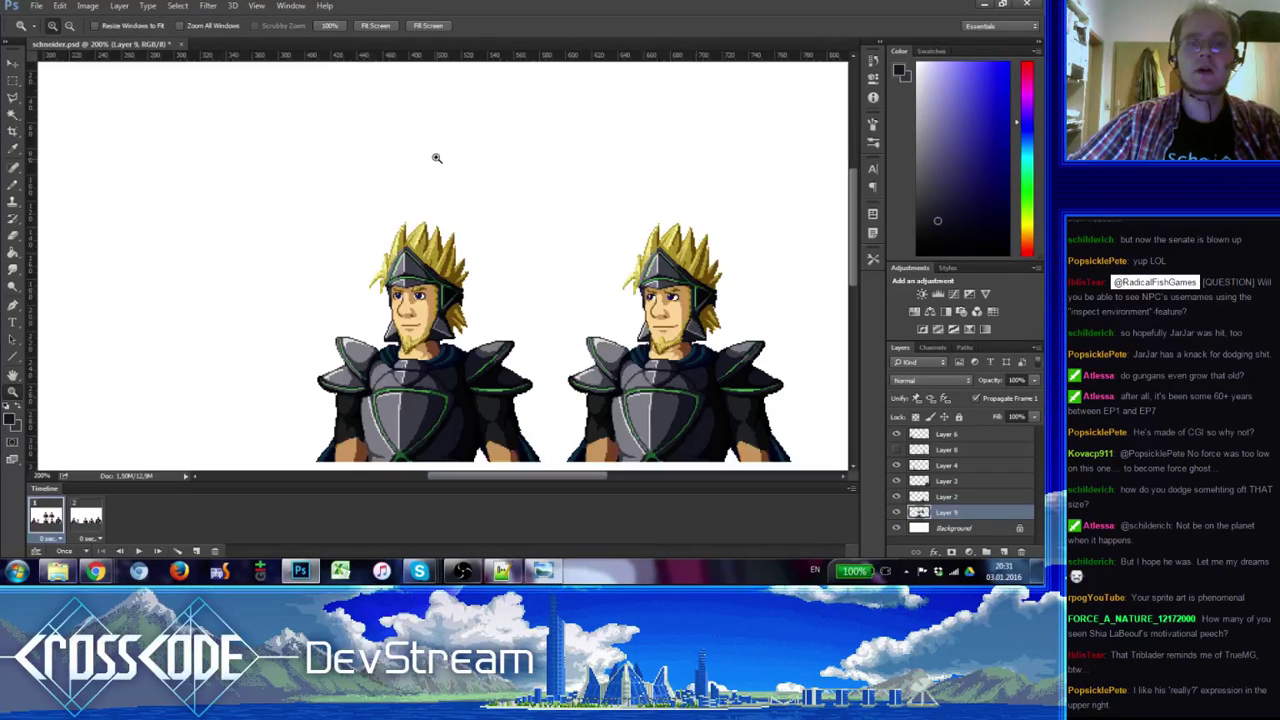
pyautogui.keyDown('alt'); pyautogui.click(436, 158); pyautogui.keyUp('alt')
pyautogui.click(443, 264)
pyautogui.moveTo(443, 264)
pyautogui.mouseDown()
pyautogui.moveTo(400, 401)
pyautogui.moveTo(434, 253)
pyautogui.mouseUp()
pyautogui.keyDown('alt'); pyautogui.click(433, 253); pyautogui.keyUp('alt')
pyautogui.click(450, 160)
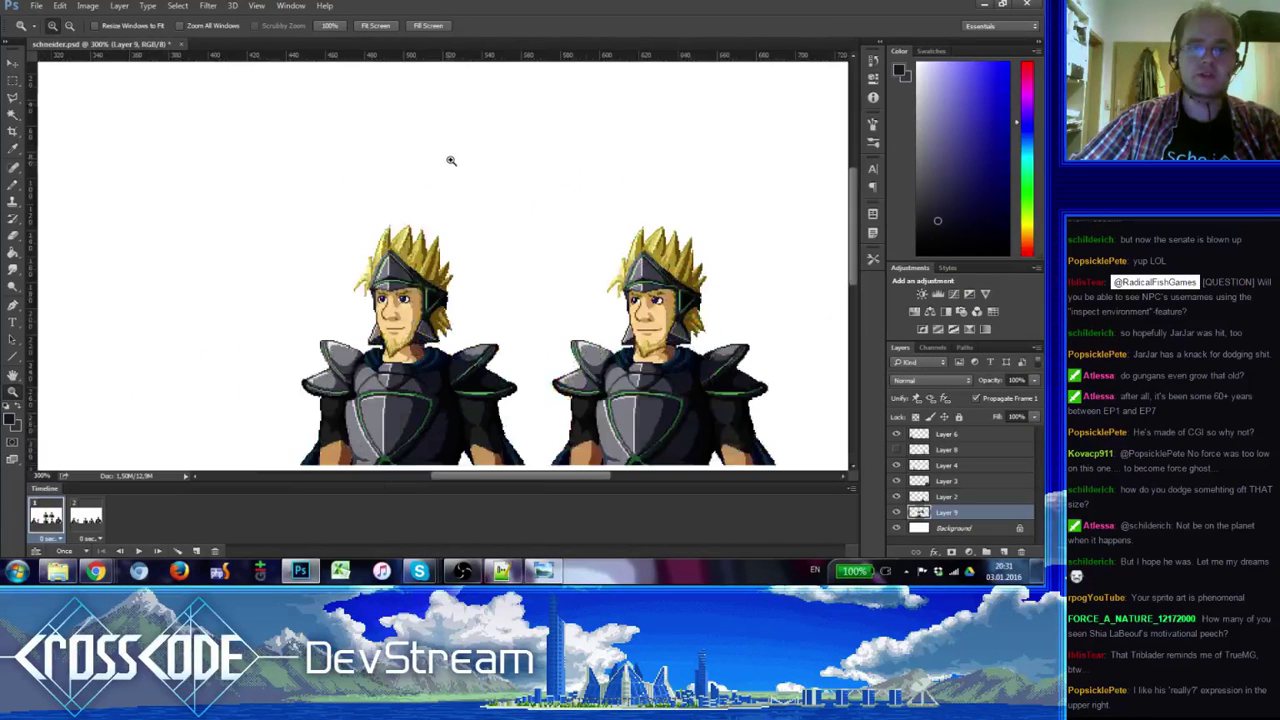
pyautogui.keyDown('alt'); pyautogui.click(447, 190); pyautogui.keyUp('alt')
pyautogui.keyDown('alt'); pyautogui.click(449, 203); pyautogui.keyUp('alt')
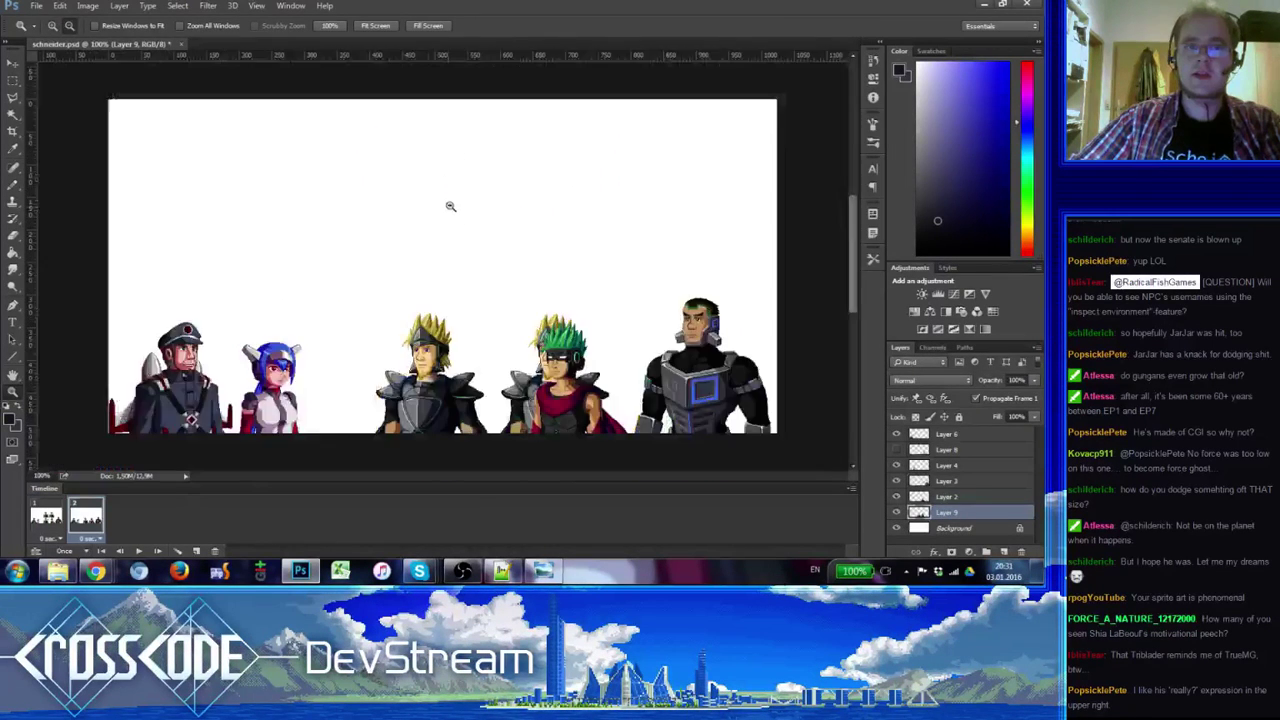
pyautogui.keyDown('alt'); pyautogui.click(455, 230); pyautogui.keyUp('alt')
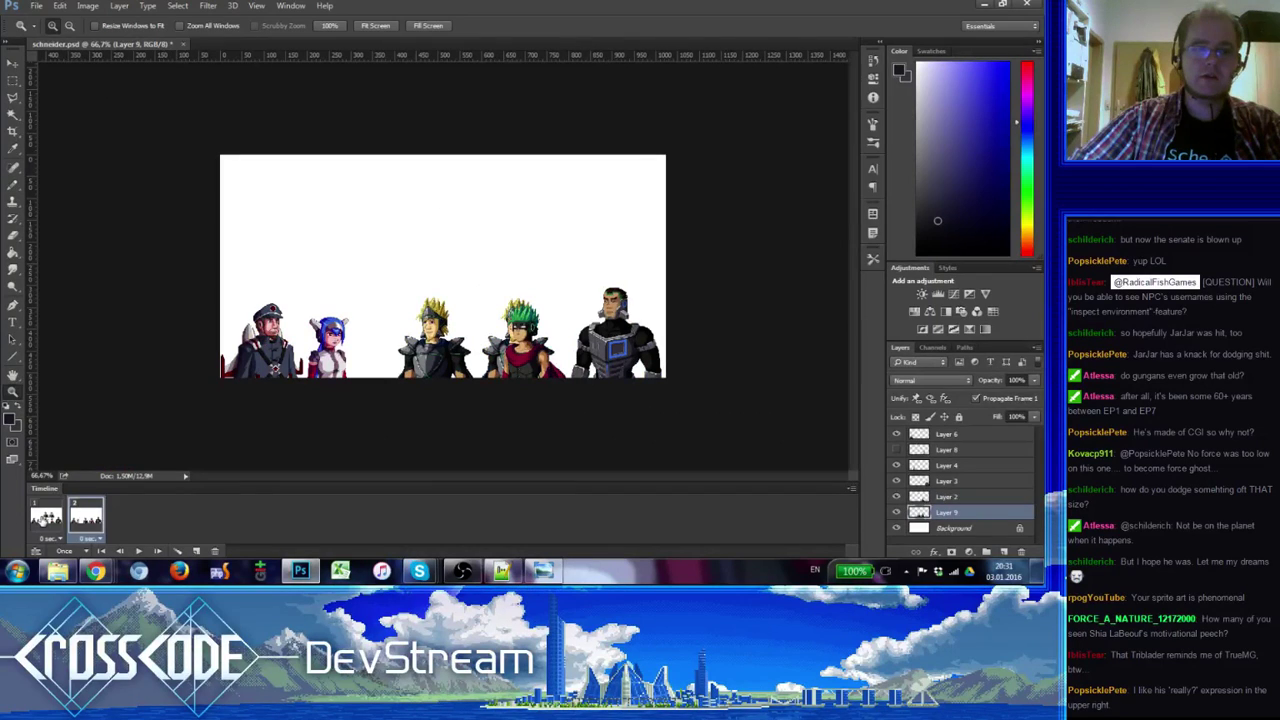
# - Return to frame 1 and examine the three knights and the green-haired character at magnifications up to 300%
pyautogui.click(45, 517)
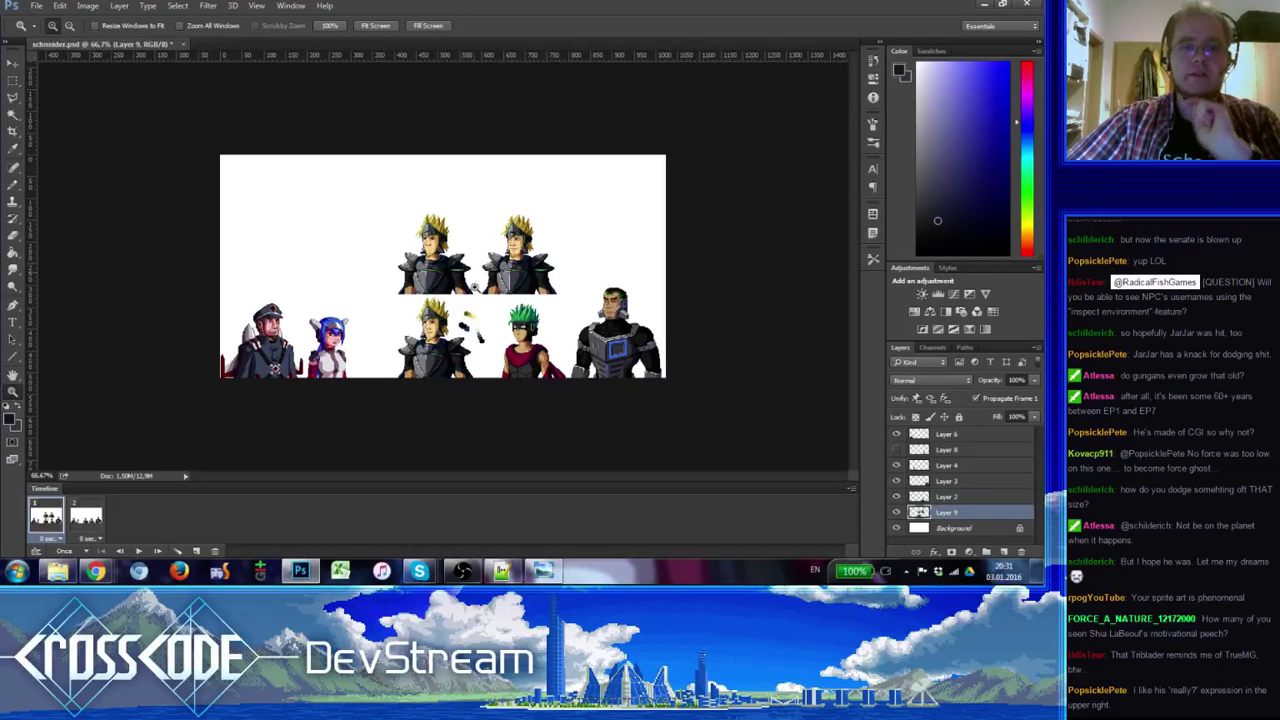
pyautogui.click(446, 252)
pyautogui.click(446, 254)
pyautogui.keyDown('alt'); pyautogui.click(420, 262); pyautogui.keyUp('alt')
pyautogui.click(420, 262)
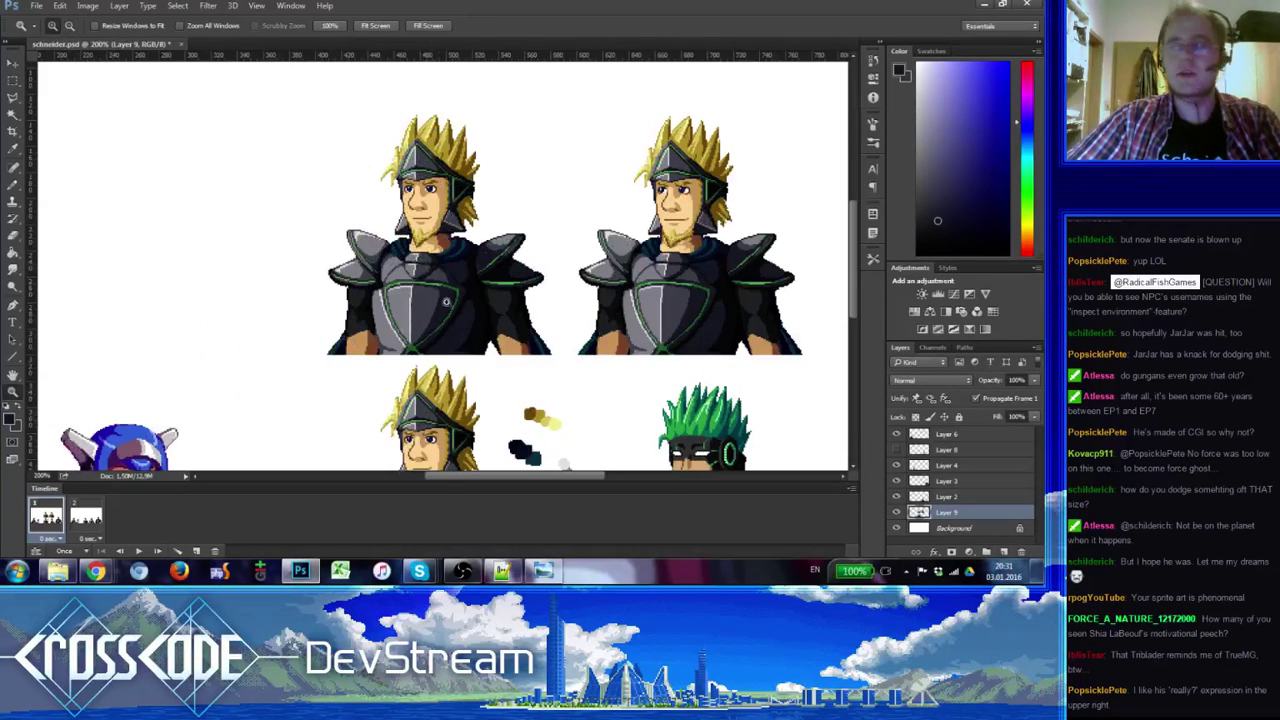
pyautogui.moveTo(454, 323); pyautogui.dragTo(364, 390)
pyautogui.keyDown('alt'); pyautogui.click(386, 330); pyautogui.keyUp('alt')
pyautogui.keyDown('alt'); pyautogui.click(386, 330); pyautogui.keyUp('alt')
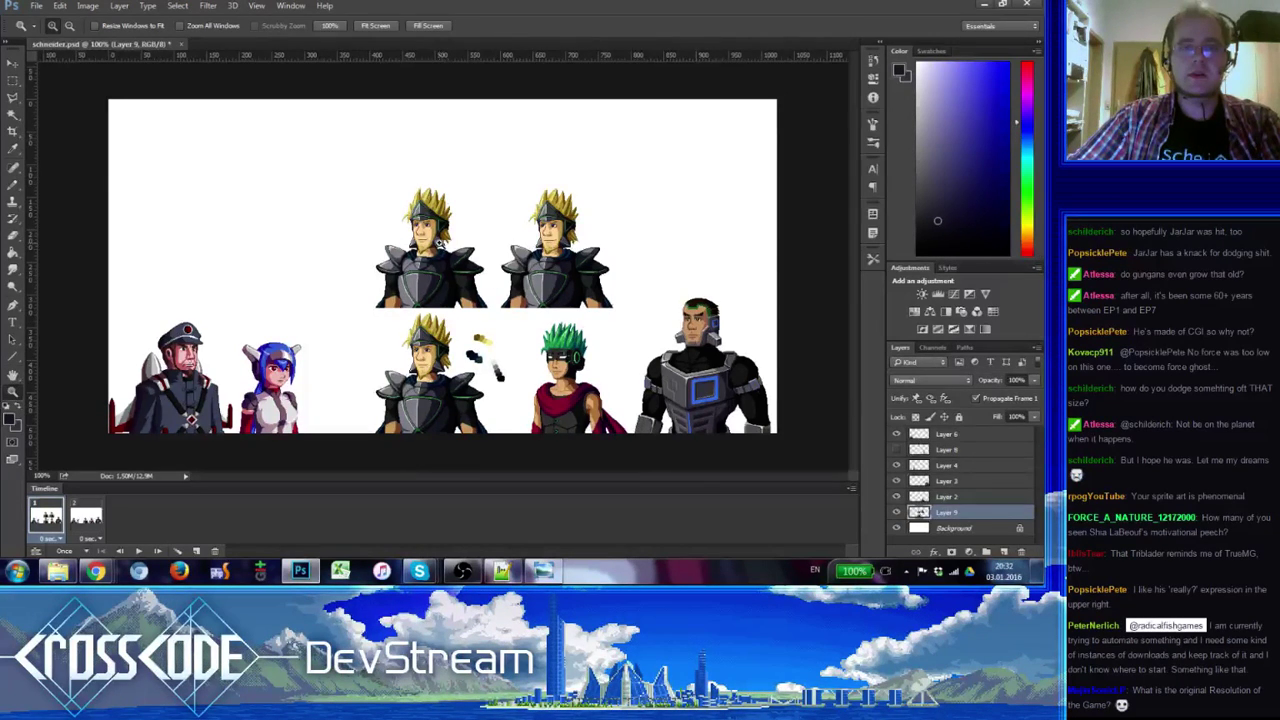
pyautogui.click(495, 258)
pyautogui.keyDown('alt'); pyautogui.click(381, 282); pyautogui.keyUp('alt')
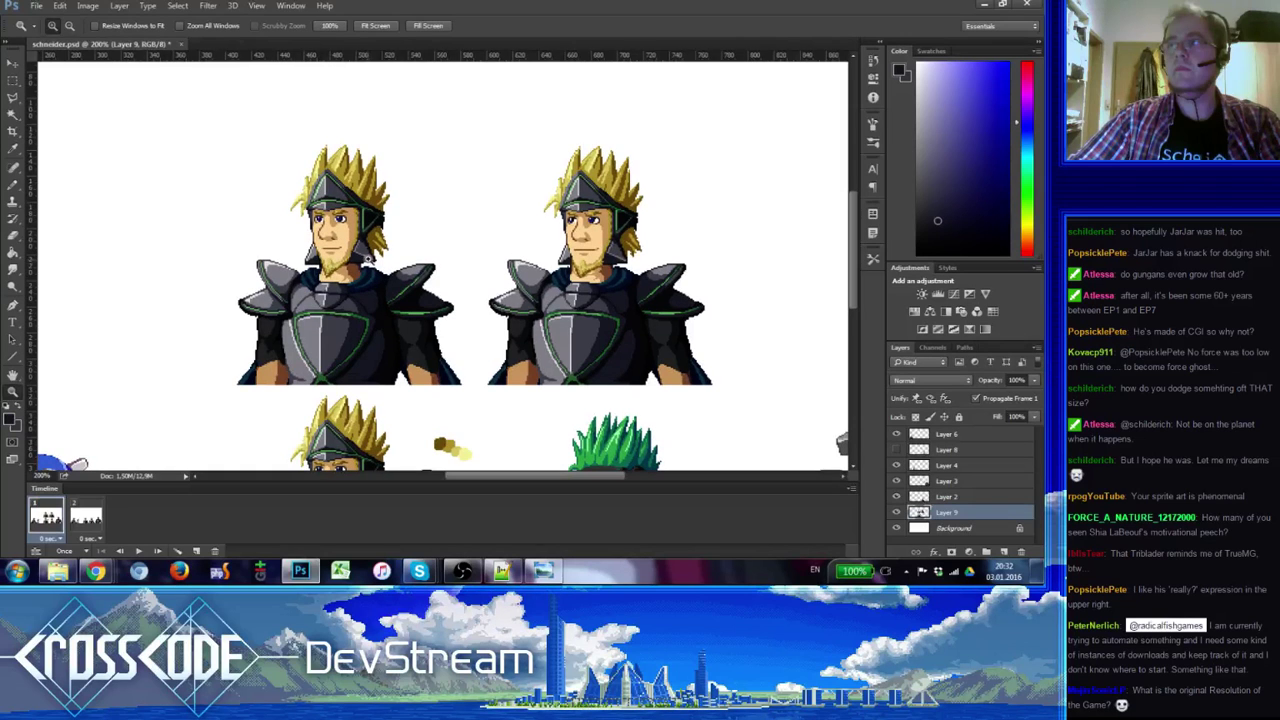
pyautogui.keyDown('alt'); pyautogui.click(376, 264); pyautogui.keyUp('alt')
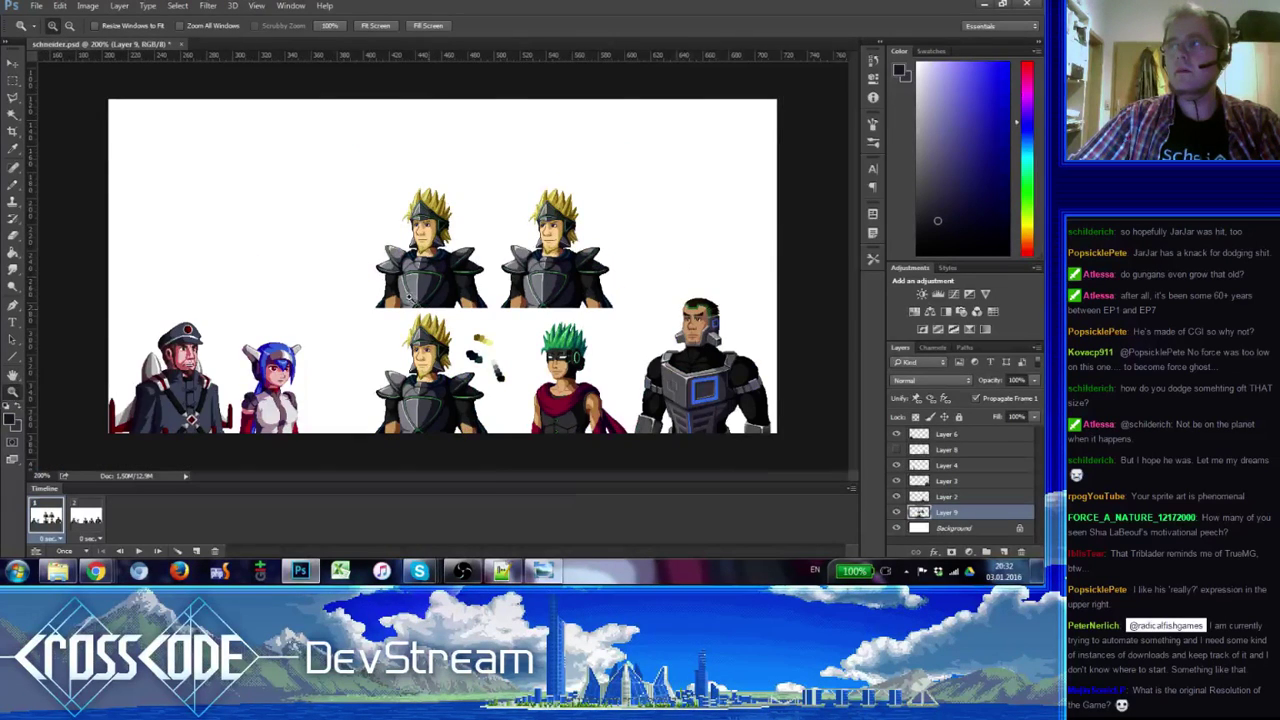
pyautogui.click(410, 297)
pyautogui.moveTo(428, 276)
pyautogui.mouseDown()
pyautogui.moveTo(282, 190)
pyautogui.moveTo(414, 303)
pyautogui.moveTo(449, 286)
pyautogui.moveTo(460, 220)
pyautogui.moveTo(439, 192)
pyautogui.moveTo(436, 106)
pyautogui.mouseUp()
pyautogui.click(337, 172)
pyautogui.moveTo(441, 183); pyautogui.dragTo(397, 12)
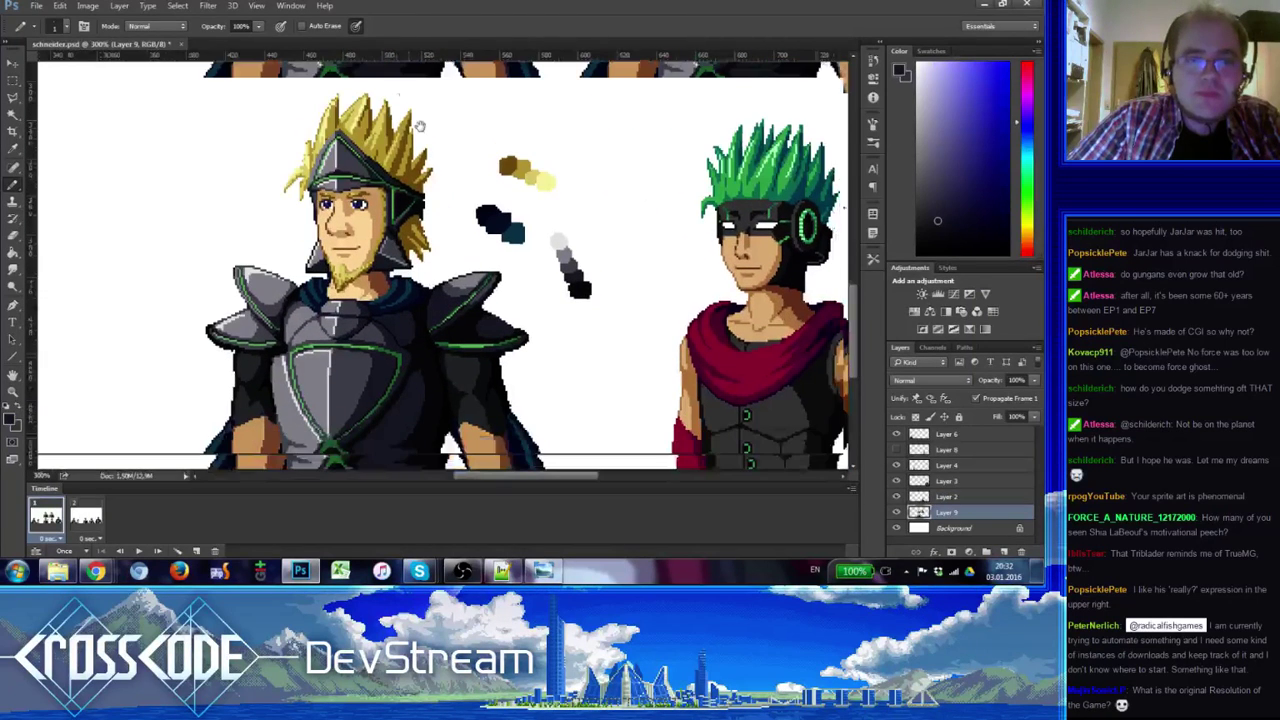
pyautogui.moveTo(420, 126); pyautogui.dragTo(399, 322)
# - At 500%, marquee-select the helmet front, eyes and nose of the knight copy above the lower portrait, move them up one pixel and deselect
pyautogui.click(12, 391)
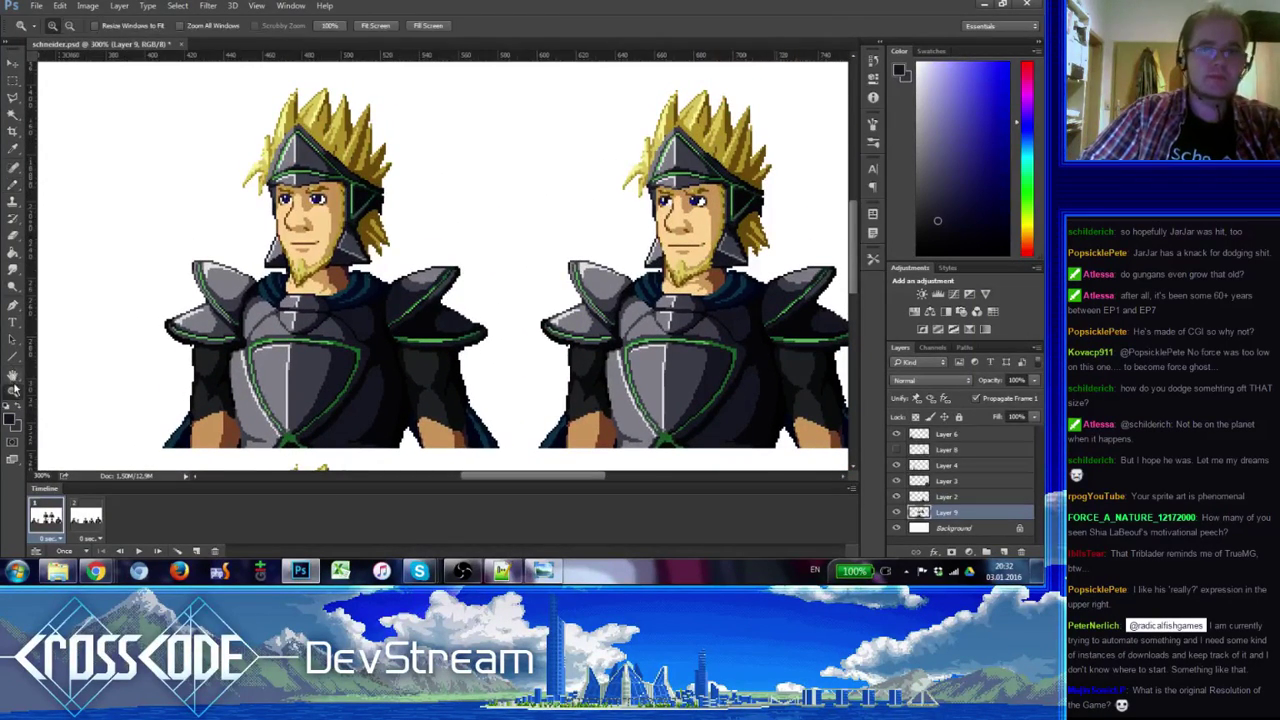
pyautogui.click(403, 183)
pyautogui.click(403, 183)
pyautogui.moveTo(317, 240); pyautogui.dragTo(448, 166)
pyautogui.click(13, 81)
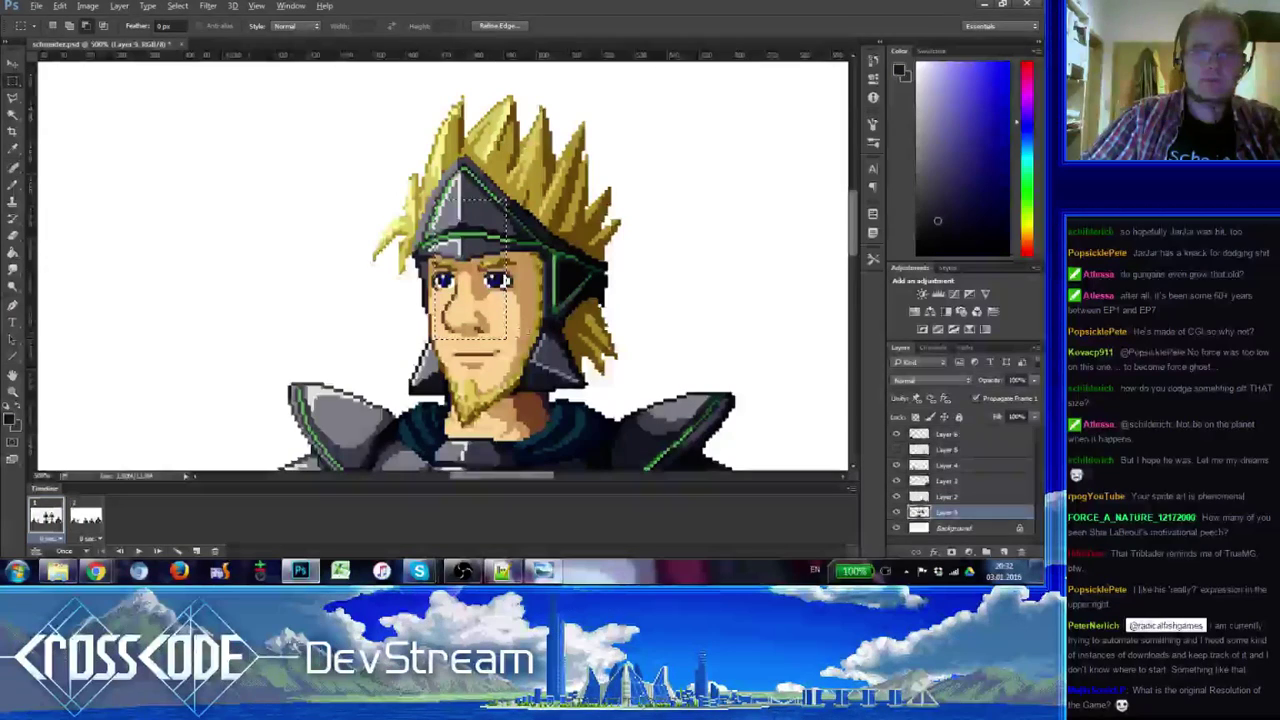
pyautogui.moveTo(517, 293); pyautogui.dragTo(438, 256)
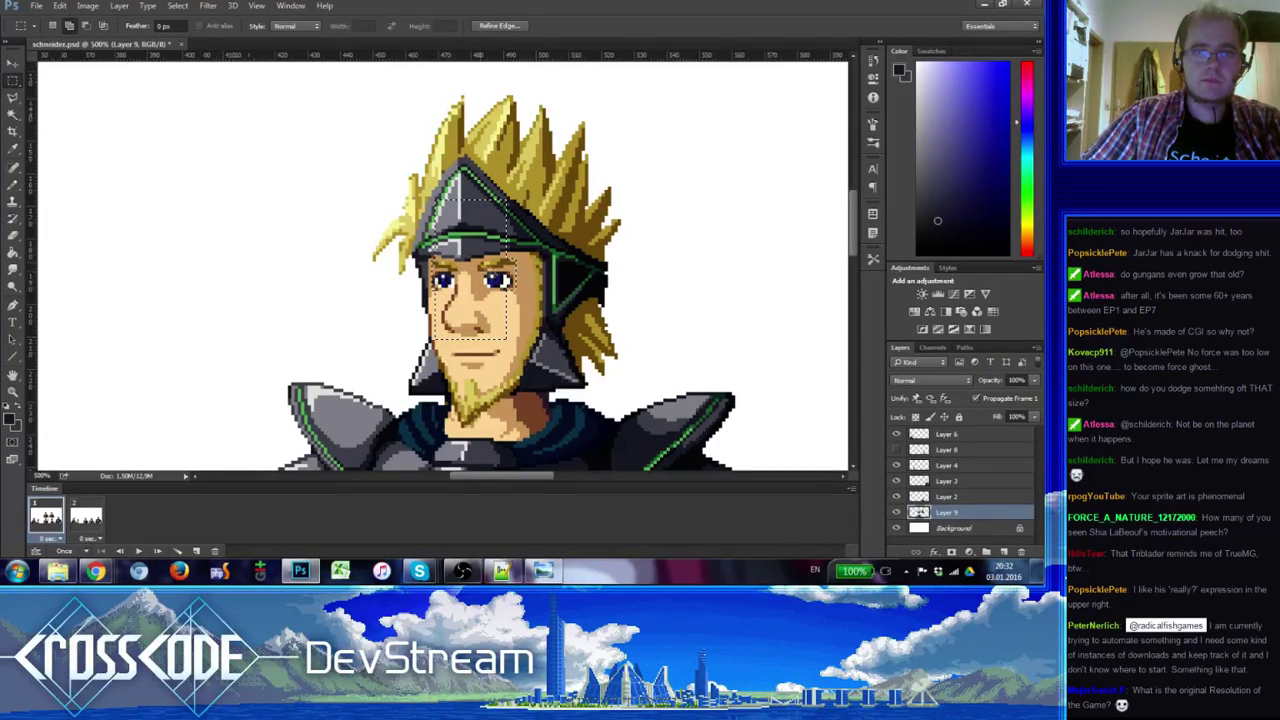
pyautogui.moveTo(478, 208); pyautogui.dragTo(465, 162)
pyautogui.moveTo(507, 208); pyautogui.dragTo(484, 150)
pyautogui.press('shift')
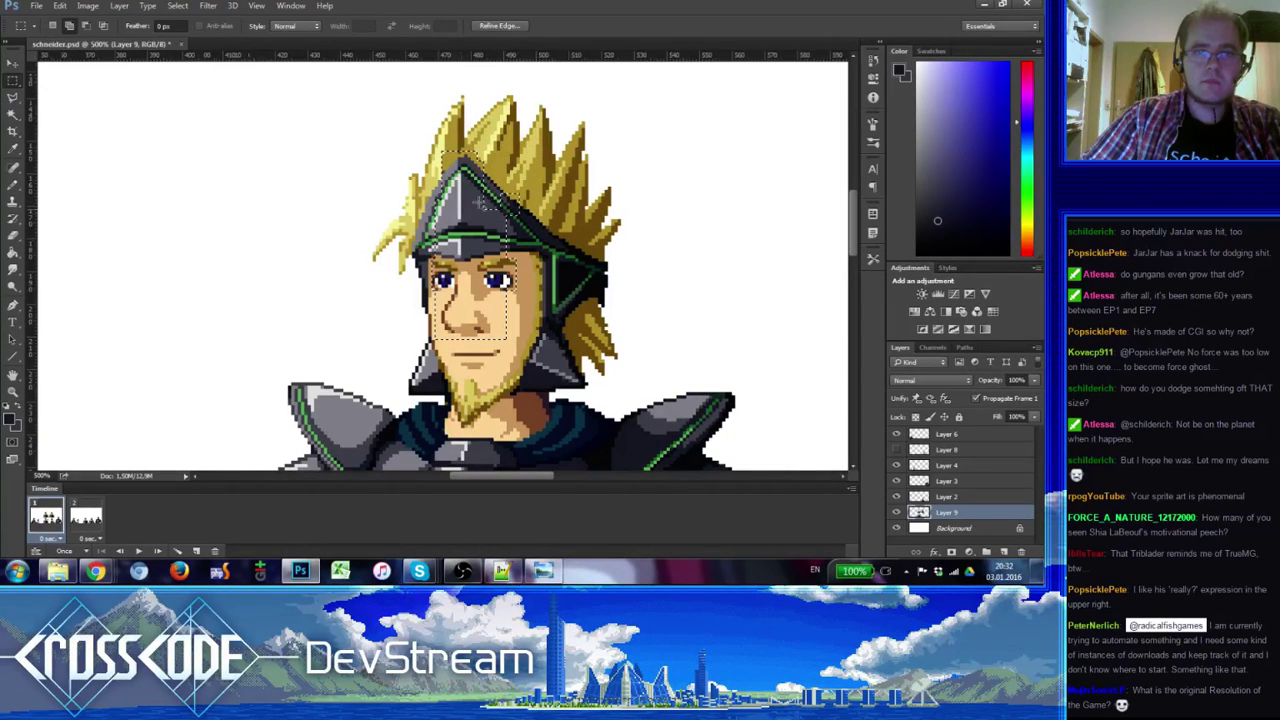
pyautogui.press('alt')
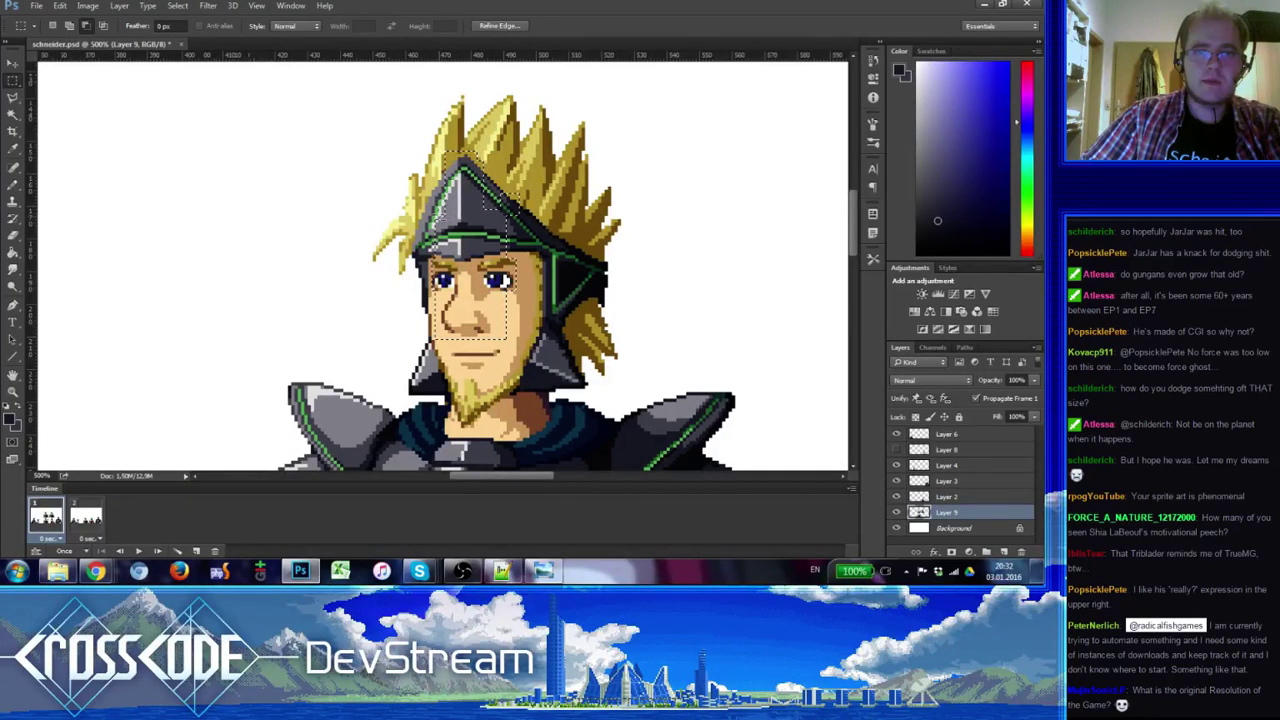
pyautogui.moveTo(446, 192); pyautogui.dragTo(438, 222)
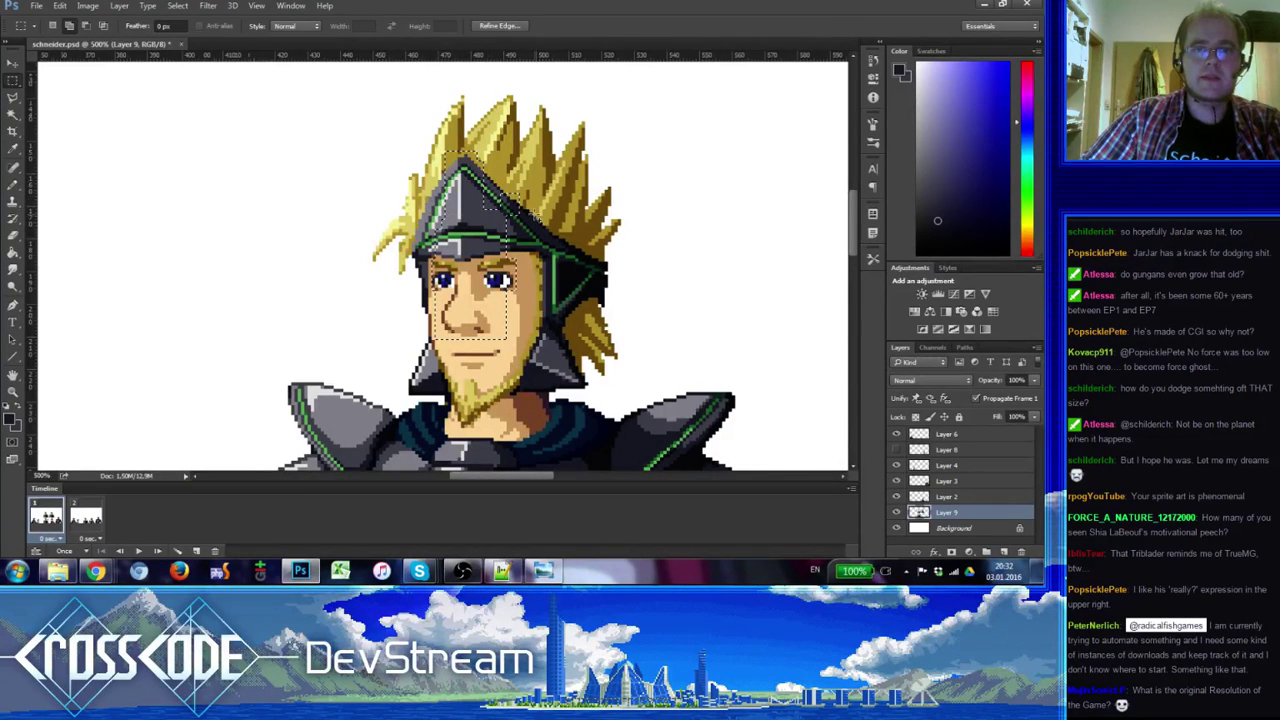
pyautogui.moveTo(532, 217); pyautogui.dragTo(566, 184)
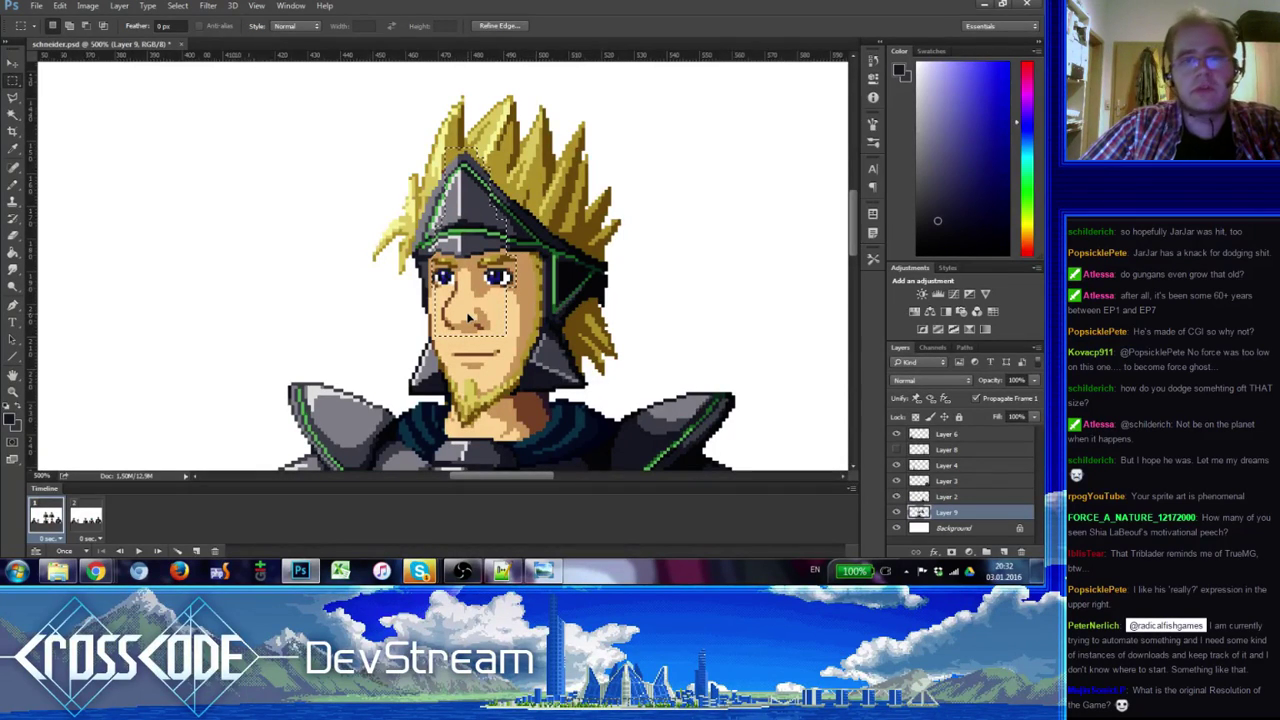
pyautogui.hotkey('ctrl', 'd')
# - Select the mouth area of the same knight copy, shift it up one pixel and deselect
pyautogui.moveTo(553, 375)
pyautogui.mouseDown()
pyautogui.moveTo(471, 343)
pyautogui.moveTo(367, 343)
pyautogui.mouseUp()
pyautogui.hotkey('ctrl', 'Up')
pyautogui.hotkey('ctrl', 'Up')
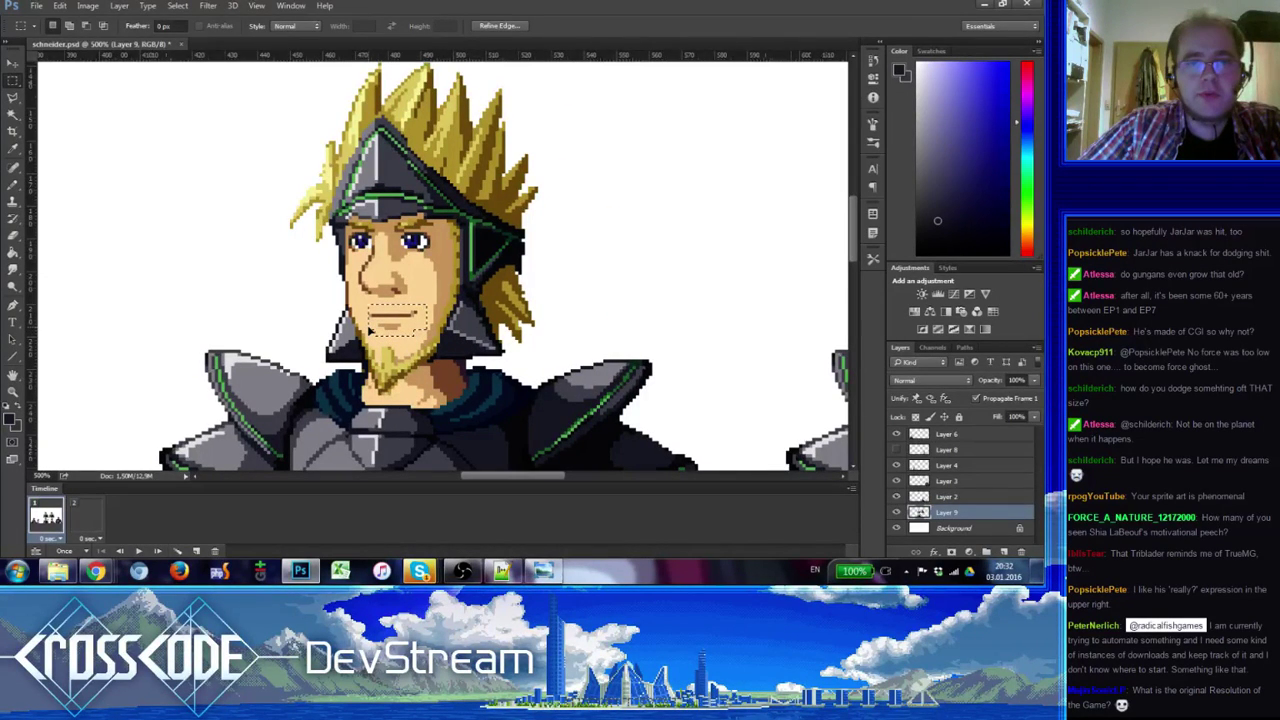
pyautogui.hotkey('ctrl', 'Down')
pyautogui.hotkey('ctrl', 'd')
# - Select the helmet front and face down to the goatee, move them up one pixel and deselect
pyautogui.moveTo(446, 259); pyautogui.dragTo(423, 135)
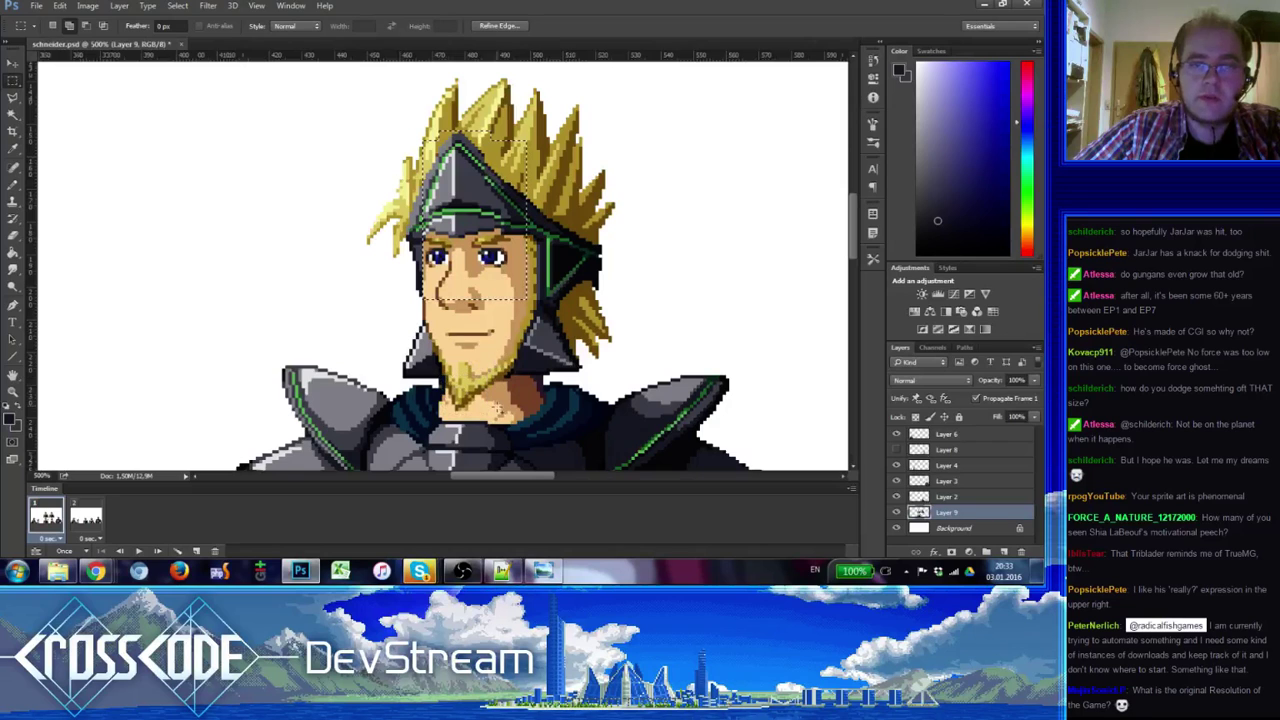
pyautogui.hotkey('ctrl', 'Up')
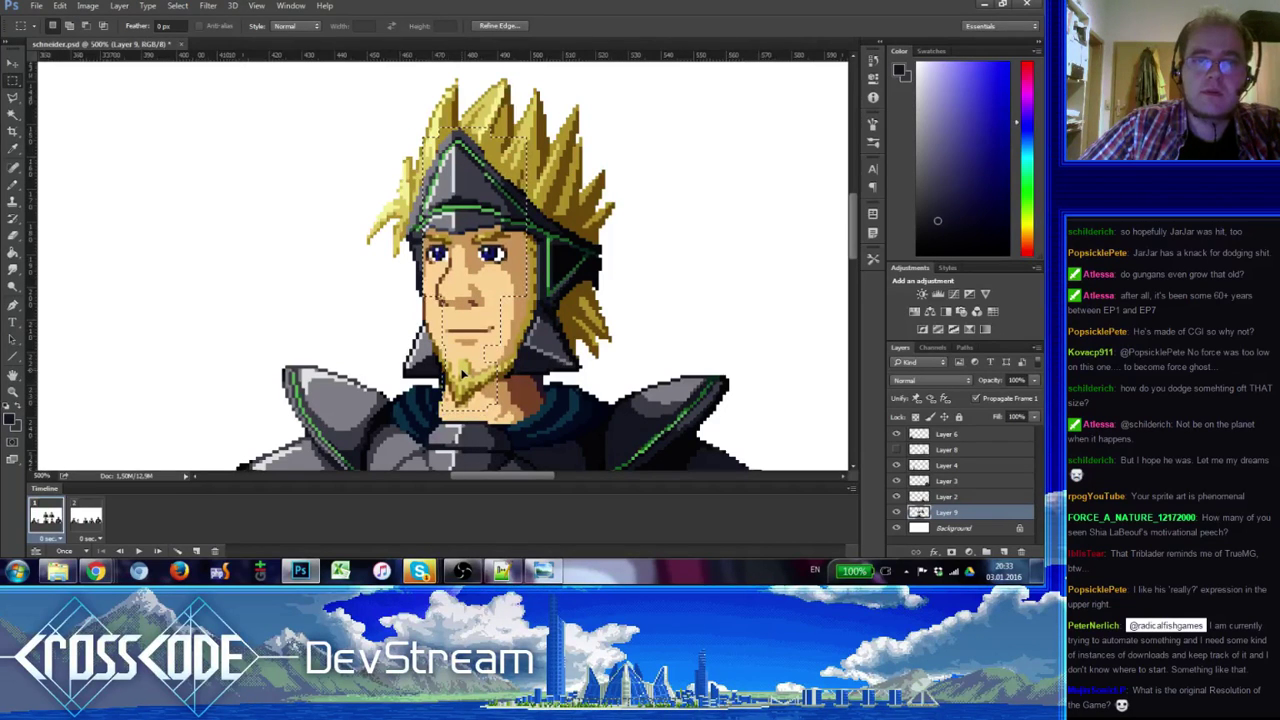
pyautogui.hotkey('ctrl', 'd')
# - Switch repeatedly between frames 1 and 2 to compare the edited knight's head with the original portrait
pyautogui.moveTo(462, 374); pyautogui.dragTo(250, 312)
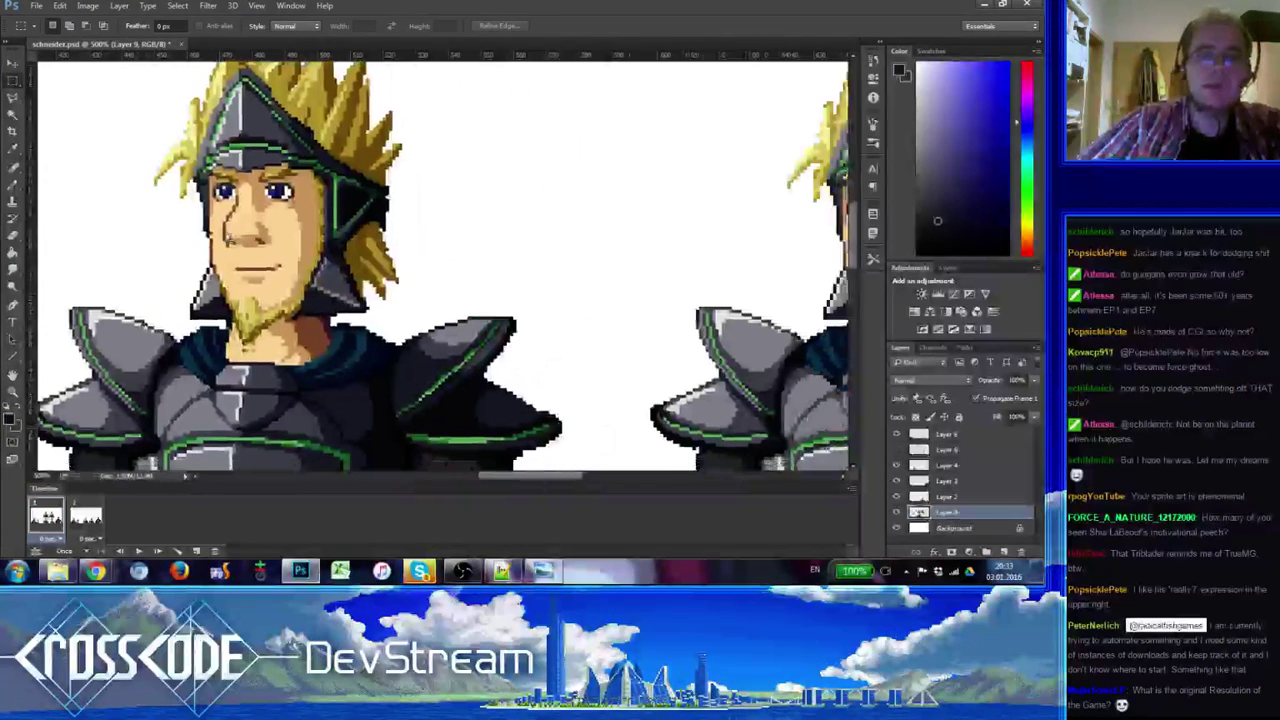
pyautogui.click(80, 523)
pyautogui.click(46, 516)
pyautogui.moveTo(230, 436); pyautogui.dragTo(243, 367)
pyautogui.click(78, 522)
pyautogui.moveTo(306, 317); pyautogui.dragTo(338, 370)
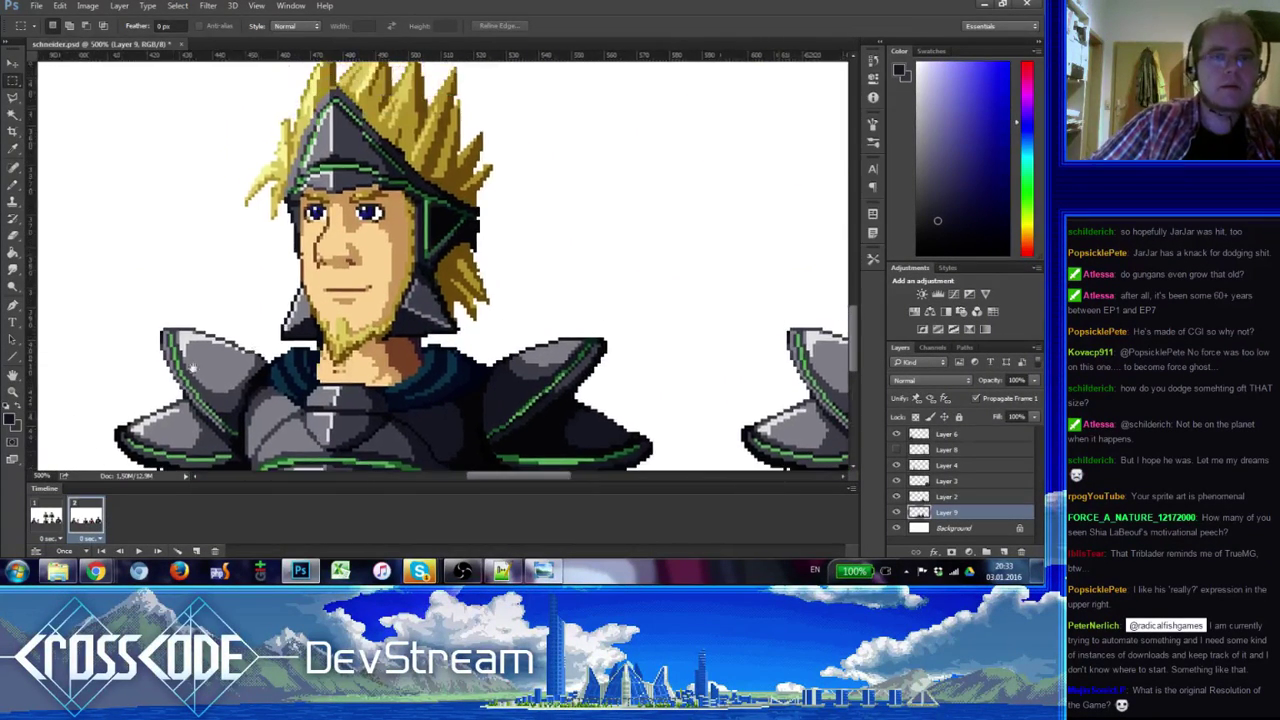
pyautogui.click(46, 518)
pyautogui.click(86, 527)
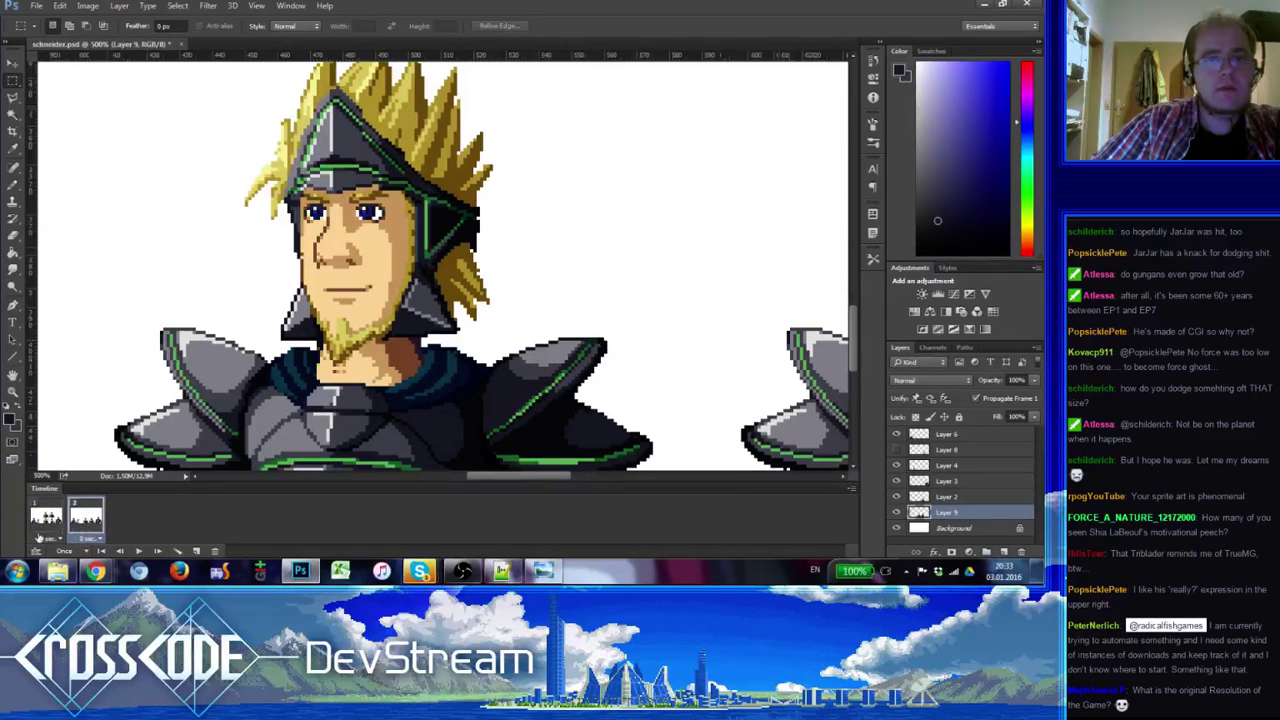
pyautogui.click(43, 529)
pyautogui.click(81, 524)
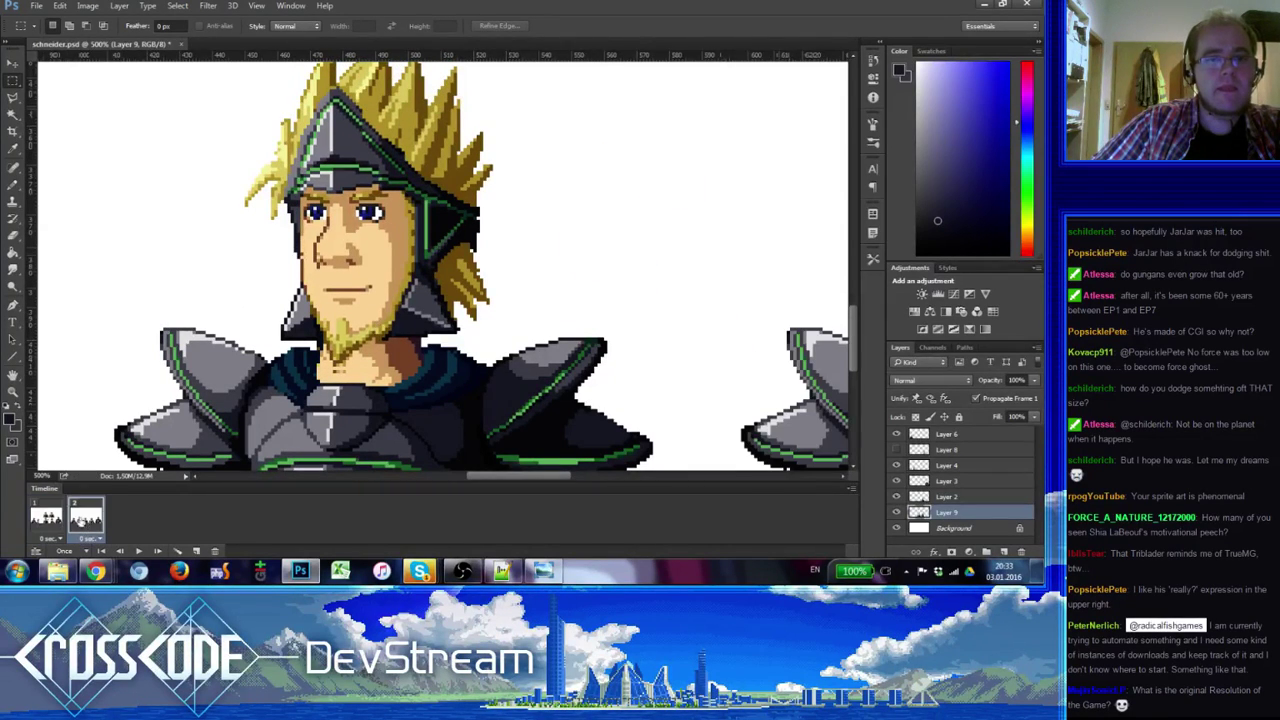
# - In frame 2, use the Pencil tool with light yellow and dark gold sampled from the goatee to retouch its upper part
pyautogui.click(13, 185)
pyautogui.keyDown('alt'); pyautogui.click(343, 326); pyautogui.keyUp('alt')
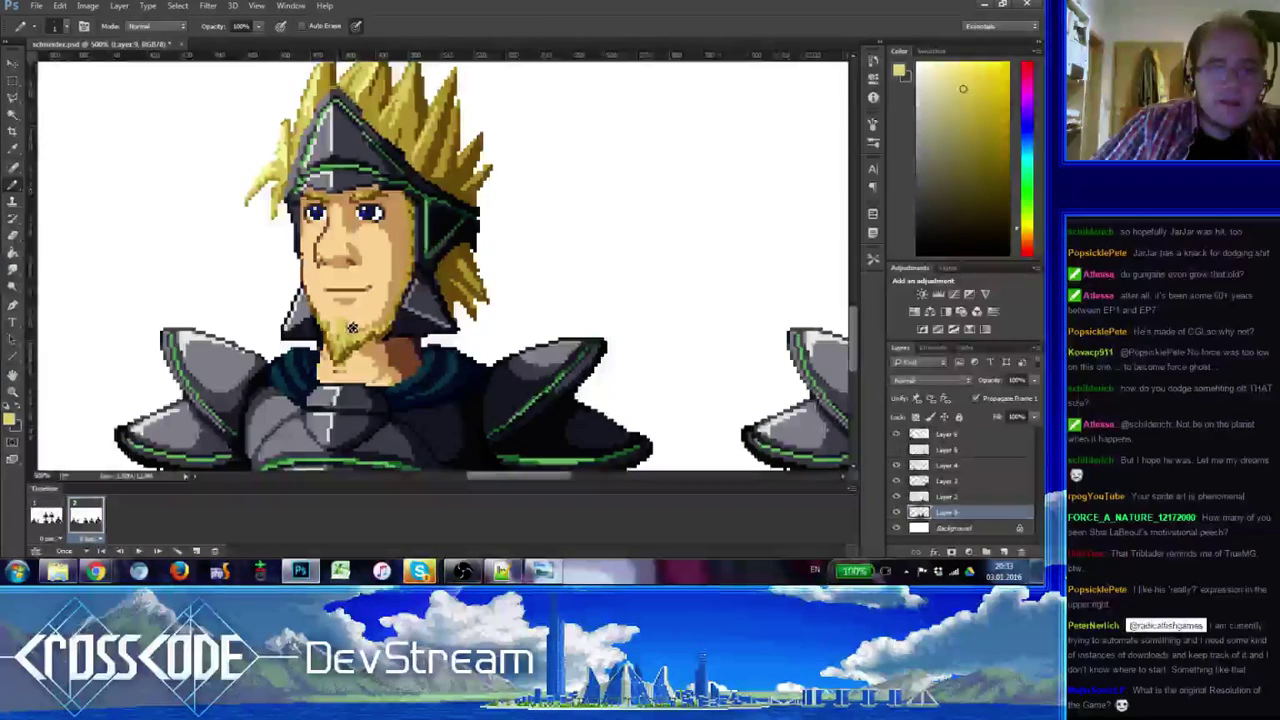
pyautogui.keyDown('alt'); pyautogui.click(357, 330); pyautogui.keyUp('alt')
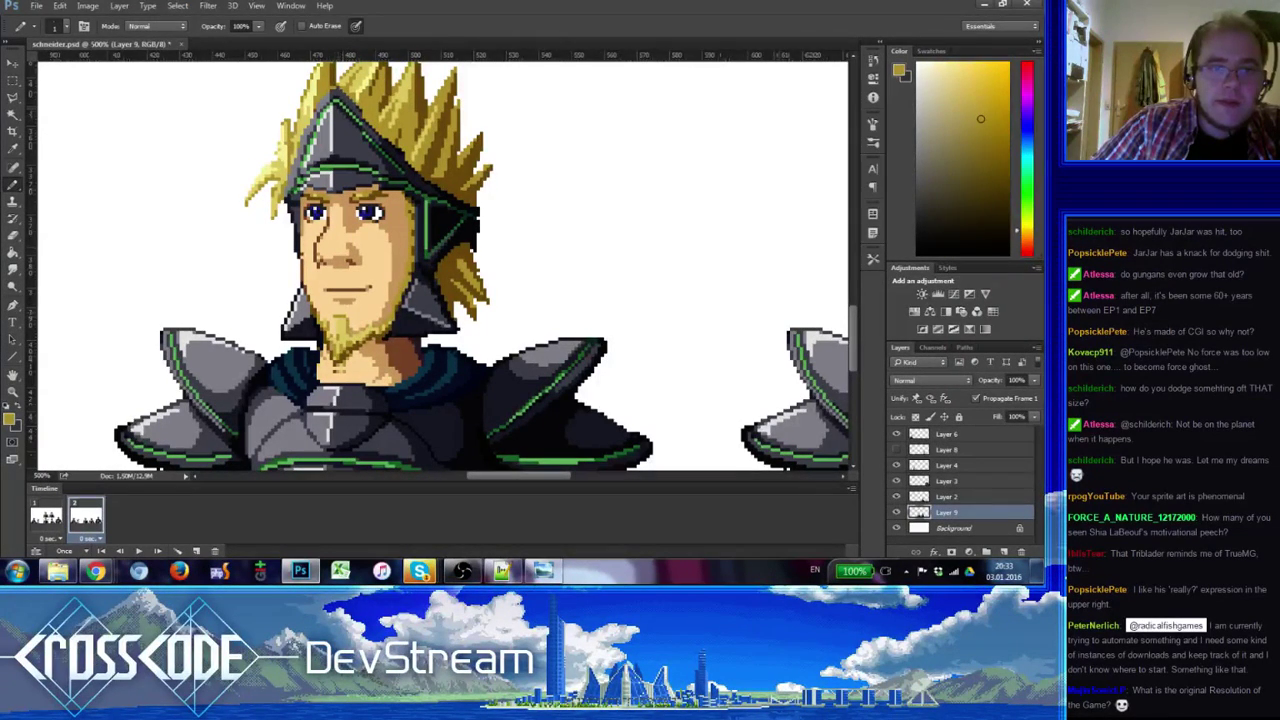
pyautogui.keyDown('alt'); pyautogui.click(341, 324); pyautogui.keyUp('alt')
pyautogui.keyDown('alt'); pyautogui.click(348, 327); pyautogui.keyUp('alt')
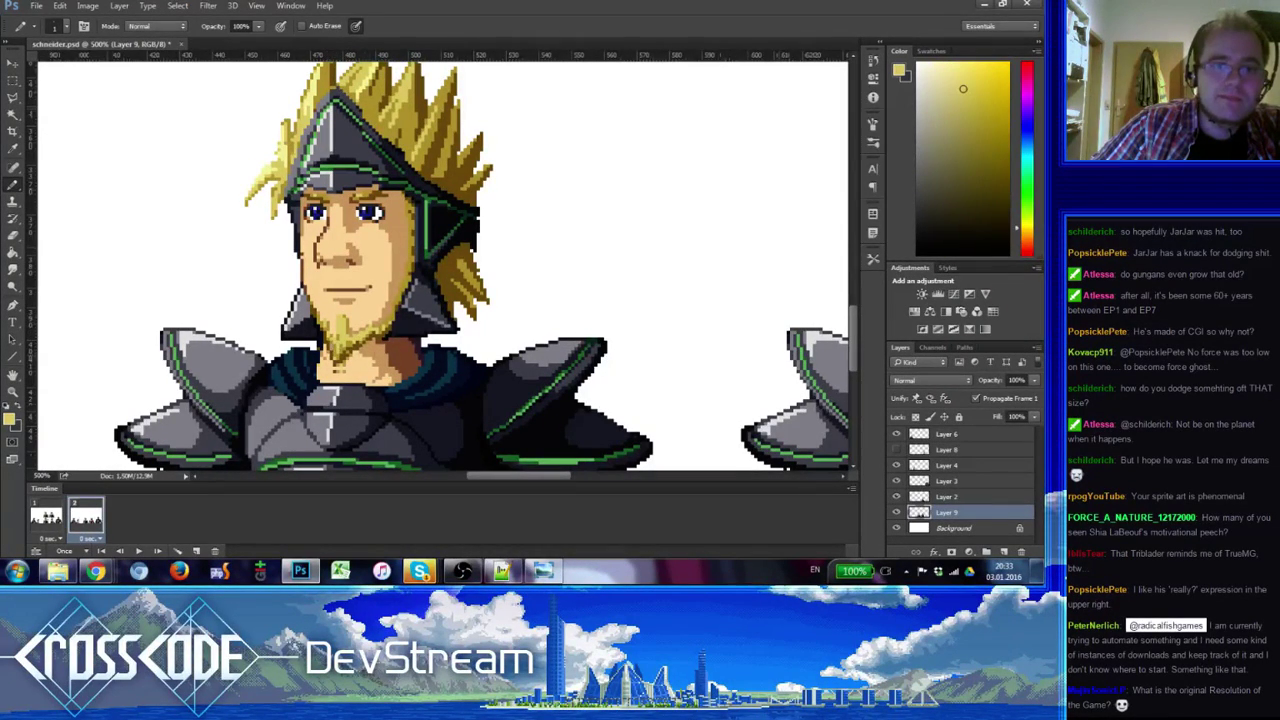
pyautogui.moveTo(370, 356); pyautogui.dragTo(386, 320)
# - Retouch the goatee's tip and the neck below it with sampled gold, brown and skin tones
pyautogui.keyDown('alt'); pyautogui.click(364, 313); pyautogui.keyUp('alt')
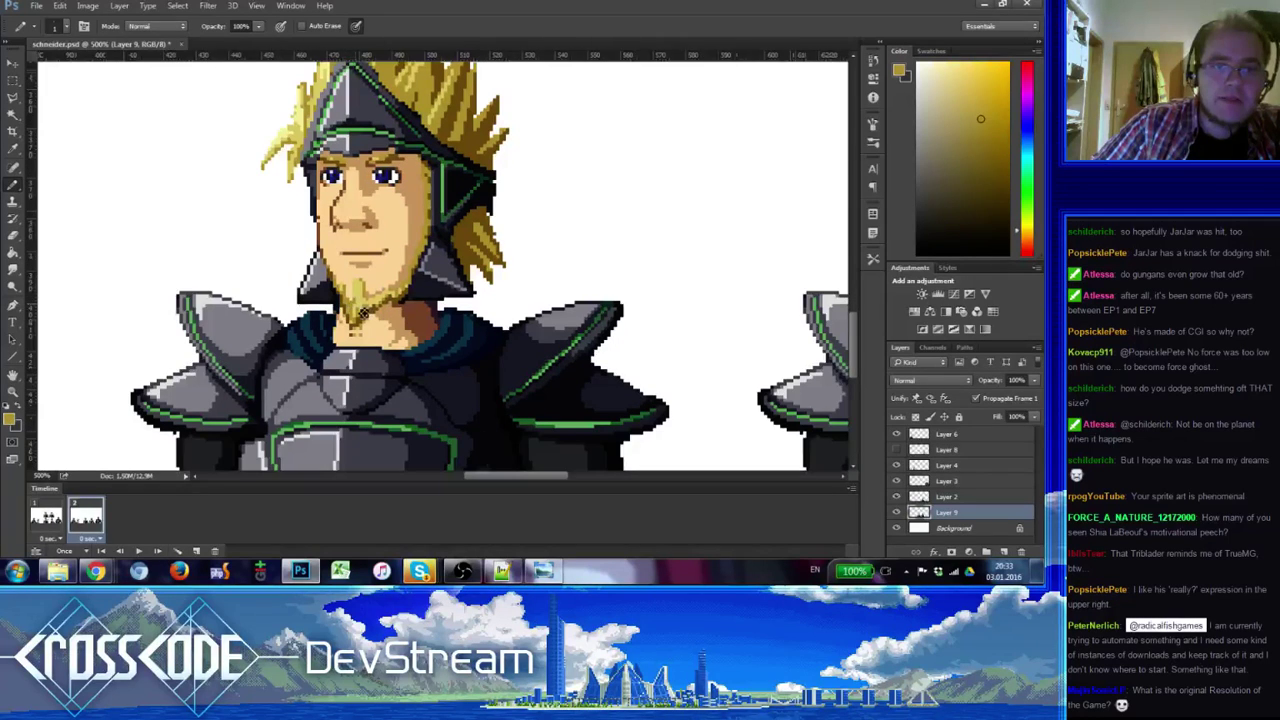
pyautogui.keyDown('alt'); pyautogui.click(359, 302); pyautogui.keyUp('alt')
pyautogui.keyDown('alt'); pyautogui.click(348, 286); pyautogui.keyUp('alt')
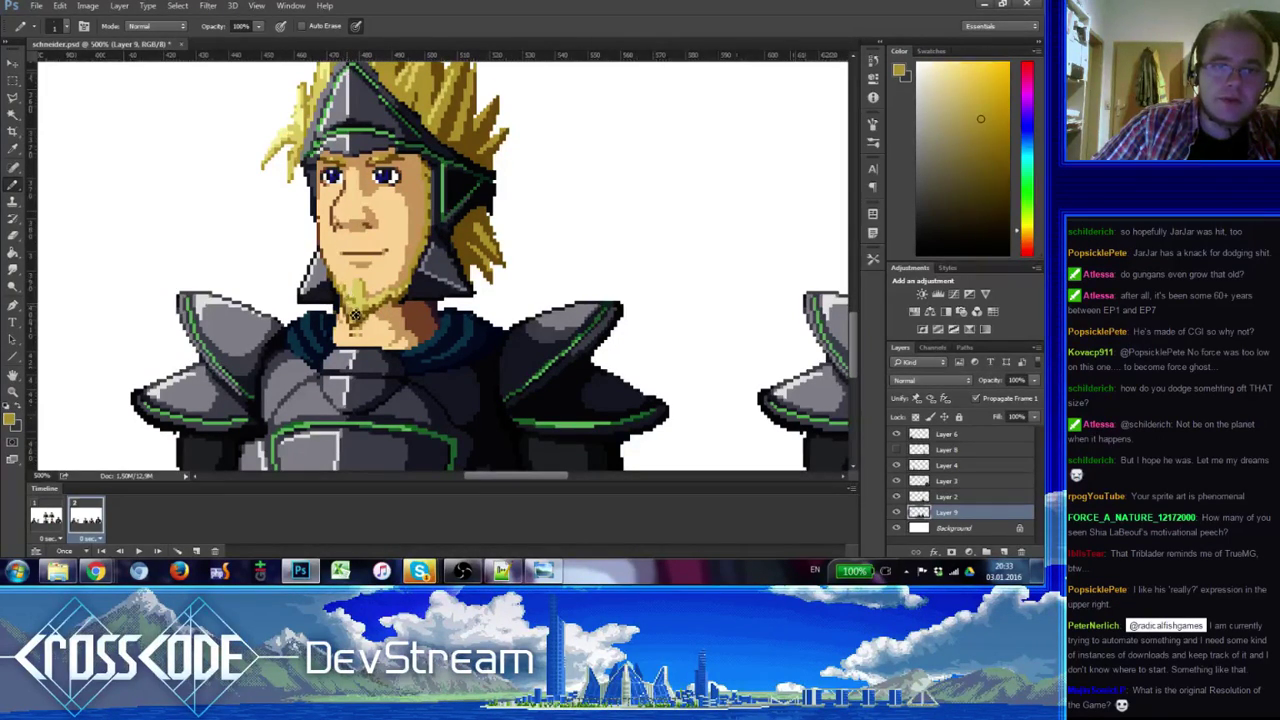
pyautogui.keyDown('alt'); pyautogui.click(352, 322); pyautogui.keyUp('alt')
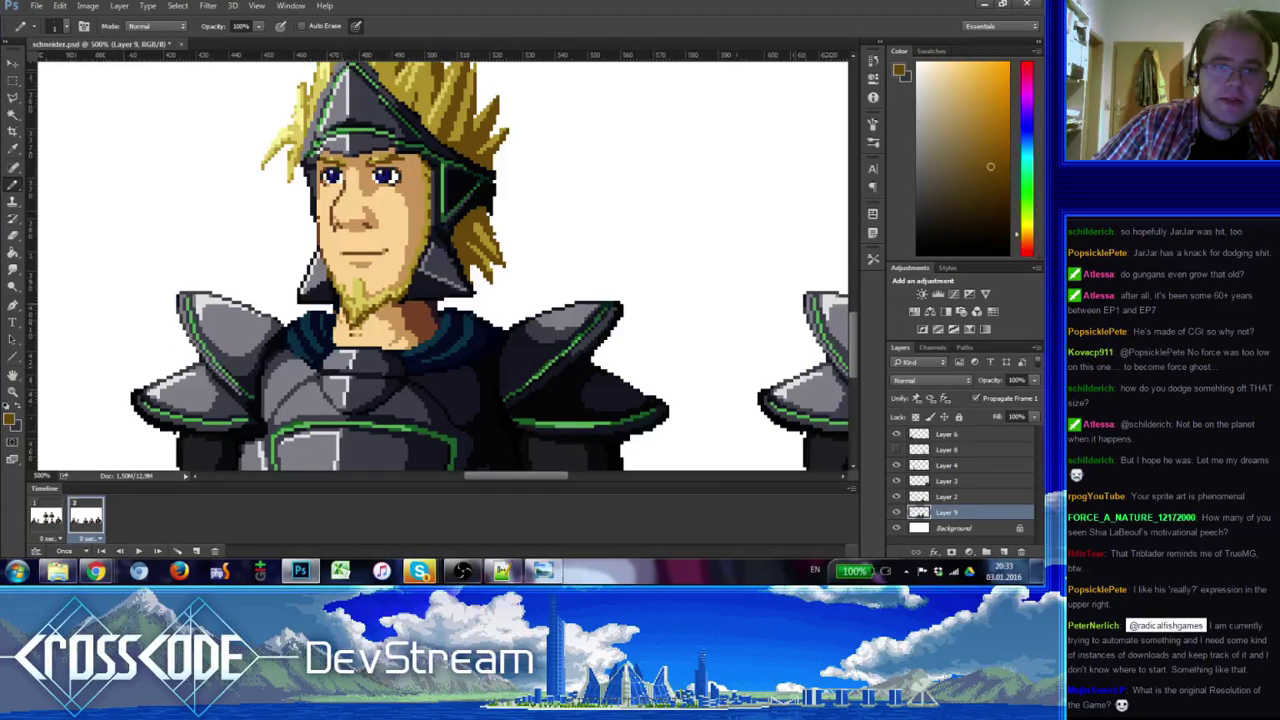
pyautogui.keyDown('alt'); pyautogui.click(349, 325); pyautogui.keyUp('alt')
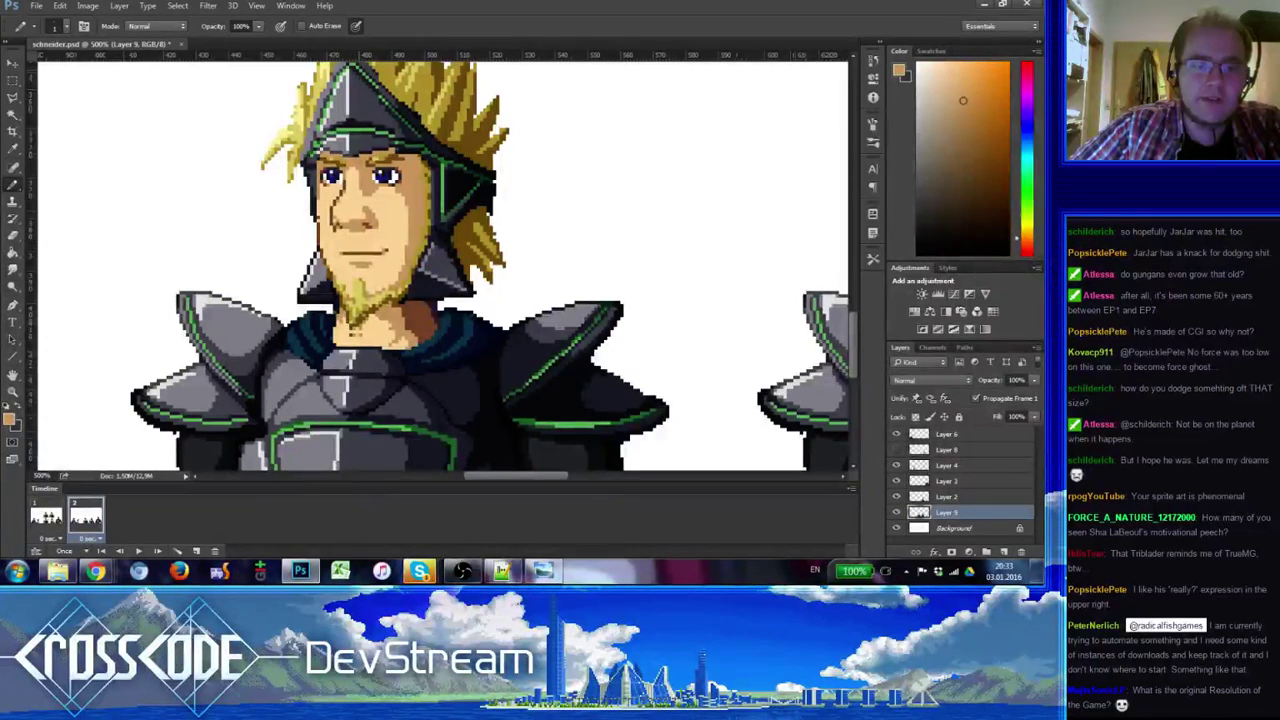
pyautogui.keyDown('alt'); pyautogui.click(347, 317); pyautogui.keyUp('alt')
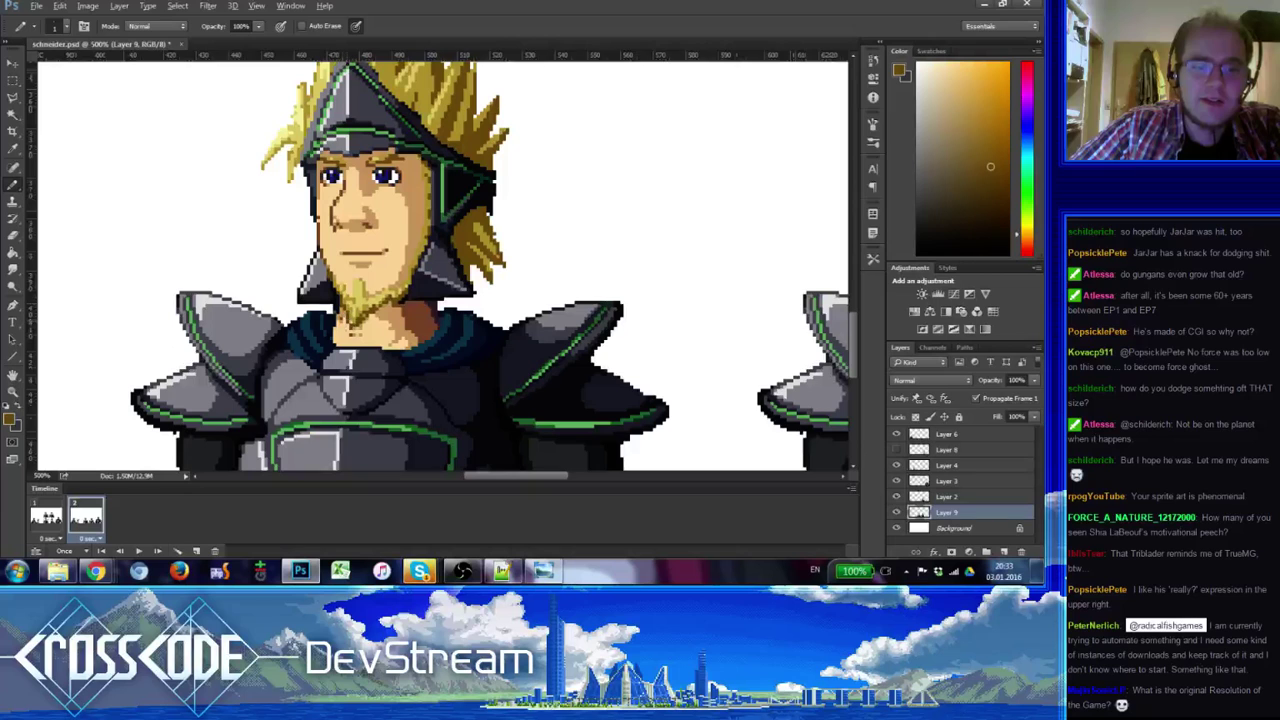
pyautogui.keyDown('alt'); pyautogui.click(346, 318); pyautogui.keyUp('alt')
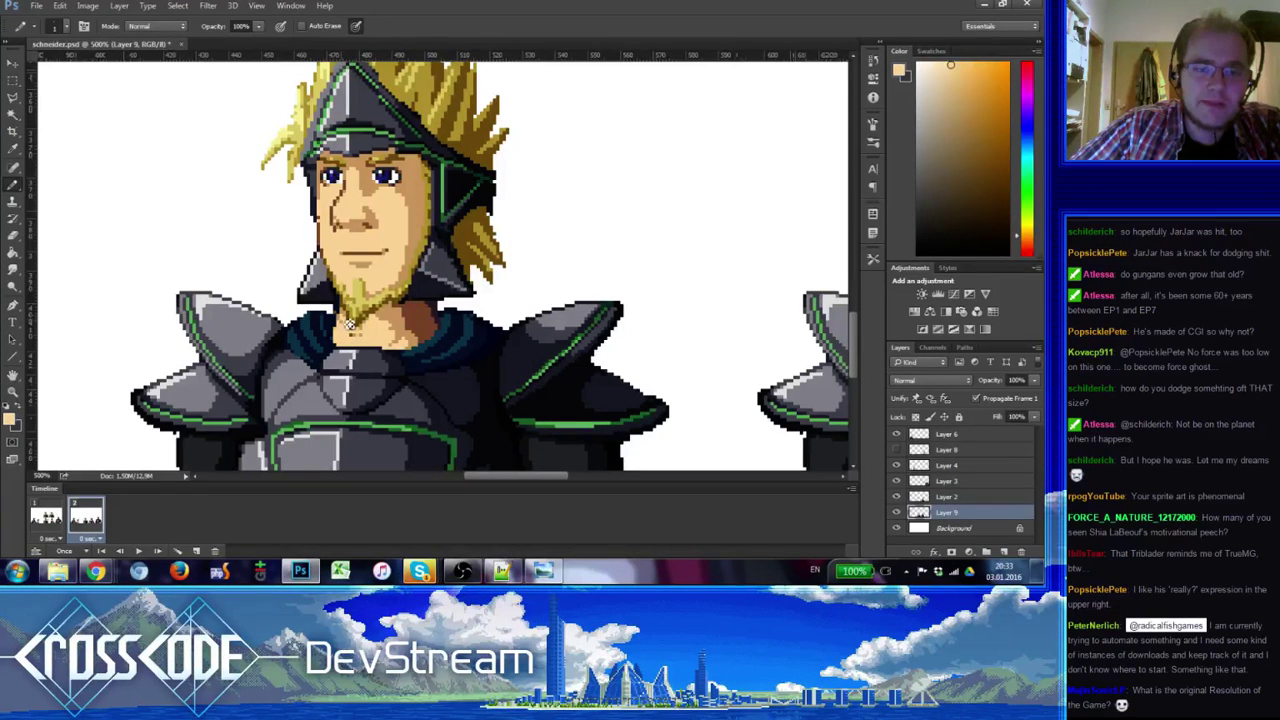
pyautogui.moveTo(349, 322); pyautogui.dragTo(285, 317)
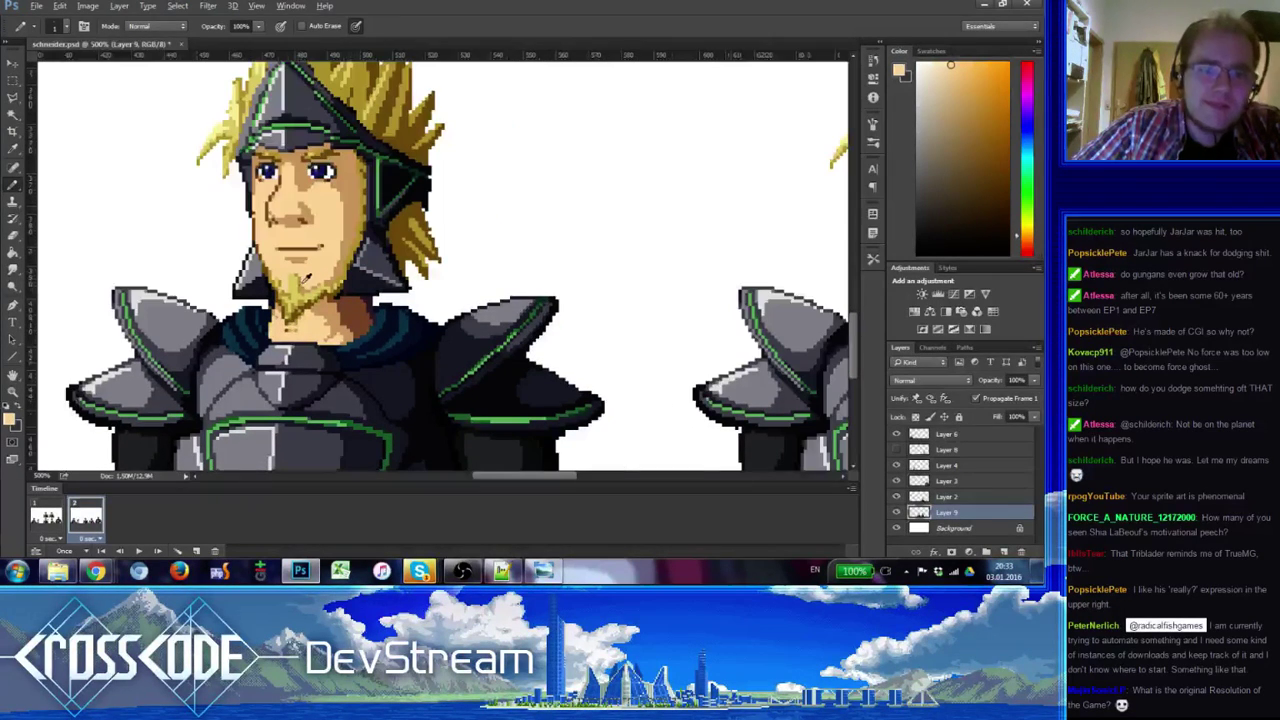
# - Compare the retouched goatee with the original portrait by alternating between frames 1 and 2
pyautogui.click(46, 517)
pyautogui.click(74, 515)
pyautogui.click(54, 517)
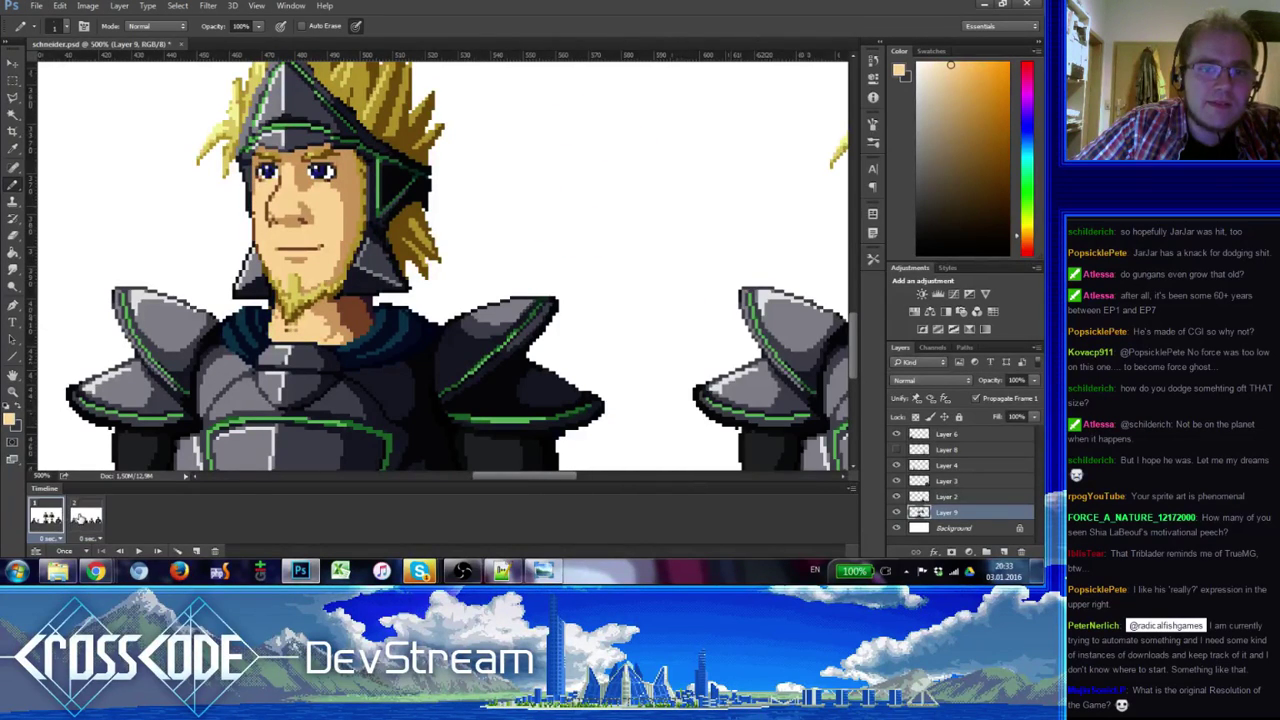
# - Compare the knight's face and jaw with the original portrait by switching between frames 1 and 2
pyautogui.click(78, 517)
pyautogui.click(50, 516)
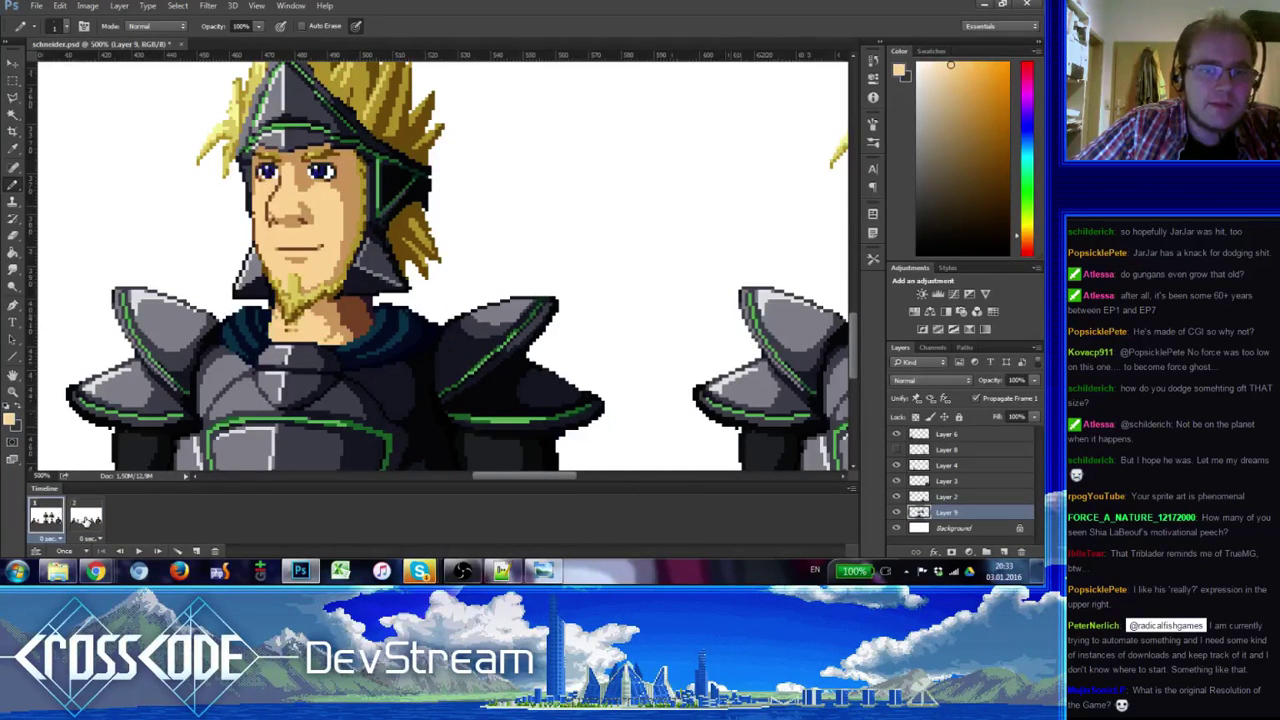
pyautogui.click(88, 516)
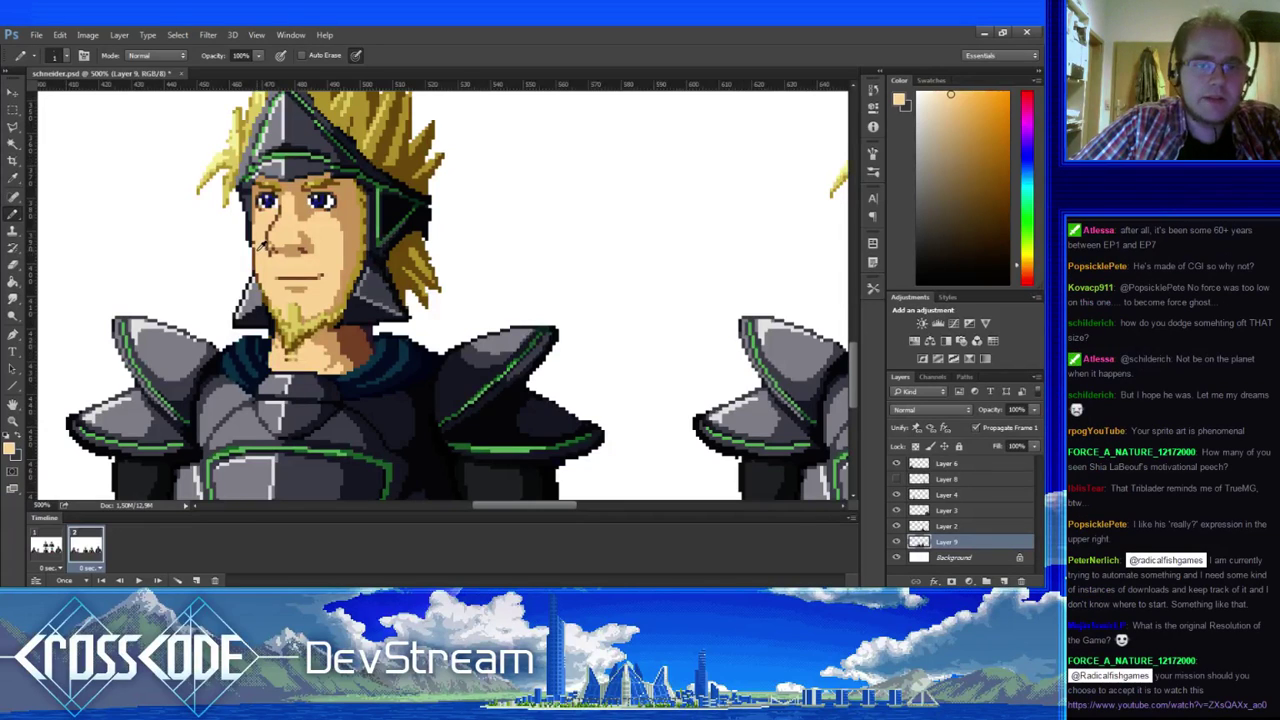
pyautogui.click(68, 545)
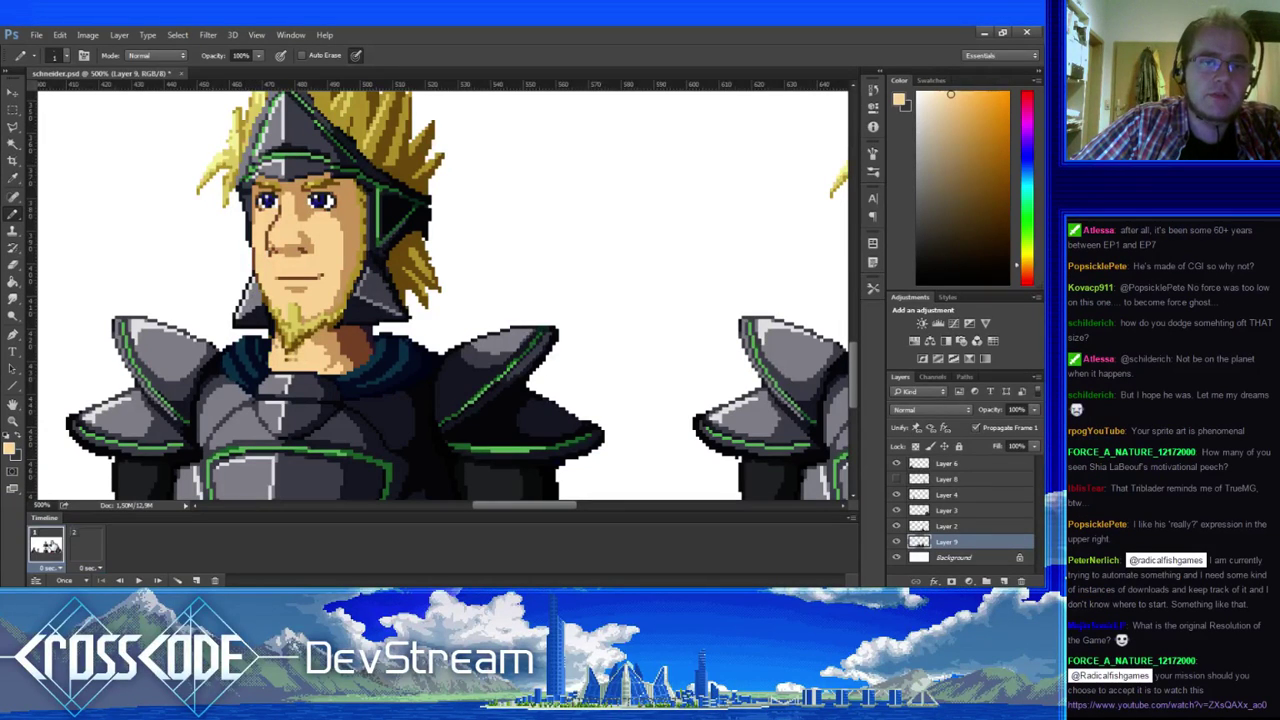
pyautogui.click(76, 545)
# - In frame 2, retouch the jaw's edge and the adjoining cheek guard with sampled grey and near-black tones
pyautogui.keyDown('alt'); pyautogui.click(262, 268); pyautogui.keyUp('alt')
pyautogui.keyDown('alt'); pyautogui.click(276, 294); pyautogui.keyUp('alt')
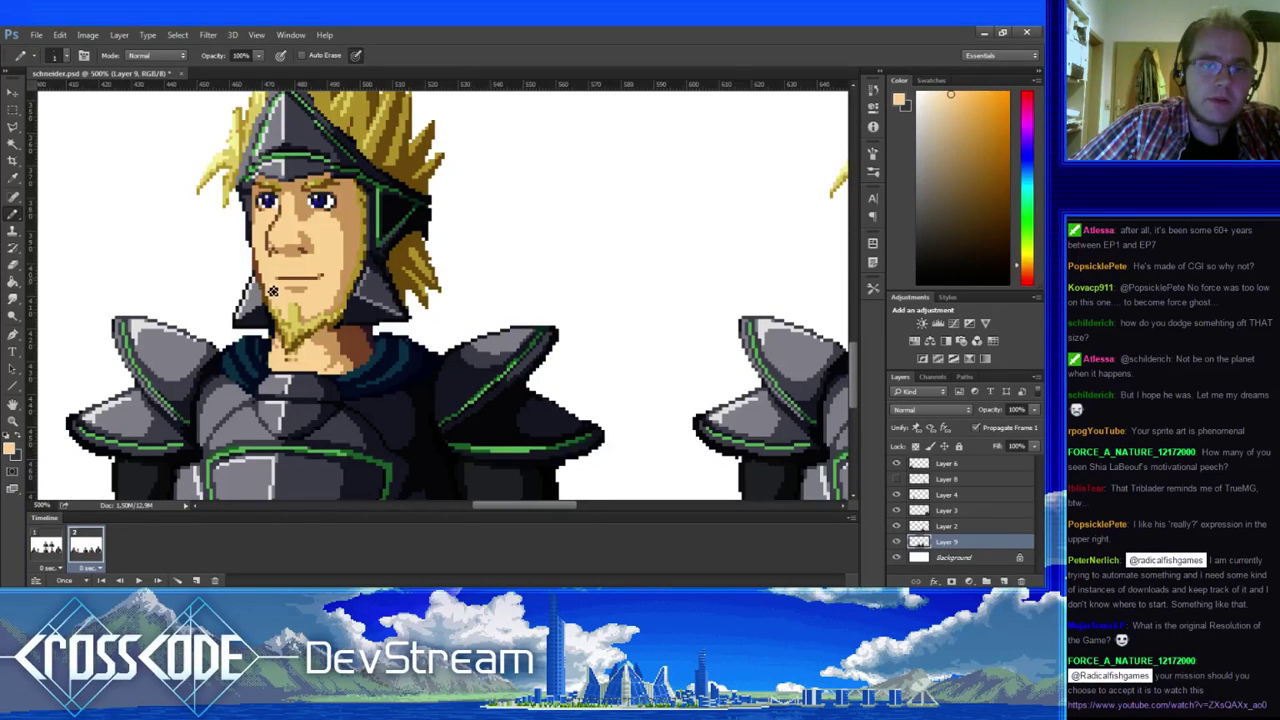
pyautogui.keyDown('alt'); pyautogui.click(267, 292); pyautogui.keyUp('alt')
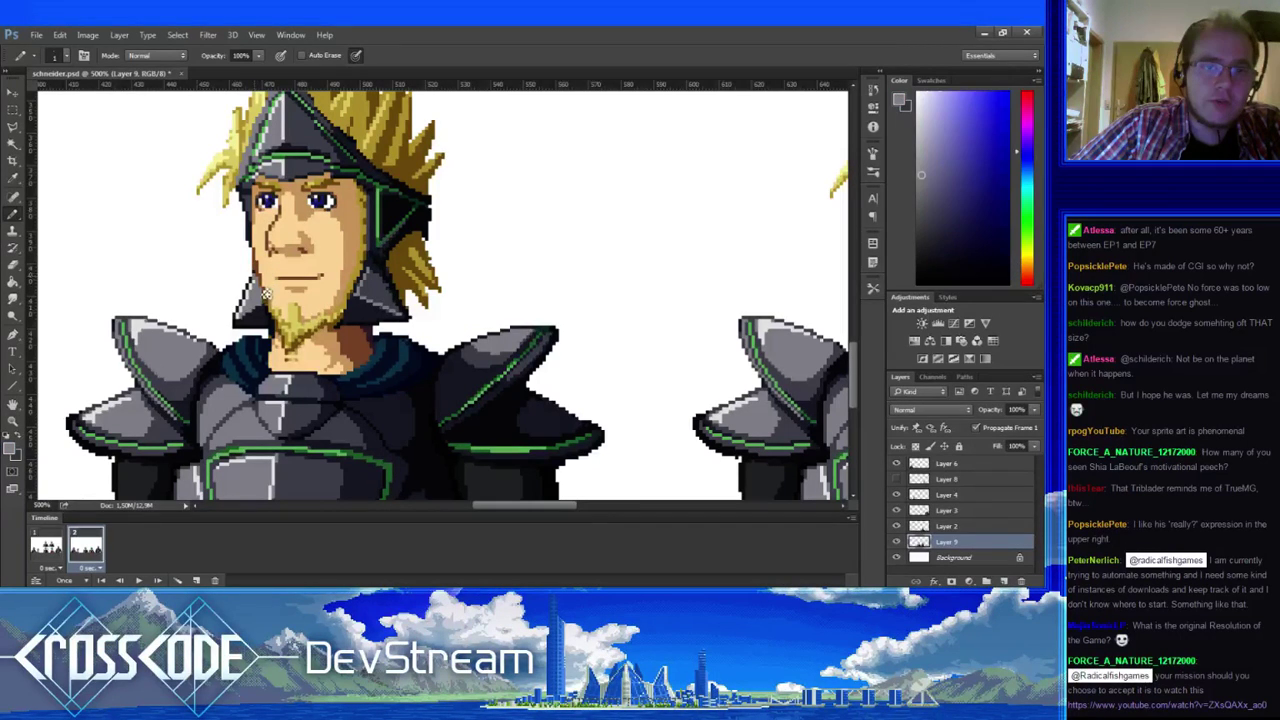
pyautogui.keyDown('alt'); pyautogui.click(264, 295); pyautogui.keyUp('alt')
pyautogui.keyDown('alt'); pyautogui.click(257, 284); pyautogui.keyUp('alt')
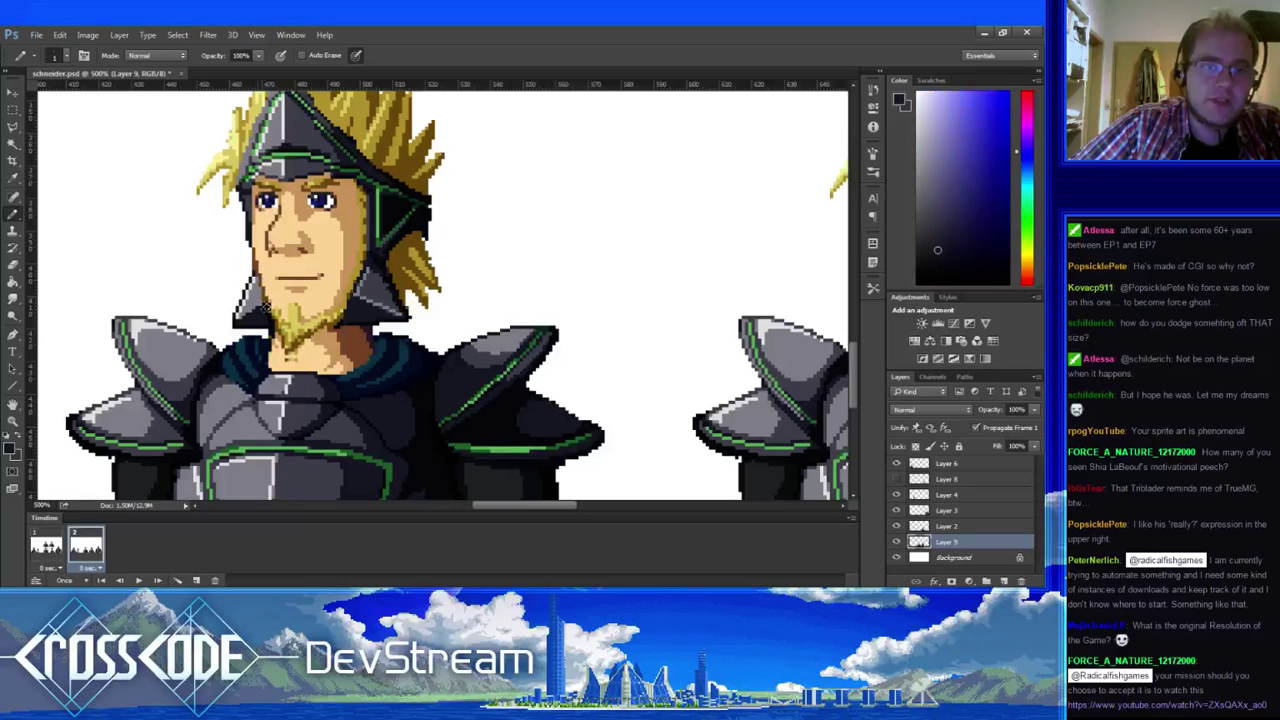
# - Refine the cheek outline beside the mouth with sampled light skin, tan and dark brown tones
pyautogui.keyDown('alt'); pyautogui.click(263, 263); pyautogui.keyUp('alt')
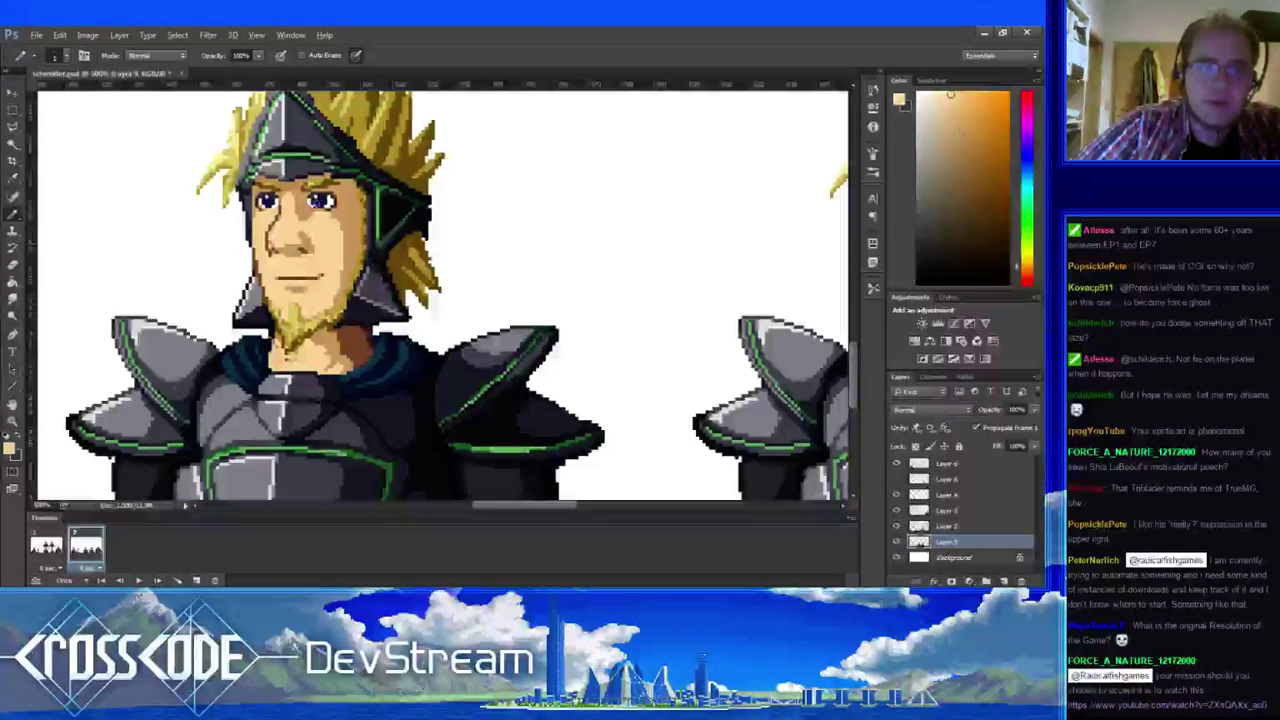
pyautogui.keyDown('alt'); pyautogui.click(266, 279); pyautogui.keyUp('alt')
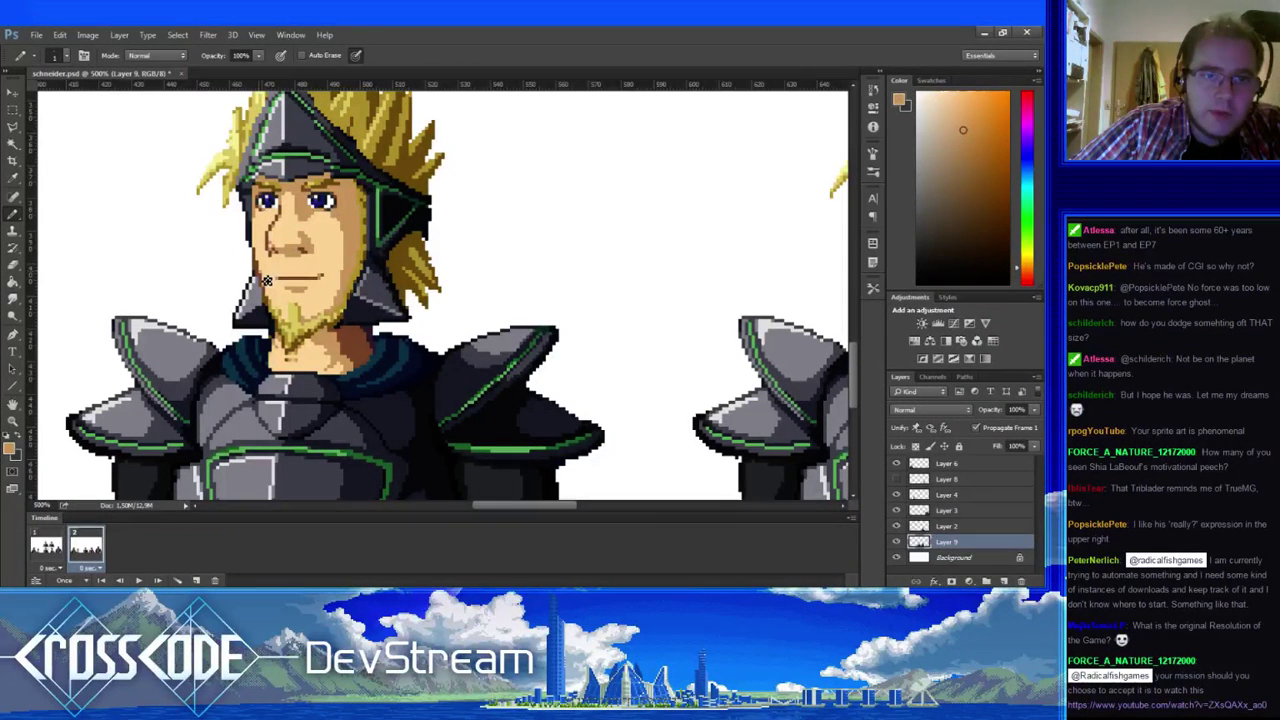
pyautogui.keyDown('alt'); pyautogui.click(262, 266); pyautogui.keyUp('alt')
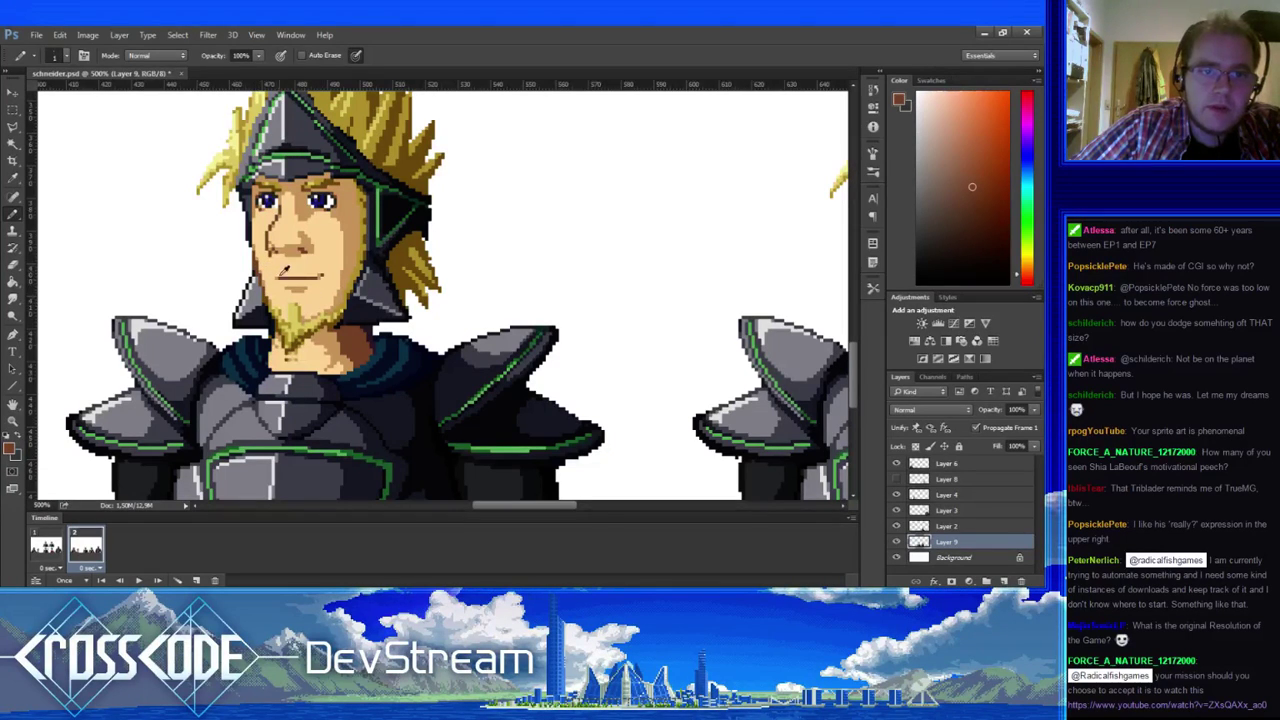
pyautogui.keyDown('alt'); pyautogui.click(276, 264); pyautogui.keyUp('alt')
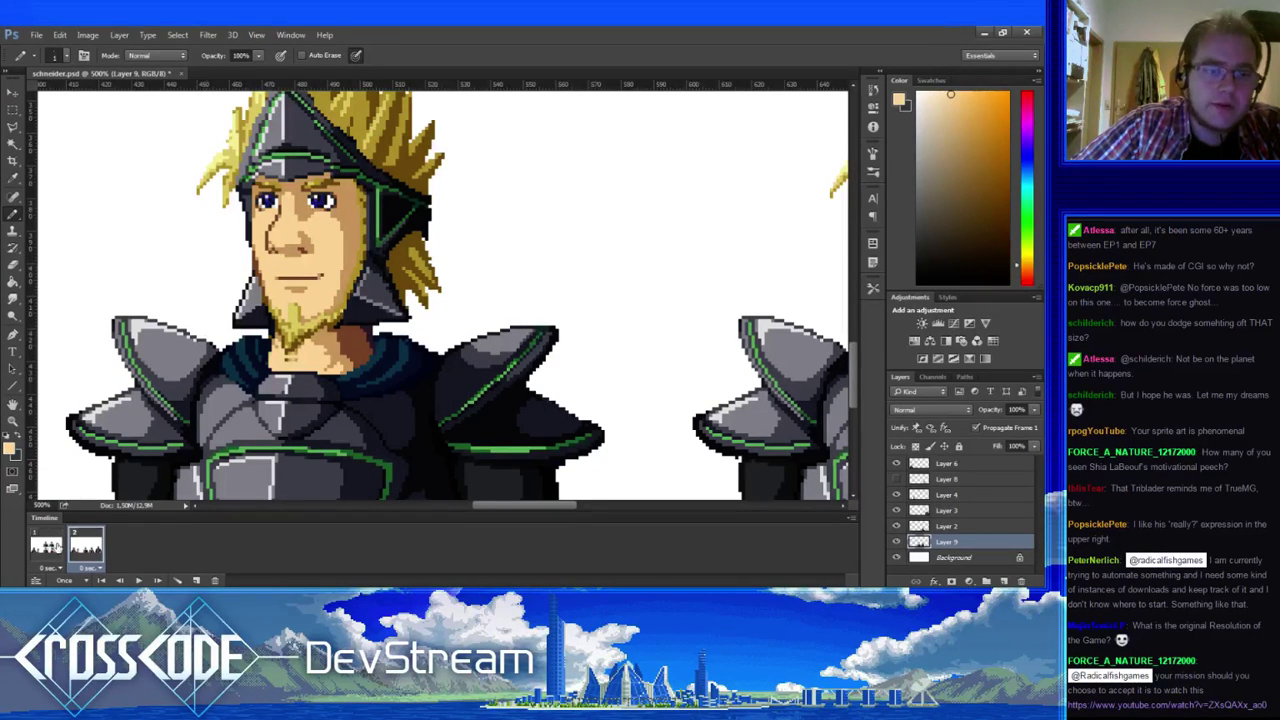
# - Check the cheek against frame 1 and retouch the area around the nose's lower outline in frame 2 with sampled brown
pyautogui.click(46, 546)
pyautogui.click(85, 546)
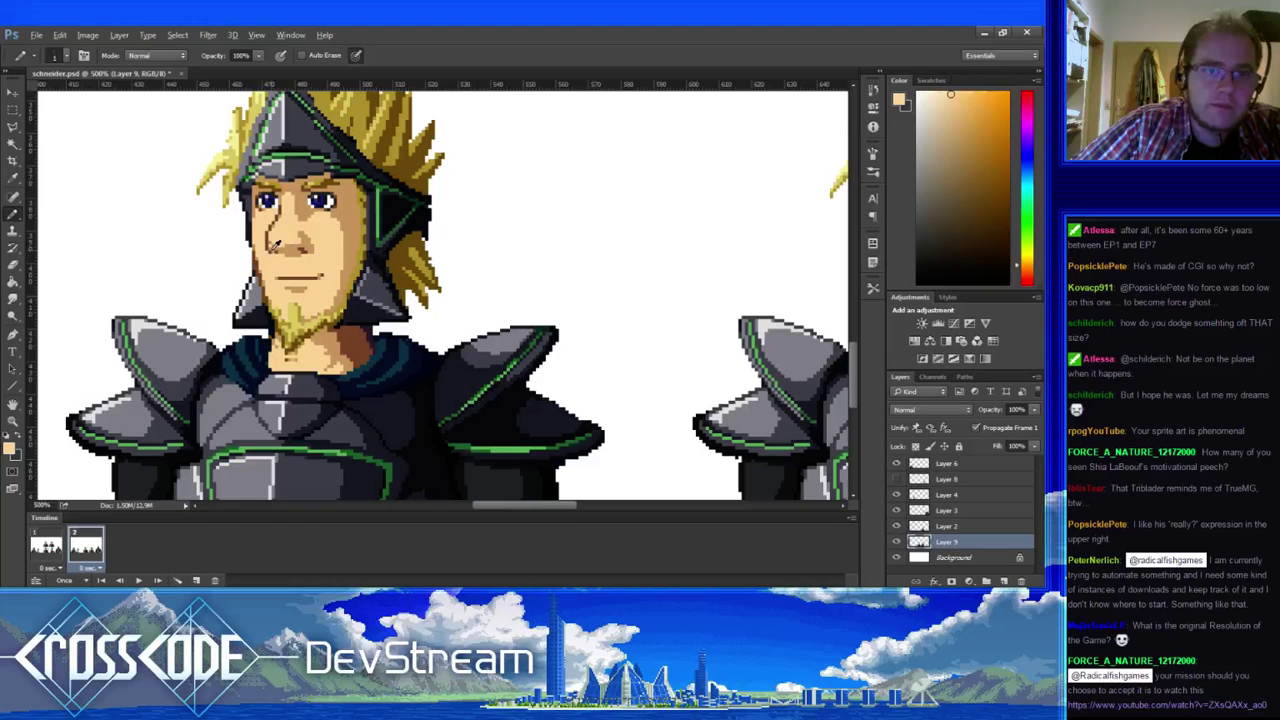
pyautogui.keyDown('alt'); pyautogui.click(276, 250); pyautogui.keyUp('alt')
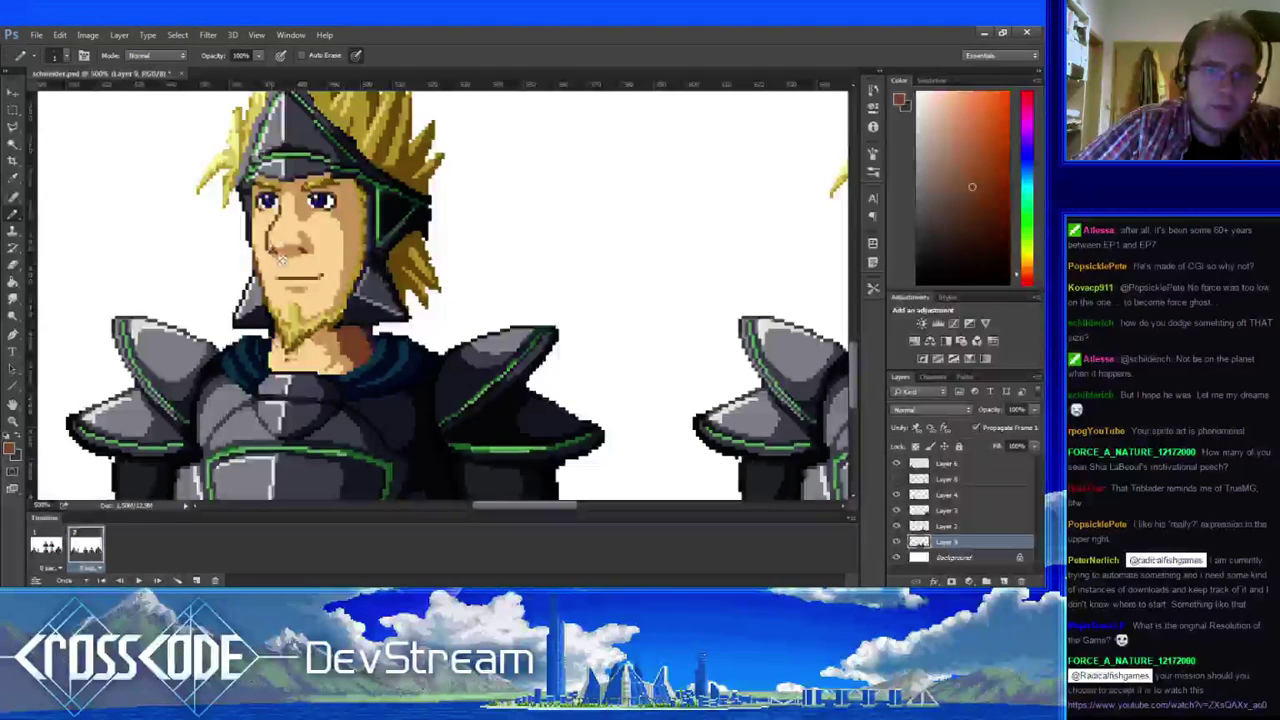
pyautogui.keyDown('alt'); pyautogui.click(277, 248); pyautogui.keyUp('alt')
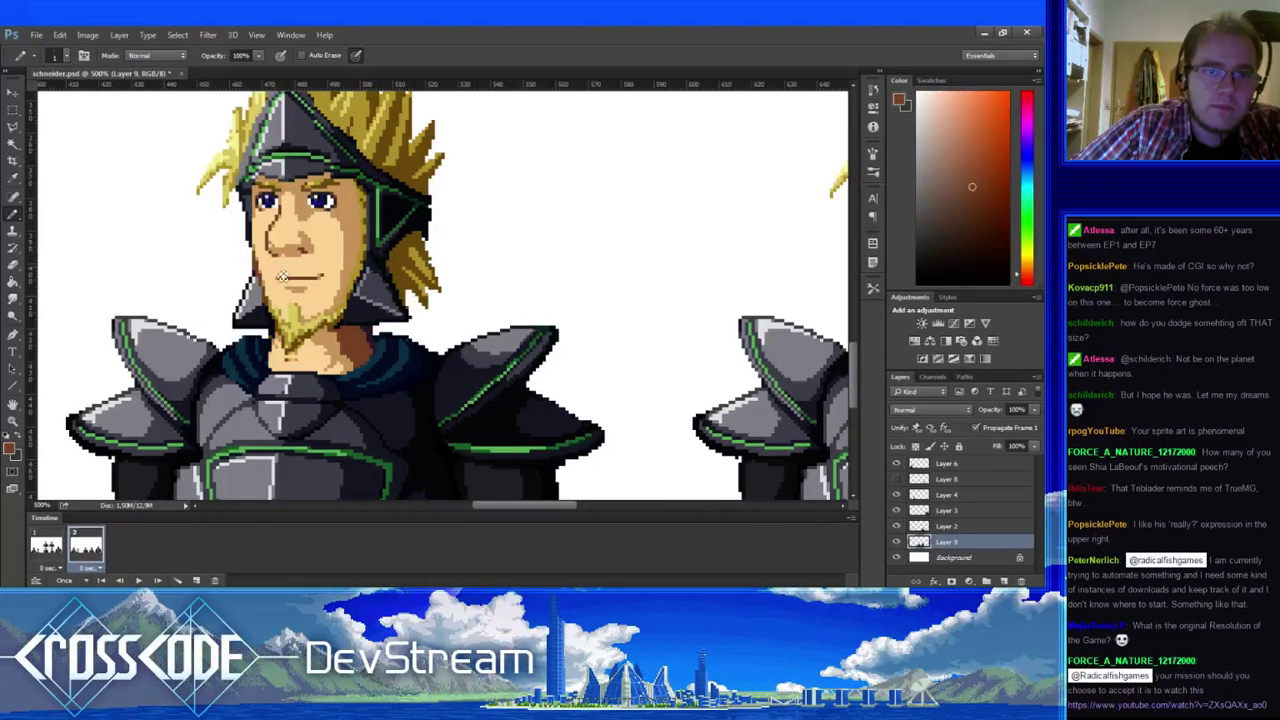
# - Compare the whole head with the original by alternating repeatedly between frames 1 and 2
pyautogui.moveTo(283, 276); pyautogui.dragTo(184, 300)
pyautogui.click(50, 550)
pyautogui.click(80, 554)
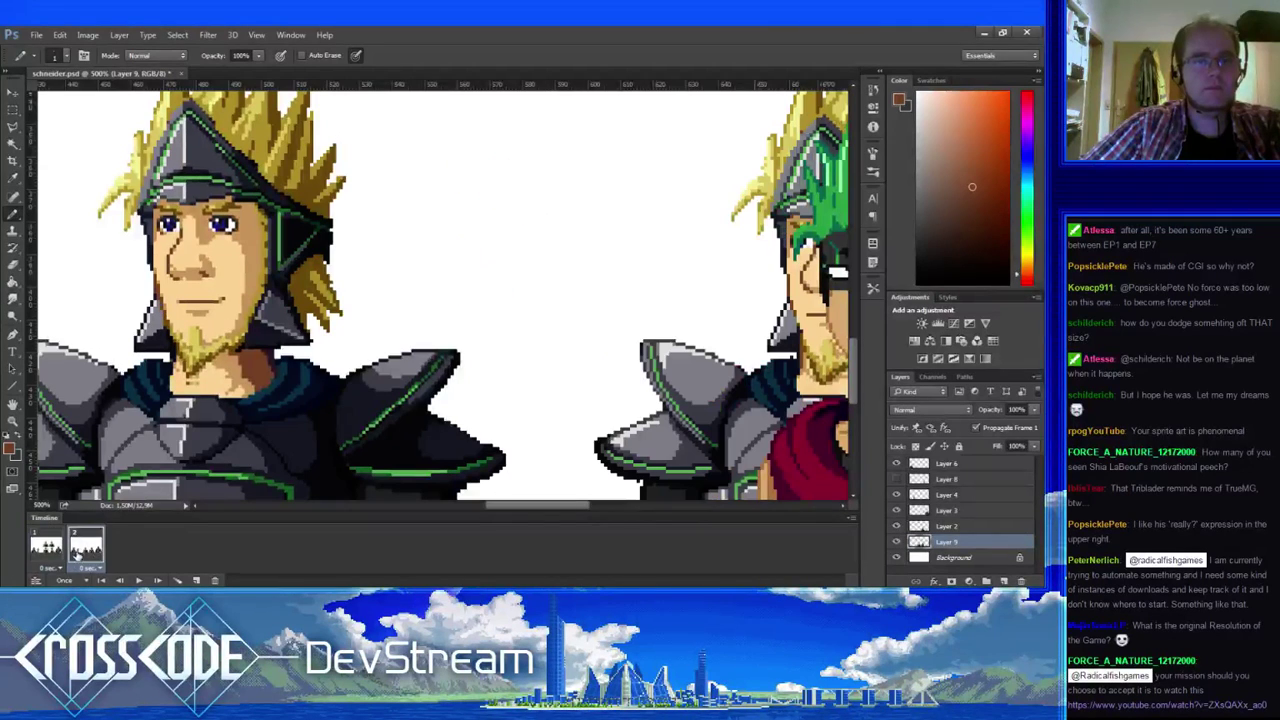
pyautogui.click(52, 554)
pyautogui.click(75, 554)
pyautogui.click(44, 552)
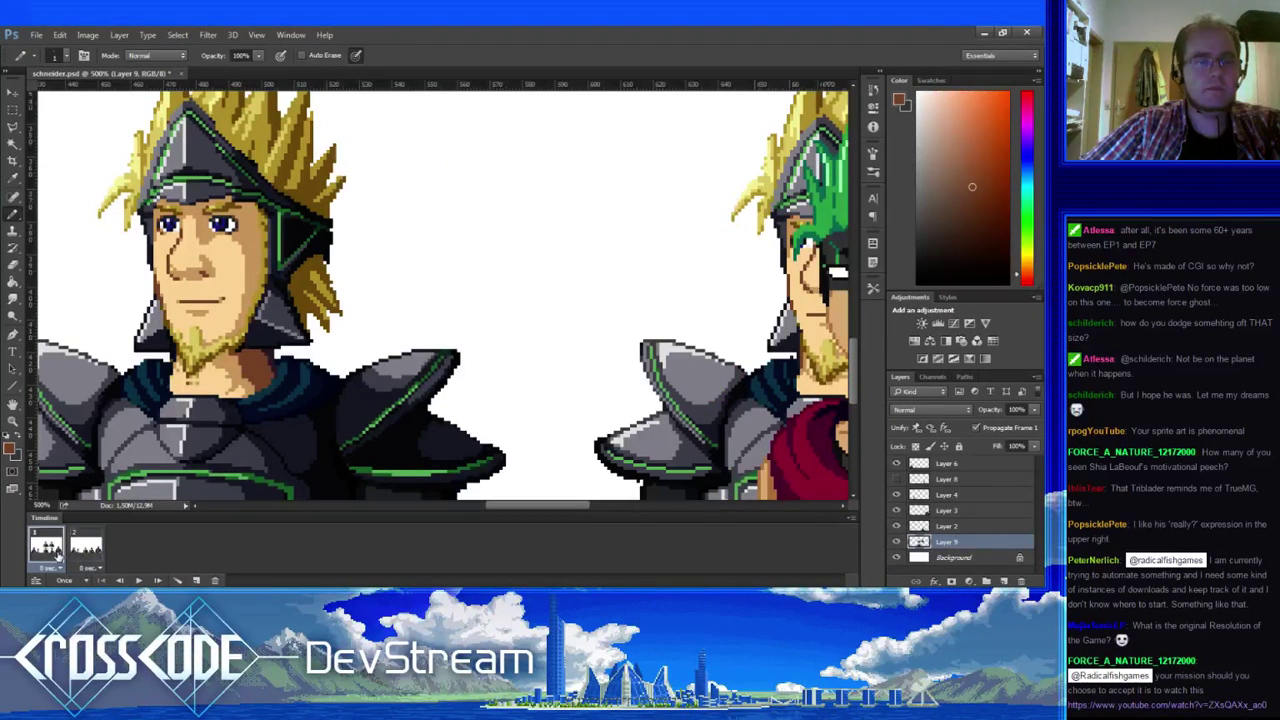
pyautogui.click(85, 549)
pyautogui.click(53, 548)
pyautogui.click(92, 547)
# - Select the helmet's pointed top in frame 2, nudge it slightly to the right, and check it against frame 1
pyautogui.moveTo(213, 346); pyautogui.dragTo(224, 379)
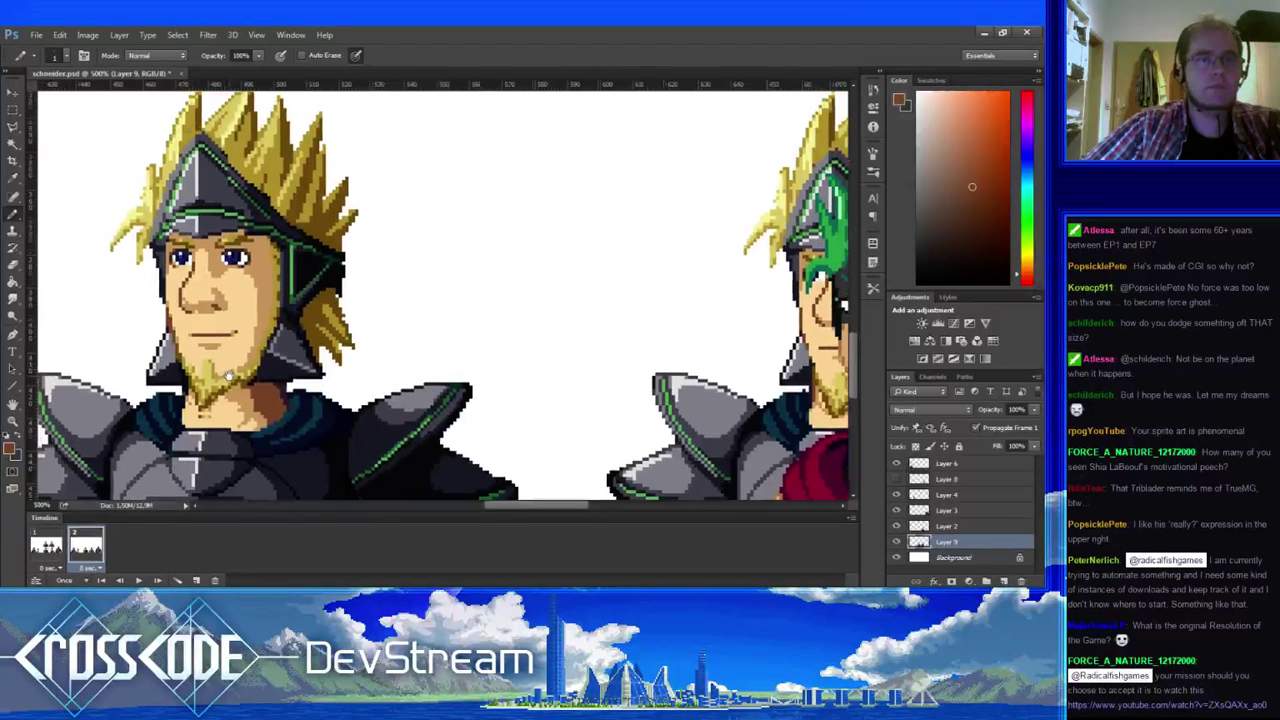
pyautogui.press('m')
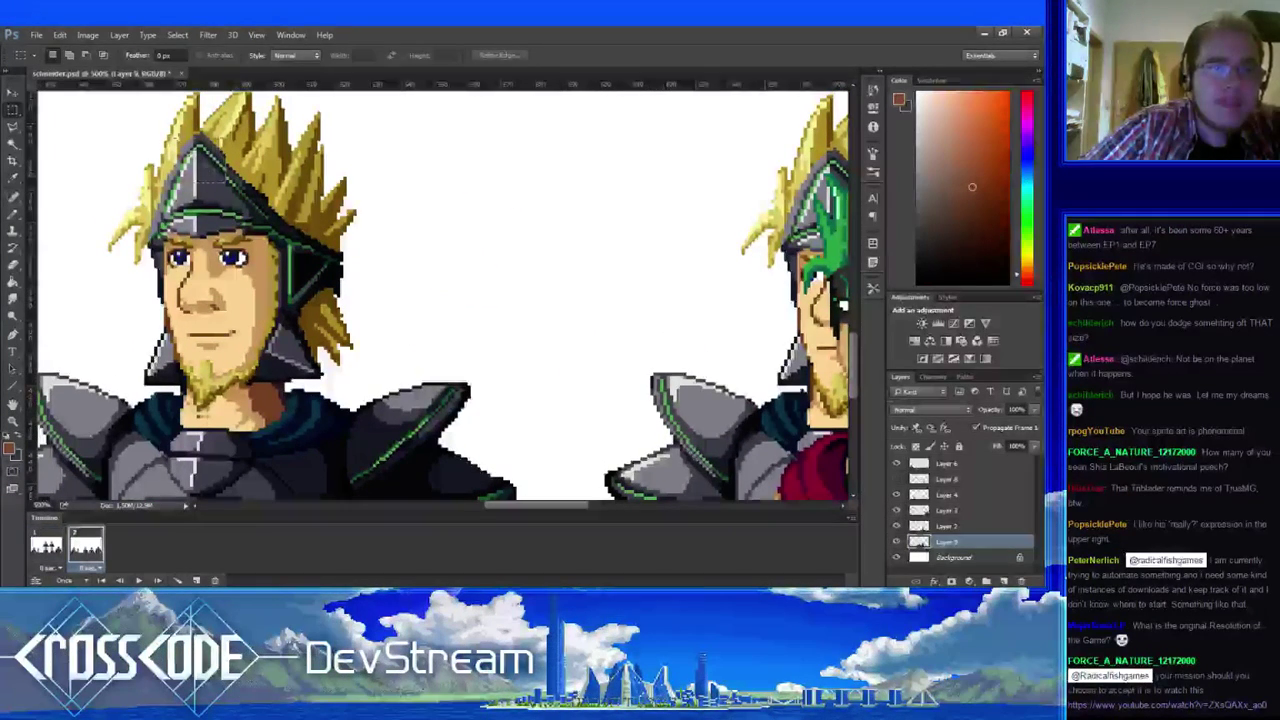
pyautogui.moveTo(176, 178); pyautogui.dragTo(201, 199)
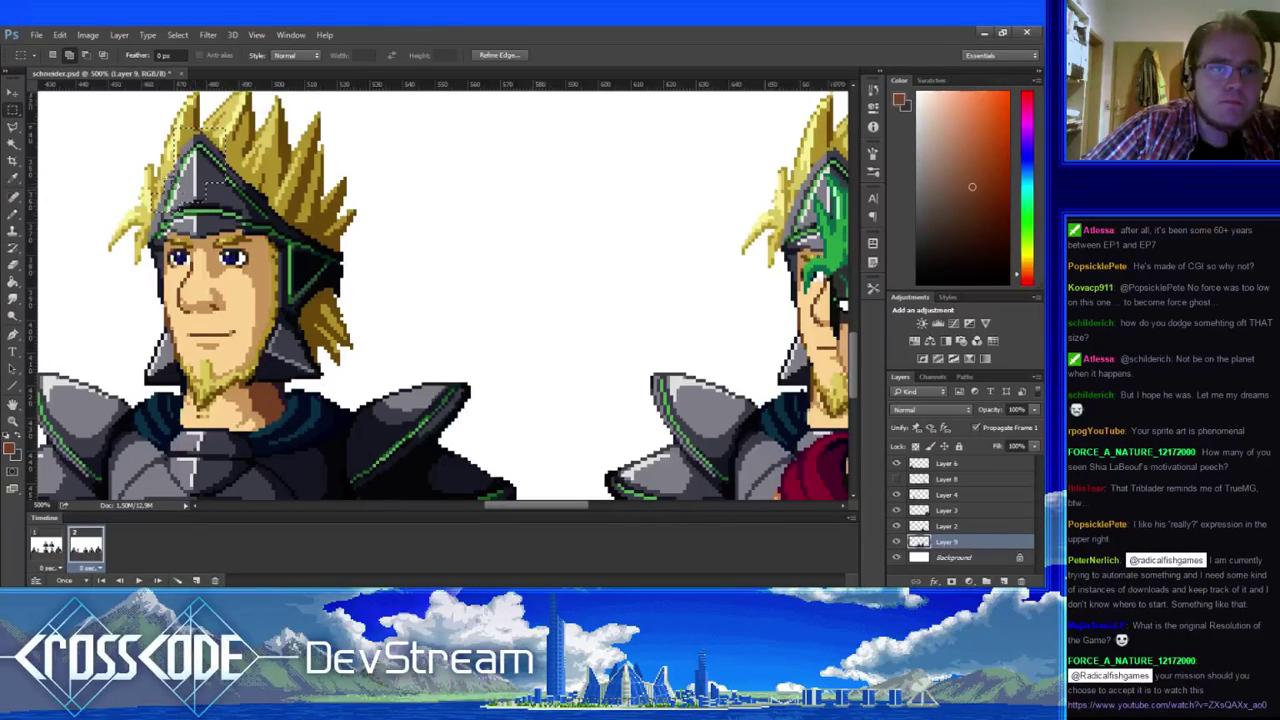
pyautogui.hotkey('ctrl', 'd')
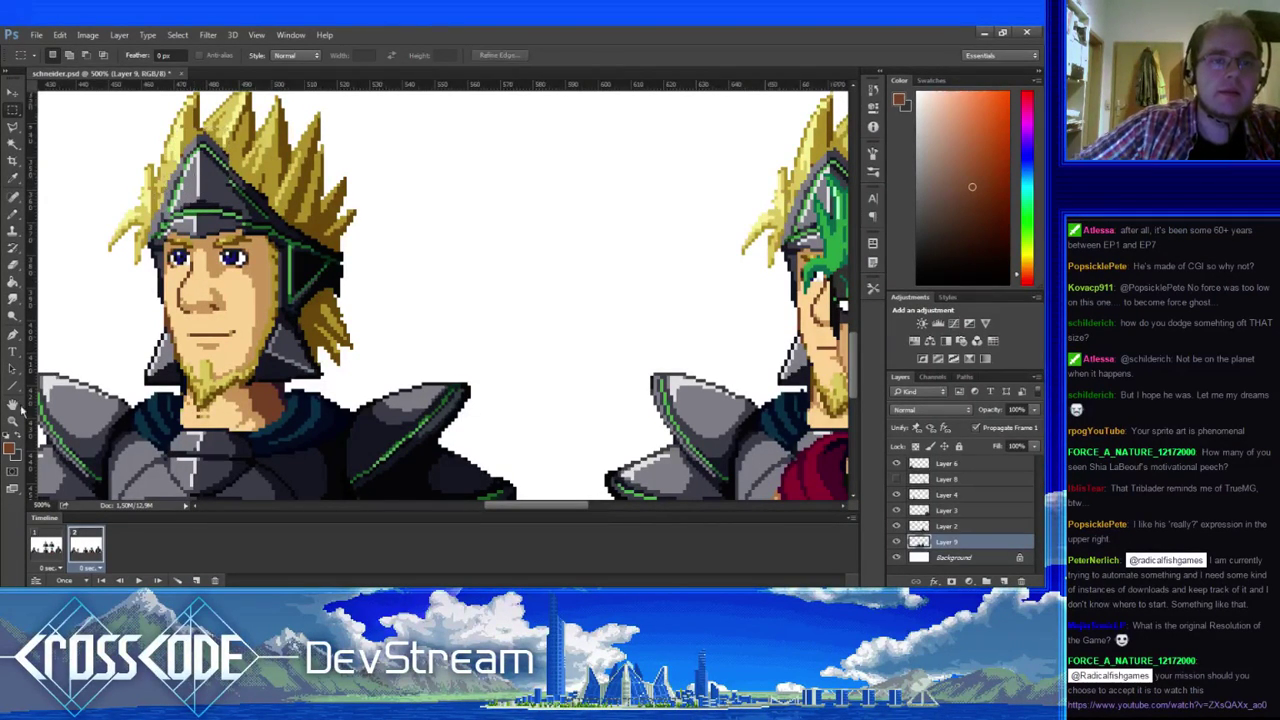
pyautogui.moveTo(177, 135); pyautogui.dragTo(202, 155)
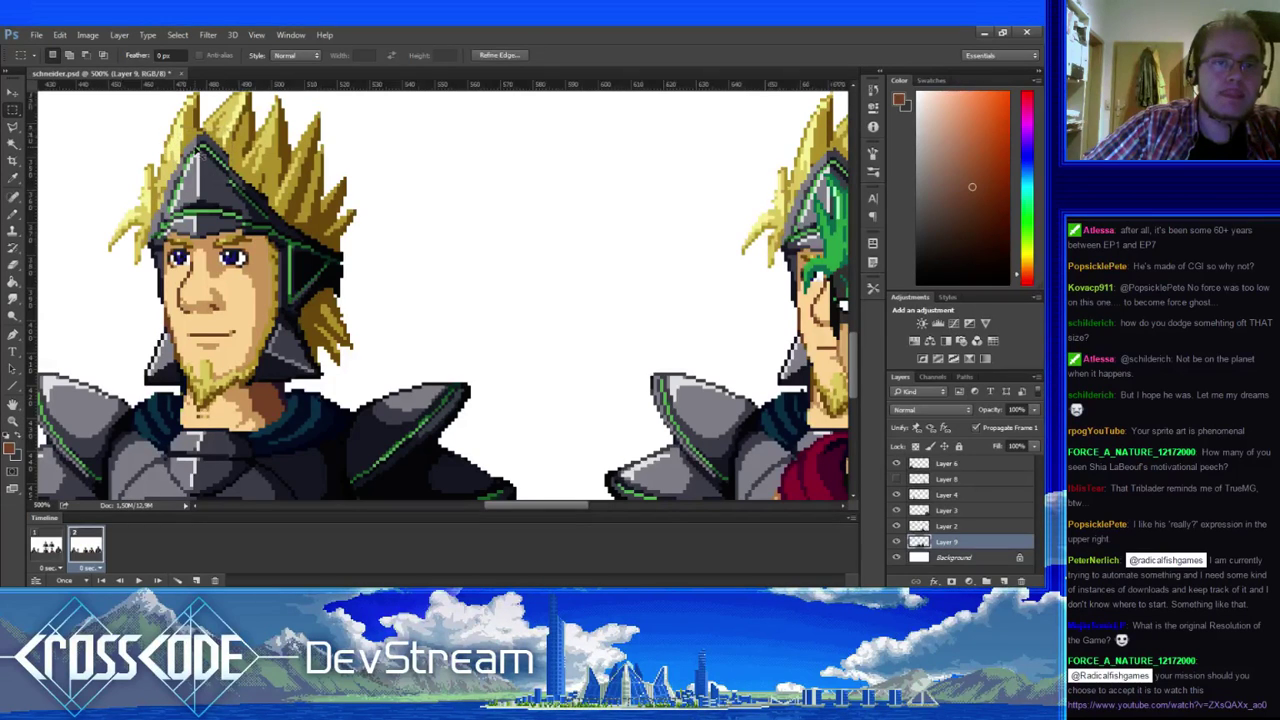
pyautogui.hotkey('ctrl', 'Right')
pyautogui.hotkey('ctrl', 'd')
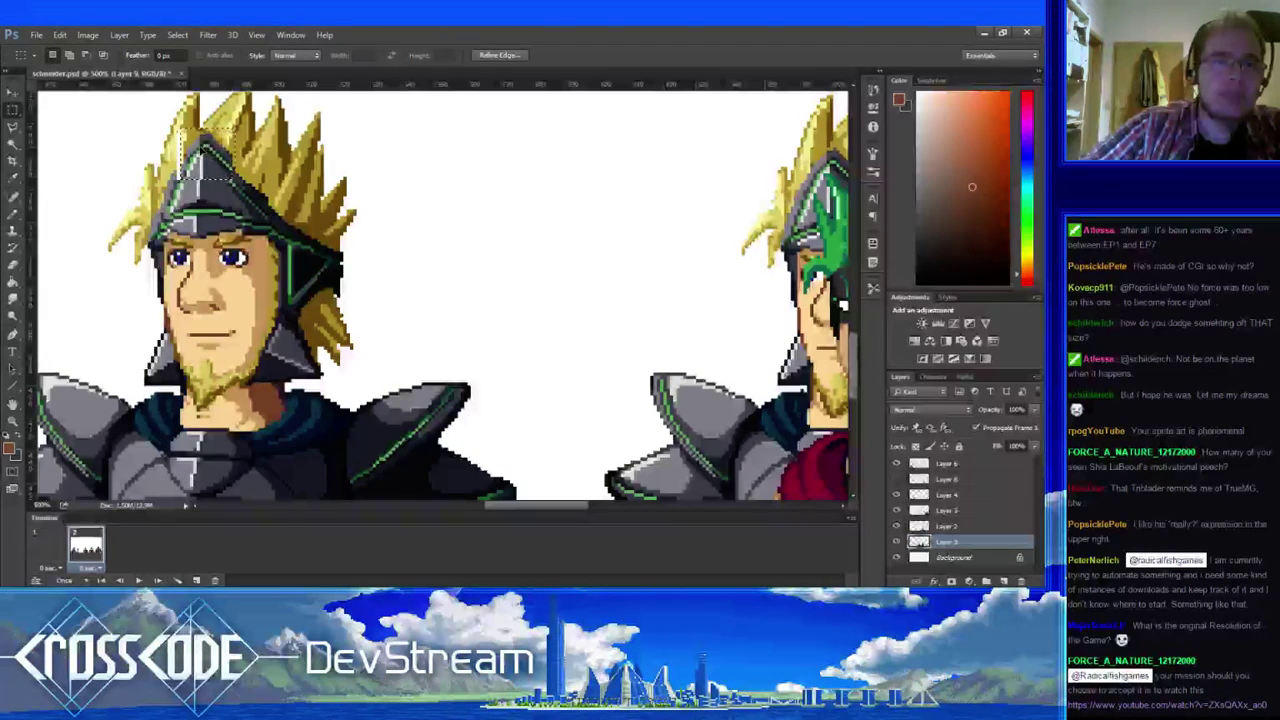
pyautogui.click(45, 546)
pyautogui.click(86, 546)
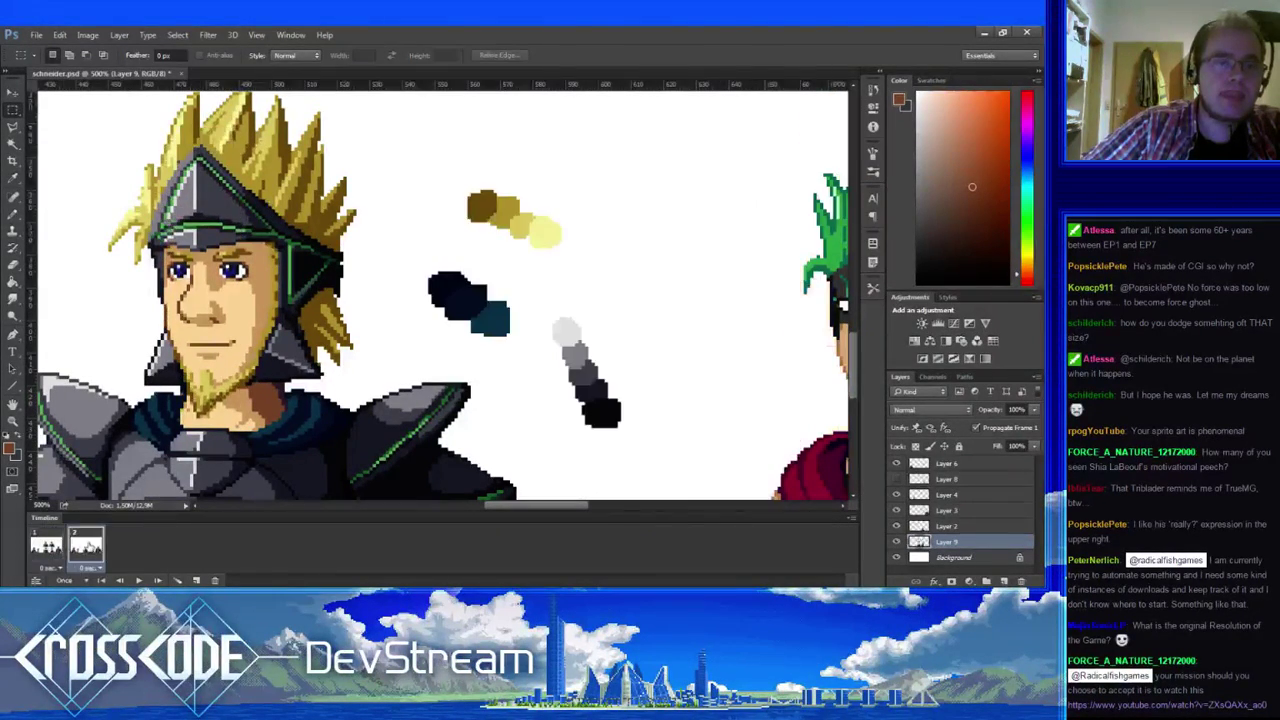
# - Use the Pencil tool to retouch the helmet peak's outer edge and central highlight with sampled greys, hair yellow and dark tones
pyautogui.click(13, 214)
pyautogui.keyDown('alt'); pyautogui.click(185, 180); pyautogui.keyUp('alt')
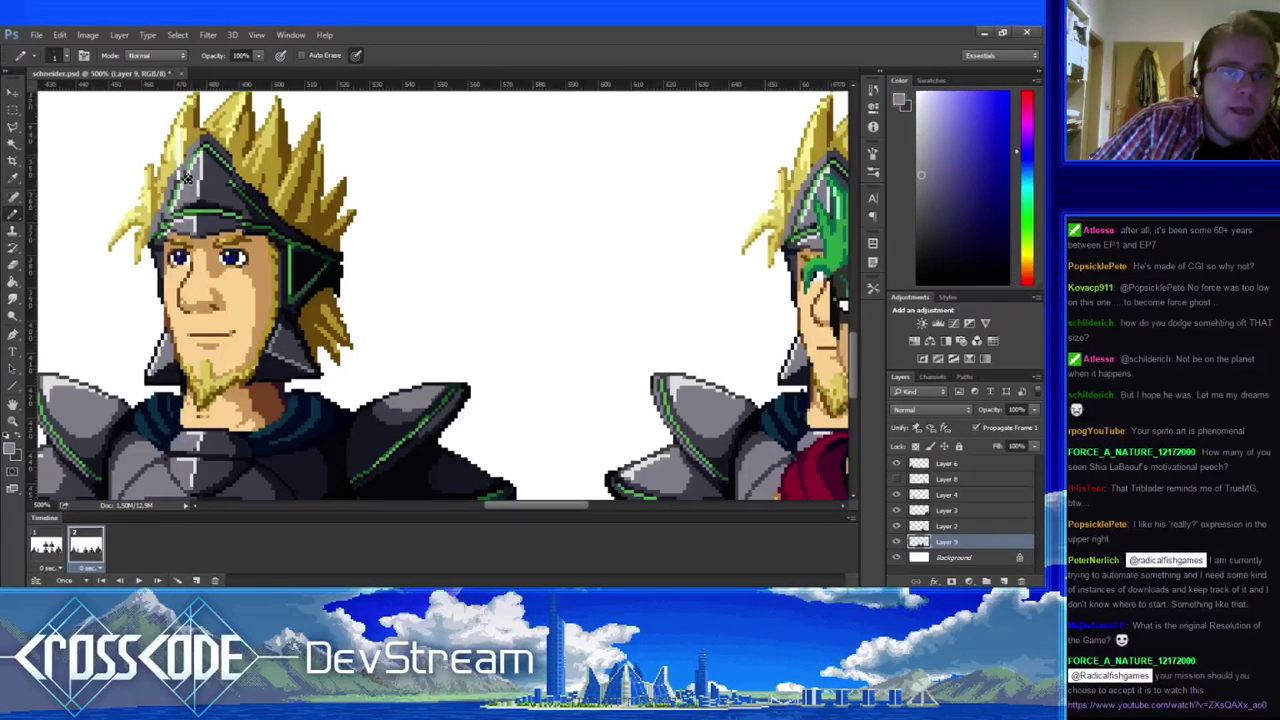
pyautogui.keyDown('alt'); pyautogui.click(186, 178); pyautogui.keyUp('alt')
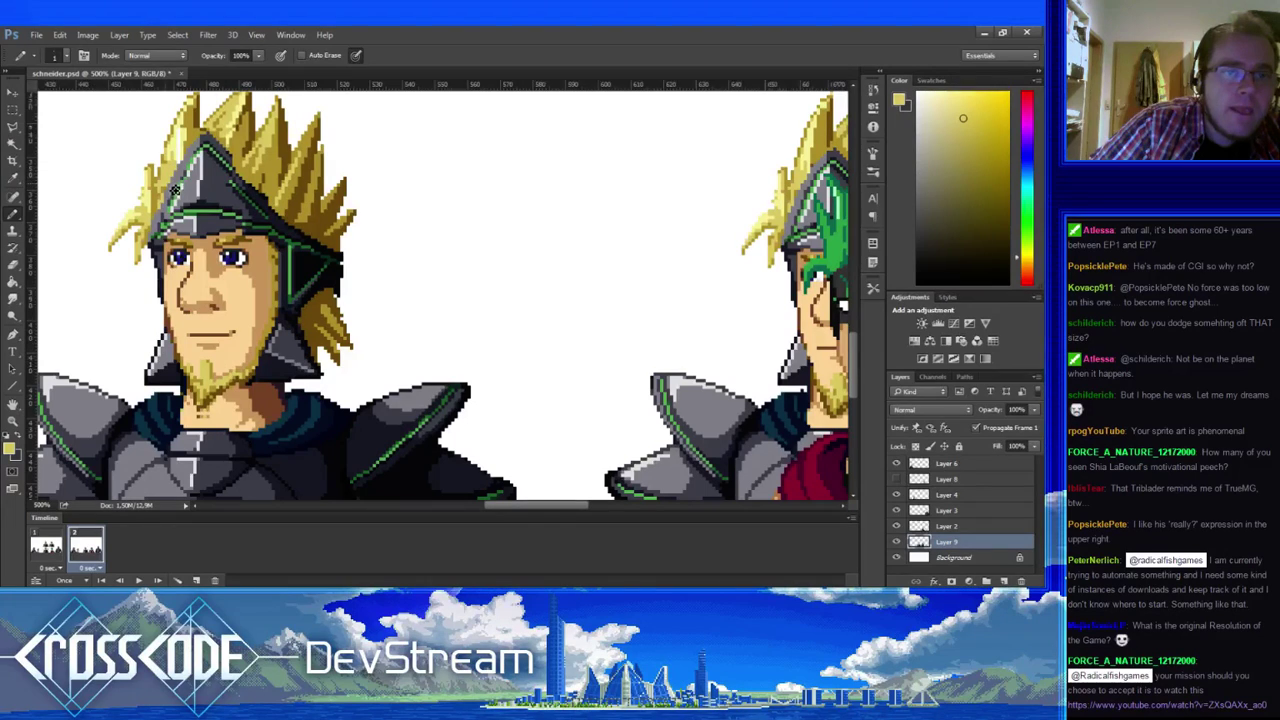
pyautogui.keyDown('alt'); pyautogui.click(186, 174); pyautogui.keyUp('alt')
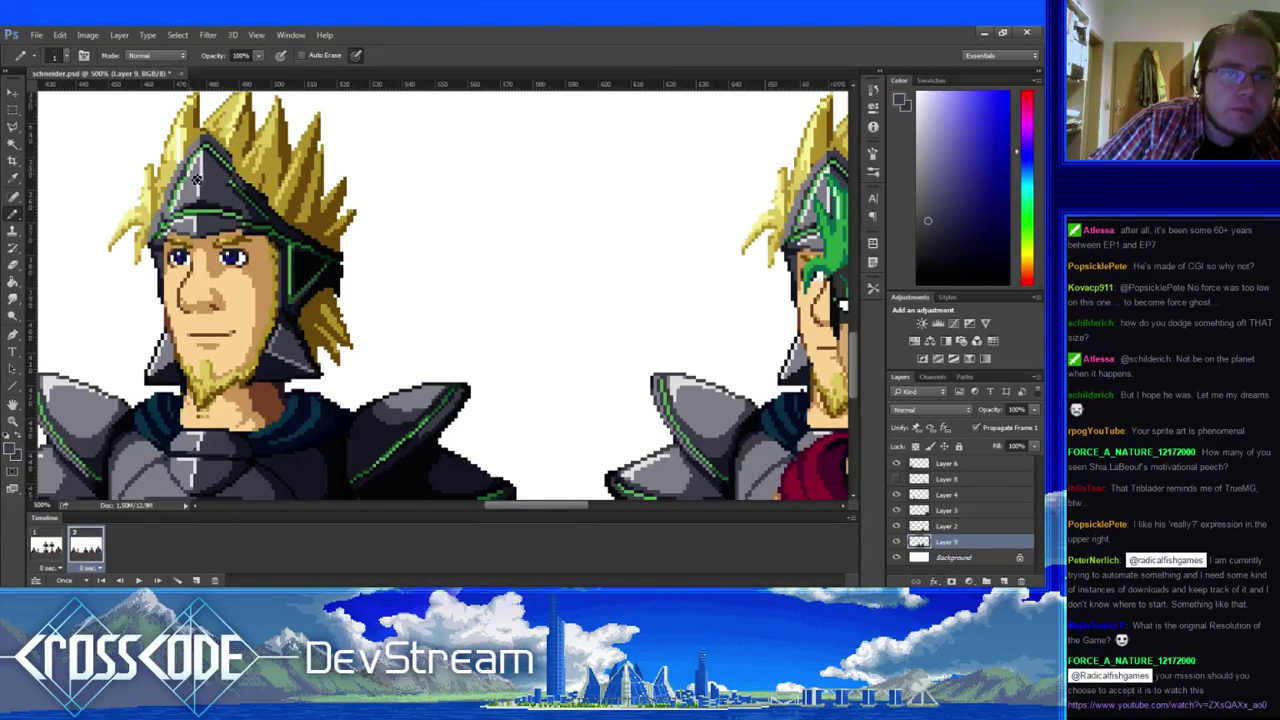
pyautogui.keyDown('alt'); pyautogui.click(193, 182); pyautogui.keyUp('alt')
pyautogui.keyDown('alt'); pyautogui.click(190, 178); pyautogui.keyUp('alt')
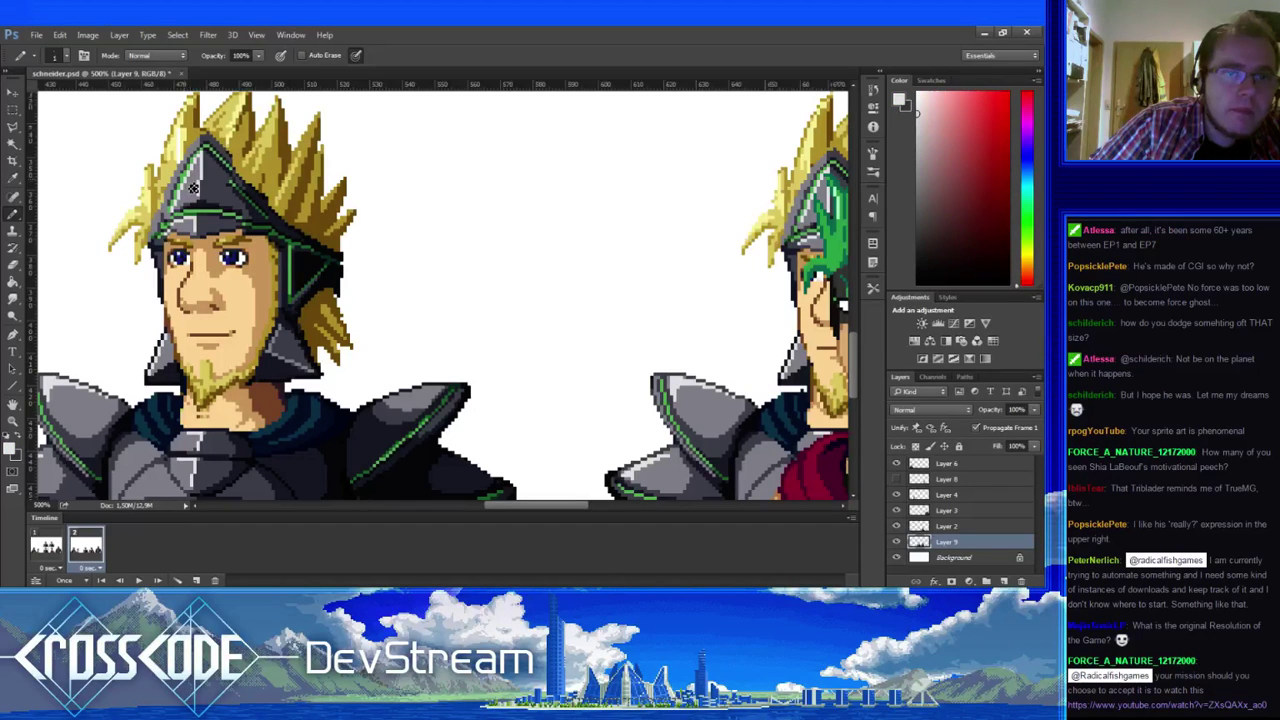
pyautogui.keyDown('alt'); pyautogui.click(190, 178); pyautogui.keyUp('alt')
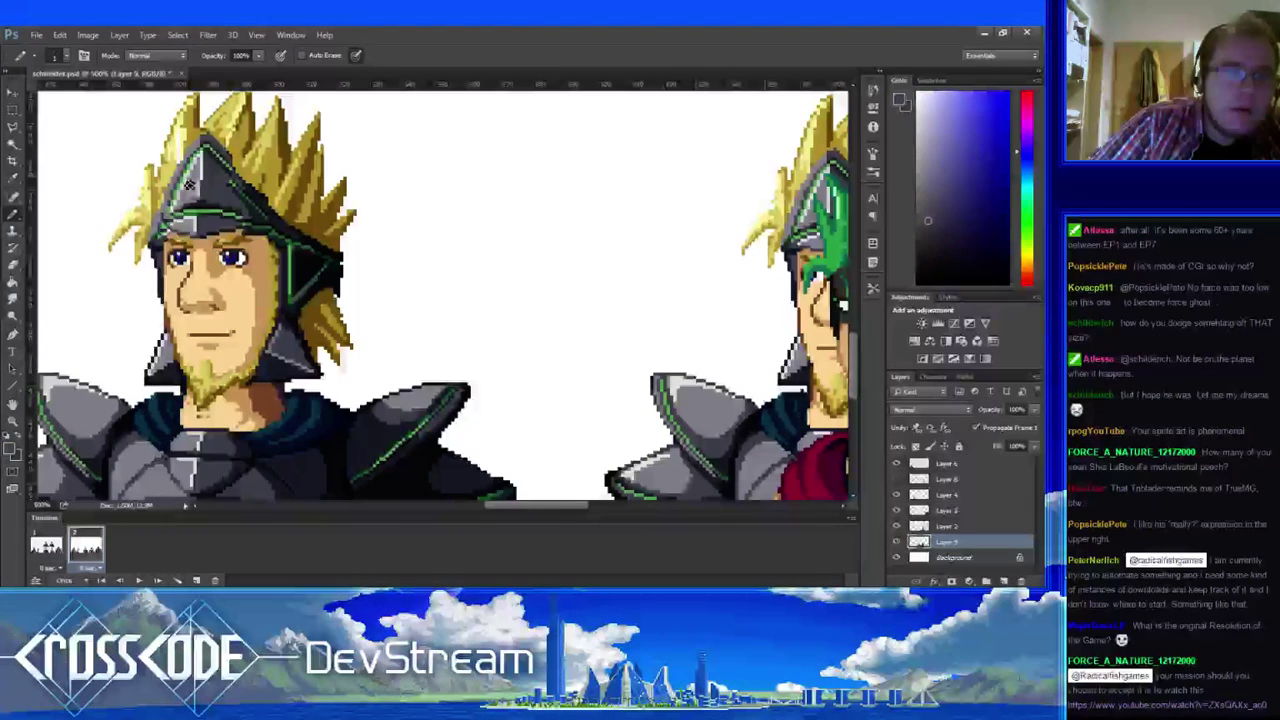
# - Compare the helmet between frames 1 and 2, and shift its tip slightly down in frame 2 using a rectangular selection
pyautogui.click(48, 543)
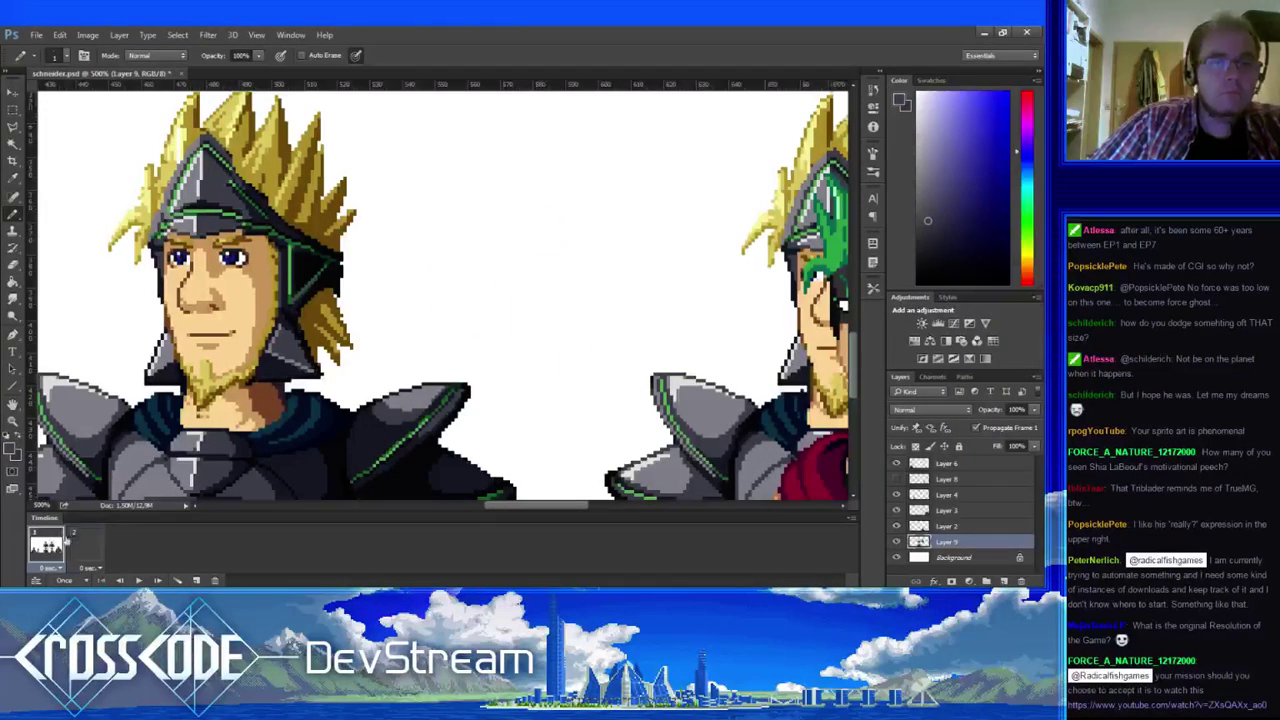
pyautogui.click(80, 542)
pyautogui.click(48, 543)
pyautogui.click(78, 538)
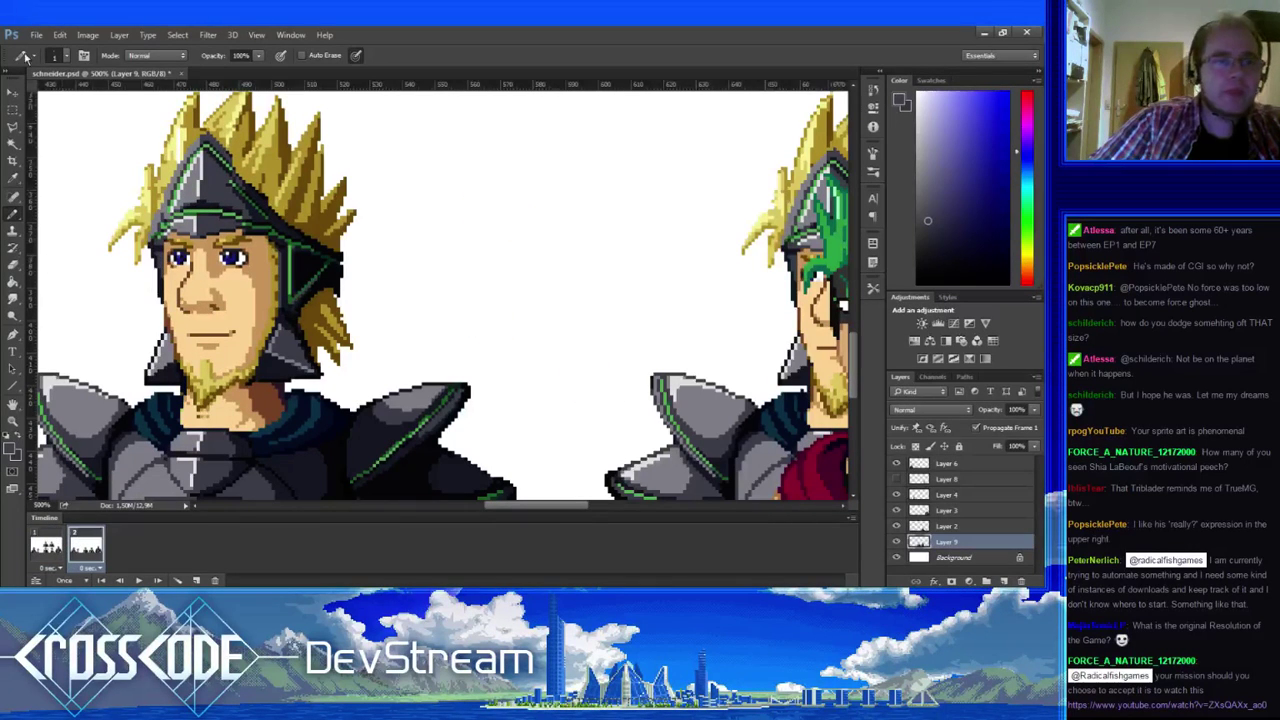
pyautogui.click(14, 110)
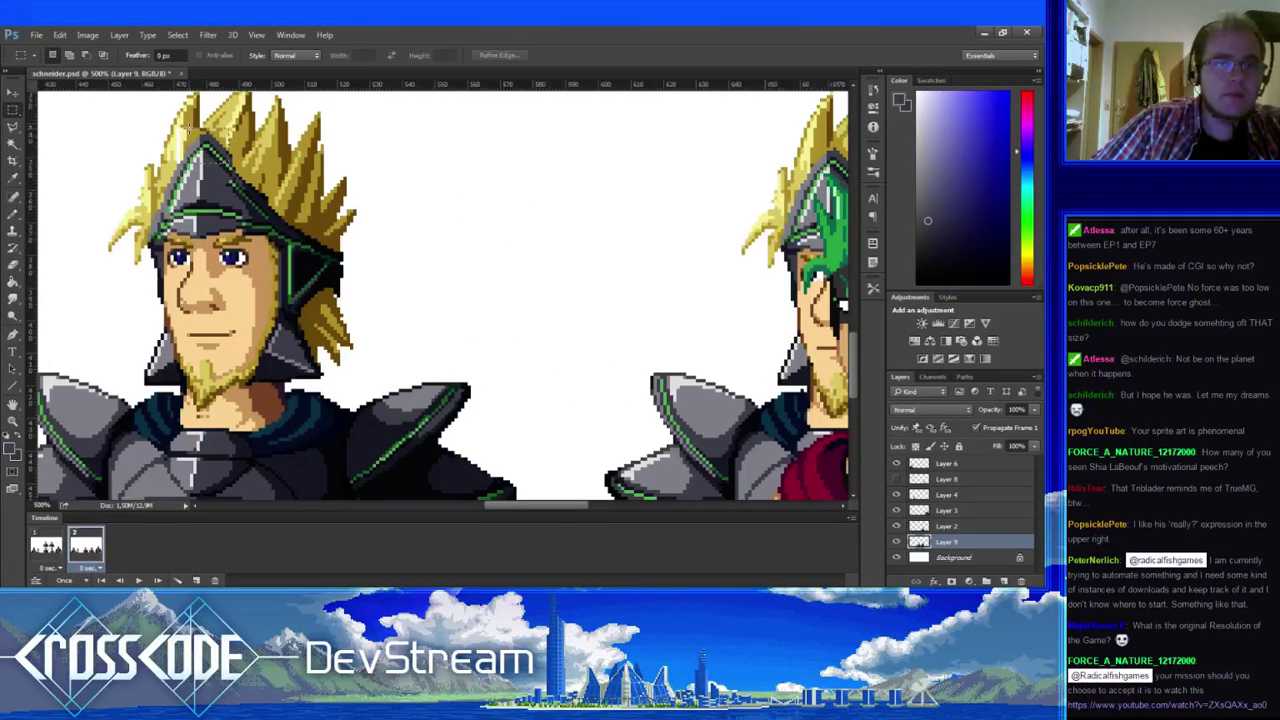
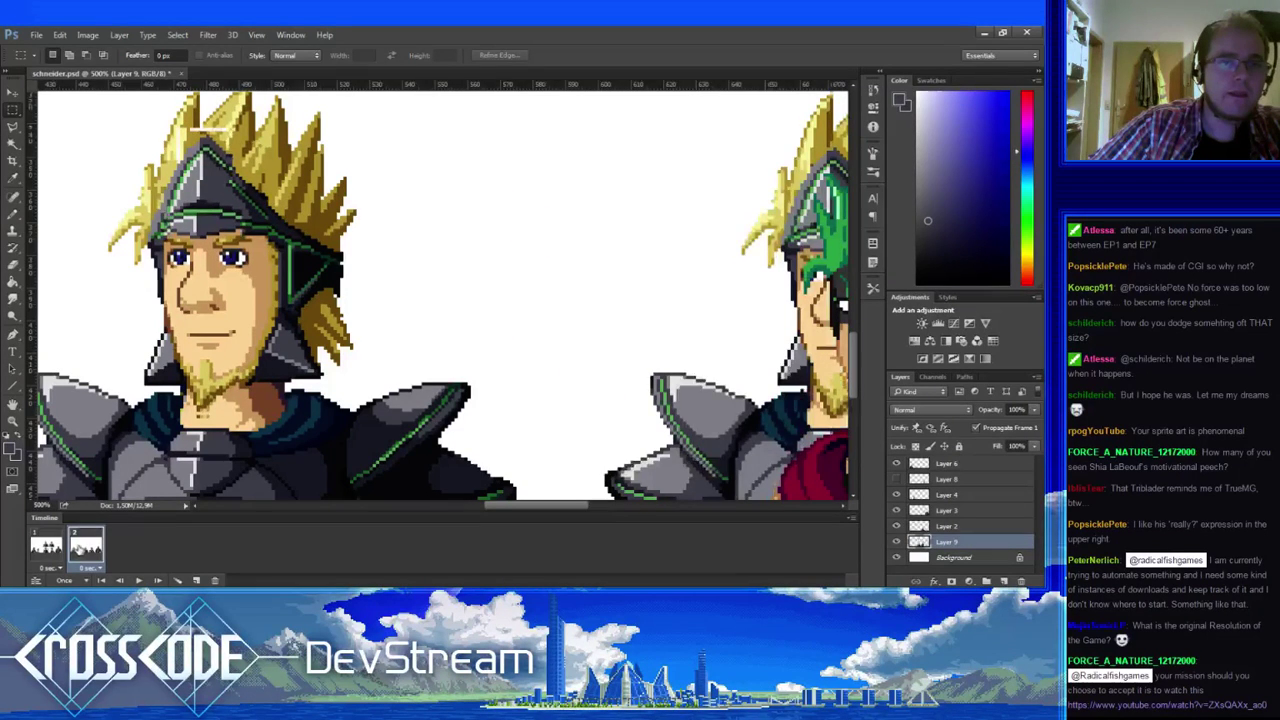
# - Fill the white gap above the helmet peak in frame 2 with sampled hair browns and yellows using the Pencil tool
pyautogui.click(12, 212)
pyautogui.keyDown('alt'); pyautogui.click(200, 118); pyautogui.keyUp('alt')
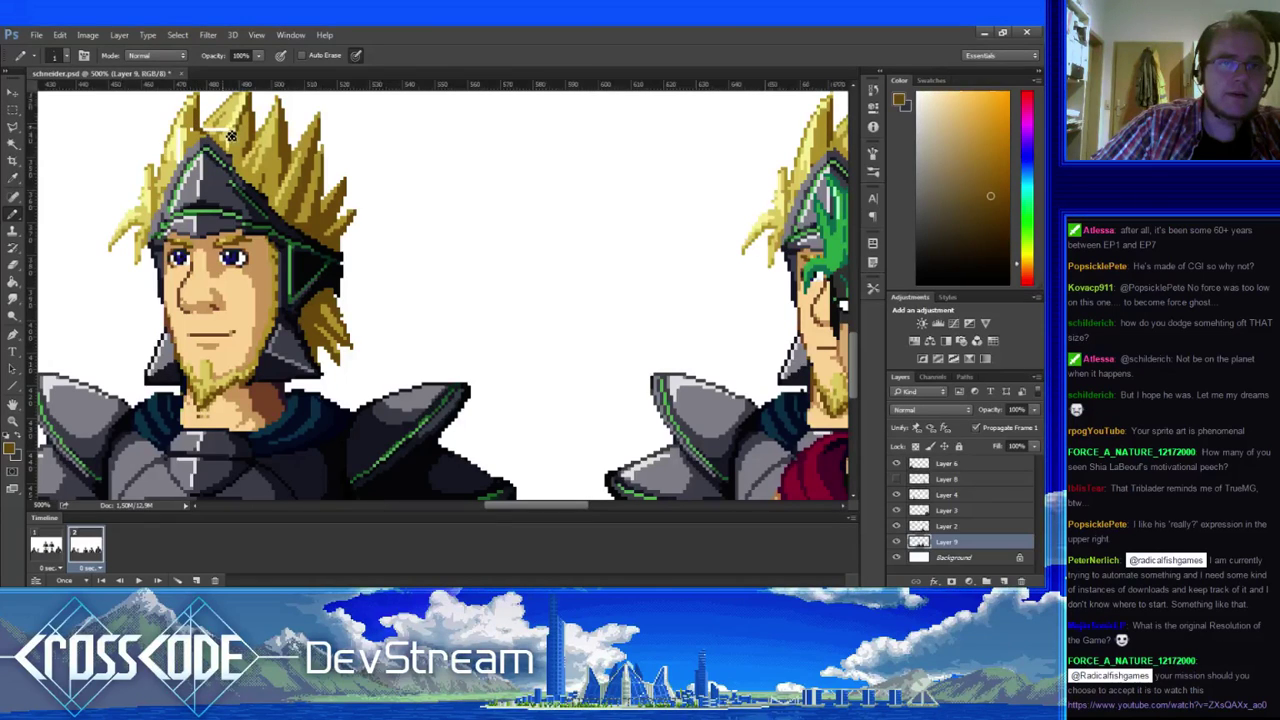
pyautogui.keyDown('alt'); pyautogui.click(226, 124); pyautogui.keyUp('alt')
pyautogui.keyDown('alt'); pyautogui.click(208, 129); pyautogui.keyUp('alt')
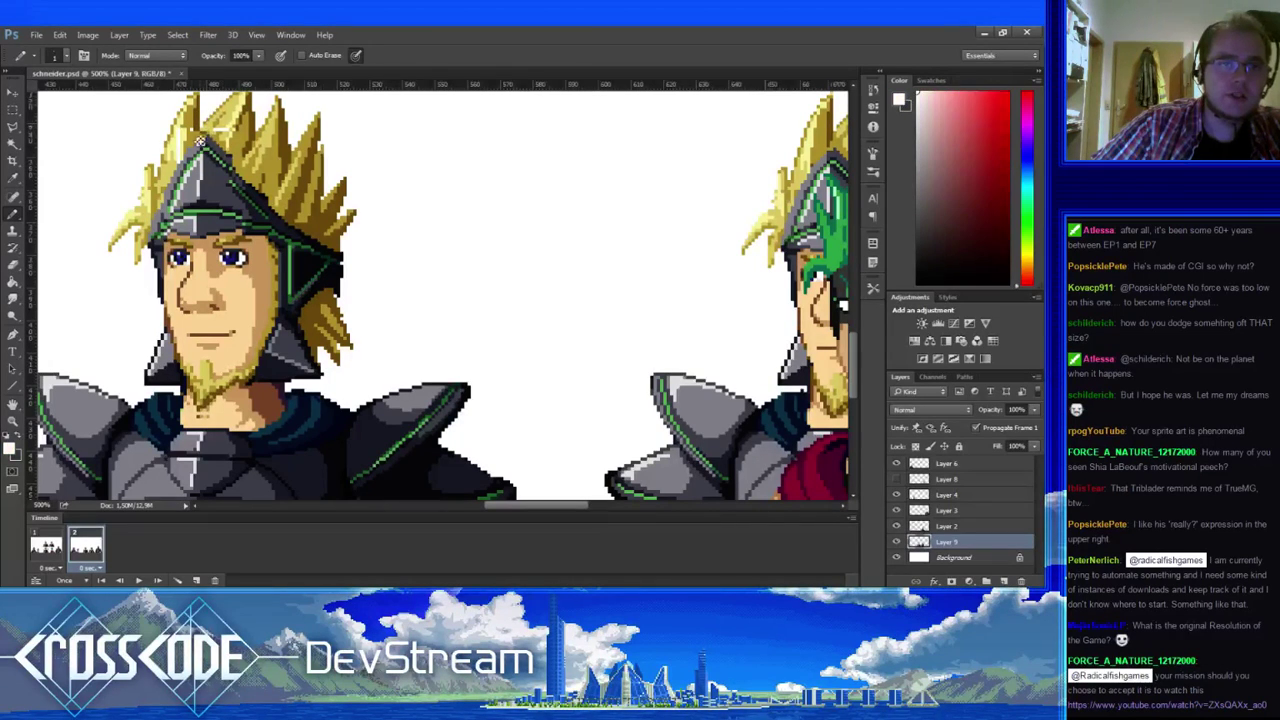
pyautogui.keyDown('alt'); pyautogui.click(195, 118); pyautogui.keyUp('alt')
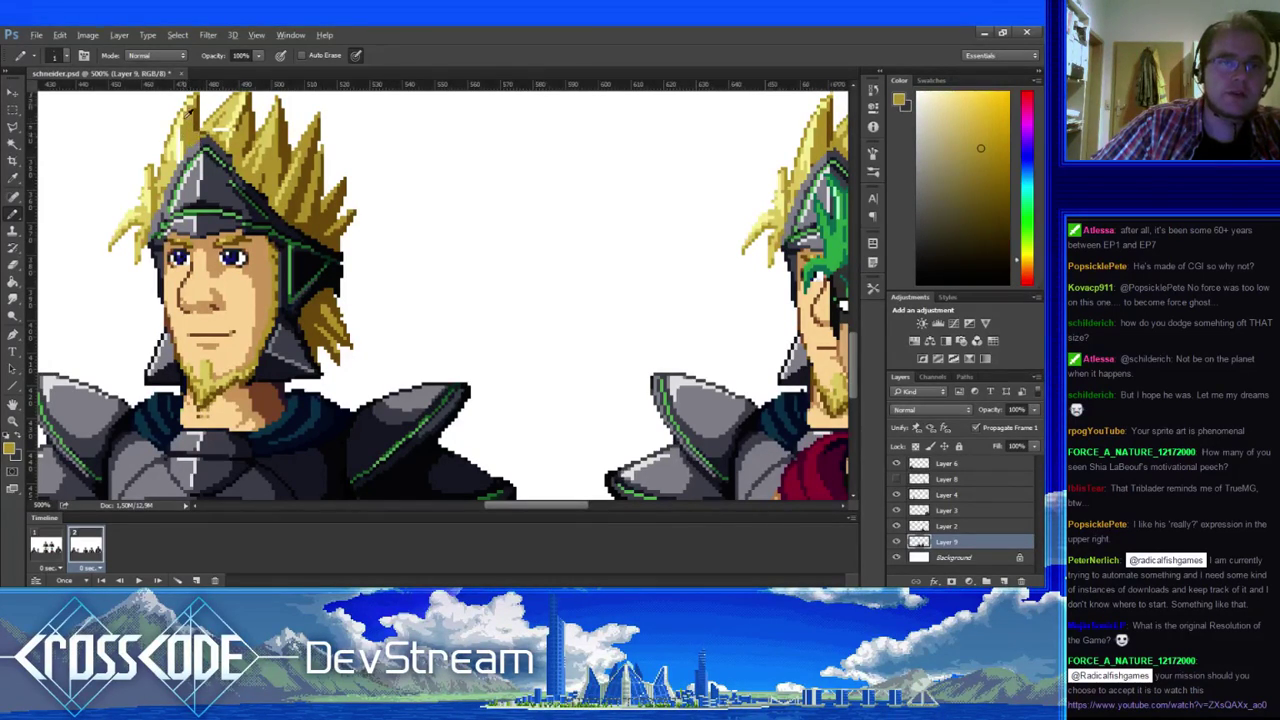
pyautogui.keyDown('alt'); pyautogui.click(188, 114); pyautogui.keyUp('alt')
pyautogui.keyDown('alt'); pyautogui.click(216, 122); pyautogui.keyUp('alt')
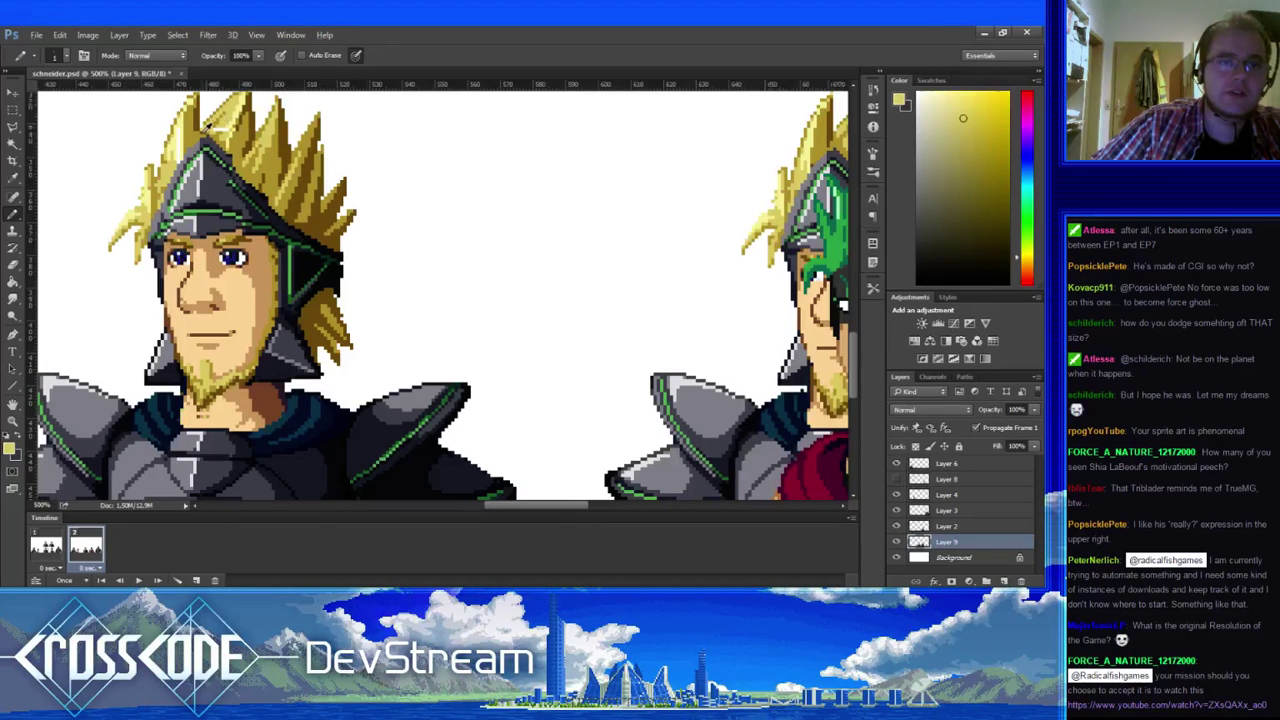
pyautogui.keyDown('alt'); pyautogui.click(205, 133); pyautogui.keyUp('alt')
pyautogui.moveTo(206, 136); pyautogui.dragTo(205, 131)
# - Shade the hair strand directly behind the helmet peak with sampled brown, mid-yellow and light yellow pixels
pyautogui.keyDown('alt'); pyautogui.click(214, 135); pyautogui.keyUp('alt')
pyautogui.keyDown('alt'); pyautogui.click(206, 128); pyautogui.keyUp('alt')
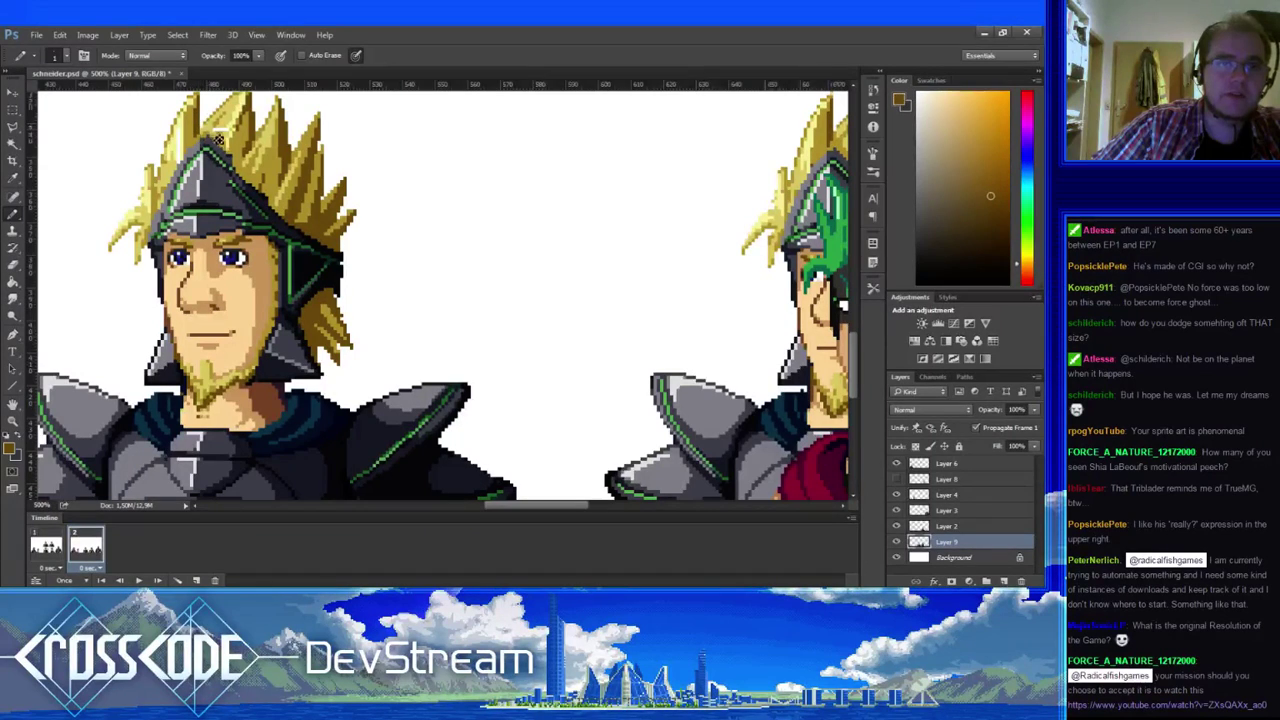
pyautogui.keyDown('alt'); pyautogui.click(212, 136); pyautogui.keyUp('alt')
pyautogui.keyDown('alt'); pyautogui.click(219, 124); pyautogui.keyUp('alt')
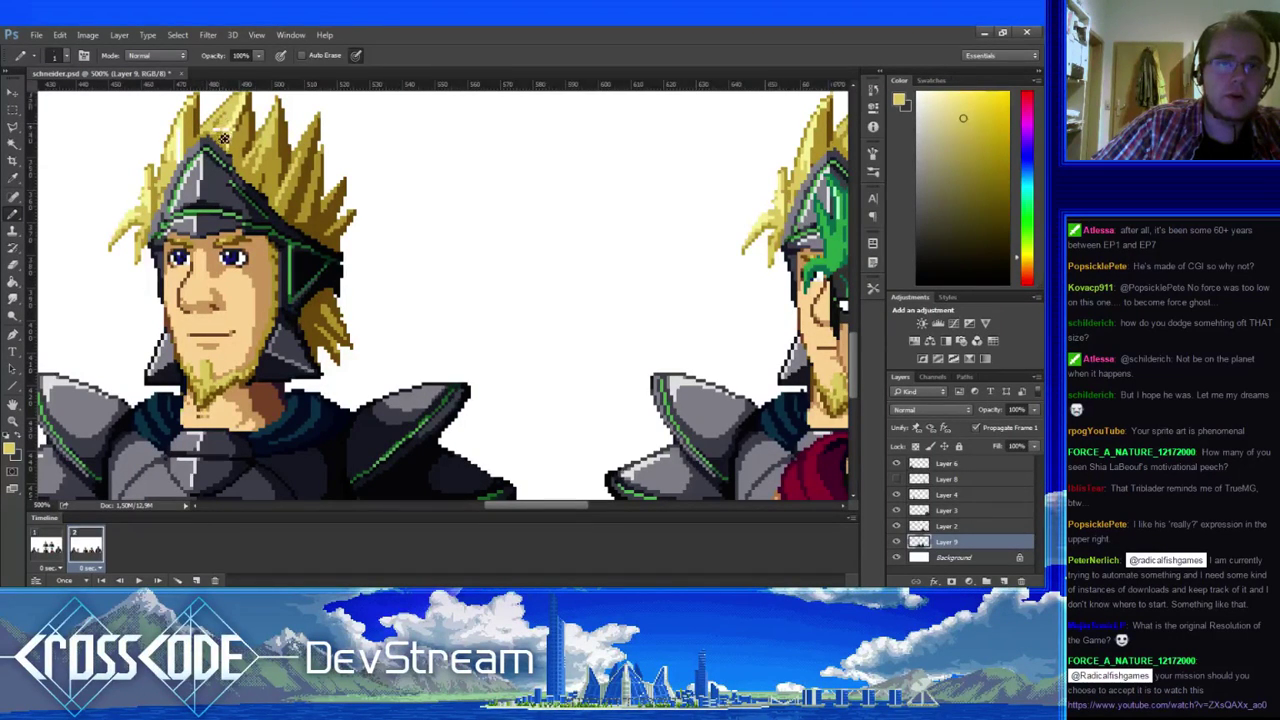
pyautogui.keyDown('alt'); pyautogui.click(238, 114); pyautogui.keyUp('alt')
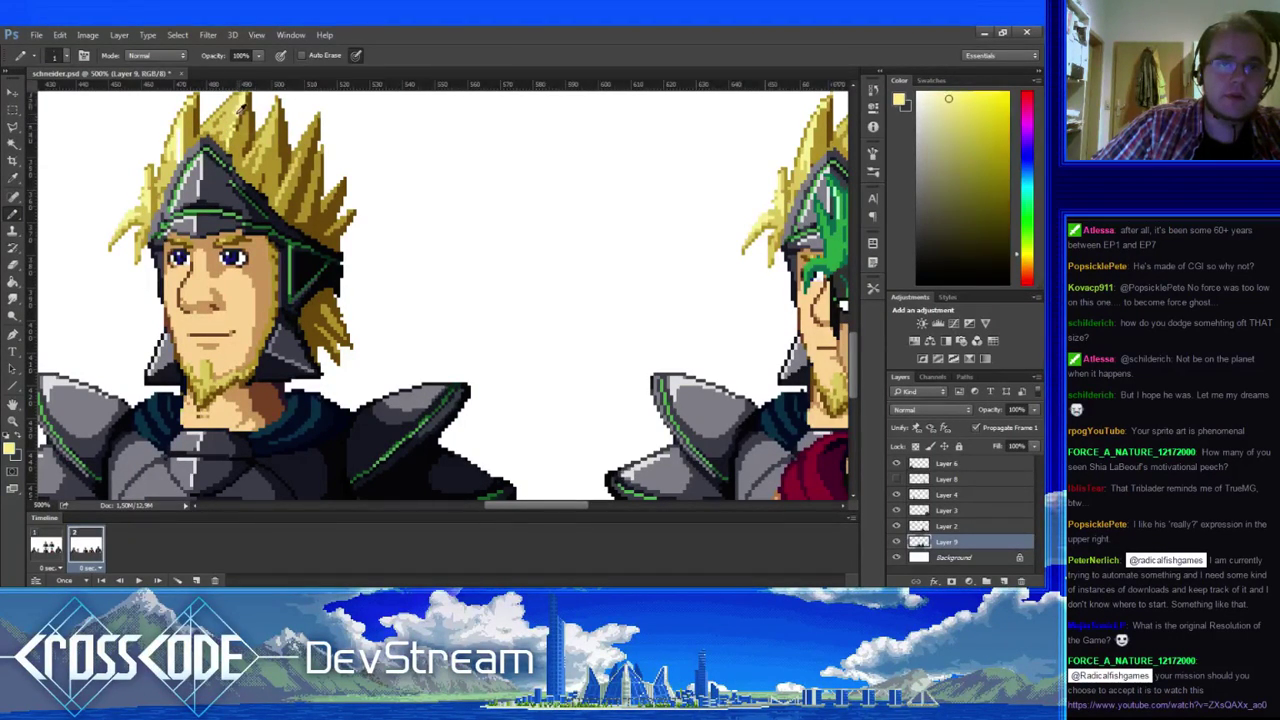
pyautogui.keyDown('alt'); pyautogui.click(236, 112); pyautogui.keyUp('alt')
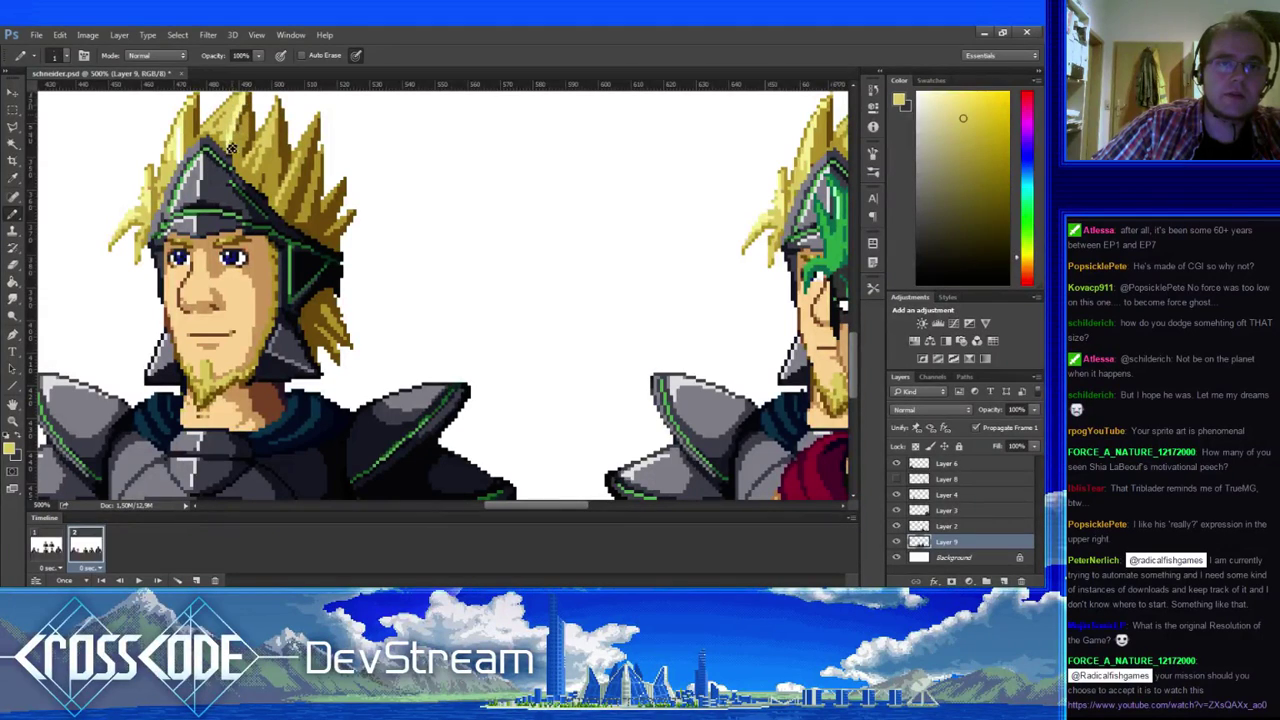
# - Compare the head between frames 1 and 2, and retouch the helmet's slanted rear outline in frame 2 with sampled near-black and hair yellow
pyautogui.moveTo(240, 128); pyautogui.dragTo(285, 160)
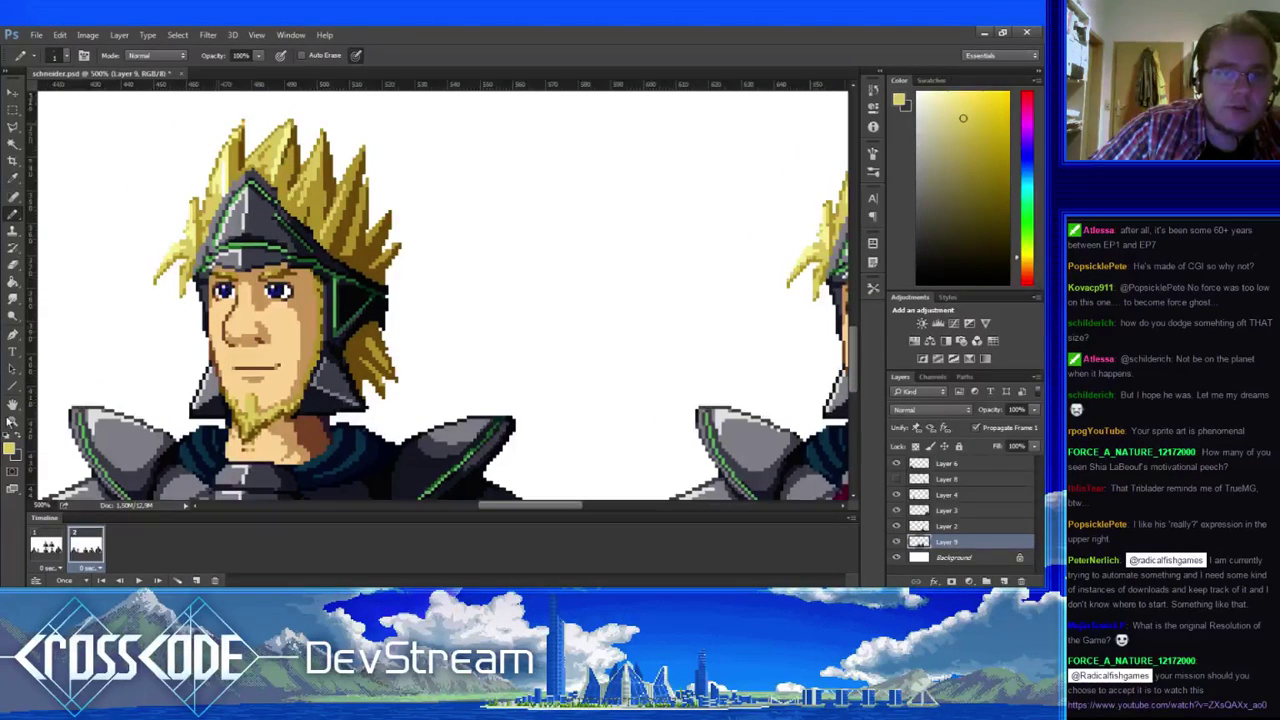
pyautogui.click(47, 547)
pyautogui.click(92, 550)
pyautogui.click(50, 546)
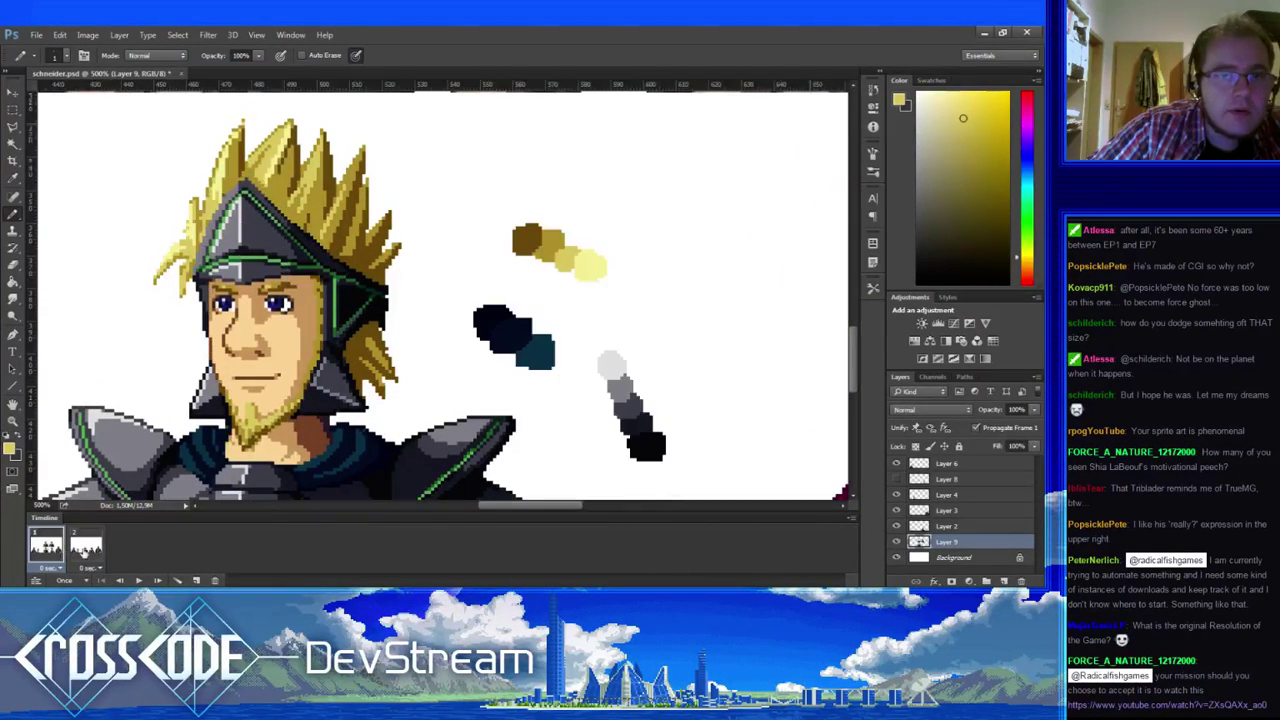
pyautogui.click(86, 545)
pyautogui.keyDown('alt'); pyautogui.click(318, 219); pyautogui.keyUp('alt')
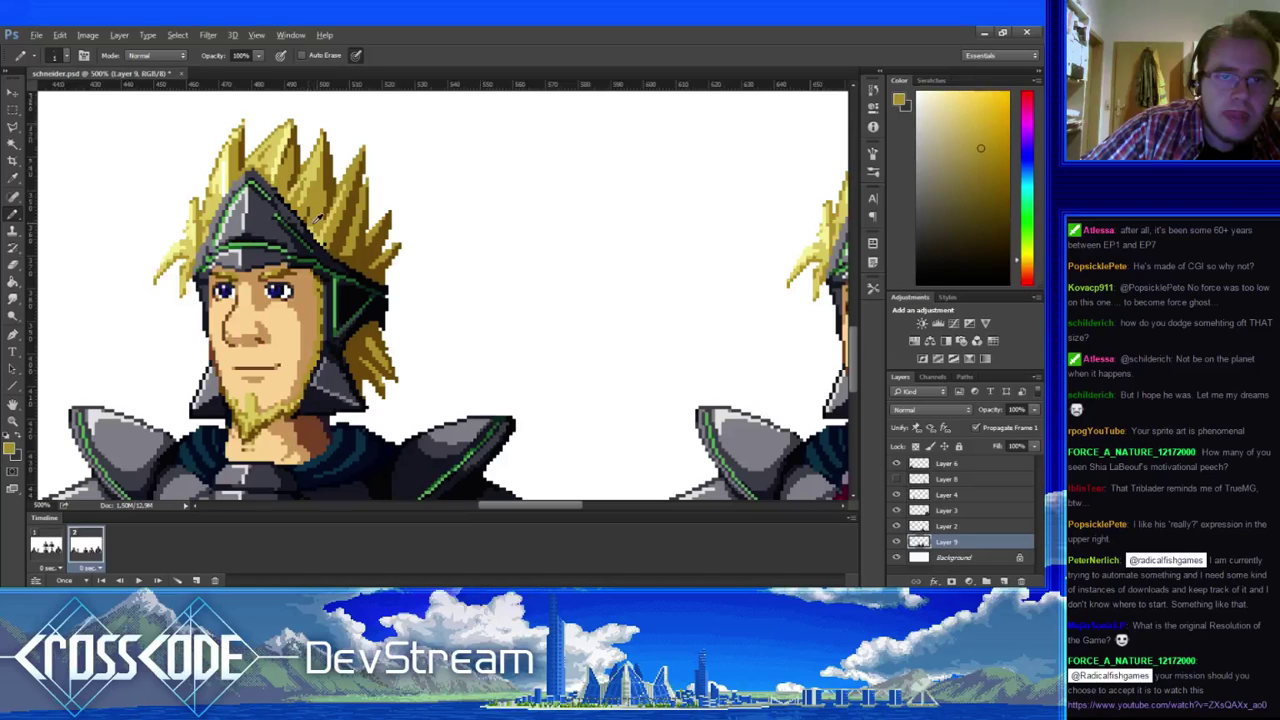
pyautogui.keyDown('alt'); pyautogui.click(301, 203); pyautogui.keyUp('alt')
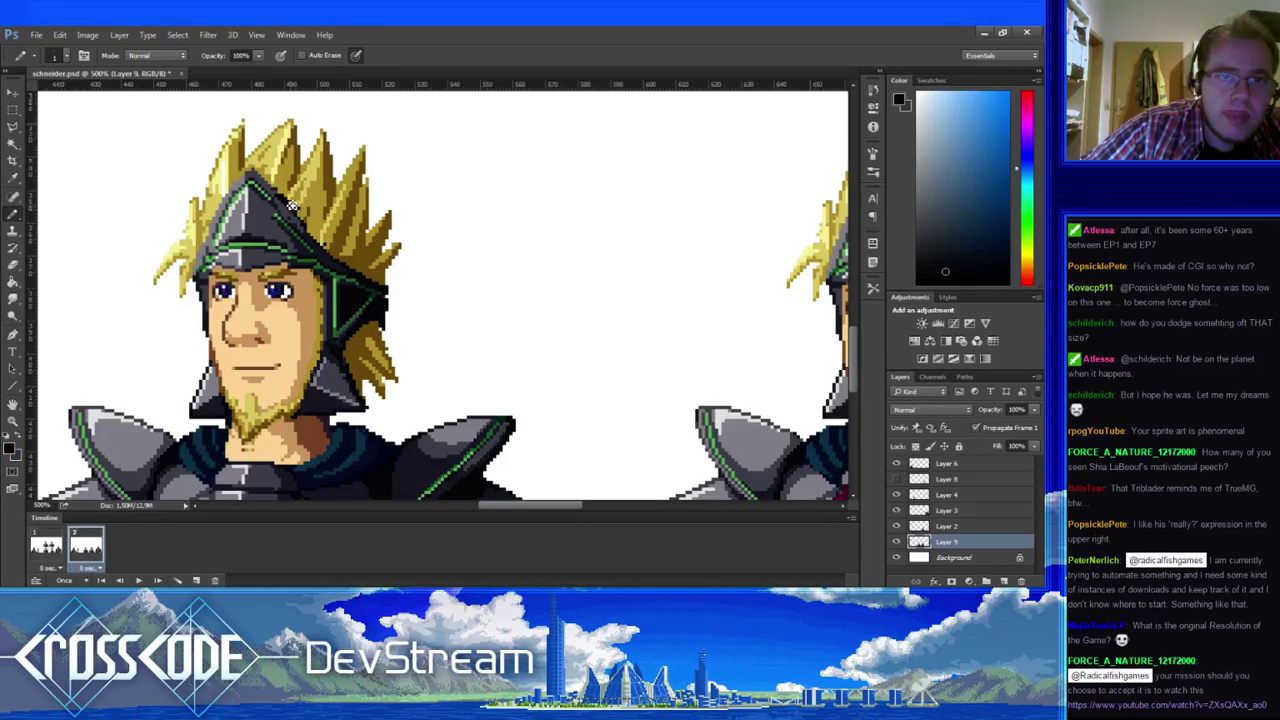
pyautogui.keyDown('alt'); pyautogui.click(290, 203); pyautogui.keyUp('alt')
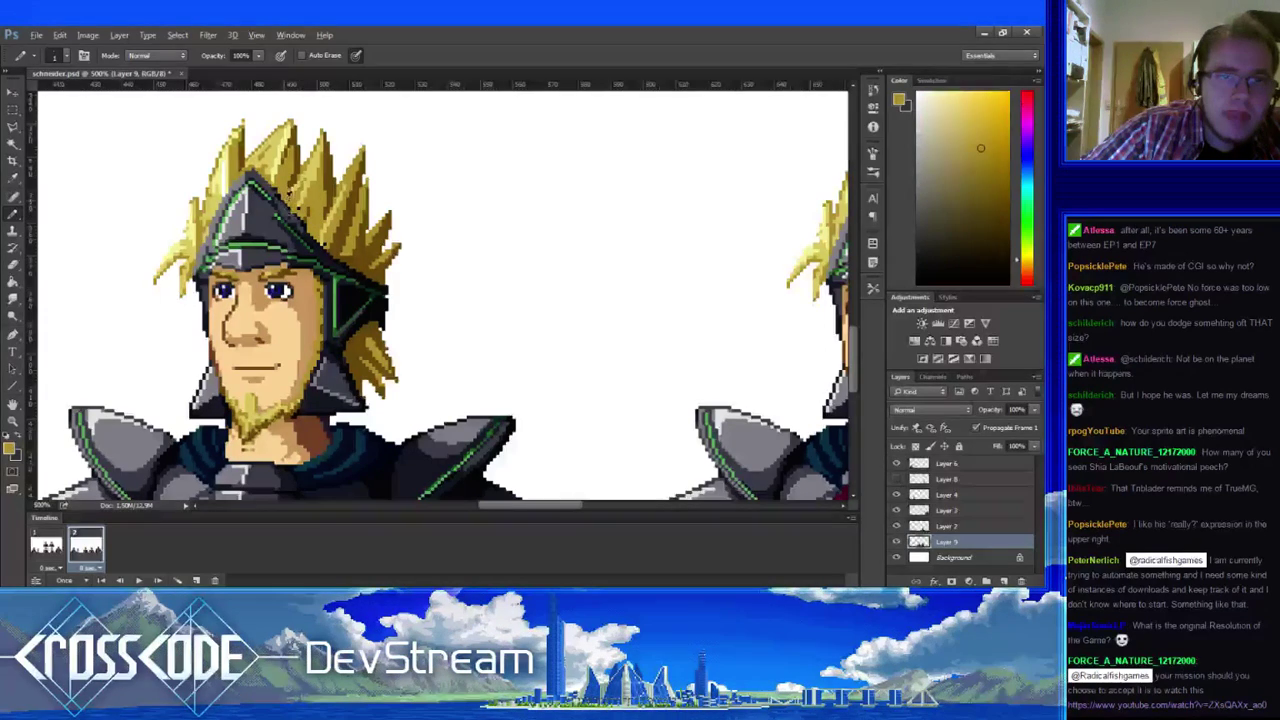
# - Redraw the green trim along the helmet's slanted rear edge with sampled greens and dark grey, and check it against frame 1
pyautogui.keyDown('alt'); pyautogui.click(278, 200); pyautogui.keyUp('alt')
pyautogui.keyDown('alt'); pyautogui.click(279, 209); pyautogui.keyUp('alt')
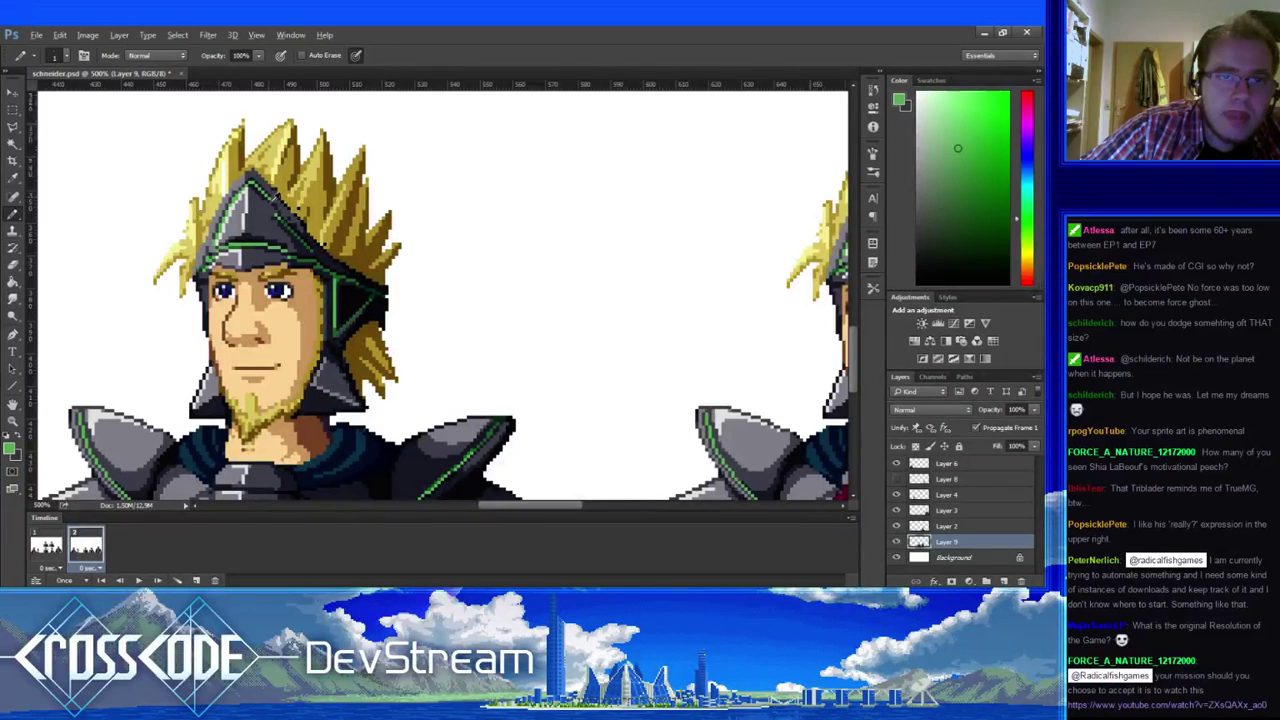
pyautogui.keyDown('alt'); pyautogui.click(285, 230); pyautogui.keyUp('alt')
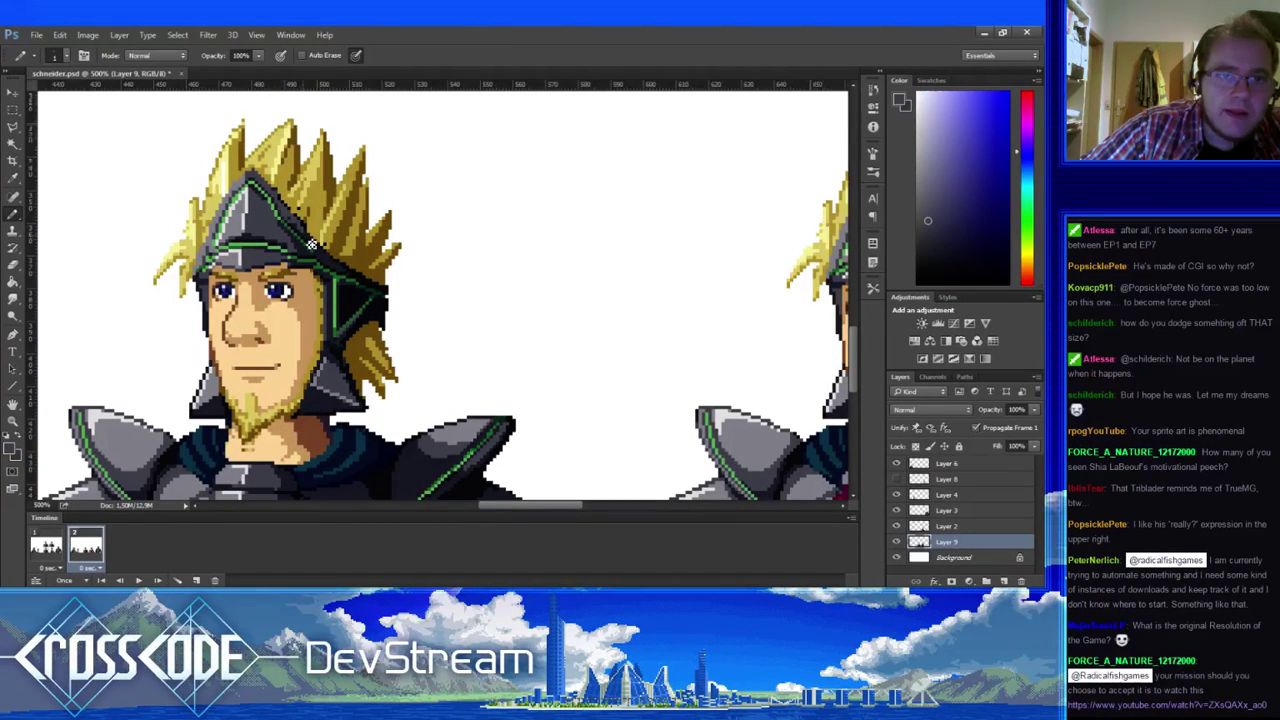
pyautogui.keyDown('alt'); pyautogui.click(312, 244); pyautogui.keyUp('alt')
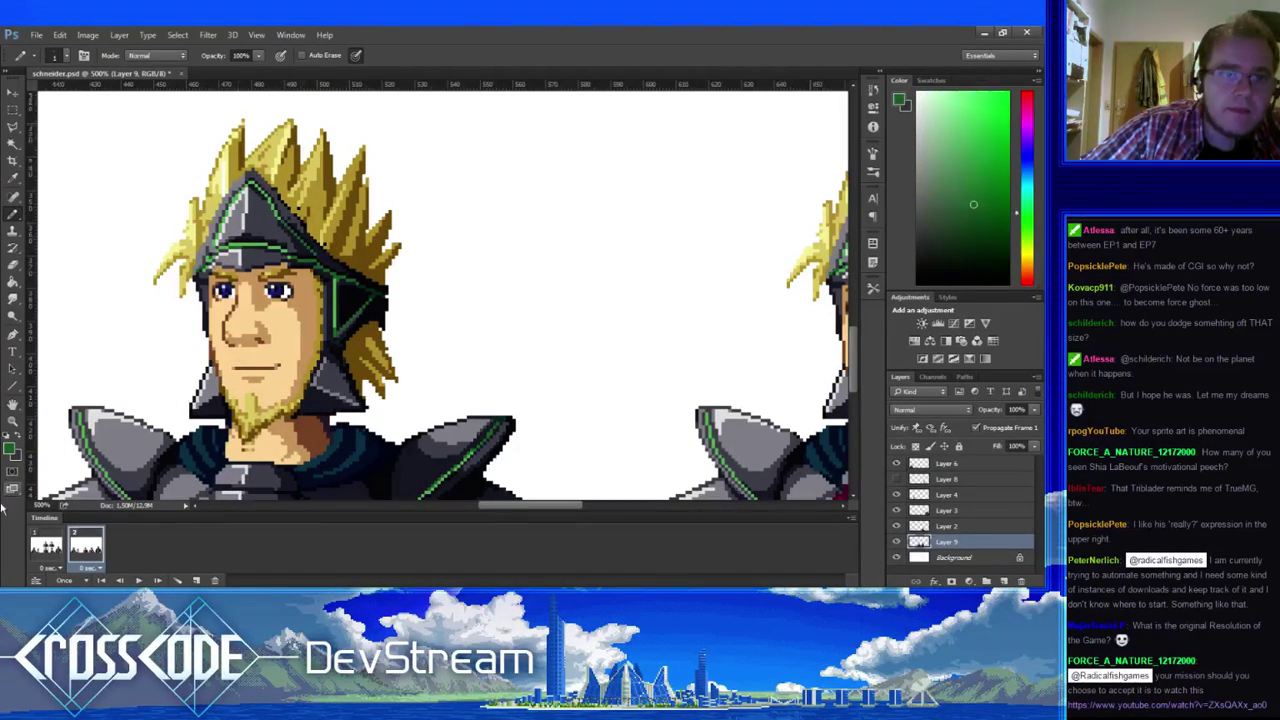
pyautogui.click(46, 545)
pyautogui.click(46, 543)
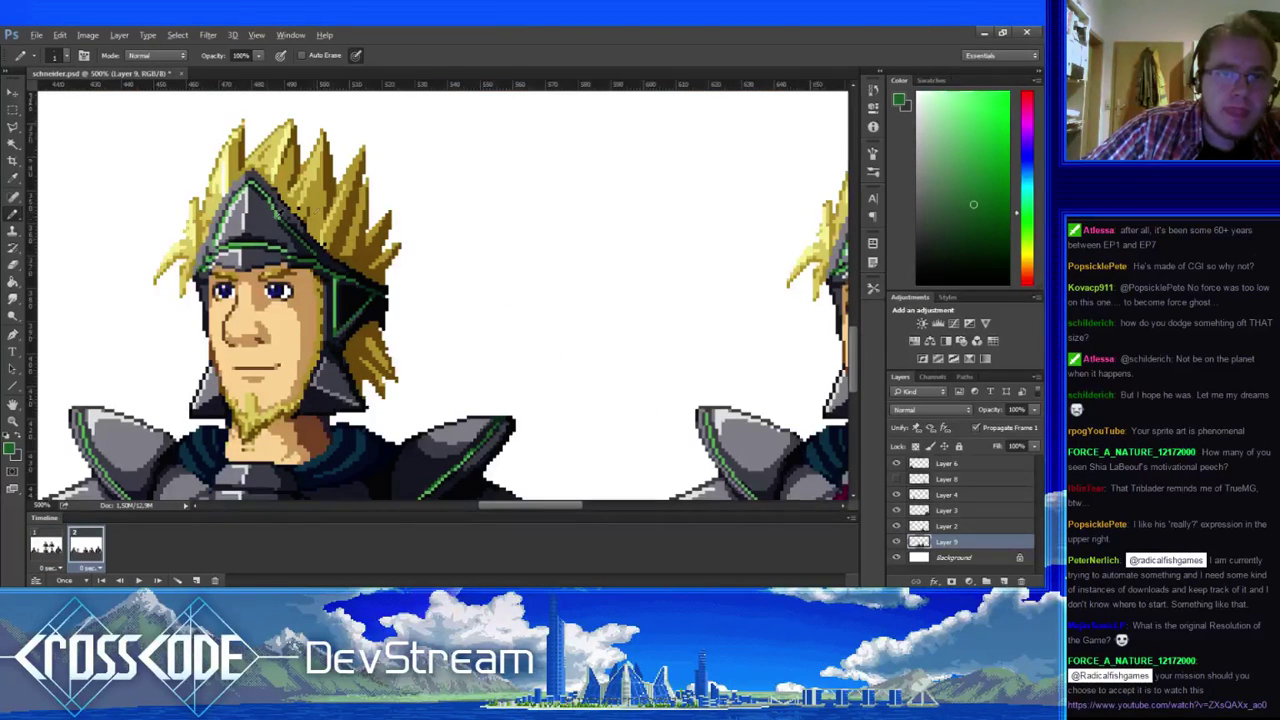
# - Continue the green trim down to the helmet's side piece with sampled light and dark green, cleaning around it with dark grey
pyautogui.keyDown('alt'); pyautogui.click(281, 211); pyautogui.keyUp('alt')
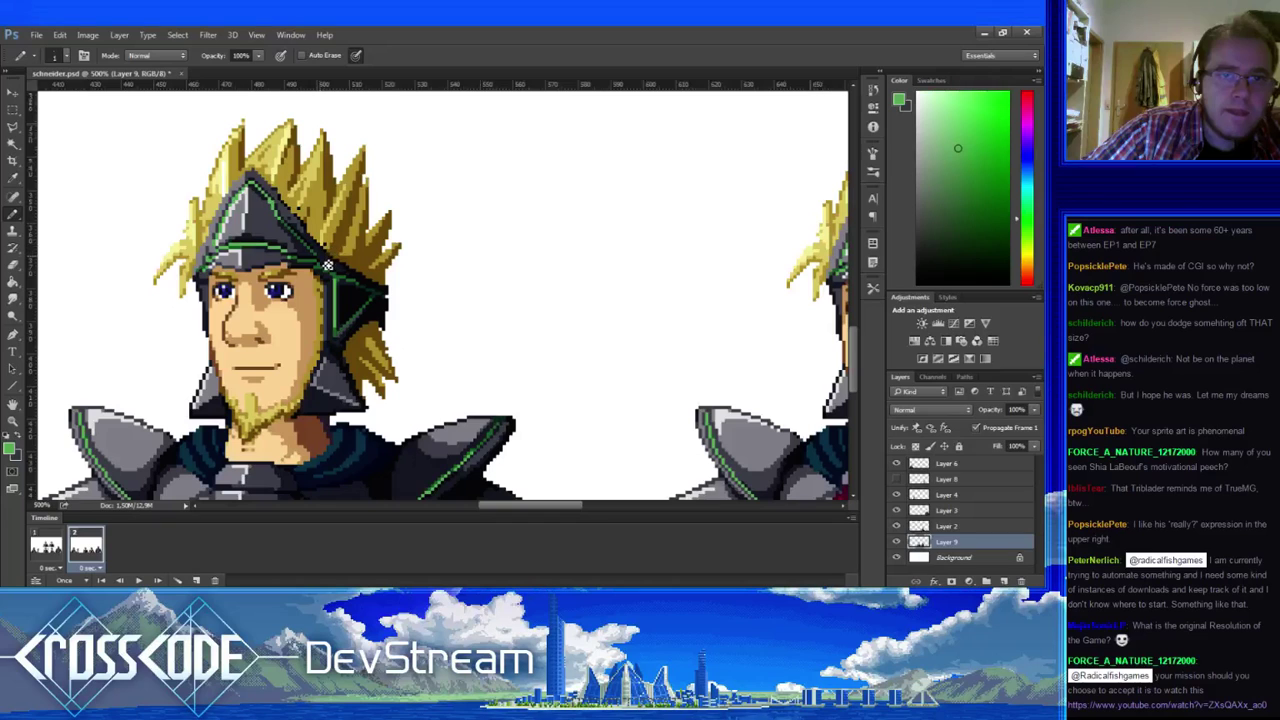
pyautogui.keyDown('alt'); pyautogui.click(294, 252); pyautogui.keyUp('alt')
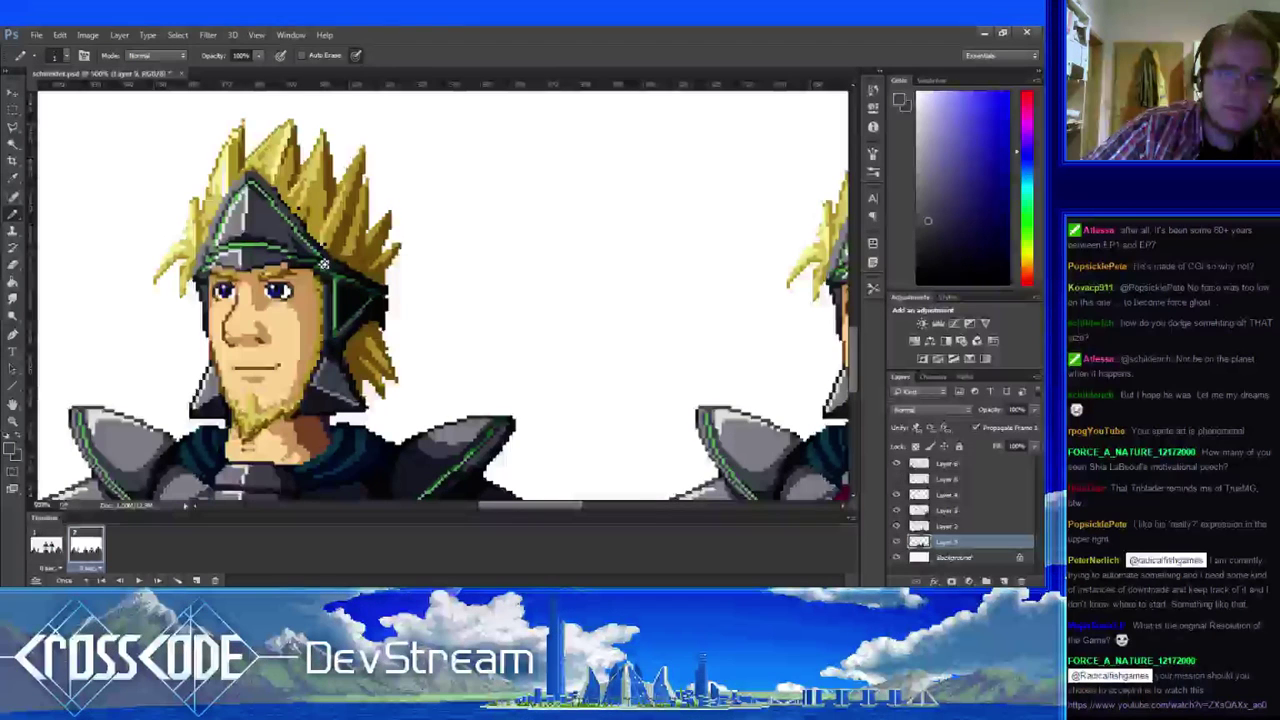
pyautogui.keyDown('alt'); pyautogui.click(321, 266); pyautogui.keyUp('alt')
pyautogui.keyDown('alt'); pyautogui.click(316, 257); pyautogui.keyUp('alt')
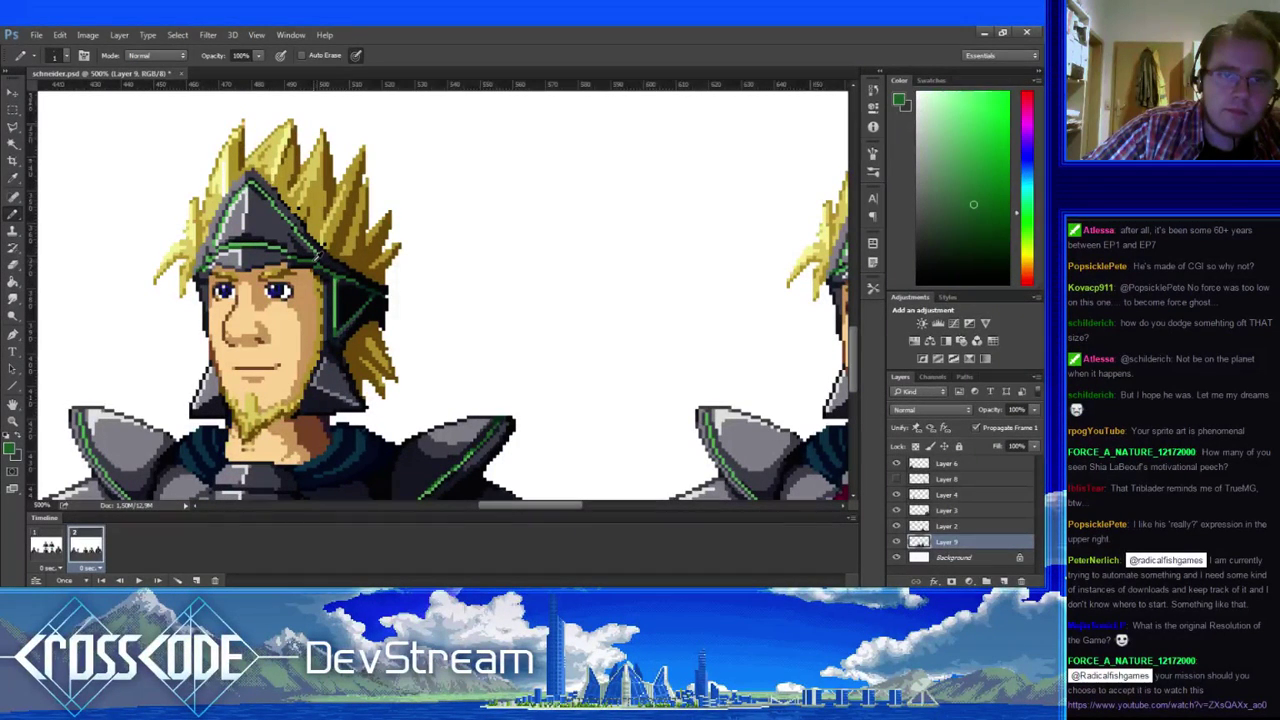
pyautogui.keyDown('alt'); pyautogui.click(313, 246); pyautogui.keyUp('alt')
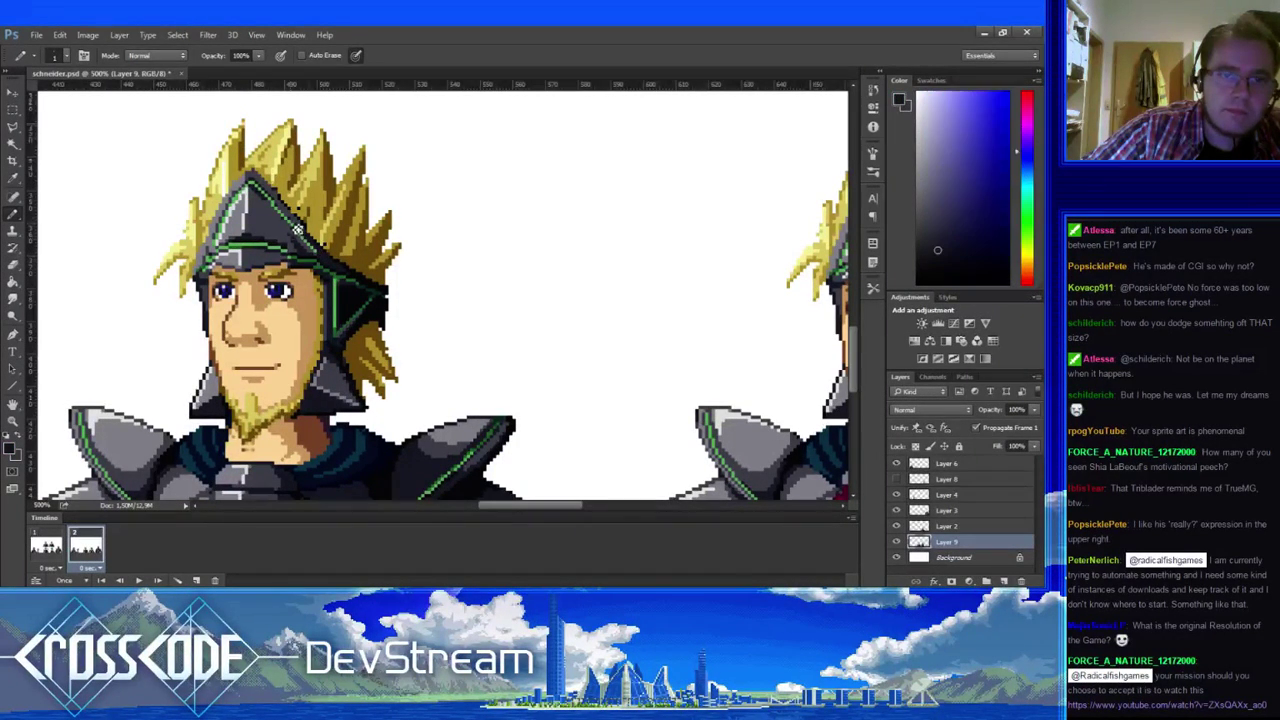
# - Clean up the border between the hair and the helmet's rear edge with sampled hair yellow and dark grey pixels
pyautogui.keyDown('alt'); pyautogui.click(312, 218); pyautogui.keyUp('alt')
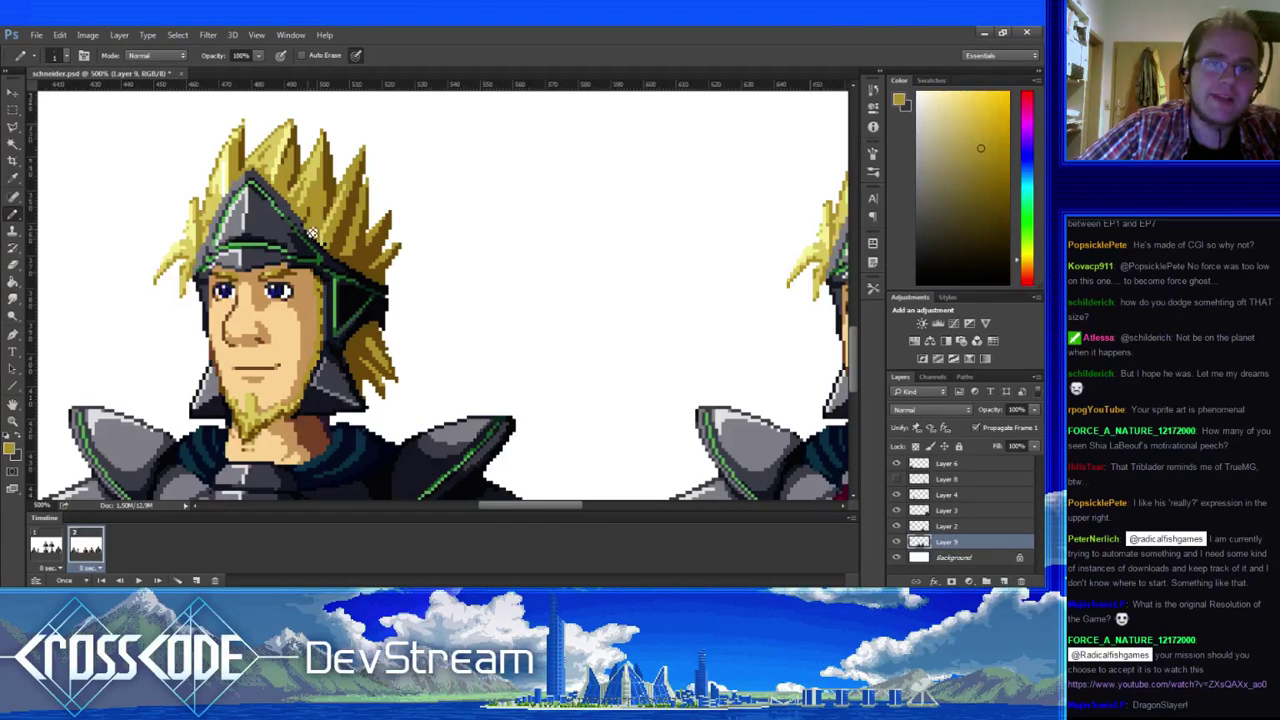
pyautogui.keyDown('alt'); pyautogui.click(310, 212); pyautogui.keyUp('alt')
pyautogui.keyDown('alt'); pyautogui.click(299, 214); pyautogui.keyUp('alt')
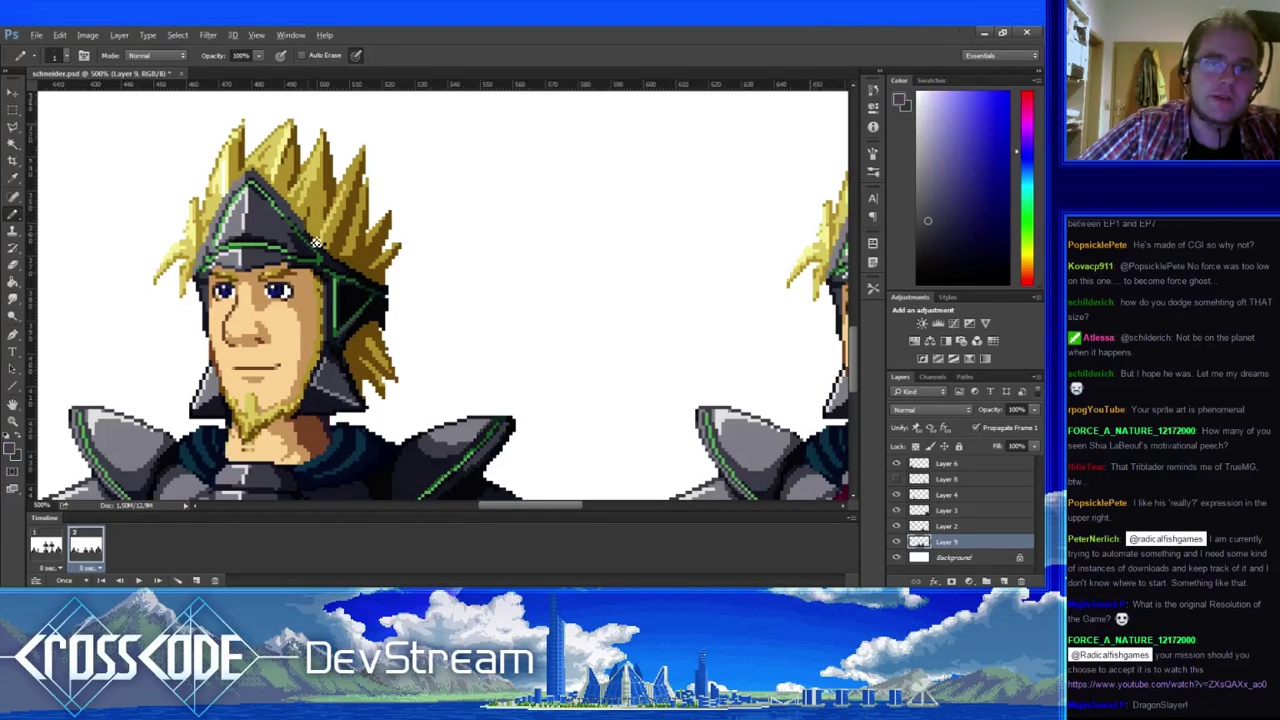
pyautogui.keyDown('alt'); pyautogui.click(314, 243); pyautogui.keyUp('alt')
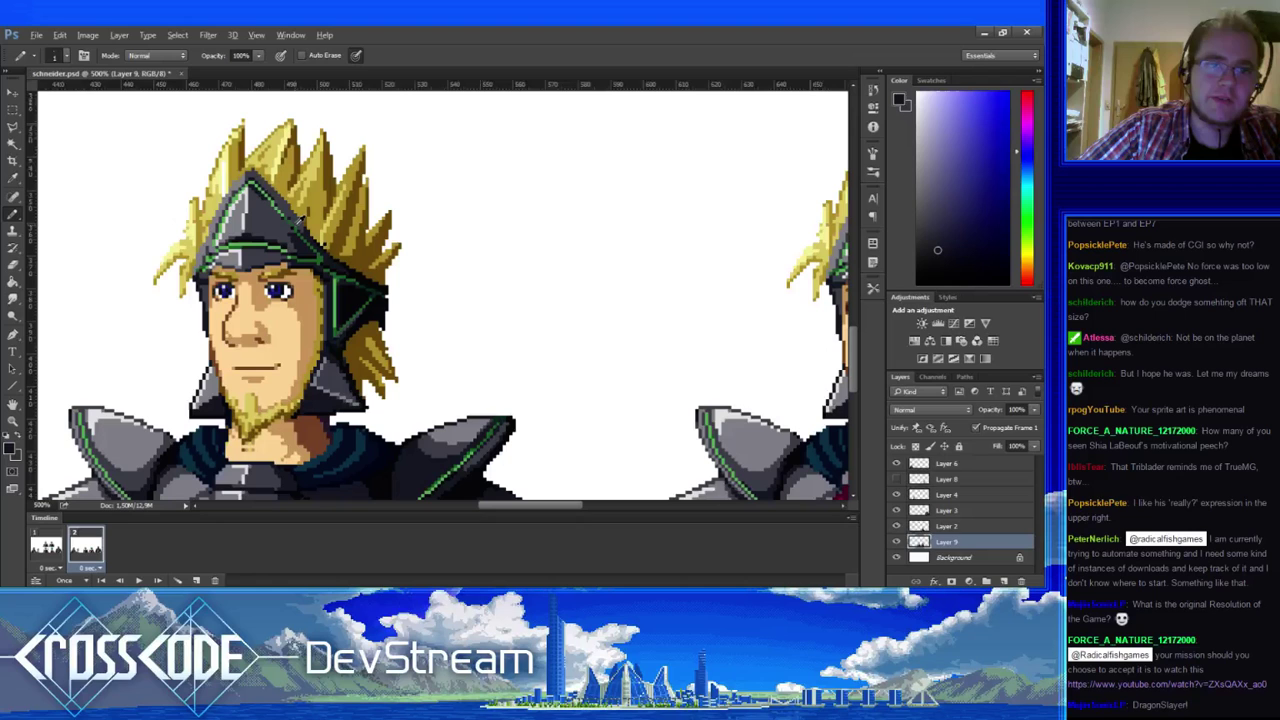
# - Refine the shading beside the helmet's rear green trim with sampled dark greys and dark green, and compare it with frame 1
pyautogui.keyDown('alt'); pyautogui.click(310, 240); pyautogui.keyUp('alt')
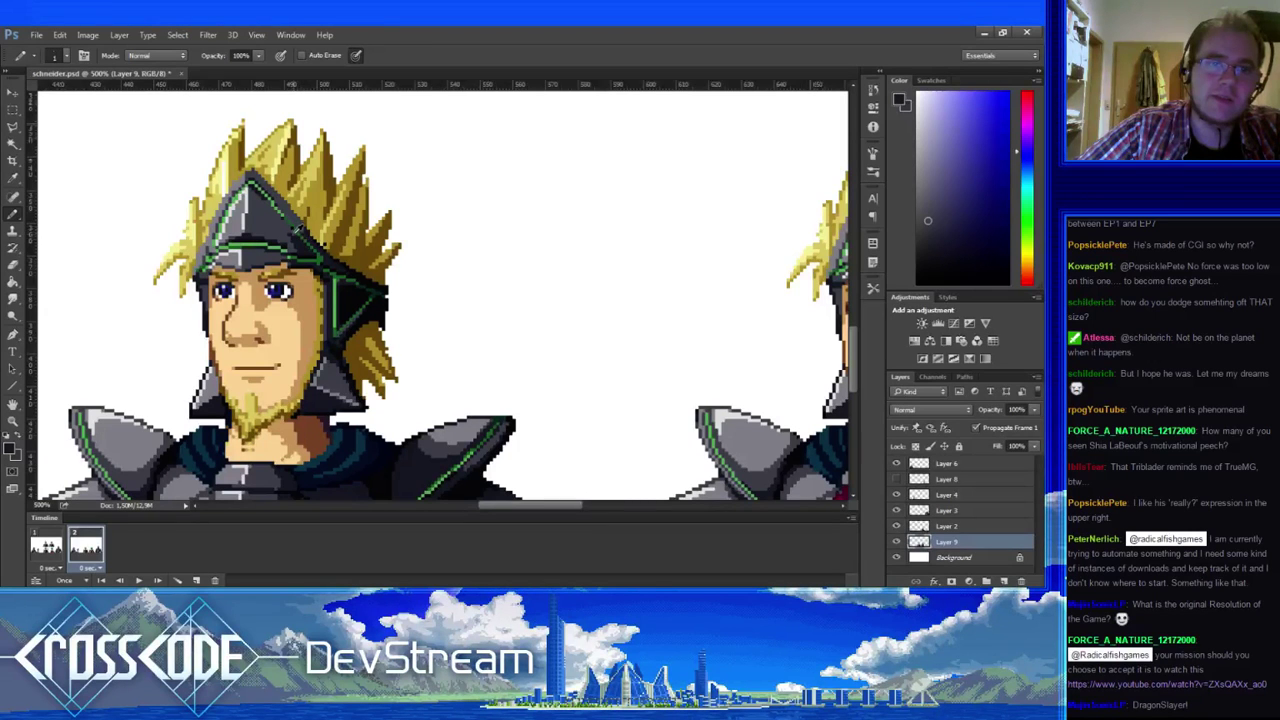
pyautogui.keyDown('alt'); pyautogui.click(304, 244); pyautogui.keyUp('alt')
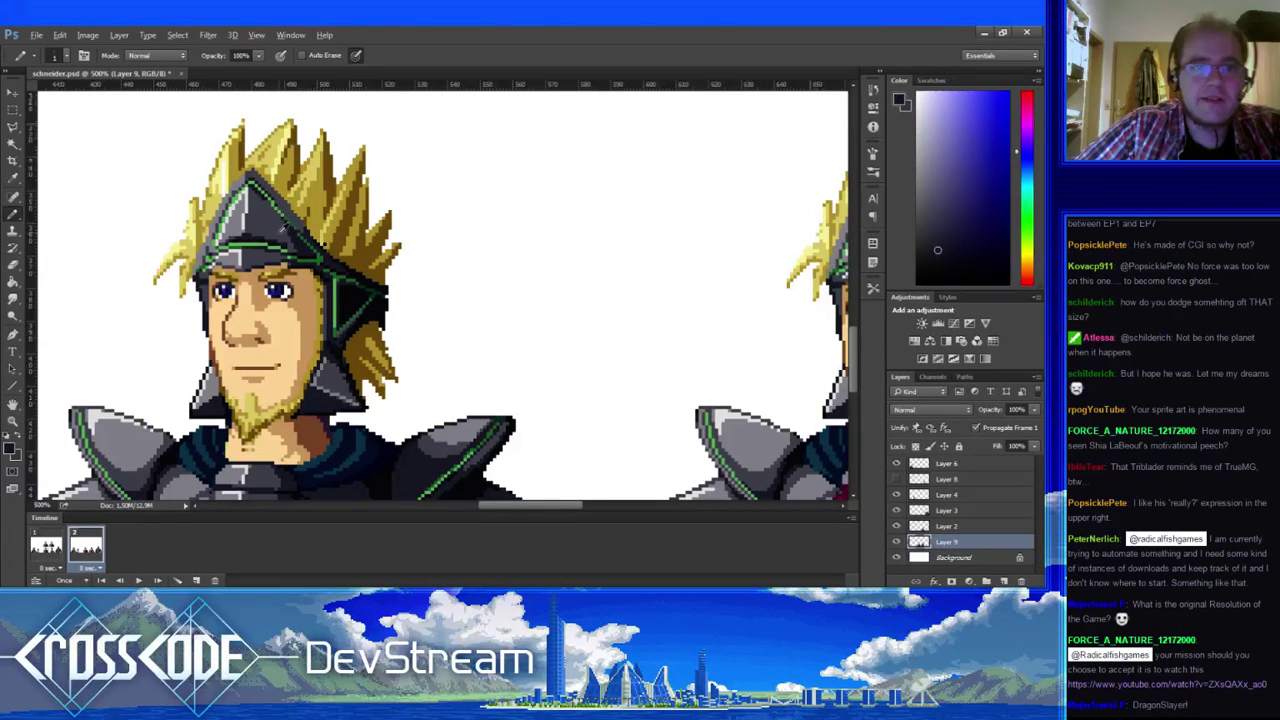
pyautogui.keyDown('alt'); pyautogui.click(306, 242); pyautogui.keyUp('alt')
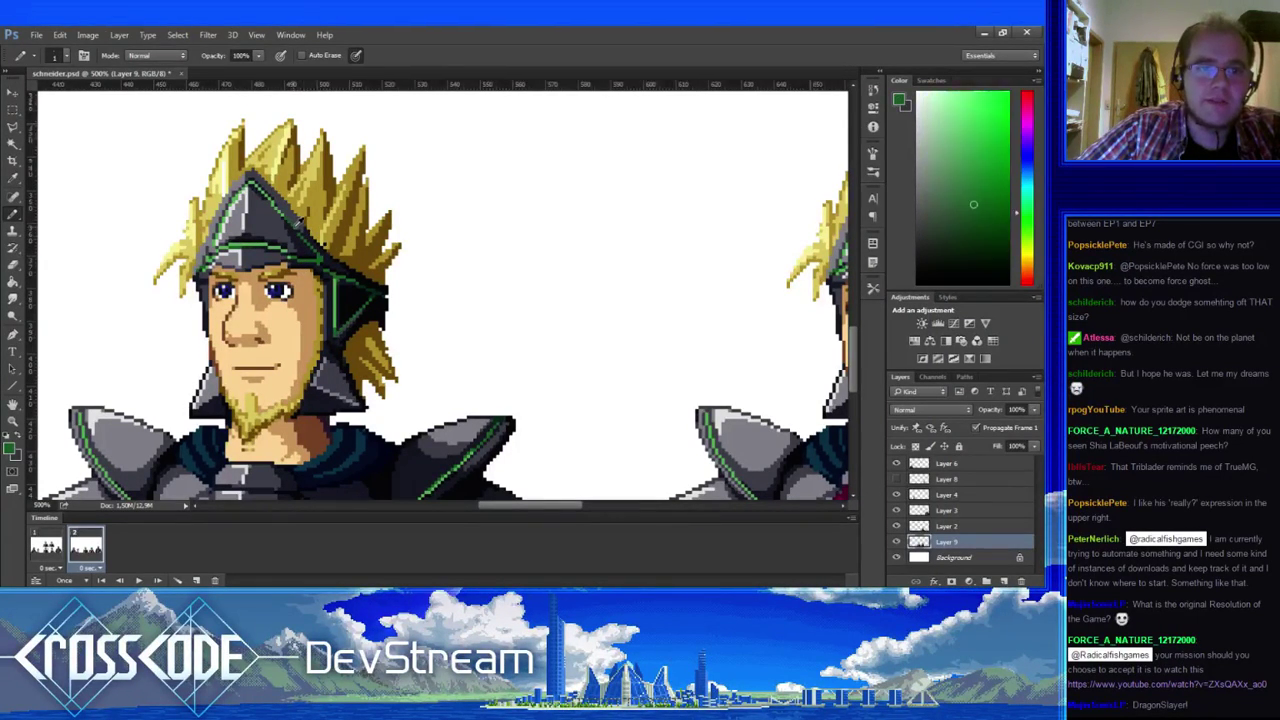
pyautogui.keyDown('alt'); pyautogui.click(310, 237); pyautogui.keyUp('alt')
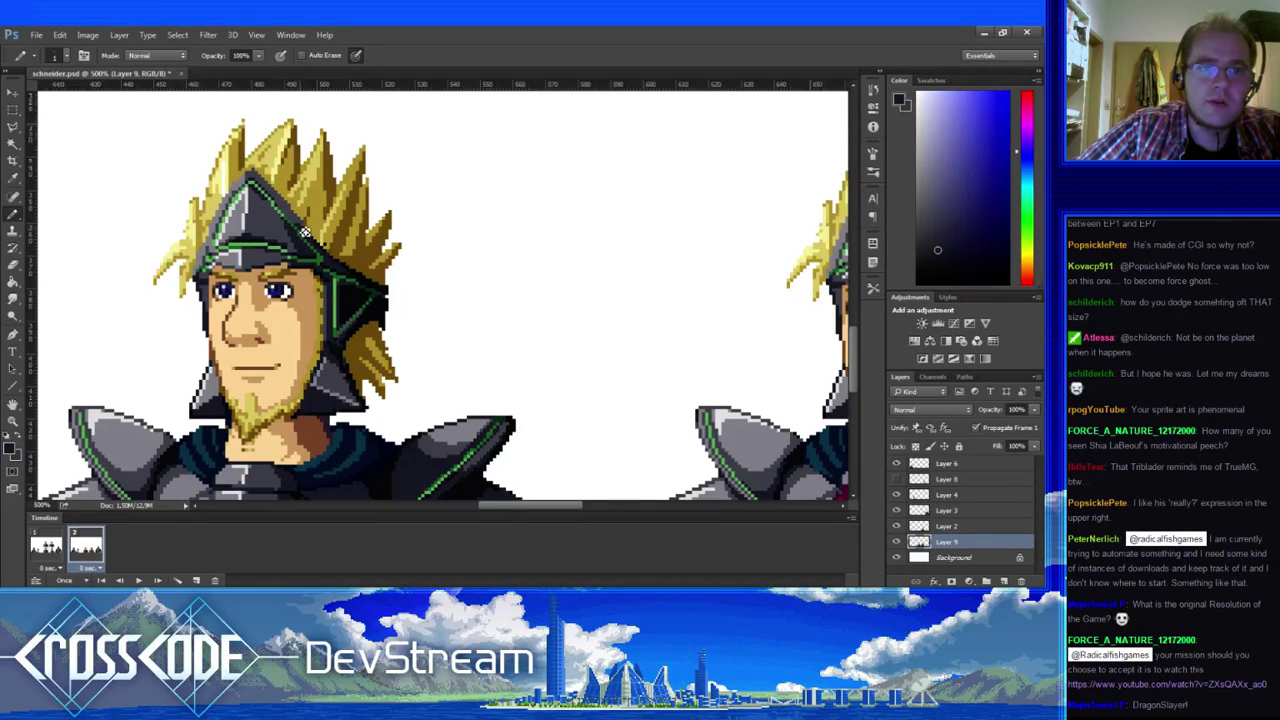
pyautogui.keyDown('alt'); pyautogui.click(292, 270); pyautogui.keyUp('alt')
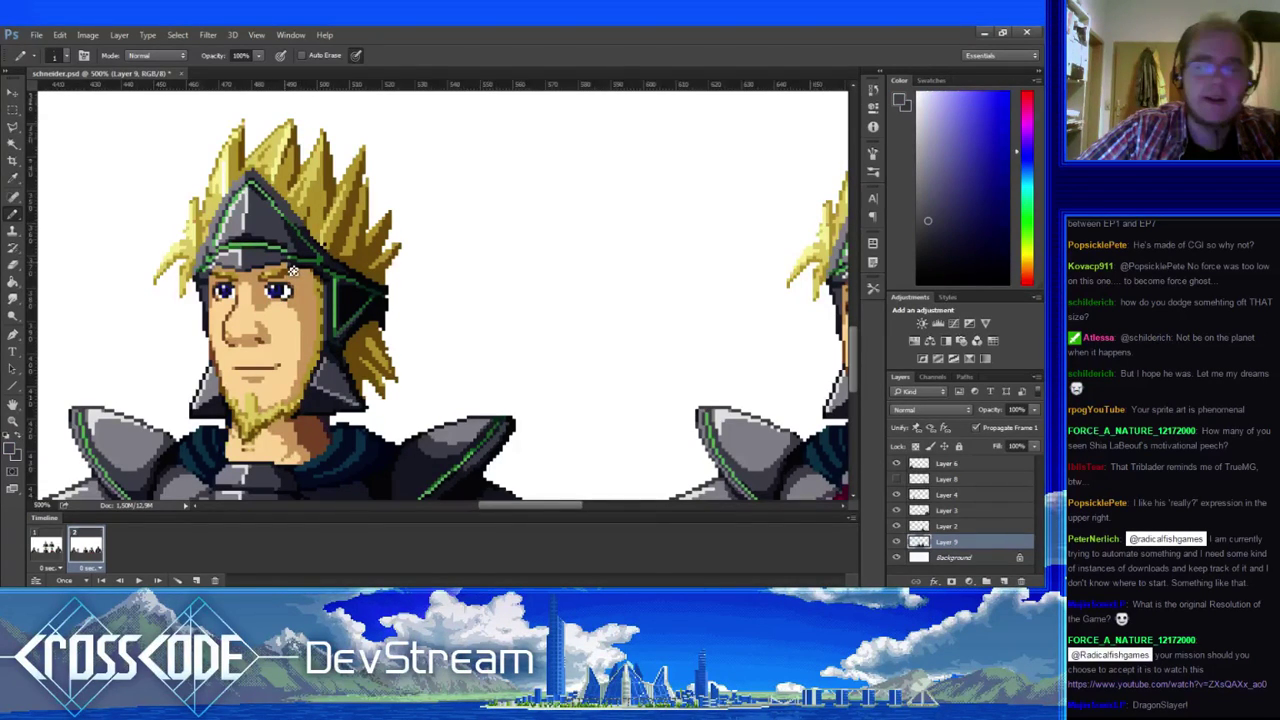
pyautogui.press('space')
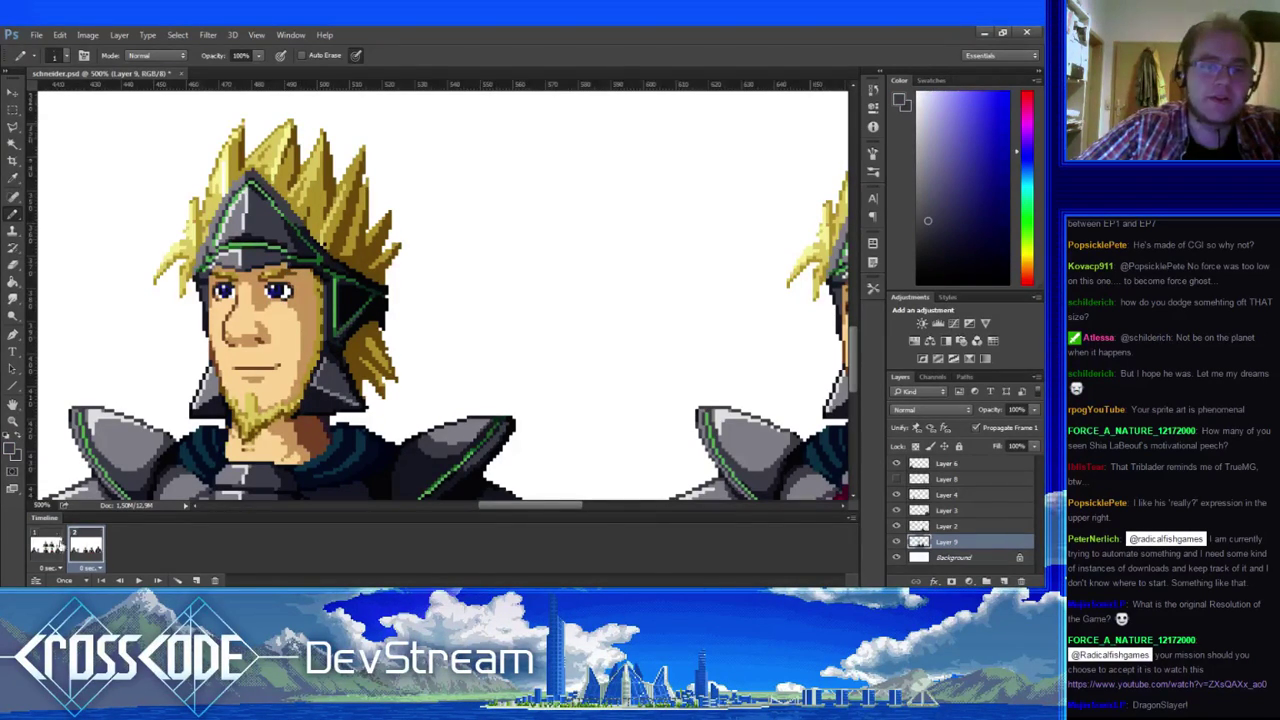
pyautogui.click(90, 545)
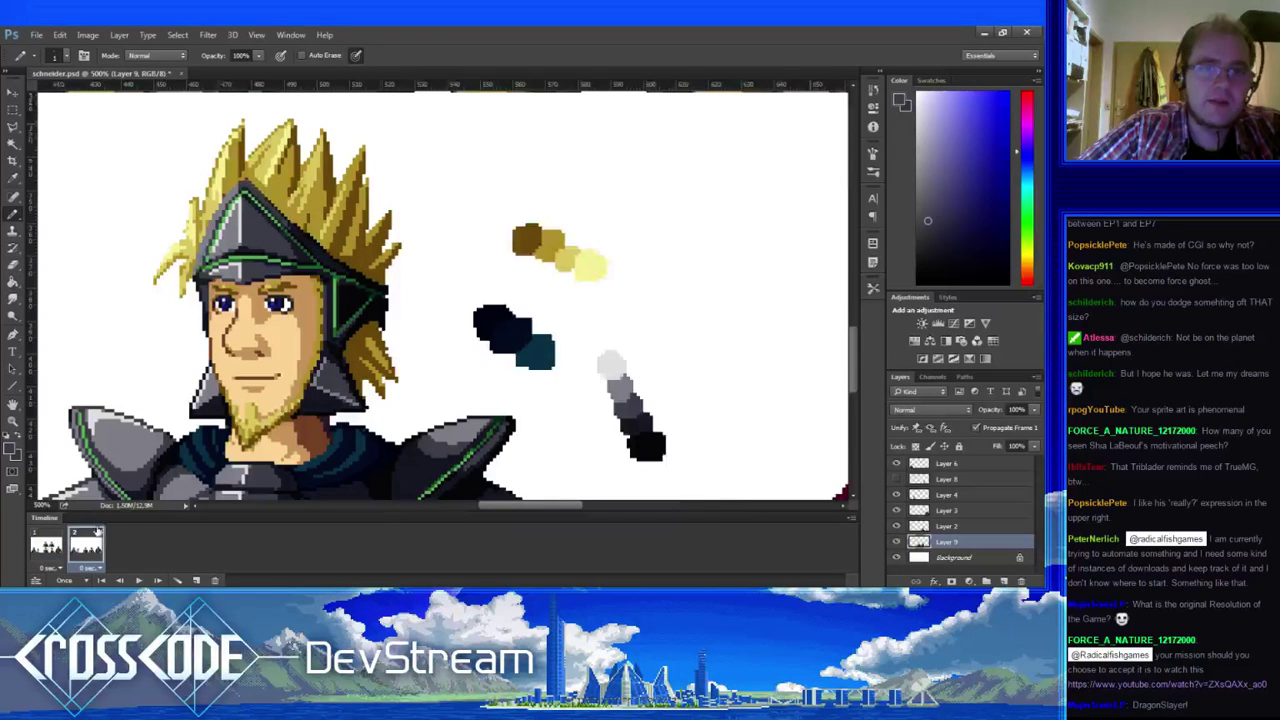
# - Retouch the border between the helmet's slanted rear edge and the hair with sampled dark grey, black and hair yellow, and compare with frame 1
pyautogui.keyDown('alt'); pyautogui.click(296, 224); pyautogui.keyUp('alt')
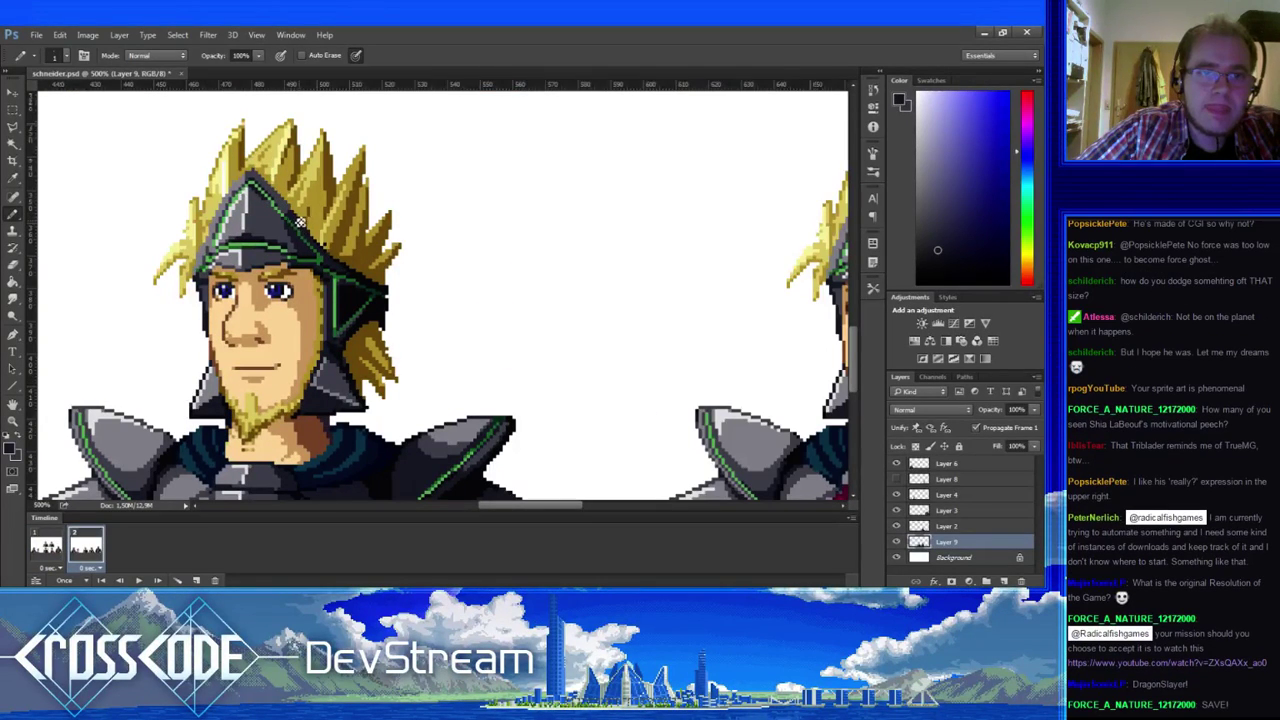
pyautogui.keyDown('alt'); pyautogui.click(318, 234); pyautogui.keyUp('alt')
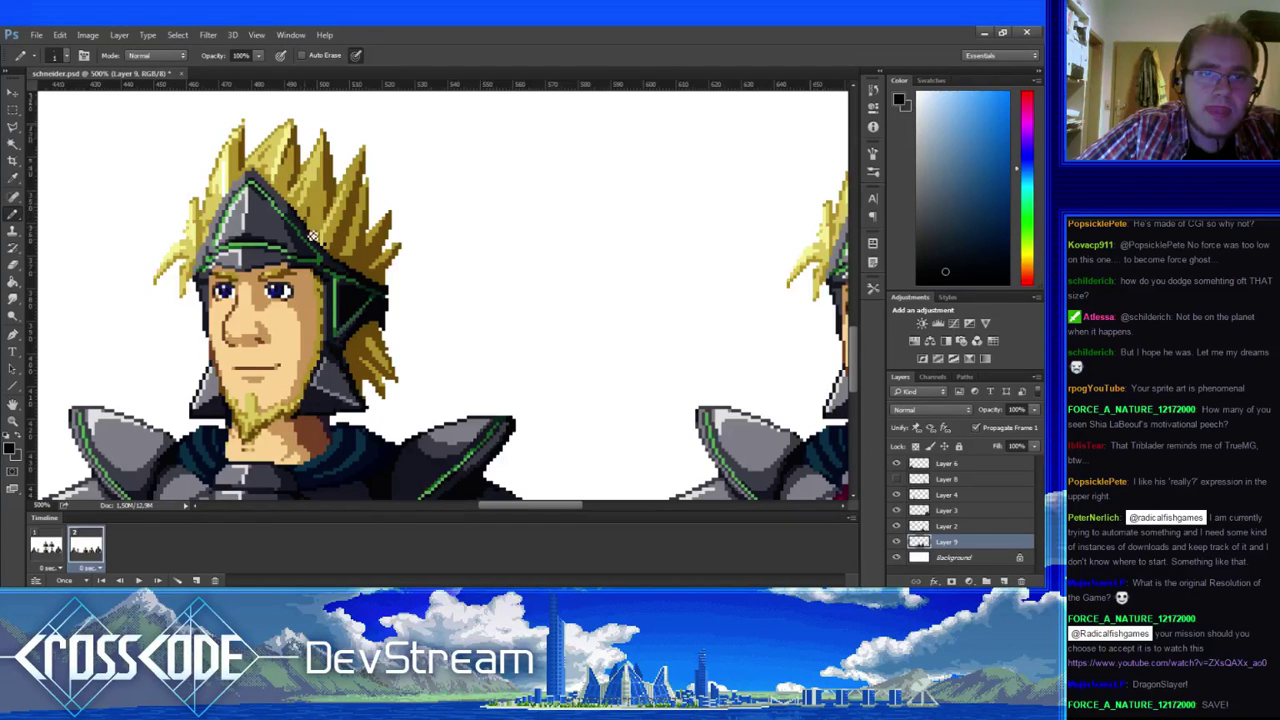
pyautogui.keyDown('alt'); pyautogui.click(312, 236); pyautogui.keyUp('alt')
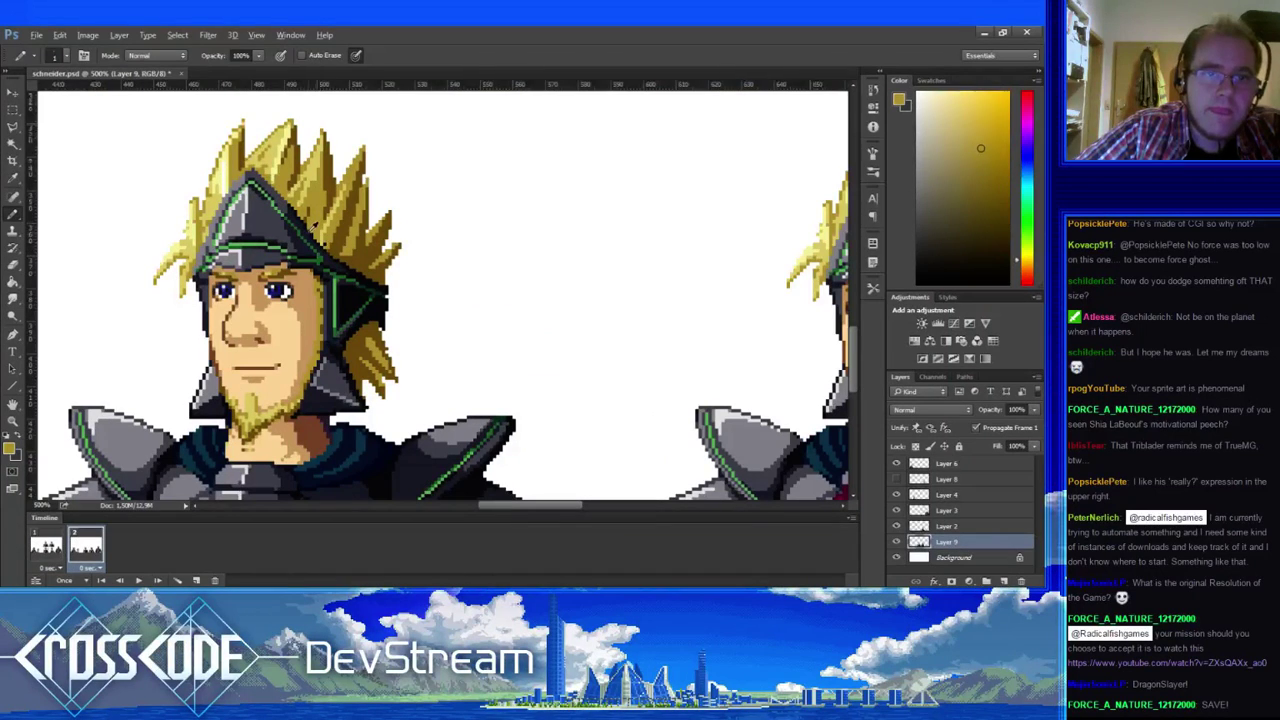
pyautogui.keyDown('alt'); pyautogui.click(338, 261); pyautogui.keyUp('alt')
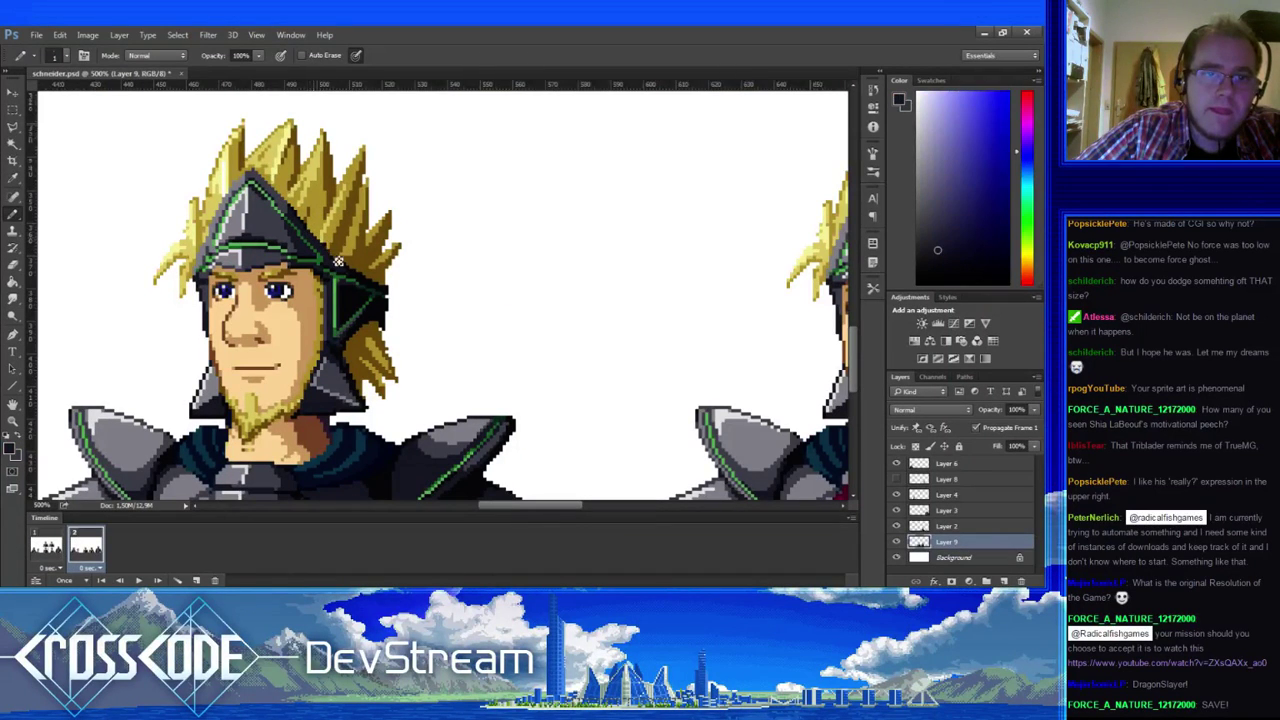
pyautogui.click(46, 546)
pyautogui.click(75, 545)
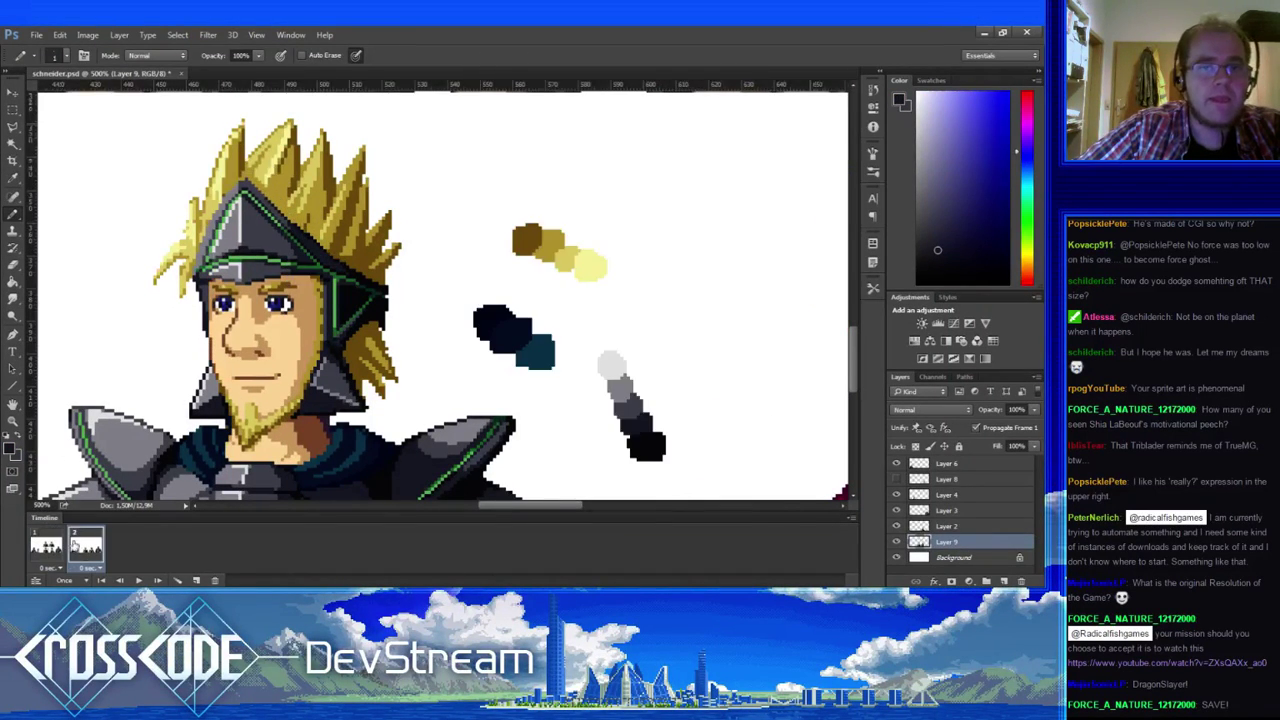
# - Lasso the helmet's triangular side piece and rotate it about 6.23° around its front edge with nearest-neighbor interpolation
pyautogui.click(14, 127)
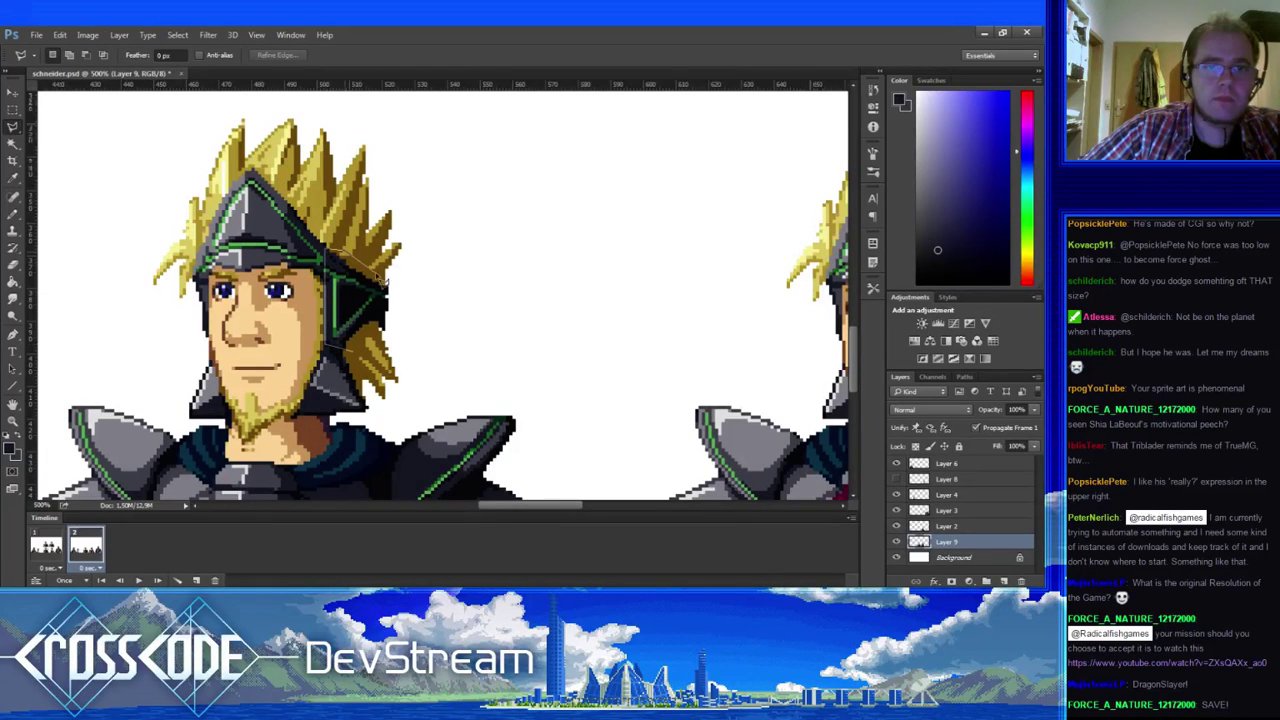
pyautogui.moveTo(378, 276)
pyautogui.mouseDown()
pyautogui.moveTo(409, 297)
pyautogui.moveTo(392, 340)
pyautogui.moveTo(356, 357)
pyautogui.mouseUp()
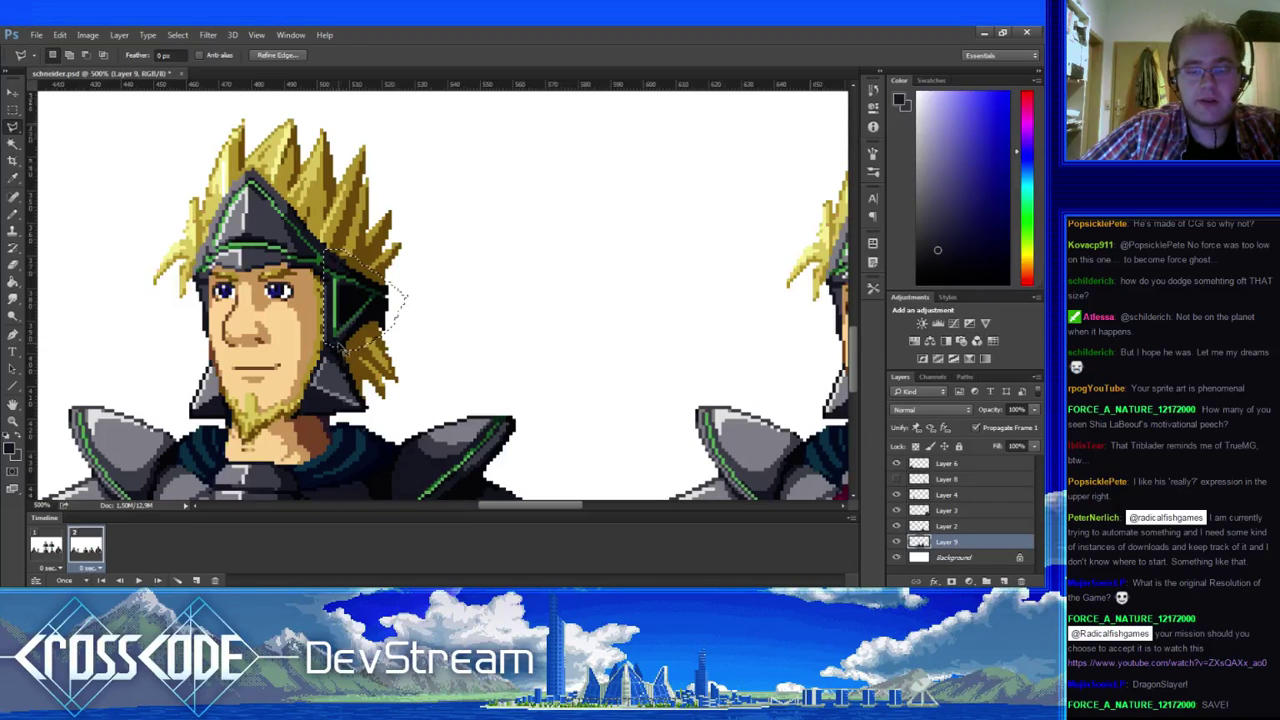
pyautogui.hotkey('ctrl', 'r')
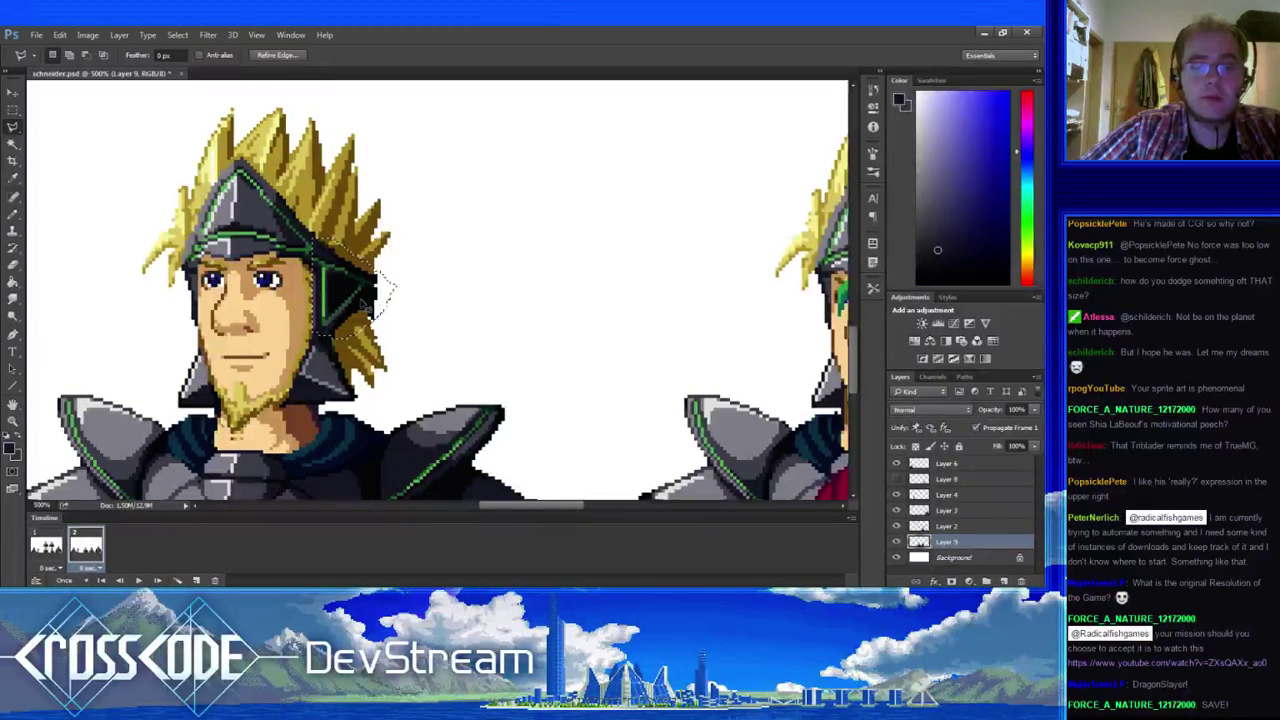
pyautogui.hotkey('ctrl', 't')
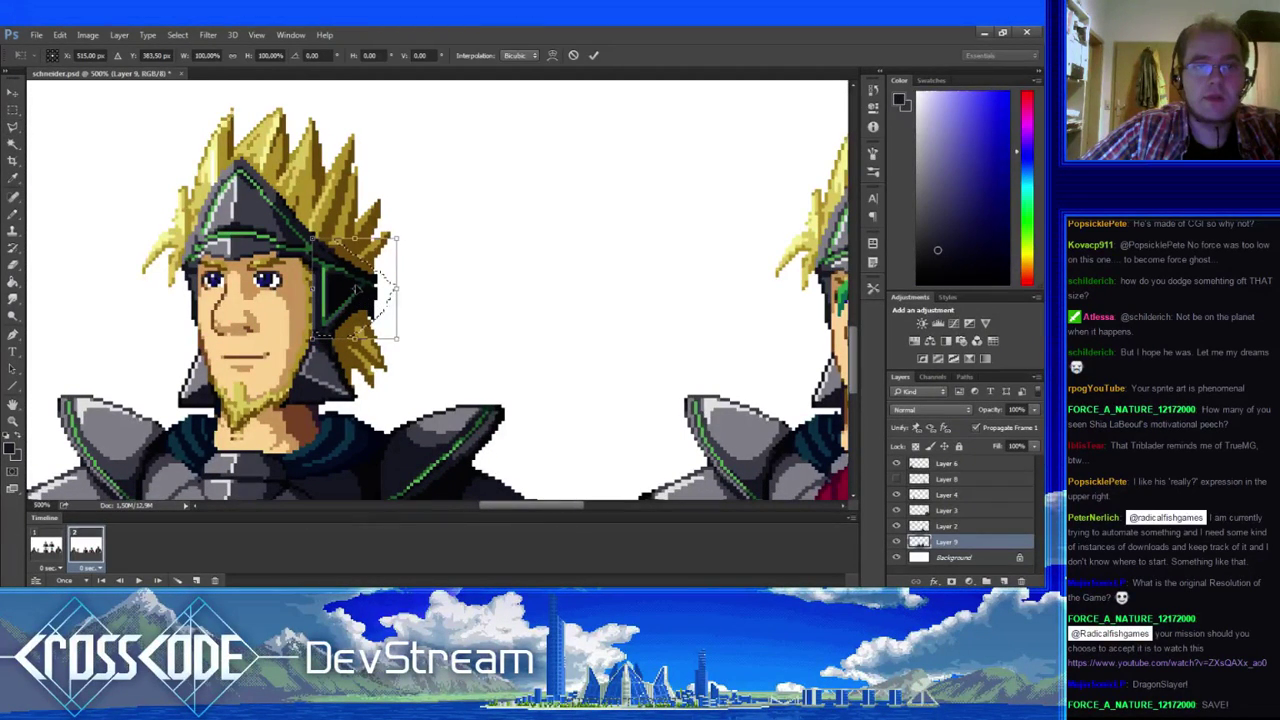
pyautogui.moveTo(355, 289); pyautogui.dragTo(314, 300)
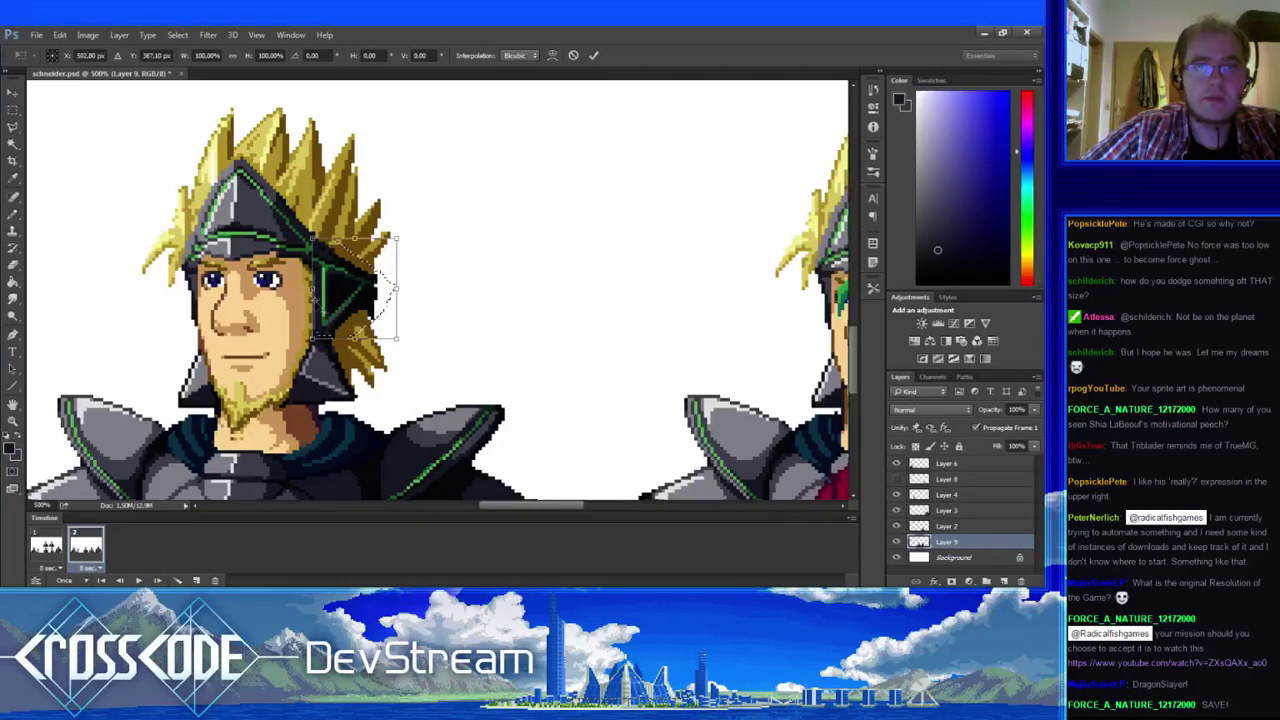
pyautogui.click(531, 56)
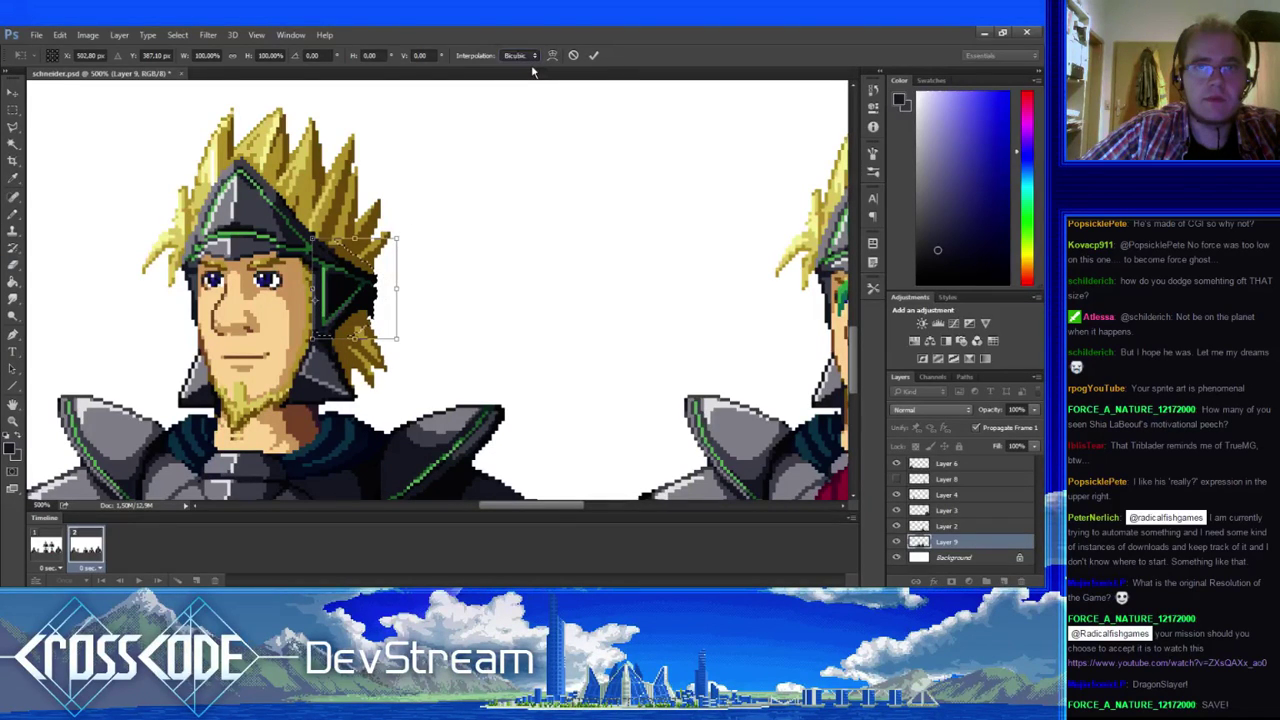
pyautogui.click(532, 71)
pyautogui.moveTo(403, 237); pyautogui.dragTo(410, 248)
pyautogui.moveTo(353, 279); pyautogui.dragTo(354, 281)
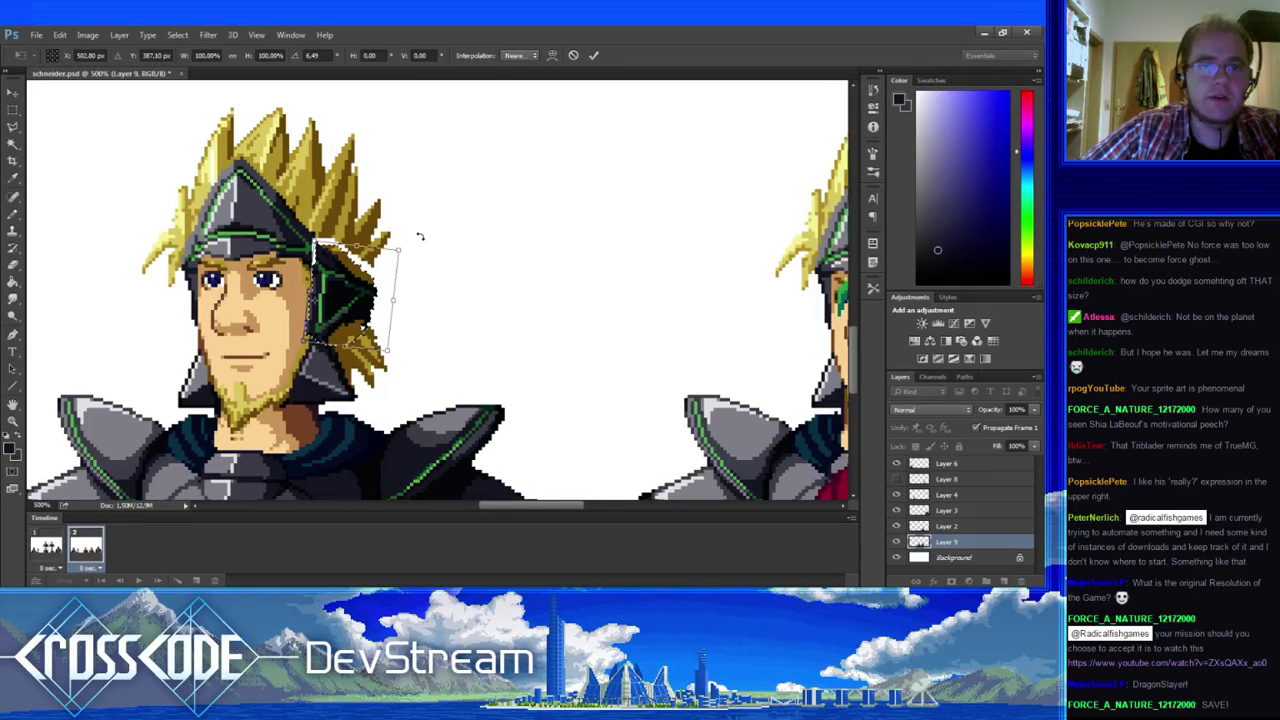
pyautogui.moveTo(420, 236); pyautogui.dragTo(418, 237)
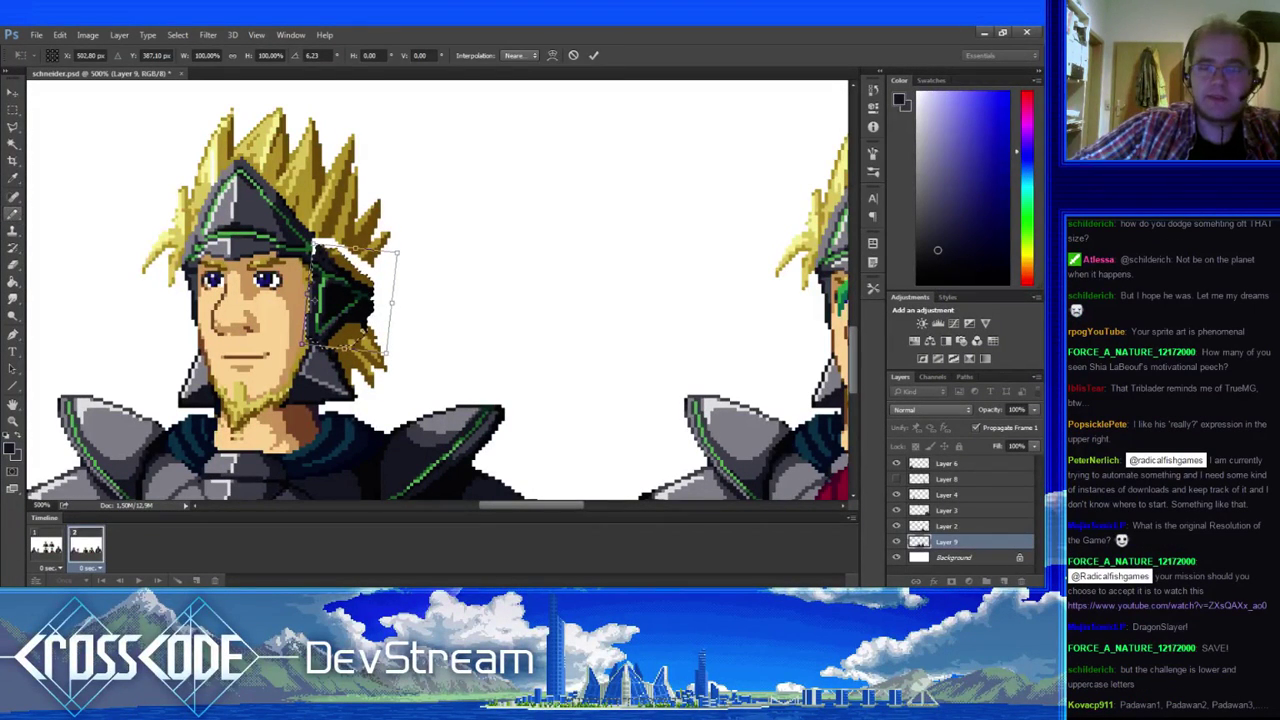
pyautogui.press('Return')
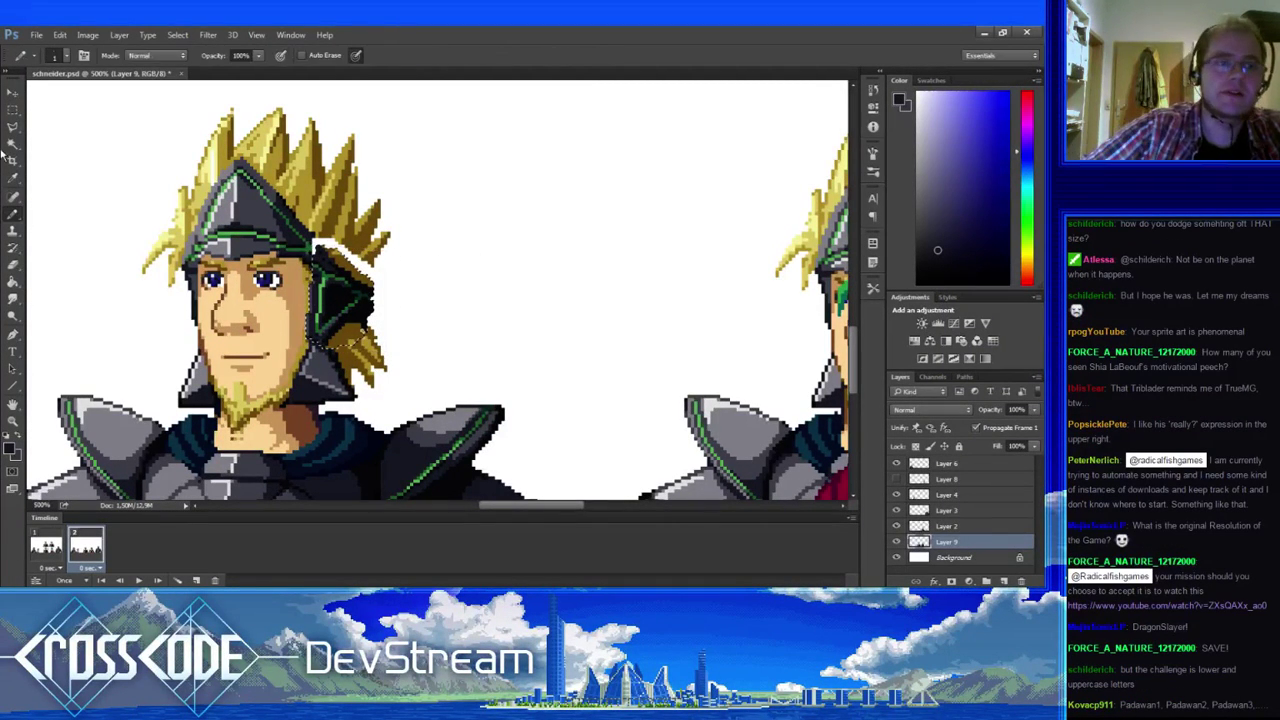
pyautogui.hotkey('ctrl', 'd')
# - Fill the gap between the rotated side piece and the hair with sampled dark grey, brown and yellow, and compare with frame 1
pyautogui.keyDown('alt'); pyautogui.click(345, 260); pyautogui.keyUp('alt')
pyautogui.keyDown('alt'); pyautogui.click(345, 267); pyautogui.keyUp('alt')
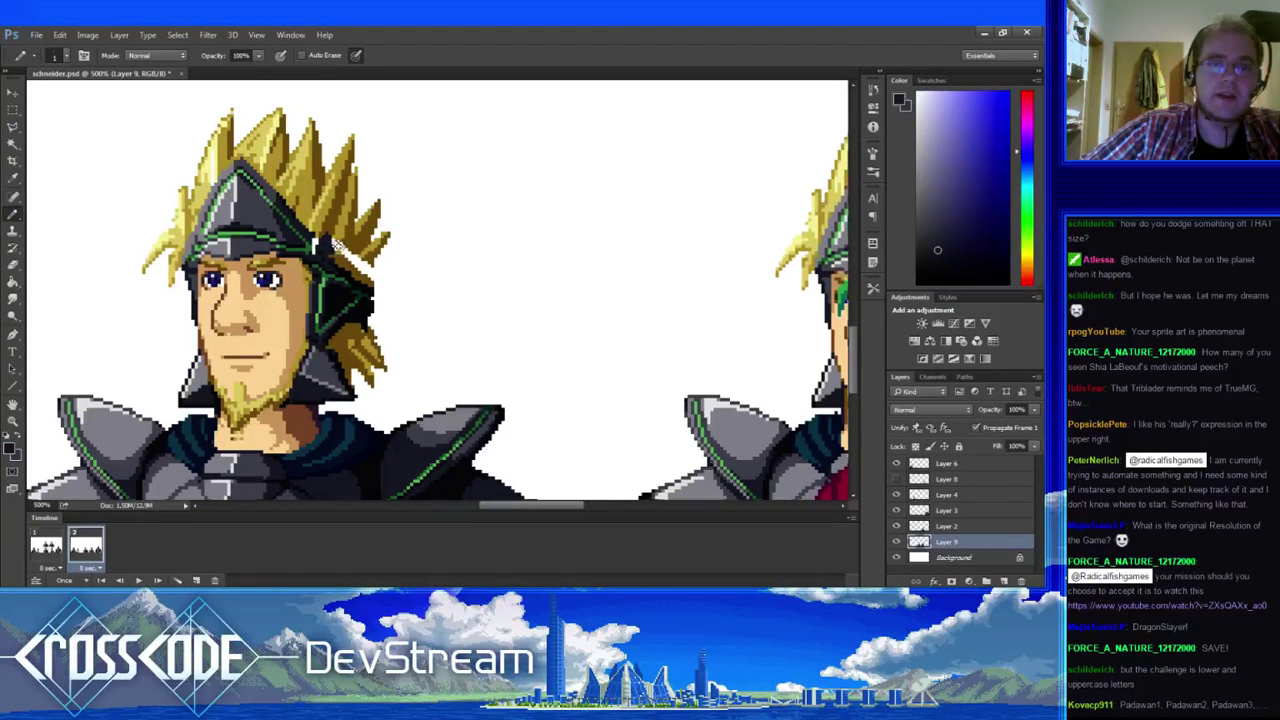
pyautogui.keyDown('alt'); pyautogui.click(327, 248); pyautogui.keyUp('alt')
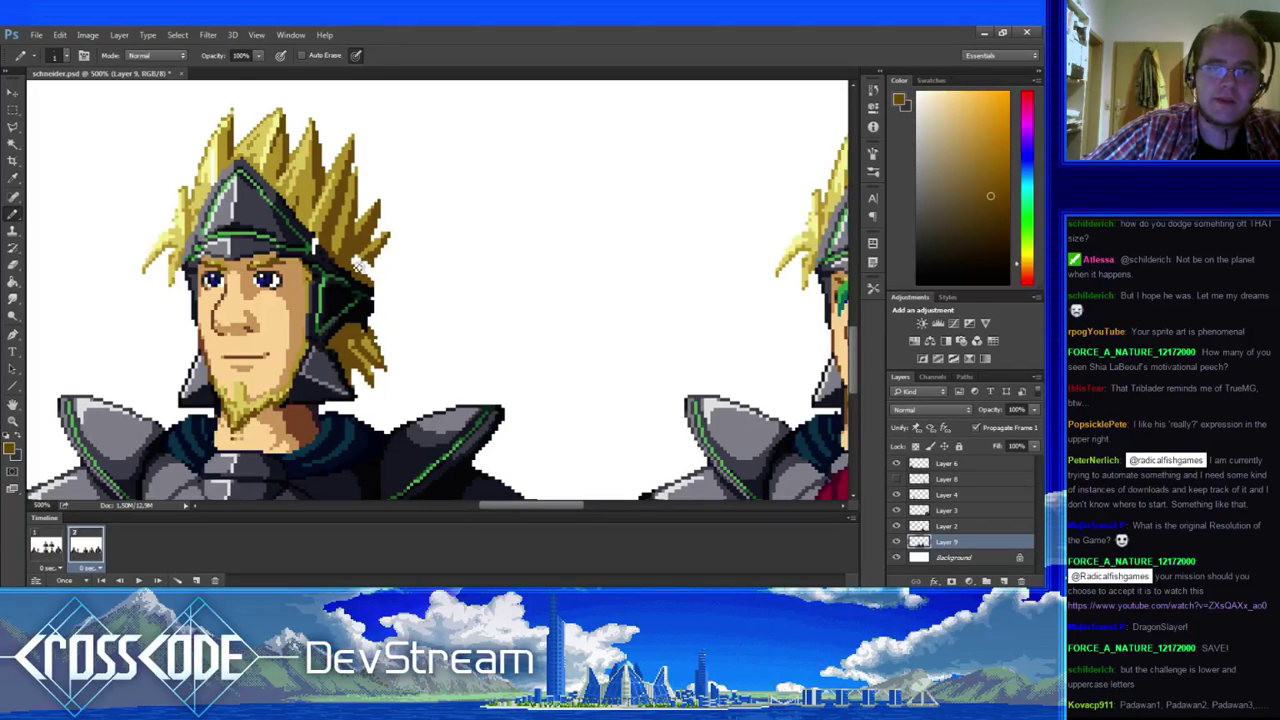
pyautogui.keyDown('alt'); pyautogui.click(372, 246); pyautogui.keyUp('alt')
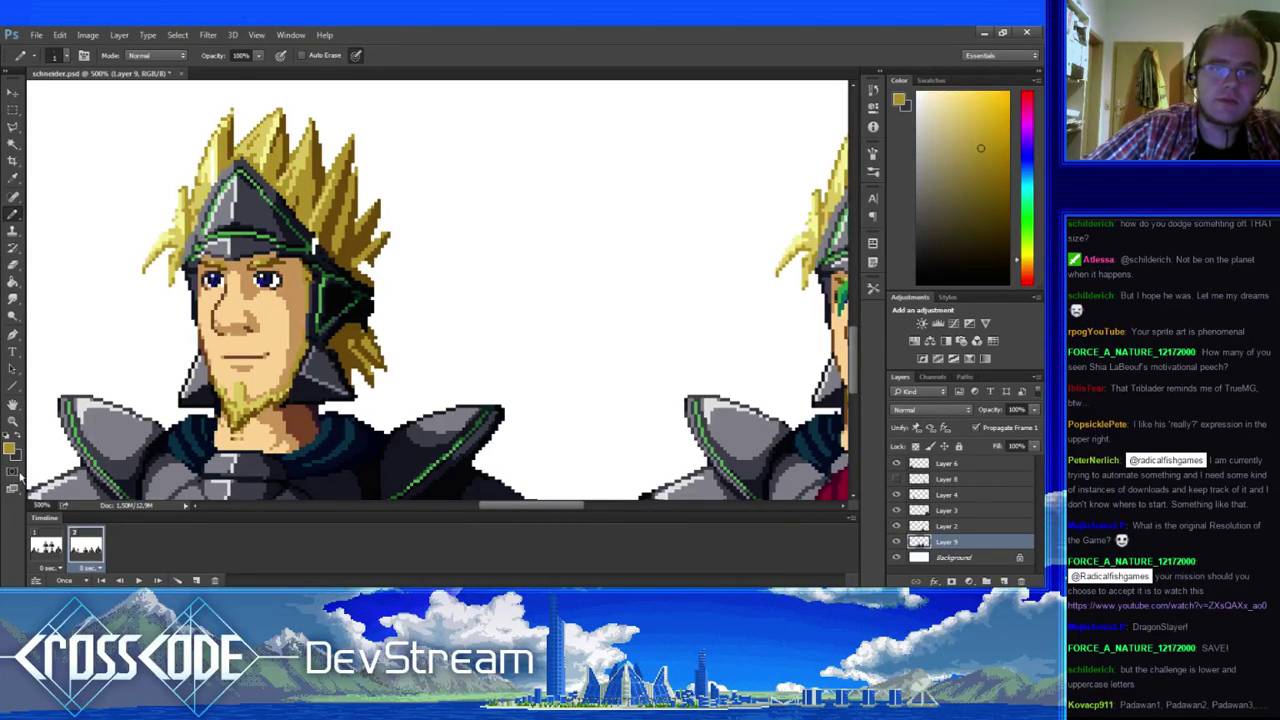
pyautogui.click(48, 543)
pyautogui.click(82, 543)
pyautogui.click(48, 545)
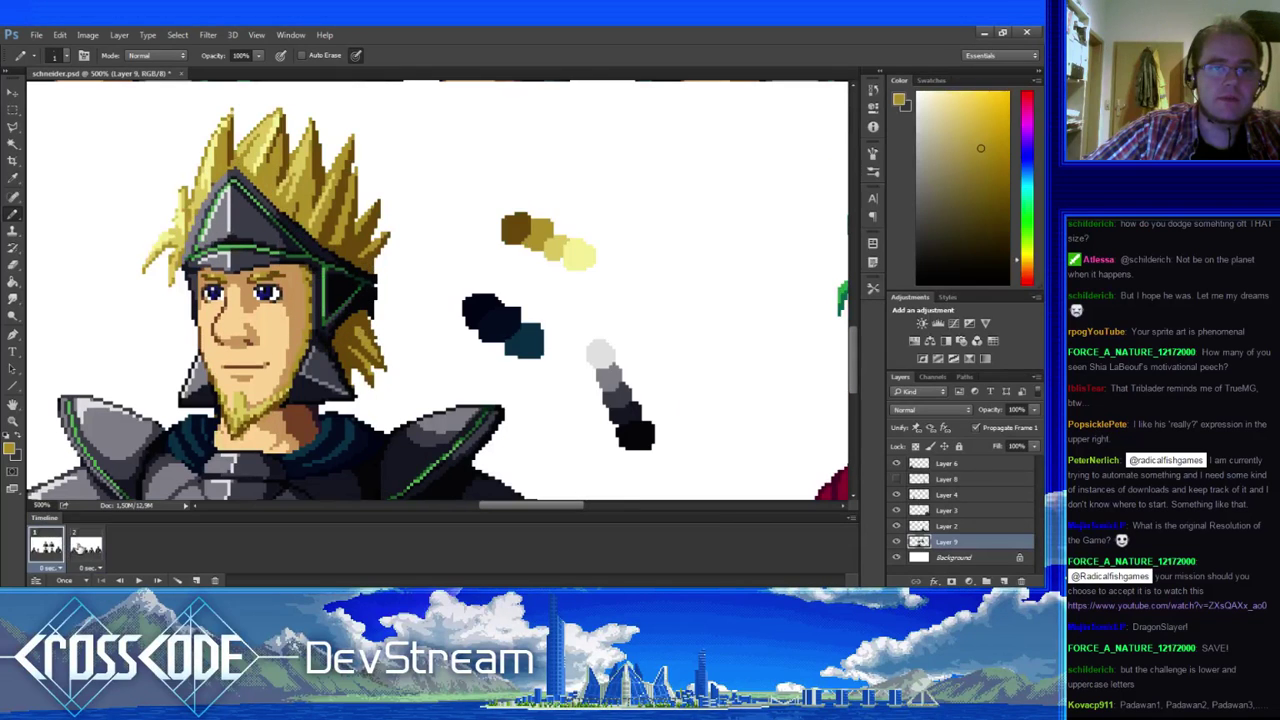
pyautogui.click(82, 547)
# - Select the helmet's triangular side piece again and nudge it slightly upward
pyautogui.click(13, 109)
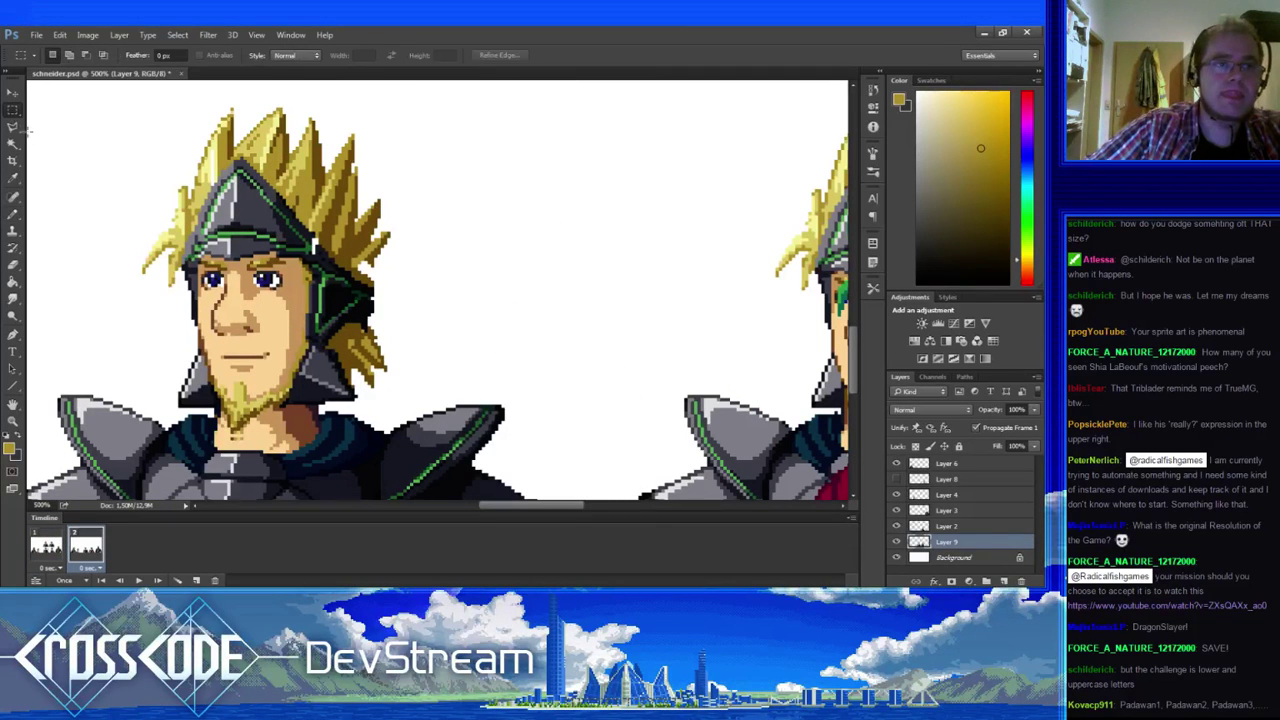
pyautogui.moveTo(305, 280)
pyautogui.mouseDown()
pyautogui.moveTo(383, 345)
pyautogui.moveTo(316, 262)
pyautogui.mouseUp()
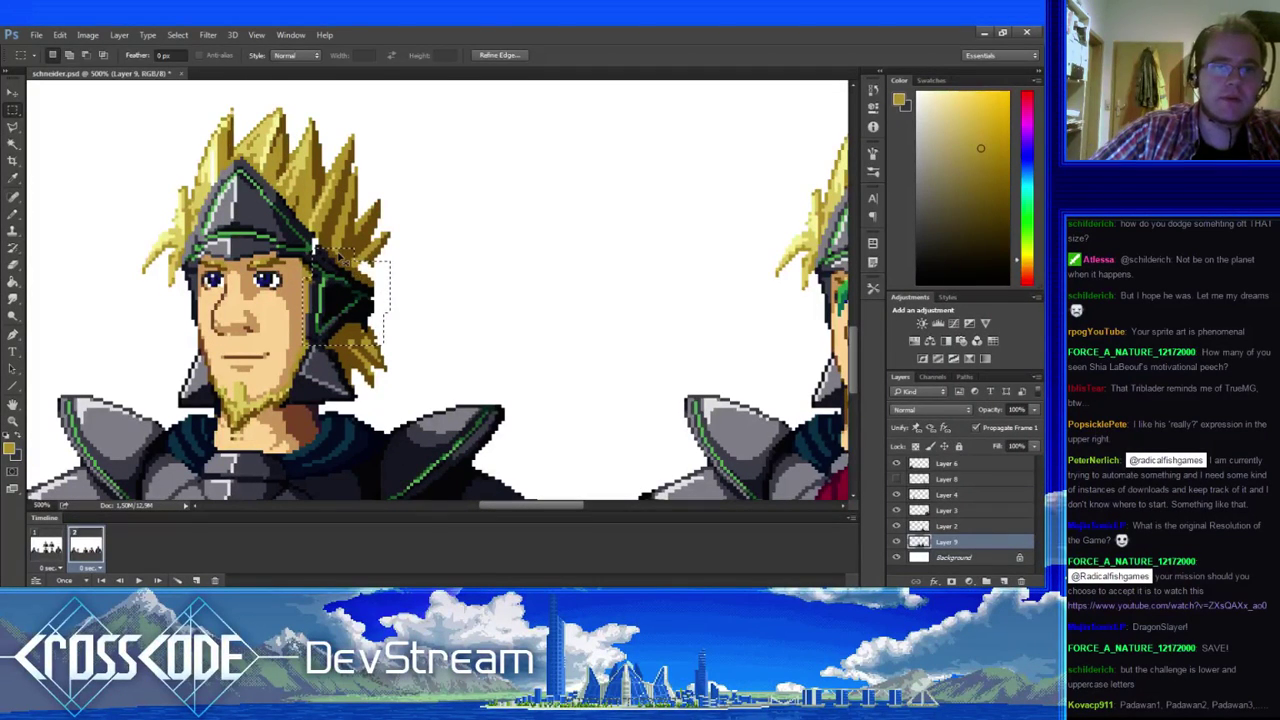
pyautogui.hotkey('ctrl', 'Up')
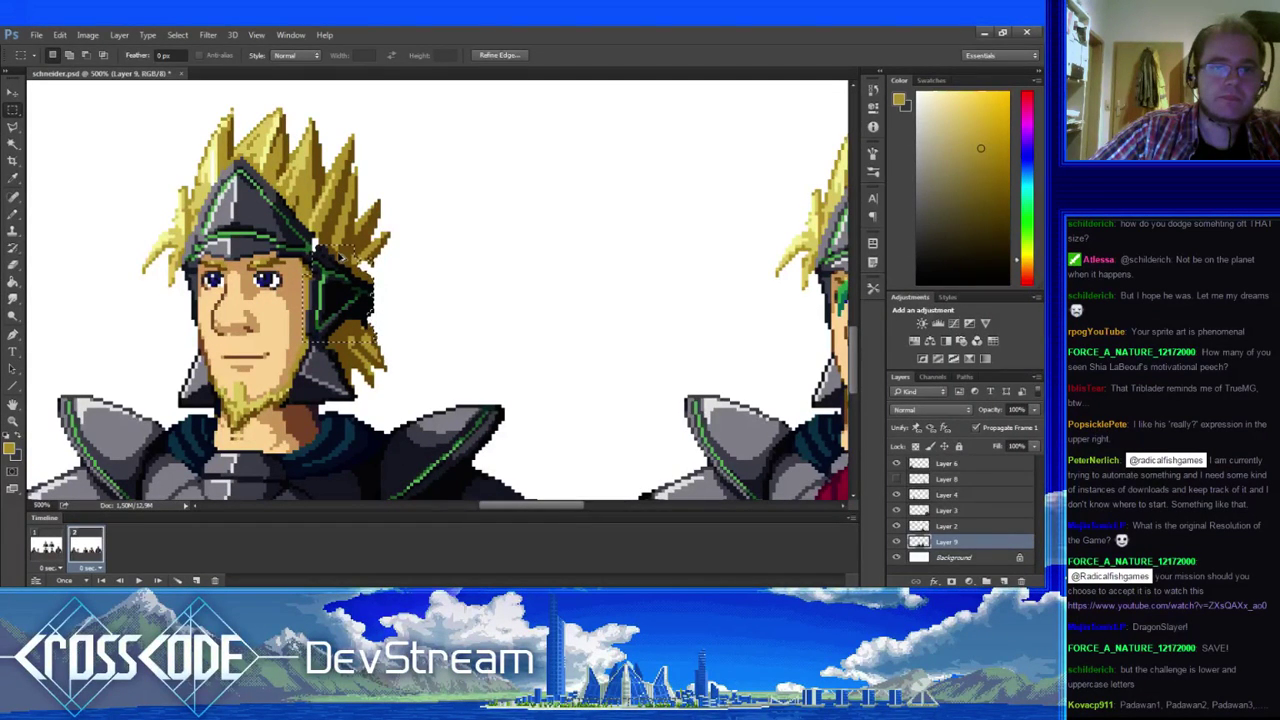
pyautogui.hotkey('ctrl', 'd')
# - Repaint the hair's border directly below the helmet's side piece with sampled hair brown and black
pyautogui.click(12, 215)
pyautogui.keyDown('alt'); pyautogui.click(362, 337); pyautogui.keyUp('alt')
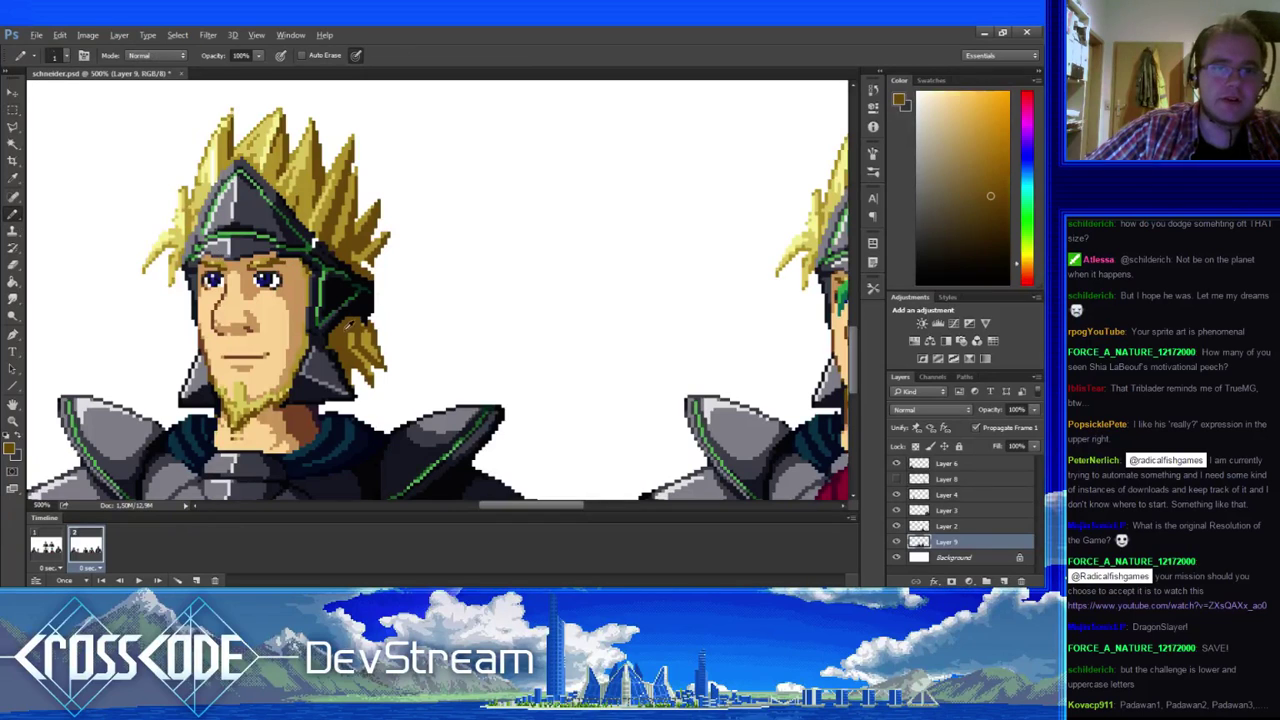
pyautogui.moveTo(350, 326); pyautogui.dragTo(372, 328)
pyautogui.keyDown('alt'); pyautogui.click(361, 318); pyautogui.keyUp('alt')
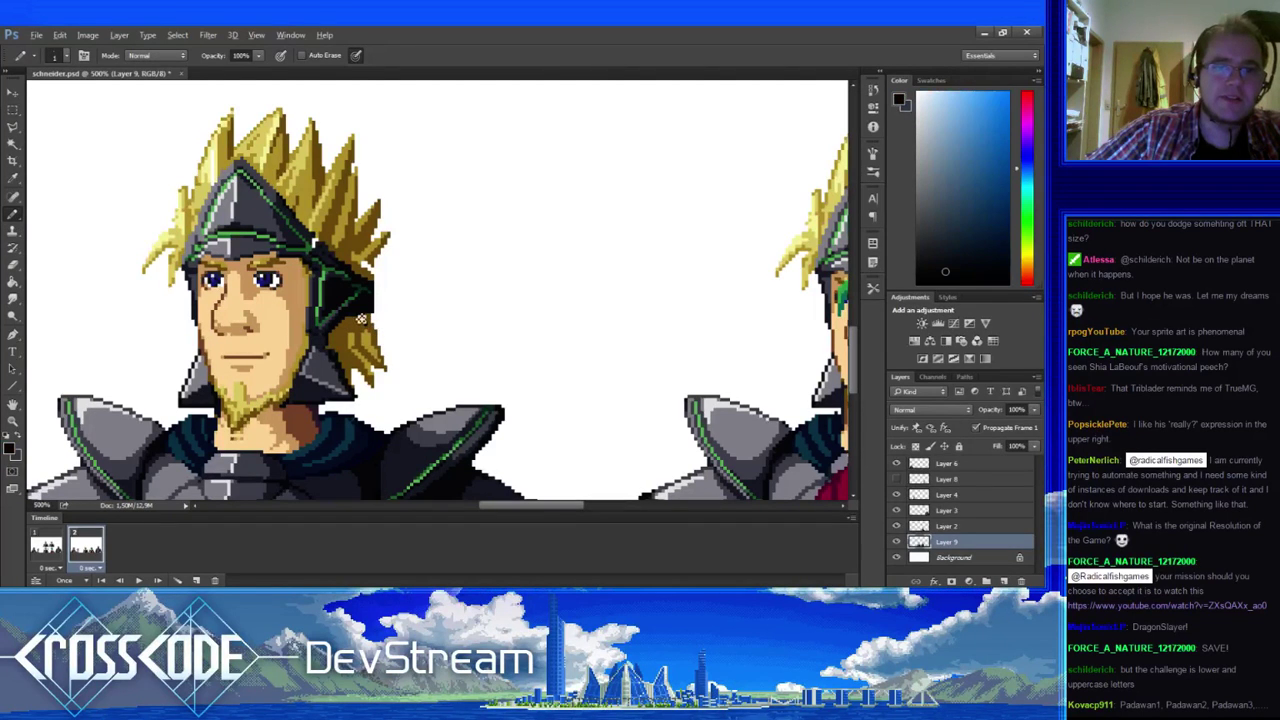
pyautogui.keyDown('alt'); pyautogui.click(367, 325); pyautogui.keyUp('alt')
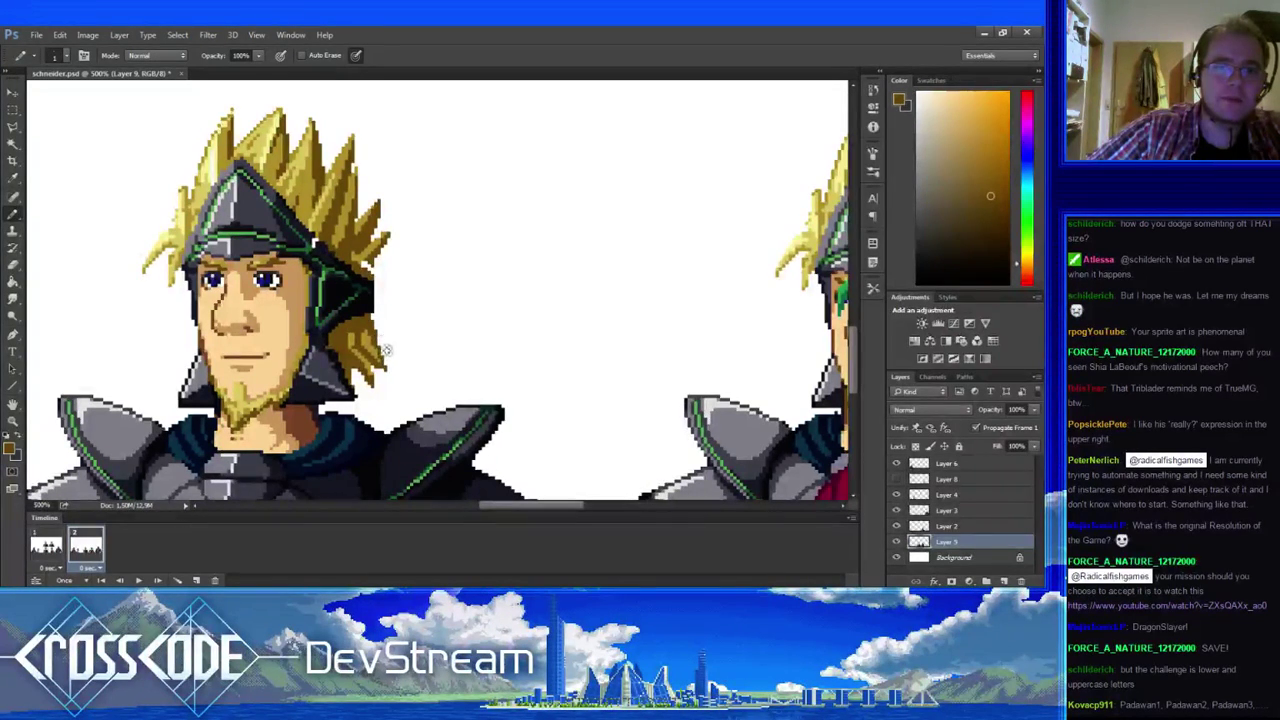
# - Reshape the outer hair tips behind and below the side piece by alternately erasing pixels and drawing with hair brown
pyautogui.press('e')
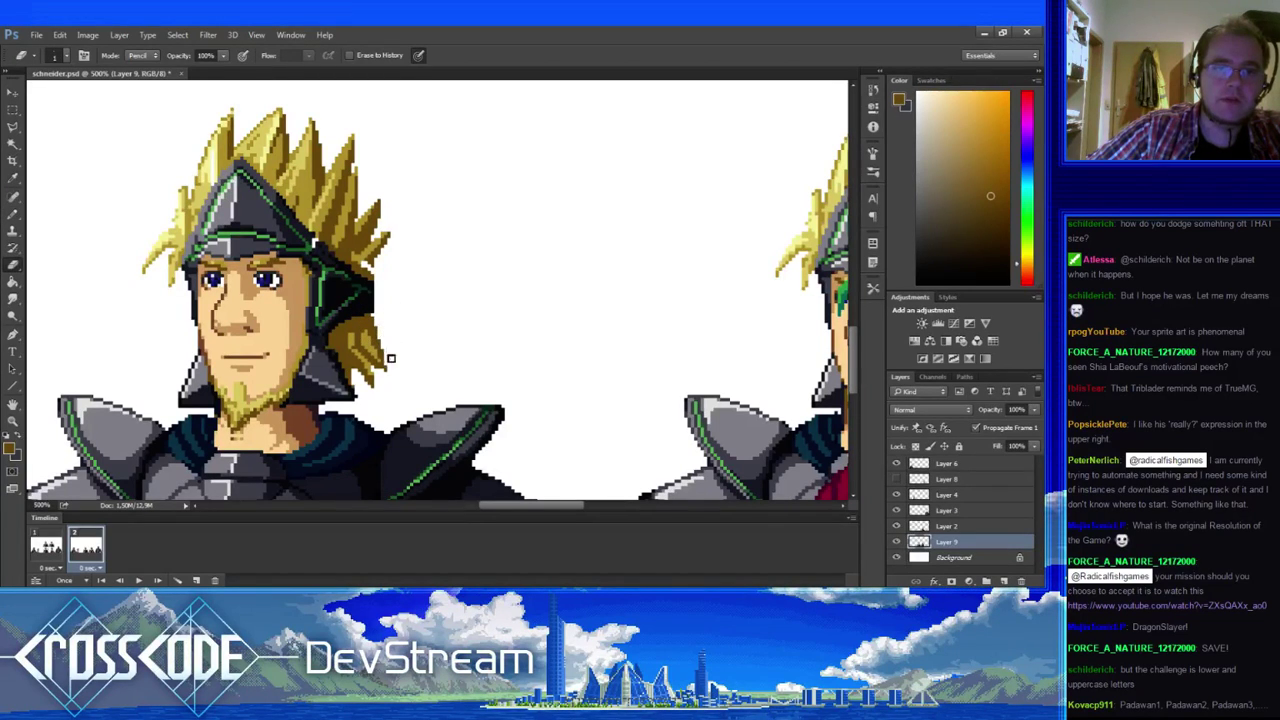
pyautogui.press('b')
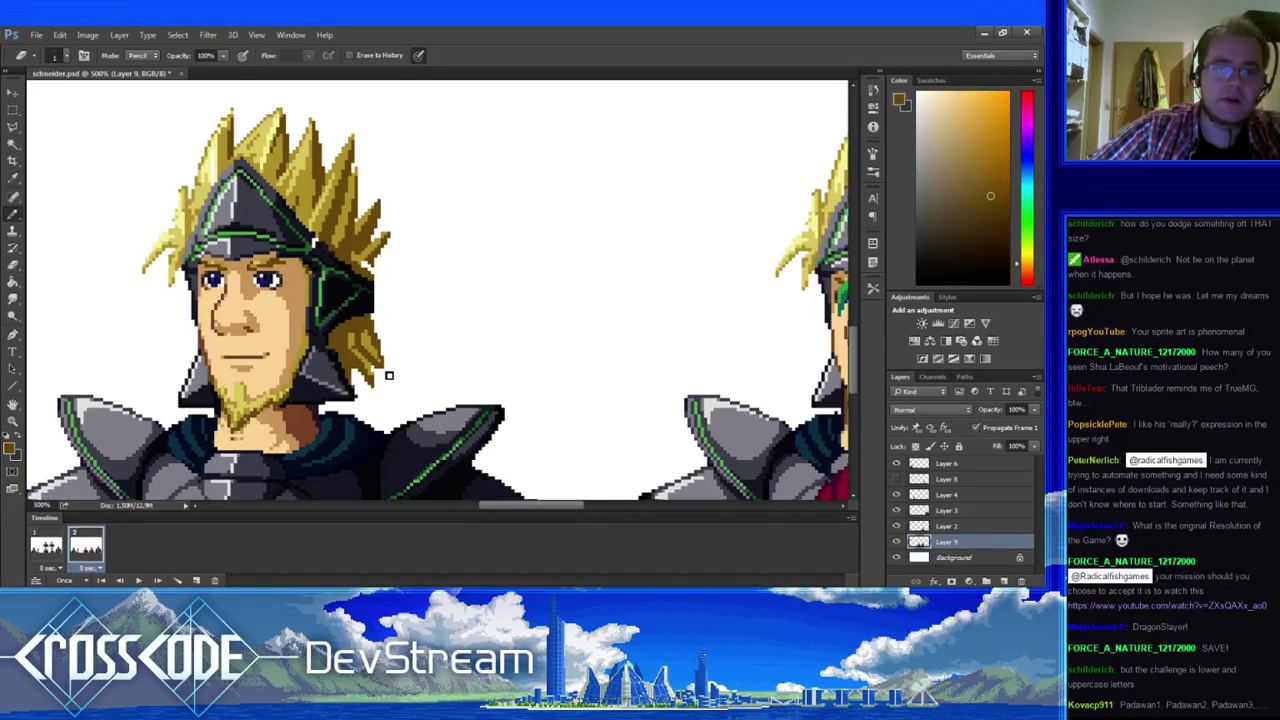
pyautogui.press('e')
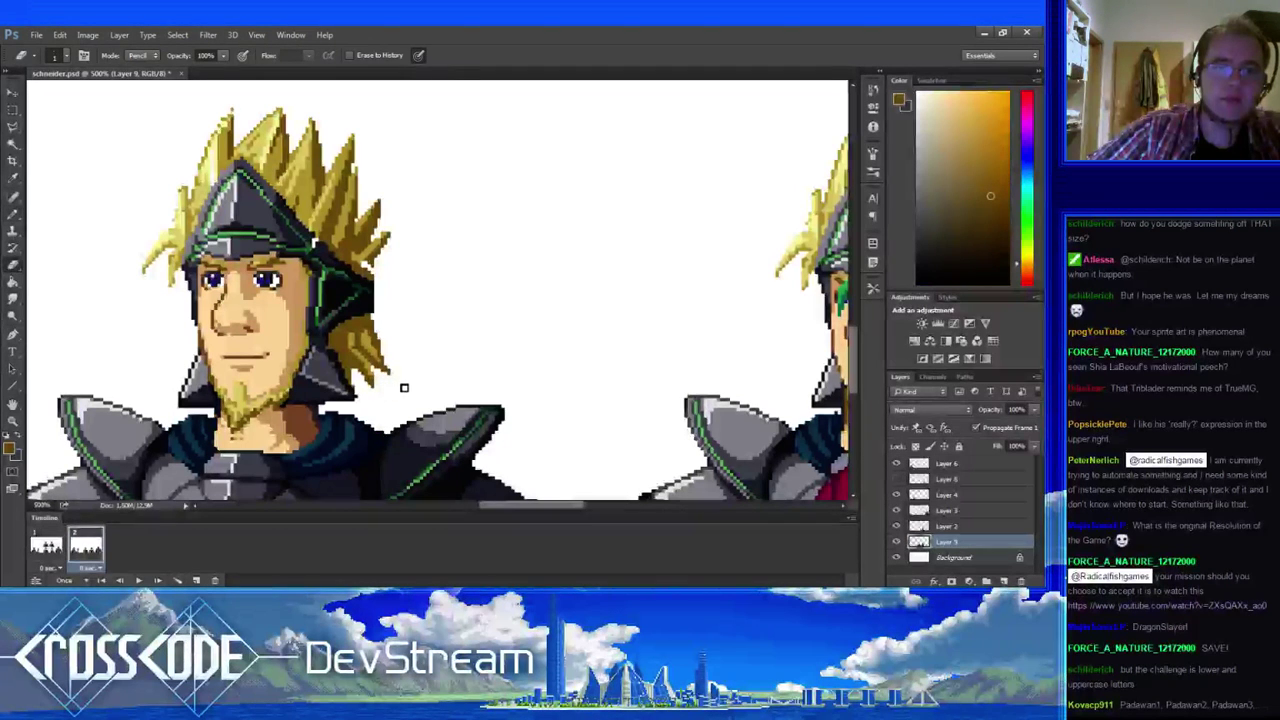
pyautogui.press('b')
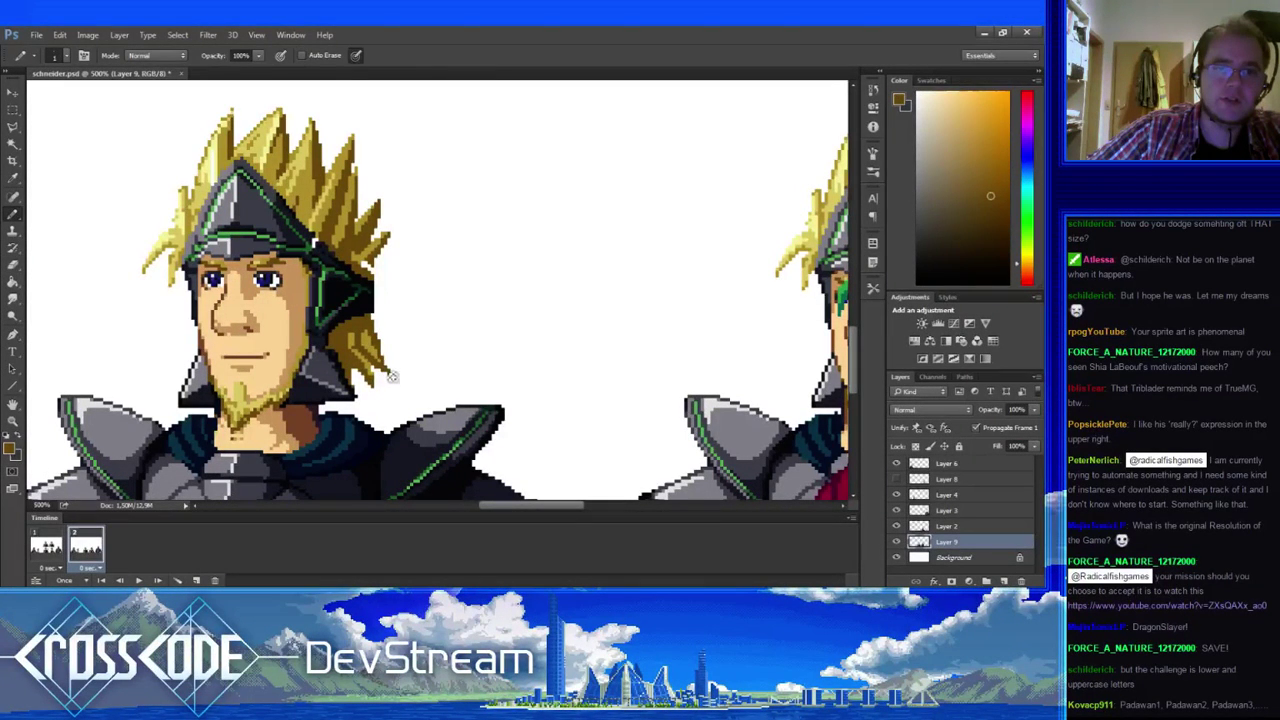
pyautogui.press('e')
pyautogui.press('b')
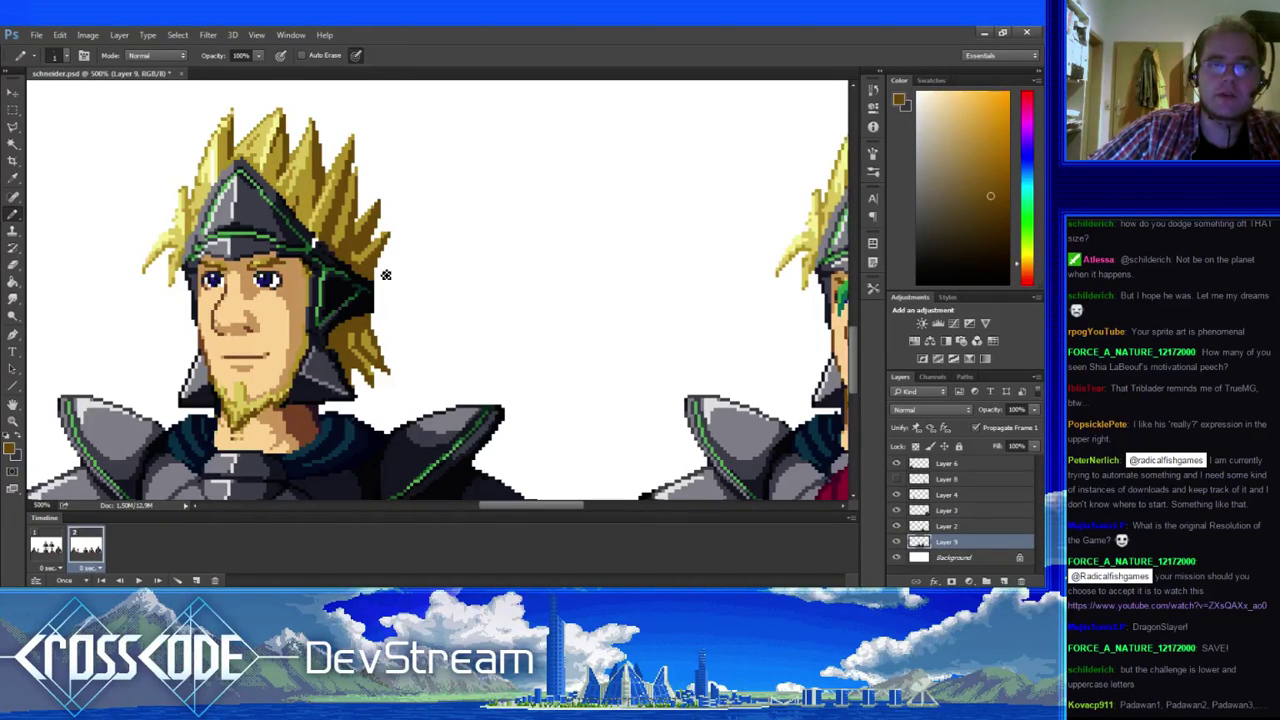
pyautogui.press('e')
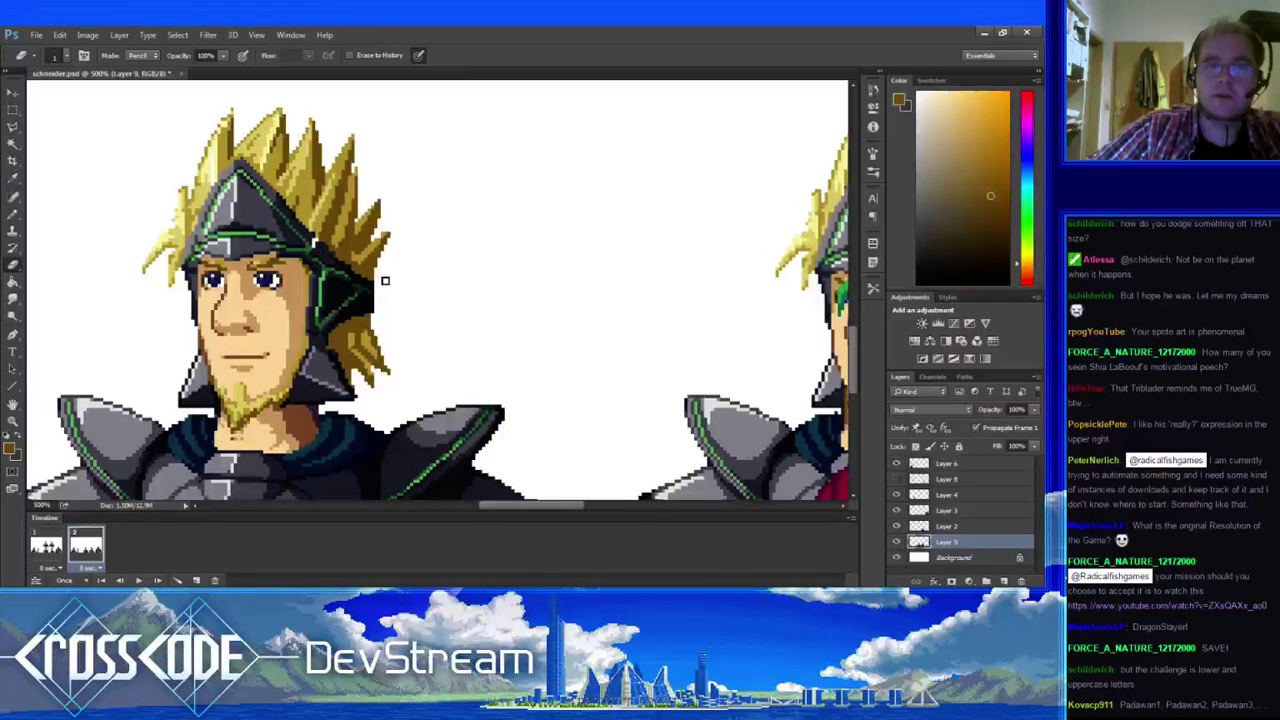
pyautogui.press('b')
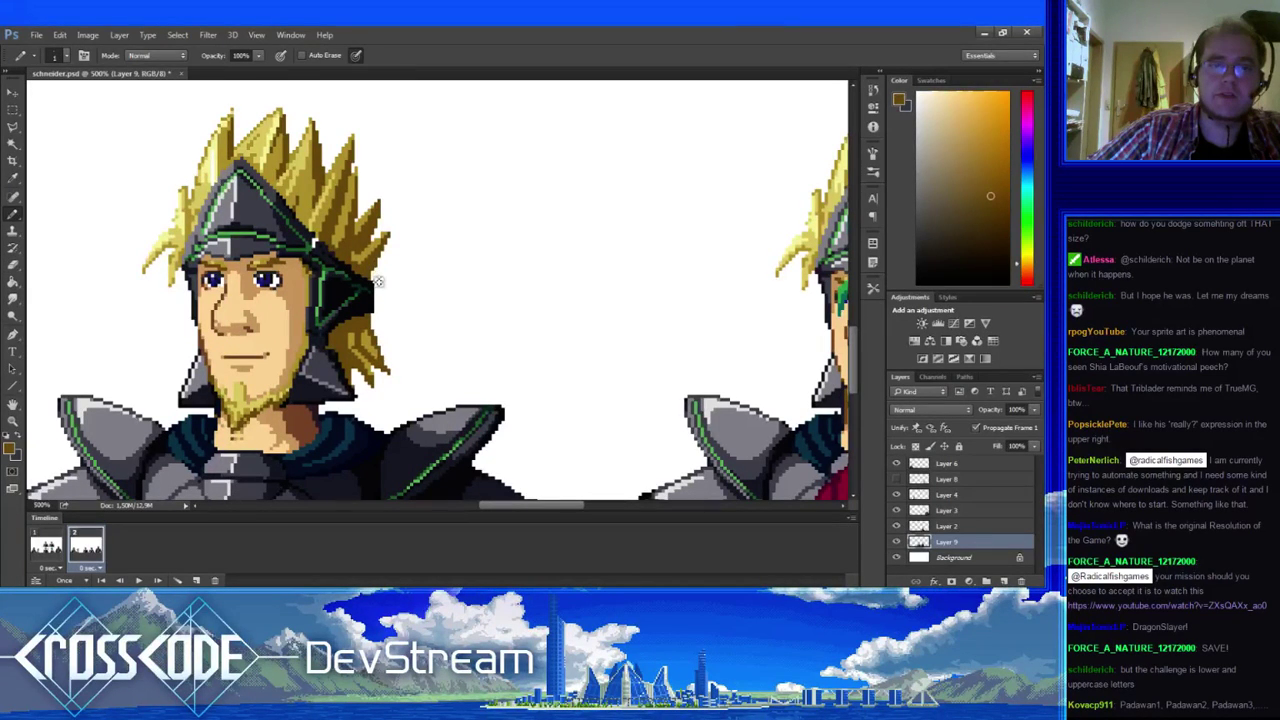
# - Close the gap where the side piece meets the helmet's rear edge with sampled dark grey and black, and check against frame 1
pyautogui.keyDown('alt'); pyautogui.click(318, 250); pyautogui.keyUp('alt')
pyautogui.click(315, 245)
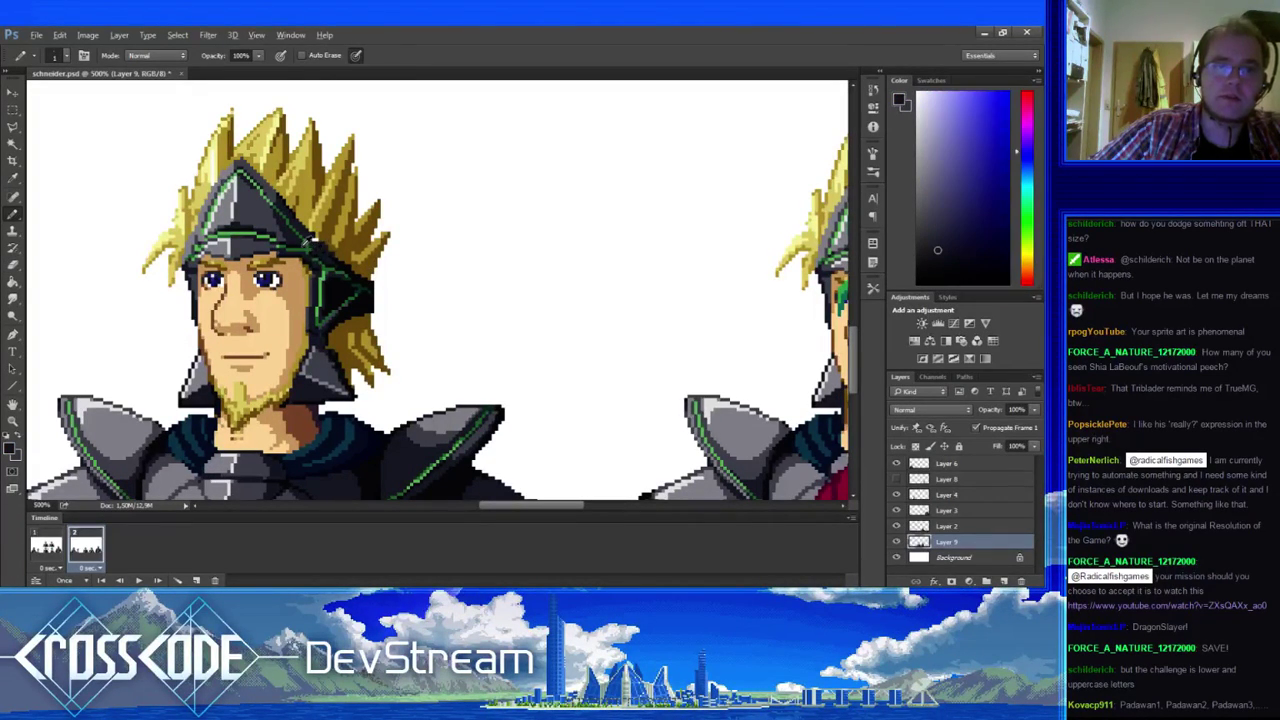
pyautogui.keyDown('alt'); pyautogui.click(321, 252); pyautogui.keyUp('alt')
pyautogui.click(321, 256)
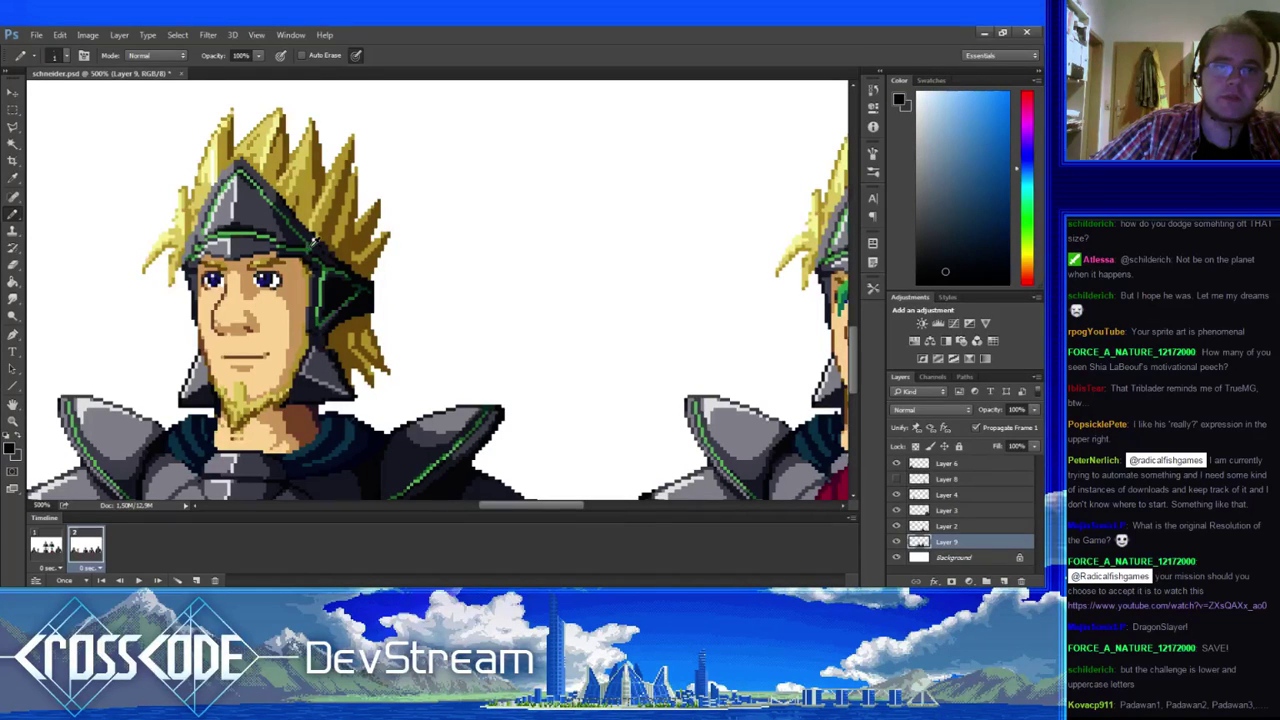
pyautogui.keyDown('alt'); pyautogui.click(313, 241); pyautogui.keyUp('alt')
pyautogui.keyDown('alt'); pyautogui.click(318, 263); pyautogui.keyUp('alt')
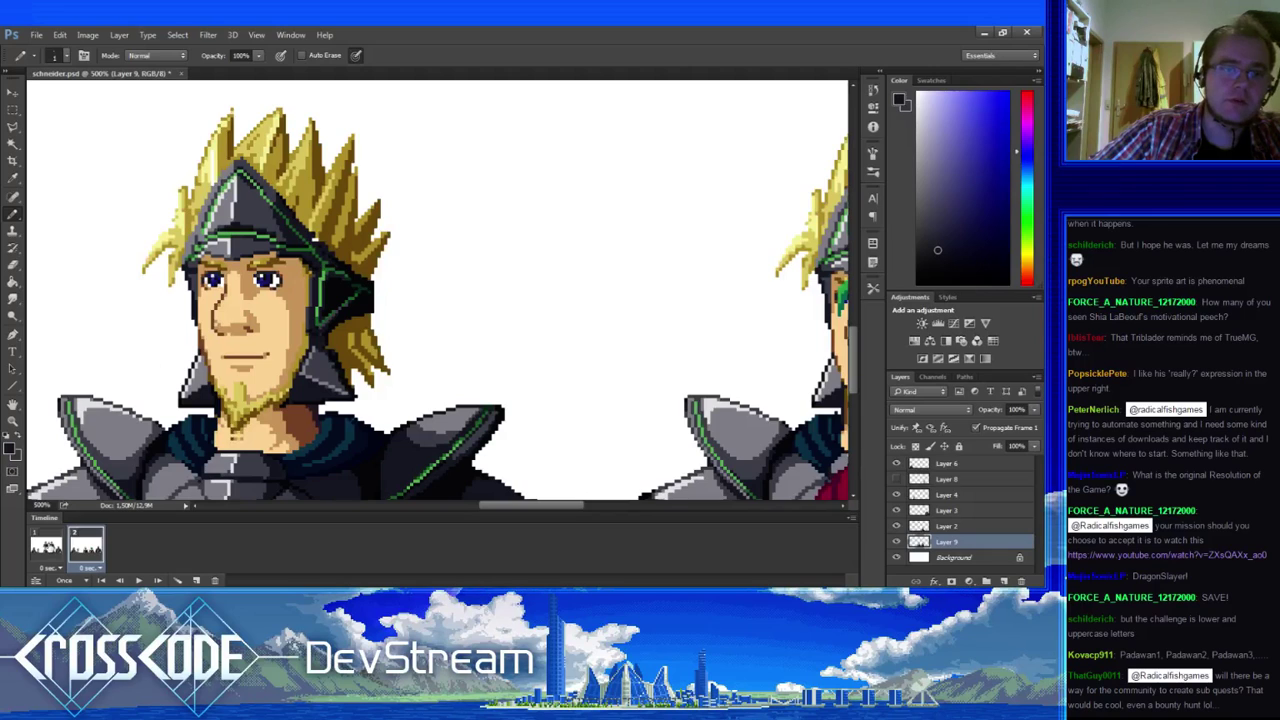
pyautogui.click(48, 546)
pyautogui.click(86, 546)
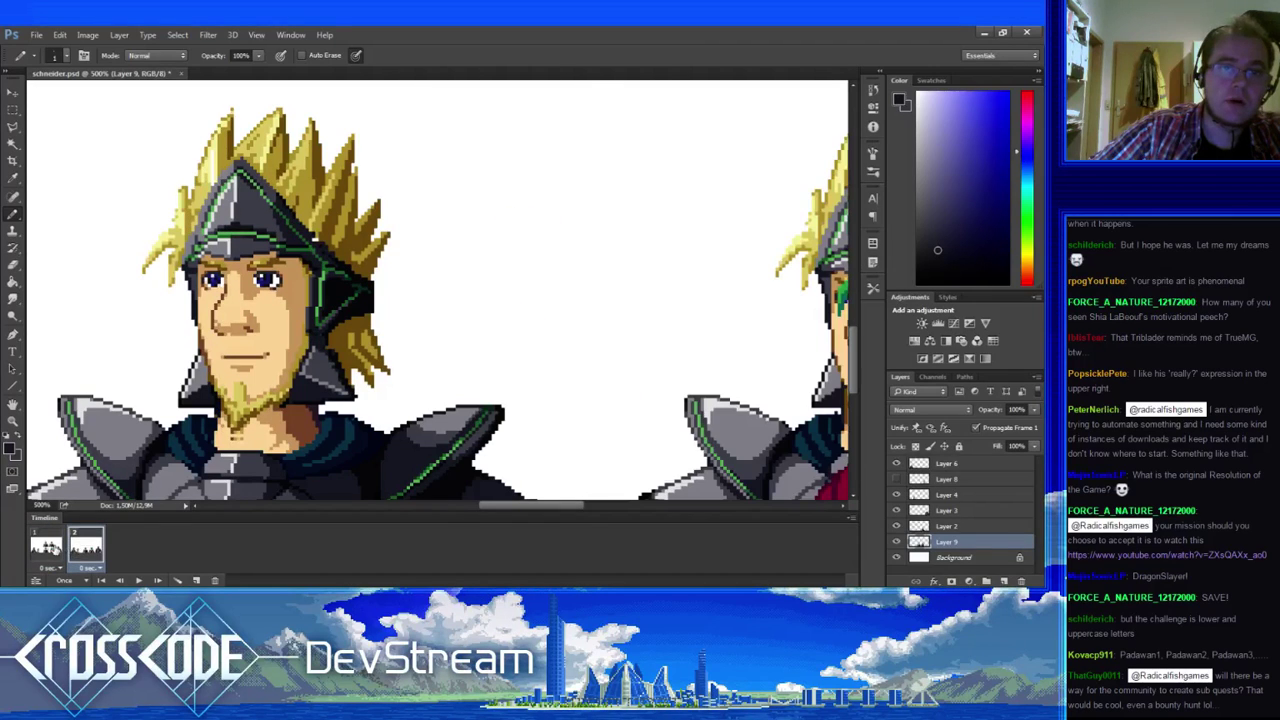
# - Retouch the rear end of the helmet's brow trim with sampled dark green, dark grey and black
pyautogui.keyDown('alt'); pyautogui.click(287, 250); pyautogui.keyUp('alt')
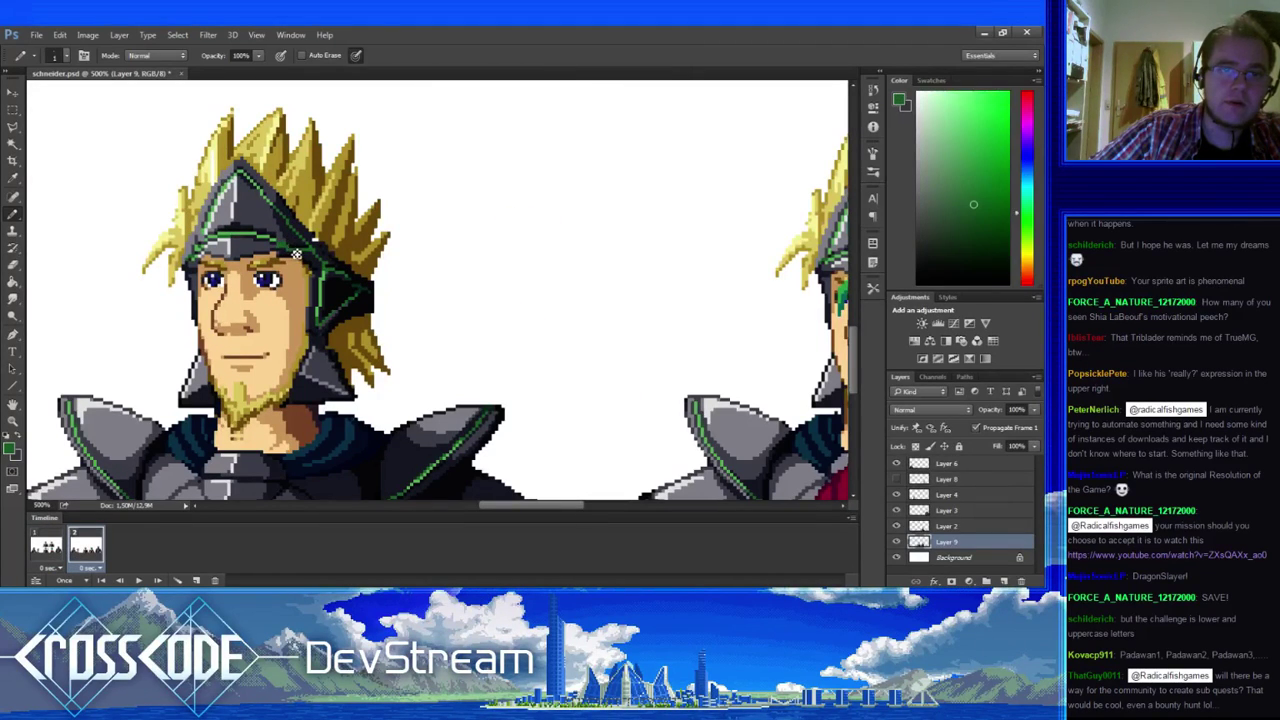
pyautogui.keyDown('alt'); pyautogui.click(306, 256); pyautogui.keyUp('alt')
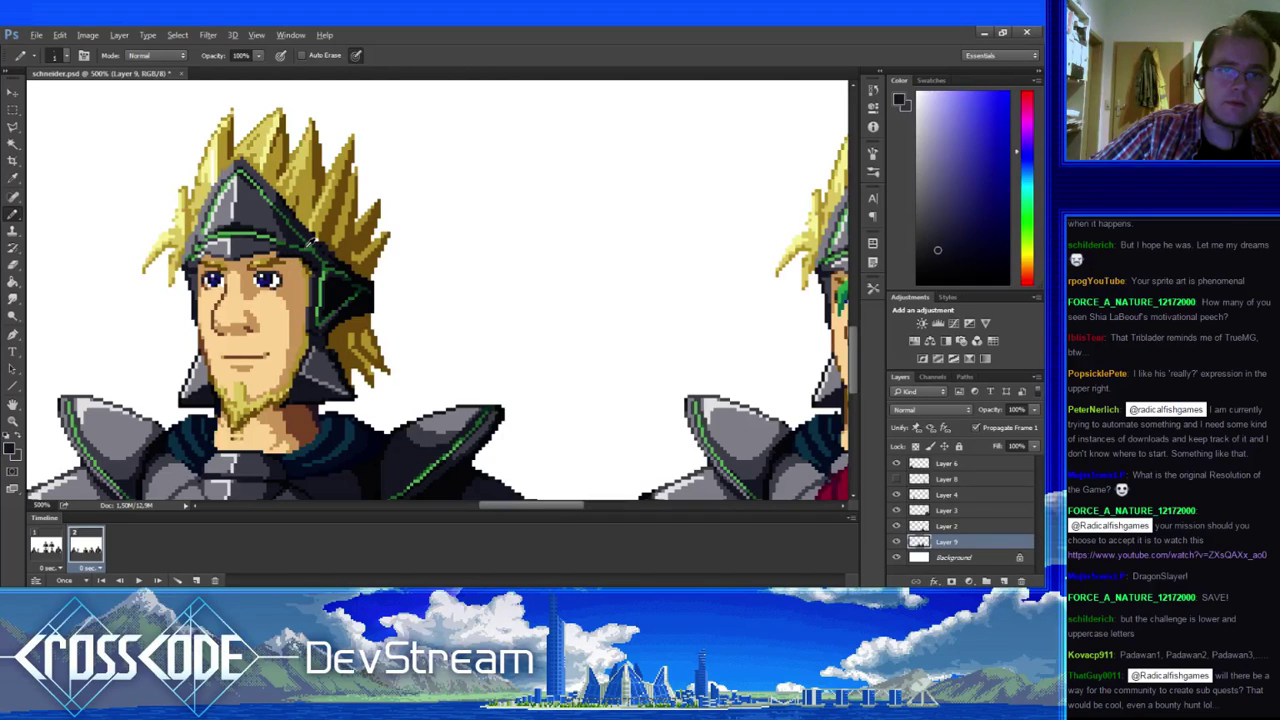
pyautogui.keyDown('alt'); pyautogui.click(303, 253); pyautogui.keyUp('alt')
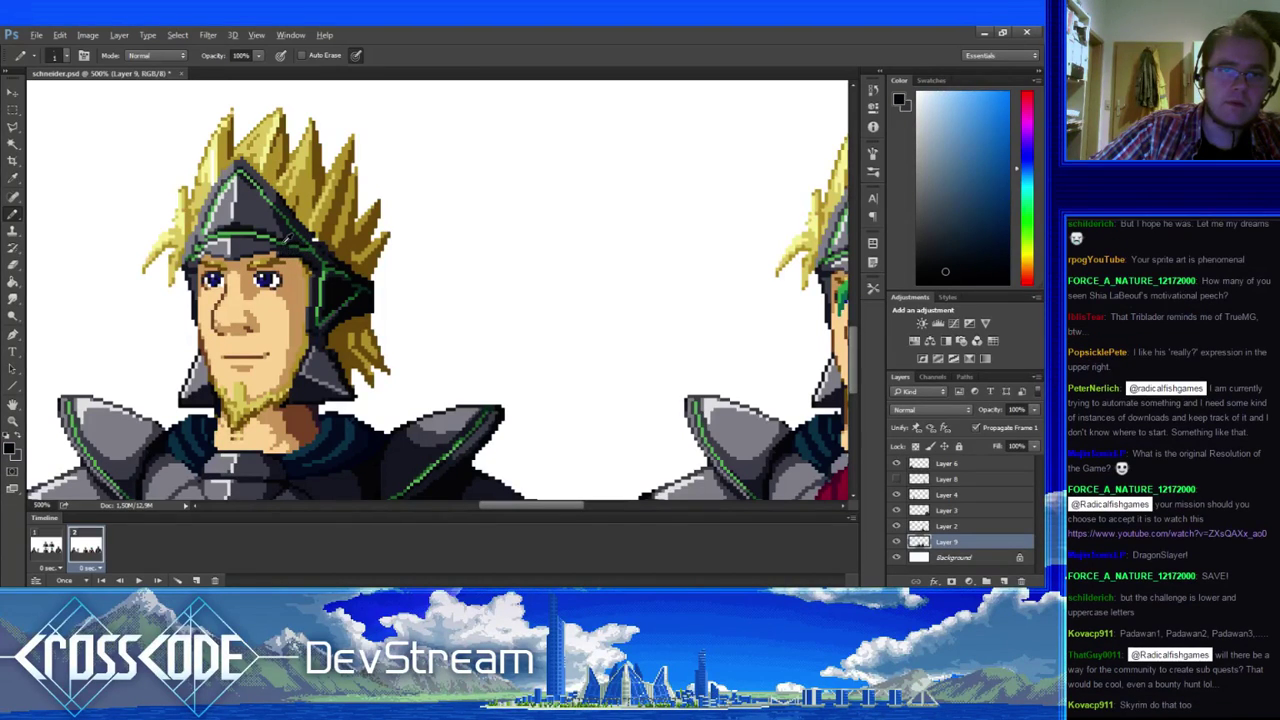
pyautogui.keyDown('alt'); pyautogui.click(287, 239); pyautogui.keyUp('alt')
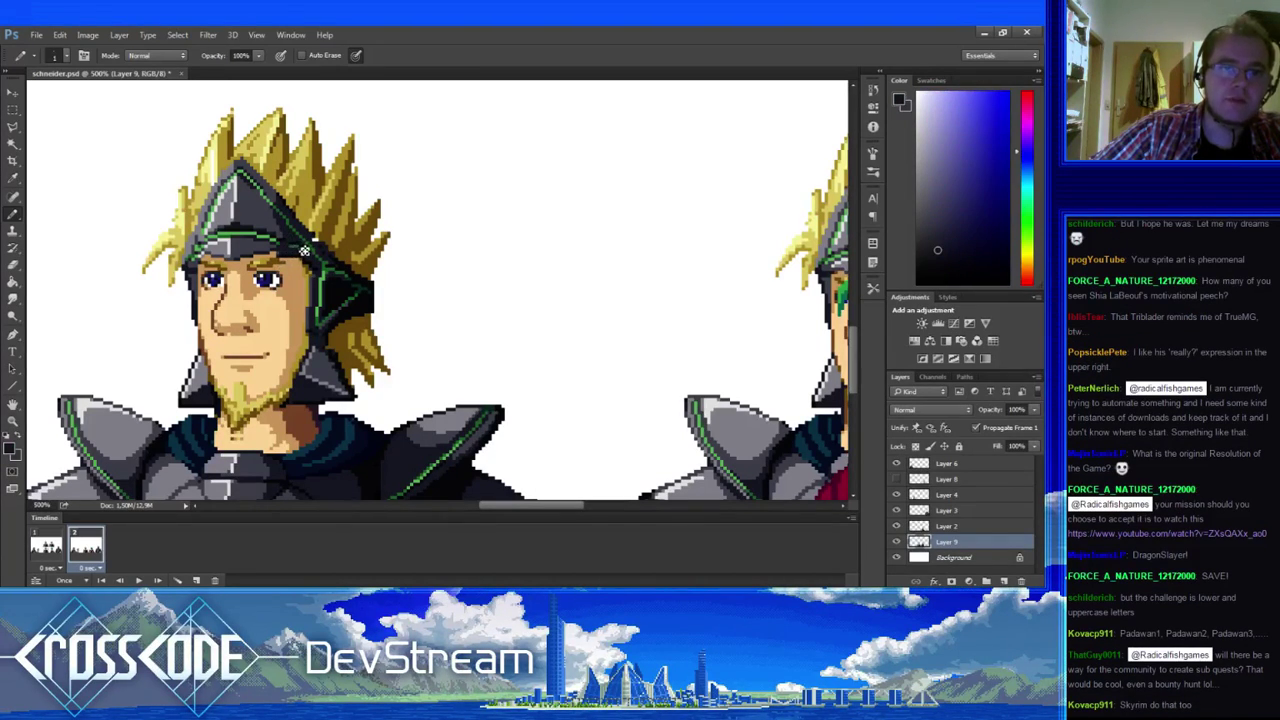
pyautogui.keyDown('alt'); pyautogui.click(284, 236); pyautogui.keyUp('alt')
pyautogui.keyDown('alt'); pyautogui.click(285, 238); pyautogui.keyUp('alt')
# - Touch up the forehead directly below the helmet's brow edge with sampled skin tone and brown
pyautogui.keyDown('alt'); pyautogui.click(296, 263); pyautogui.keyUp('alt')
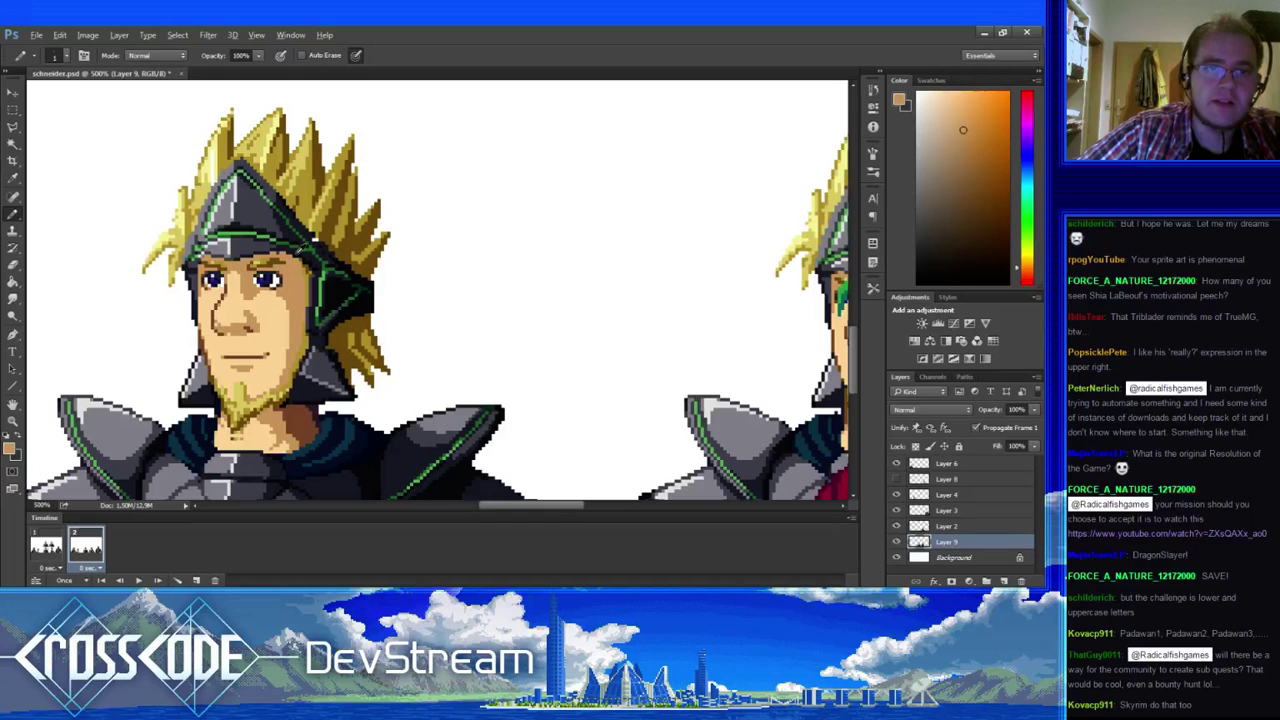
pyautogui.keyDown('alt'); pyautogui.click(281, 257); pyautogui.keyUp('alt')
pyautogui.keyDown('alt'); pyautogui.click(287, 266); pyautogui.keyUp('alt')
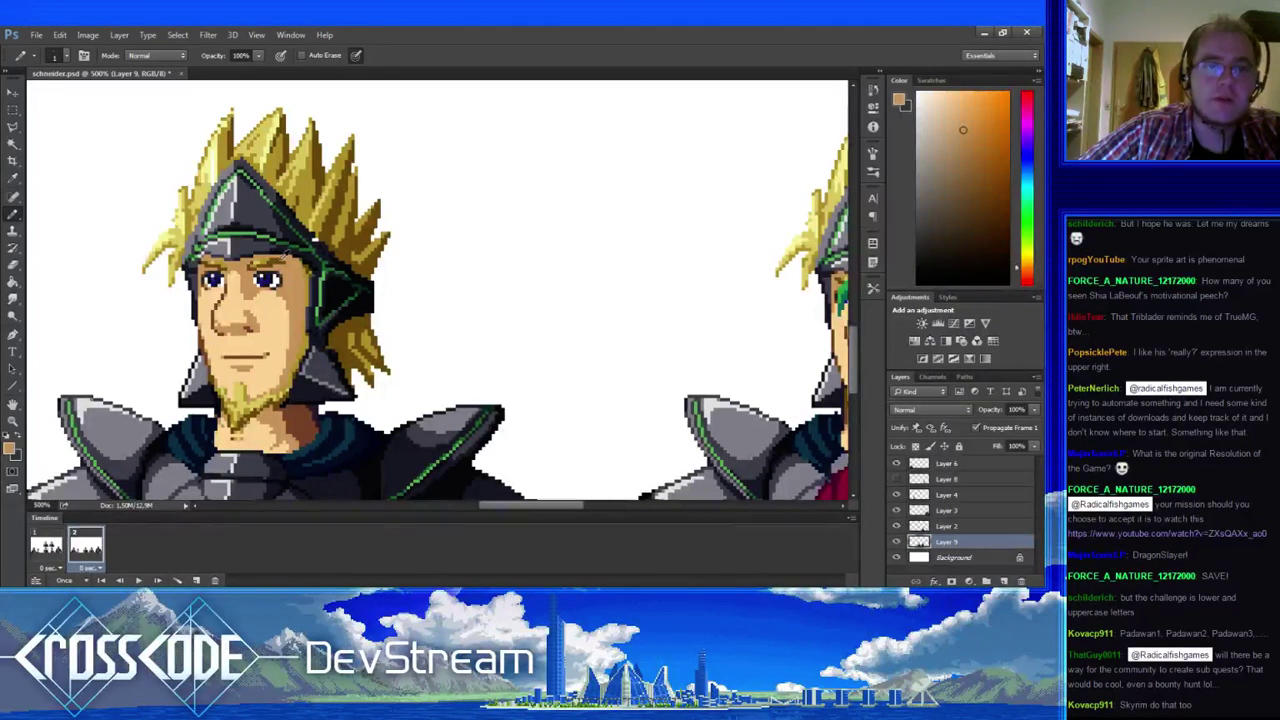
pyautogui.keyDown('alt'); pyautogui.click(283, 254); pyautogui.keyUp('alt')
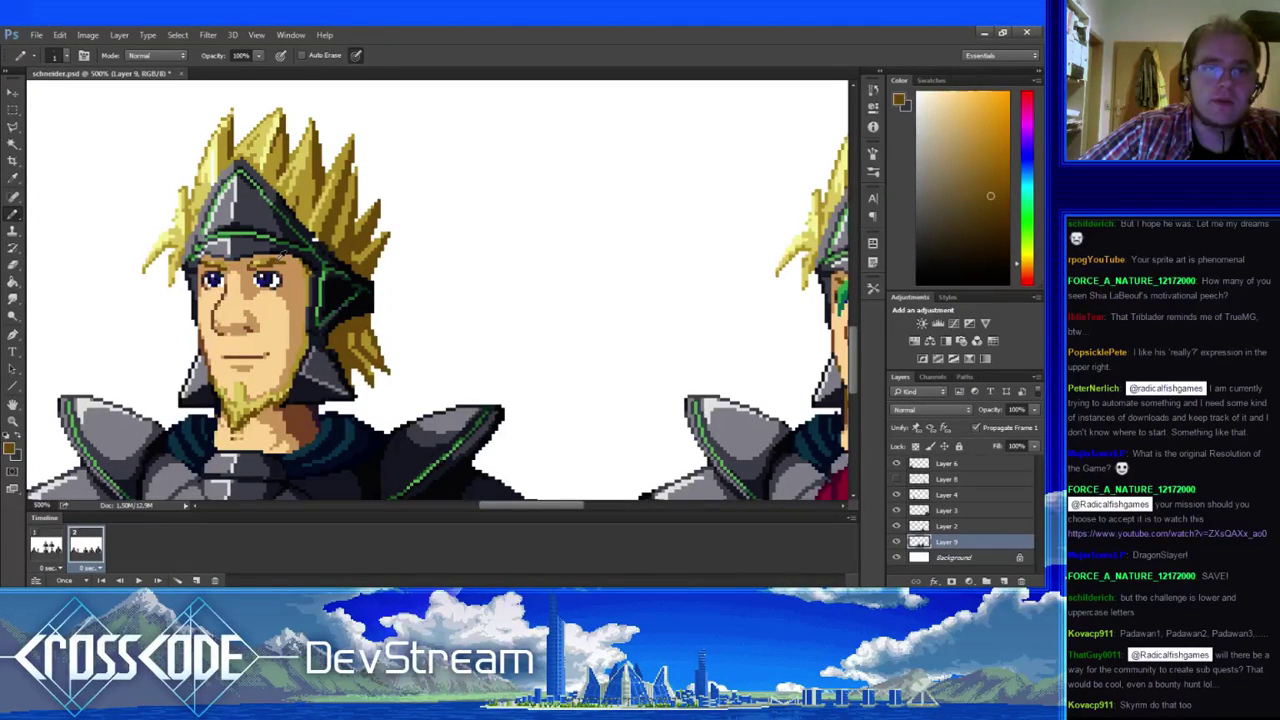
# - Clean up the hair border along the helmet's rear edge above the side piece with sampled black, gold and brown
pyautogui.keyDown('alt'); pyautogui.click(318, 242); pyautogui.keyUp('alt')
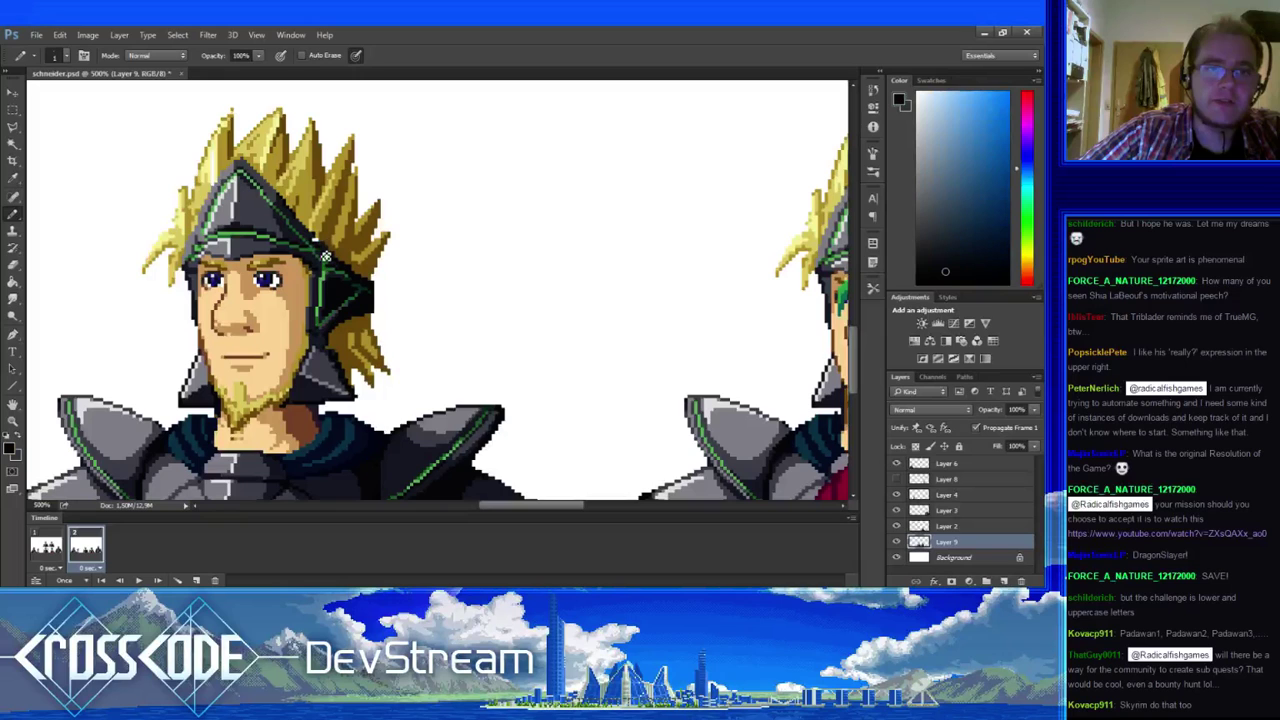
pyautogui.keyDown('alt'); pyautogui.click(327, 255); pyautogui.keyUp('alt')
pyautogui.keyDown('alt'); pyautogui.click(323, 241); pyautogui.keyUp('alt')
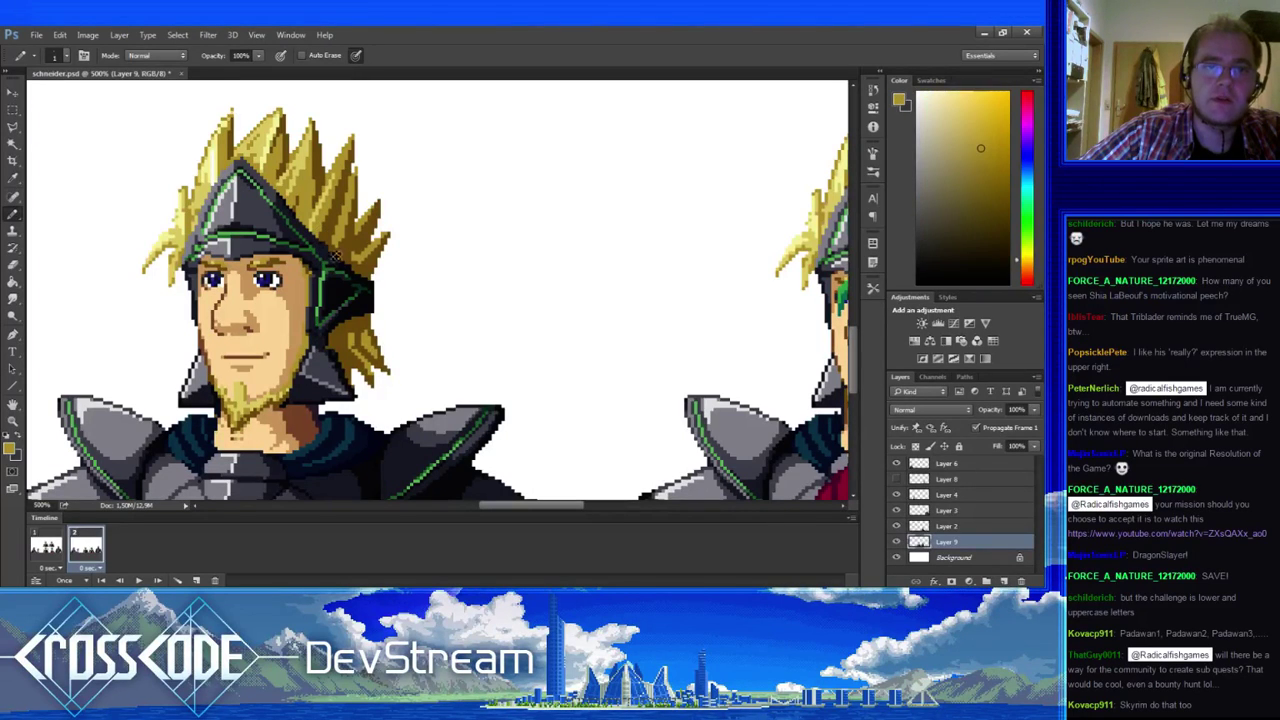
pyautogui.keyDown('alt'); pyautogui.click(340, 255); pyautogui.keyUp('alt')
pyautogui.keyDown('alt'); pyautogui.click(343, 254); pyautogui.keyUp('alt')
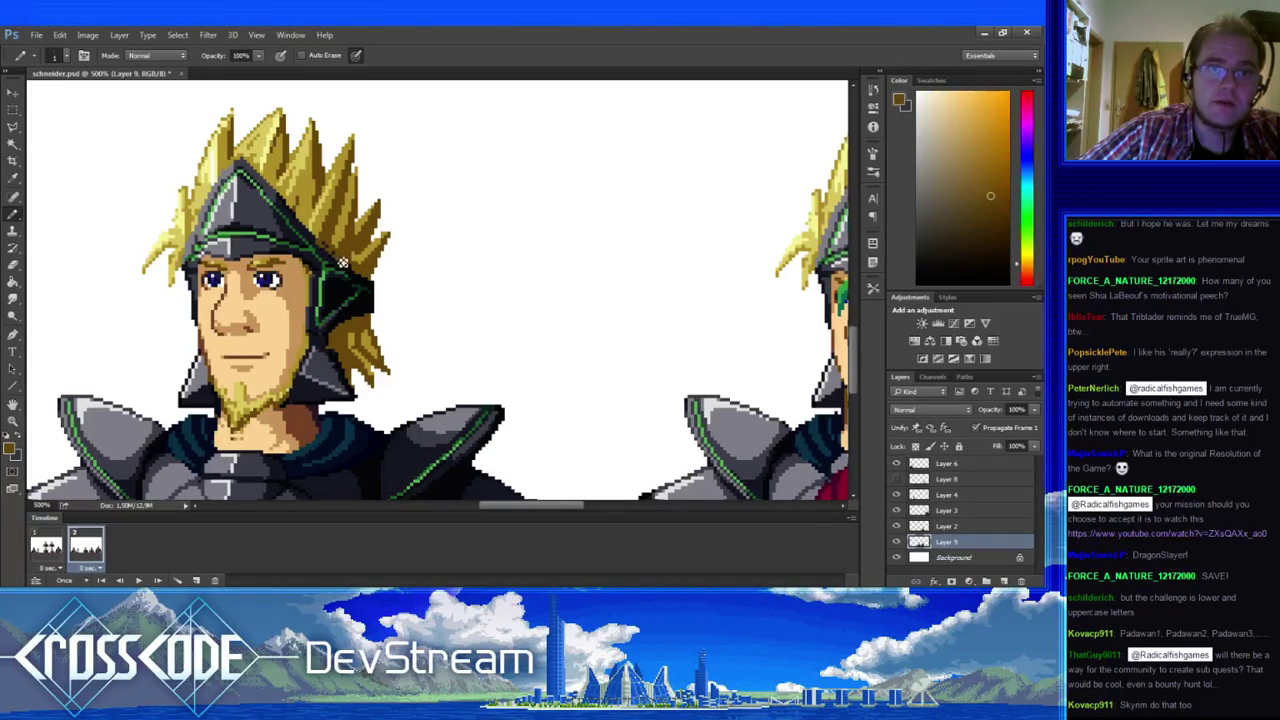
# - Redraw the upper outline of the helmet's side piece against the hair with sampled black, dark grey and hair brown
pyautogui.keyDown('alt'); pyautogui.click(350, 259); pyautogui.keyUp('alt')
pyautogui.keyDown('alt'); pyautogui.click(333, 257); pyautogui.keyUp('alt')
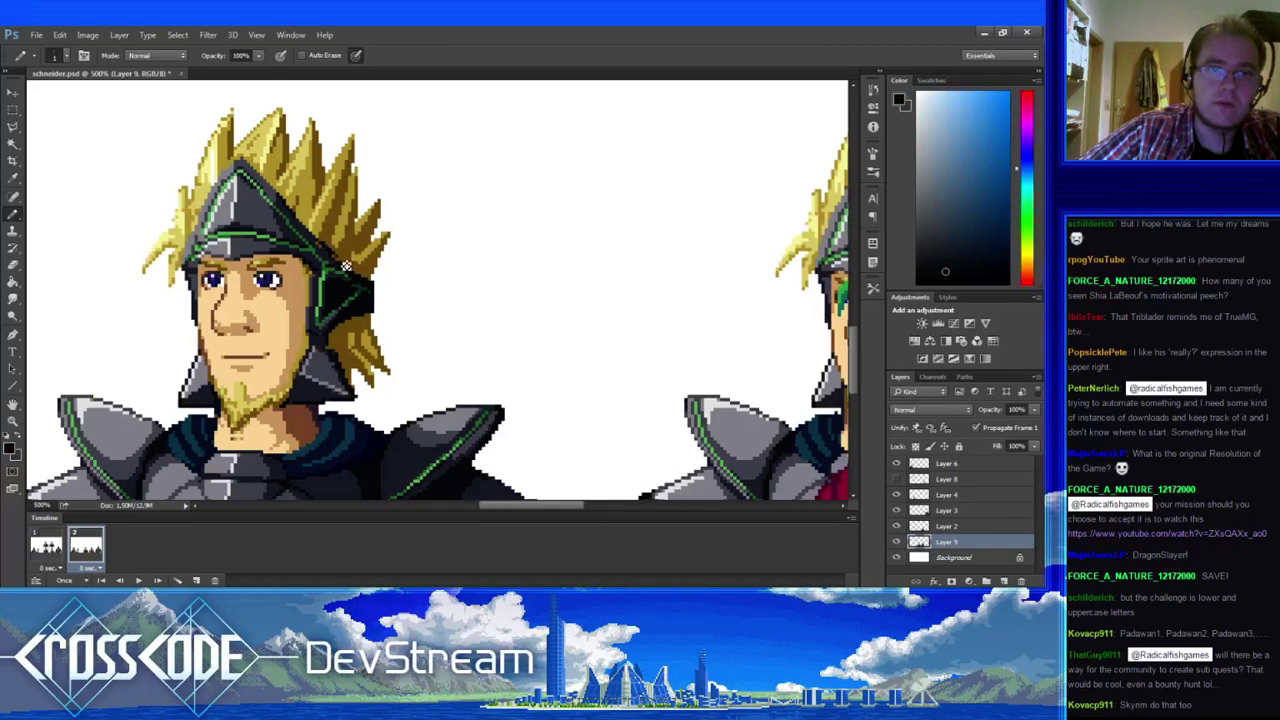
pyautogui.keyDown('alt'); pyautogui.click(345, 265); pyautogui.keyUp('alt')
pyautogui.keyDown('alt'); pyautogui.click(344, 260); pyautogui.keyUp('alt')
pyautogui.keyDown('alt'); pyautogui.click(326, 248); pyautogui.keyUp('alt')
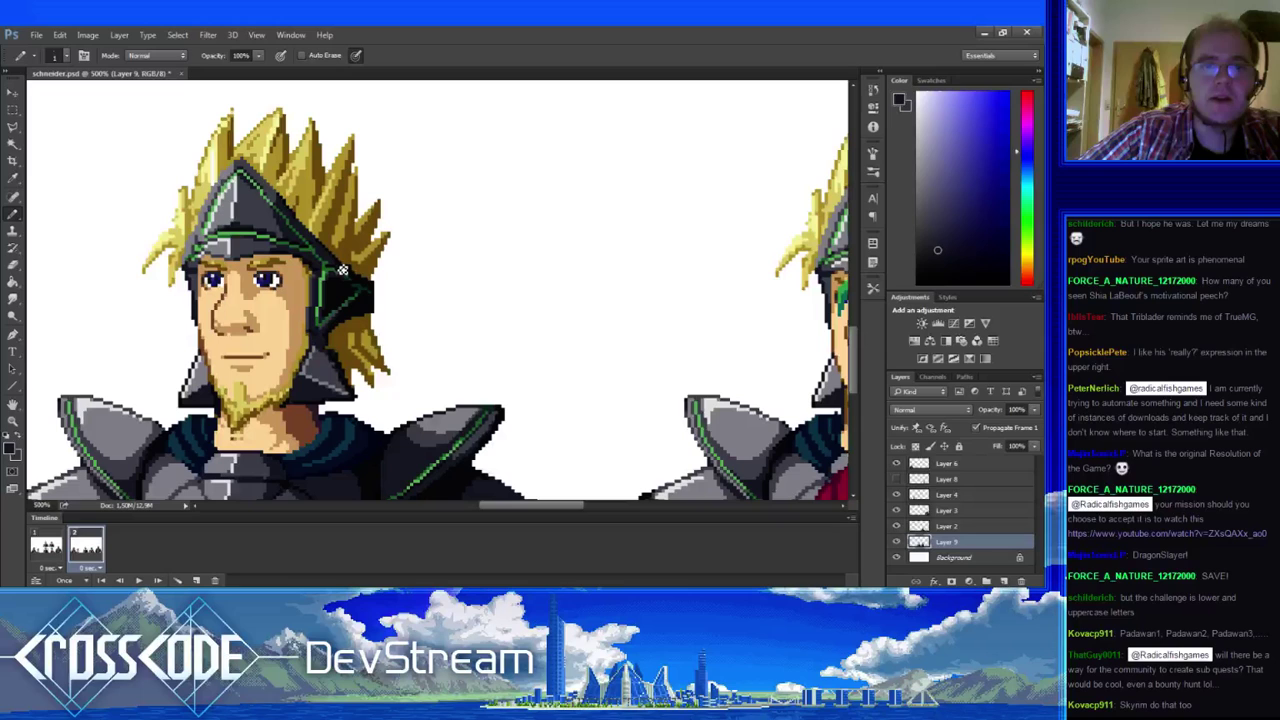
pyautogui.keyDown('alt'); pyautogui.click(342, 270); pyautogui.keyUp('alt')
pyautogui.keyDown('alt'); pyautogui.click(355, 274); pyautogui.keyUp('alt')
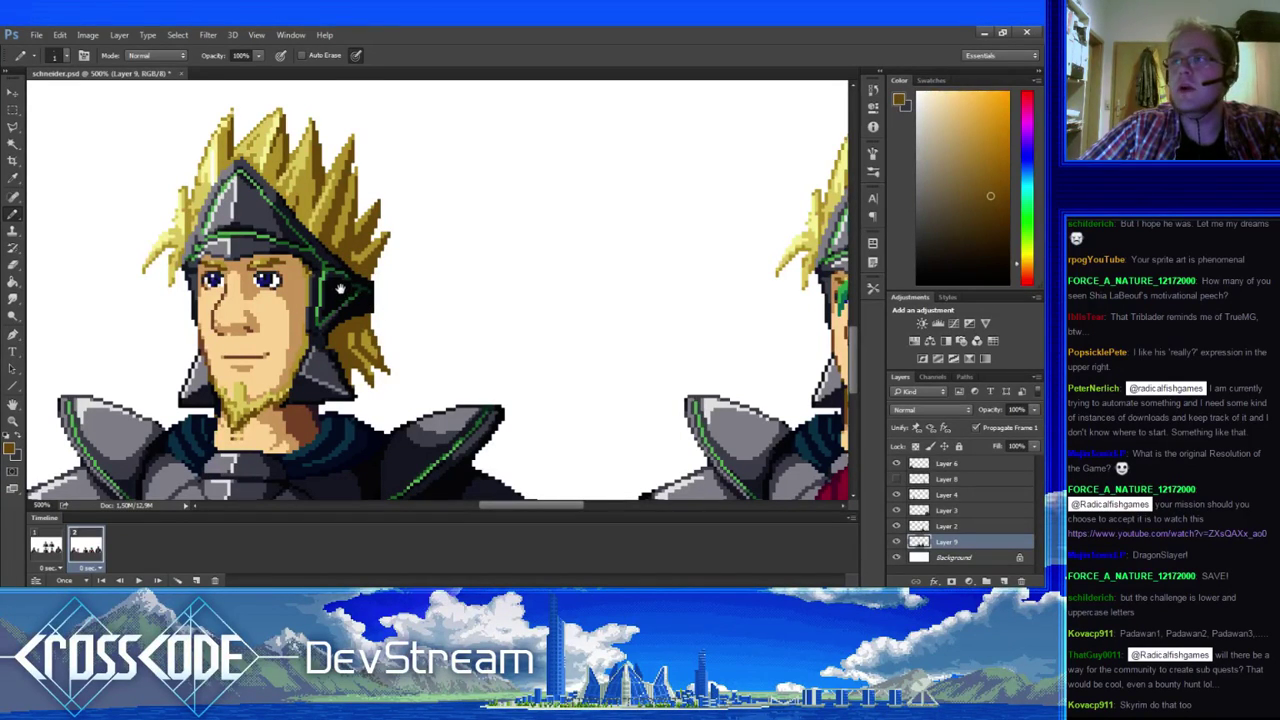
# - Smooth the helmet's sloping rear outline between peak and side piece with sampled dark grey and black
pyautogui.moveTo(329, 268); pyautogui.dragTo(353, 286)
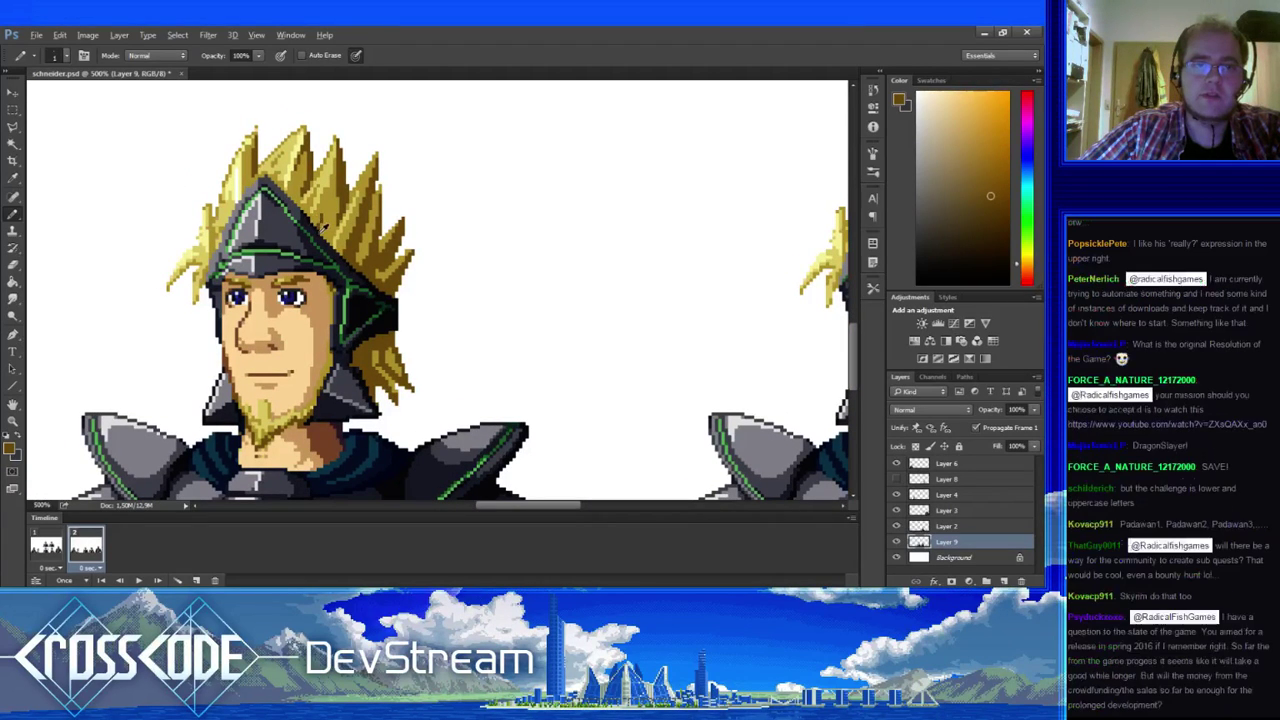
pyautogui.keyDown('alt'); pyautogui.click(322, 226); pyautogui.keyUp('alt')
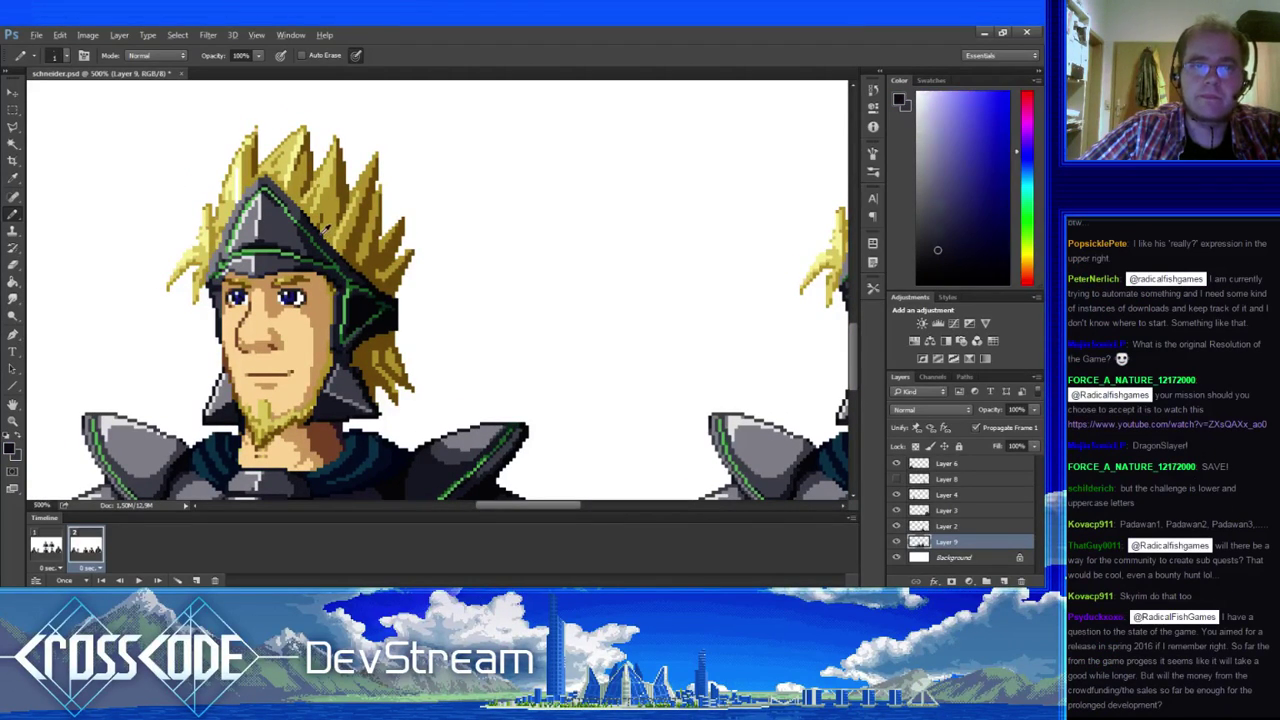
pyautogui.keyDown('alt'); pyautogui.click(333, 246); pyautogui.keyUp('alt')
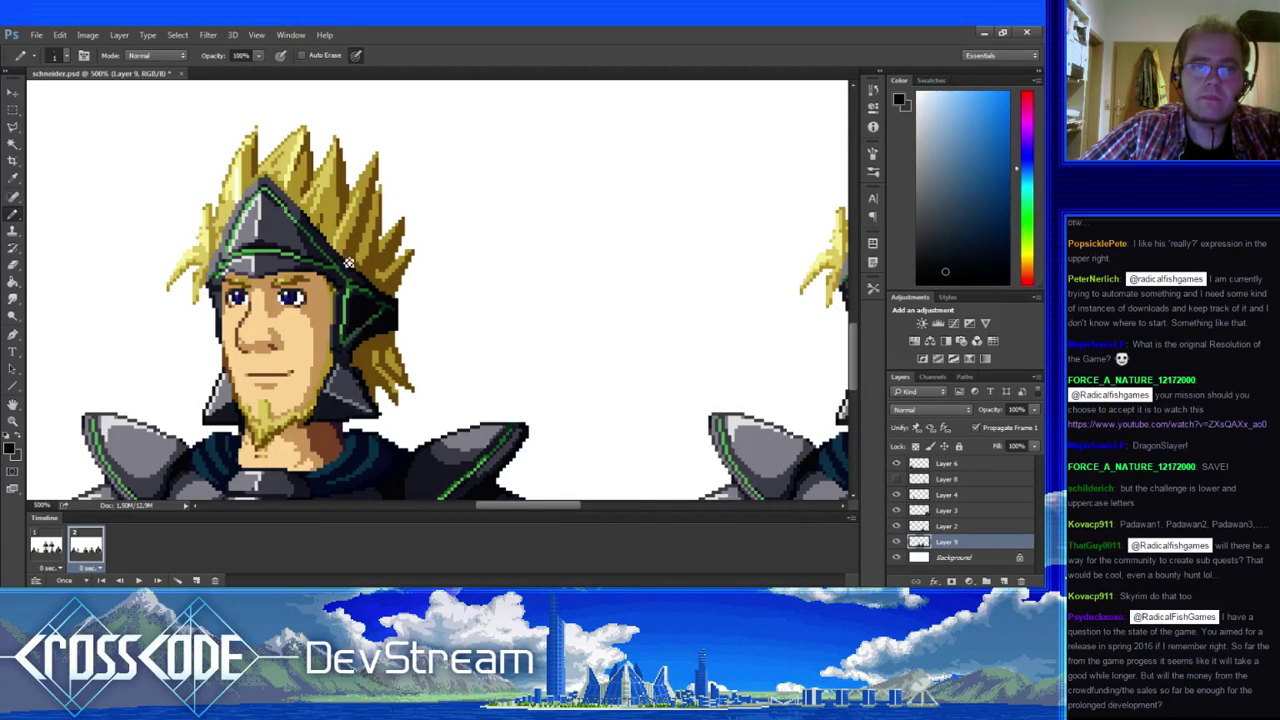
pyautogui.moveTo(383, 317); pyautogui.dragTo(408, 327)
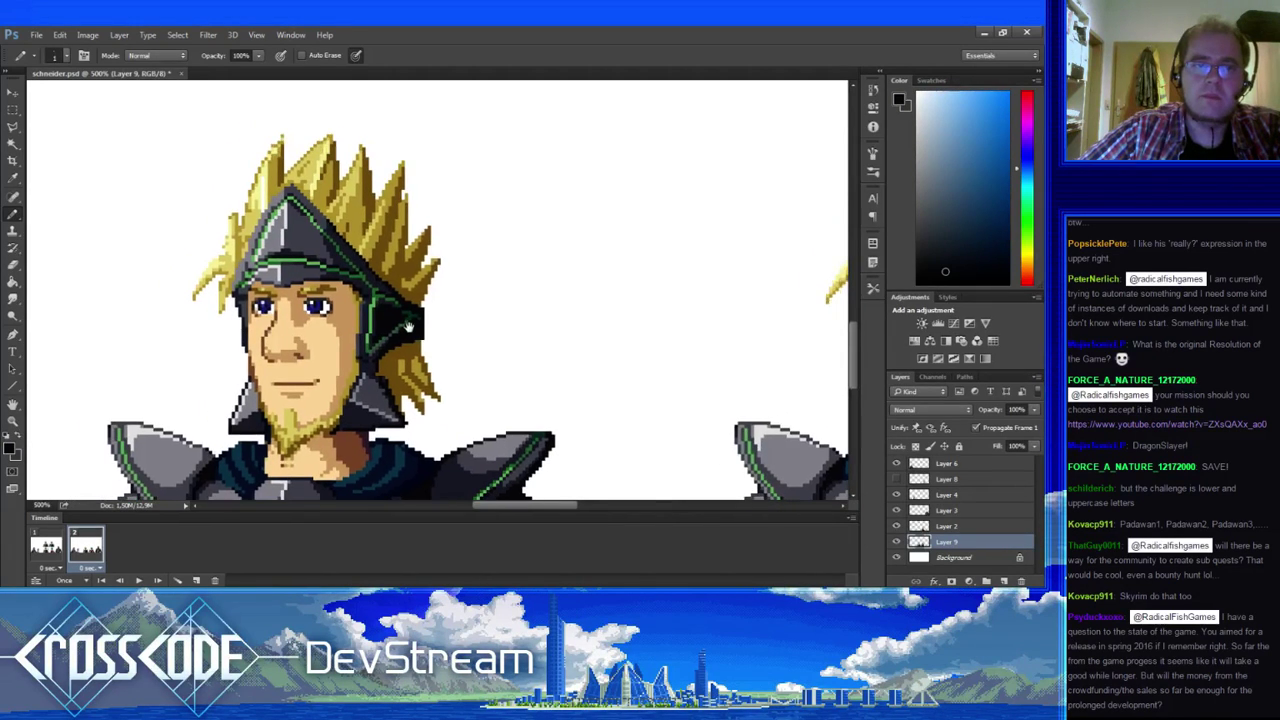
pyautogui.keyDown('alt'); pyautogui.click(362, 255); pyautogui.keyUp('alt')
pyautogui.keyDown('alt'); pyautogui.click(360, 240); pyautogui.keyUp('alt')
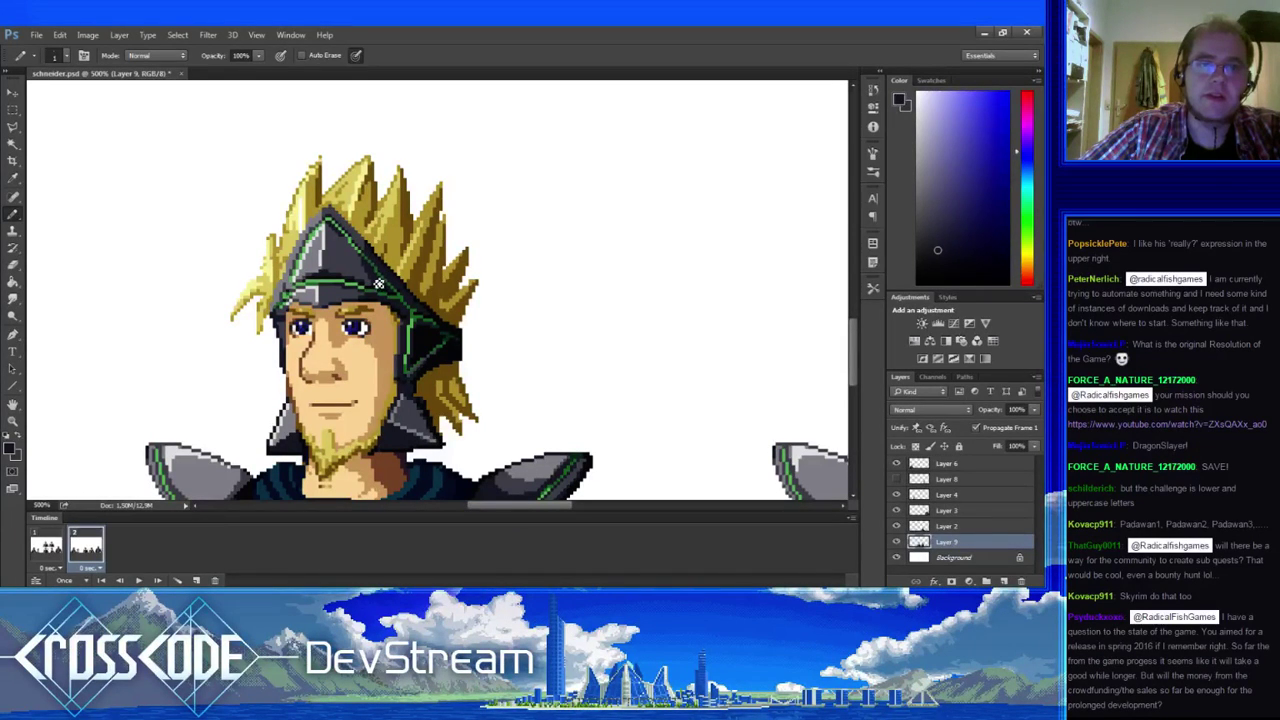
# - Refine the shading of the helmet's rear slope just below the peak with sampled grey and dark grey
pyautogui.moveTo(379, 284); pyautogui.dragTo(397, 279)
pyautogui.keyDown('alt'); pyautogui.click(365, 236); pyautogui.keyUp('alt')
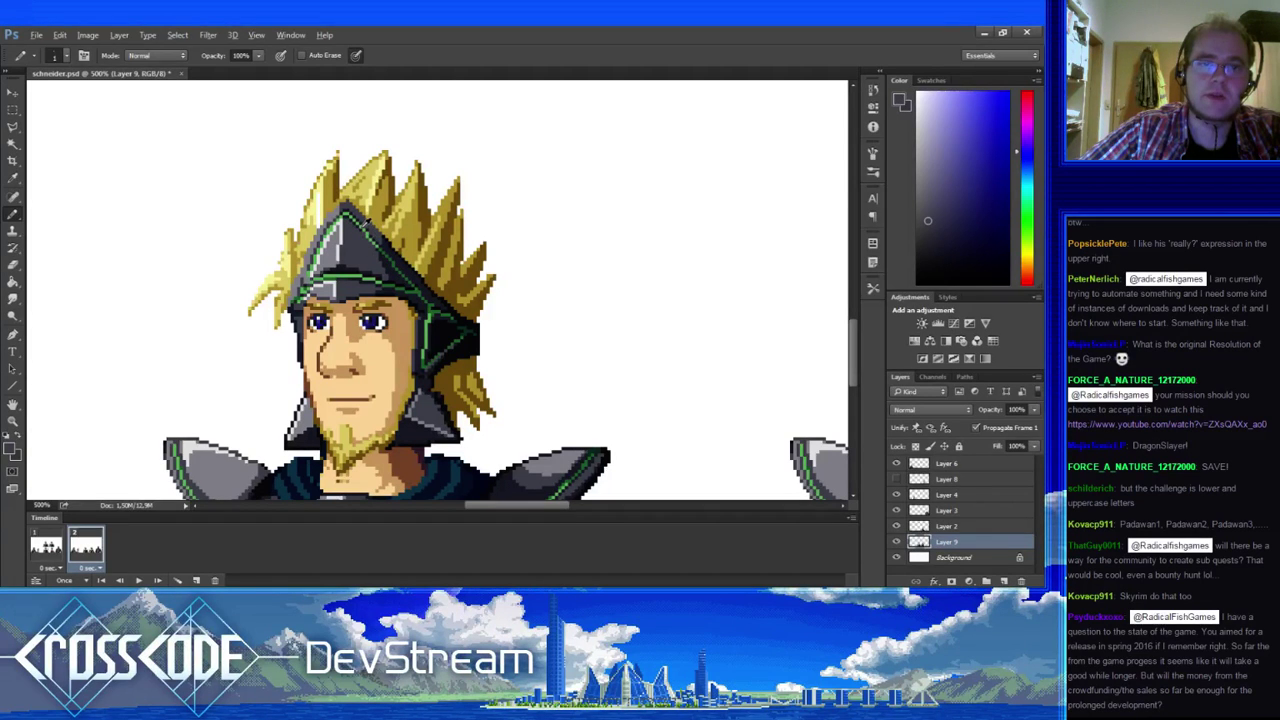
pyautogui.keyDown('alt'); pyautogui.click(367, 222); pyautogui.keyUp('alt')
# - Retouch the front of the helmet's brow band with sampled bright green and light grey
pyautogui.moveTo(358, 271); pyautogui.dragTo(336, 214)
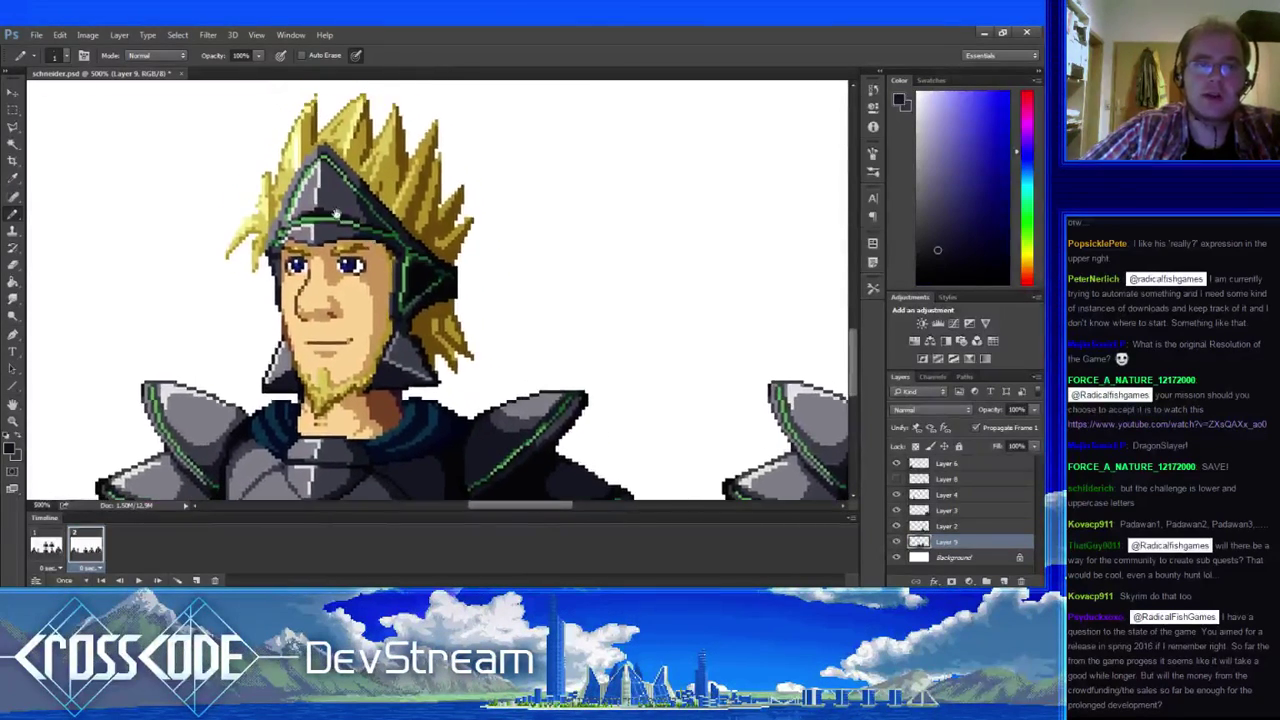
pyautogui.keyDown('alt'); pyautogui.click(287, 213); pyautogui.keyUp('alt')
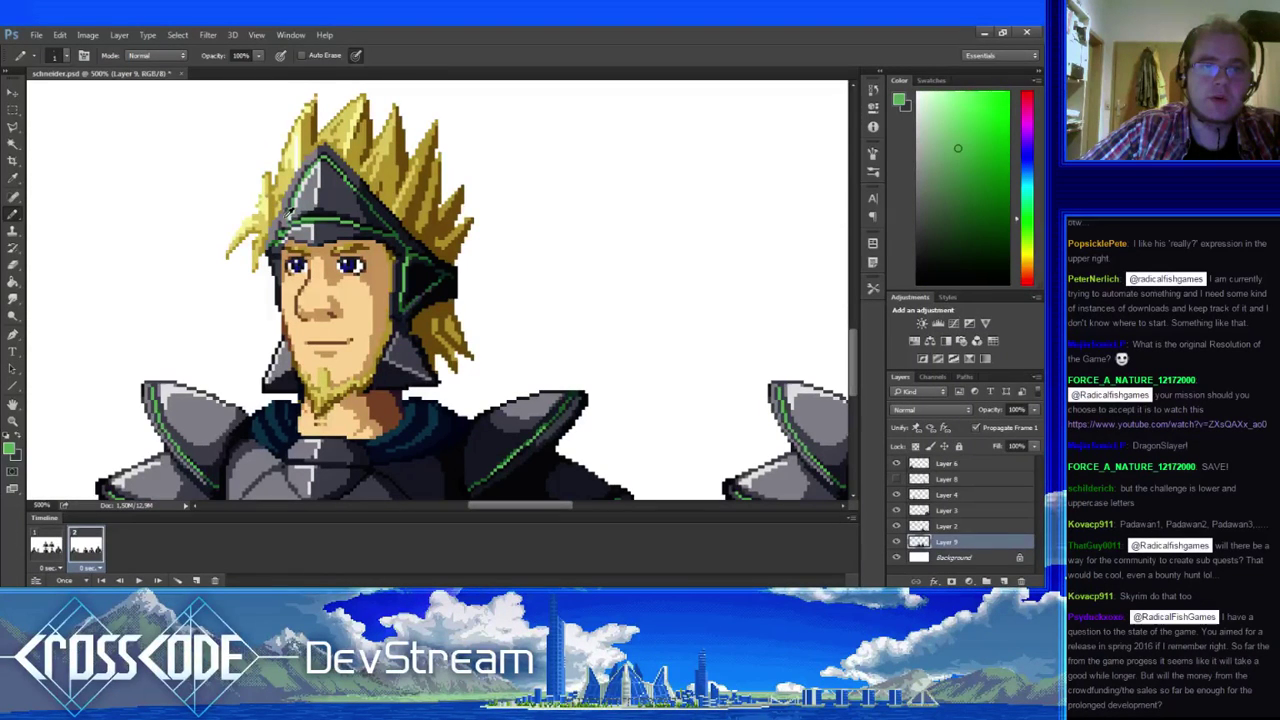
pyautogui.keyDown('alt'); pyautogui.click(294, 231); pyautogui.keyUp('alt')
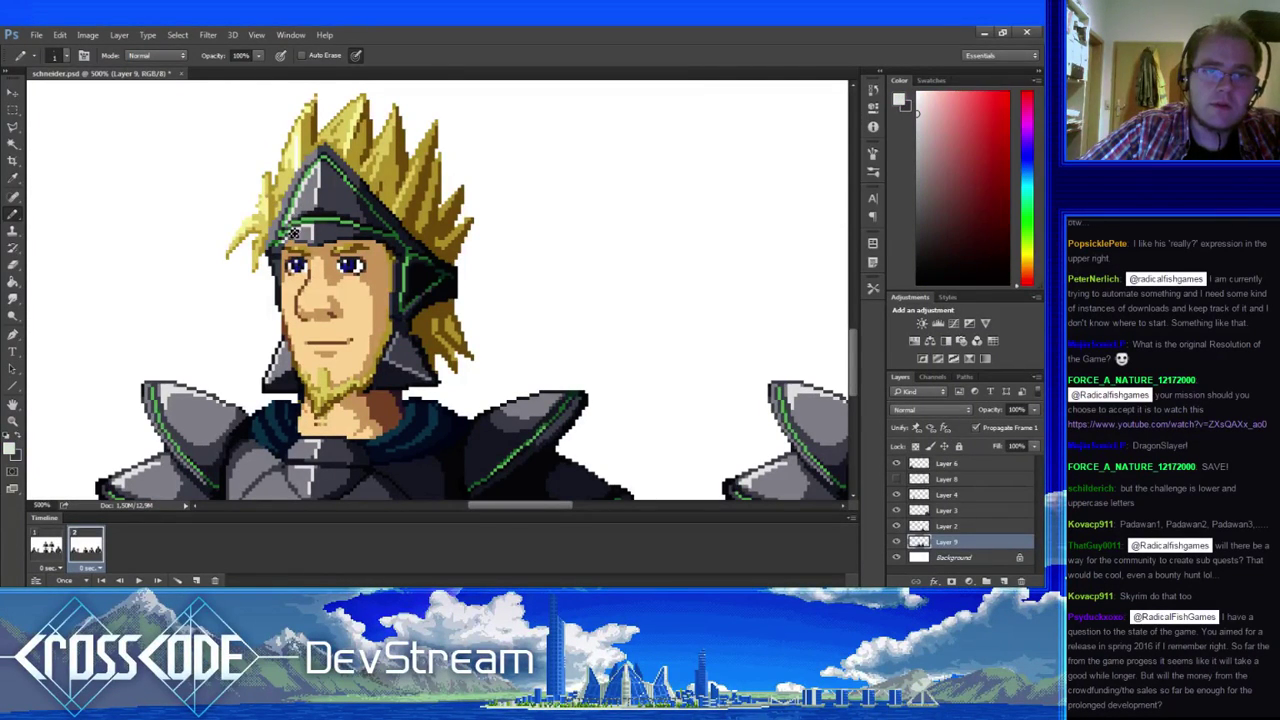
# - Compare the retouched head and helmet on frame 2 with the original on frame 1
pyautogui.moveTo(336, 297); pyautogui.dragTo(271, 285)
pyautogui.click(47, 539)
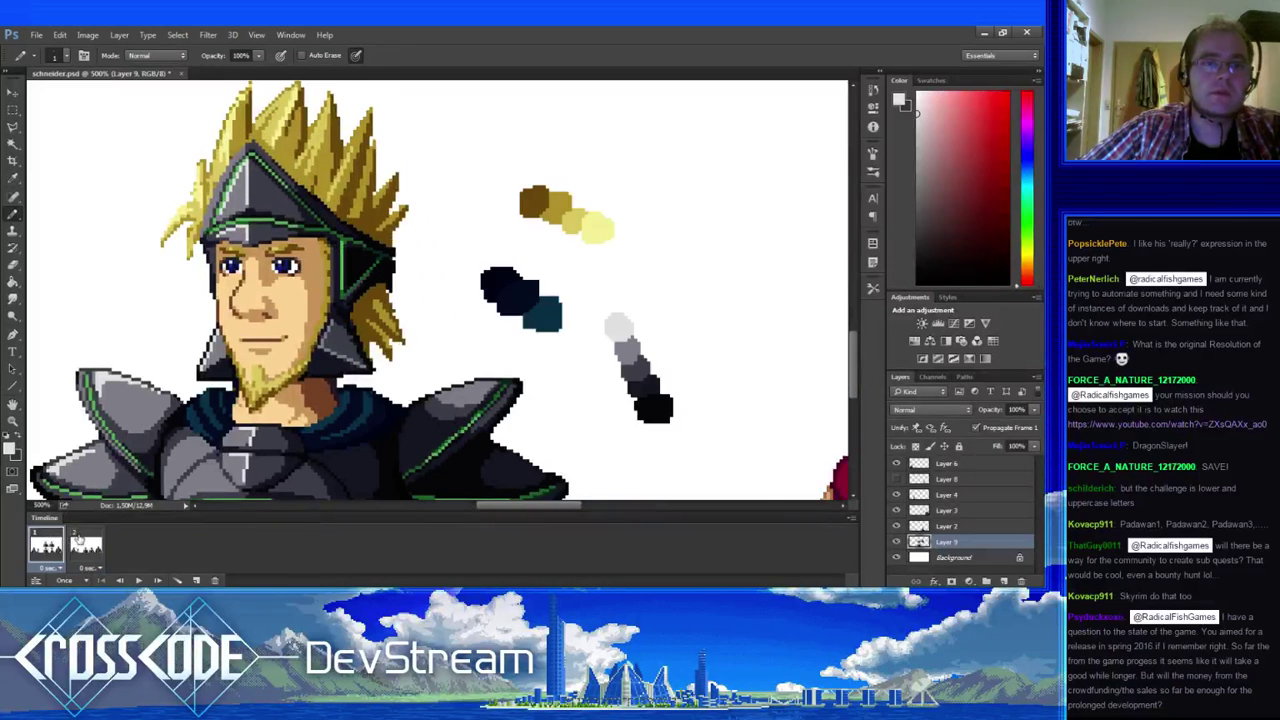
pyautogui.click(79, 539)
pyautogui.click(60, 543)
pyautogui.click(82, 542)
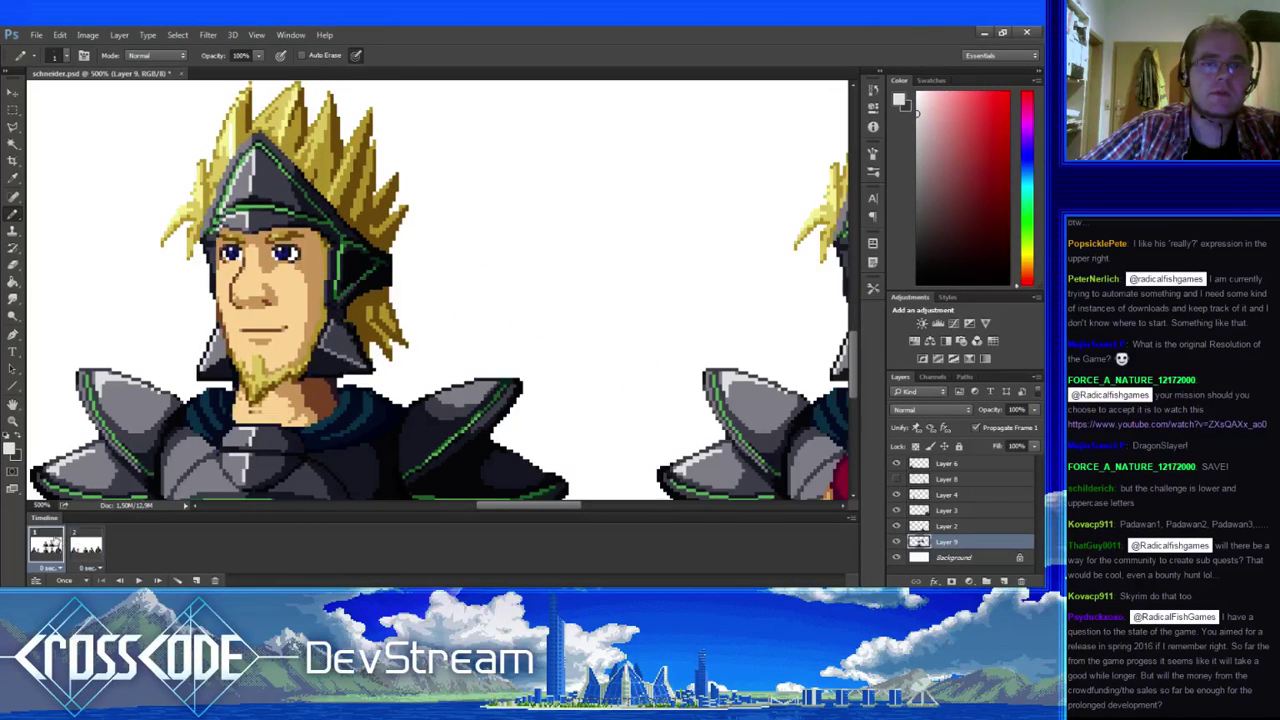
pyautogui.click(60, 541)
pyautogui.click(80, 542)
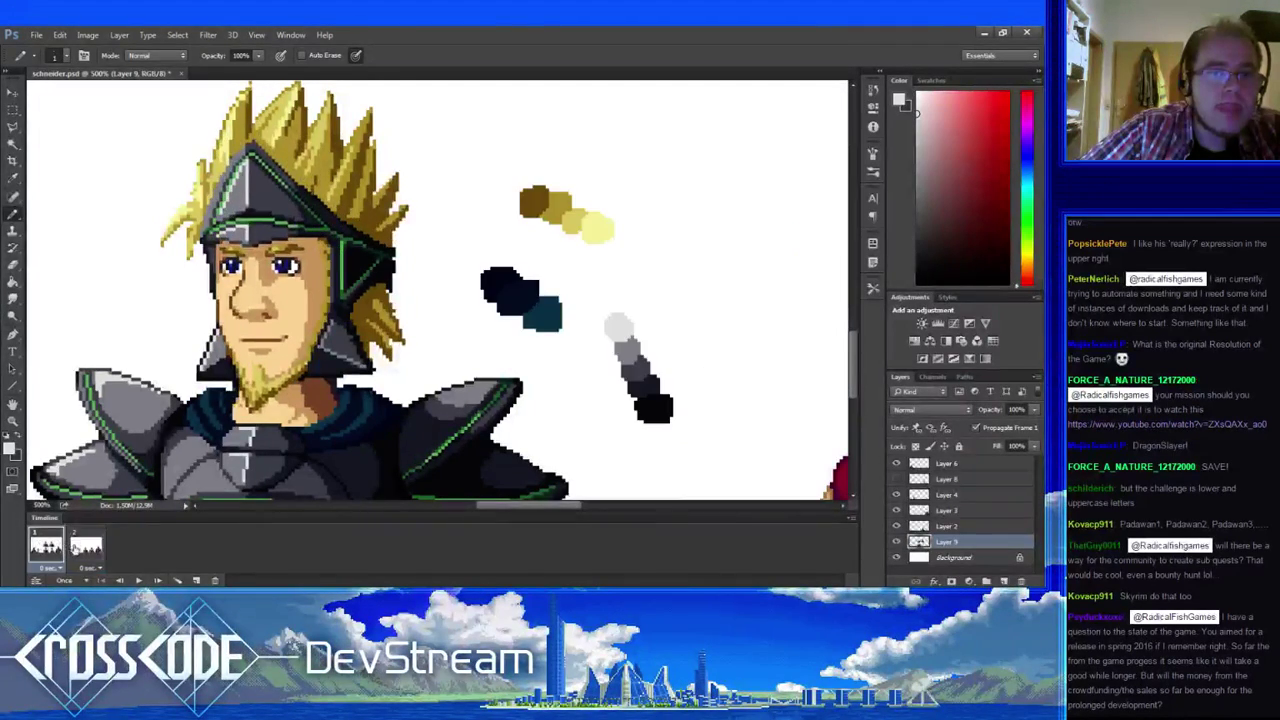
# - Select the helmet's lower cheek guard behind the jaw and rotate it by 7.76°
pyautogui.click(12, 113)
pyautogui.moveTo(382, 309); pyautogui.dragTo(305, 332)
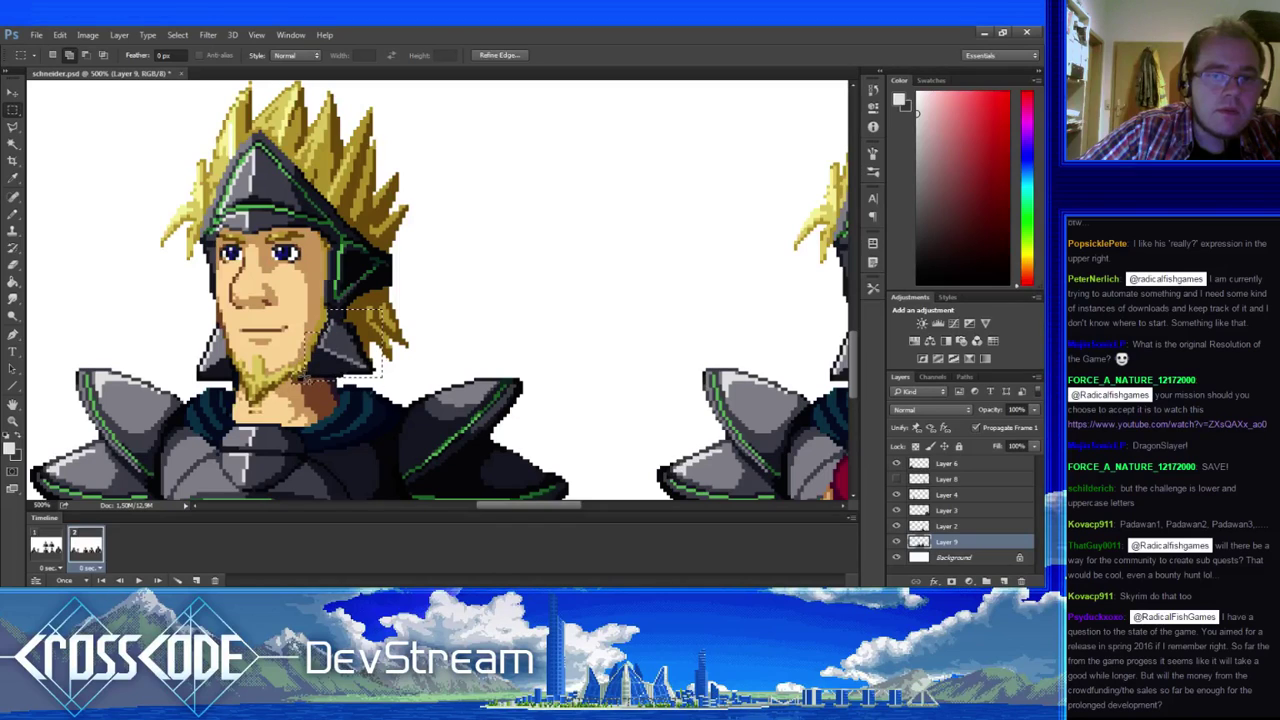
pyautogui.moveTo(296, 380); pyautogui.dragTo(326, 309)
pyautogui.hotkey('ctrl', 't')
pyautogui.moveTo(394, 388); pyautogui.dragTo(340, 361)
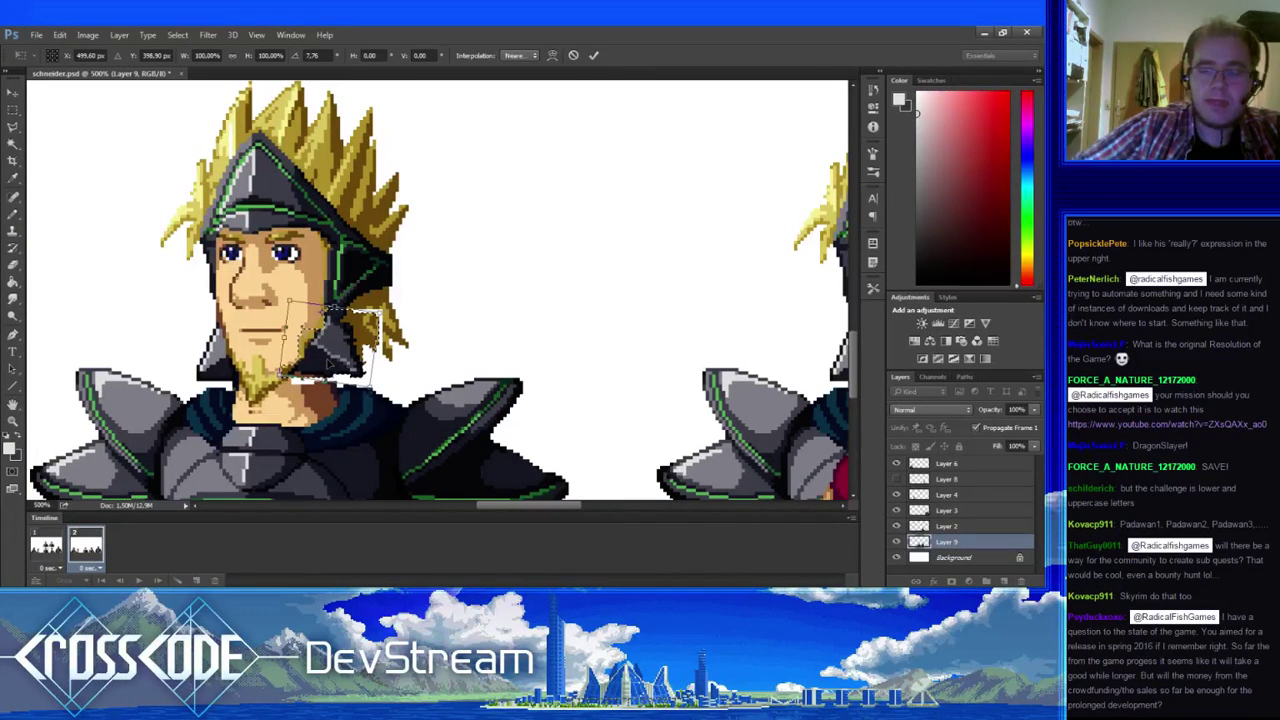
pyautogui.press('Return')
# - Repaint the beard edge along the jaw beside the rotated cheek guard with sampled gold, brown and dark grey
pyautogui.press('b')
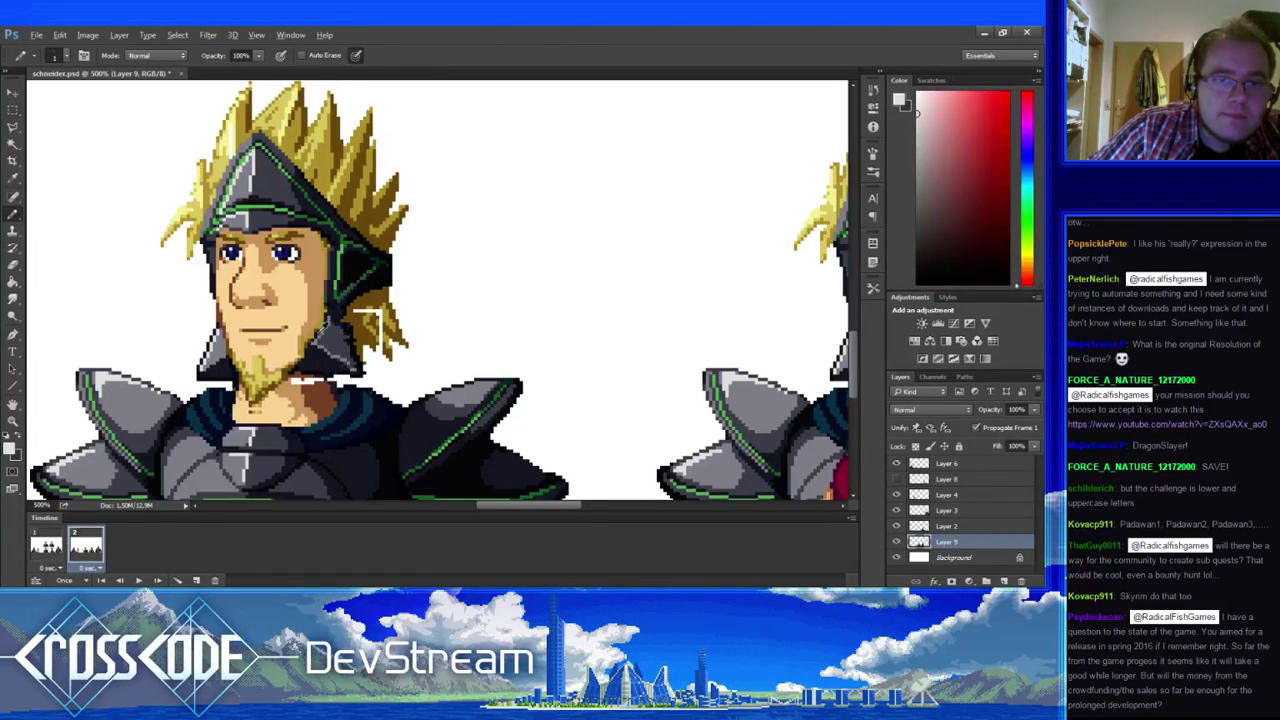
pyautogui.keyDown('alt'); pyautogui.click(325, 342); pyautogui.keyUp('alt')
pyautogui.keyDown('alt'); pyautogui.click(321, 345); pyautogui.keyUp('alt')
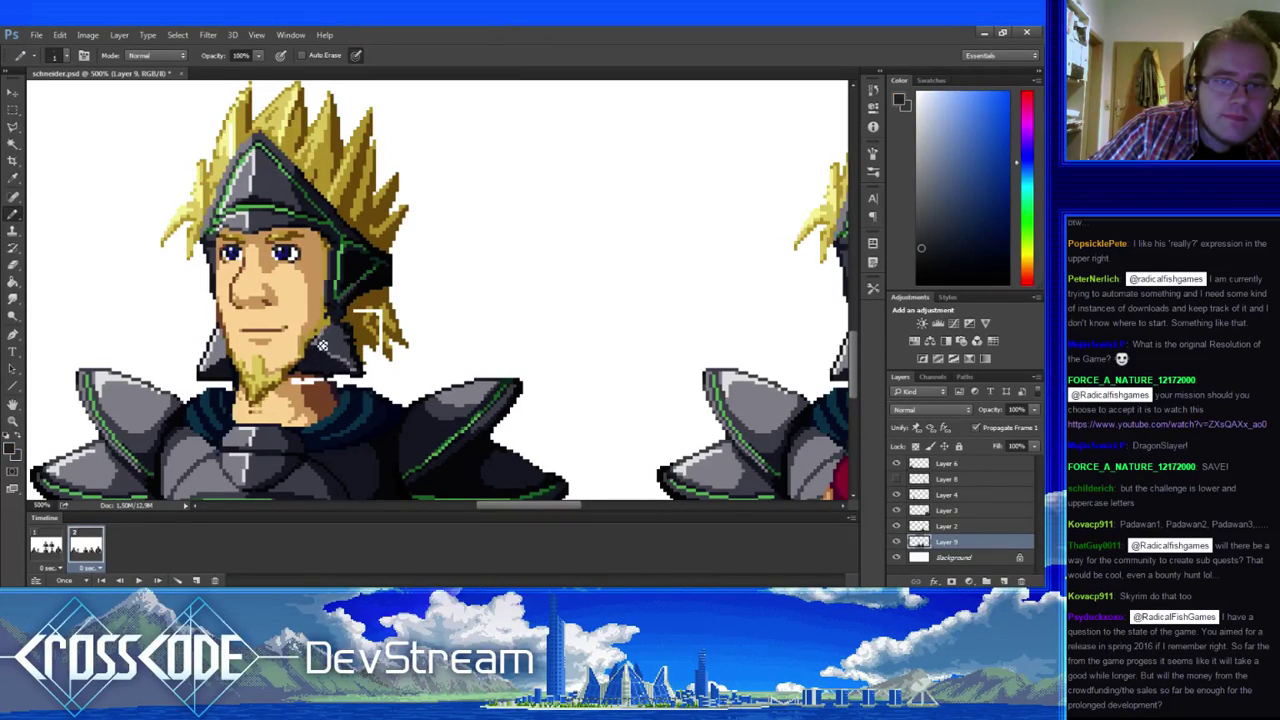
pyautogui.keyDown('alt'); pyautogui.click(325, 324); pyautogui.keyUp('alt')
pyautogui.keyDown('alt'); pyautogui.click(328, 311); pyautogui.keyUp('alt')
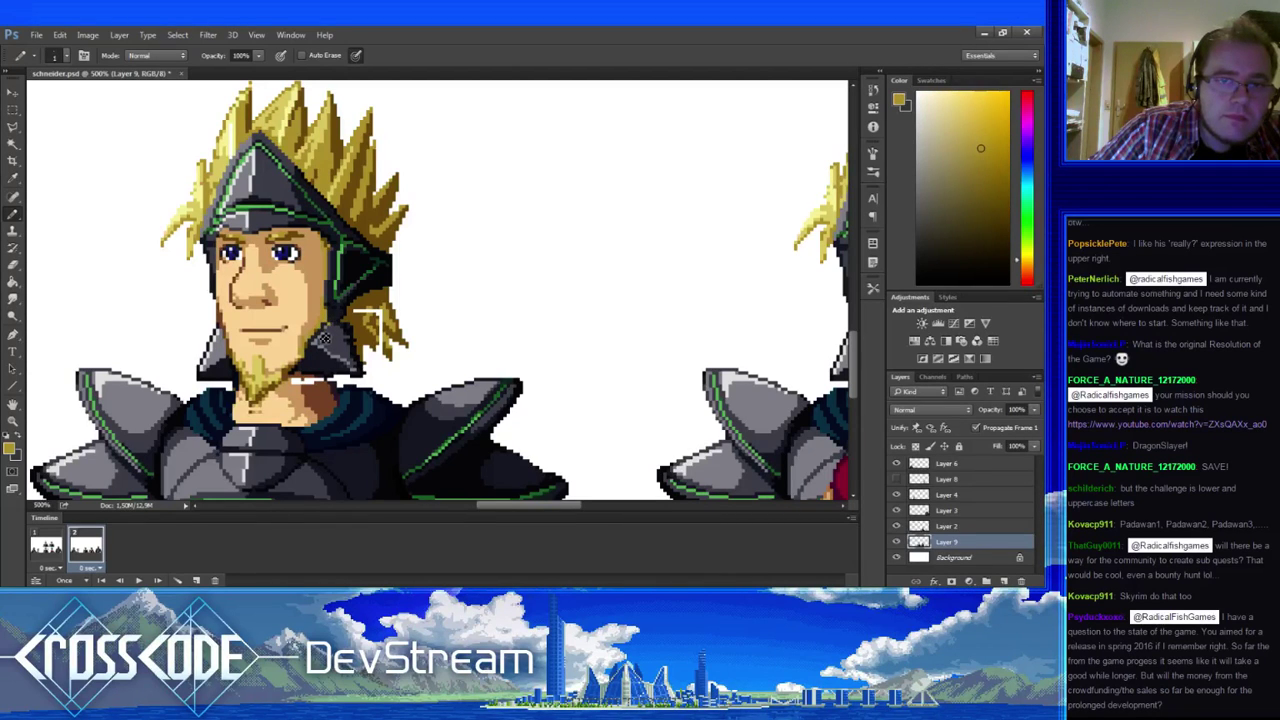
pyautogui.keyDown('alt'); pyautogui.click(336, 336); pyautogui.keyUp('alt')
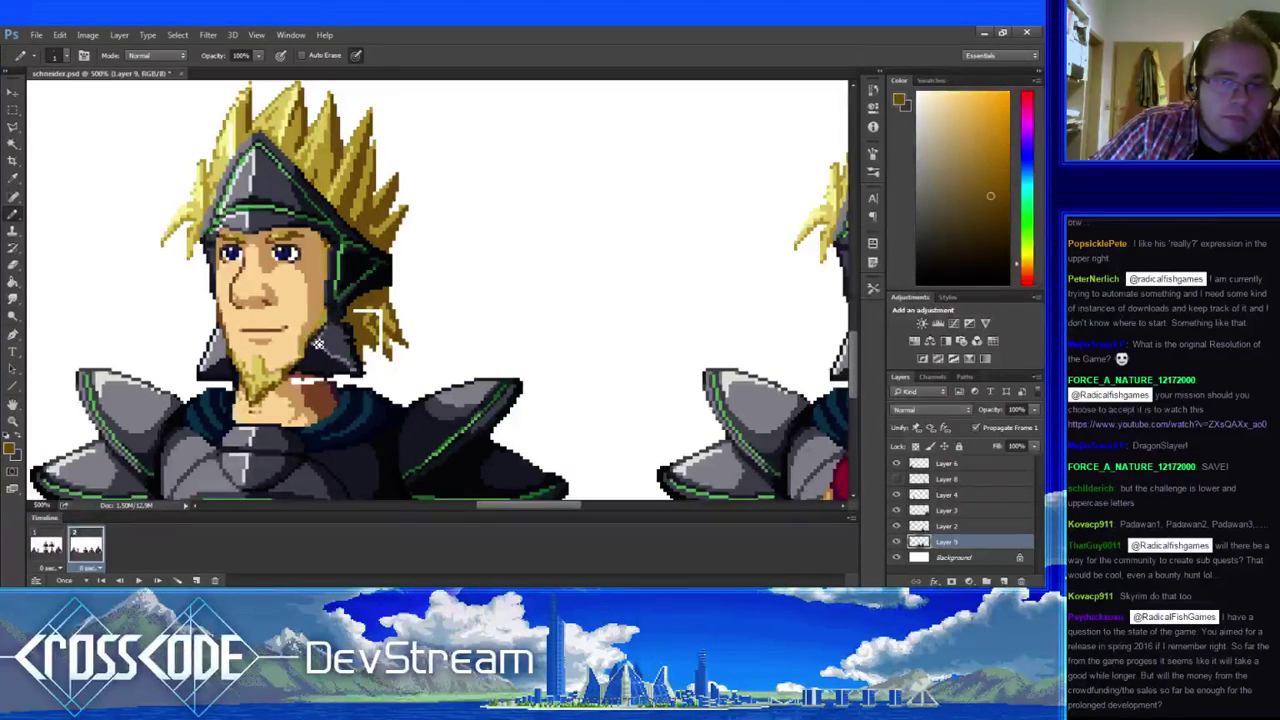
pyautogui.keyDown('alt'); pyautogui.click(323, 338); pyautogui.keyUp('alt')
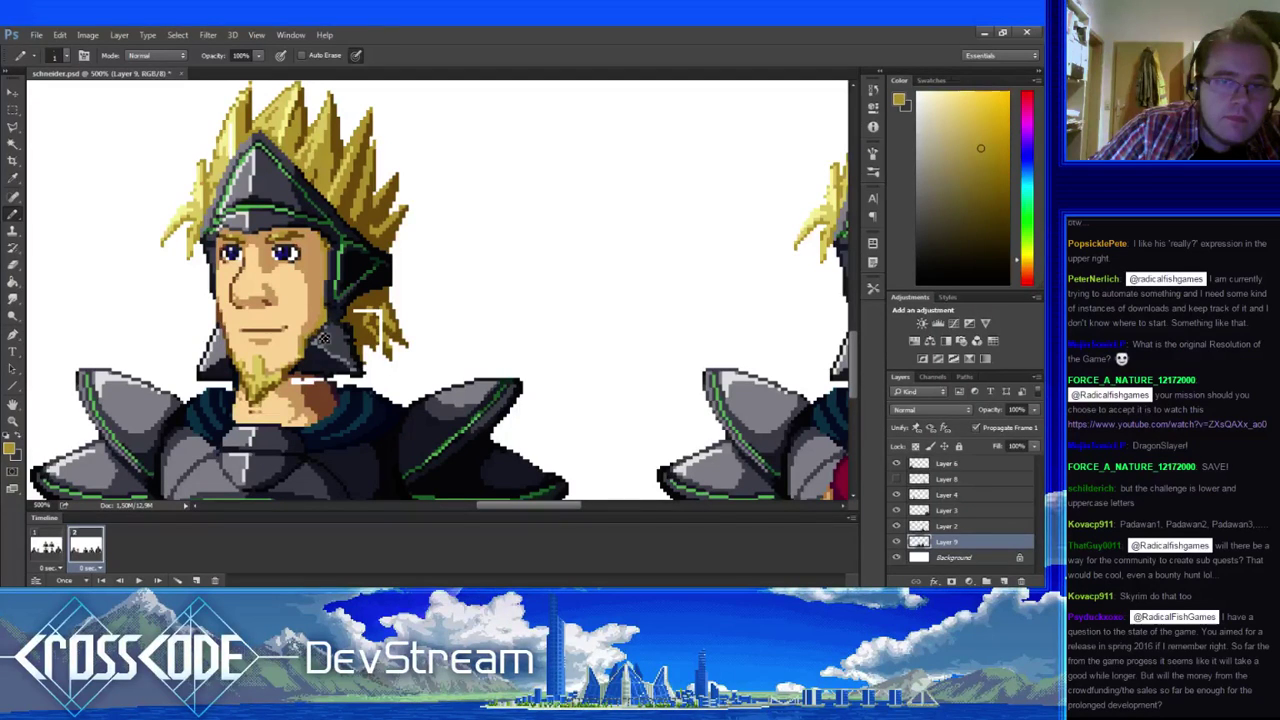
pyautogui.keyDown('alt'); pyautogui.click(327, 338); pyautogui.keyUp('alt')
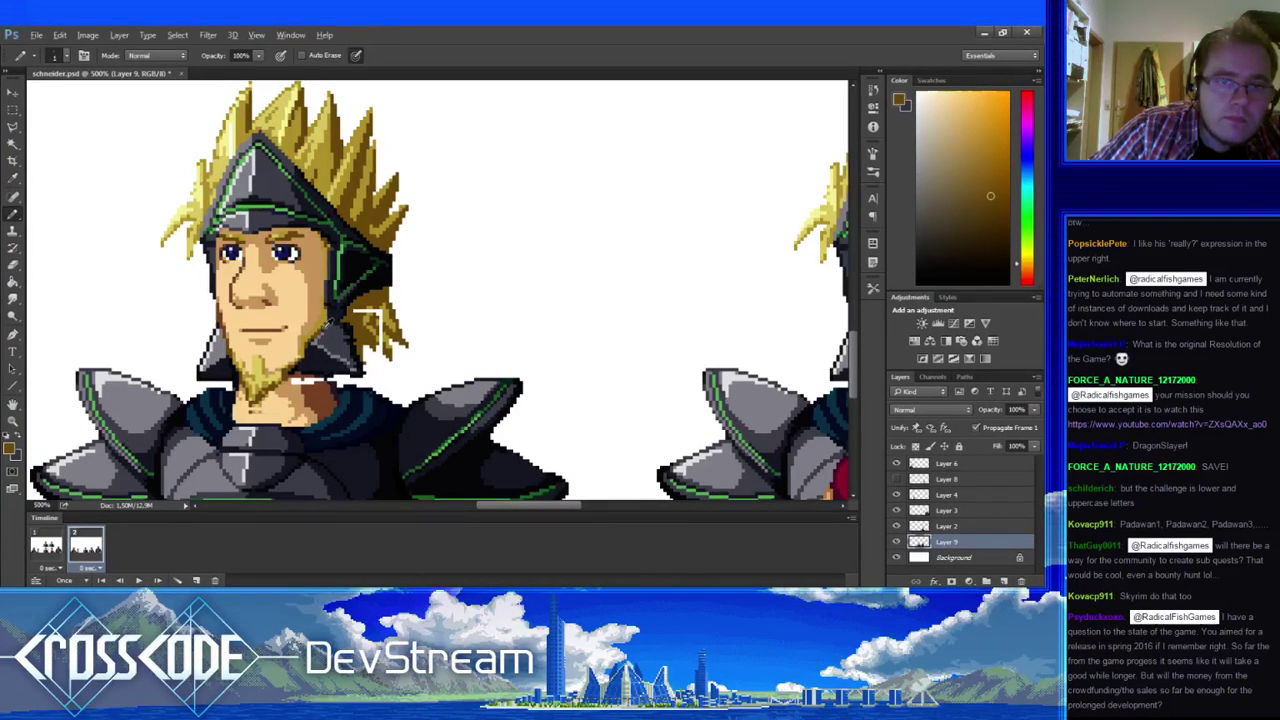
# - Repaint the upper part of the rotated cheek guard beside the jaw with sampled brown, mid grey and dark grey
pyautogui.keyDown('alt'); pyautogui.click(356, 313); pyautogui.keyUp('alt')
pyautogui.keyDown('alt'); pyautogui.click(325, 341); pyautogui.keyUp('alt')
pyautogui.keyDown('alt'); pyautogui.click(337, 337); pyautogui.keyUp('alt')
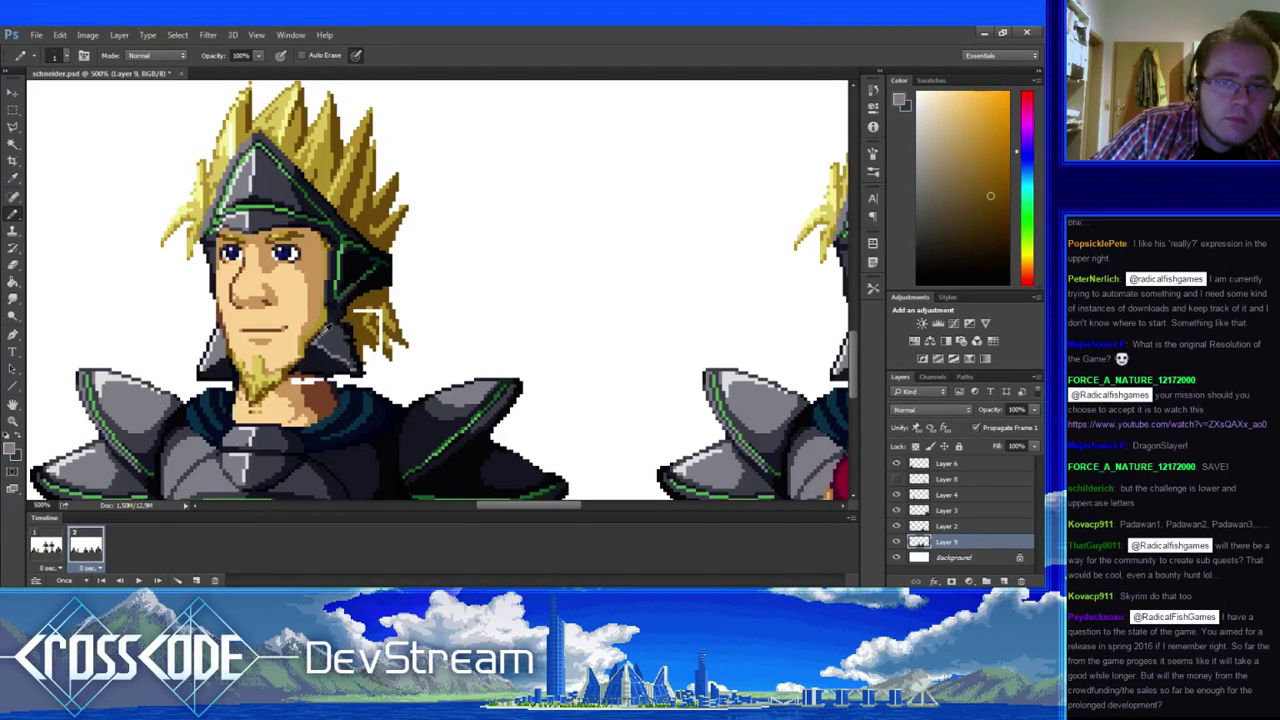
pyautogui.keyDown('alt'); pyautogui.click(334, 338); pyautogui.keyUp('alt')
pyautogui.keyDown('alt'); pyautogui.click(332, 339); pyautogui.keyUp('alt')
pyautogui.keyDown('alt'); pyautogui.click(330, 339); pyautogui.keyUp('alt')
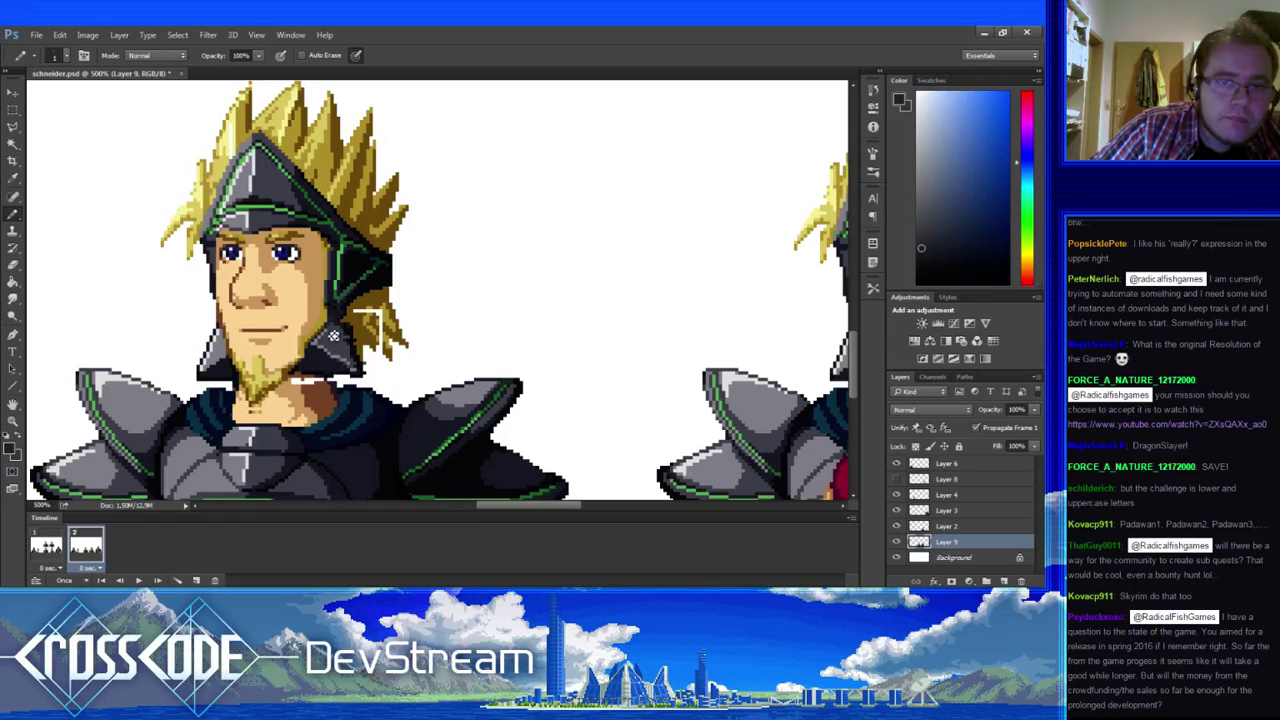
pyautogui.keyDown('alt'); pyautogui.click(339, 333); pyautogui.keyUp('alt')
pyautogui.moveTo(355, 433); pyautogui.dragTo(288, 373)
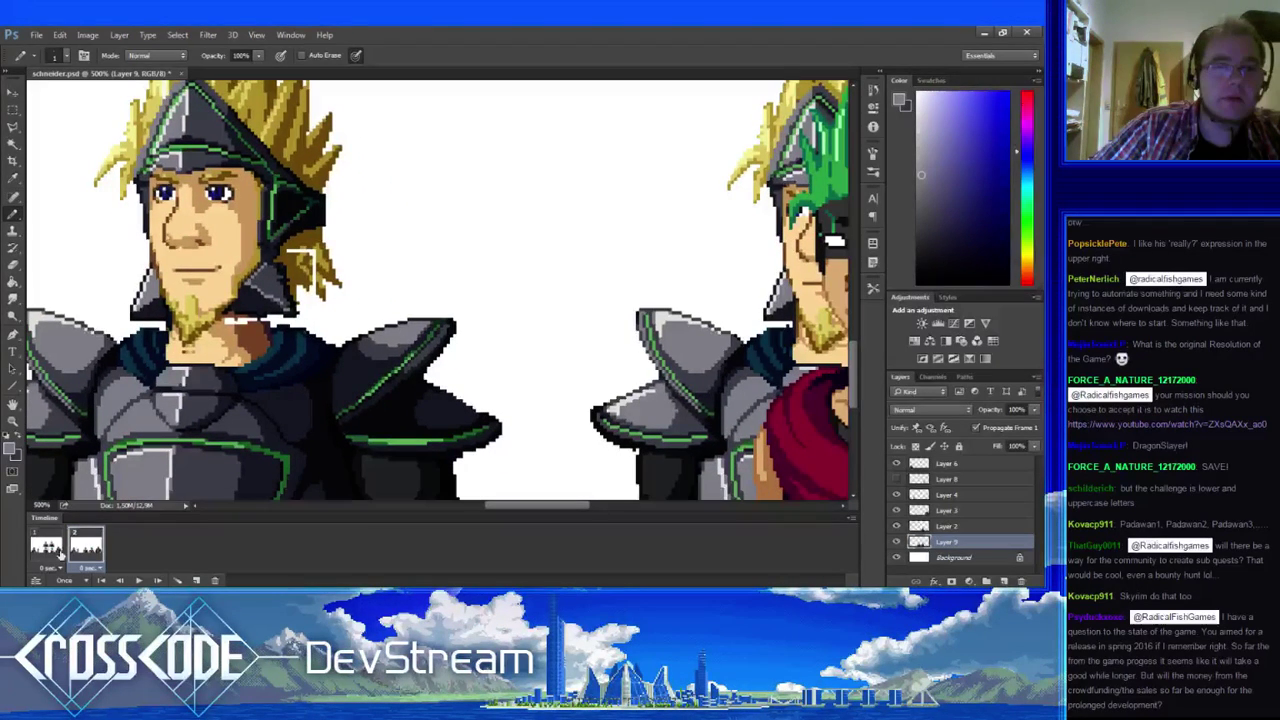
pyautogui.moveTo(292, 256); pyautogui.dragTo(360, 296)
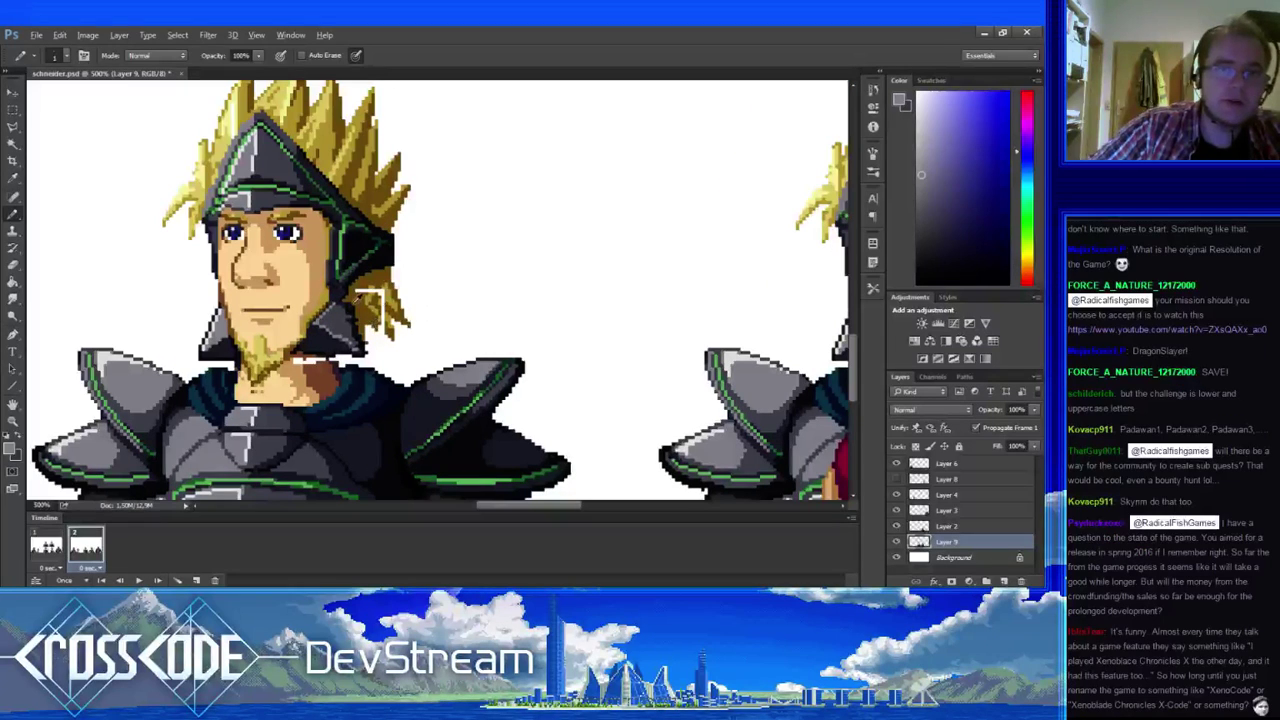
# - Retouch the hair directly behind the cheek guard with sampled dark brown
pyautogui.keyDown('alt'); pyautogui.click(362, 298); pyautogui.keyUp('alt')
pyautogui.keyDown('alt'); pyautogui.click(375, 302); pyautogui.keyUp('alt')
pyautogui.keyDown('alt'); pyautogui.click(372, 306); pyautogui.keyUp('alt')
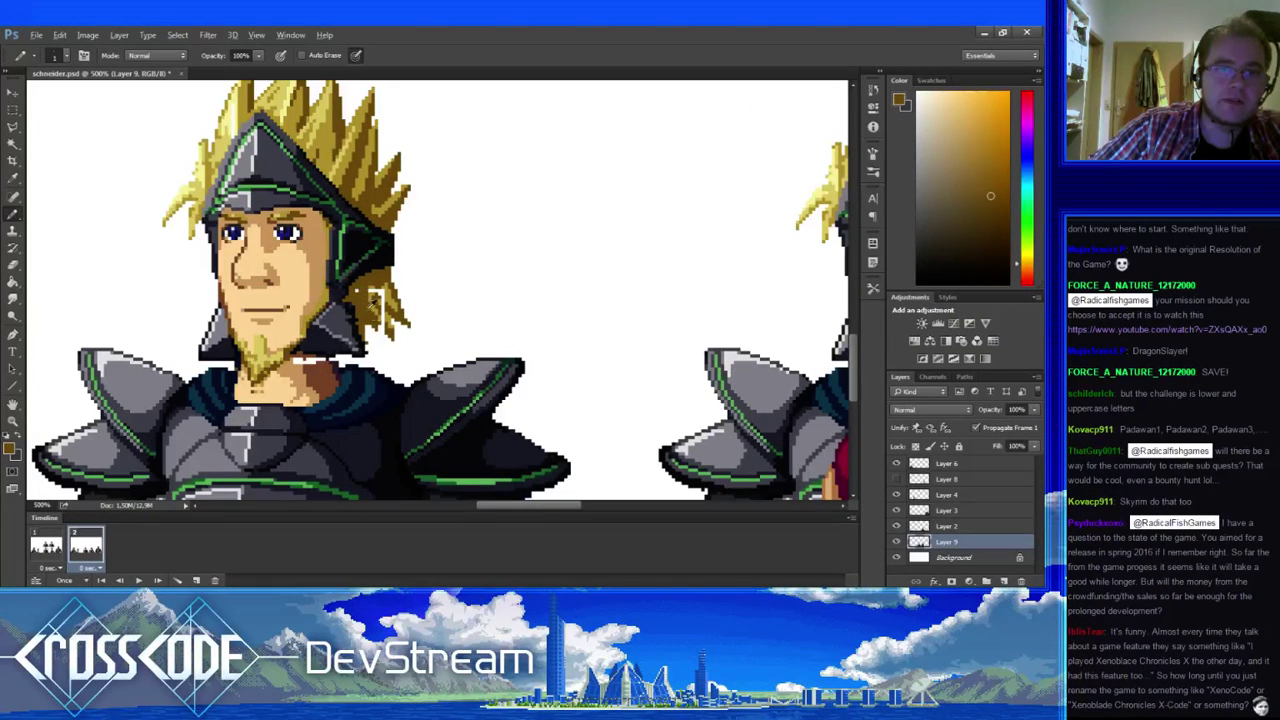
pyautogui.click(12, 109)
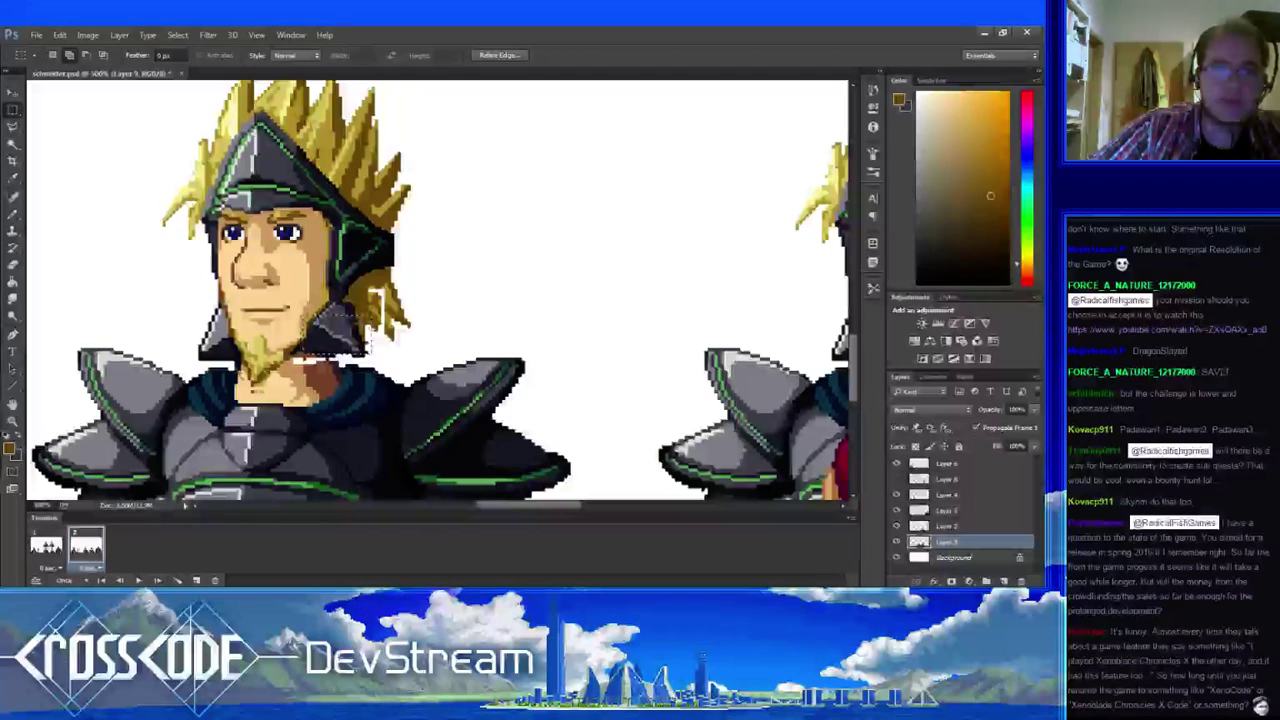
pyautogui.moveTo(312, 296)
pyautogui.mouseDown()
pyautogui.moveTo(356, 345)
pyautogui.moveTo(297, 333)
pyautogui.mouseUp()
pyautogui.moveTo(370, 352); pyautogui.dragTo(379, 362)
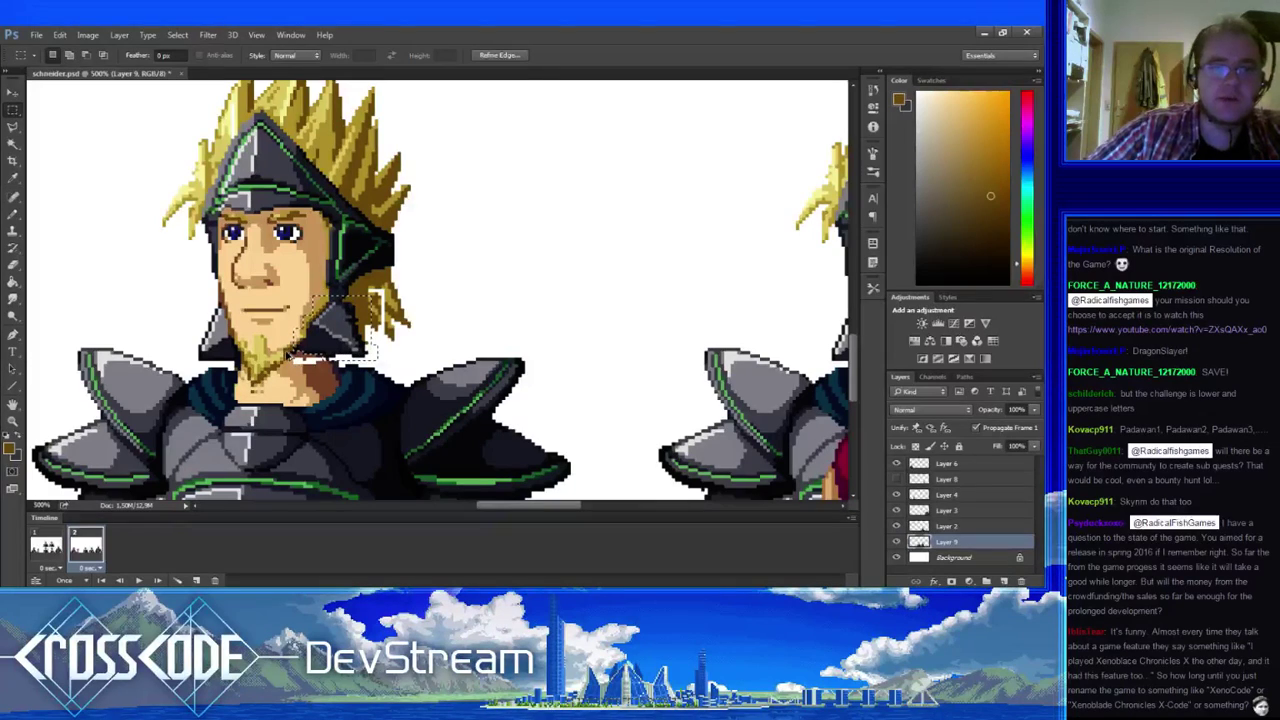
pyautogui.hotkey('ctrl', 'd')
# - Compare frame 2 with frame 1 and reshade the cheek guard's faces with sampled light, mid and dark grey
pyautogui.click(52, 546)
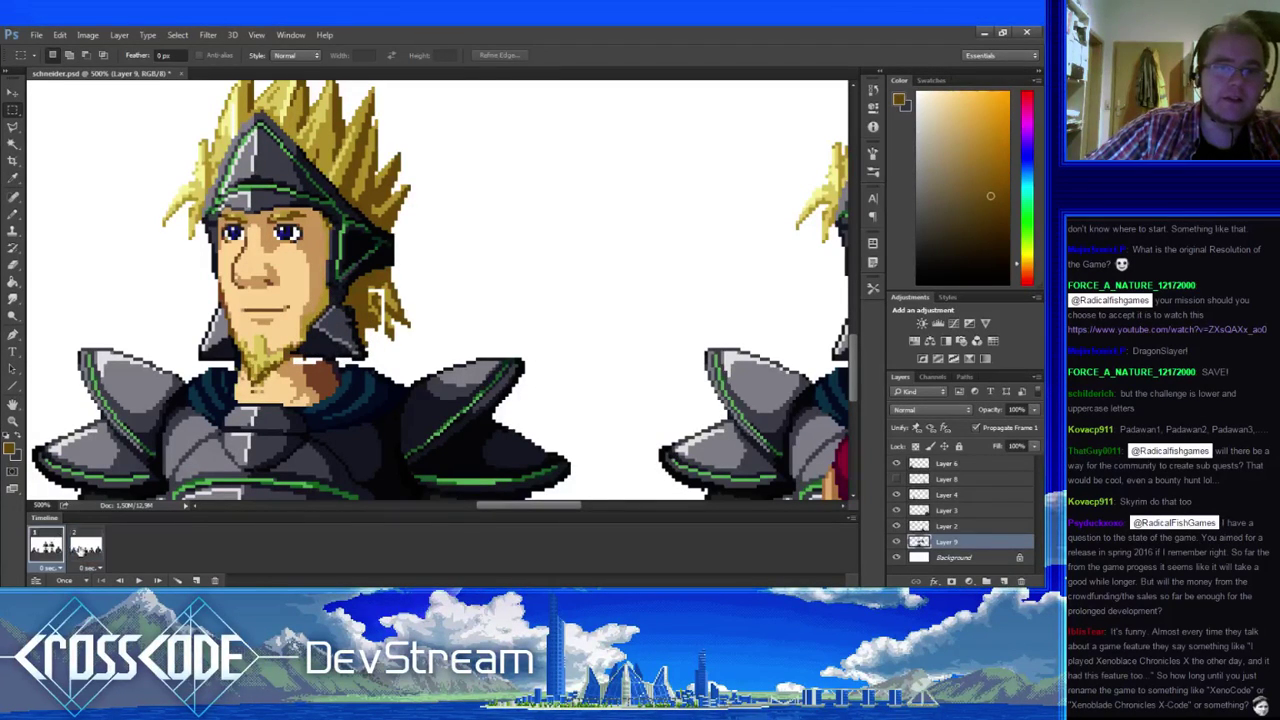
pyautogui.click(82, 549)
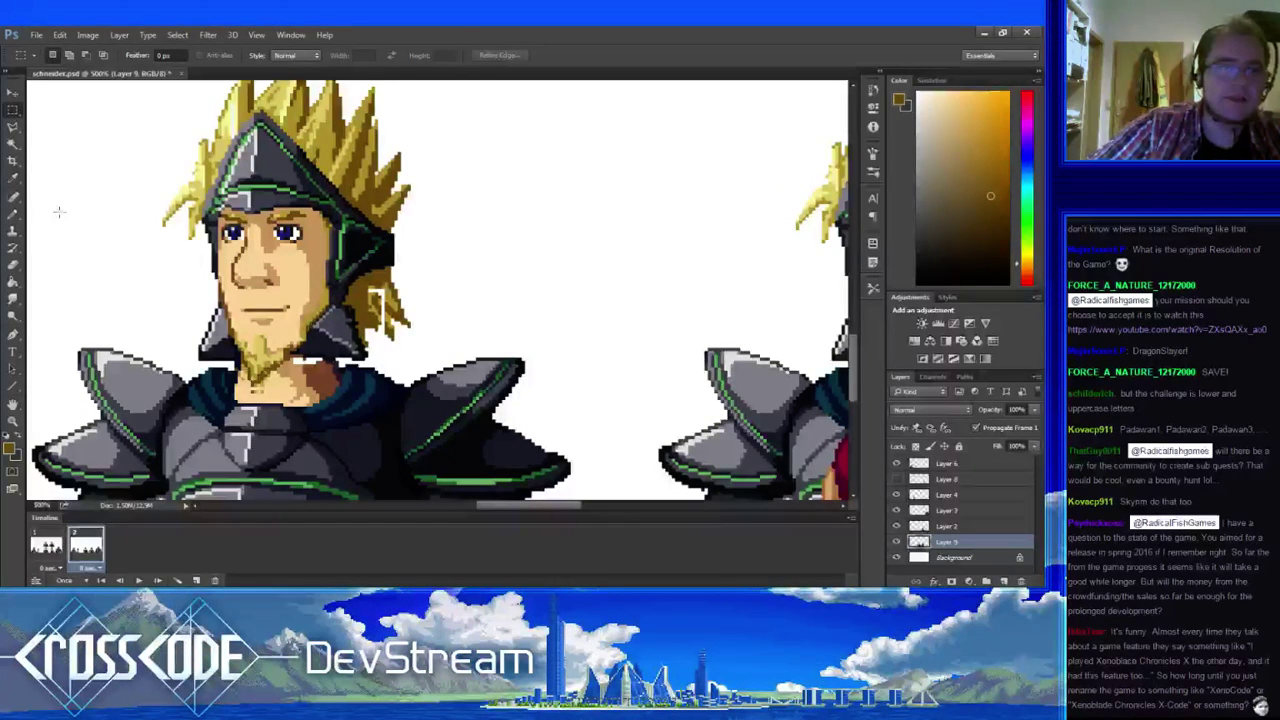
pyautogui.click(13, 215)
pyautogui.keyDown('alt'); pyautogui.click(316, 325); pyautogui.keyUp('alt')
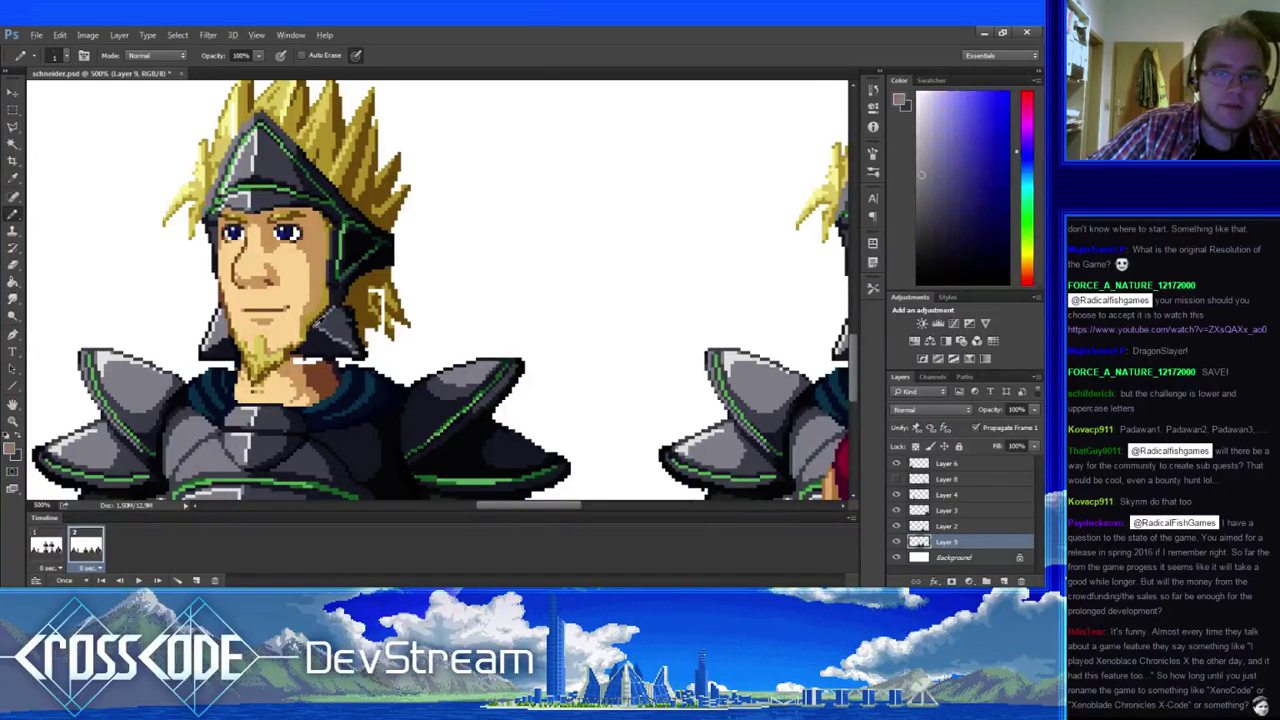
pyautogui.keyDown('alt'); pyautogui.click(327, 340); pyautogui.keyUp('alt')
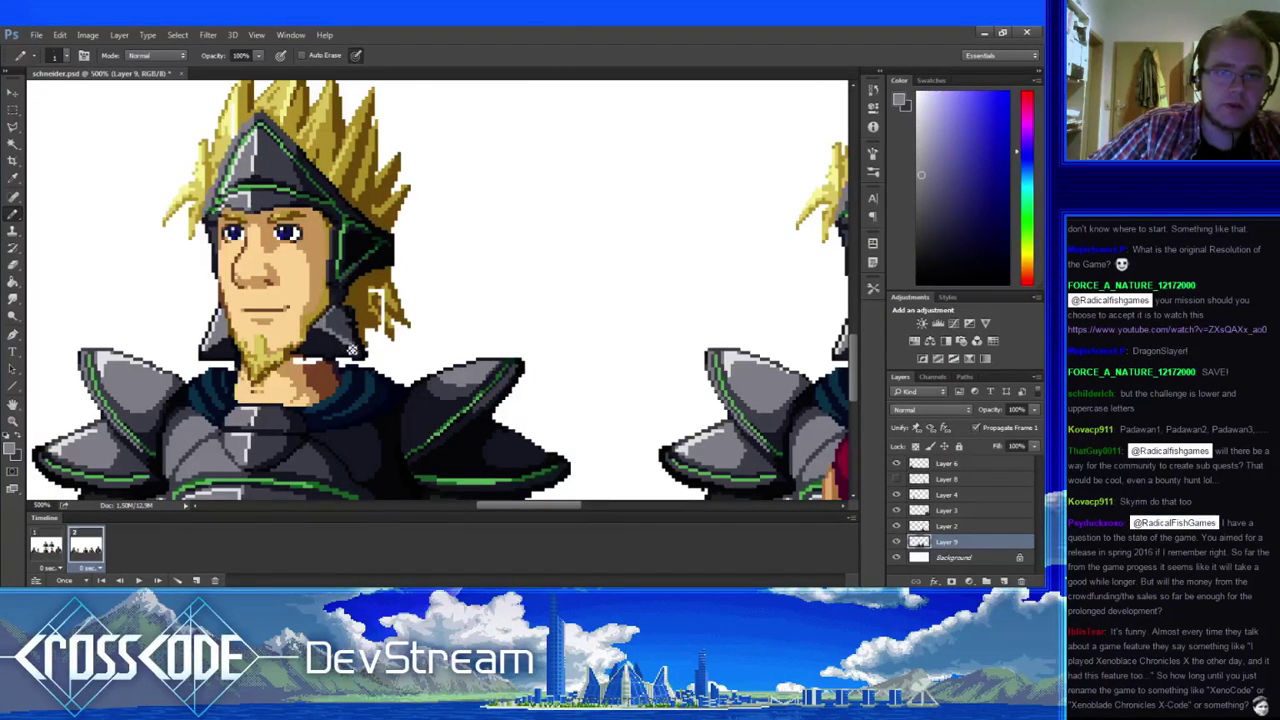
pyautogui.keyDown('alt'); pyautogui.click(340, 318); pyautogui.keyUp('alt')
pyautogui.keyDown('alt'); pyautogui.click(342, 337); pyautogui.keyUp('alt')
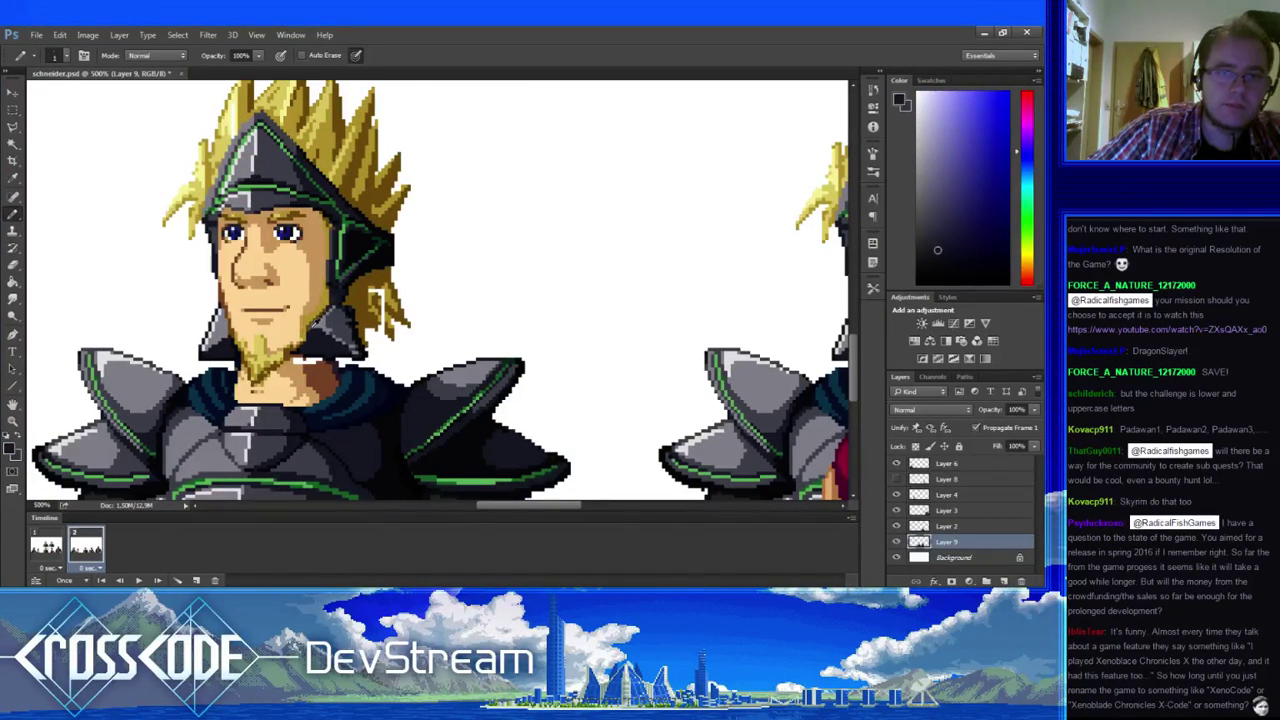
pyautogui.keyDown('alt'); pyautogui.click(343, 316); pyautogui.keyUp('alt')
pyautogui.keyDown('alt'); pyautogui.click(330, 314); pyautogui.keyUp('alt')
pyautogui.keyDown('alt'); pyautogui.click(331, 324); pyautogui.keyUp('alt')
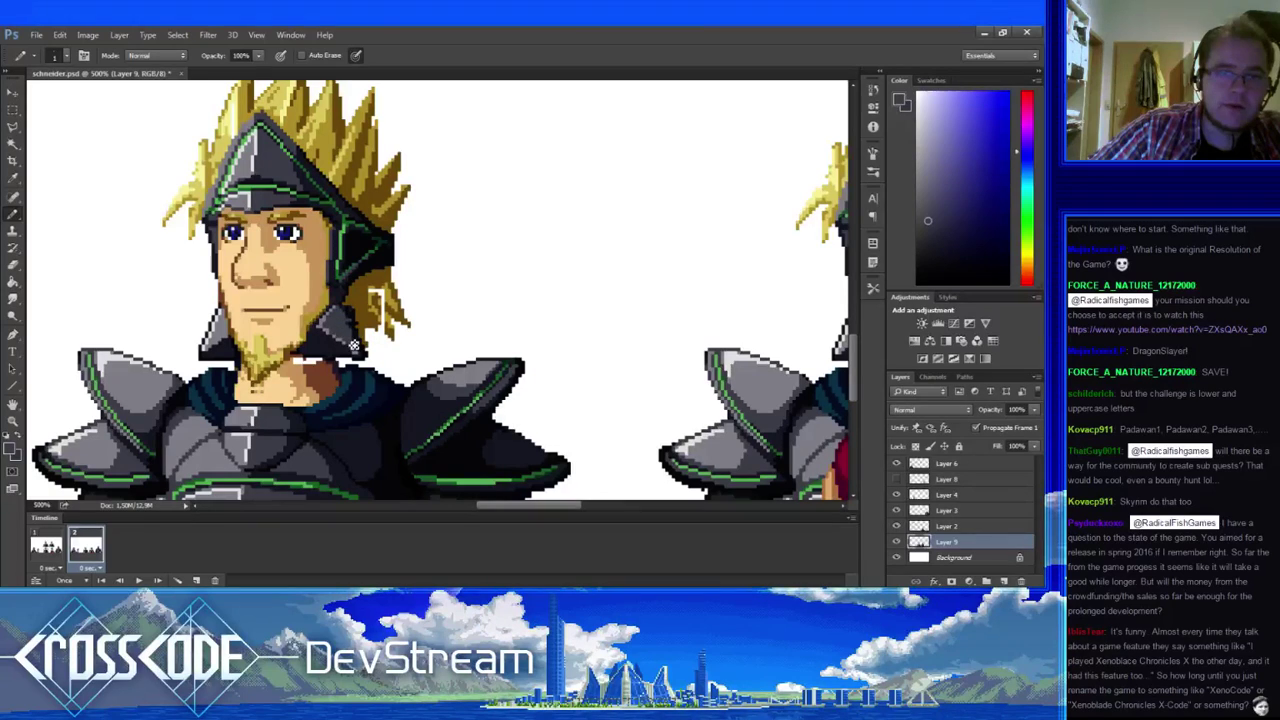
# - Refine the cheek guard's highlight with sampled light grey, comparing frame 2 against frame 1
pyautogui.click(52, 542)
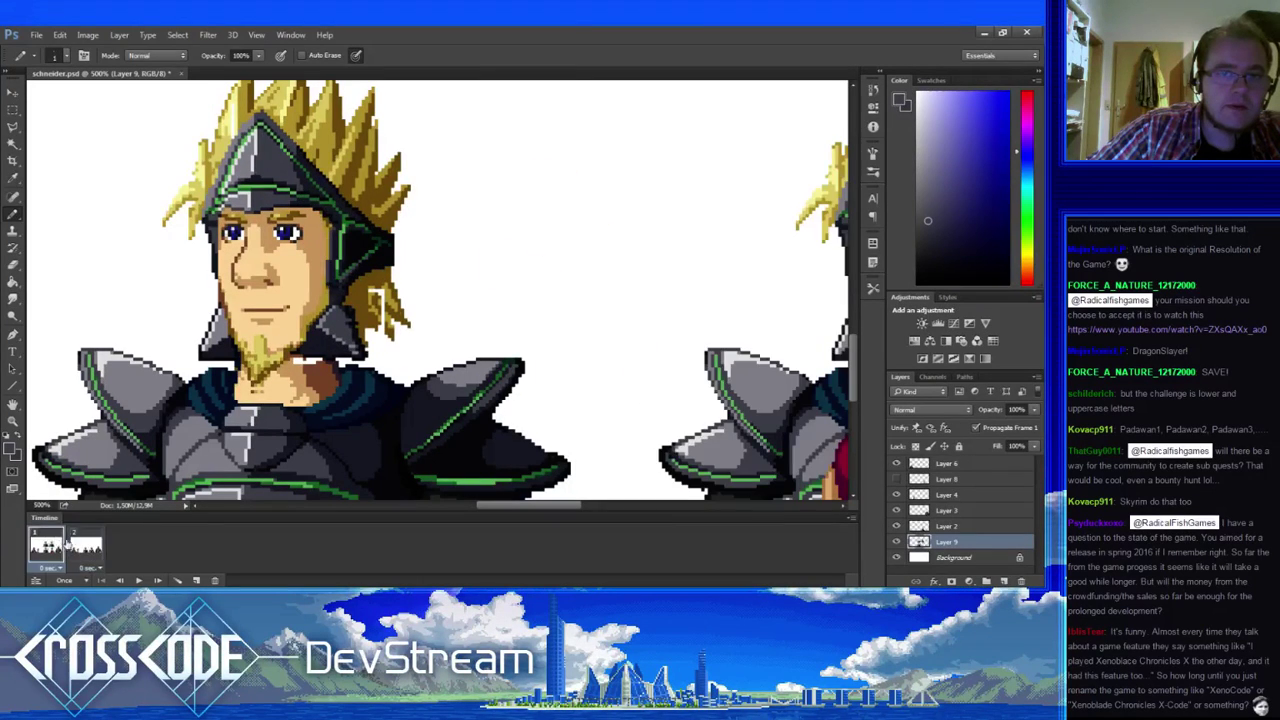
pyautogui.click(86, 545)
pyautogui.keyDown('alt'); pyautogui.click(321, 319); pyautogui.keyUp('alt')
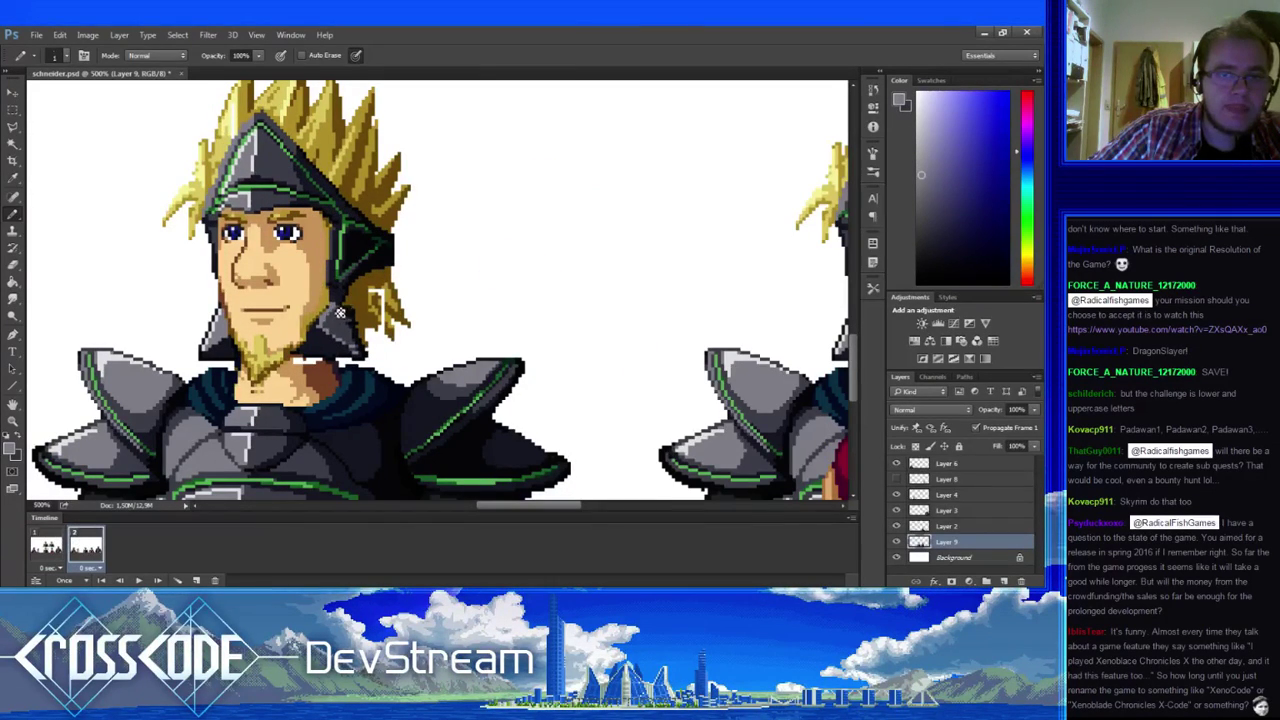
pyautogui.keyDown('alt'); pyautogui.click(335, 326); pyautogui.keyUp('alt')
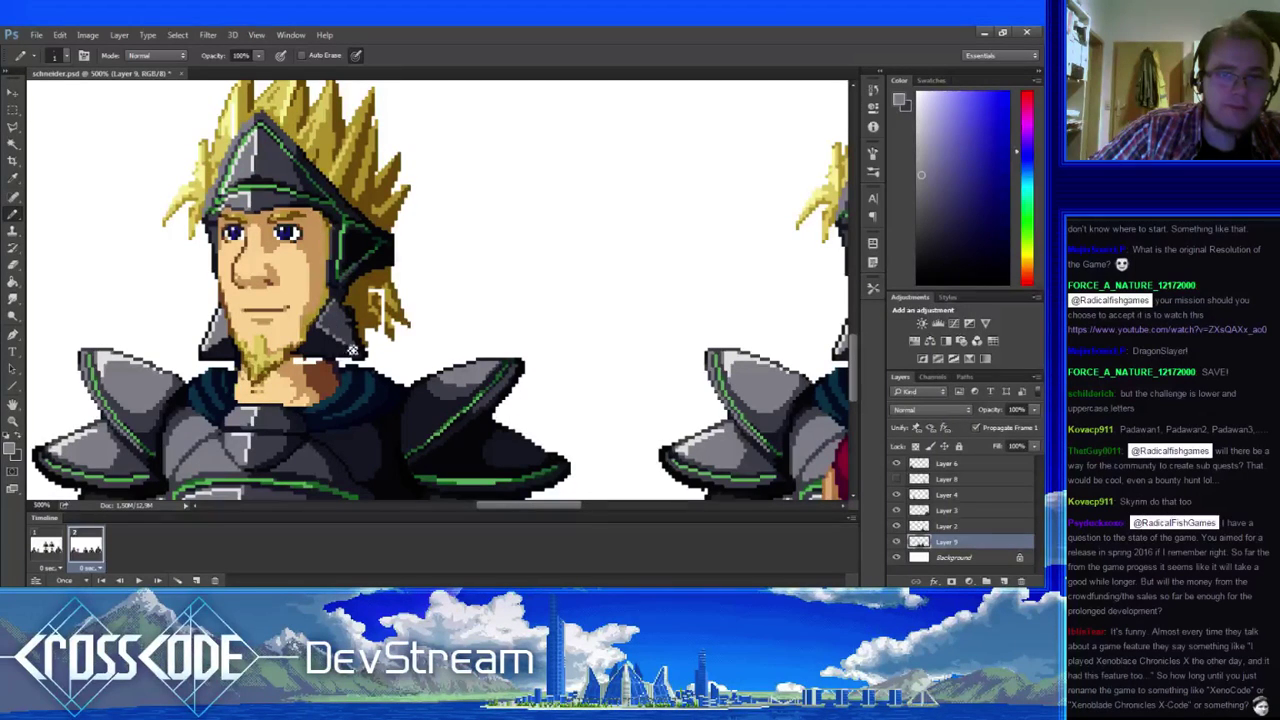
pyautogui.click(60, 553)
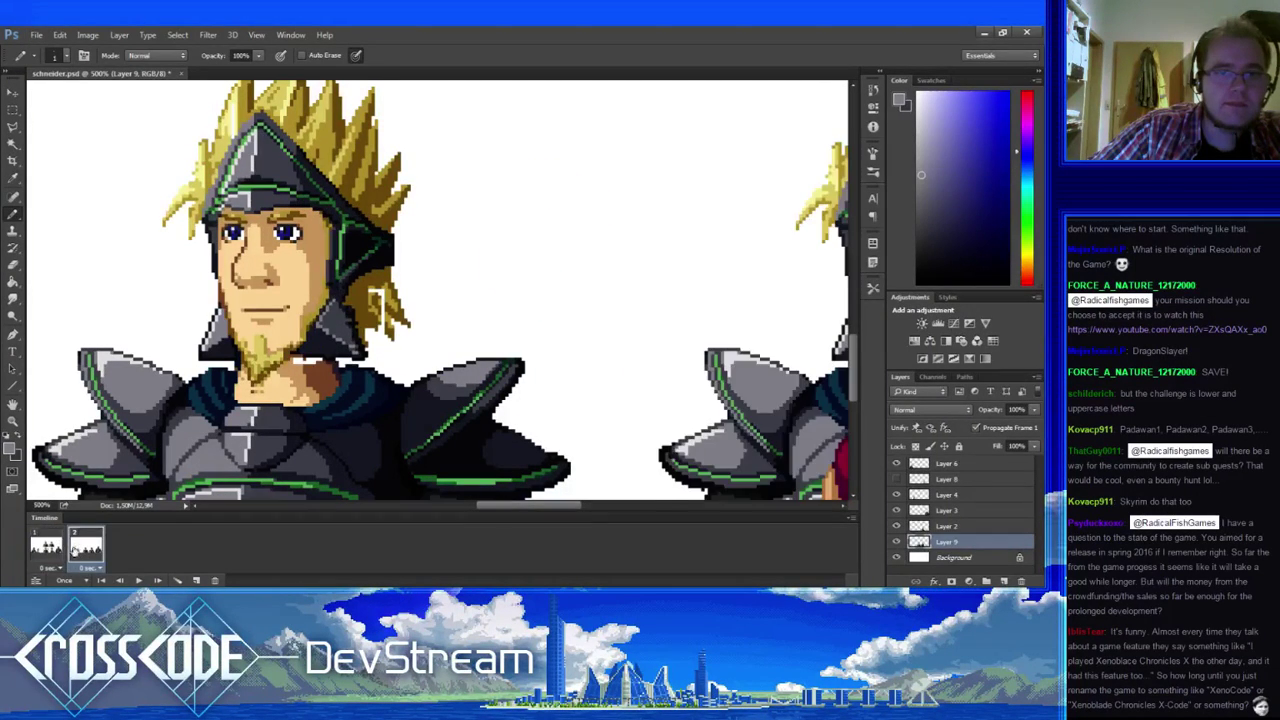
pyautogui.click(82, 549)
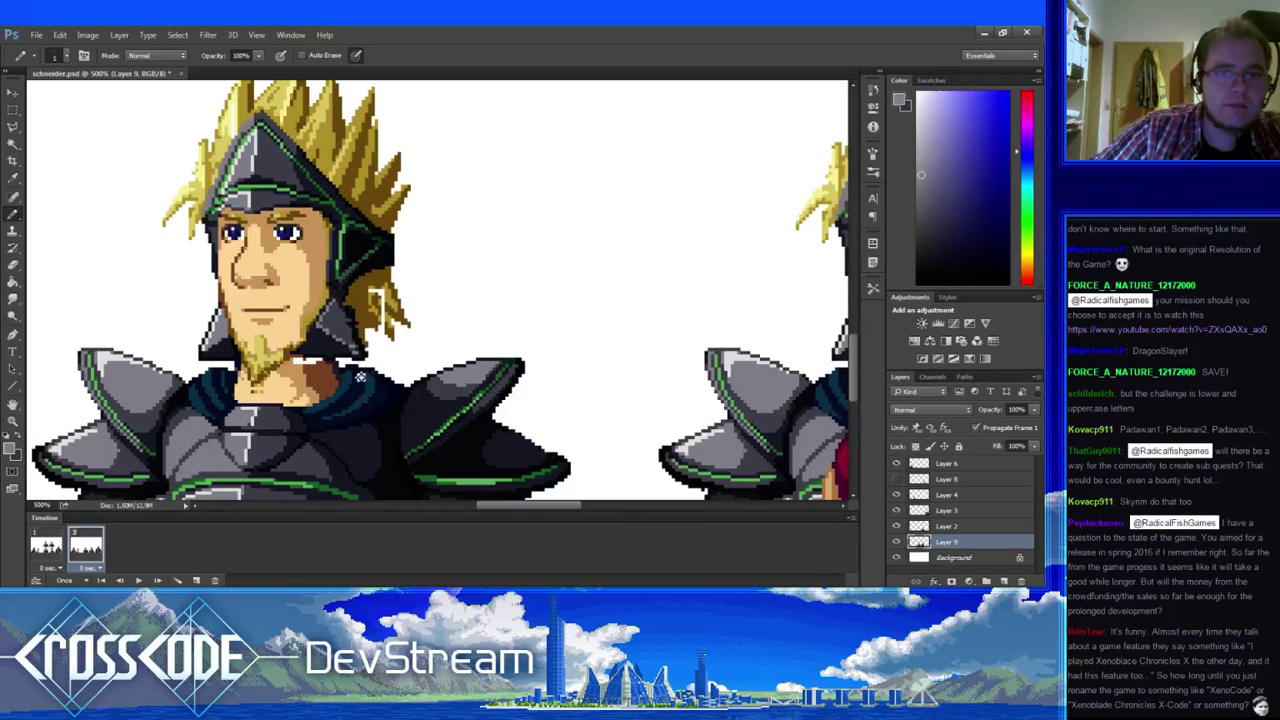
# - Fill the gap between the cheek guard and the neck with sampled near-black and skin brown, and clean up the collar edge
pyautogui.keyDown('alt'); pyautogui.click(299, 351); pyautogui.keyUp('alt')
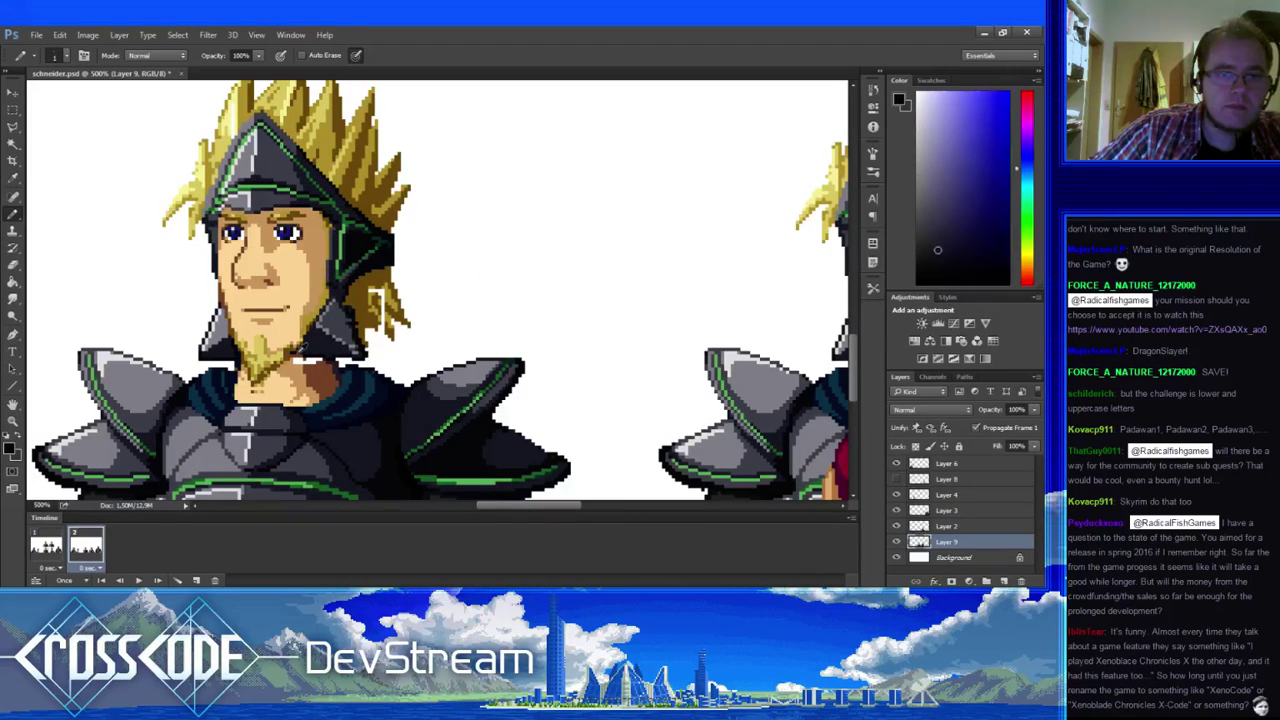
pyautogui.keyDown('alt'); pyautogui.click(303, 366); pyautogui.keyUp('alt')
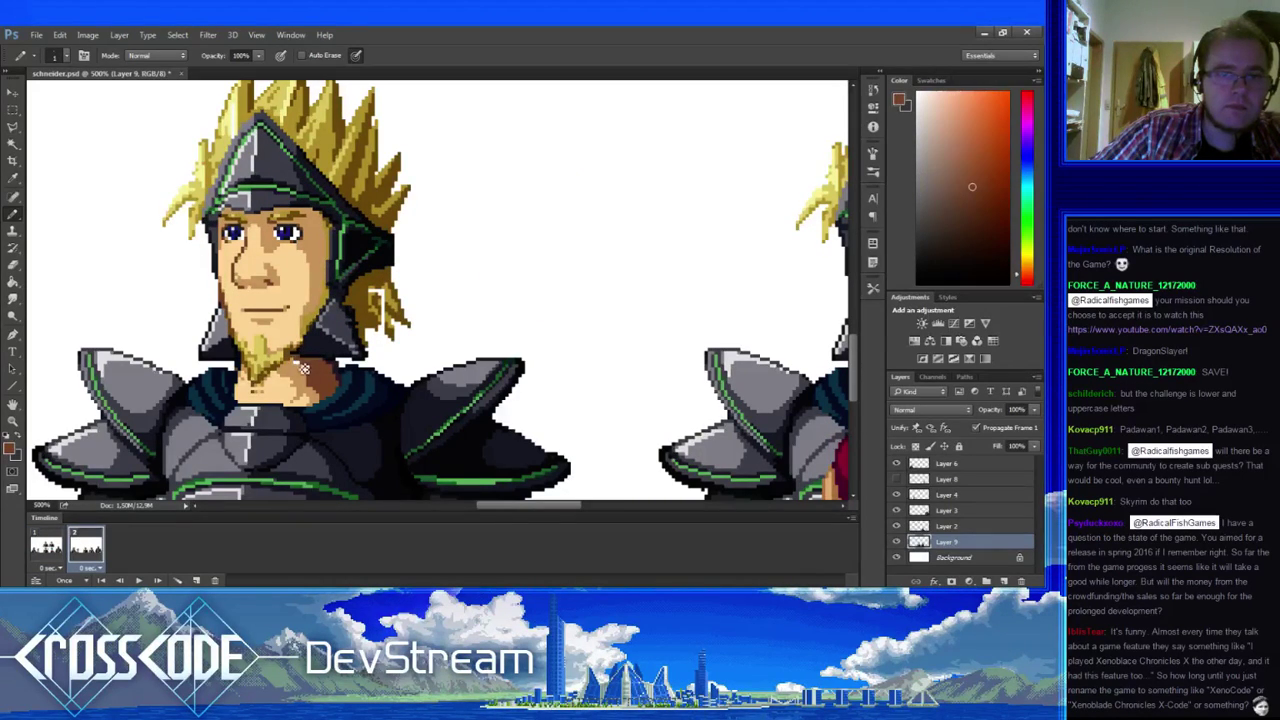
pyautogui.keyDown('alt'); pyautogui.click(305, 368); pyautogui.keyUp('alt')
pyautogui.keyDown('alt'); pyautogui.click(340, 356); pyautogui.keyUp('alt')
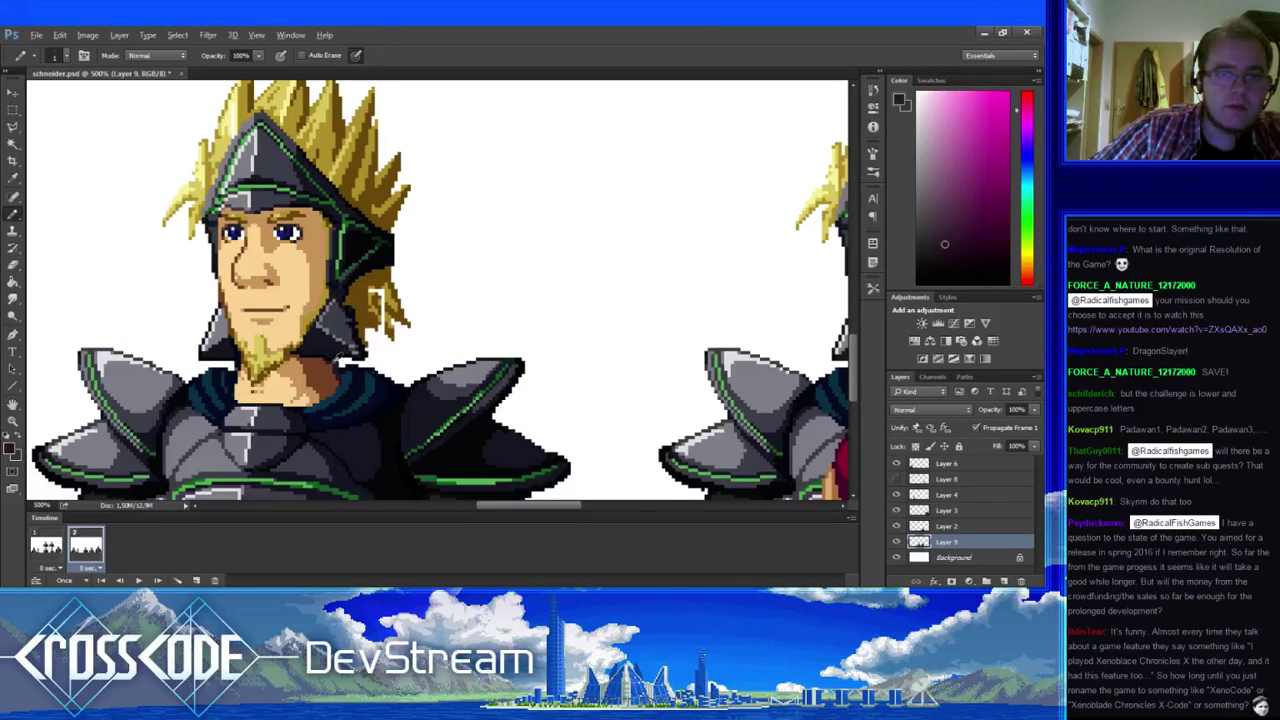
pyautogui.keyDown('alt'); pyautogui.click(342, 388); pyautogui.keyUp('alt')
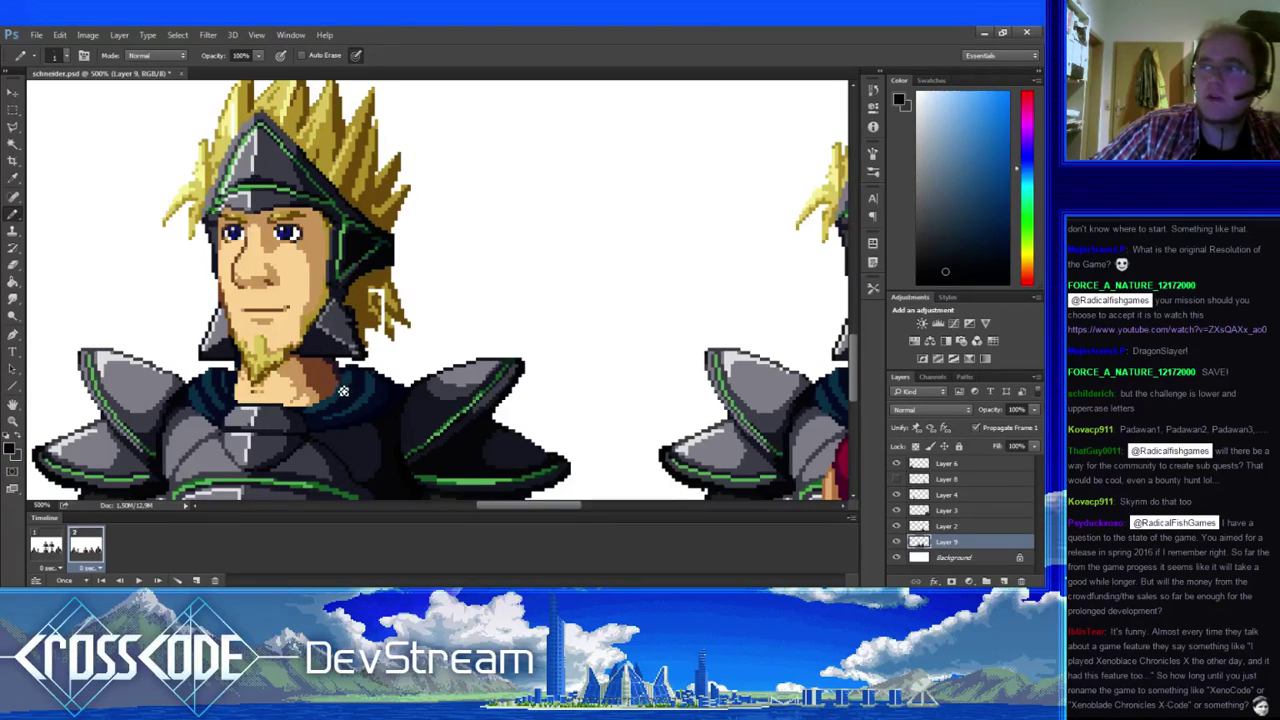
pyautogui.press('e')
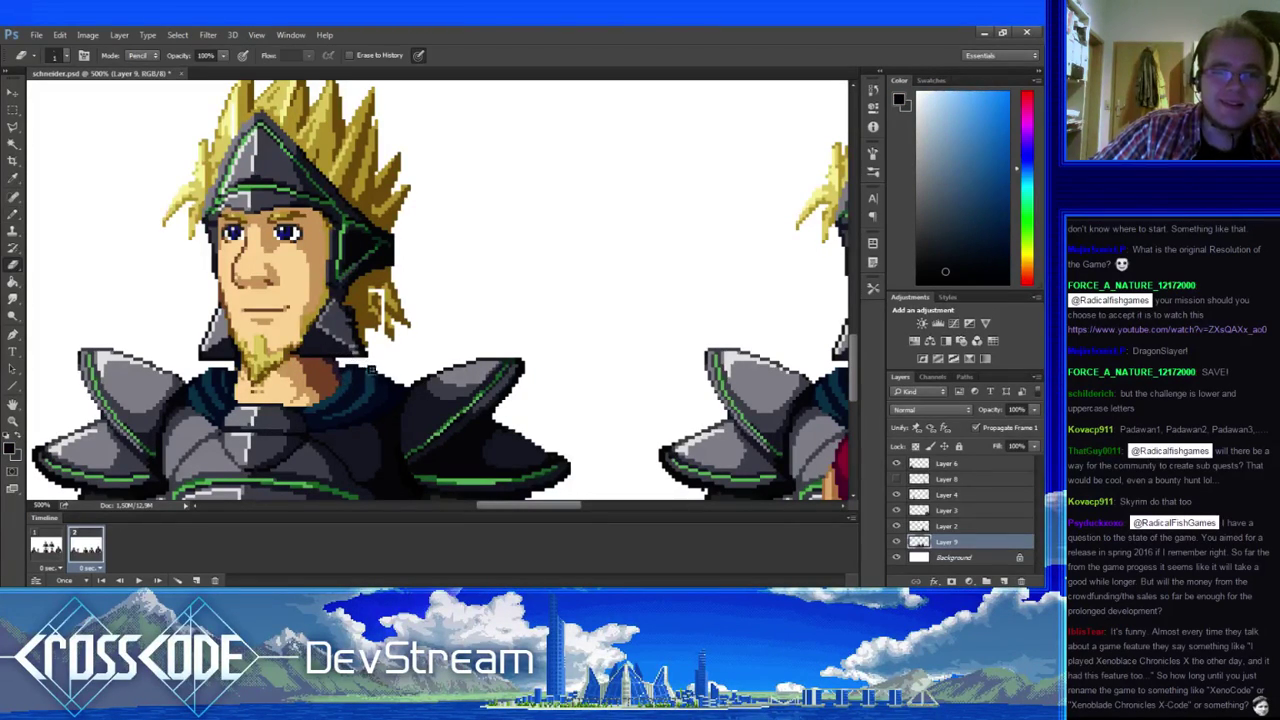
# - Repaint the cheek guard's lower rim and inner shading with sampled dark grey and light grey
pyautogui.press('b')
pyautogui.keyDown('alt'); pyautogui.click(350, 340); pyautogui.keyUp('alt')
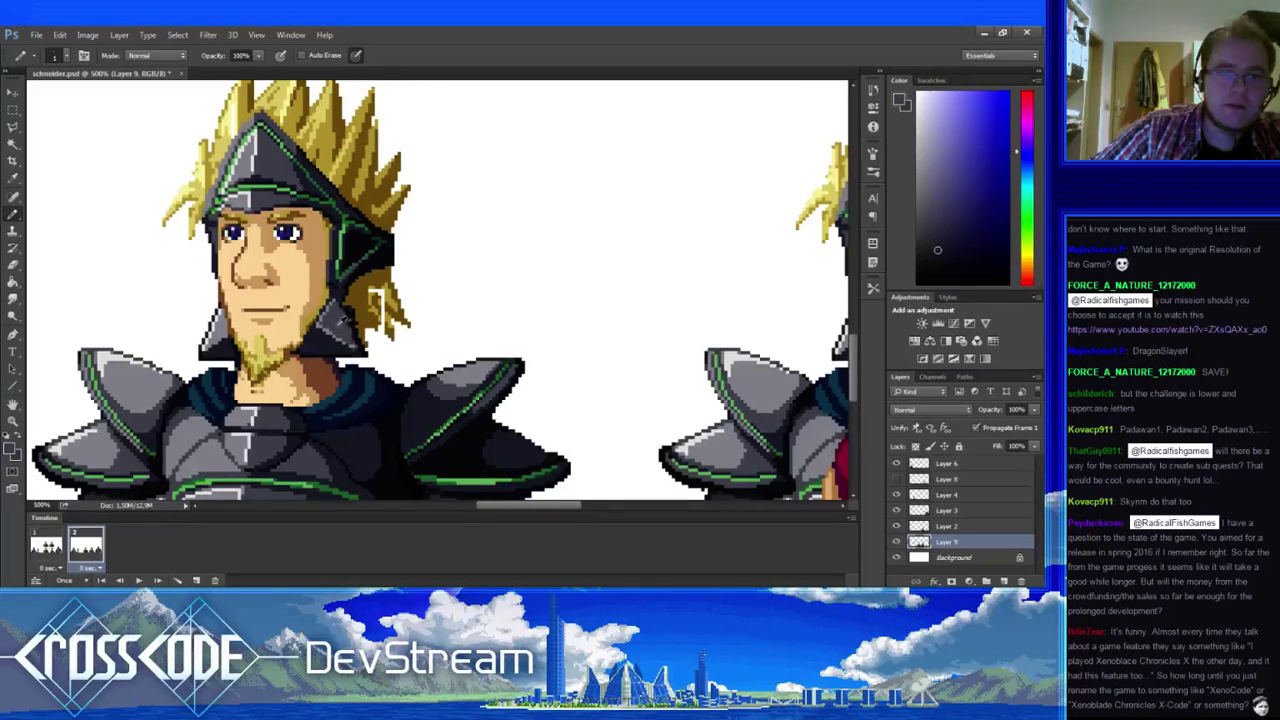
pyautogui.keyDown('alt'); pyautogui.click(334, 338); pyautogui.keyUp('alt')
pyautogui.keyDown('alt'); pyautogui.click(325, 338); pyautogui.keyUp('alt')
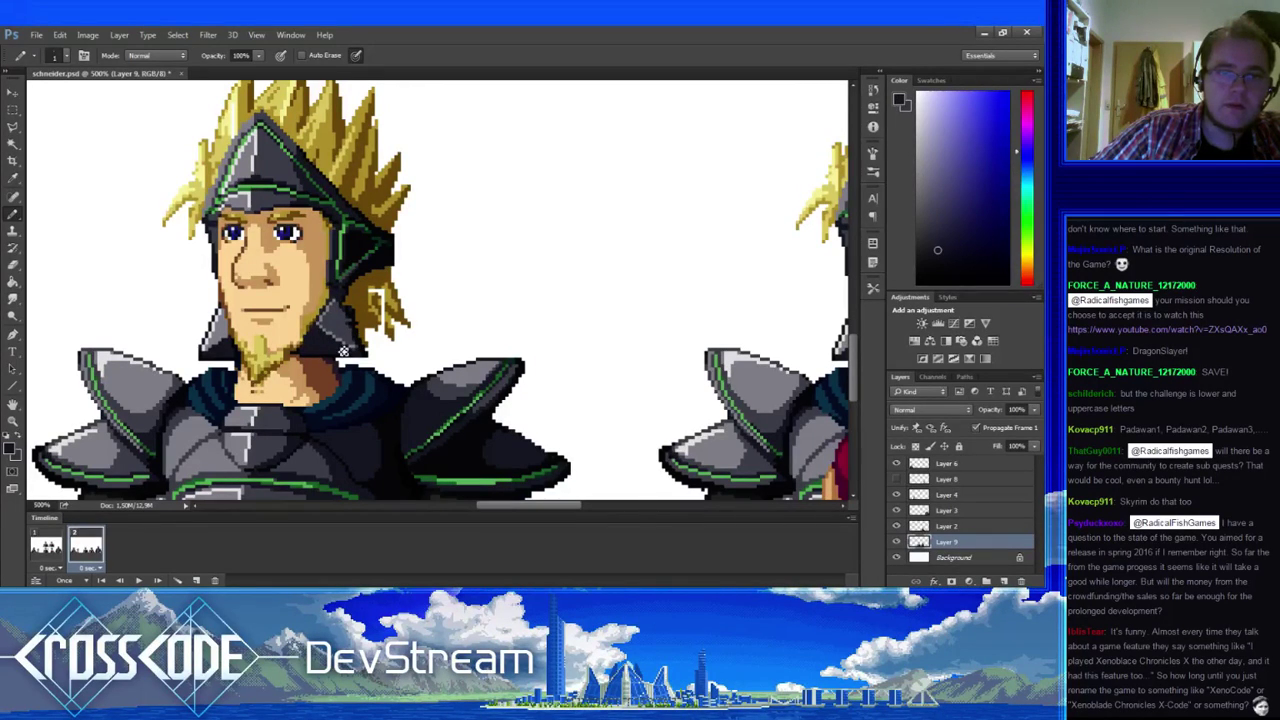
pyautogui.keyDown('alt'); pyautogui.click(352, 340); pyautogui.keyUp('alt')
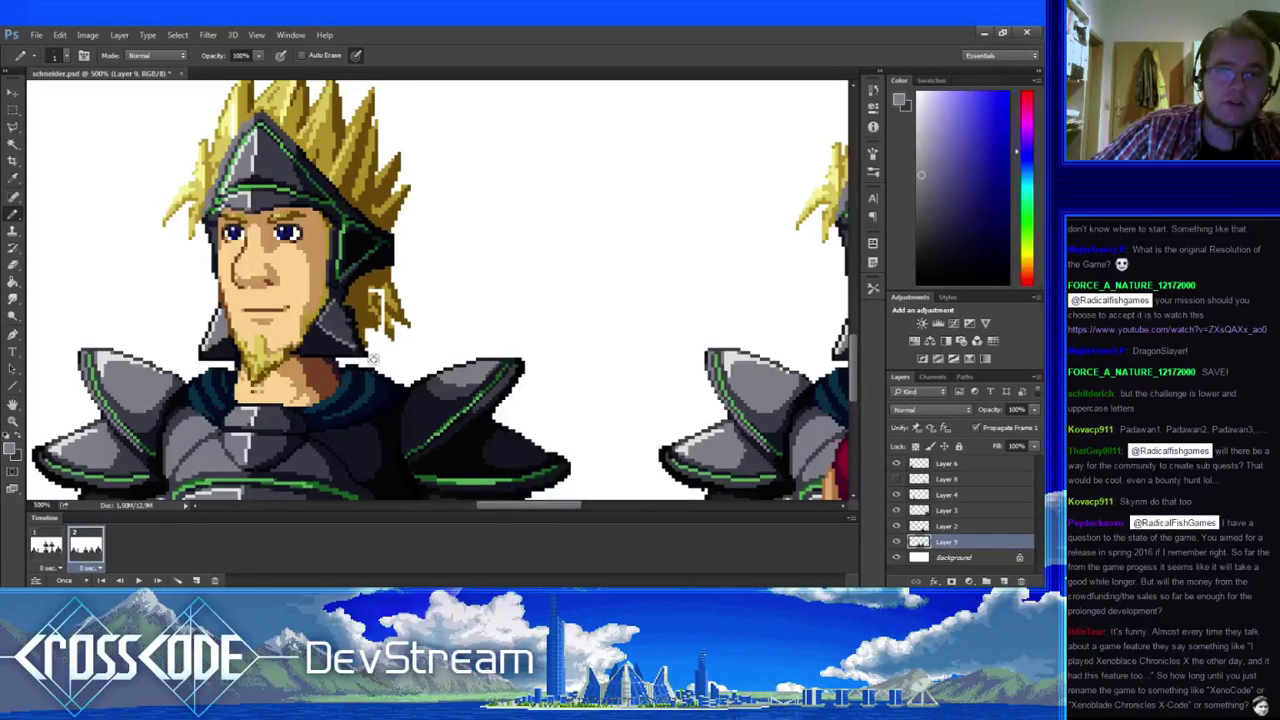
# - Redraw the cheek guard's rear edge against the hair with sampled dark grey and hair brown
pyautogui.keyDown('alt'); pyautogui.click(350, 331); pyautogui.keyUp('alt')
pyautogui.keyDown('alt'); pyautogui.click(347, 302); pyautogui.keyUp('alt')
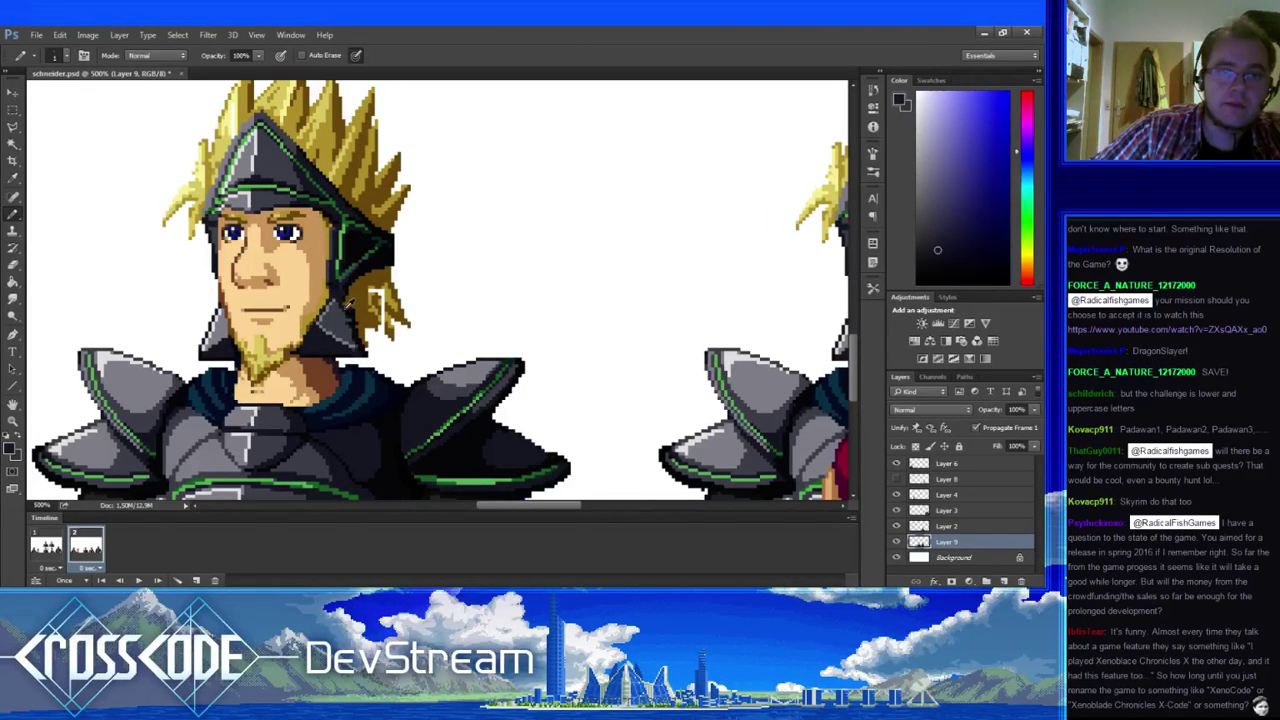
pyautogui.keyDown('alt'); pyautogui.click(349, 305); pyautogui.keyUp('alt')
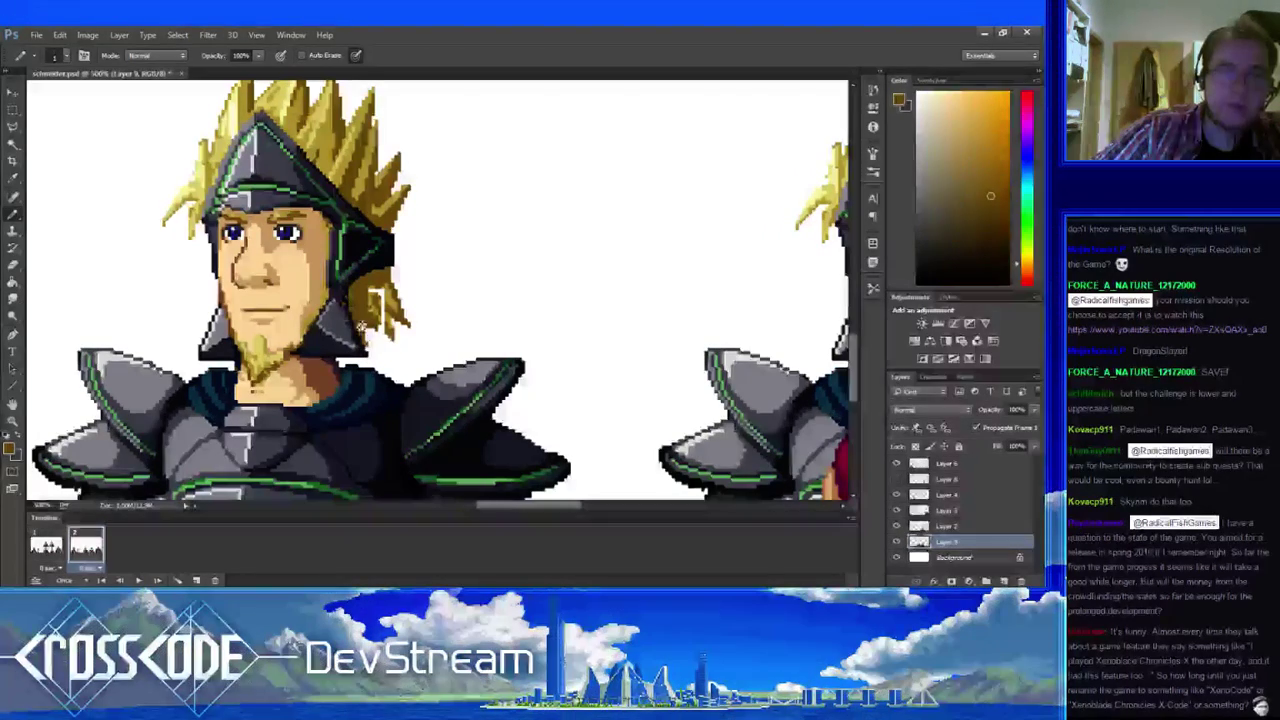
pyautogui.keyDown('alt'); pyautogui.click(353, 314); pyautogui.keyUp('alt')
pyautogui.keyDown('alt'); pyautogui.click(352, 318); pyautogui.keyUp('alt')
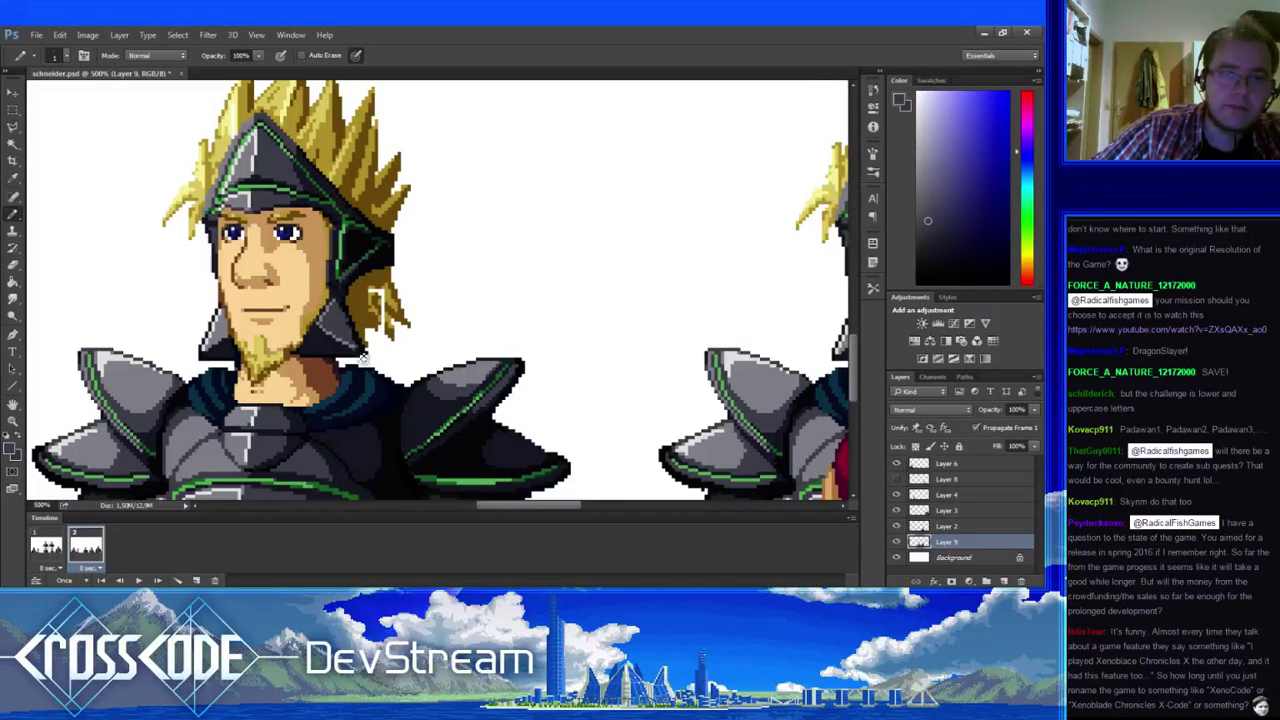
# - Touch up the cheek guard's rear lower corner with sampled light grey, dark grey and near-black
pyautogui.keyDown('alt'); pyautogui.click(365, 357); pyautogui.keyUp('alt')
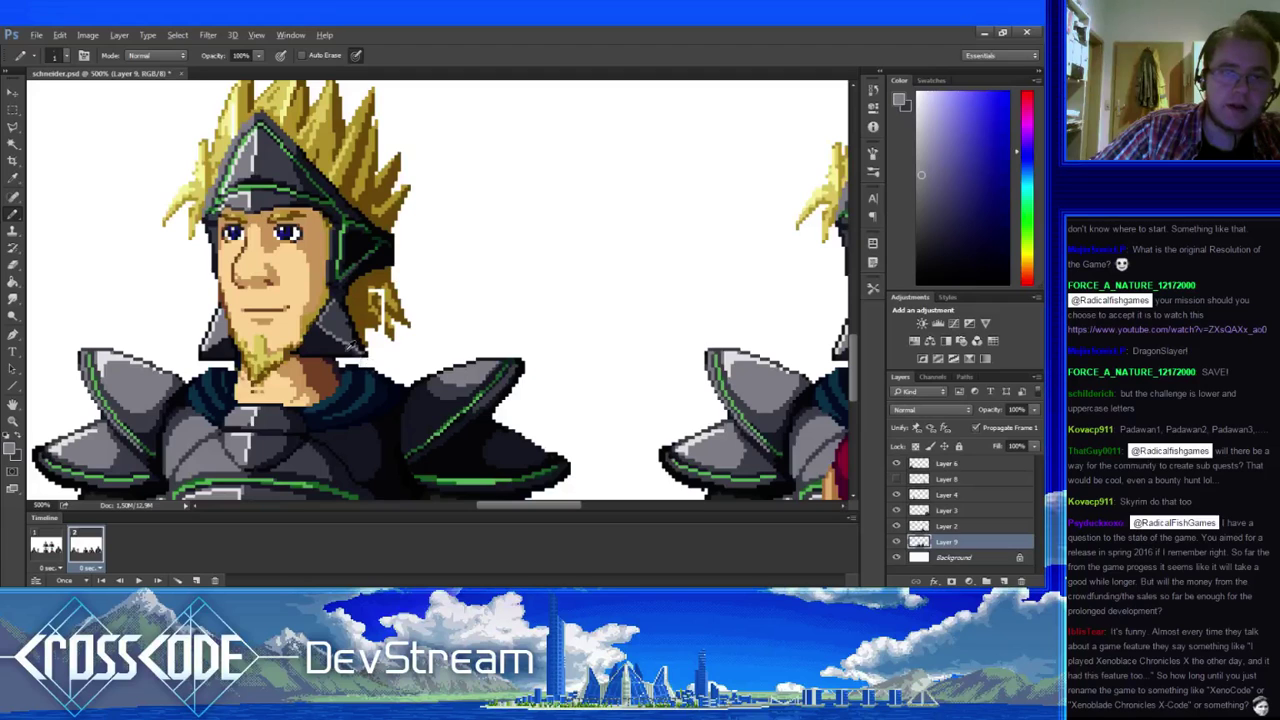
pyautogui.keyDown('alt'); pyautogui.click(363, 358); pyautogui.keyUp('alt')
pyautogui.keyDown('alt'); pyautogui.click(357, 358); pyautogui.keyUp('alt')
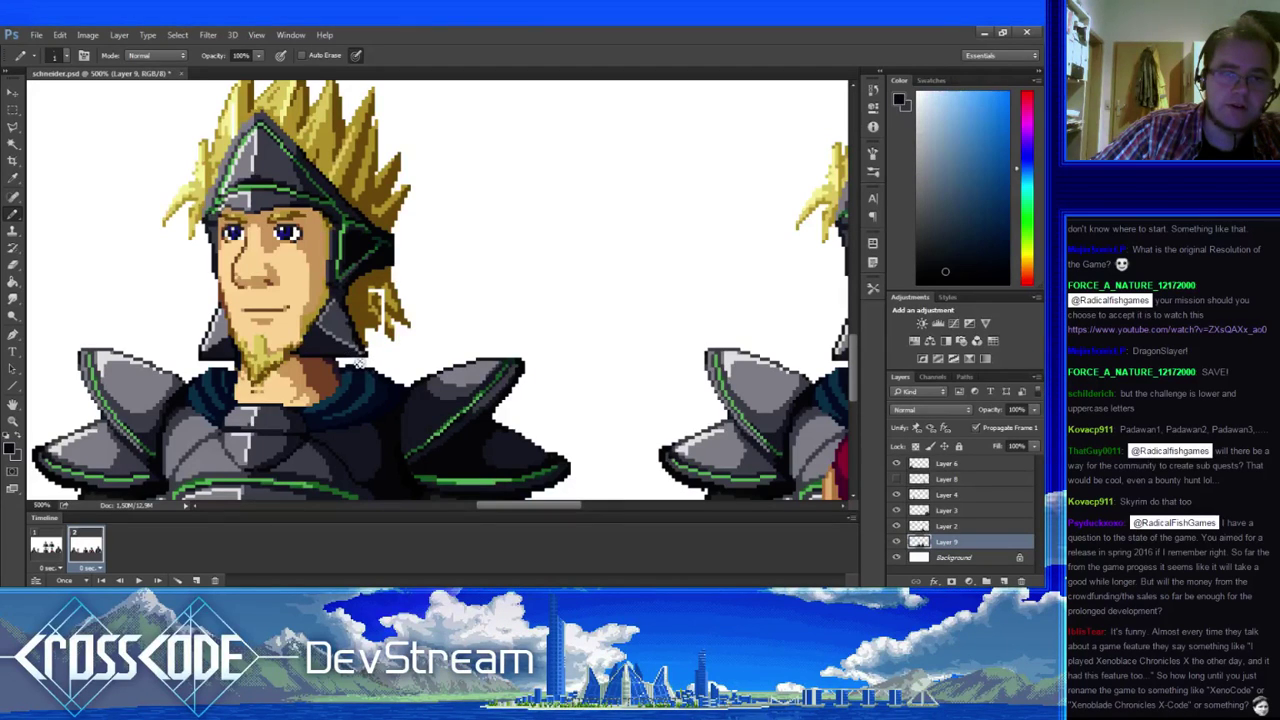
pyautogui.keyDown('alt'); pyautogui.click(364, 362); pyautogui.keyUp('alt')
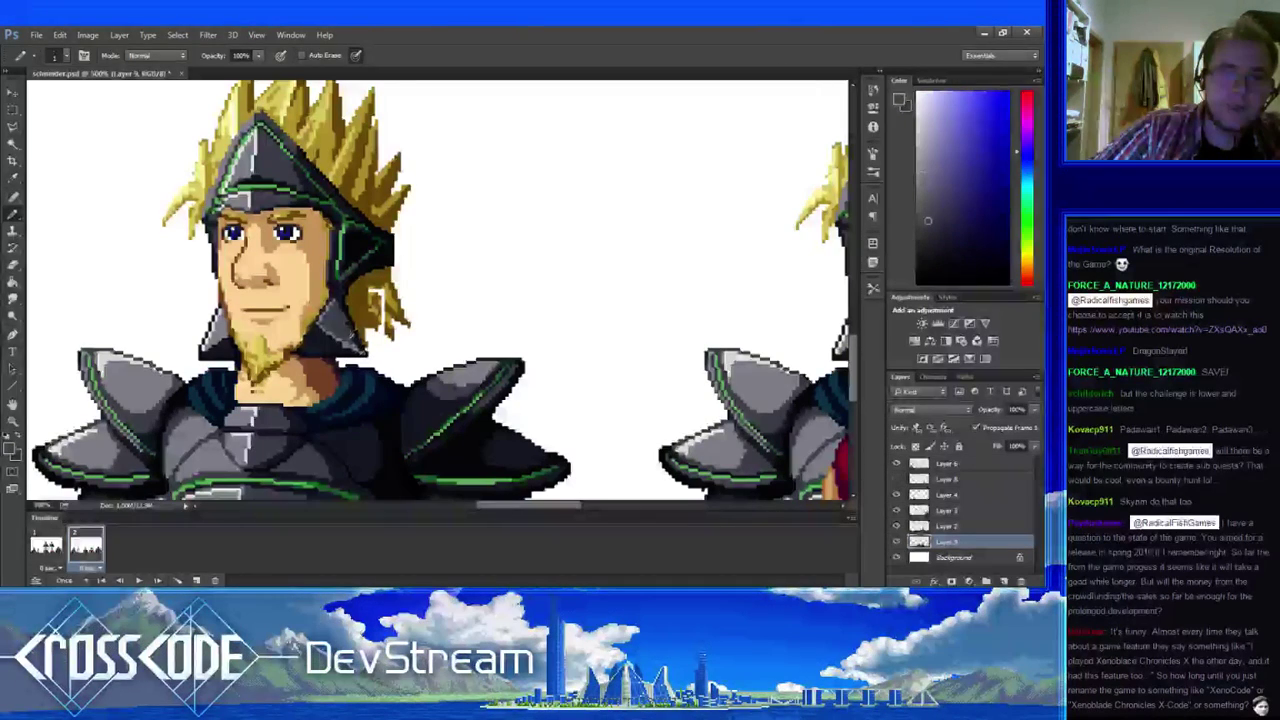
pyautogui.keyDown('alt'); pyautogui.click(350, 346); pyautogui.keyUp('alt')
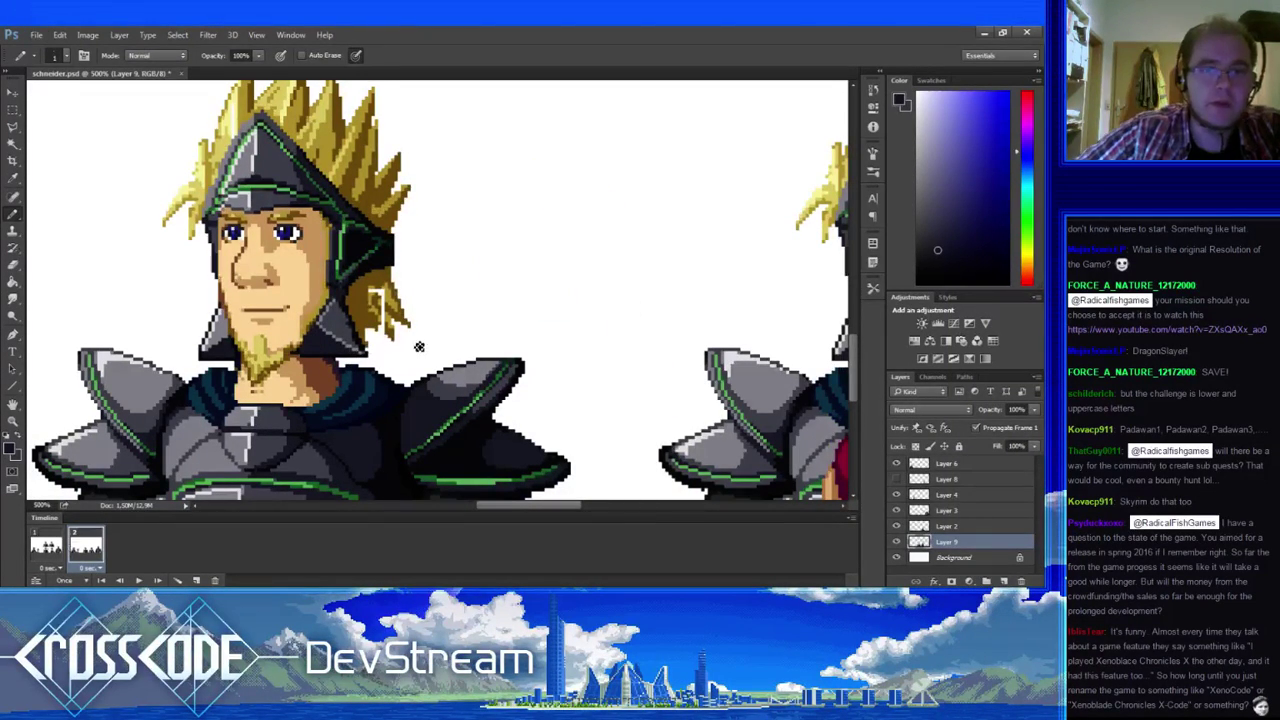
# - Fill the white gap in the hair behind the cheek guard with sampled dark hair brown
pyautogui.keyDown('alt'); pyautogui.click(378, 300); pyautogui.keyUp('alt')
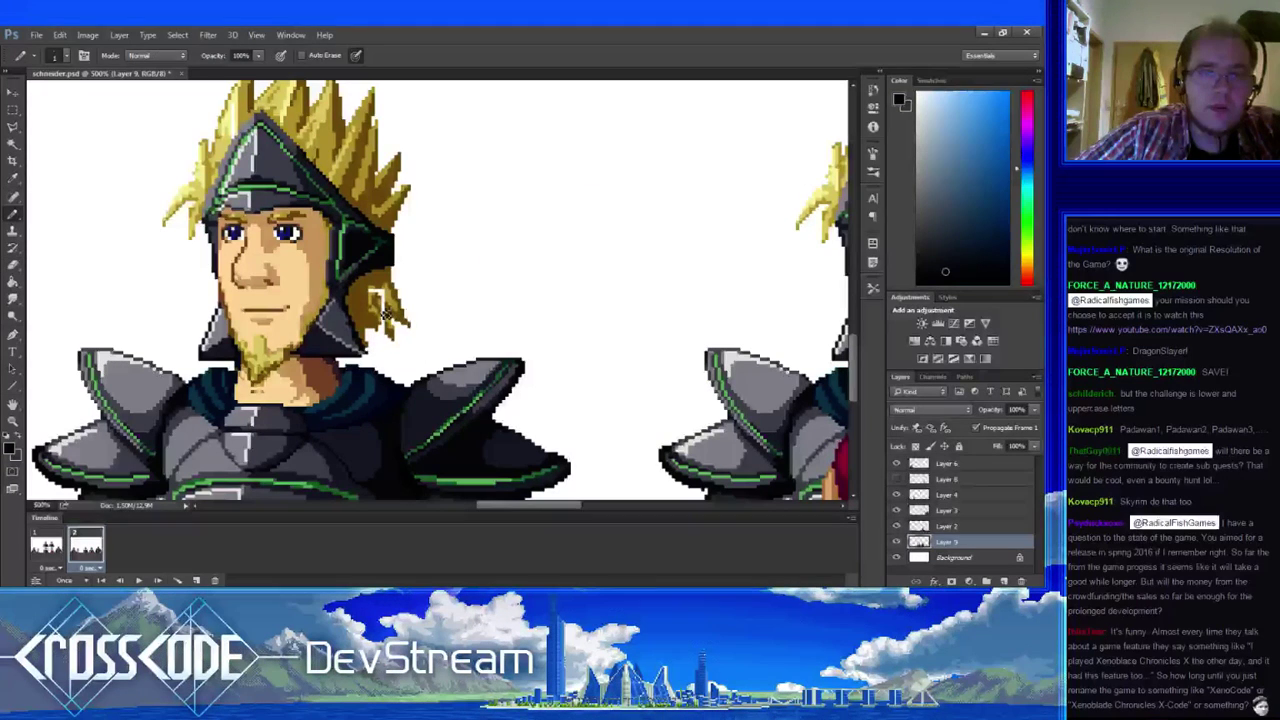
pyautogui.keyDown('alt'); pyautogui.click(381, 318); pyautogui.keyUp('alt')
pyautogui.keyDown('alt'); pyautogui.click(385, 333); pyautogui.keyUp('alt')
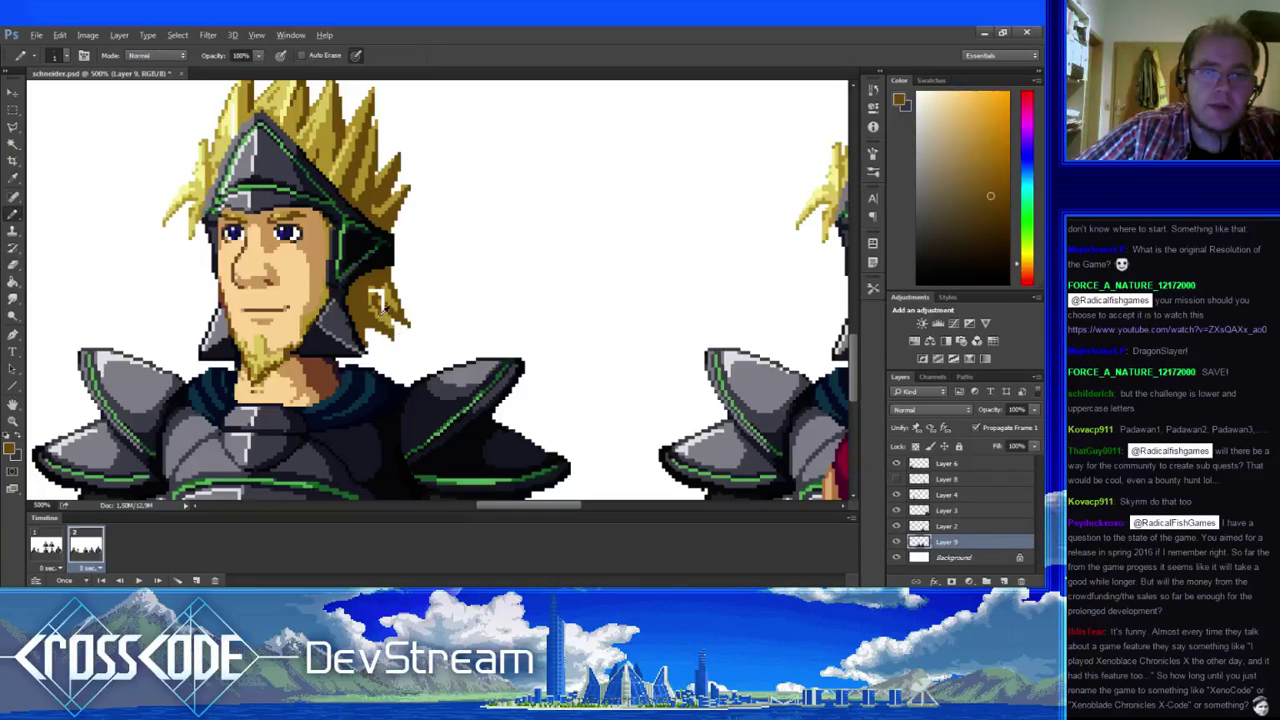
pyautogui.keyDown('alt'); pyautogui.click(383, 313); pyautogui.keyUp('alt')
pyautogui.keyDown('alt'); pyautogui.click(381, 300); pyautogui.keyUp('alt')
pyautogui.moveTo(379, 297); pyautogui.dragTo(373, 291)
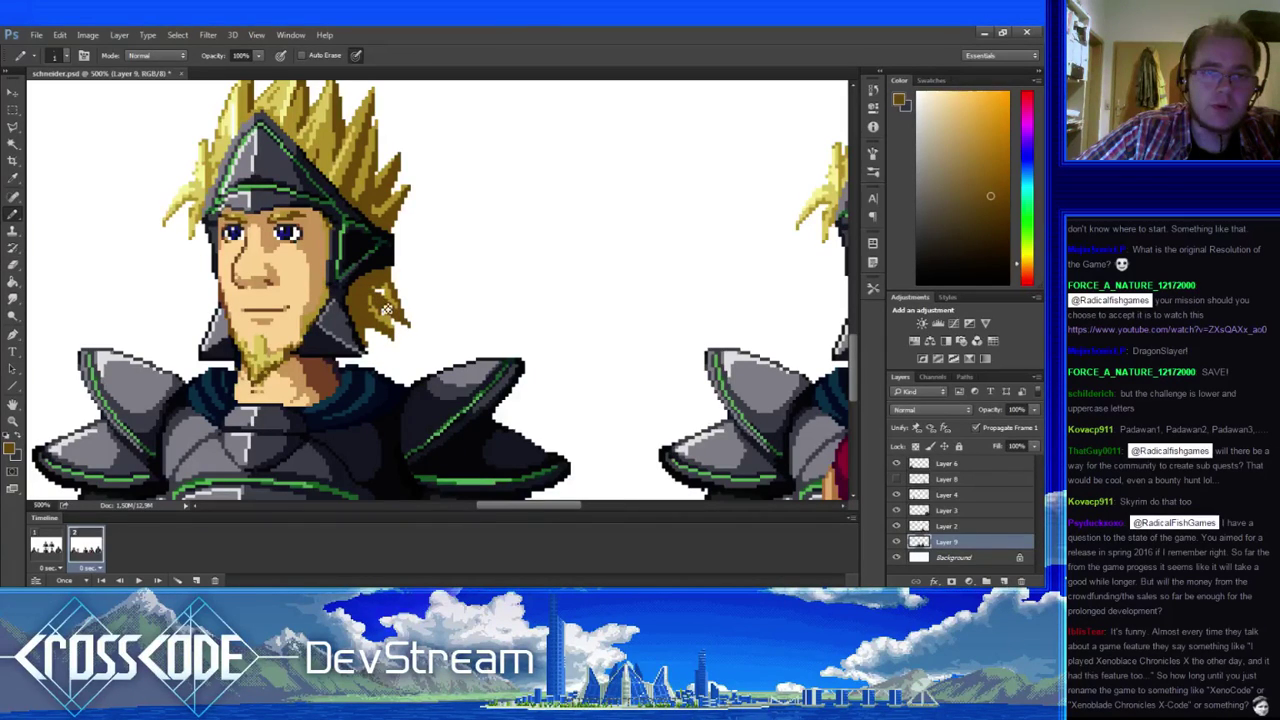
pyautogui.keyDown('alt'); pyautogui.click(385, 300); pyautogui.keyUp('alt')
pyautogui.click(379, 294)
# - Shade the lower hair strands behind the cheek guard with sampled golden yellow and dark brown
pyautogui.keyDown('alt'); pyautogui.click(382, 304); pyautogui.keyUp('alt')
pyautogui.keyDown('alt'); pyautogui.click(387, 314); pyautogui.keyUp('alt')
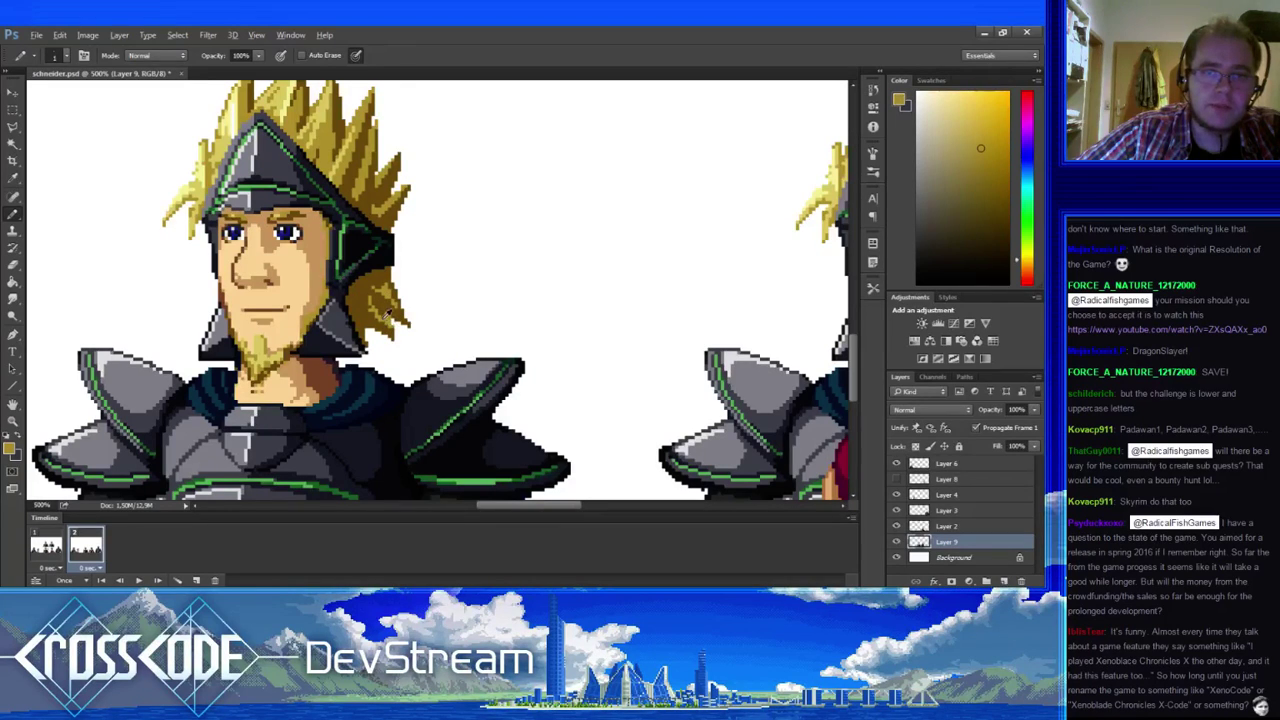
pyautogui.keyDown('alt'); pyautogui.click(389, 326); pyautogui.keyUp('alt')
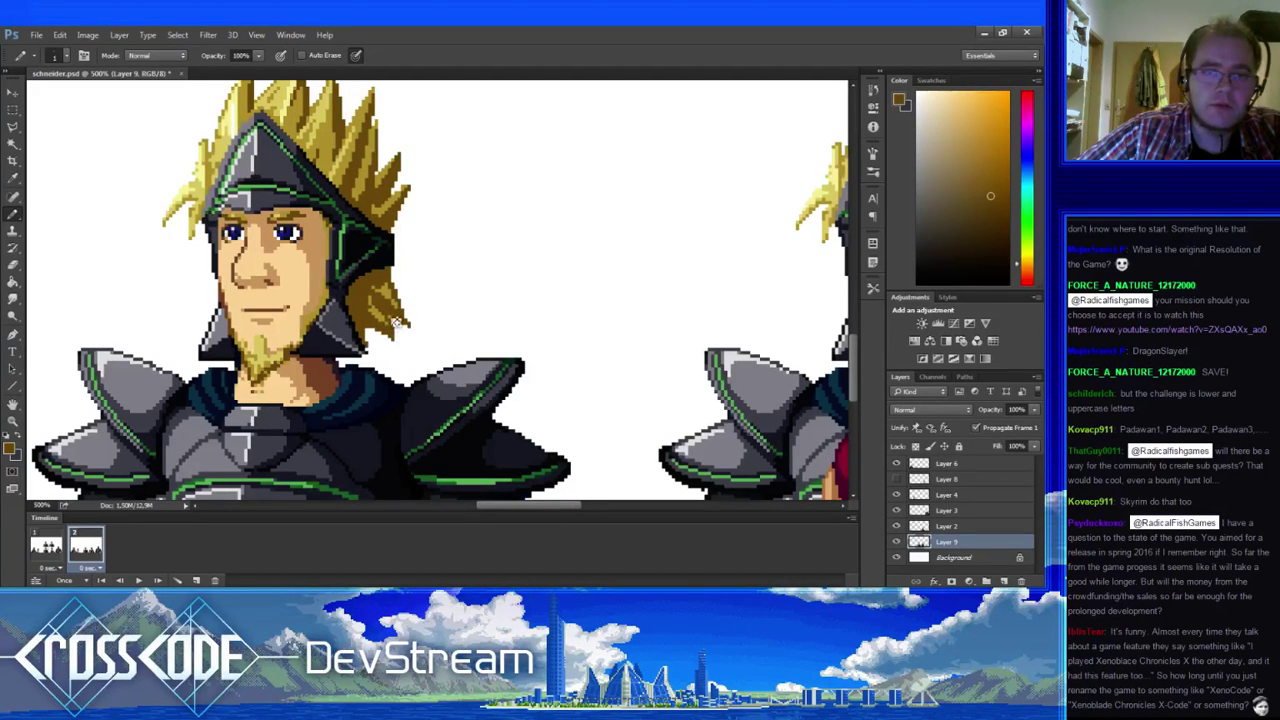
pyautogui.keyDown('alt'); pyautogui.click(381, 313); pyautogui.keyUp('alt')
pyautogui.click(389, 330)
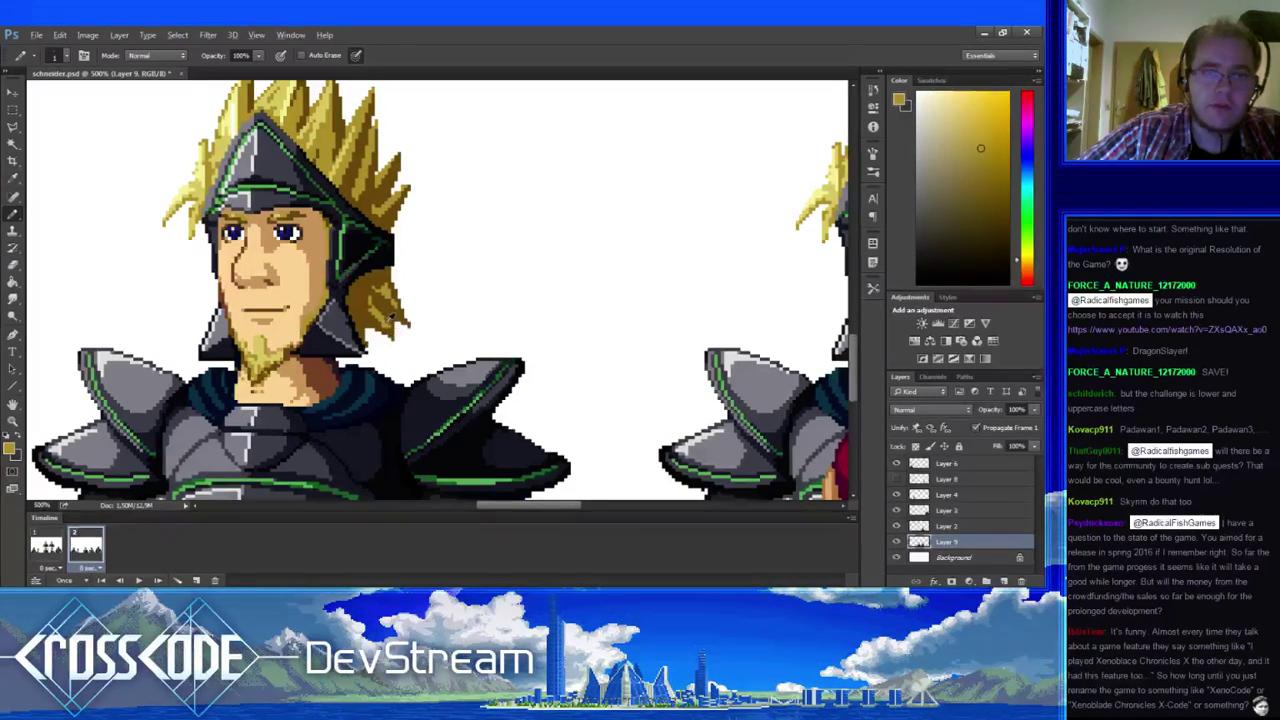
pyautogui.keyDown('alt'); pyautogui.click(384, 335); pyautogui.keyUp('alt')
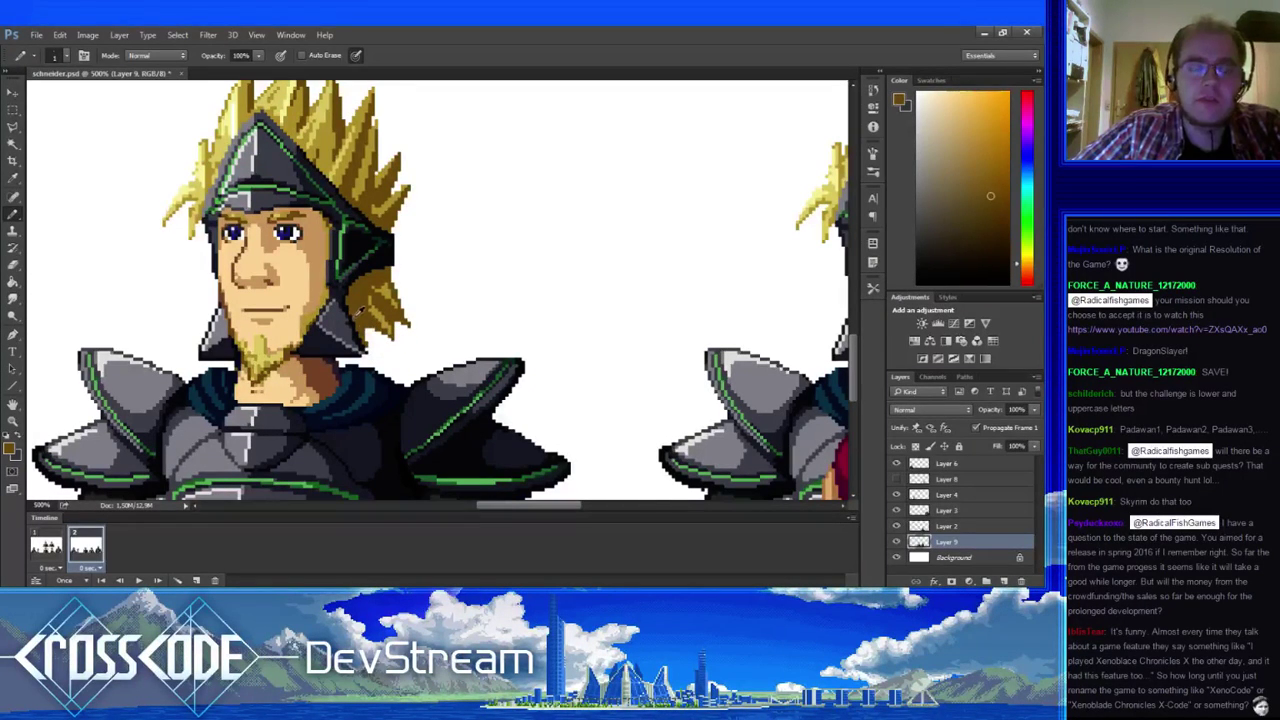
# - Retouch the border between cheek guard and hair with sampled dark grey, and refine the neighbouring strands in brown and gold
pyautogui.keyDown('alt'); pyautogui.click(346, 296); pyautogui.keyUp('alt')
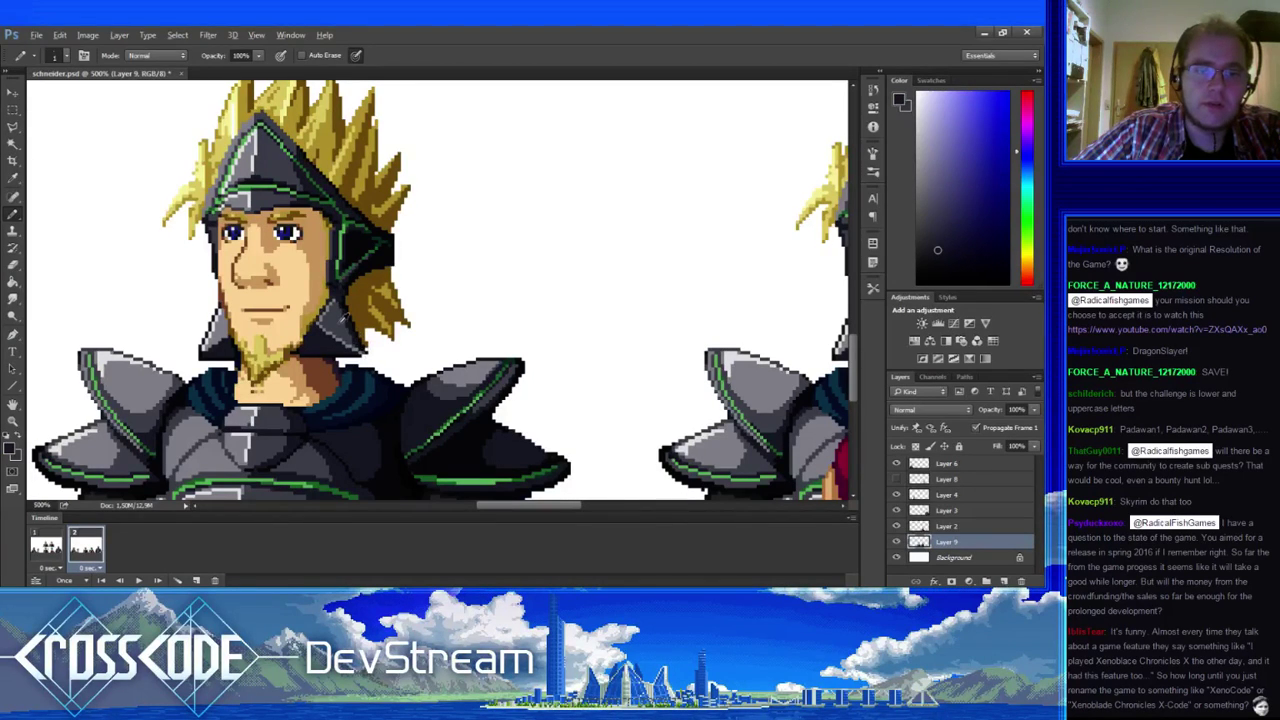
pyautogui.keyDown('alt'); pyautogui.click(340, 322); pyautogui.keyUp('alt')
pyautogui.keyDown('alt'); pyautogui.click(379, 320); pyautogui.keyUp('alt')
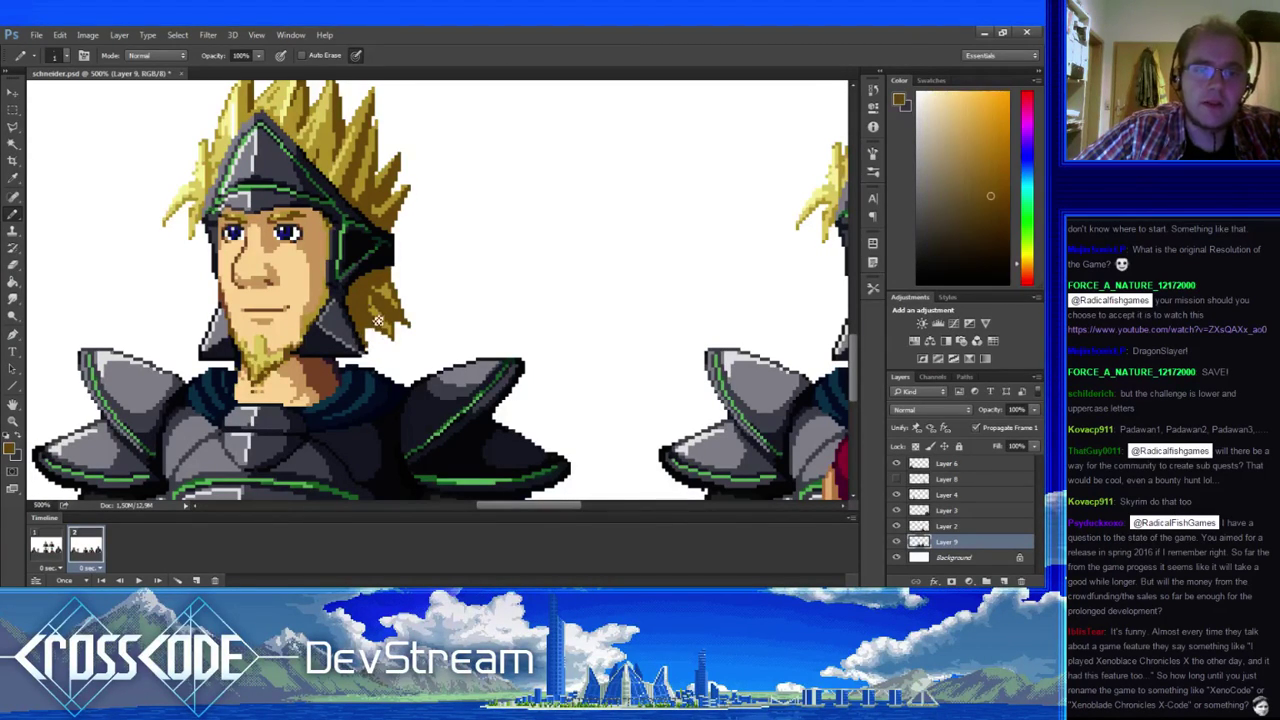
pyautogui.keyDown('alt'); pyautogui.click(382, 318); pyautogui.keyUp('alt')
pyautogui.keyDown('alt'); pyautogui.click(383, 312); pyautogui.keyUp('alt')
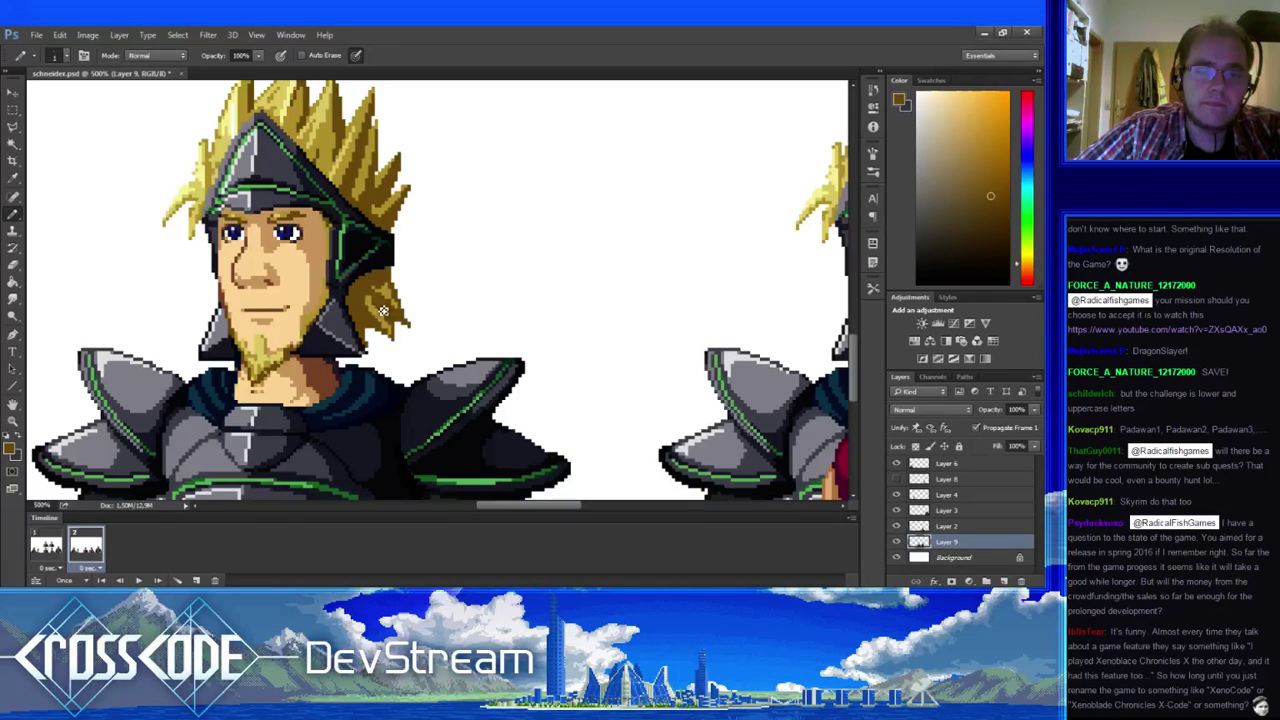
pyautogui.keyDown('alt'); pyautogui.click(393, 286); pyautogui.keyUp('alt')
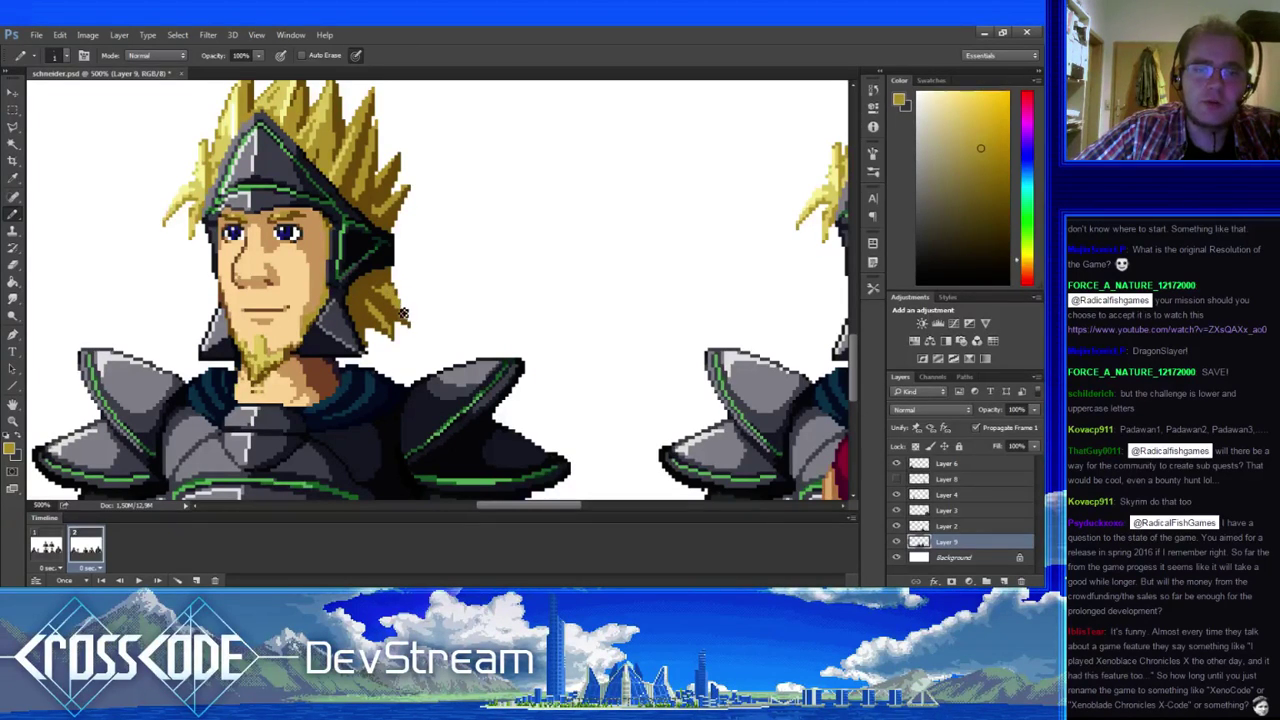
pyautogui.keyDown('alt'); pyautogui.click(403, 313); pyautogui.keyUp('alt')
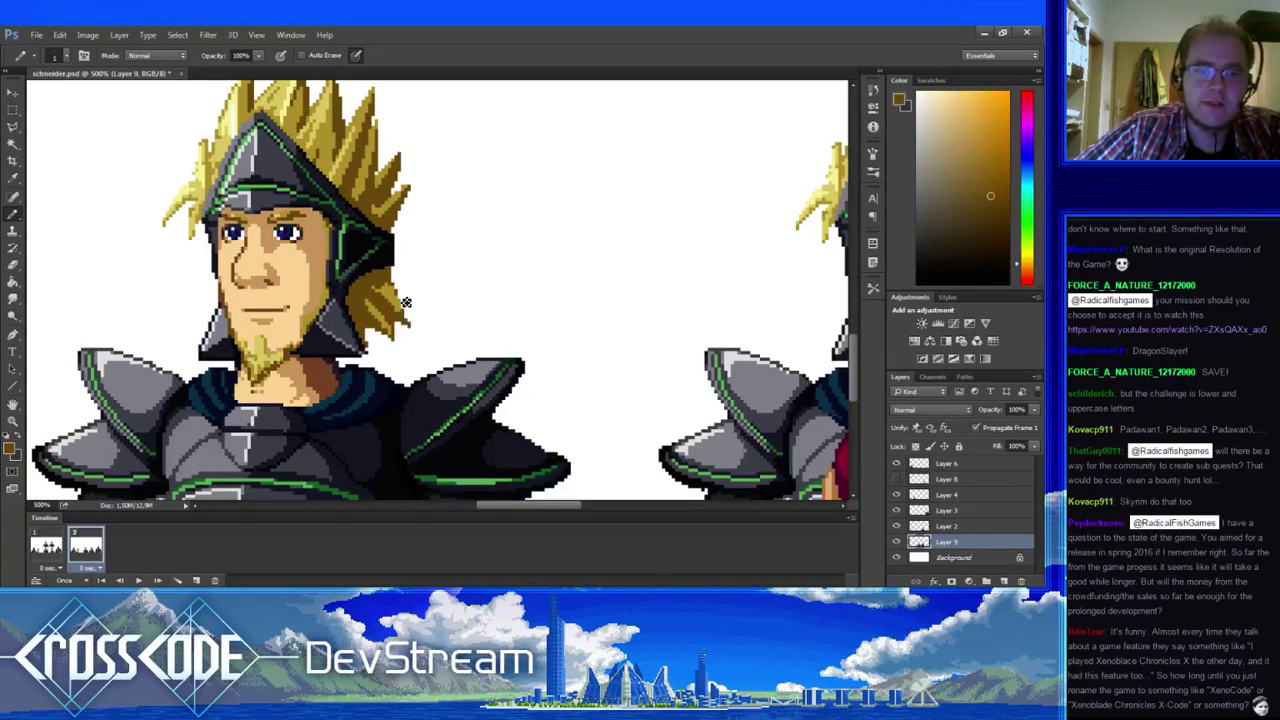
# - Clean up the rear hair's outer outline by erasing and redrawing pixels in dark brown, and compare it with frame 1
pyautogui.press('e')
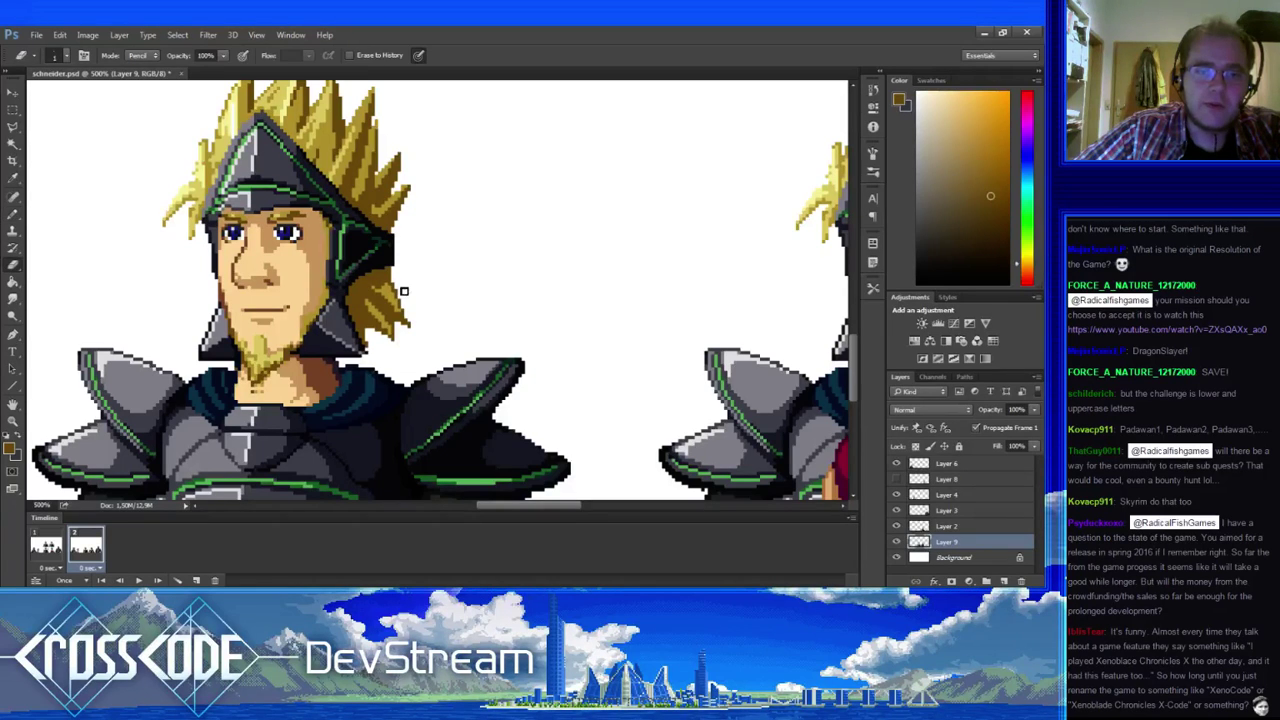
pyautogui.press('b')
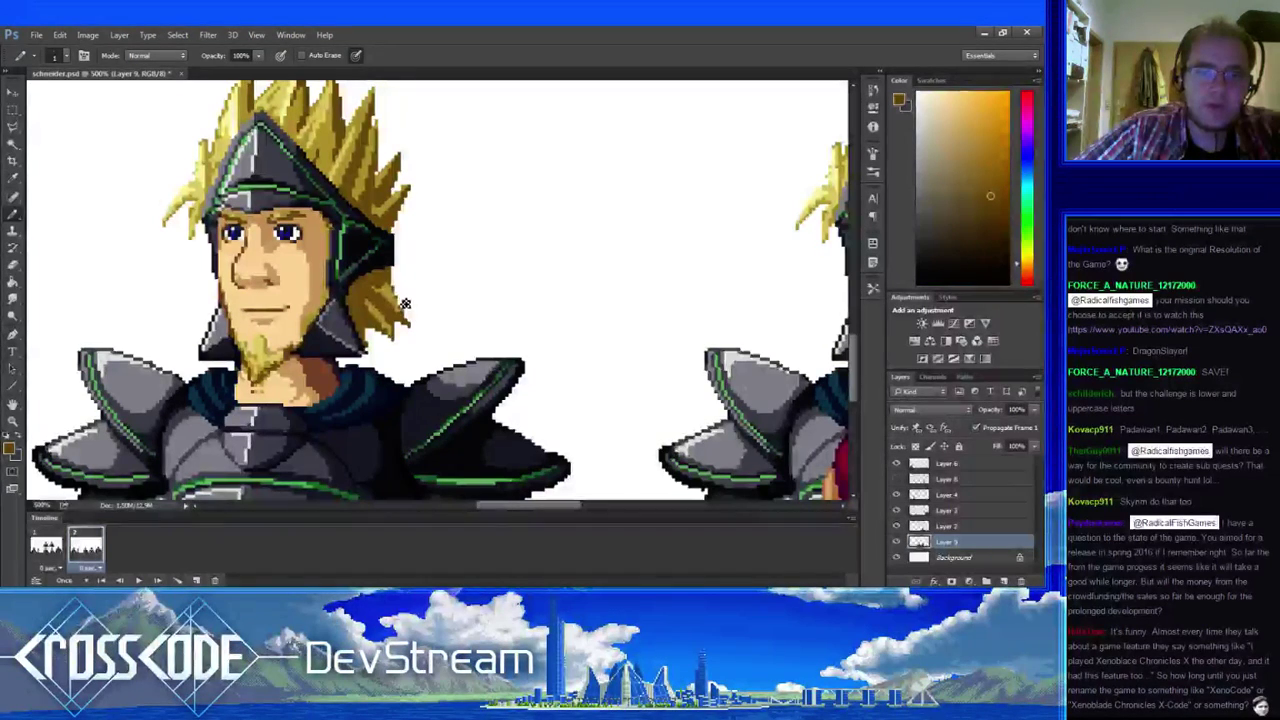
pyautogui.press('e')
pyautogui.press('b')
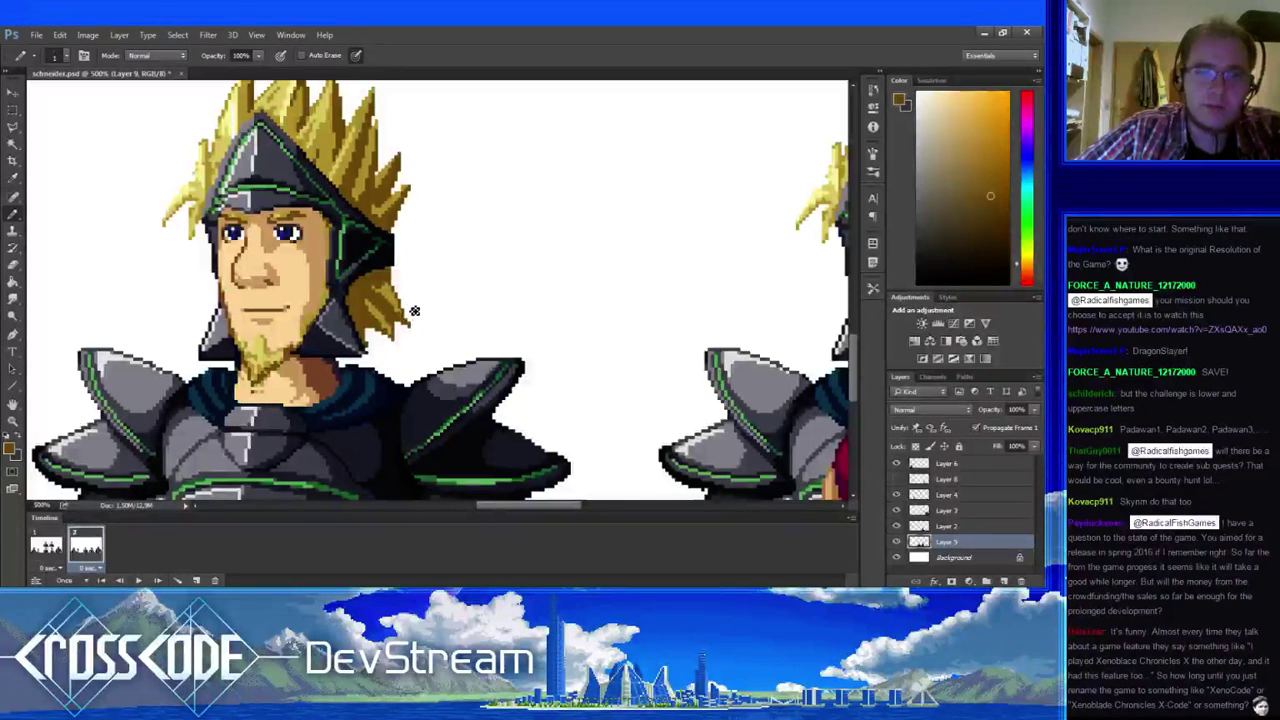
pyautogui.press('e')
pyautogui.press('b')
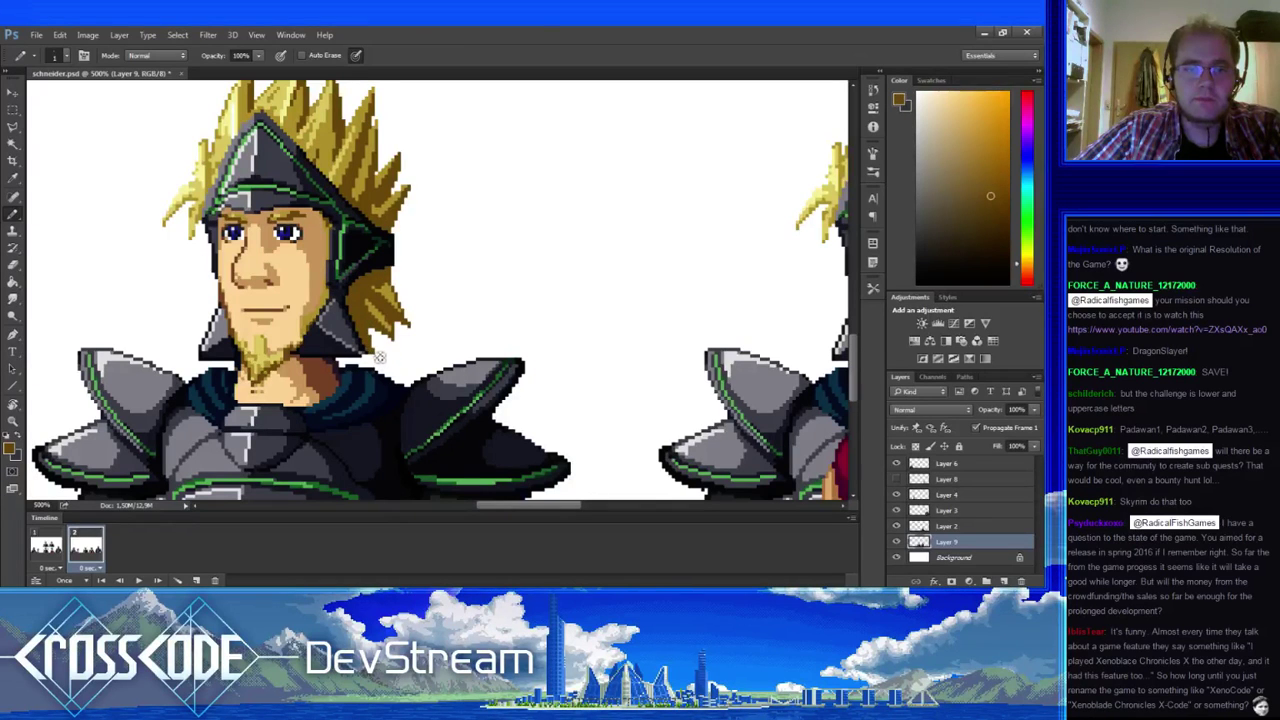
pyautogui.moveTo(390, 362); pyautogui.dragTo(385, 401)
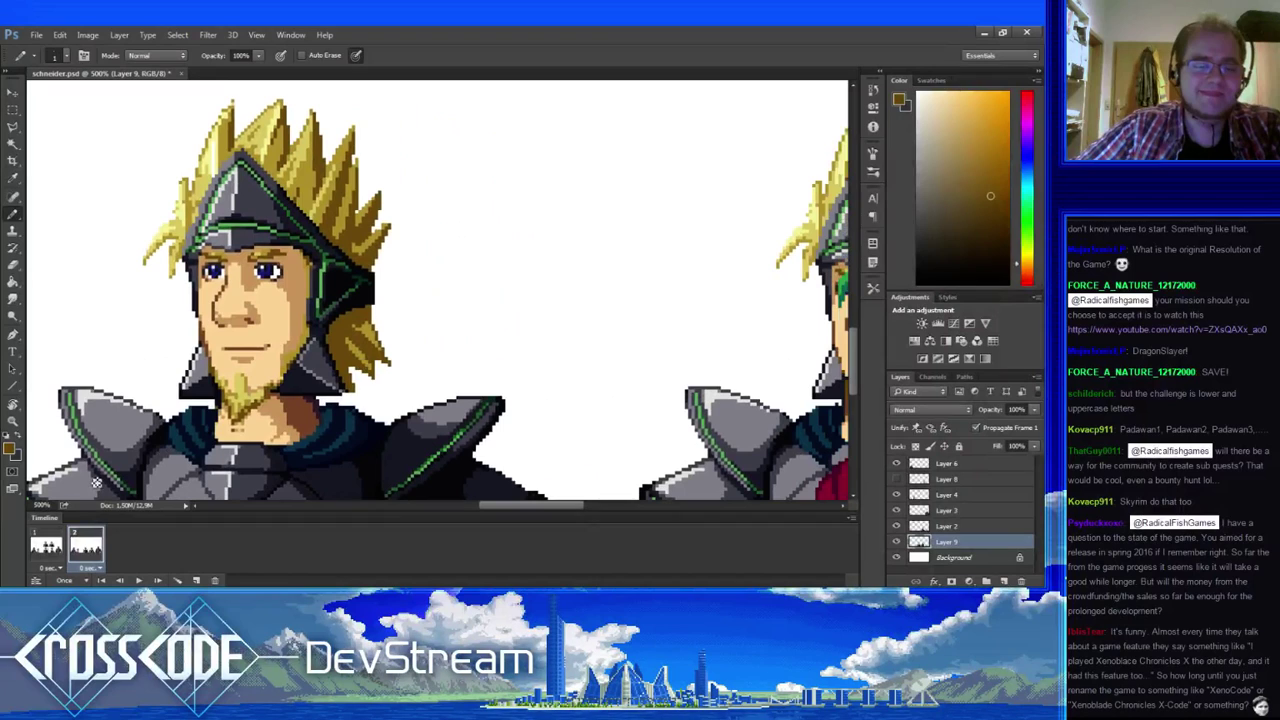
pyautogui.click(58, 541)
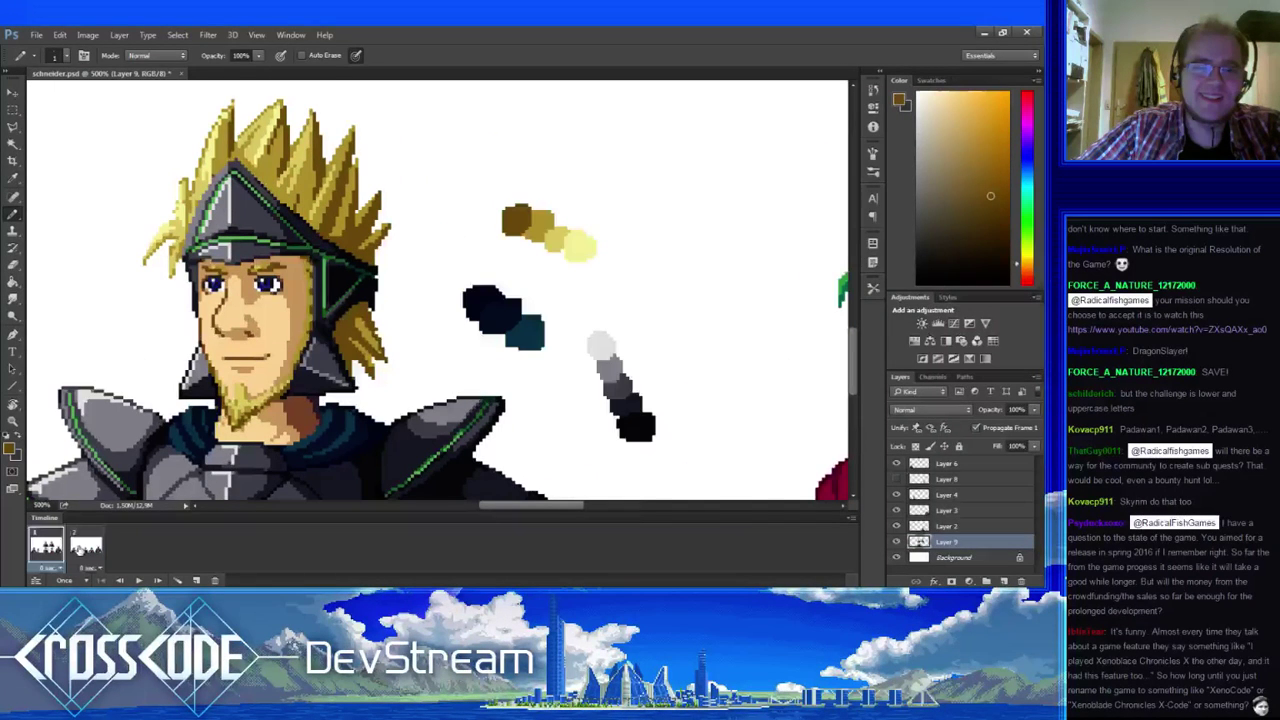
pyautogui.click(86, 548)
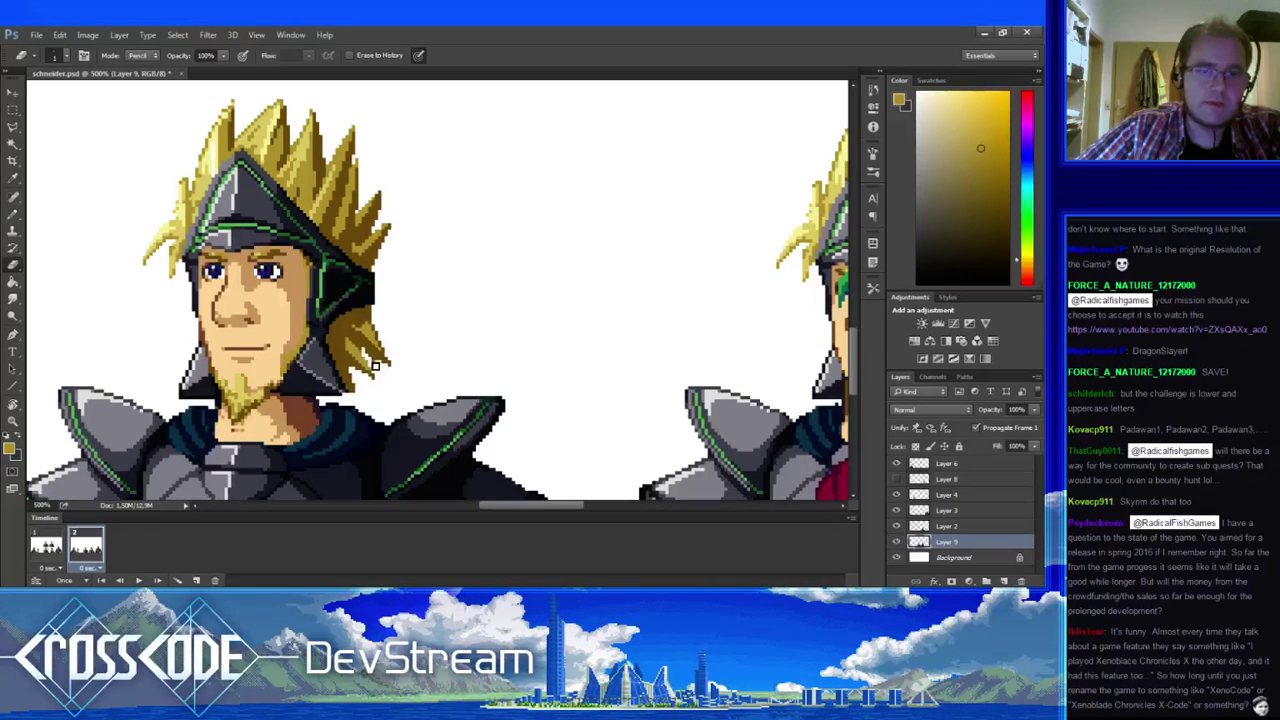
# - Repaint the outermost rear hair spike below the helmet with sampled gold and a dark brown outer edge
pyautogui.keyDown('alt'); pyautogui.click(365, 358); pyautogui.keyUp('alt')
pyautogui.keyDown('alt'); pyautogui.click(375, 333); pyautogui.keyUp('alt')
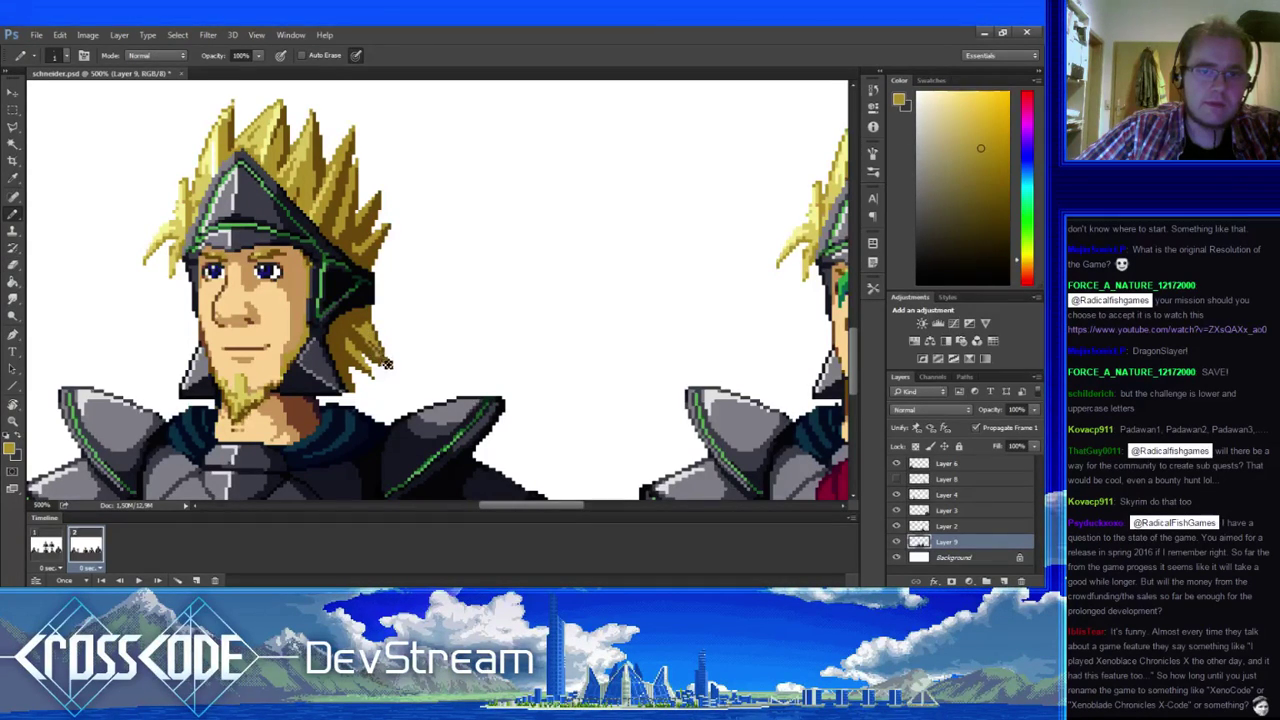
pyautogui.keyDown('alt'); pyautogui.click(367, 360); pyautogui.keyUp('alt')
pyautogui.keyDown('alt'); pyautogui.click(374, 334); pyautogui.keyUp('alt')
pyautogui.keyDown('alt'); pyautogui.click(369, 309); pyautogui.keyUp('alt')
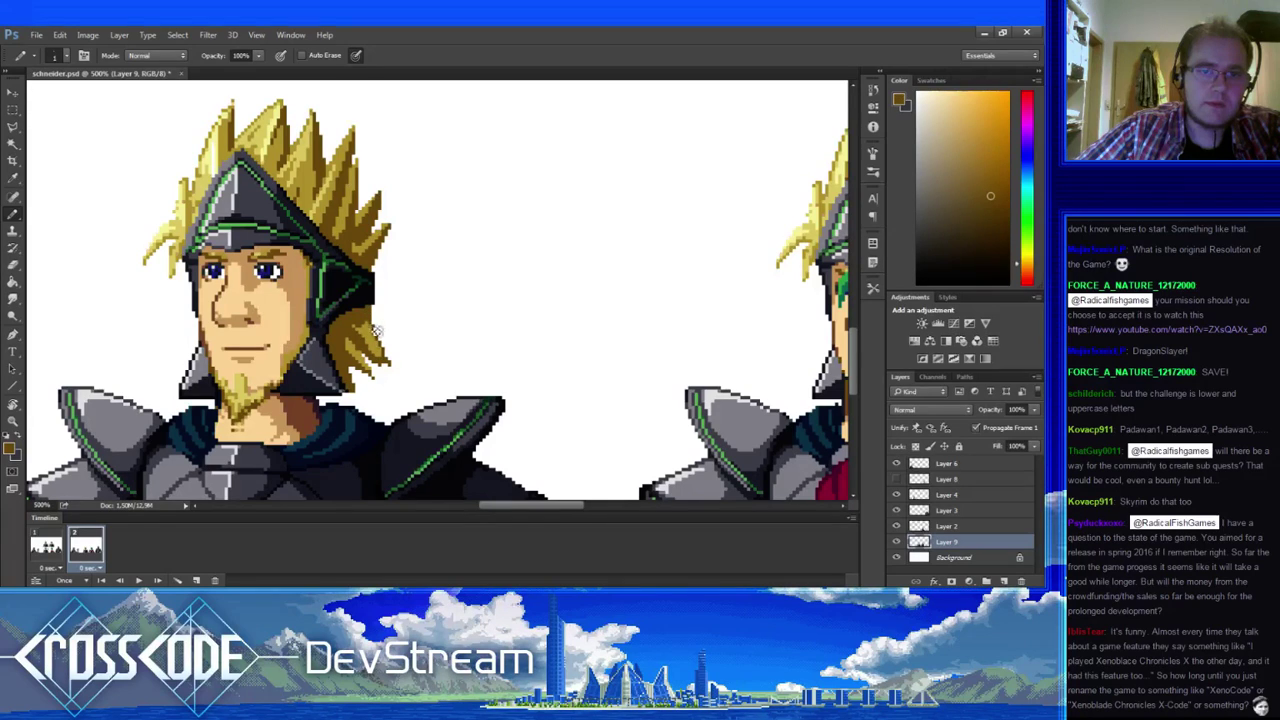
pyautogui.moveTo(371, 328); pyautogui.dragTo(388, 356)
# - Trim the outer edge of the rear hair below the helmet and compare frame 2 against frame 1
pyautogui.press('e')
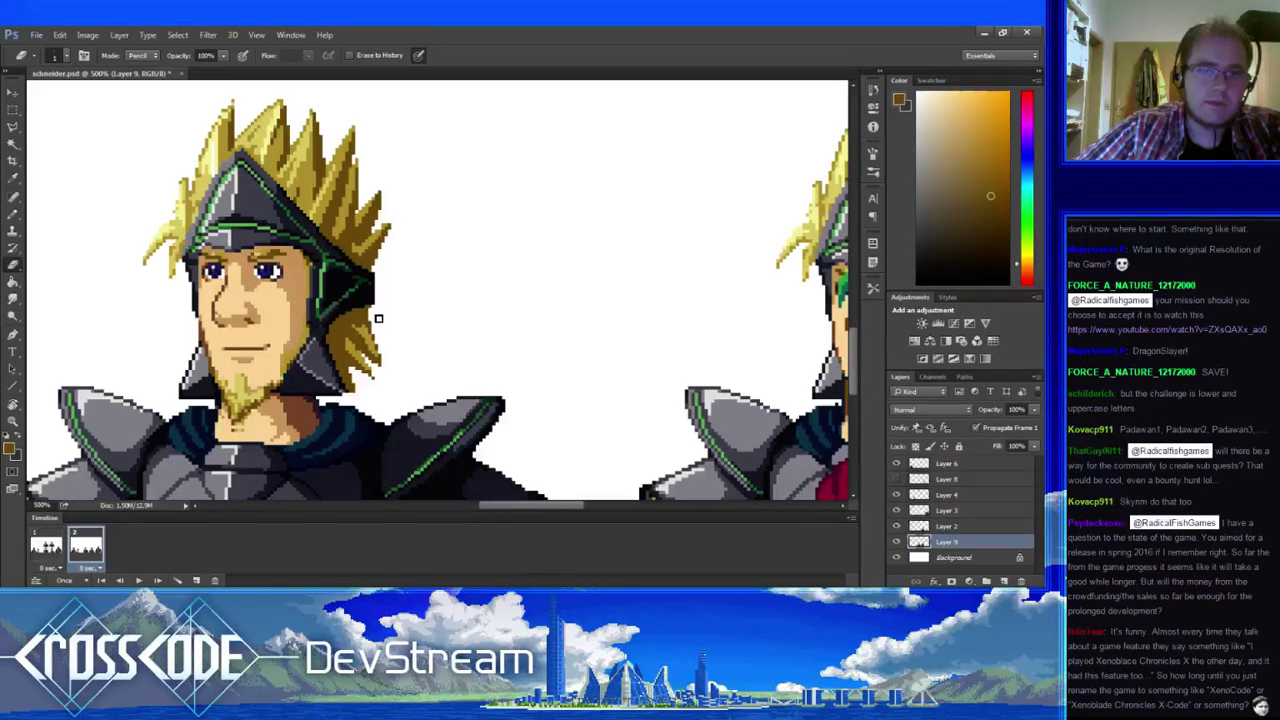
pyautogui.press('b')
pyautogui.click(44, 553)
pyautogui.click(86, 549)
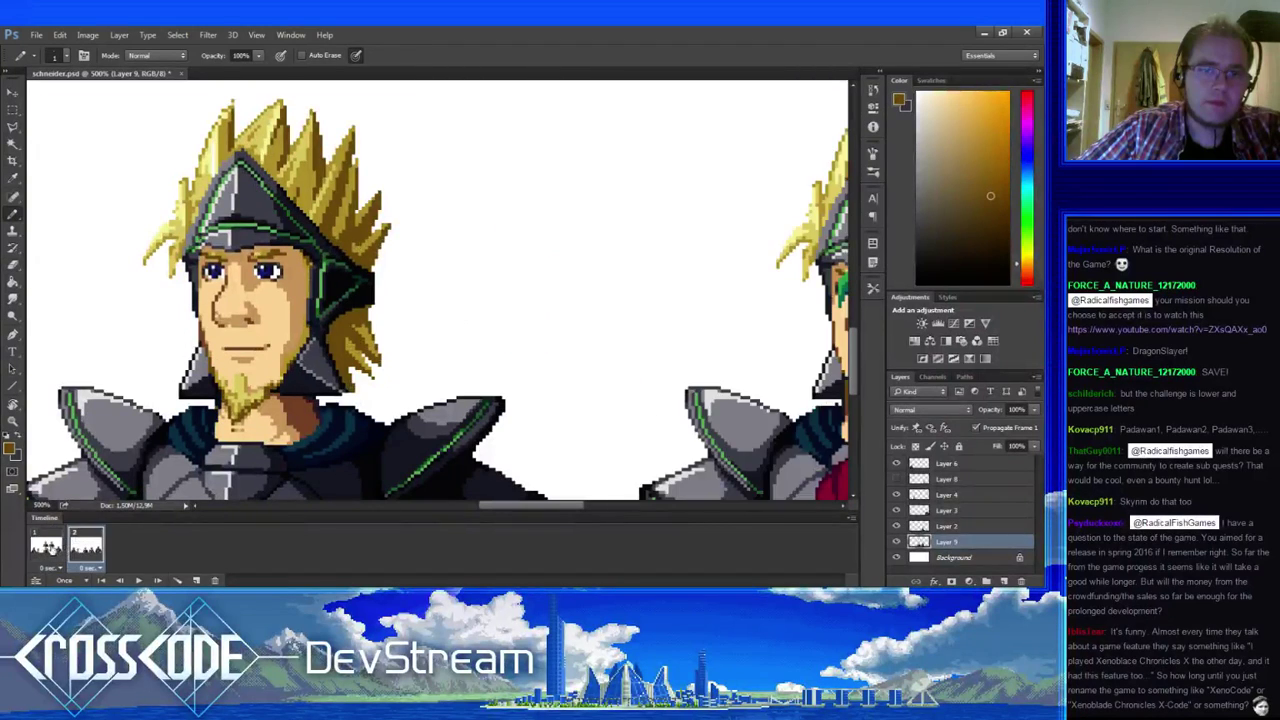
pyautogui.click(44, 549)
pyautogui.click(86, 549)
# - Reshape the lower rear hair tips by erasing stray pixels and repainting in brown and gold, checking against frame 1
pyautogui.press('e')
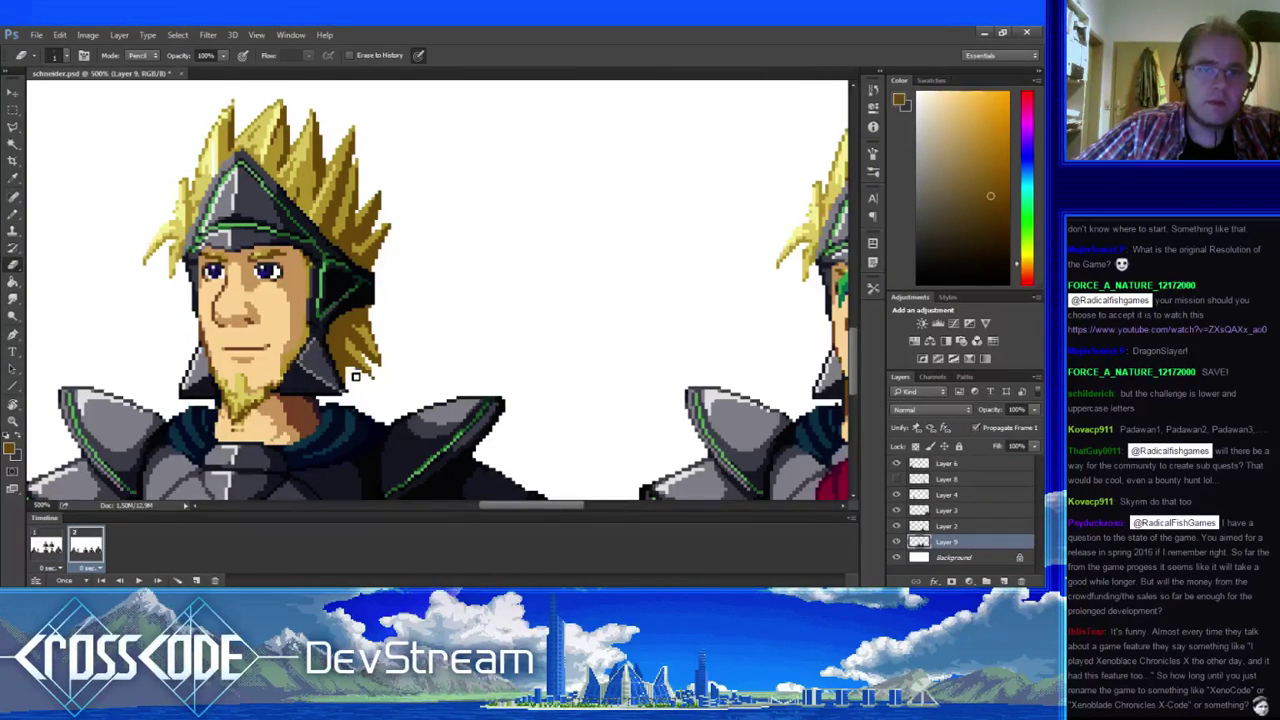
pyautogui.press('b')
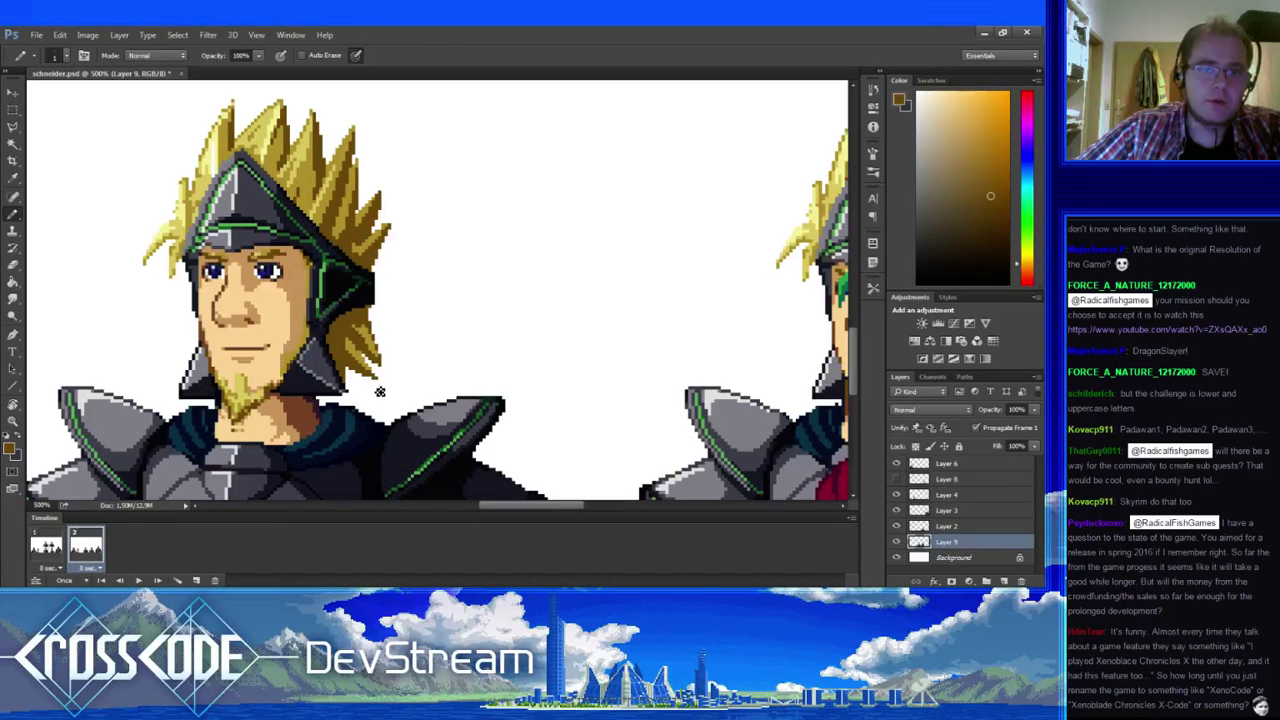
pyautogui.press('e')
pyautogui.press('b')
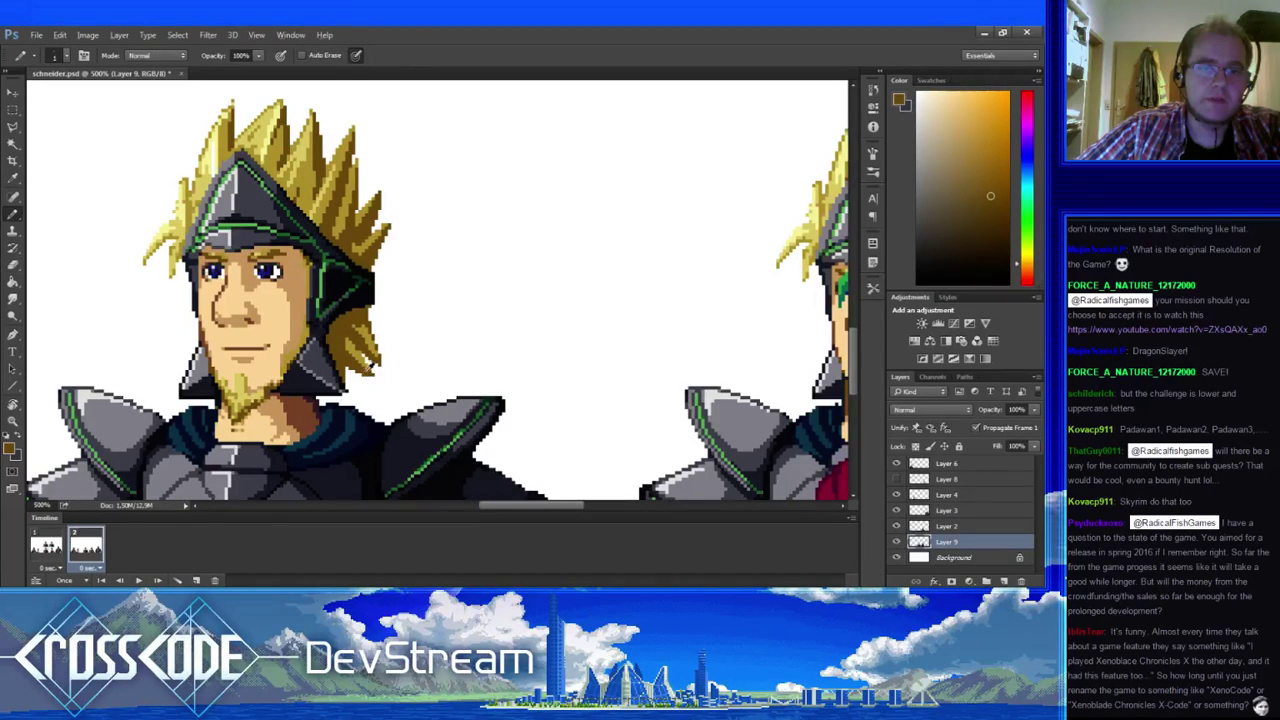
pyautogui.keyDown('alt'); pyautogui.click(369, 364); pyautogui.keyUp('alt')
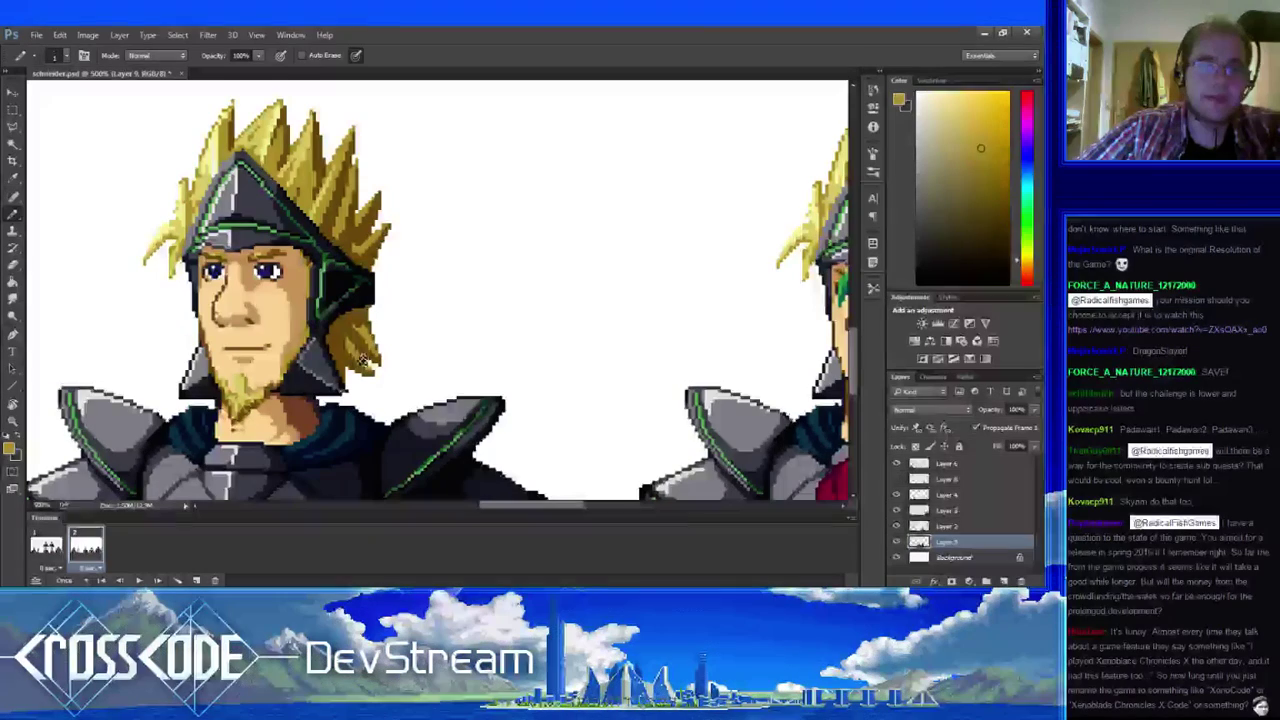
pyautogui.click(52, 547)
pyautogui.click(82, 547)
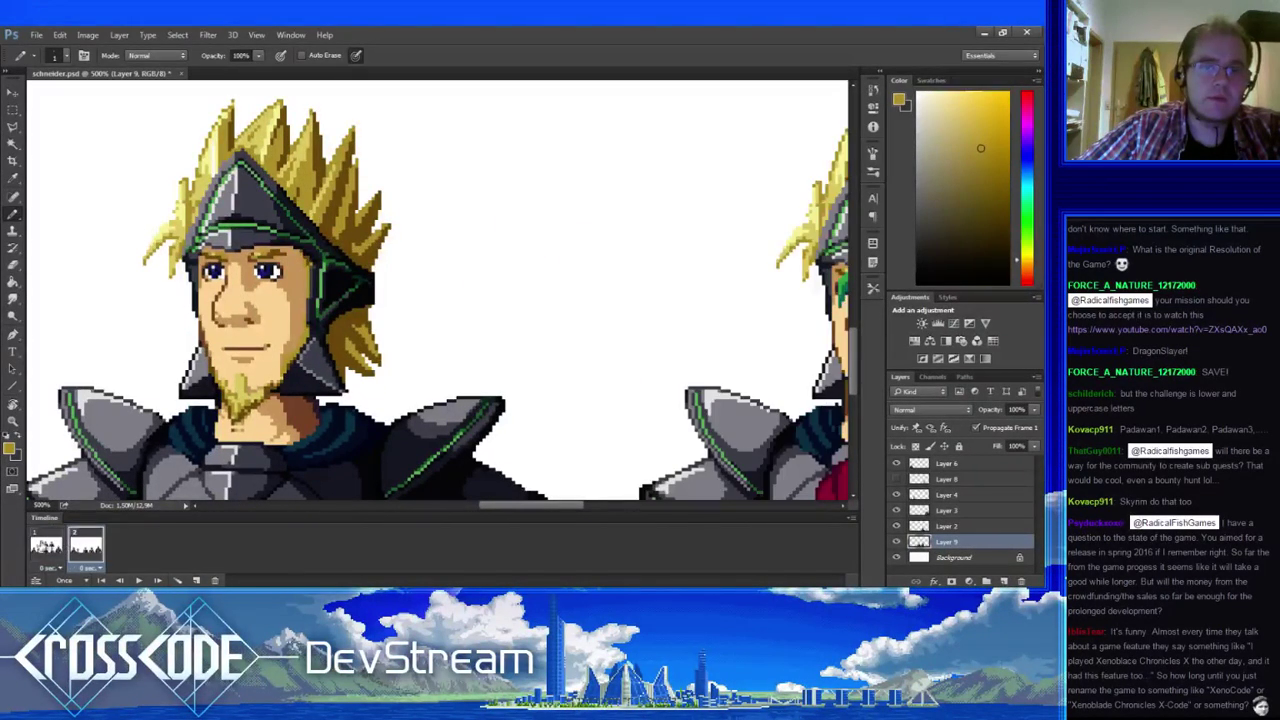
pyautogui.click(46, 547)
pyautogui.click(82, 547)
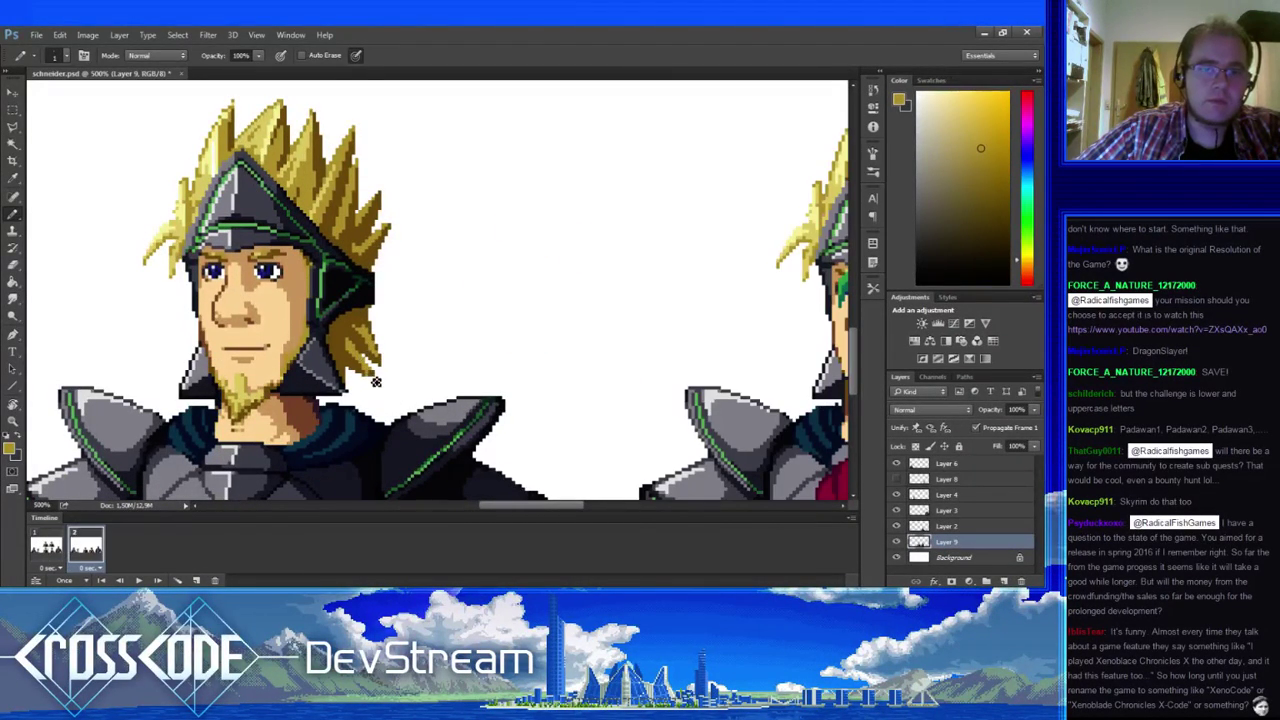
# - Separate the lowest hair spikes beside the cheek guard with the eraser and dark brown, and compare both frames
pyautogui.press('e')
pyautogui.press('b')
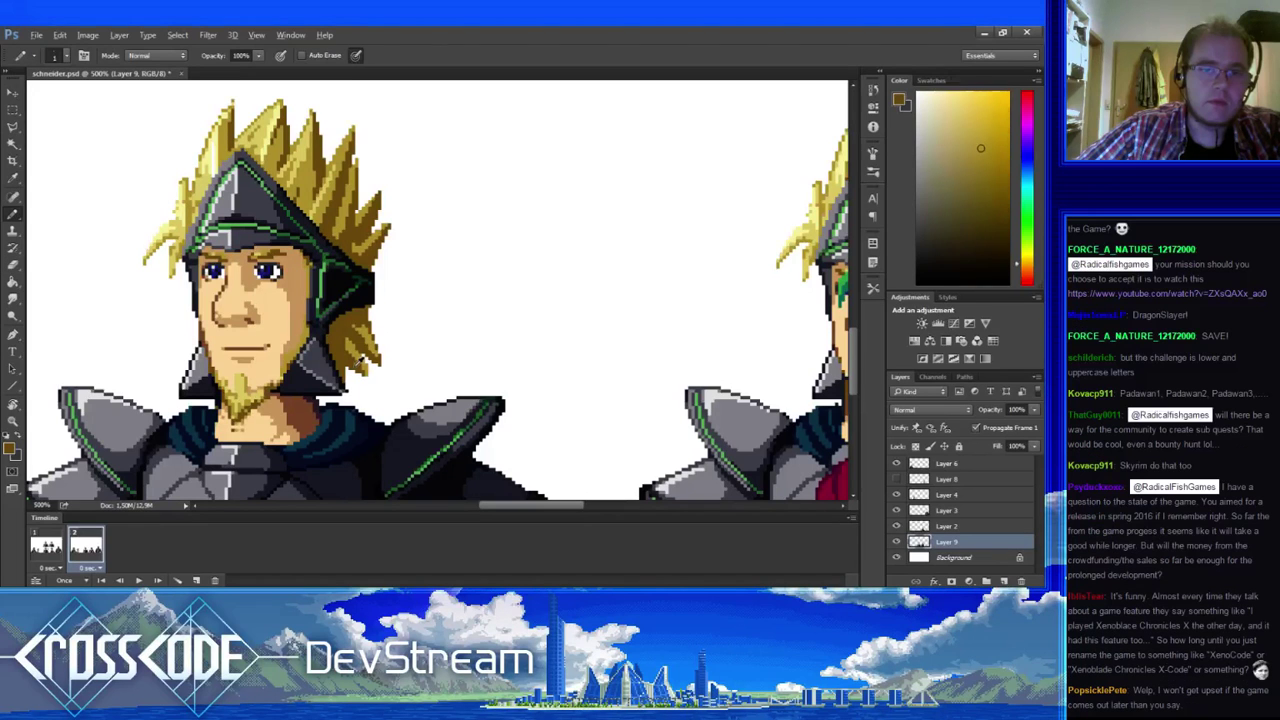
pyautogui.keyDown('alt'); pyautogui.click(368, 387); pyautogui.keyUp('alt')
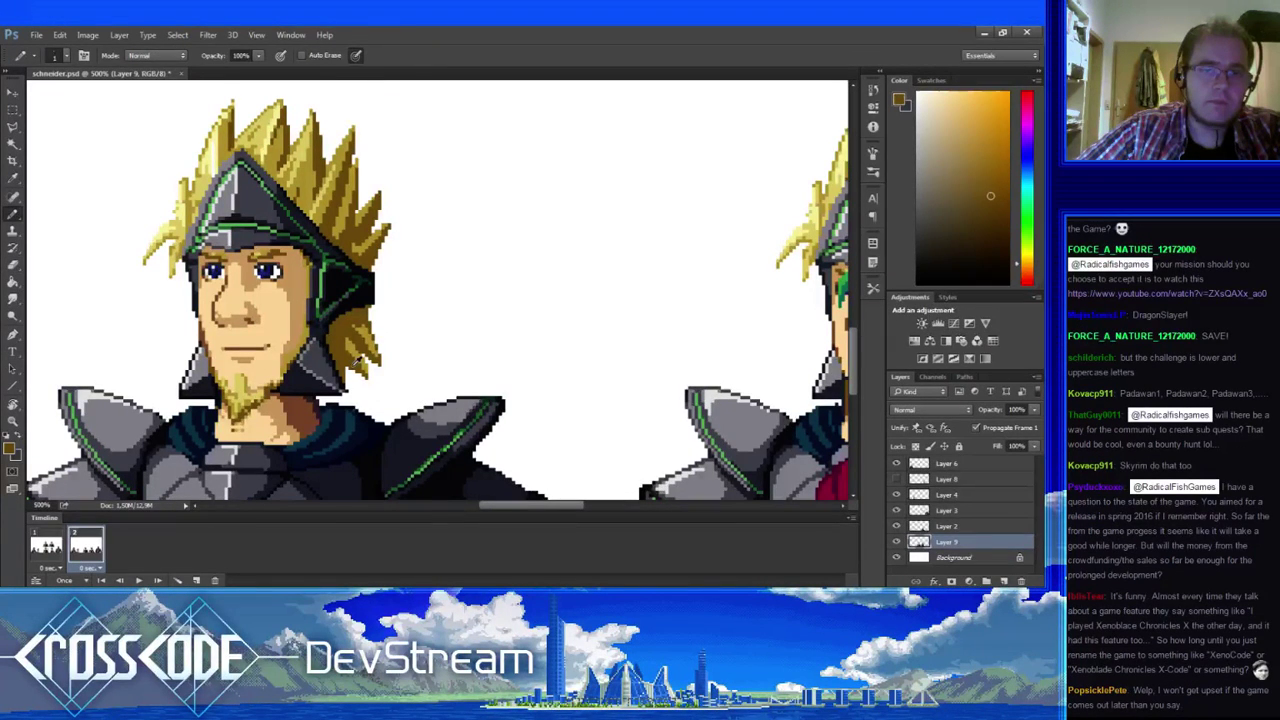
pyautogui.press('e')
pyautogui.click(47, 548)
pyautogui.click(74, 546)
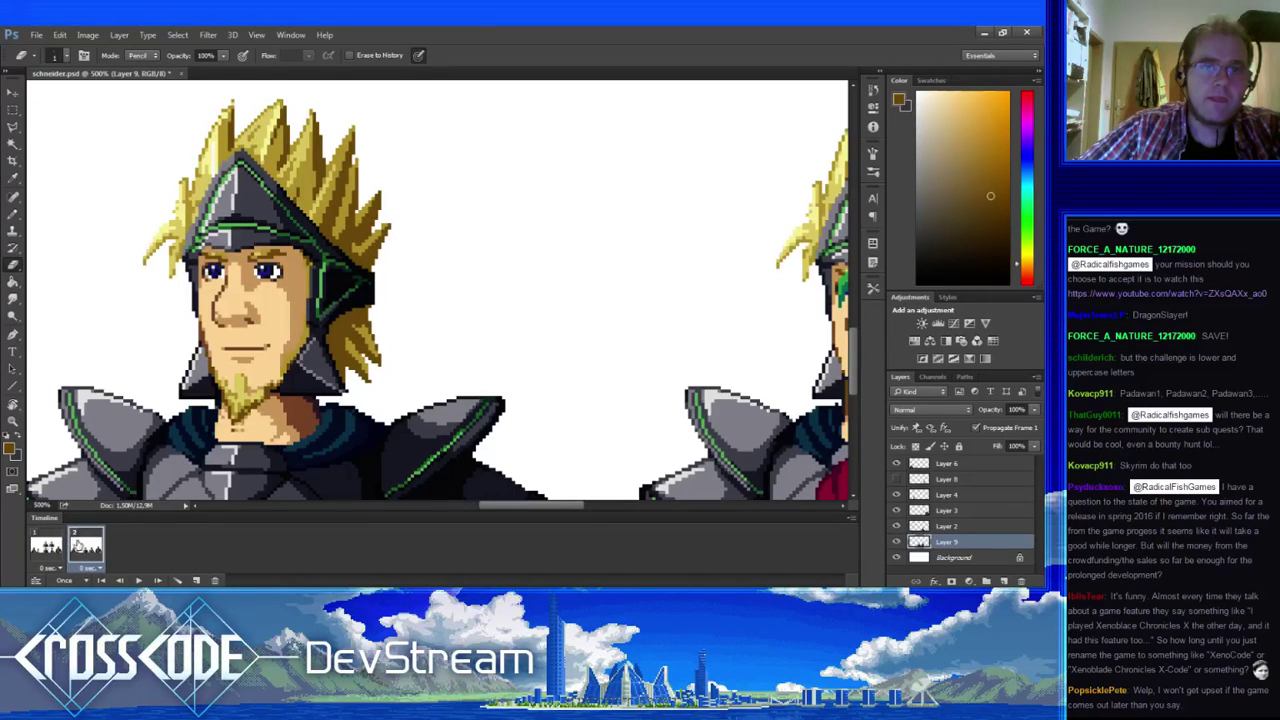
pyautogui.click(47, 546)
pyautogui.click(86, 546)
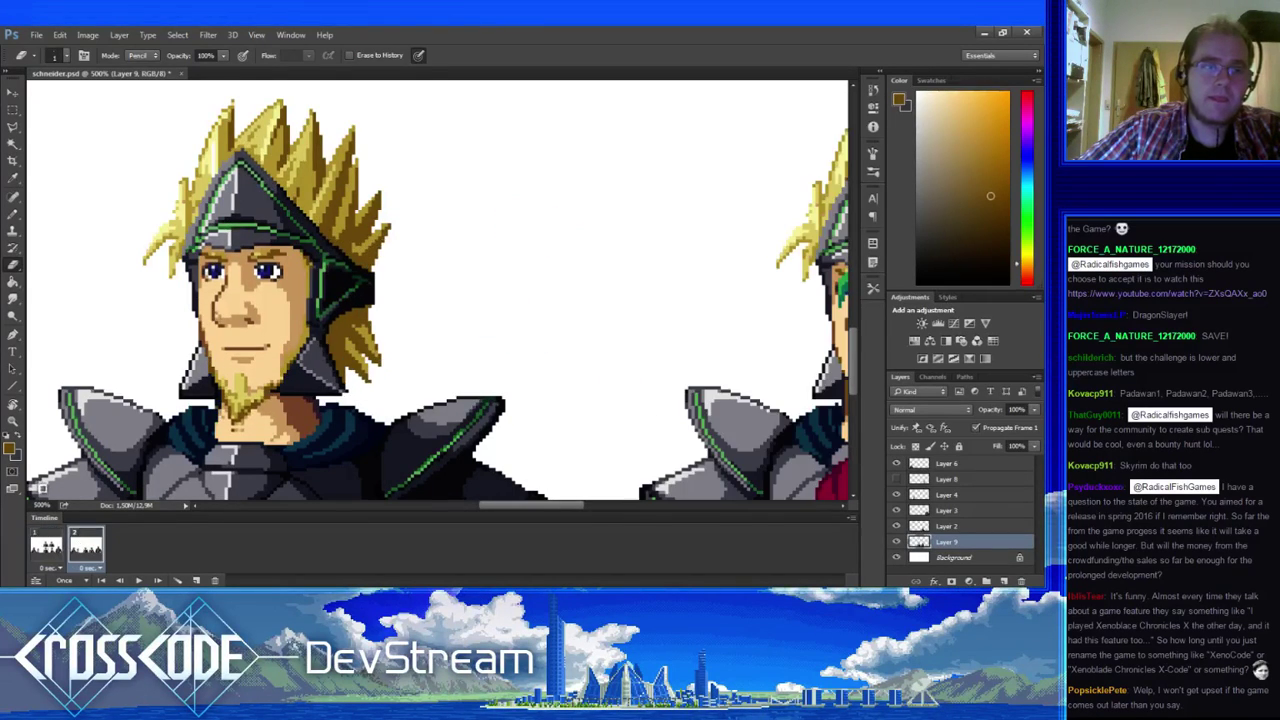
# - Lasso the upper hair spikes along the helmet's rear edge and rotate them clockwise by about 4.8 degrees
pyautogui.click(13, 127)
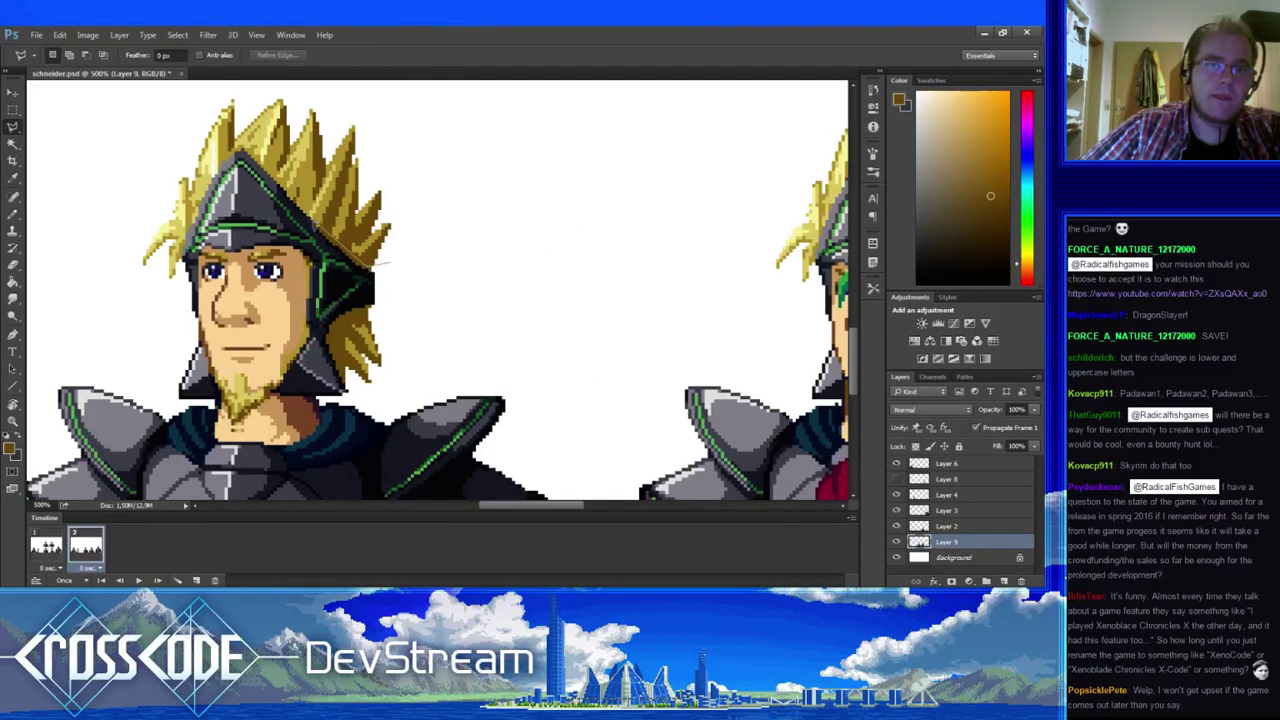
pyautogui.click(238, 147)
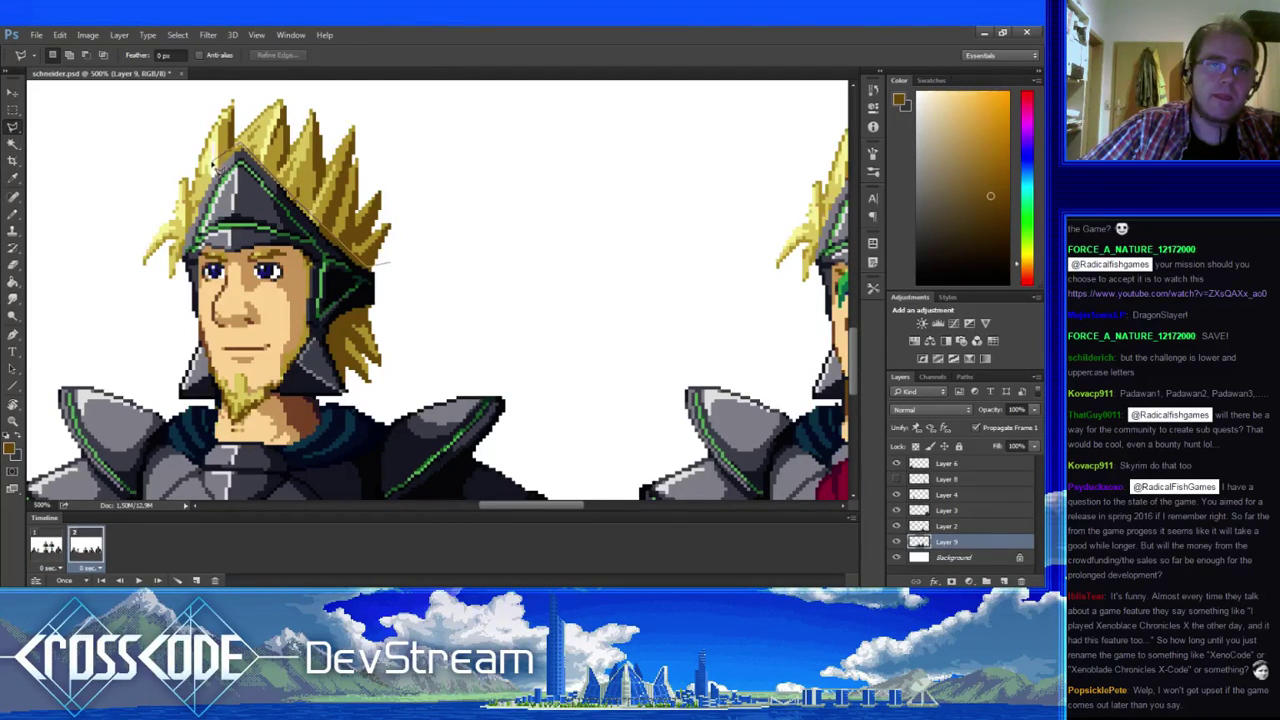
pyautogui.click(203, 168)
pyautogui.click(172, 156)
pyautogui.click(222, 92)
pyautogui.click(407, 92)
pyautogui.click(444, 158)
pyautogui.click(441, 214)
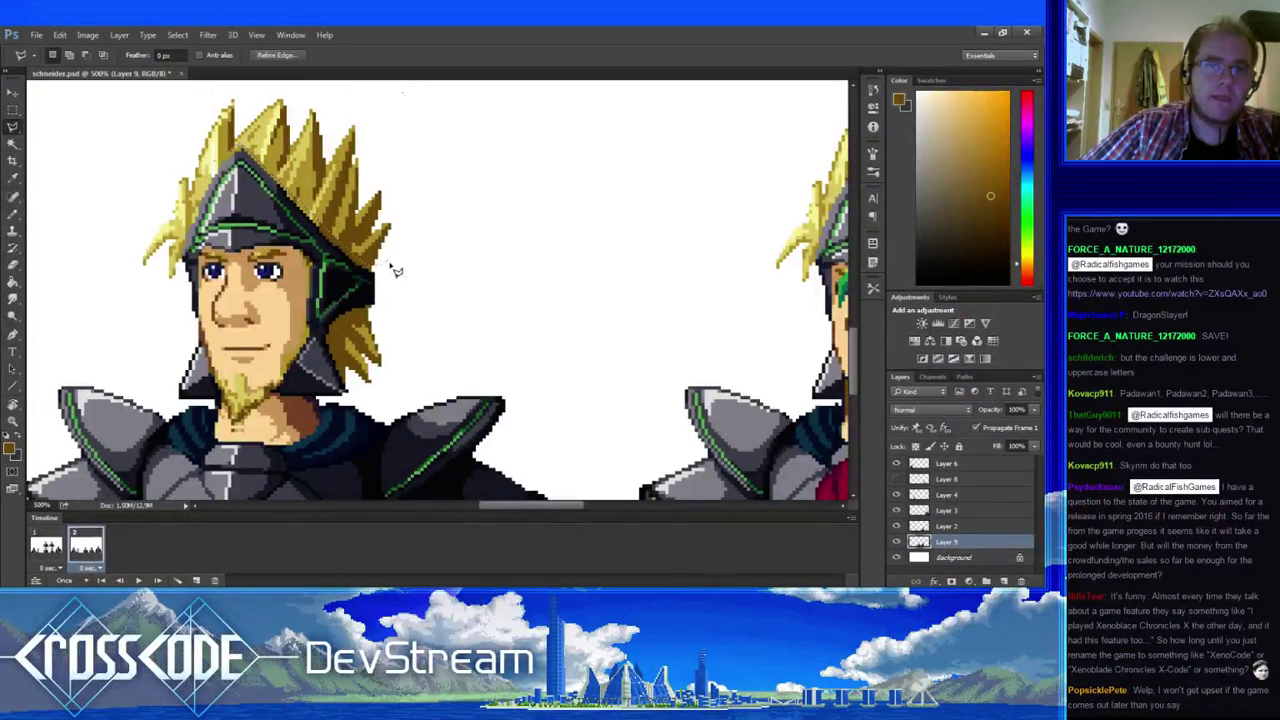
pyautogui.doubleClick(390, 266)
pyautogui.hotkey('ctrl', 't')
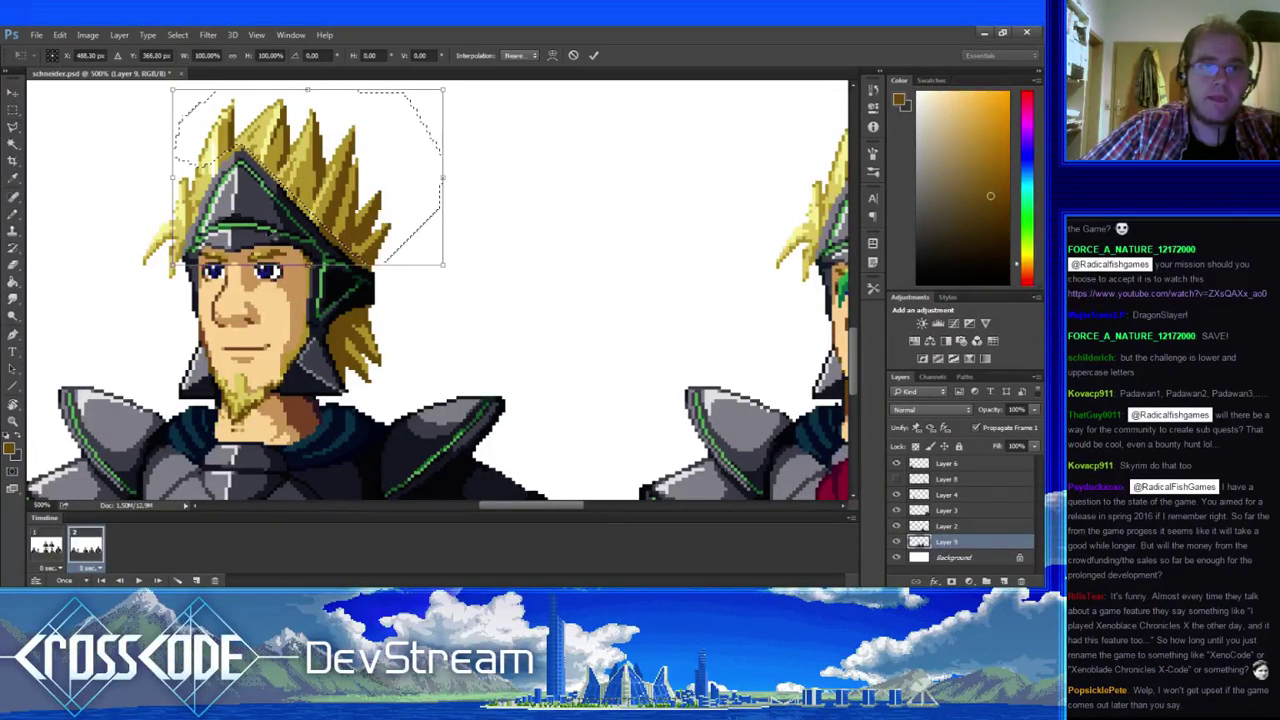
pyautogui.moveTo(452, 86)
pyautogui.mouseDown()
pyautogui.moveTo(474, 91)
pyautogui.moveTo(466, 101)
pyautogui.mouseUp()
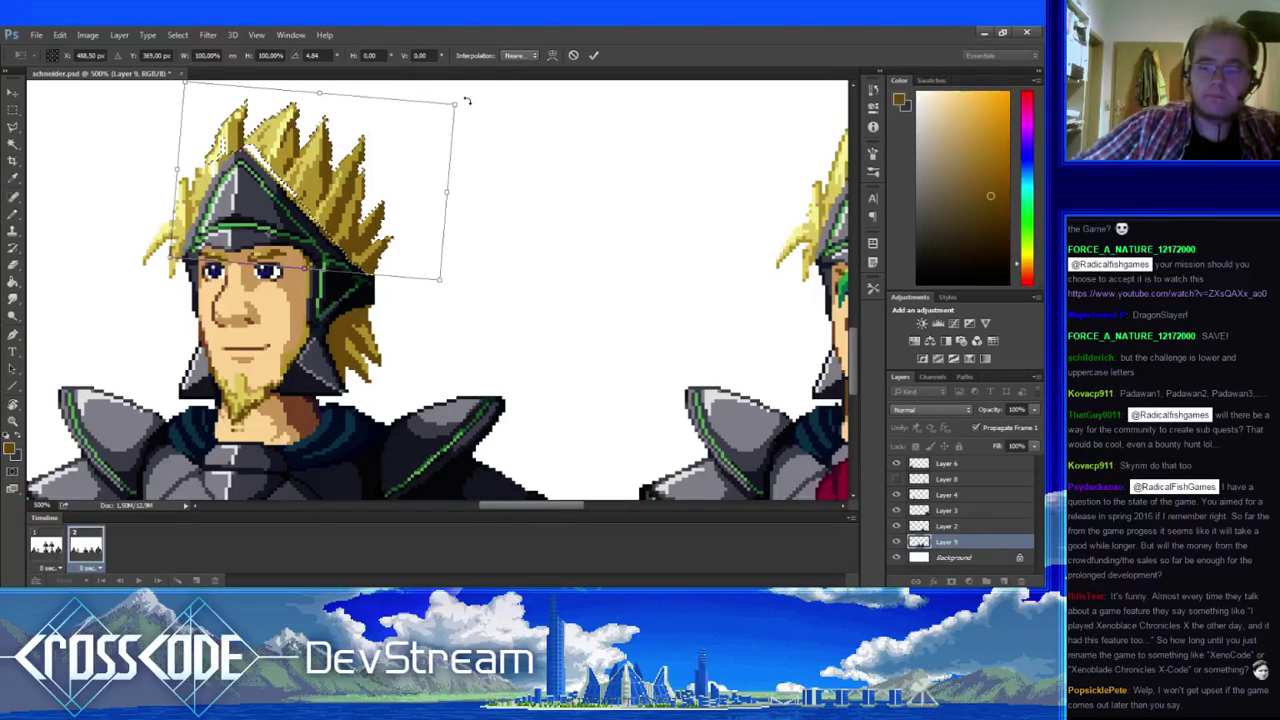
pyautogui.press('Return')
# - Fill the white gap between the helmet's upper rear edge and the rotated hair with sampled gold shades using the Pencil
pyautogui.click(12, 212)
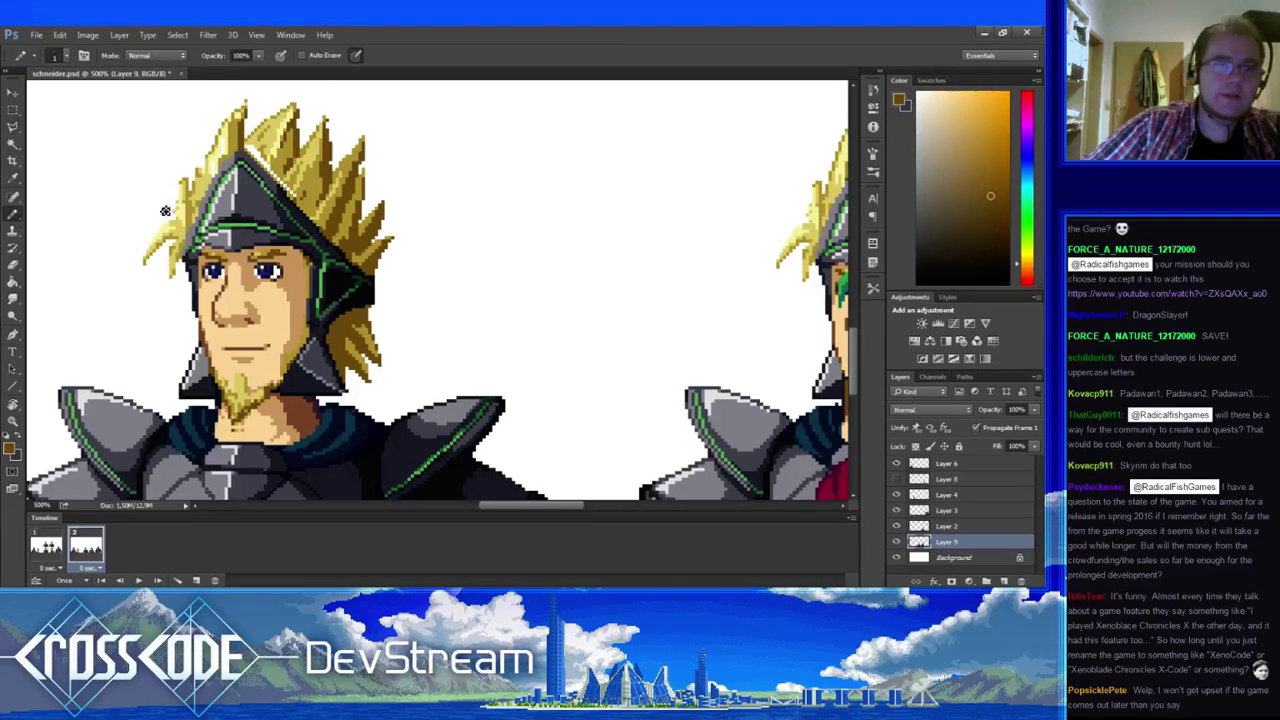
pyautogui.keyDown('alt'); pyautogui.click(297, 198); pyautogui.keyUp('alt')
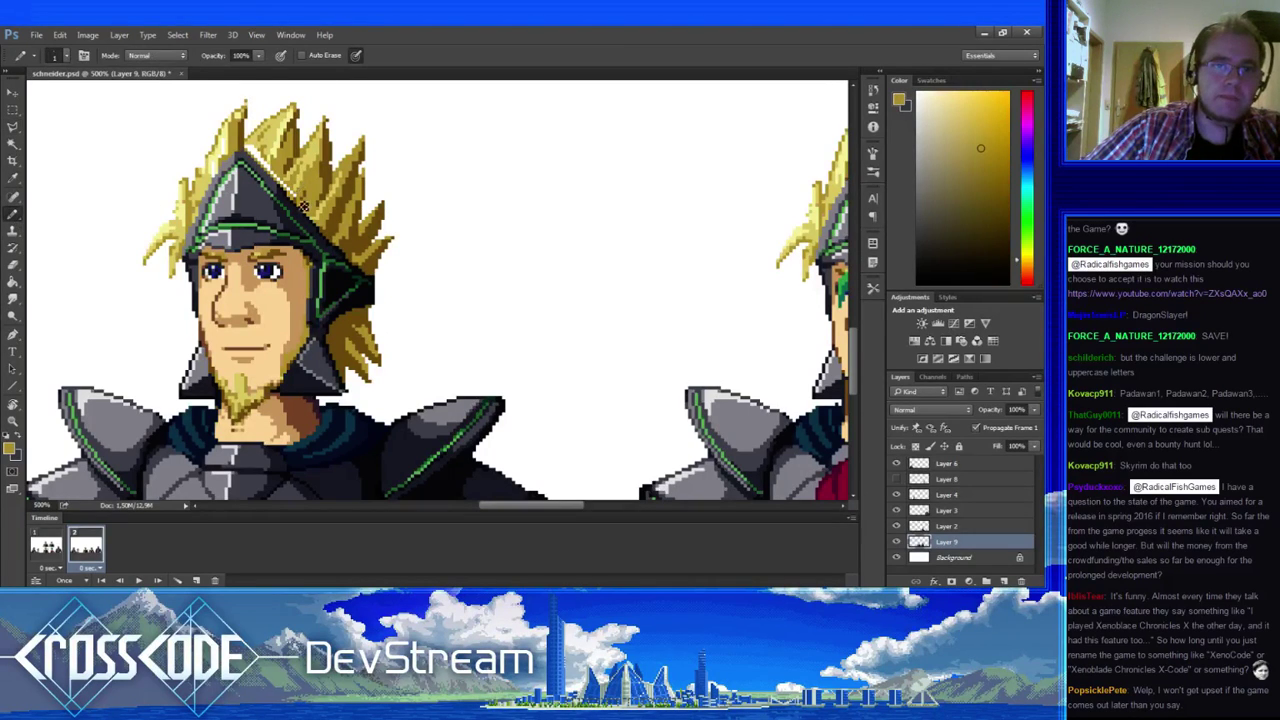
pyautogui.keyDown('alt'); pyautogui.click(266, 158); pyautogui.keyUp('alt')
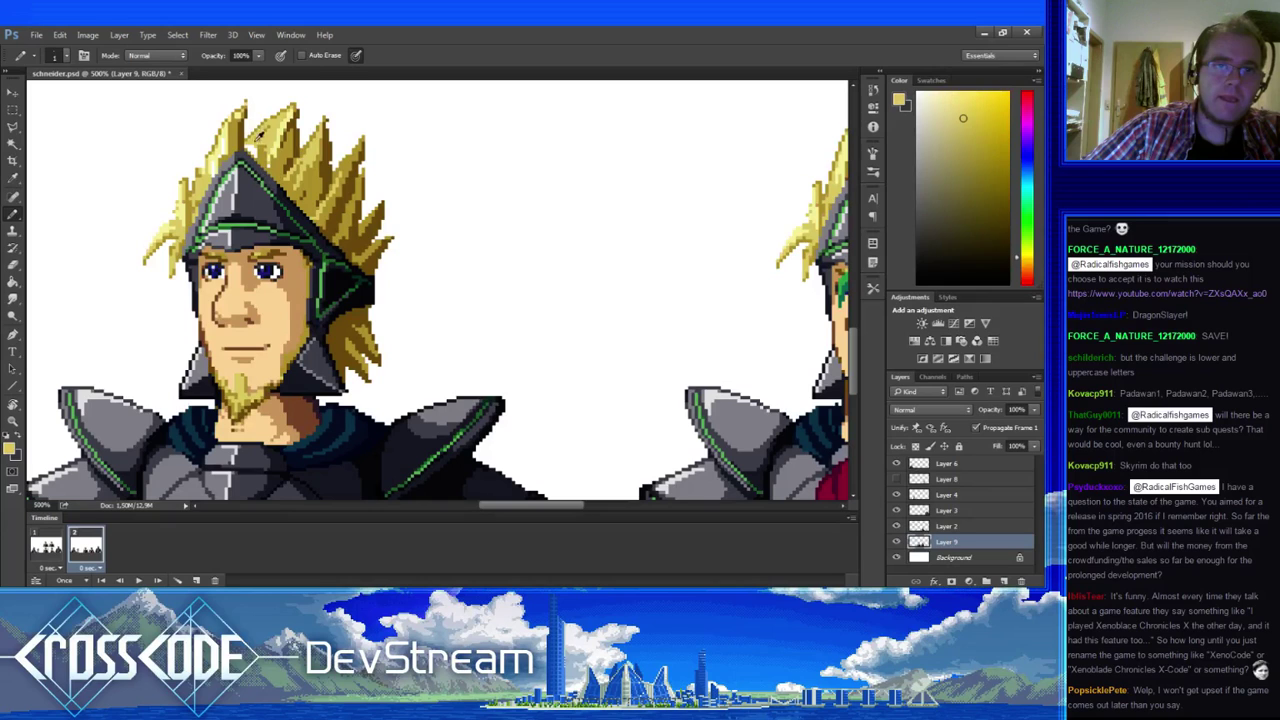
pyautogui.keyDown('alt'); pyautogui.click(262, 166); pyautogui.keyUp('alt')
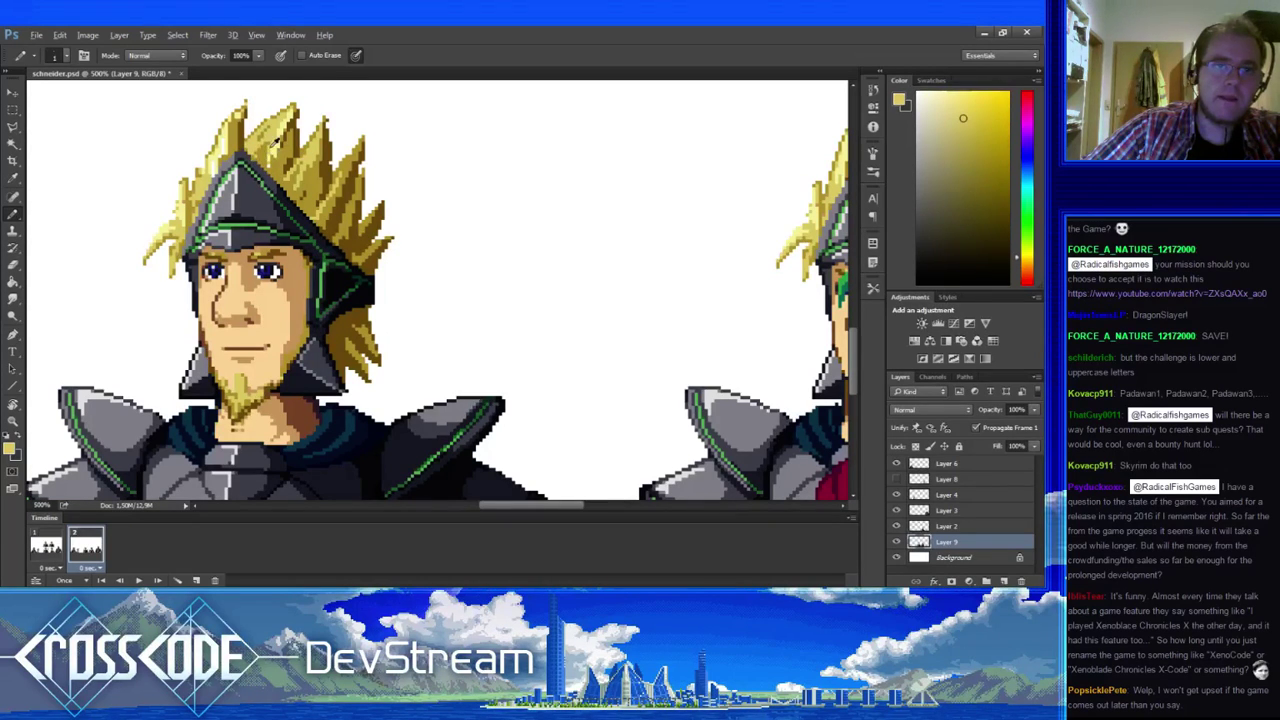
pyautogui.keyDown('alt'); pyautogui.click(267, 147); pyautogui.keyUp('alt')
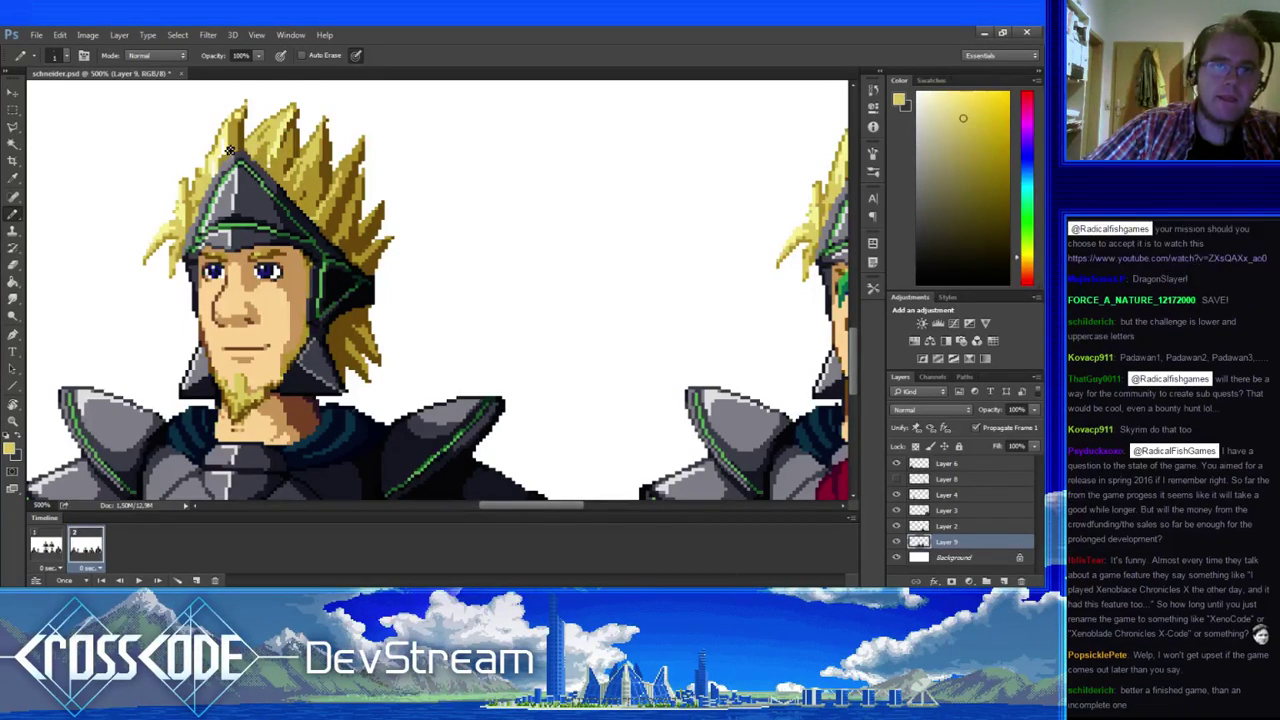
# - Retouch the front hair beside the helmet's peak with sampled pale yellow and darker gold, alternating between Pencil and Eraser
pyautogui.keyDown('alt'); pyautogui.click(222, 148); pyautogui.keyUp('alt')
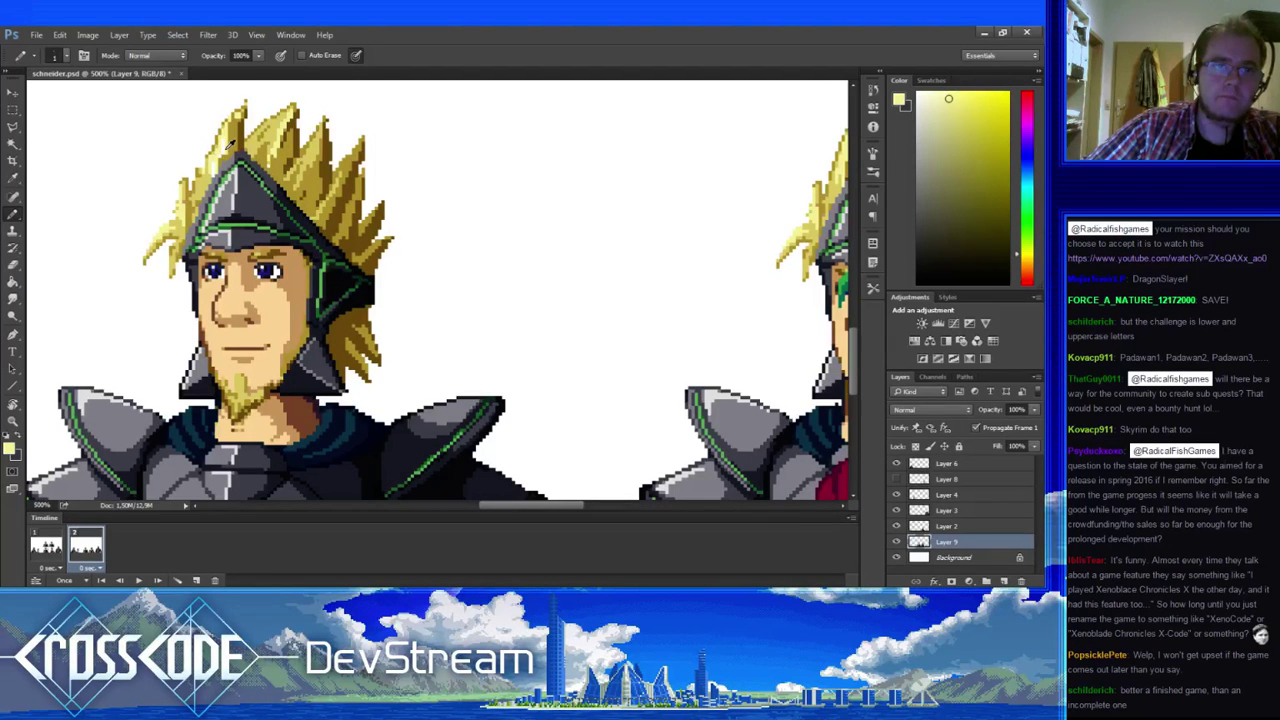
pyautogui.keyDown('alt'); pyautogui.click(219, 162); pyautogui.keyUp('alt')
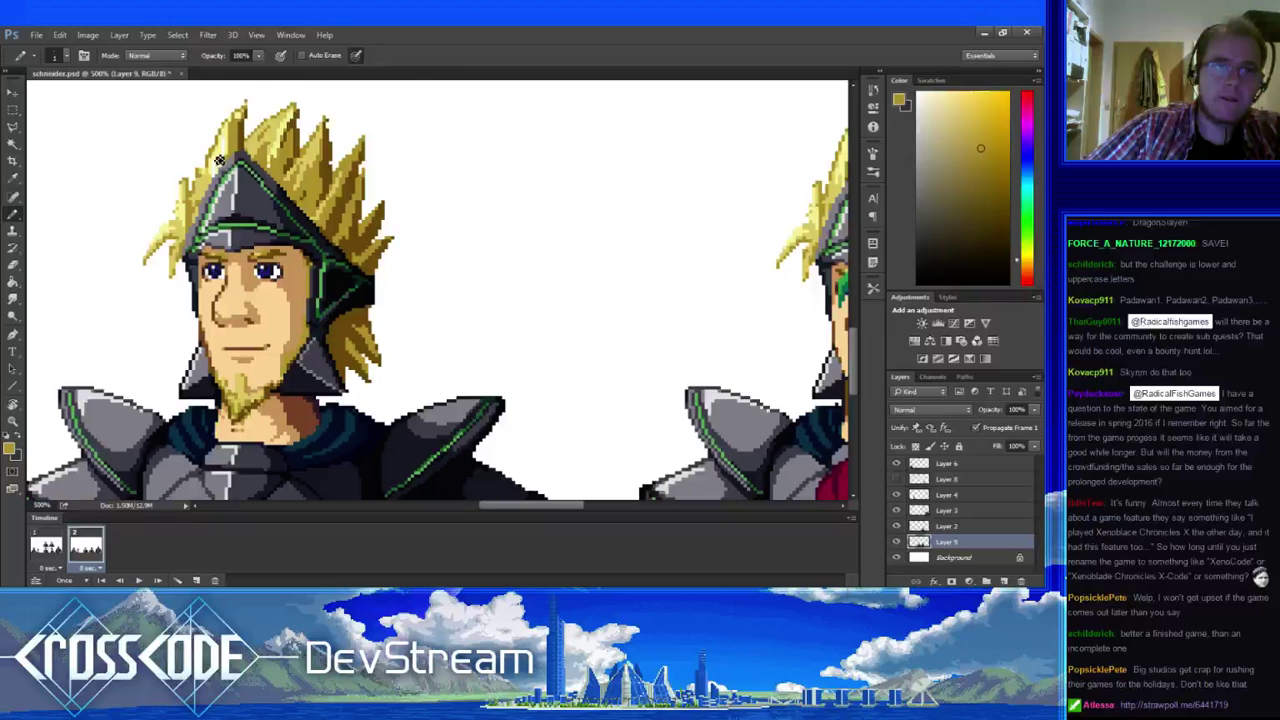
pyautogui.press('e')
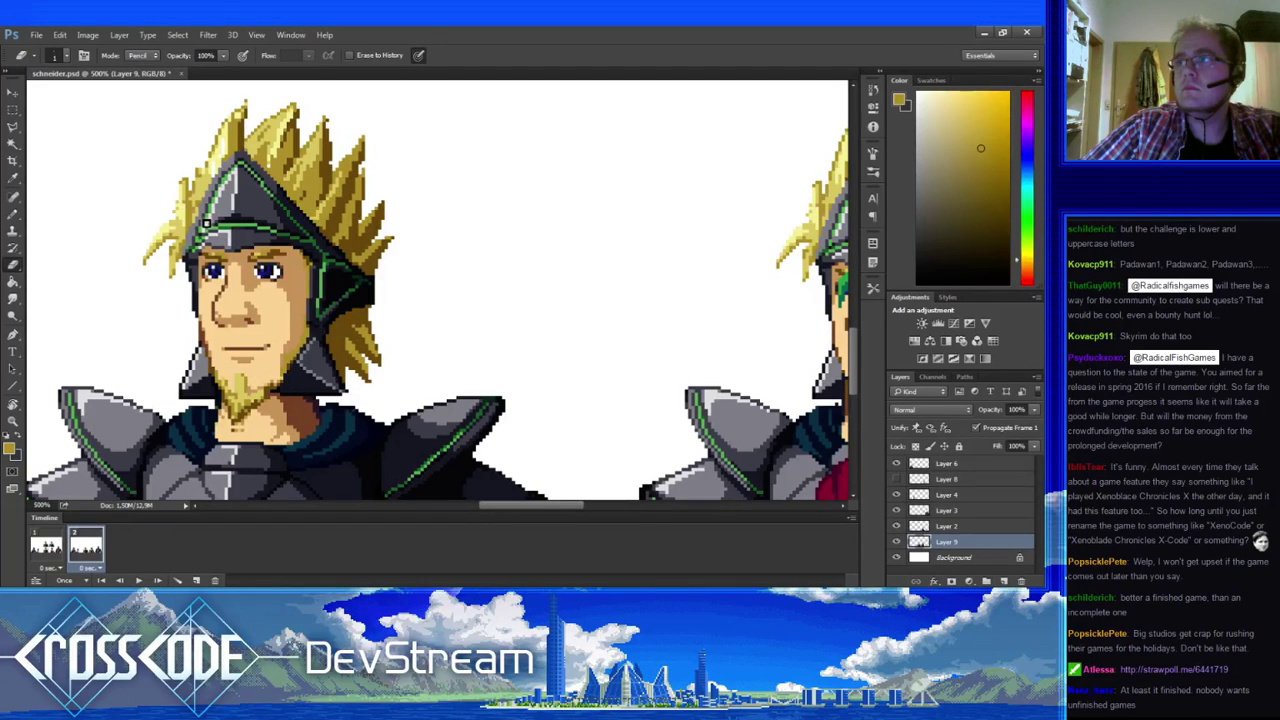
pyautogui.press('b')
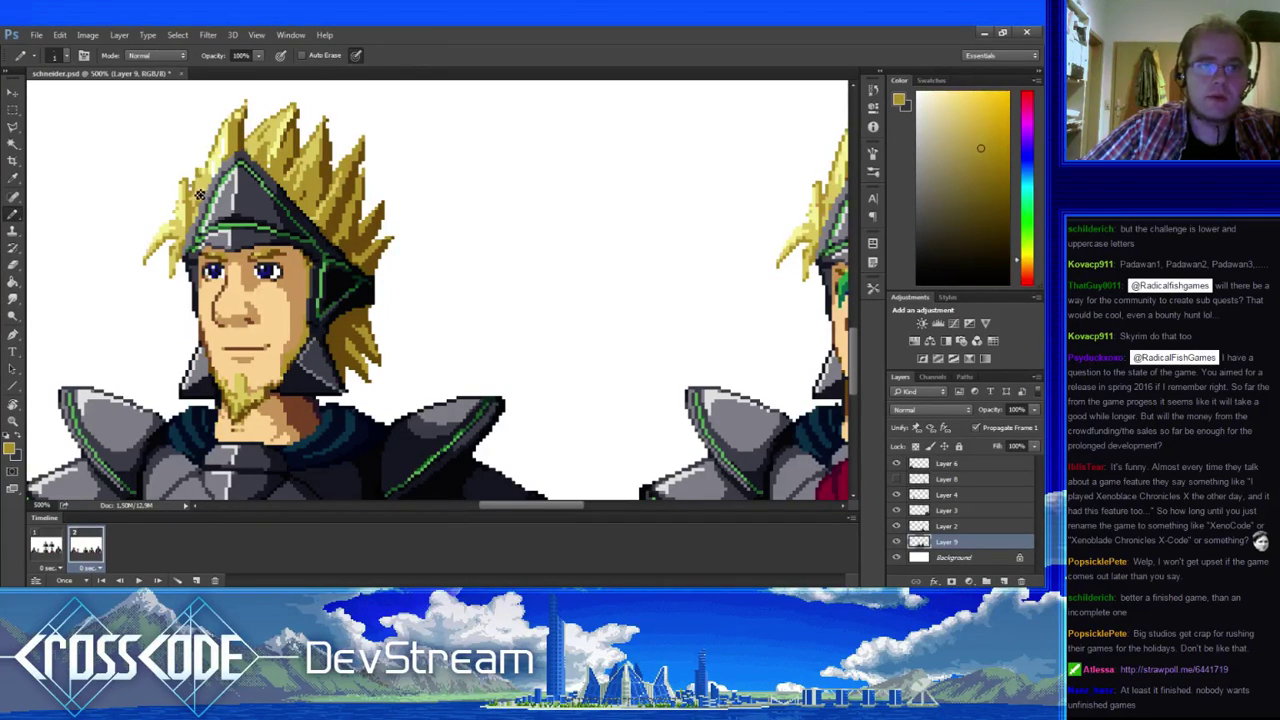
pyautogui.press('e')
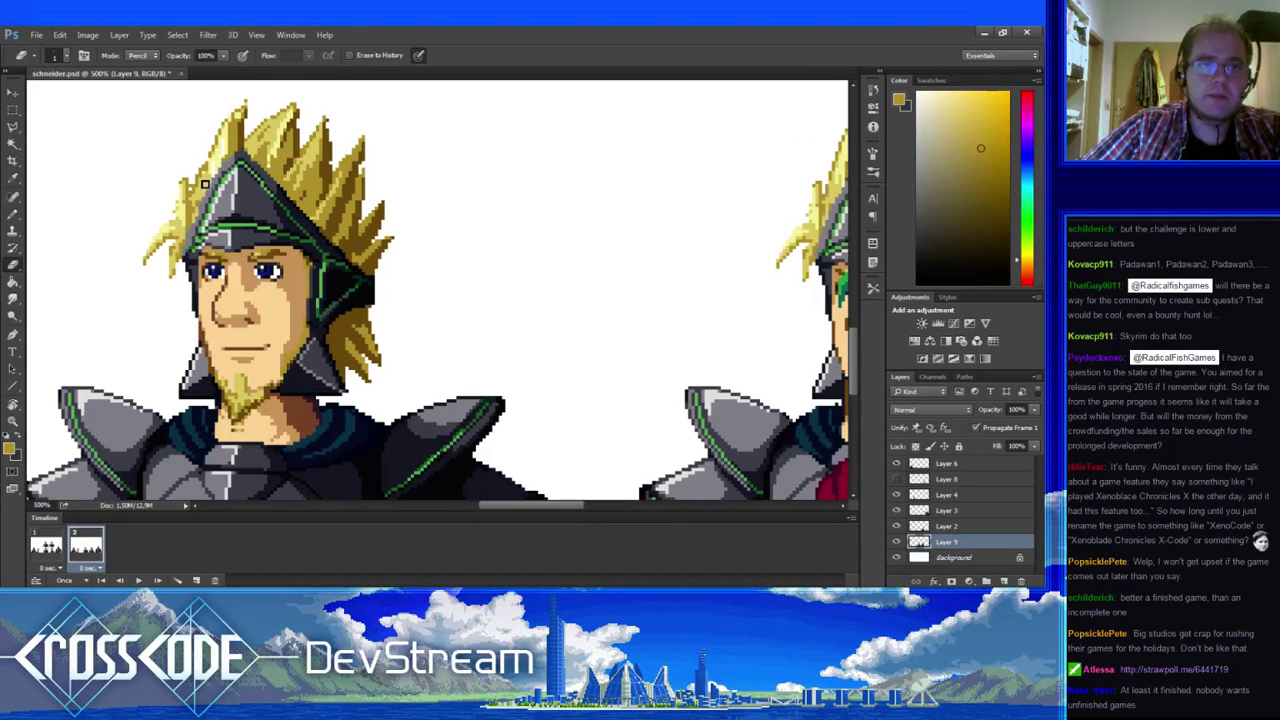
pyautogui.press('b')
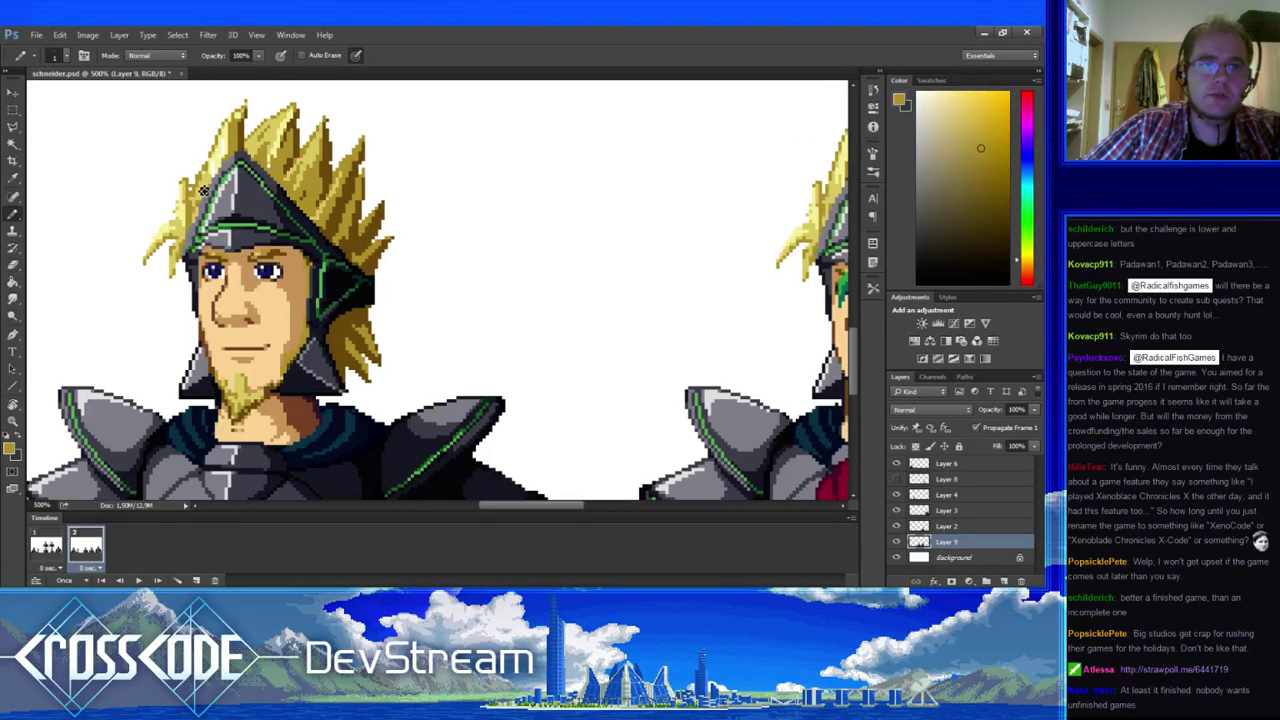
# - Retouch the hair pixels along the helmet's upper left edge on Layer 9, alternating between sampled light and mid gold
pyautogui.keyDown('alt'); pyautogui.click(205, 168); pyautogui.keyUp('alt')
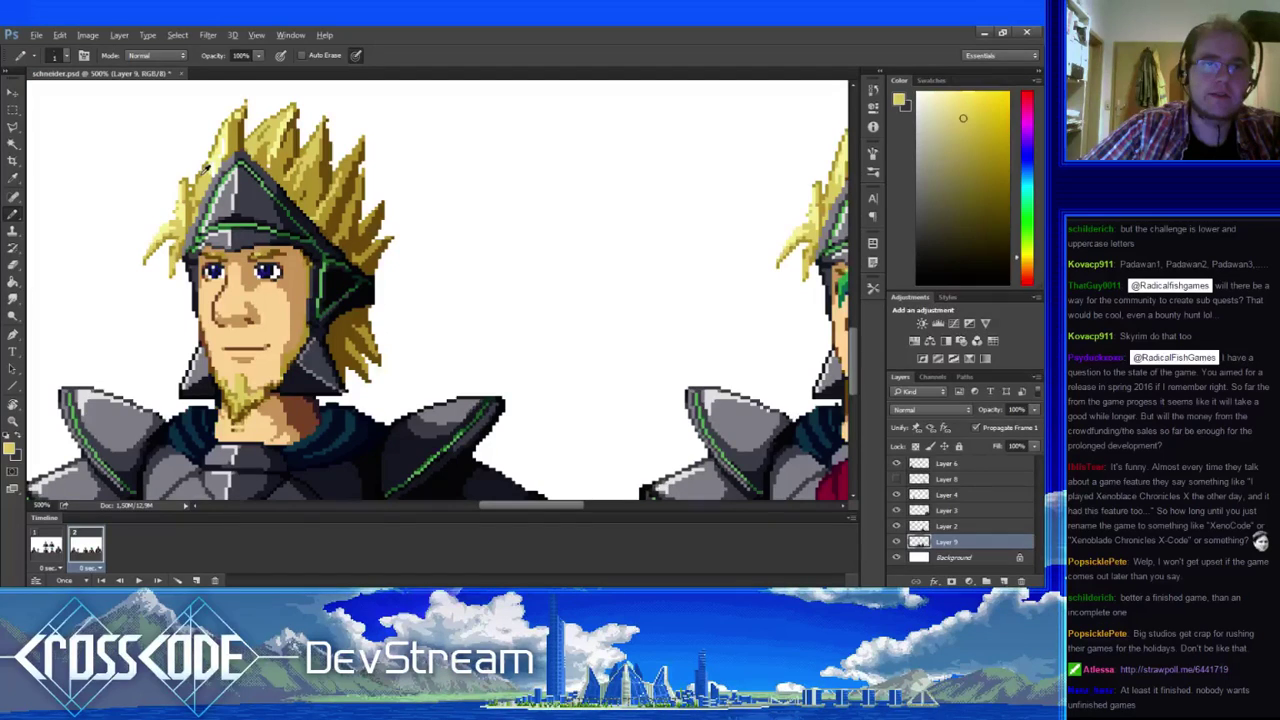
pyautogui.keyDown('alt'); pyautogui.click(199, 196); pyautogui.keyUp('alt')
pyautogui.press('e')
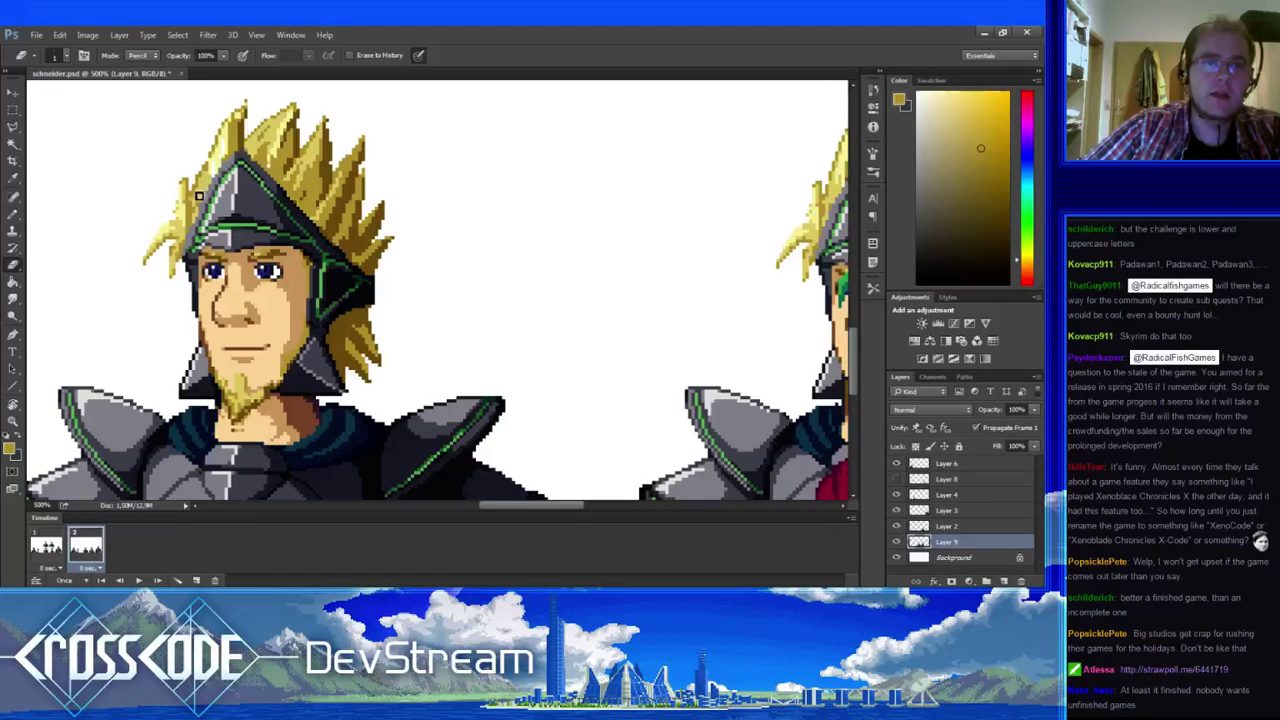
pyautogui.press('b')
pyautogui.keyDown('alt'); pyautogui.click(213, 179); pyautogui.keyUp('alt')
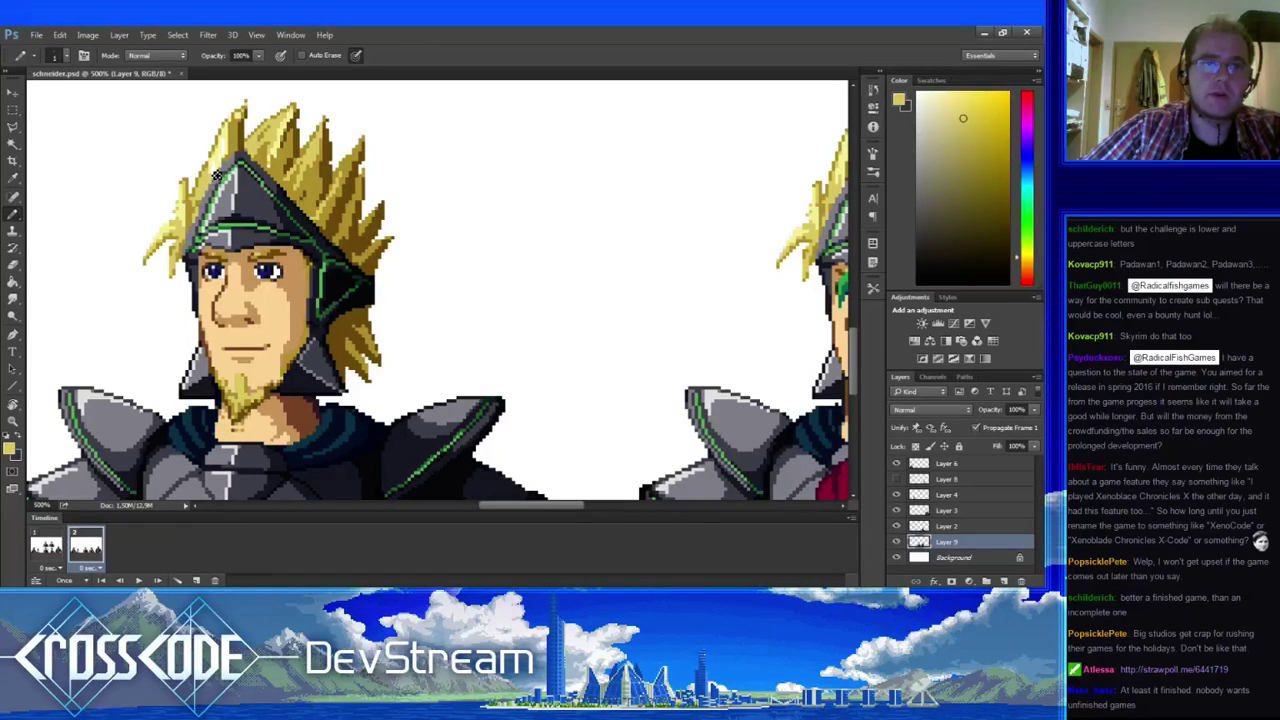
pyautogui.keyDown('alt'); pyautogui.click(211, 160); pyautogui.keyUp('alt')
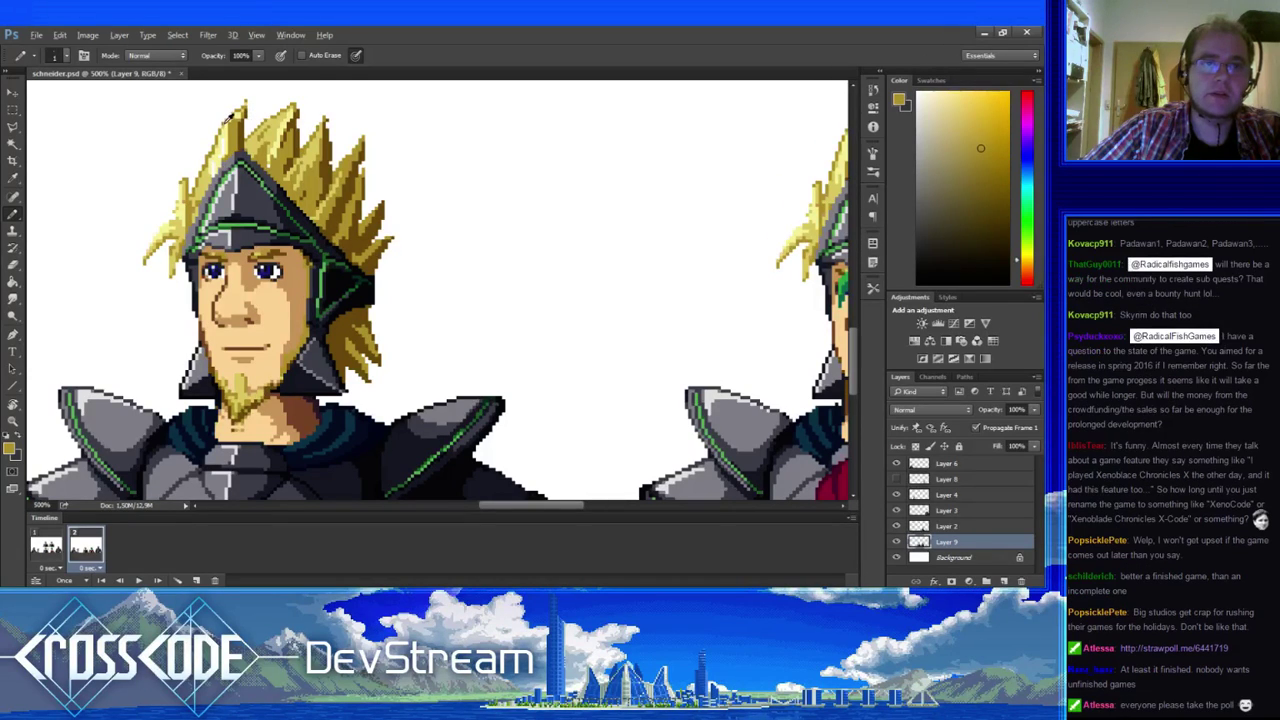
# - Reshape the tip of the tall front hair spike with sampled mid gold and clean its outline with white and the eraser
pyautogui.keyDown('alt'); pyautogui.click(230, 124); pyautogui.keyUp('alt')
pyautogui.keyDown('alt'); pyautogui.click(232, 131); pyautogui.keyUp('alt')
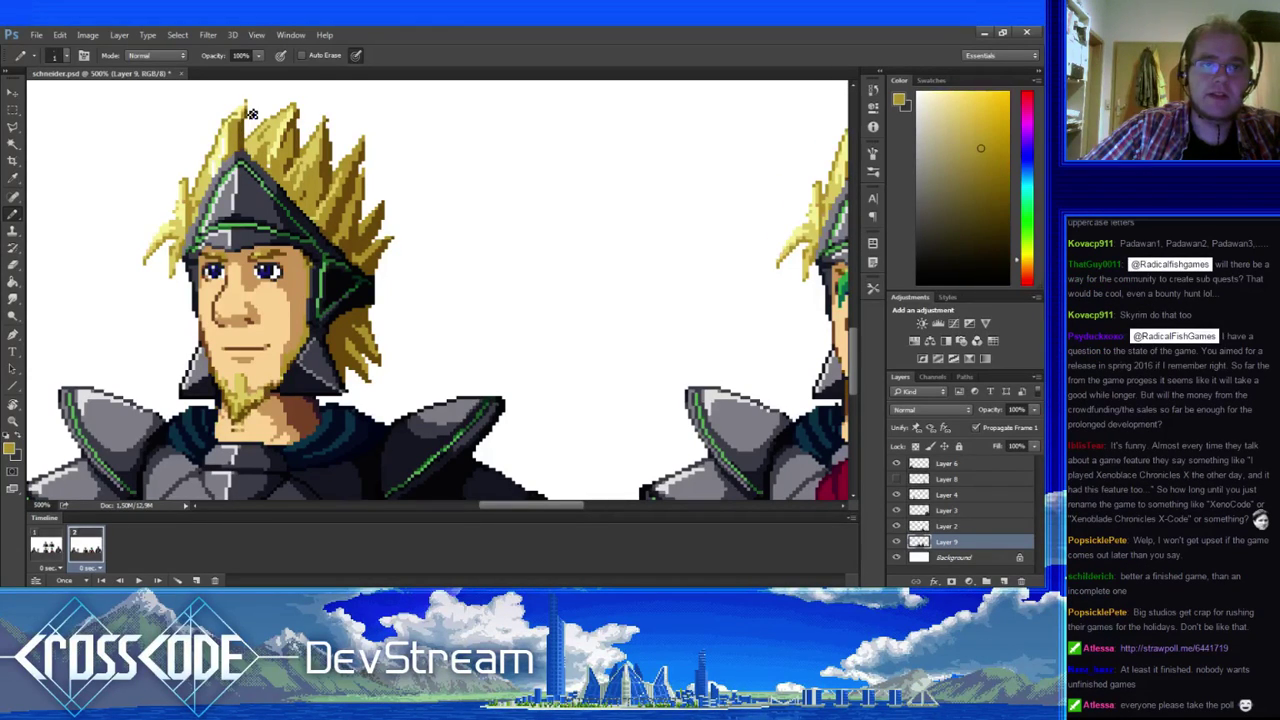
pyautogui.press('e')
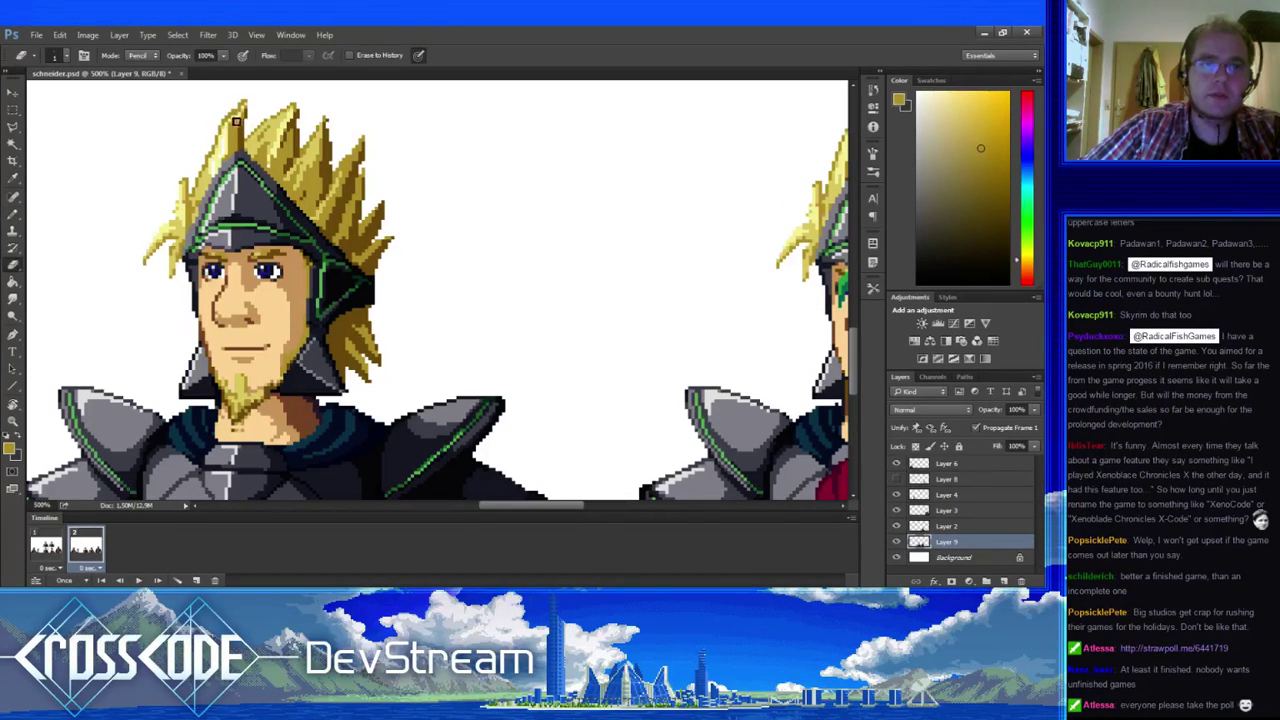
pyautogui.press('b')
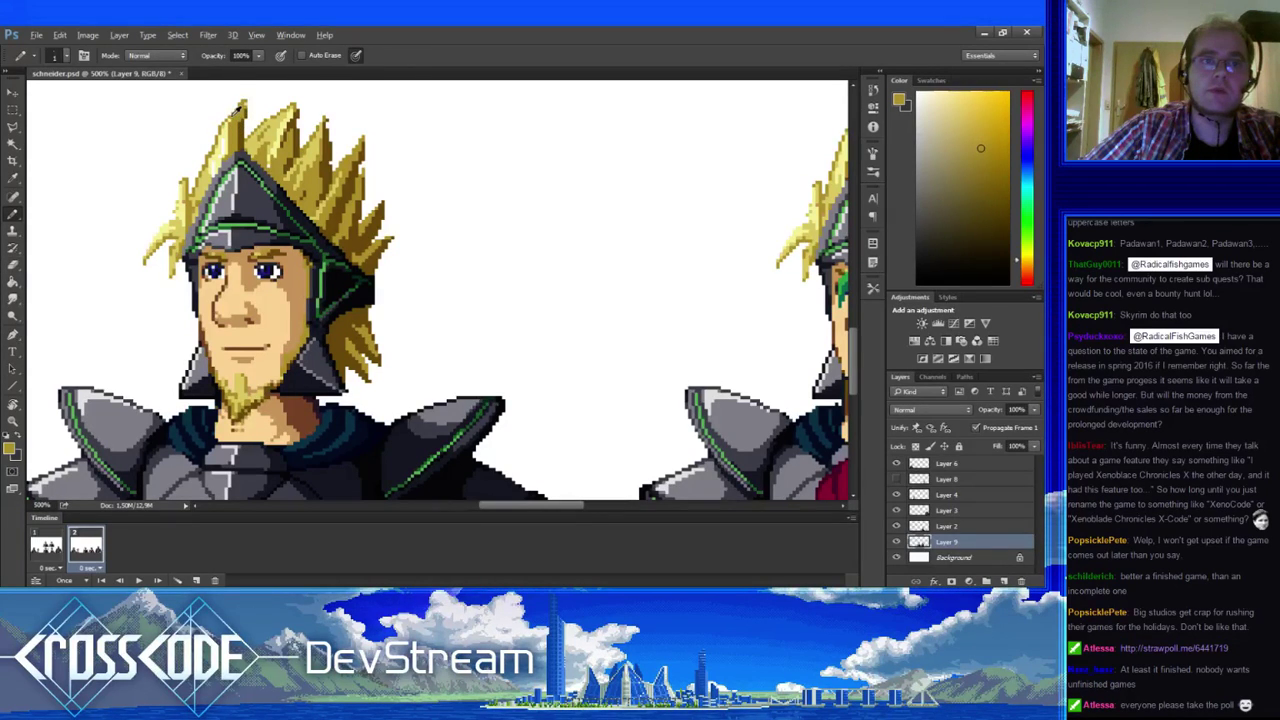
pyautogui.keyDown('alt'); pyautogui.click(227, 118); pyautogui.keyUp('alt')
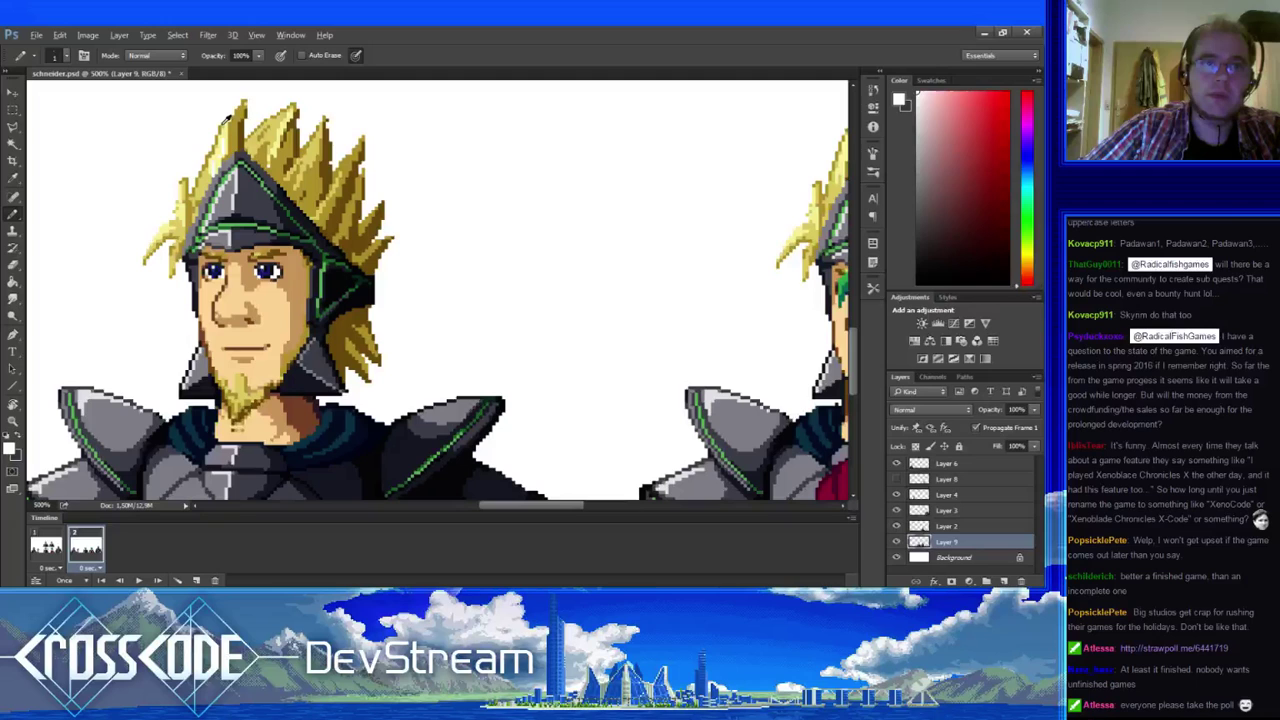
pyautogui.keyDown('alt'); pyautogui.click(238, 124); pyautogui.keyUp('alt')
pyautogui.keyDown('alt'); pyautogui.click(240, 127); pyautogui.keyUp('alt')
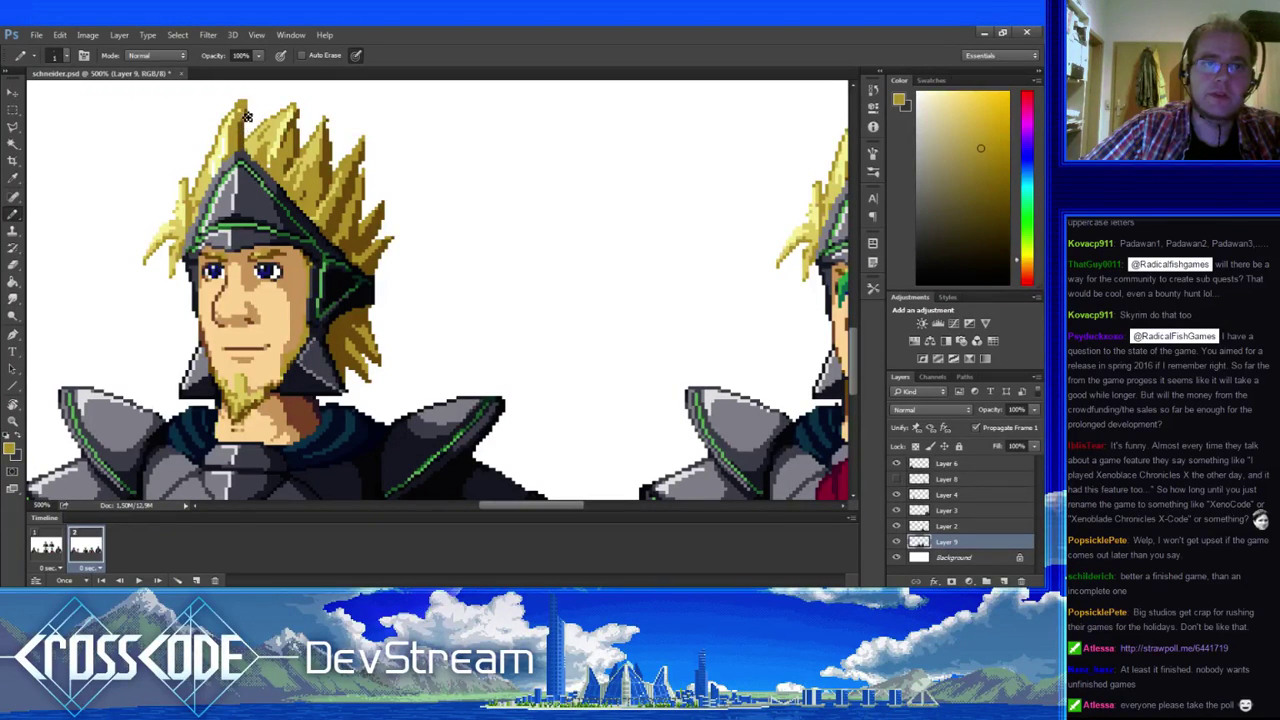
# - Refine the gap between the first two hair spikes with sampled dark brown and erase stray pixels around it
pyautogui.keyDown('alt'); pyautogui.click(247, 136); pyautogui.keyUp('alt')
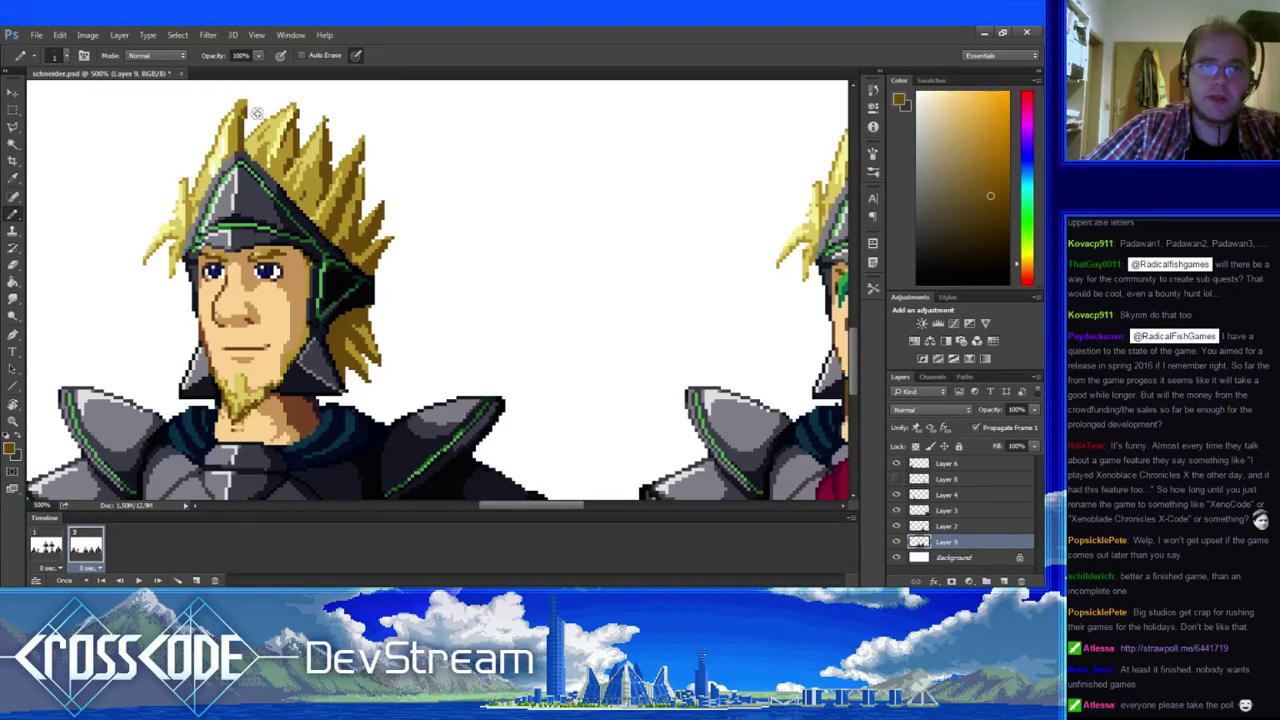
pyautogui.press('e')
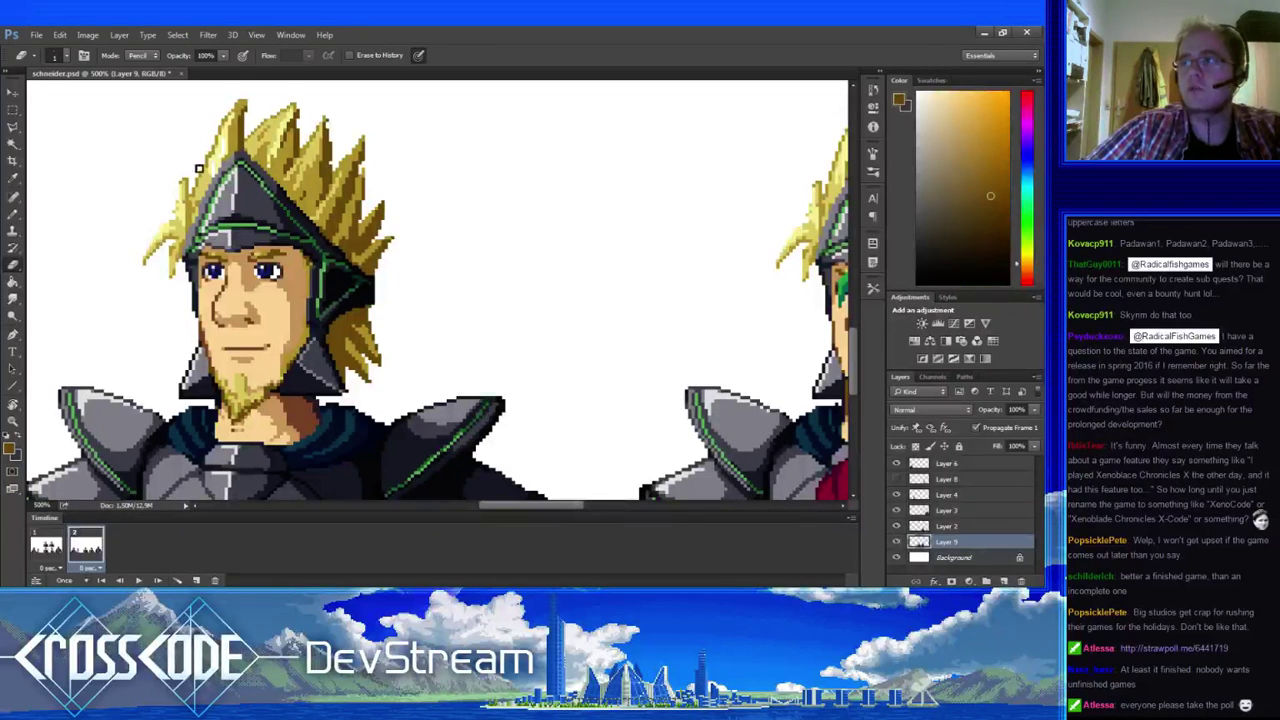
pyautogui.press('b')
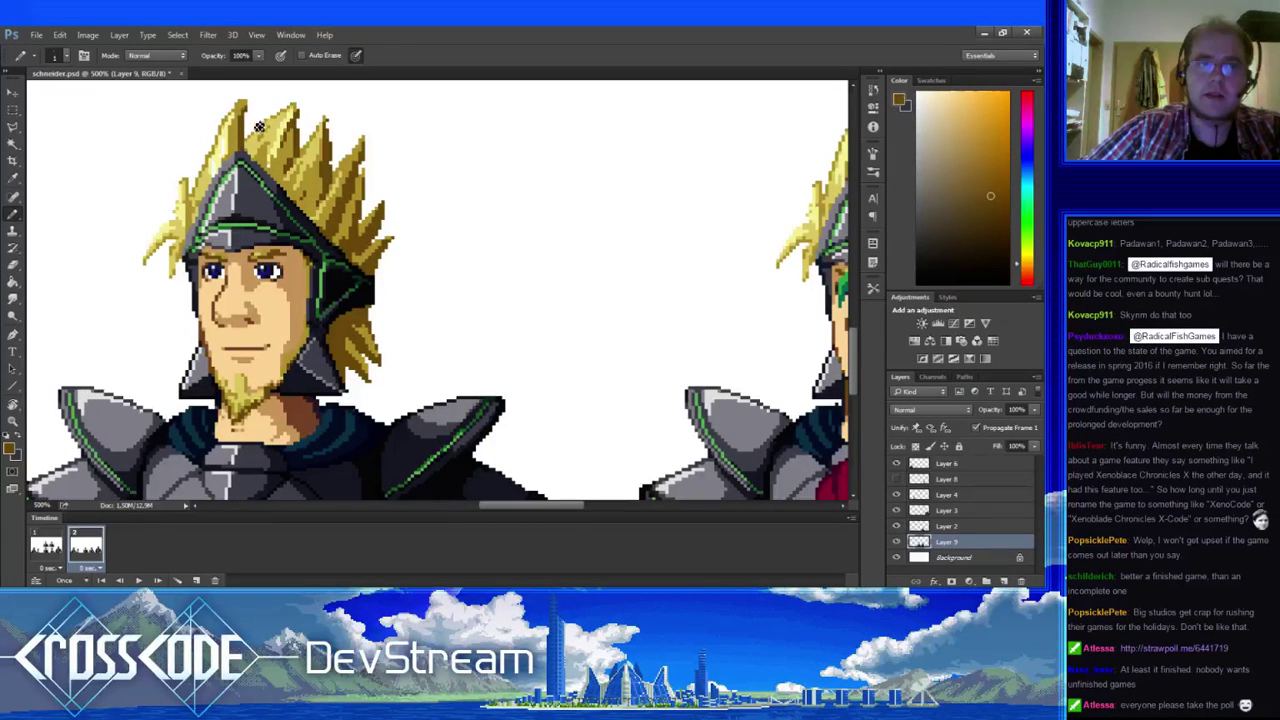
pyautogui.press('e')
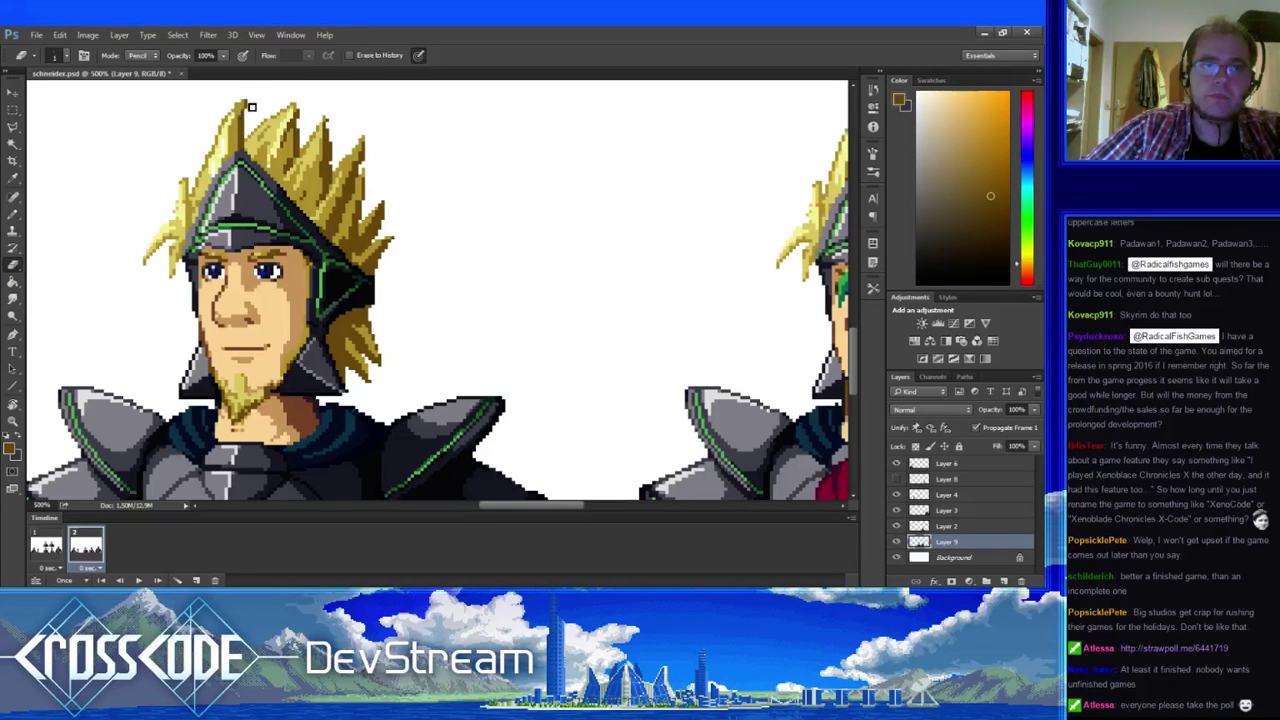
pyautogui.press('b')
# - Touch up the shading on the front spike down to the helmet's peak with sampled pale yellow, dark brown and mid gold
pyautogui.moveTo(240, 132); pyautogui.dragTo(255, 127)
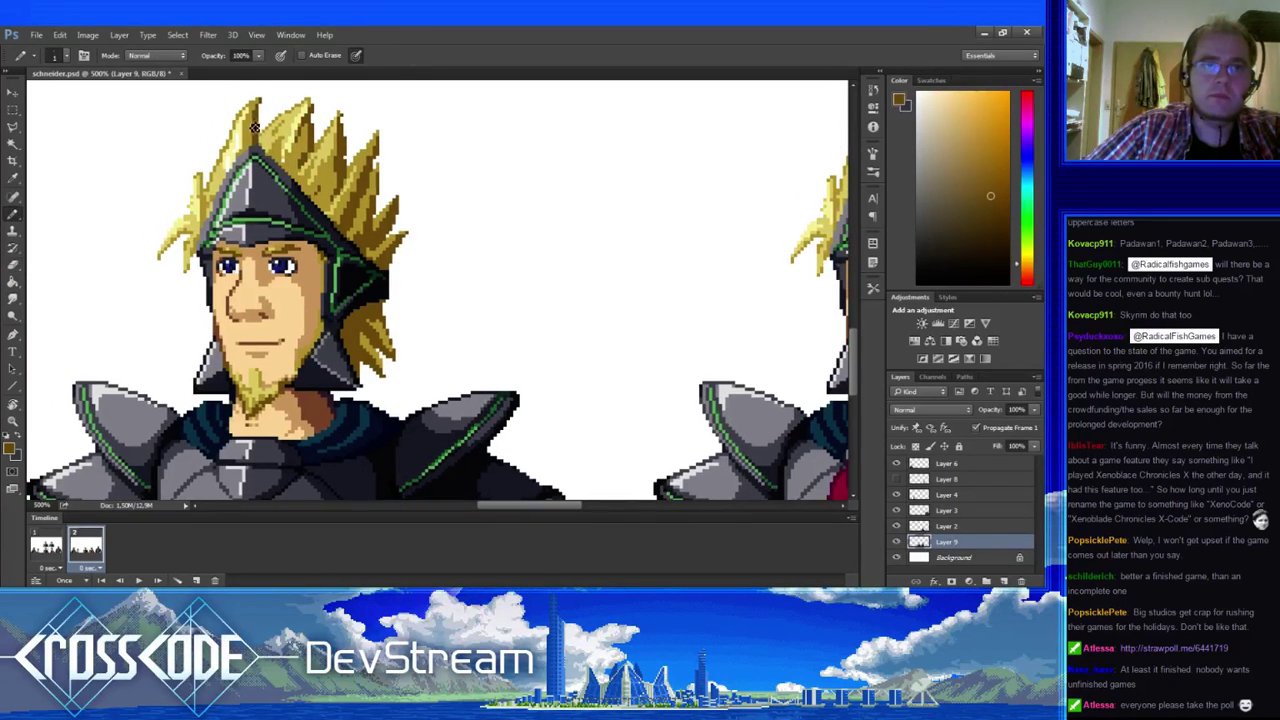
pyautogui.keyDown('alt'); pyautogui.click(256, 123); pyautogui.keyUp('alt')
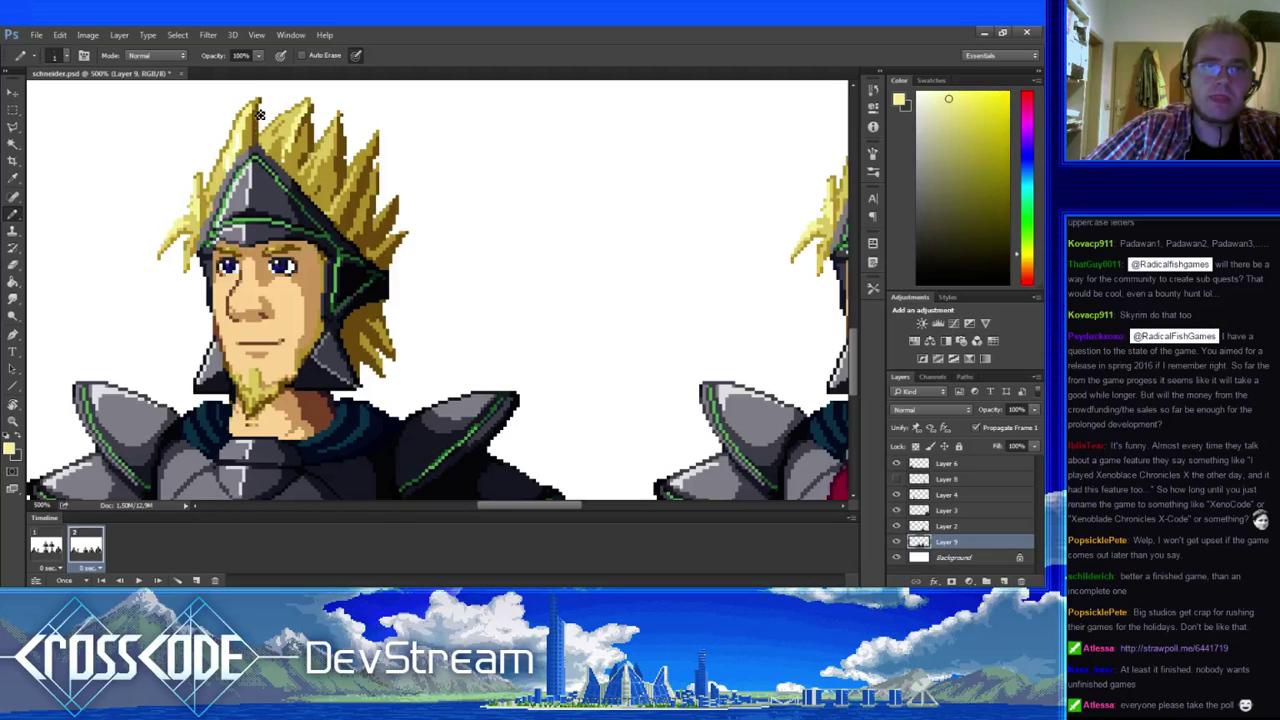
pyautogui.keyDown('alt'); pyautogui.click(257, 118); pyautogui.keyUp('alt')
pyautogui.keyDown('alt'); pyautogui.click(258, 120); pyautogui.keyUp('alt')
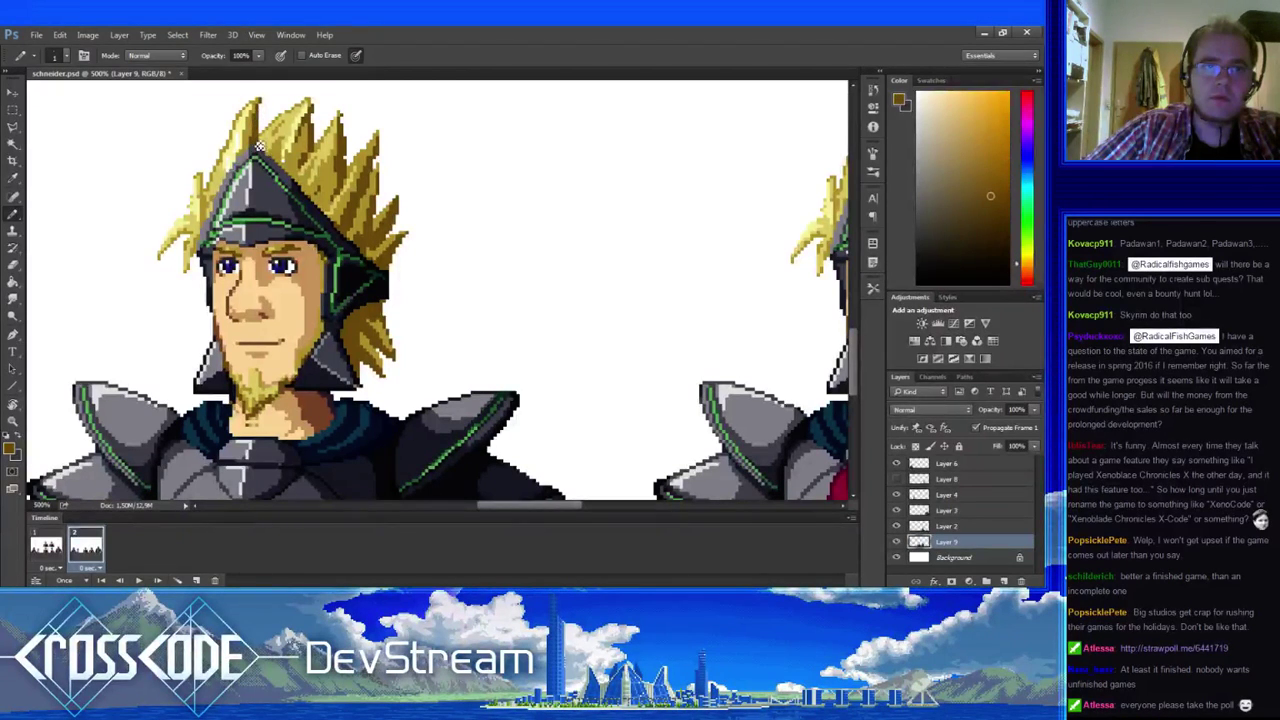
pyautogui.click(258, 165)
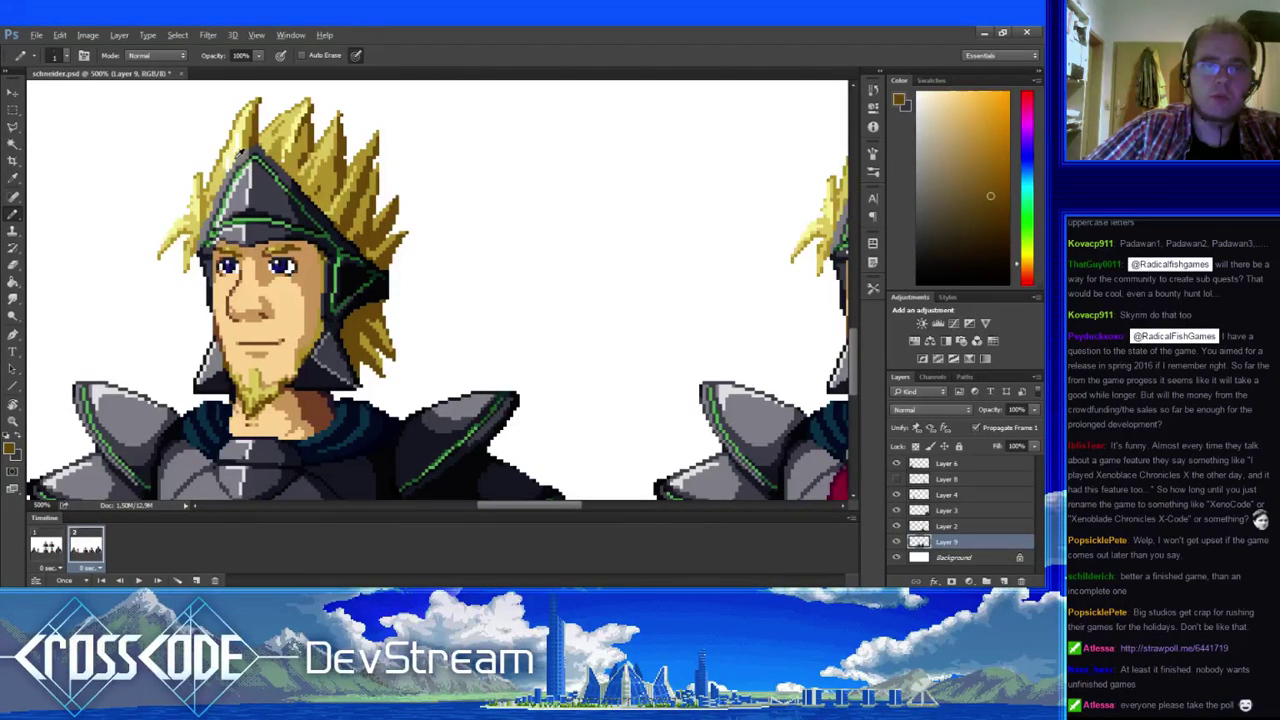
pyautogui.keyDown('alt'); pyautogui.click(241, 153); pyautogui.keyUp('alt')
# - Compare the reworked head in animation frame 2 with the original head in frame 1
pyautogui.moveTo(264, 253); pyautogui.dragTo(322, 283)
pyautogui.moveTo(323, 219); pyautogui.dragTo(298, 201)
pyautogui.click(55, 546)
pyautogui.click(84, 546)
pyautogui.click(48, 546)
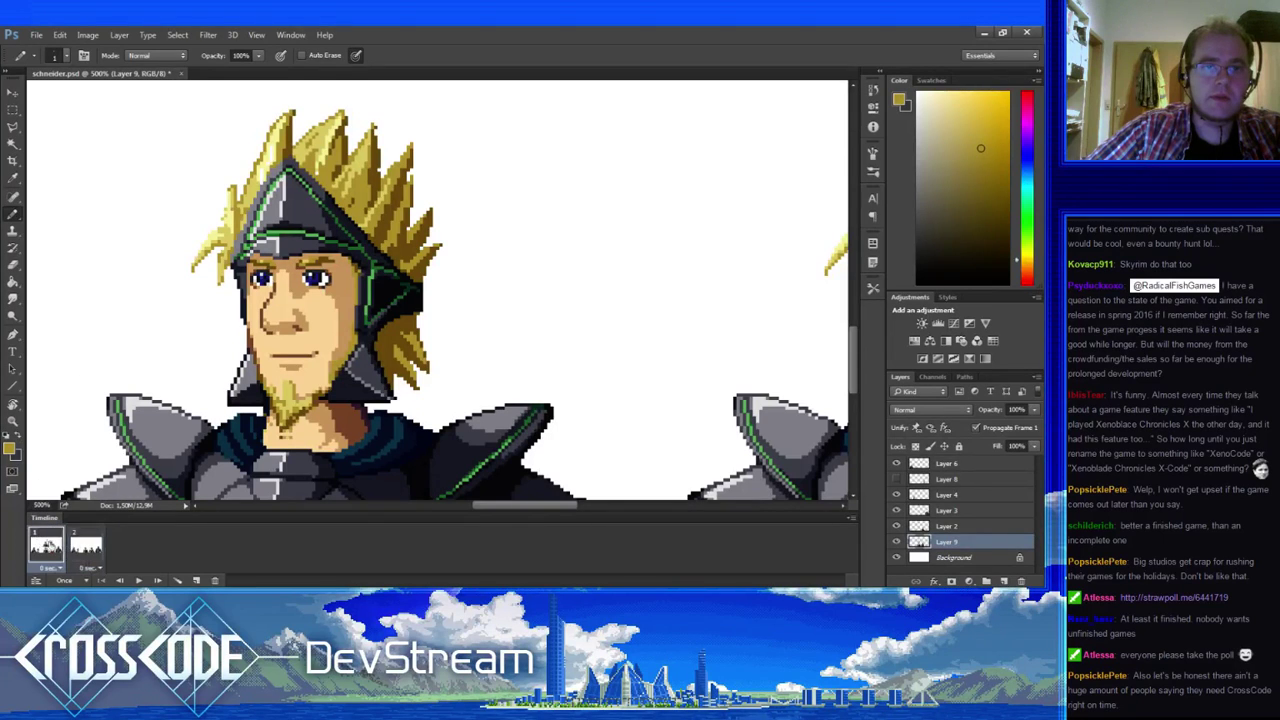
pyautogui.click(86, 548)
pyautogui.click(56, 548)
pyautogui.click(85, 549)
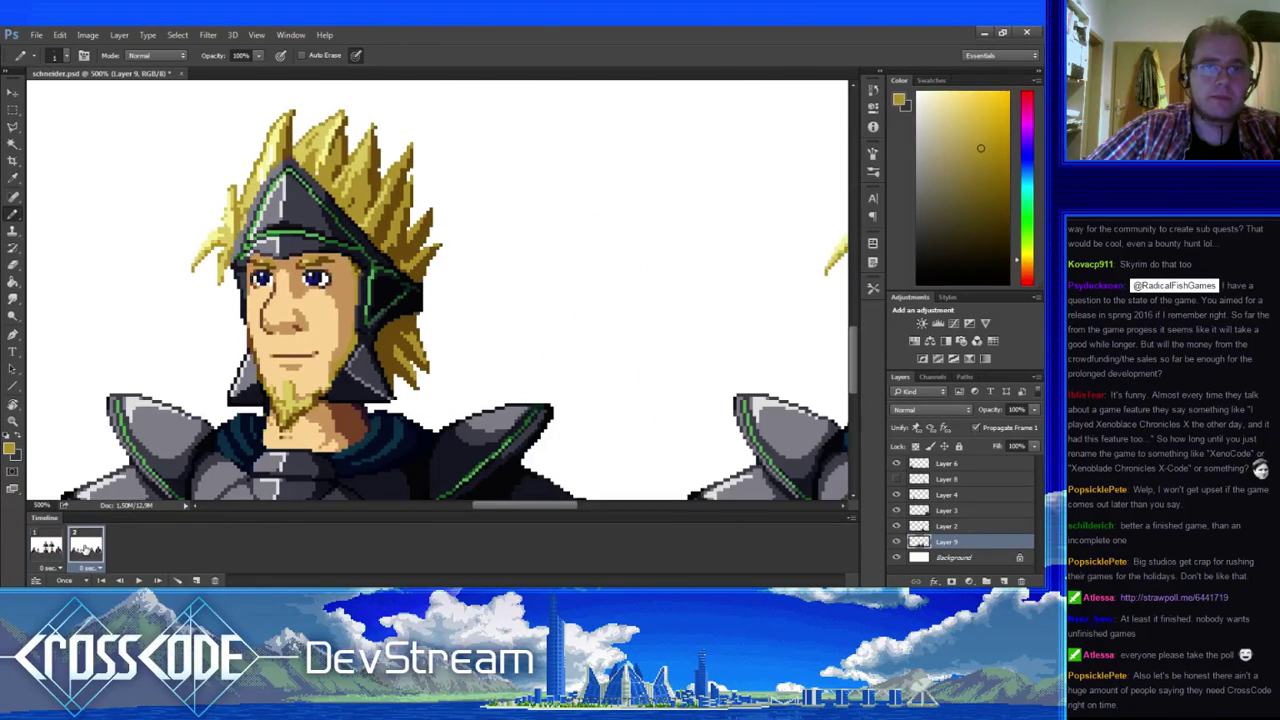
pyautogui.click(48, 546)
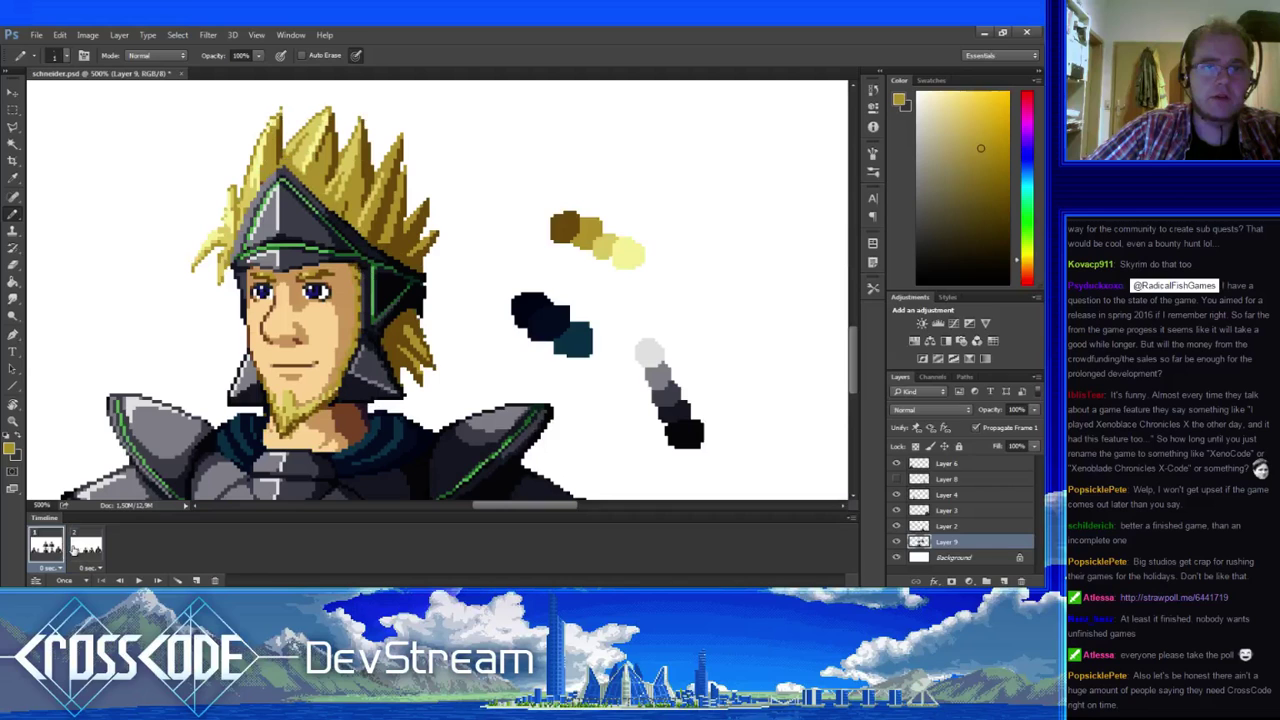
pyautogui.click(86, 546)
# - Try to reposition the small hair tuft beside the helmet using a rectangular selection, and revert the change
pyautogui.click(13, 107)
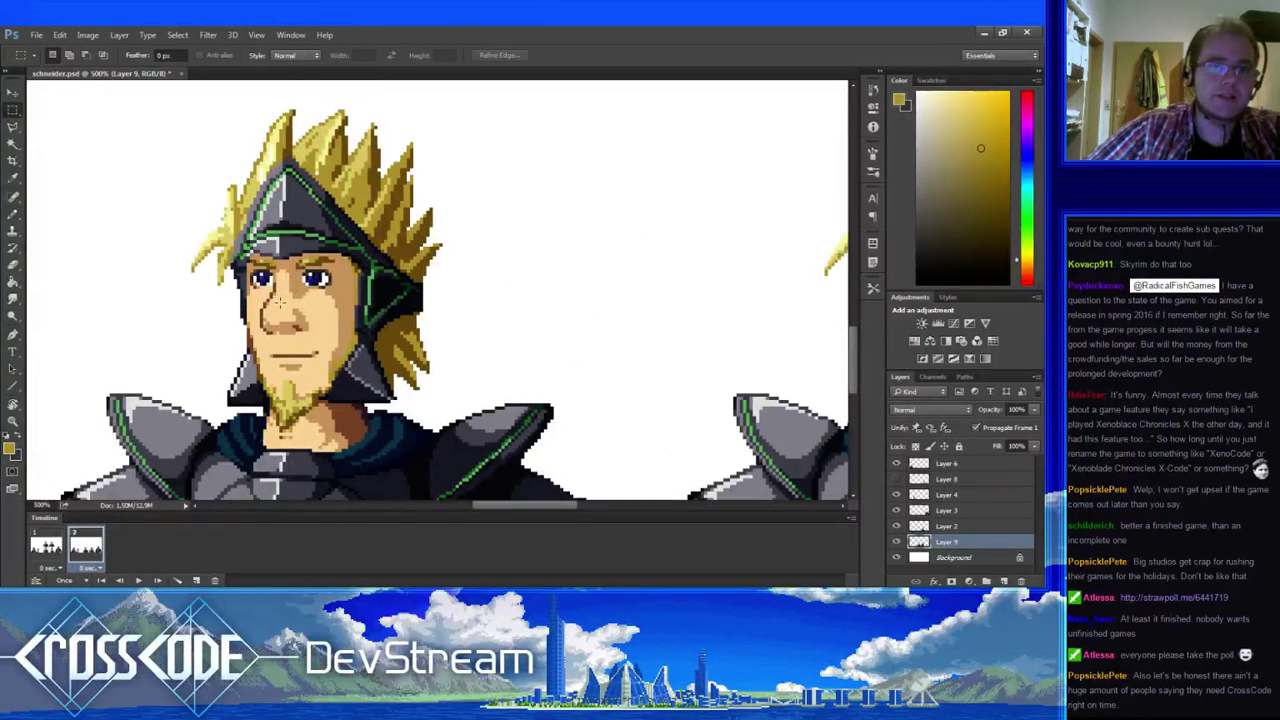
pyautogui.moveTo(248, 322); pyautogui.dragTo(175, 178)
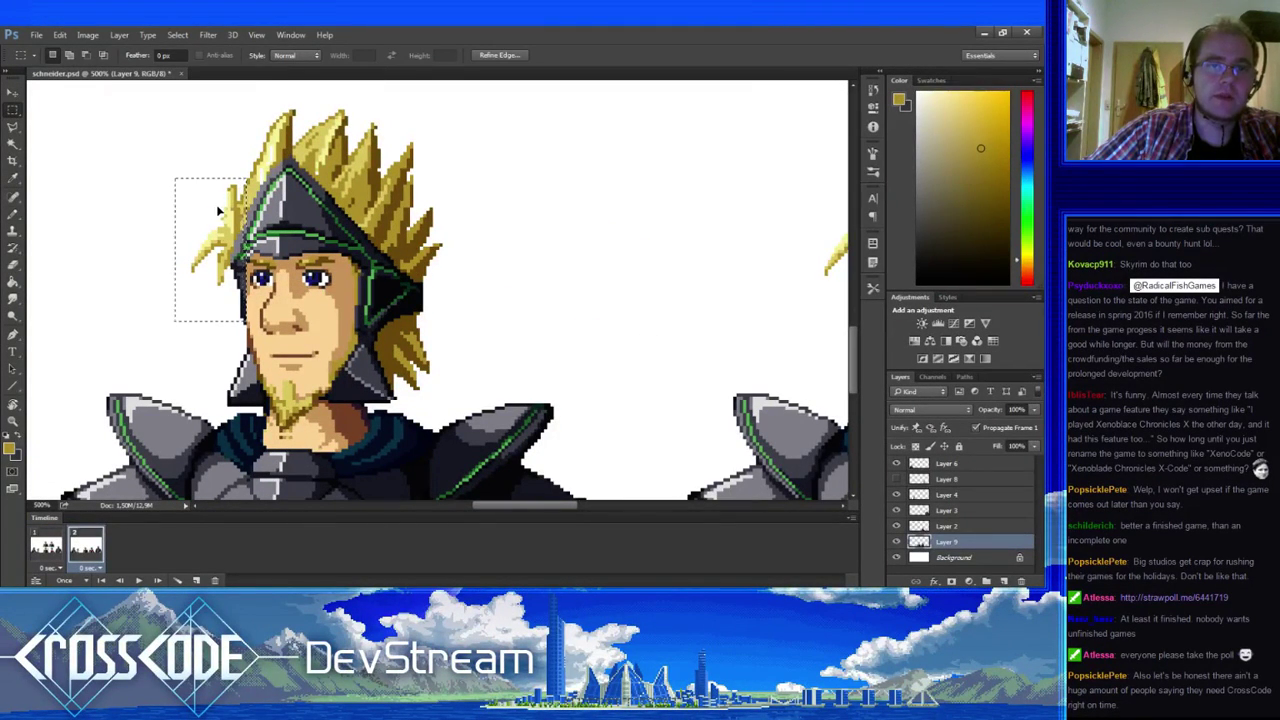
pyautogui.press('shift')
pyautogui.keyDown('ctrl'); pyautogui.click(231, 311); pyautogui.keyUp('ctrl')
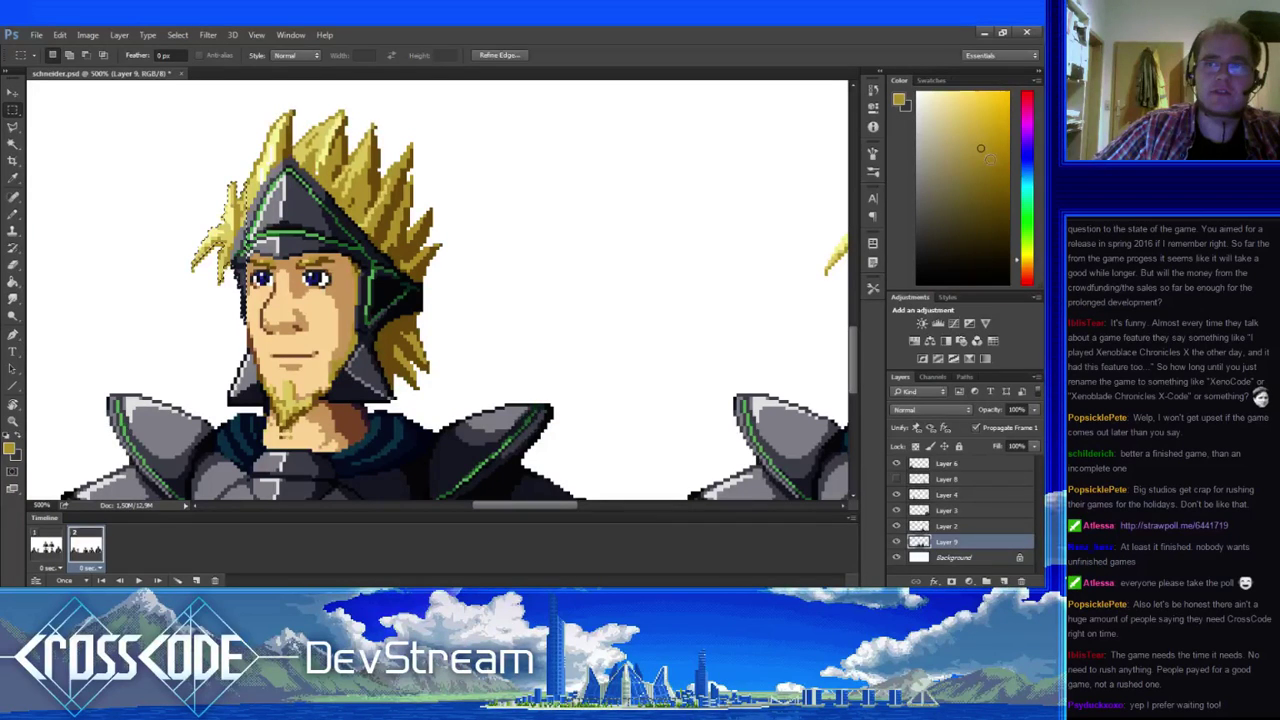
pyautogui.click(873, 90)
pyautogui.click(796, 319)
pyautogui.hotkey('ctrl', 'z')
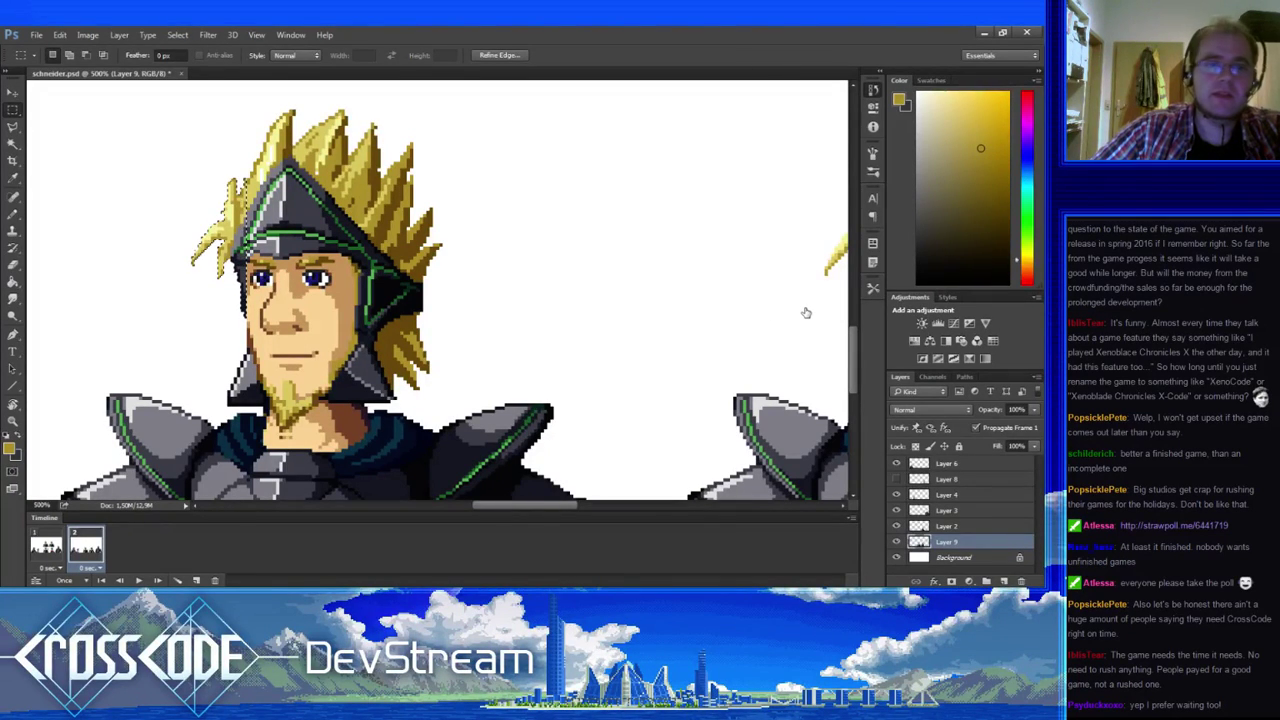
pyautogui.hotkey('ctrl', 'z')
# - Touch up the far cheek's outline above the helmet's cheek guard with the sampled reddish brown
pyautogui.moveTo(298, 342); pyautogui.dragTo(284, 336)
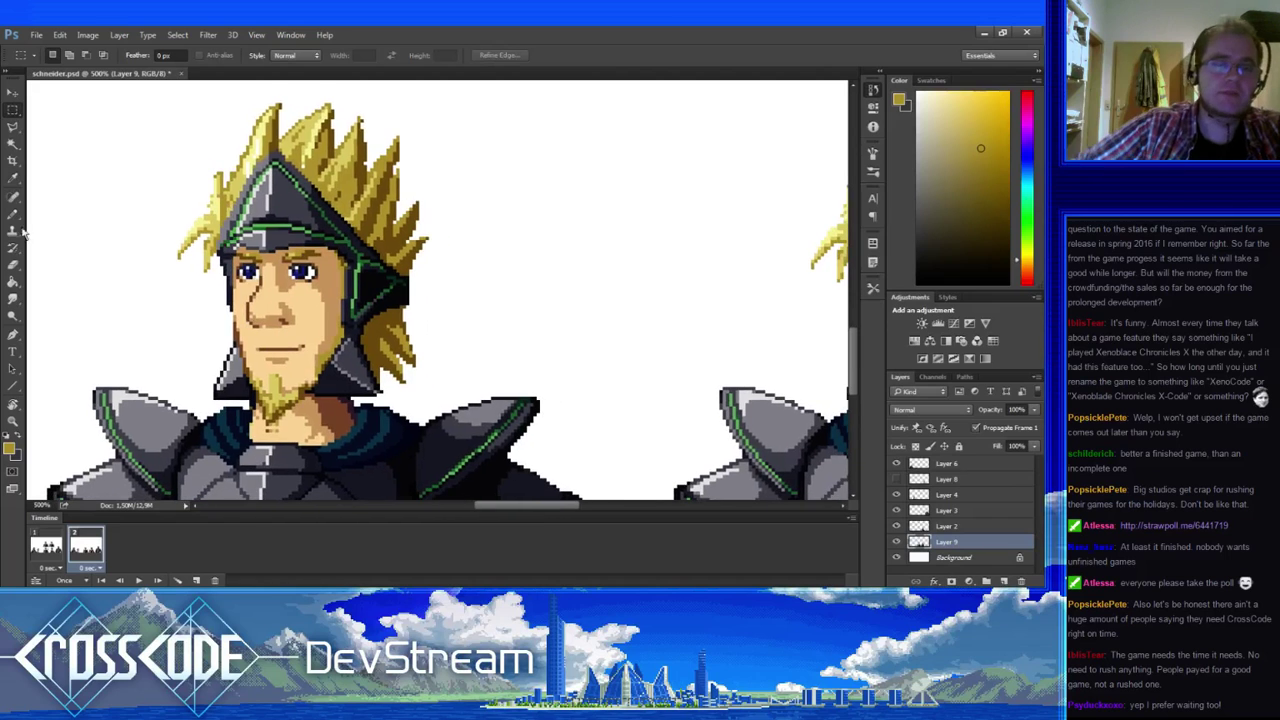
pyautogui.press('b')
pyautogui.keyDown('alt'); pyautogui.click(237, 330); pyautogui.keyUp('alt')
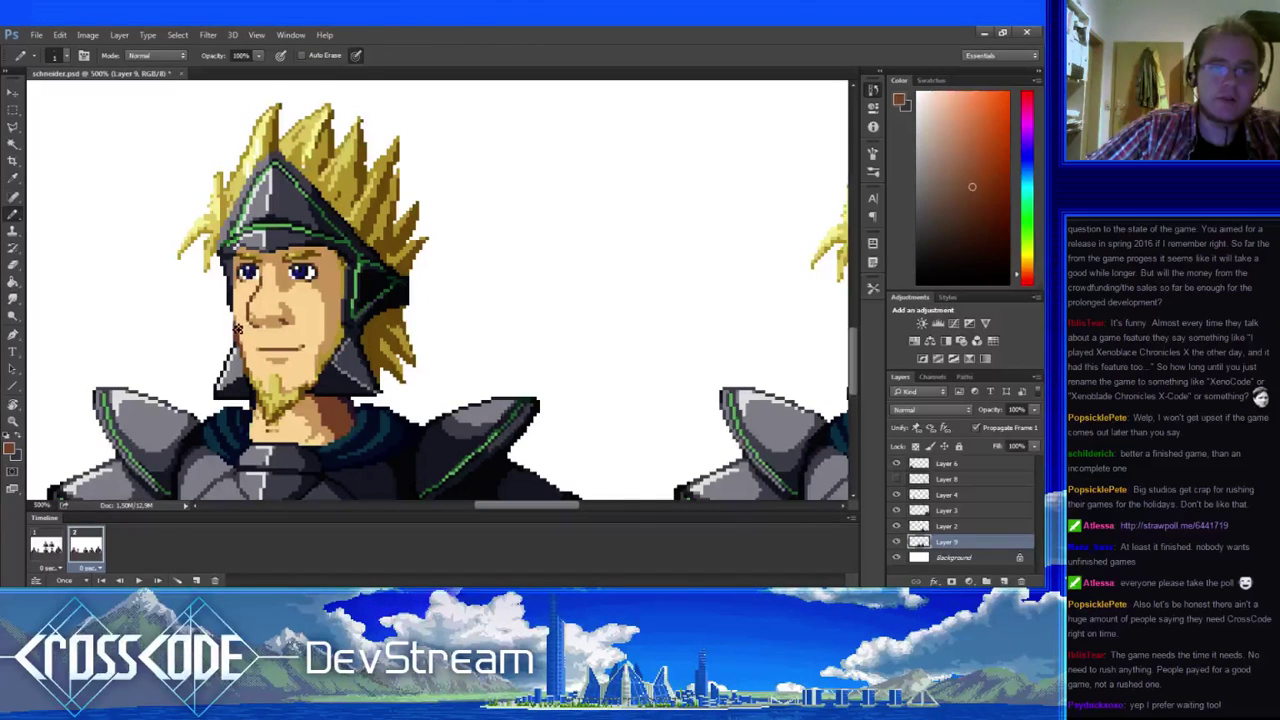
pyautogui.moveTo(233, 376); pyautogui.dragTo(242, 388)
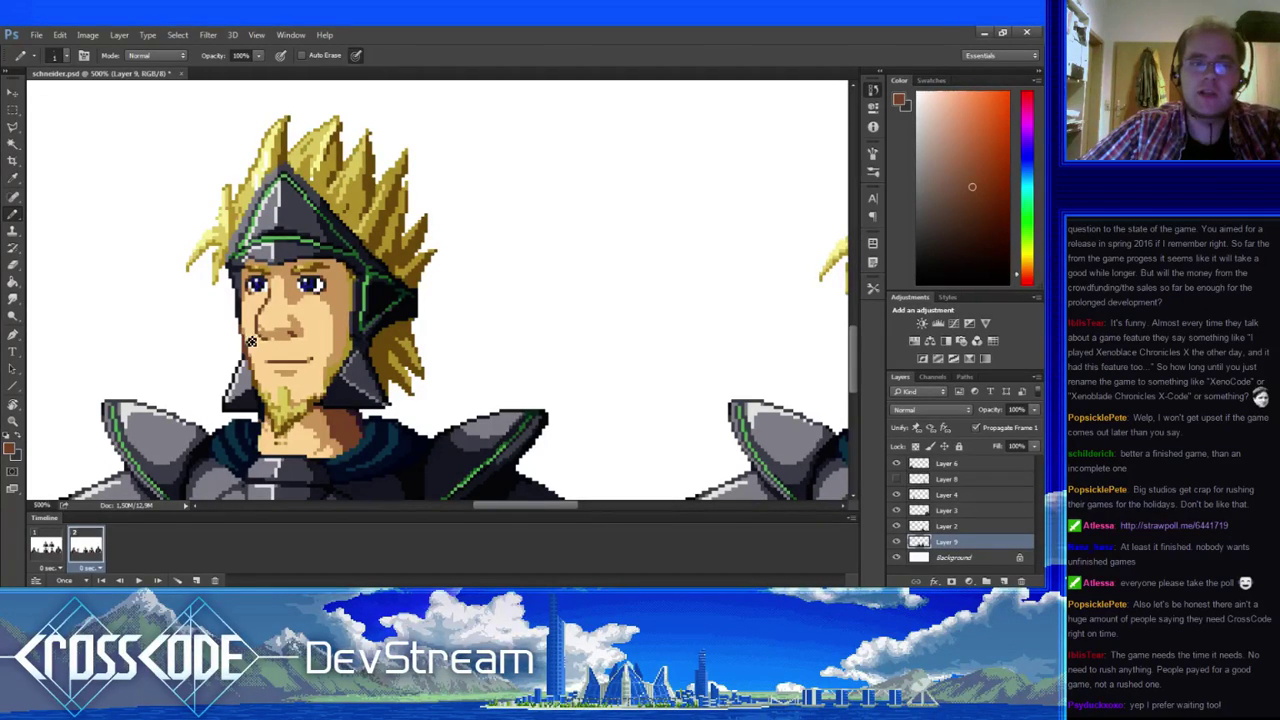
pyautogui.moveTo(251, 341); pyautogui.dragTo(300, 371)
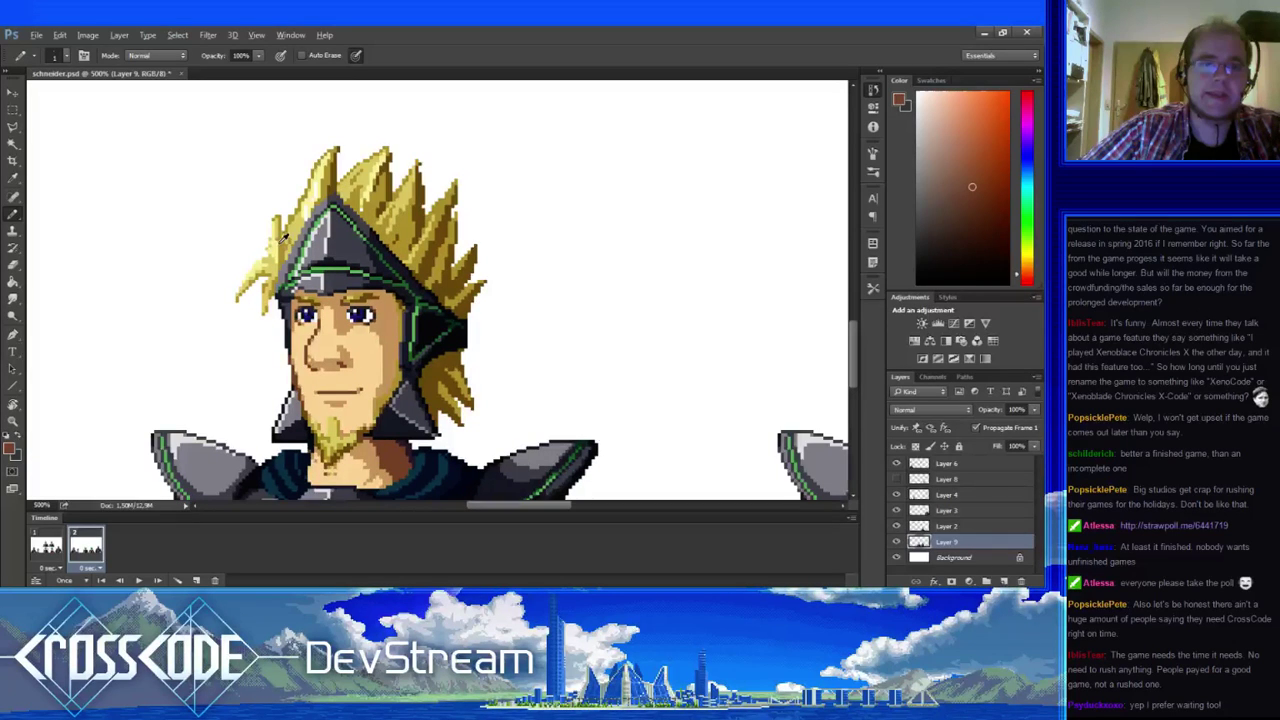
# - Rework the small side hair tuft beside the helmet with sampled light and mid gold to extend its upper strand
pyautogui.keyDown('alt'); pyautogui.click(285, 235); pyautogui.keyUp('alt')
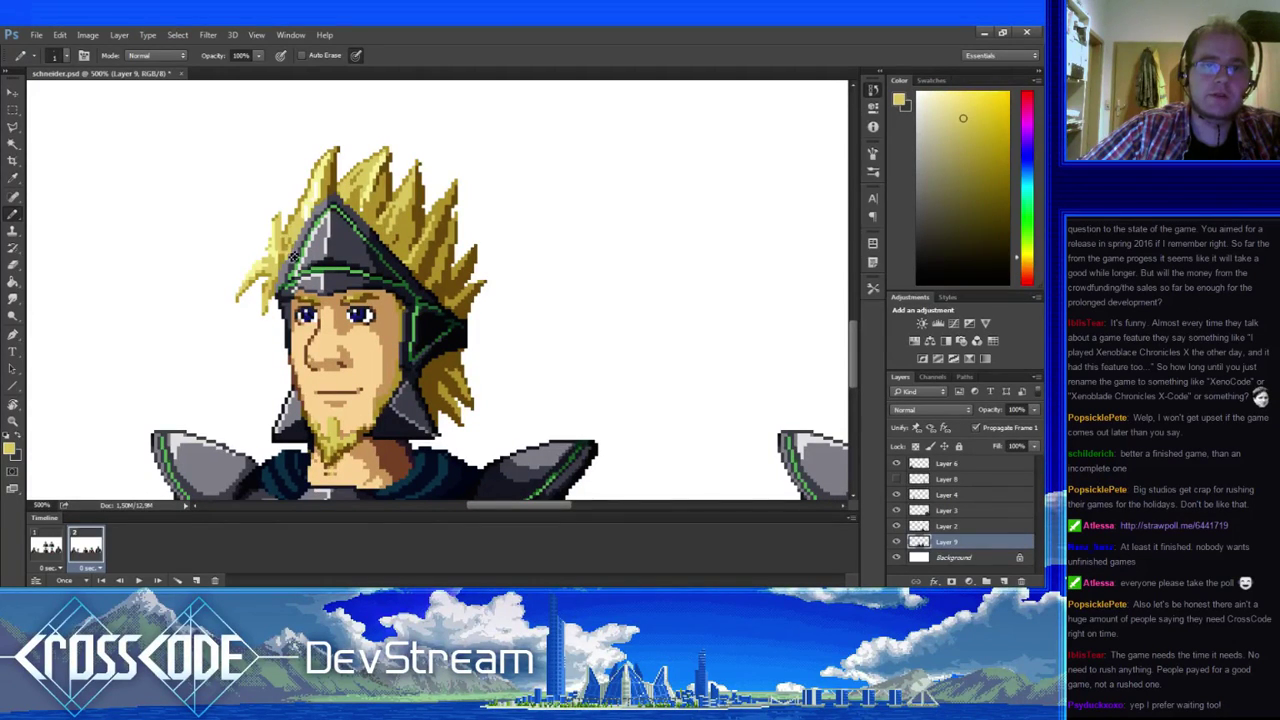
pyautogui.keyDown('alt'); pyautogui.click(281, 222); pyautogui.keyUp('alt')
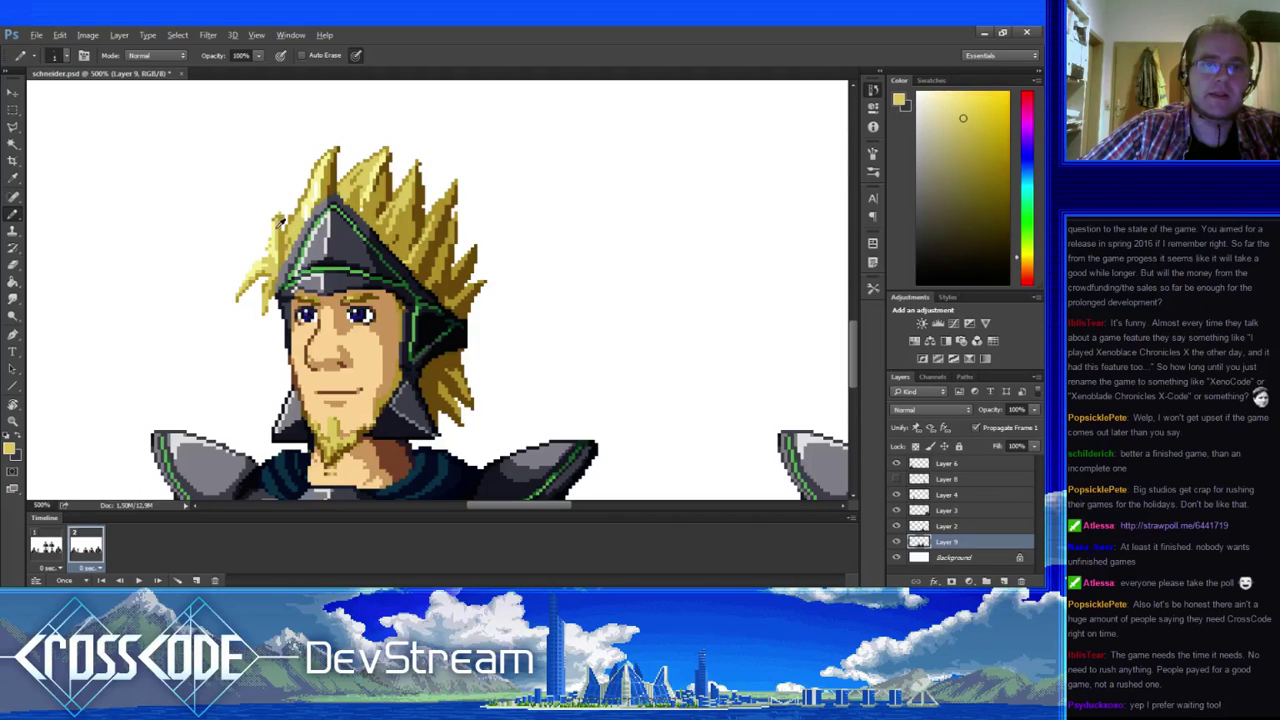
pyautogui.keyDown('alt'); pyautogui.click(292, 226); pyautogui.keyUp('alt')
pyautogui.keyDown('alt'); pyautogui.click(290, 236); pyautogui.keyUp('alt')
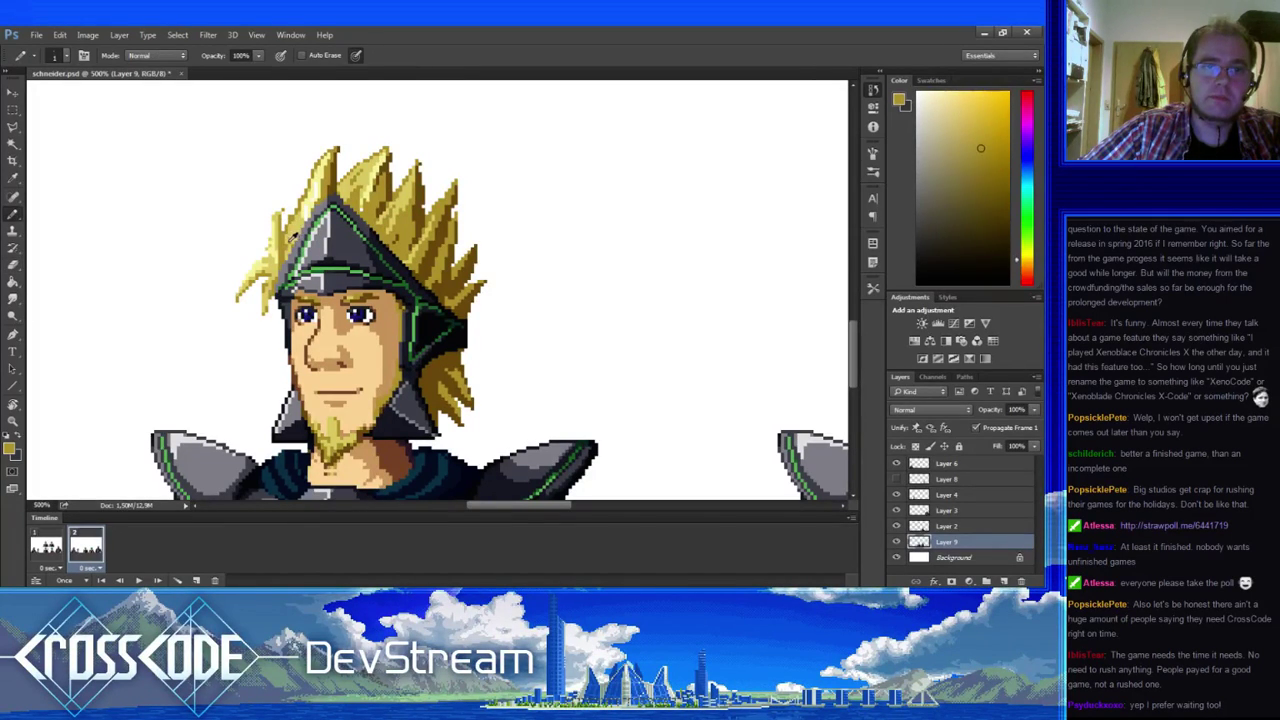
pyautogui.keyDown('alt'); pyautogui.click(291, 238); pyautogui.keyUp('alt')
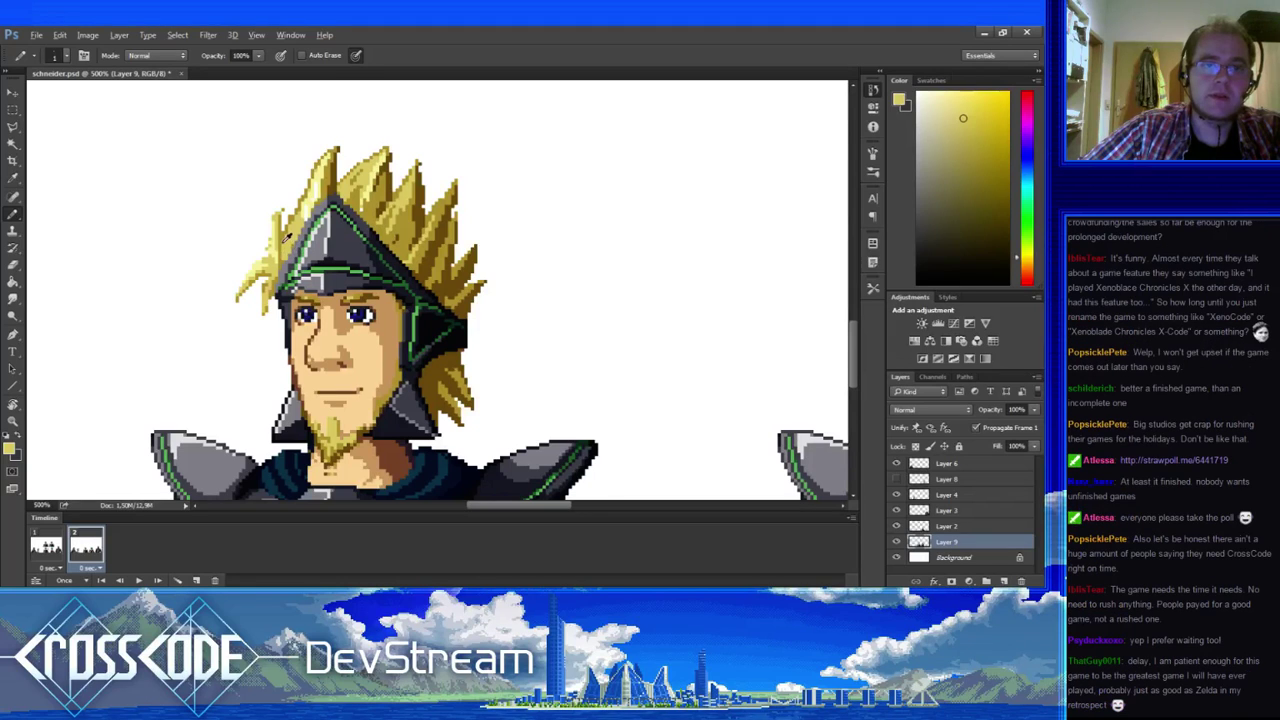
pyautogui.keyDown('alt'); pyautogui.click(287, 236); pyautogui.keyUp('alt')
pyautogui.keyDown('alt'); pyautogui.click(281, 222); pyautogui.keyUp('alt')
# - Clean up the small side hair tuft beside the helmet by erasing stray pixels and filling in sampled mid gold
pyautogui.press('e')
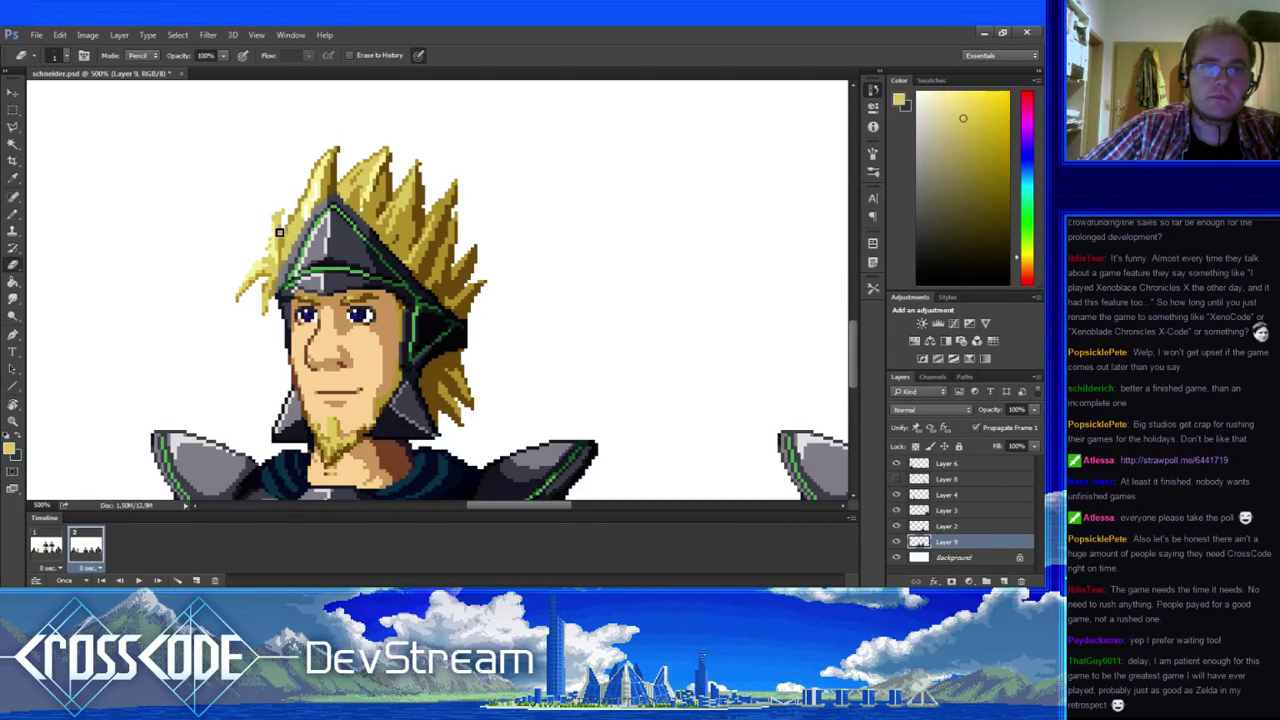
pyautogui.click(276, 216)
pyautogui.press('b')
pyautogui.keyDown('alt'); pyautogui.click(289, 226); pyautogui.keyUp('alt')
pyautogui.click(290, 223)
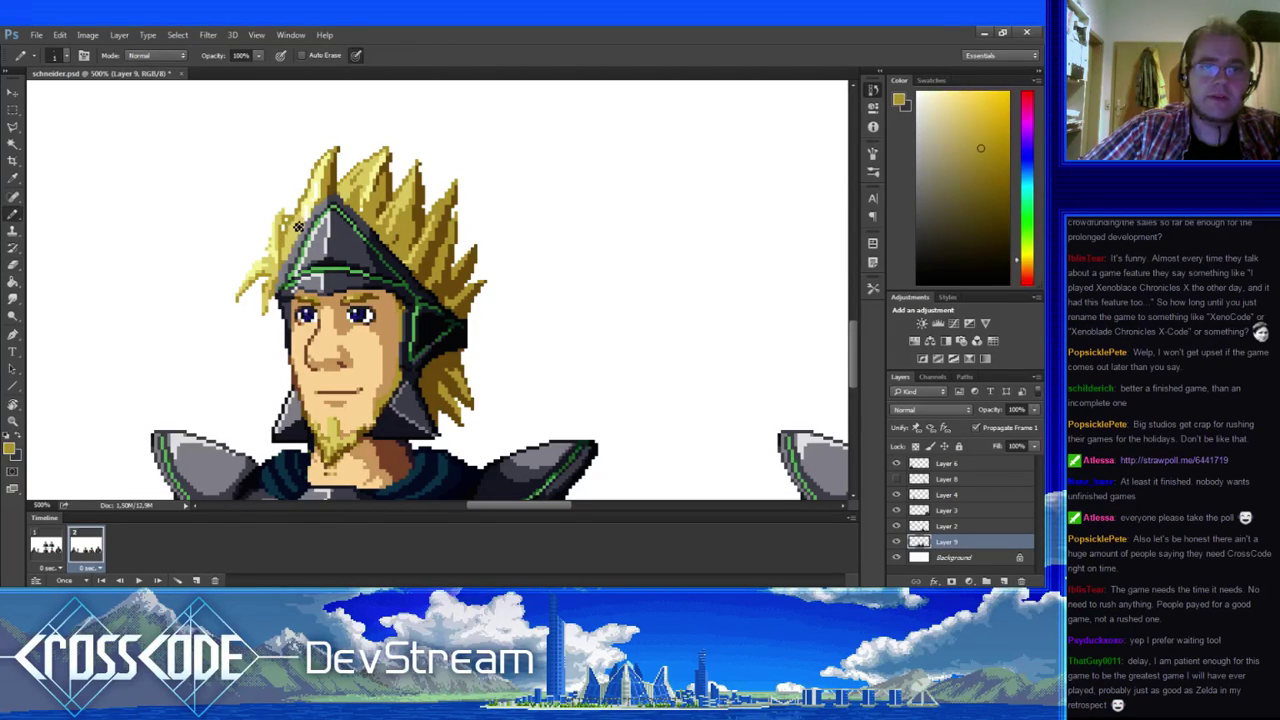
pyautogui.press('e')
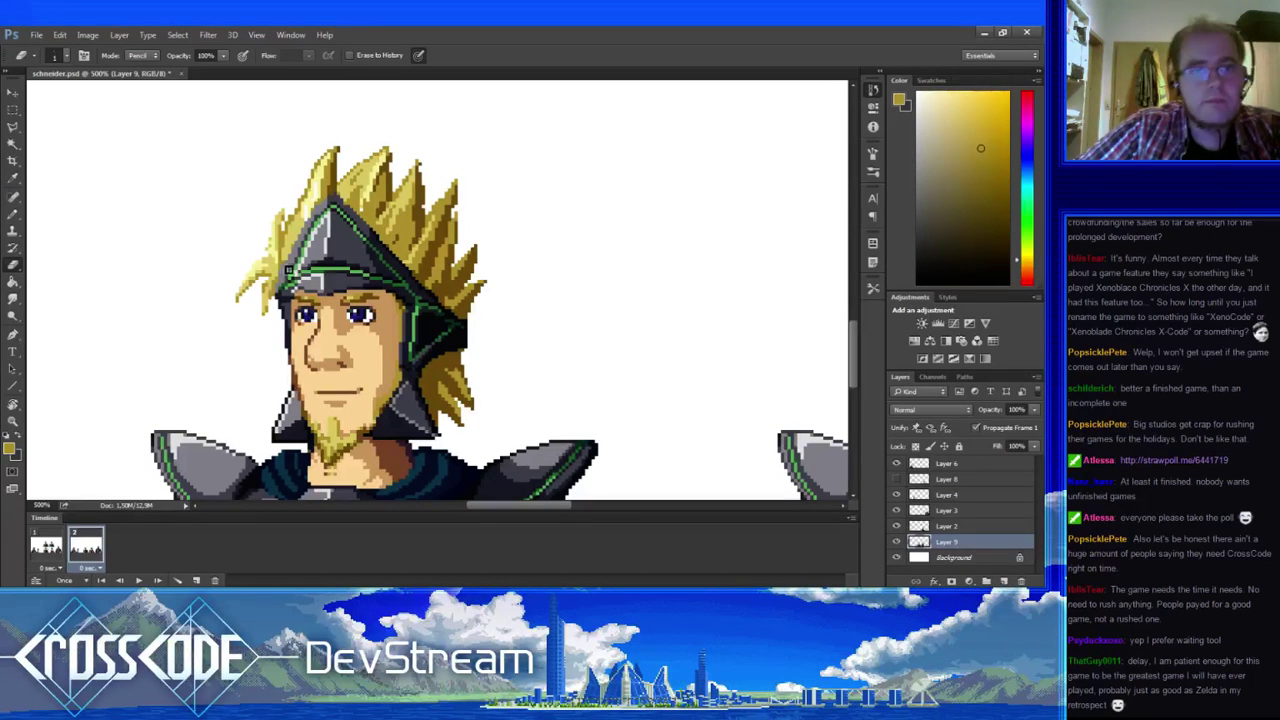
pyautogui.press('b')
# - Compare the side hair tuft and overall head shape between animation frames 1 and 2
pyautogui.click(47, 556)
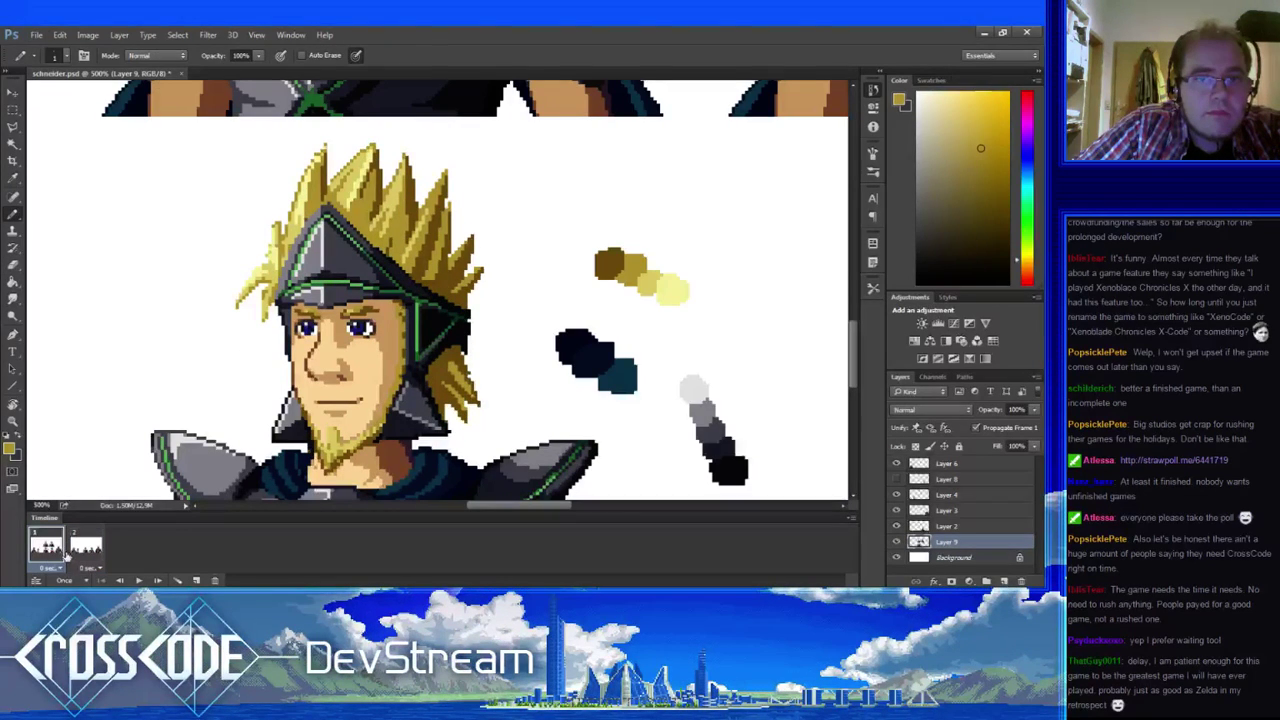
pyautogui.click(72, 546)
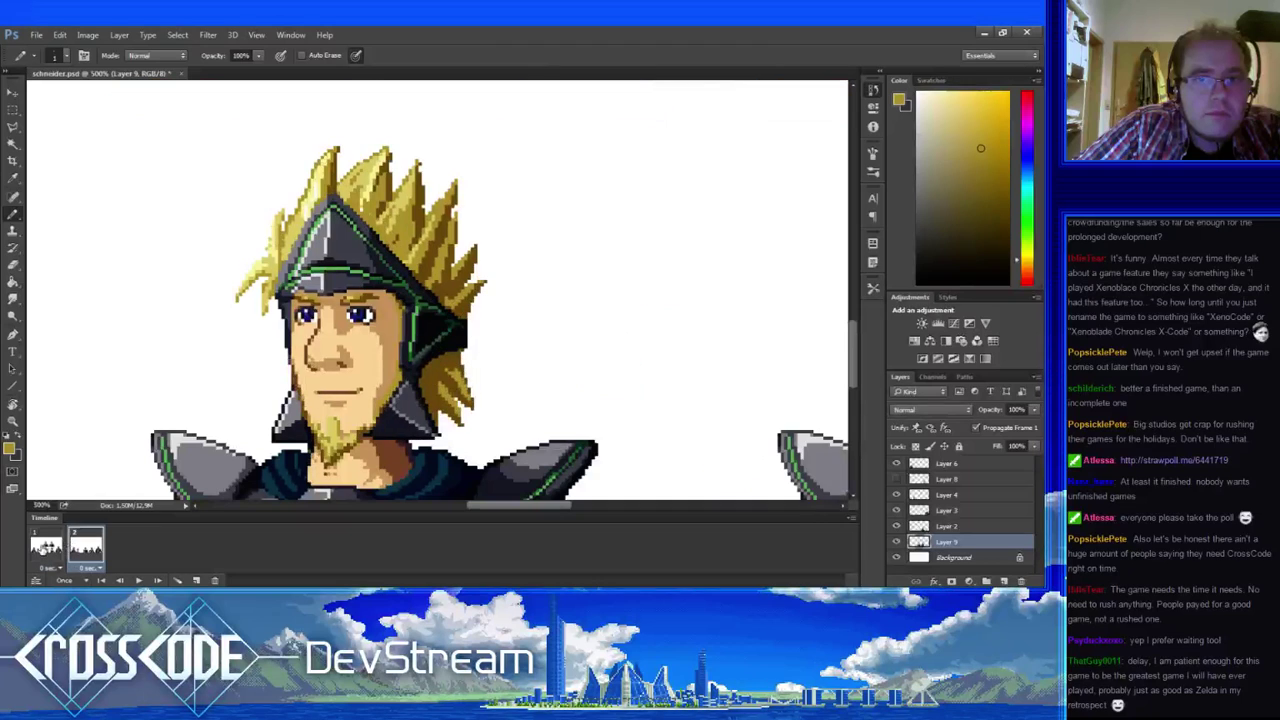
pyautogui.click(46, 548)
pyautogui.click(72, 546)
pyautogui.click(47, 549)
pyautogui.click(72, 549)
pyautogui.click(48, 549)
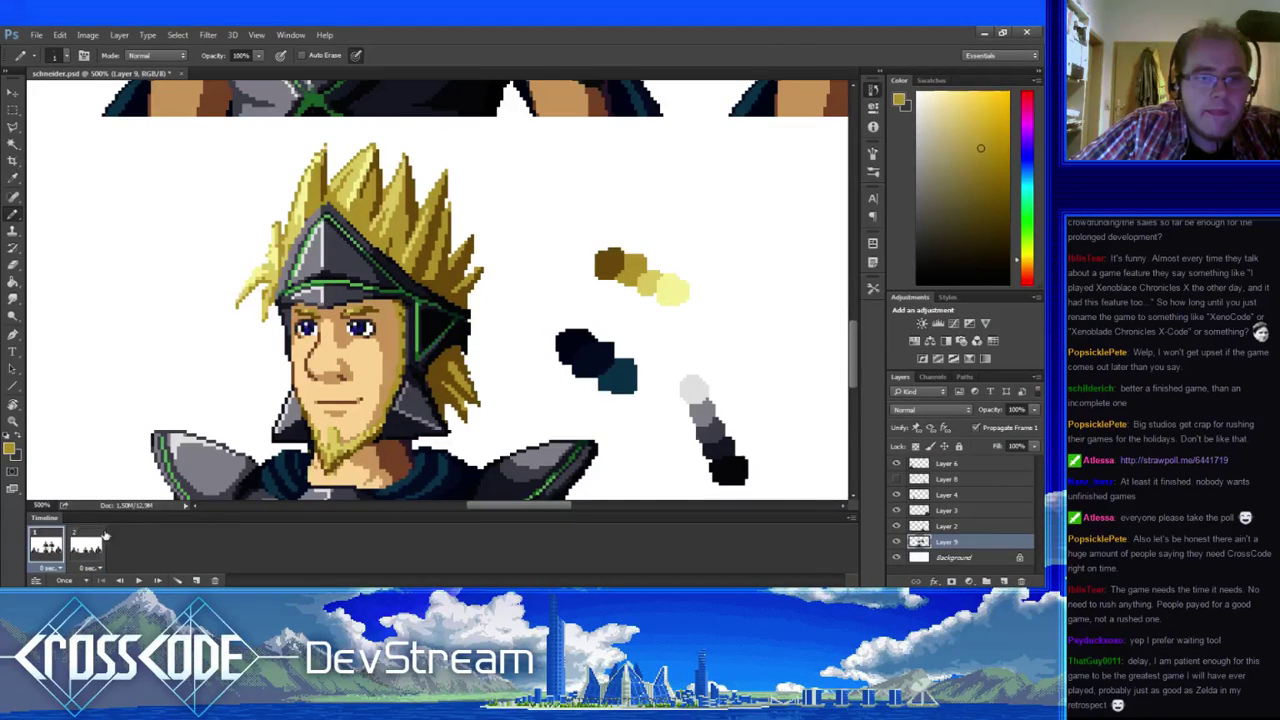
pyautogui.click(100, 541)
# - Retouch the rear corner of the helmet's ear guard and the adjoining hair edge with sampled near-black, dark green and dark brown
pyautogui.press('d')
pyautogui.press('e')
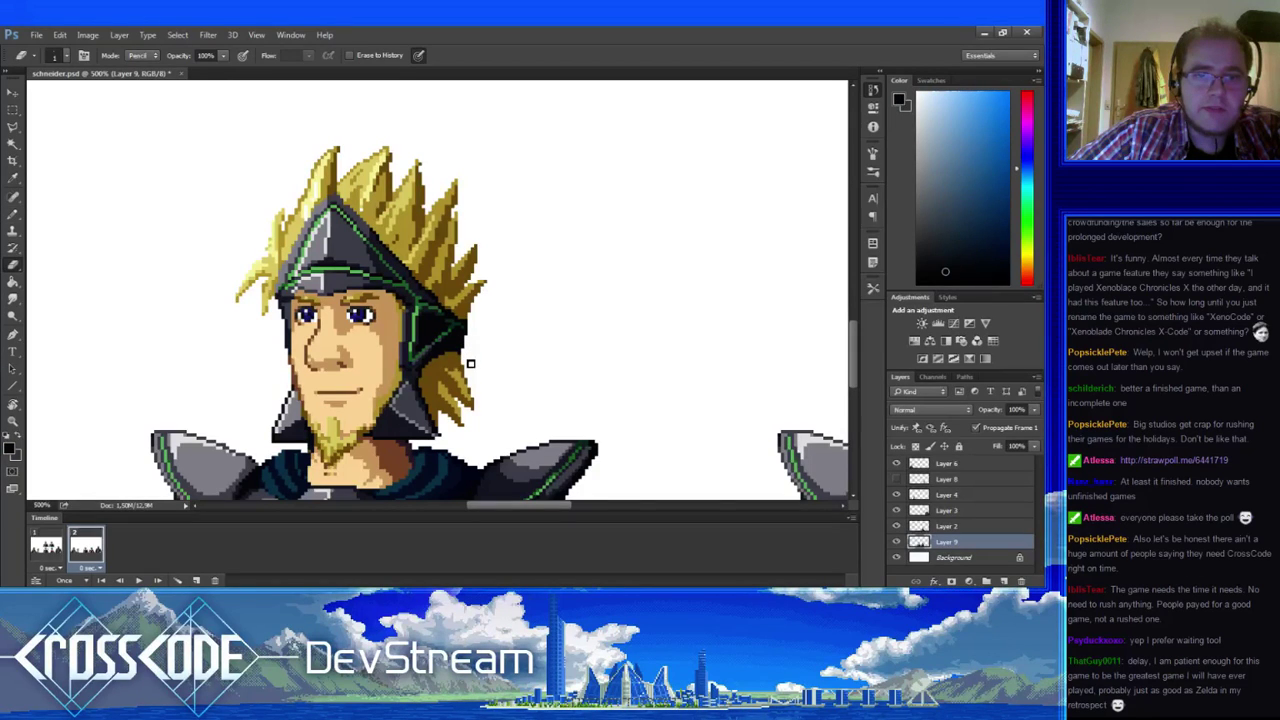
pyautogui.press('b')
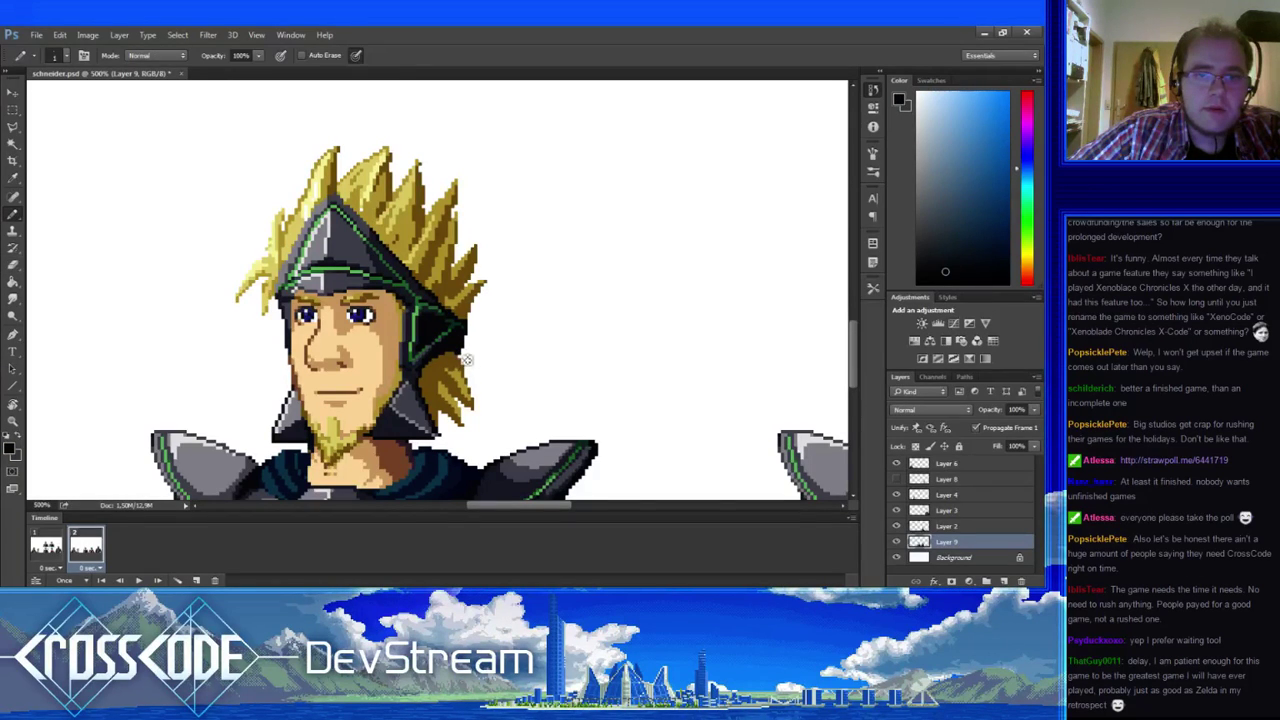
pyautogui.moveTo(467, 360); pyautogui.dragTo(437, 356)
pyautogui.keyDown('alt'); pyautogui.click(421, 313); pyautogui.keyUp('alt')
pyautogui.keyDown('alt'); pyautogui.click(422, 326); pyautogui.keyUp('alt')
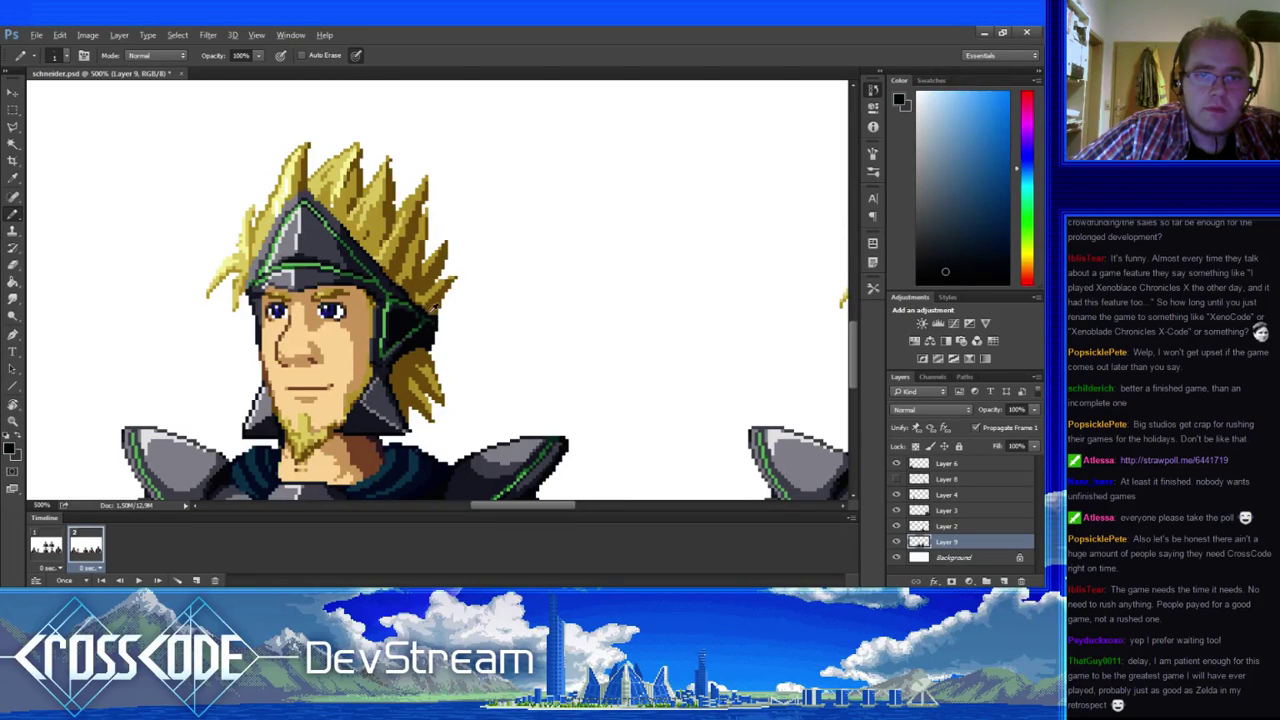
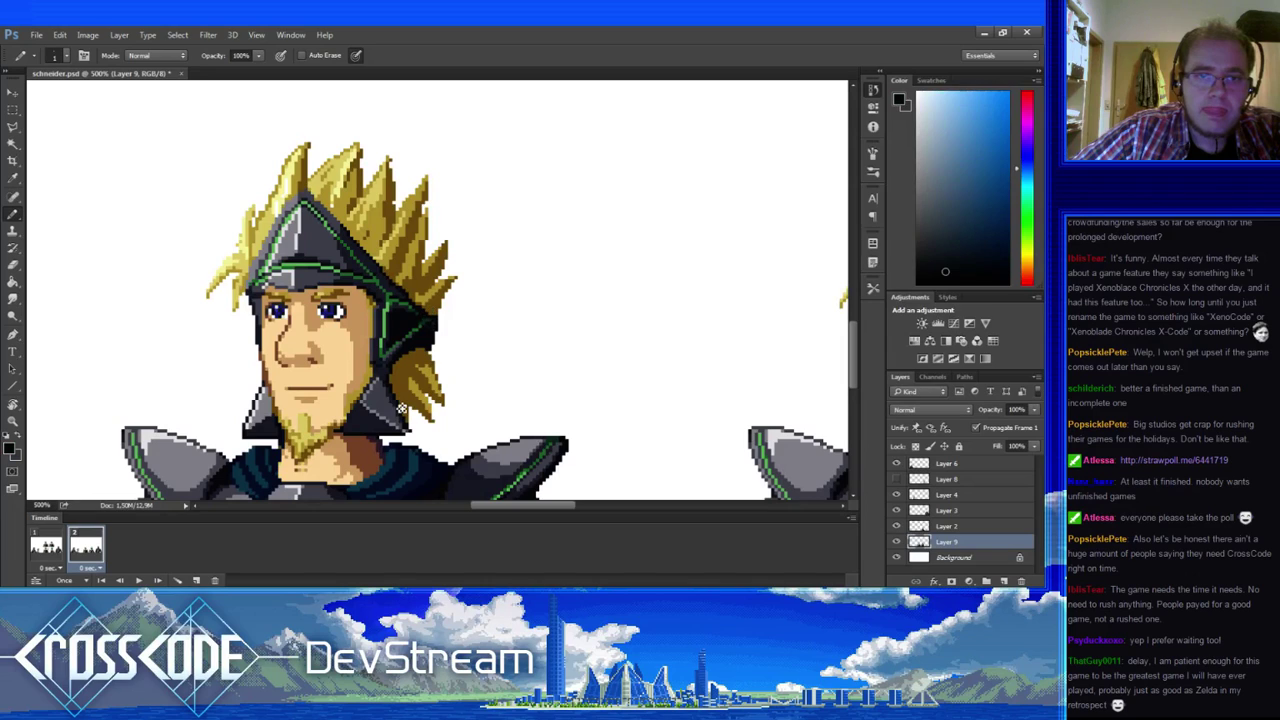
pyautogui.keyDown('alt'); pyautogui.click(431, 330); pyautogui.keyUp('alt')
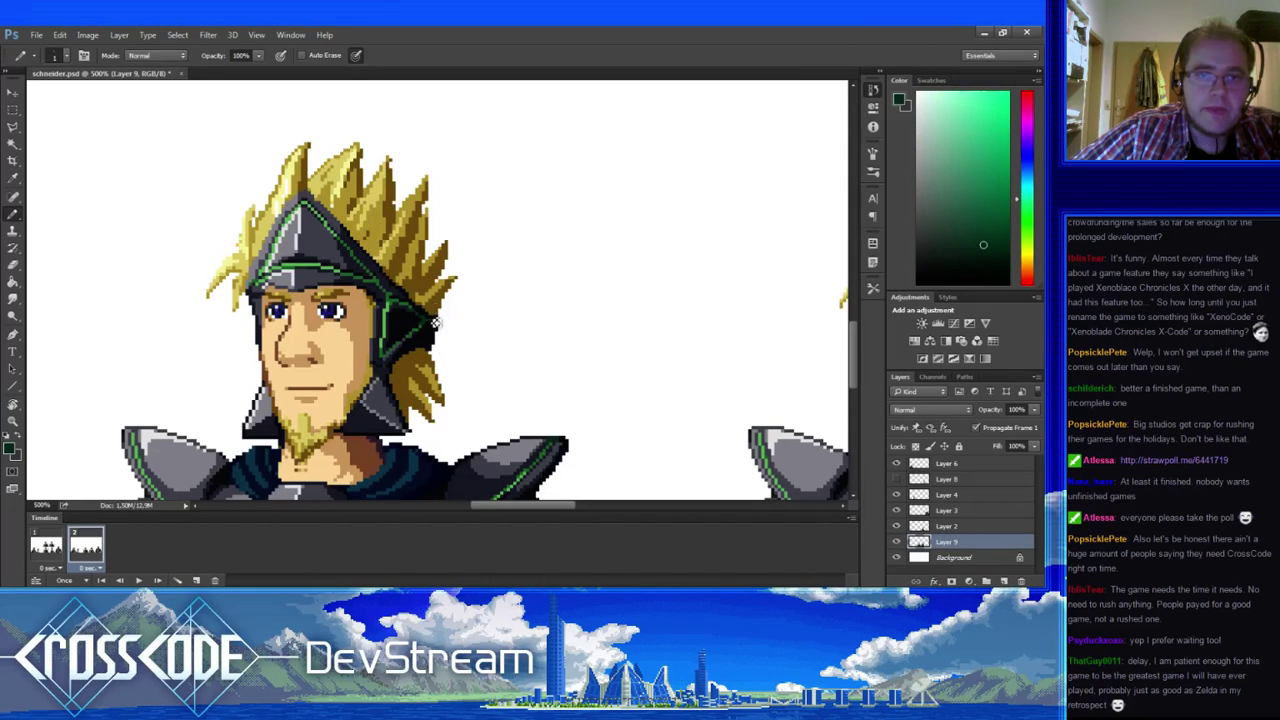
pyautogui.keyDown('alt'); pyautogui.click(435, 326); pyautogui.keyUp('alt')
pyautogui.keyDown('alt'); pyautogui.click(434, 308); pyautogui.keyUp('alt')
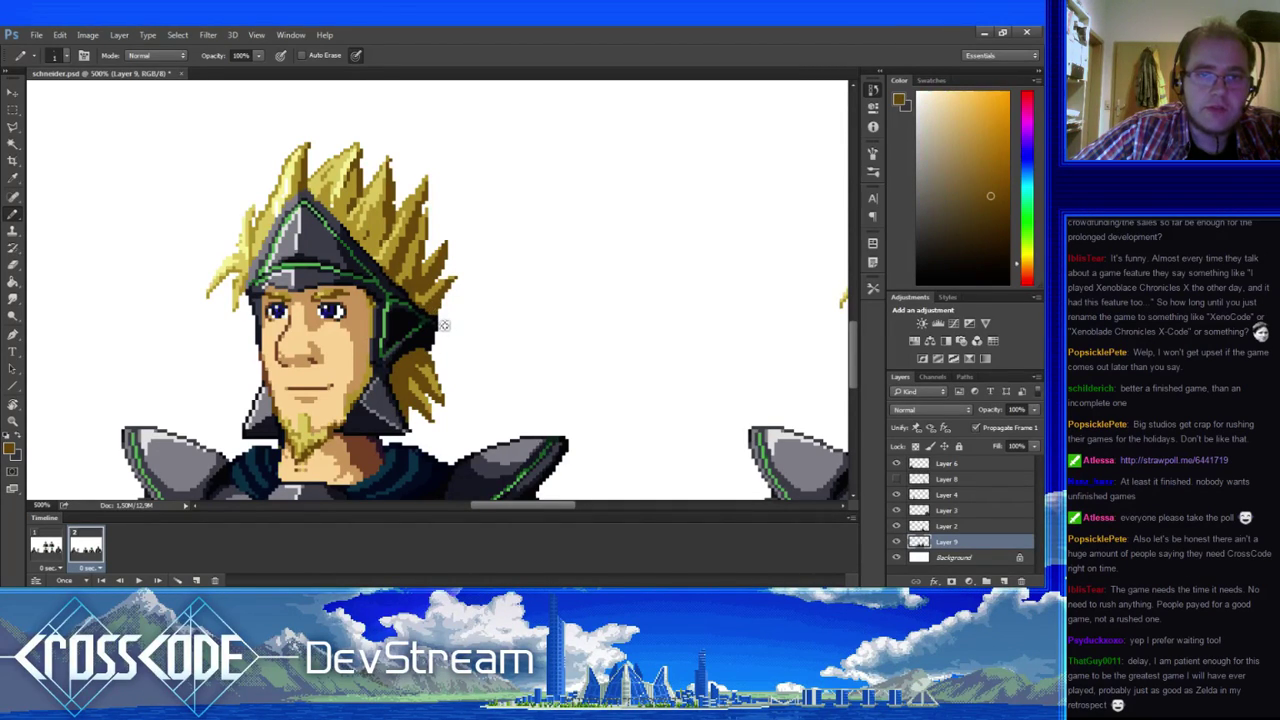
pyautogui.moveTo(439, 398); pyautogui.dragTo(465, 381)
pyautogui.click(48, 549)
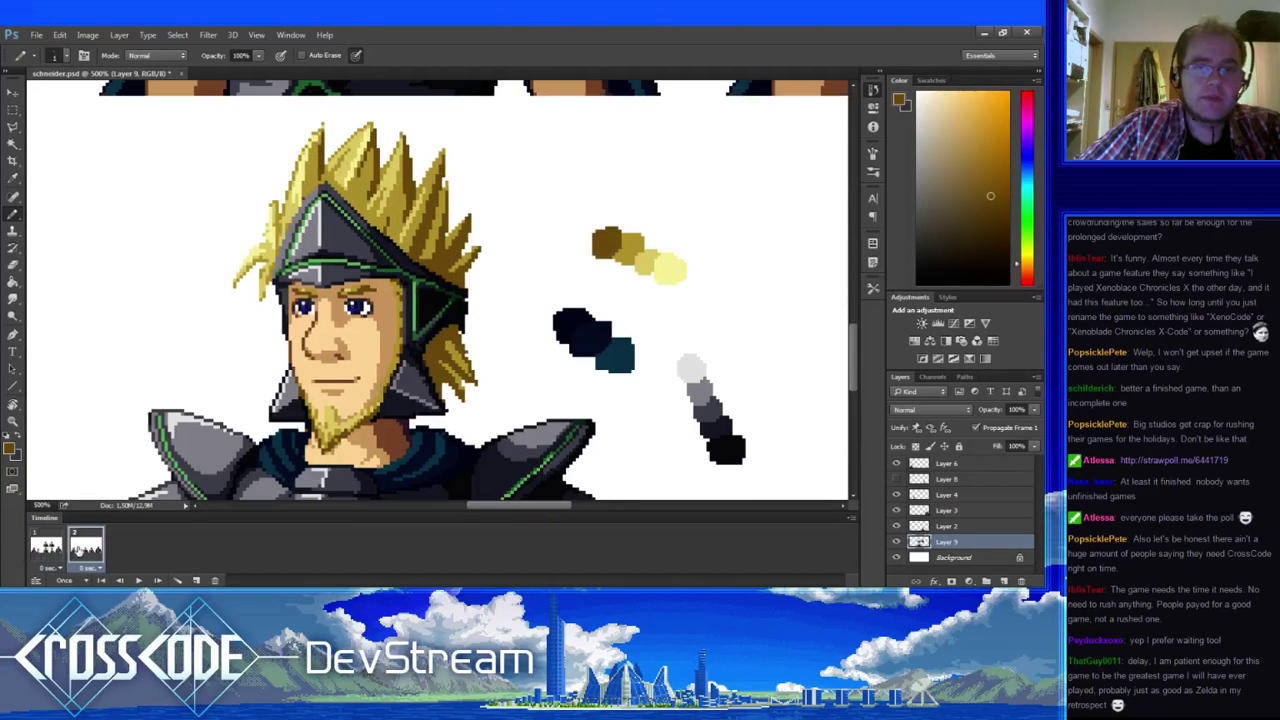
pyautogui.click(76, 551)
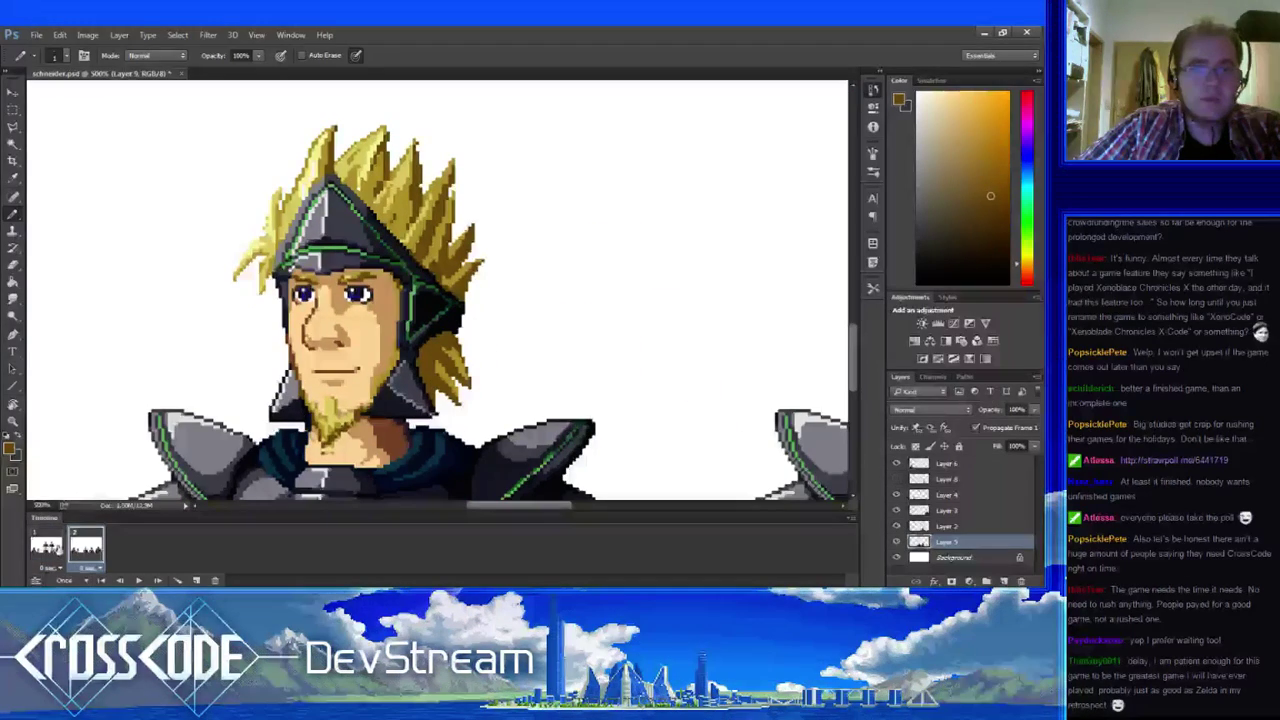
# - Refine the sideburn edge where the near cheek meets the helmet's cheek guard, using sampled mid gold and dark greys
pyautogui.keyDown('alt'); pyautogui.click(432, 345); pyautogui.keyUp('alt')
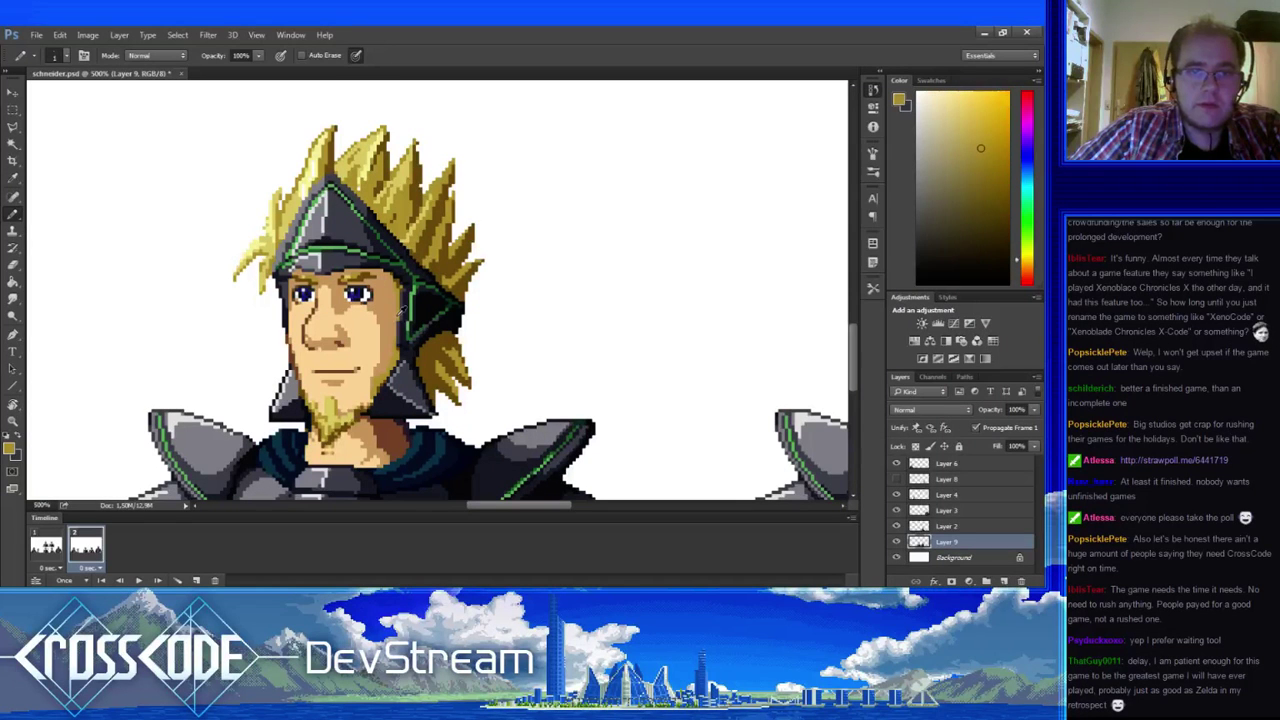
pyautogui.keyDown('alt'); pyautogui.click(408, 318); pyautogui.keyUp('alt')
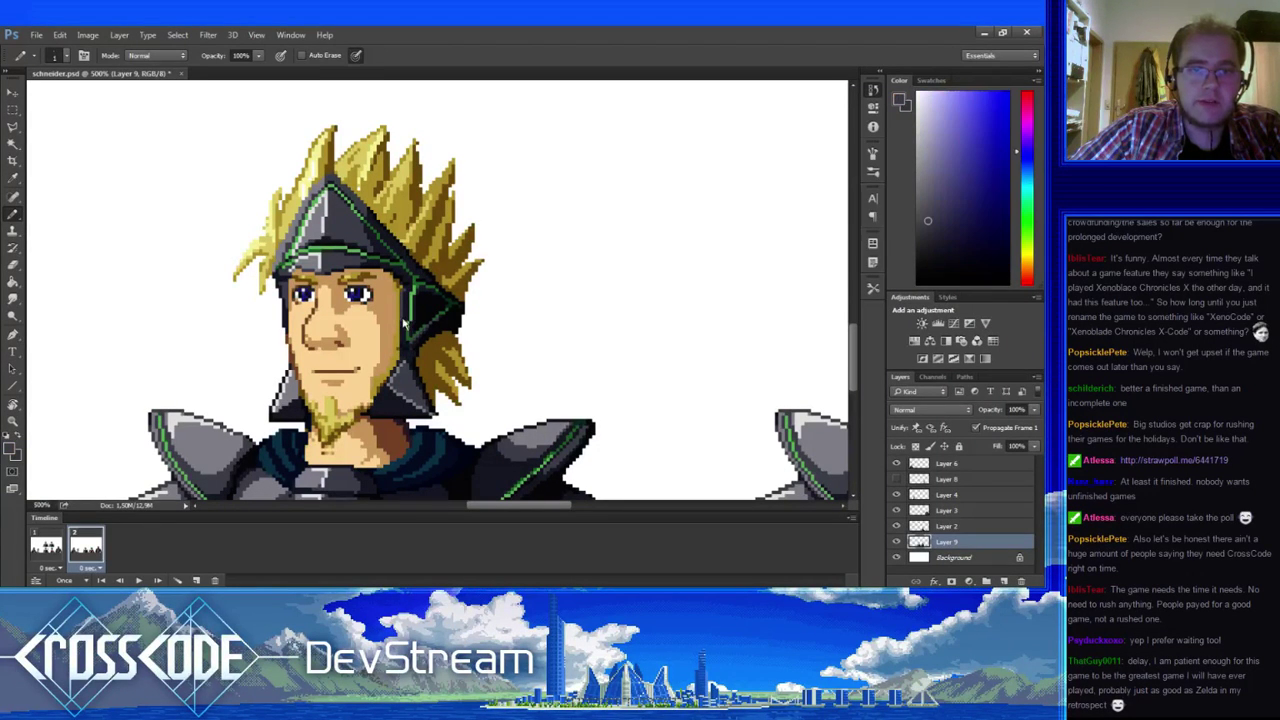
pyautogui.keyDown('alt'); pyautogui.click(403, 357); pyautogui.keyUp('alt')
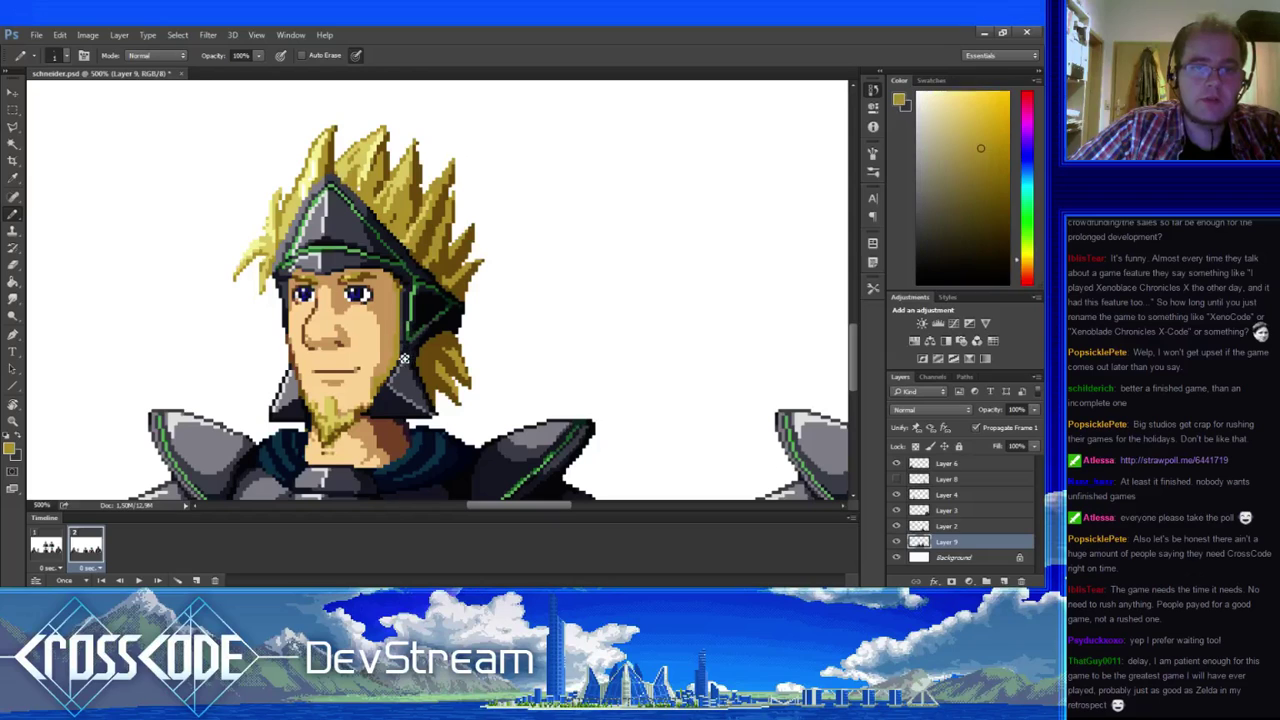
pyautogui.keyDown('alt'); pyautogui.click(409, 347); pyautogui.keyUp('alt')
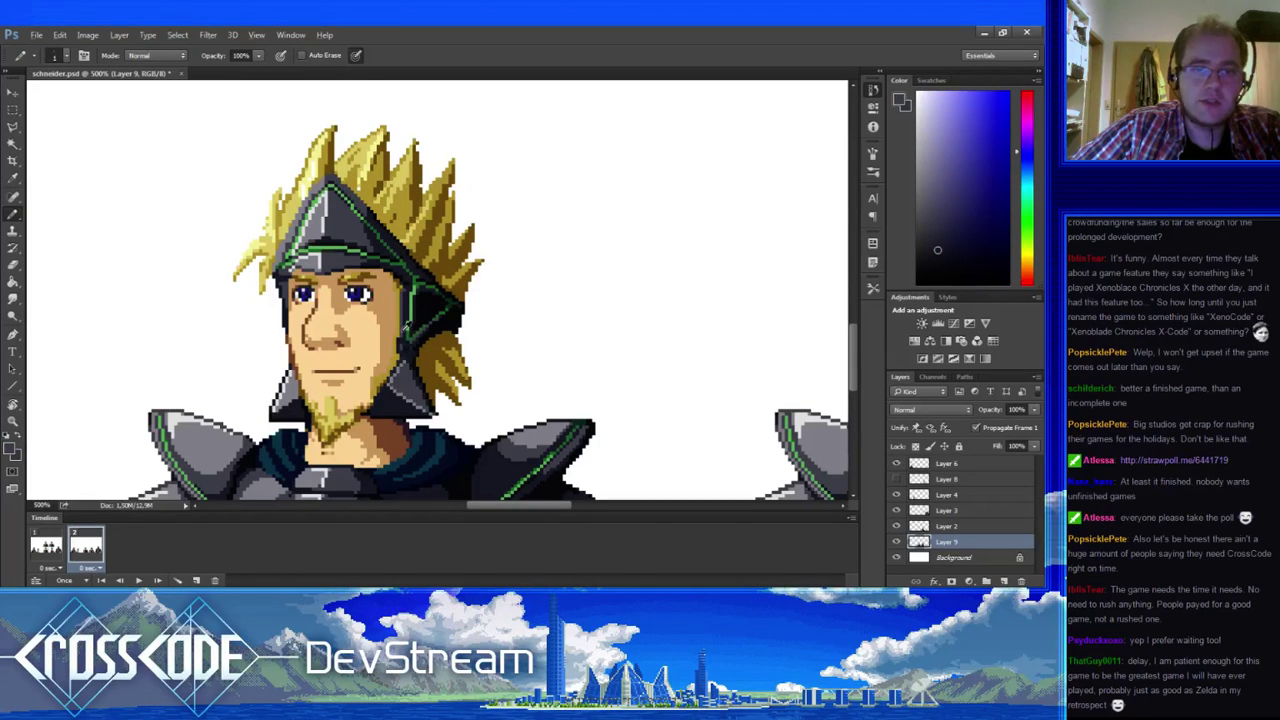
pyautogui.keyDown('alt'); pyautogui.click(409, 355); pyautogui.keyUp('alt')
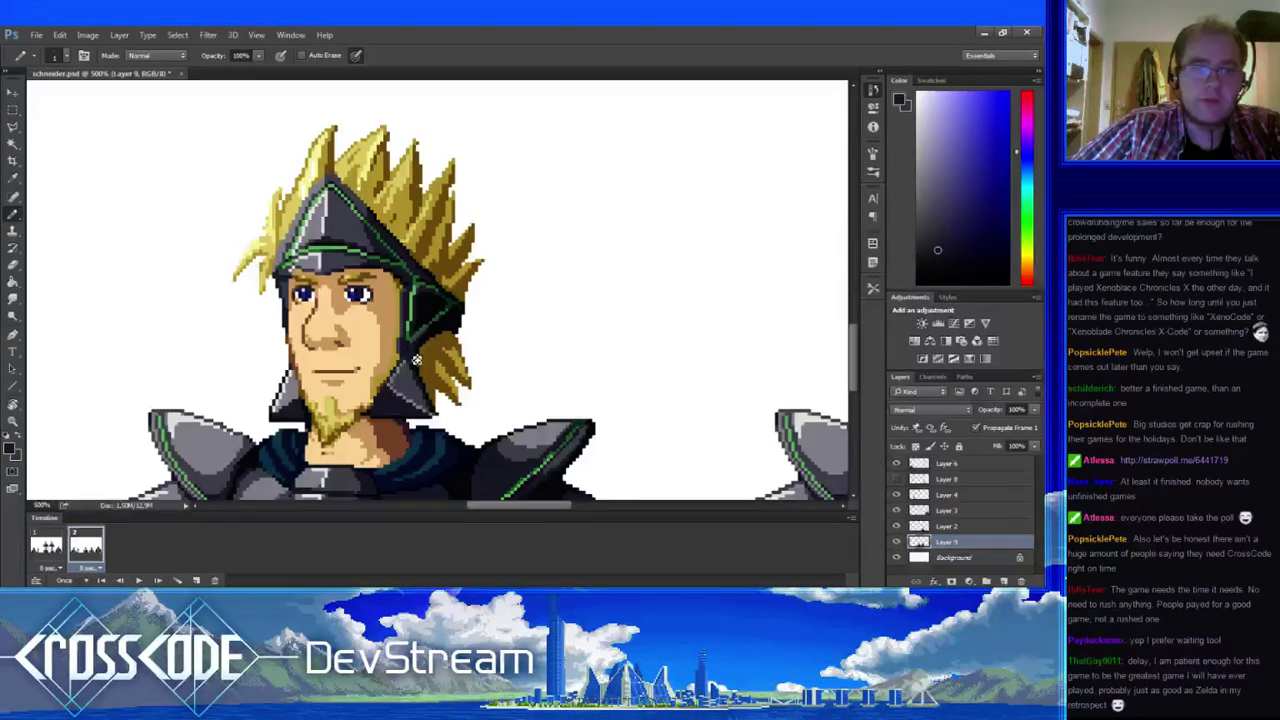
pyautogui.keyDown('alt'); pyautogui.click(399, 345); pyautogui.keyUp('alt')
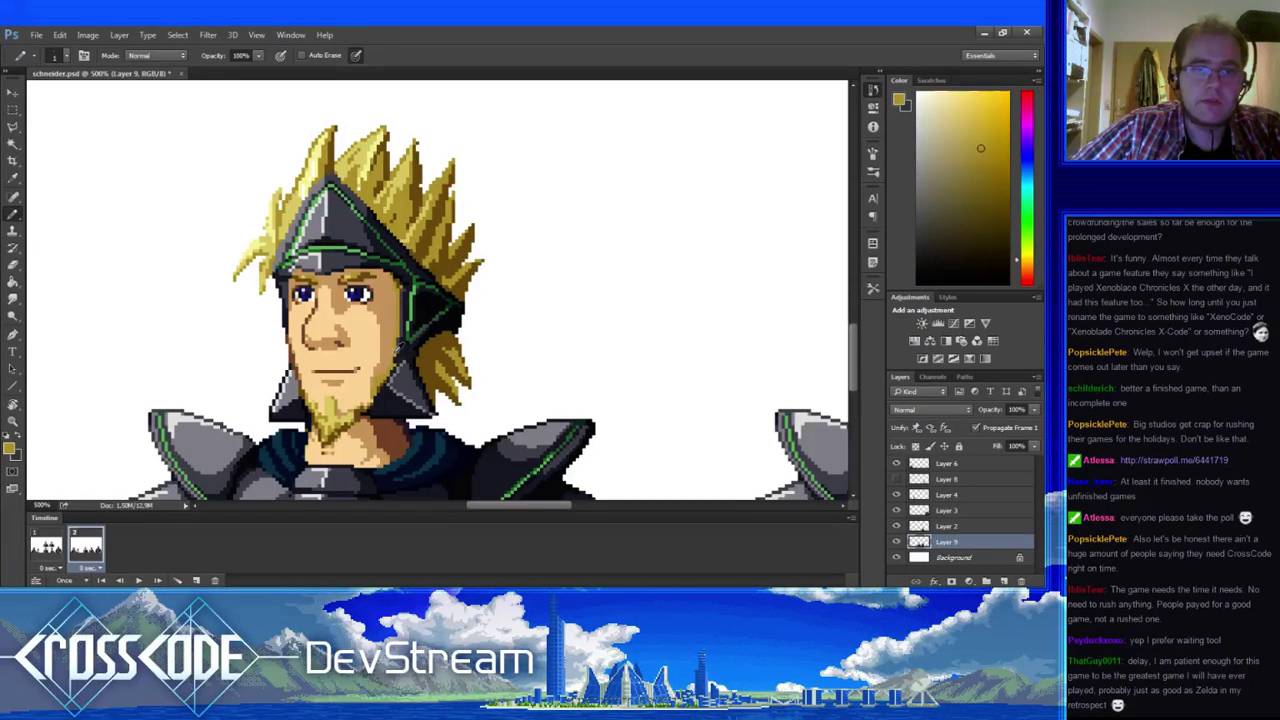
# - Rework the near jawline between cheek guard and goatee with sampled skin tones, mid gold, dark brown and near-black
pyautogui.keyDown('alt'); pyautogui.click(381, 370); pyautogui.keyUp('alt')
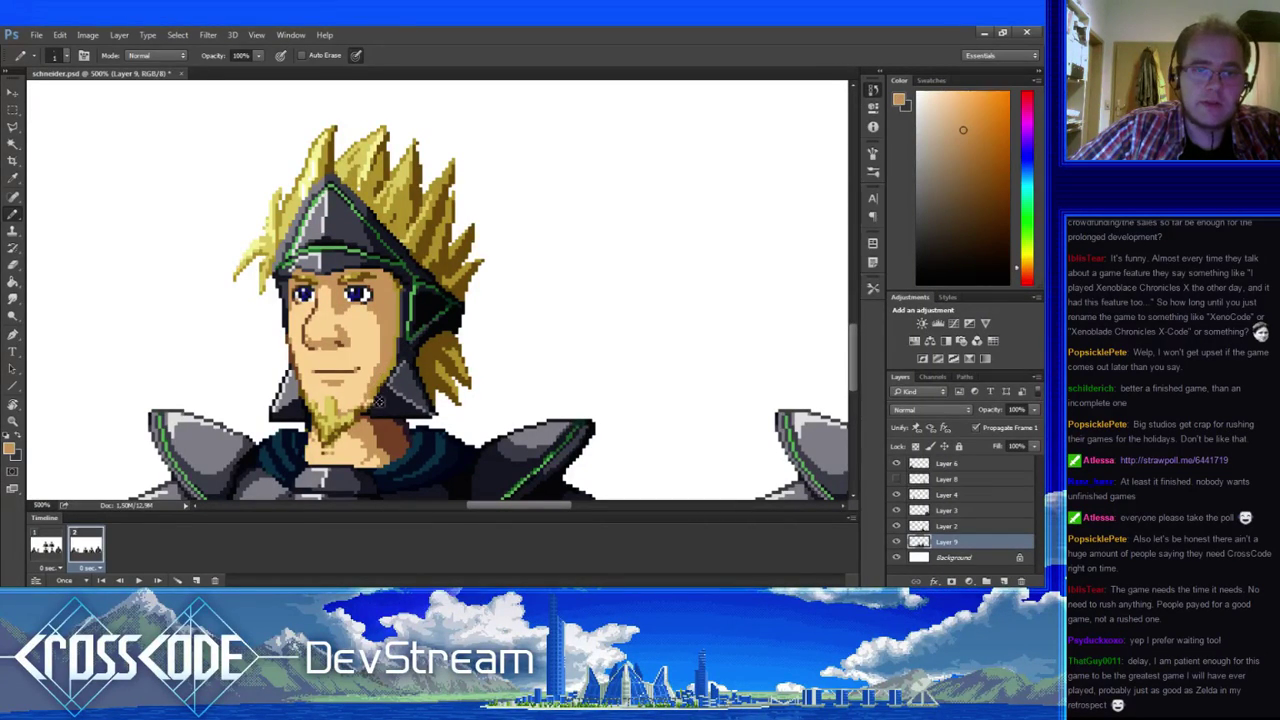
pyautogui.keyDown('alt'); pyautogui.click(371, 387); pyautogui.keyUp('alt')
pyautogui.moveTo(400, 400); pyautogui.dragTo(385, 388)
pyautogui.press('space')
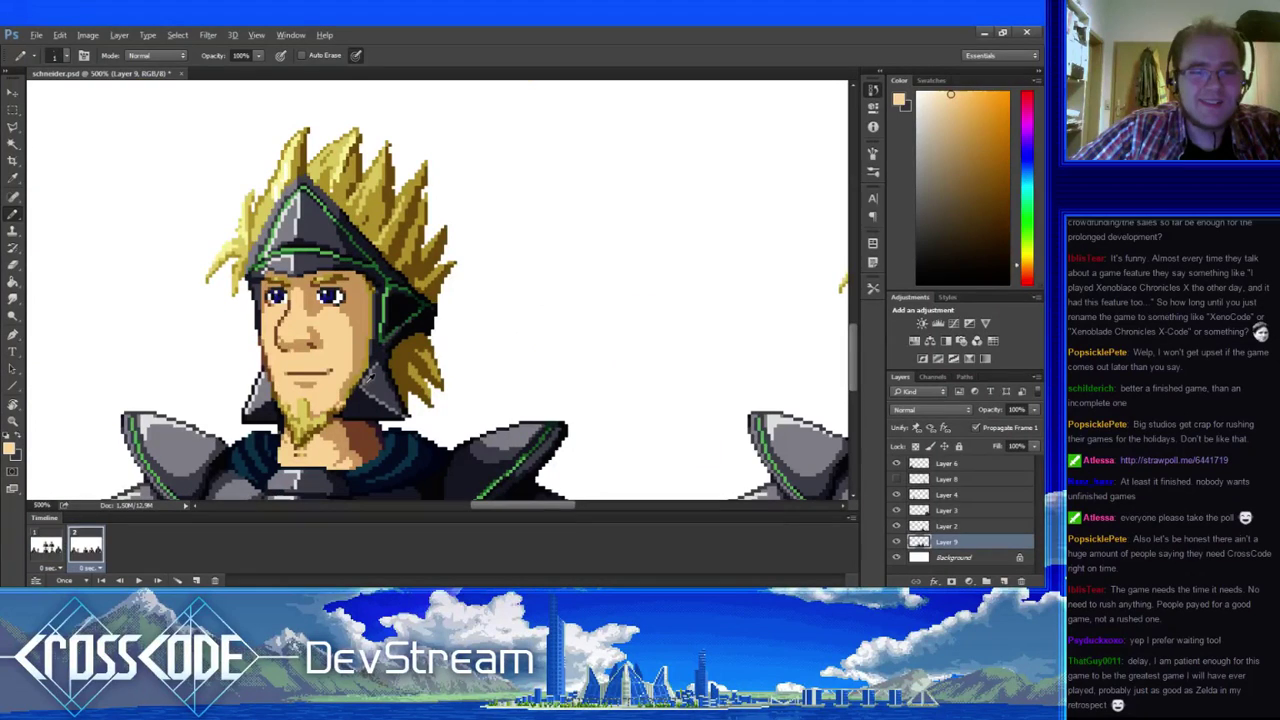
pyautogui.keyDown('alt'); pyautogui.click(342, 416); pyautogui.keyUp('alt')
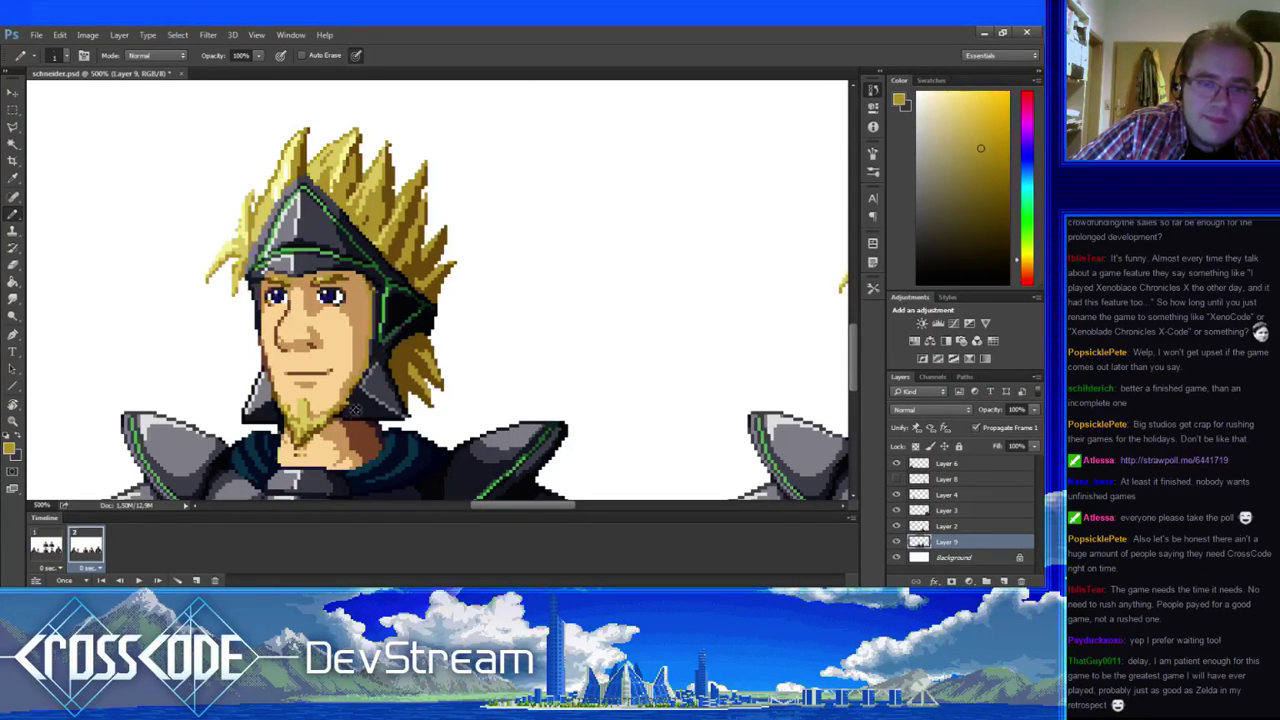
pyautogui.keyDown('alt'); pyautogui.click(355, 411); pyautogui.keyUp('alt')
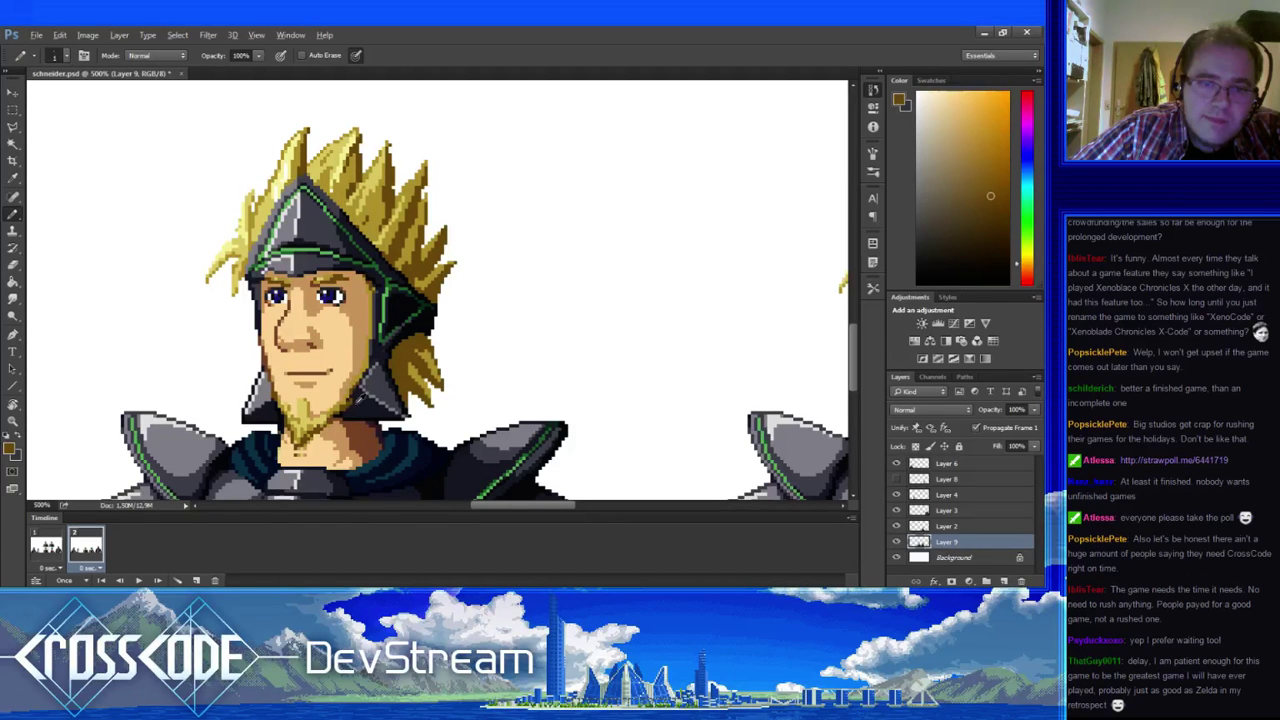
pyautogui.keyDown('alt'); pyautogui.click(357, 402); pyautogui.keyUp('alt')
pyautogui.moveTo(365, 405); pyautogui.dragTo(292, 375)
# - Examine the reworked jawline and cheek guard by alternating between animation frames 1 and 2
pyautogui.click(47, 548)
pyautogui.click(86, 548)
pyautogui.click(55, 548)
pyautogui.click(82, 548)
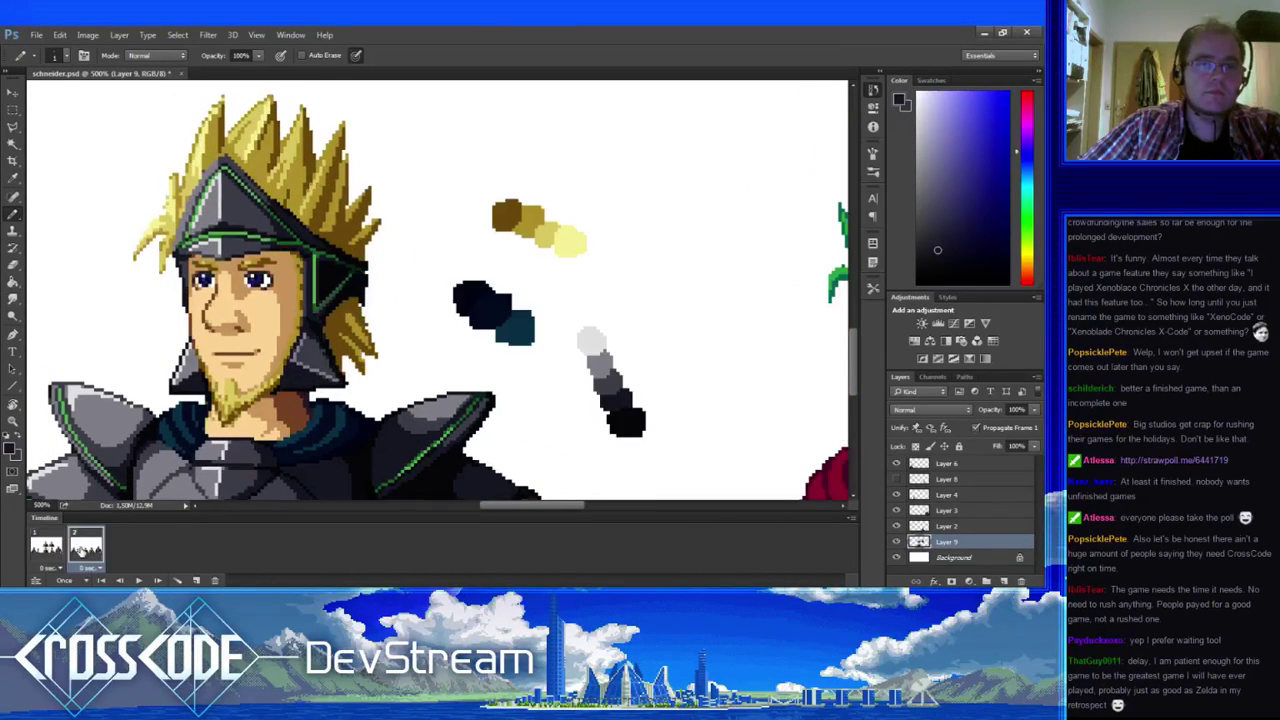
pyautogui.click(50, 547)
pyautogui.click(80, 548)
pyautogui.click(47, 548)
pyautogui.click(81, 548)
# - Lasso the flared tip of the far cheek guard, nudge it slightly upward, and check it against frame 1
pyautogui.moveTo(200, 330); pyautogui.dragTo(398, 308)
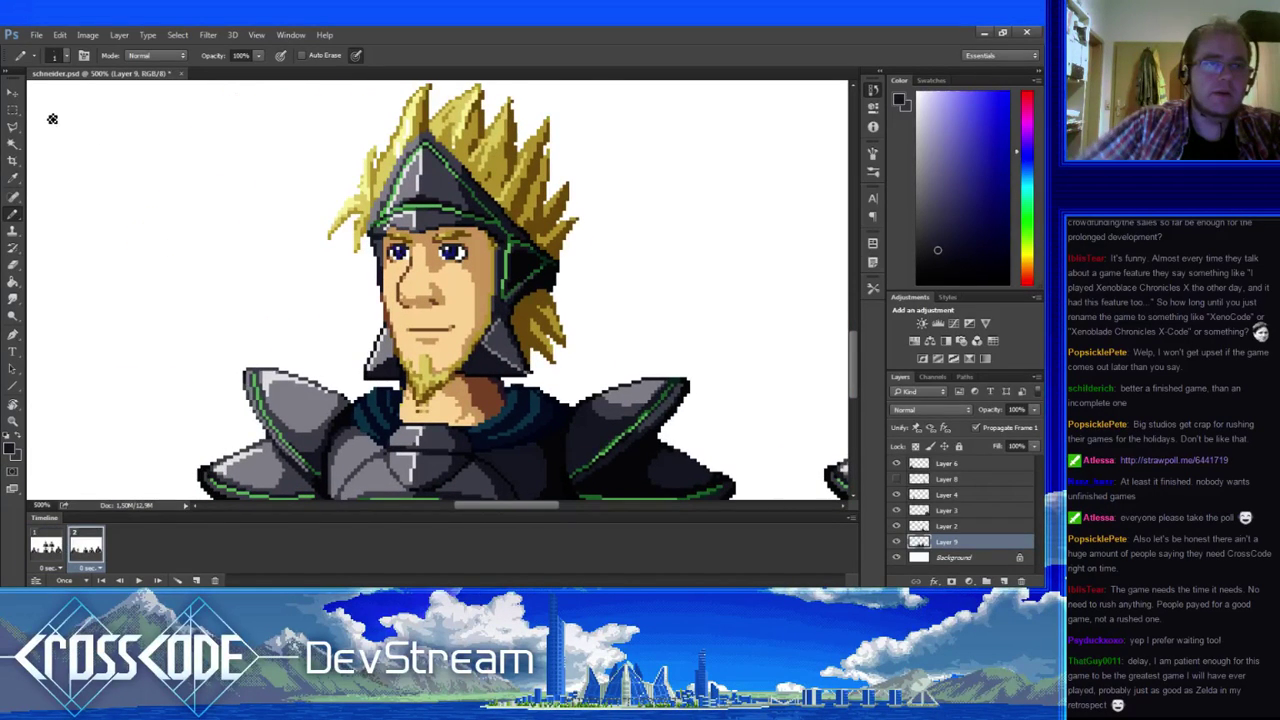
pyautogui.press('l')
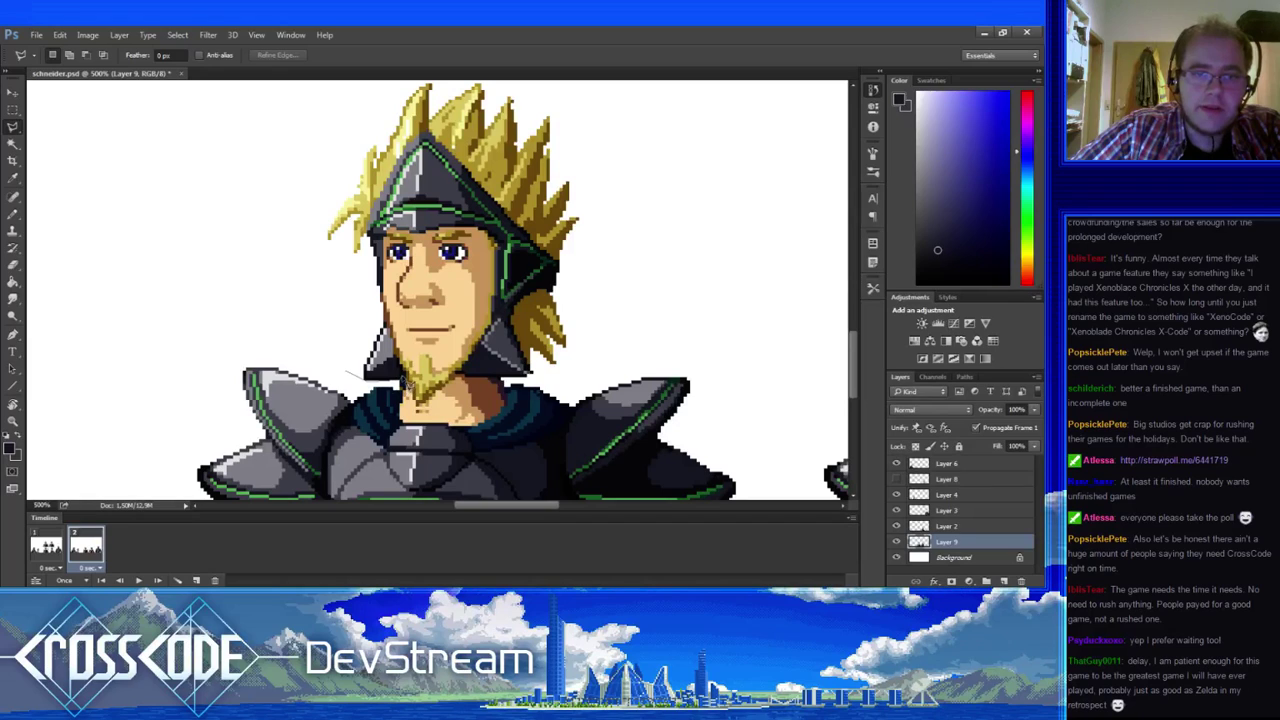
pyautogui.moveTo(404, 366)
pyautogui.mouseDown()
pyautogui.moveTo(382, 316)
pyautogui.moveTo(356, 334)
pyautogui.moveTo(350, 376)
pyautogui.moveTo(390, 372)
pyautogui.mouseUp()
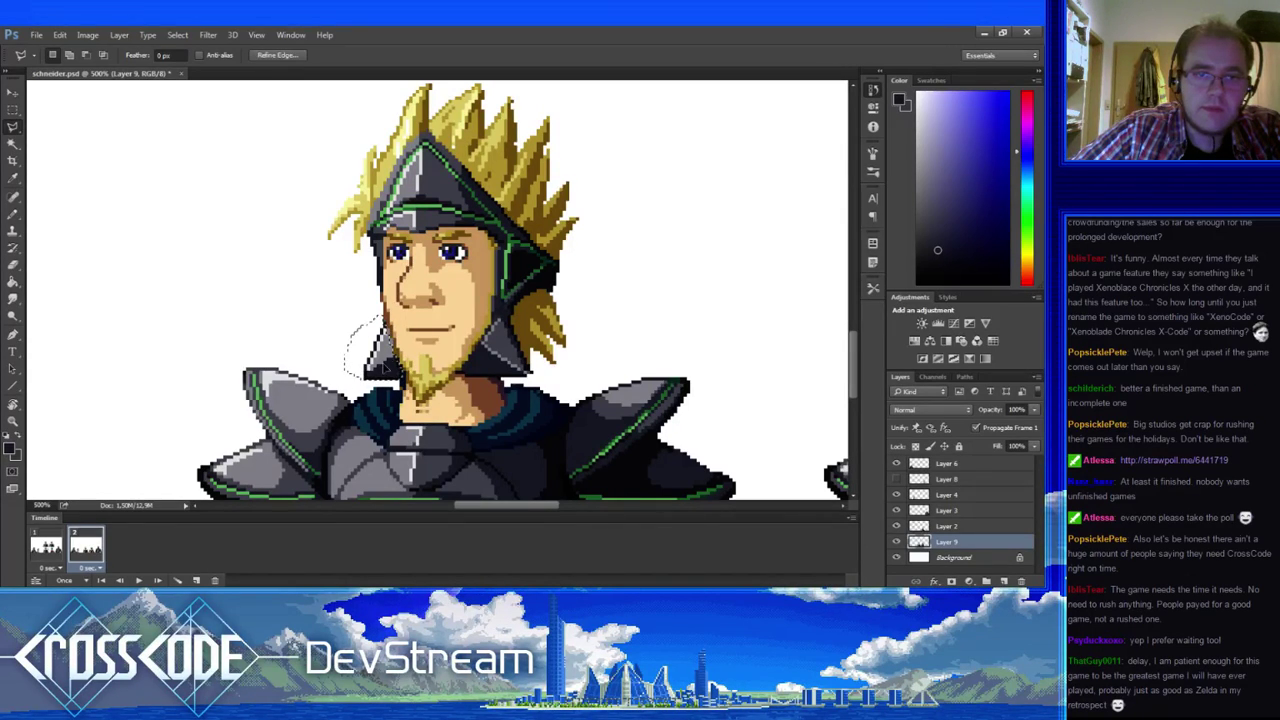
pyautogui.hotkey('ctrl', 'Up')
pyautogui.click(45, 546)
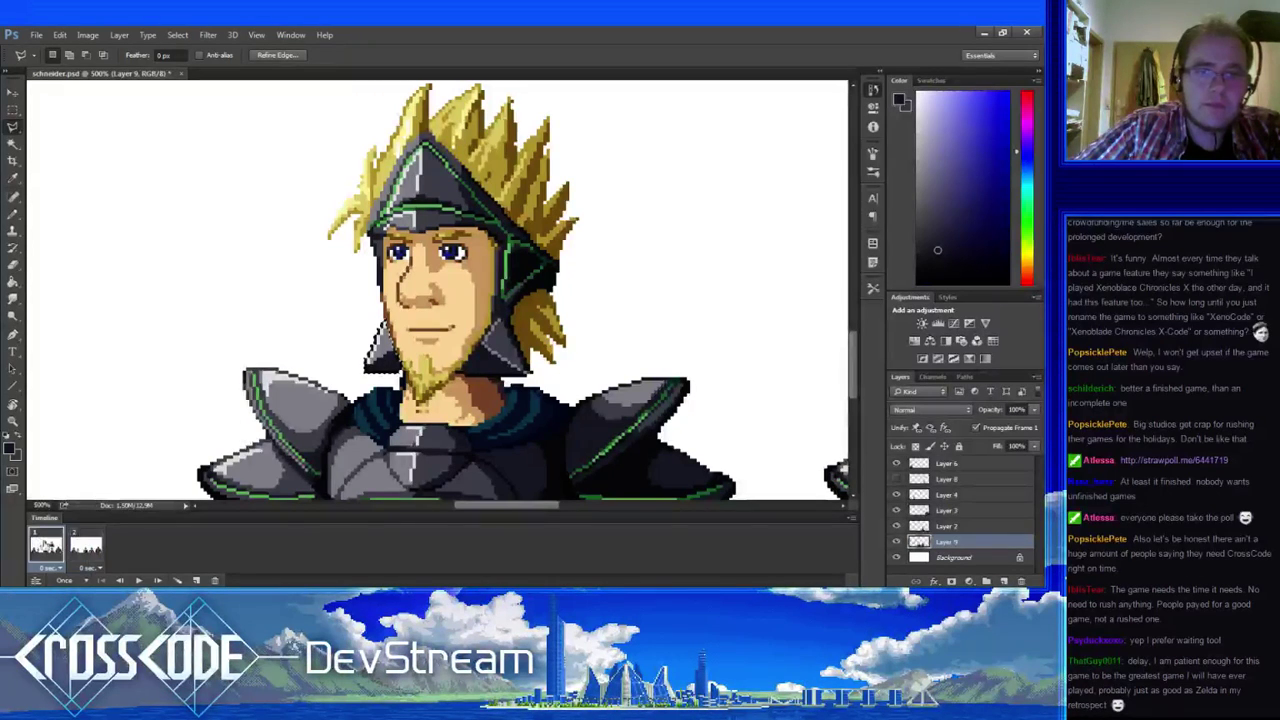
pyautogui.click(83, 548)
pyautogui.click(46, 548)
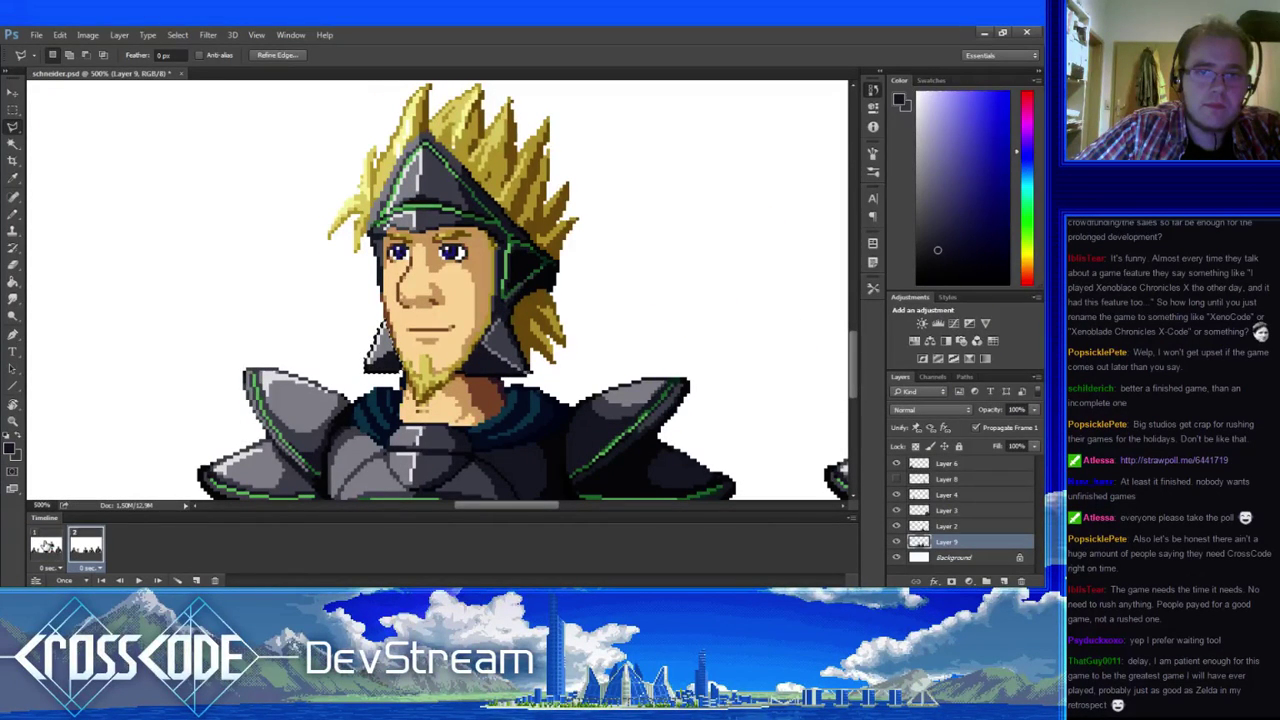
# - Rotate the selected far cheek guard tip about 6.9° clockwise, deselect it, and check the result against frame 1
pyautogui.hotkey('ctrl', 't')
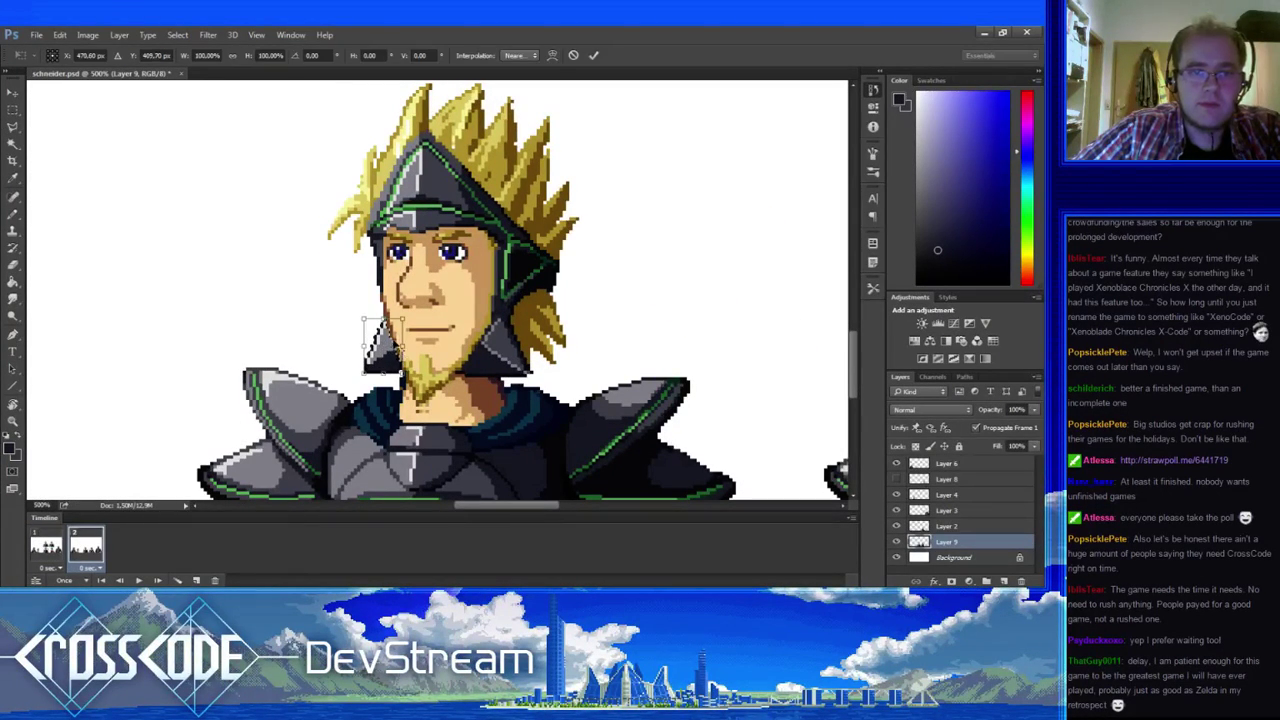
pyautogui.moveTo(408, 313); pyautogui.dragTo(414, 311)
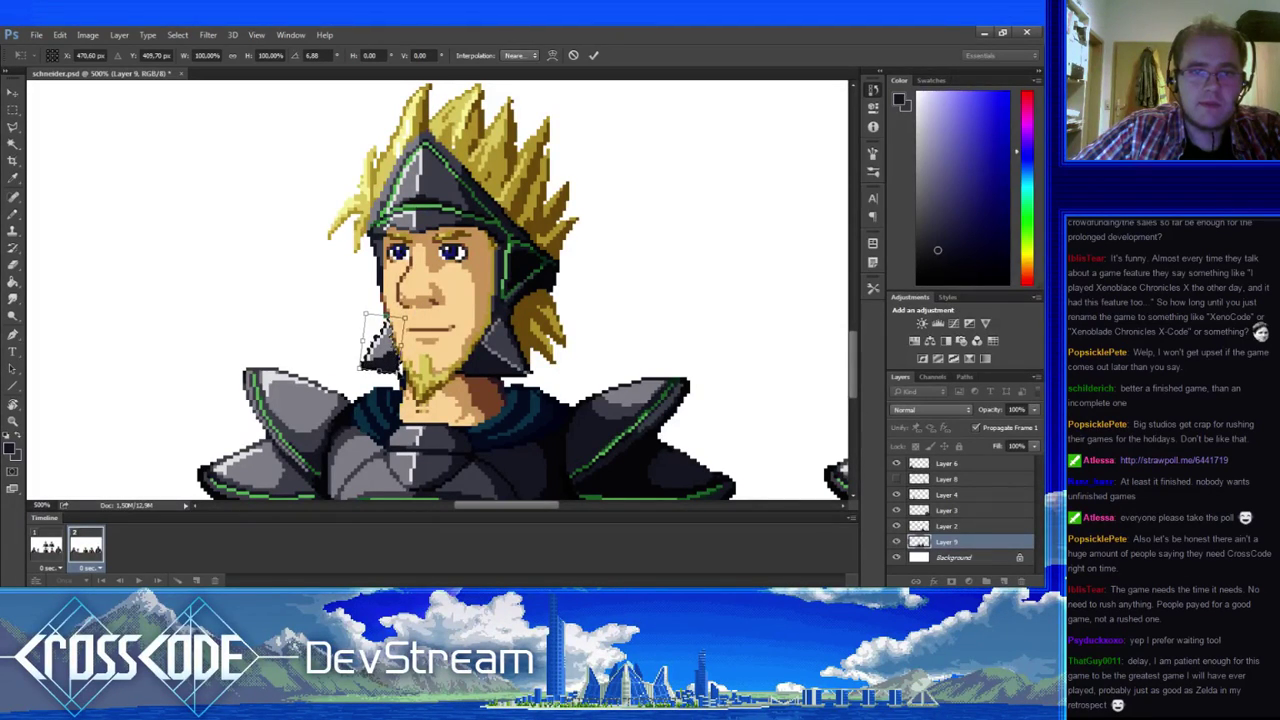
pyautogui.press('Return')
pyautogui.hotkey('ctrl', 'd')
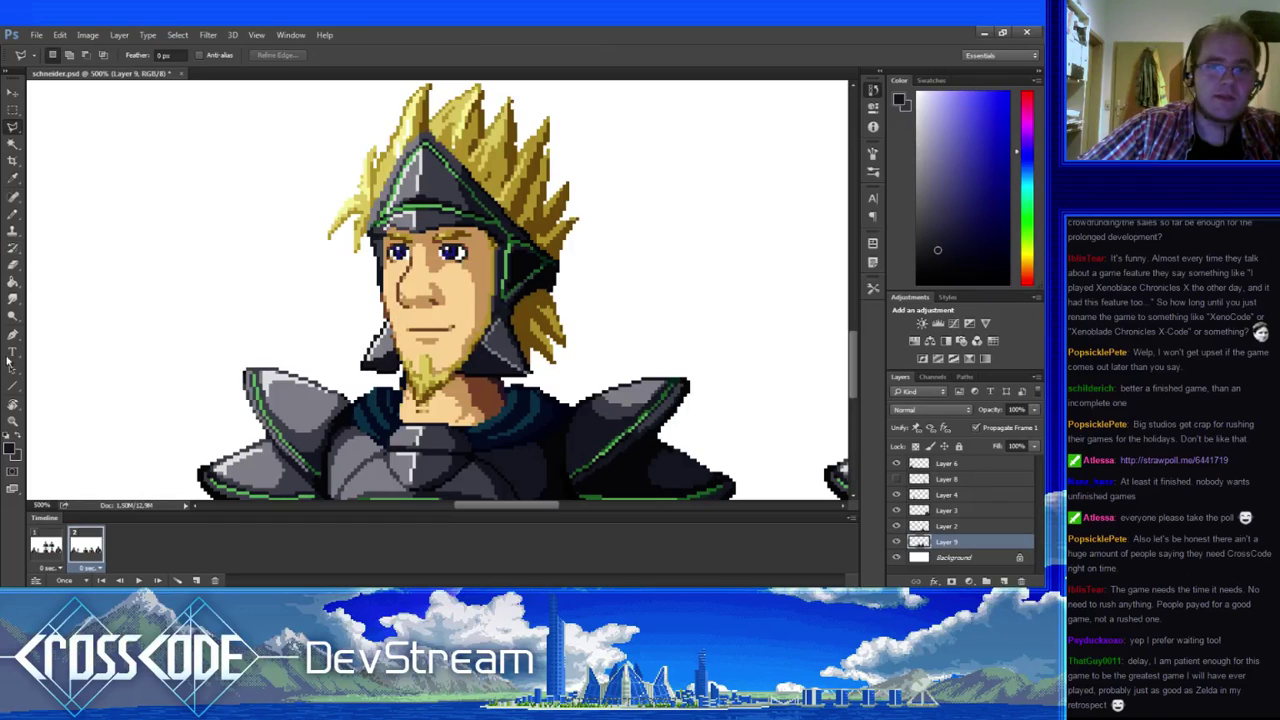
pyautogui.click(54, 543)
pyautogui.click(75, 543)
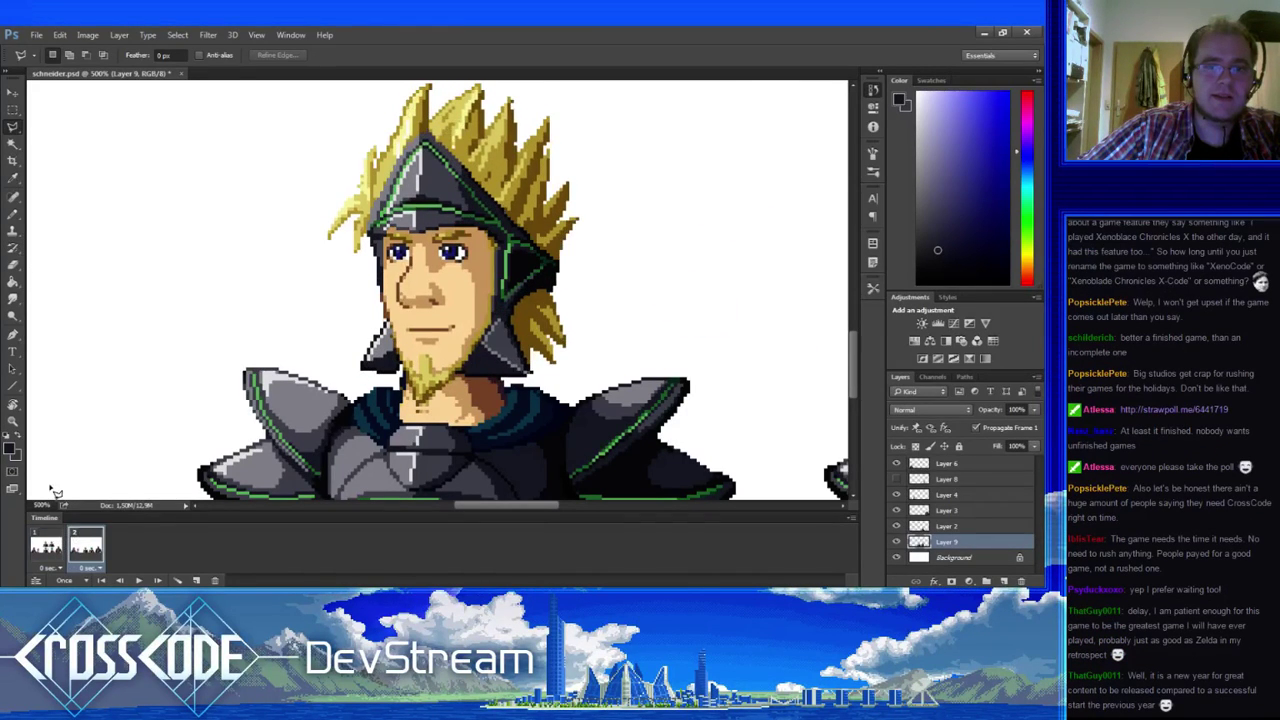
pyautogui.press('b')
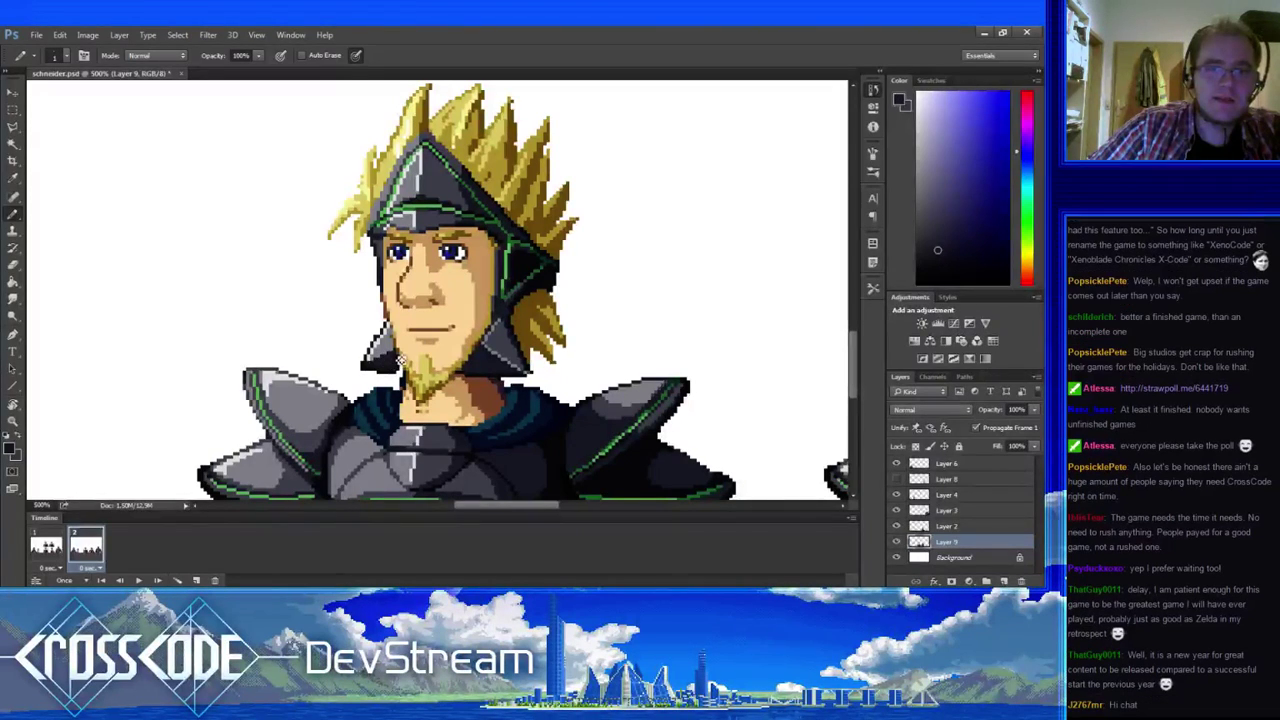
# - Retouch the outline and lower edge of the far cheek guard with sampled light grey and near-black, cleaning stray pixels with the Eraser
pyautogui.keyDown('alt'); pyautogui.click(381, 351); pyautogui.keyUp('alt')
pyautogui.keyDown('alt'); pyautogui.click(374, 353); pyautogui.keyUp('alt')
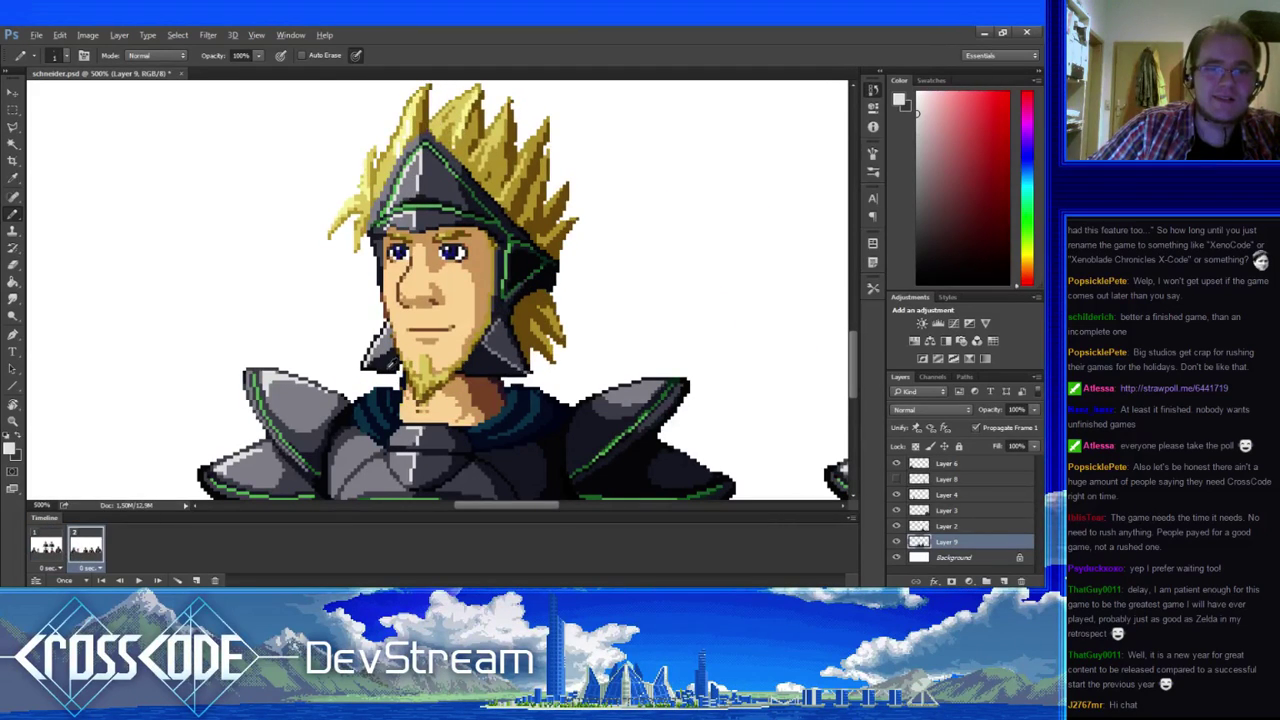
pyautogui.keyDown('alt'); pyautogui.click(410, 378); pyautogui.keyUp('alt')
pyautogui.keyDown('alt'); pyautogui.click(400, 372); pyautogui.keyUp('alt')
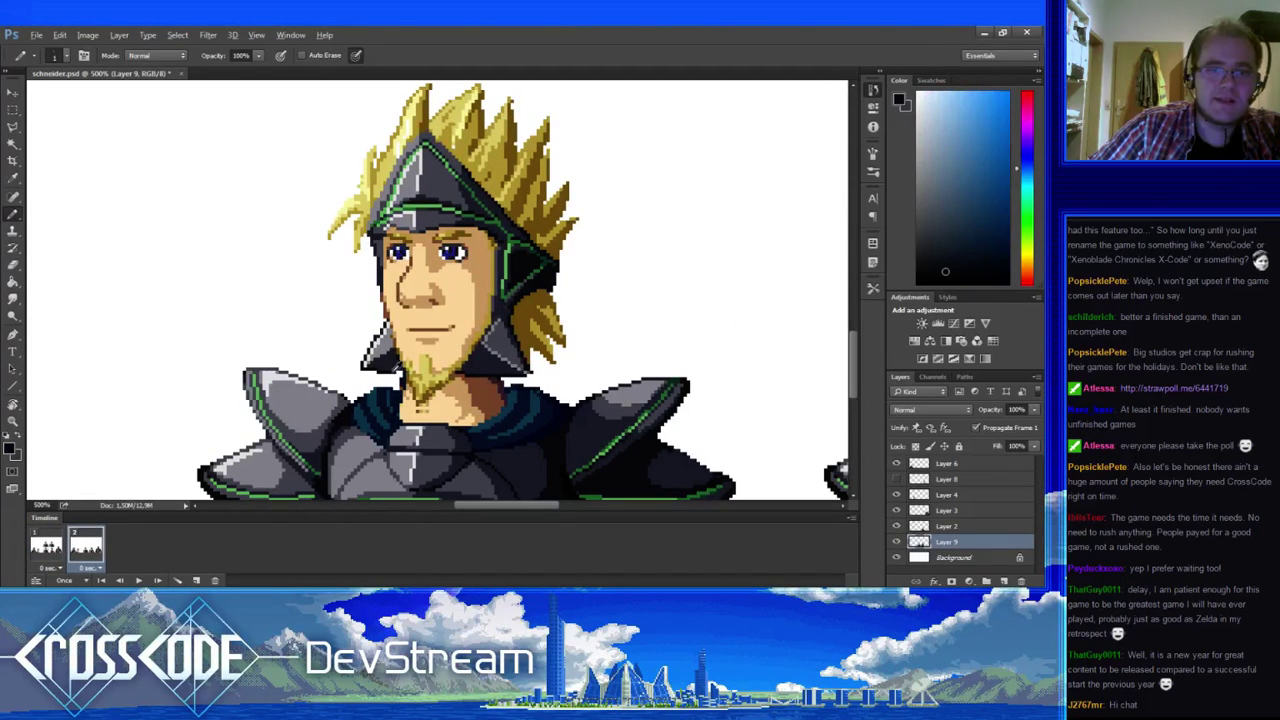
pyautogui.moveTo(396, 367); pyautogui.dragTo(385, 381)
pyautogui.keyDown('alt'); pyautogui.click(373, 361); pyautogui.keyUp('alt')
pyautogui.press('e')
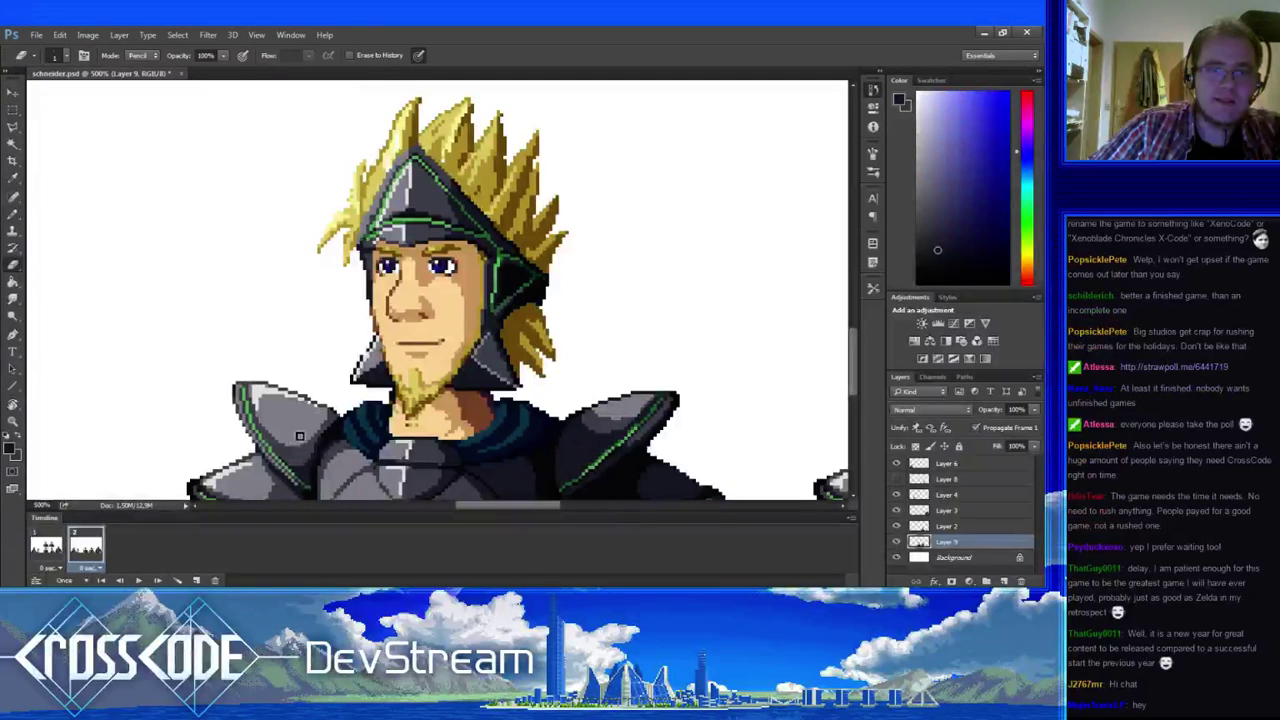
# - Refine the shading inside the far cheek guard beside the jaw with sampled mid grey and dark blue-grey pixels
pyautogui.press('b')
pyautogui.keyDown('alt'); pyautogui.click(367, 350); pyautogui.keyUp('alt')
pyautogui.keyDown('alt'); pyautogui.click(373, 362); pyautogui.keyUp('alt')
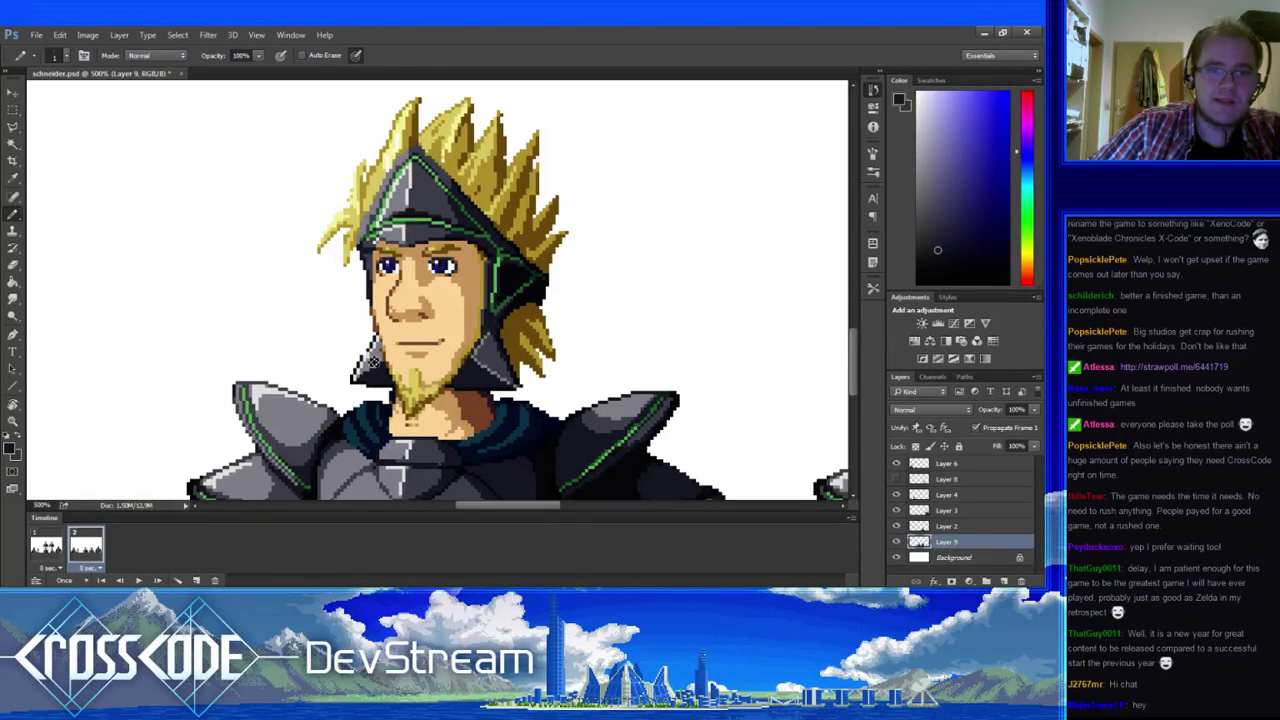
pyautogui.keyDown('alt'); pyautogui.click(379, 367); pyautogui.keyUp('alt')
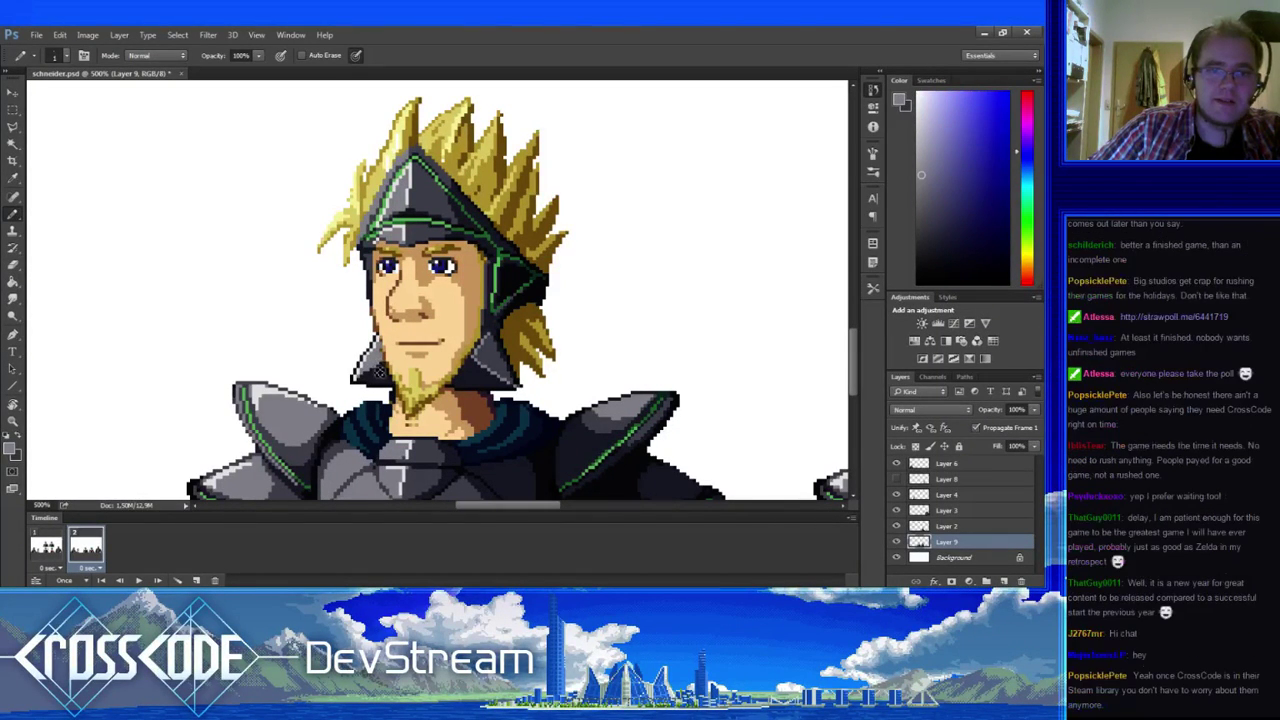
pyautogui.moveTo(380, 372); pyautogui.dragTo(360, 372)
pyautogui.keyDown('alt'); pyautogui.click(355, 346); pyautogui.keyUp('alt')
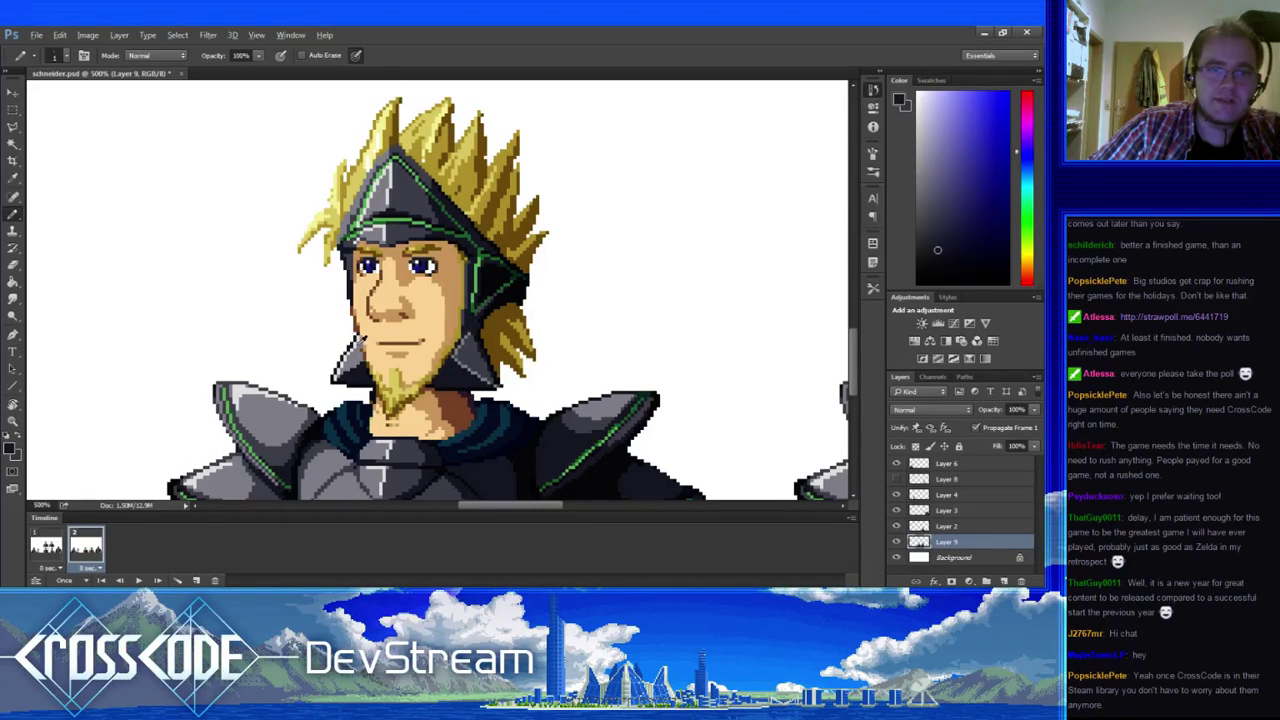
pyautogui.keyDown('alt'); pyautogui.click(362, 356); pyautogui.keyUp('alt')
pyautogui.keyDown('alt'); pyautogui.click(364, 358); pyautogui.keyUp('alt')
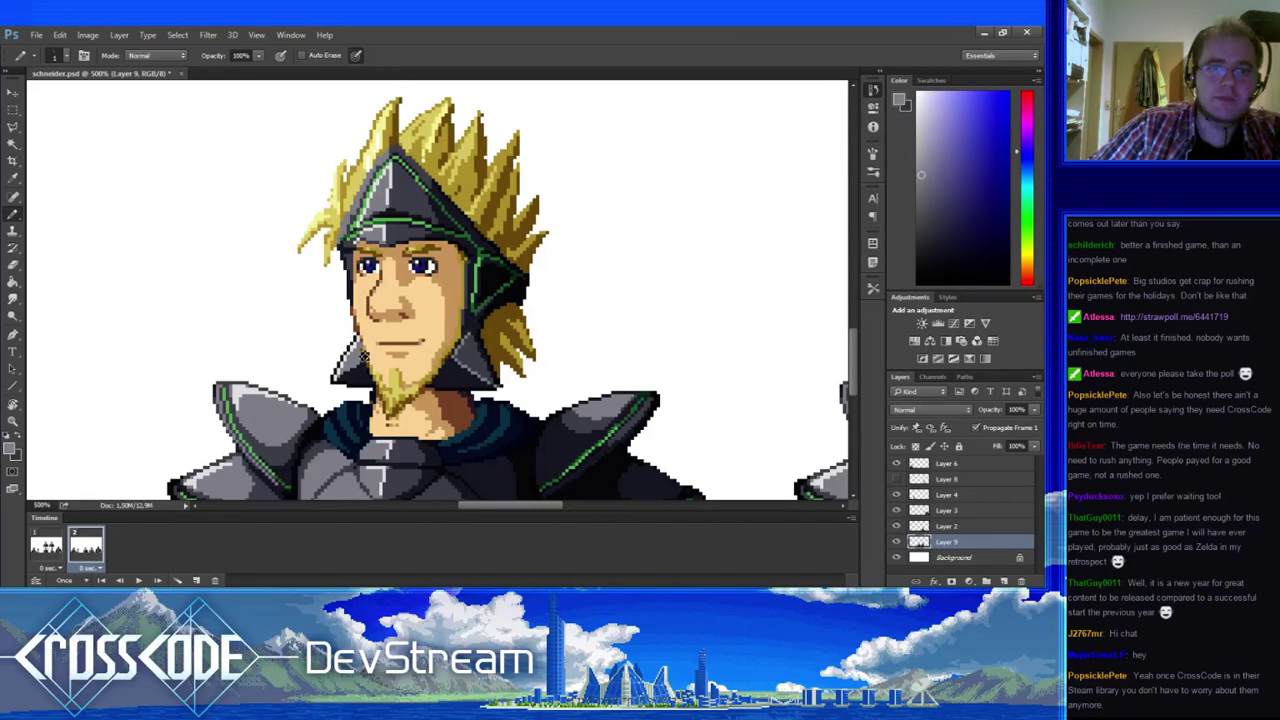
pyautogui.moveTo(368, 391); pyautogui.dragTo(402, 373)
pyautogui.keyDown('alt'); pyautogui.click(354, 354); pyautogui.keyUp('alt')
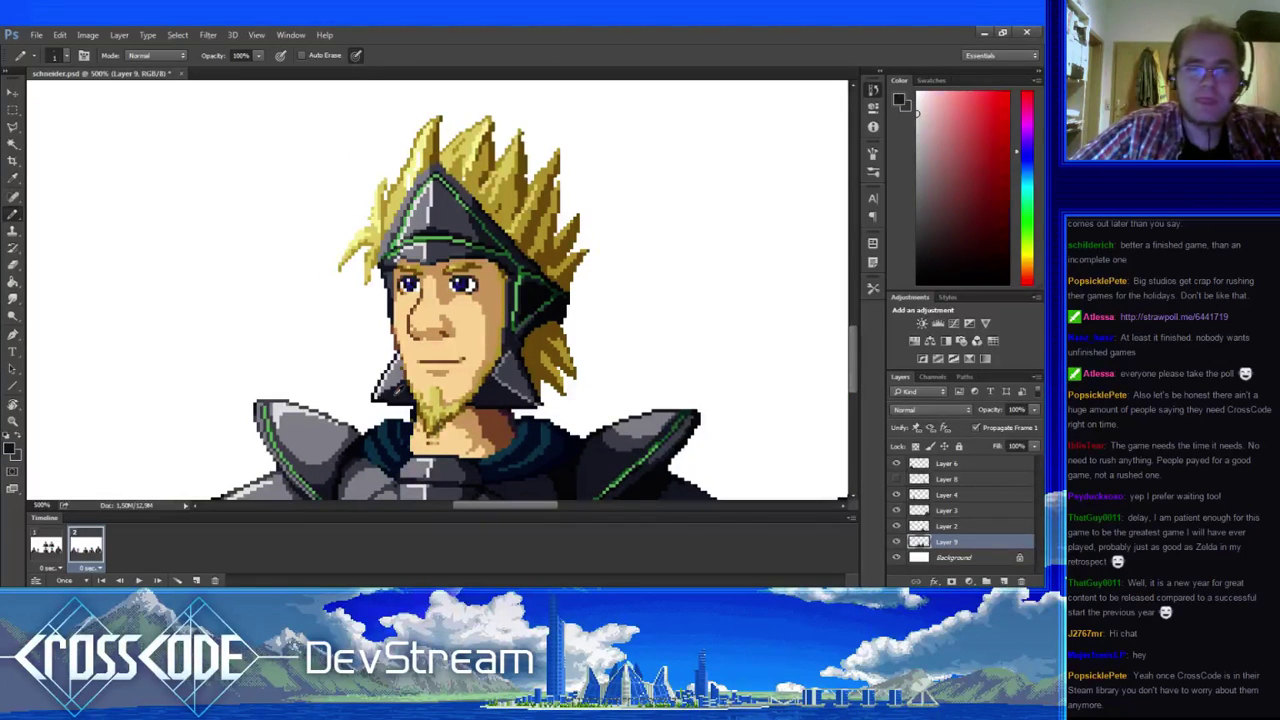
pyautogui.keyDown('alt'); pyautogui.click(452, 386); pyautogui.keyUp('alt')
pyautogui.keyDown('alt'); pyautogui.click(413, 359); pyautogui.keyUp('alt')
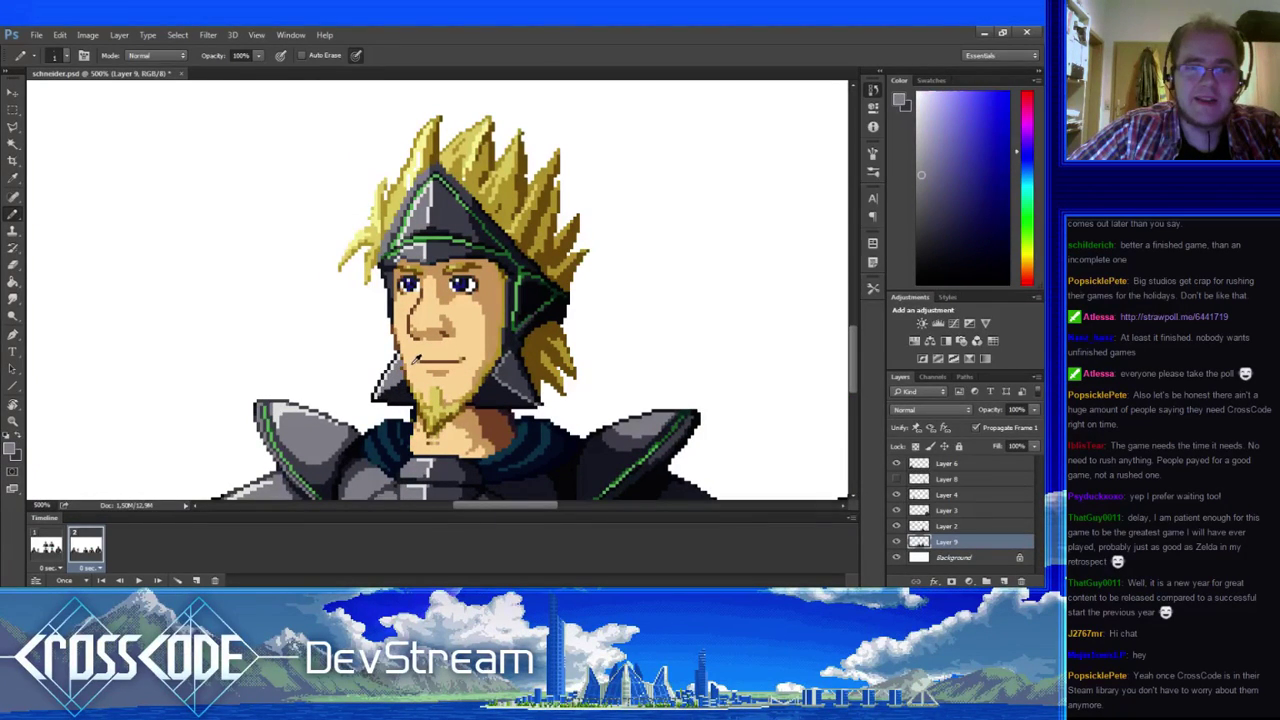
pyautogui.keyDown('alt'); pyautogui.click(411, 365); pyautogui.keyUp('alt')
# - Rework the far side of the goatee with sampled dark brown, light skin and light yellow pixels
pyautogui.moveTo(450, 410); pyautogui.dragTo(437, 351)
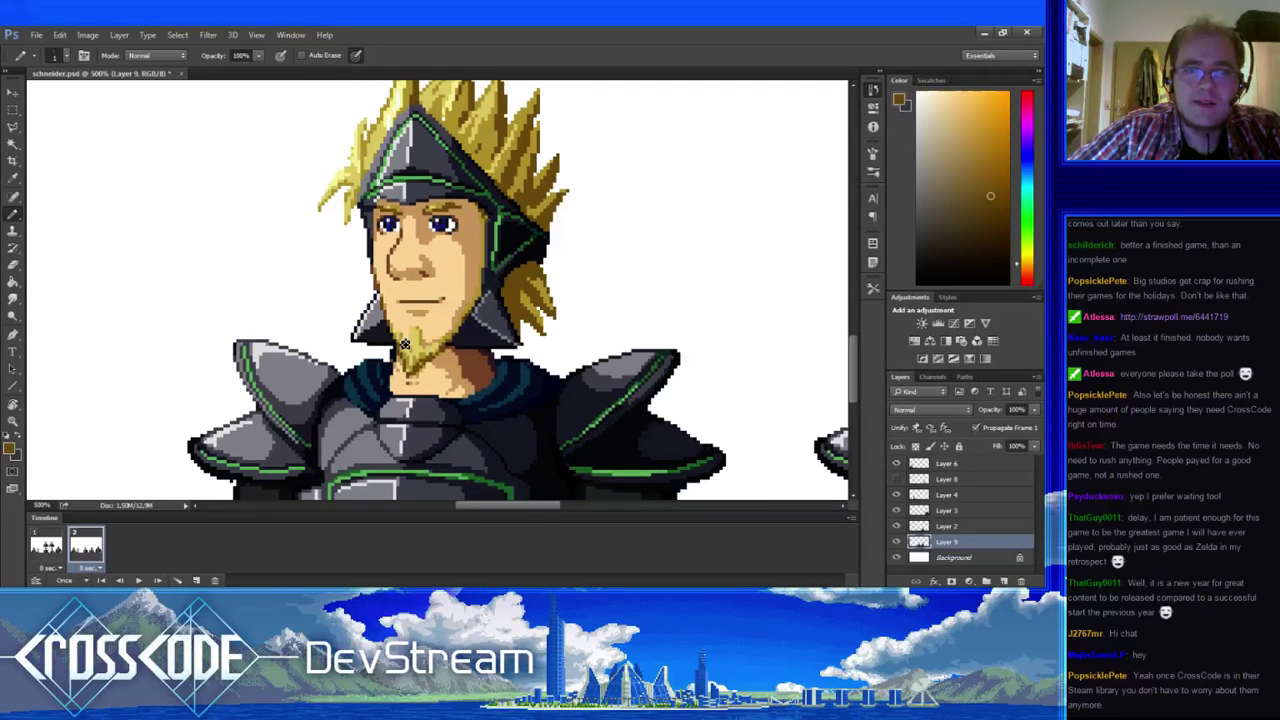
pyautogui.keyDown('alt'); pyautogui.click(406, 341); pyautogui.keyUp('alt')
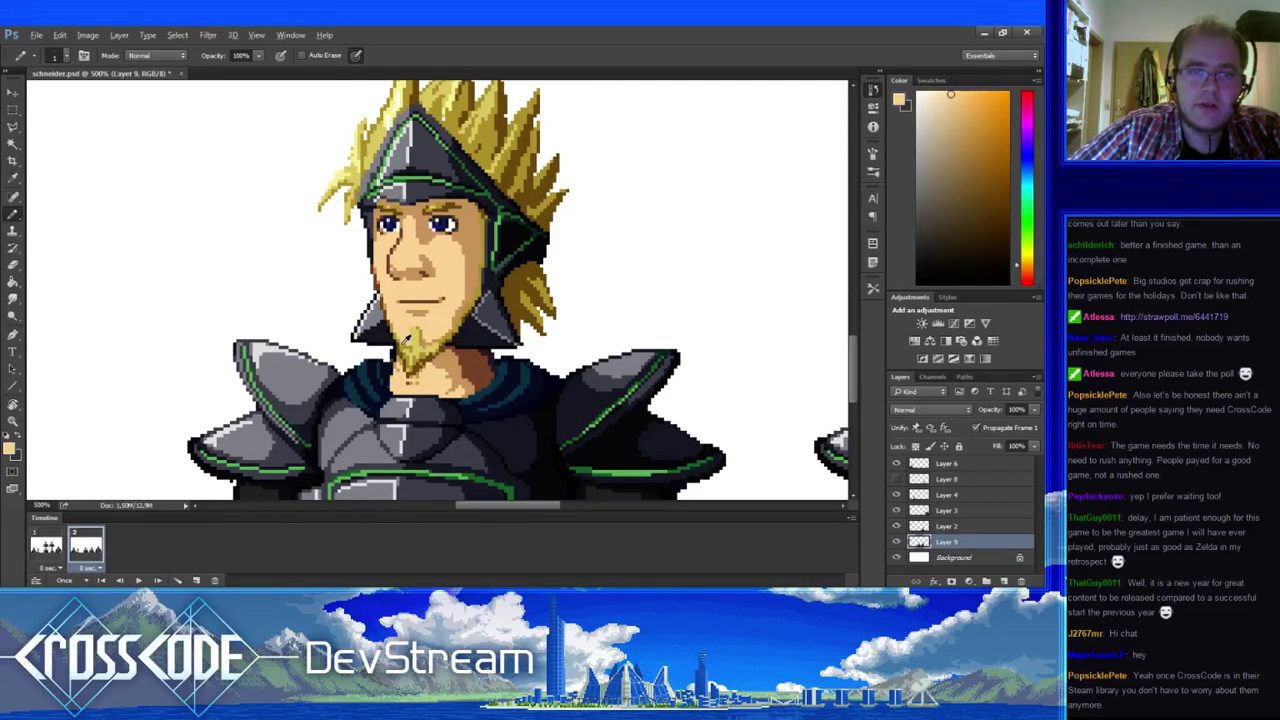
pyautogui.keyDown('alt'); pyautogui.click(402, 344); pyautogui.keyUp('alt')
pyautogui.keyDown('alt'); pyautogui.click(406, 341); pyautogui.keyUp('alt')
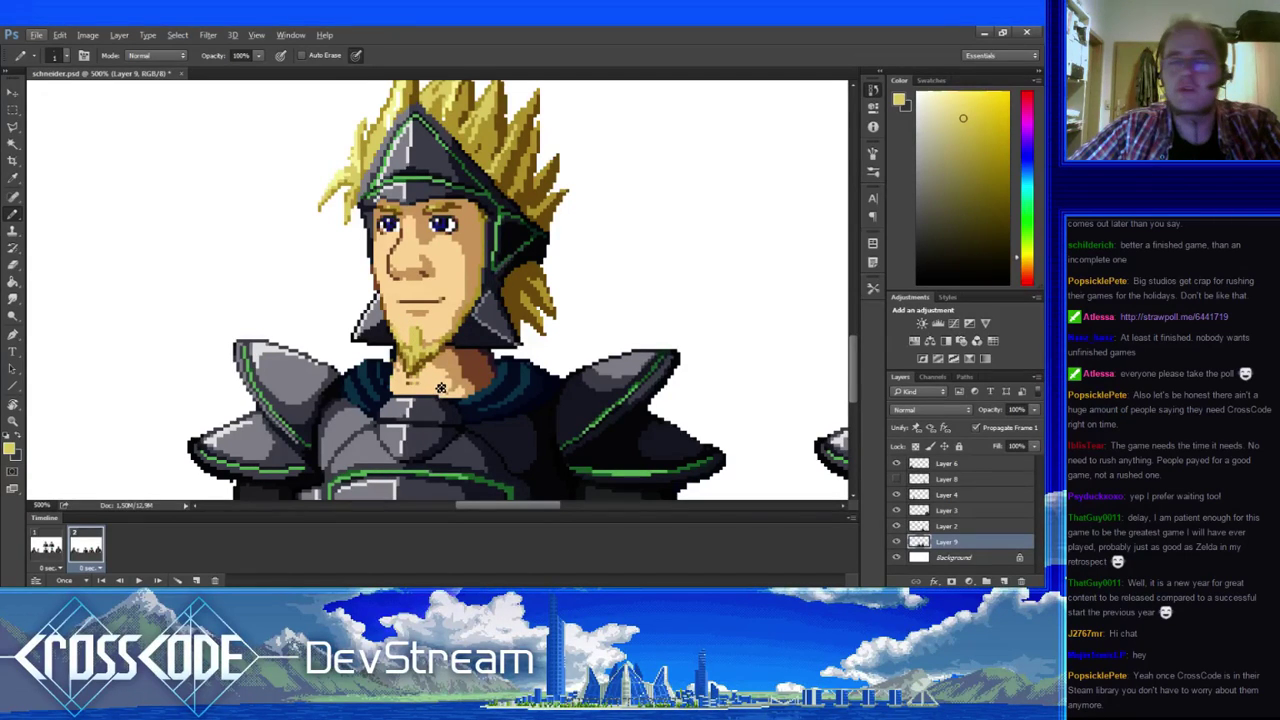
pyautogui.moveTo(441, 388); pyautogui.dragTo(449, 366)
pyautogui.keyDown('alt'); pyautogui.click(432, 372); pyautogui.keyUp('alt')
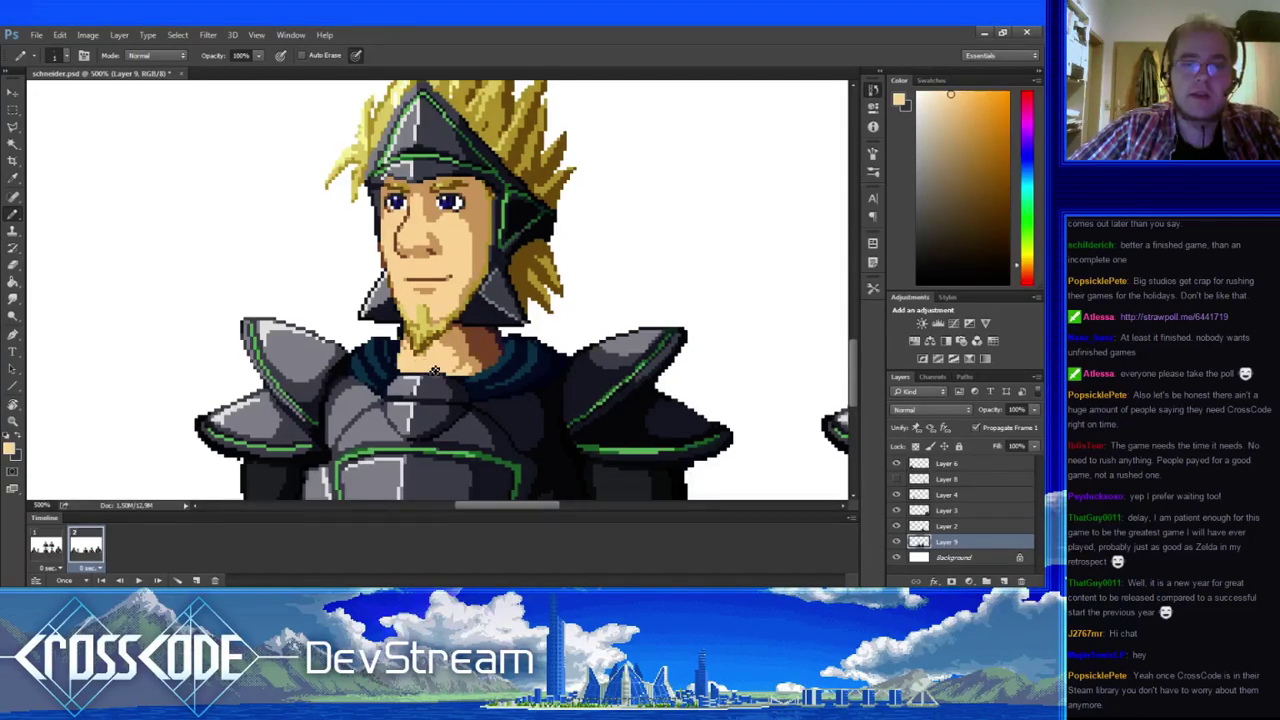
pyautogui.click(418, 360)
# - Reshape the lower tip of the goatee with sampled mid gold, light yellow and dark brown pixels
pyautogui.keyDown('alt'); pyautogui.click(418, 343); pyautogui.keyUp('alt')
pyautogui.keyDown('alt'); pyautogui.click(426, 352); pyautogui.keyUp('alt')
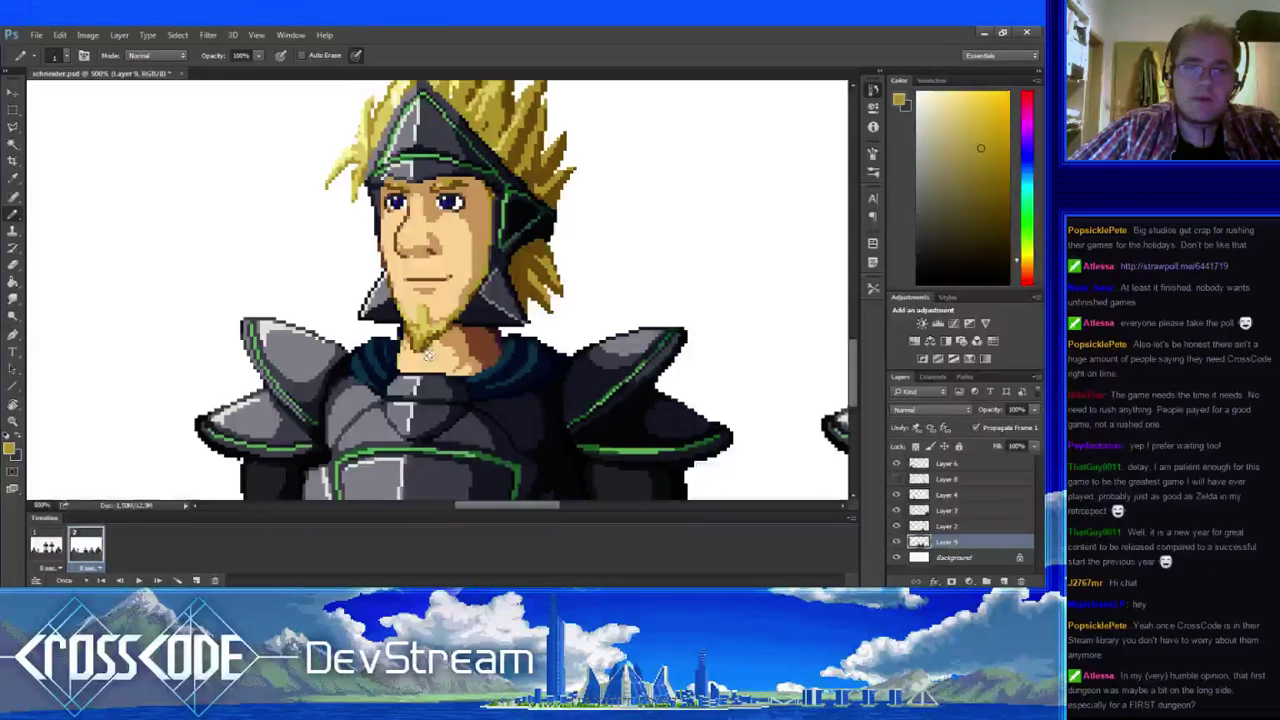
pyautogui.keyDown('alt'); pyautogui.click(424, 348); pyautogui.keyUp('alt')
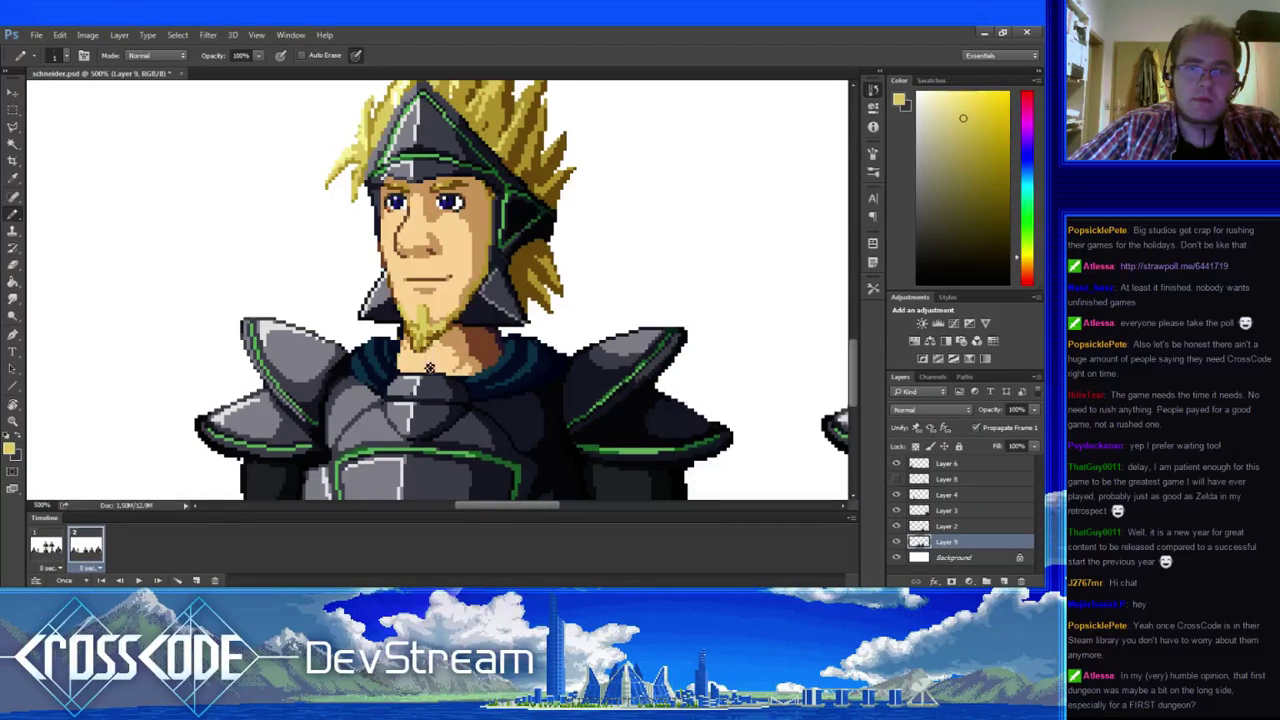
pyautogui.keyDown('alt'); pyautogui.click(433, 333); pyautogui.keyUp('alt')
pyautogui.keyDown('alt'); pyautogui.click(434, 341); pyautogui.keyUp('alt')
pyautogui.keyDown('alt'); pyautogui.click(431, 346); pyautogui.keyUp('alt')
pyautogui.keyDown('alt'); pyautogui.click(430, 349); pyautogui.keyUp('alt')
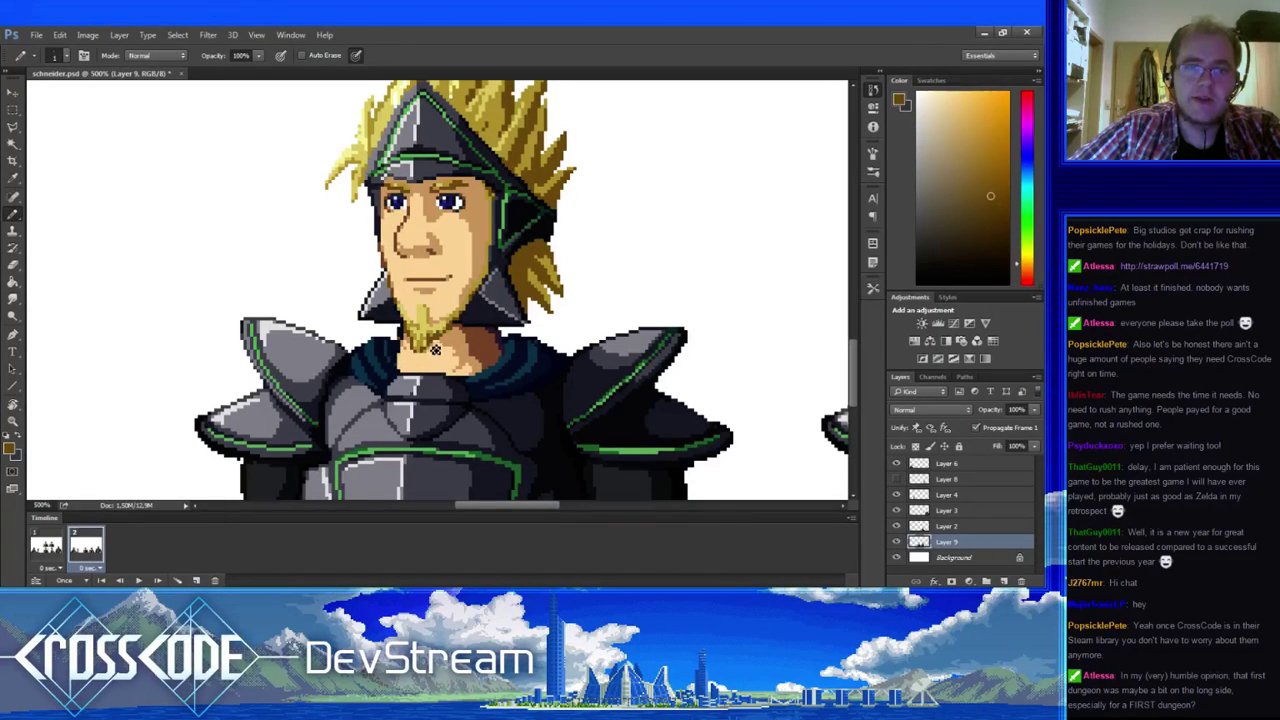
# - Blend the near edge of the goatee into the chin and neck with shaded skin and dark brown, and check it against frame 1
pyautogui.keyDown('alt'); pyautogui.click(434, 332); pyautogui.keyUp('alt')
pyautogui.keyDown('alt'); pyautogui.click(440, 327); pyautogui.keyUp('alt')
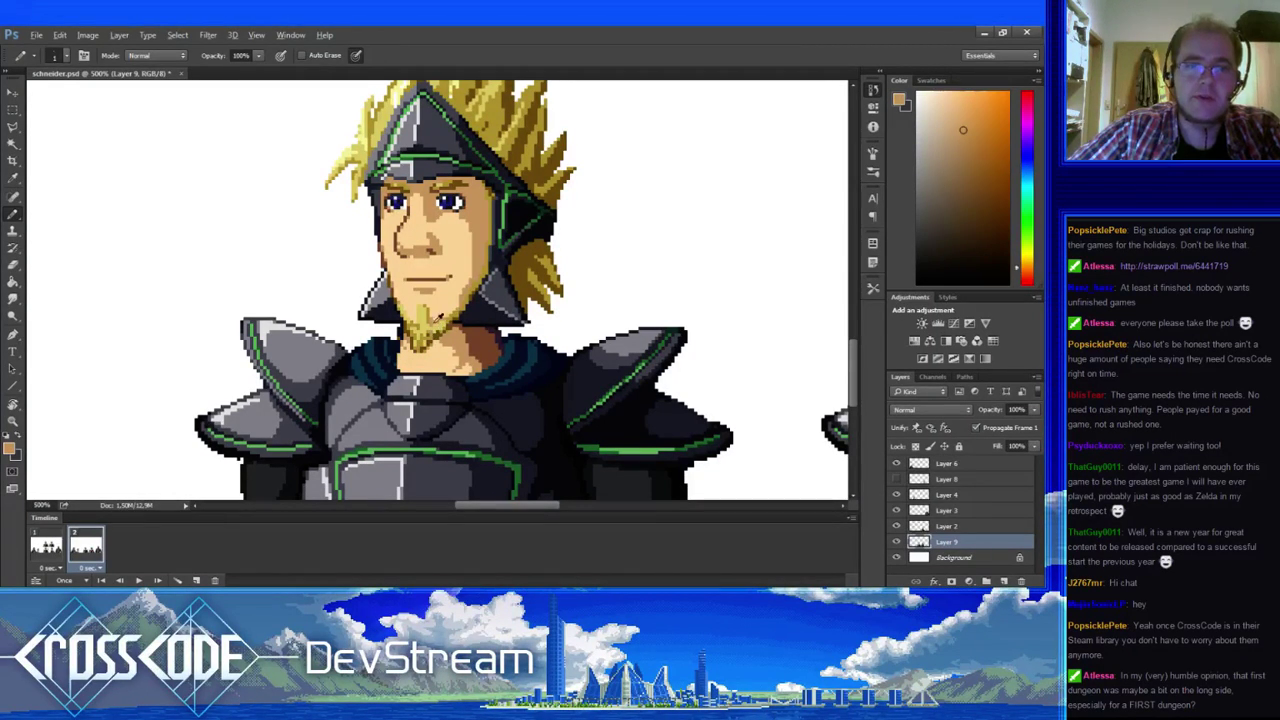
pyautogui.keyDown('alt'); pyautogui.click(431, 334); pyautogui.keyUp('alt')
pyautogui.keyDown('alt'); pyautogui.click(432, 342); pyautogui.keyUp('alt')
pyautogui.keyDown('alt'); pyautogui.click(437, 343); pyautogui.keyUp('alt')
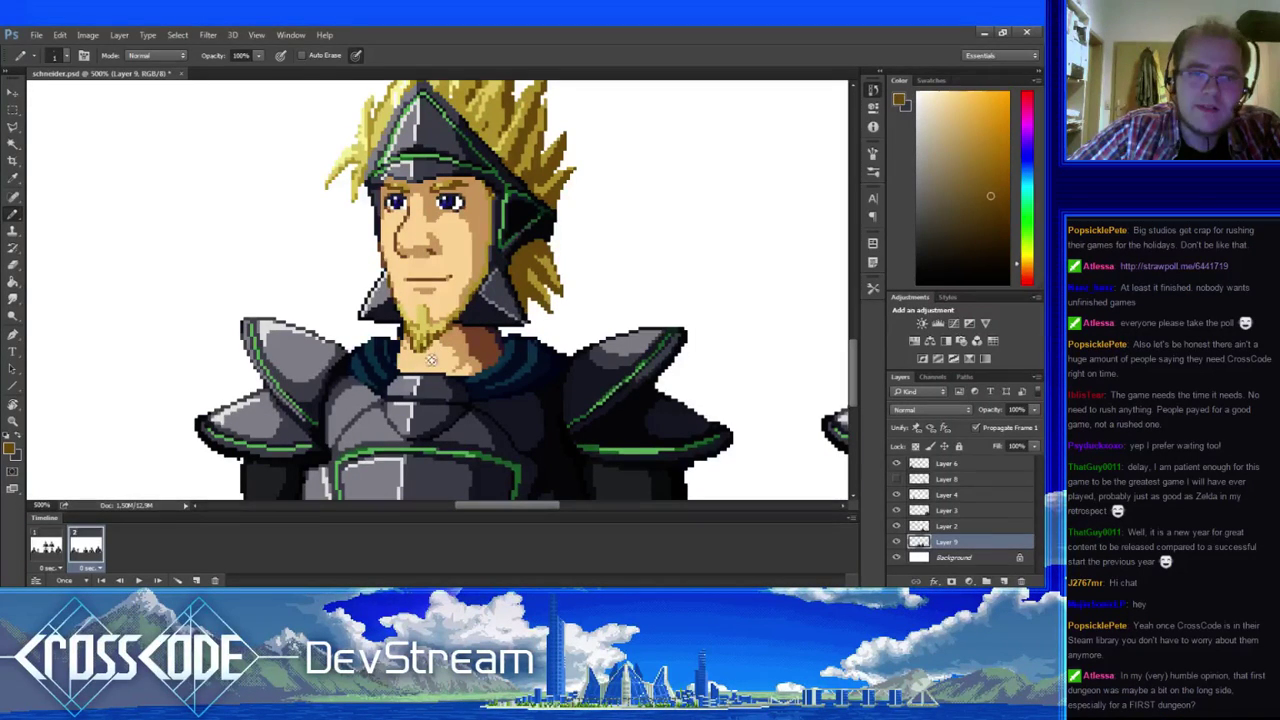
pyautogui.keyDown('alt'); pyautogui.click(415, 360); pyautogui.keyUp('alt')
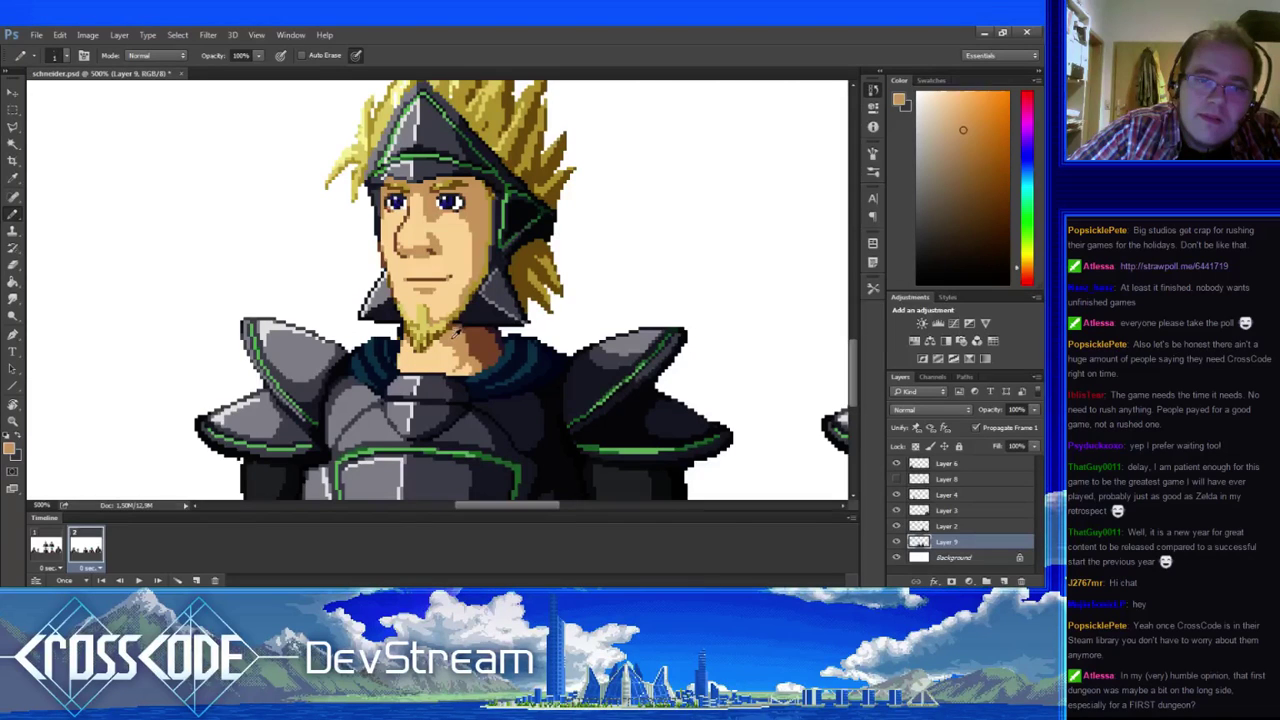
pyautogui.click(50, 548)
pyautogui.click(84, 550)
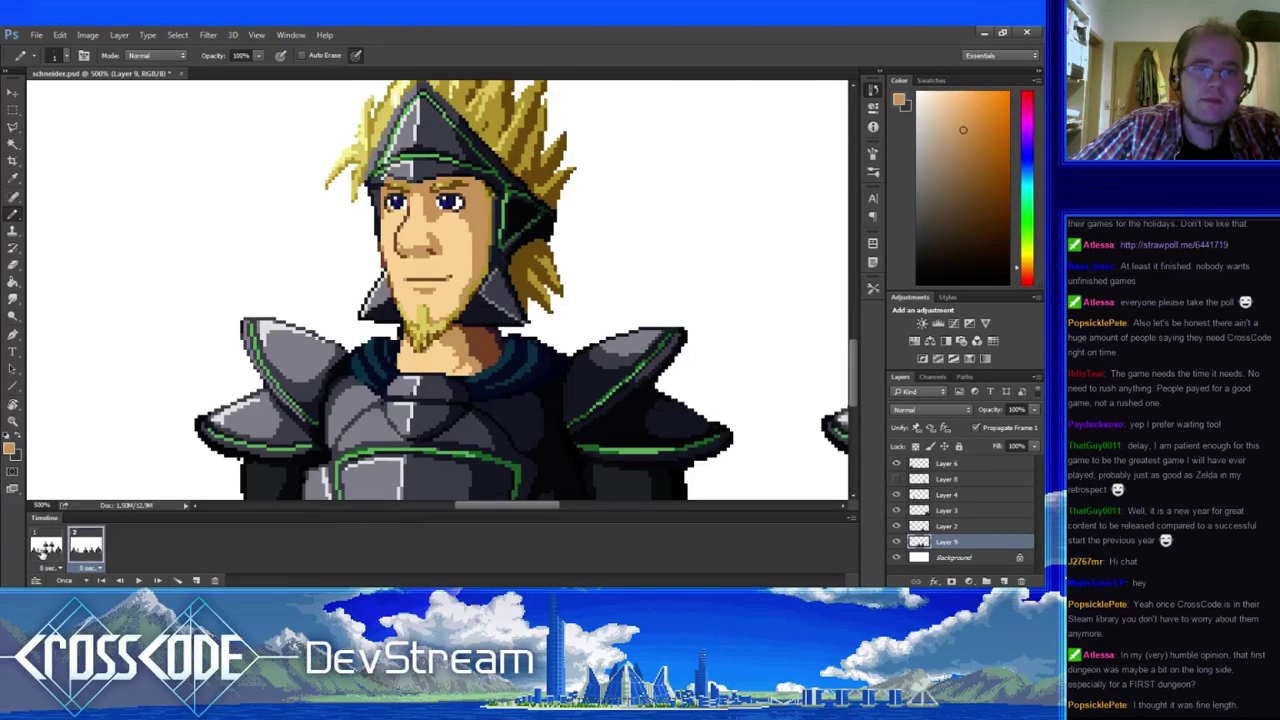
pyautogui.click(58, 553)
pyautogui.click(78, 558)
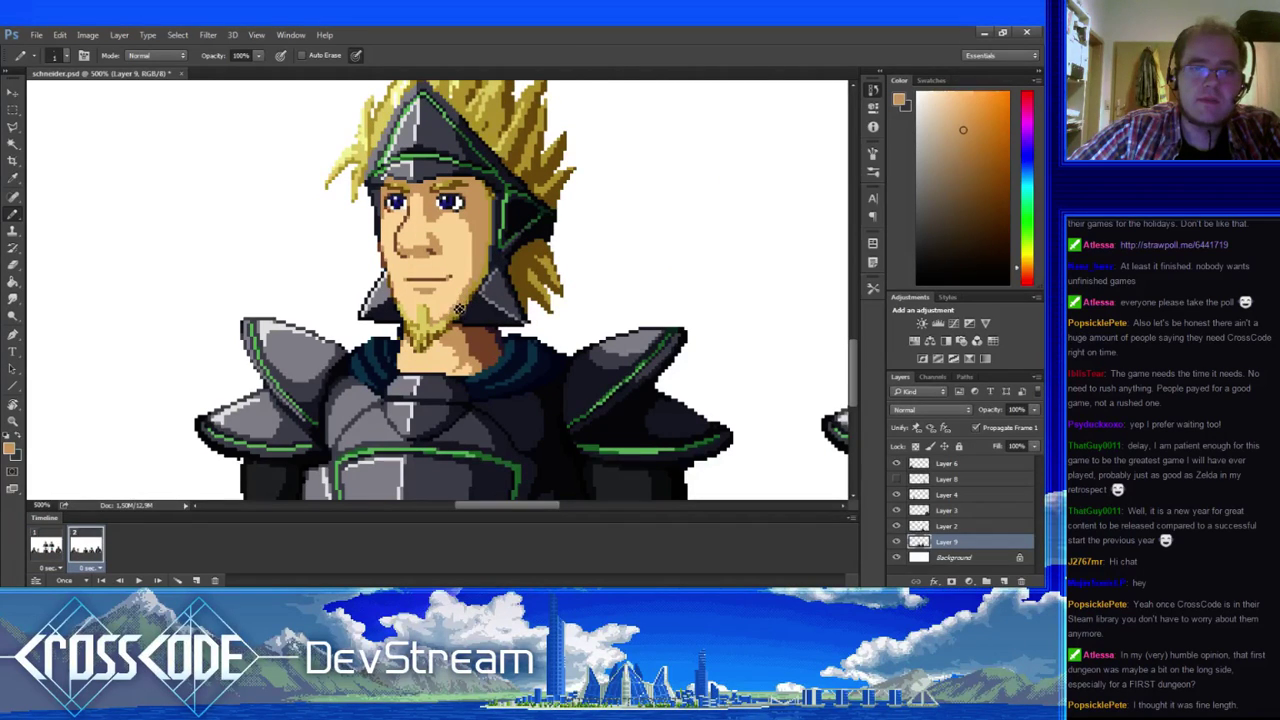
# - Redraw the near jawline where it meets the cheek guard with sampled mid gold, reddish brown, dark brown and near-black pixels
pyautogui.keyDown('alt'); pyautogui.click(452, 334); pyautogui.keyUp('alt')
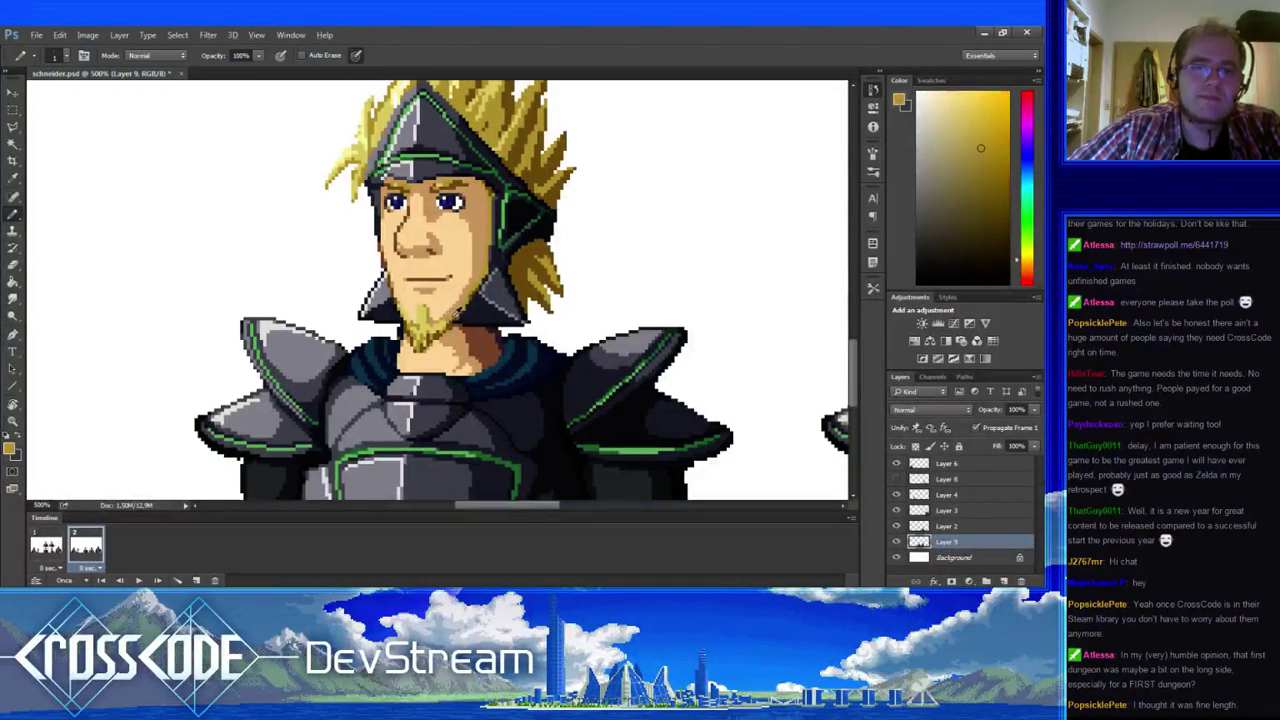
pyautogui.keyDown('alt'); pyautogui.click(468, 322); pyautogui.keyUp('alt')
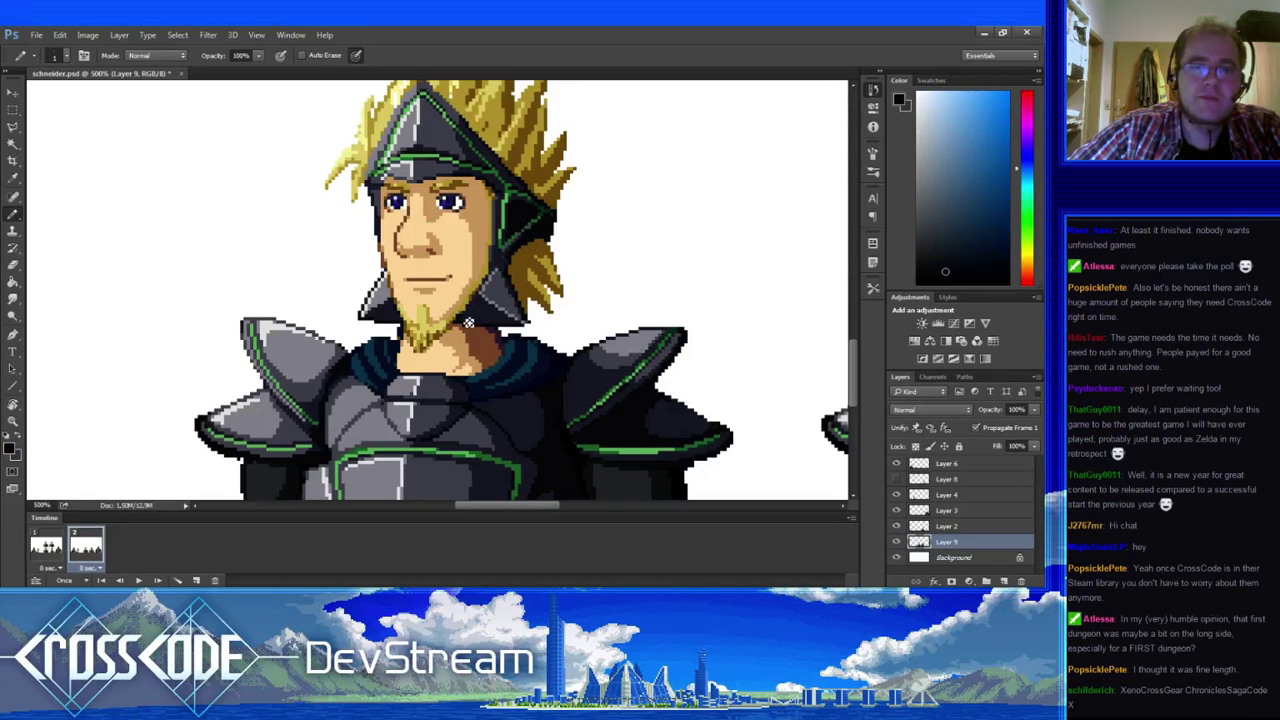
pyautogui.keyDown('alt'); pyautogui.click(477, 313); pyautogui.keyUp('alt')
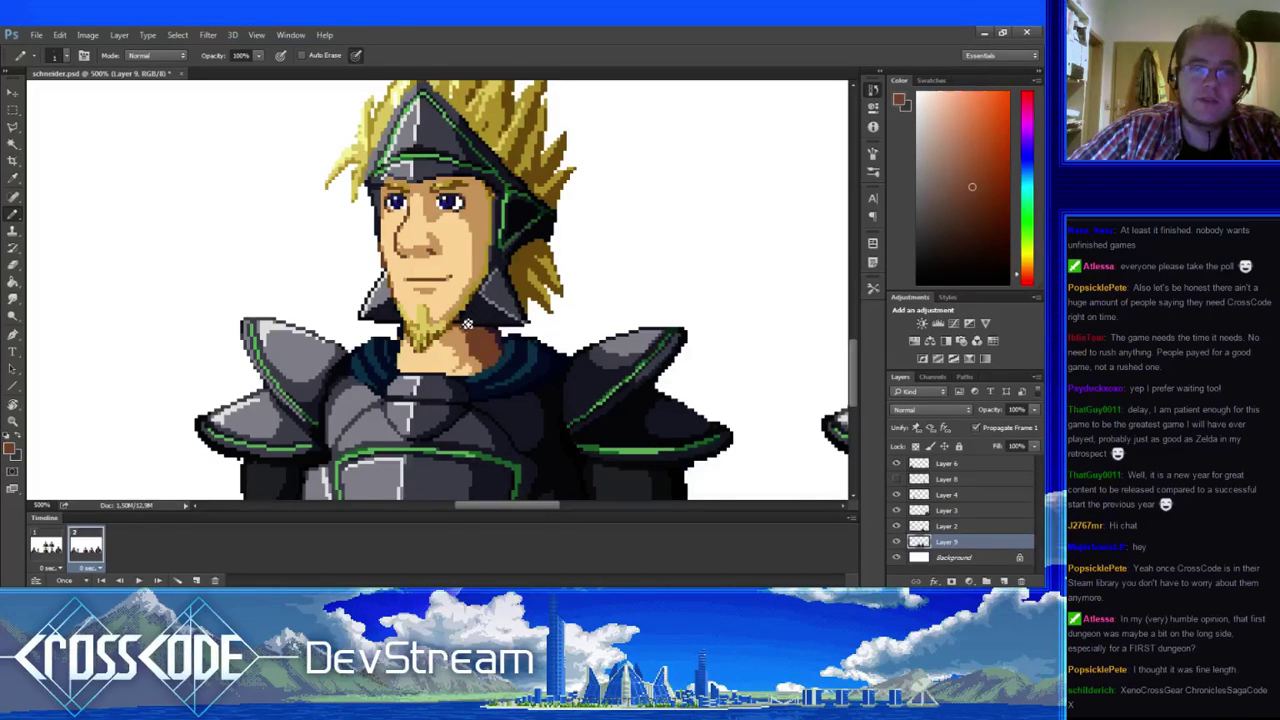
pyautogui.keyDown('alt'); pyautogui.click(479, 303); pyautogui.keyUp('alt')
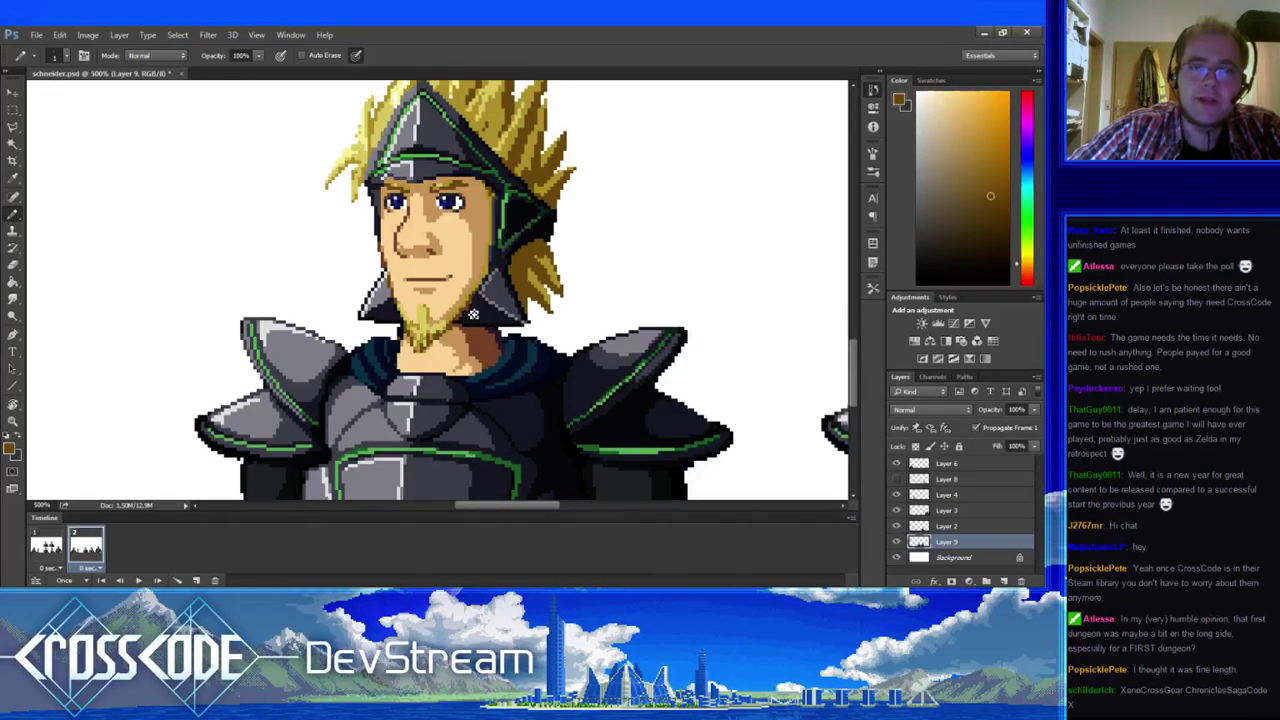
pyautogui.keyDown('alt'); pyautogui.click(482, 316); pyautogui.keyUp('alt')
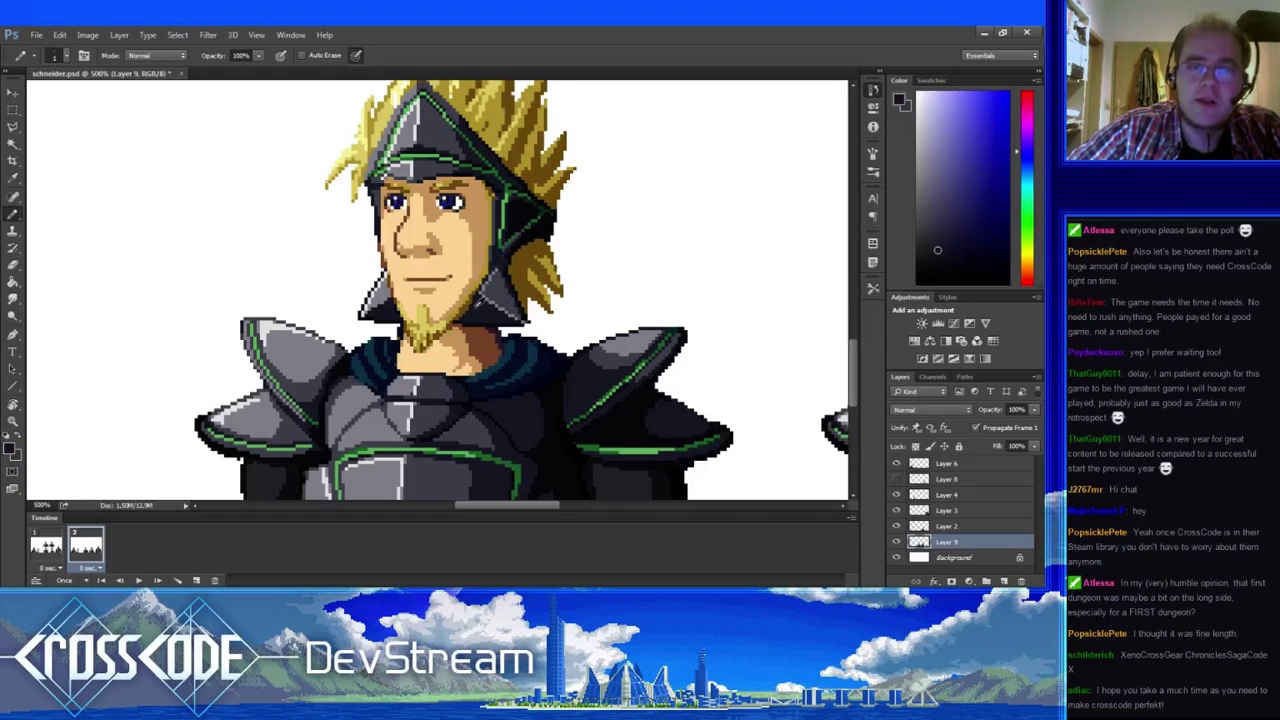
pyautogui.keyDown('alt'); pyautogui.click(463, 322); pyautogui.keyUp('alt')
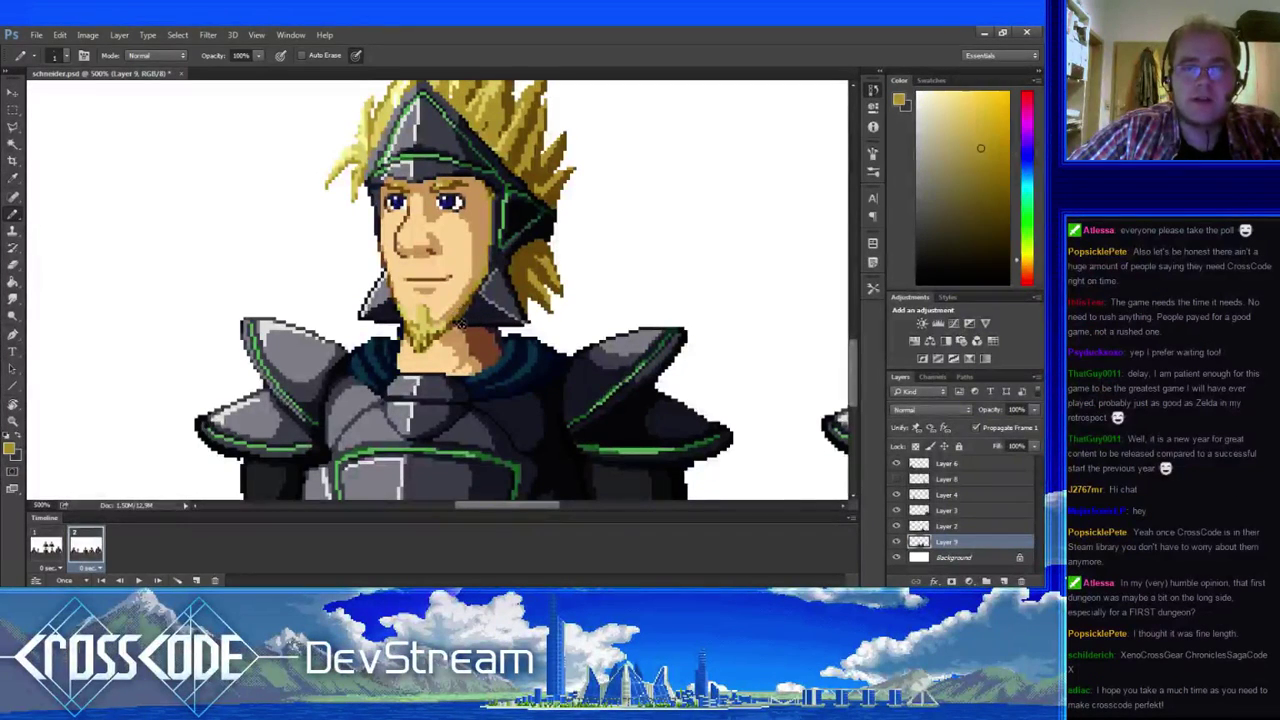
pyautogui.keyDown('alt'); pyautogui.click(481, 304); pyautogui.keyUp('alt')
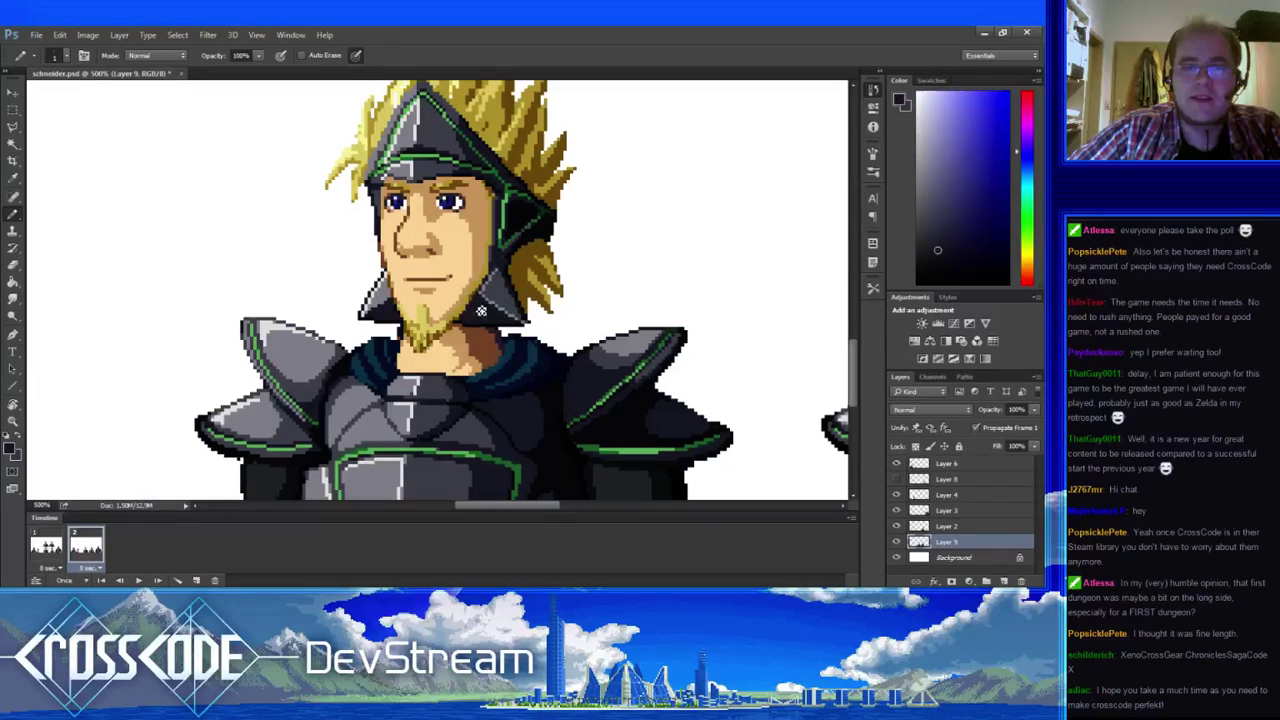
# - Examine the reworked goatee and jawline by alternating between animation frames 1 and 2
pyautogui.moveTo(508, 352); pyautogui.dragTo(473, 335)
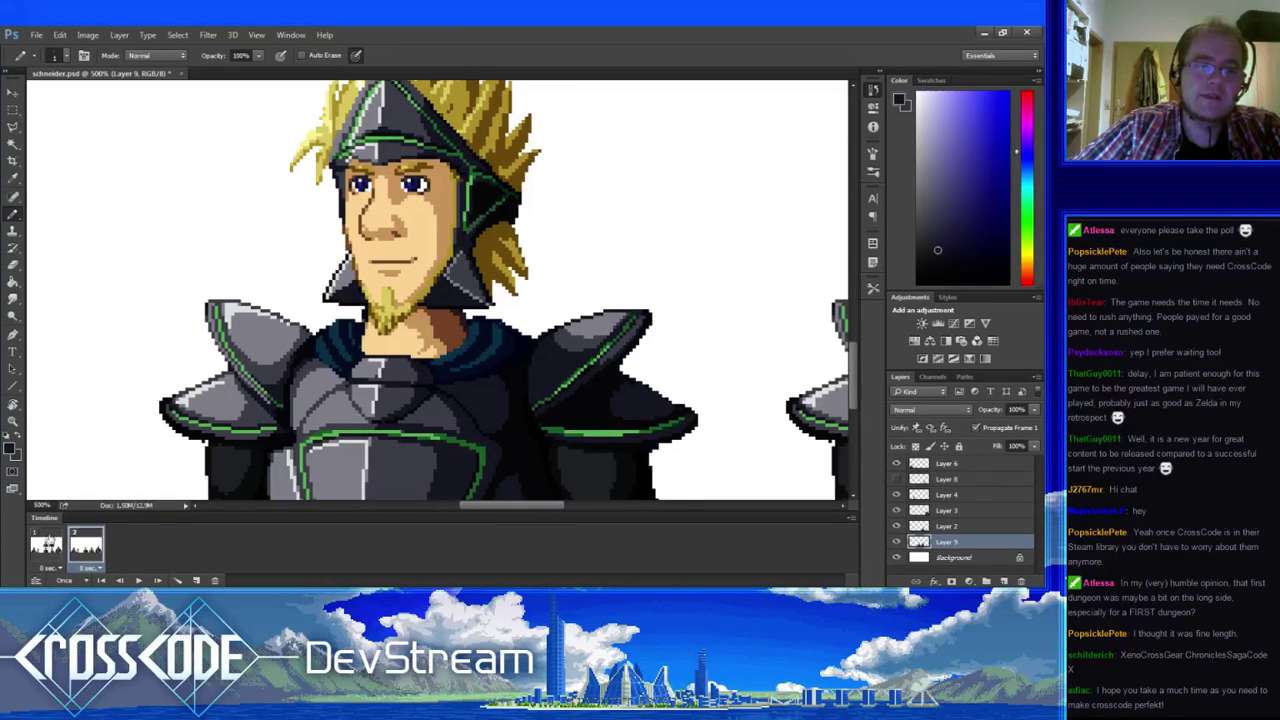
pyautogui.click(48, 543)
pyautogui.click(74, 543)
pyautogui.click(46, 545)
pyautogui.click(72, 540)
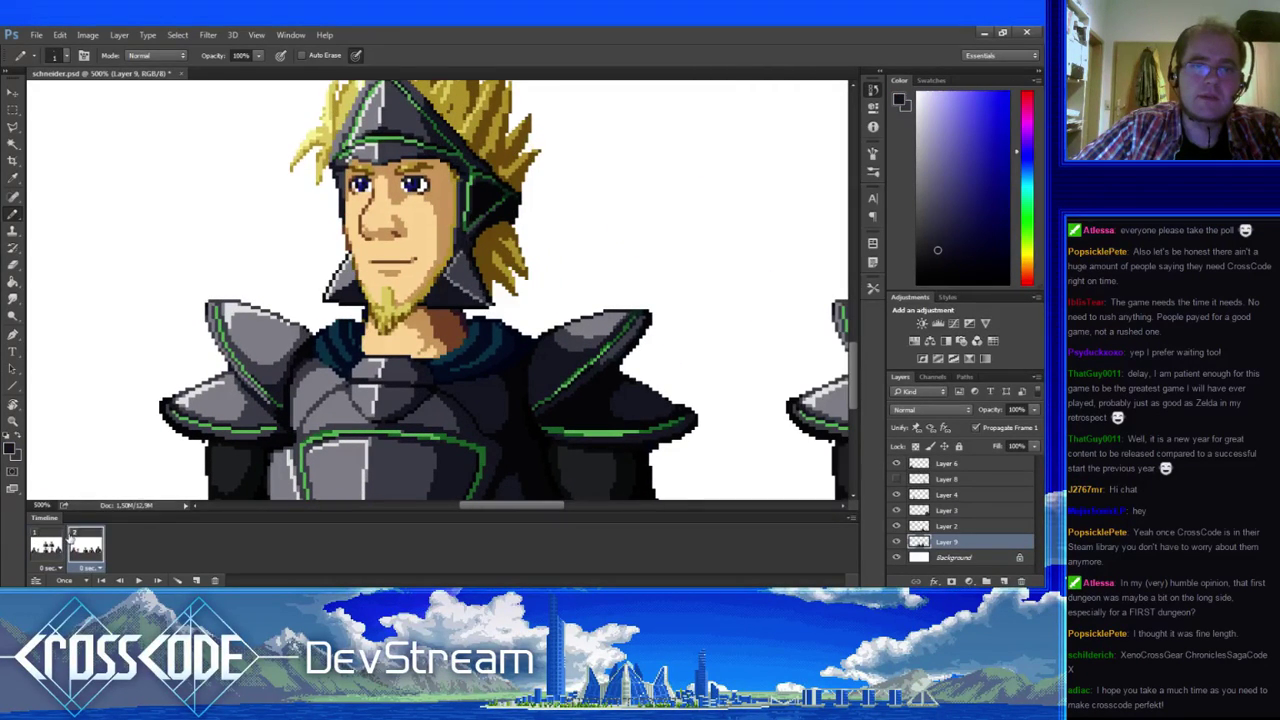
pyautogui.moveTo(272, 387); pyautogui.dragTo(232, 406)
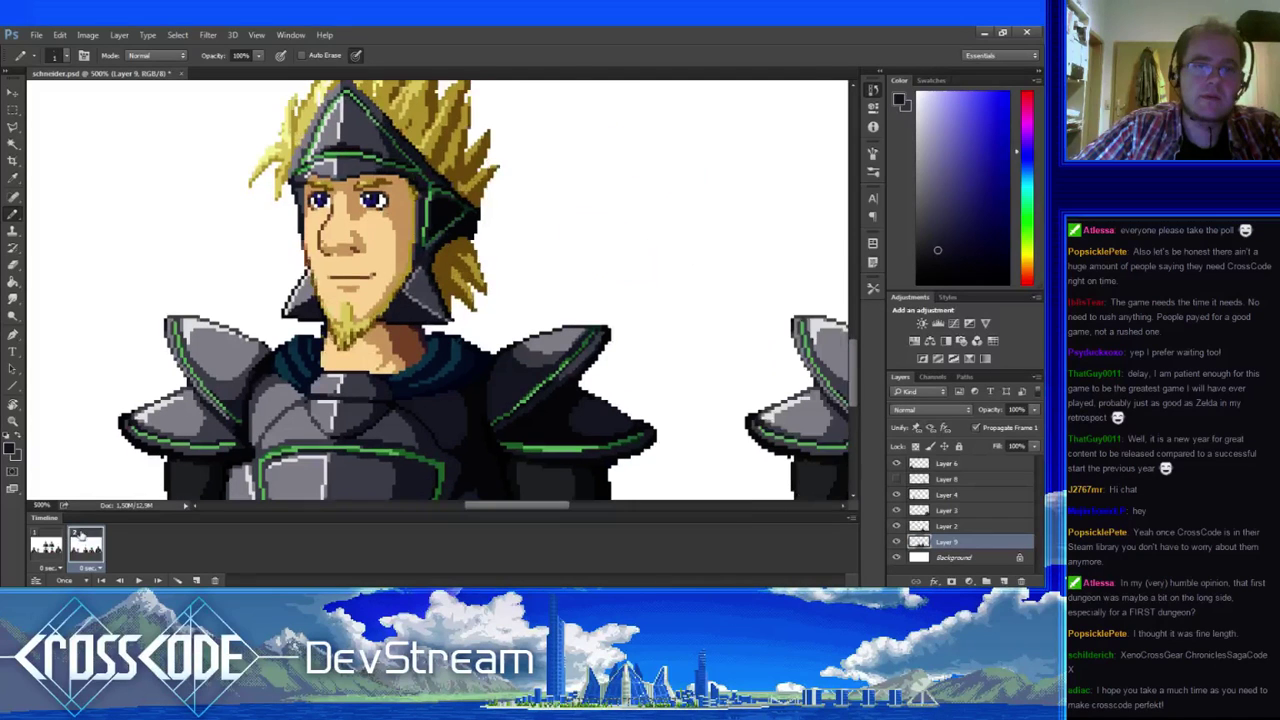
# - Marquee-select the mouth and goatee area, deselect it, compare the face with frame 1, and return to the Pencil tool in frame 2
pyautogui.click(12, 110)
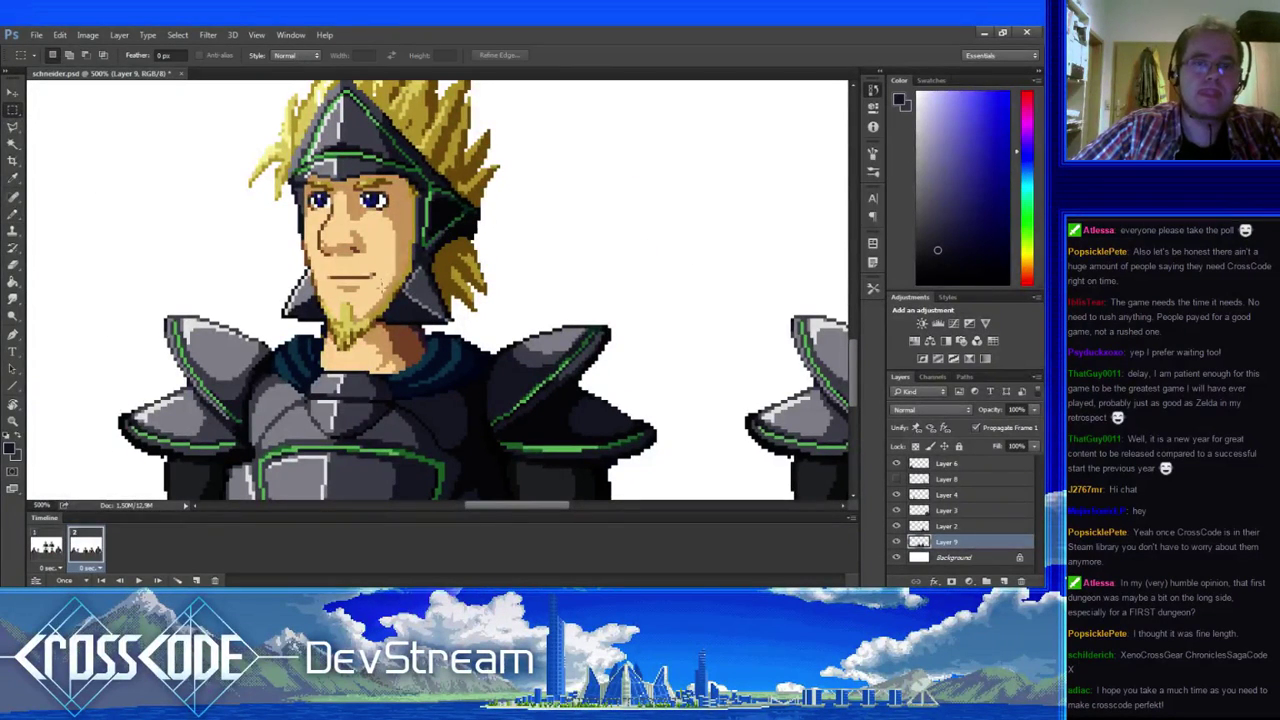
pyautogui.moveTo(330, 258); pyautogui.dragTo(333, 321)
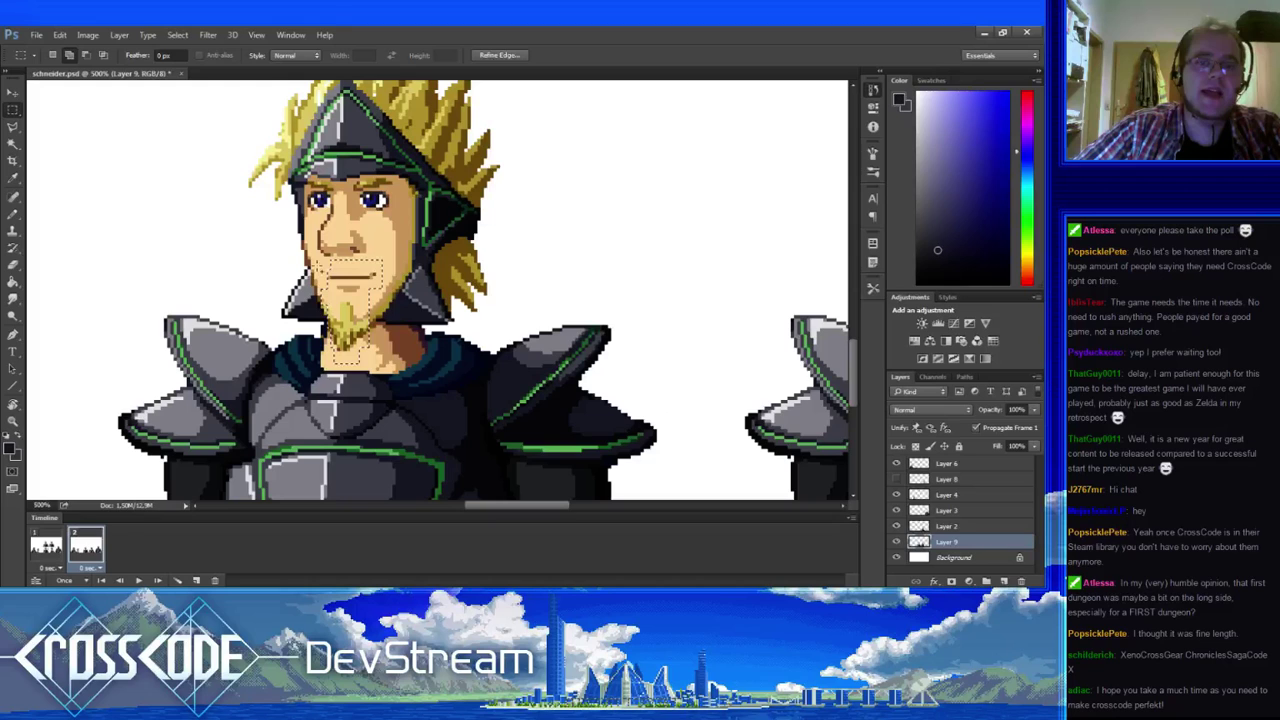
pyautogui.hotkey('ctrl', 'd')
pyautogui.moveTo(327, 282); pyautogui.dragTo(309, 295)
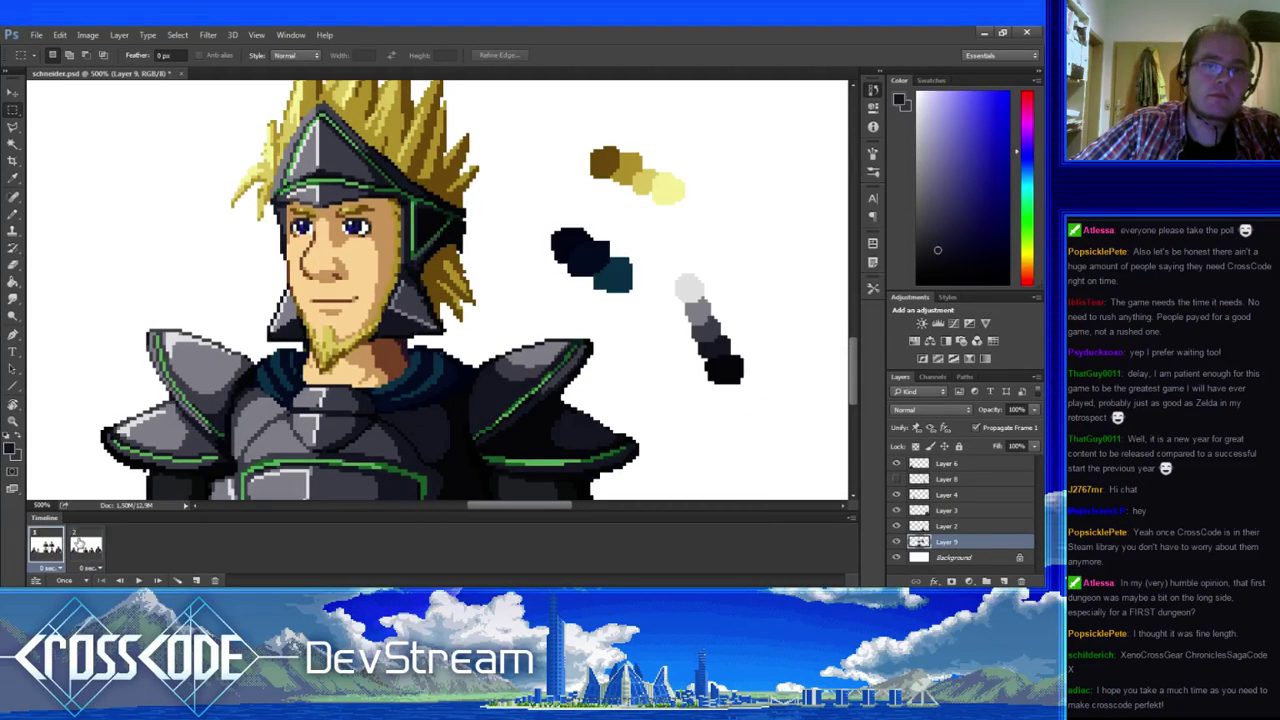
pyautogui.click(18, 214)
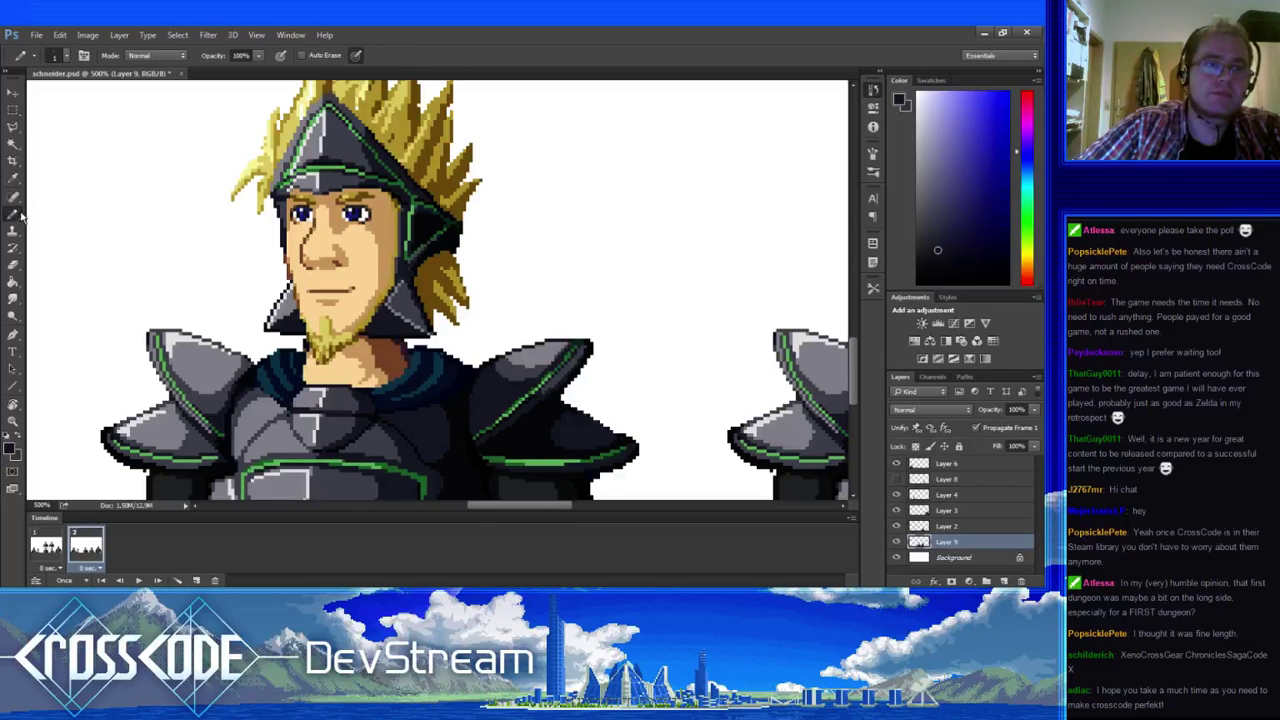
# - Redraw the far cheek edge above the cheek guard with sampled reddish-brown, tan and light skin pixels
pyautogui.keyDown('alt'); pyautogui.click(301, 289); pyautogui.keyUp('alt')
pyautogui.click(291, 275)
pyautogui.keyDown('alt'); pyautogui.click(289, 254); pyautogui.keyUp('alt')
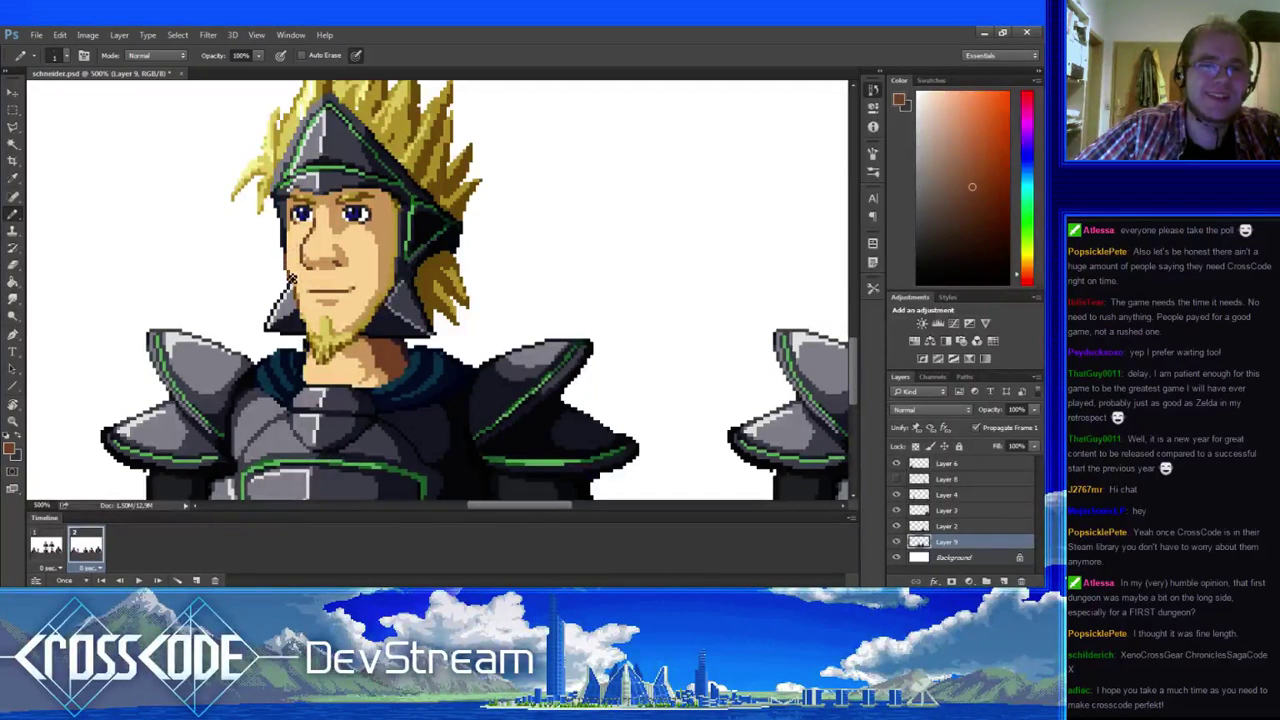
pyautogui.keyDown('alt'); pyautogui.click(299, 285); pyautogui.keyUp('alt')
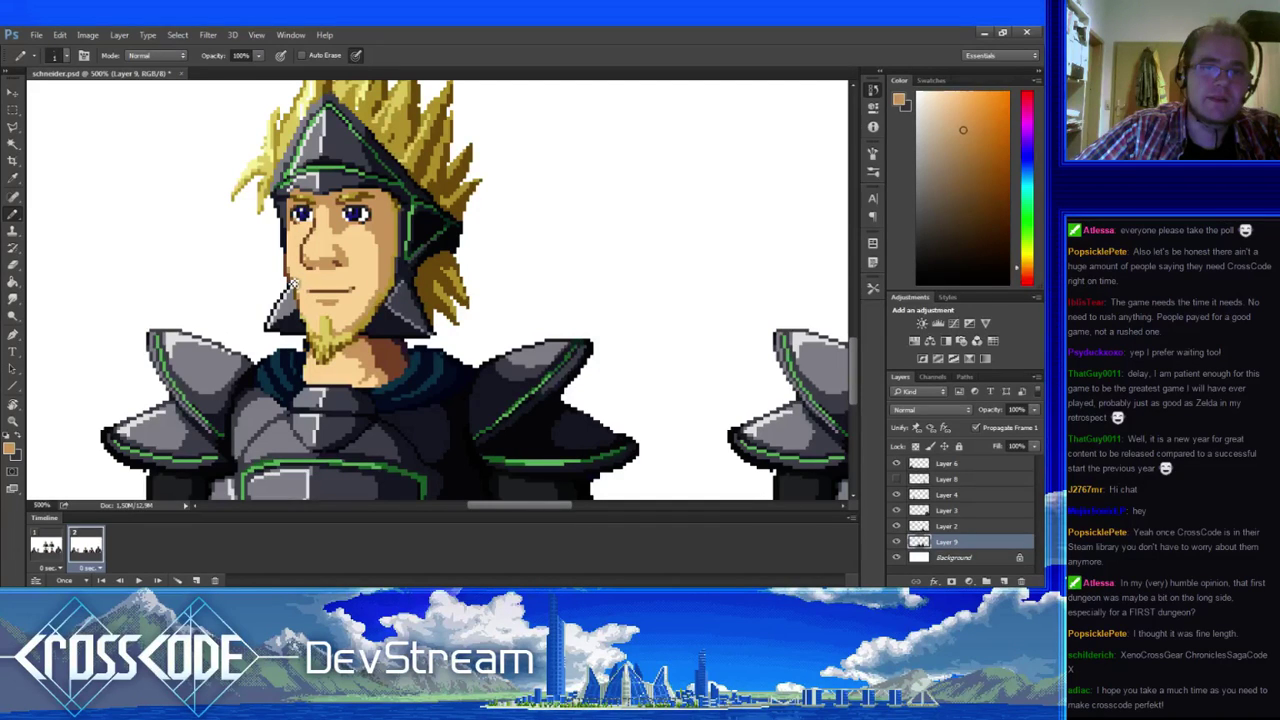
pyautogui.keyDown('alt'); pyautogui.click(290, 277); pyautogui.keyUp('alt')
pyautogui.keyDown('alt'); pyautogui.click(293, 268); pyautogui.keyUp('alt')
pyautogui.keyDown('alt'); pyautogui.click(296, 265); pyautogui.keyUp('alt')
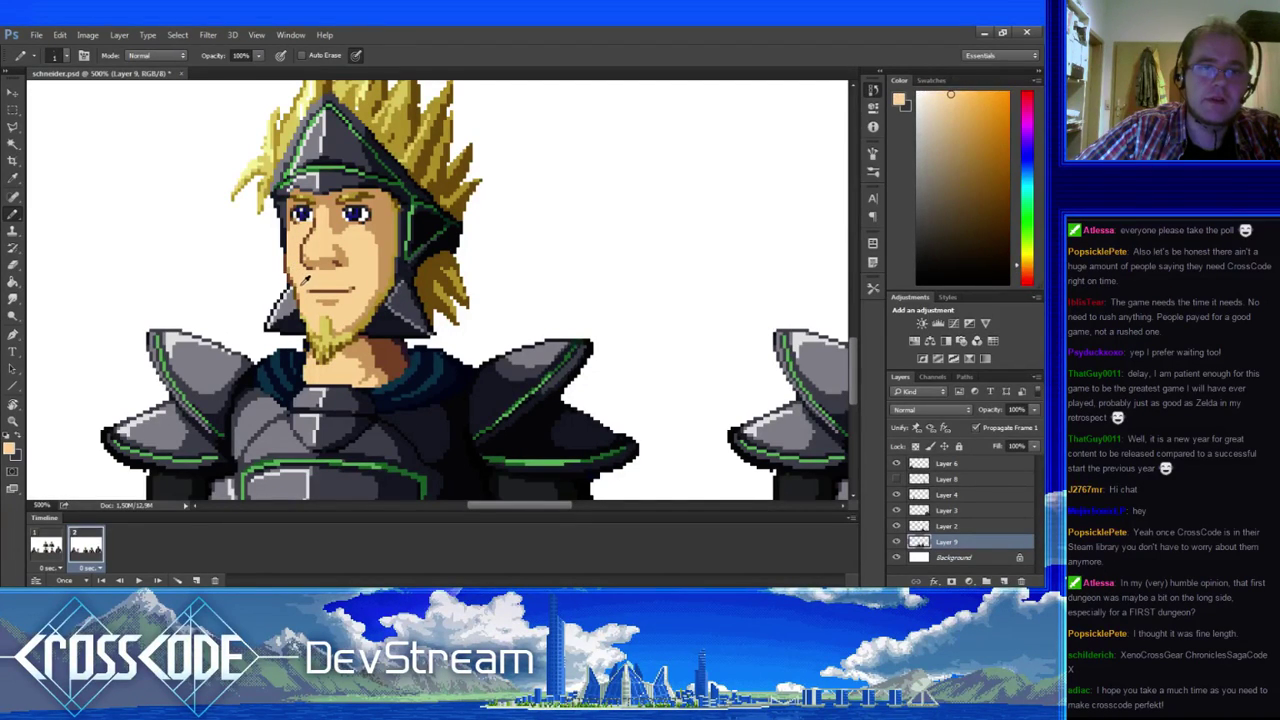
# - Smooth the cheek shading beside the far corner of the mouth with sampled tan and light skin pixels
pyautogui.keyDown('alt'); pyautogui.click(302, 281); pyautogui.keyUp('alt')
pyautogui.keyDown('alt'); pyautogui.click(304, 287); pyautogui.keyUp('alt')
pyautogui.keyDown('alt'); pyautogui.click(301, 293); pyautogui.keyUp('alt')
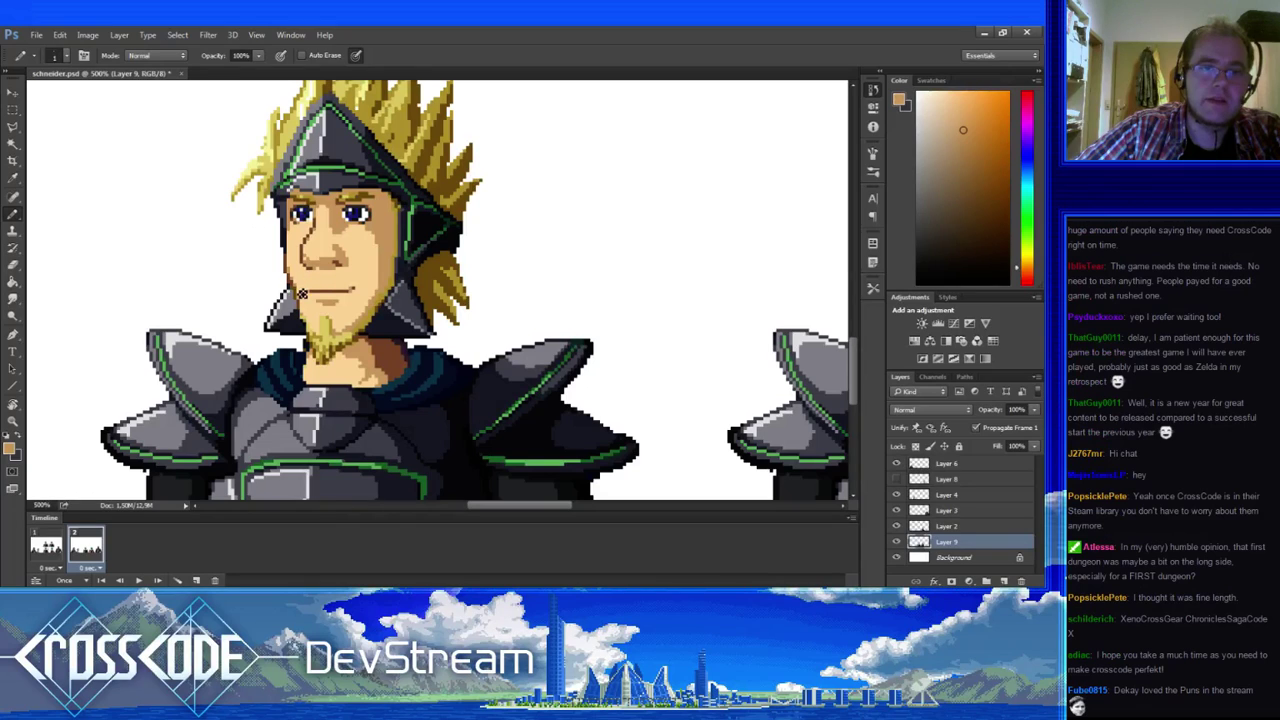
pyautogui.keyDown('alt'); pyautogui.click(300, 285); pyautogui.keyUp('alt')
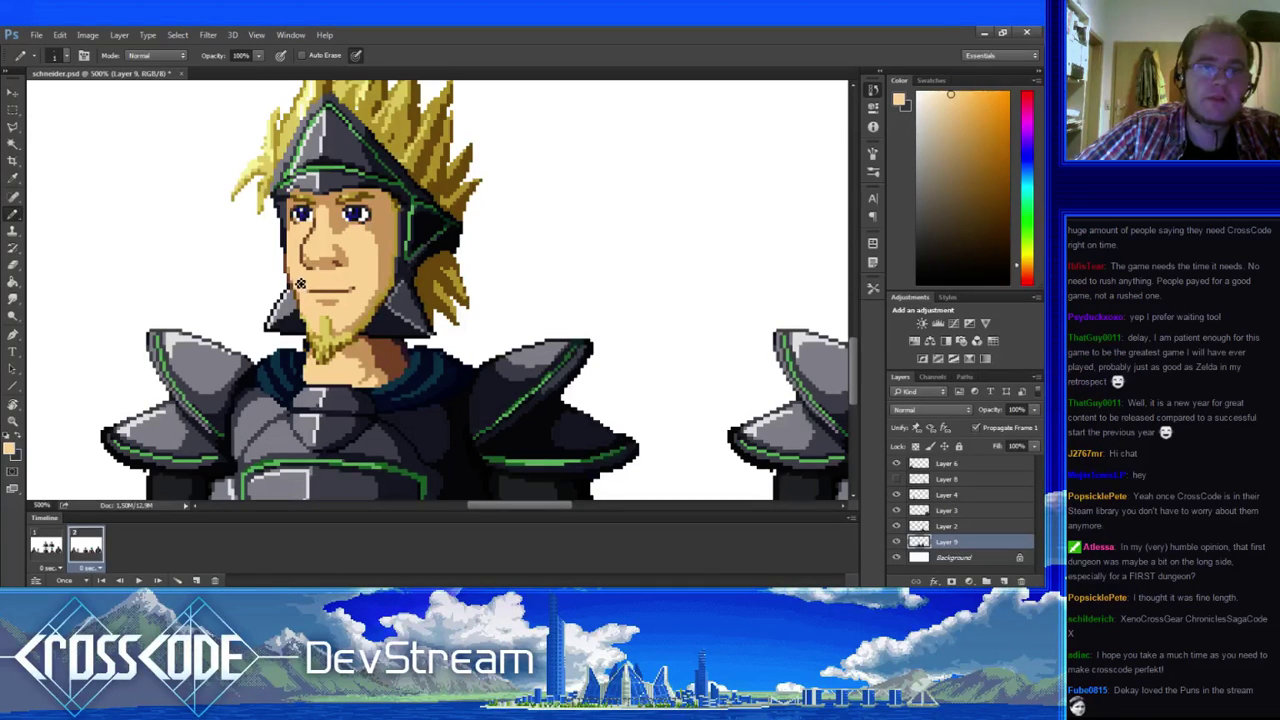
pyautogui.moveTo(328, 305); pyautogui.dragTo(318, 291)
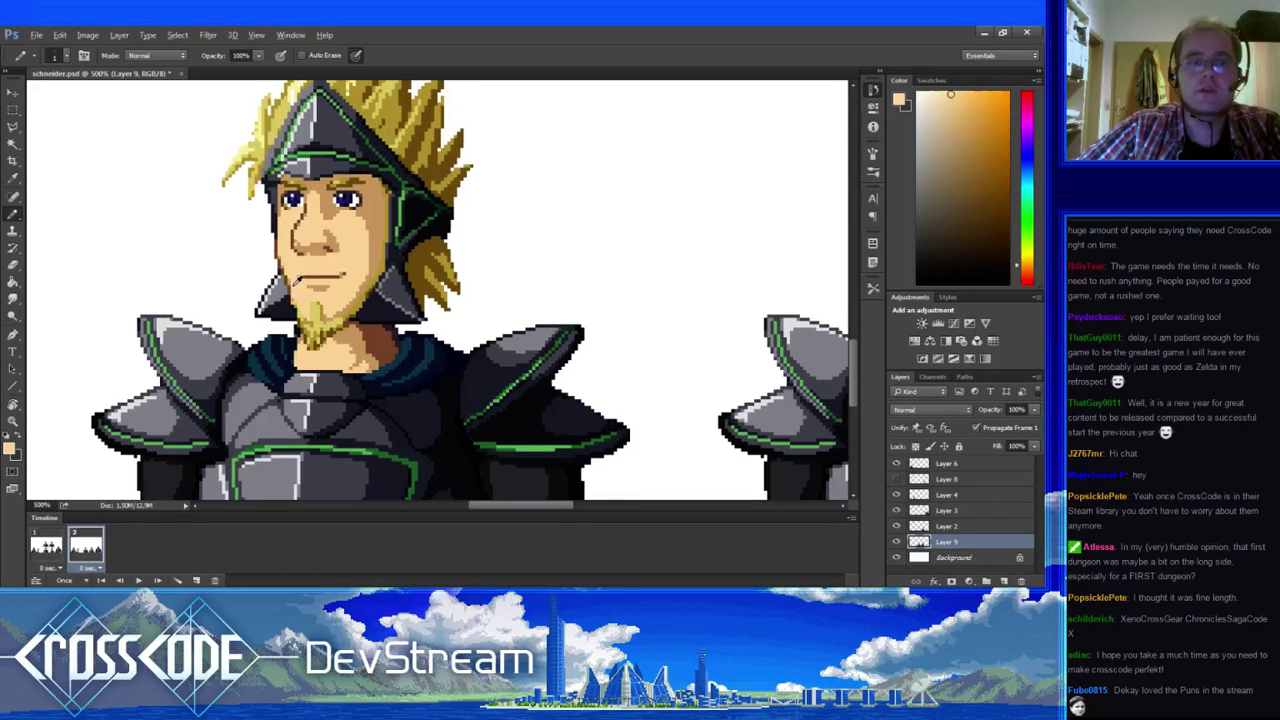
# - Rework the far chin edge and upper goatee with sampled dark gold, mid gold, near-black and pale yellow pixels, and save the file
pyautogui.keyDown('alt'); pyautogui.click(296, 298); pyautogui.keyUp('alt')
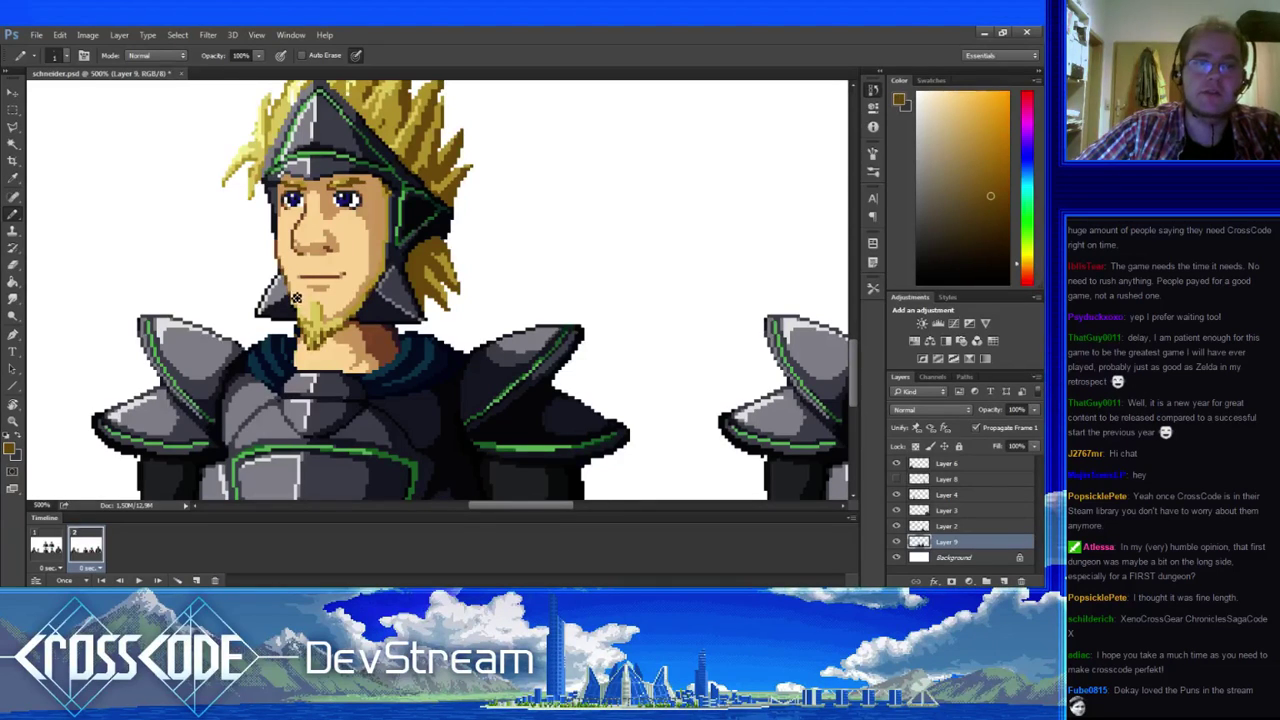
pyautogui.keyDown('alt'); pyautogui.click(298, 303); pyautogui.keyUp('alt')
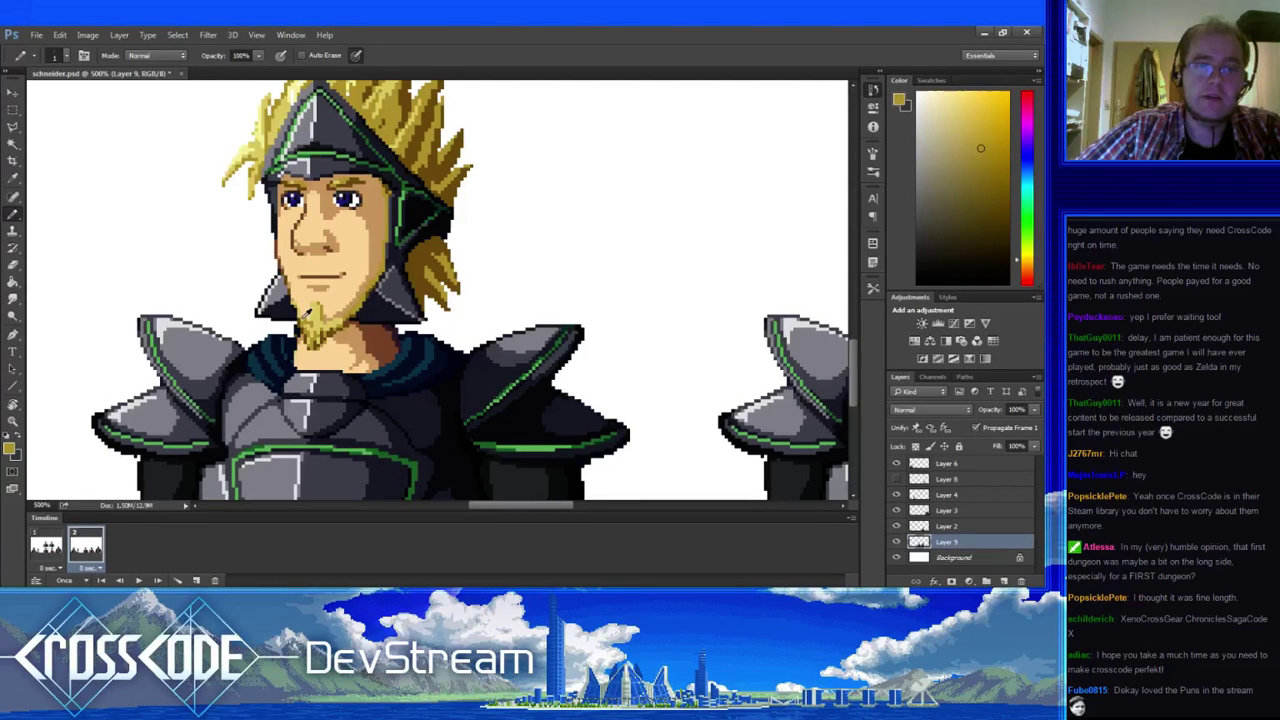
pyautogui.keyDown('alt'); pyautogui.click(301, 316); pyautogui.keyUp('alt')
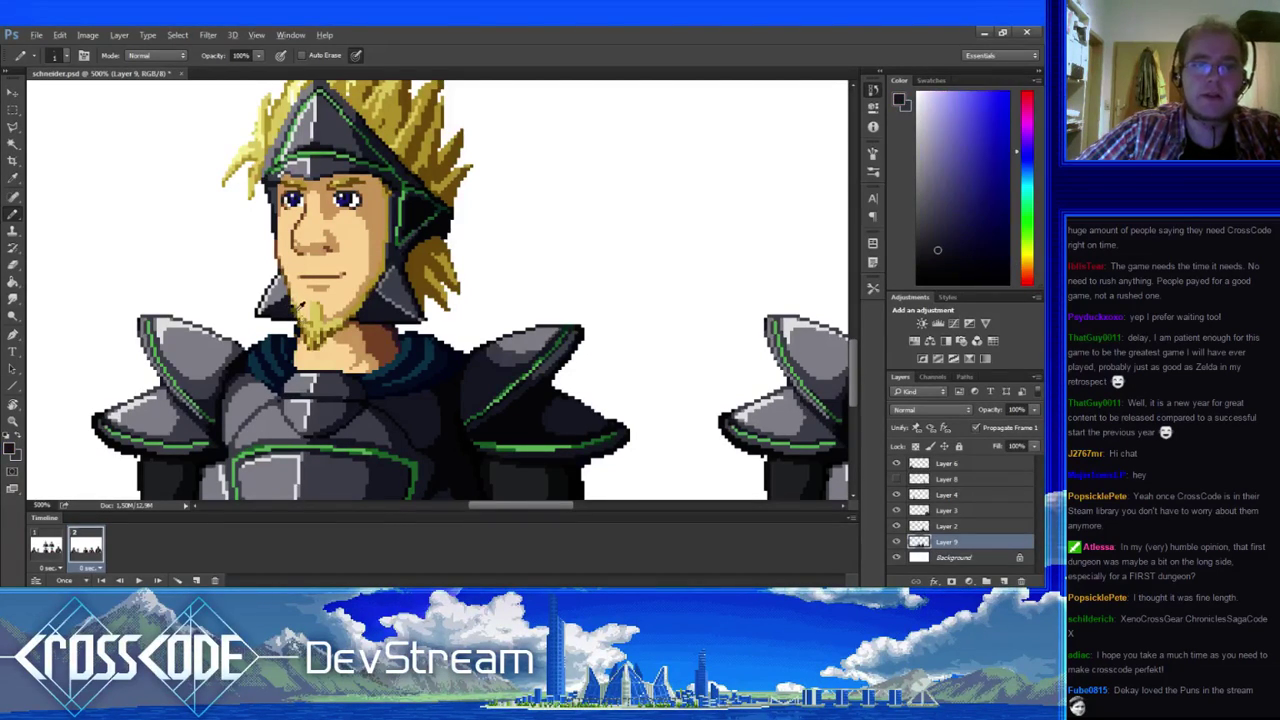
pyautogui.keyDown('alt'); pyautogui.click(299, 306); pyautogui.keyUp('alt')
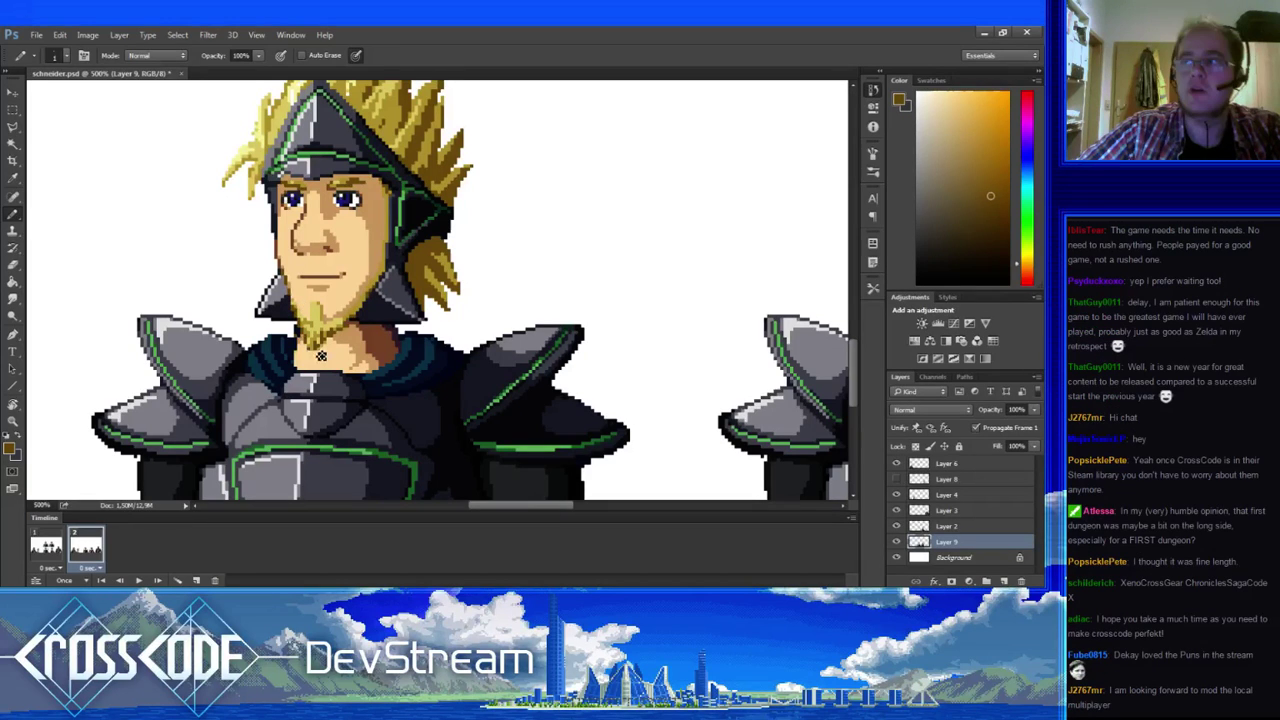
pyautogui.keyDown('alt'); pyautogui.click(299, 304); pyautogui.keyUp('alt')
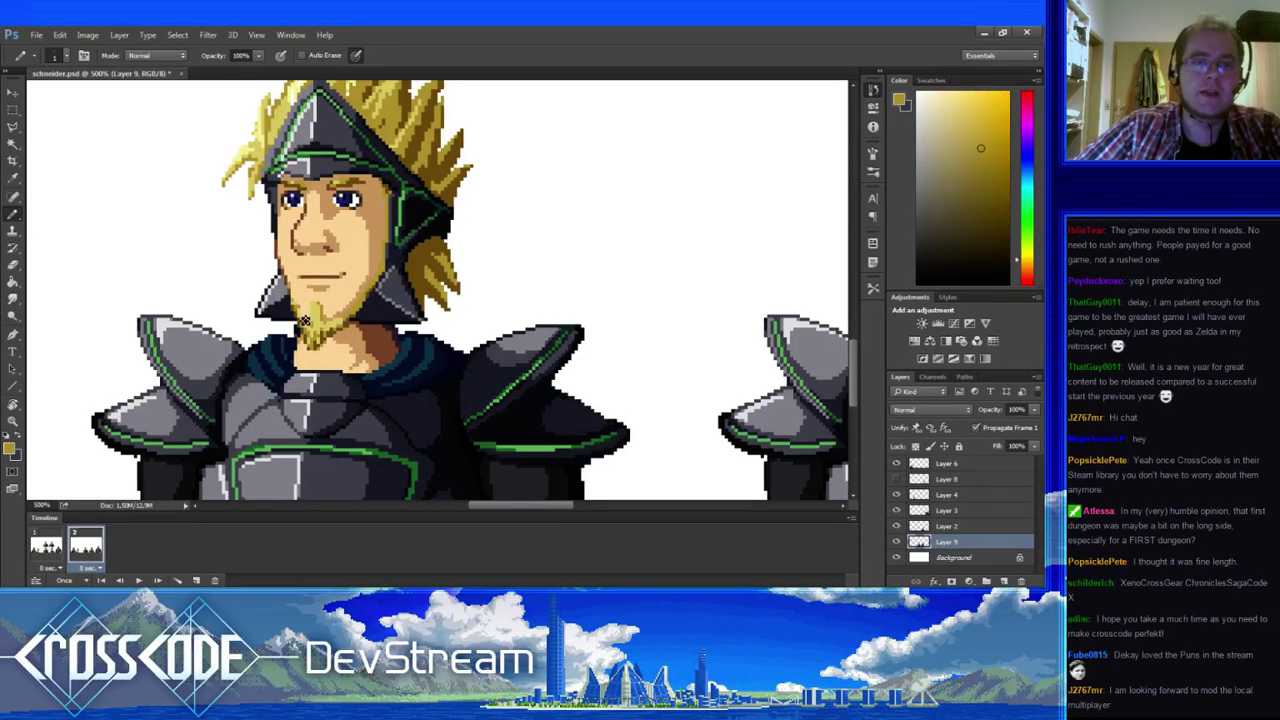
pyautogui.keyDown('alt'); pyautogui.click(302, 306); pyautogui.keyUp('alt')
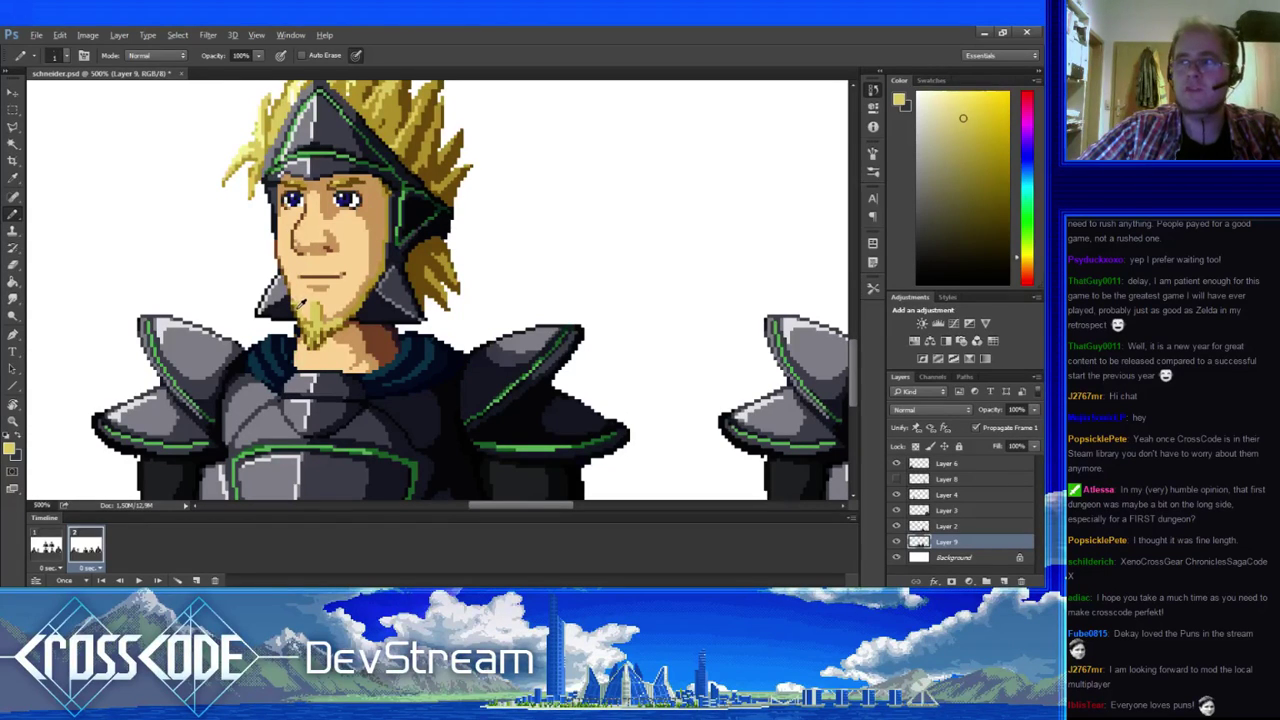
pyautogui.hotkey('ctrl', 's')
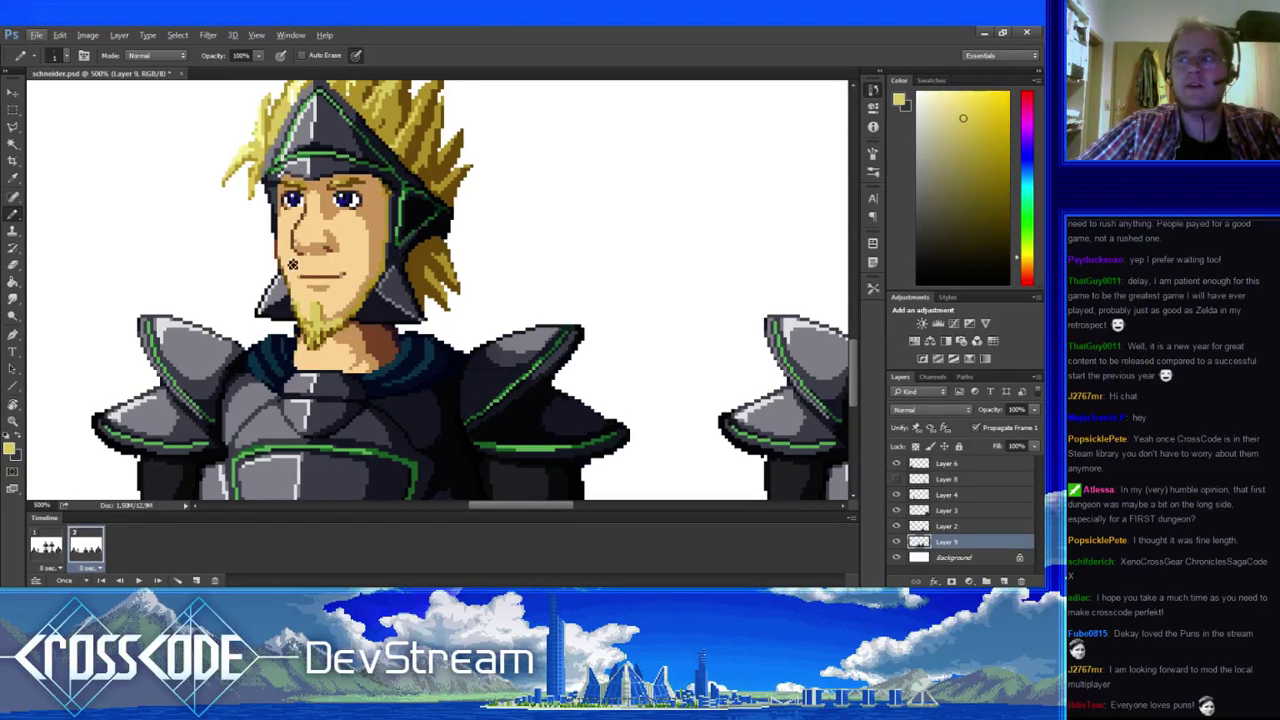
# - Touch up the far chin edge beside the goatee with sampled dark gold and check the face against frame 1
pyautogui.keyDown('alt'); pyautogui.click(292, 277); pyautogui.keyUp('alt')
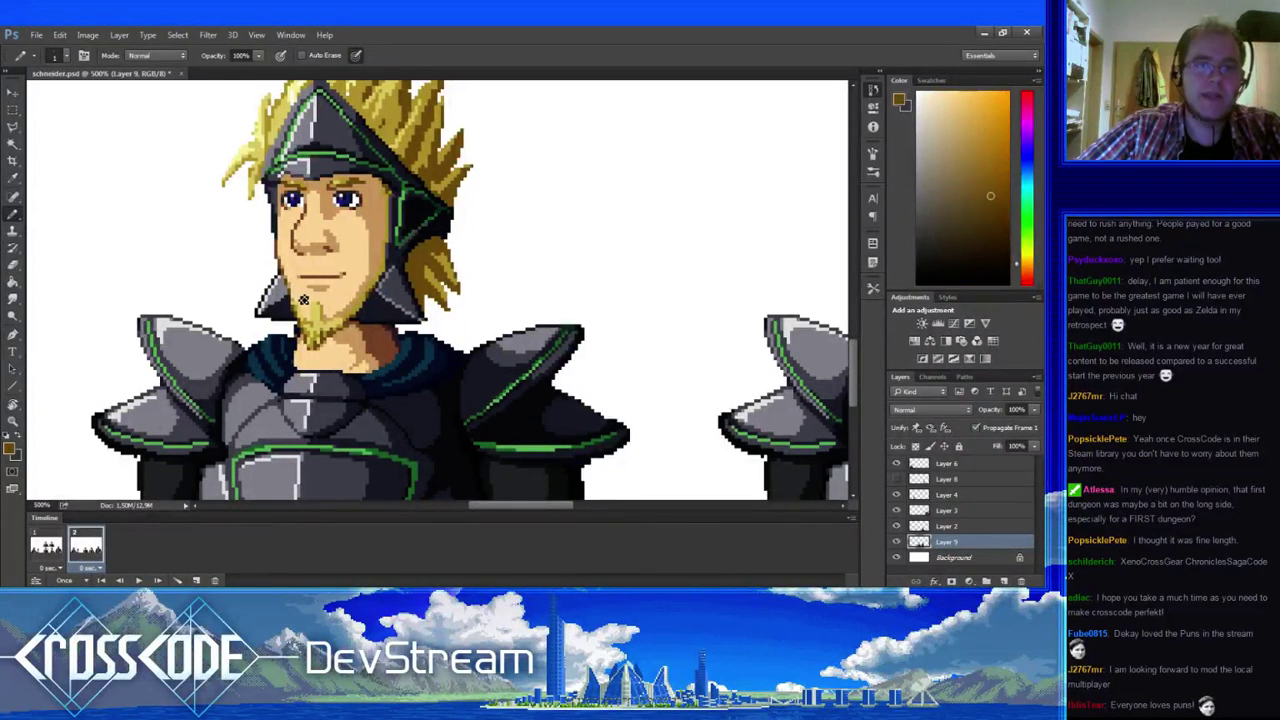
pyautogui.moveTo(320, 306)
pyautogui.mouseDown()
pyautogui.moveTo(327, 293)
pyautogui.moveTo(339, 313)
pyautogui.mouseUp()
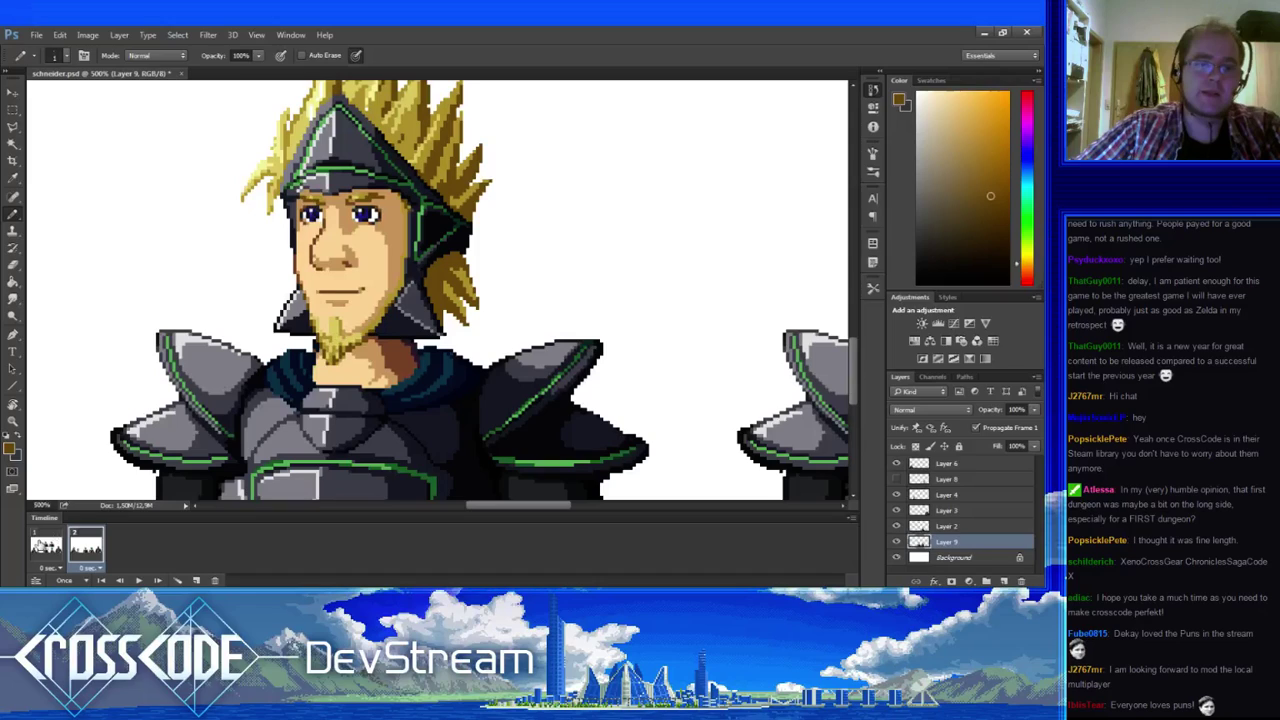
pyautogui.click(40, 545)
# - Marquee-select the mouth area, compare the face between frames 1 and 2, clear the selection, and return to the Pencil tool in frame 2
pyautogui.press('m')
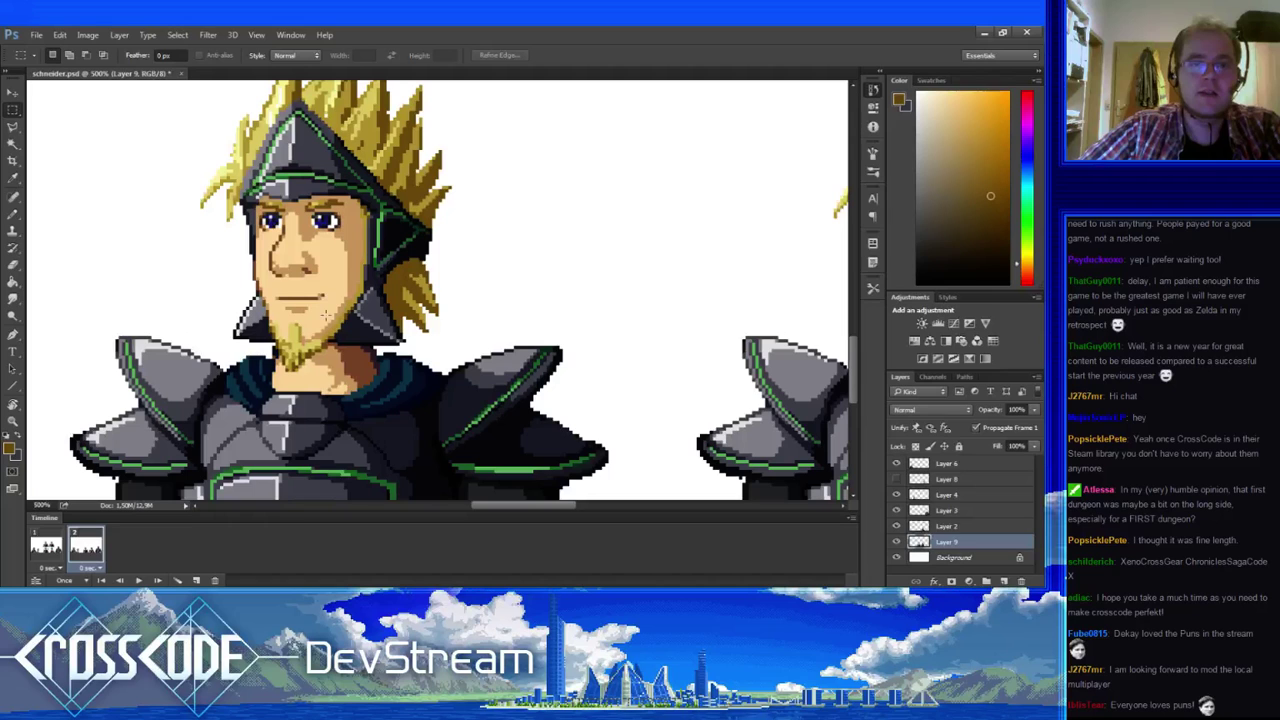
pyautogui.moveTo(338, 318); pyautogui.dragTo(276, 286)
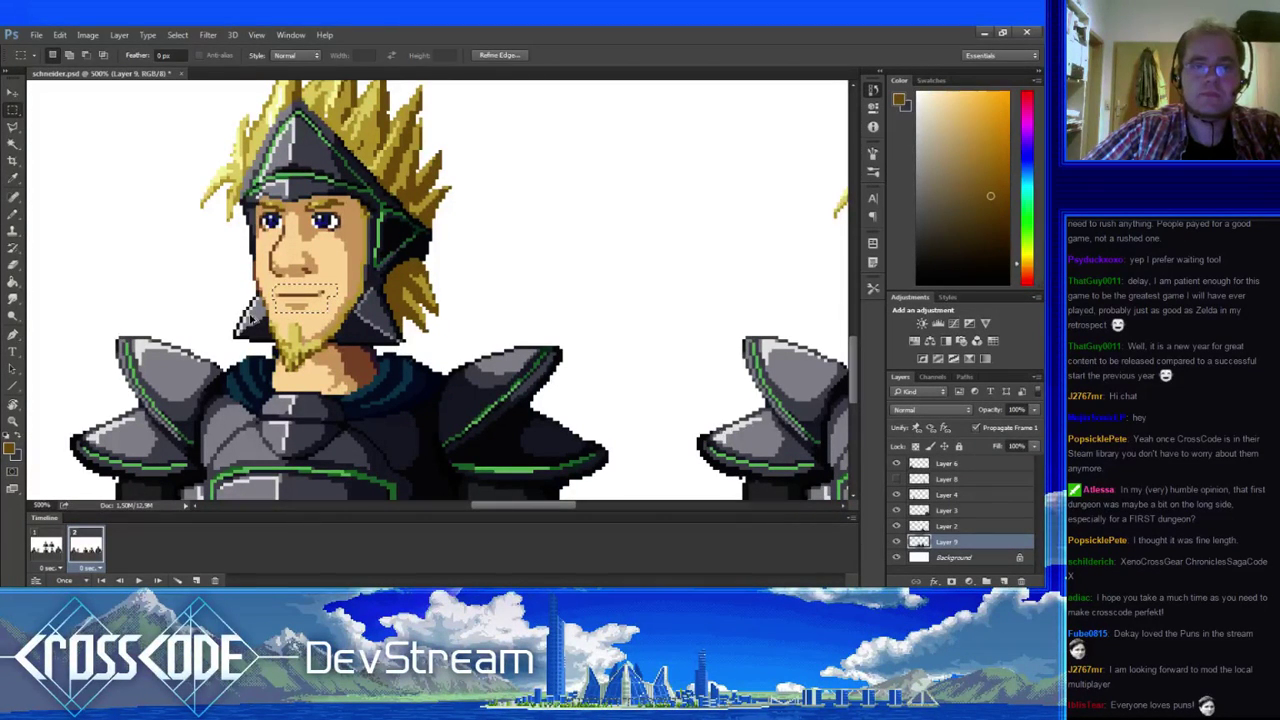
pyautogui.click(254, 319)
pyautogui.click(46, 543)
pyautogui.click(86, 543)
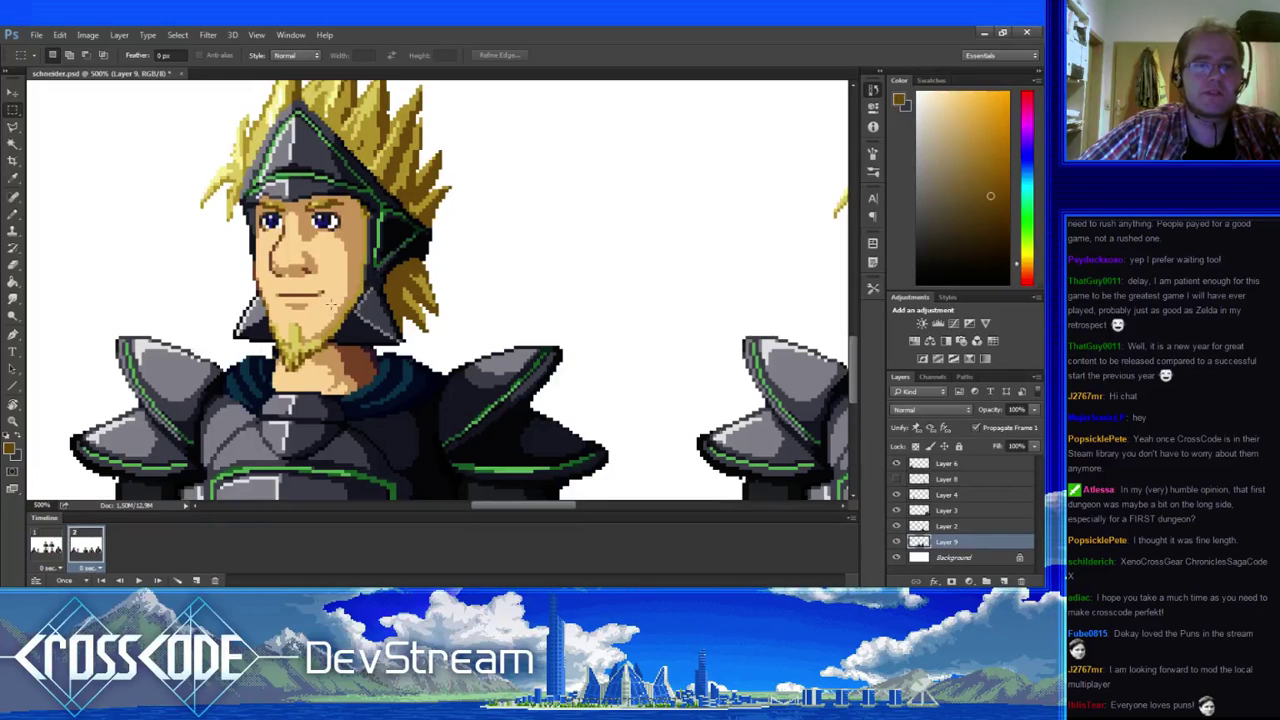
pyautogui.moveTo(333, 312)
pyautogui.mouseDown()
pyautogui.moveTo(276, 281)
pyautogui.moveTo(287, 306)
pyautogui.mouseUp()
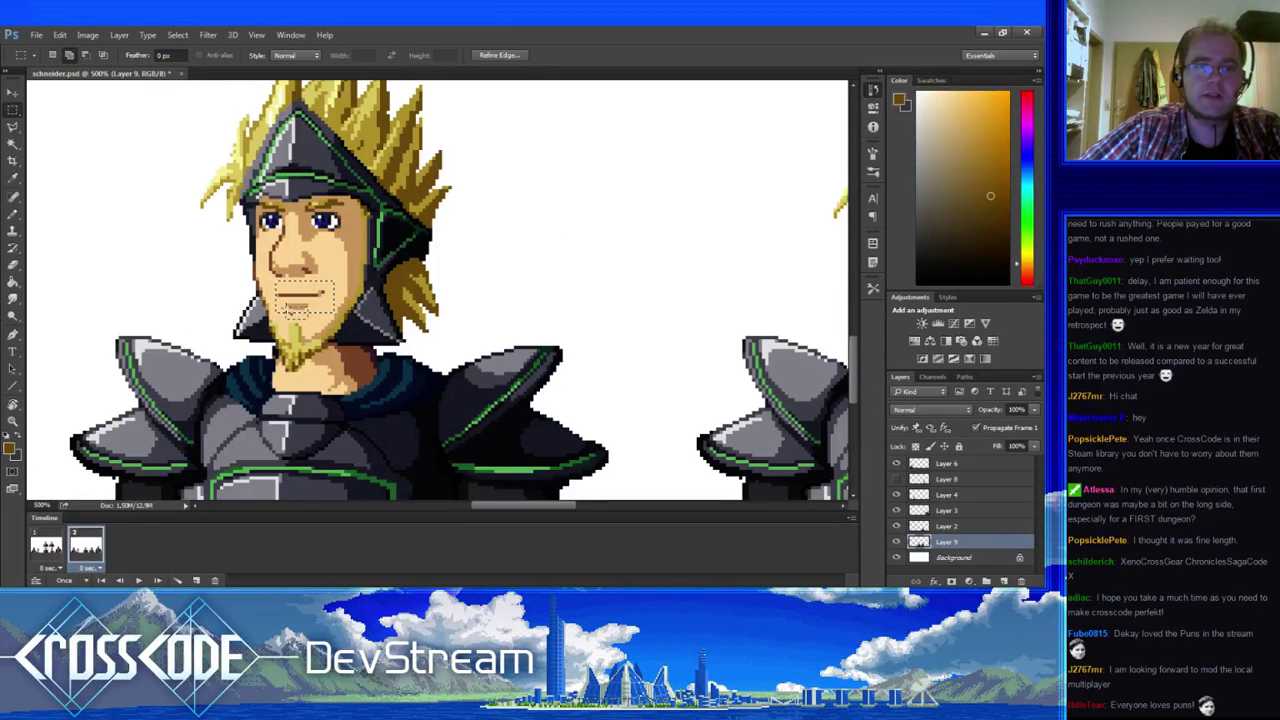
pyautogui.click(313, 314)
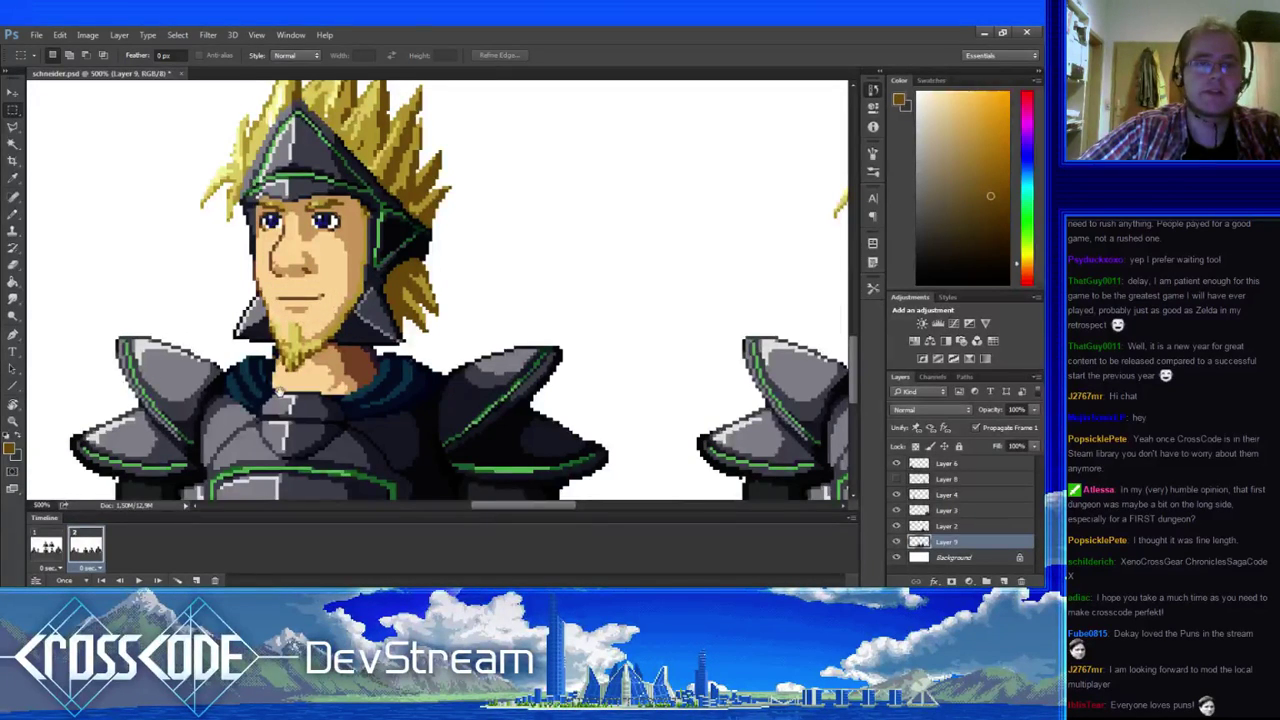
pyautogui.moveTo(278, 392); pyautogui.dragTo(231, 413)
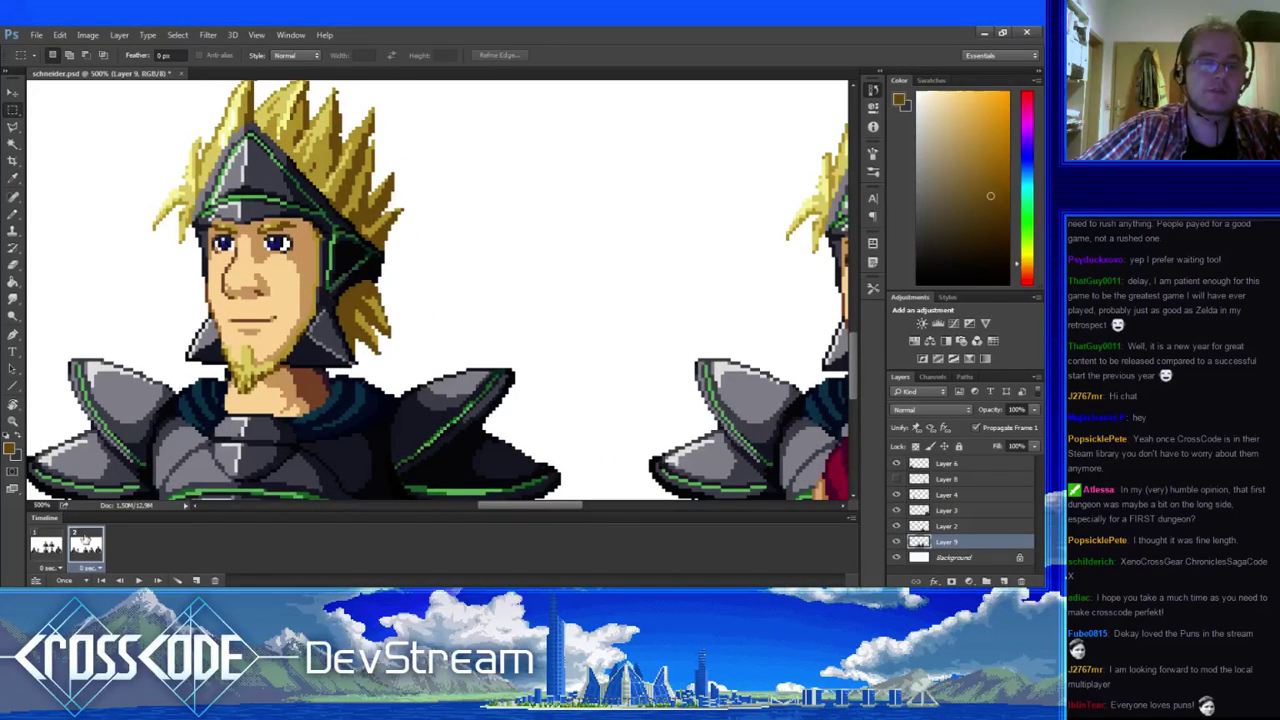
pyautogui.press('b')
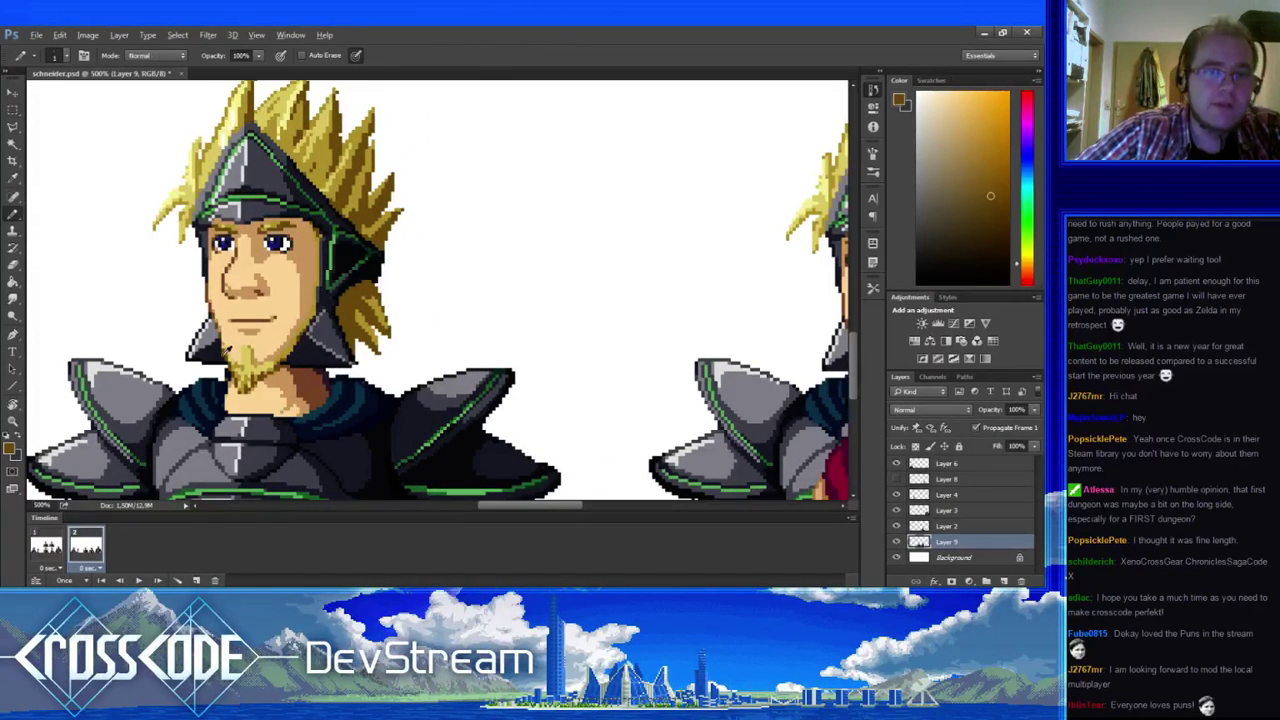
# - Refine the far jaw edge and the chin around the goatee with sampled near-black, dark gold, tan and light skin pixels
pyautogui.keyDown('alt'); pyautogui.click(226, 350); pyautogui.keyUp('alt')
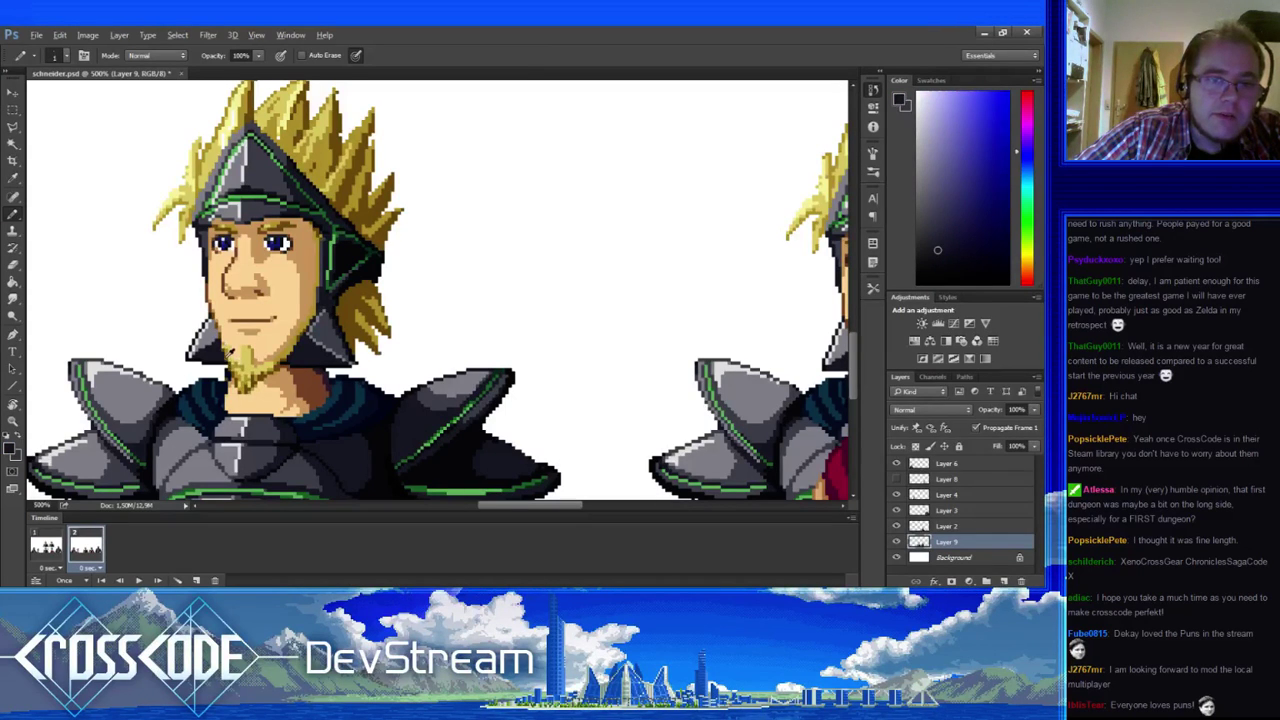
pyautogui.keyDown('alt'); pyautogui.click(228, 352); pyautogui.keyUp('alt')
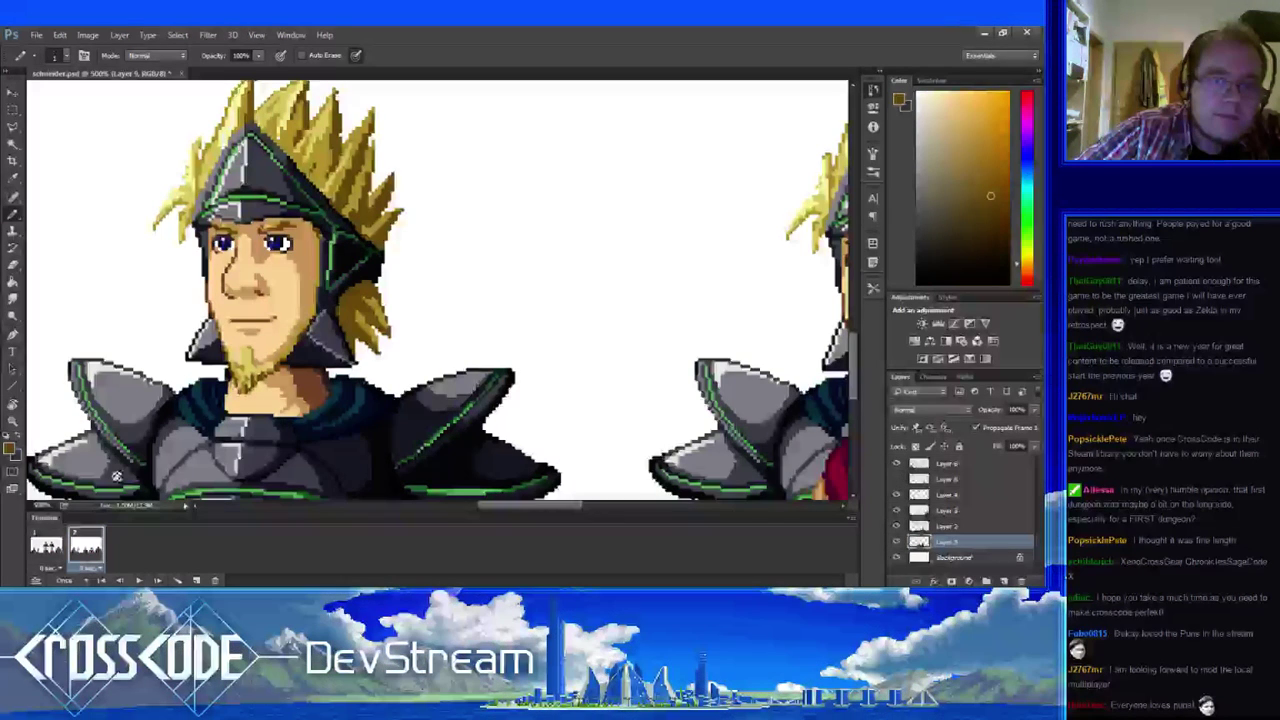
pyautogui.keyDown('alt'); pyautogui.click(242, 359); pyautogui.keyUp('alt')
pyautogui.keyDown('alt'); pyautogui.click(268, 356); pyautogui.keyUp('alt')
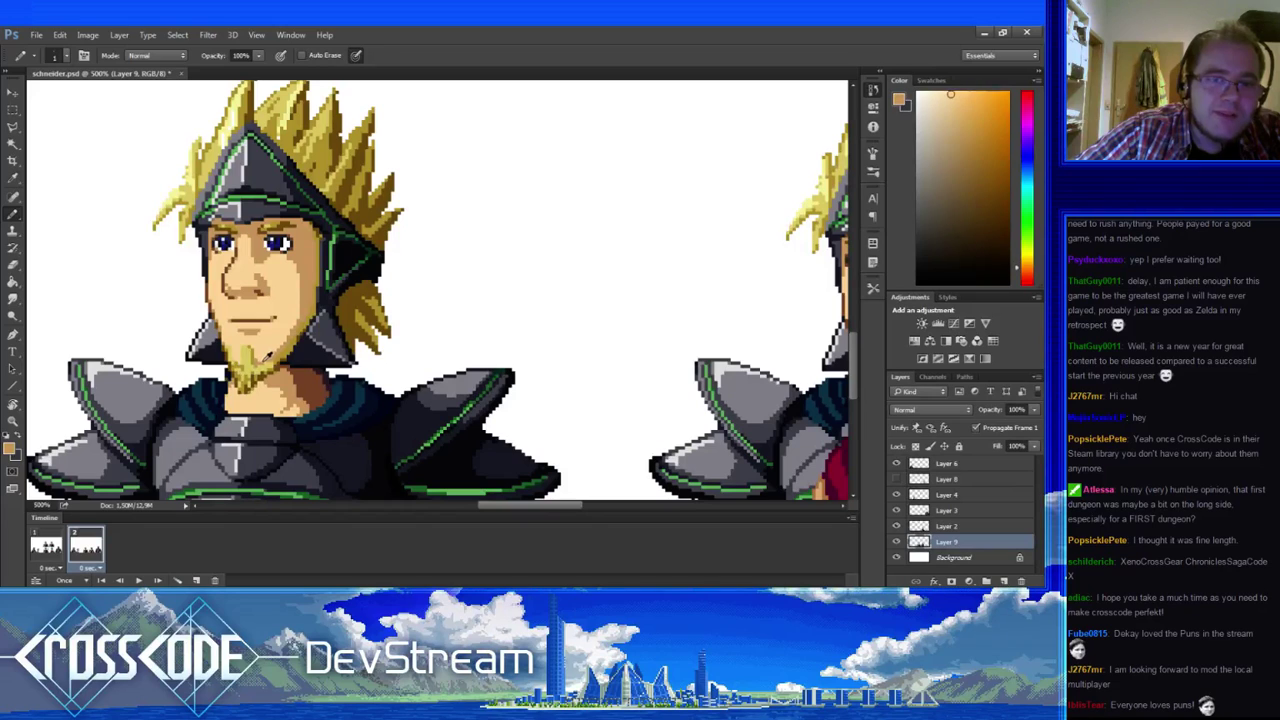
pyautogui.keyDown('alt'); pyautogui.click(245, 364); pyautogui.keyUp('alt')
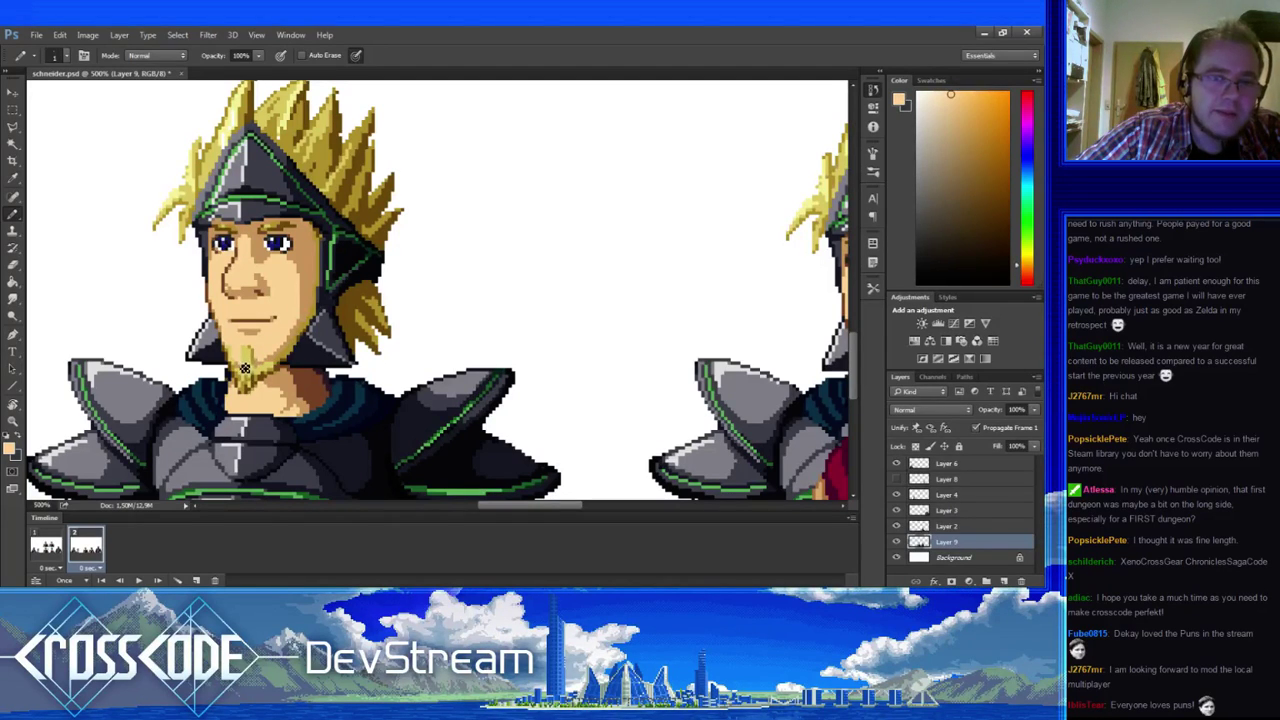
# - Blend the top of the goatee into the chin with sampled tan, pale yellow and light skin pixels
pyautogui.keyDown('alt'); pyautogui.click(241, 368); pyautogui.keyUp('alt')
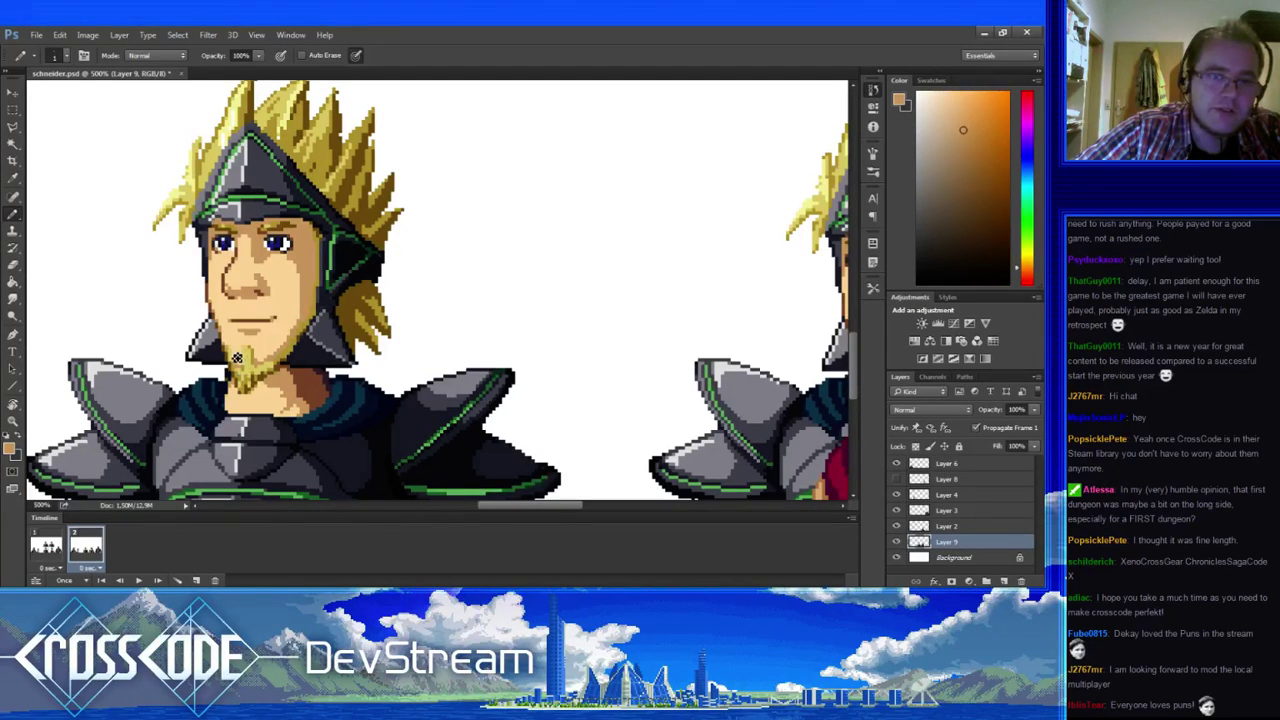
pyautogui.keyDown('alt'); pyautogui.click(238, 358); pyautogui.keyUp('alt')
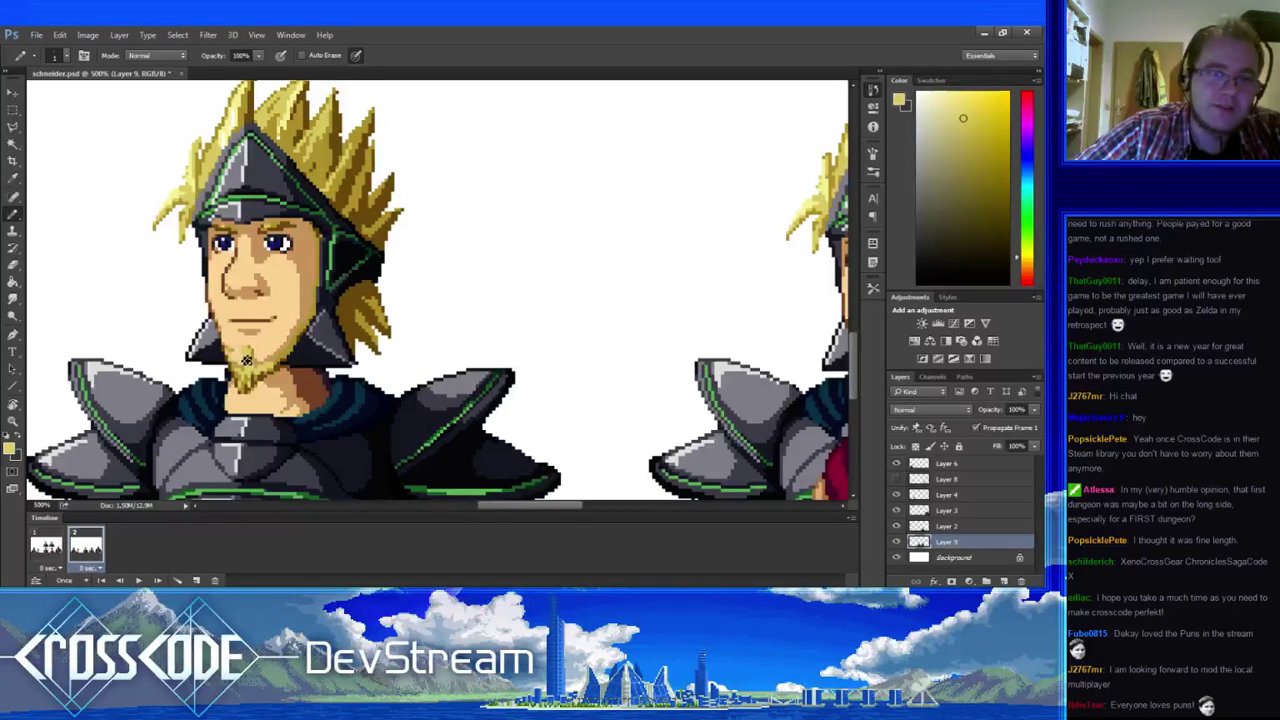
pyautogui.keyDown('alt'); pyautogui.click(239, 357); pyautogui.keyUp('alt')
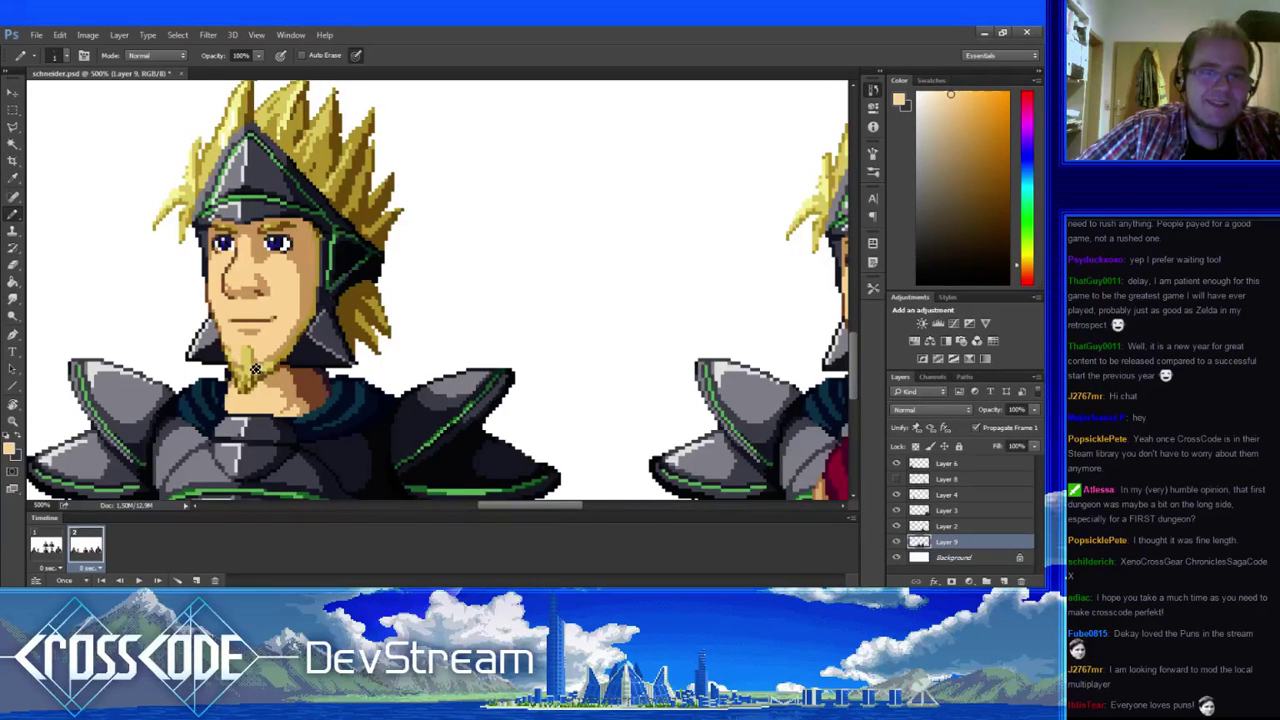
pyautogui.keyDown('alt'); pyautogui.click(250, 368); pyautogui.keyUp('alt')
pyautogui.keyDown('alt'); pyautogui.click(254, 368); pyautogui.keyUp('alt')
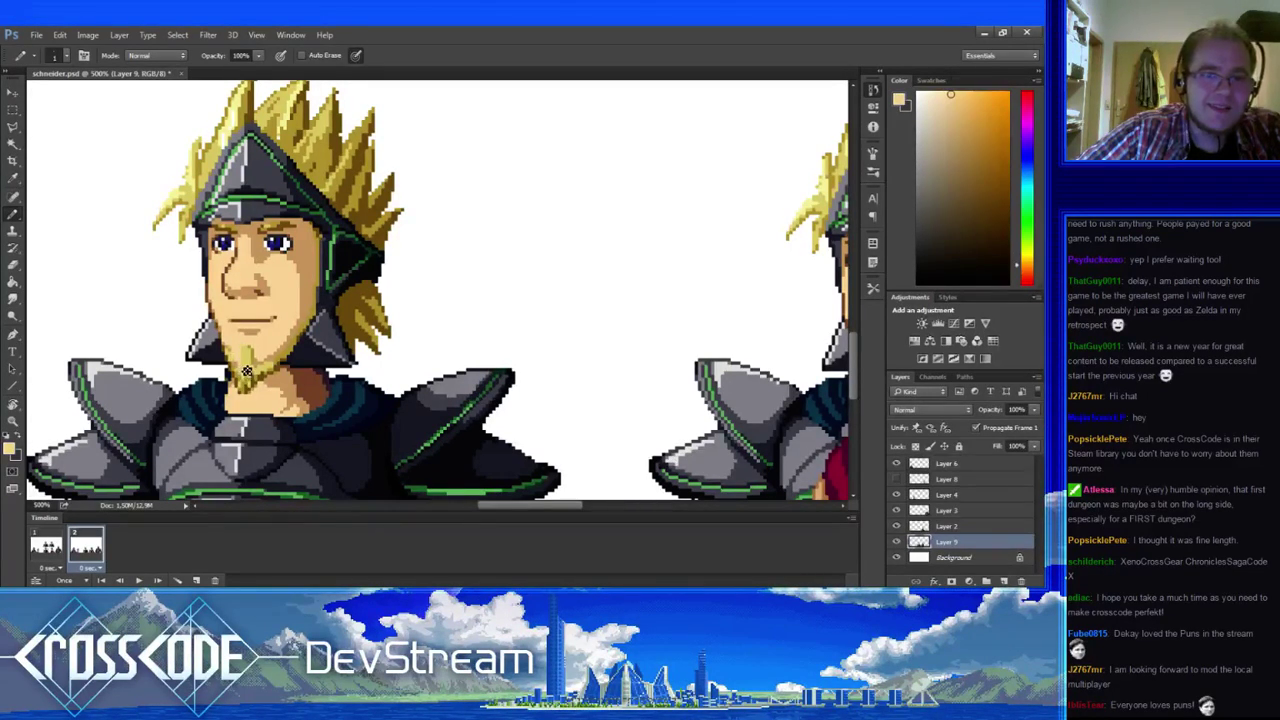
pyautogui.keyDown('alt'); pyautogui.click(240, 368); pyautogui.keyUp('alt')
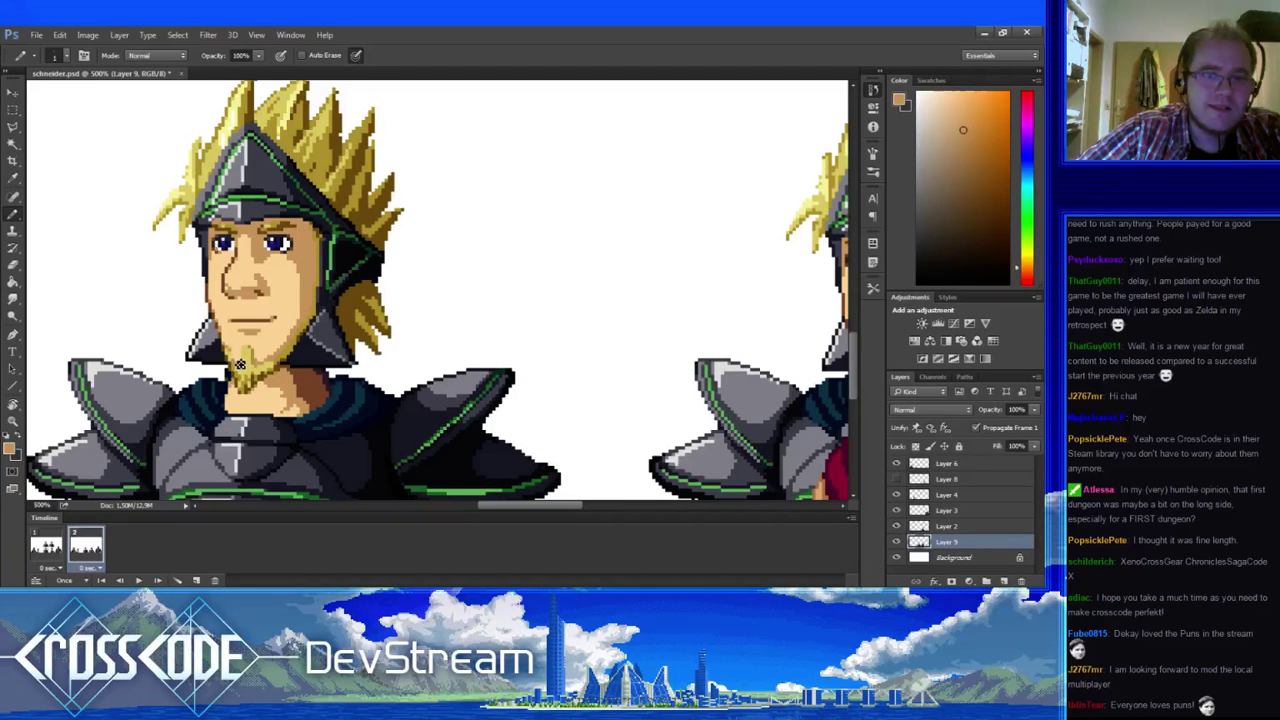
# - Examine the reworked chin and goatee by switching repeatedly between animation frames 1 and 2
pyautogui.click(51, 543)
pyautogui.click(80, 543)
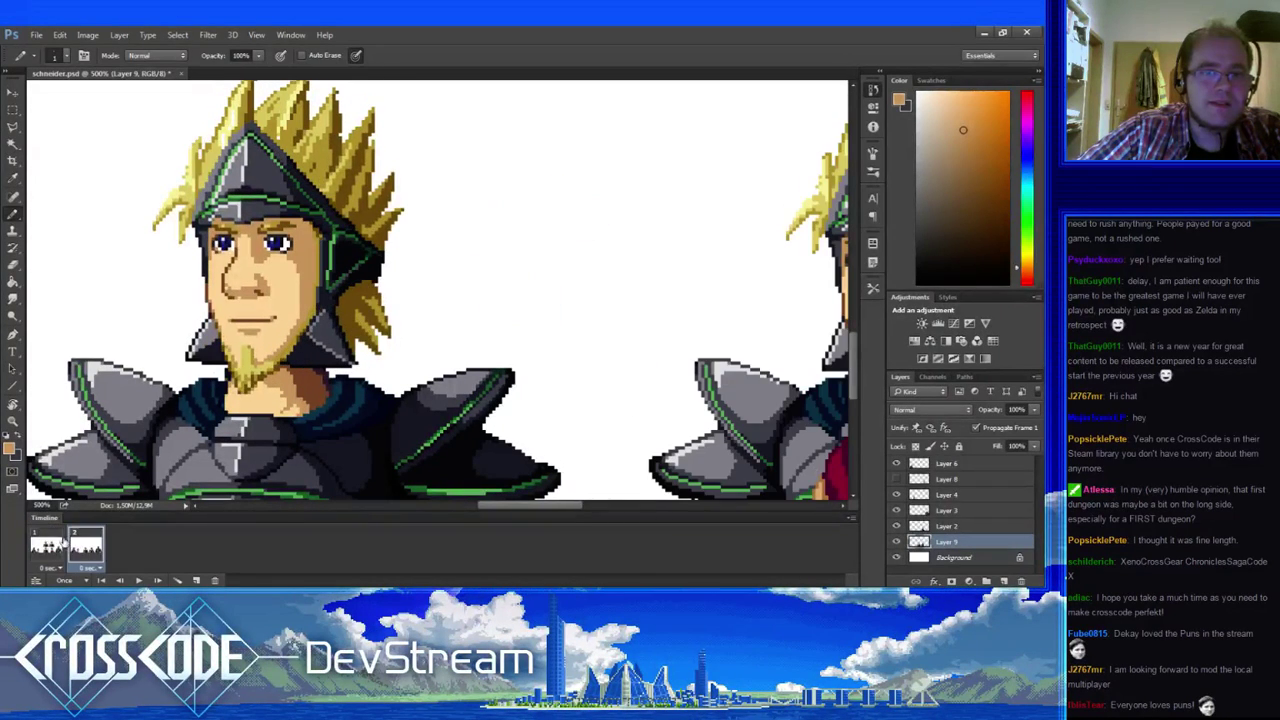
pyautogui.click(50, 543)
pyautogui.click(86, 545)
pyautogui.click(46, 545)
pyautogui.click(86, 545)
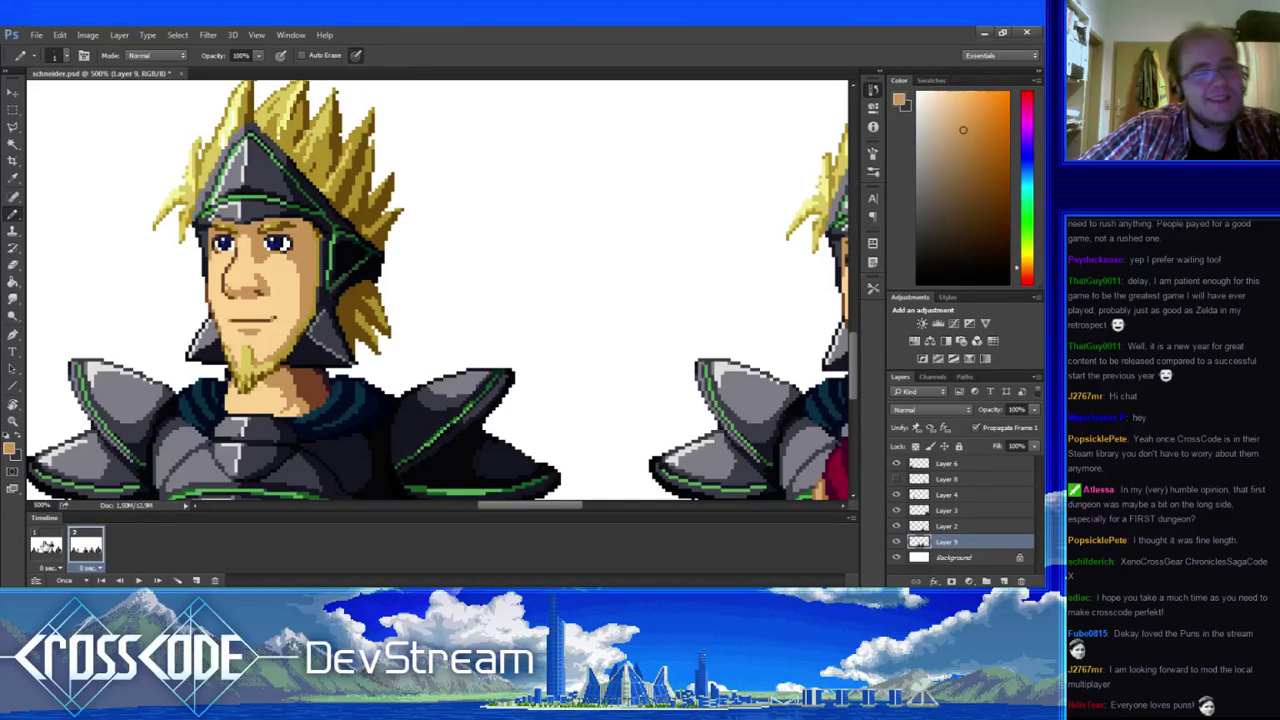
# - Refine the far edge of the chin and goatee with sampled near-black, dark brown and pale yellow pixels
pyautogui.keyDown('alt'); pyautogui.click(224, 346); pyautogui.keyUp('alt')
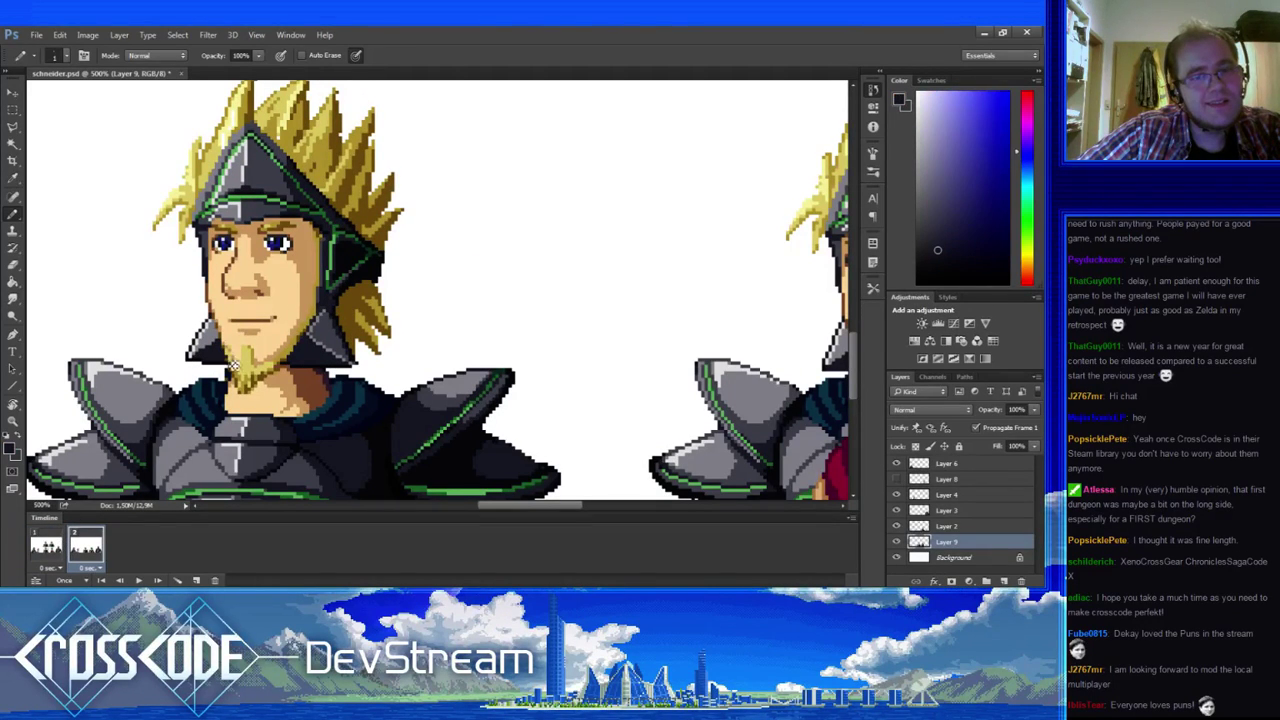
pyautogui.keyDown('alt'); pyautogui.click(236, 372); pyautogui.keyUp('alt')
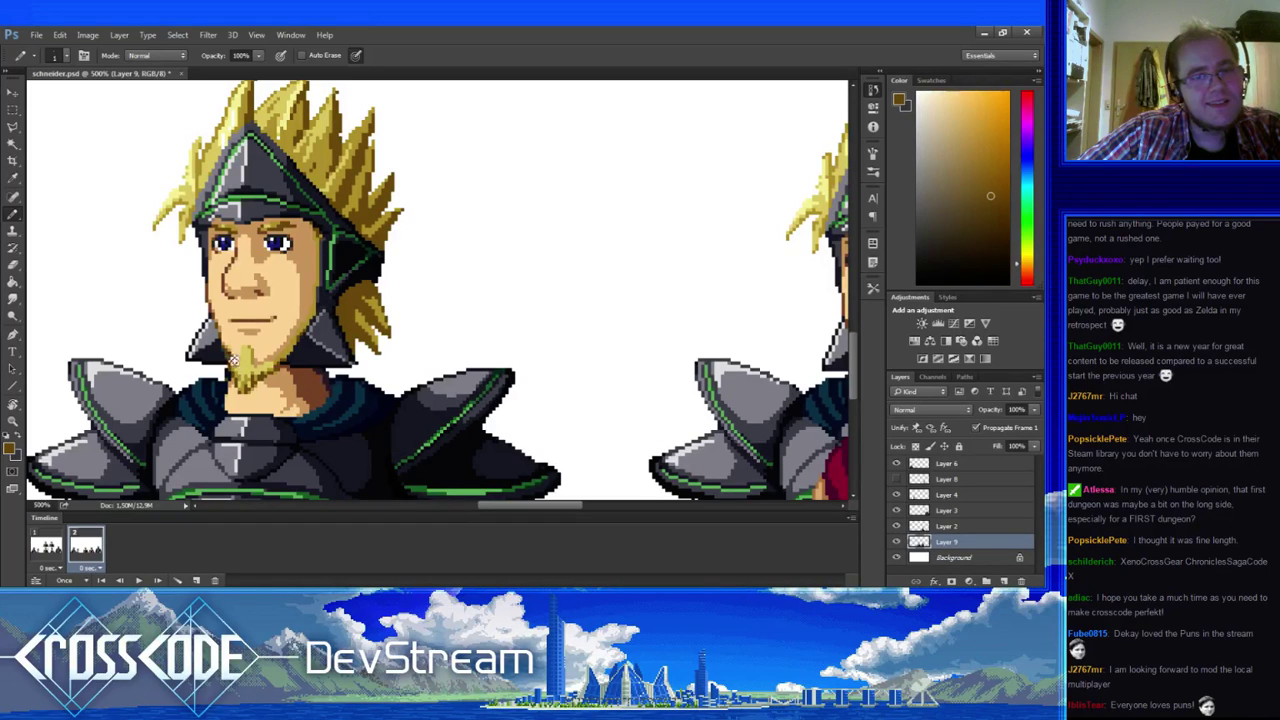
pyautogui.keyDown('alt'); pyautogui.click(229, 362); pyautogui.keyUp('alt')
pyautogui.keyDown('alt'); pyautogui.click(237, 366); pyautogui.keyUp('alt')
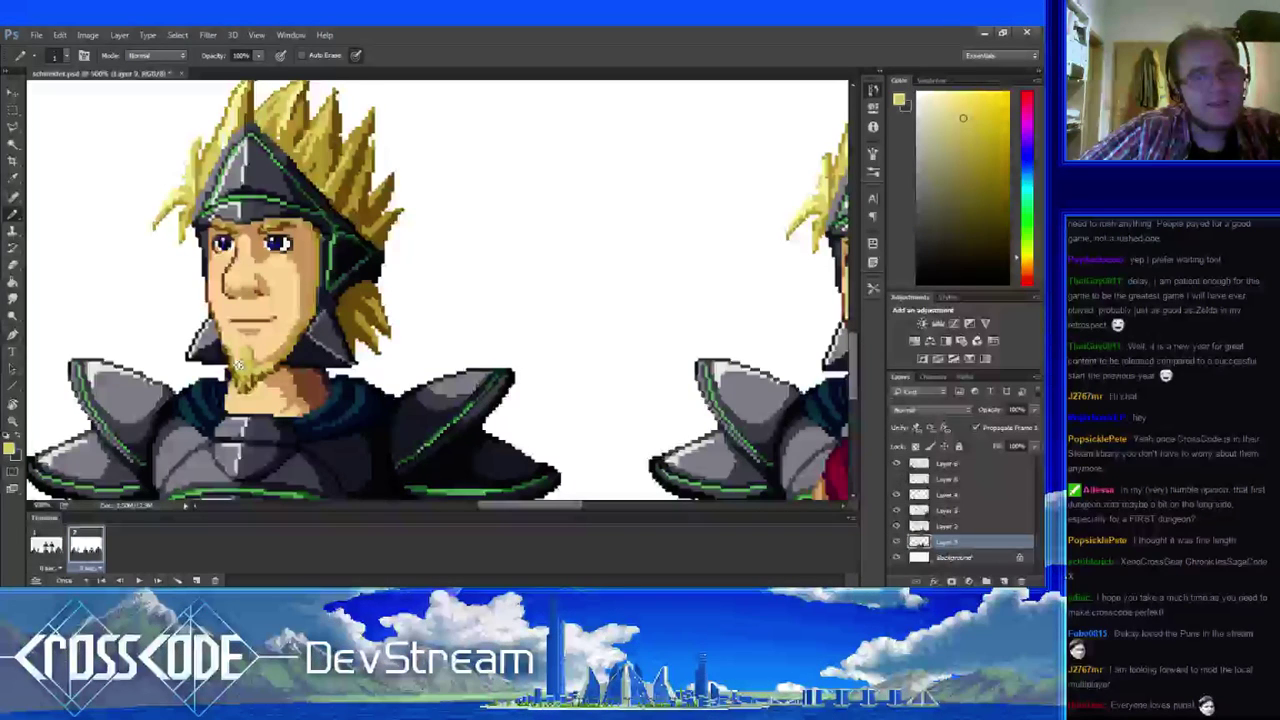
# - Blend the upper goatee into the chin with sampled tan and light skin pixels, then compare with frame 1
pyautogui.keyDown('alt'); pyautogui.click(243, 403); pyautogui.keyUp('alt')
pyautogui.keyDown('alt'); pyautogui.click(238, 346); pyautogui.keyUp('alt')
pyautogui.keyDown('alt'); pyautogui.click(240, 360); pyautogui.keyUp('alt')
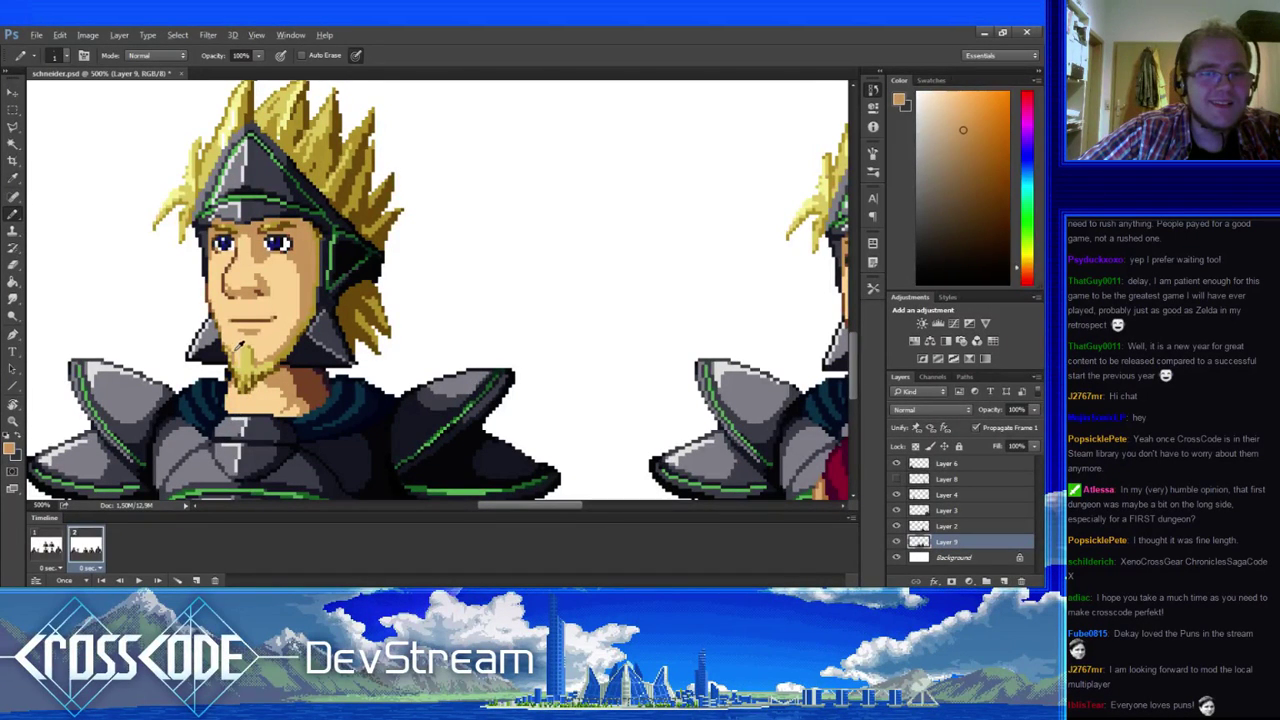
pyautogui.keyDown('alt'); pyautogui.click(238, 348); pyautogui.keyUp('alt')
pyautogui.moveTo(250, 418); pyautogui.dragTo(282, 402)
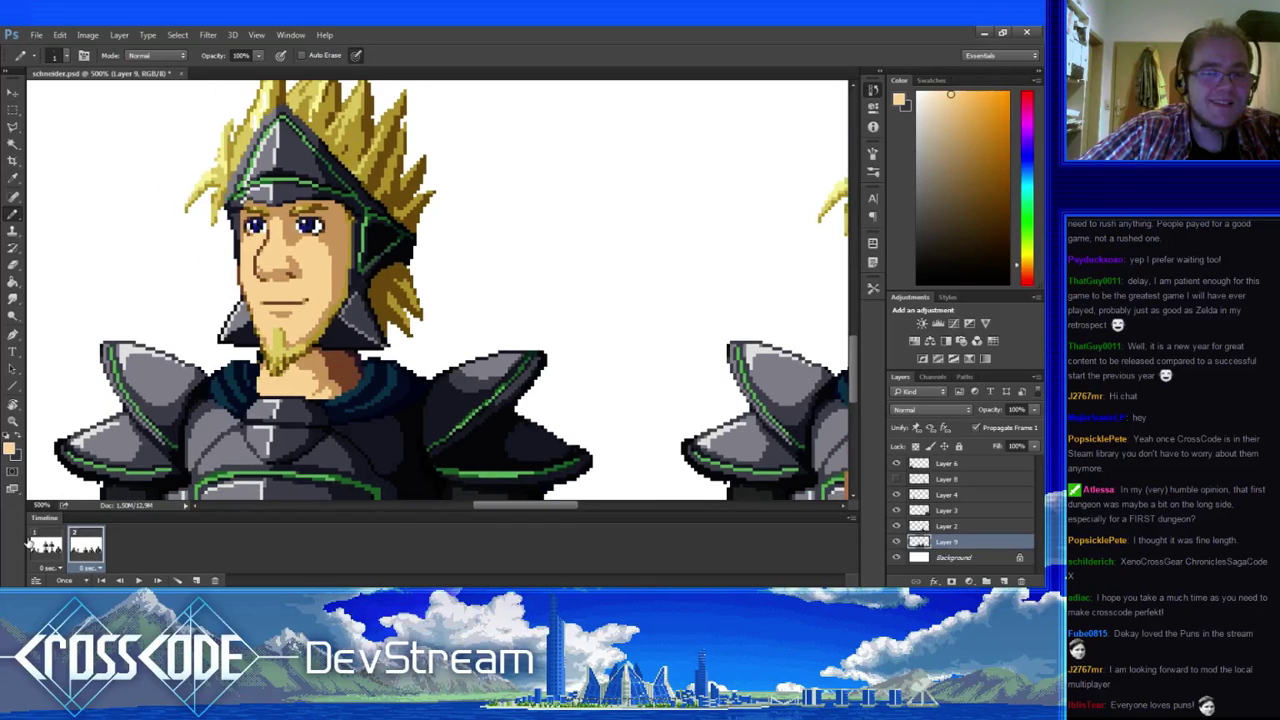
pyautogui.click(42, 545)
pyautogui.click(86, 546)
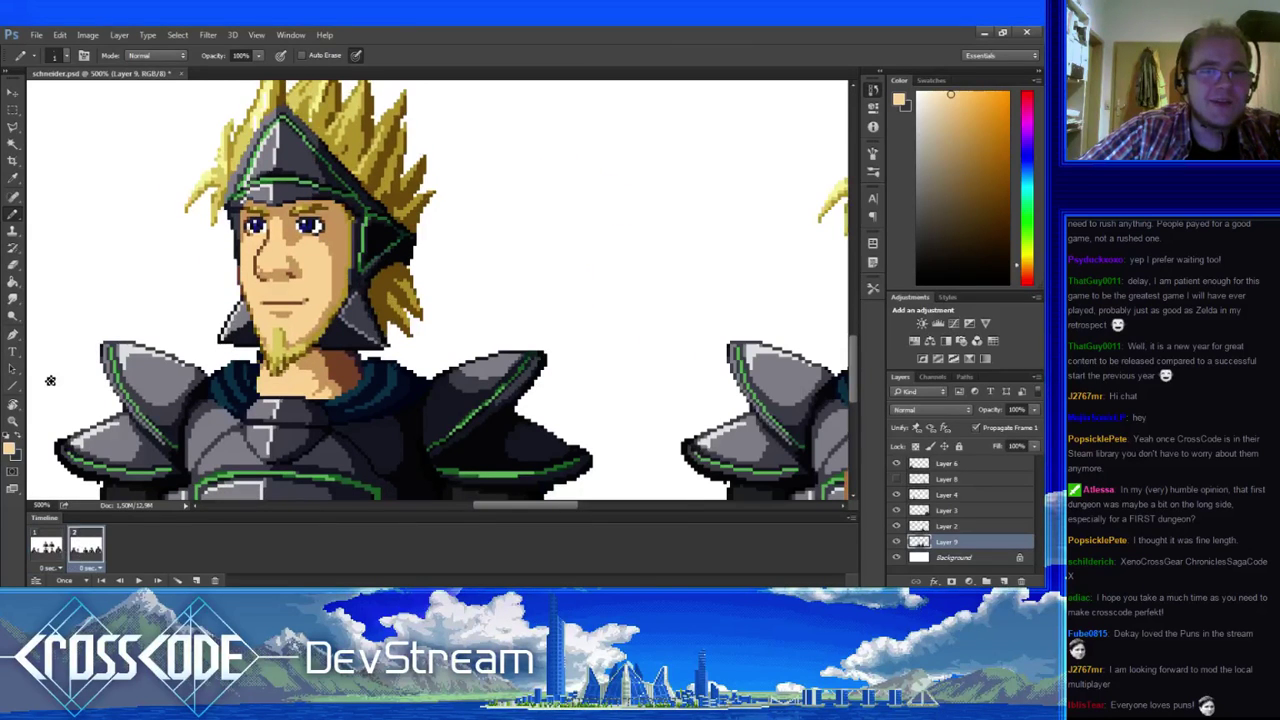
# - Marquee-select the goatee's tip, clear the selection, and touch up the tip with sampled dark brown using the Pencil tool
pyautogui.press('m')
pyautogui.moveTo(260, 361); pyautogui.dragTo(296, 382)
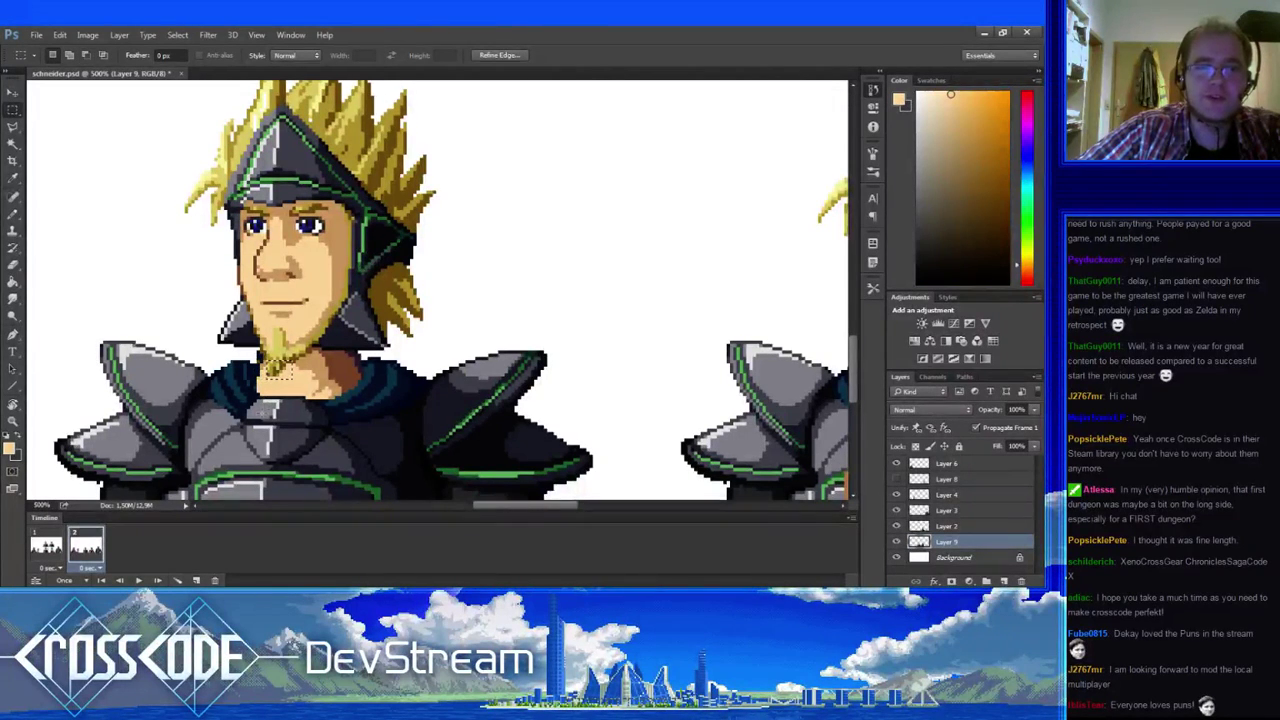
pyautogui.click(260, 425)
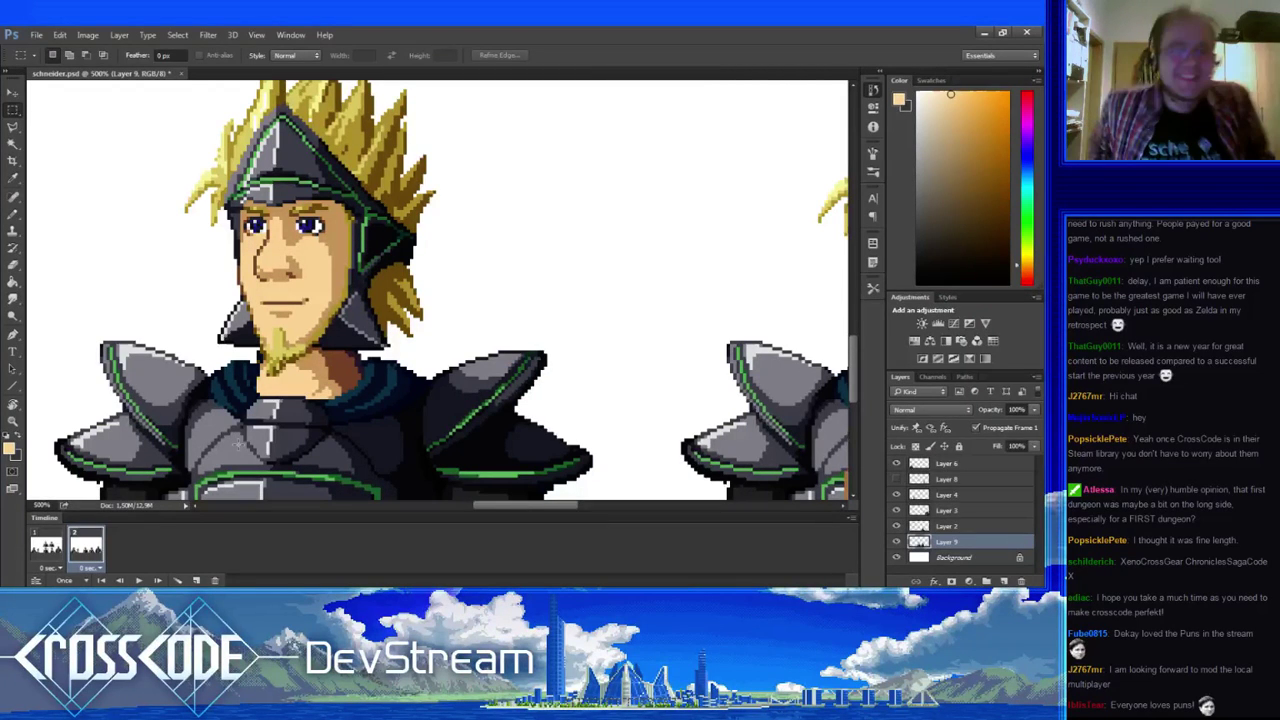
pyautogui.click(13, 215)
pyautogui.keyDown('alt'); pyautogui.click(268, 362); pyautogui.keyUp('alt')
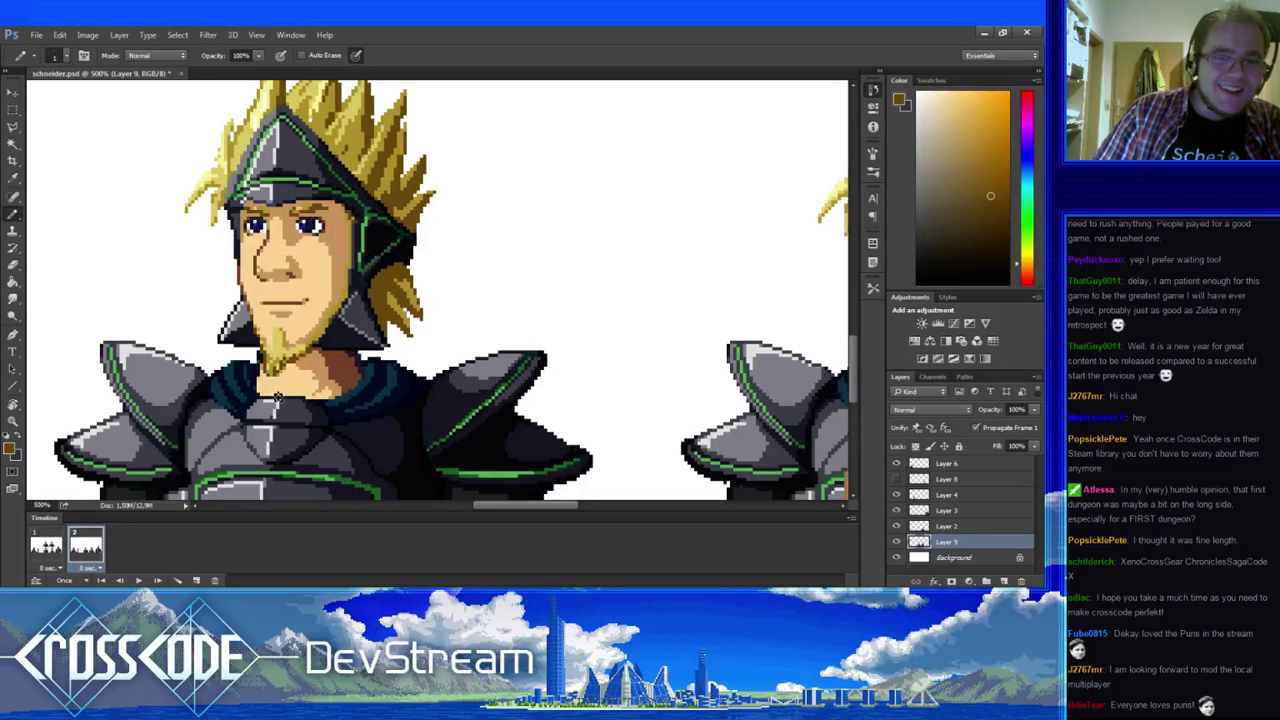
# - Compare the goatee and chin by switching between animation frames 1 and 2
pyautogui.click(48, 549)
pyautogui.click(82, 549)
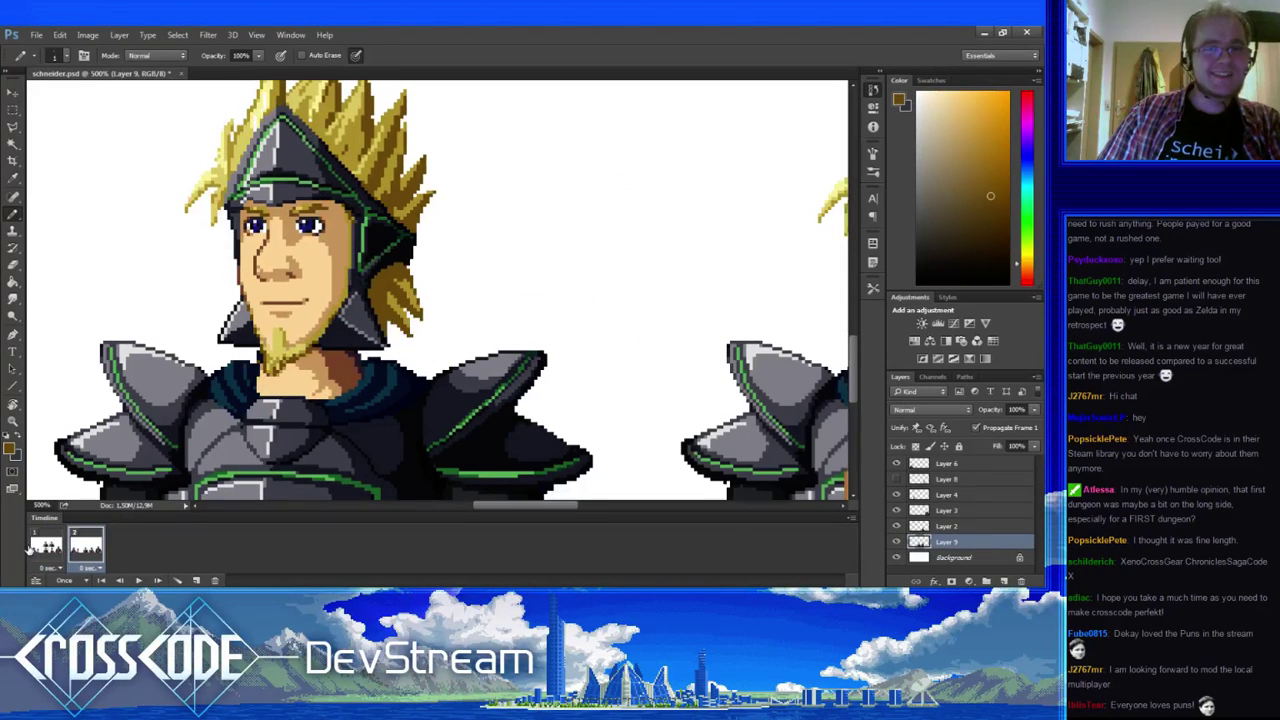
pyautogui.click(55, 551)
pyautogui.click(85, 549)
pyautogui.click(48, 549)
pyautogui.click(85, 549)
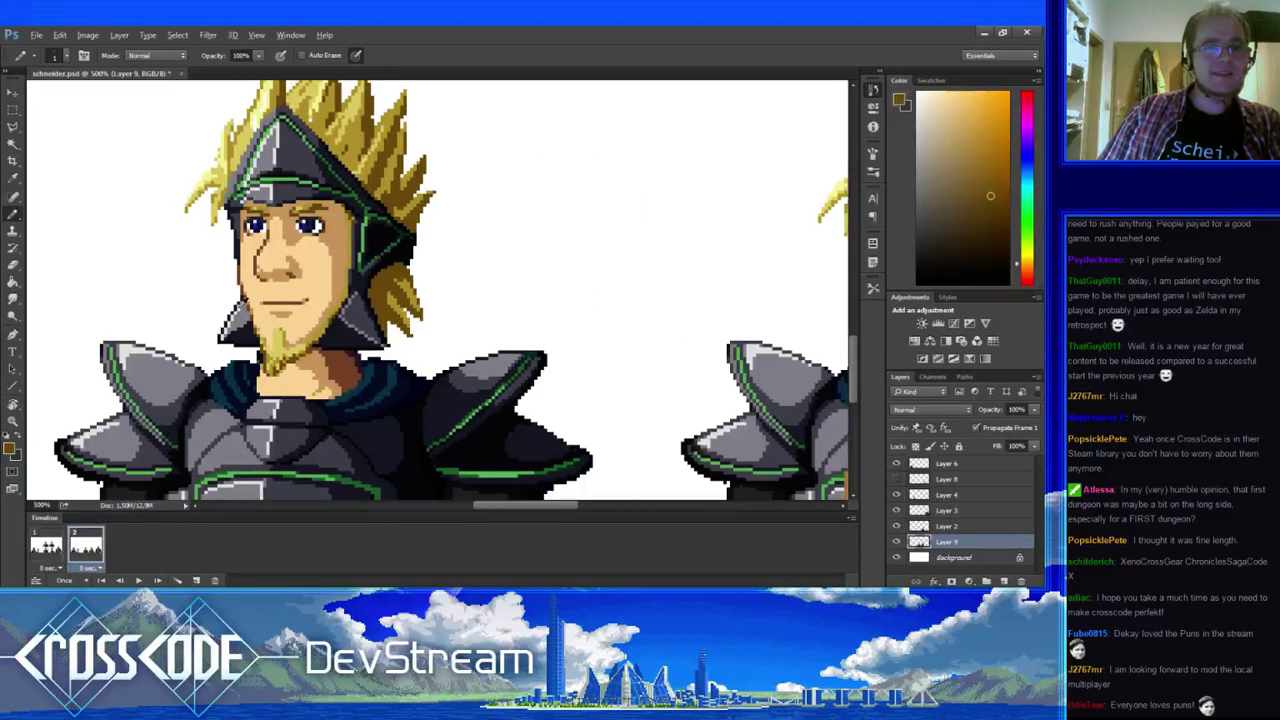
# - Touch up the far cheek guard with sampled light grey and near-black pixels, checking it against frame 1
pyautogui.keyDown('alt'); pyautogui.click(243, 300); pyautogui.keyUp('alt')
pyautogui.keyDown('alt'); pyautogui.click(248, 304); pyautogui.keyUp('alt')
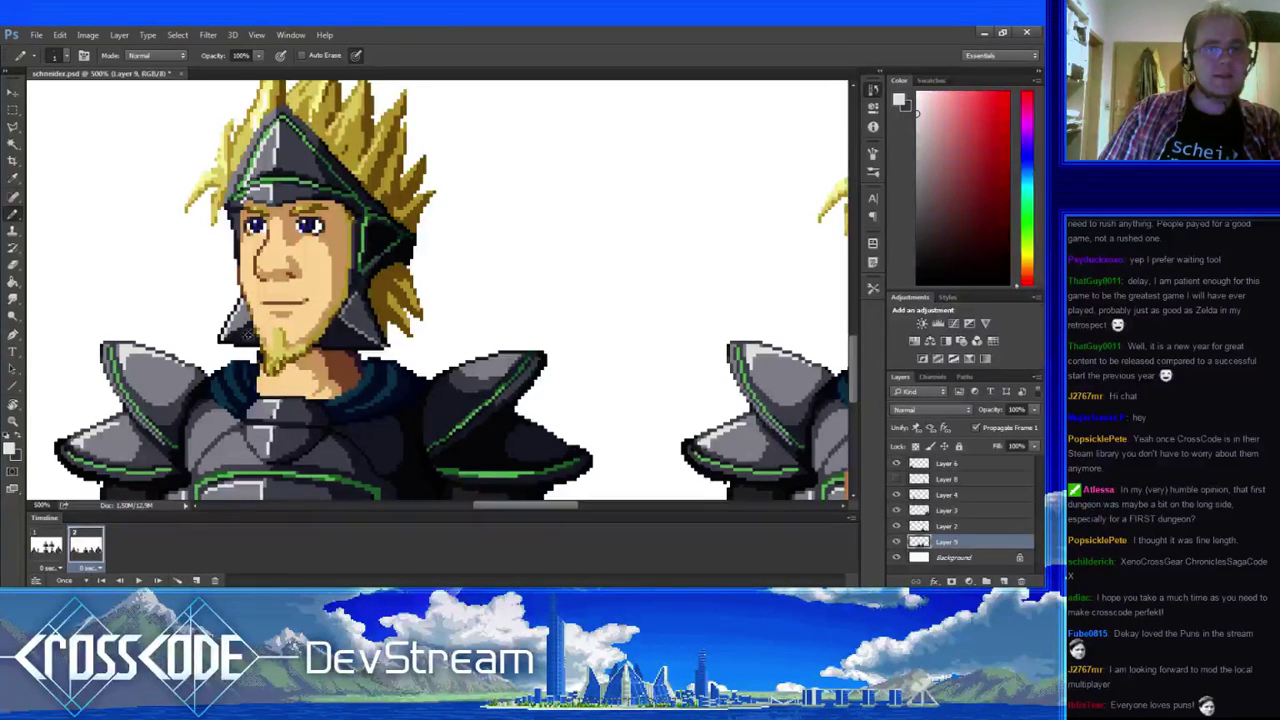
pyautogui.moveTo(253, 385); pyautogui.dragTo(268, 394)
pyautogui.click(36, 550)
pyautogui.click(79, 543)
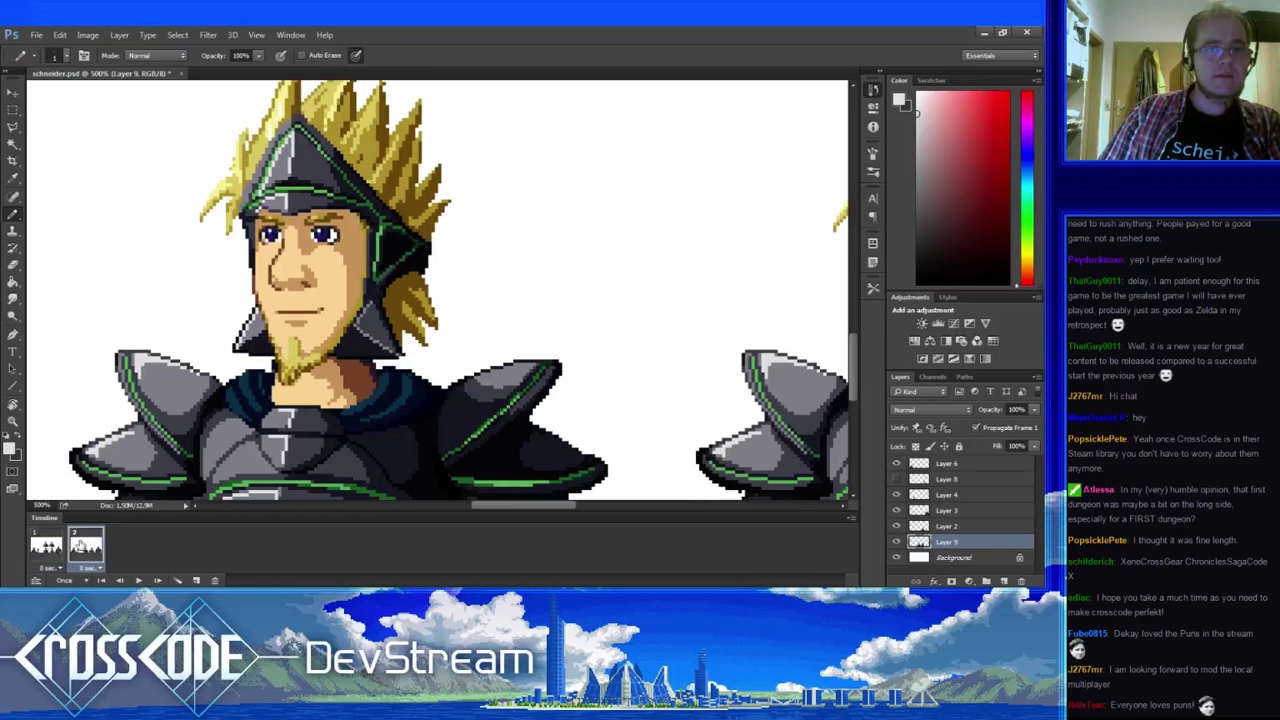
pyautogui.click(56, 545)
pyautogui.click(85, 549)
pyautogui.keyDown('alt'); pyautogui.click(256, 362); pyautogui.keyUp('alt')
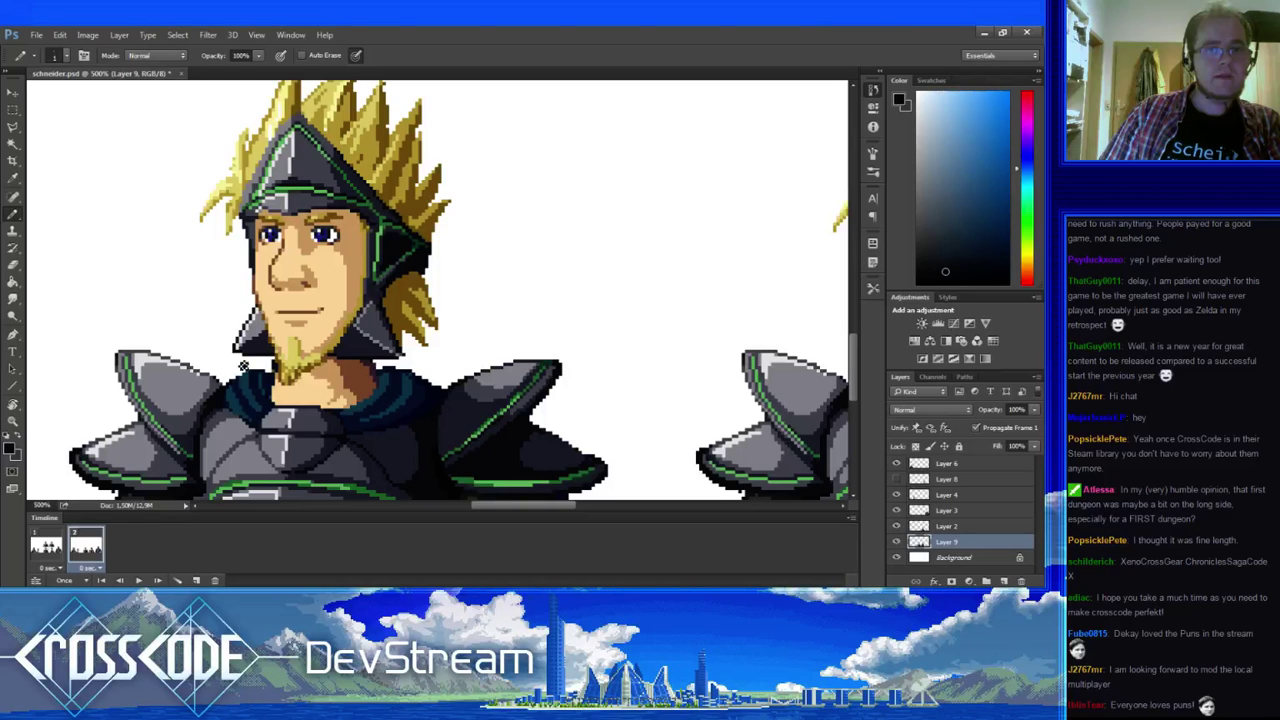
pyautogui.click(46, 548)
pyautogui.click(85, 548)
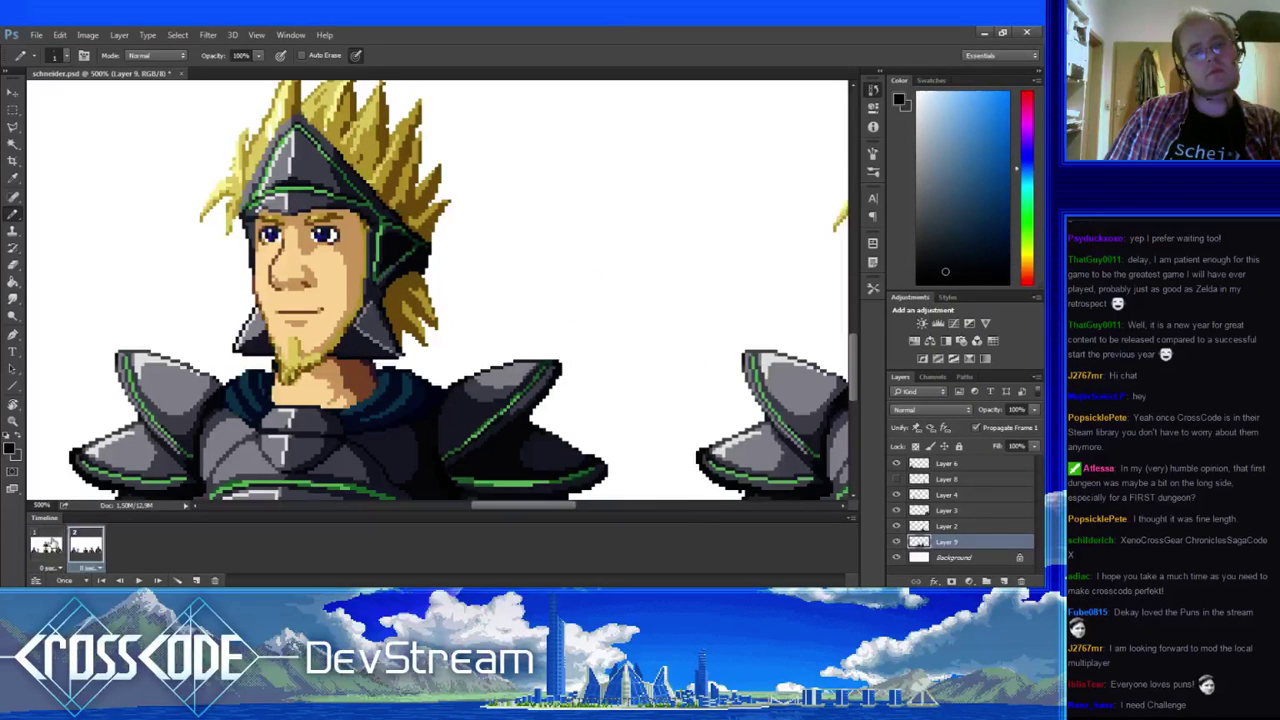
# - Shade the near cheek and jaw edge with sampled light skin and tan pixels, then compare with frame 1
pyautogui.keyDown('alt'); pyautogui.click(276, 318); pyautogui.keyUp('alt')
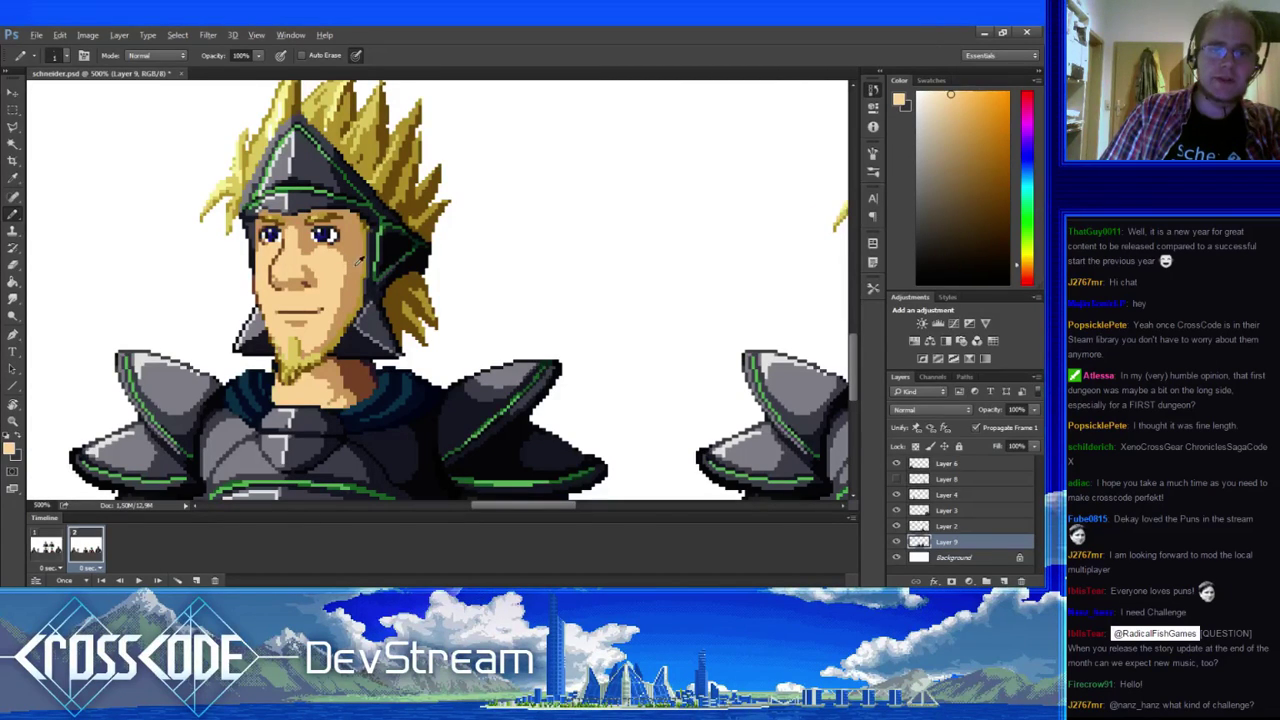
pyautogui.keyDown('alt'); pyautogui.click(357, 271); pyautogui.keyUp('alt')
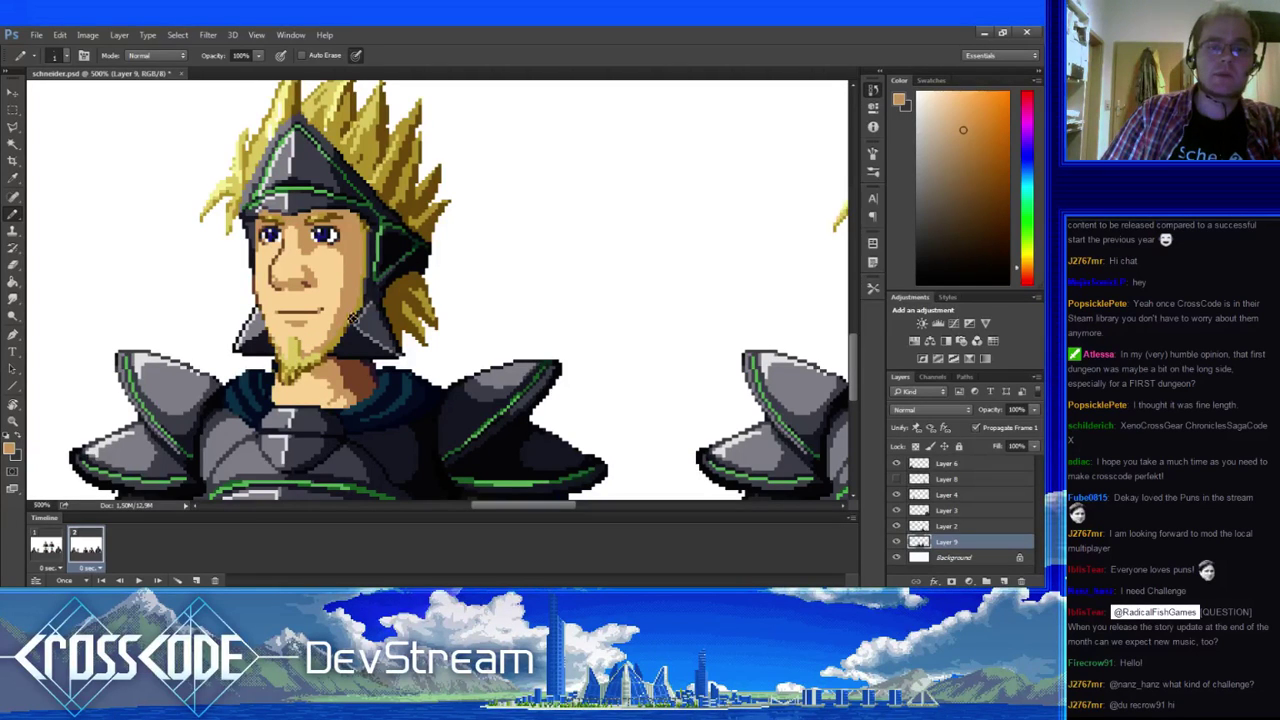
pyautogui.click(46, 545)
pyautogui.click(80, 540)
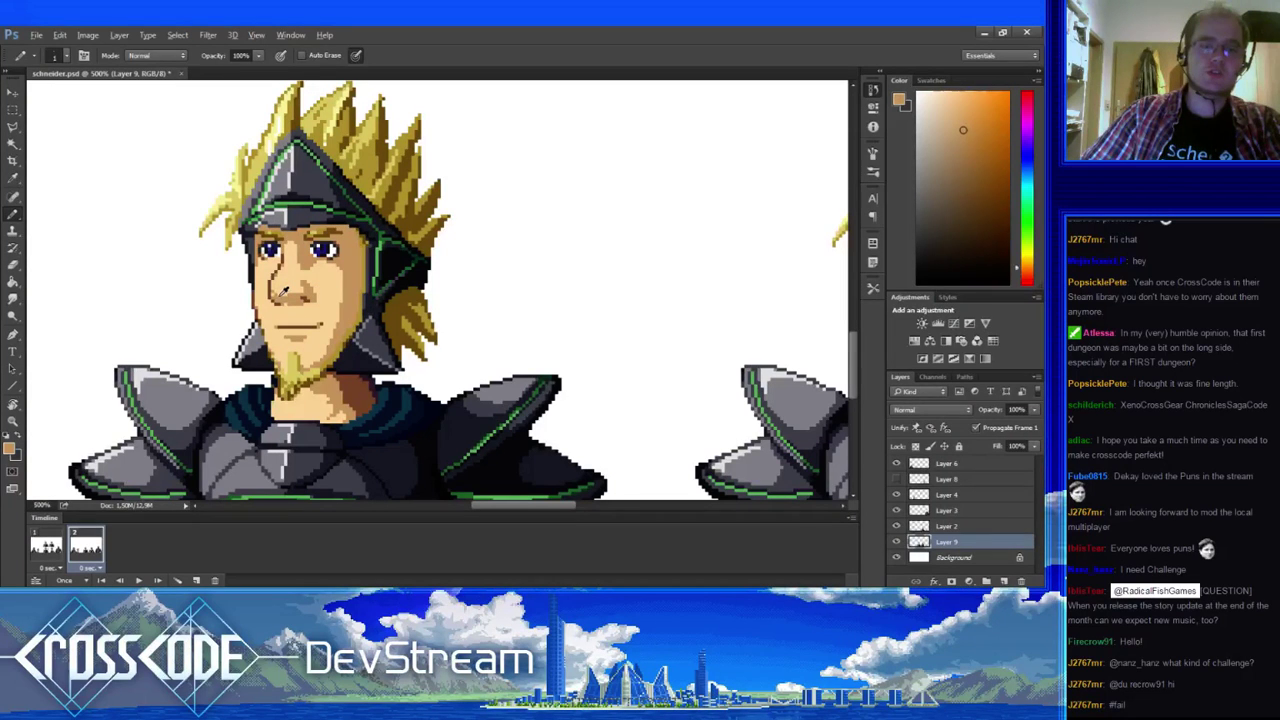
# - Soften the near cheek's shading with sampled light skin pixels and check the face against frame 1
pyautogui.moveTo(321, 345)
pyautogui.mouseDown()
pyautogui.moveTo(356, 358)
pyautogui.moveTo(349, 347)
pyautogui.moveTo(383, 323)
pyautogui.moveTo(282, 351)
pyautogui.moveTo(305, 321)
pyautogui.moveTo(273, 316)
pyautogui.mouseUp()
pyautogui.keyDown('alt'); pyautogui.click(349, 273); pyautogui.keyUp('alt')
pyautogui.click(38, 548)
pyautogui.click(76, 545)
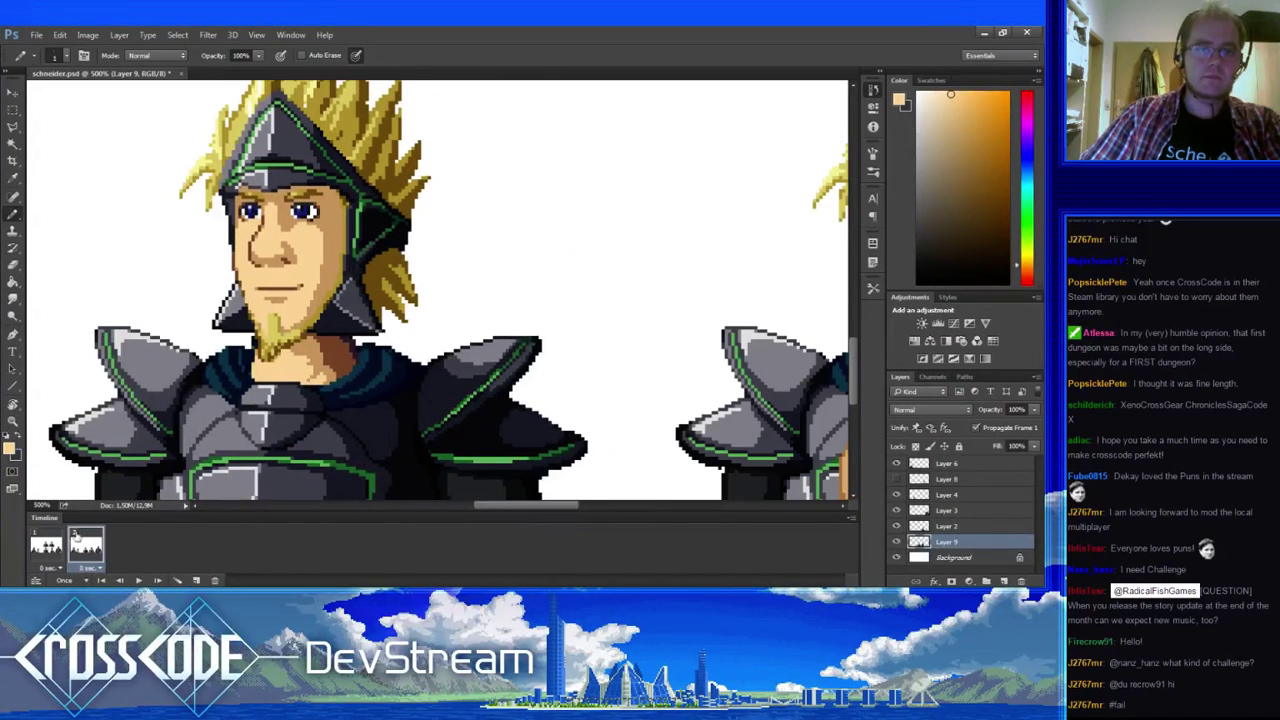
pyautogui.click(46, 548)
pyautogui.click(84, 546)
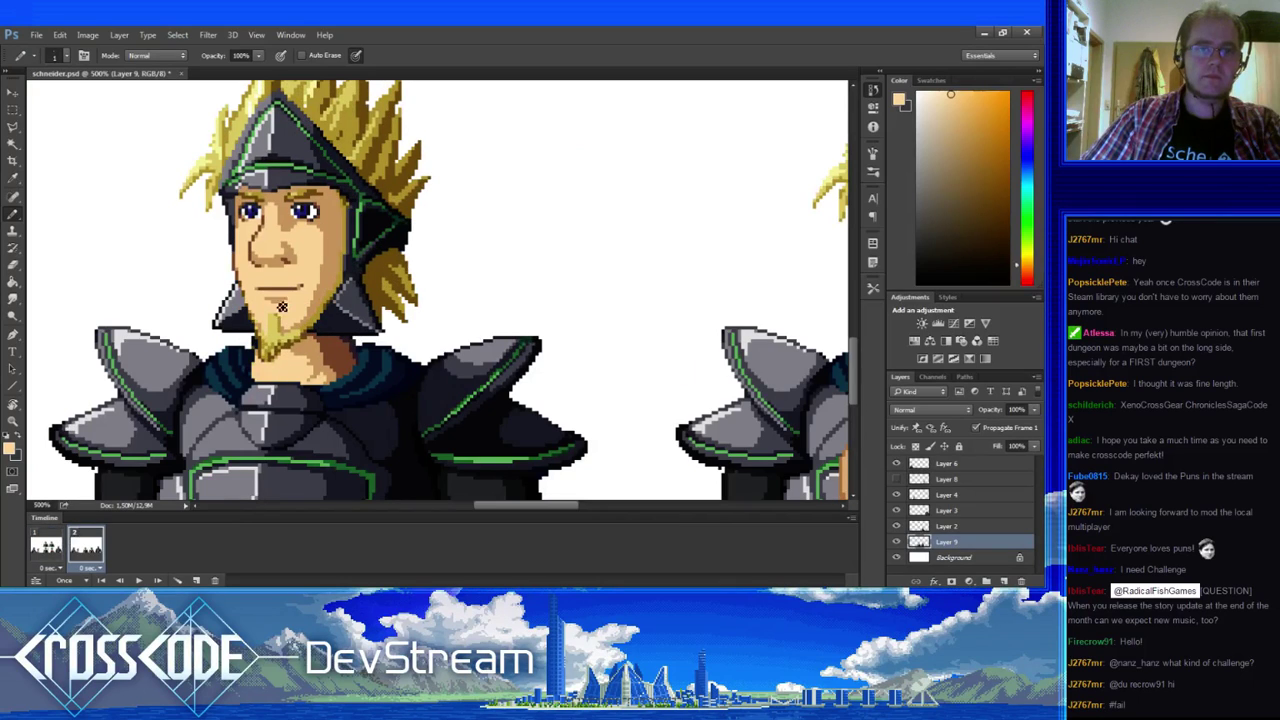
# - Touch up the shading around the mouth with sampled tan pixels, then compare the face between frames 1 and 2
pyautogui.keyDown('alt'); pyautogui.click(277, 274); pyautogui.keyUp('alt')
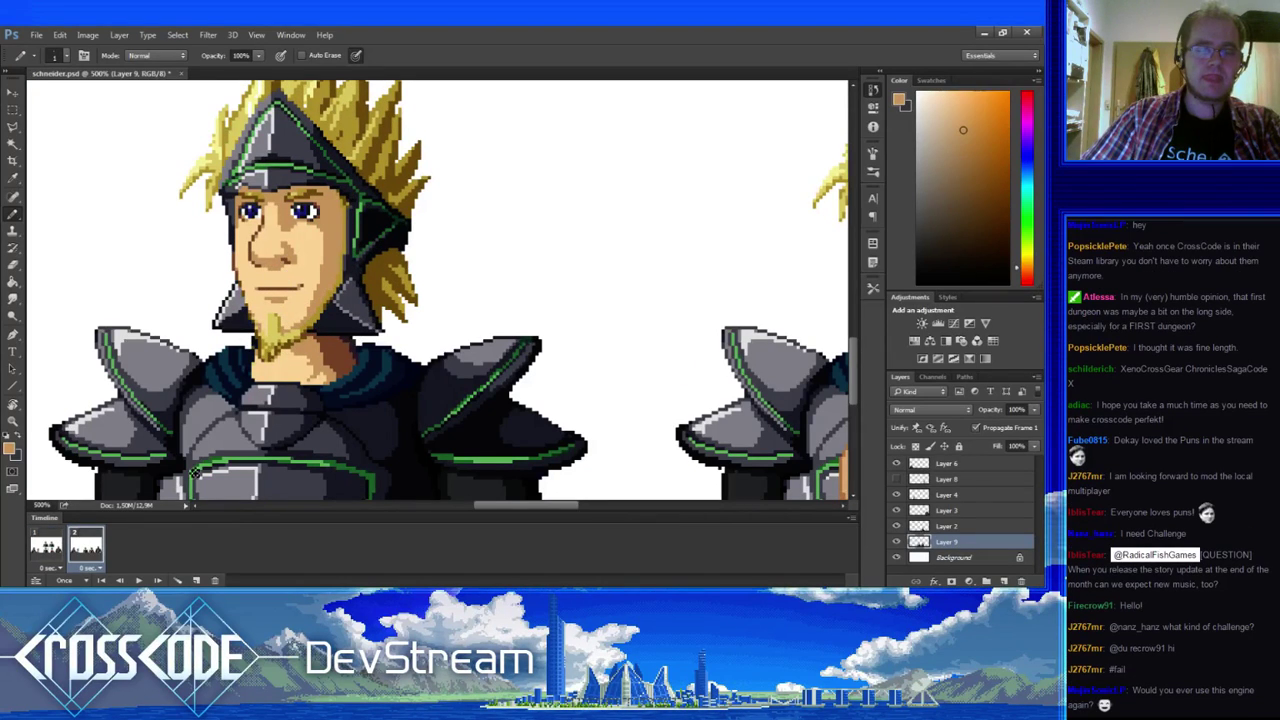
pyautogui.click(50, 548)
pyautogui.click(76, 546)
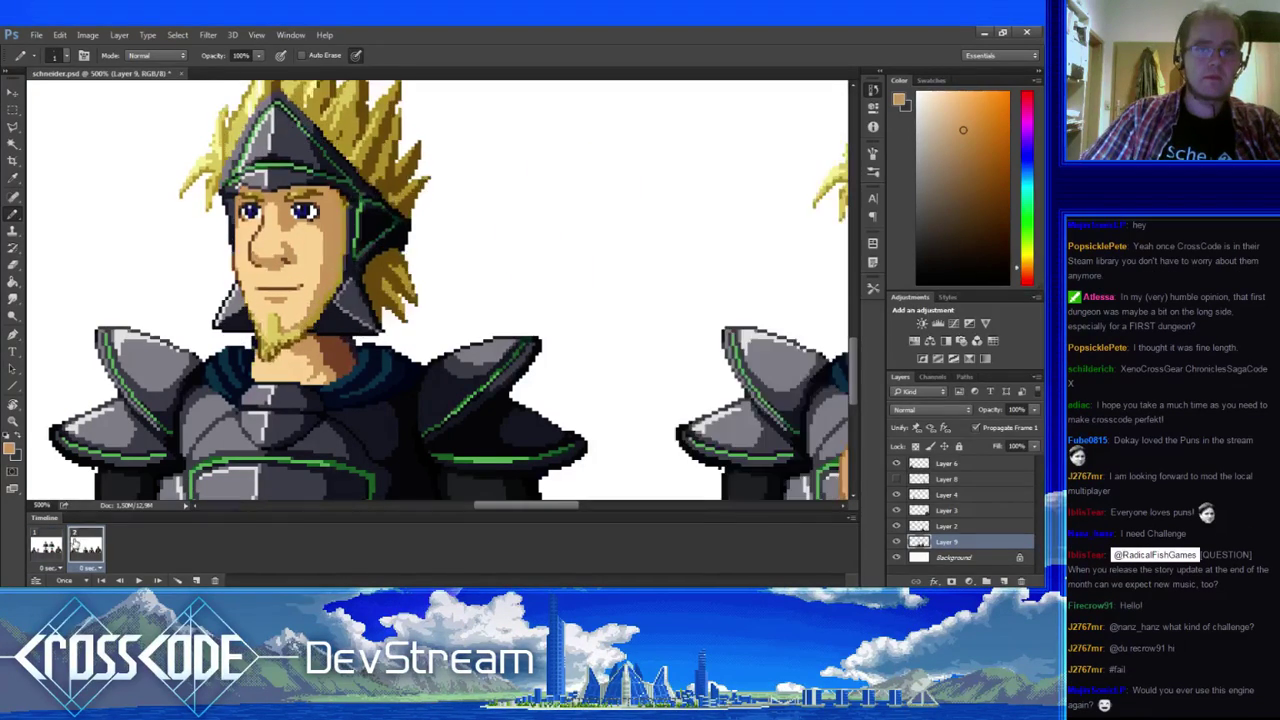
pyautogui.click(52, 550)
pyautogui.click(76, 550)
# - Darken the back edge of the hair spike above the helmet's peak with sampled dark brown and erase stray pixels
pyautogui.moveTo(371, 344); pyautogui.dragTo(381, 400)
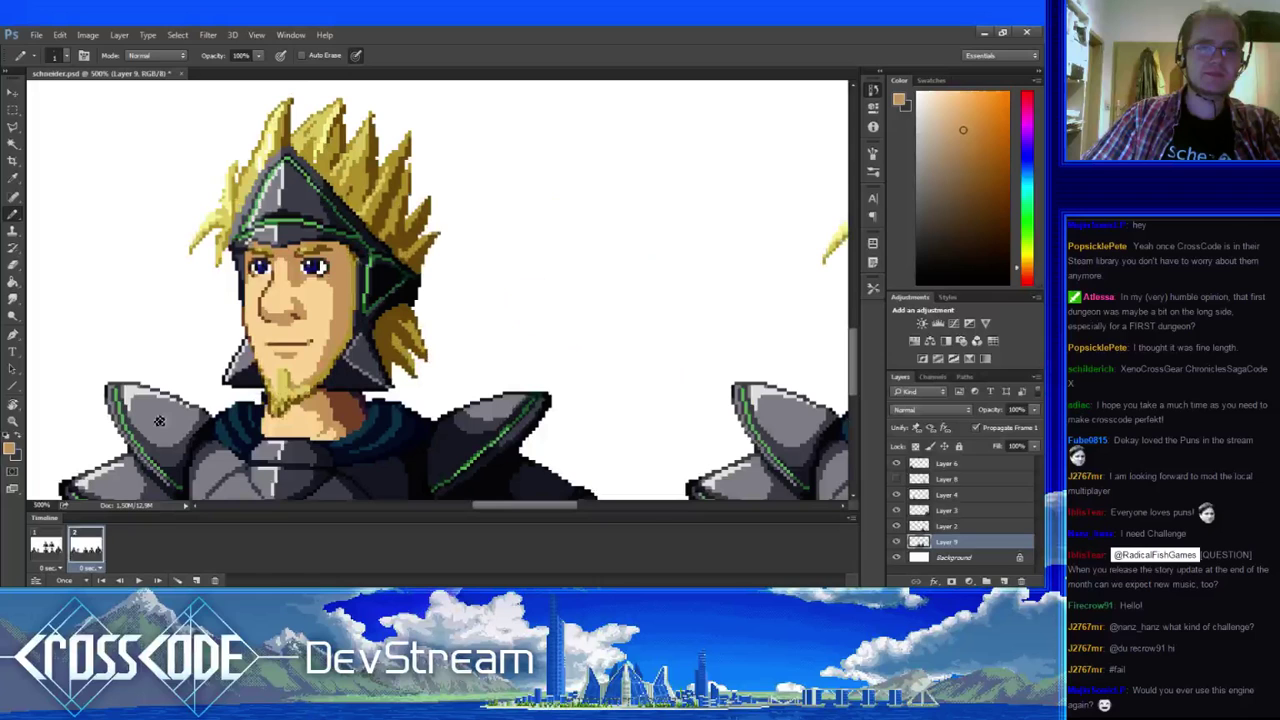
pyautogui.moveTo(160, 421); pyautogui.dragTo(206, 489)
pyautogui.keyDown('alt'); pyautogui.click(341, 191); pyautogui.keyUp('alt')
pyautogui.keyDown('alt'); pyautogui.click(341, 193); pyautogui.keyUp('alt')
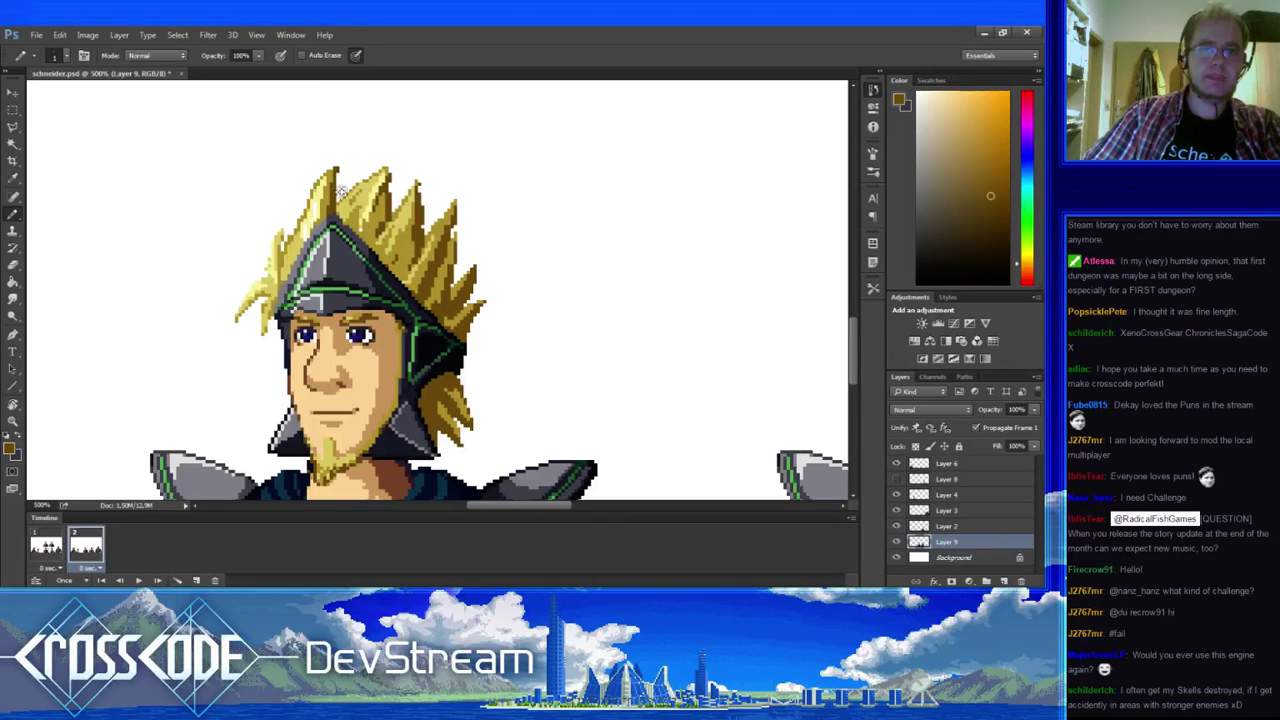
pyautogui.moveTo(332, 171); pyautogui.dragTo(332, 183)
pyautogui.press('e')
pyautogui.press('b')
# - Extend the tip of the spike above the helmet's peak with sampled dark gold, clean its edge, and compare with frame 1
pyautogui.keyDown('alt'); pyautogui.click(330, 178); pyautogui.keyUp('alt')
pyautogui.keyDown('alt'); pyautogui.click(334, 178); pyautogui.keyUp('alt')
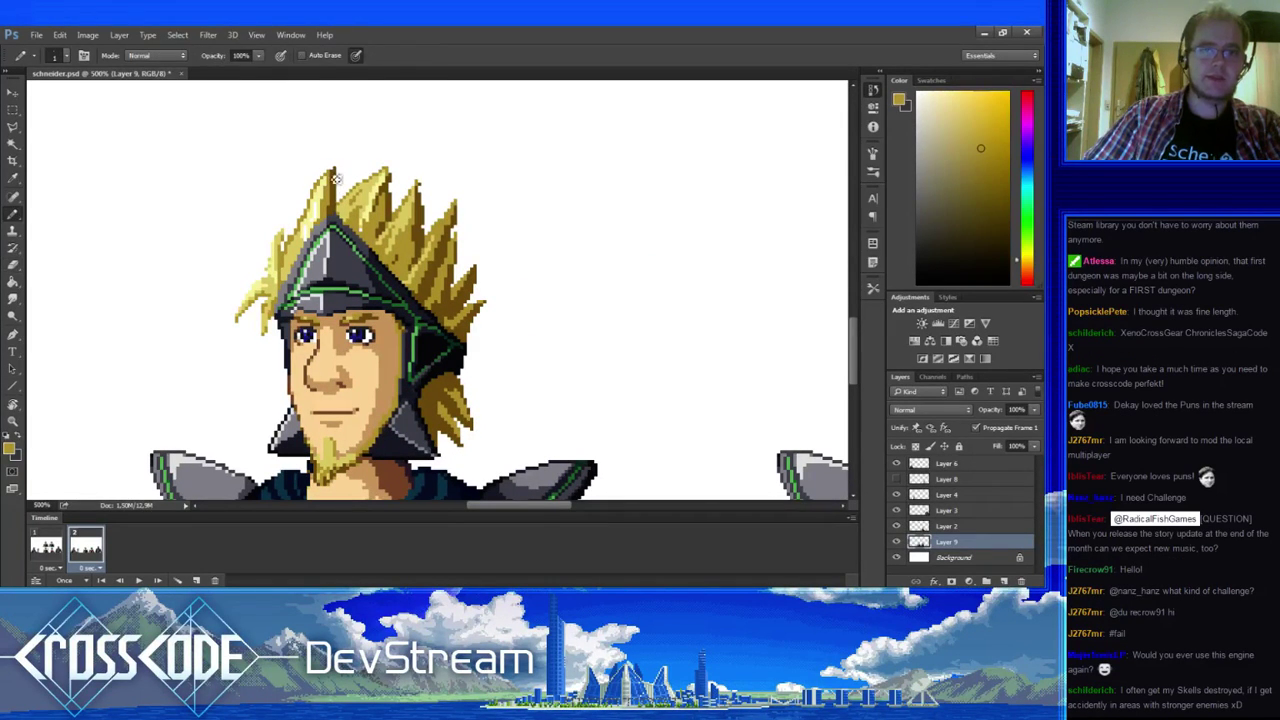
pyautogui.click(332, 166)
pyautogui.press('e')
pyautogui.press('b')
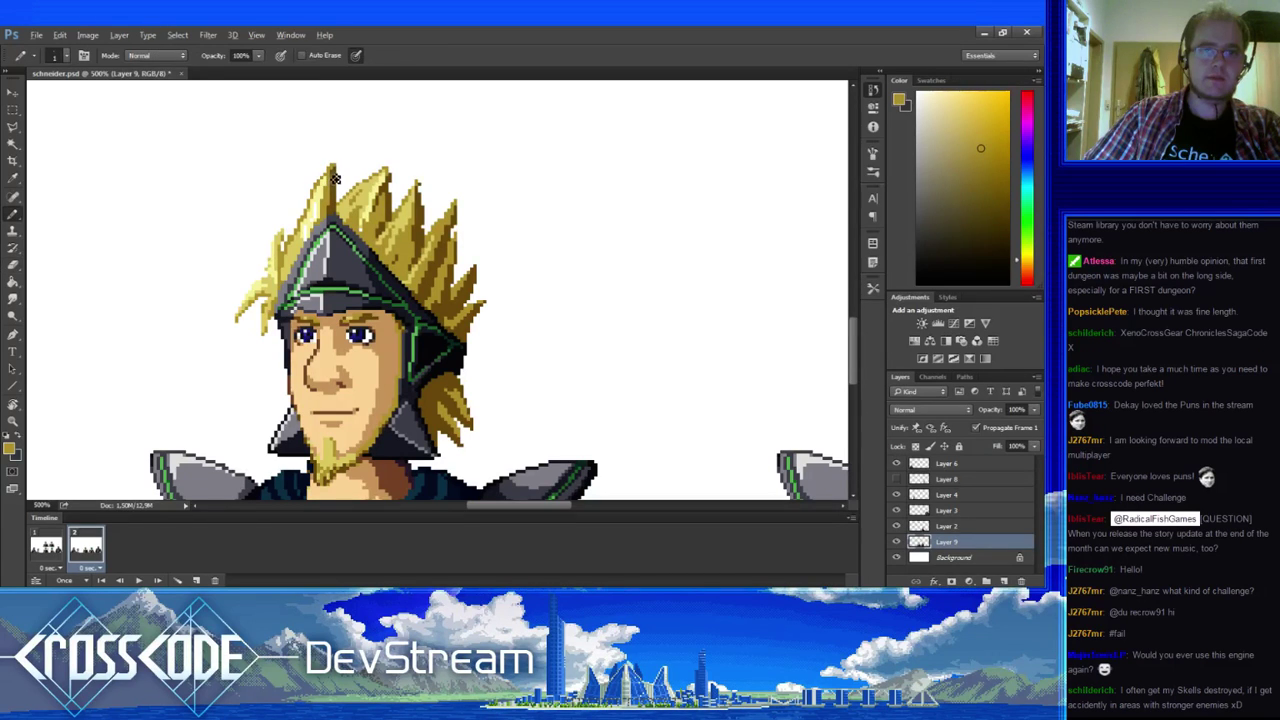
pyautogui.keyDown('alt'); pyautogui.click(342, 177); pyautogui.keyUp('alt')
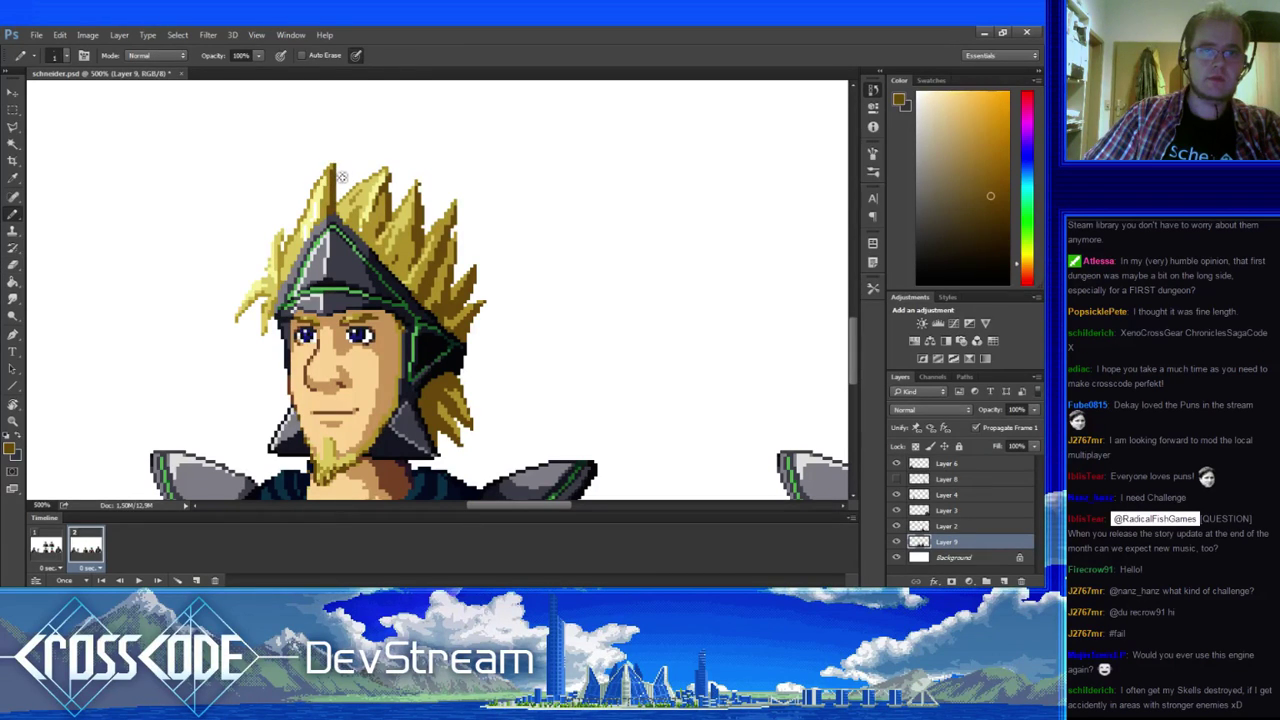
pyautogui.moveTo(342, 177); pyautogui.dragTo(282, 165)
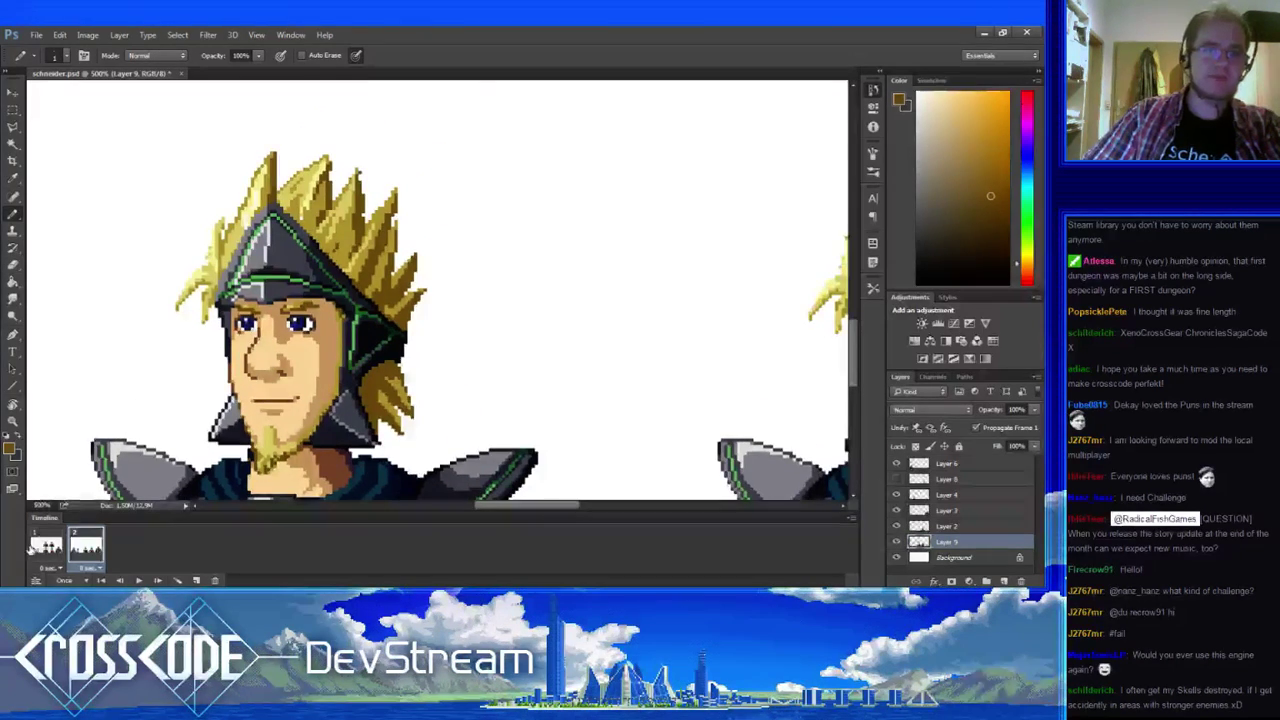
pyautogui.click(60, 546)
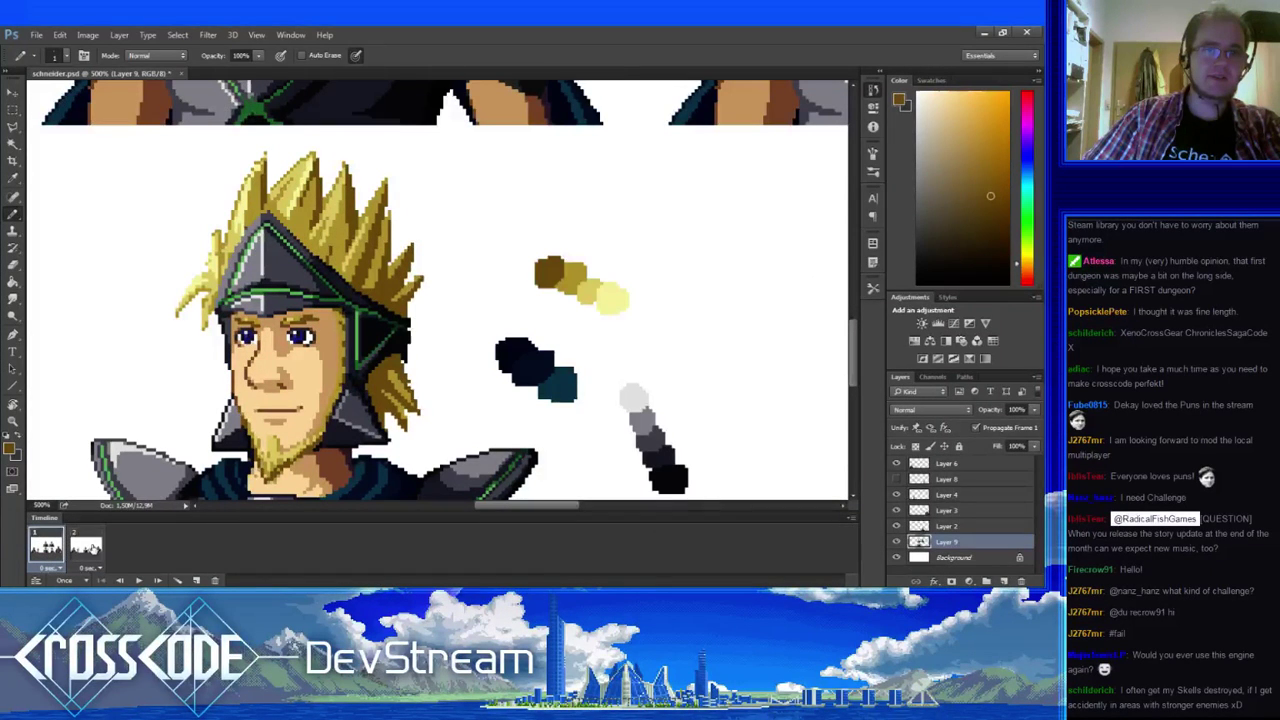
pyautogui.click(93, 549)
# - Rework the front edge of the same hair spike with sampled pale yellow and dark gold pixels, erasing stray pixels
pyautogui.keyDown('alt'); pyautogui.click(255, 199); pyautogui.keyUp('alt')
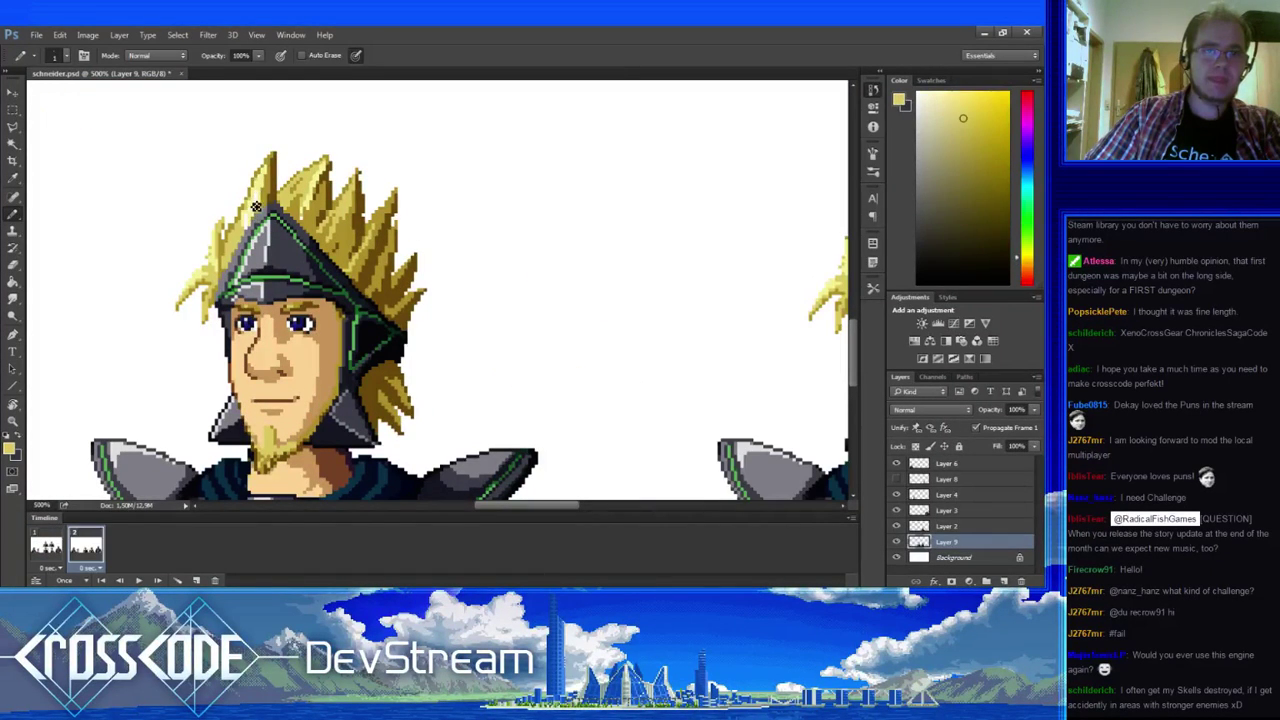
pyautogui.keyDown('alt'); pyautogui.click(247, 218); pyautogui.keyUp('alt')
pyautogui.keyDown('alt'); pyautogui.click(250, 205); pyautogui.keyUp('alt')
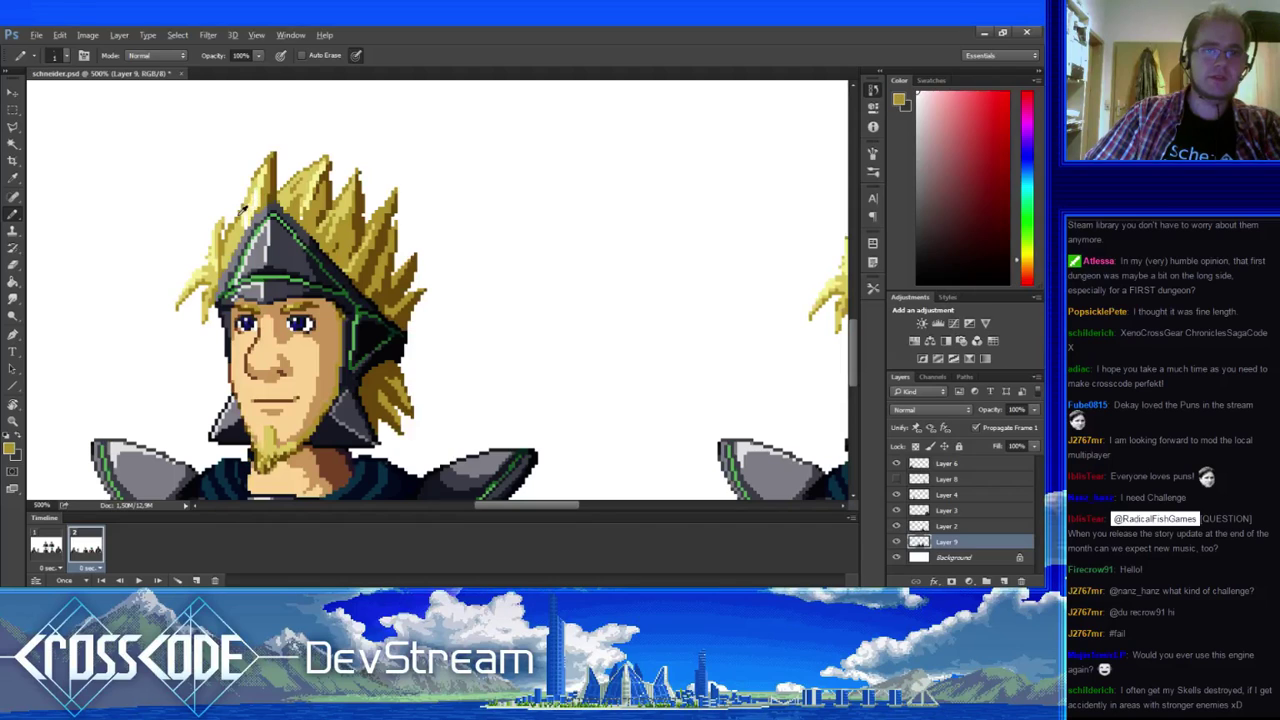
pyautogui.press('e')
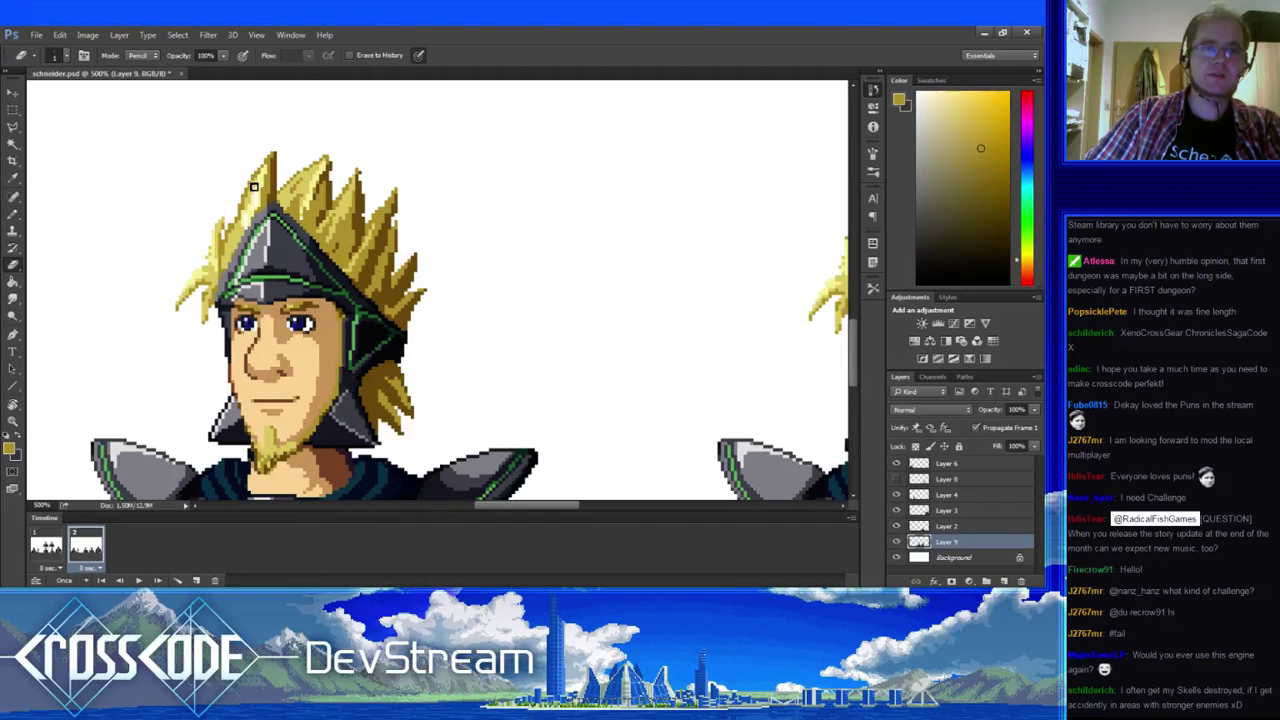
pyautogui.press('b')
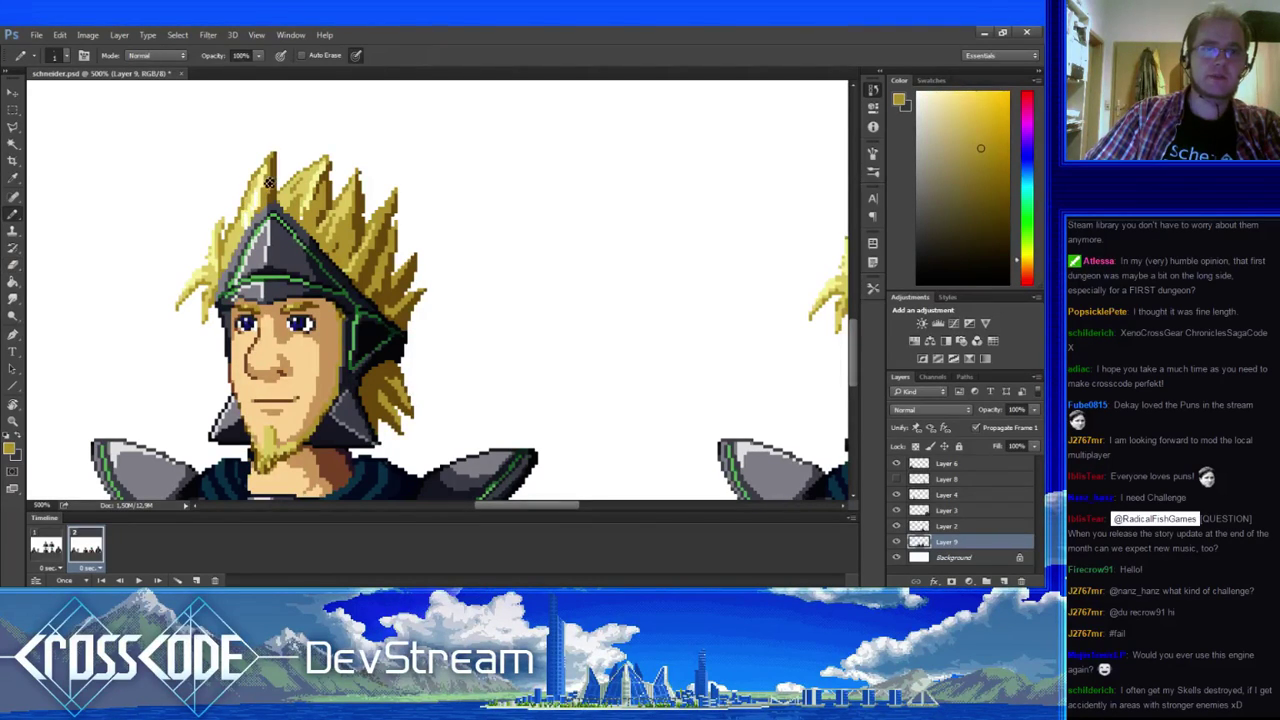
# - Touch up the hair spike above the helmet's peak and the hair in front of it with sampled pale yellow and dark gold pixels
pyautogui.press('x')
pyautogui.press('x')
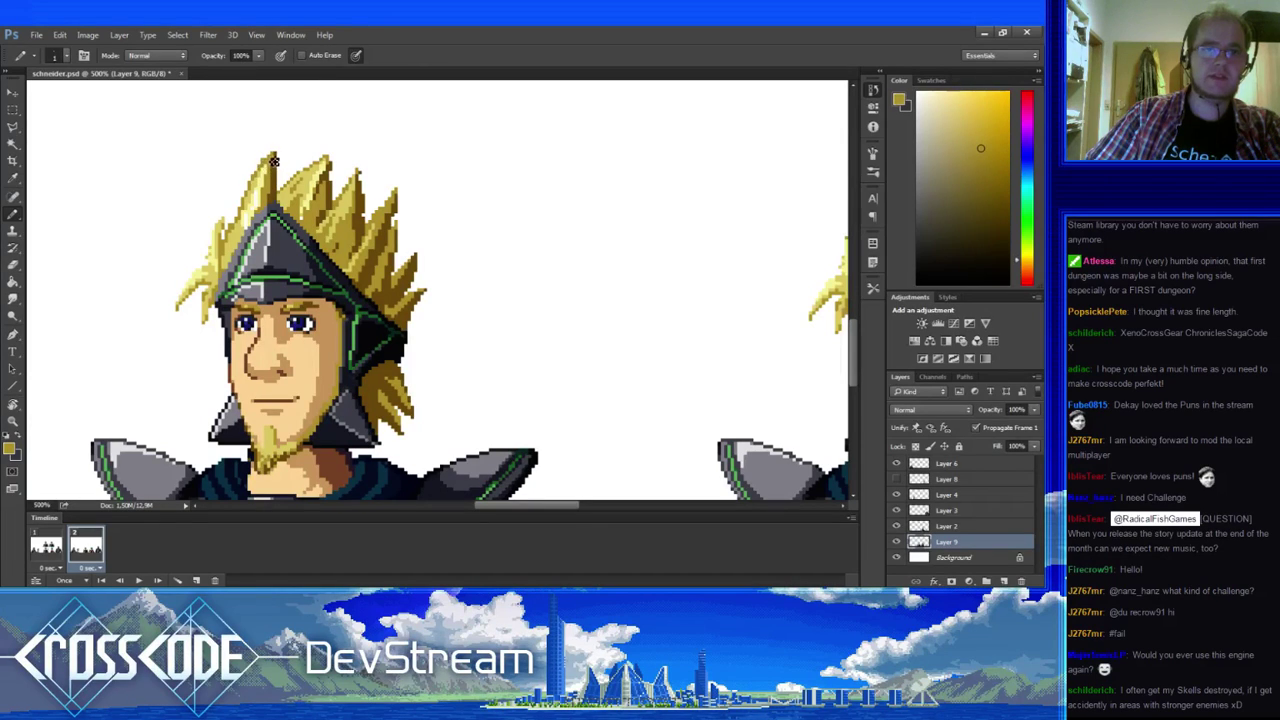
pyautogui.press('e')
pyautogui.press('b')
pyautogui.keyDown('alt'); pyautogui.click(273, 173); pyautogui.keyUp('alt')
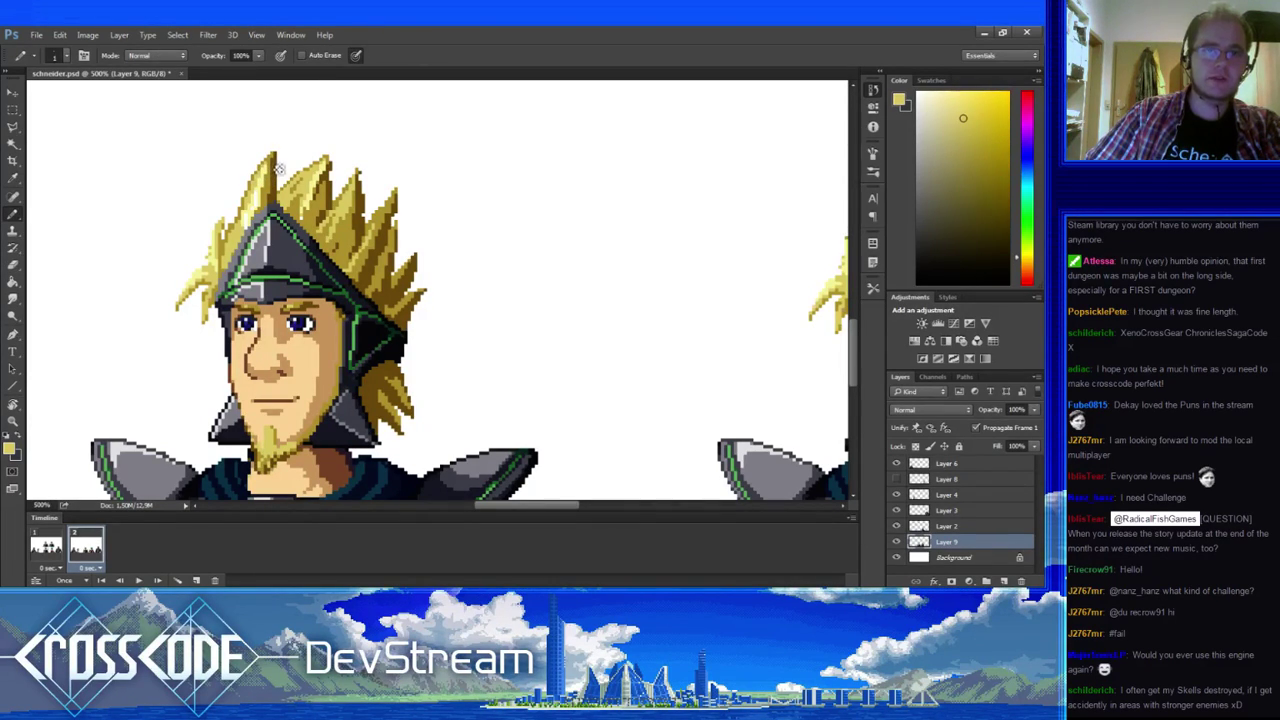
pyautogui.moveTo(270, 267); pyautogui.dragTo(280, 249)
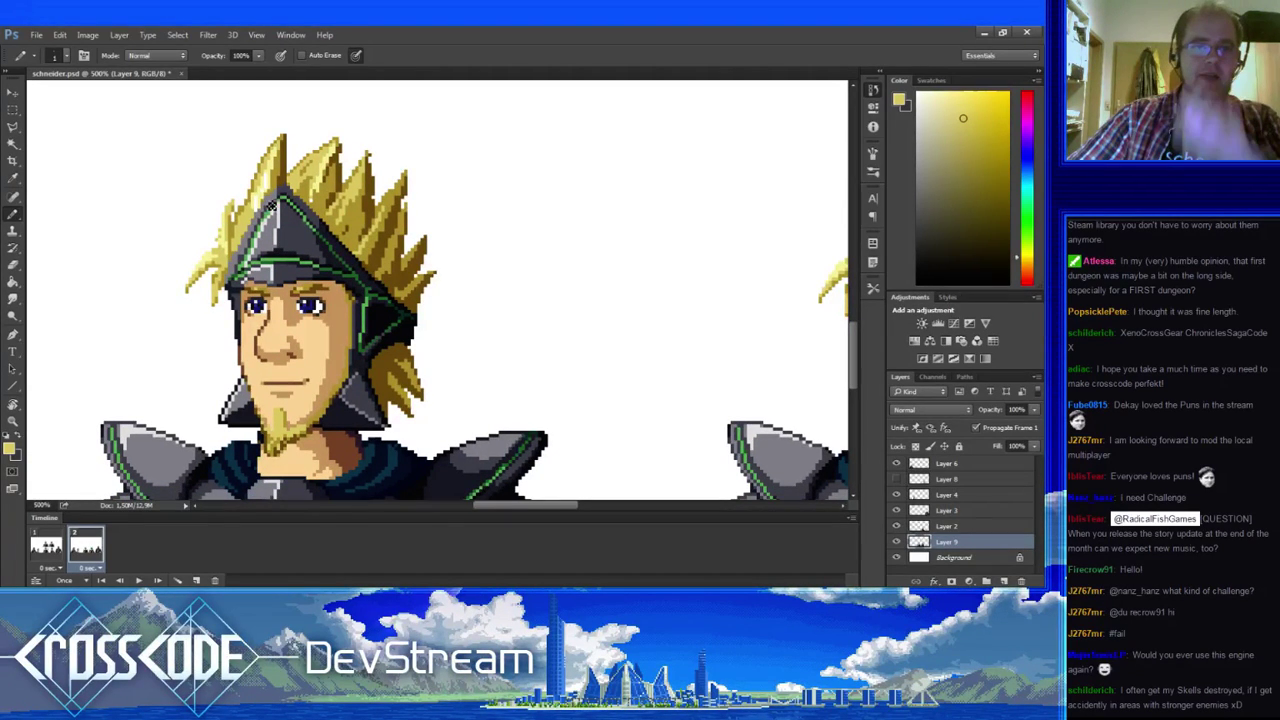
pyautogui.keyDown('alt'); pyautogui.click(247, 226); pyautogui.keyUp('alt')
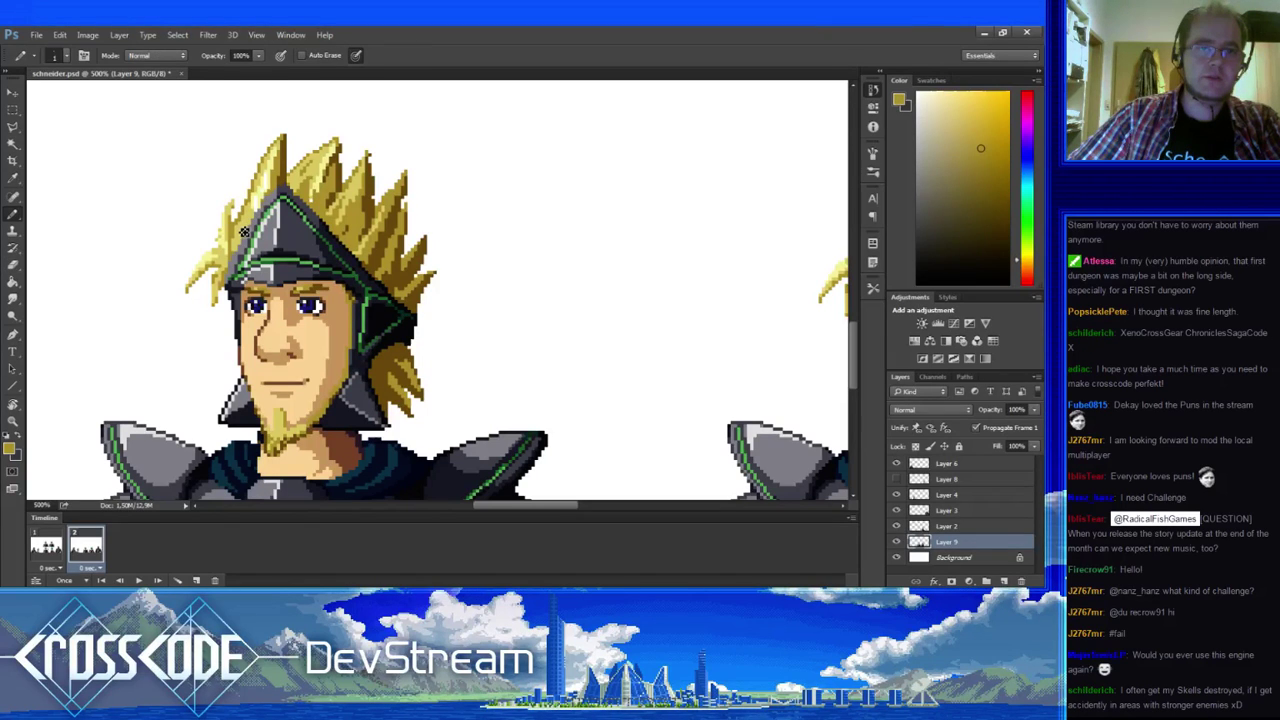
# - Thicken the back edge and tip of the third hair spike with sampled dark brown pixels
pyautogui.moveTo(325, 150); pyautogui.dragTo(355, 193)
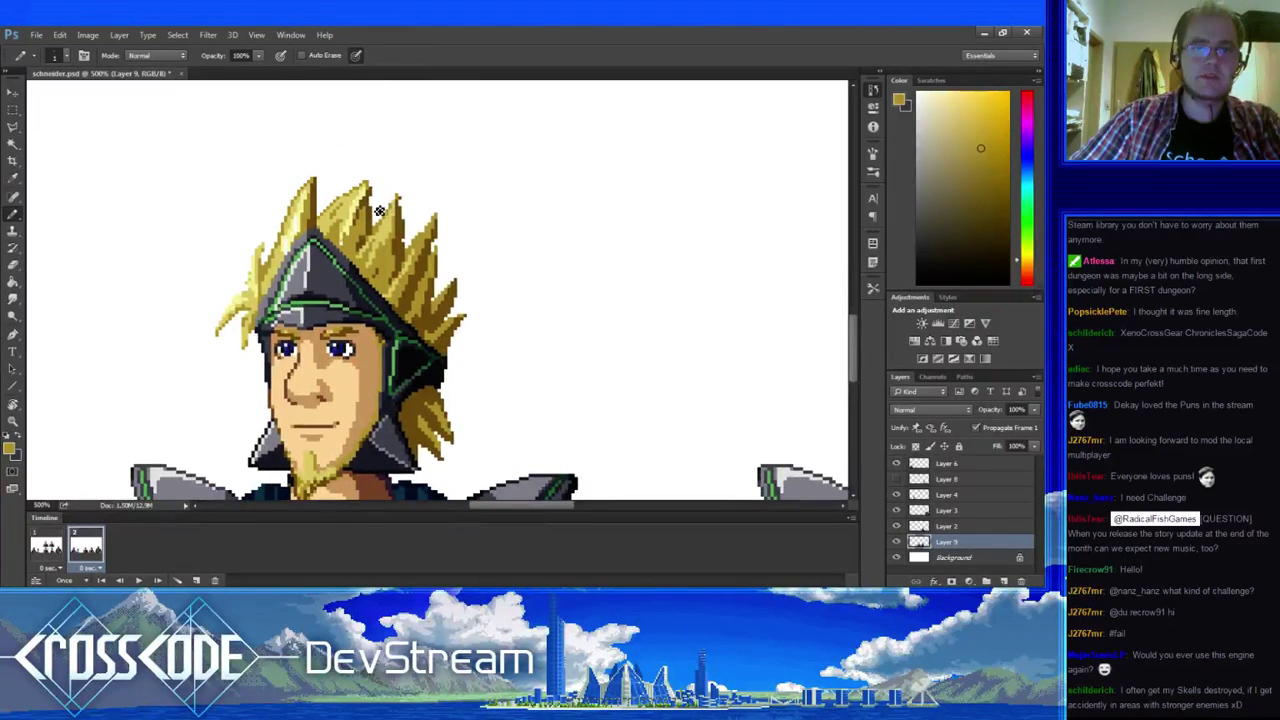
pyautogui.keyDown('alt'); pyautogui.click(404, 210); pyautogui.keyUp('alt')
pyautogui.keyDown('alt'); pyautogui.click(406, 214); pyautogui.keyUp('alt')
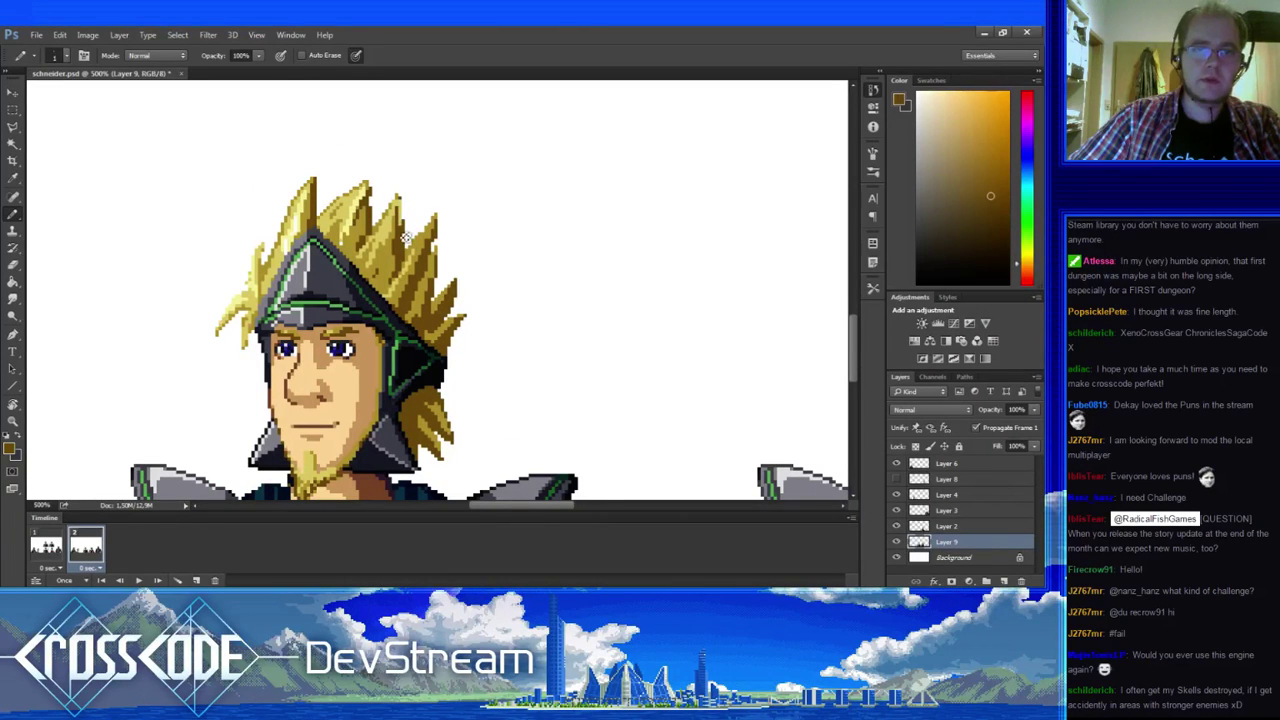
pyautogui.press('e')
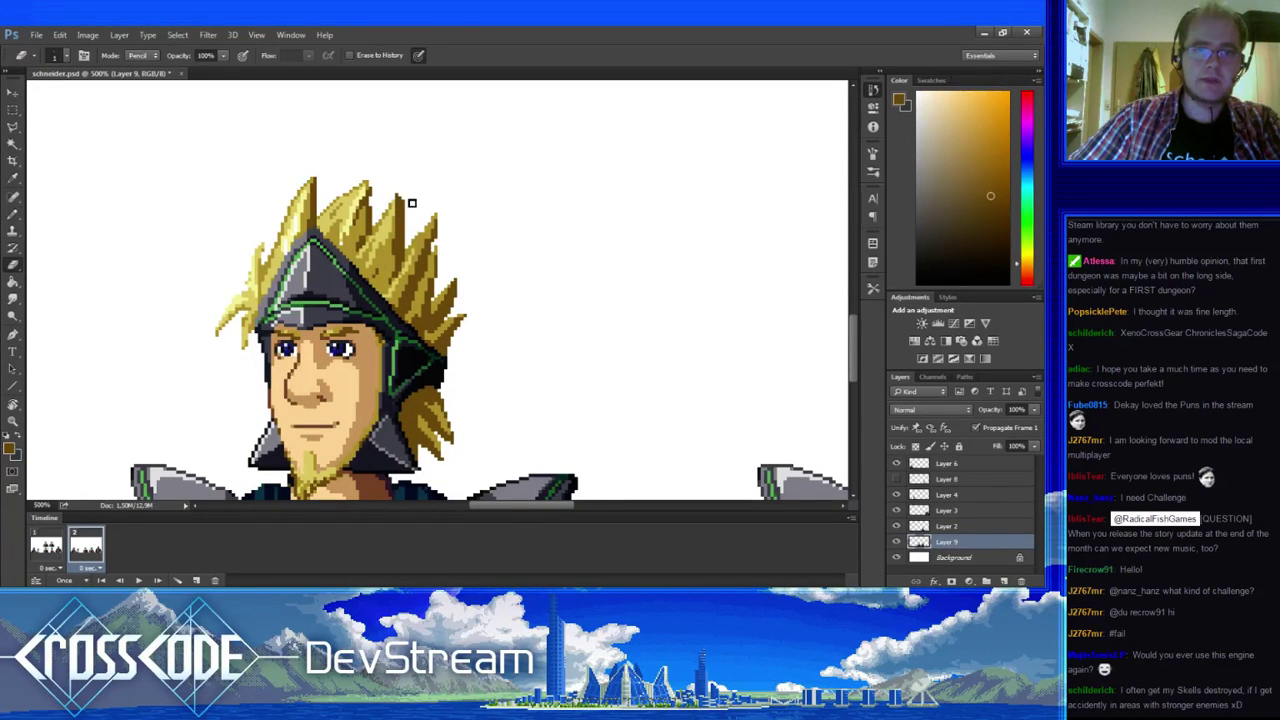
pyautogui.press('b')
pyautogui.moveTo(412, 203); pyautogui.dragTo(409, 192)
pyautogui.keyDown('alt'); pyautogui.click(384, 256); pyautogui.keyUp('alt')
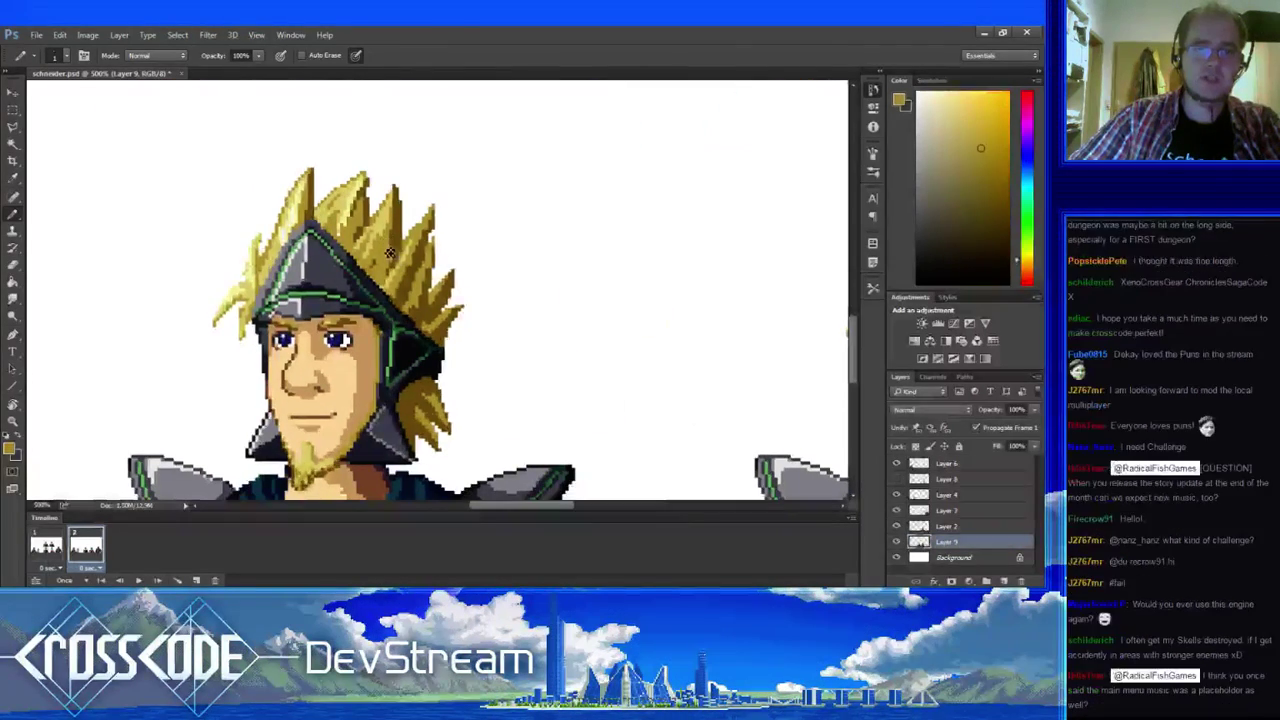
# - Rework the shading between the third and fourth hair spikes with sampled dark brown and dark gold pixels
pyautogui.press('space')
pyautogui.moveTo(382, 254)
pyautogui.mouseDown()
pyautogui.moveTo(304, 255)
pyautogui.moveTo(321, 267)
pyautogui.mouseUp()
pyautogui.keyDown('alt'); pyautogui.click(308, 245); pyautogui.keyUp('alt')
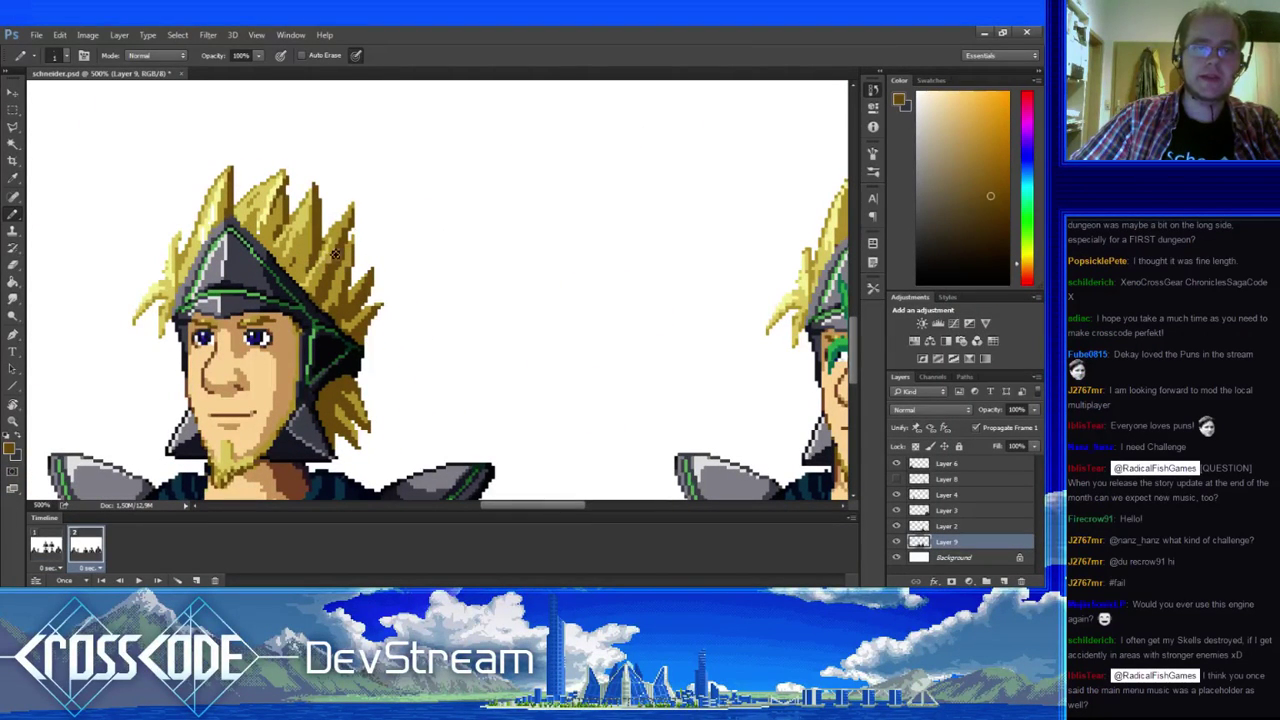
pyautogui.keyDown('alt'); pyautogui.click(329, 237); pyautogui.keyUp('alt')
pyautogui.click(331, 255)
pyautogui.moveTo(346, 330); pyautogui.dragTo(231, 299)
pyautogui.keyDown('alt'); pyautogui.click(305, 236); pyautogui.keyUp('alt')
pyautogui.keyDown('alt'); pyautogui.click(303, 240); pyautogui.keyUp('alt')
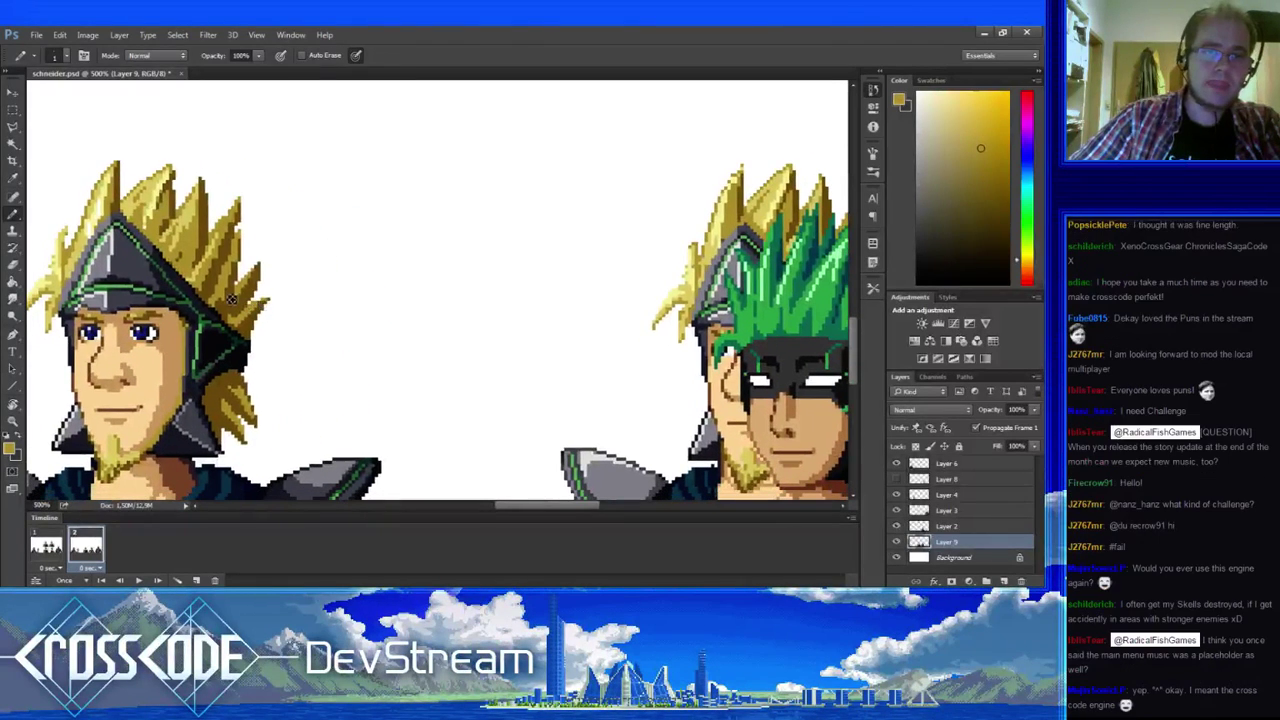
# - Check the hair against frame 1 and refine the fourth hair spike's back edge with sampled dark brown and dark gold pixels
pyautogui.click(50, 548)
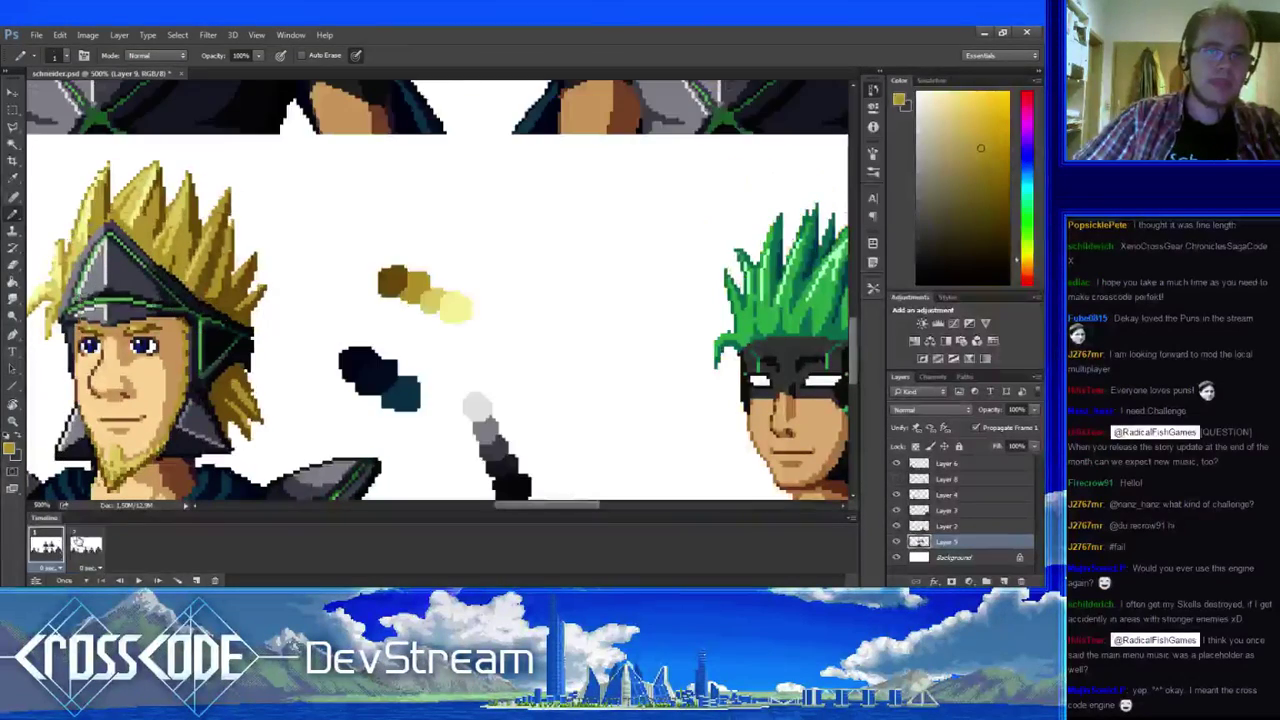
pyautogui.click(86, 546)
pyautogui.keyDown('alt'); pyautogui.click(232, 228); pyautogui.keyUp('alt')
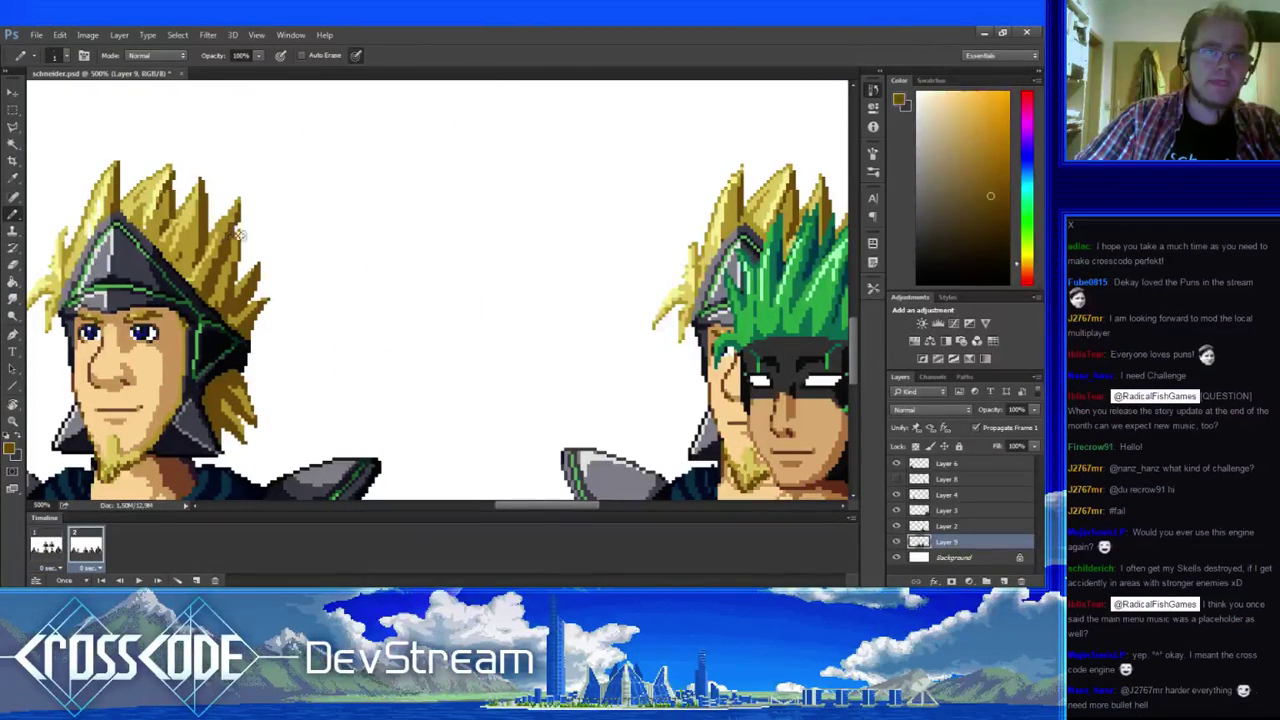
pyautogui.keyDown('alt'); pyautogui.click(239, 236); pyautogui.keyUp('alt')
pyautogui.moveTo(240, 235); pyautogui.dragTo(324, 189)
# - Flip repeatedly between frames 1 and 2 to compare the knight's hair, helmet and face
pyautogui.click(50, 551)
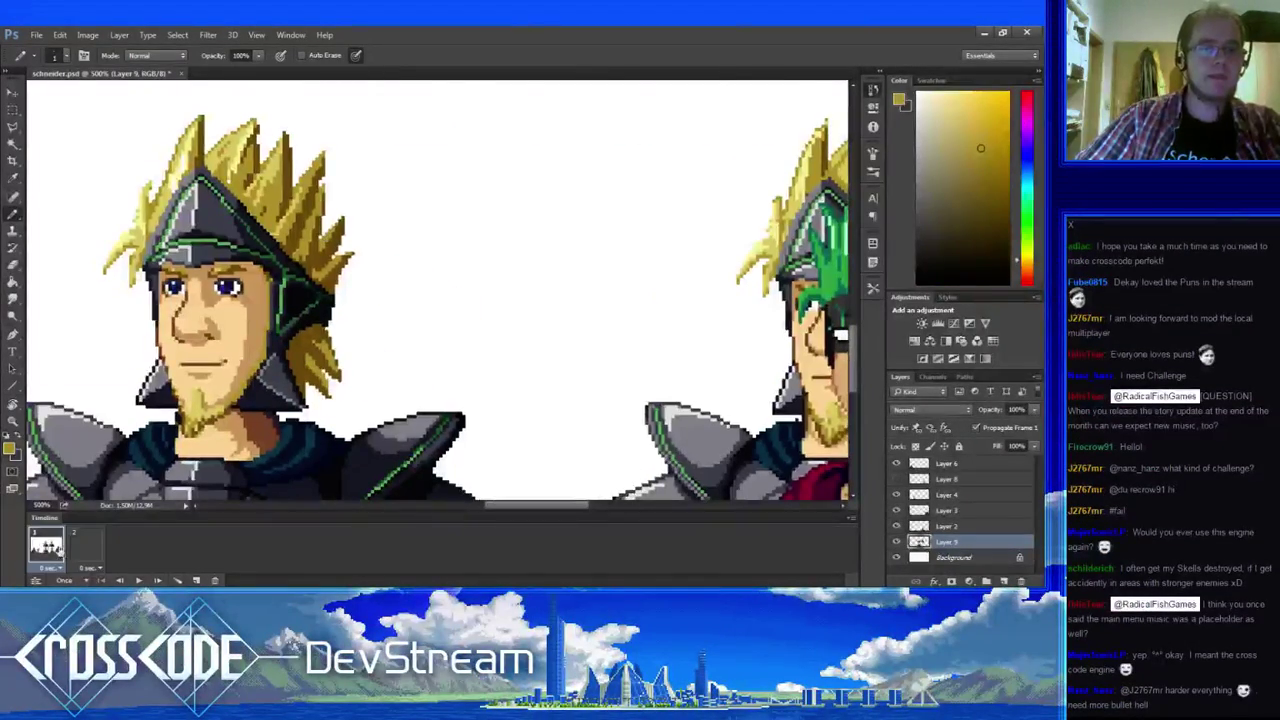
pyautogui.click(76, 551)
pyautogui.click(52, 552)
pyautogui.click(82, 557)
pyautogui.click(50, 558)
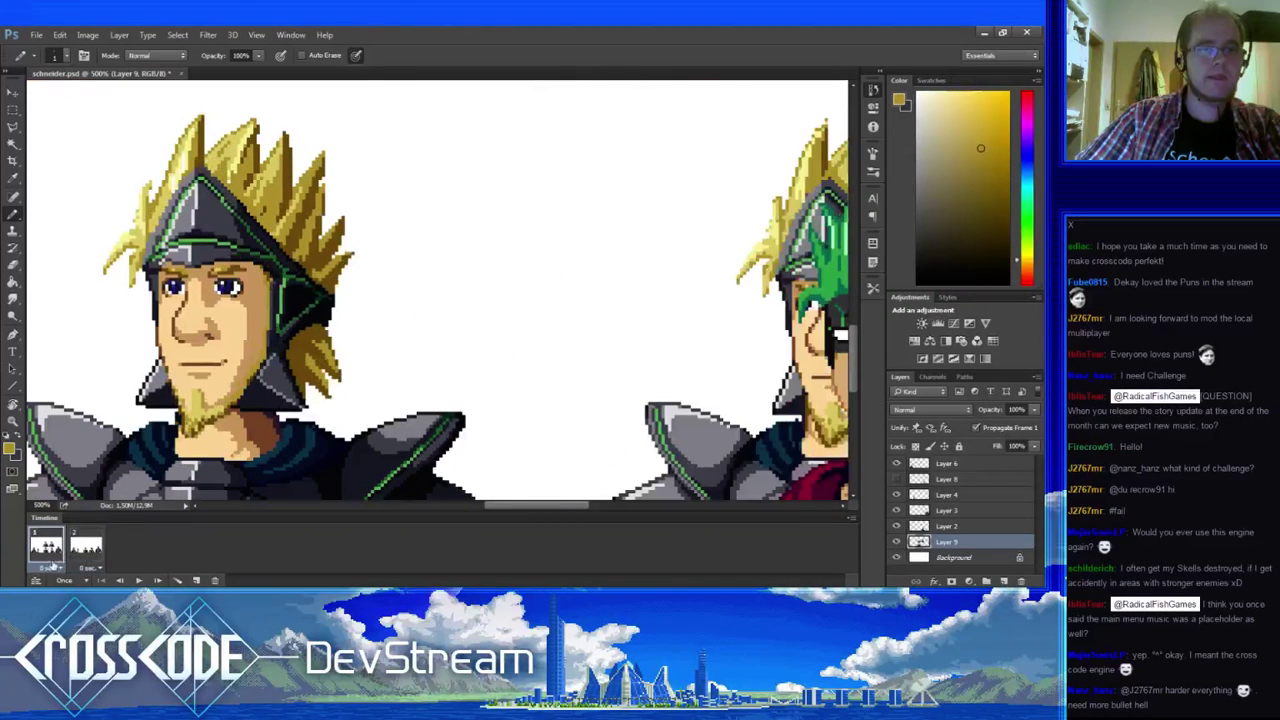
pyautogui.click(82, 559)
pyautogui.click(46, 566)
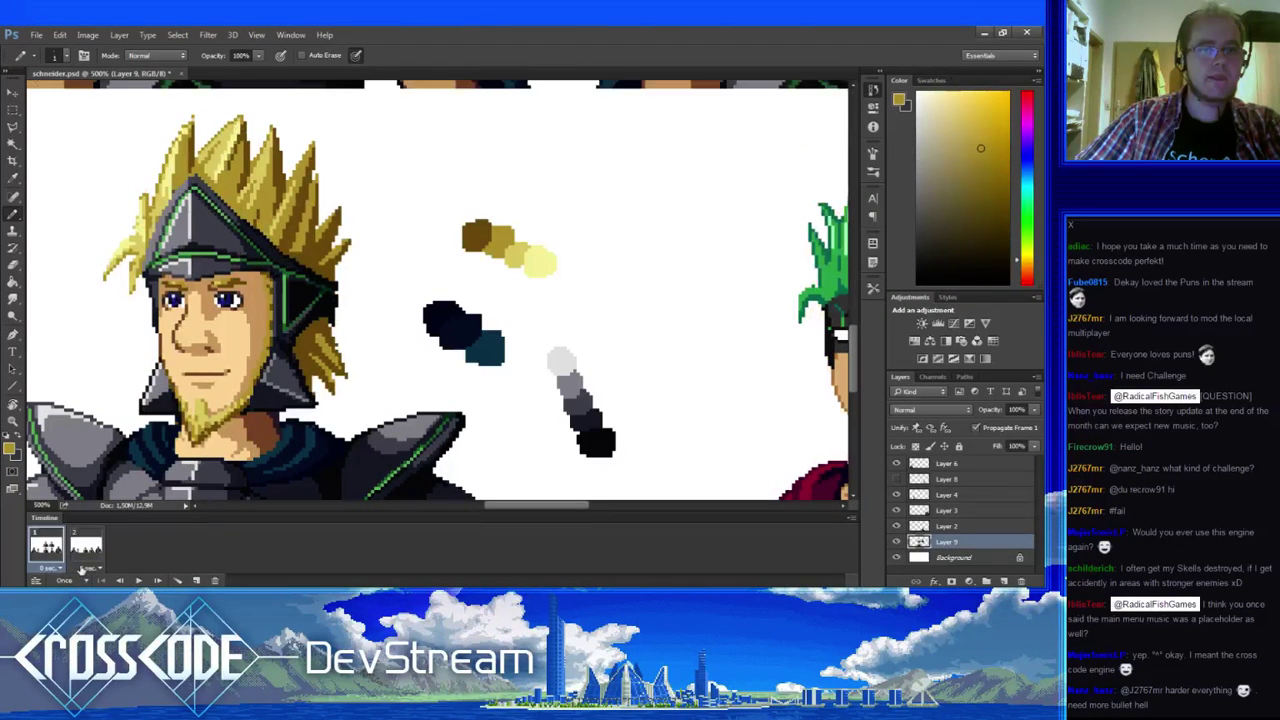
pyautogui.click(84, 561)
pyautogui.click(52, 556)
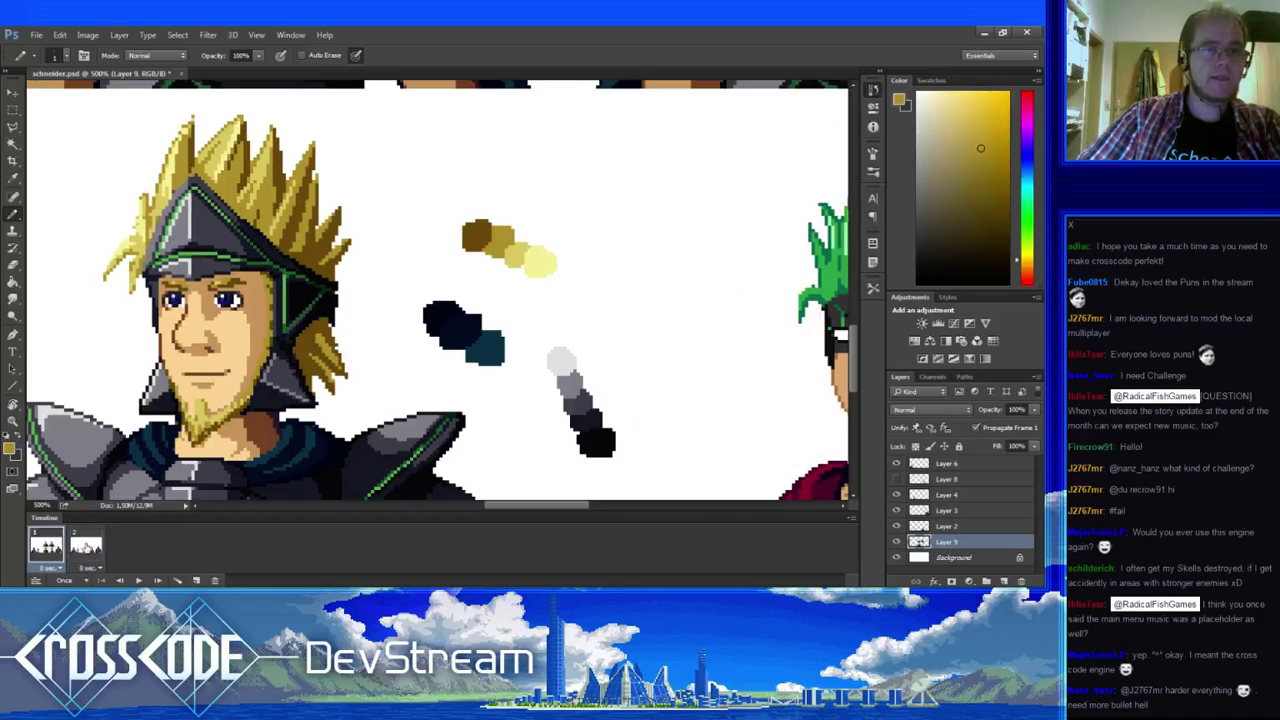
pyautogui.click(86, 553)
pyautogui.click(57, 552)
pyautogui.click(84, 550)
pyautogui.click(48, 550)
pyautogui.click(84, 550)
pyautogui.click(48, 550)
pyautogui.click(84, 550)
pyautogui.click(48, 550)
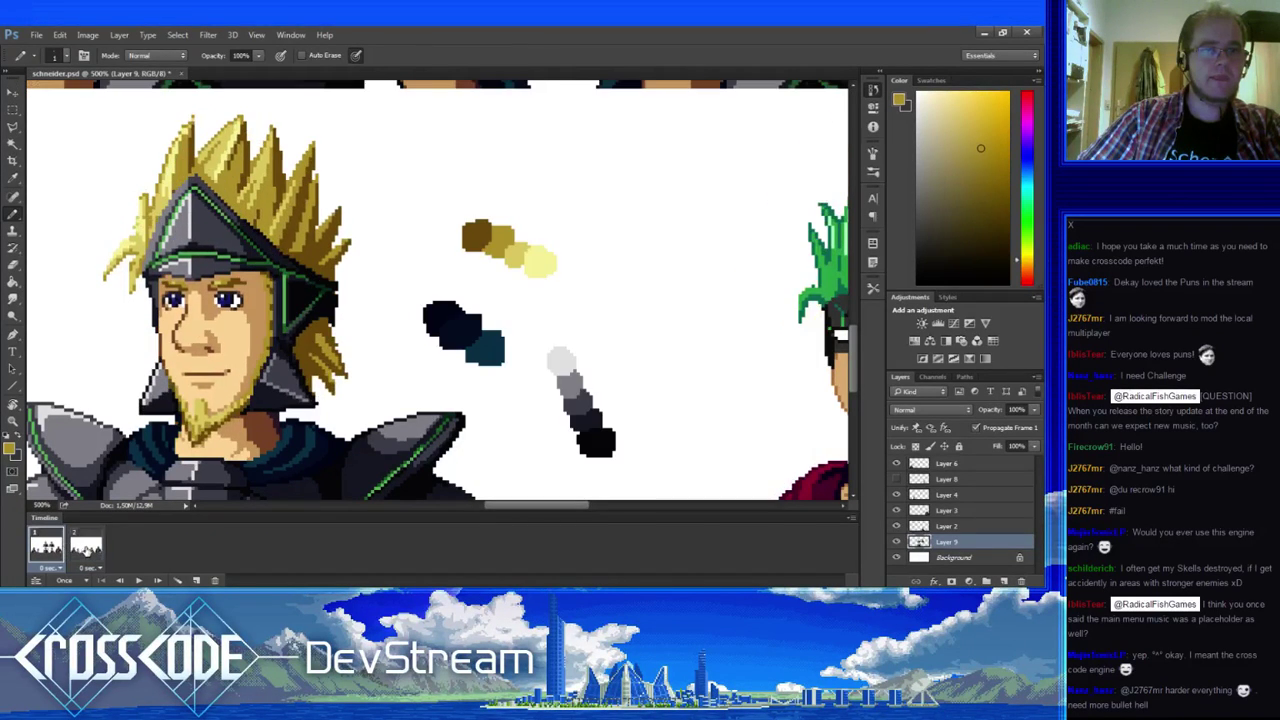
pyautogui.click(86, 551)
# - Mark the nose area with a rectangular selection, compare it between frames 1 and 2, and clear the selection
pyautogui.press('m')
pyautogui.moveTo(169, 311); pyautogui.dragTo(230, 349)
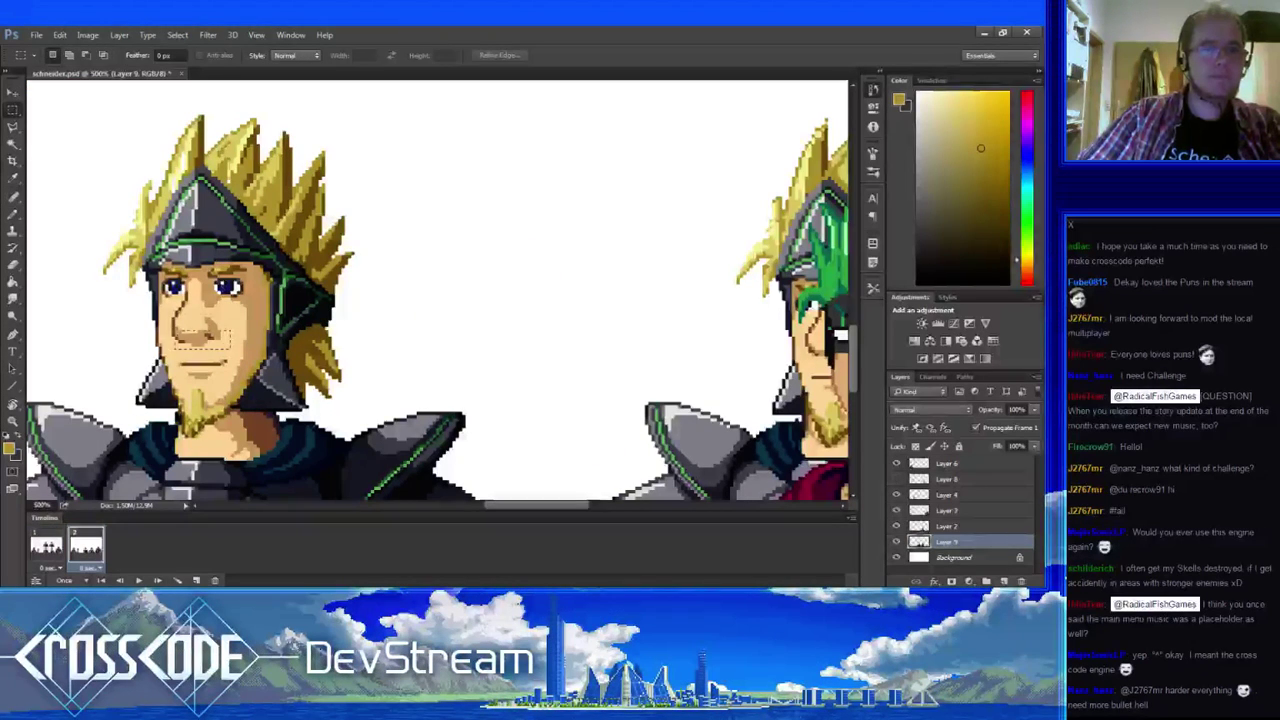
pyautogui.click(48, 550)
pyautogui.click(84, 550)
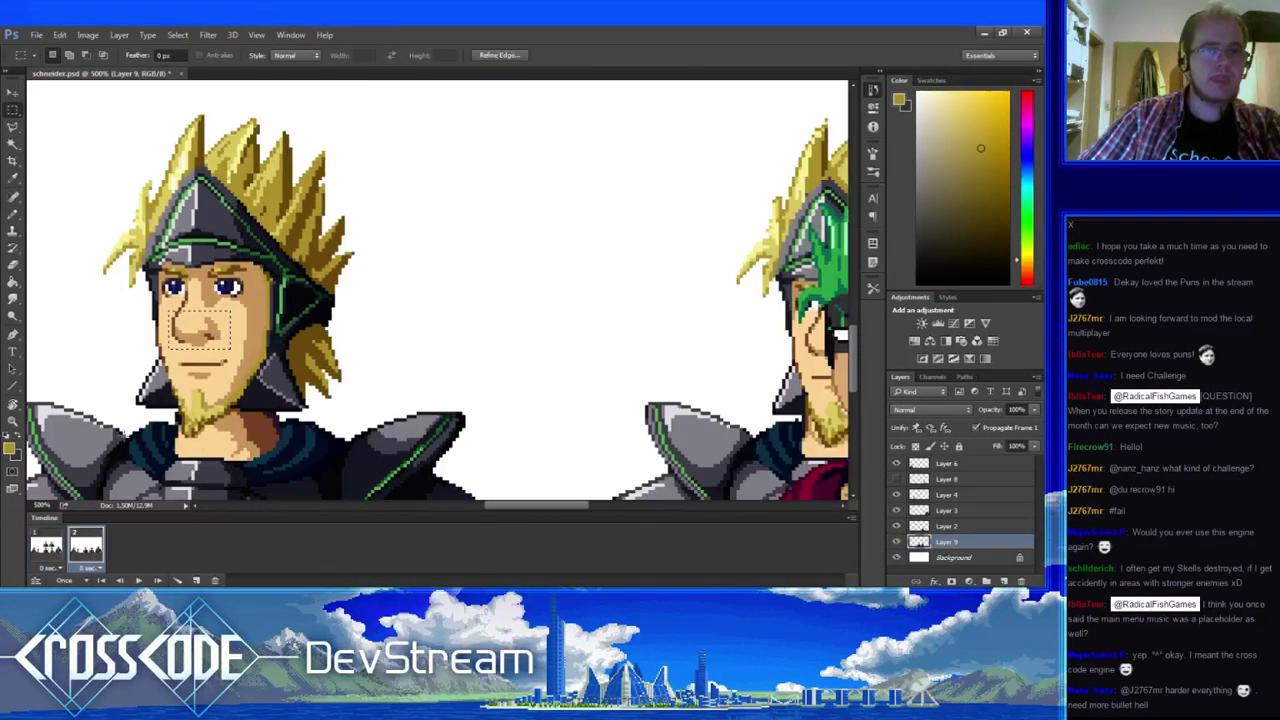
pyautogui.click(50, 548)
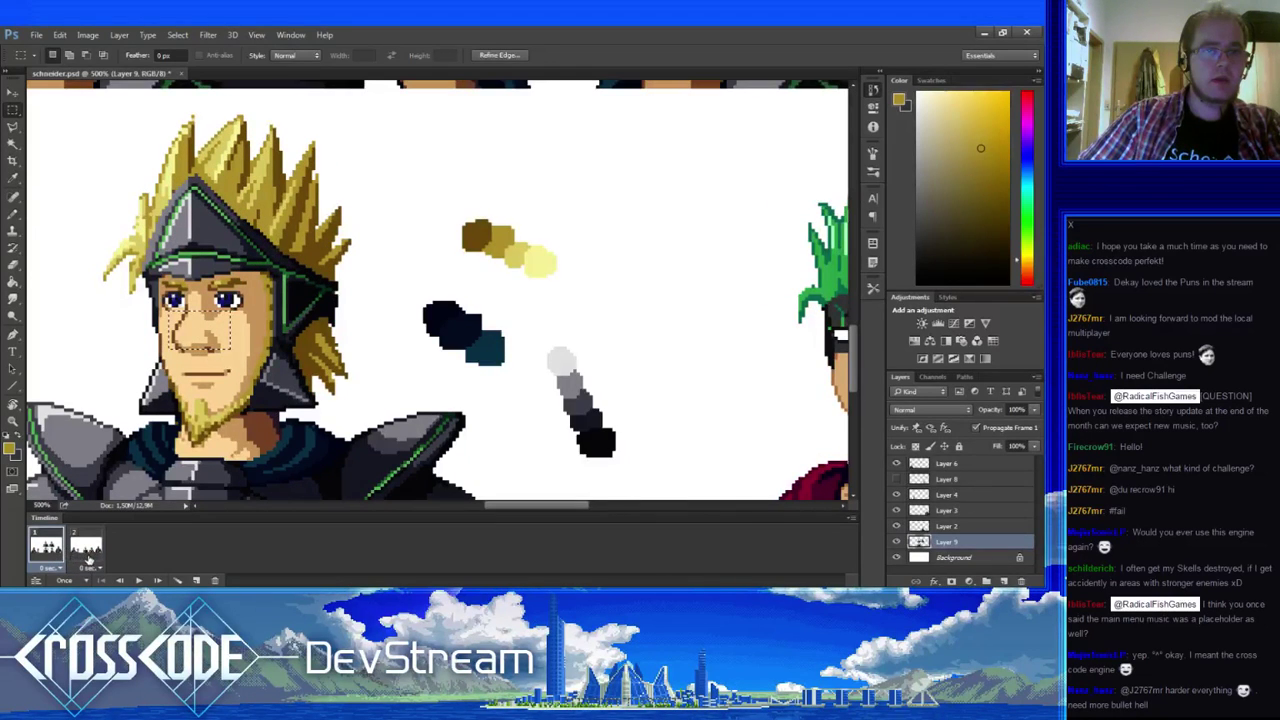
pyautogui.click(86, 552)
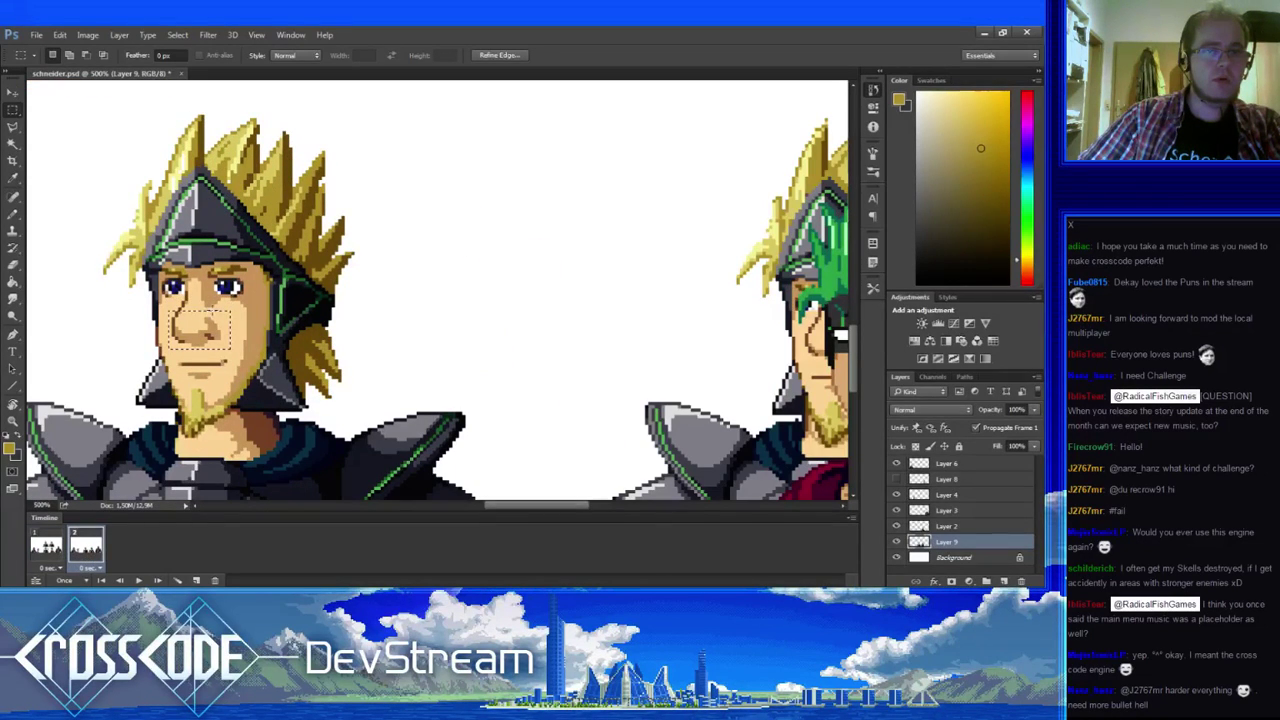
pyautogui.hotkey('ctrl', 'd')
pyautogui.click(48, 550)
pyautogui.click(84, 550)
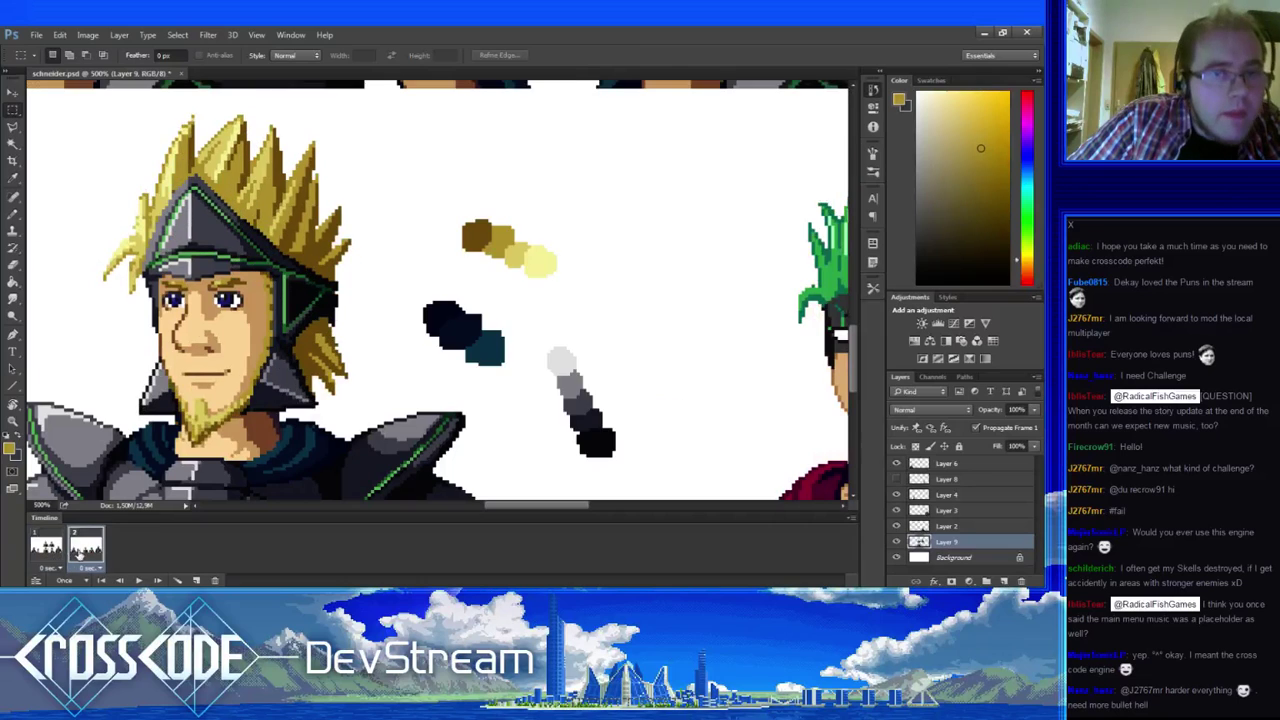
pyautogui.click(58, 552)
pyautogui.click(84, 549)
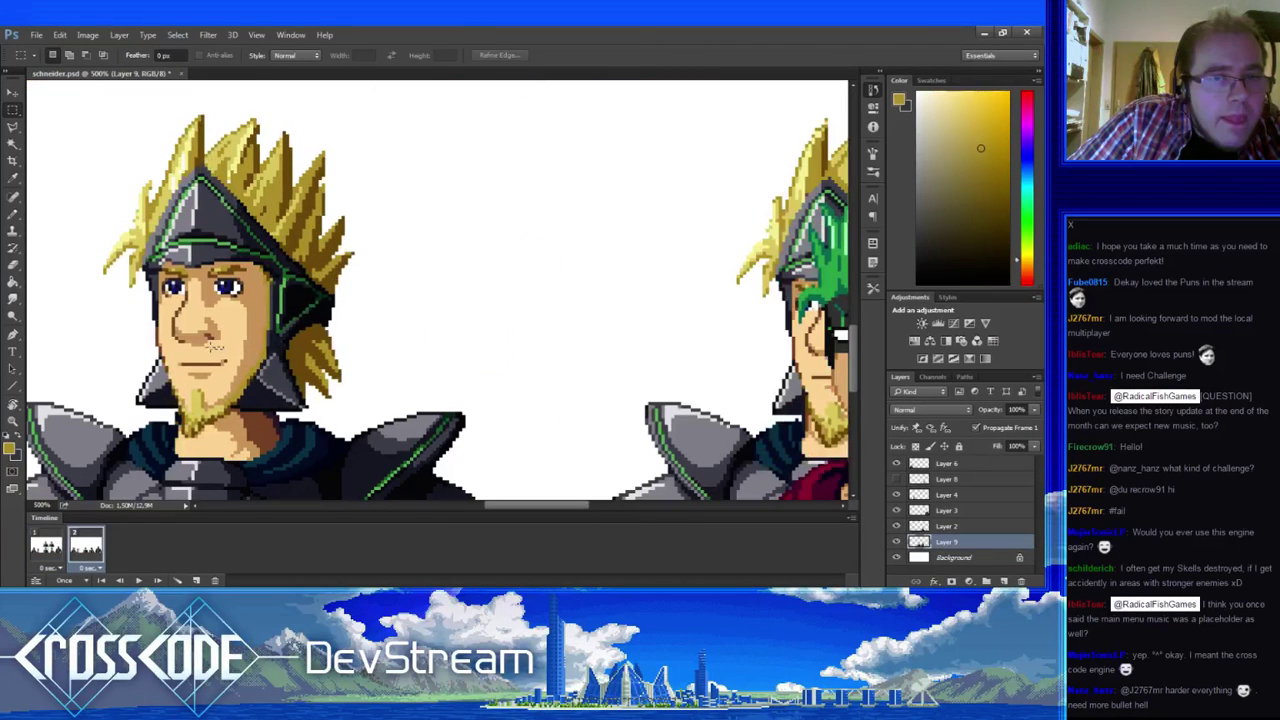
pyautogui.moveTo(170, 322); pyautogui.dragTo(224, 349)
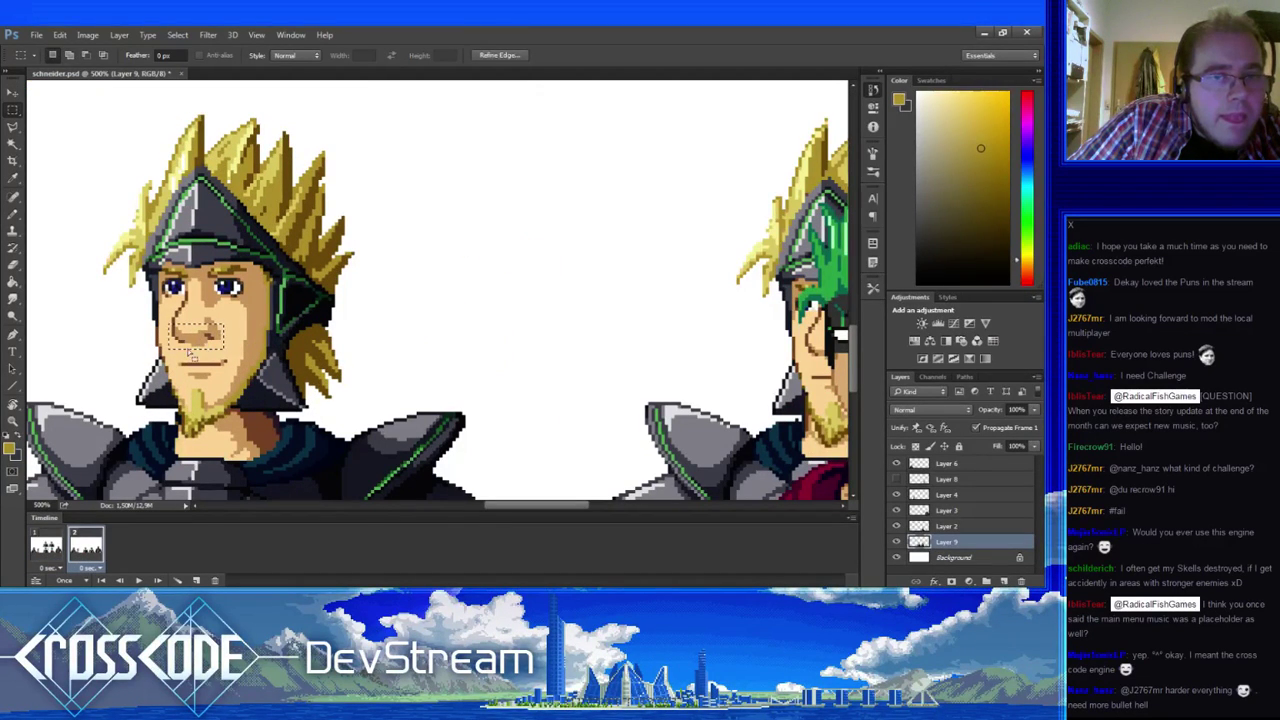
pyautogui.click(190, 354)
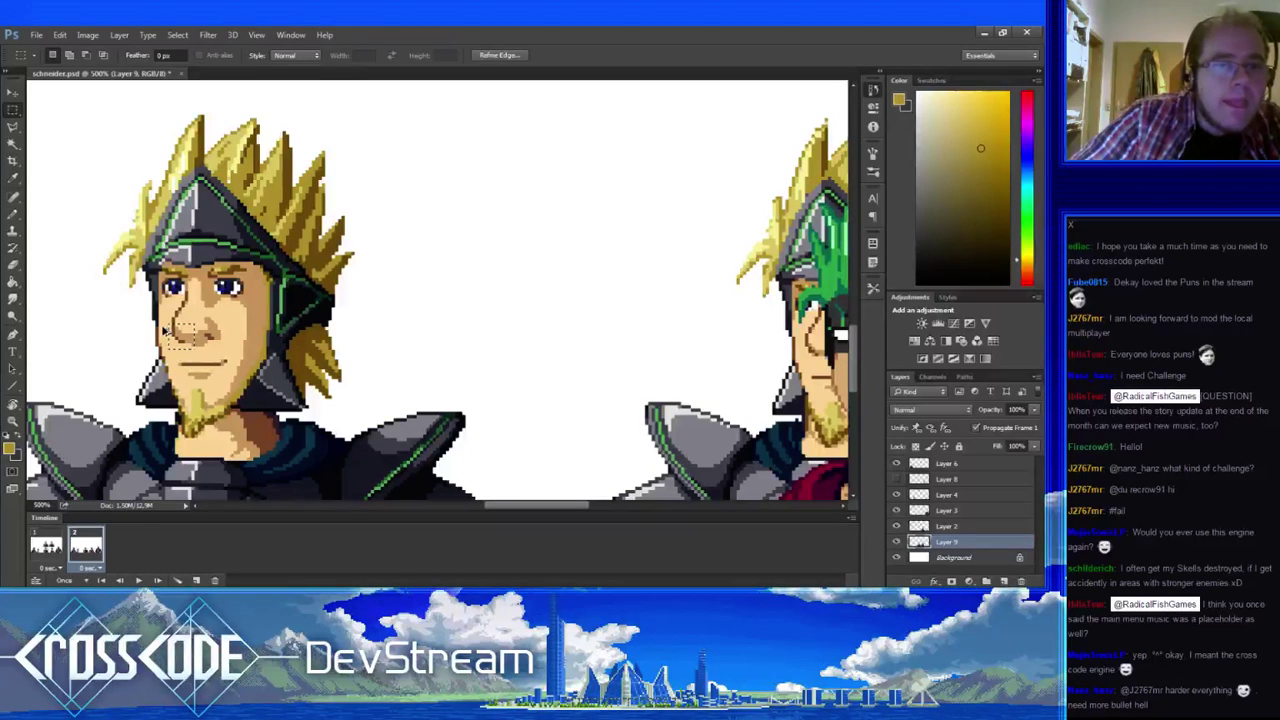
pyautogui.moveTo(194, 346); pyautogui.dragTo(168, 320)
pyautogui.hotkey('ctrl', 'd')
# - Rework the underside of the nose in frame 2 with sampled light skin, reddish-brown and tan pixels
pyautogui.press('b')
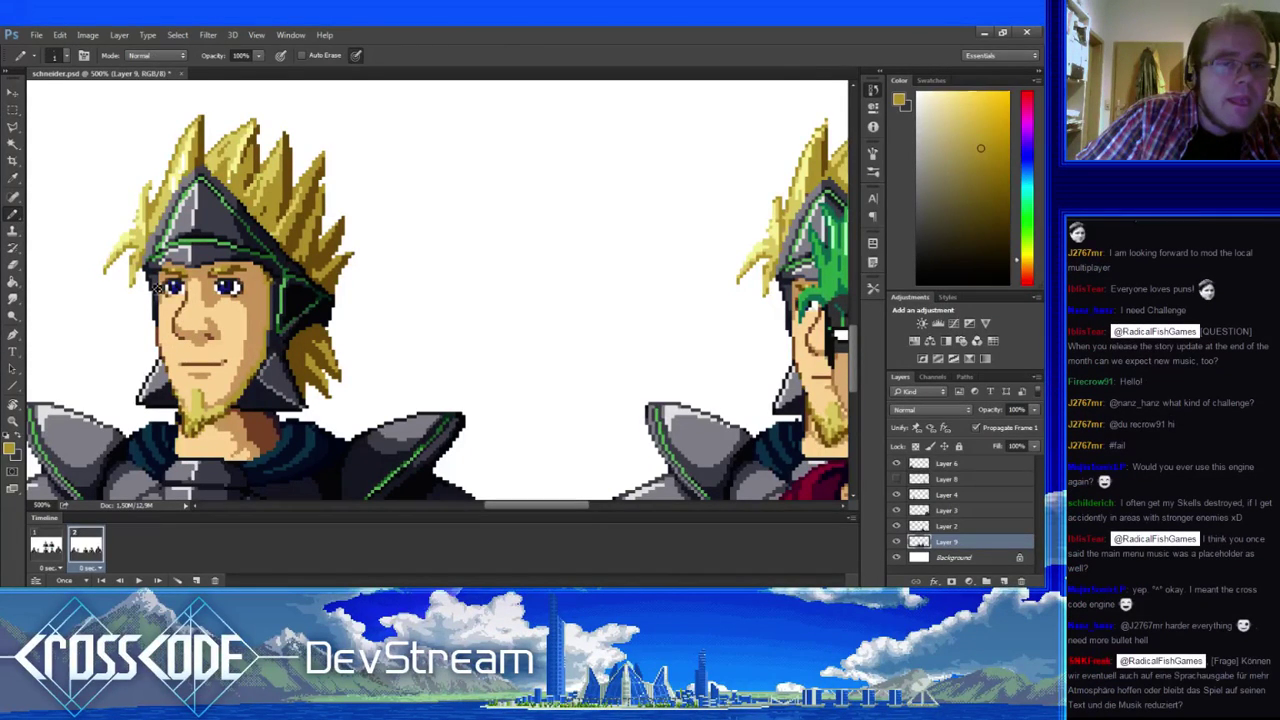
pyautogui.keyDown('alt'); pyautogui.click(172, 328); pyautogui.keyUp('alt')
pyautogui.keyDown('alt'); pyautogui.click(176, 340); pyautogui.keyUp('alt')
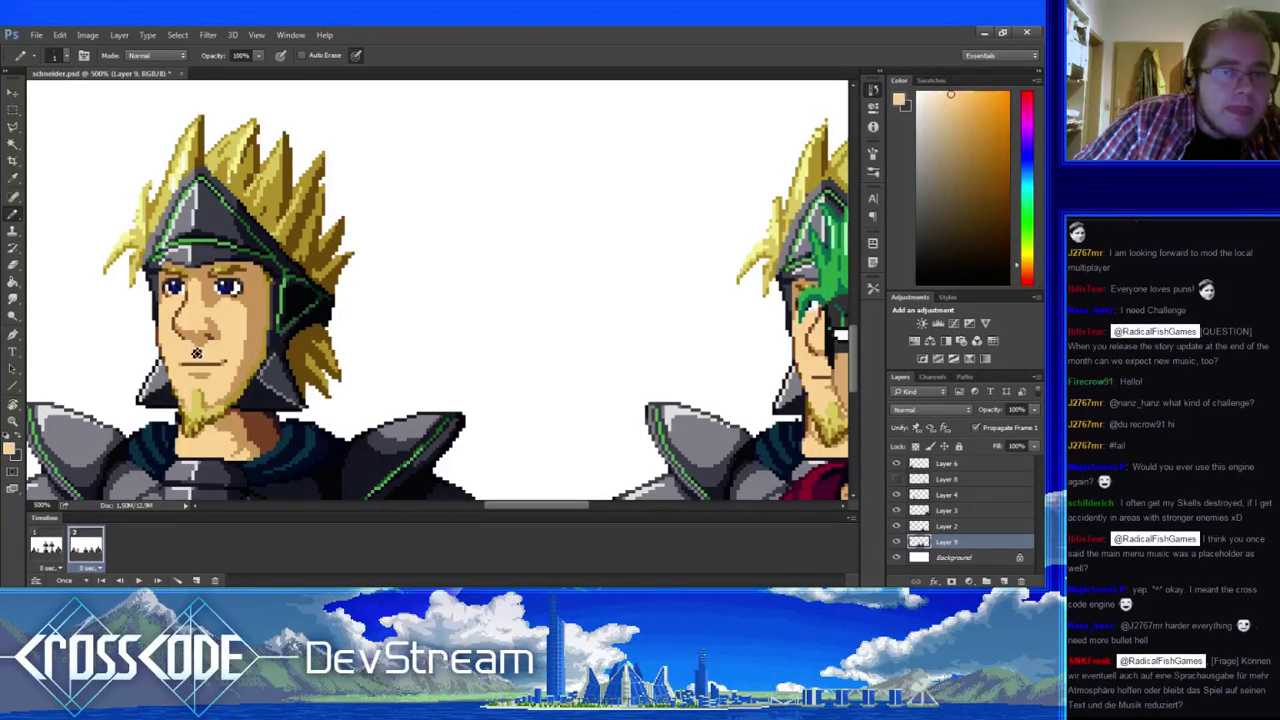
pyautogui.keyDown('alt'); pyautogui.click(194, 348); pyautogui.keyUp('alt')
pyautogui.click(196, 348)
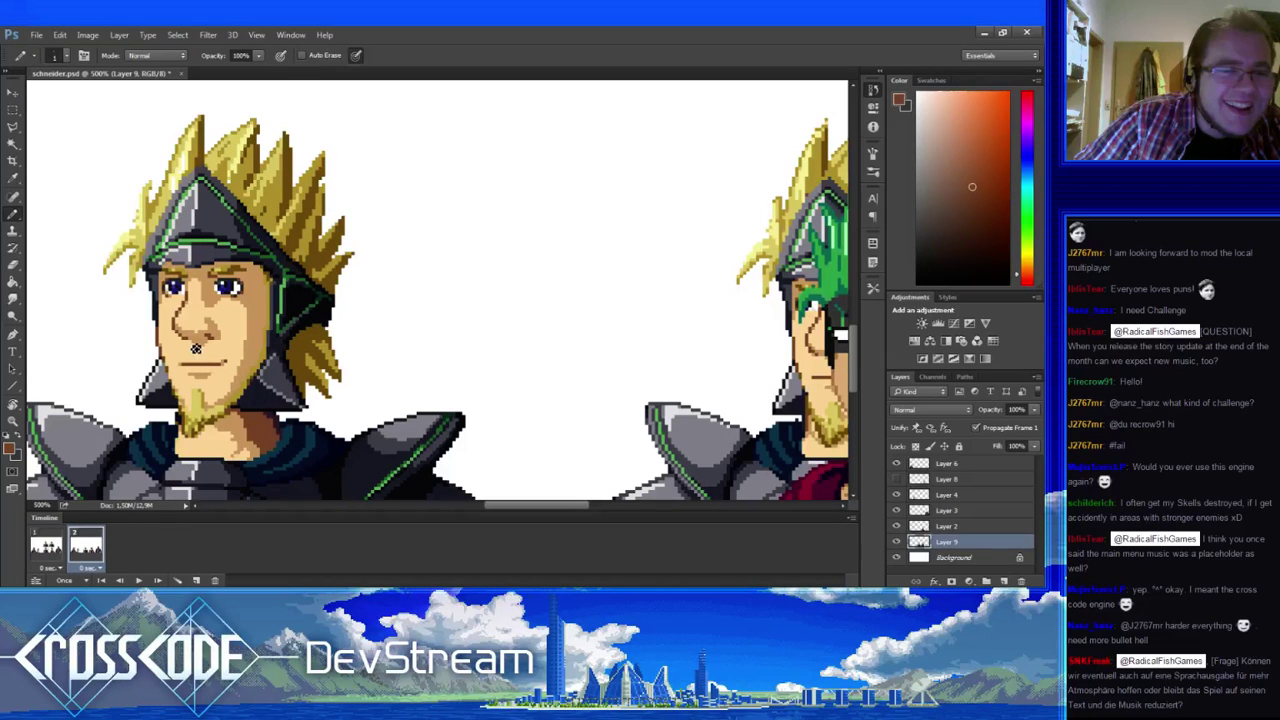
pyautogui.keyDown('alt'); pyautogui.click(197, 349); pyautogui.keyUp('alt')
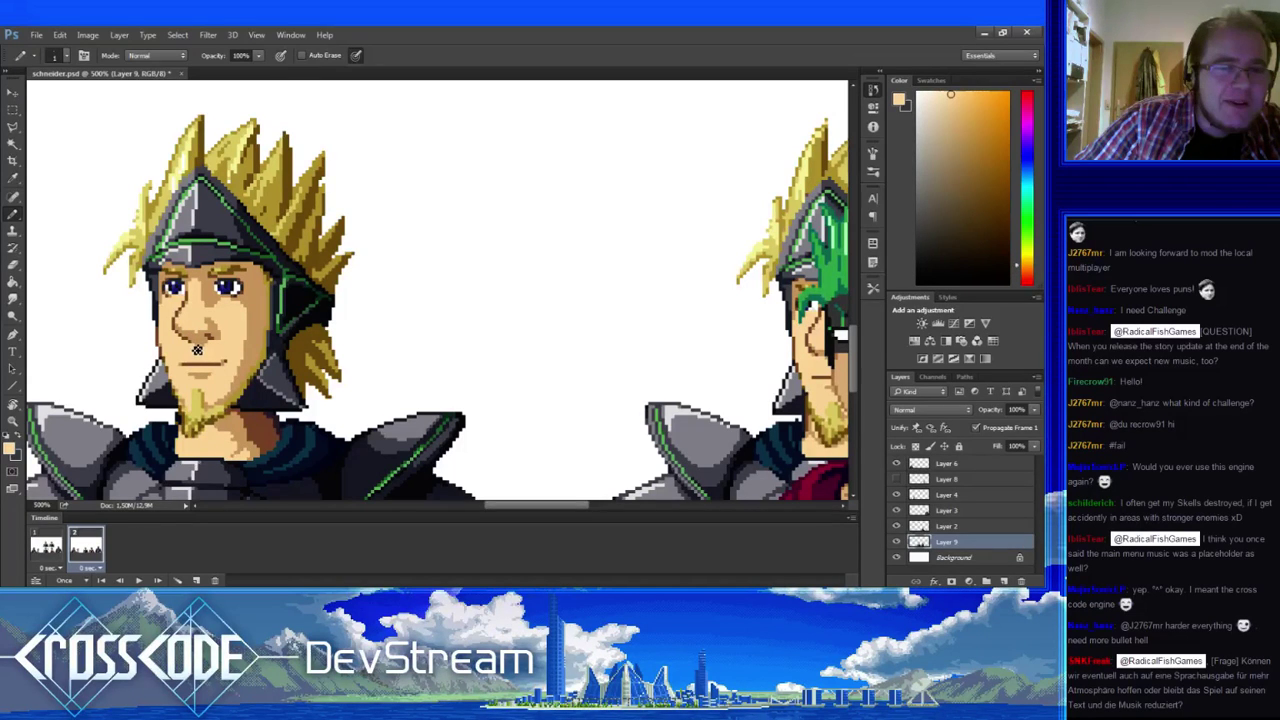
pyautogui.keyDown('alt'); pyautogui.click(200, 350); pyautogui.keyUp('alt')
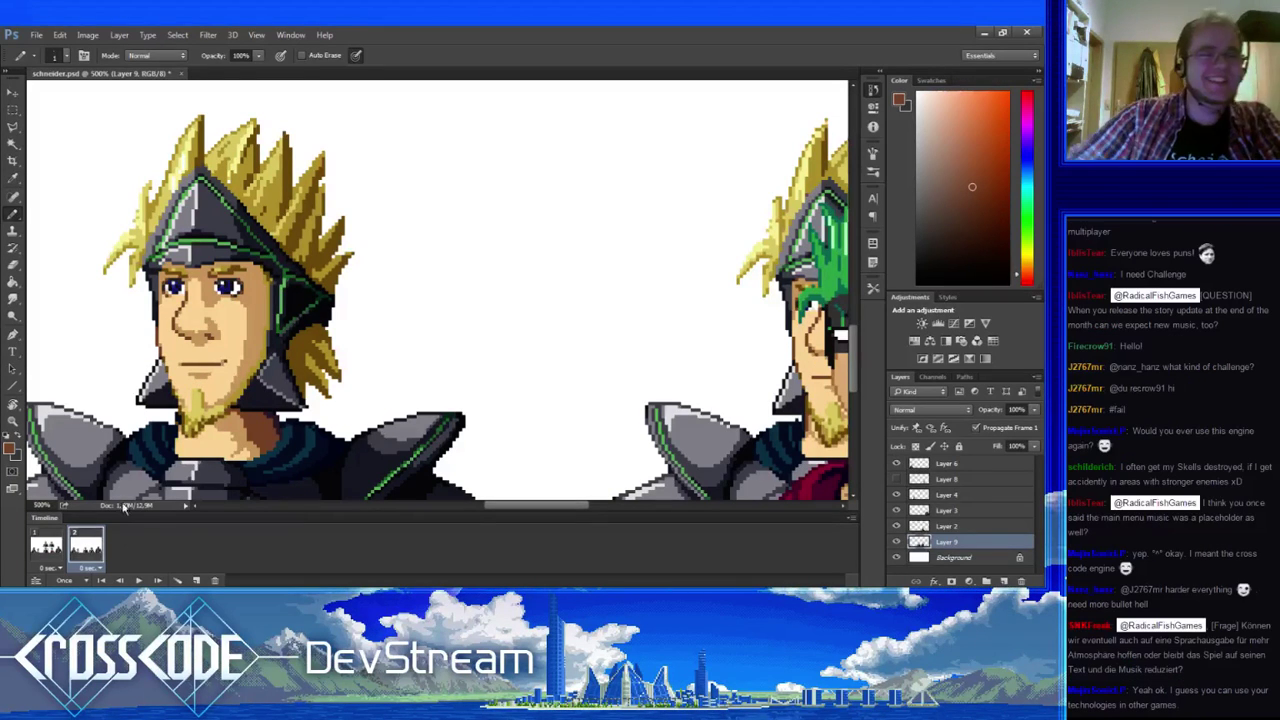
pyautogui.keyDown('alt'); pyautogui.click(198, 349); pyautogui.keyUp('alt')
pyautogui.keyDown('alt'); pyautogui.click(207, 348); pyautogui.keyUp('alt')
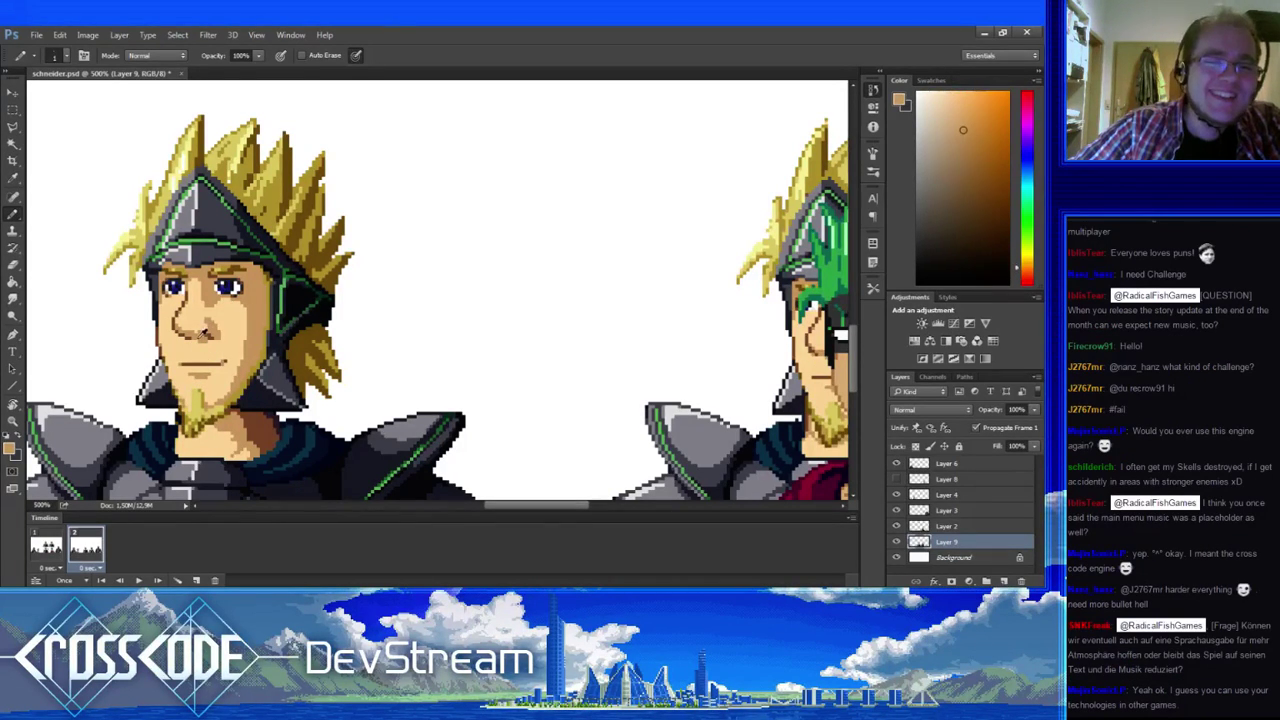
# - Touch up the shading at the nose's tip and nostril with sampled skin tones, comparing frames 1 and 2
pyautogui.click(50, 549)
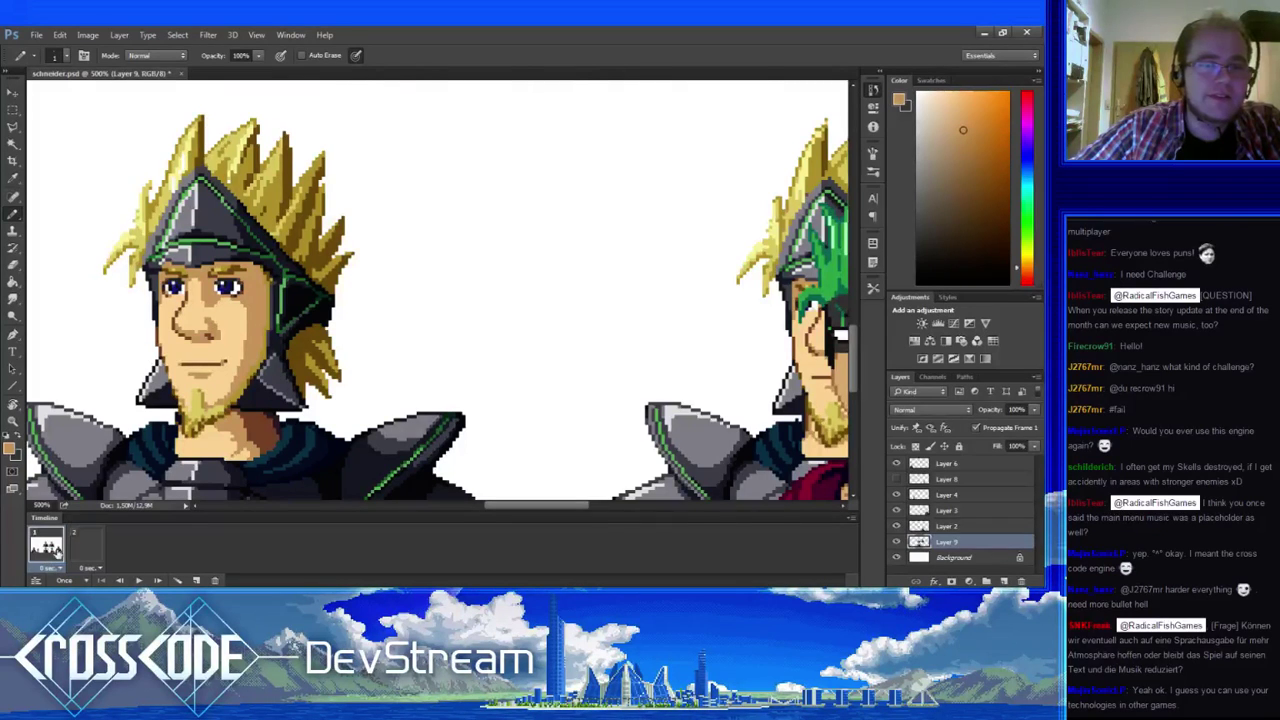
pyautogui.click(82, 550)
pyautogui.click(50, 549)
pyautogui.click(82, 550)
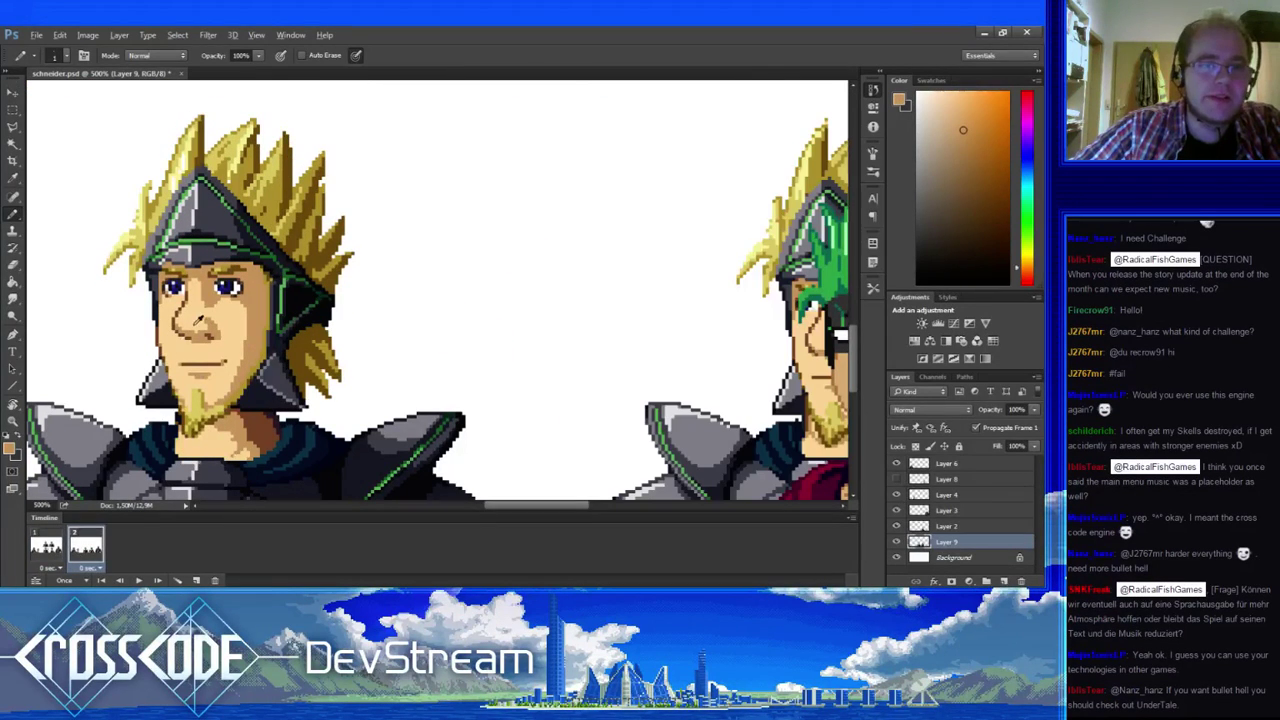
pyautogui.keyDown('alt'); pyautogui.click(197, 320); pyautogui.keyUp('alt')
pyautogui.keyDown('alt'); pyautogui.click(202, 330); pyautogui.keyUp('alt')
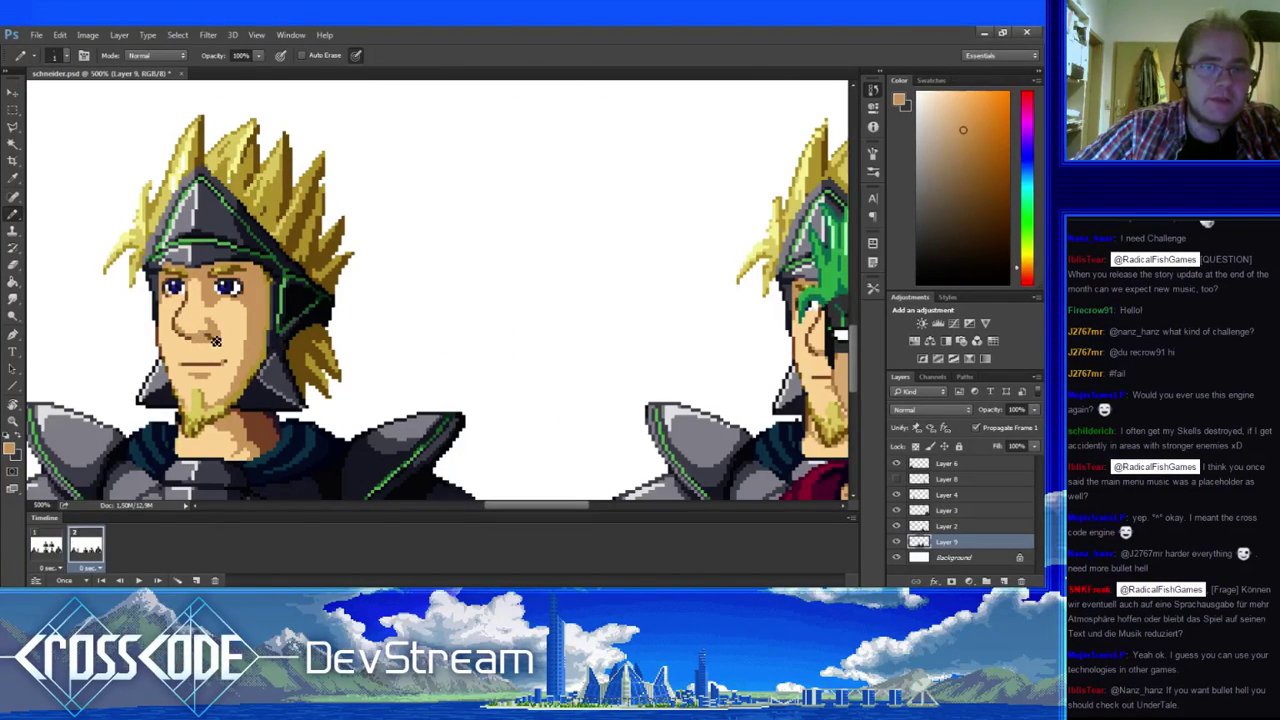
pyautogui.click(49, 547)
pyautogui.click(92, 549)
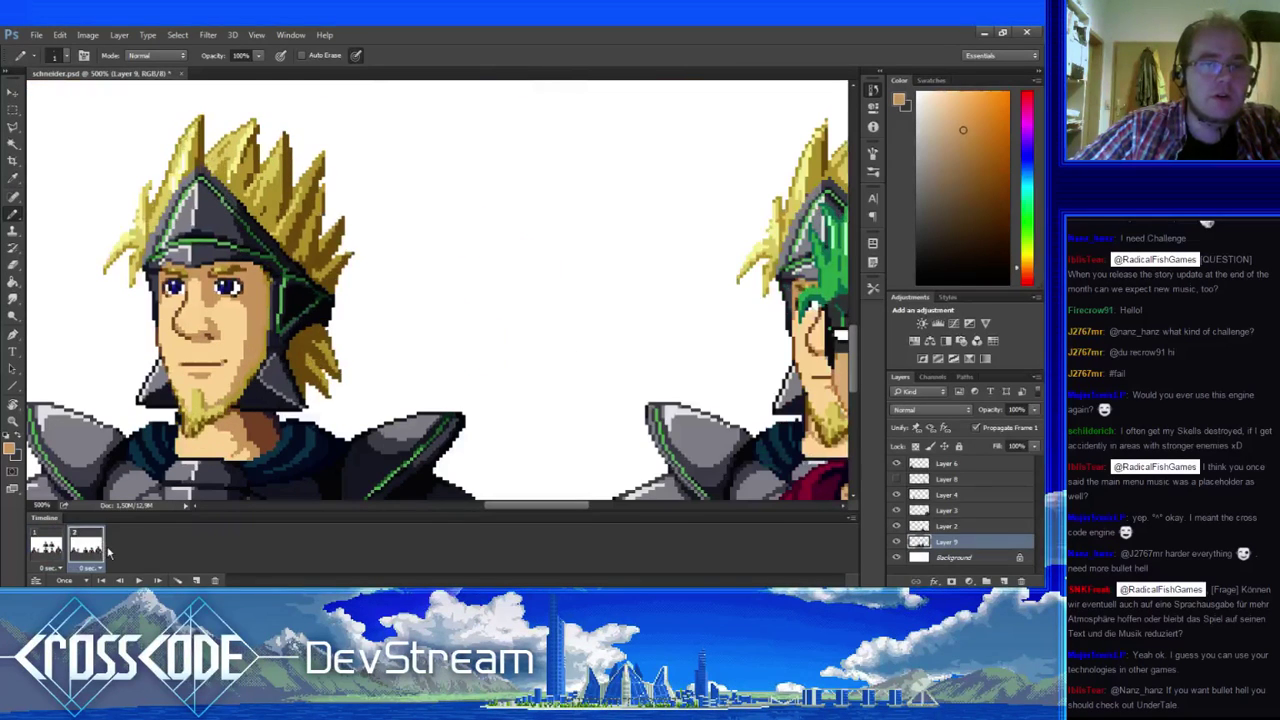
# - Touch up the nose's underside and the mouth in frame 2 with sampled light and tan skin tones, comparing against frame 1
pyautogui.keyDown('alt'); pyautogui.click(200, 330); pyautogui.keyUp('alt')
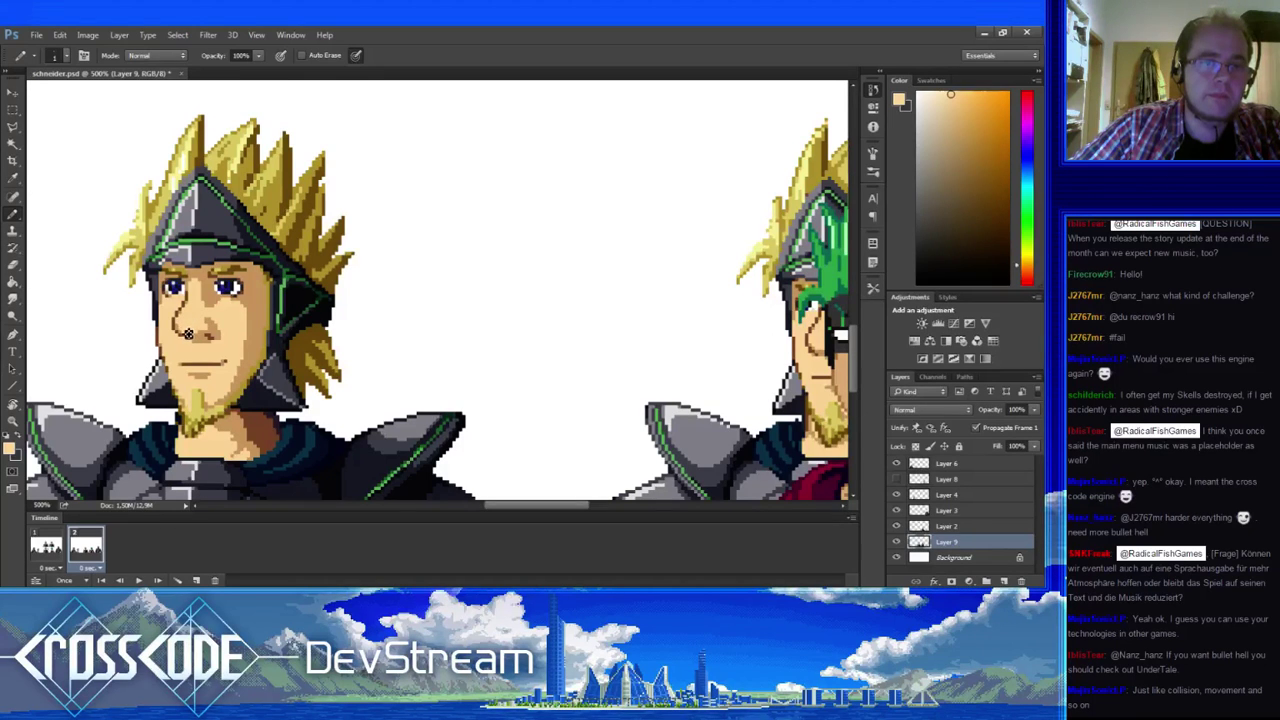
pyautogui.keyDown('alt'); pyautogui.click(220, 376); pyautogui.keyUp('alt')
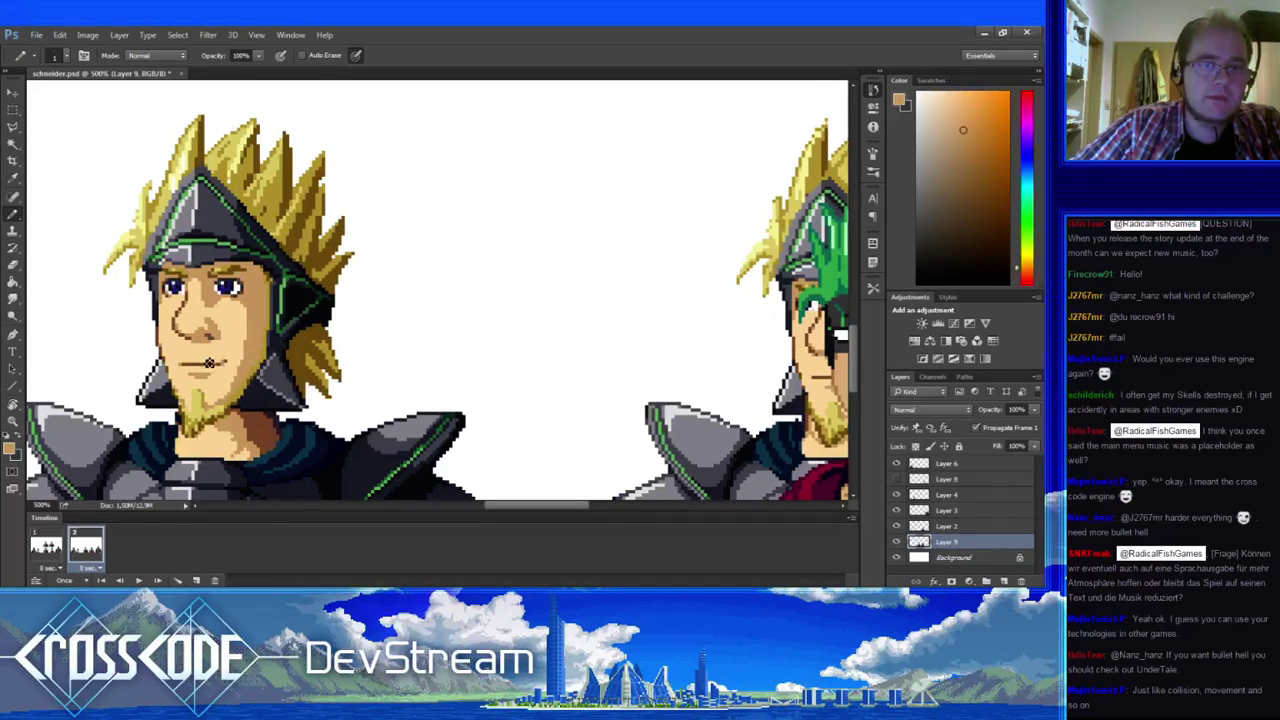
pyautogui.keyDown('alt'); pyautogui.click(214, 368); pyautogui.keyUp('alt')
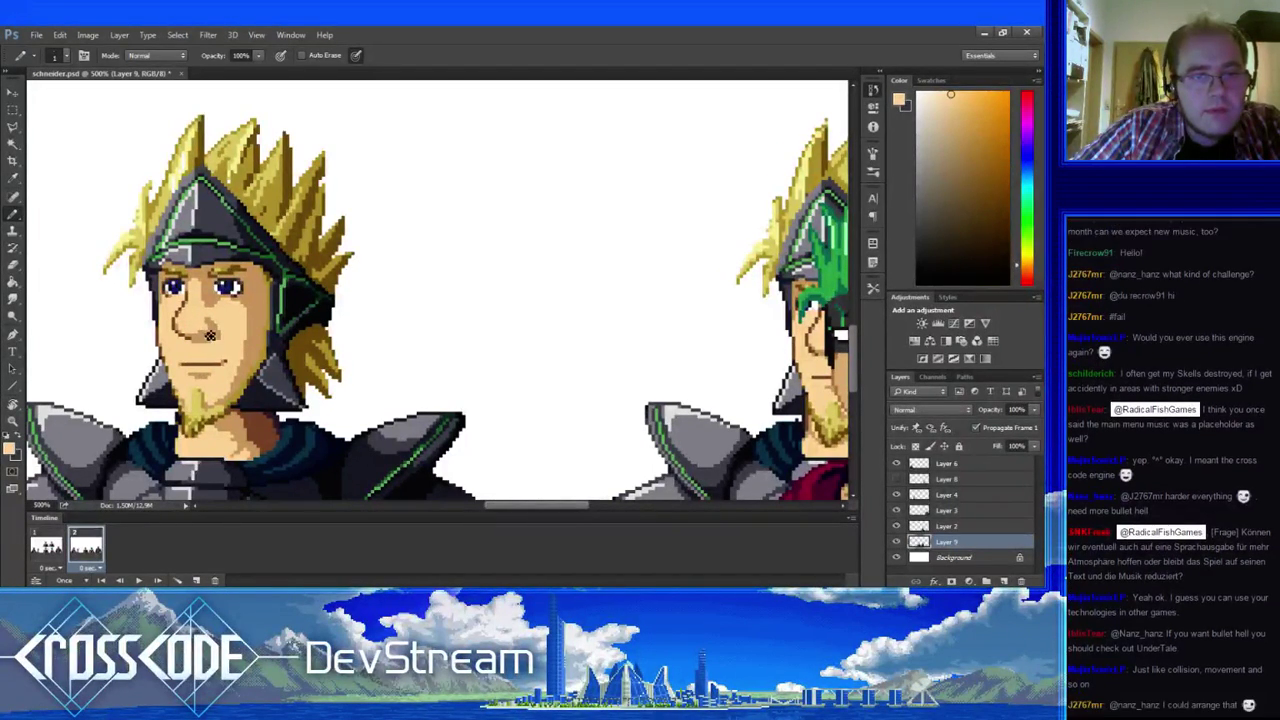
pyautogui.click(48, 545)
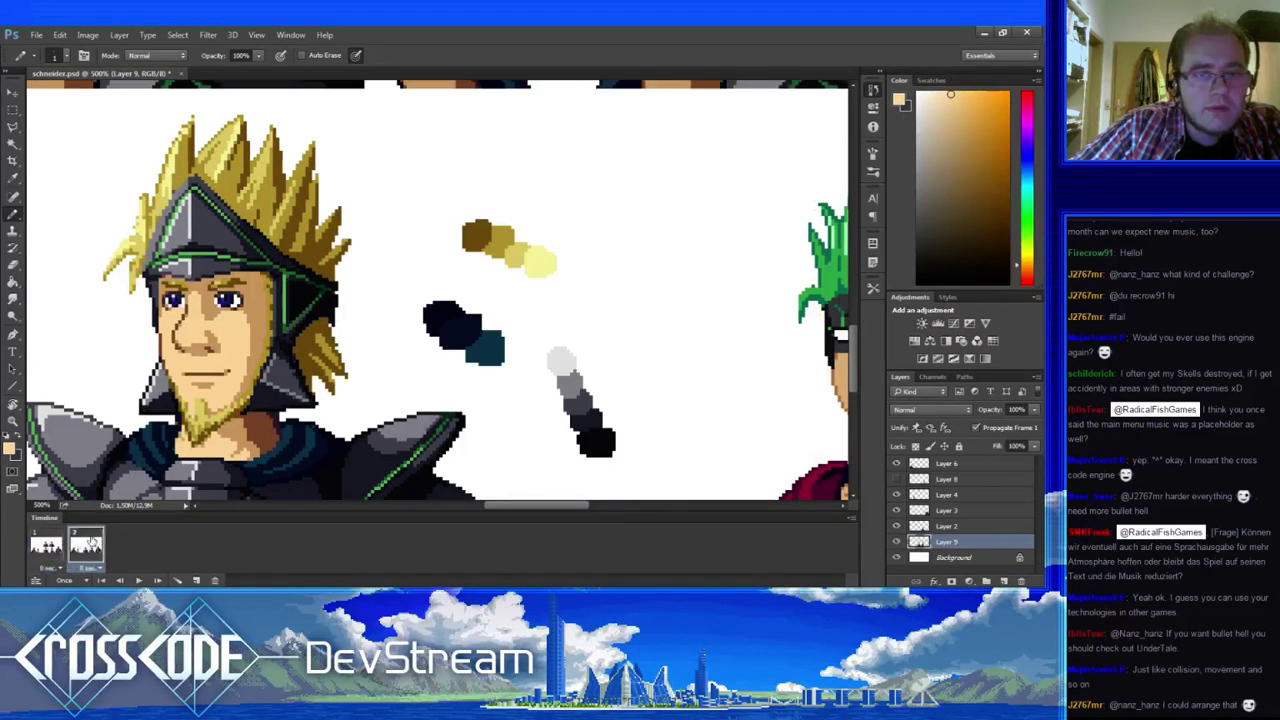
pyautogui.click(86, 545)
pyautogui.keyDown('alt'); pyautogui.click(197, 336); pyautogui.keyUp('alt')
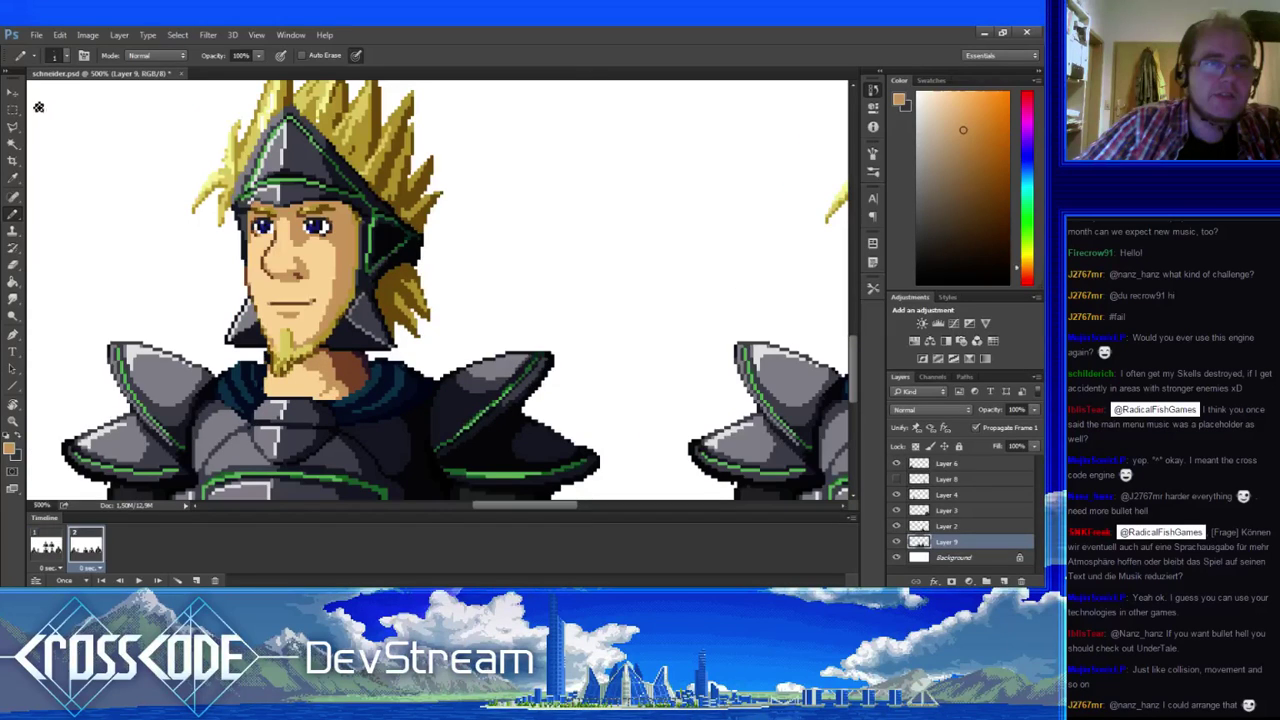
# - Select the mouth, goatee and front cheek guard in frame 2 with rectangular marquees, shift them slightly upward, and clear the selection
pyautogui.click(13, 109)
pyautogui.click(46, 548)
pyautogui.click(86, 552)
pyautogui.click(48, 551)
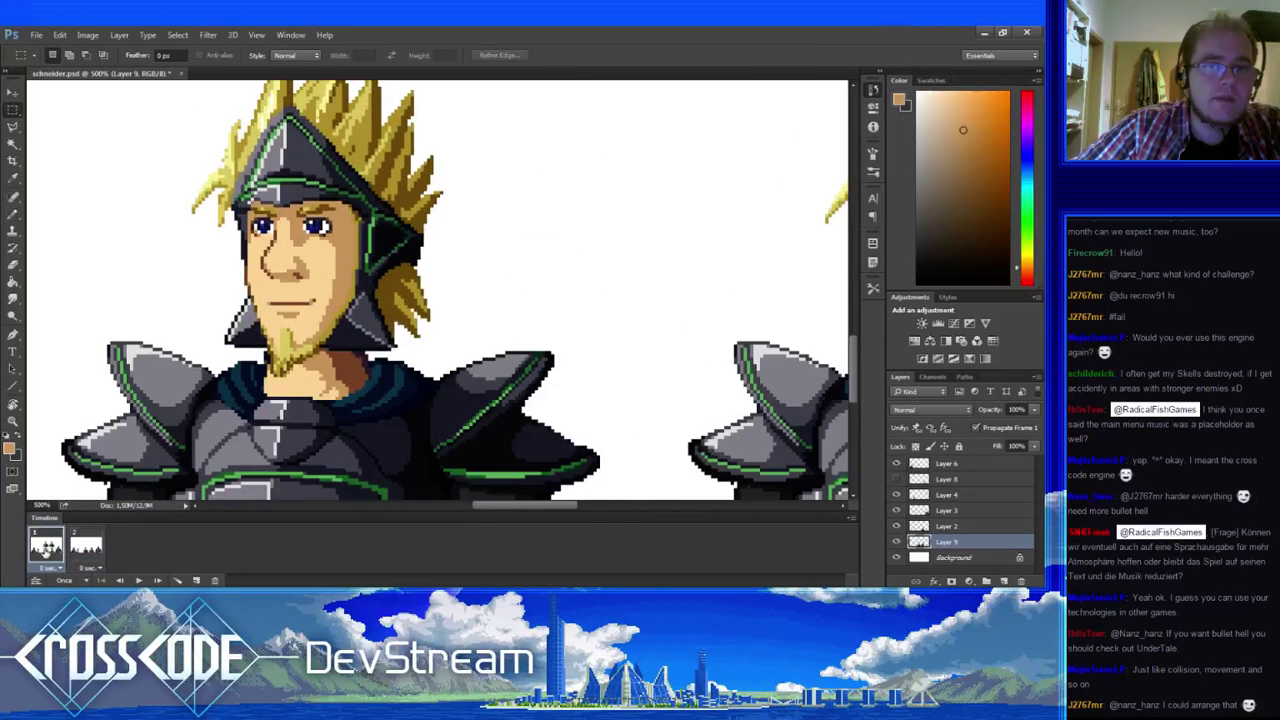
pyautogui.click(87, 558)
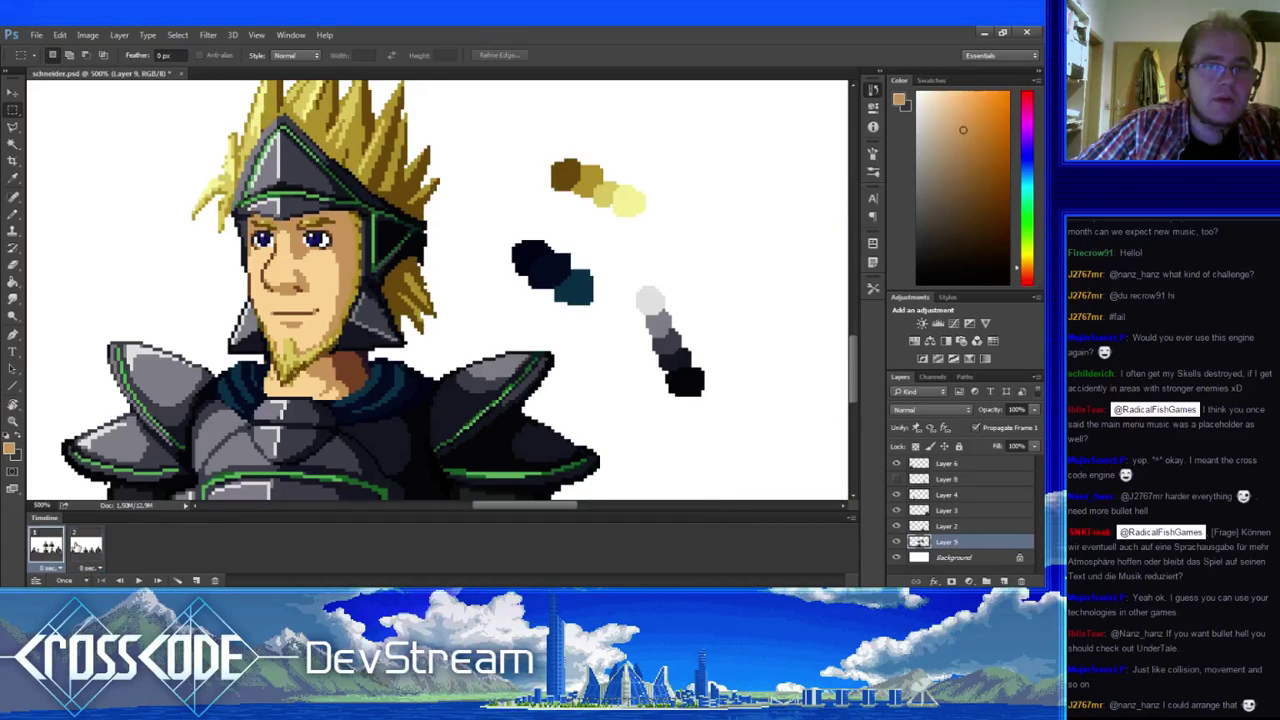
pyautogui.click(80, 546)
pyautogui.moveTo(268, 328); pyautogui.dragTo(322, 291)
pyautogui.moveTo(296, 378)
pyautogui.mouseDown()
pyautogui.moveTo(272, 324)
pyautogui.moveTo(226, 297)
pyautogui.mouseUp()
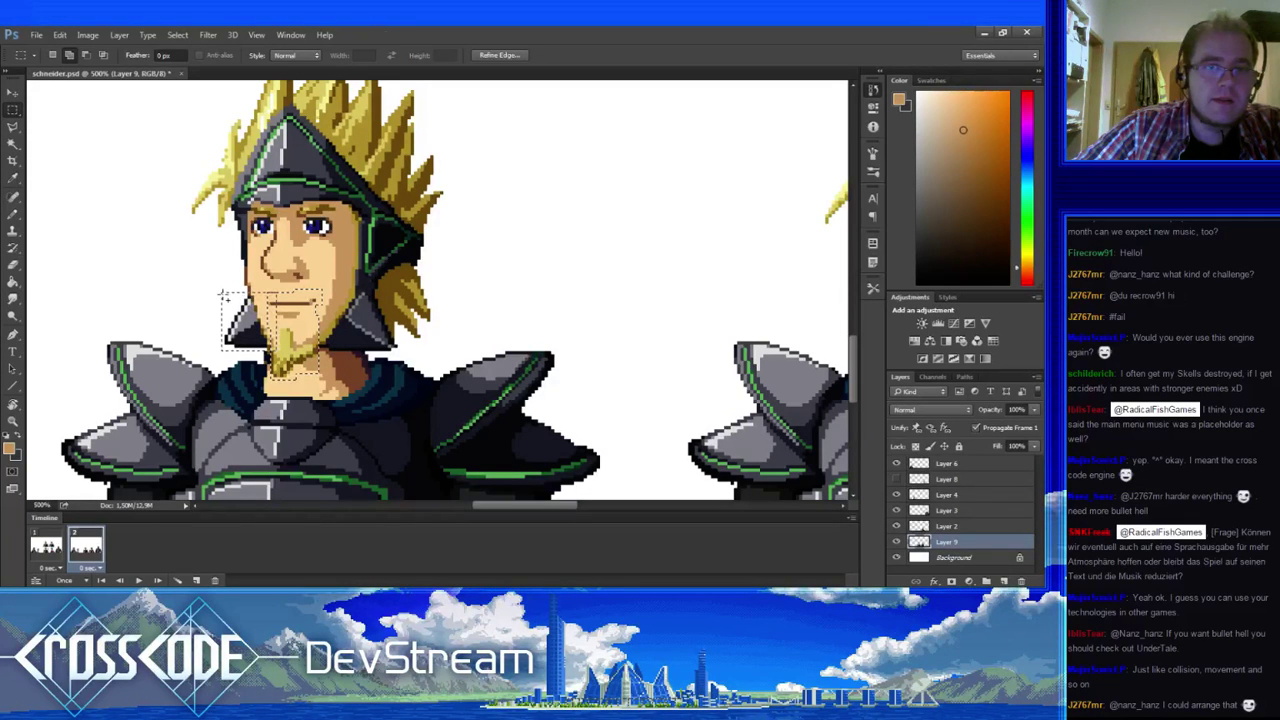
pyautogui.hotkey('ctrl', 'd')
# - Compare frames 1 and 2, and clean up the stray pixels beside the mouth and across the neck with sampled skin tones
pyautogui.moveTo(186, 350); pyautogui.dragTo(166, 346)
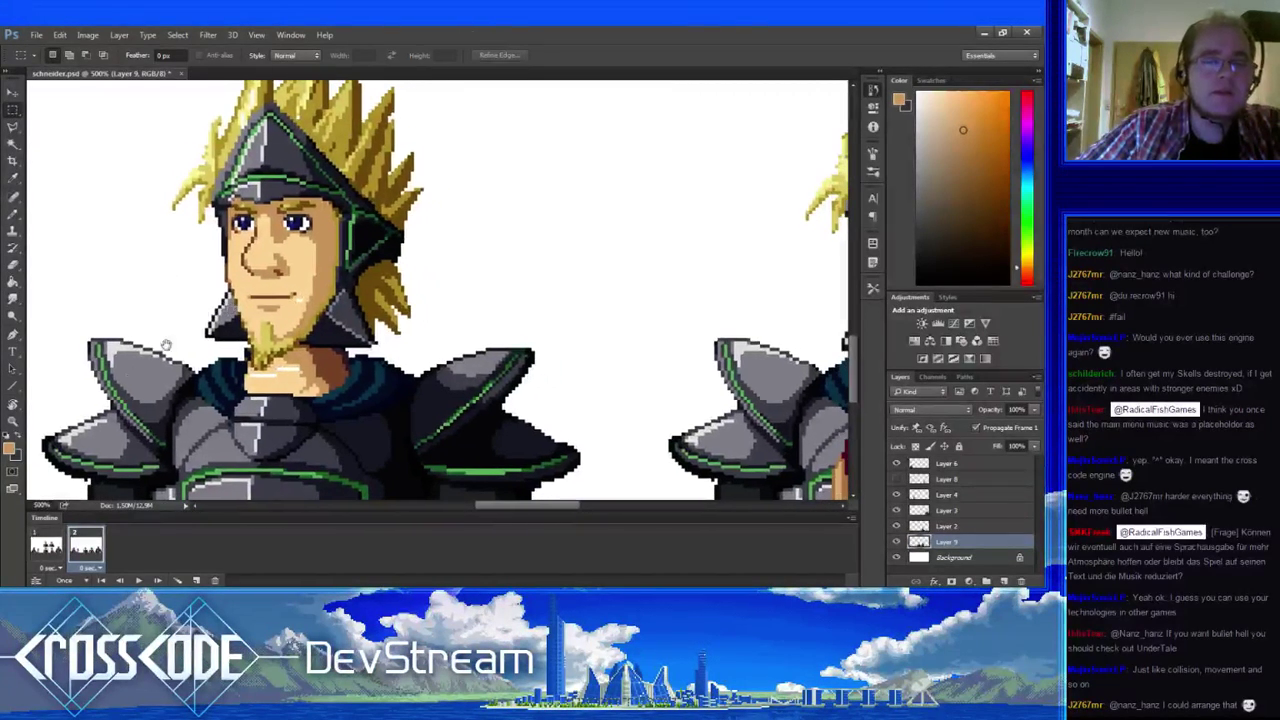
pyautogui.click(48, 545)
pyautogui.click(96, 547)
pyautogui.click(50, 547)
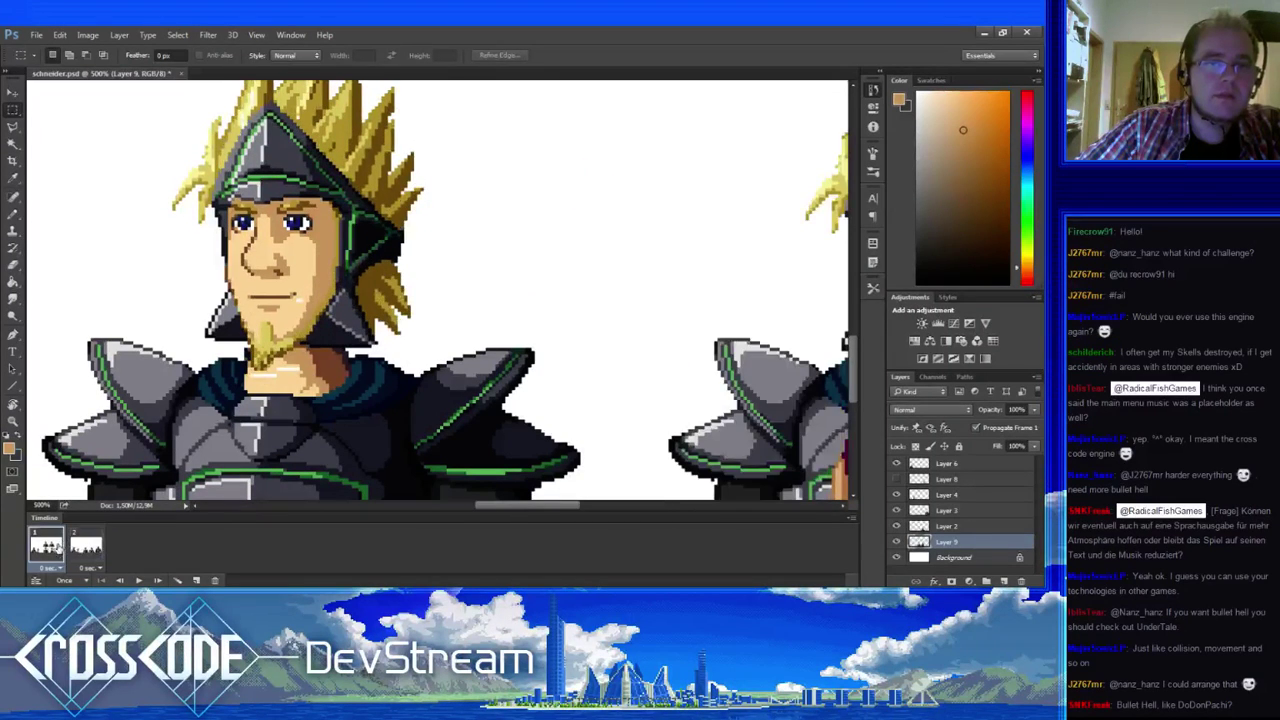
pyautogui.click(94, 549)
pyautogui.click(97, 549)
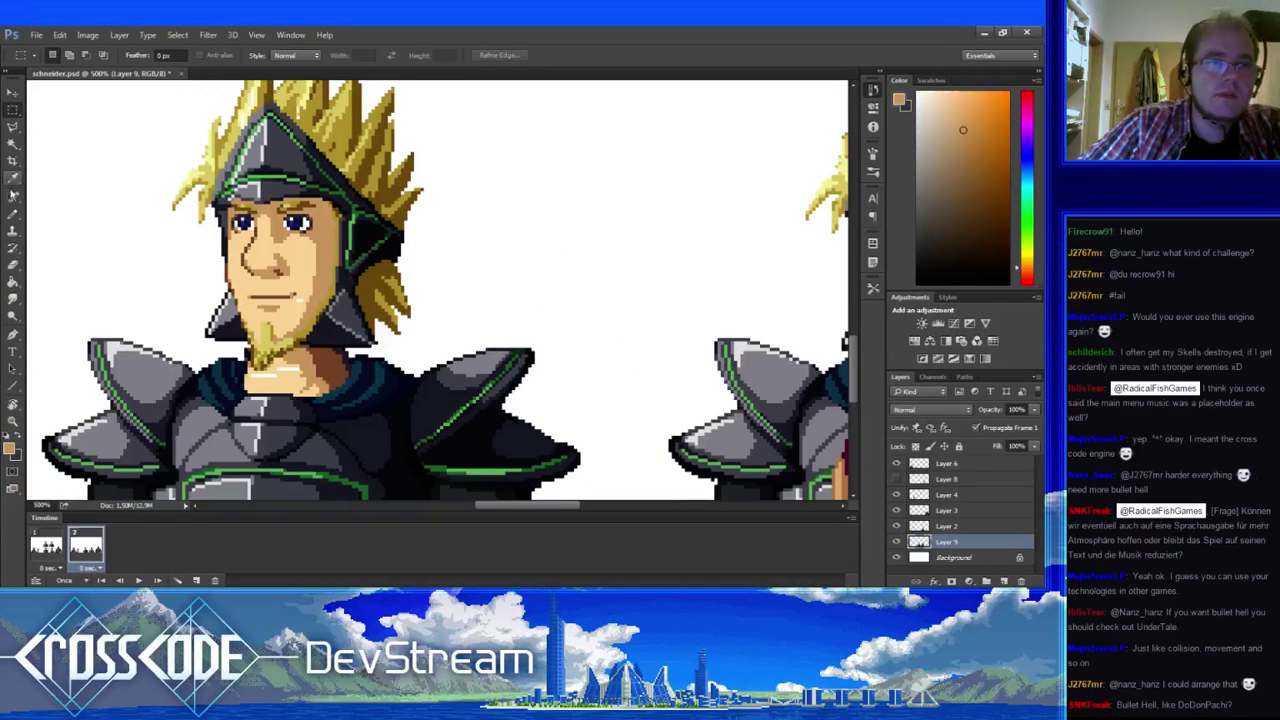
pyautogui.click(12, 214)
pyautogui.keyDown('alt'); pyautogui.click(303, 310); pyautogui.keyUp('alt')
pyautogui.click(300, 298)
pyautogui.moveTo(280, 370)
pyautogui.mouseDown()
pyautogui.moveTo(298, 370)
pyautogui.moveTo(262, 385)
pyautogui.moveTo(300, 374)
pyautogui.mouseUp()
pyautogui.keyDown('alt'); pyautogui.click(300, 372); pyautogui.keyUp('alt')
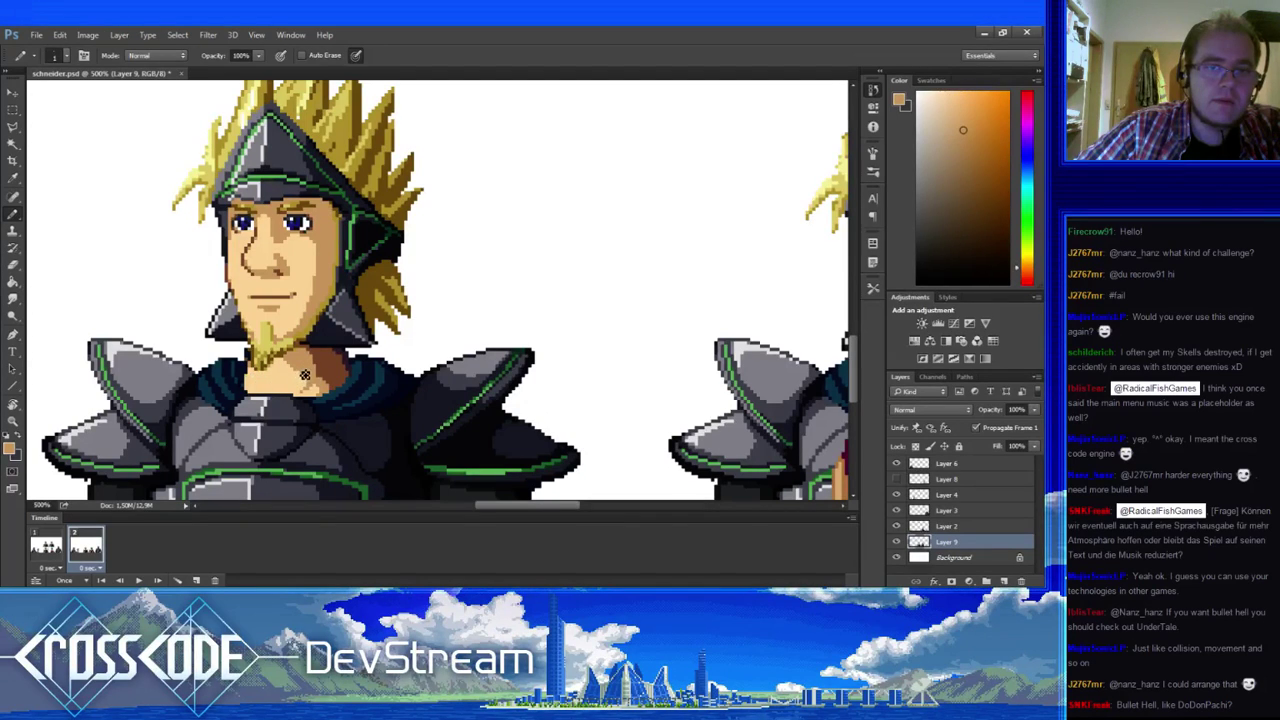
pyautogui.keyDown('alt'); pyautogui.click(289, 376); pyautogui.keyUp('alt')
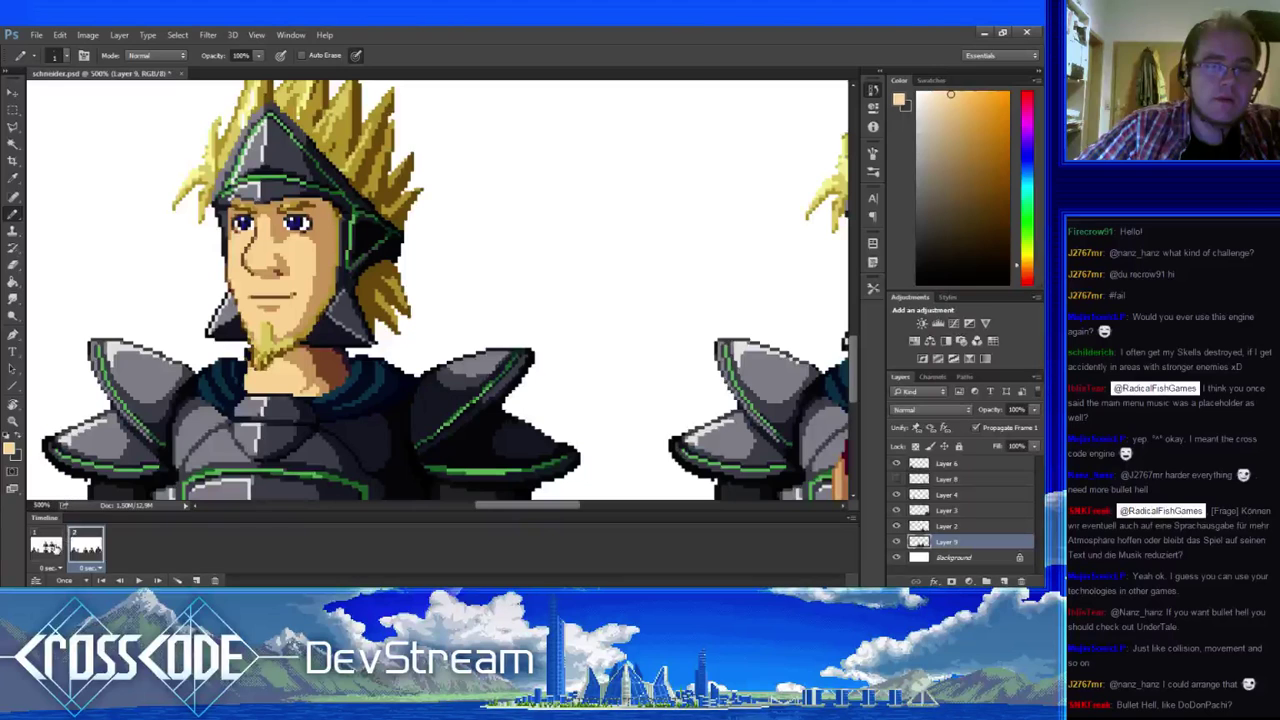
# - Reshape the goatee's front edge in frame 2 with sampled blond, tan and light skin pixels after comparing it with frame 1
pyautogui.click(53, 548)
pyautogui.click(85, 547)
pyautogui.click(53, 548)
pyautogui.click(85, 547)
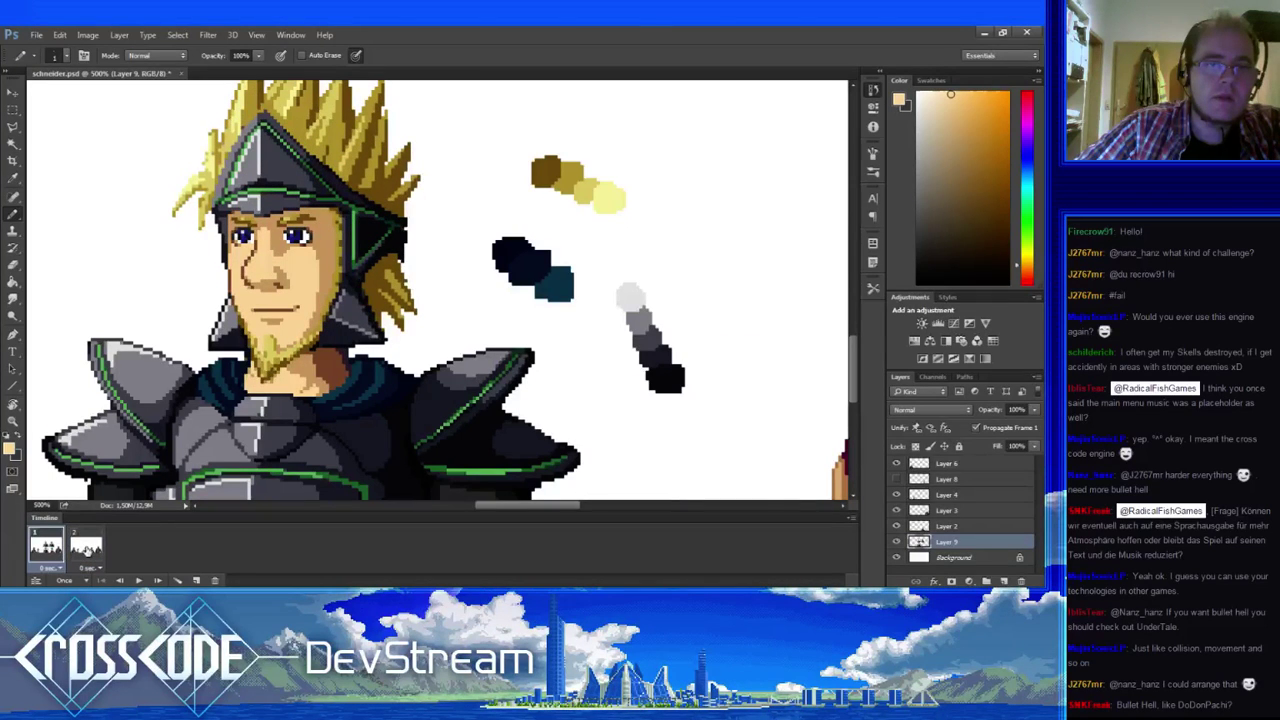
pyautogui.keyDown('alt'); pyautogui.click(263, 344); pyautogui.keyUp('alt')
pyautogui.keyDown('alt'); pyautogui.click(258, 329); pyautogui.keyUp('alt')
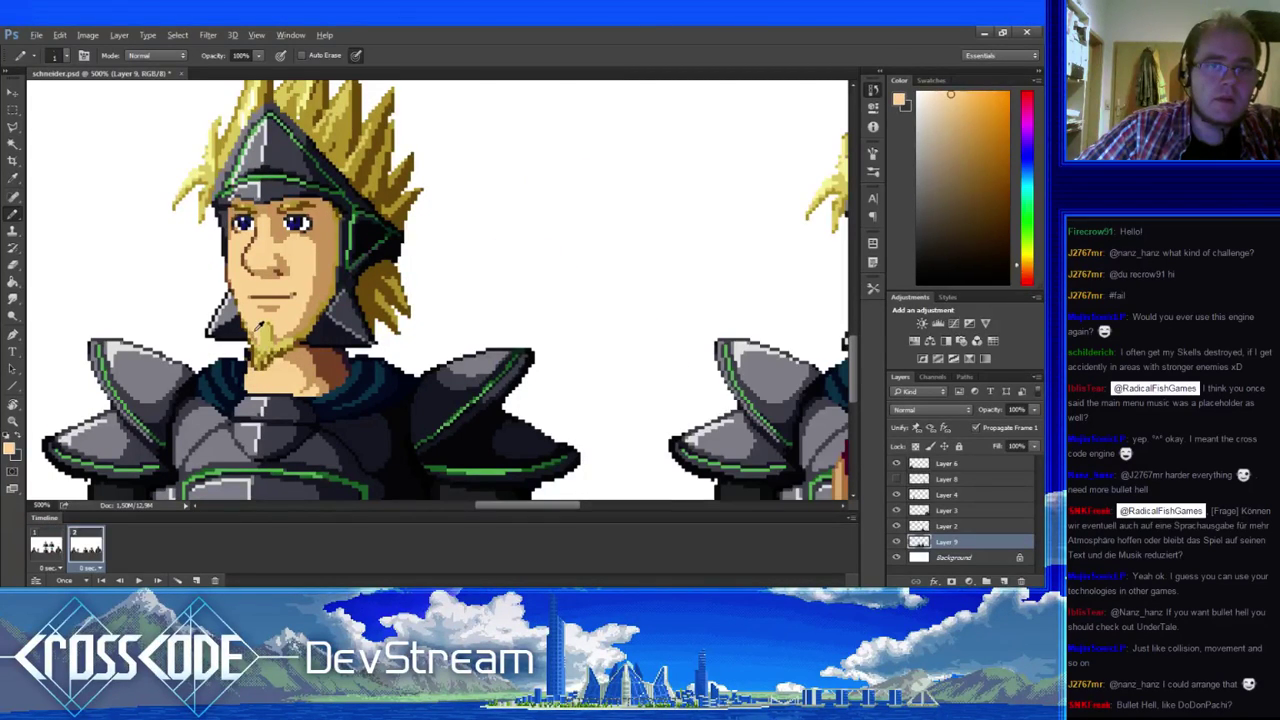
pyautogui.keyDown('alt'); pyautogui.click(257, 337); pyautogui.keyUp('alt')
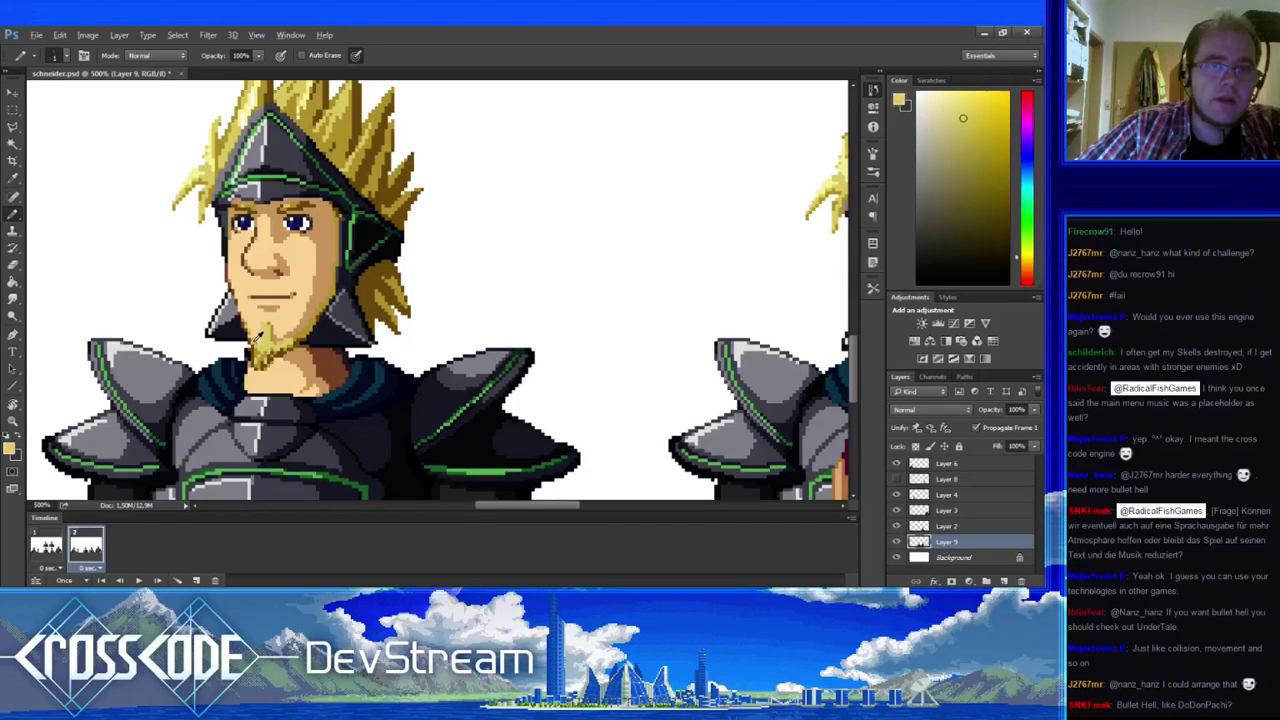
pyautogui.keyDown('alt'); pyautogui.click(257, 337); pyautogui.keyUp('alt')
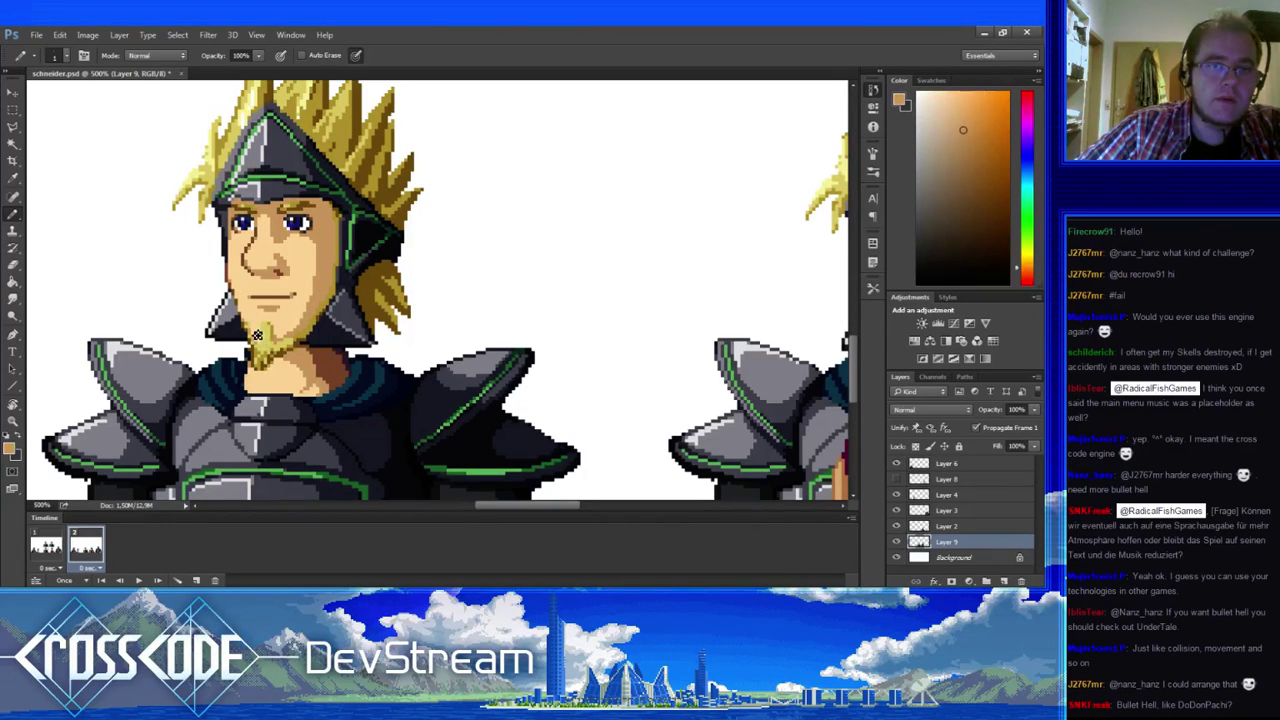
pyautogui.keyDown('alt'); pyautogui.click(257, 314); pyautogui.keyUp('alt')
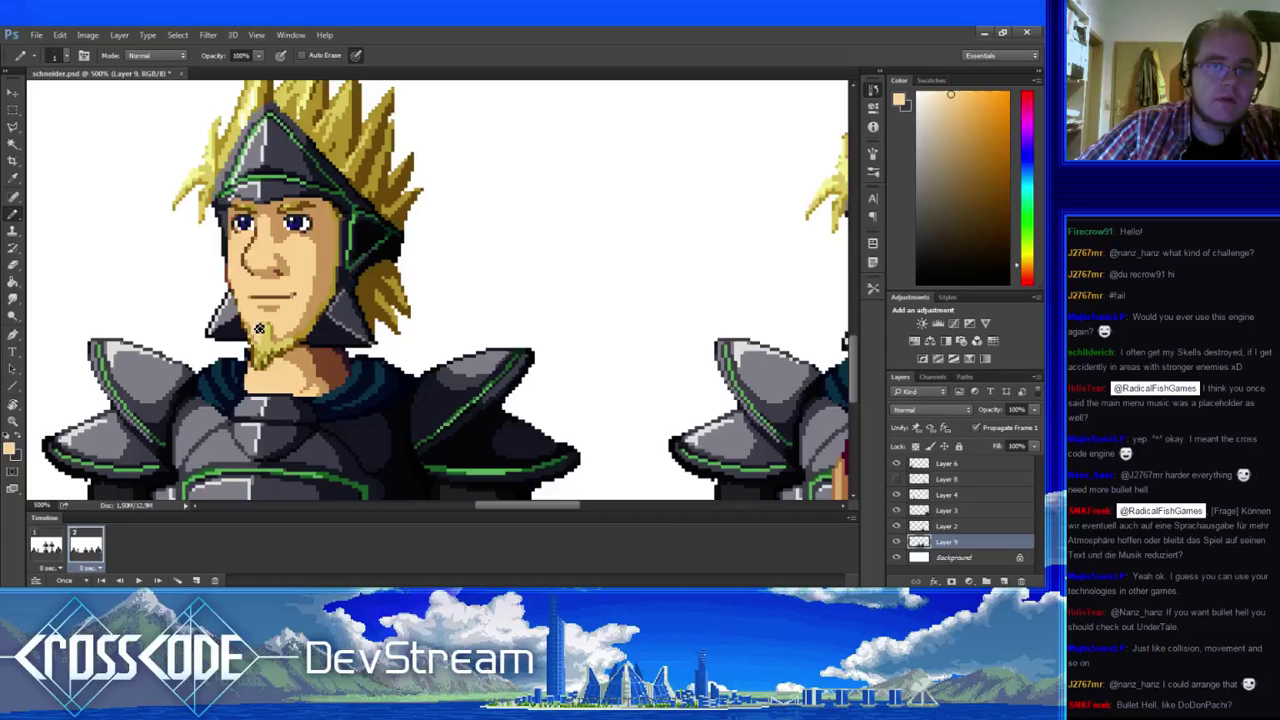
pyautogui.keyDown('alt'); pyautogui.click(259, 328); pyautogui.keyUp('alt')
pyautogui.moveTo(259, 328); pyautogui.dragTo(285, 328)
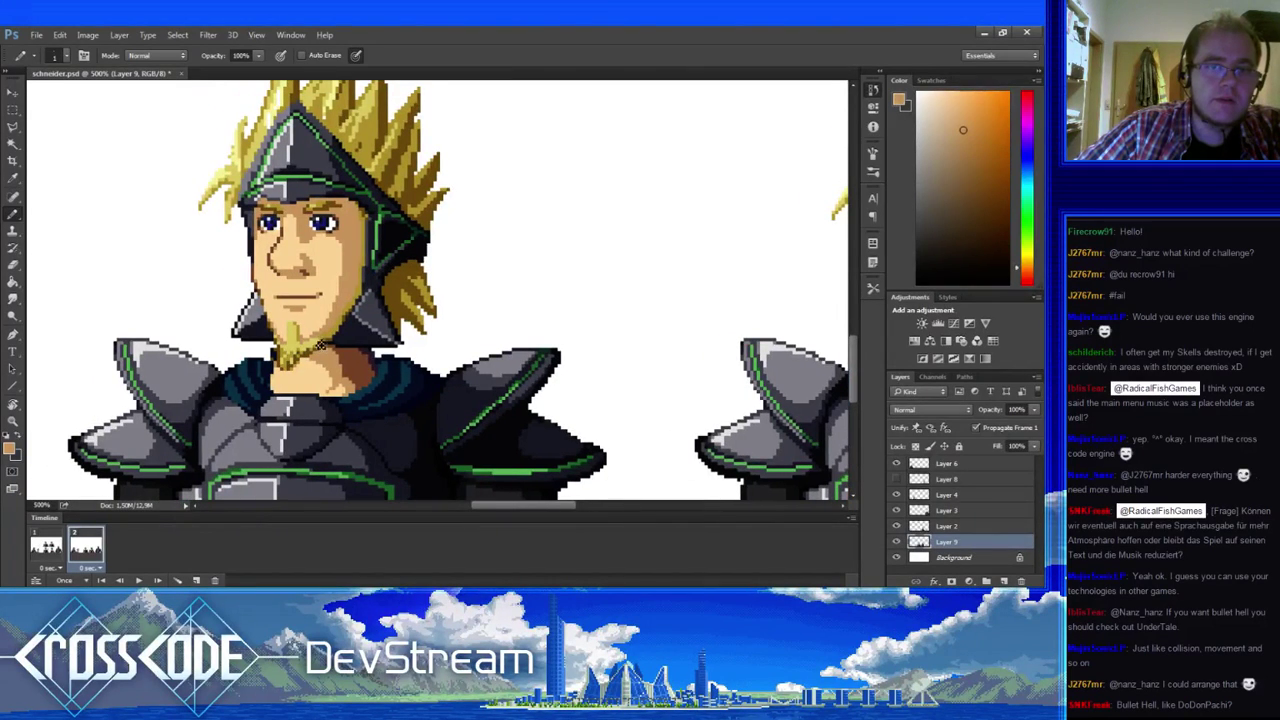
# - Refine the goatee's transition into the chin and jawline with sampled tan, blond and light skin pixels
pyautogui.keyDown('alt'); pyautogui.click(312, 343); pyautogui.keyUp('alt')
pyautogui.keyDown('alt'); pyautogui.click(312, 334); pyautogui.keyUp('alt')
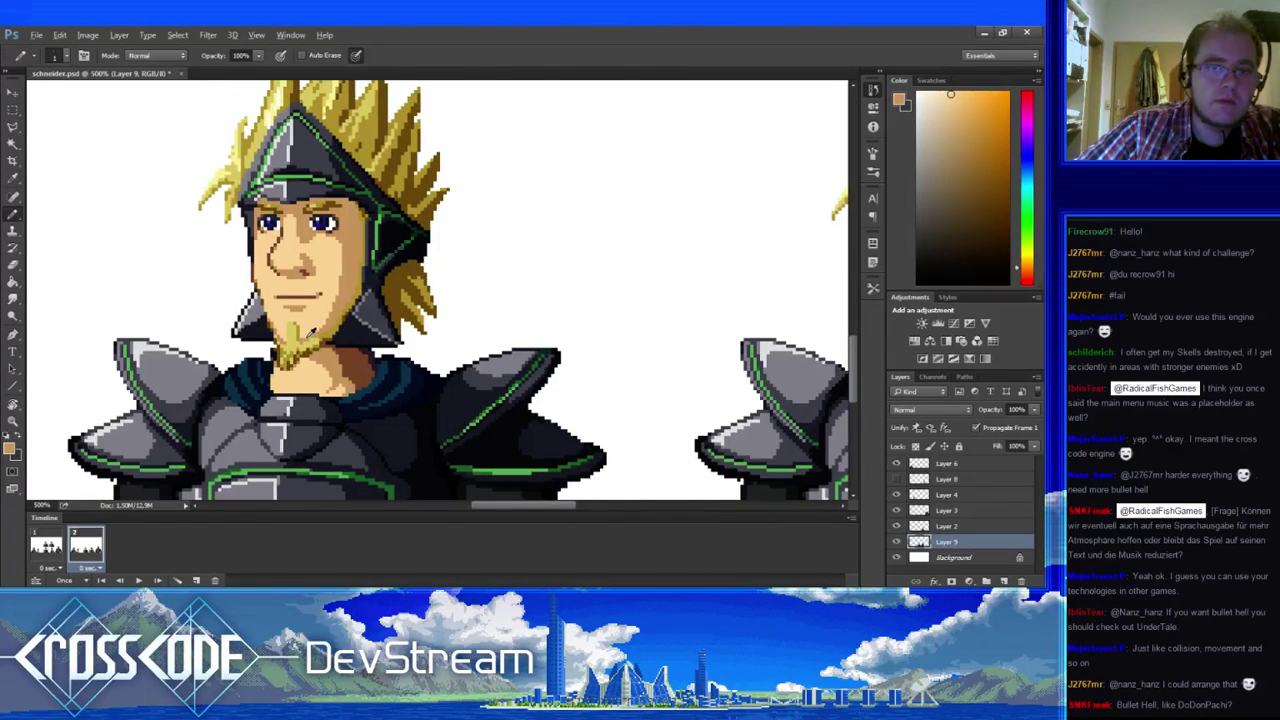
pyautogui.keyDown('alt'); pyautogui.click(312, 333); pyautogui.keyUp('alt')
pyautogui.hscroll(1, 290, 340)
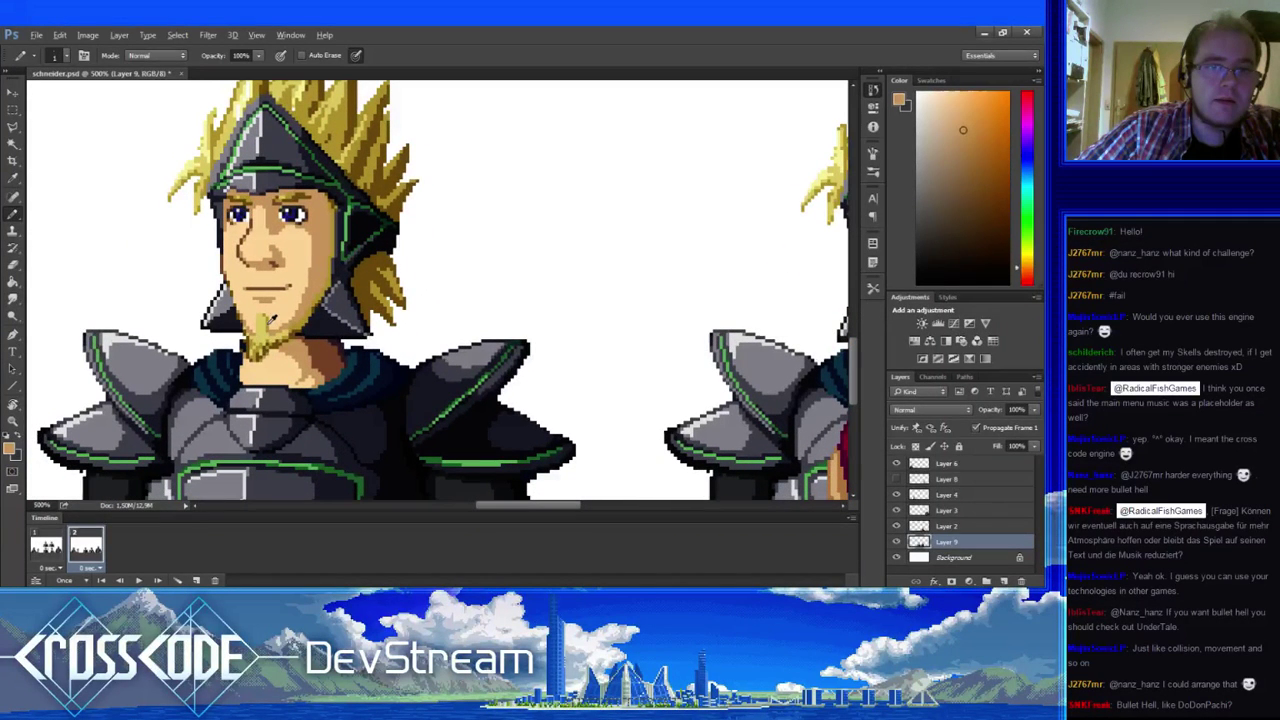
pyautogui.keyDown('alt'); pyautogui.click(270, 342); pyautogui.keyUp('alt')
pyautogui.keyDown('alt'); pyautogui.click(272, 338); pyautogui.keyUp('alt')
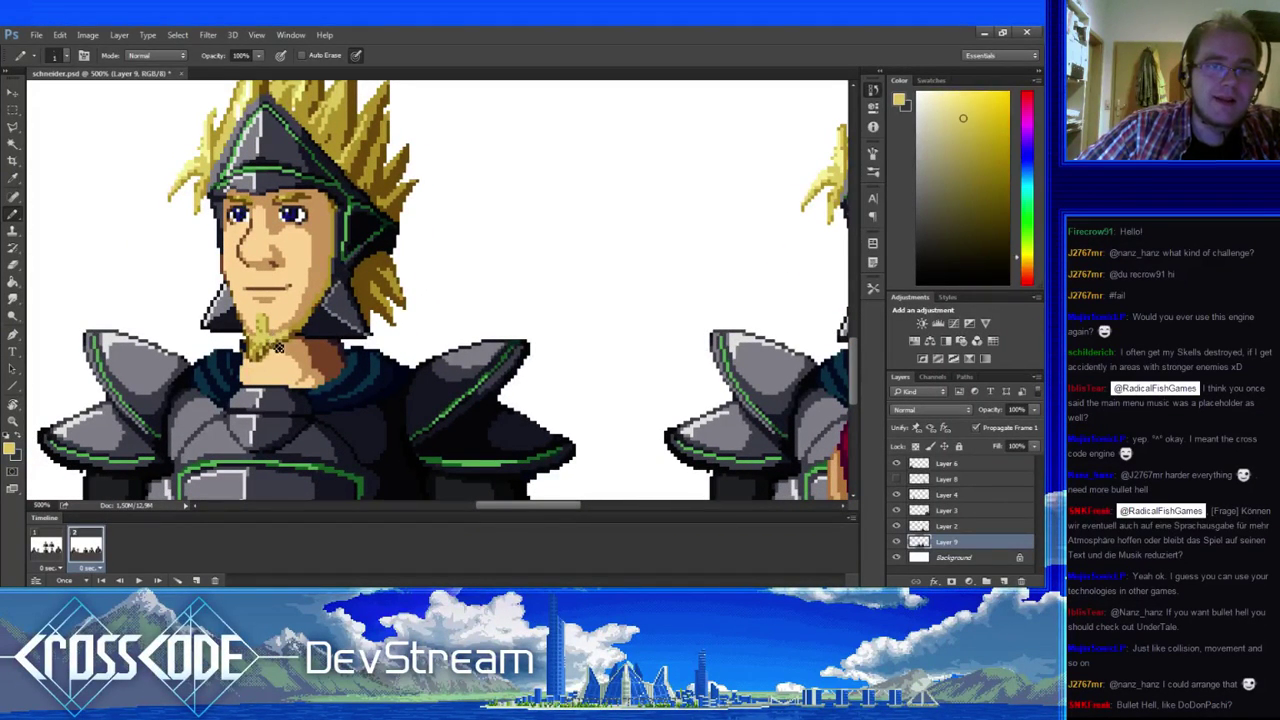
pyautogui.moveTo(273, 373); pyautogui.dragTo(302, 391)
pyautogui.keyDown('alt'); pyautogui.click(285, 318); pyautogui.keyUp('alt')
# - Compare frames 1 and 2, and touch up the edges of the upper hair spikes in frame 2 with sampled dark brown
pyautogui.click(52, 548)
pyautogui.click(86, 548)
pyautogui.click(58, 550)
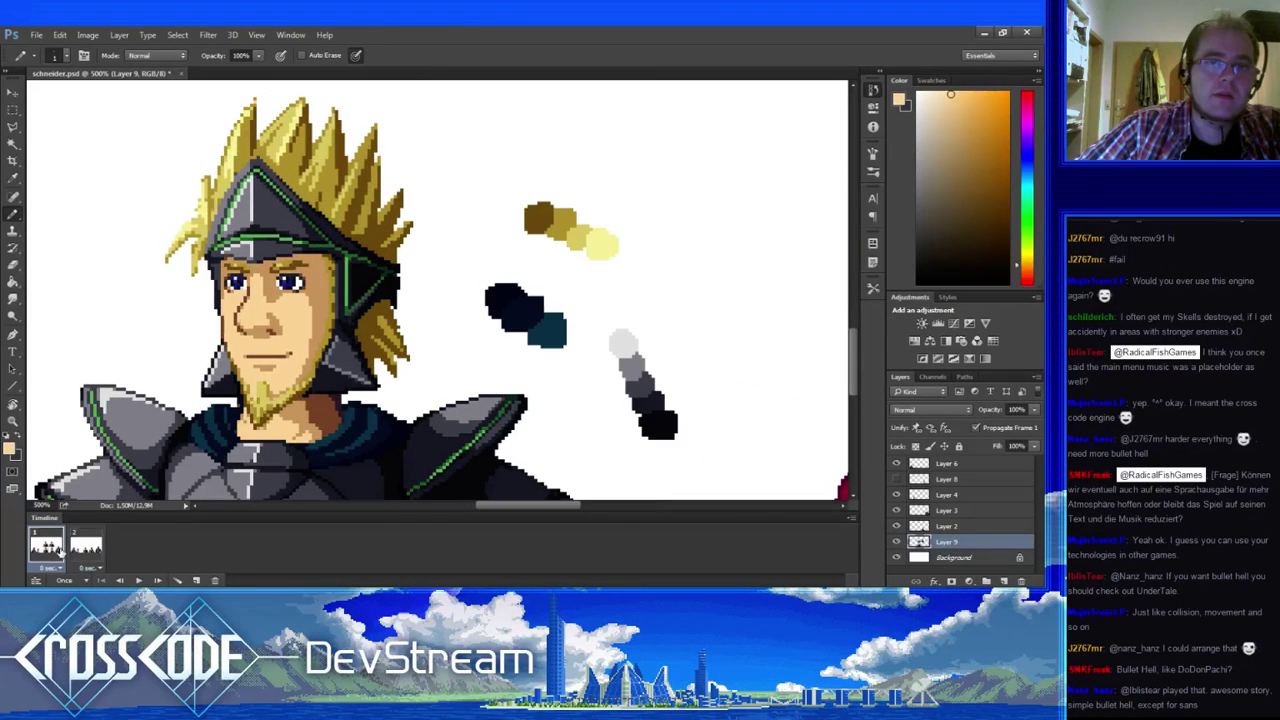
pyautogui.click(86, 547)
pyautogui.click(45, 547)
pyautogui.click(86, 547)
pyautogui.moveTo(325, 127); pyautogui.dragTo(327, 145)
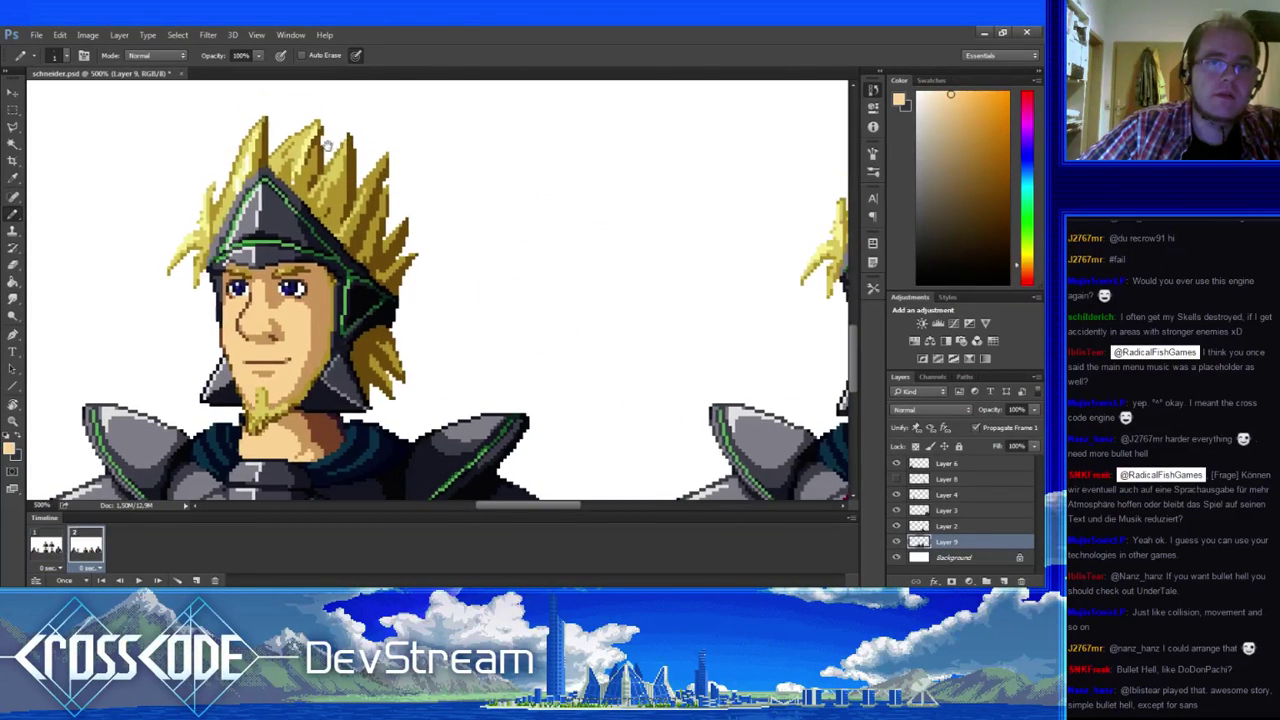
pyautogui.keyDown('alt'); pyautogui.click(327, 131); pyautogui.keyUp('alt')
pyautogui.moveTo(336, 183); pyautogui.dragTo(361, 191)
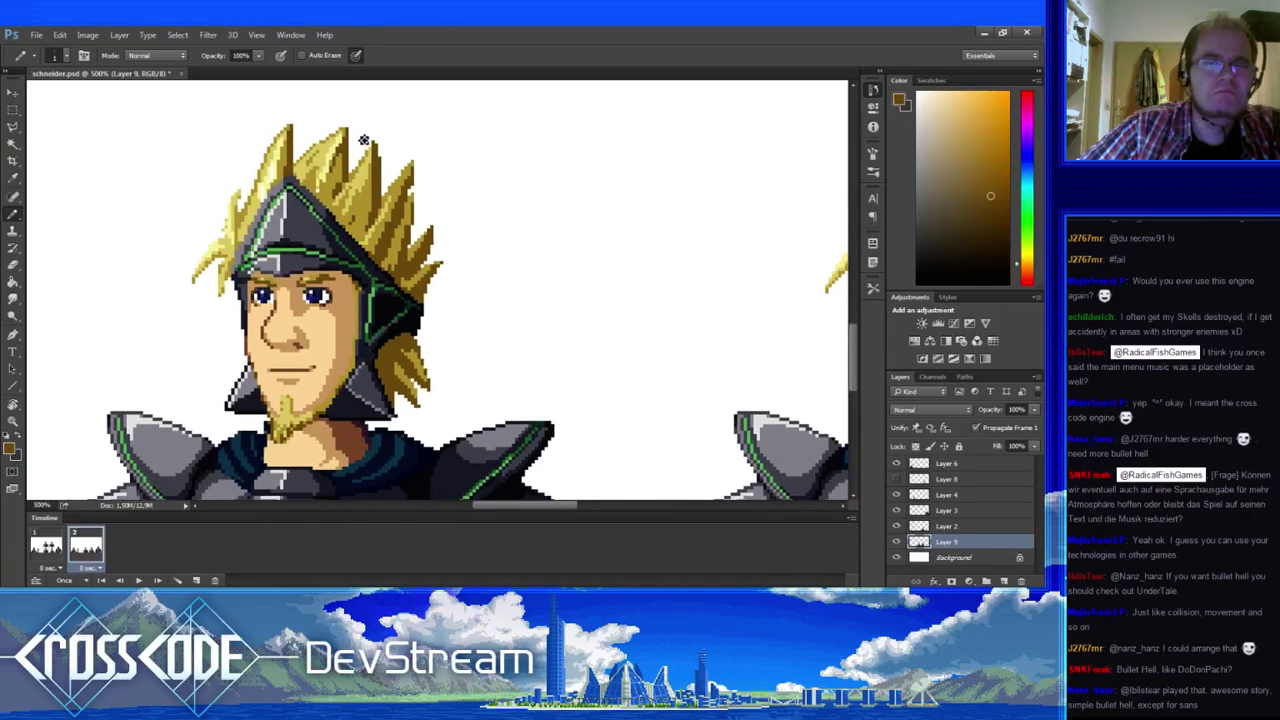
pyautogui.moveTo(364, 140); pyautogui.dragTo(319, 115)
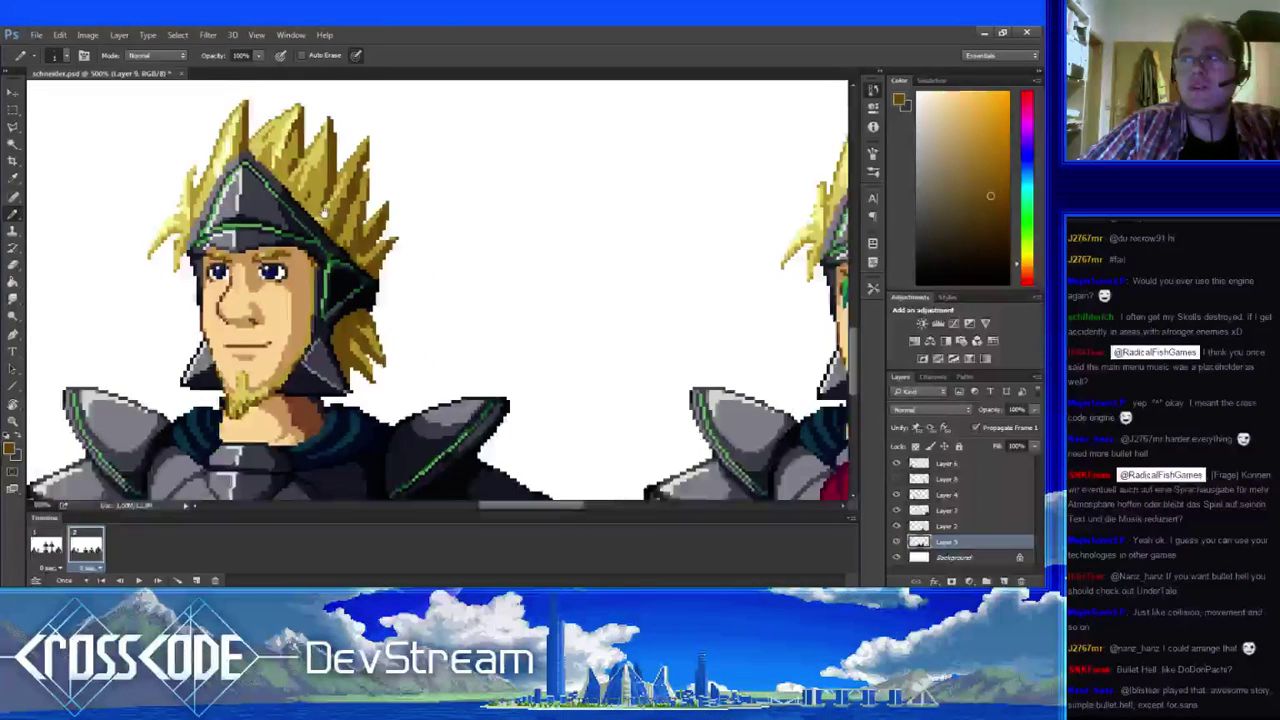
# - Rework the hair strands in front of the helmet in frame 2 with sampled light and darker blond pixels, erasing stray ones
pyautogui.moveTo(324, 213); pyautogui.dragTo(313, 208)
pyautogui.moveTo(169, 195); pyautogui.dragTo(253, 215)
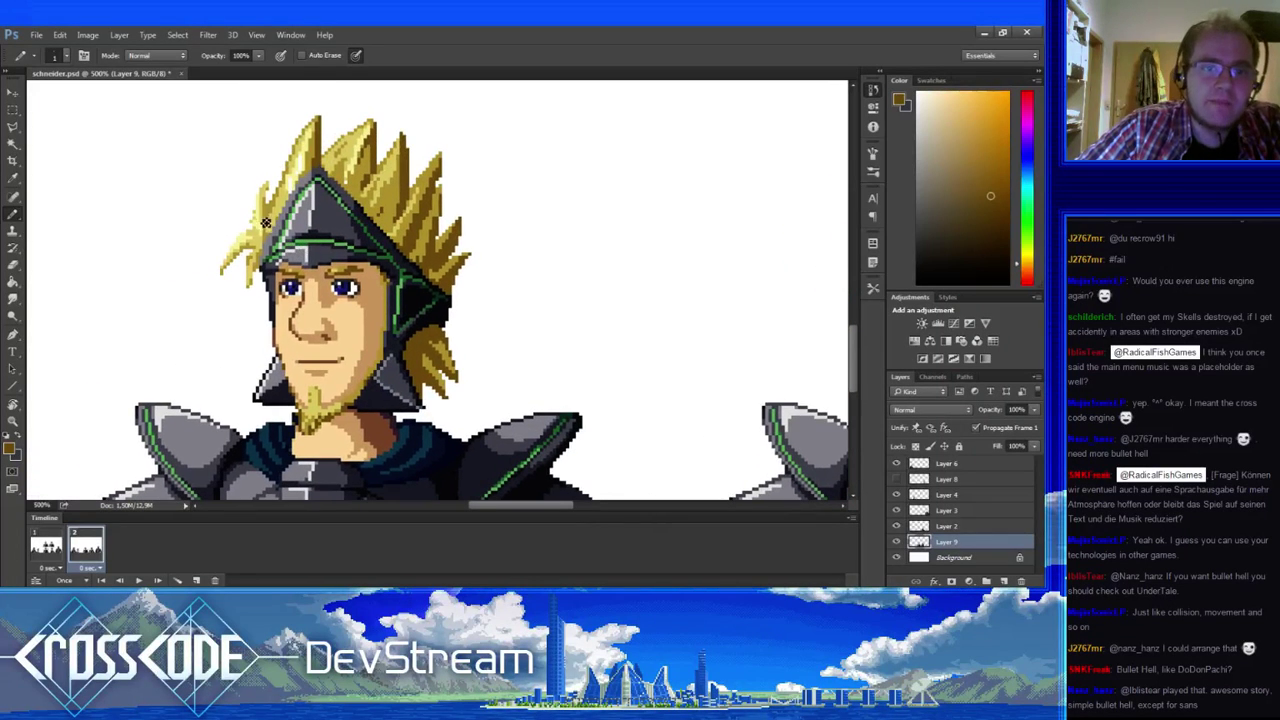
pyautogui.keyDown('alt'); pyautogui.click(258, 212); pyautogui.keyUp('alt')
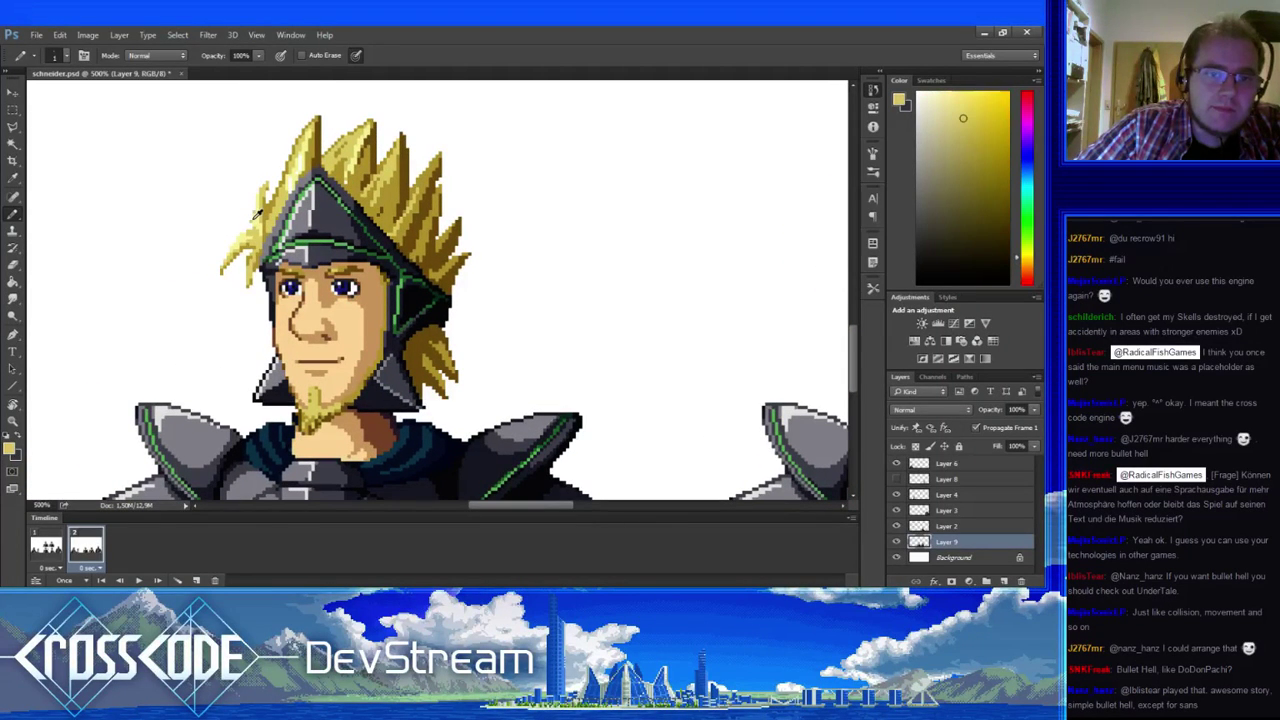
pyautogui.keyDown('alt'); pyautogui.click(262, 200); pyautogui.keyUp('alt')
pyautogui.keyDown('alt'); pyautogui.click(266, 209); pyautogui.keyUp('alt')
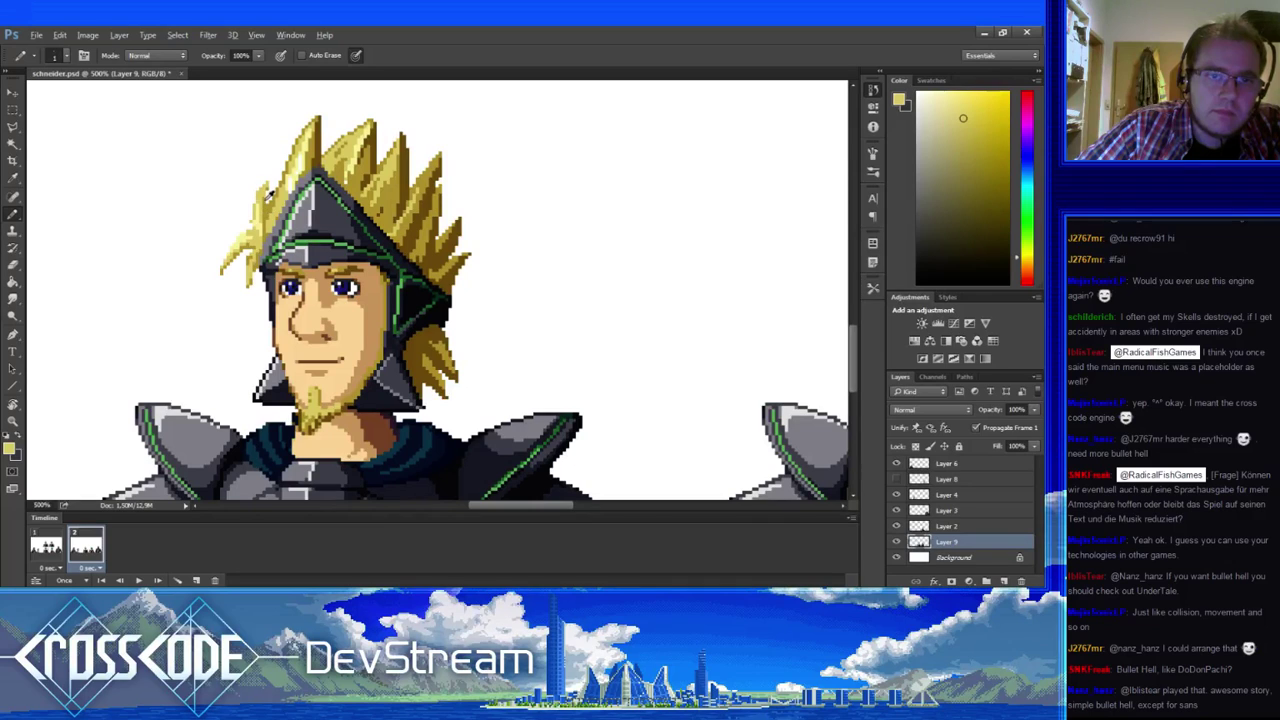
pyautogui.keyDown('alt'); pyautogui.click(271, 194); pyautogui.keyUp('alt')
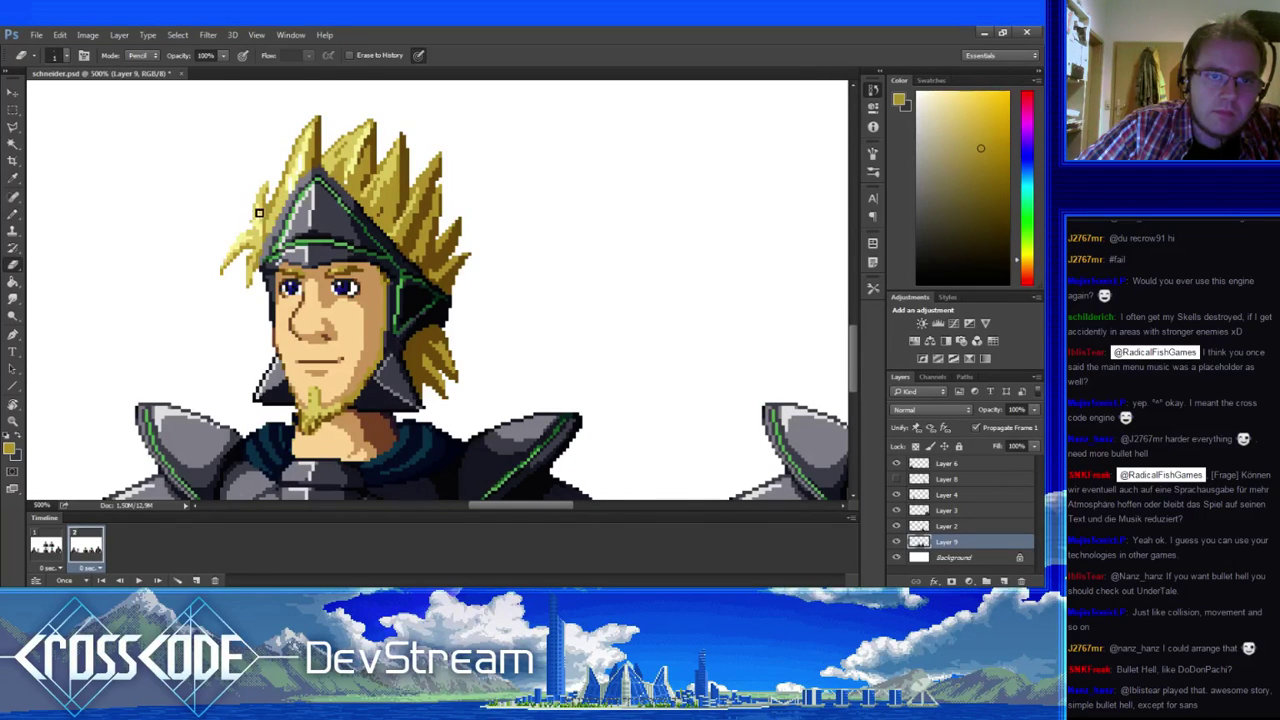
pyautogui.moveTo(246, 334); pyautogui.dragTo(168, 325)
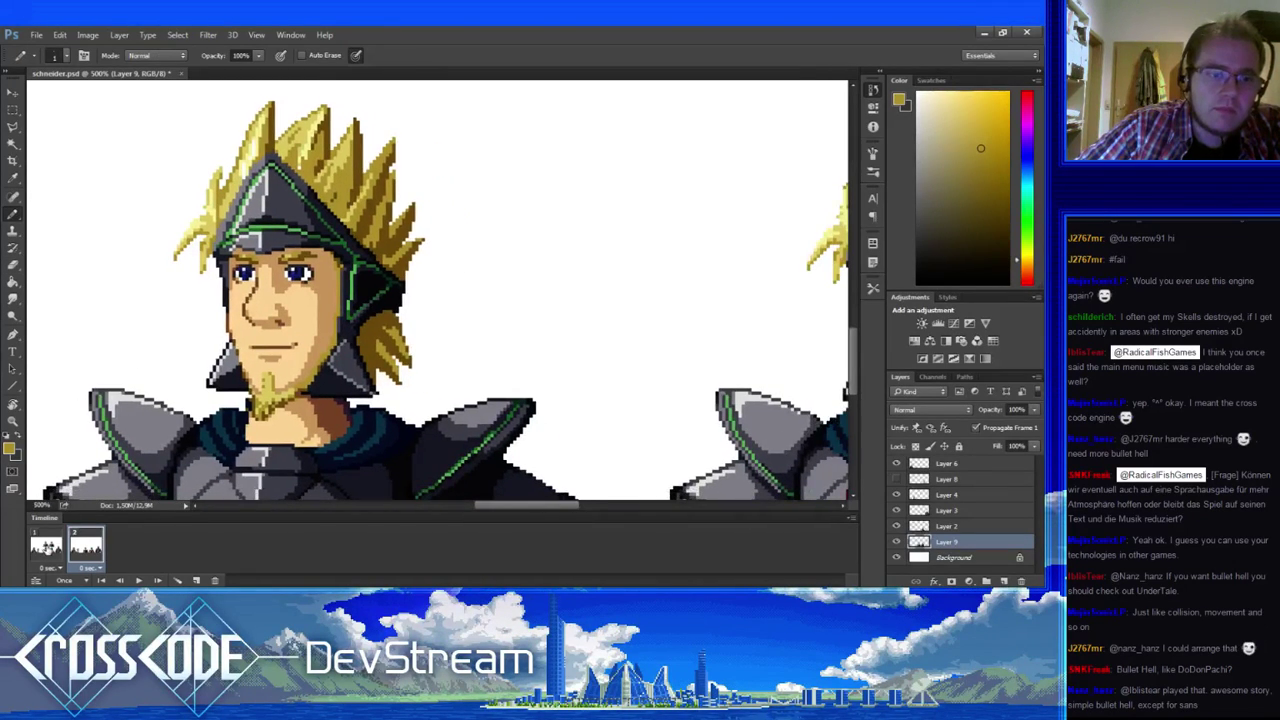
# - Compare frames 1 and 2, and reshape the outermost front hair strand in frame 2 with light and darker blond pixels, clearing stray ones
pyautogui.click(47, 548)
pyautogui.click(86, 548)
pyautogui.keyDown('alt'); pyautogui.click(208, 224); pyautogui.keyUp('alt')
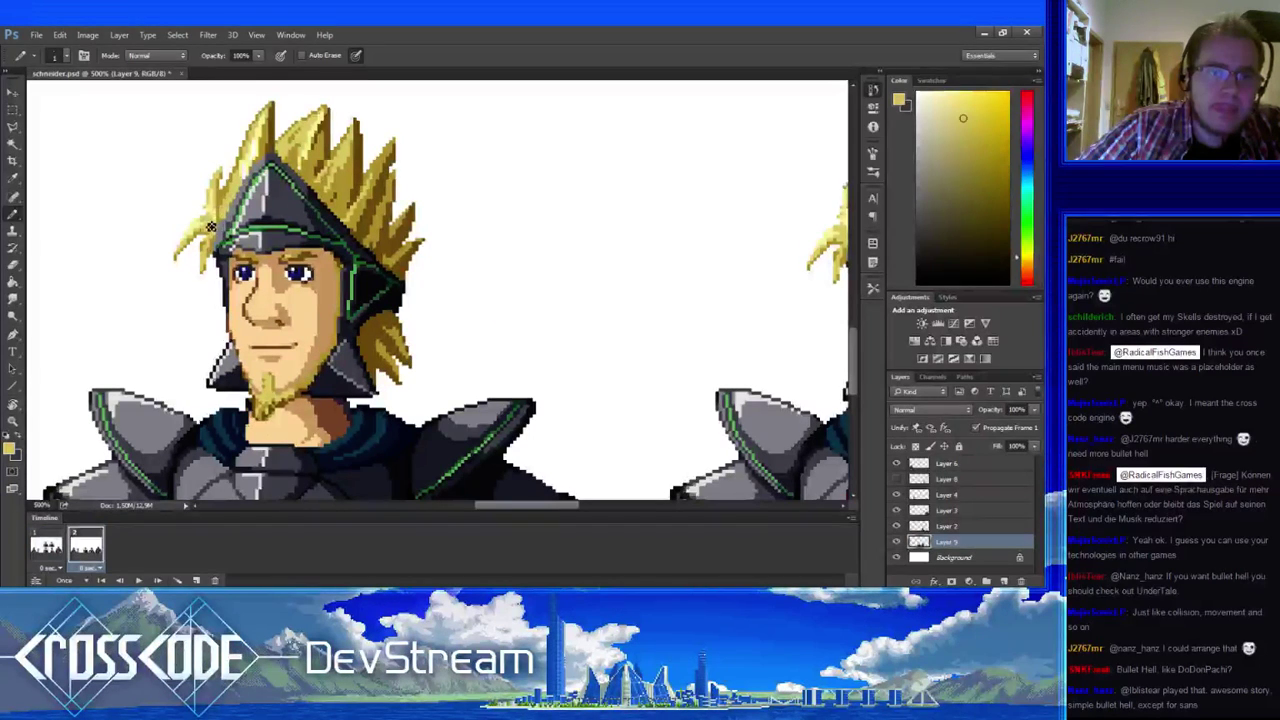
pyautogui.press('e')
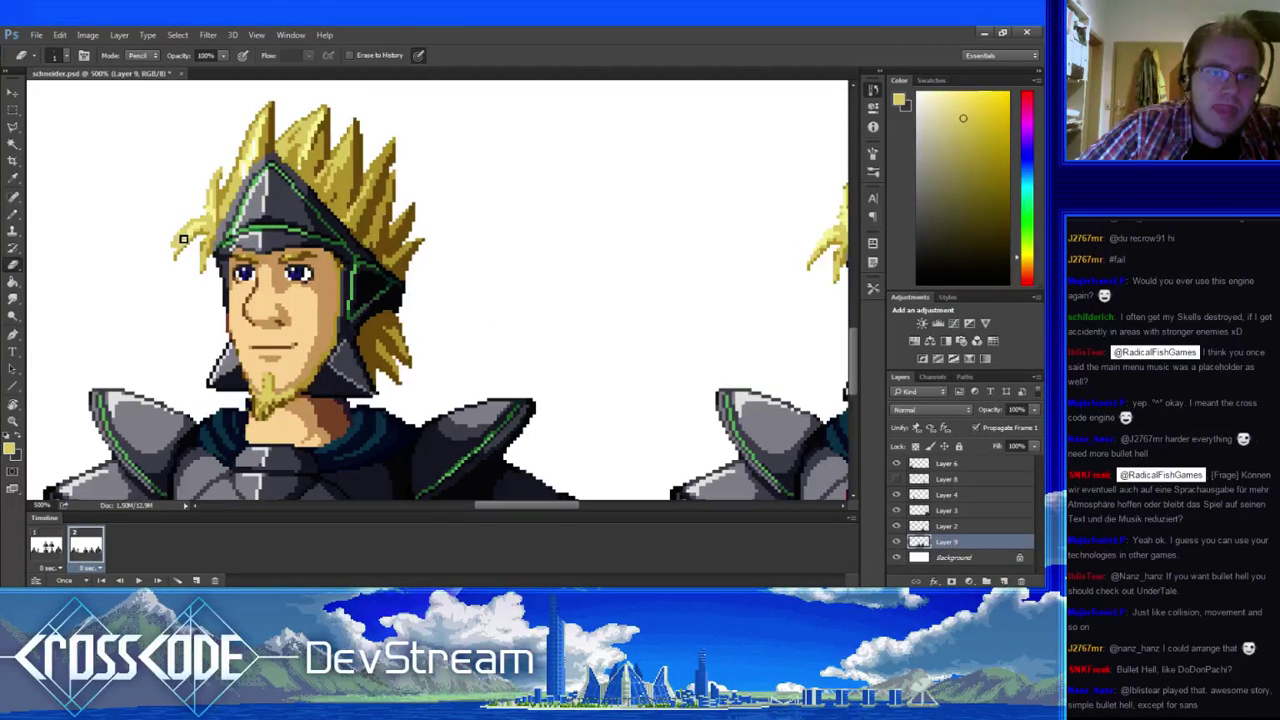
pyautogui.press('b')
pyautogui.keyDown('alt'); pyautogui.click(193, 237); pyautogui.keyUp('alt')
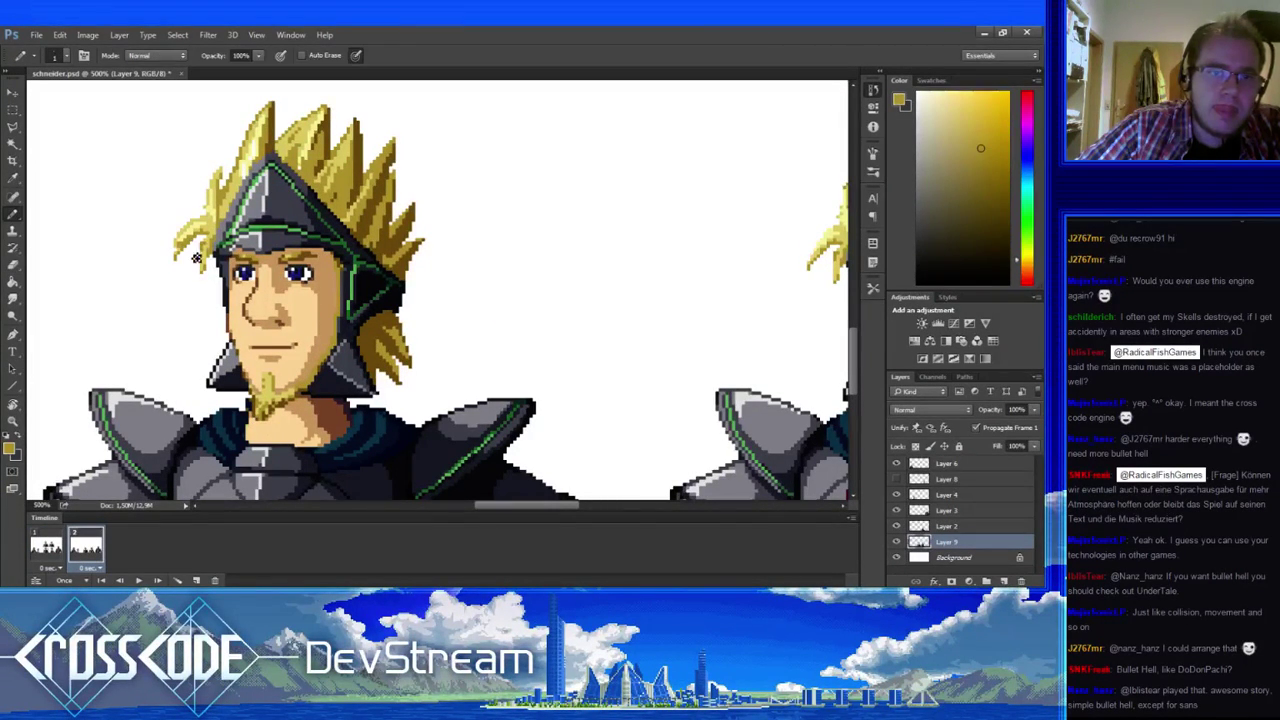
pyautogui.press('e')
pyautogui.keyDown('alt'); pyautogui.click(184, 266); pyautogui.keyUp('alt')
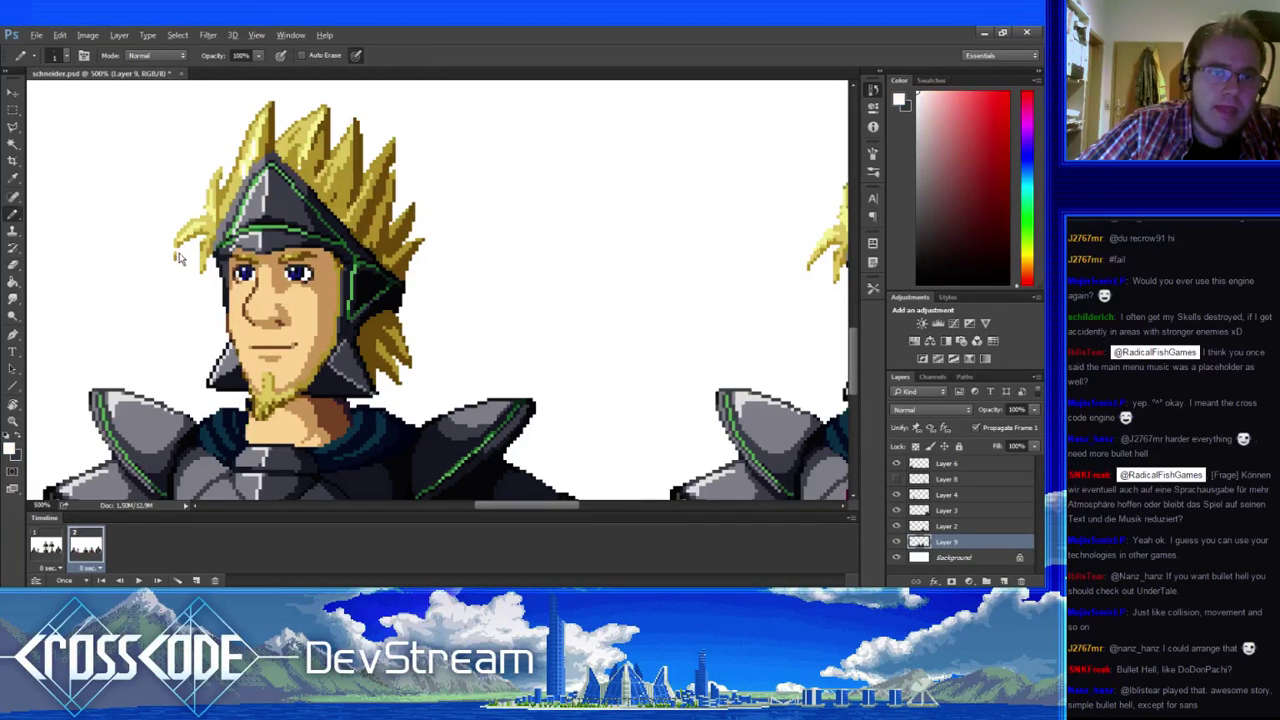
pyautogui.press('b')
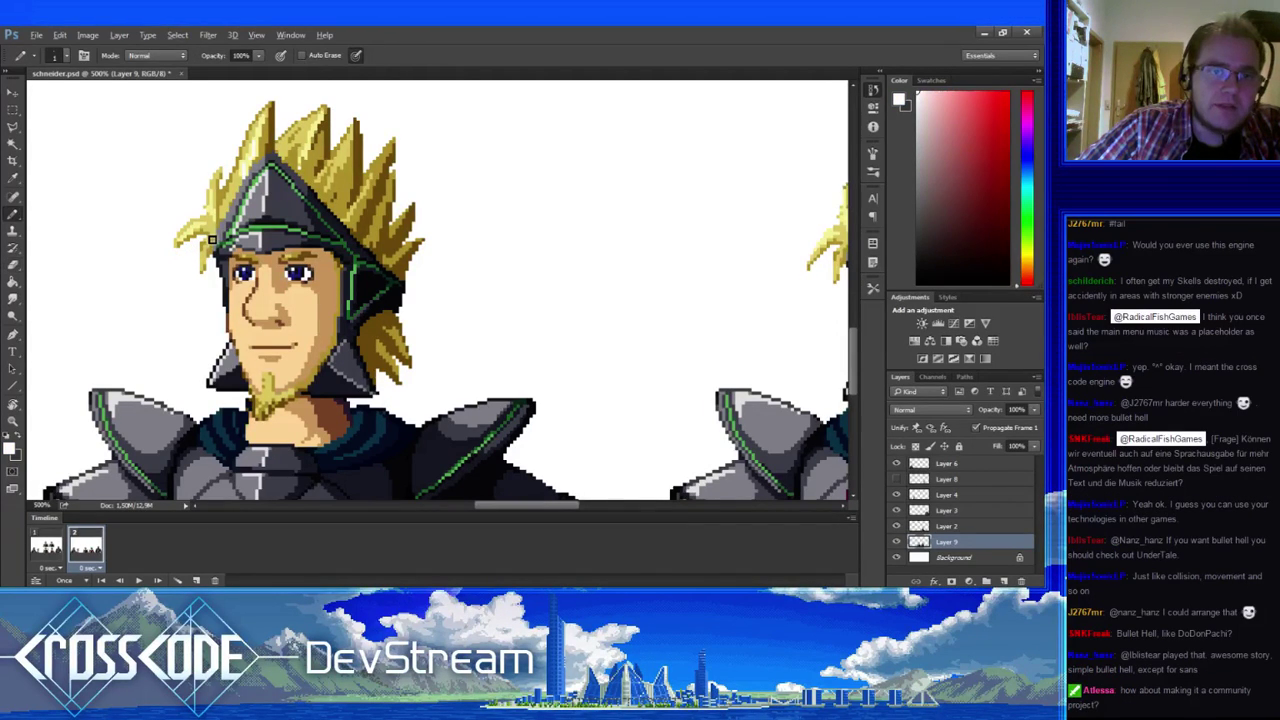
# - Refine the lower tips of the front hair strands in frame 2 with sampled darker and light blond pixels
pyautogui.keyDown('alt'); pyautogui.click(197, 246); pyautogui.keyUp('alt')
pyautogui.keyDown('alt'); pyautogui.click(194, 250); pyautogui.keyUp('alt')
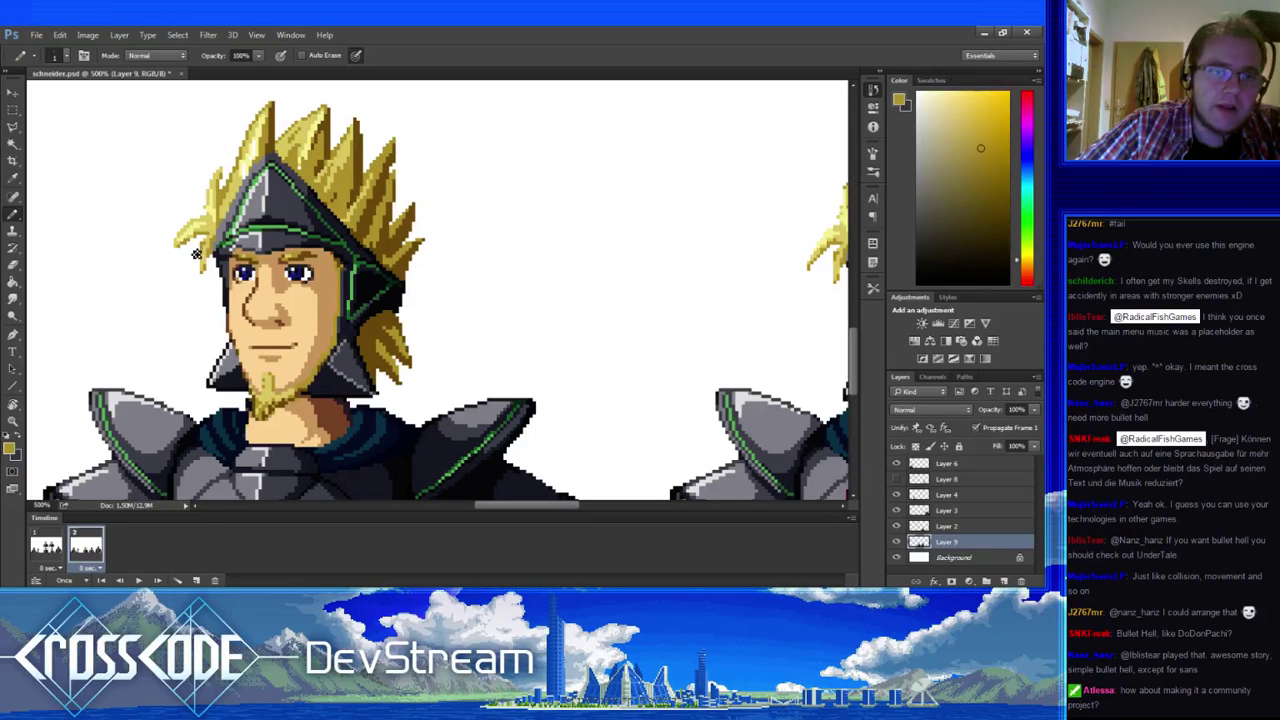
pyautogui.keyDown('alt'); pyautogui.click(201, 238); pyautogui.keyUp('alt')
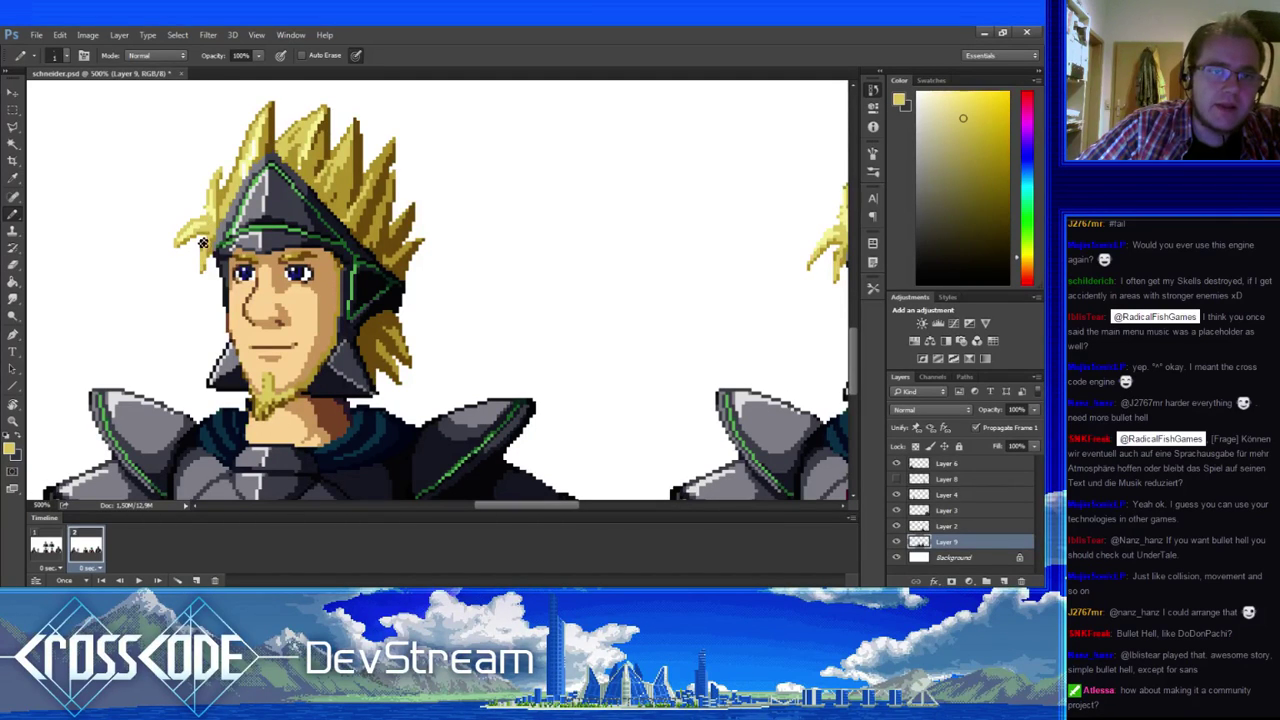
pyautogui.keyDown('alt'); pyautogui.click(181, 243); pyautogui.keyUp('alt')
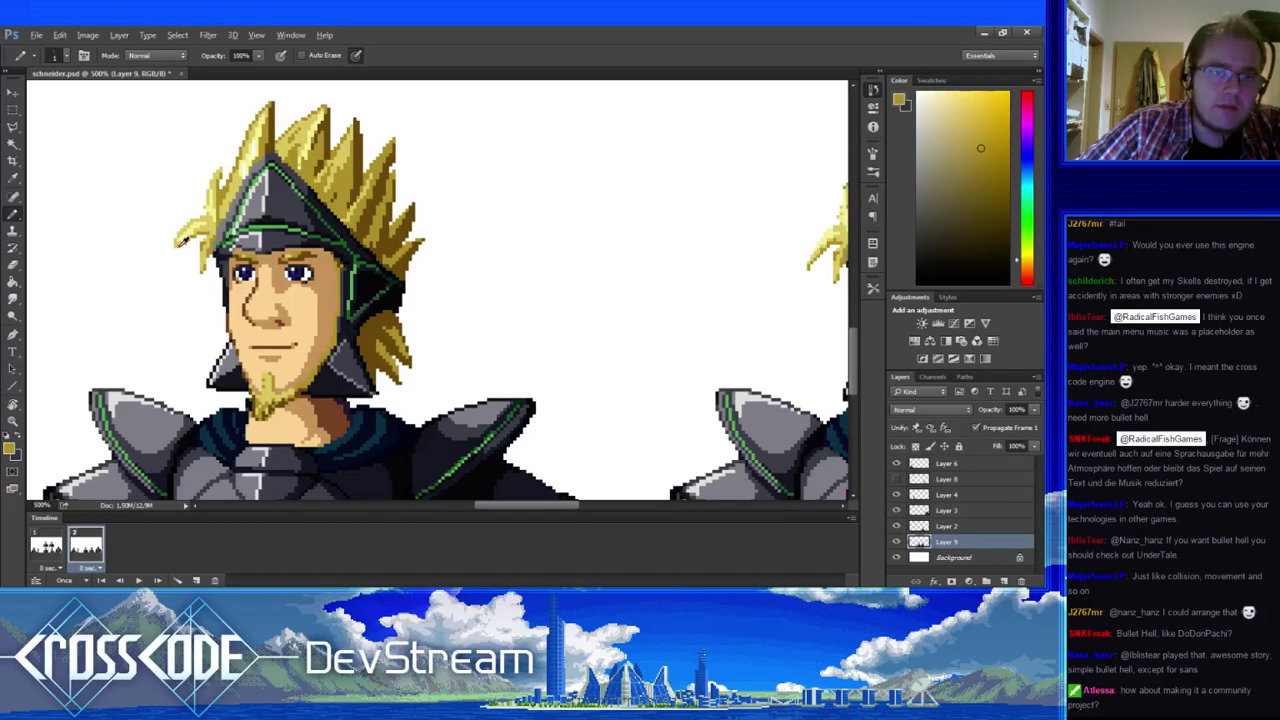
pyautogui.moveTo(181, 243); pyautogui.dragTo(159, 238)
pyautogui.keyDown('alt'); pyautogui.click(183, 242); pyautogui.keyUp('alt')
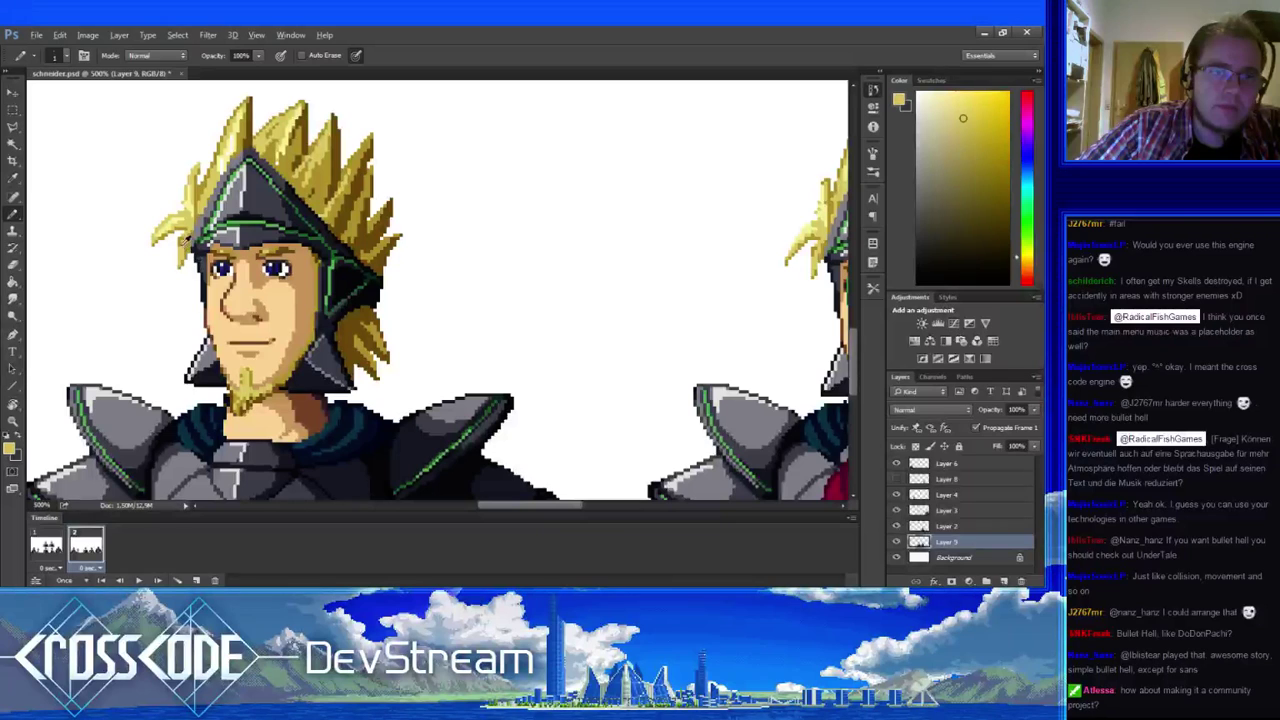
pyautogui.keyDown('alt'); pyautogui.click(191, 246); pyautogui.keyUp('alt')
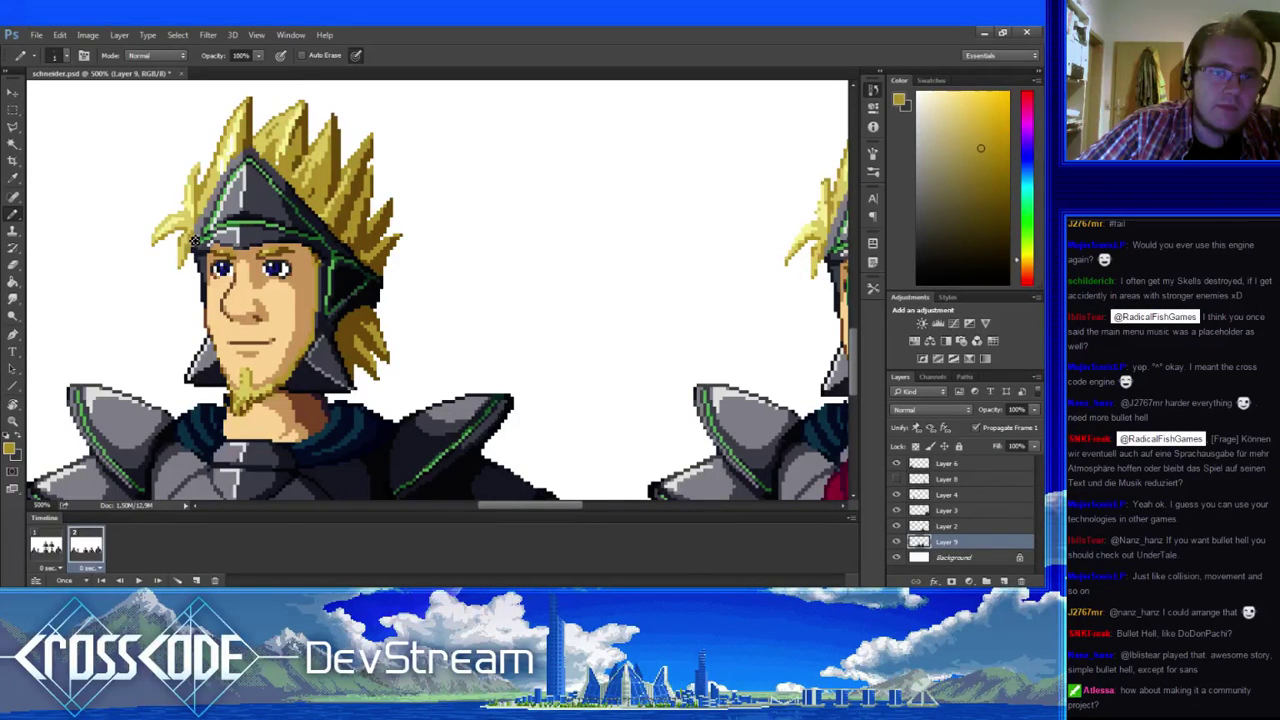
pyautogui.keyDown('alt'); pyautogui.click(196, 242); pyautogui.keyUp('alt')
pyautogui.press('space')
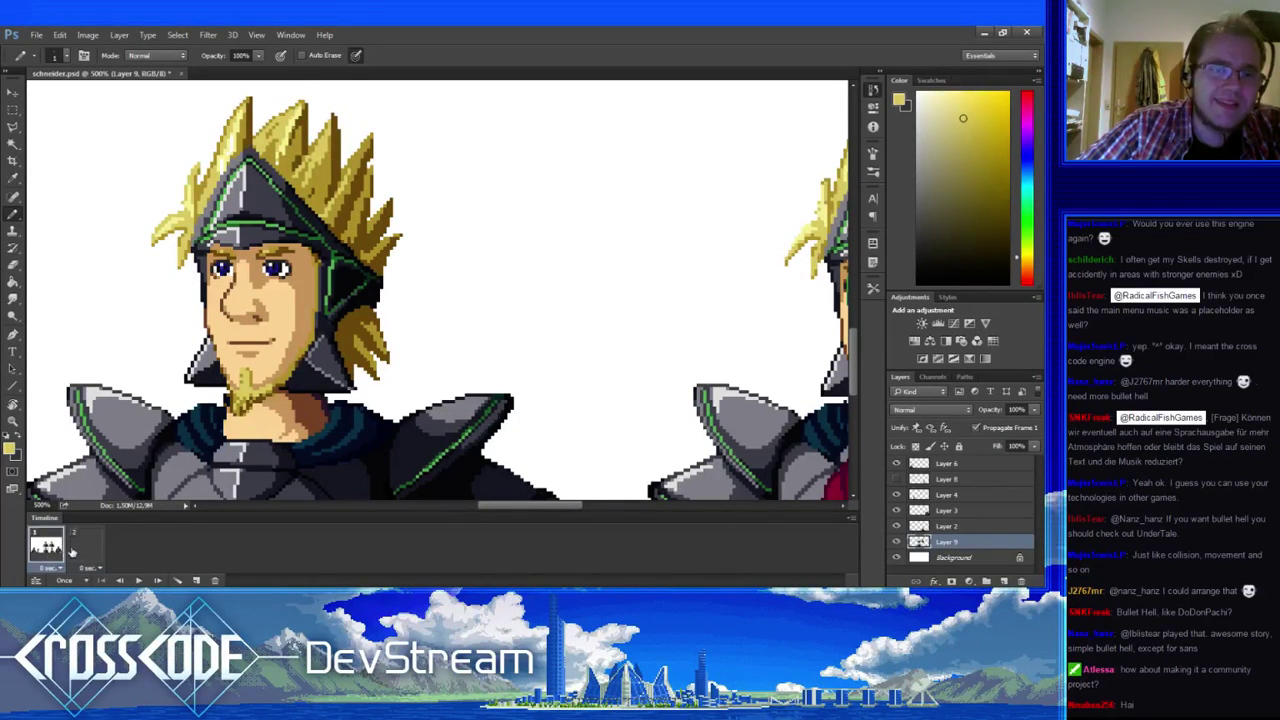
# - Compare both frames, and rework the outermost front hair strand in frame 1 with pale yellow and light blond pixels, erasing stray ones
pyautogui.click(86, 548)
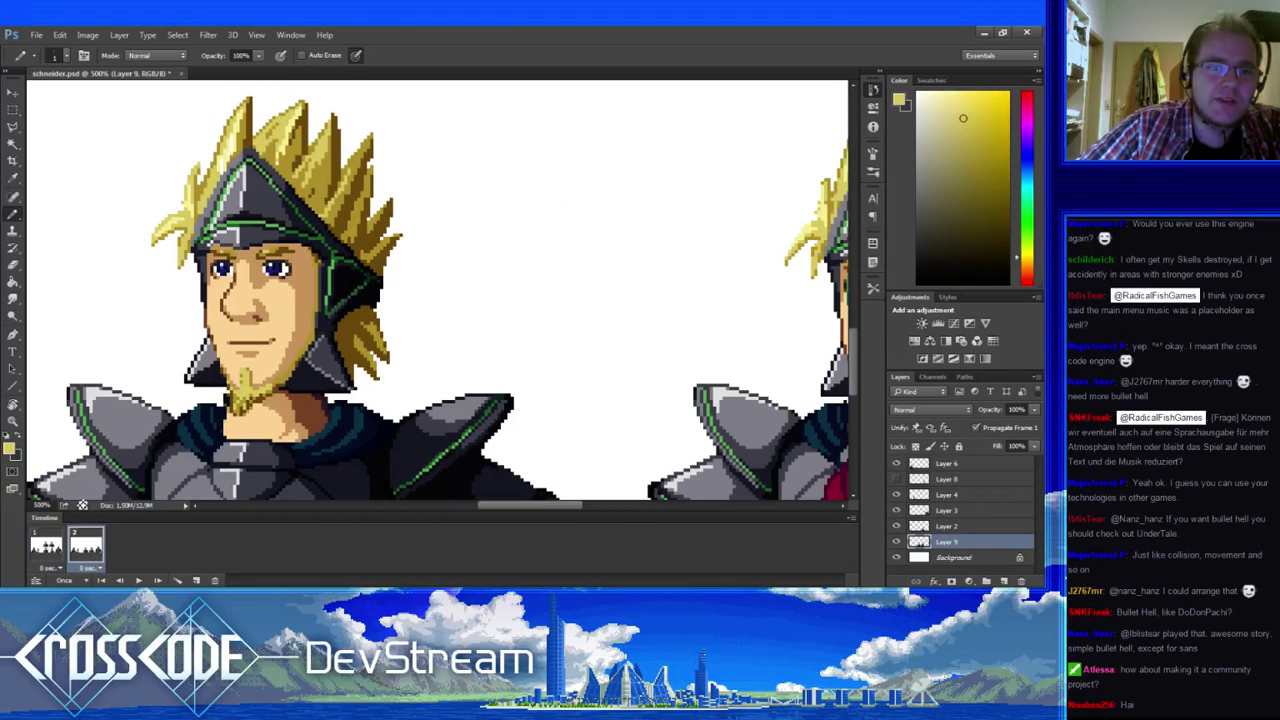
pyautogui.press('e')
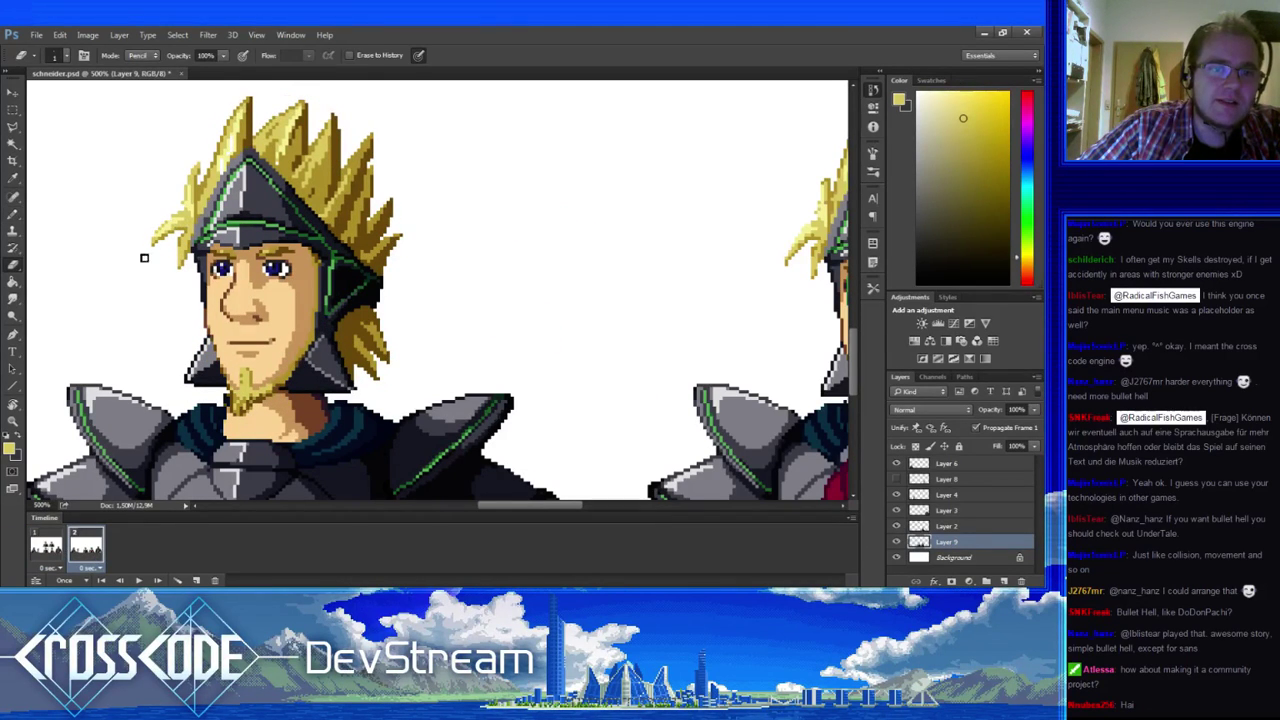
pyautogui.click(54, 550)
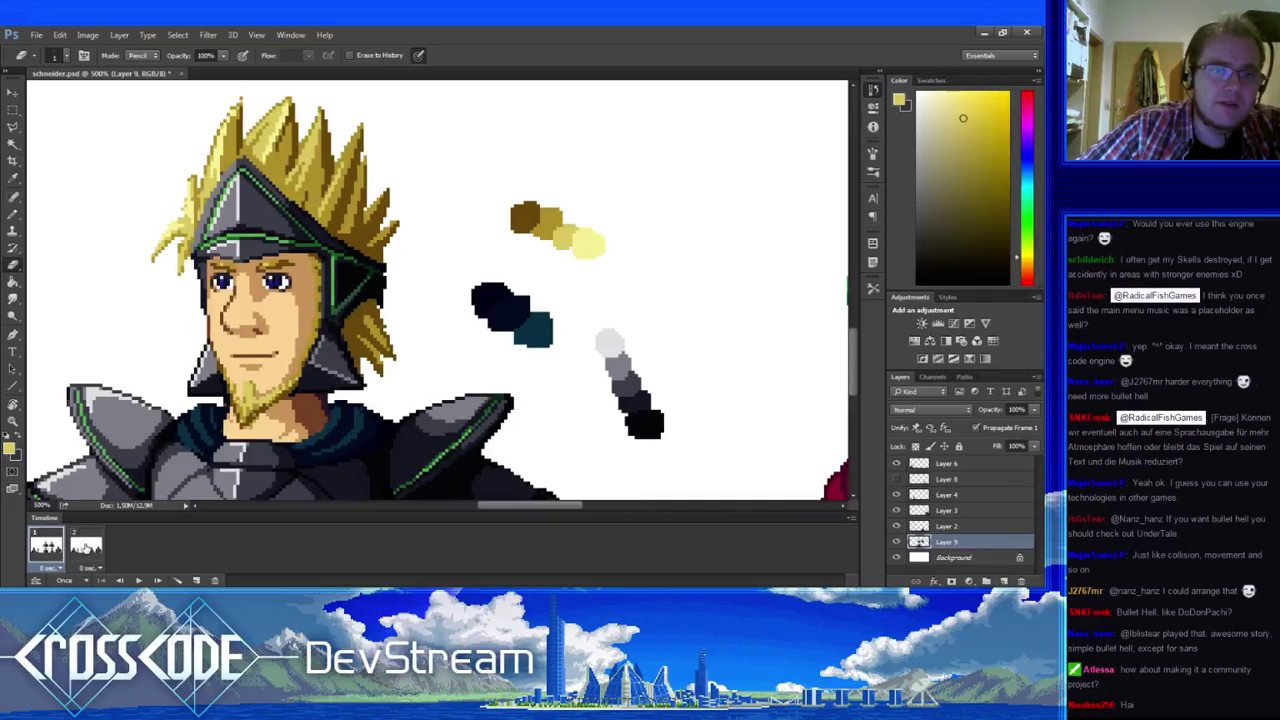
pyautogui.press('b')
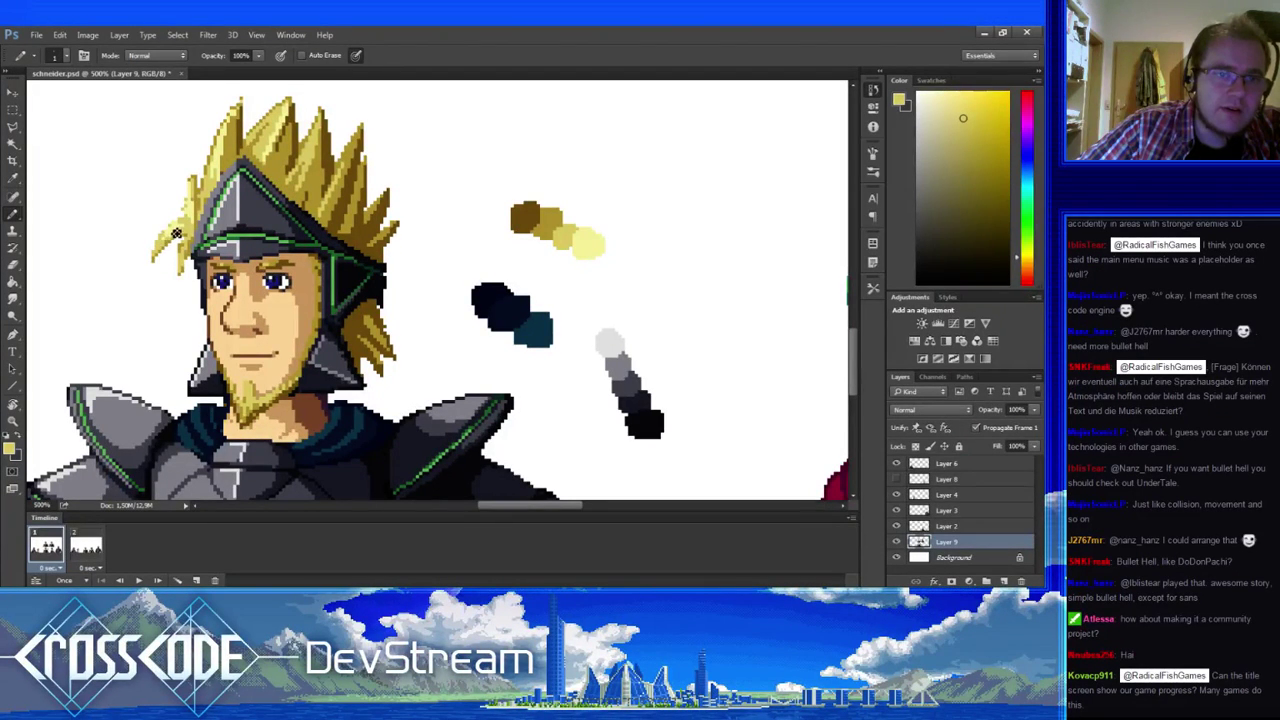
pyautogui.press('e')
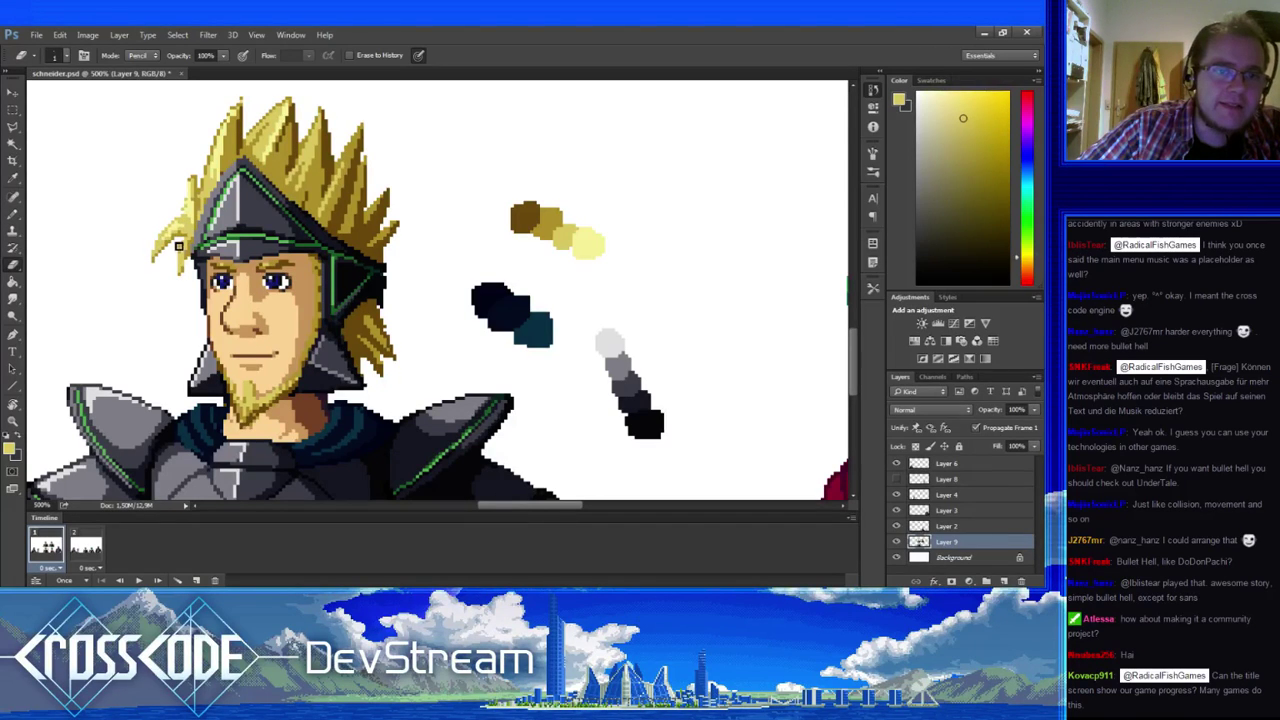
pyautogui.press('b')
pyautogui.keyDown('alt'); pyautogui.click(174, 242); pyautogui.keyUp('alt')
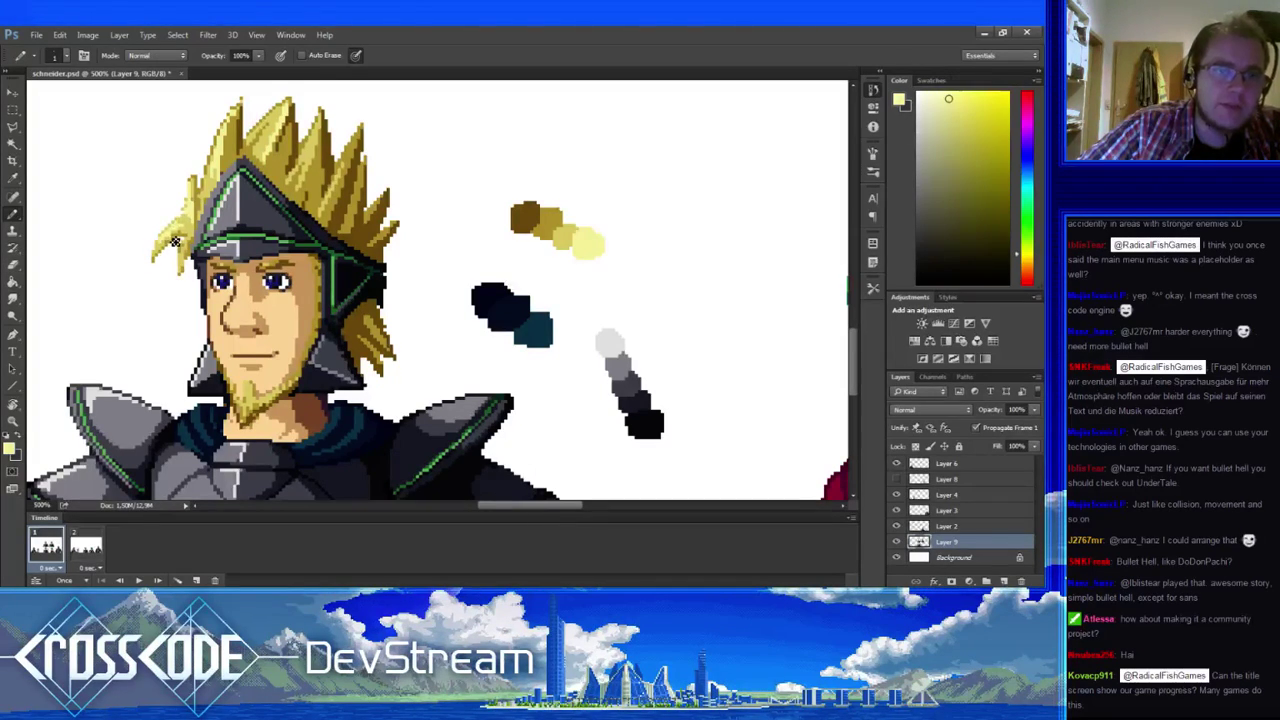
pyautogui.keyDown('alt'); pyautogui.click(167, 246); pyautogui.keyUp('alt')
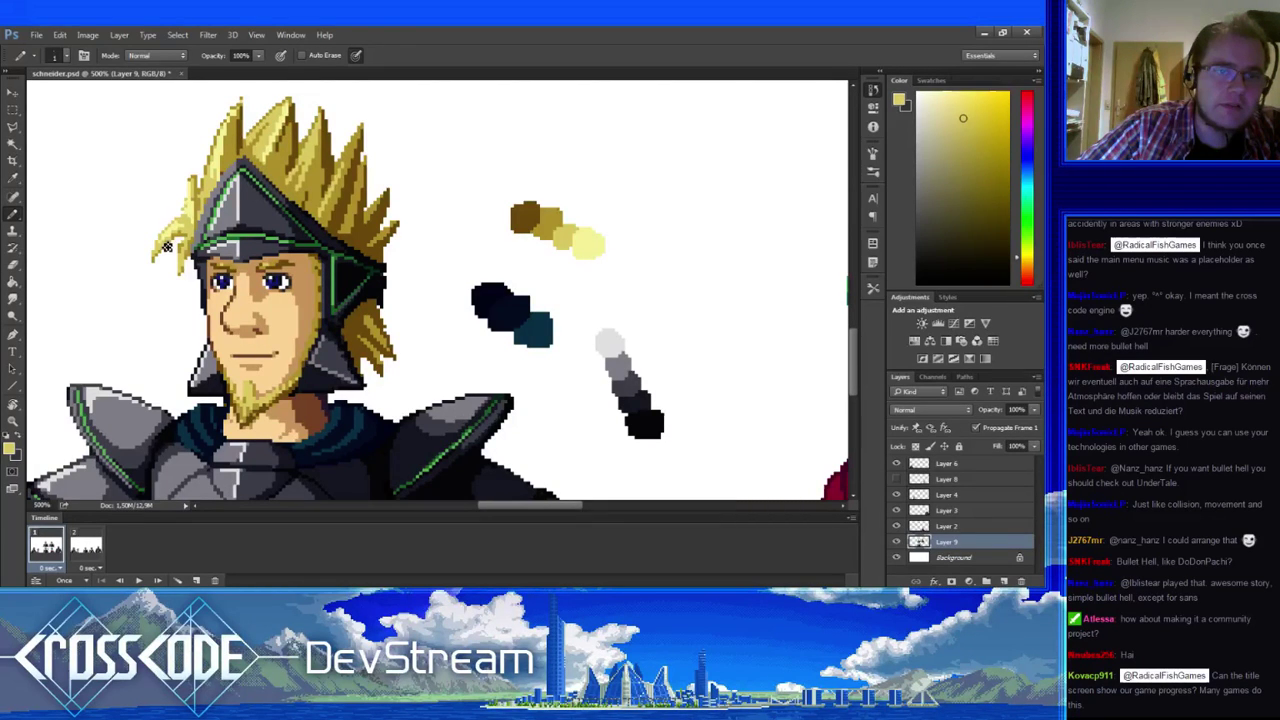
pyautogui.click(176, 248)
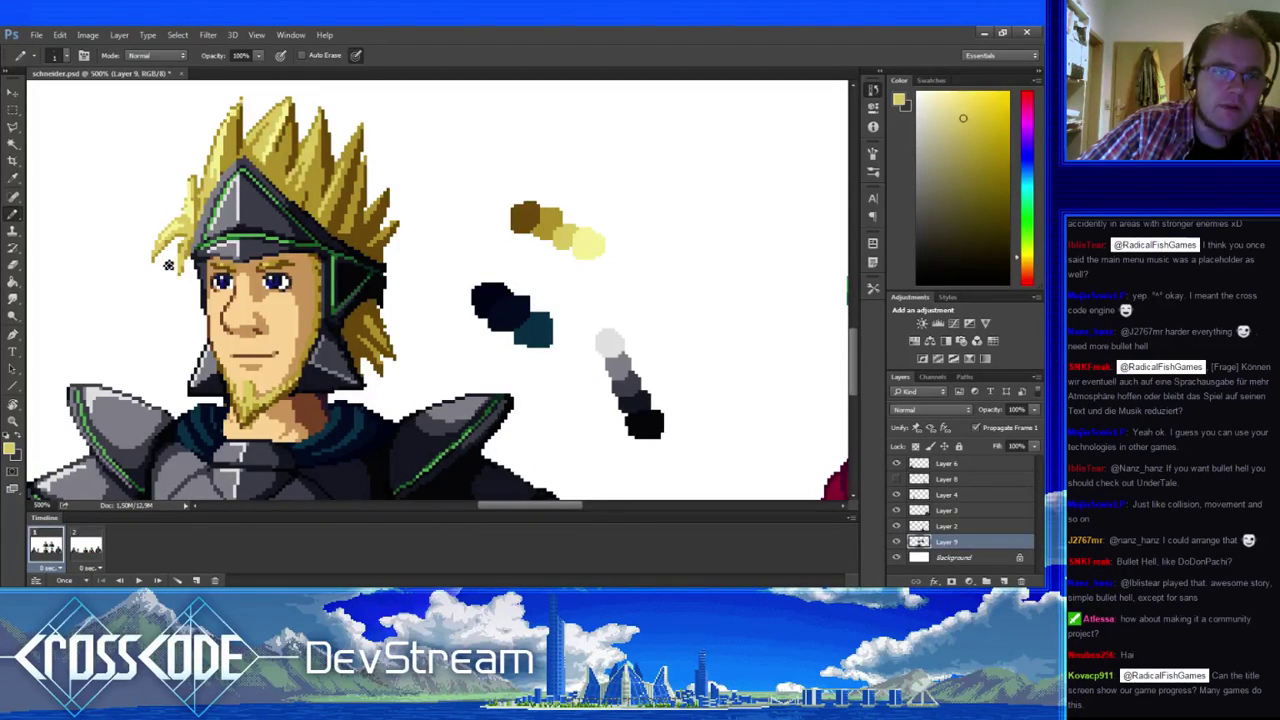
# - Shade the upright front strand and the hair beside the helmet in frame 1 with sampled light and darker blond, checking against frame 2
pyautogui.click(197, 193)
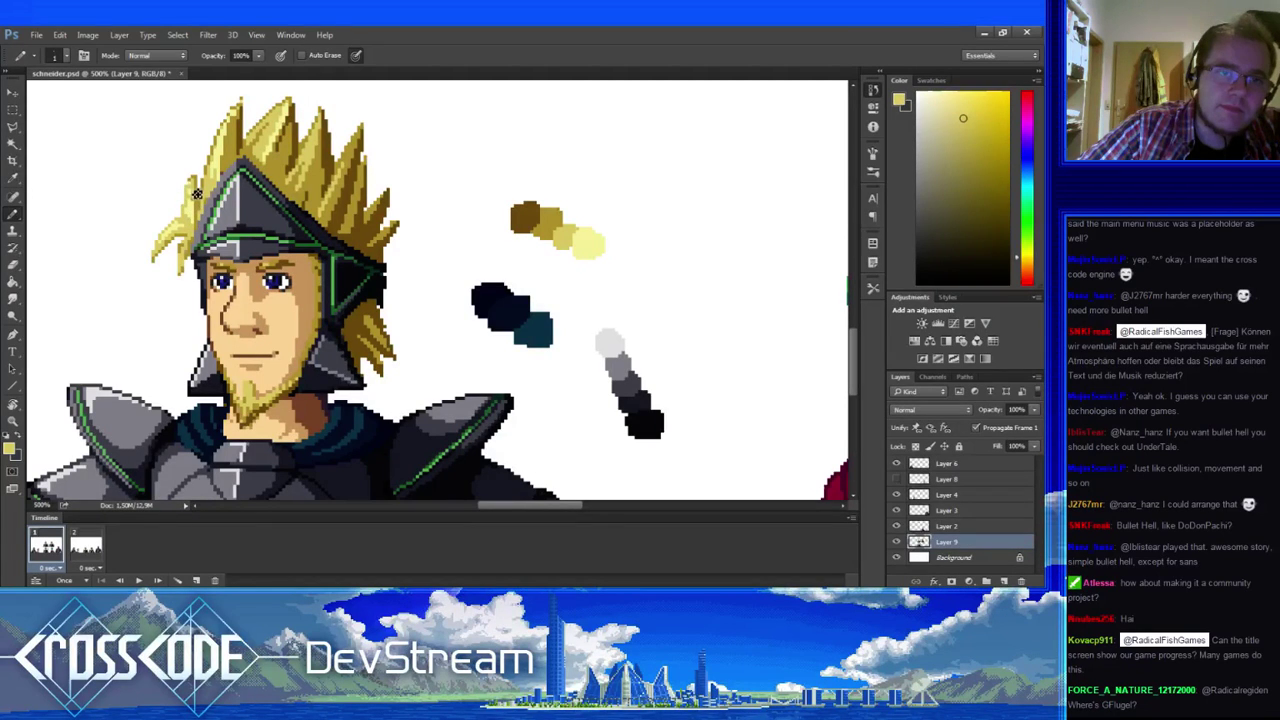
pyautogui.keyDown('alt'); pyautogui.click(191, 189); pyautogui.keyUp('alt')
pyautogui.keyDown('alt'); pyautogui.click(201, 208); pyautogui.keyUp('alt')
pyautogui.keyDown('alt'); pyautogui.click(208, 181); pyautogui.keyUp('alt')
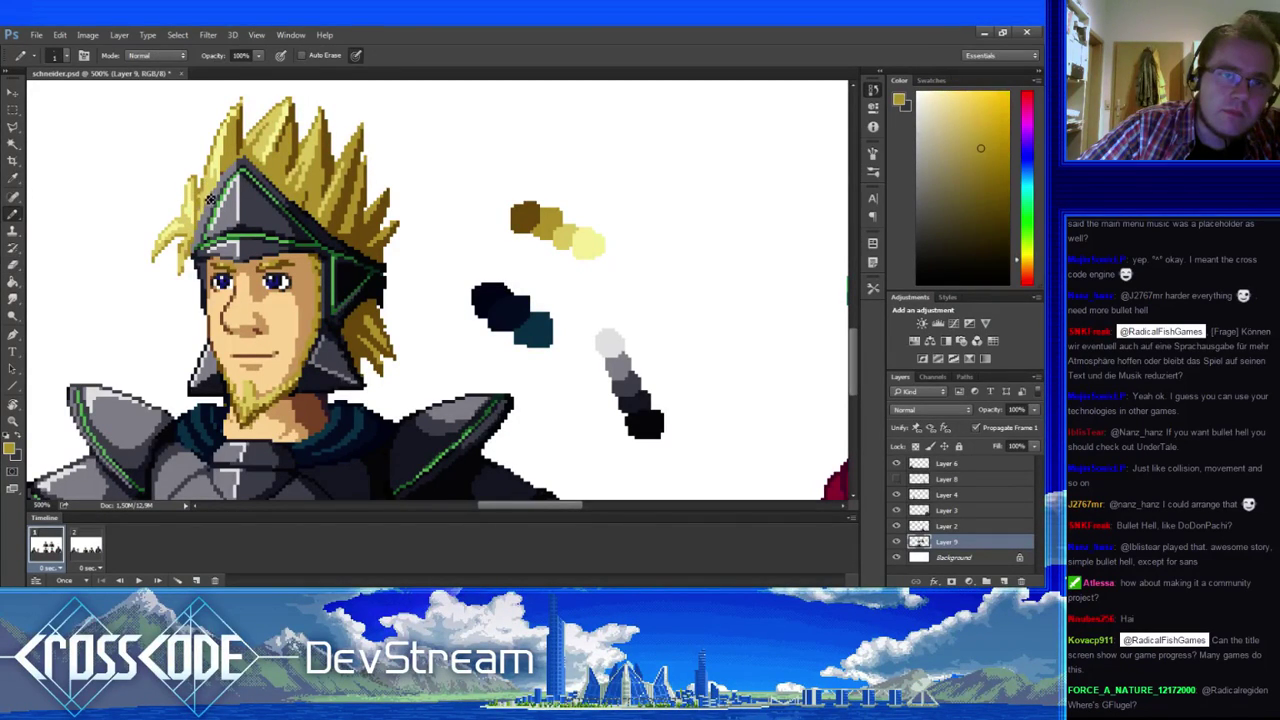
pyautogui.click(86, 546)
pyautogui.click(60, 553)
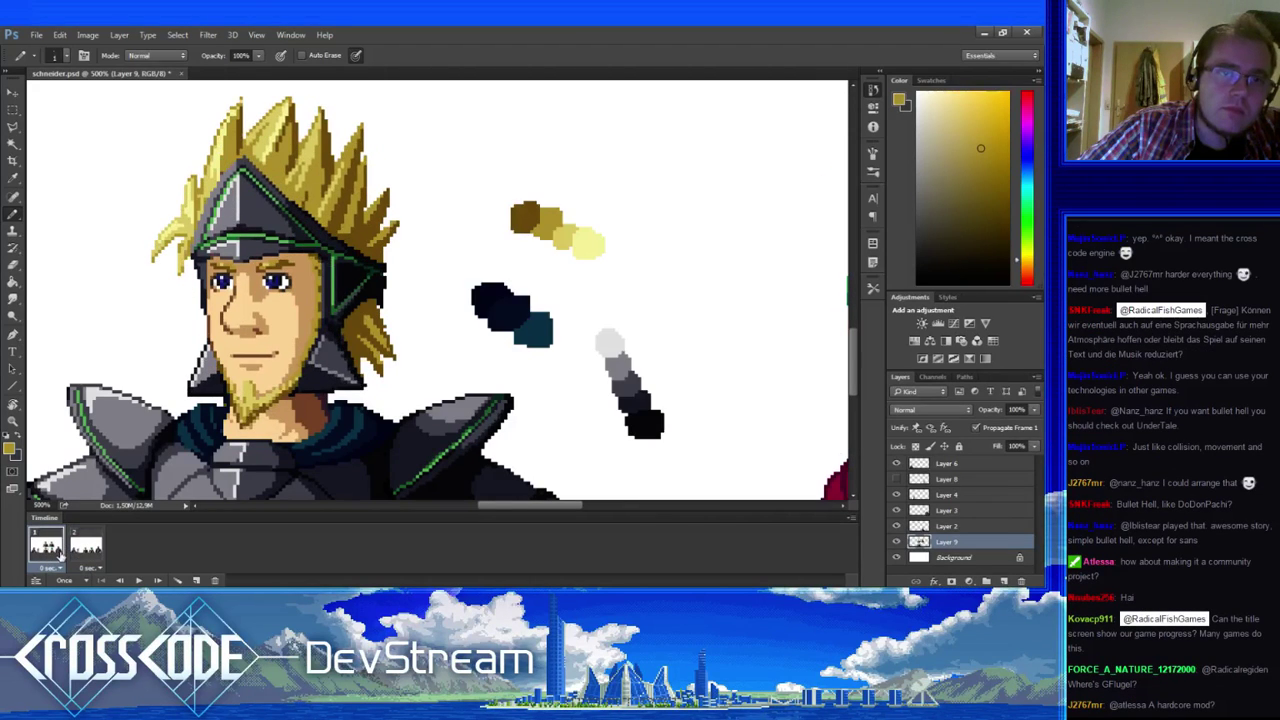
pyautogui.click(86, 546)
pyautogui.click(48, 556)
pyautogui.keyDown('alt'); pyautogui.click(196, 180); pyautogui.keyUp('alt')
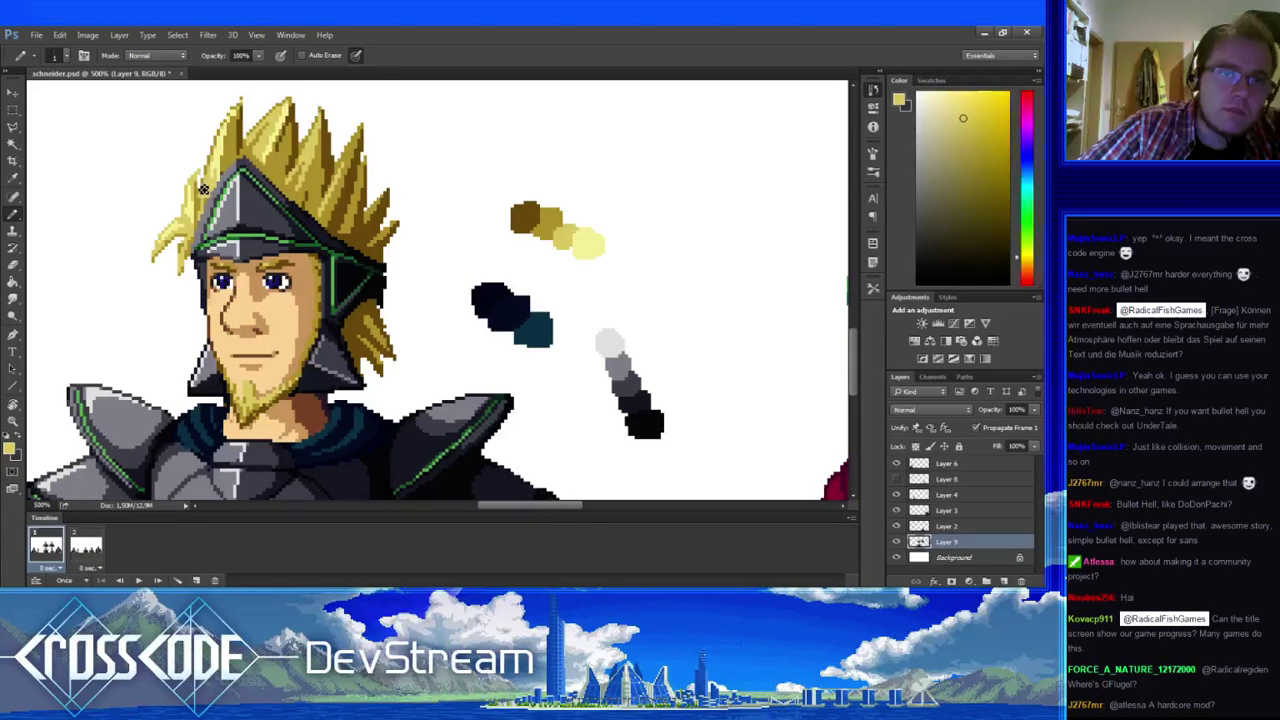
pyautogui.keyDown('alt'); pyautogui.click(203, 189); pyautogui.keyUp('alt')
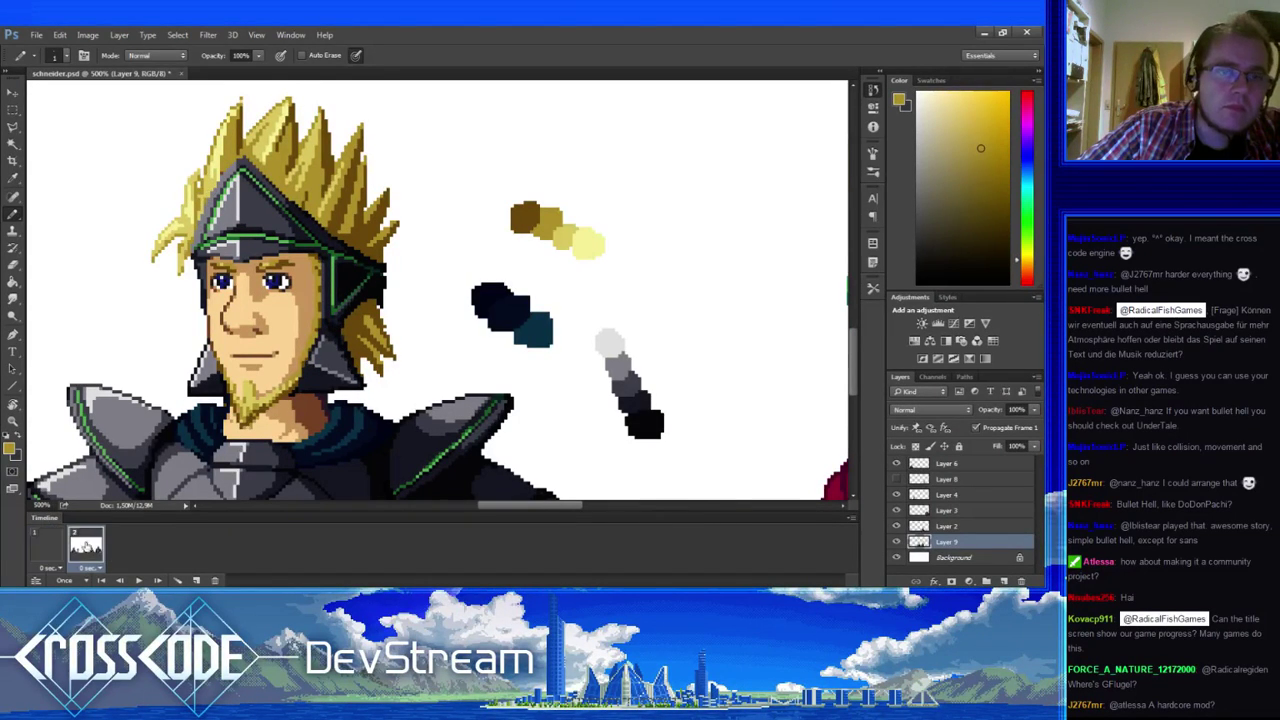
# - Compare the two frames again, and touch up the hair along the helmet's front edge in frame 1 with sampled light and darker blond
pyautogui.click(86, 546)
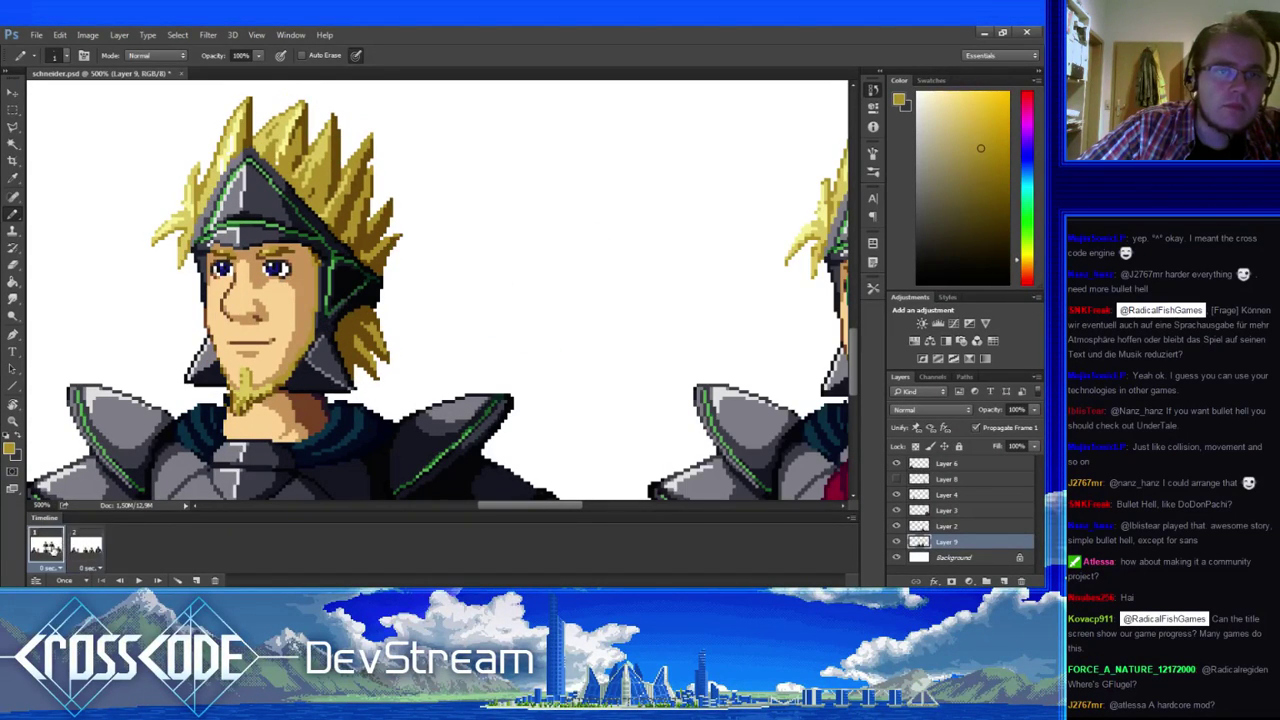
pyautogui.click(48, 546)
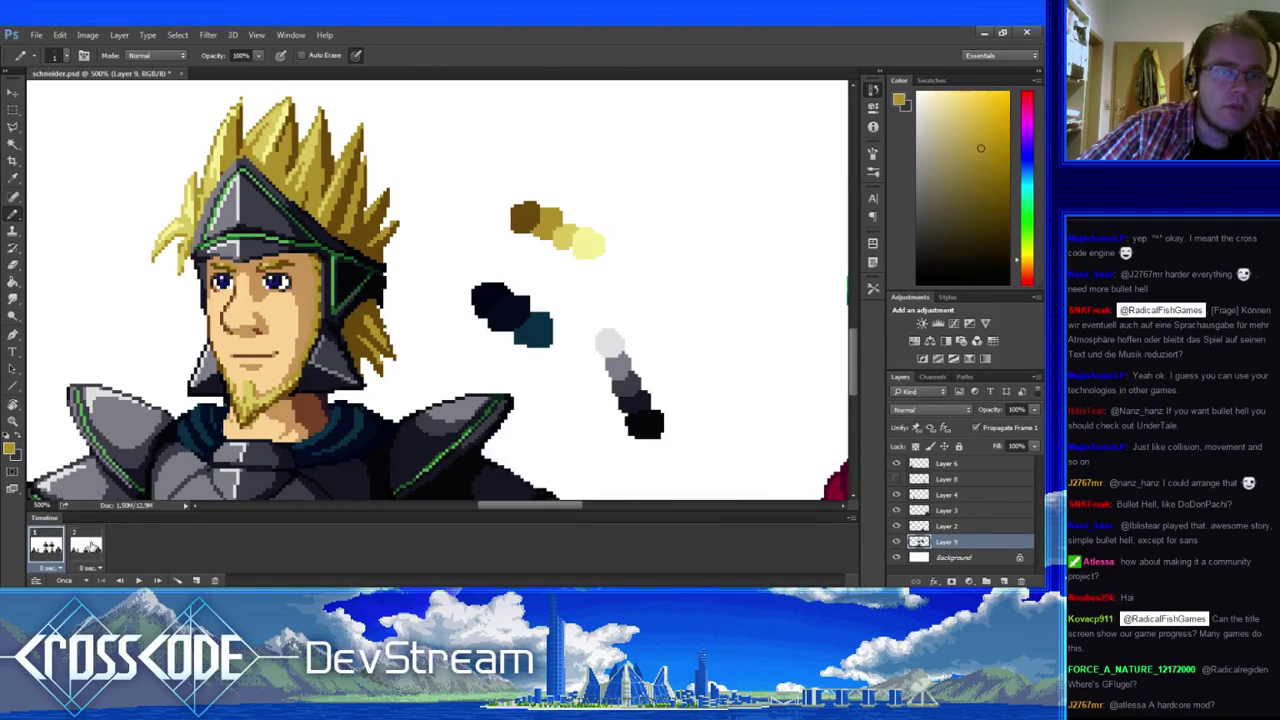
pyautogui.click(86, 546)
pyautogui.click(48, 546)
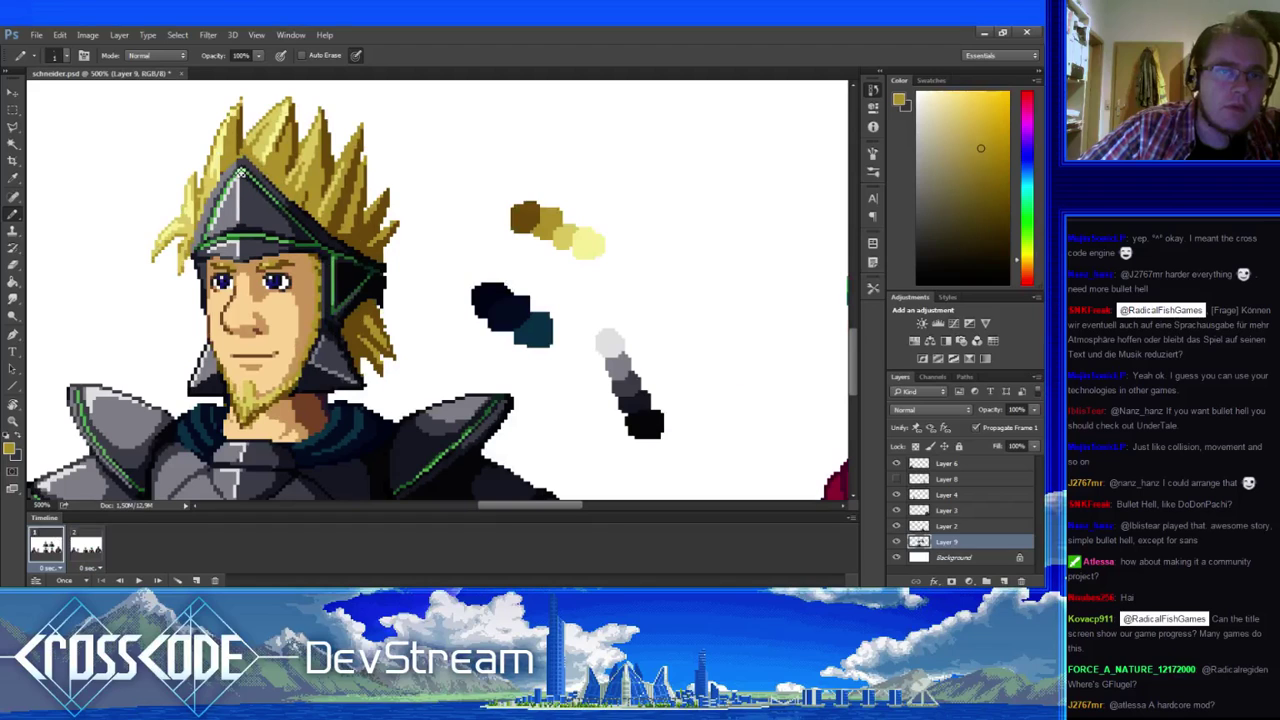
pyautogui.keyDown('alt'); pyautogui.click(210, 203); pyautogui.keyUp('alt')
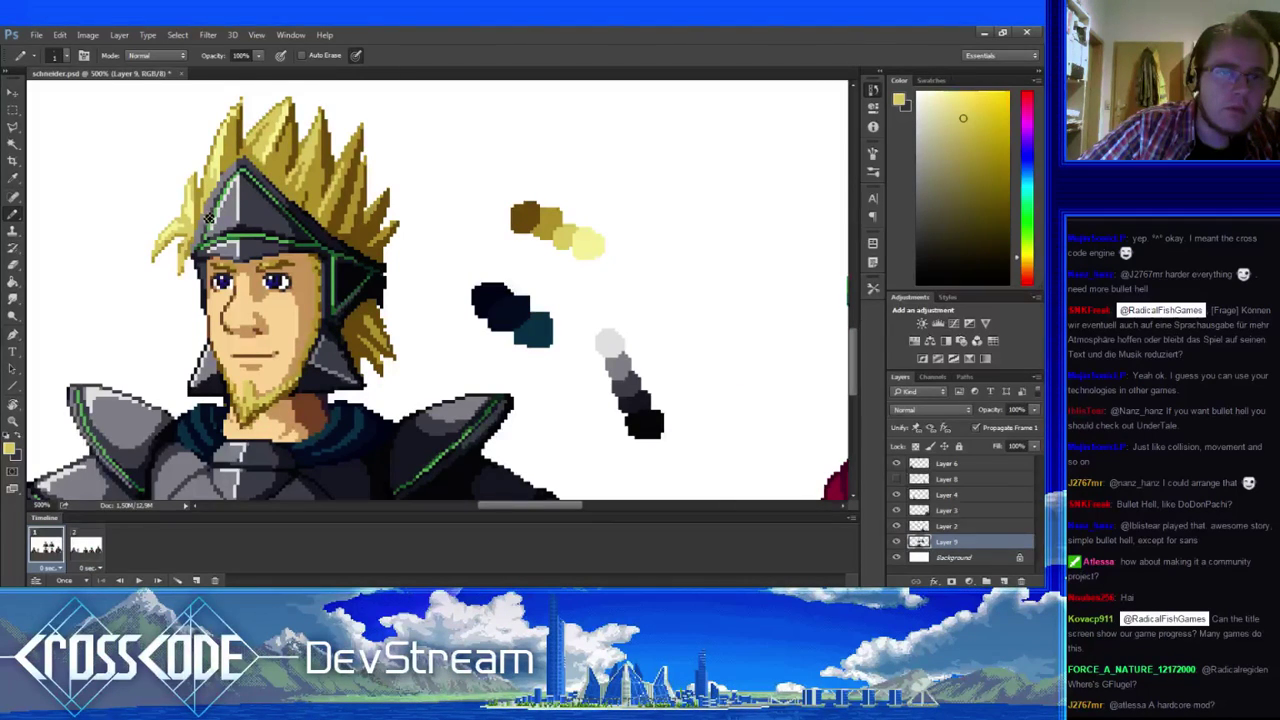
pyautogui.keyDown('alt'); pyautogui.click(210, 218); pyautogui.keyUp('alt')
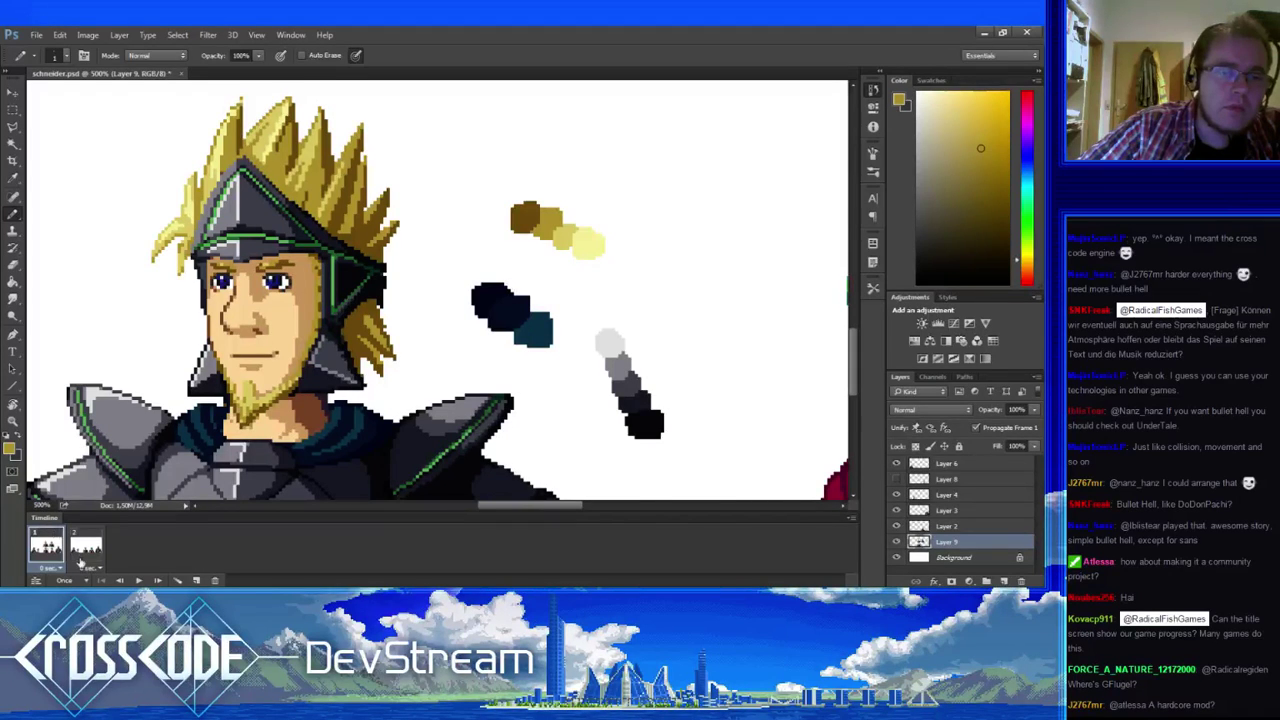
# - Refine the upright front hair strand in frame 2 with sampled darker blond, pale yellow and light blond pixels
pyautogui.click(85, 552)
pyautogui.keyDown('alt'); pyautogui.click(204, 166); pyautogui.keyUp('alt')
pyautogui.keyDown('alt'); pyautogui.click(205, 187); pyautogui.keyUp('alt')
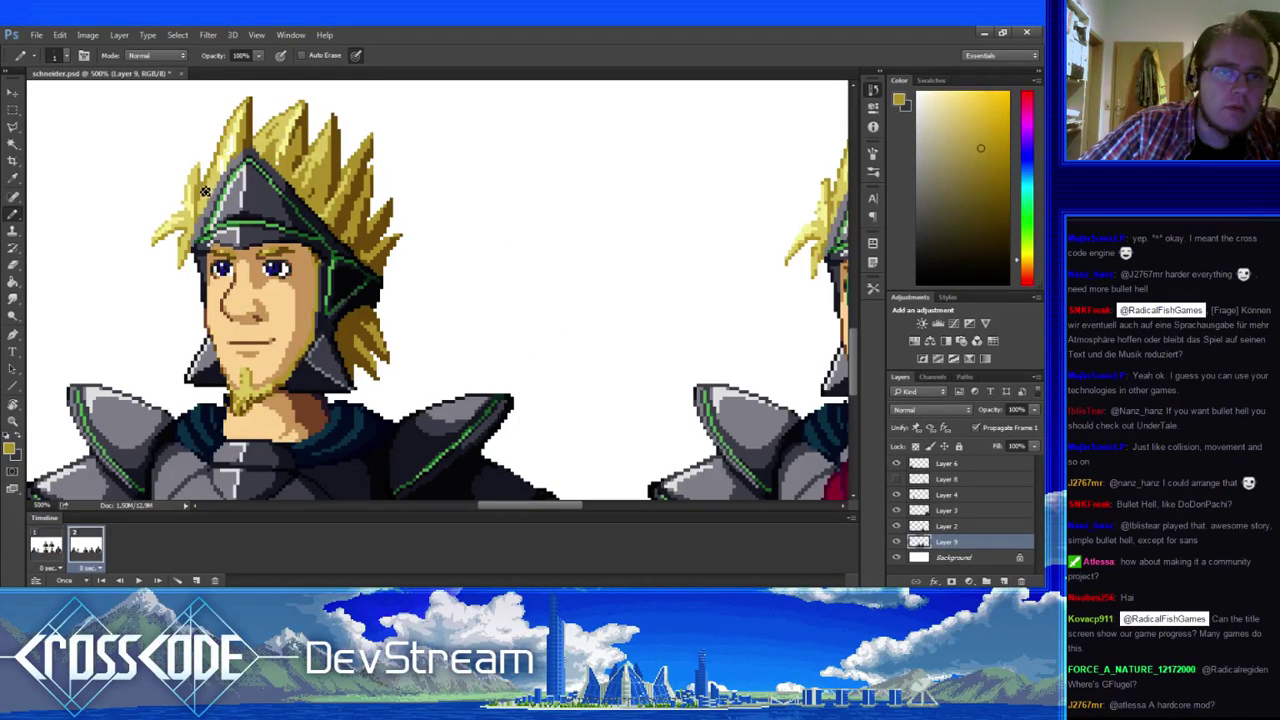
pyautogui.keyDown('alt'); pyautogui.click(198, 181); pyautogui.keyUp('alt')
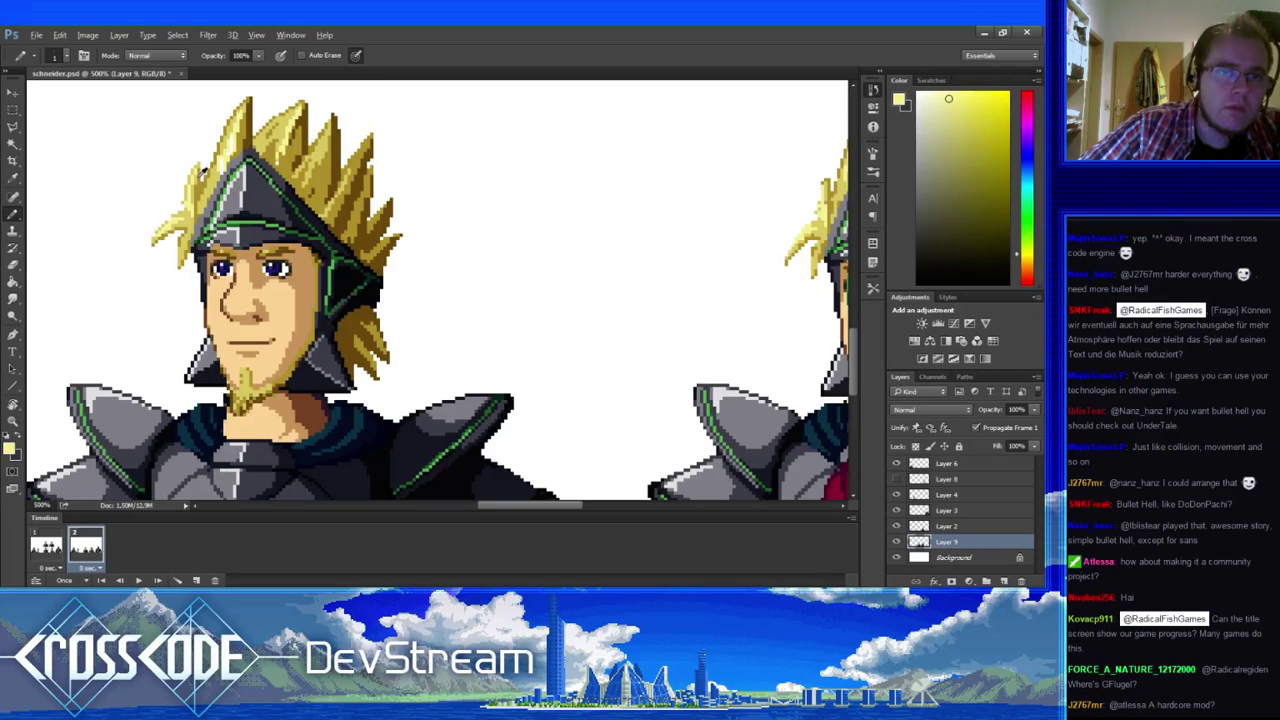
pyautogui.keyDown('alt'); pyautogui.click(200, 172); pyautogui.keyUp('alt')
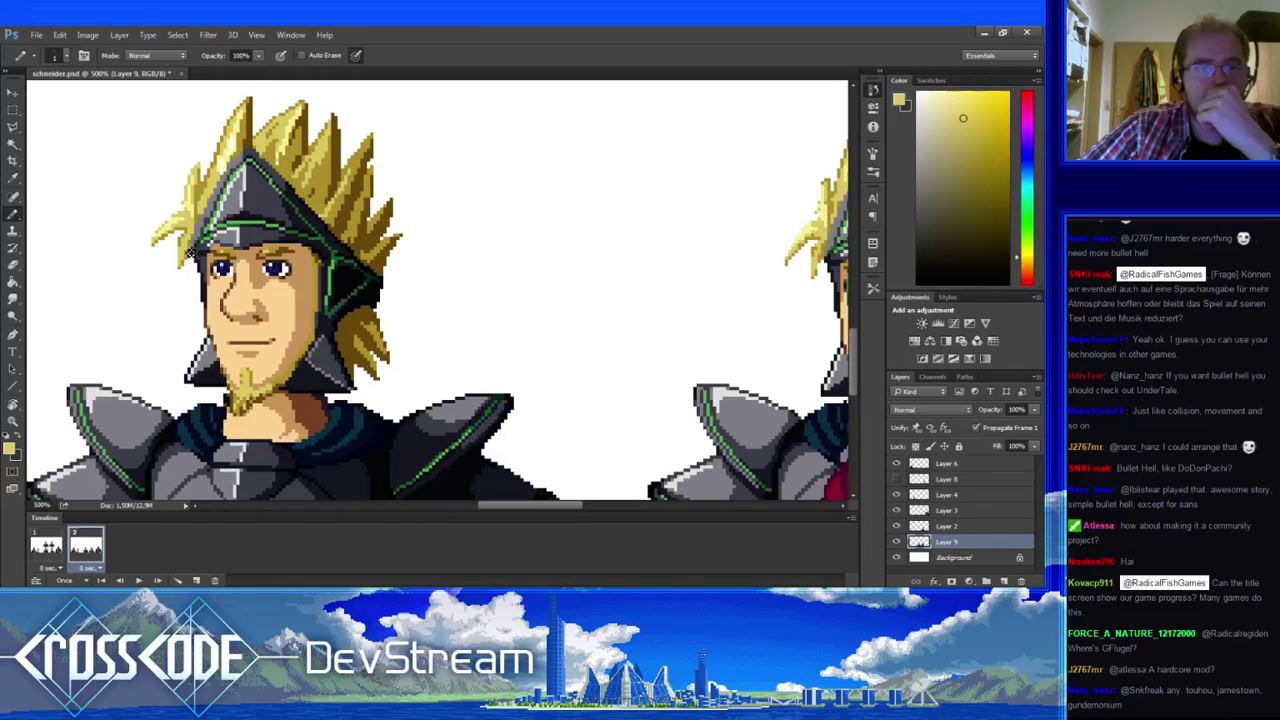
# - Touch up the shading between the upright front strand and the helmet in frame 2 with sampled light and darker blond pixels
pyautogui.keyDown('alt'); pyautogui.click(201, 172); pyautogui.keyUp('alt')
pyautogui.keyDown('alt'); pyautogui.click(201, 173); pyautogui.keyUp('alt')
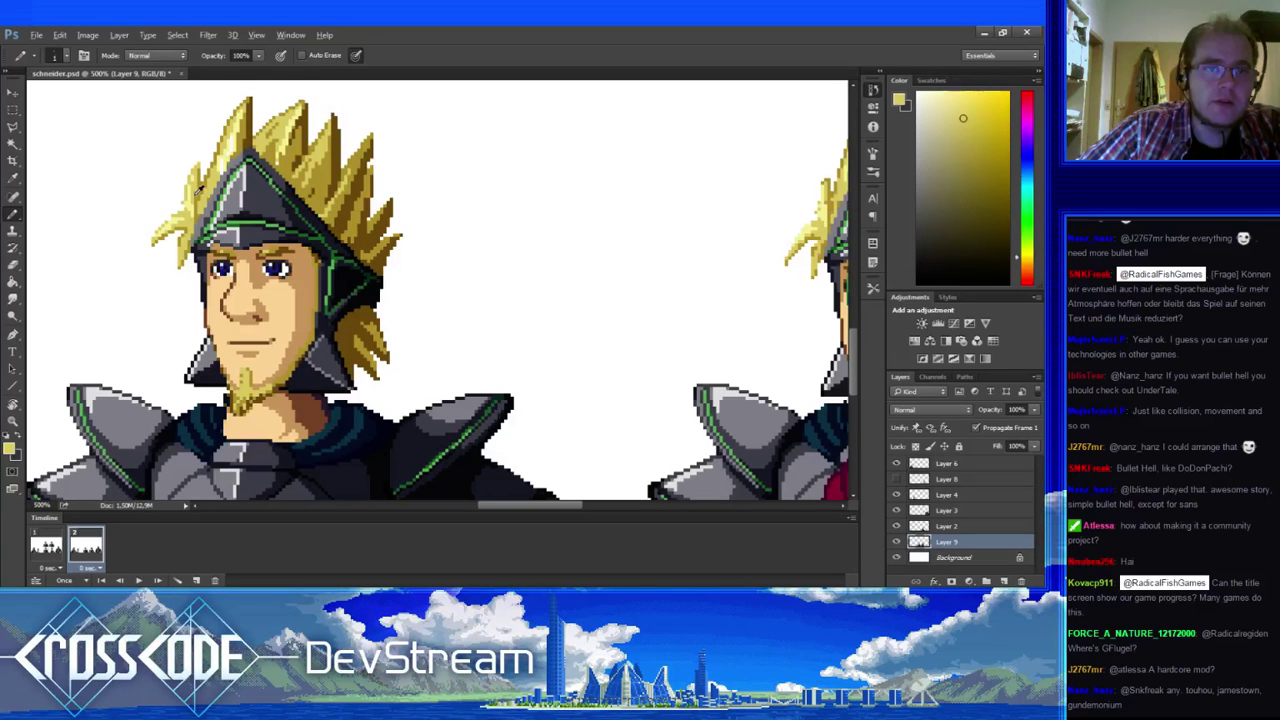
pyautogui.keyDown('alt'); pyautogui.click(198, 178); pyautogui.keyUp('alt')
pyautogui.keyDown('alt'); pyautogui.click(199, 190); pyautogui.keyUp('alt')
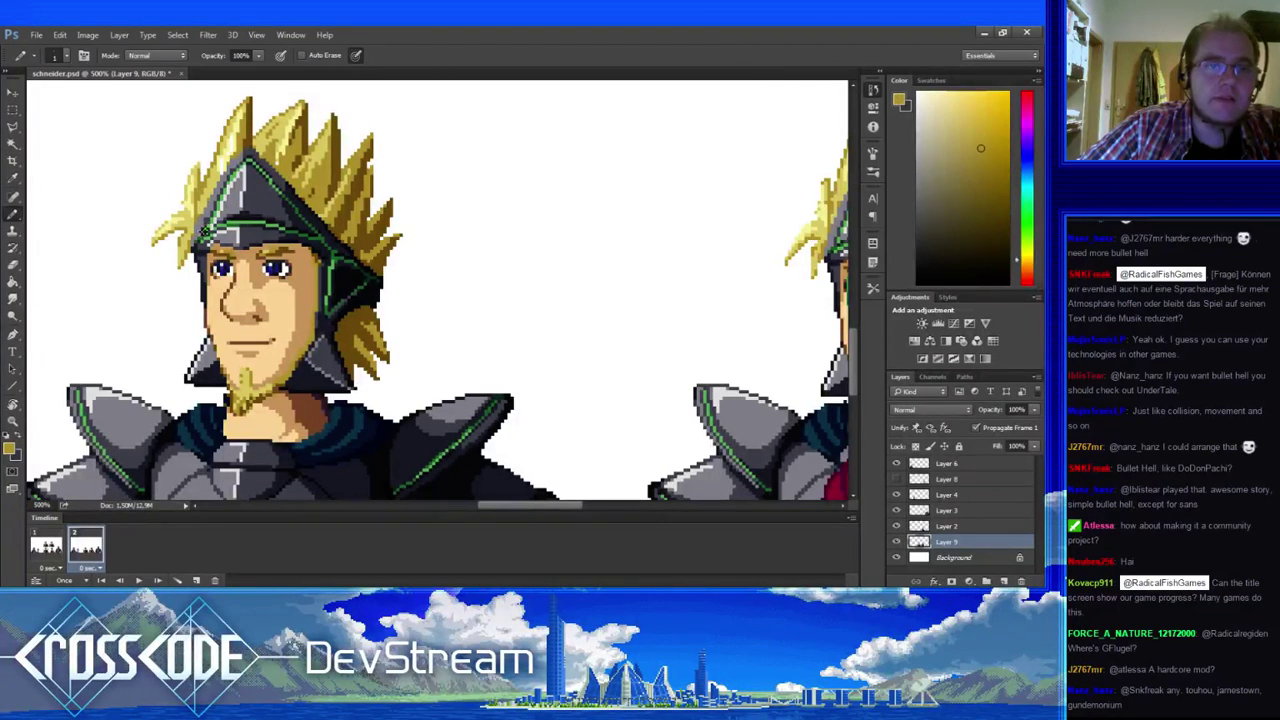
pyautogui.moveTo(222, 256)
pyautogui.mouseDown()
pyautogui.moveTo(239, 266)
pyautogui.moveTo(232, 256)
pyautogui.mouseUp()
pyautogui.keyDown('alt'); pyautogui.click(195, 196); pyautogui.keyUp('alt')
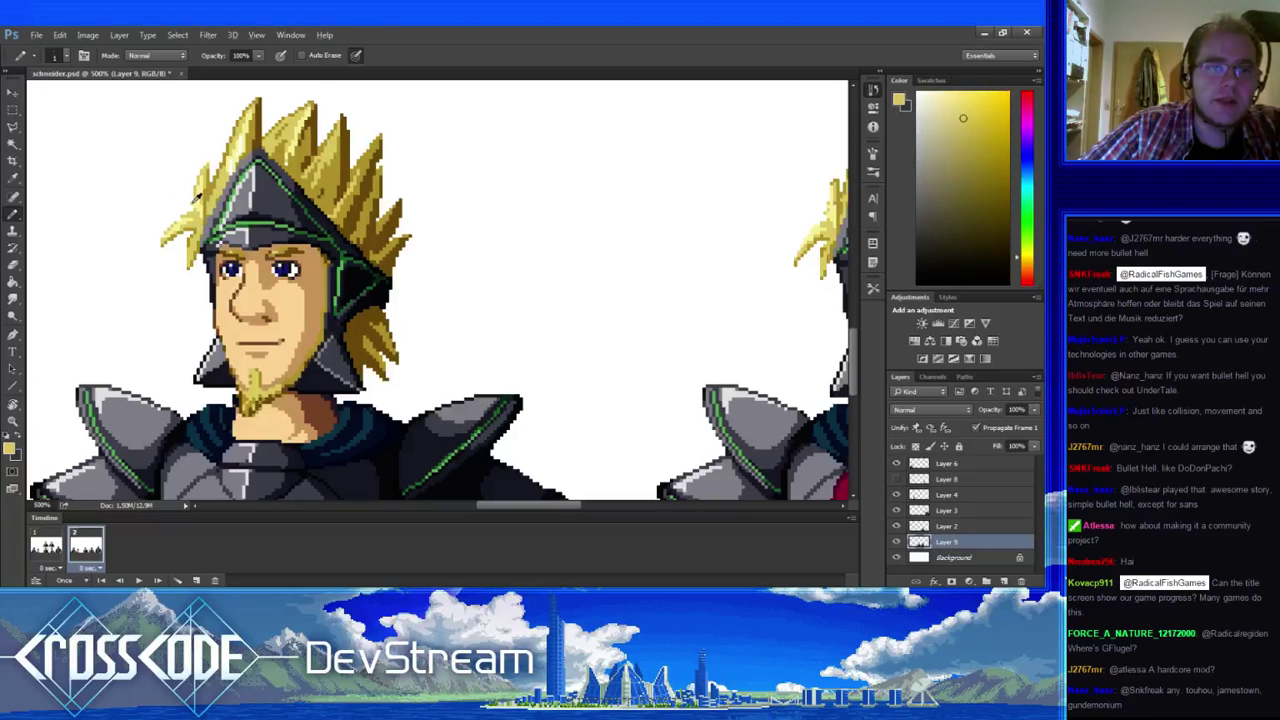
# - Shade the short front hair strands beside the helmet's brow in frame 2 with sampled light and darker blond
pyautogui.keyDown('alt'); pyautogui.click(198, 206); pyautogui.keyUp('alt')
pyautogui.keyDown('alt'); pyautogui.click(207, 228); pyautogui.keyUp('alt')
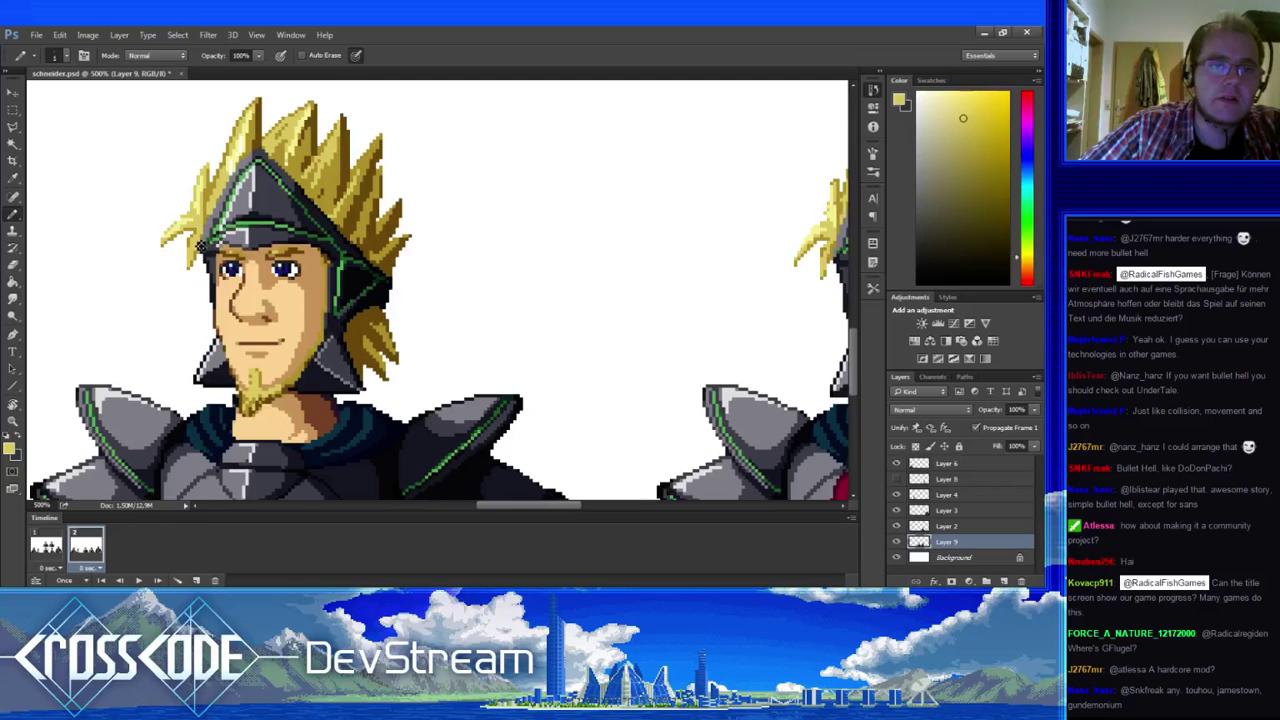
pyautogui.keyDown('alt'); pyautogui.click(200, 246); pyautogui.keyUp('alt')
pyautogui.keyDown('alt'); pyautogui.click(187, 216); pyautogui.keyUp('alt')
pyautogui.moveTo(204, 273)
pyautogui.mouseDown()
pyautogui.moveTo(231, 282)
pyautogui.moveTo(217, 246)
pyautogui.mouseUp()
pyautogui.keyDown('alt'); pyautogui.click(209, 229); pyautogui.keyUp('alt')
pyautogui.keyDown('alt'); pyautogui.click(215, 221); pyautogui.keyUp('alt')
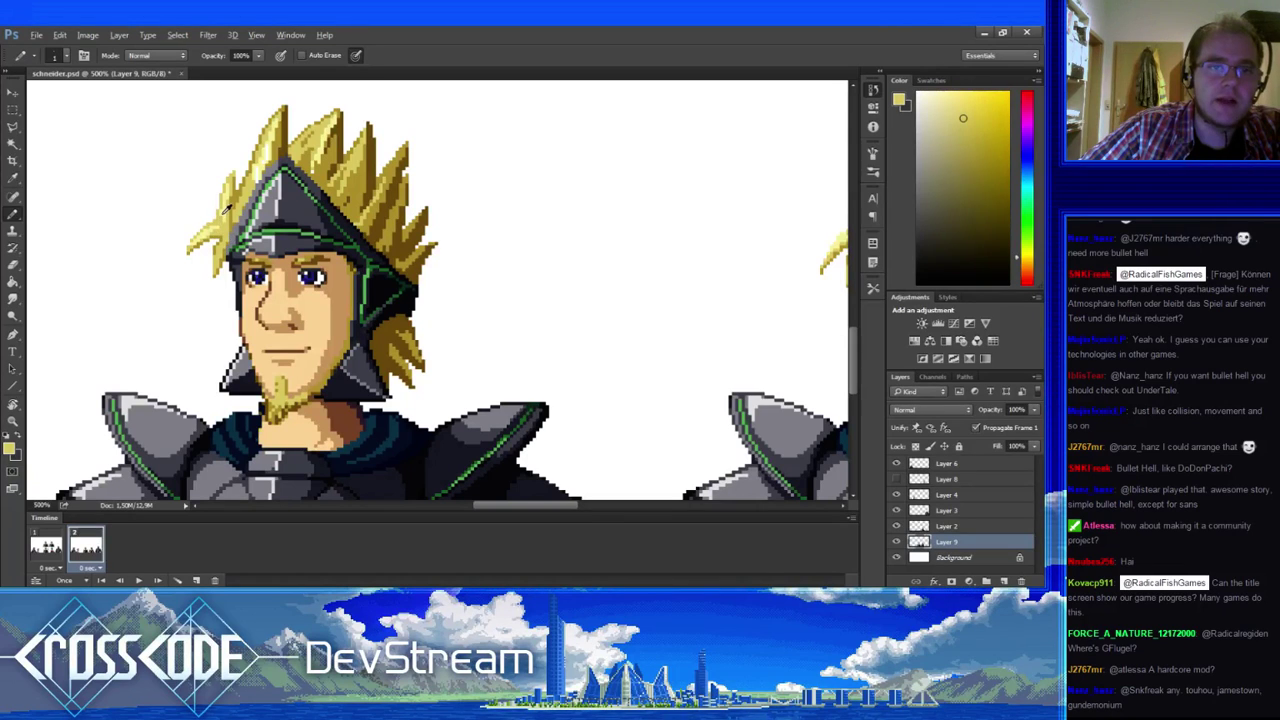
# - Touch up the hair along the helmet's front edge in frame 2 with sampled light blond and pale yellow pixels
pyautogui.keyDown('alt'); pyautogui.click(228, 208); pyautogui.keyUp('alt')
pyautogui.keyDown('alt'); pyautogui.click(228, 210); pyautogui.keyUp('alt')
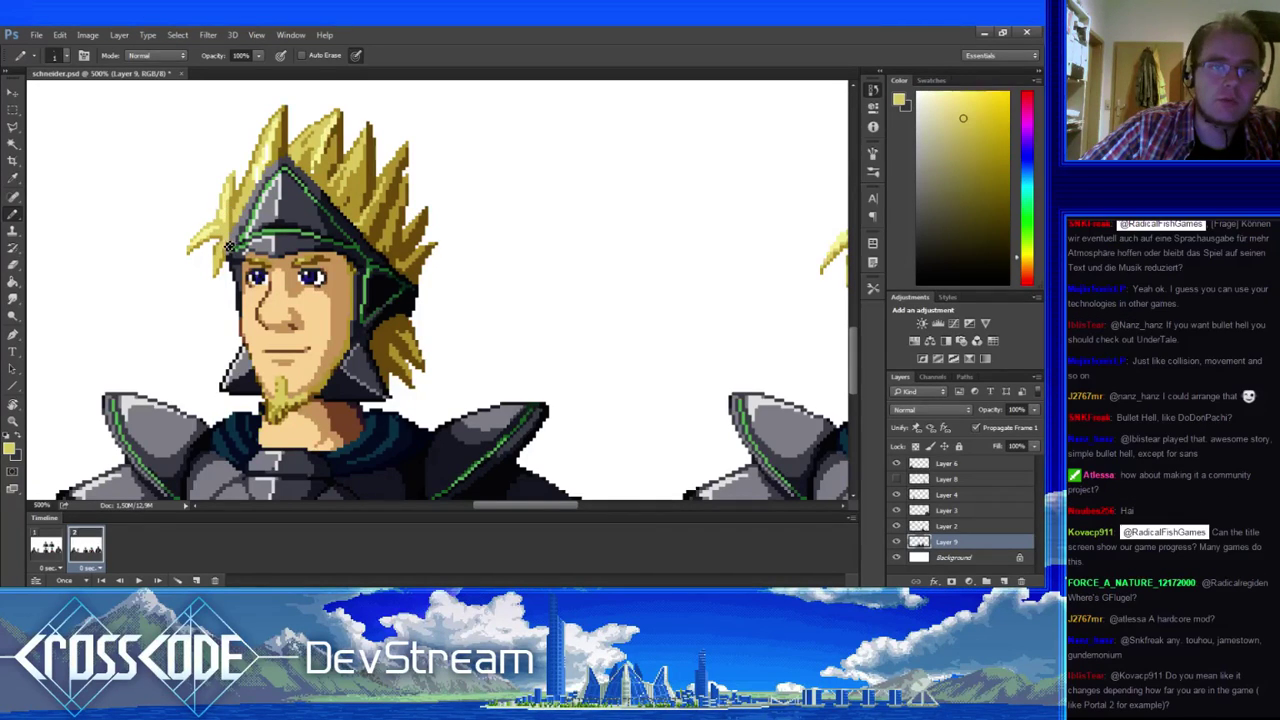
pyautogui.moveTo(238, 259)
pyautogui.mouseDown()
pyautogui.moveTo(157, 331)
pyautogui.moveTo(182, 293)
pyautogui.moveTo(236, 269)
pyautogui.mouseUp()
pyautogui.keyDown('alt'); pyautogui.click(227, 195); pyautogui.keyUp('alt')
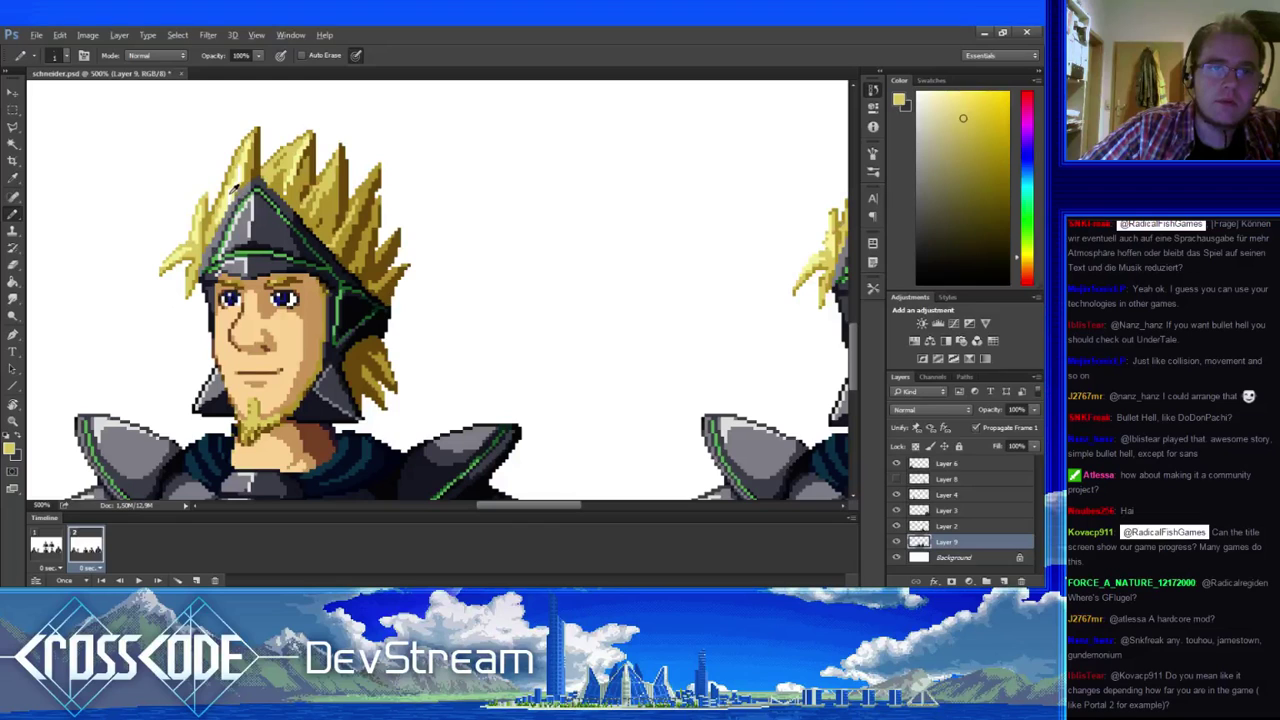
pyautogui.keyDown('alt'); pyautogui.click(236, 208); pyautogui.keyUp('alt')
pyautogui.keyDown('alt'); pyautogui.click(238, 190); pyautogui.keyUp('alt')
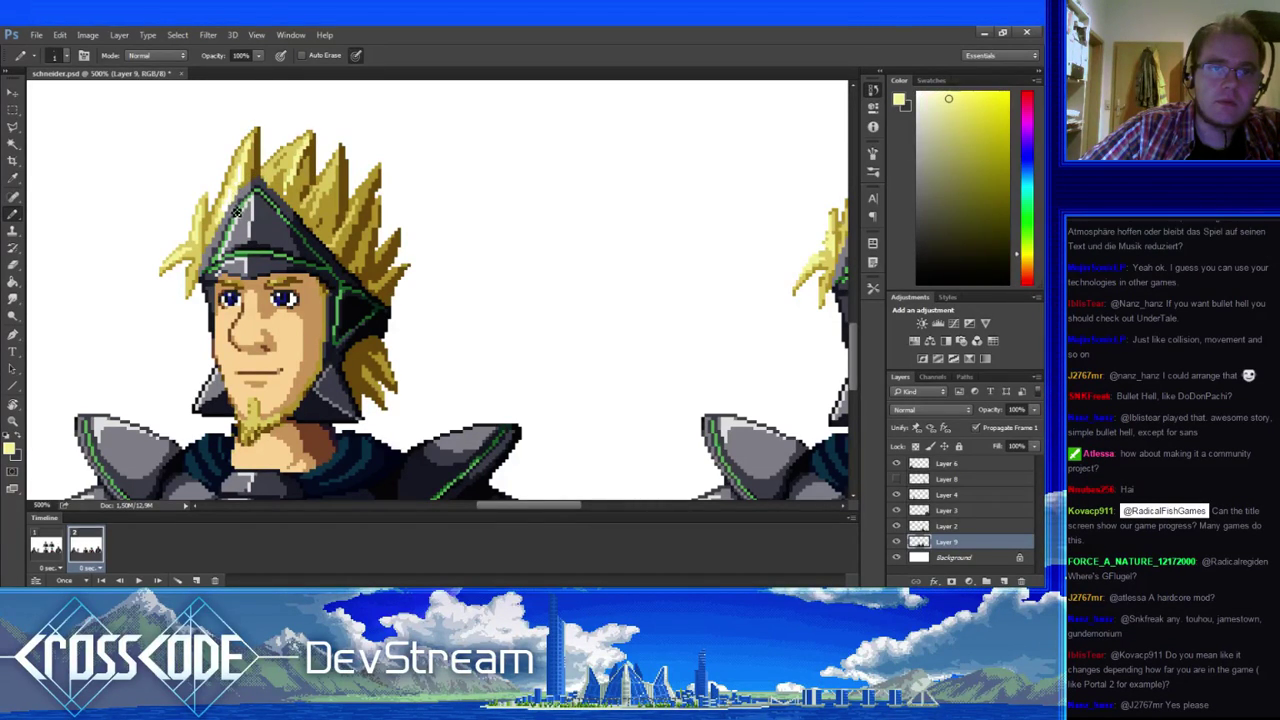
pyautogui.moveTo(234, 283); pyautogui.dragTo(220, 317)
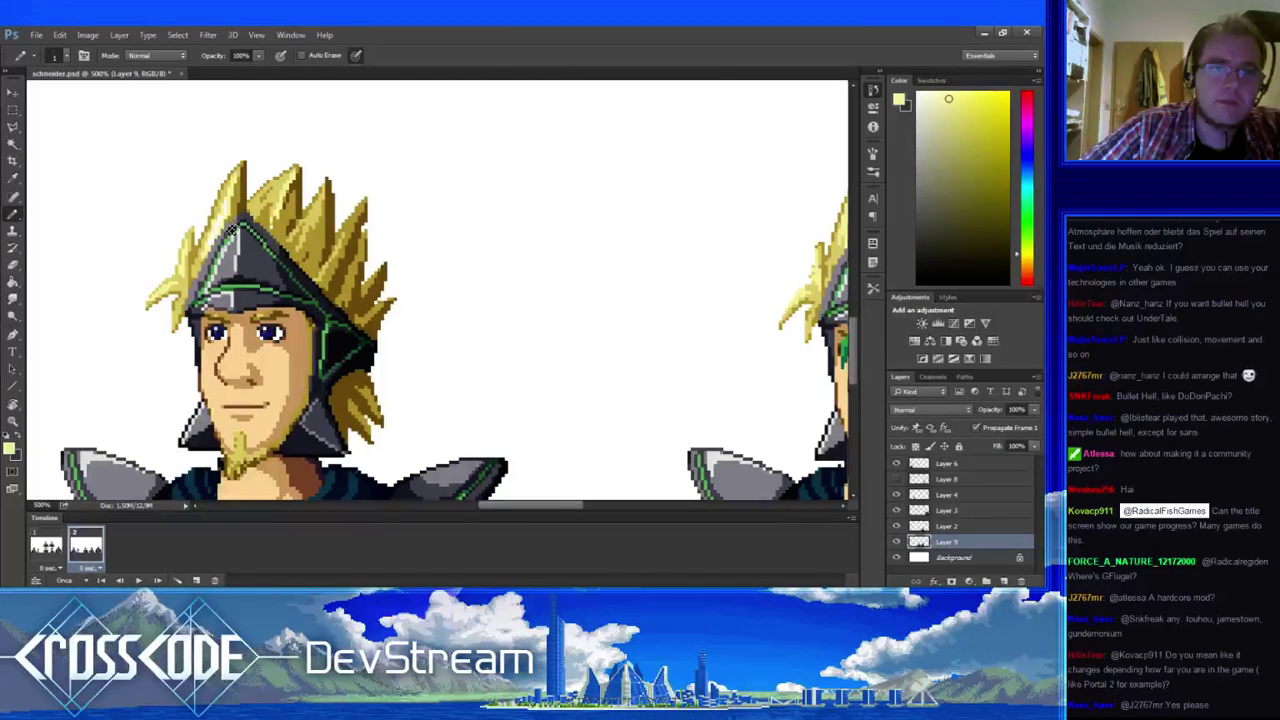
# - Refine the outline and shading of the tall front hair spike in frame 2 with sampled white, light blond and darker blond
pyautogui.keyDown('alt'); pyautogui.click(229, 201); pyautogui.keyUp('alt')
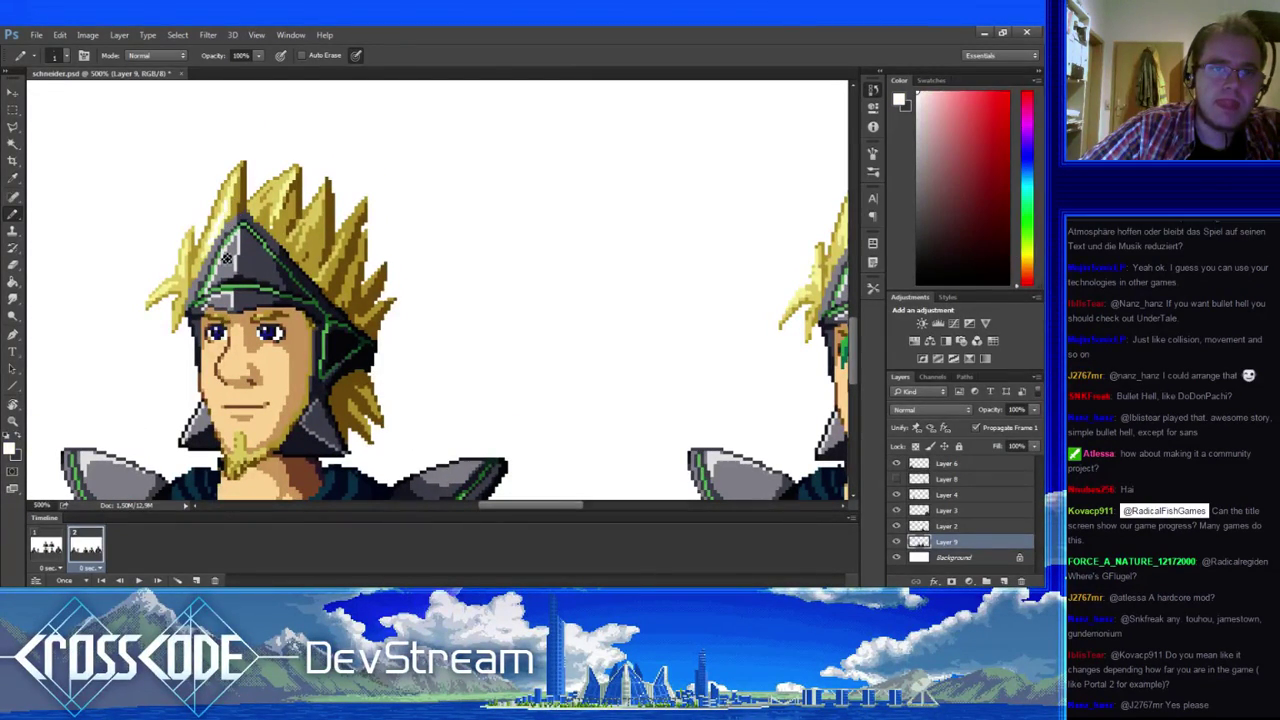
pyautogui.moveTo(227, 259); pyautogui.dragTo(260, 222)
pyautogui.keyDown('alt'); pyautogui.click(236, 217); pyautogui.keyUp('alt')
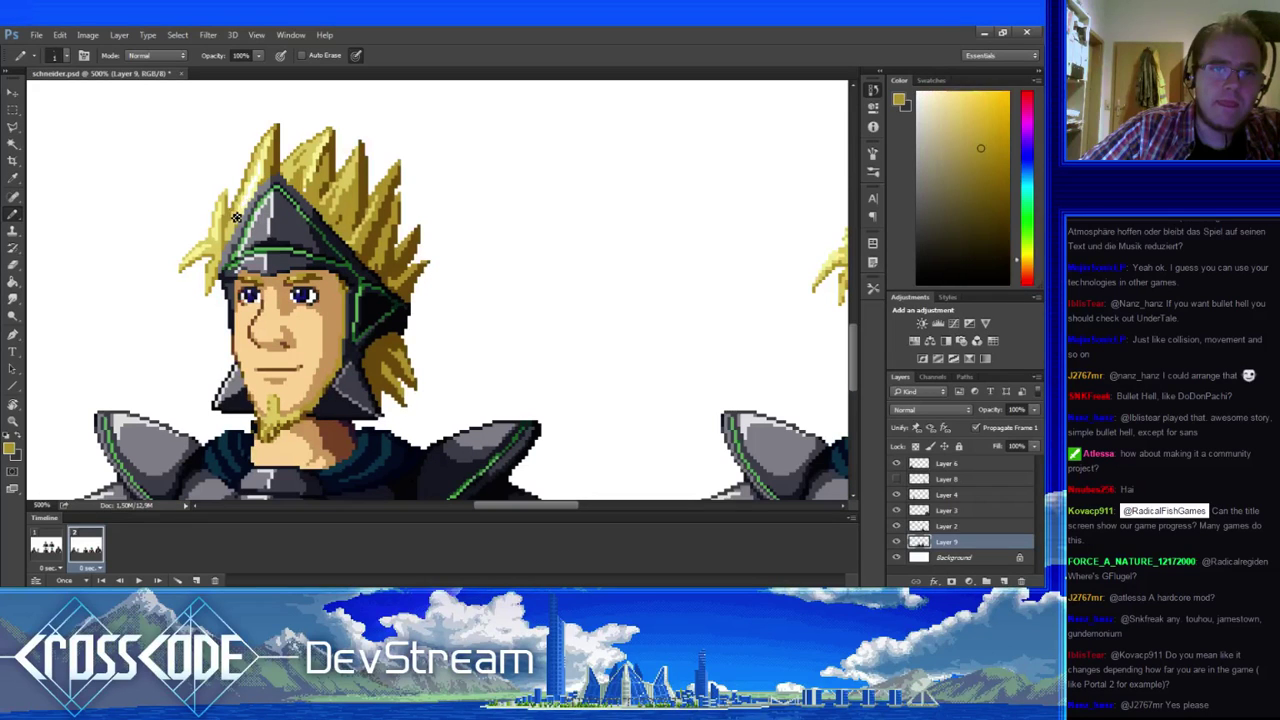
pyautogui.keyDown('alt'); pyautogui.click(255, 165); pyautogui.keyUp('alt')
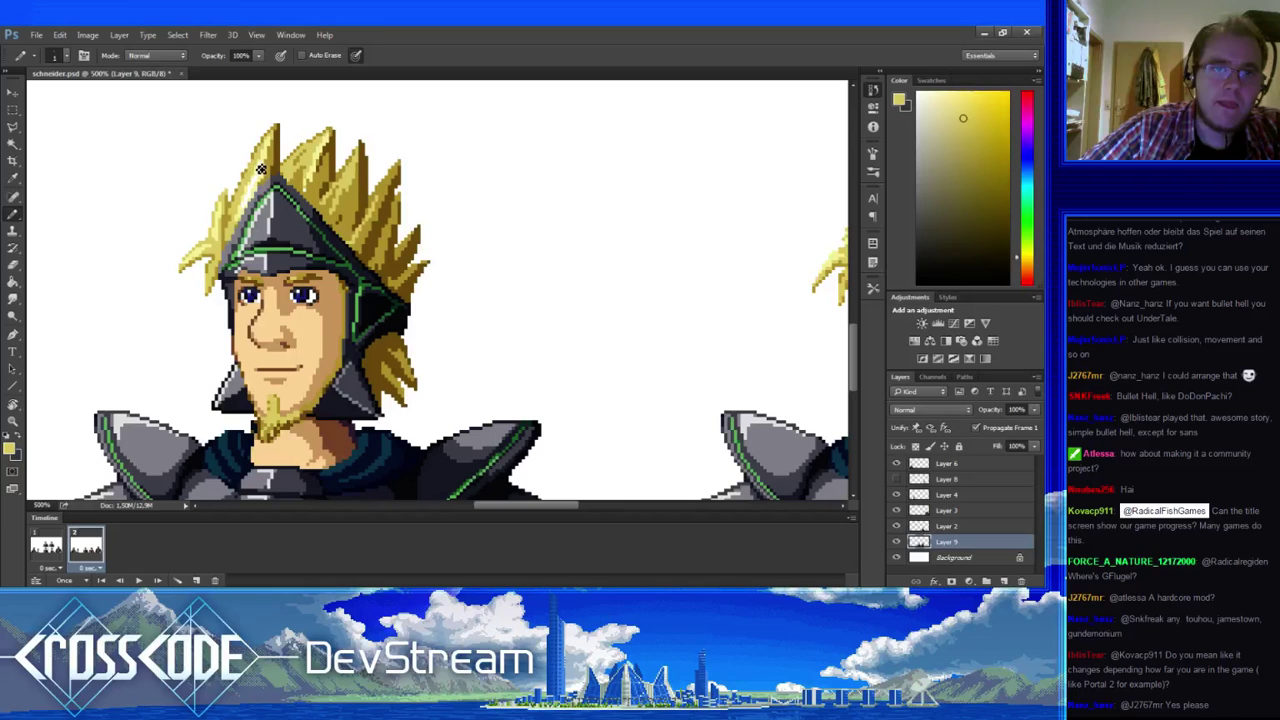
pyautogui.keyDown('alt'); pyautogui.click(246, 192); pyautogui.keyUp('alt')
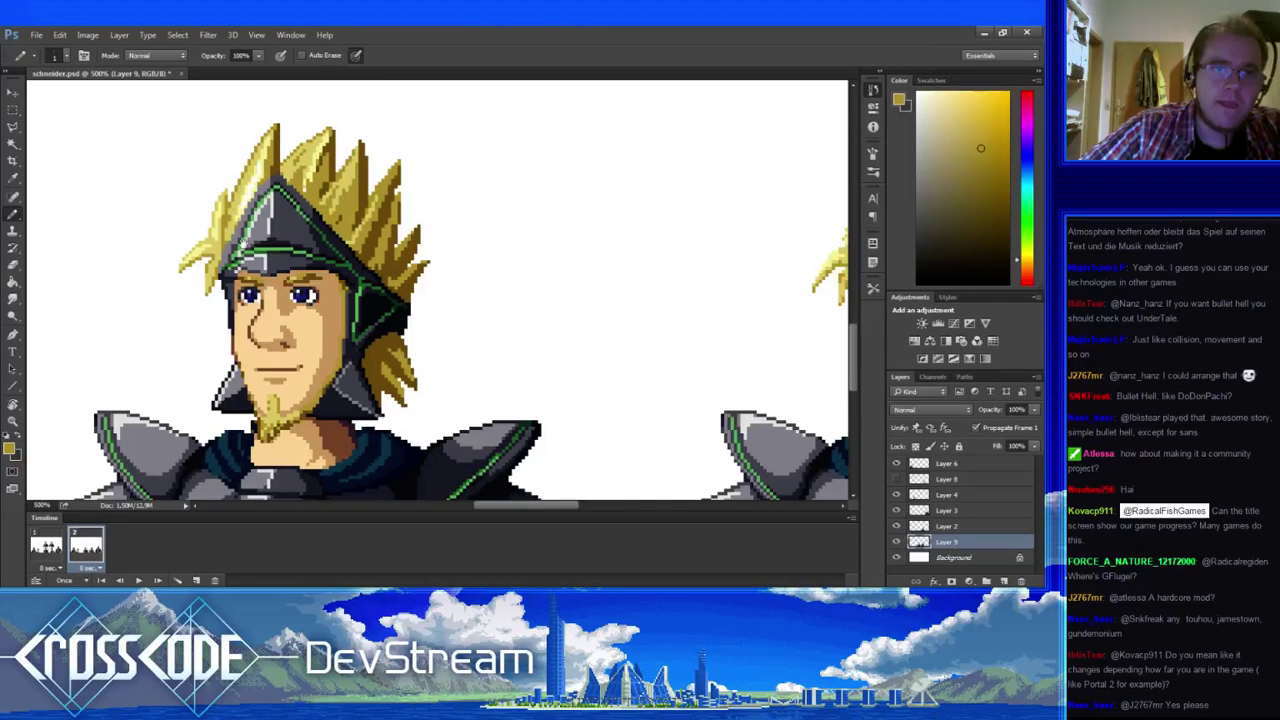
pyautogui.moveTo(245, 243)
pyautogui.mouseDown()
pyautogui.moveTo(275, 213)
pyautogui.moveTo(239, 255)
pyautogui.mouseUp()
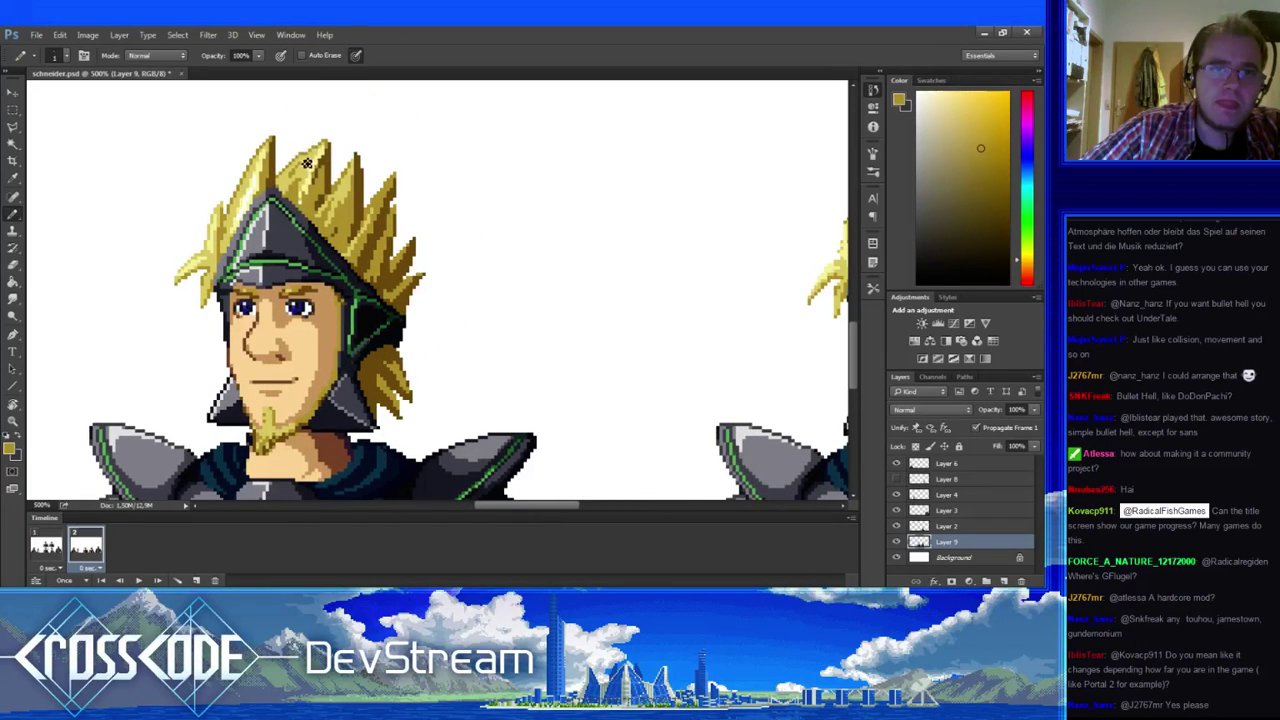
# - Rework the tip and back edge of the second hair spike in frame 2 with sampled light and darker blond
pyautogui.keyDown('alt'); pyautogui.click(312, 158); pyautogui.keyUp('alt')
pyautogui.keyDown('alt'); pyautogui.click(323, 141); pyautogui.keyUp('alt')
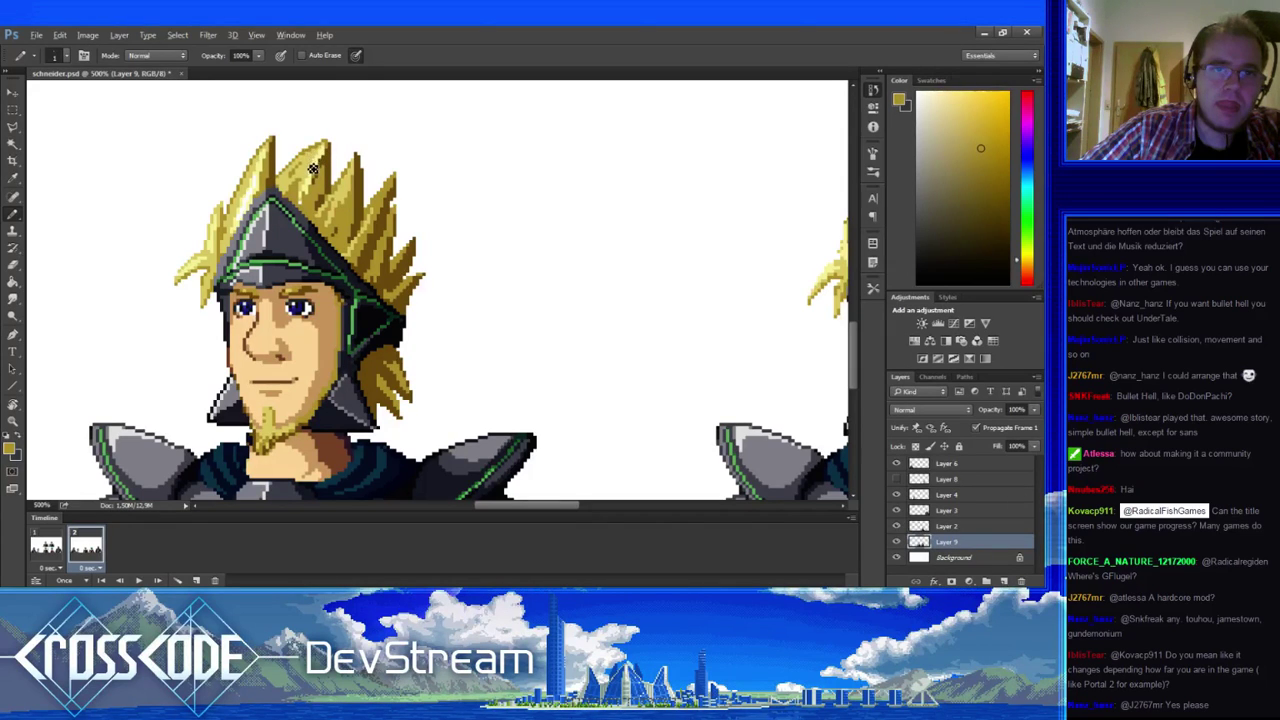
pyautogui.keyDown('alt'); pyautogui.click(314, 160); pyautogui.keyUp('alt')
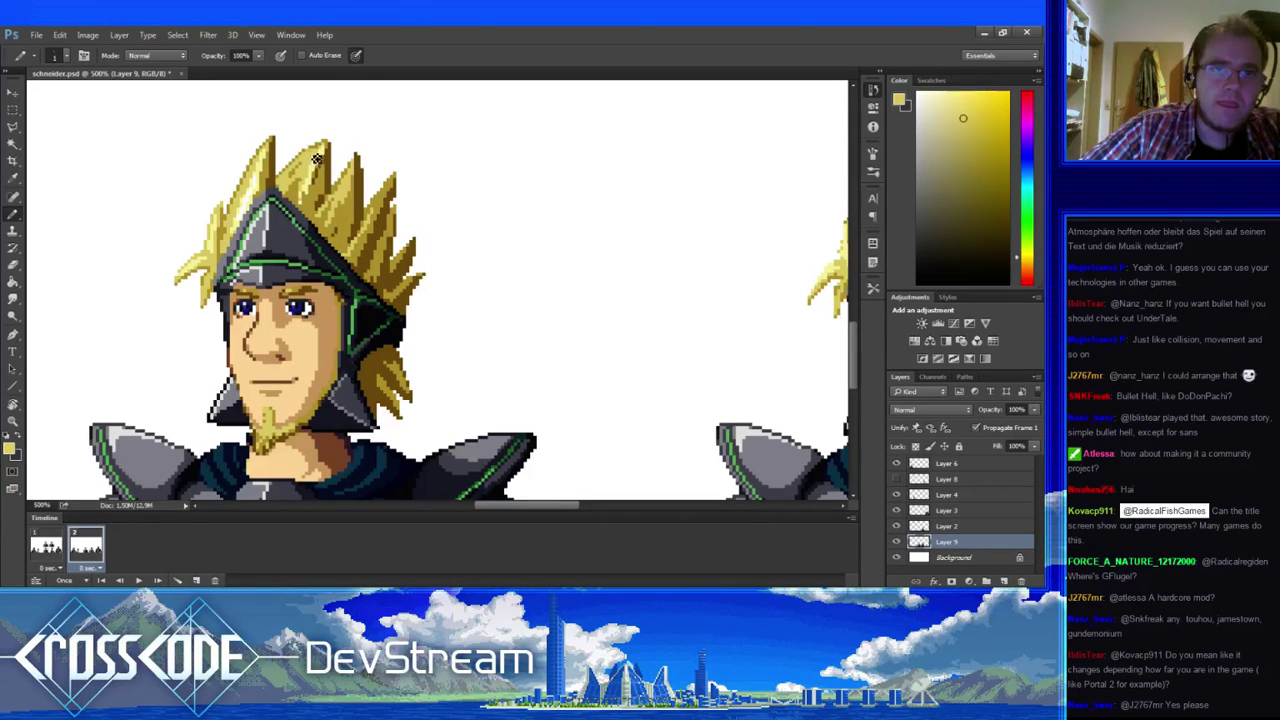
pyautogui.moveTo(314, 189); pyautogui.dragTo(336, 182)
pyautogui.keyDown('alt'); pyautogui.click(339, 134); pyautogui.keyUp('alt')
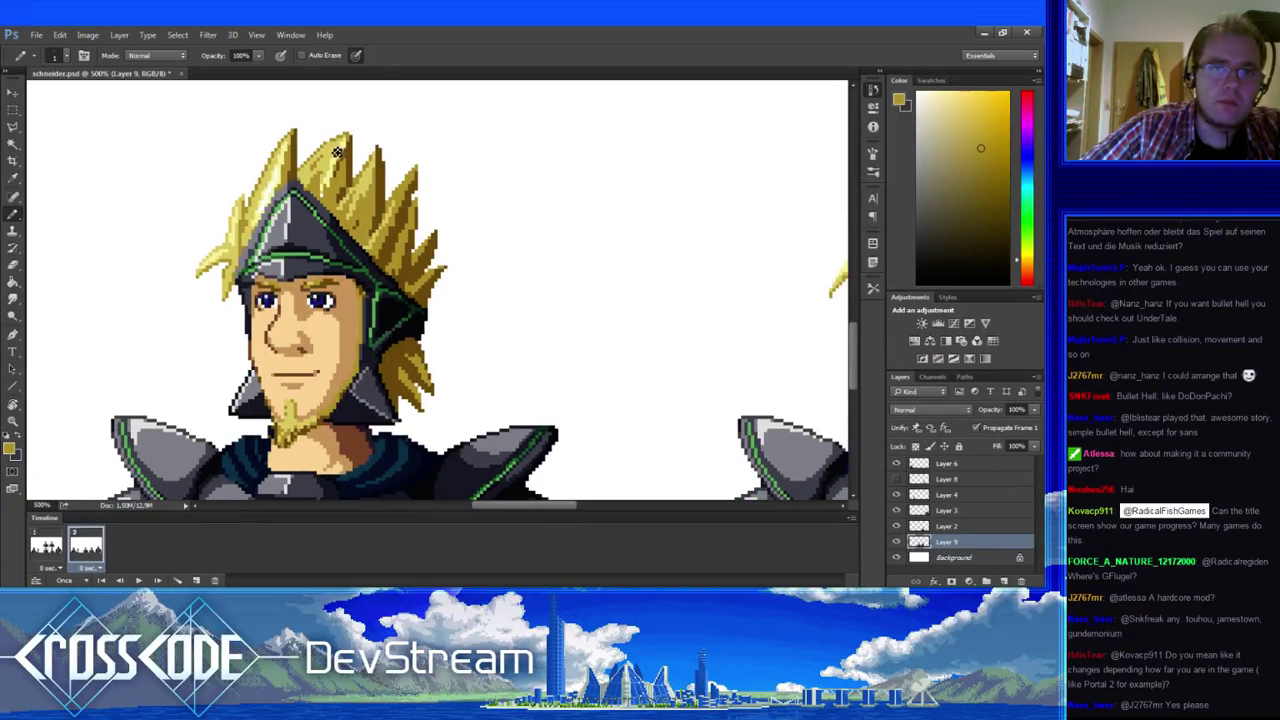
pyautogui.moveTo(336, 152); pyautogui.dragTo(318, 160)
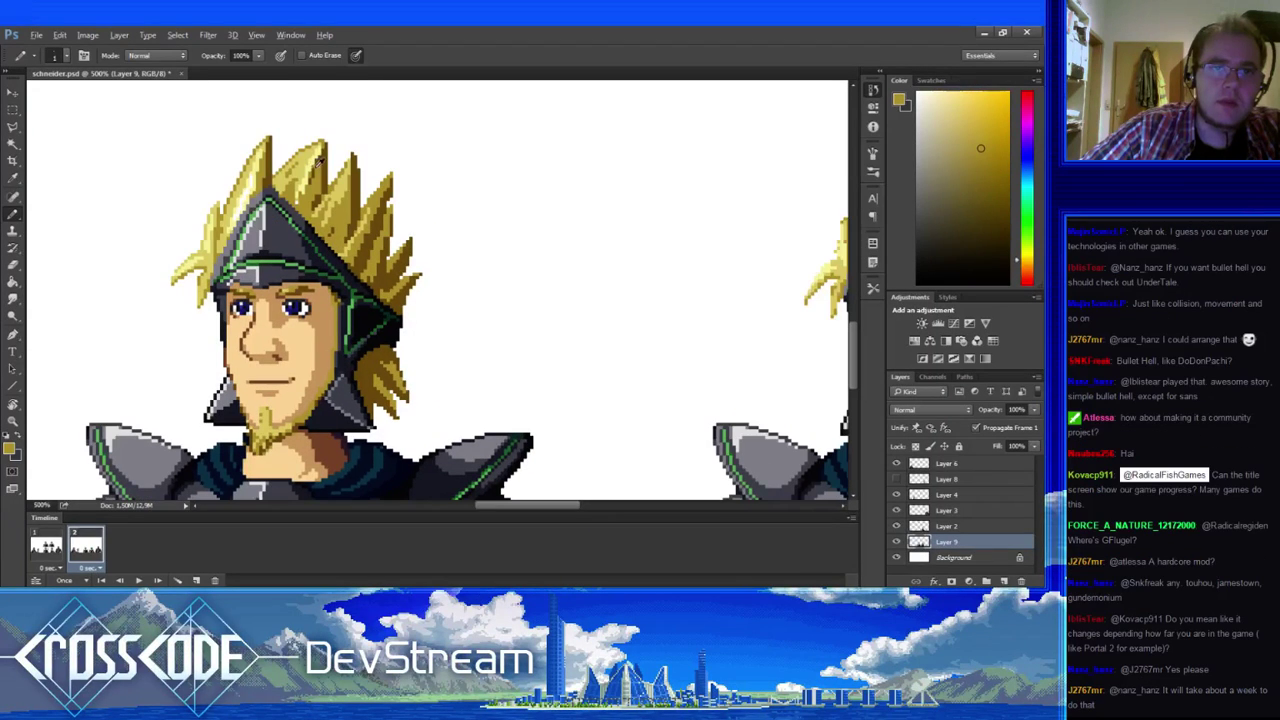
pyautogui.keyDown('alt'); pyautogui.click(321, 160); pyautogui.keyUp('alt')
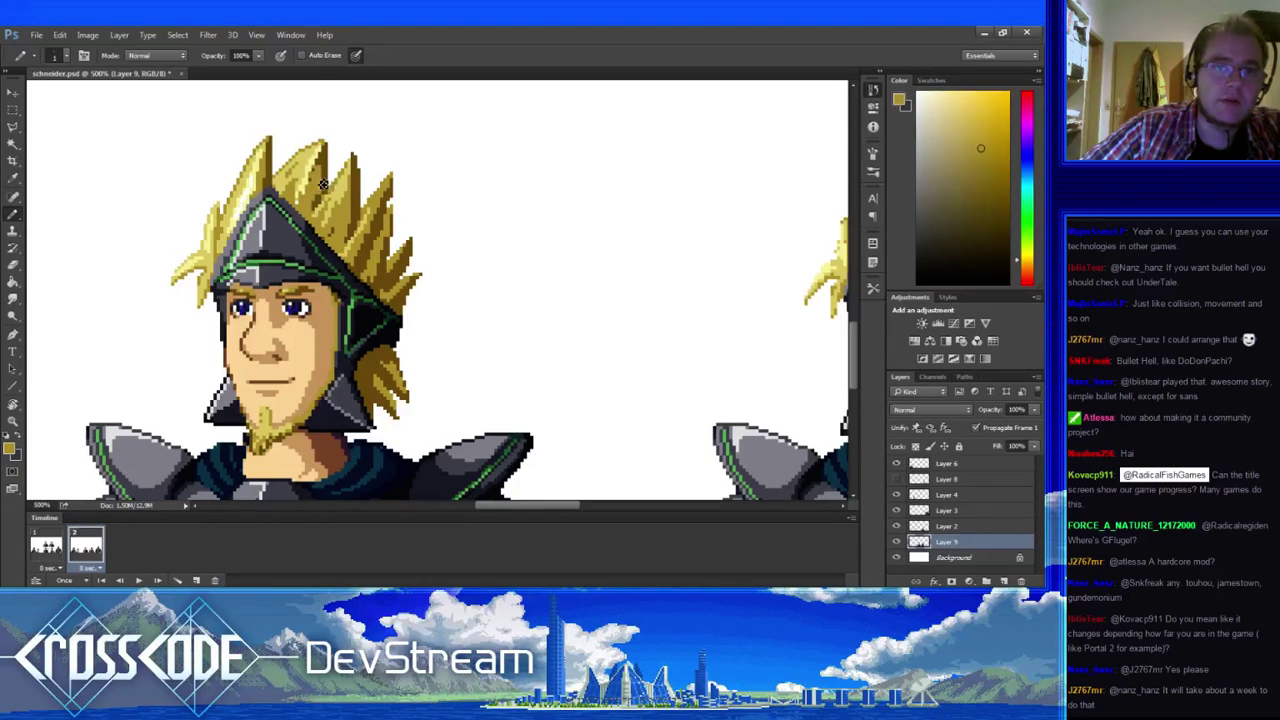
pyautogui.keyDown('alt'); pyautogui.click(322, 178); pyautogui.keyUp('alt')
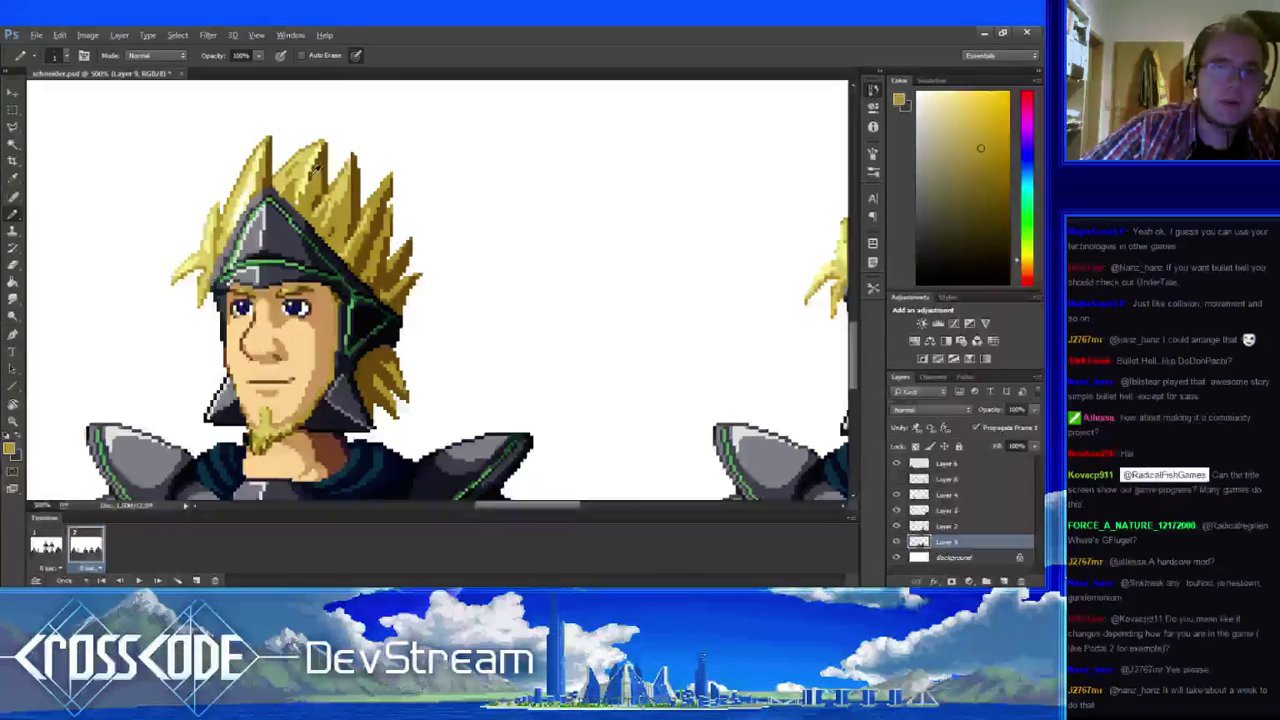
# - Shade the spike bases behind the helmet's peak in frame 2 with dark brown and darker blond, and sample pale yellow for the front spike's highlight
pyautogui.keyDown('alt'); pyautogui.click(316, 197); pyautogui.keyUp('alt')
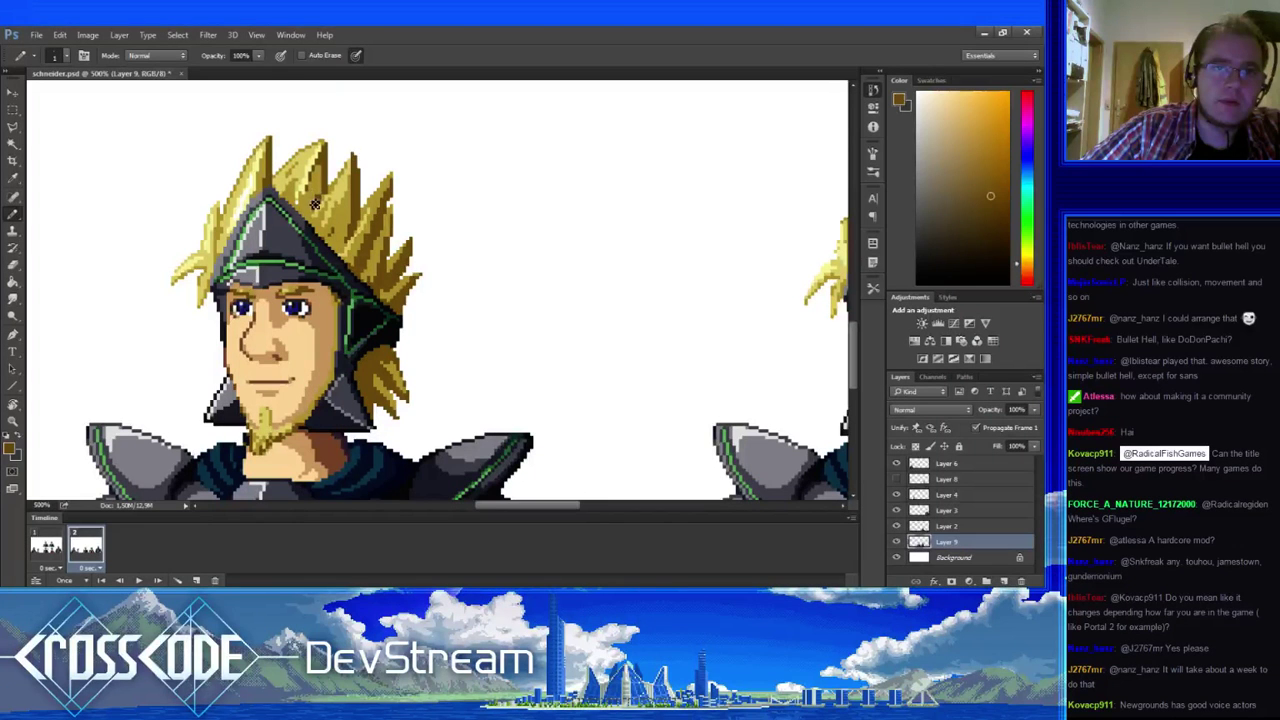
pyautogui.moveTo(304, 248)
pyautogui.mouseDown()
pyautogui.moveTo(334, 265)
pyautogui.moveTo(326, 228)
pyautogui.mouseUp()
pyautogui.keyDown('alt'); pyautogui.click(333, 222); pyautogui.keyUp('alt')
pyautogui.keyDown('alt'); pyautogui.click(336, 228); pyautogui.keyUp('alt')
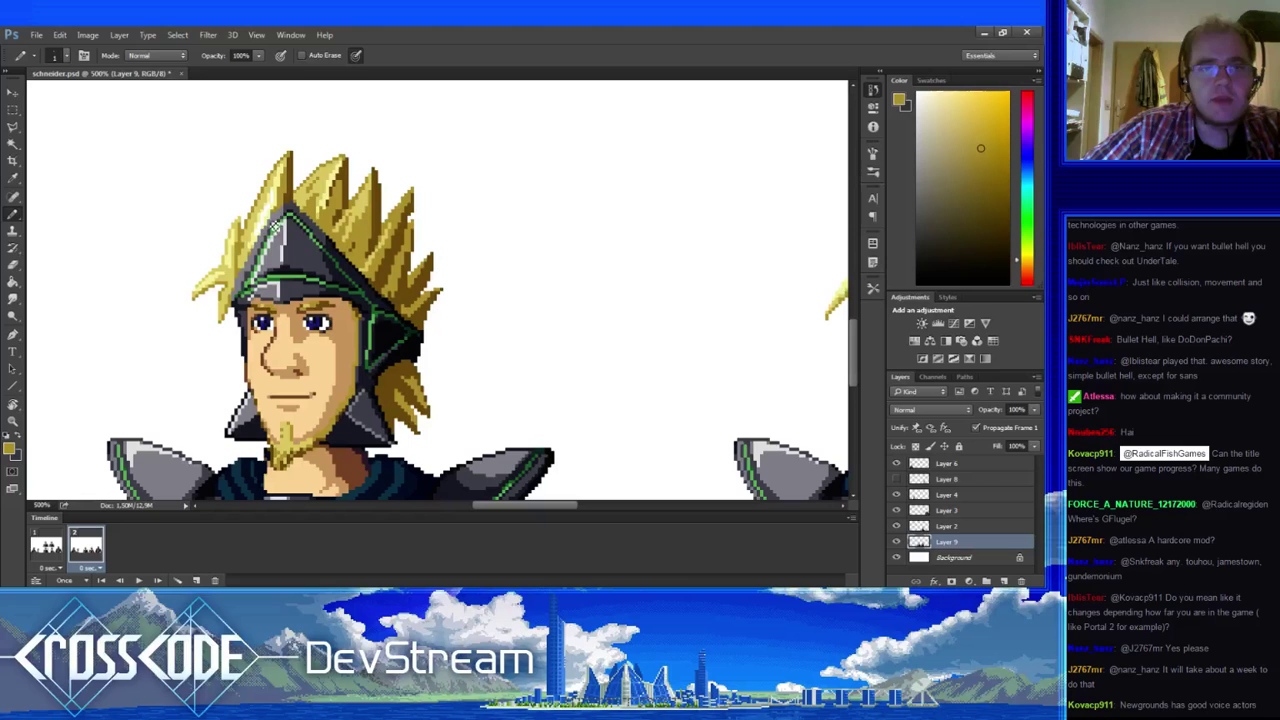
pyautogui.keyDown('alt'); pyautogui.click(277, 202); pyautogui.keyUp('alt')
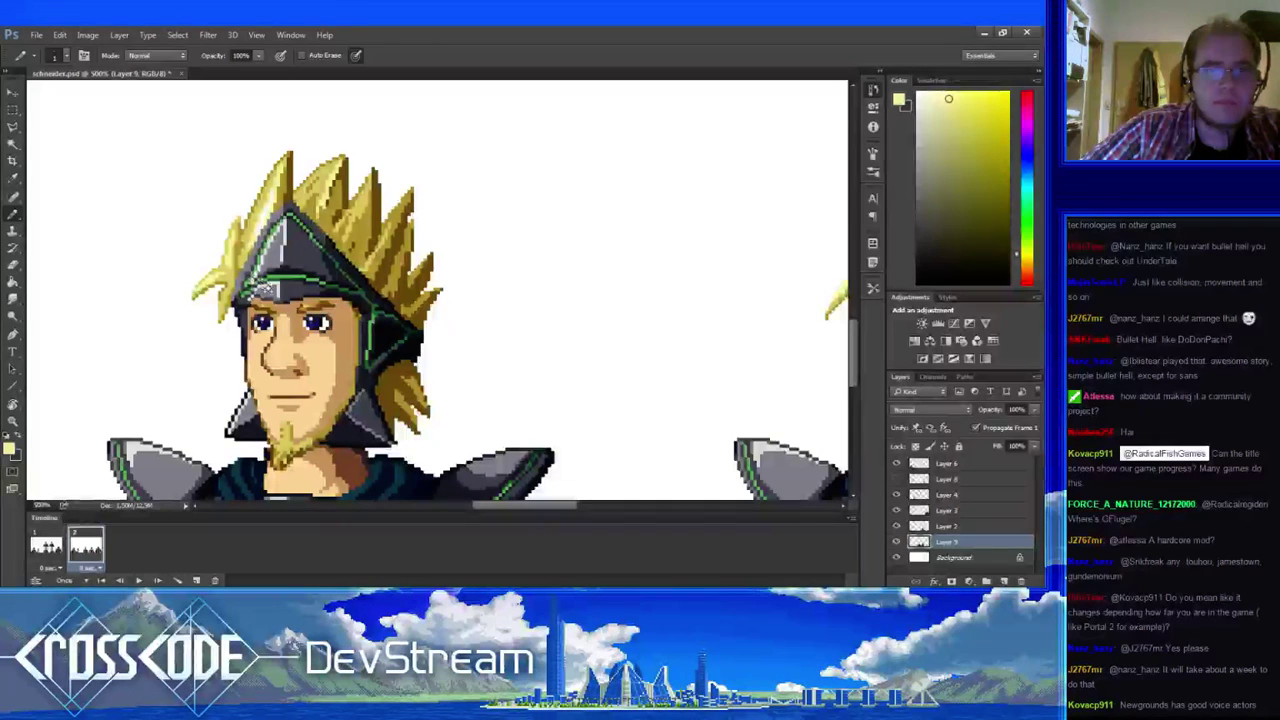
pyautogui.moveTo(295, 271); pyautogui.dragTo(264, 235)
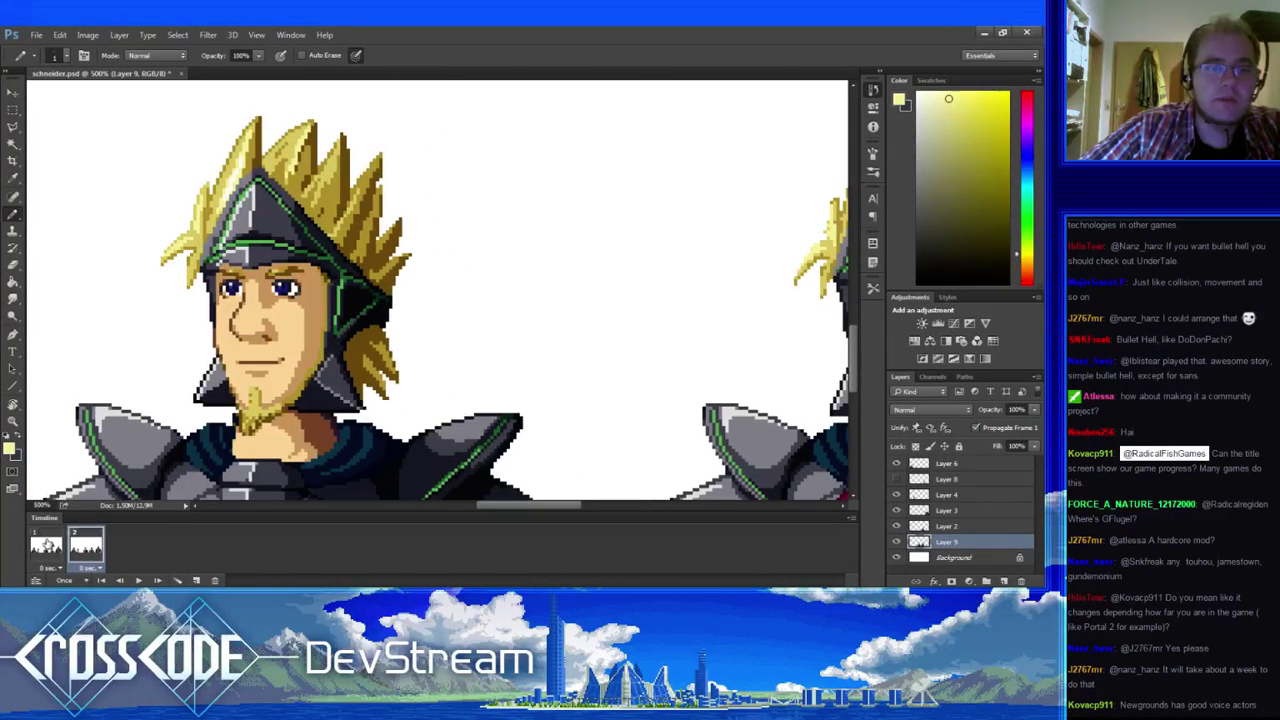
# - Compare frames 1 and 2, and touch up the front hair spike above the helmet in frame 2 with sampled darker blond
pyautogui.click(48, 545)
pyautogui.click(85, 546)
pyautogui.click(46, 545)
pyautogui.click(86, 545)
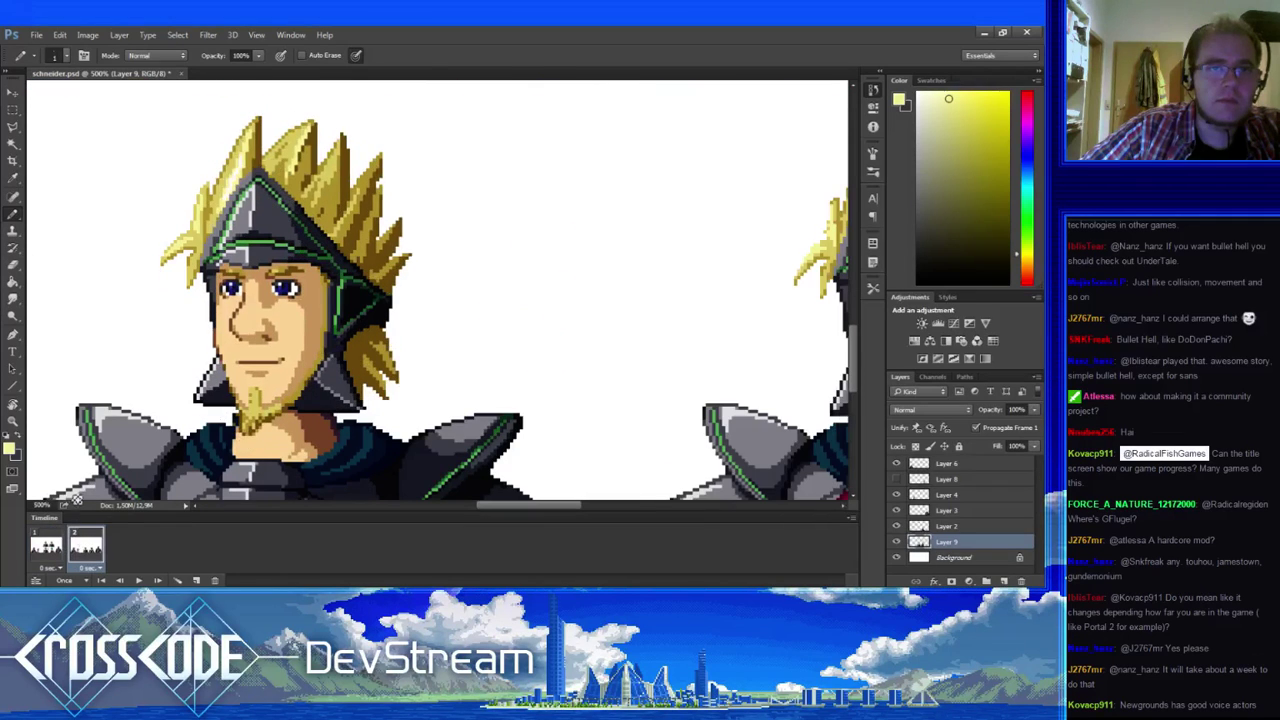
pyautogui.keyDown('alt'); pyautogui.click(252, 158); pyautogui.keyUp('alt')
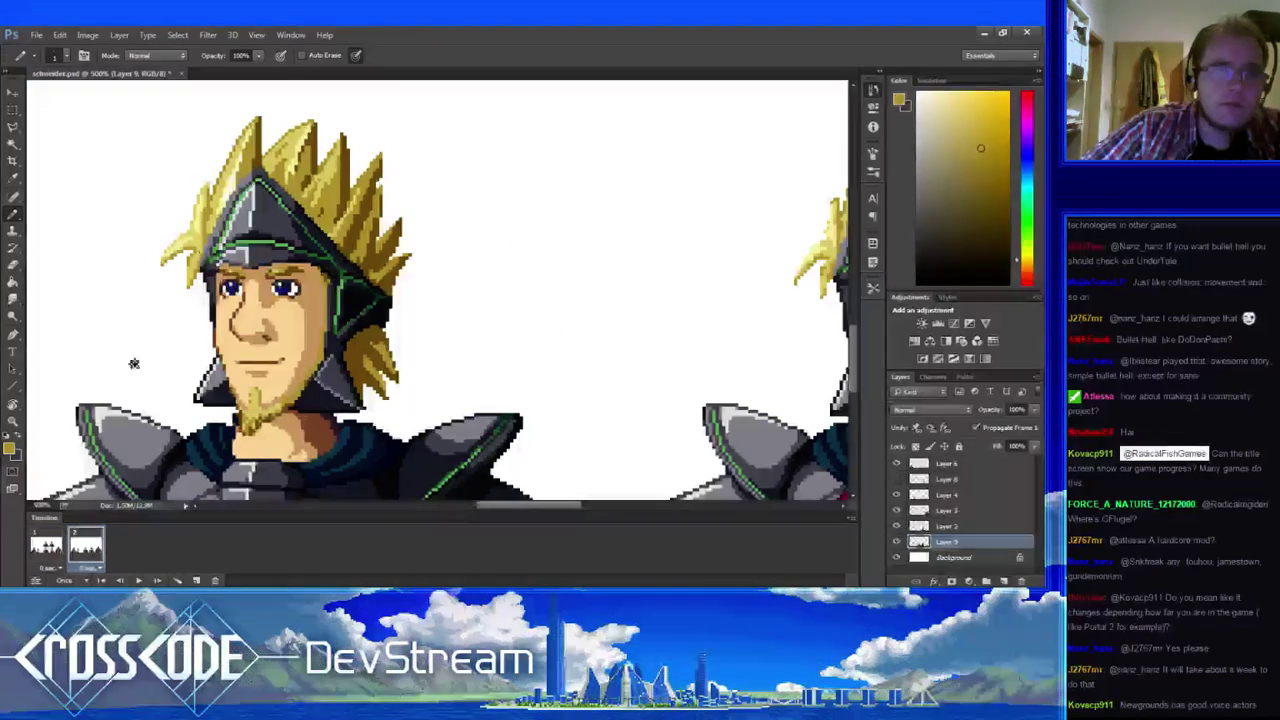
pyautogui.click(46, 545)
pyautogui.click(86, 545)
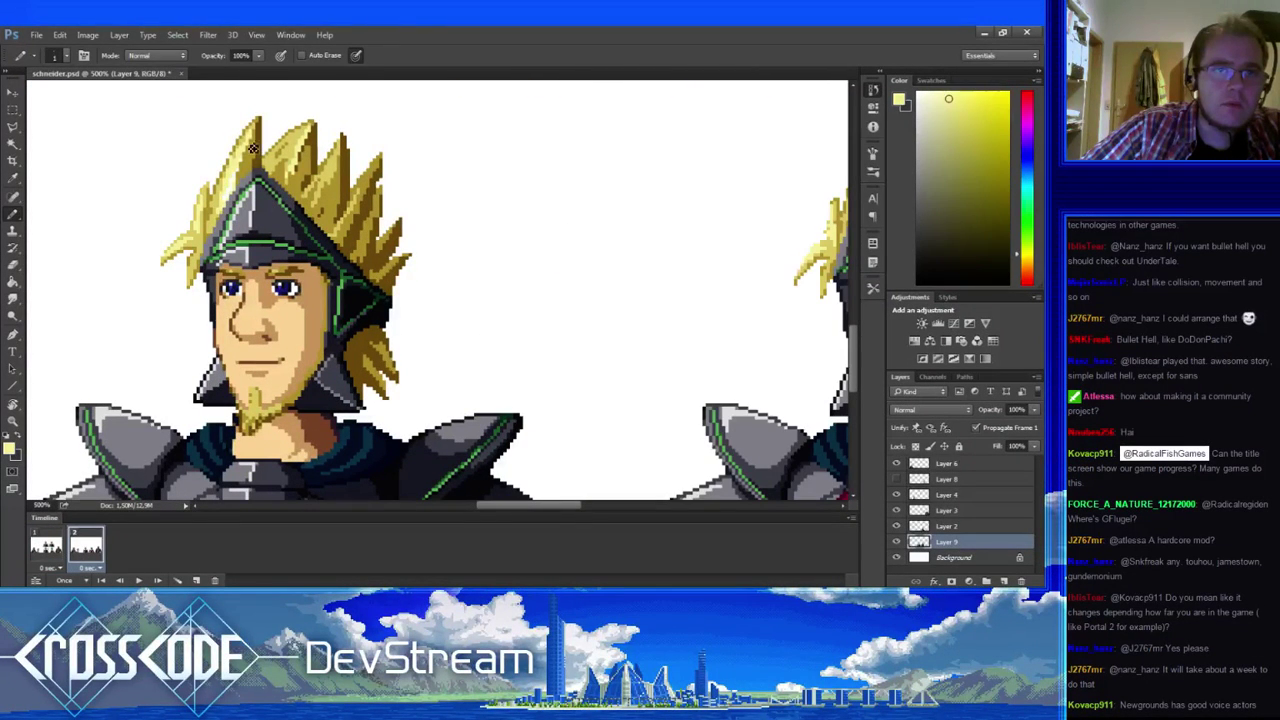
# - Check the front spike against frame 1, sample its pale yellow highlight, and adjust the highlight beside the helmet in frame 2 with light blond
pyautogui.click(46, 545)
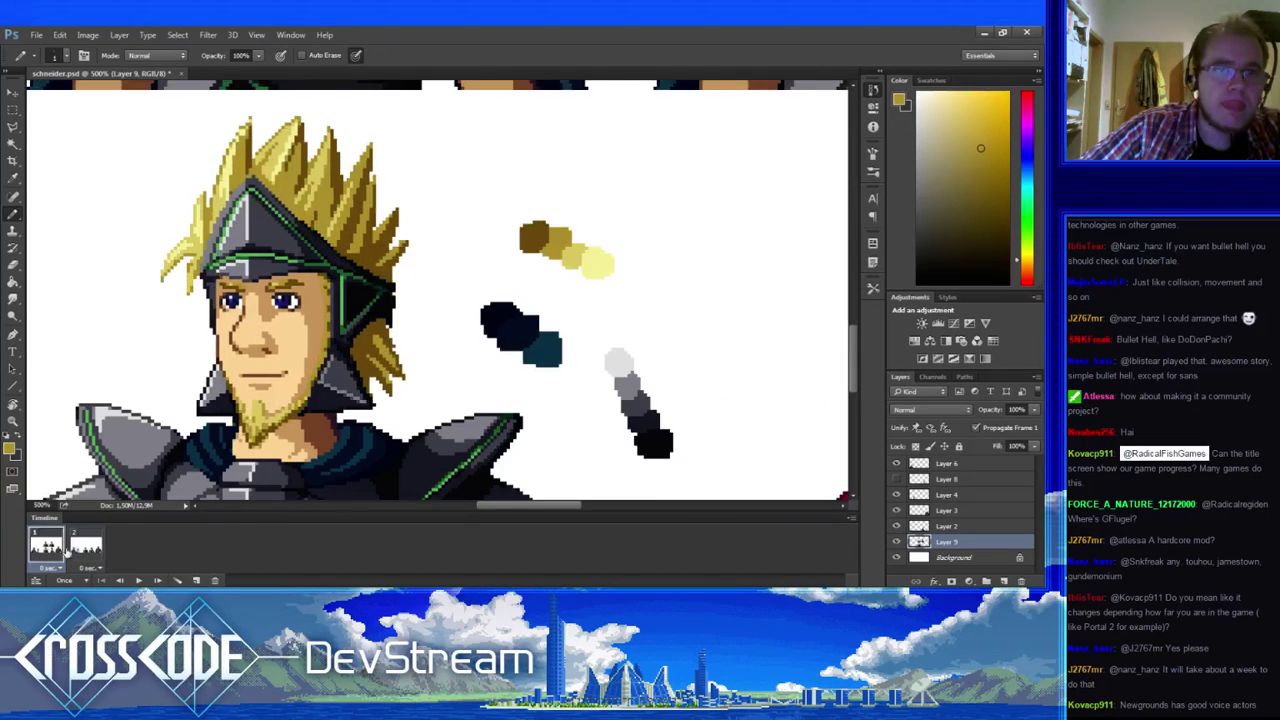
pyautogui.click(86, 545)
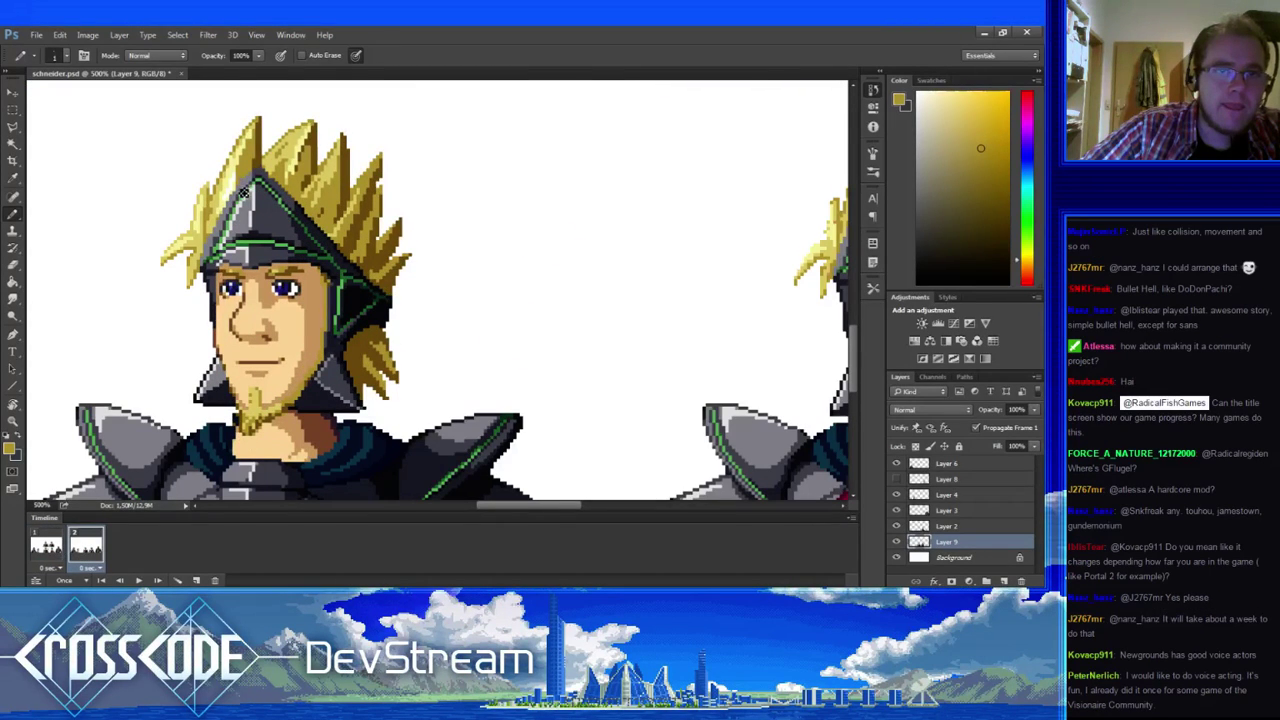
pyautogui.click(46, 545)
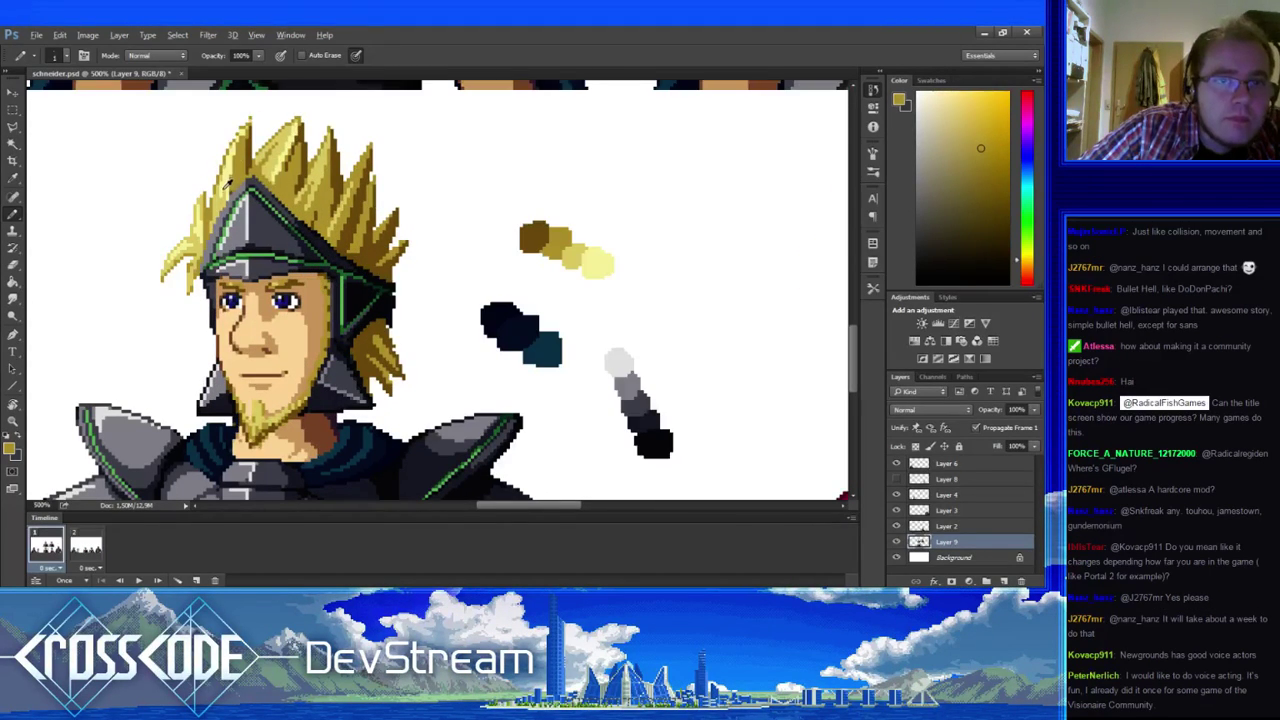
pyautogui.keyDown('alt'); pyautogui.click(232, 170); pyautogui.keyUp('alt')
pyautogui.click(86, 543)
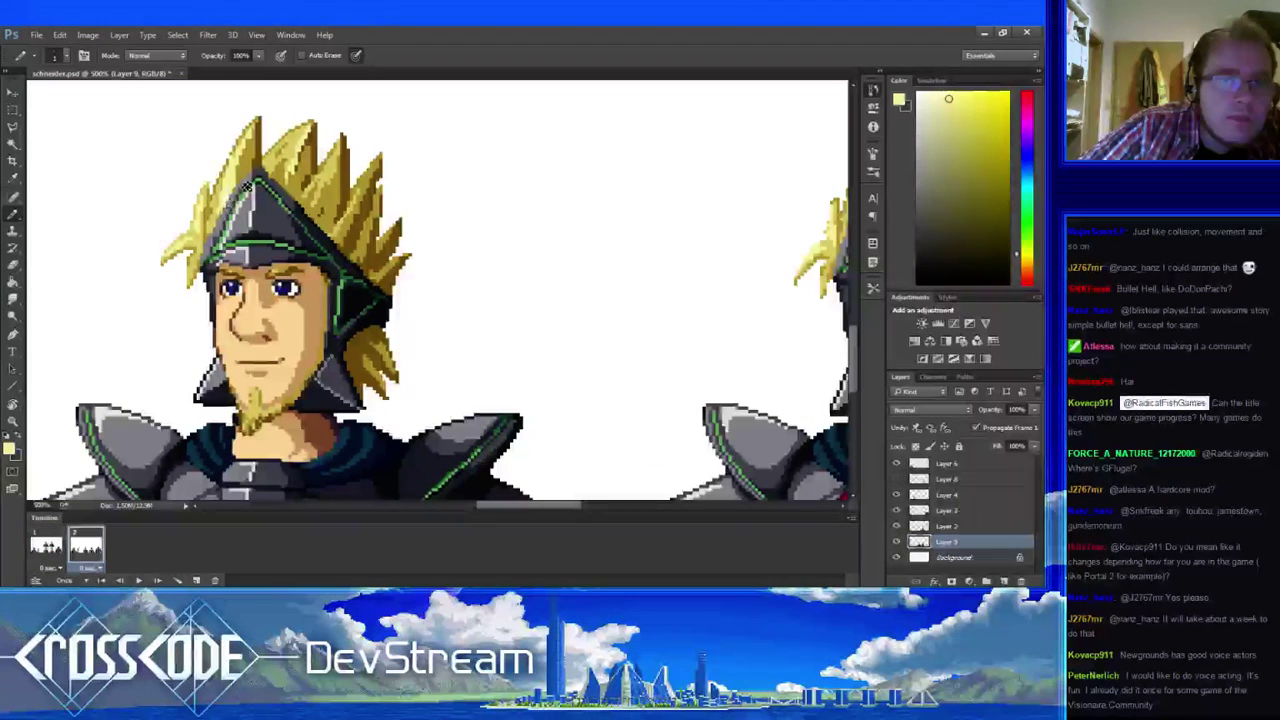
pyautogui.keyDown('alt'); pyautogui.click(226, 213); pyautogui.keyUp('alt')
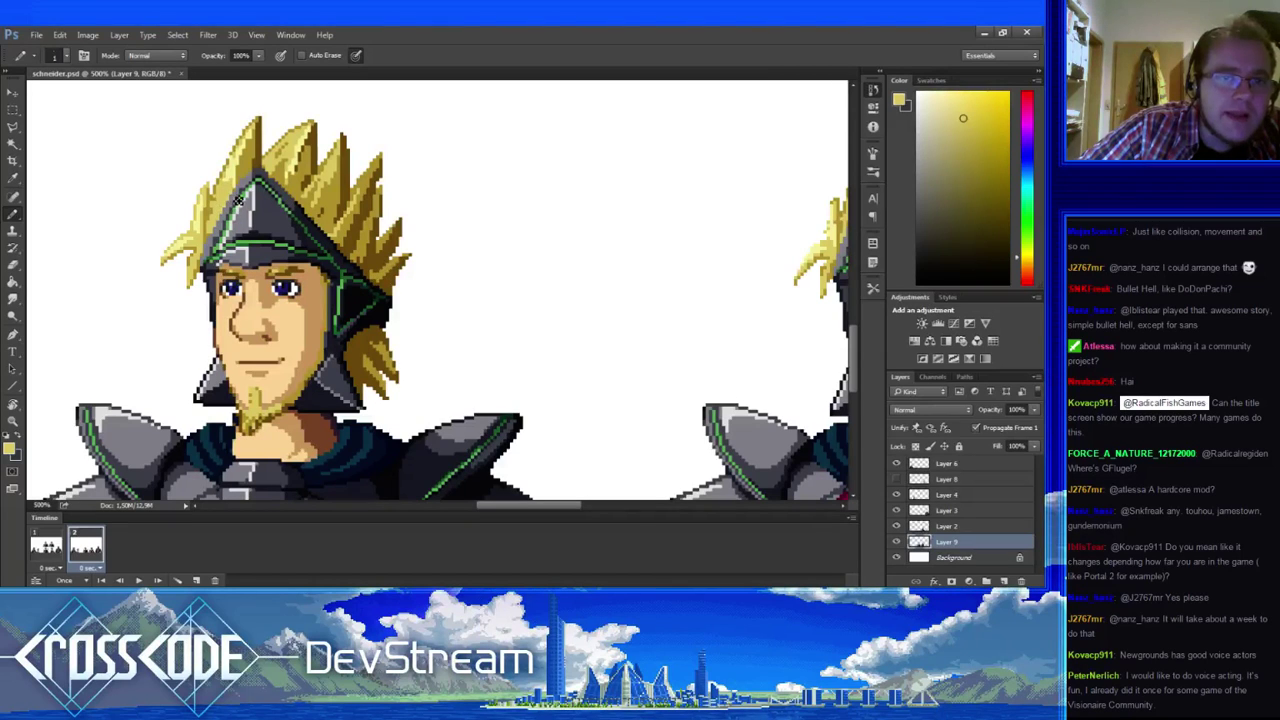
# - Clean up the front spike's outer edge in frame 2 with sampled light blond, white and darker blond, checking it against frame 1
pyautogui.keyDown('alt'); pyautogui.click(230, 195); pyautogui.keyUp('alt')
pyautogui.keyDown('alt'); pyautogui.click(227, 187); pyautogui.keyUp('alt')
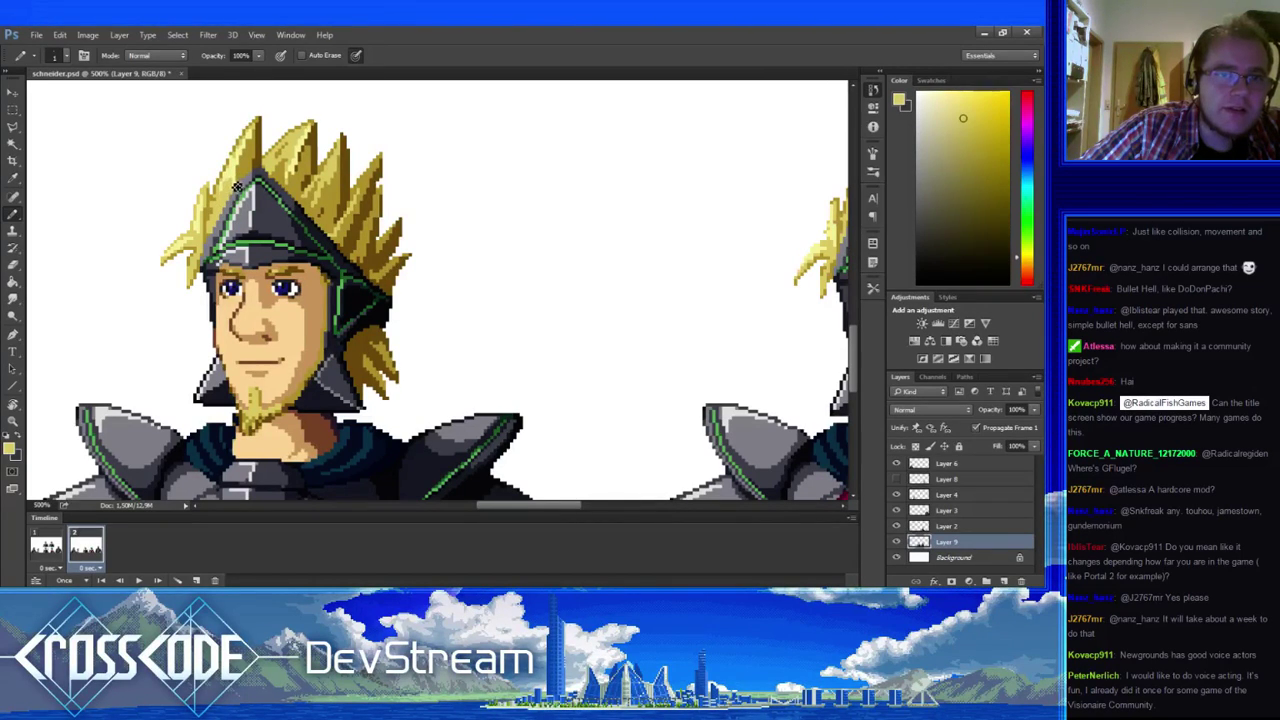
pyautogui.keyDown('alt'); pyautogui.click(235, 156); pyautogui.keyUp('alt')
pyautogui.keyDown('alt'); pyautogui.click(240, 157); pyautogui.keyUp('alt')
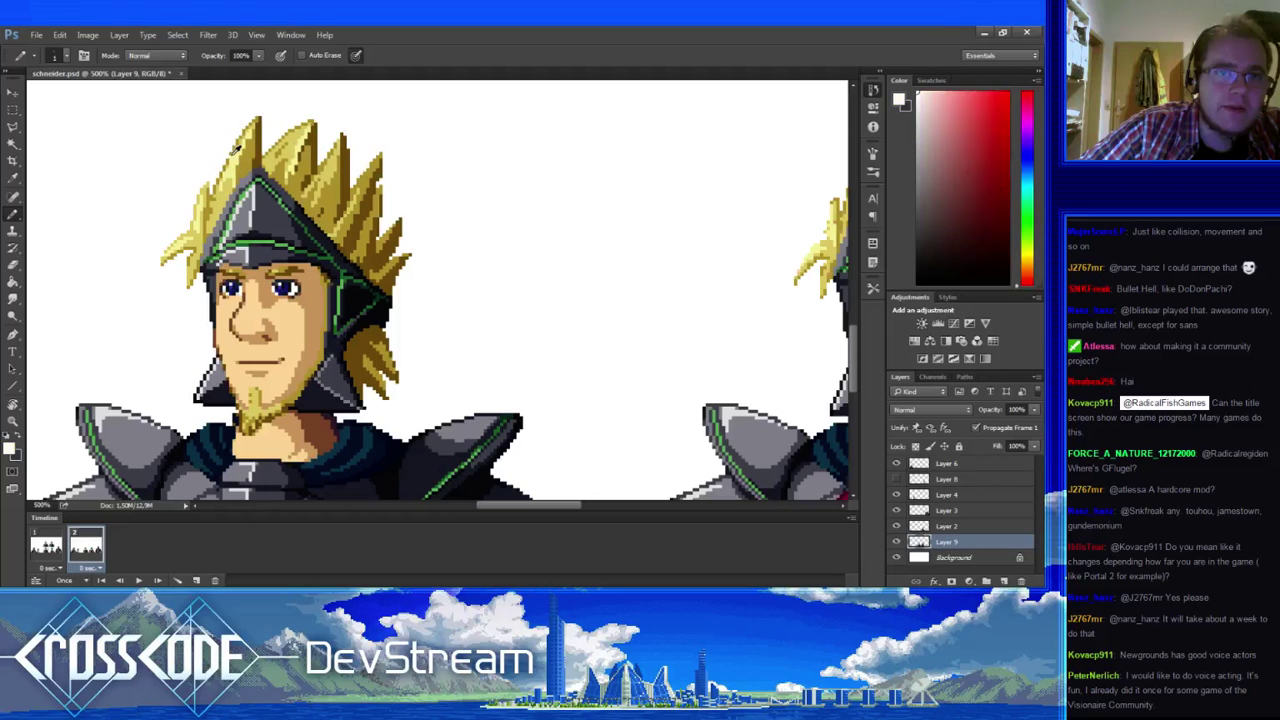
pyautogui.keyDown('alt'); pyautogui.click(236, 146); pyautogui.keyUp('alt')
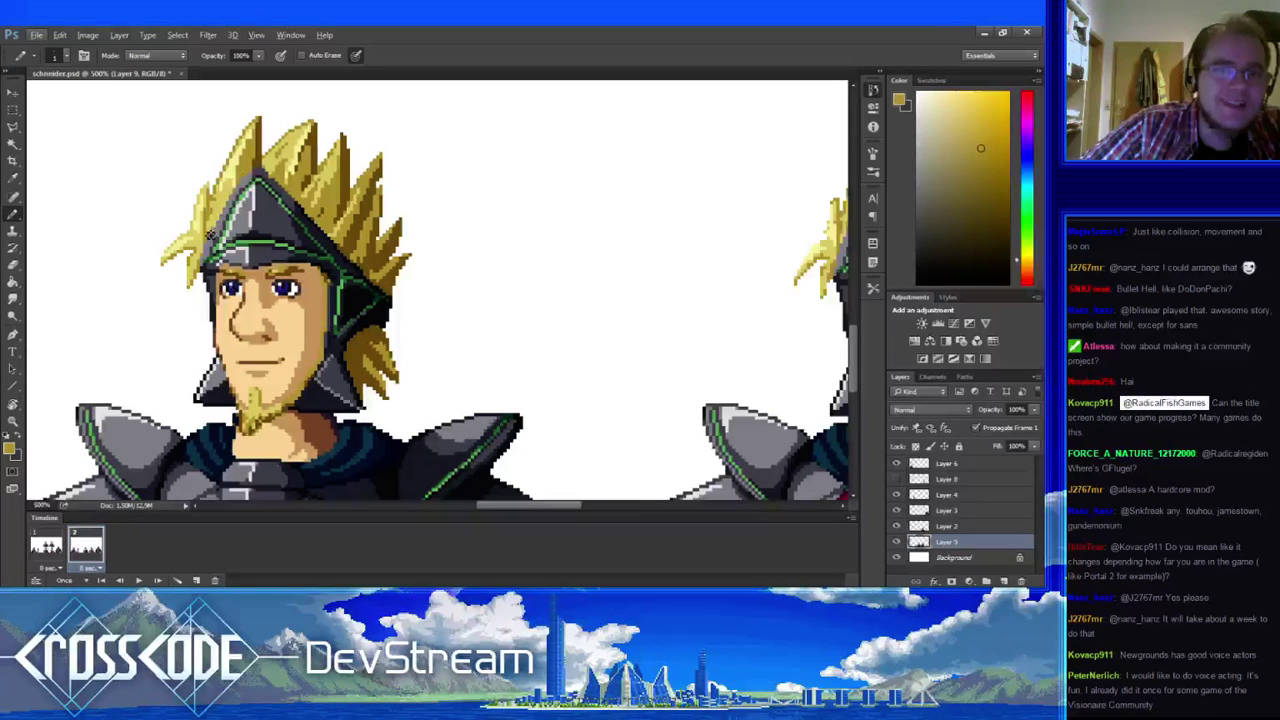
pyautogui.click(55, 548)
pyautogui.click(88, 547)
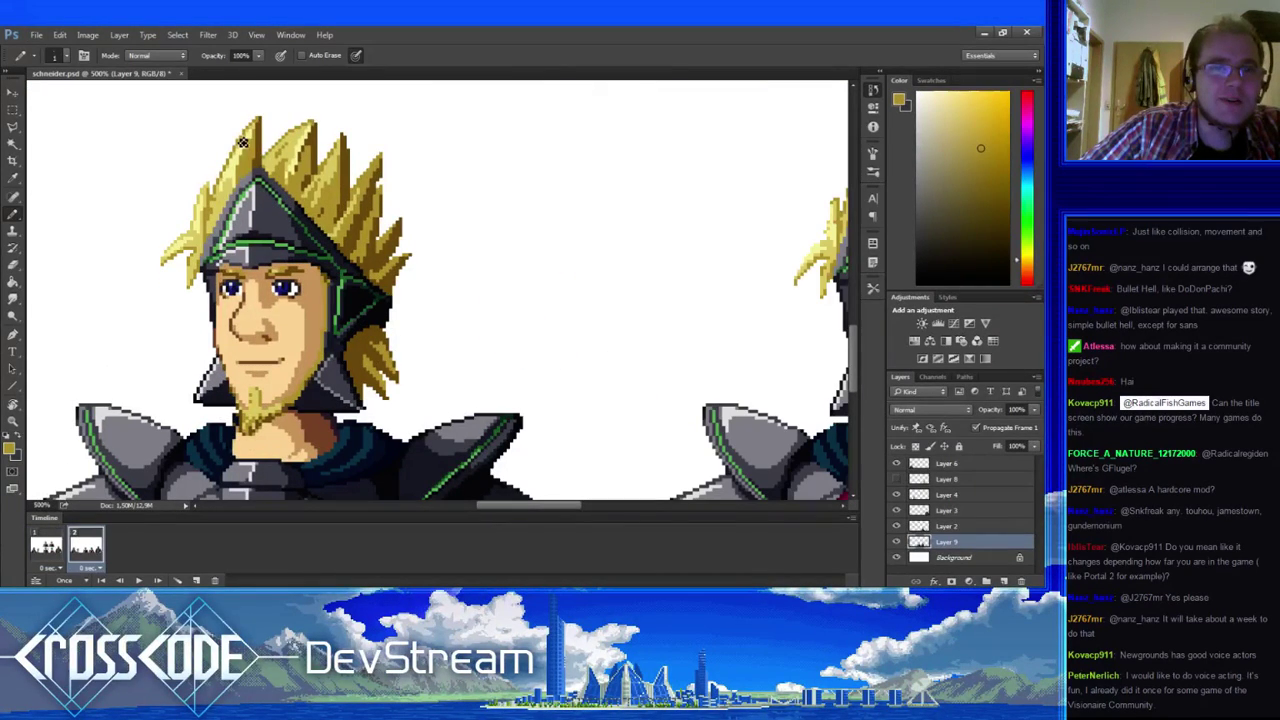
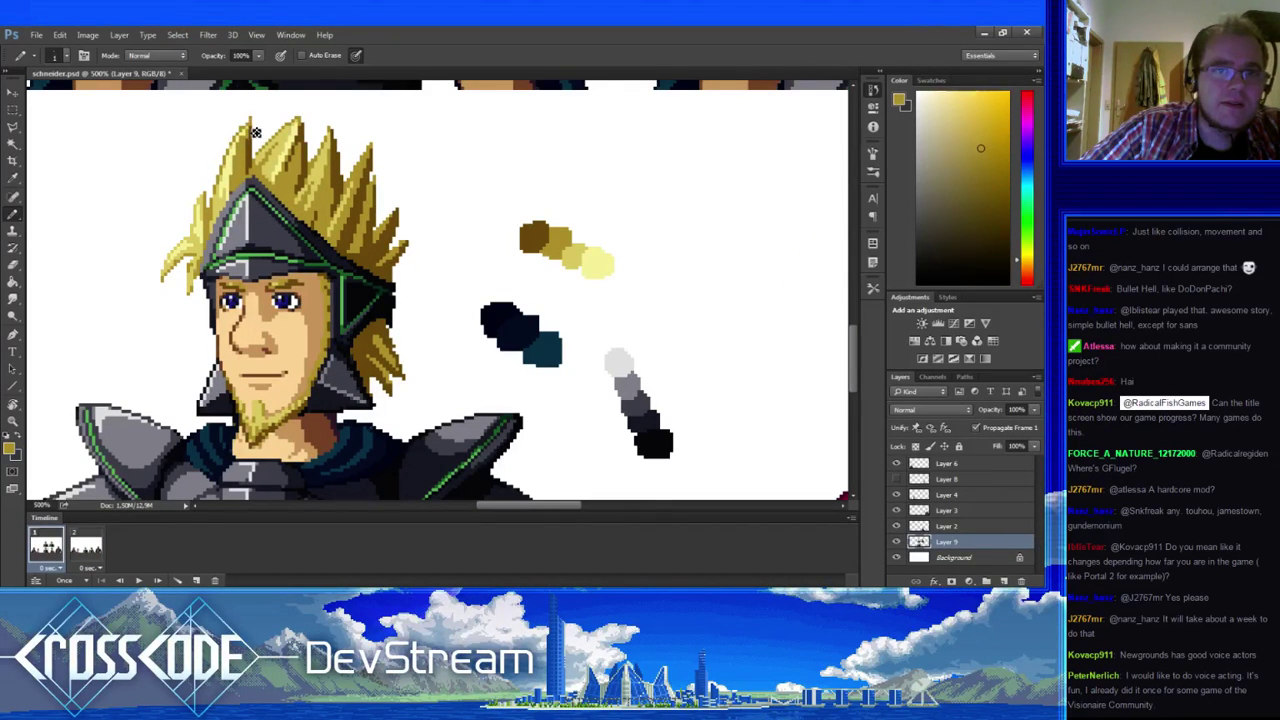
pyautogui.press('e')
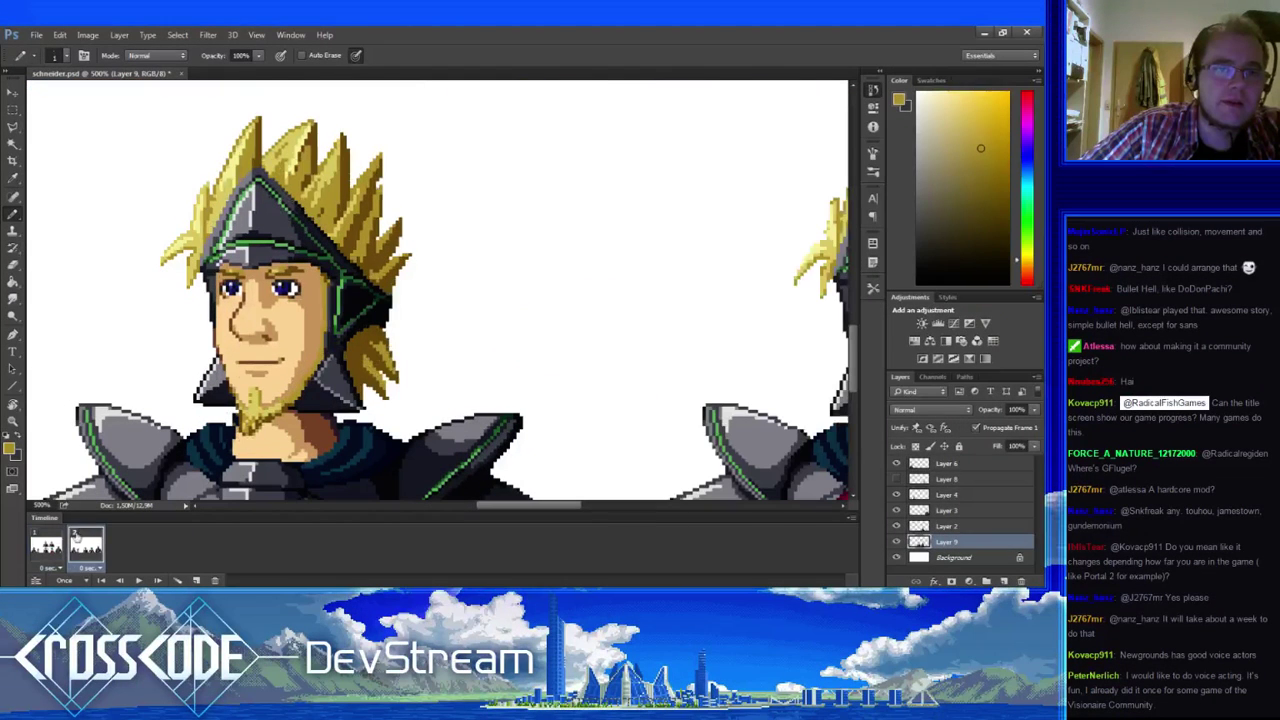
# - Touch up the second hair spike above the helmet in frame 2 with sampled light and darker blond, comparing it with frame 1
pyautogui.keyDown('alt'); pyautogui.click(221, 211); pyautogui.keyUp('alt')
pyautogui.moveTo(228, 289); pyautogui.dragTo(149, 298)
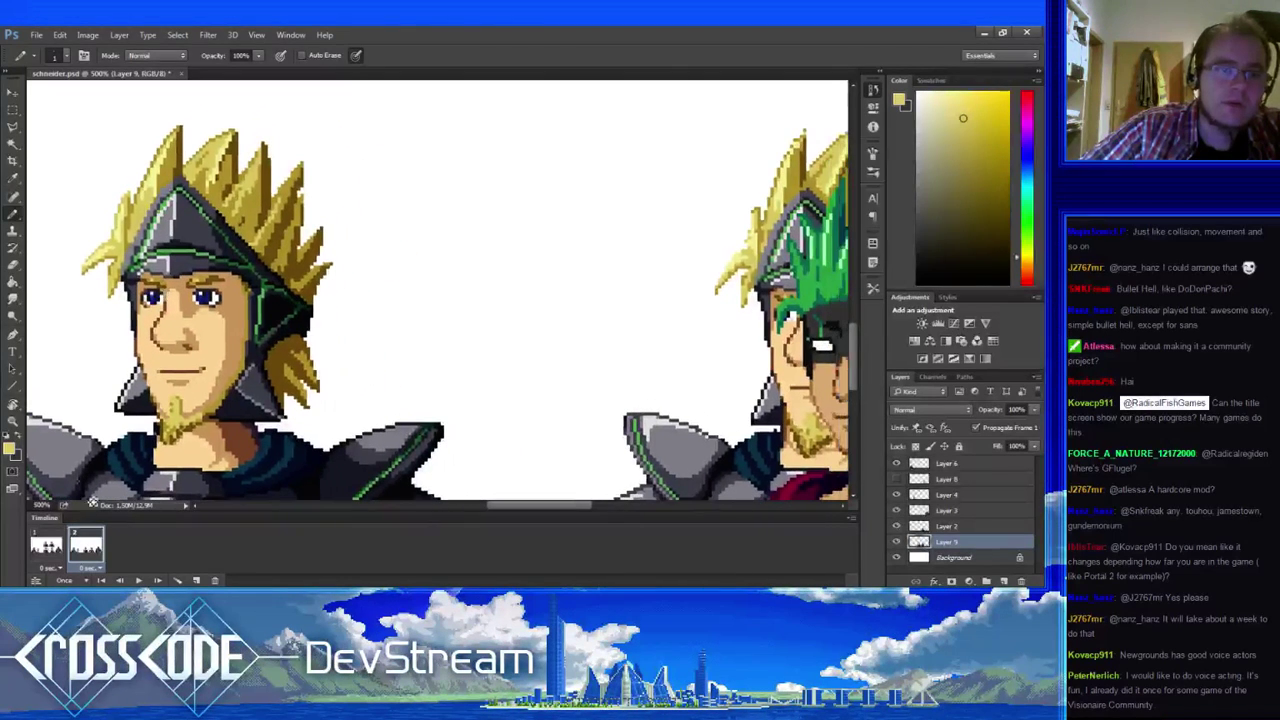
pyautogui.click(58, 542)
pyautogui.click(80, 546)
pyautogui.click(62, 552)
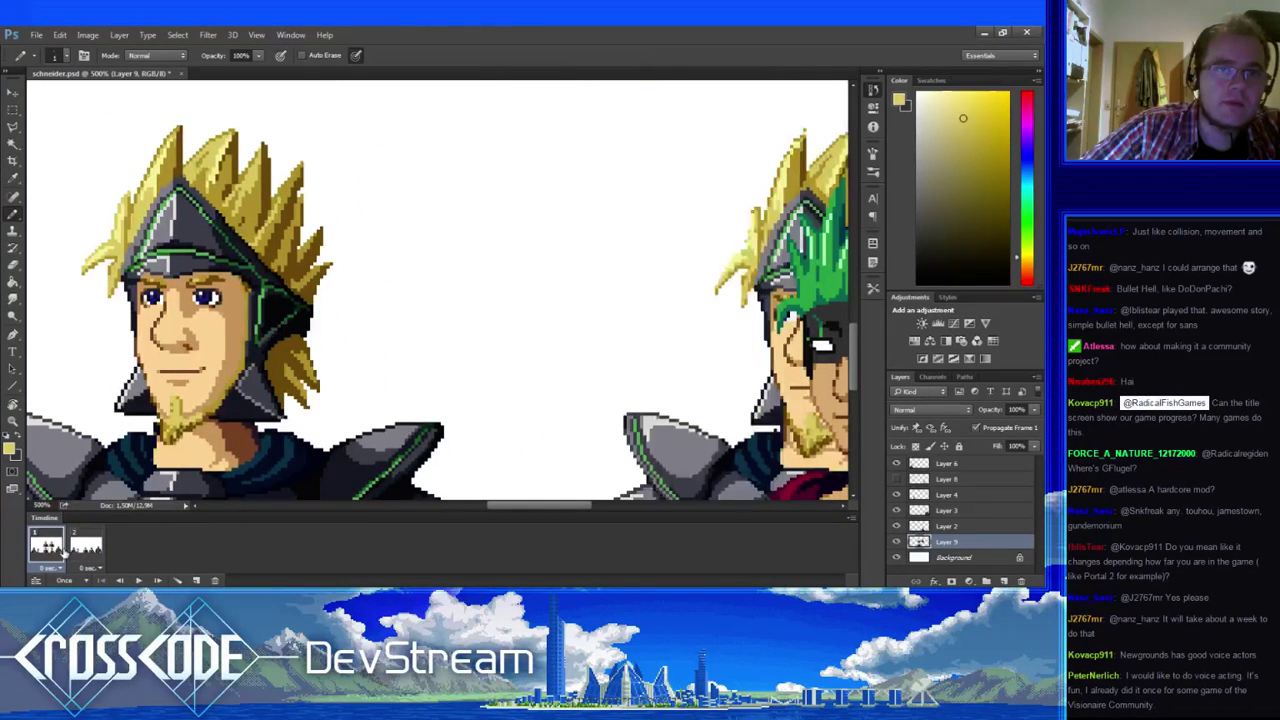
pyautogui.click(84, 547)
pyautogui.keyDown('alt'); pyautogui.click(236, 142); pyautogui.keyUp('alt')
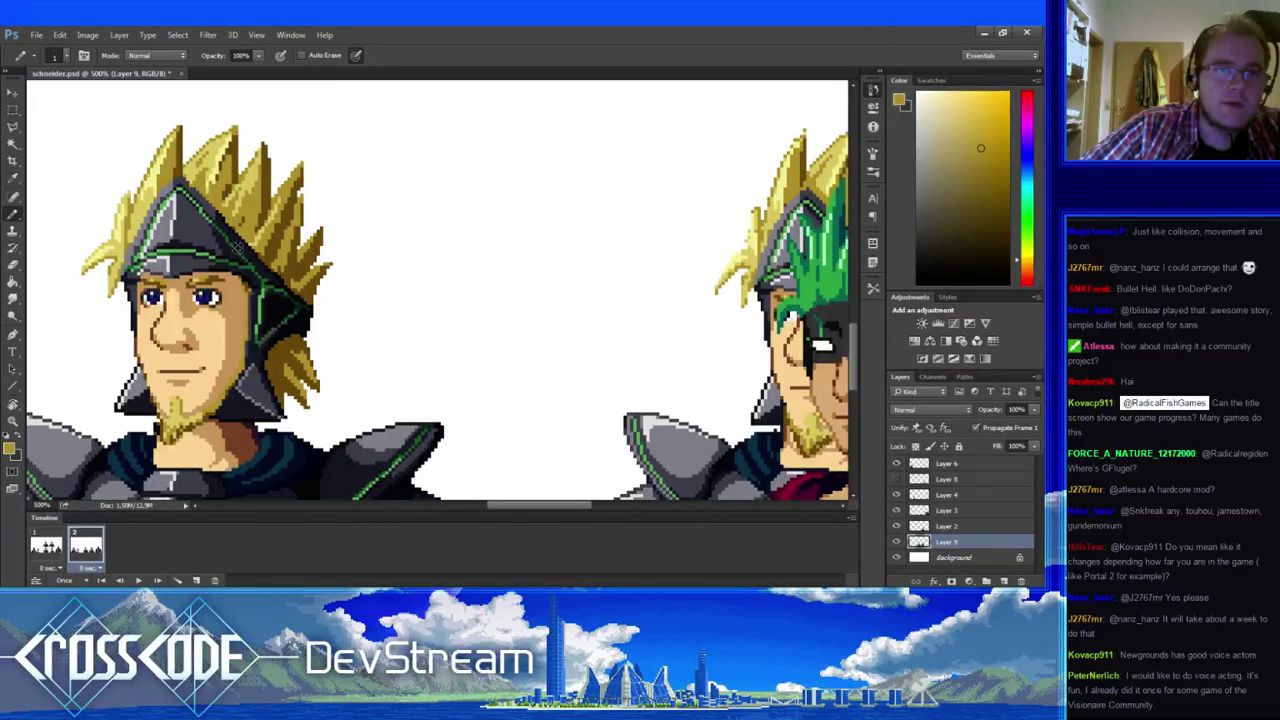
pyautogui.moveTo(237, 248); pyautogui.dragTo(295, 234)
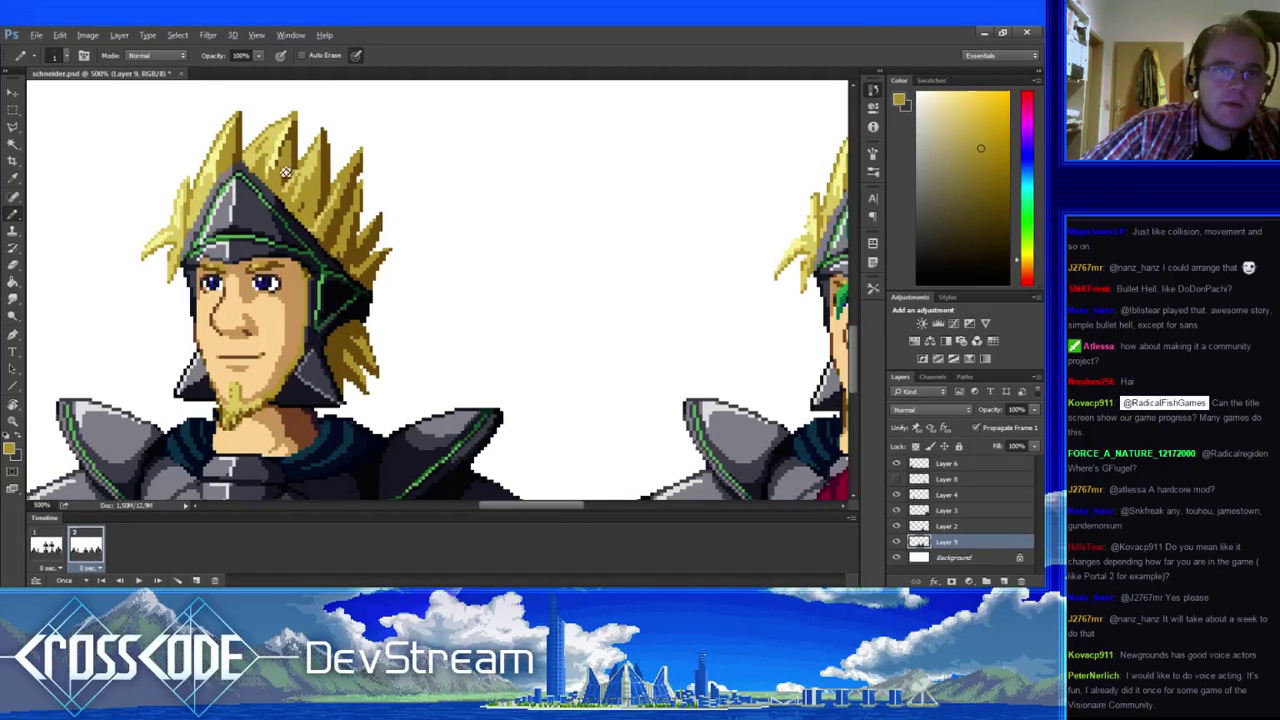
# - Refine the shadow and highlight along the second spike's rear edge in frame 2 with sampled dark brown and pale yellow
pyautogui.keyDown('alt'); pyautogui.click(294, 156); pyautogui.keyUp('alt')
pyautogui.moveTo(302, 147); pyautogui.dragTo(252, 214)
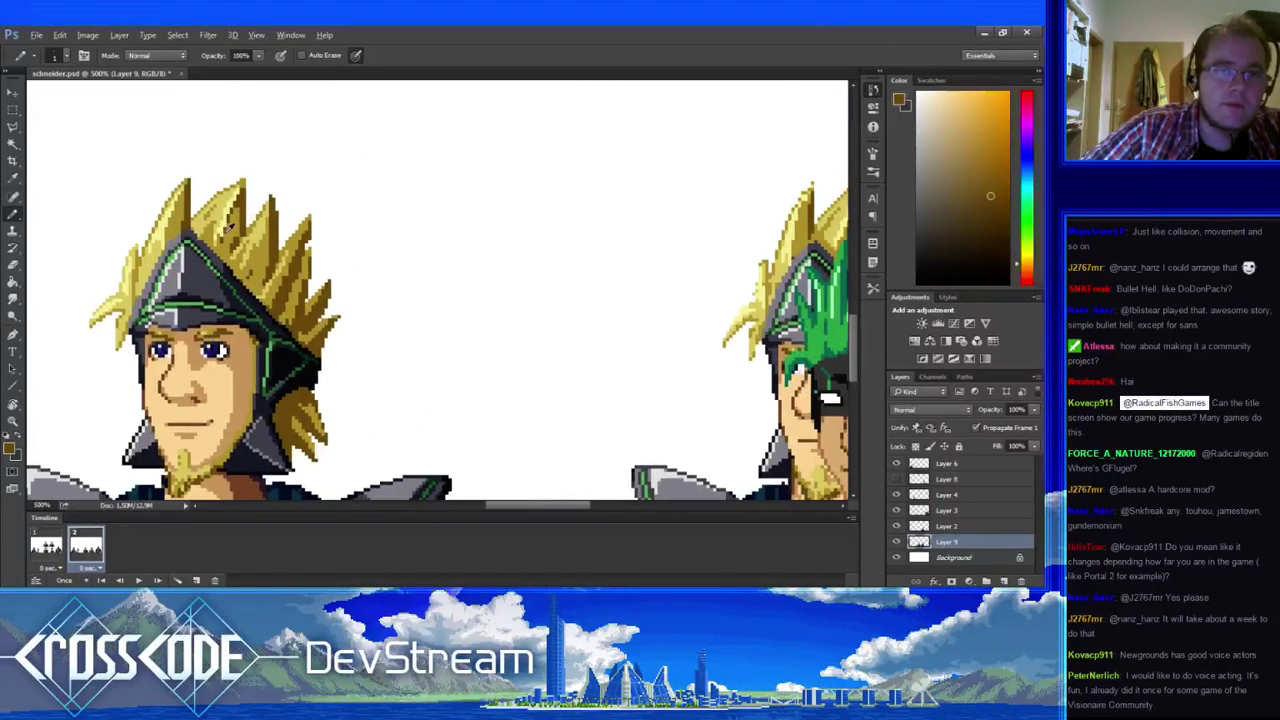
pyautogui.keyDown('alt'); pyautogui.click(231, 236); pyautogui.keyUp('alt')
pyautogui.keyDown('alt'); pyautogui.click(232, 236); pyautogui.keyUp('alt')
pyautogui.keyDown('alt'); pyautogui.click(231, 237); pyautogui.keyUp('alt')
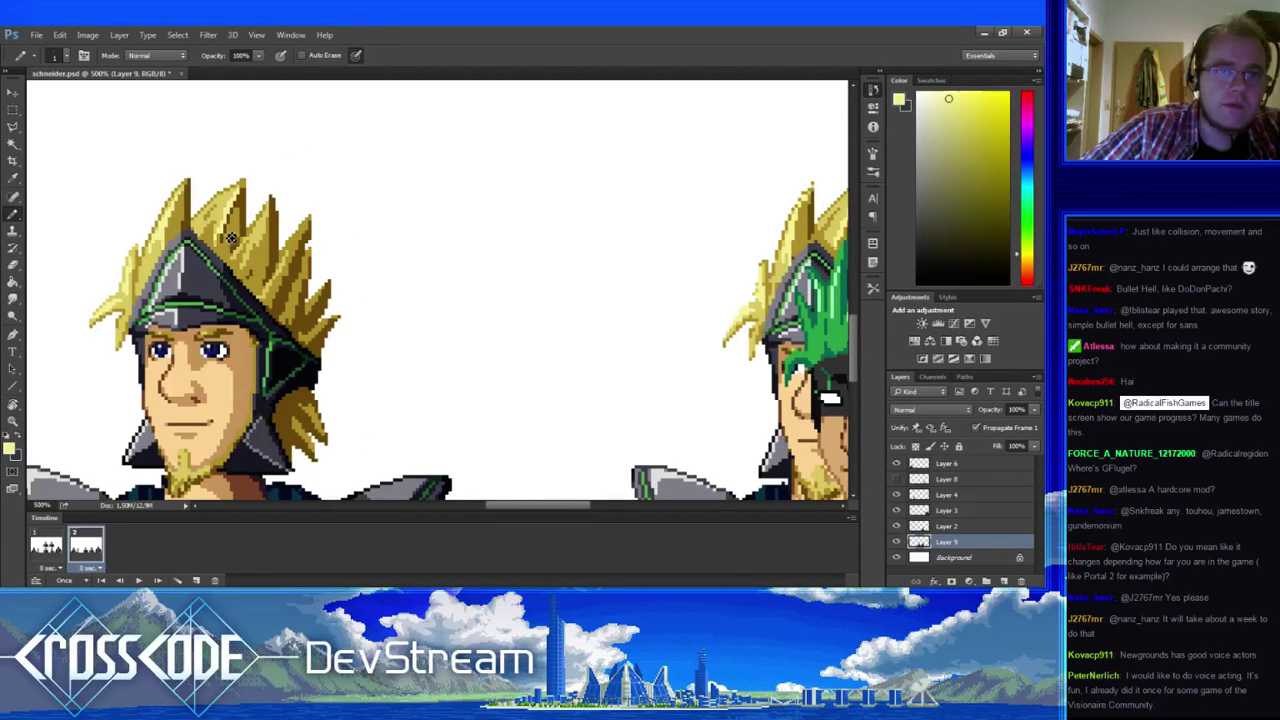
pyautogui.keyDown('alt'); pyautogui.click(231, 238); pyautogui.keyUp('alt')
pyautogui.moveTo(231, 238); pyautogui.dragTo(276, 170)
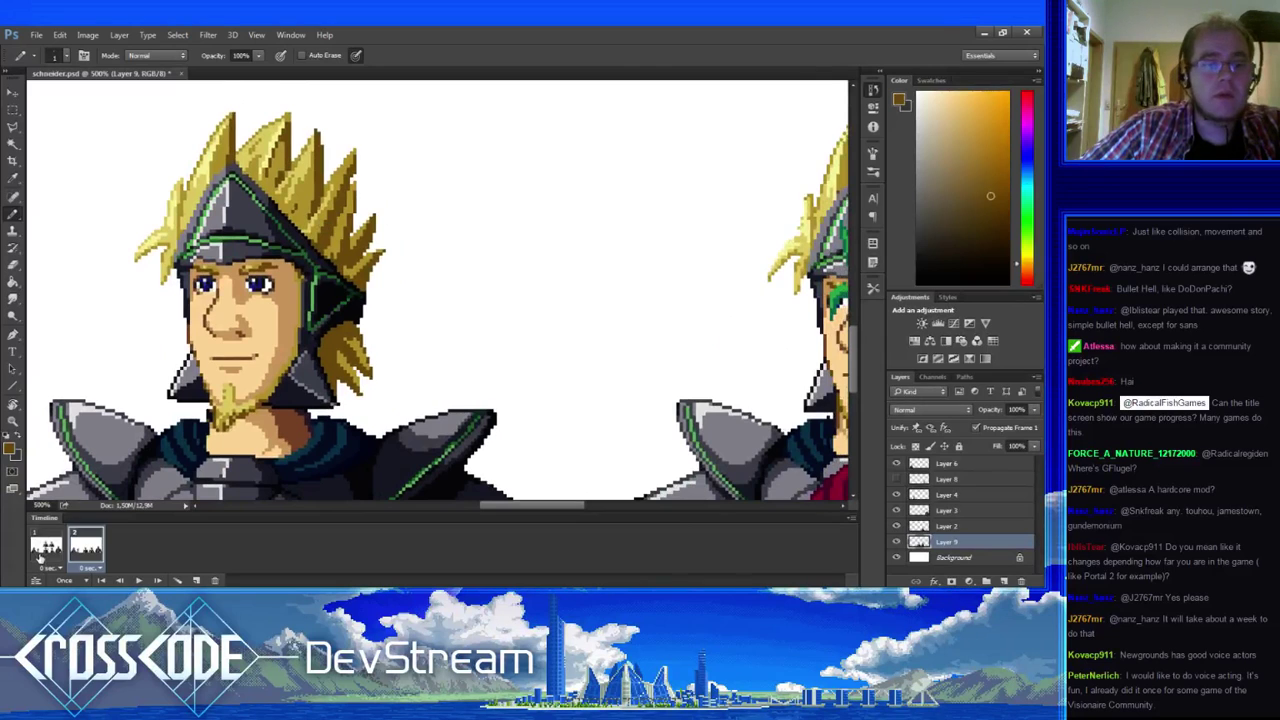
# - Compare the hair spikes in both frames, and touch up the area between the first two spikes with darker blond sampled in frame 1
pyautogui.click(42, 555)
pyautogui.click(86, 550)
pyautogui.click(50, 551)
pyautogui.click(84, 552)
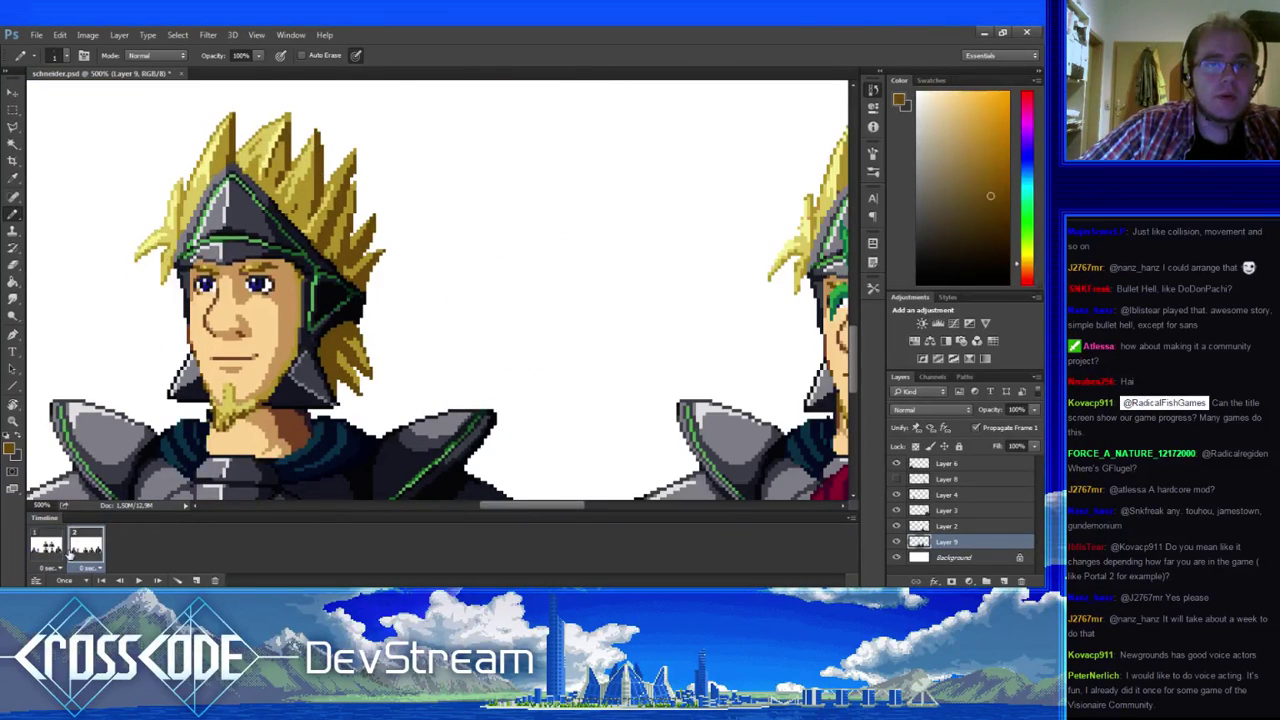
pyautogui.click(40, 557)
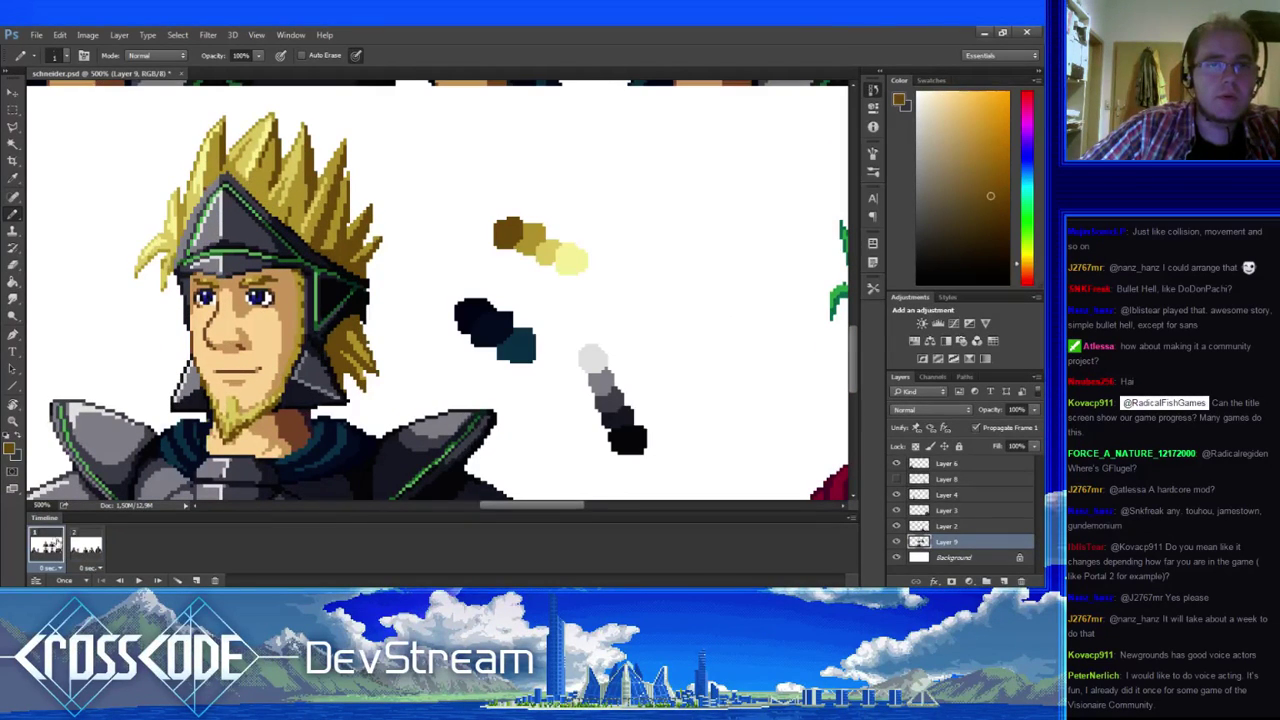
pyautogui.keyDown('alt'); pyautogui.click(236, 158); pyautogui.keyUp('alt')
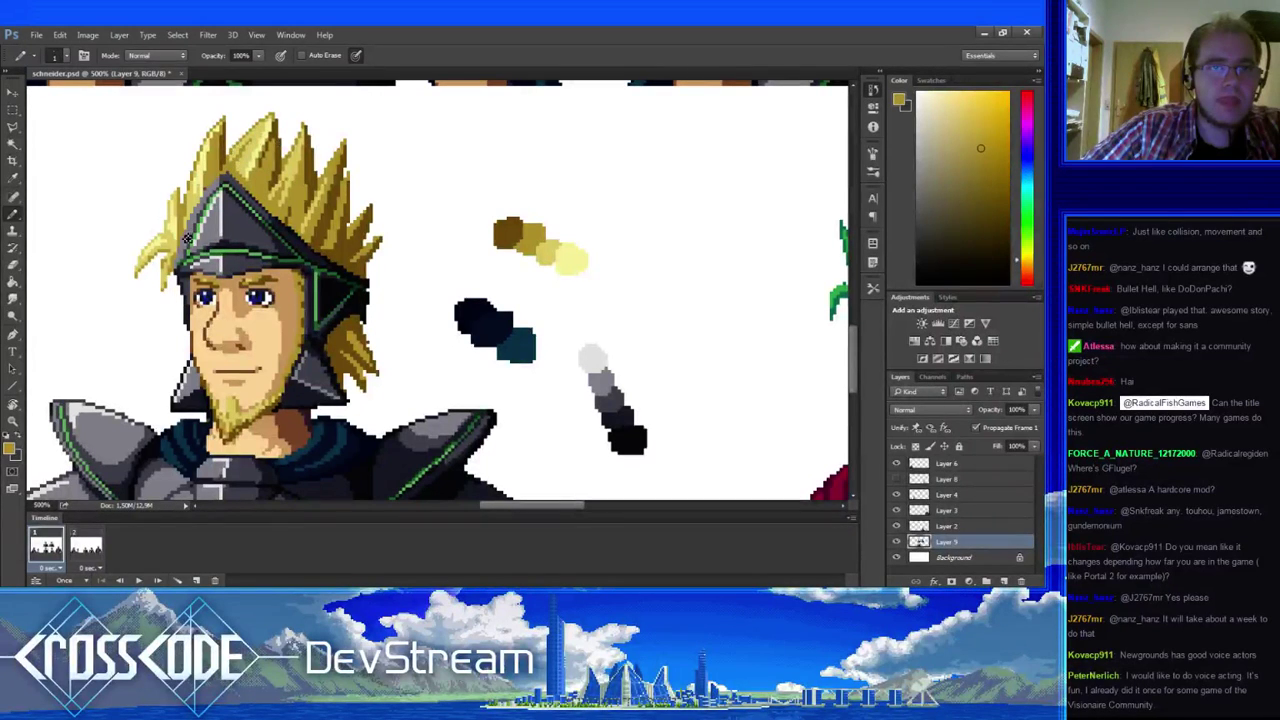
pyautogui.click(104, 550)
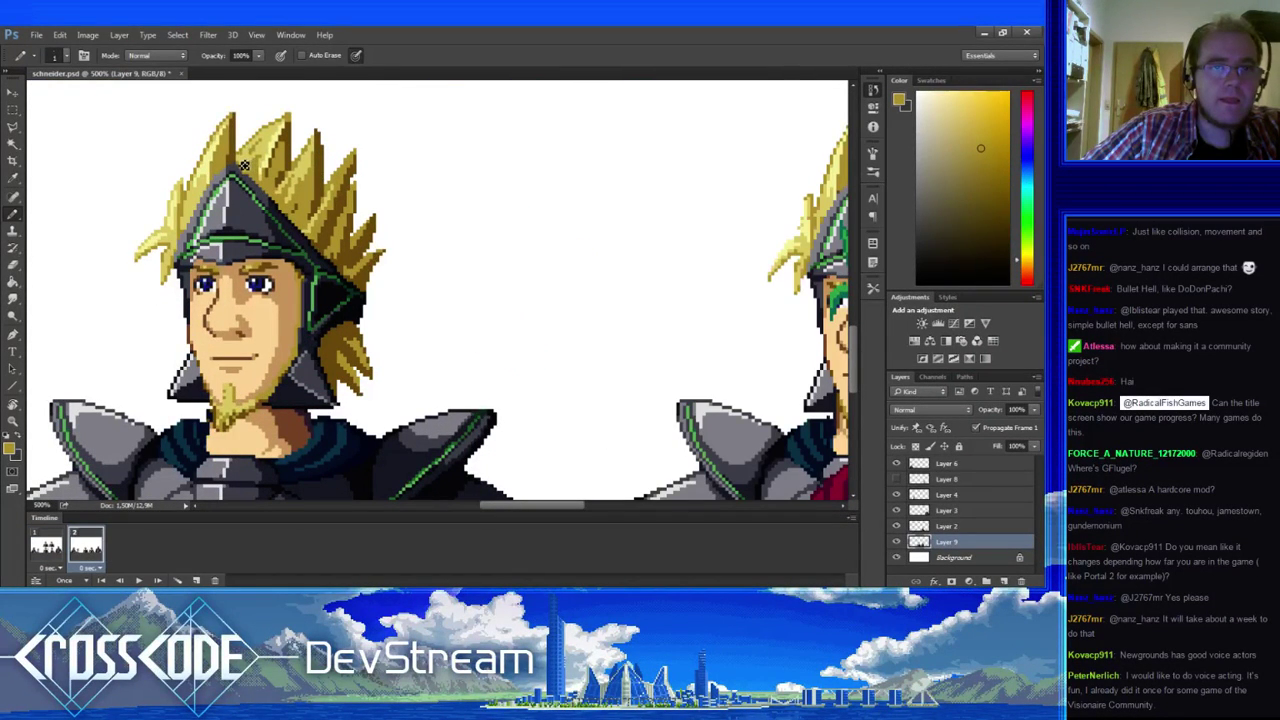
pyautogui.moveTo(243, 165); pyautogui.dragTo(213, 197)
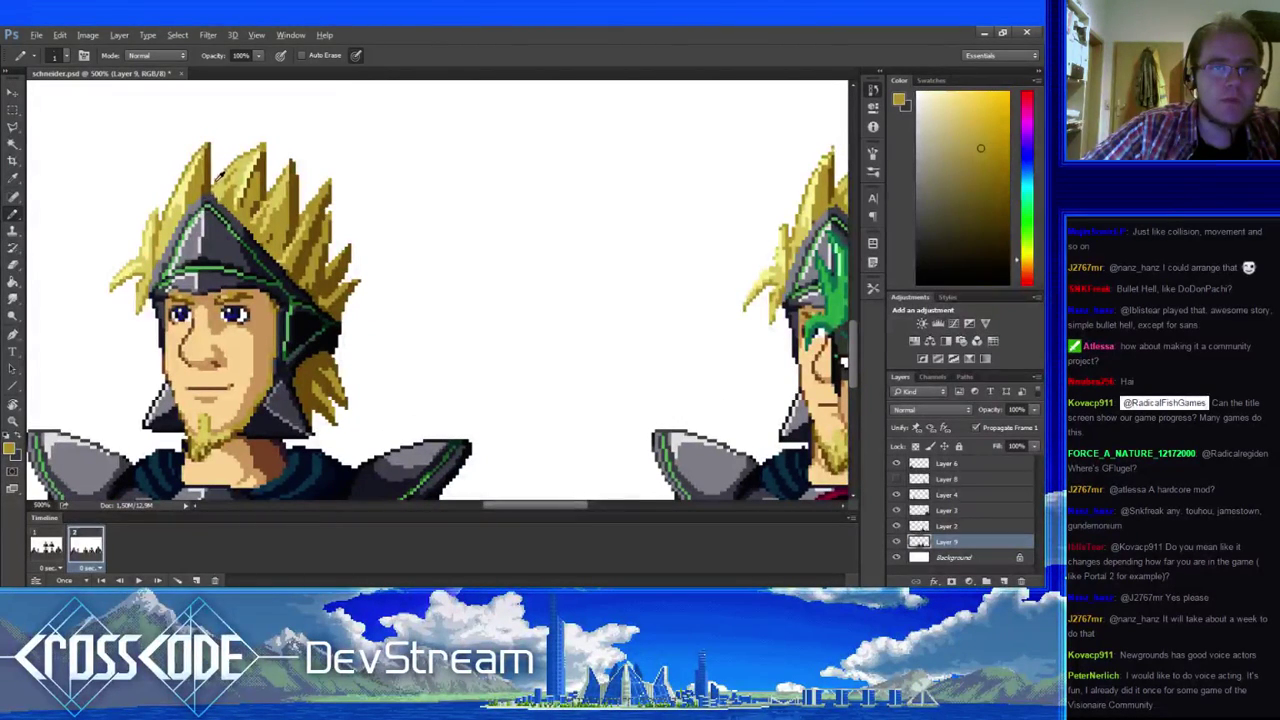
# - Clean up the second spike's rear edge in frame 1 with the eraser and sampled dark brown and darker blond
pyautogui.click(54, 545)
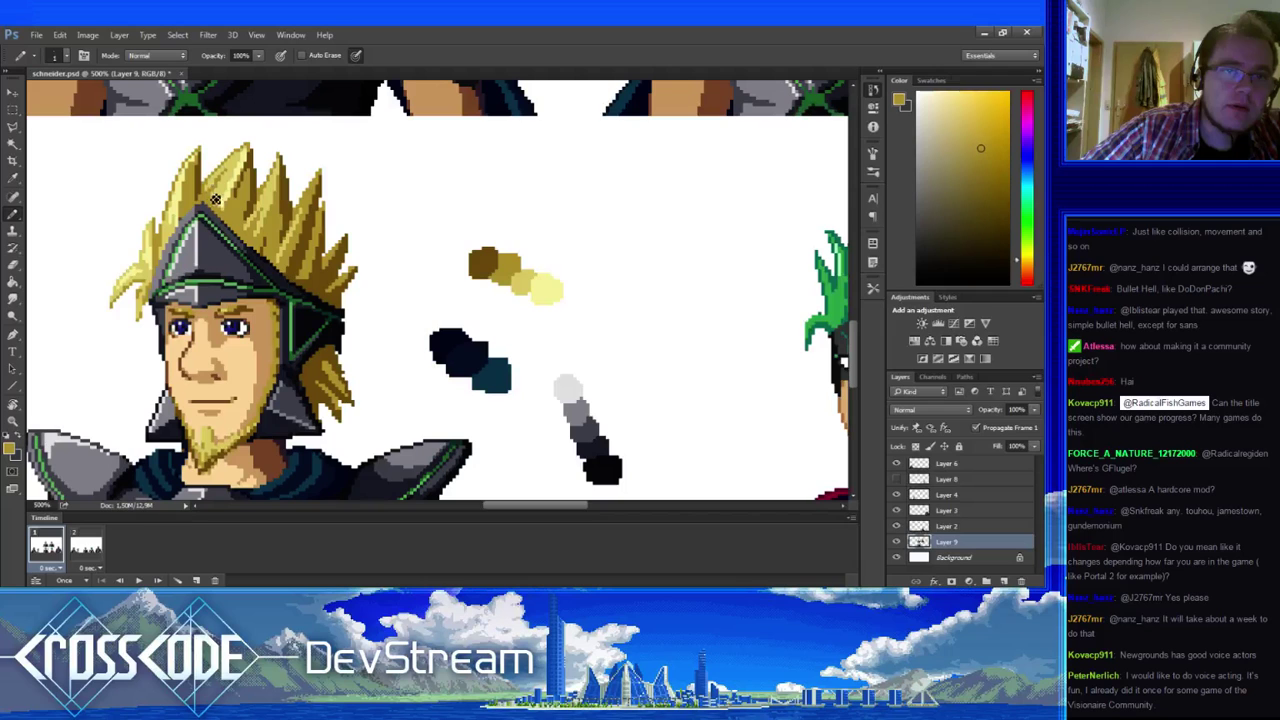
pyautogui.moveTo(275, 170); pyautogui.dragTo(303, 190)
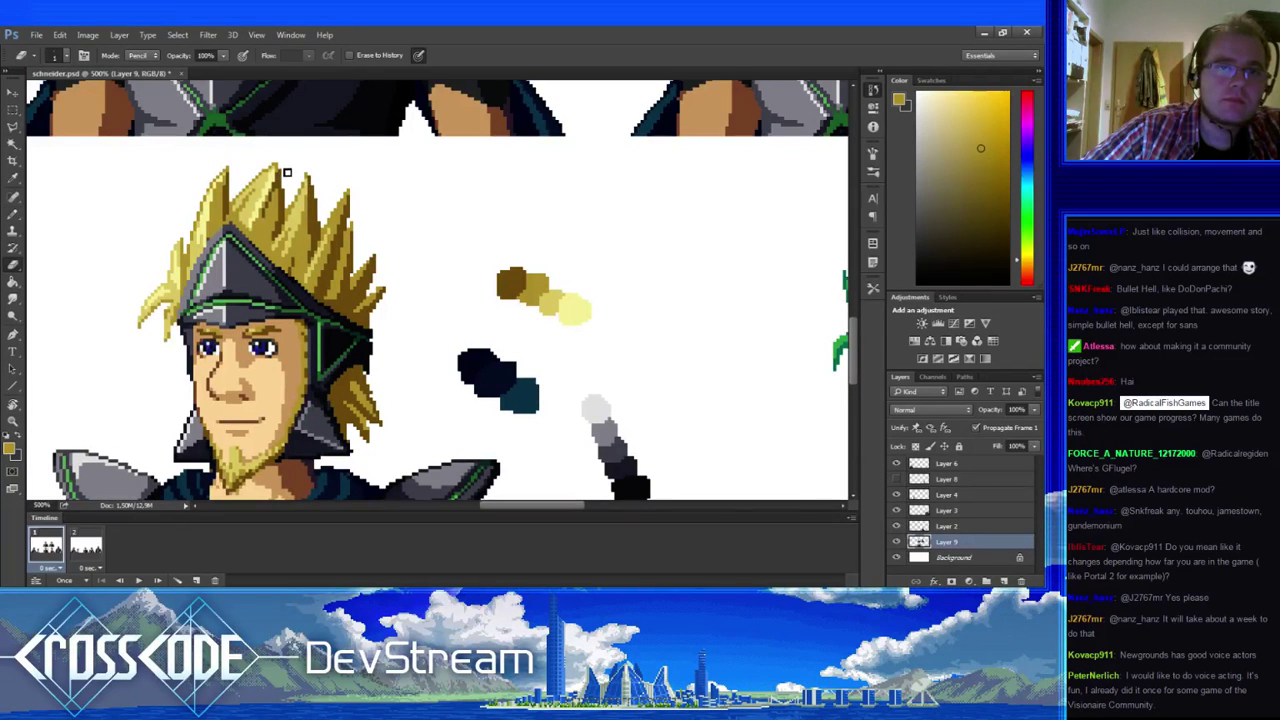
pyautogui.keyDown('alt'); pyautogui.click(288, 178); pyautogui.keyUp('alt')
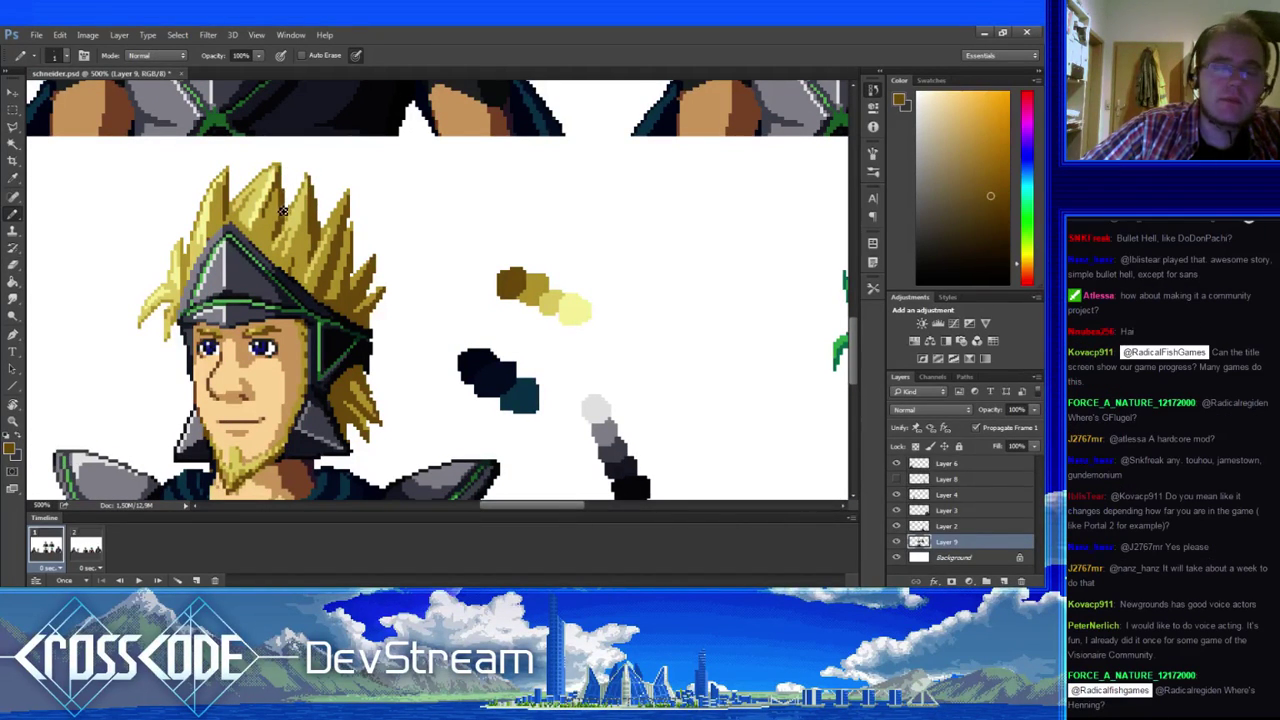
pyautogui.moveTo(282, 226)
pyautogui.mouseDown()
pyautogui.moveTo(250, 254)
pyautogui.moveTo(289, 222)
pyautogui.mouseUp()
pyautogui.keyDown('alt'); pyautogui.click(289, 167); pyautogui.keyUp('alt')
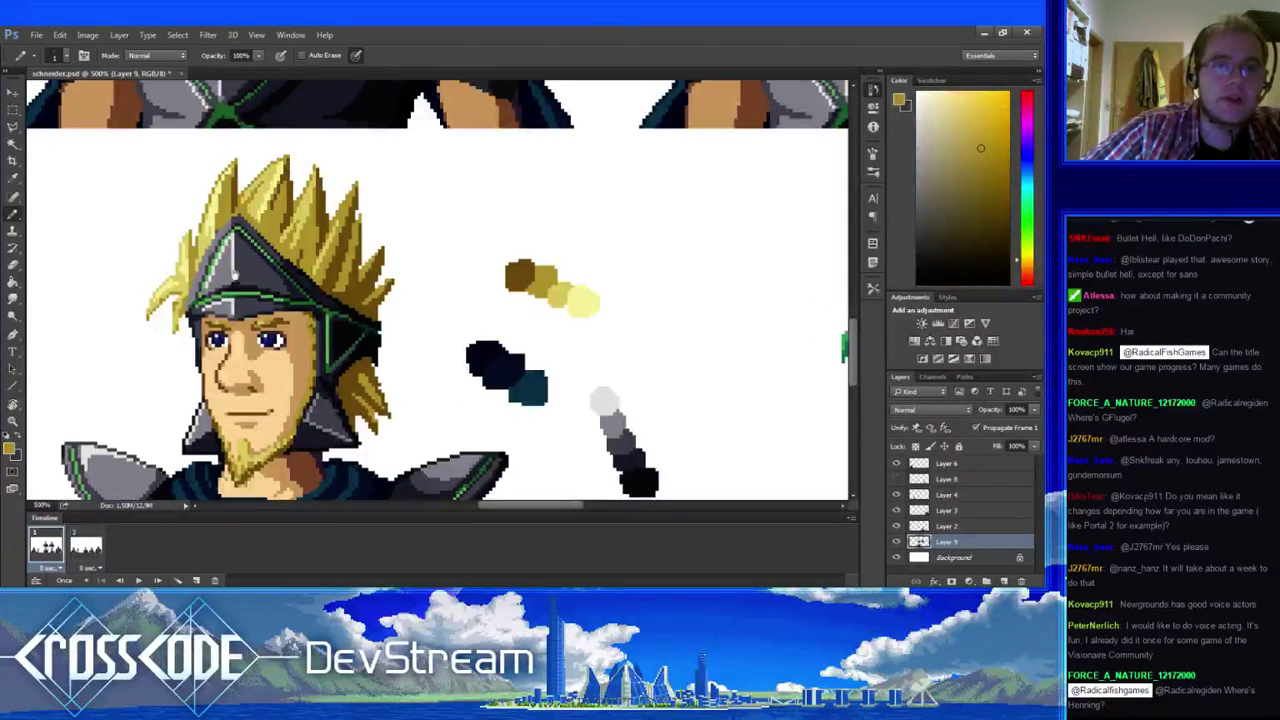
# - Refine the front spike's edge and highlight in frame 1 with sampled pale yellow and darker blond
pyautogui.moveTo(248, 282); pyautogui.dragTo(232, 293)
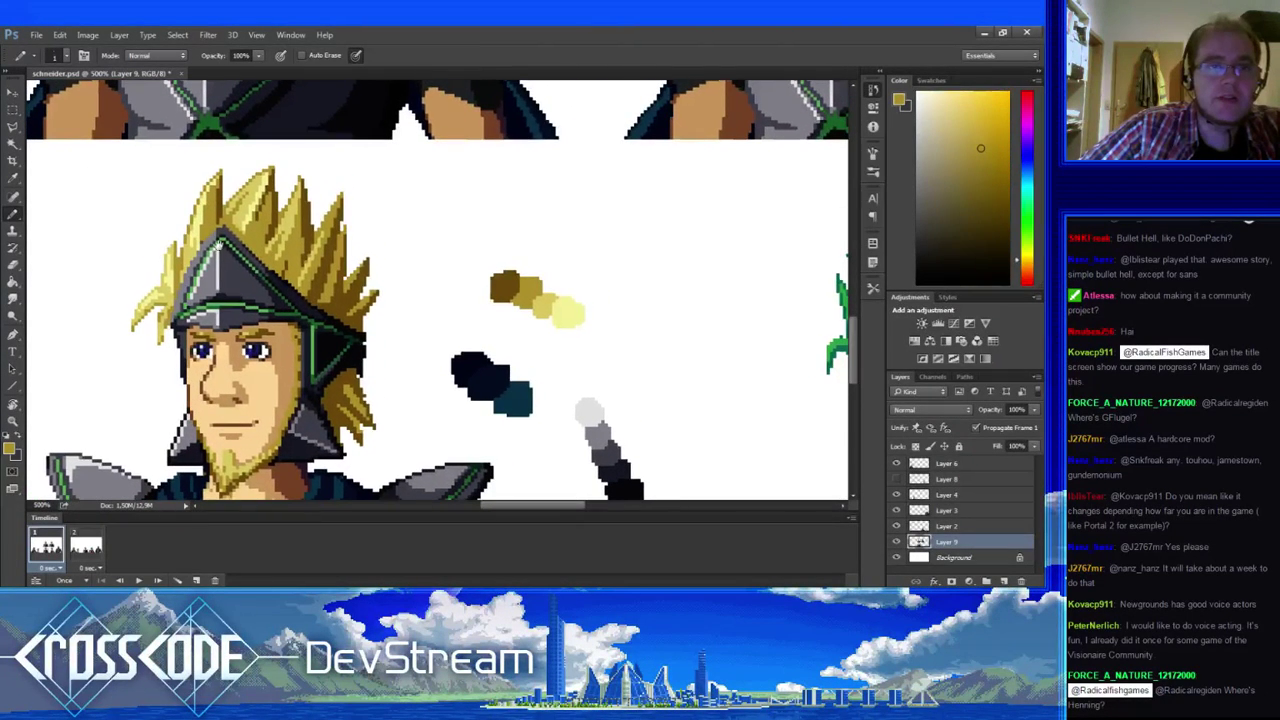
pyautogui.moveTo(229, 216); pyautogui.dragTo(237, 228)
pyautogui.keyDown('alt'); pyautogui.click(236, 224); pyautogui.keyUp('alt')
pyautogui.keyDown('alt'); pyautogui.click(234, 205); pyautogui.keyUp('alt')
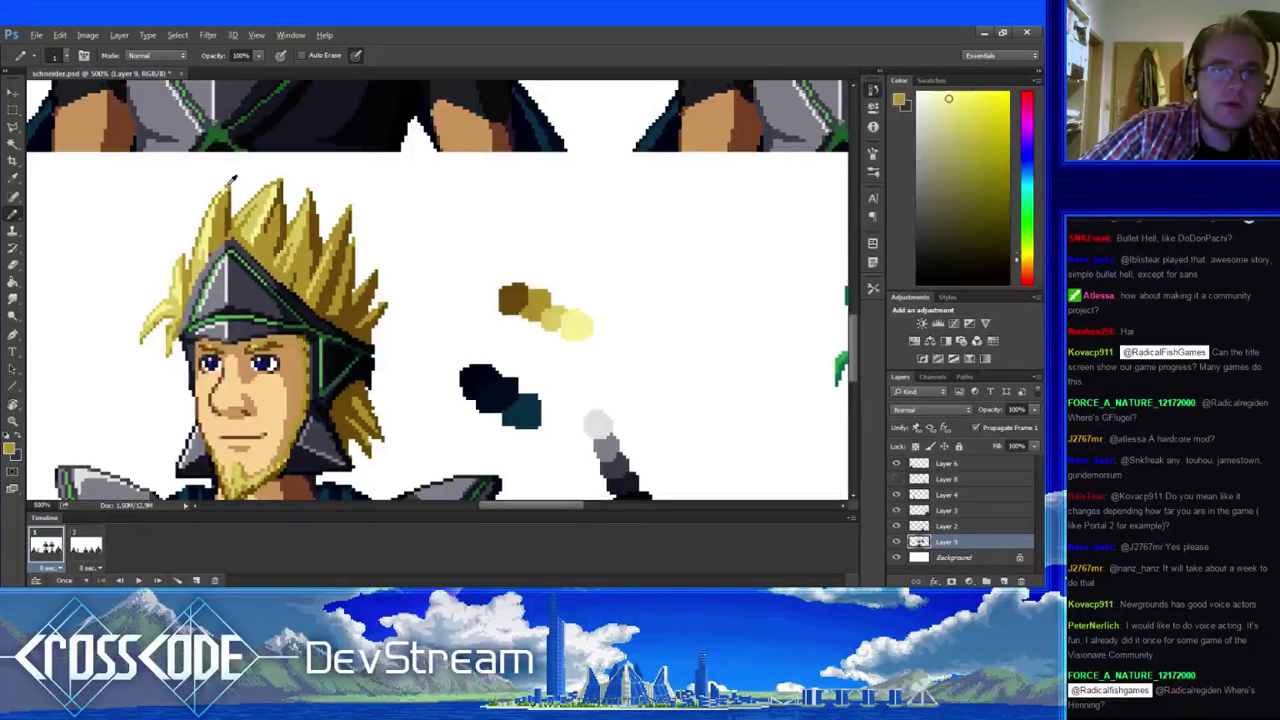
pyautogui.moveTo(237, 276); pyautogui.dragTo(233, 288)
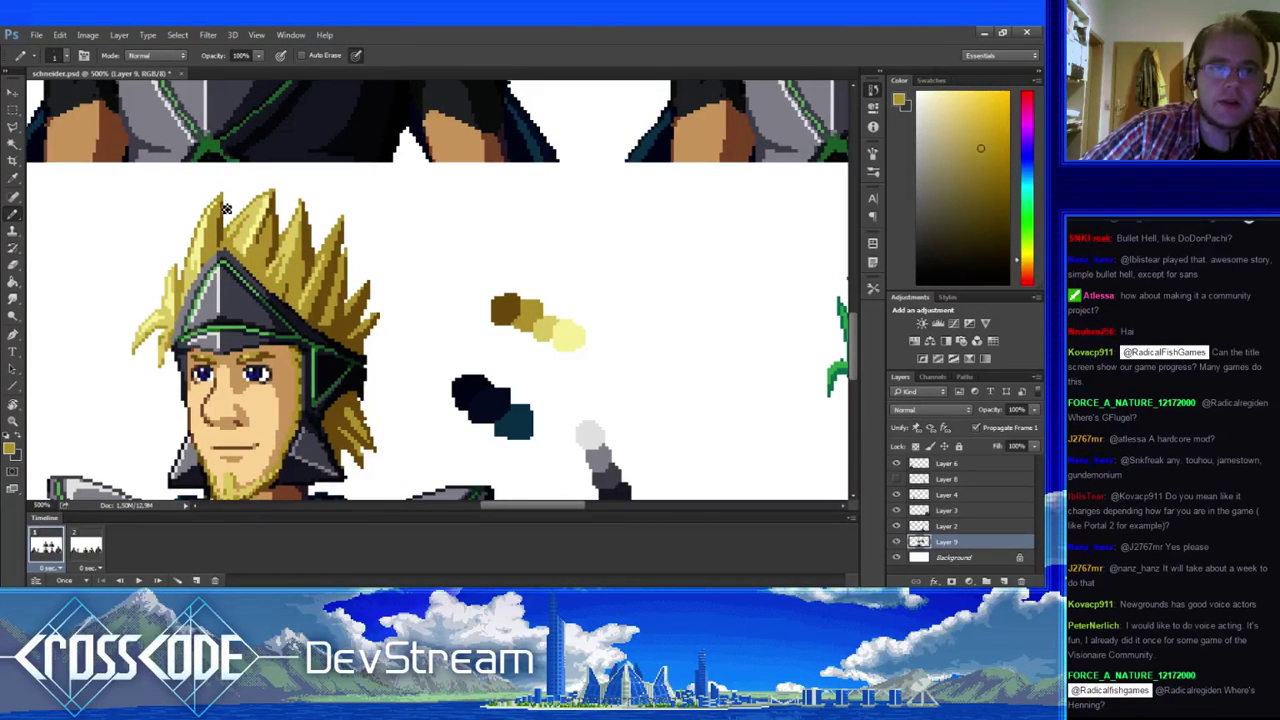
pyautogui.keyDown('alt'); pyautogui.click(181, 313); pyautogui.keyUp('alt')
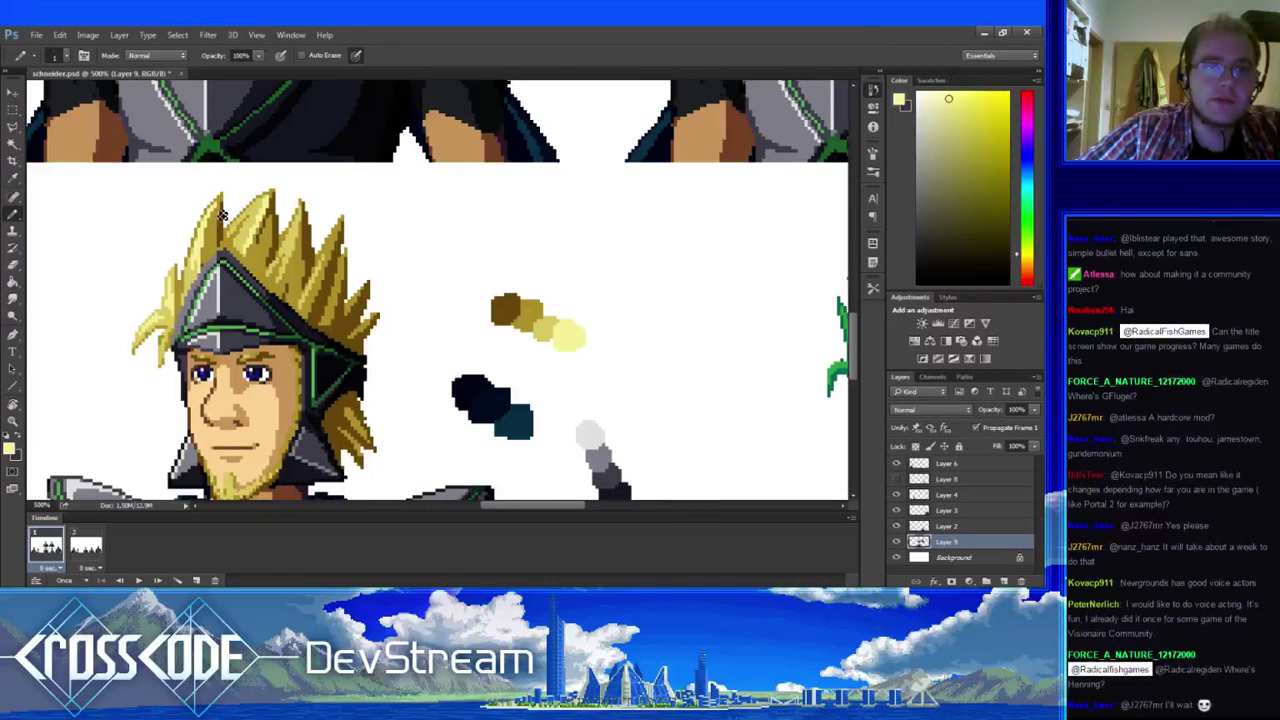
pyautogui.keyDown('alt'); pyautogui.click(222, 216); pyautogui.keyUp('alt')
pyautogui.moveTo(241, 260); pyautogui.dragTo(256, 288)
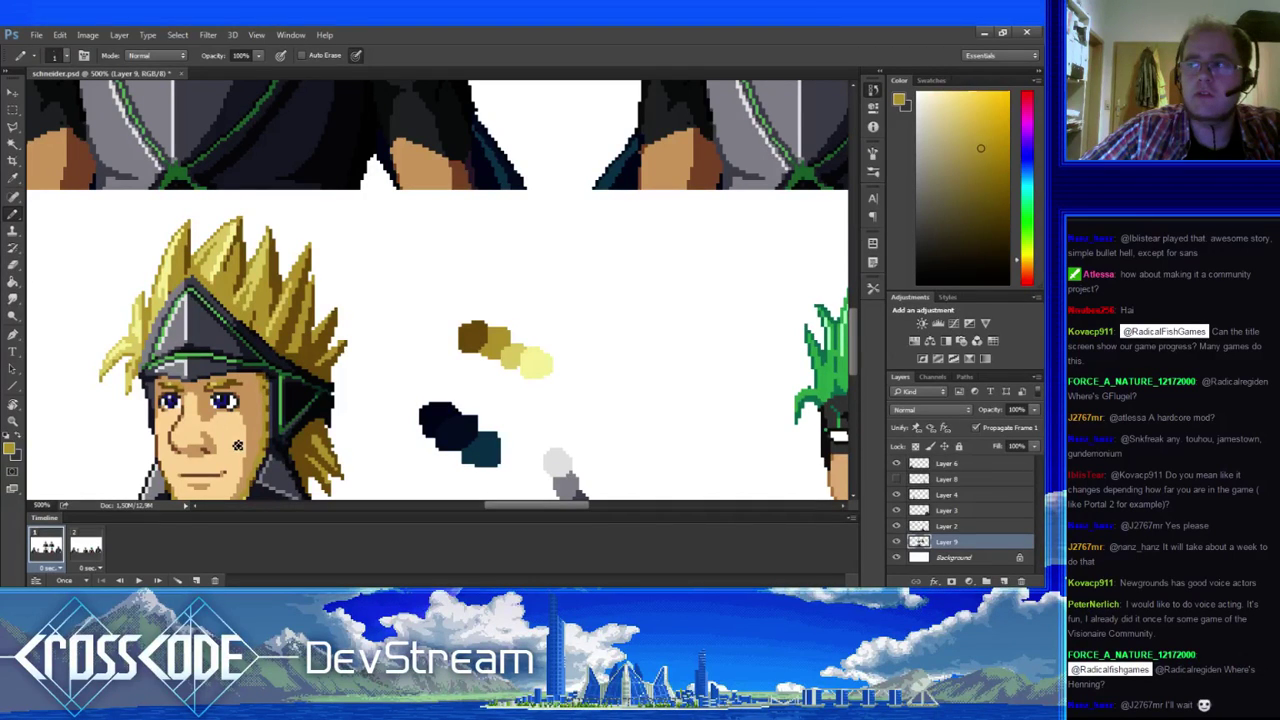
pyautogui.moveTo(222, 237); pyautogui.dragTo(186, 217)
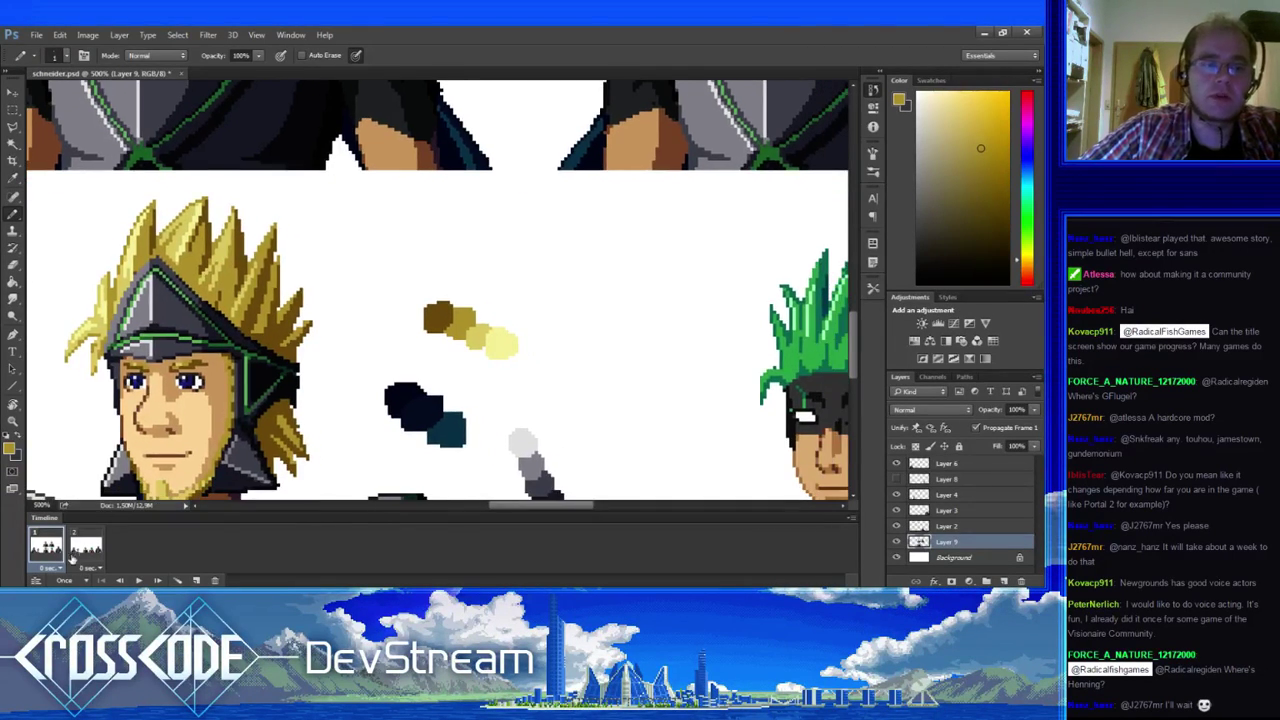
# - Compare the spikes between frames 1 and 2, and adjust the second spike's lower highlight in frame 2 with sampled pale yellow
pyautogui.click(74, 555)
pyautogui.click(47, 554)
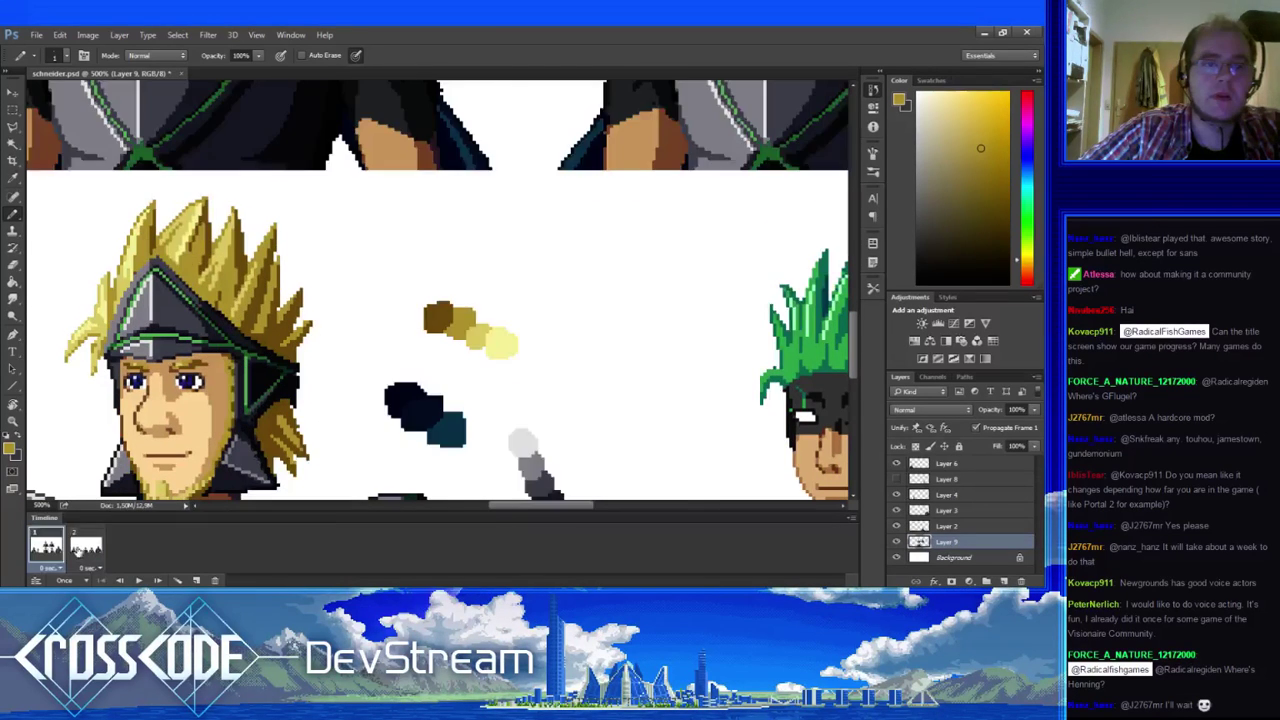
pyautogui.click(79, 552)
pyautogui.click(47, 556)
pyautogui.click(80, 551)
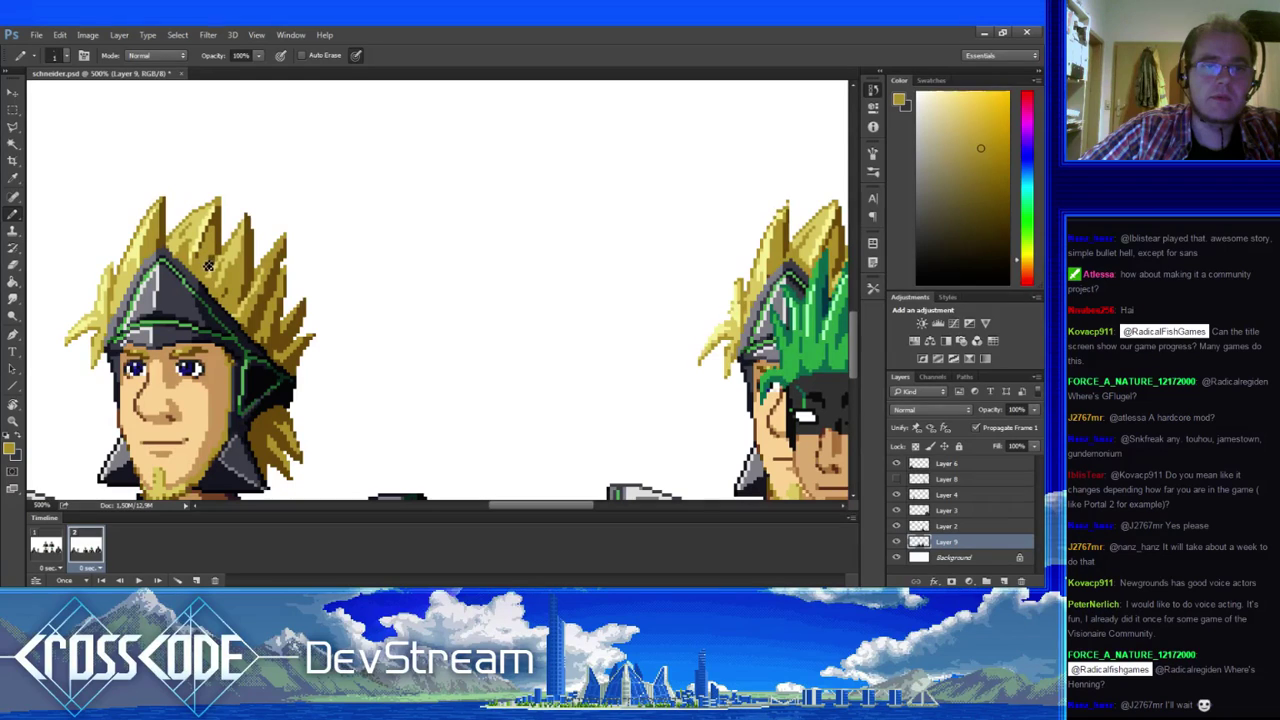
pyautogui.keyDown('alt'); pyautogui.click(206, 255); pyautogui.keyUp('alt')
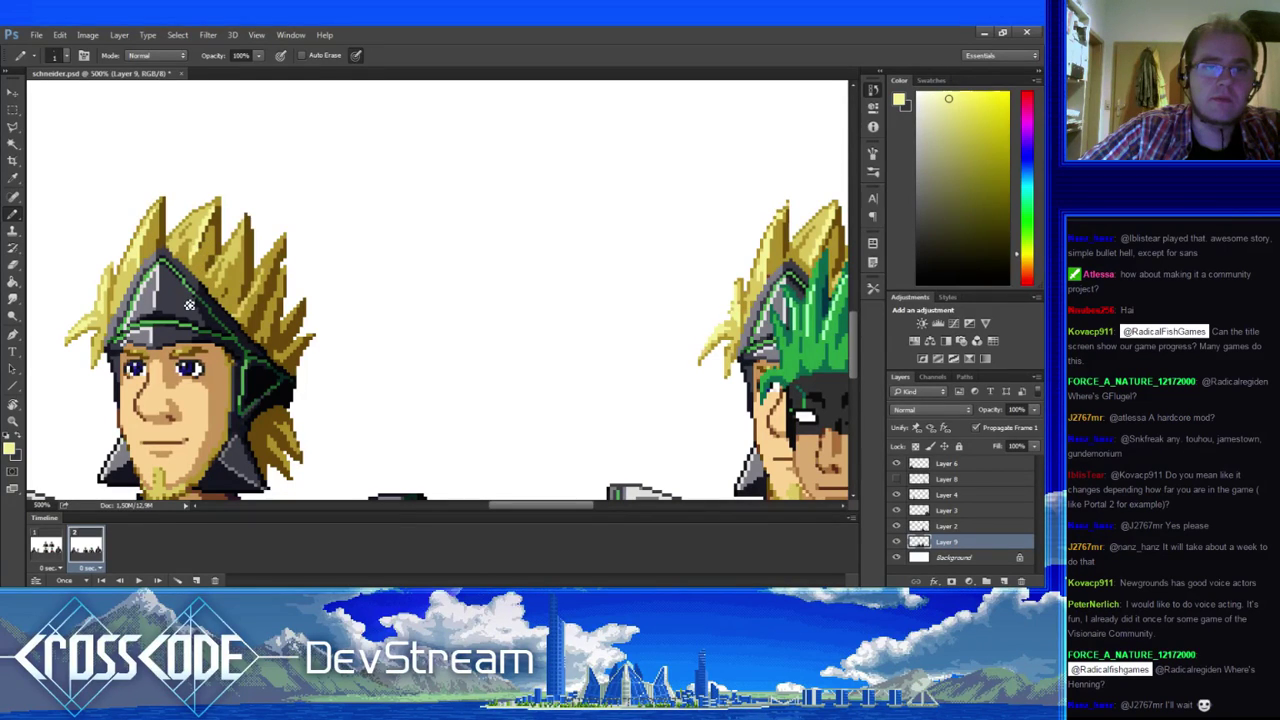
pyautogui.keyDown('alt'); pyautogui.click(204, 249); pyautogui.keyUp('alt')
pyautogui.keyDown('alt'); pyautogui.click(205, 250); pyautogui.keyUp('alt')
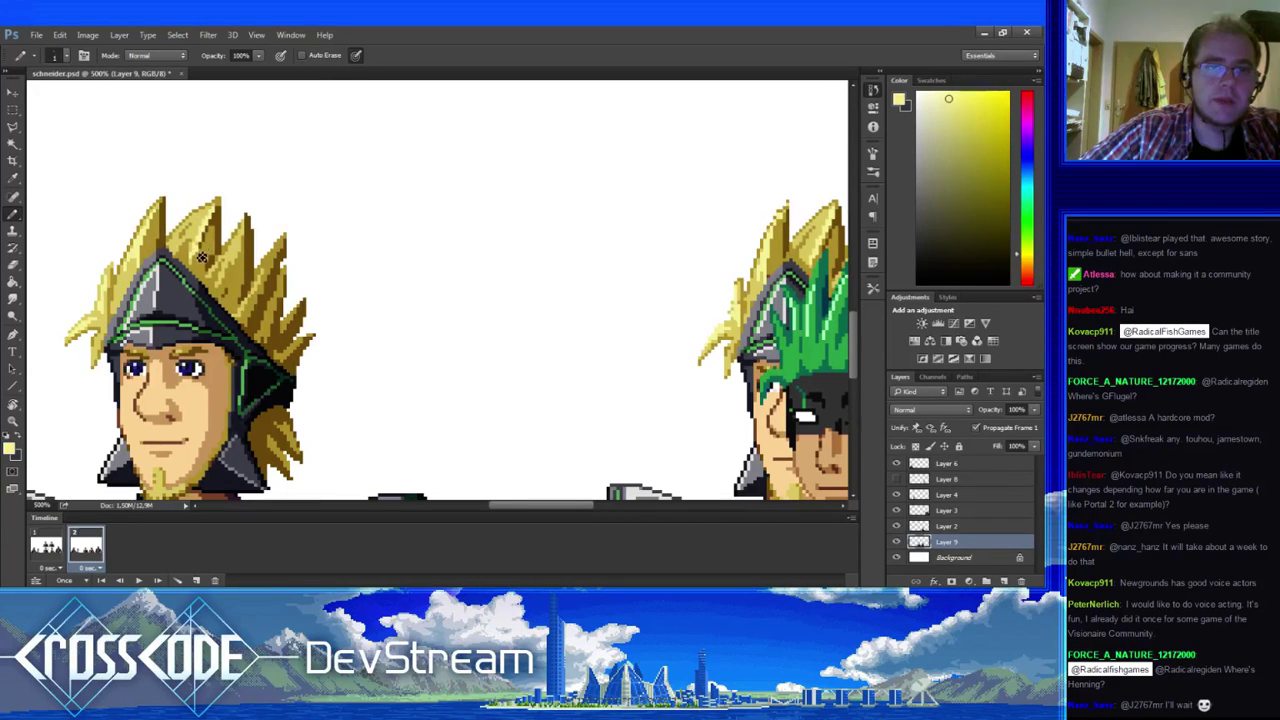
# - Touch up the second spike's base beside the helmet in frame 2 with sampled light blond, darker blond and helmet grey, checking against frame 1
pyautogui.click(47, 548)
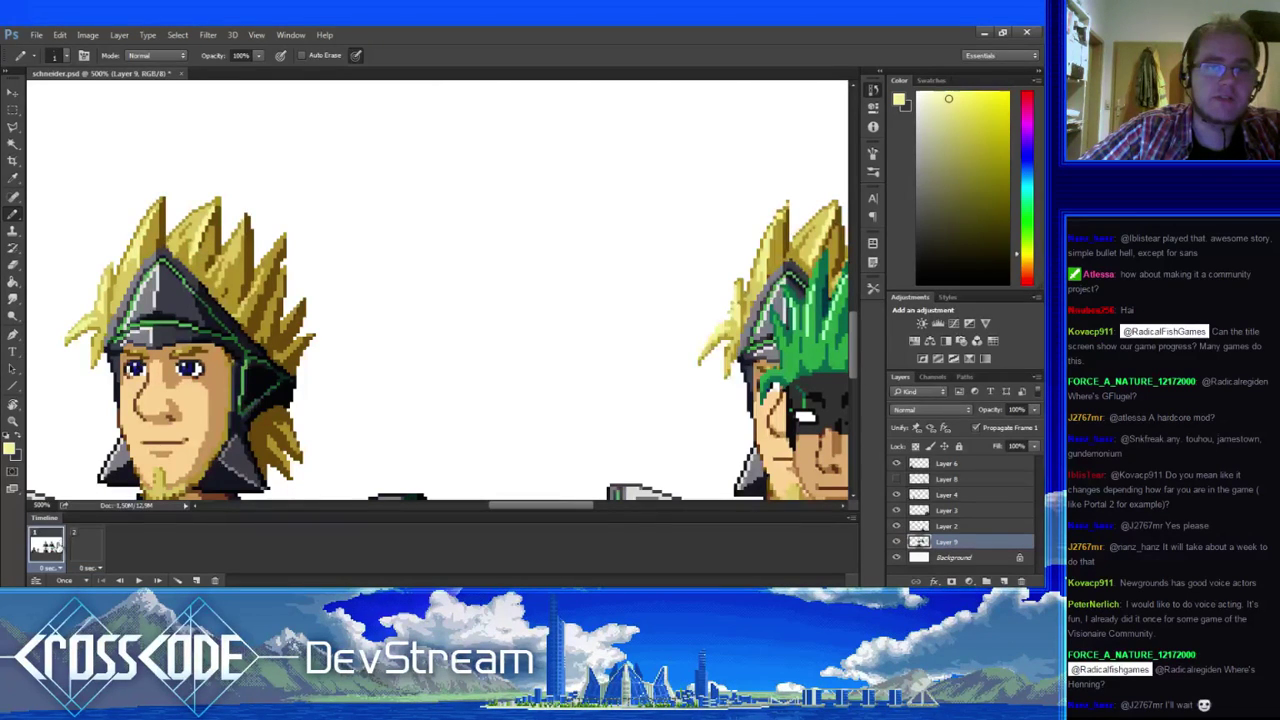
pyautogui.click(86, 545)
pyautogui.keyDown('alt'); pyautogui.click(190, 256); pyautogui.keyUp('alt')
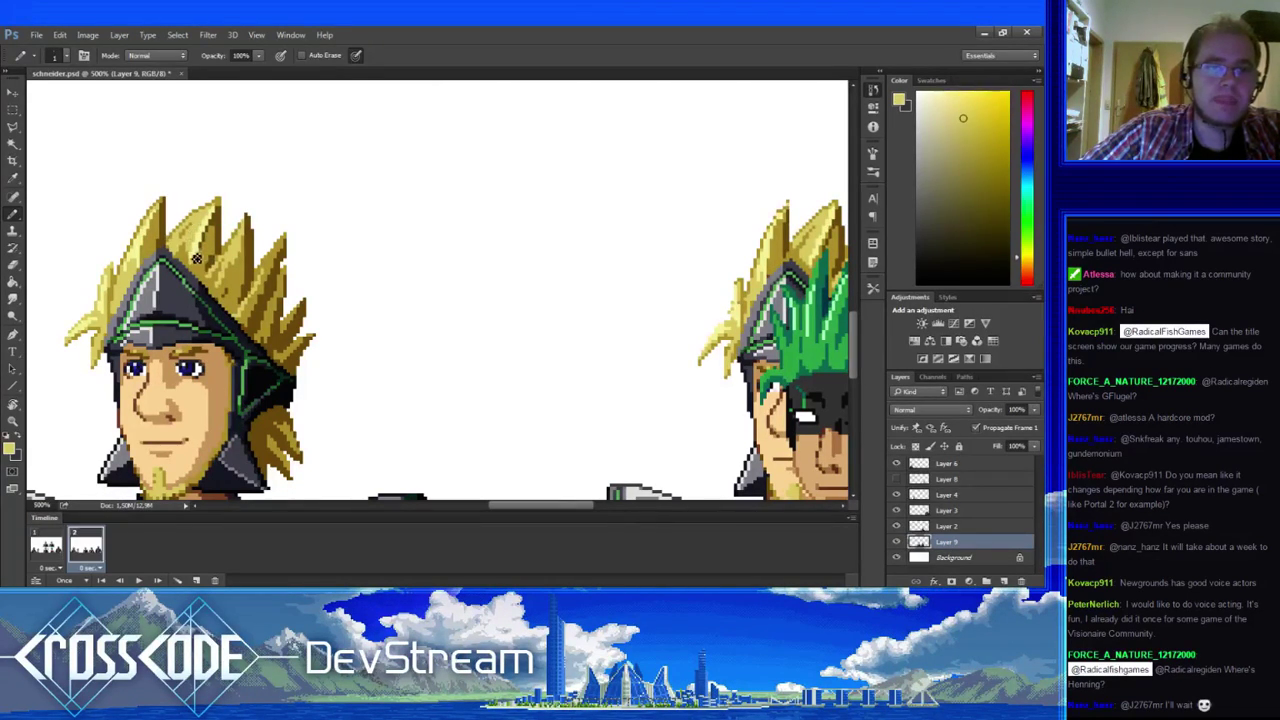
pyautogui.click(47, 548)
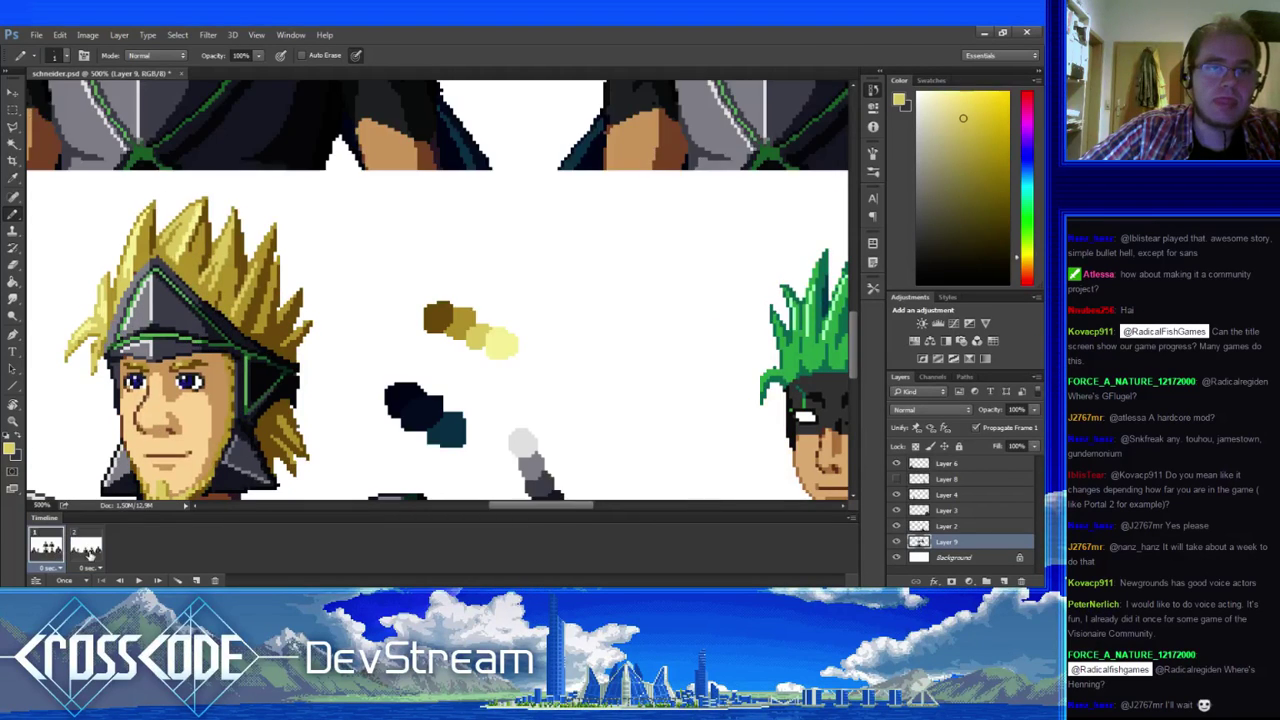
pyautogui.click(86, 545)
pyautogui.keyDown('alt'); pyautogui.click(183, 247); pyautogui.keyUp('alt')
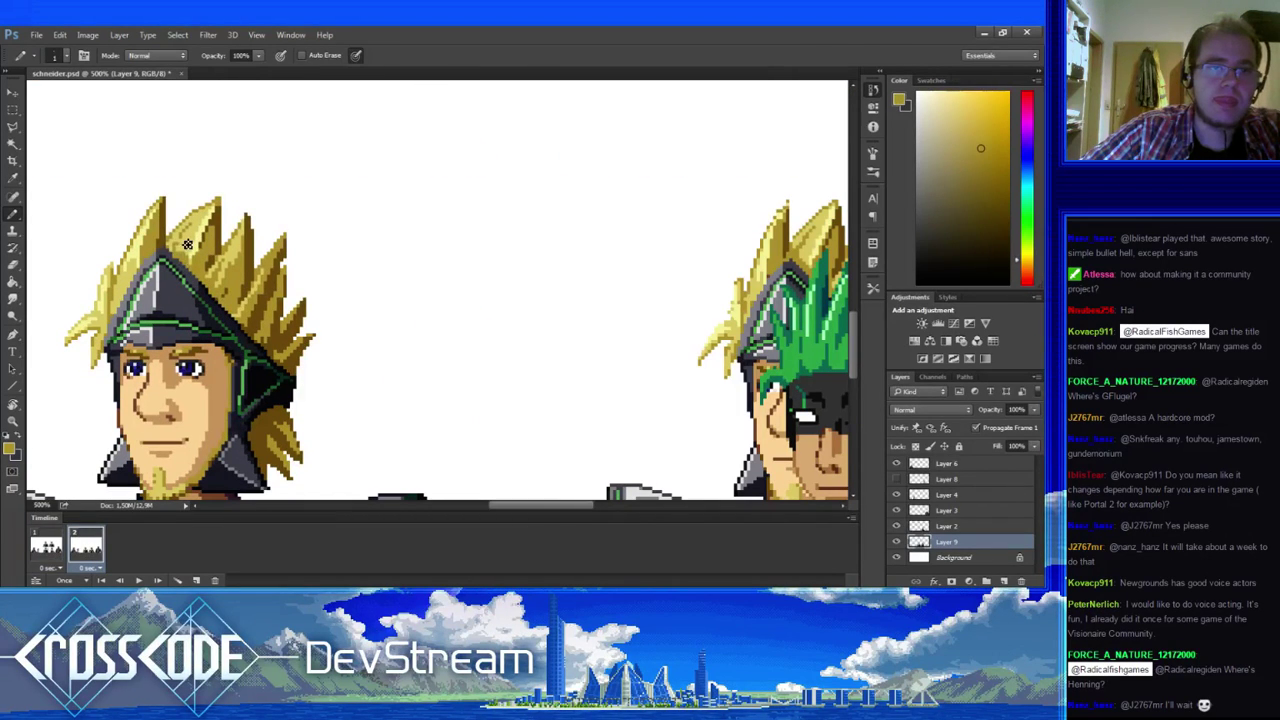
pyautogui.keyDown('alt'); pyautogui.click(181, 261); pyautogui.keyUp('alt')
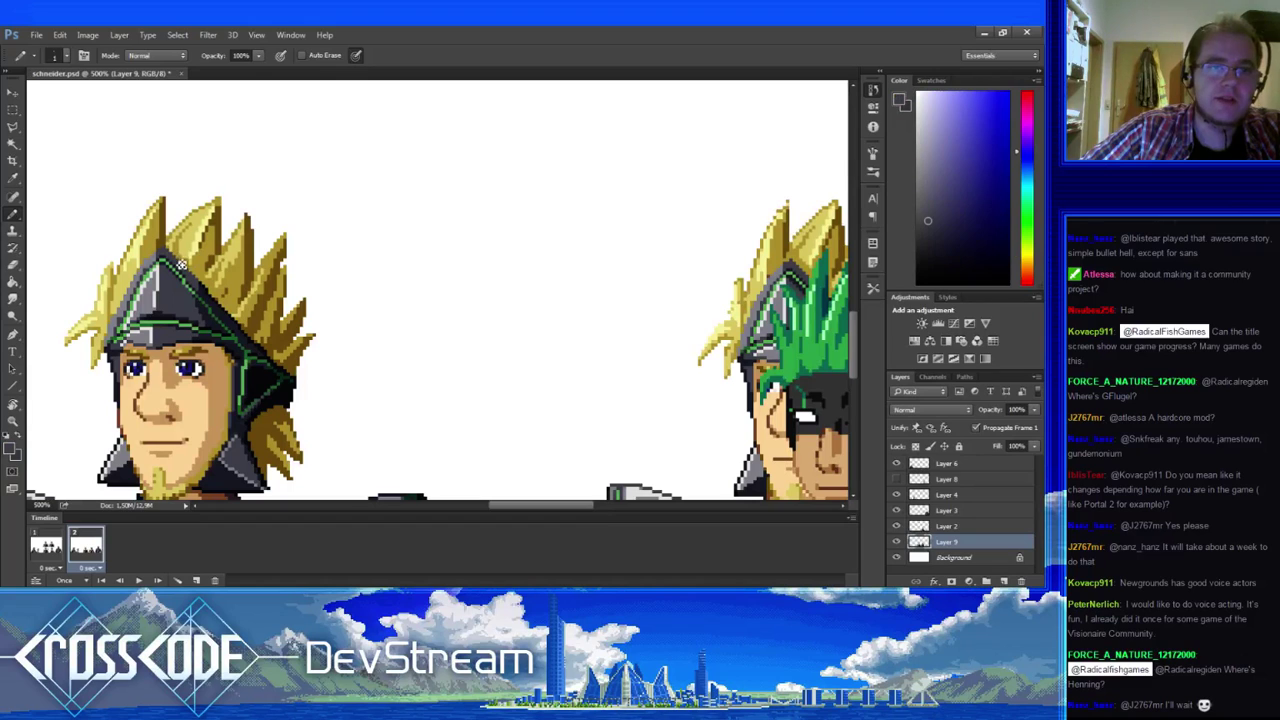
# - Compare the whole head between frames 1 and 2, and sample dark brown from the rear hair spikes in frame 2
pyautogui.click(50, 566)
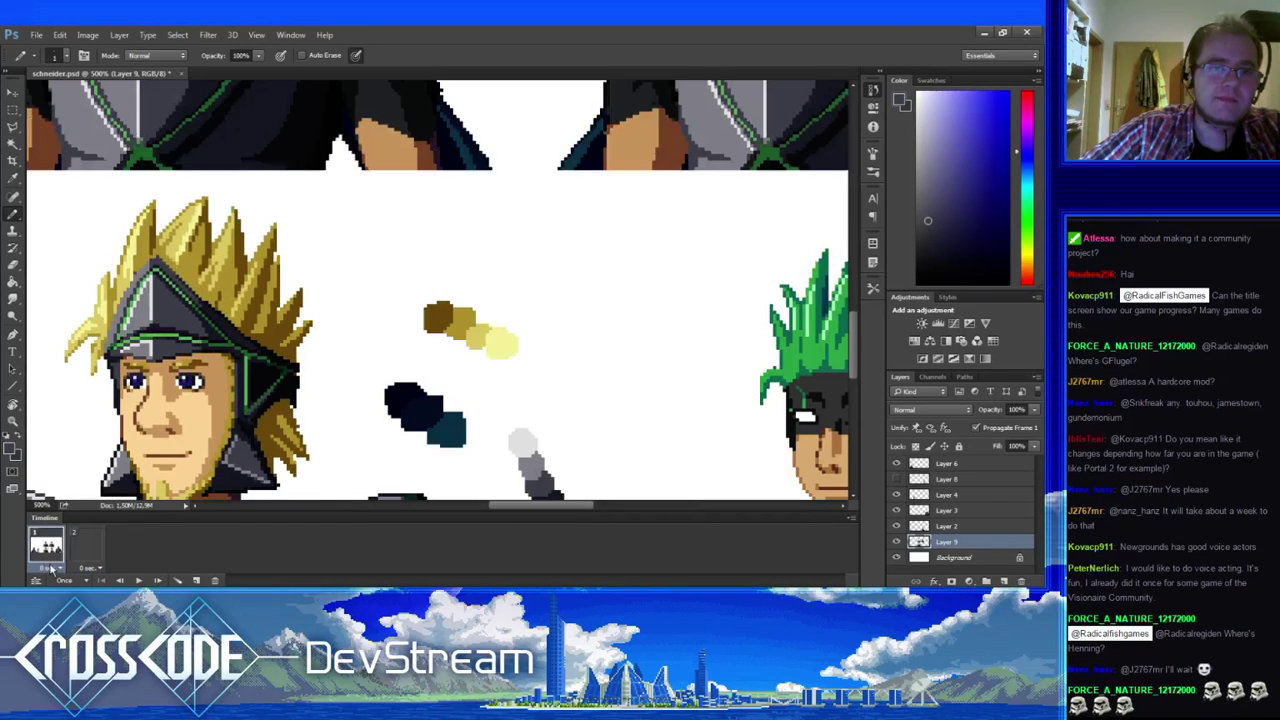
pyautogui.click(82, 554)
pyautogui.click(48, 552)
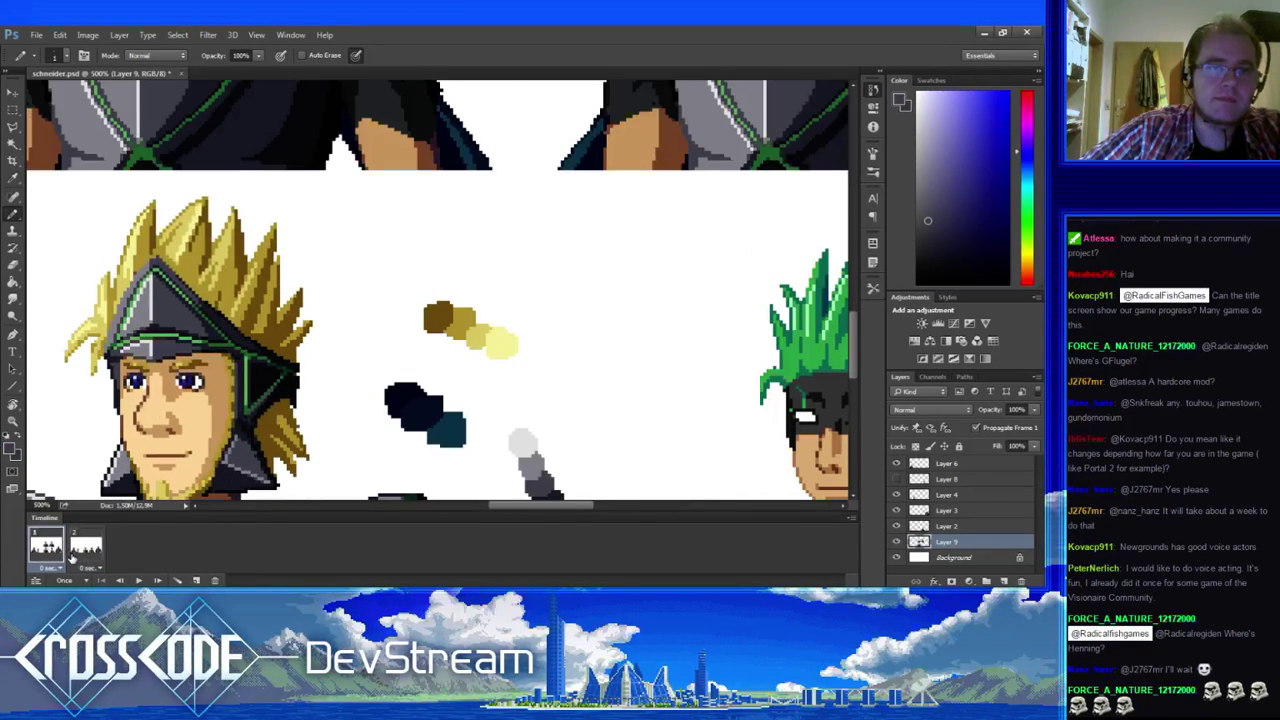
pyautogui.click(82, 552)
pyautogui.click(46, 545)
pyautogui.click(86, 545)
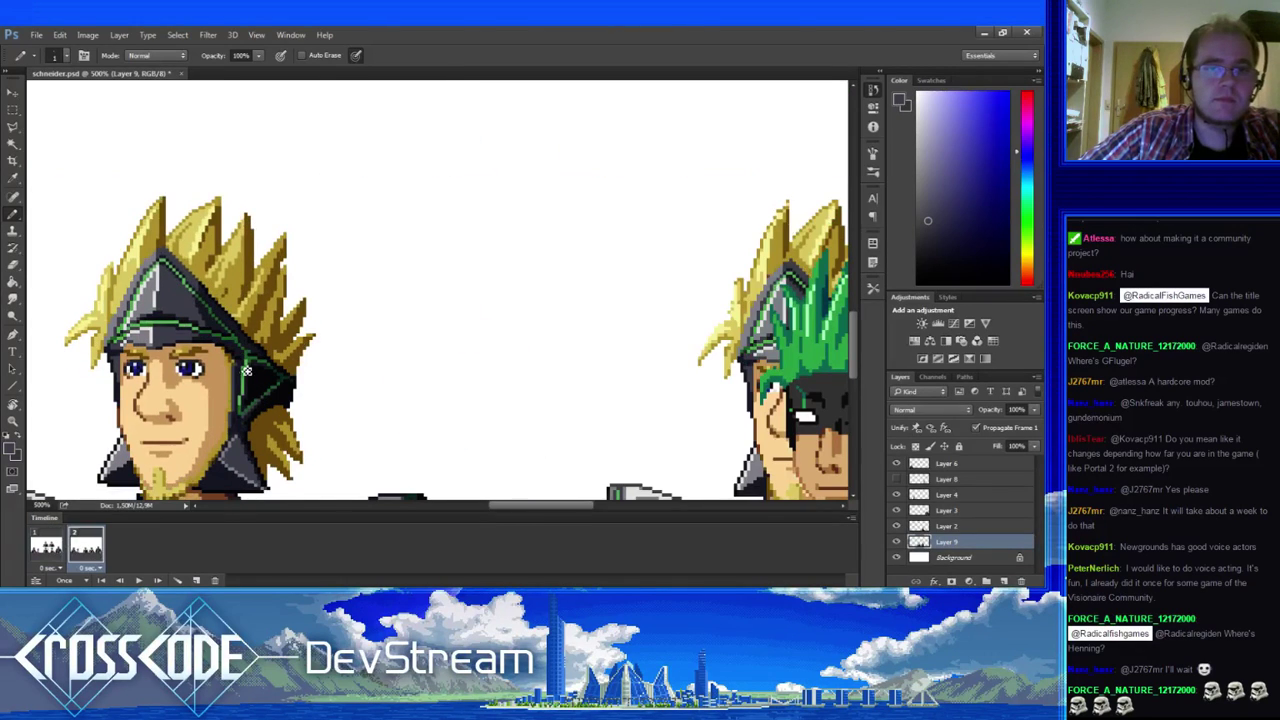
pyautogui.keyDown('alt'); pyautogui.click(273, 336); pyautogui.keyUp('alt')
pyautogui.click(384, 588)
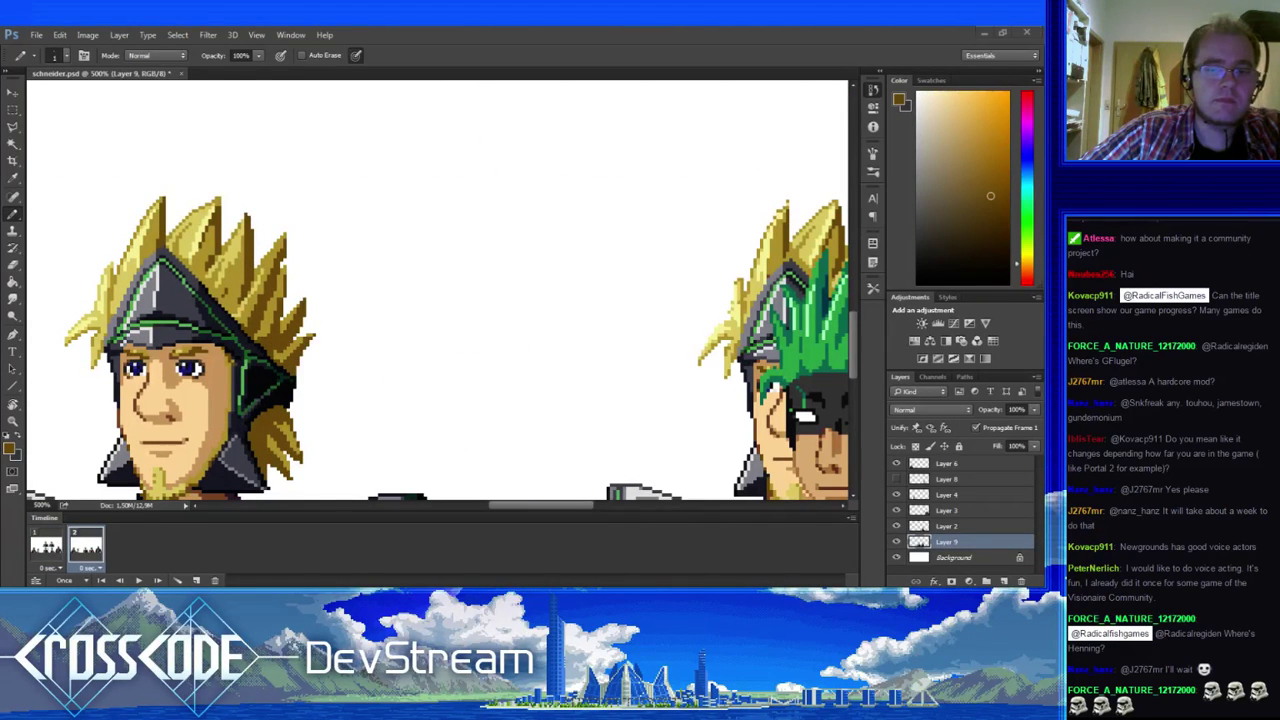
# - Touch up the rear hair spikes above the helmet's ear guard in frame 2 with sampled dark brown and darker blond
pyautogui.click(262, 328)
pyautogui.keyDown('alt'); pyautogui.click(269, 316); pyautogui.keyUp('alt')
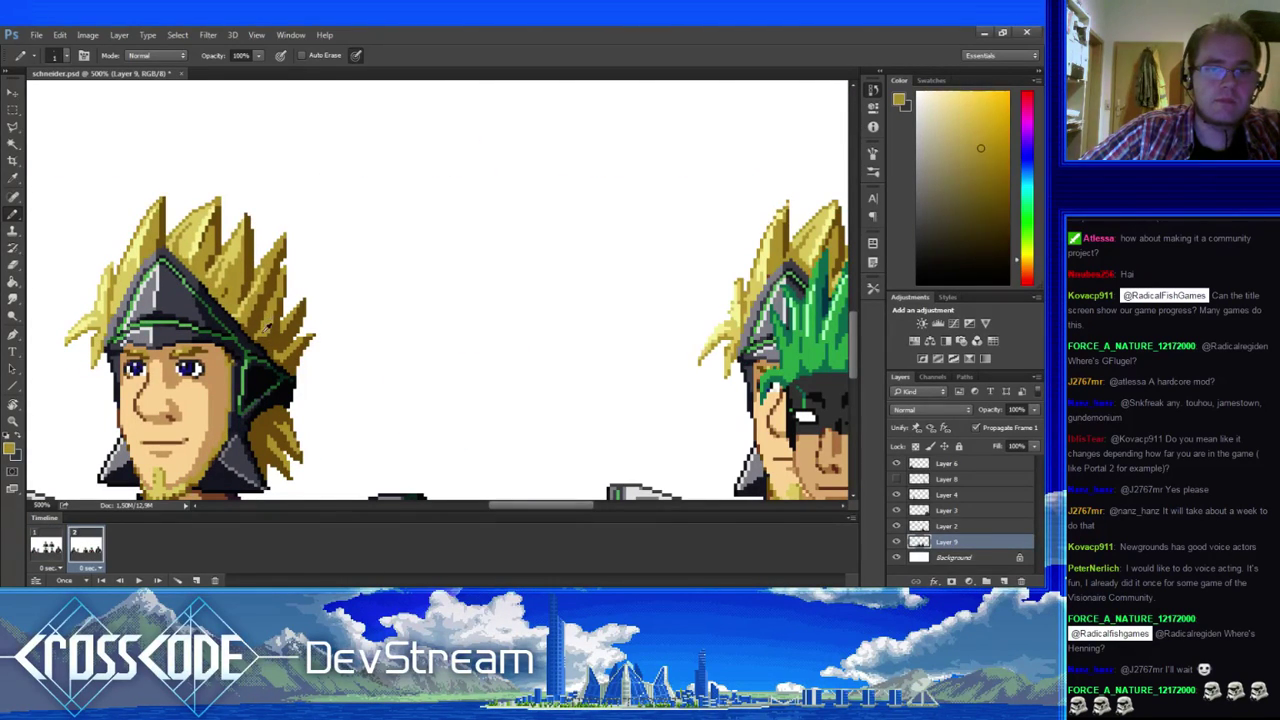
pyautogui.keyDown('alt'); pyautogui.click(263, 332); pyautogui.keyUp('alt')
pyautogui.moveTo(316, 389); pyautogui.dragTo(263, 333)
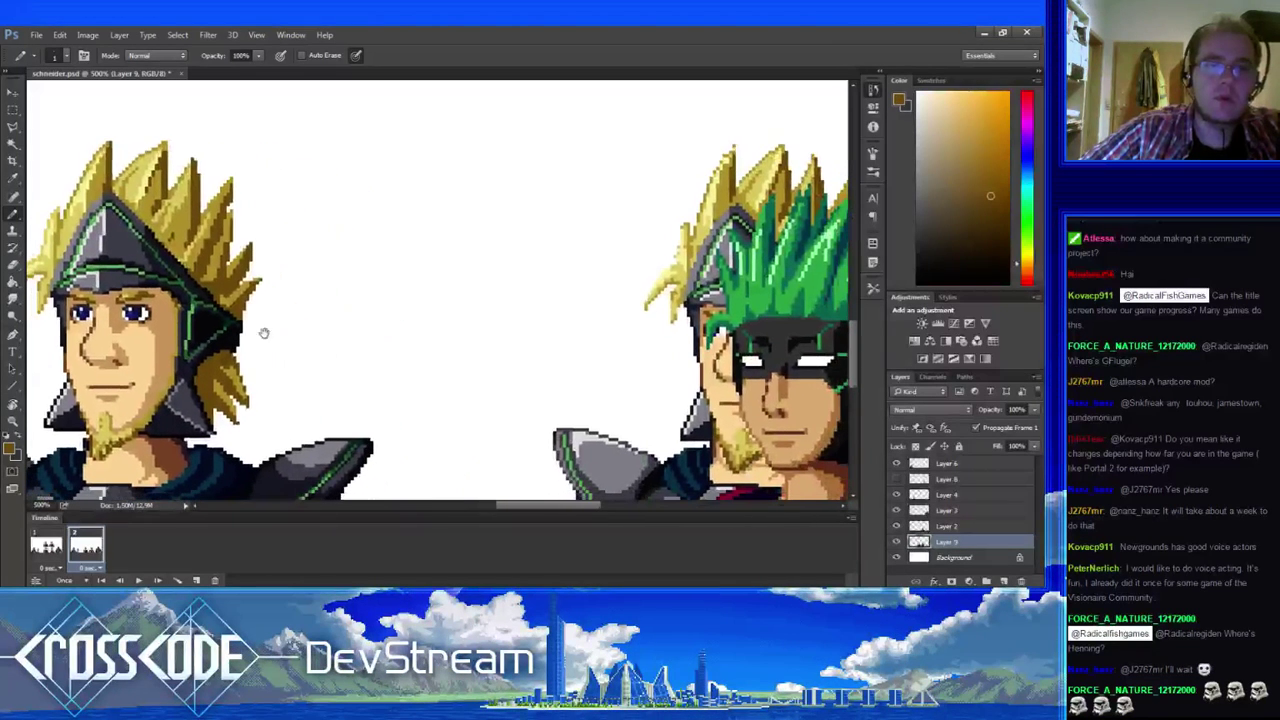
pyautogui.keyDown('alt'); pyautogui.click(225, 305); pyautogui.keyUp('alt')
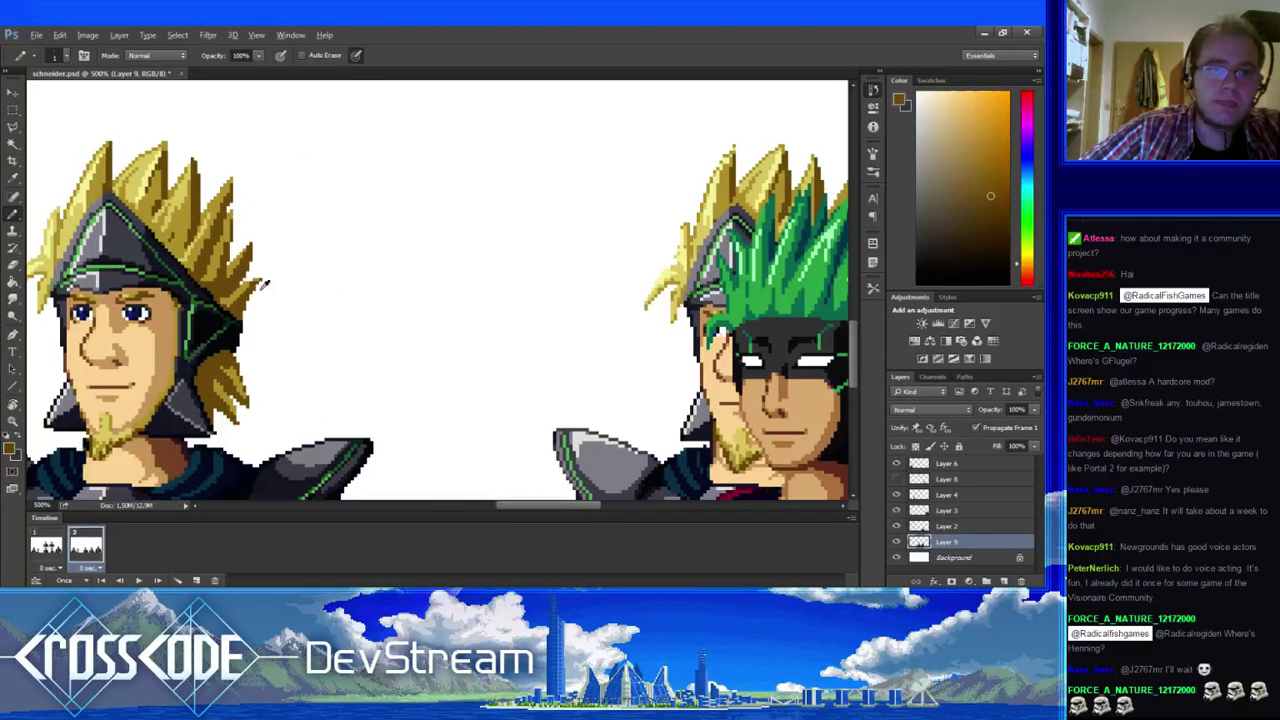
pyautogui.press('e')
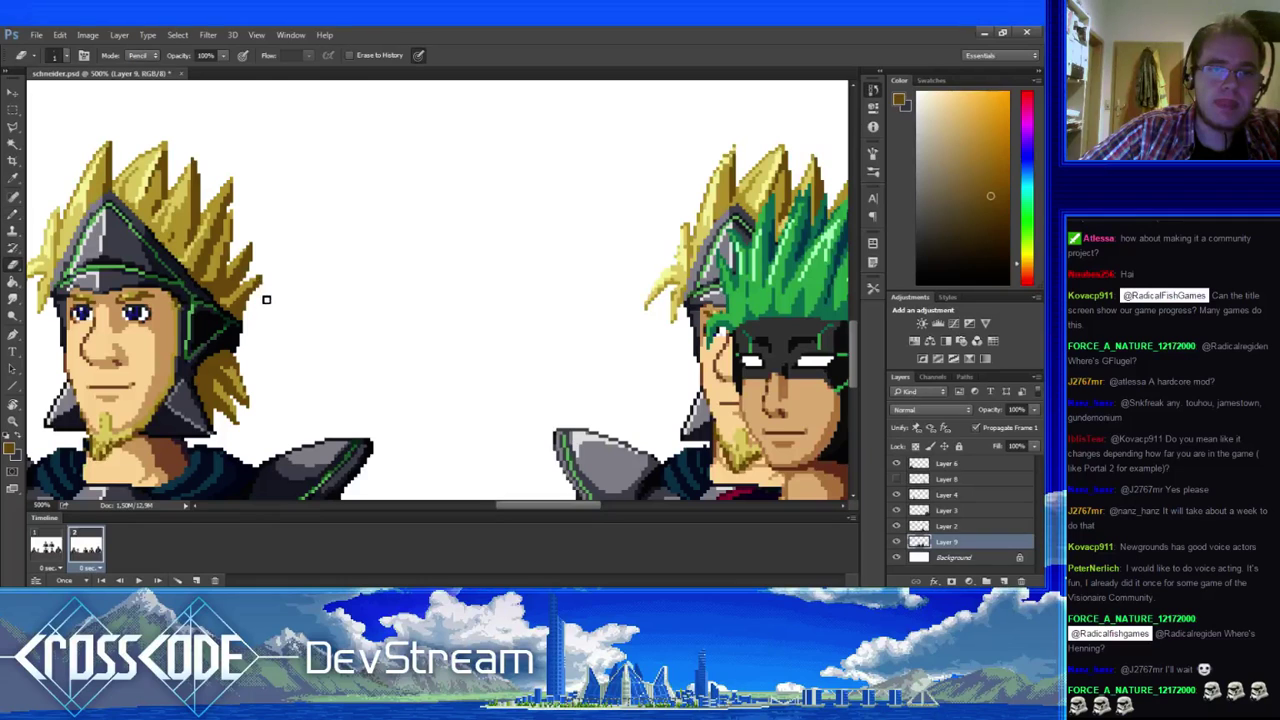
pyautogui.press('b')
pyautogui.moveTo(277, 320)
pyautogui.mouseDown()
pyautogui.moveTo(403, 354)
pyautogui.moveTo(385, 342)
pyautogui.mouseUp()
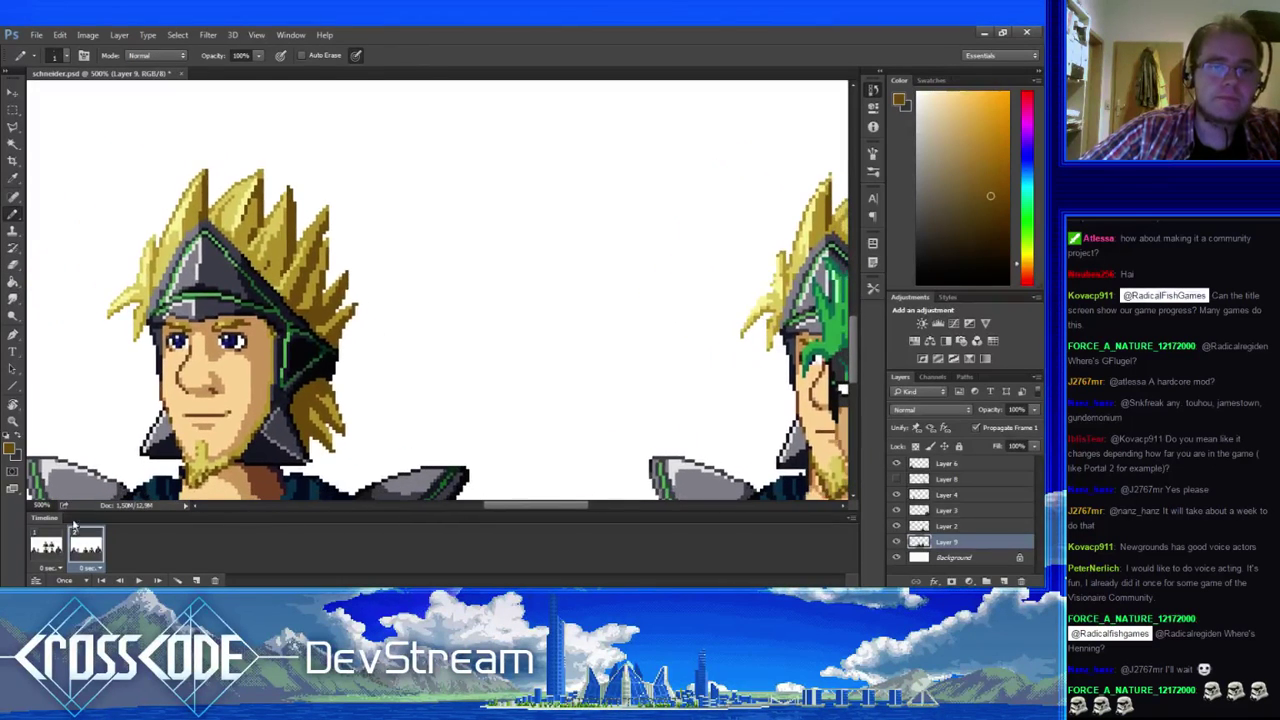
# - Check the rear spikes against frame 1, and retouch the tall rear spike's edge in frame 2 with sampled darker blond
pyautogui.click(58, 546)
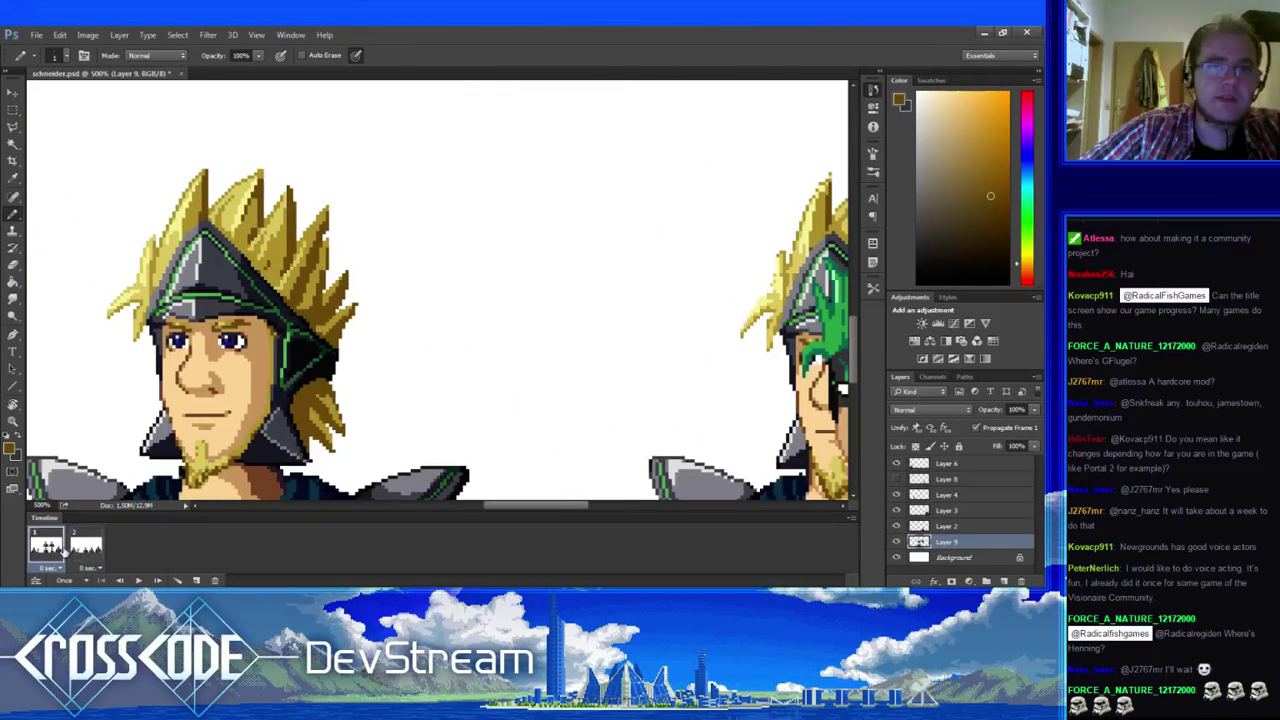
pyautogui.click(86, 546)
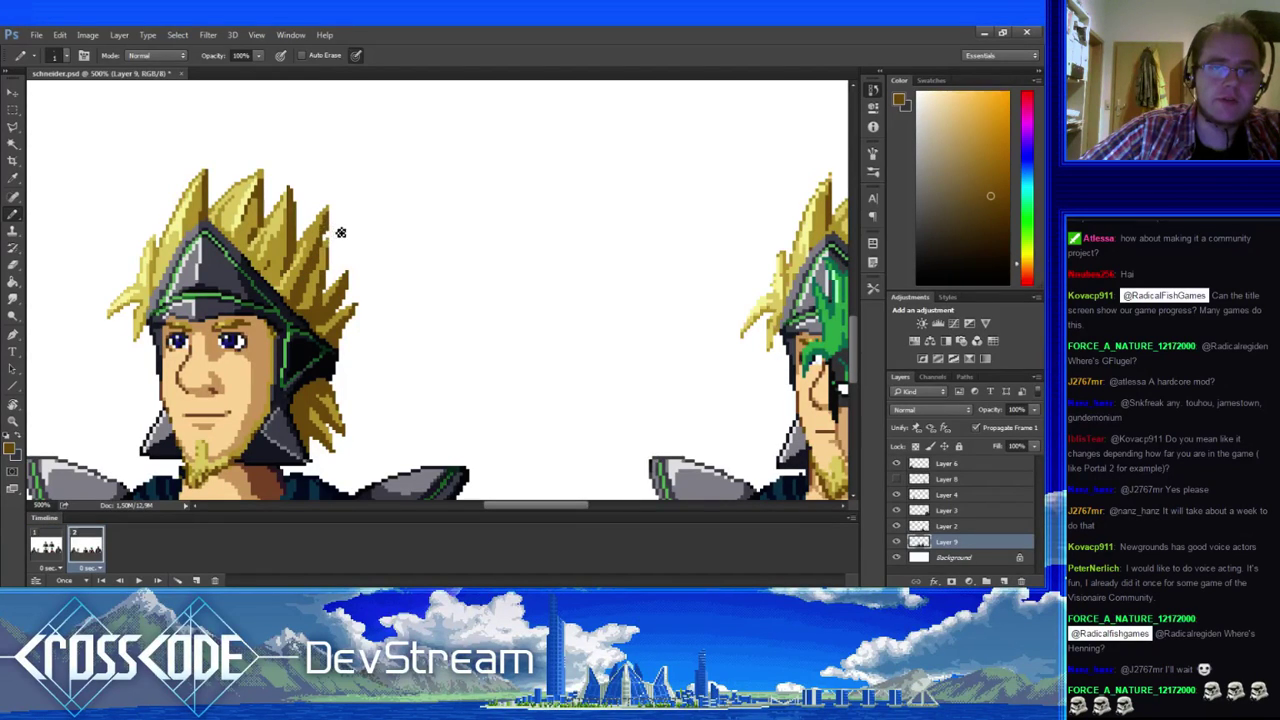
pyautogui.keyDown('alt'); pyautogui.click(324, 236); pyautogui.keyUp('alt')
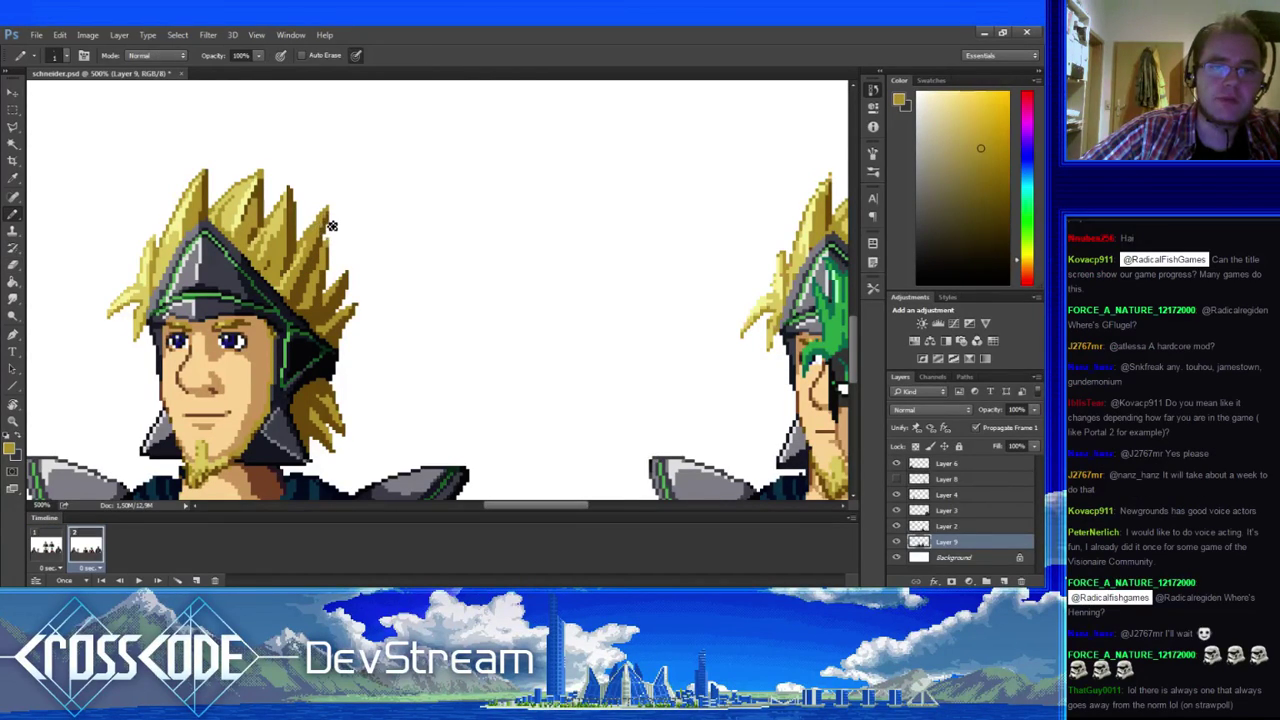
pyautogui.moveTo(332, 226); pyautogui.dragTo(249, 251)
# - Compare the knight's hair, helmet and face between frames 1 and 2
pyautogui.click(46, 546)
pyautogui.click(86, 546)
pyautogui.click(46, 546)
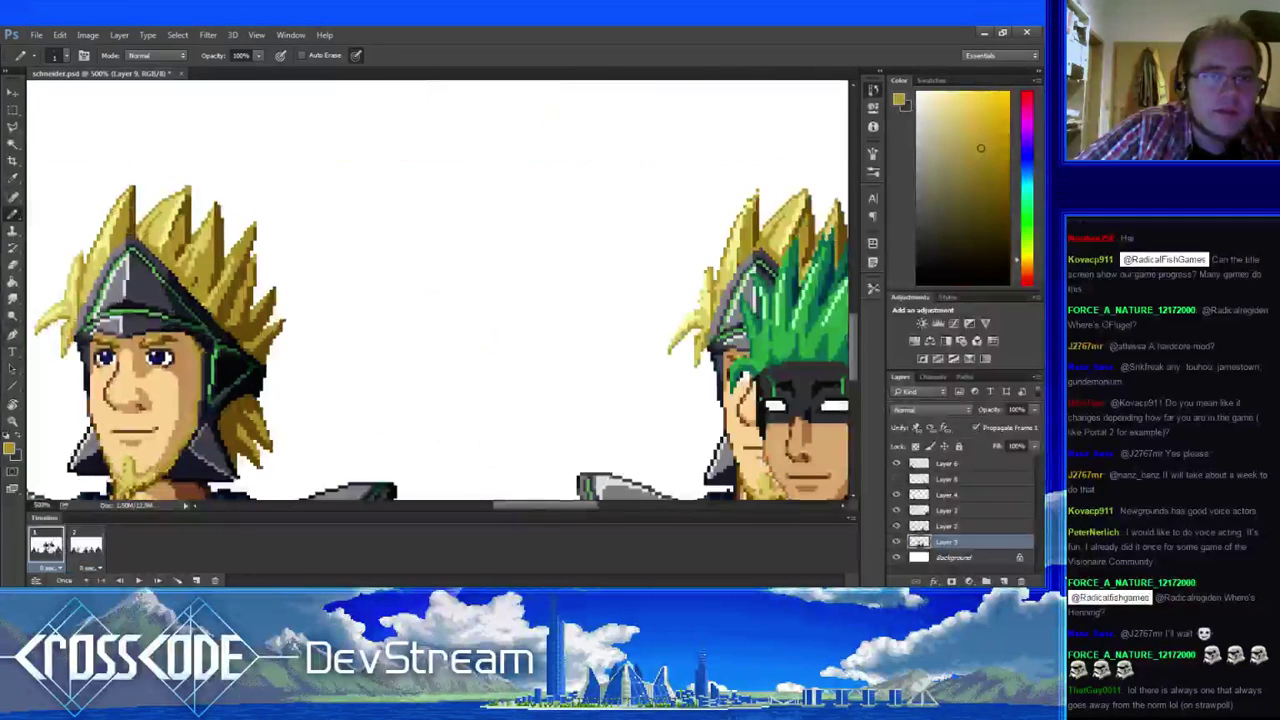
pyautogui.click(86, 546)
pyautogui.moveTo(159, 409); pyautogui.dragTo(249, 370)
pyautogui.click(46, 546)
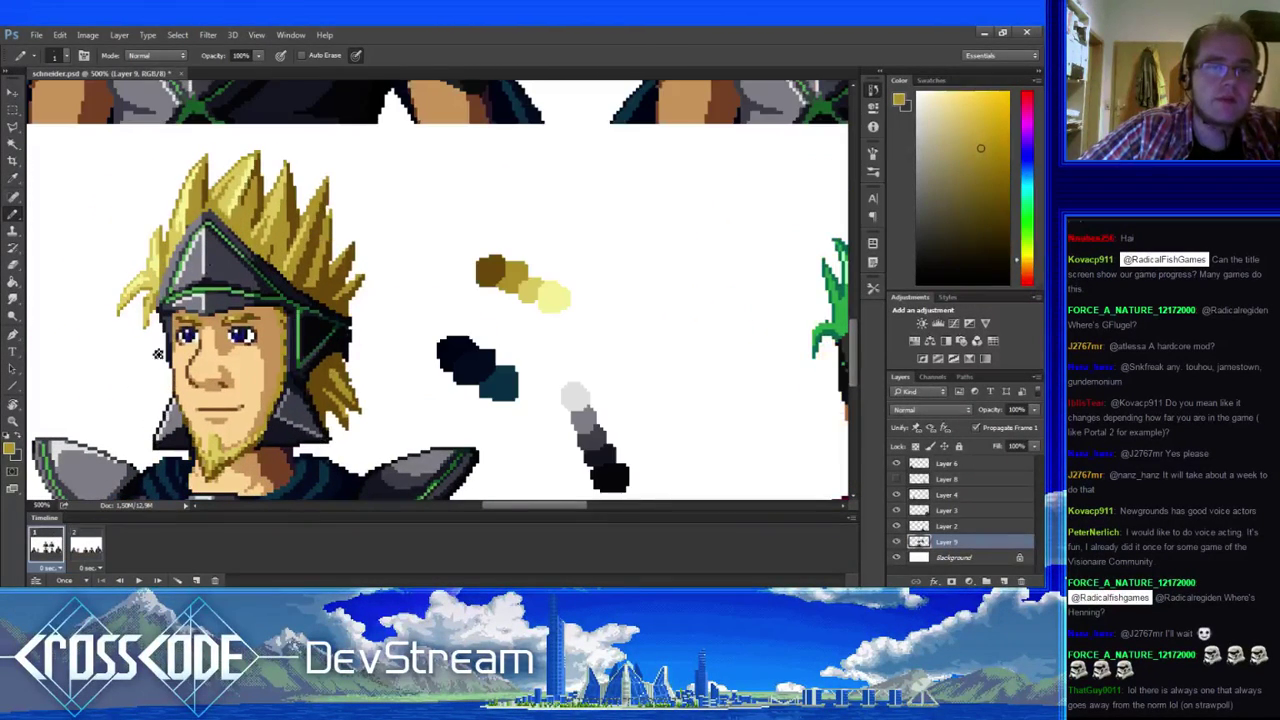
pyautogui.moveTo(212, 277); pyautogui.dragTo(160, 319)
pyautogui.click(86, 550)
pyautogui.click(52, 553)
pyautogui.click(78, 556)
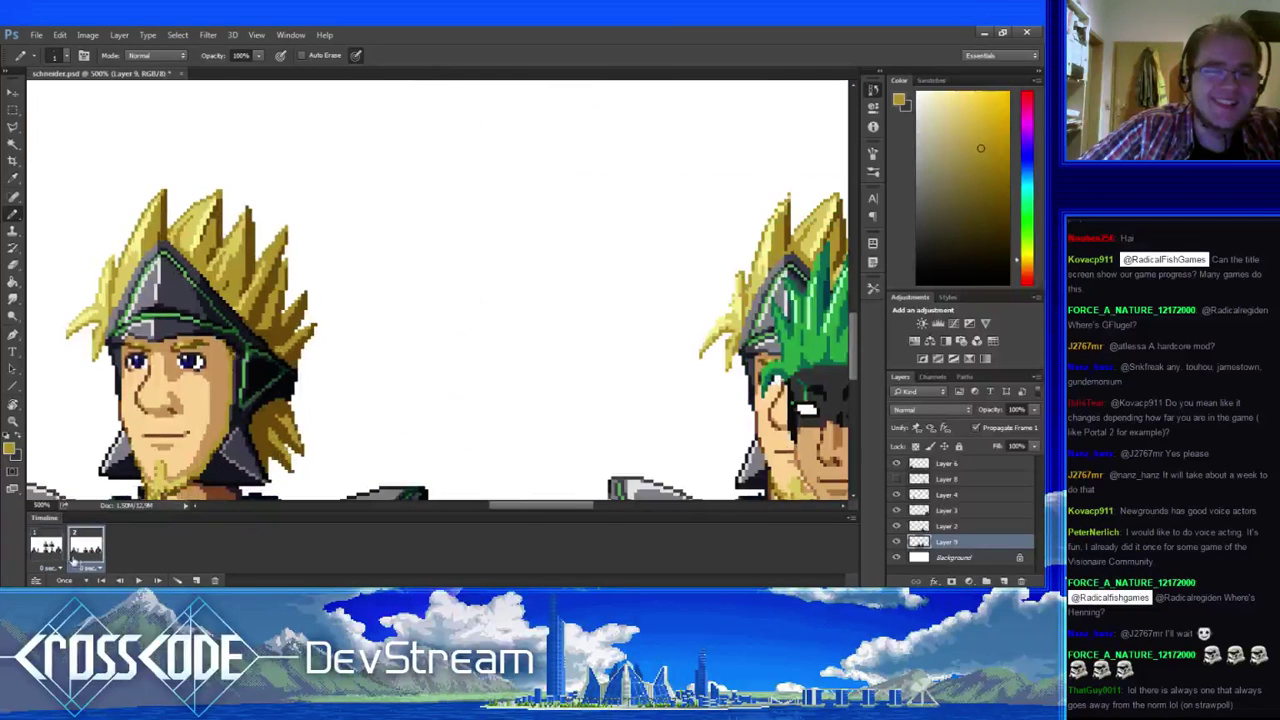
pyautogui.click(58, 563)
pyautogui.click(100, 558)
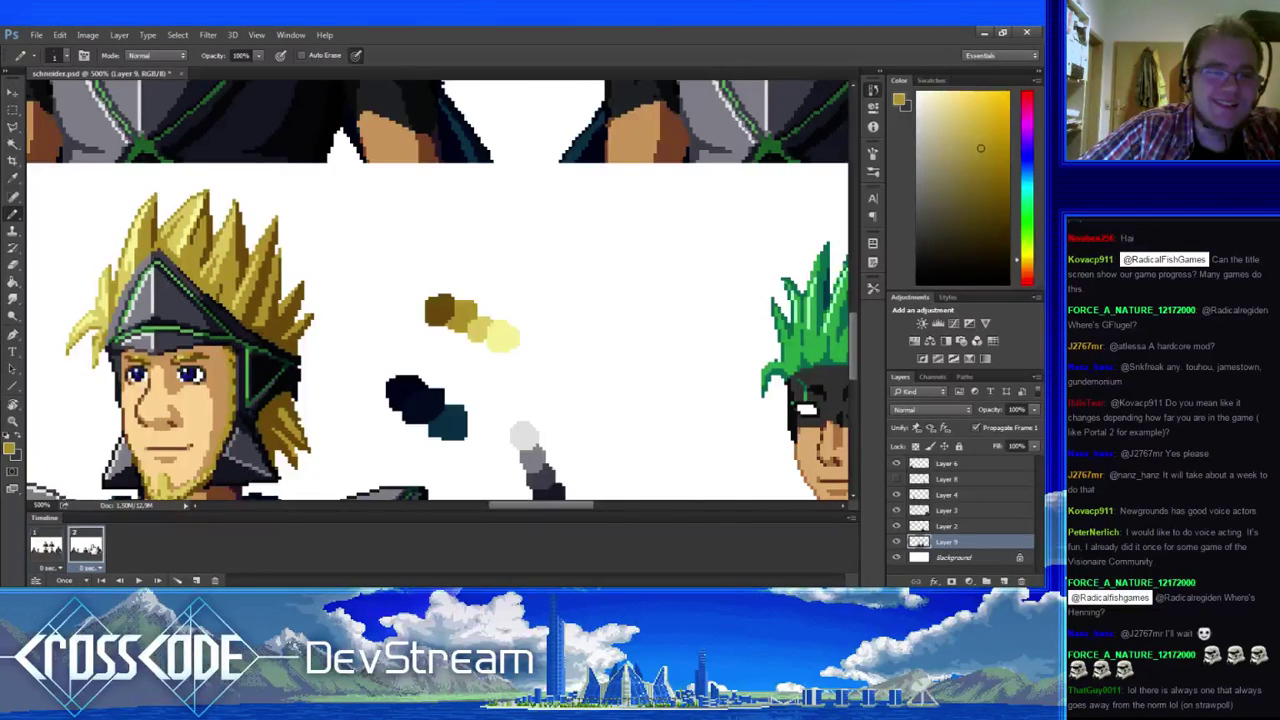
# - Rework the helmet's rear edge above the ear guard in frame 2 with sampled near-black and dark grey
pyautogui.keyDown('alt'); pyautogui.click(216, 319); pyautogui.keyUp('alt')
pyautogui.keyDown('alt'); pyautogui.click(219, 323); pyautogui.keyUp('alt')
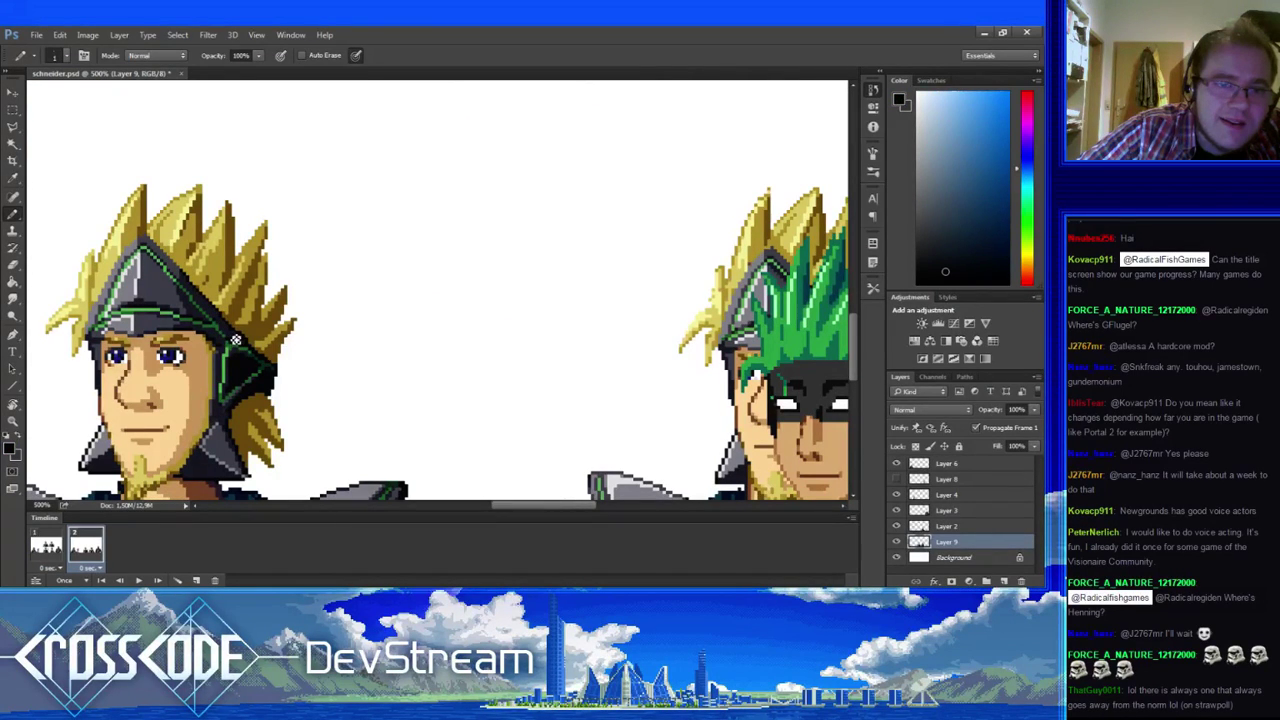
pyautogui.keyDown('alt'); pyautogui.click(234, 352); pyautogui.keyUp('alt')
pyautogui.keyDown('alt'); pyautogui.click(230, 350); pyautogui.keyUp('alt')
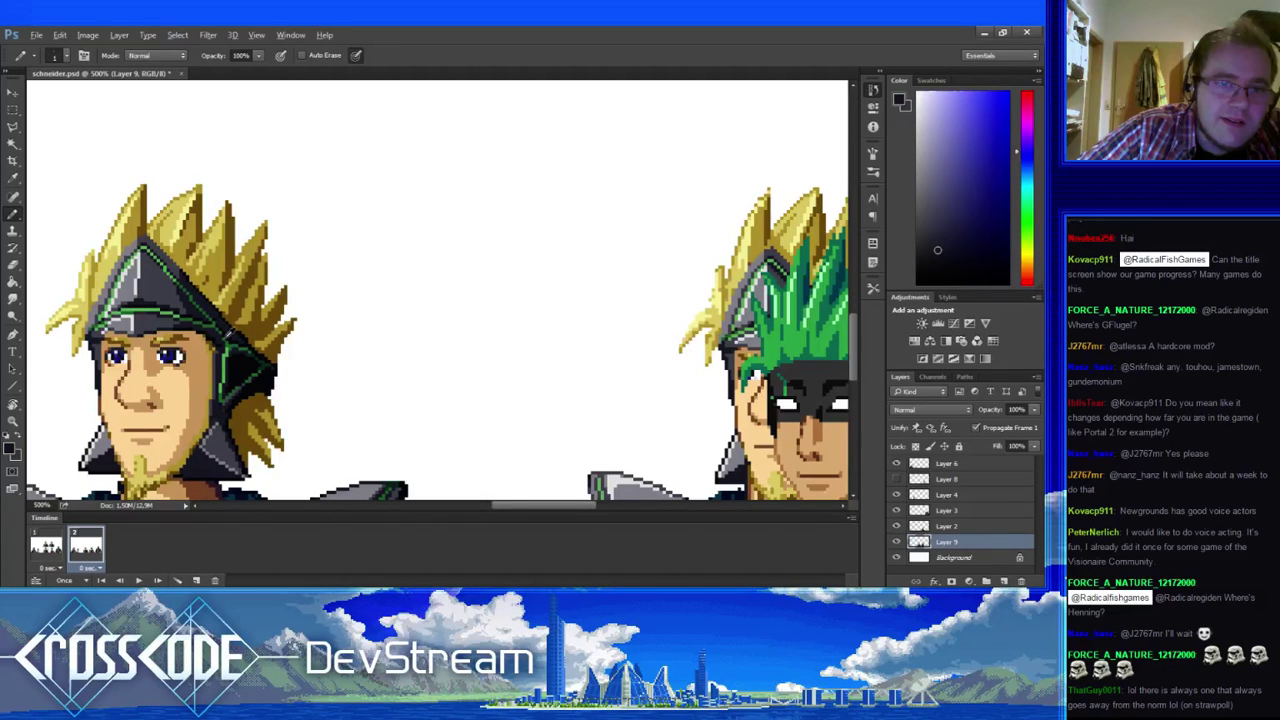
pyautogui.keyDown('alt'); pyautogui.click(232, 330); pyautogui.keyUp('alt')
pyautogui.keyDown('alt'); pyautogui.click(220, 314); pyautogui.keyUp('alt')
pyautogui.keyDown('alt'); pyautogui.click(218, 314); pyautogui.keyUp('alt')
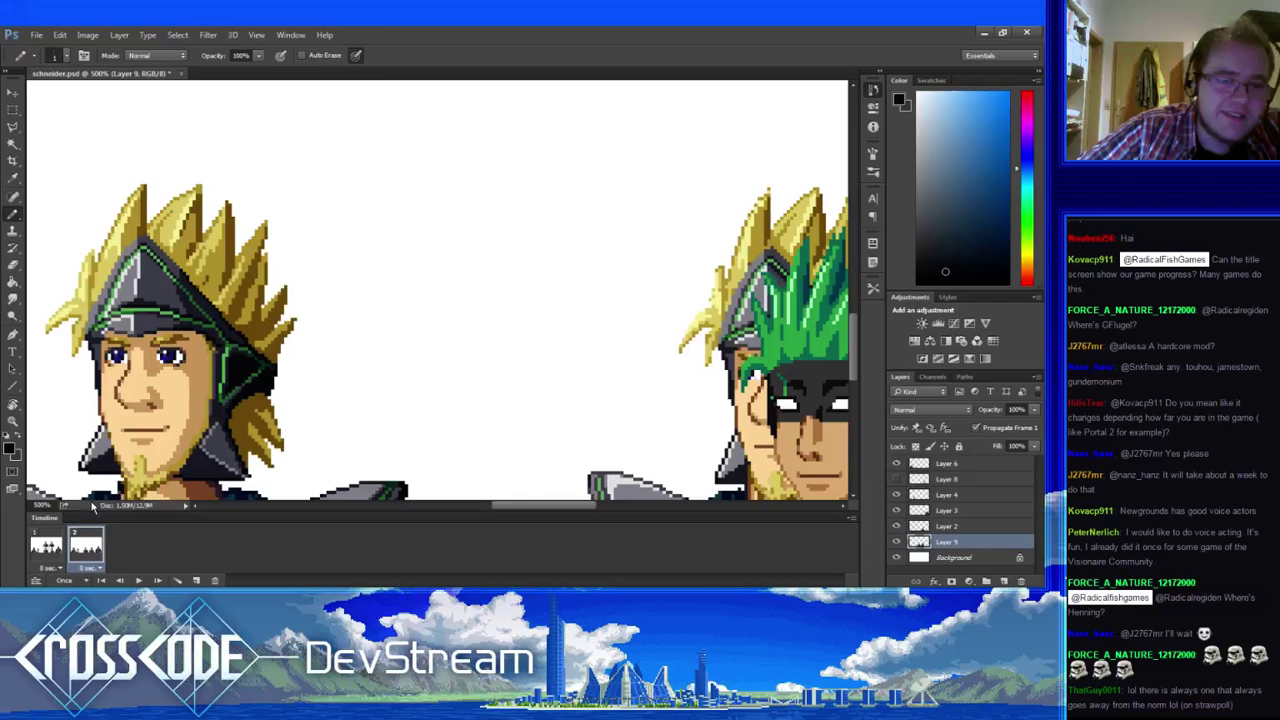
# - Refine the green trim where the helmet meets the ear guard in frame 2 with sampled green, near-black and dark grey
pyautogui.keyDown('alt'); pyautogui.click(220, 320); pyautogui.keyUp('alt')
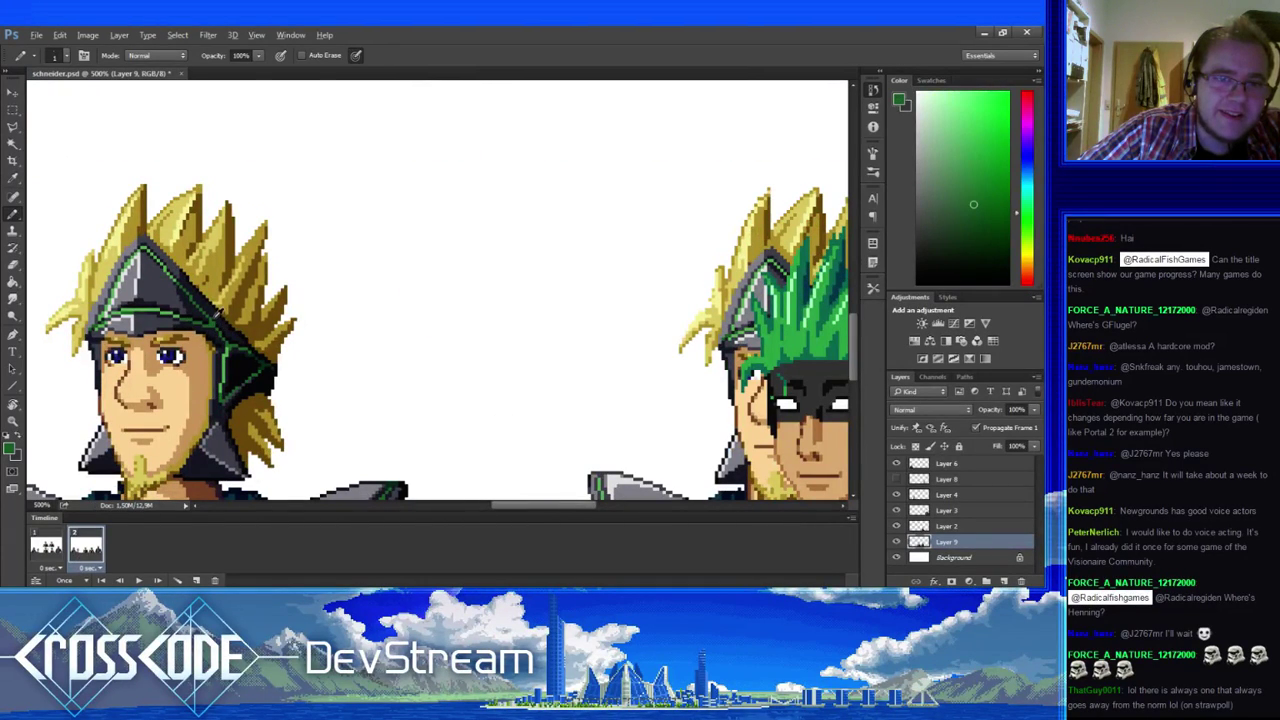
pyautogui.keyDown('alt'); pyautogui.click(218, 316); pyautogui.keyUp('alt')
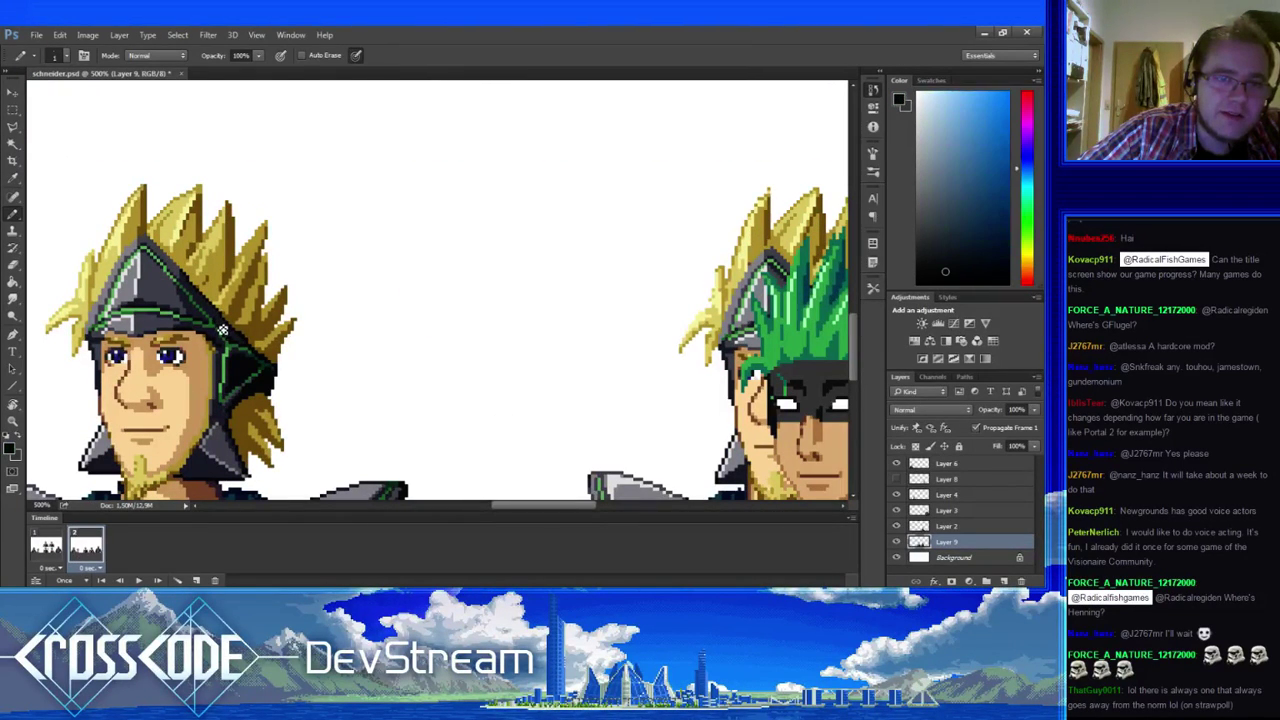
pyautogui.keyDown('alt'); pyautogui.click(222, 329); pyautogui.keyUp('alt')
pyautogui.moveTo(230, 335); pyautogui.dragTo(240, 321)
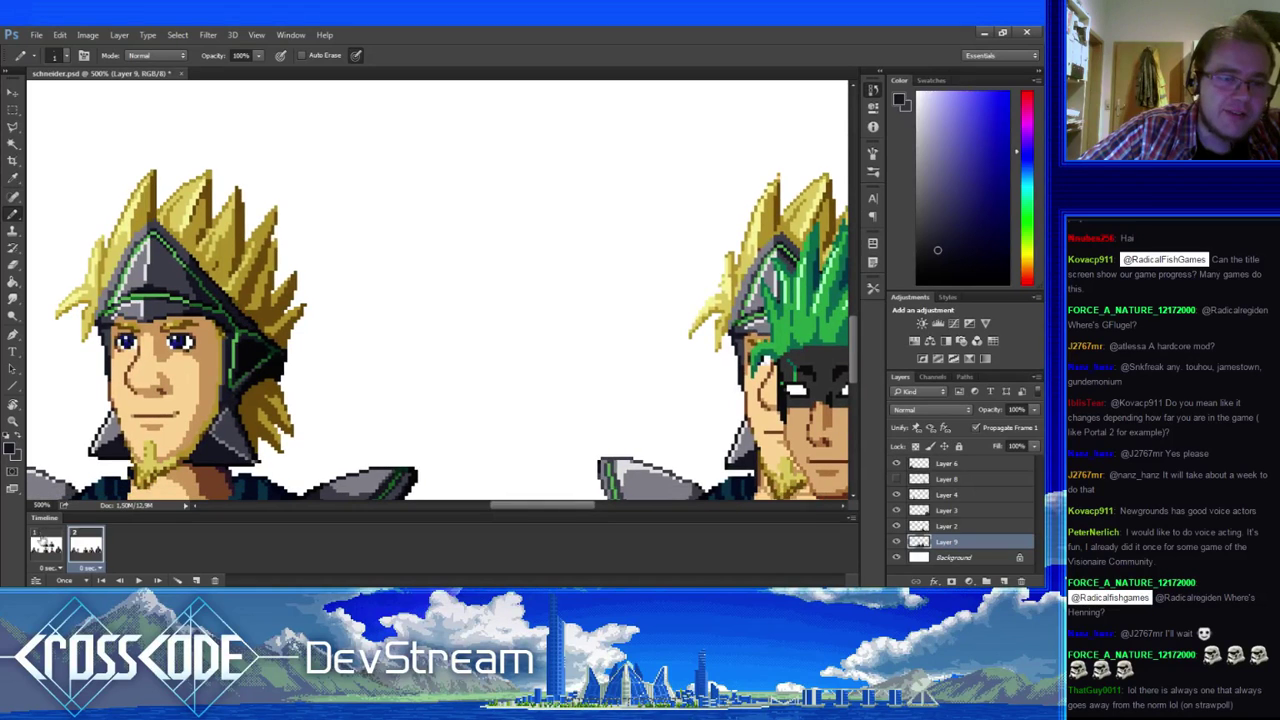
pyautogui.keyDown('alt'); pyautogui.click(234, 323); pyautogui.keyUp('alt')
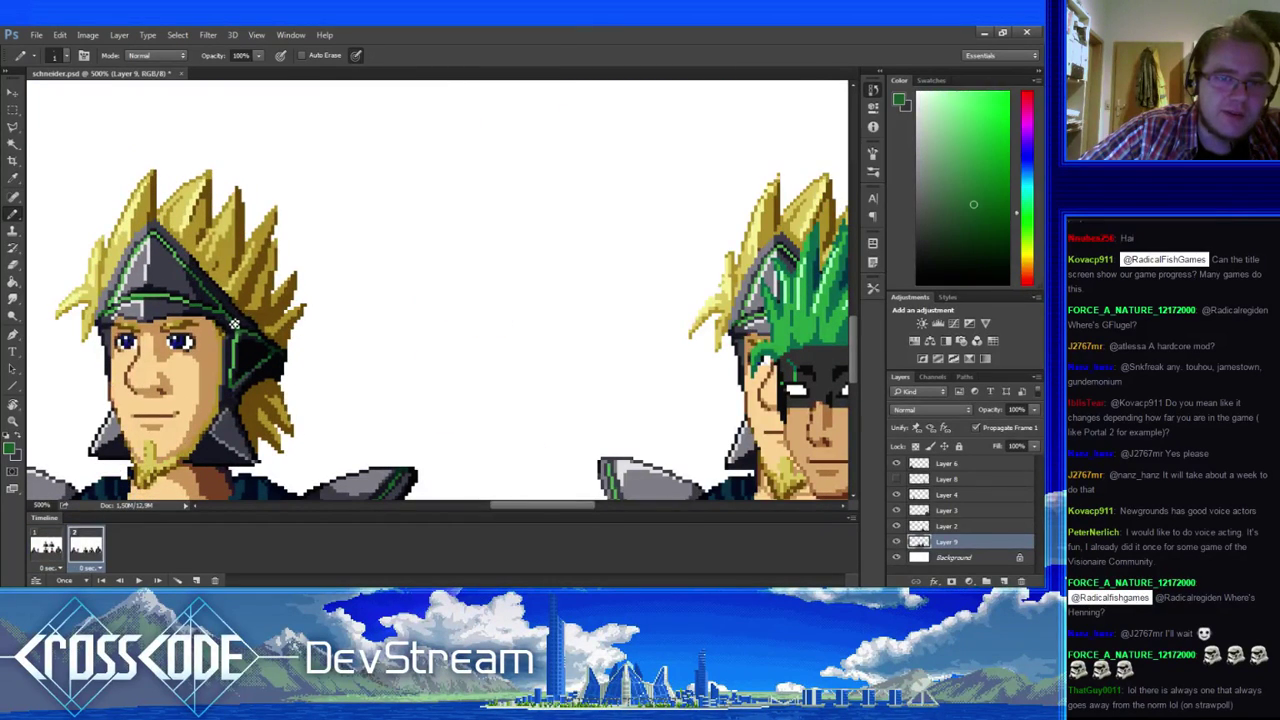
pyautogui.keyDown('alt'); pyautogui.click(238, 313); pyautogui.keyUp('alt')
pyautogui.keyDown('alt'); pyautogui.click(240, 318); pyautogui.keyUp('alt')
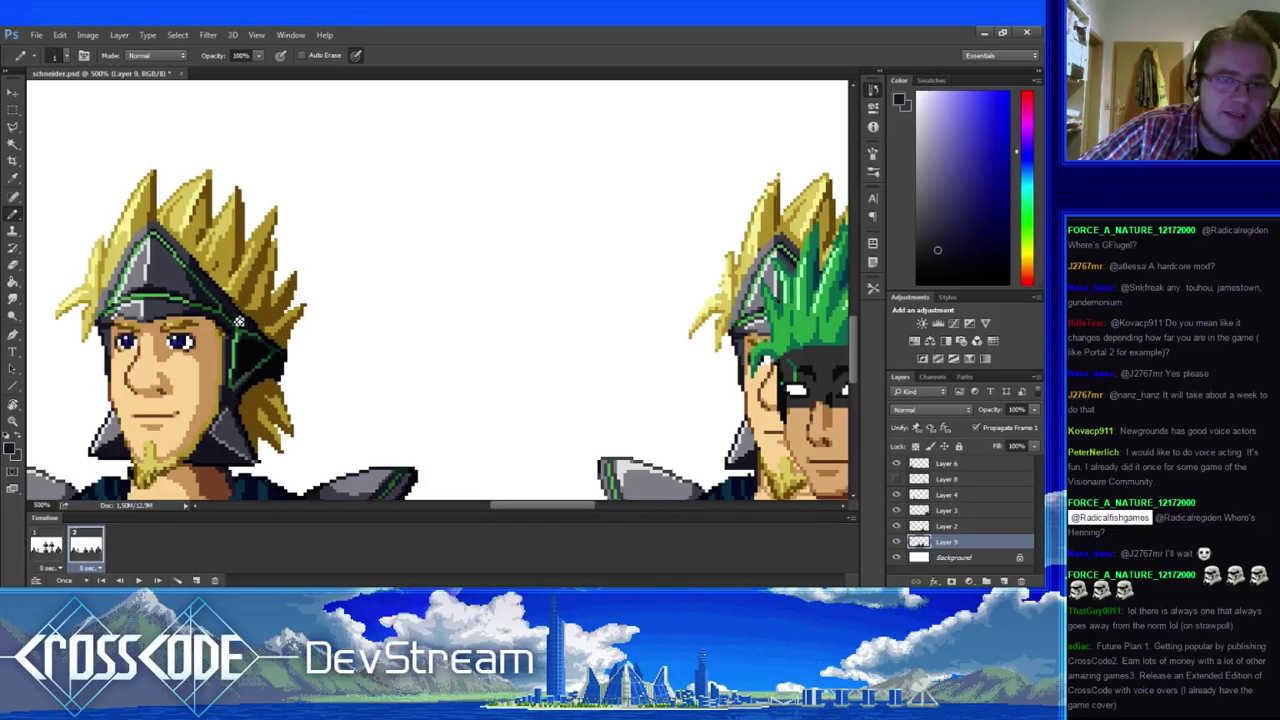
# - Compare the helmet between frames 1 and 2, and retouch its rear rim in frame 2 with sampled dark grey, near-black and green
pyautogui.click(46, 545)
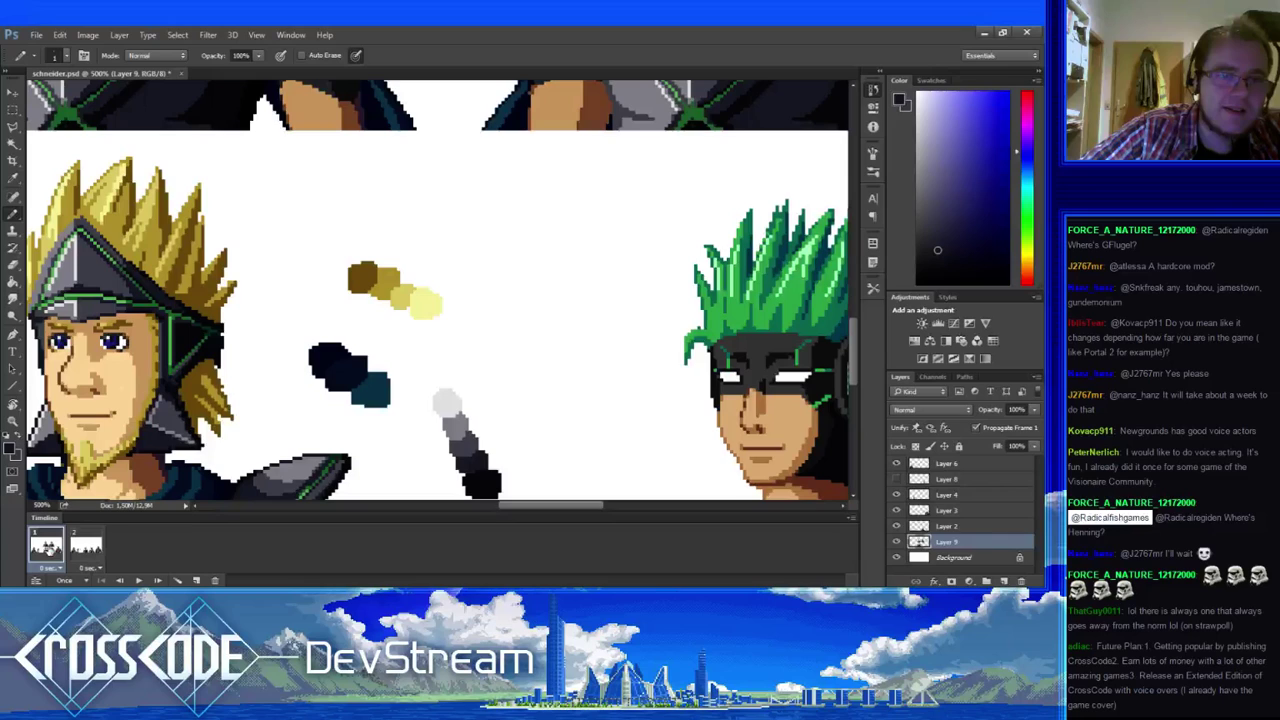
pyautogui.click(86, 550)
pyautogui.click(46, 550)
pyautogui.click(89, 552)
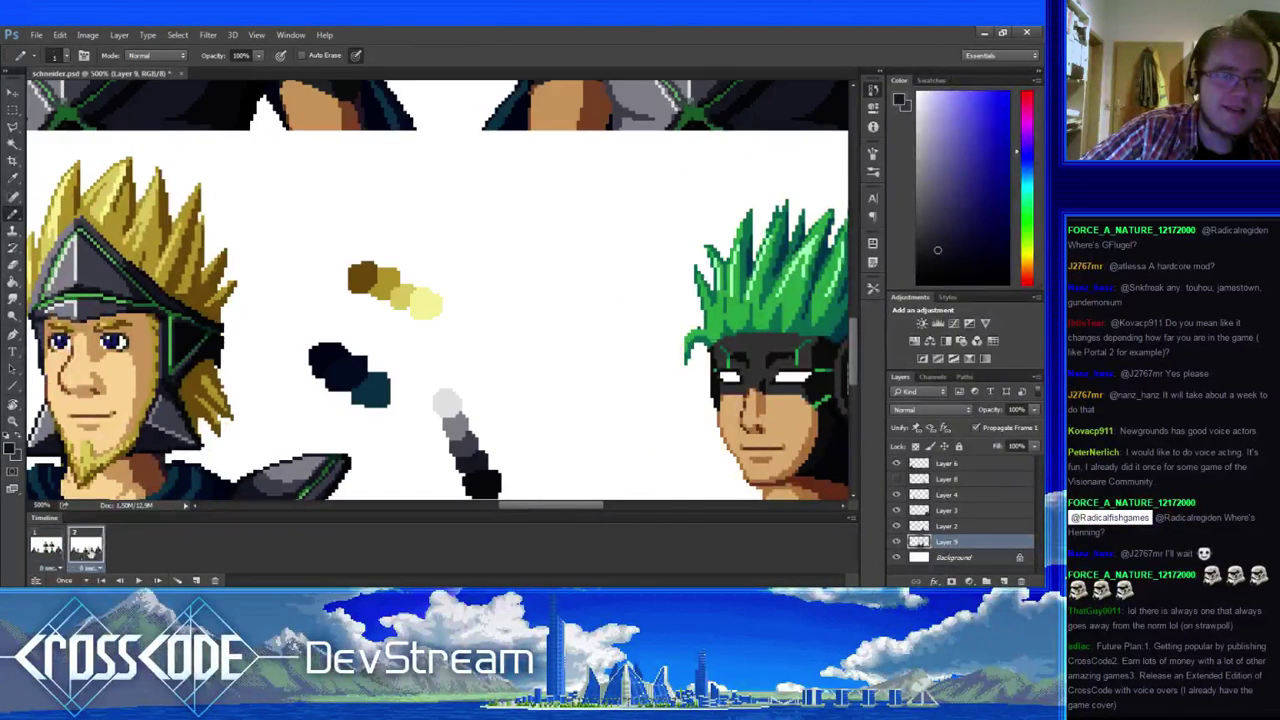
pyautogui.keyDown('alt'); pyautogui.click(153, 287); pyautogui.keyUp('alt')
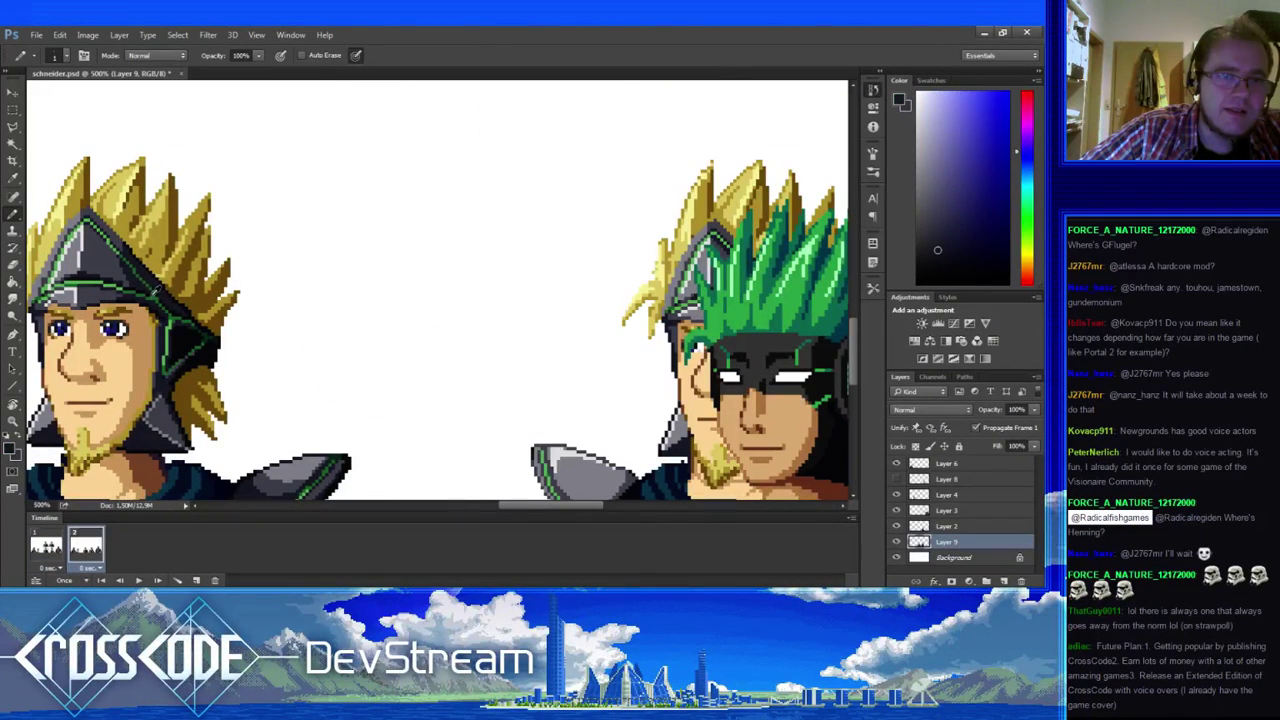
pyautogui.keyDown('alt'); pyautogui.click(156, 292); pyautogui.keyUp('alt')
pyautogui.keyDown('alt'); pyautogui.click(160, 296); pyautogui.keyUp('alt')
pyautogui.keyDown('alt'); pyautogui.click(170, 305); pyautogui.keyUp('alt')
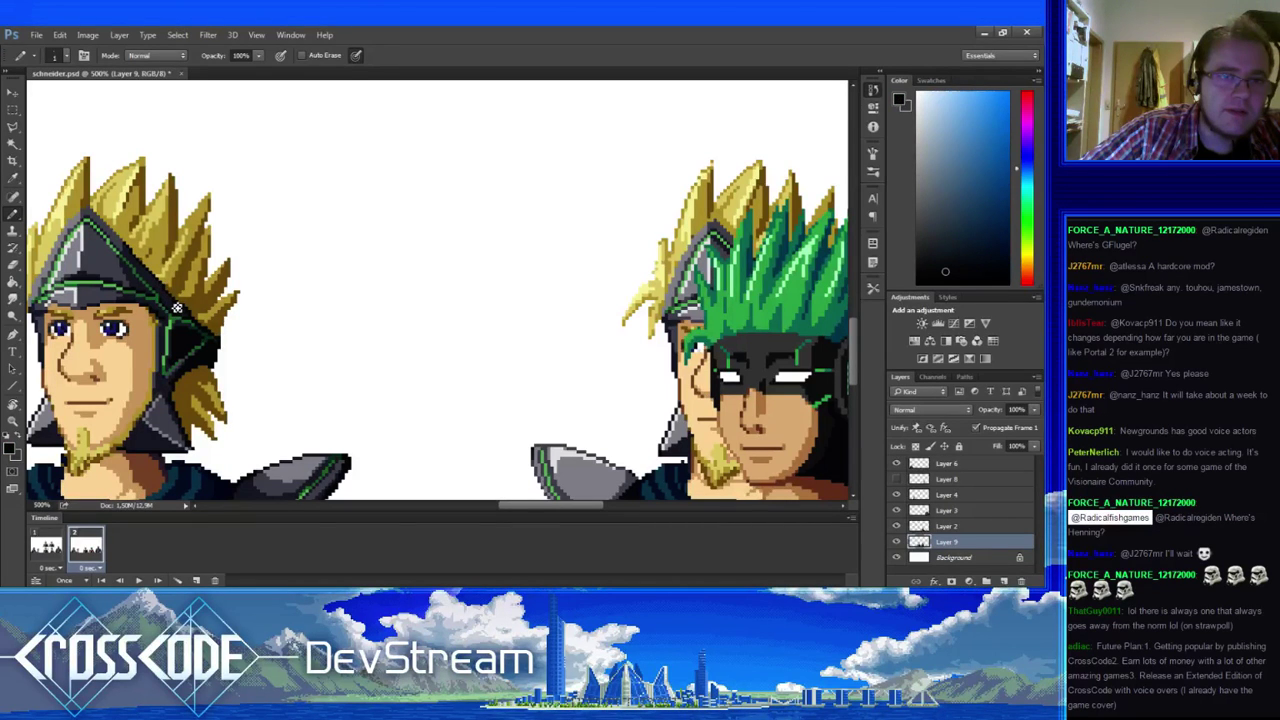
pyautogui.keyDown('alt'); pyautogui.click(156, 292); pyautogui.keyUp('alt')
pyautogui.moveTo(200, 324); pyautogui.dragTo(228, 334)
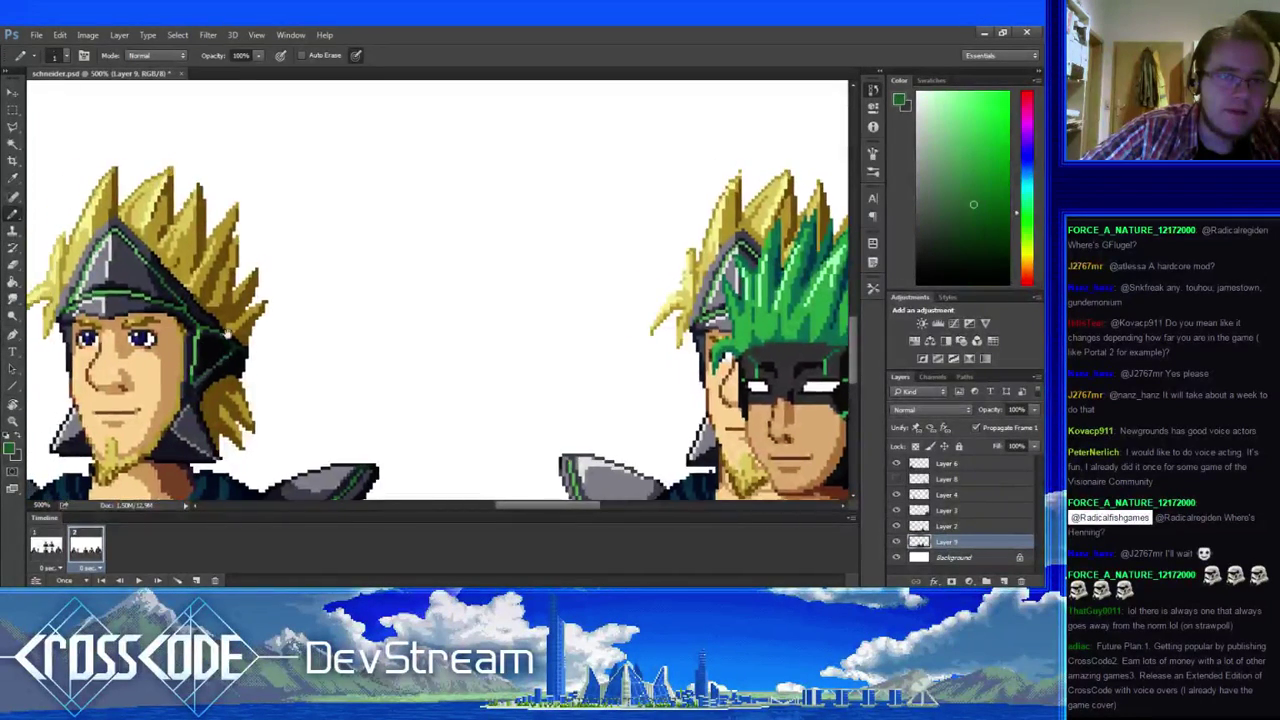
# - Adjust the upper trim and shading of the ear guard in frame 2 with sampled dark green, green, near-black and dark grey
pyautogui.keyDown('alt'); pyautogui.click(229, 343); pyautogui.keyUp('alt')
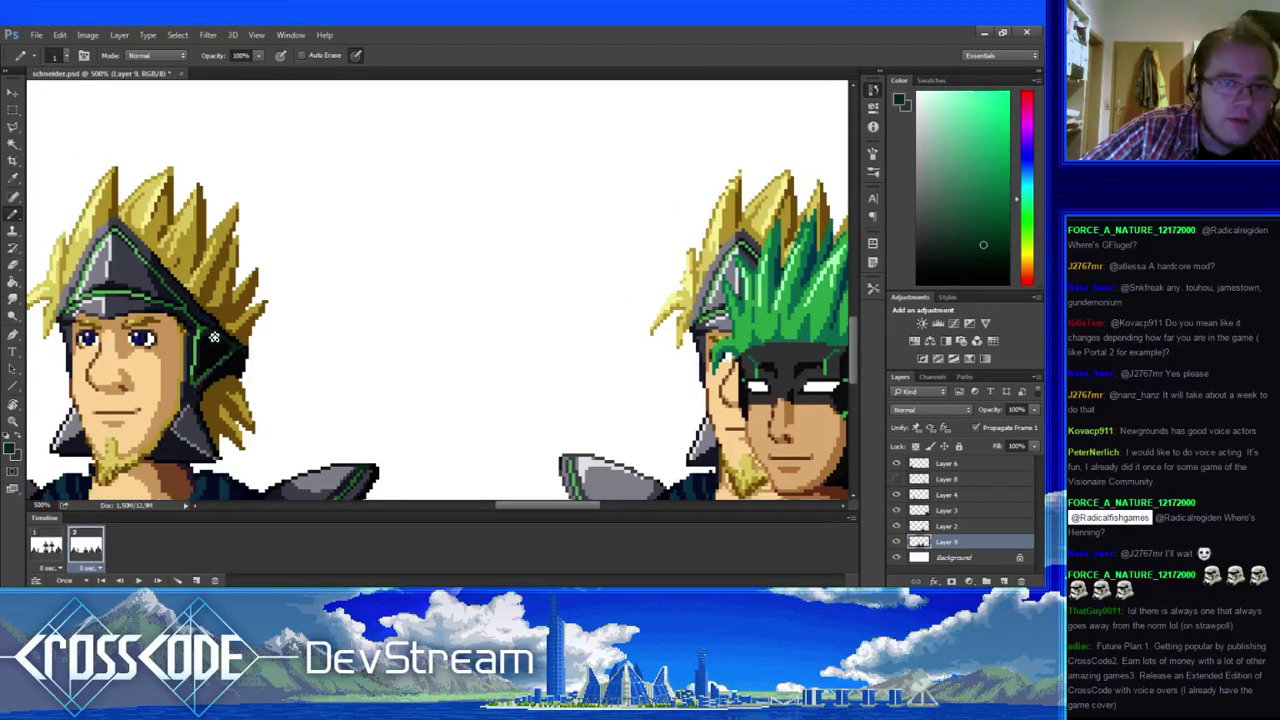
pyautogui.moveTo(197, 325); pyautogui.dragTo(199, 339)
pyautogui.keyDown('alt'); pyautogui.click(207, 327); pyautogui.keyUp('alt')
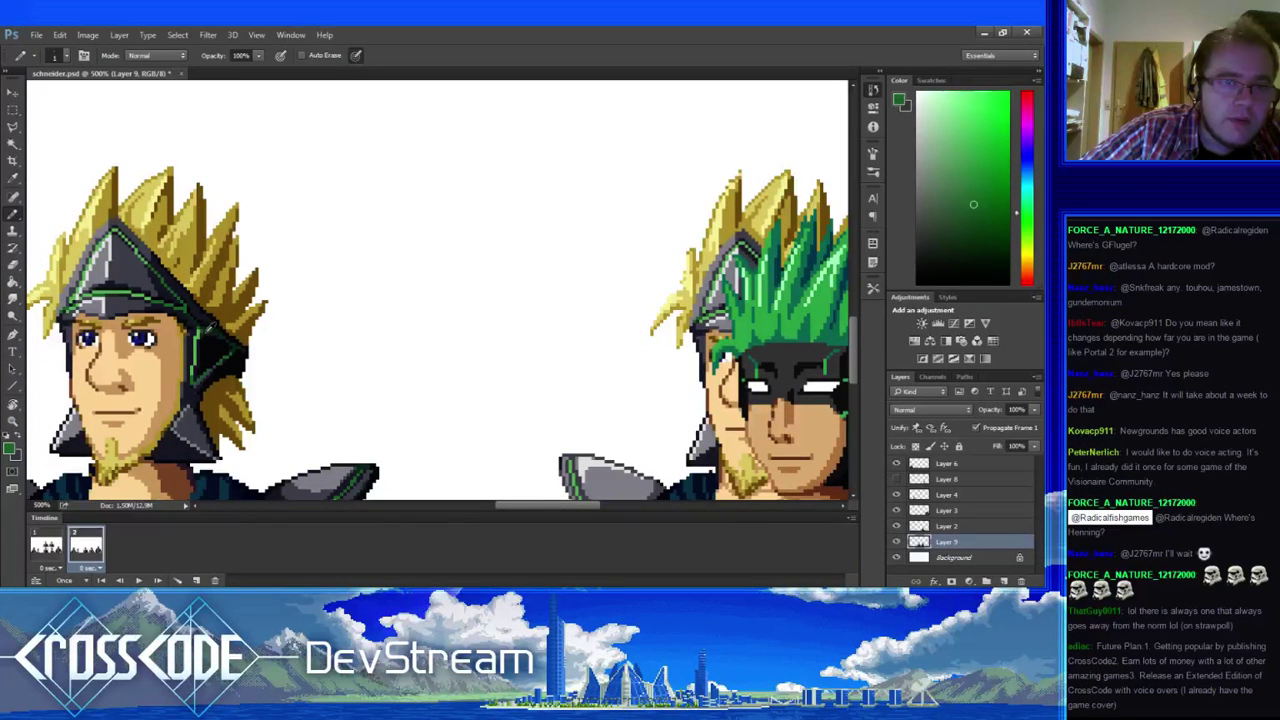
pyautogui.keyDown('alt'); pyautogui.click(210, 336); pyautogui.keyUp('alt')
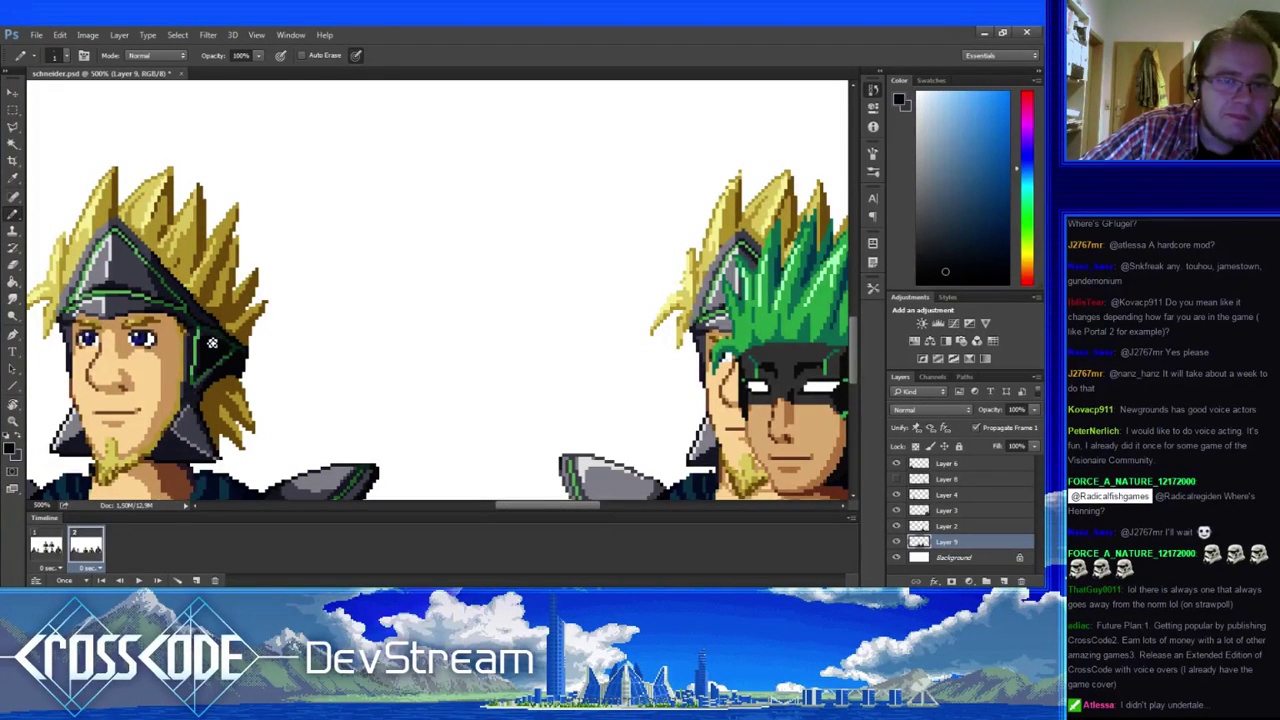
pyautogui.keyDown('alt'); pyautogui.click(219, 331); pyautogui.keyUp('alt')
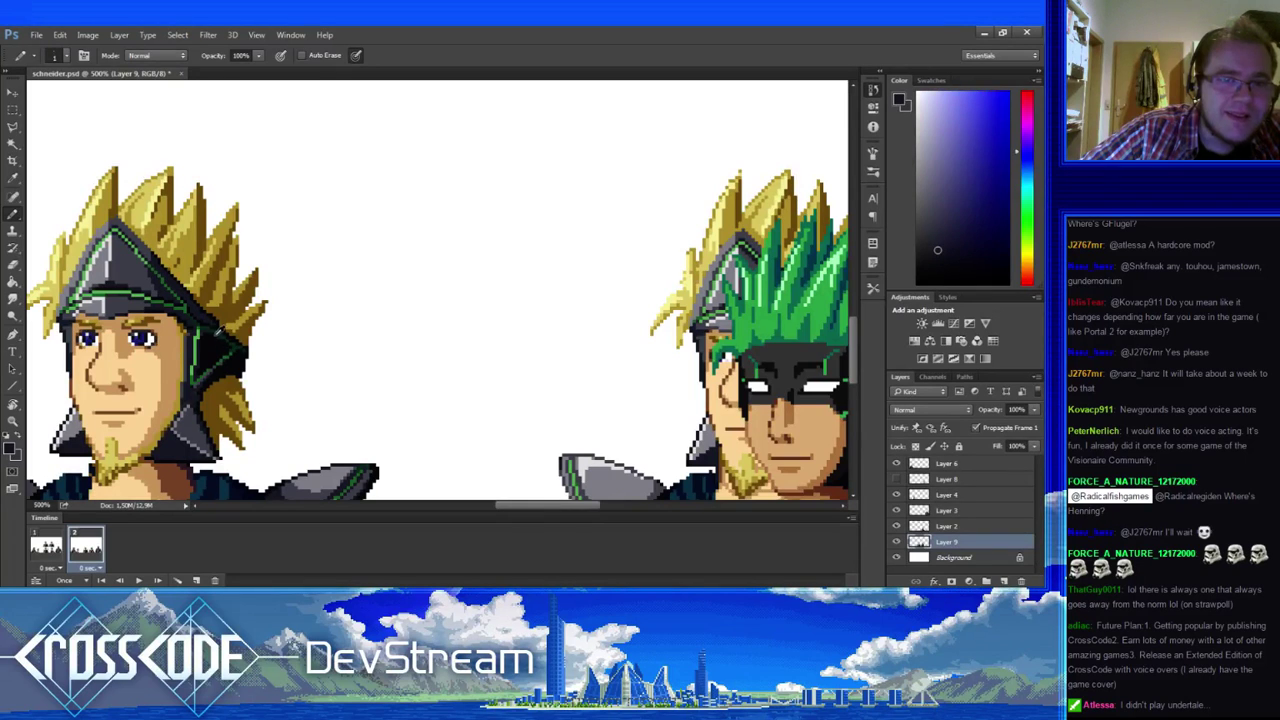
pyautogui.keyDown('alt'); pyautogui.click(220, 334); pyautogui.keyUp('alt')
pyautogui.moveTo(215, 344); pyautogui.dragTo(274, 360)
# - Touch up the shading on the helmet's rear side in frame 2 with sampled dark grey and medium grey
pyautogui.moveTo(233, 313); pyautogui.dragTo(248, 327)
pyautogui.keyDown('alt'); pyautogui.click(233, 298); pyautogui.keyUp('alt')
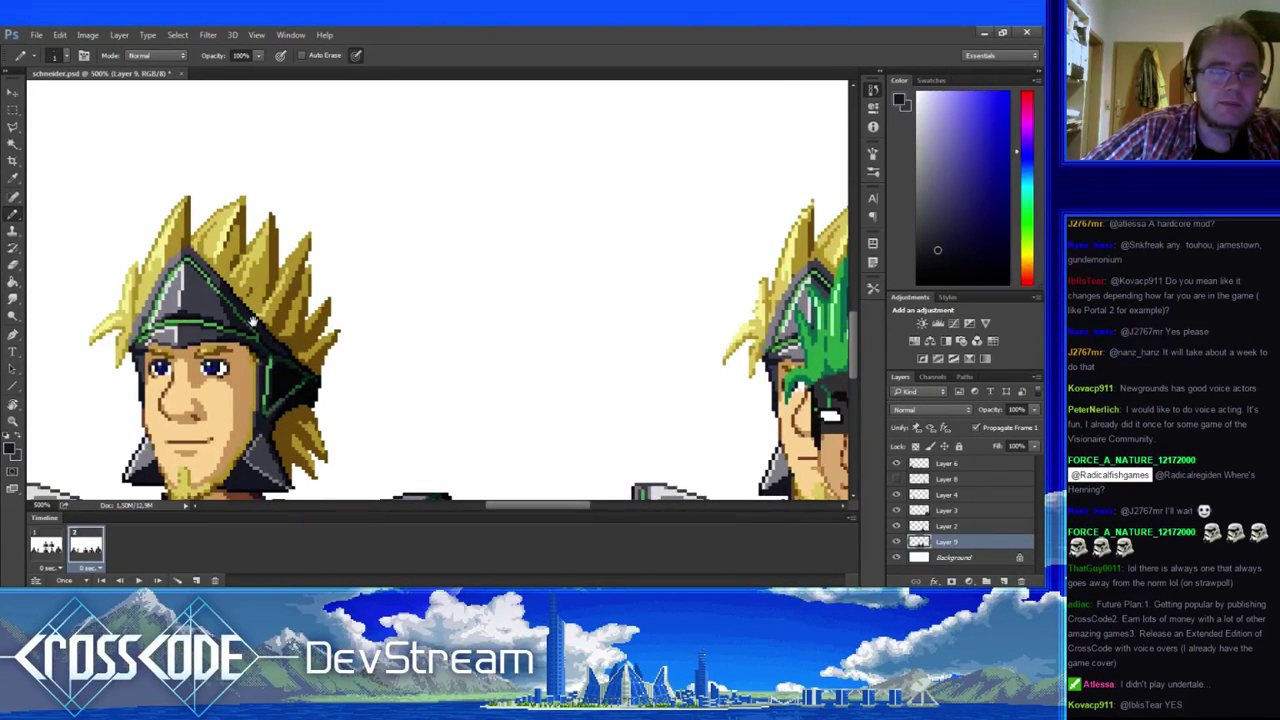
pyautogui.moveTo(254, 321); pyautogui.dragTo(263, 270)
pyautogui.keyDown('alt'); pyautogui.click(228, 252); pyautogui.keyUp('alt')
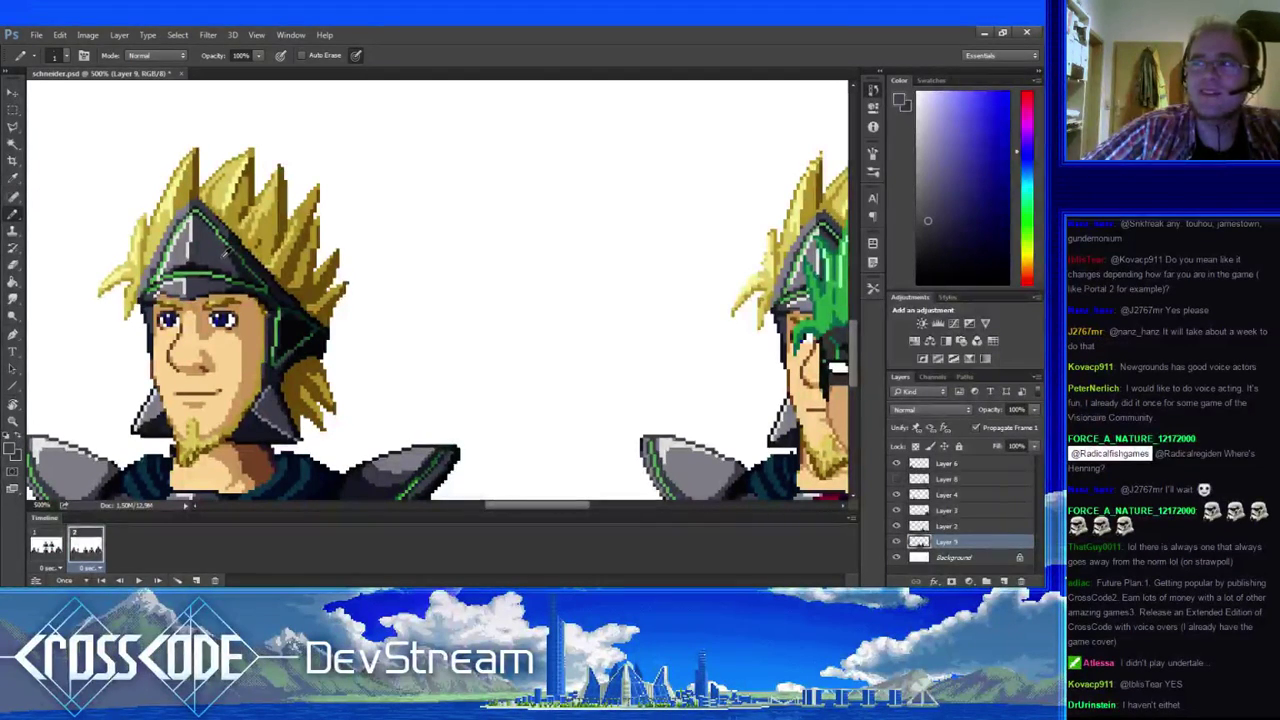
# - Retouch the blond hair along the helmet's rear edge in frame 2 with sampled gold and brown, comparing it against frame 1
pyautogui.moveTo(289, 314); pyautogui.dragTo(309, 318)
pyautogui.keyDown('alt'); pyautogui.click(283, 270); pyautogui.keyUp('alt')
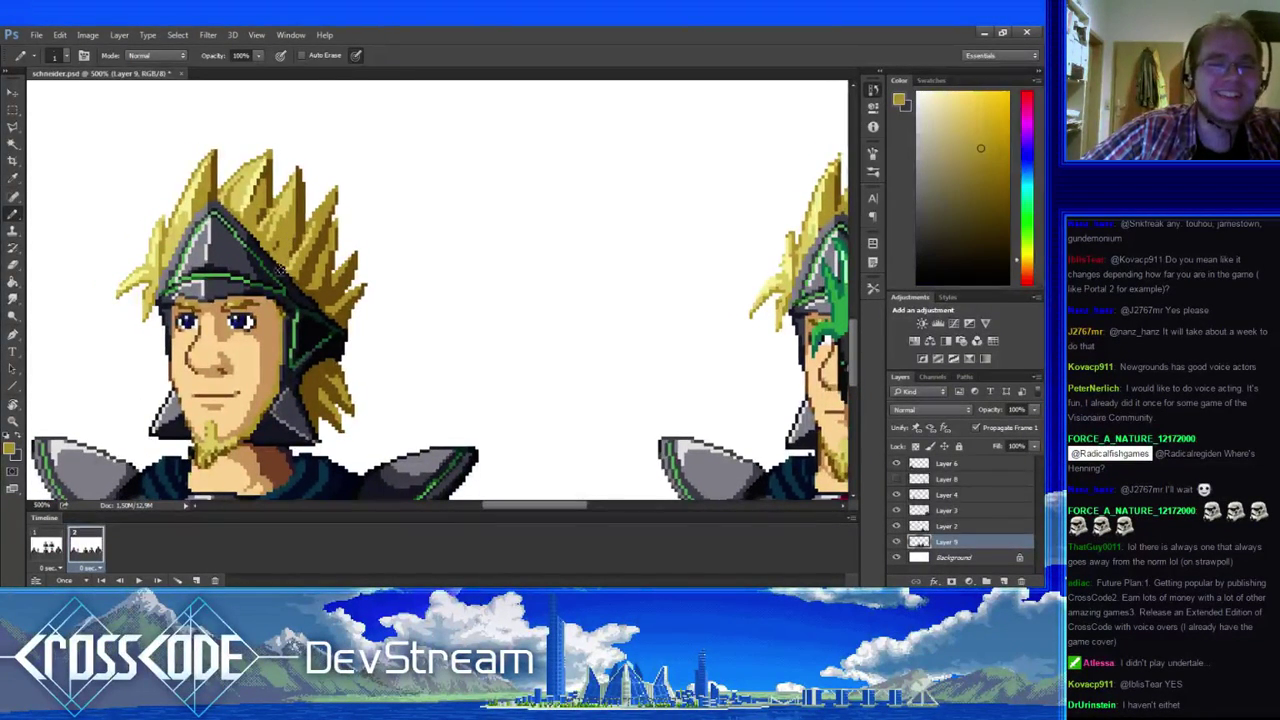
pyautogui.keyDown('alt'); pyautogui.click(280, 244); pyautogui.keyUp('alt')
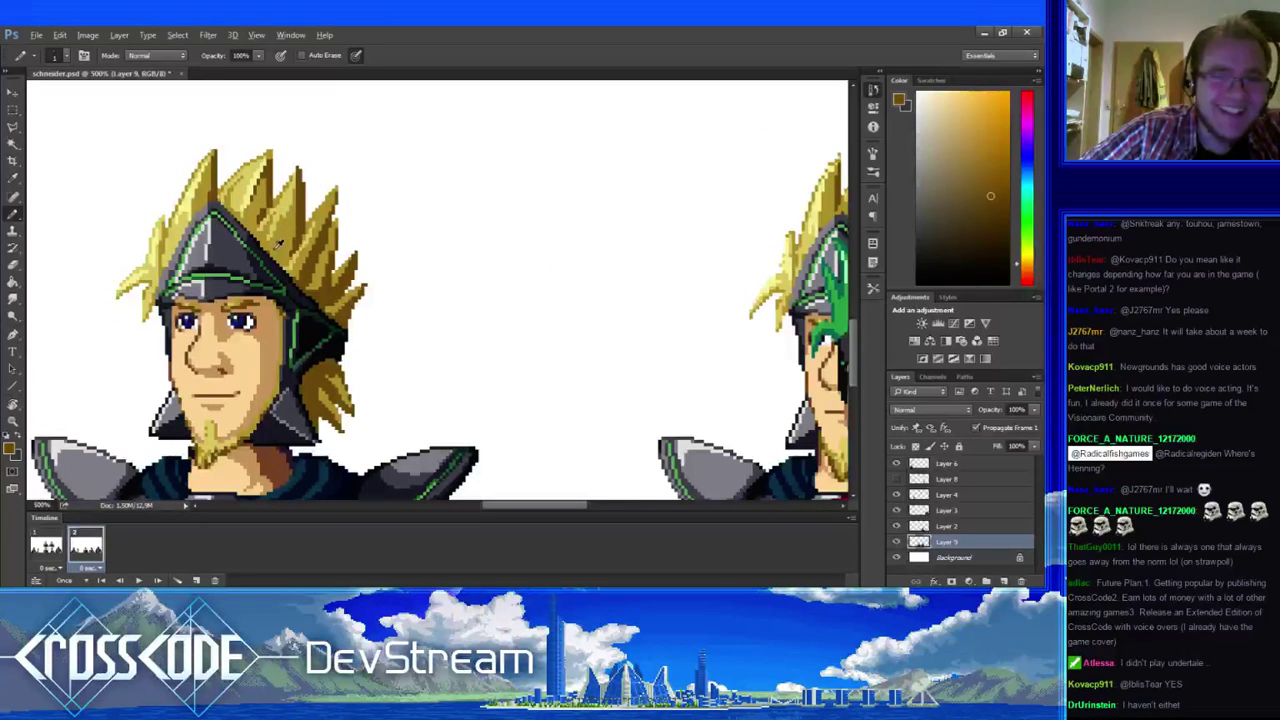
pyautogui.keyDown('alt'); pyautogui.click(281, 254); pyautogui.keyUp('alt')
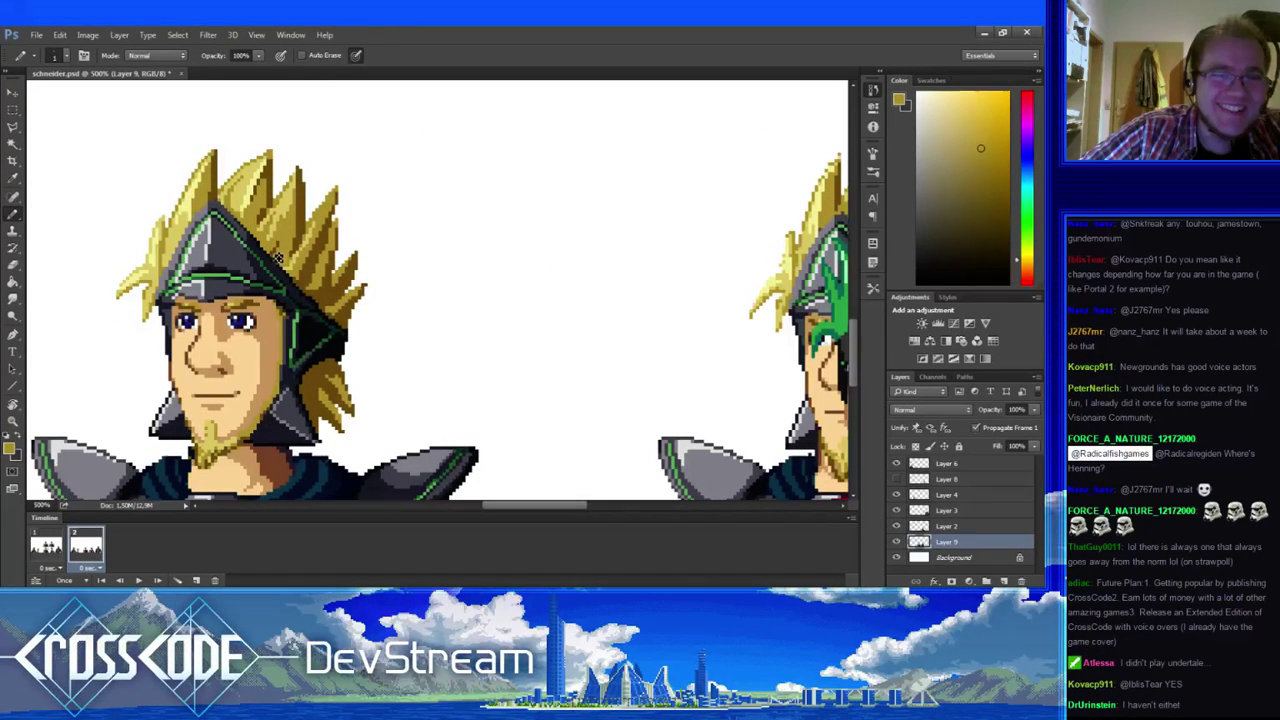
pyautogui.keyDown('alt'); pyautogui.click(306, 268); pyautogui.keyUp('alt')
pyautogui.moveTo(309, 271); pyautogui.dragTo(203, 276)
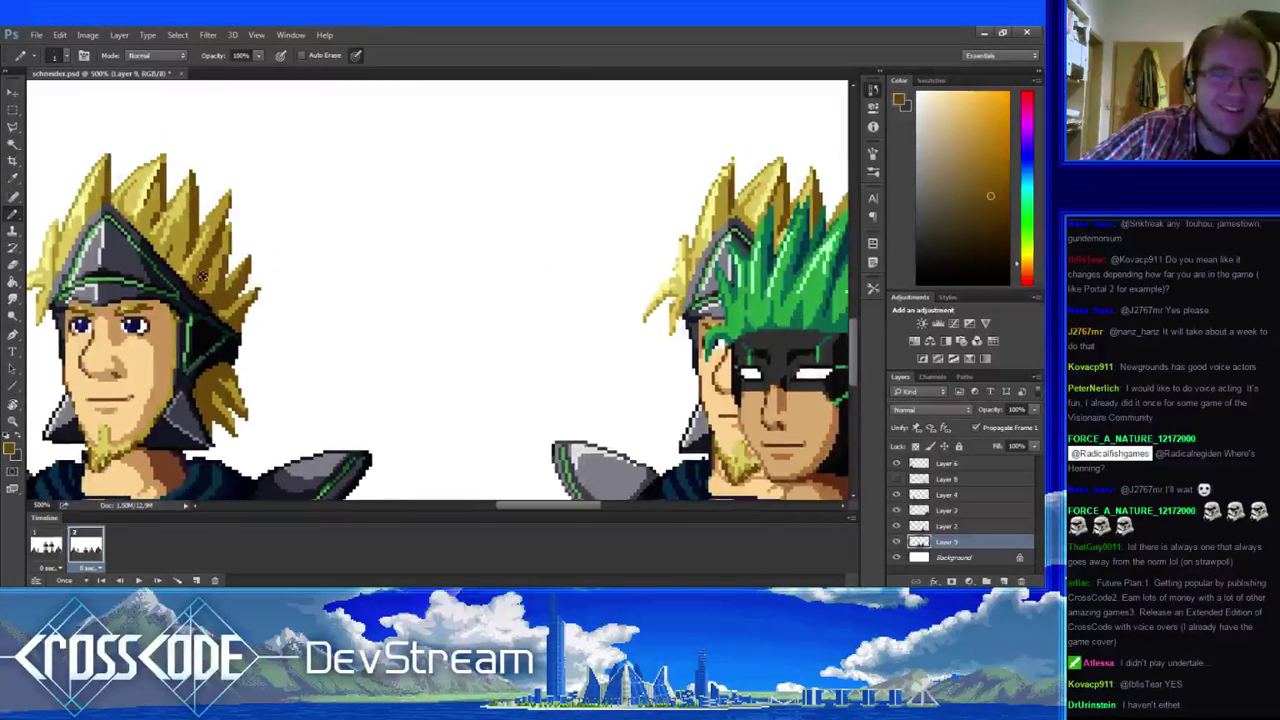
pyautogui.click(49, 555)
pyautogui.click(88, 558)
pyautogui.click(47, 553)
pyautogui.click(86, 553)
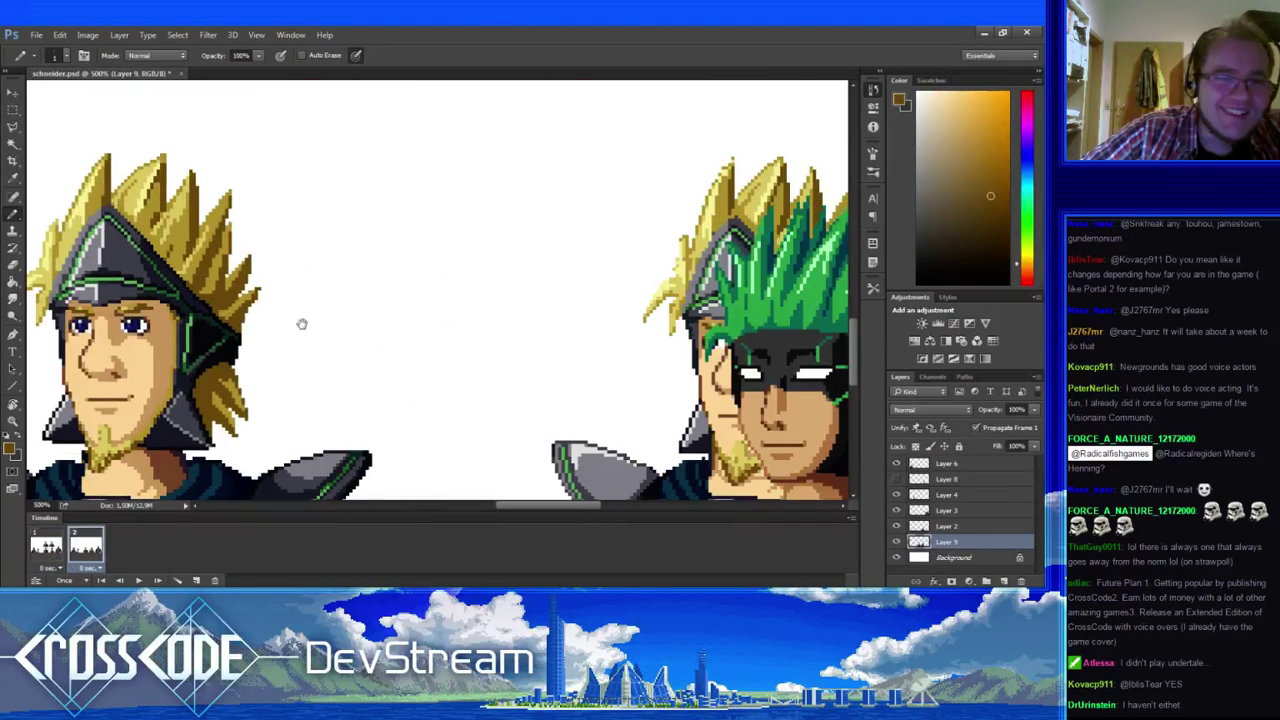
# - Clean up the outline of the ear guard's rear tip in frame 2 with sampled near-black and the eraser, using frame 1 as reference
pyautogui.moveTo(198, 411); pyautogui.dragTo(276, 301)
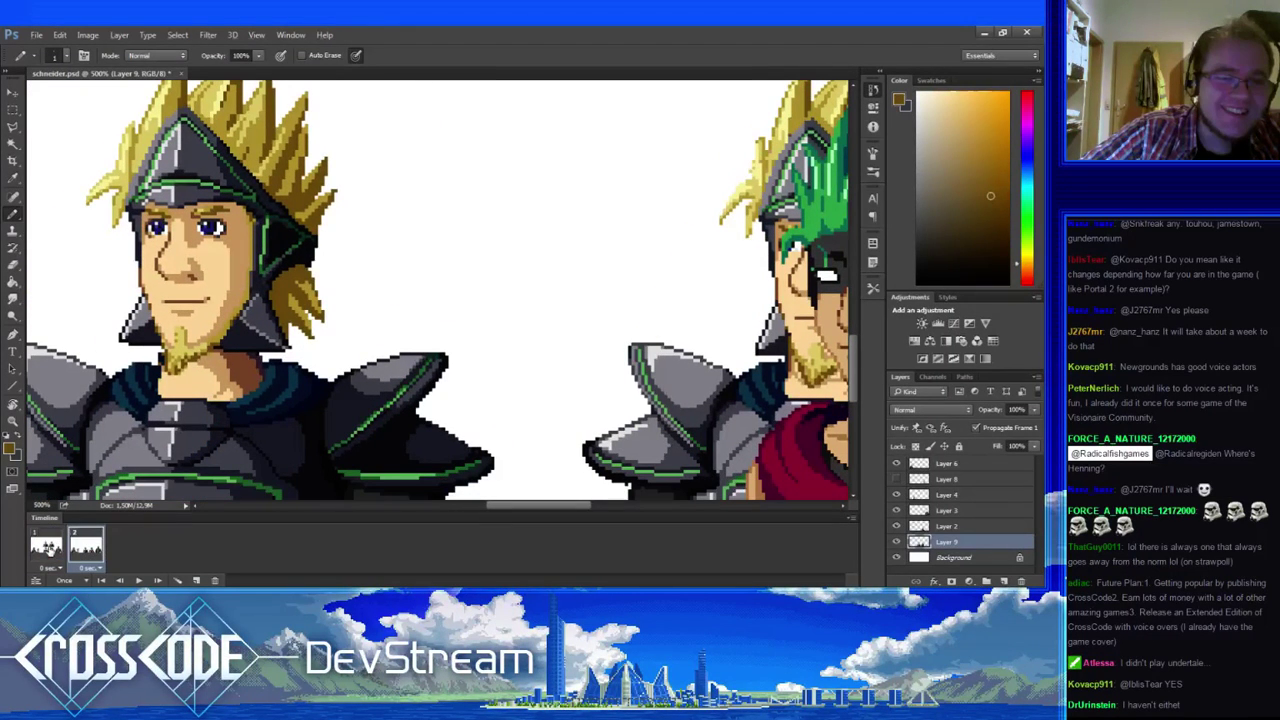
pyautogui.keyDown('alt'); pyautogui.click(324, 261); pyautogui.keyUp('alt')
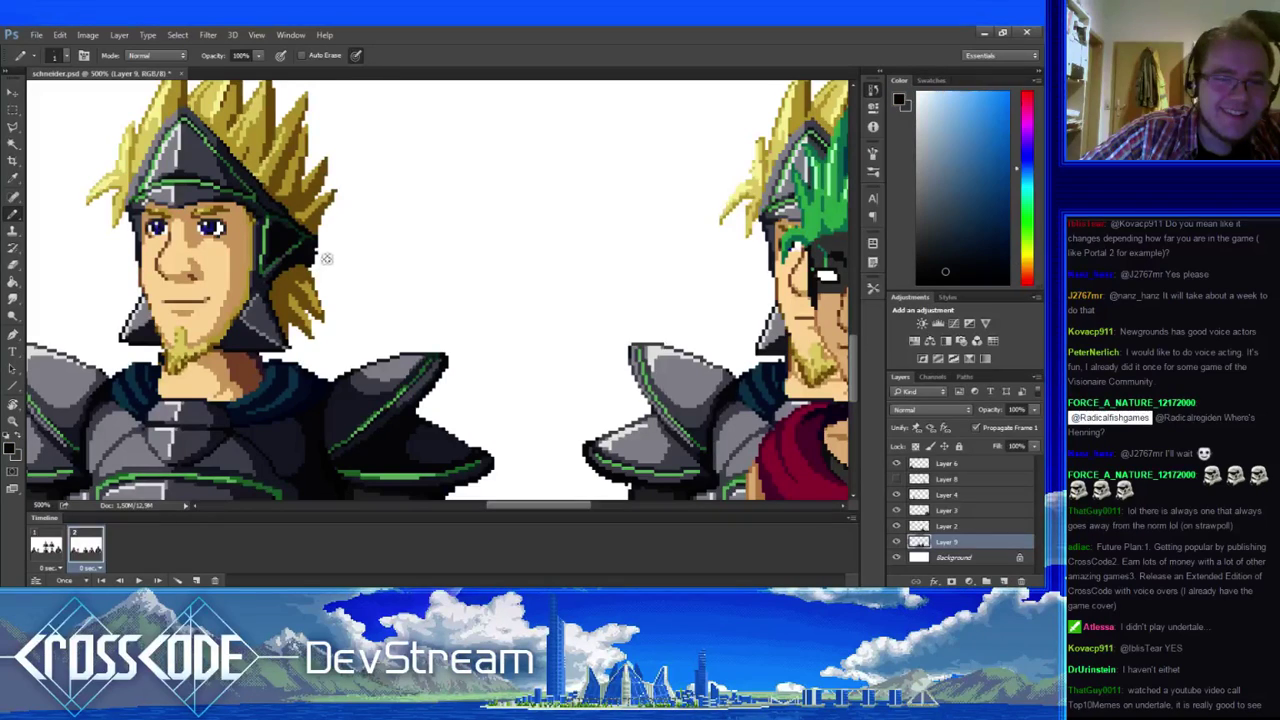
pyautogui.press('e')
pyautogui.press('b')
pyautogui.click(54, 548)
pyautogui.click(82, 550)
pyautogui.click(48, 550)
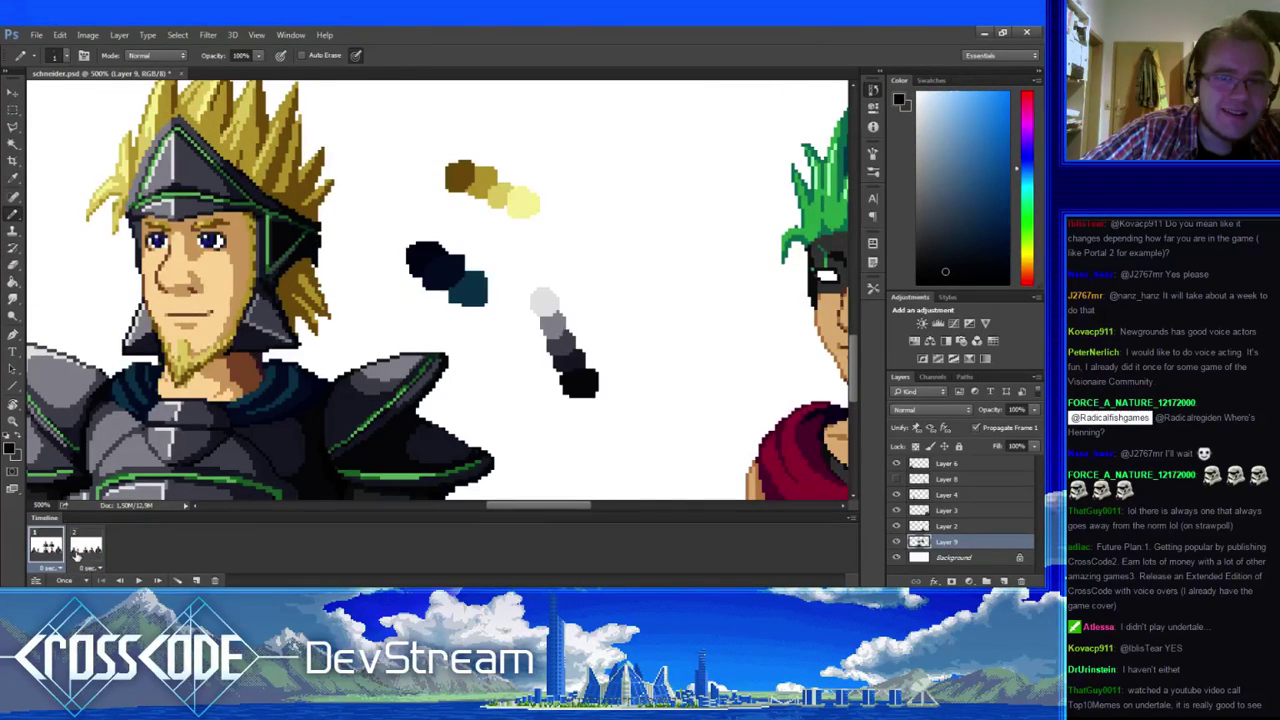
pyautogui.press('e')
pyautogui.press('b')
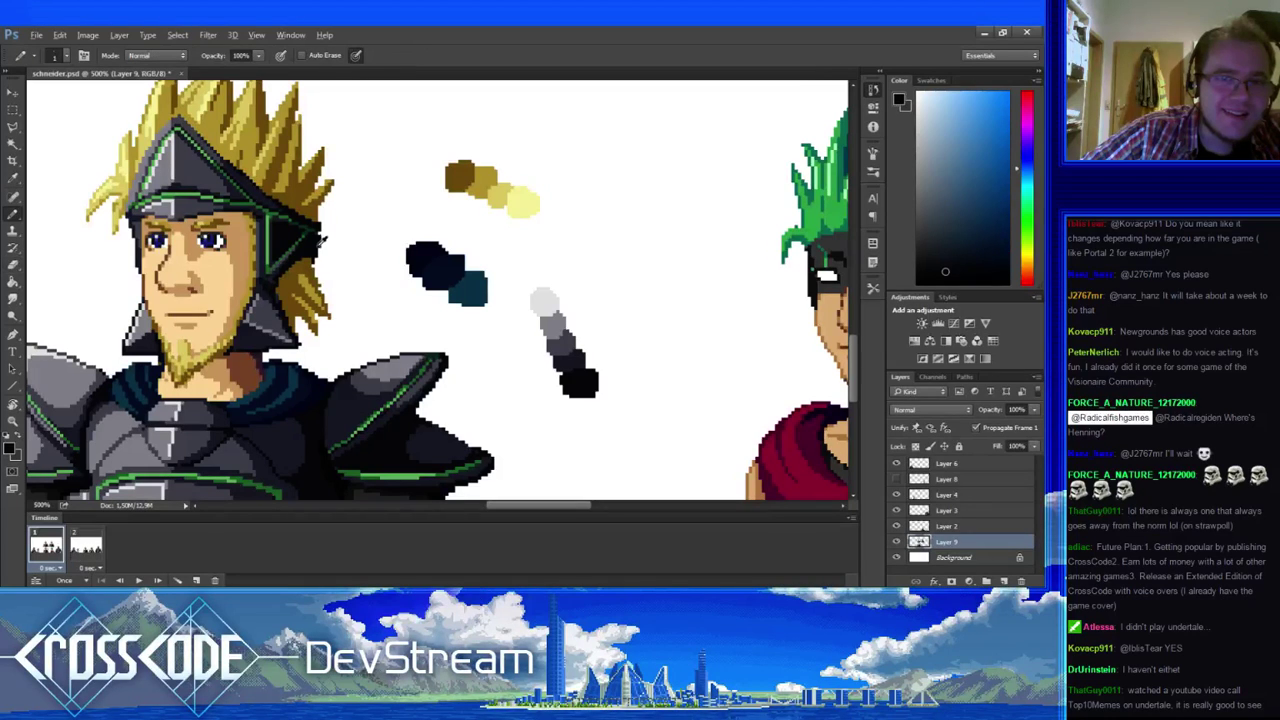
pyautogui.click(88, 547)
pyautogui.press('e')
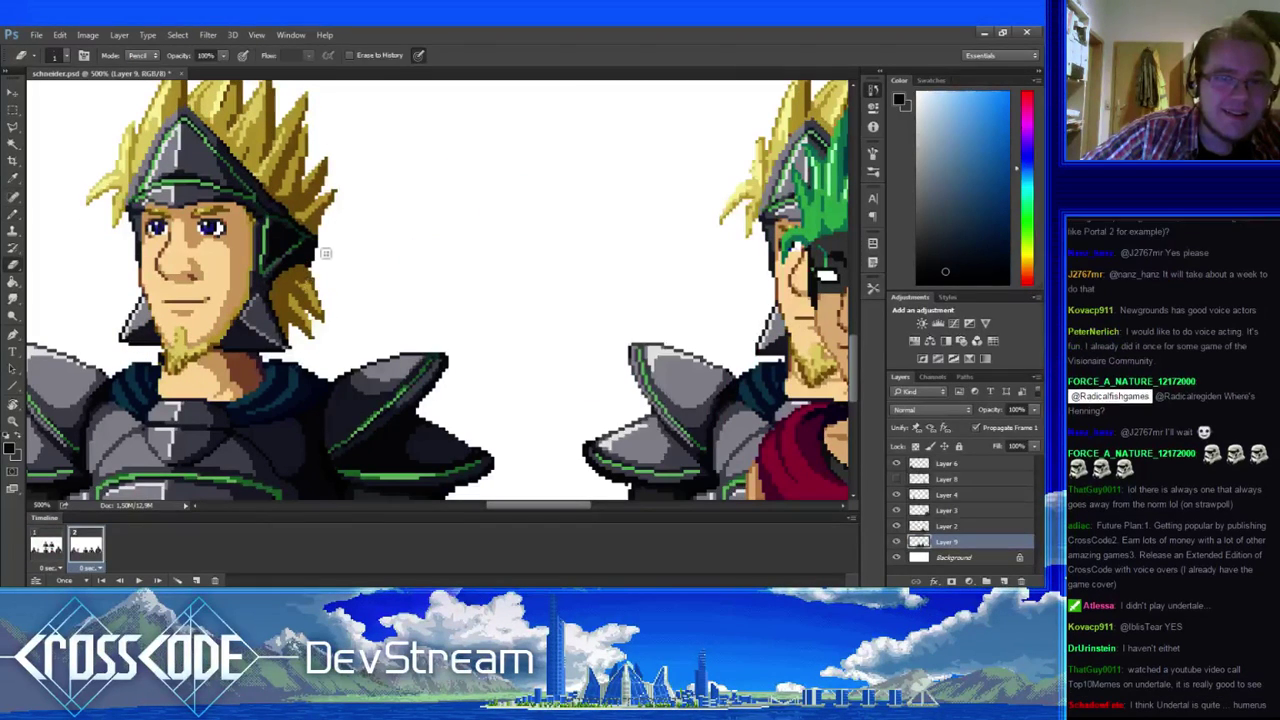
pyautogui.press('b')
# - Refine the shading at the ear guard's rear tip in frame 2 with sampled dark green and near-black, and compare it with frame 1
pyautogui.keyDown('alt'); pyautogui.click(312, 238); pyautogui.keyUp('alt')
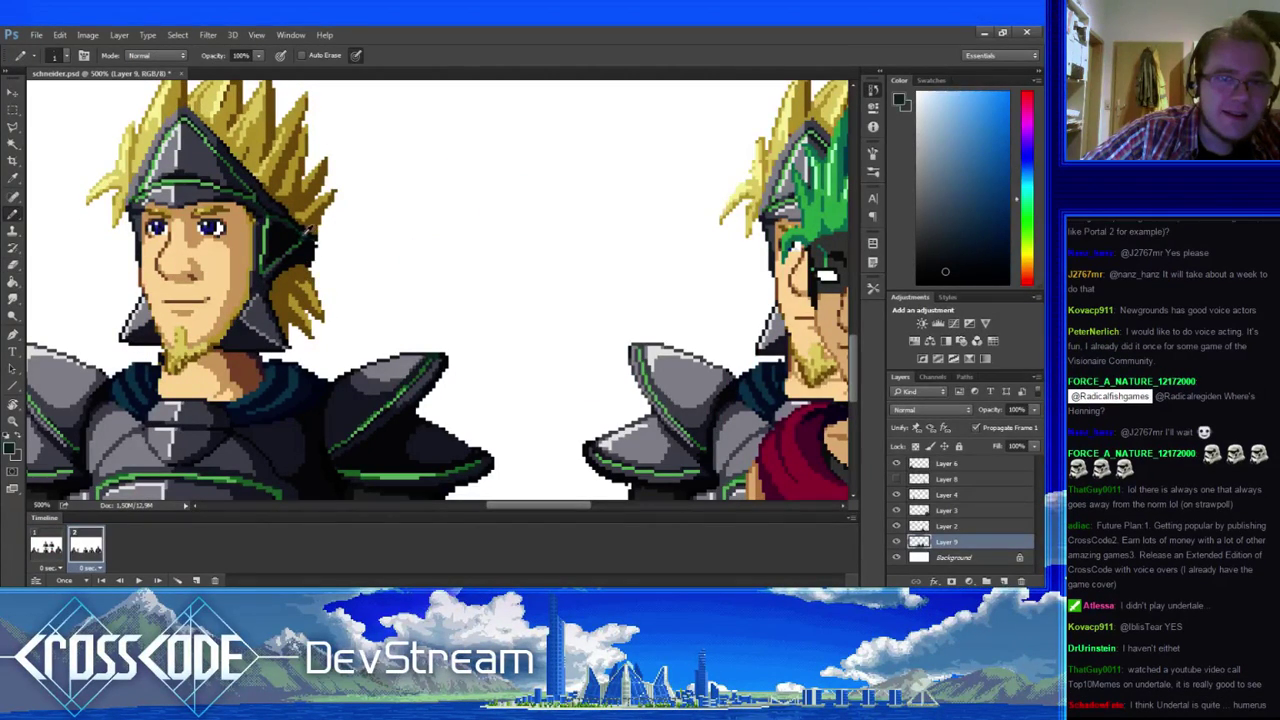
pyautogui.keyDown('alt'); pyautogui.click(316, 248); pyautogui.keyUp('alt')
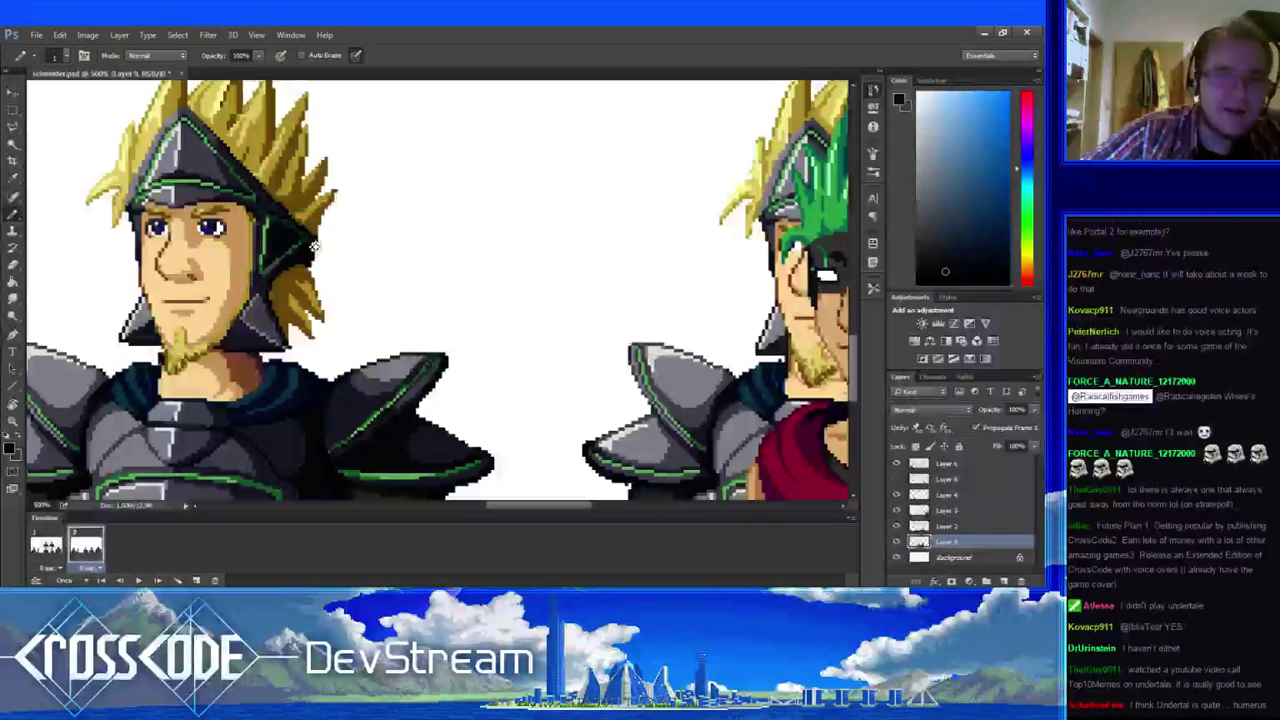
pyautogui.keyDown('alt'); pyautogui.click(313, 243); pyautogui.keyUp('alt')
pyautogui.keyDown('alt'); pyautogui.click(313, 250); pyautogui.keyUp('alt')
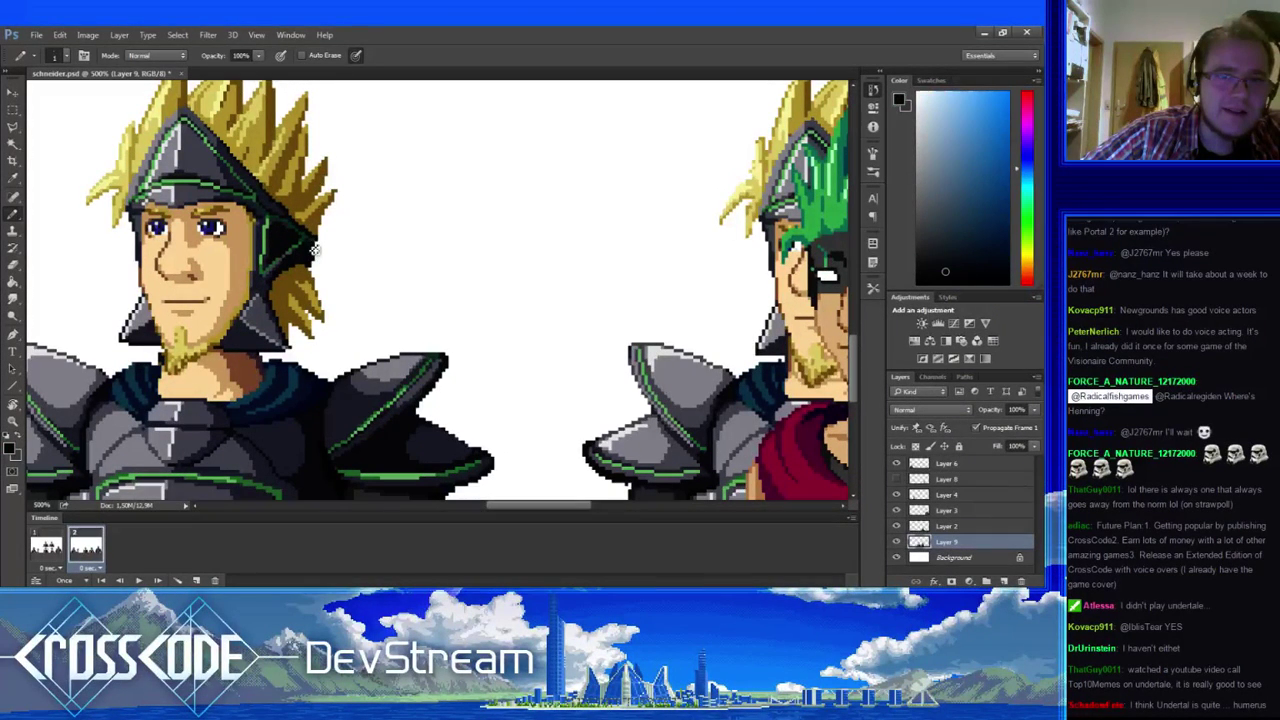
pyautogui.click(52, 552)
pyautogui.click(86, 548)
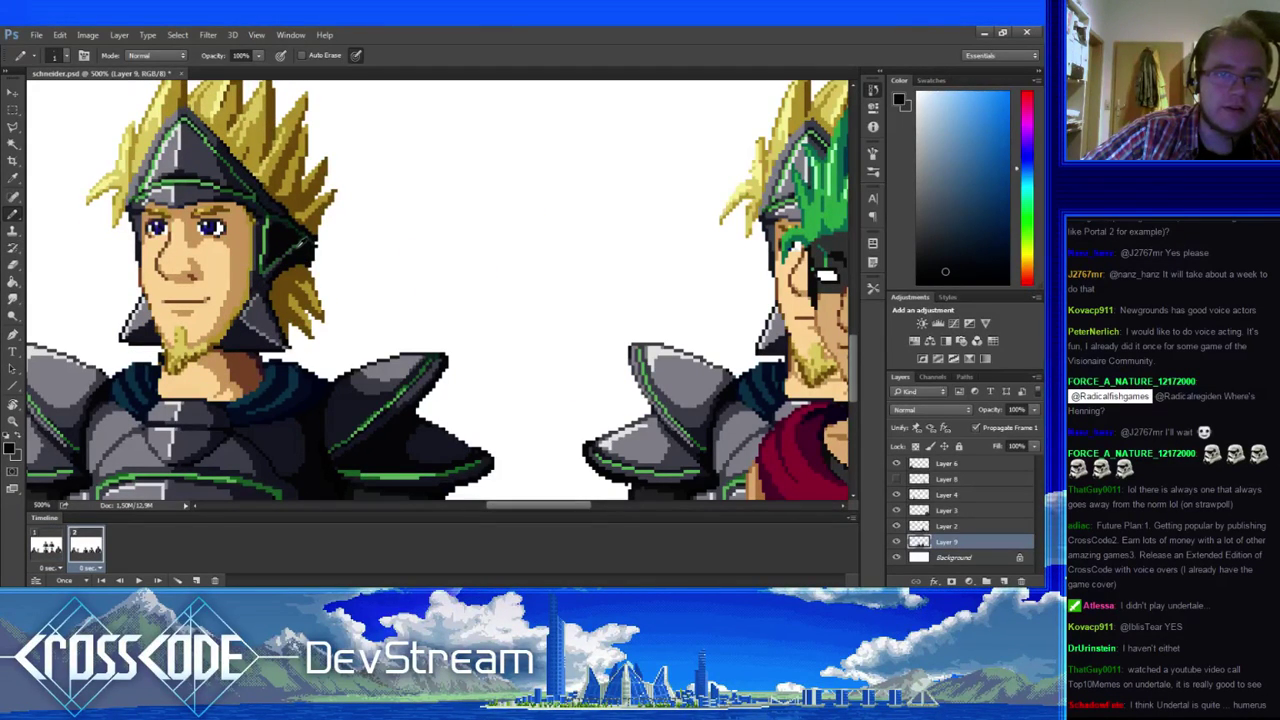
# - Touch up the lower green trim of the ear guard in frame 2 with sampled green
pyautogui.keyDown('alt'); pyautogui.click(298, 245); pyautogui.keyUp('alt')
pyautogui.keyDown('alt'); pyautogui.click(299, 244); pyautogui.keyUp('alt')
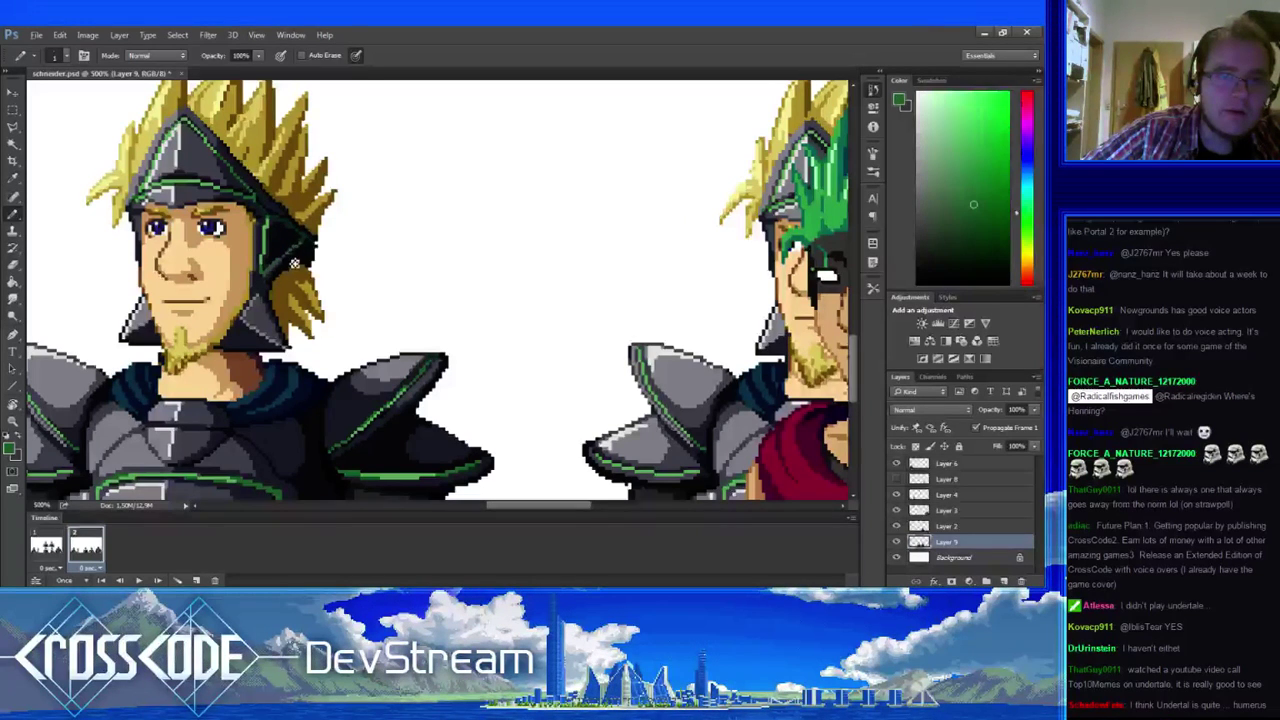
# - Compare frames 1 and 2, then retouch the outer edge of the blond knight's helmet side guard in frame 2 with sampled near-black
pyautogui.moveTo(317, 312); pyautogui.dragTo(213, 304)
pyautogui.click(52, 550)
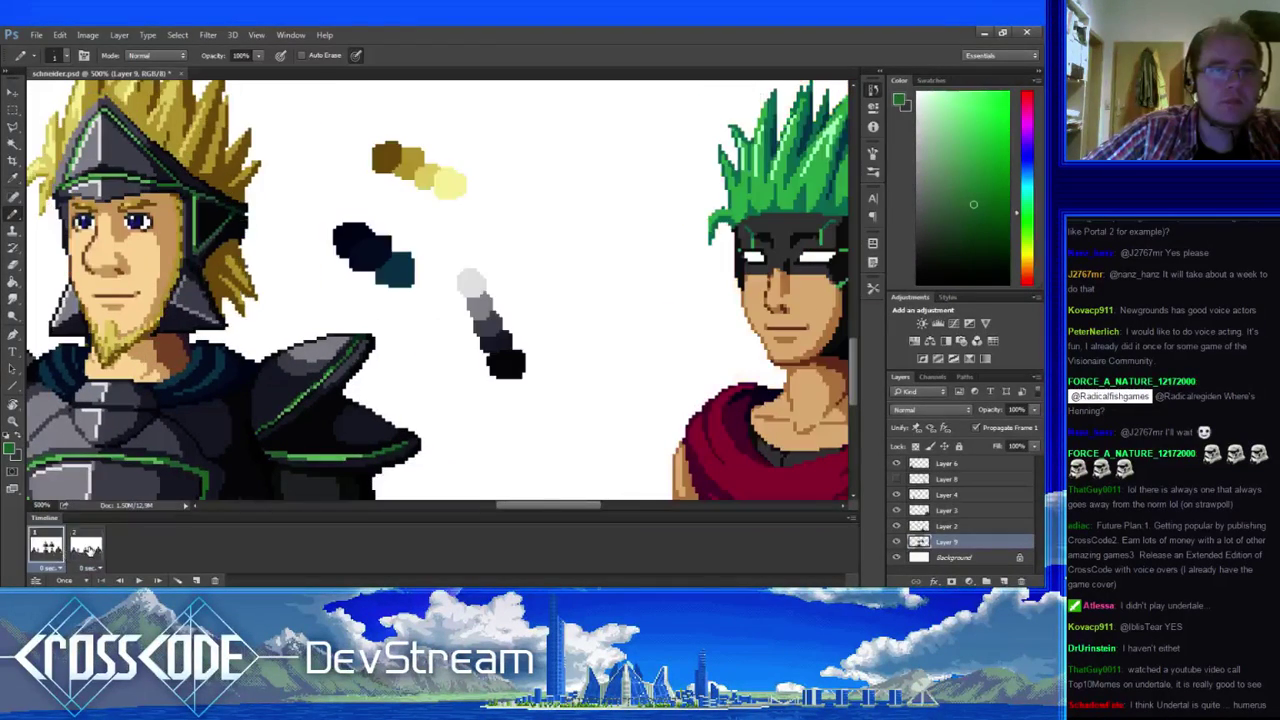
pyautogui.click(84, 549)
pyautogui.click(52, 550)
pyautogui.click(88, 548)
pyautogui.moveTo(254, 396); pyautogui.dragTo(234, 417)
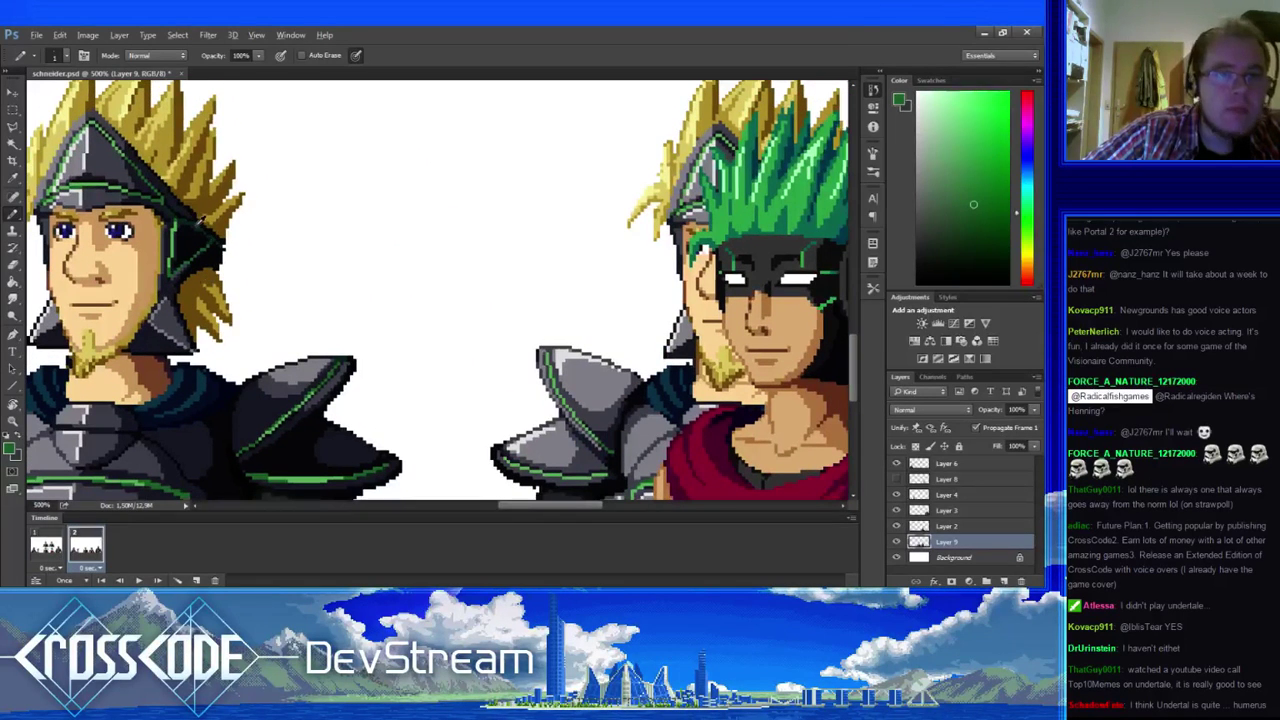
pyautogui.keyDown('alt'); pyautogui.click(212, 240); pyautogui.keyUp('alt')
pyautogui.keyDown('alt'); pyautogui.click(208, 237); pyautogui.keyUp('alt')
pyautogui.keyDown('alt'); pyautogui.click(207, 236); pyautogui.keyUp('alt')
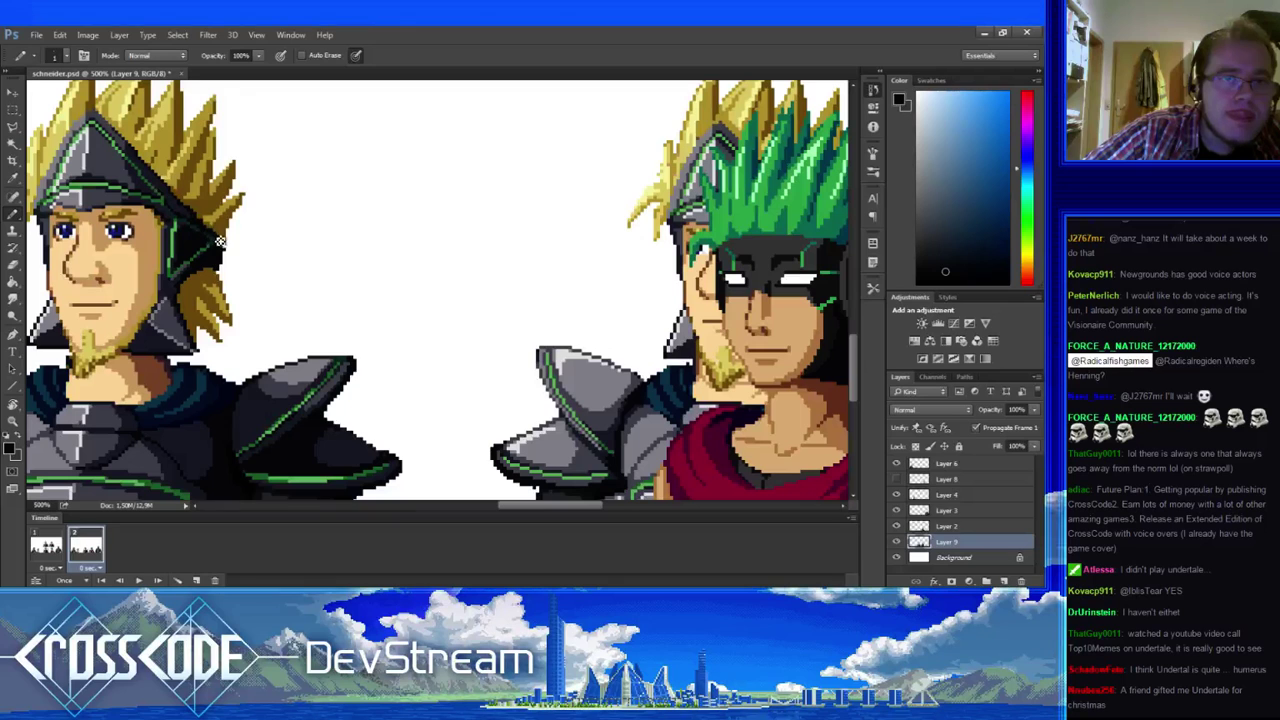
# - Retouch the lower side of the knight's helmet rim above the side guard in frame 2, using sampled near-black and dark grey-violet
pyautogui.click(46, 546)
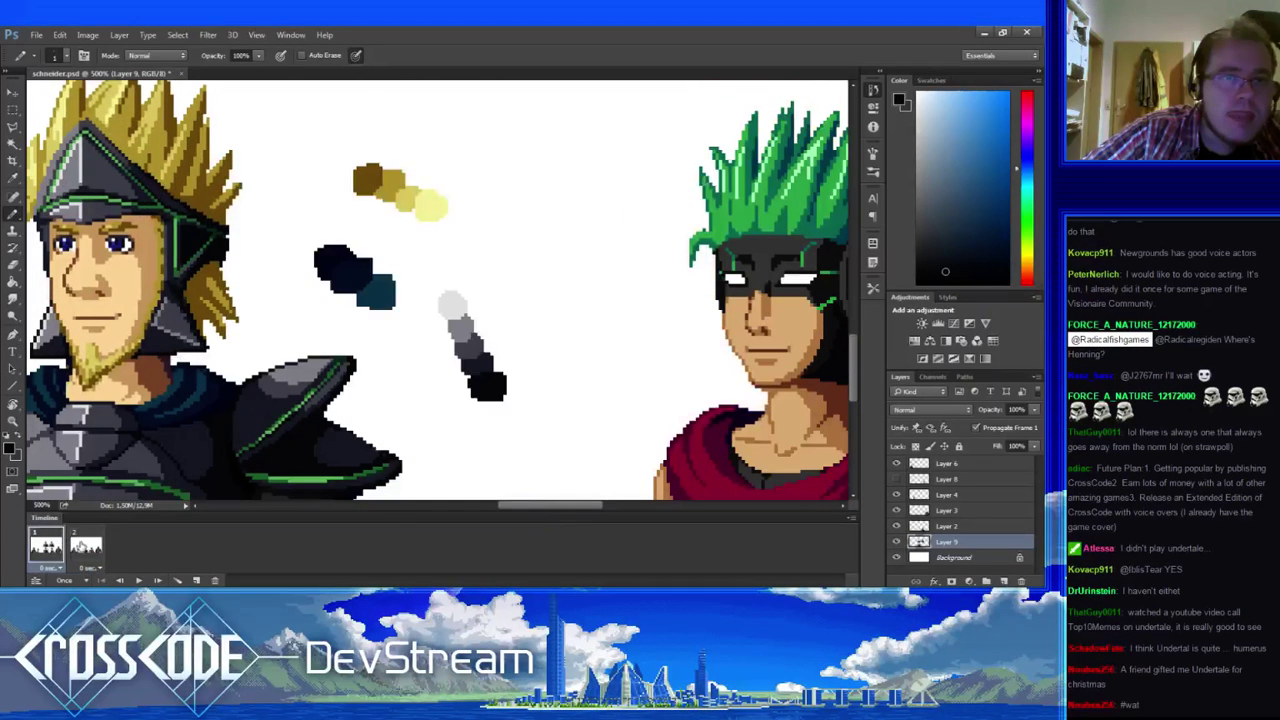
pyautogui.click(86, 545)
pyautogui.moveTo(200, 295); pyautogui.dragTo(318, 333)
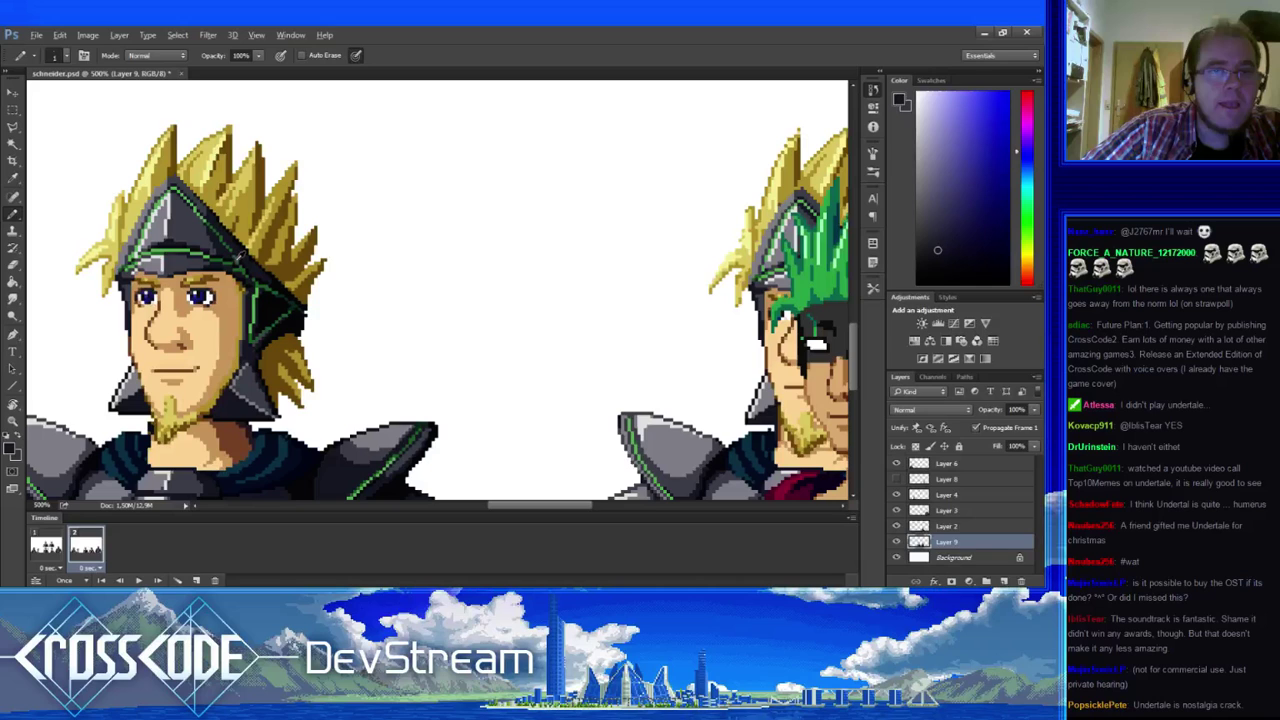
pyautogui.keyDown('alt'); pyautogui.click(242, 268); pyautogui.keyUp('alt')
pyautogui.click(243, 270)
pyautogui.keyDown('alt'); pyautogui.click(238, 266); pyautogui.keyUp('alt')
pyautogui.click(240, 270)
pyautogui.keyDown('alt'); pyautogui.click(234, 264); pyautogui.keyUp('alt')
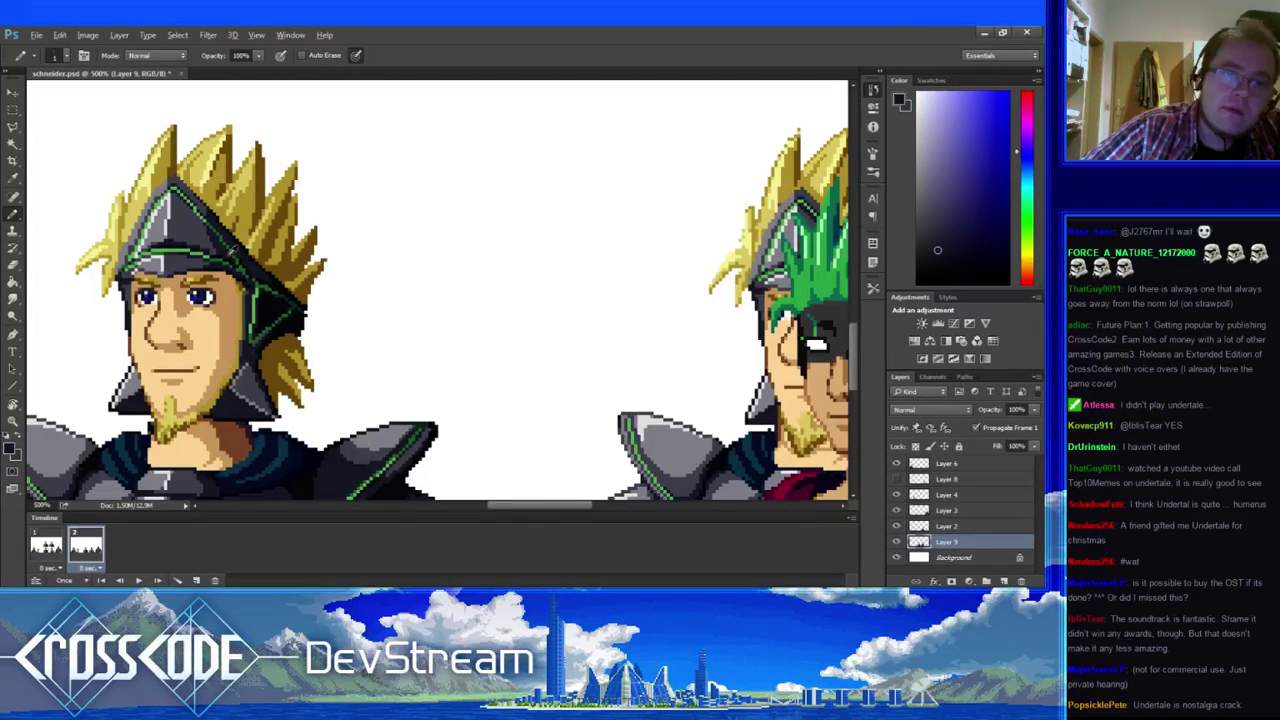
pyautogui.keyDown('alt'); pyautogui.click(246, 255); pyautogui.keyUp('alt')
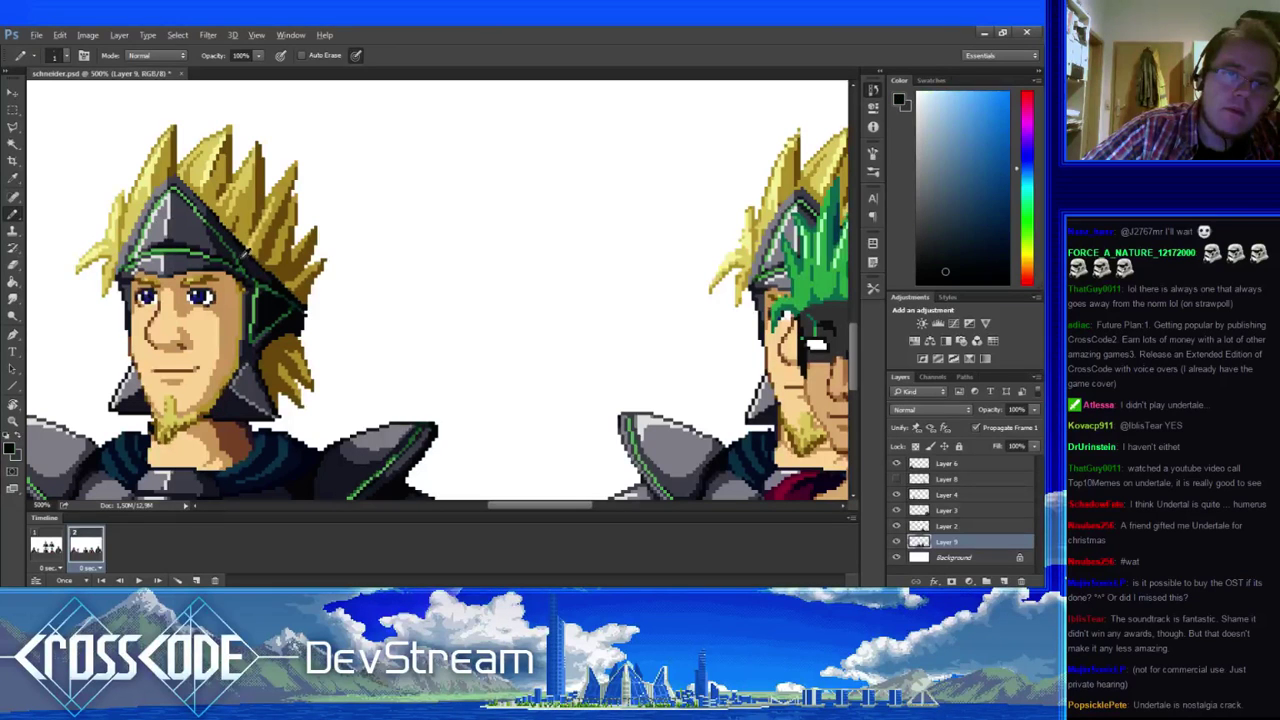
pyautogui.moveTo(254, 297); pyautogui.dragTo(152, 254)
pyautogui.keyDown('alt'); pyautogui.click(205, 250); pyautogui.keyUp('alt')
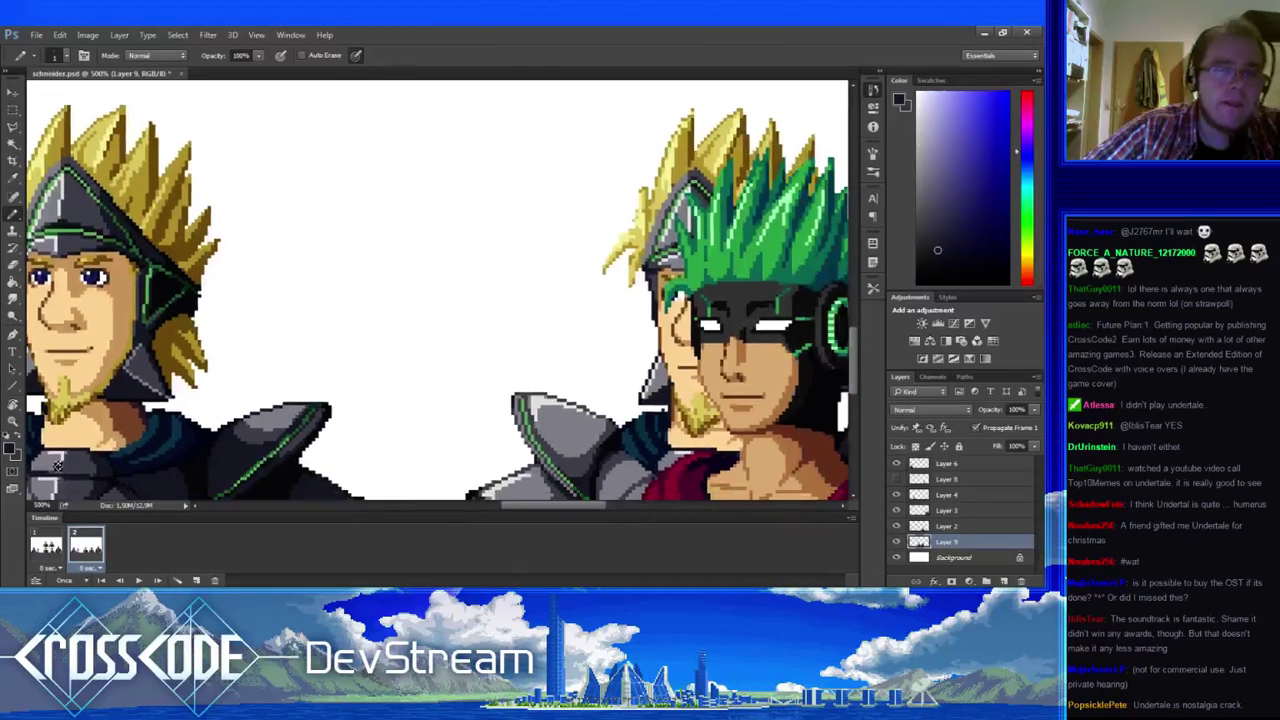
# - Check frame 2 against frame 1 and refine the green trim and dark rim pixels at the helmet's rear edge using sampled colours
pyautogui.click(57, 546)
pyautogui.click(83, 543)
pyautogui.click(52, 547)
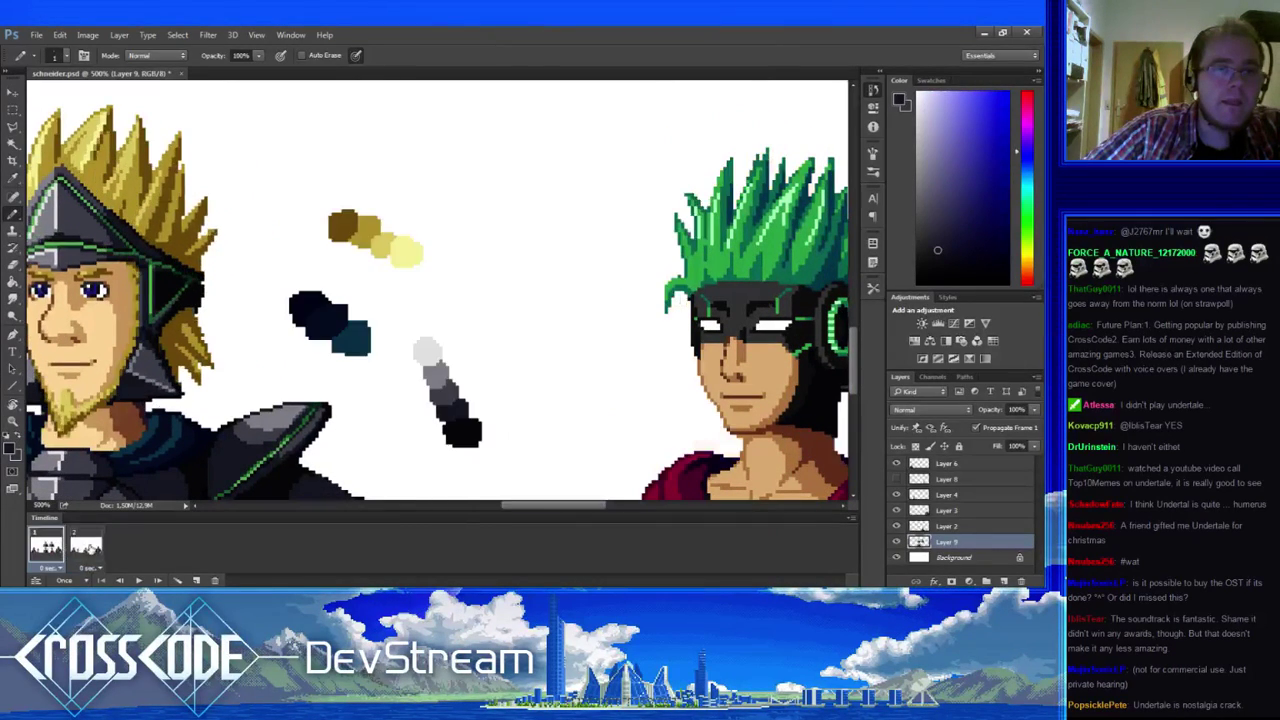
pyautogui.click(84, 547)
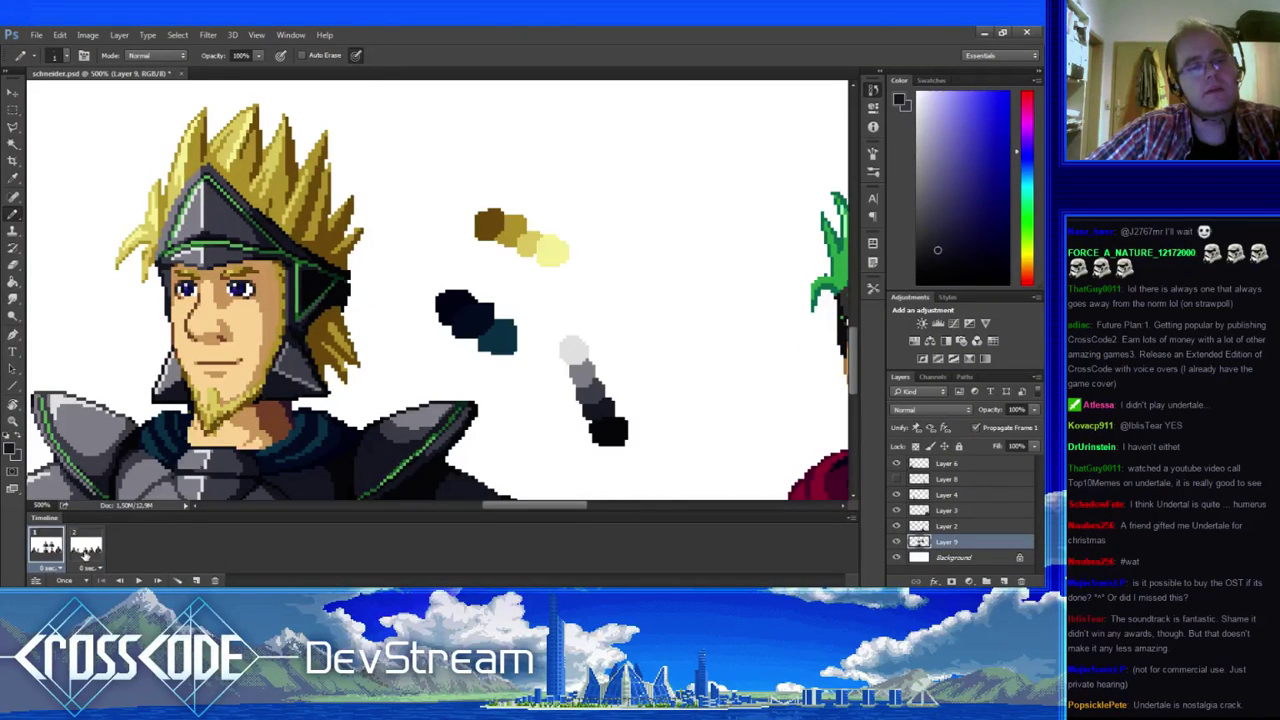
pyautogui.click(85, 555)
pyautogui.click(46, 555)
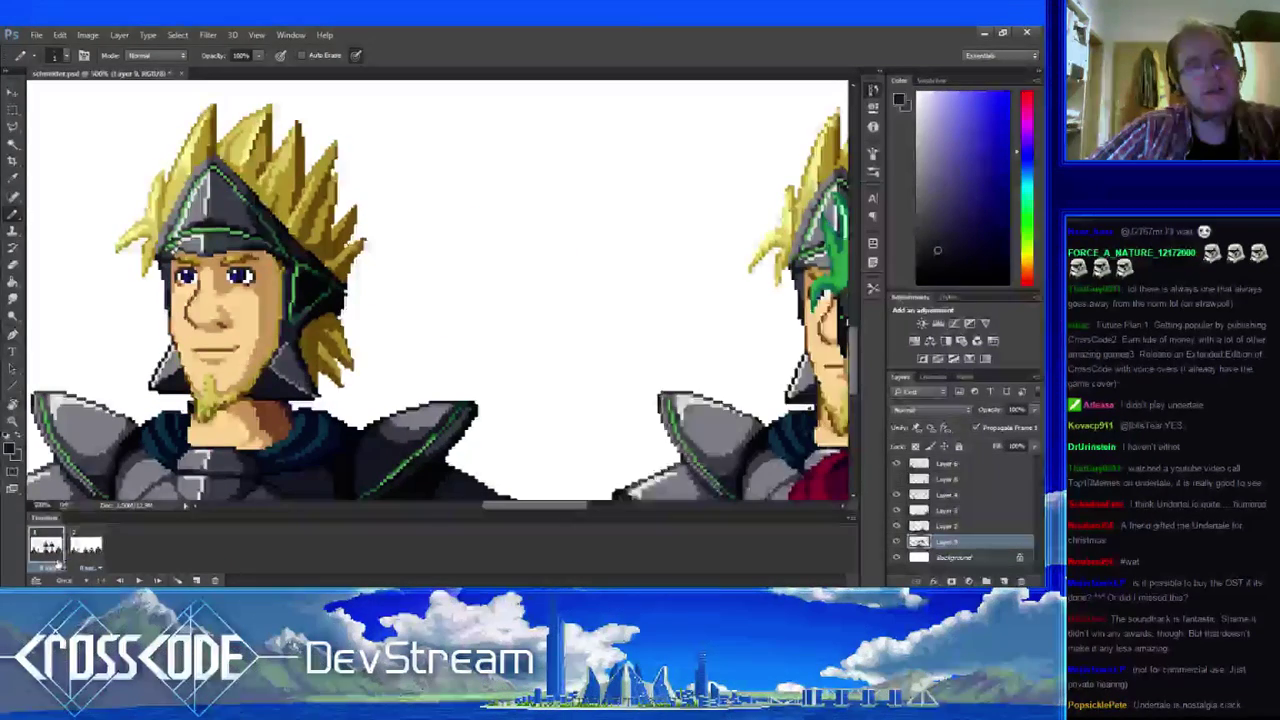
pyautogui.click(85, 555)
pyautogui.keyDown('alt'); pyautogui.click(279, 230); pyautogui.keyUp('alt')
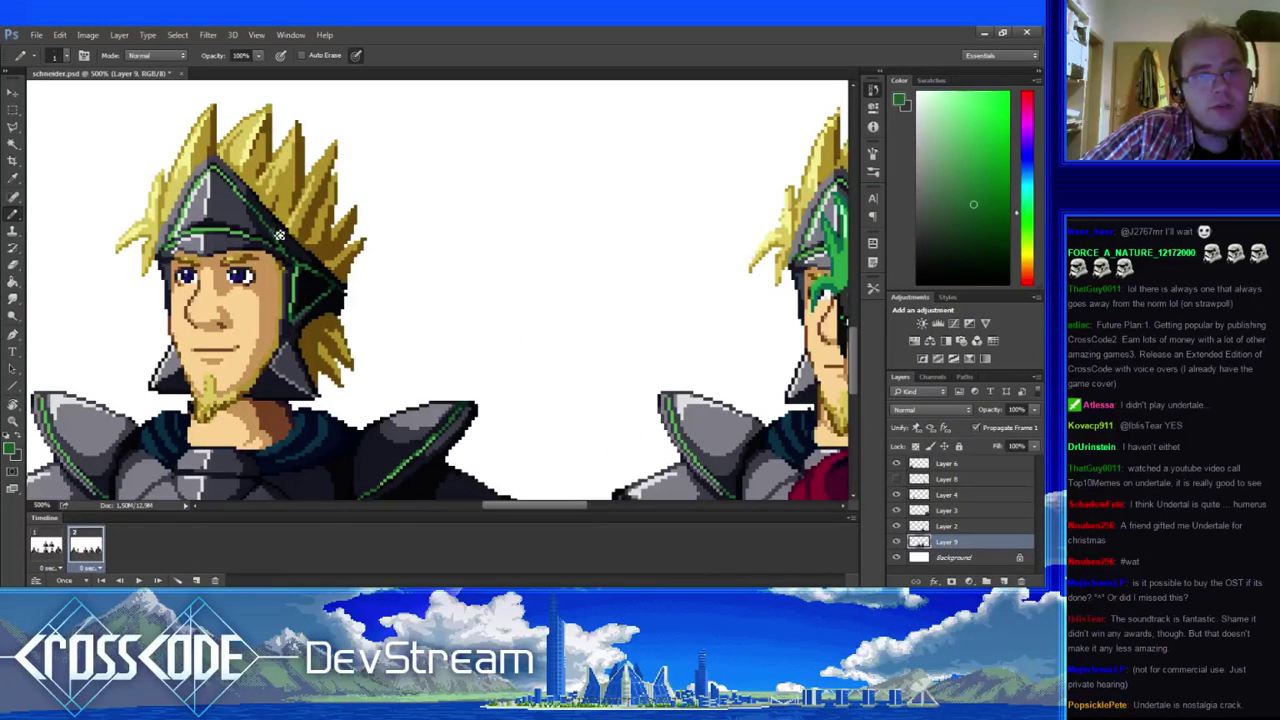
pyautogui.keyDown('alt'); pyautogui.click(284, 230); pyautogui.keyUp('alt')
pyautogui.keyDown('alt'); pyautogui.click(289, 238); pyautogui.keyUp('alt')
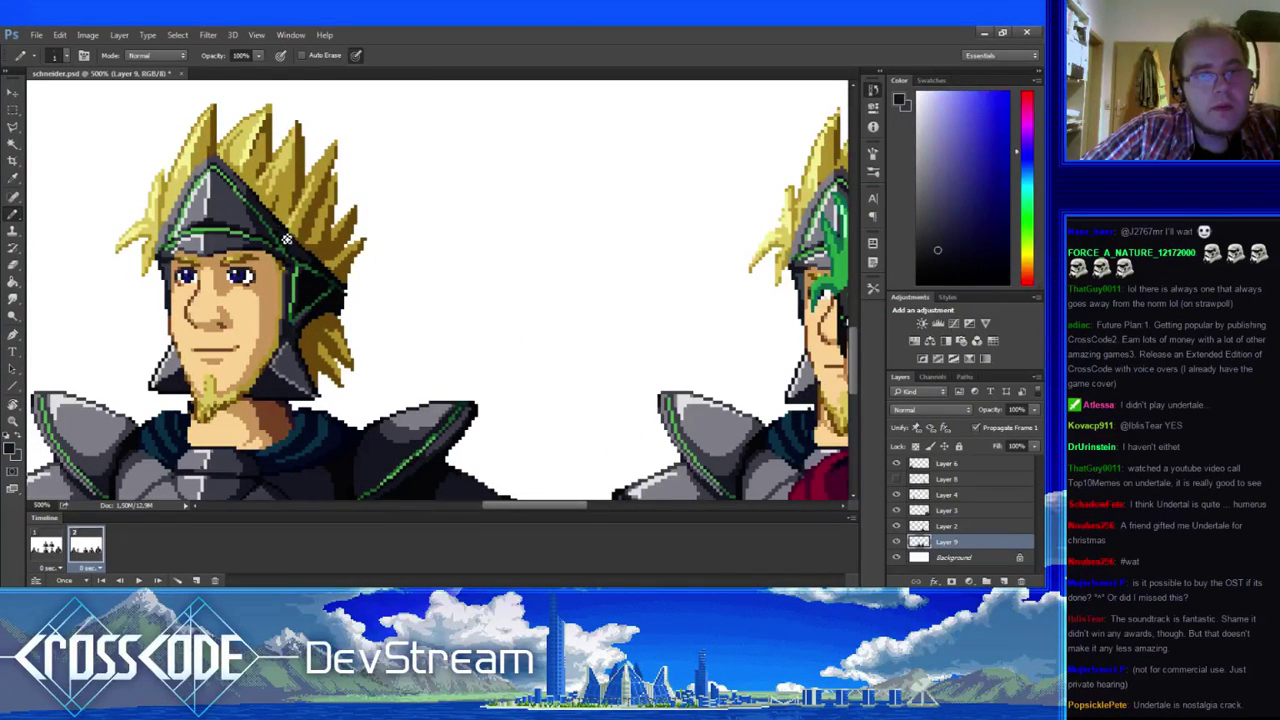
pyautogui.moveTo(312, 262); pyautogui.dragTo(256, 271)
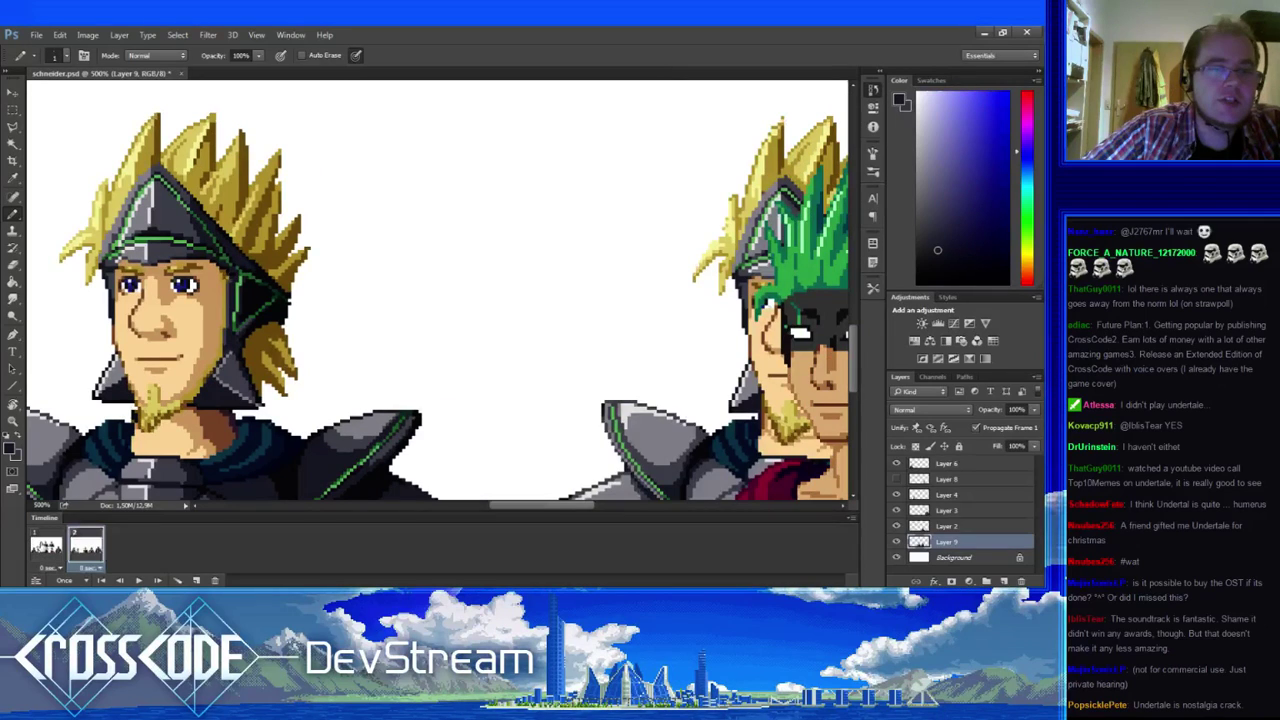
# - Clean up the junction between the helmet rim and the side guard's upper corner in frame 2 with sampled dark armour tones
pyautogui.click(46, 548)
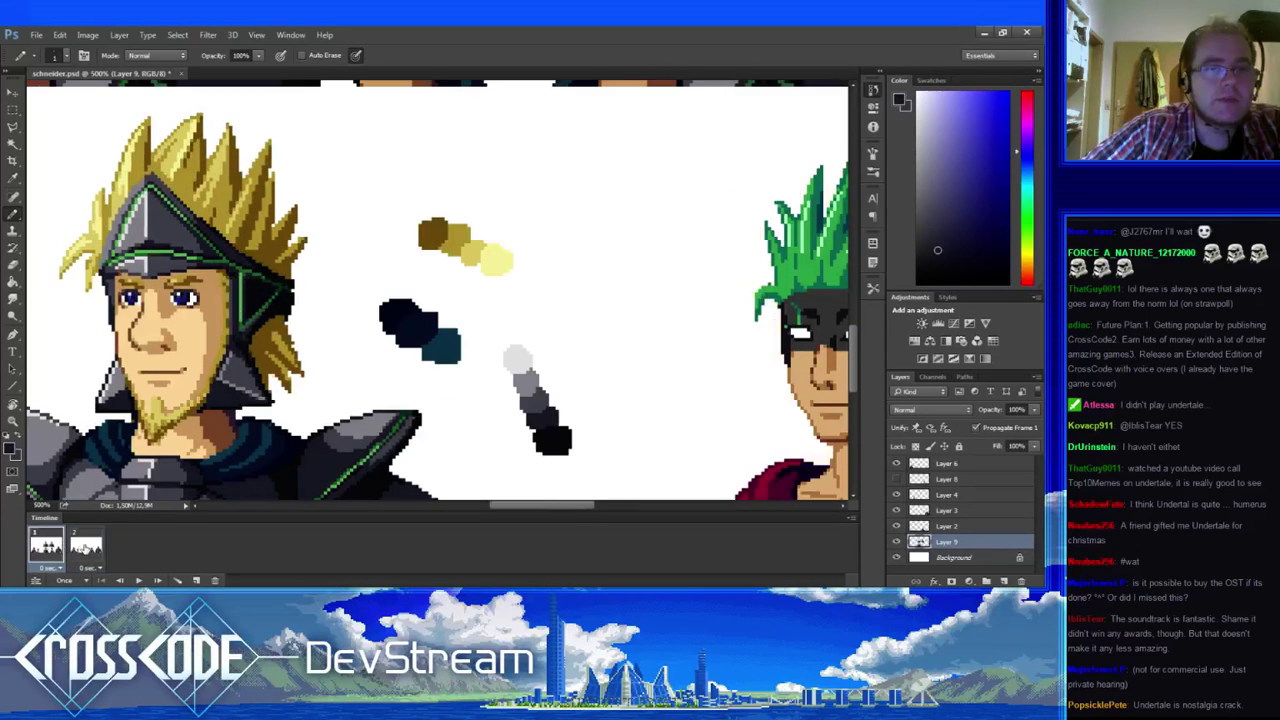
pyautogui.click(82, 548)
pyautogui.click(48, 548)
pyautogui.click(82, 548)
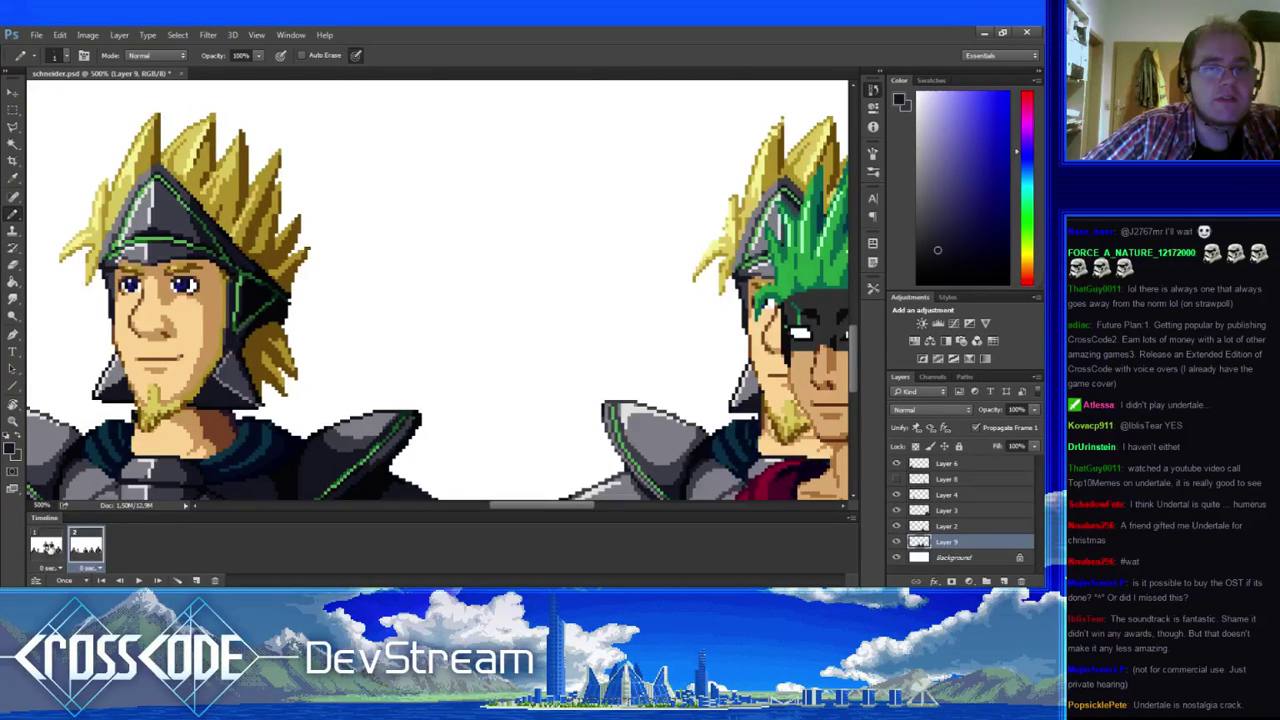
pyautogui.keyDown('alt'); pyautogui.click(240, 277); pyautogui.keyUp('alt')
pyautogui.click(241, 268)
pyautogui.keyDown('alt'); pyautogui.click(242, 266); pyautogui.keyUp('alt')
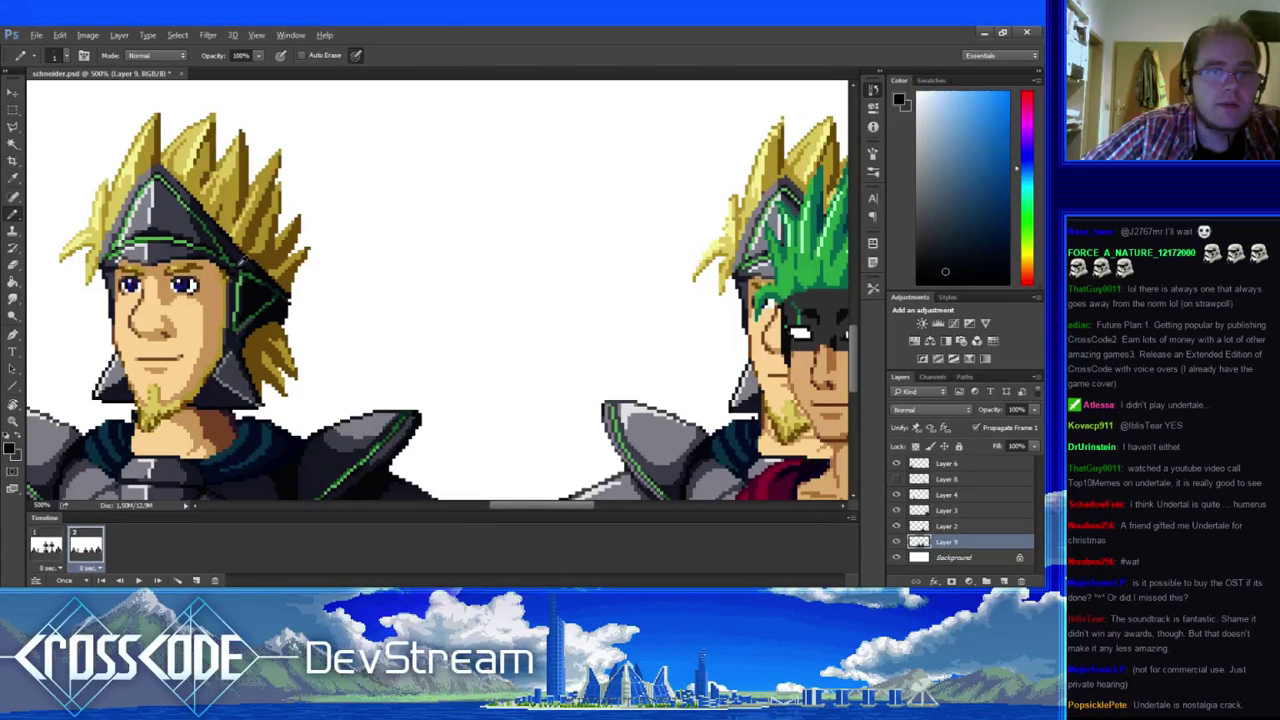
pyautogui.keyDown('alt'); pyautogui.click(240, 264); pyautogui.keyUp('alt')
pyautogui.keyDown('alt'); pyautogui.click(236, 270); pyautogui.keyUp('alt')
pyautogui.keyDown('alt'); pyautogui.click(230, 260); pyautogui.keyUp('alt')
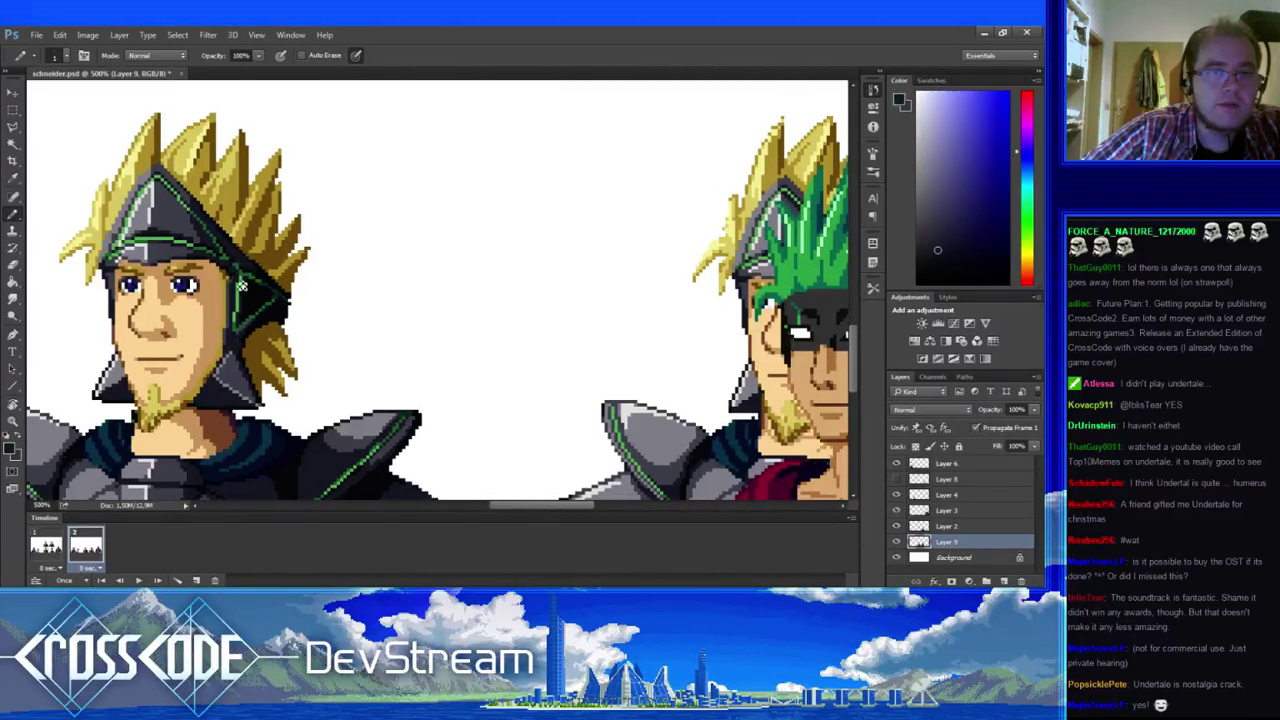
pyautogui.keyDown('alt'); pyautogui.click(232, 253); pyautogui.keyUp('alt')
pyautogui.keyDown('alt'); pyautogui.click(237, 254); pyautogui.keyUp('alt')
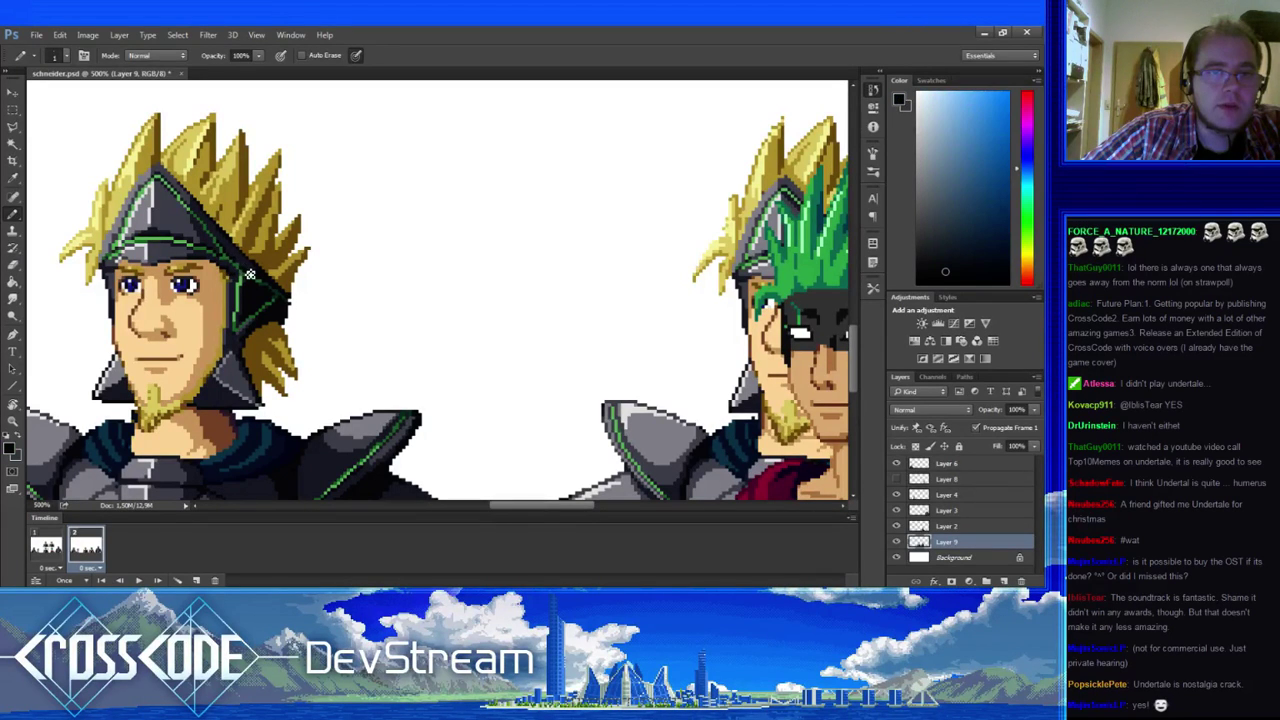
# - Alternate between frames 1 and 2 to examine how the knight's helmet and side guard shift
pyautogui.moveTo(291, 336); pyautogui.dragTo(335, 336)
pyautogui.click(54, 556)
pyautogui.click(84, 556)
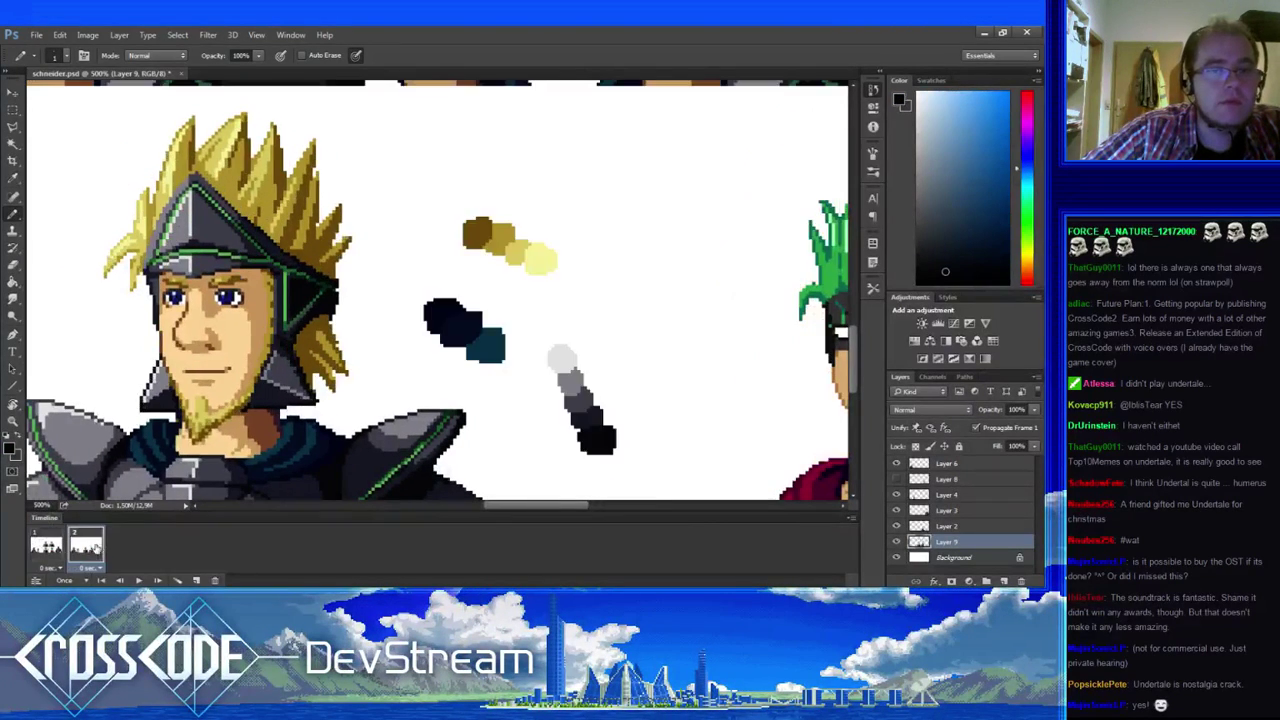
pyautogui.click(58, 560)
pyautogui.click(86, 556)
pyautogui.click(55, 558)
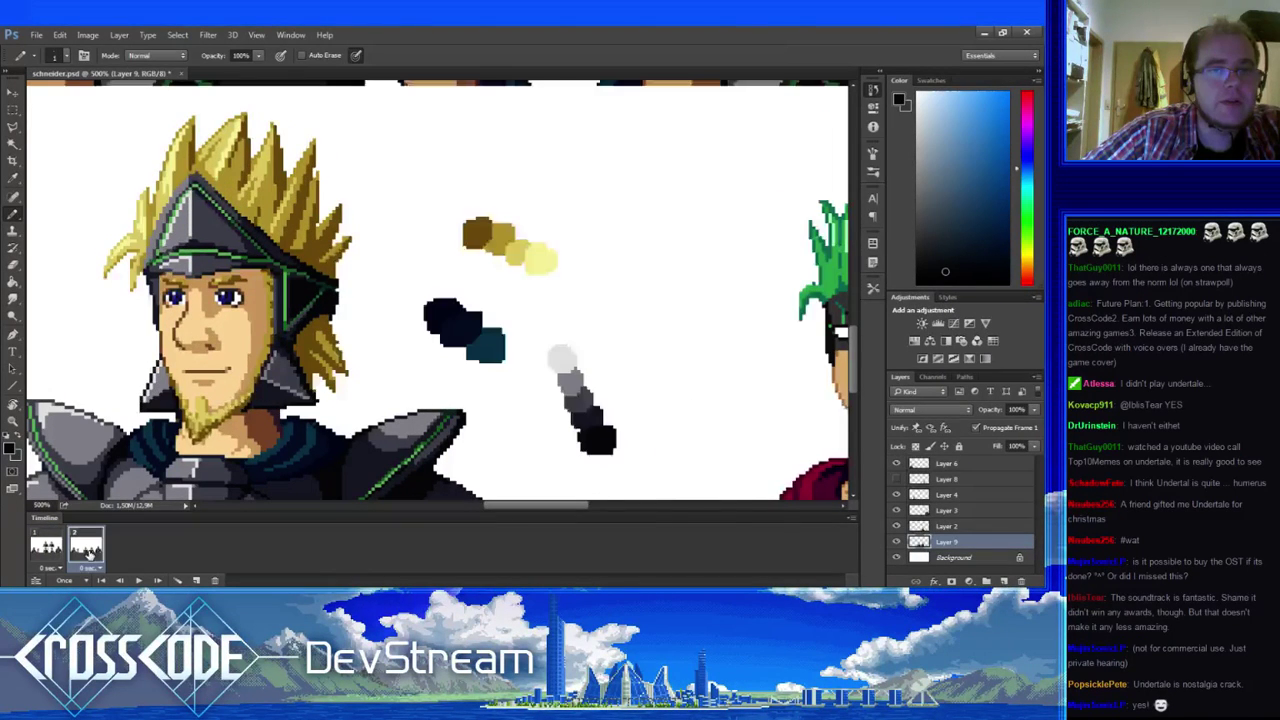
pyautogui.click(86, 548)
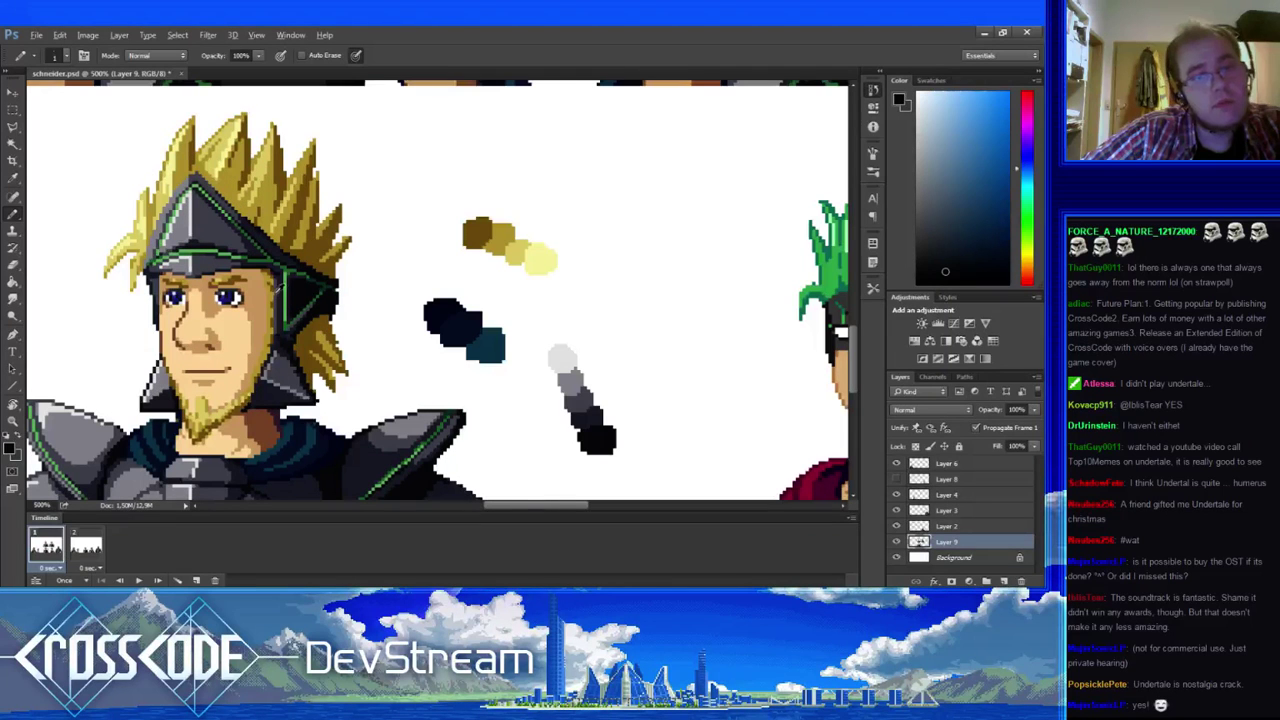
# - Select the helmet's side guard in frame 2 with a rectangular marquee, nudge it slightly, and clear the selection
pyautogui.keyDown('alt'); pyautogui.click(500, 238); pyautogui.keyUp('alt')
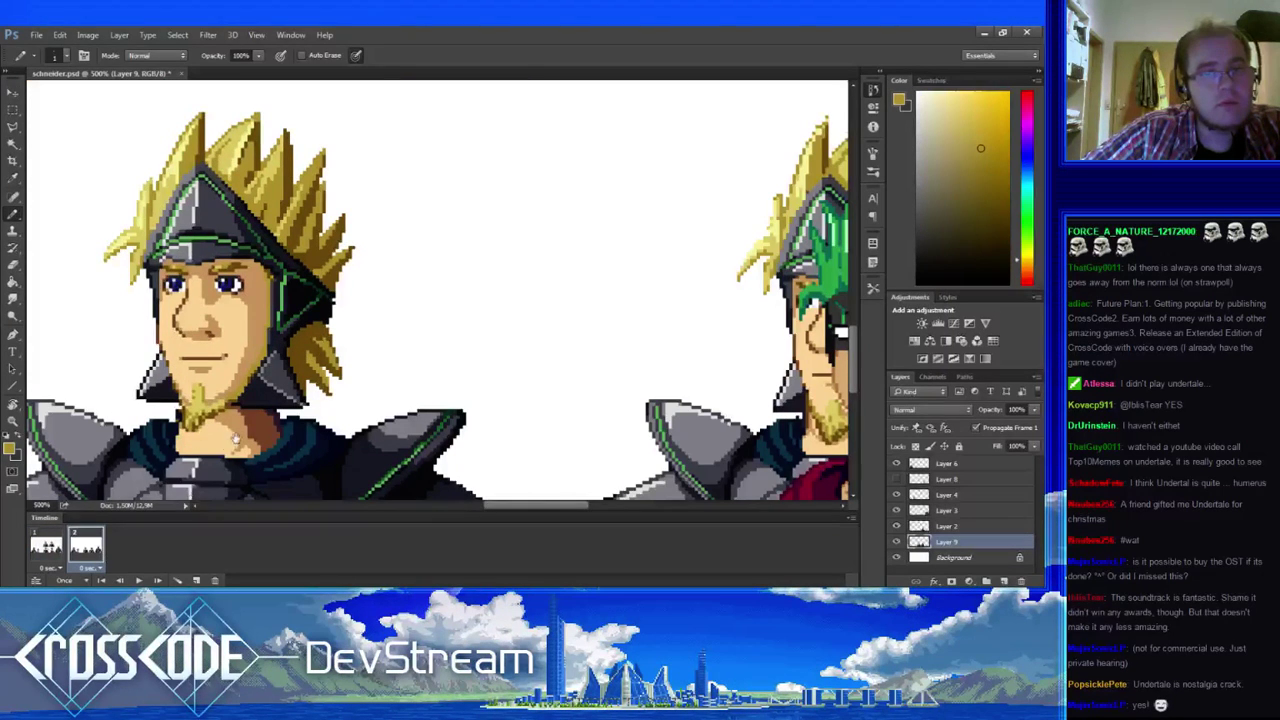
pyautogui.moveTo(61, 198); pyautogui.dragTo(36, 198)
pyautogui.click(13, 110)
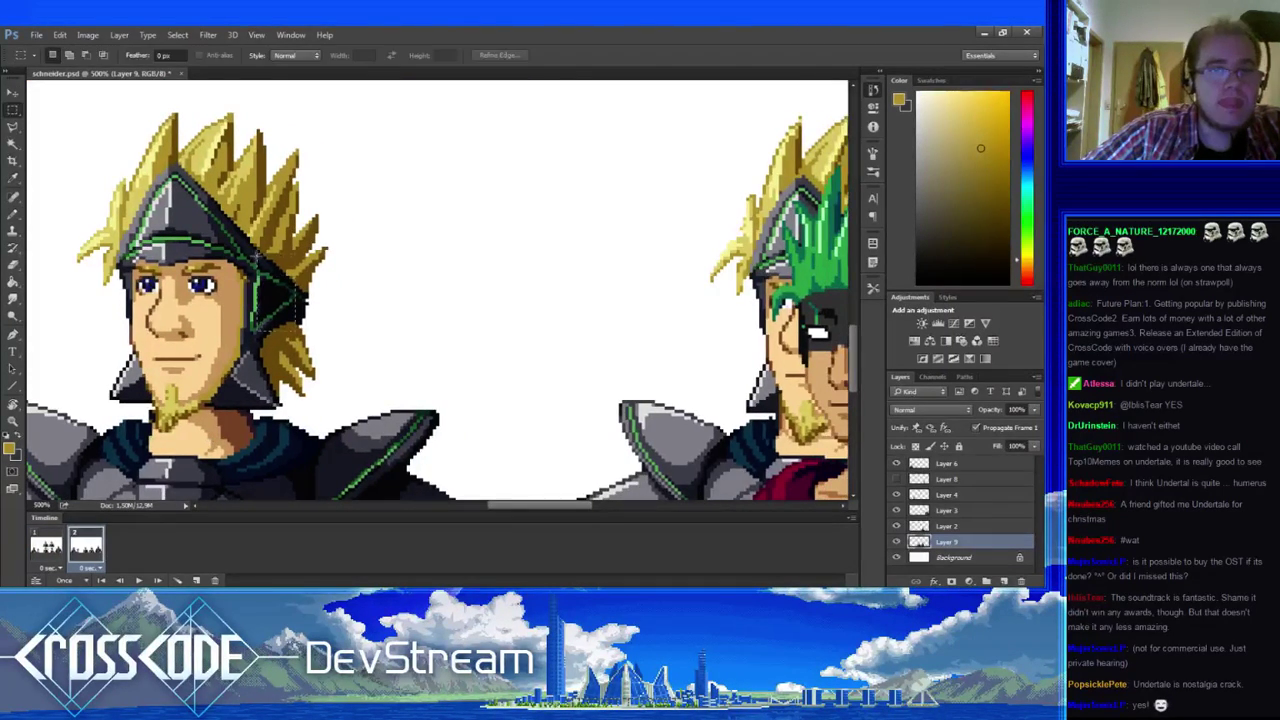
pyautogui.moveTo(246, 264); pyautogui.dragTo(295, 350)
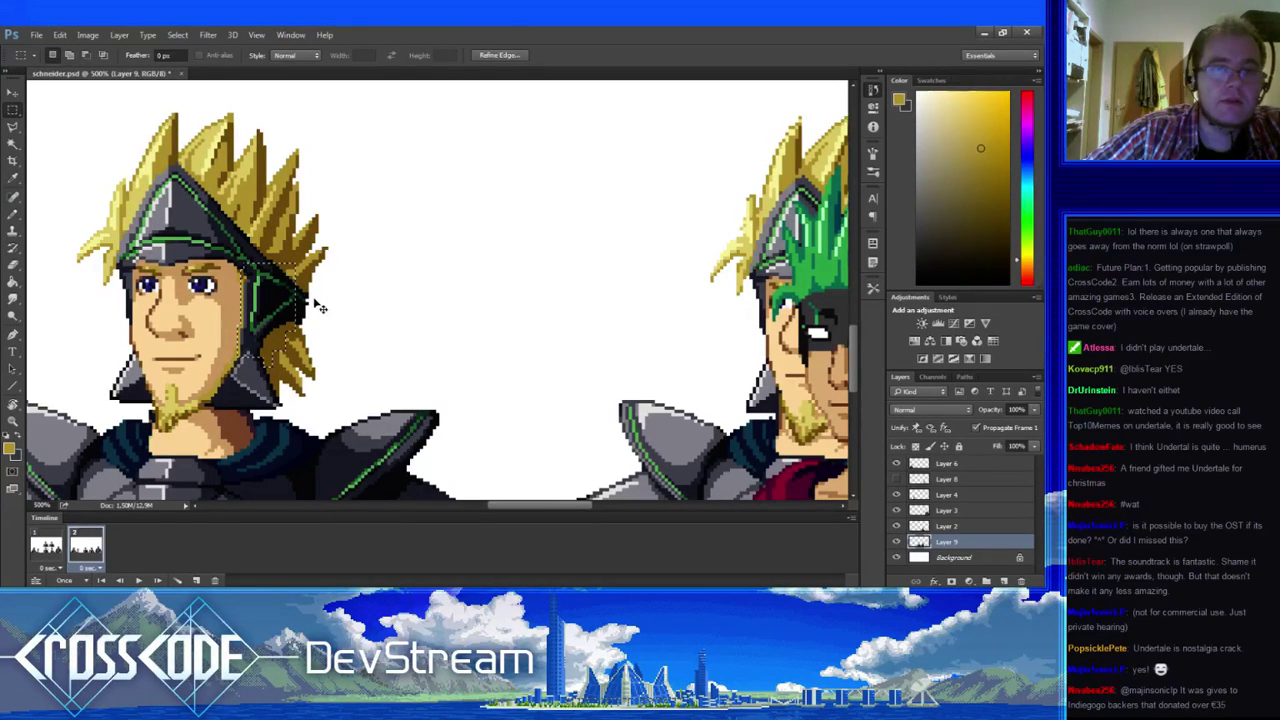
pyautogui.hotkey('ctrl', 'd')
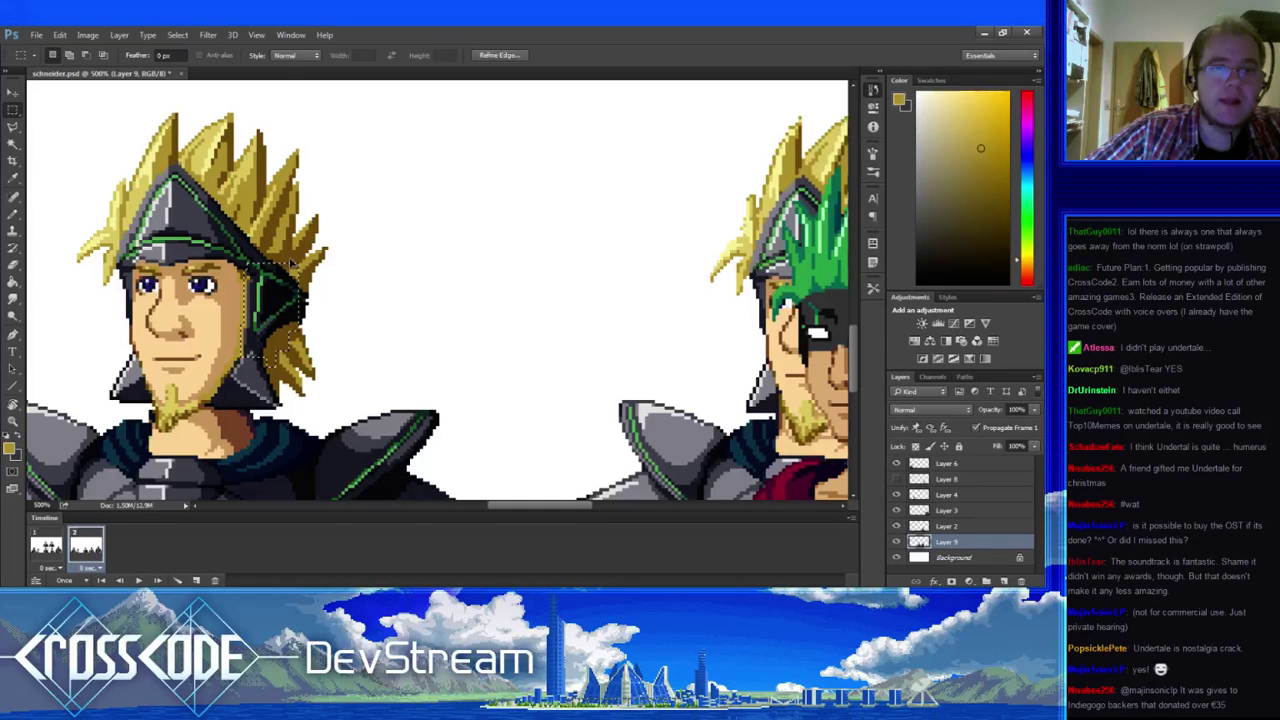
# - Compare both frames and touch up the inner edge of the helmet's side guard beside the cheek in frame 2 with the Pencil tool
pyautogui.moveTo(241, 296); pyautogui.dragTo(230, 299)
pyautogui.click(46, 546)
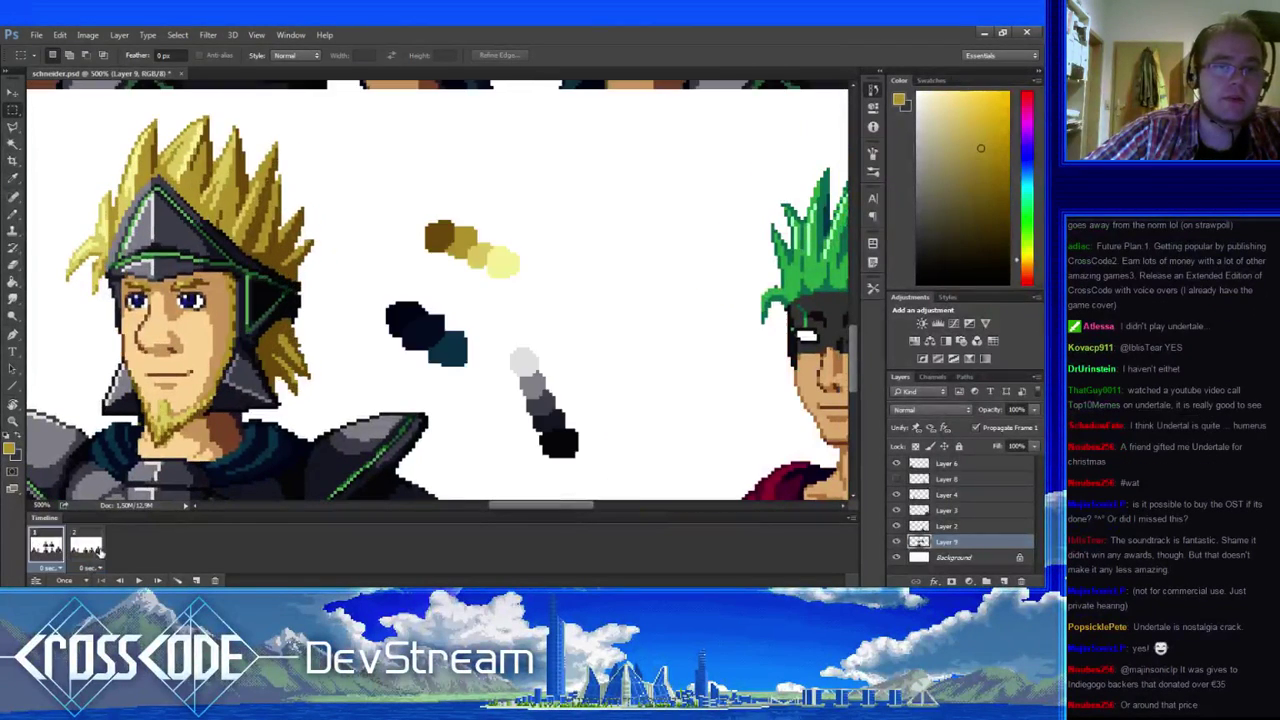
pyautogui.click(90, 548)
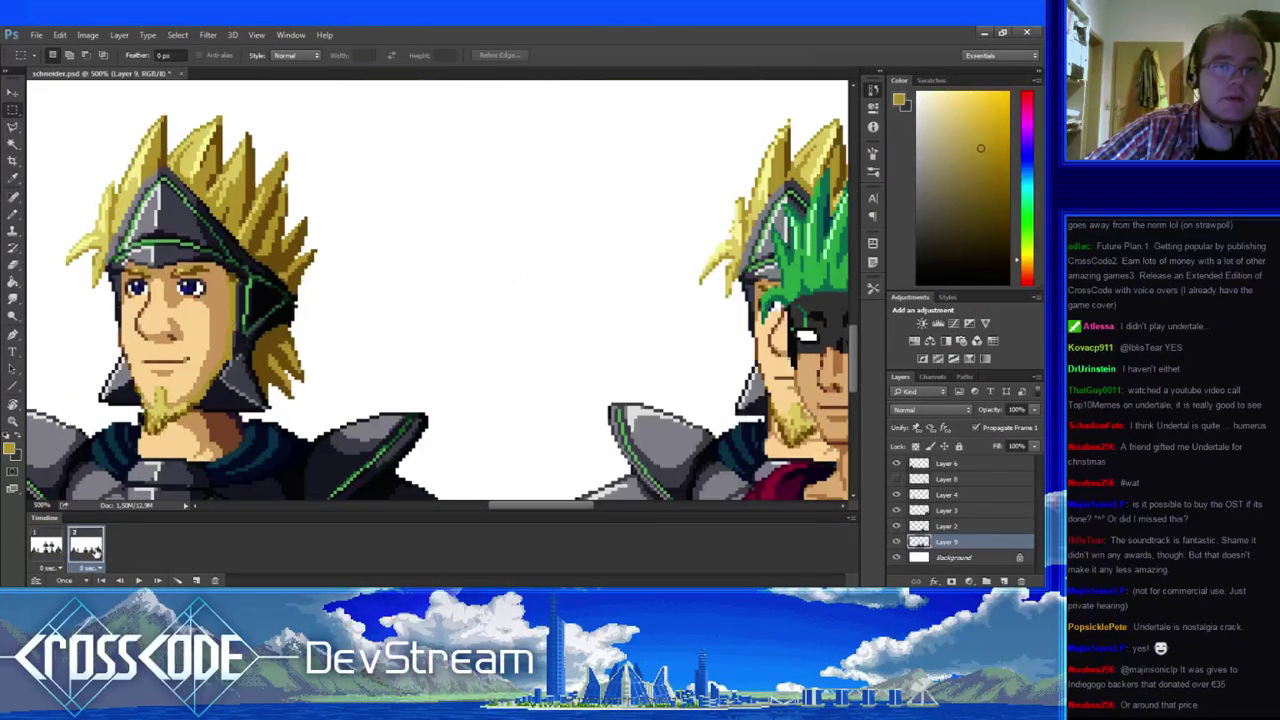
pyautogui.press('b')
pyautogui.click(63, 552)
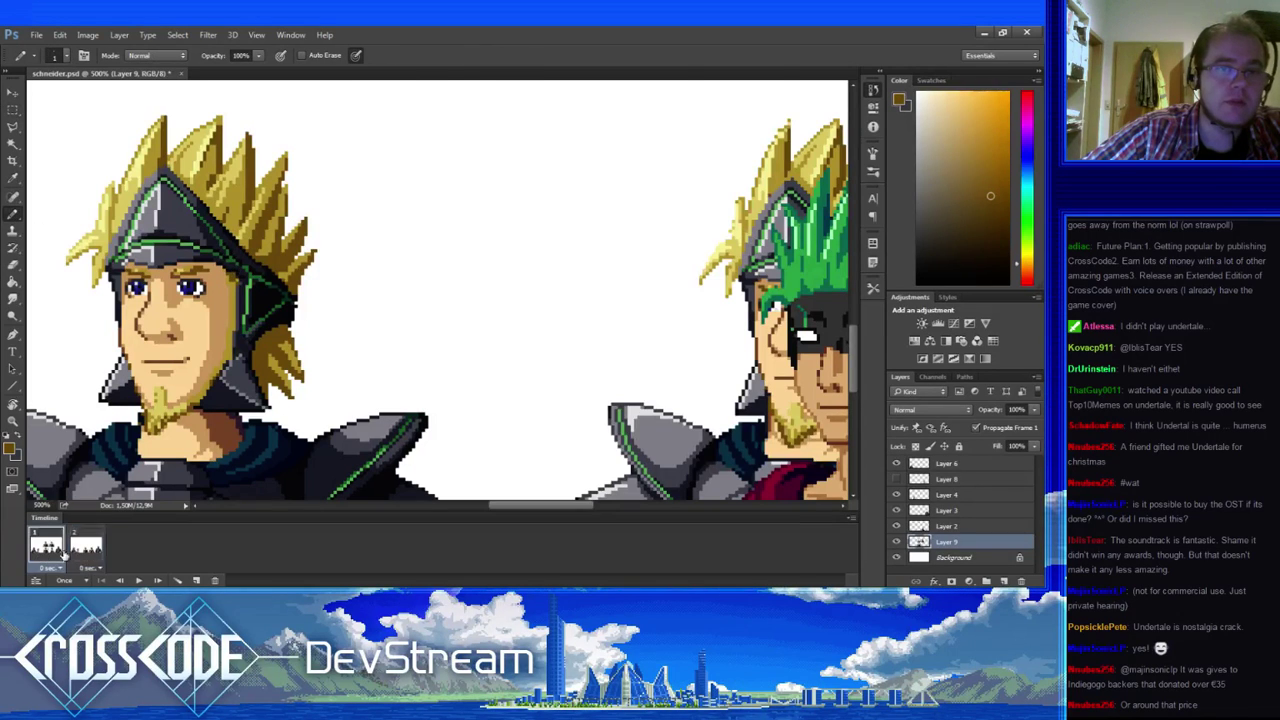
pyautogui.click(86, 546)
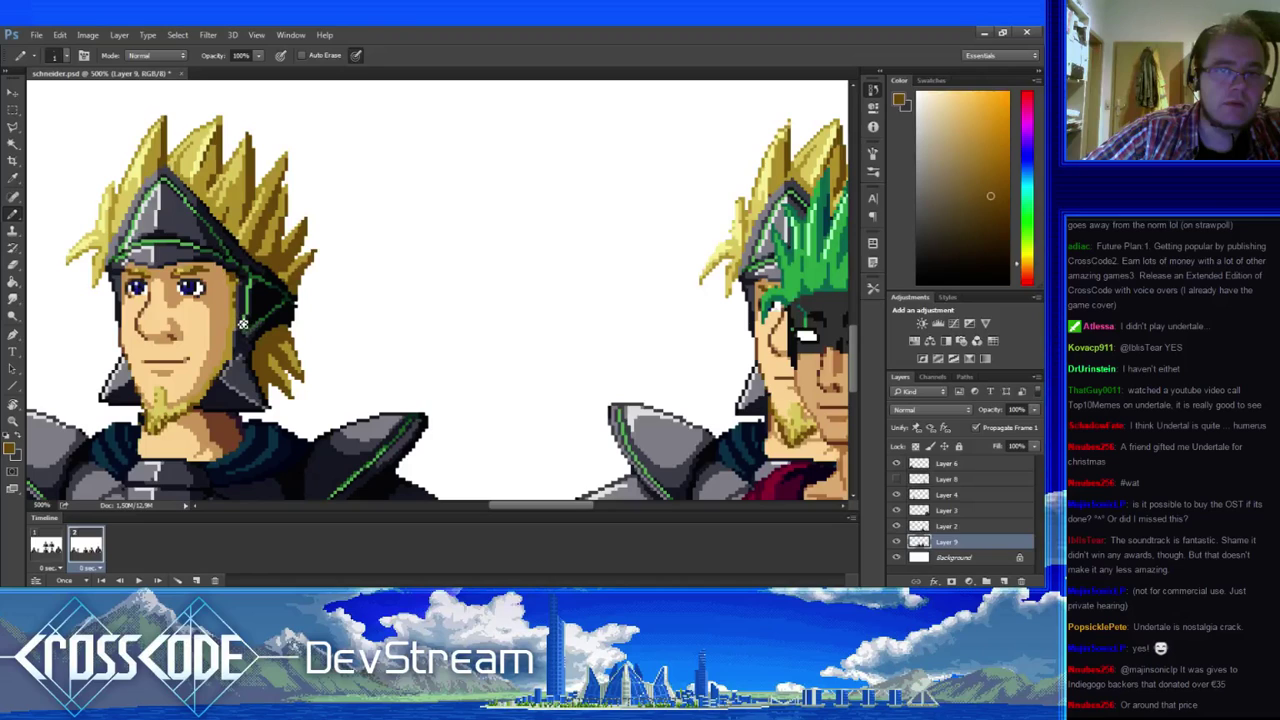
pyautogui.keyDown('alt'); pyautogui.click(240, 305); pyautogui.keyUp('alt')
pyautogui.keyDown('alt'); pyautogui.click(241, 318); pyautogui.keyUp('alt')
pyautogui.moveTo(241, 318); pyautogui.dragTo(215, 300)
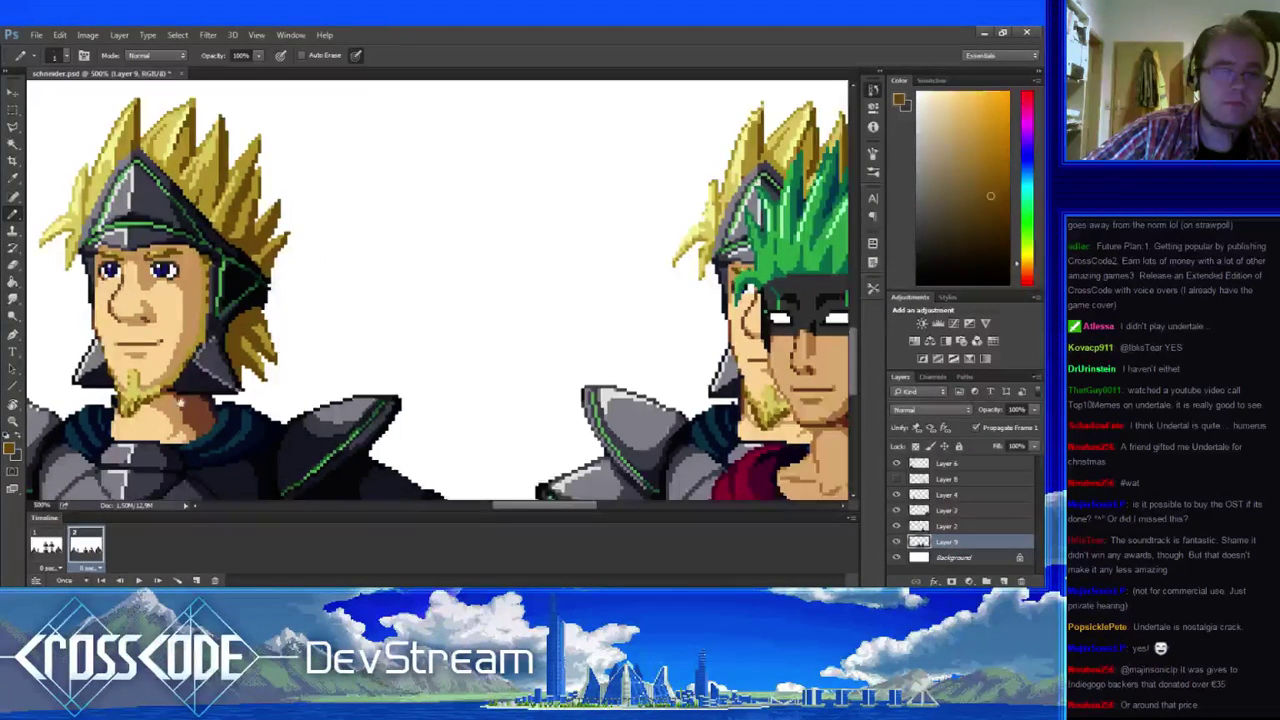
# - Switch repeatedly between frames 1 and 2 to examine the motion of the knight's head, hair and shoulder armour
pyautogui.click(50, 547)
pyautogui.click(82, 547)
pyautogui.click(56, 550)
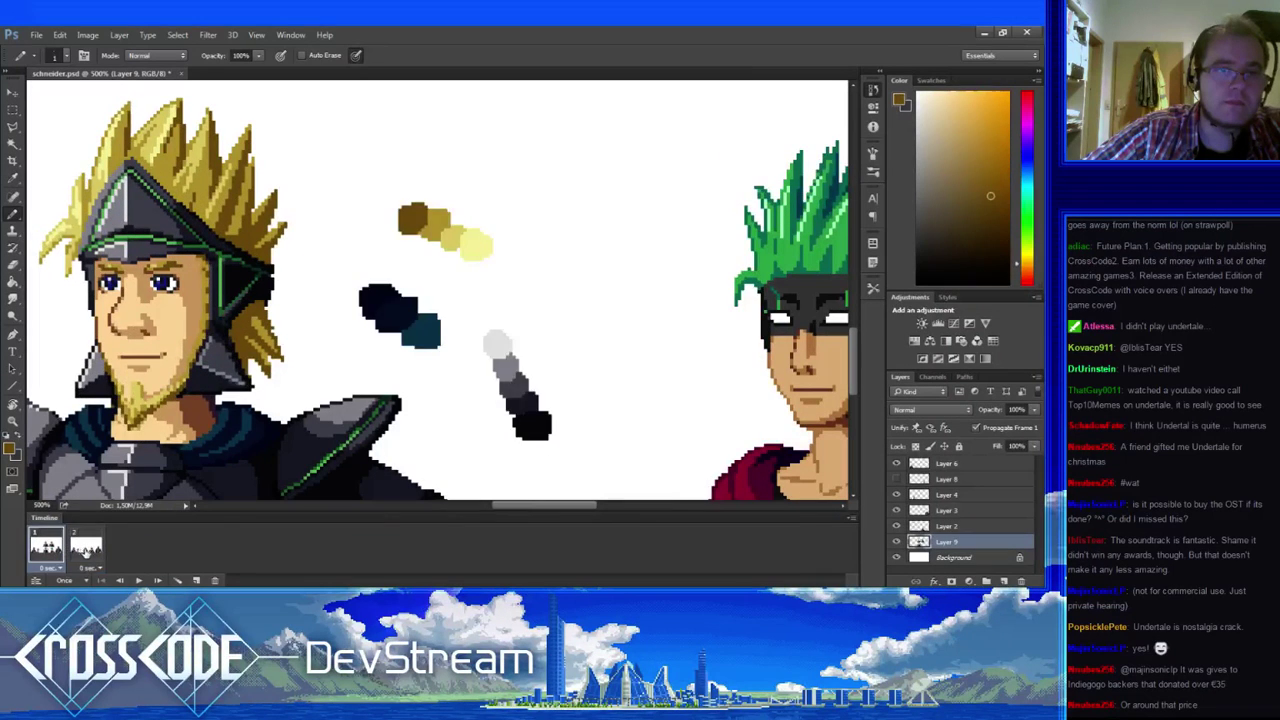
pyautogui.click(80, 550)
pyautogui.click(56, 550)
pyautogui.click(79, 553)
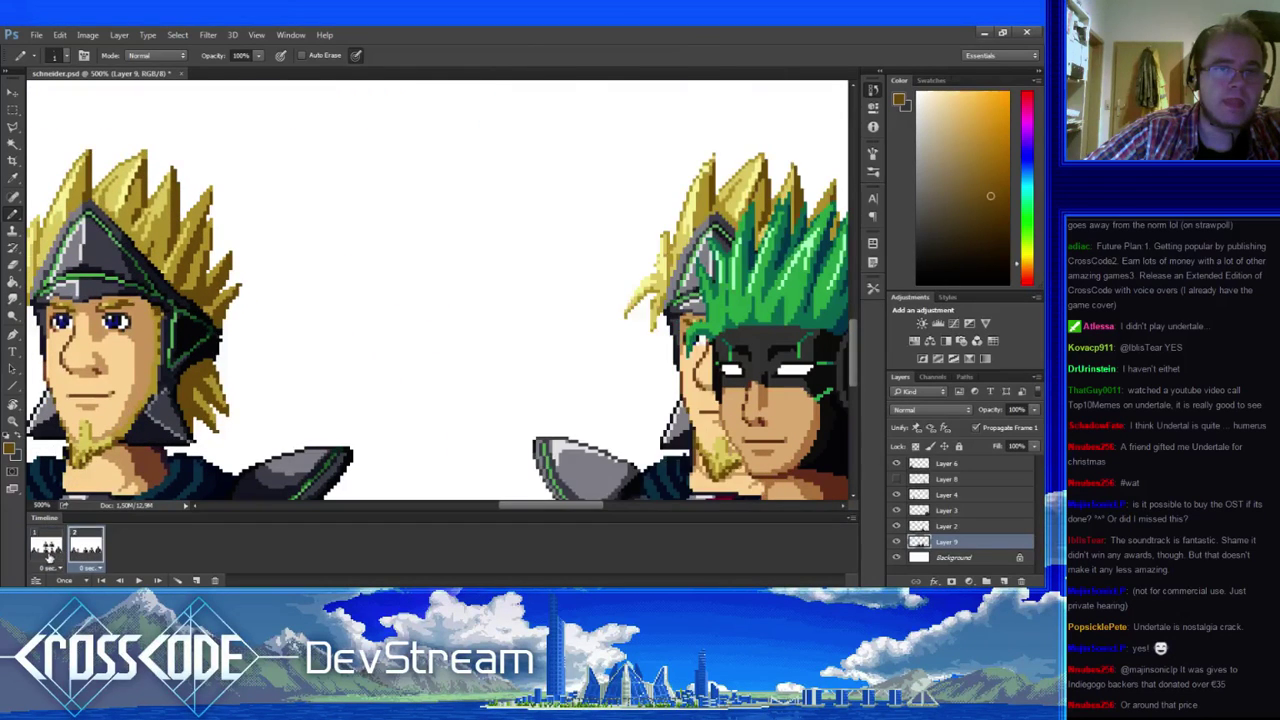
pyautogui.moveTo(203, 391); pyautogui.dragTo(312, 290)
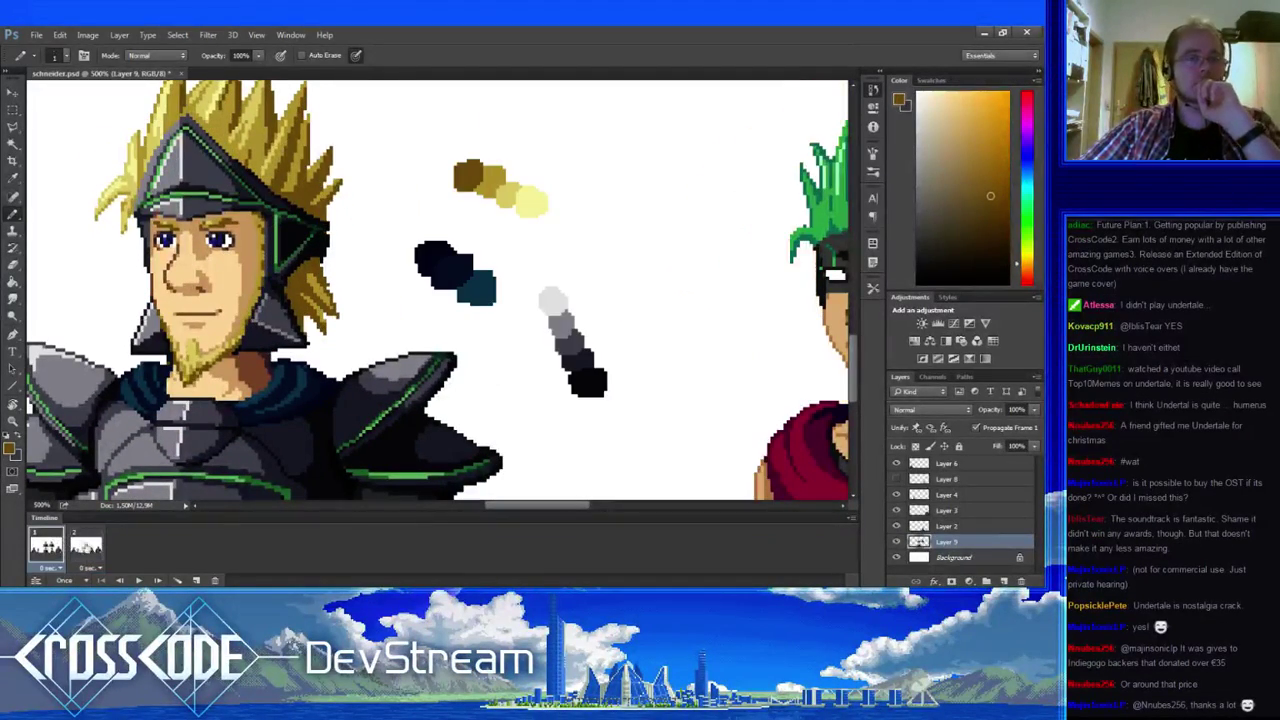
pyautogui.click(82, 543)
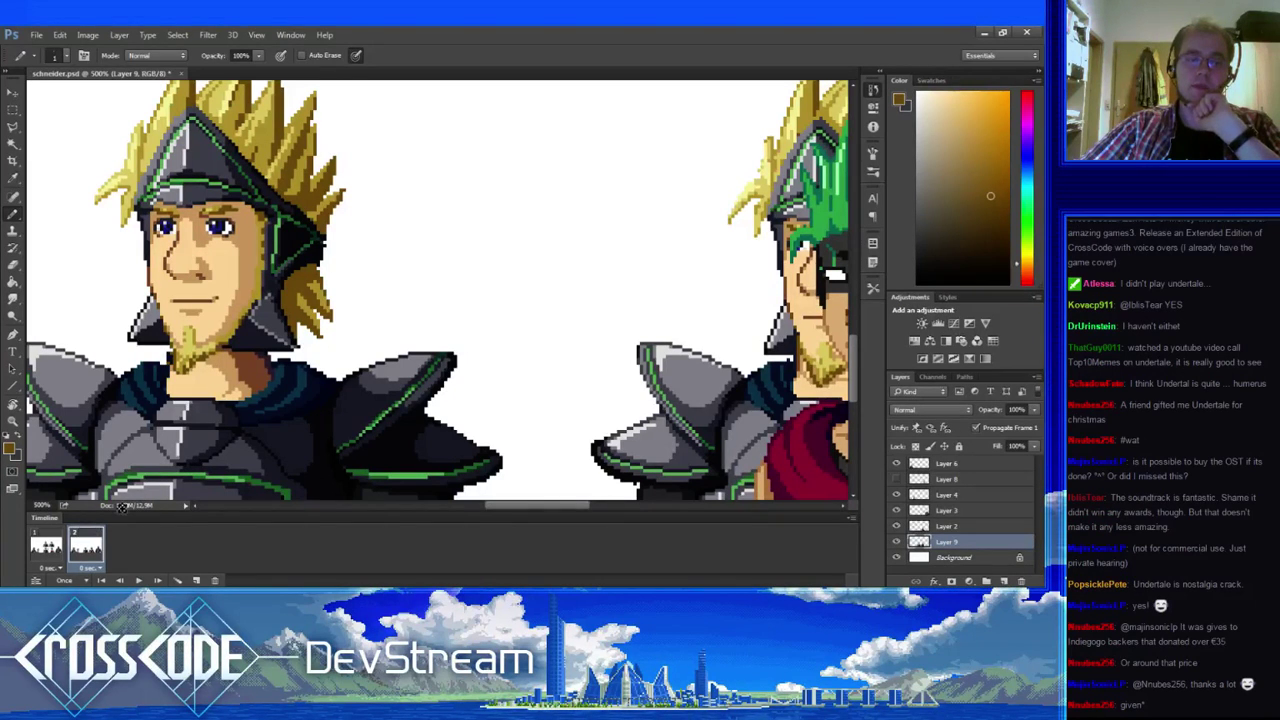
# - Examine the upper row of knight portraits in frames 1 and 2 at a reduced zoom
pyautogui.moveTo(227, 343); pyautogui.dragTo(339, 403)
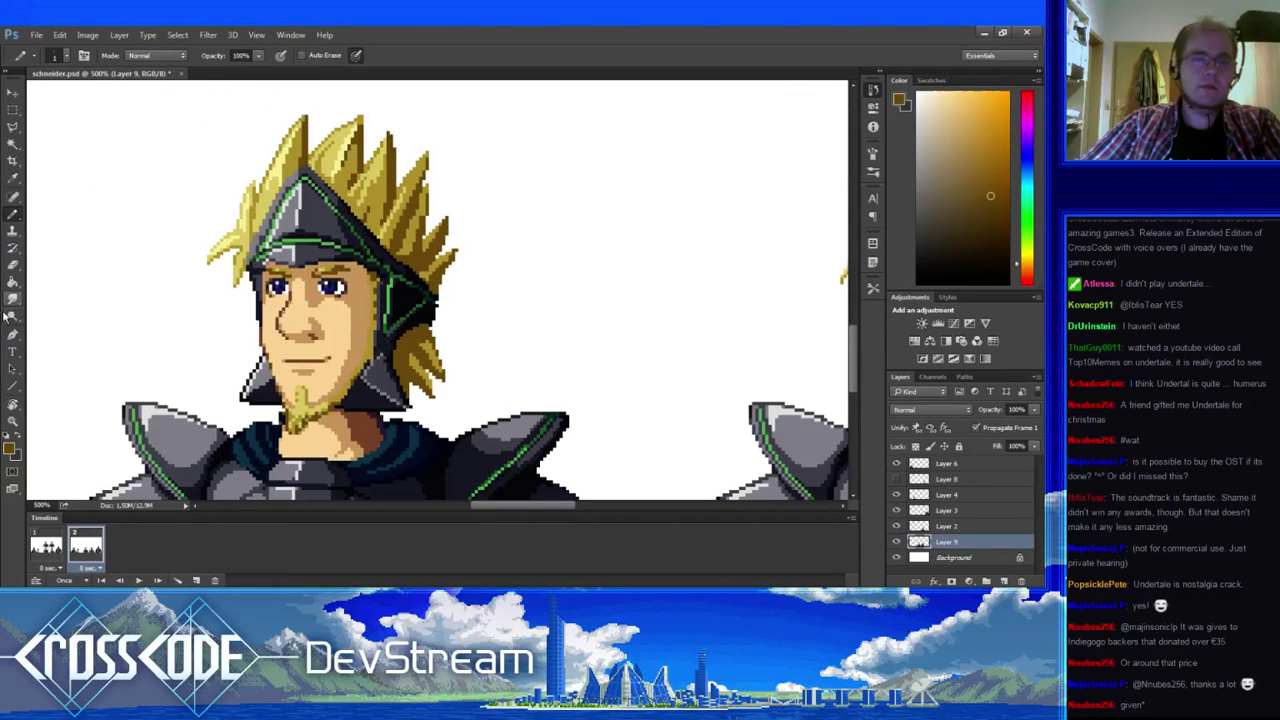
pyautogui.click(12, 421)
pyautogui.keyDown('alt'); pyautogui.click(75, 420); pyautogui.keyUp('alt')
pyautogui.keyDown('alt'); pyautogui.click(75, 420); pyautogui.keyUp('alt')
pyautogui.moveTo(191, 450); pyautogui.dragTo(303, 526)
pyautogui.click(44, 548)
pyautogui.moveTo(277, 352); pyautogui.dragTo(266, 461)
pyautogui.keyDown('alt'); pyautogui.click(263, 403); pyautogui.keyUp('alt')
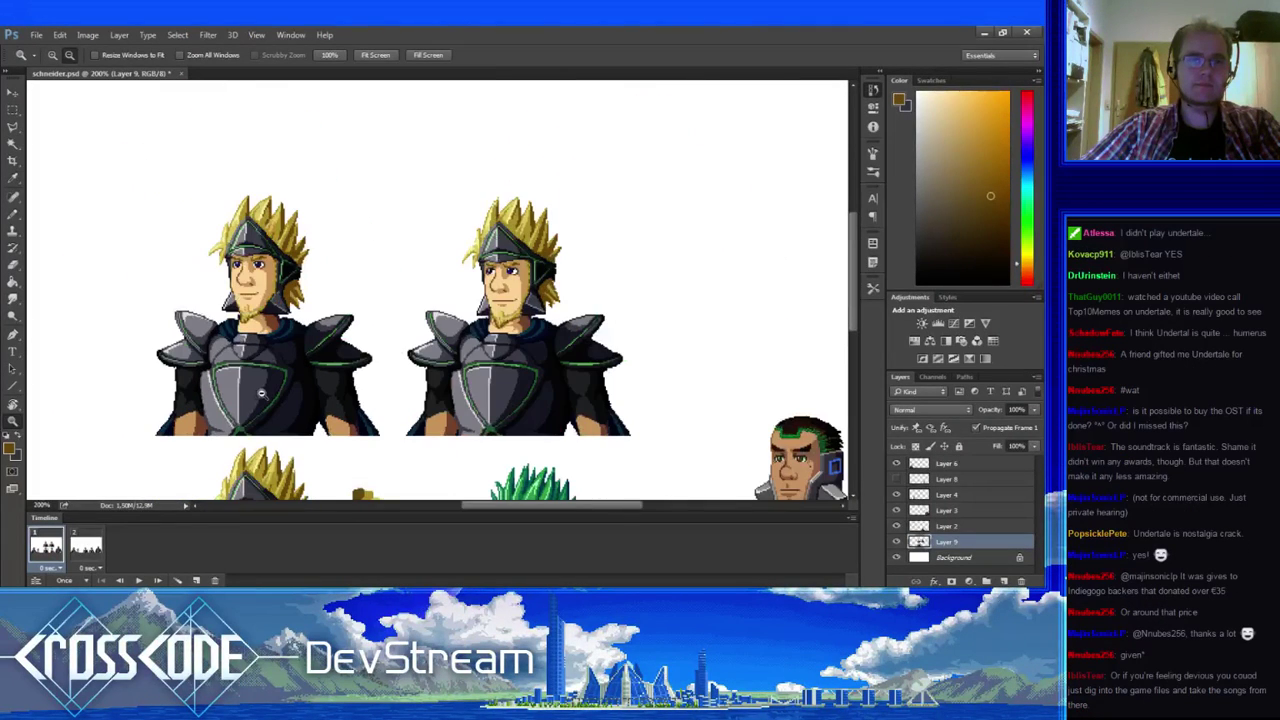
pyautogui.click(261, 393)
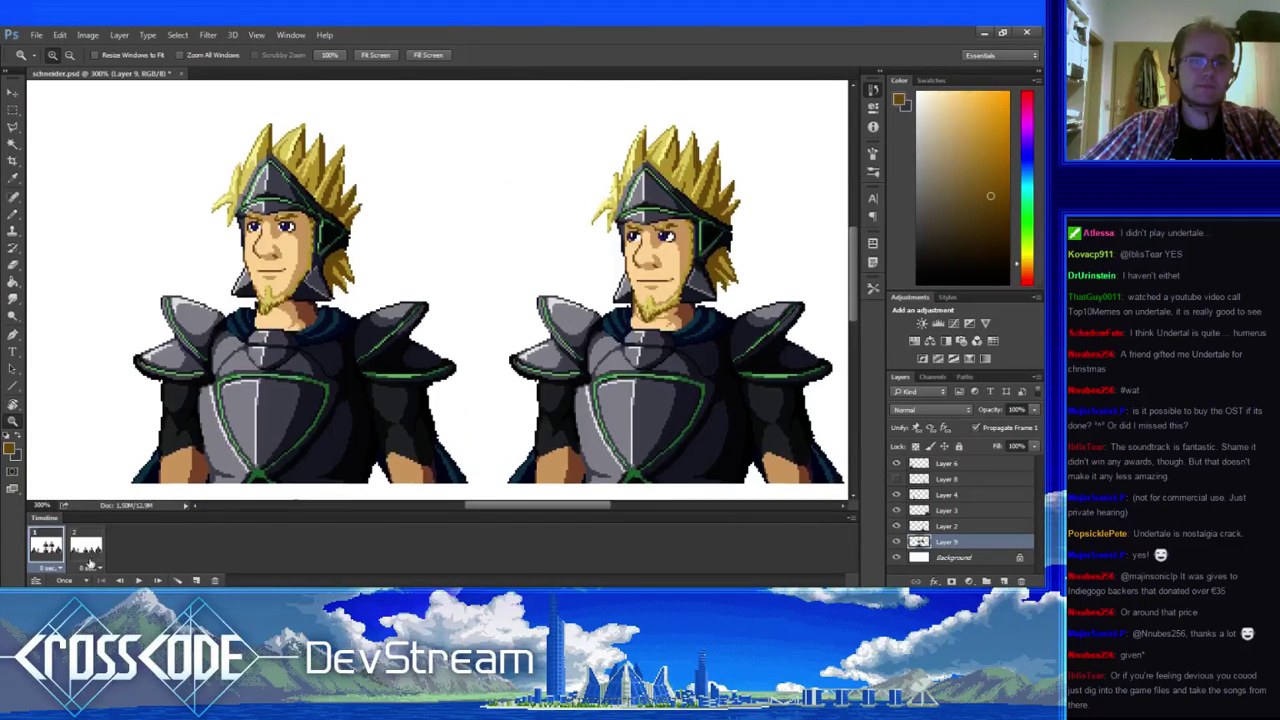
pyautogui.click(84, 546)
pyautogui.click(60, 548)
pyautogui.scroll(-5, 208, 195)
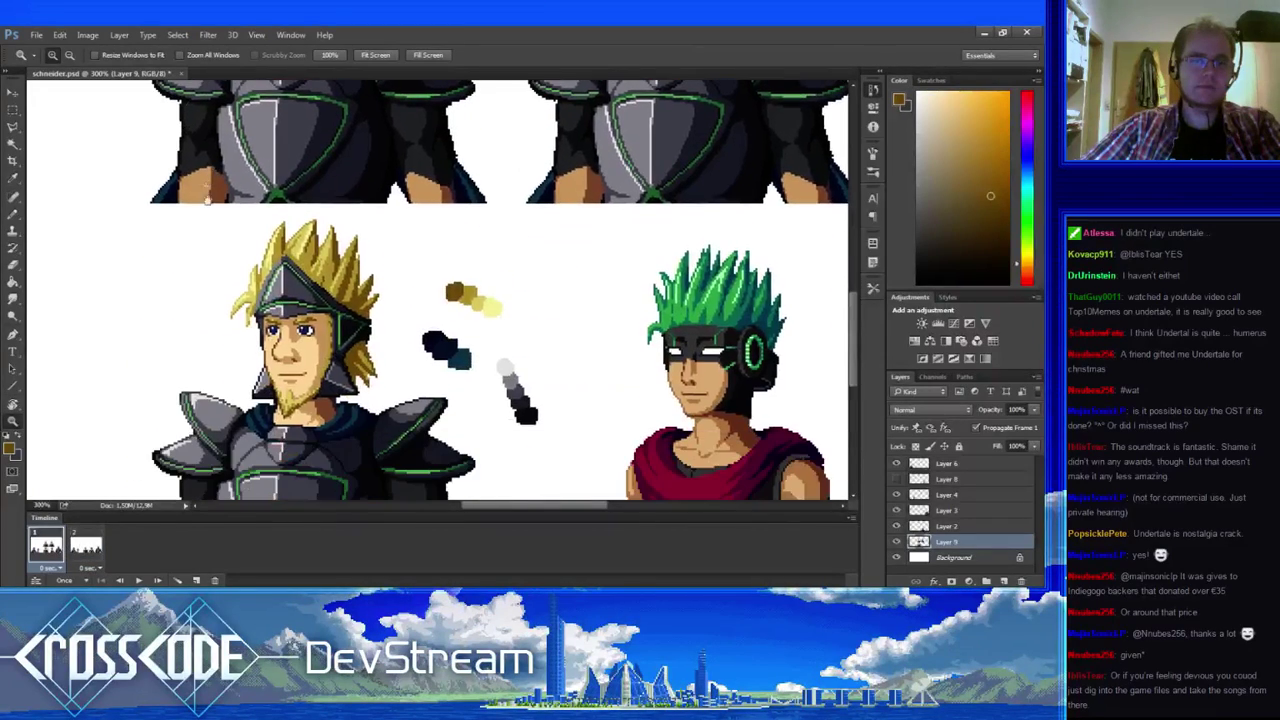
# - Alternate between both frames on the lower blond knight to examine how his head moves above the armour
pyautogui.moveTo(146, 262); pyautogui.dragTo(167, 165)
pyautogui.click(80, 556)
pyautogui.click(58, 556)
pyautogui.click(80, 556)
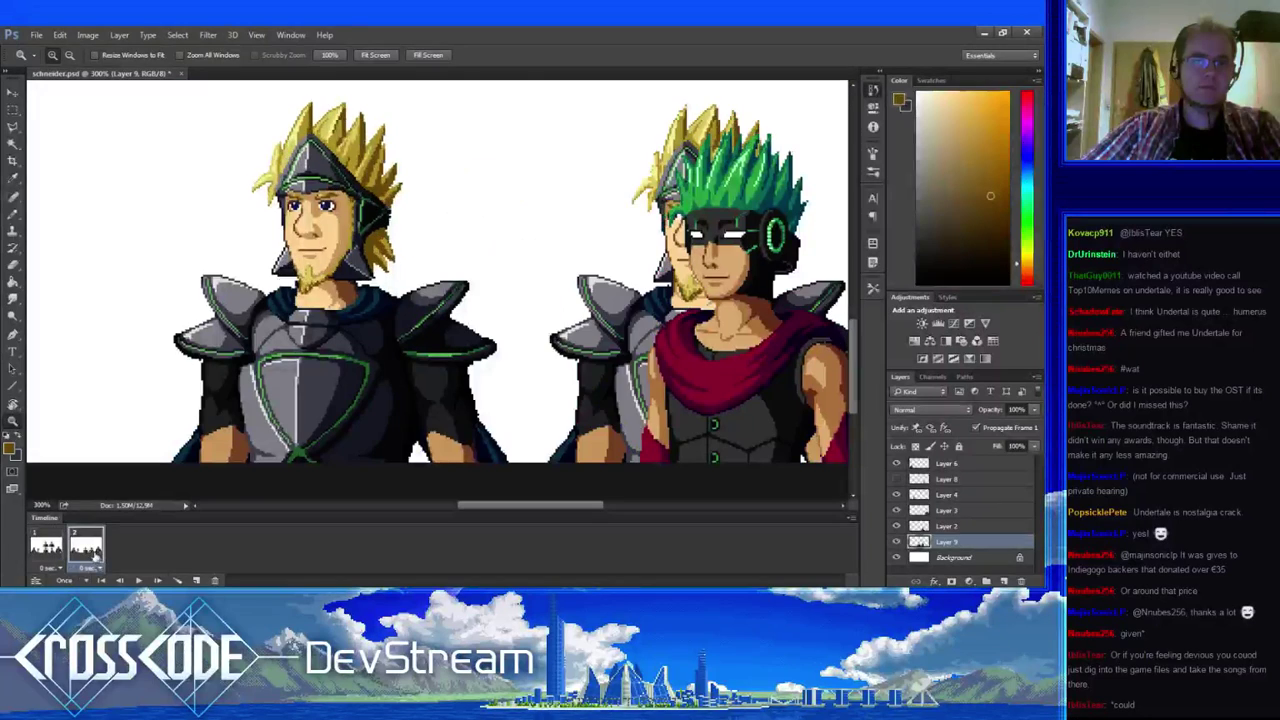
pyautogui.click(60, 556)
pyautogui.click(92, 559)
pyautogui.click(319, 310)
pyautogui.click(319, 310)
pyautogui.moveTo(319, 310); pyautogui.dragTo(241, 398)
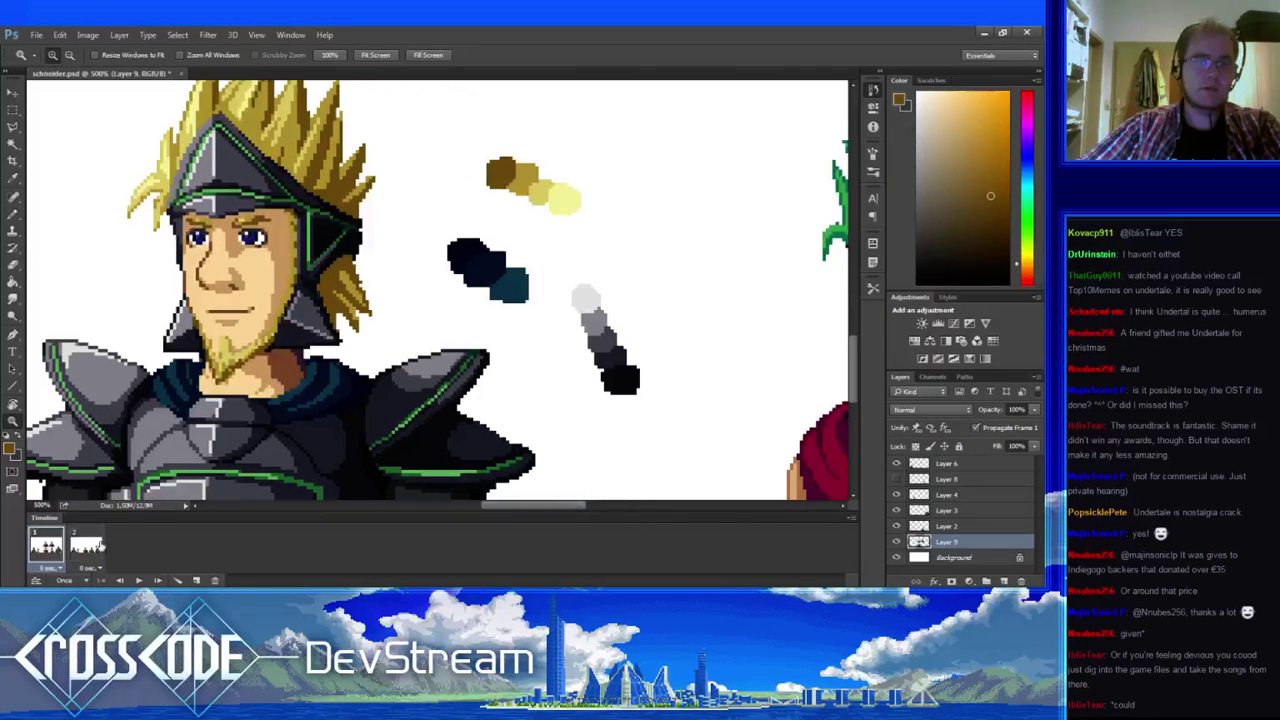
# - Retouch the neck below the goatee in frame 2 with sampled shadow and light skin tones, checking it against frame 1
pyautogui.click(100, 546)
pyautogui.press('b')
pyautogui.keyDown('alt'); pyautogui.click(213, 375); pyautogui.keyUp('alt')
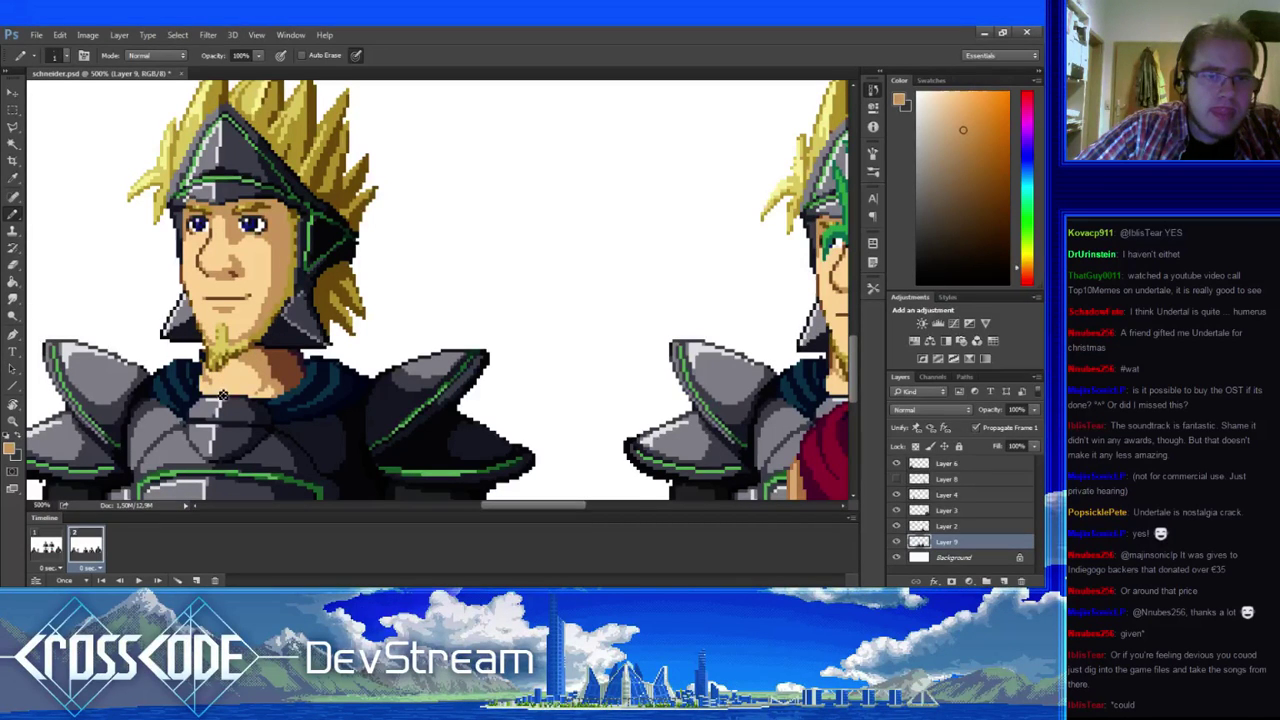
pyautogui.keyDown('alt'); pyautogui.click(224, 374); pyautogui.keyUp('alt')
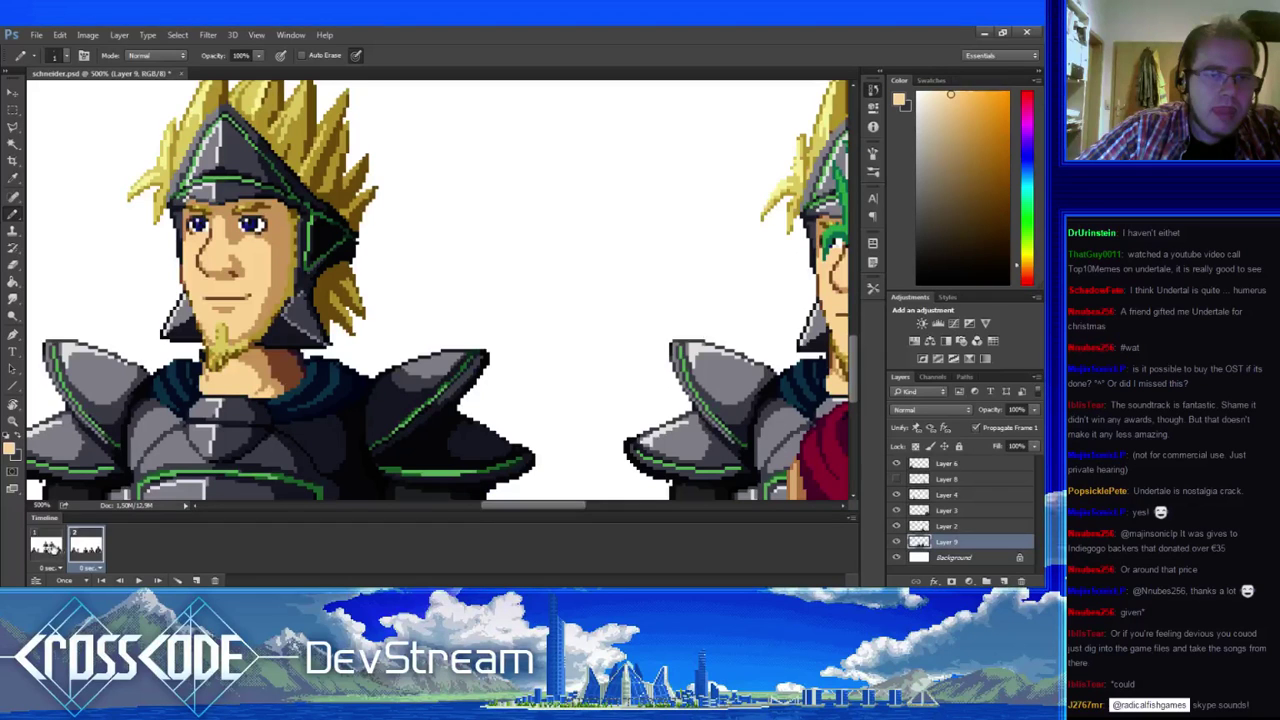
pyautogui.click(50, 546)
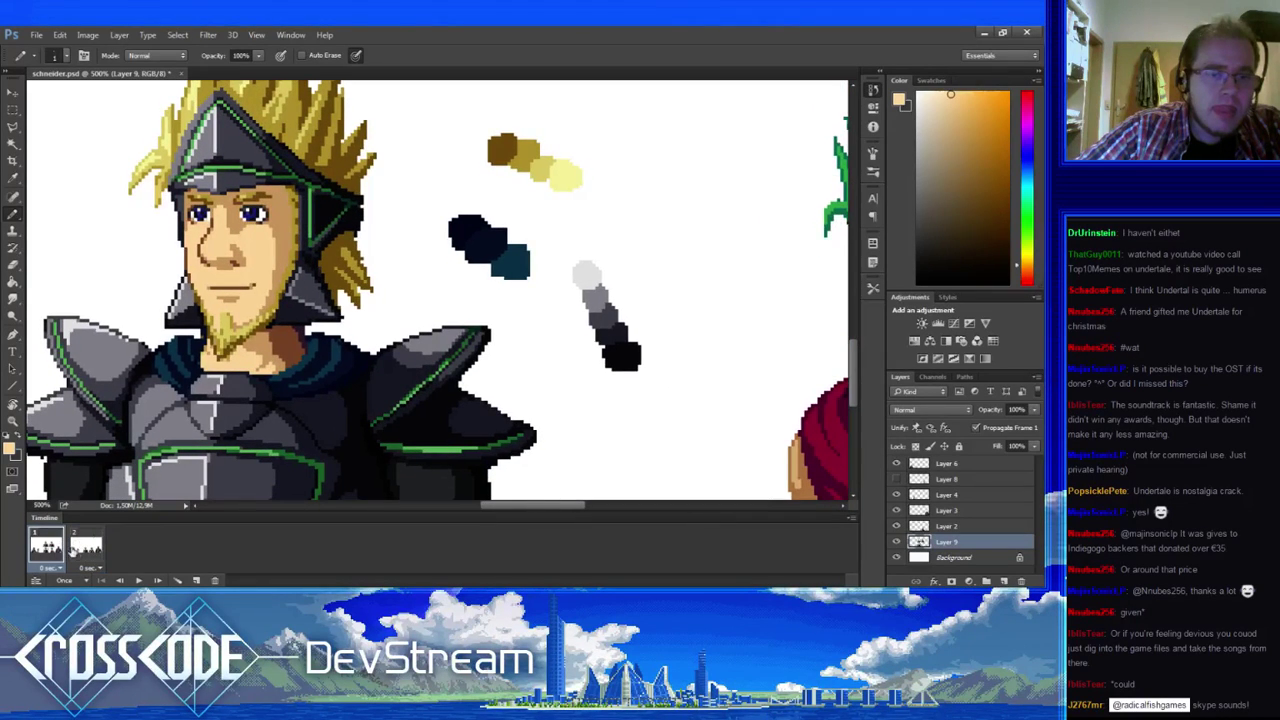
pyautogui.click(86, 546)
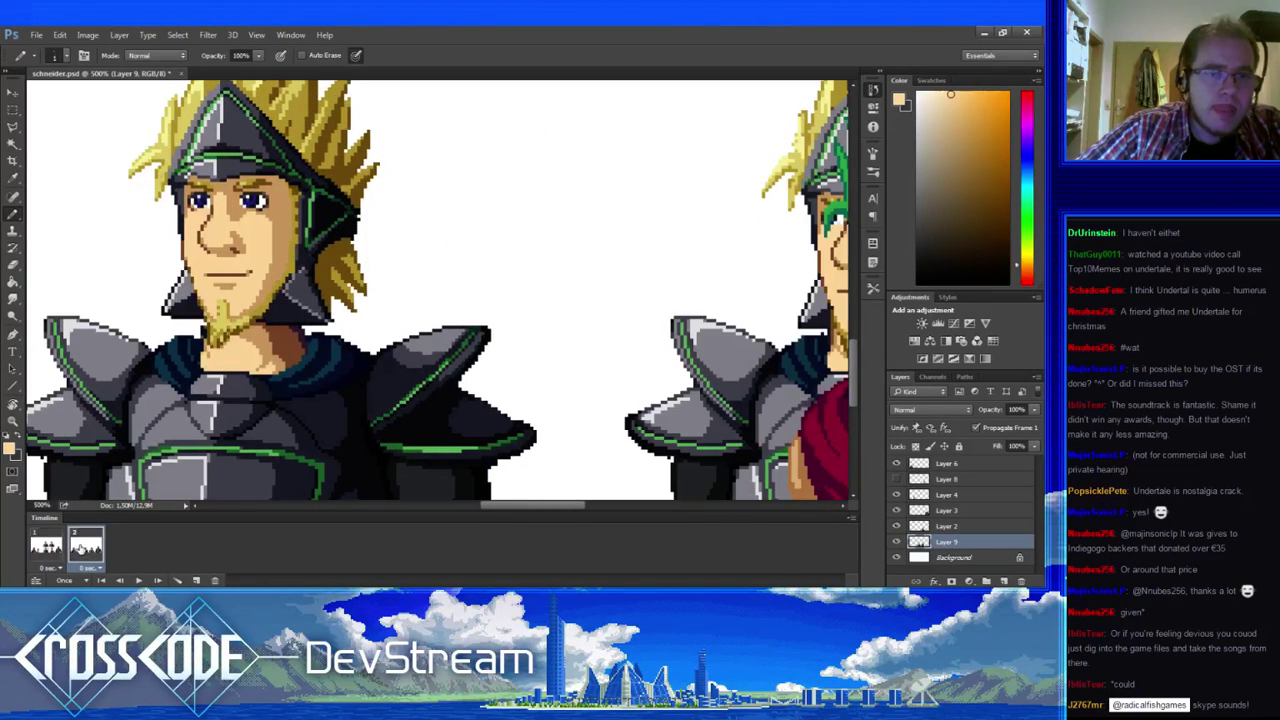
# - Refine the neck's skin shading beneath the beard in frame 2 with the Pencil tool, comparing it with frame 1
pyautogui.keyDown('alt'); pyautogui.click(213, 360); pyautogui.keyUp('alt')
pyautogui.click(46, 546)
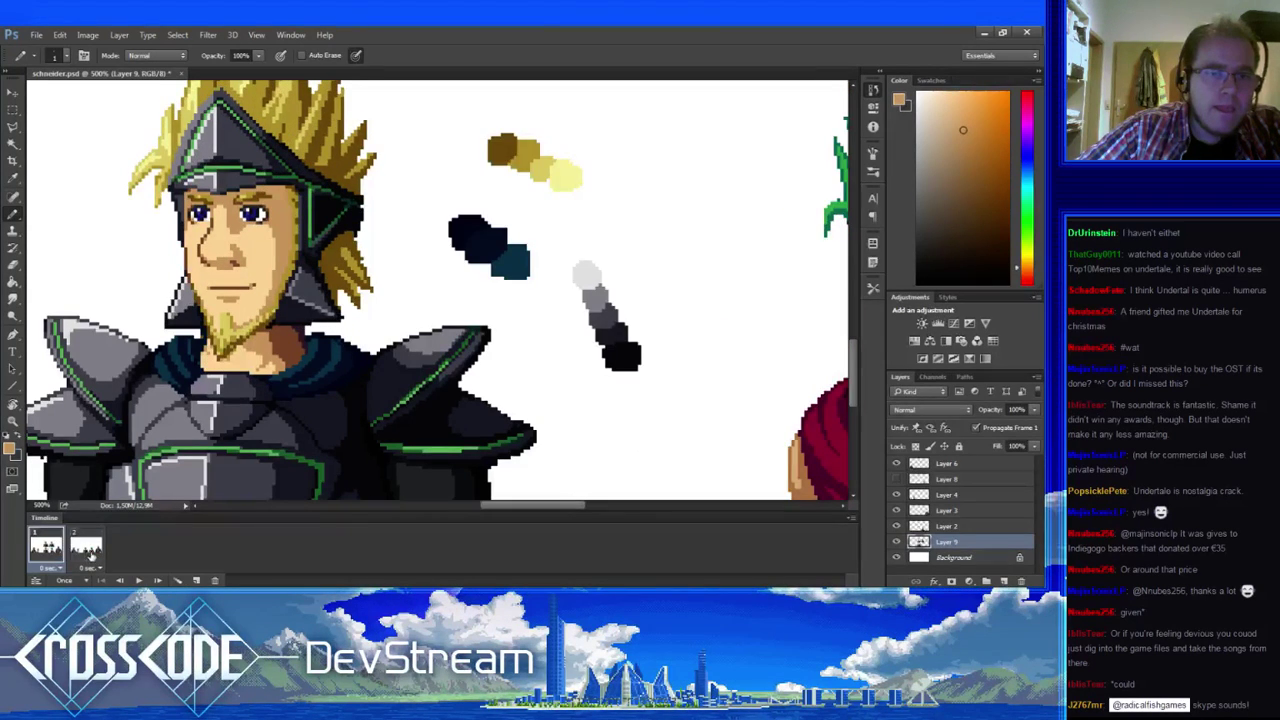
pyautogui.click(86, 546)
pyautogui.keyDown('alt'); pyautogui.click(215, 356); pyautogui.keyUp('alt')
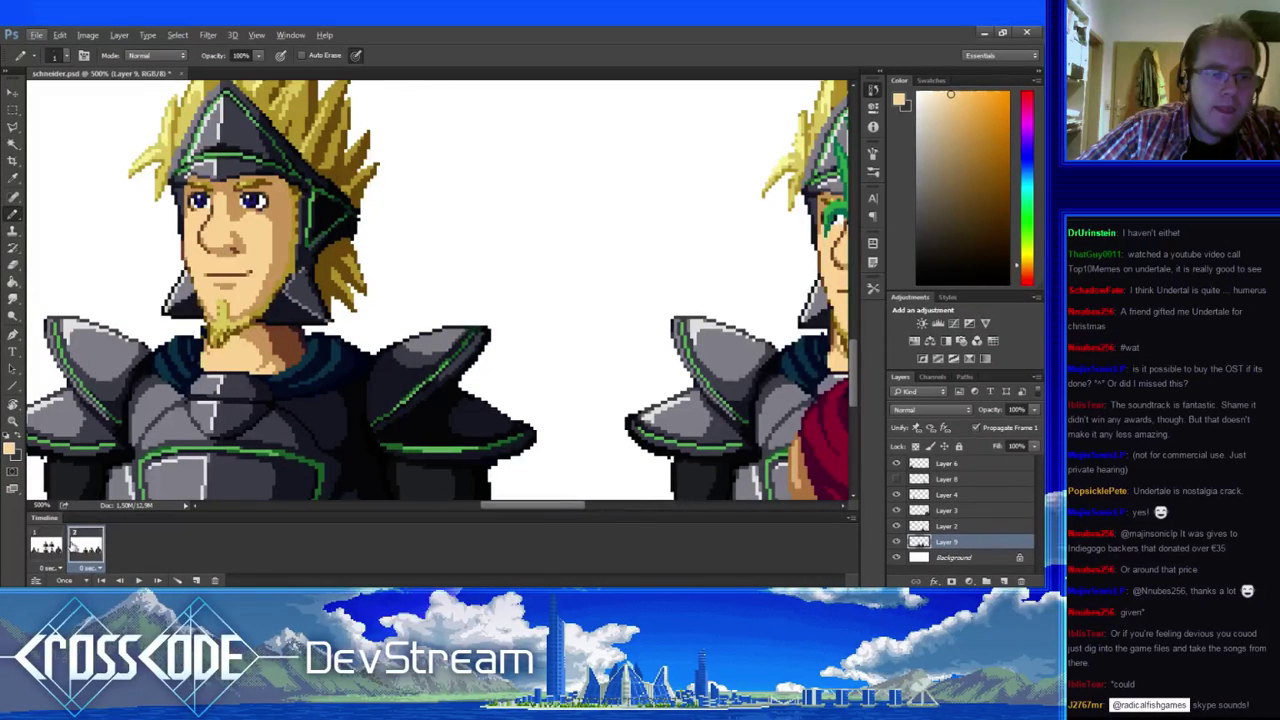
pyautogui.click(46, 548)
pyautogui.click(95, 548)
# - Sample the dark outline colours beside the goatee in both frames and touch up the collar's inner edge with the Pencil tool
pyautogui.keyDown('alt'); pyautogui.click(206, 342); pyautogui.keyUp('alt')
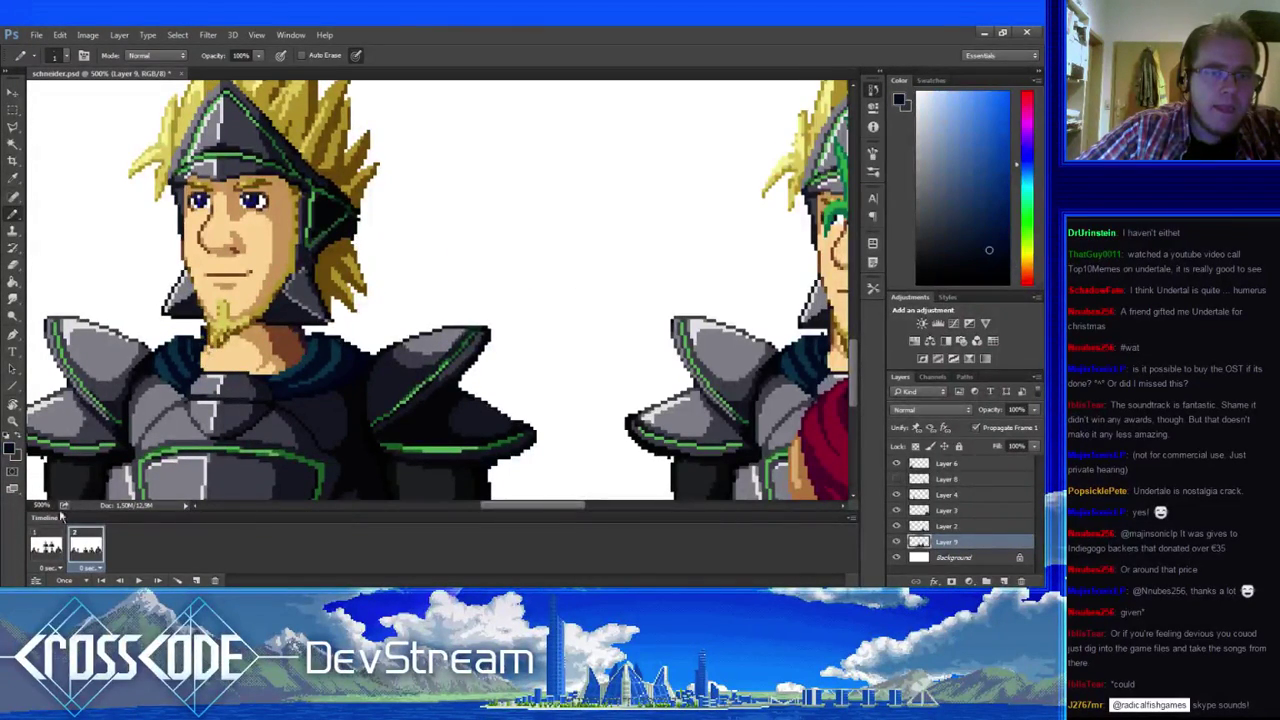
pyautogui.click(46, 545)
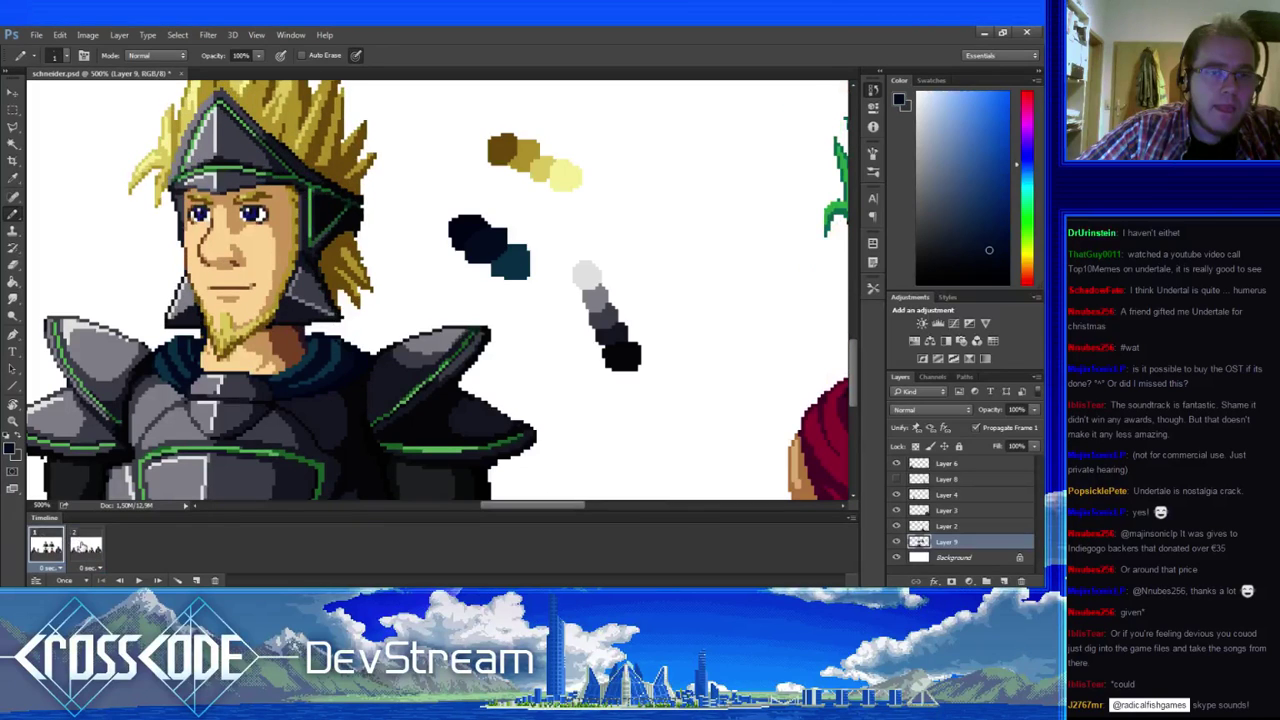
pyautogui.click(82, 547)
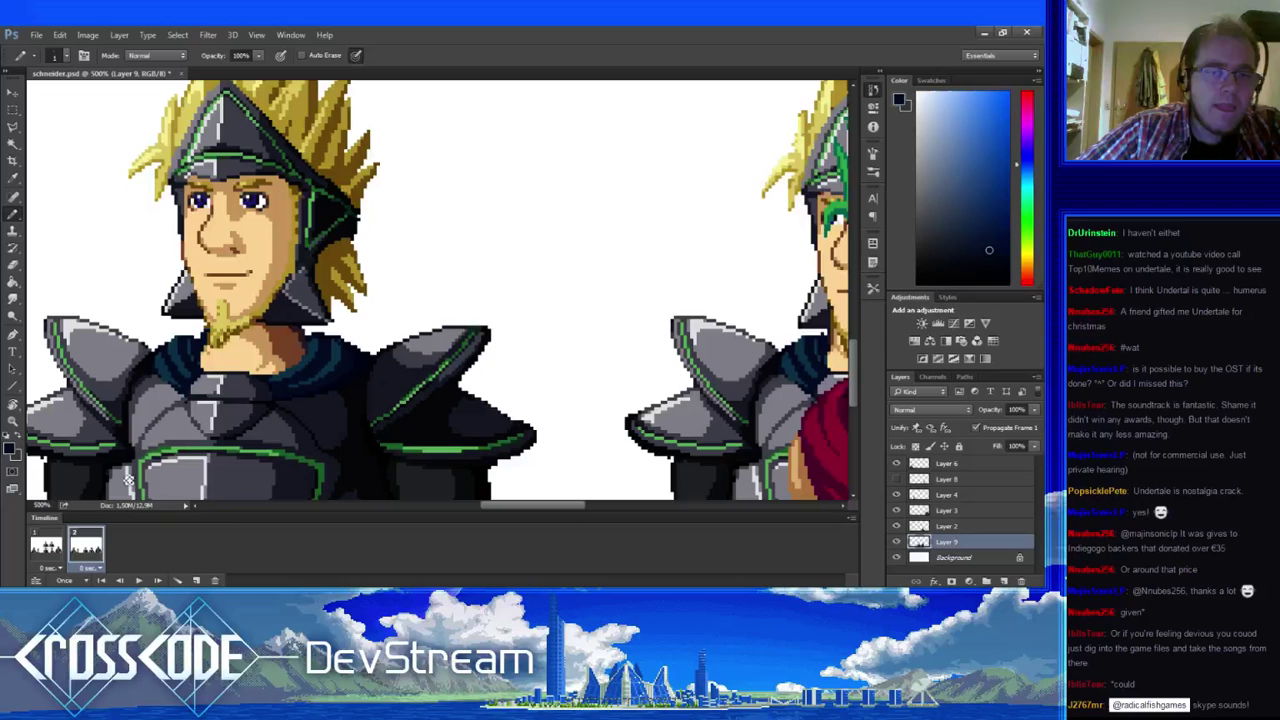
pyautogui.click(46, 545)
pyautogui.press('e')
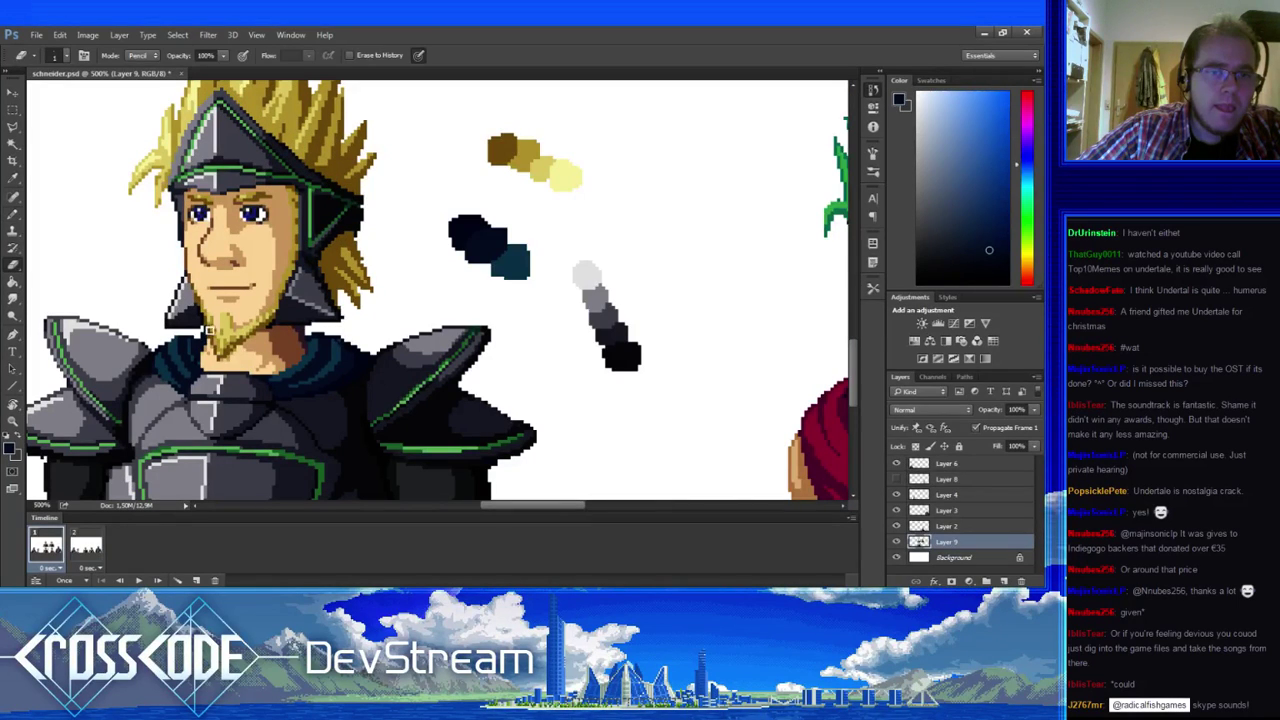
pyautogui.press('b')
pyautogui.keyDown('alt'); pyautogui.click(208, 331); pyautogui.keyUp('alt')
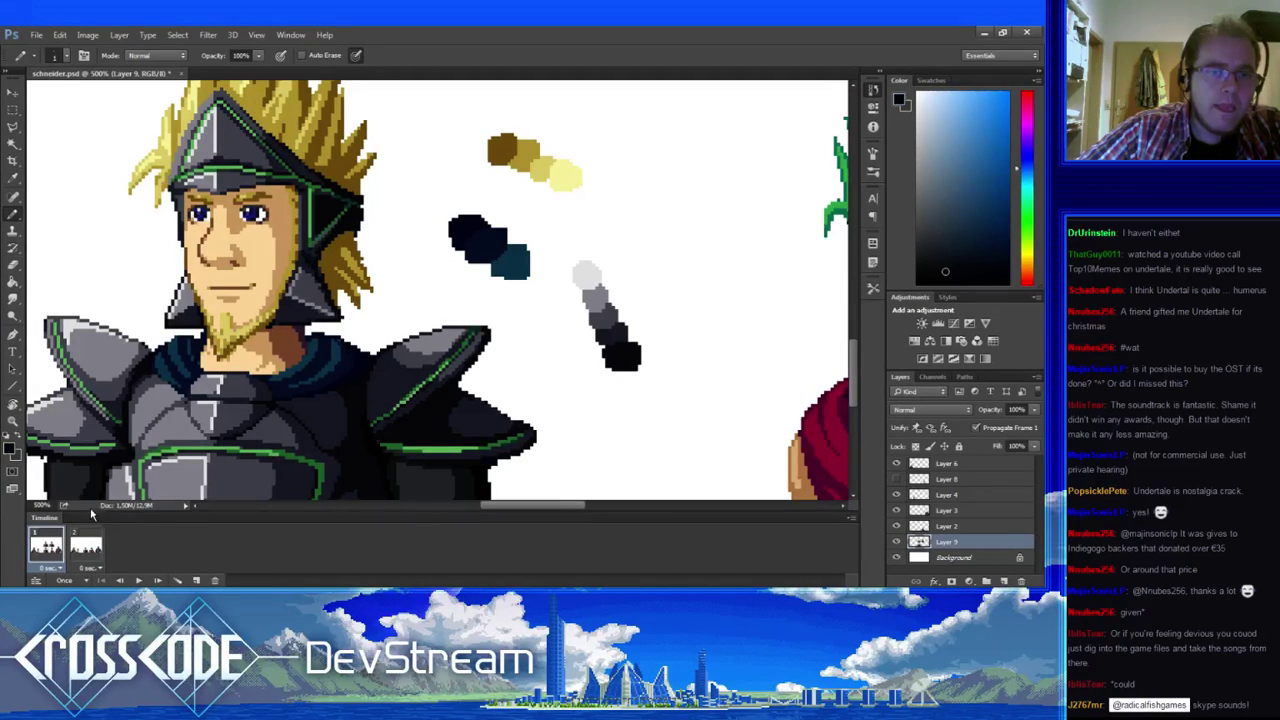
pyautogui.click(87, 545)
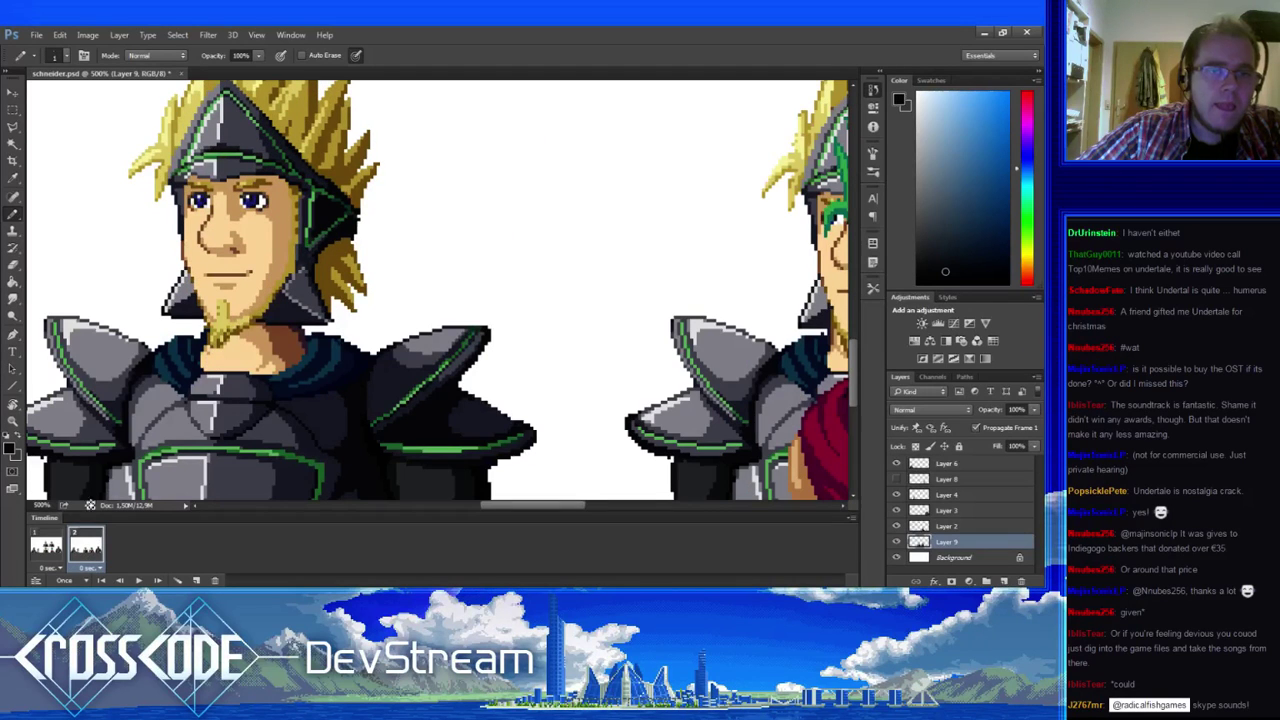
# - Retouch the goatee's lower edge in frame 2 with sampled navy, gold and brown tones, and compare both frames
pyautogui.keyDown('alt'); pyautogui.click(208, 336); pyautogui.keyUp('alt')
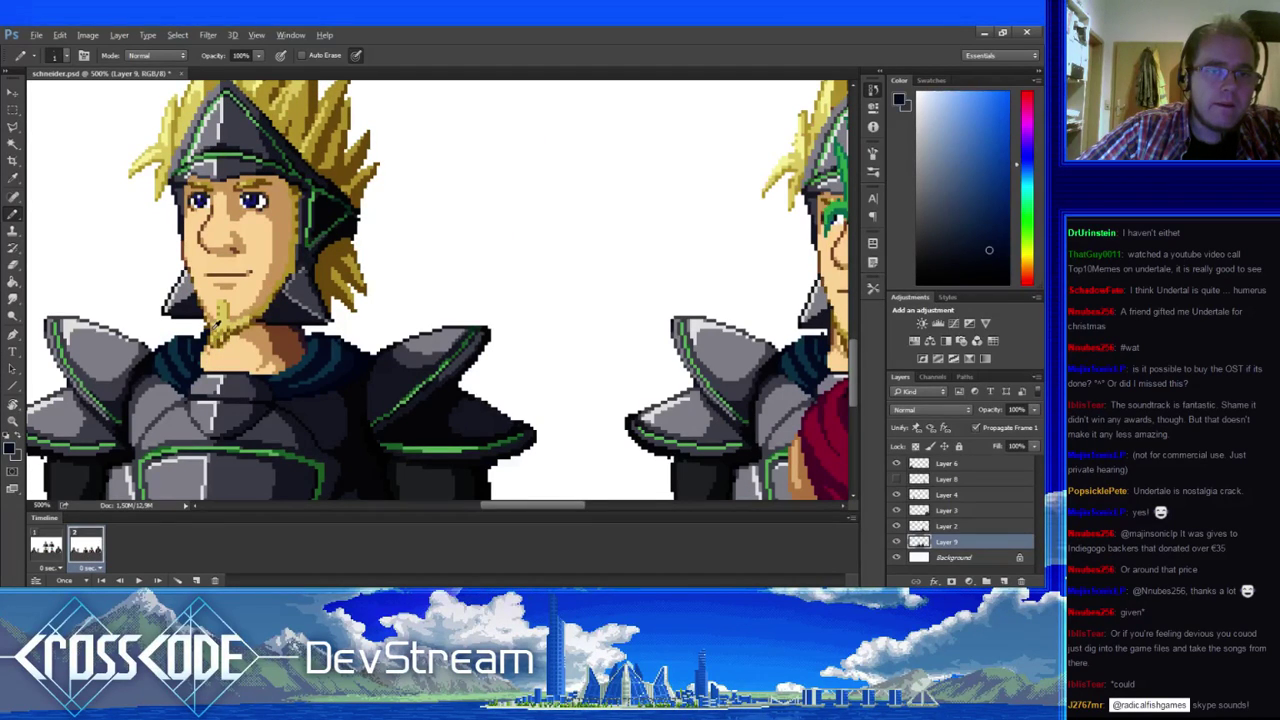
pyautogui.keyDown('alt'); pyautogui.click(219, 330); pyautogui.keyUp('alt')
pyautogui.keyDown('alt'); pyautogui.click(216, 341); pyautogui.keyUp('alt')
pyautogui.keyDown('alt'); pyautogui.click(213, 318); pyautogui.keyUp('alt')
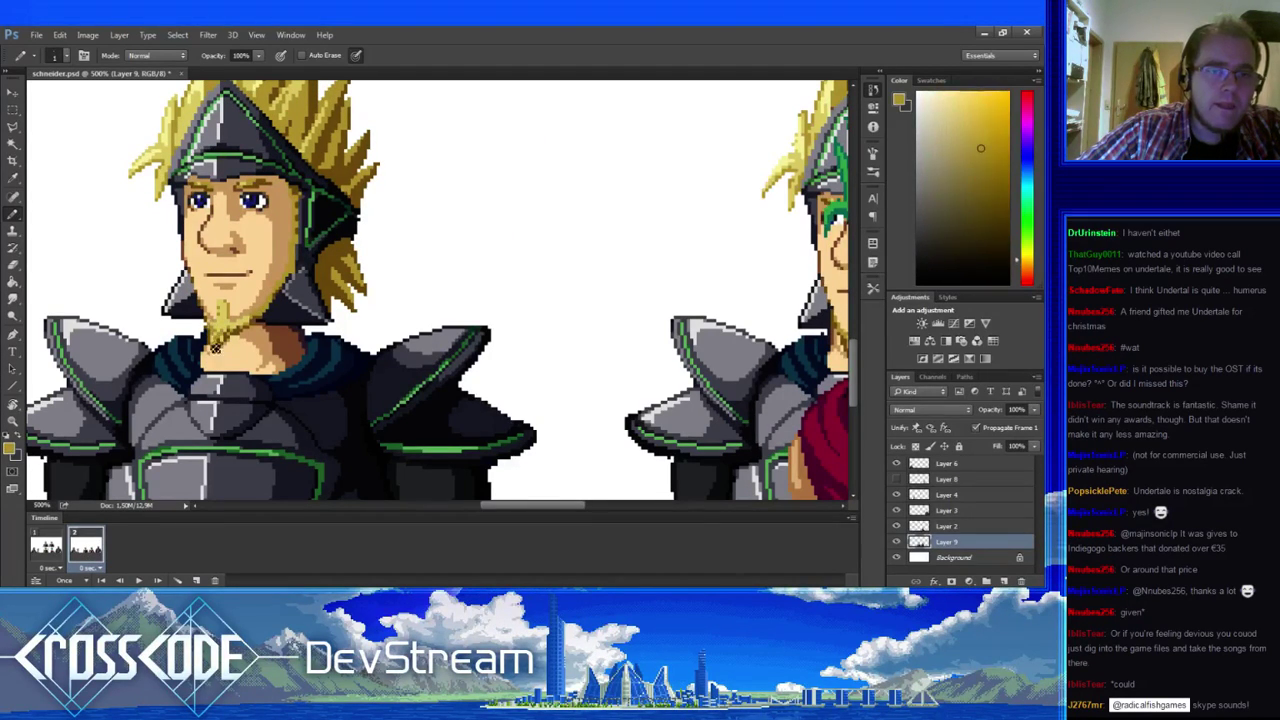
pyautogui.keyDown('alt'); pyautogui.click(213, 321); pyautogui.keyUp('alt')
pyautogui.moveTo(243, 390); pyautogui.dragTo(225, 424)
pyautogui.click(47, 546)
pyautogui.click(85, 546)
pyautogui.click(47, 546)
pyautogui.click(85, 546)
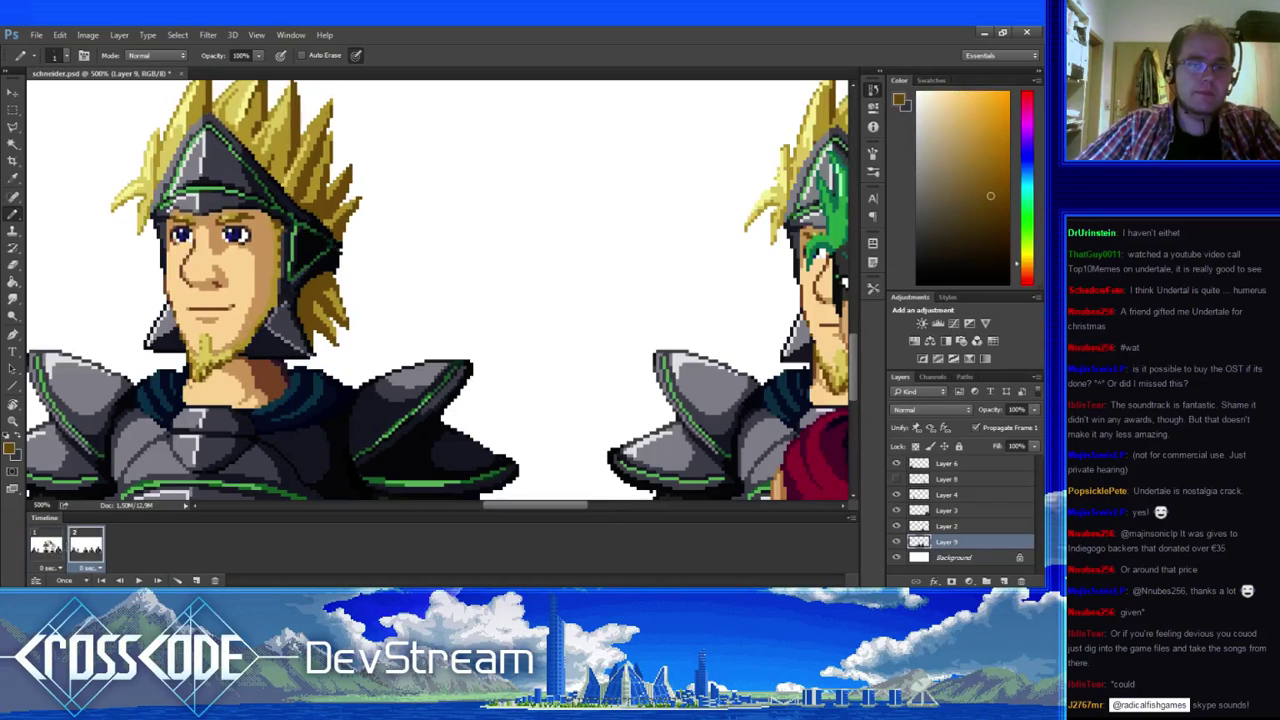
# - Touch up the skin around the goatee in frame 2 with sampled light and shadow skin tones, and check against frame 1
pyautogui.keyDown('alt'); pyautogui.click(201, 360); pyautogui.keyUp('alt')
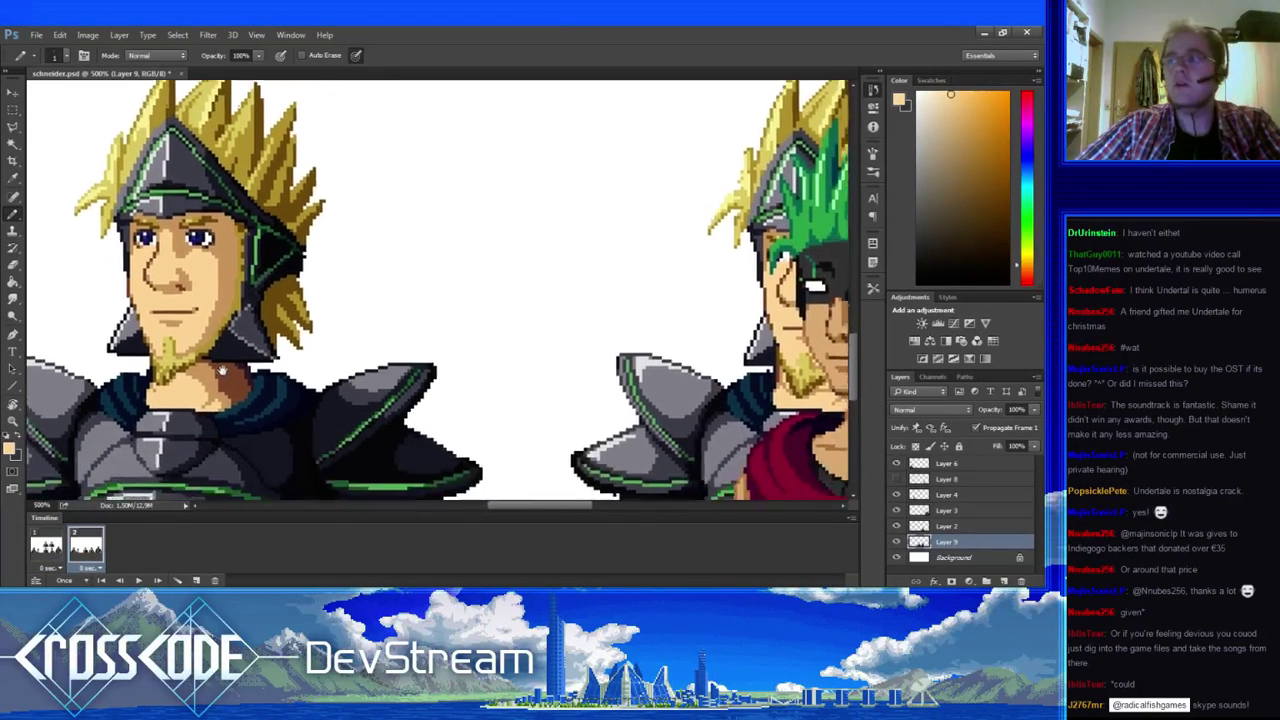
pyautogui.moveTo(258, 365); pyautogui.dragTo(320, 337)
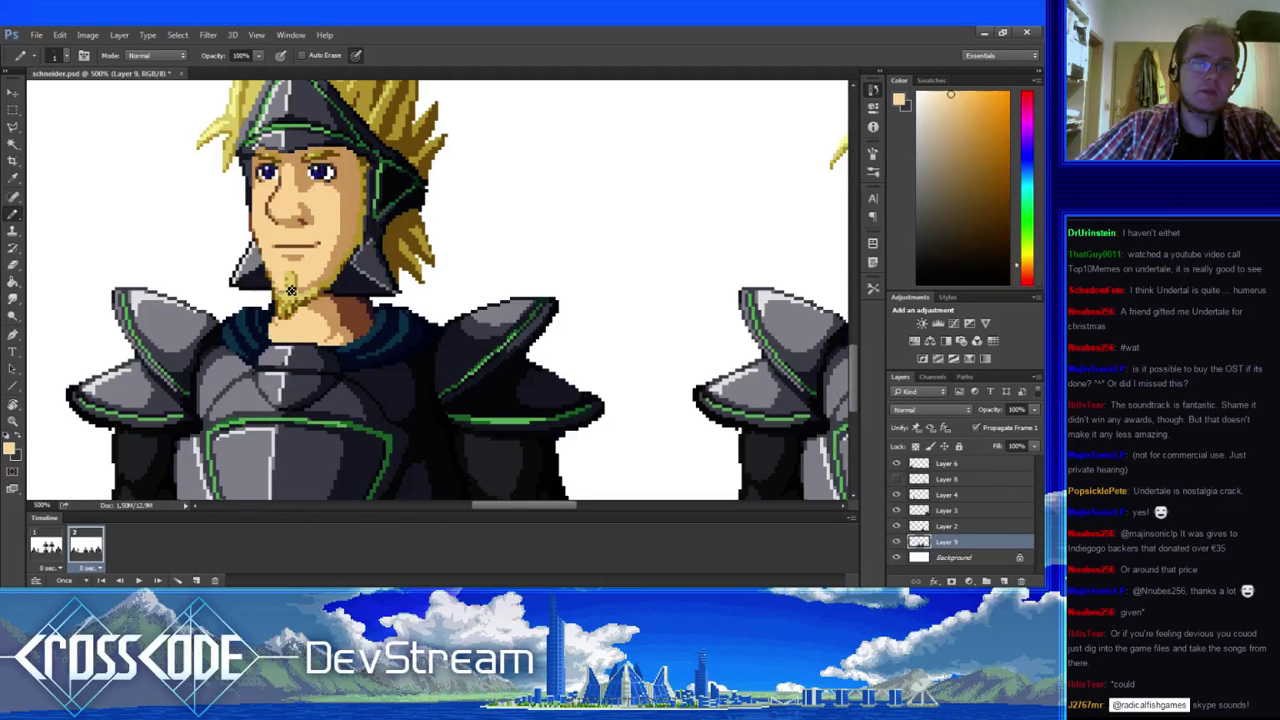
pyautogui.keyDown('alt'); pyautogui.click(284, 295); pyautogui.keyUp('alt')
pyautogui.moveTo(298, 342); pyautogui.dragTo(195, 443)
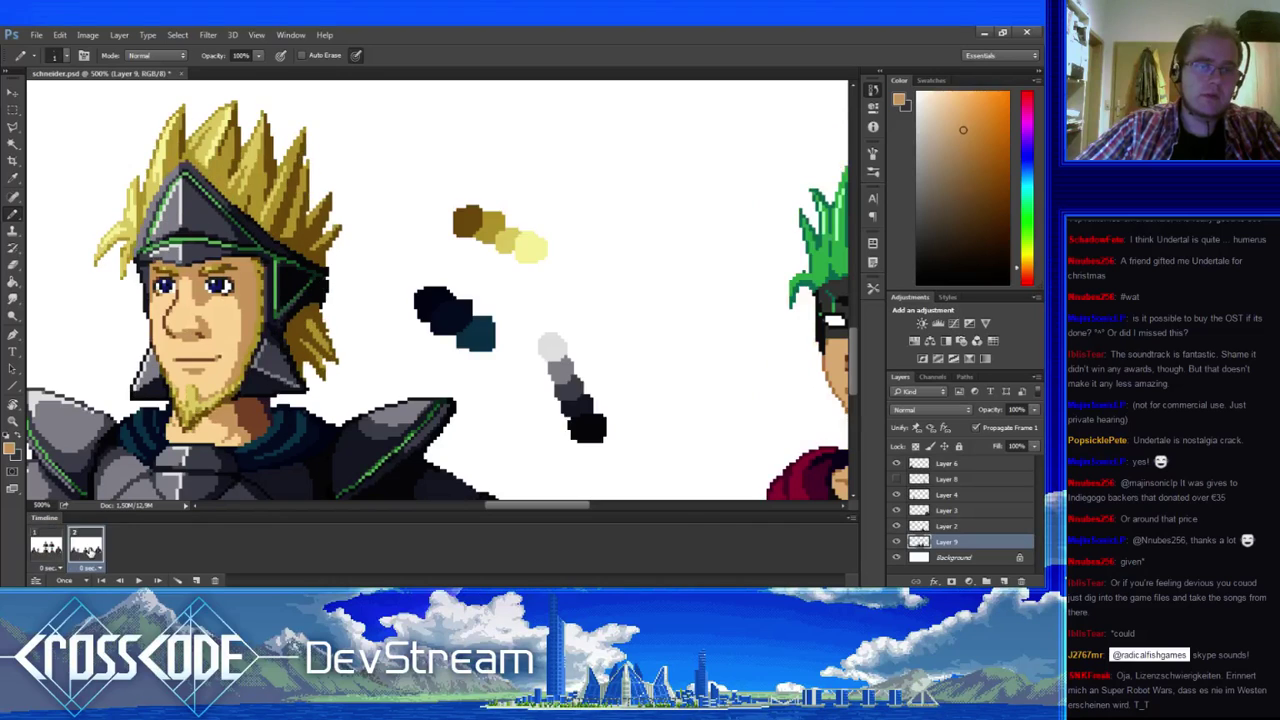
pyautogui.moveTo(240, 407); pyautogui.dragTo(280, 370)
pyautogui.click(49, 543)
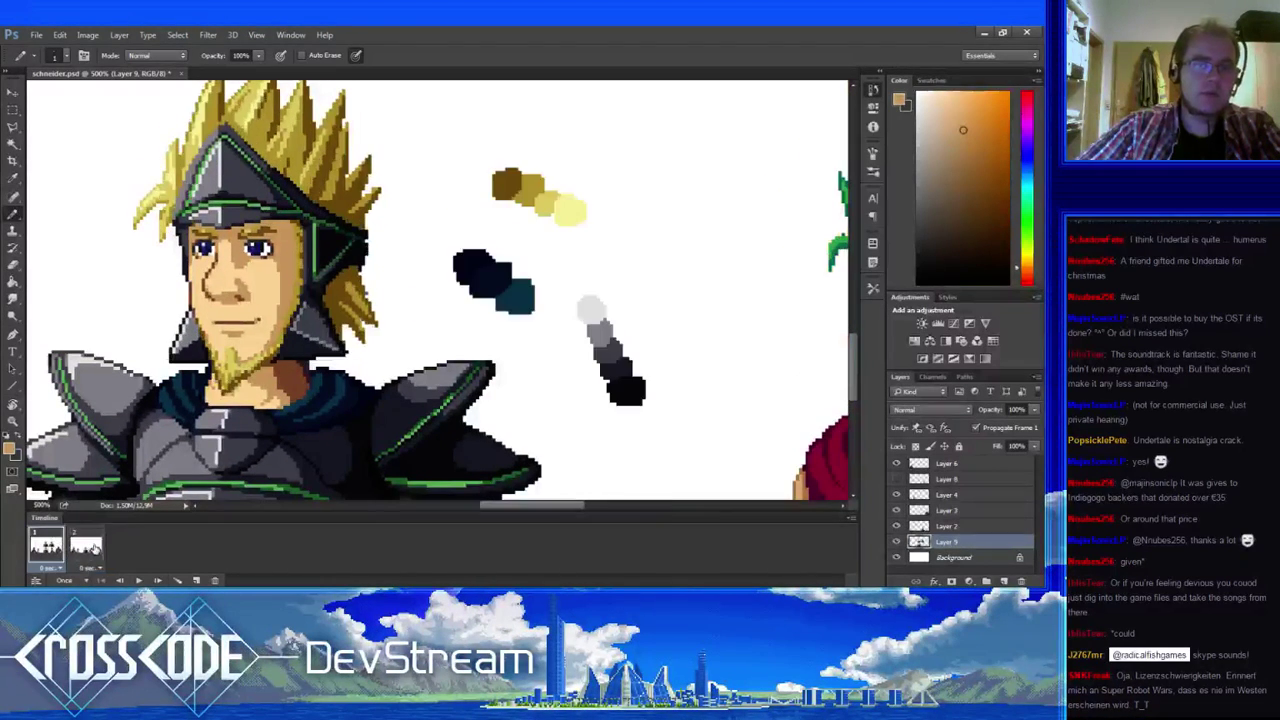
pyautogui.click(83, 548)
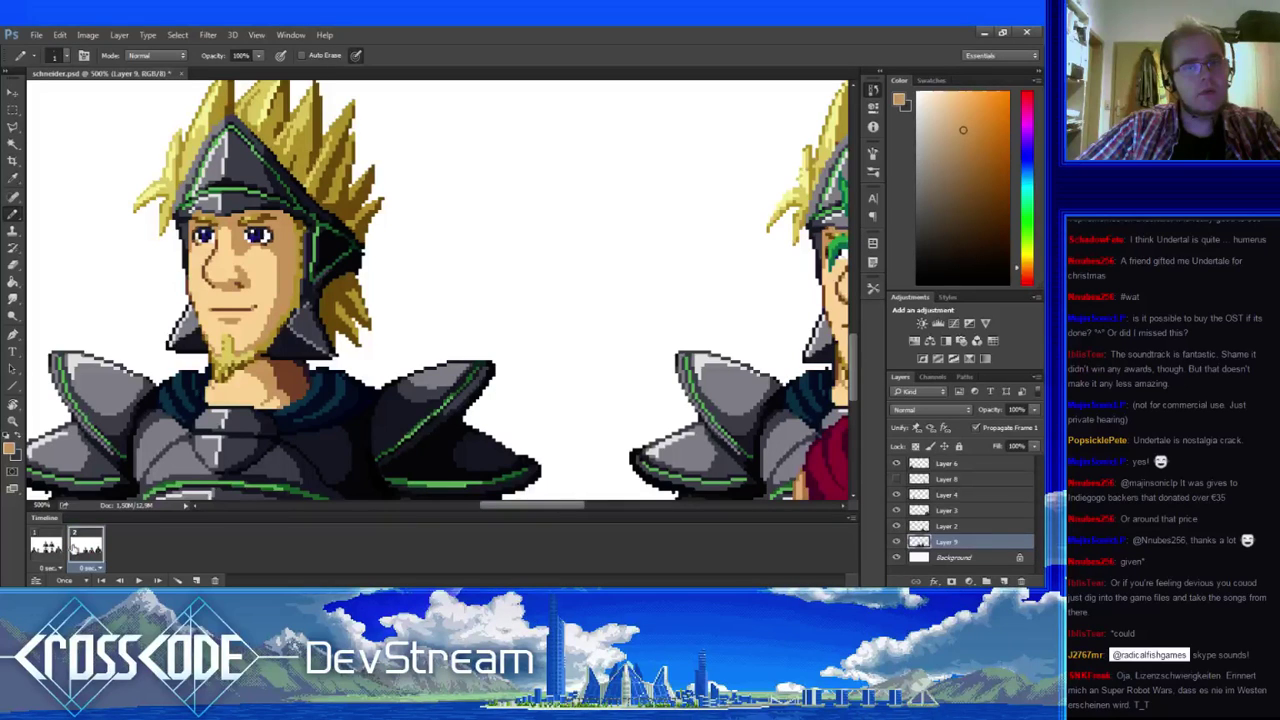
# - Sample the dark tone of the helmet's side guard, touch up its lower edge in frame 2, and compare the frames
pyautogui.keyDown('alt'); pyautogui.click(303, 357); pyautogui.keyUp('alt')
pyautogui.moveTo(320, 434); pyautogui.dragTo(290, 440)
pyautogui.click(49, 554)
pyautogui.click(98, 552)
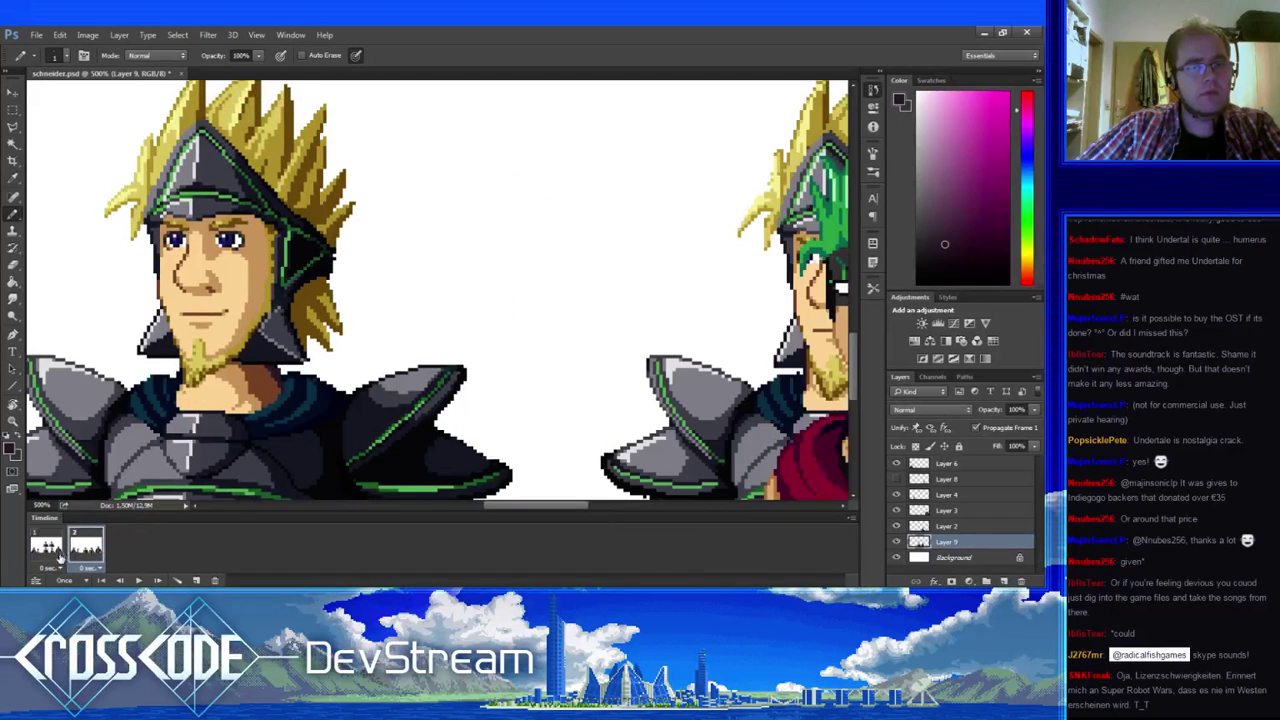
# - Retouch the goatee's edge against the neck in frame 1 with sampled skin, gold and brown tones
pyautogui.click(59, 556)
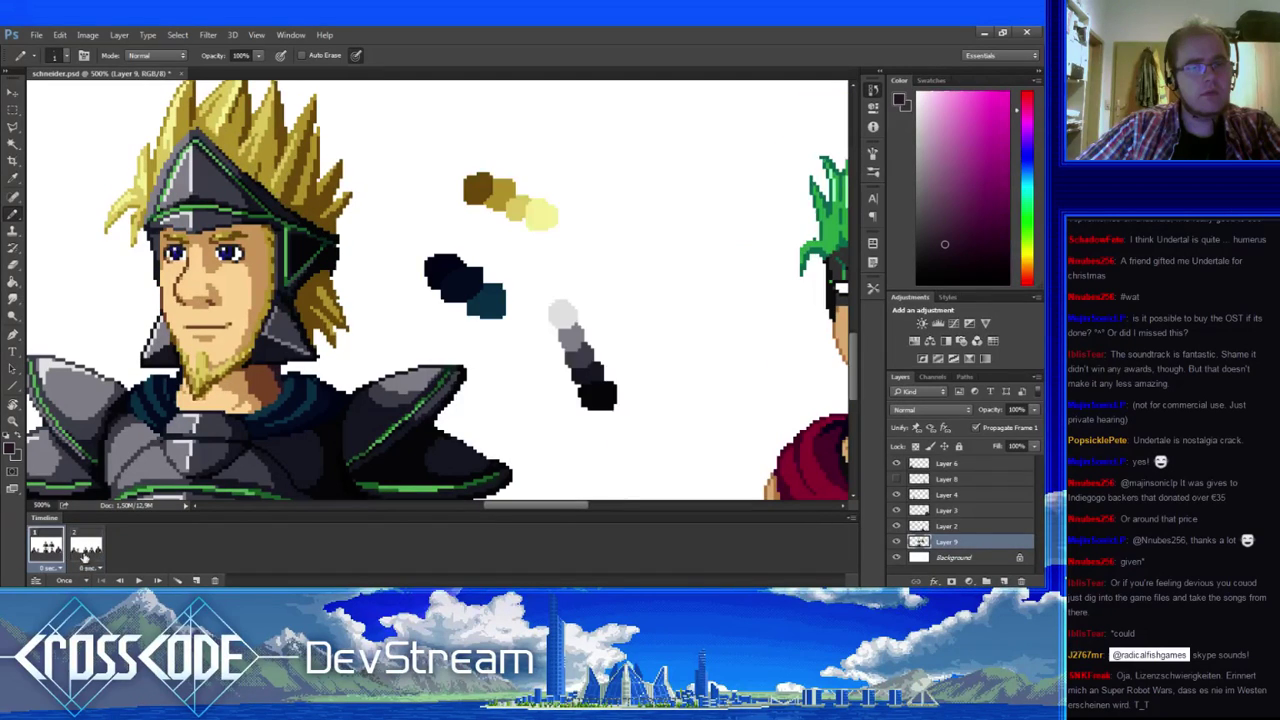
pyautogui.keyDown('alt'); pyautogui.click(218, 402); pyautogui.keyUp('alt')
pyautogui.keyDown('alt'); pyautogui.click(226, 396); pyautogui.keyUp('alt')
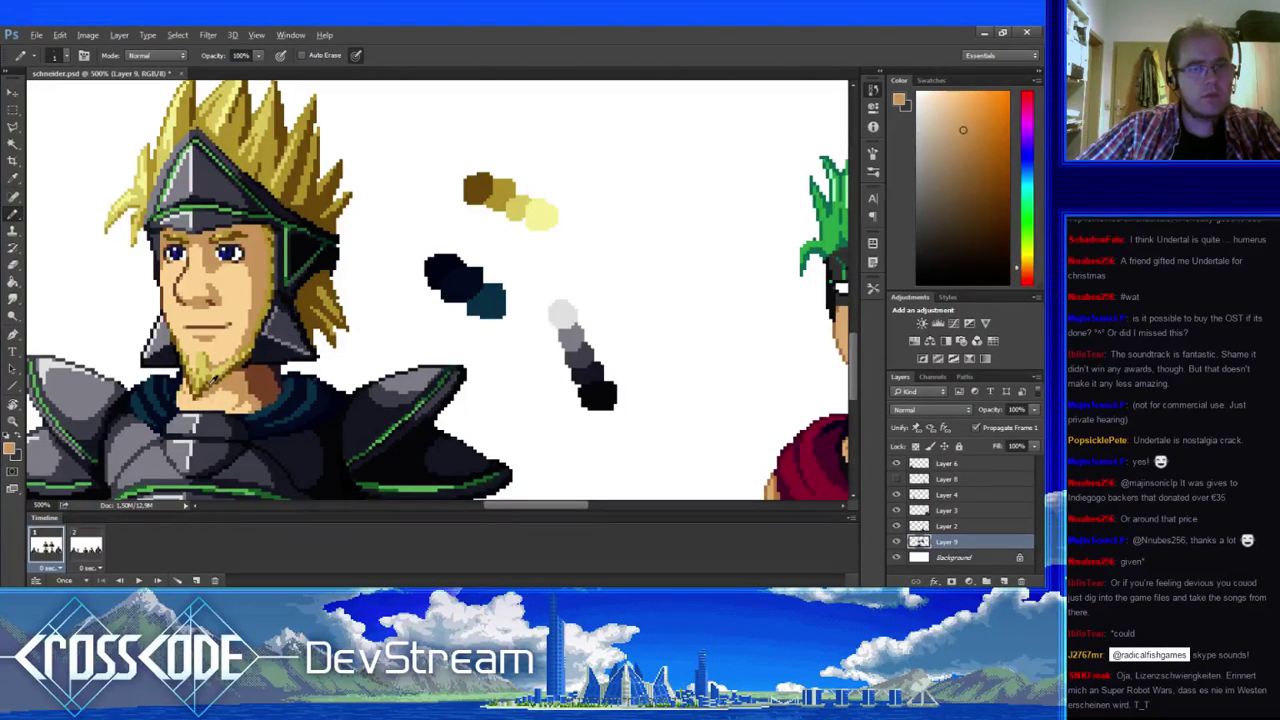
pyautogui.keyDown('alt'); pyautogui.click(213, 382); pyautogui.keyUp('alt')
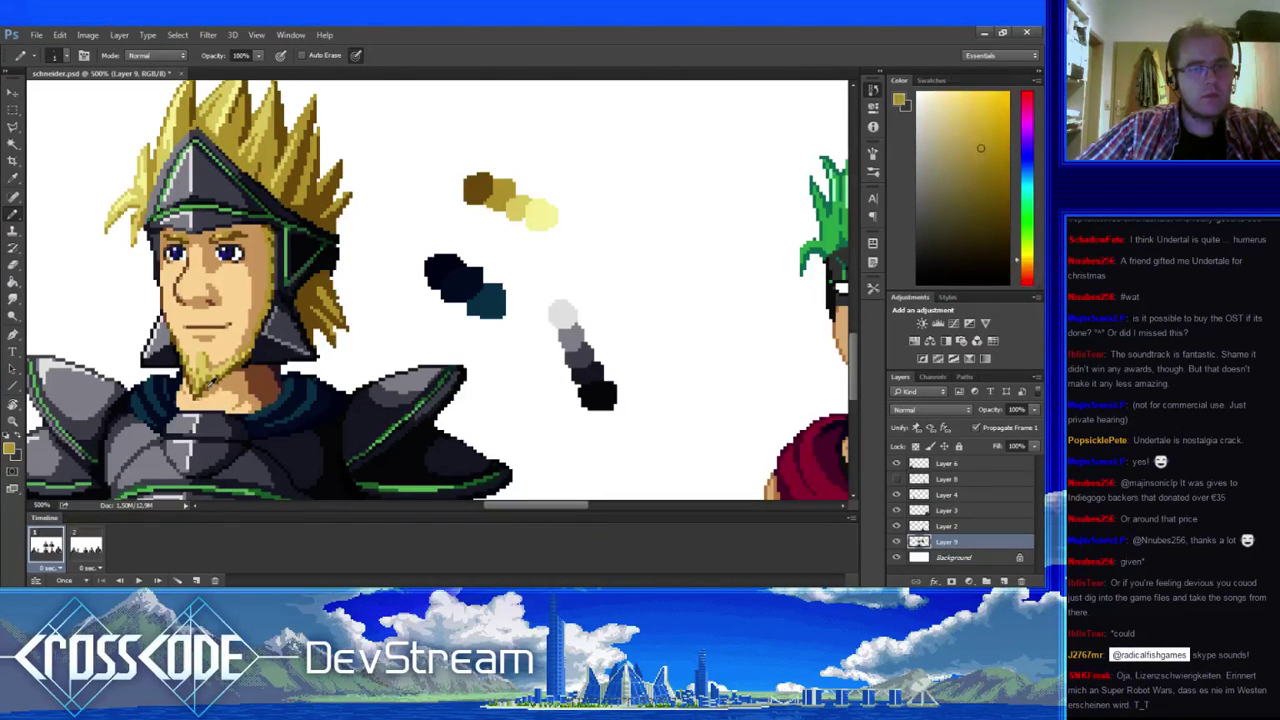
pyautogui.keyDown('alt'); pyautogui.click(211, 383); pyautogui.keyUp('alt')
pyautogui.click(76, 549)
pyautogui.click(59, 550)
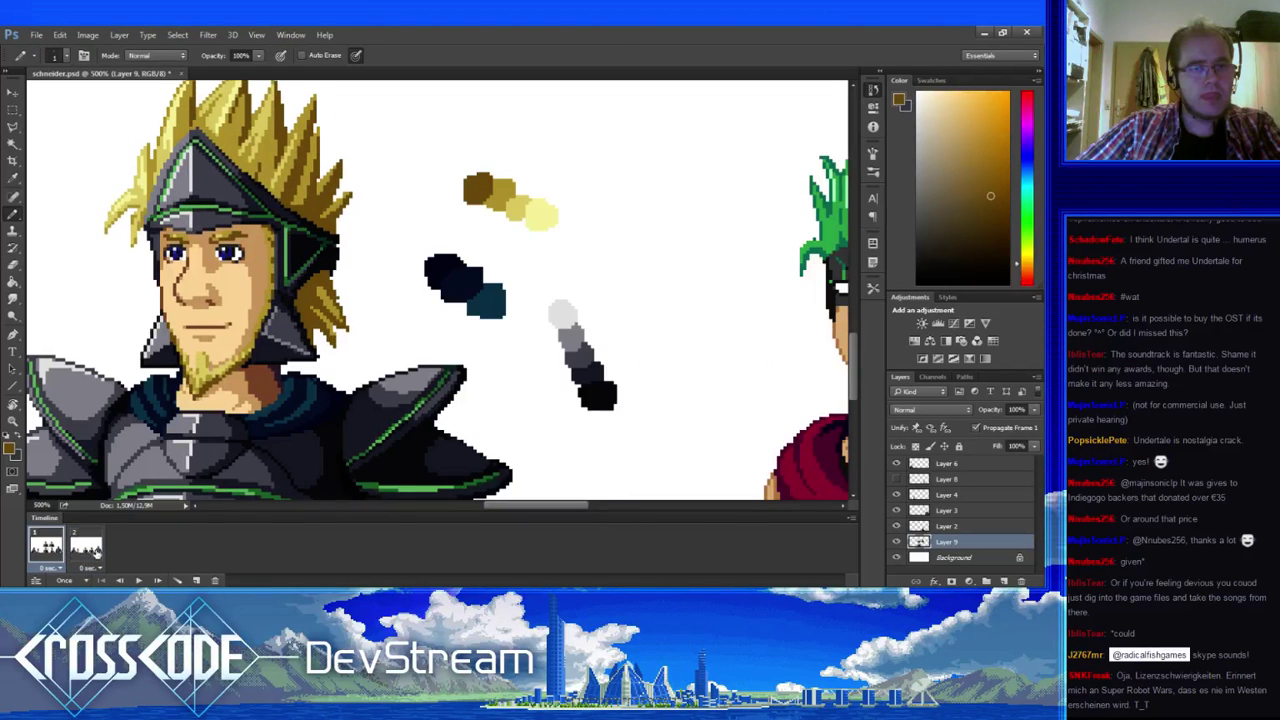
# - Touch up the neck shading below the goatee in frame 2 with sampled light and shadow skin tones, and compare both frames
pyautogui.click(90, 548)
pyautogui.keyDown('alt'); pyautogui.click(228, 388); pyautogui.keyUp('alt')
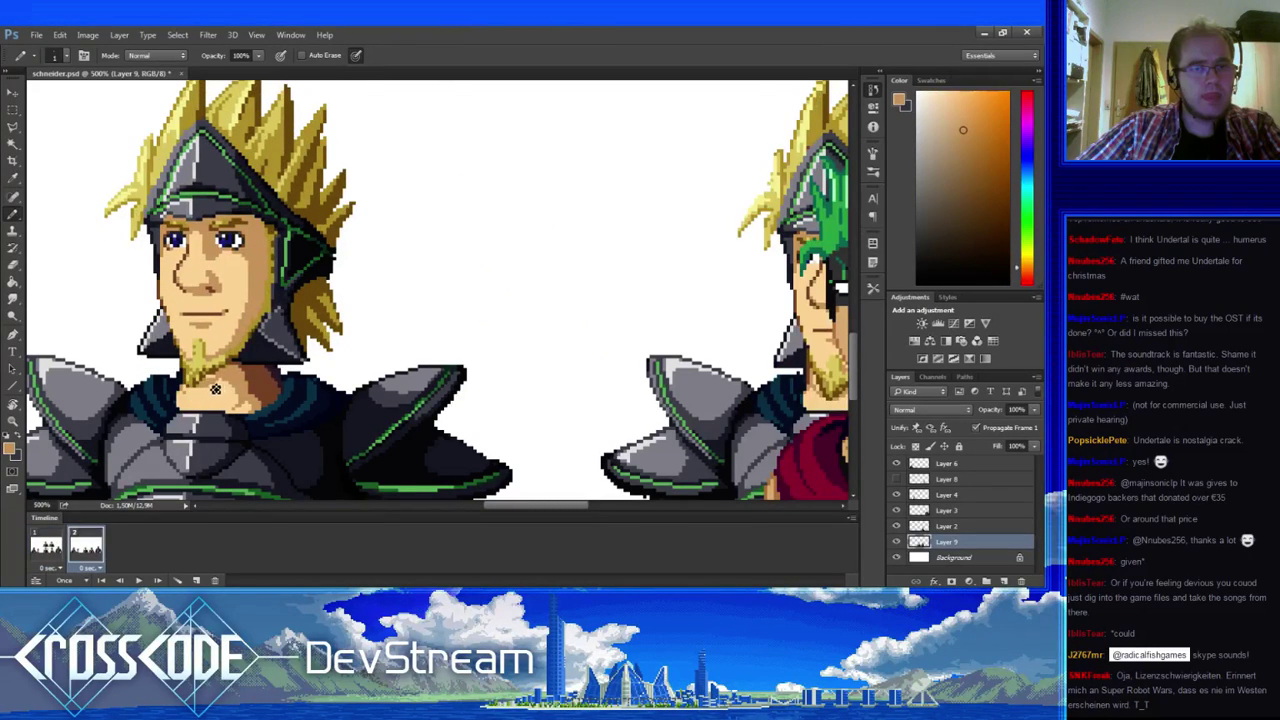
pyautogui.keyDown('alt'); pyautogui.click(208, 393); pyautogui.keyUp('alt')
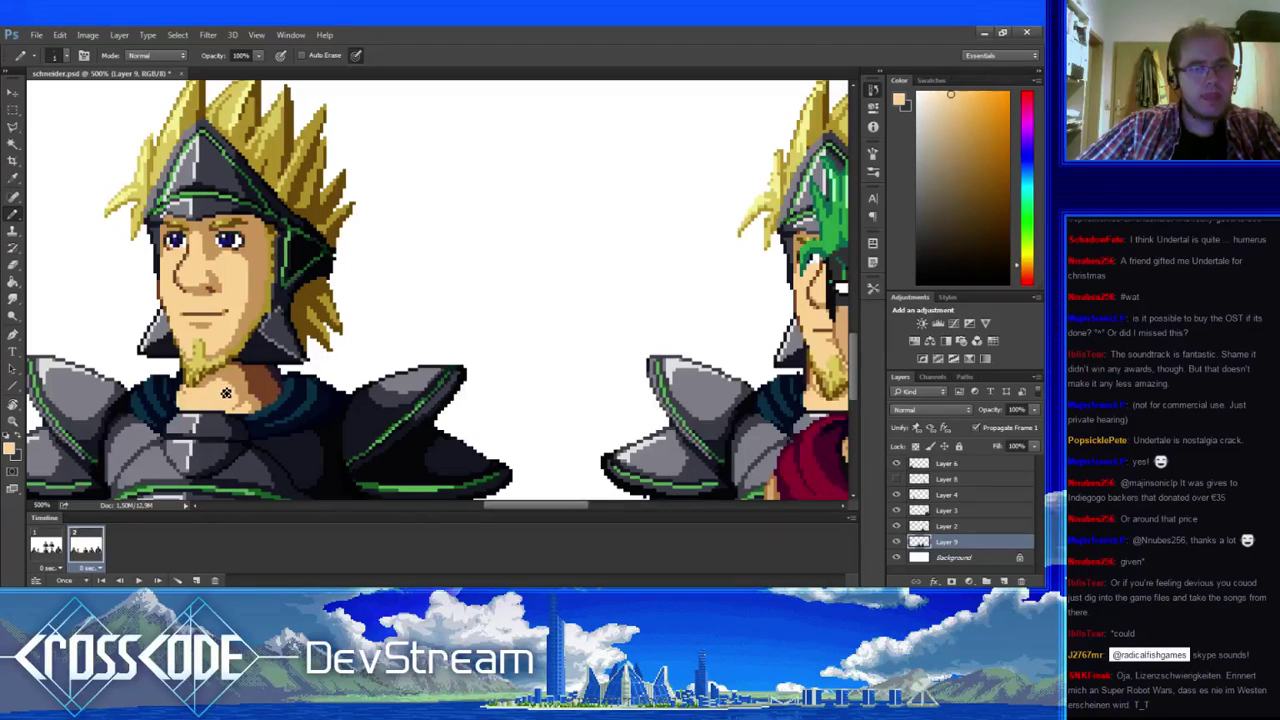
pyautogui.keyDown('alt'); pyautogui.click(229, 386); pyautogui.keyUp('alt')
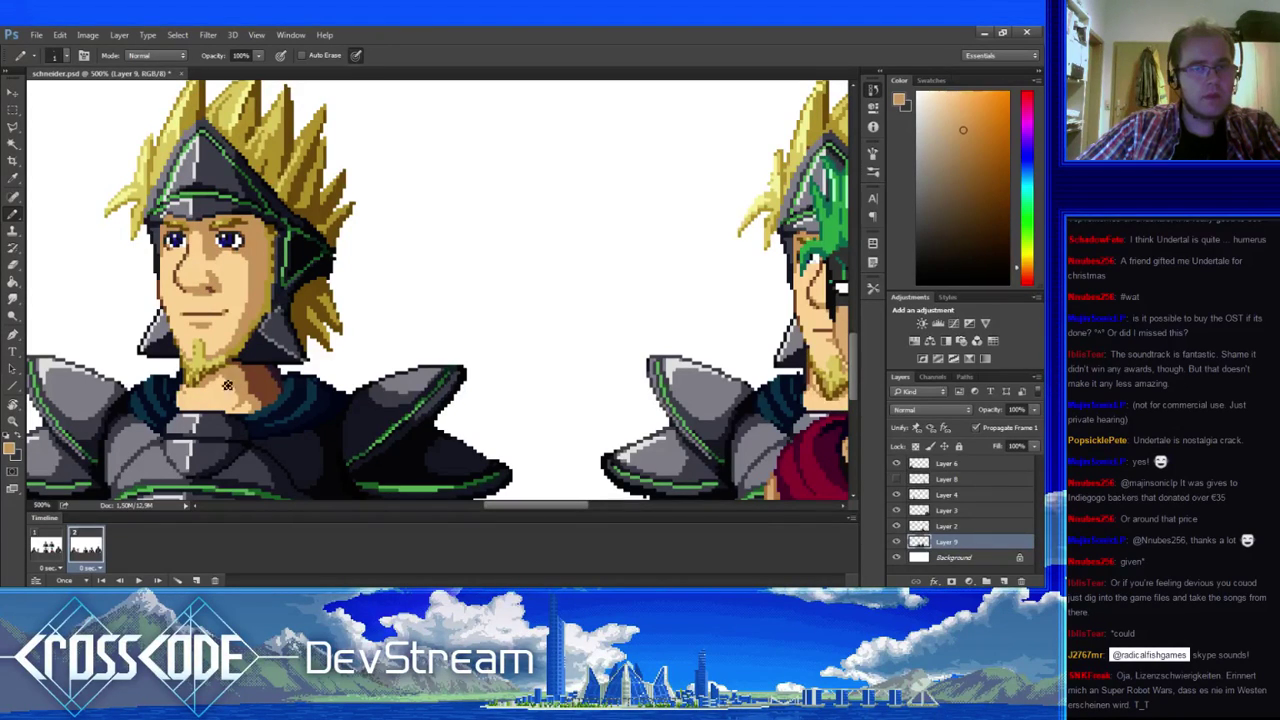
pyautogui.keyDown('alt'); pyautogui.click(230, 376); pyautogui.keyUp('alt')
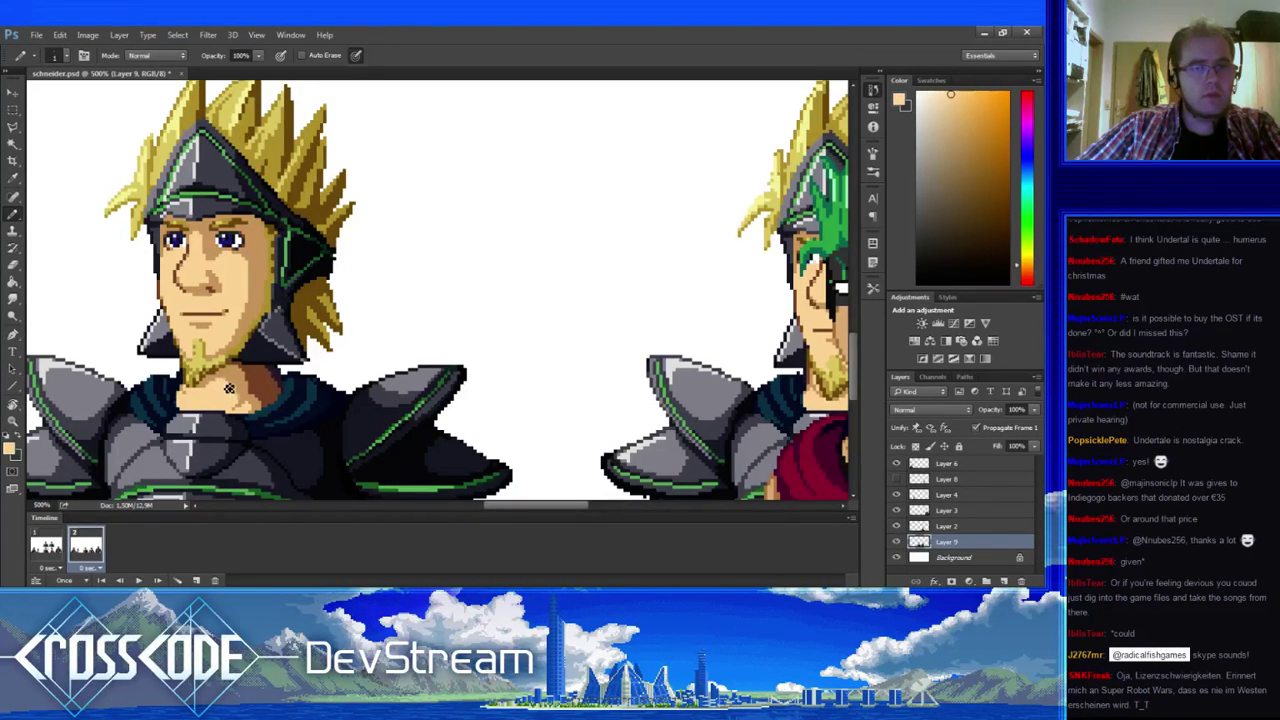
pyautogui.click(50, 549)
pyautogui.click(90, 550)
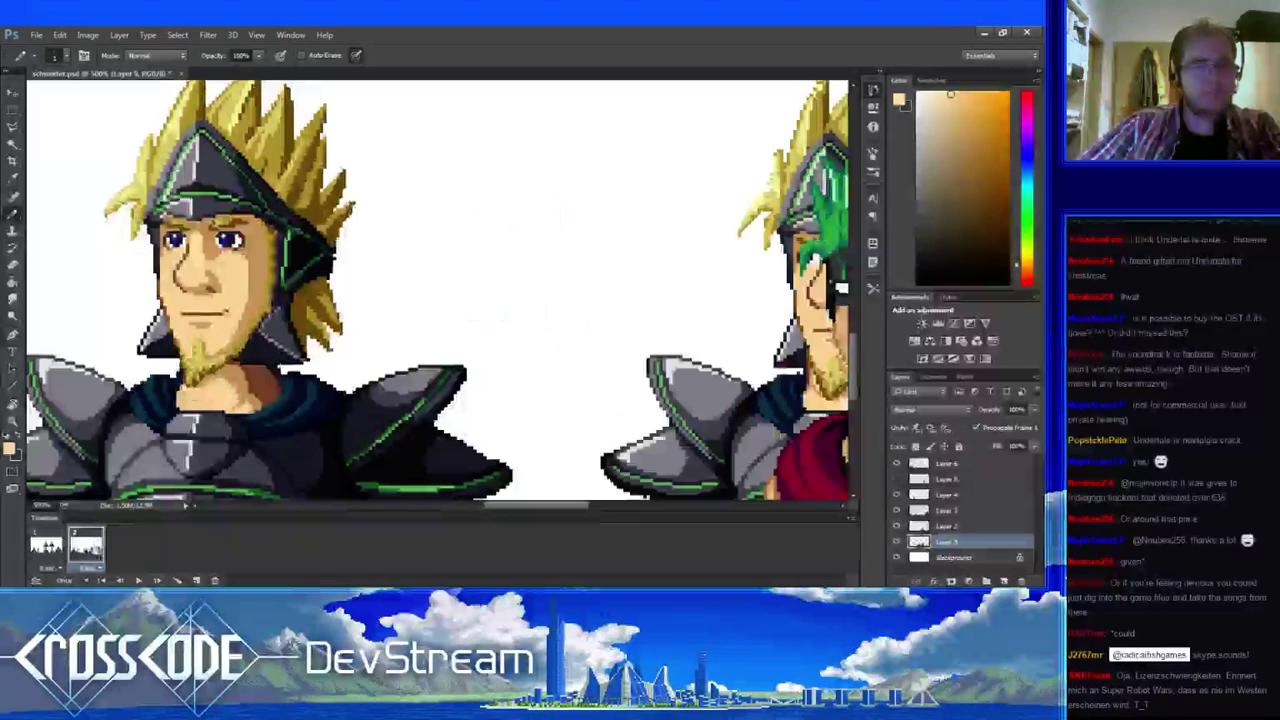
pyautogui.click(50, 550)
pyautogui.click(75, 552)
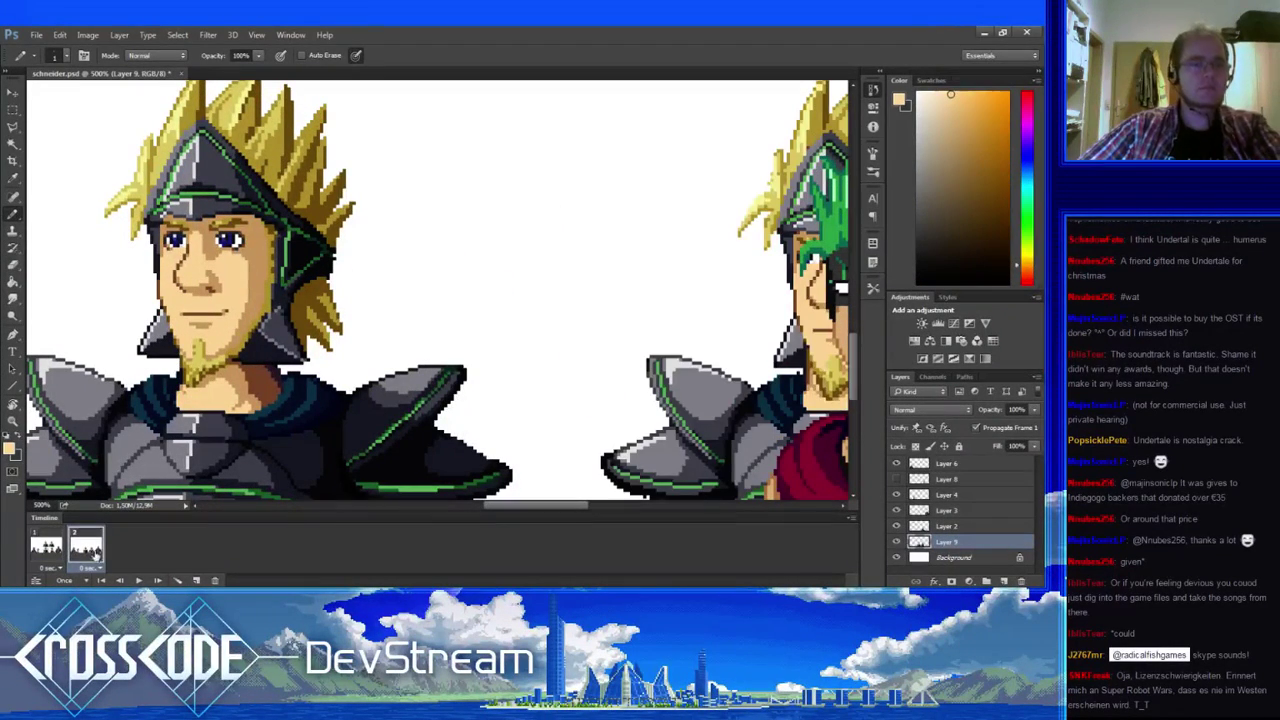
pyautogui.click(48, 549)
pyautogui.click(76, 552)
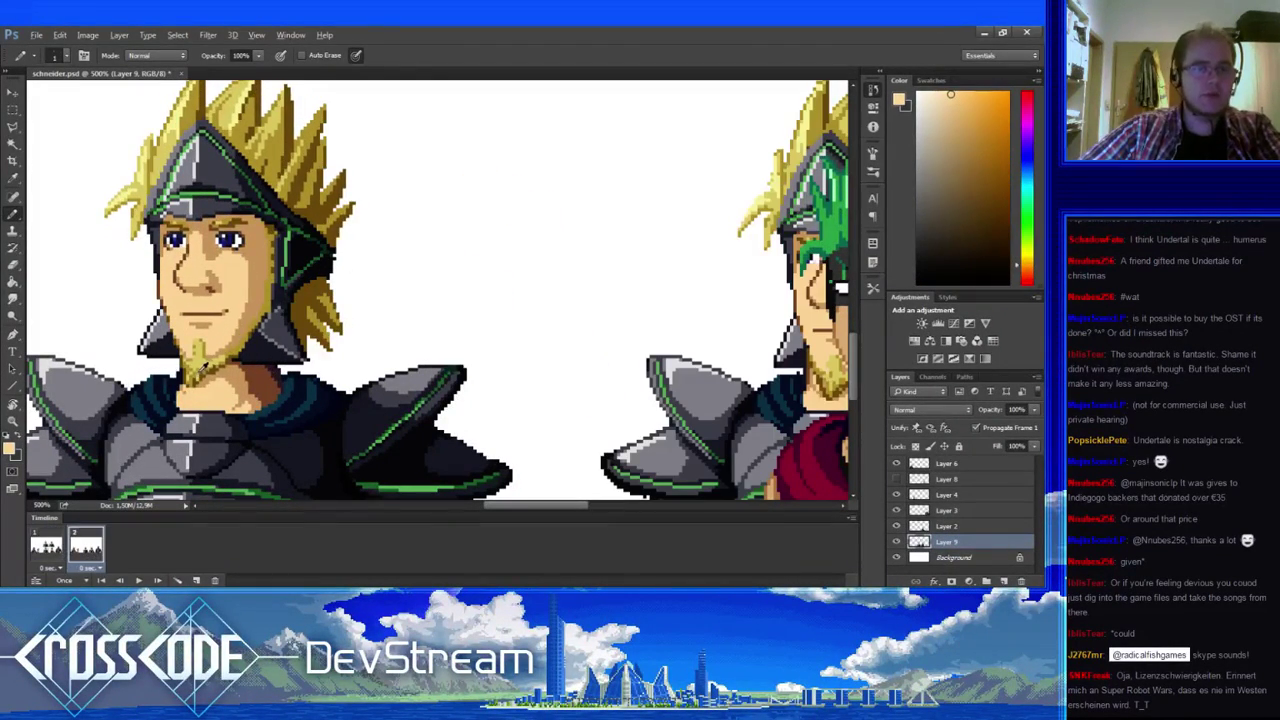
# - Refine the skin pixels just under the goatee's tip in frame 2 with the sampled light skin tone, and check against frame 1
pyautogui.keyDown('alt'); pyautogui.click(205, 383); pyautogui.keyUp('alt')
pyautogui.keyDown('alt'); pyautogui.click(200, 400); pyautogui.keyUp('alt')
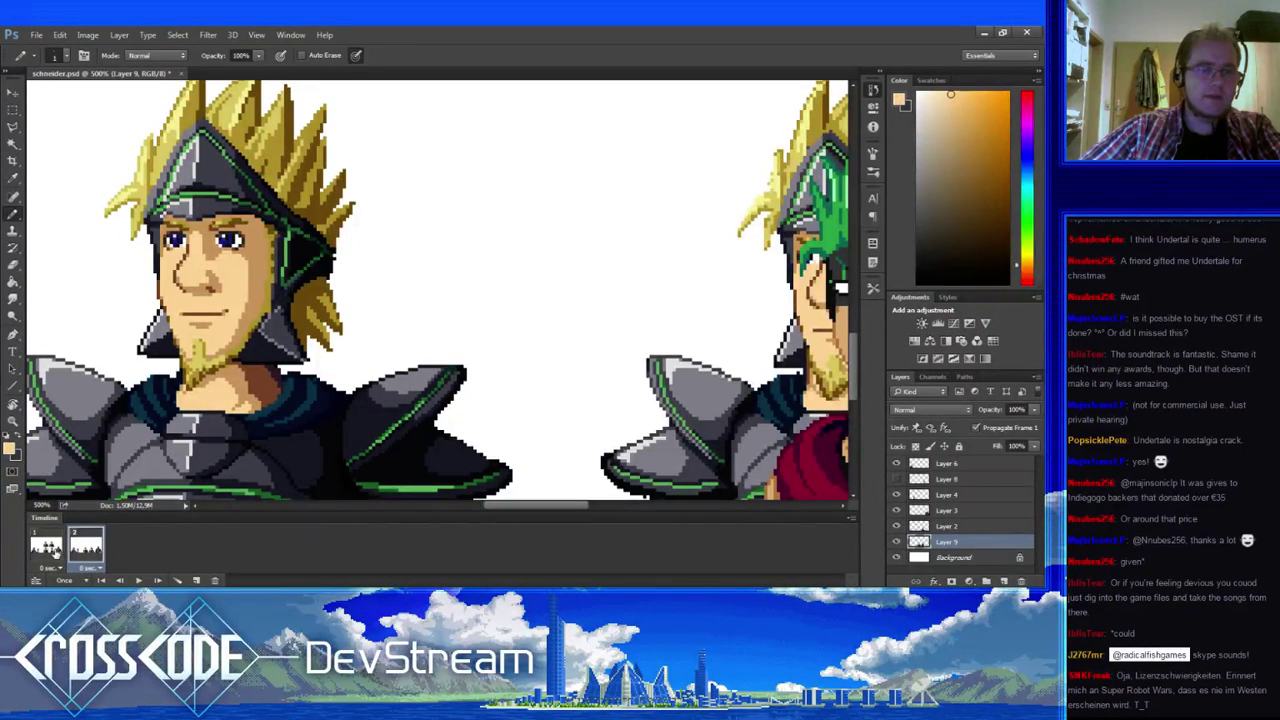
pyautogui.click(46, 548)
pyautogui.click(87, 546)
# - Retouch the jaw edge beside the mouth, above the small side guard, in frame 2 with sampled brown and skin tones
pyautogui.keyDown('alt'); pyautogui.click(172, 317); pyautogui.keyUp('alt')
pyautogui.click(178, 330)
pyautogui.keyDown('alt'); pyautogui.click(175, 316); pyautogui.keyUp('alt')
pyautogui.keyDown('alt'); pyautogui.click(175, 318); pyautogui.keyUp('alt')
pyautogui.keyDown('alt'); pyautogui.click(172, 316); pyautogui.keyUp('alt')
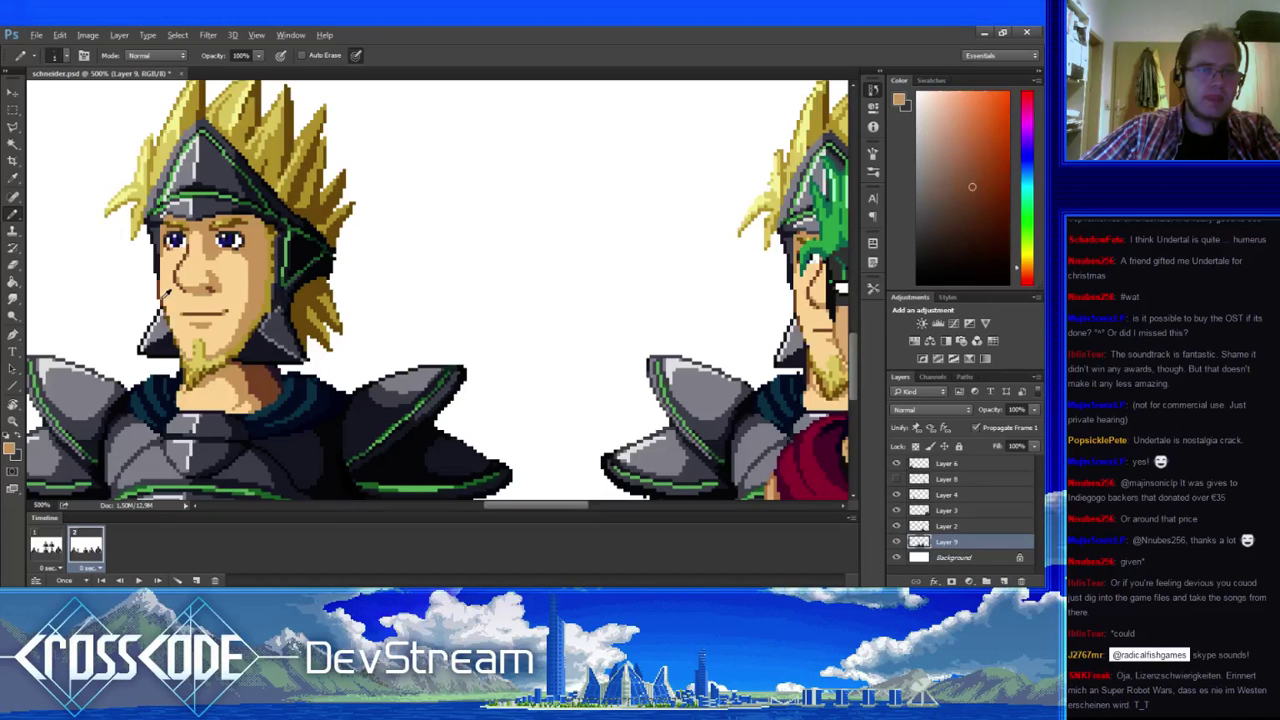
pyautogui.keyDown('alt'); pyautogui.click(166, 311); pyautogui.keyUp('alt')
pyautogui.keyDown('alt'); pyautogui.click(167, 299); pyautogui.keyUp('alt')
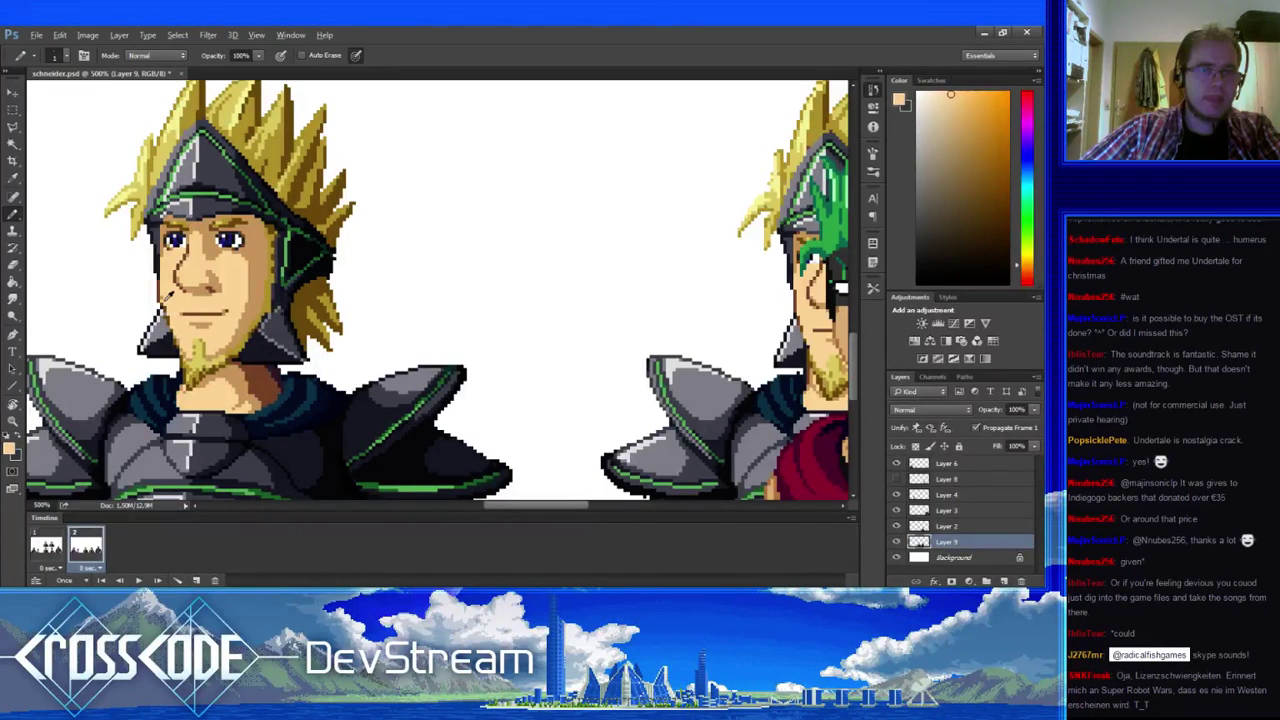
# - Clean up the cheek outline above the small side guard in frame 2 with sampled shadow-skin and reddish-brown tones and the Eraser
pyautogui.keyDown('alt'); pyautogui.click(165, 300); pyautogui.keyUp('alt')
pyautogui.keyDown('alt'); pyautogui.click(172, 316); pyautogui.keyUp('alt')
pyautogui.moveTo(200, 368); pyautogui.dragTo(196, 363)
pyautogui.keyDown('alt'); pyautogui.click(163, 304); pyautogui.keyUp('alt')
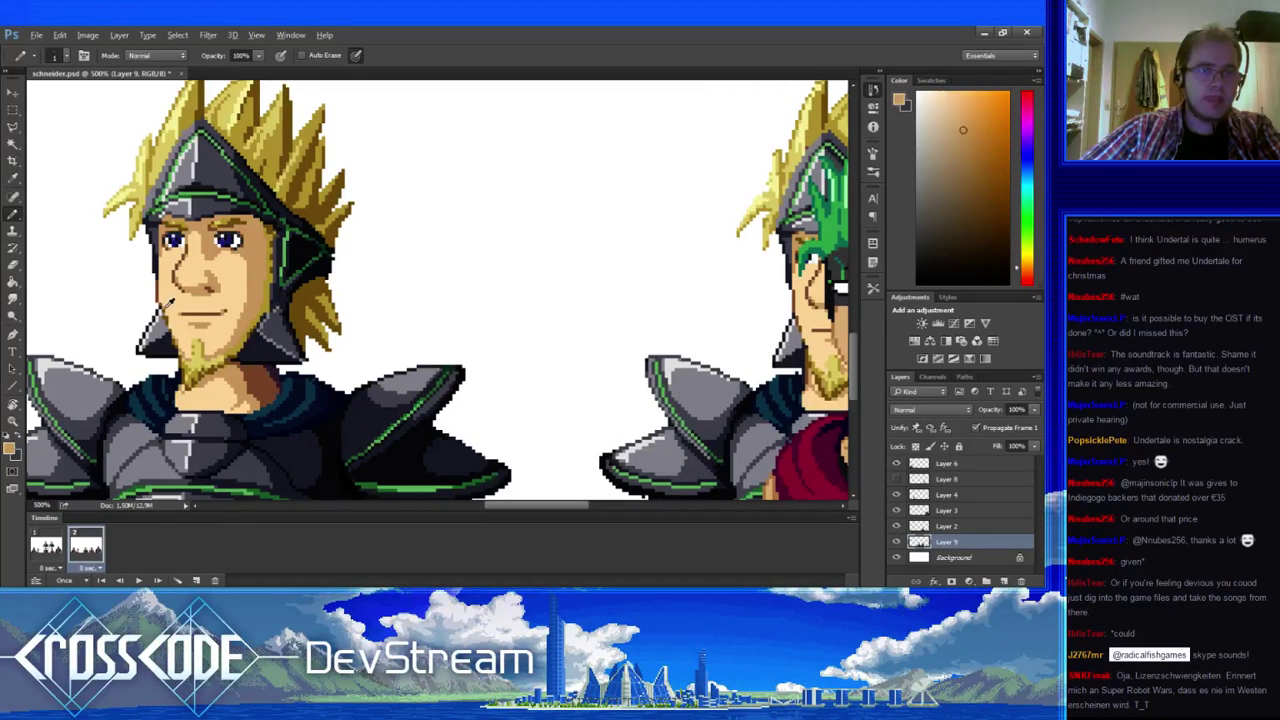
pyautogui.keyDown('alt'); pyautogui.click(162, 305); pyautogui.keyUp('alt')
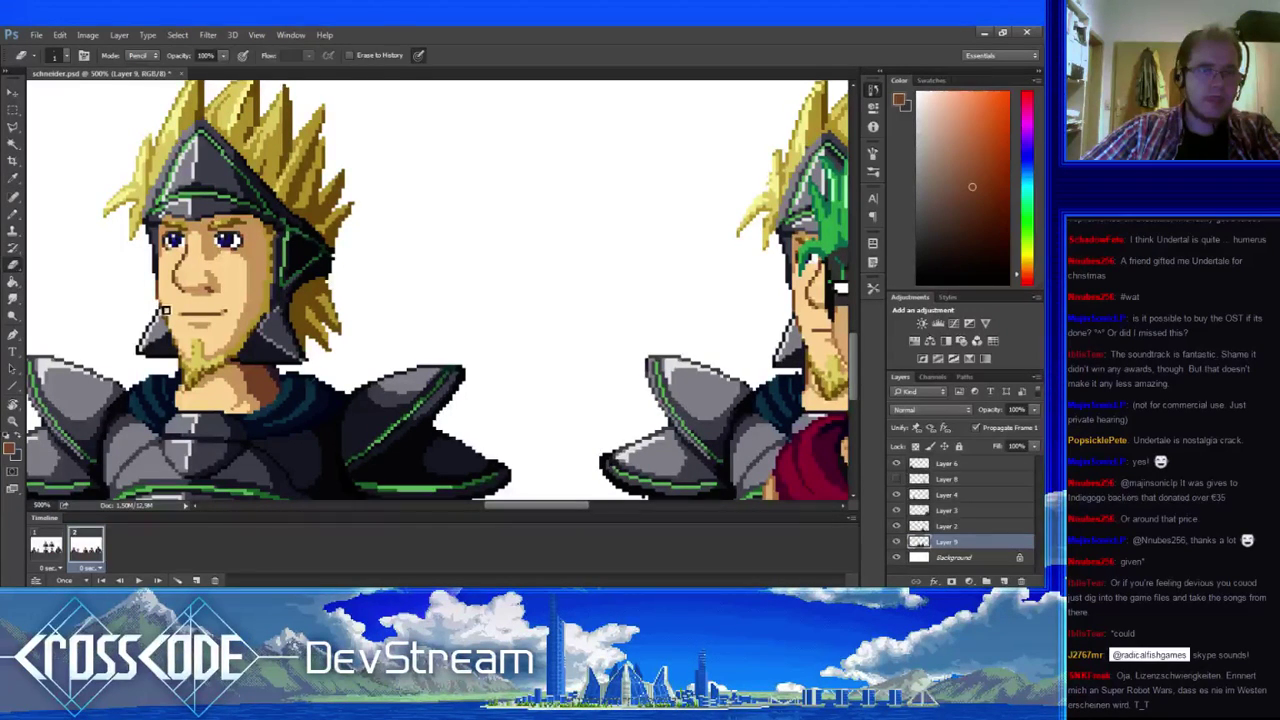
pyautogui.keyDown('alt'); pyautogui.click(250, 287); pyautogui.keyUp('alt')
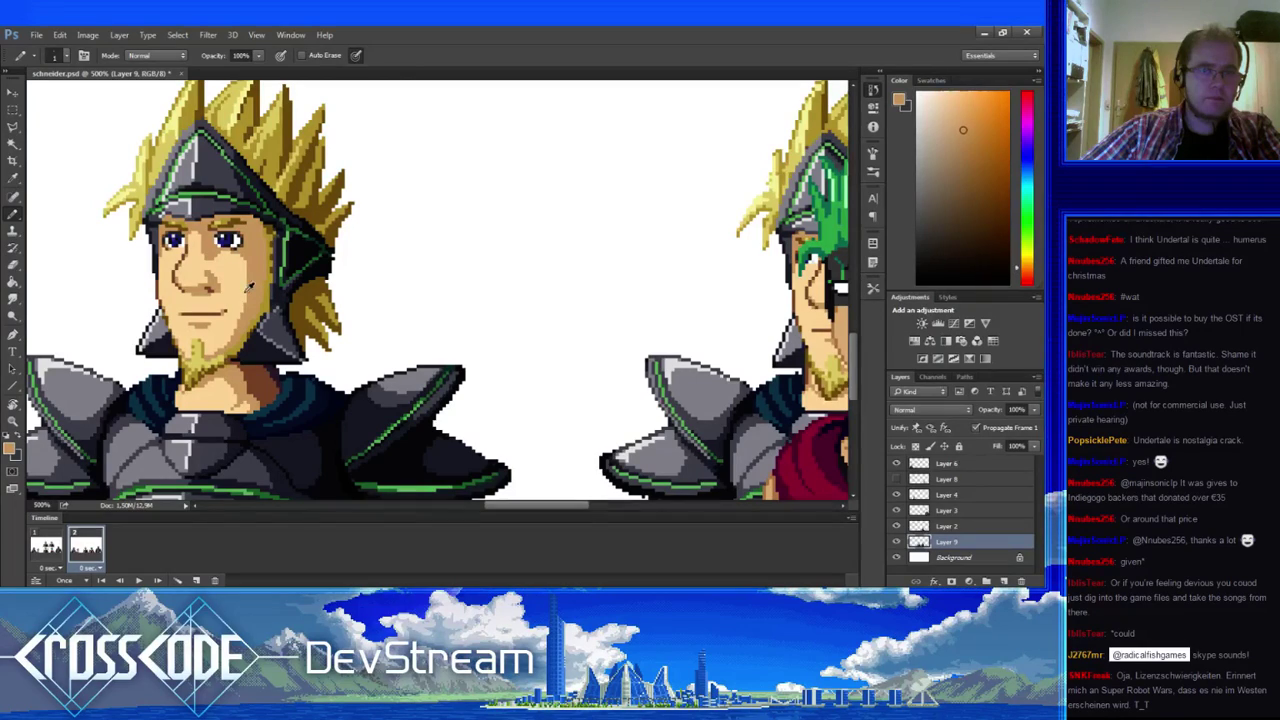
# - Compare frames 1 and 2 repeatedly to examine how the knight's head, helmet and goatee move
pyautogui.moveTo(181, 409); pyautogui.dragTo(263, 429)
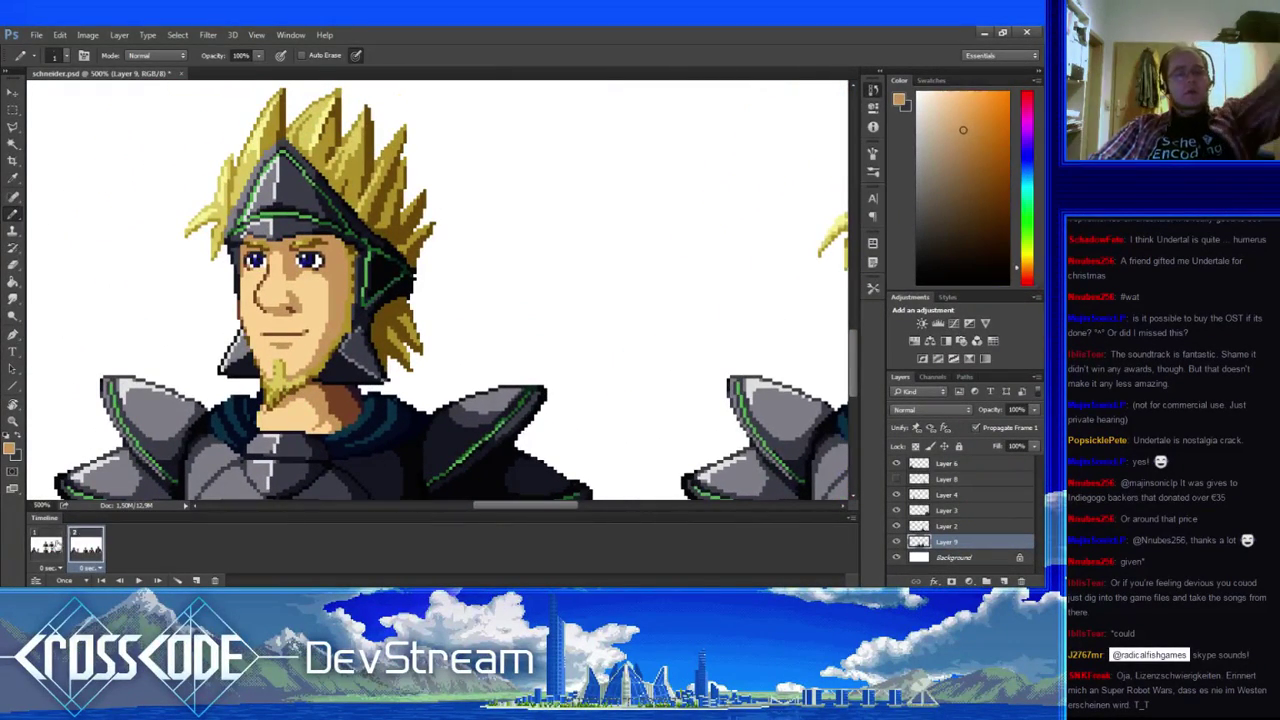
pyautogui.click(46, 545)
pyautogui.click(86, 546)
pyautogui.click(46, 545)
pyautogui.click(86, 546)
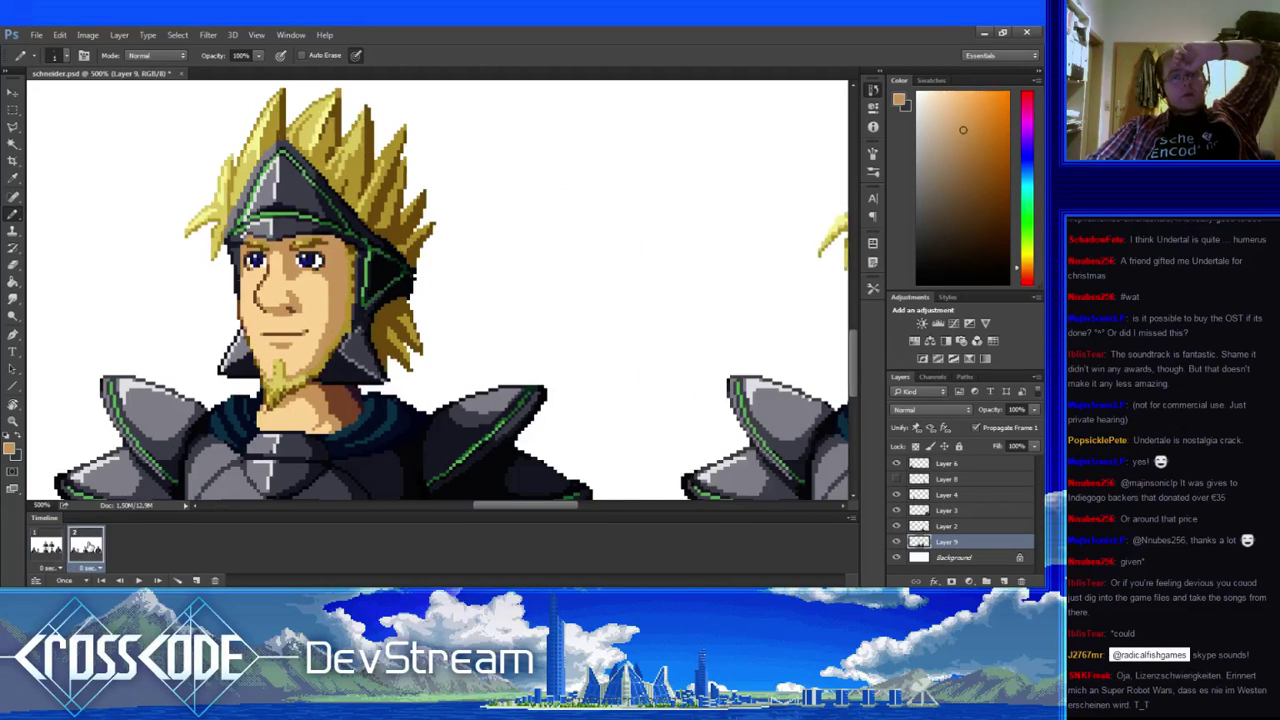
pyautogui.click(46, 545)
pyautogui.click(86, 546)
pyautogui.click(46, 545)
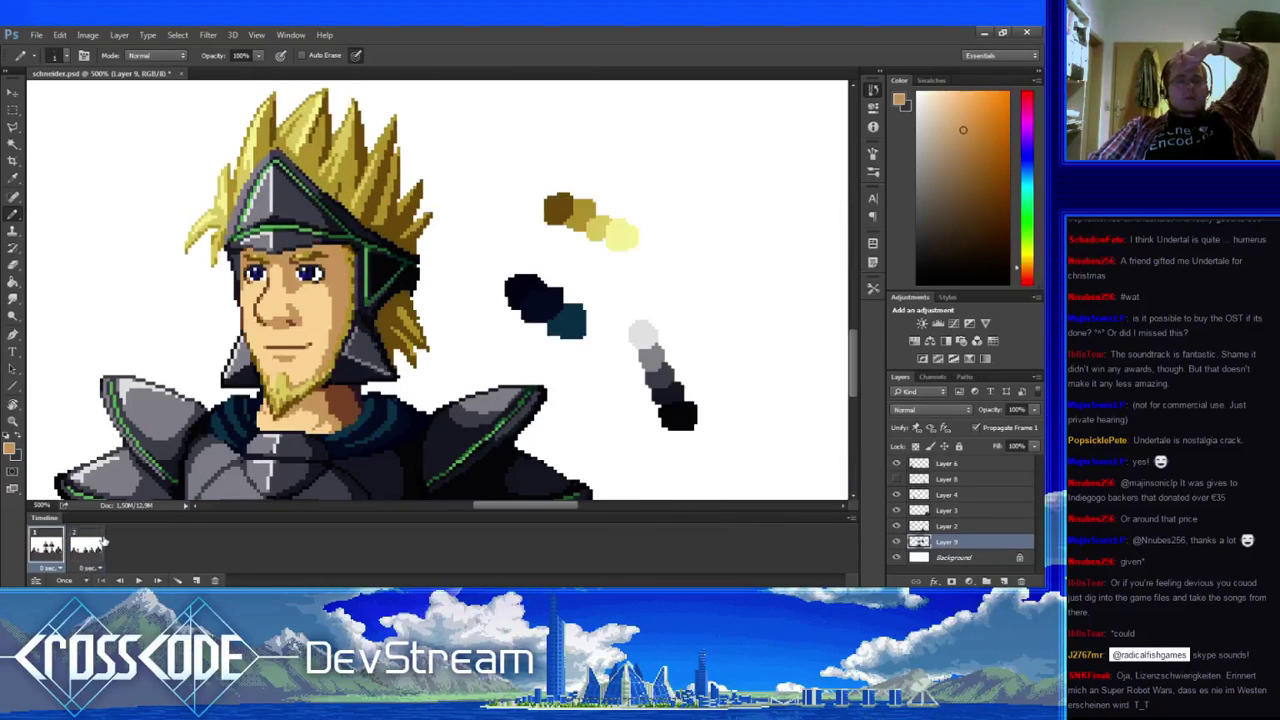
pyautogui.click(88, 542)
pyautogui.click(48, 545)
pyautogui.click(83, 542)
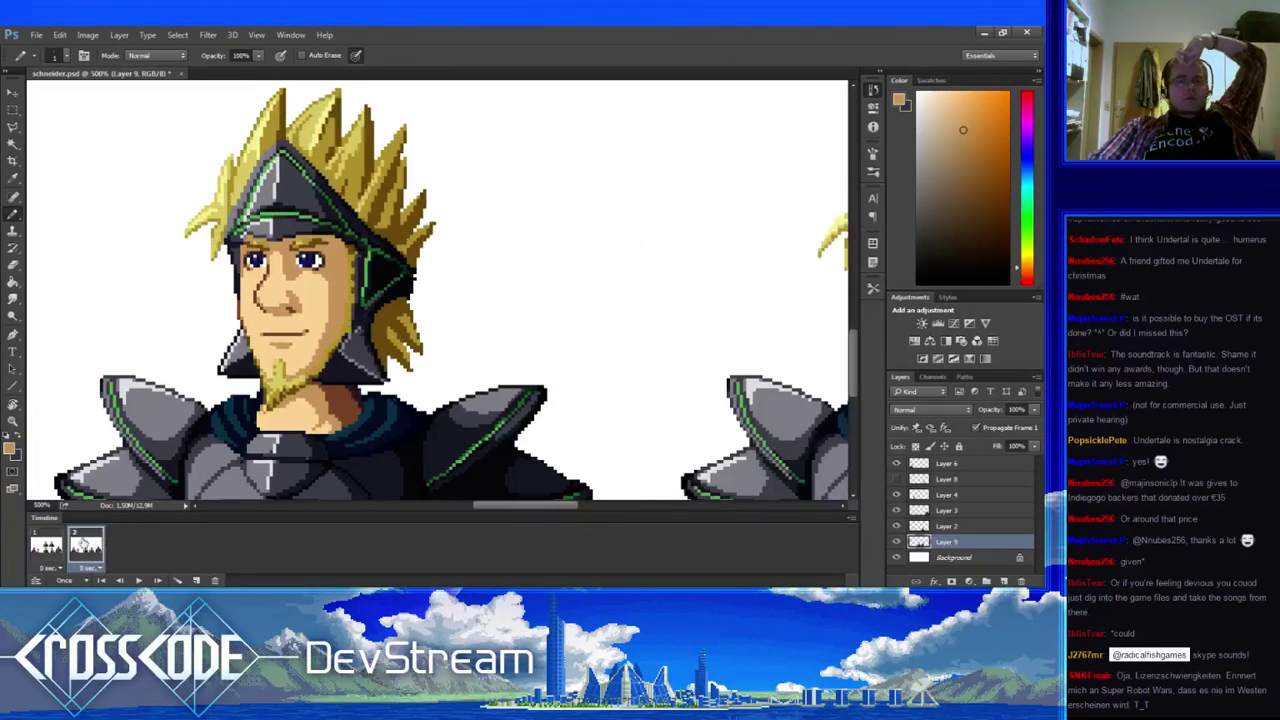
pyautogui.click(52, 545)
pyautogui.click(84, 543)
pyautogui.click(58, 545)
pyautogui.click(86, 546)
pyautogui.click(44, 545)
pyautogui.click(90, 547)
pyautogui.click(46, 545)
pyautogui.click(88, 546)
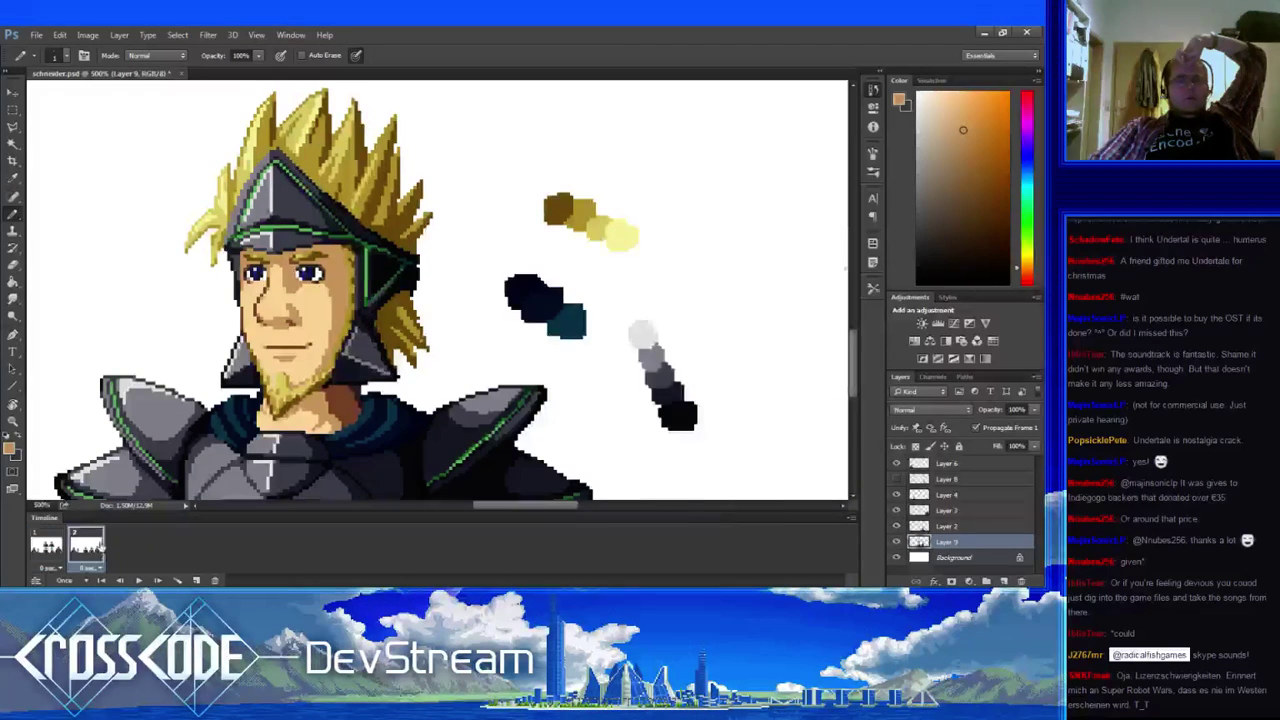
pyautogui.click(45, 545)
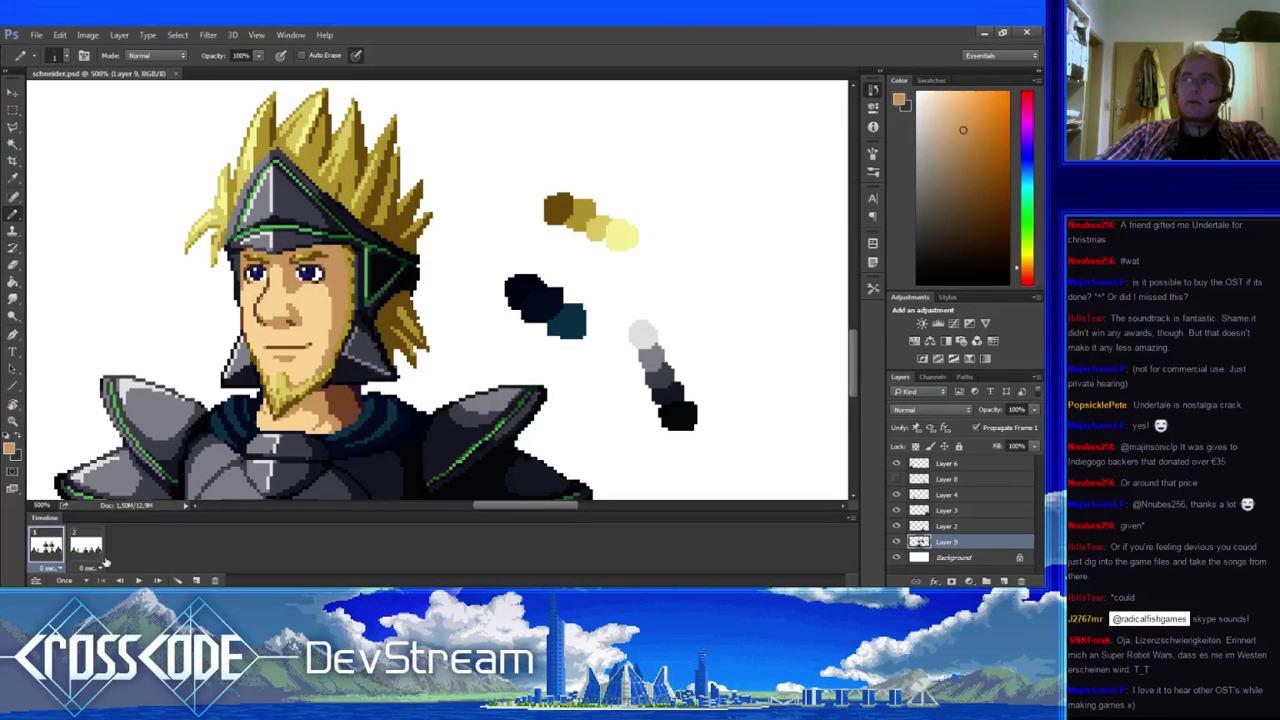
# - Examine the whole sheet of character portraits at reduced zoom, including the knight variants in the upper row
pyautogui.click(13, 421)
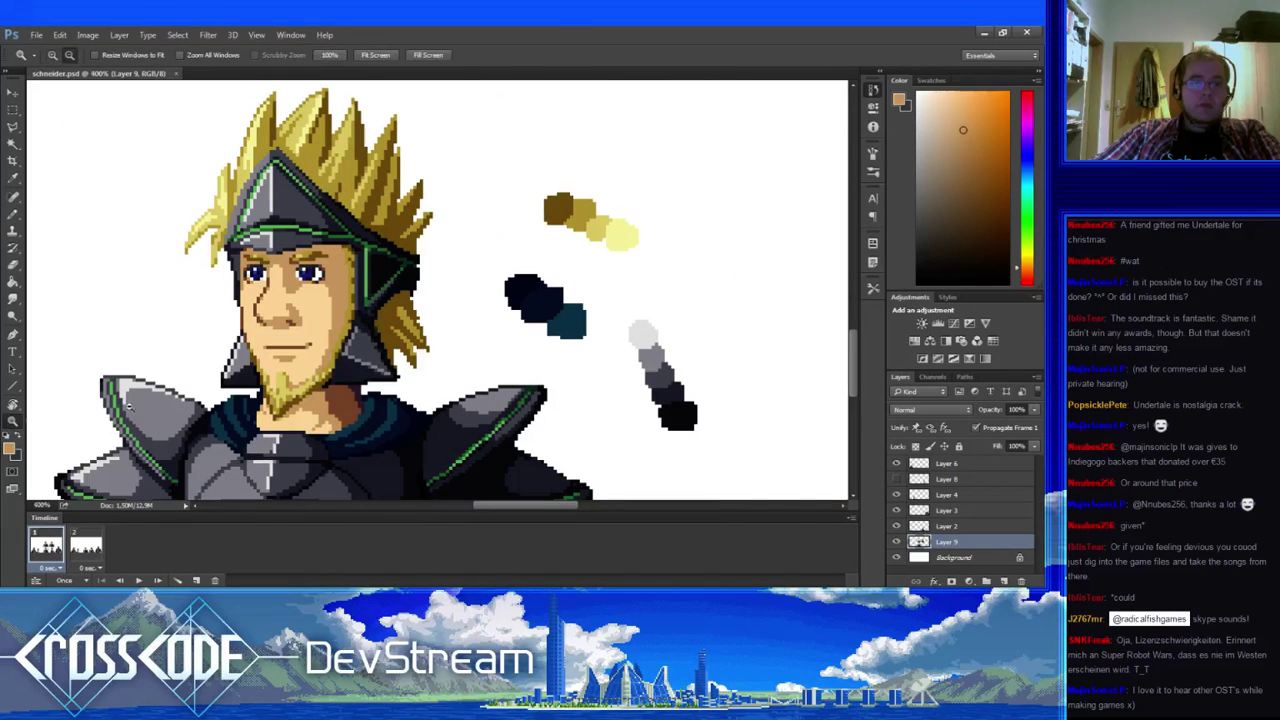
pyautogui.scroll(-5, 137, 417)
pyautogui.scroll(4, 431, 397)
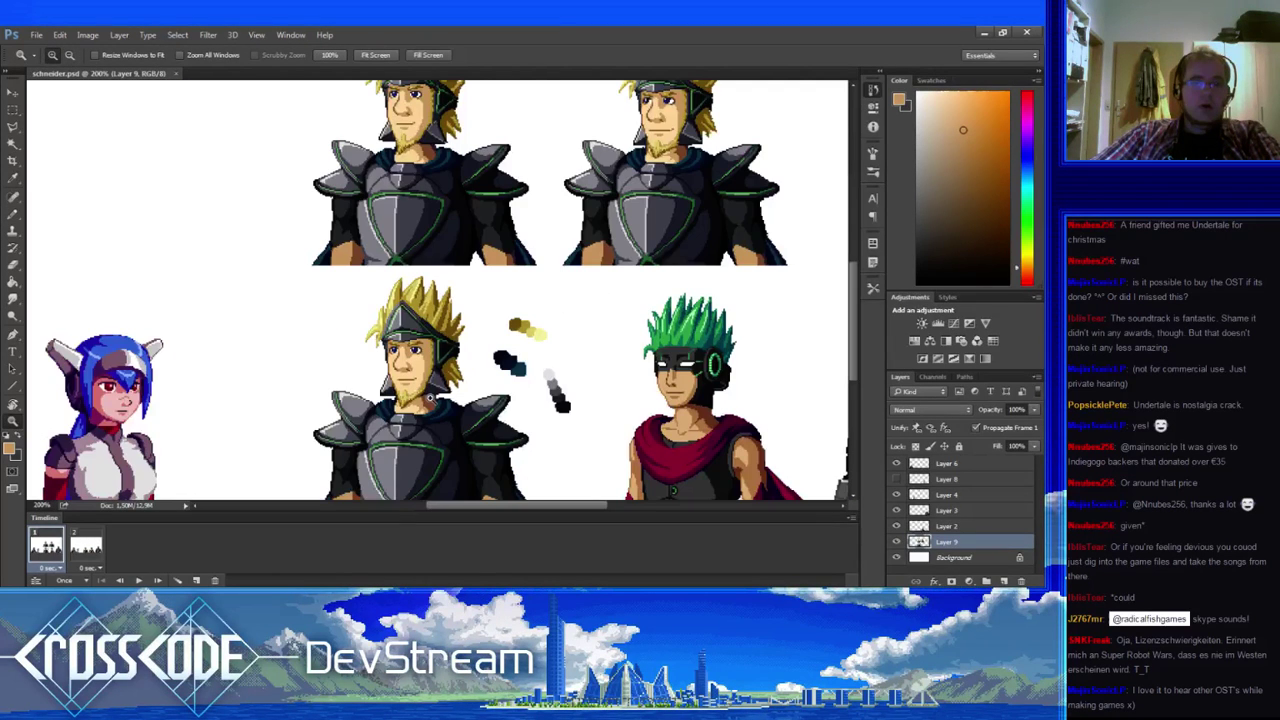
pyautogui.scroll(-4, 431, 397)
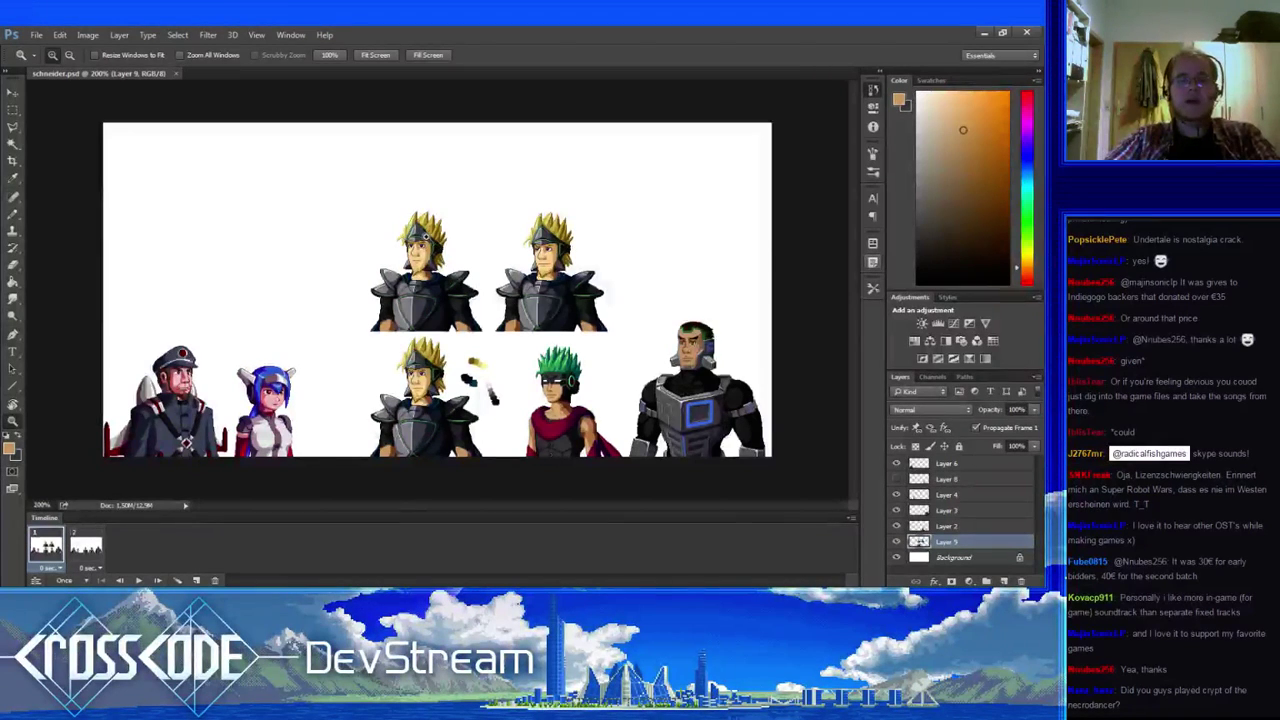
pyautogui.click(417, 316)
pyautogui.click(417, 316)
pyautogui.moveTo(608, 392); pyautogui.dragTo(642, 229)
pyautogui.click(13, 421)
pyautogui.keyDown('alt'); pyautogui.click(280, 356); pyautogui.keyUp('alt')
pyautogui.keyDown('alt'); pyautogui.click(280, 356); pyautogui.keyUp('alt')
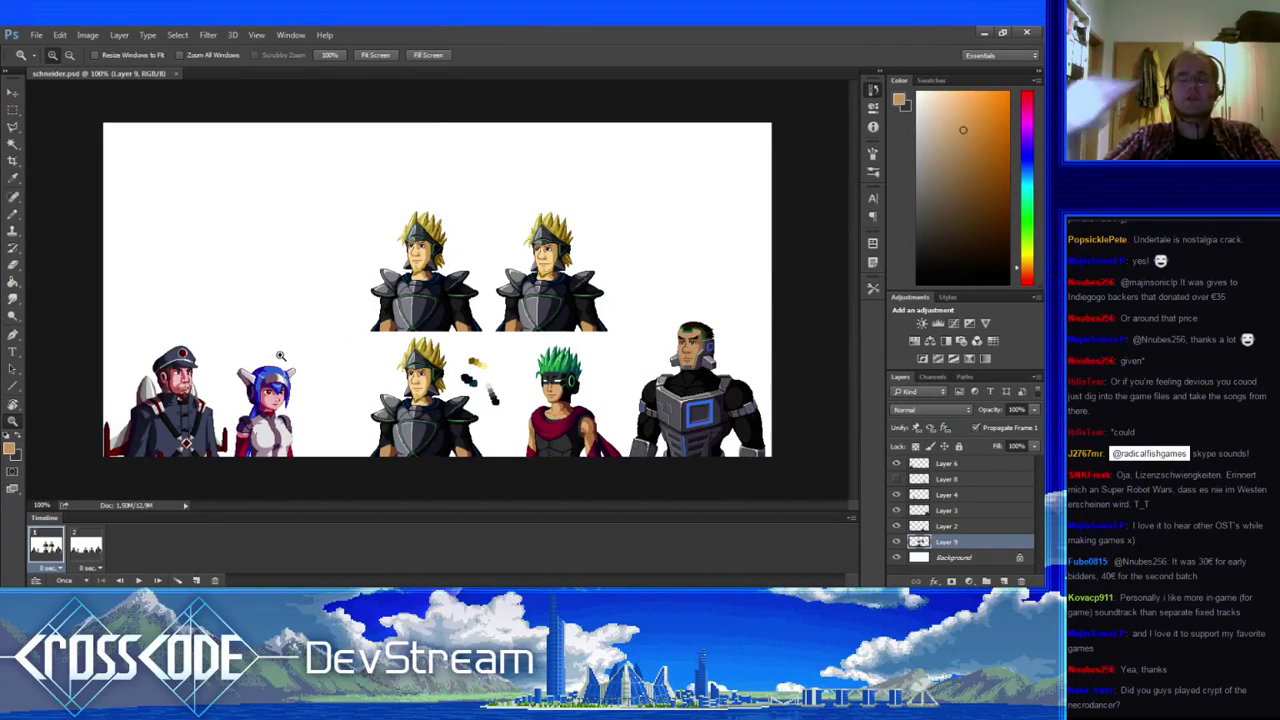
# - Select the first knight portrait of the upper row with a rectangular marquee and show the grid
pyautogui.click(345, 310)
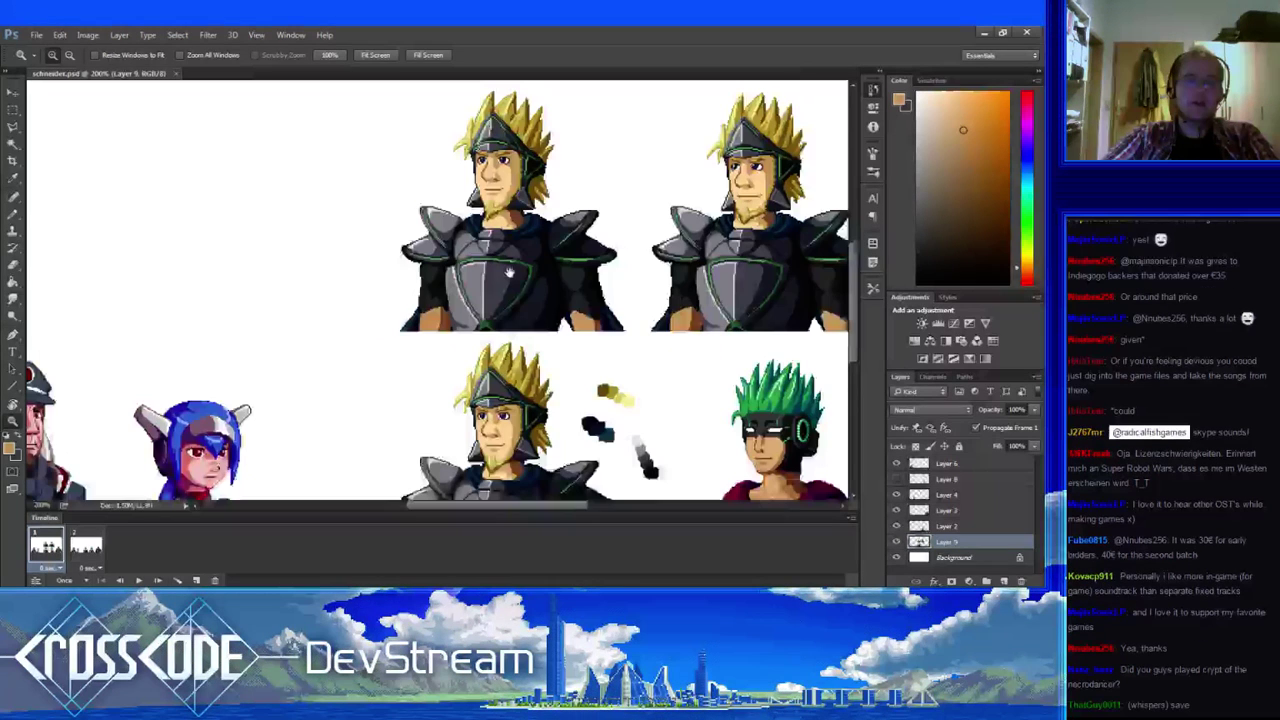
pyautogui.click(12, 111)
pyautogui.moveTo(509, 273); pyautogui.dragTo(296, 369)
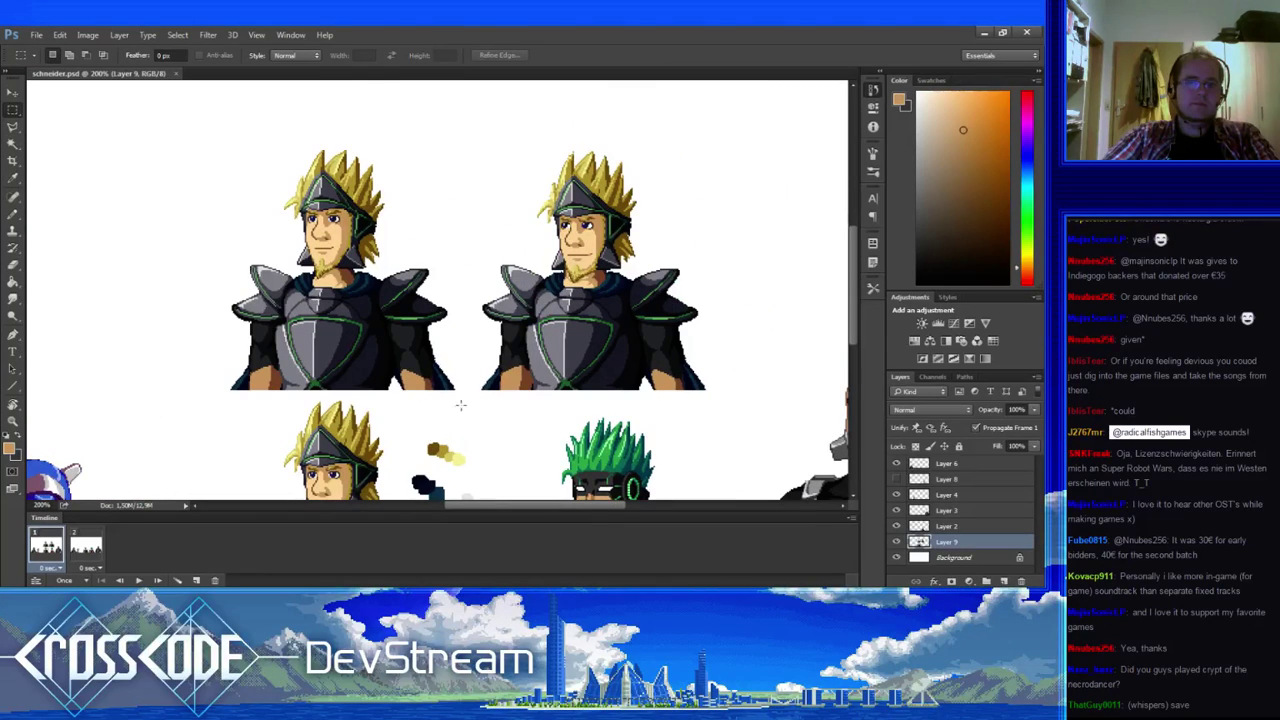
pyautogui.moveTo(463, 399); pyautogui.dragTo(208, 119)
pyautogui.moveTo(591, 326); pyautogui.dragTo(678, 315)
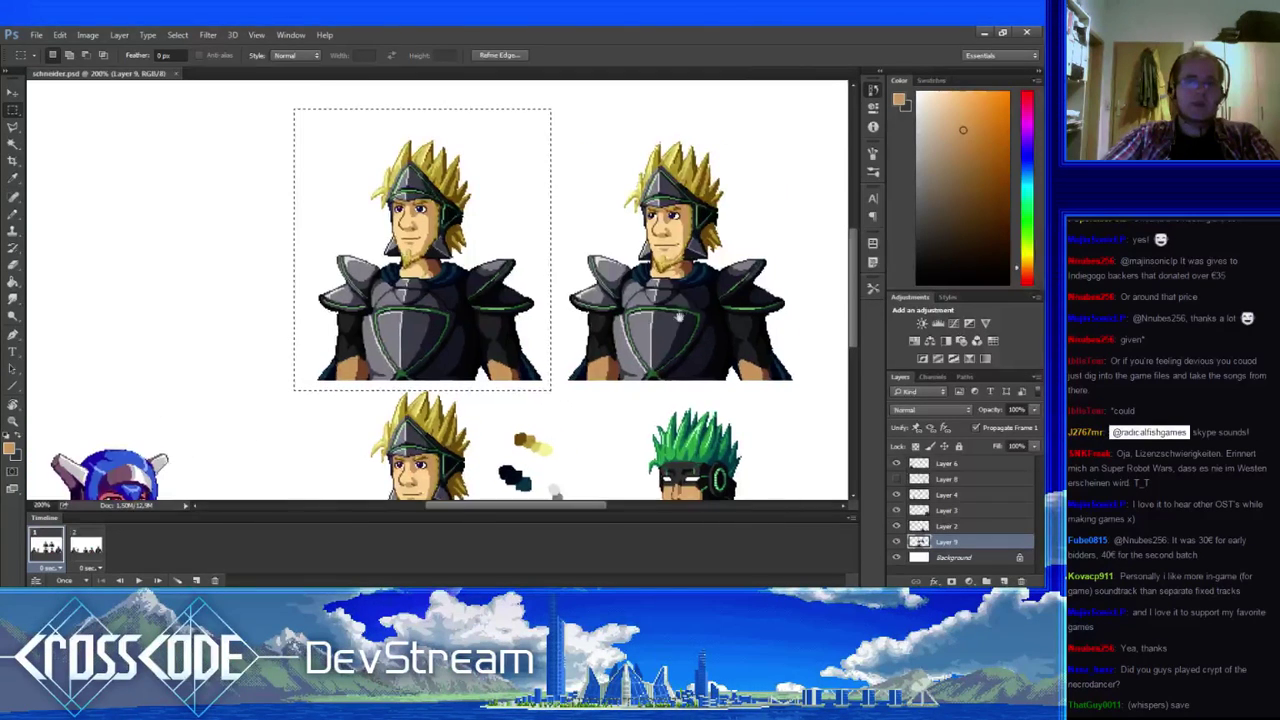
pyautogui.moveTo(704, 230); pyautogui.dragTo(606, 257)
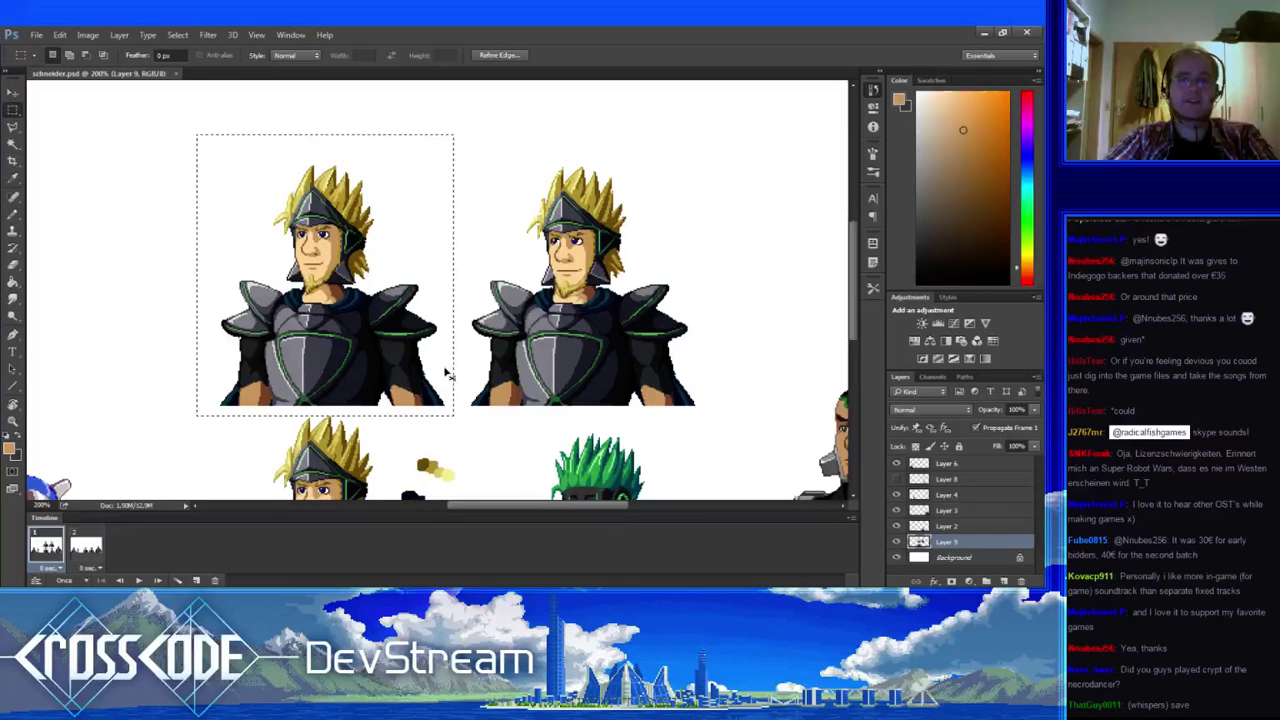
pyautogui.moveTo(437, 362); pyautogui.dragTo(580, 283)
pyautogui.moveTo(570, 399); pyautogui.dragTo(528, 403)
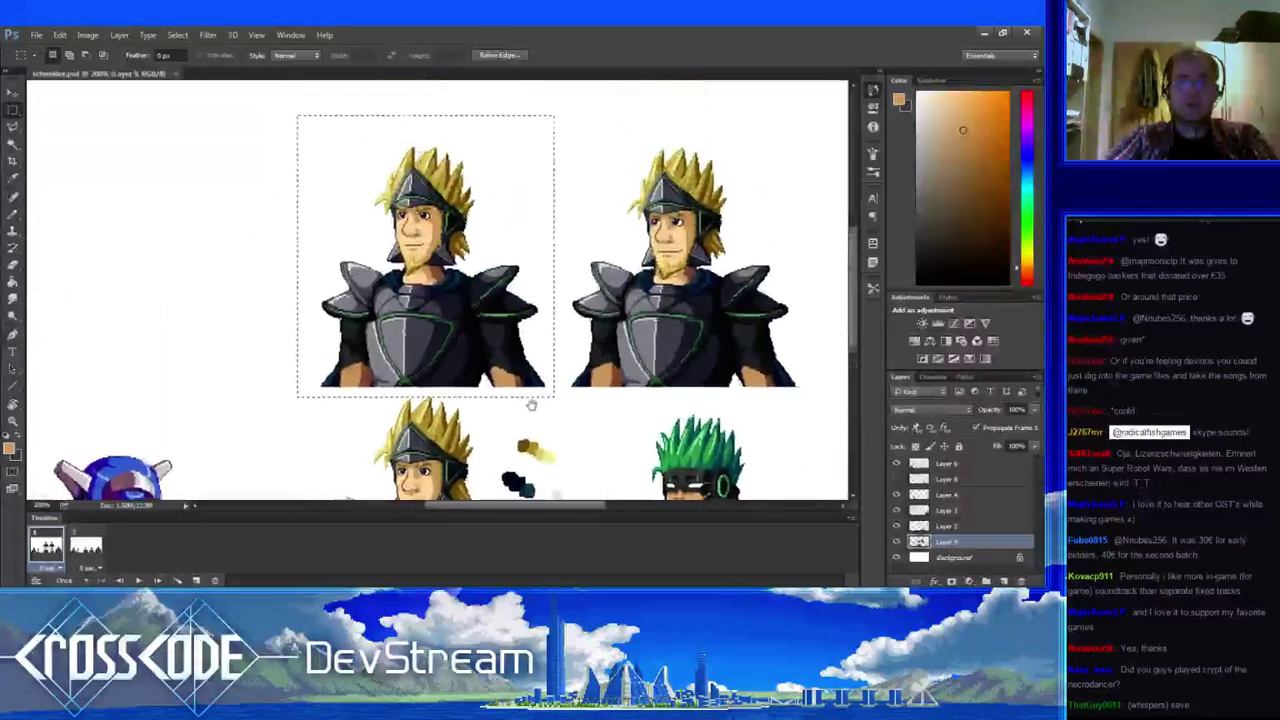
pyautogui.hotkey('ctrl', "'")
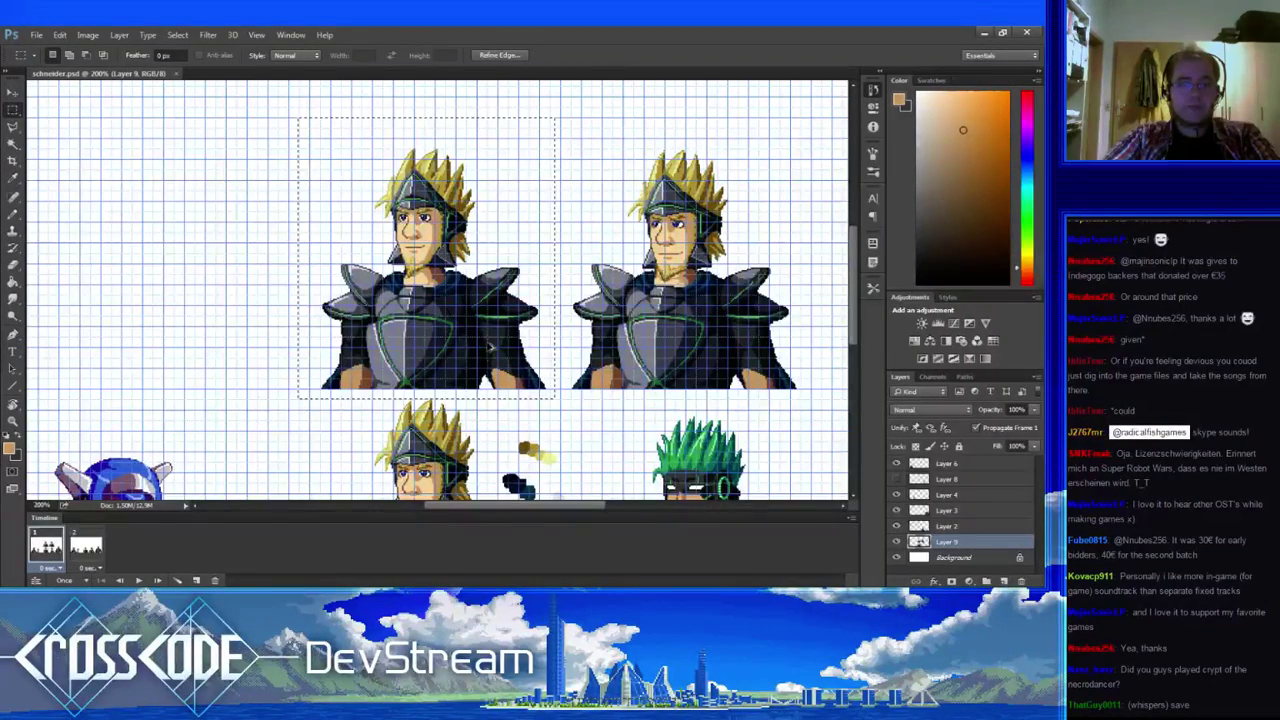
# - Place a duplicate of the selected knight beside the original on the side of the blue-haired girl, nudge it outward, and deselect
pyautogui.moveTo(462, 348); pyautogui.dragTo(437, 362)
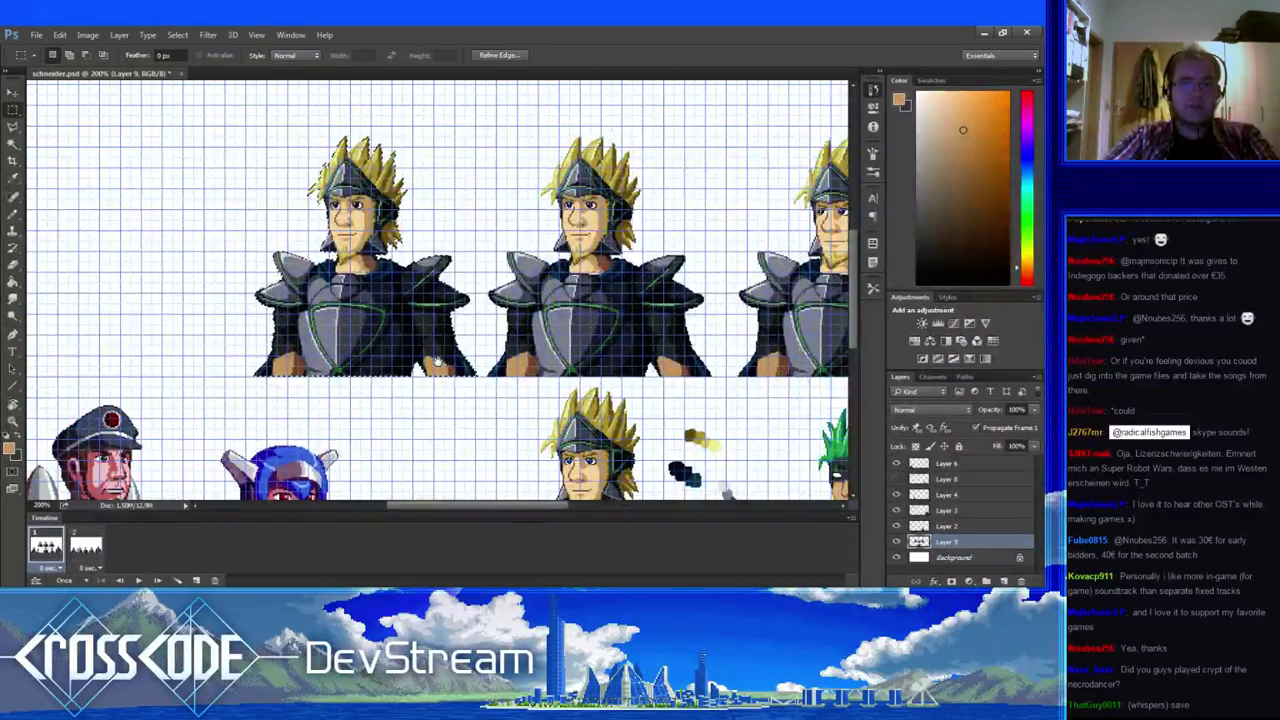
pyautogui.hotkey('ctrl', 'Left')
pyautogui.hotkey('ctrl', 'Left')
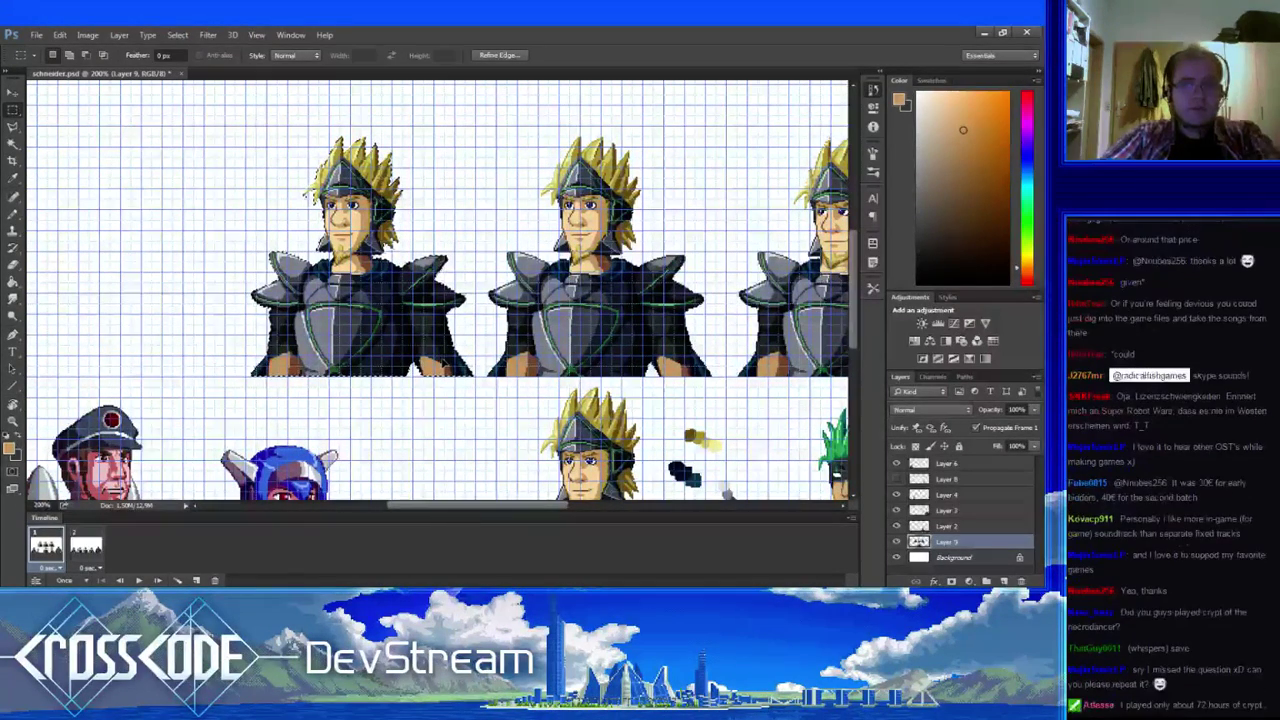
pyautogui.press('Left')
pyautogui.press('Left')
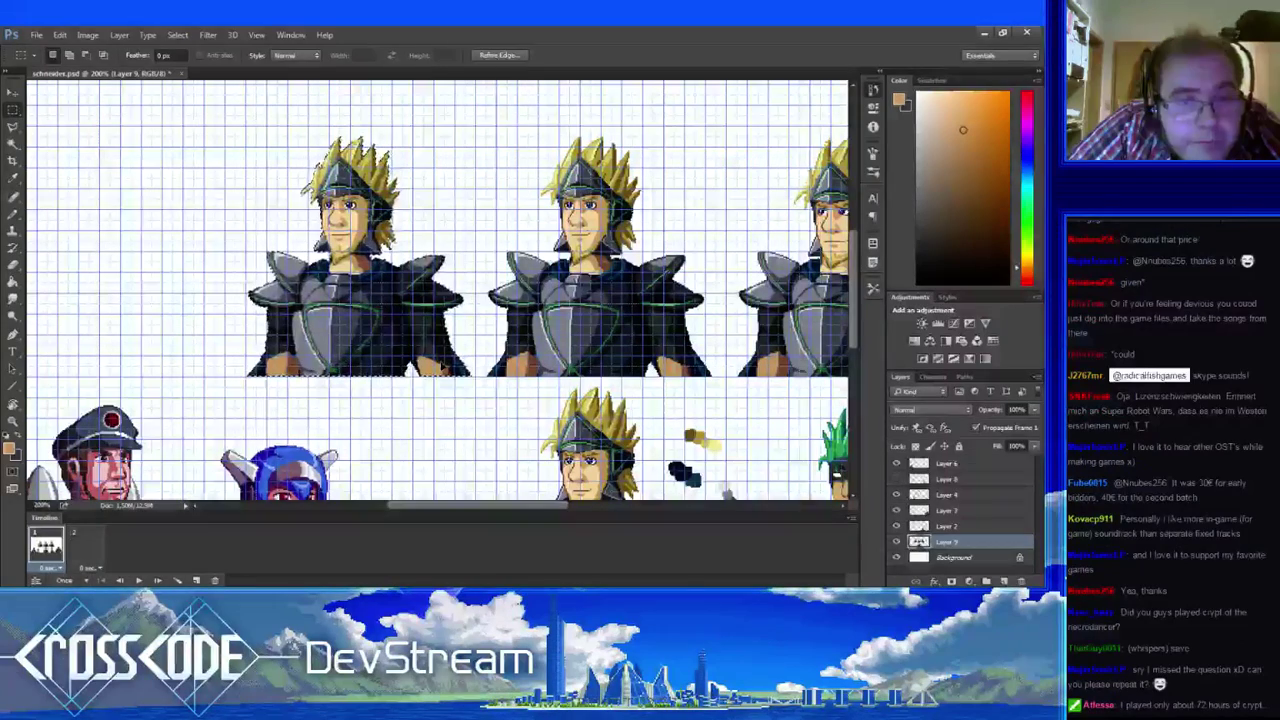
pyautogui.hotkey('ctrl', 'd')
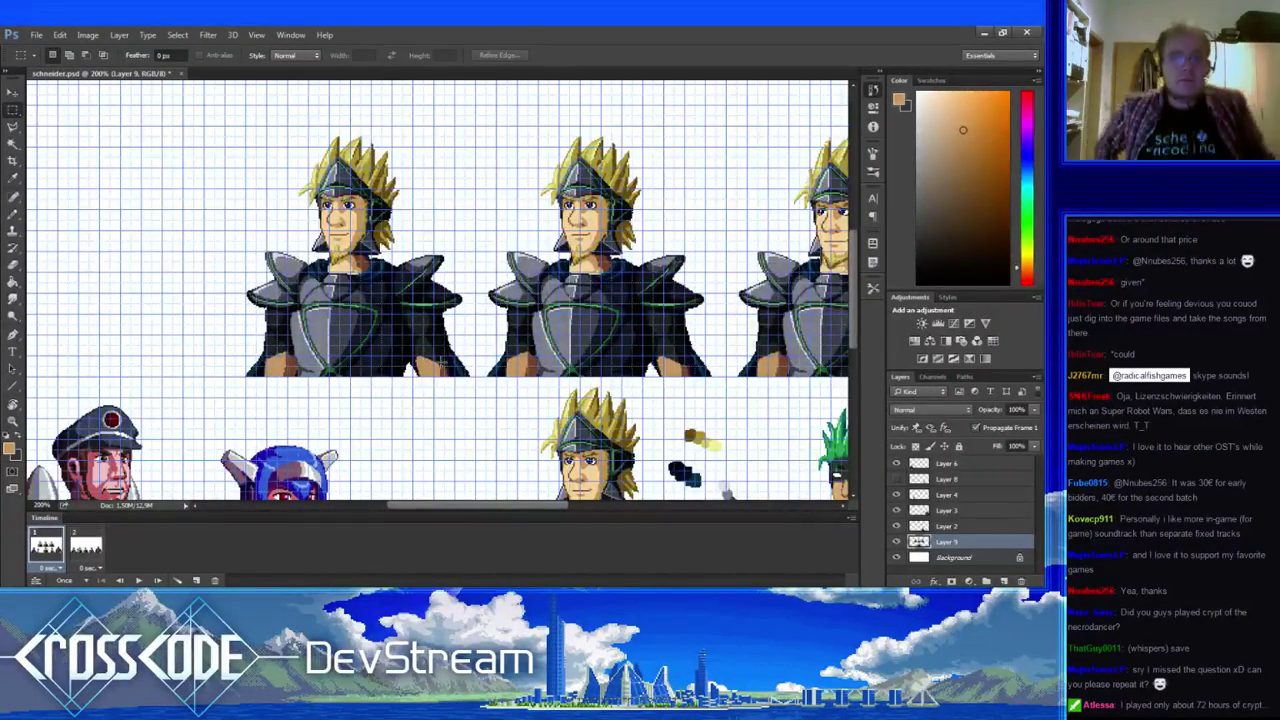
# - Add a third animation frame duplicated from frame 2
pyautogui.moveTo(441, 362); pyautogui.dragTo(254, 234)
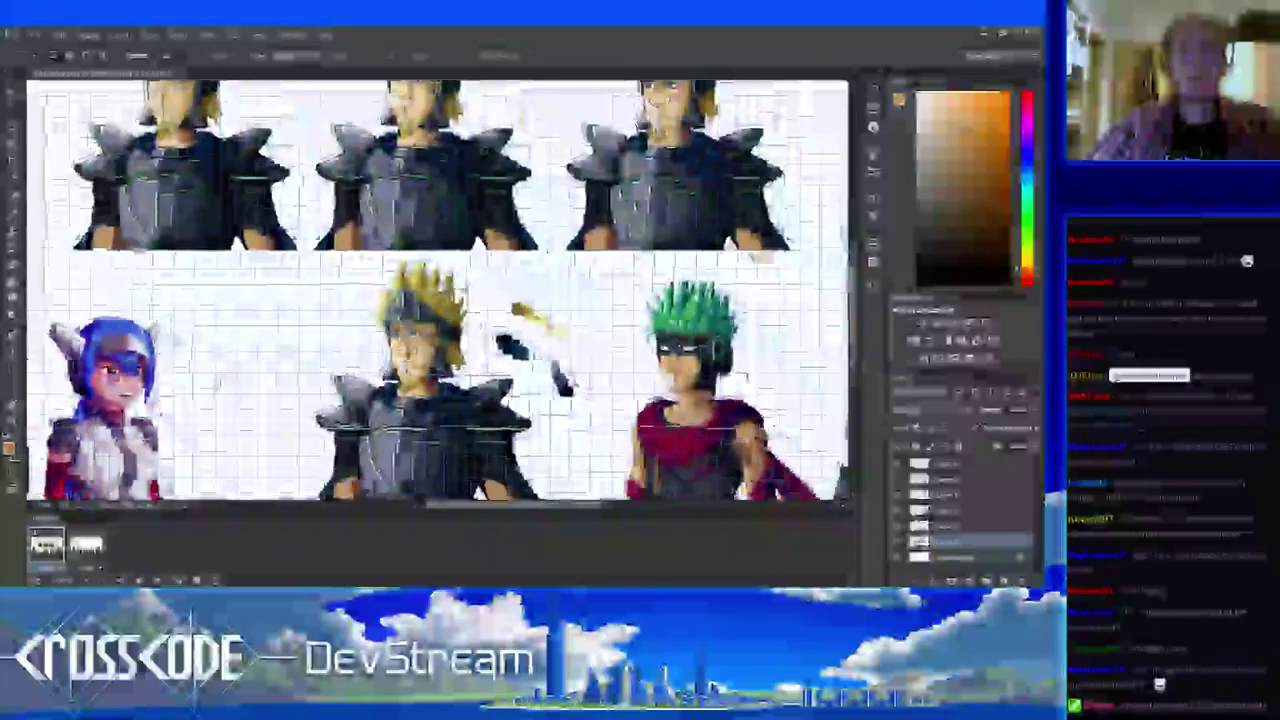
pyautogui.click(86, 548)
pyautogui.moveTo(288, 386); pyautogui.dragTo(278, 260)
pyautogui.click(197, 580)
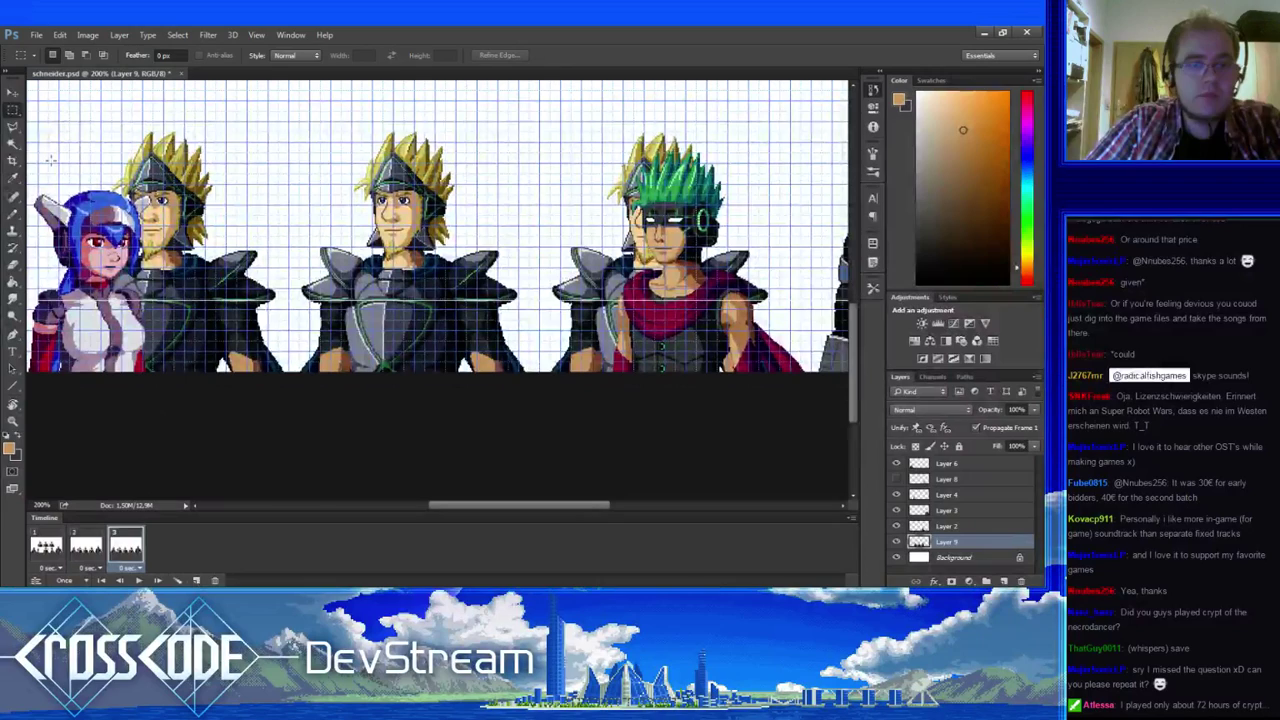
# - Shift the knights layer in animation frame 3 by one portrait width, so the newly added knight copy takes the original's place
pyautogui.click(12, 91)
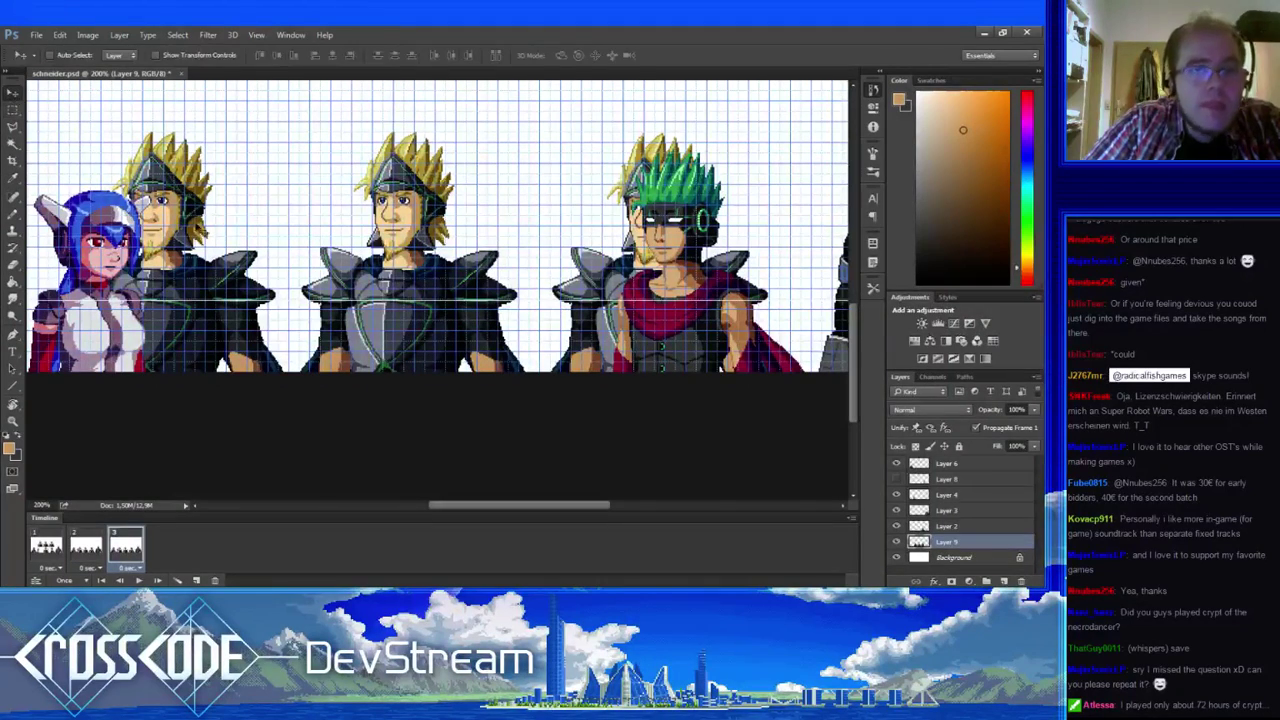
pyautogui.click(12, 420)
pyautogui.click(458, 316)
pyautogui.keyDown('alt'); pyautogui.click(458, 316); pyautogui.keyUp('alt')
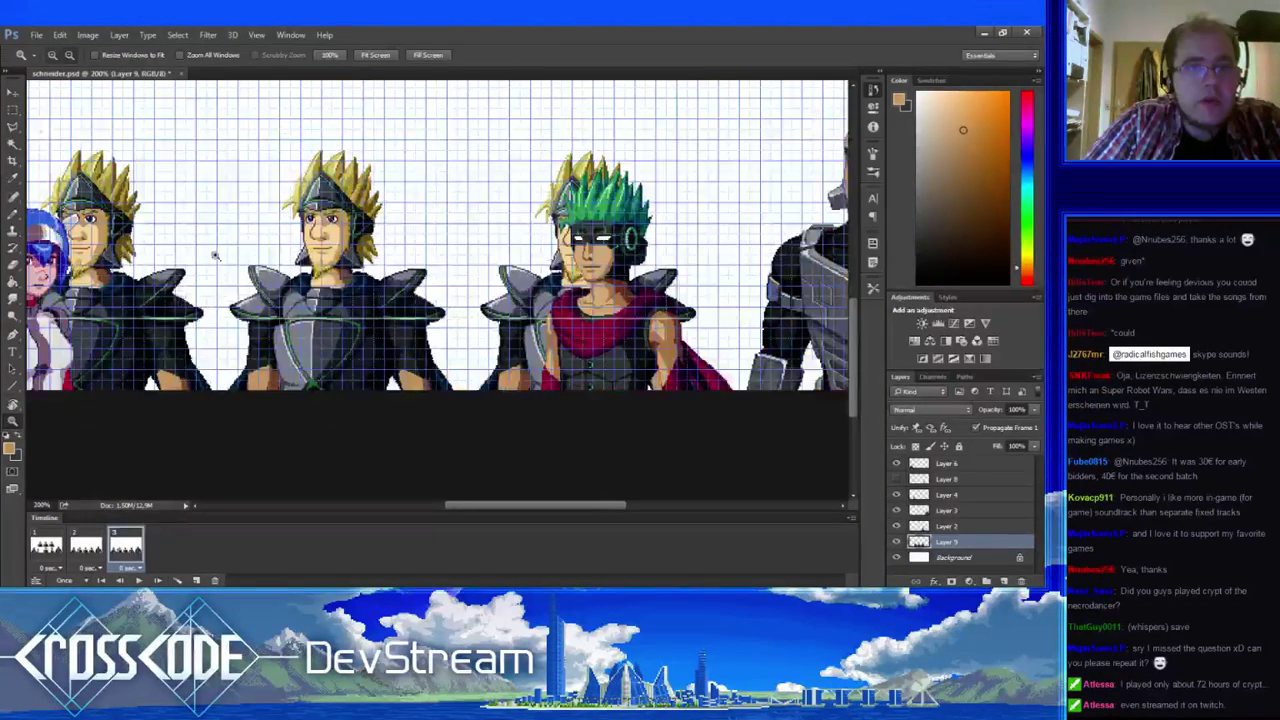
pyautogui.click(12, 91)
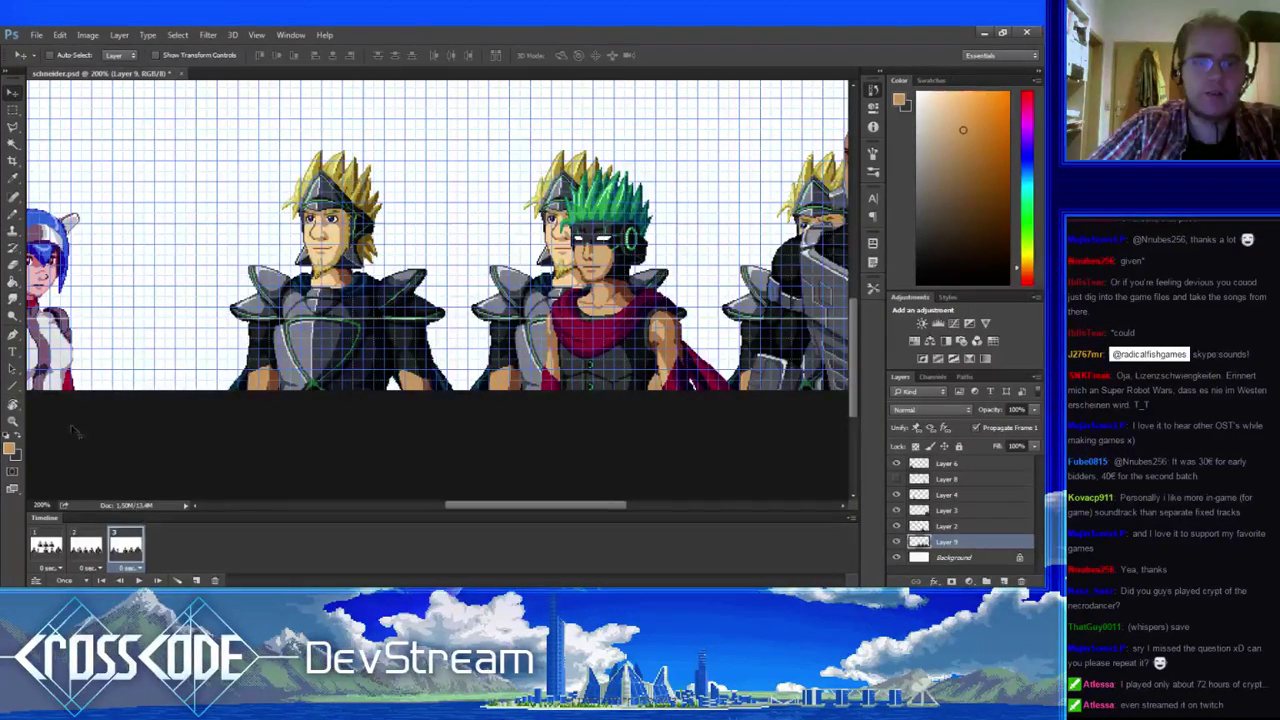
# - Examine the knight portraits up close and compare their expressions and alignment across animation frames 1, 2 and 3
pyautogui.click(15, 422)
pyautogui.click(464, 196)
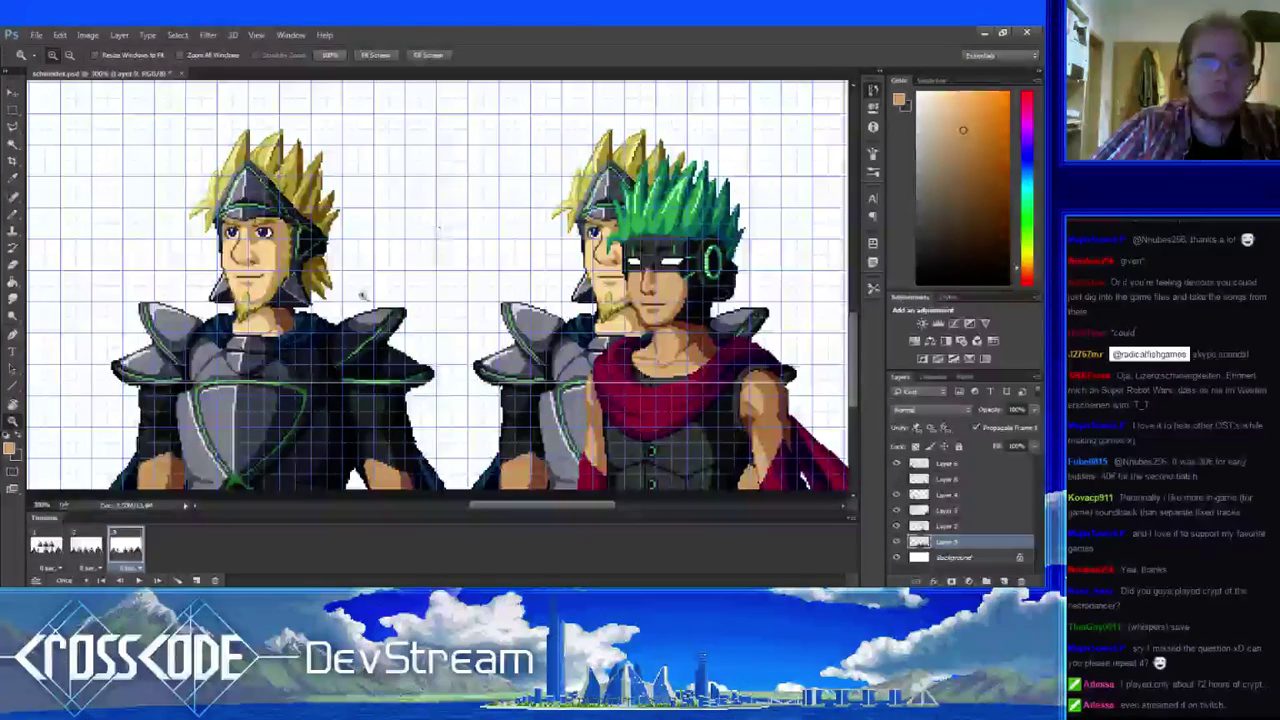
pyautogui.moveTo(275, 340); pyautogui.dragTo(260, 245)
pyautogui.keyDown('alt'); pyautogui.click(260, 245); pyautogui.keyUp('alt')
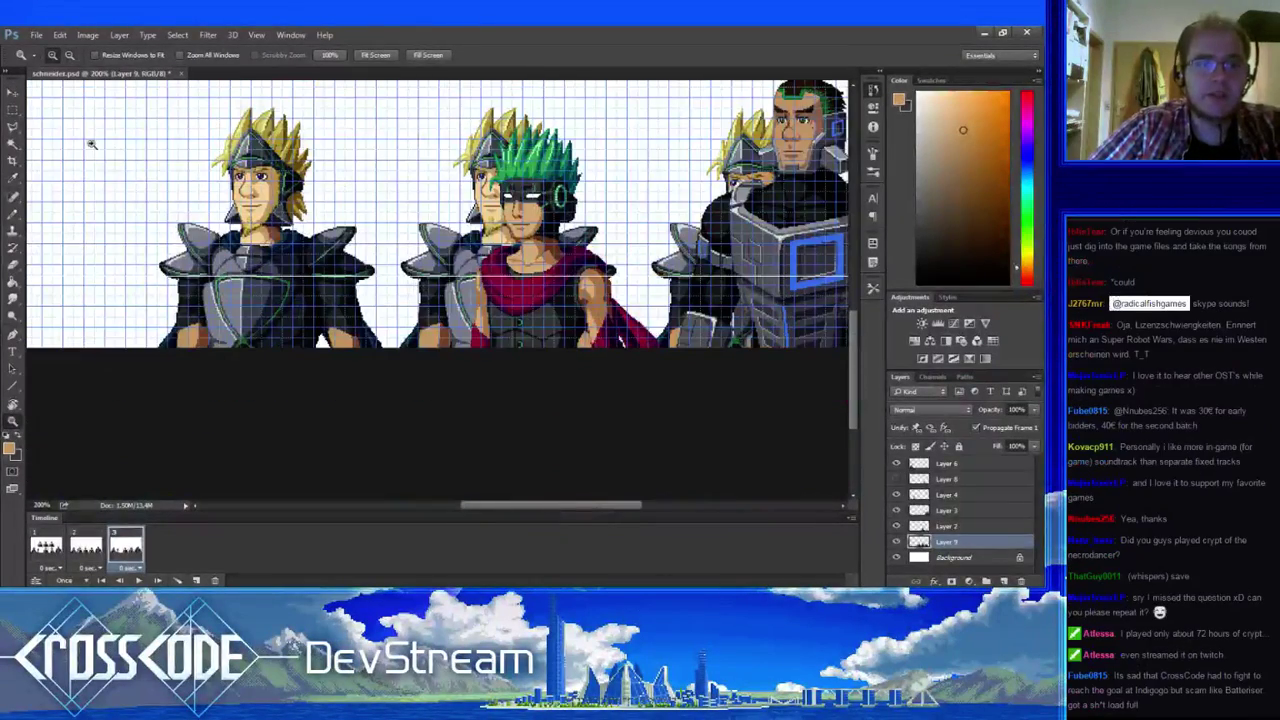
pyautogui.click(13, 110)
pyautogui.click(86, 548)
pyautogui.click(46, 547)
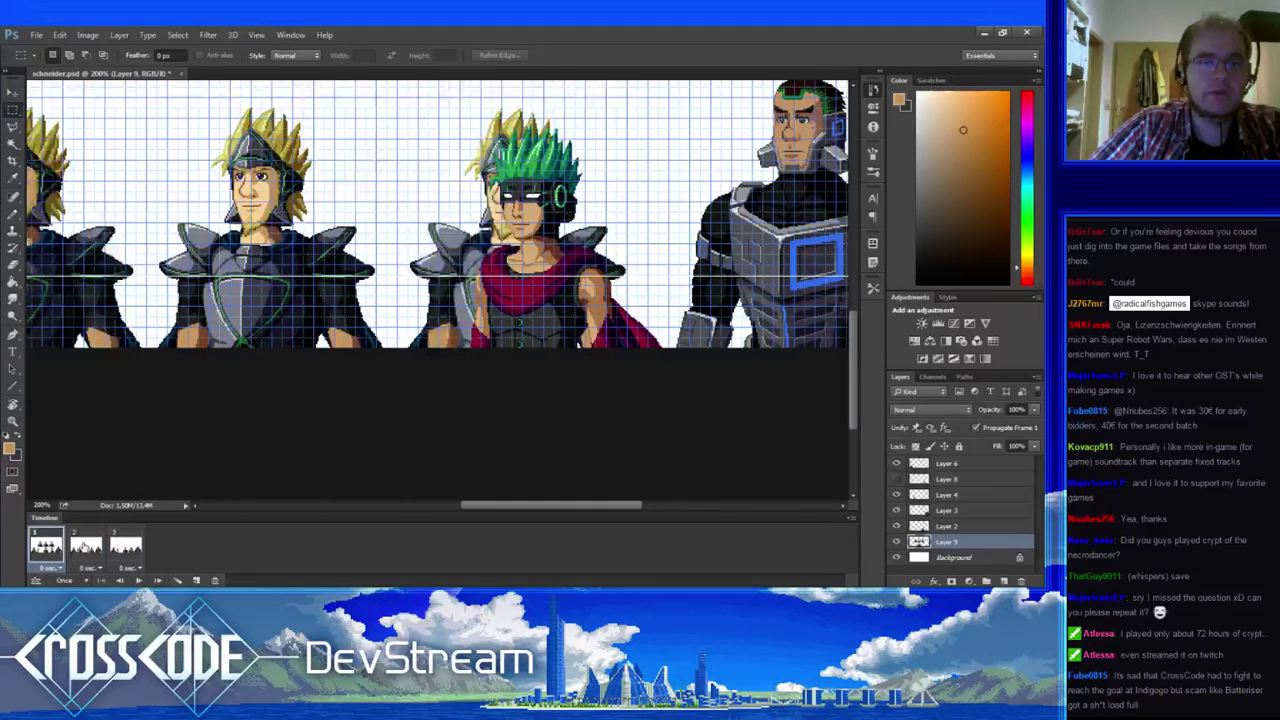
pyautogui.click(125, 547)
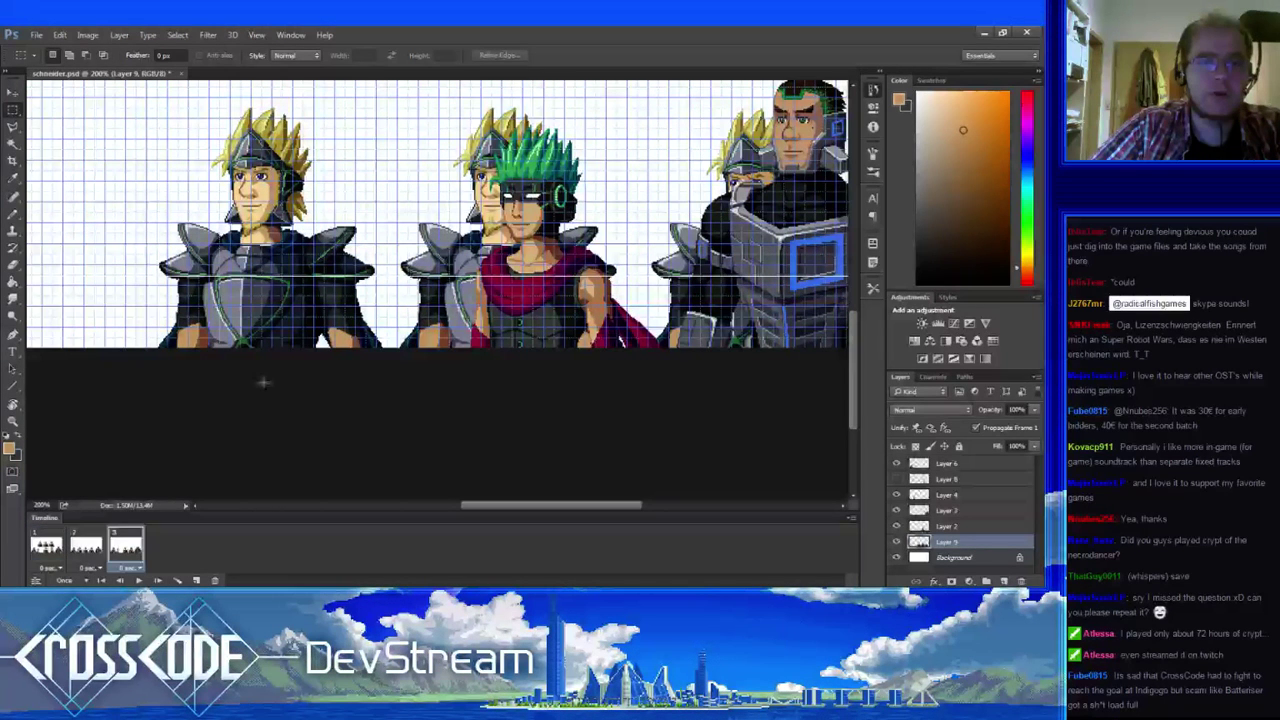
pyautogui.moveTo(263, 382); pyautogui.dragTo(391, 446)
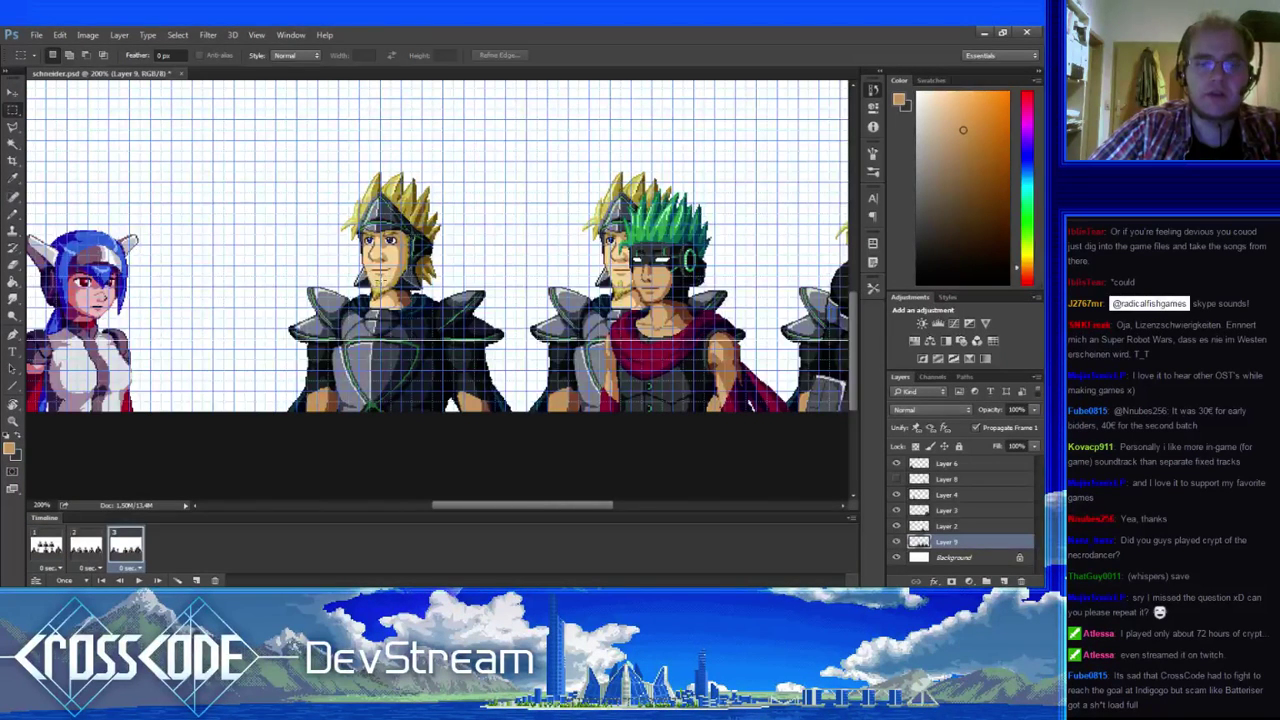
pyautogui.click(88, 551)
pyautogui.click(50, 550)
pyautogui.click(88, 552)
pyautogui.click(132, 533)
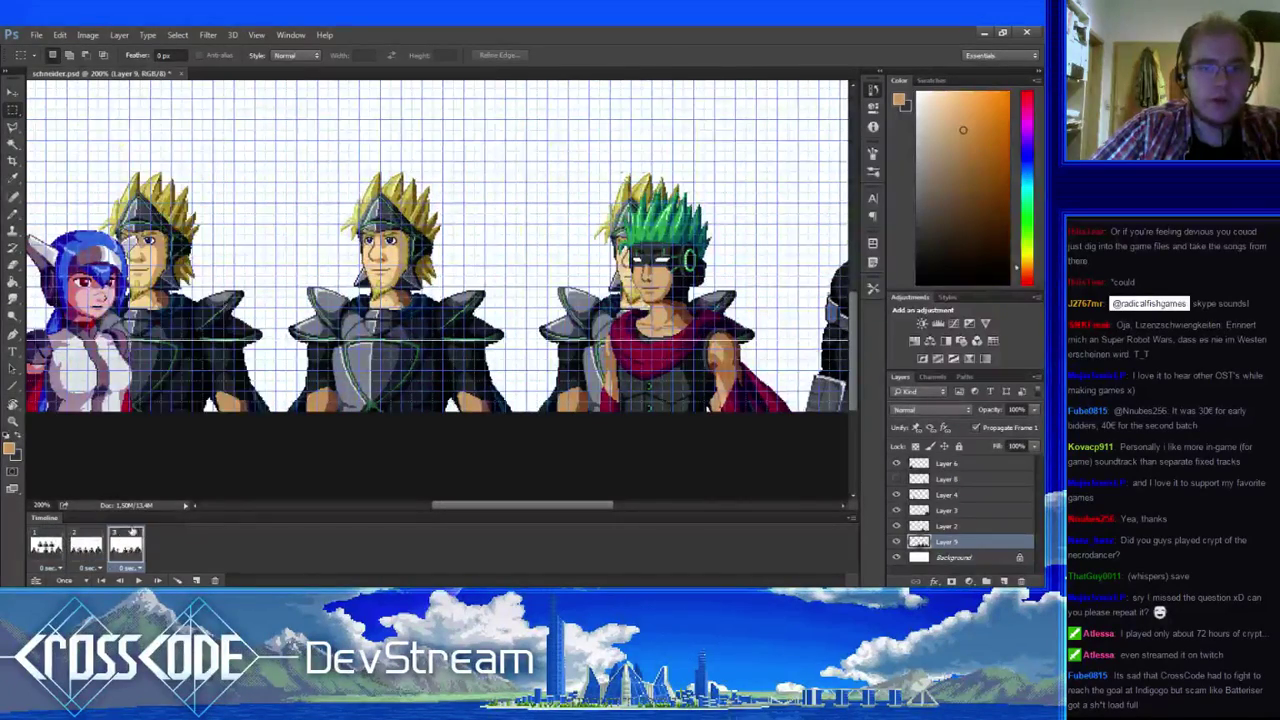
pyautogui.moveTo(455, 344); pyautogui.dragTo(435, 354)
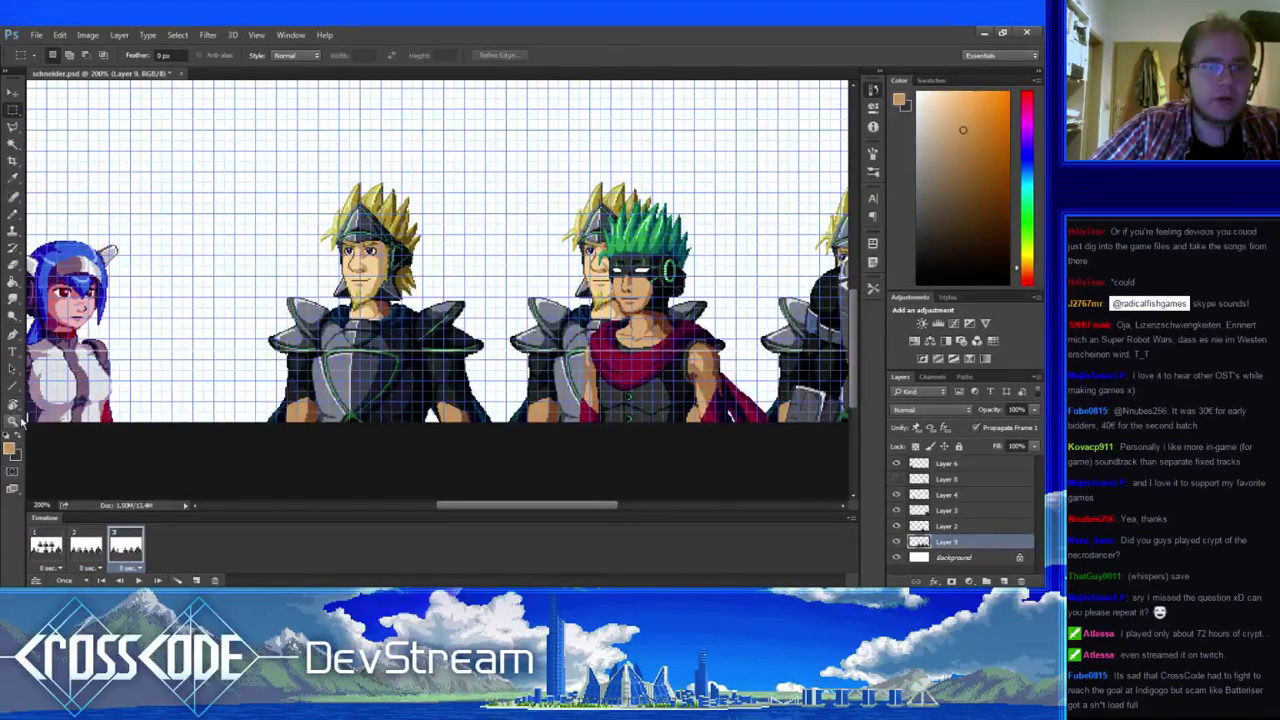
# - In frame 1, select the first knight portrait of the upper row with a rectangular marquee and delete it
pyautogui.click(48, 546)
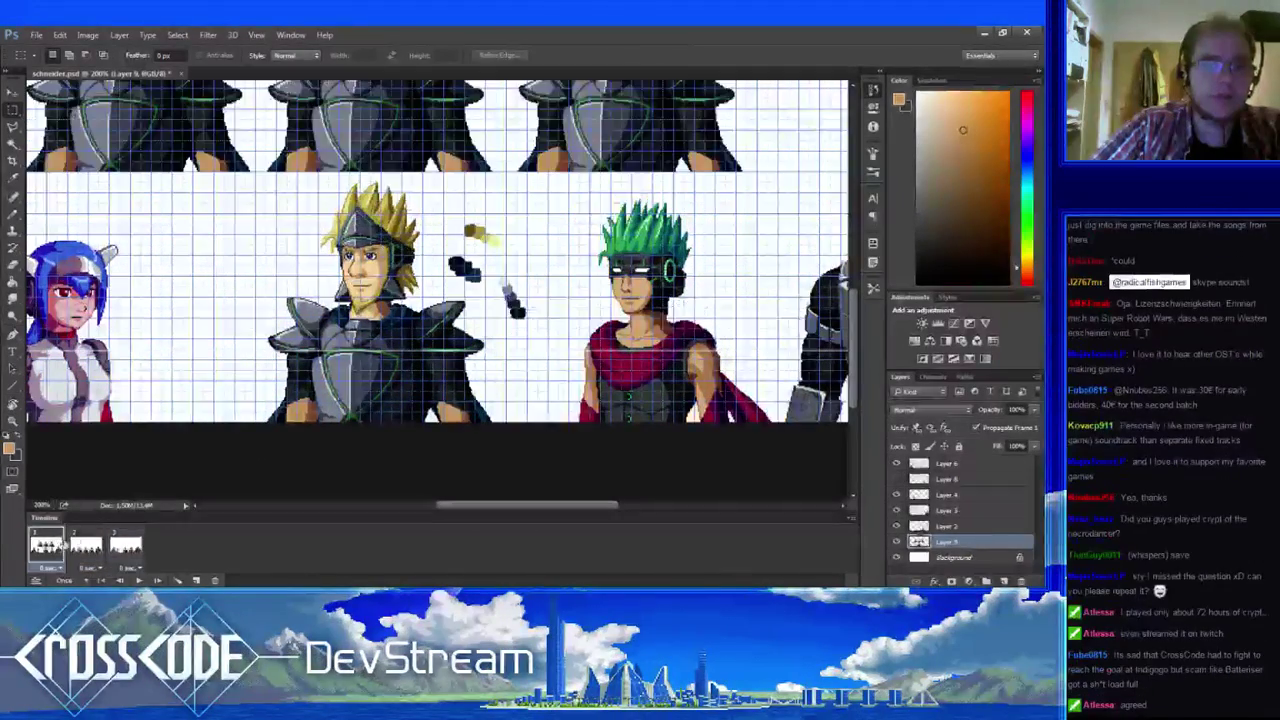
pyautogui.moveTo(457, 411); pyautogui.dragTo(551, 424)
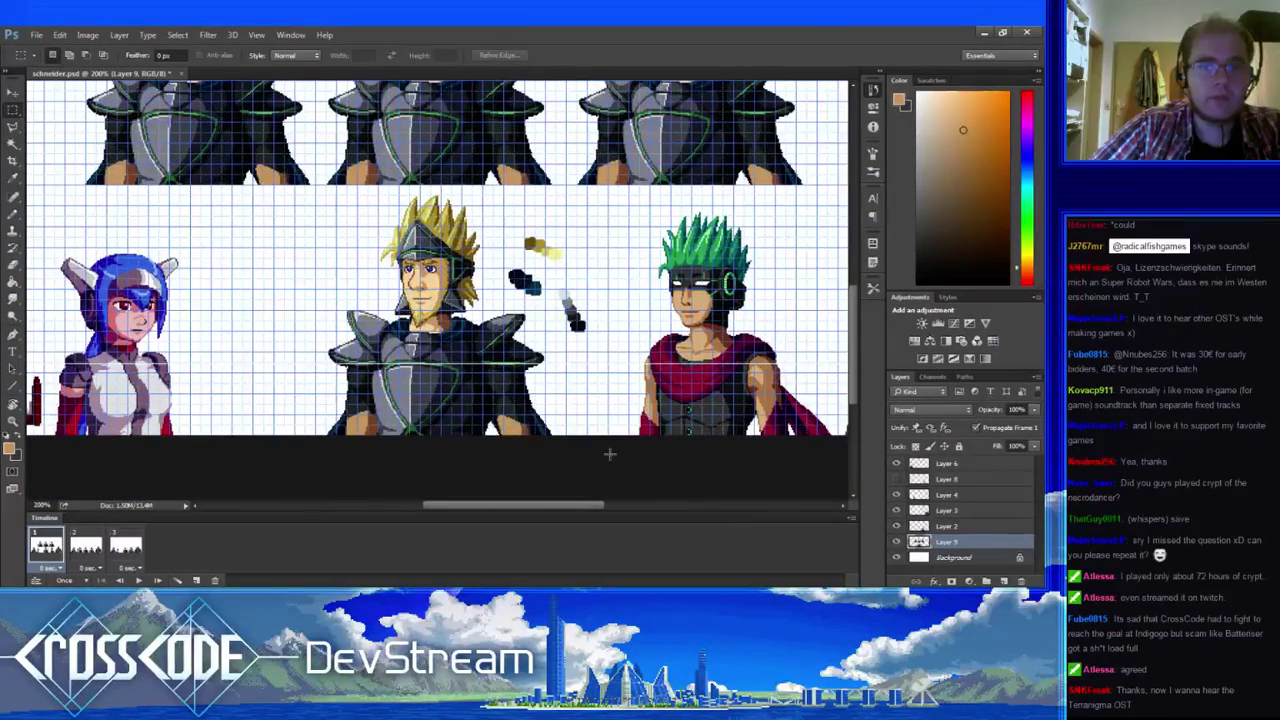
pyautogui.moveTo(610, 454); pyautogui.dragTo(283, 185)
pyautogui.moveTo(366, 278); pyautogui.dragTo(382, 406)
pyautogui.click(320, 274)
pyautogui.moveTo(329, 322); pyautogui.dragTo(78, 138)
pyautogui.press('Delete')
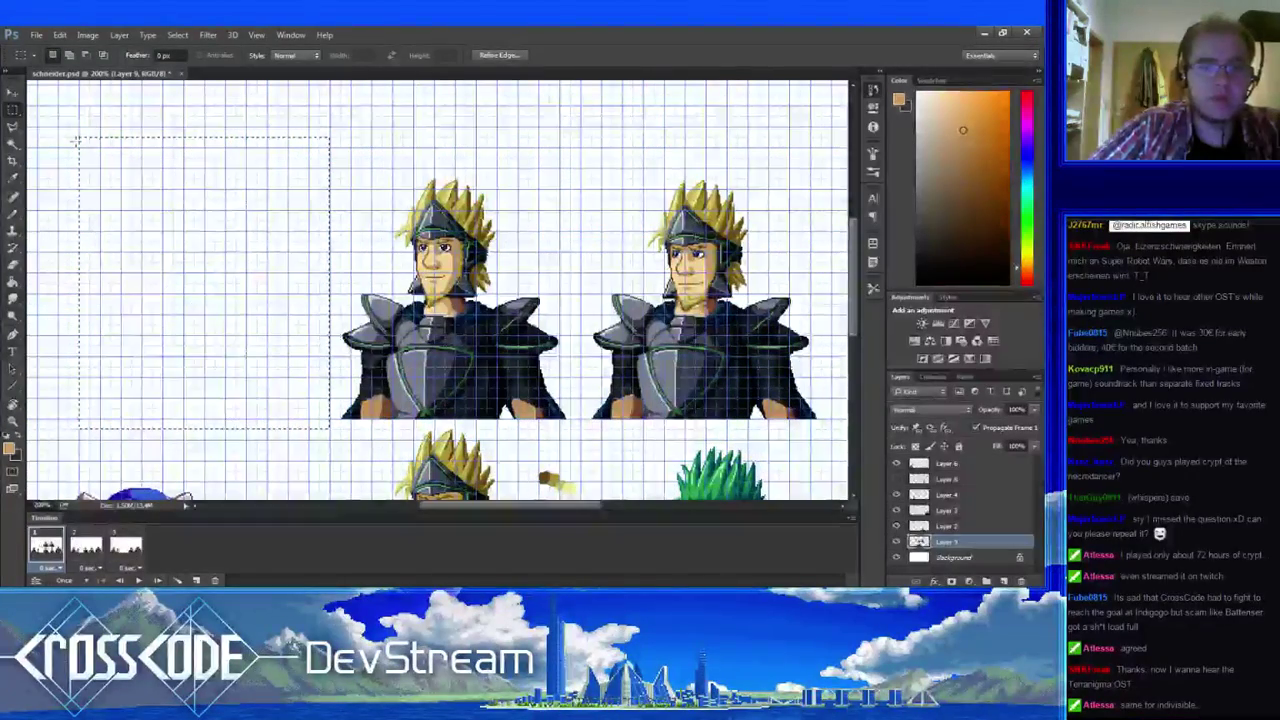
# - Hide Layer 2 and Layer 3, which hold the green-haired character and the dark-haired armoured man
pyautogui.moveTo(647, 370); pyautogui.dragTo(448, 343)
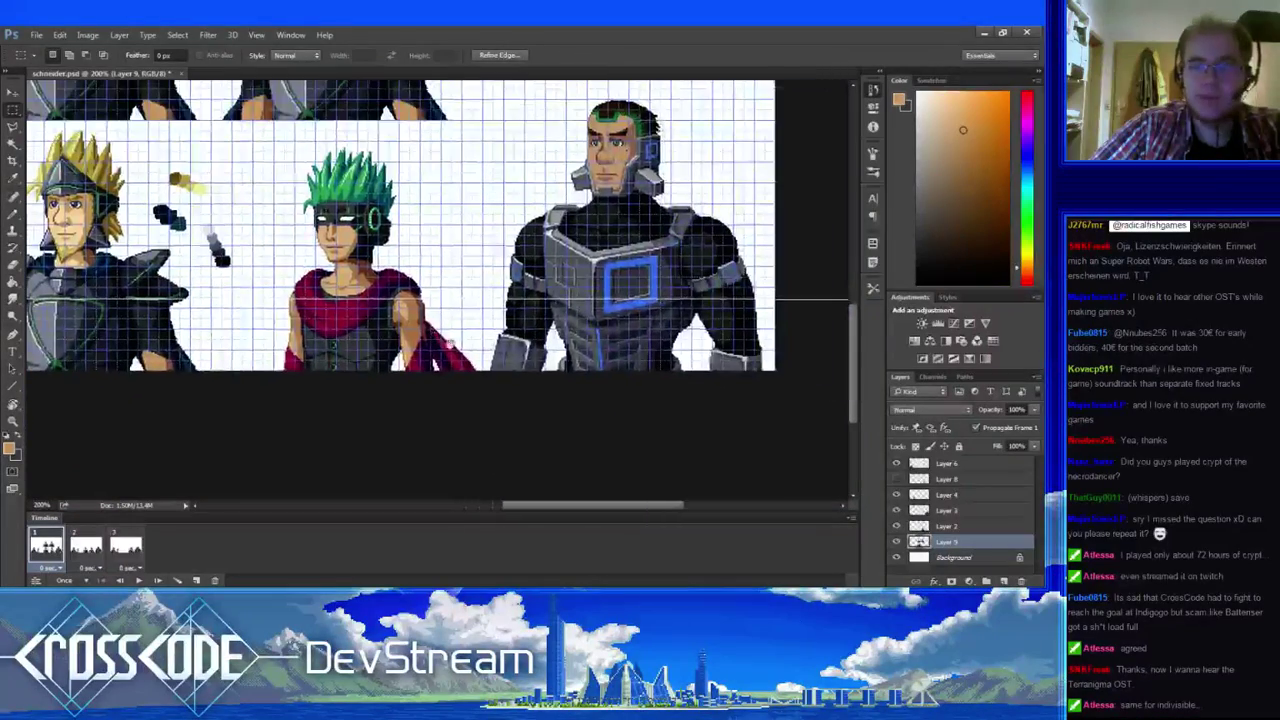
pyautogui.click(915, 529)
pyautogui.click(896, 526)
pyautogui.click(896, 510)
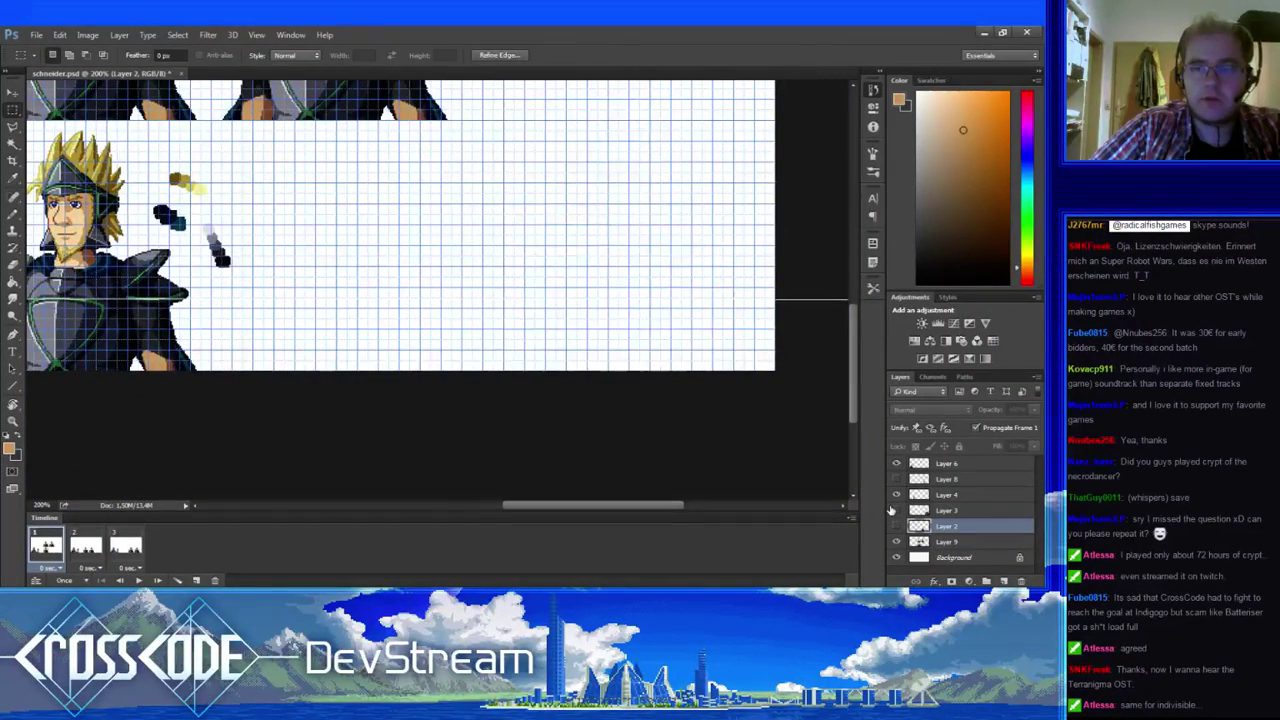
# - On Layer 9, move the colour swatches to the blue-haired girl's side of the lower knight and deselect
pyautogui.moveTo(237, 294); pyautogui.dragTo(396, 290)
pyautogui.click(946, 542)
pyautogui.click(485, 419)
pyautogui.moveTo(457, 333); pyautogui.dragTo(187, 313)
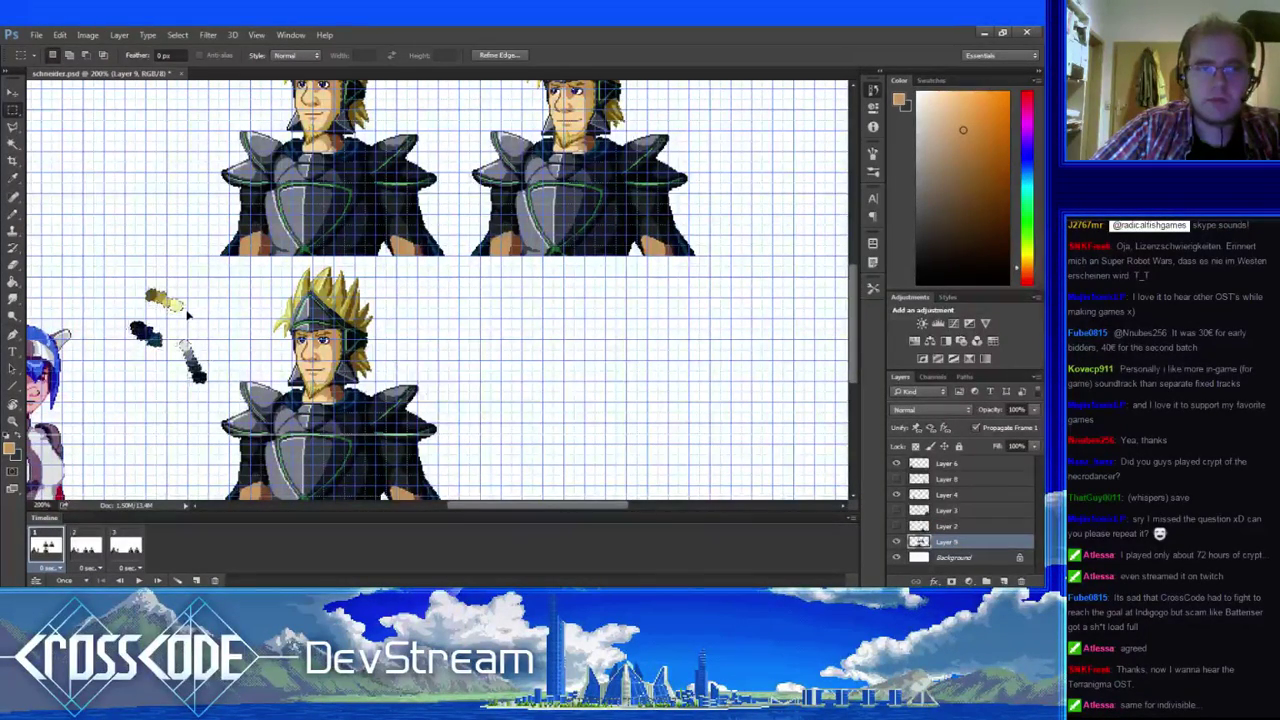
pyautogui.hotkey('ctrl', 'd')
# - Select the lower knight with a rectangular marquee and place a duplicate beside it in the cleared area
pyautogui.moveTo(436, 494); pyautogui.dragTo(405, 404)
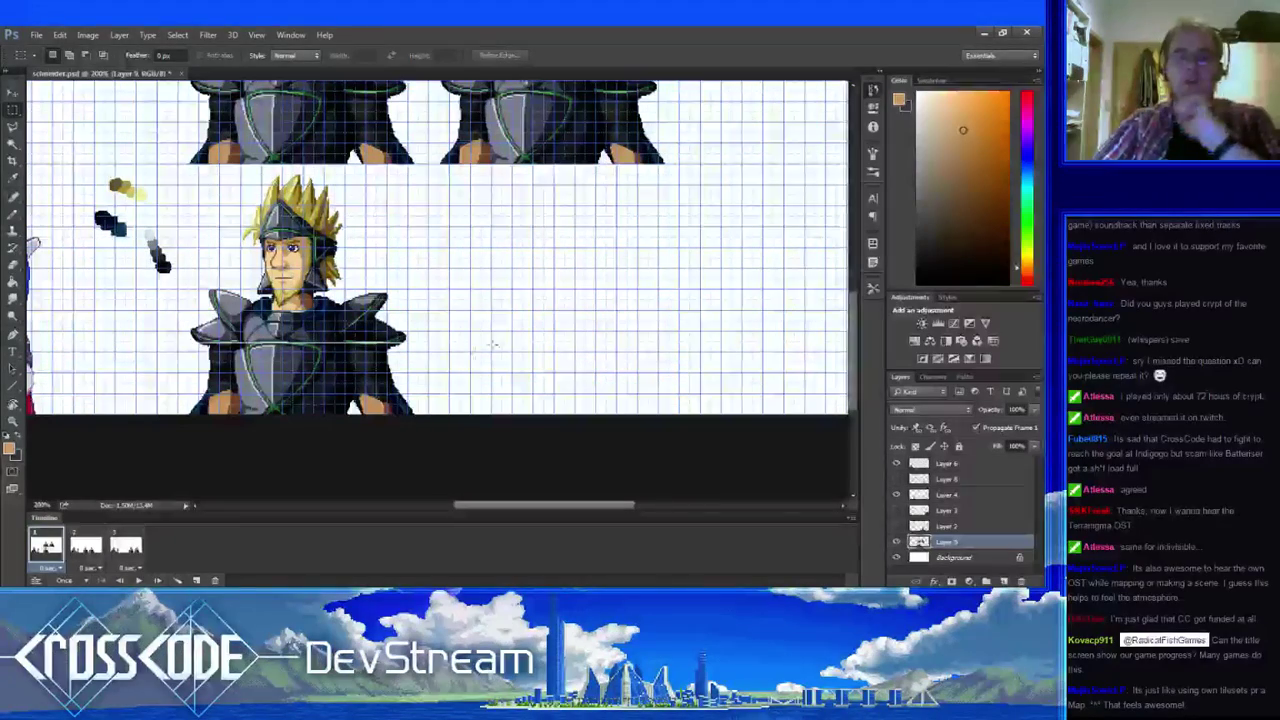
pyautogui.moveTo(448, 435); pyautogui.dragTo(190, 164)
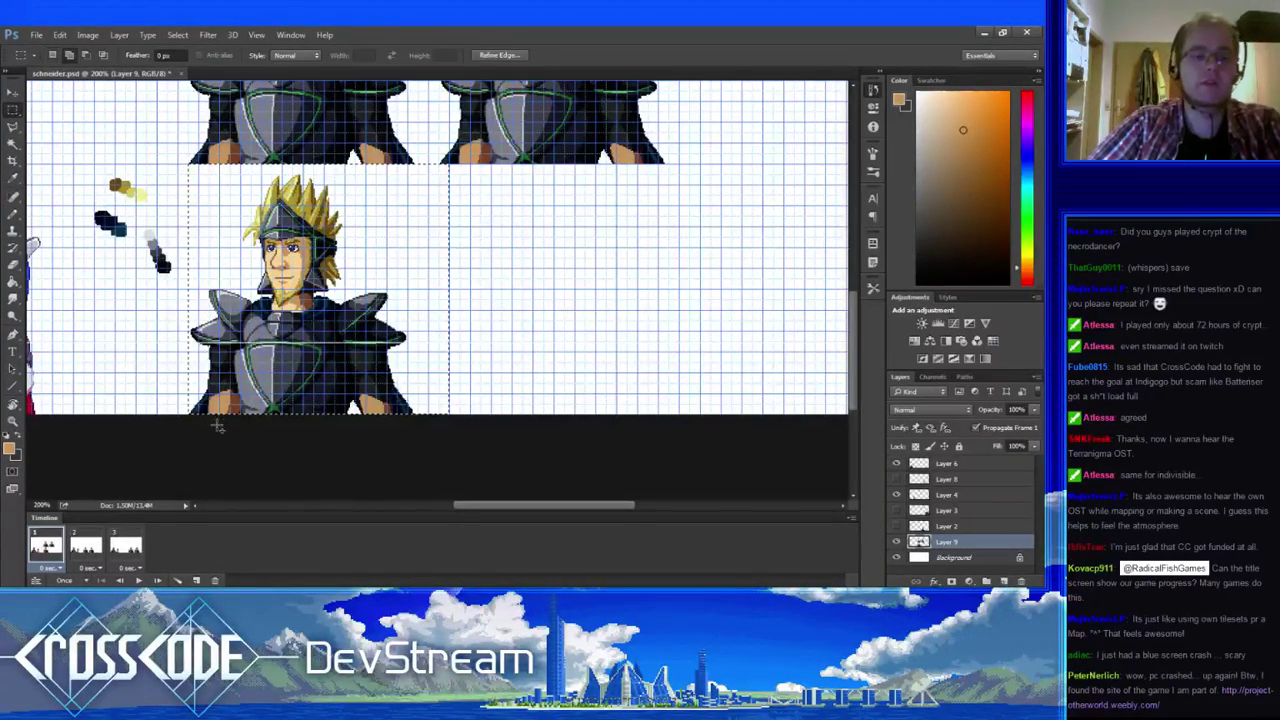
pyautogui.moveTo(172, 394); pyautogui.dragTo(142, 418)
pyautogui.moveTo(284, 393); pyautogui.dragTo(546, 393)
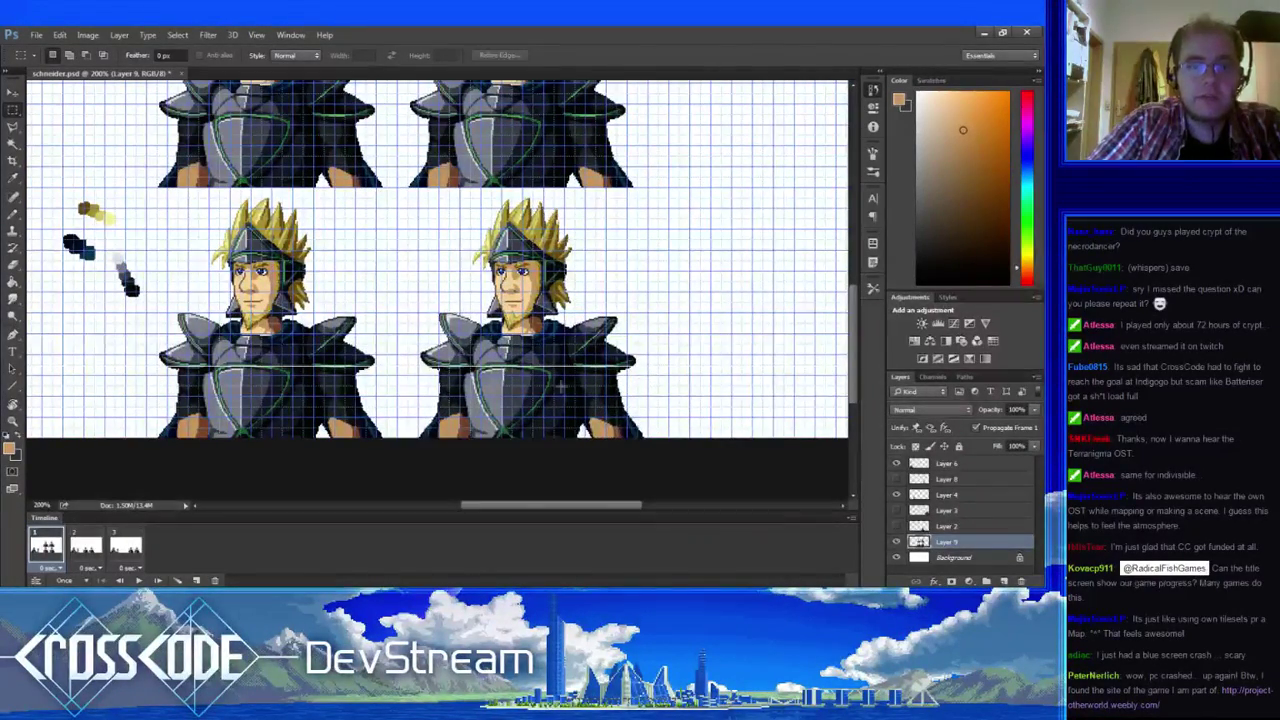
pyautogui.click(14, 422)
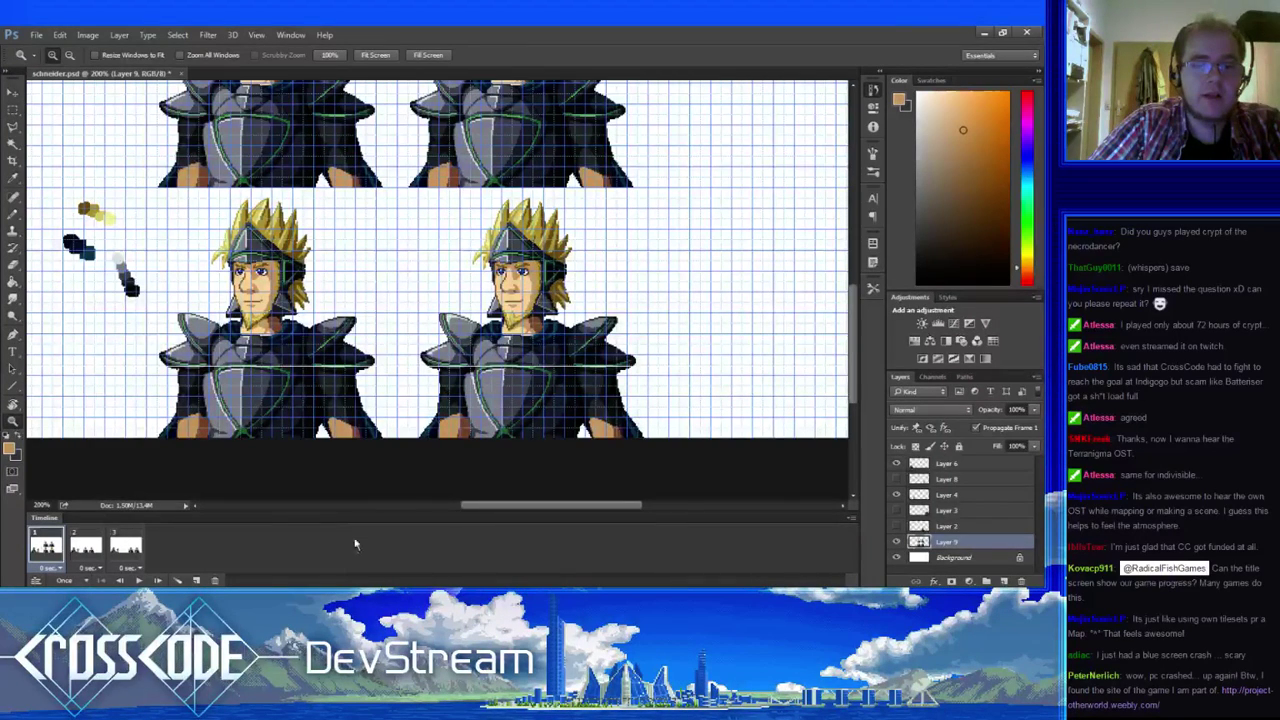
pyautogui.hotkey('alt', 'Tab')
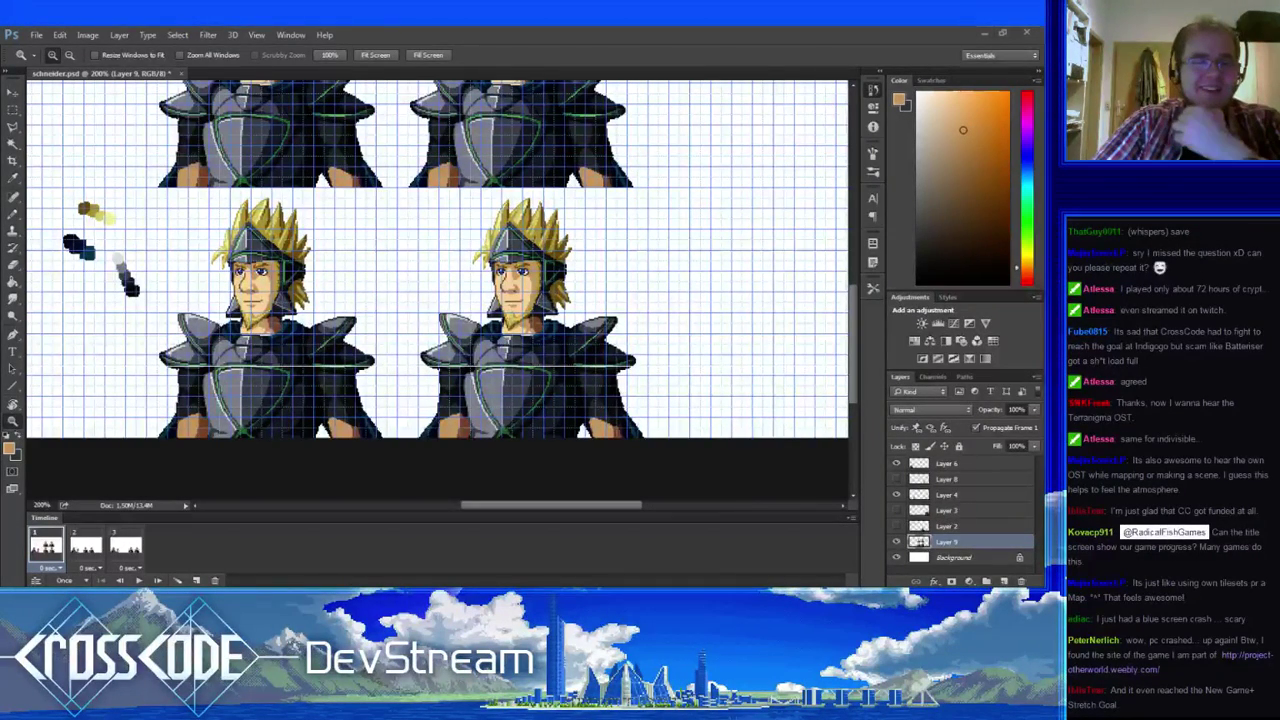
pyautogui.scroll(1, 440, 290)
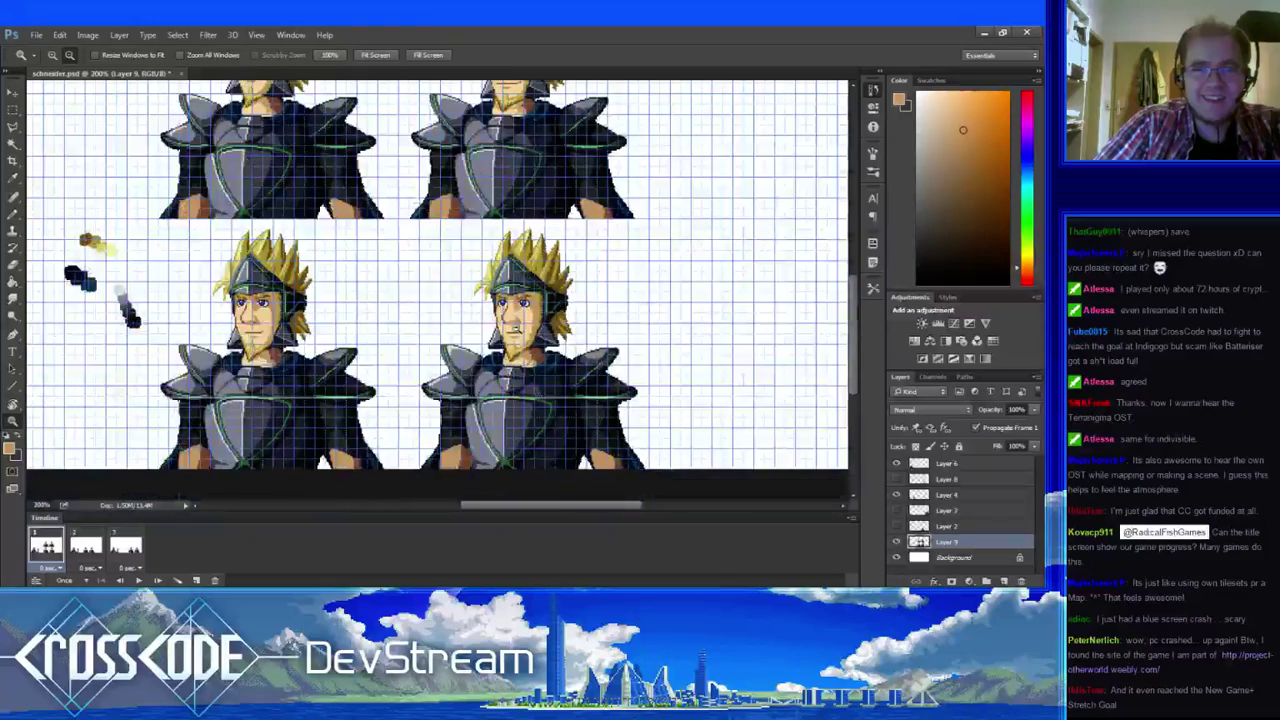
pyautogui.keyDown('alt'); pyautogui.click(509, 318); pyautogui.keyUp('alt')
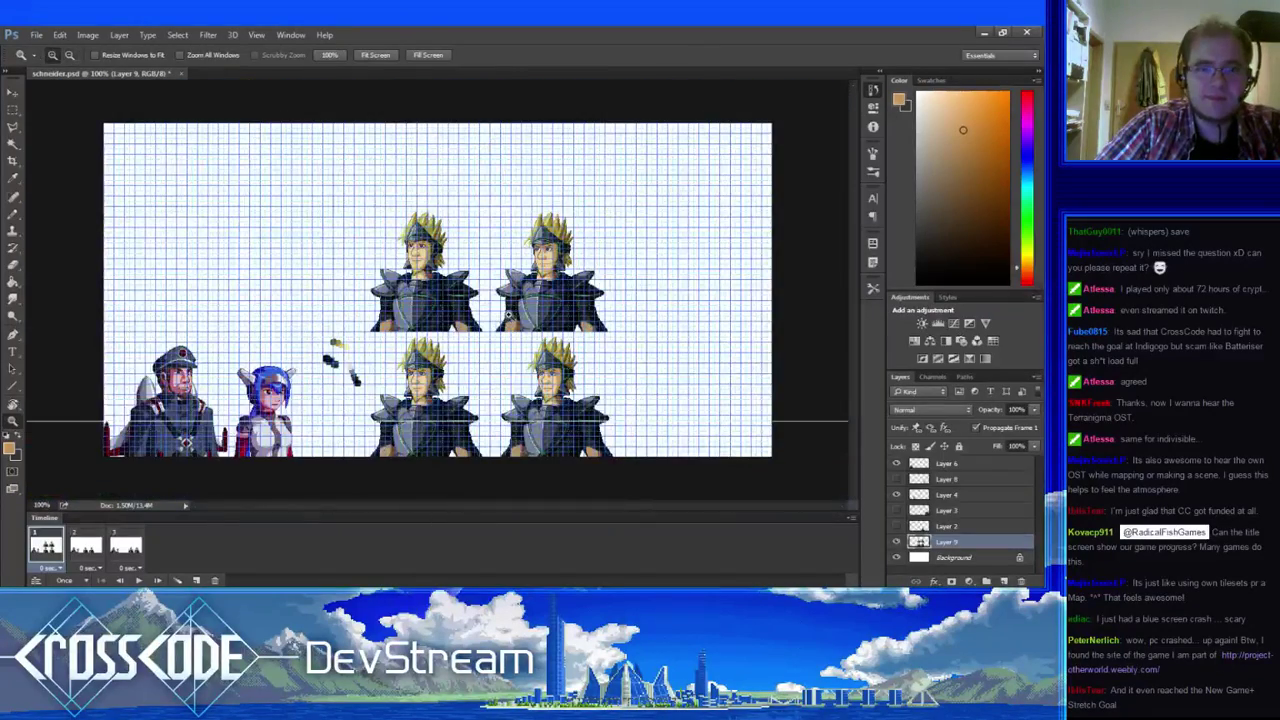
pyautogui.click(510, 350)
pyautogui.moveTo(510, 350); pyautogui.dragTo(422, 235)
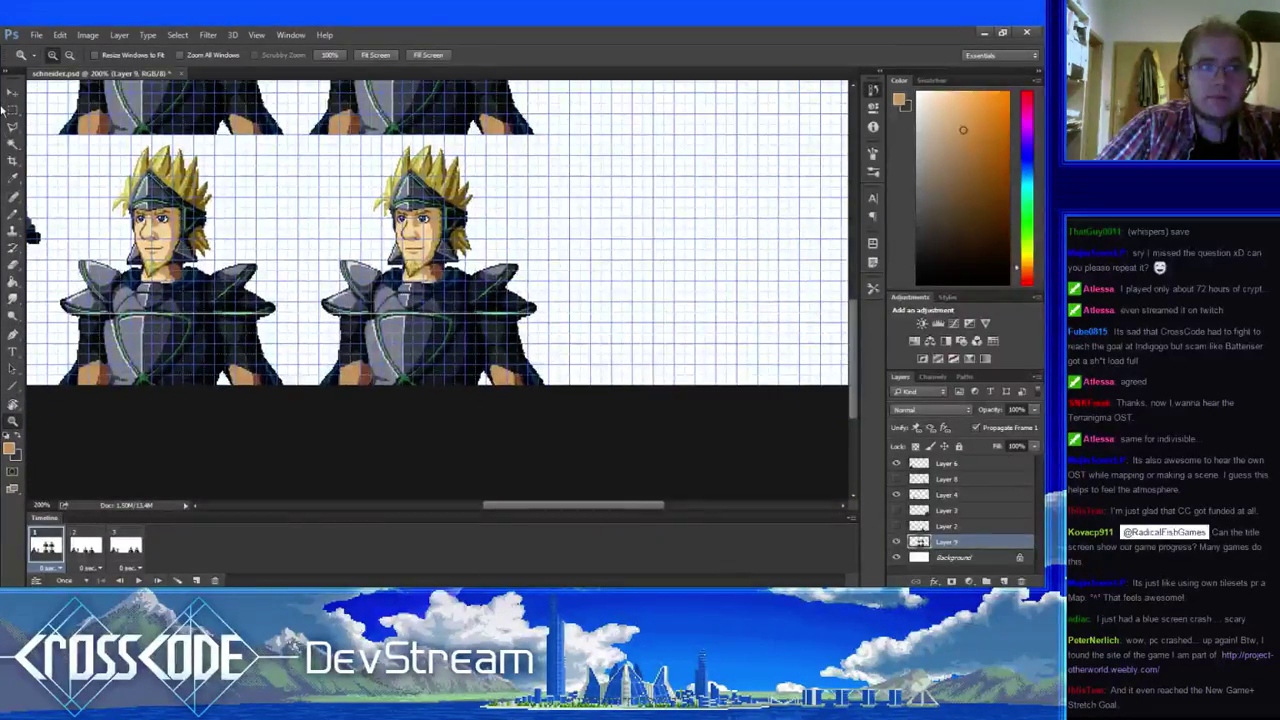
# - Outline the duplicated lower knight with a rectangular marquee and compare its position between animation frames 1 and 3
pyautogui.press('m')
pyautogui.moveTo(298, 253); pyautogui.dragTo(363, 293)
pyautogui.moveTo(635, 425); pyautogui.dragTo(374, 494)
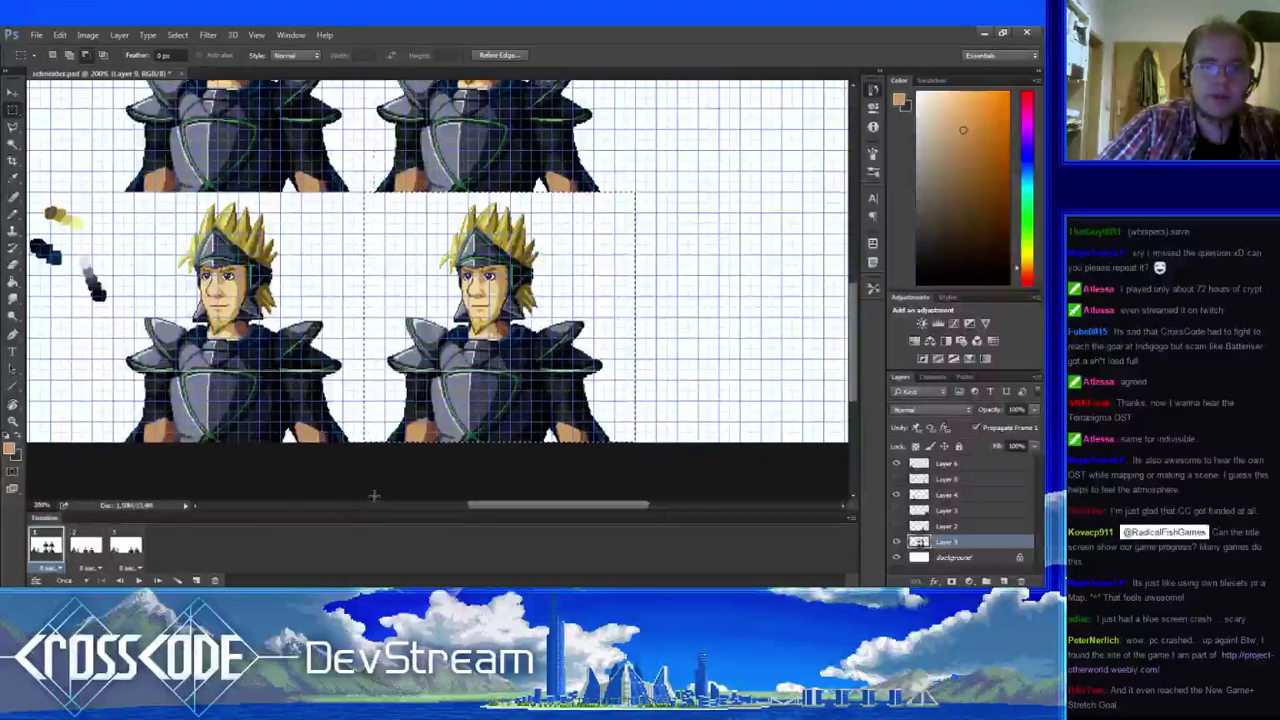
pyautogui.moveTo(416, 368); pyautogui.dragTo(373, 381)
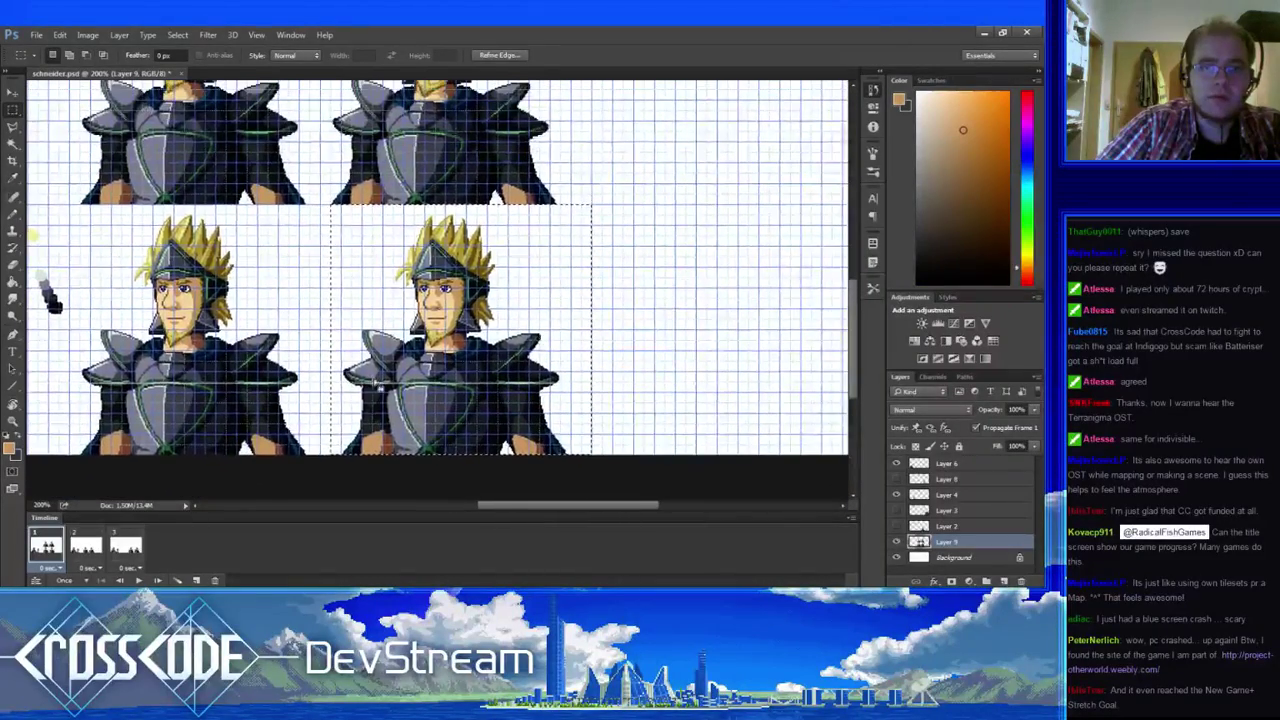
pyautogui.hotkey('ctrl', 'z')
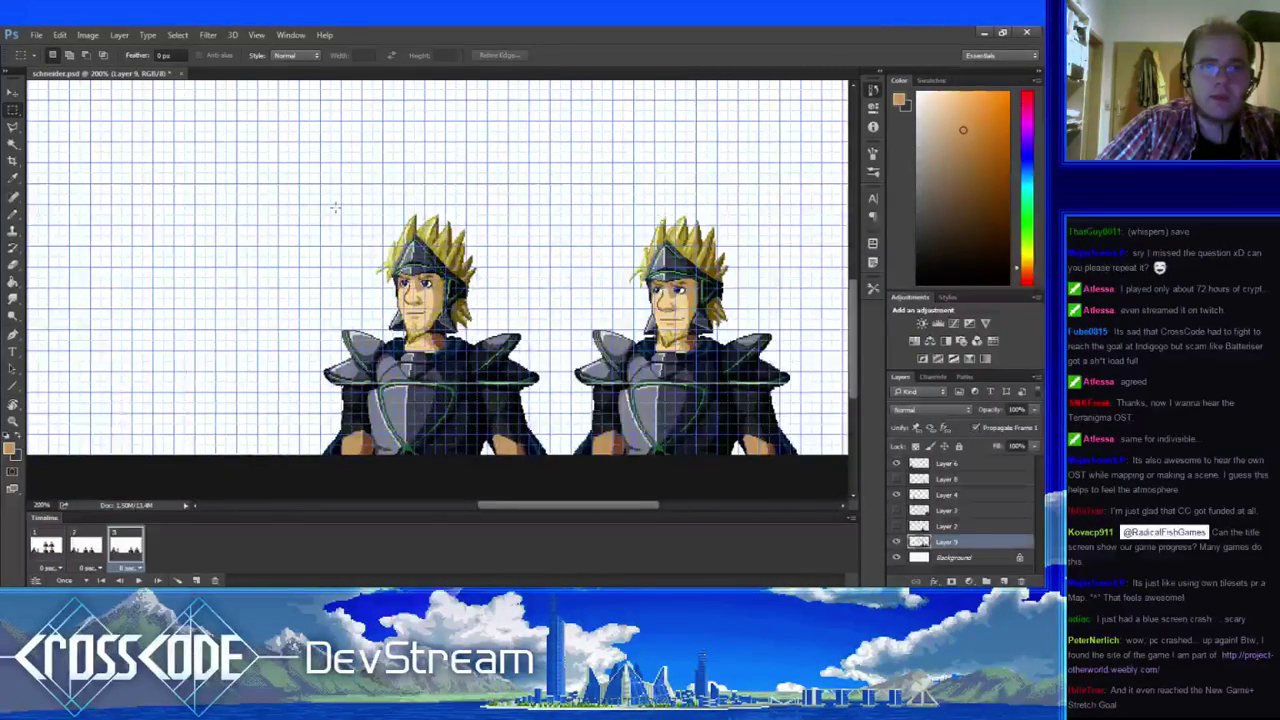
pyautogui.click(55, 543)
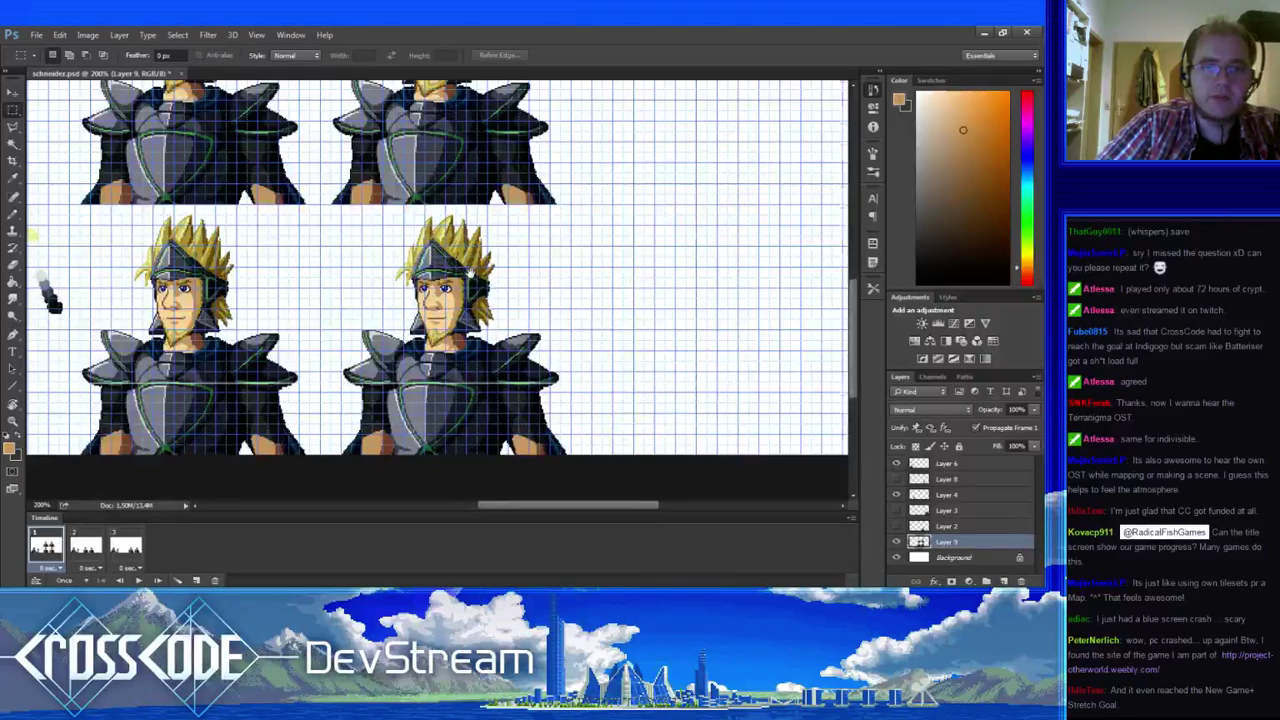
pyautogui.moveTo(470, 274)
pyautogui.mouseDown()
pyautogui.moveTo(494, 311)
pyautogui.moveTo(479, 274)
pyautogui.mouseUp()
pyautogui.moveTo(629, 463)
pyautogui.mouseDown()
pyautogui.moveTo(316, 200)
pyautogui.moveTo(346, 209)
pyautogui.moveTo(330, 206)
pyautogui.mouseUp()
pyautogui.moveTo(280, 311); pyautogui.dragTo(266, 564)
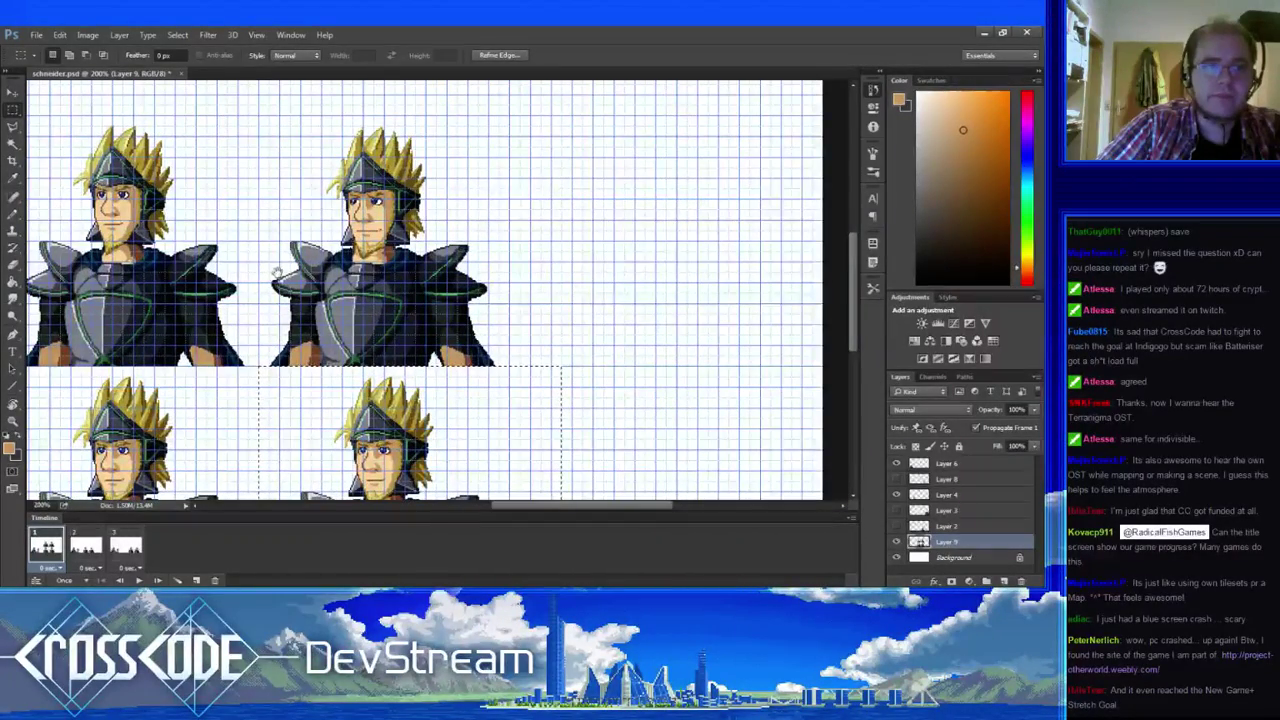
pyautogui.click(126, 545)
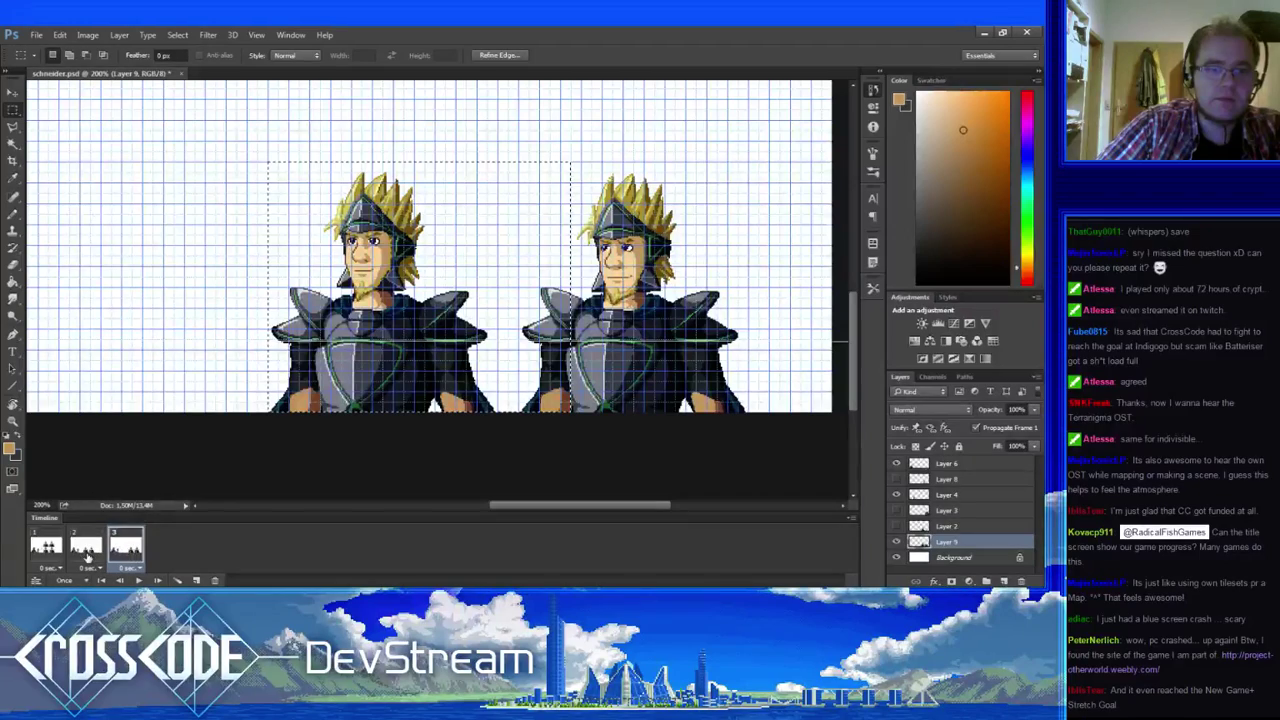
# - Replace one of the shifted animation frames with a duplicate of frame 1 in second place, and save the file
pyautogui.click(214, 580)
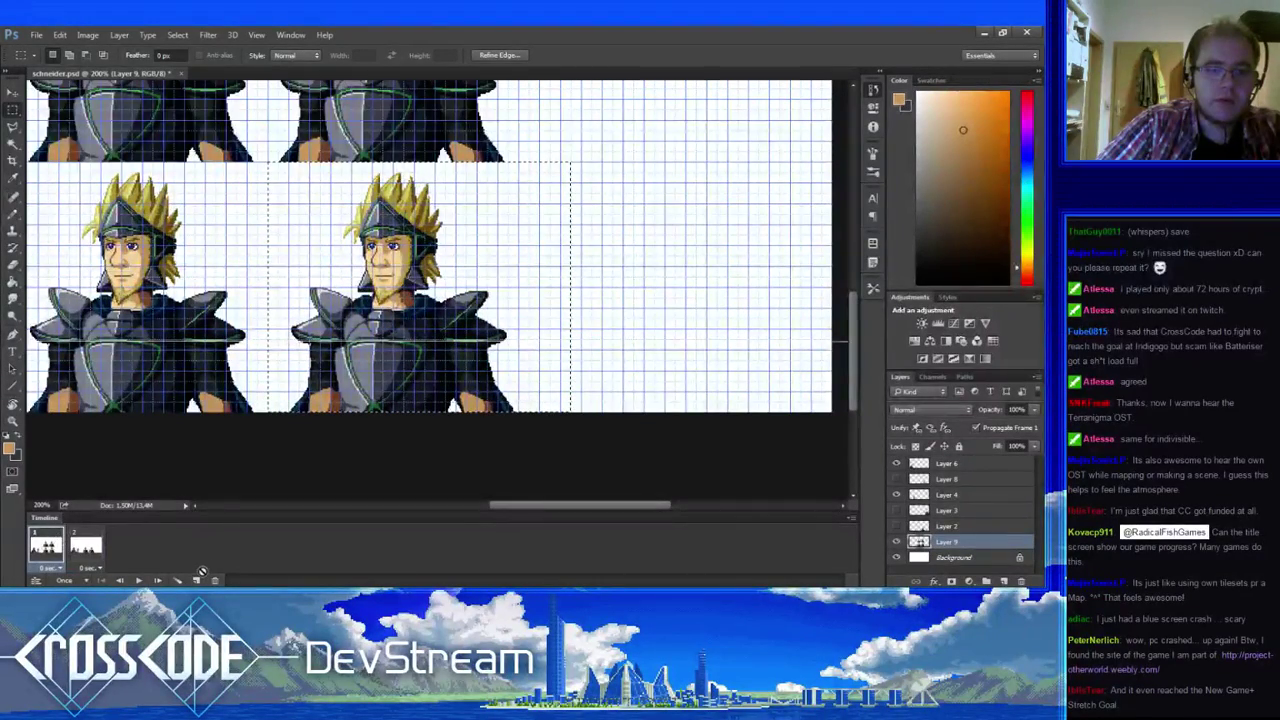
pyautogui.click(197, 580)
pyautogui.moveTo(120, 262); pyautogui.dragTo(267, 260)
pyautogui.hotkey('ctrl', 'd')
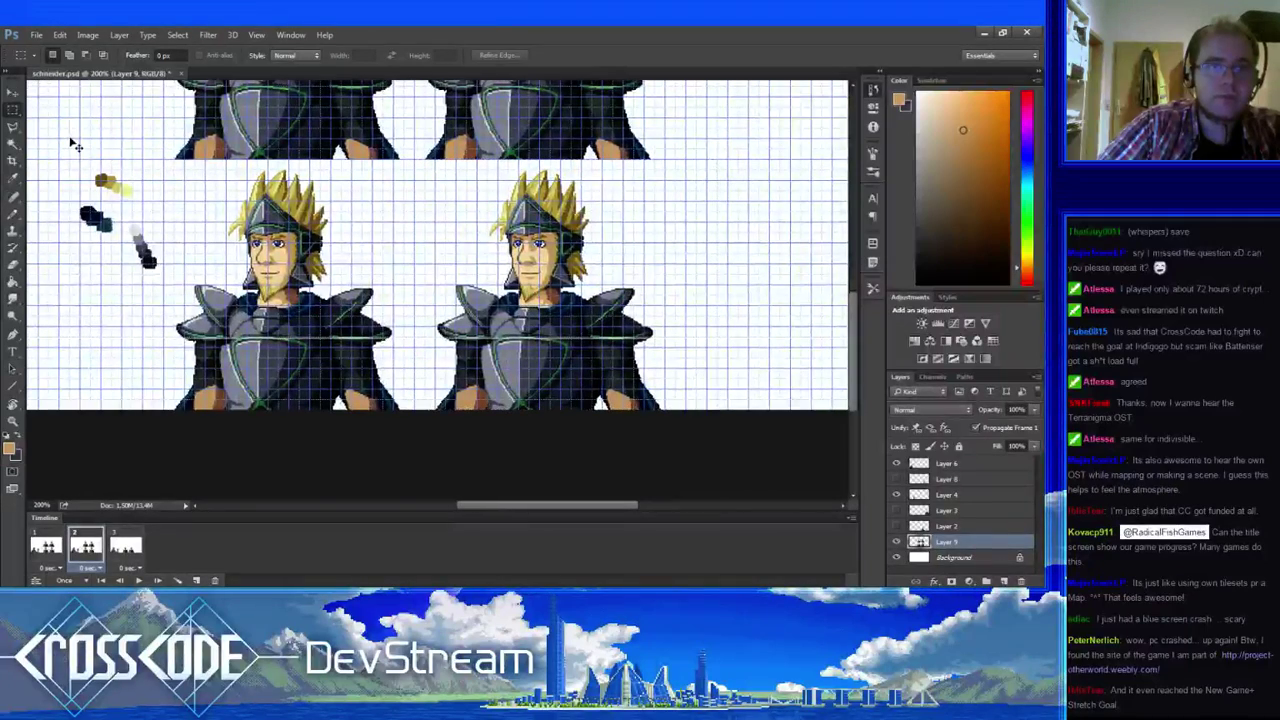
pyautogui.hotkey('ctrl', 's')
# - In animation frame 2, shift Layer 9 sideways so the duplicated lower knight lines up with the original in frame 1
pyautogui.click(12, 92)
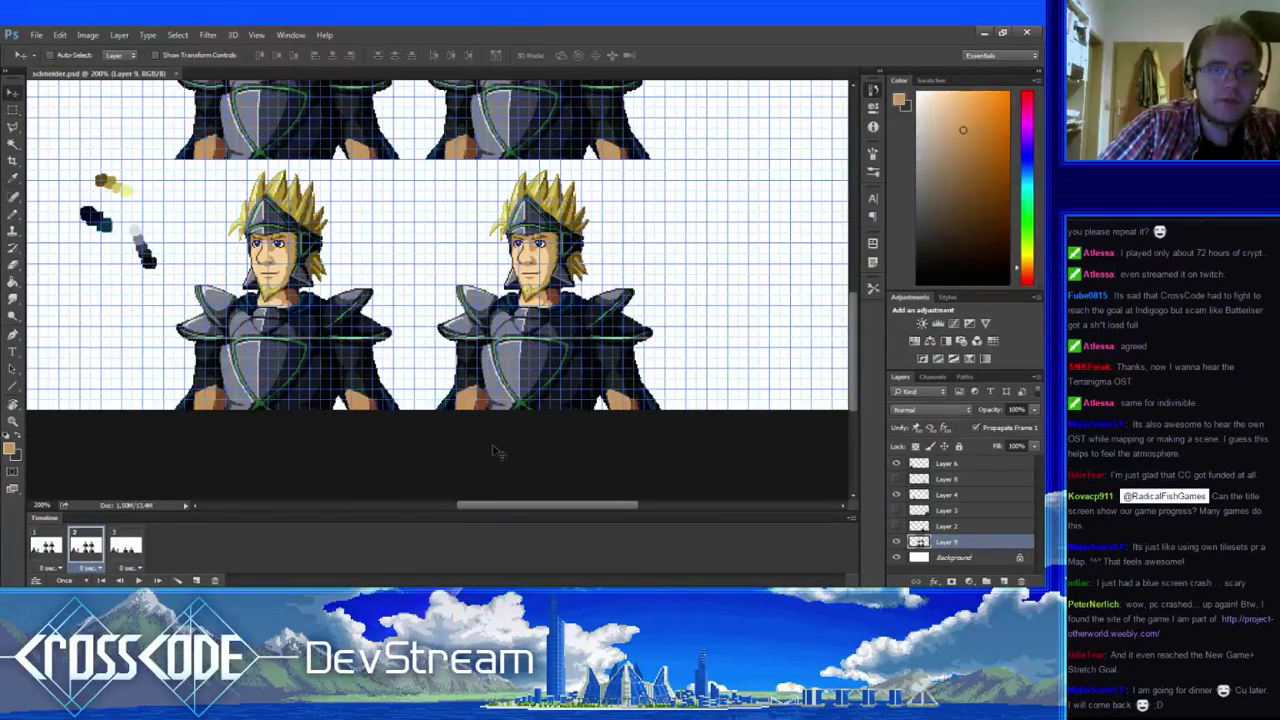
pyautogui.moveTo(497, 378); pyautogui.dragTo(521, 372)
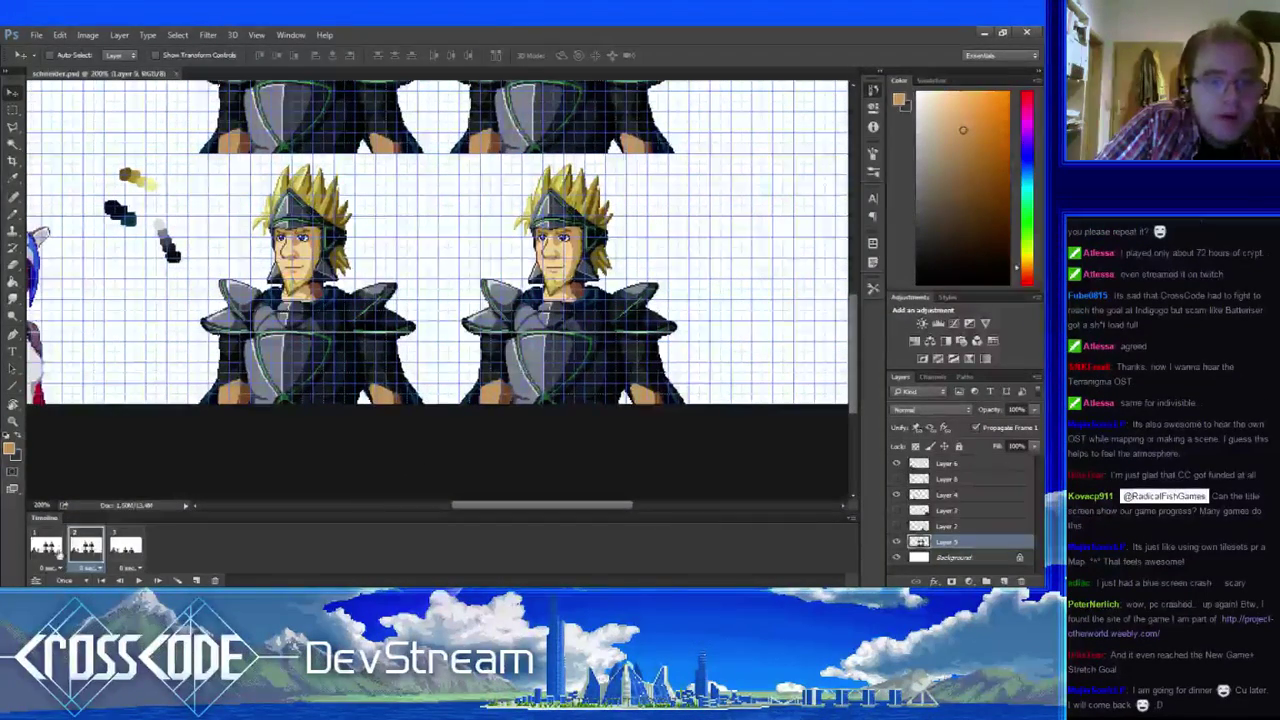
pyautogui.click(53, 546)
pyautogui.click(78, 546)
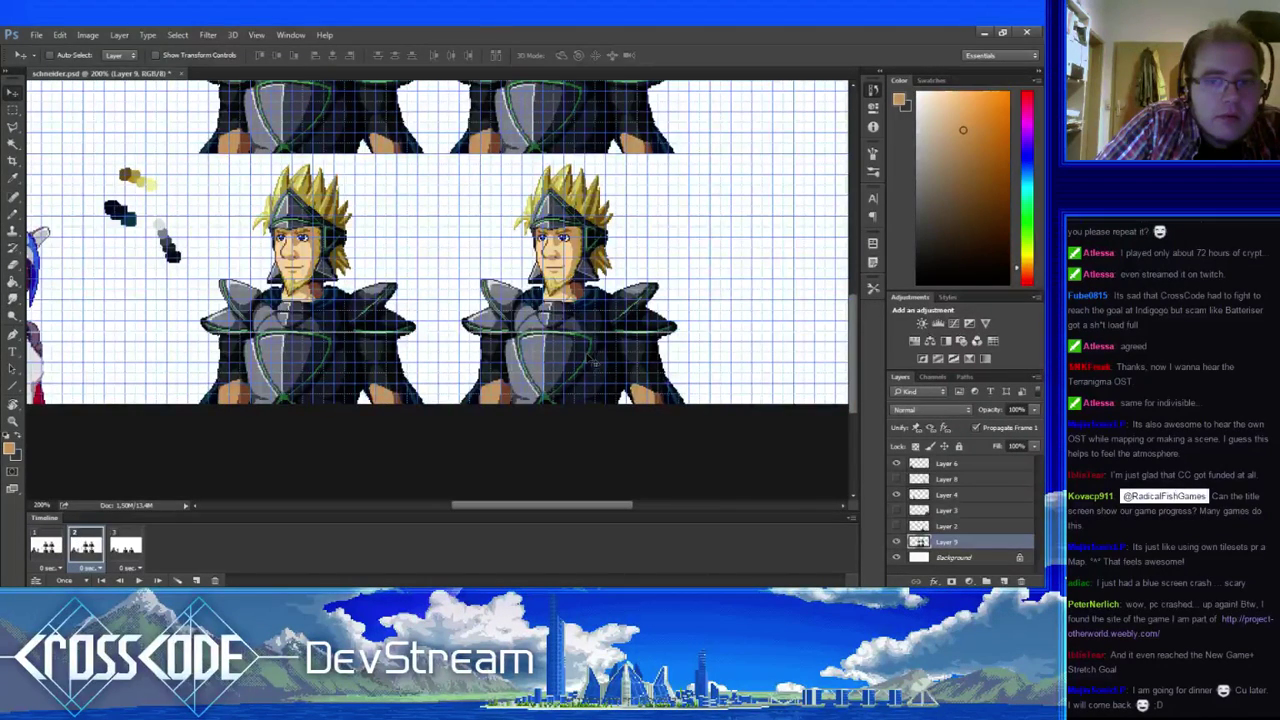
pyautogui.moveTo(590, 358); pyautogui.dragTo(355, 335)
pyautogui.click(52, 556)
pyautogui.click(78, 553)
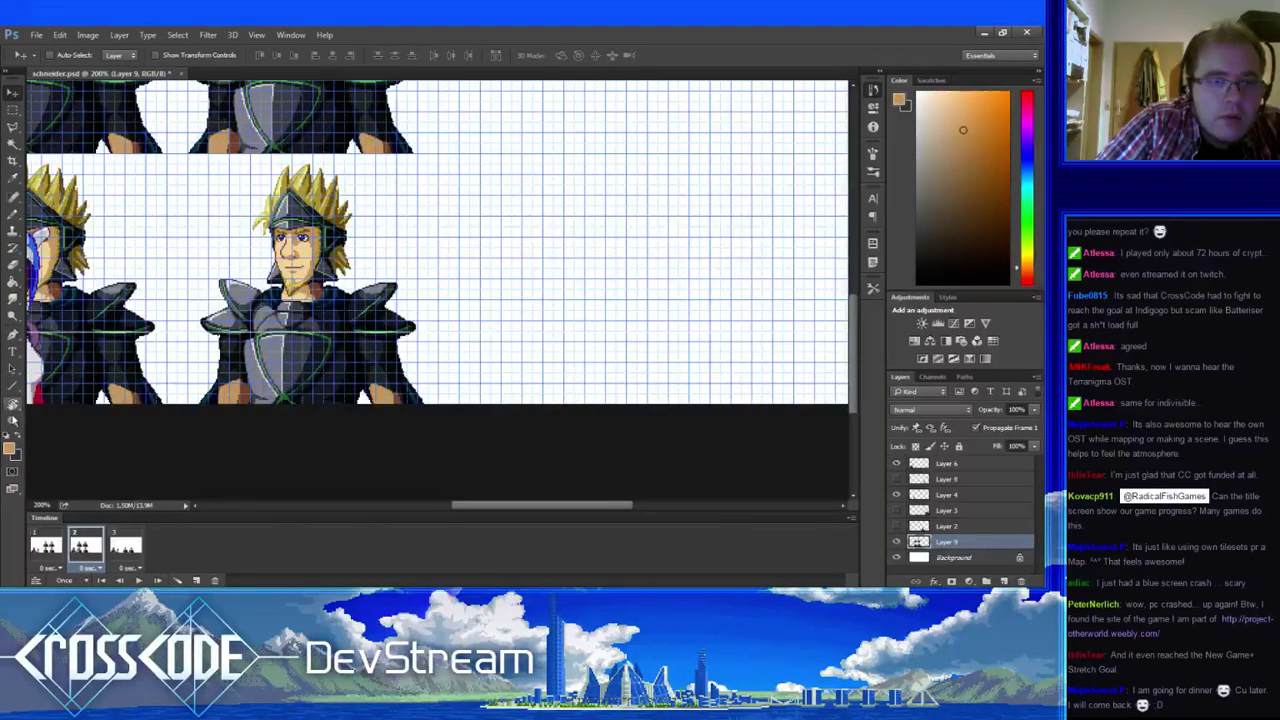
# - Examine the lower knight's alignment at 300% zoom by switching between animation frames 1 and 2
pyautogui.click(13, 420)
pyautogui.click(285, 300)
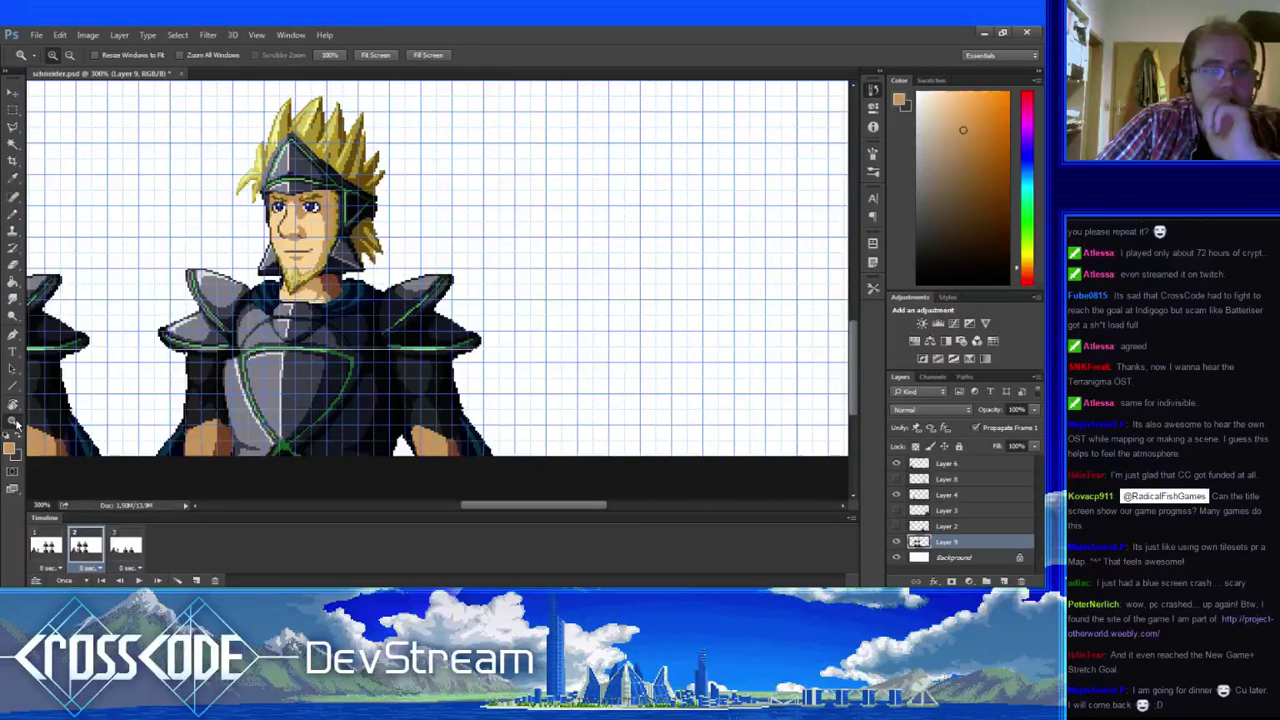
pyautogui.click(52, 546)
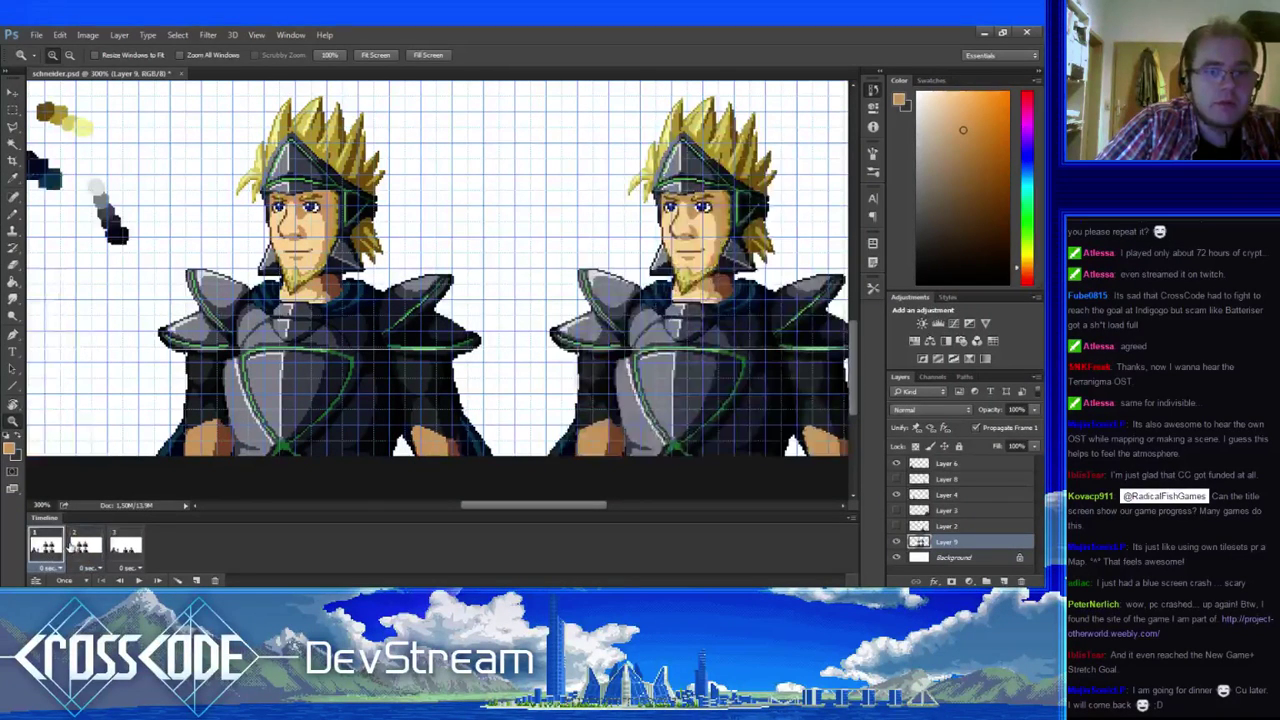
pyautogui.press('alt')
pyautogui.hotkey('alt', 'Tab')
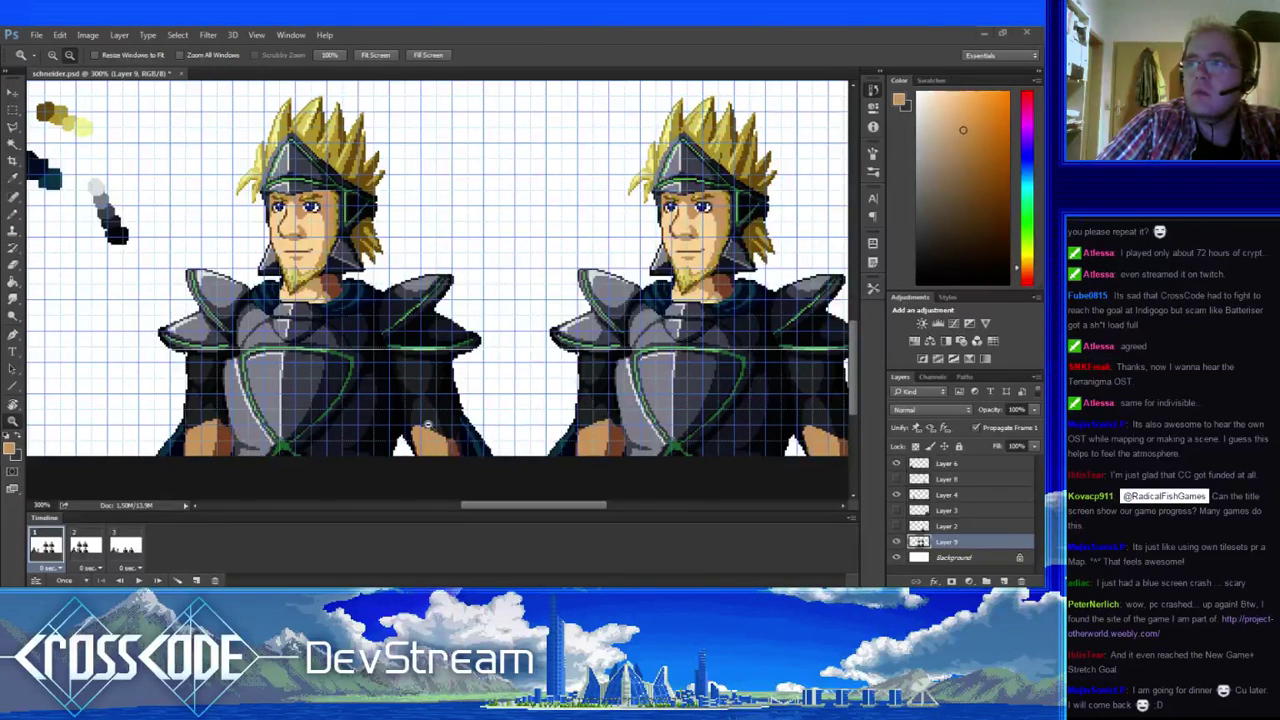
pyautogui.hotkey('alt', 'Tab')
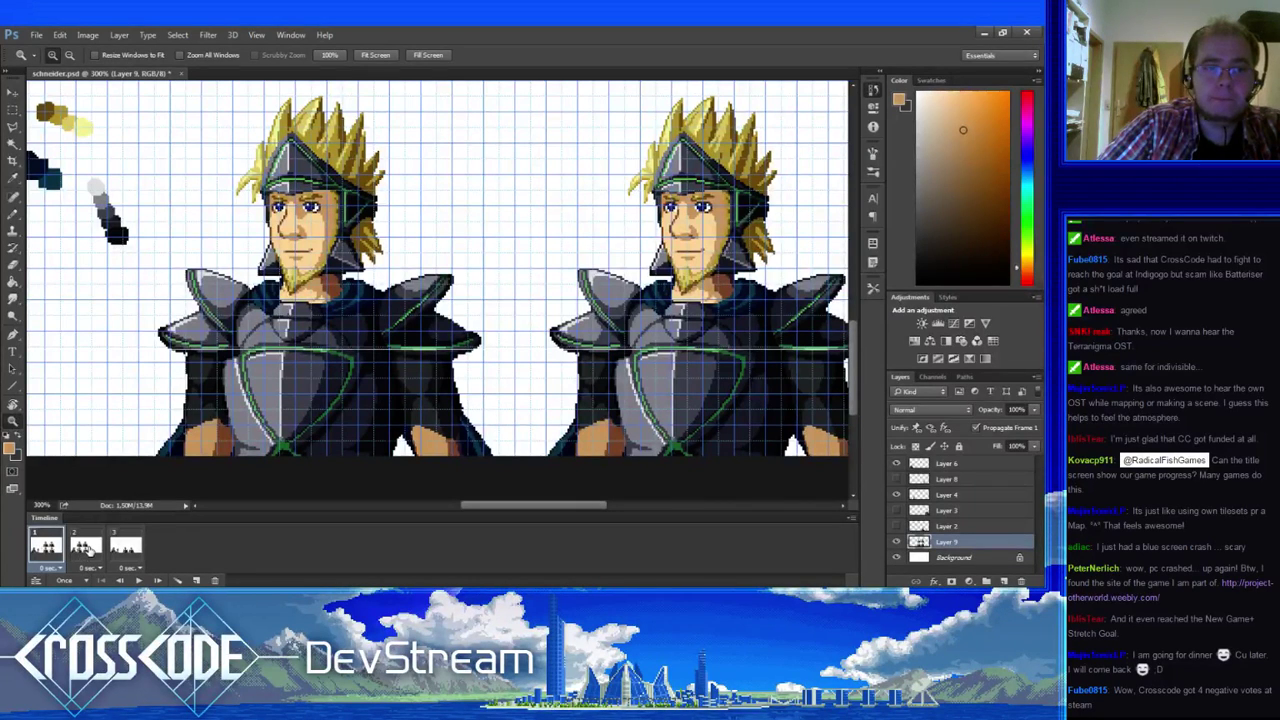
pyautogui.click(86, 548)
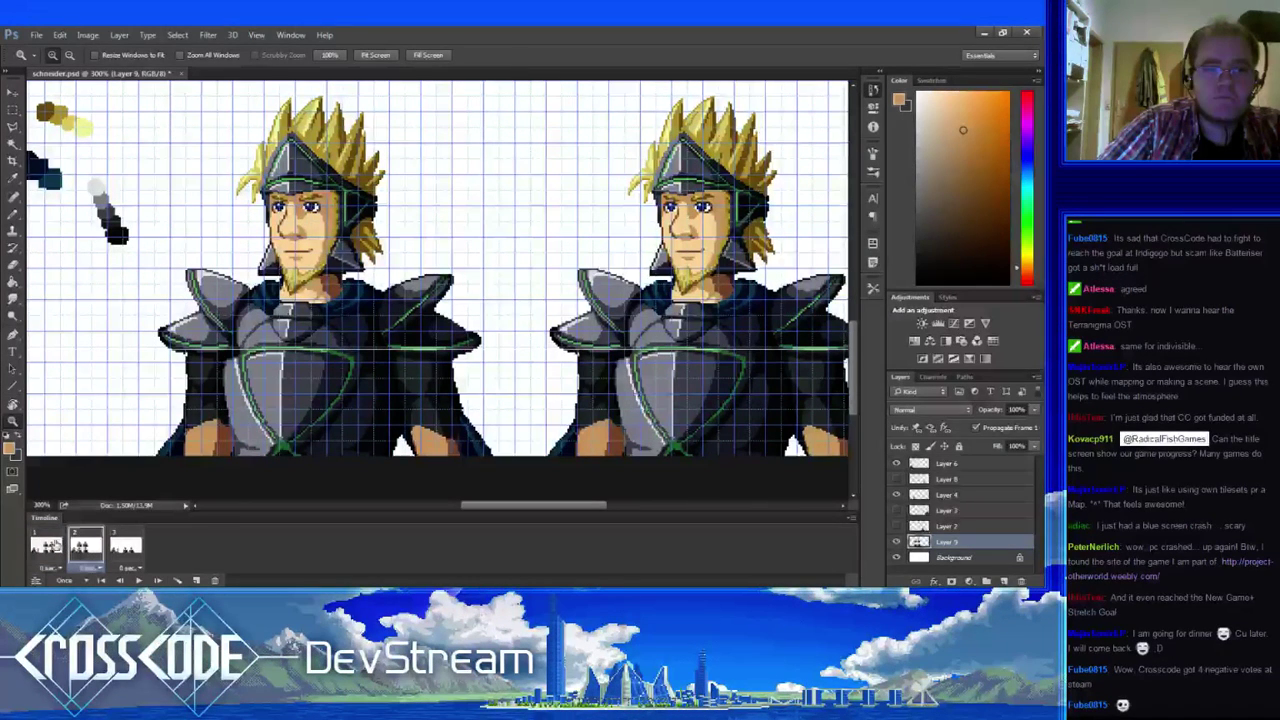
pyautogui.moveTo(213, 495); pyautogui.dragTo(303, 463)
pyautogui.click(42, 544)
pyautogui.click(92, 545)
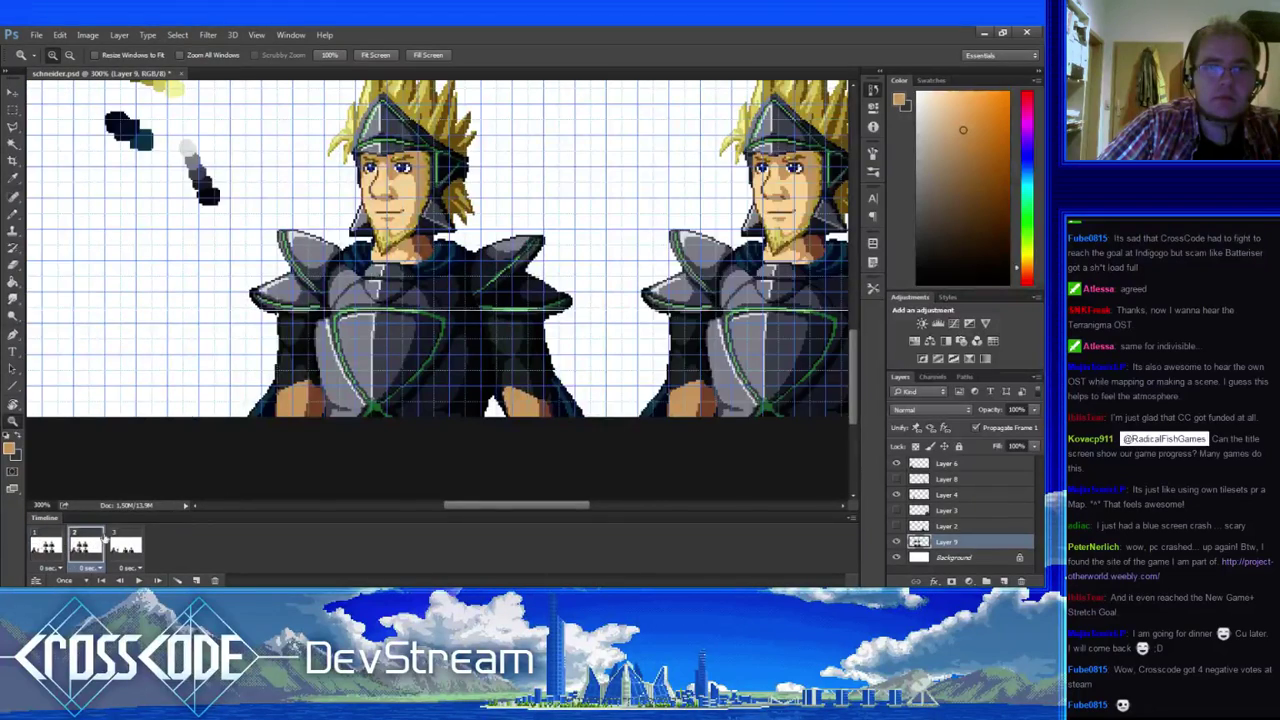
# - On the duplicated knight, select the helmet front and central face with combined rectangular marquees and nudge them one pixel left
pyautogui.moveTo(553, 206); pyautogui.dragTo(458, 326)
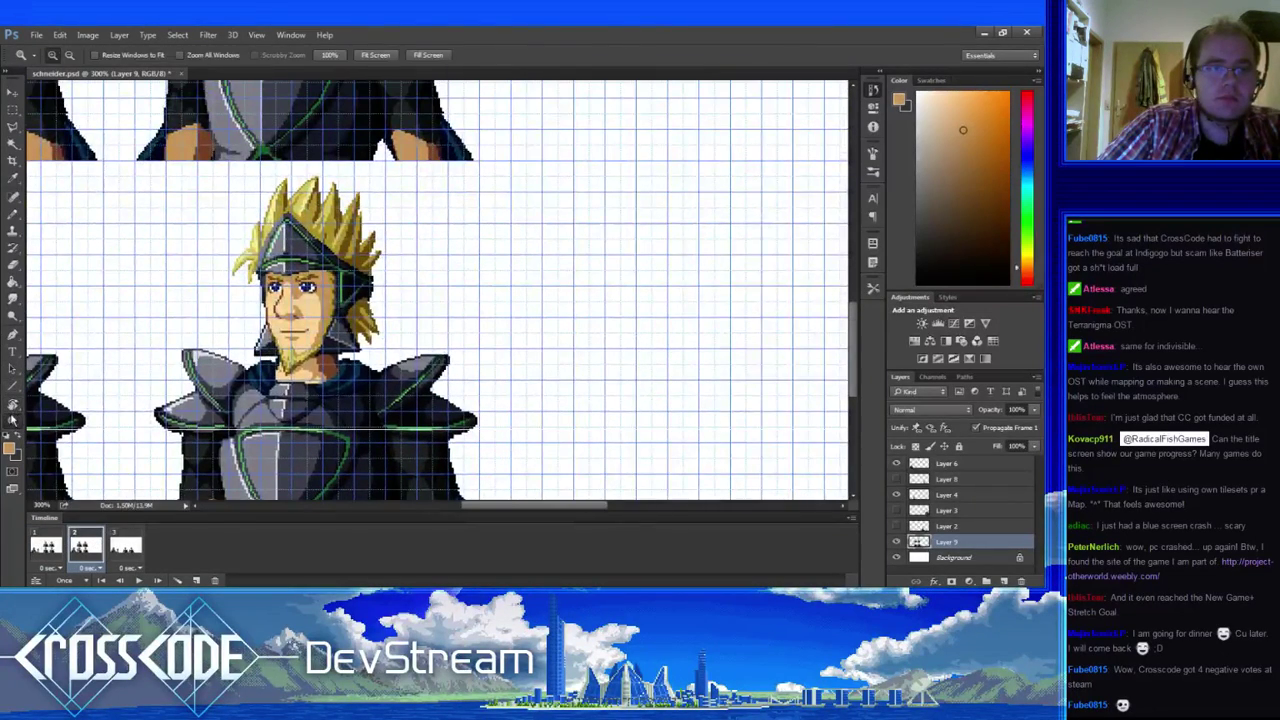
pyautogui.click(340, 224)
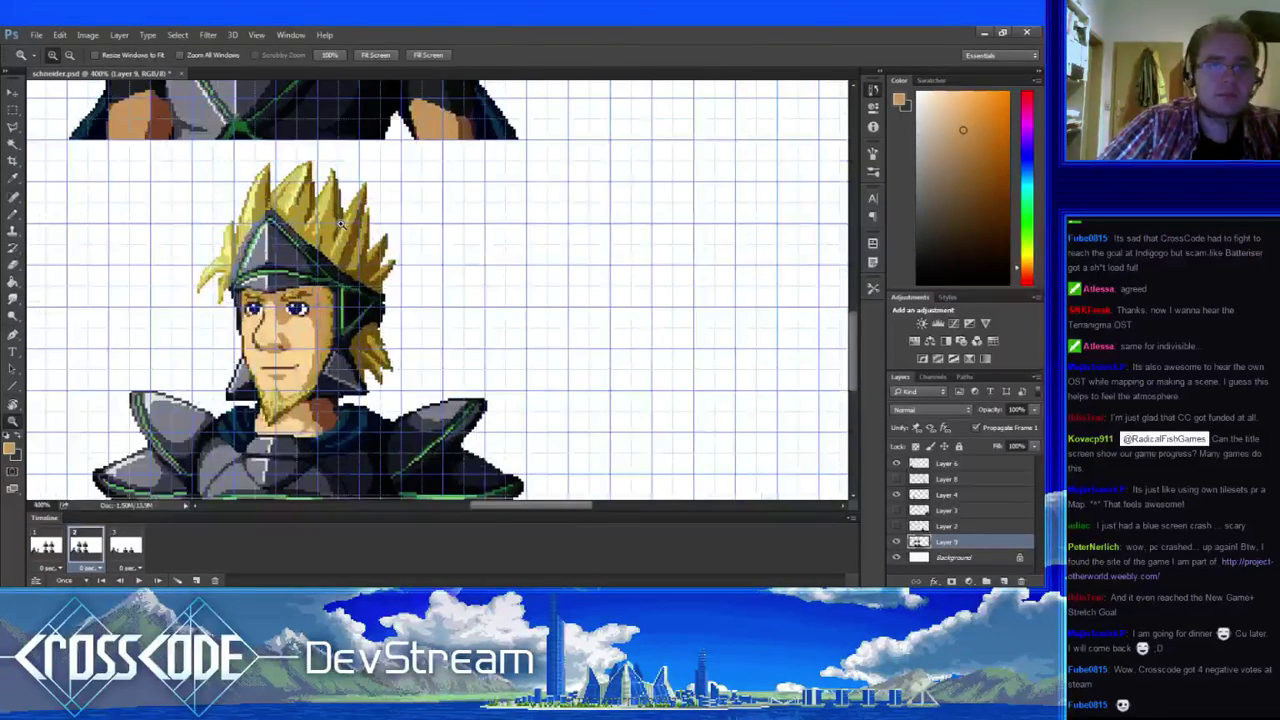
pyautogui.click(340, 224)
pyautogui.press('m')
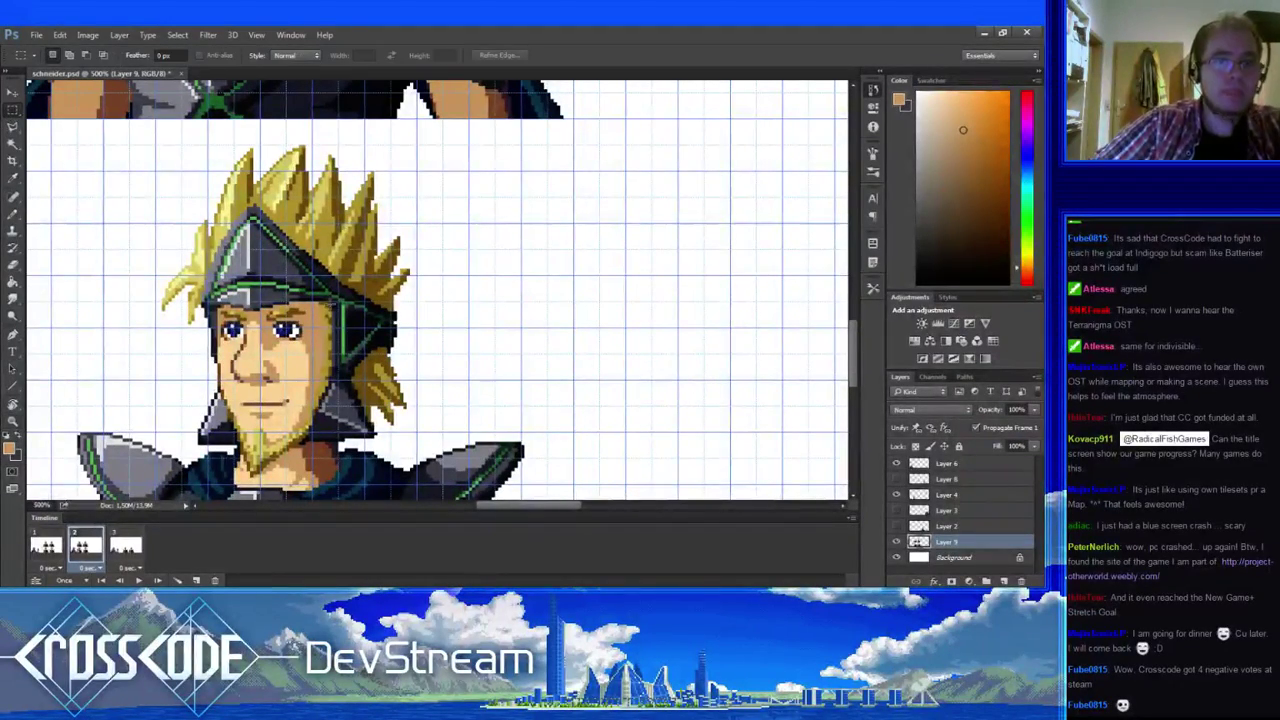
pyautogui.moveTo(266, 283); pyautogui.dragTo(312, 376)
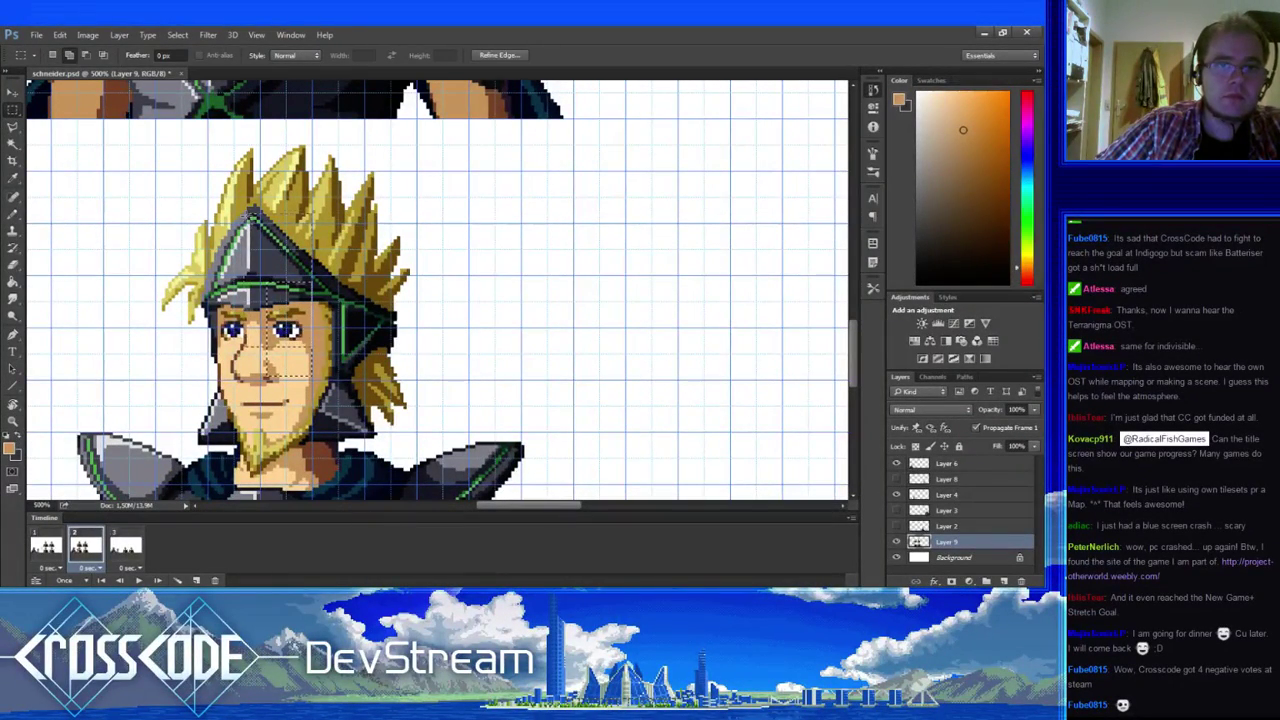
pyautogui.moveTo(249, 213); pyautogui.dragTo(248, 198)
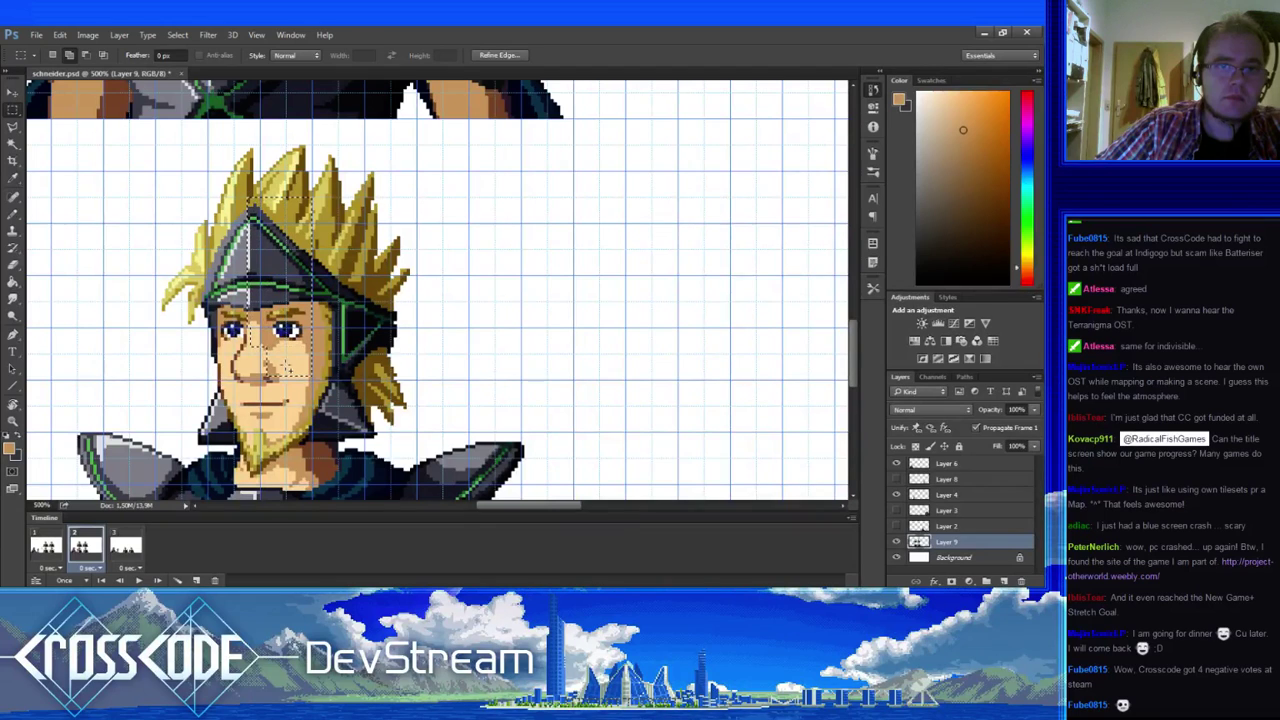
pyautogui.moveTo(243, 333); pyautogui.dragTo(286, 404)
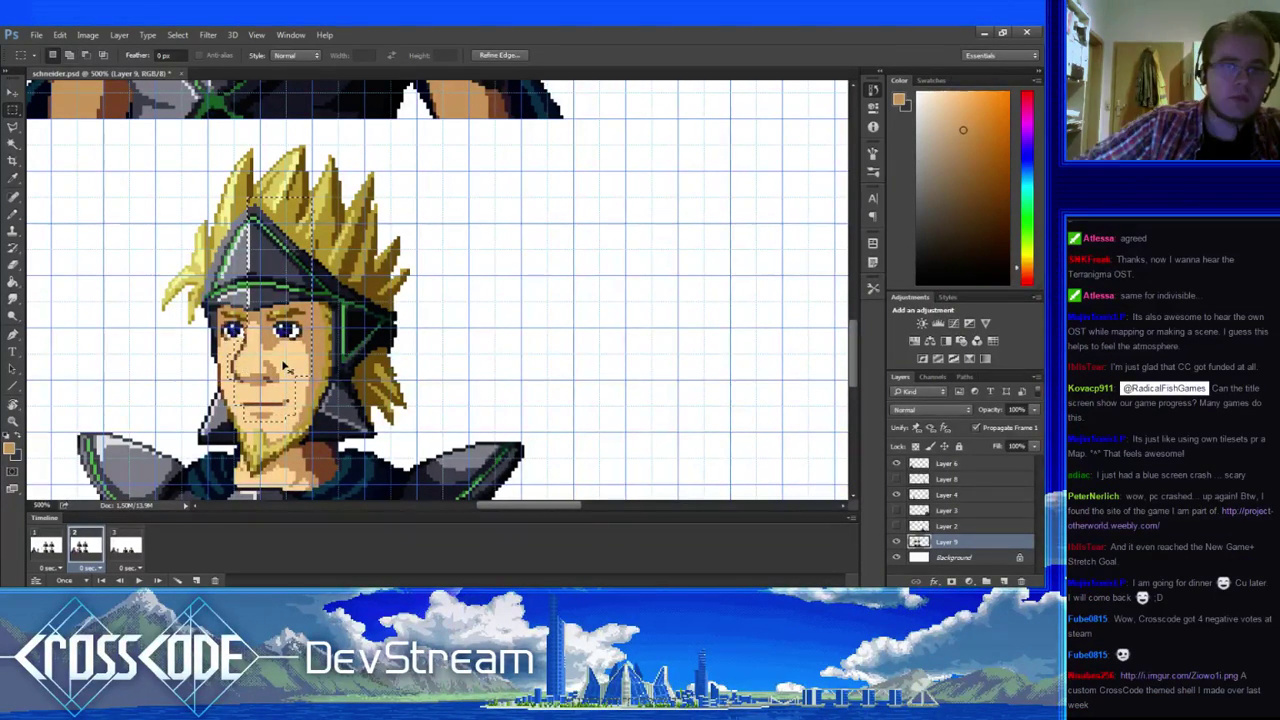
pyautogui.hotkey('ctrl', 'Left')
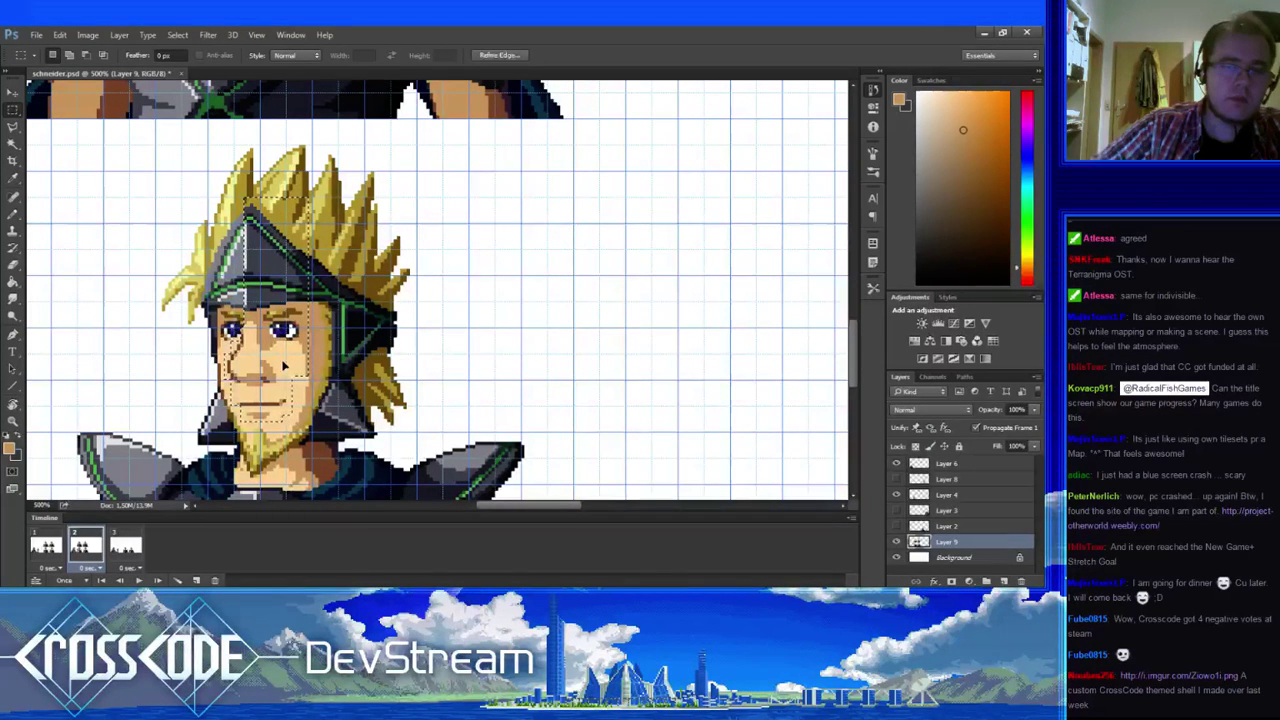
# - Reselect the helmet front, eyes and nose without the mouth, nudge them one pixel left, and compare frames 1 and 2
pyautogui.moveTo(309, 369); pyautogui.dragTo(243, 199)
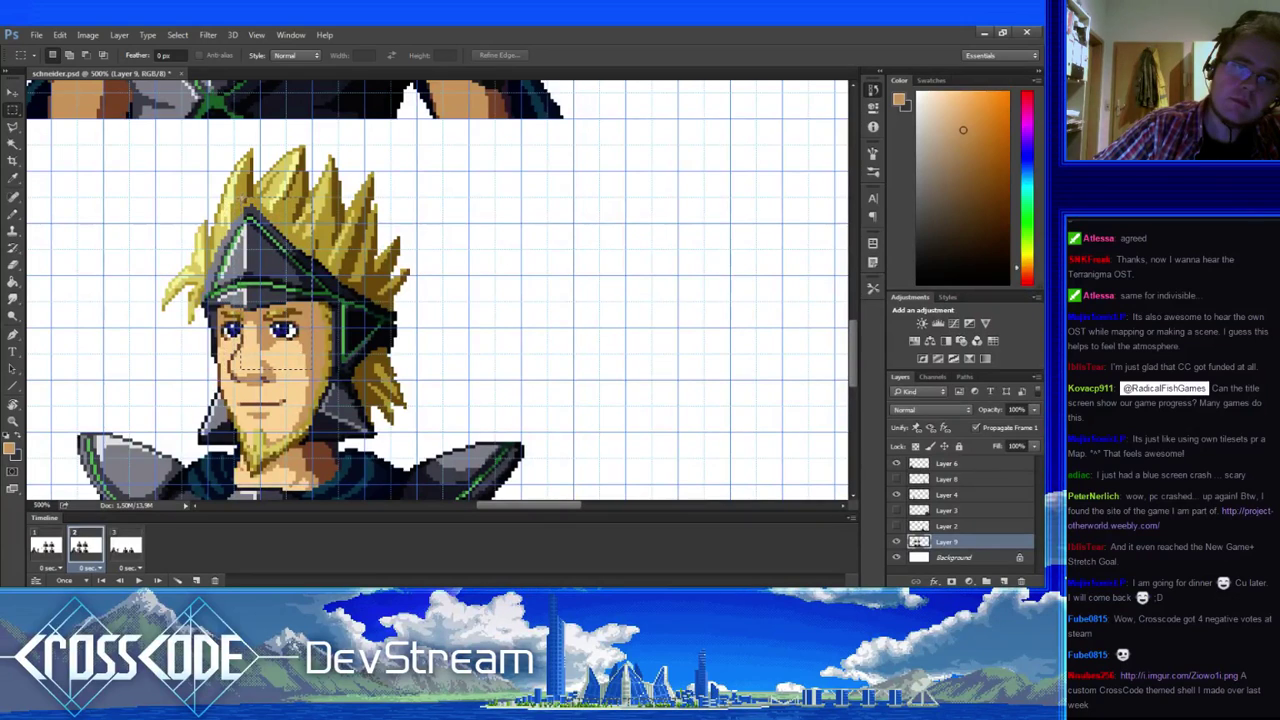
pyautogui.hotkey('ctrl', 'z')
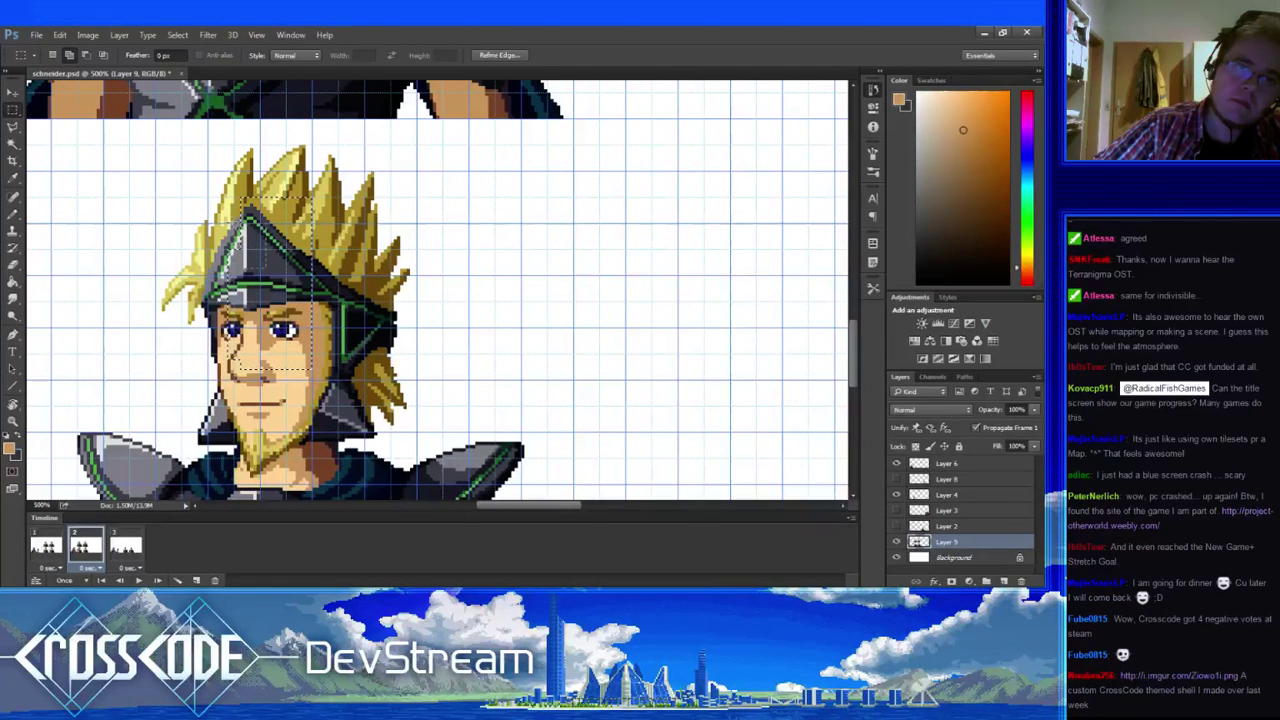
pyautogui.press('alt')
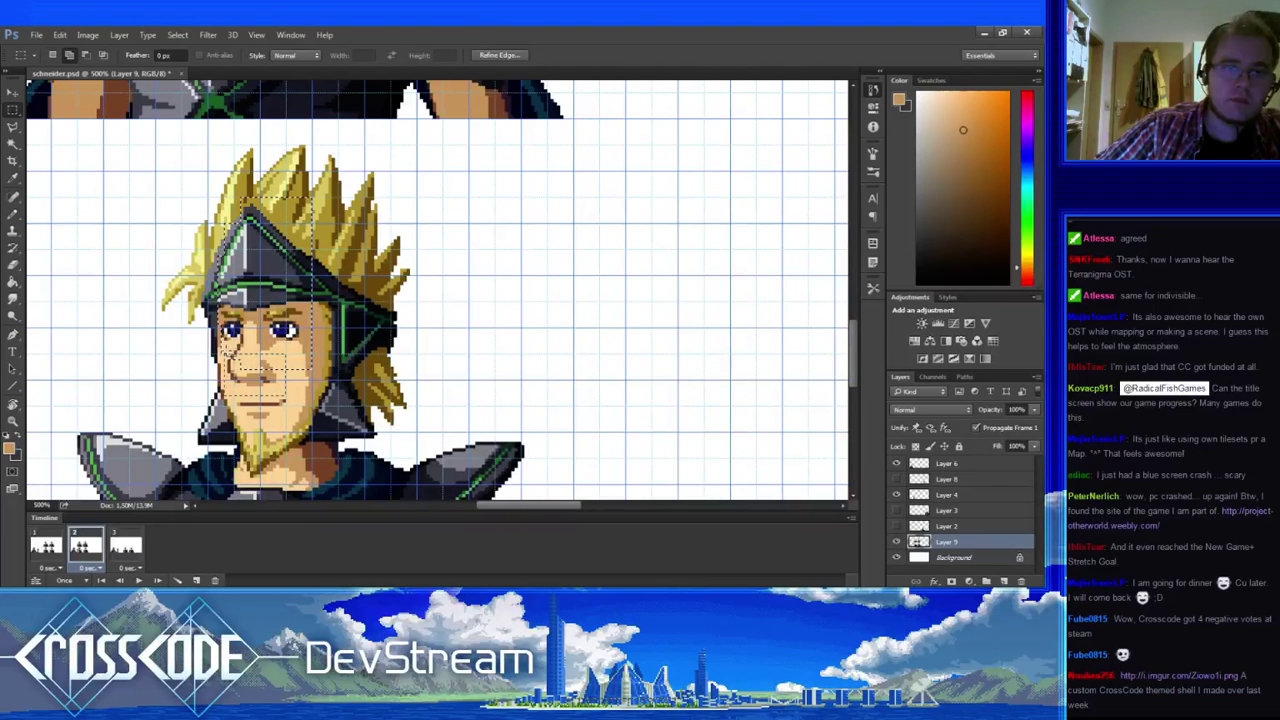
pyautogui.hotkey('ctrl', 'Left')
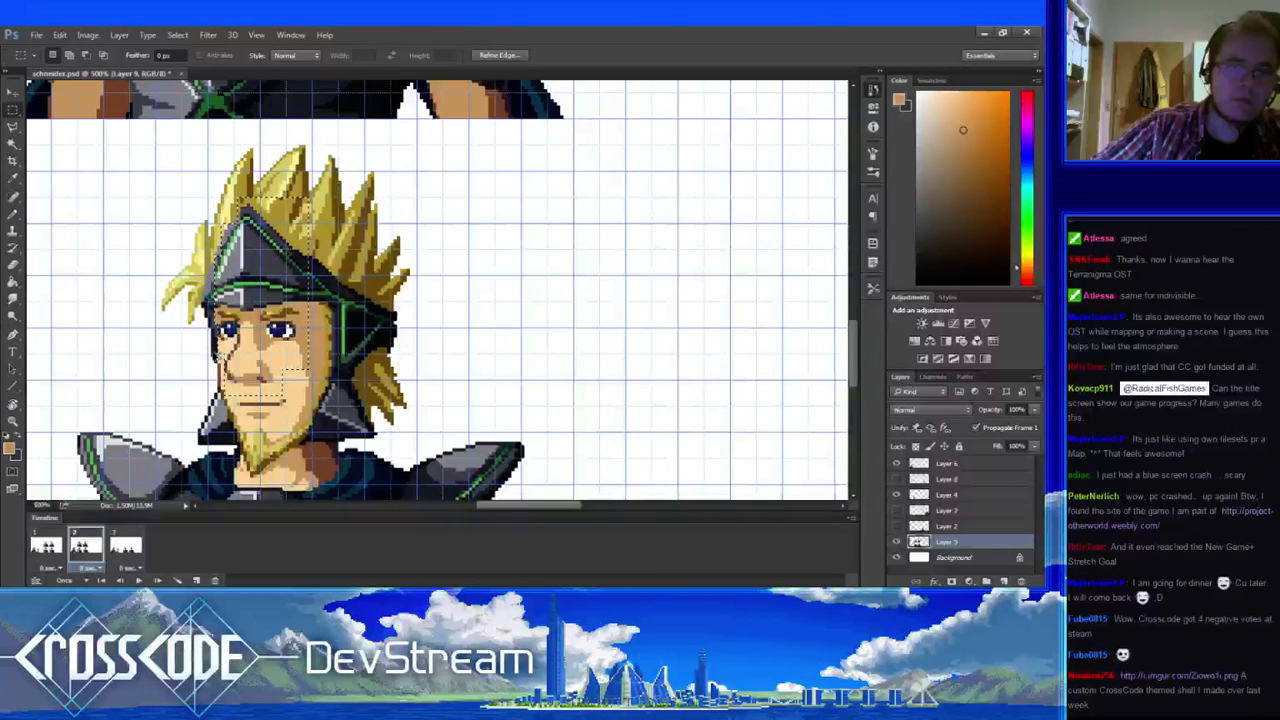
pyautogui.click(54, 550)
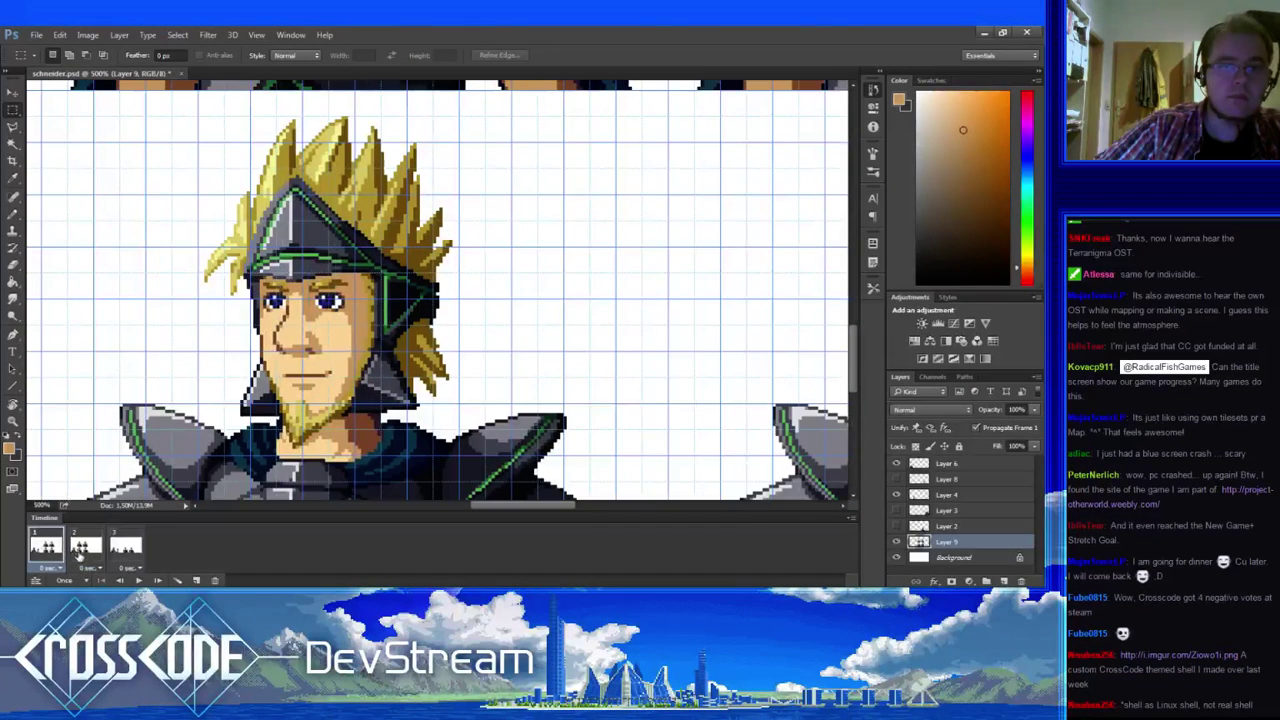
pyautogui.click(76, 552)
pyautogui.click(56, 551)
pyautogui.click(76, 552)
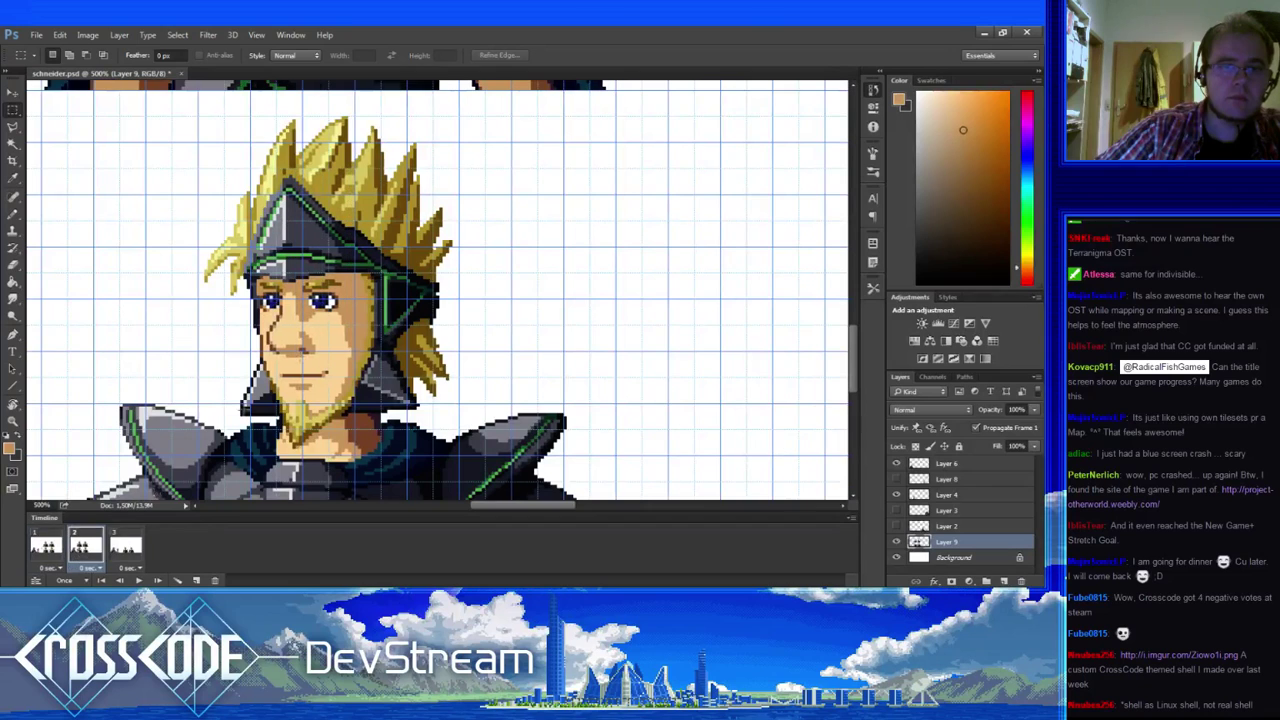
# - Adjust the duplicated knight's far eye using a small marquee, deselect, and retouch the pixels around it with the Pencil in sampled skin tones
pyautogui.moveTo(260, 291); pyautogui.dragTo(281, 310)
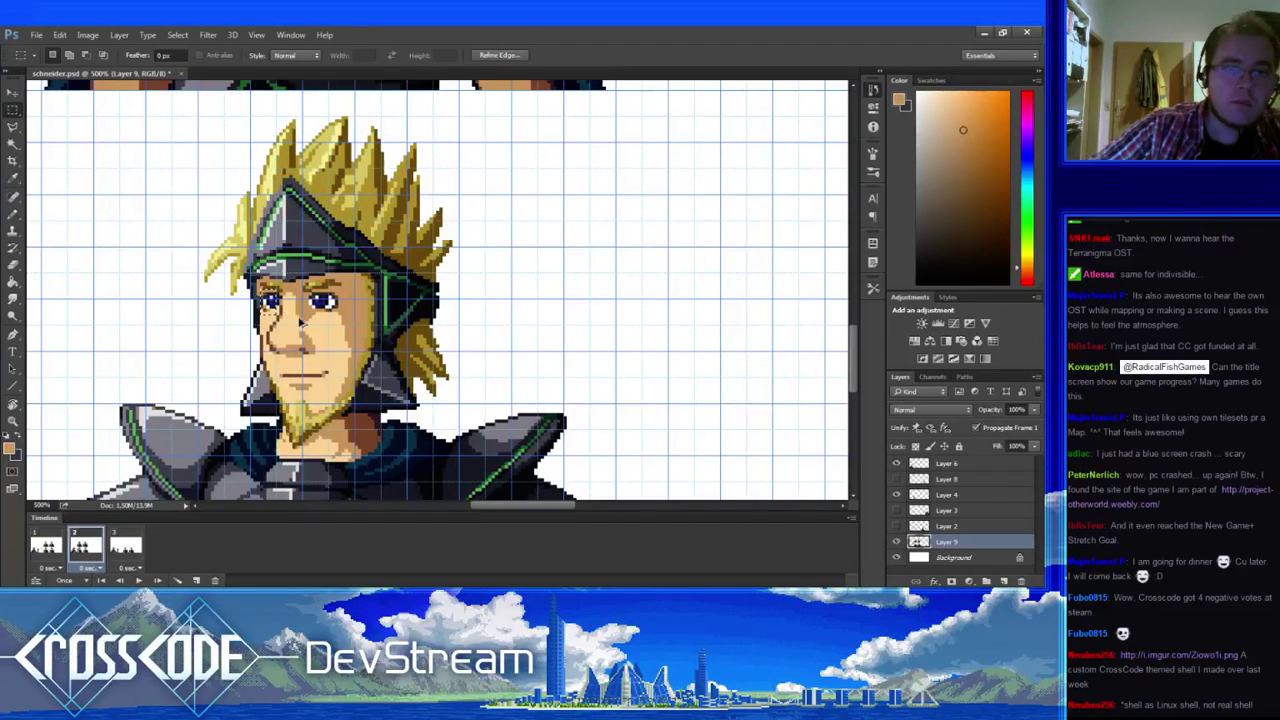
pyautogui.click(14, 214)
pyautogui.hotkey('ctrl', 'd')
pyautogui.keyDown('alt'); pyautogui.click(278, 314); pyautogui.keyUp('alt')
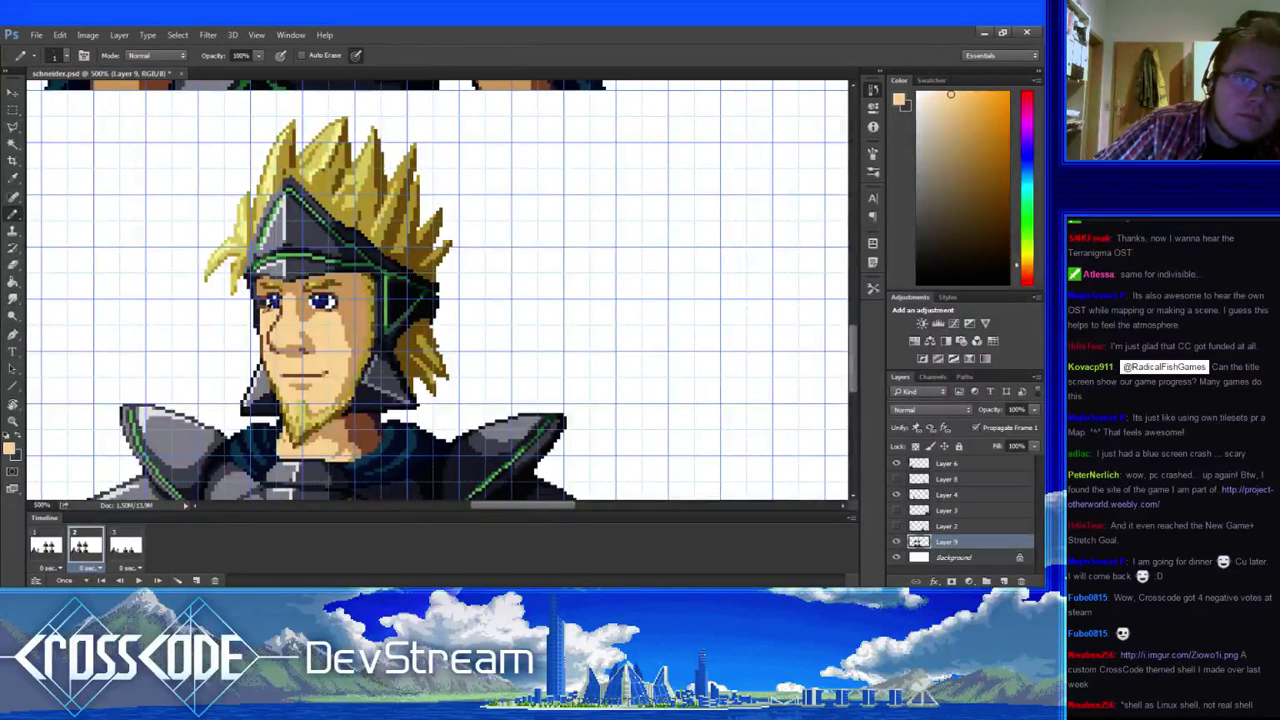
pyautogui.keyDown('alt'); pyautogui.click(269, 305); pyautogui.keyUp('alt')
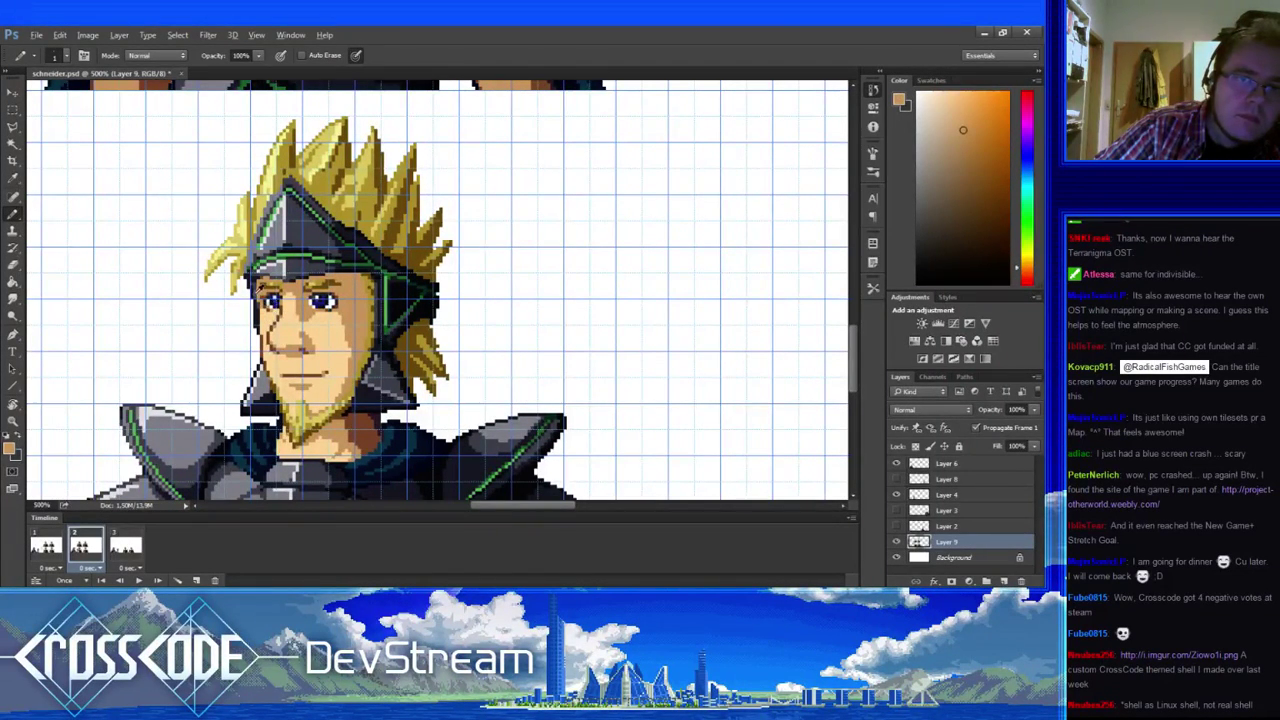
pyautogui.keyDown('alt'); pyautogui.click(258, 289); pyautogui.keyUp('alt')
pyautogui.moveTo(276, 340); pyautogui.dragTo(238, 348)
pyautogui.keyDown('alt'); pyautogui.click(233, 311); pyautogui.keyUp('alt')
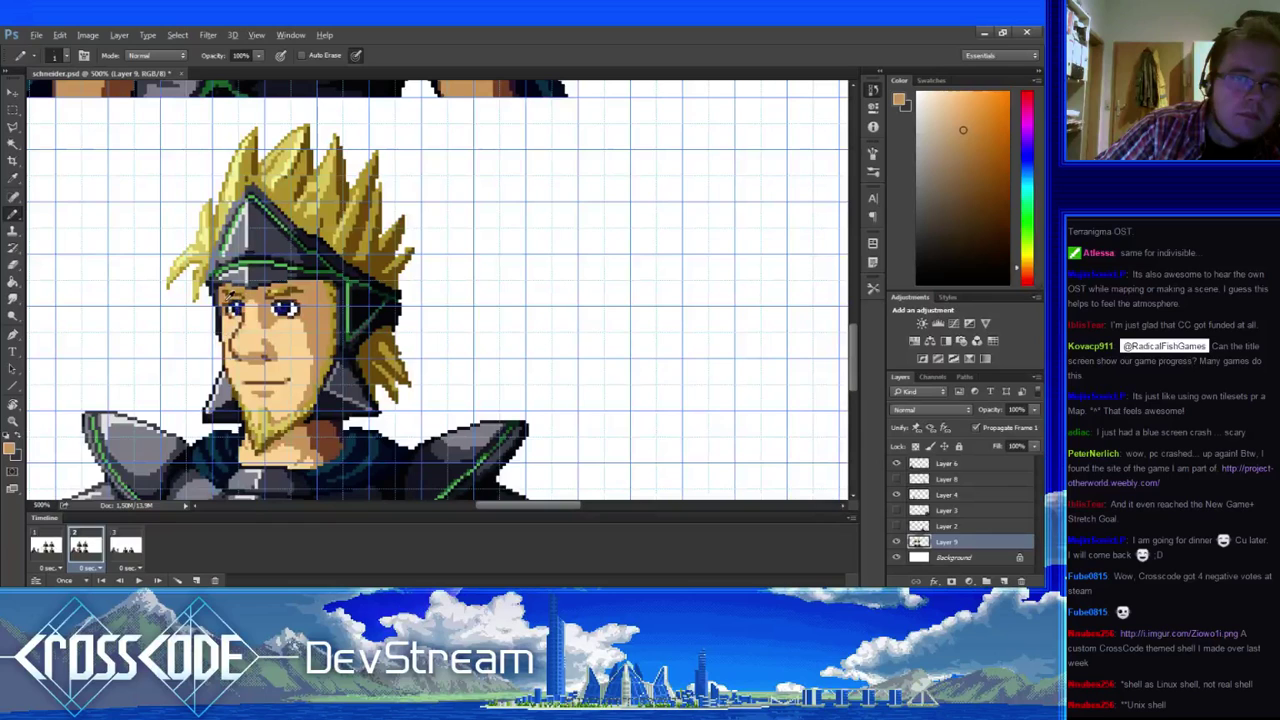
# - Hide the grid and retouch the duplicated knight's far eyebrow with the Pencil in sampled hair, brown and dark outline colours
pyautogui.hotkey('ctrl', "'")
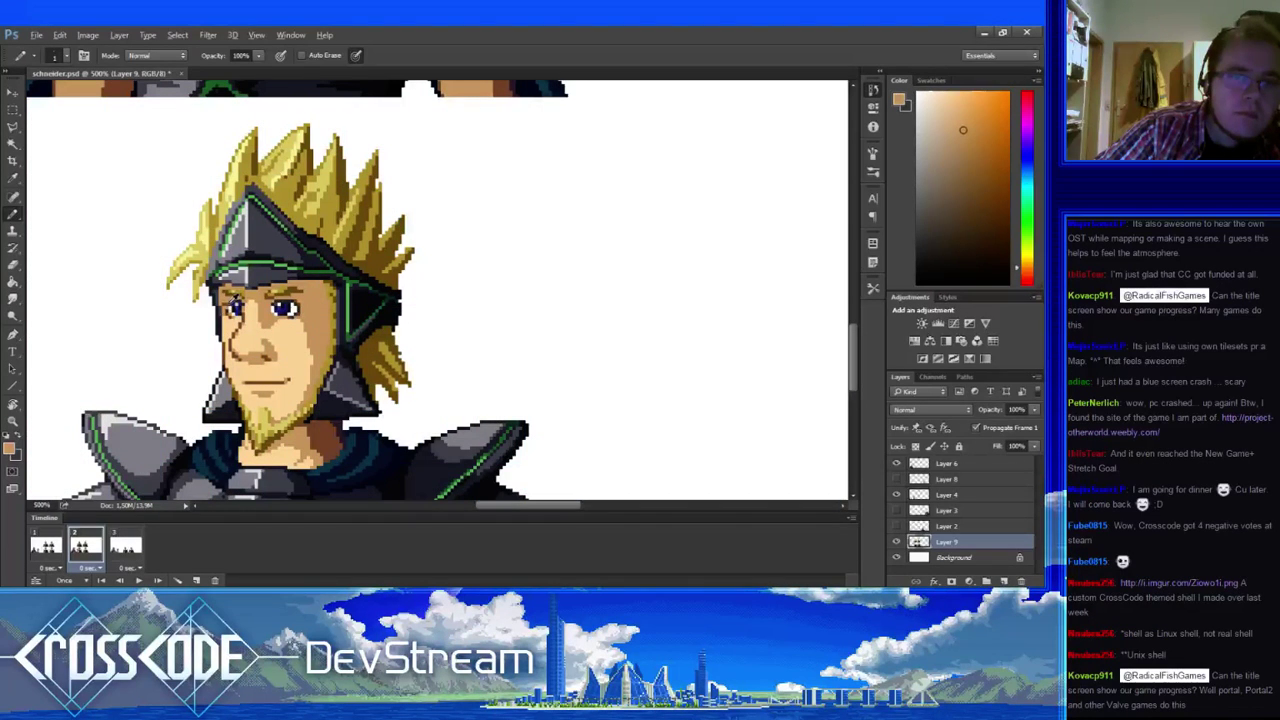
pyautogui.moveTo(253, 308); pyautogui.dragTo(186, 310)
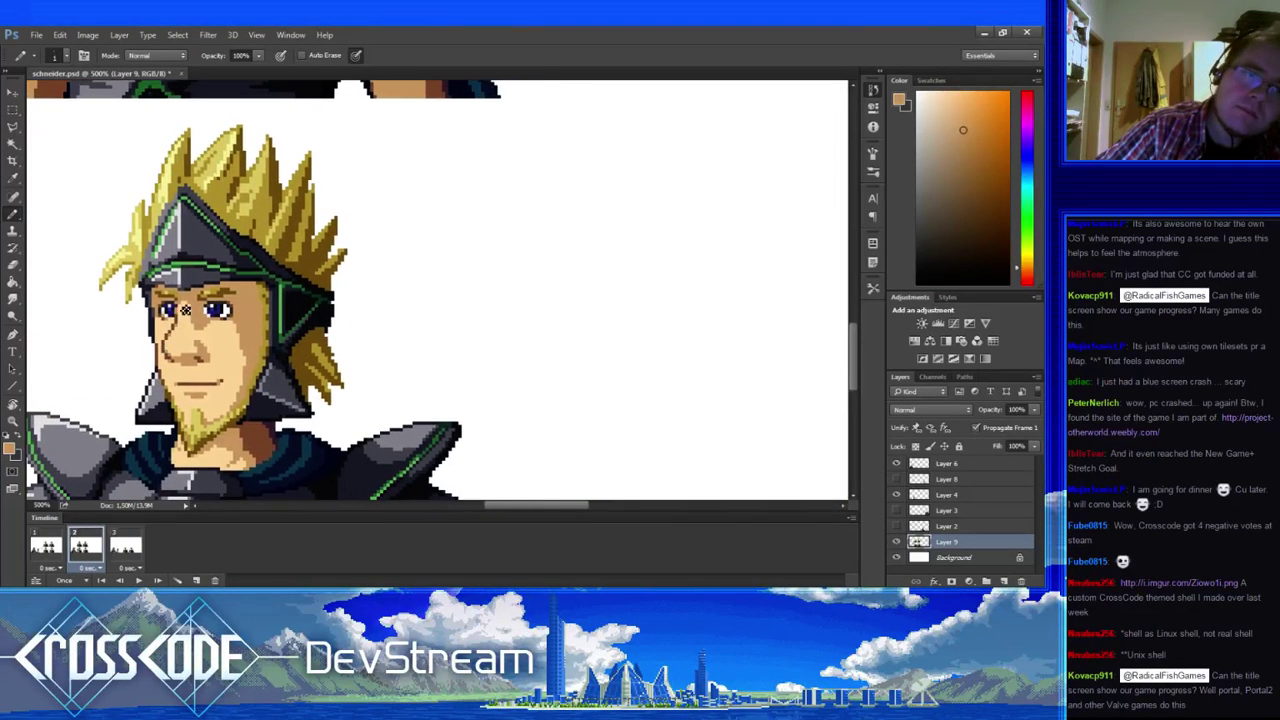
pyautogui.keyDown('alt'); pyautogui.click(183, 305); pyautogui.keyUp('alt')
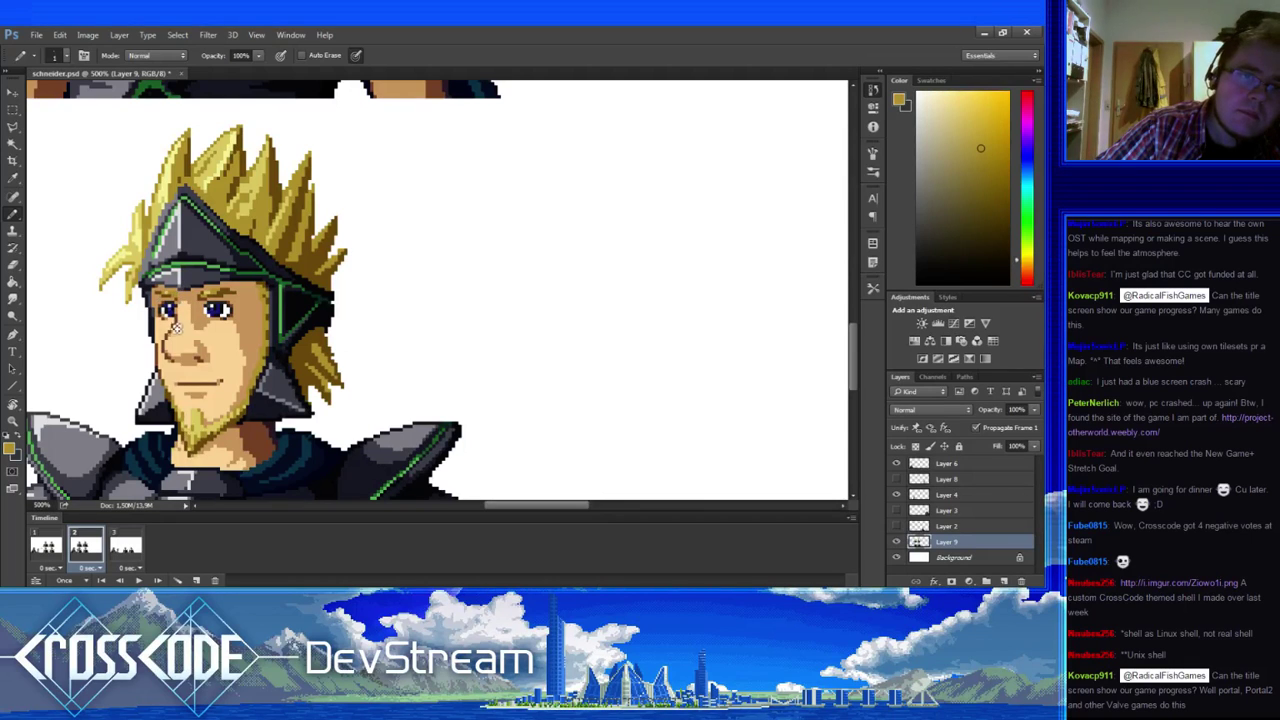
pyautogui.keyDown('alt'); pyautogui.click(174, 290); pyautogui.keyUp('alt')
pyautogui.moveTo(214, 380); pyautogui.dragTo(231, 380)
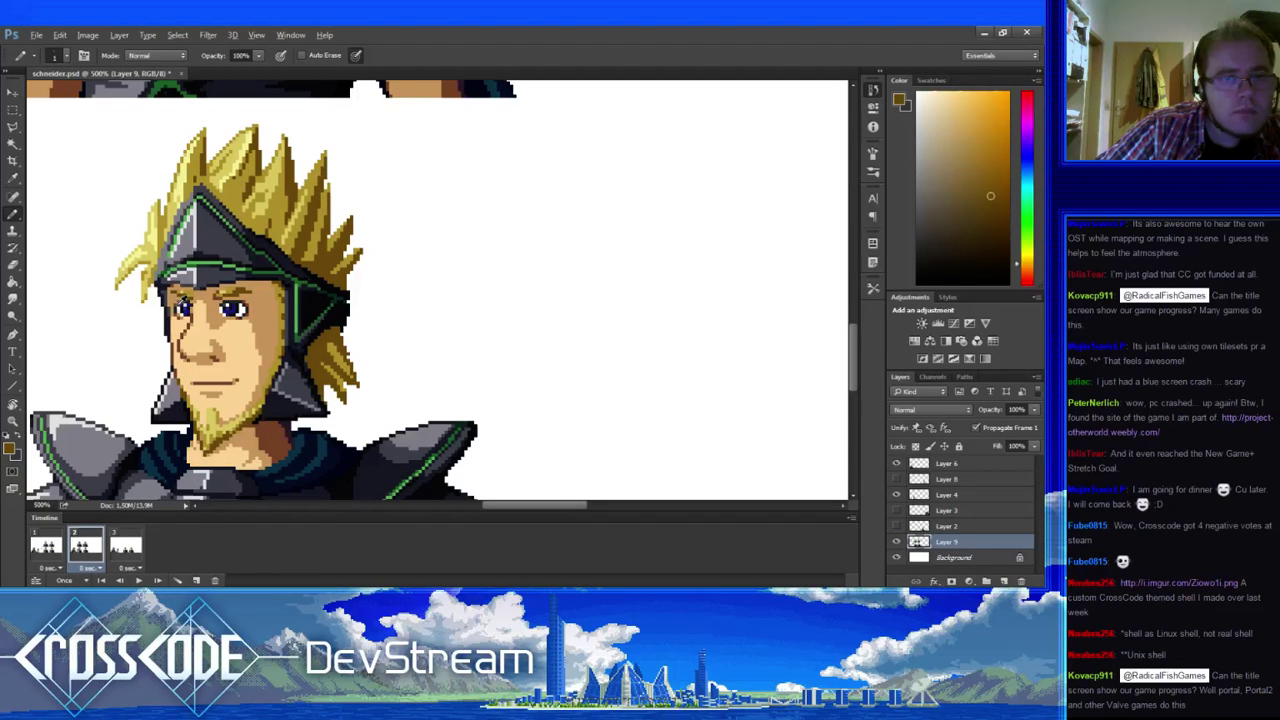
pyautogui.keyDown('alt'); pyautogui.click(172, 288); pyautogui.keyUp('alt')
pyautogui.moveTo(192, 366); pyautogui.dragTo(193, 364)
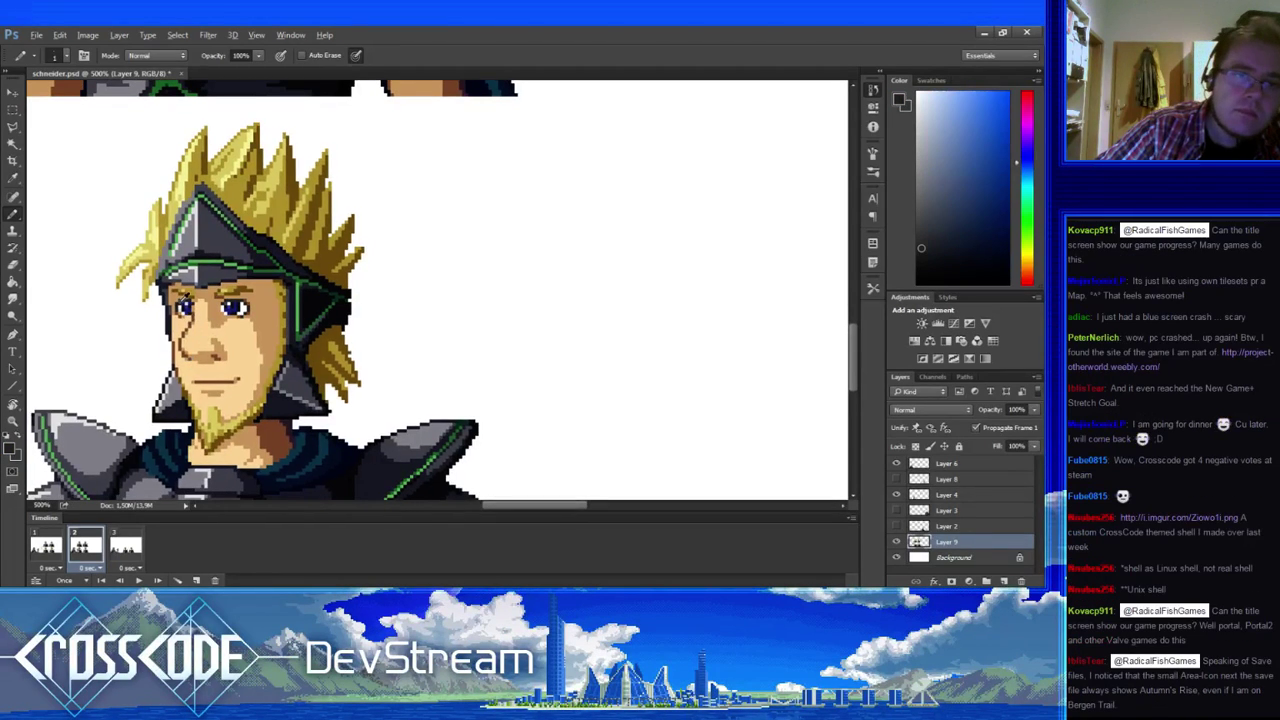
# - Refine the pixels of the duplicated knight's far eye, alternating sampled light skin, dark outline and tan tones
pyautogui.keyDown('alt'); pyautogui.click(184, 310); pyautogui.keyUp('alt')
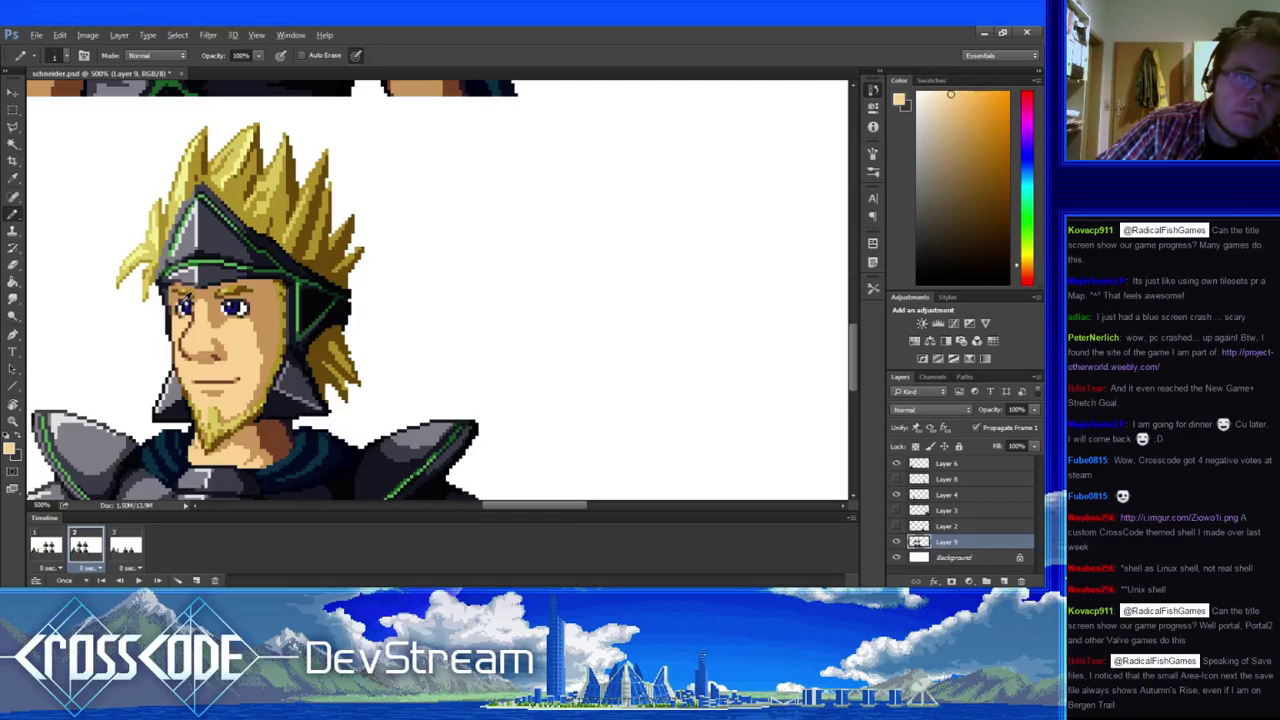
pyautogui.keyDown('alt'); pyautogui.click(184, 300); pyautogui.keyUp('alt')
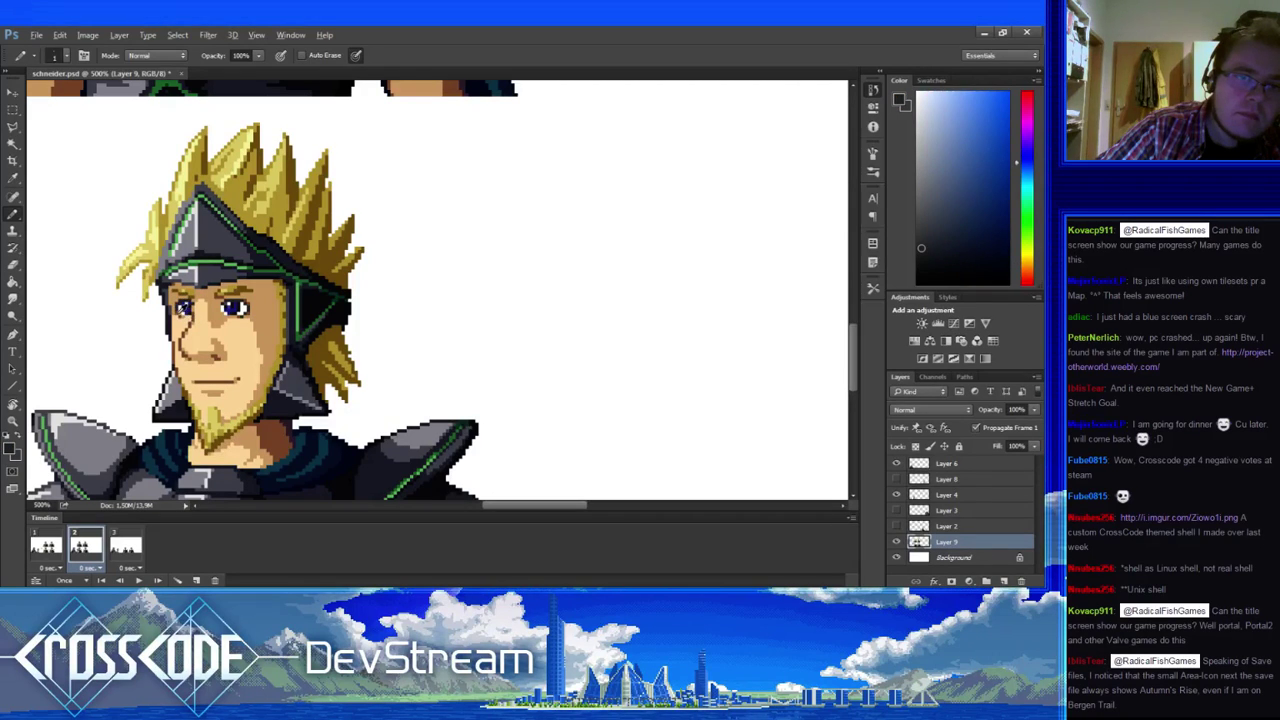
pyautogui.keyDown('alt'); pyautogui.click(184, 310); pyautogui.keyUp('alt')
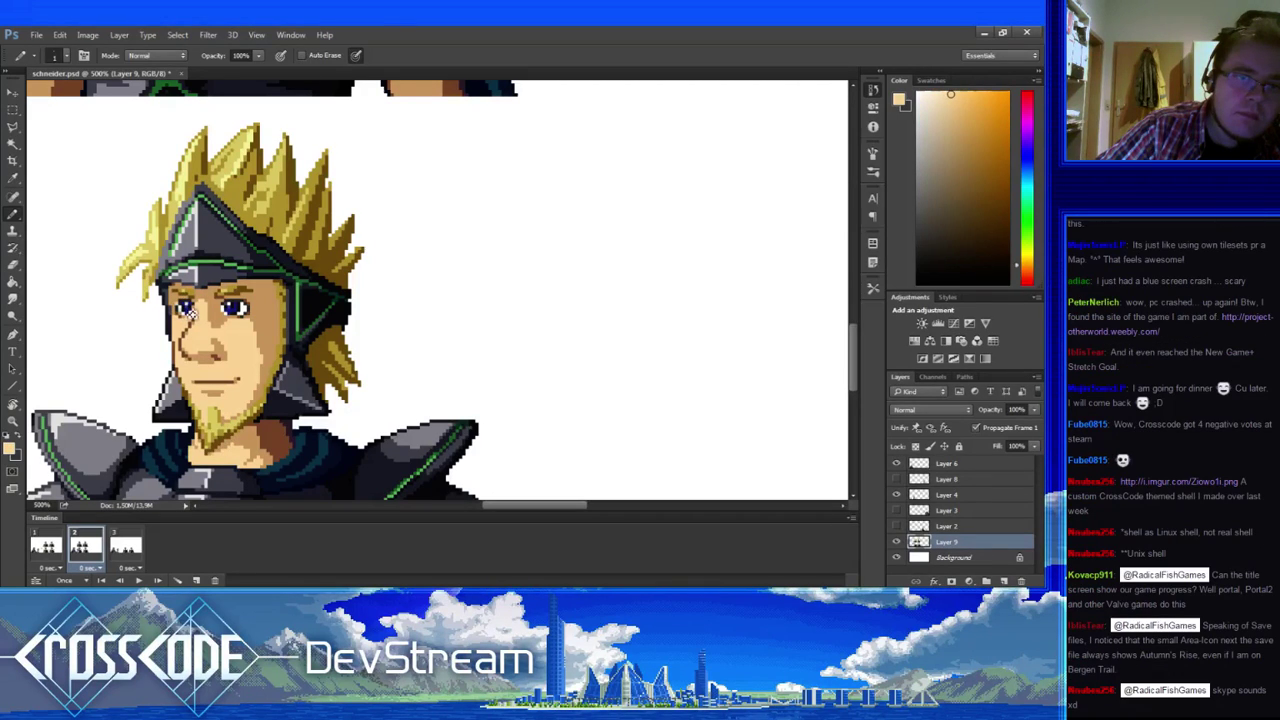
pyautogui.keyDown('alt'); pyautogui.click(185, 306); pyautogui.keyUp('alt')
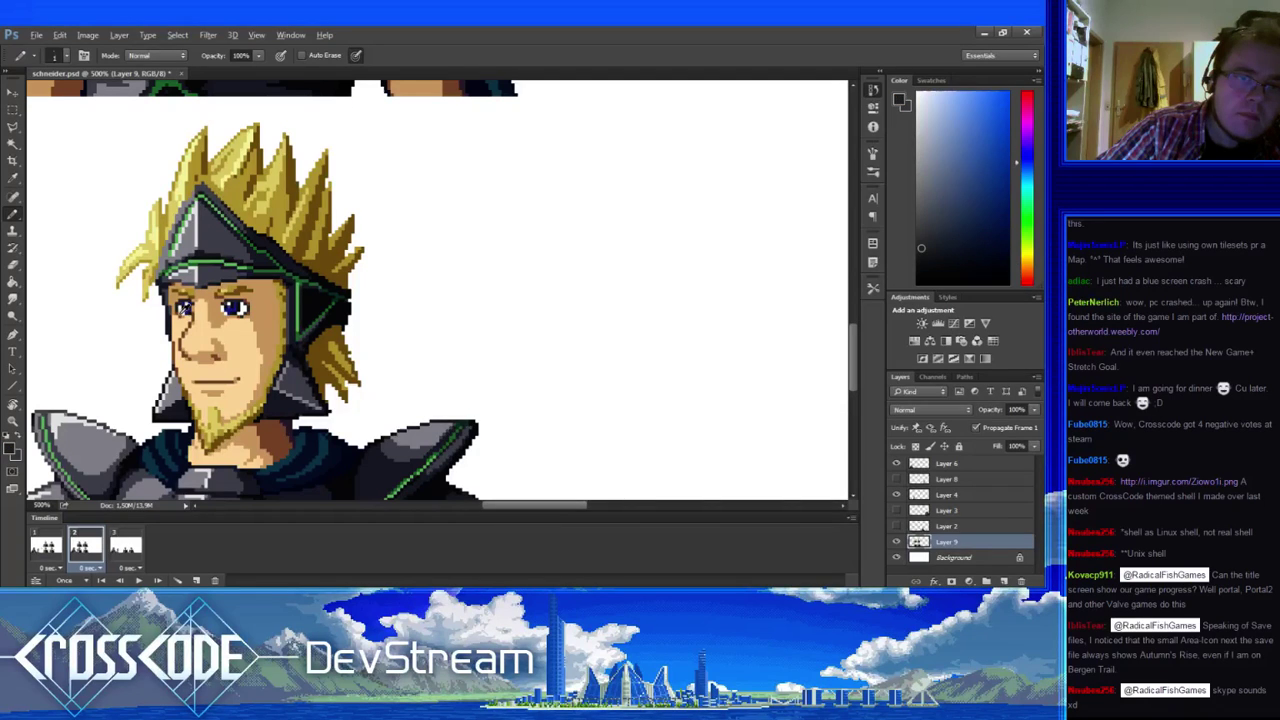
pyautogui.keyDown('alt'); pyautogui.click(184, 308); pyautogui.keyUp('alt')
pyautogui.keyDown('alt'); pyautogui.click(188, 312); pyautogui.keyUp('alt')
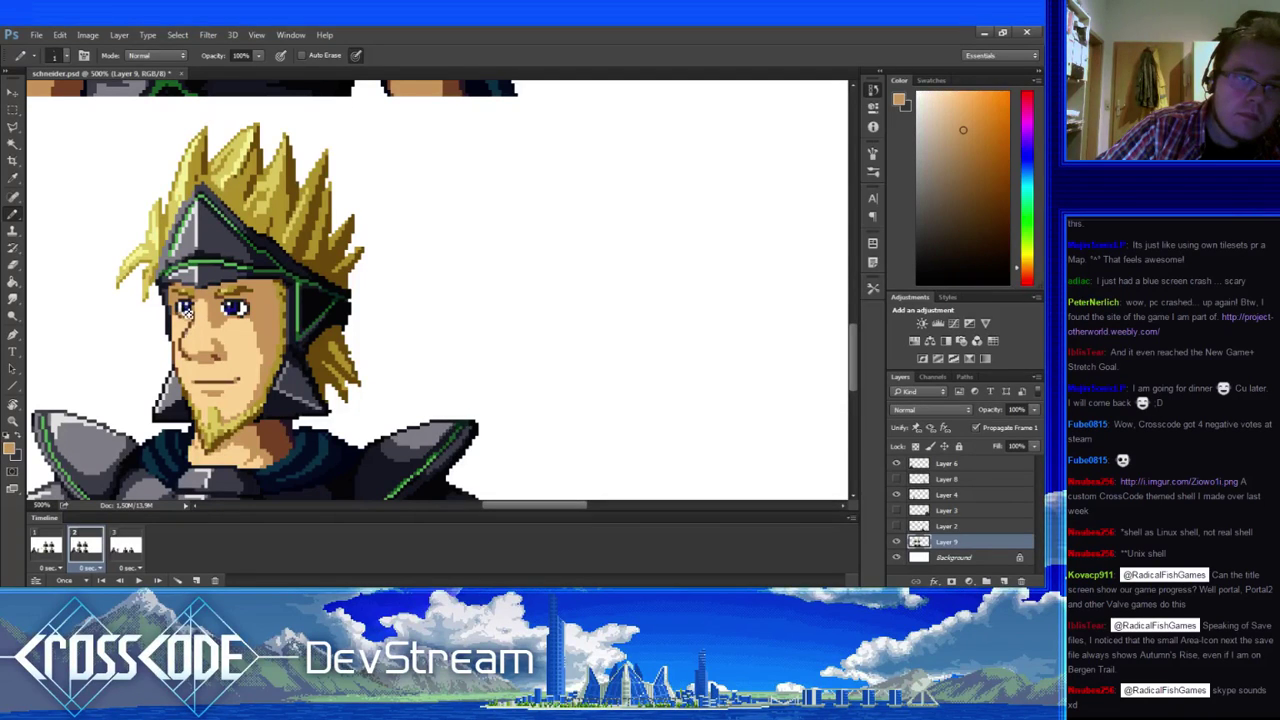
pyautogui.moveTo(201, 321)
pyautogui.mouseDown()
pyautogui.moveTo(220, 308)
pyautogui.moveTo(189, 310)
pyautogui.mouseUp()
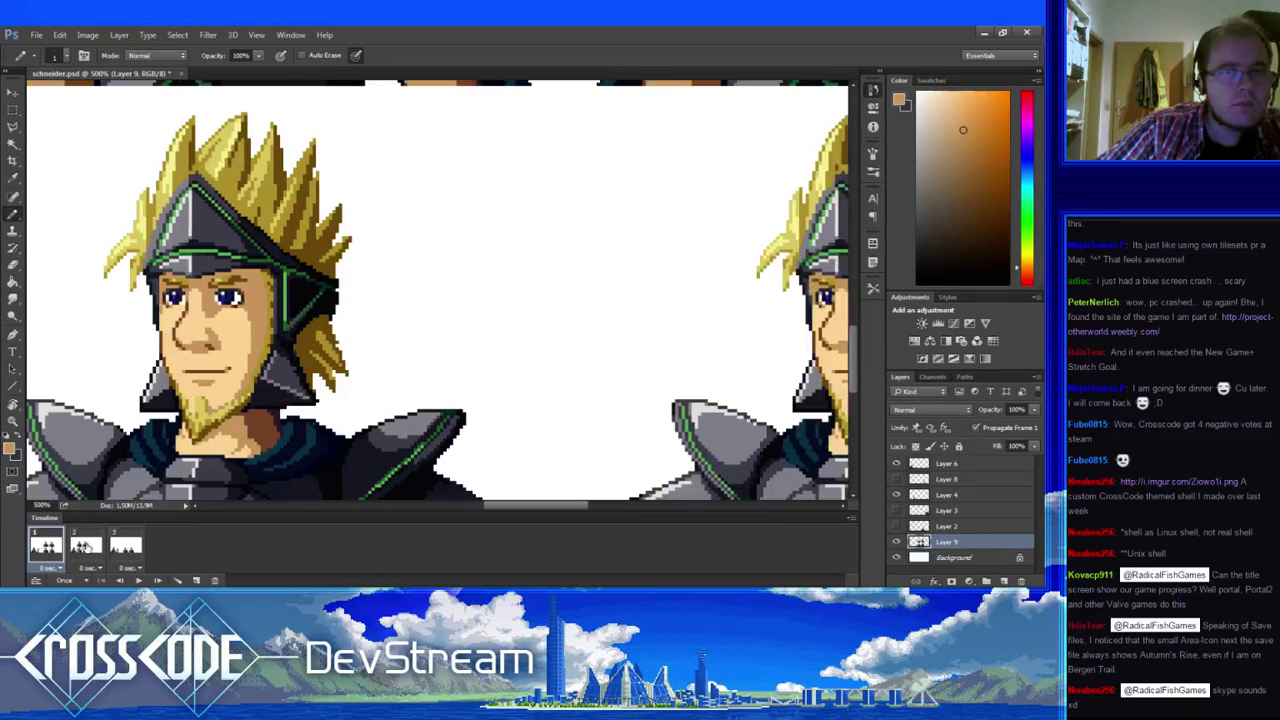
# - In frame 2, select the central face down to the chin with combined marquees, nudge it one pixel left, deselect, and compare with frame 1
pyautogui.click(88, 548)
pyautogui.press('m')
pyautogui.moveTo(257, 327)
pyautogui.mouseDown()
pyautogui.moveTo(160, 273)
pyautogui.moveTo(238, 356)
pyautogui.mouseUp()
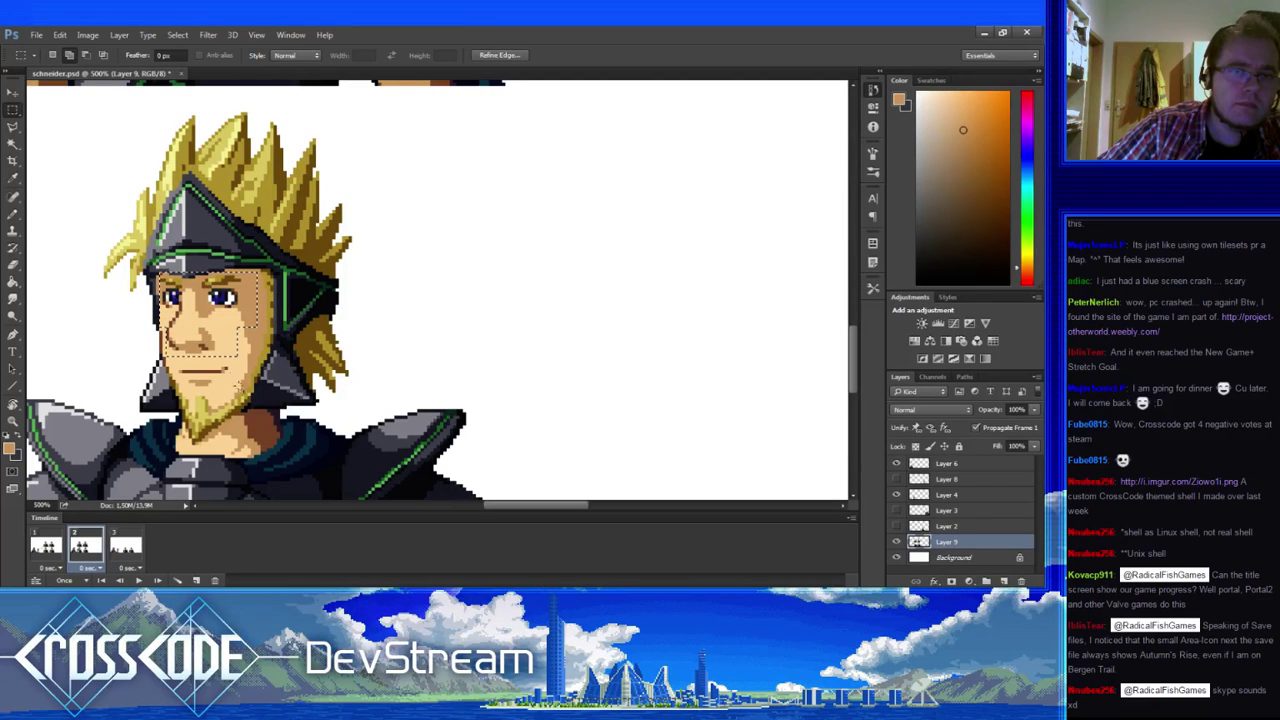
pyautogui.moveTo(179, 386); pyautogui.dragTo(235, 448)
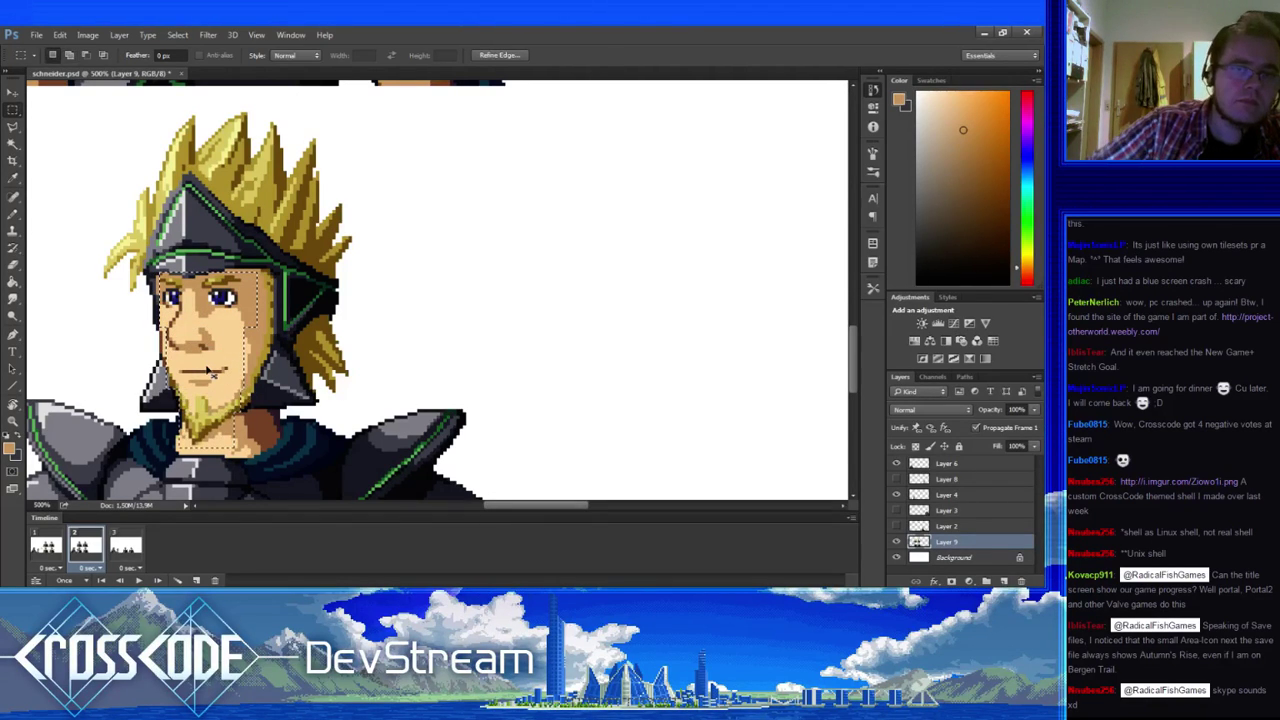
pyautogui.hotkey('ctrl', 'Left')
pyautogui.hotkey('ctrl', 'd')
pyautogui.click(48, 547)
pyautogui.click(82, 547)
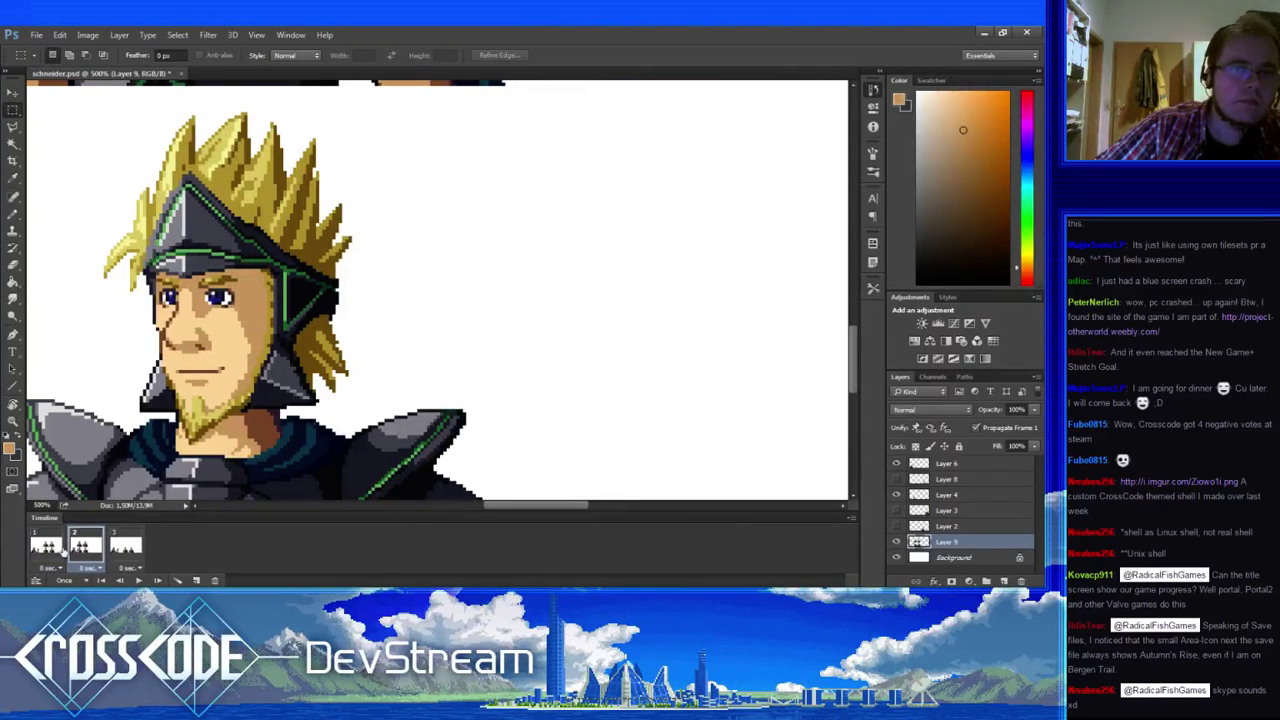
pyautogui.click(50, 550)
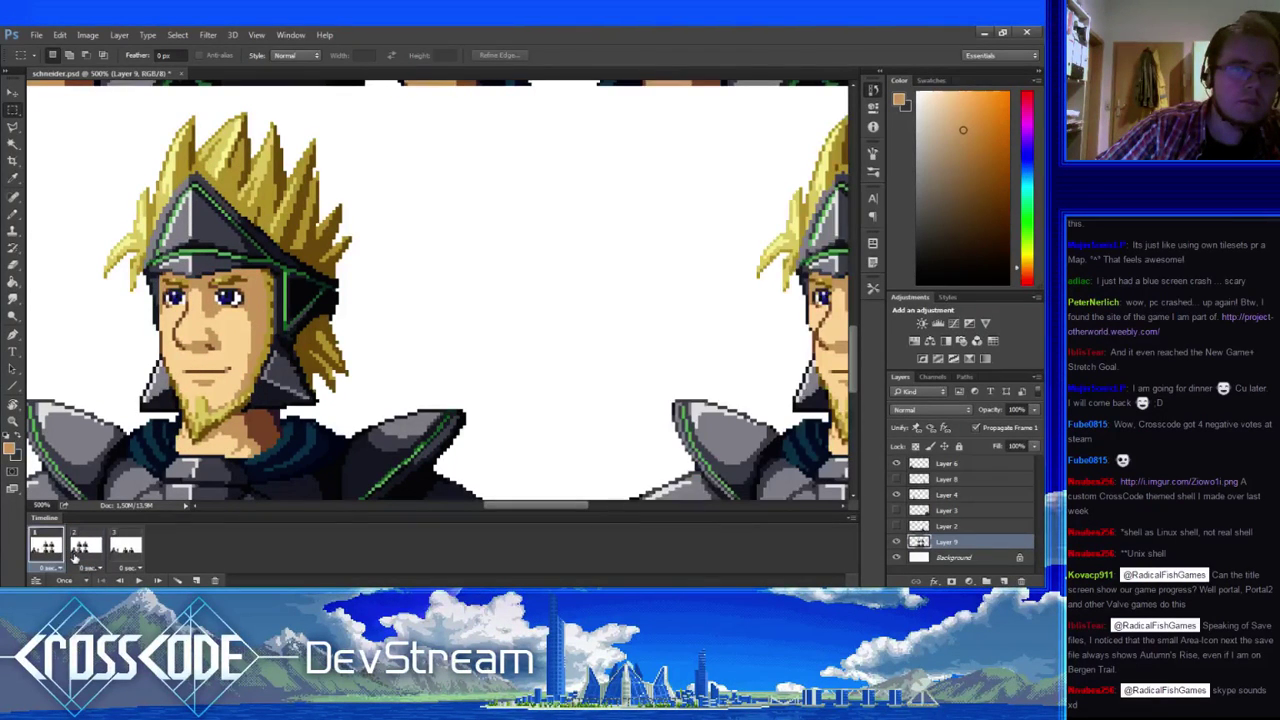
pyautogui.click(82, 548)
# - Select the near eye and brow with a marquee, nudge them one pixel right, deselect, and compare frames 1 and 2 with the Pencil ready
pyautogui.moveTo(195, 277)
pyautogui.mouseDown()
pyautogui.moveTo(256, 310)
pyautogui.moveTo(229, 329)
pyautogui.mouseUp()
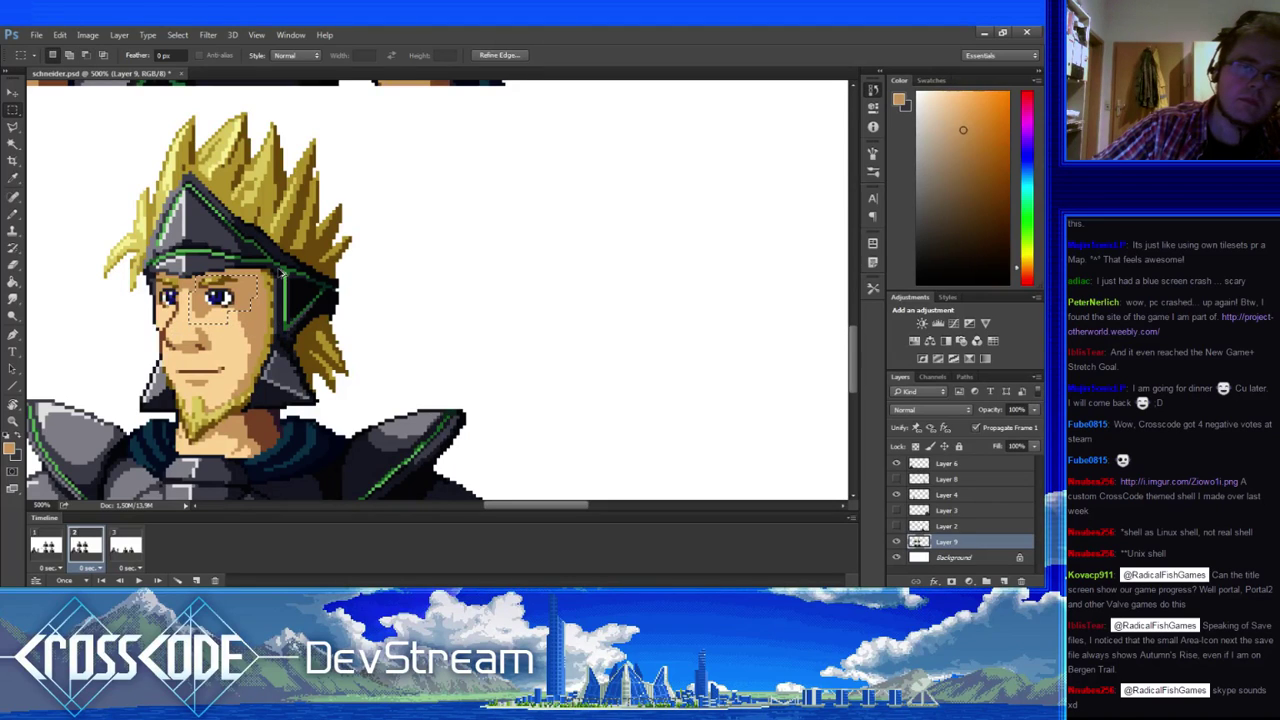
pyautogui.hotkey('ctrl', 'Right')
pyautogui.hotkey('ctrl', 'd')
pyautogui.moveTo(281, 272); pyautogui.dragTo(293, 274)
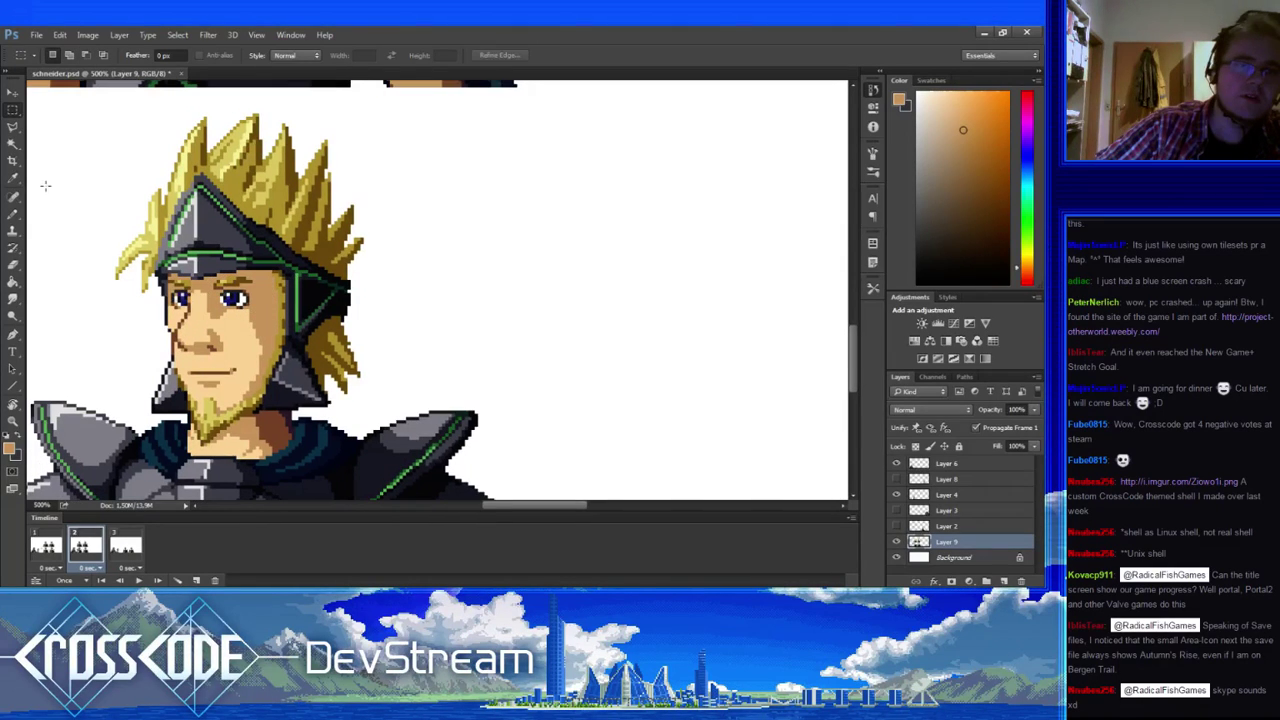
pyautogui.click(12, 215)
pyautogui.press('alt')
pyautogui.click(43, 545)
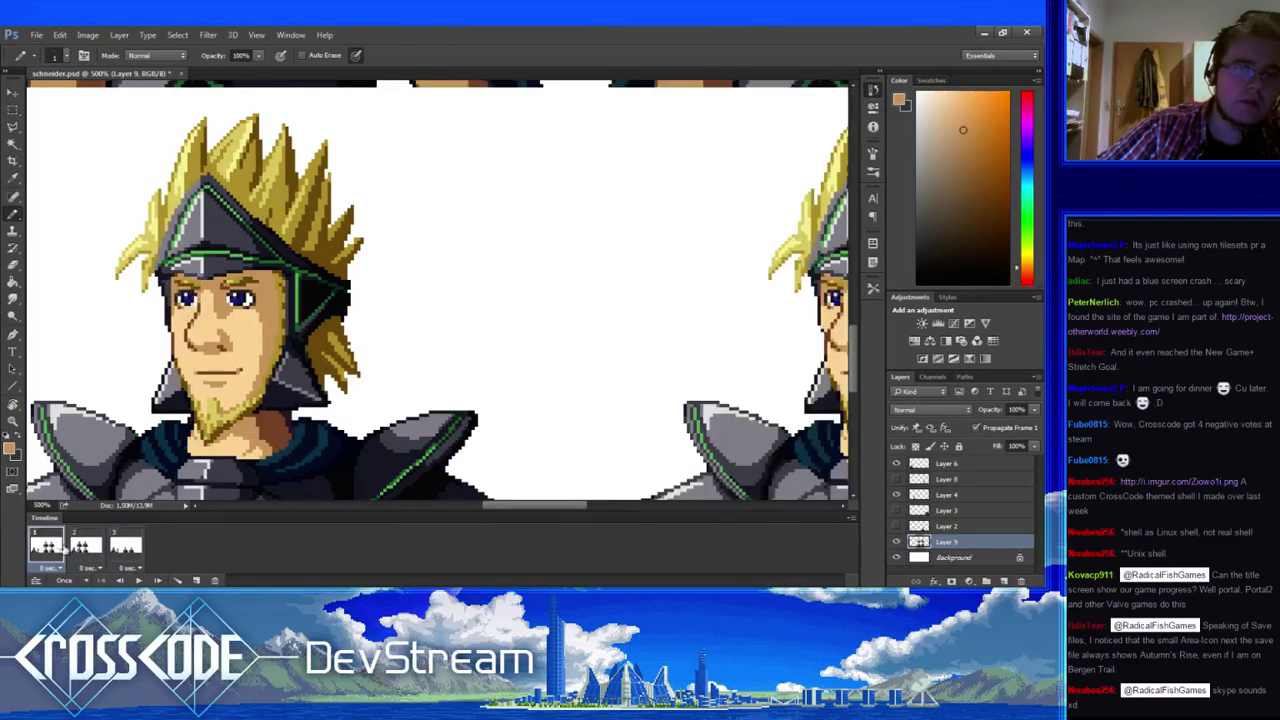
pyautogui.click(84, 545)
# - Redraw the nose bridge and adjoining far cheek with the Pencil in sampled light skin, dark outline and reddish-brown tones
pyautogui.keyDown('alt'); pyautogui.click(177, 340); pyautogui.keyUp('alt')
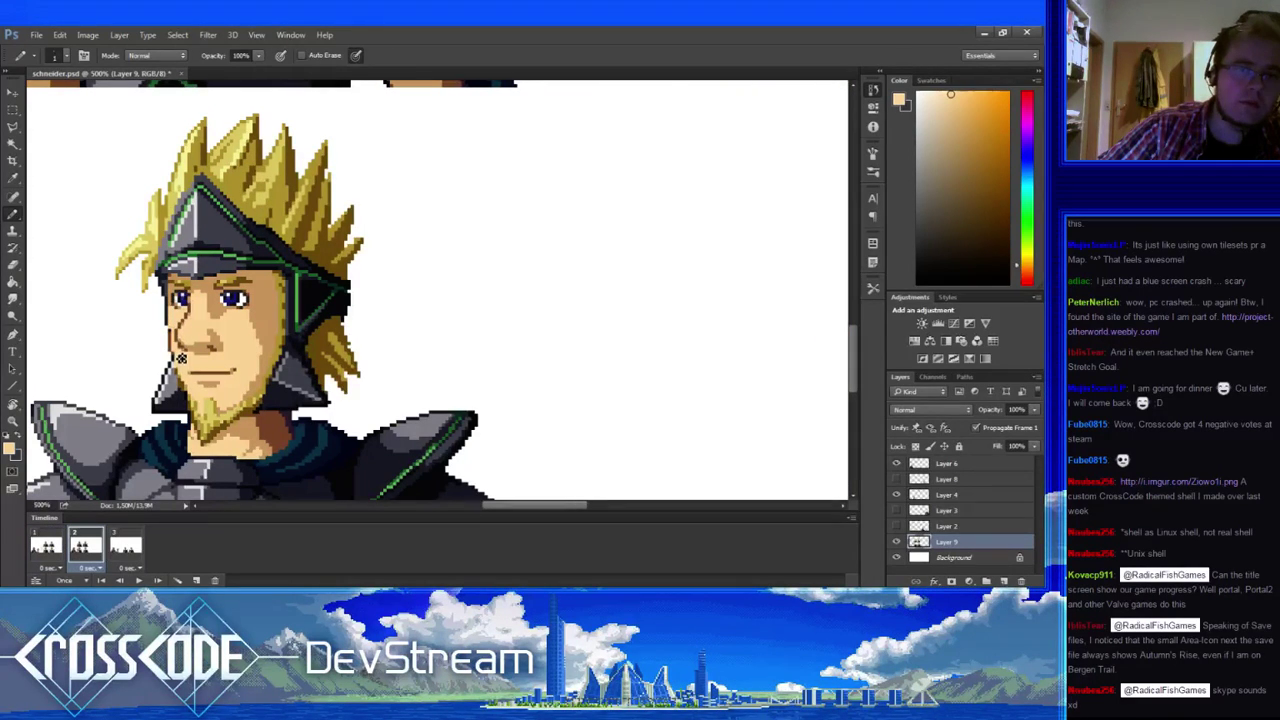
pyautogui.keyDown('alt'); pyautogui.click(172, 338); pyautogui.keyUp('alt')
pyautogui.keyDown('alt'); pyautogui.click(179, 339); pyautogui.keyUp('alt')
pyautogui.keyDown('alt'); pyautogui.click(177, 322); pyautogui.keyUp('alt')
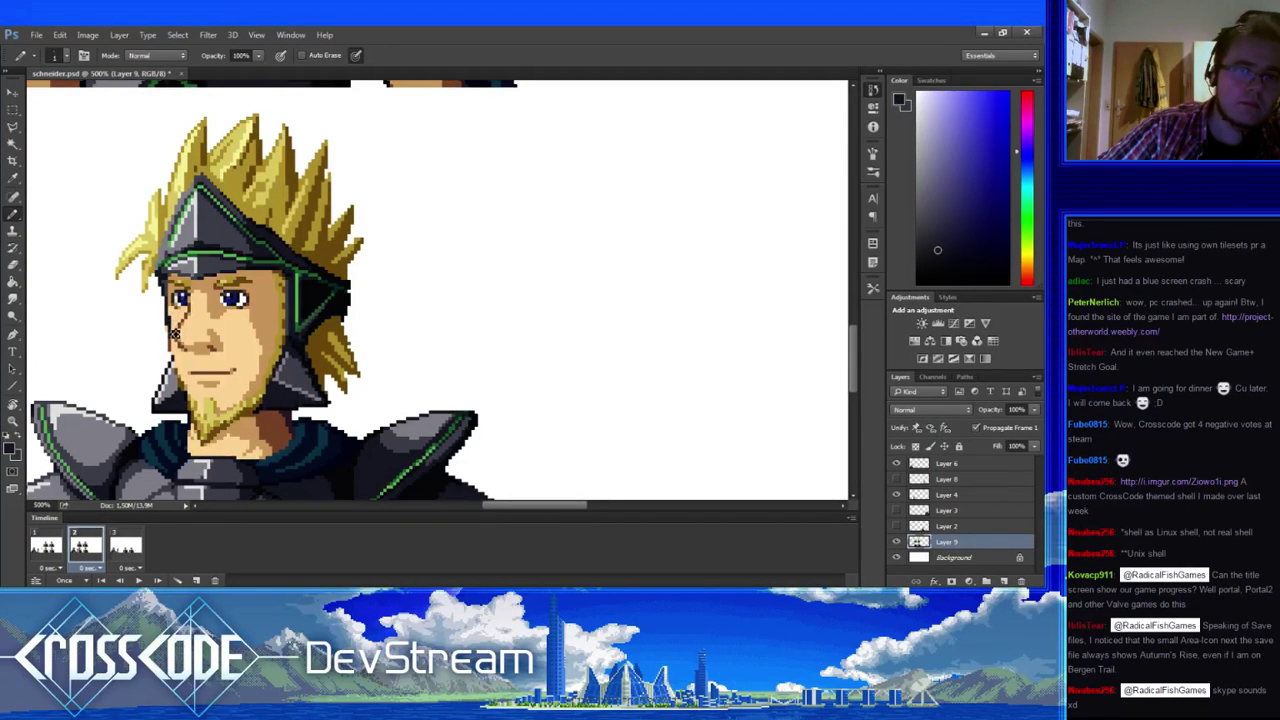
pyautogui.keyDown('alt'); pyautogui.click(178, 326); pyautogui.keyUp('alt')
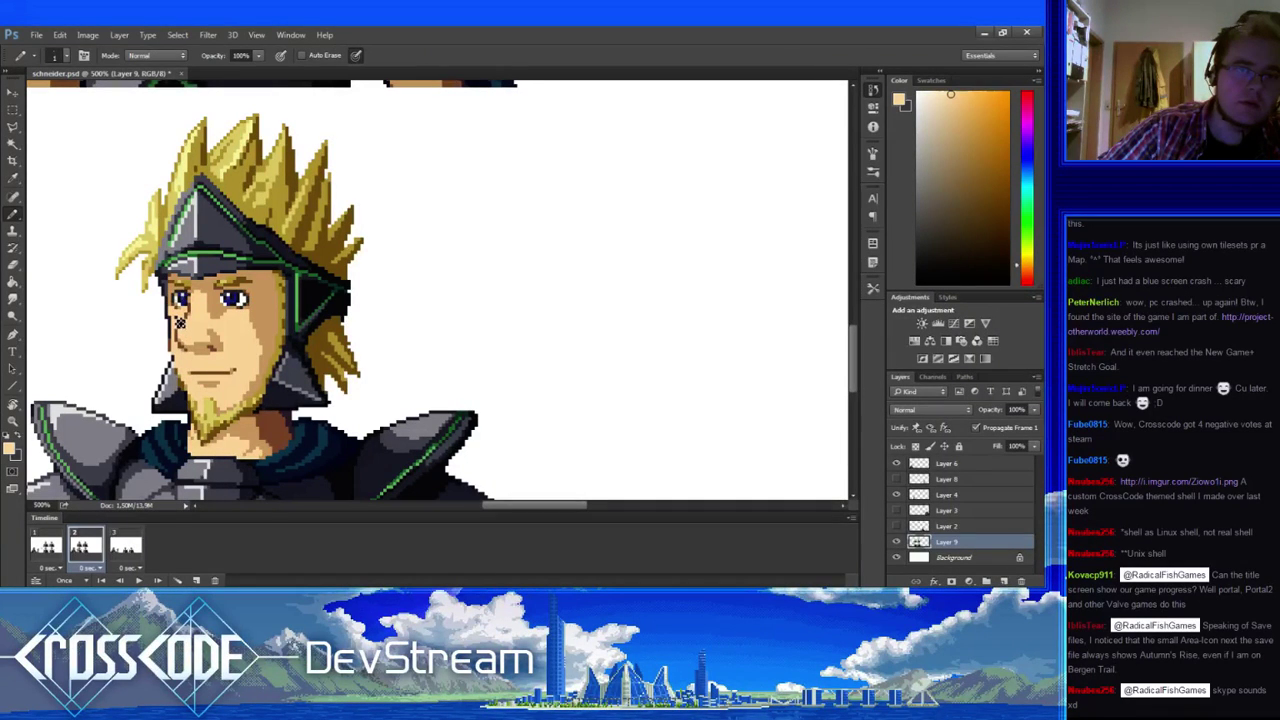
pyautogui.keyDown('alt'); pyautogui.click(176, 328); pyautogui.keyUp('alt')
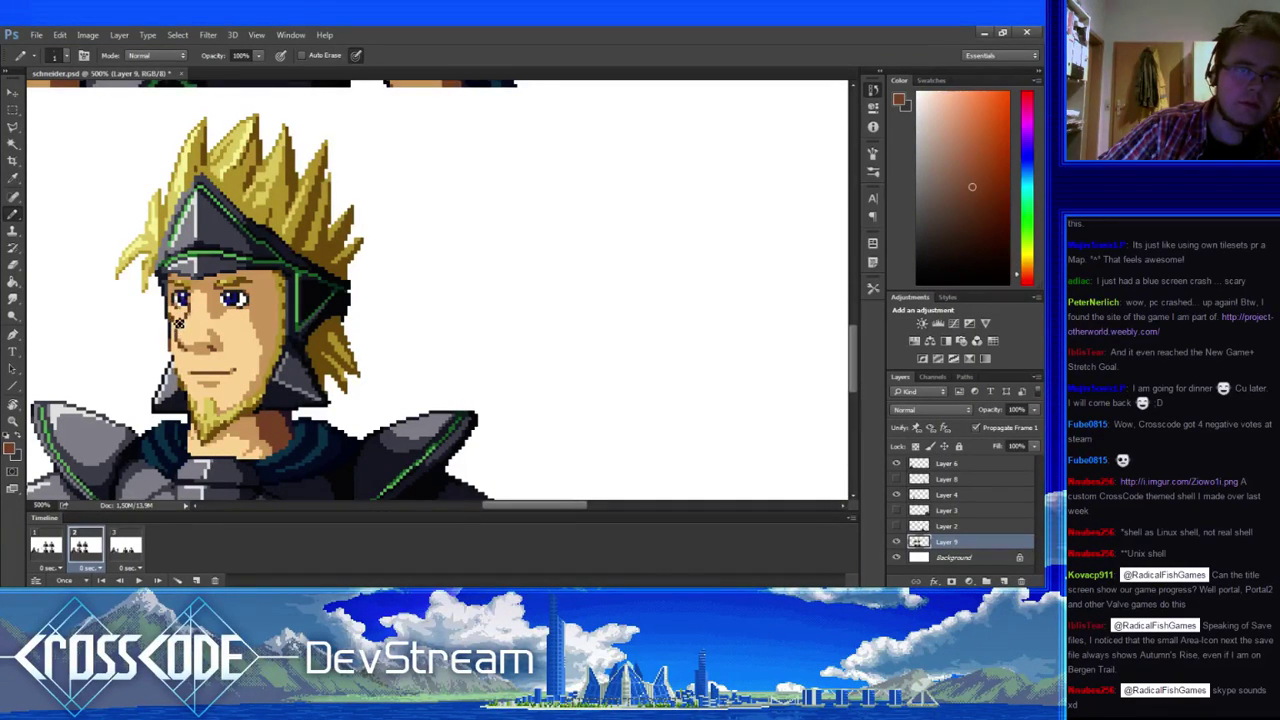
pyautogui.keyDown('alt'); pyautogui.click(181, 320); pyautogui.keyUp('alt')
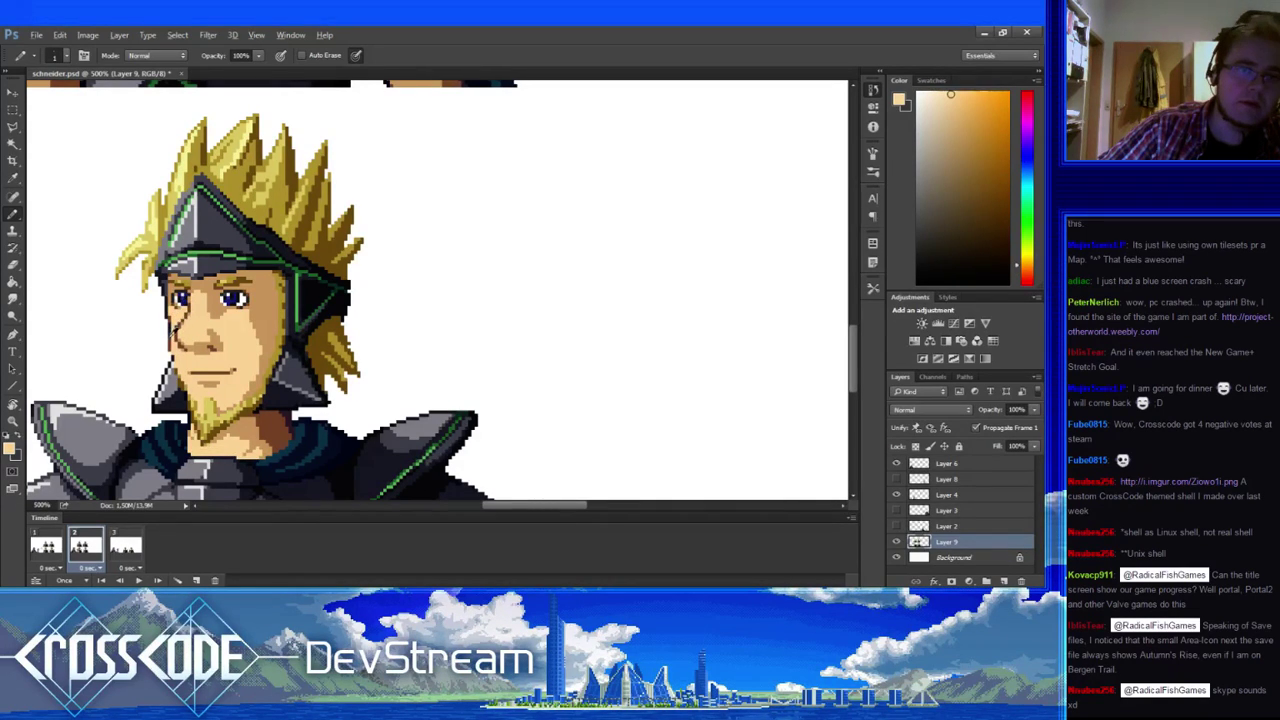
# - Clean up the far cheek's outline down to the mouth using sampled dark outline, reddish-brown and skin tones
pyautogui.keyDown('alt'); pyautogui.click(175, 330); pyautogui.keyUp('alt')
pyautogui.moveTo(178, 358); pyautogui.dragTo(178, 366)
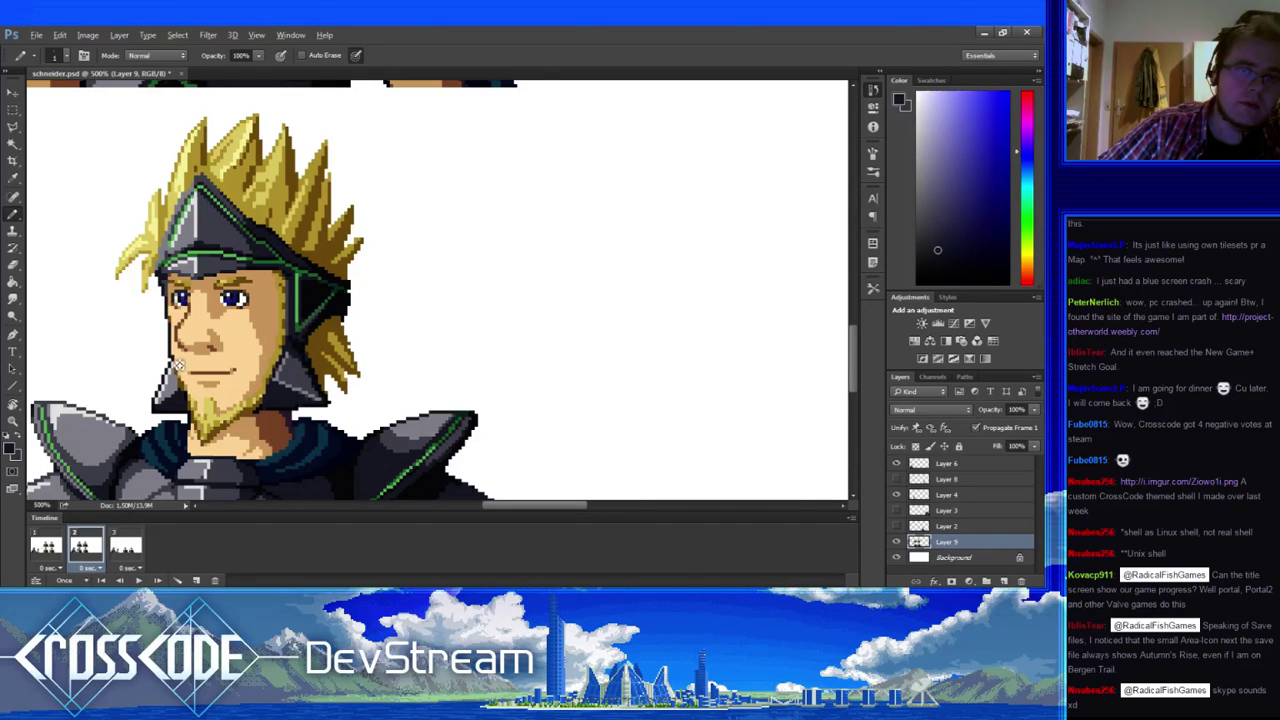
pyautogui.keyDown('alt'); pyautogui.click(195, 446); pyautogui.keyUp('alt')
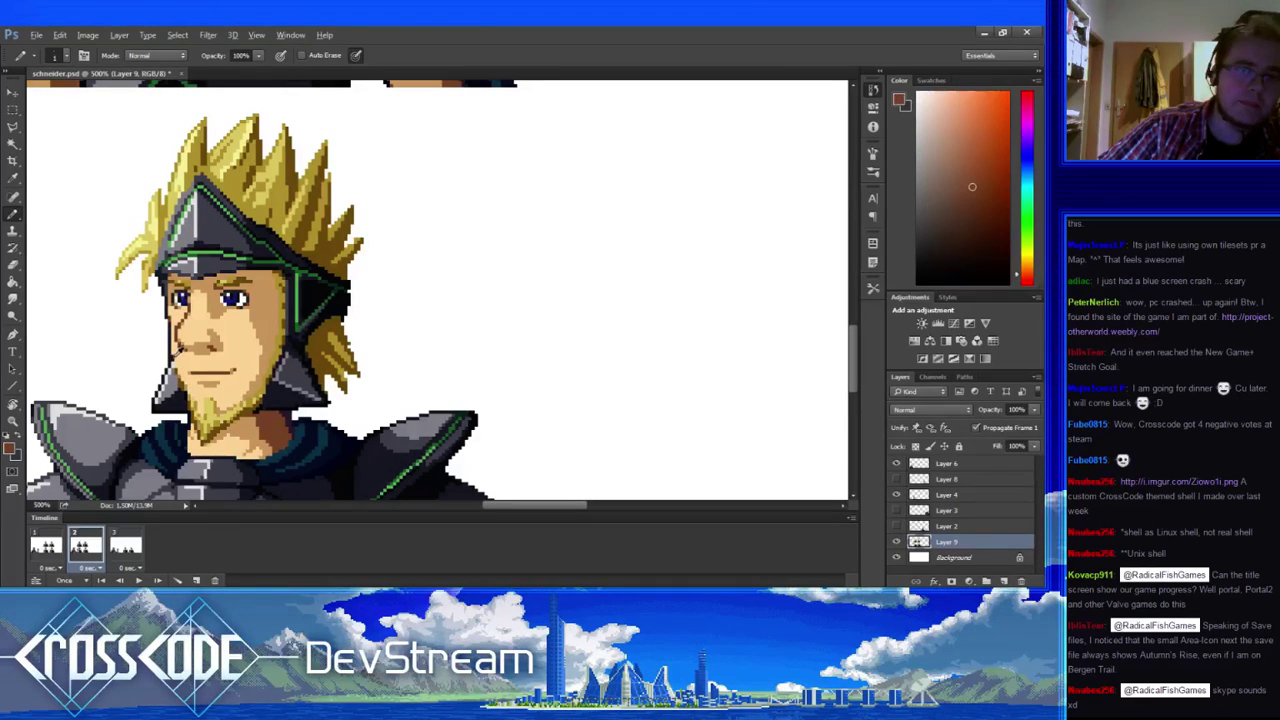
pyautogui.keyDown('alt'); pyautogui.click(180, 345); pyautogui.keyUp('alt')
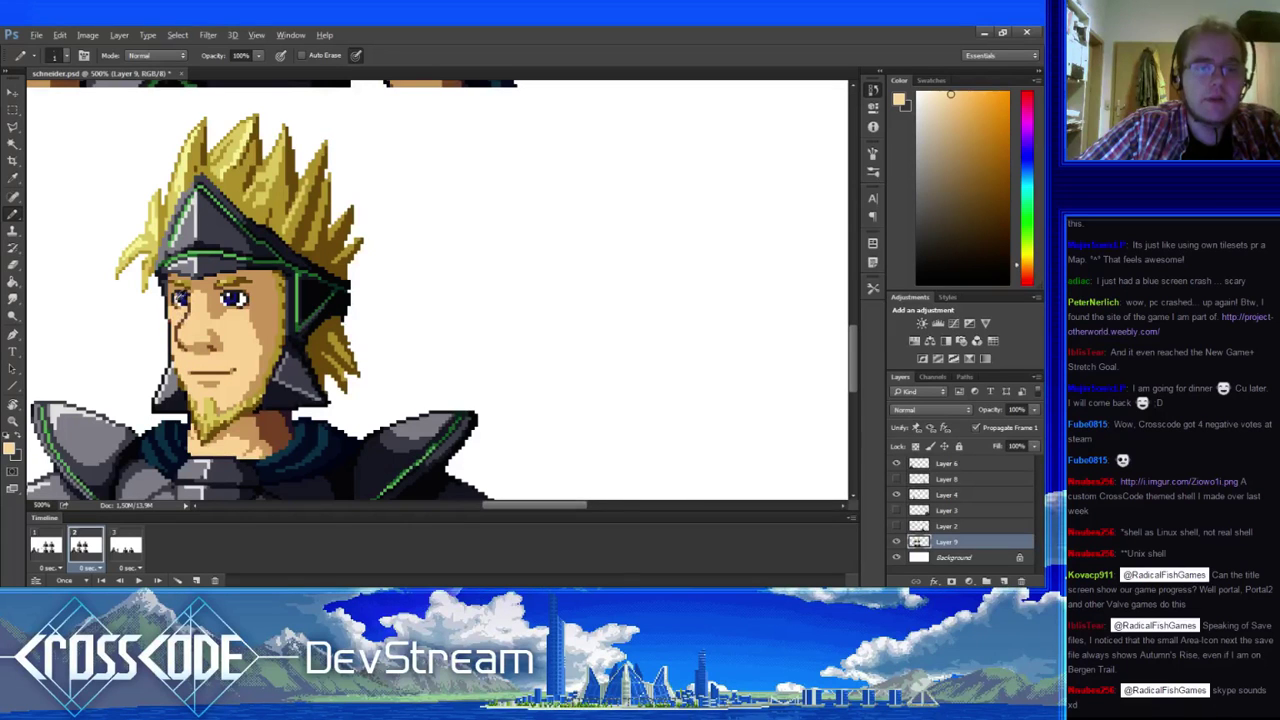
pyautogui.keyDown('alt'); pyautogui.click(179, 290); pyautogui.keyUp('alt')
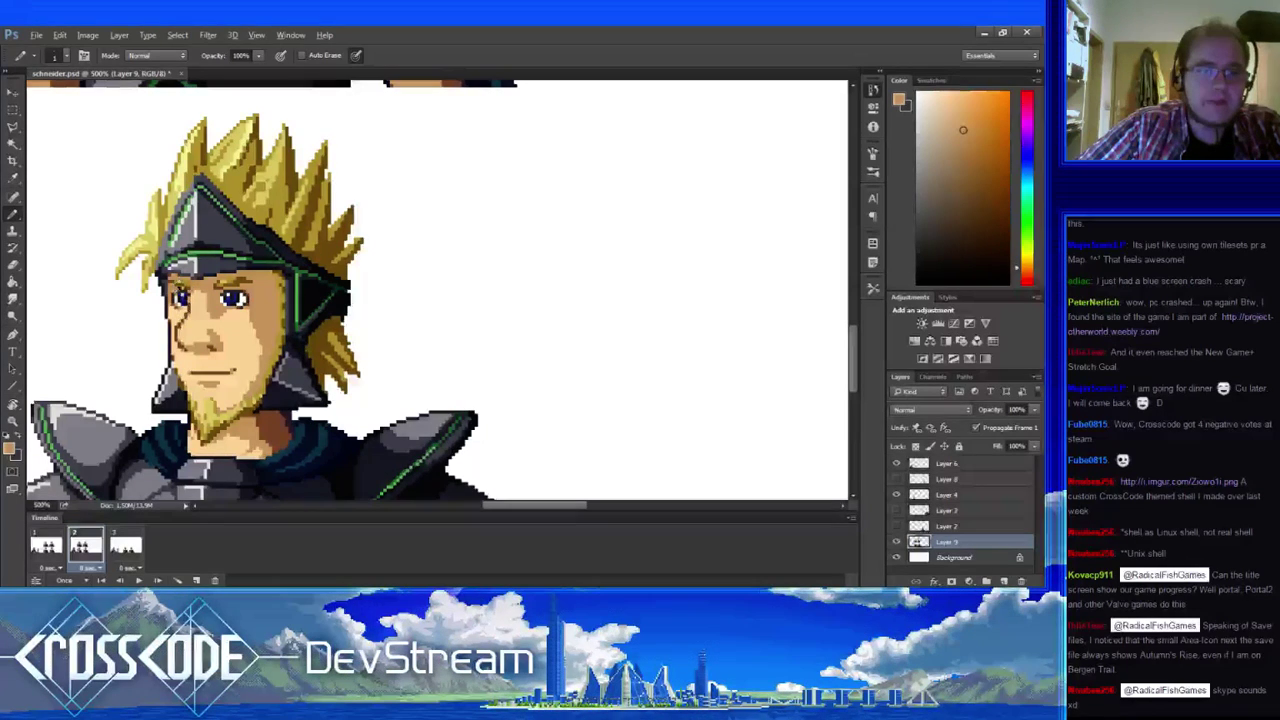
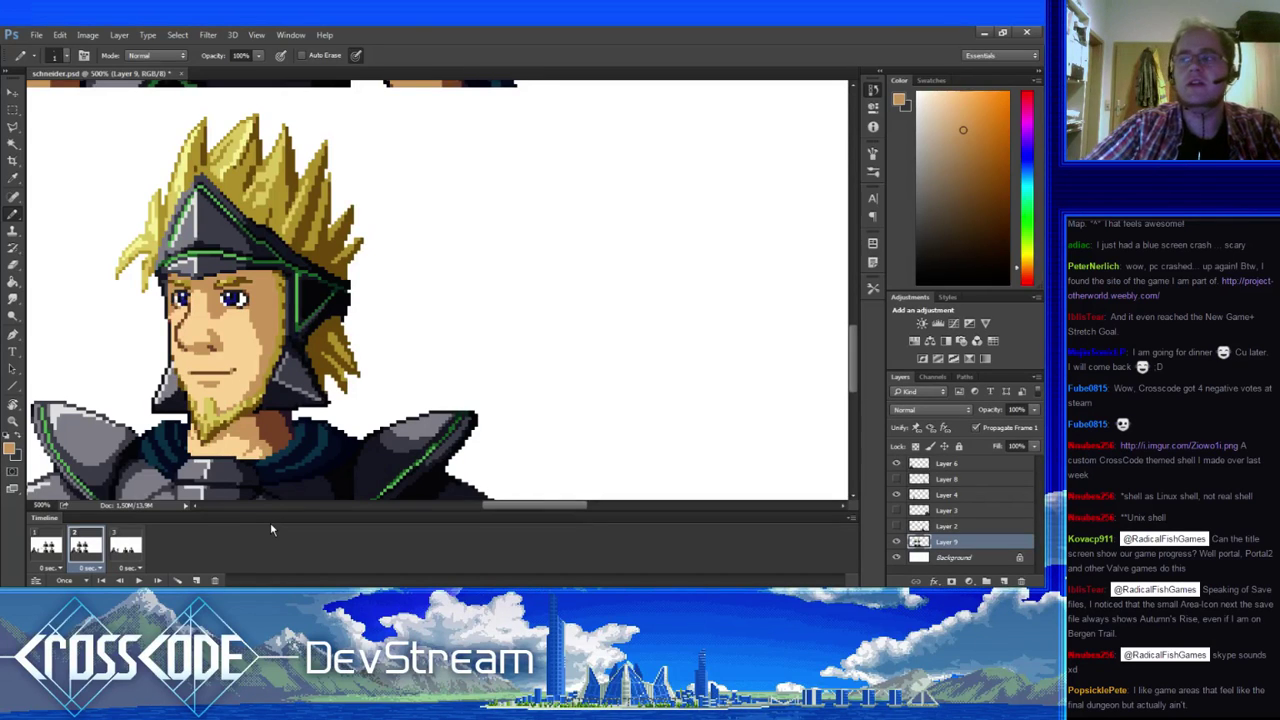
# - Retouch the far face edge, the mouth and the area under the near eye with sampled dark outline, tan and light skin tones
pyautogui.moveTo(192, 338); pyautogui.dragTo(256, 330)
pyautogui.keyDown('alt'); pyautogui.click(255, 338); pyautogui.keyUp('alt')
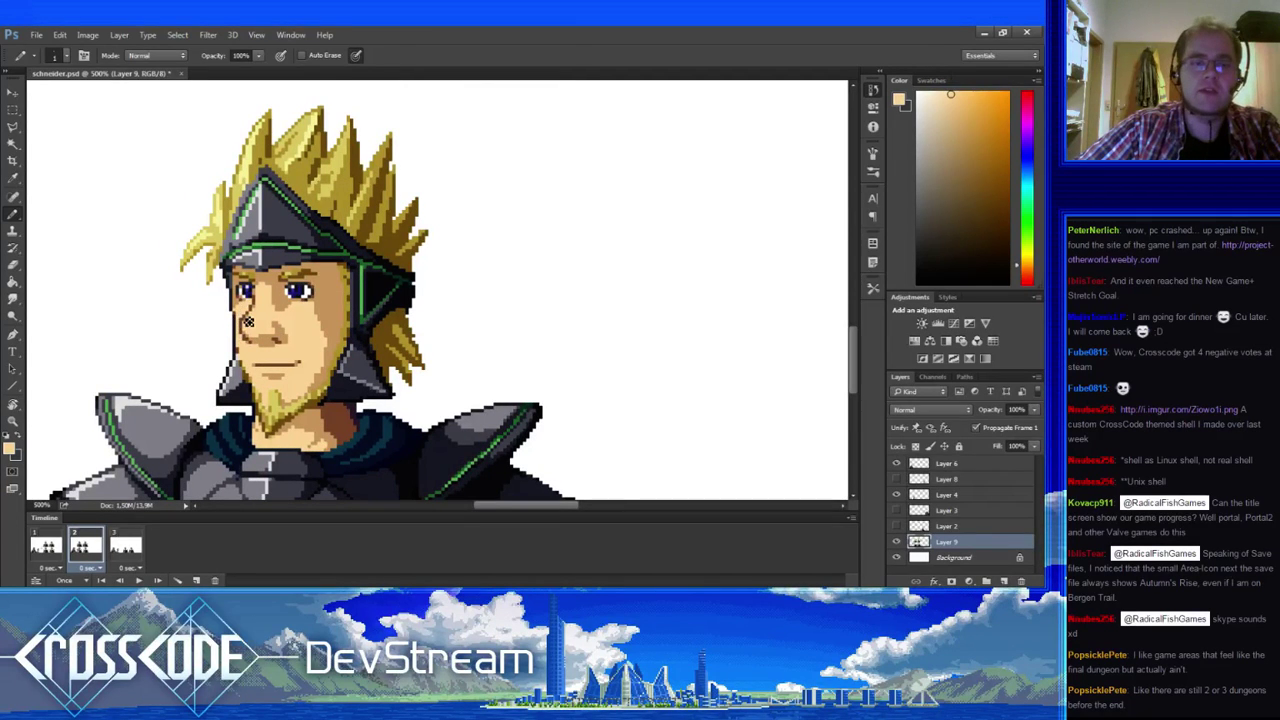
pyautogui.keyDown('alt'); pyautogui.click(238, 296); pyautogui.keyUp('alt')
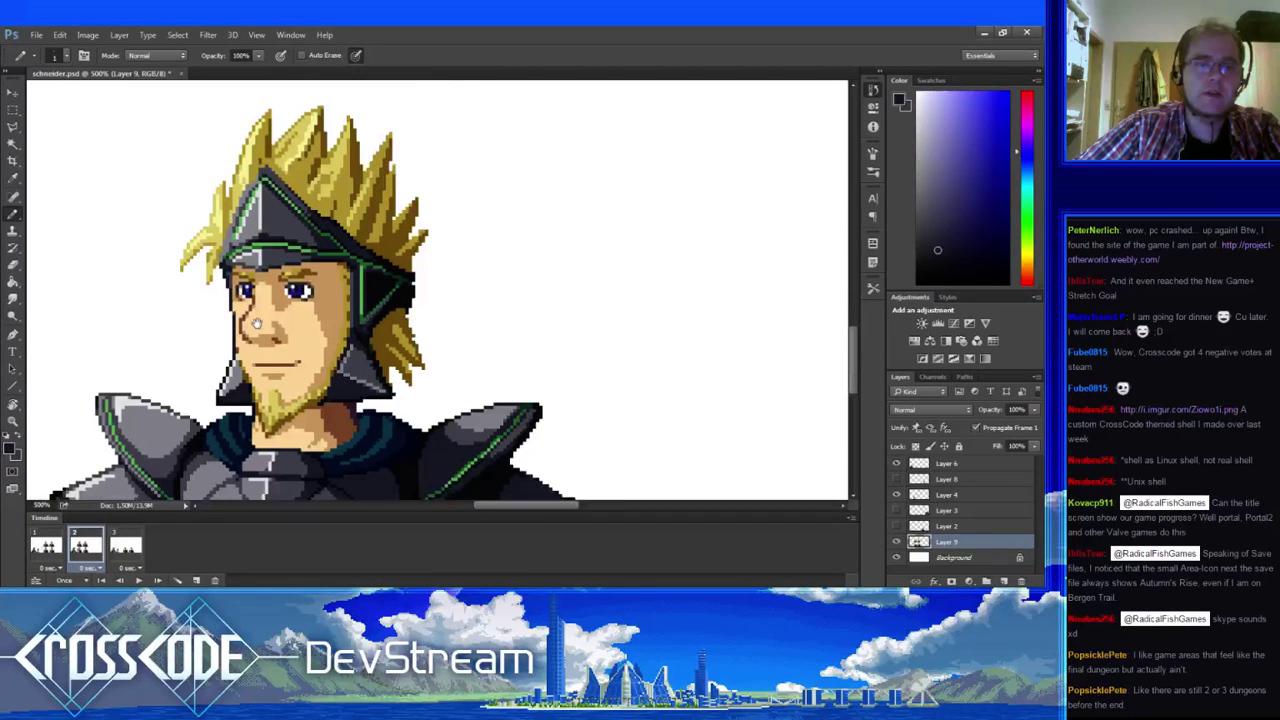
pyautogui.keyDown('alt'); pyautogui.click(287, 341); pyautogui.keyUp('alt')
pyautogui.moveTo(256, 323); pyautogui.dragTo(328, 365)
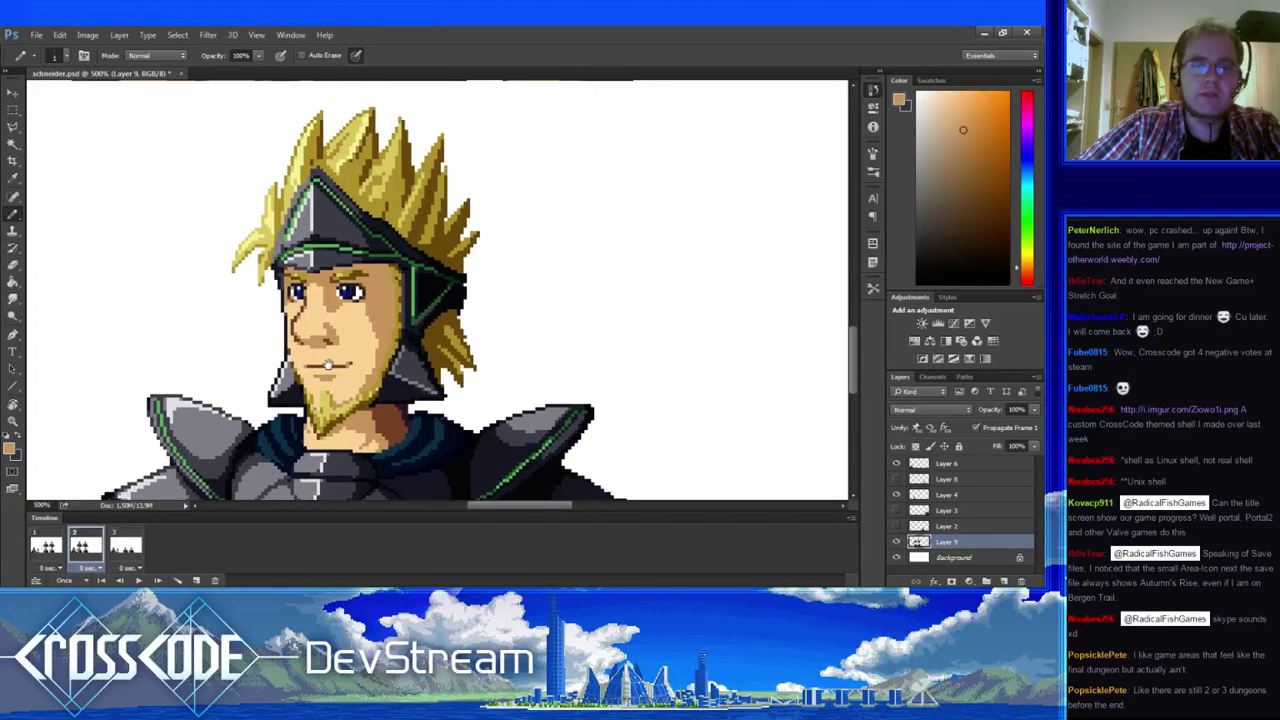
pyautogui.keyDown('alt'); pyautogui.click(352, 305); pyautogui.keyUp('alt')
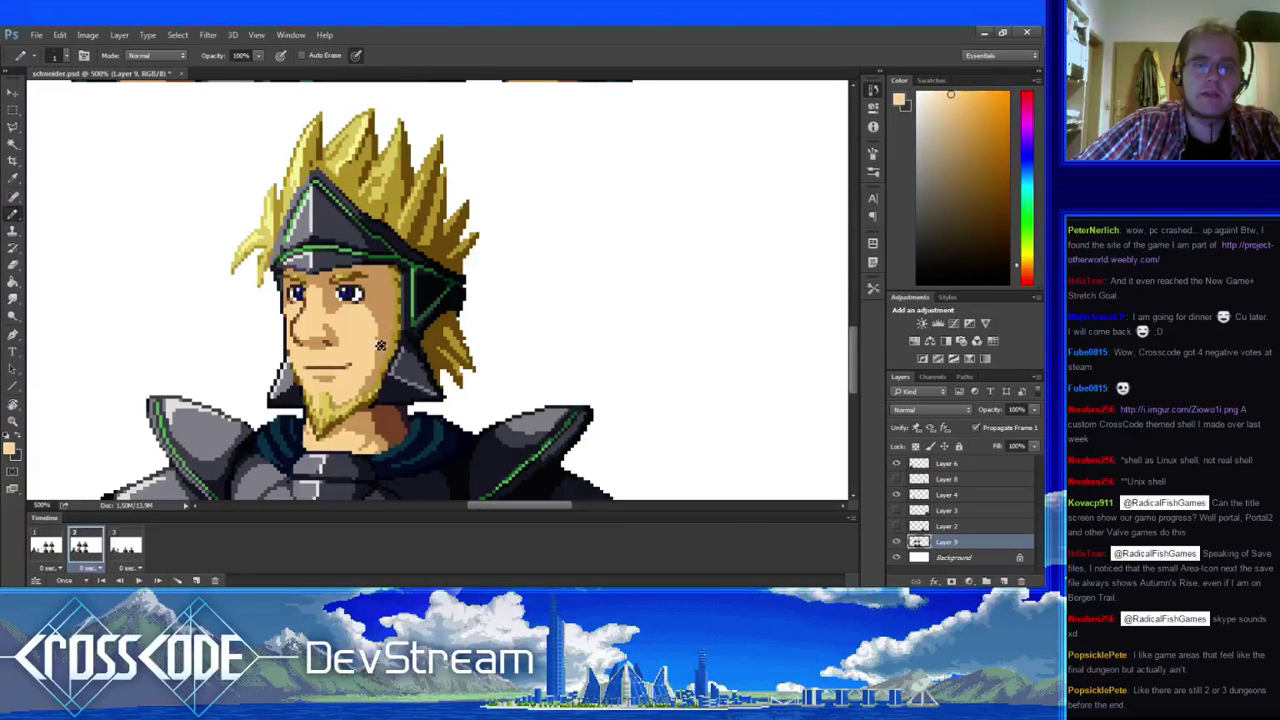
pyautogui.moveTo(364, 382); pyautogui.dragTo(264, 352)
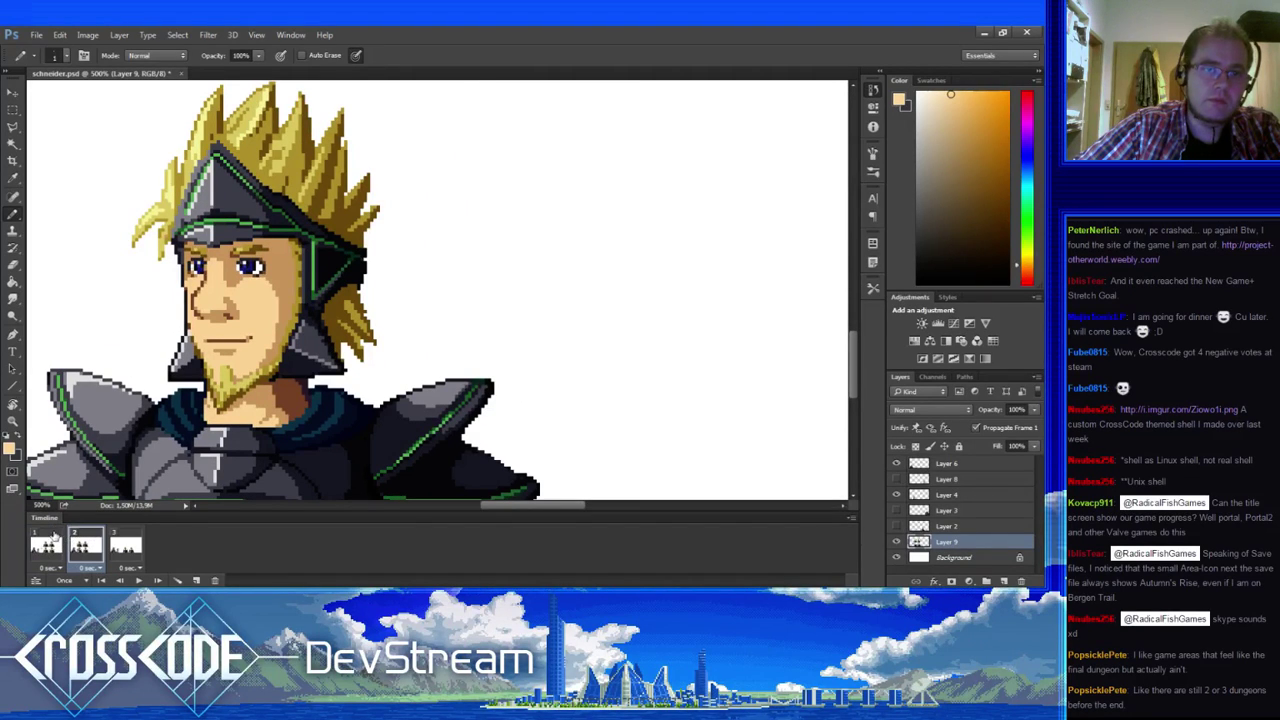
# - Retouch the near lower cheek and jaw with sampled tan and light skin tones, comparing frames 1 and 2
pyautogui.click(46, 541)
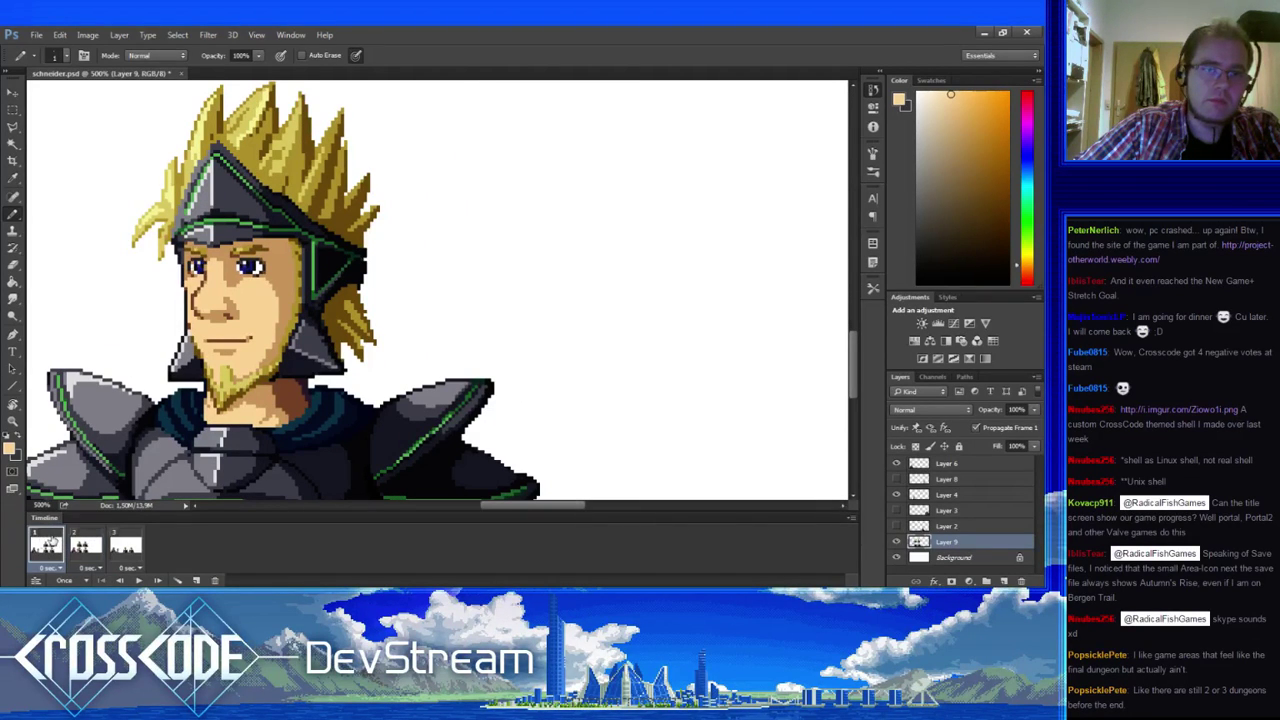
pyautogui.click(85, 545)
pyautogui.keyDown('alt'); pyautogui.click(290, 287); pyautogui.keyUp('alt')
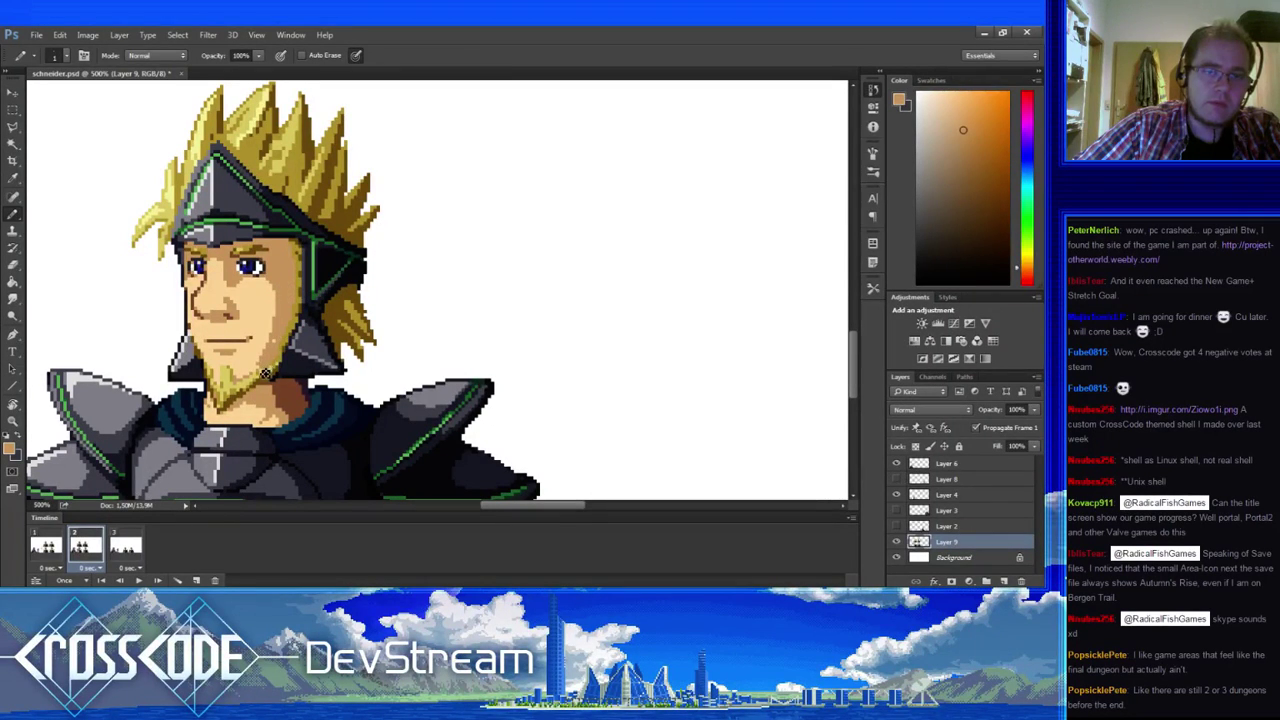
pyautogui.keyDown('alt'); pyautogui.click(265, 335); pyautogui.keyUp('alt')
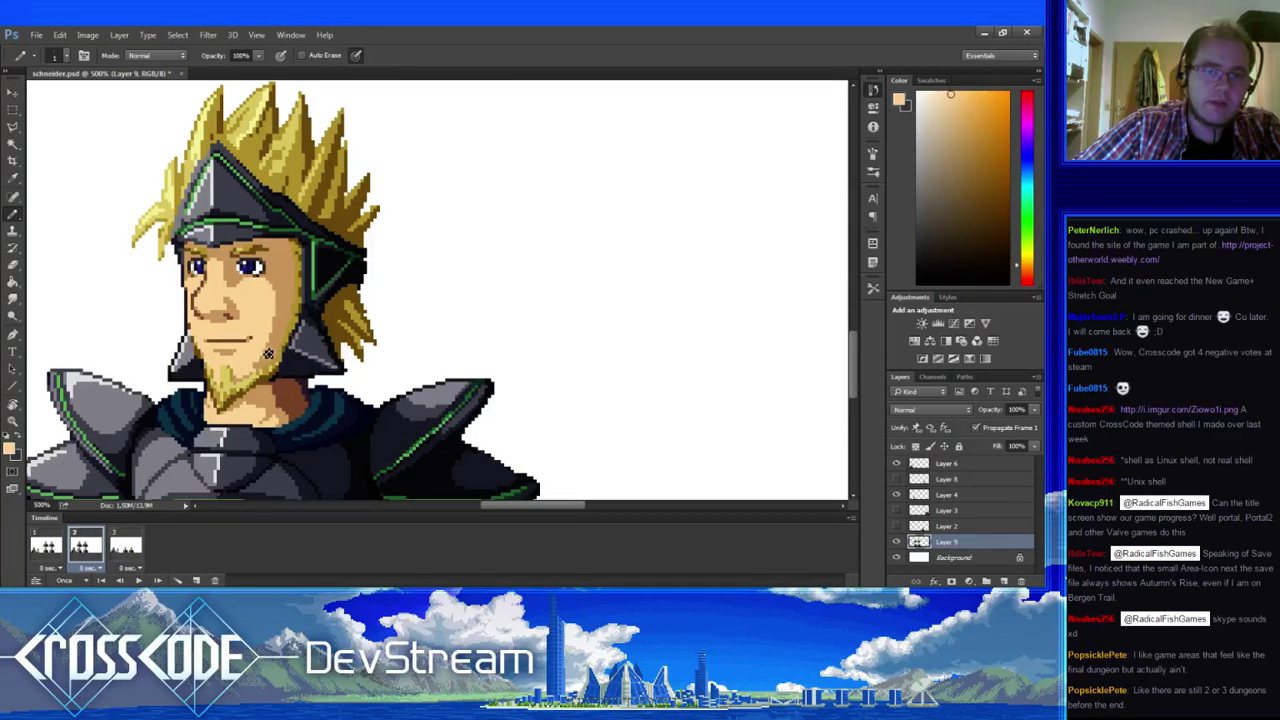
pyautogui.moveTo(270, 354); pyautogui.dragTo(301, 381)
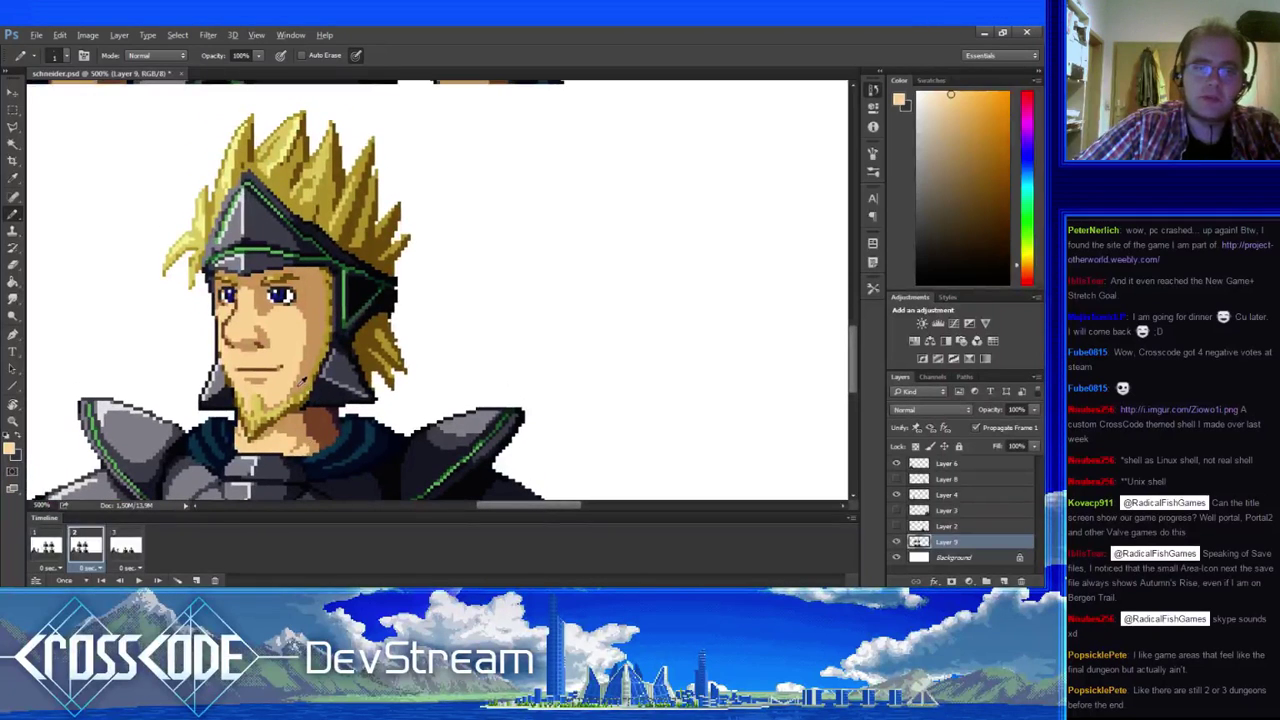
pyautogui.keyDown('alt'); pyautogui.click(300, 388); pyautogui.keyUp('alt')
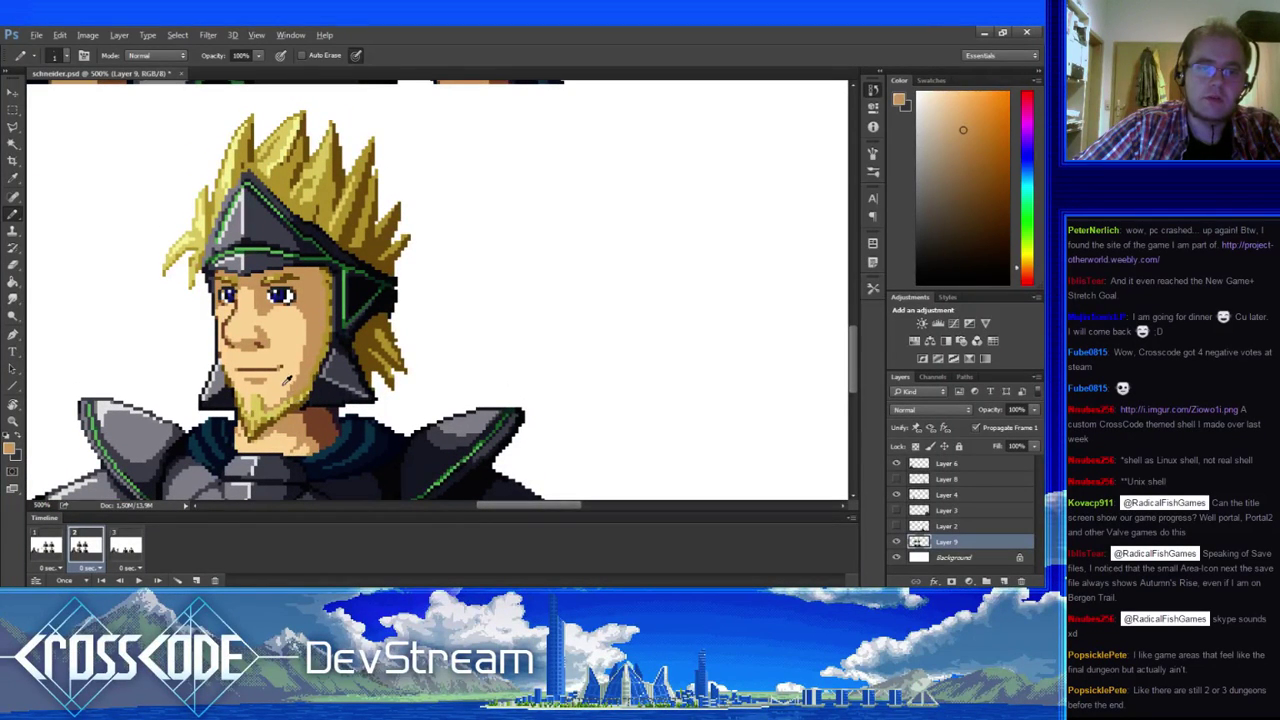
pyautogui.keyDown('alt'); pyautogui.click(283, 386); pyautogui.keyUp('alt')
pyautogui.moveTo(301, 426); pyautogui.dragTo(254, 442)
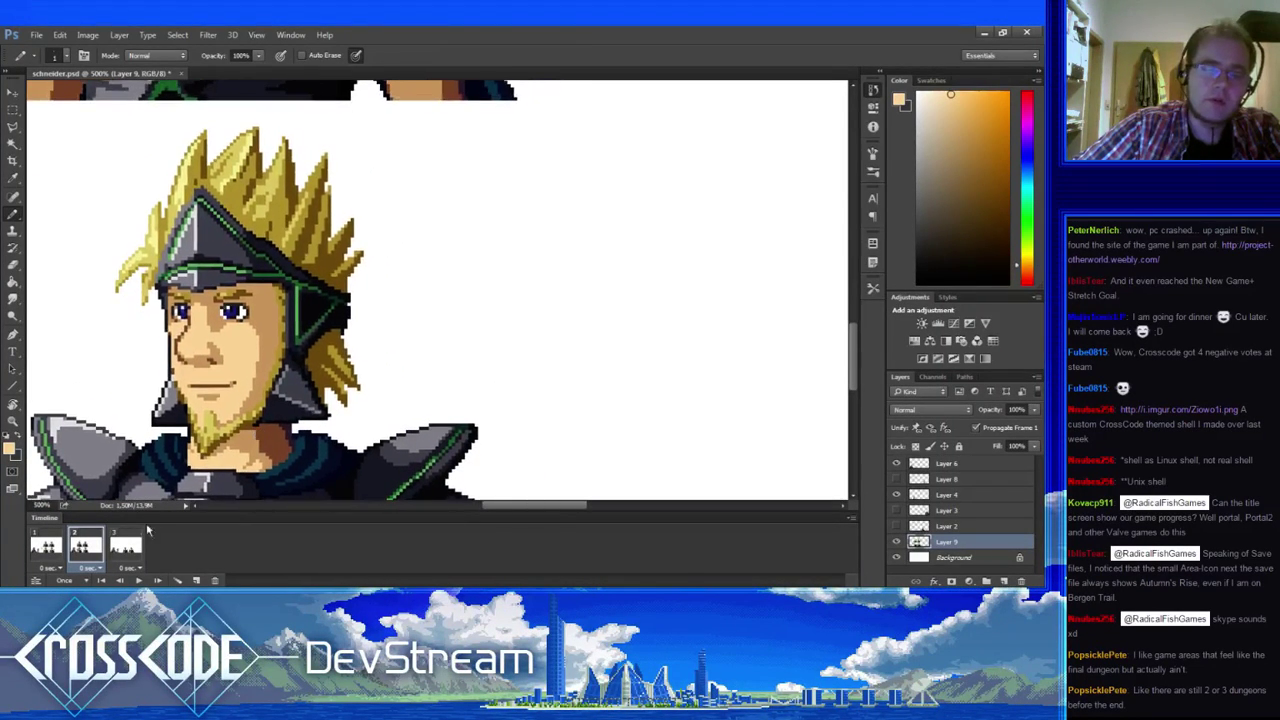
pyautogui.click(45, 554)
pyautogui.click(76, 550)
pyautogui.click(59, 553)
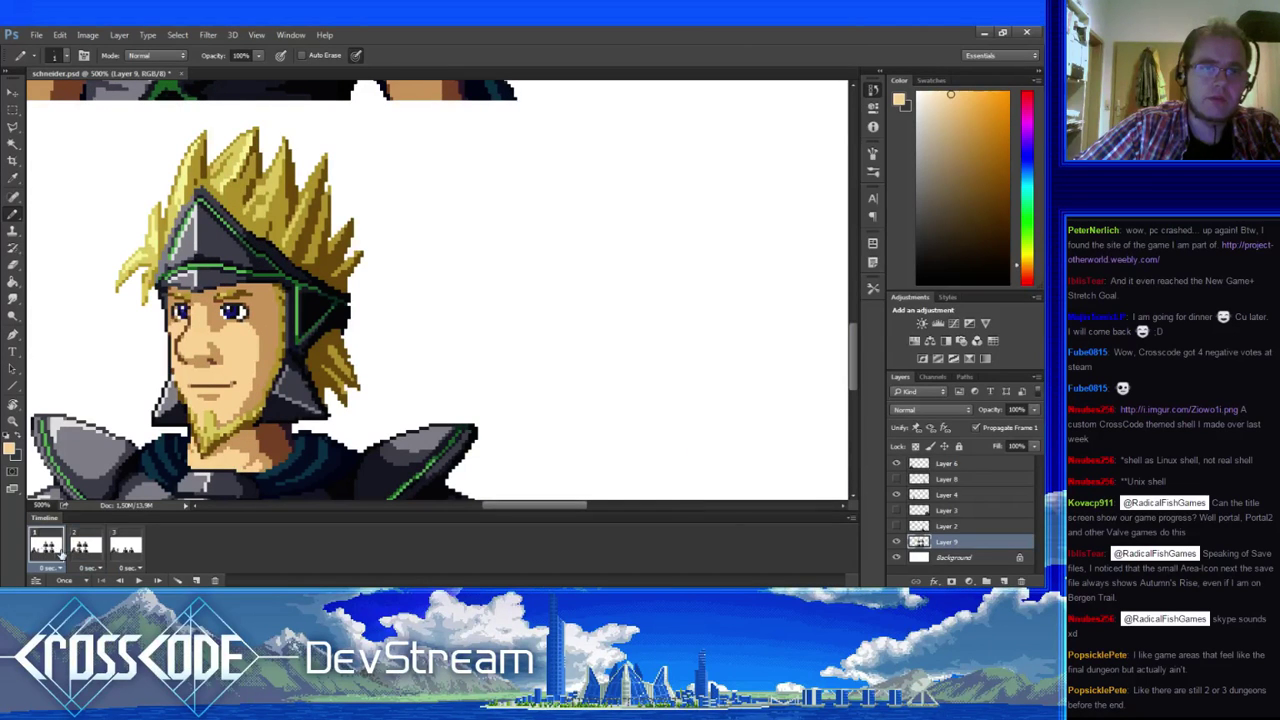
pyautogui.click(85, 545)
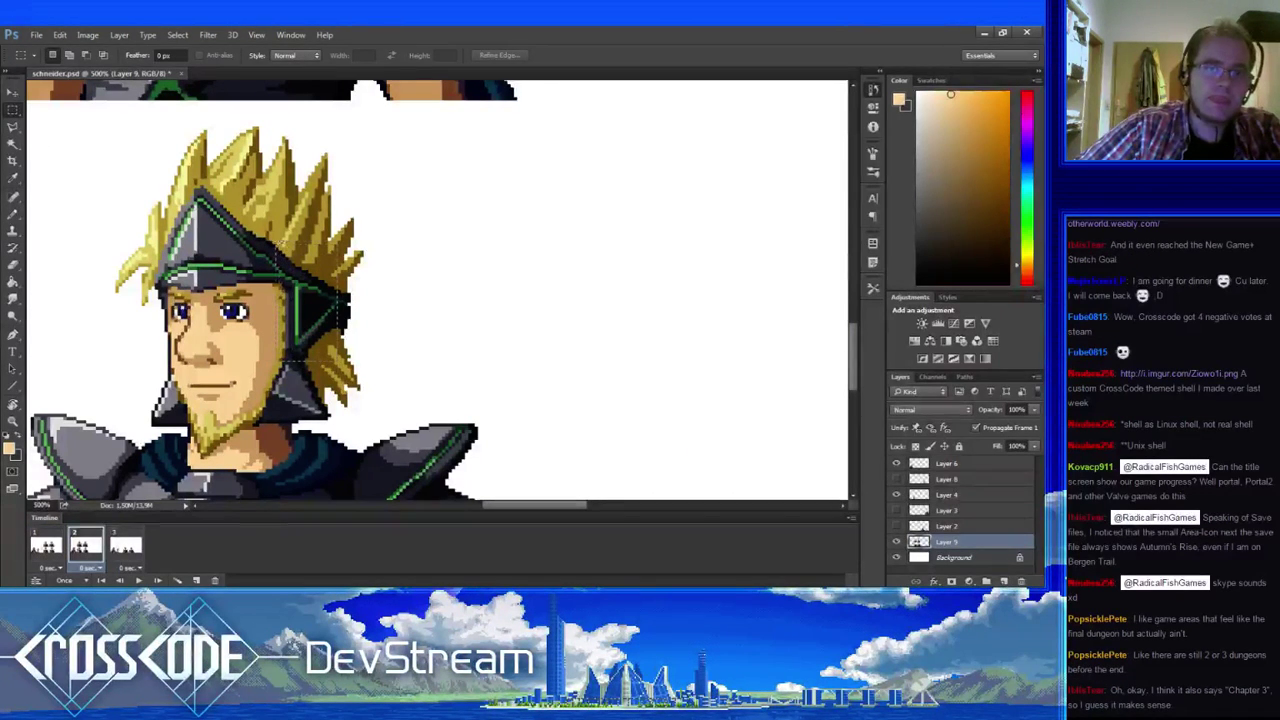
# - Select the near side of the face and helmet with combined marquees, nudge it one pixel left, deselect, and compare frames 1 and 2
pyautogui.press('m')
pyautogui.moveTo(269, 242); pyautogui.dragTo(314, 396)
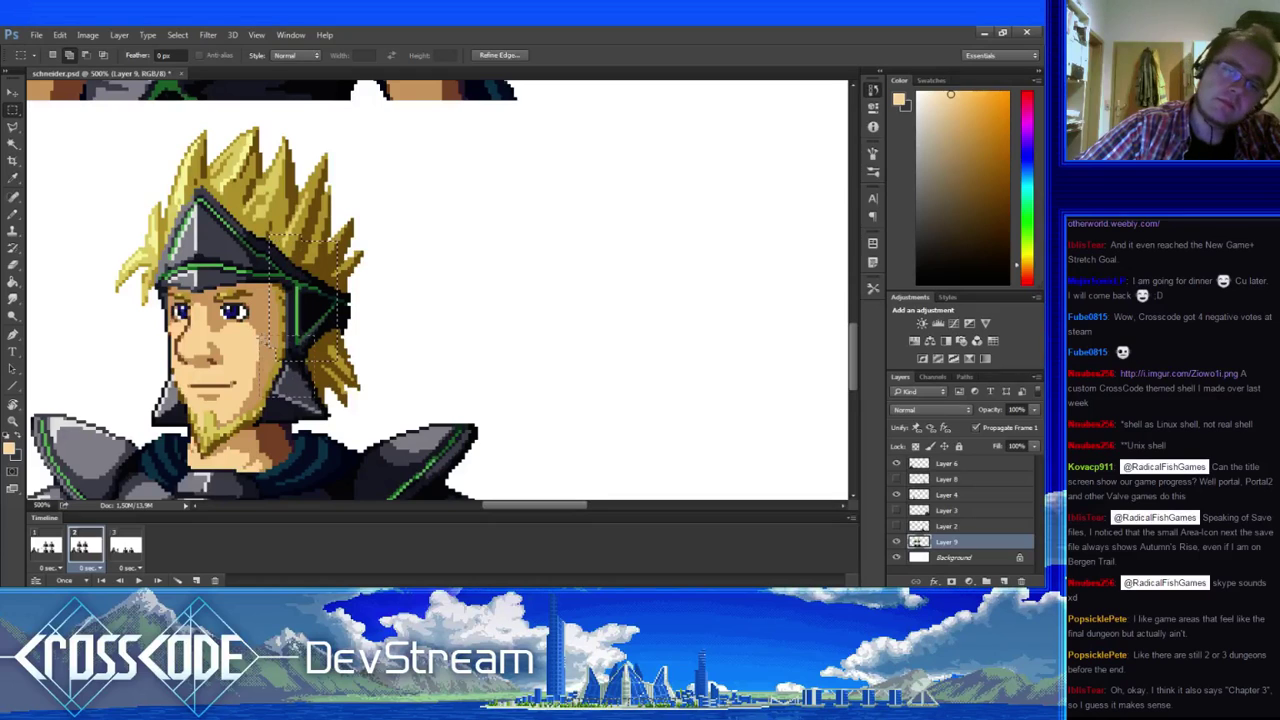
pyautogui.moveTo(261, 334); pyautogui.dragTo(258, 392)
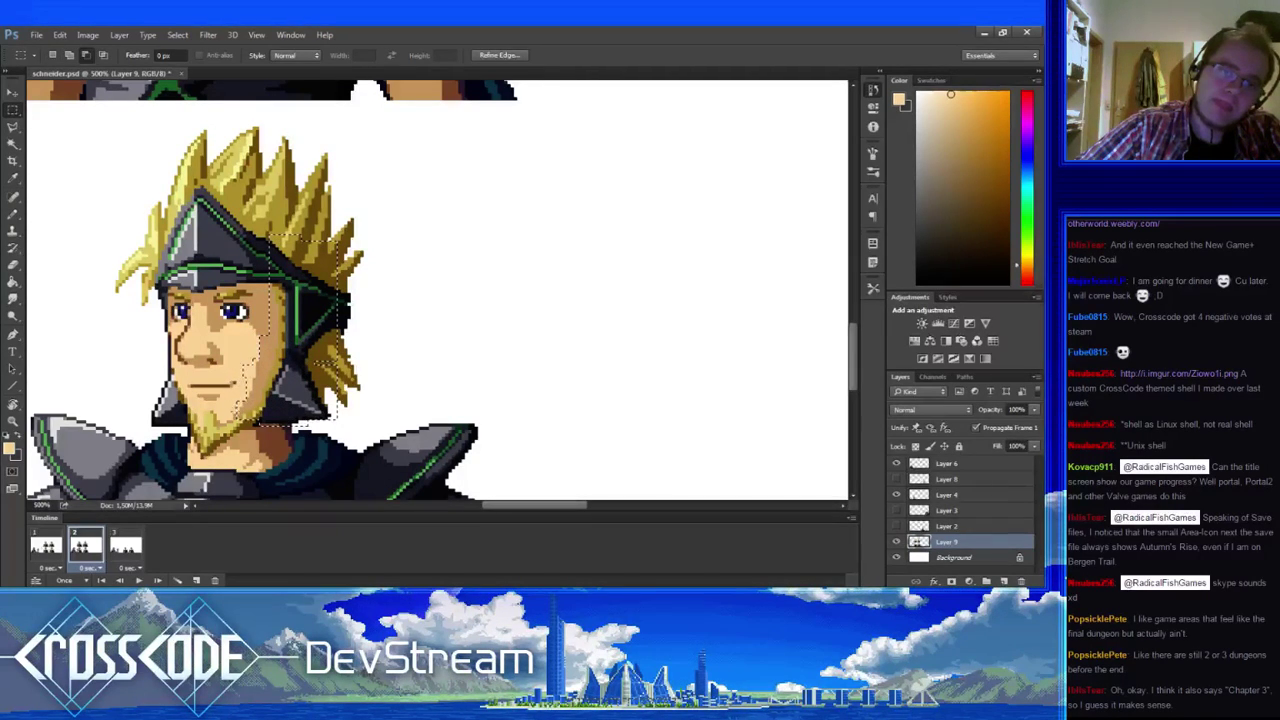
pyautogui.hotkey('ctrl', 'Left')
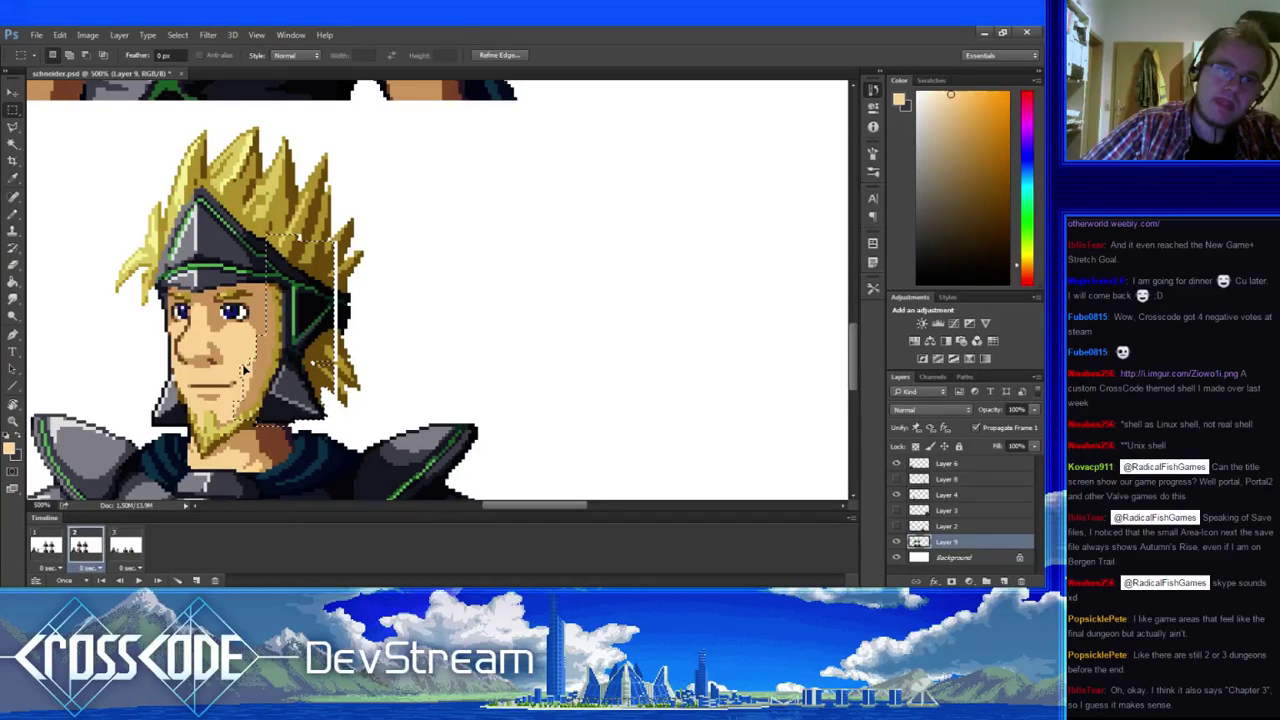
pyautogui.hotkey('ctrl', 'd')
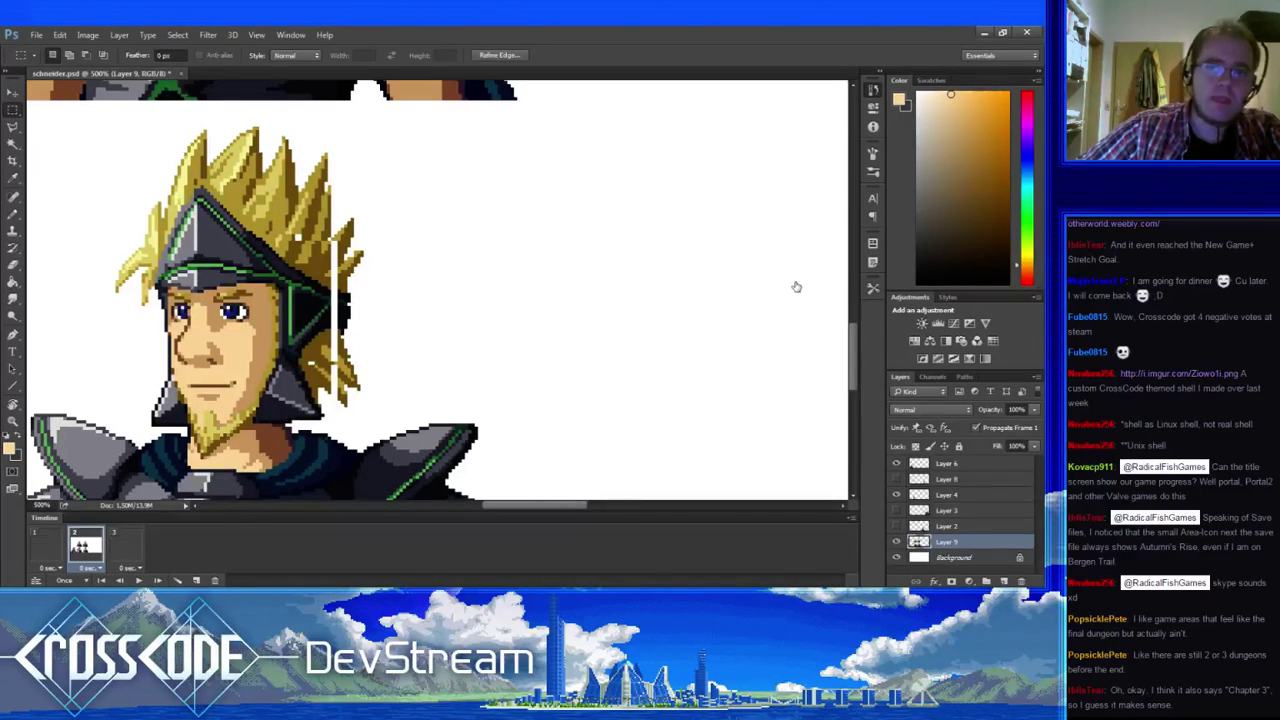
pyautogui.hotkey('ctrl', 'z')
pyautogui.hotkey('ctrl', 'd')
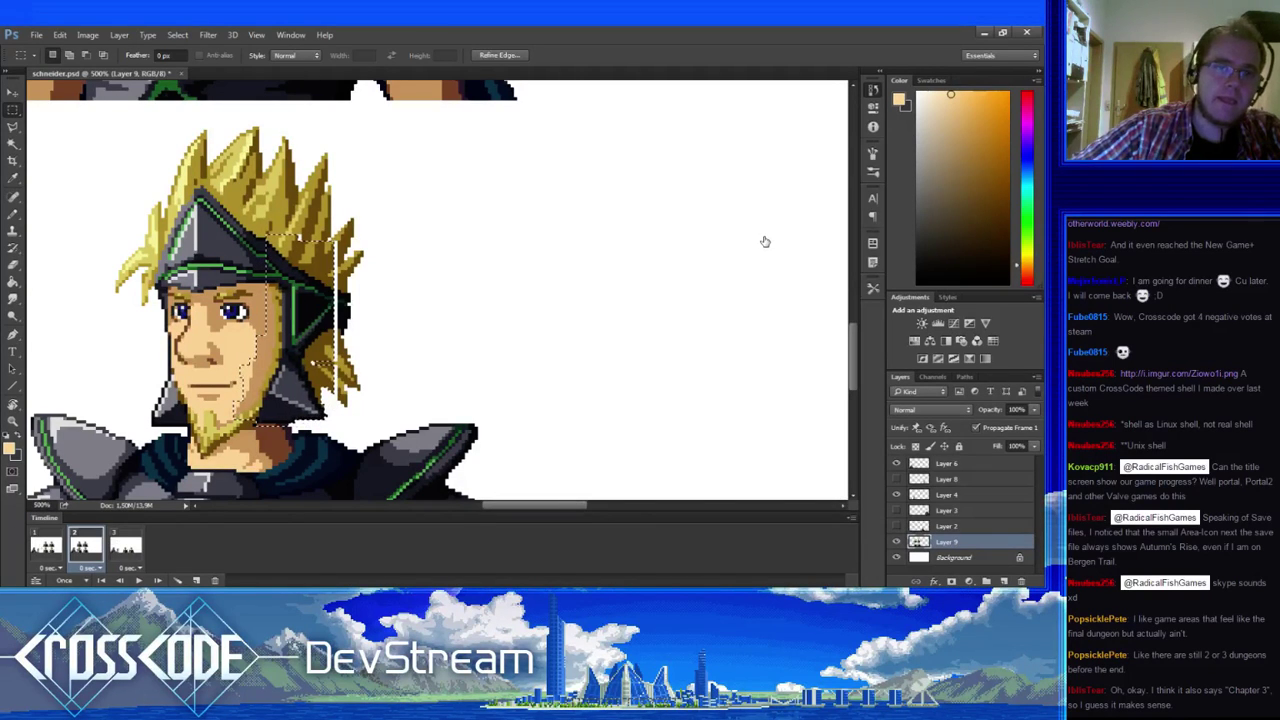
pyautogui.click(80, 550)
pyautogui.click(50, 550)
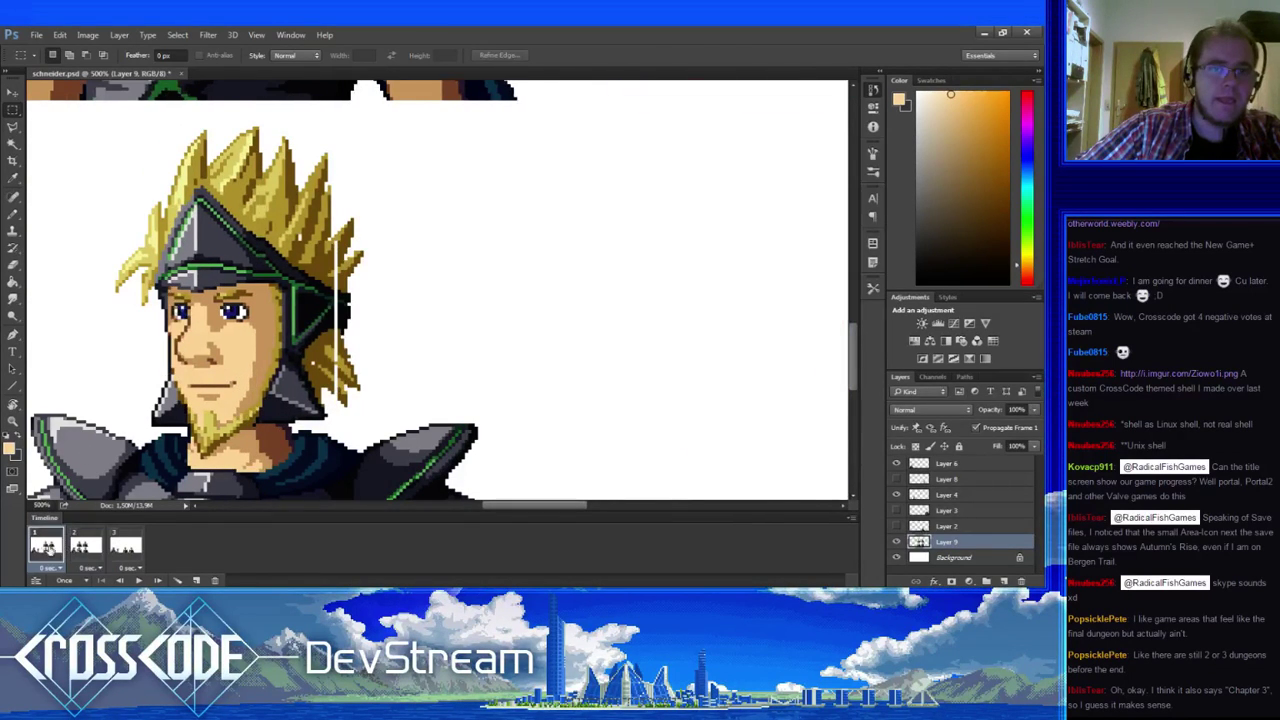
pyautogui.click(80, 550)
pyautogui.click(48, 550)
pyautogui.click(85, 548)
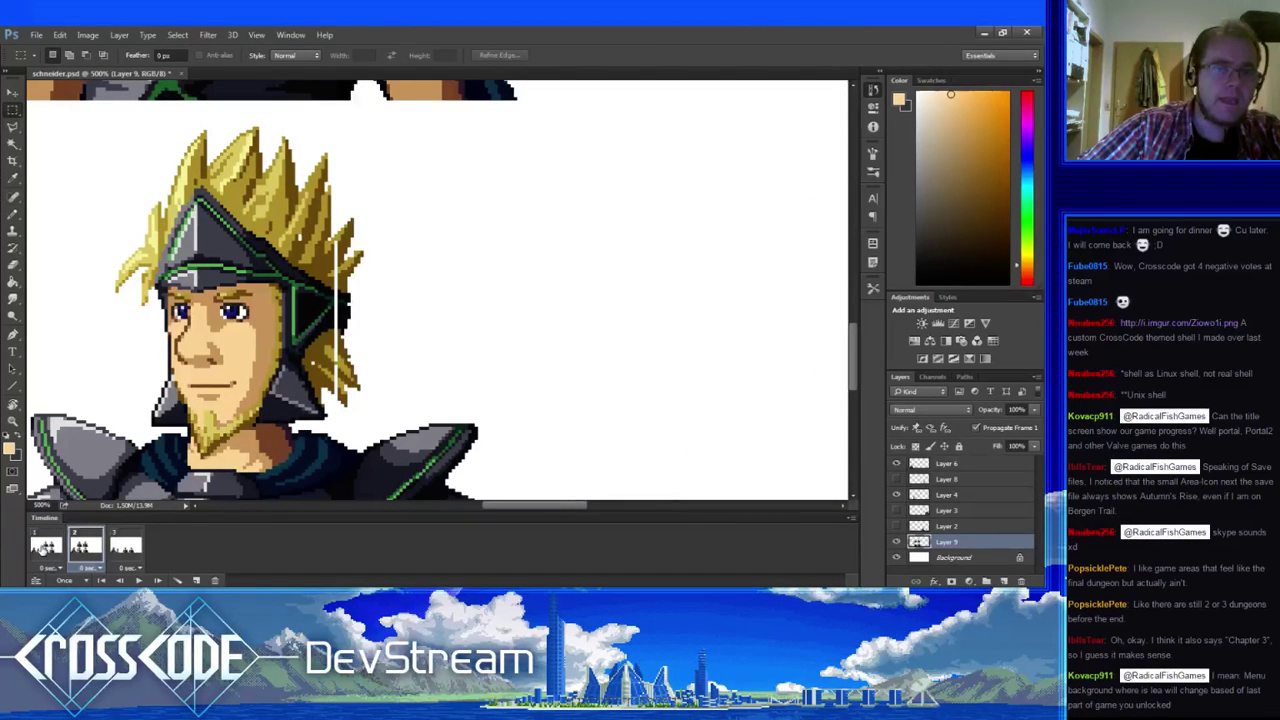
# - Select the helmet's protruding rear corner, nudge it left to close the gap, deselect, and compare frames 1 and 2
pyautogui.moveTo(334, 285); pyautogui.dragTo(350, 334)
pyautogui.hotkey('ctrl', 'd')
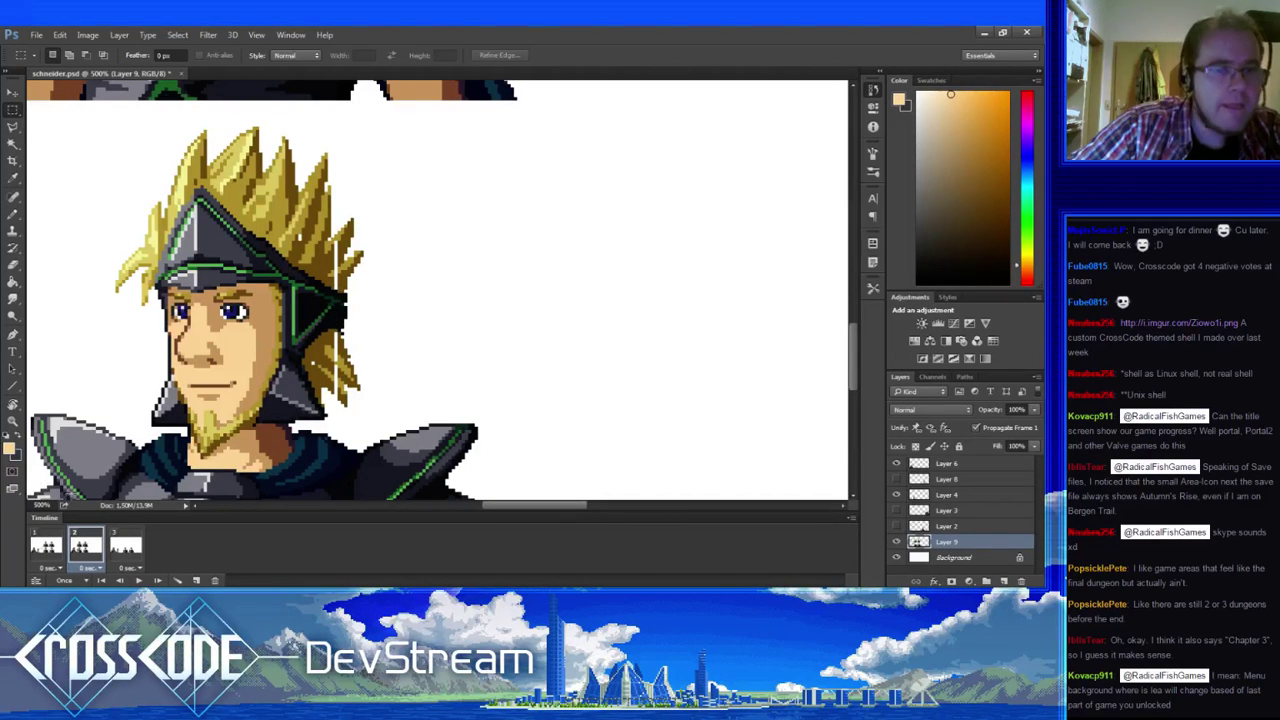
pyautogui.click(46, 550)
pyautogui.click(82, 550)
pyautogui.click(66, 555)
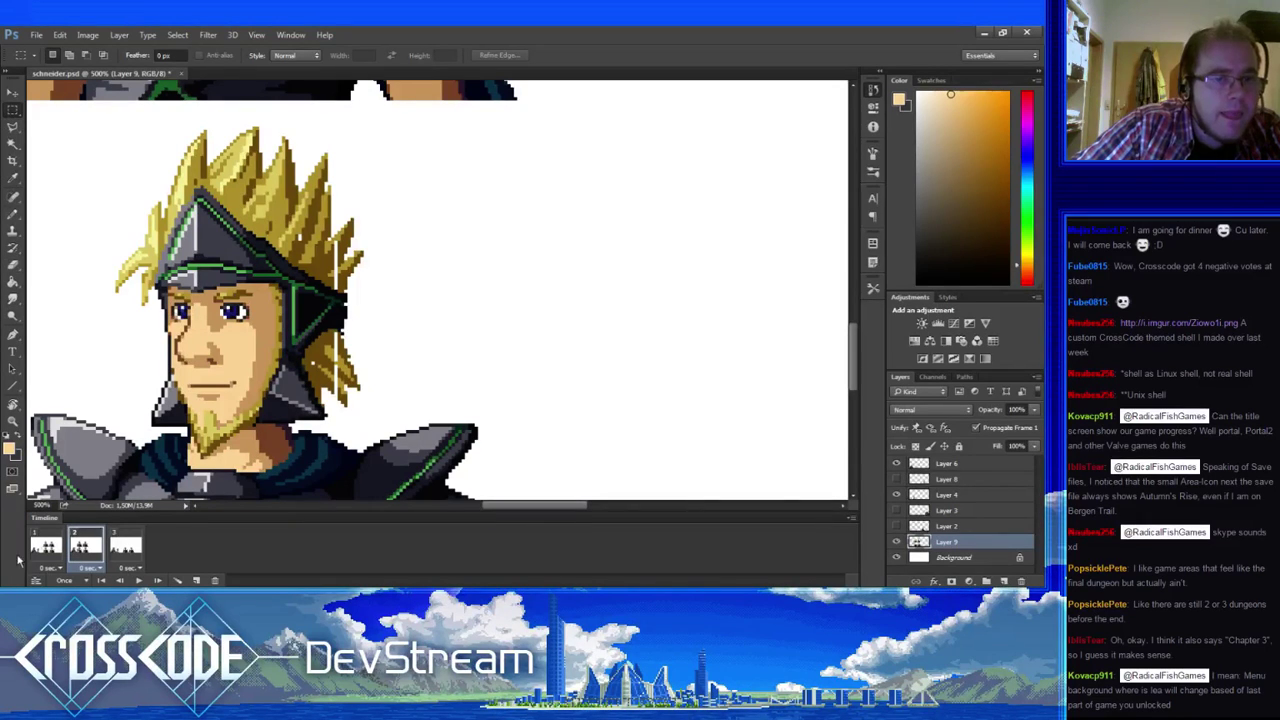
pyautogui.click(45, 555)
pyautogui.click(78, 550)
pyautogui.click(54, 551)
pyautogui.click(78, 550)
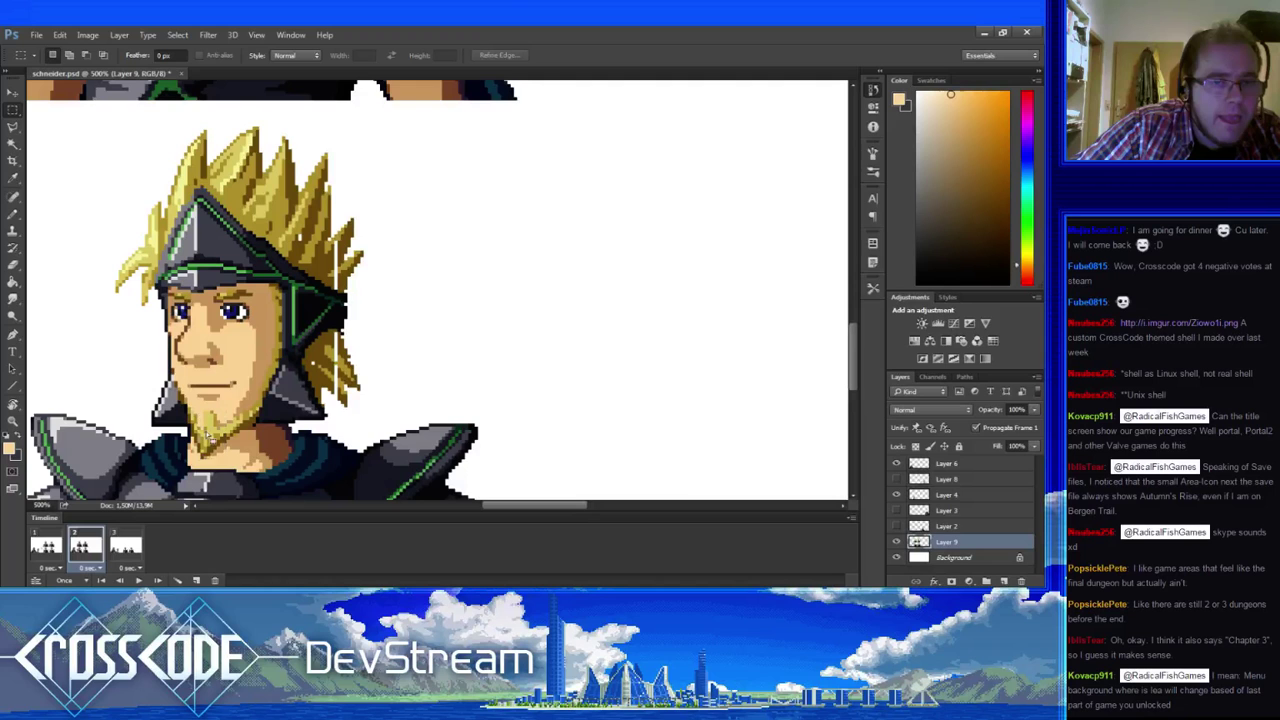
# - Shift the marquee-selected goatee tip slightly, deselect, and touch up the adjoining jaw with the Pencil in sampled light skin
pyautogui.moveTo(226, 462); pyautogui.dragTo(188, 407)
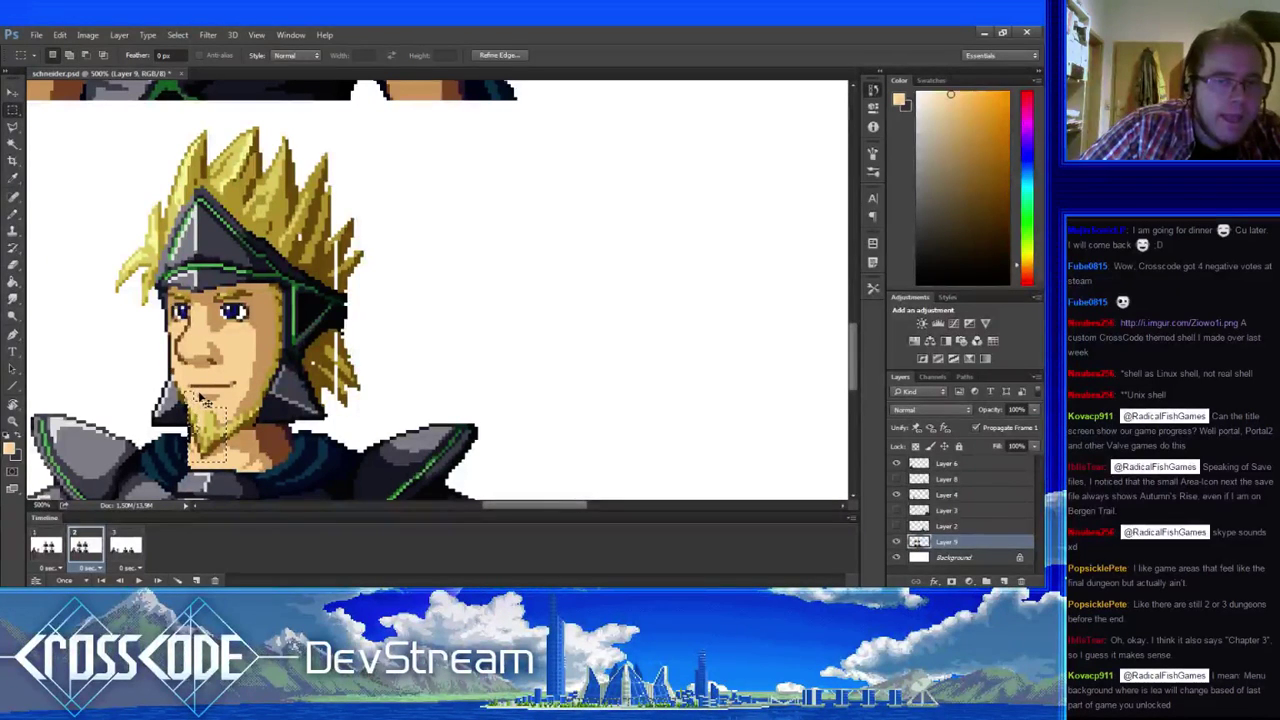
pyautogui.click(200, 397)
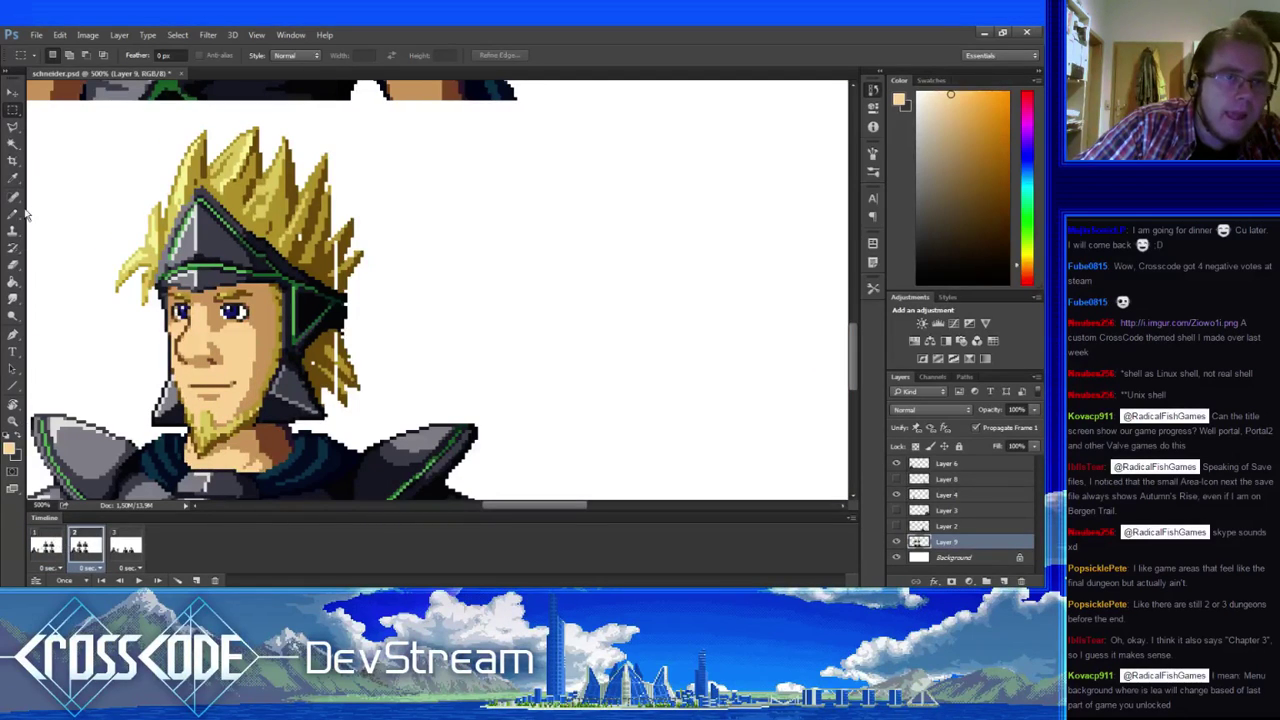
pyautogui.press('b')
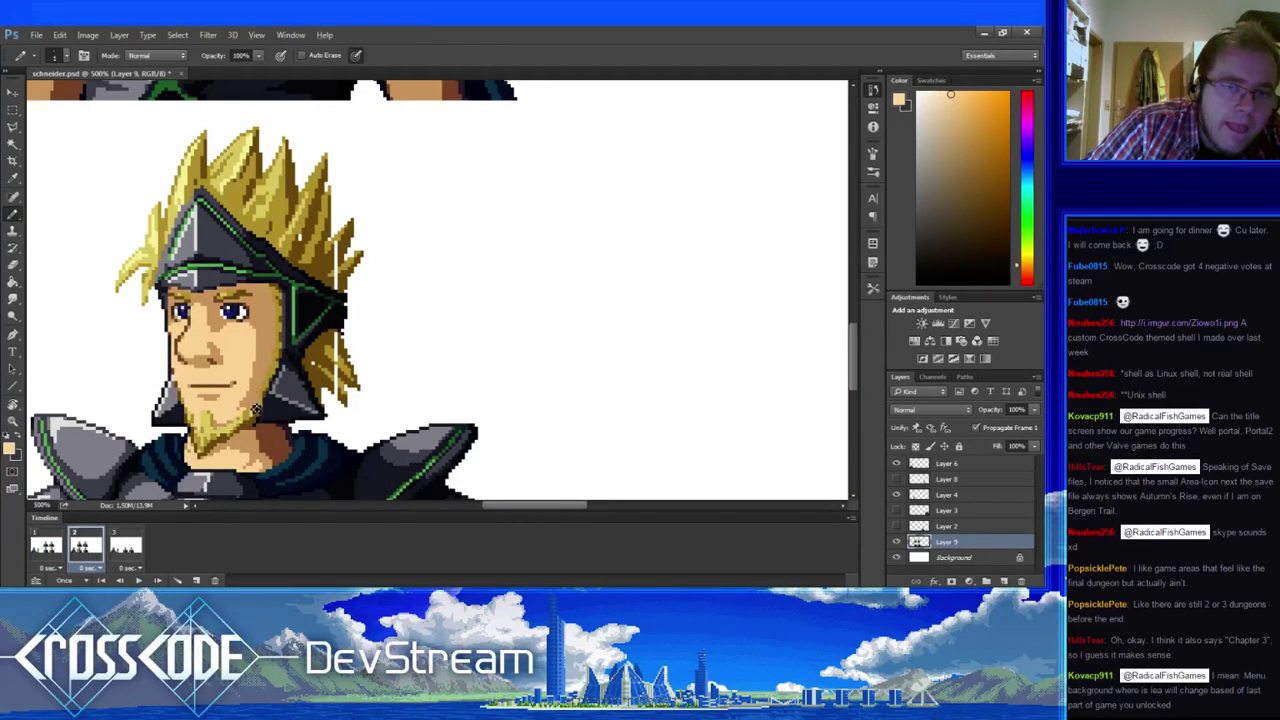
pyautogui.keyDown('alt'); pyautogui.click(251, 416); pyautogui.keyUp('alt')
pyautogui.keyDown('alt'); pyautogui.click(236, 428); pyautogui.keyUp('alt')
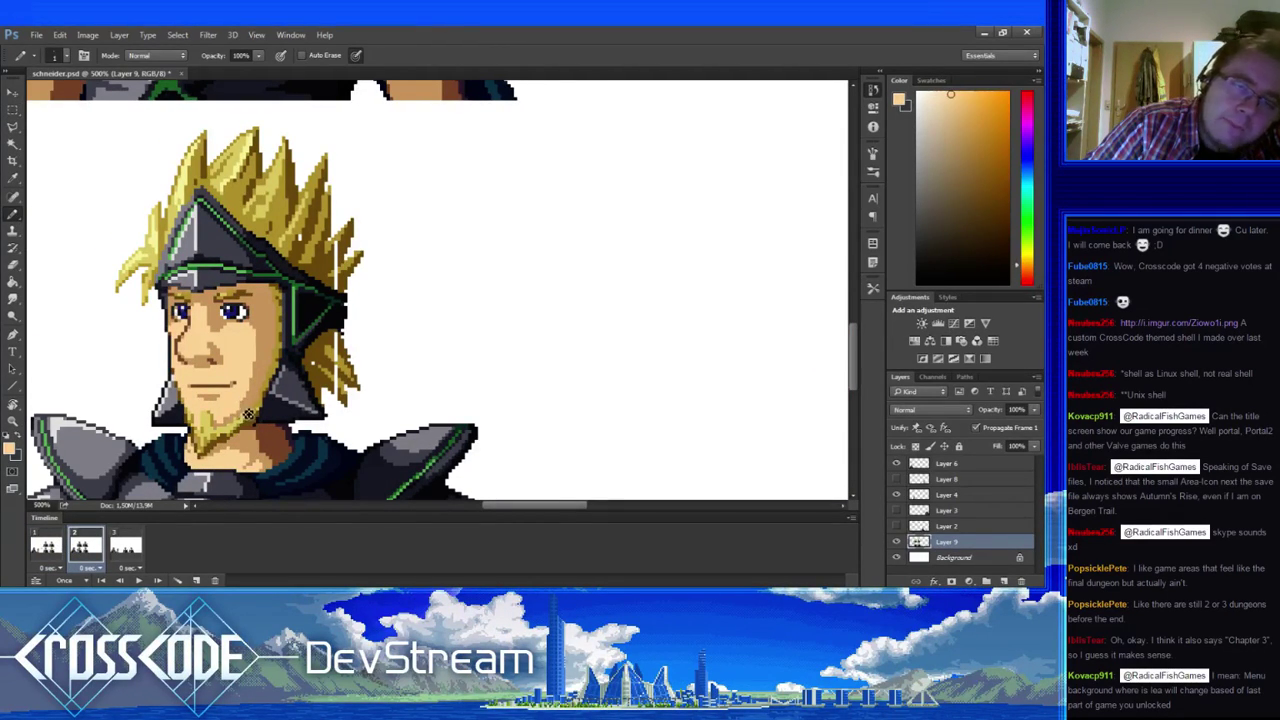
pyautogui.moveTo(268, 424); pyautogui.dragTo(276, 416)
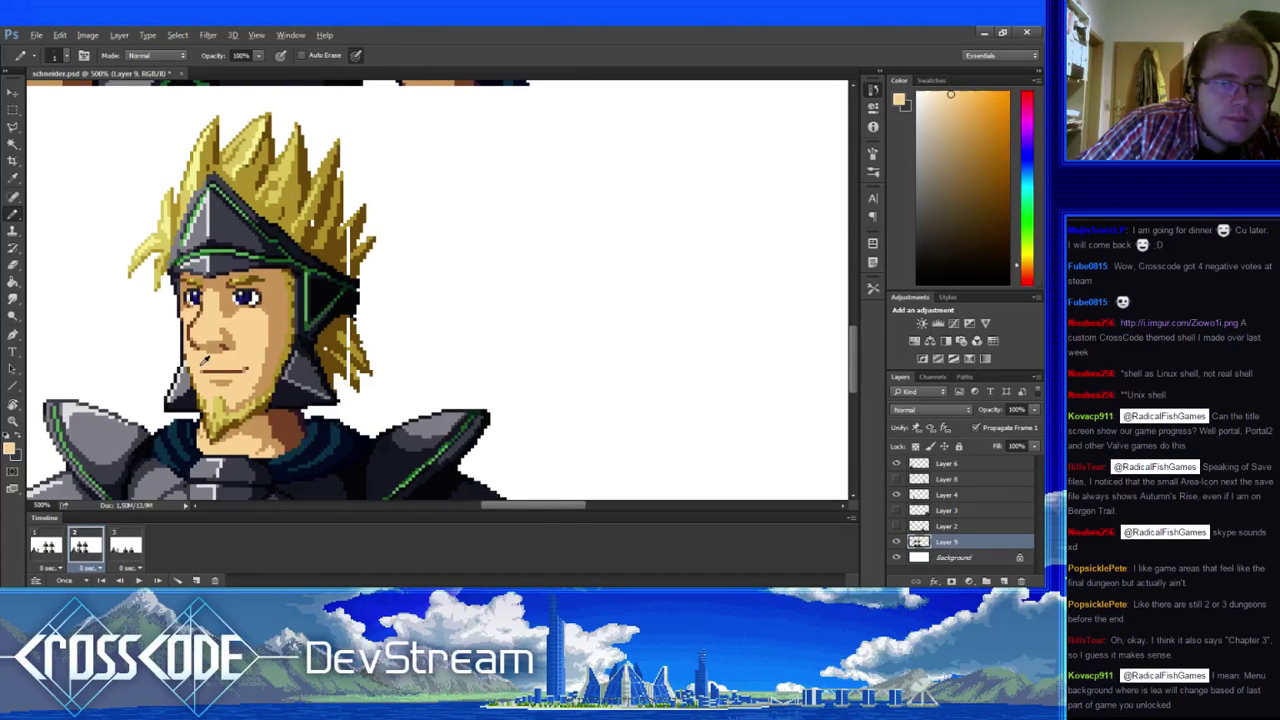
# - Retouch the far face edge beside the mouth with sampled light skin, reddish-brown, dark gold and armor-grey tones
pyautogui.keyDown('alt'); pyautogui.click(207, 366); pyautogui.keyUp('alt')
pyautogui.keyDown('alt'); pyautogui.click(213, 368); pyautogui.keyUp('alt')
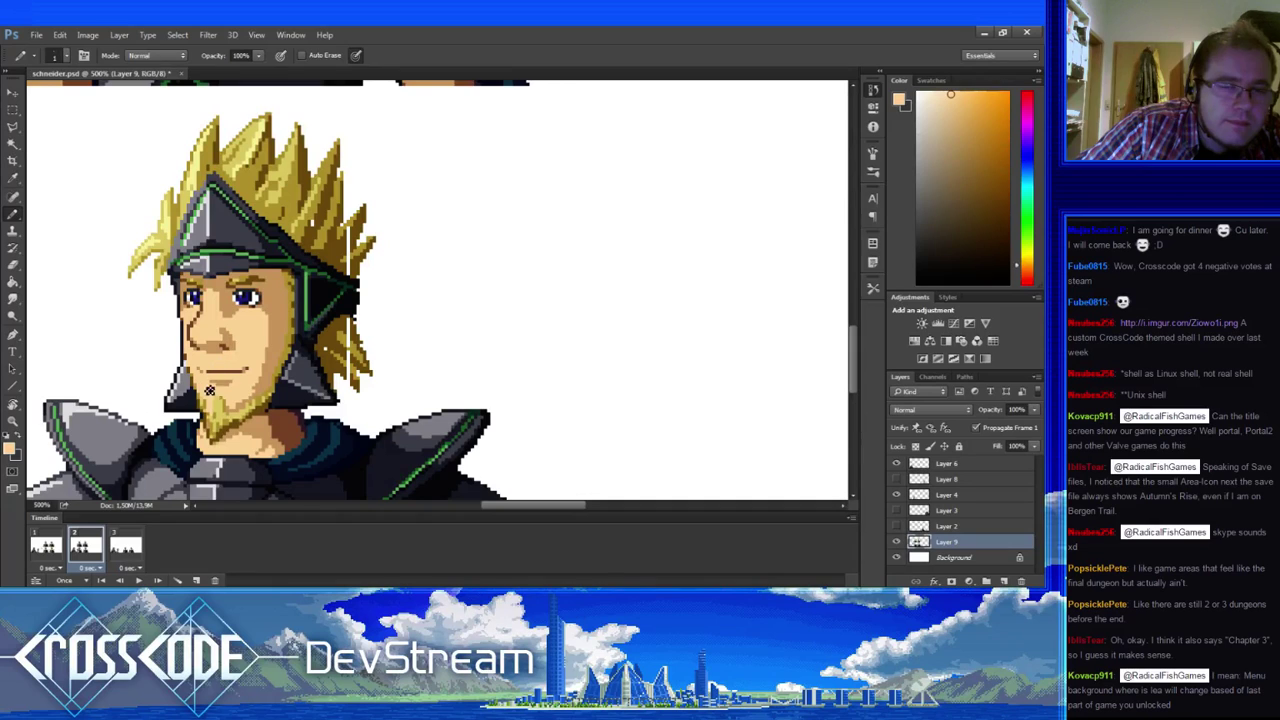
pyautogui.moveTo(236, 440); pyautogui.dragTo(278, 461)
pyautogui.keyDown('alt'); pyautogui.click(229, 372); pyautogui.keyUp('alt')
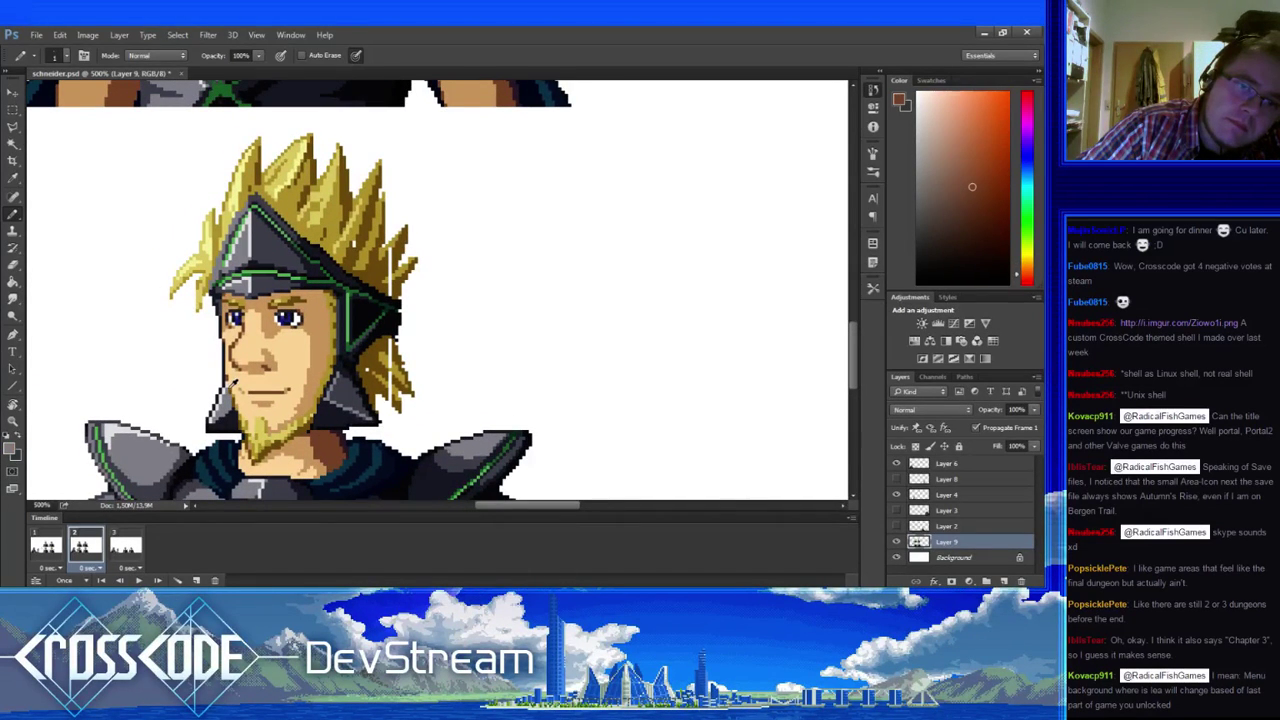
pyautogui.keyDown('alt'); pyautogui.click(238, 398); pyautogui.keyUp('alt')
pyautogui.keyDown('alt'); pyautogui.click(240, 404); pyautogui.keyUp('alt')
pyautogui.keyDown('alt'); pyautogui.click(241, 406); pyautogui.keyUp('alt')
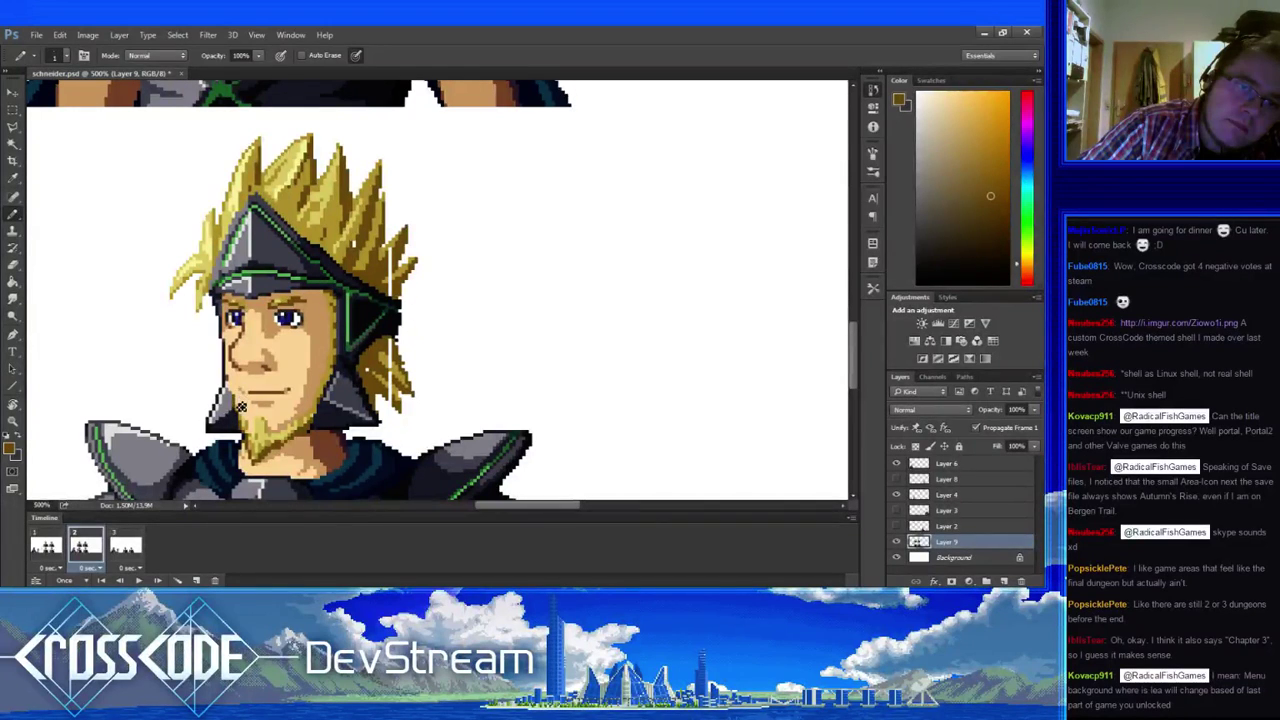
pyautogui.keyDown('alt'); pyautogui.click(236, 396); pyautogui.keyUp('alt')
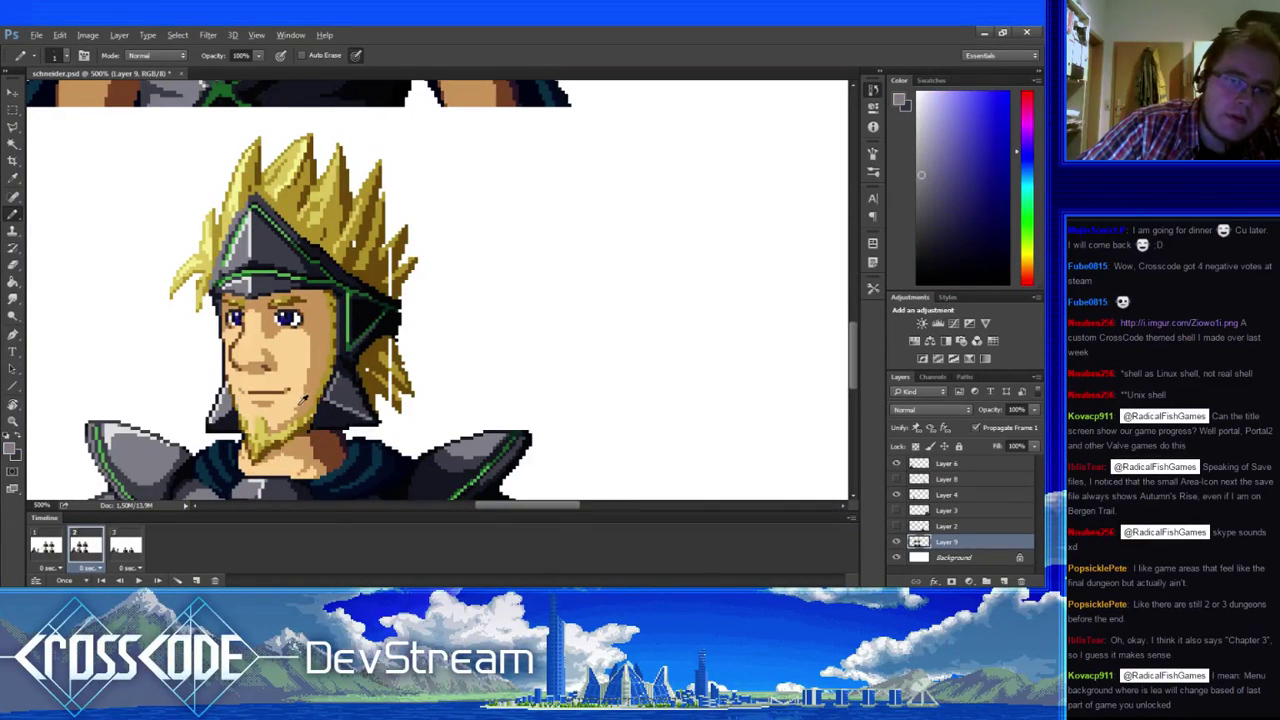
# - Refine the far corner of the mouth and the skin just below it with sampled tan and light skin tones
pyautogui.keyDown('alt'); pyautogui.click(240, 400); pyautogui.keyUp('alt')
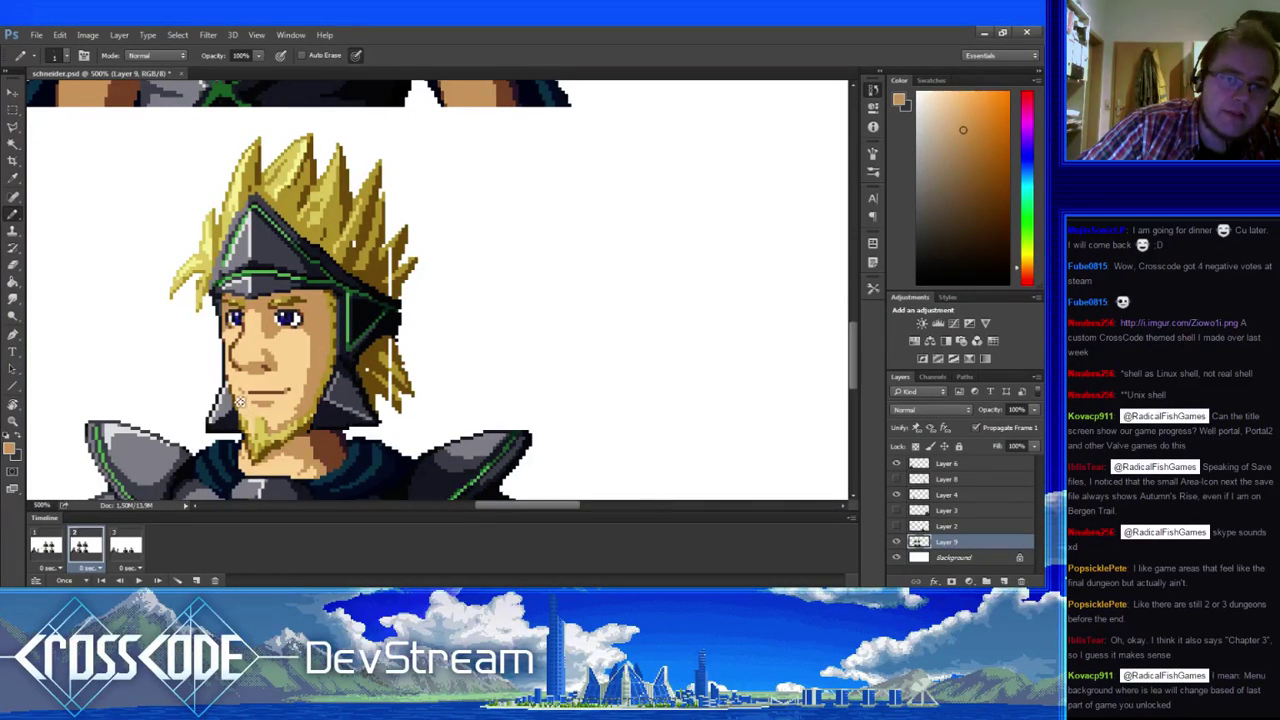
pyautogui.keyDown('alt'); pyautogui.click(244, 396); pyautogui.keyUp('alt')
pyautogui.keyDown('alt'); pyautogui.click(250, 400); pyautogui.keyUp('alt')
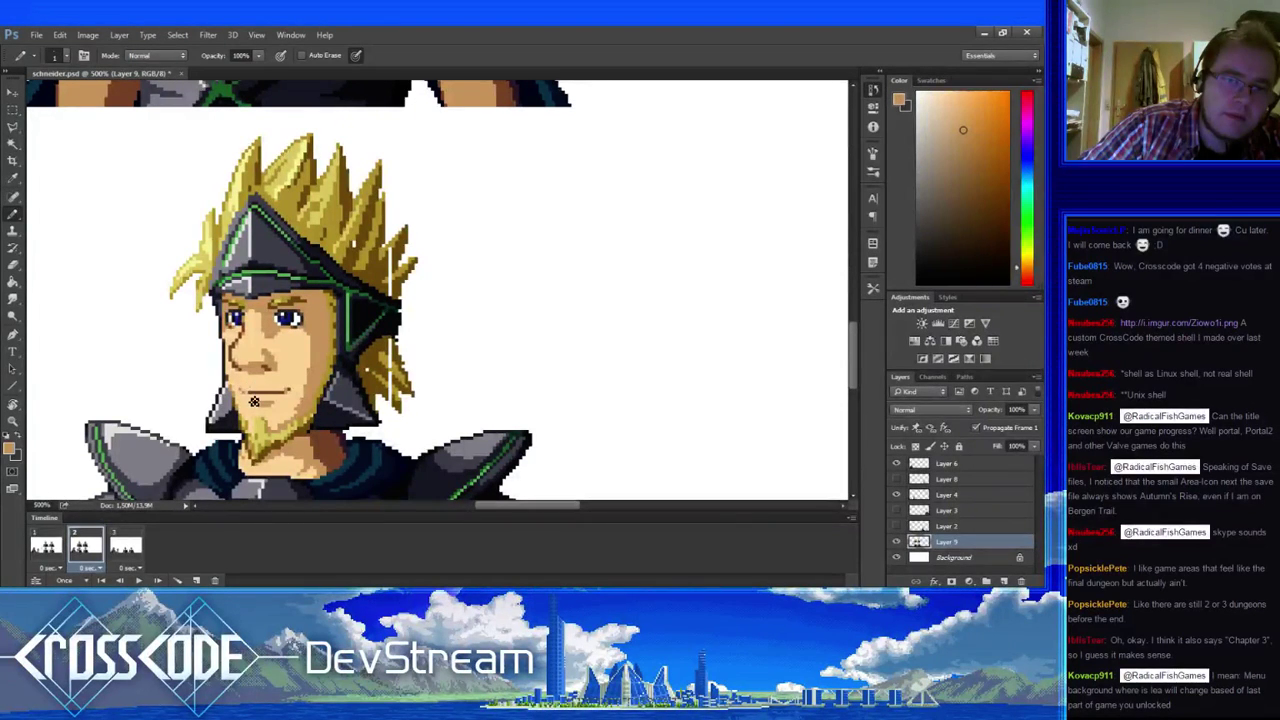
pyautogui.keyDown('alt'); pyautogui.click(246, 396); pyautogui.keyUp('alt')
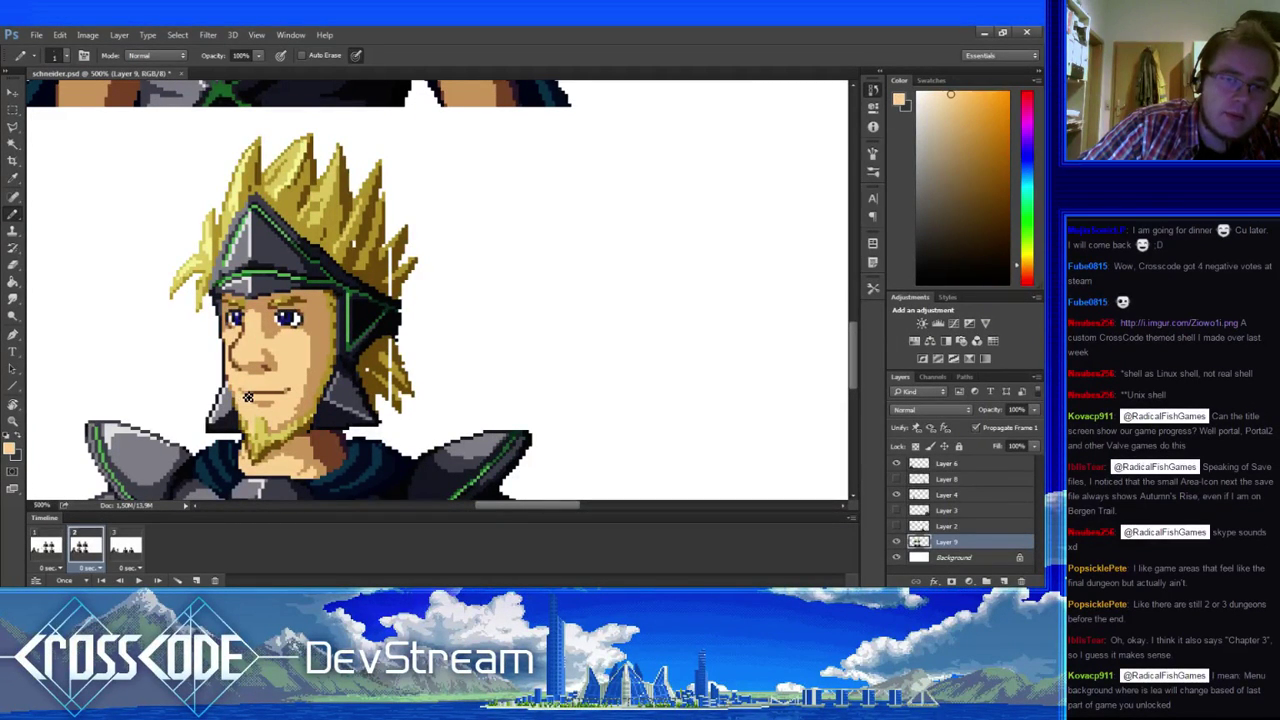
pyautogui.keyDown('alt'); pyautogui.click(248, 398); pyautogui.keyUp('alt')
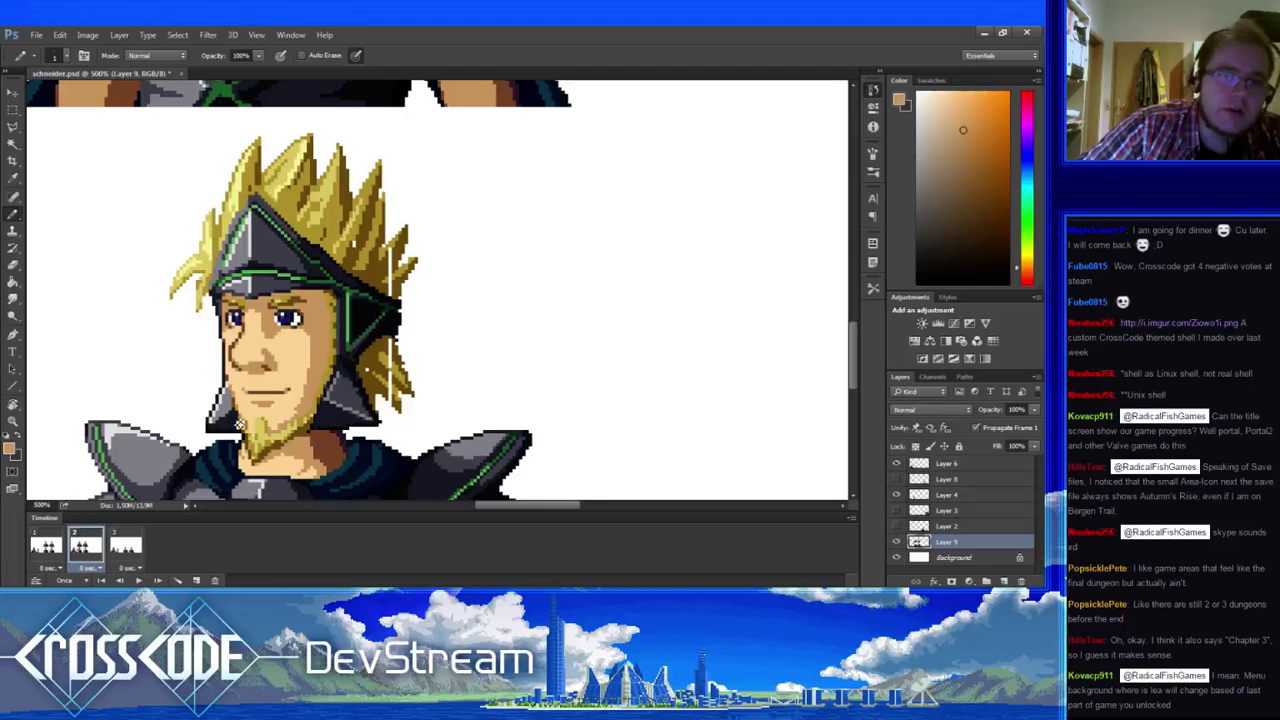
# - Retouch the far end of the mouth and the shading below the lip with sampled reddish-brown and light skin tones
pyautogui.hscroll(-1, 311, 420)
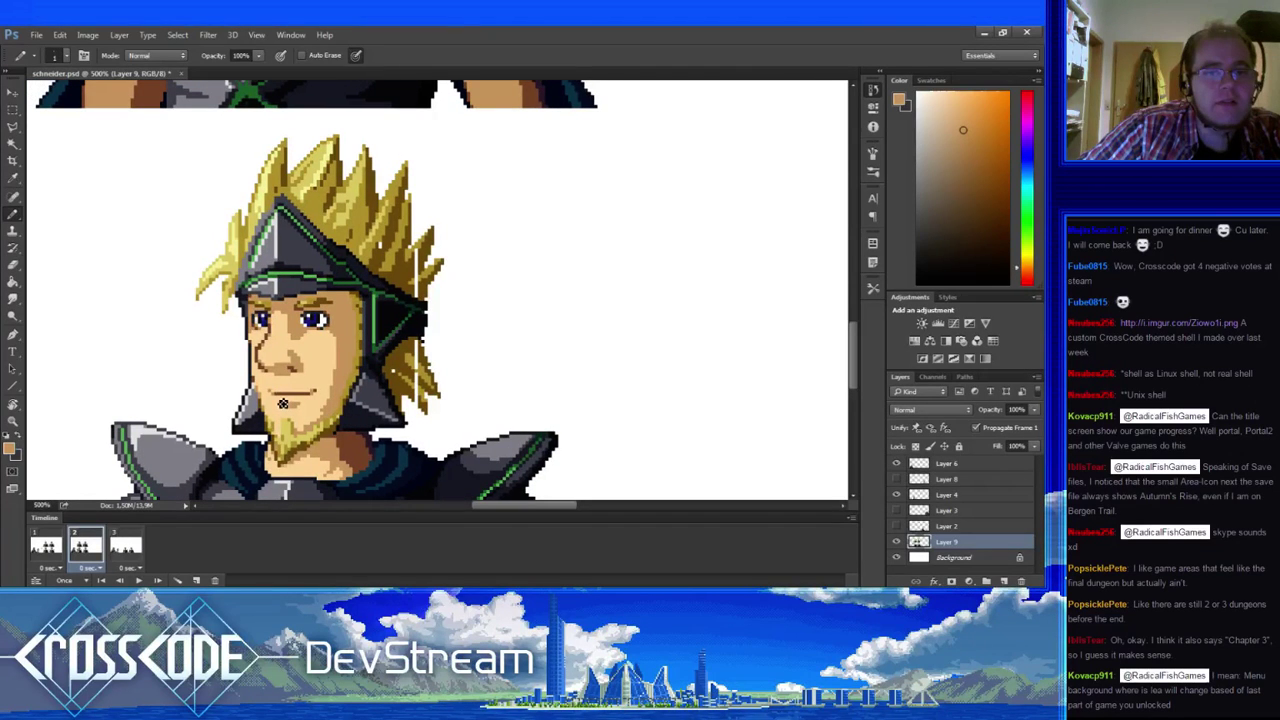
pyautogui.keyDown('alt'); pyautogui.click(283, 403); pyautogui.keyUp('alt')
pyautogui.keyDown('alt'); pyautogui.click(282, 401); pyautogui.keyUp('alt')
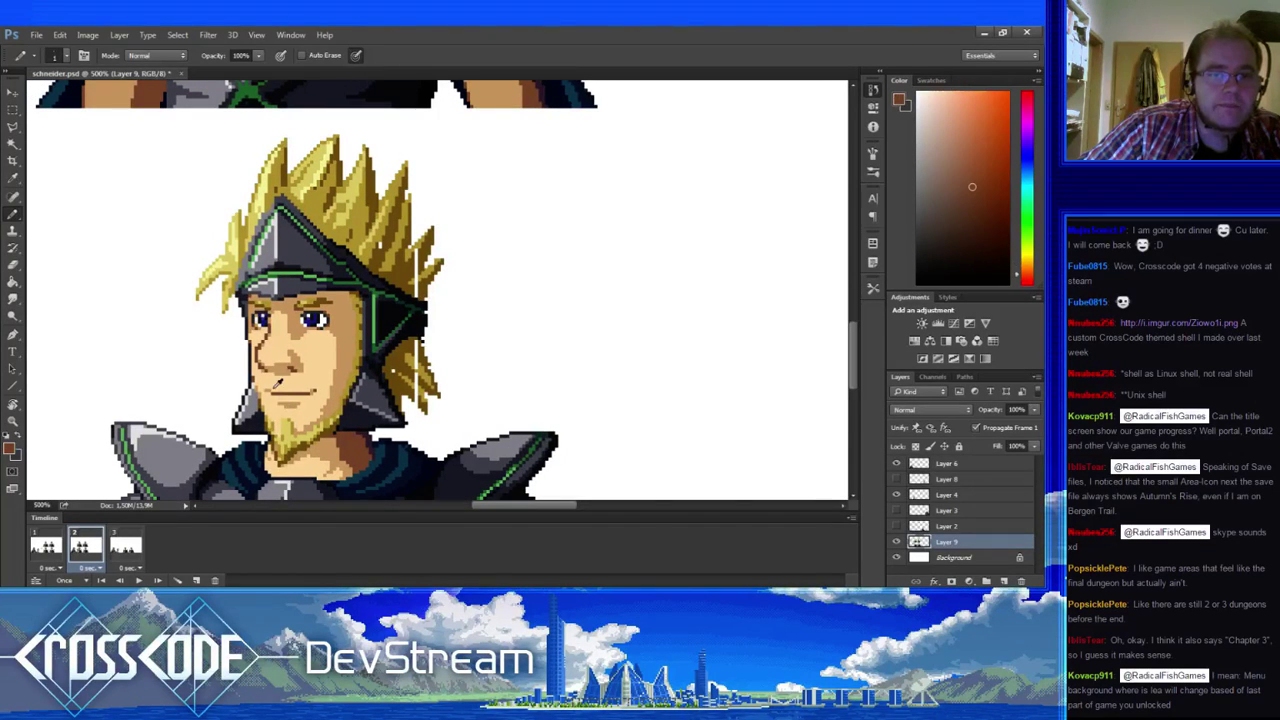
pyautogui.keyDown('alt'); pyautogui.click(278, 399); pyautogui.keyUp('alt')
pyautogui.moveTo(278, 402); pyautogui.dragTo(311, 408)
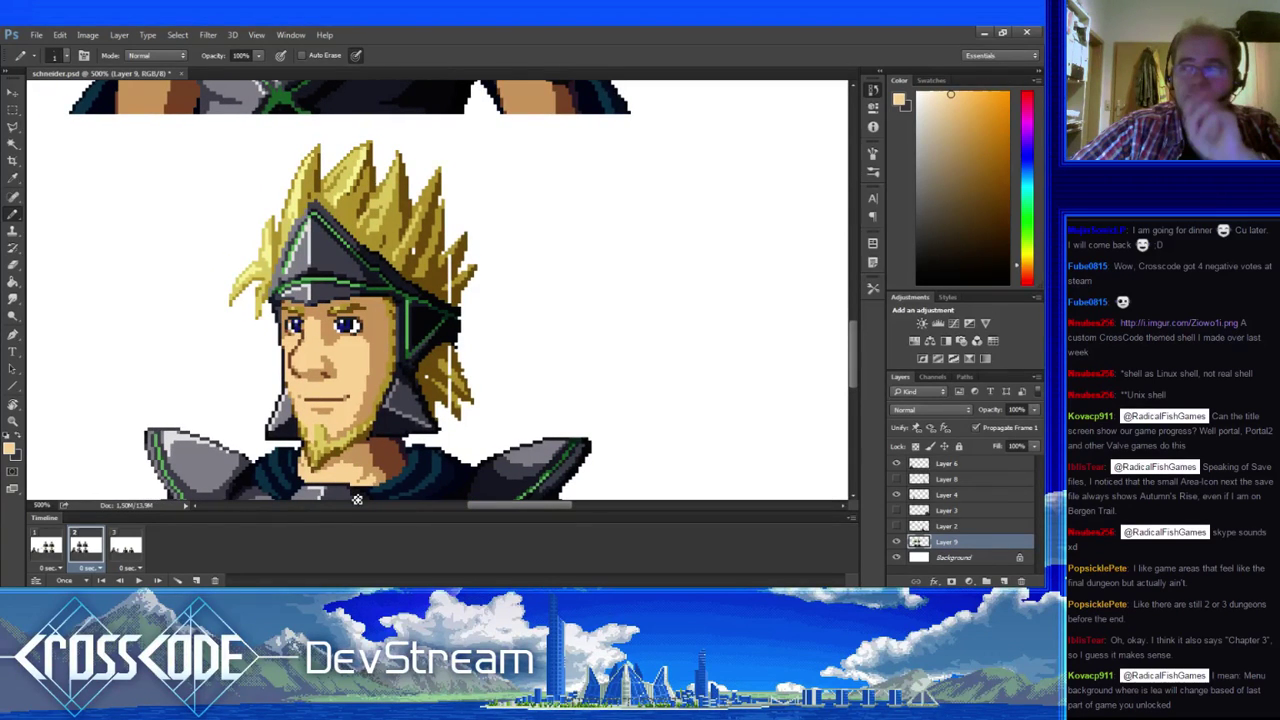
# - Refine the far face edge between nose and mouth with sampled light grey, tan, reddish-brown and light skin tones
pyautogui.keyDown('alt'); pyautogui.click(294, 388); pyautogui.keyUp('alt')
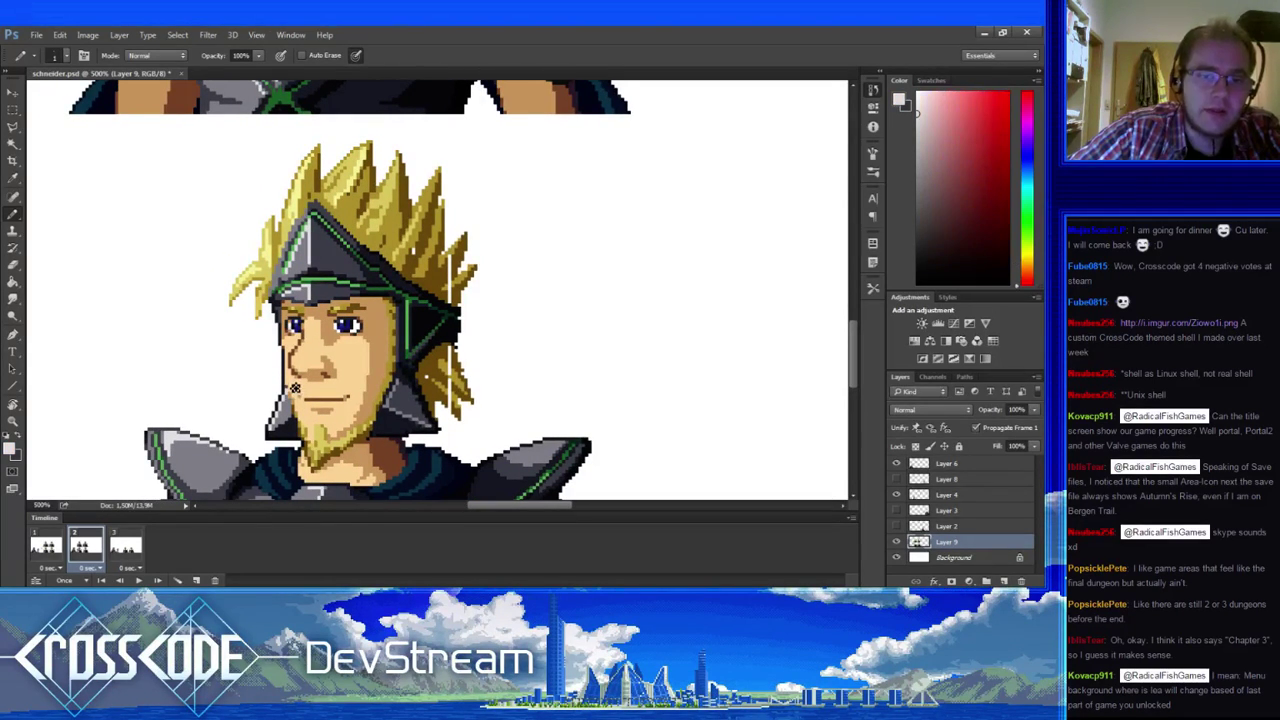
pyautogui.keyDown('alt'); pyautogui.click(295, 382); pyautogui.keyUp('alt')
pyautogui.keyDown('alt'); pyautogui.click(298, 392); pyautogui.keyUp('alt')
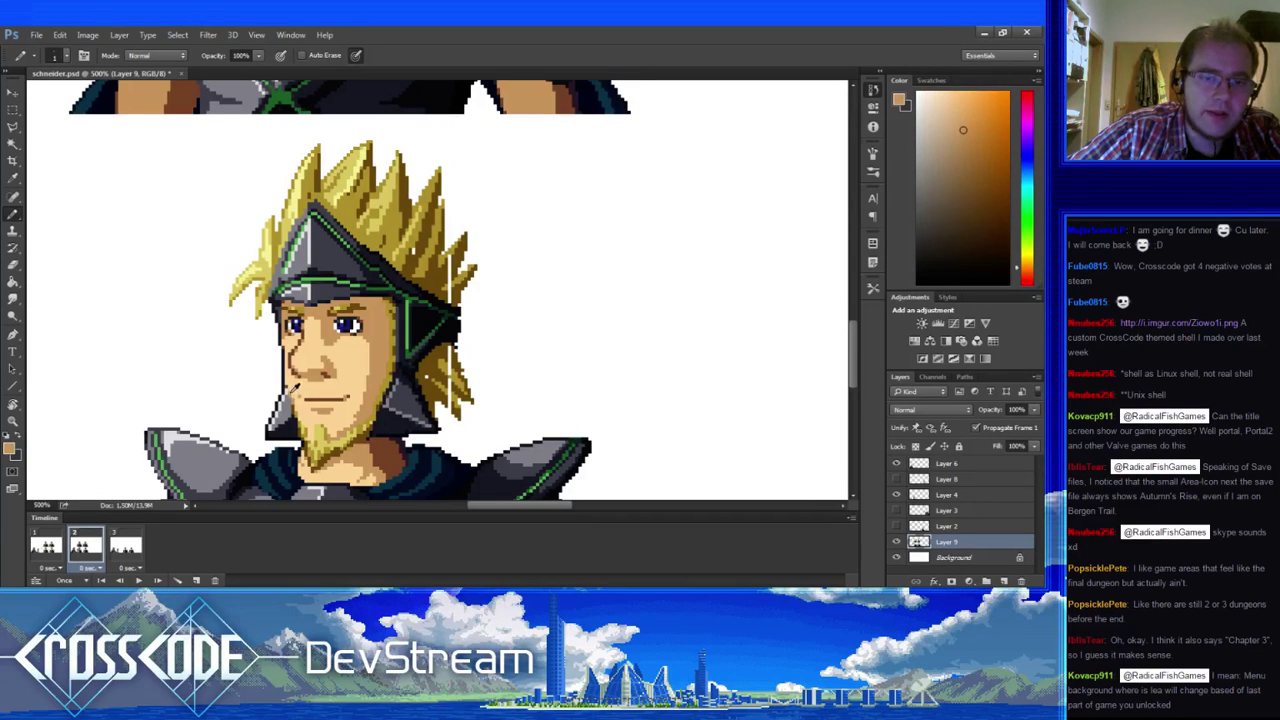
pyautogui.keyDown('alt'); pyautogui.click(296, 397); pyautogui.keyUp('alt')
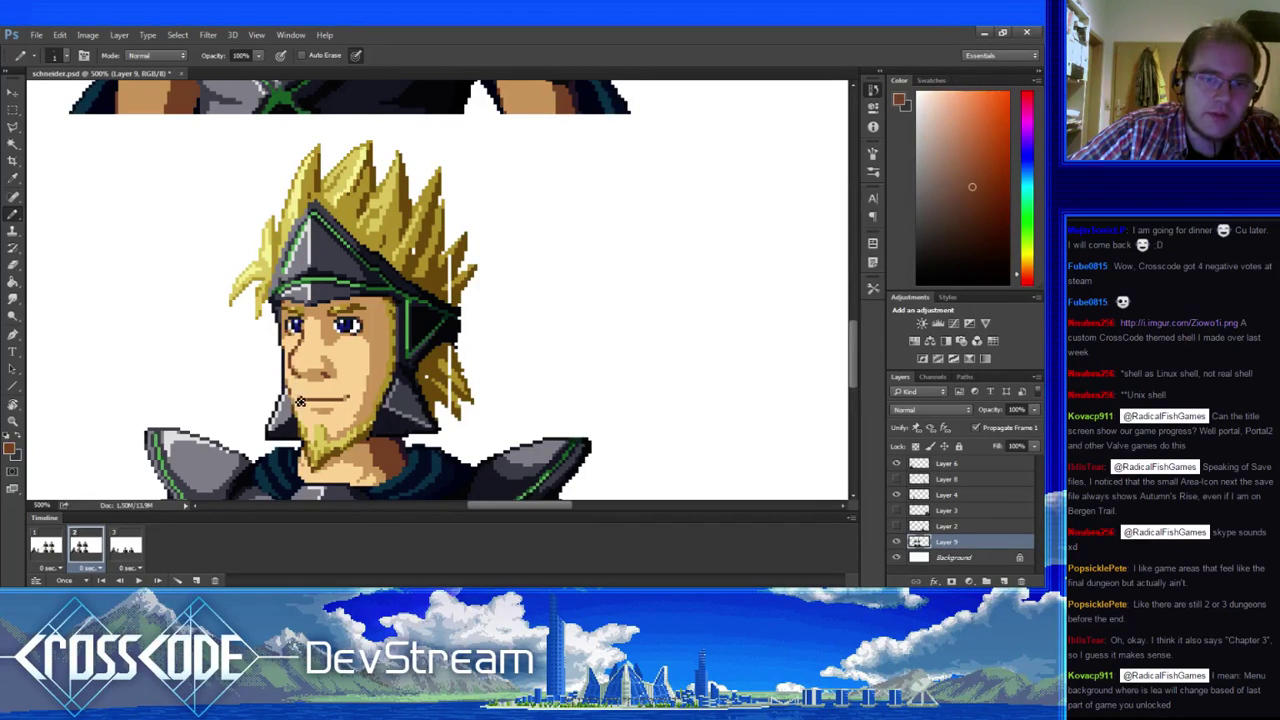
pyautogui.keyDown('alt'); pyautogui.click(297, 398); pyautogui.keyUp('alt')
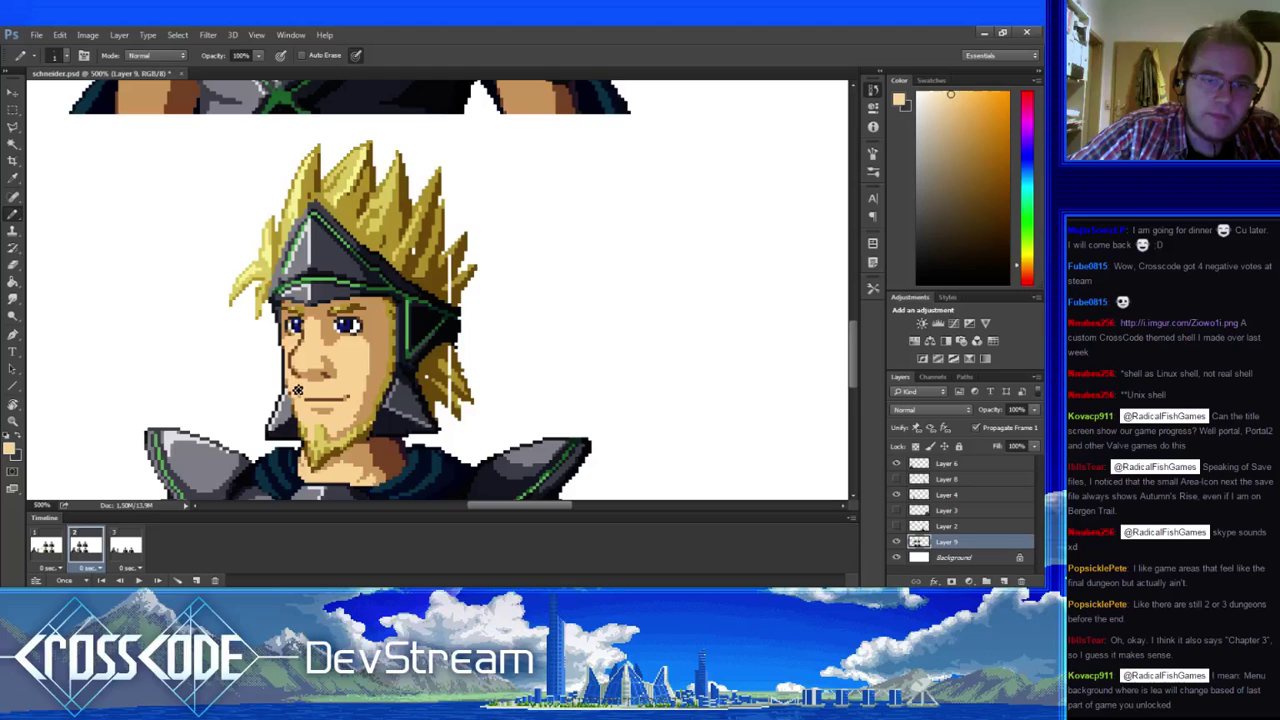
pyautogui.keyDown('alt'); pyautogui.click(294, 388); pyautogui.keyUp('alt')
pyautogui.keyDown('alt'); pyautogui.click(294, 389); pyautogui.keyUp('alt')
pyautogui.moveTo(362, 459); pyautogui.dragTo(401, 470)
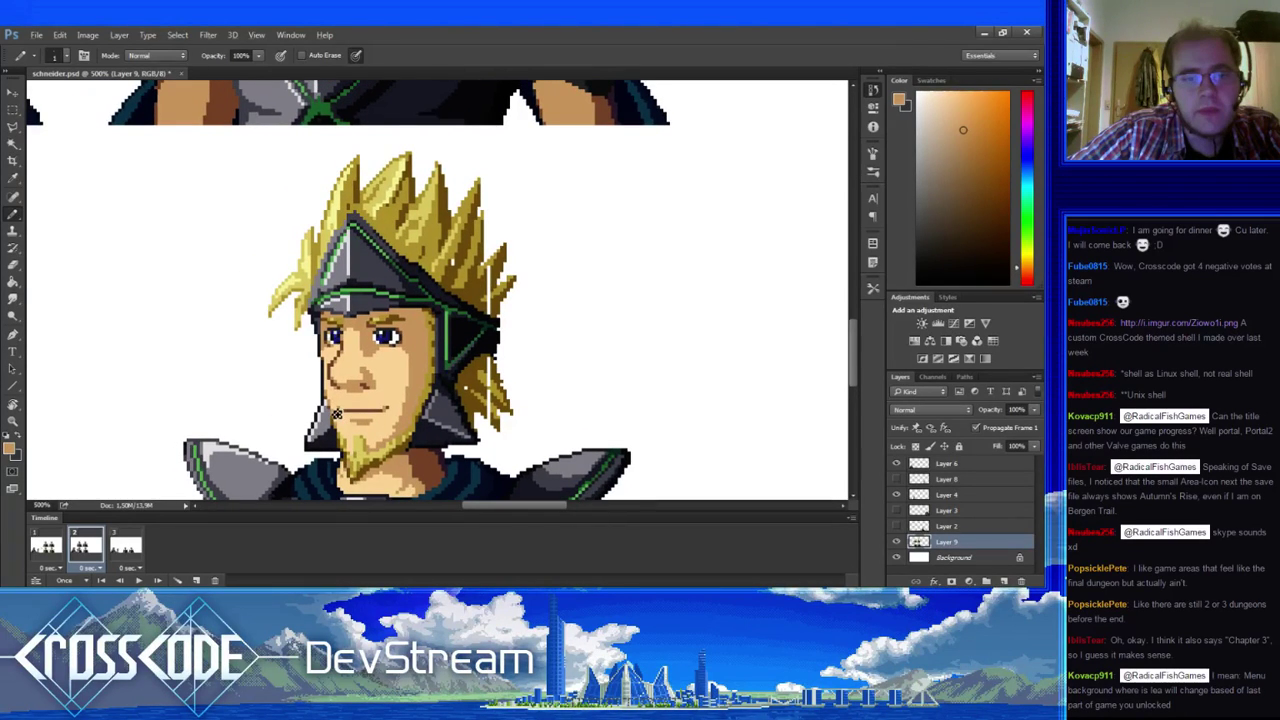
# - Rework the contour where the far cheek meets the helmet's cheek guard with sampled tan, dark navy and reddish-brown
pyautogui.keyDown('alt'); pyautogui.click(326, 411); pyautogui.keyUp('alt')
pyautogui.keyDown('alt'); pyautogui.click(329, 408); pyautogui.keyUp('alt')
pyautogui.keyDown('alt'); pyautogui.click(334, 405); pyautogui.keyUp('alt')
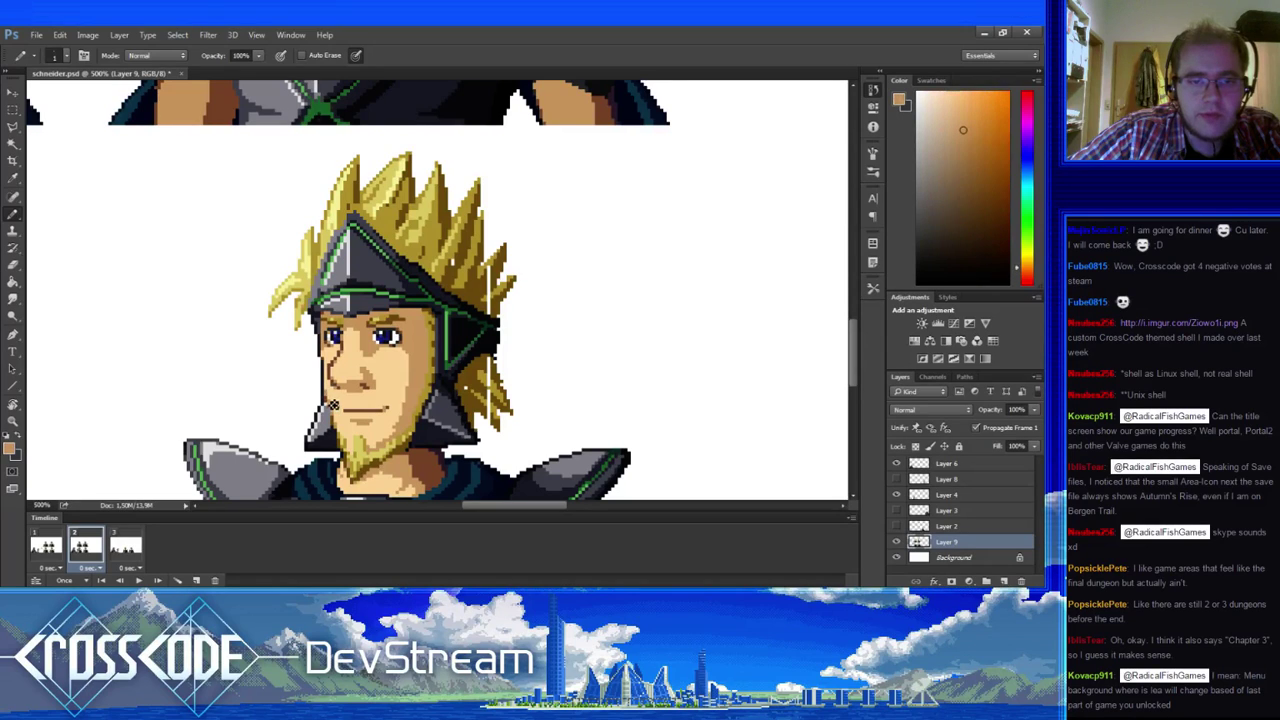
pyautogui.keyDown('alt'); pyautogui.click(334, 405); pyautogui.keyUp('alt')
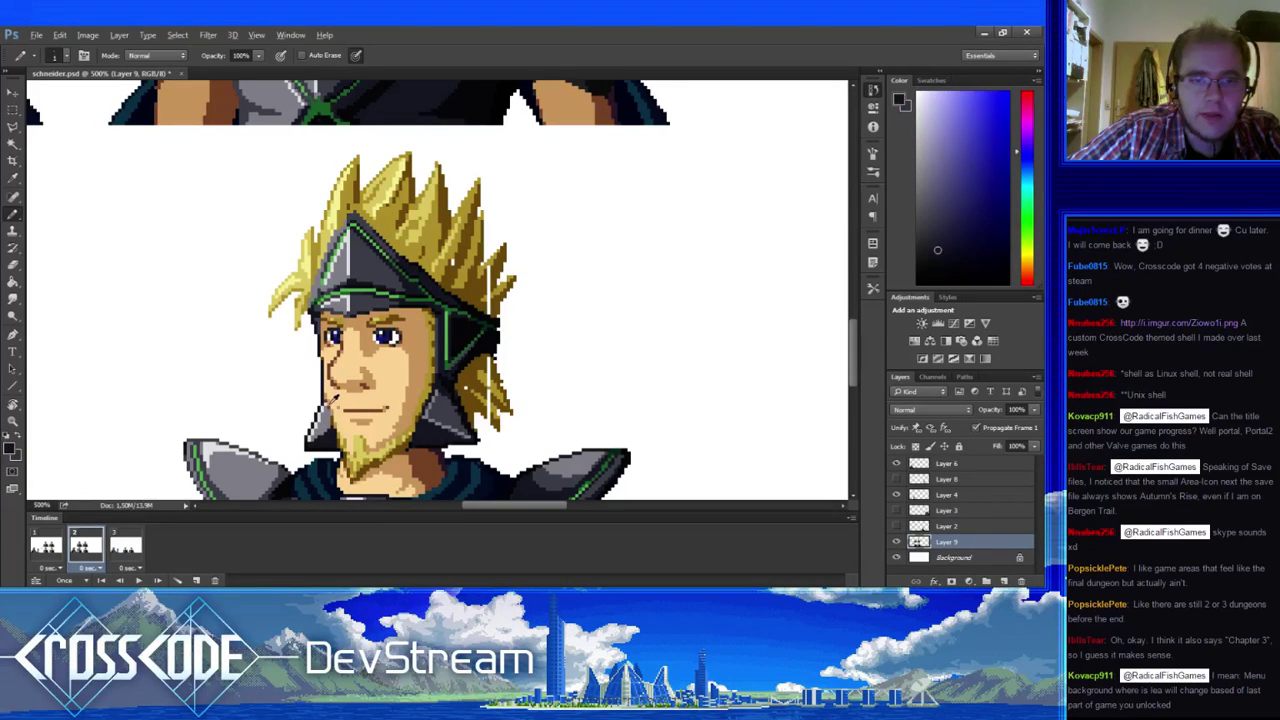
pyautogui.keyDown('alt'); pyautogui.click(333, 400); pyautogui.keyUp('alt')
pyautogui.keyDown('alt'); pyautogui.click(334, 399); pyautogui.keyUp('alt')
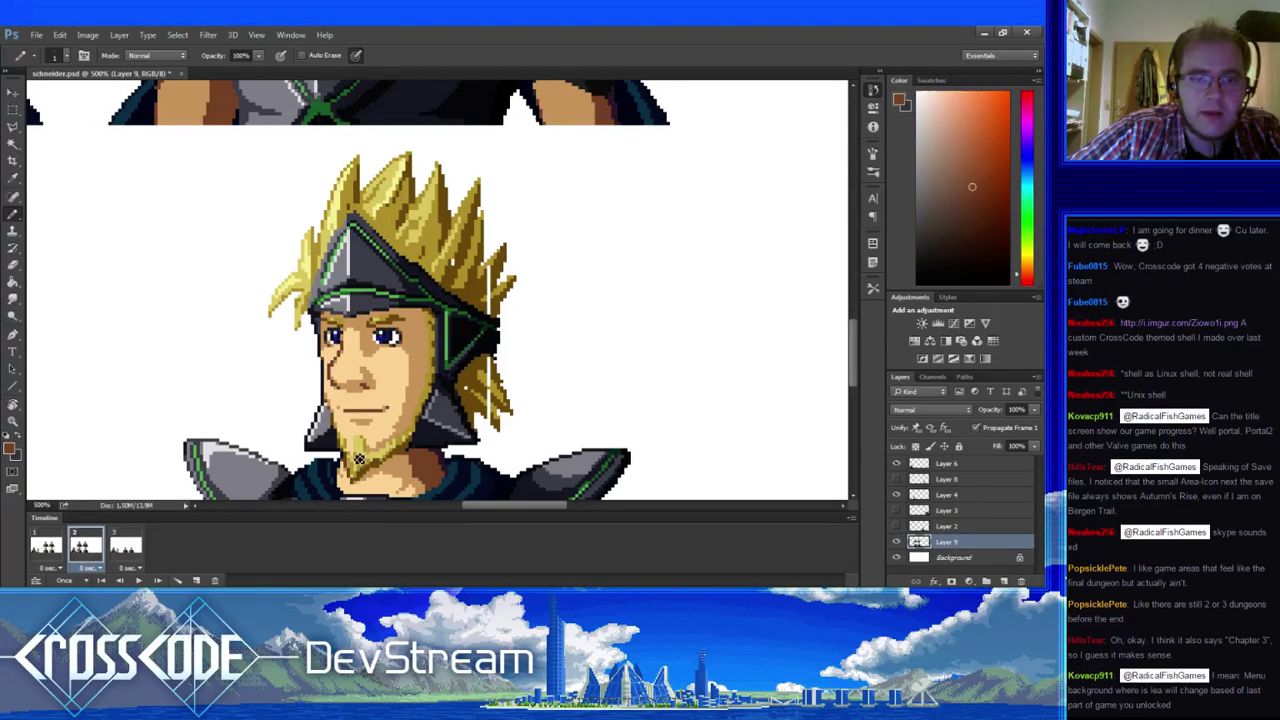
pyautogui.keyDown('alt'); pyautogui.click(339, 427); pyautogui.keyUp('alt')
pyautogui.moveTo(338, 425); pyautogui.dragTo(330, 406)
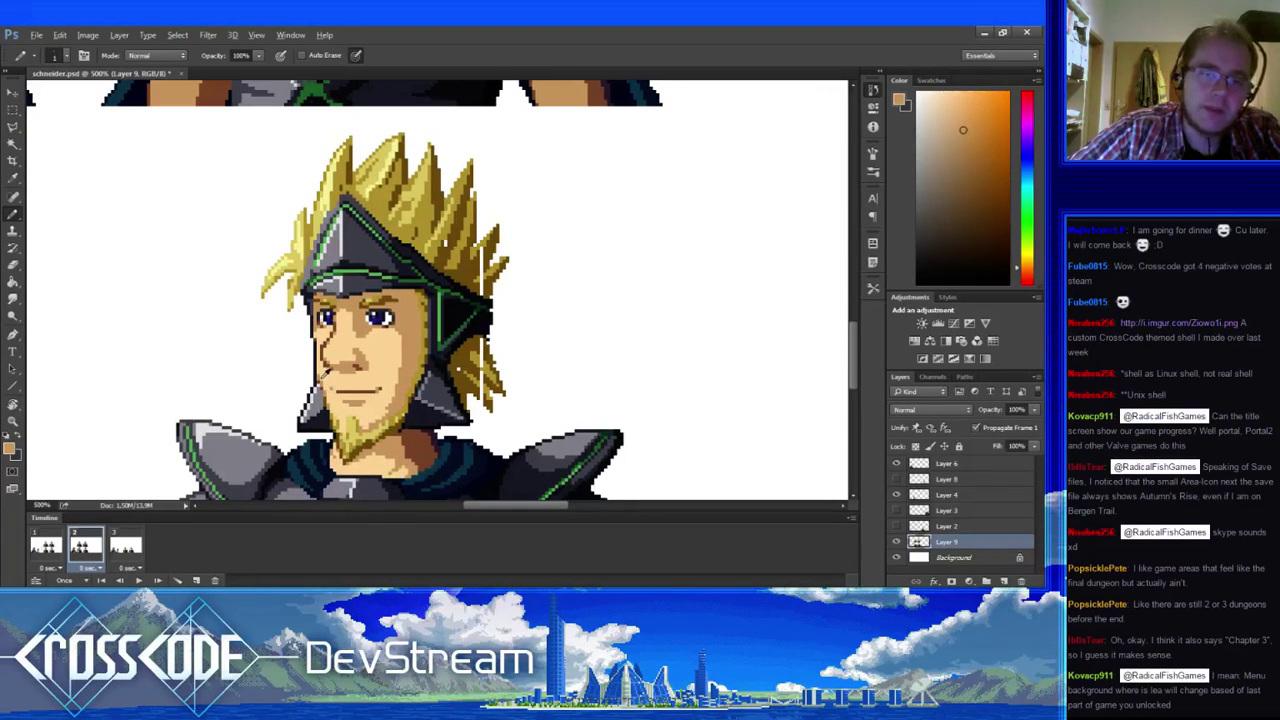
# - Touch up the far cheek outline with sampled dark navy and the near jaw beside the goatee with light skin
pyautogui.keyDown('alt'); pyautogui.click(322, 374); pyautogui.keyUp('alt')
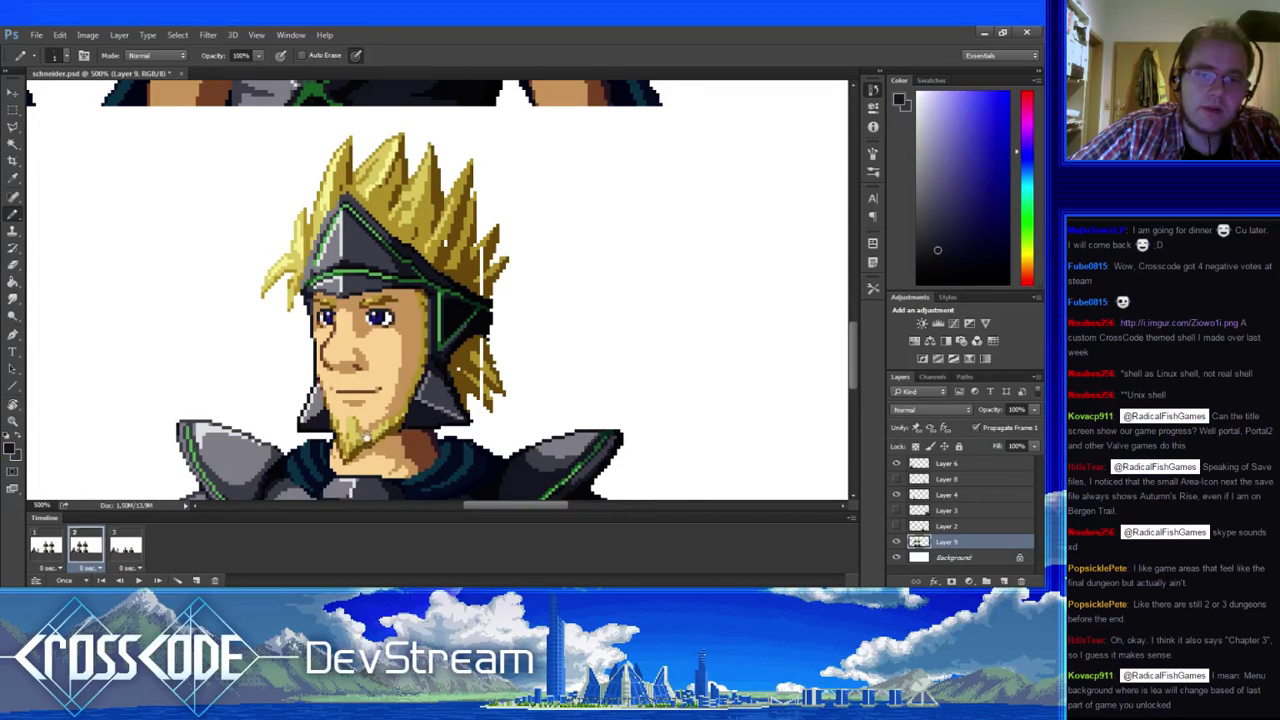
pyautogui.moveTo(366, 437); pyautogui.dragTo(425, 360)
pyautogui.keyDown('alt'); pyautogui.click(401, 463); pyautogui.keyUp('alt')
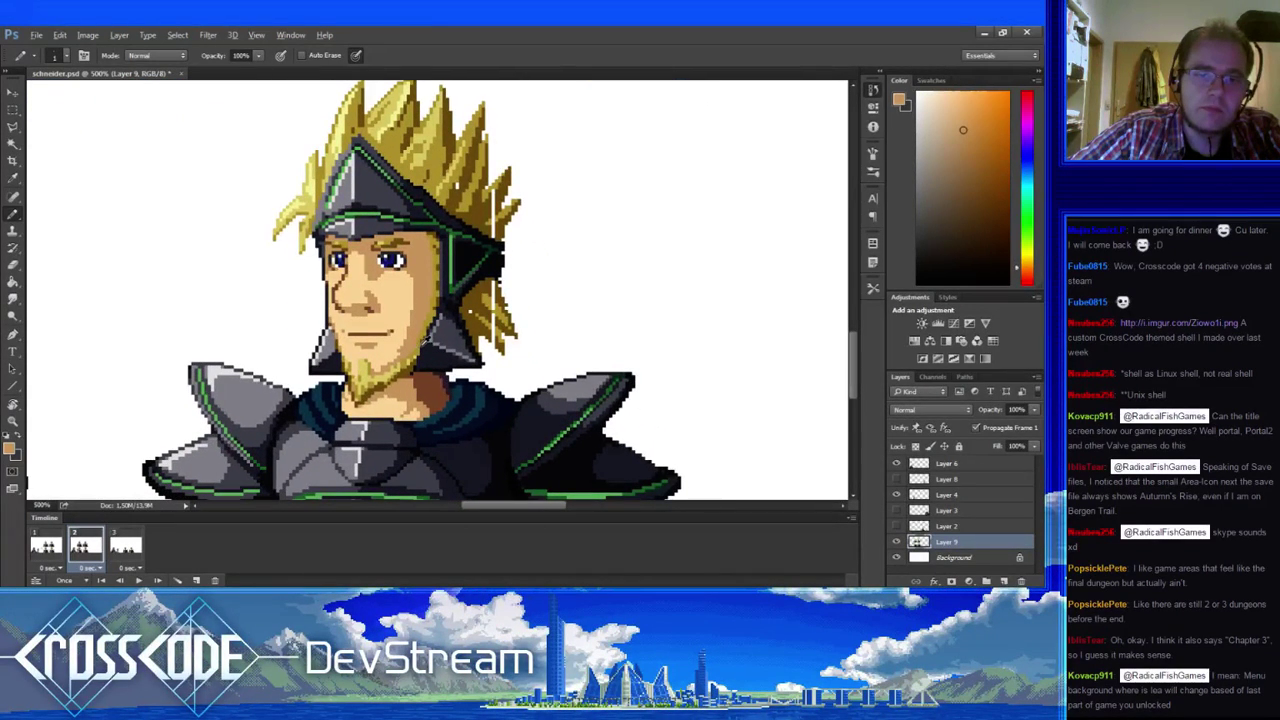
pyautogui.keyDown('alt'); pyautogui.click(404, 360); pyautogui.keyUp('alt')
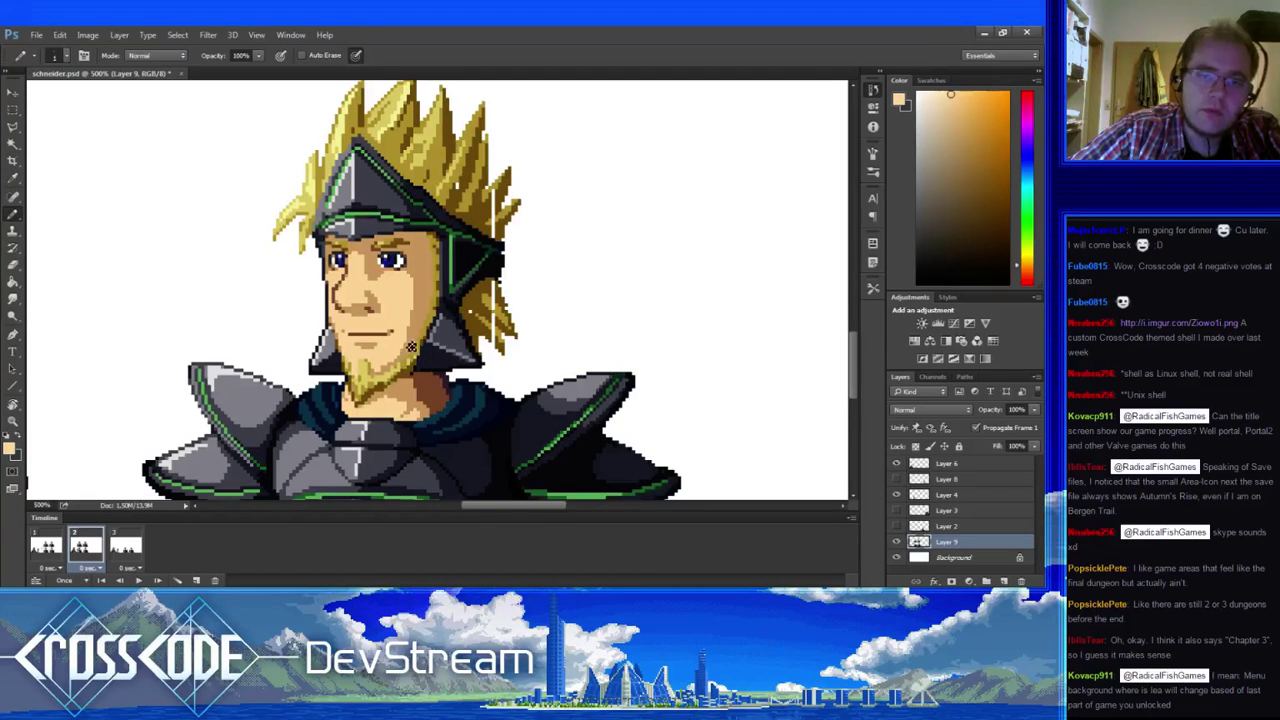
pyautogui.moveTo(410, 346); pyautogui.dragTo(398, 364)
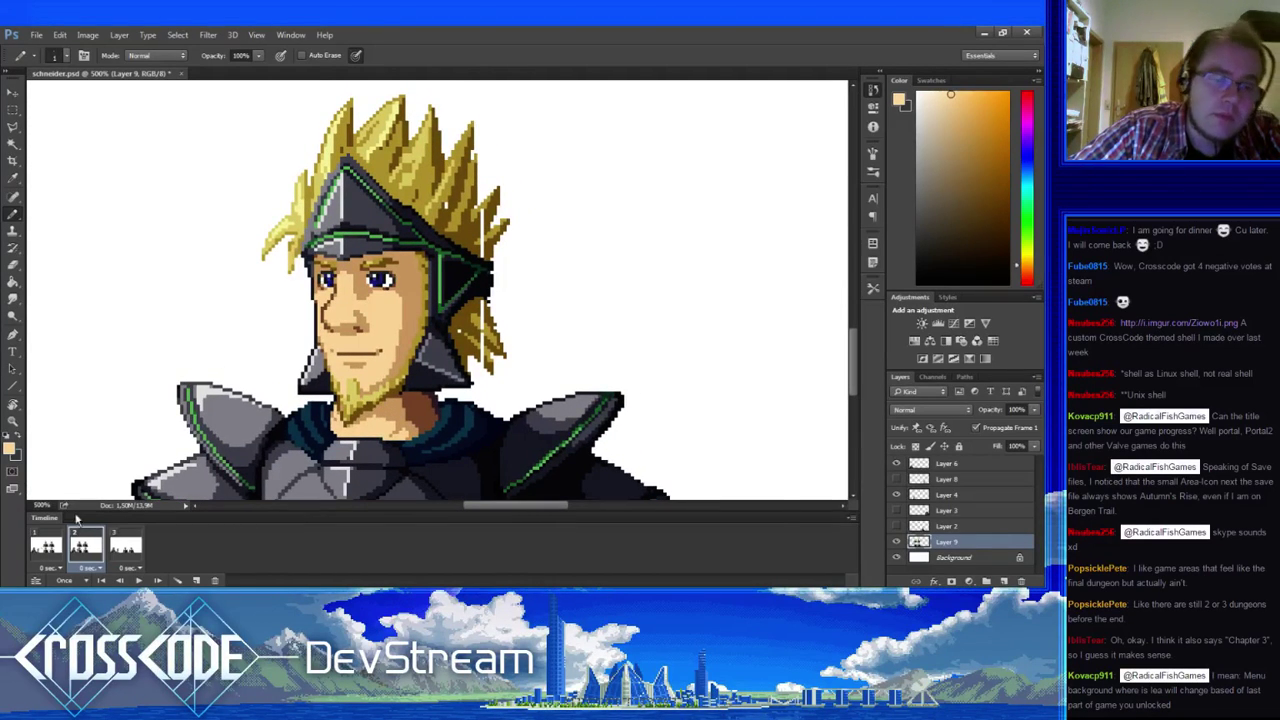
# - Compare frames 1 and 2, marquee-selecting the outer part of the far cheek guard between the comparisons
pyautogui.click(46, 547)
pyautogui.click(86, 547)
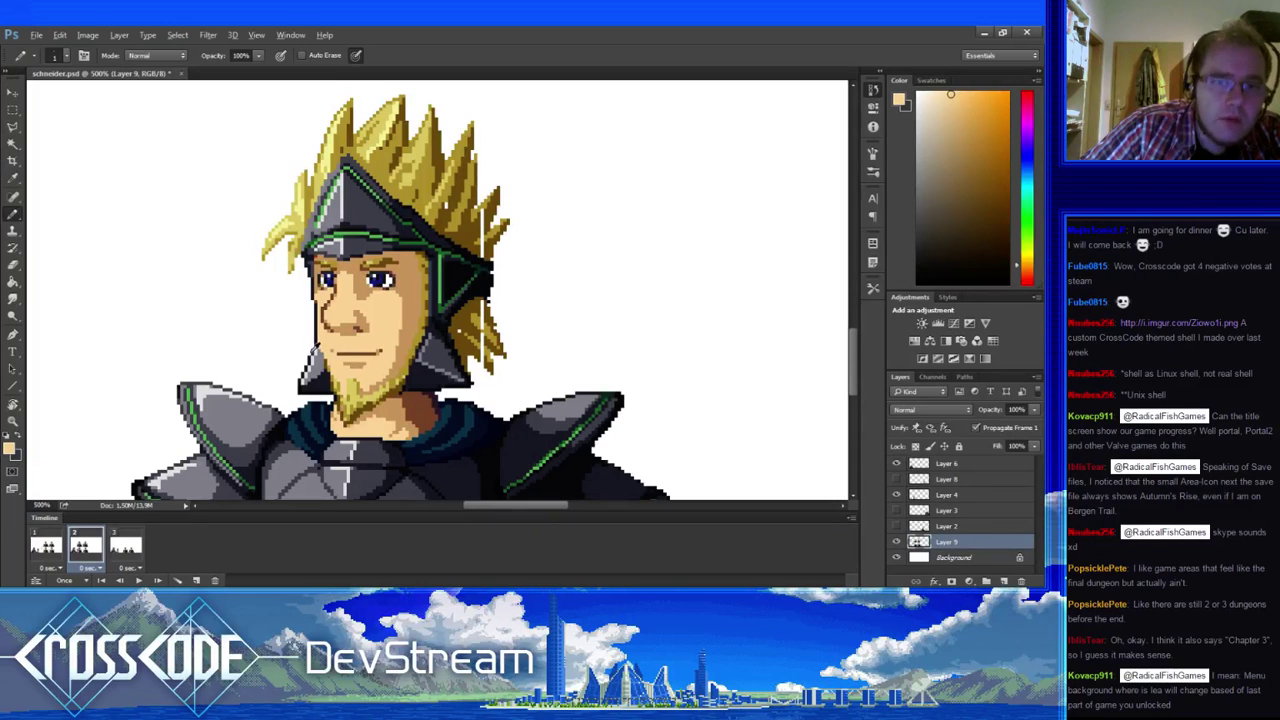
pyautogui.click(10, 113)
pyautogui.moveTo(300, 389); pyautogui.dragTo(278, 367)
pyautogui.click(60, 547)
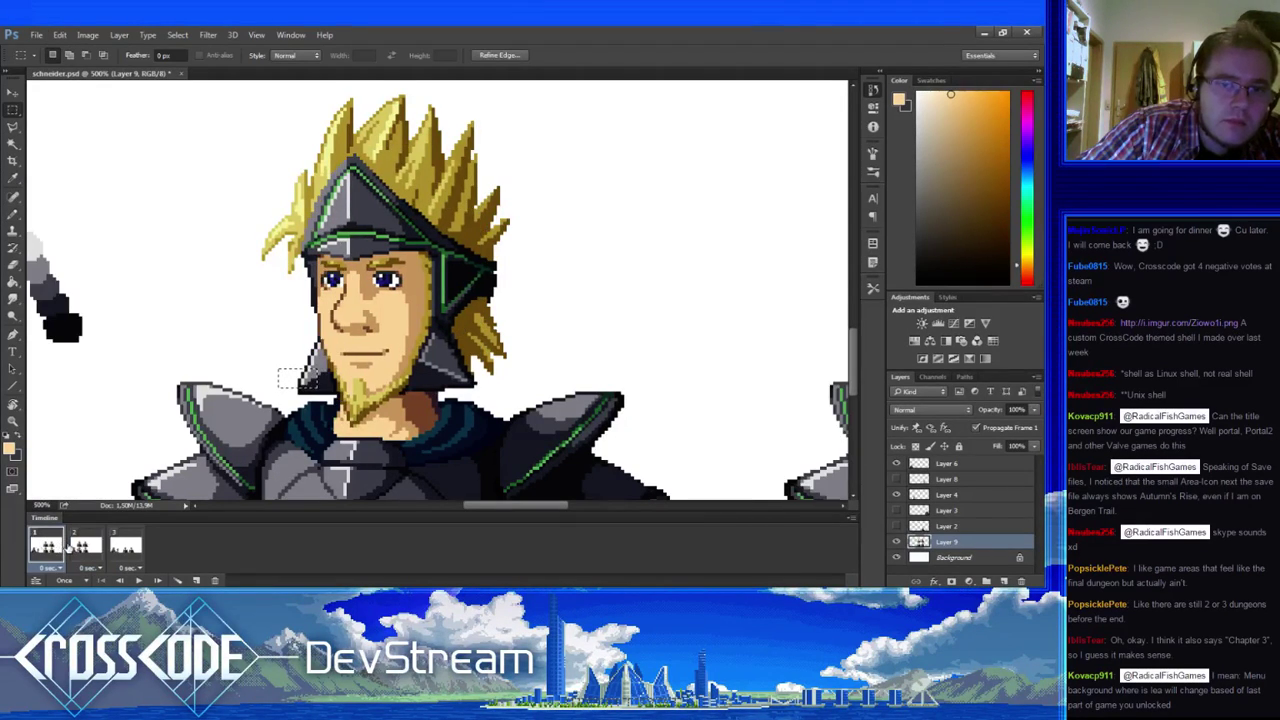
pyautogui.click(84, 546)
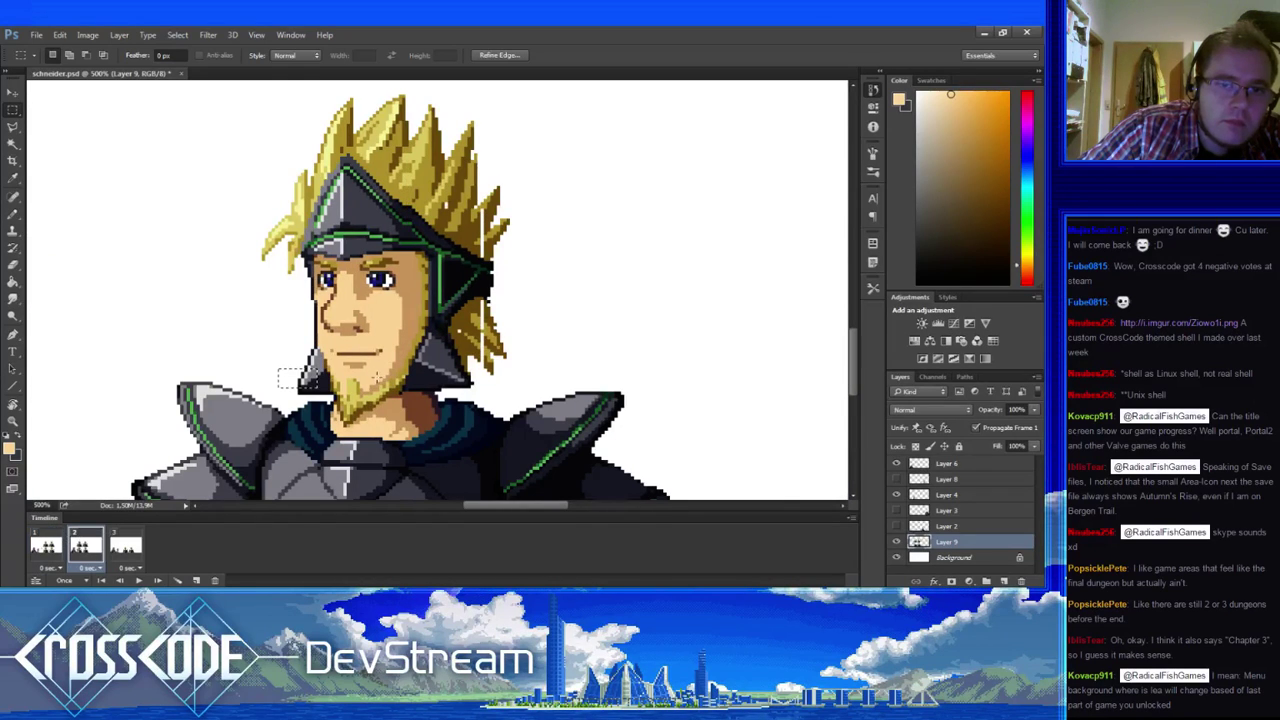
# - Reshape the far cheek guard beside the mouth with sampled mid-grey, light grey and dark navy, erasing stray pixels at its upper edge
pyautogui.press('b')
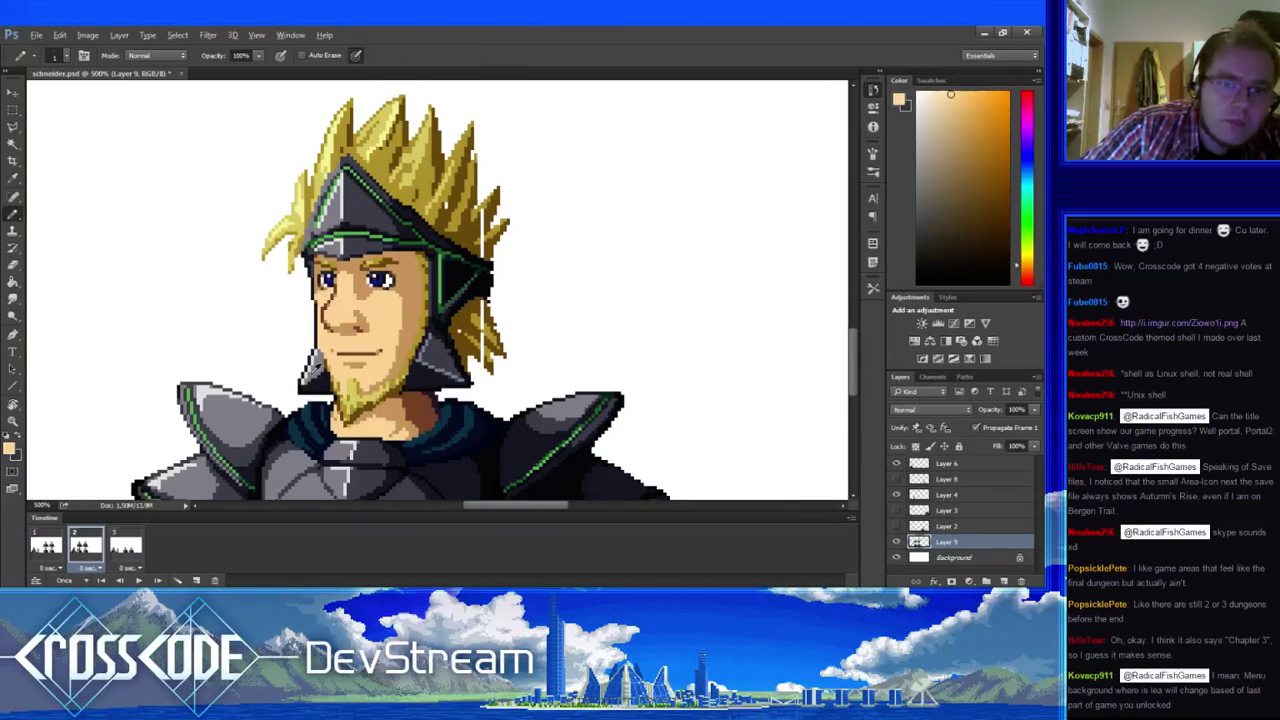
pyautogui.keyDown('alt'); pyautogui.click(316, 390); pyautogui.keyUp('alt')
pyautogui.click(322, 370)
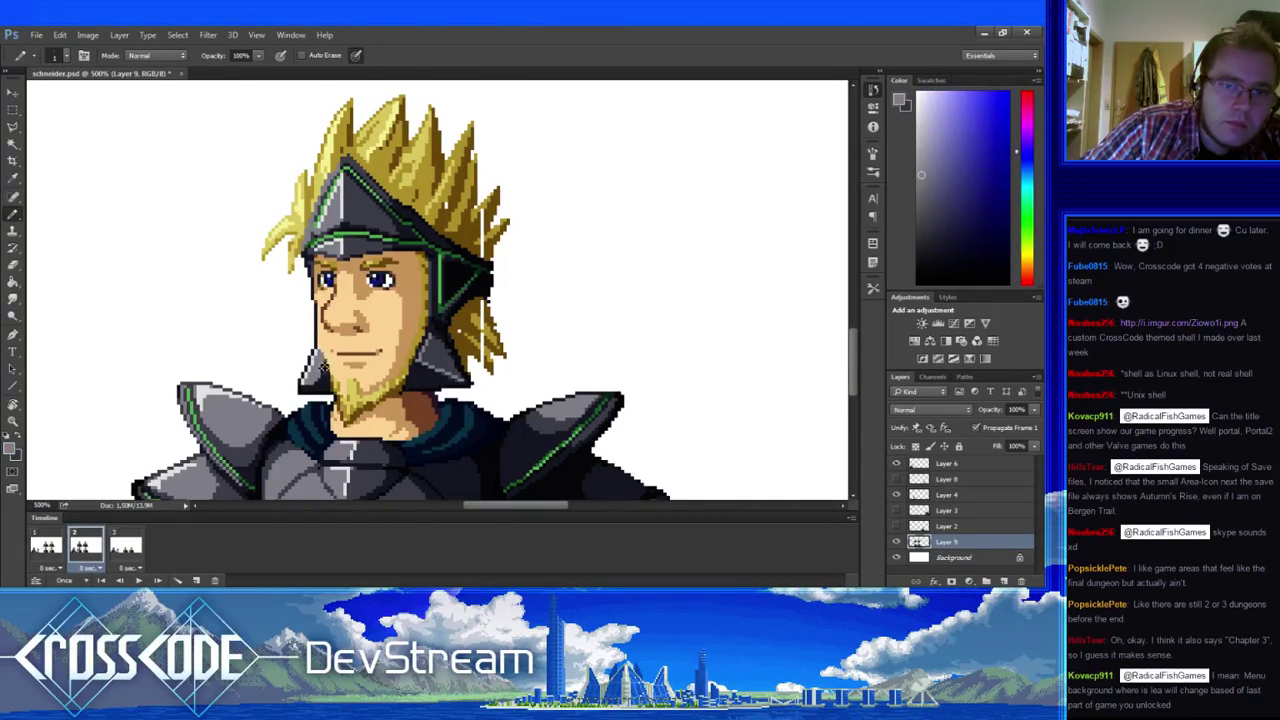
pyautogui.press('x')
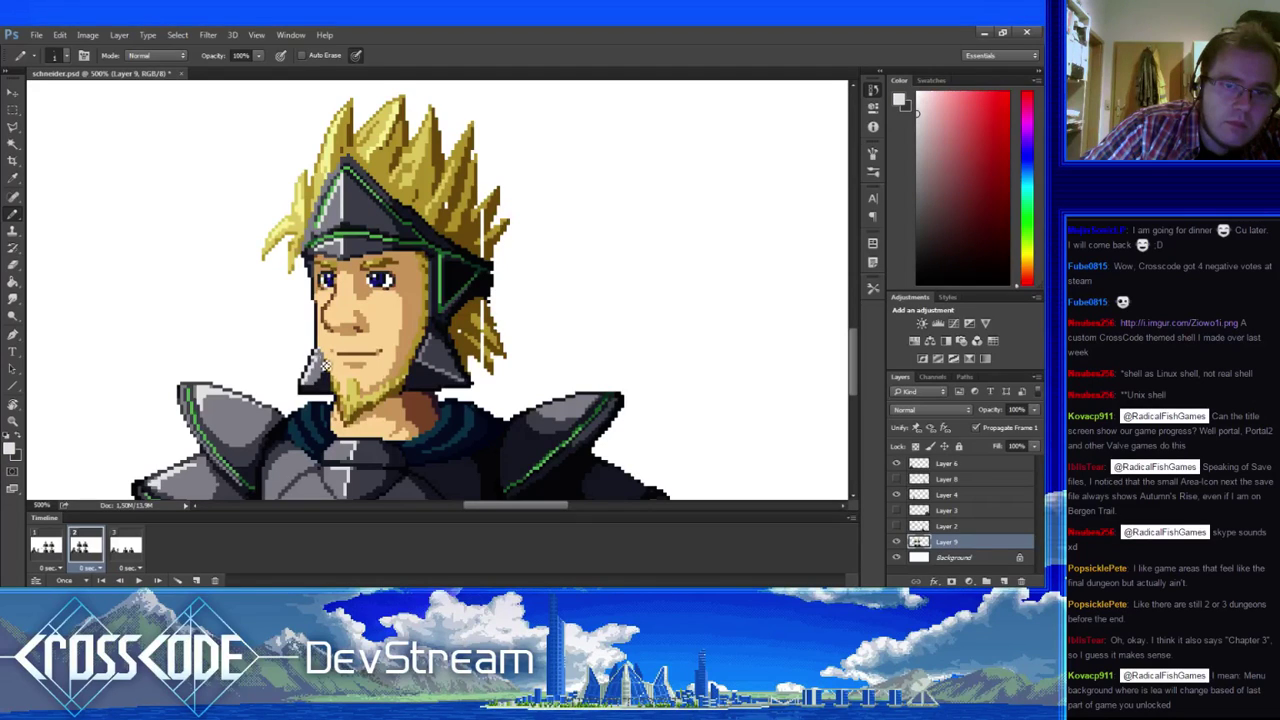
pyautogui.press('x')
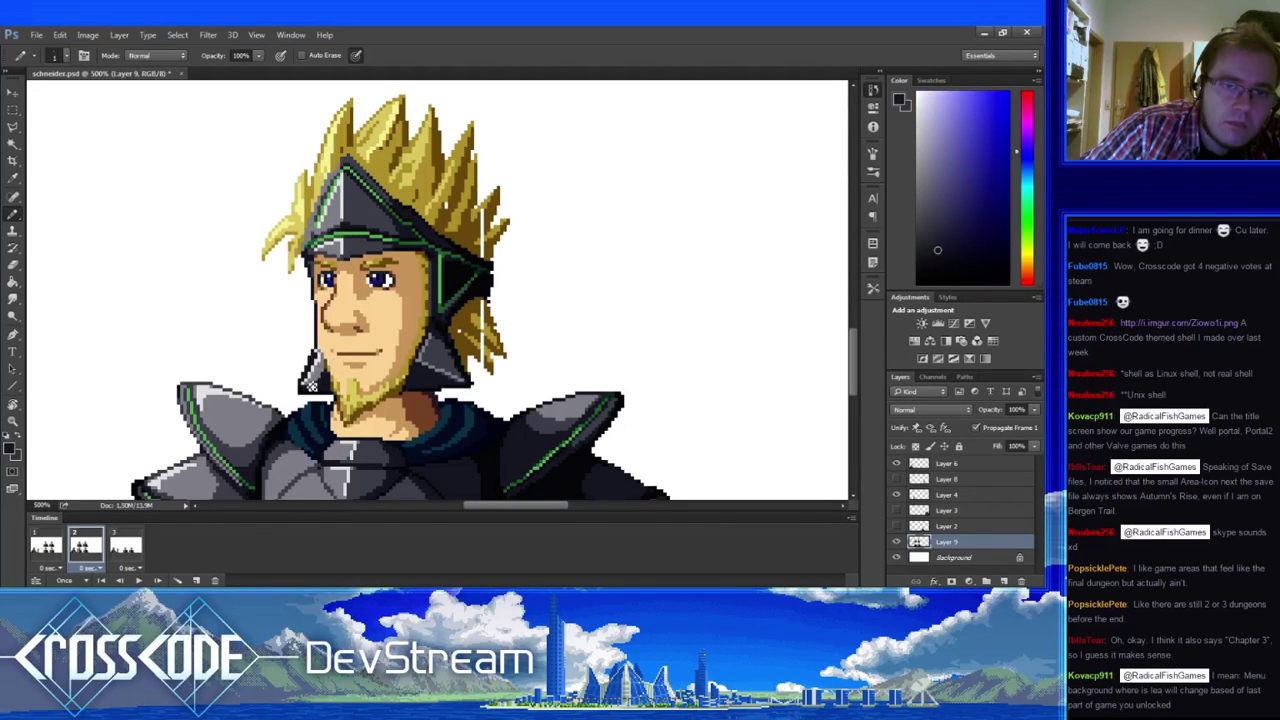
pyautogui.press('e')
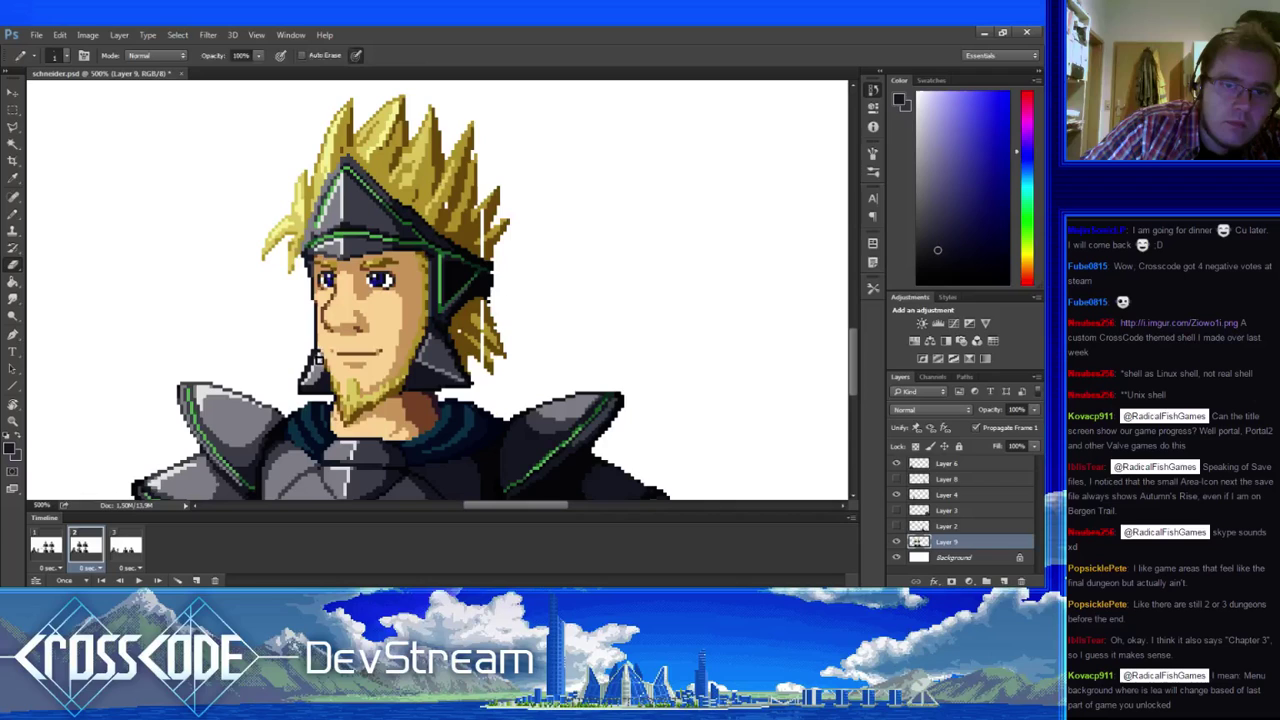
pyautogui.click(320, 354)
pyautogui.press('e')
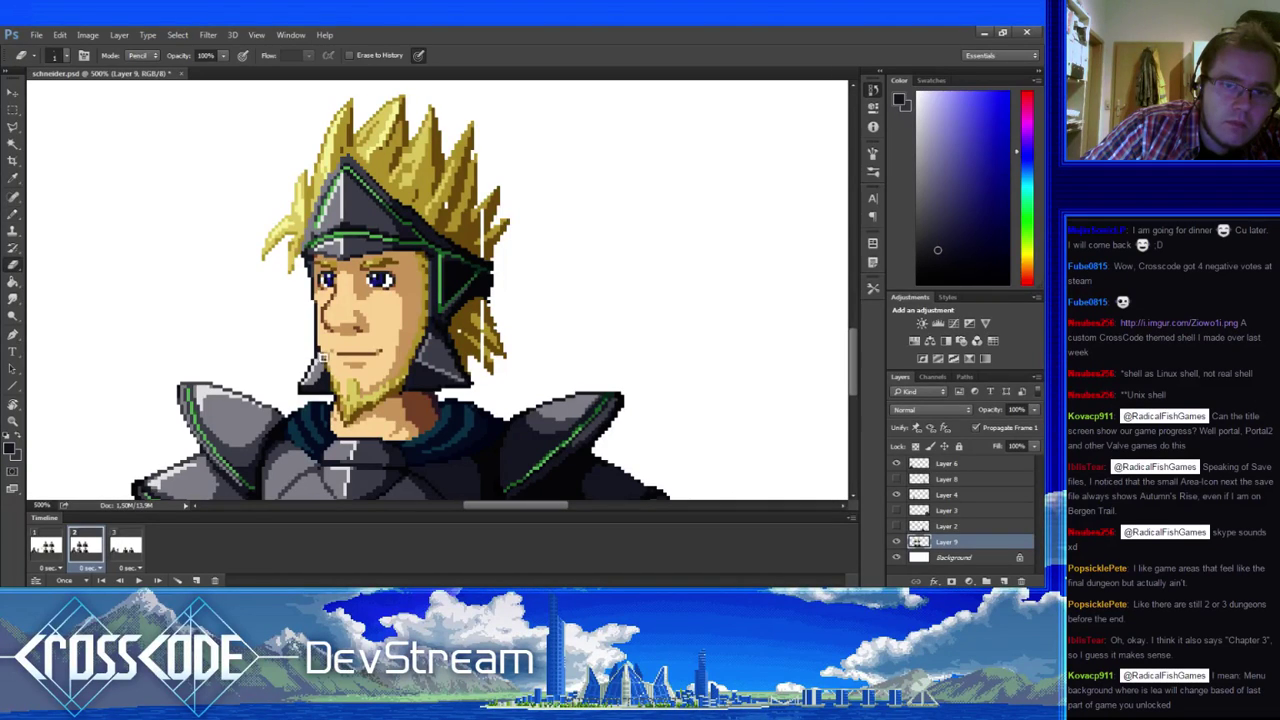
pyautogui.press('b')
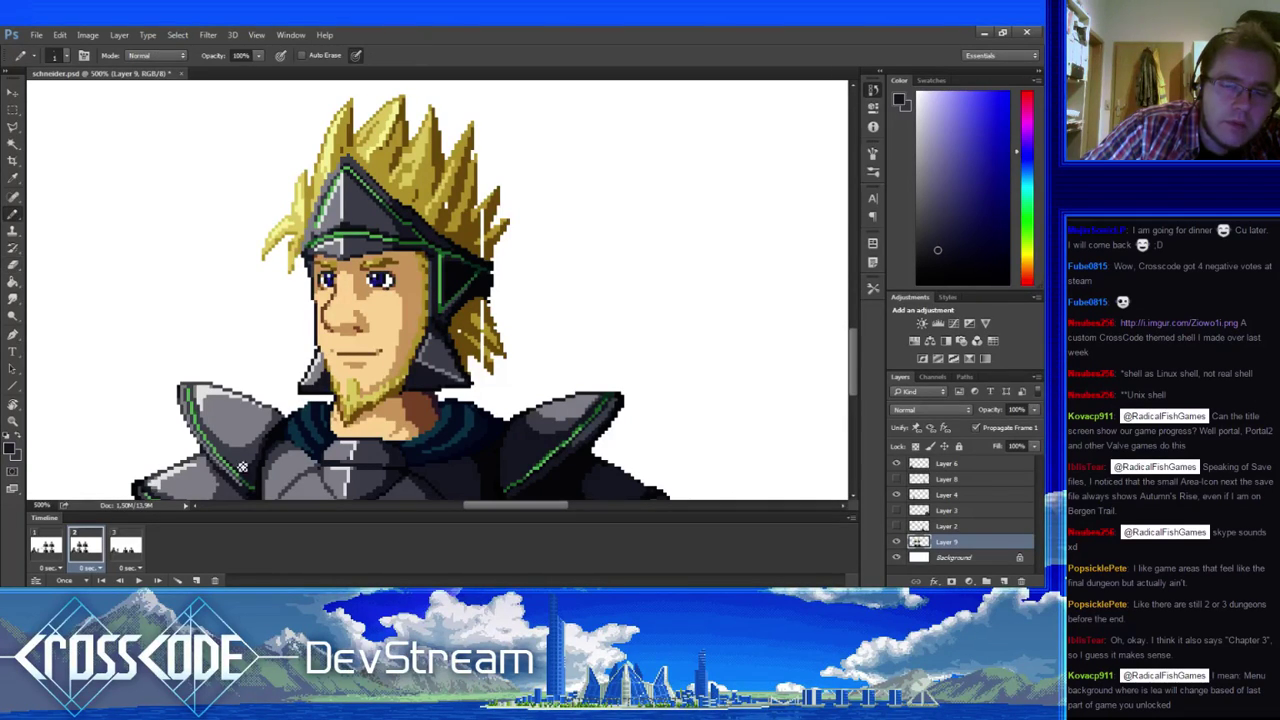
# - Touch up the far cheek guard's lower inner corner with sampled grey and dark navy, checking it against frame 1
pyautogui.click(58, 548)
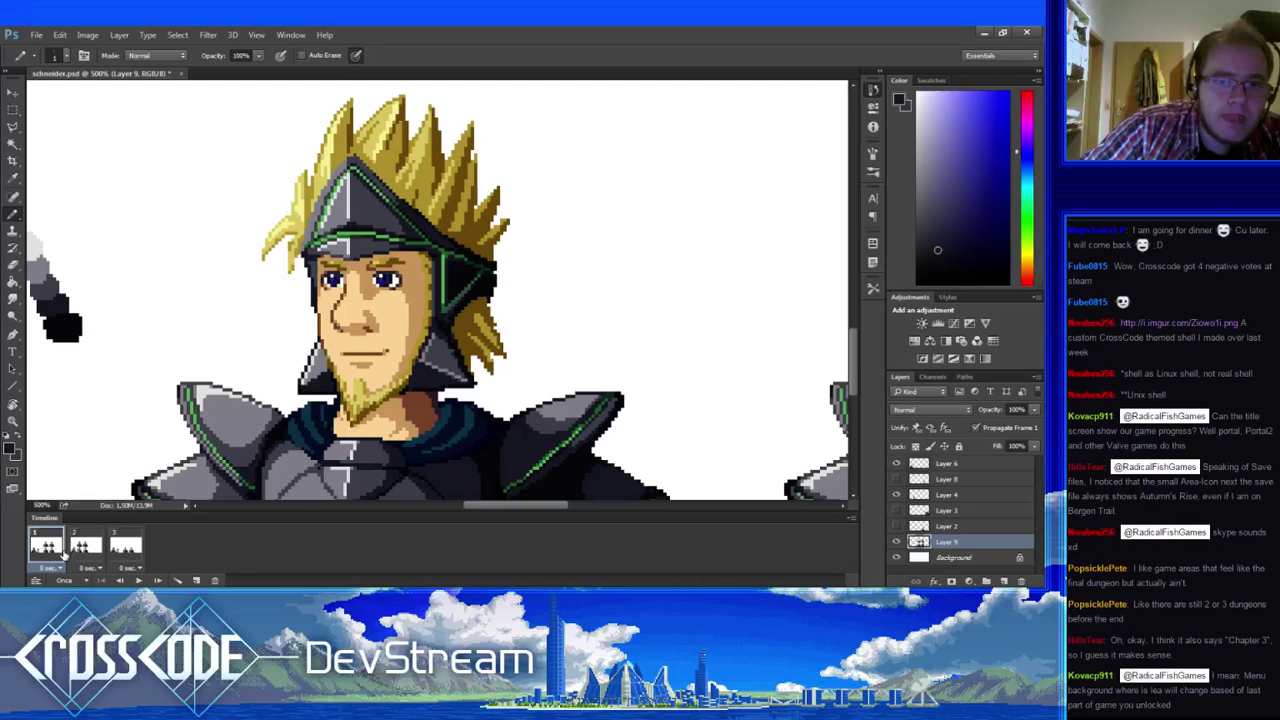
pyautogui.click(86, 546)
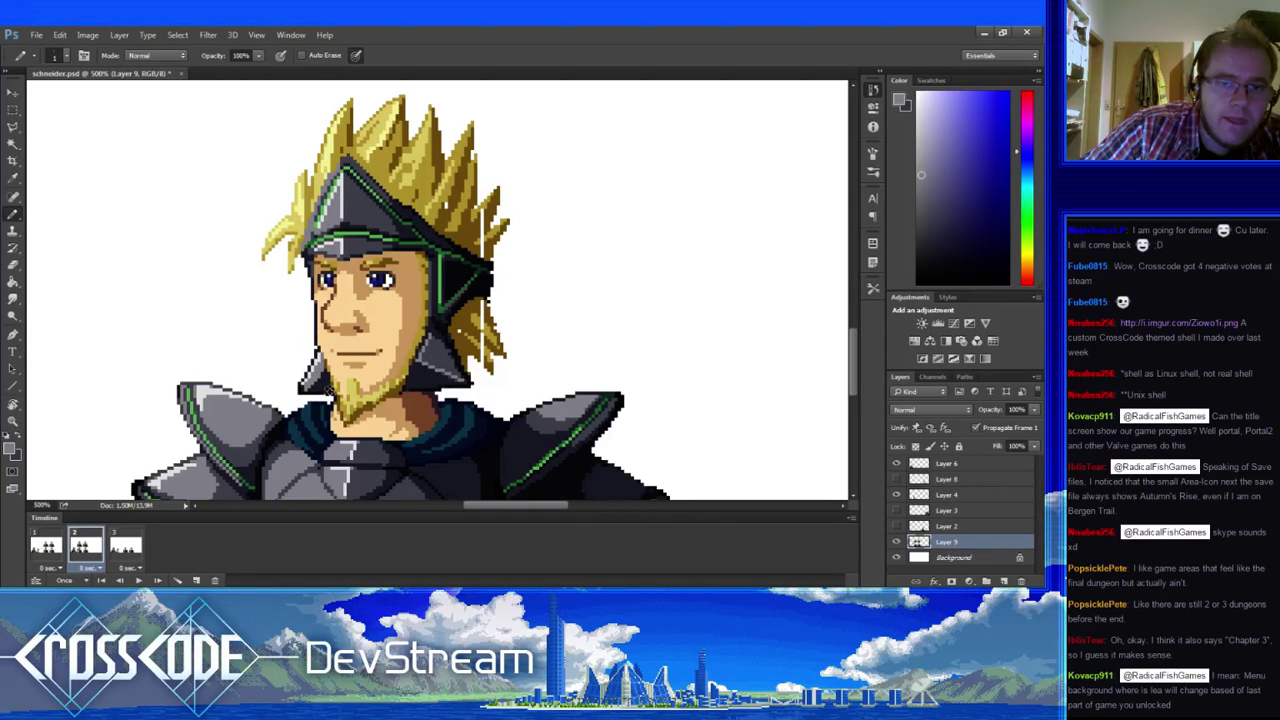
pyautogui.keyDown('alt'); pyautogui.click(329, 390); pyautogui.keyUp('alt')
pyautogui.click(58, 549)
pyautogui.click(78, 549)
pyautogui.click(60, 550)
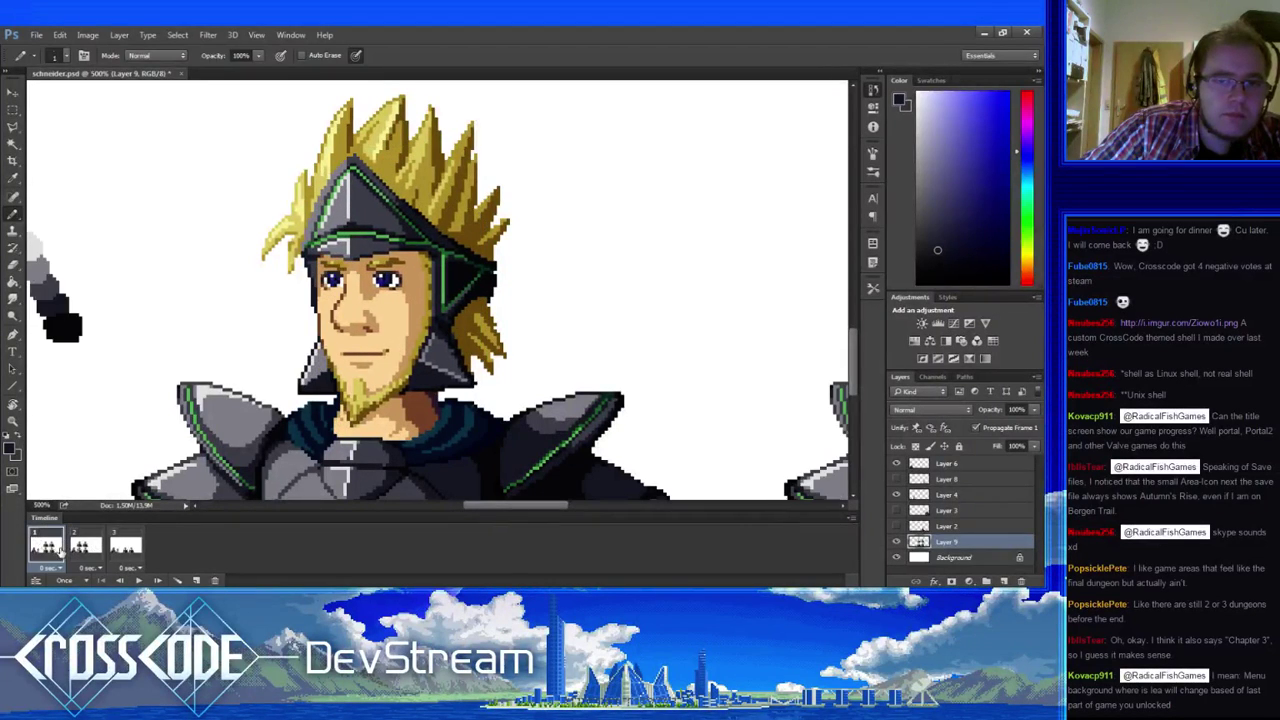
pyautogui.click(82, 548)
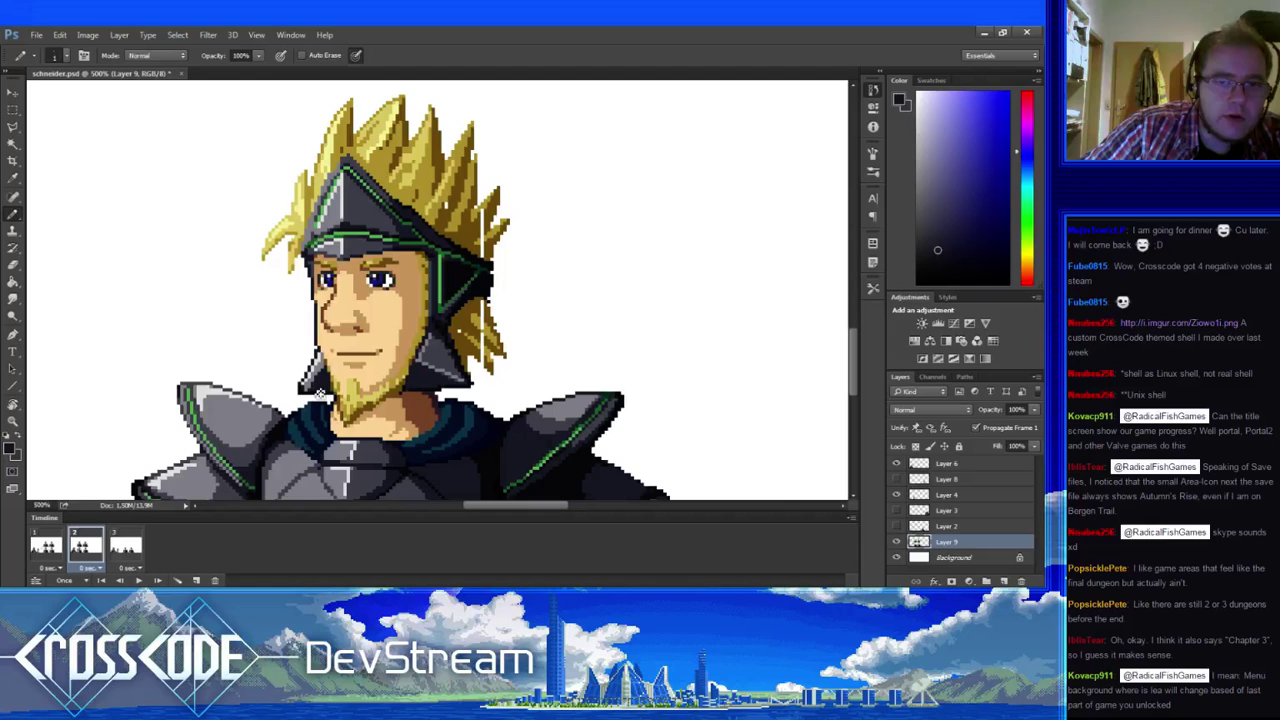
# - Trim stray pixels along the far cheek guard's lower edge with the eraser, comparing frames 1 and 2
pyautogui.click(62, 550)
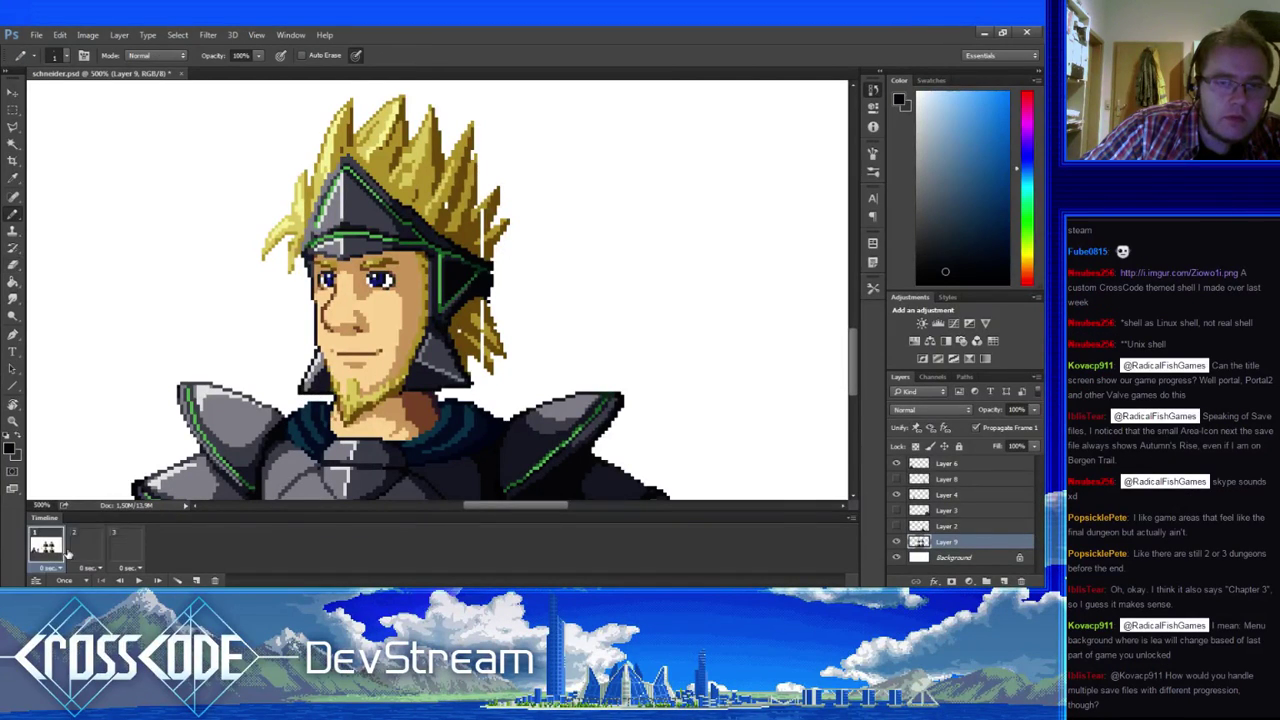
pyautogui.click(76, 548)
pyautogui.click(56, 551)
pyautogui.click(80, 548)
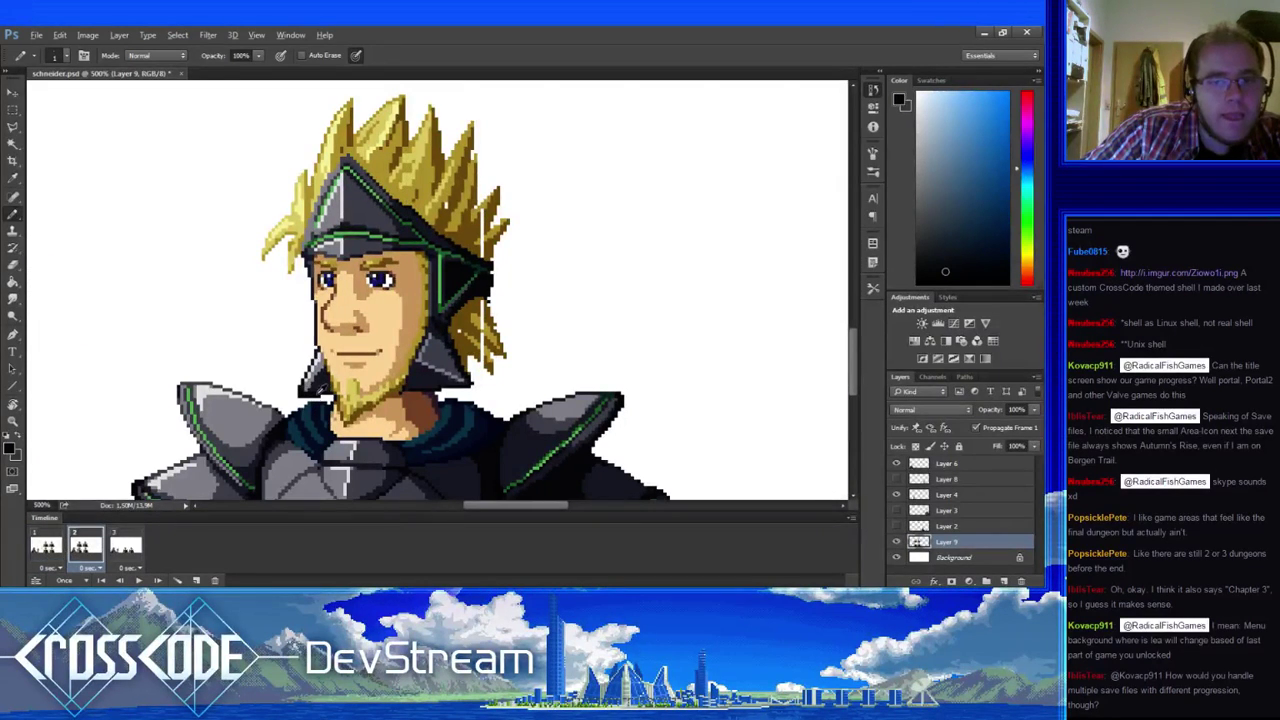
pyautogui.press('e')
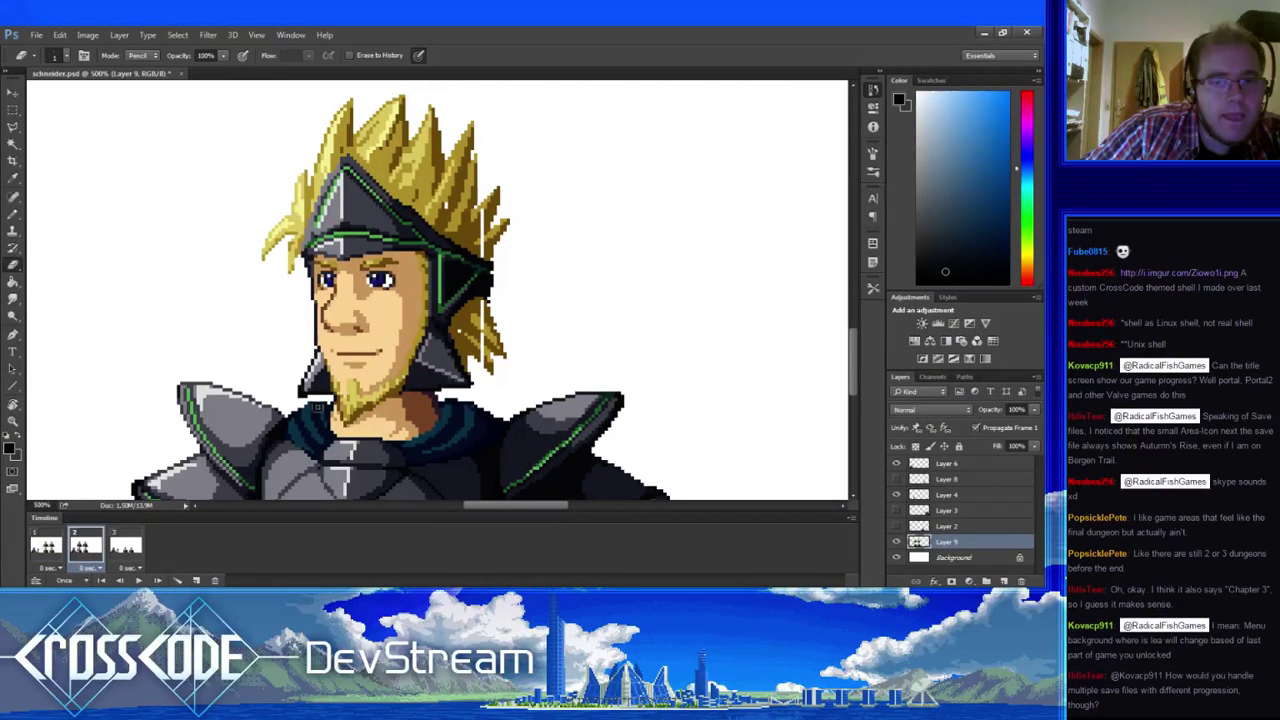
pyautogui.click(52, 547)
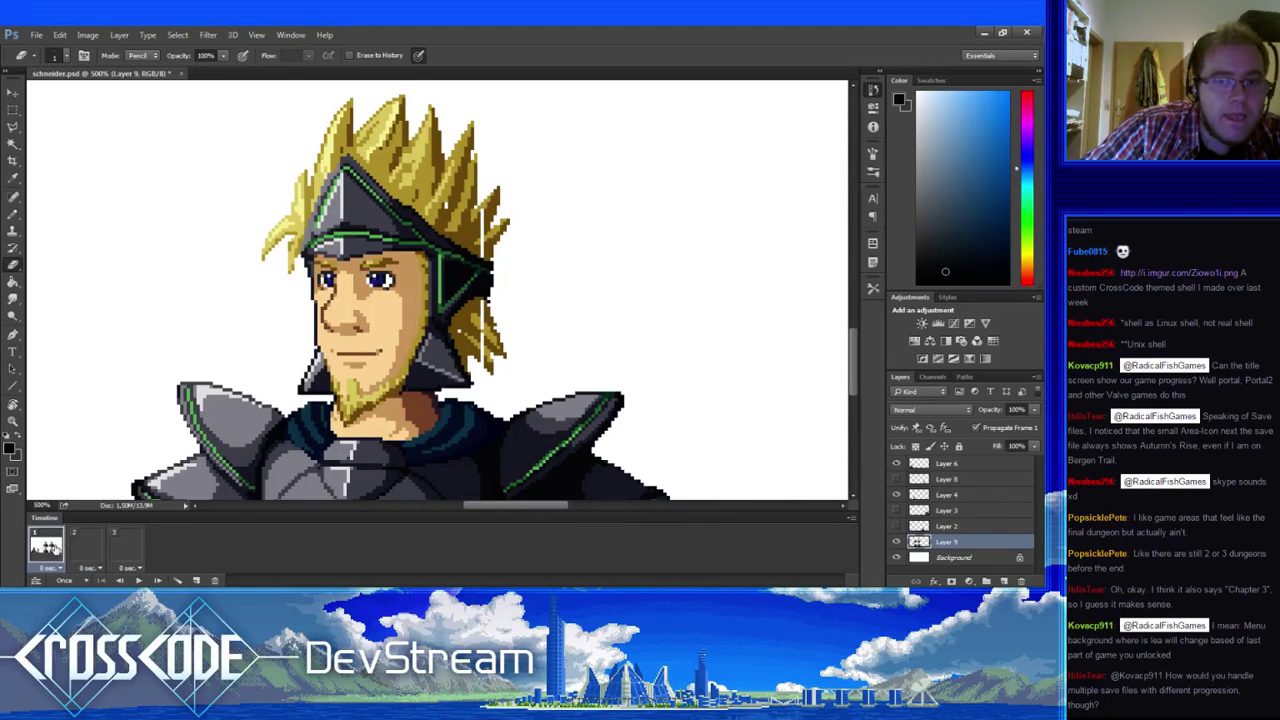
# - Retouch the far cheek guard's lower interior with sampled mid-grey and dark navy, checking it against frames 1 and 3
pyautogui.press('b')
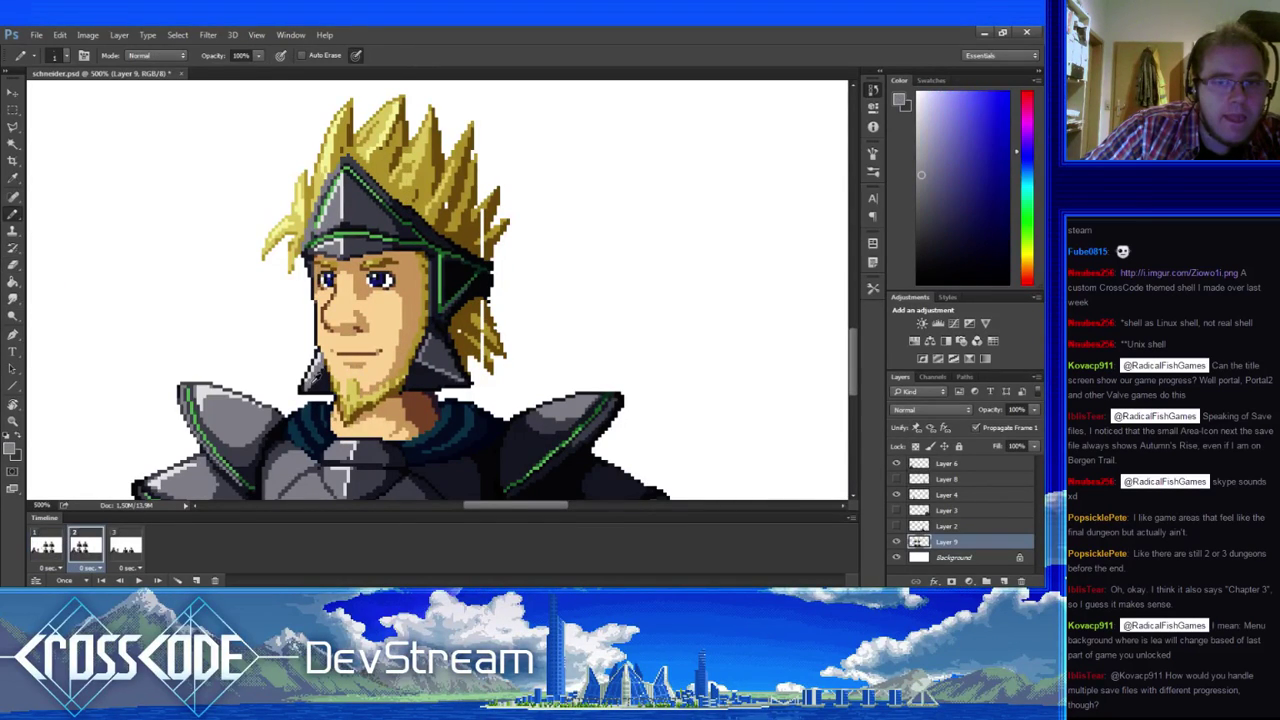
pyautogui.keyDown('alt'); pyautogui.click(320, 390); pyautogui.keyUp('alt')
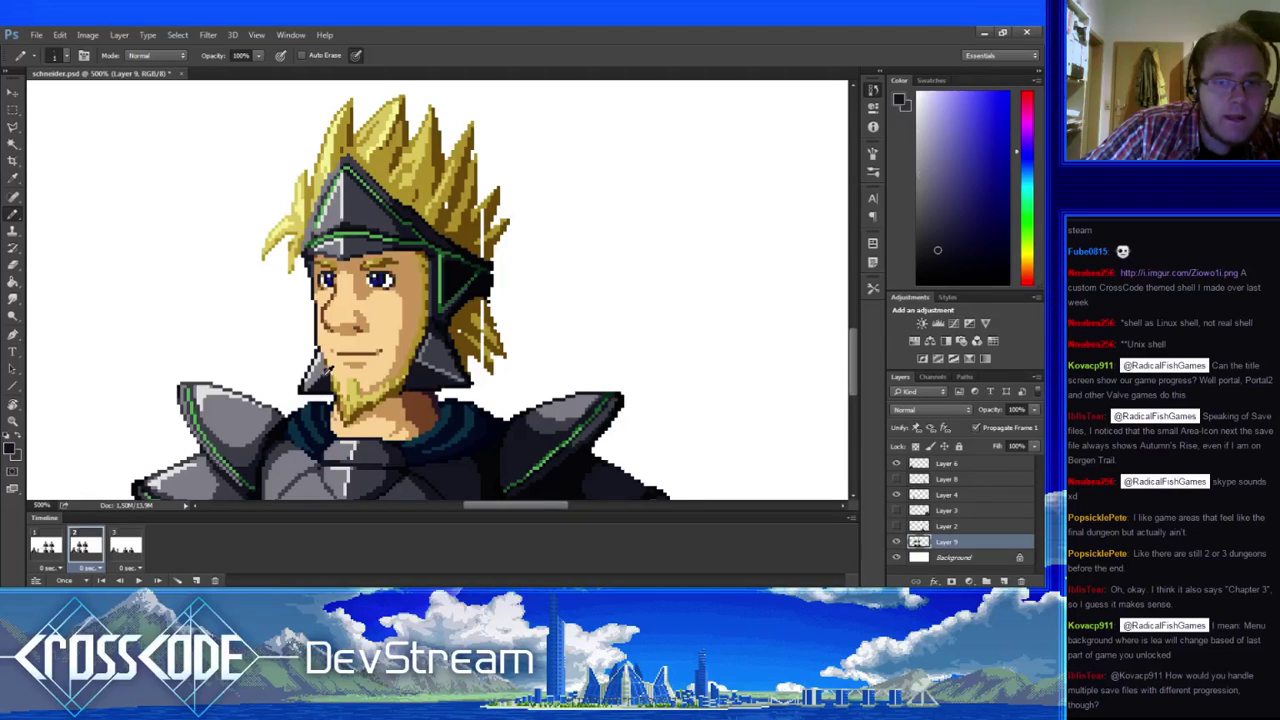
pyautogui.click(125, 550)
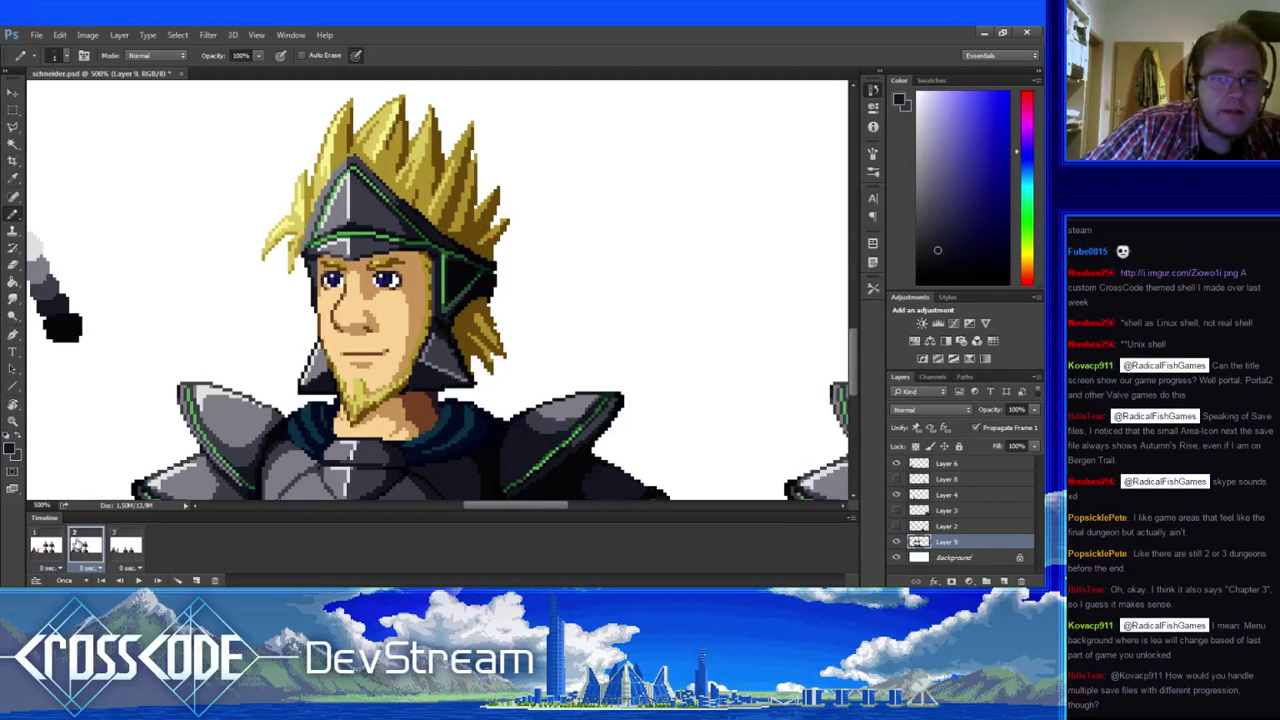
pyautogui.click(48, 546)
pyautogui.click(86, 548)
pyautogui.keyDown('alt'); pyautogui.click(310, 388); pyautogui.keyUp('alt')
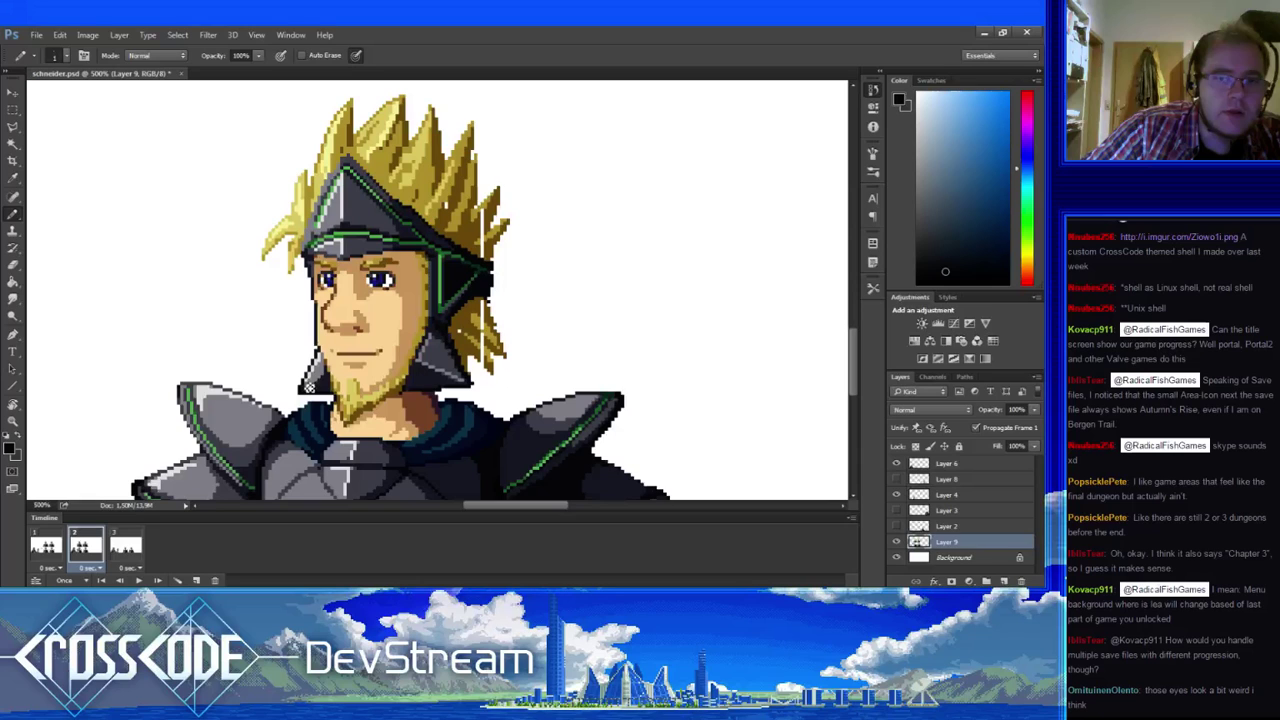
pyautogui.keyDown('alt'); pyautogui.click(312, 372); pyautogui.keyUp('alt')
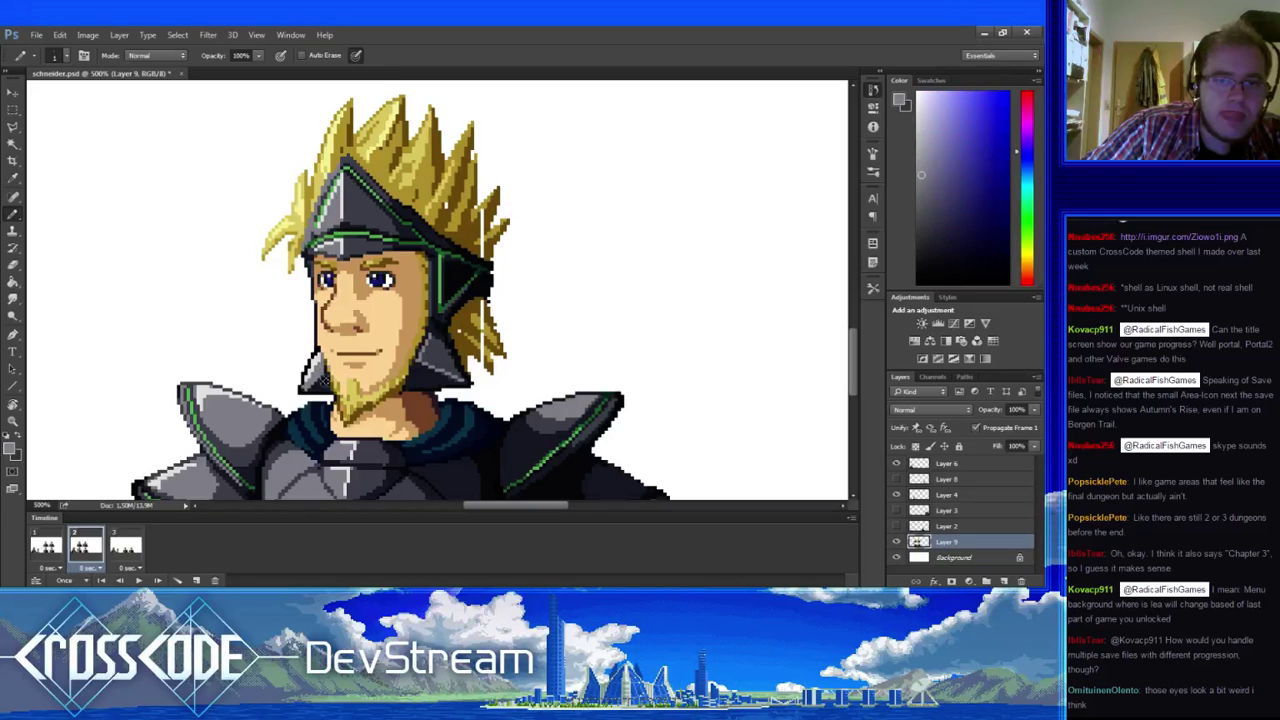
# - Refine the far cheek guard's shading and outer edge with sampled grey and dark navy, erasing stray pixels and checking against frame 1
pyautogui.press('Left')
pyautogui.press('Right')
pyautogui.press('Left')
pyautogui.press('Right')
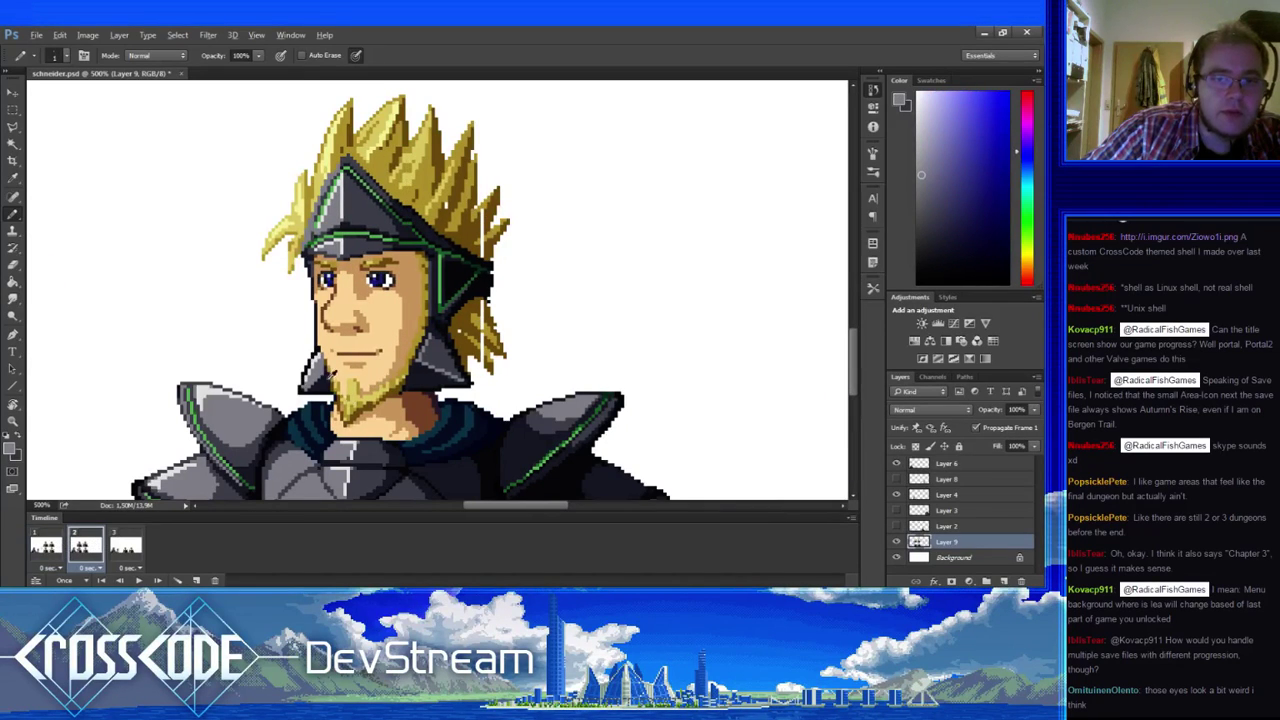
pyautogui.keyDown('alt'); pyautogui.click(328, 384); pyautogui.keyUp('alt')
pyautogui.keyDown('alt'); pyautogui.click(318, 374); pyautogui.keyUp('alt')
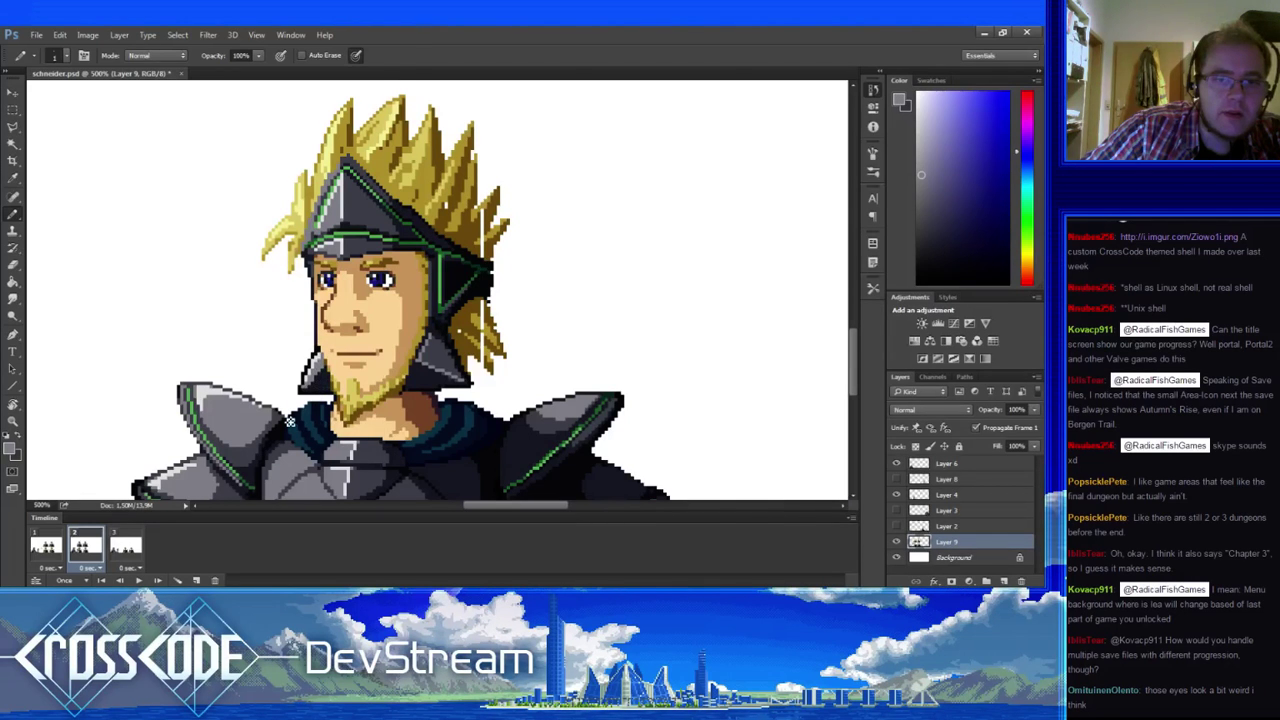
pyautogui.keyDown('alt'); pyautogui.click(312, 362); pyautogui.keyUp('alt')
pyautogui.press('e')
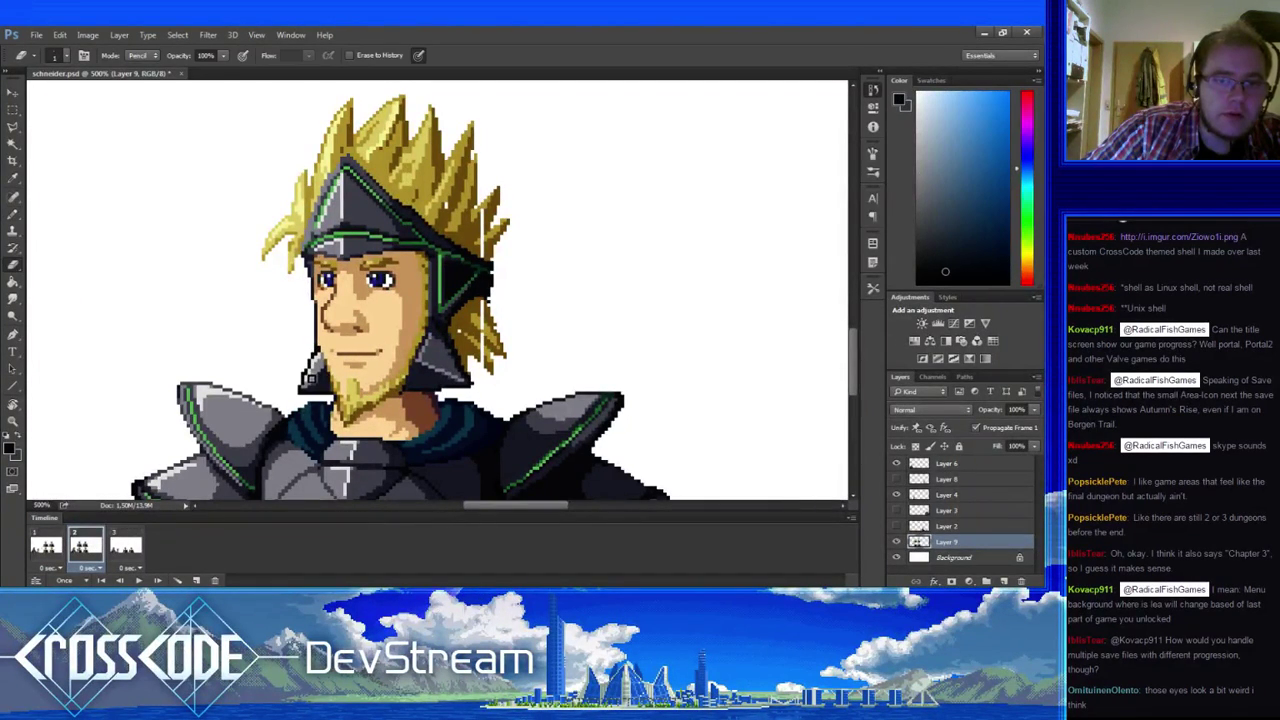
pyautogui.press('b')
pyautogui.keyDown('alt'); pyautogui.click(322, 360); pyautogui.keyUp('alt')
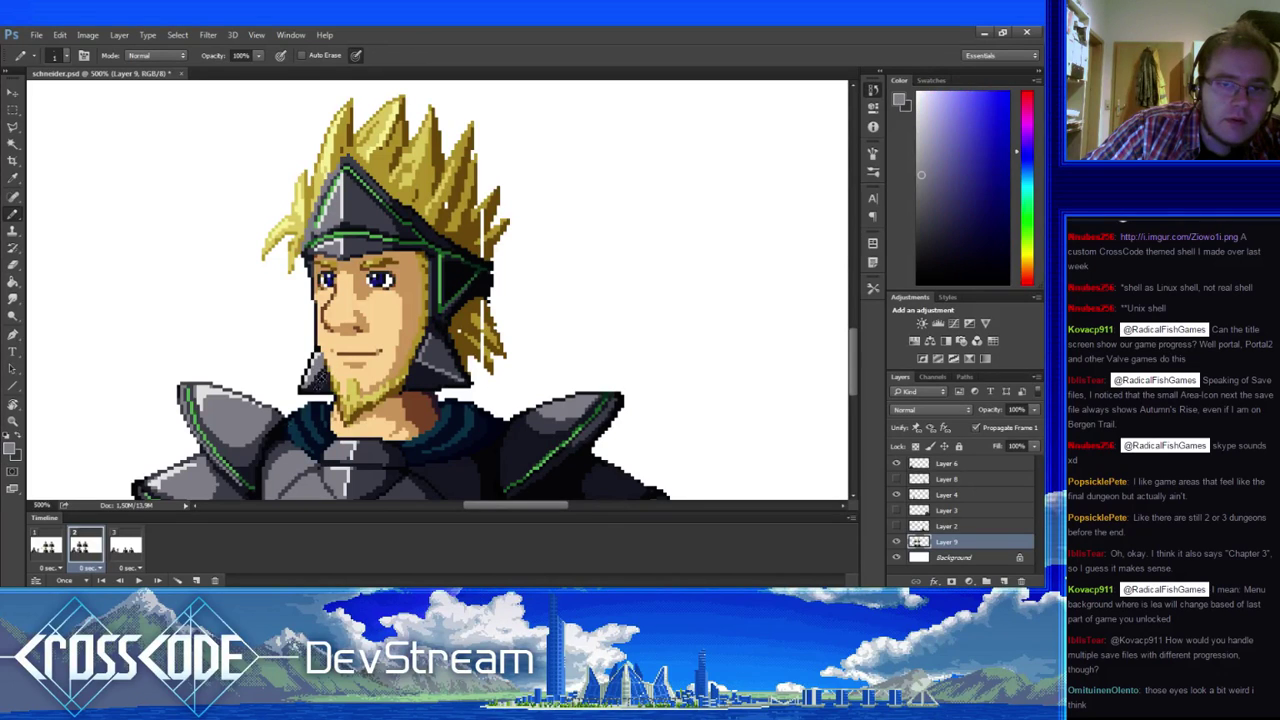
pyautogui.click(48, 550)
pyautogui.click(86, 548)
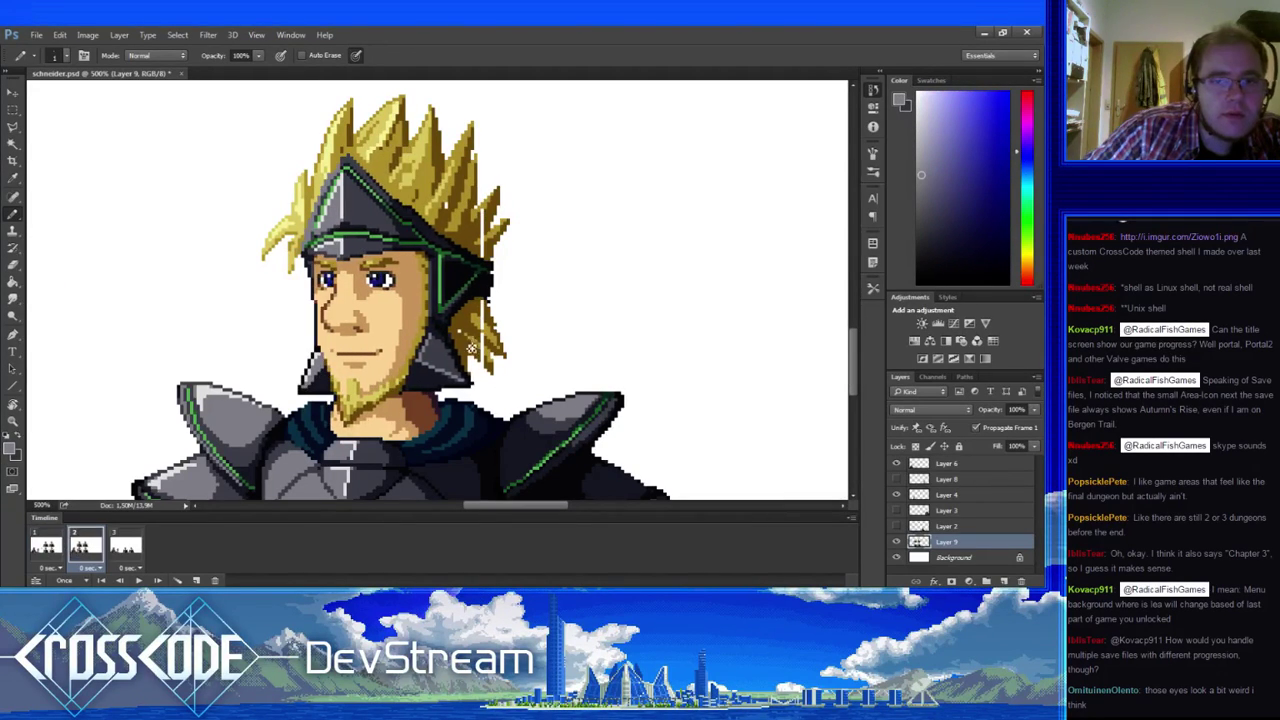
# - Reshade the inner part of the near cheek guard beside the jaw with sampled dark navy, mid-grey and dark grey
pyautogui.keyDown('alt'); pyautogui.click(414, 387); pyautogui.keyUp('alt')
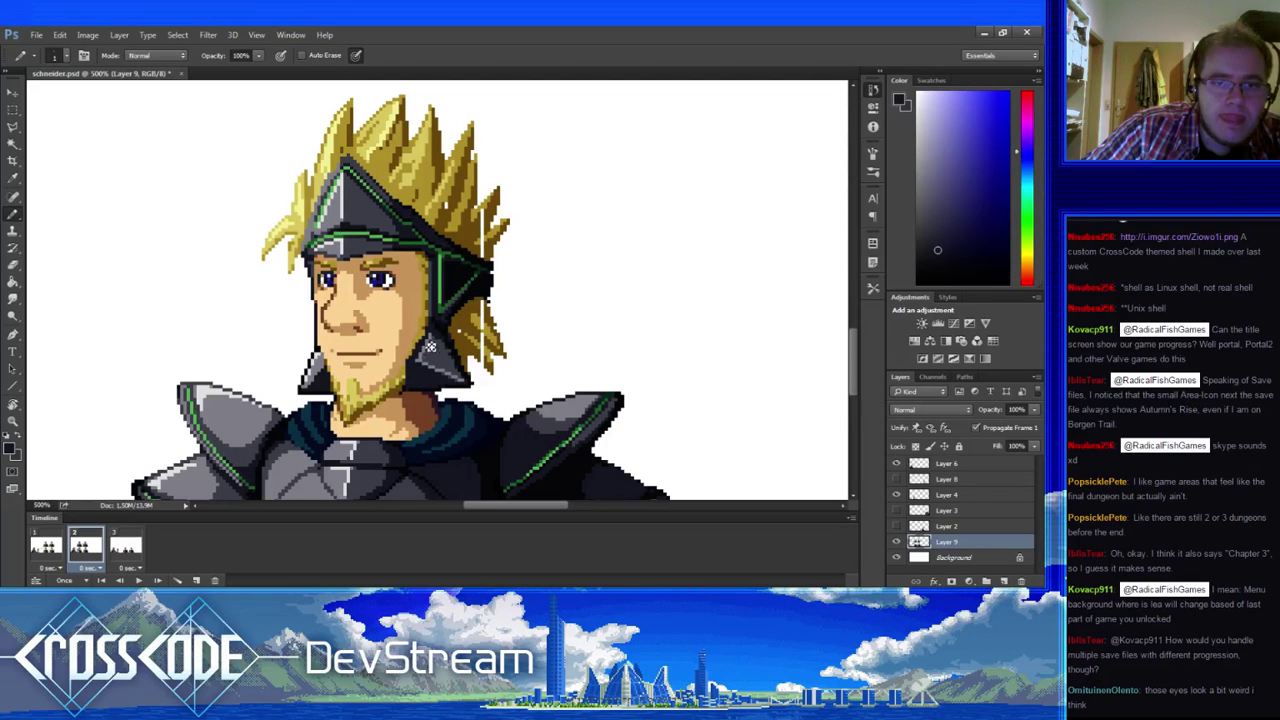
pyautogui.keyDown('alt'); pyautogui.click(421, 355); pyautogui.keyUp('alt')
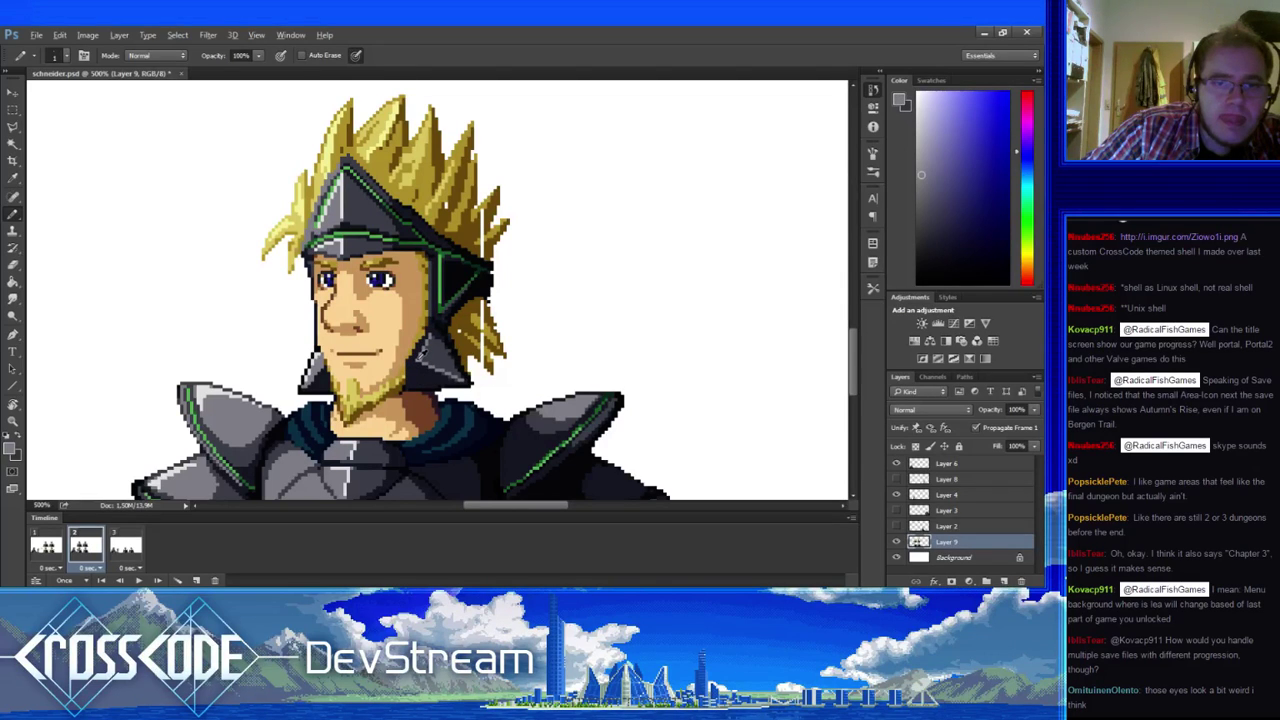
pyautogui.moveTo(421, 355)
pyautogui.mouseDown()
pyautogui.moveTo(432, 372)
pyautogui.moveTo(426, 360)
pyautogui.mouseUp()
pyautogui.keyDown('alt'); pyautogui.click(434, 364); pyautogui.keyUp('alt')
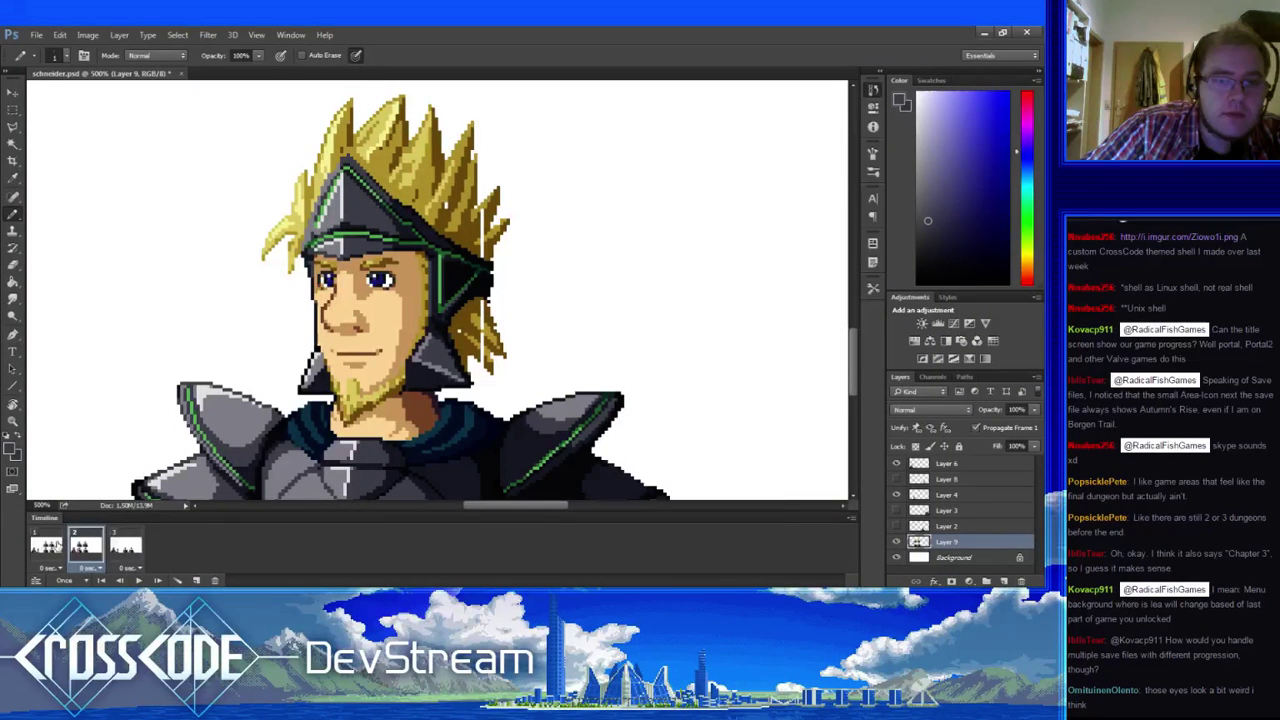
# - Redraw the near cheek guard's outer edge and lower corner with sampled near-black, hair brown and dark grey, checking against frame 1
pyautogui.keyDown('alt'); pyautogui.click(463, 358); pyautogui.keyUp('alt')
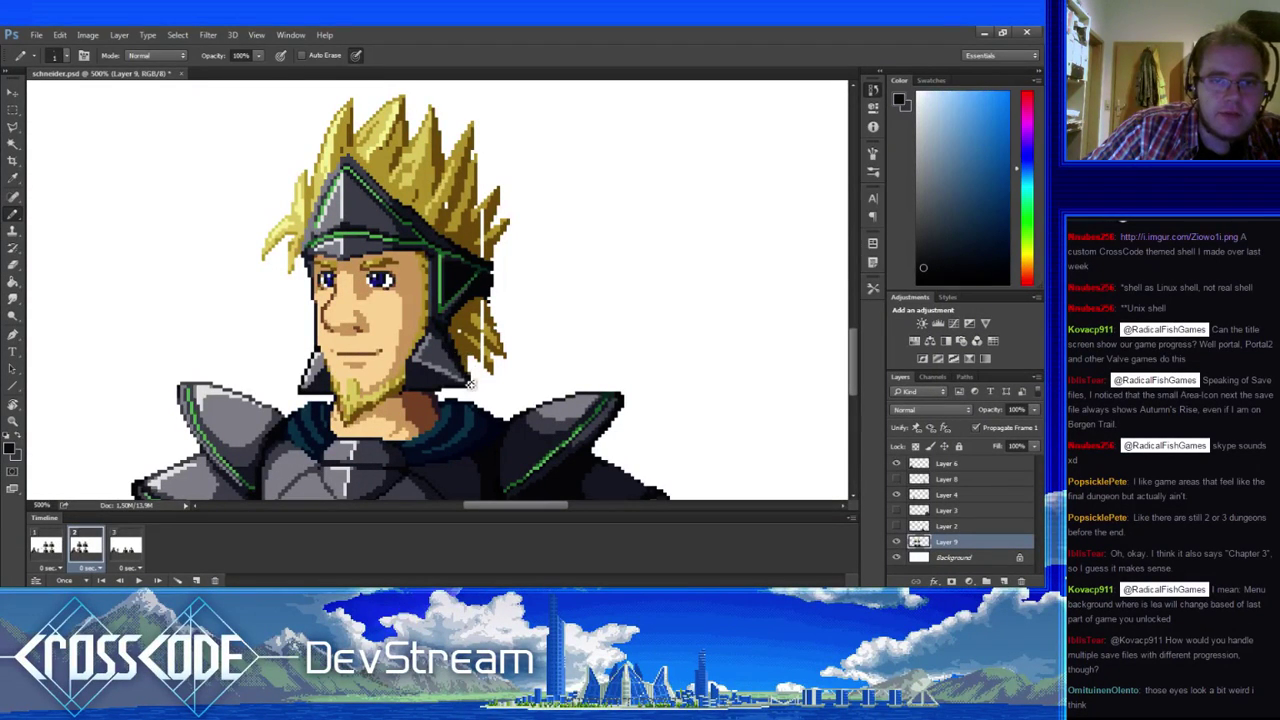
pyautogui.keyDown('alt'); pyautogui.click(472, 380); pyautogui.keyUp('alt')
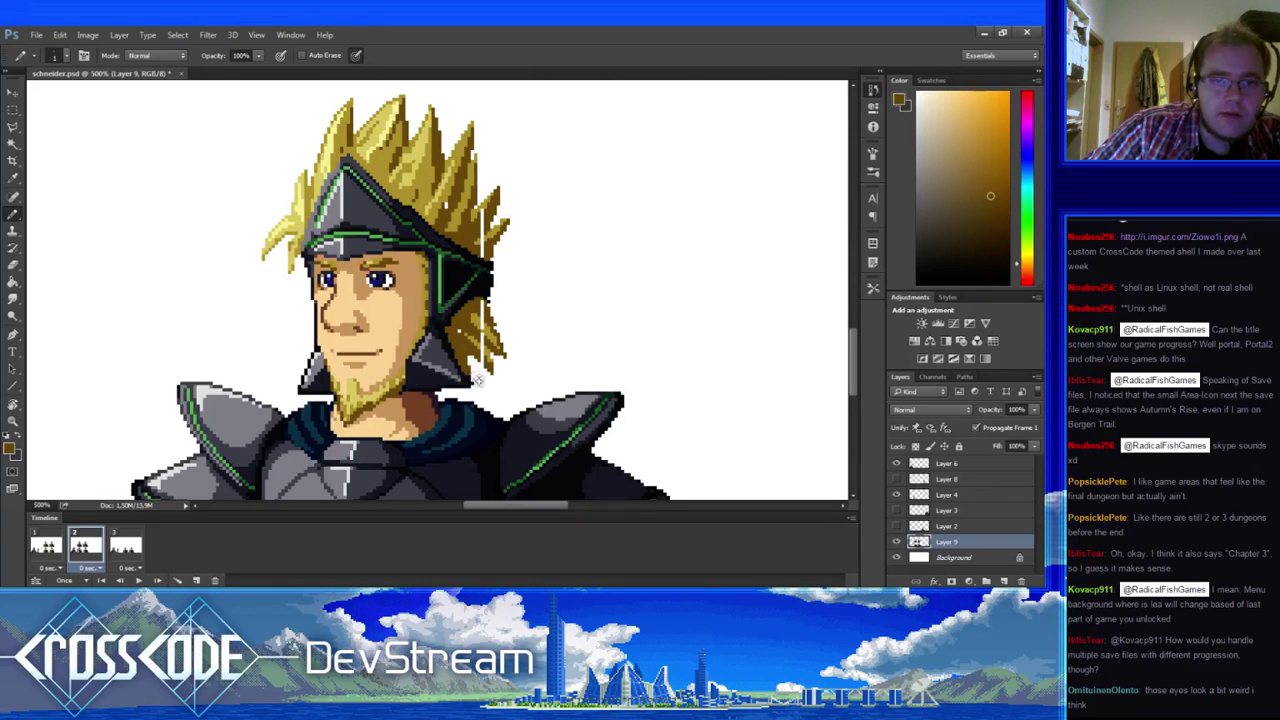
pyautogui.keyDown('alt'); pyautogui.click(445, 378); pyautogui.keyUp('alt')
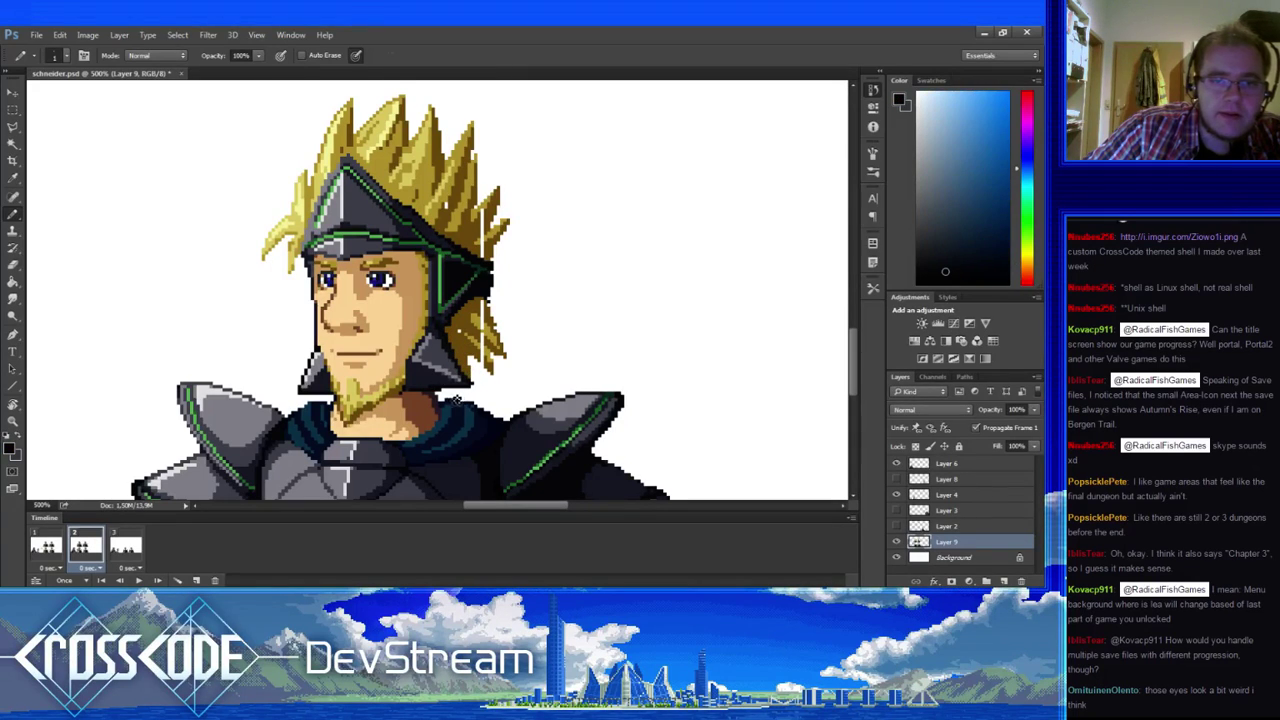
pyautogui.keyDown('alt'); pyautogui.click(460, 379); pyautogui.keyUp('alt')
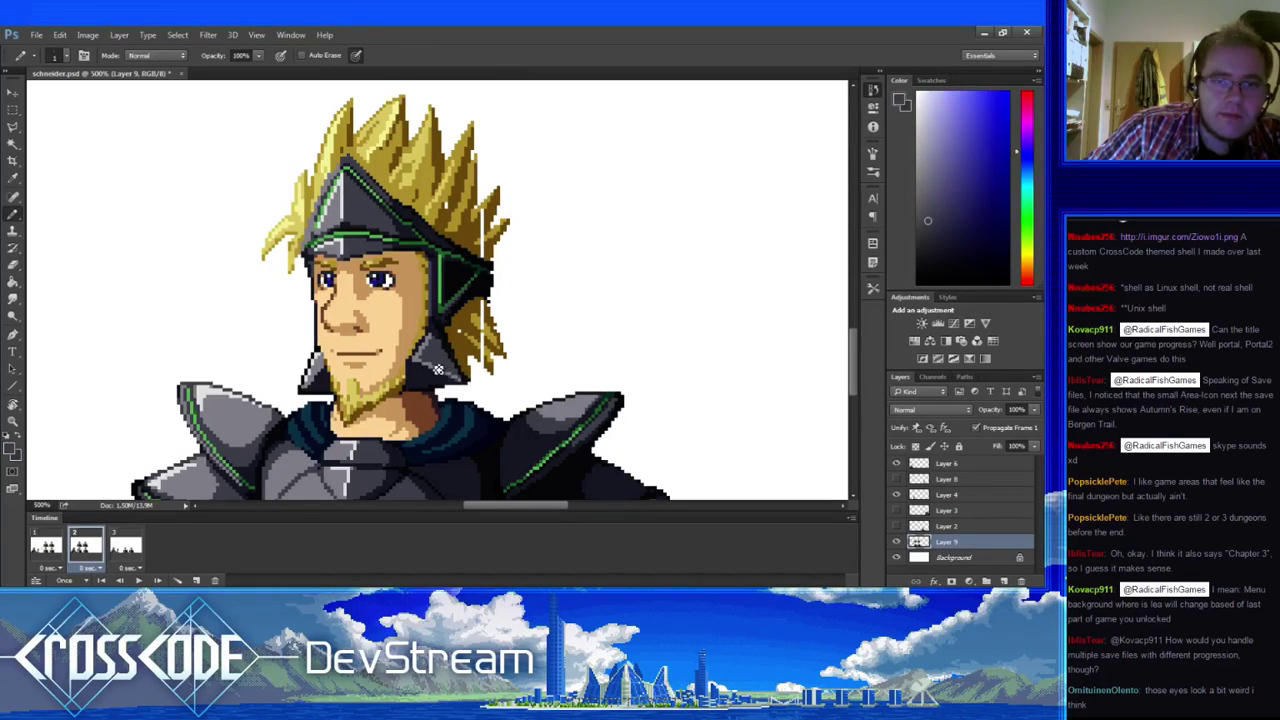
pyautogui.click(48, 547)
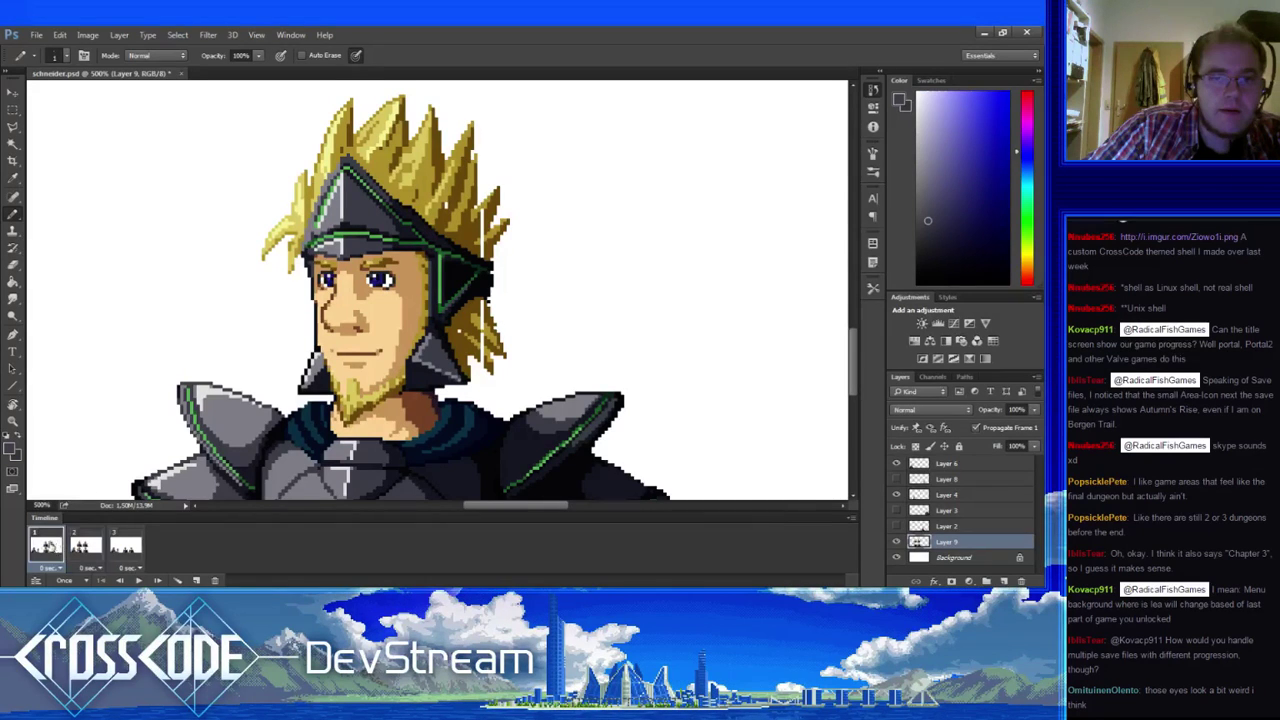
pyautogui.click(84, 547)
pyautogui.click(48, 547)
pyautogui.click(84, 547)
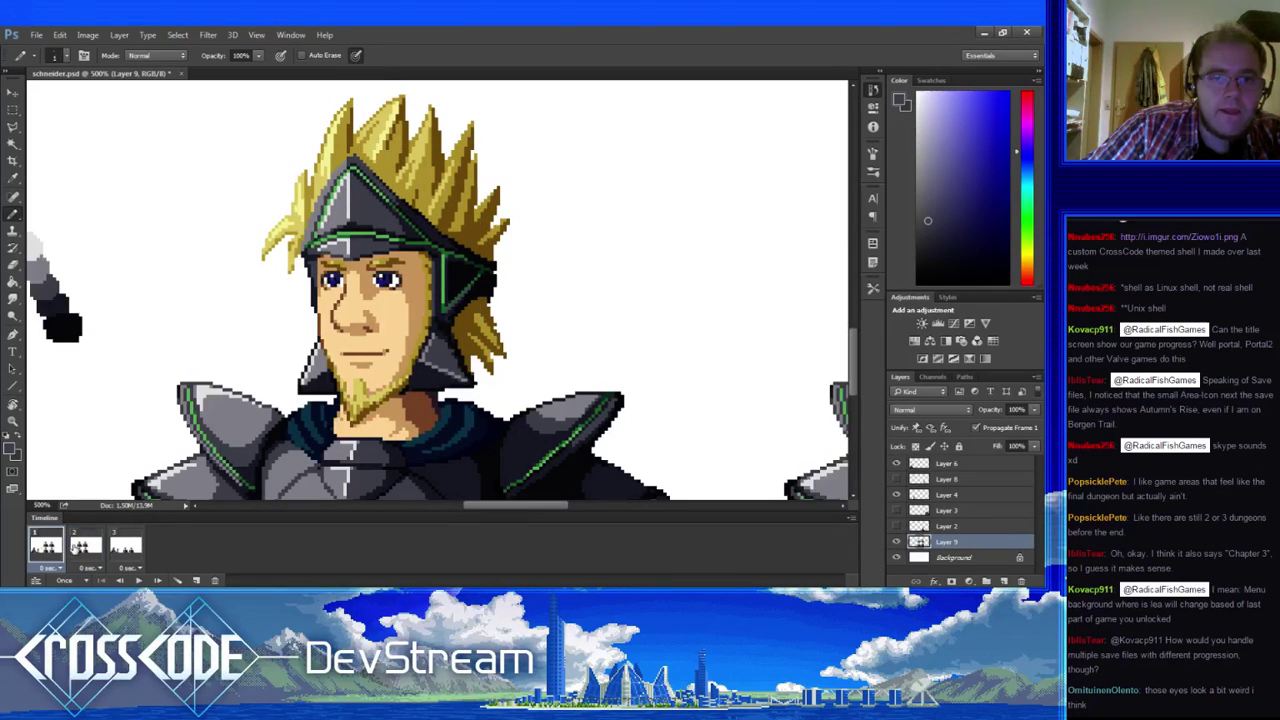
# - Clean up the far cheek guard's bottom outline with sampled near-black, the eraser and mid-grey, checking it against frame 1
pyautogui.keyDown('alt'); pyautogui.click(314, 400); pyautogui.keyUp('alt')
pyautogui.press('e')
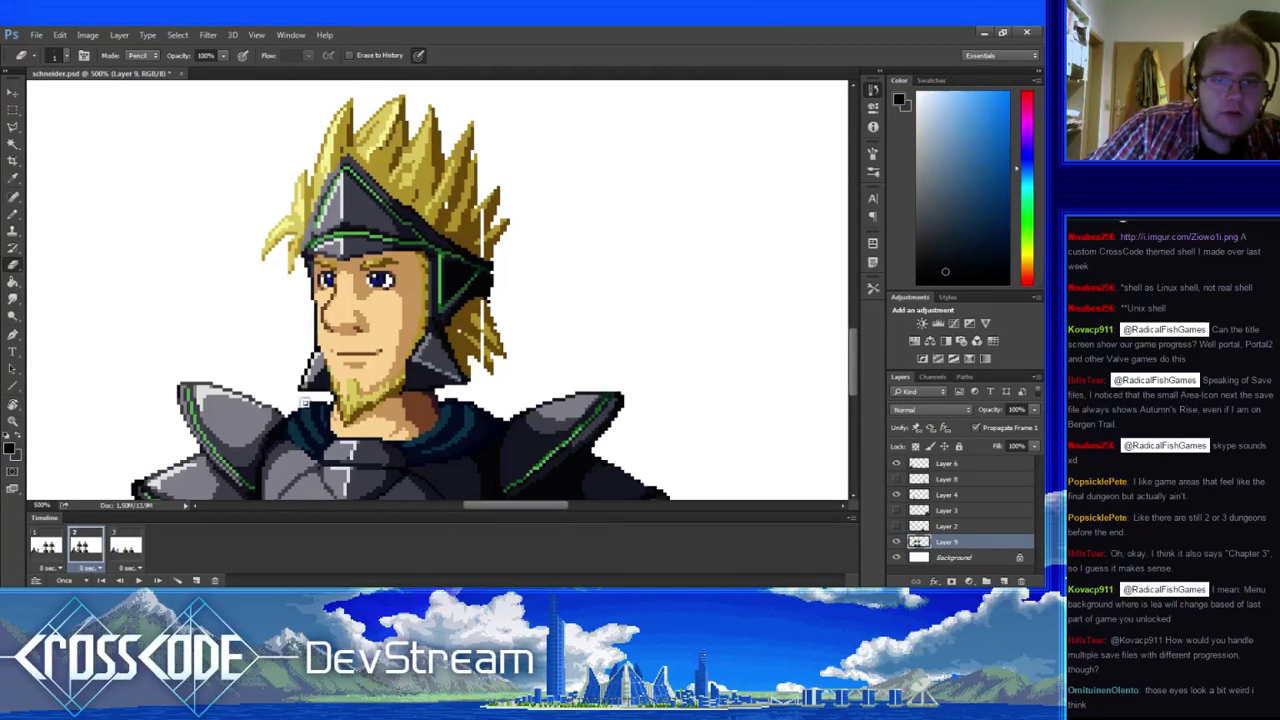
pyautogui.press('b')
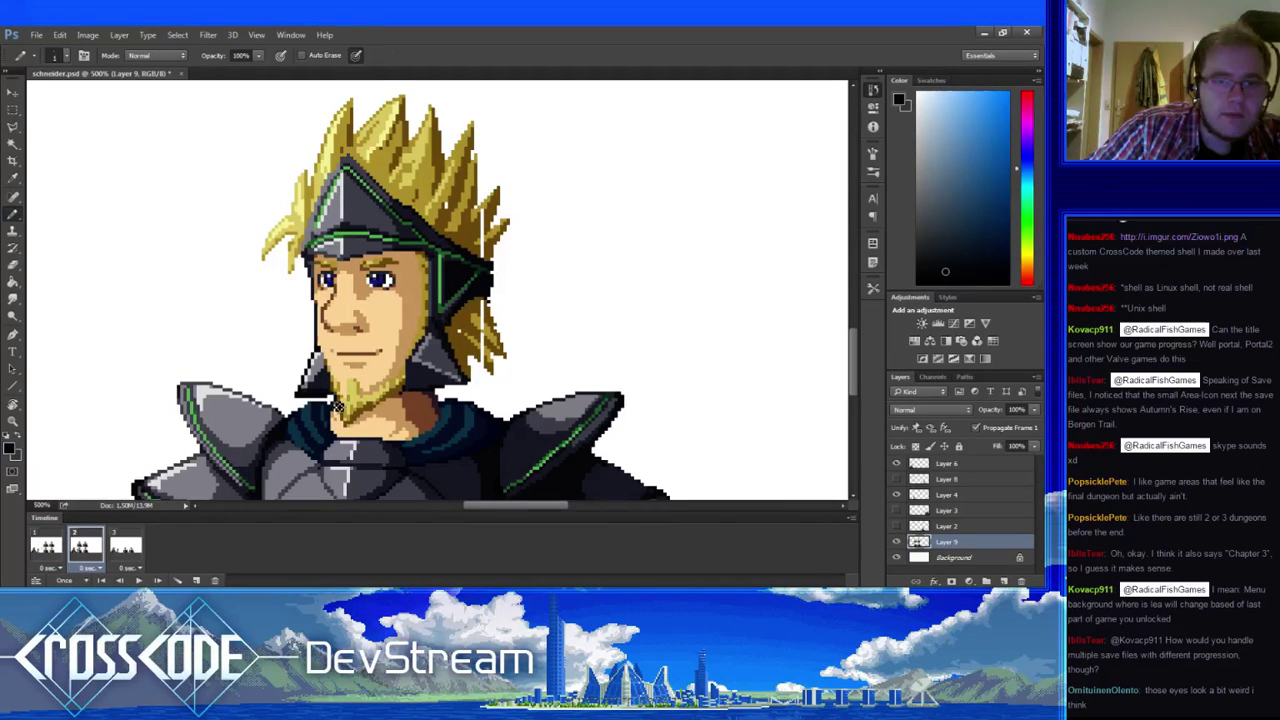
pyautogui.press('e')
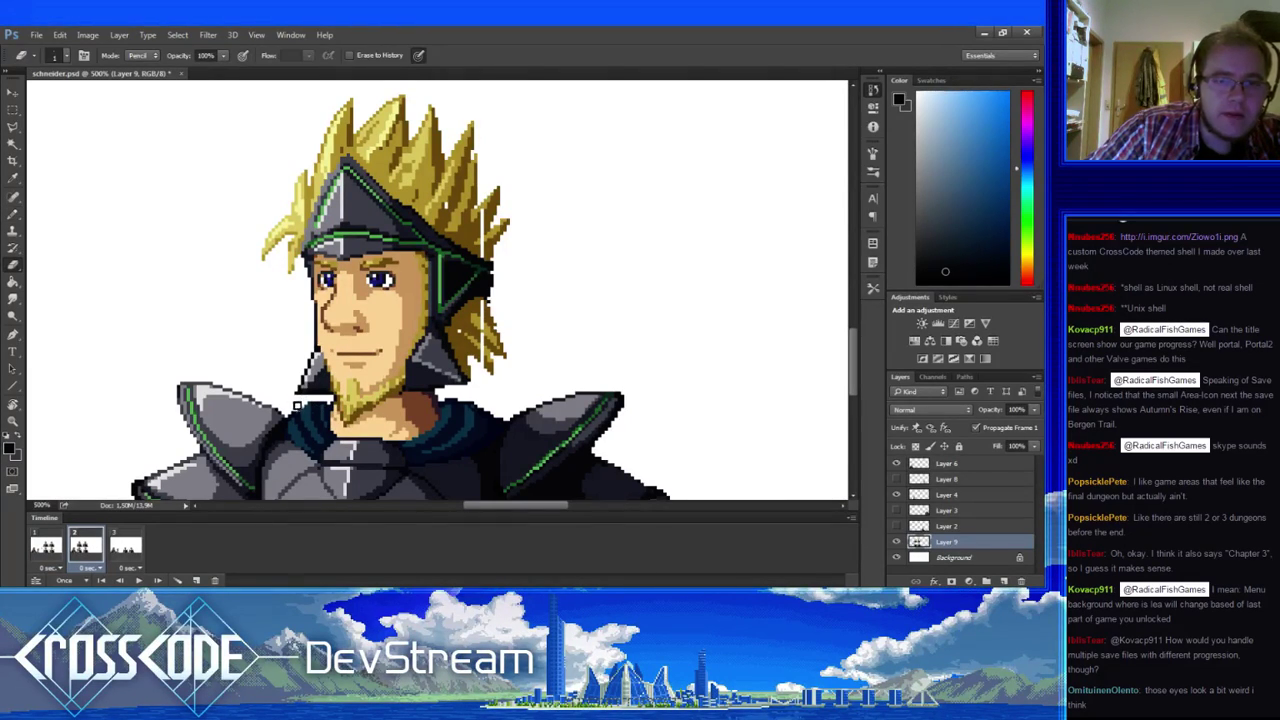
pyautogui.press('b')
pyautogui.click(46, 545)
pyautogui.click(86, 545)
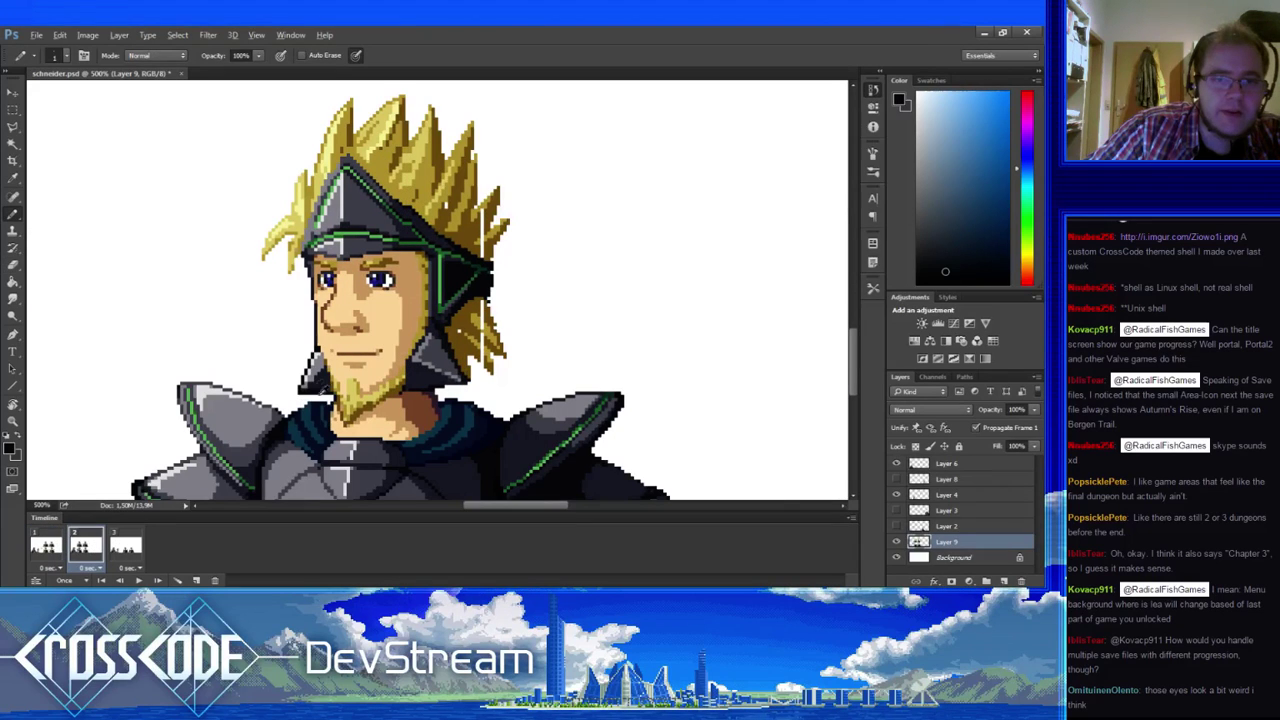
pyautogui.keyDown('alt'); pyautogui.click(321, 381); pyautogui.keyUp('alt')
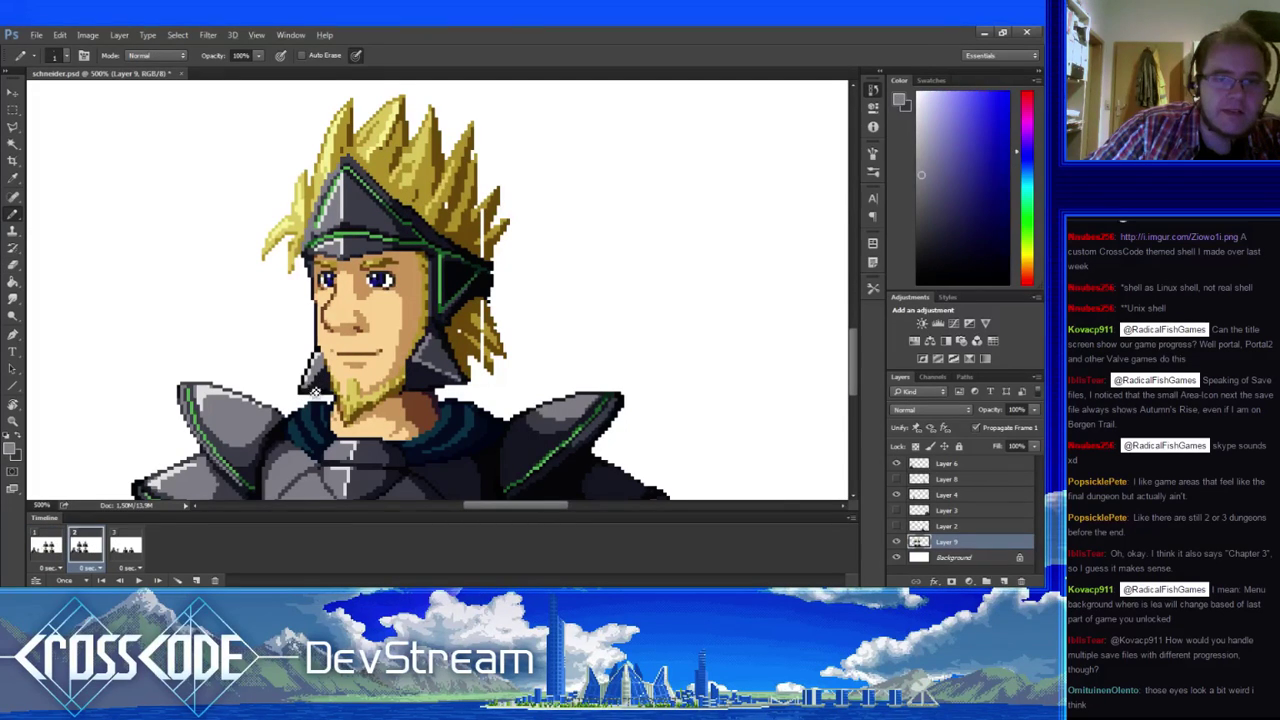
# - Compare frames 1 and 2 repeatedly to examine how the head, helmet and cheek guards shift between them
pyautogui.click(55, 546)
pyautogui.click(78, 548)
pyautogui.click(55, 547)
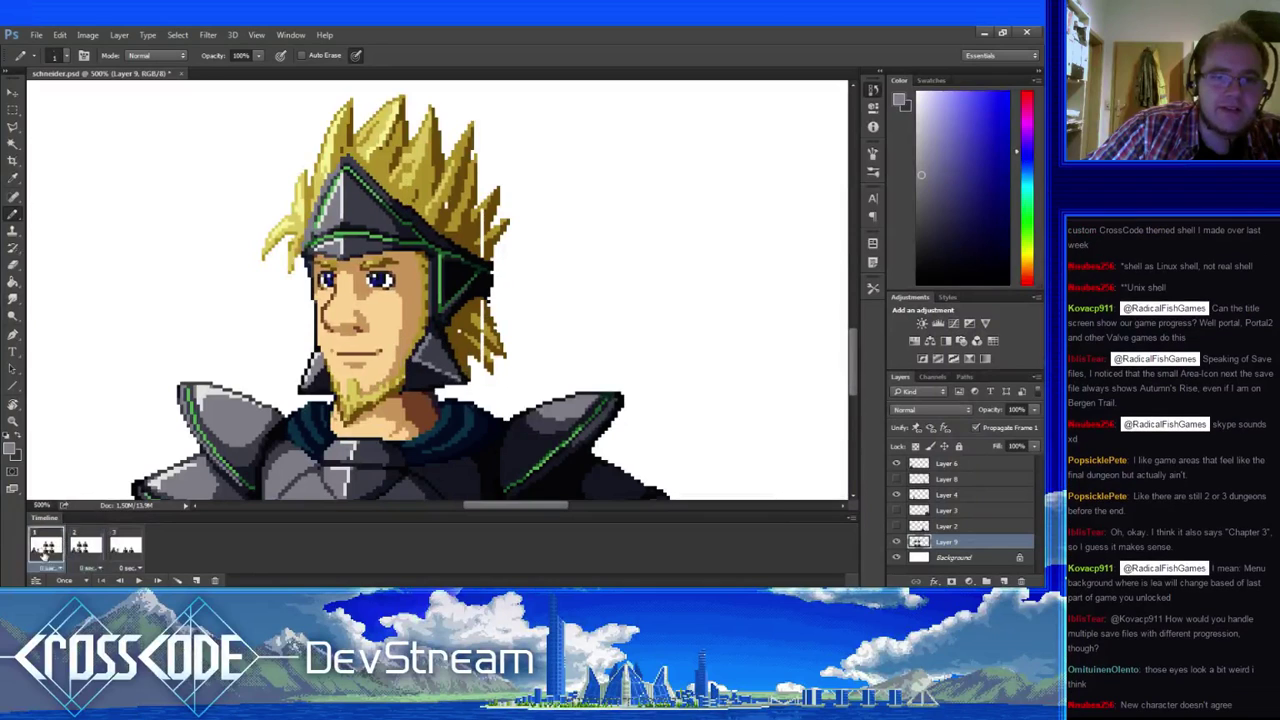
pyautogui.click(78, 548)
pyautogui.click(55, 547)
pyautogui.click(78, 548)
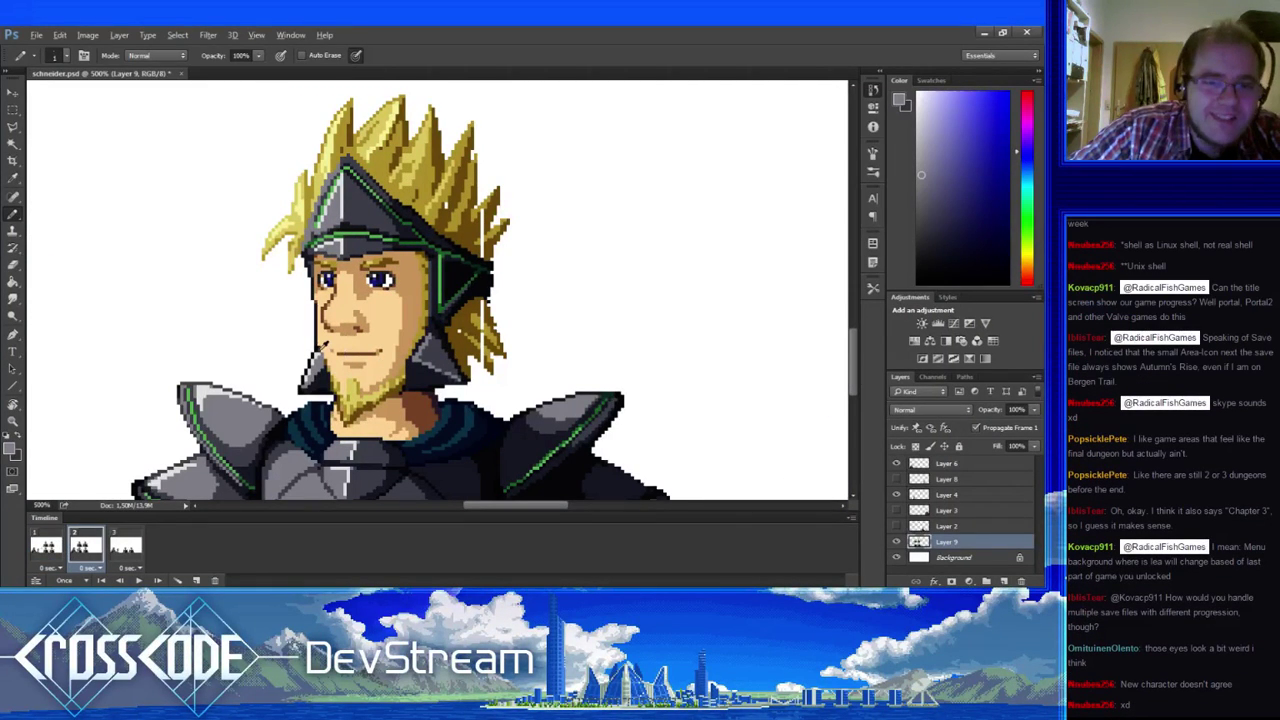
pyautogui.moveTo(312, 444); pyautogui.dragTo(268, 438)
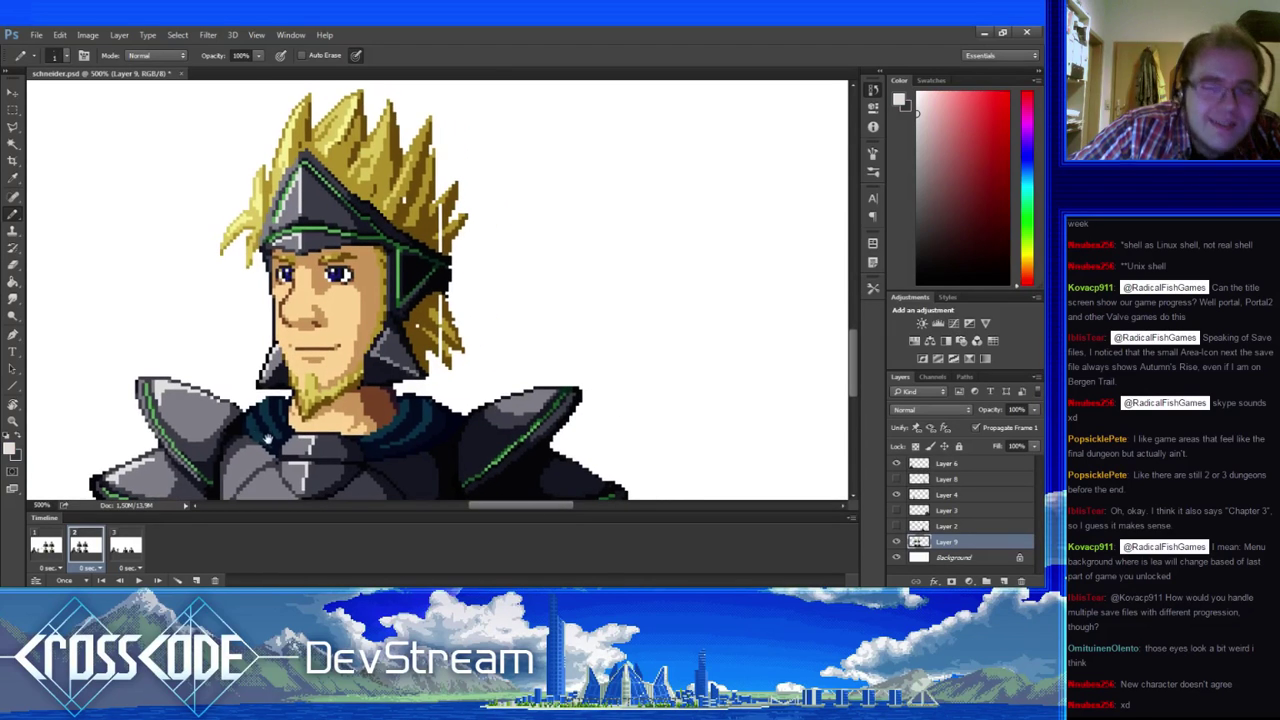
pyautogui.click(53, 549)
pyautogui.click(78, 548)
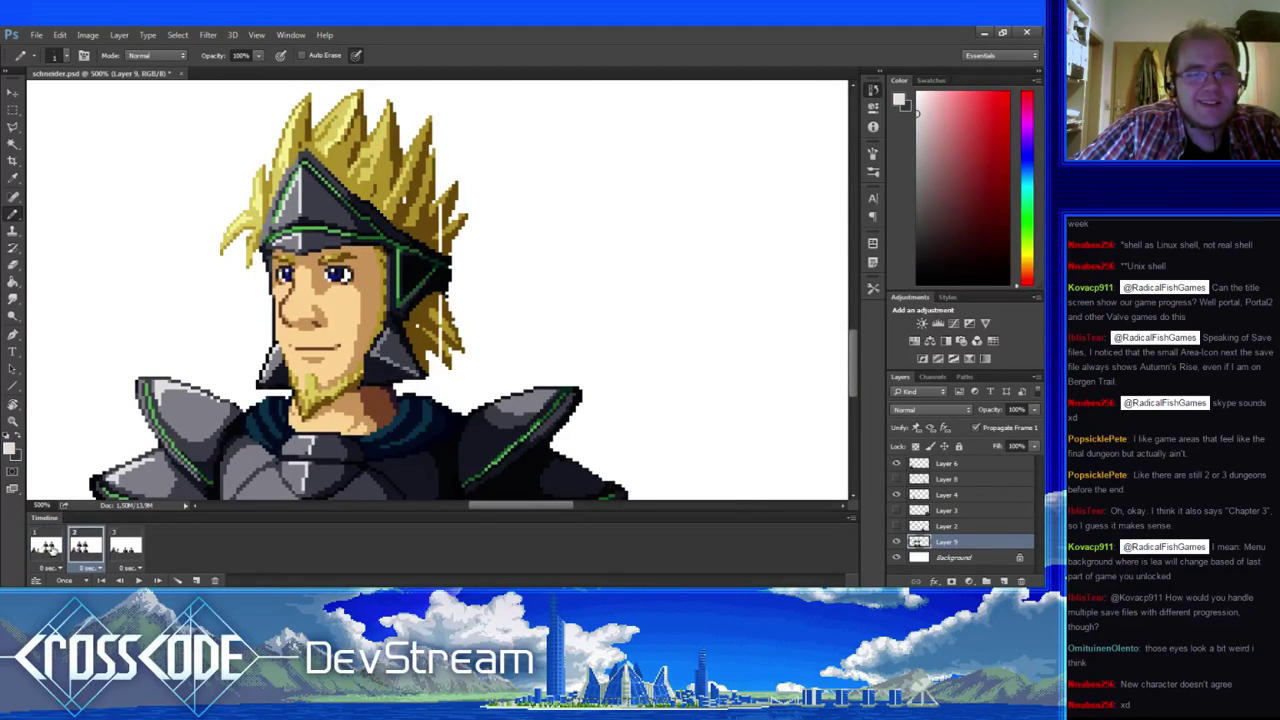
pyautogui.click(52, 550)
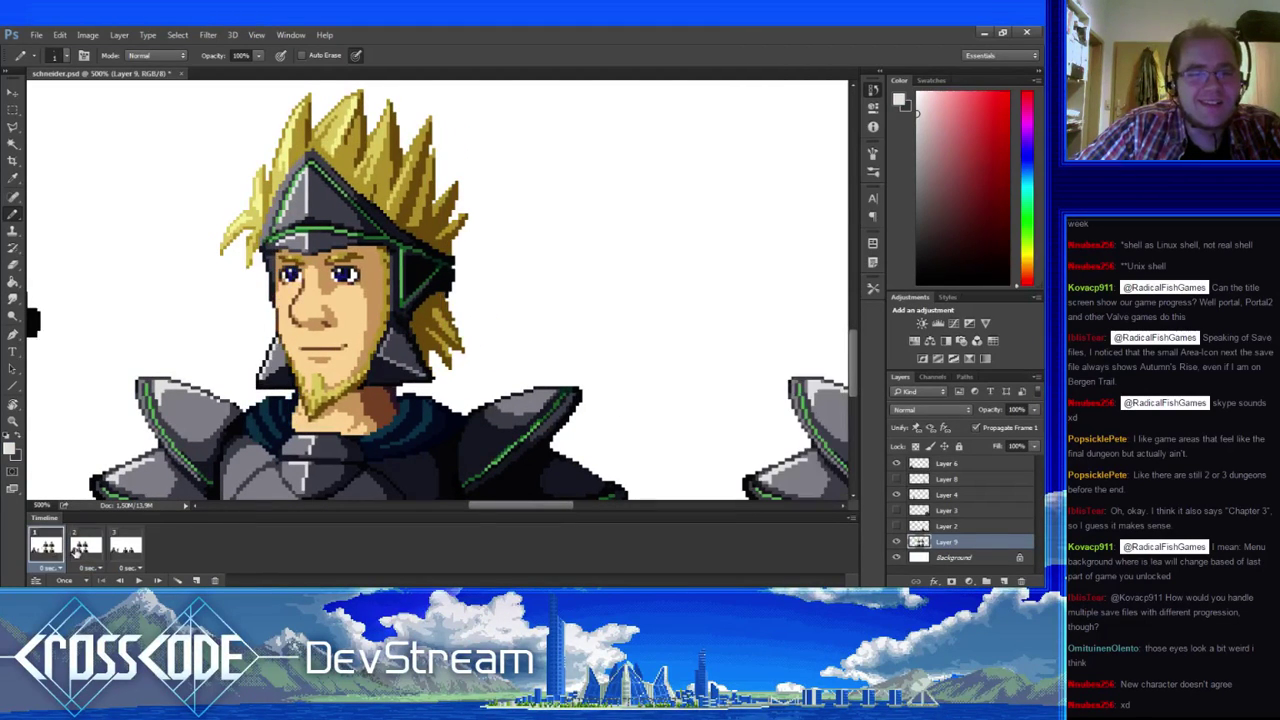
pyautogui.click(82, 549)
pyautogui.click(52, 549)
pyautogui.click(82, 549)
pyautogui.click(52, 549)
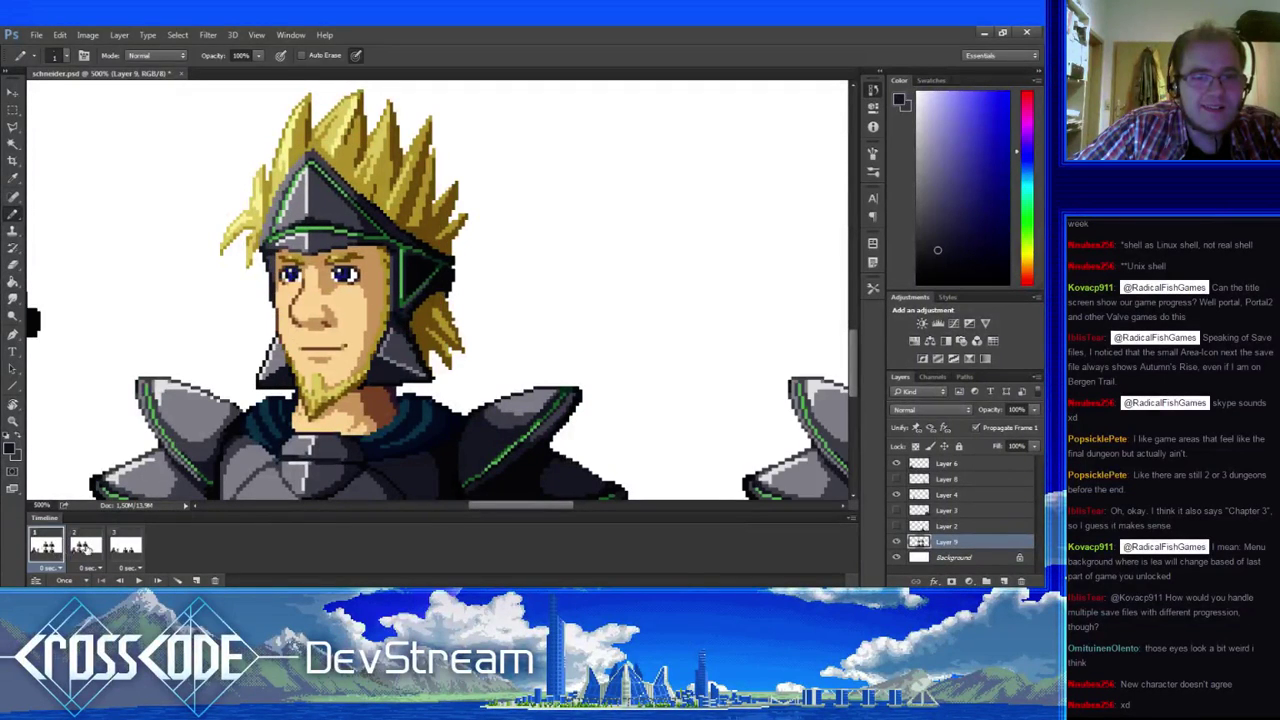
pyautogui.click(84, 548)
pyautogui.click(55, 550)
pyautogui.click(82, 549)
pyautogui.click(55, 550)
pyautogui.click(84, 548)
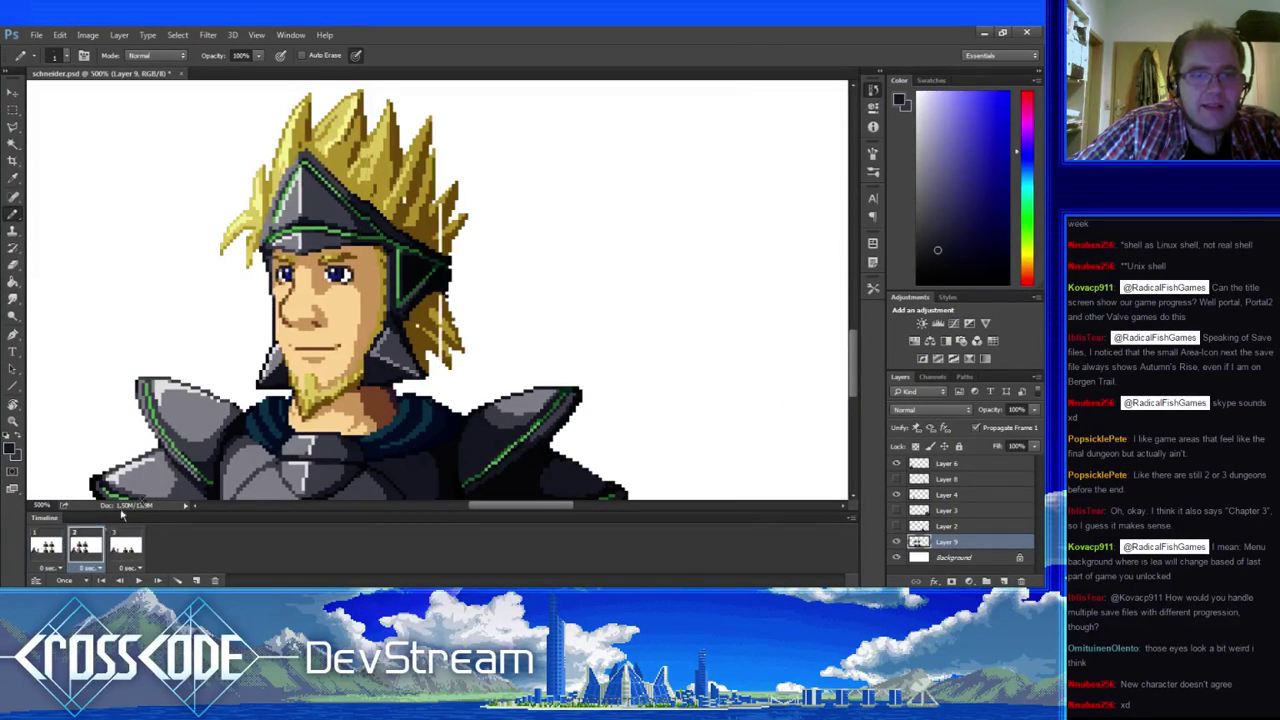
# - Retouch the far jaw edge beside the far cheek guard in frame 2 with sampled light skin, near-black and tan, checking against frame 1
pyautogui.click(52, 547)
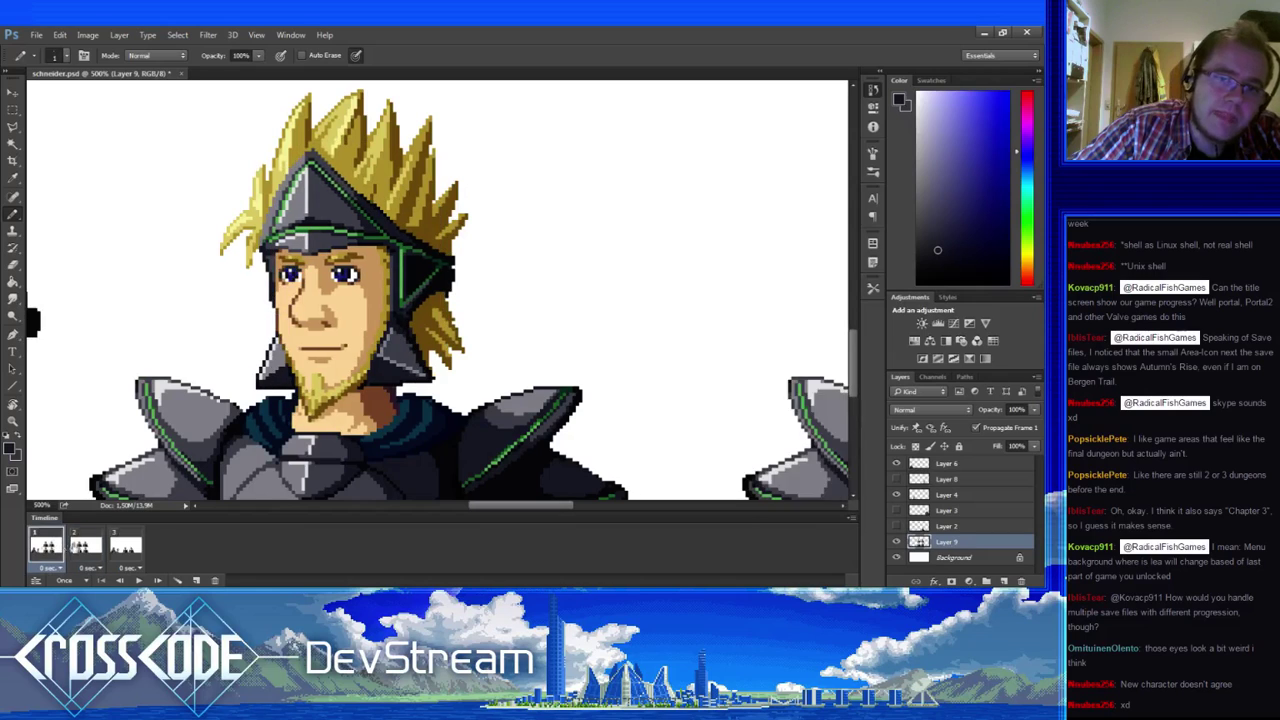
pyautogui.click(80, 548)
pyautogui.keyDown('alt'); pyautogui.click(351, 352); pyautogui.keyUp('alt')
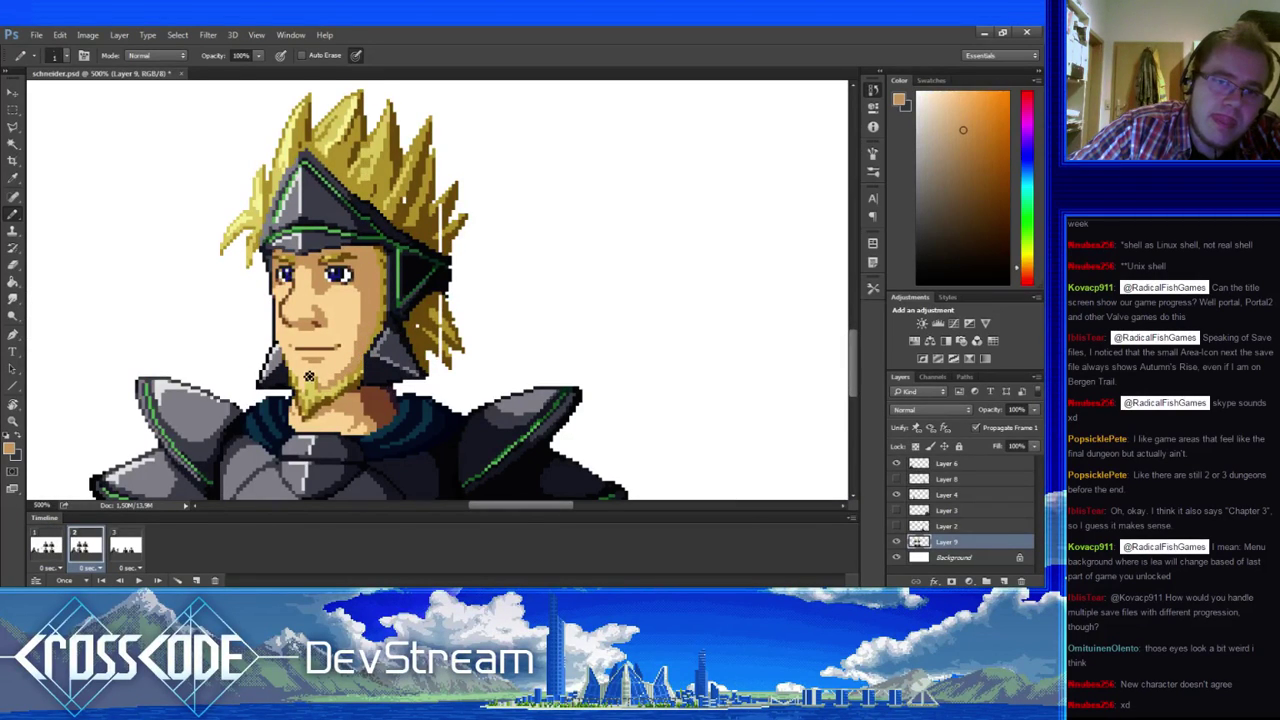
pyautogui.click(950, 94)
pyautogui.click(290, 352)
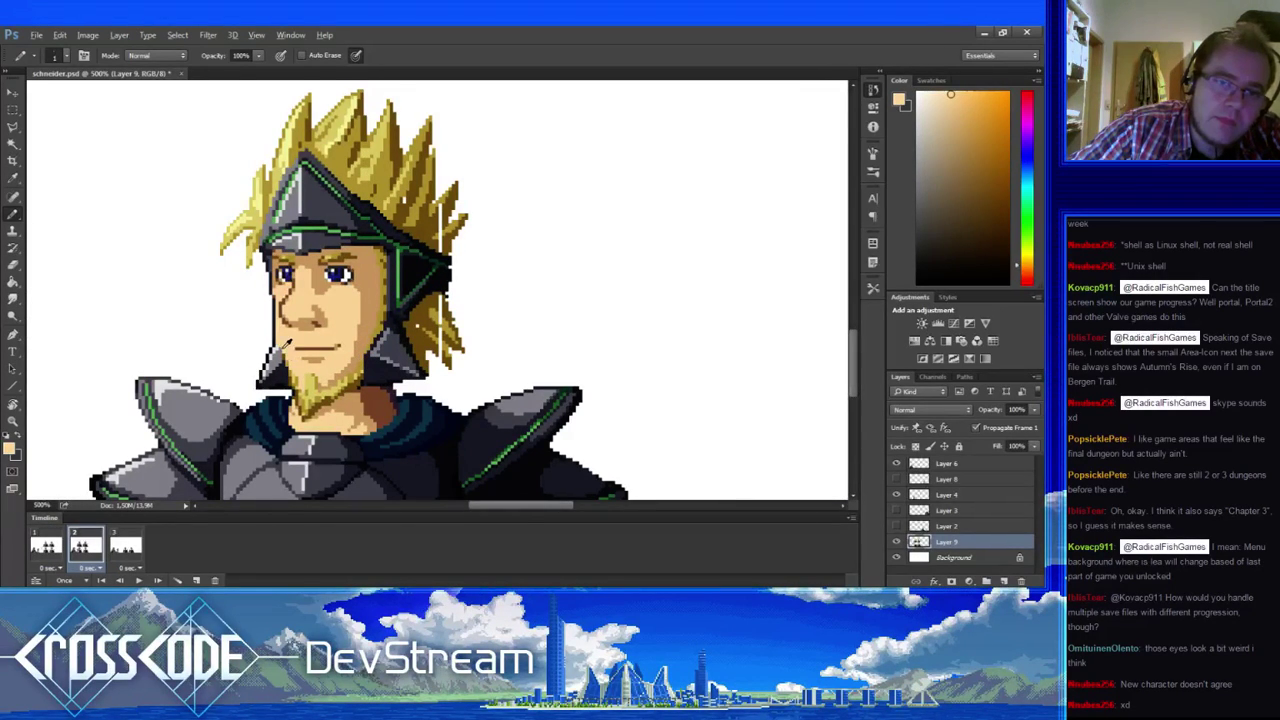
pyautogui.keyDown('alt'); pyautogui.click(296, 368); pyautogui.keyUp('alt')
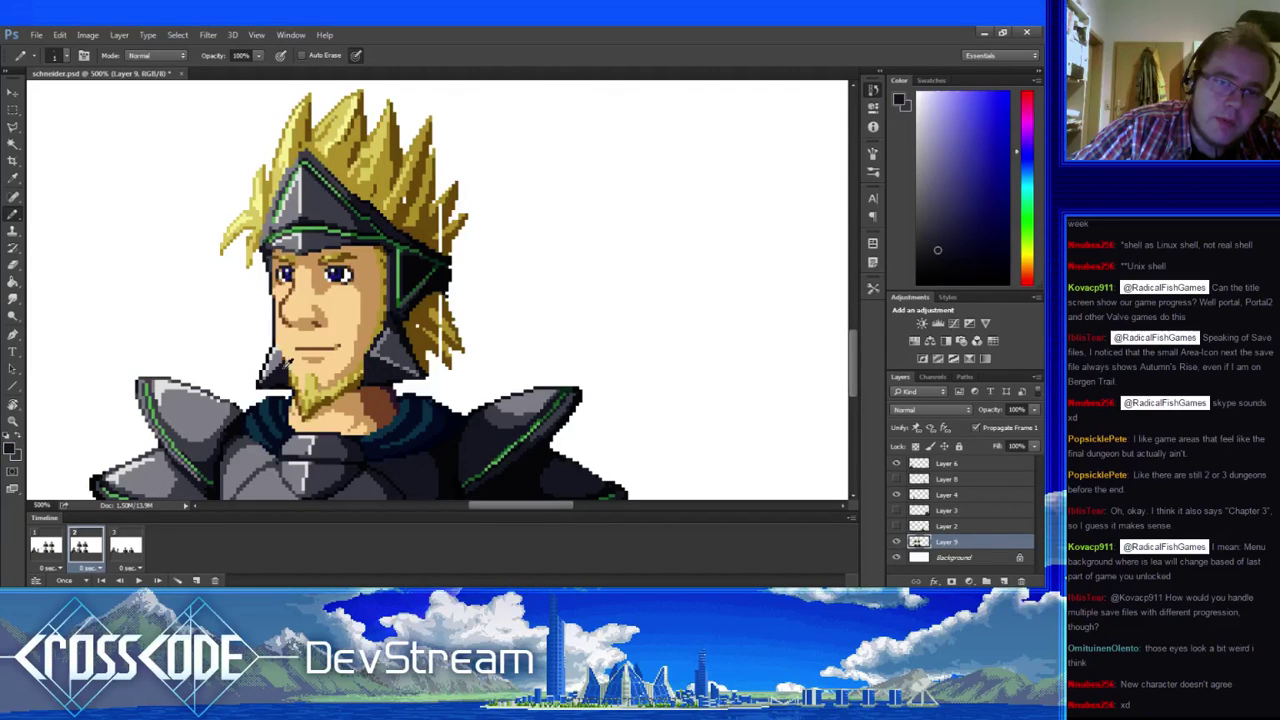
pyautogui.keyDown('alt'); pyautogui.click(291, 358); pyautogui.keyUp('alt')
pyautogui.click(287, 354)
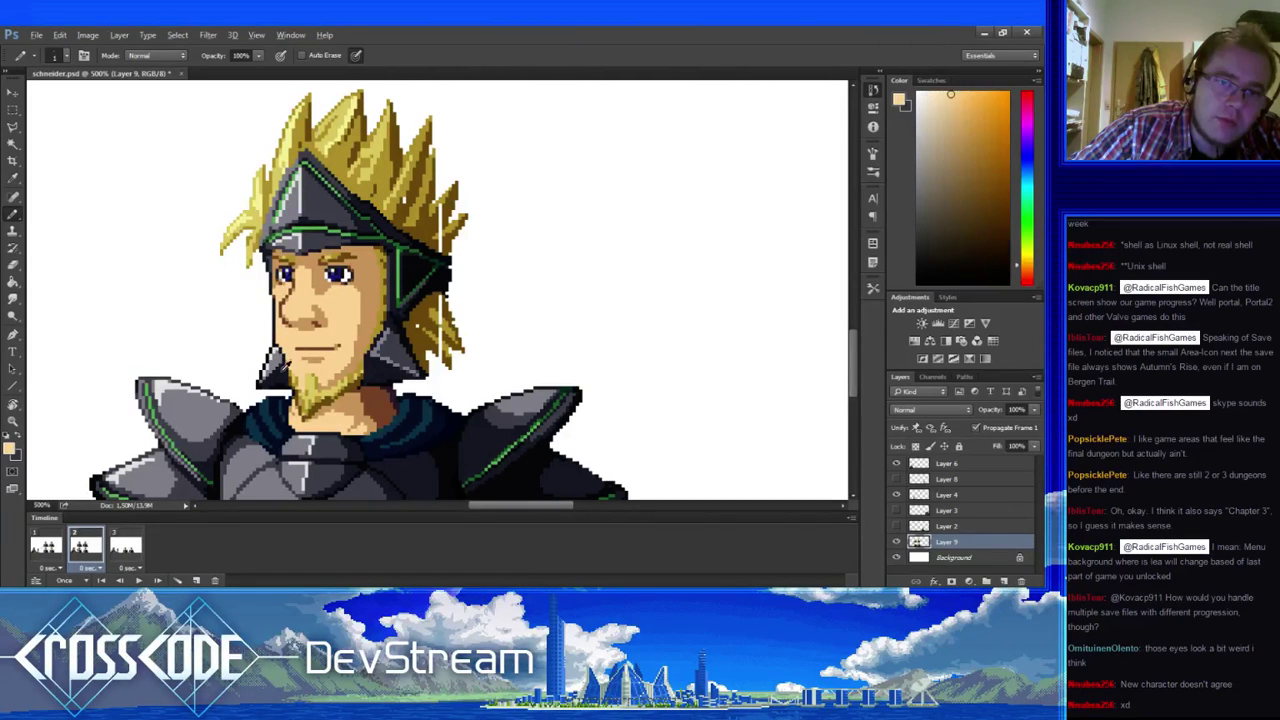
pyautogui.keyDown('alt'); pyautogui.click(288, 367); pyautogui.keyUp('alt')
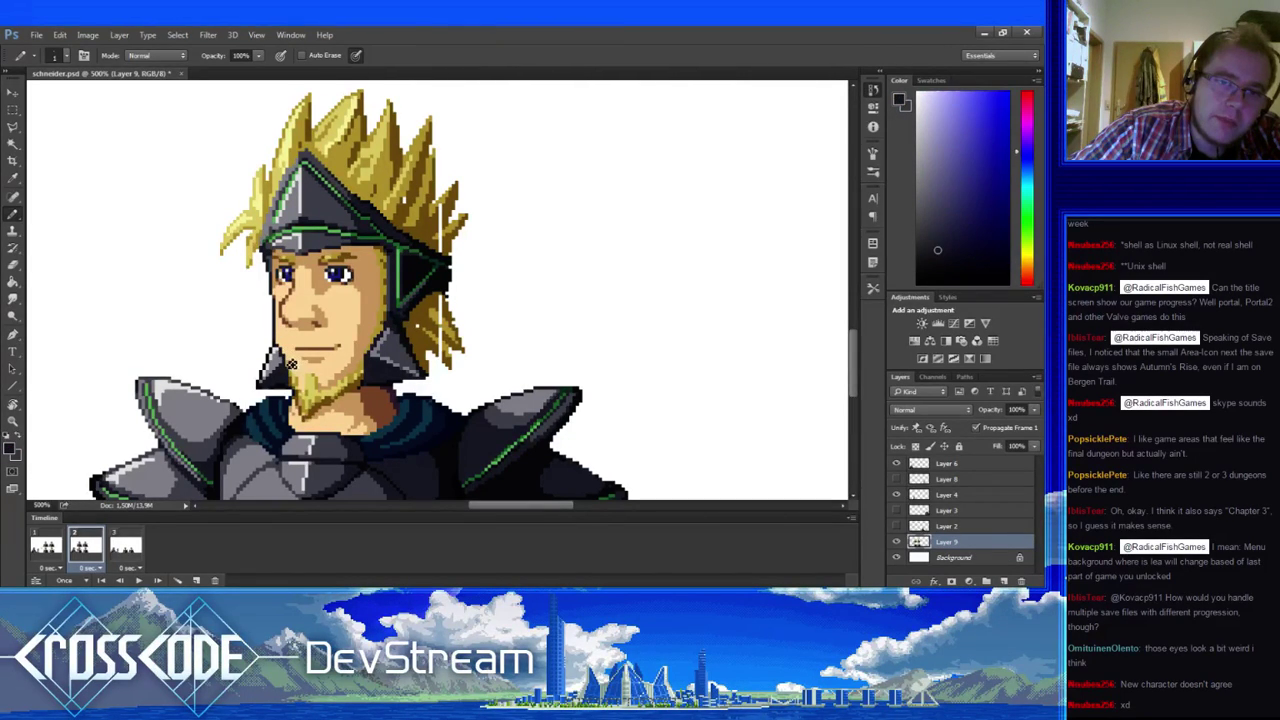
pyautogui.keyDown('alt'); pyautogui.click(288, 345); pyautogui.keyUp('alt')
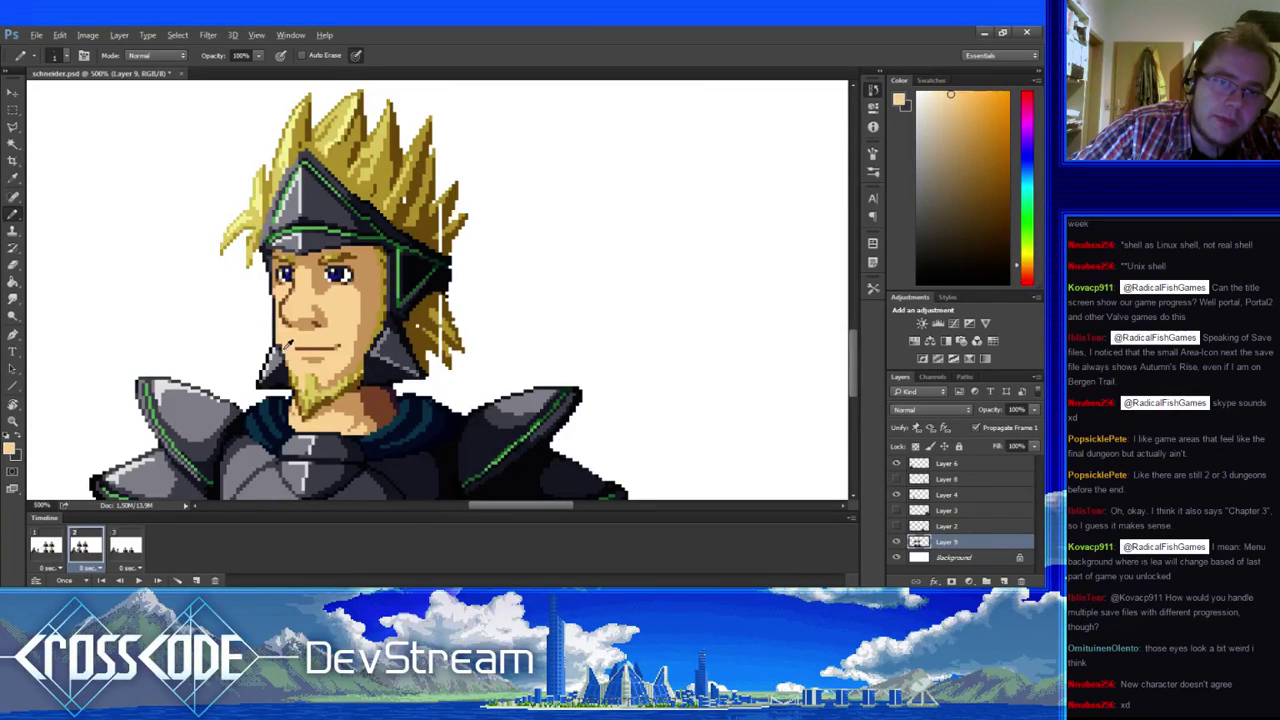
pyautogui.keyDown('alt'); pyautogui.click(282, 348); pyautogui.keyUp('alt')
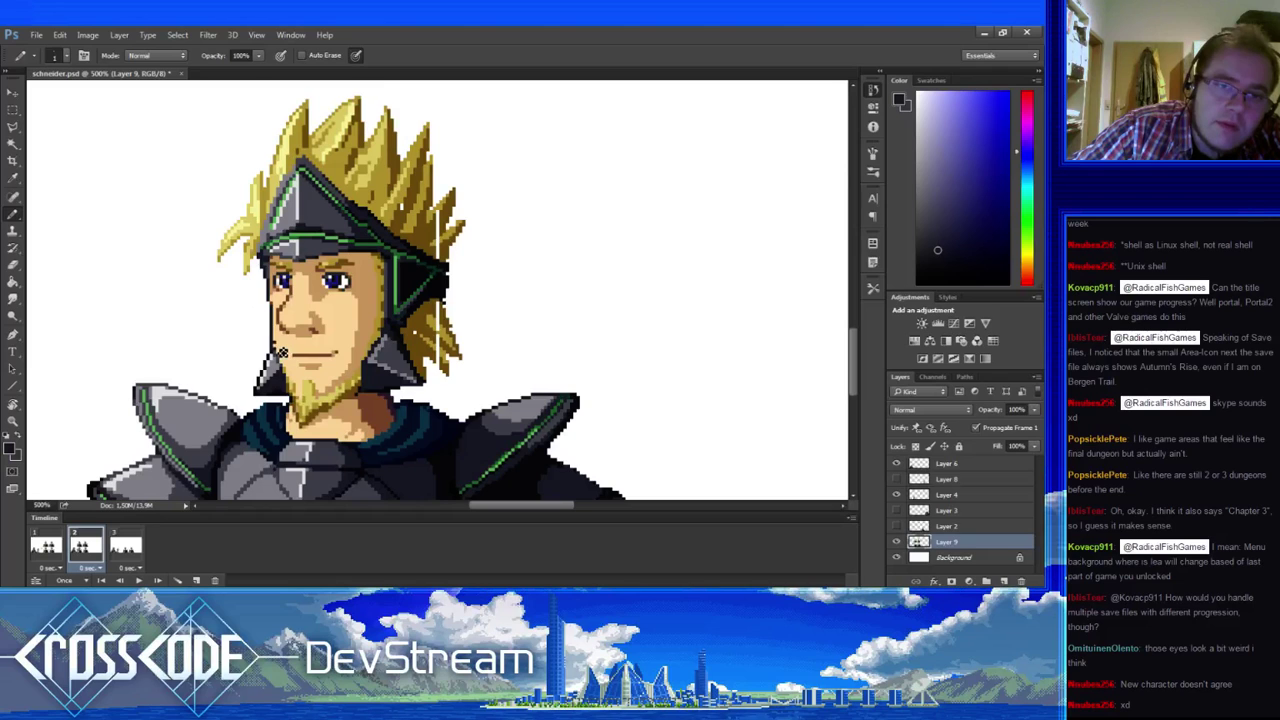
pyautogui.keyDown('alt'); pyautogui.click(283, 352); pyautogui.keyUp('alt')
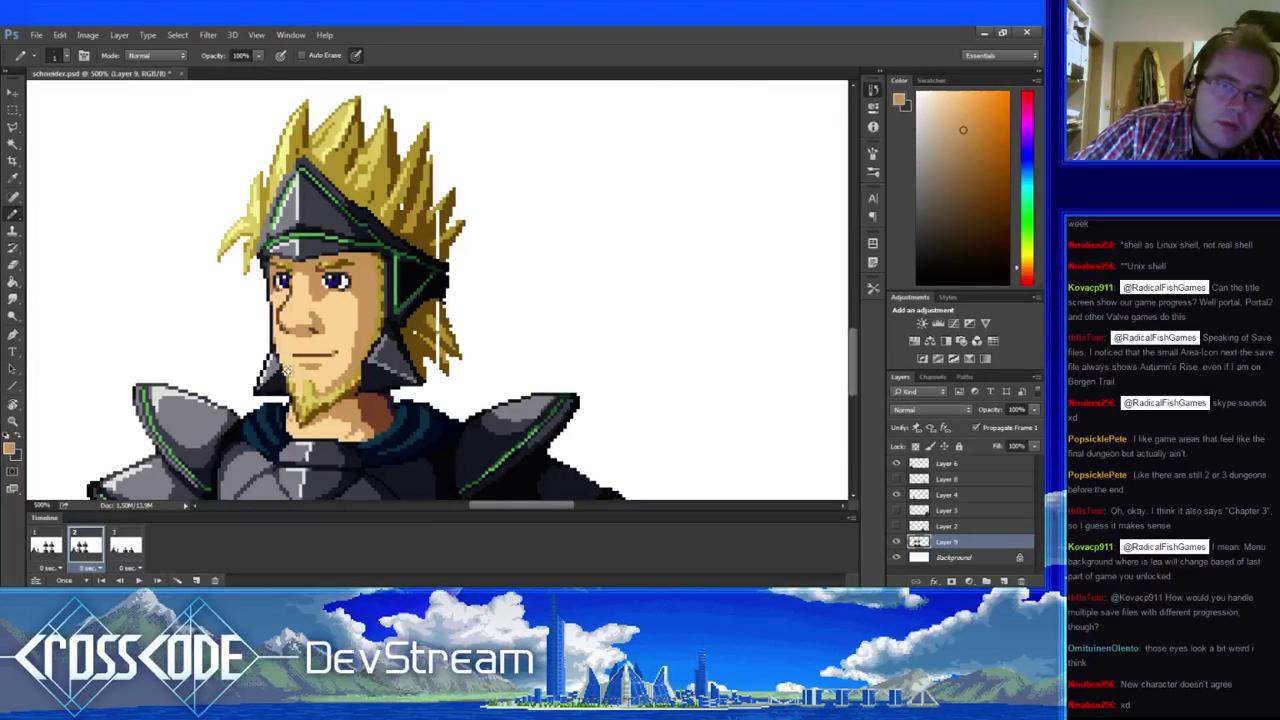
# - Compare frames 1 and 2, and shift the helmet's triangular side piece slightly toward the back of the head in frame 2
pyautogui.hscroll(2, 253, 423)
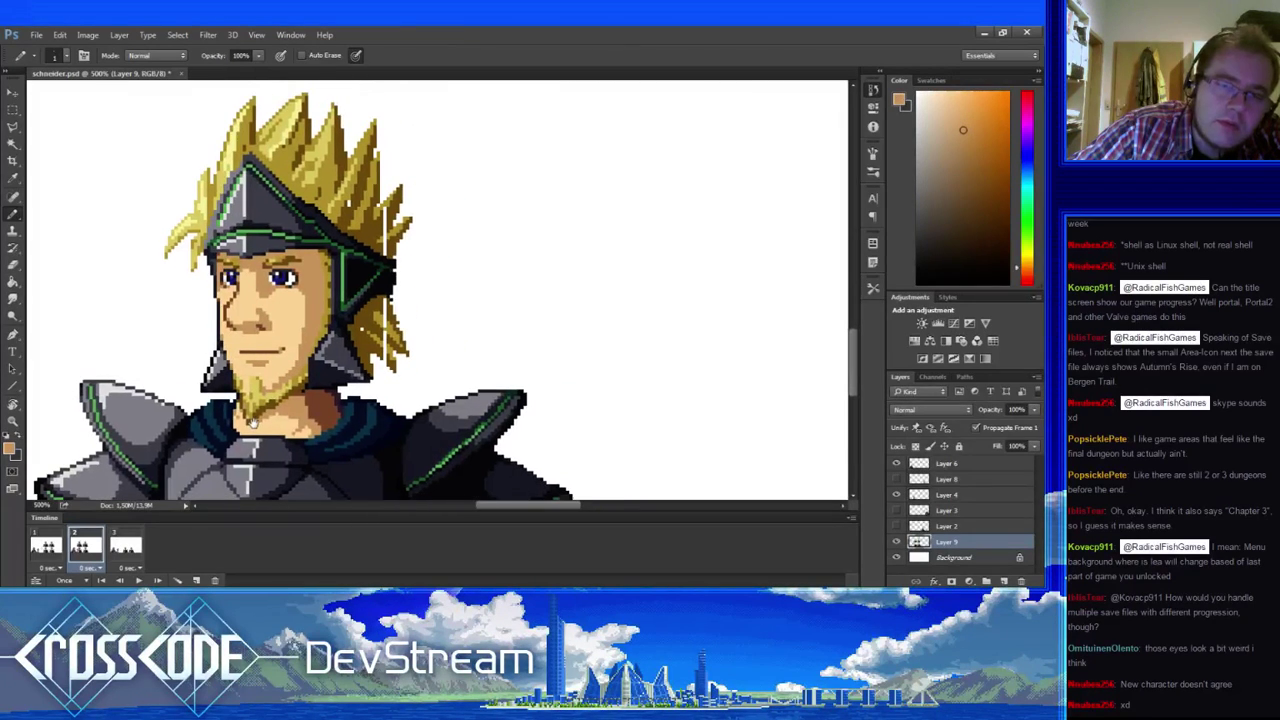
pyautogui.click(48, 540)
pyautogui.click(90, 545)
pyautogui.click(54, 548)
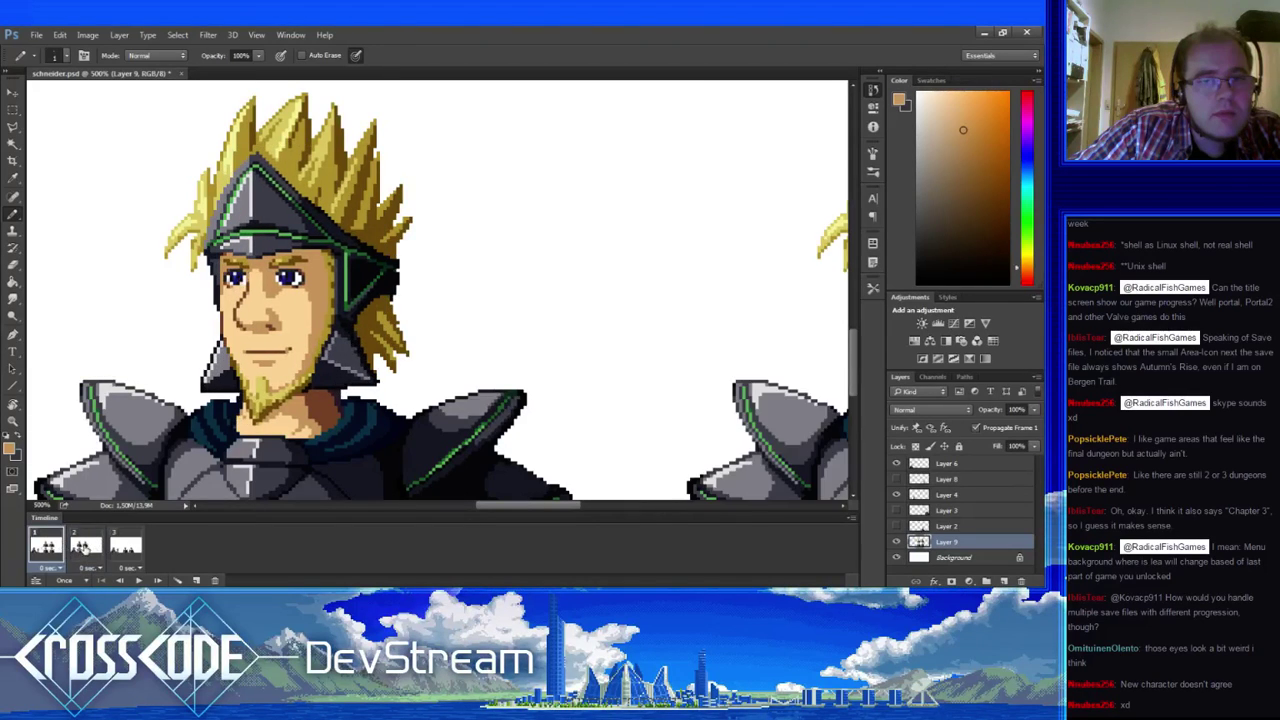
pyautogui.click(86, 546)
pyautogui.keyDown('alt'); pyautogui.click(371, 346); pyautogui.keyUp('alt')
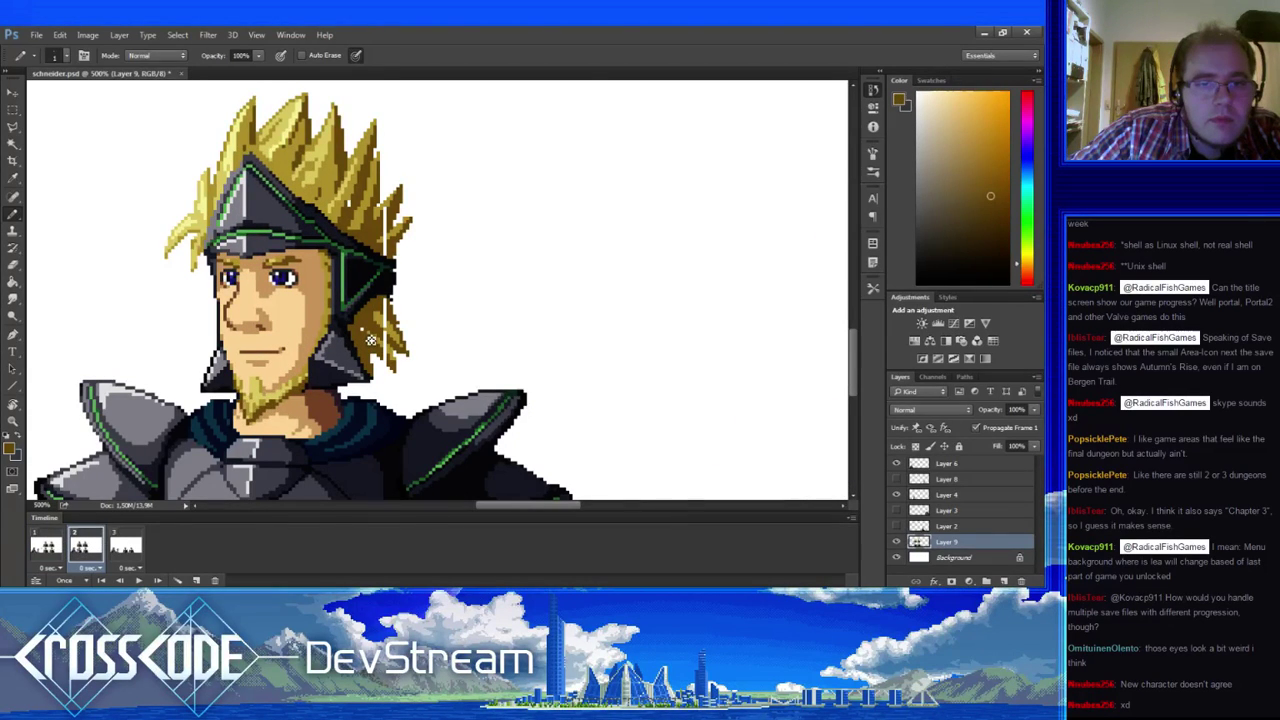
pyautogui.moveTo(371, 340); pyautogui.dragTo(305, 359)
pyautogui.click(12, 110)
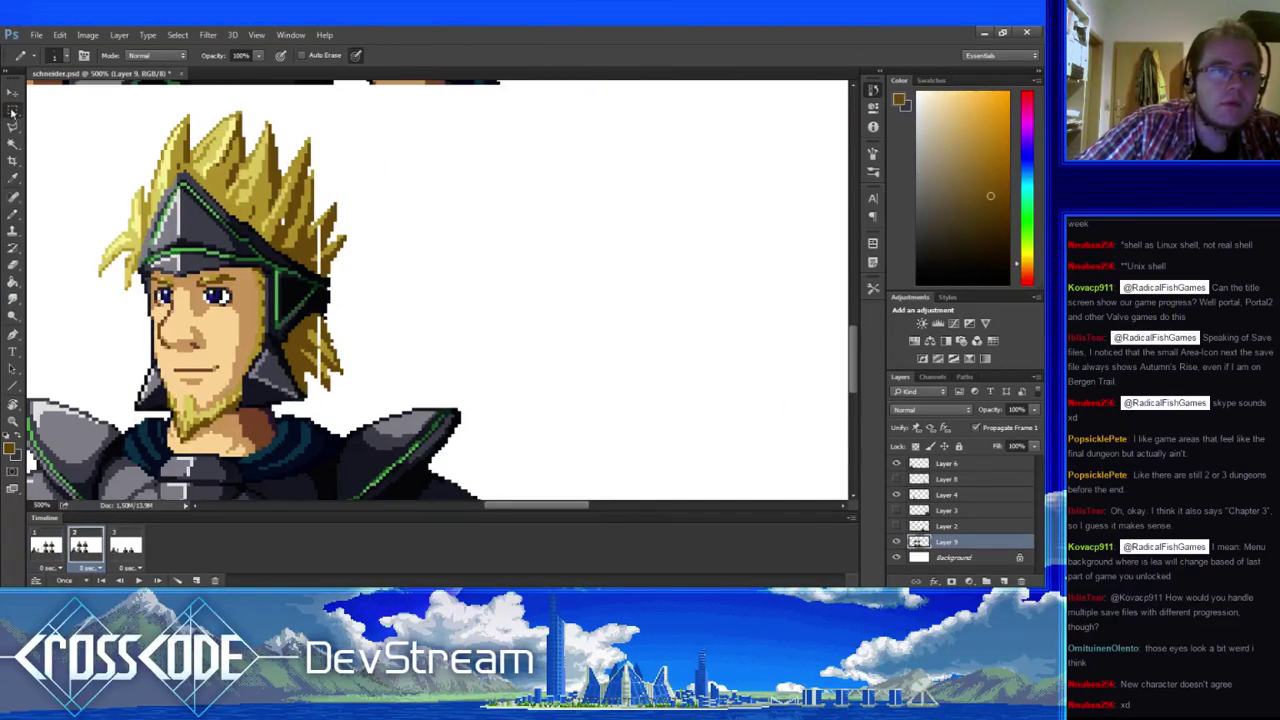
pyautogui.moveTo(329, 316); pyautogui.dragTo(288, 265)
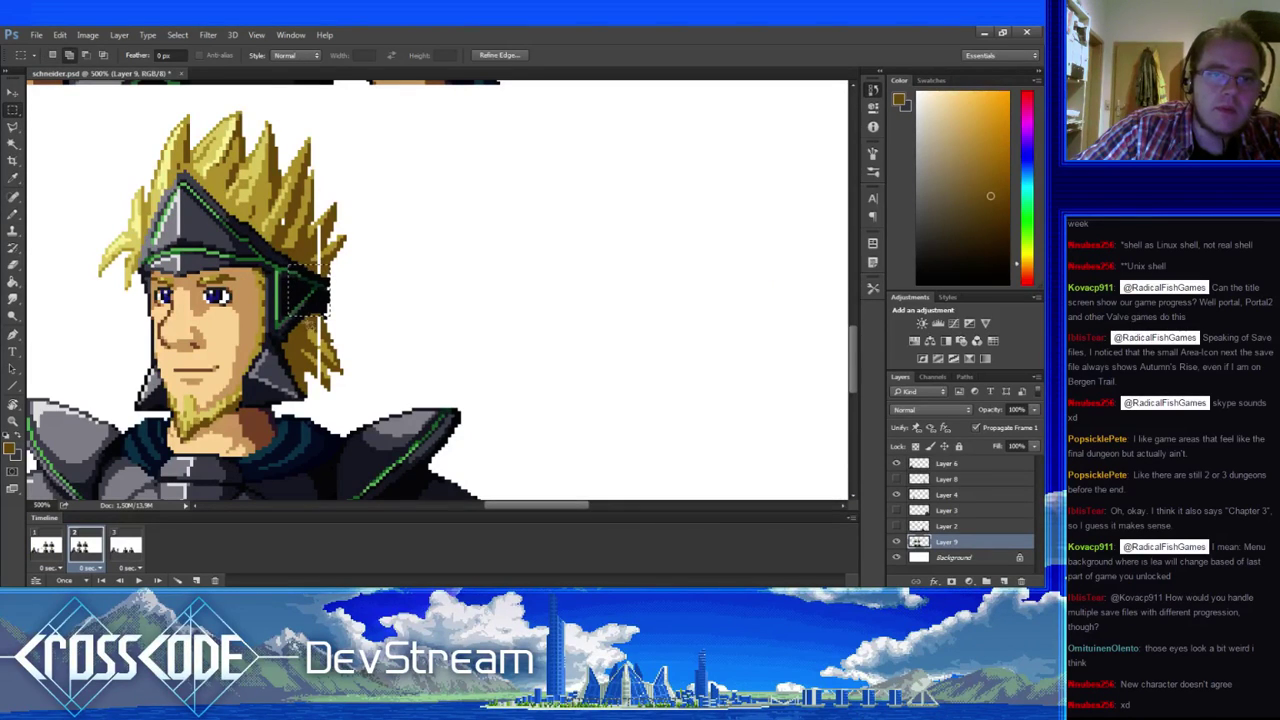
pyautogui.moveTo(306, 324); pyautogui.dragTo(283, 304)
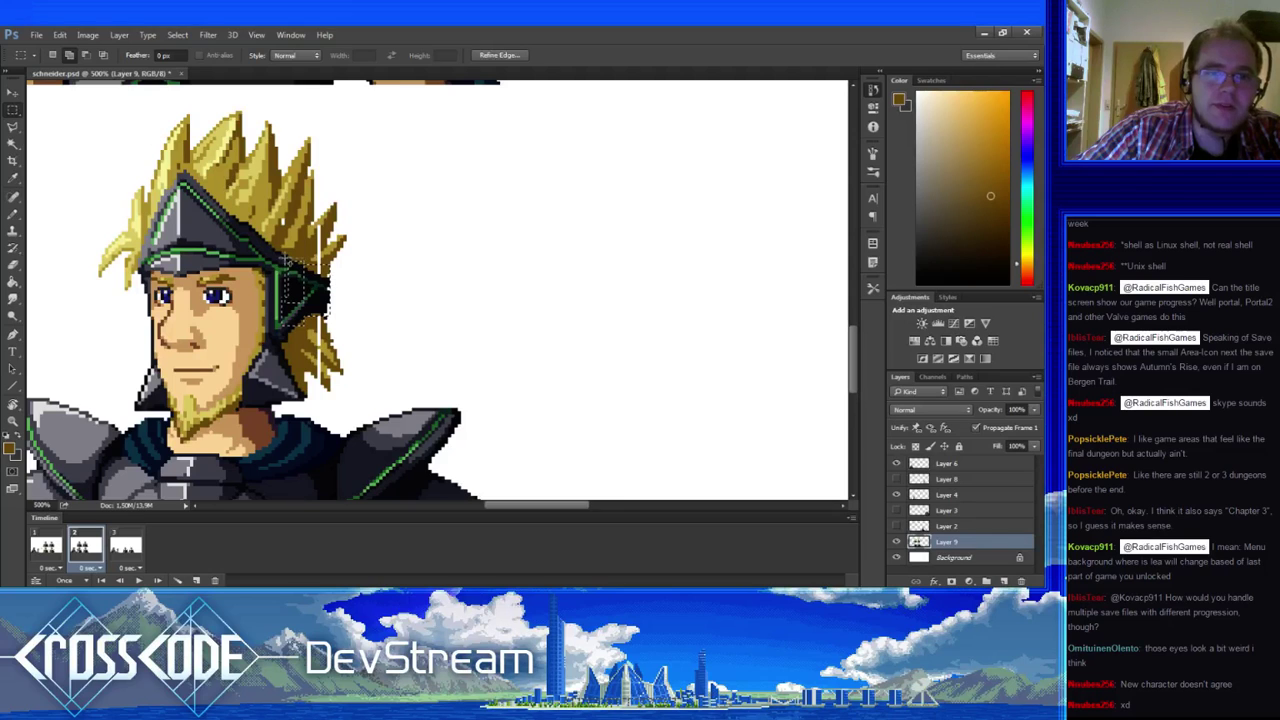
pyautogui.moveTo(285, 260); pyautogui.dragTo(285, 252)
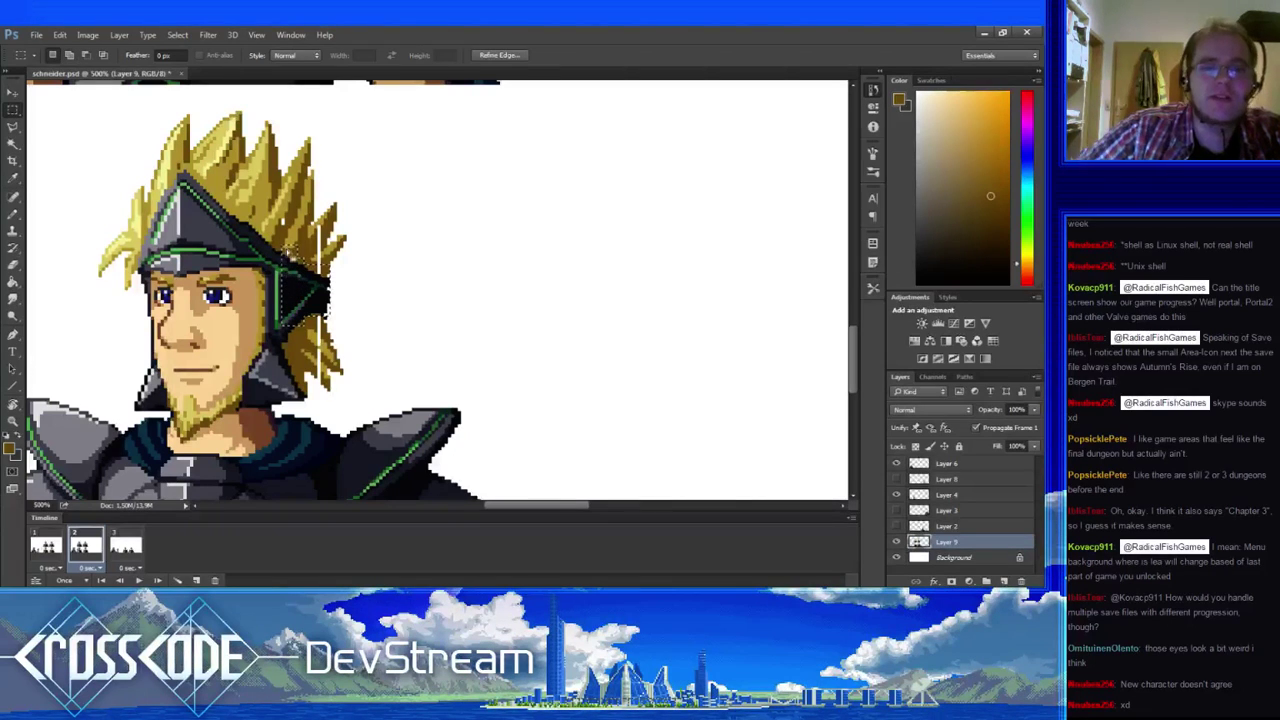
pyautogui.hotkey('ctrl', 'd')
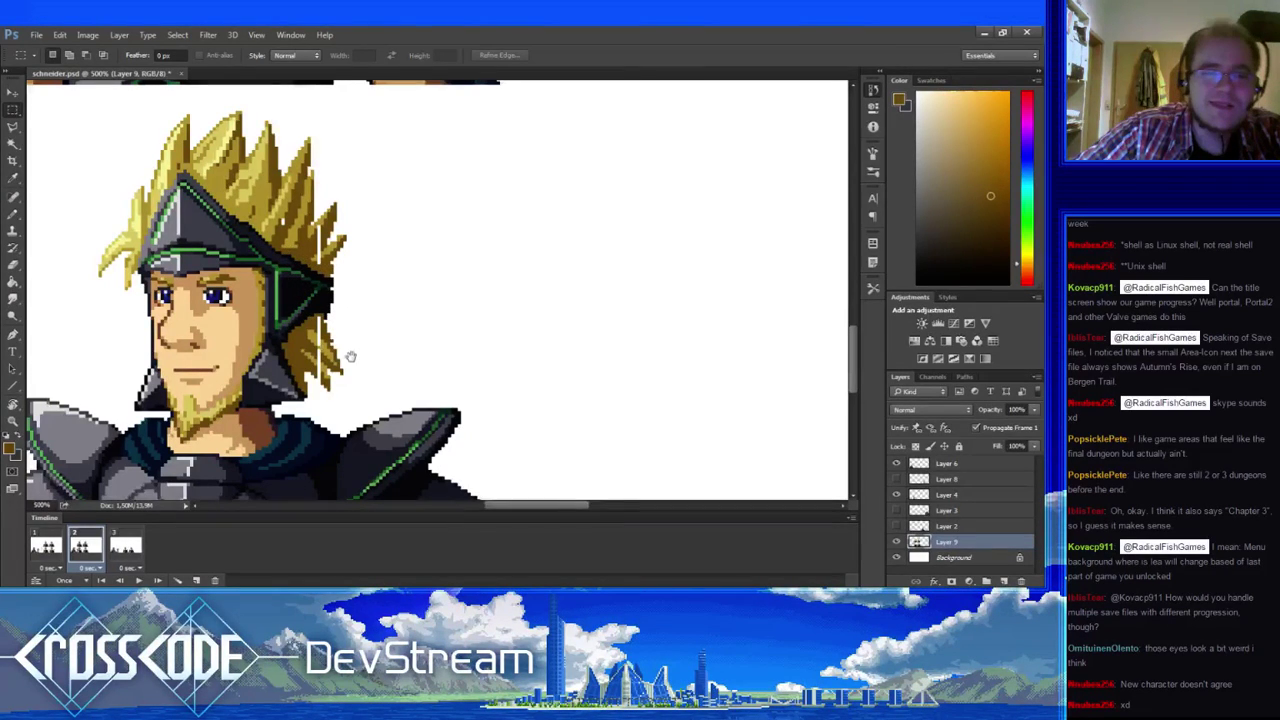
# - Fill the white gap in the hair below the helmet's side piece with sampled gold and brown, and clean up its outer edge
pyautogui.moveTo(350, 357); pyautogui.dragTo(298, 345)
pyautogui.press('b')
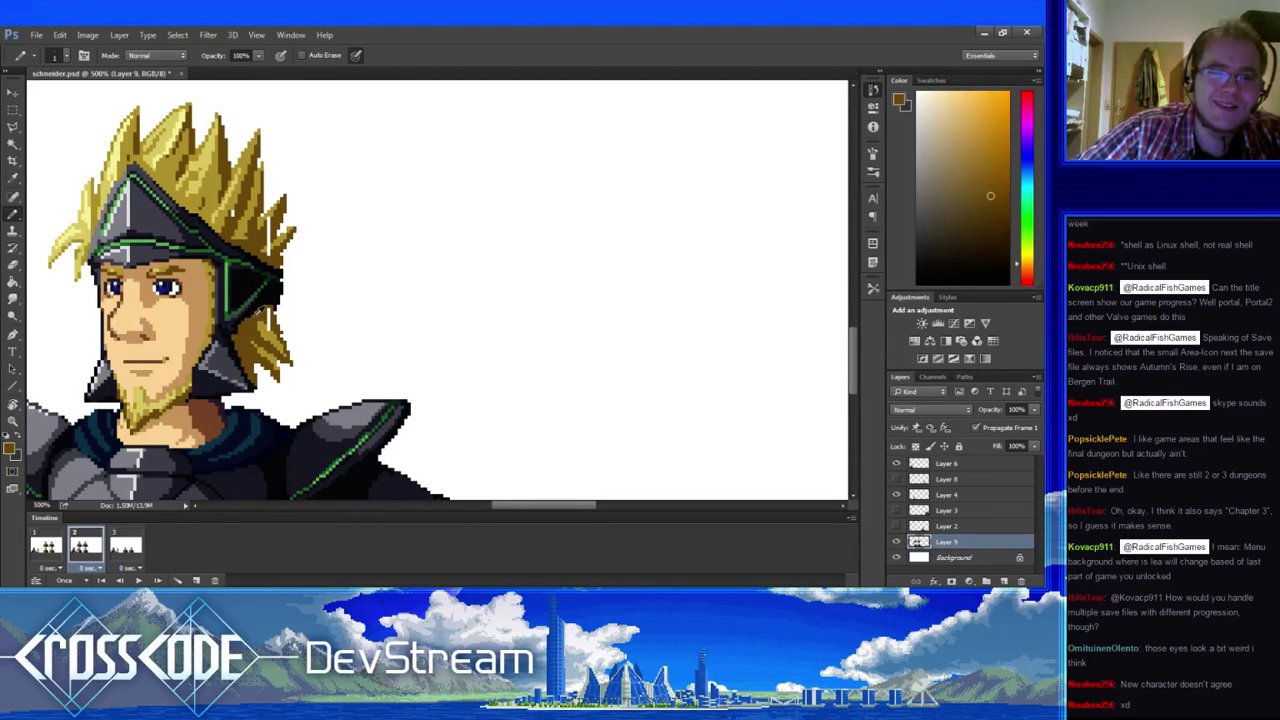
pyautogui.keyDown('alt'); pyautogui.click(268, 334); pyautogui.keyUp('alt')
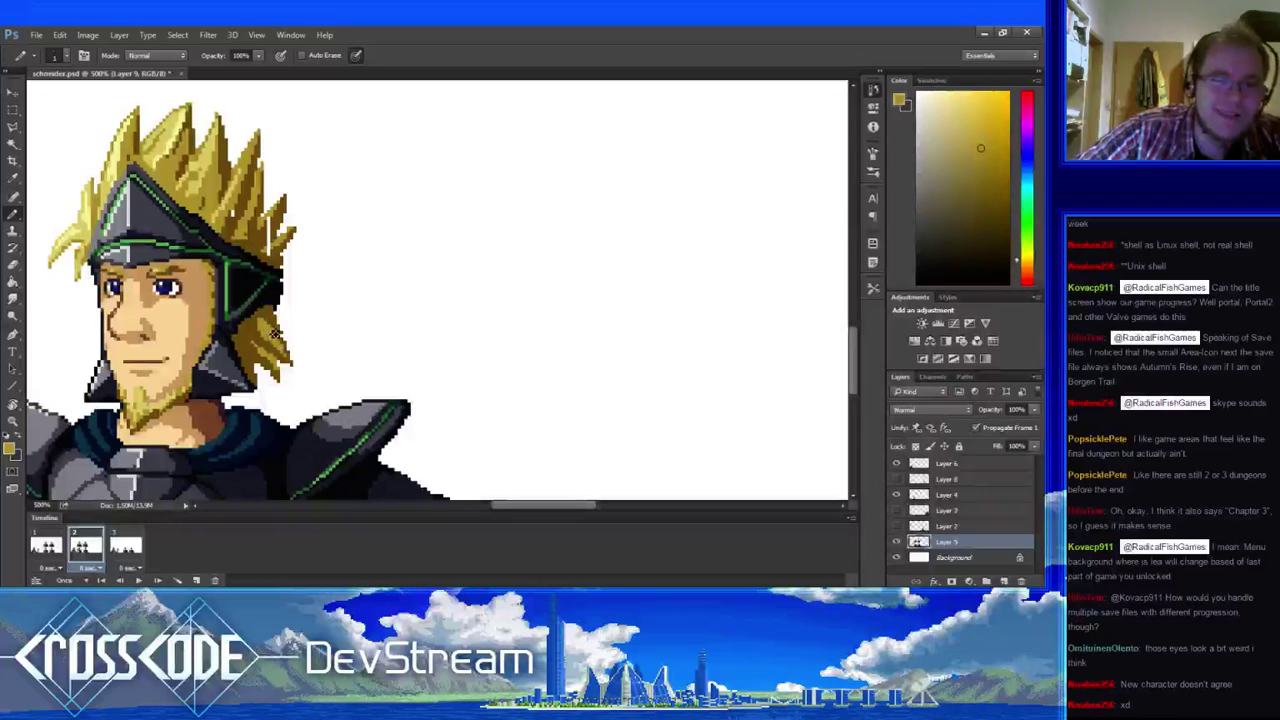
pyautogui.keyDown('alt'); pyautogui.click(263, 323); pyautogui.keyUp('alt')
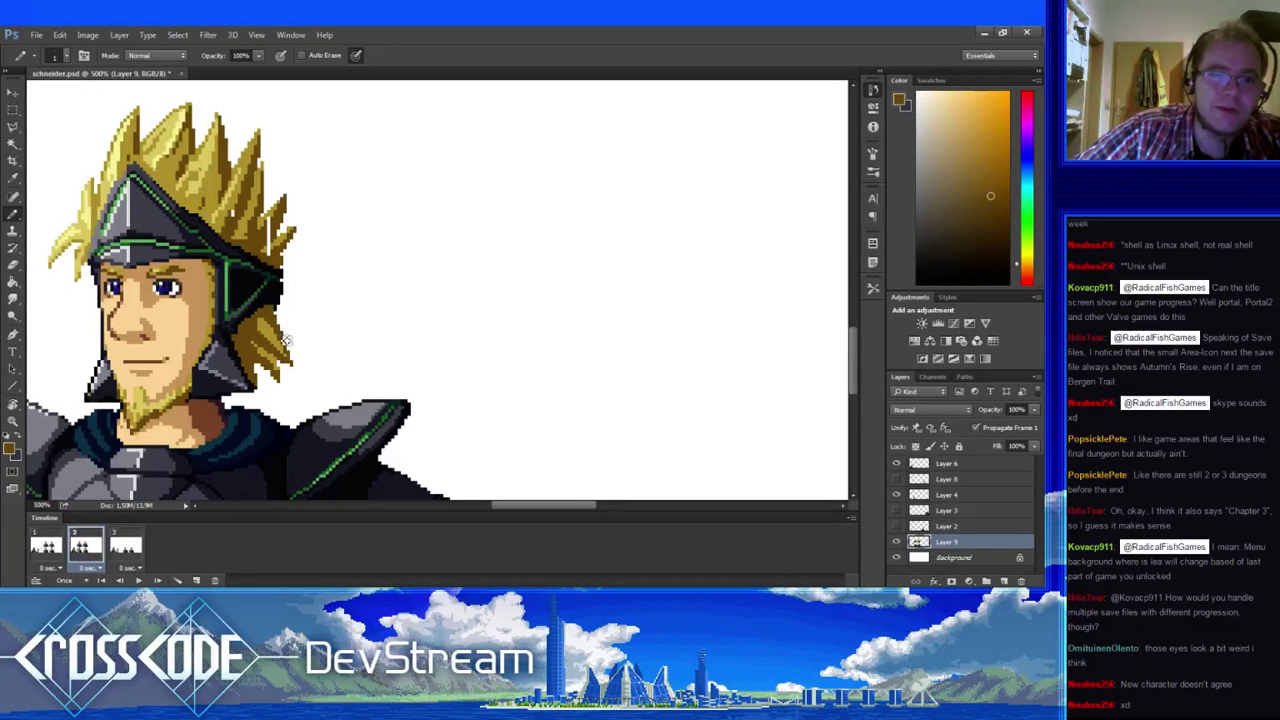
pyautogui.press('e')
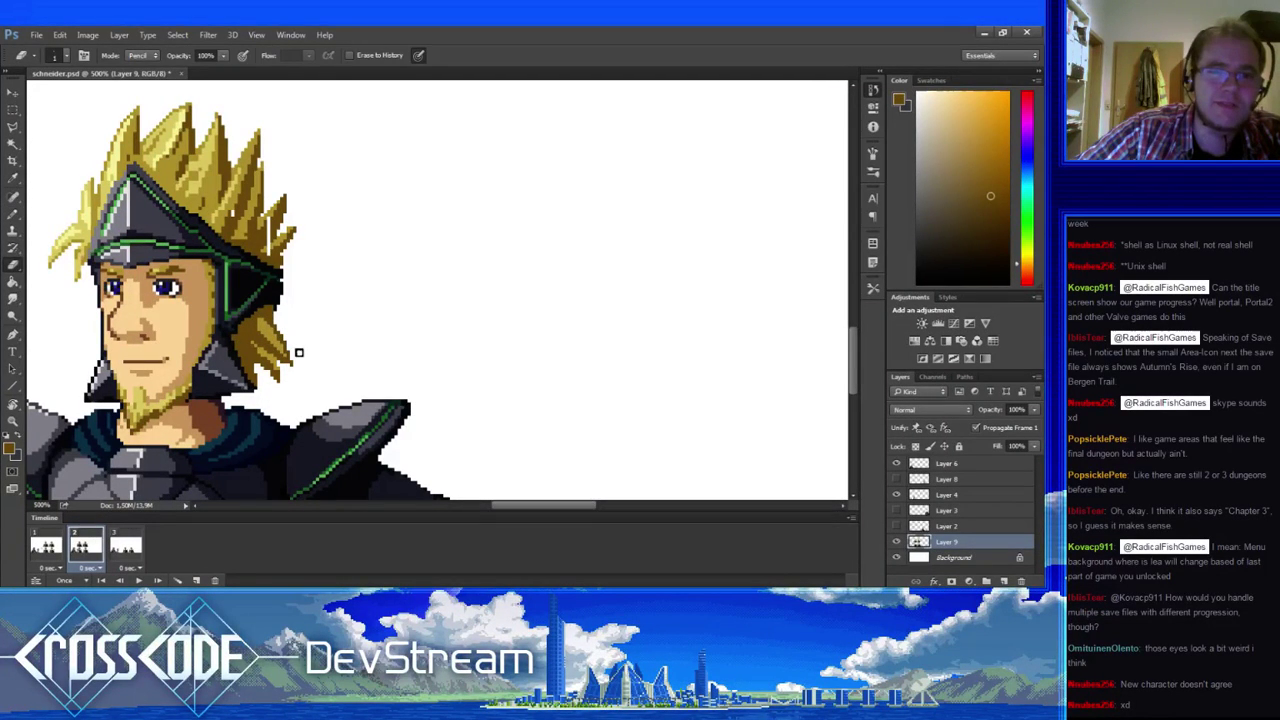
pyautogui.moveTo(299, 352); pyautogui.dragTo(369, 376)
# - Fill the white gaps in the rear hair spikes above the helmet's side piece with sampled brown and gold
pyautogui.press('b')
pyautogui.keyDown('alt'); pyautogui.click(342, 266); pyautogui.keyUp('alt')
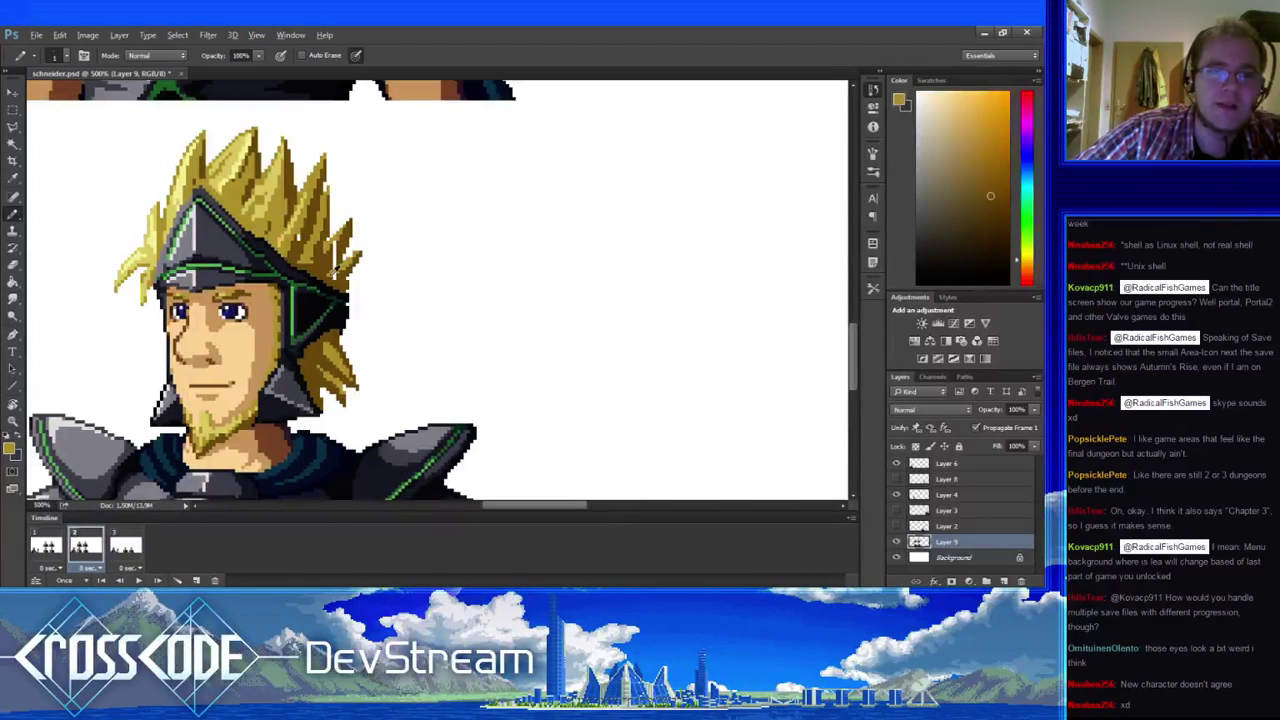
pyautogui.keyDown('alt'); pyautogui.click(344, 280); pyautogui.keyUp('alt')
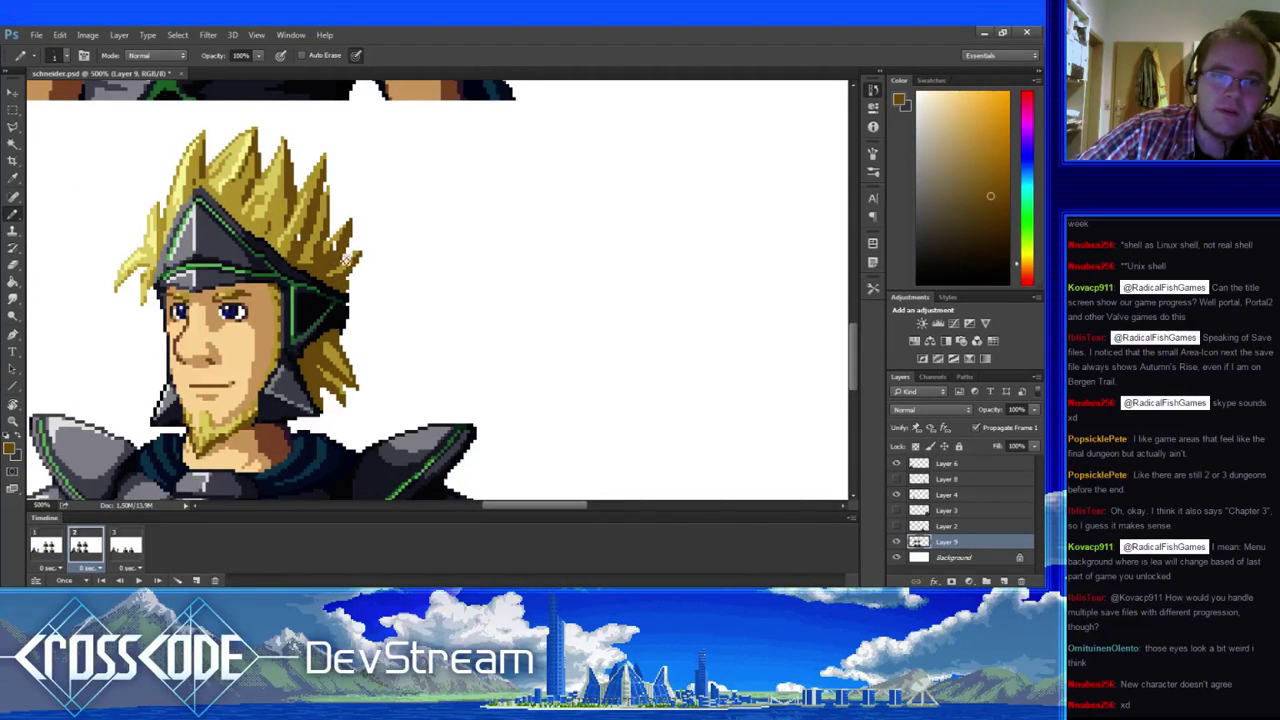
pyautogui.keyDown('alt'); pyautogui.click(338, 255); pyautogui.keyUp('alt')
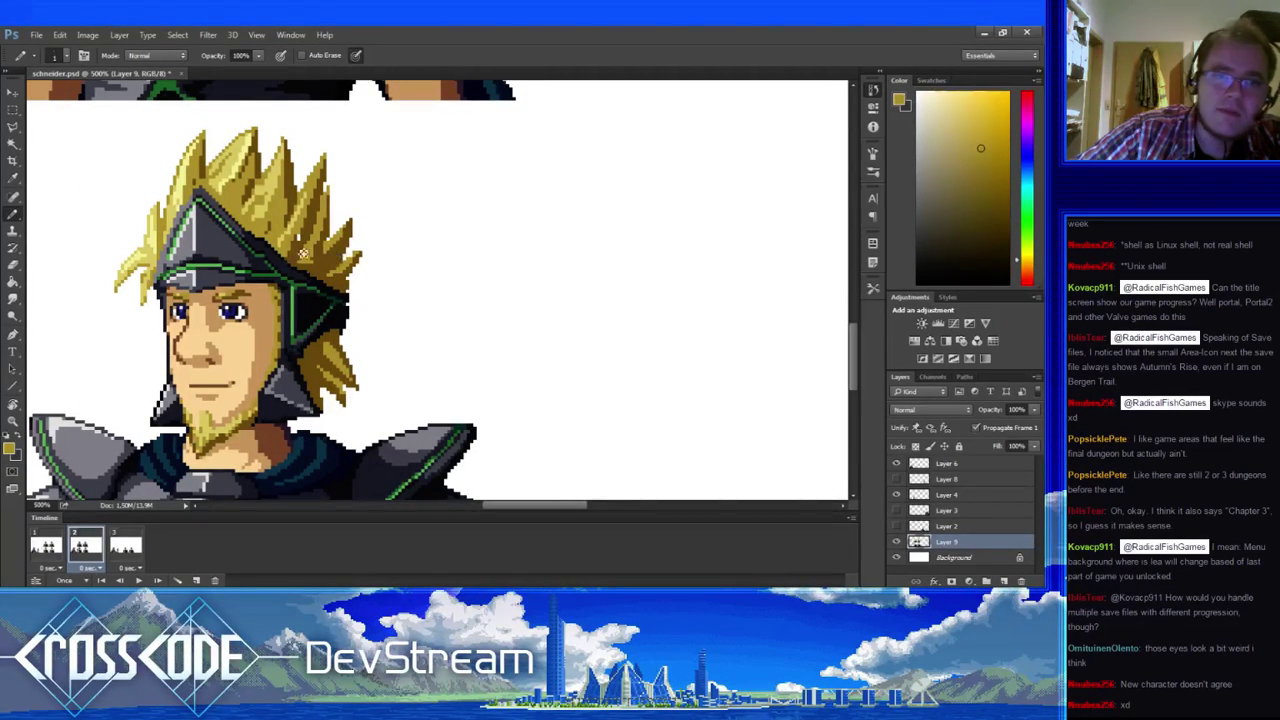
pyautogui.keyDown('alt'); pyautogui.click(299, 249); pyautogui.keyUp('alt')
pyautogui.moveTo(310, 242); pyautogui.dragTo(305, 251)
pyautogui.keyDown('alt'); pyautogui.click(300, 221); pyautogui.keyUp('alt')
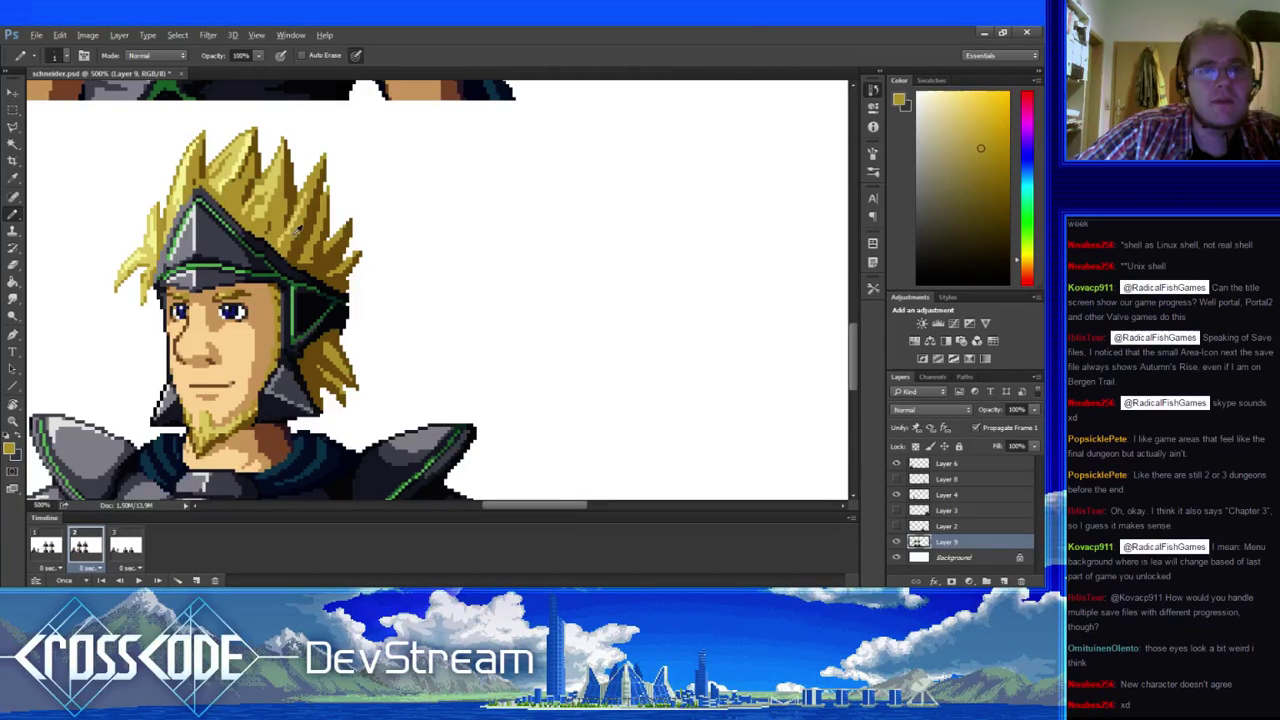
pyautogui.keyDown('alt'); pyautogui.click(359, 318); pyautogui.keyUp('alt')
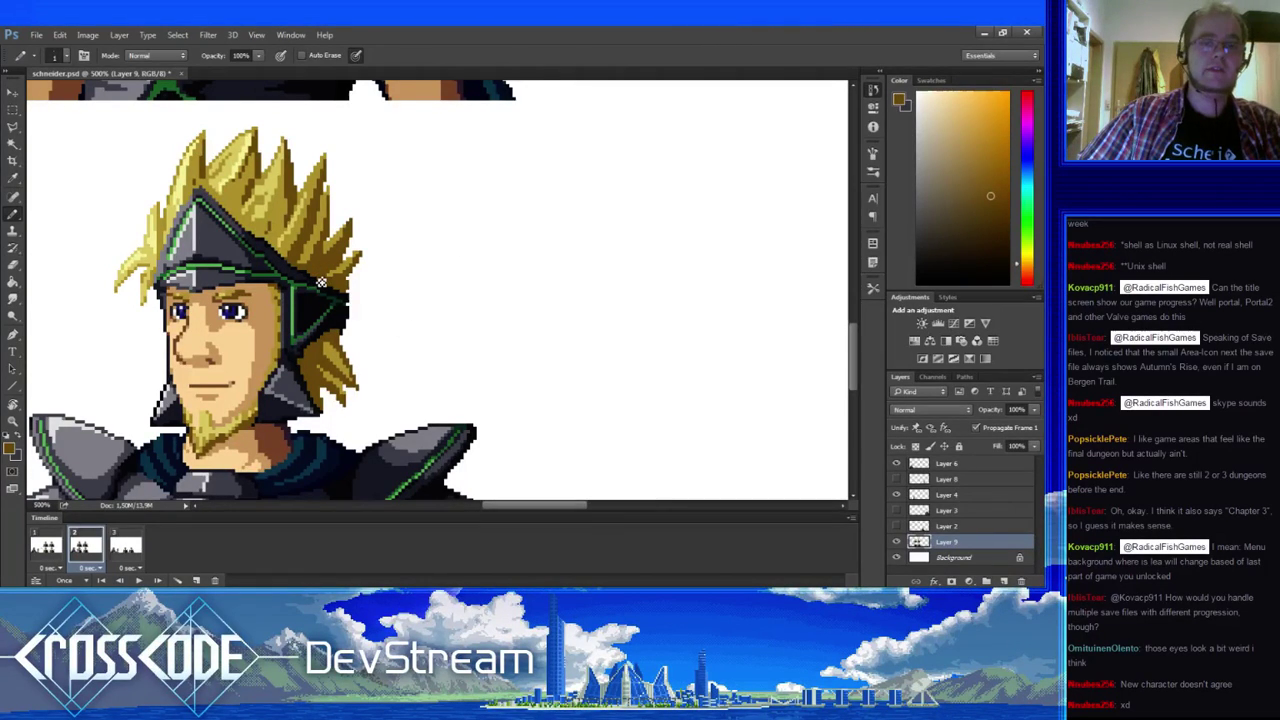
# - Compare frames 1 and 2 repeatedly to examine how the face, helmet and hair differ between them
pyautogui.moveTo(321, 282); pyautogui.dragTo(243, 260)
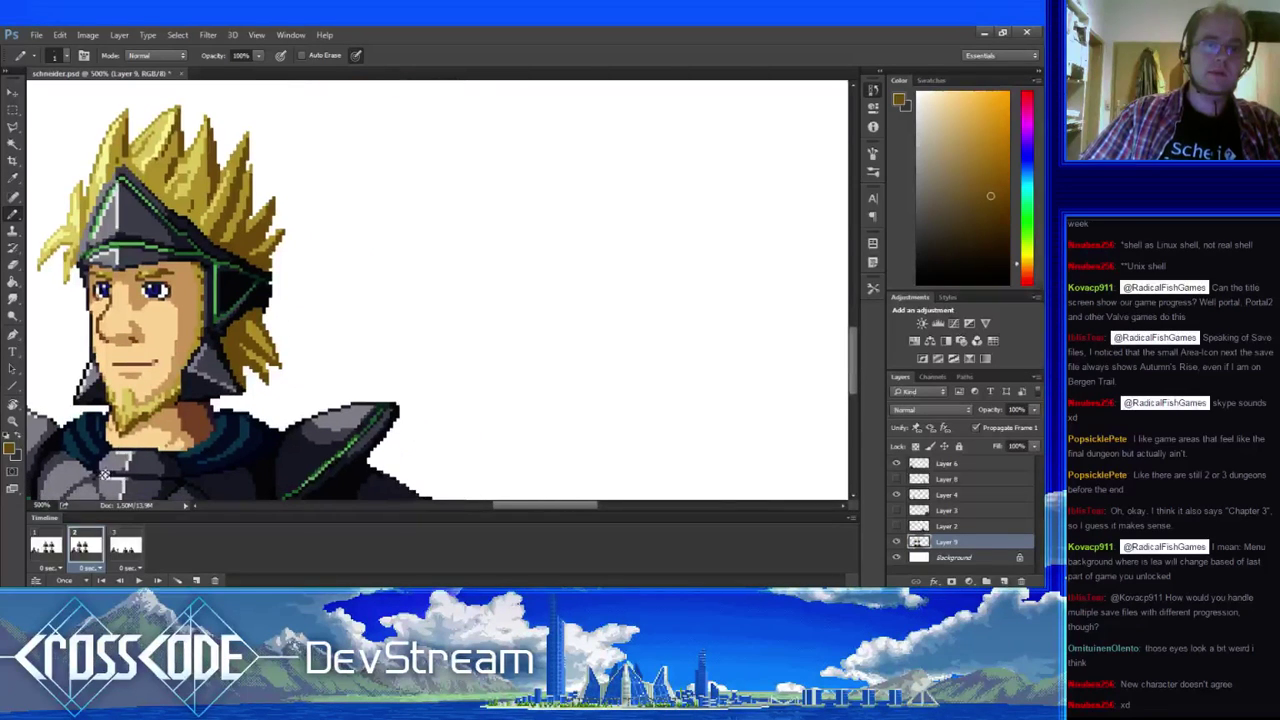
pyautogui.click(42, 542)
pyautogui.click(76, 545)
pyautogui.click(56, 547)
pyautogui.click(78, 546)
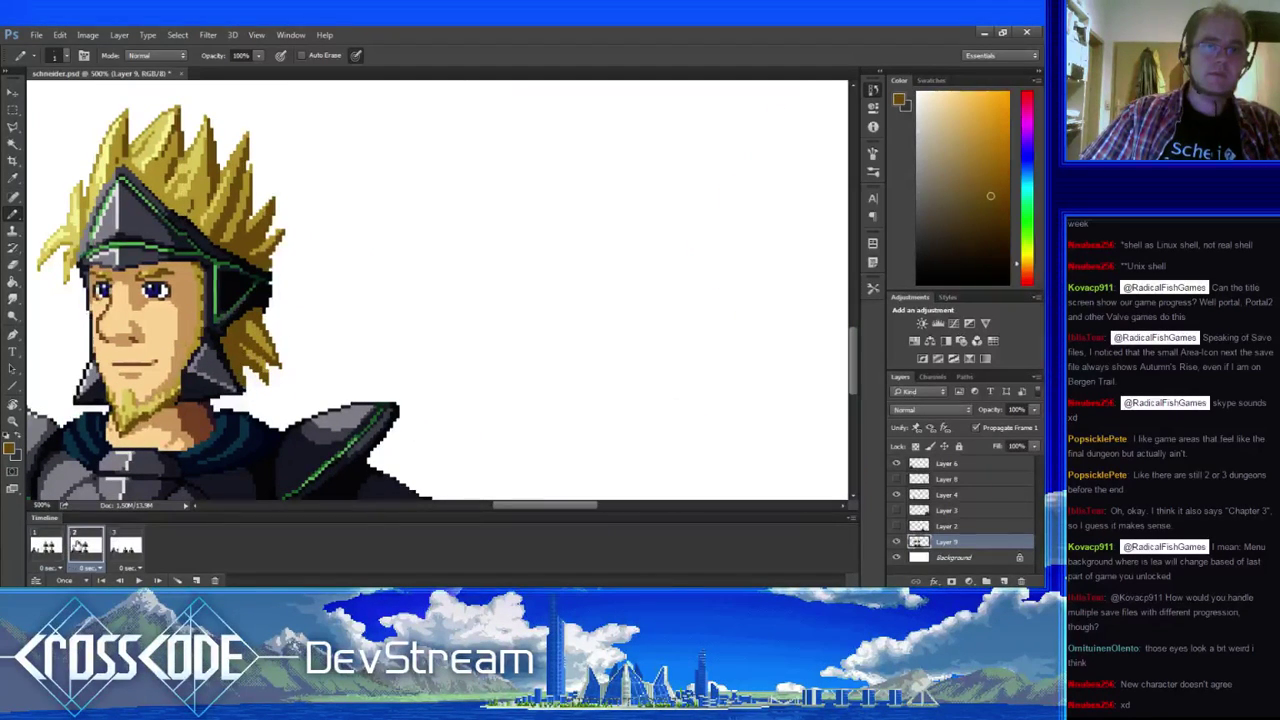
pyautogui.click(52, 546)
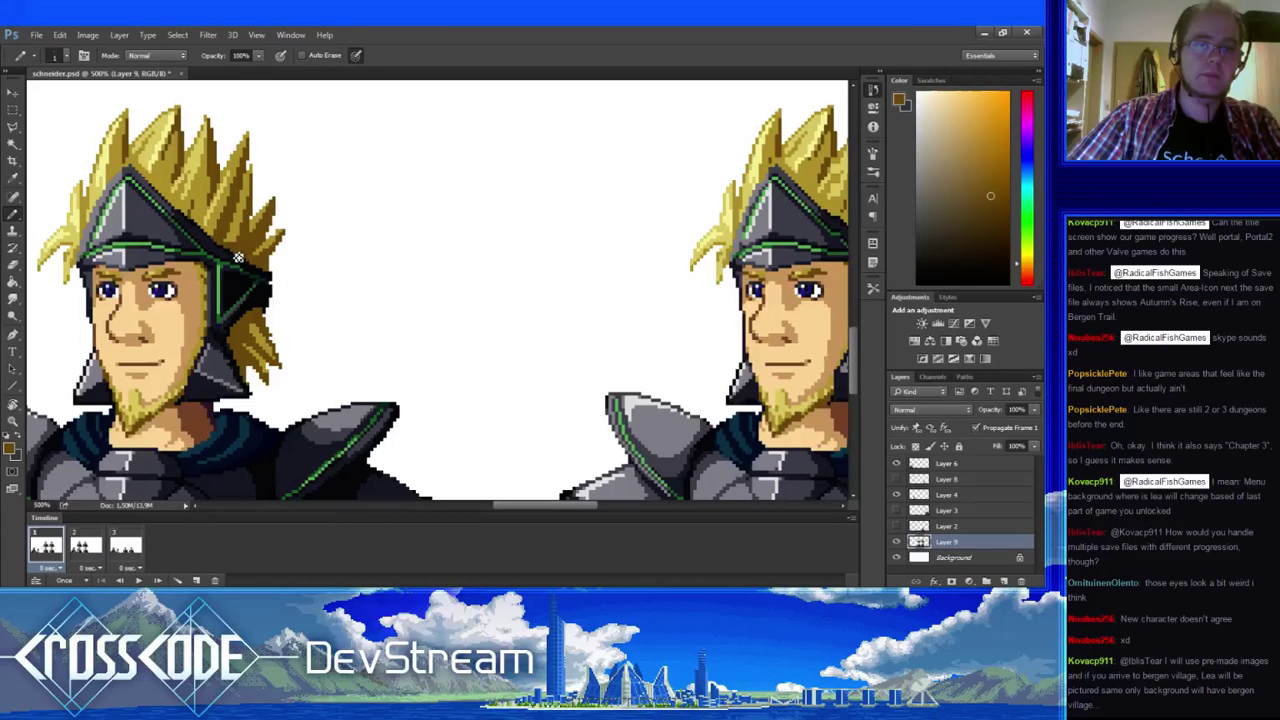
pyautogui.moveTo(238, 258); pyautogui.dragTo(339, 274)
pyautogui.click(86, 550)
pyautogui.click(52, 550)
pyautogui.click(82, 550)
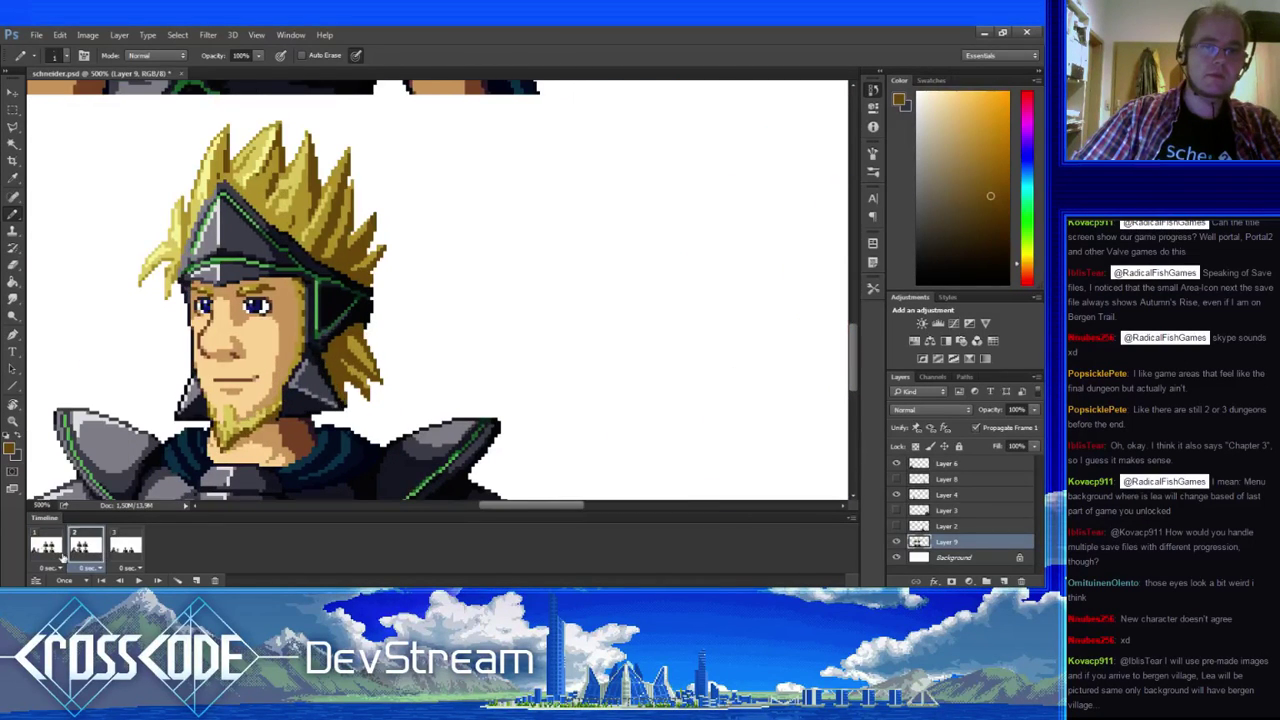
pyautogui.click(52, 550)
pyautogui.click(83, 553)
pyautogui.click(52, 550)
pyautogui.click(82, 551)
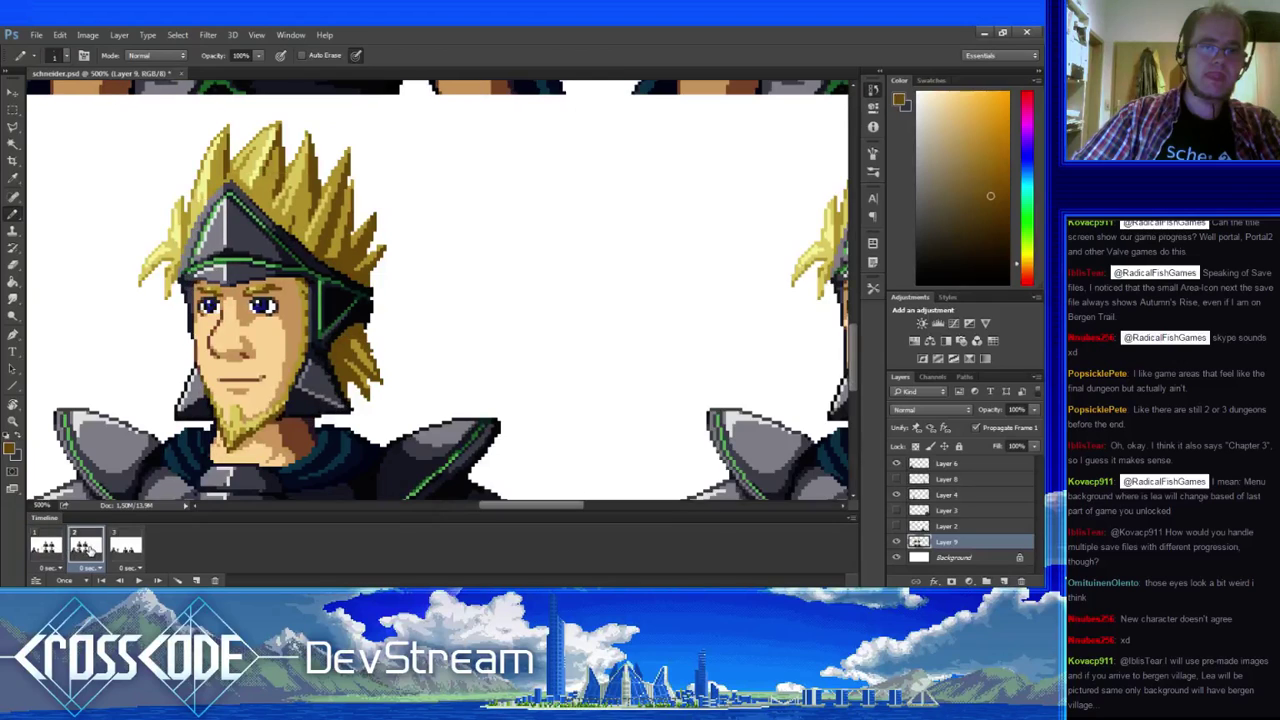
pyautogui.click(54, 551)
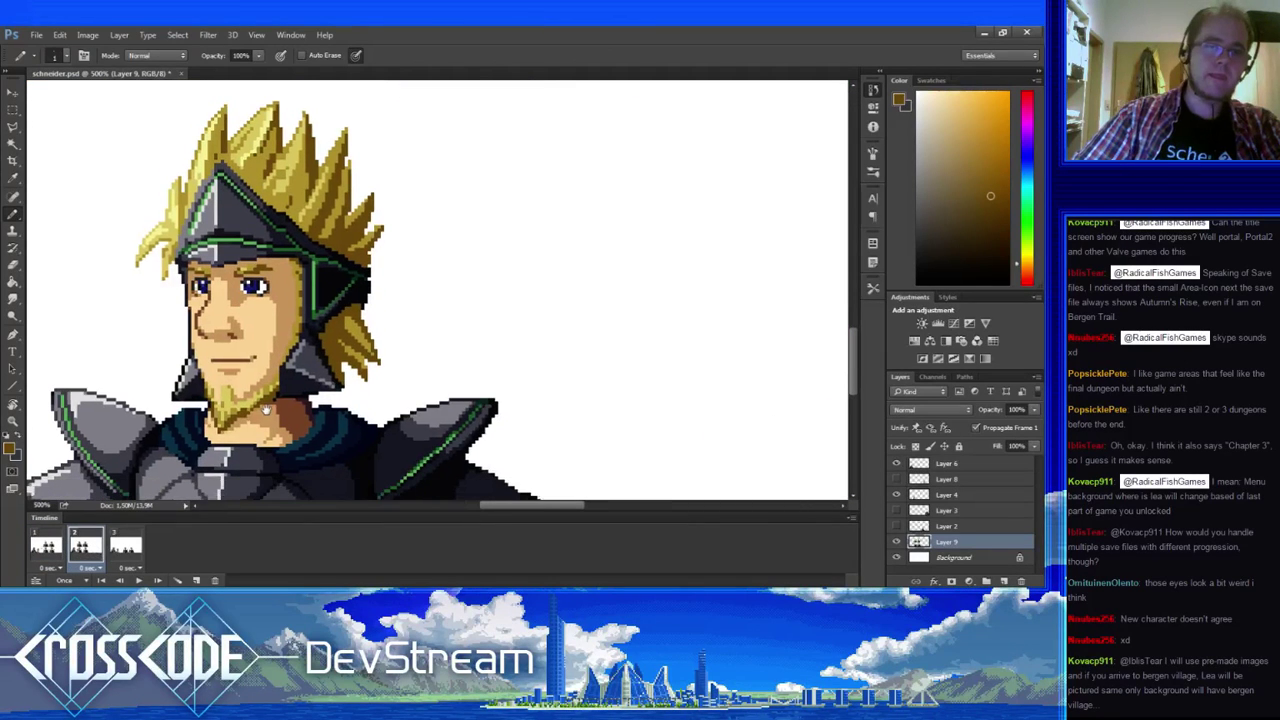
# - Touch up the neck's front edge below the beard with sampled dark blue and light skin tone in frame 2, and compare with frame 1
pyautogui.click(82, 541)
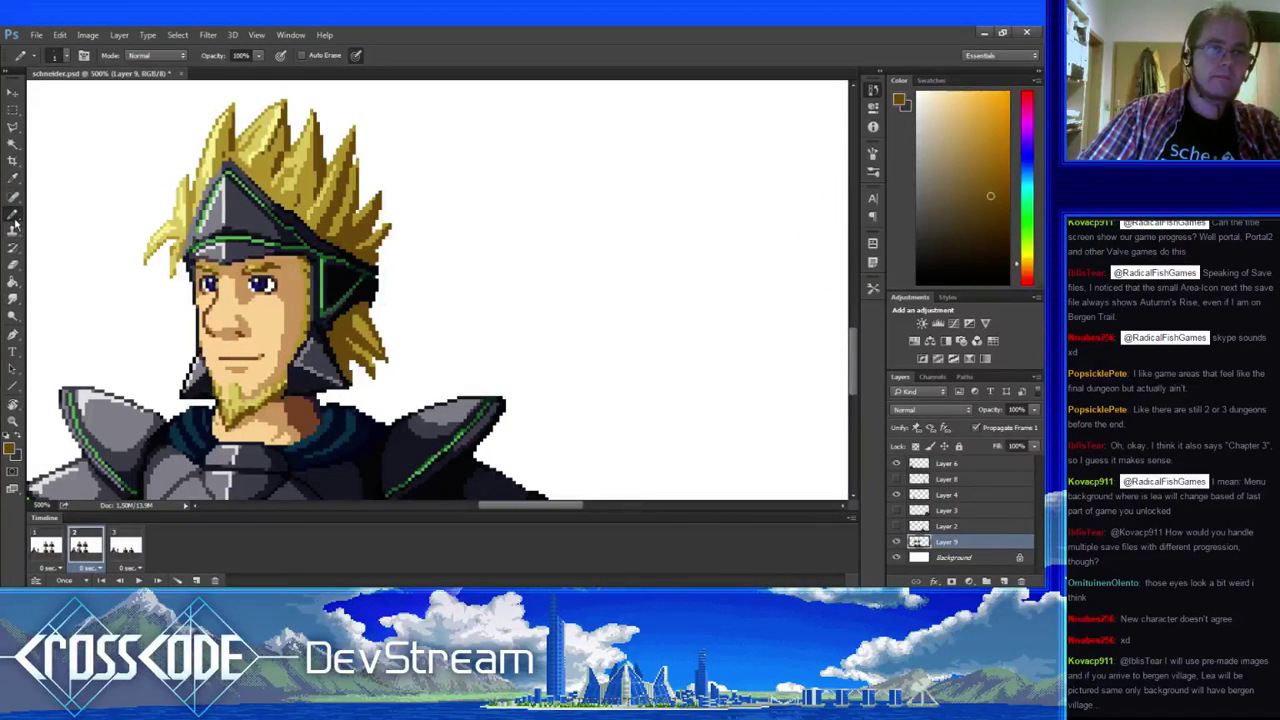
pyautogui.keyDown('alt'); pyautogui.click(220, 422); pyautogui.keyUp('alt')
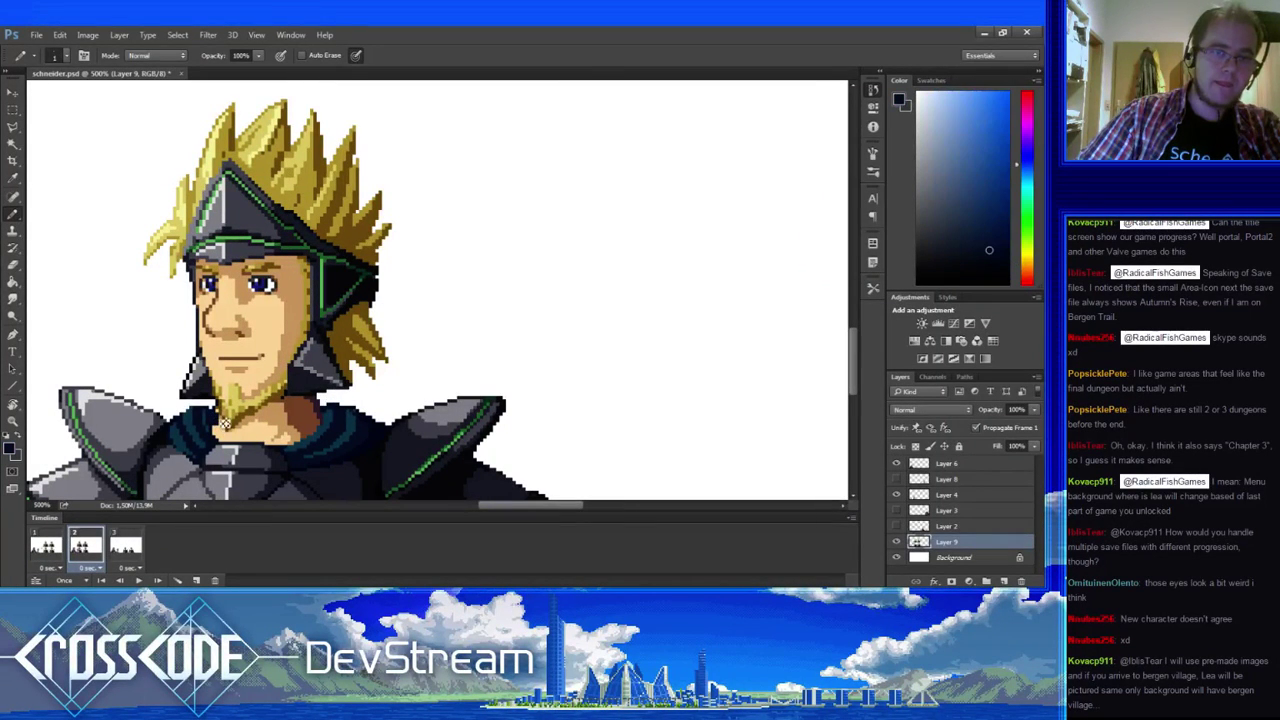
pyautogui.keyDown('alt'); pyautogui.click(226, 436); pyautogui.keyUp('alt')
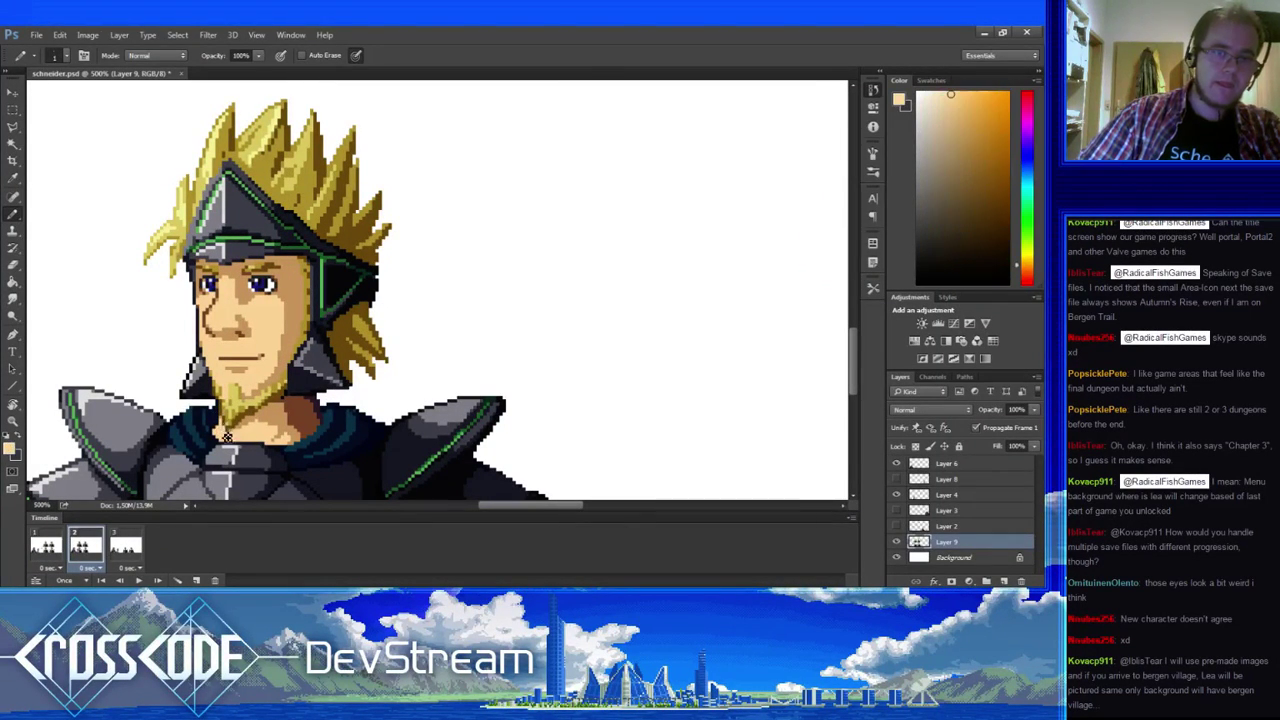
pyautogui.click(45, 546)
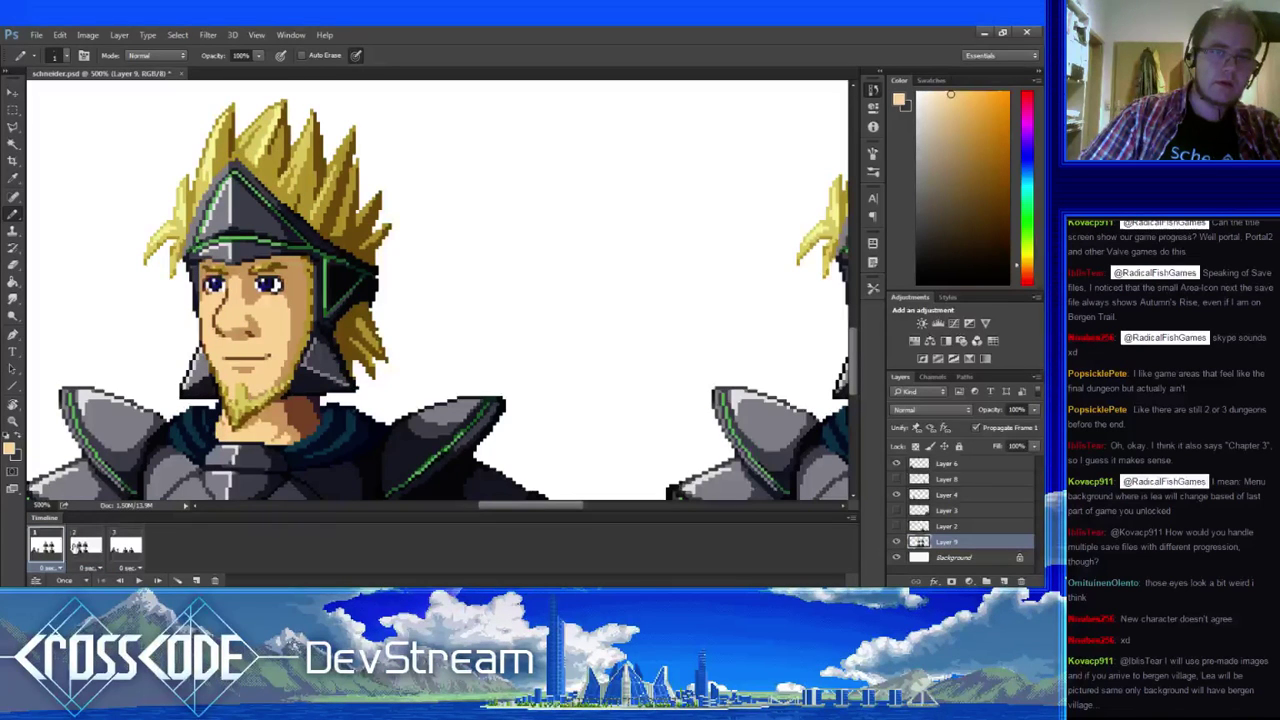
pyautogui.click(76, 546)
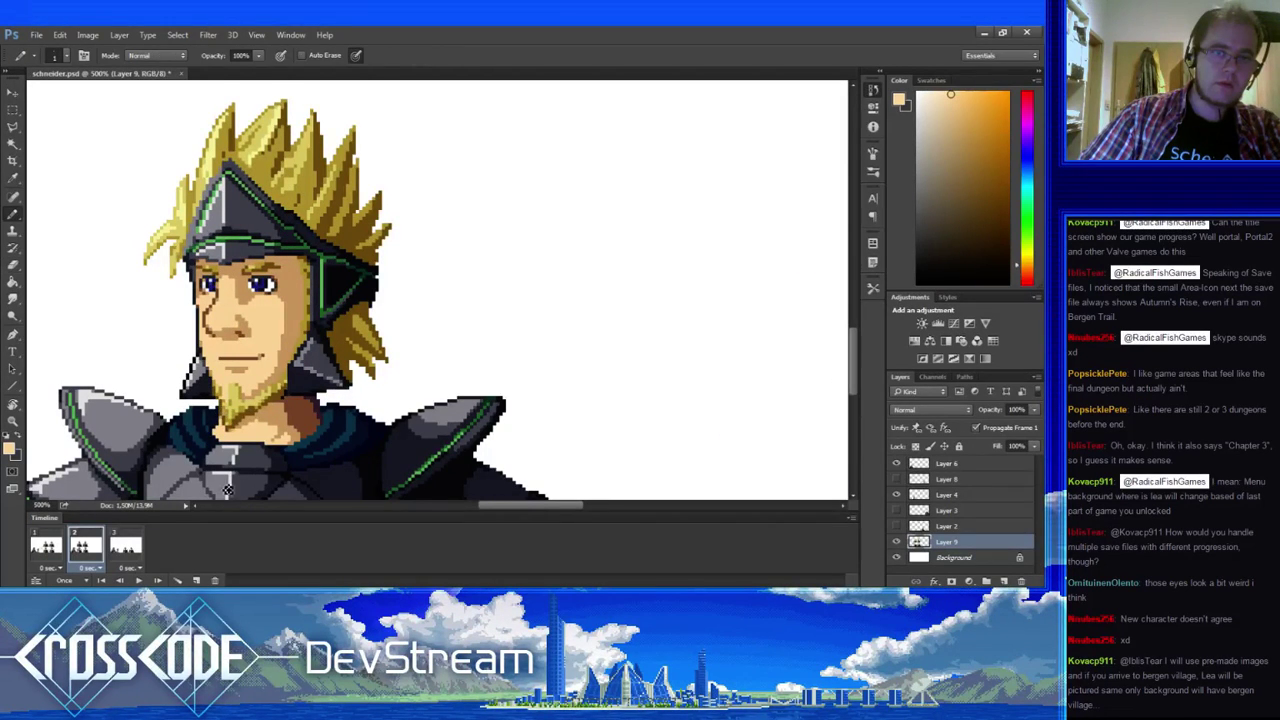
pyautogui.moveTo(208, 459); pyautogui.dragTo(192, 460)
pyautogui.click(45, 546)
pyautogui.click(78, 545)
pyautogui.click(45, 546)
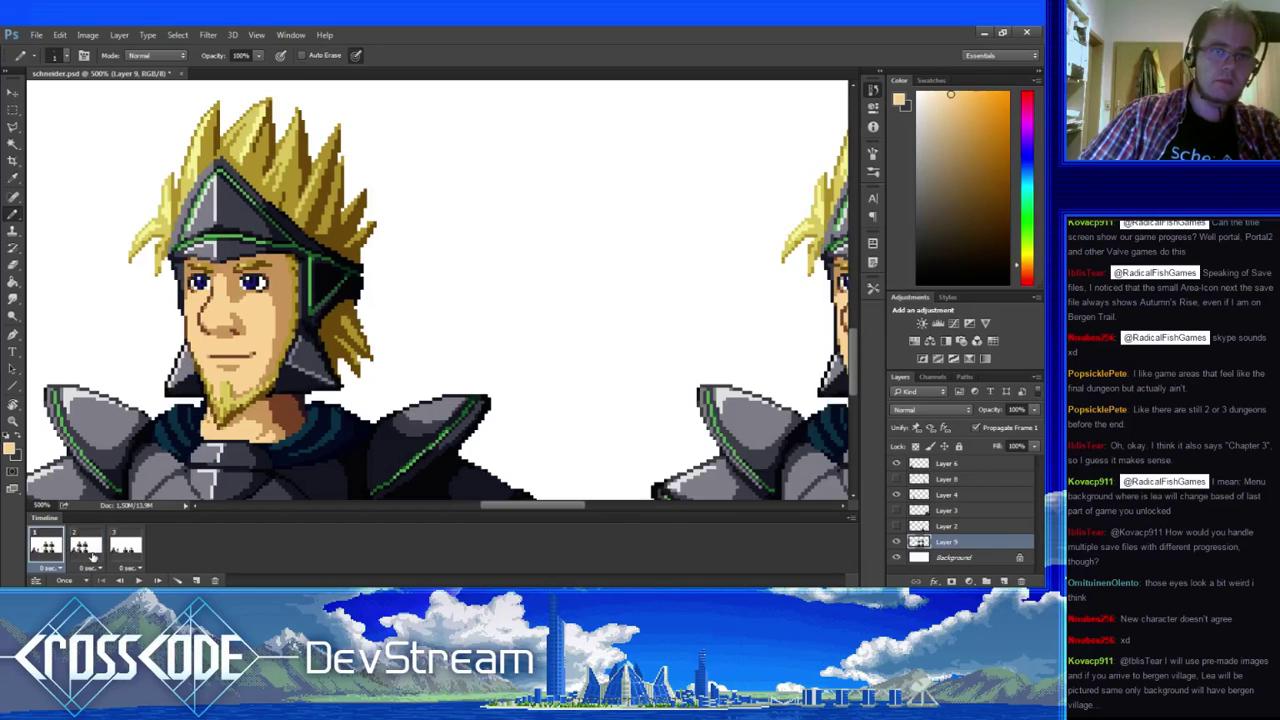
pyautogui.click(78, 545)
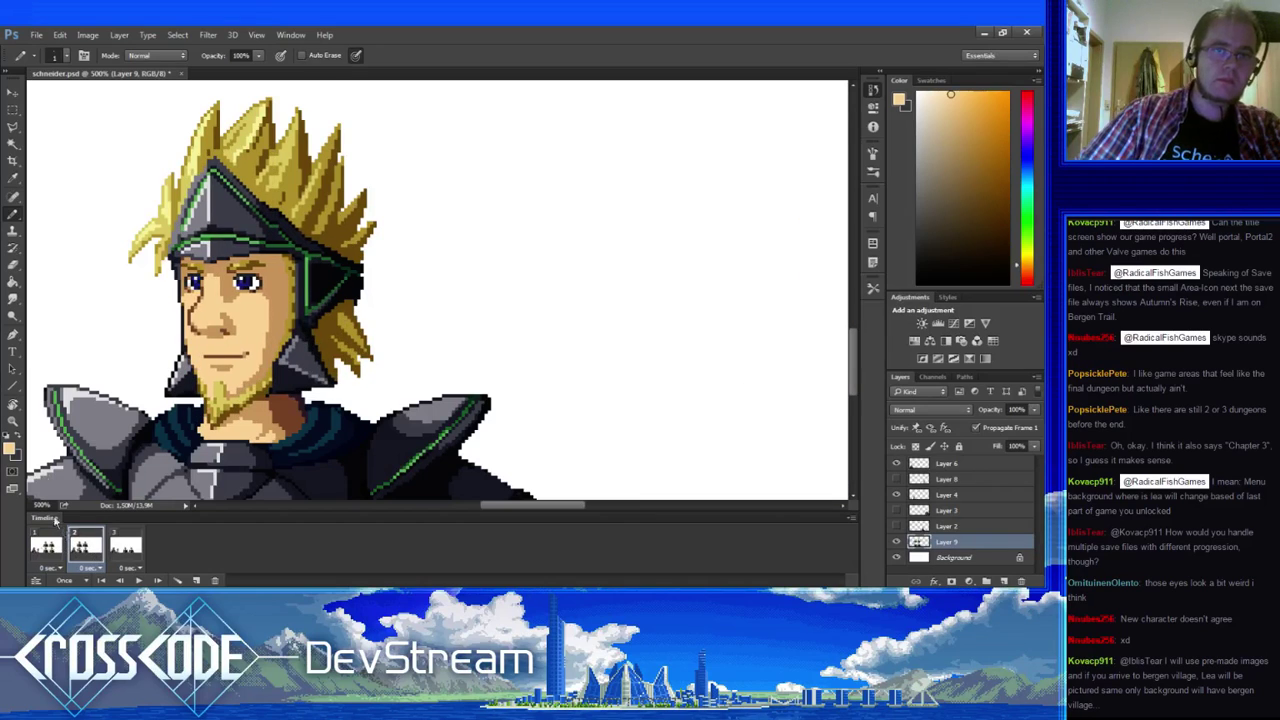
# - Select the whole head with hair, helmet and beard in frame 2 and shift it slightly forward, toward the face side
pyautogui.click(12, 108)
pyautogui.moveTo(112, 95)
pyautogui.mouseDown()
pyautogui.moveTo(514, 330)
pyautogui.moveTo(438, 360)
pyautogui.moveTo(424, 383)
pyautogui.mouseUp()
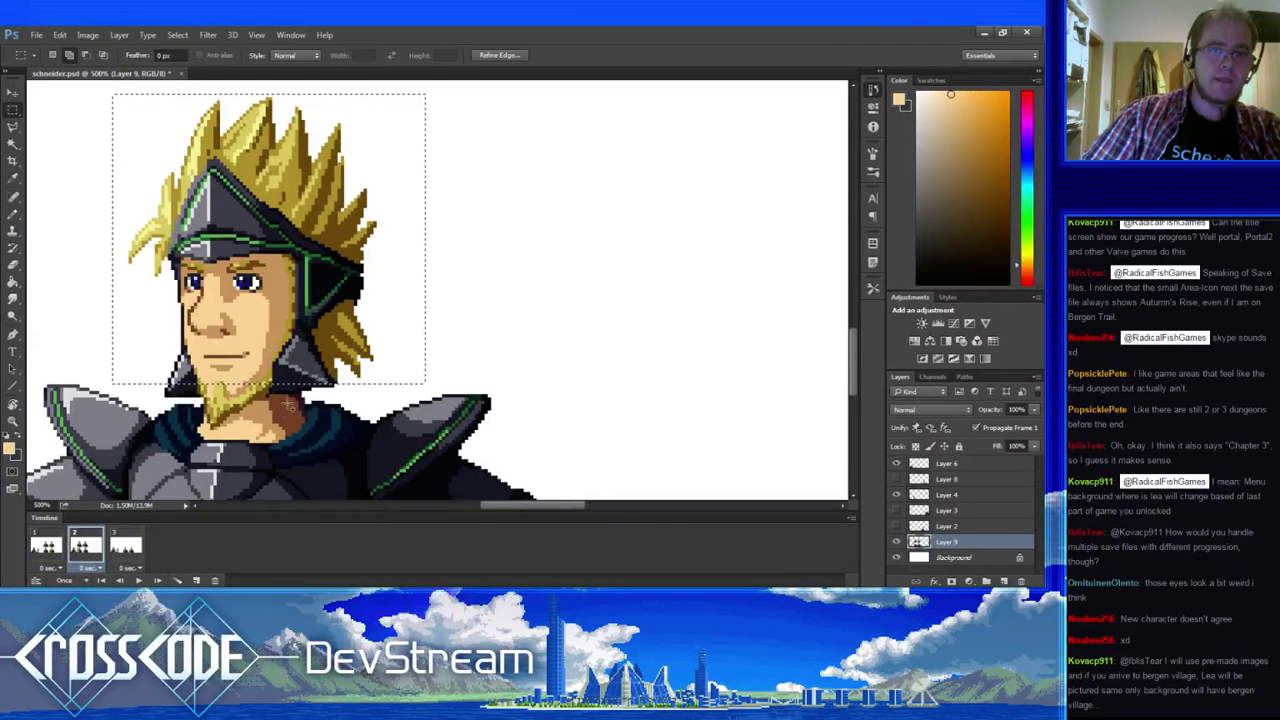
pyautogui.moveTo(293, 400); pyautogui.dragTo(183, 379)
pyautogui.moveTo(262, 426); pyautogui.dragTo(212, 398)
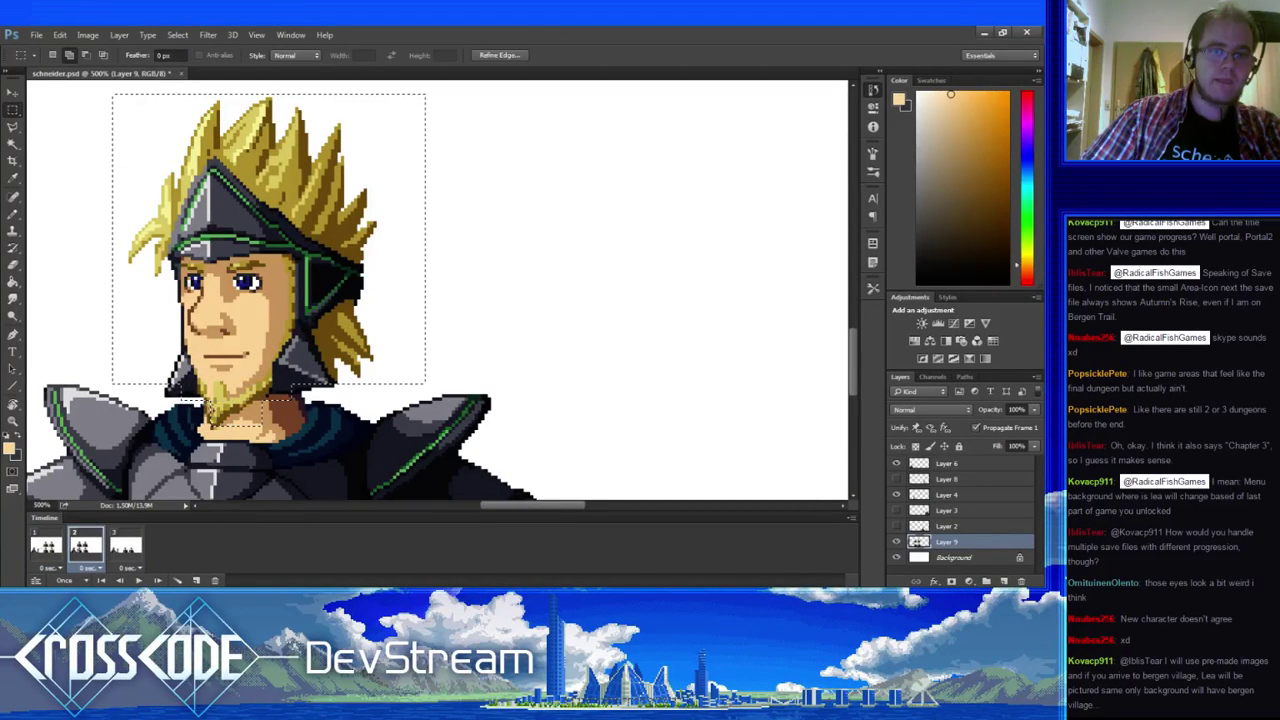
pyautogui.moveTo(148, 400); pyautogui.dragTo(182, 386)
pyautogui.moveTo(327, 393); pyautogui.dragTo(279, 374)
pyautogui.hotkey('ctrl', 'Left')
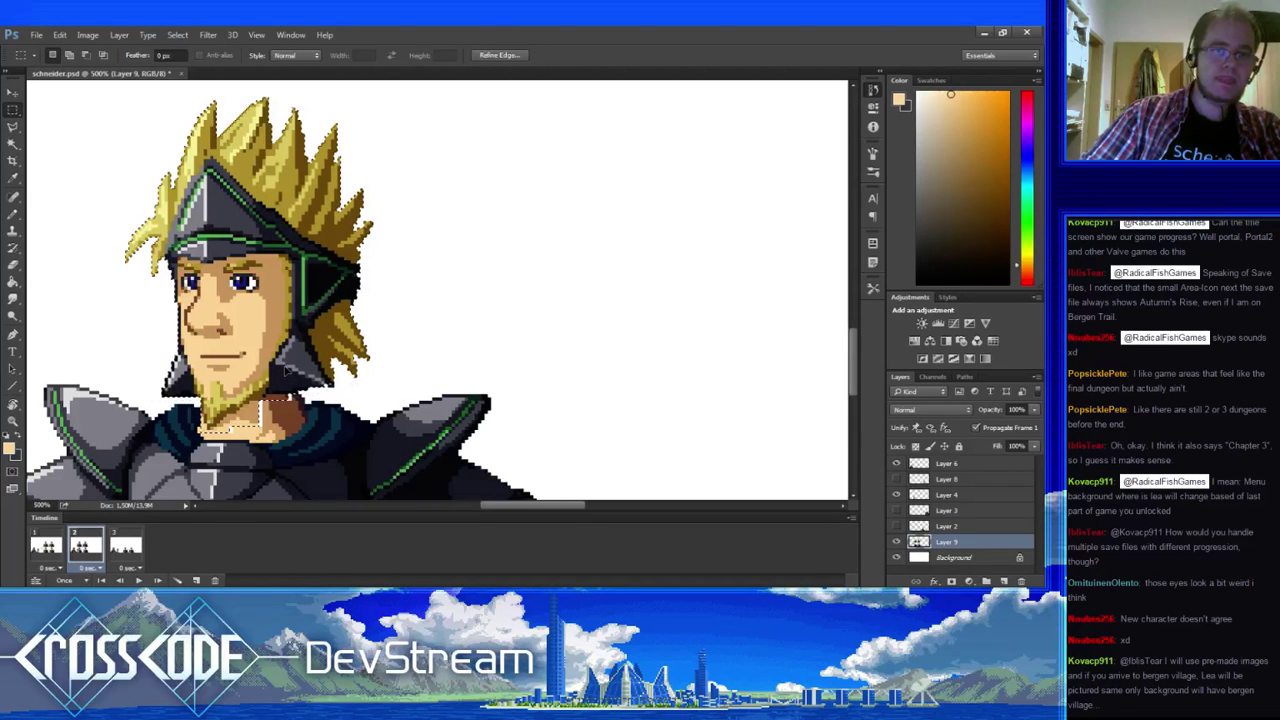
pyautogui.hotkey('ctrl', 'd')
# - Compare frames 1 and 2 repeatedly to examine the shifted head's position against the original
pyautogui.click(48, 550)
pyautogui.click(78, 550)
pyautogui.click(48, 553)
pyautogui.click(78, 551)
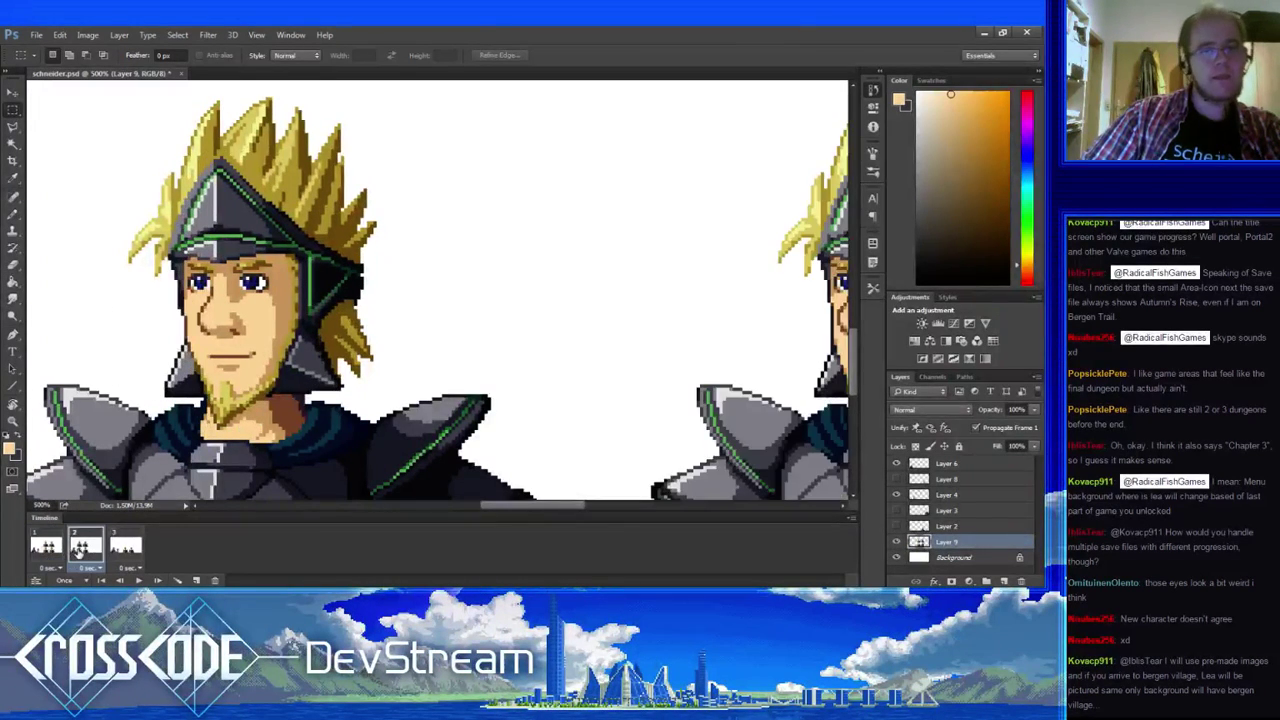
pyautogui.click(60, 548)
pyautogui.click(78, 552)
pyautogui.click(62, 548)
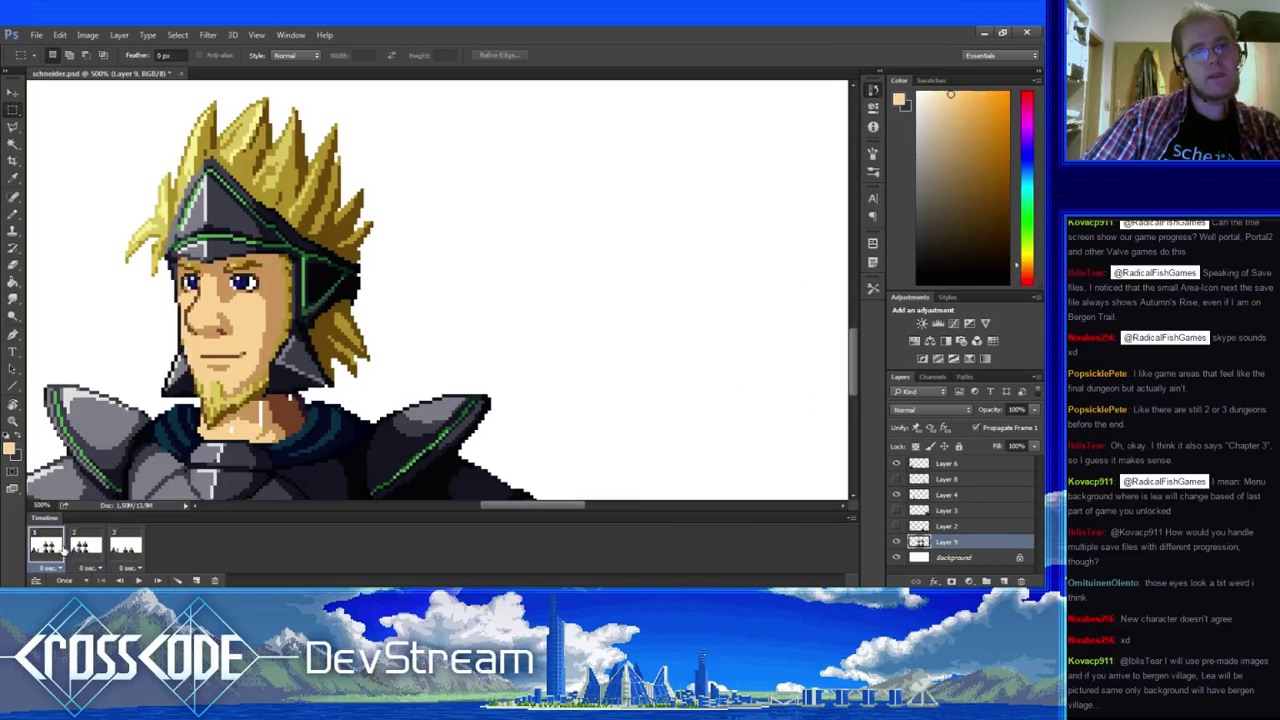
pyautogui.click(82, 549)
pyautogui.click(58, 550)
pyautogui.click(85, 549)
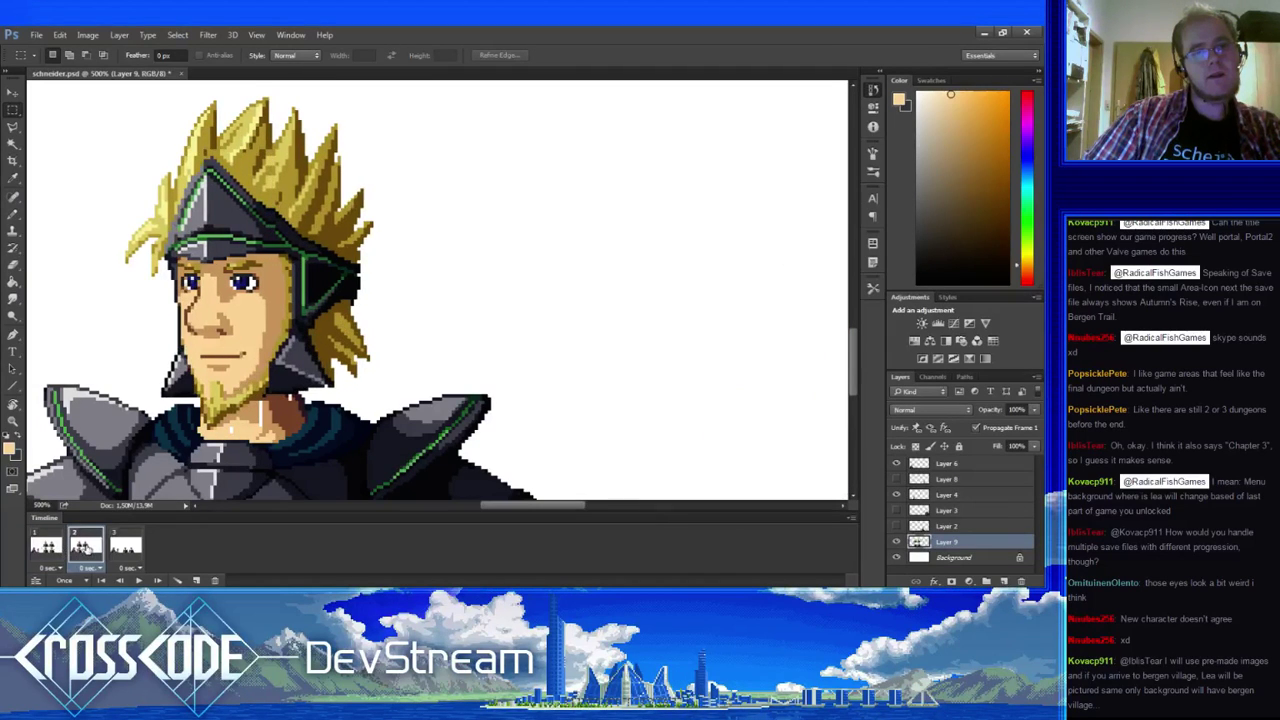
pyautogui.click(54, 549)
pyautogui.click(84, 550)
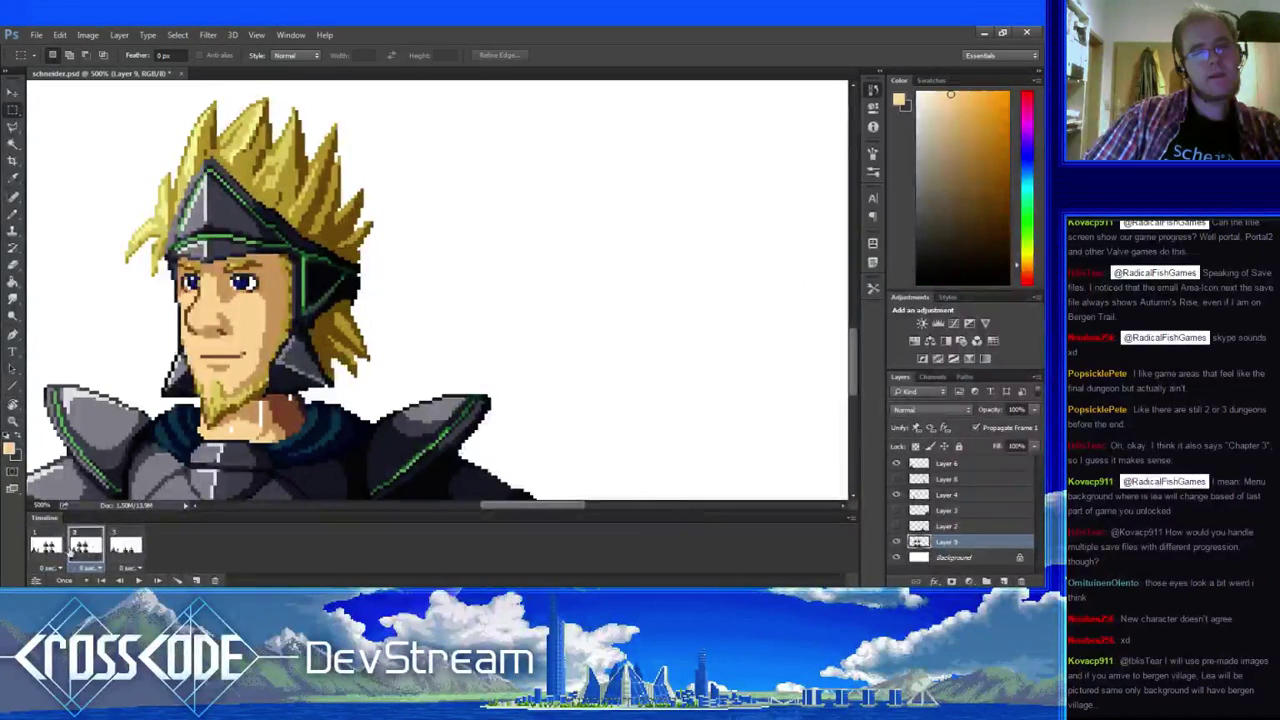
pyautogui.click(50, 549)
pyautogui.click(84, 545)
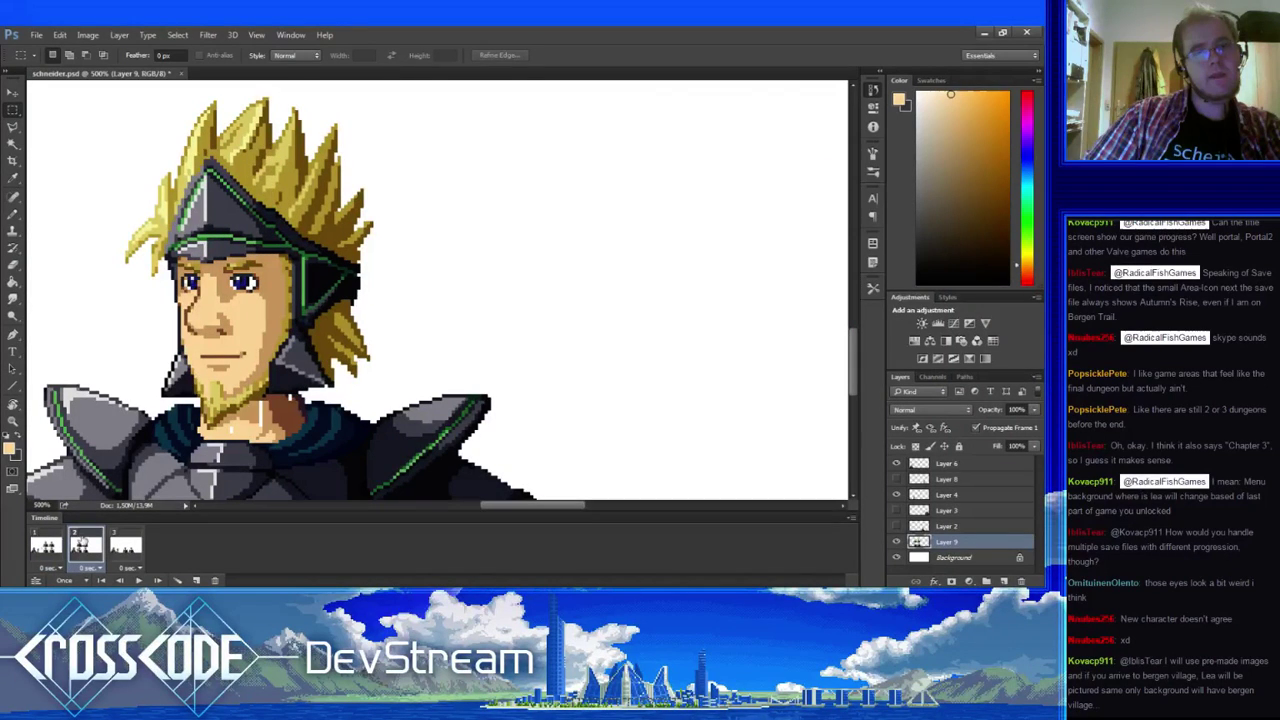
# - Fill the white gaps on the neck with sampled tan and skin tones, and retouch its rear shadow with sampled brown and dark purple
pyautogui.press('b')
pyautogui.keyDown('alt'); pyautogui.click(270, 416); pyautogui.keyUp('alt')
pyautogui.moveTo(261, 403); pyautogui.dragTo(264, 420)
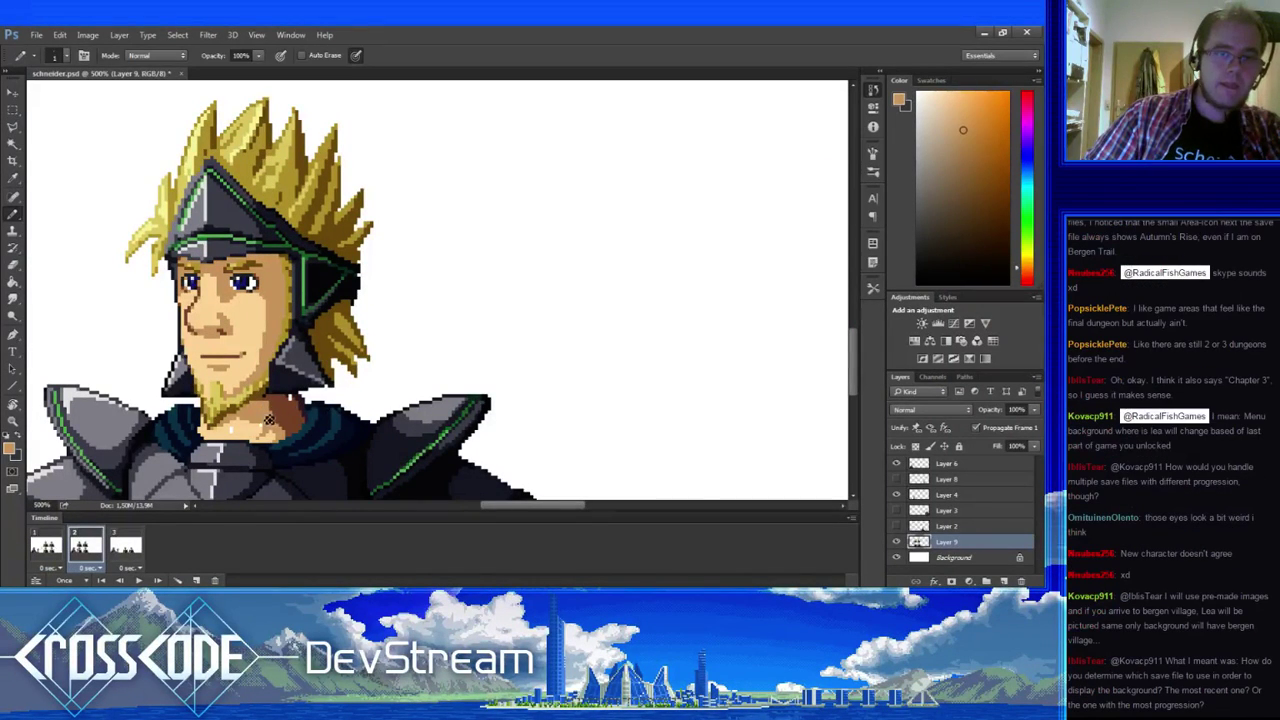
pyautogui.keyDown('alt'); pyautogui.click(262, 432); pyautogui.keyUp('alt')
pyautogui.keyDown('alt'); pyautogui.click(298, 408); pyautogui.keyUp('alt')
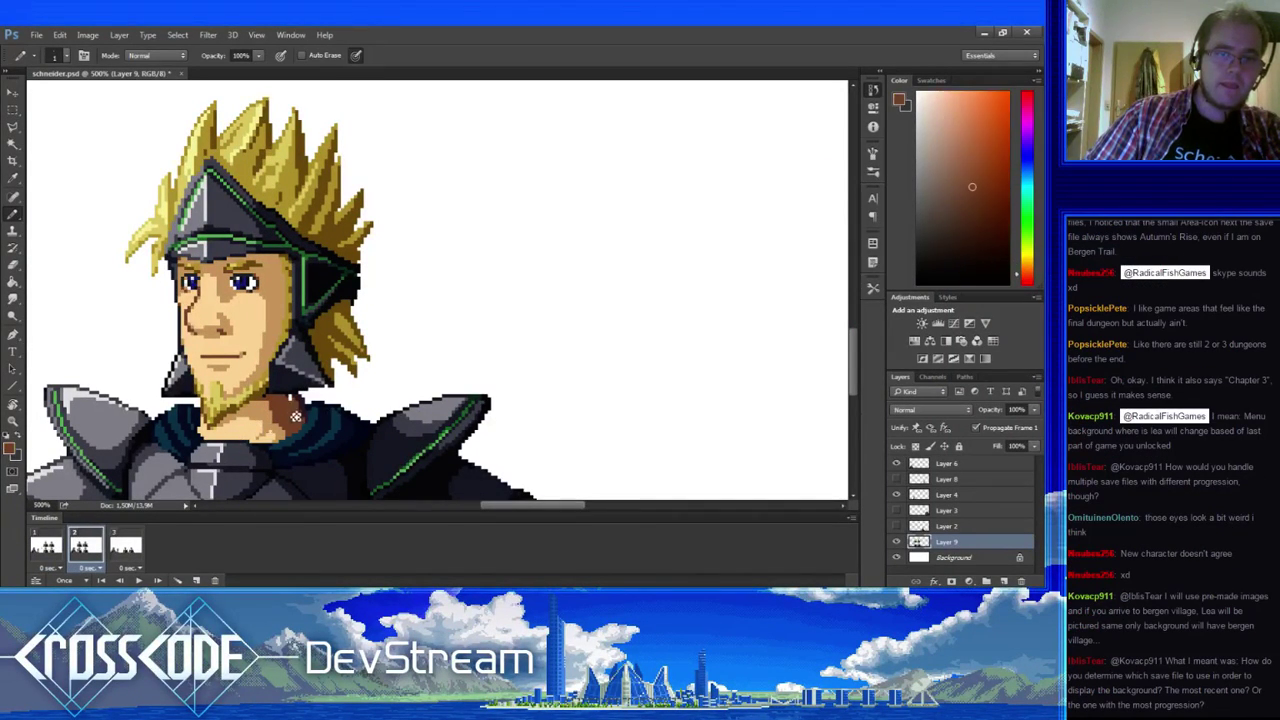
pyautogui.moveTo(299, 406); pyautogui.dragTo(277, 422)
pyautogui.keyDown('alt'); pyautogui.click(270, 416); pyautogui.keyUp('alt')
pyautogui.keyDown('alt'); pyautogui.click(292, 424); pyautogui.keyUp('alt')
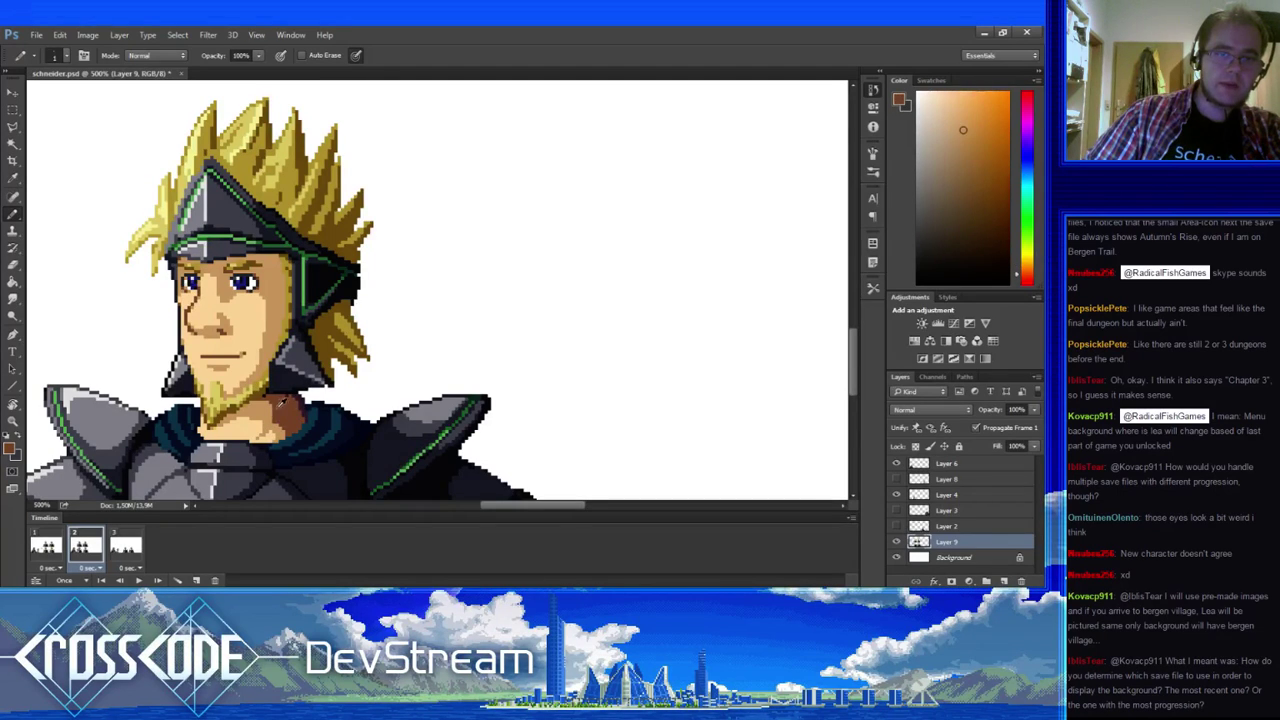
pyautogui.keyDown('alt'); pyautogui.click(304, 405); pyautogui.keyUp('alt')
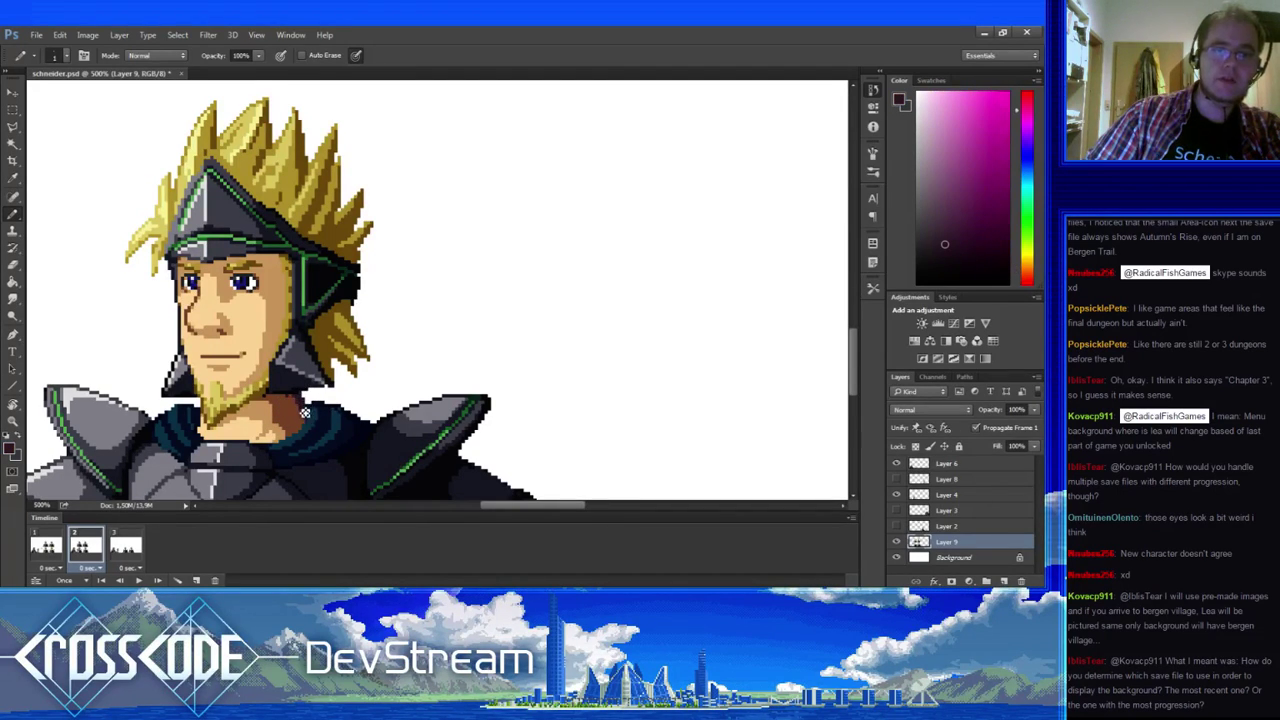
pyautogui.moveTo(316, 444)
pyautogui.mouseDown()
pyautogui.moveTo(274, 437)
pyautogui.moveTo(330, 438)
pyautogui.mouseUp()
# - Retouch the helmet's upper rear edge and the hair spikes above it with sampled near-black, gold and brown
pyautogui.keyDown('alt'); pyautogui.click(297, 215); pyautogui.keyUp('alt')
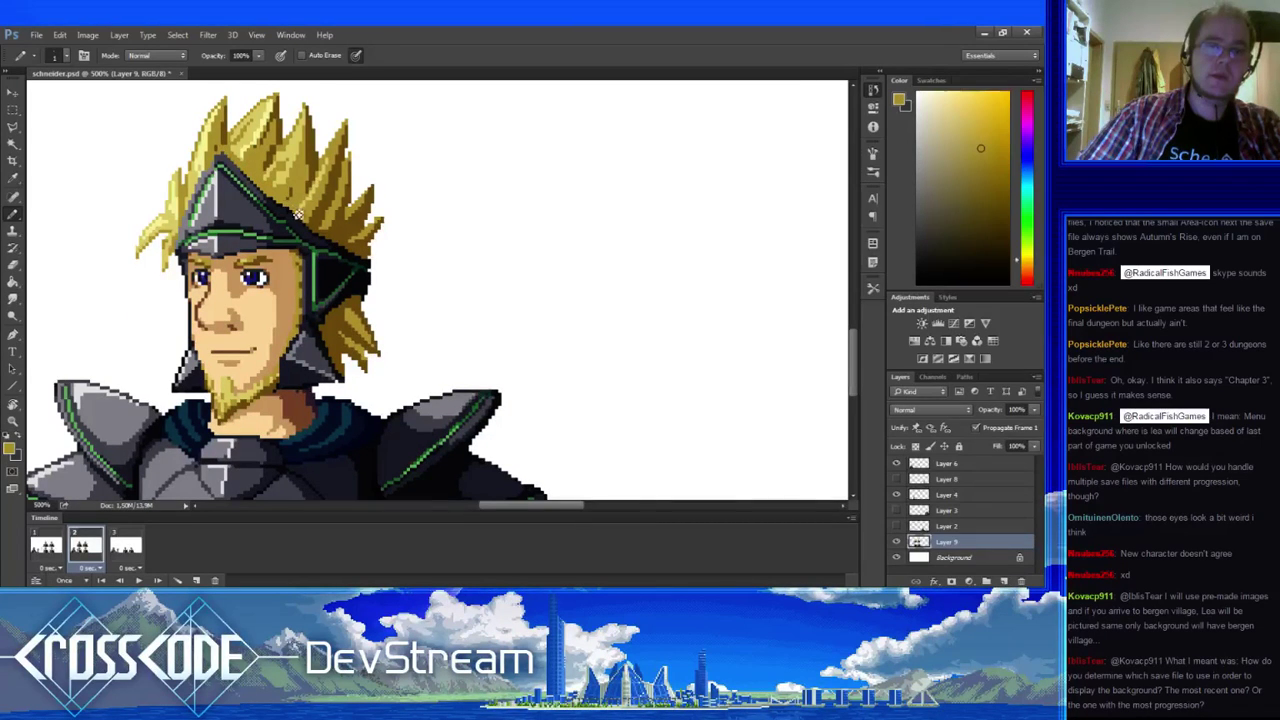
pyautogui.keyDown('alt'); pyautogui.click(286, 199); pyautogui.keyUp('alt')
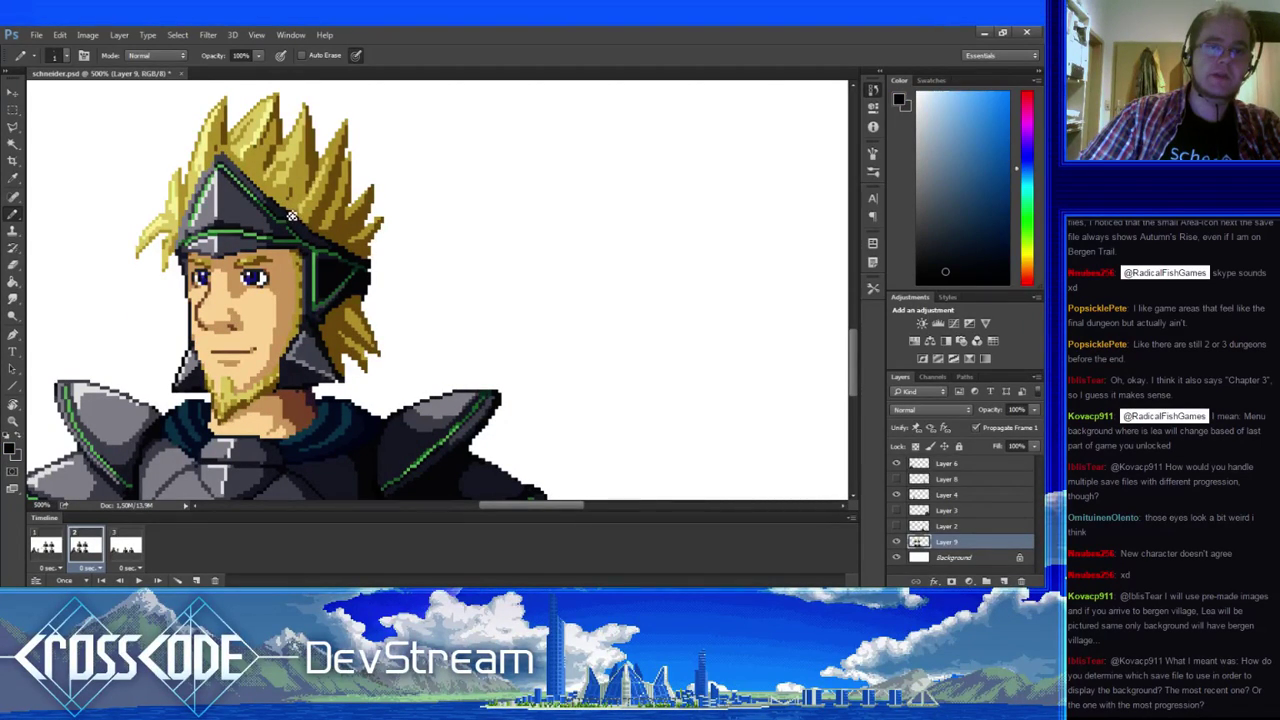
pyautogui.moveTo(308, 228); pyautogui.dragTo(343, 251)
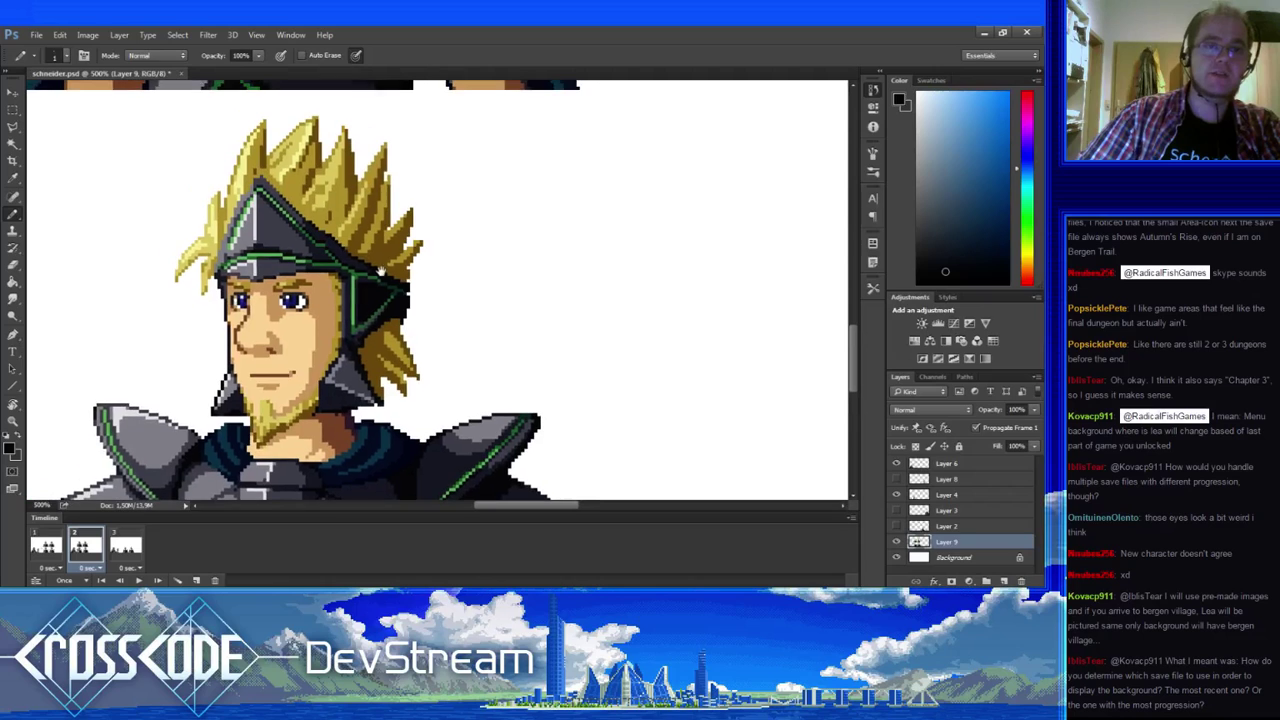
pyautogui.keyDown('alt'); pyautogui.click(316, 155); pyautogui.keyUp('alt')
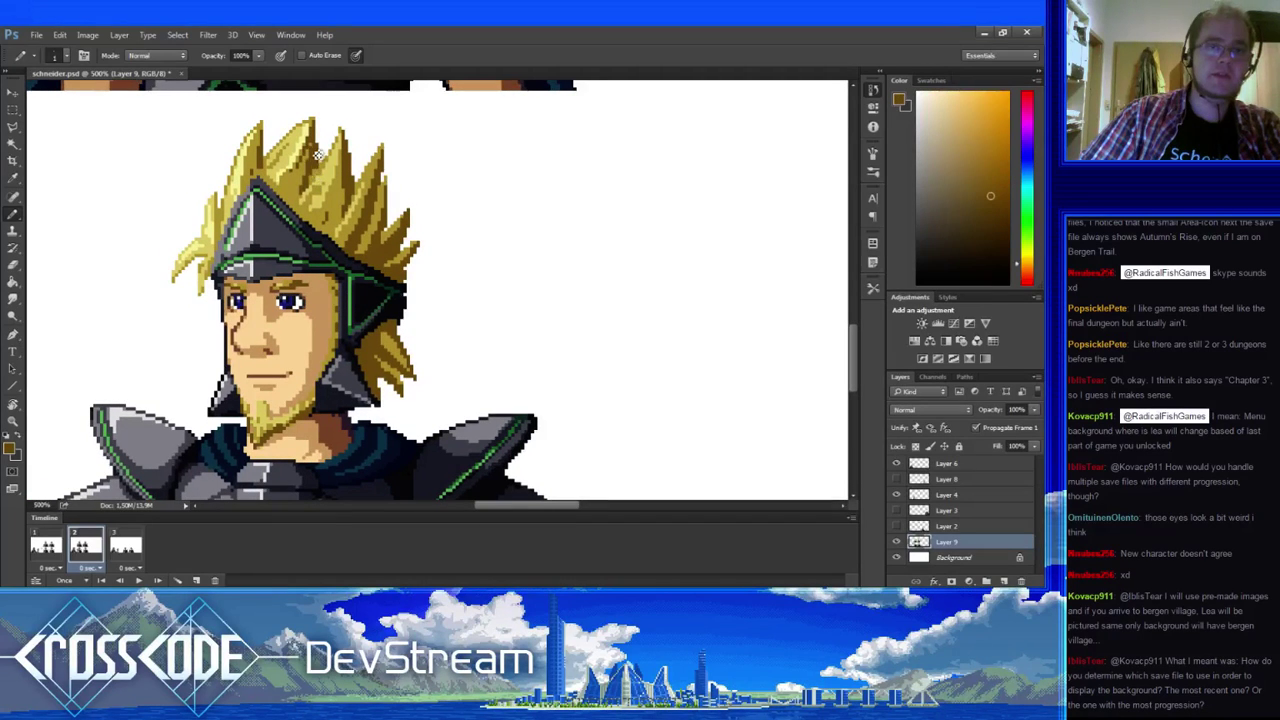
pyautogui.press('e')
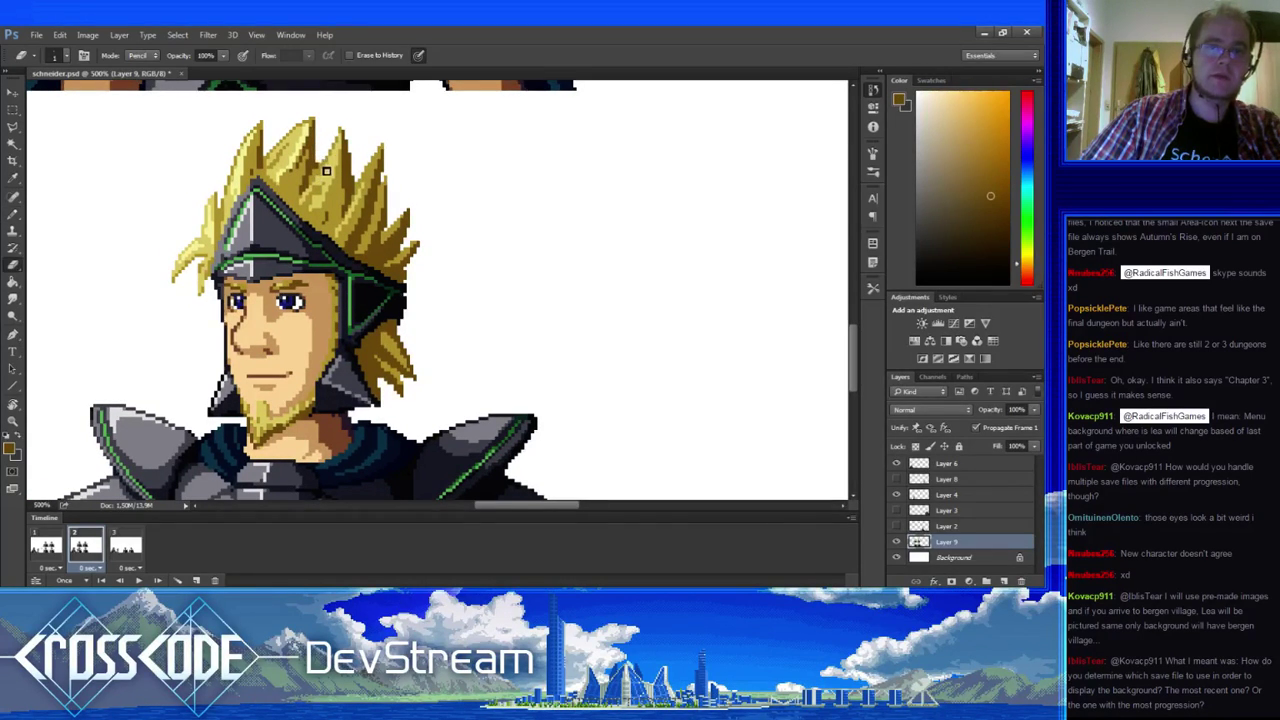
pyautogui.press('b')
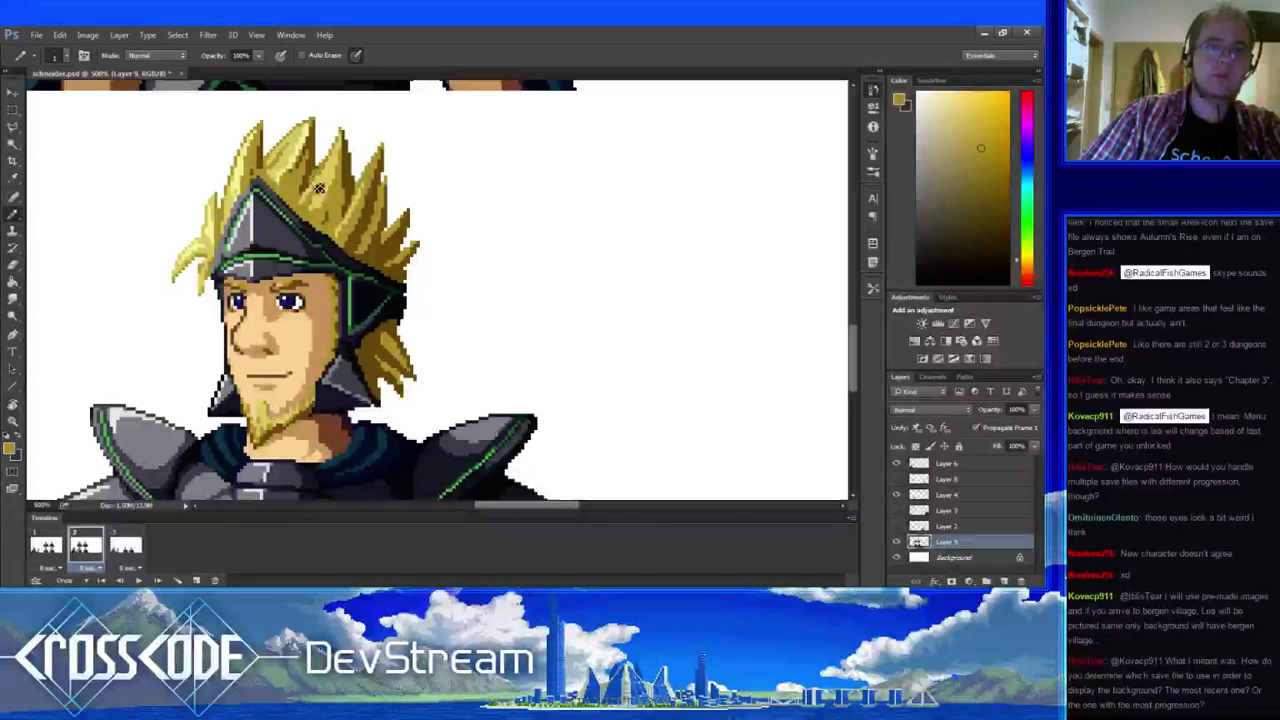
pyautogui.moveTo(314, 192); pyautogui.dragTo(297, 212)
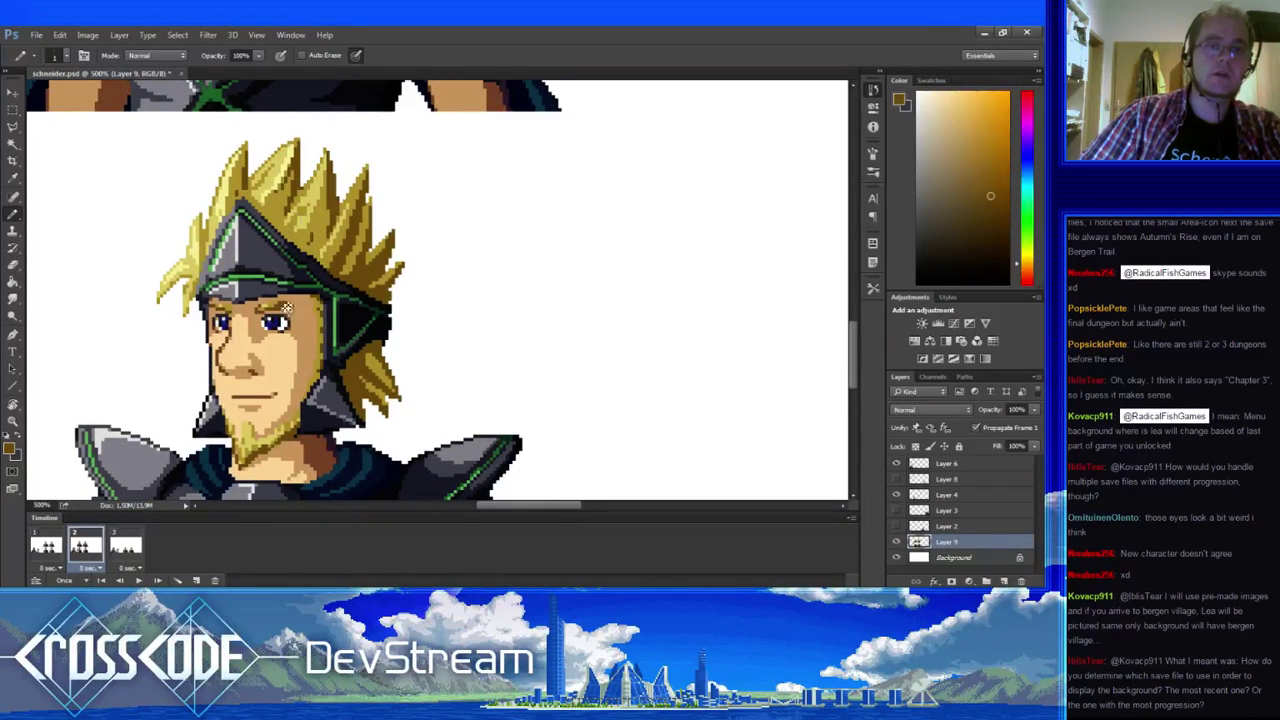
# - Switch back and forth between frames 1 and 2 to examine the retouched hair and helmet edge
pyautogui.moveTo(287, 308); pyautogui.dragTo(267, 288)
pyautogui.click(42, 543)
pyautogui.click(83, 552)
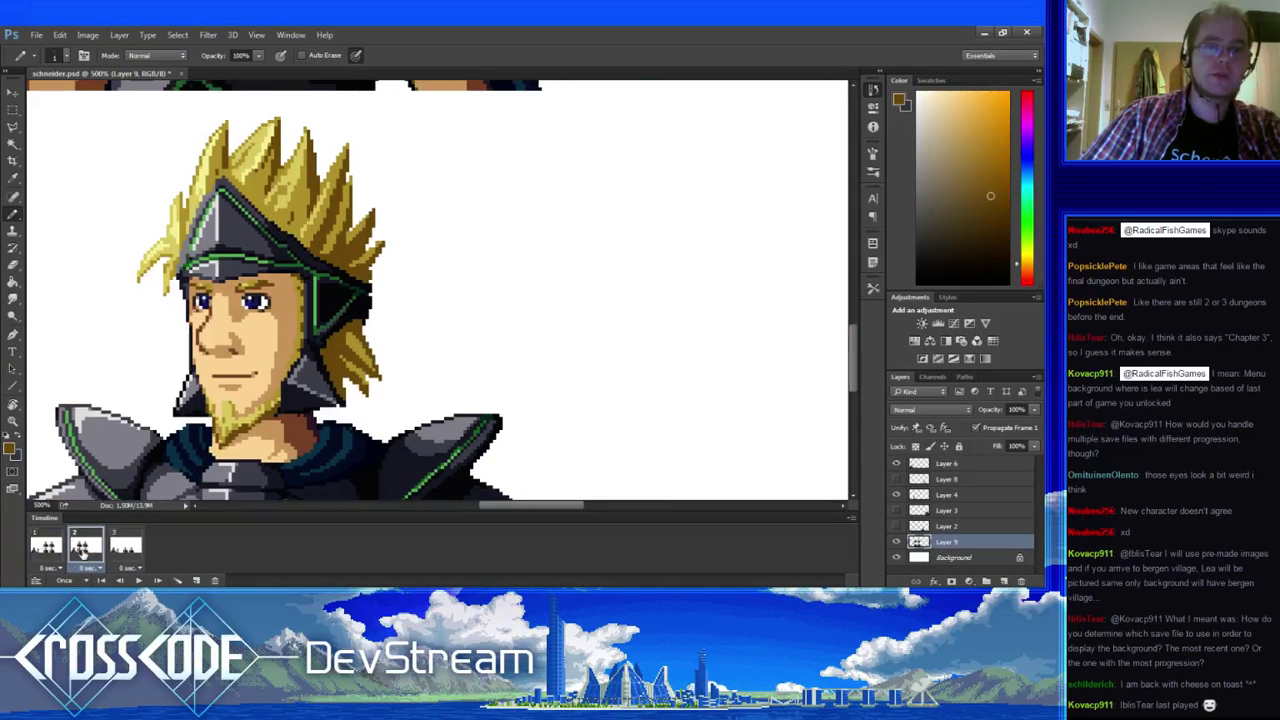
pyautogui.click(48, 553)
pyautogui.click(85, 547)
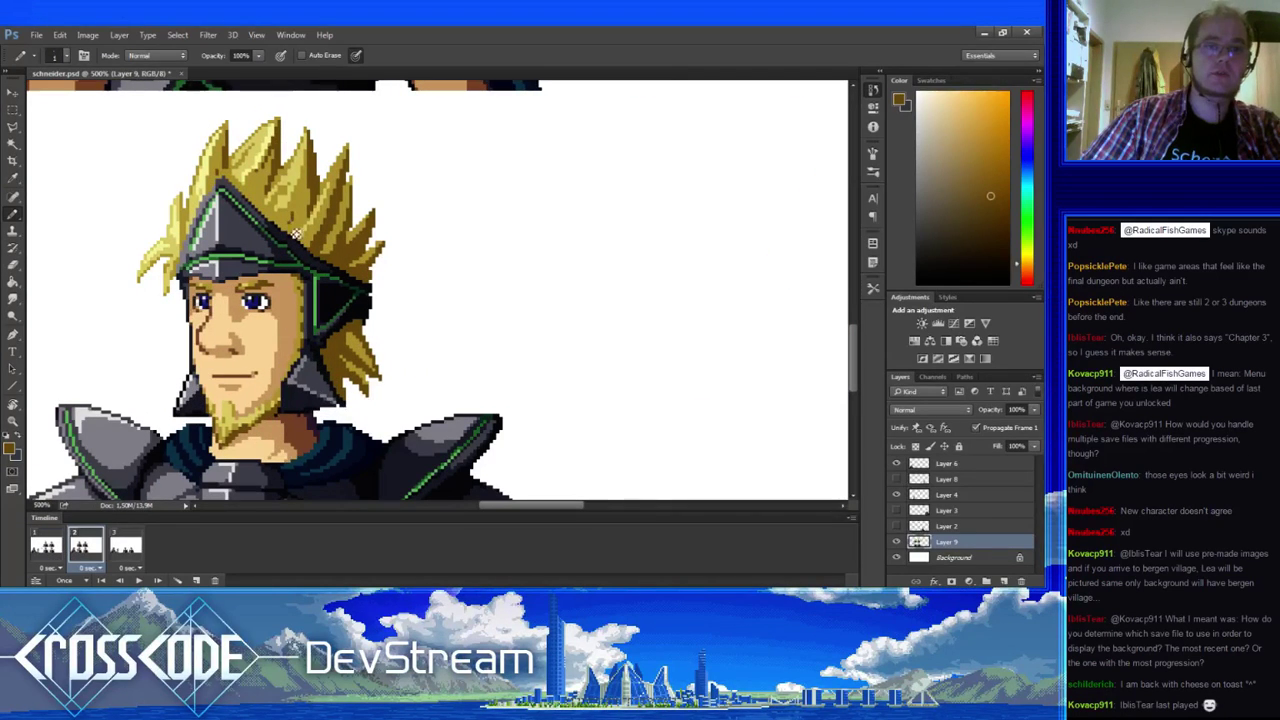
pyautogui.keyDown('alt'); pyautogui.click(293, 237); pyautogui.keyUp('alt')
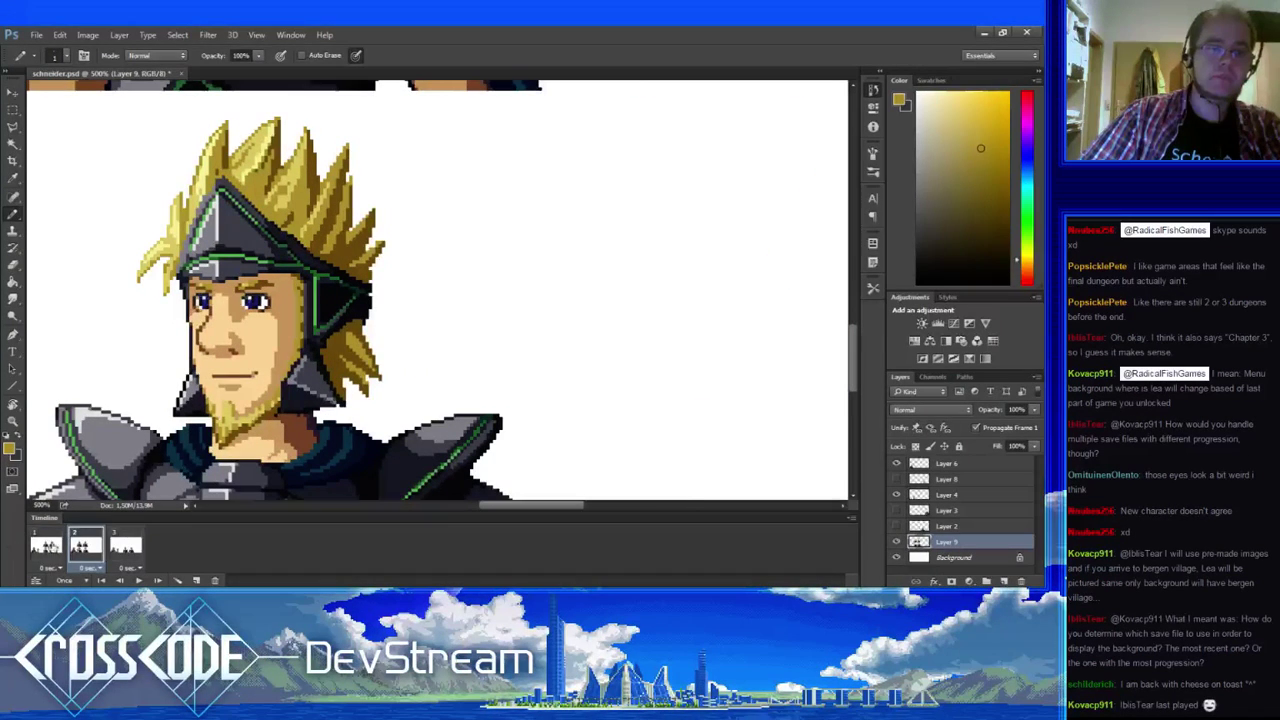
pyautogui.click(58, 549)
pyautogui.click(75, 549)
pyautogui.click(58, 549)
pyautogui.click(75, 550)
pyautogui.click(54, 549)
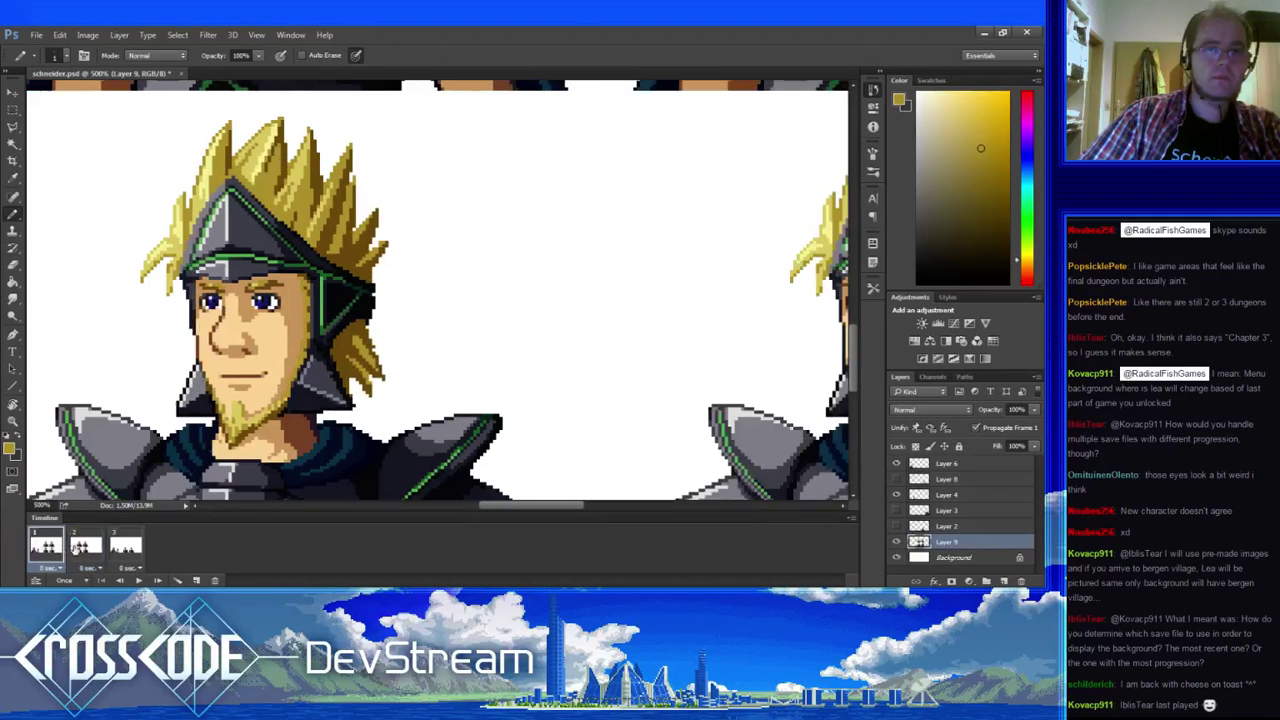
pyautogui.click(75, 549)
# - Shift the hair spikes above the helmet's front slightly toward the face in frame 2, and compare them with frame 1
pyautogui.moveTo(65, 137); pyautogui.dragTo(43, 149)
pyautogui.click(13, 109)
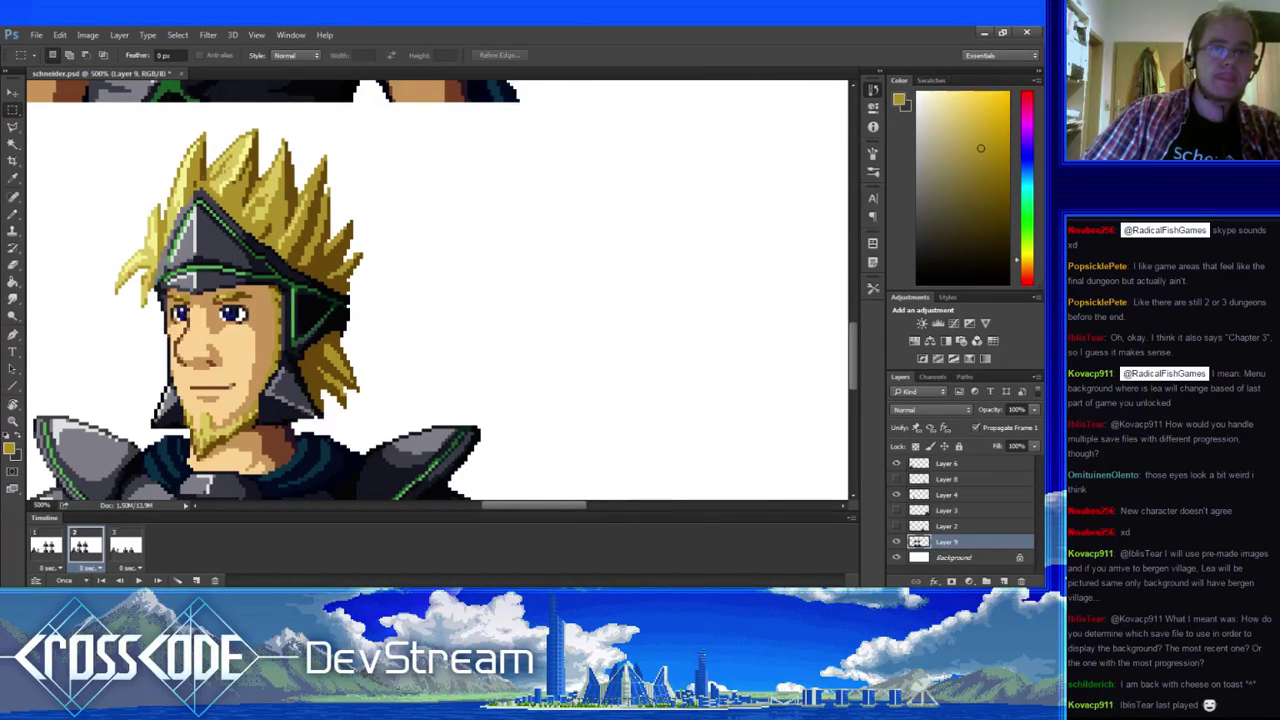
pyautogui.moveTo(214, 128); pyautogui.dragTo(300, 192)
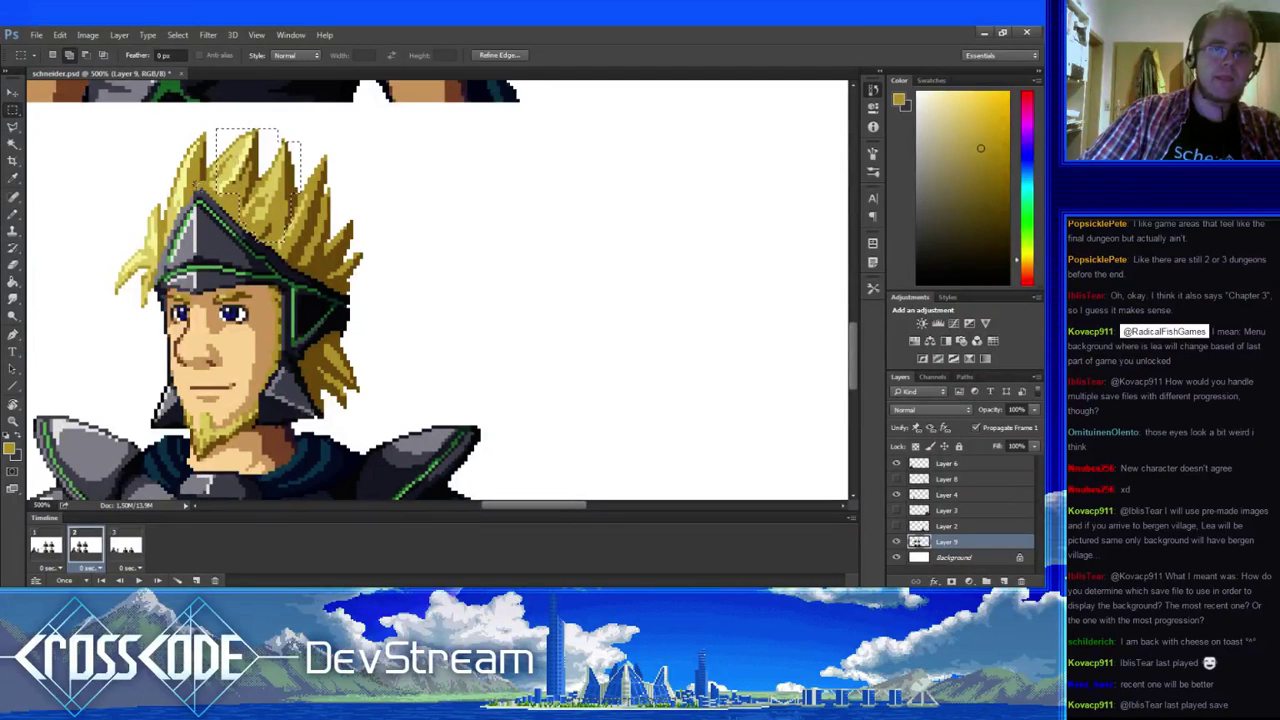
pyautogui.moveTo(180, 133); pyautogui.dragTo(174, 130)
pyautogui.hotkey('ctrl', 'Left')
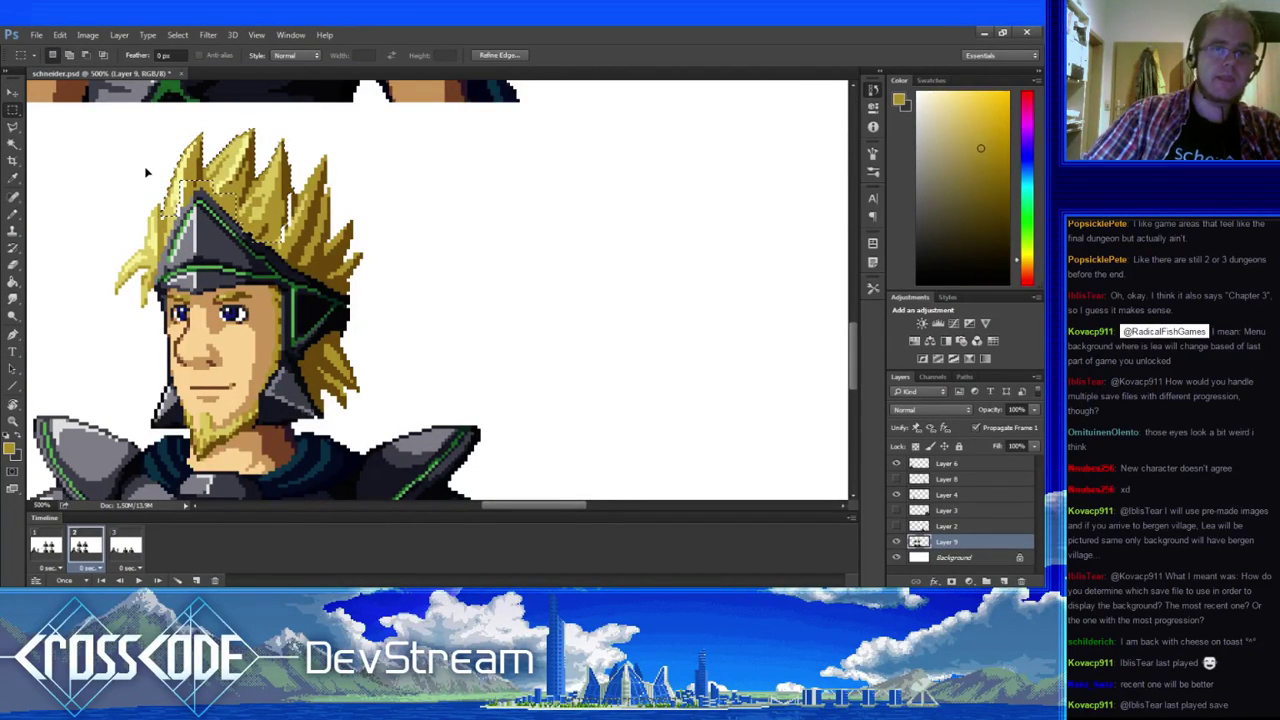
pyautogui.hotkey('ctrl', 'd')
pyautogui.click(42, 548)
pyautogui.click(86, 547)
pyautogui.click(55, 547)
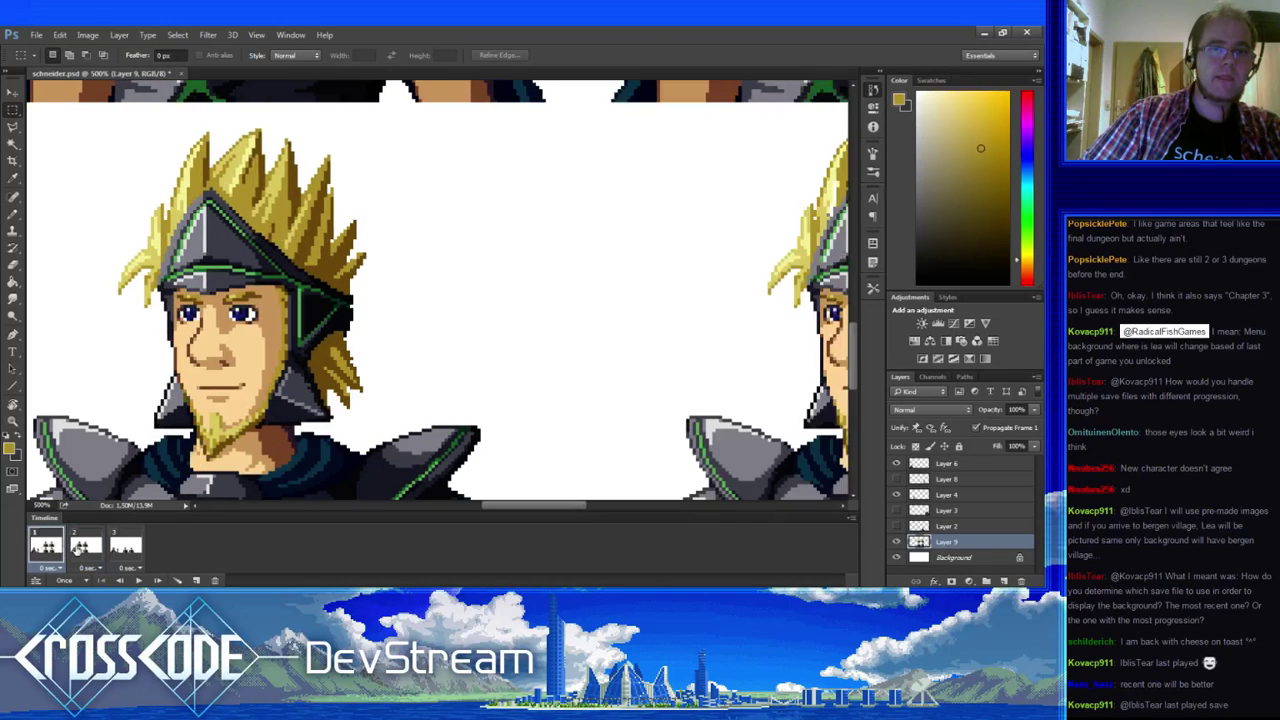
pyautogui.click(84, 546)
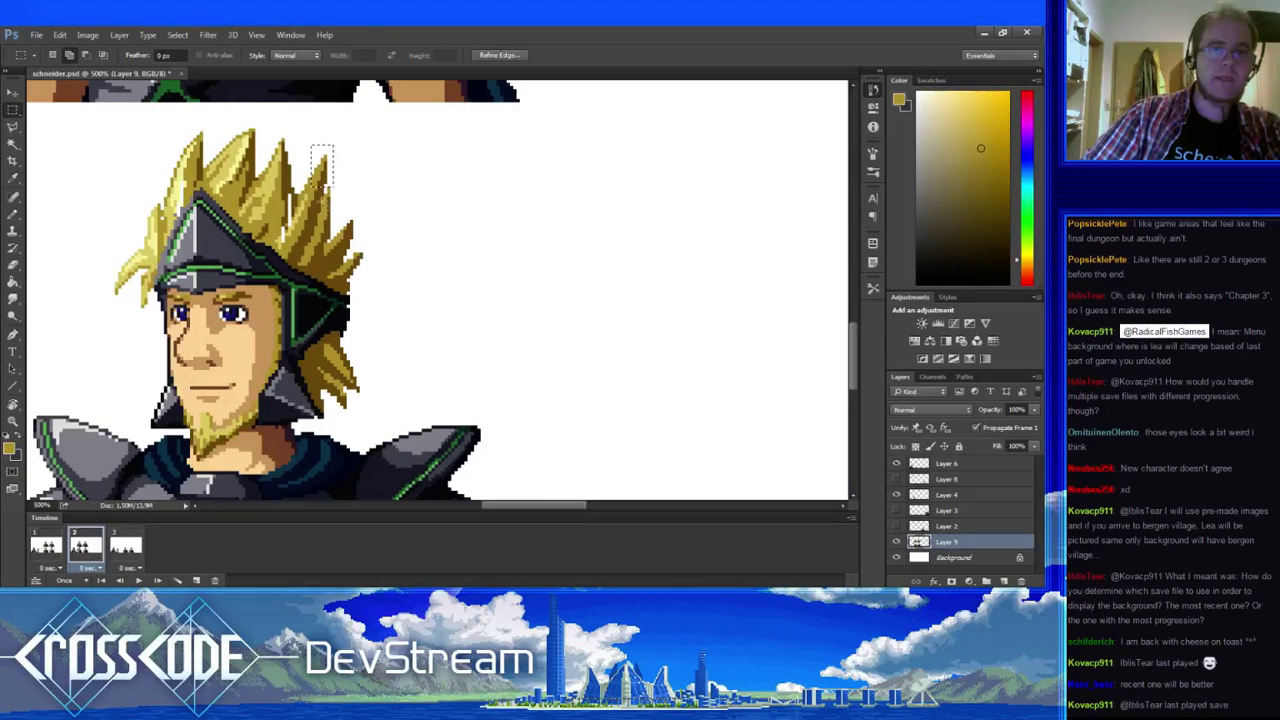
# - Select and nudge the small hair strands in front of the helmet and the helmet's rear corner in frame 2, checking against frame 1
pyautogui.hotkey('ctrl', 'd')
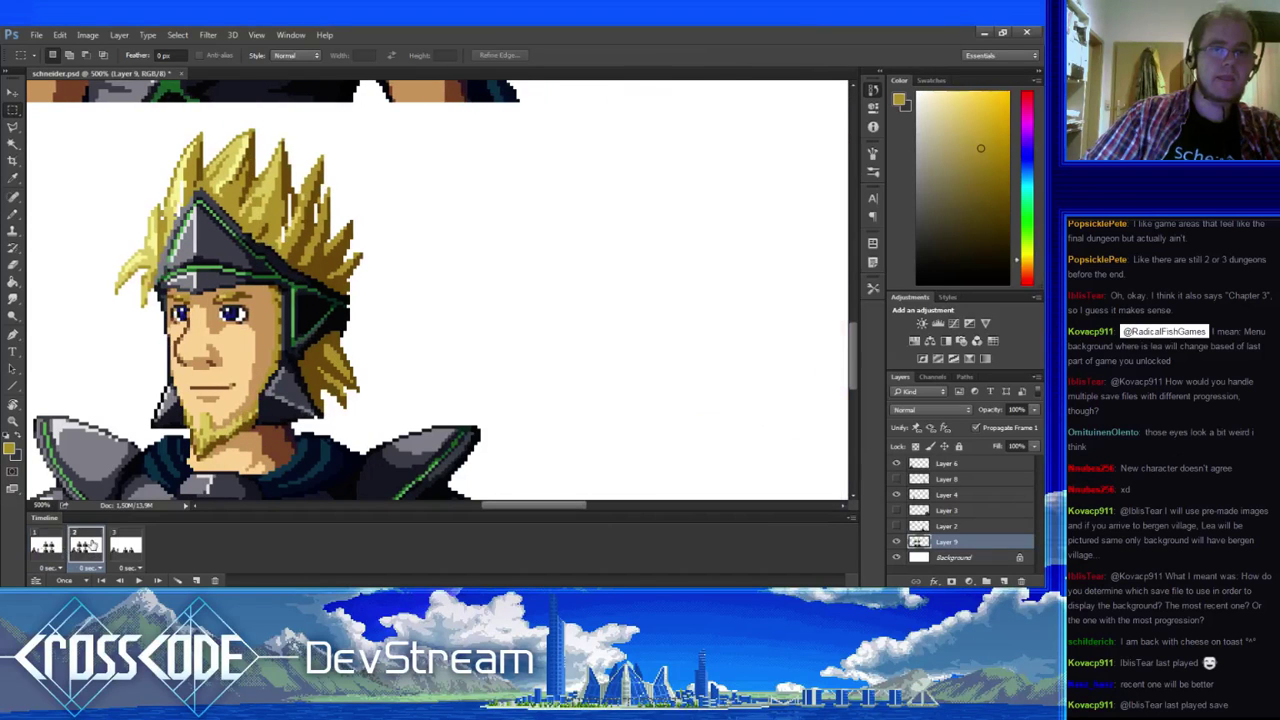
pyautogui.moveTo(96, 227); pyautogui.dragTo(145, 274)
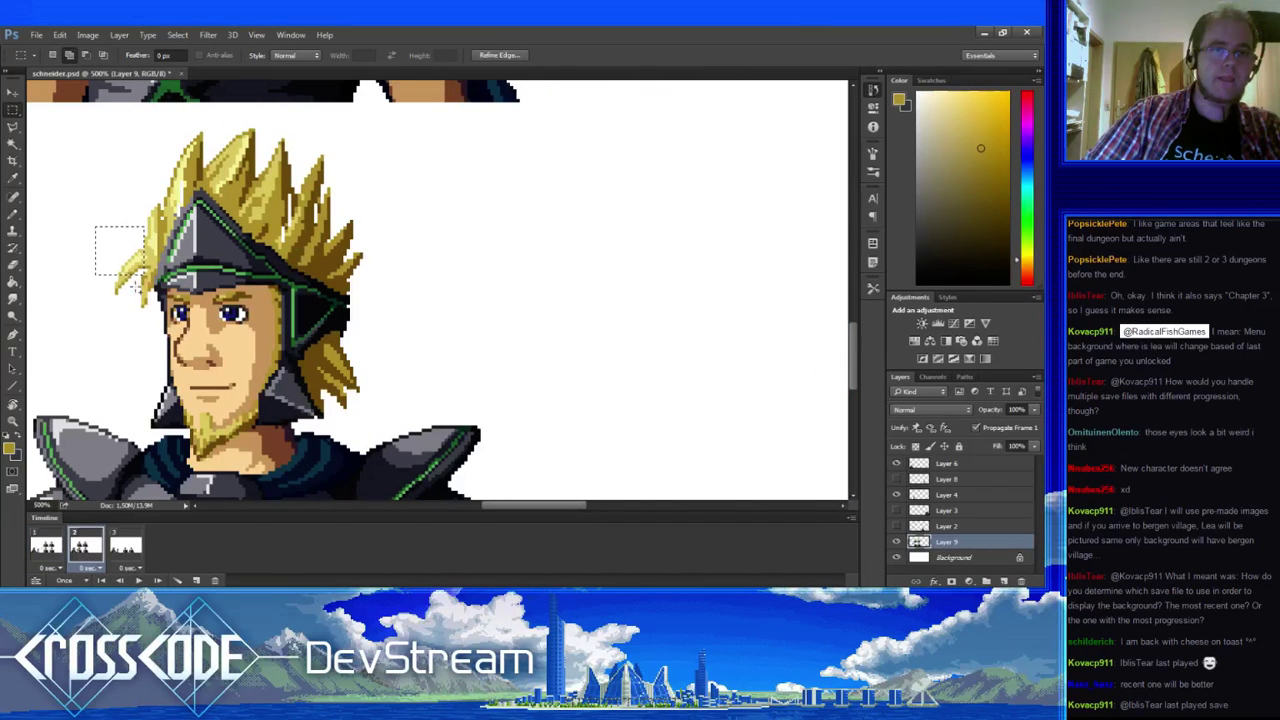
pyautogui.hotkey('ctrl', 'd')
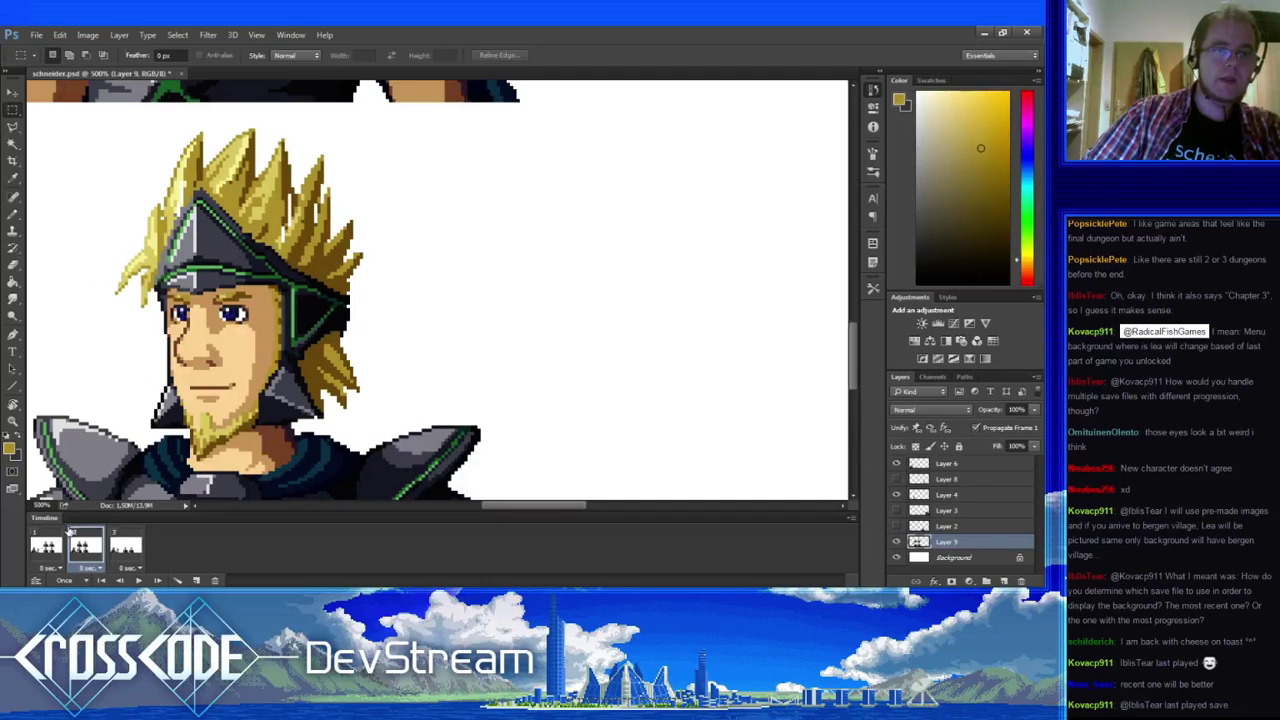
pyautogui.click(63, 543)
pyautogui.click(79, 545)
pyautogui.click(62, 547)
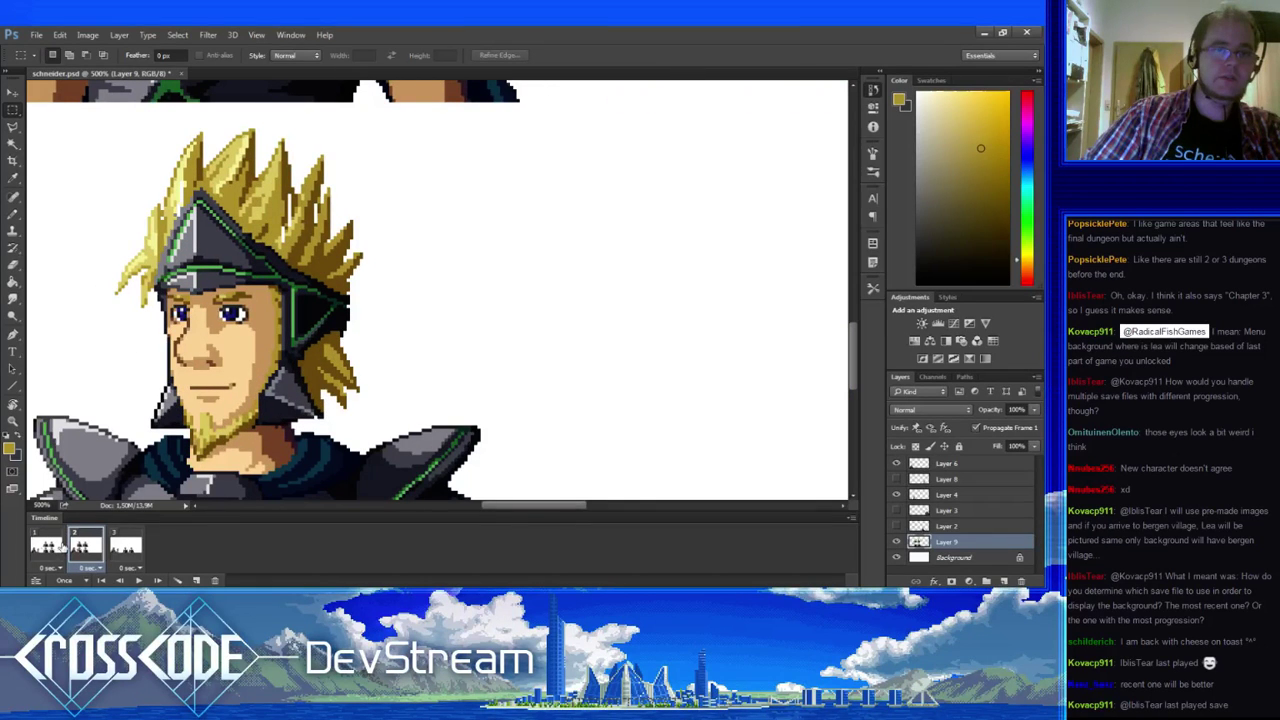
pyautogui.moveTo(128, 172); pyautogui.dragTo(157, 246)
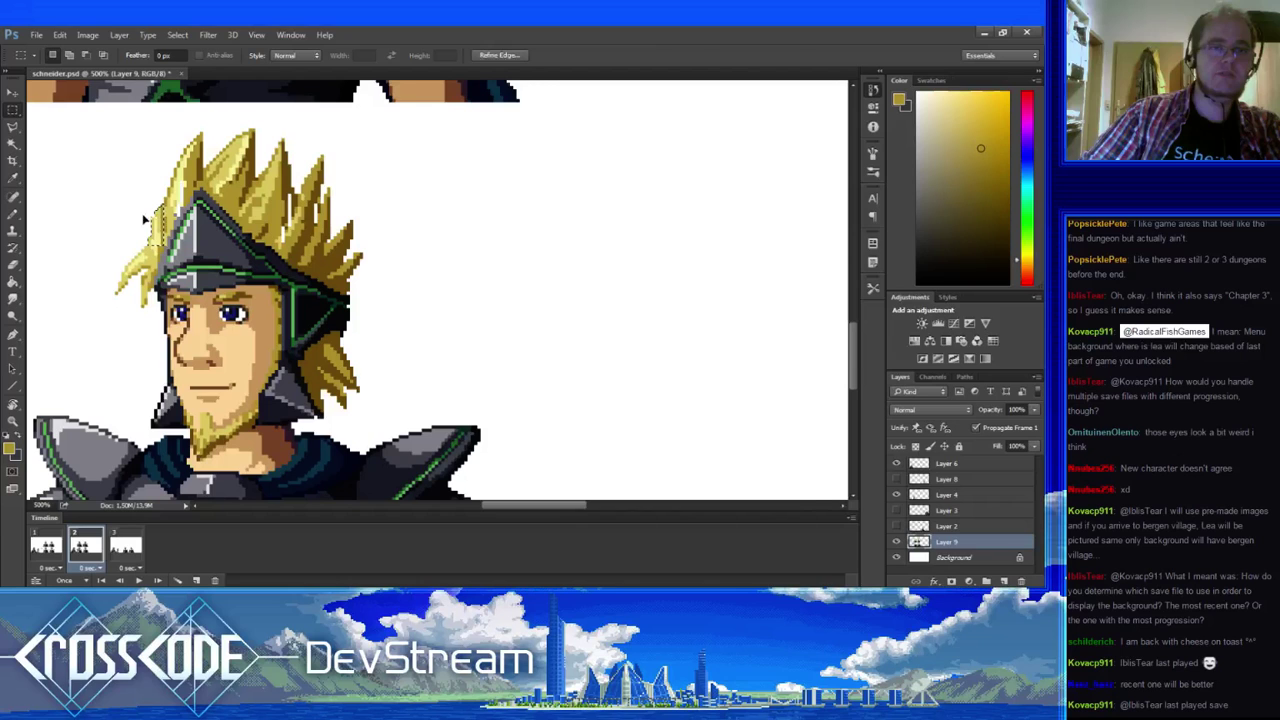
pyautogui.moveTo(371, 318); pyautogui.dragTo(340, 280)
pyautogui.hotkey('ctrl', 'd')
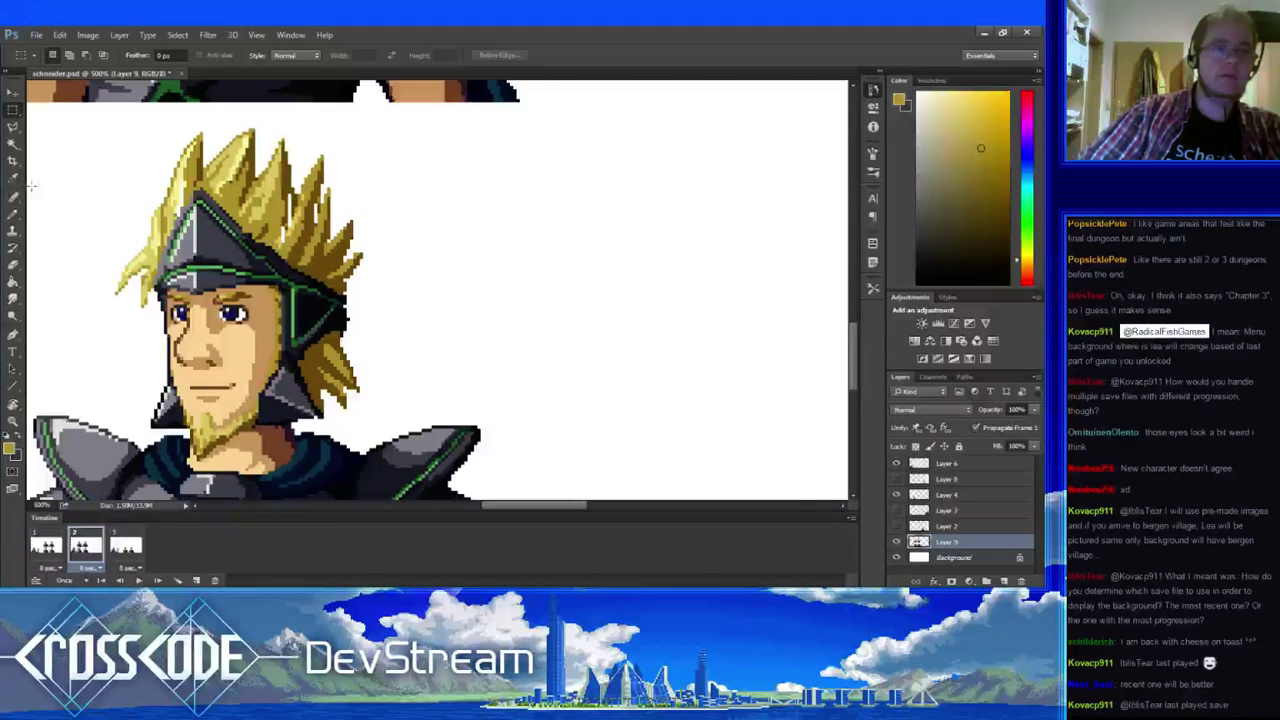
# - Retouch the hair strands along the helmet's front edge with sampled light yellow and gold, and erase stray pixels there
pyautogui.click(13, 213)
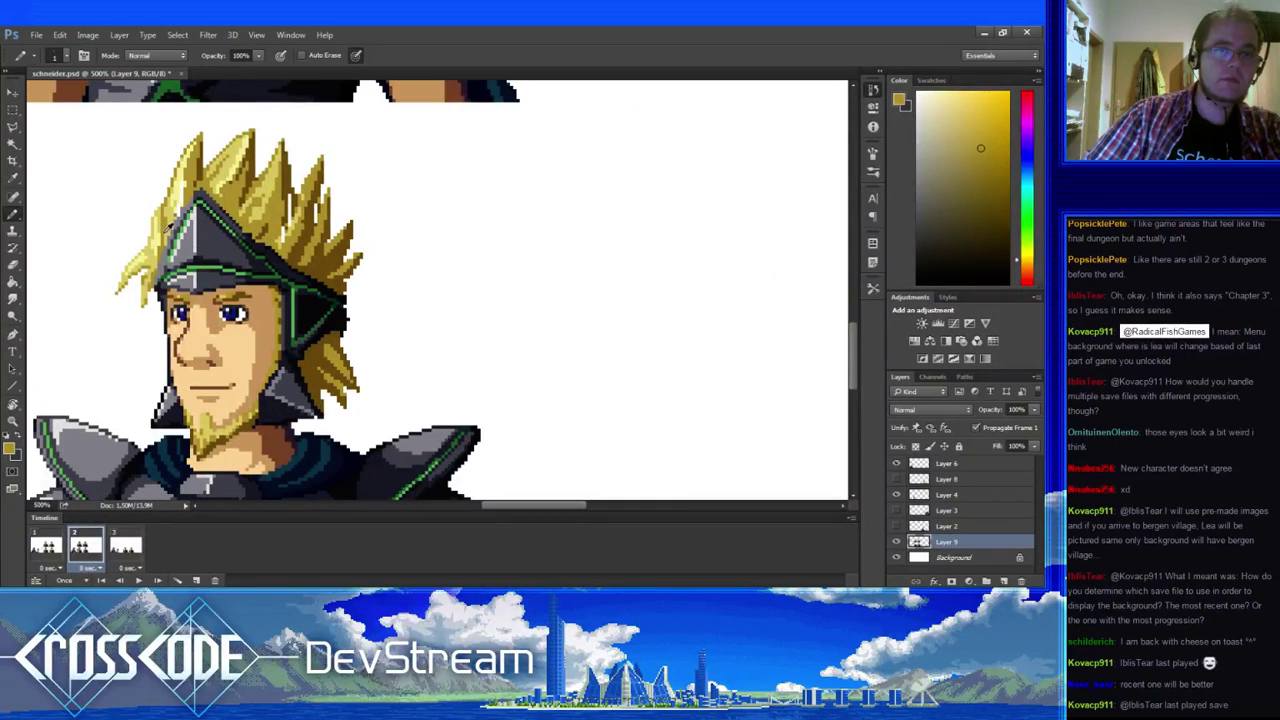
pyautogui.keyDown('alt'); pyautogui.click(163, 230); pyautogui.keyUp('alt')
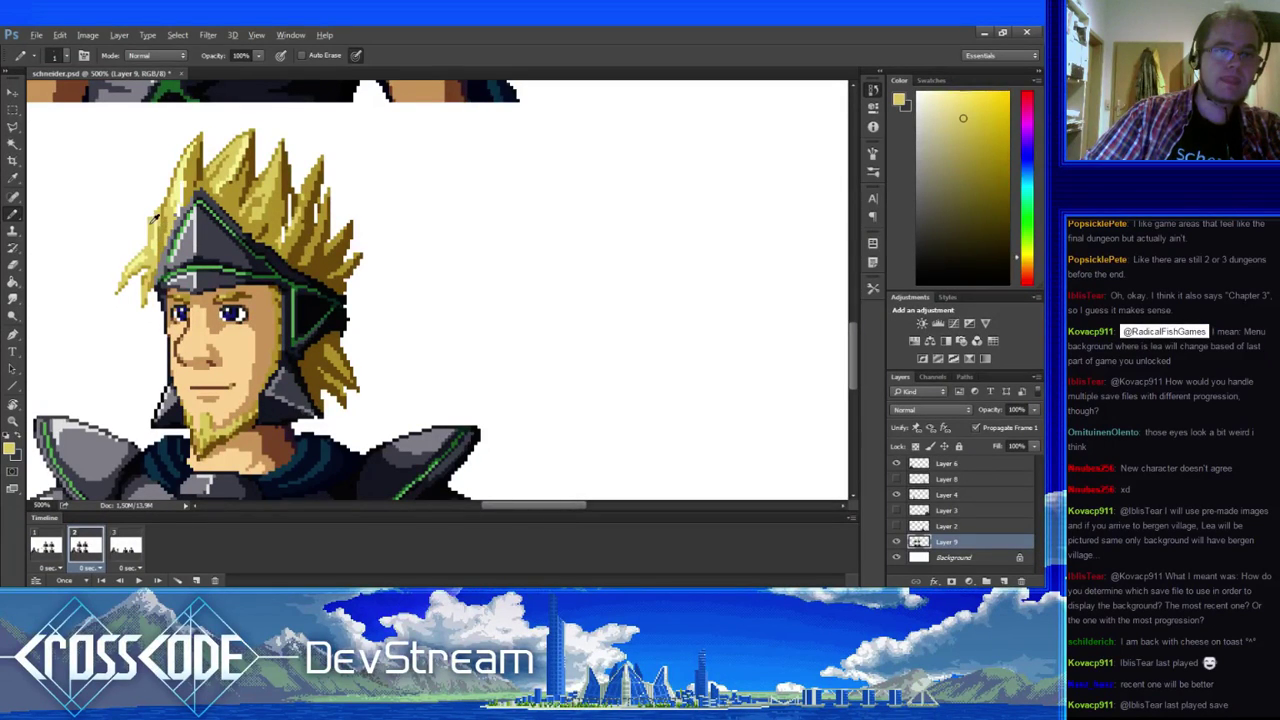
pyautogui.press('e')
pyautogui.press('b')
pyautogui.keyDown('alt'); pyautogui.click(163, 240); pyautogui.keyUp('alt')
pyautogui.keyDown('alt'); pyautogui.click(156, 218); pyautogui.keyUp('alt')
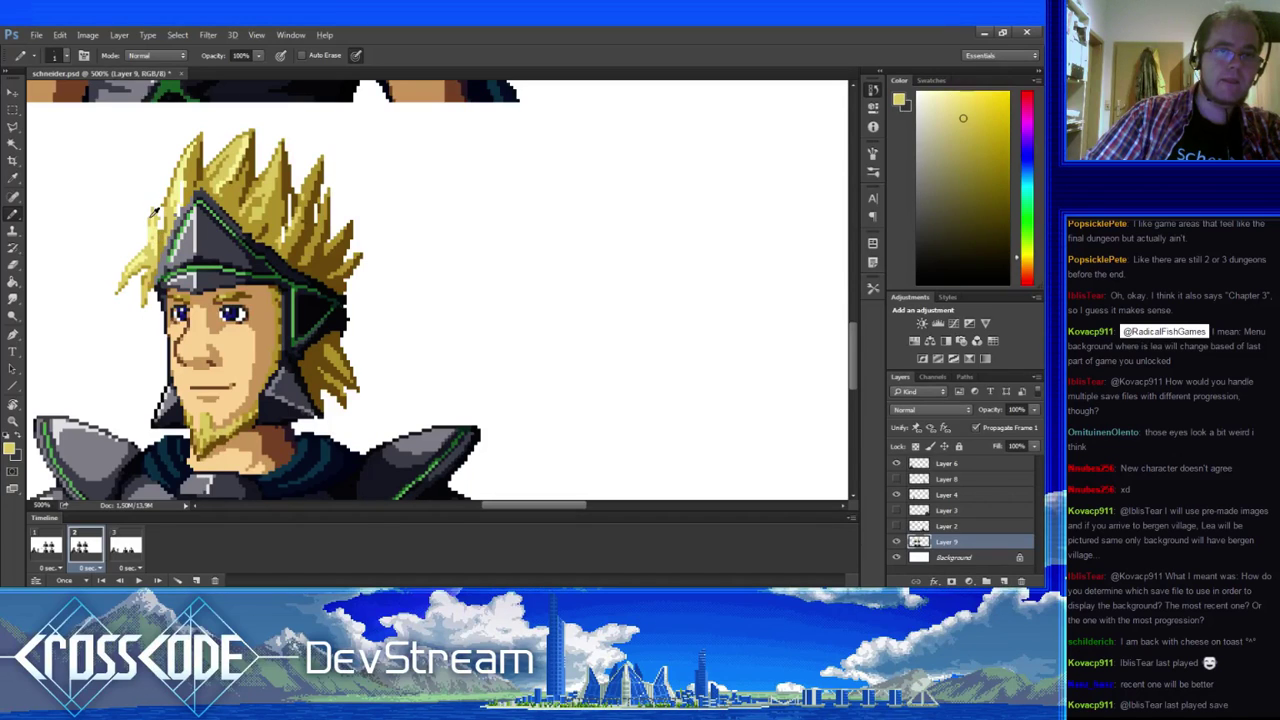
pyautogui.keyDown('alt'); pyautogui.click(167, 240); pyautogui.keyUp('alt')
pyautogui.keyDown('alt'); pyautogui.click(163, 222); pyautogui.keyUp('alt')
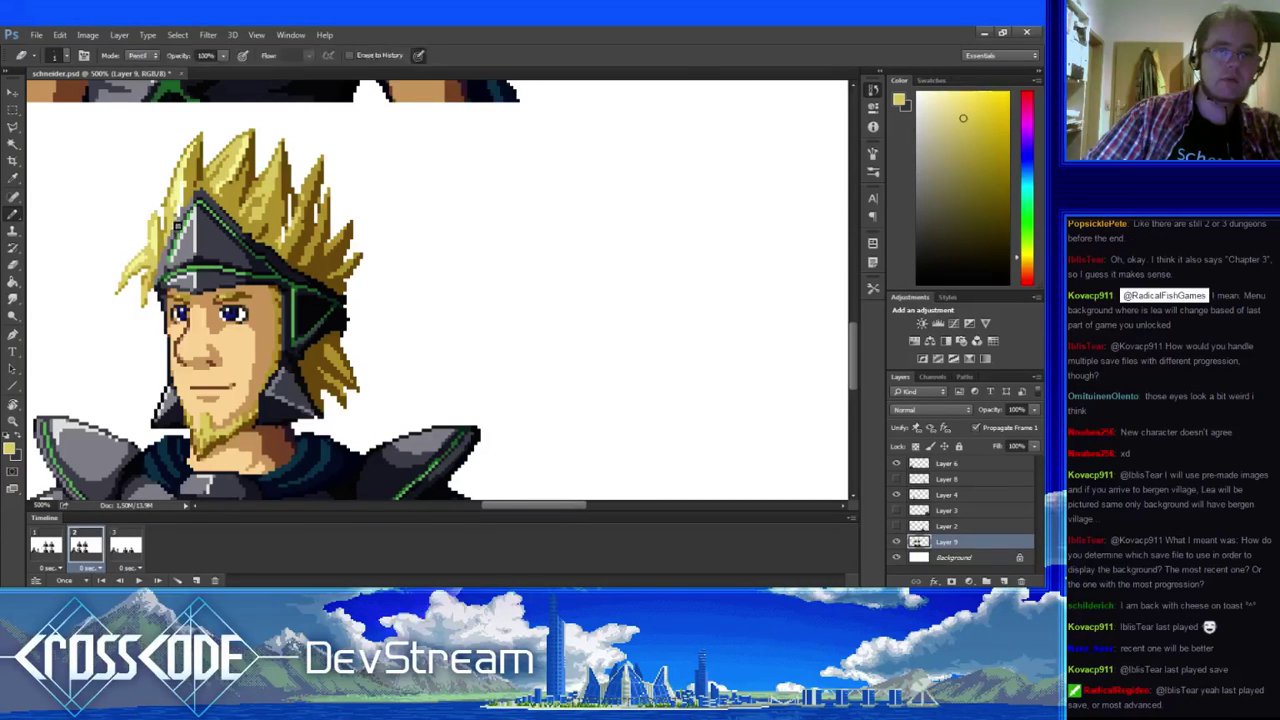
pyautogui.keyDown('alt'); pyautogui.click(172, 220); pyautogui.keyUp('alt')
pyautogui.press('e')
pyautogui.press('b')
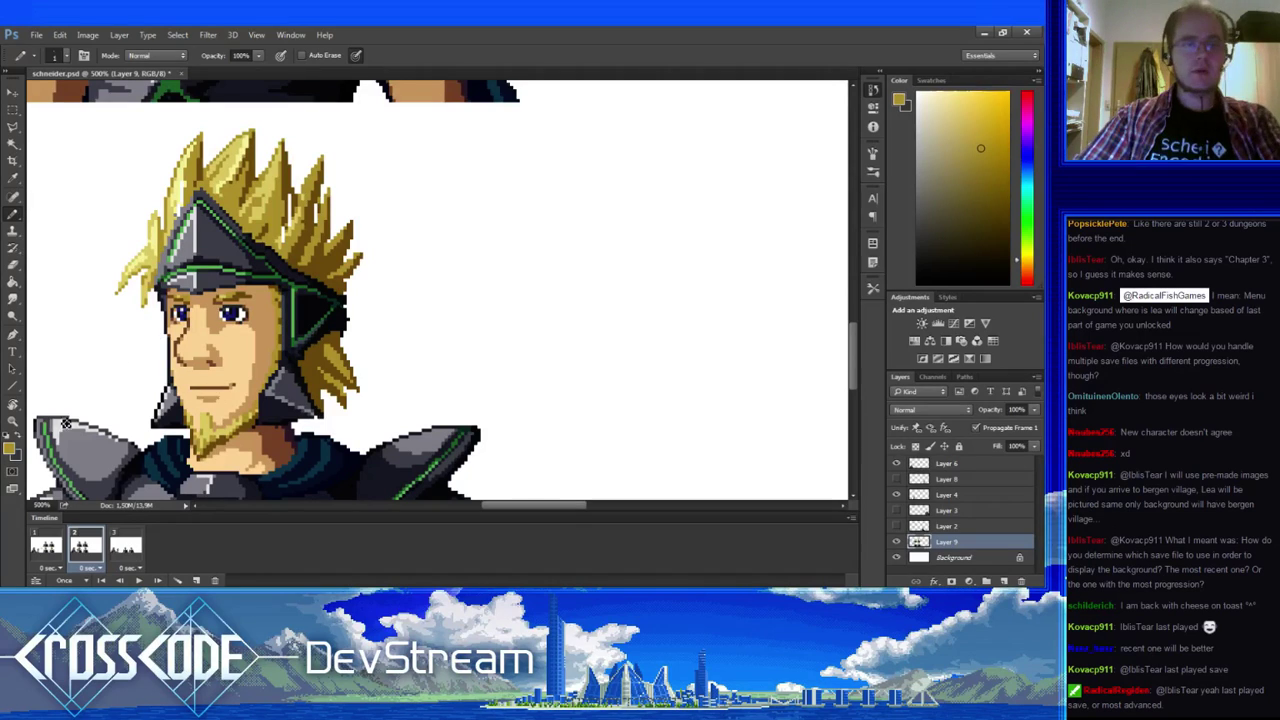
# - Compare frames 1 and 2, and touch up the hair bordering the helmet's front edge in frame 2 with sampled light yellow and gold
pyautogui.click(54, 544)
pyautogui.click(86, 544)
pyautogui.click(58, 543)
pyautogui.click(88, 537)
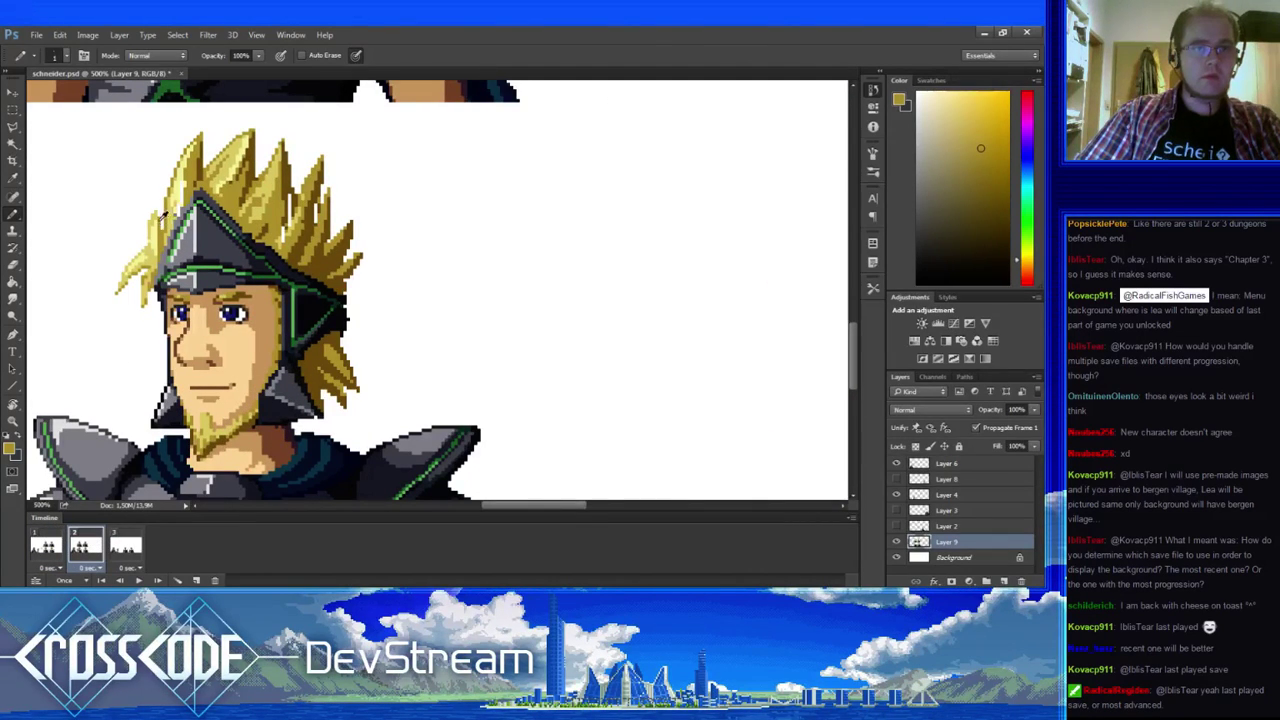
pyautogui.moveTo(168, 281); pyautogui.dragTo(115, 288)
pyautogui.click(48, 546)
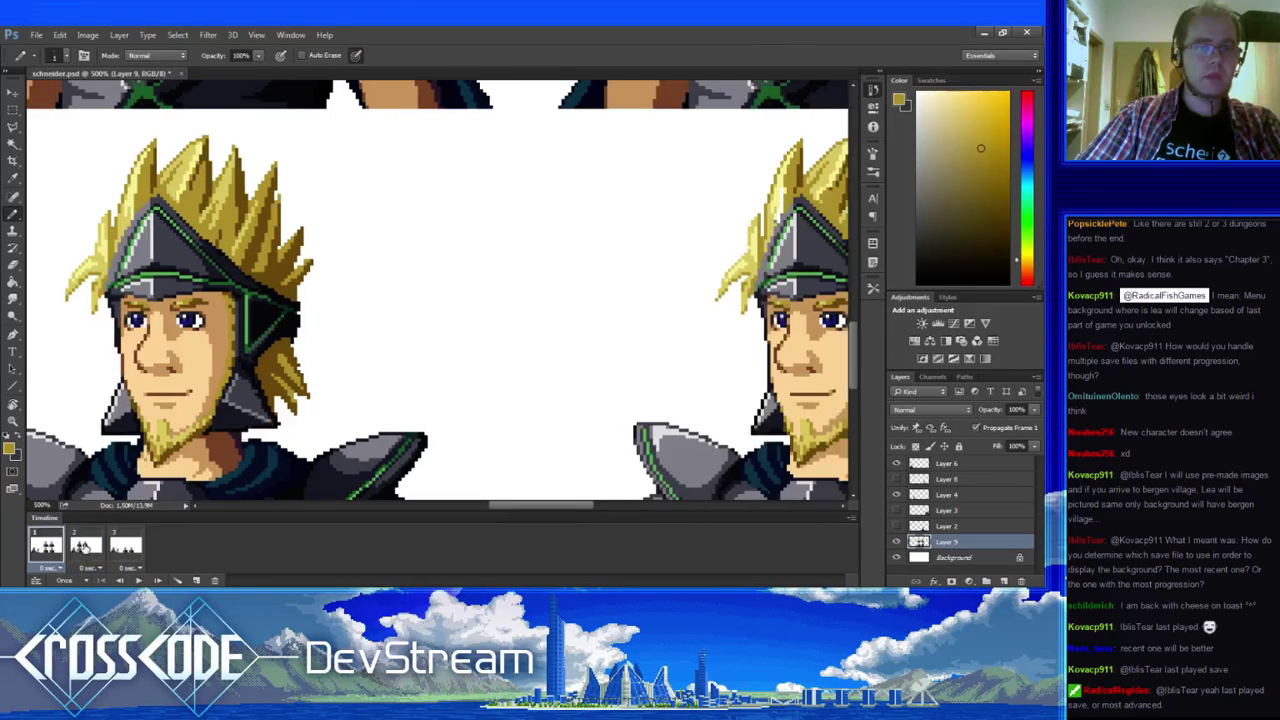
pyautogui.click(80, 545)
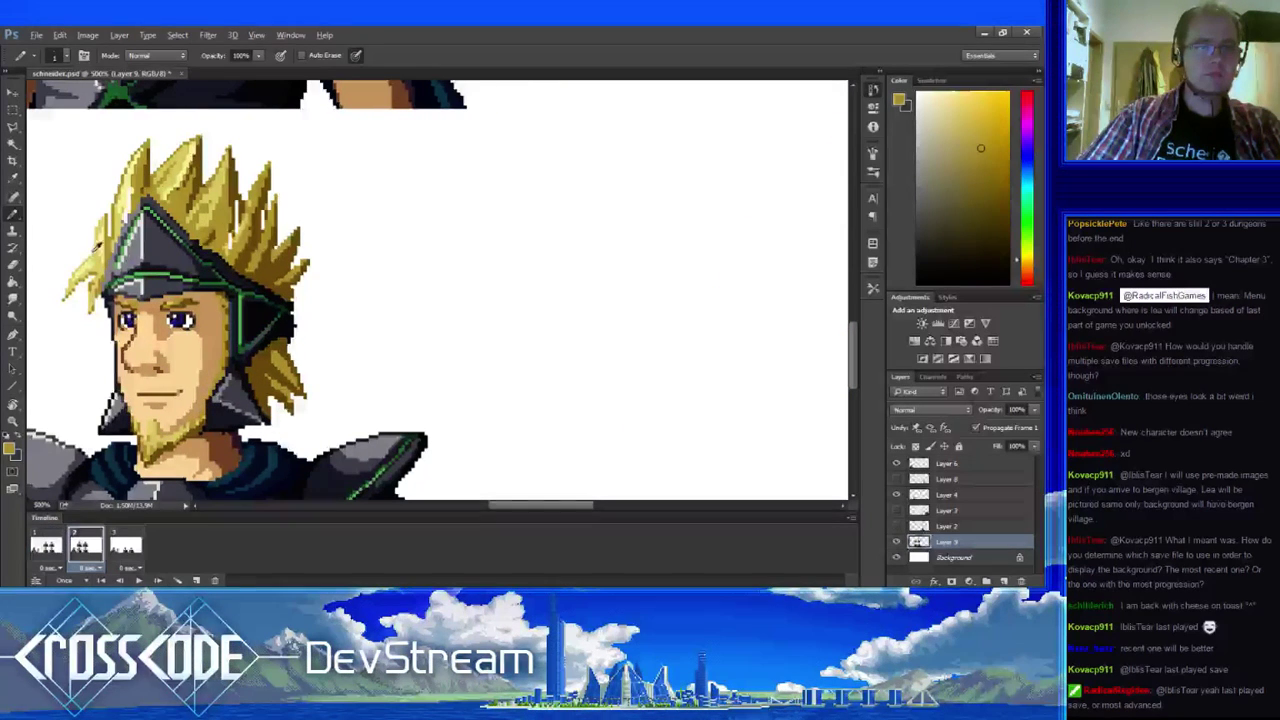
pyautogui.keyDown('alt'); pyautogui.click(124, 222); pyautogui.keyUp('alt')
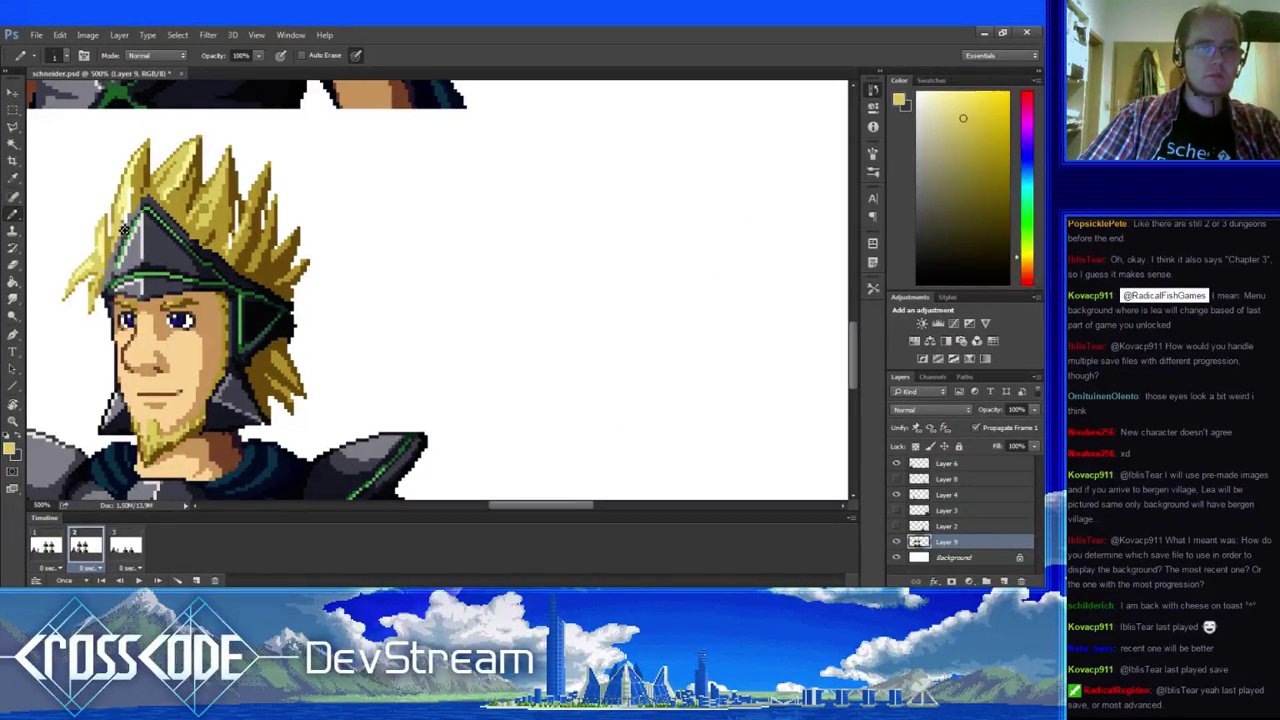
pyautogui.keyDown('alt'); pyautogui.click(124, 230); pyautogui.keyUp('alt')
pyautogui.moveTo(124, 230); pyautogui.dragTo(202, 193)
# - Switch repeatedly between frames 1 and 2 to examine how the hair, helmet and face shift between the two portraits
pyautogui.click(53, 541)
pyautogui.click(86, 543)
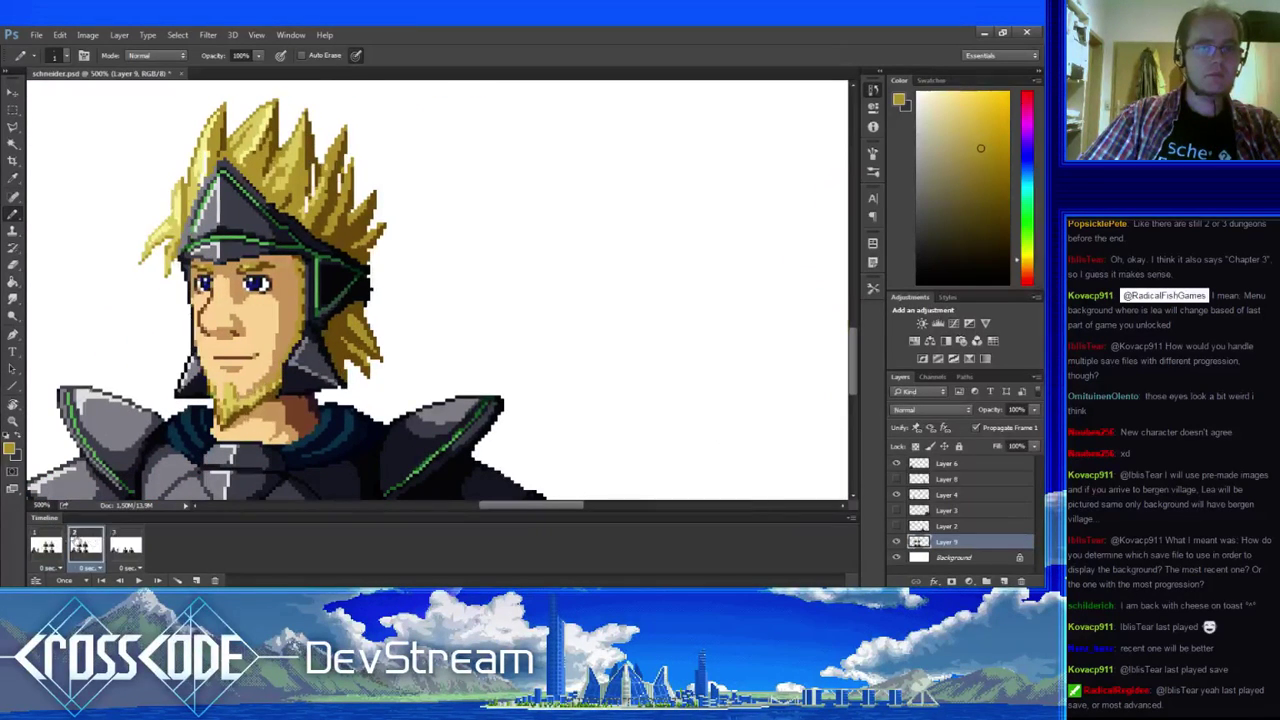
pyautogui.click(48, 543)
pyautogui.click(86, 543)
pyautogui.click(48, 543)
pyautogui.click(86, 543)
pyautogui.moveTo(268, 355); pyautogui.dragTo(197, 384)
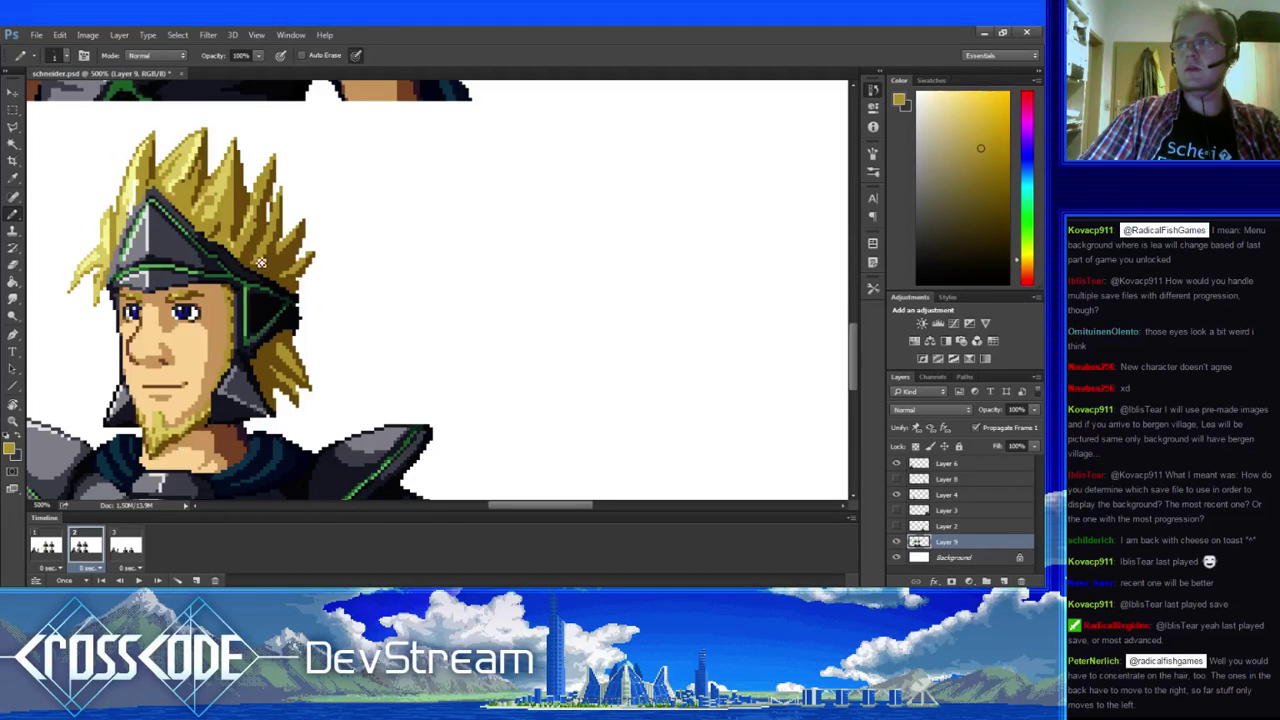
pyautogui.moveTo(260, 262); pyautogui.dragTo(346, 326)
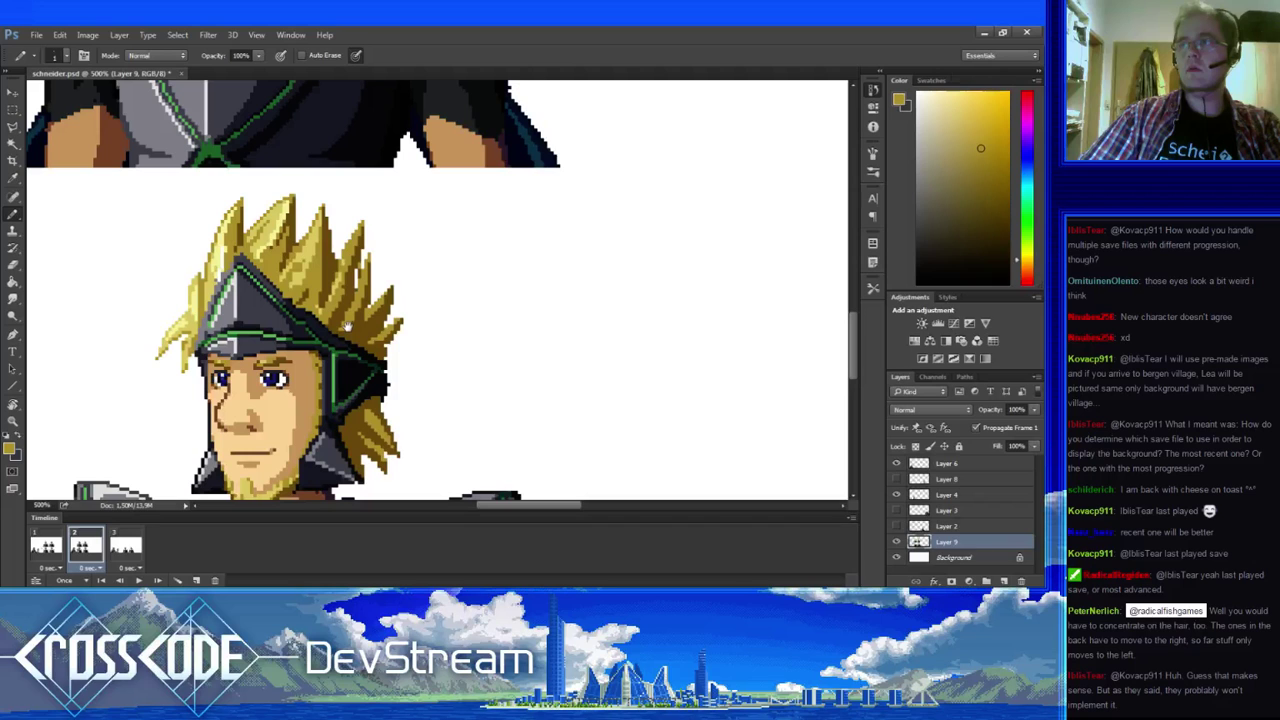
pyautogui.moveTo(347, 326); pyautogui.dragTo(303, 270)
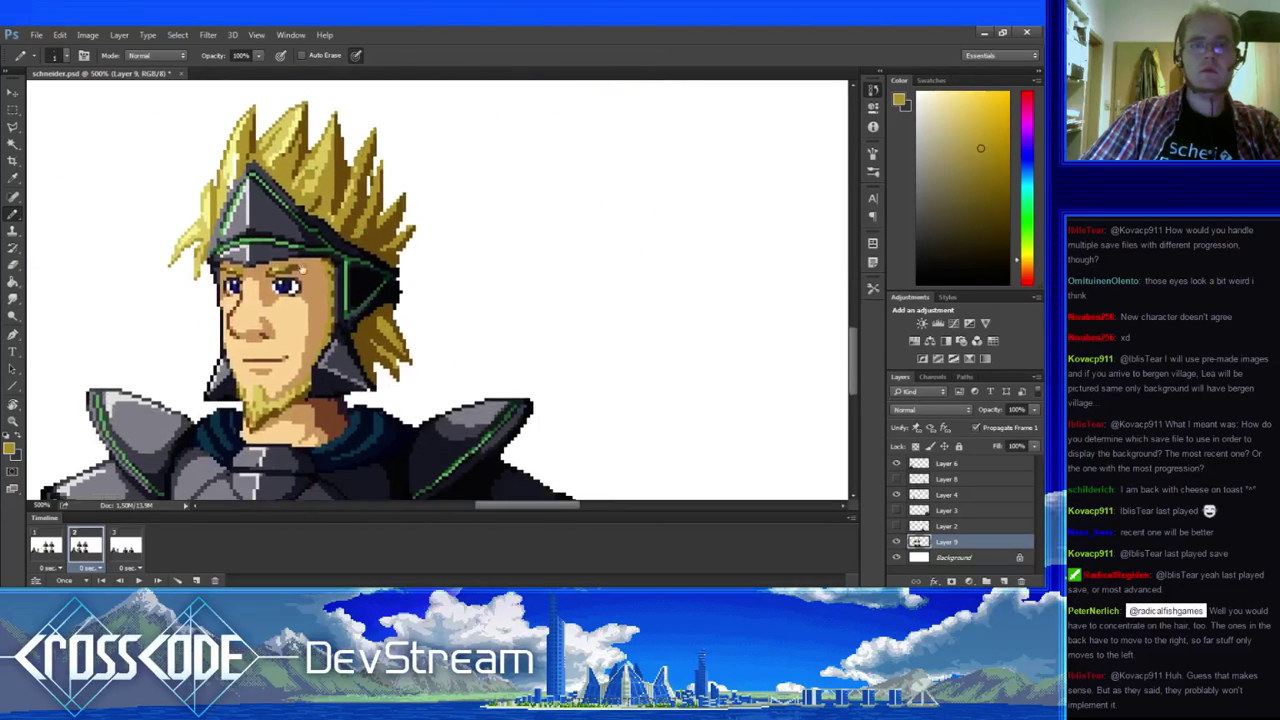
pyautogui.click(54, 550)
pyautogui.click(78, 551)
pyautogui.click(55, 550)
pyautogui.click(84, 551)
pyautogui.click(56, 550)
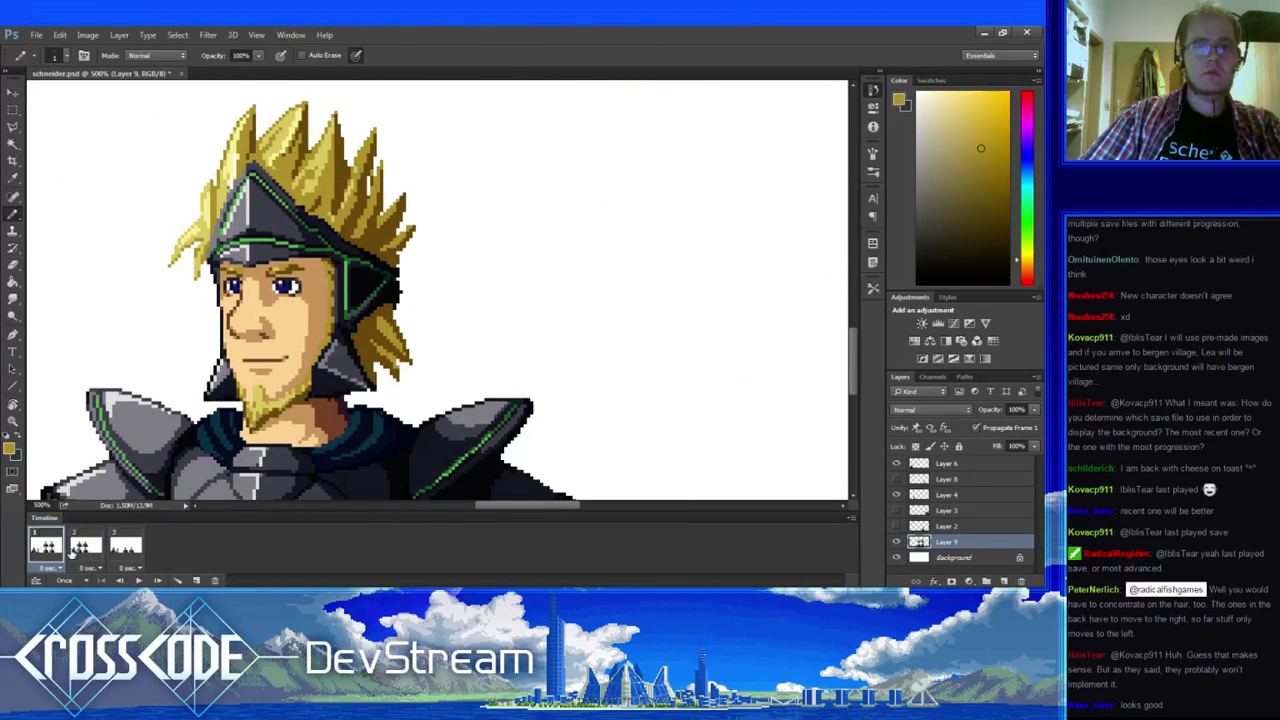
pyautogui.click(84, 551)
pyautogui.click(56, 550)
pyautogui.click(84, 551)
pyautogui.click(60, 548)
pyautogui.click(58, 549)
pyautogui.click(84, 551)
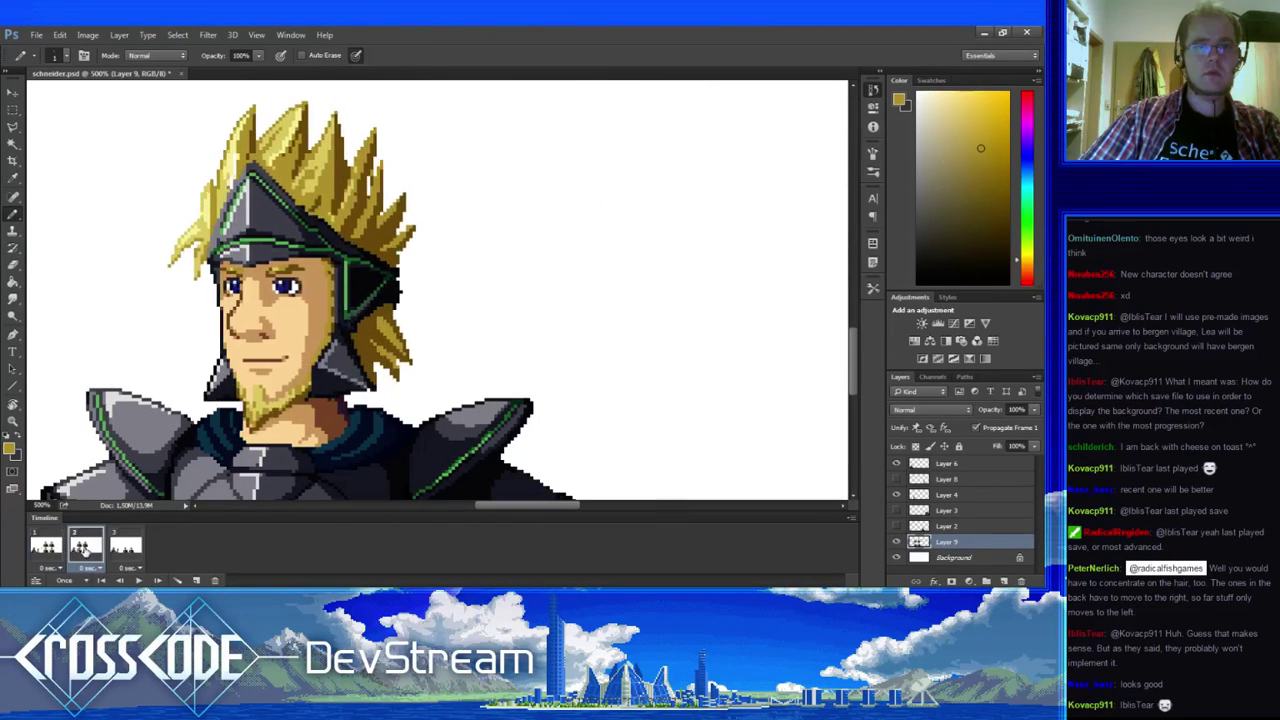
pyautogui.click(56, 550)
pyautogui.click(84, 551)
pyautogui.click(56, 550)
pyautogui.click(86, 548)
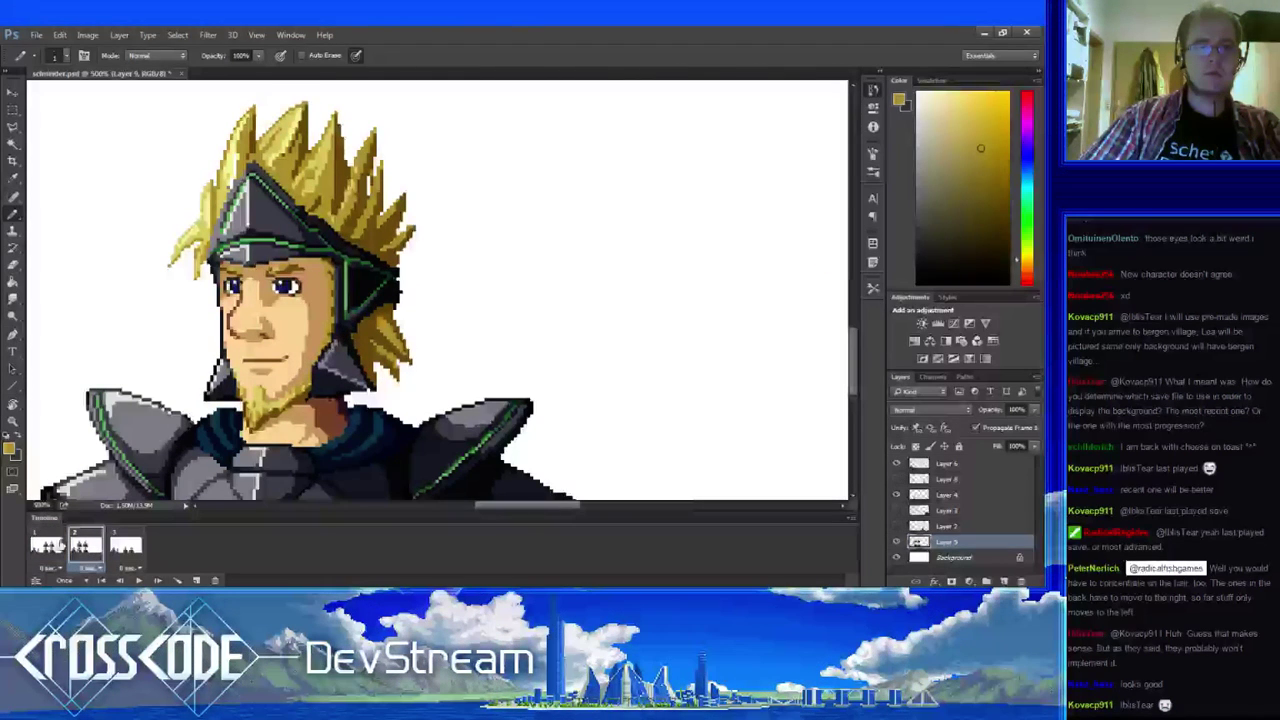
pyautogui.click(59, 546)
pyautogui.click(83, 547)
pyautogui.click(58, 547)
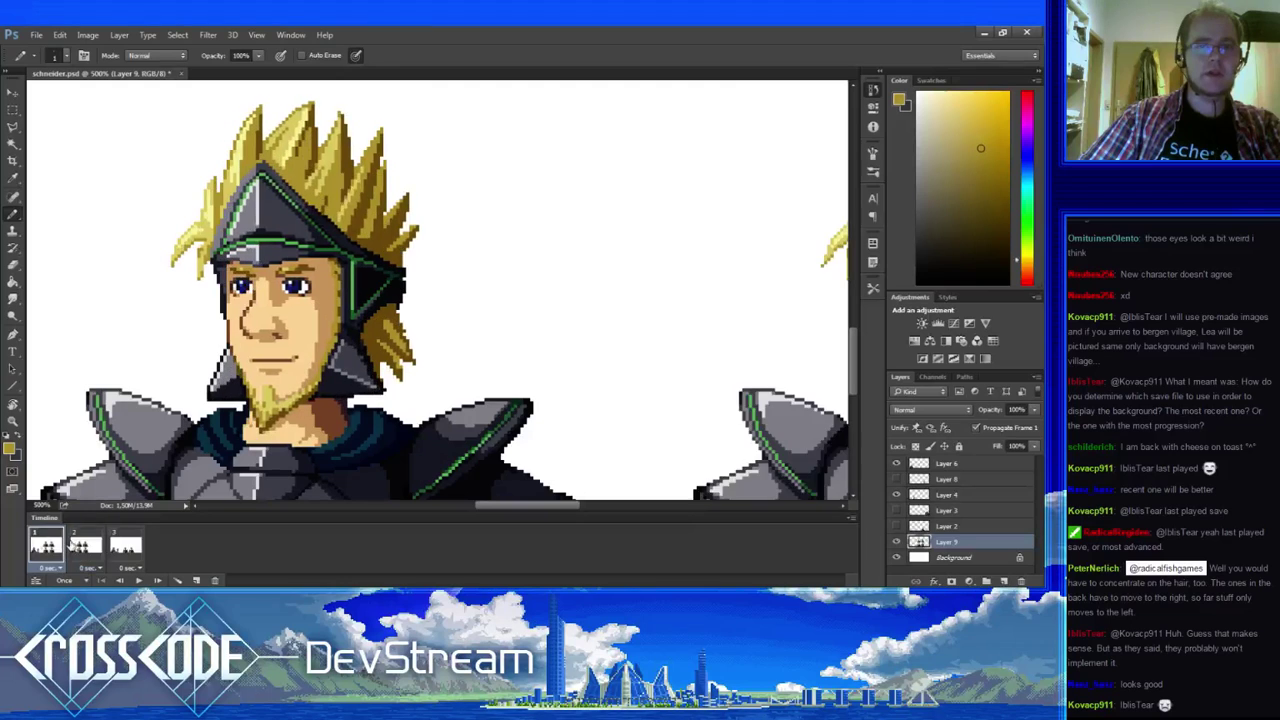
pyautogui.click(83, 547)
pyautogui.click(59, 546)
pyautogui.click(84, 551)
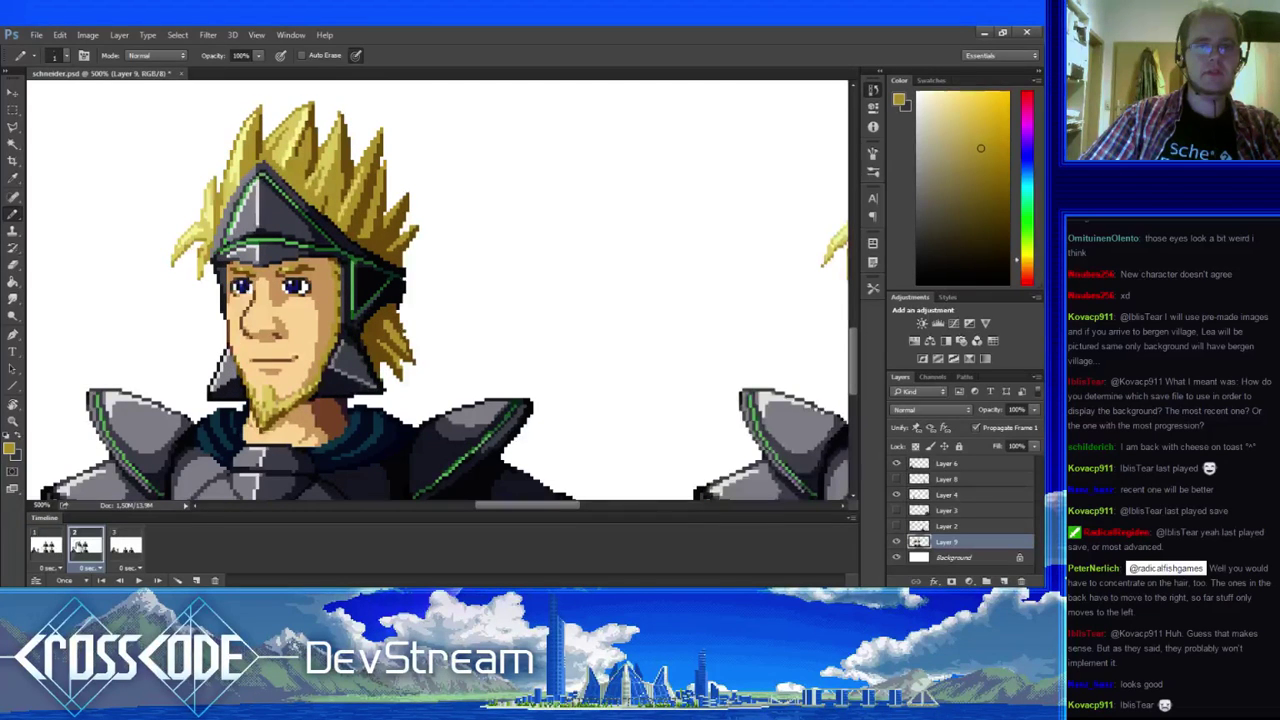
pyautogui.click(60, 547)
pyautogui.click(86, 548)
pyautogui.click(60, 547)
pyautogui.click(86, 548)
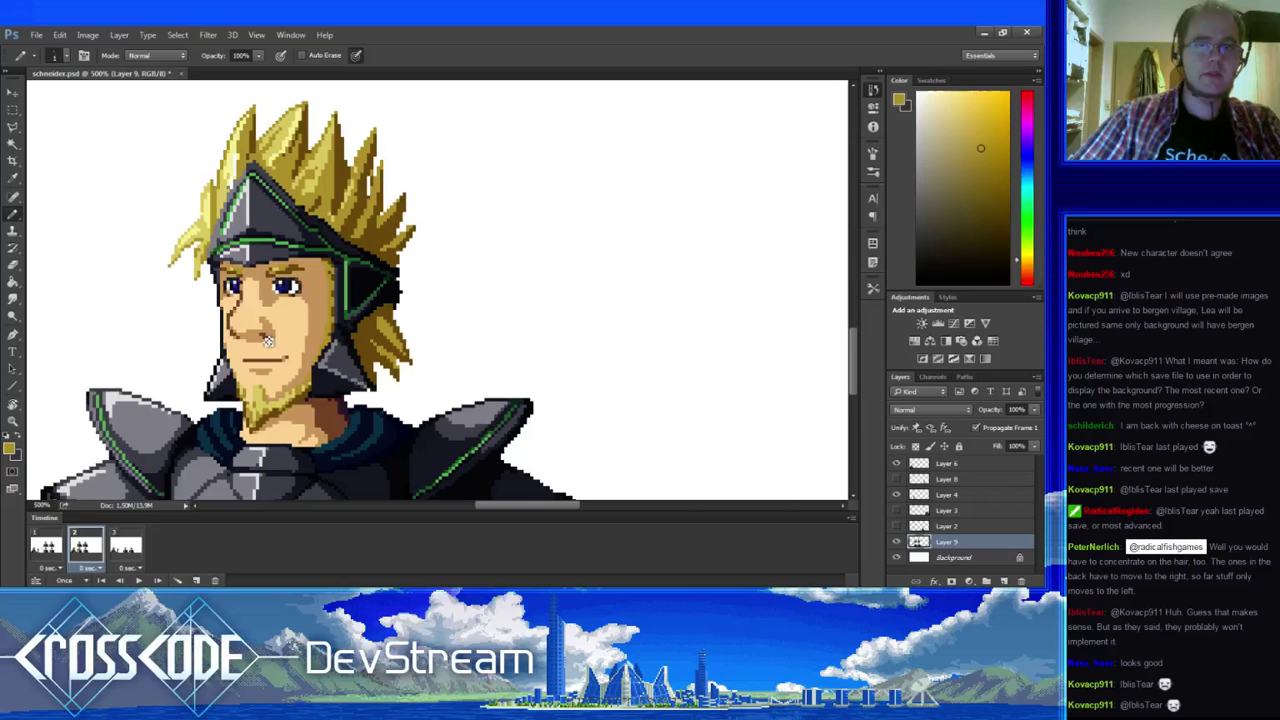
pyautogui.click(60, 547)
pyautogui.click(86, 548)
pyautogui.click(60, 547)
pyautogui.click(86, 548)
pyautogui.click(60, 547)
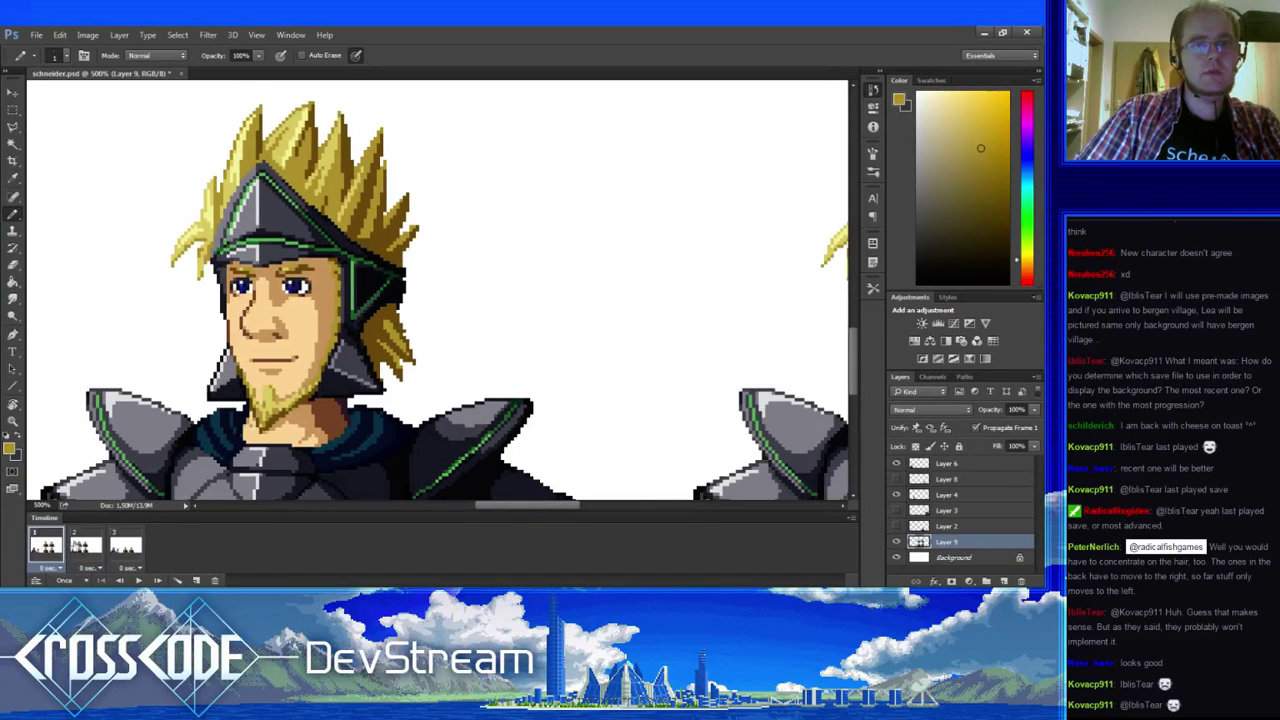
# - Reshape the rear hair spikes in frame 2, widening the gap between them with white and retouching them with sampled gold and dark brown
pyautogui.click(82, 546)
pyautogui.keyDown('alt'); pyautogui.click(423, 126); pyautogui.keyUp('alt')
pyautogui.moveTo(346, 170); pyautogui.dragTo(352, 196)
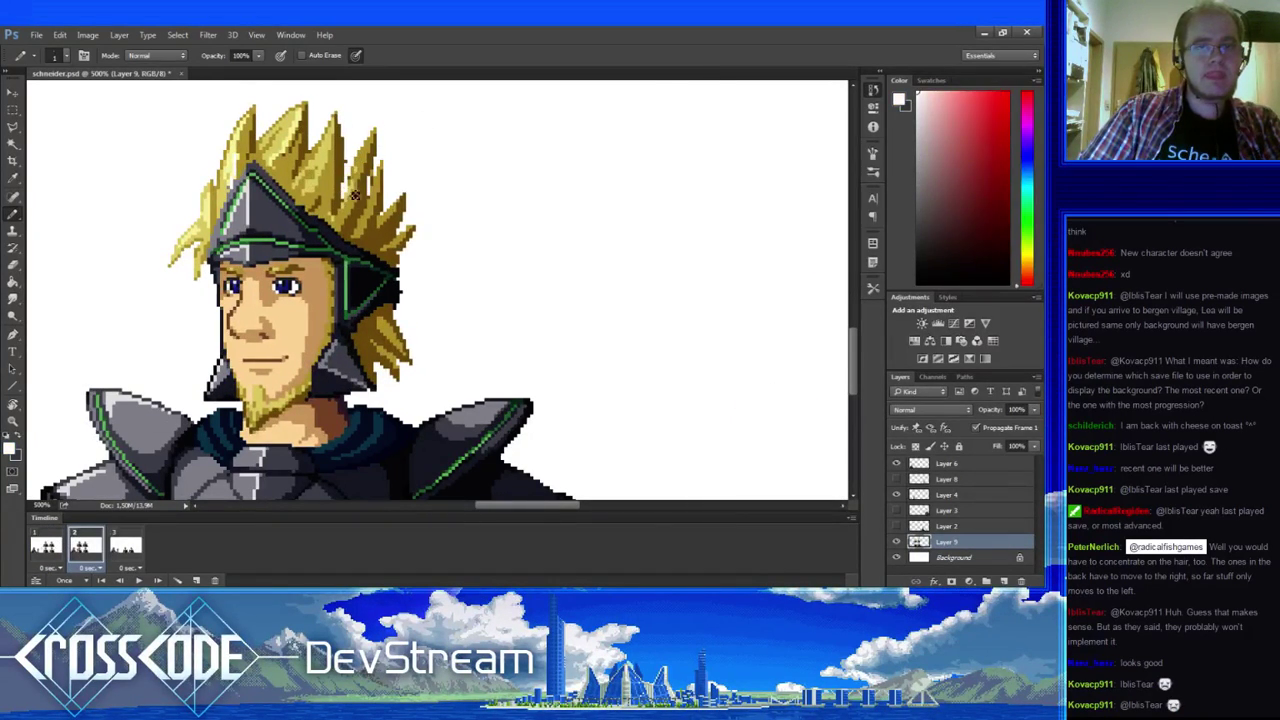
pyautogui.keyDown('alt'); pyautogui.click(367, 167); pyautogui.keyUp('alt')
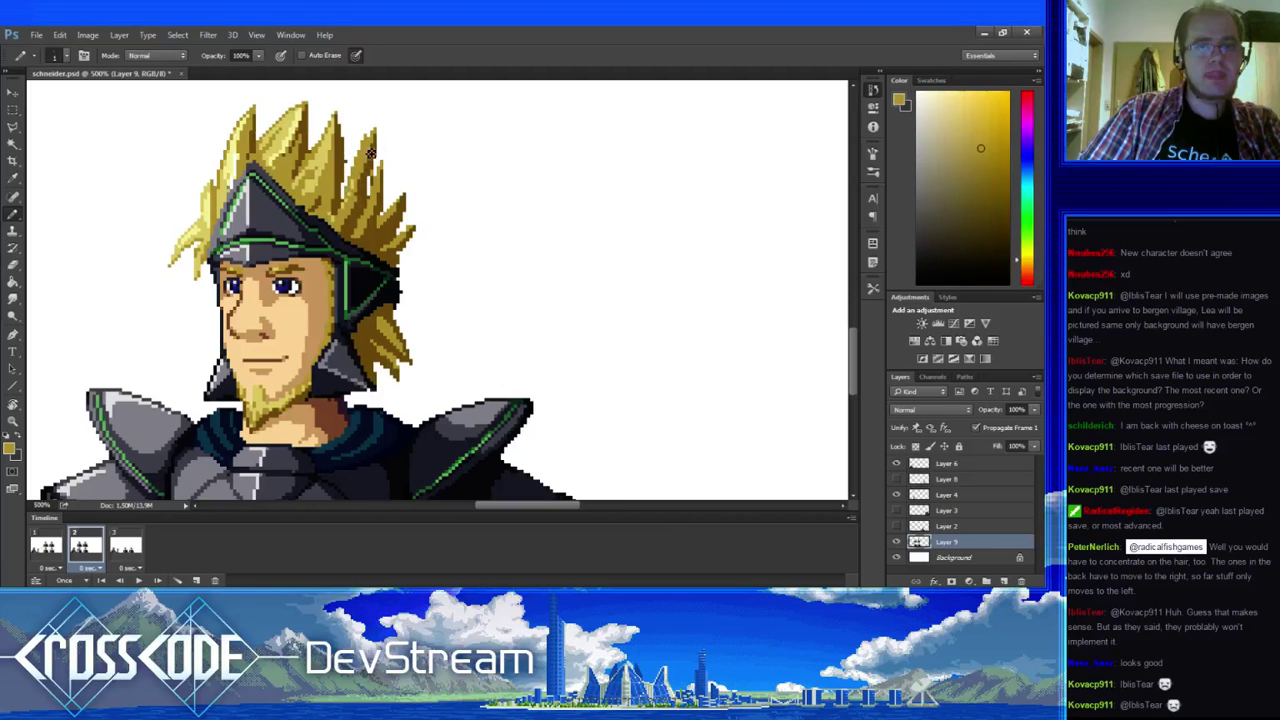
pyautogui.keyDown('alt'); pyautogui.click(370, 156); pyautogui.keyUp('alt')
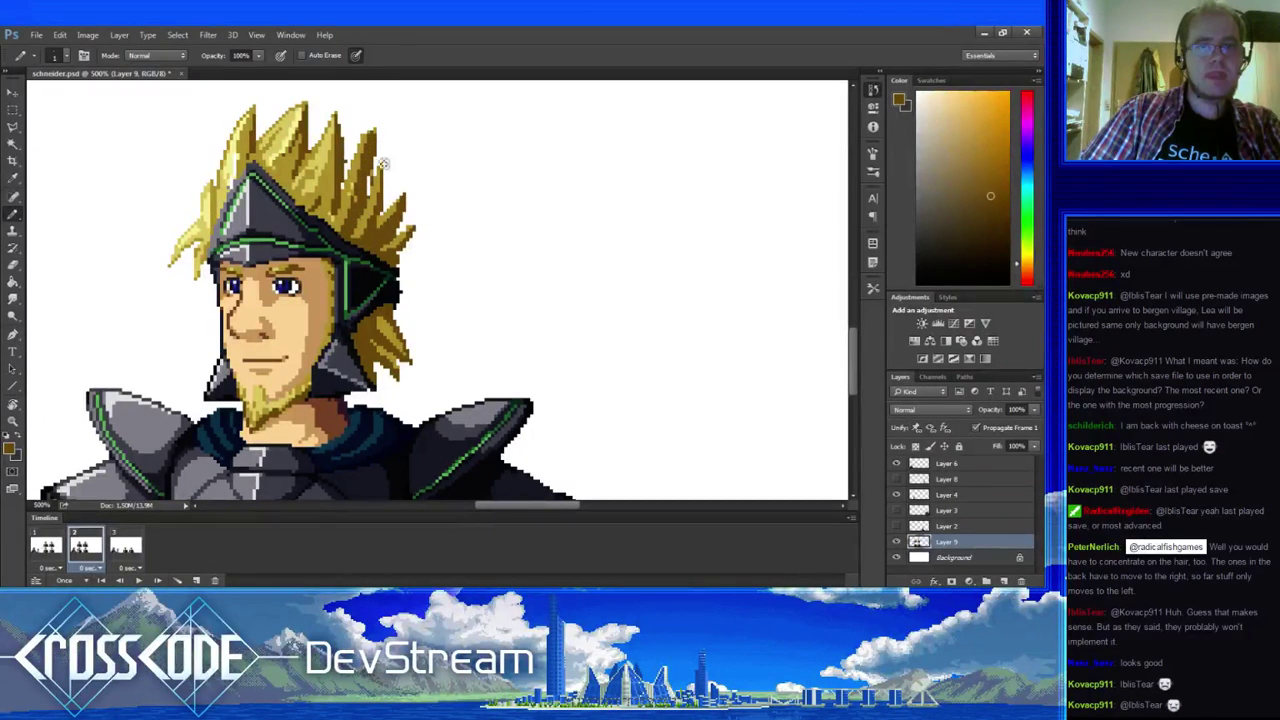
# - Trim the outer edge of the rear upright hair spike in frame 2 and retouch its shading, comparing against frame 1
pyautogui.press('e')
pyautogui.moveTo(375, 158); pyautogui.dragTo(375, 130)
pyautogui.press('b')
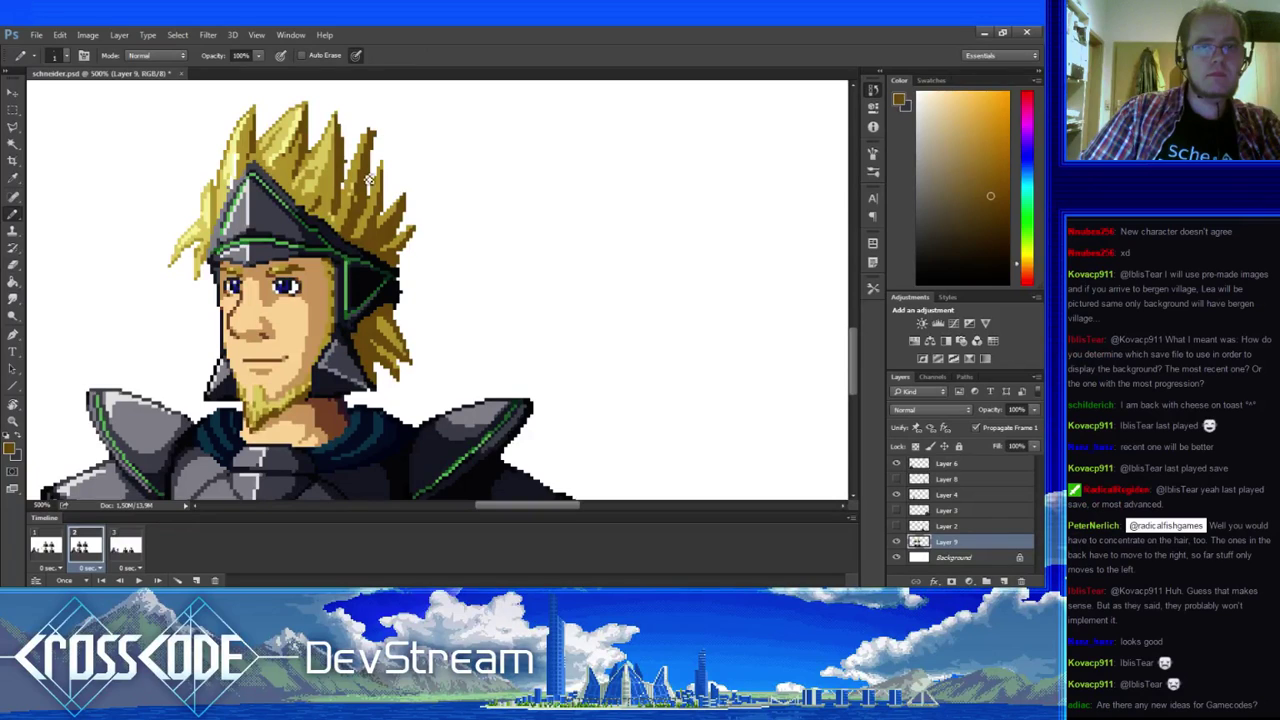
pyautogui.keyDown('alt'); pyautogui.click(368, 178); pyautogui.keyUp('alt')
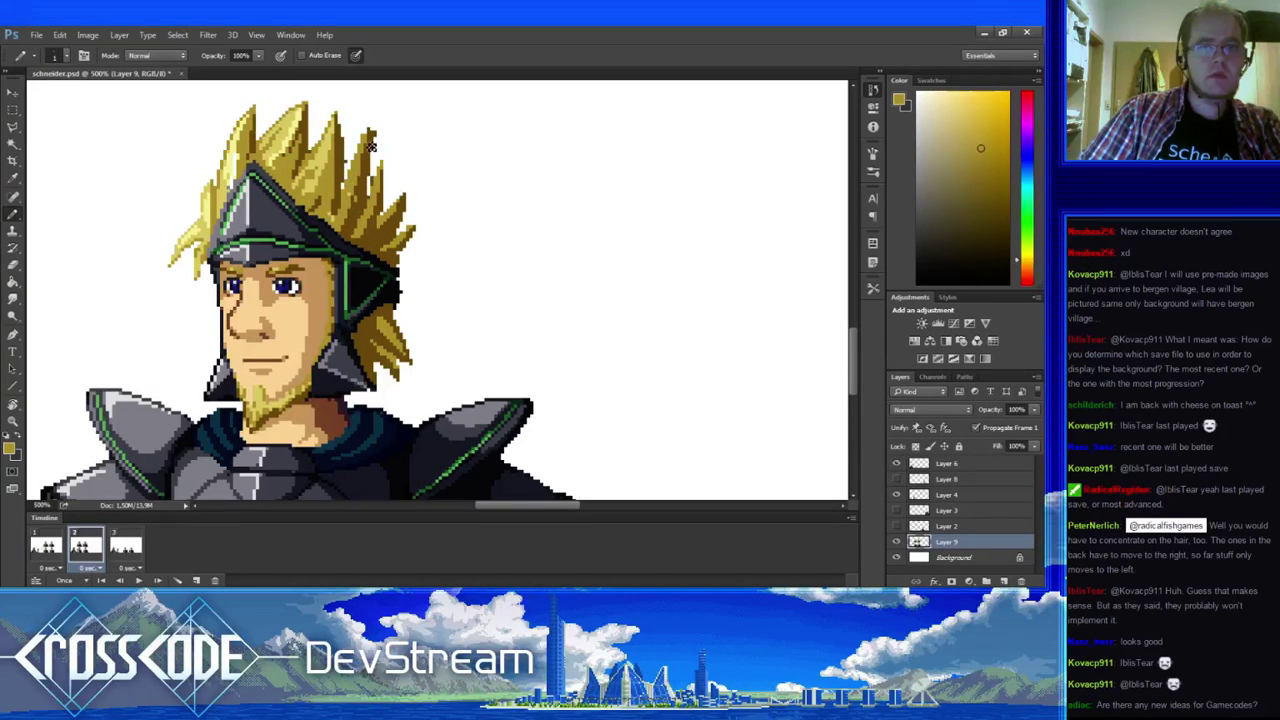
pyautogui.keyDown('alt'); pyautogui.click(371, 150); pyautogui.keyUp('alt')
pyautogui.click(56, 548)
pyautogui.click(86, 548)
pyautogui.click(58, 548)
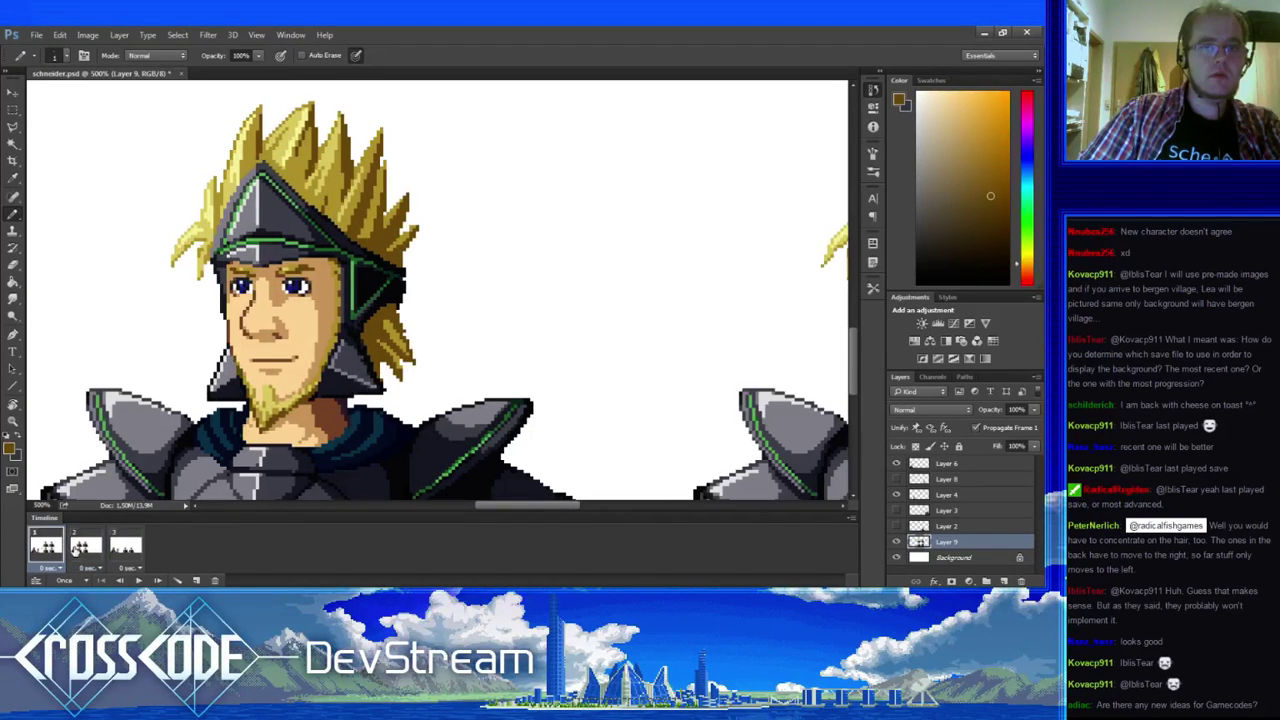
pyautogui.click(80, 548)
# - Rework the gold and dark brown shading between the two rear upright hair spikes in frame 2, checking against frame 1
pyautogui.keyDown('alt'); pyautogui.click(352, 200); pyautogui.keyUp('alt')
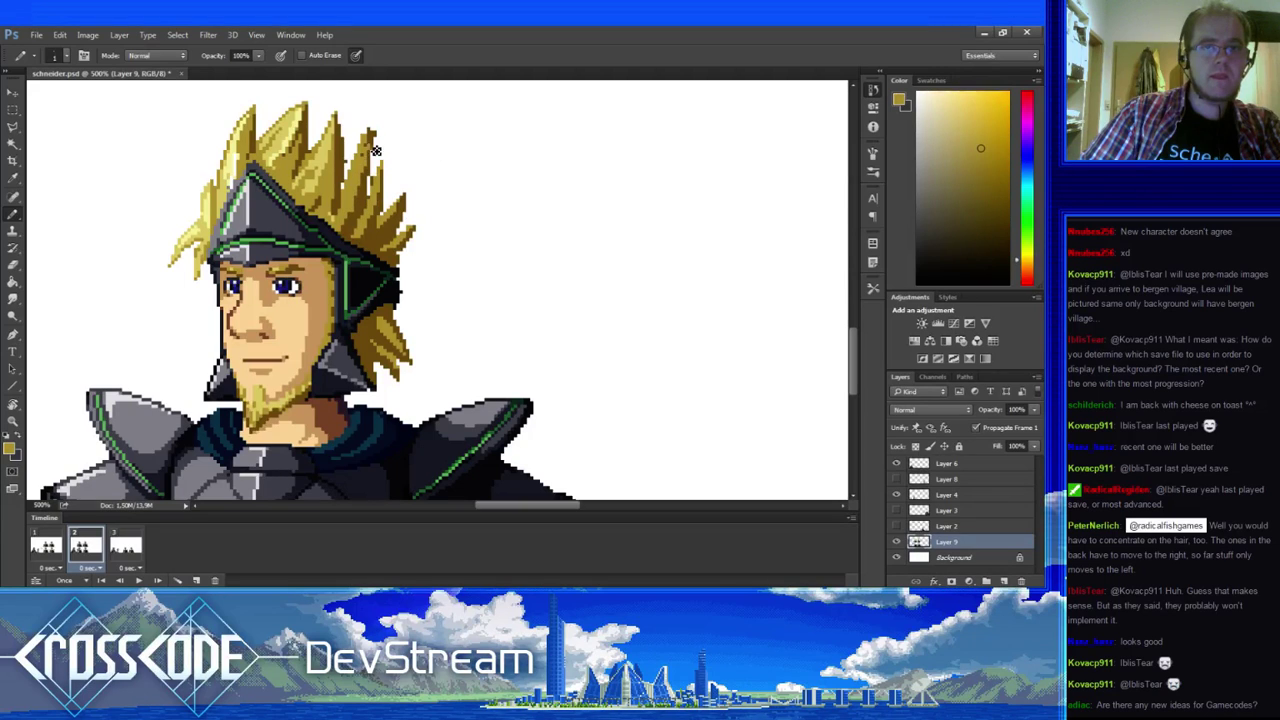
pyautogui.press('e')
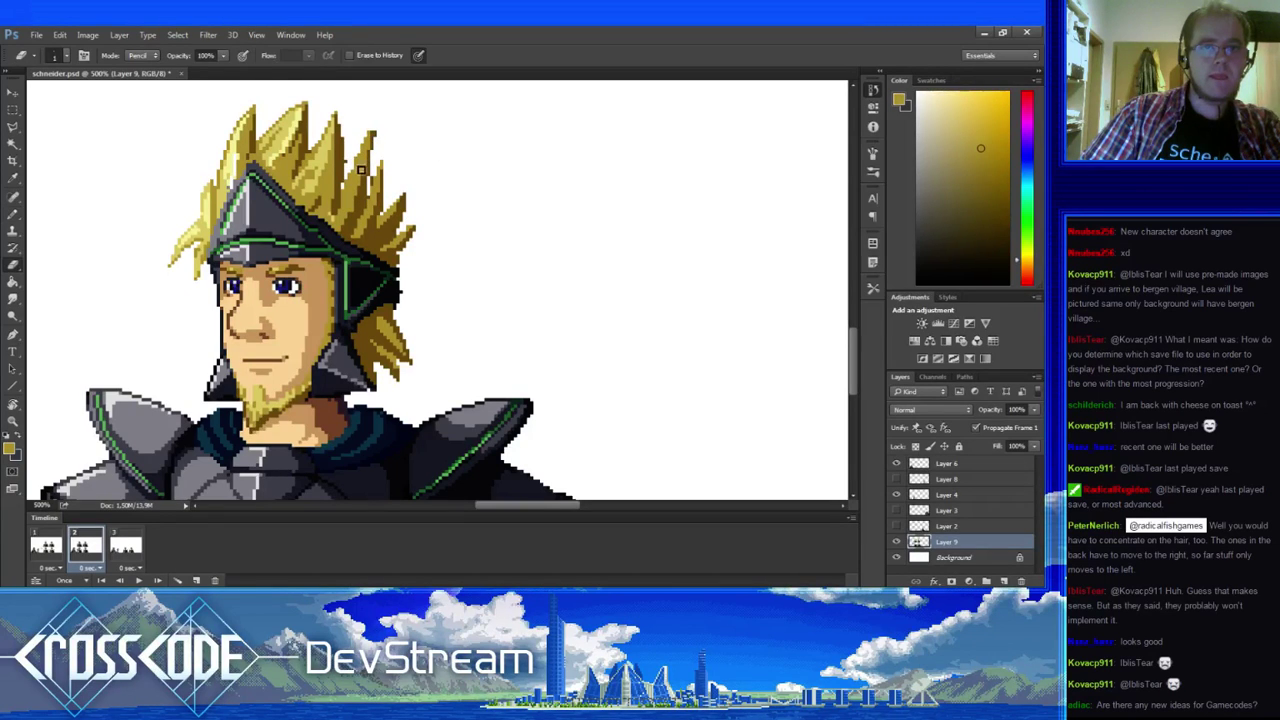
pyautogui.press('b')
pyautogui.keyDown('alt'); pyautogui.click(349, 189); pyautogui.keyUp('alt')
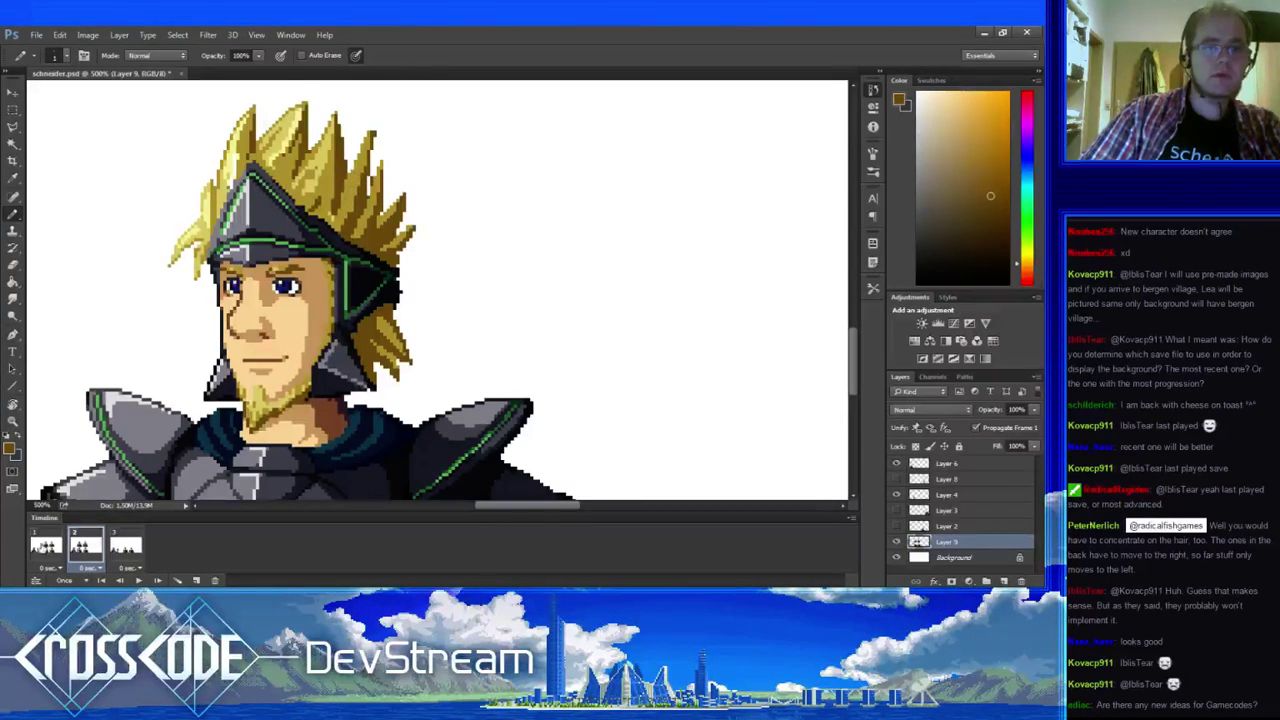
pyautogui.click(46, 546)
pyautogui.click(86, 546)
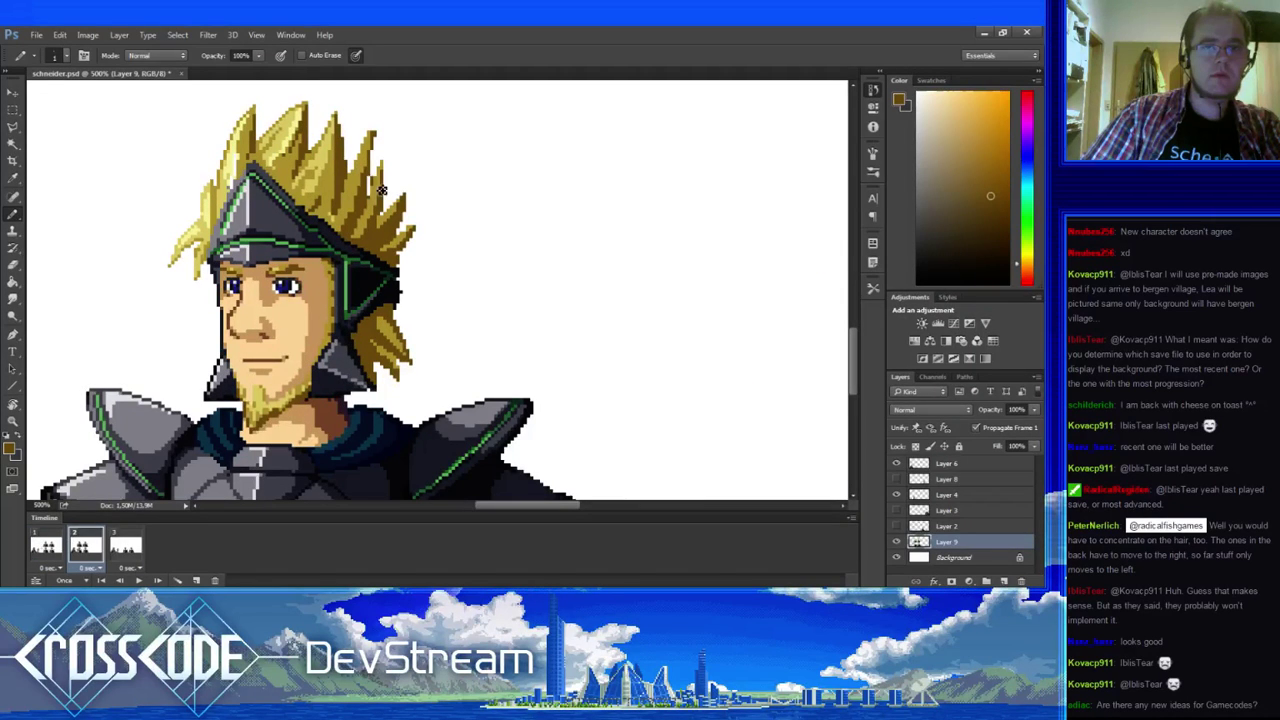
# - Clean up the outline of the rear upright spike and touch it up with the mid gold tone, checking against frame 1
pyautogui.press('e')
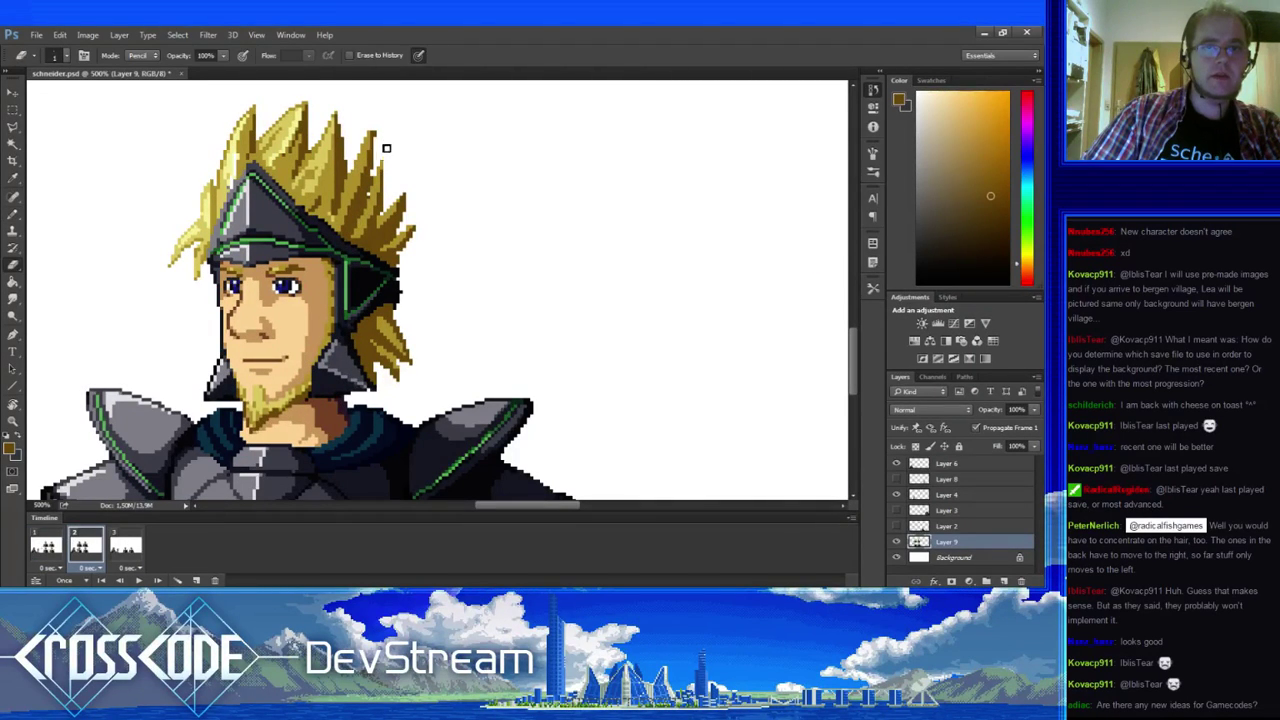
pyautogui.press('b')
pyautogui.keyDown('alt'); pyautogui.click(379, 141); pyautogui.keyUp('alt')
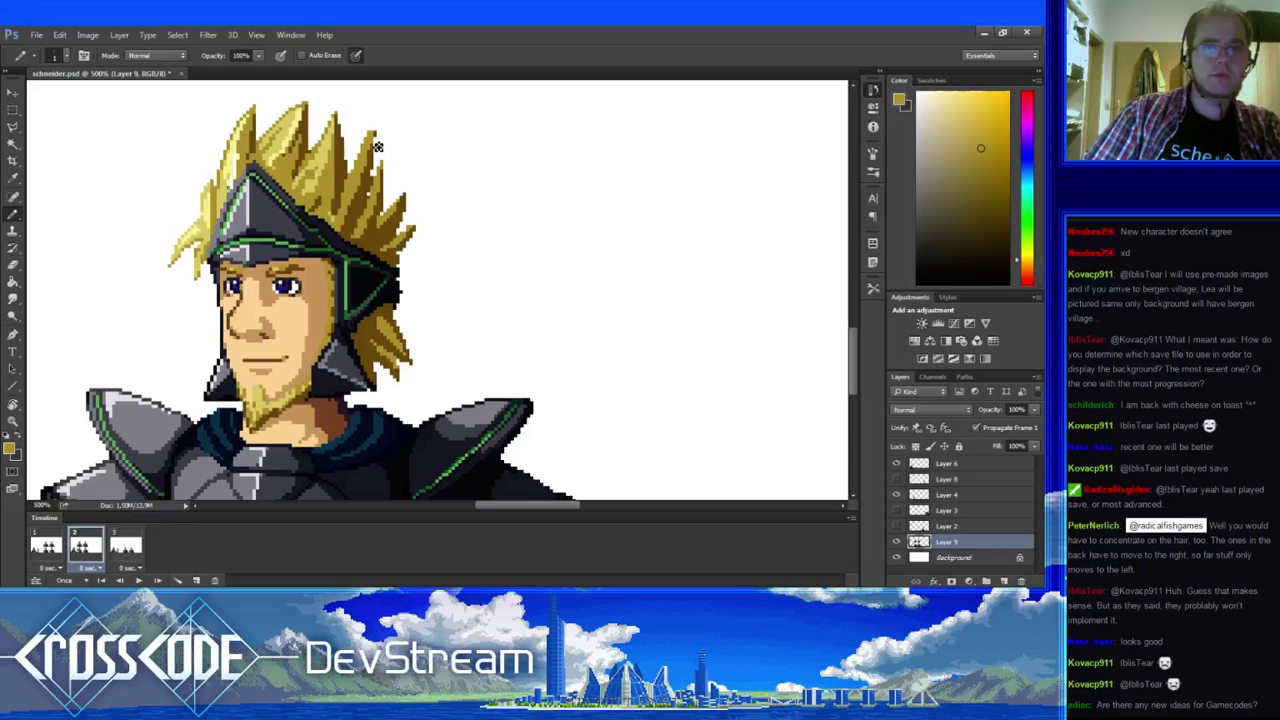
pyautogui.click(60, 542)
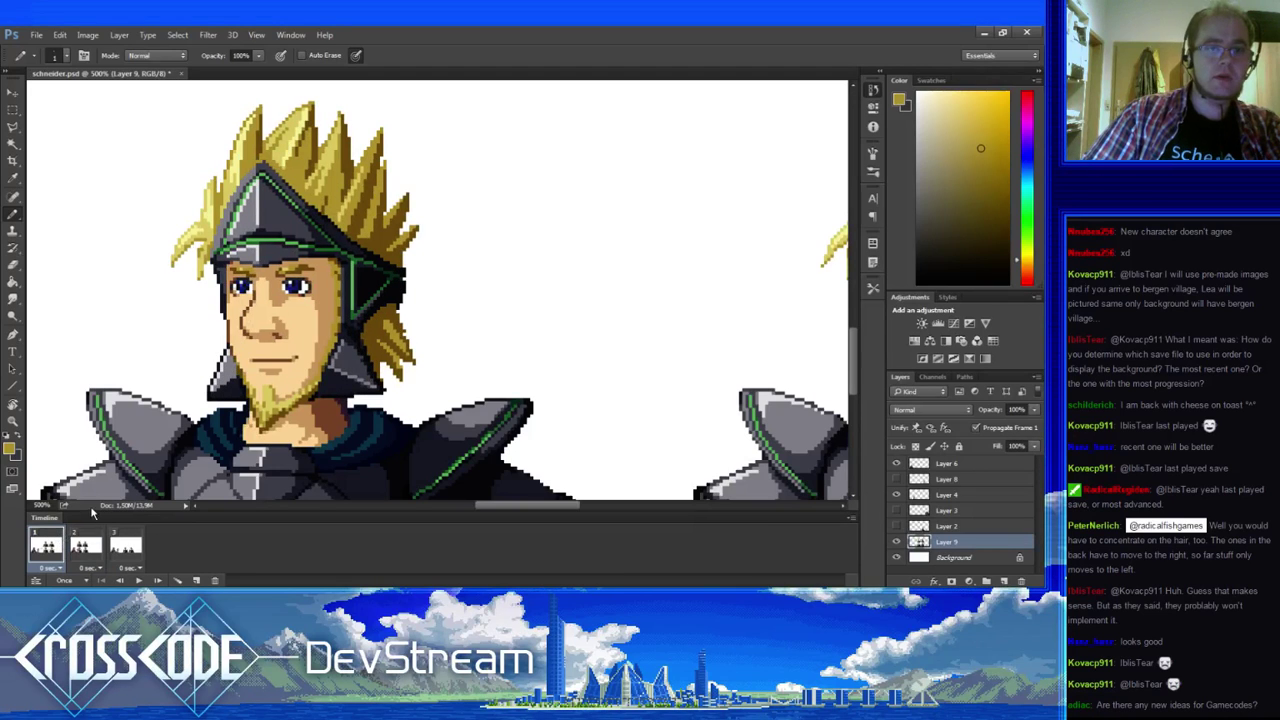
pyautogui.click(87, 545)
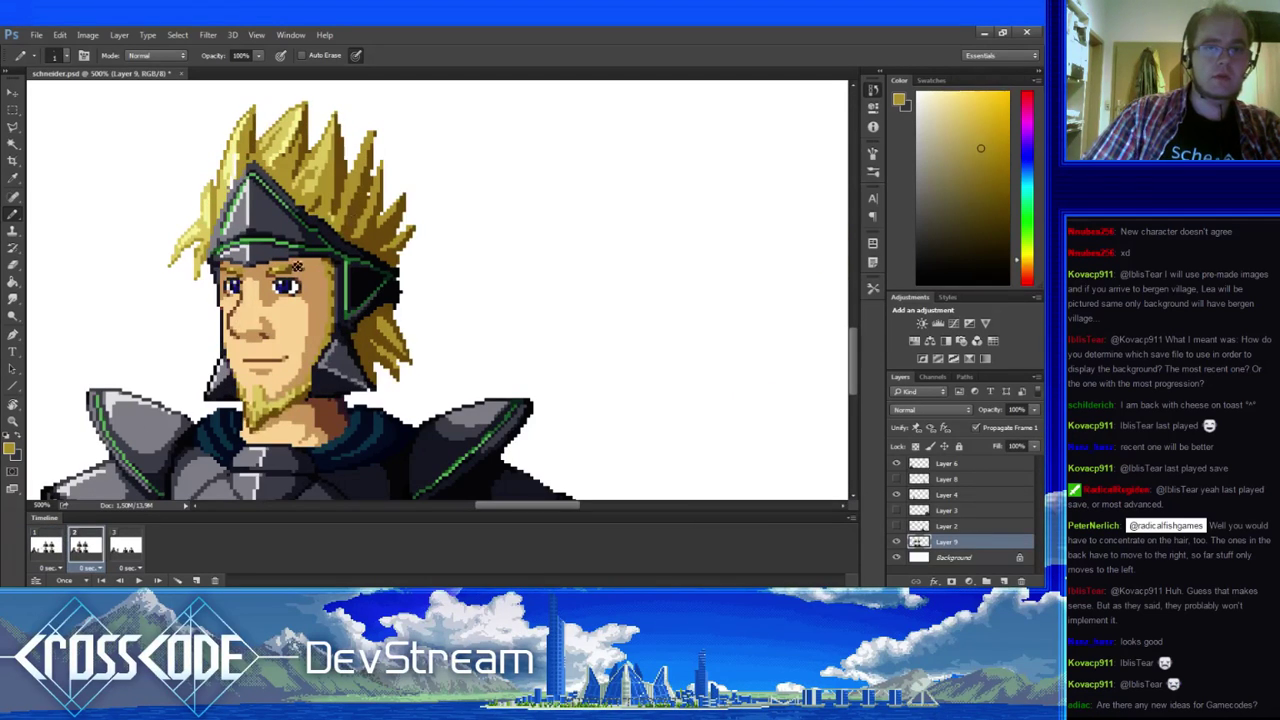
# - Refine the rear upright spike with the light yellow highlight and a dark brown outer edge, comparing frames 1 and 2
pyautogui.keyDown('alt'); pyautogui.click(350, 207); pyautogui.keyUp('alt')
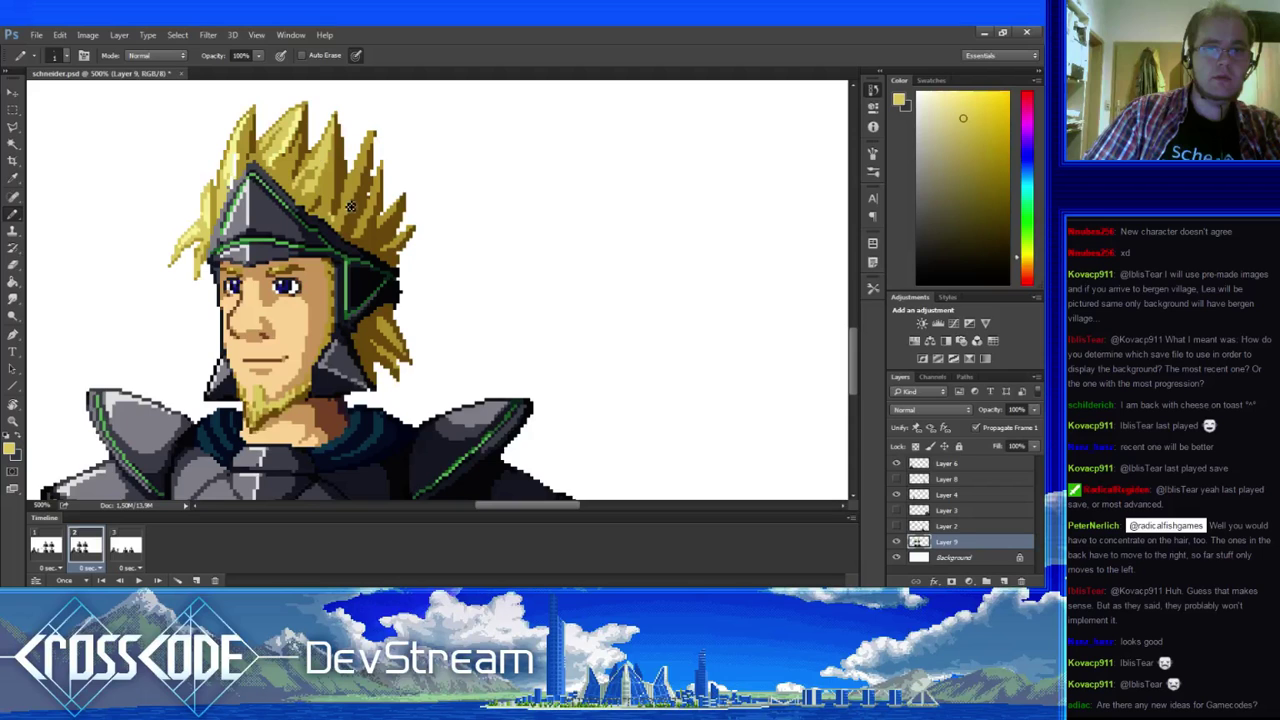
pyautogui.press('e')
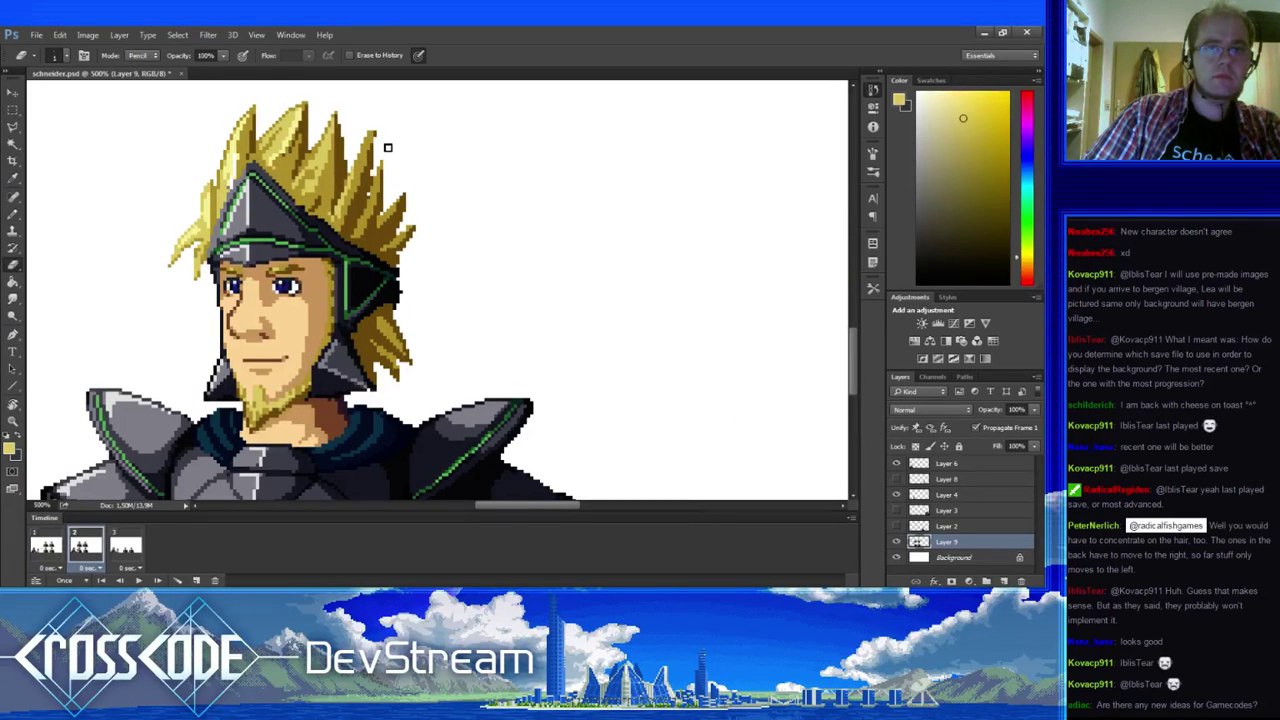
pyautogui.press('b')
pyautogui.keyDown('alt'); pyautogui.click(381, 145); pyautogui.keyUp('alt')
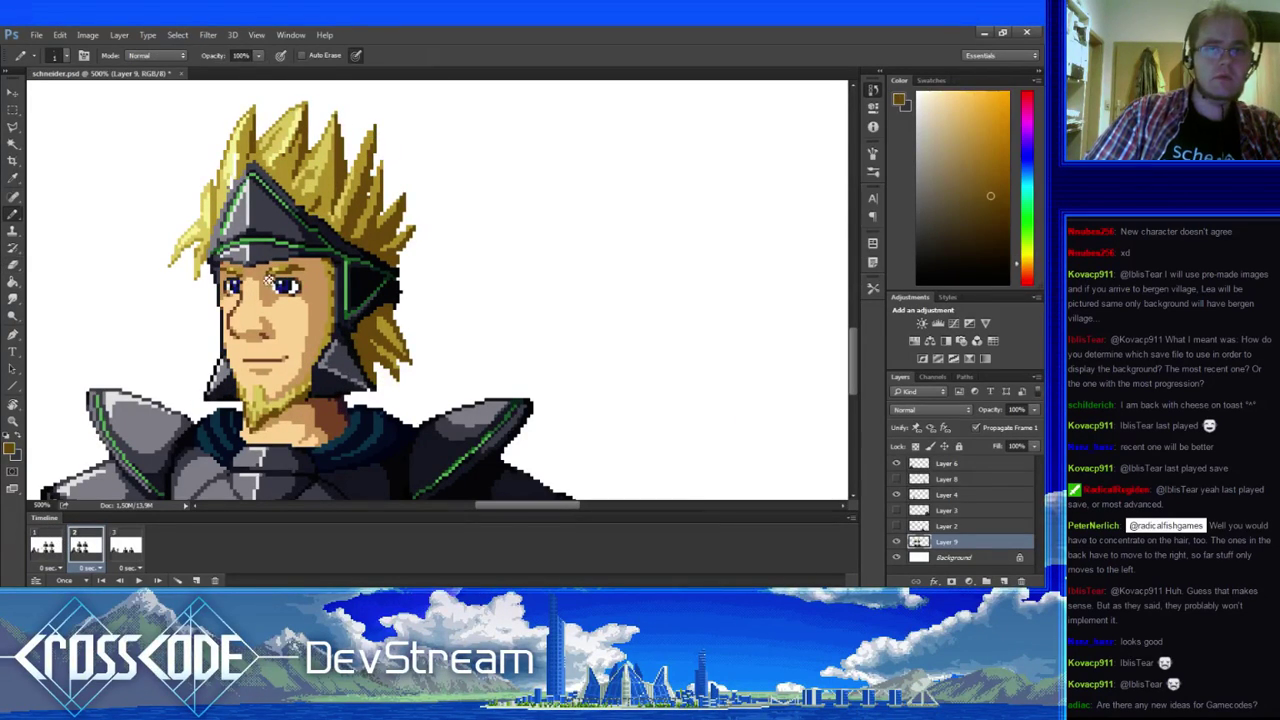
pyautogui.click(47, 545)
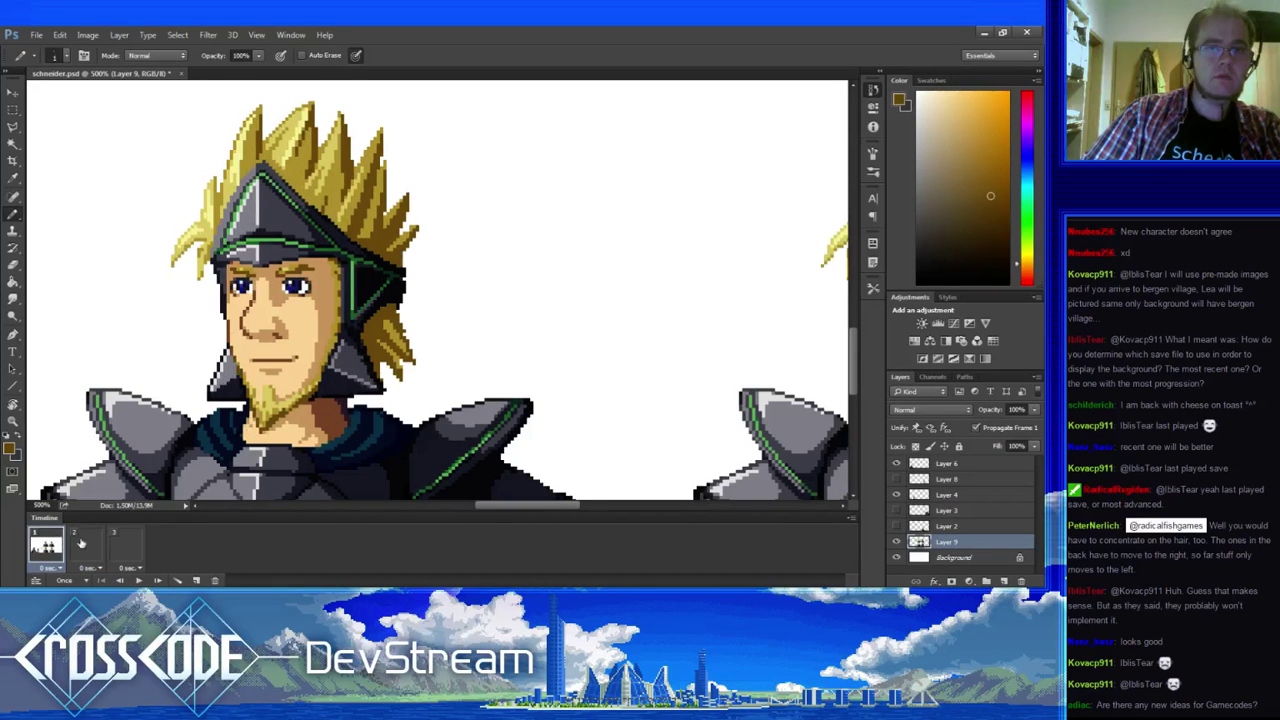
pyautogui.click(82, 543)
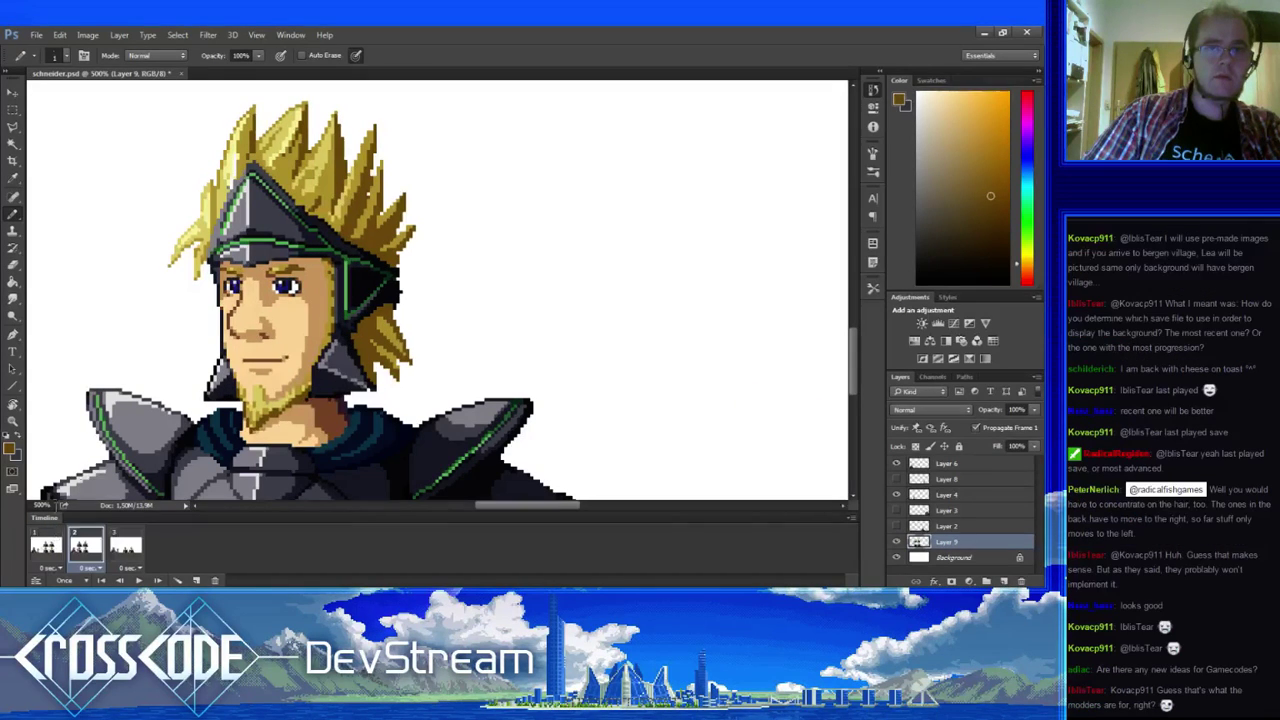
# - Retouch frame 2's hair with the mid gold tone sampled above the helmet, flipping between frames 1 and 2 to compare
pyautogui.keyDown('alt'); pyautogui.click(304, 162); pyautogui.keyUp('alt')
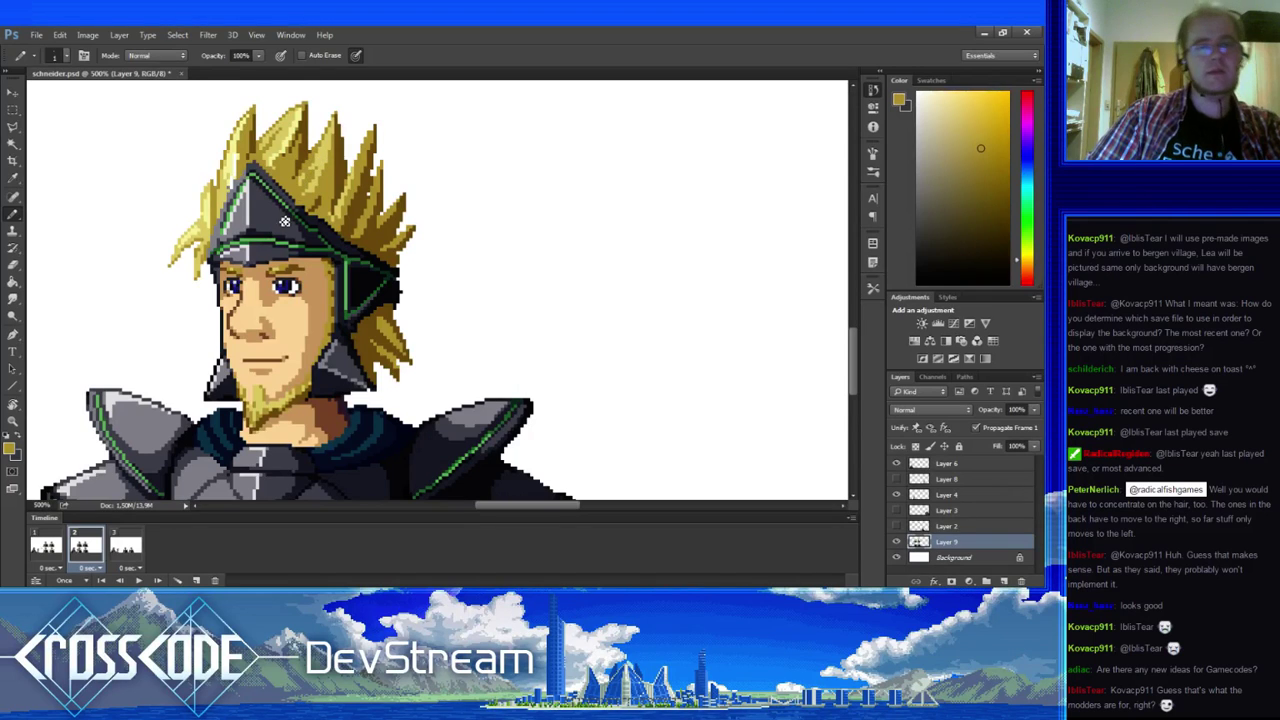
pyautogui.click(46, 545)
pyautogui.click(86, 545)
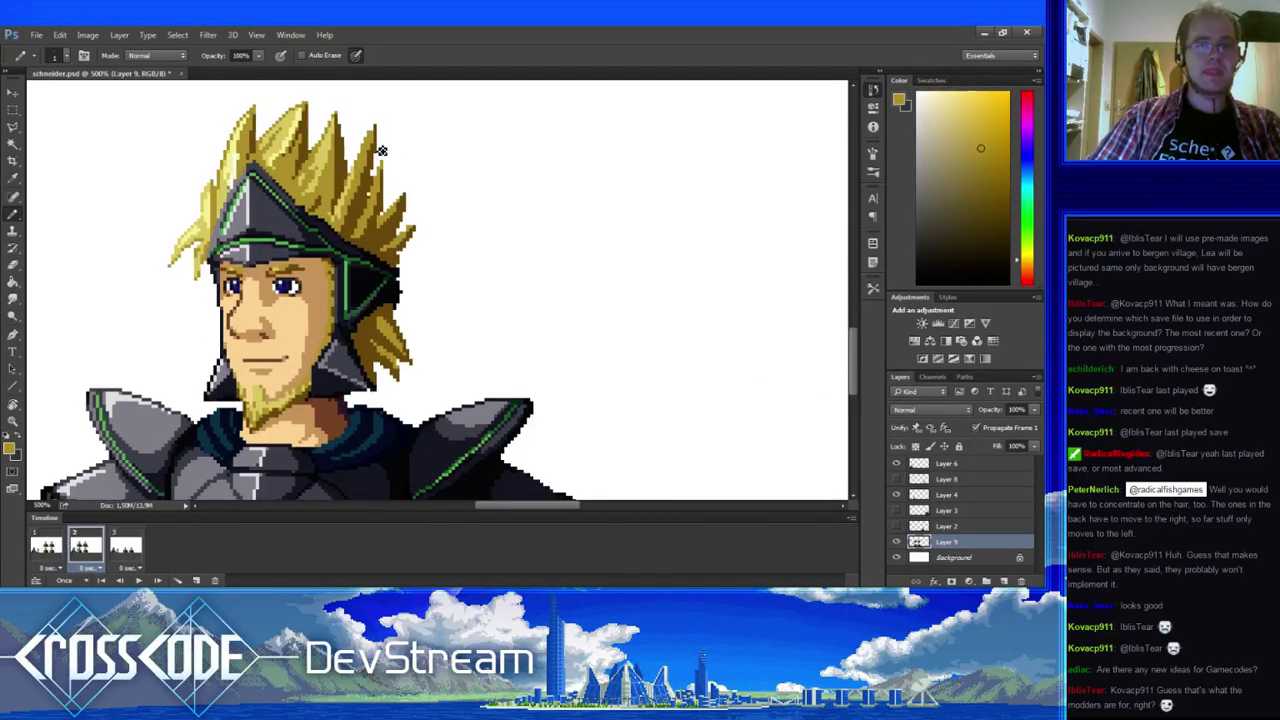
pyautogui.press('Left')
pyautogui.press('Right')
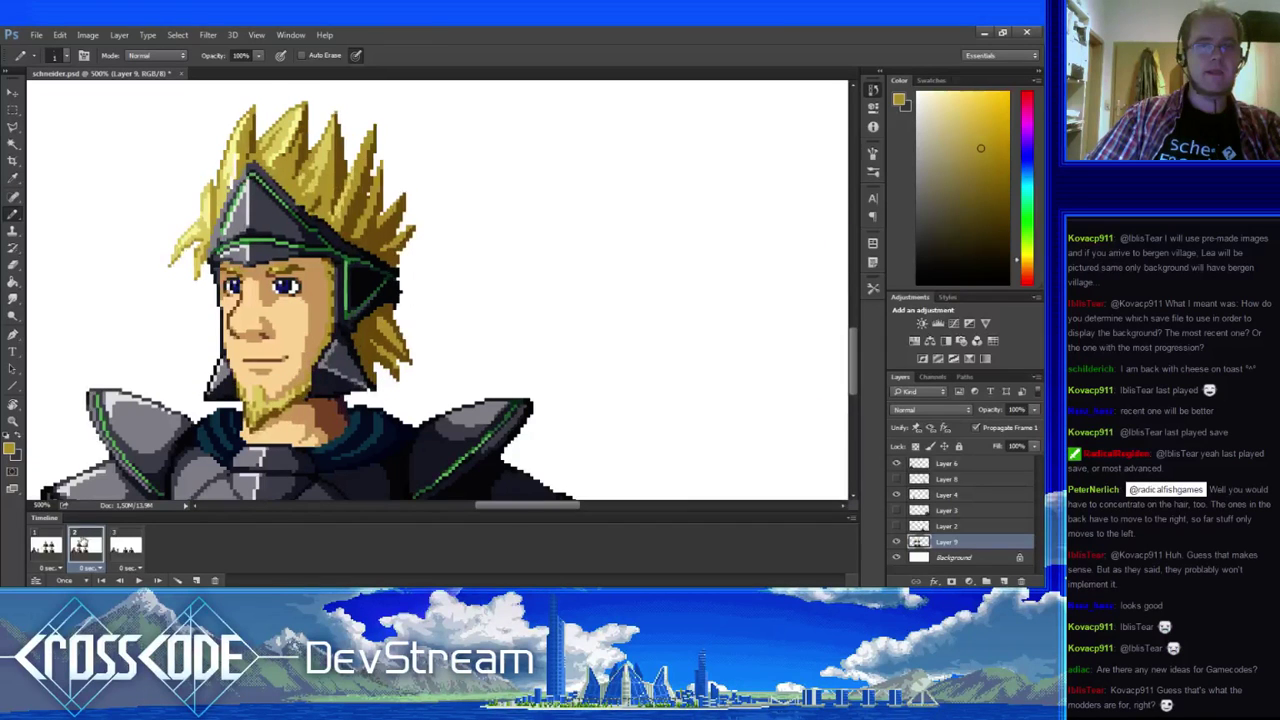
pyautogui.press('Left')
pyautogui.press('Right')
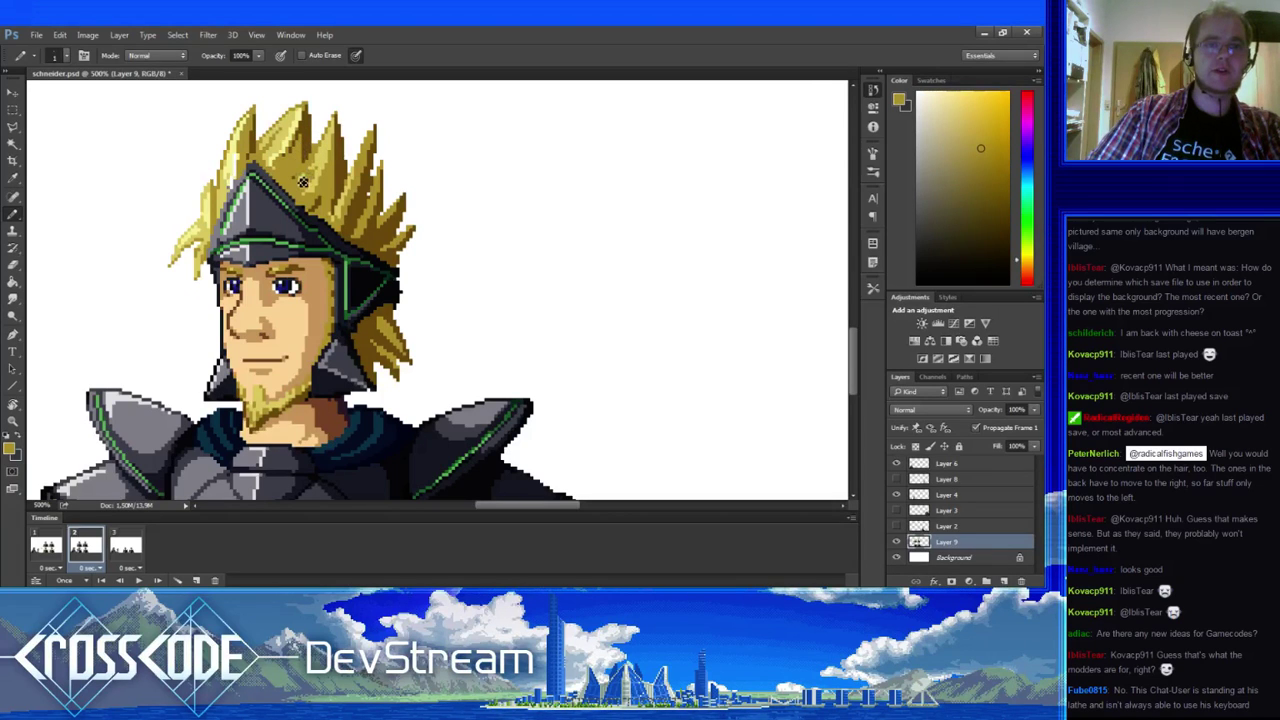
# - Adjust the front edge of the middle hair spike above the helmet in frame 2 with dark brown and the Eraser
pyautogui.keyDown('alt'); pyautogui.click(320, 131); pyautogui.keyUp('alt')
pyautogui.press('e')
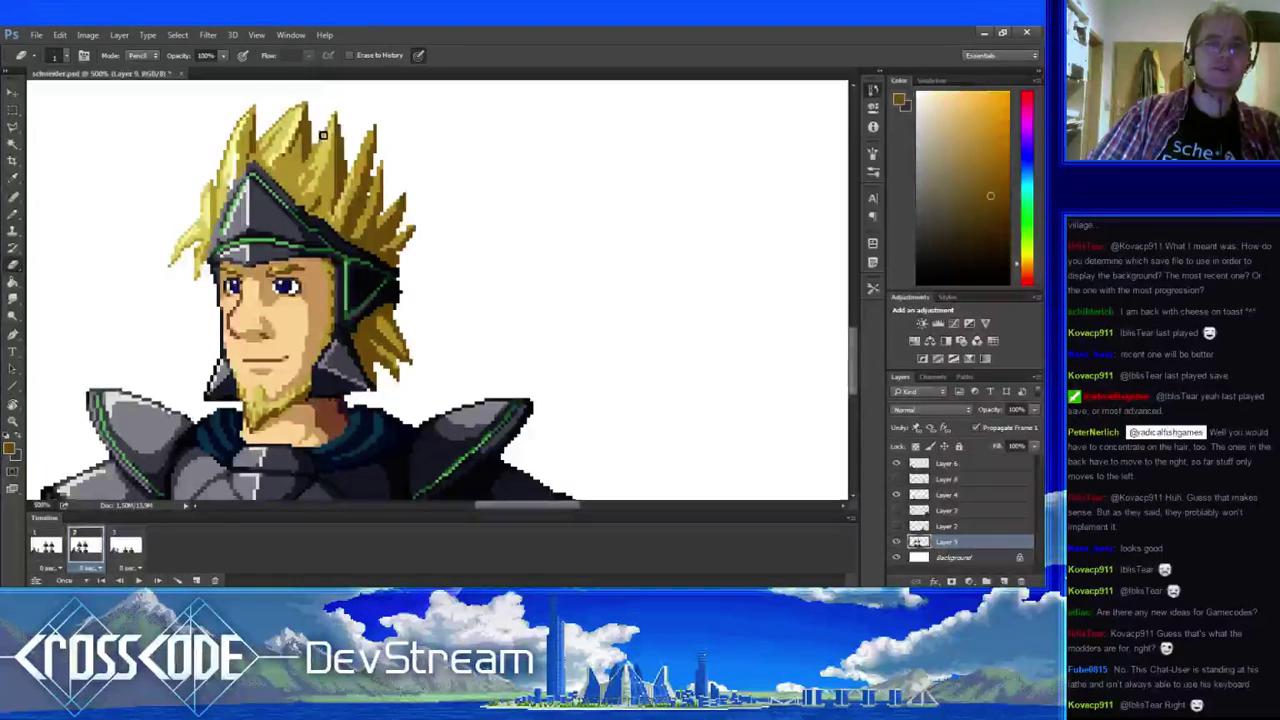
pyautogui.press('b')
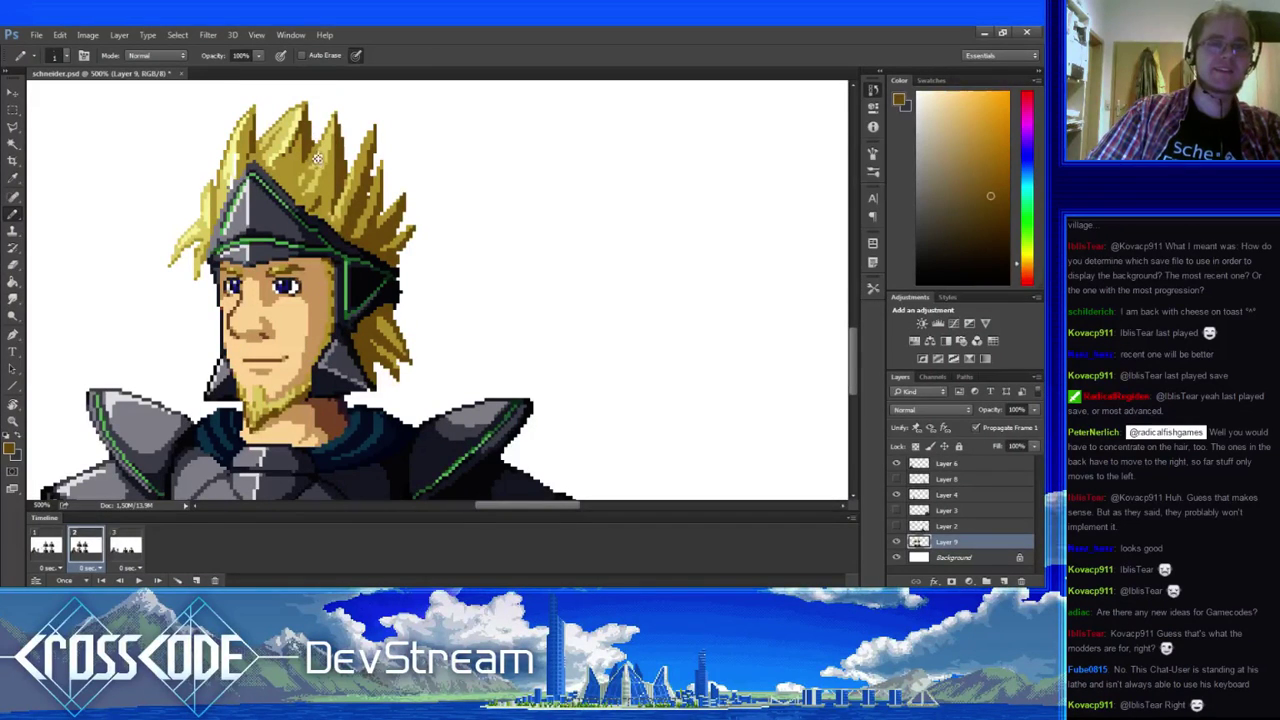
# - Repaint the middle spike's inner shading with sampled mid gold, brown and light yellow hair tones, comparing against frame 1
pyautogui.keyDown('alt'); pyautogui.click(306, 171); pyautogui.keyUp('alt')
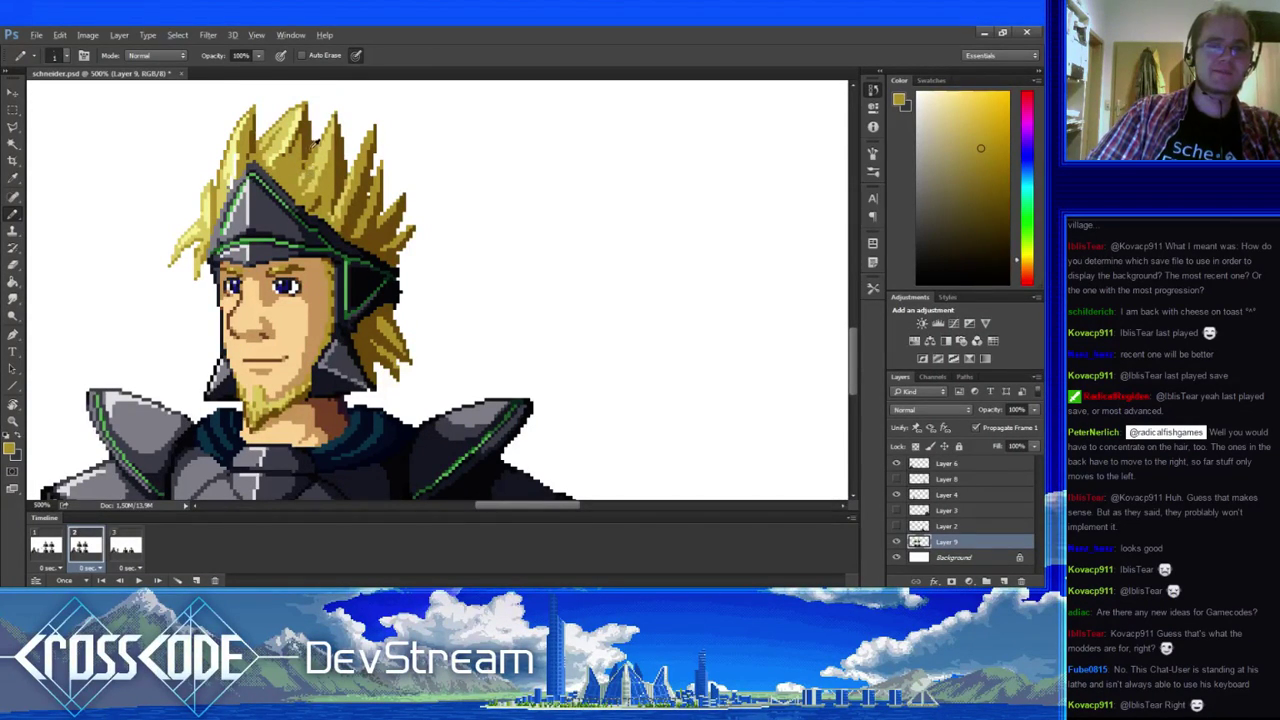
pyautogui.keyDown('alt'); pyautogui.click(311, 154); pyautogui.keyUp('alt')
pyautogui.click(306, 179)
pyautogui.keyDown('alt'); pyautogui.click(310, 171); pyautogui.keyUp('alt')
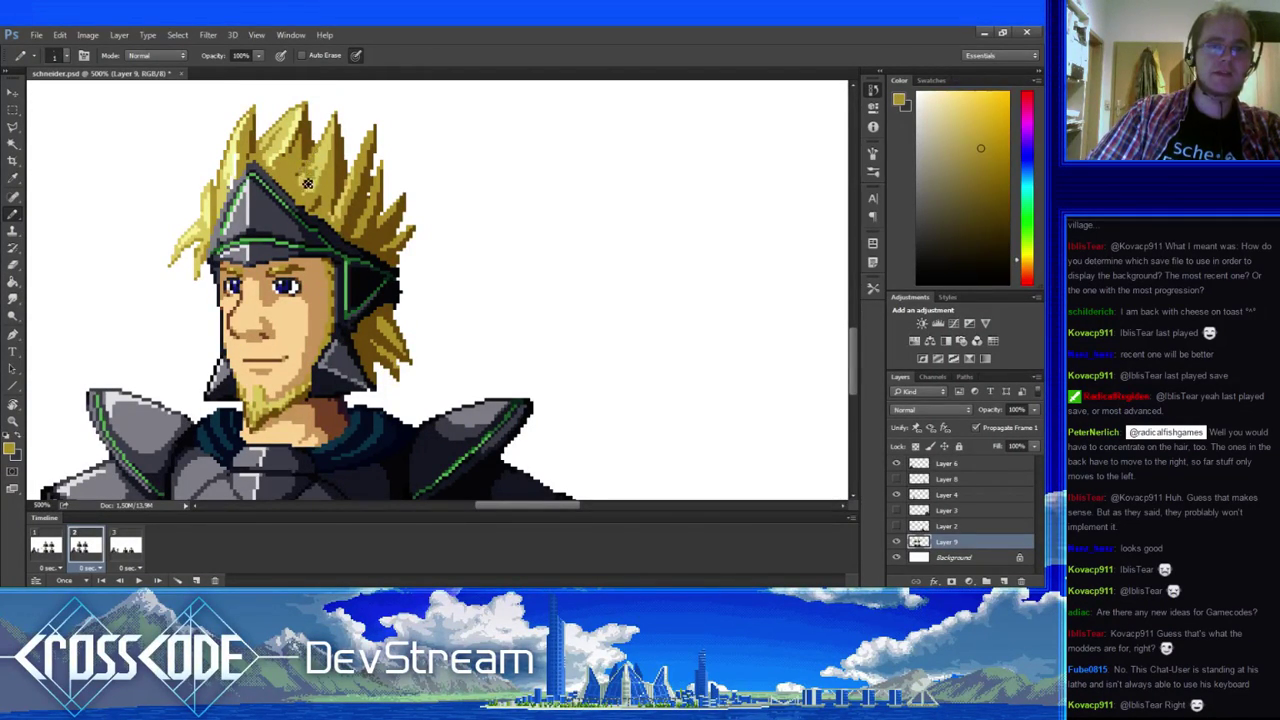
pyautogui.keyDown('alt'); pyautogui.click(311, 160); pyautogui.keyUp('alt')
pyautogui.keyDown('alt'); pyautogui.click(303, 150); pyautogui.keyUp('alt')
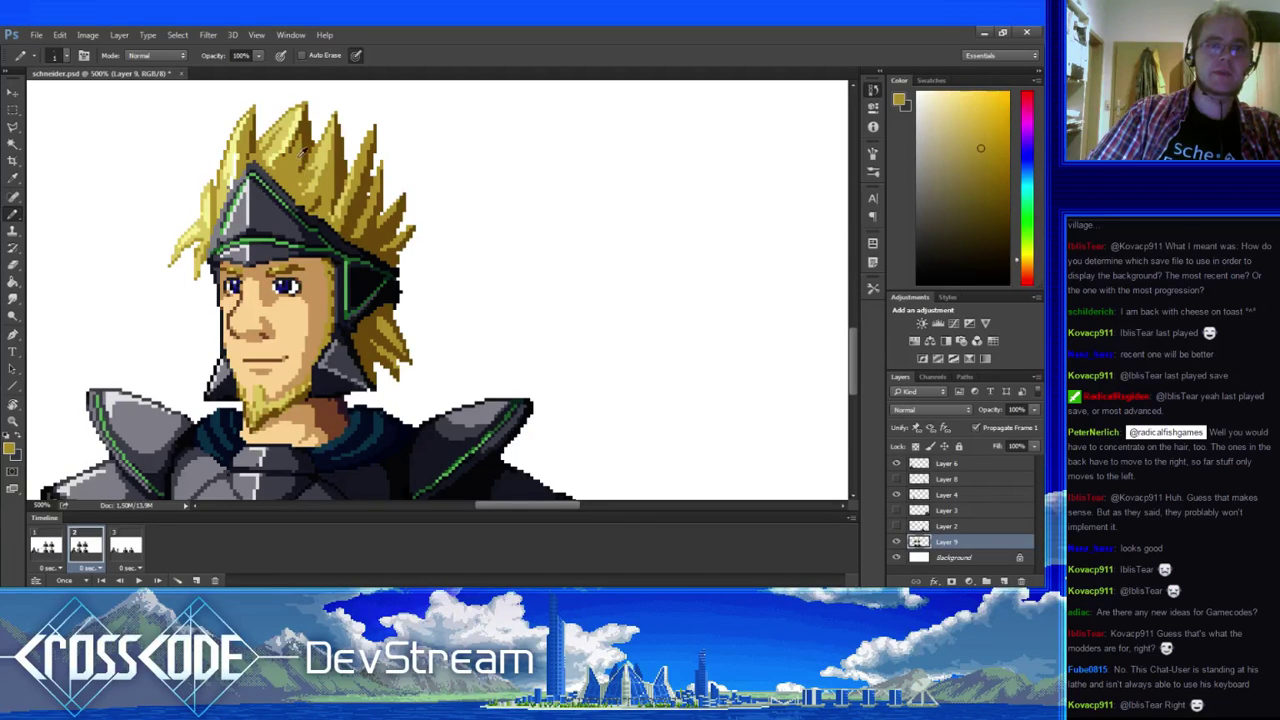
pyautogui.keyDown('alt'); pyautogui.click(309, 173); pyautogui.keyUp('alt')
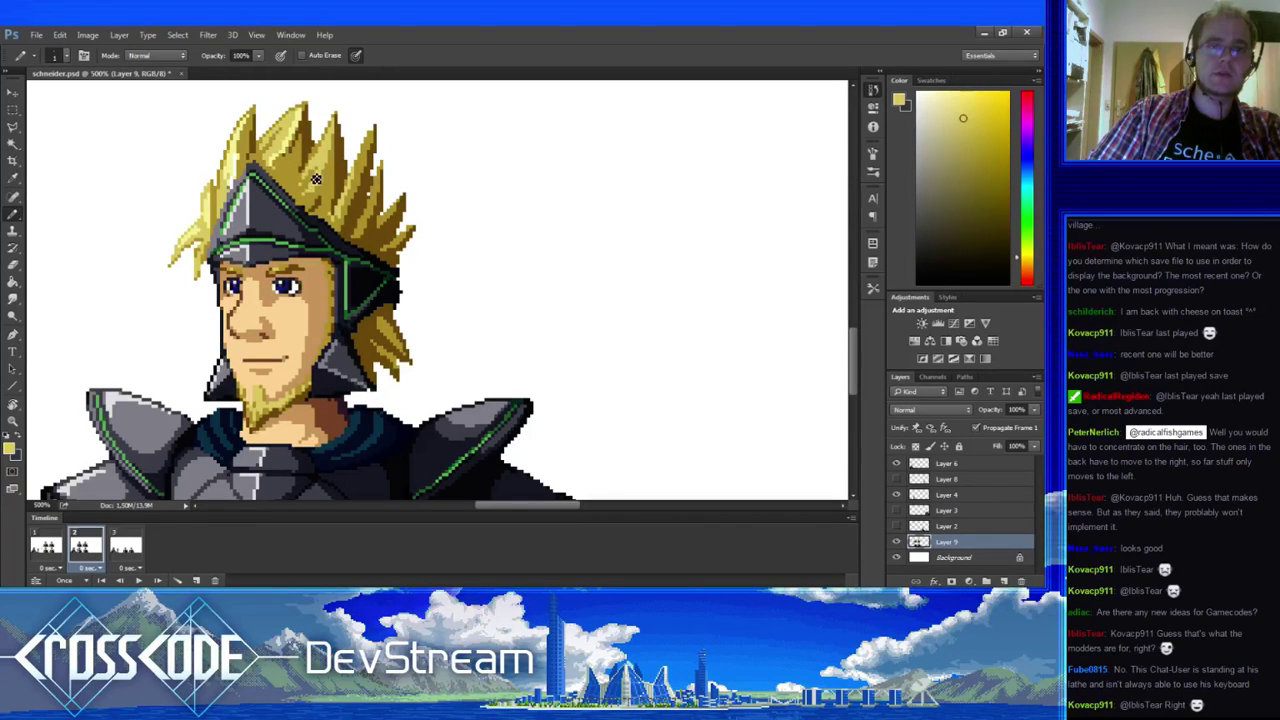
pyautogui.keyDown('alt'); pyautogui.click(318, 166); pyautogui.keyUp('alt')
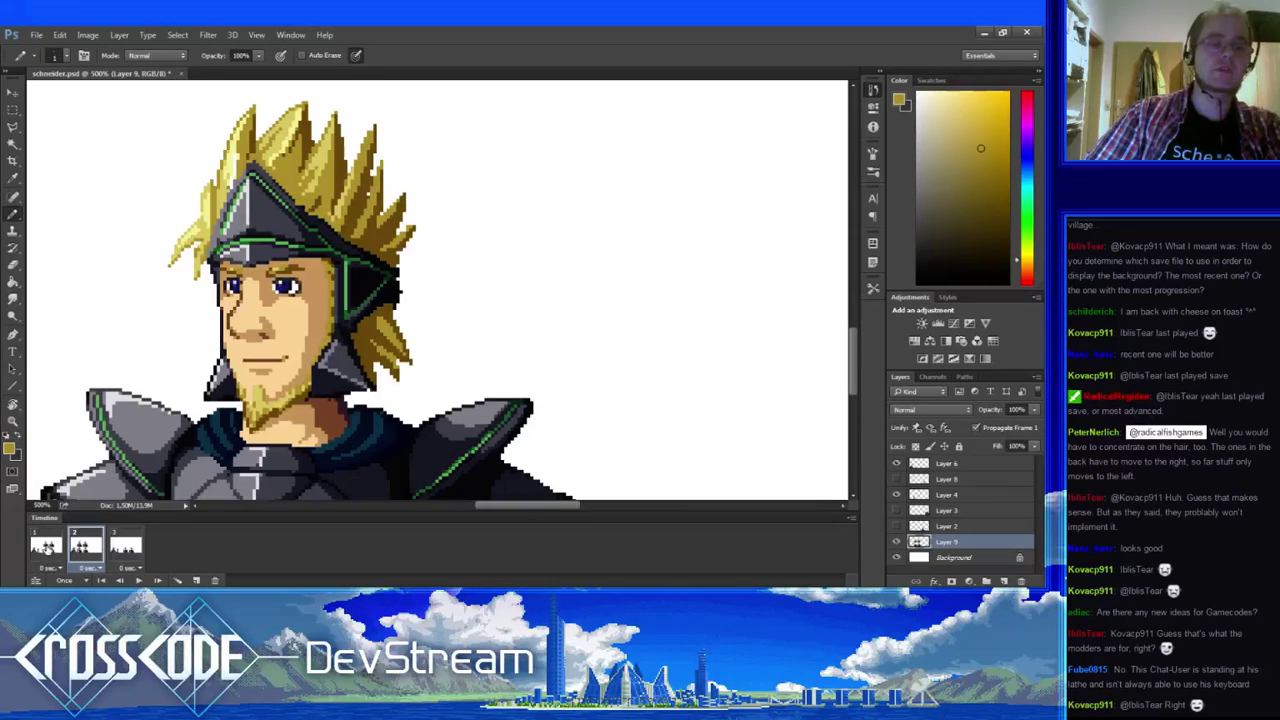
pyautogui.click(48, 545)
pyautogui.click(82, 543)
pyautogui.click(52, 543)
pyautogui.click(78, 542)
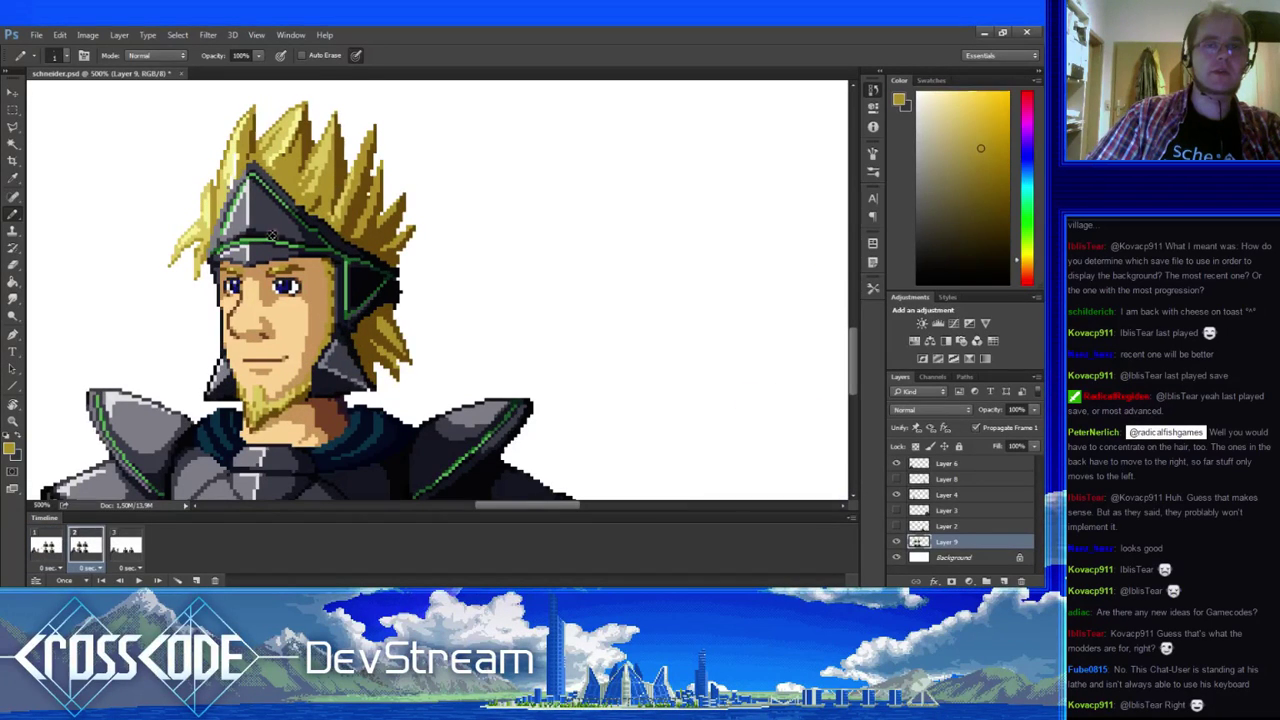
# - Trim and outline the middle spike's rear edge in dark brown in frame 2, flipping repeatedly between frames 1 and 2
pyautogui.keyDown('alt'); pyautogui.click(341, 126); pyautogui.keyUp('alt')
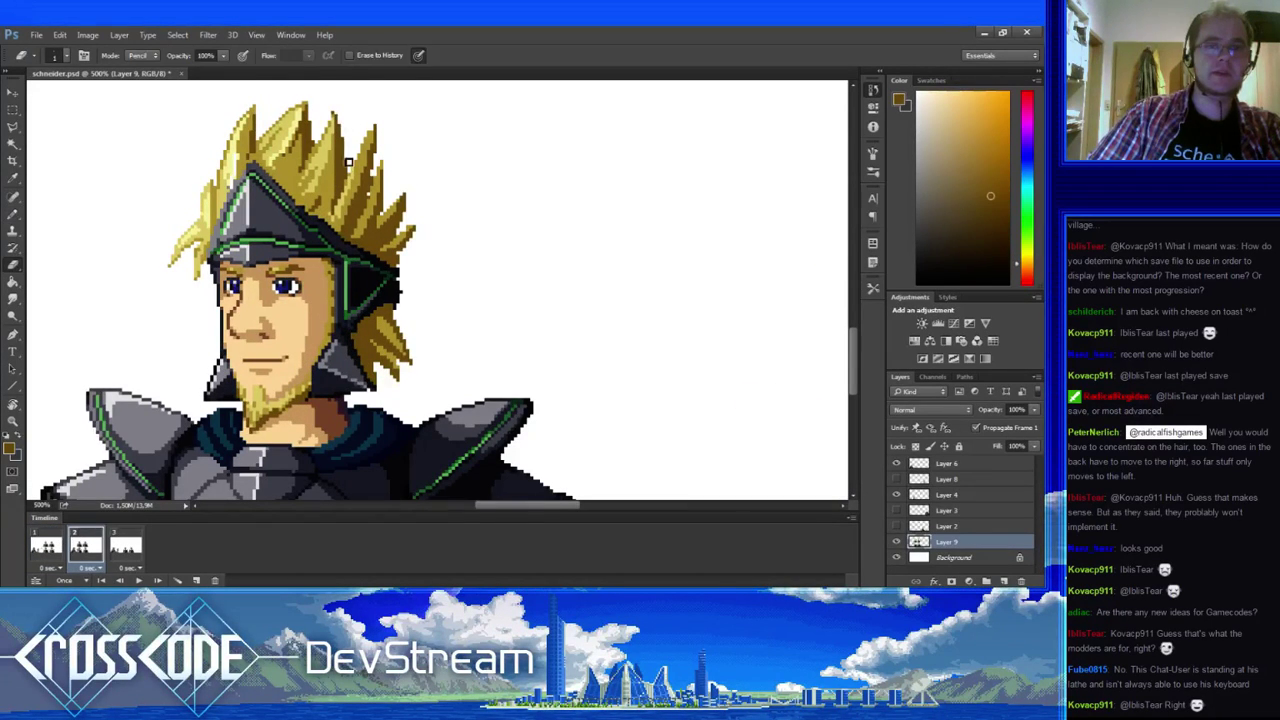
pyautogui.click(50, 545)
pyautogui.click(80, 544)
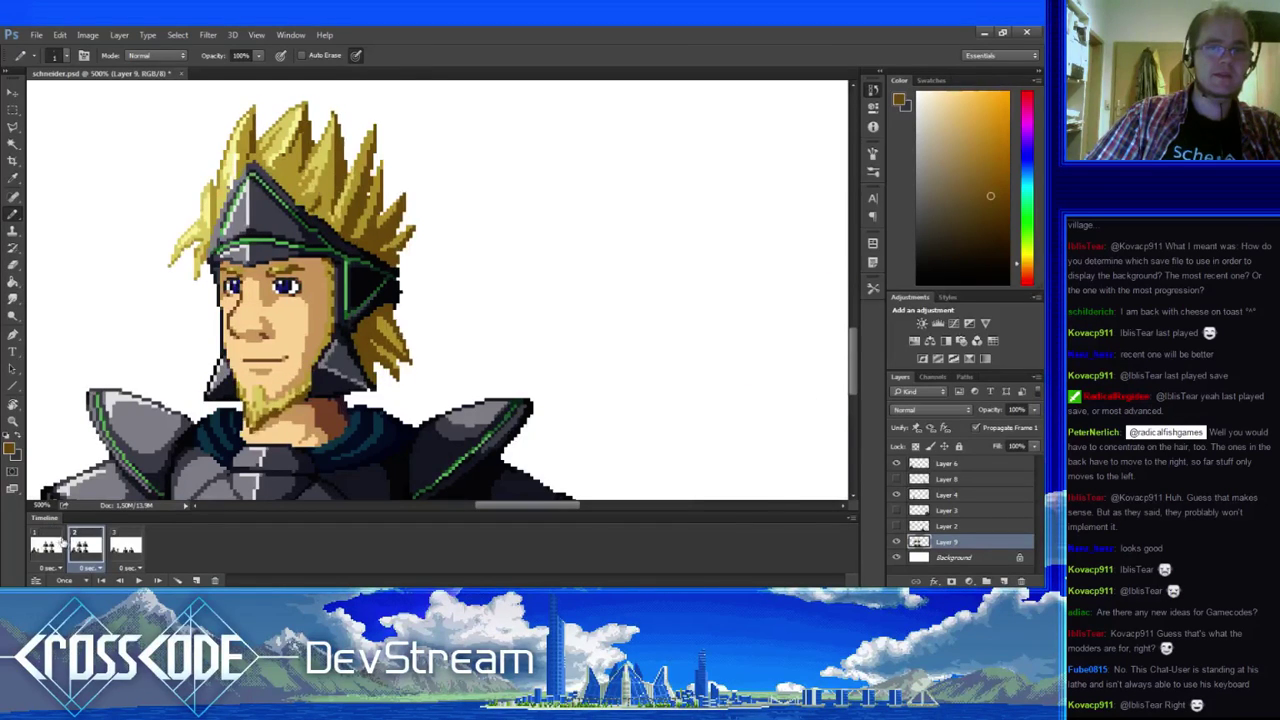
pyautogui.click(52, 544)
pyautogui.click(78, 543)
pyautogui.click(48, 543)
pyautogui.click(80, 543)
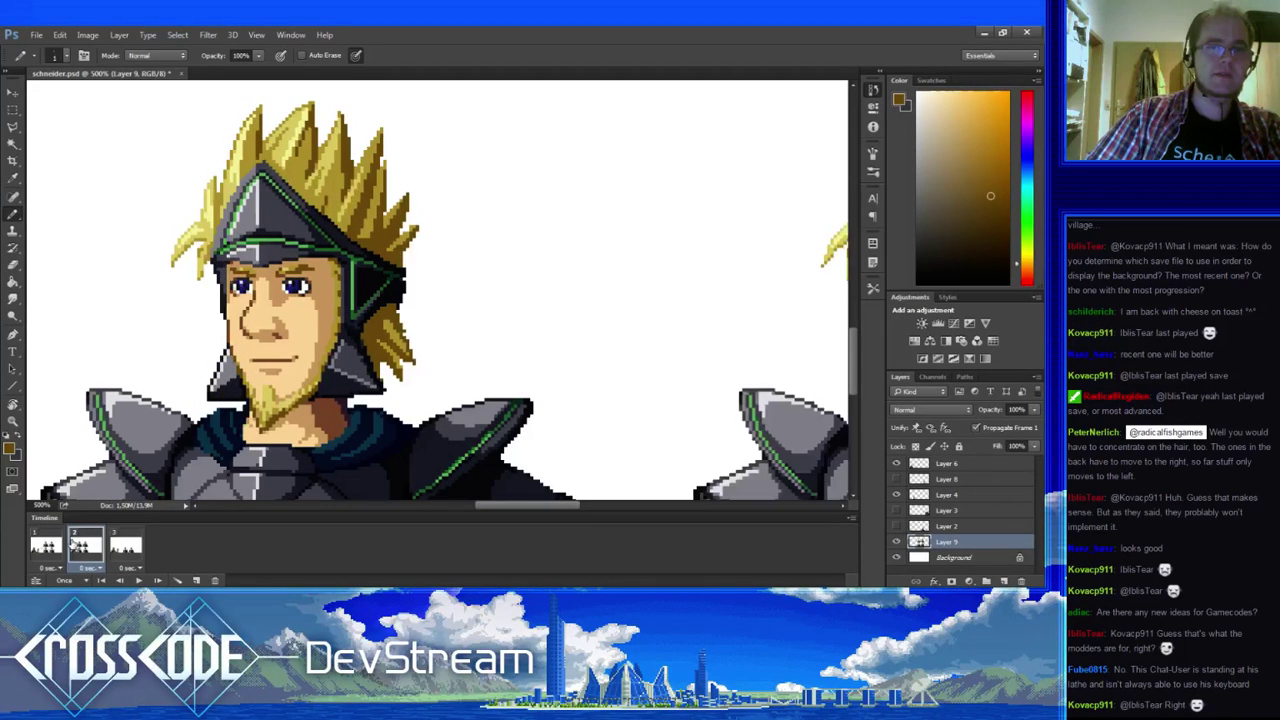
pyautogui.click(46, 545)
pyautogui.click(80, 543)
pyautogui.click(46, 545)
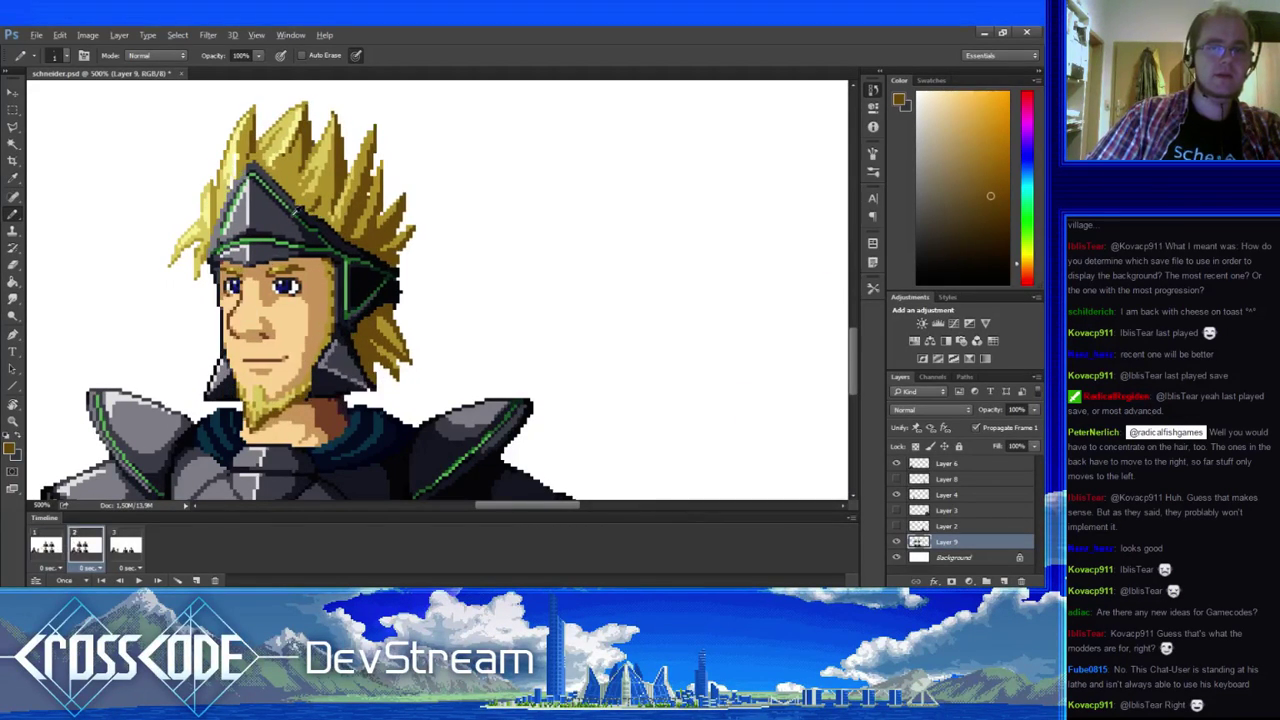
# - Touch up the helmet's upper edge beneath the hair with the sampled dark outline colour, comparing frames 1 and 2
pyautogui.keyDown('alt'); pyautogui.click(309, 212); pyautogui.keyUp('alt')
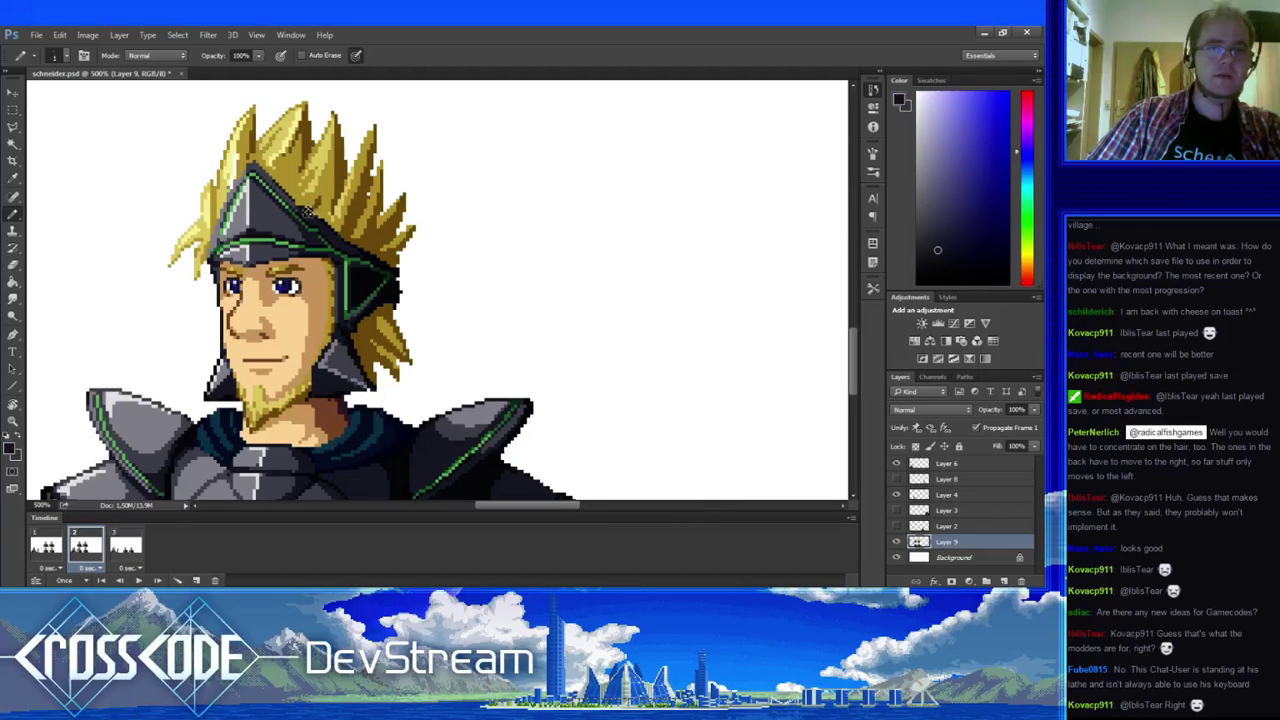
pyautogui.click(46, 545)
pyautogui.click(77, 545)
pyautogui.click(46, 545)
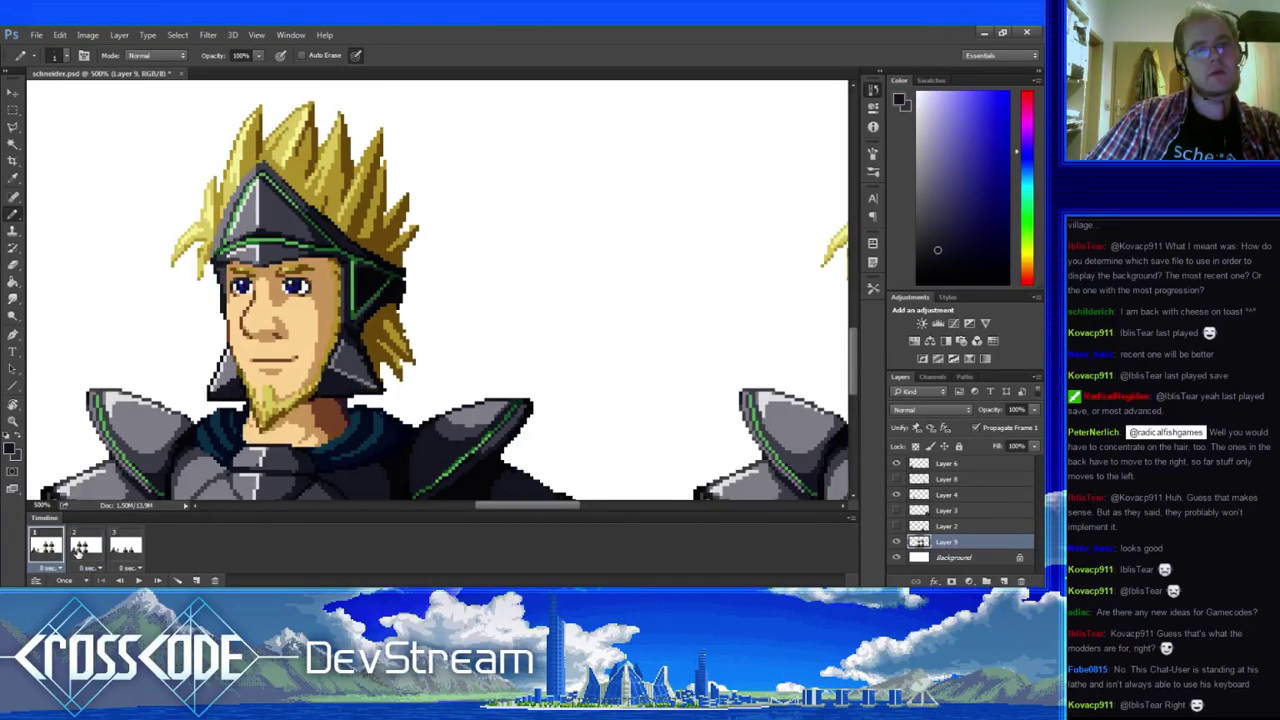
pyautogui.click(77, 545)
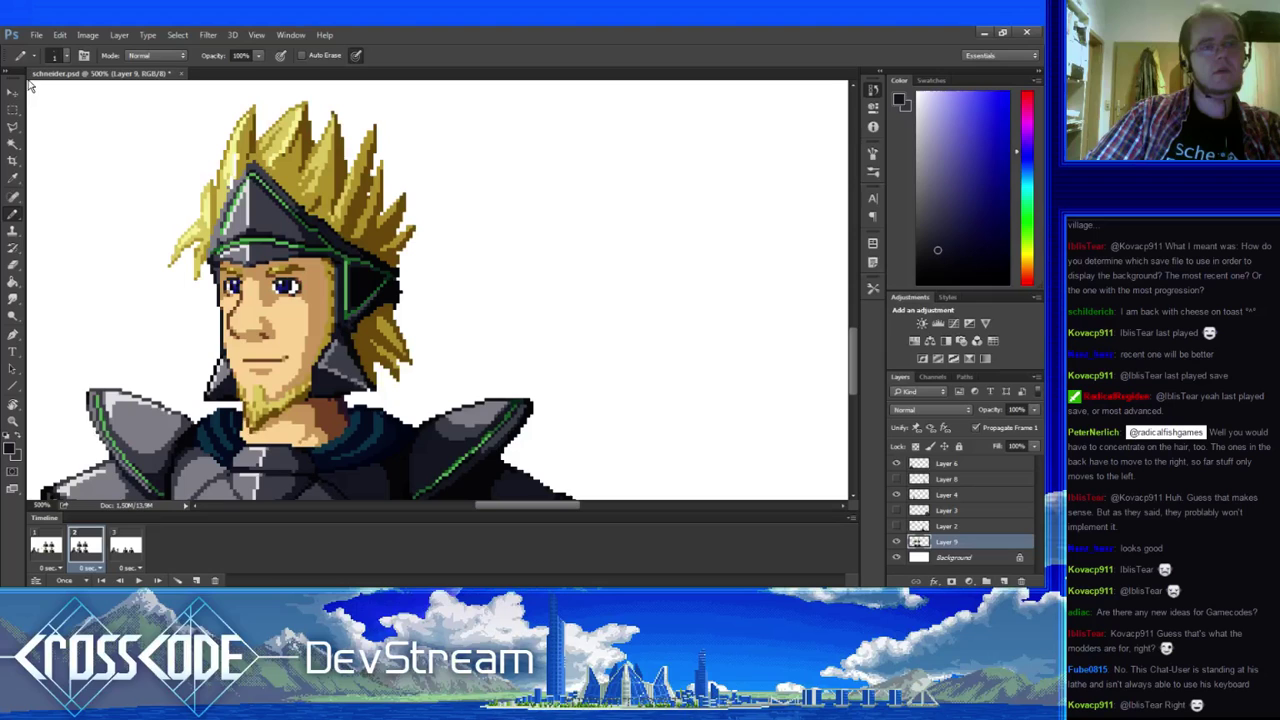
pyautogui.click(12, 110)
pyautogui.moveTo(245, 160); pyautogui.dragTo(268, 264)
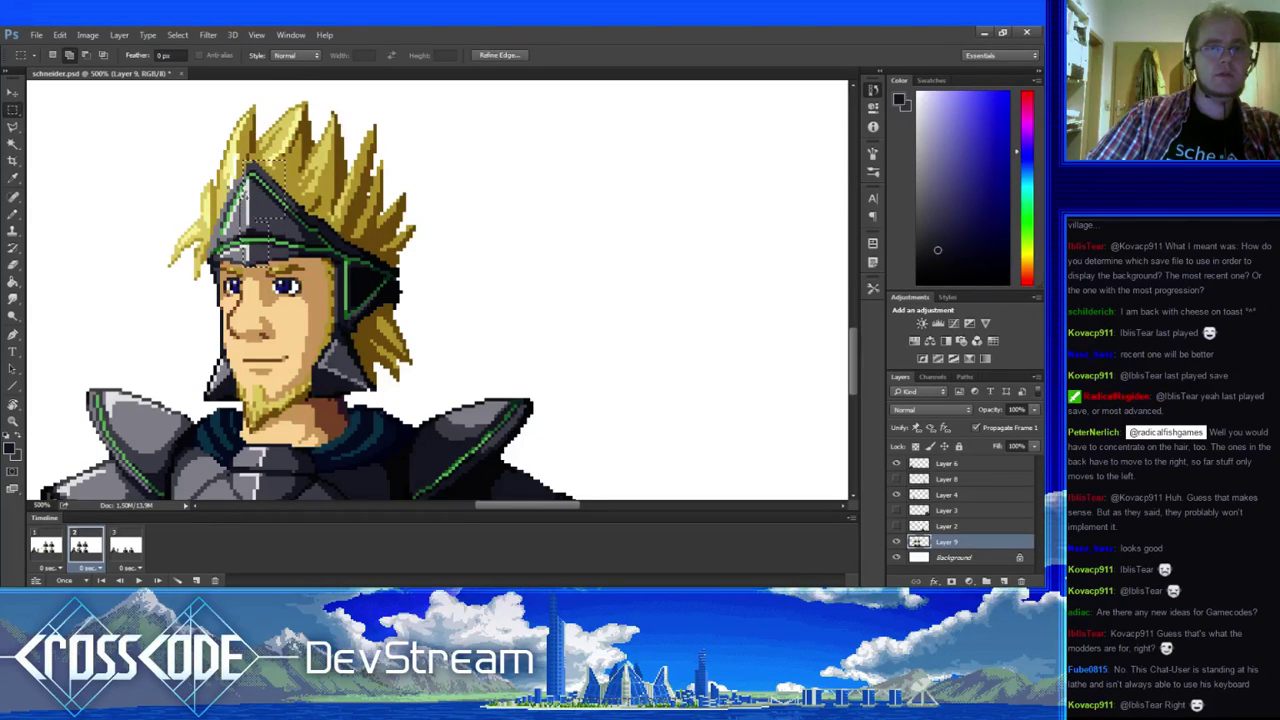
pyautogui.hotkey('ctrl', 'd')
# - Compare the helmet and hair of the turned head by flipping repeatedly between animation frames 1 and 2
pyautogui.click(48, 545)
pyautogui.click(82, 543)
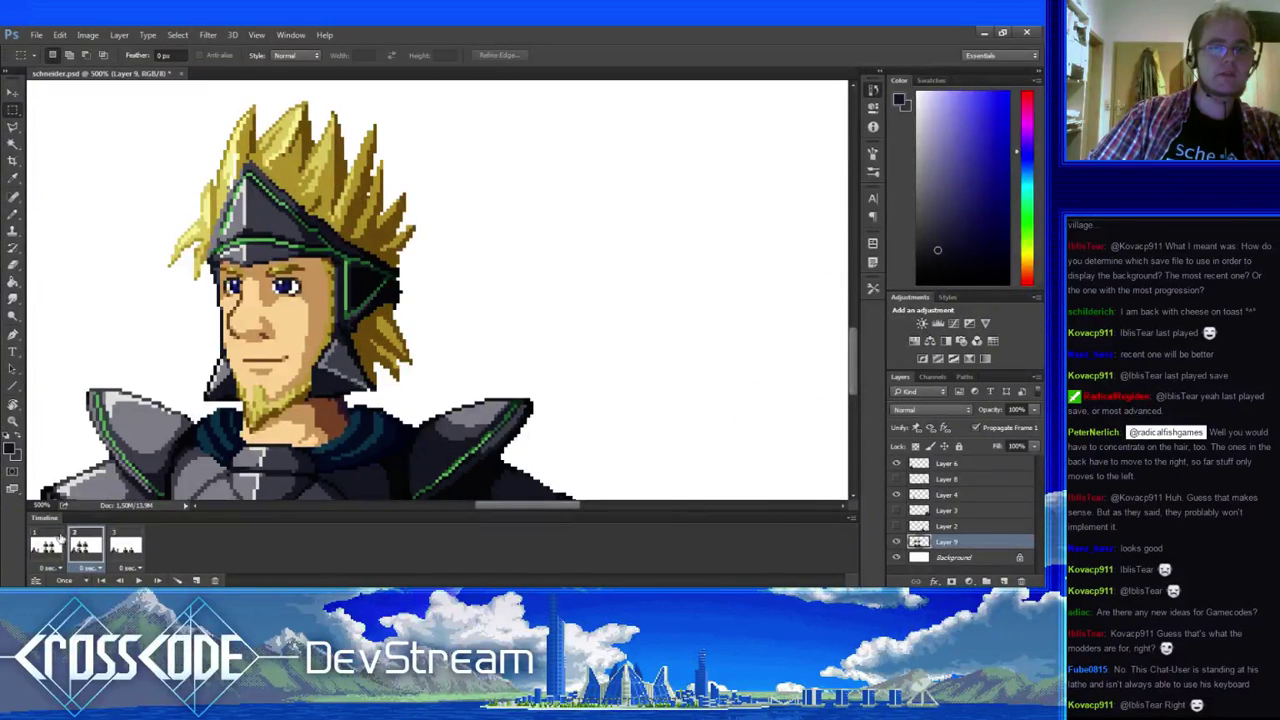
pyautogui.click(52, 540)
pyautogui.click(80, 540)
pyautogui.click(52, 540)
pyautogui.click(80, 540)
pyautogui.click(54, 538)
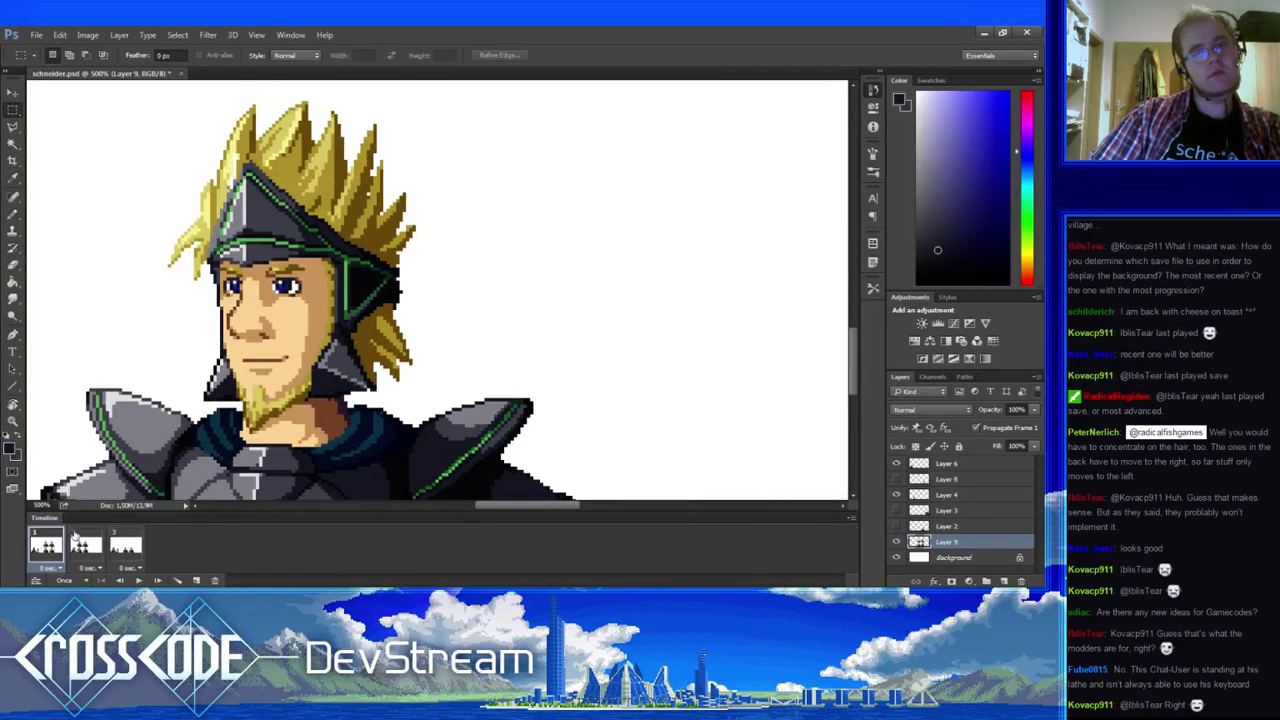
pyautogui.click(88, 540)
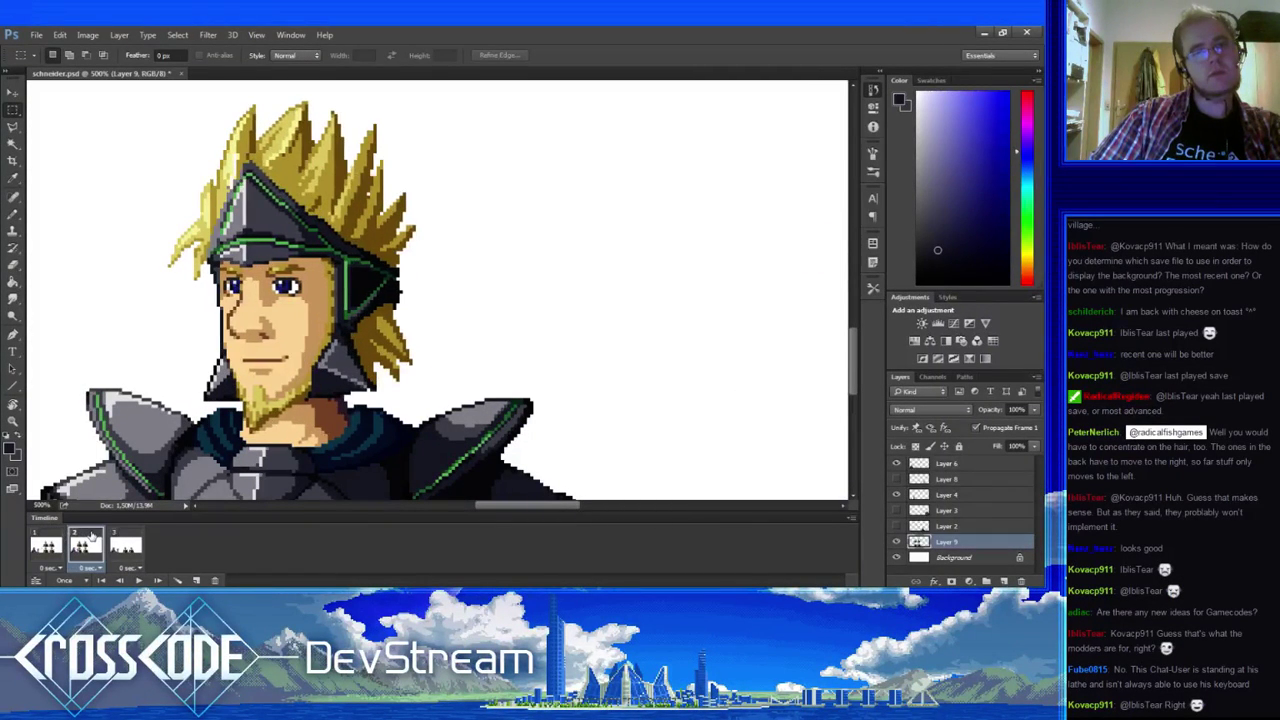
pyautogui.click(52, 542)
pyautogui.click(85, 541)
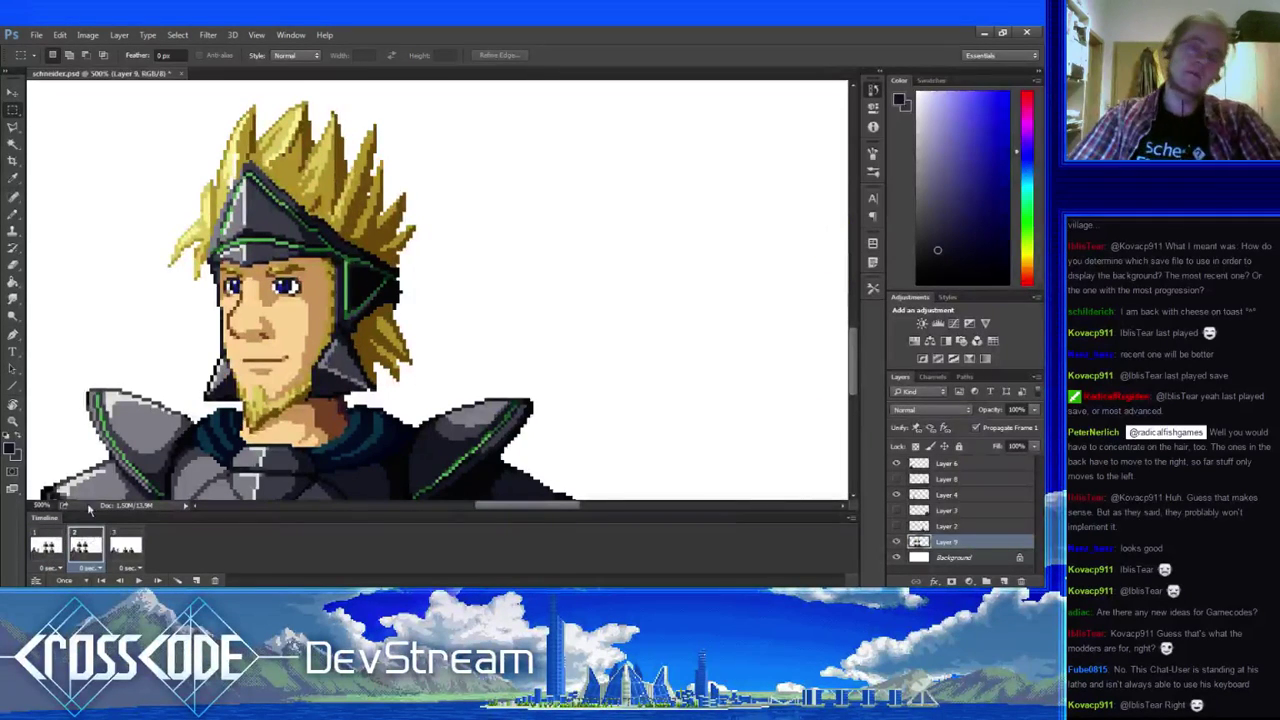
pyautogui.click(48, 545)
pyautogui.click(80, 540)
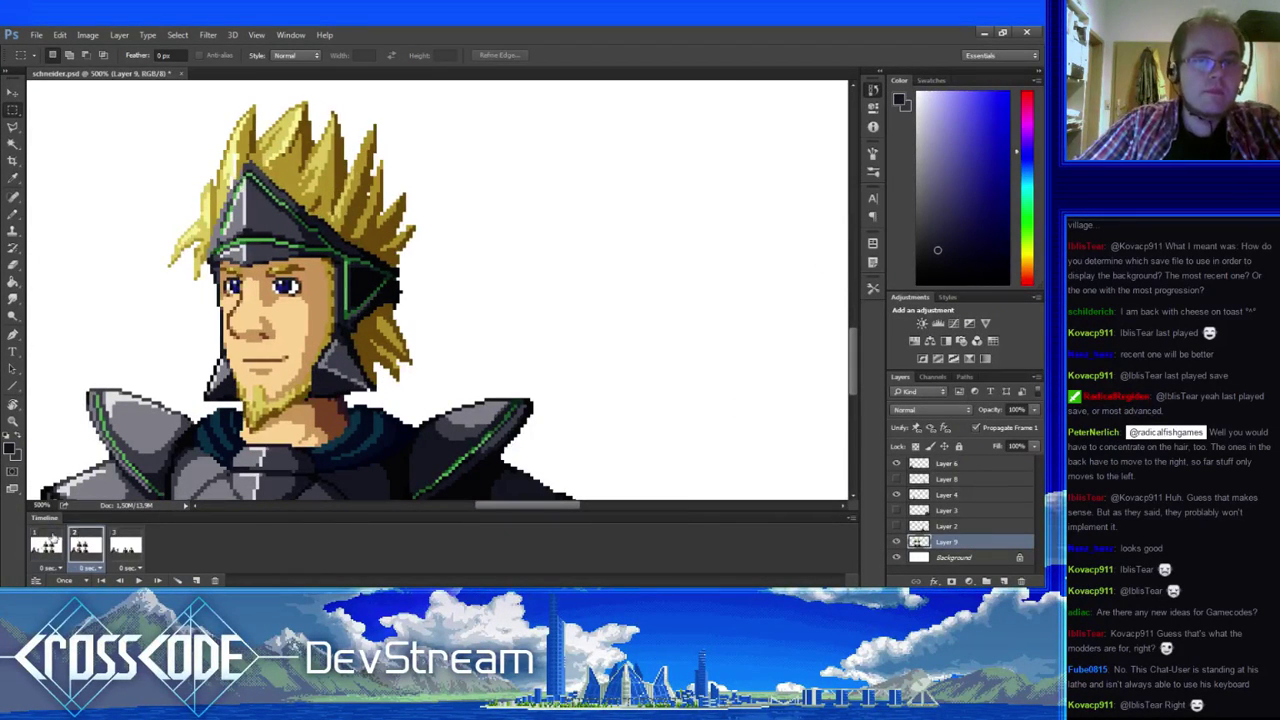
pyautogui.click(51, 541)
pyautogui.click(82, 542)
pyautogui.click(61, 543)
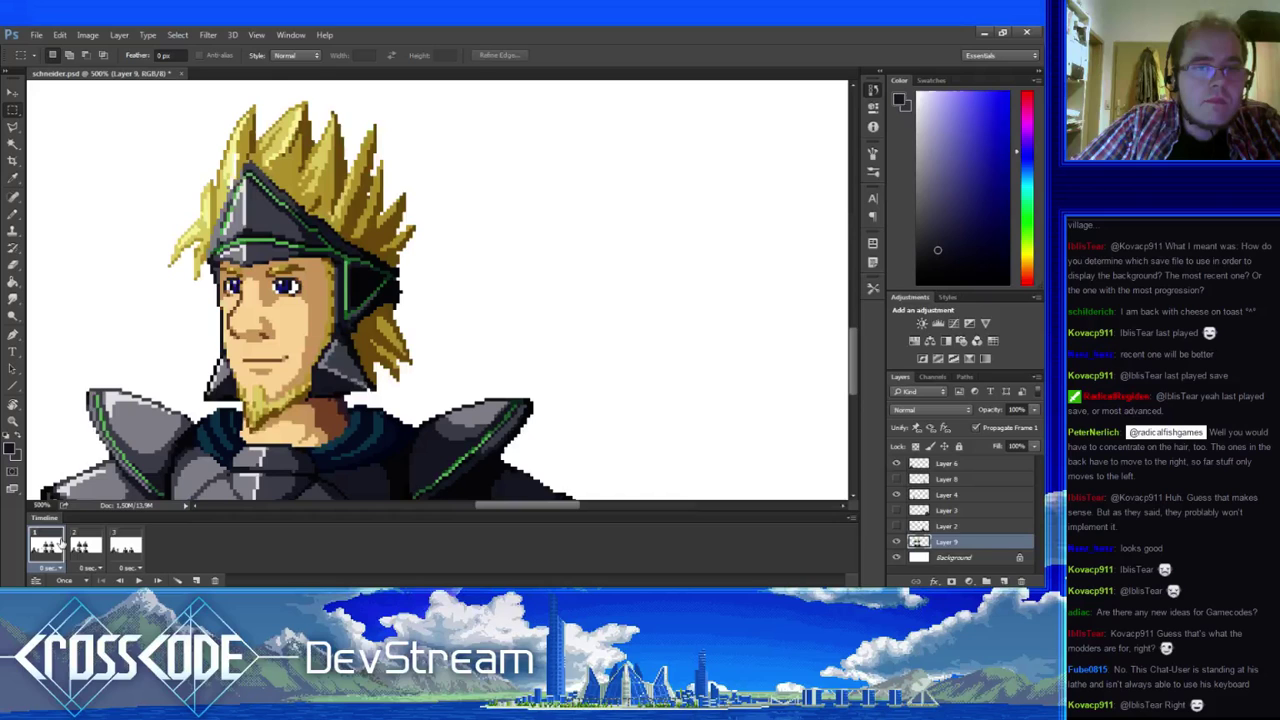
pyautogui.click(73, 545)
# - Touch up the helmet's upper edge below the middle hair spikes in frame 2 with the sampled dark outline colour
pyautogui.moveTo(316, 354); pyautogui.dragTo(278, 352)
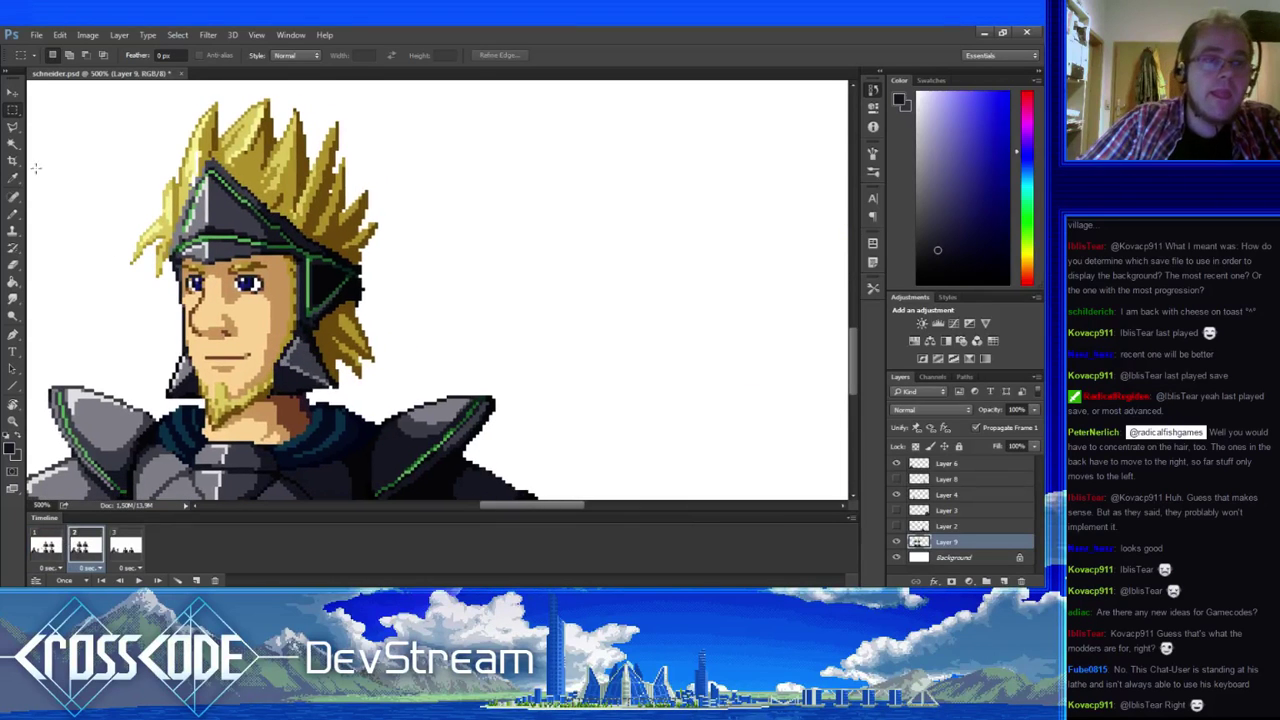
pyautogui.press('b')
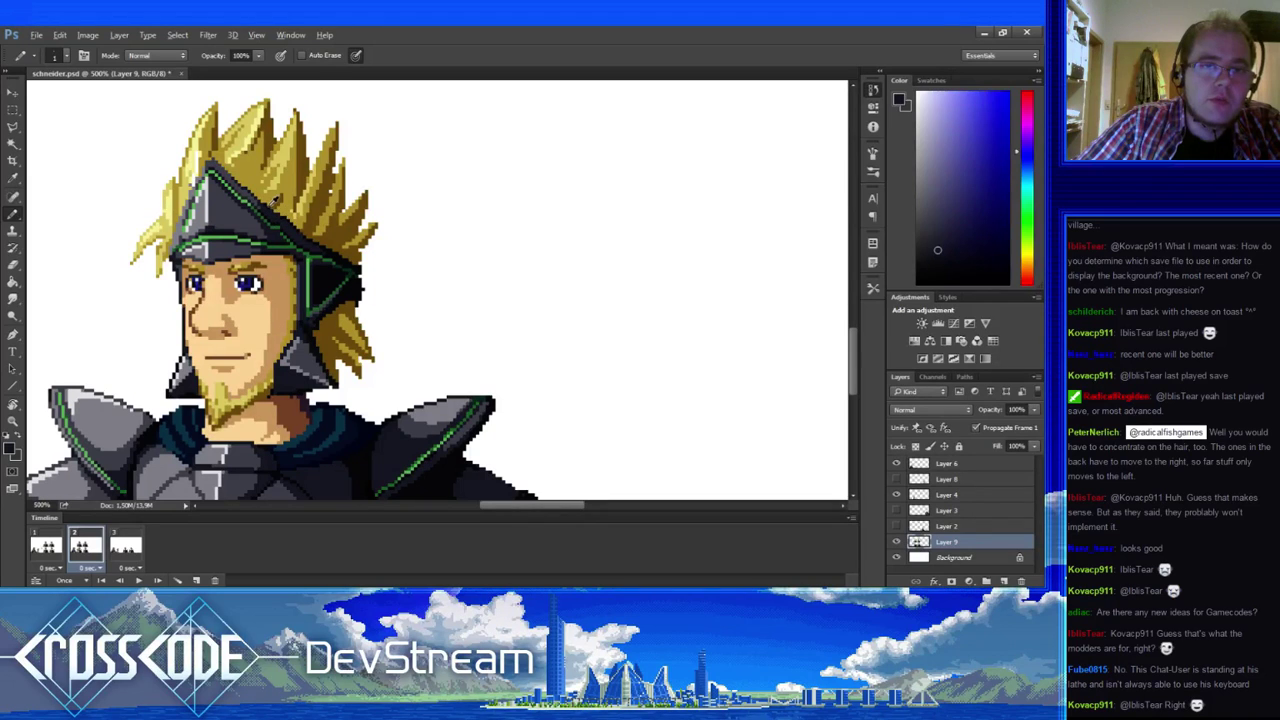
pyautogui.keyDown('alt'); pyautogui.click(283, 220); pyautogui.keyUp('alt')
pyautogui.moveTo(327, 283); pyautogui.dragTo(373, 262)
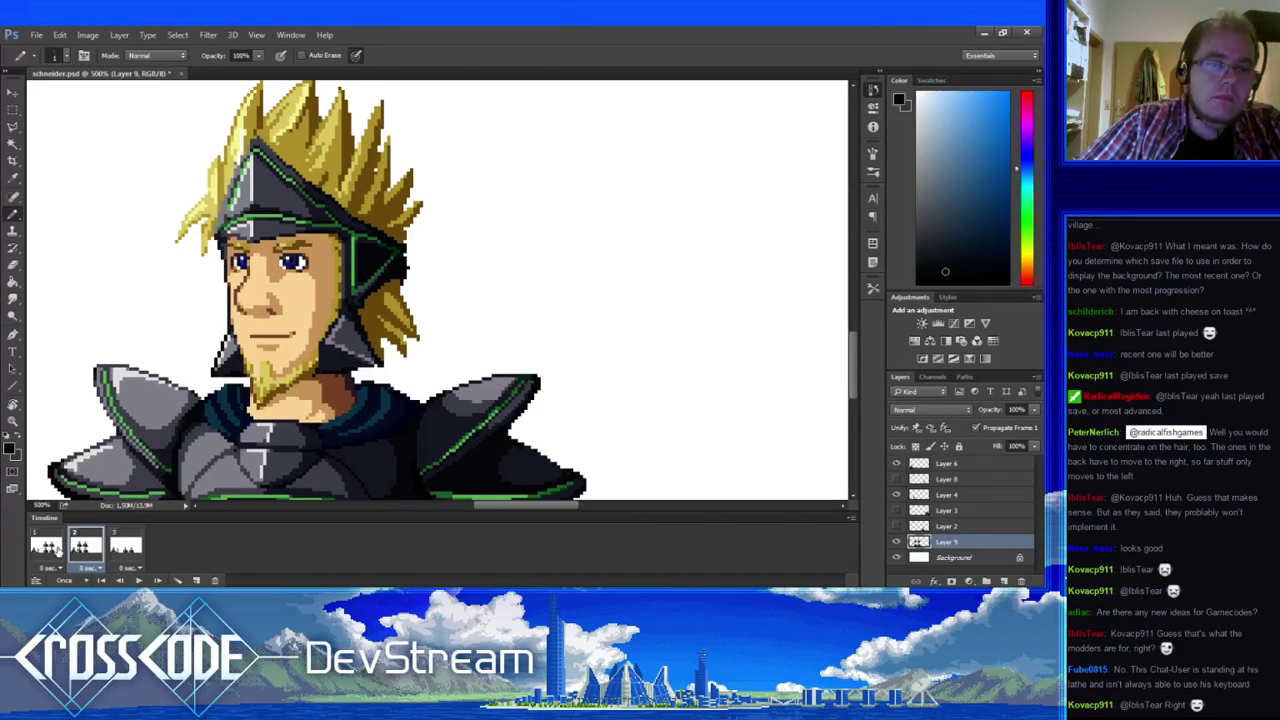
pyautogui.moveTo(285, 428); pyautogui.dragTo(150, 430)
# - Retouch the shading of the rear hair spikes in frame 2 with sampled brown and mid gold
pyautogui.keyDown('alt'); pyautogui.click(250, 198); pyautogui.keyUp('alt')
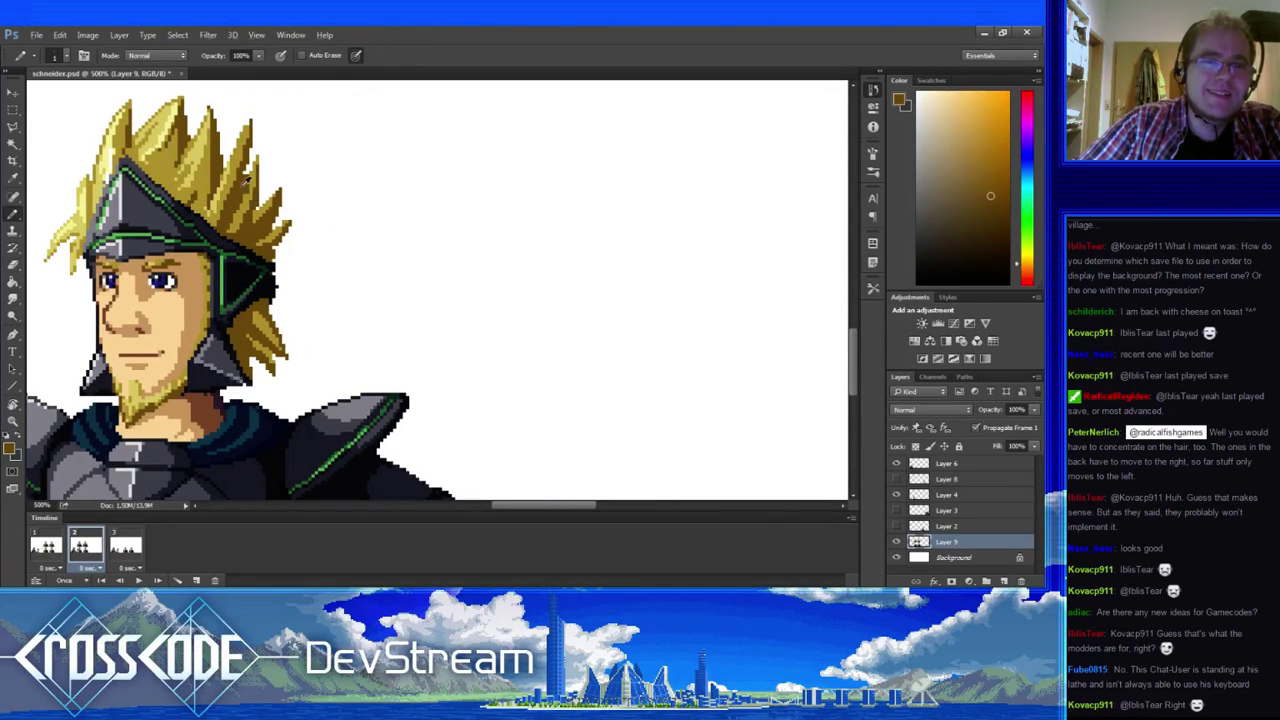
pyautogui.keyDown('alt'); pyautogui.click(258, 188); pyautogui.keyUp('alt')
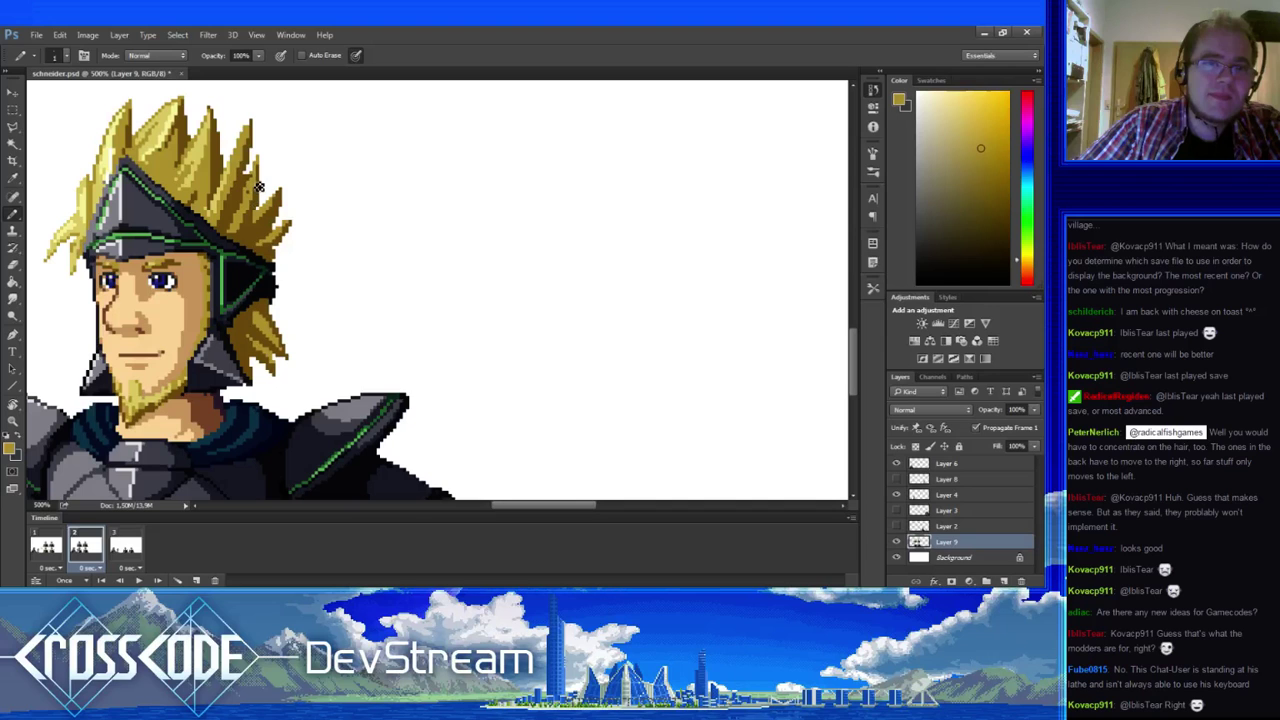
pyautogui.keyDown('alt'); pyautogui.click(256, 204); pyautogui.keyUp('alt')
pyautogui.moveTo(228, 194); pyautogui.dragTo(285, 194)
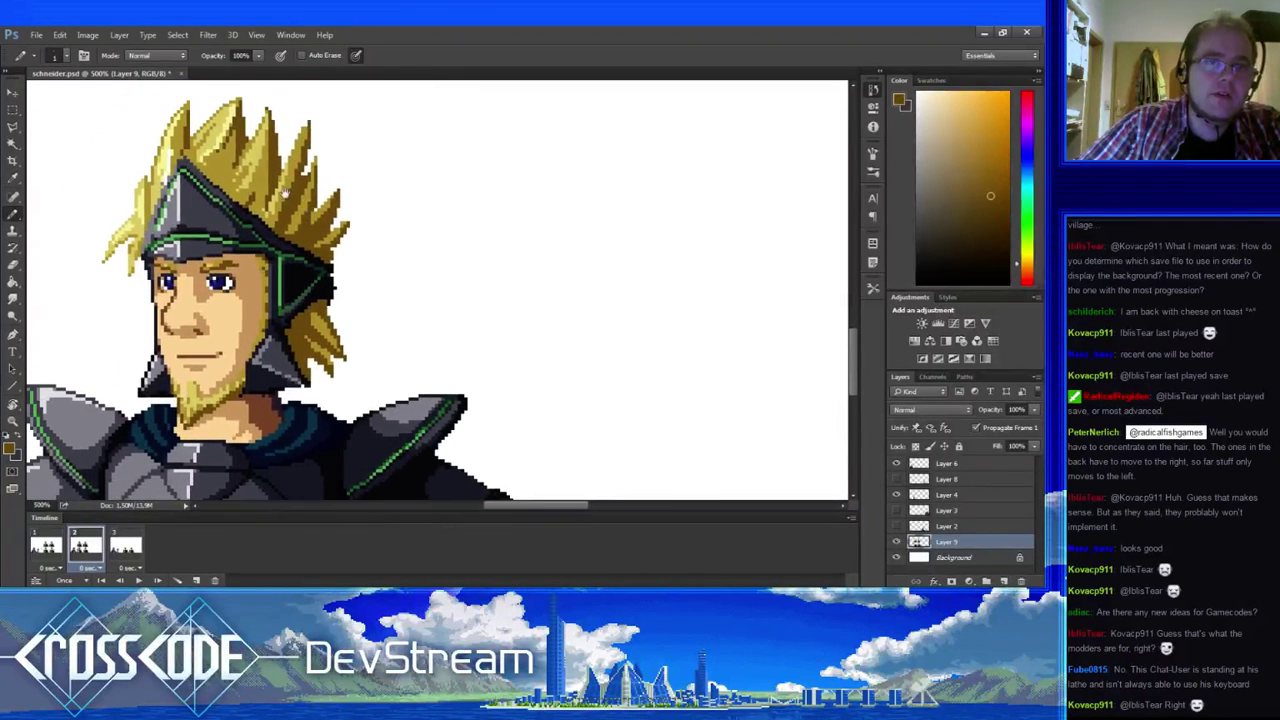
# - Repaint the inner shading of the large spike above the helmet's peak with sampled light yellow hair tones, comparing against frame 1
pyautogui.keyDown('alt'); pyautogui.click(214, 169); pyautogui.keyUp('alt')
pyautogui.keyDown('alt'); pyautogui.click(213, 153); pyautogui.keyUp('alt')
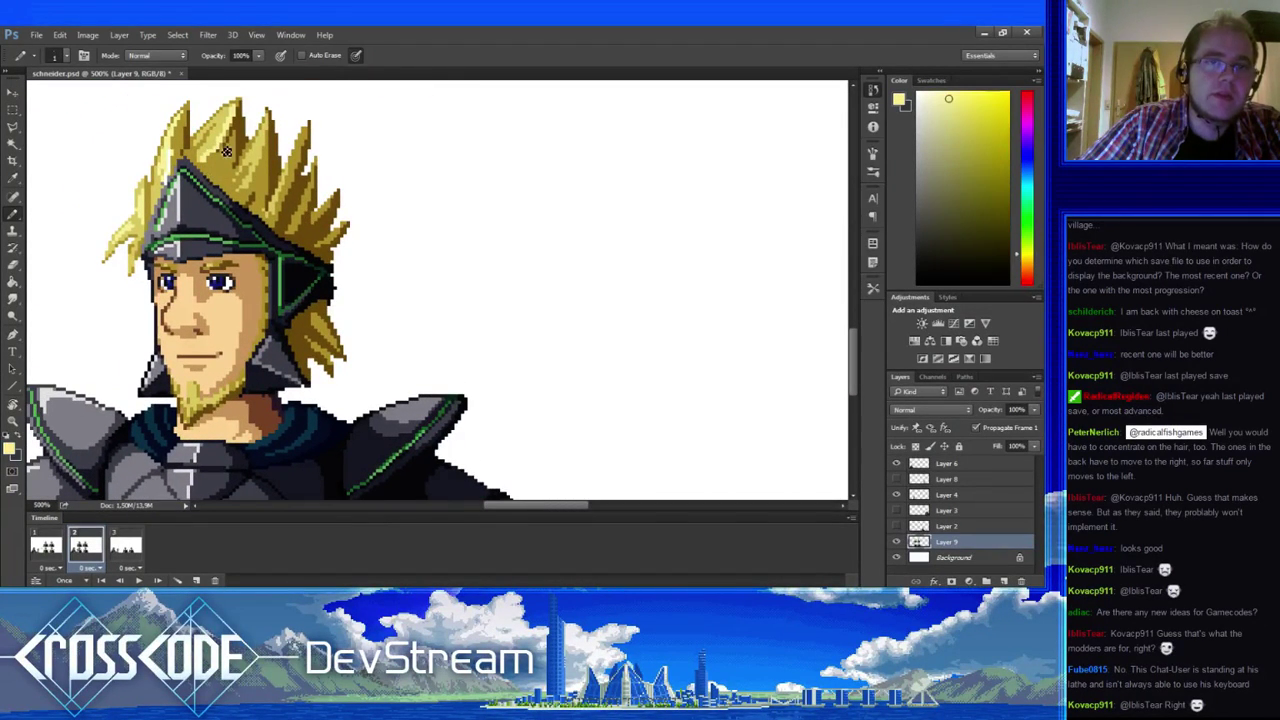
pyautogui.keyDown('alt'); pyautogui.click(226, 150); pyautogui.keyUp('alt')
pyautogui.moveTo(221, 178)
pyautogui.mouseDown()
pyautogui.moveTo(242, 190)
pyautogui.moveTo(214, 208)
pyautogui.moveTo(272, 196)
pyautogui.moveTo(278, 208)
pyautogui.mouseUp()
pyautogui.keyDown('alt'); pyautogui.click(243, 178); pyautogui.keyUp('alt')
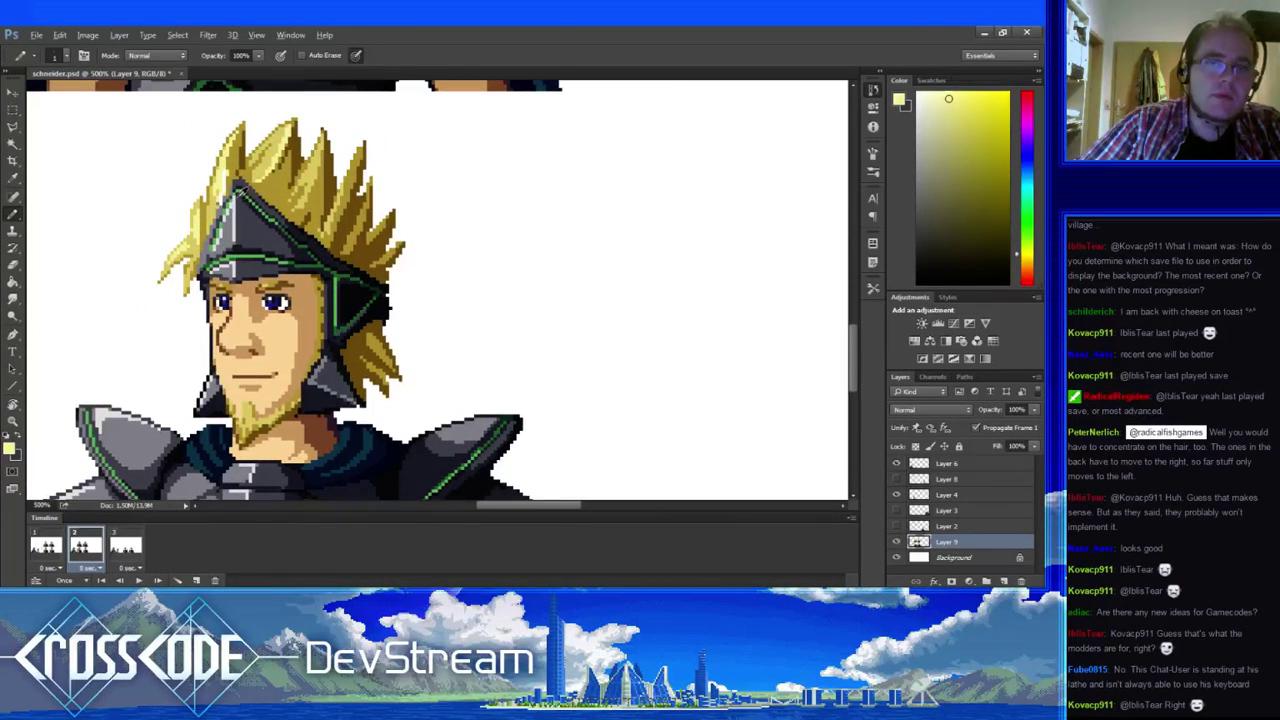
pyautogui.click(46, 546)
pyautogui.click(82, 546)
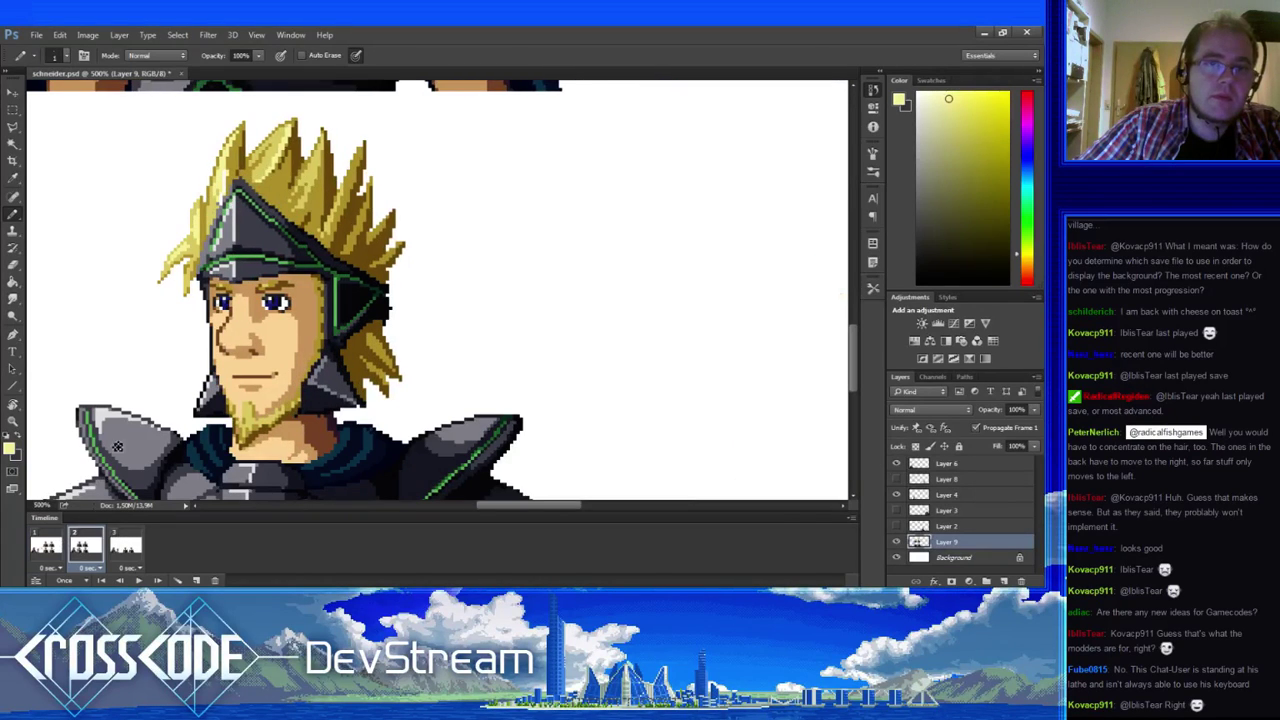
# - Refine the large spike's base along the helmet edge with sampled mid gold and light yellow, flipping between frames 1 and 2
pyautogui.keyDown('alt'); pyautogui.click(262, 172); pyautogui.keyUp('alt')
pyautogui.keyDown('alt'); pyautogui.click(266, 195); pyautogui.keyUp('alt')
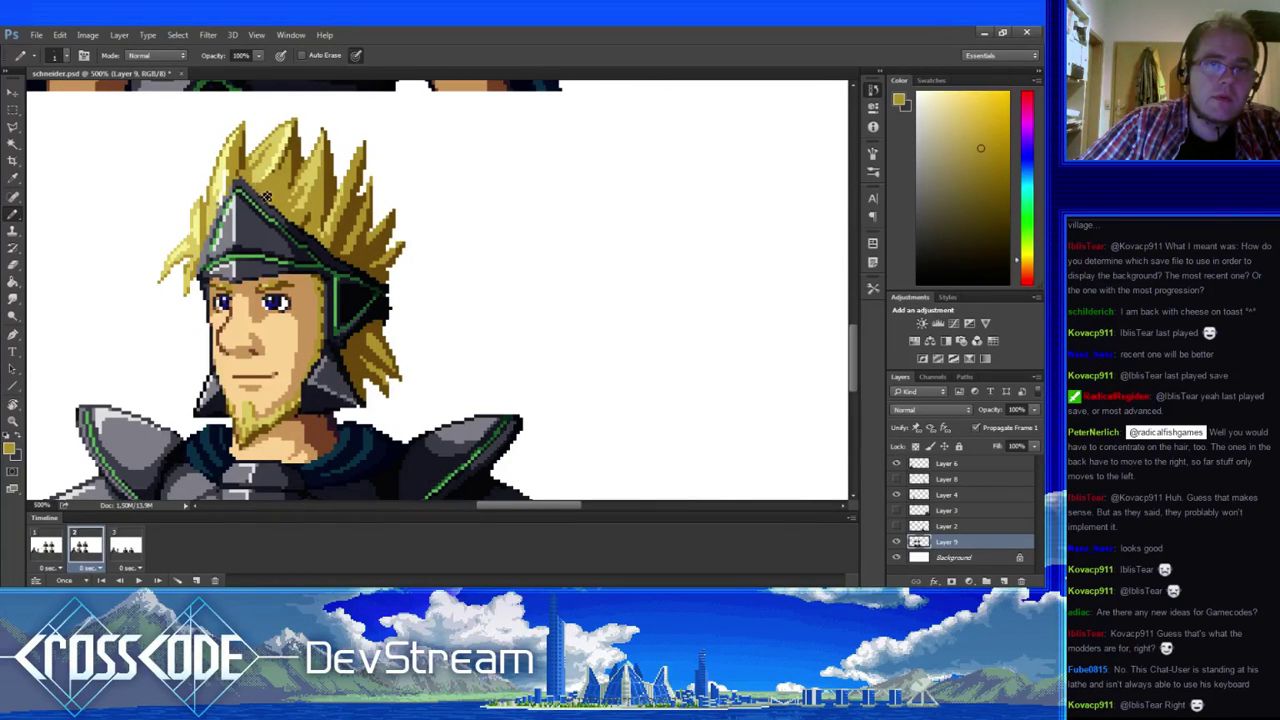
pyautogui.keyDown('alt'); pyautogui.click(268, 184); pyautogui.keyUp('alt')
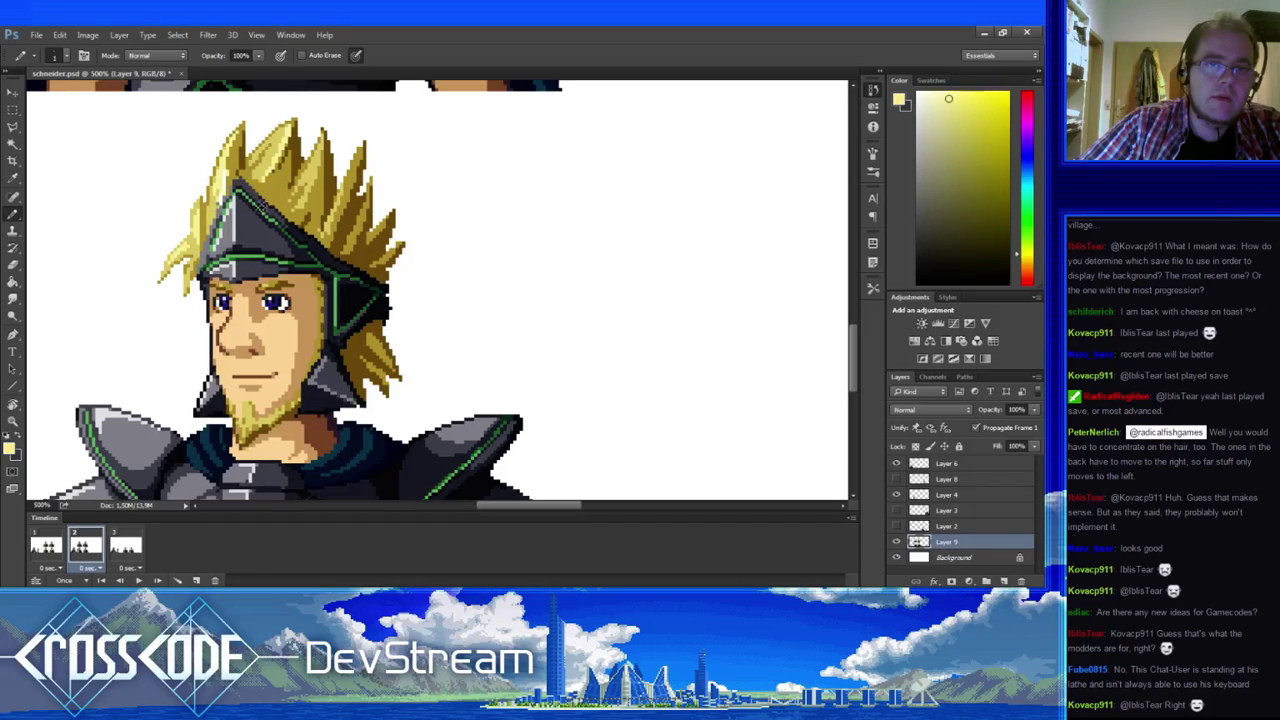
pyautogui.moveTo(275, 302); pyautogui.dragTo(236, 310)
pyautogui.click(50, 556)
pyautogui.click(84, 551)
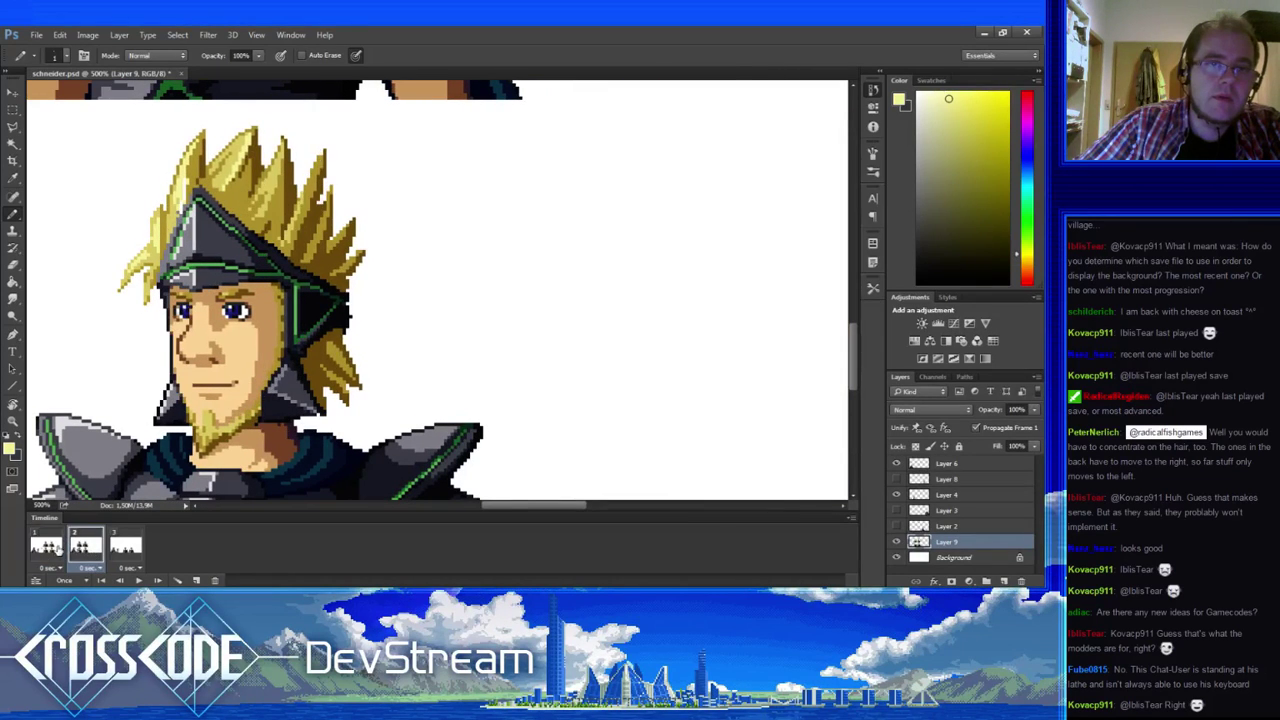
pyautogui.click(50, 553)
pyautogui.click(84, 549)
pyautogui.keyDown('alt'); pyautogui.click(224, 200); pyautogui.keyUp('alt')
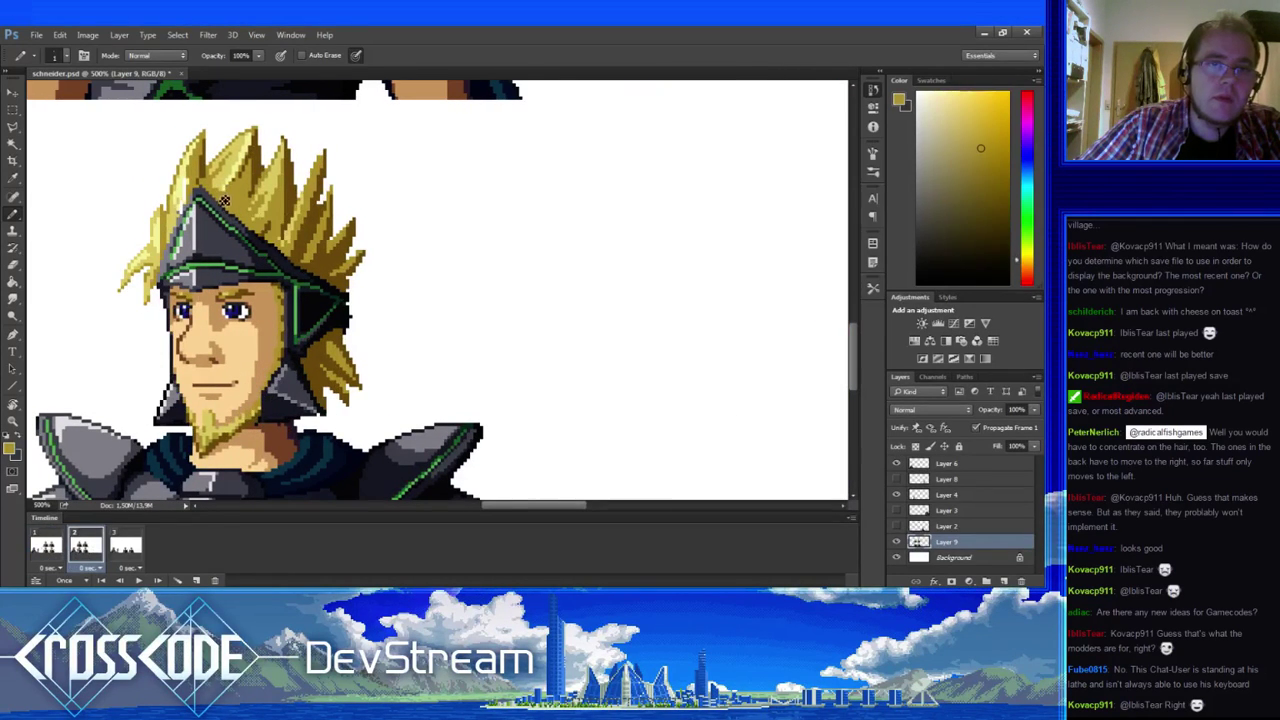
pyautogui.moveTo(283, 338); pyautogui.dragTo(224, 279)
# - Reshape the rear hair spike above the helmet's side guard in frame 2 with brown, mid gold and the Eraser, comparing against frame 1
pyautogui.click(48, 550)
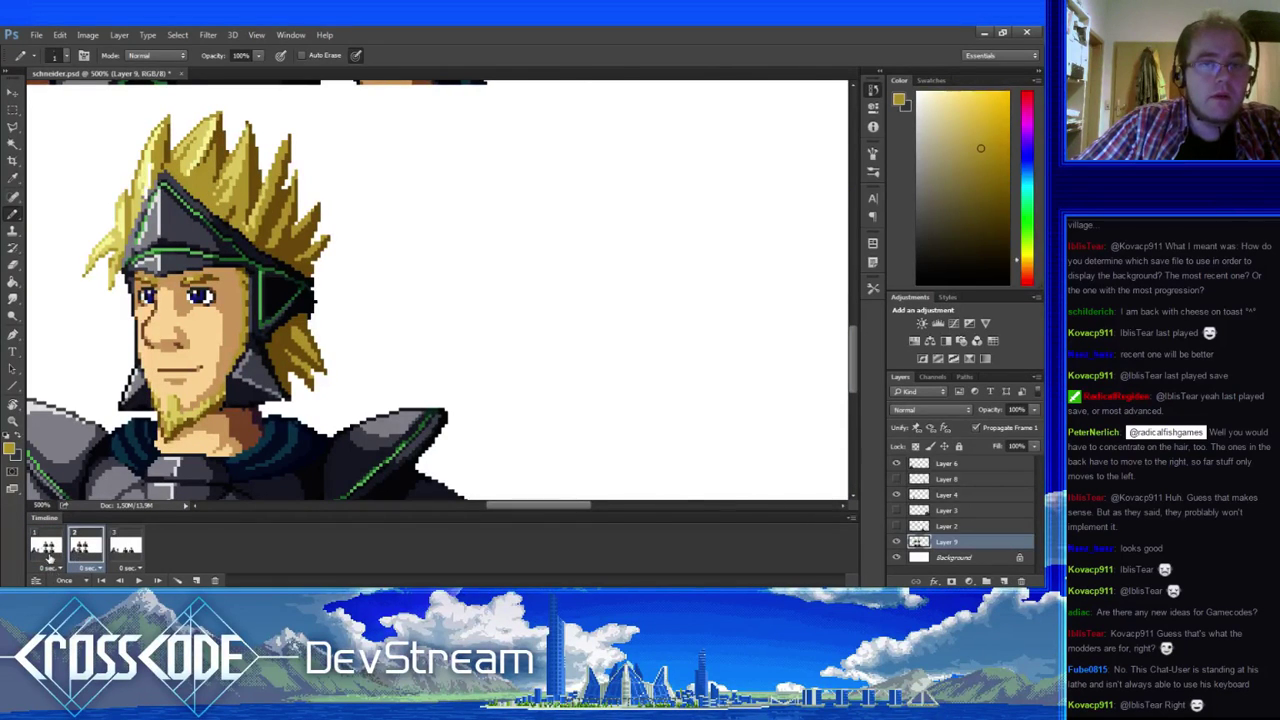
pyautogui.click(80, 550)
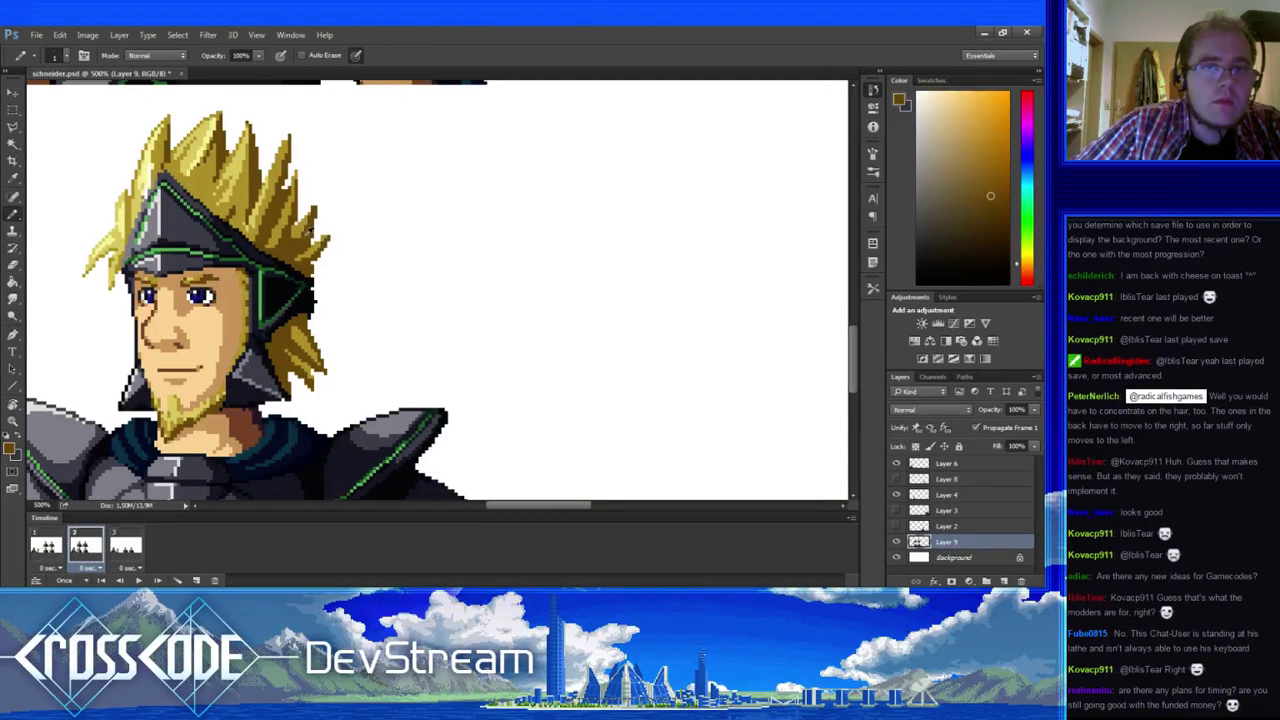
pyautogui.click(46, 546)
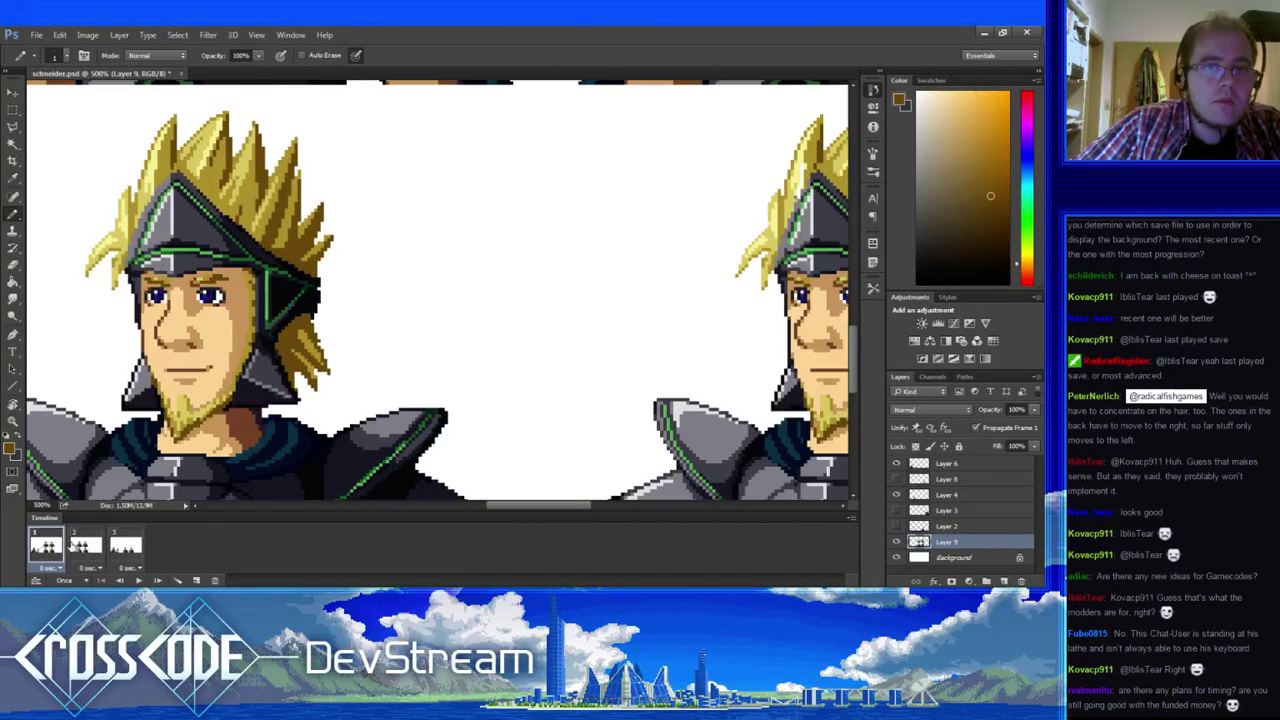
pyautogui.click(84, 546)
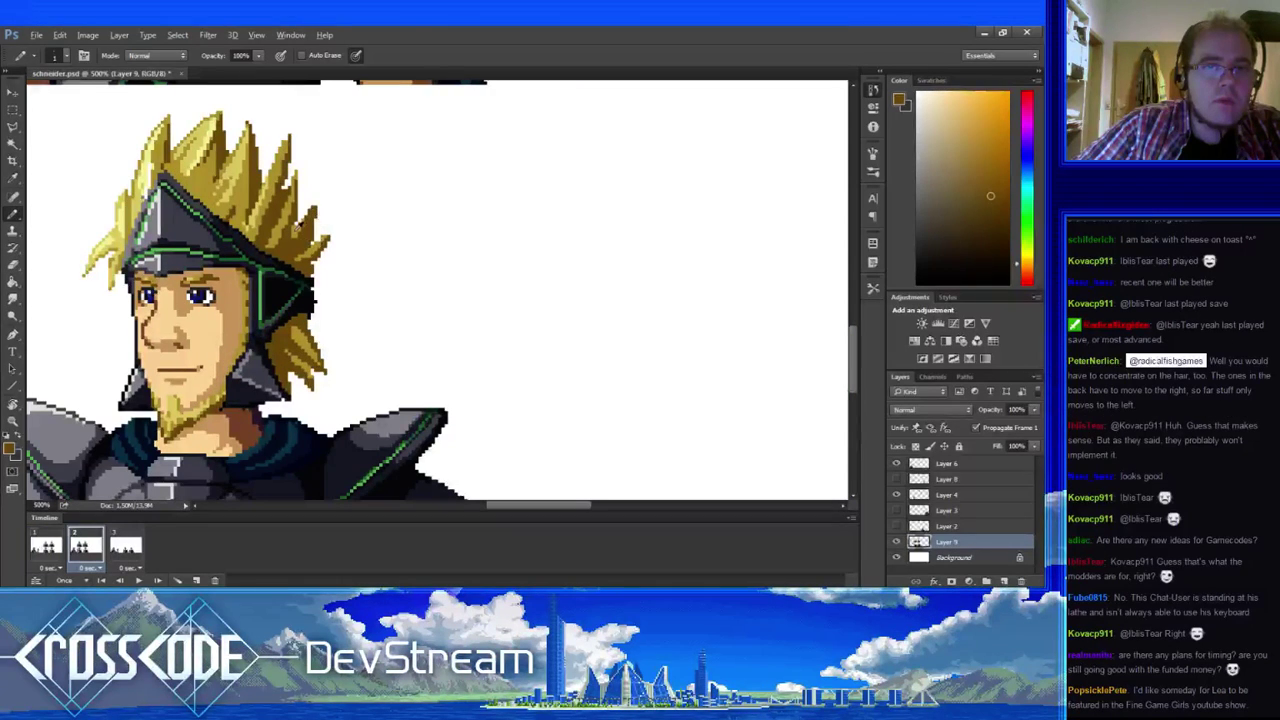
pyautogui.keyDown('alt'); pyautogui.click(306, 230); pyautogui.keyUp('alt')
pyautogui.keyDown('alt'); pyautogui.click(309, 243); pyautogui.keyUp('alt')
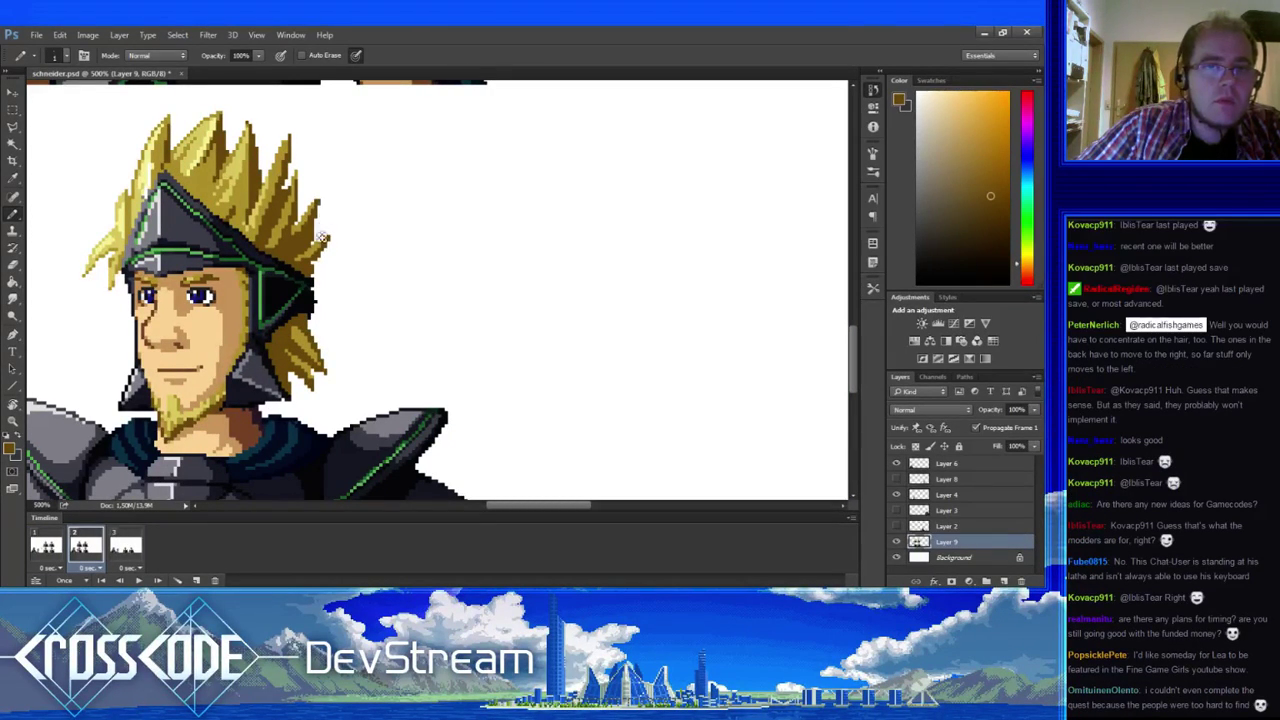
pyautogui.press('e')
pyautogui.press('b')
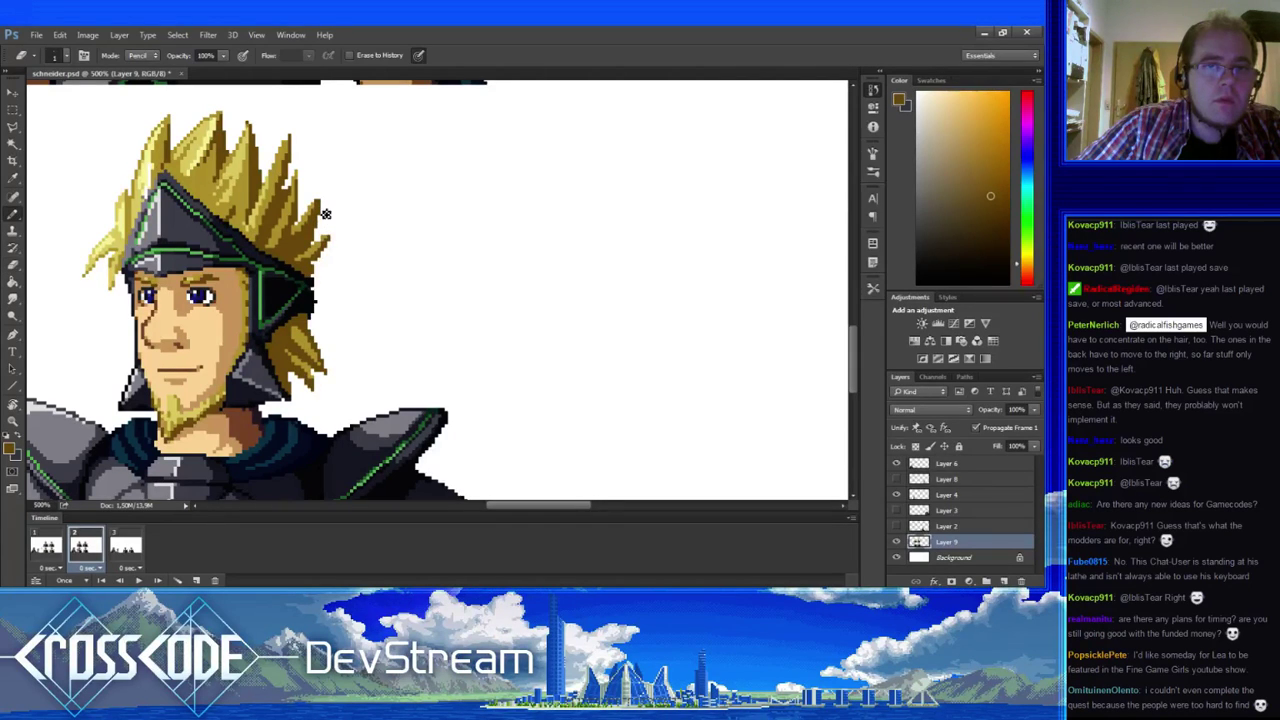
pyautogui.keyDown('alt'); pyautogui.click(327, 212); pyautogui.keyUp('alt')
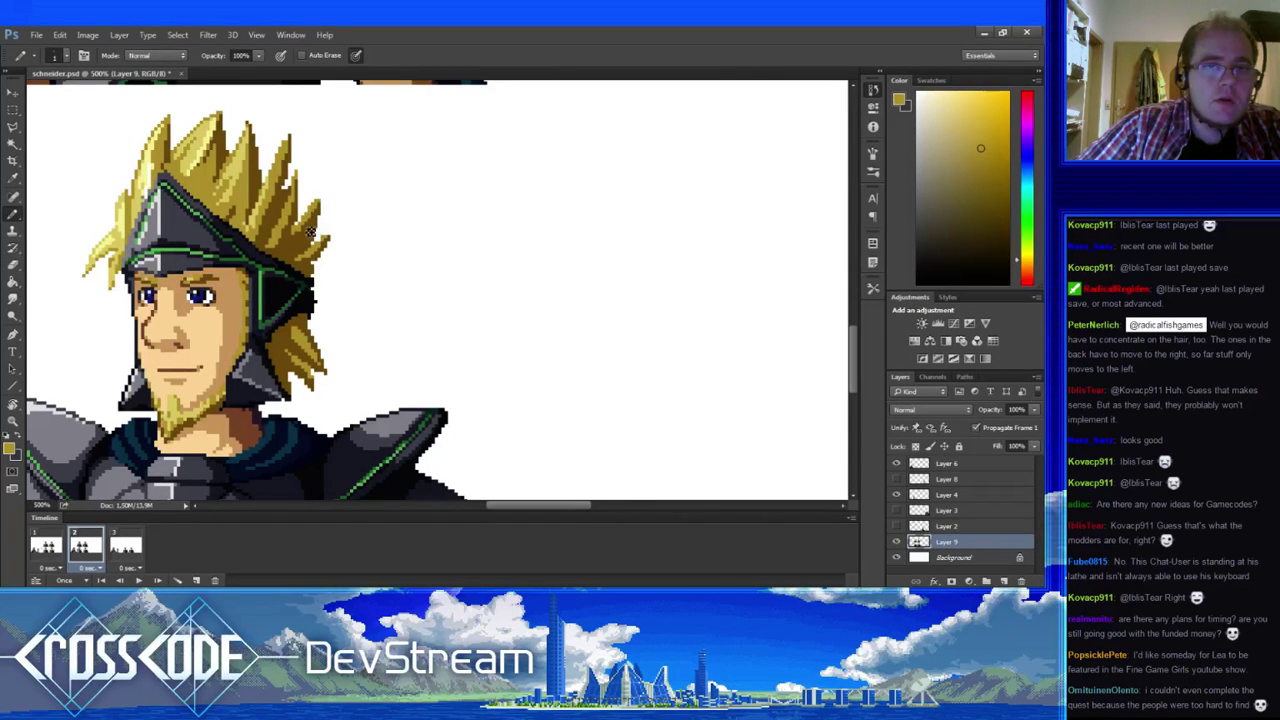
# - Check the rear spike against frame 1 and refine its tip and inner shading with mid gold, brown and the Eraser
pyautogui.click(50, 546)
pyautogui.click(83, 545)
pyautogui.click(52, 547)
pyautogui.click(86, 542)
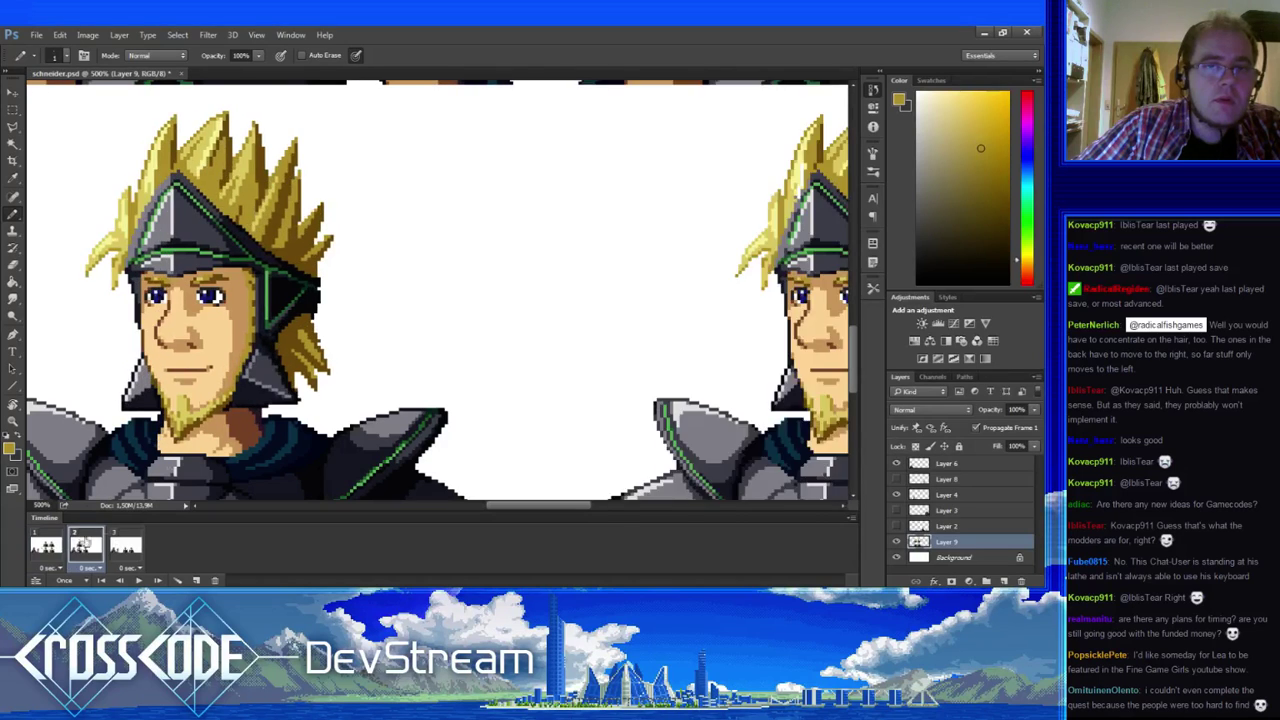
pyautogui.keyDown('alt'); pyautogui.click(320, 215); pyautogui.keyUp('alt')
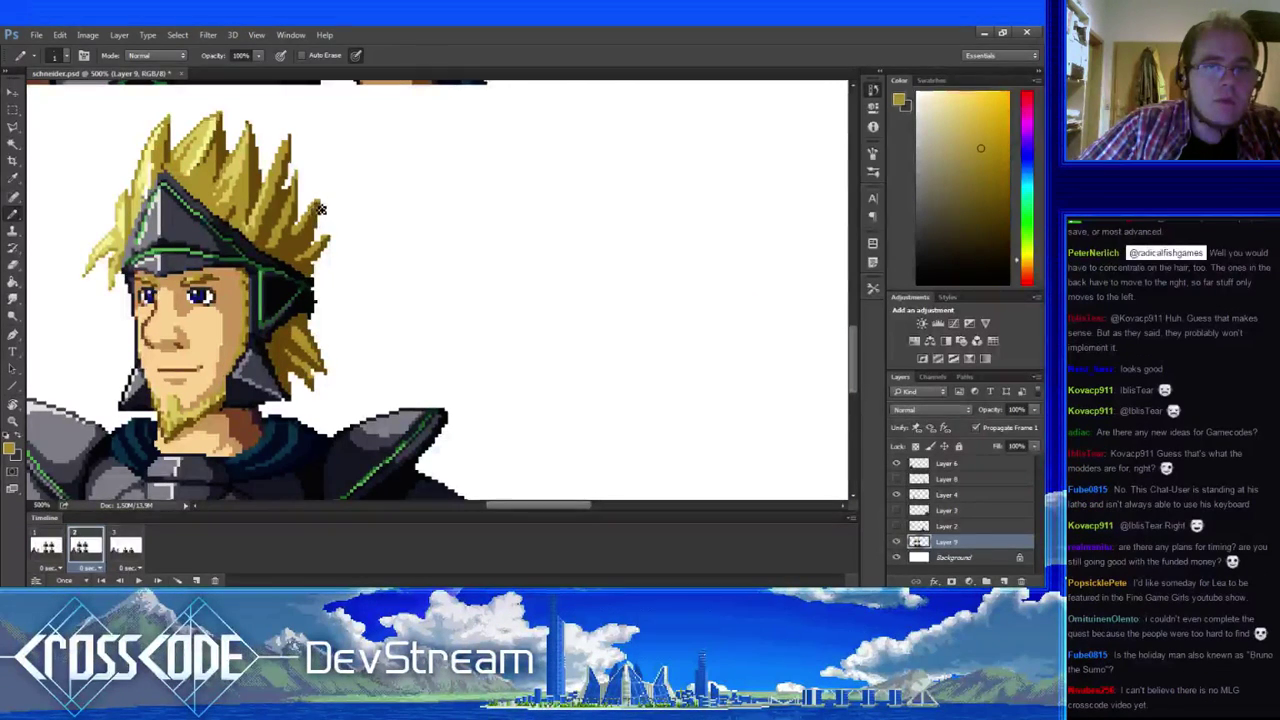
pyautogui.press('e')
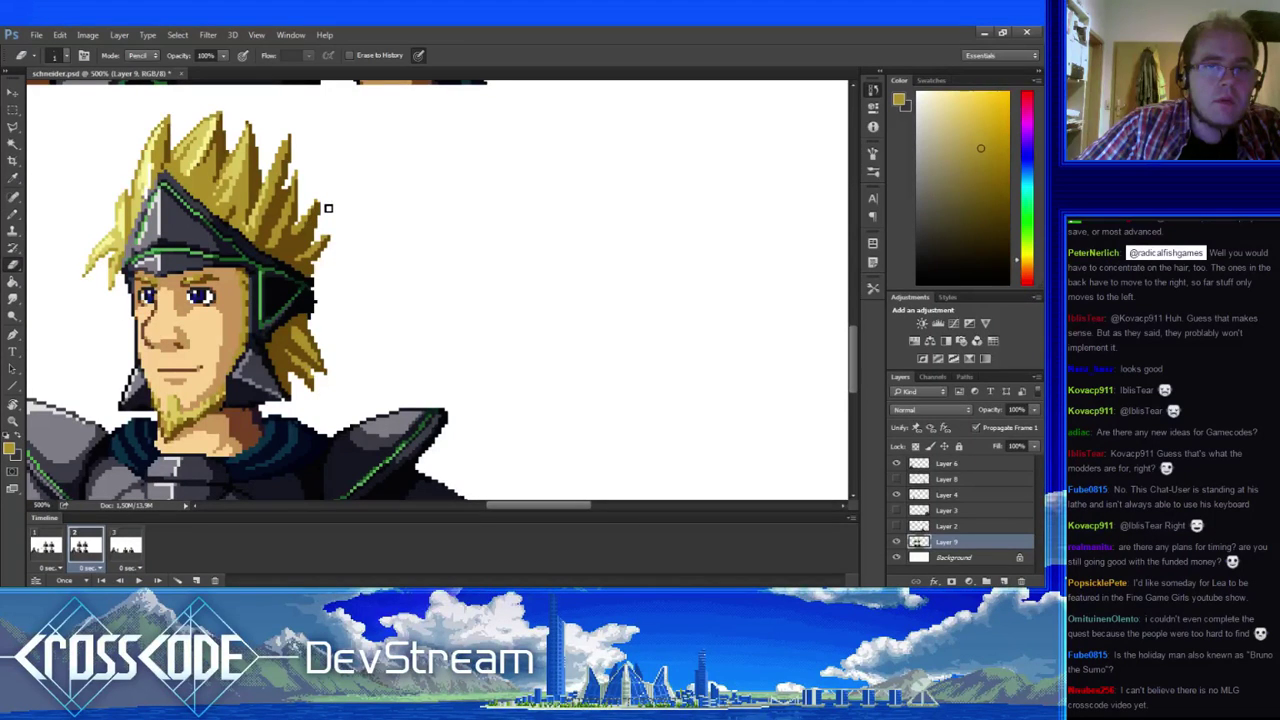
pyautogui.press('b')
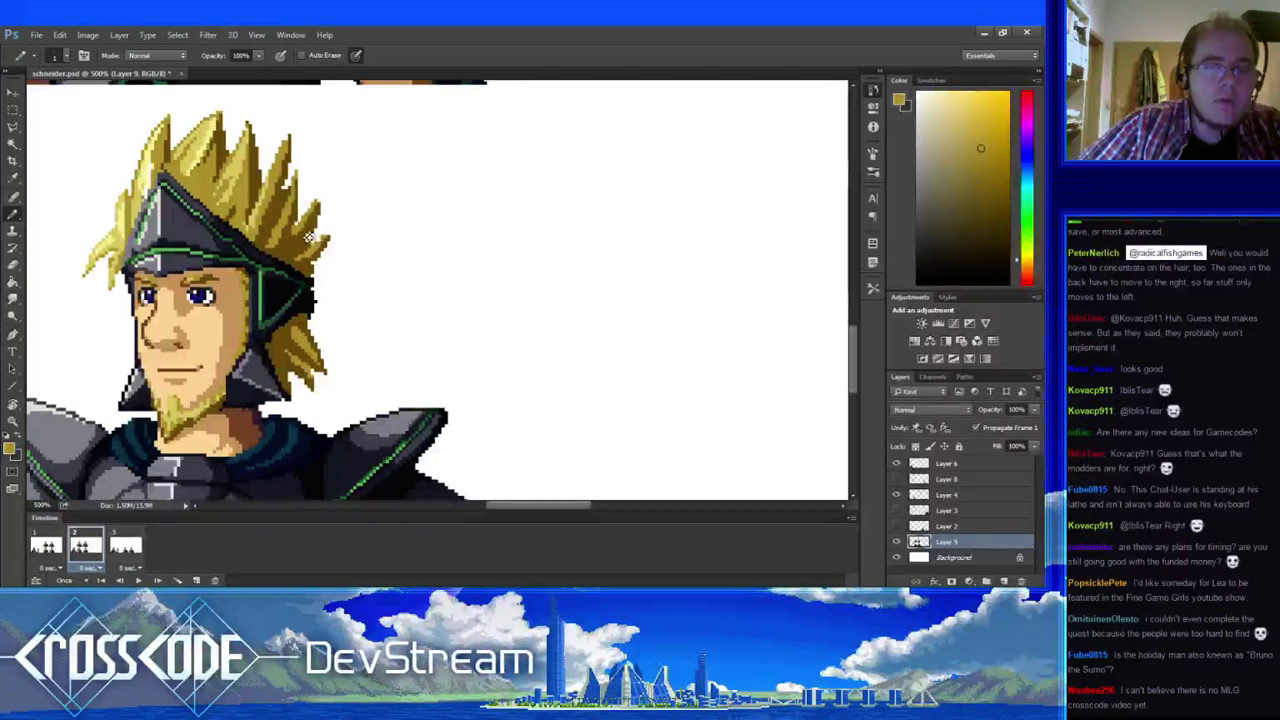
pyautogui.keyDown('alt'); pyautogui.click(316, 226); pyautogui.keyUp('alt')
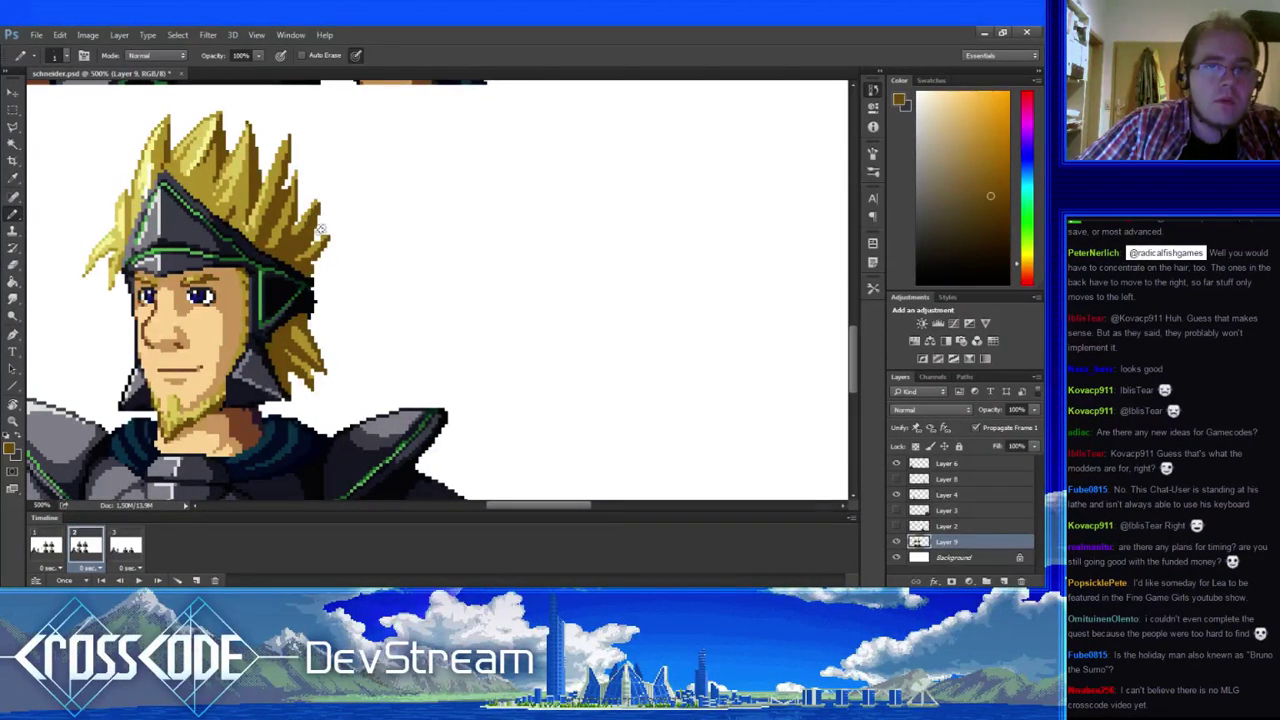
# - Redraw the small hair spike at the helmet's rear corner in frame 2 with a brown outline and sampled mid gold fill
pyautogui.moveTo(285, 343)
pyautogui.mouseDown()
pyautogui.moveTo(267, 353)
pyautogui.moveTo(267, 340)
pyautogui.mouseUp()
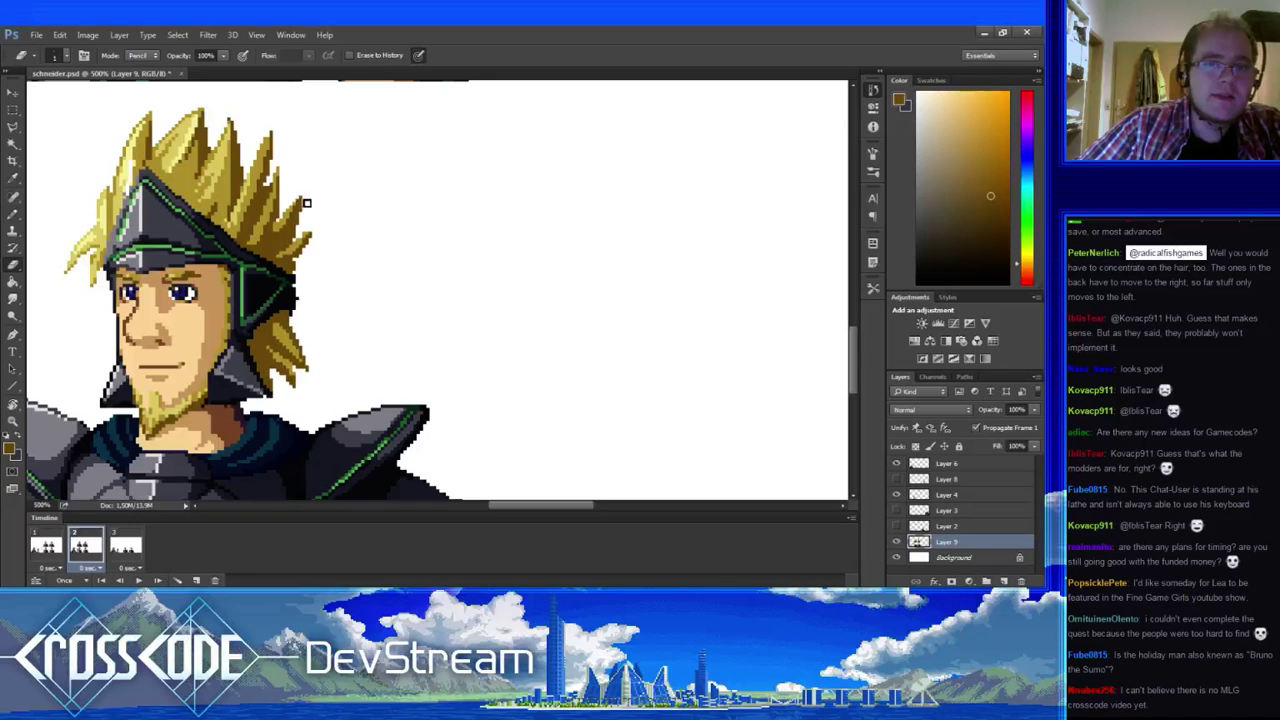
pyautogui.moveTo(303, 295); pyautogui.dragTo(285, 294)
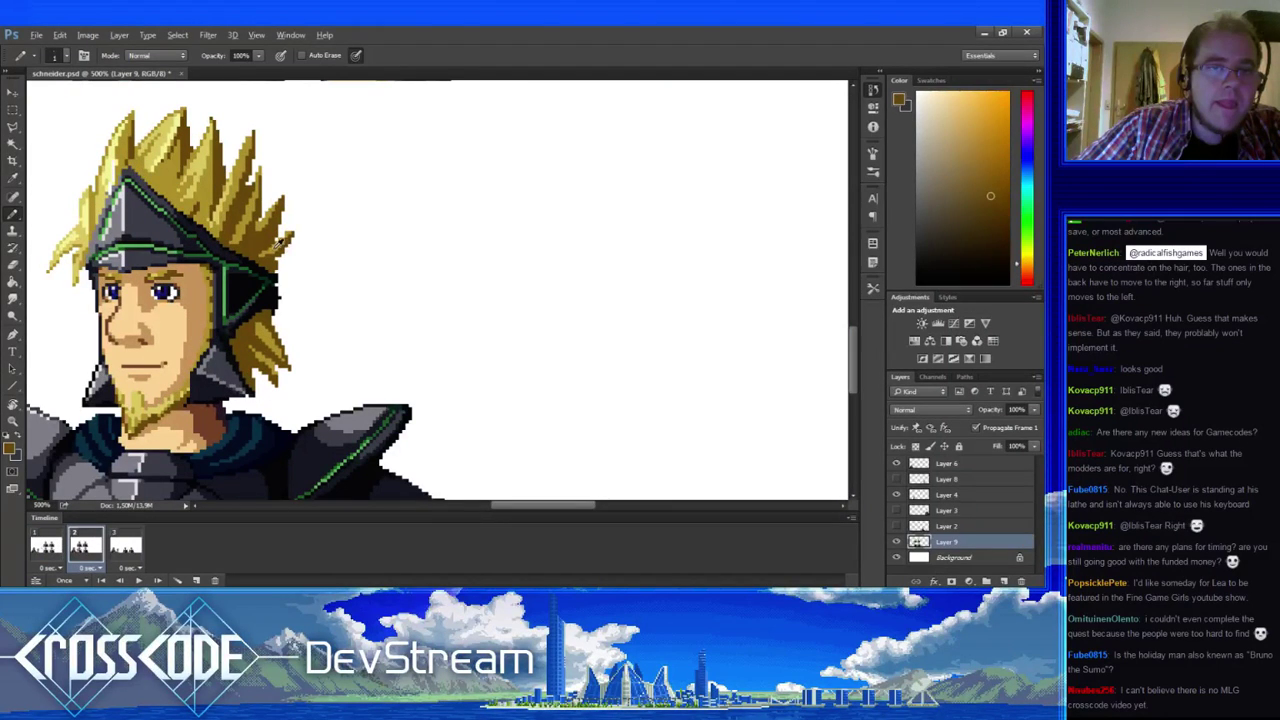
pyautogui.keyDown('alt'); pyautogui.click(282, 243); pyautogui.keyUp('alt')
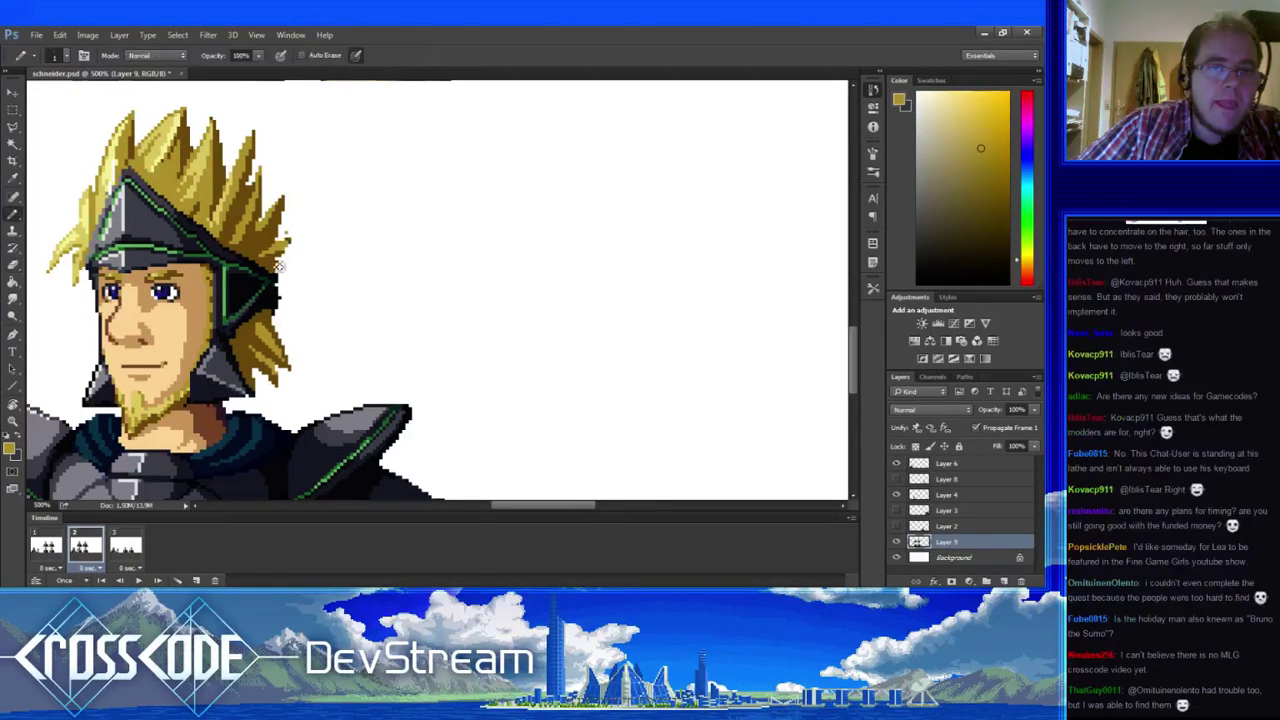
pyautogui.keyDown('alt'); pyautogui.click(279, 262); pyautogui.keyUp('alt')
pyautogui.keyDown('alt'); pyautogui.click(301, 247); pyautogui.keyUp('alt')
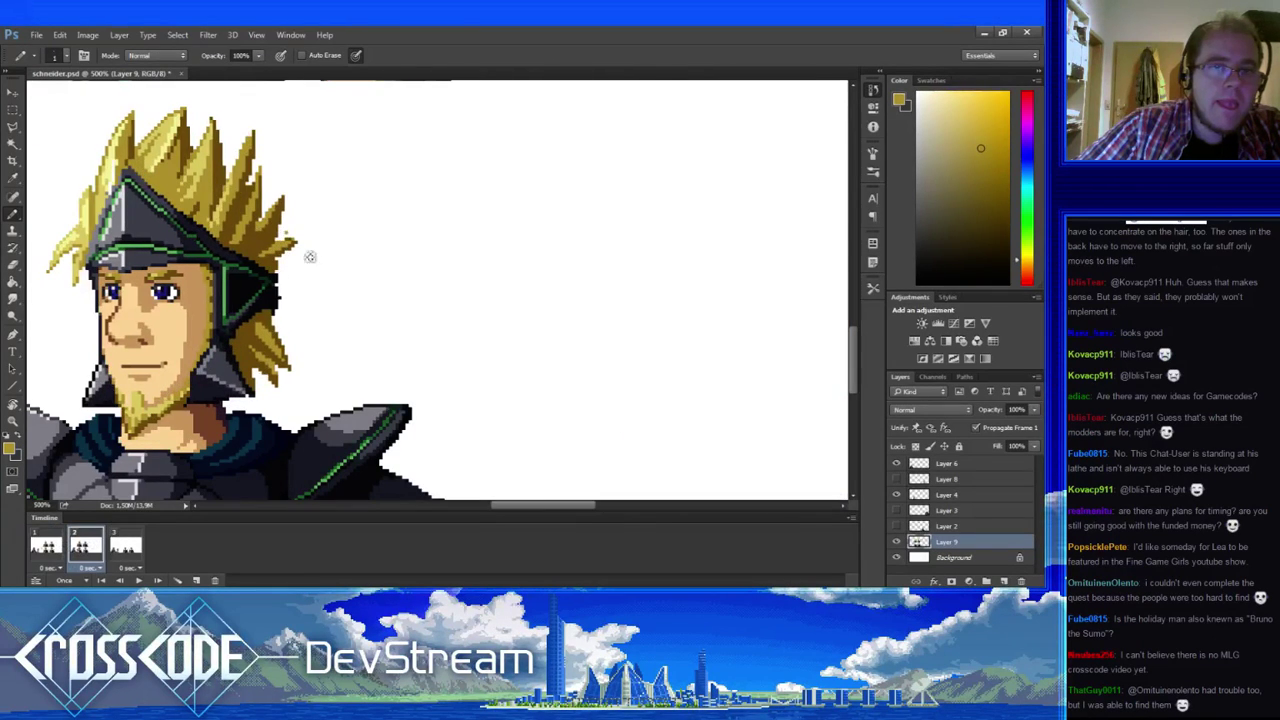
pyautogui.keyDown('alt'); pyautogui.click(286, 260); pyautogui.keyUp('alt')
pyautogui.keyDown('alt'); pyautogui.click(294, 248); pyautogui.keyUp('alt')
pyautogui.press('e')
pyautogui.press('b')
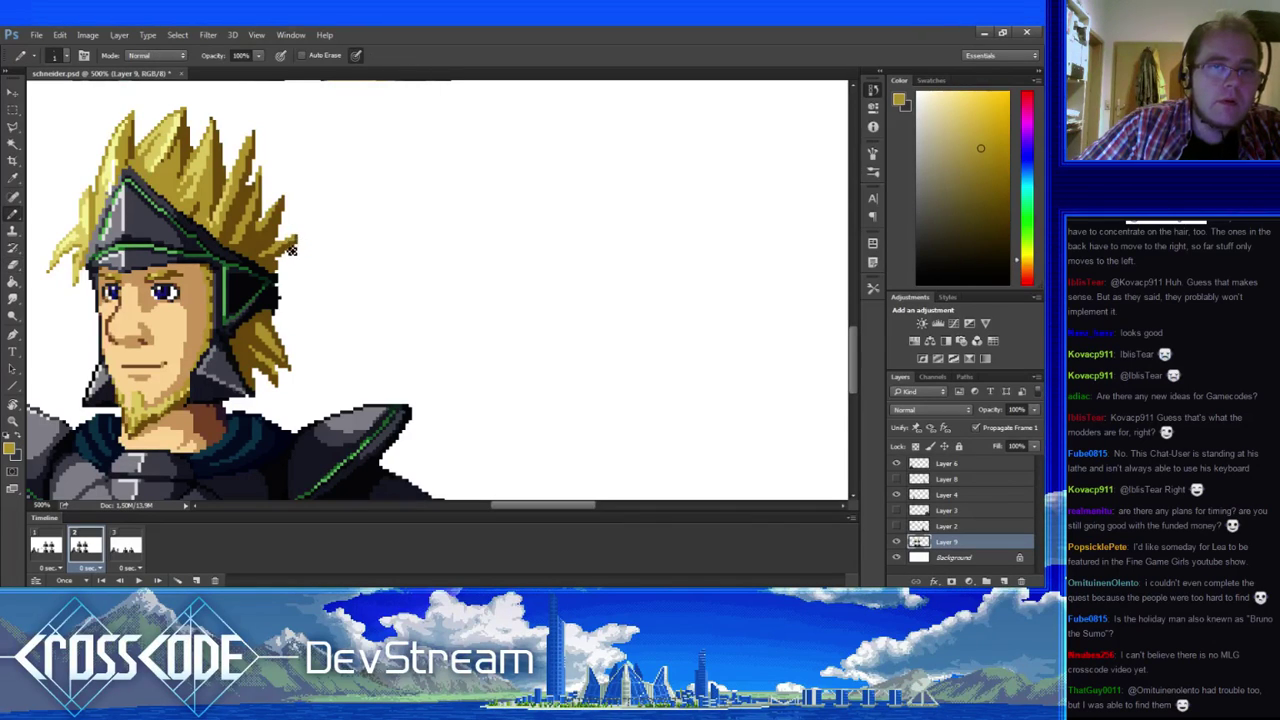
# - Clean up the small rear spike's underside and tip with brown, mid gold and the Eraser, comparing it against frame 1
pyautogui.keyDown('alt'); pyautogui.click(286, 262); pyautogui.keyUp('alt')
pyautogui.press('e')
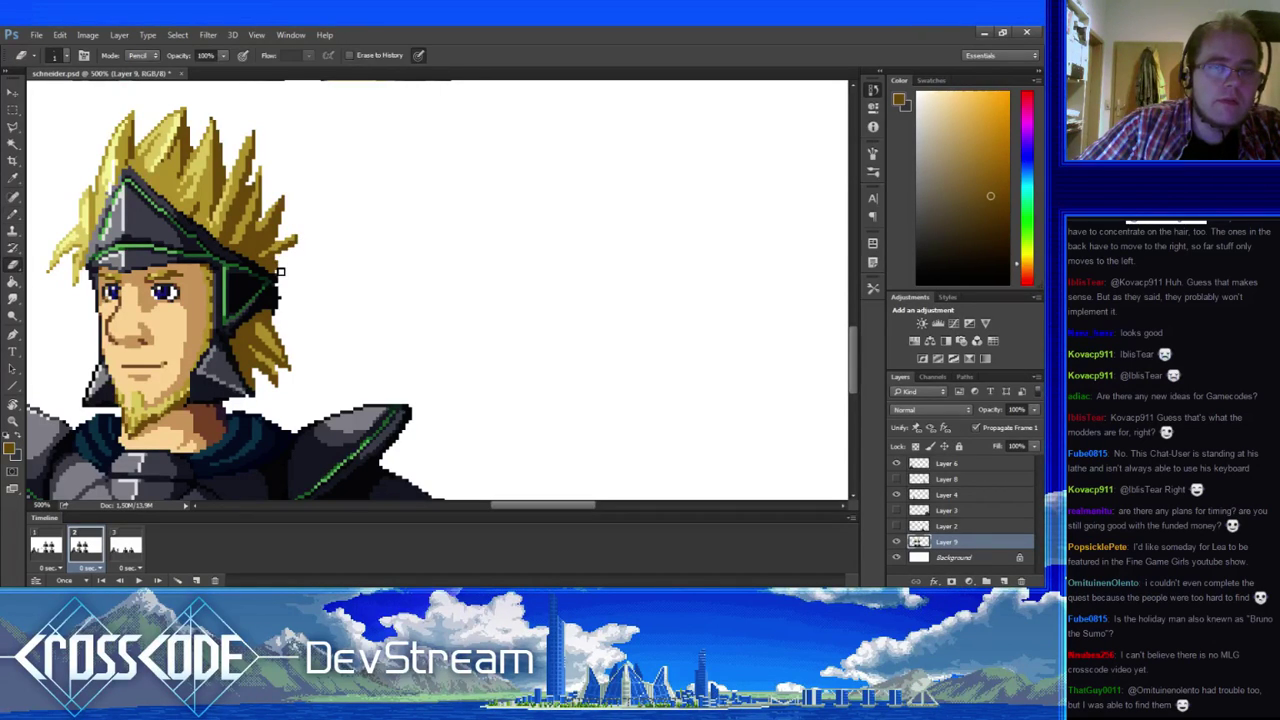
pyautogui.press('b')
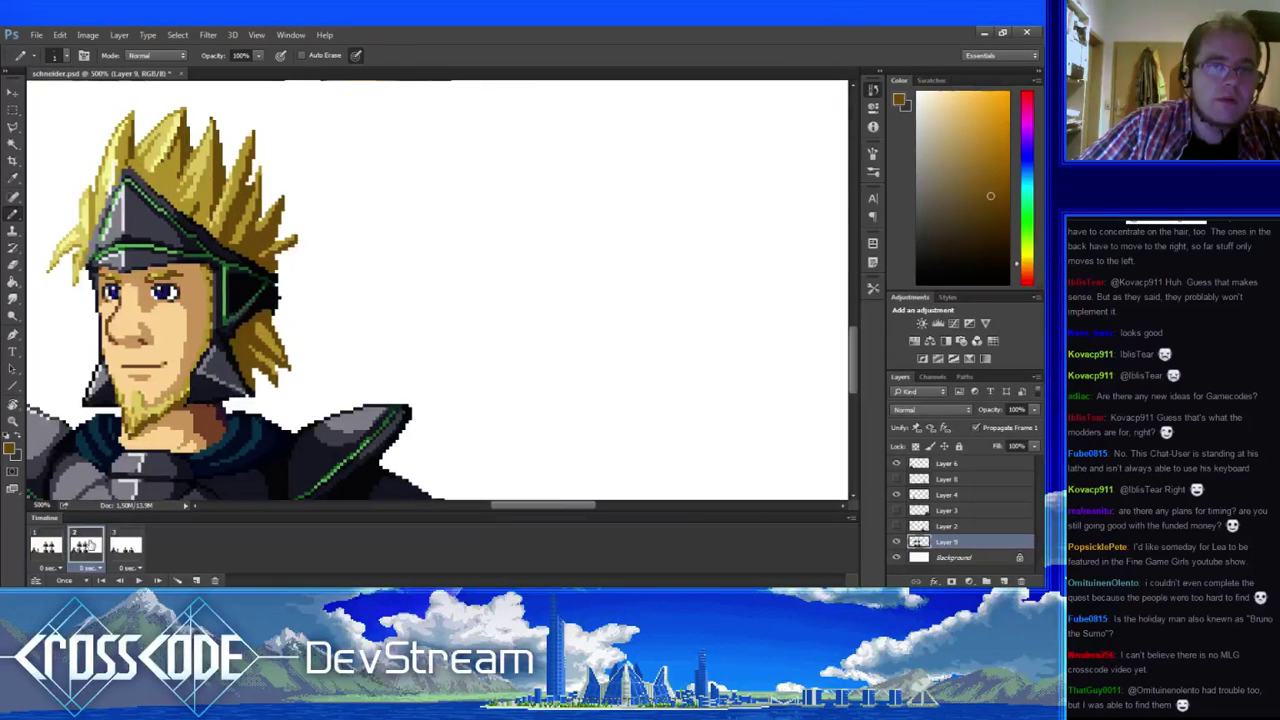
pyautogui.keyDown('alt'); pyautogui.click(293, 241); pyautogui.keyUp('alt')
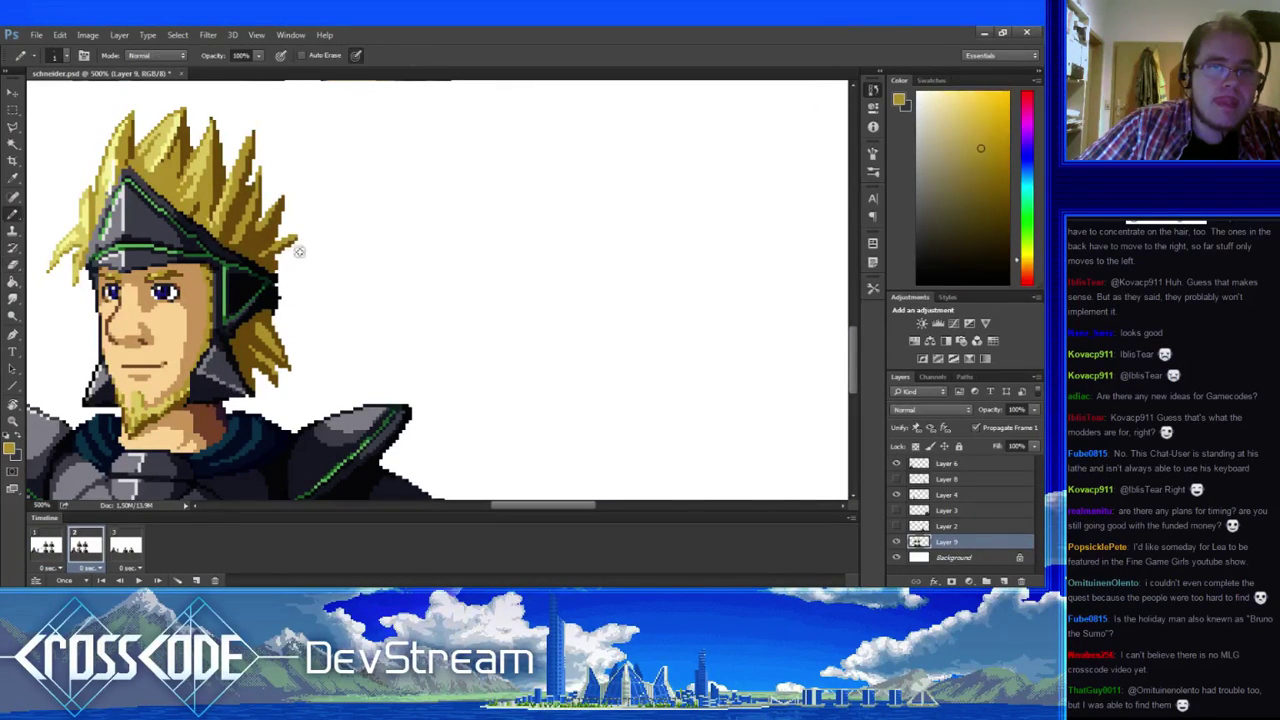
pyautogui.keyDown('alt'); pyautogui.click(291, 243); pyautogui.keyUp('alt')
pyautogui.click(46, 548)
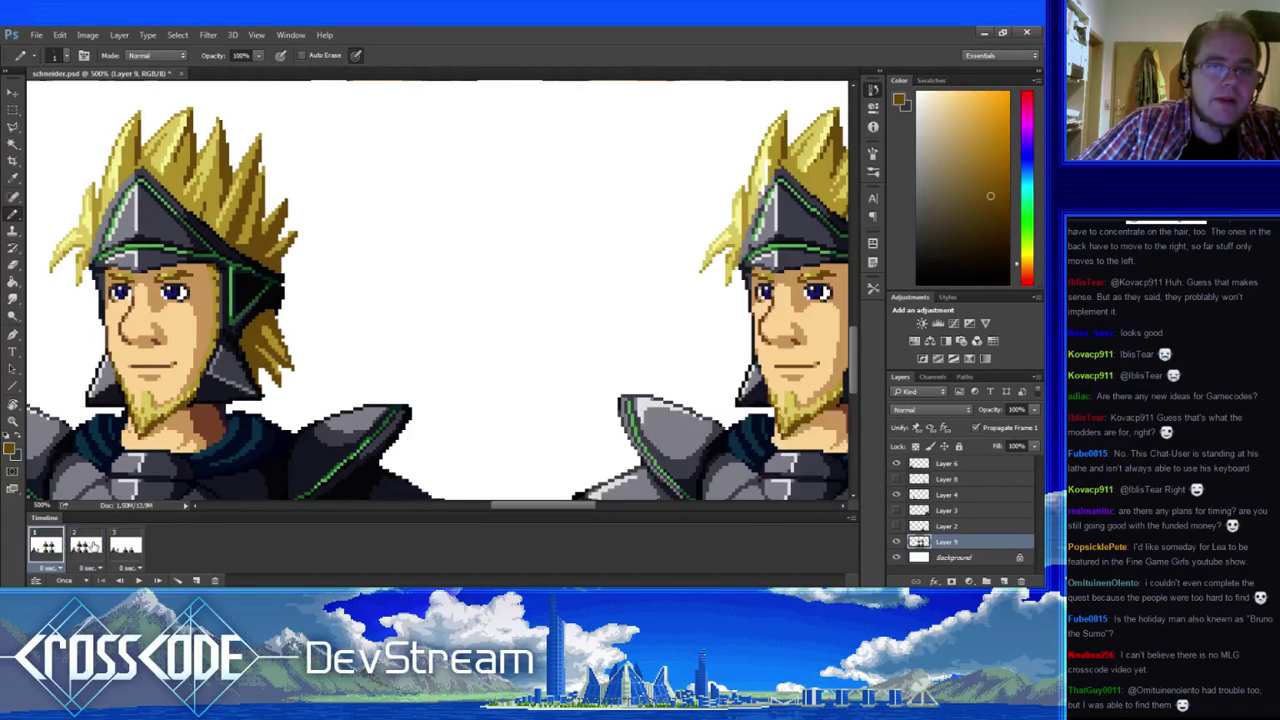
pyautogui.click(82, 548)
pyautogui.click(46, 549)
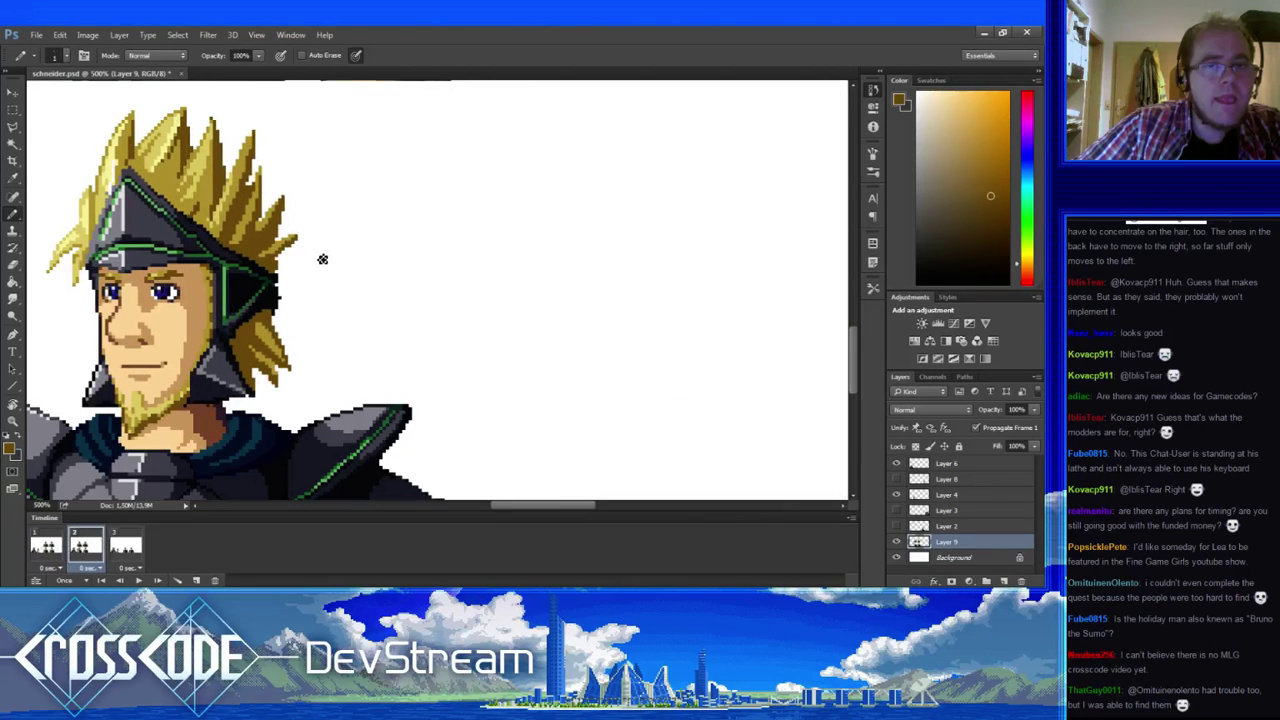
pyautogui.press('e')
pyautogui.press('b')
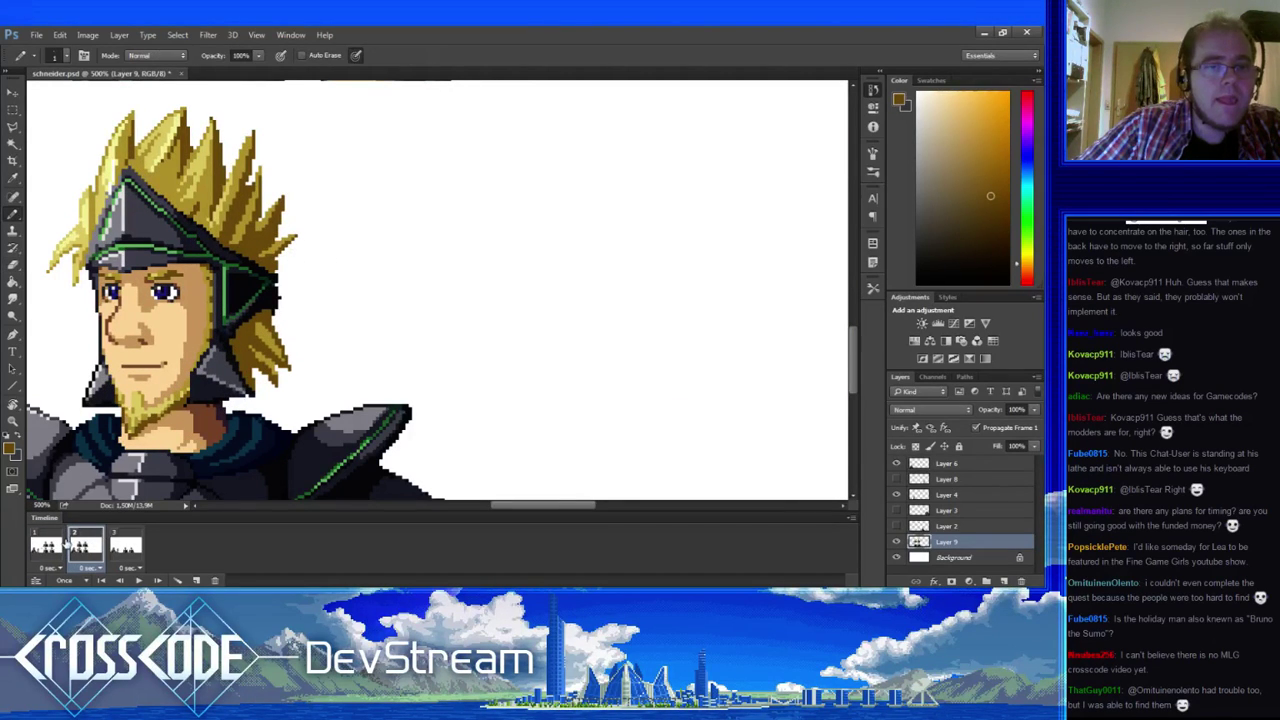
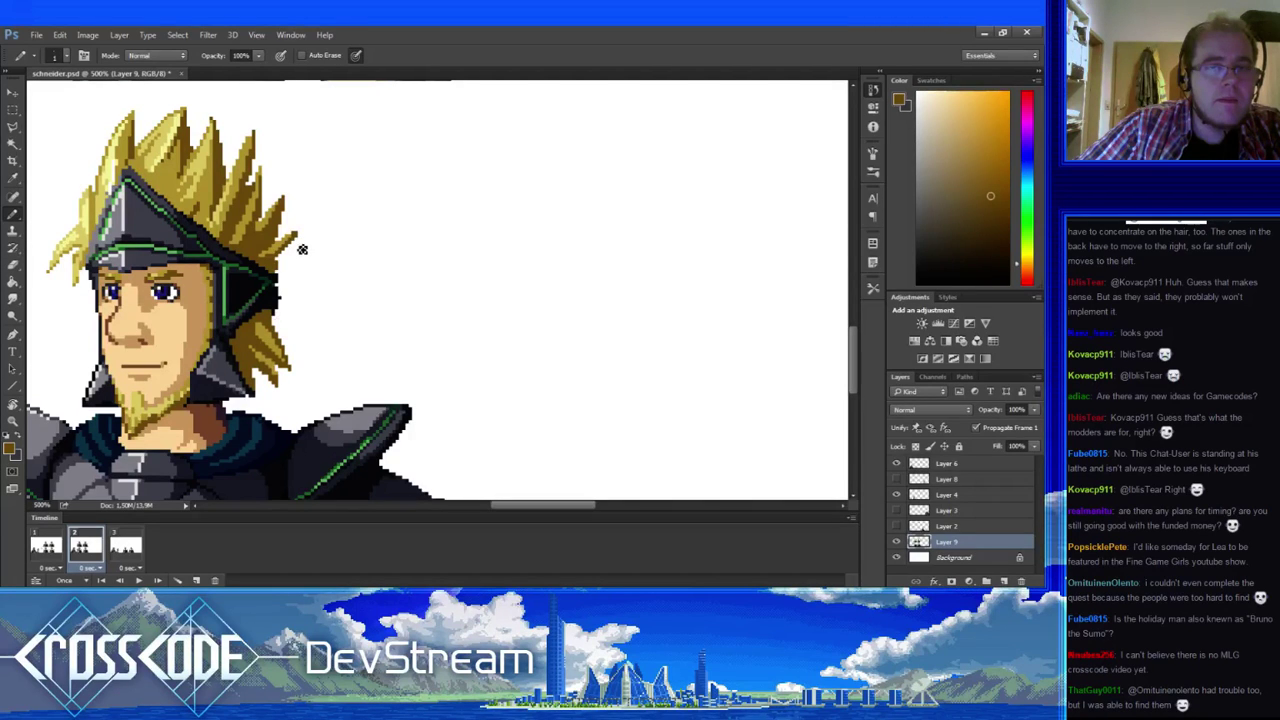
# - Slim the small rear spike and reshade its tip with mid gold and brown, flipping between frames 1 and 2
pyautogui.keyDown('alt'); pyautogui.click(290, 240); pyautogui.keyUp('alt')
pyautogui.moveTo(296, 304); pyautogui.dragTo(309, 313)
pyautogui.press('e')
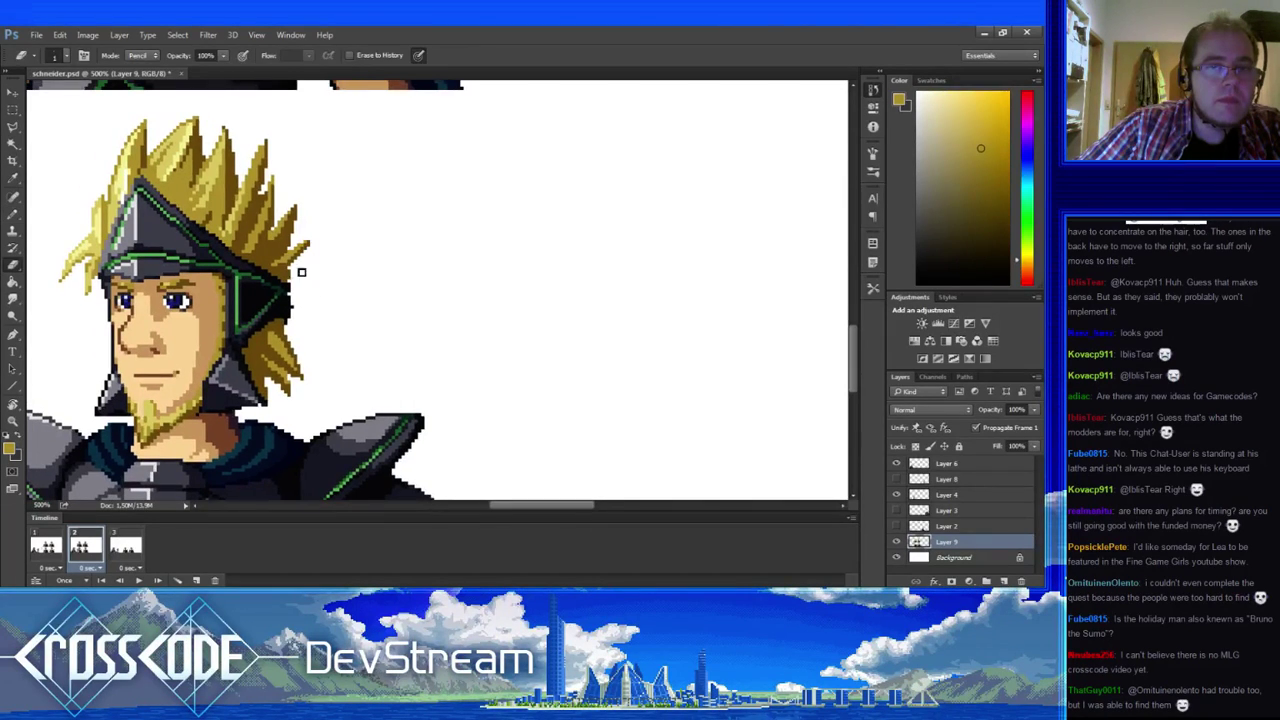
pyautogui.press('b')
pyautogui.keyDown('alt'); pyautogui.click(306, 264); pyautogui.keyUp('alt')
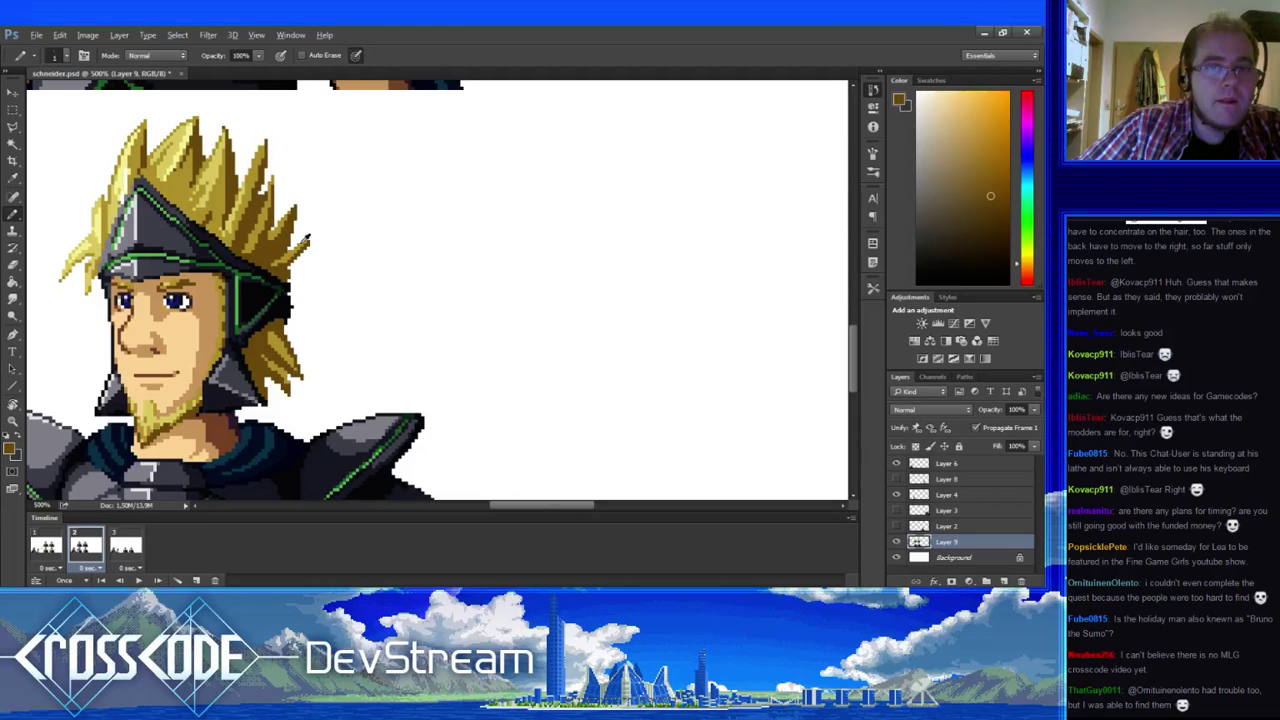
pyautogui.keyDown('alt'); pyautogui.click(312, 254); pyautogui.keyUp('alt')
pyautogui.moveTo(302, 316); pyautogui.dragTo(304, 306)
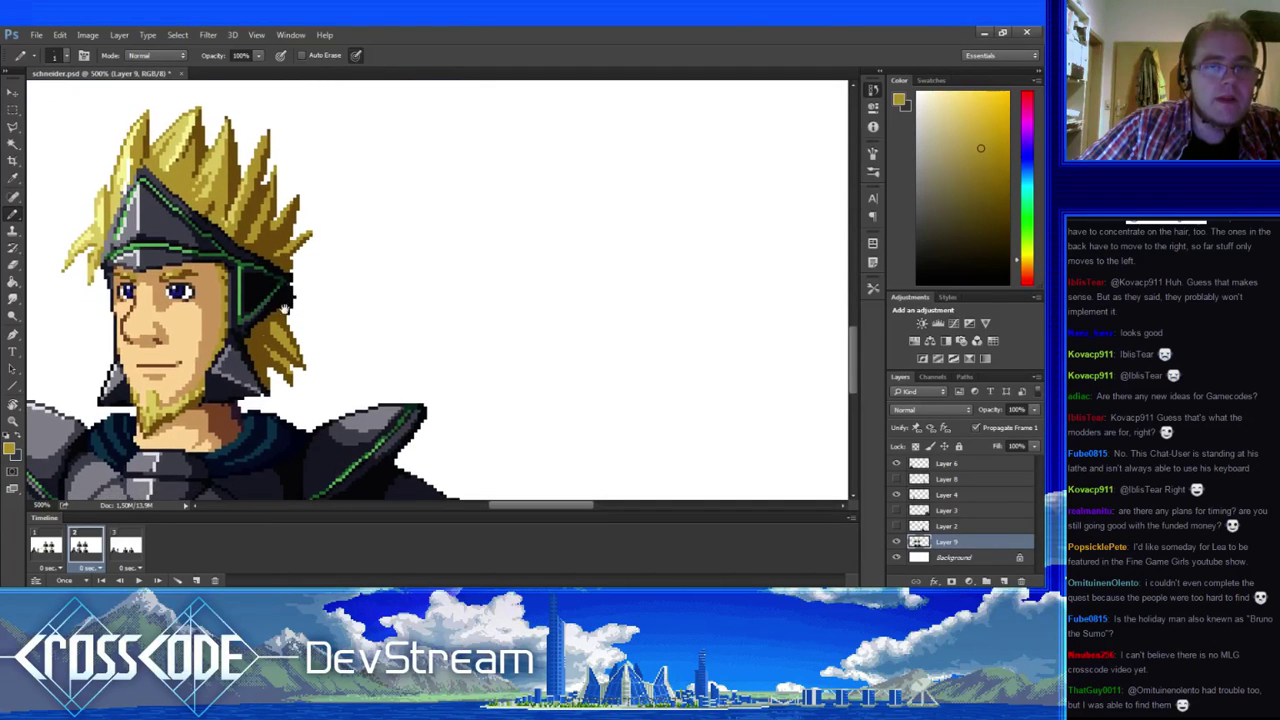
pyautogui.click(62, 553)
pyautogui.click(86, 546)
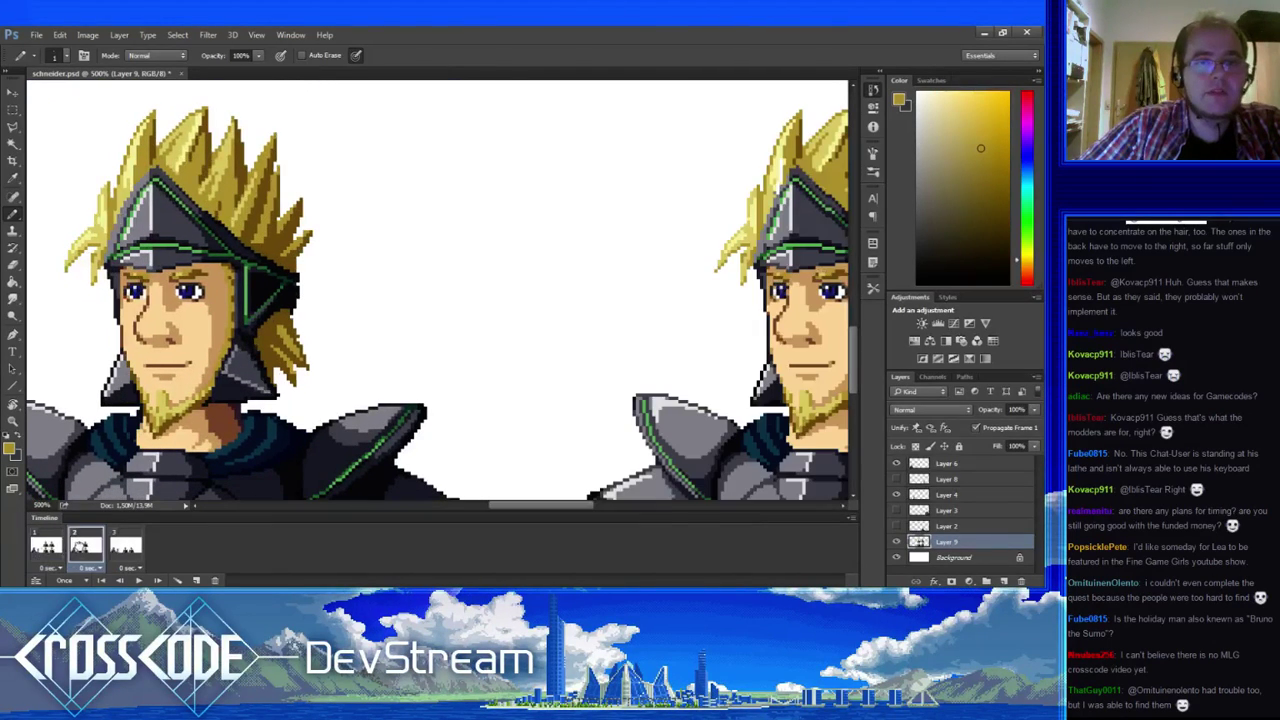
# - Refine the small rear spike's lower edge where it meets the helmet with sampled brown and the Eraser
pyautogui.keyDown('alt'); pyautogui.click(298, 262); pyautogui.keyUp('alt')
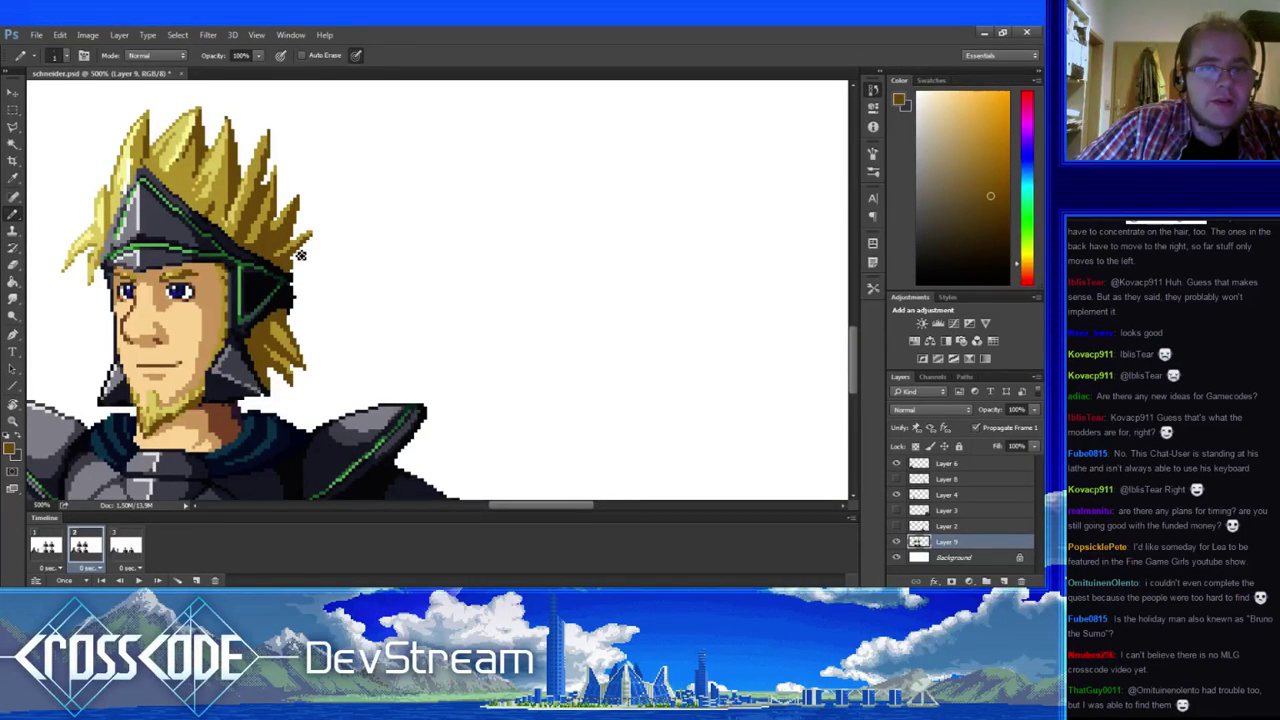
pyautogui.moveTo(309, 328)
pyautogui.mouseDown()
pyautogui.moveTo(289, 331)
pyautogui.moveTo(301, 334)
pyautogui.mouseUp()
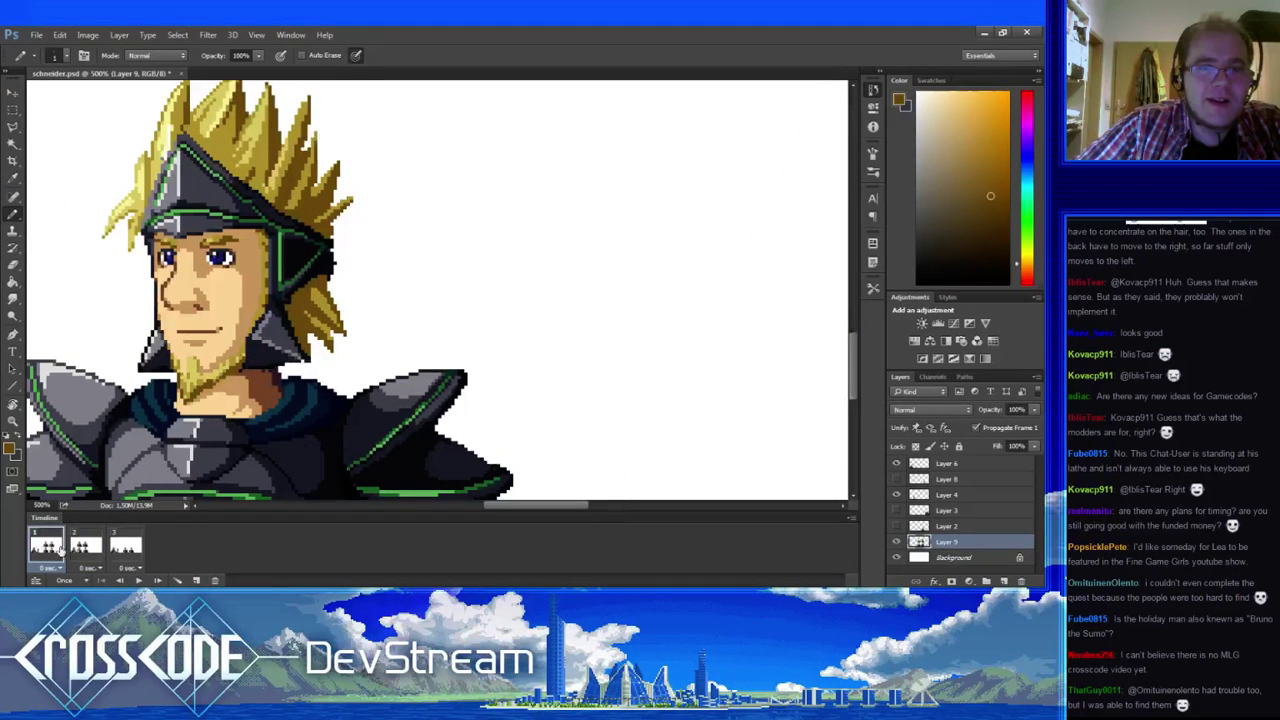
pyautogui.press('e')
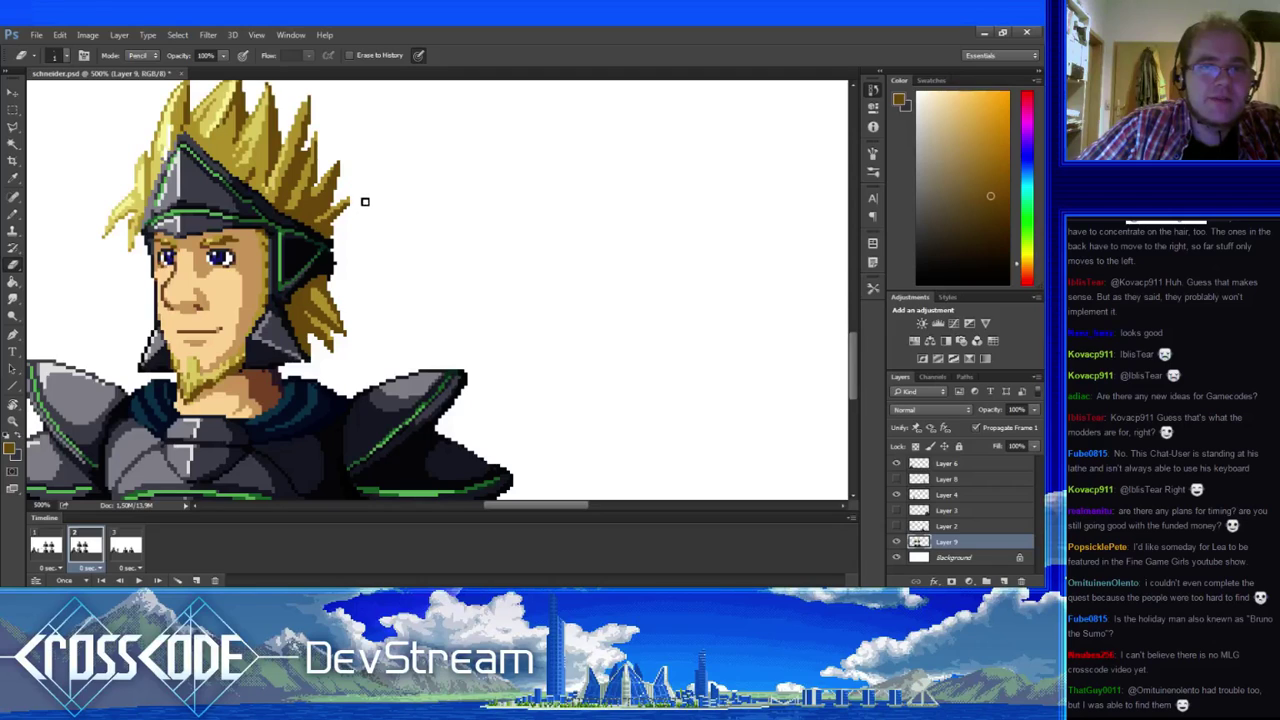
pyautogui.press('b')
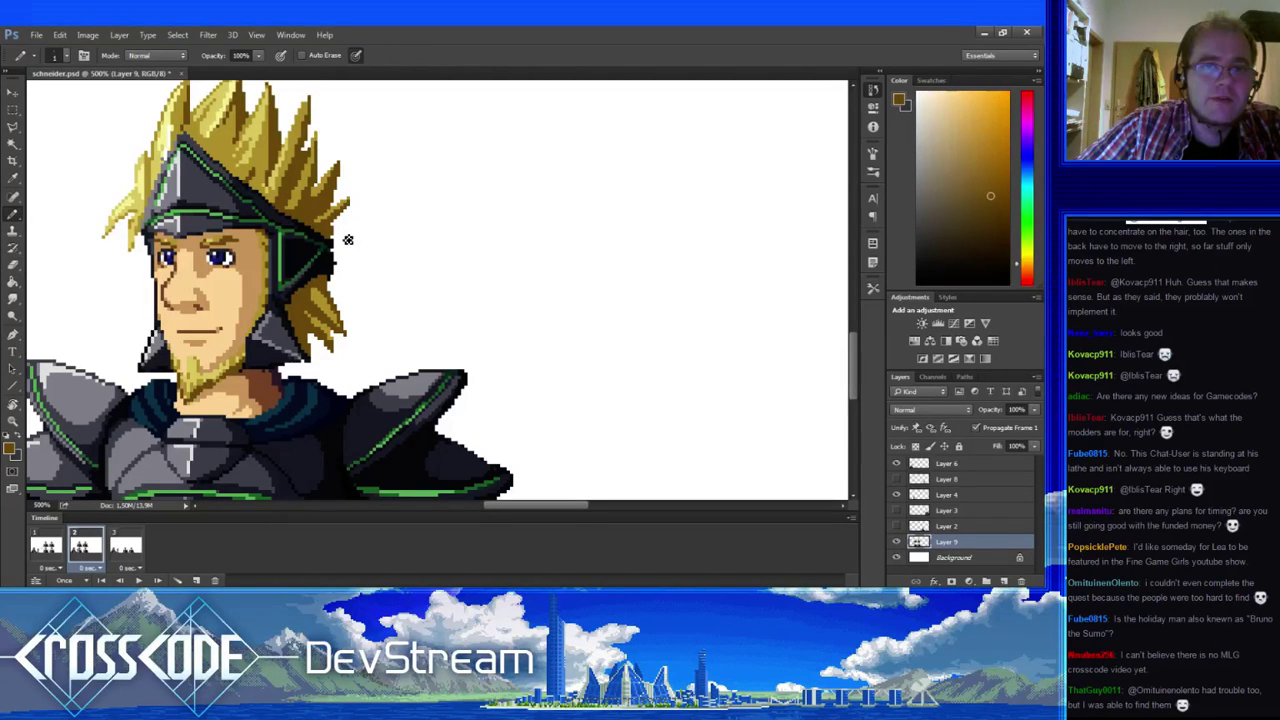
pyautogui.moveTo(354, 270)
pyautogui.mouseDown()
pyautogui.moveTo(366, 278)
pyautogui.moveTo(361, 268)
pyautogui.mouseUp()
# - Flip between frames 1 and 2 to compare the position and shape of the rear hair spikes
pyautogui.click(53, 550)
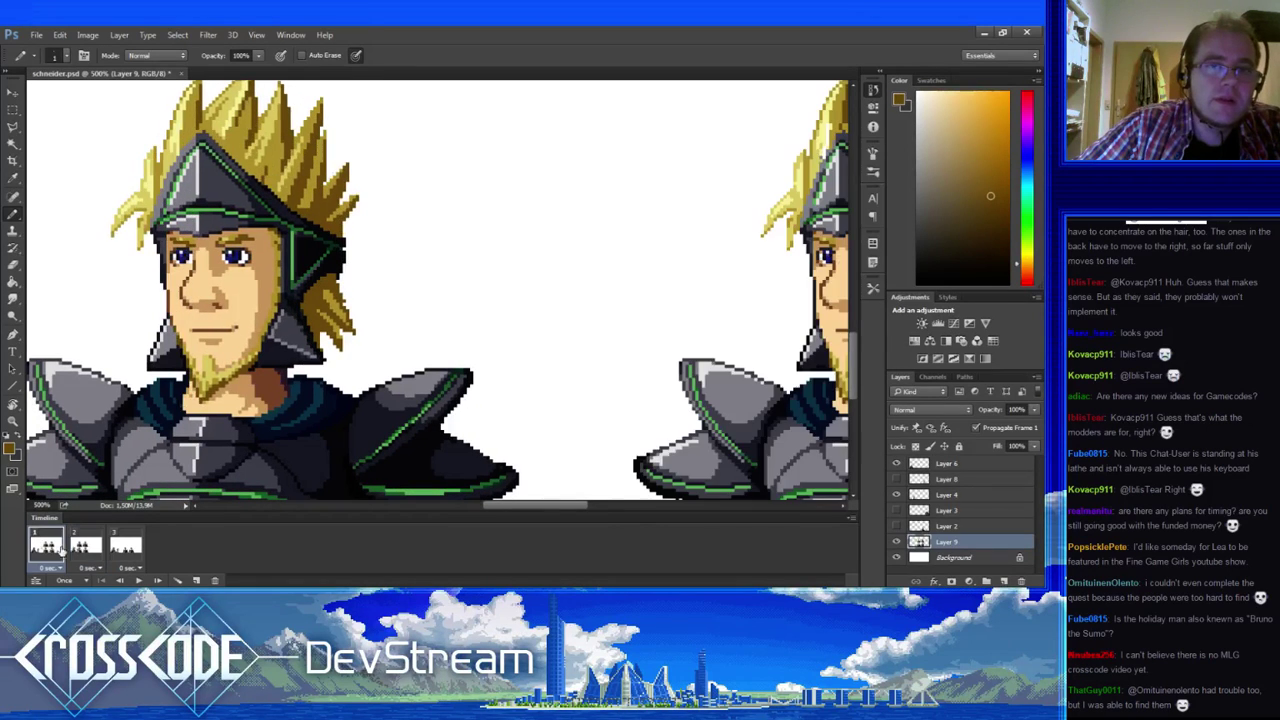
pyautogui.click(80, 553)
pyautogui.click(50, 548)
pyautogui.click(85, 548)
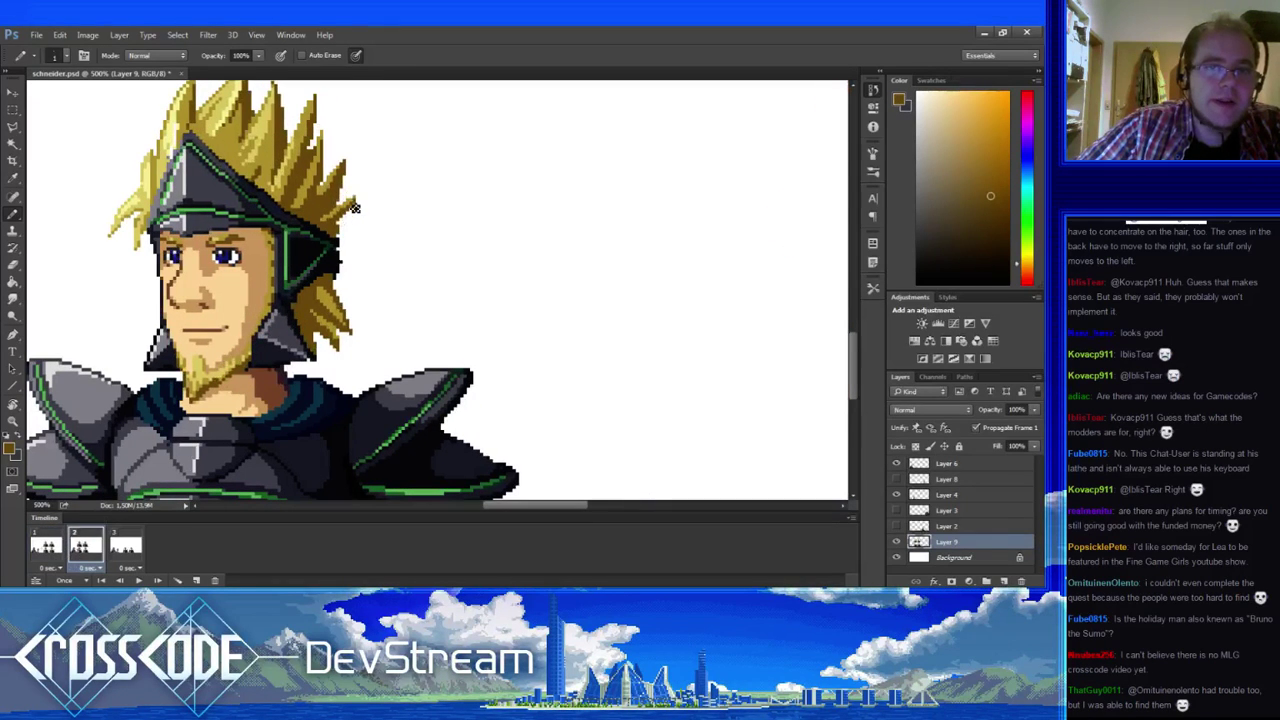
pyautogui.click(48, 548)
pyautogui.click(85, 550)
pyautogui.click(50, 550)
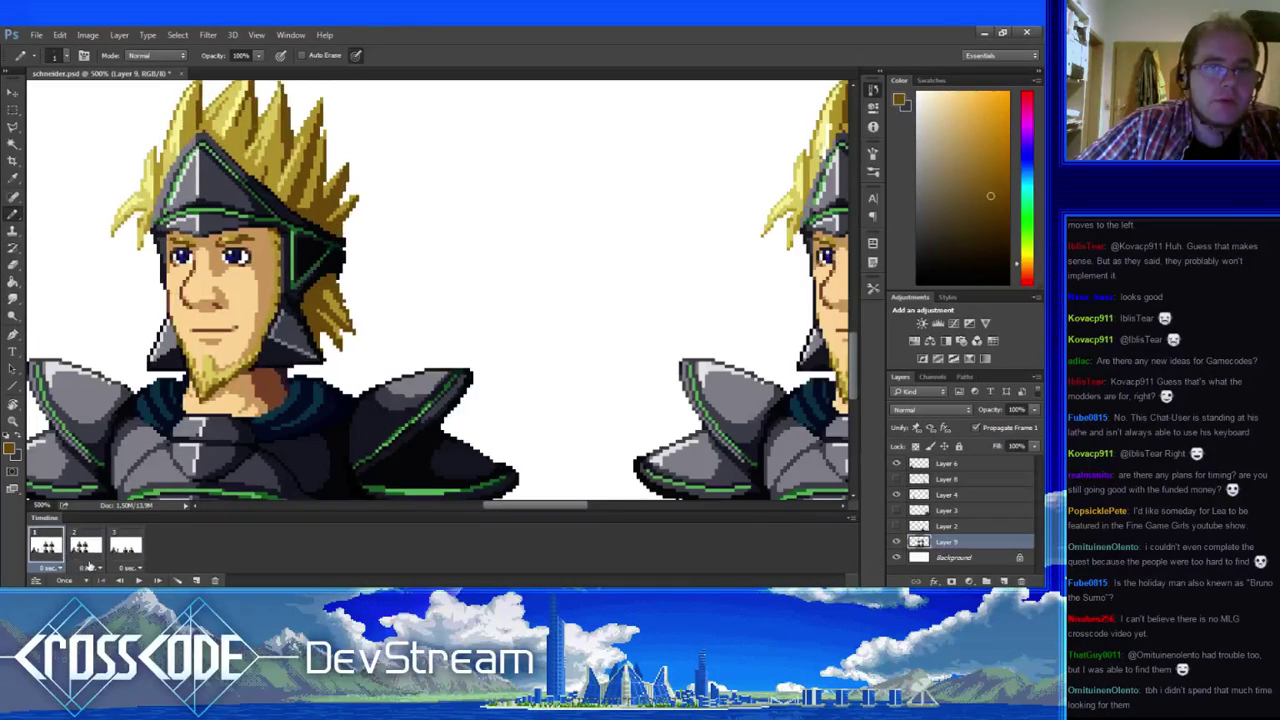
pyautogui.click(85, 550)
# - Add a short pointed strand beside the tall rear hair spike in frame 2 with brown and mid gold, using frame 1 as reference
pyautogui.moveTo(291, 427); pyautogui.dragTo(264, 432)
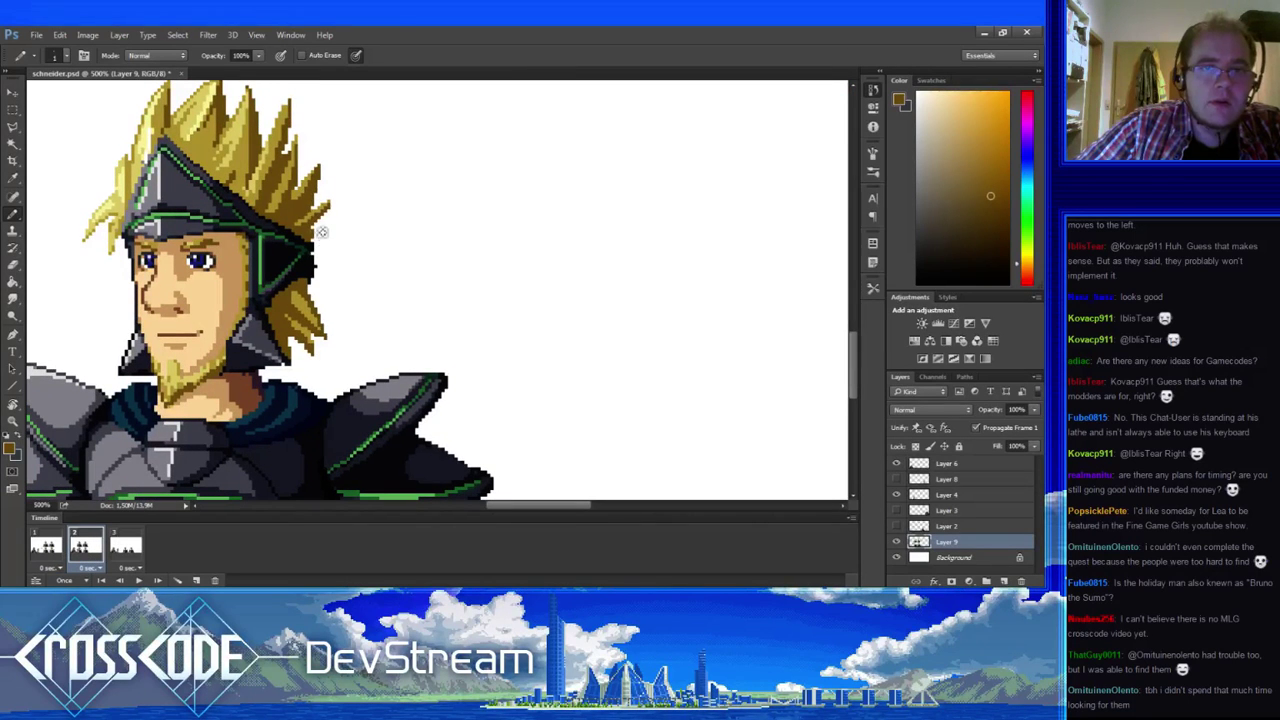
pyautogui.hscroll(3, 309, 291)
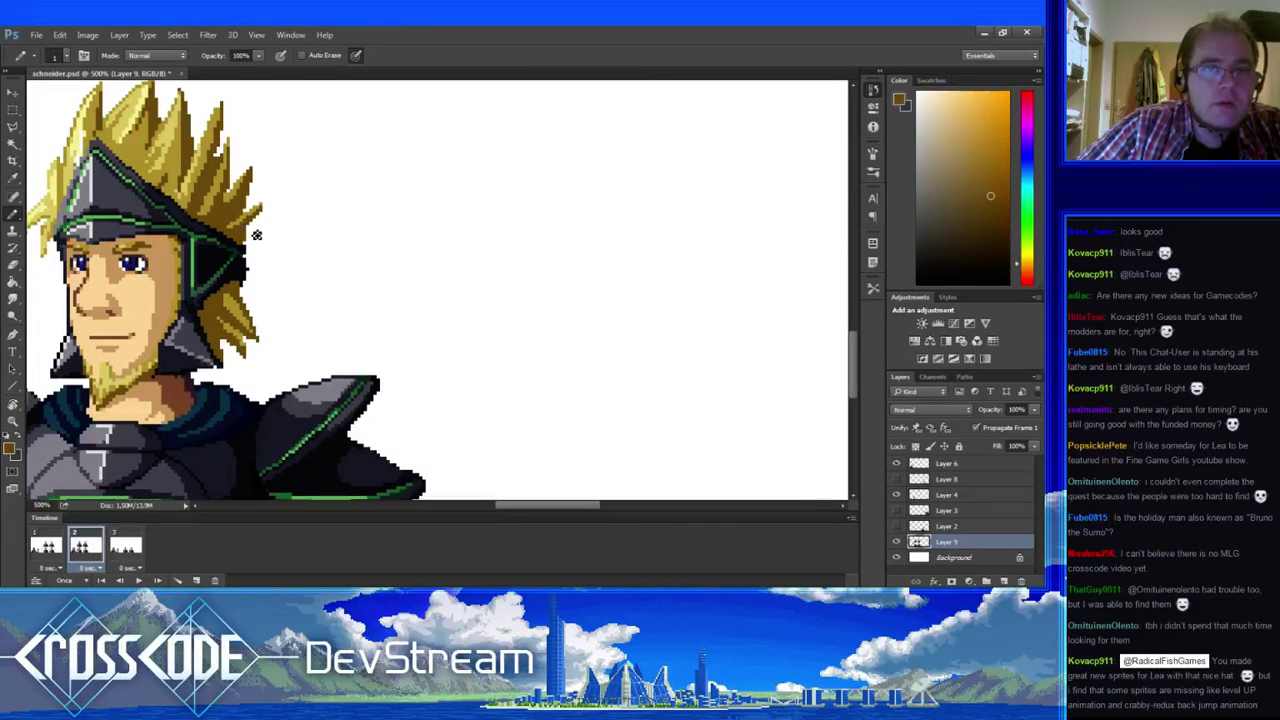
pyautogui.hscroll(-2, 256, 234)
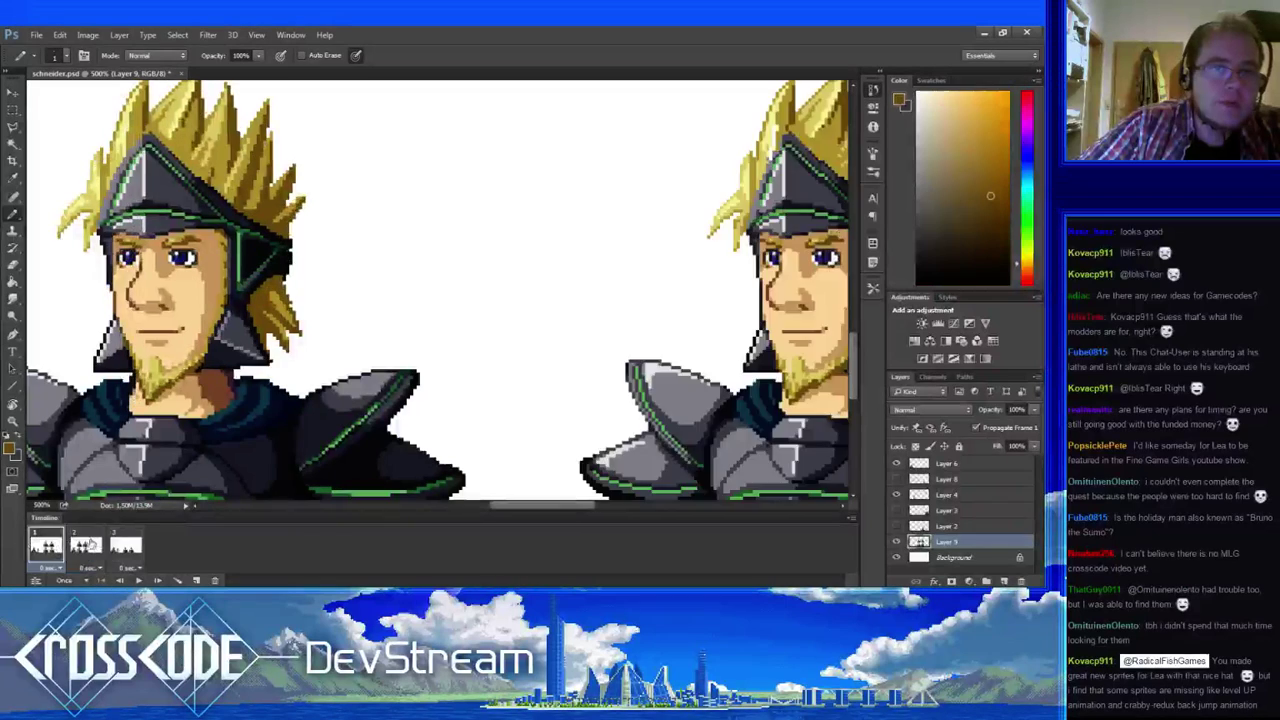
pyautogui.scroll(2, 296, 219)
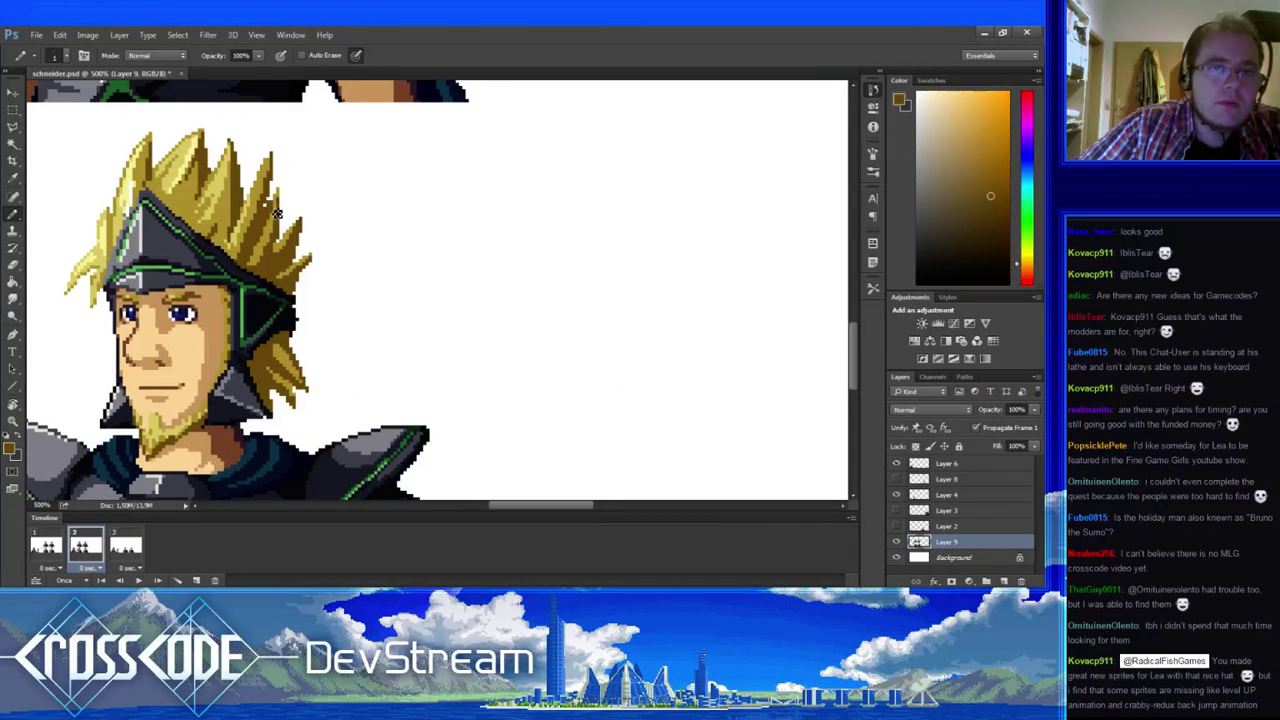
pyautogui.press('e')
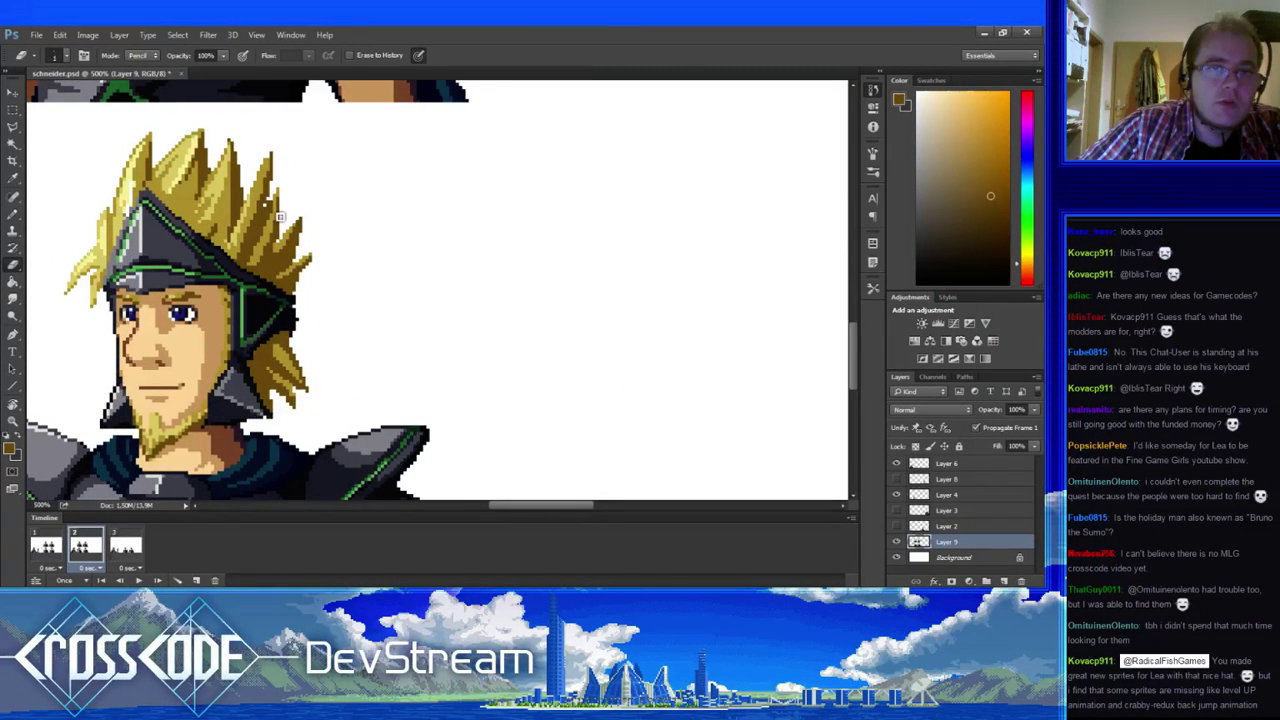
pyautogui.press('b')
pyautogui.keyDown('alt'); pyautogui.click(279, 210); pyautogui.keyUp('alt')
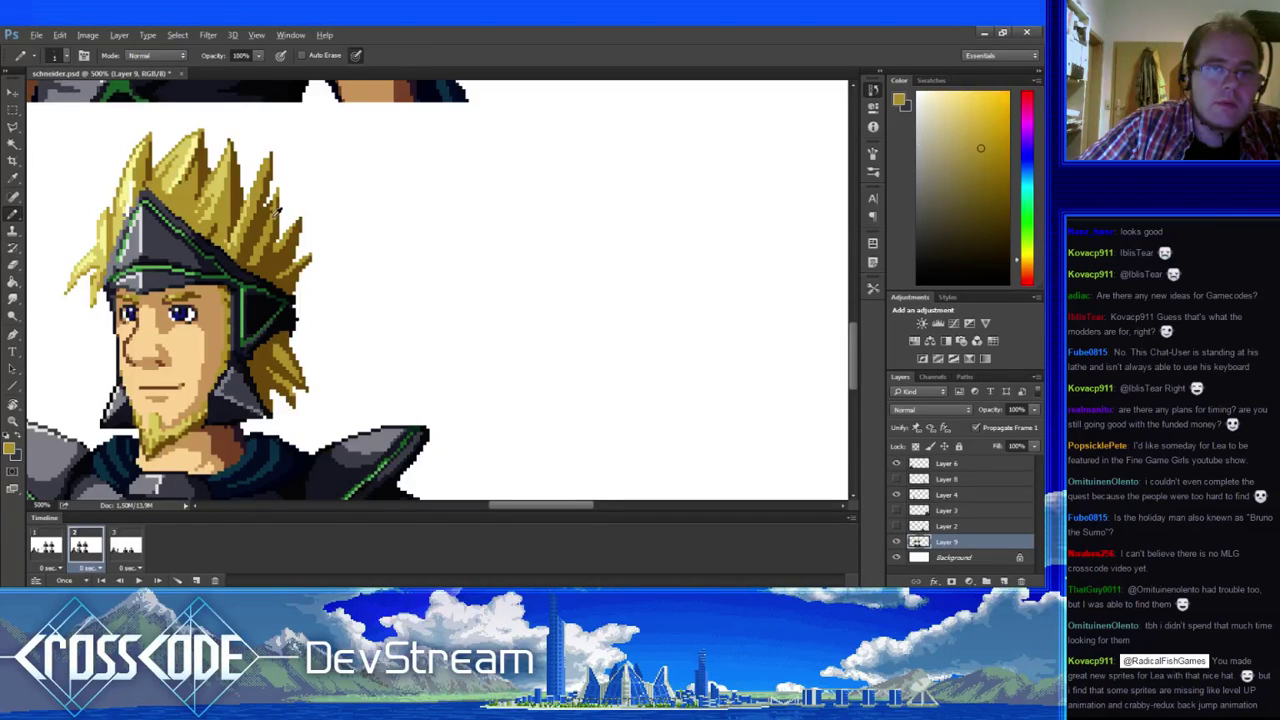
pyautogui.keyDown('alt'); pyautogui.click(280, 208); pyautogui.keyUp('alt')
pyautogui.keyDown('alt'); pyautogui.click(282, 206); pyautogui.keyUp('alt')
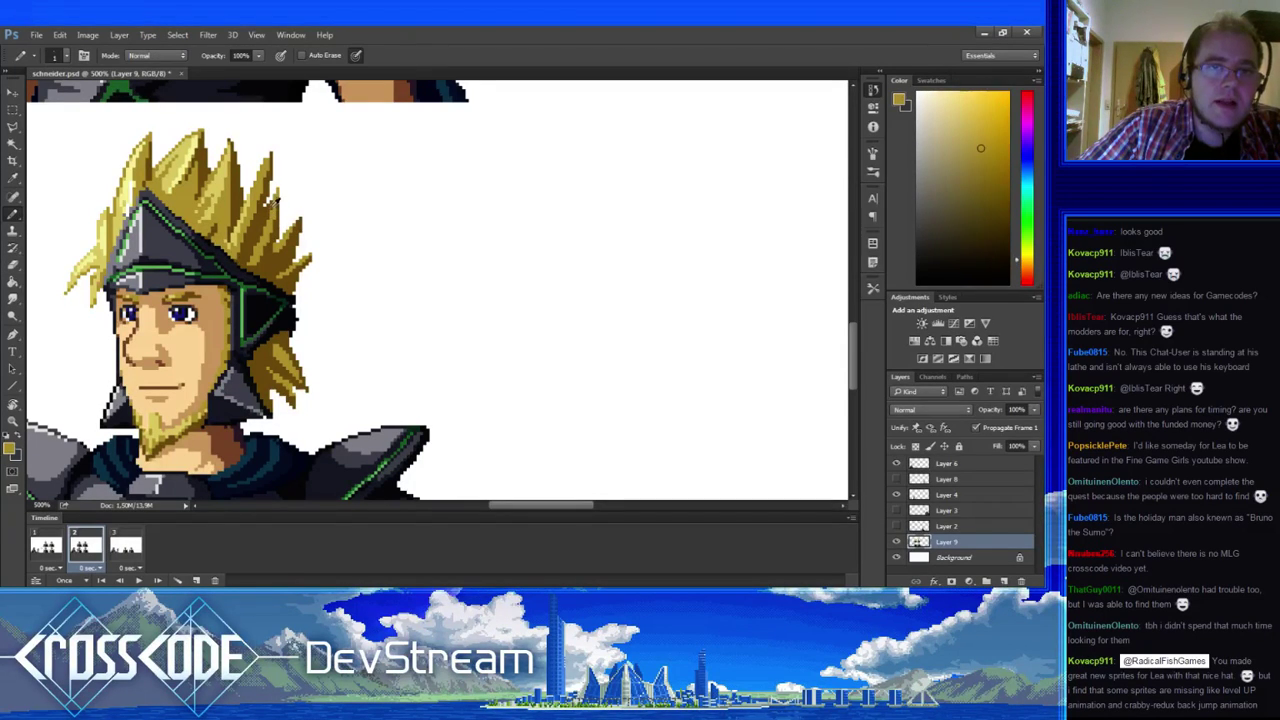
pyautogui.keyDown('alt'); pyautogui.click(283, 204); pyautogui.keyUp('alt')
pyautogui.keyDown('alt'); pyautogui.click(280, 196); pyautogui.keyUp('alt')
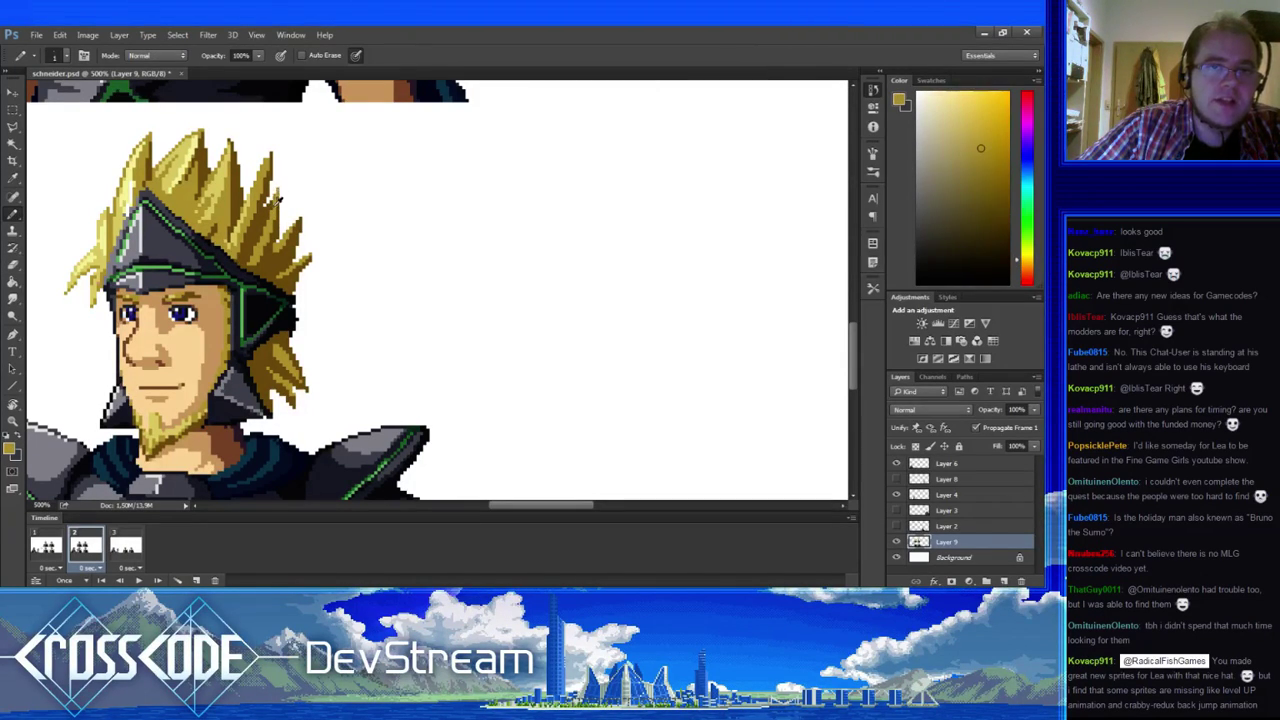
# - Reshade the tall rear hair spike and the short strand beside it in frame 2 with sampled brown and mid gold
pyautogui.moveTo(277, 203); pyautogui.dragTo(326, 218)
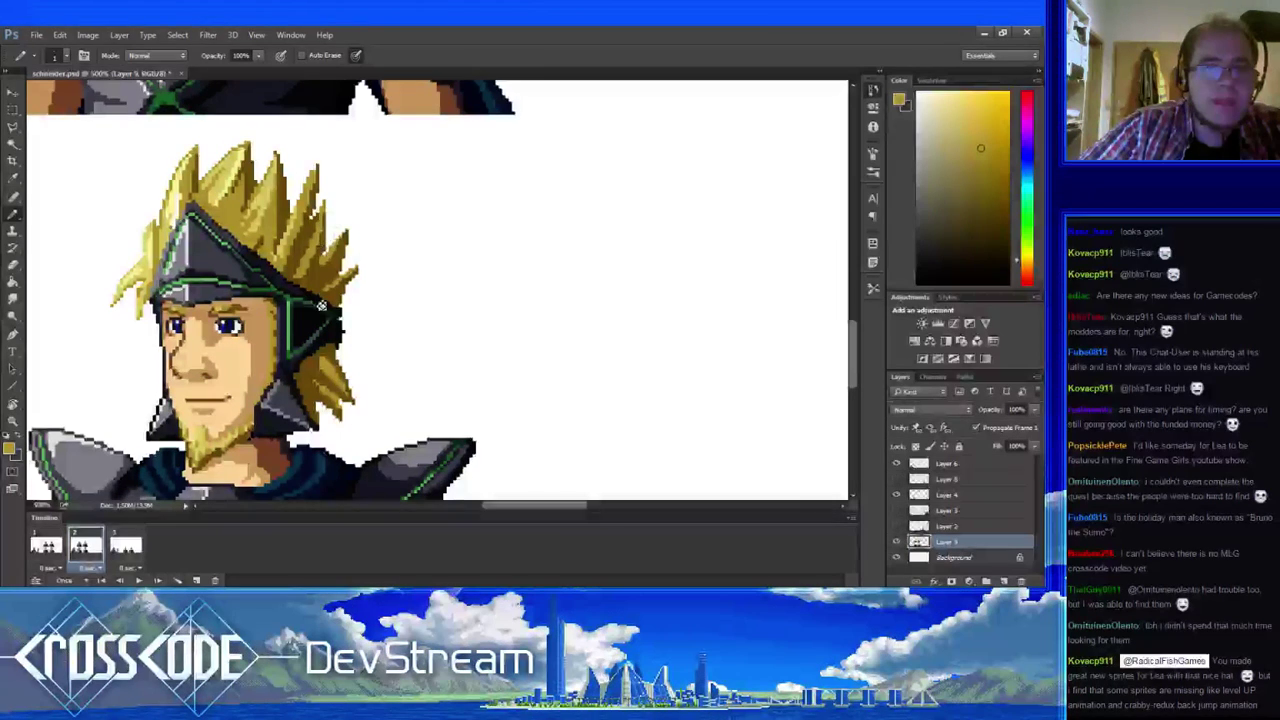
pyautogui.moveTo(321, 305); pyautogui.dragTo(269, 286)
pyautogui.press('space')
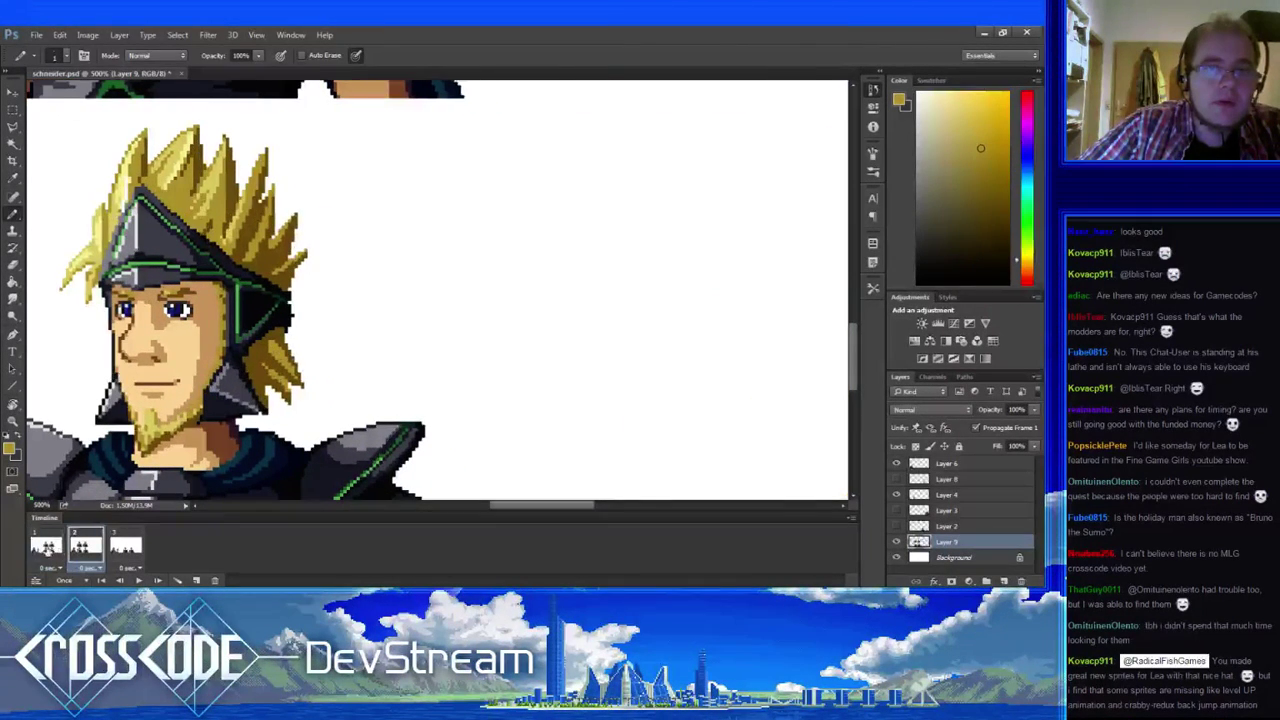
pyautogui.keyDown('alt'); pyautogui.click(268, 206); pyautogui.keyUp('alt')
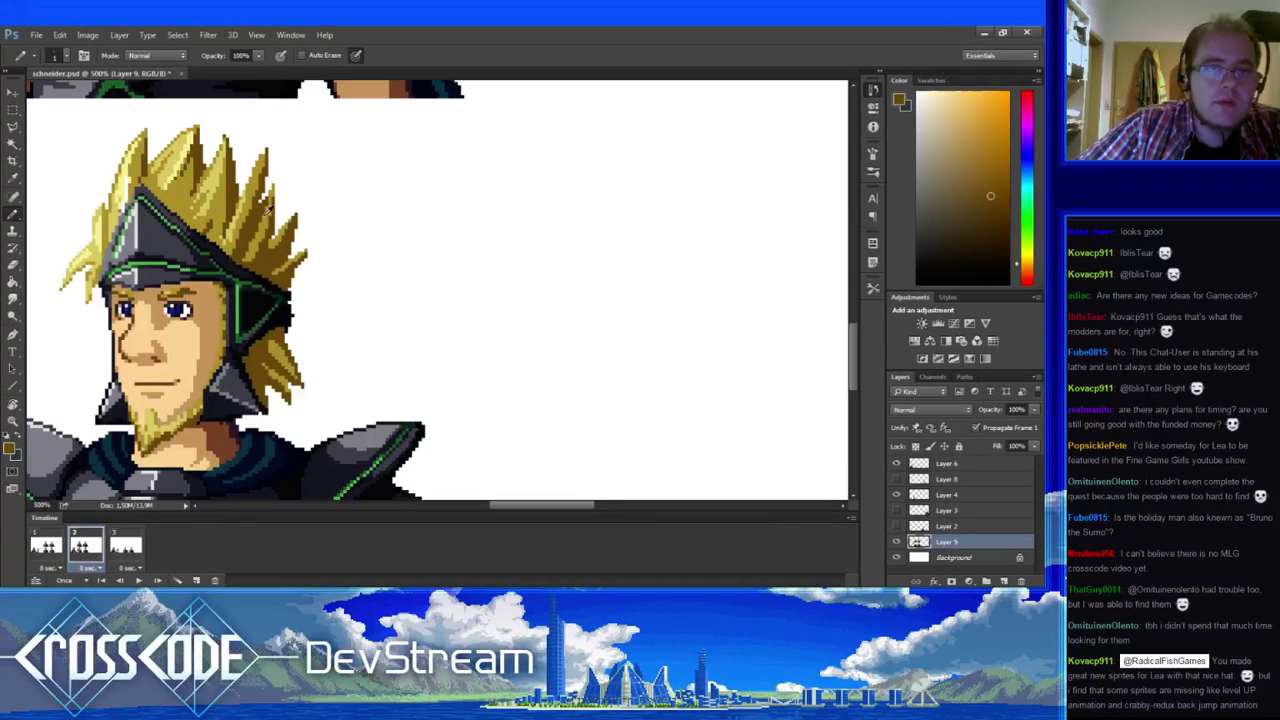
pyautogui.keyDown('alt'); pyautogui.click(278, 206); pyautogui.keyUp('alt')
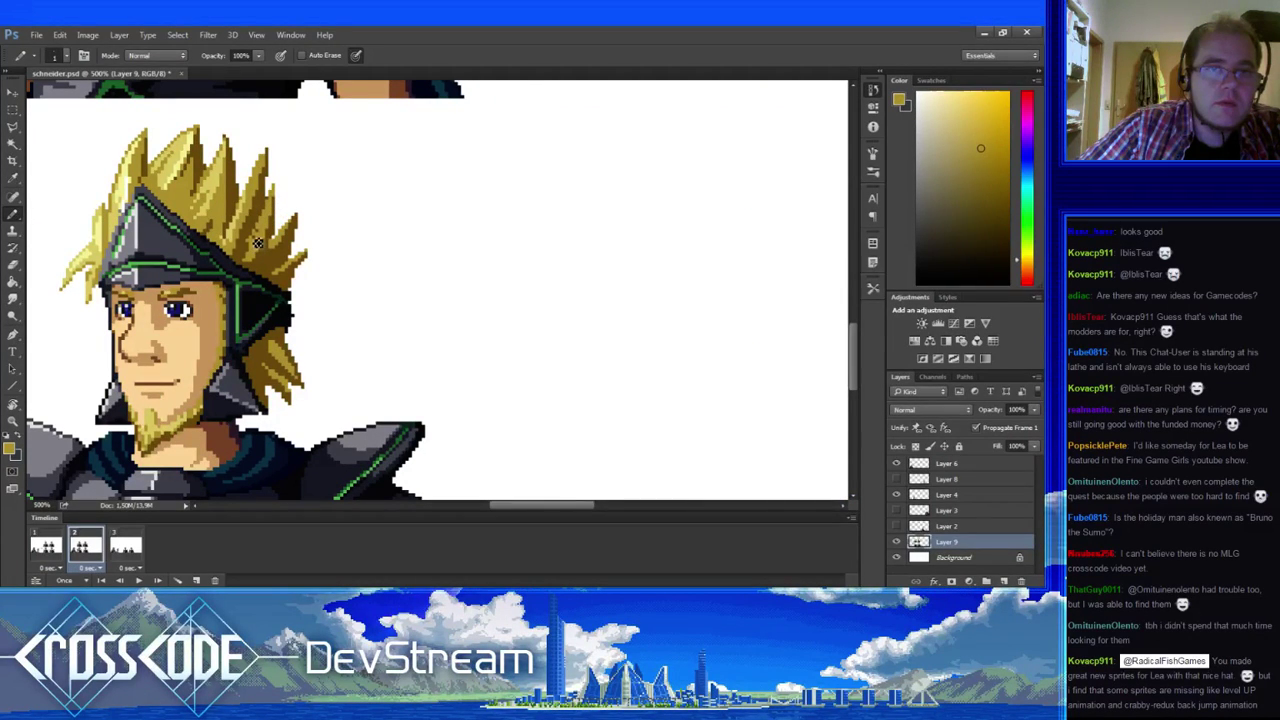
pyautogui.keyDown('alt'); pyautogui.click(258, 238); pyautogui.keyUp('alt')
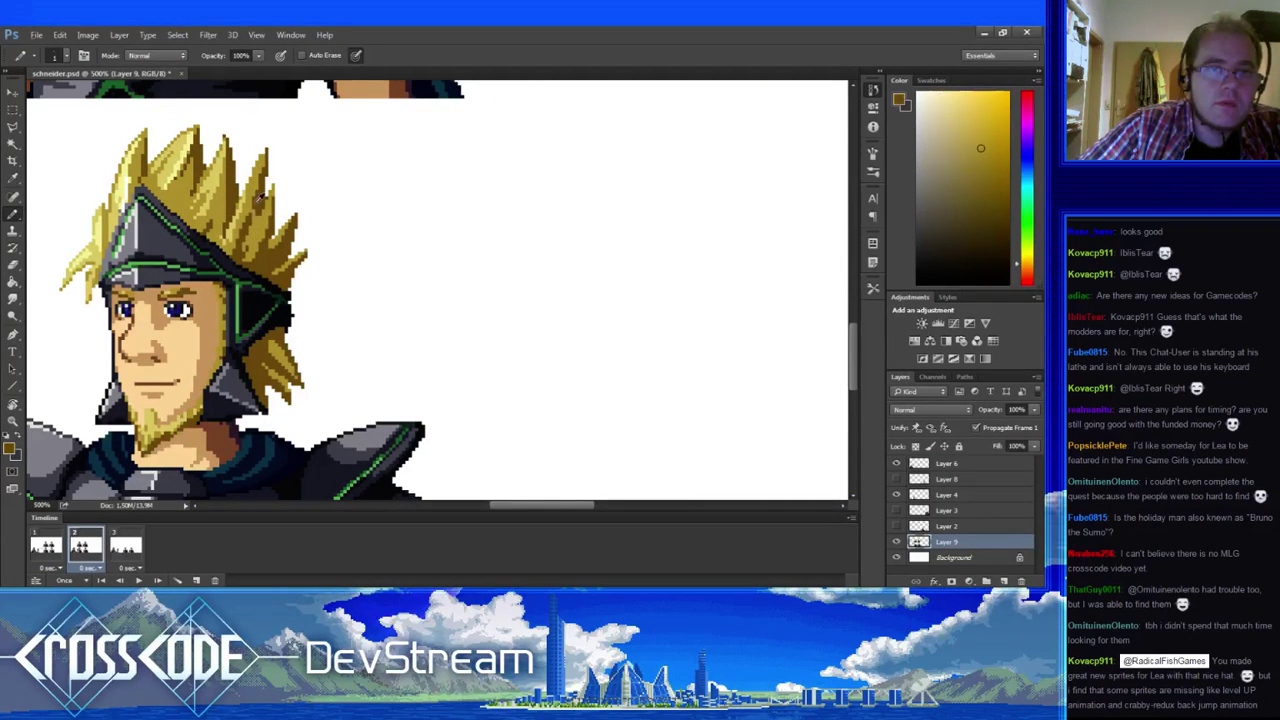
pyautogui.keyDown('alt'); pyautogui.click(258, 255); pyautogui.keyUp('alt')
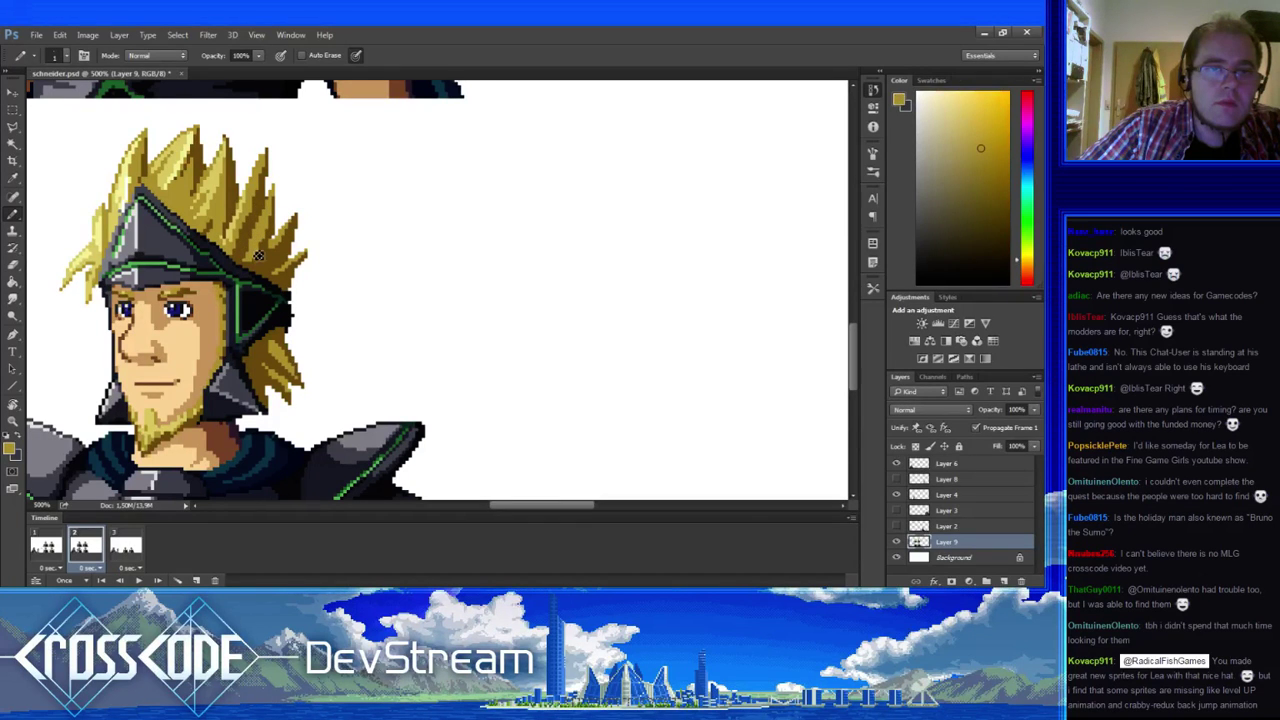
pyautogui.press('space')
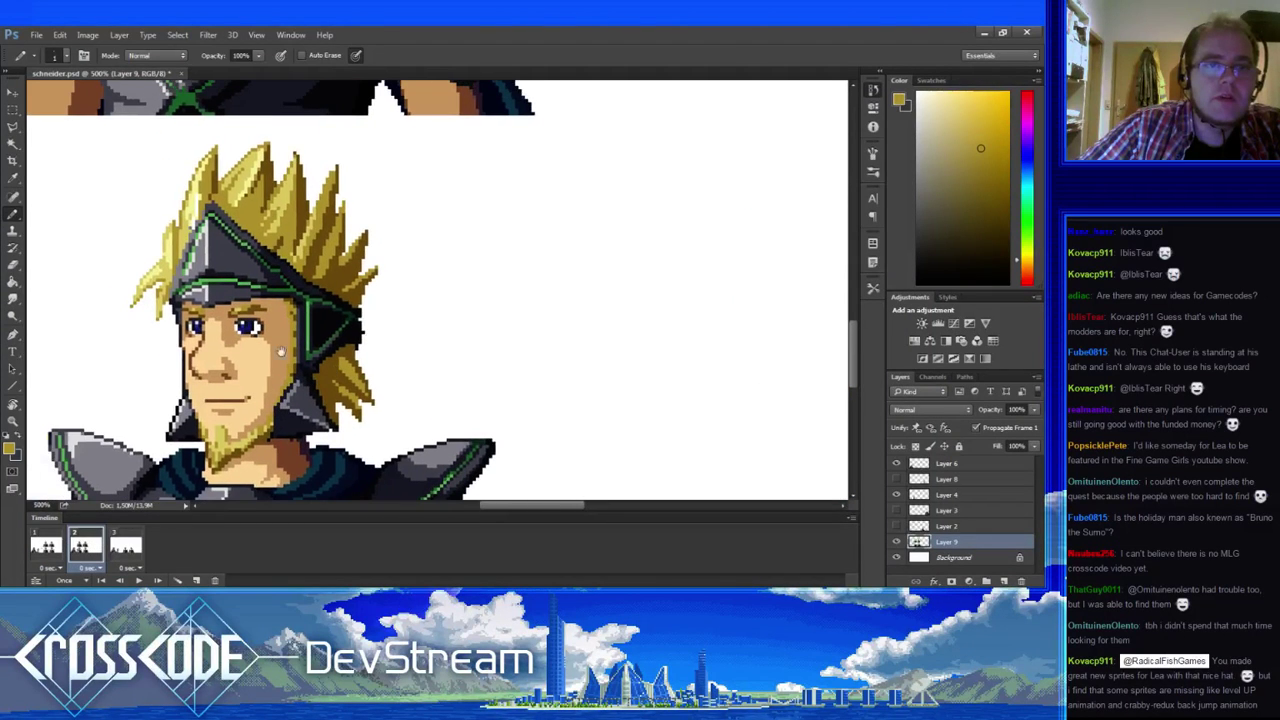
# - Touch up the shading of the middle hair spikes in frame 2 with sampled brown and mid gold, checking against frame 1
pyautogui.keyDown('alt'); pyautogui.click(276, 175); pyautogui.keyUp('alt')
pyautogui.click(35, 552)
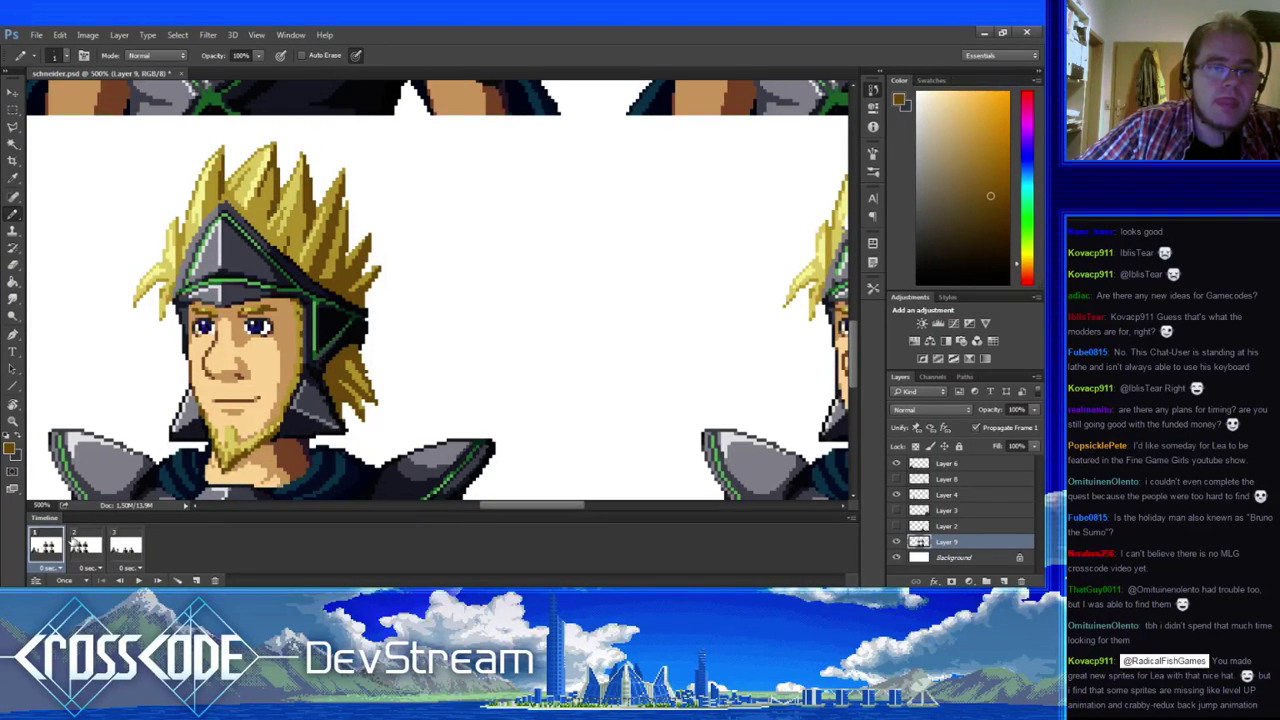
pyautogui.click(75, 543)
pyautogui.keyDown('alt'); pyautogui.click(270, 204); pyautogui.keyUp('alt')
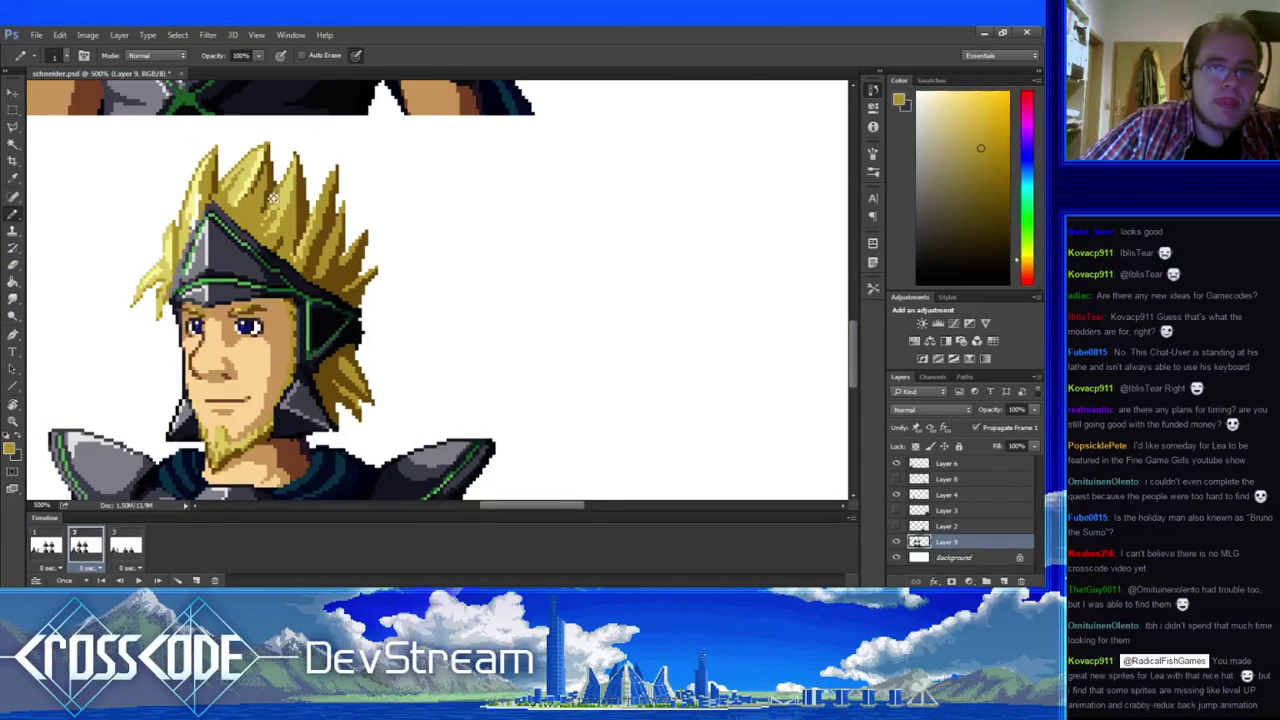
pyautogui.moveTo(278, 241); pyautogui.dragTo(228, 230)
pyautogui.click(38, 540)
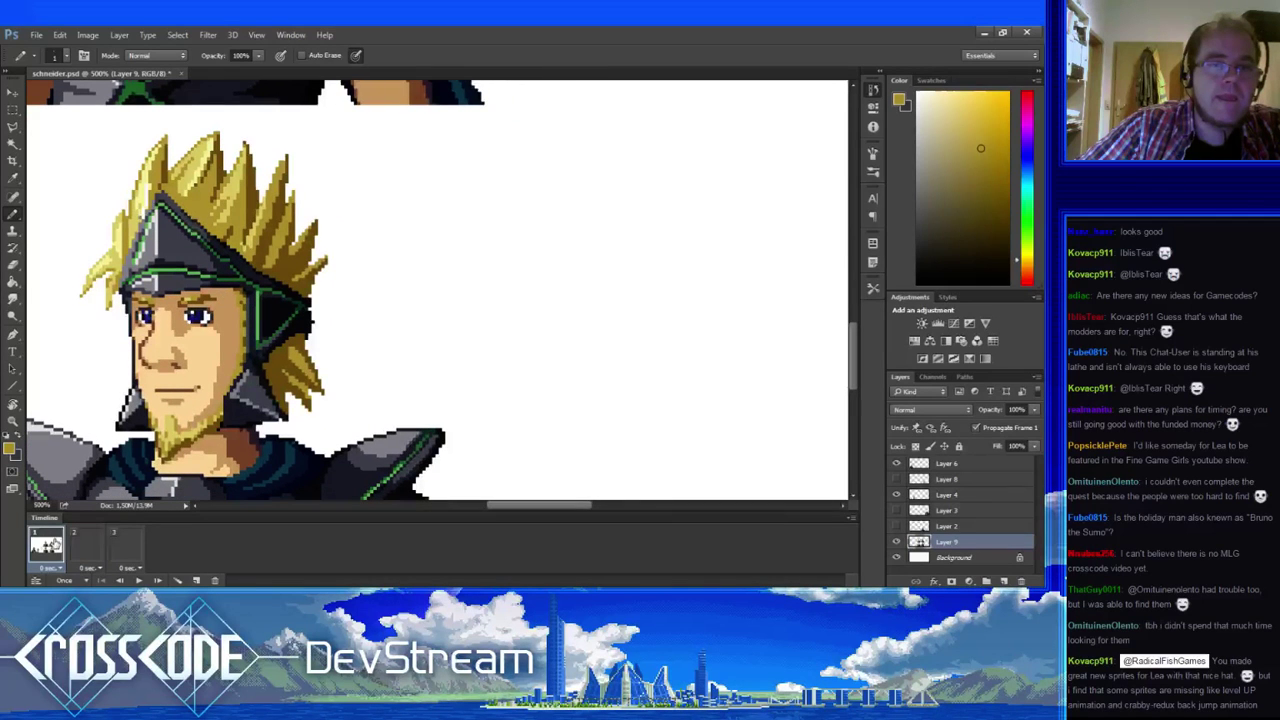
pyautogui.press('space')
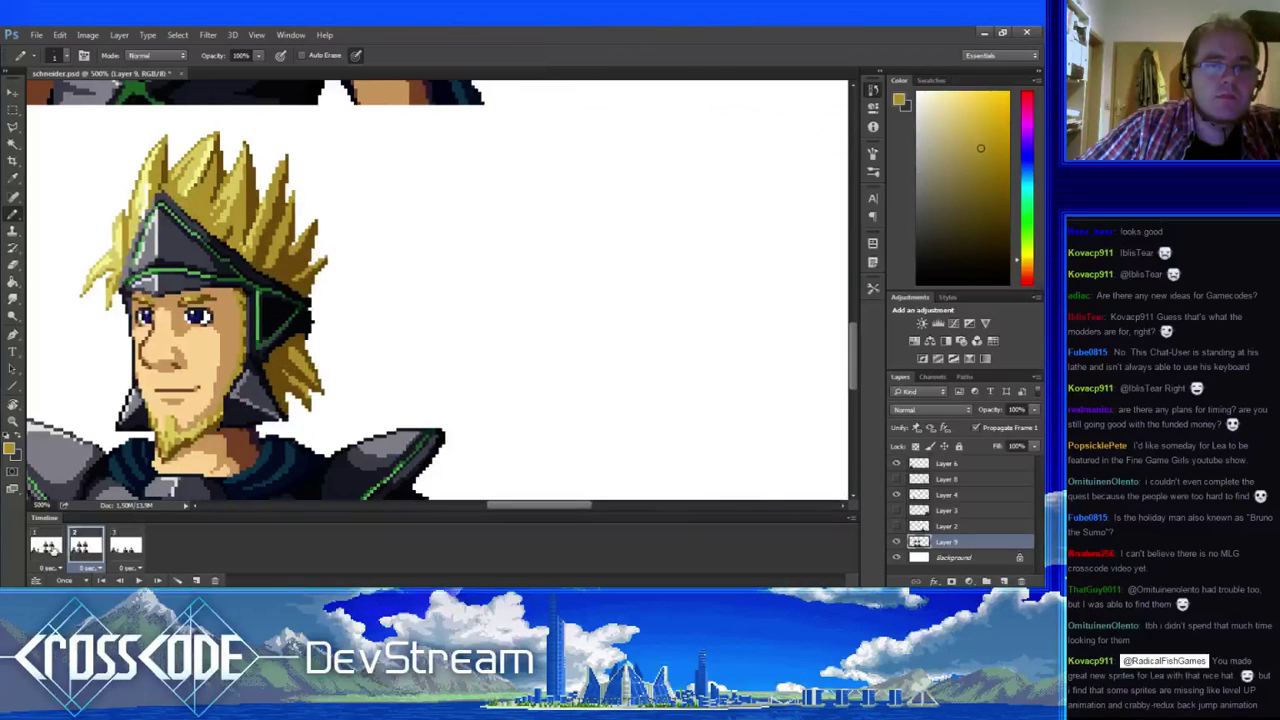
pyautogui.moveTo(200, 437); pyautogui.dragTo(165, 429)
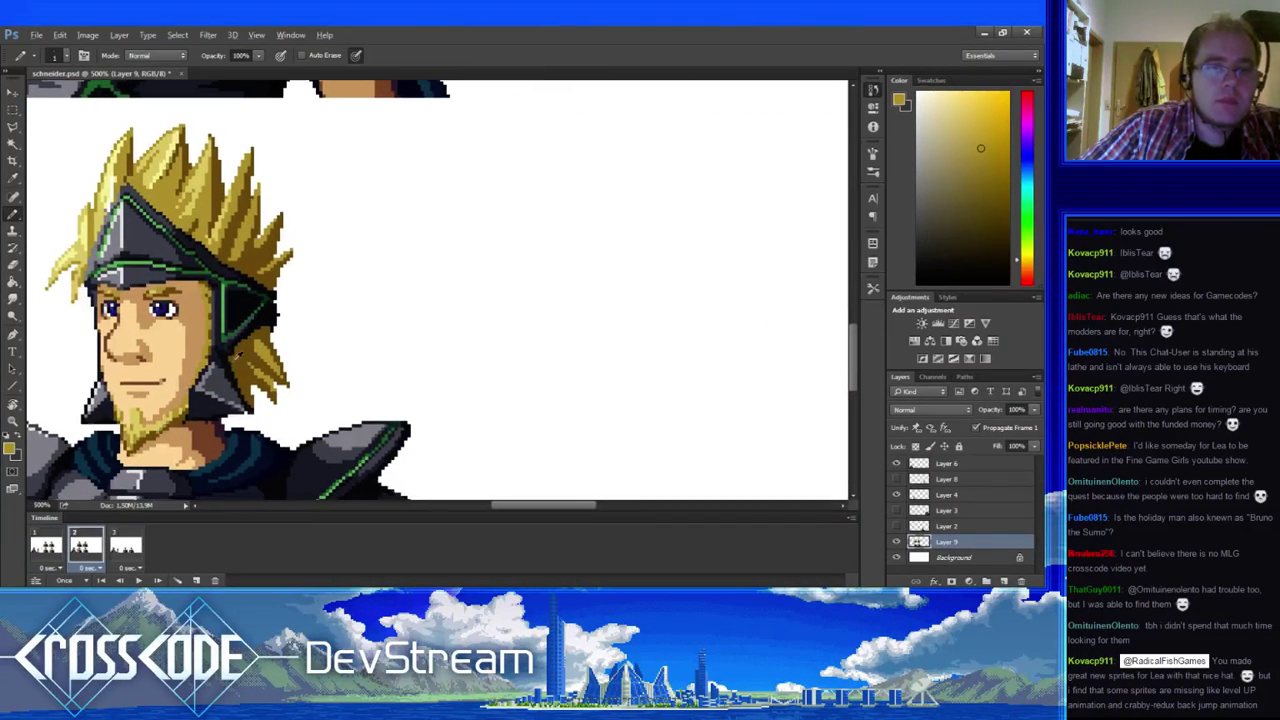
# - Refine the edge between the lower rear hair and the helmet in frame 2 with near-black and brown, comparing with frame 1
pyautogui.keyDown('alt'); pyautogui.click(238, 369); pyautogui.keyUp('alt')
pyautogui.keyDown('alt'); pyautogui.click(230, 353); pyautogui.keyUp('alt')
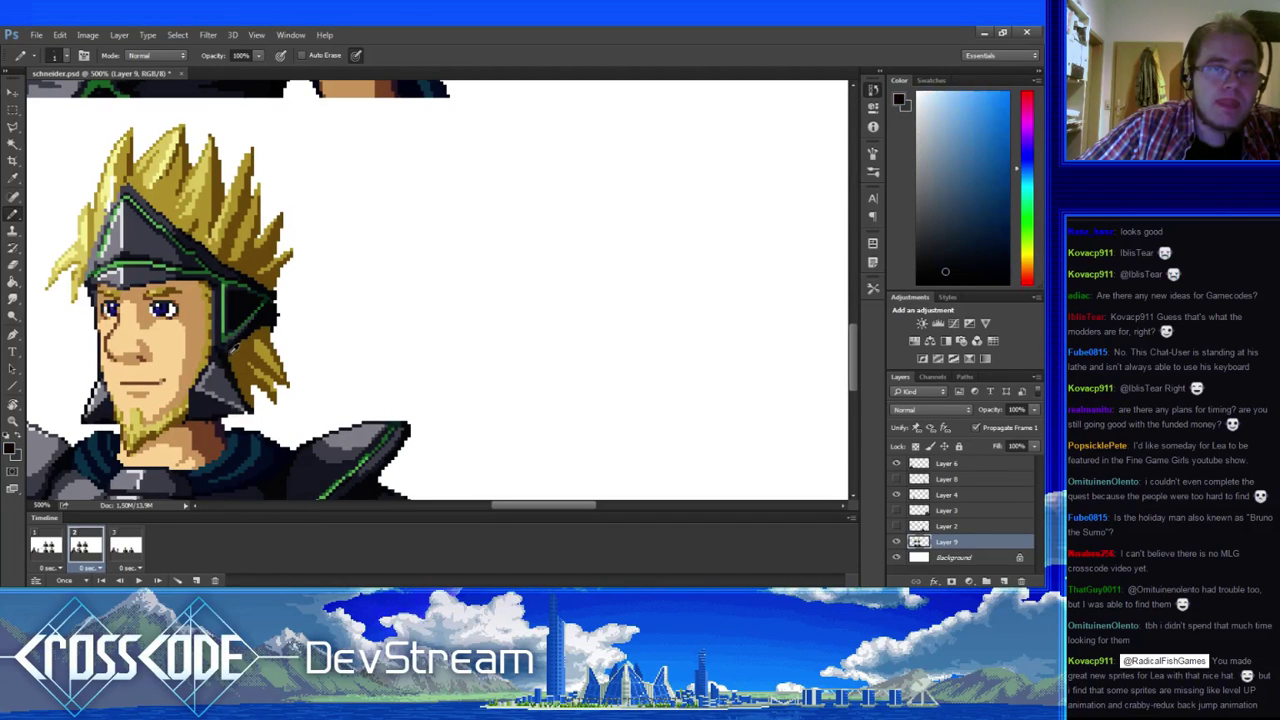
pyautogui.keyDown('alt'); pyautogui.click(237, 367); pyautogui.keyUp('alt')
pyautogui.moveTo(237, 367); pyautogui.dragTo(181, 374)
pyautogui.click(54, 548)
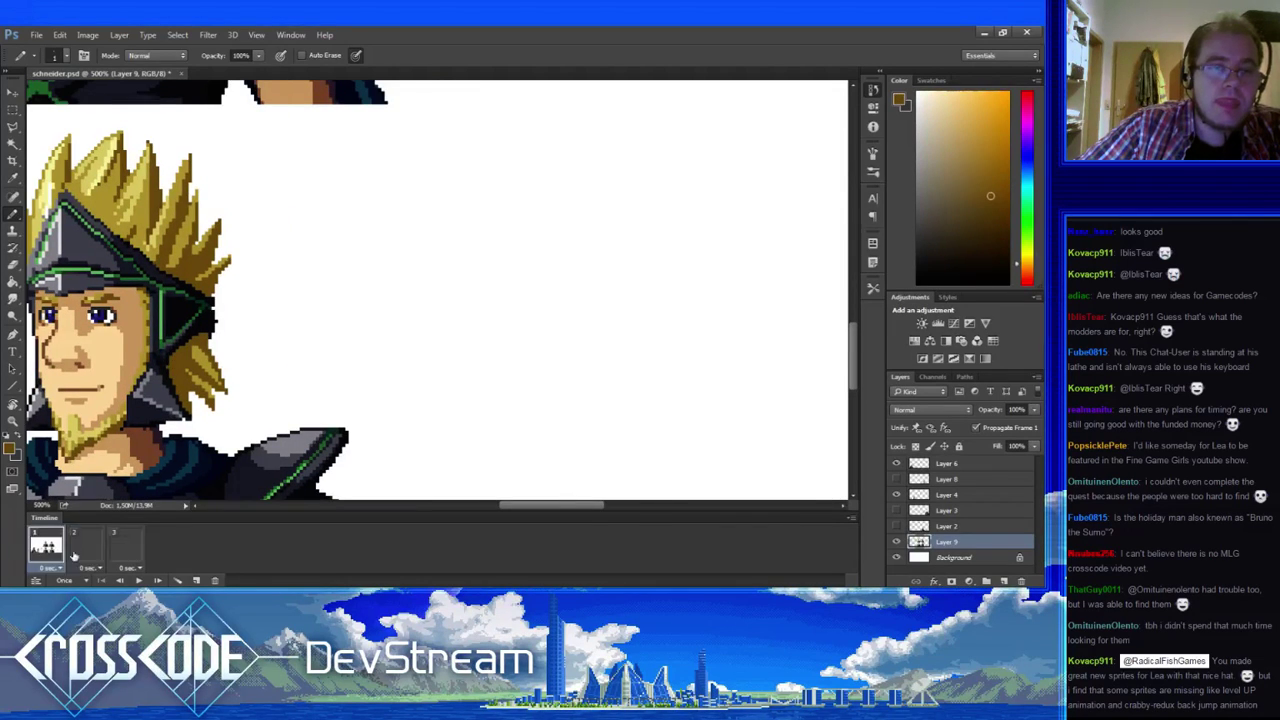
pyautogui.click(82, 551)
pyautogui.click(57, 550)
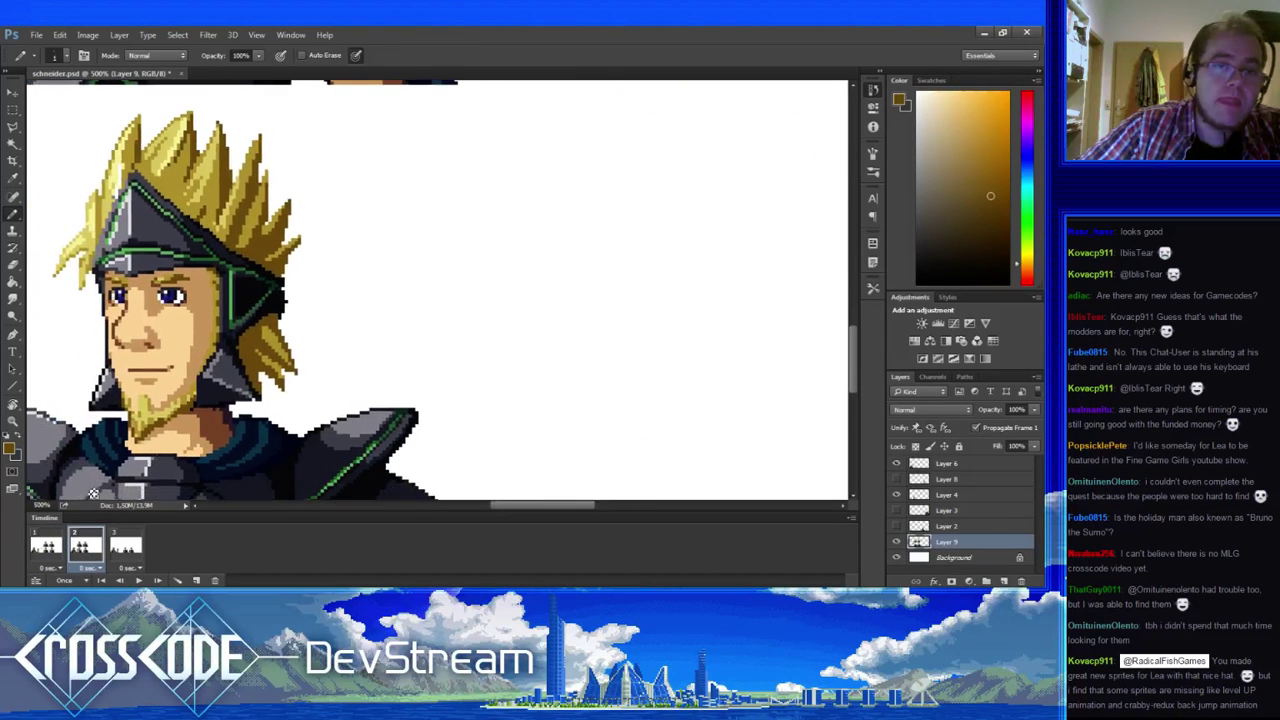
pyautogui.click(97, 552)
# - Retouch the helmet's triangular side plate in frame 2 with sampled near-black and dark green, comparing it with frame 1
pyautogui.keyDown('alt'); pyautogui.click(264, 286); pyautogui.keyUp('alt')
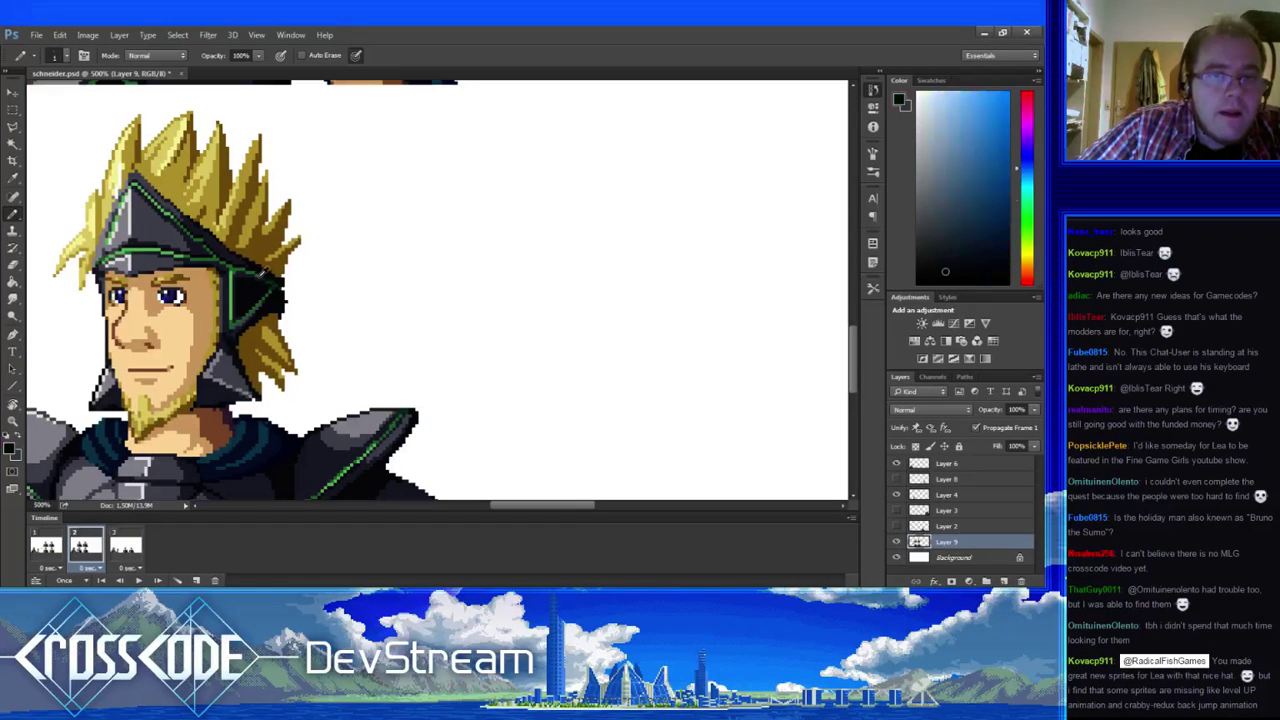
pyautogui.keyDown('alt'); pyautogui.click(267, 291); pyautogui.keyUp('alt')
pyautogui.moveTo(262, 338); pyautogui.dragTo(206, 340)
pyautogui.click(50, 545)
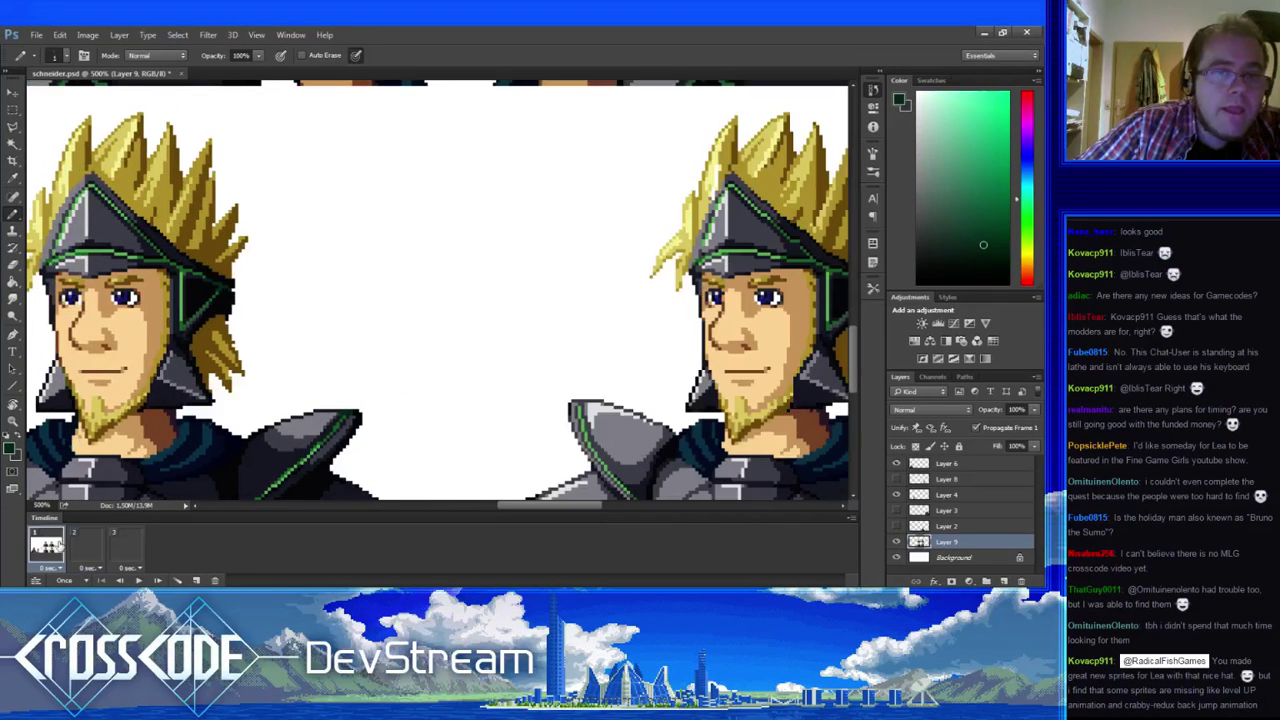
pyautogui.click(82, 545)
# - Reposition the rear tip of the triangular side plate in frame 2 using a rectangular selection, and compare it with frame 1
pyautogui.click(13, 108)
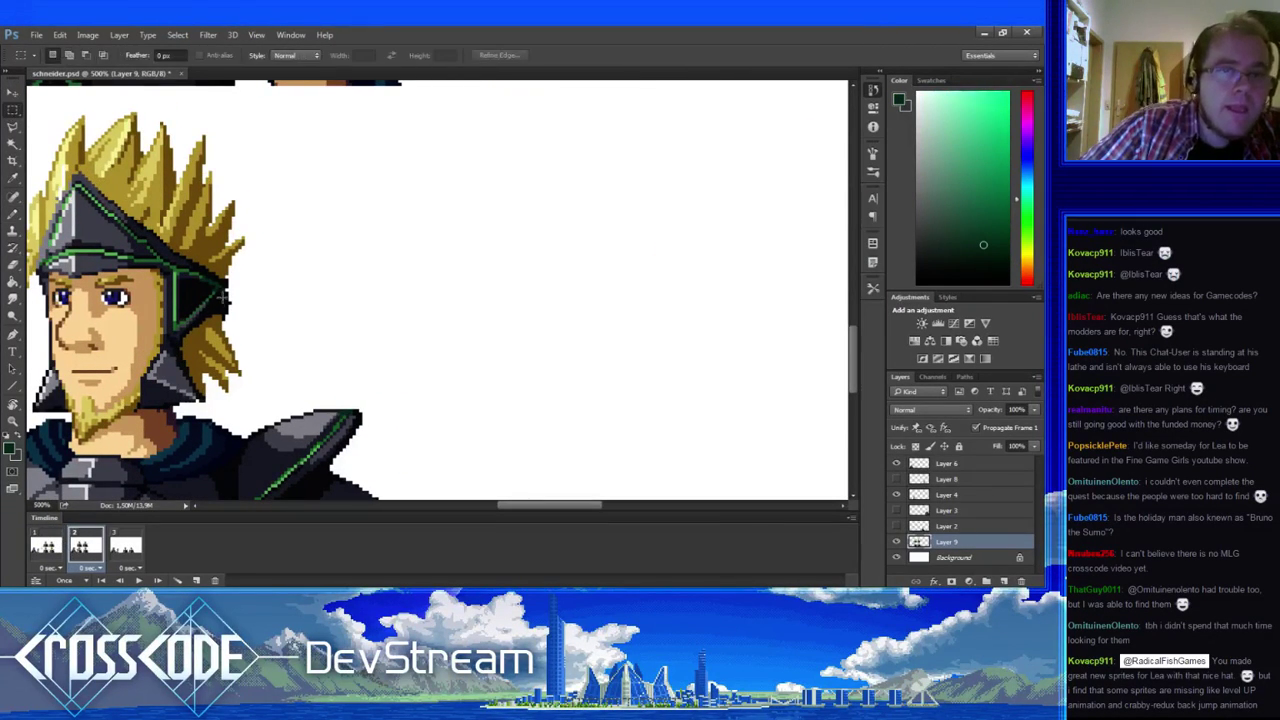
pyautogui.moveTo(196, 278); pyautogui.dragTo(208, 309)
pyautogui.hotkey('ctrl', 'd')
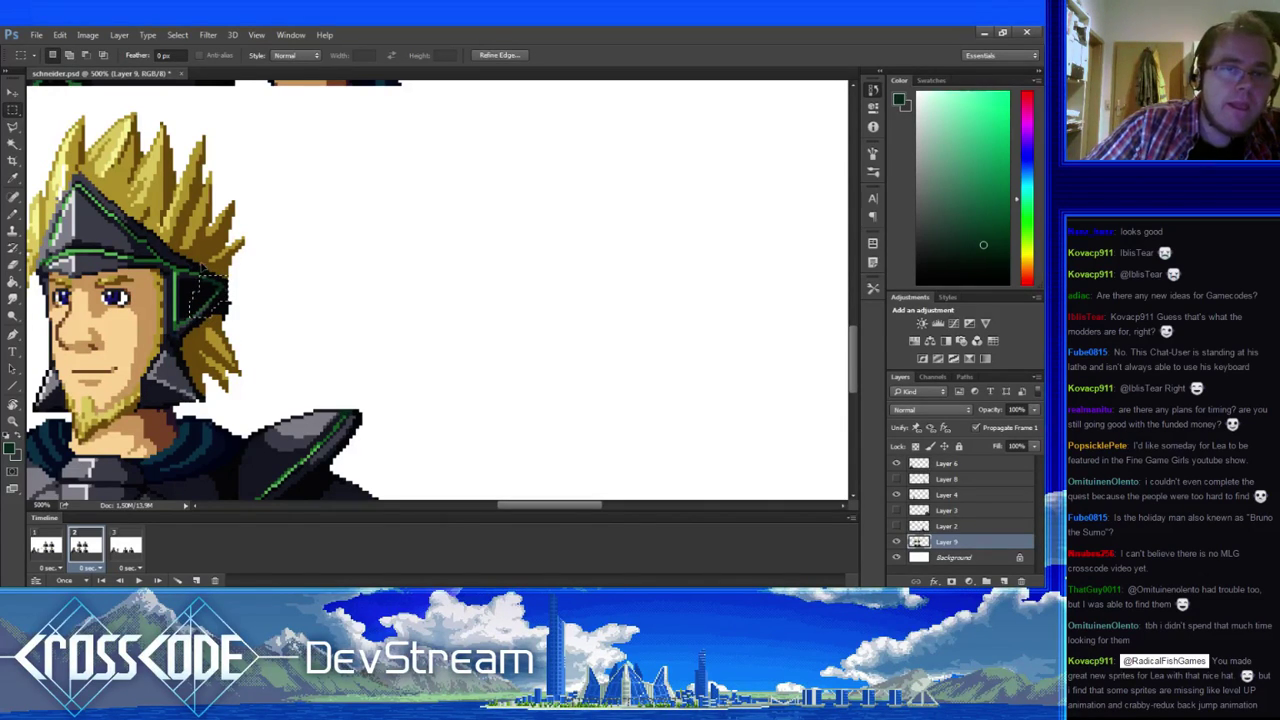
pyautogui.click(44, 544)
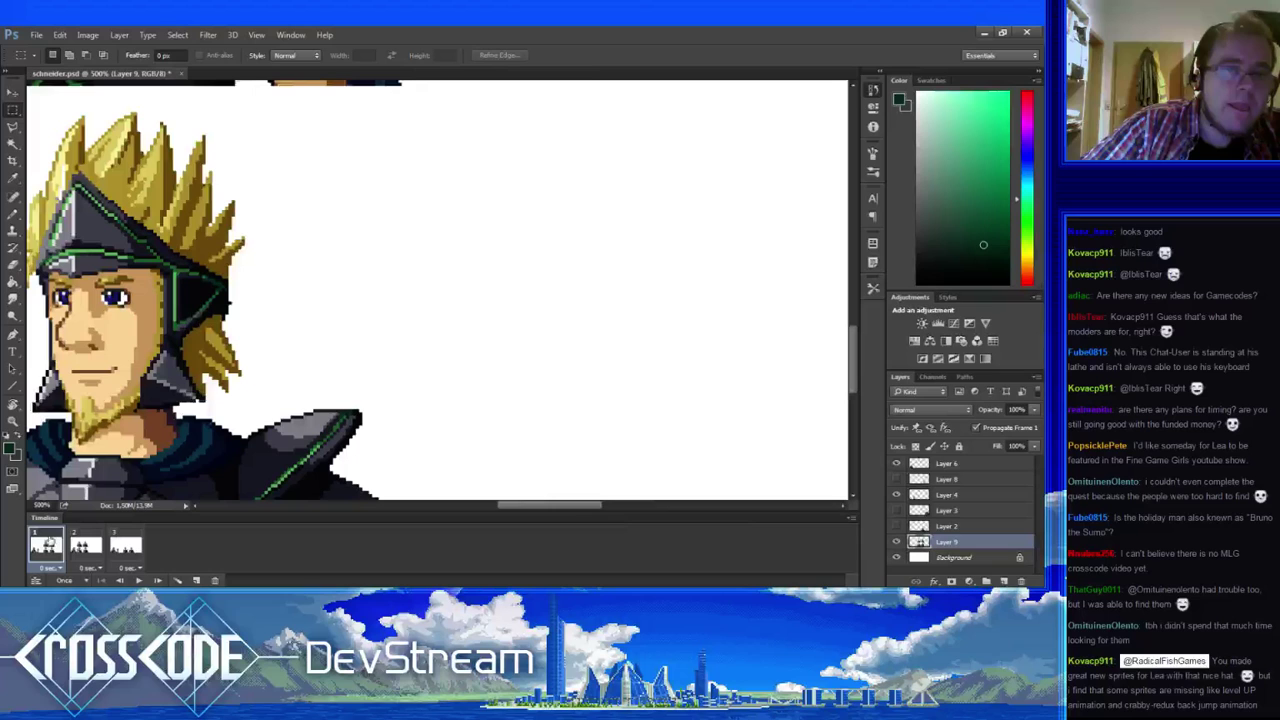
pyautogui.click(86, 544)
# - Touch up the side plate's rear corner with sampled near-black using the Pencil, flipping between frames 1 and 2
pyautogui.press('b')
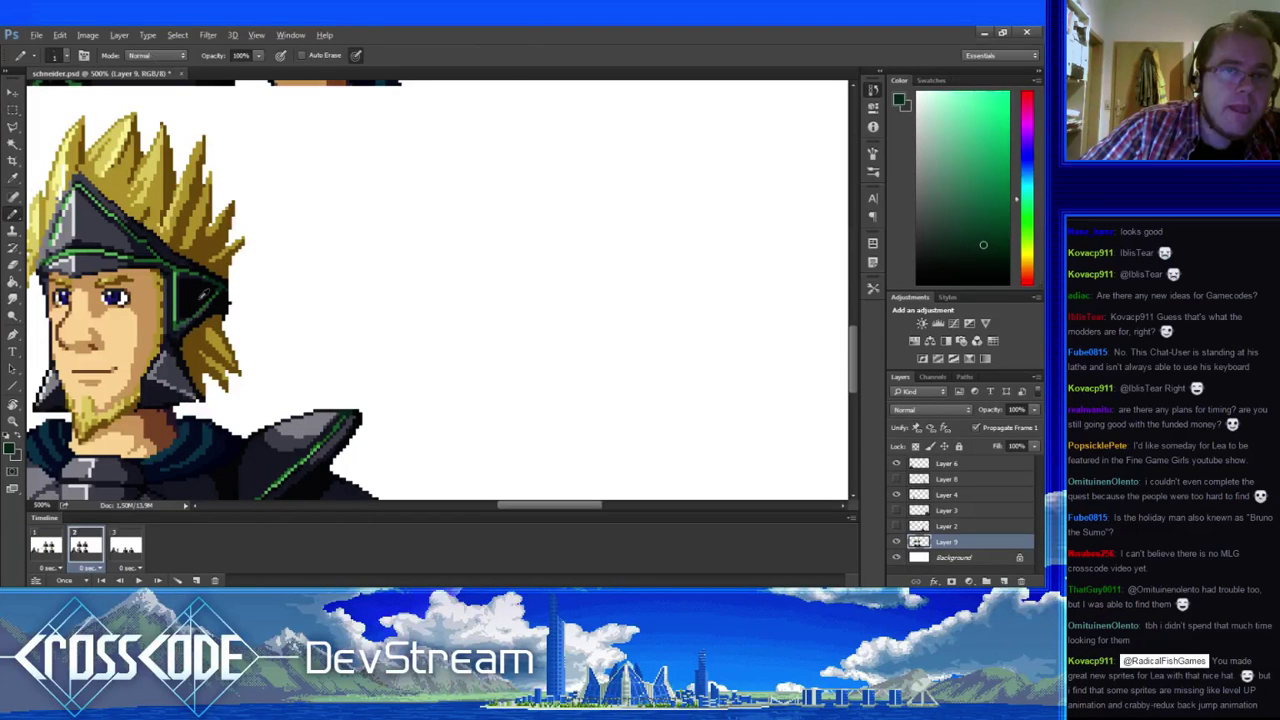
pyautogui.keyDown('alt'); pyautogui.click(204, 294); pyautogui.keyUp('alt')
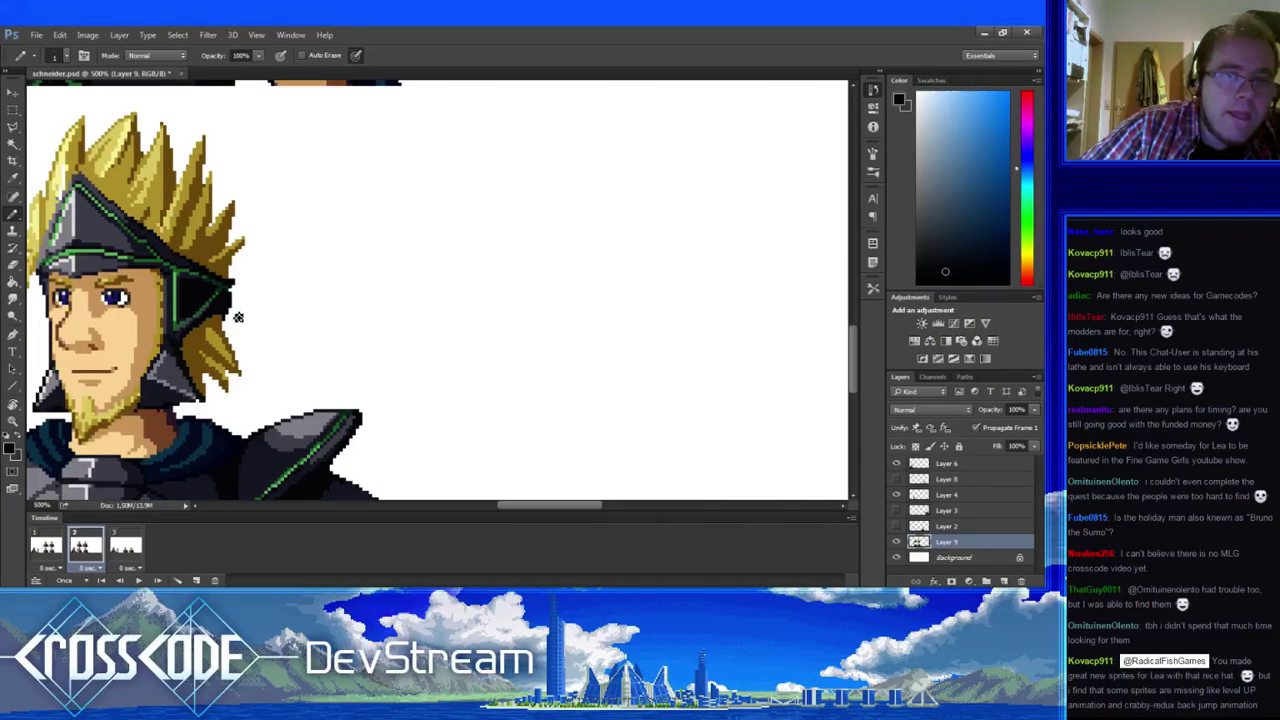
pyautogui.click(54, 548)
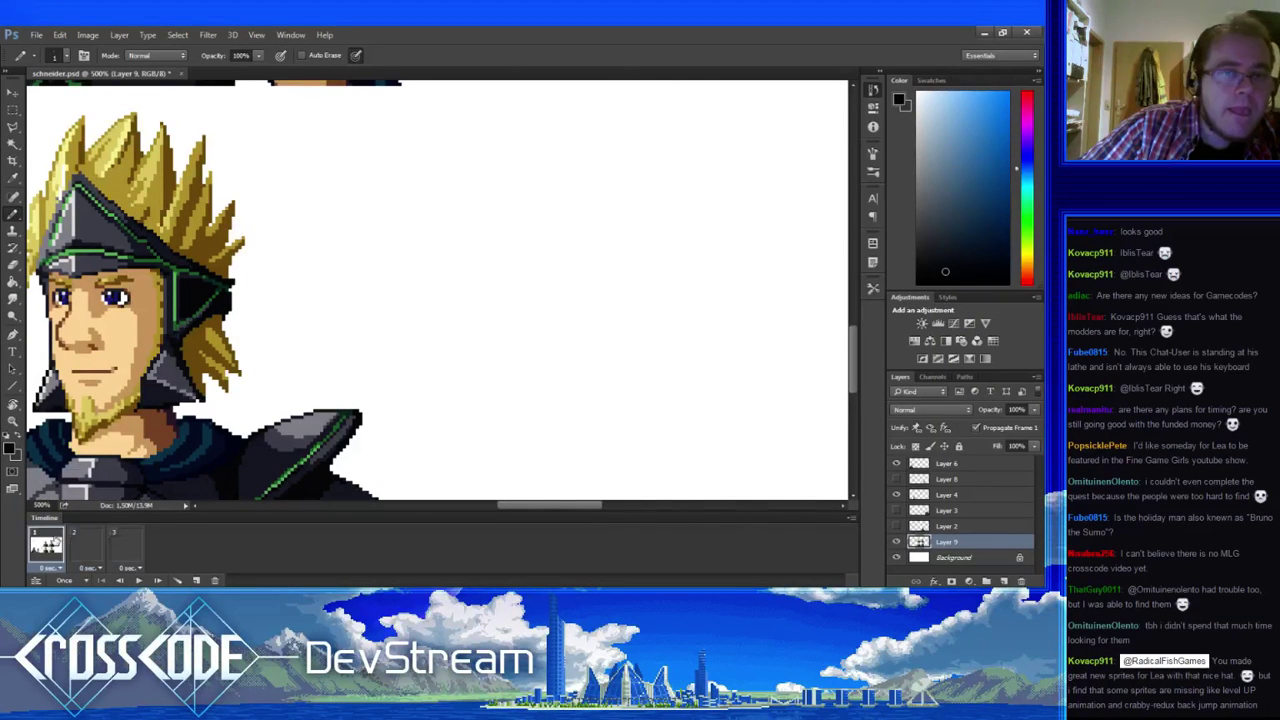
pyautogui.click(86, 546)
pyautogui.click(61, 548)
pyautogui.click(85, 547)
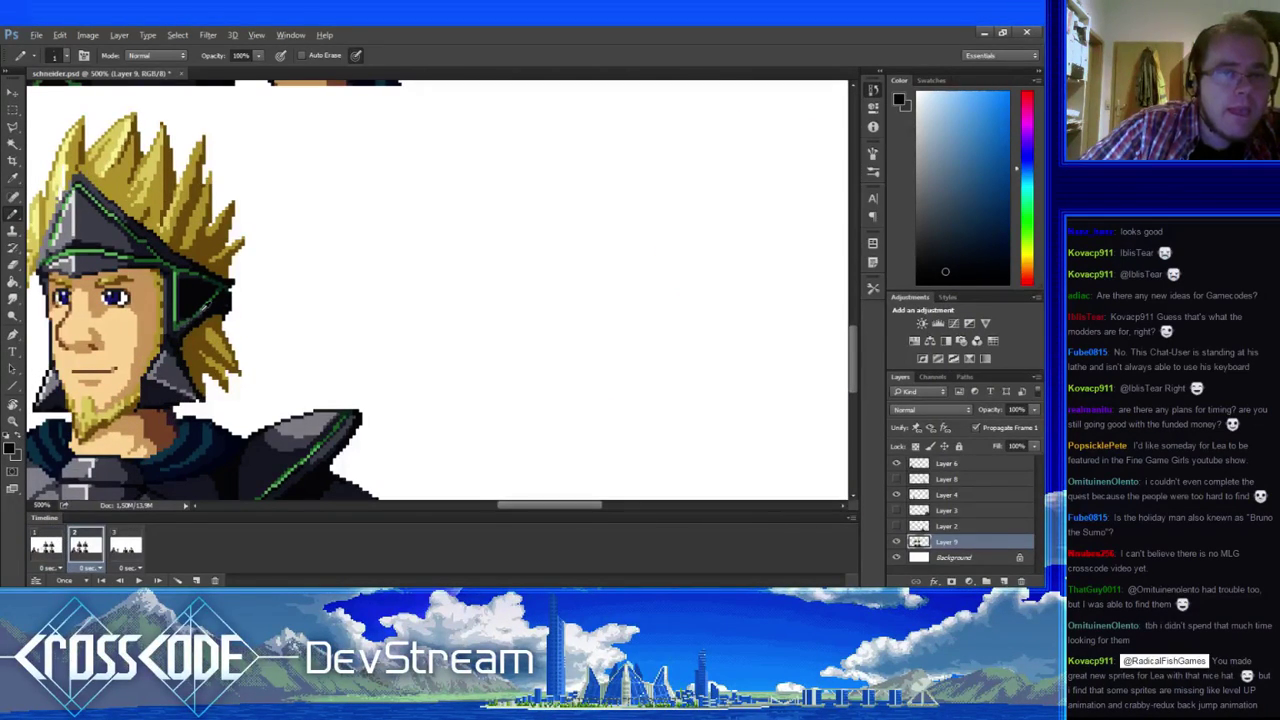
# - Redraw the lower green edge of the triangular side plate in frame 2 with sampled green, near-black and dark navy
pyautogui.keyDown('alt'); pyautogui.click(210, 312); pyautogui.keyUp('alt')
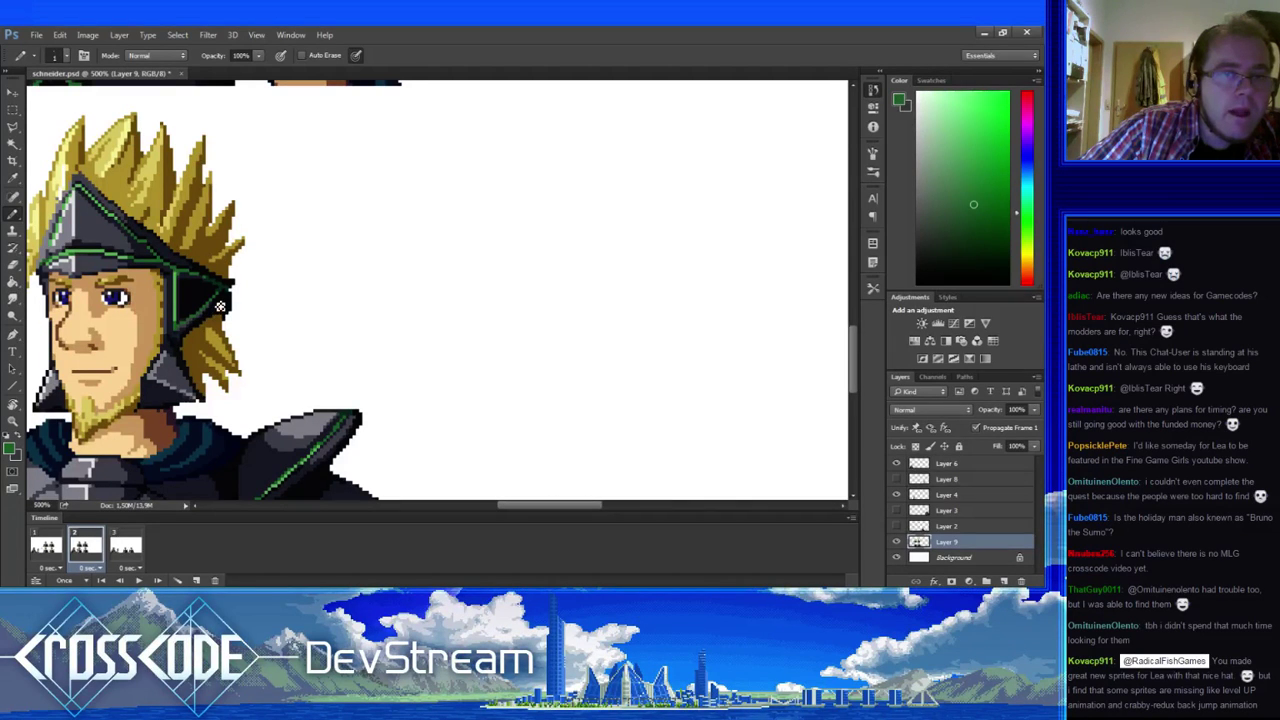
pyautogui.keyDown('alt'); pyautogui.click(214, 308); pyautogui.keyUp('alt')
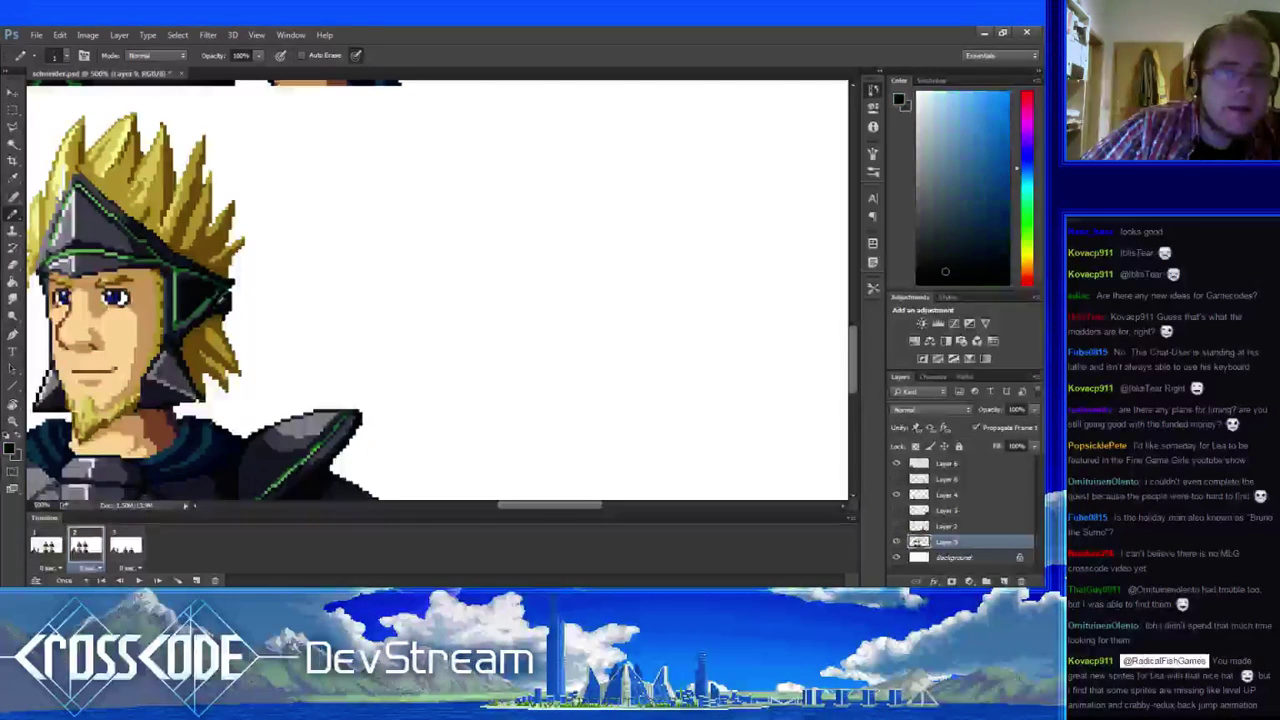
pyautogui.keyDown('alt'); pyautogui.click(204, 311); pyautogui.keyUp('alt')
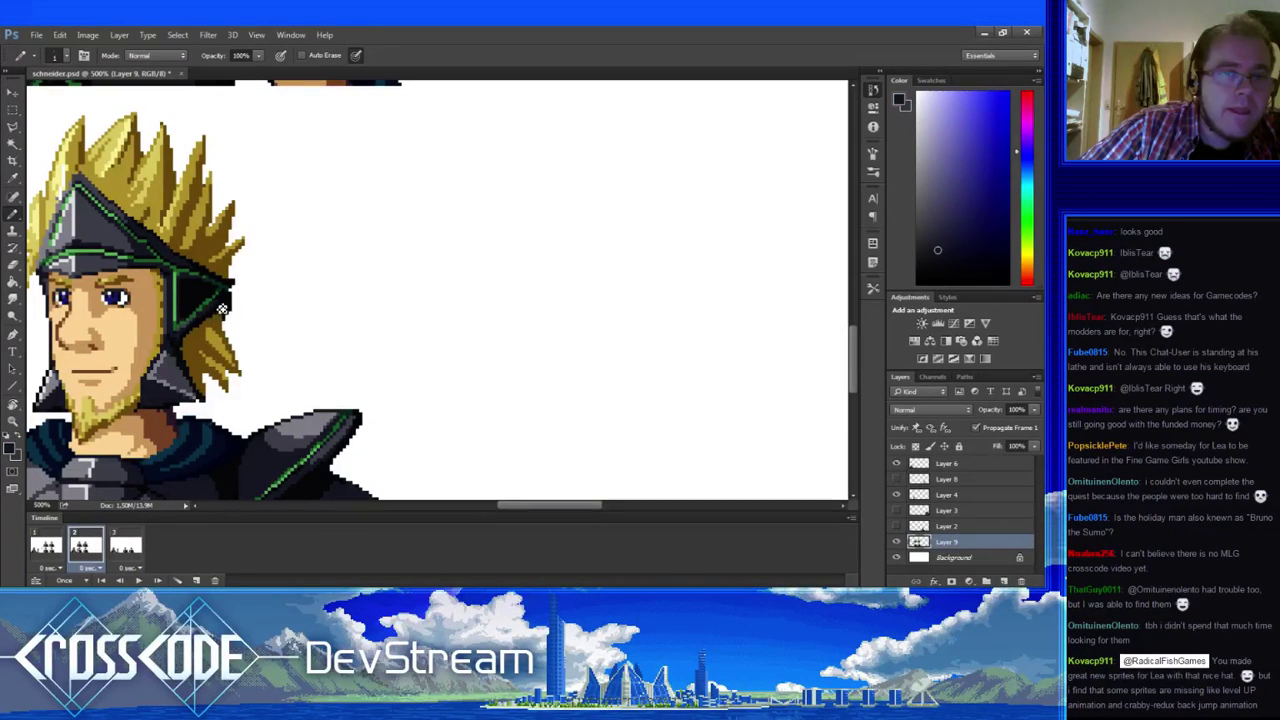
pyautogui.keyDown('alt'); pyautogui.click(224, 312); pyautogui.keyUp('alt')
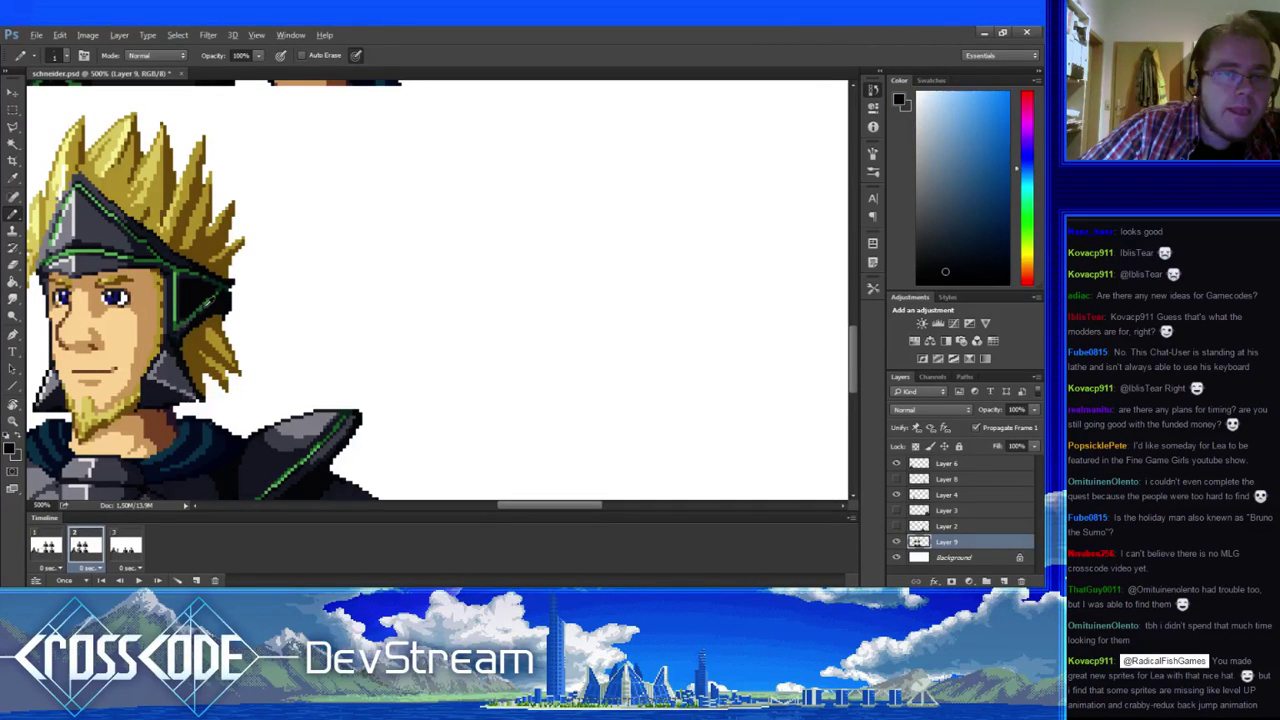
pyautogui.moveTo(206, 304); pyautogui.dragTo(195, 313)
pyautogui.keyDown('alt'); pyautogui.click(197, 331); pyautogui.keyUp('alt')
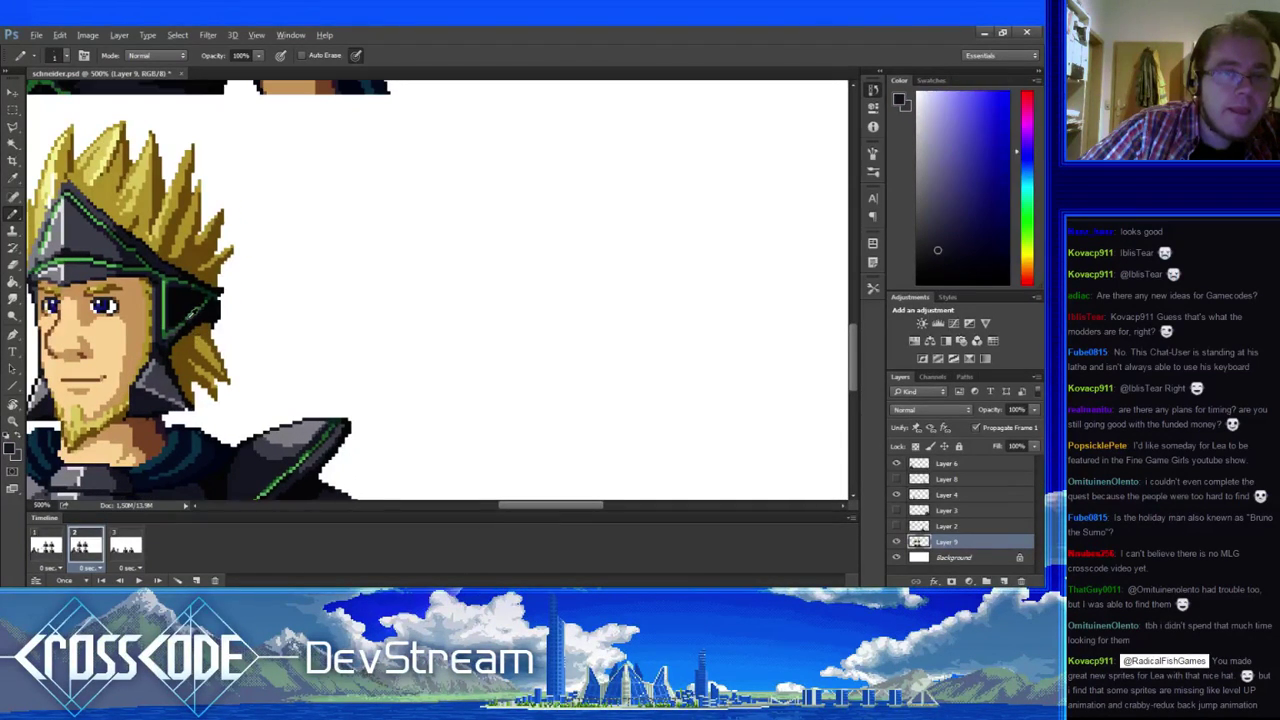
pyautogui.keyDown('alt'); pyautogui.click(188, 316); pyautogui.keyUp('alt')
pyautogui.keyDown('alt'); pyautogui.click(192, 328); pyautogui.keyUp('alt')
pyautogui.keyDown('alt'); pyautogui.click(182, 322); pyautogui.keyUp('alt')
pyautogui.keyDown('alt'); pyautogui.click(193, 338); pyautogui.keyUp('alt')
pyautogui.moveTo(198, 354); pyautogui.dragTo(206, 356)
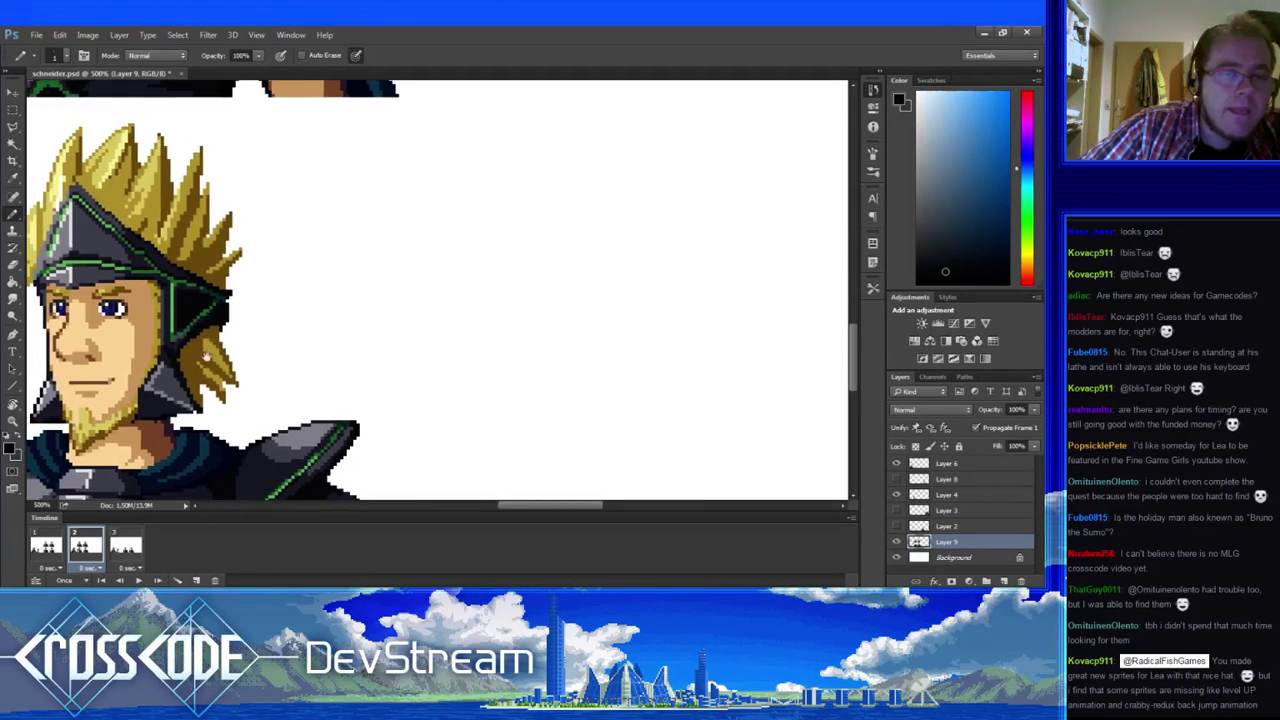
# - Compare the side plate between frames 1 and 2, and soften its green trim near the rear tip with dark green
pyautogui.click(52, 546)
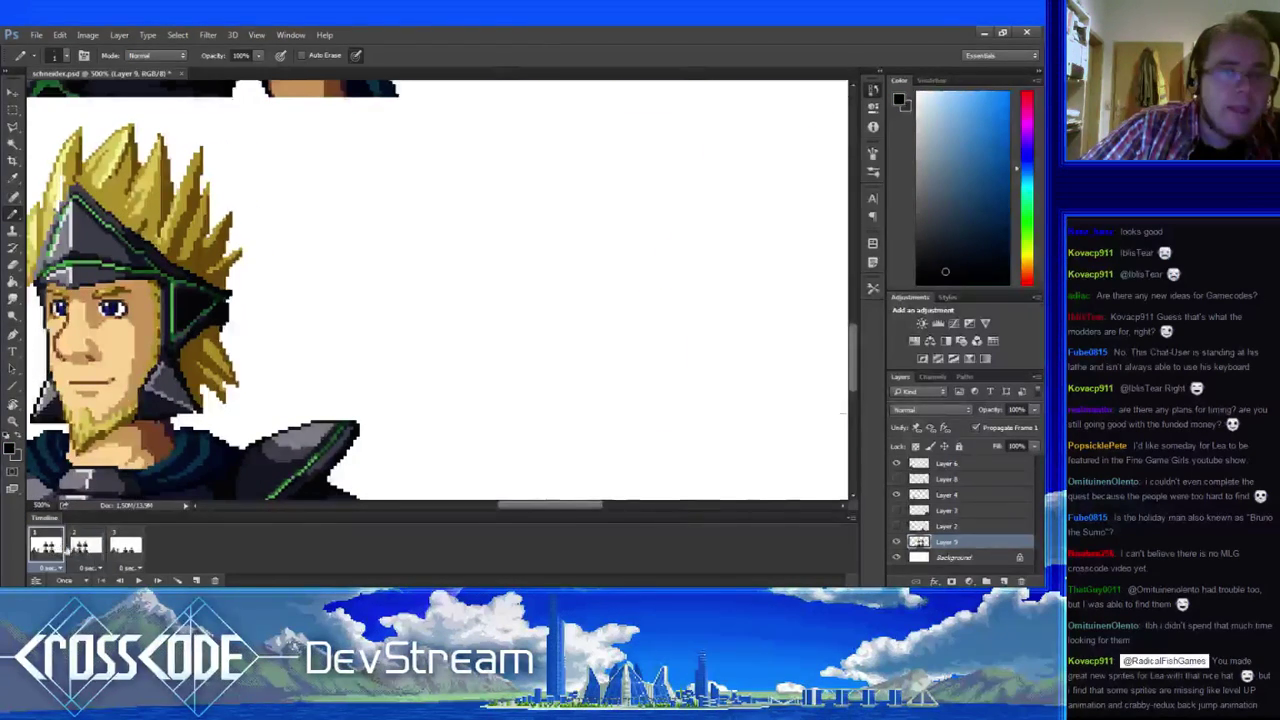
pyautogui.click(86, 545)
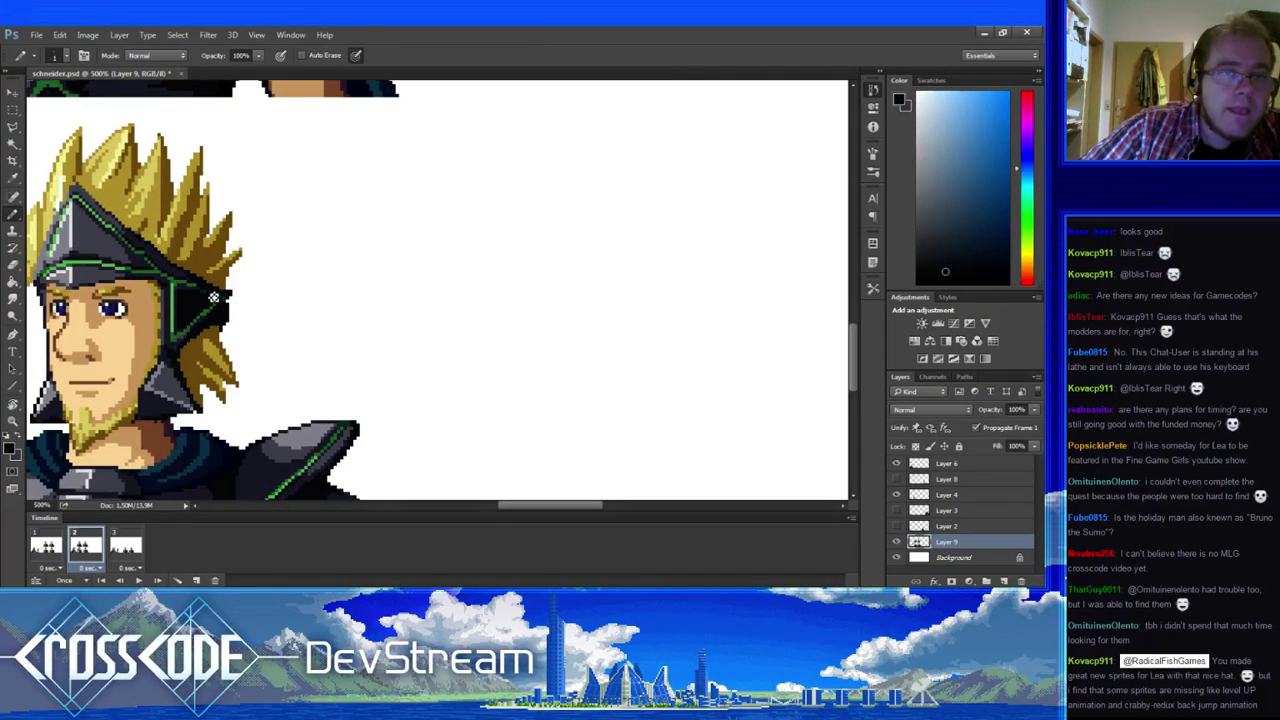
pyautogui.keyDown('alt'); pyautogui.click(207, 297); pyautogui.keyUp('alt')
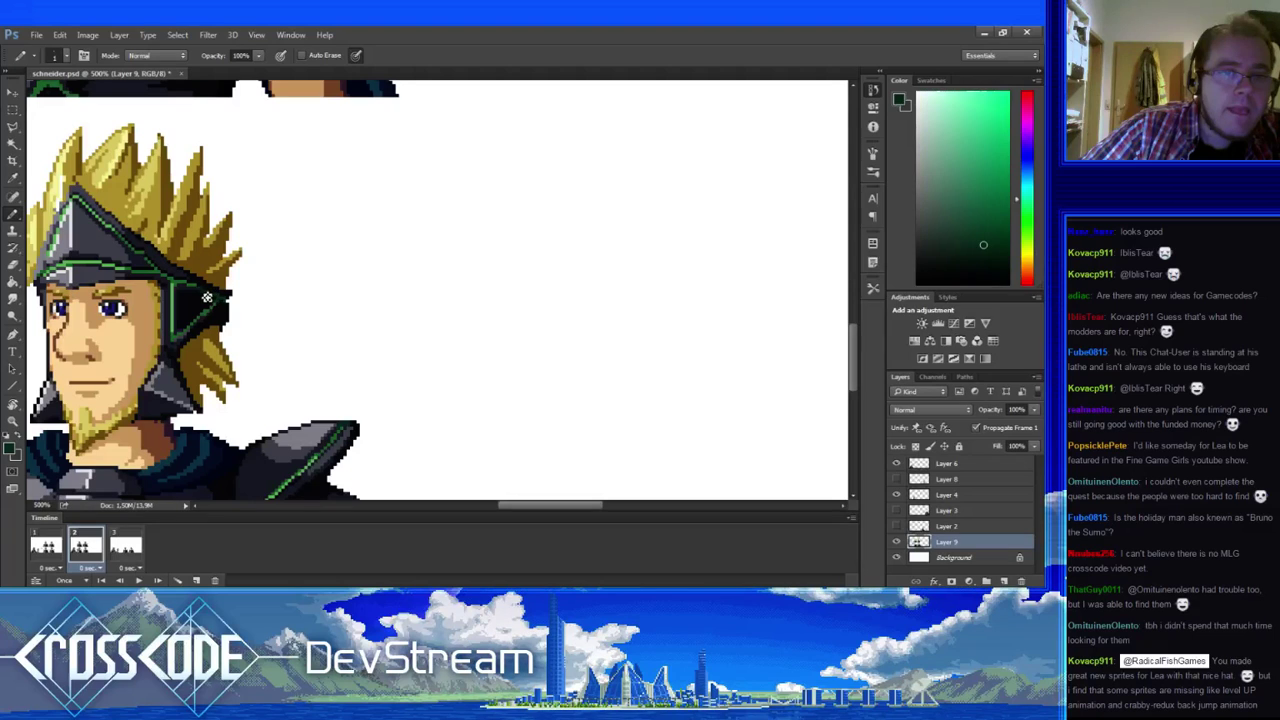
pyautogui.moveTo(207, 297); pyautogui.dragTo(235, 268)
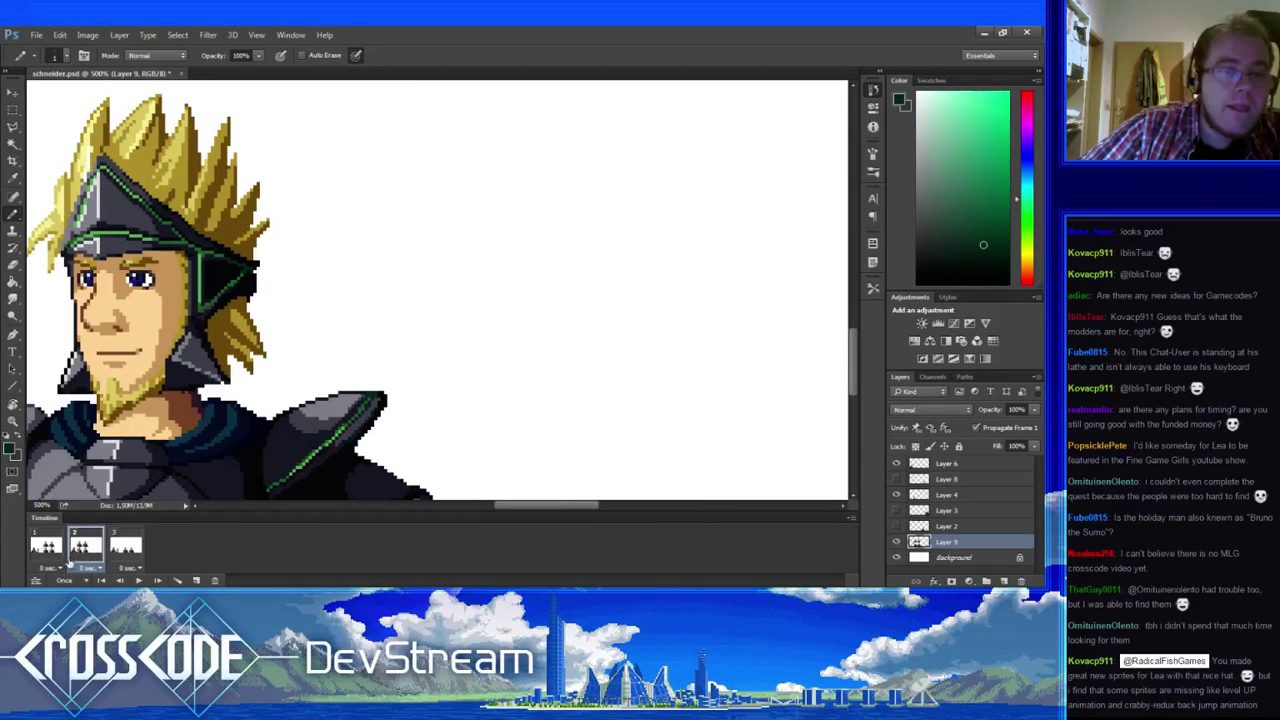
# - Toggle the last change off and on to compare the side plate before and after
pyautogui.hotkey('ctrl', 'z')
pyautogui.hotkey('ctrl', 'z')
pyautogui.hotkey('ctrl', 'z')
pyautogui.hotkey('ctrl', 'z')
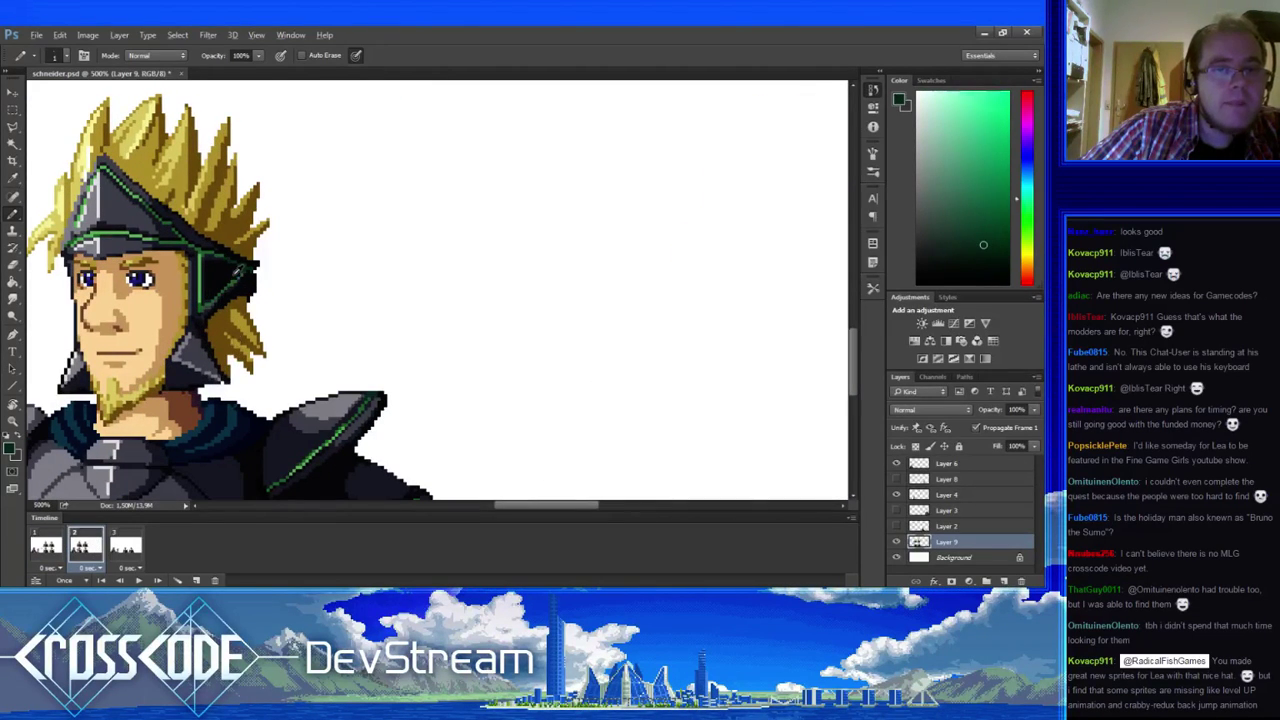
# - Touch up the side plate's lower rear edge in frame 2 with sampled dark navy, checking it against frame 1
pyautogui.keyDown('alt'); pyautogui.click(246, 296); pyautogui.keyUp('alt')
pyautogui.keyDown('alt'); pyautogui.click(238, 282); pyautogui.keyUp('alt')
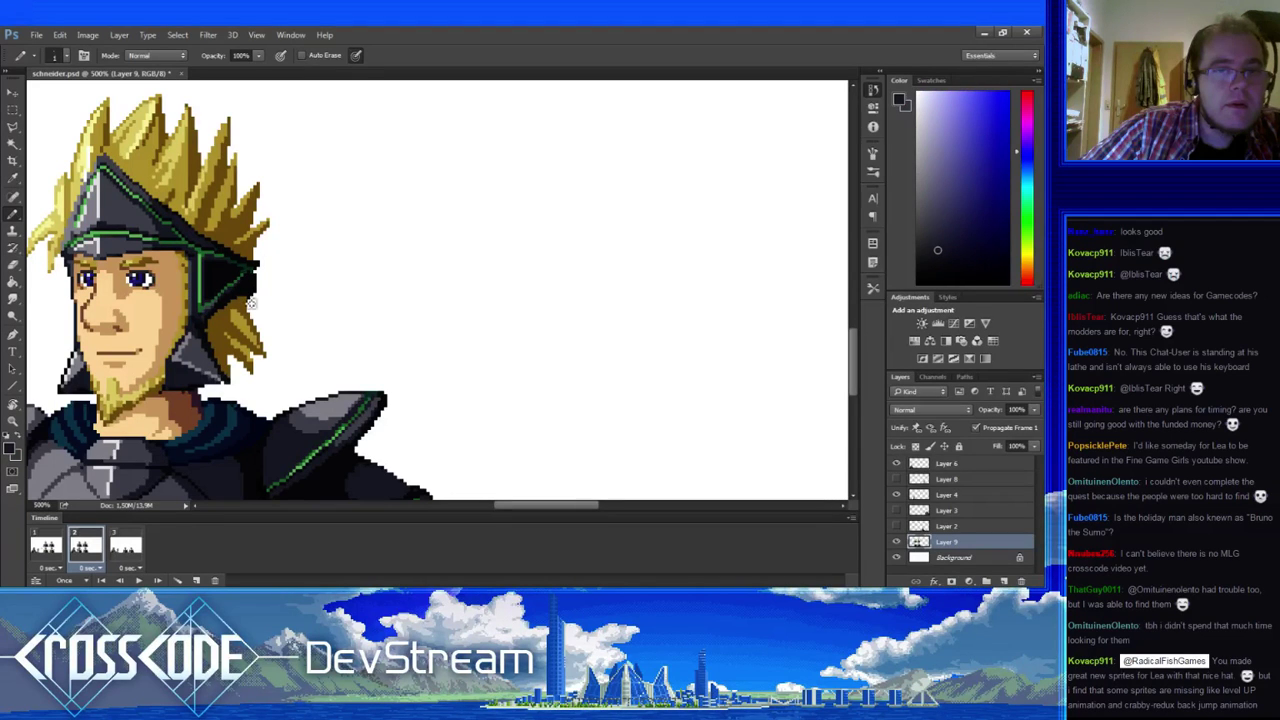
pyautogui.moveTo(251, 303); pyautogui.dragTo(267, 318)
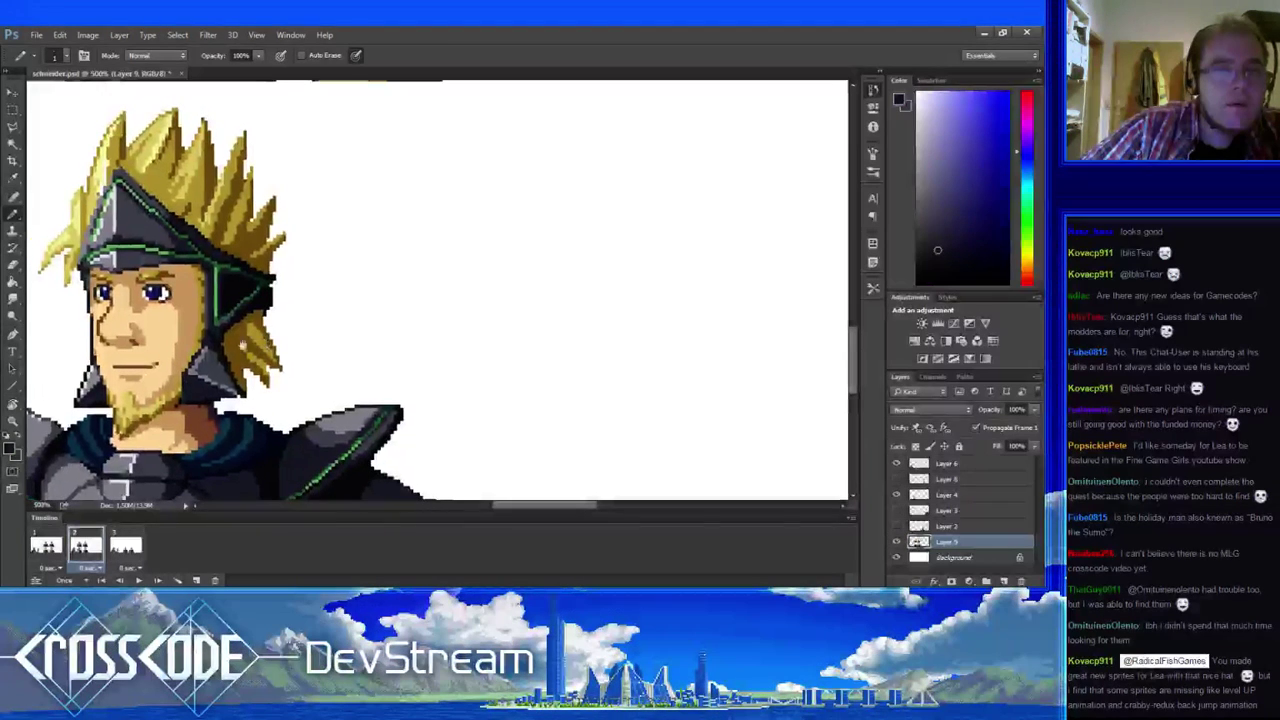
pyautogui.click(43, 543)
pyautogui.click(82, 543)
pyautogui.click(57, 545)
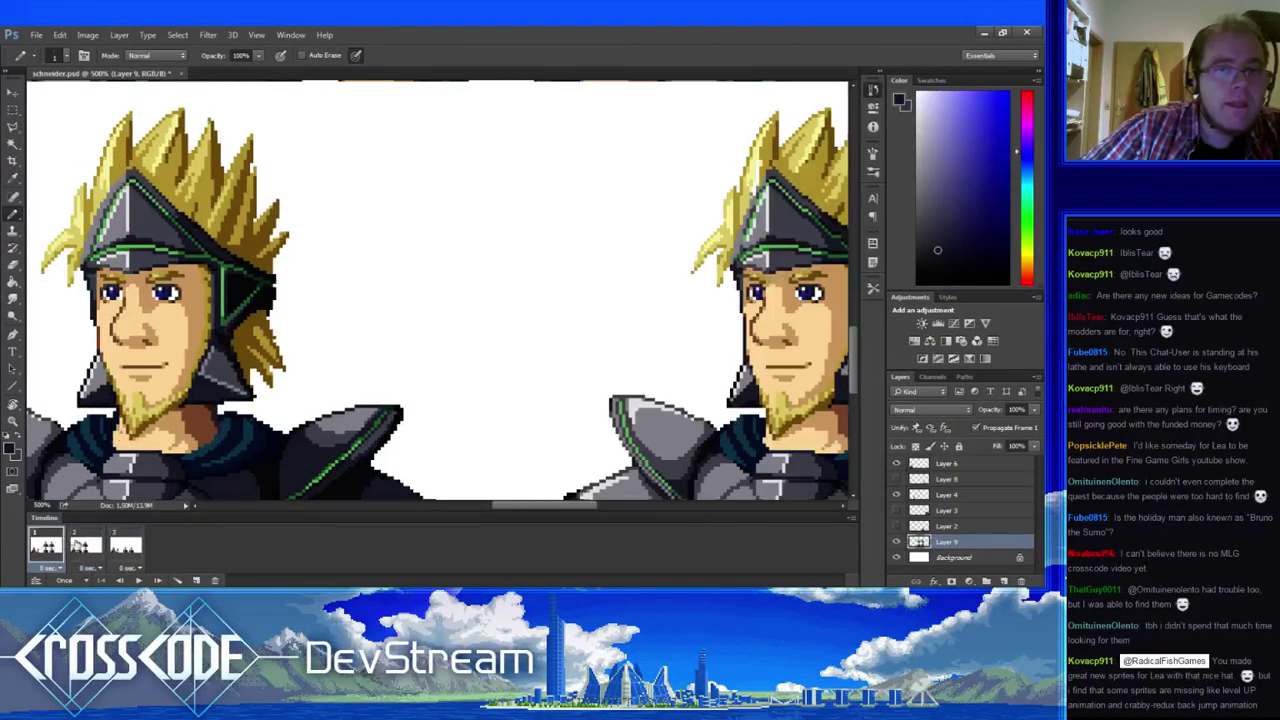
pyautogui.click(84, 546)
# - Refine the green trim and outline at the side plate's rear tip with sampled dark green, dark navy and near-black
pyautogui.keyDown('alt'); pyautogui.click(258, 302); pyautogui.keyUp('alt')
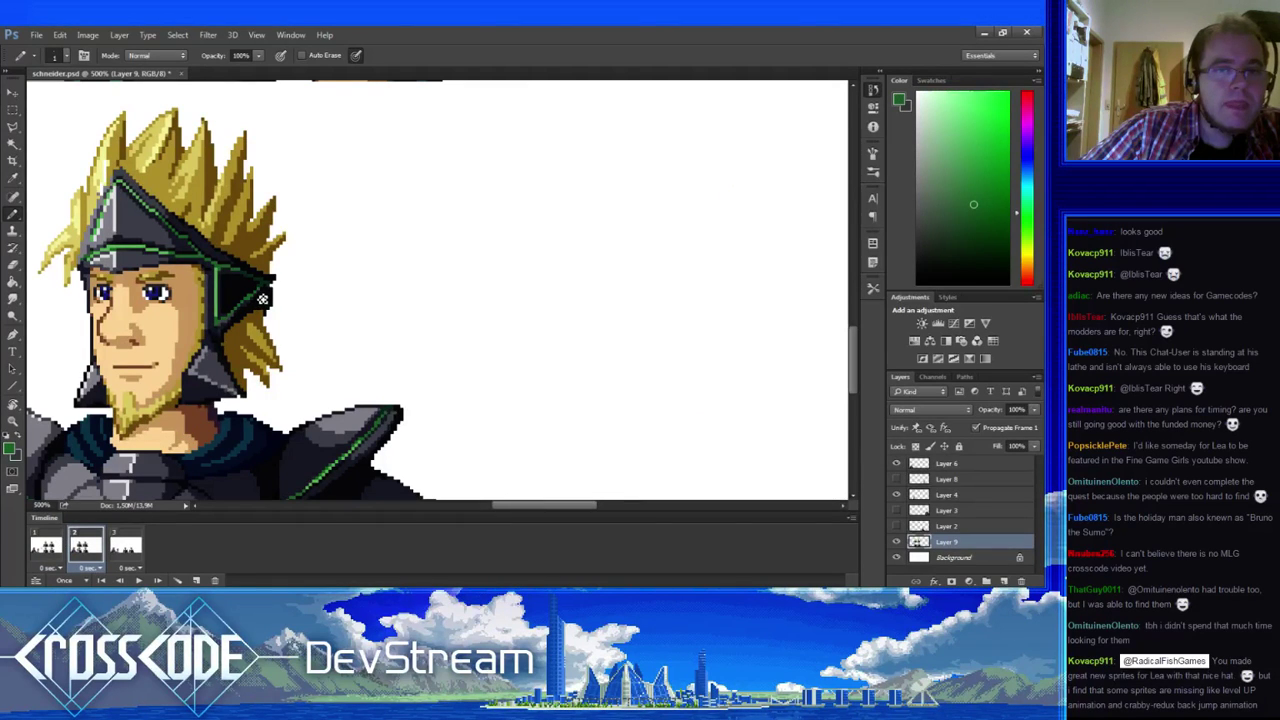
pyautogui.keyDown('alt'); pyautogui.click(265, 310); pyautogui.keyUp('alt')
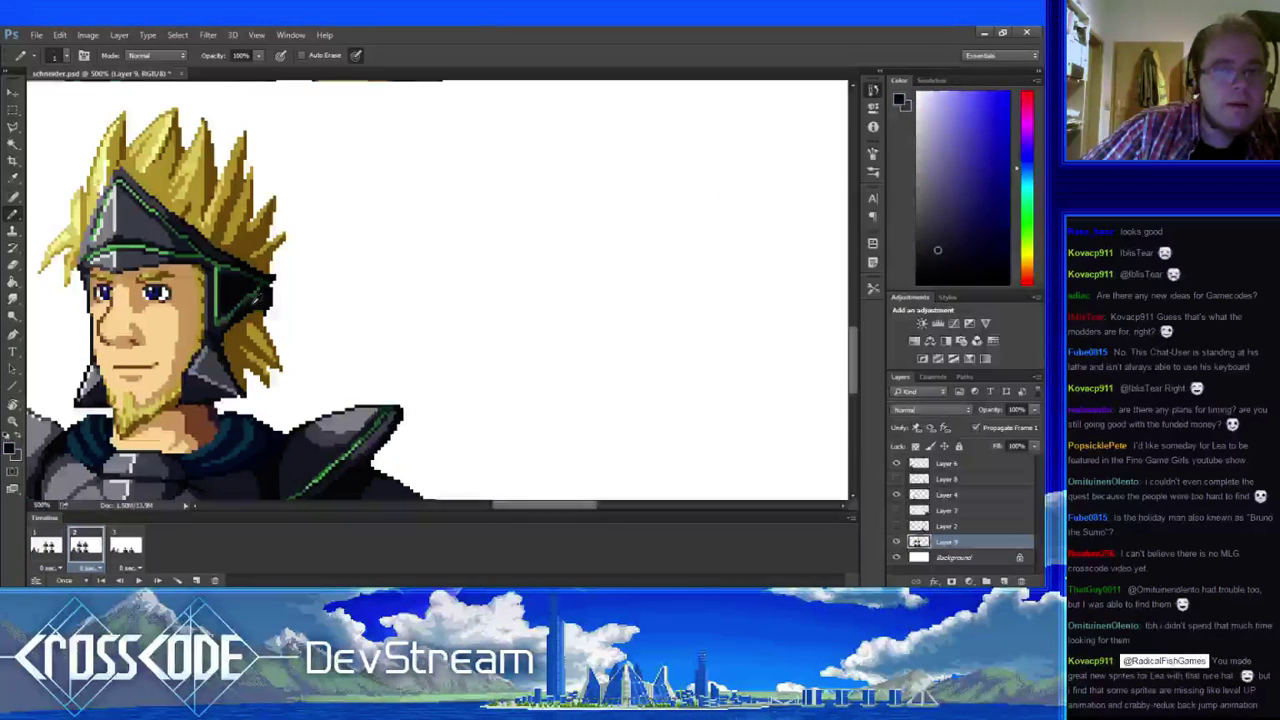
pyautogui.keyDown('alt'); pyautogui.click(262, 289); pyautogui.keyUp('alt')
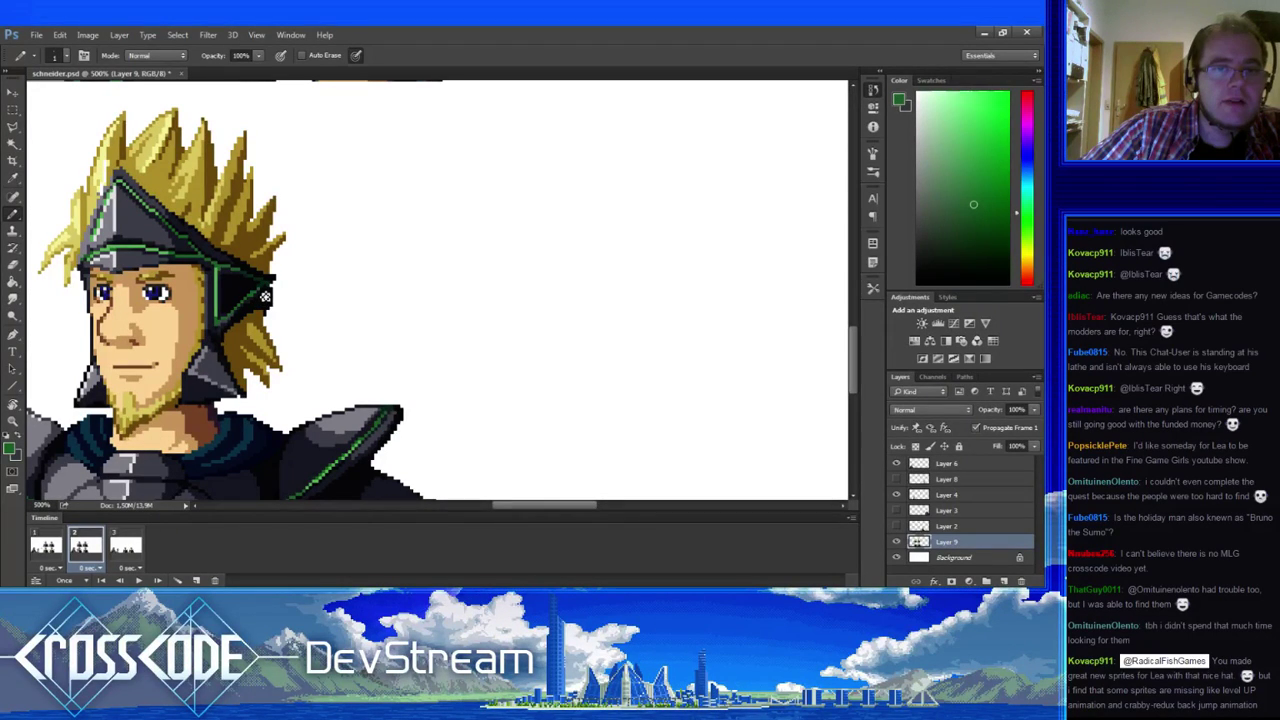
pyautogui.keyDown('alt'); pyautogui.click(265, 296); pyautogui.keyUp('alt')
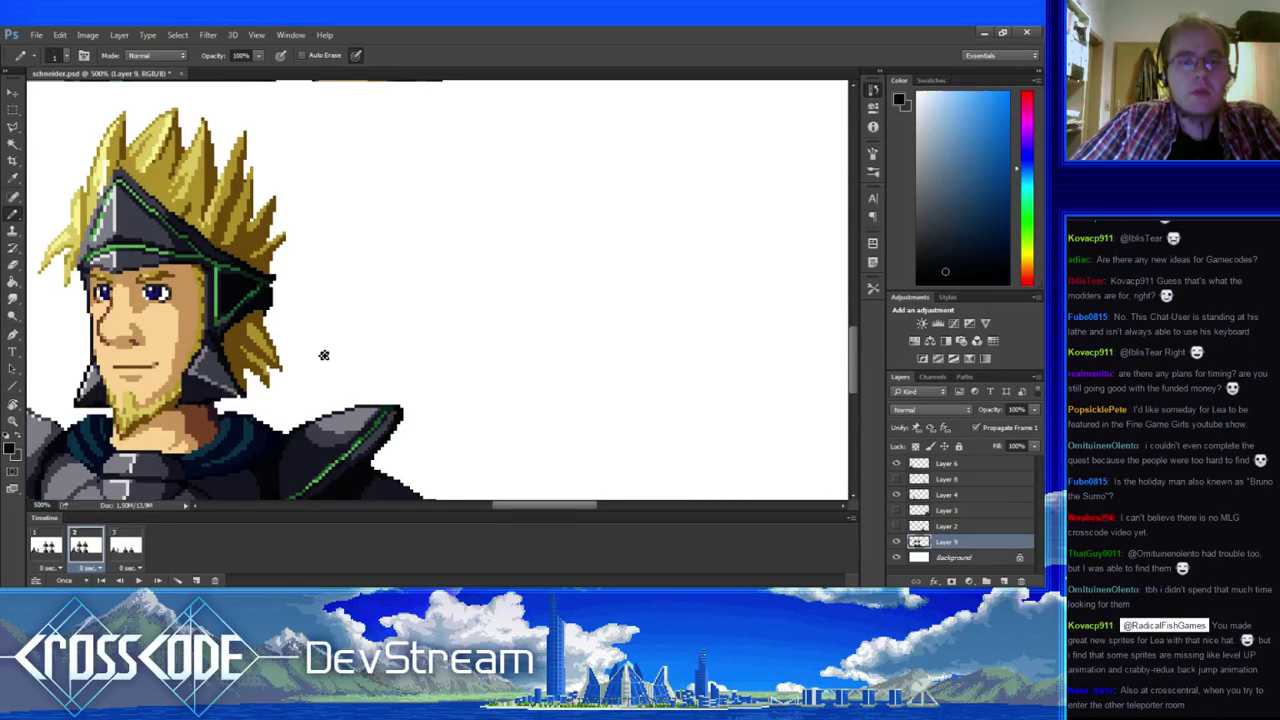
pyautogui.moveTo(275, 295); pyautogui.dragTo(330, 275)
pyautogui.keyDown('alt'); pyautogui.click(323, 274); pyautogui.keyUp('alt')
pyautogui.keyDown('alt'); pyautogui.click(328, 269); pyautogui.keyUp('alt')
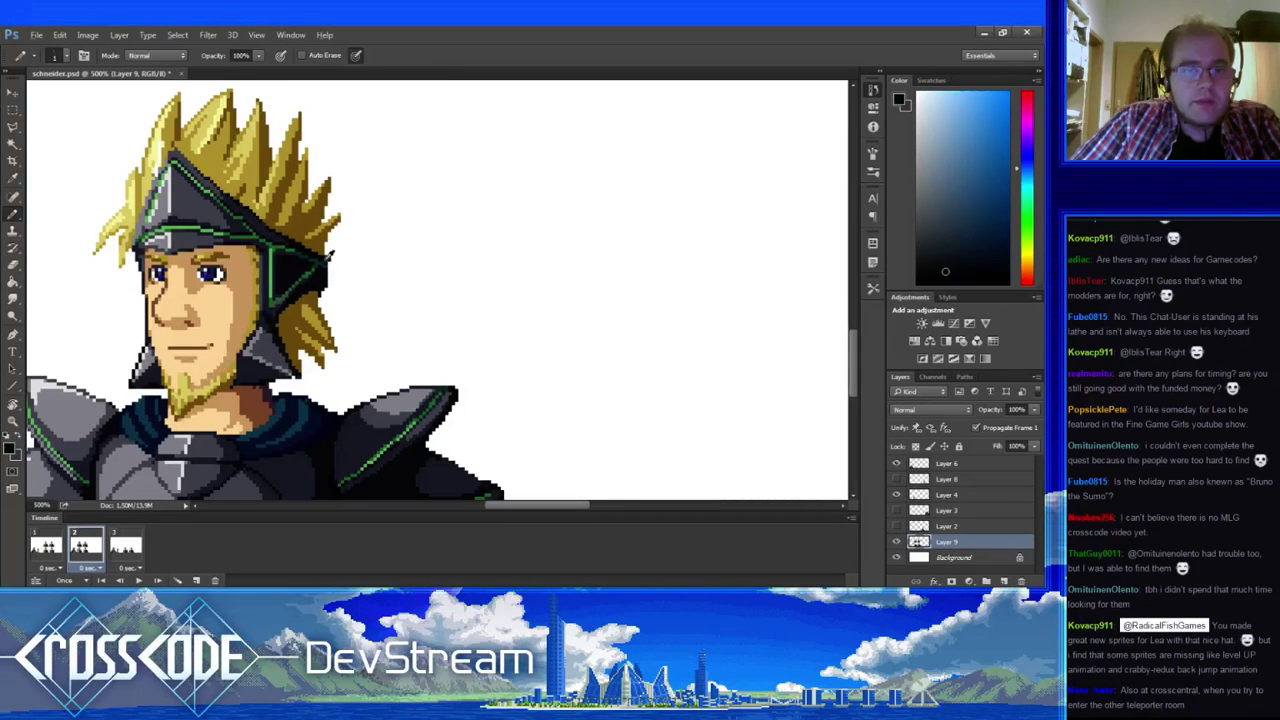
# - Touch up the hair and outline beneath the side plate with sampled brown and near-black, comparing frames 1 and 2
pyautogui.moveTo(366, 351); pyautogui.dragTo(302, 379)
pyautogui.keyDown('alt'); pyautogui.click(308, 306); pyautogui.keyUp('alt')
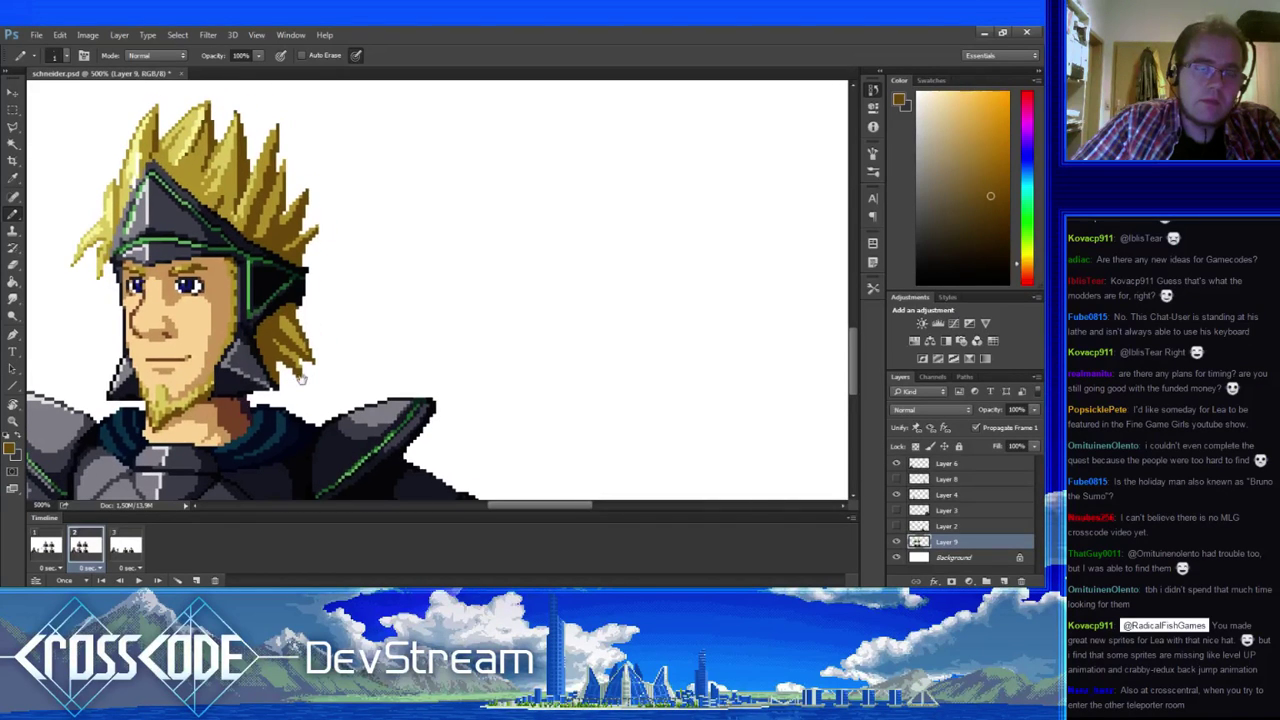
pyautogui.click(46, 545)
pyautogui.click(86, 545)
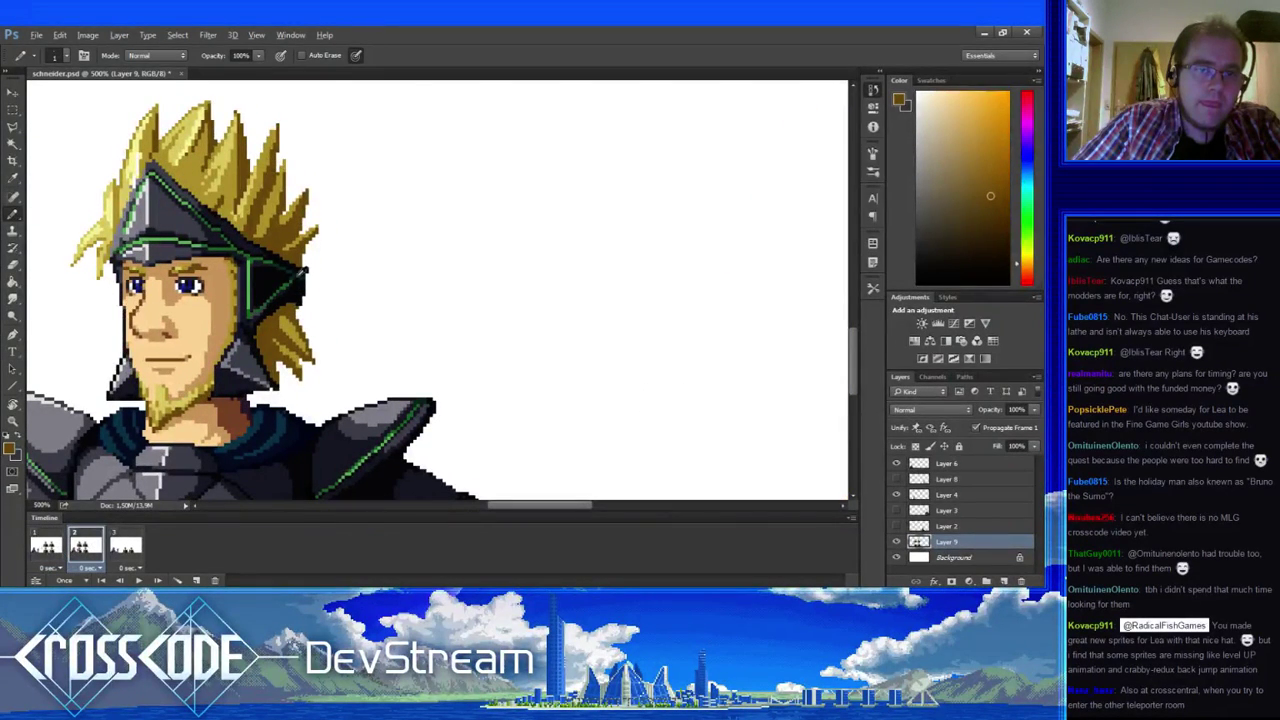
pyautogui.keyDown('alt'); pyautogui.click(291, 284); pyautogui.keyUp('alt')
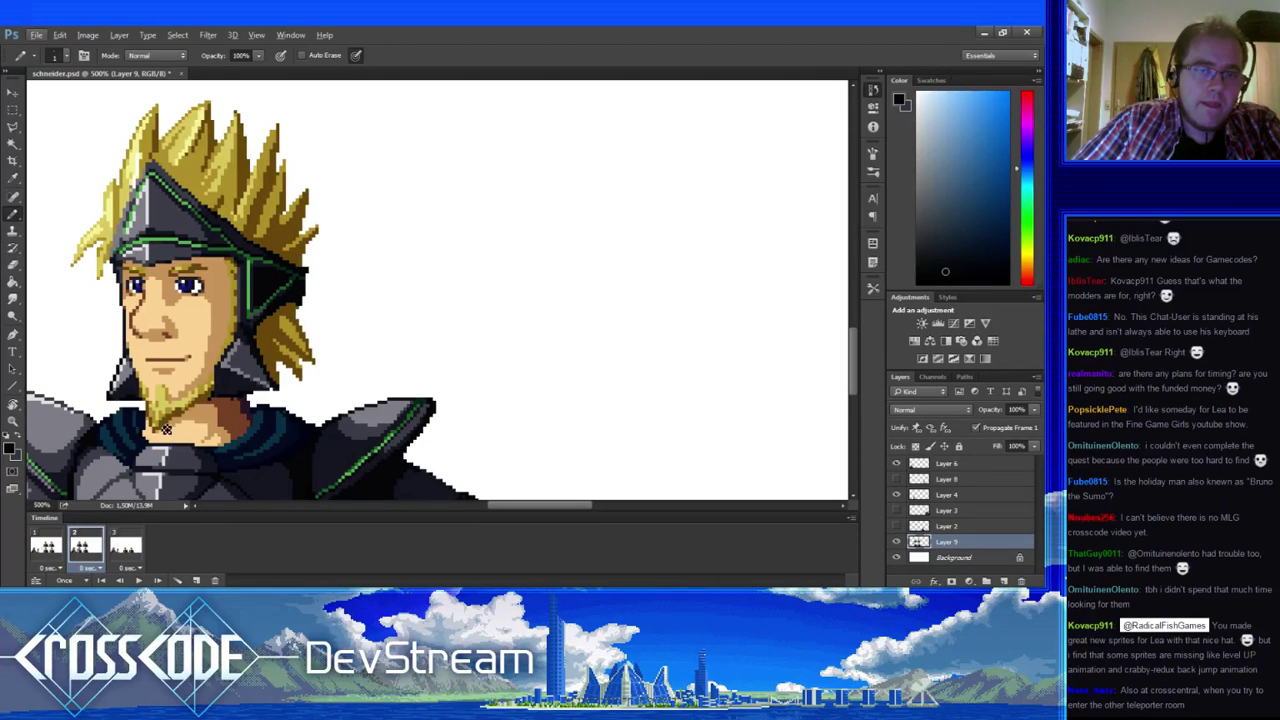
pyautogui.click(50, 545)
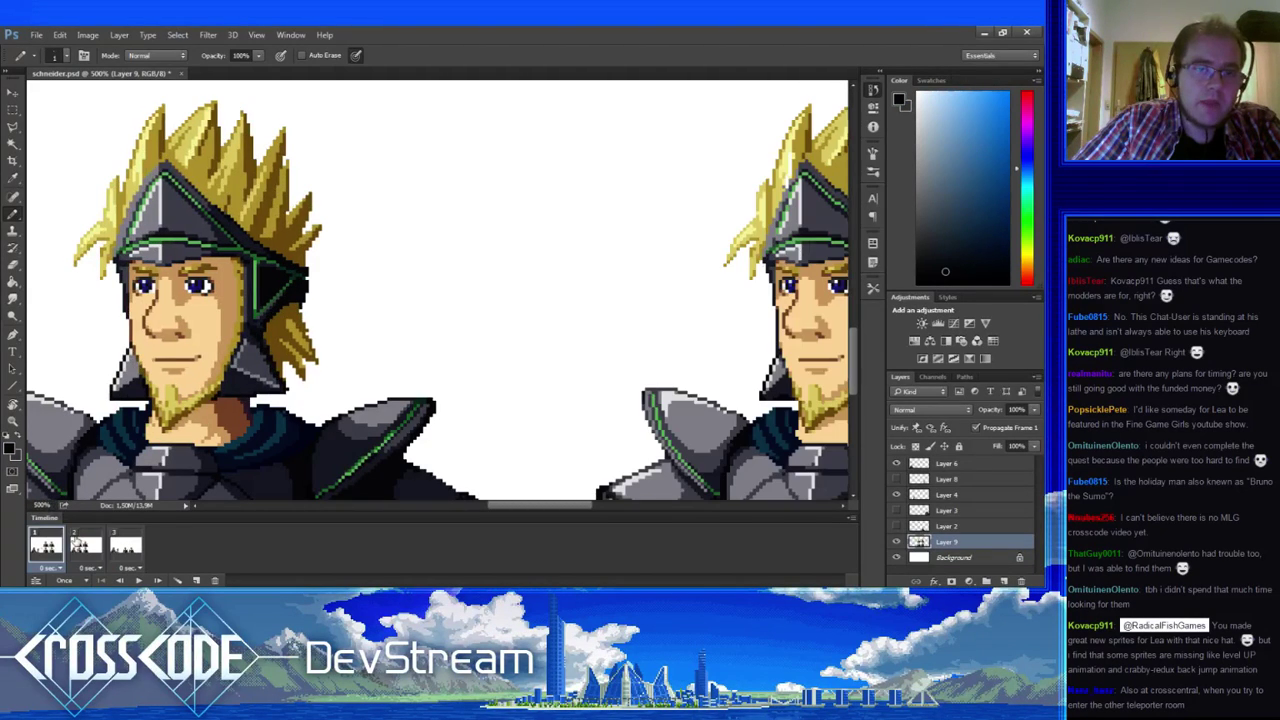
pyautogui.click(76, 541)
# - Rework the side plate's lower green edge near the rear tip in frame 2 with sampled dark green, dark navy and near-black
pyautogui.keyDown('alt'); pyautogui.click(297, 292); pyautogui.keyUp('alt')
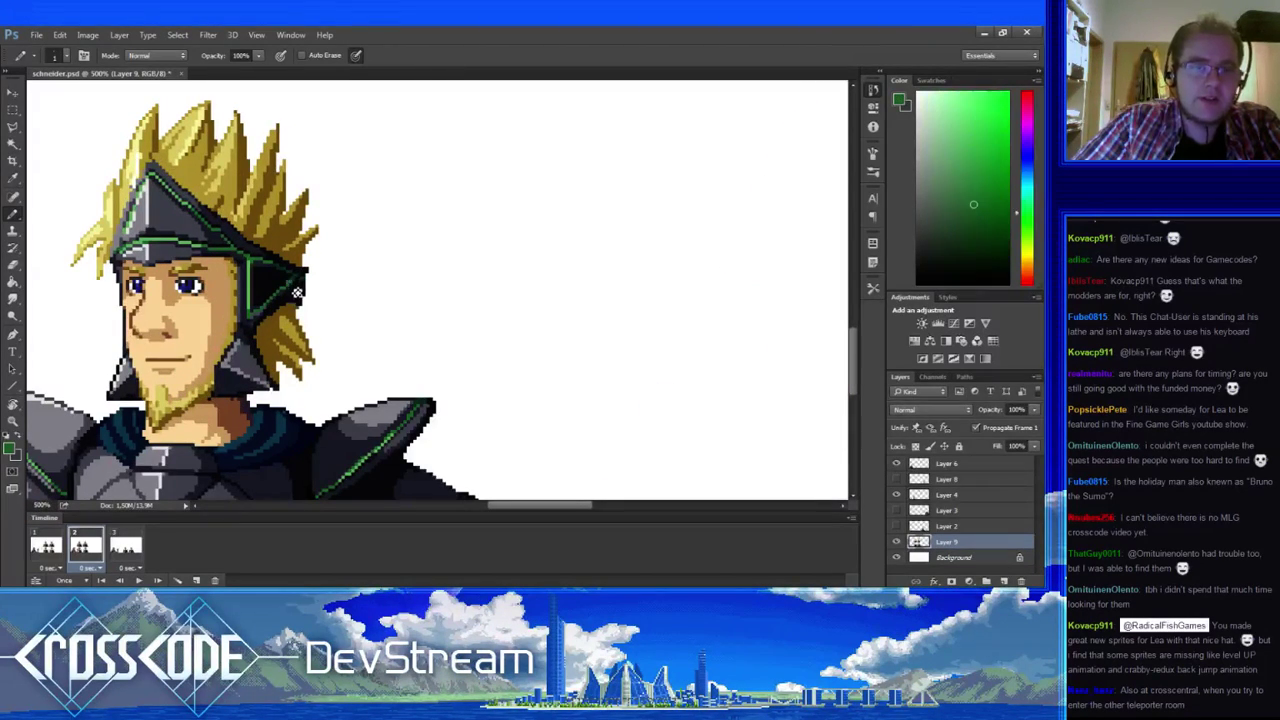
pyautogui.keyDown('alt'); pyautogui.click(295, 296); pyautogui.keyUp('alt')
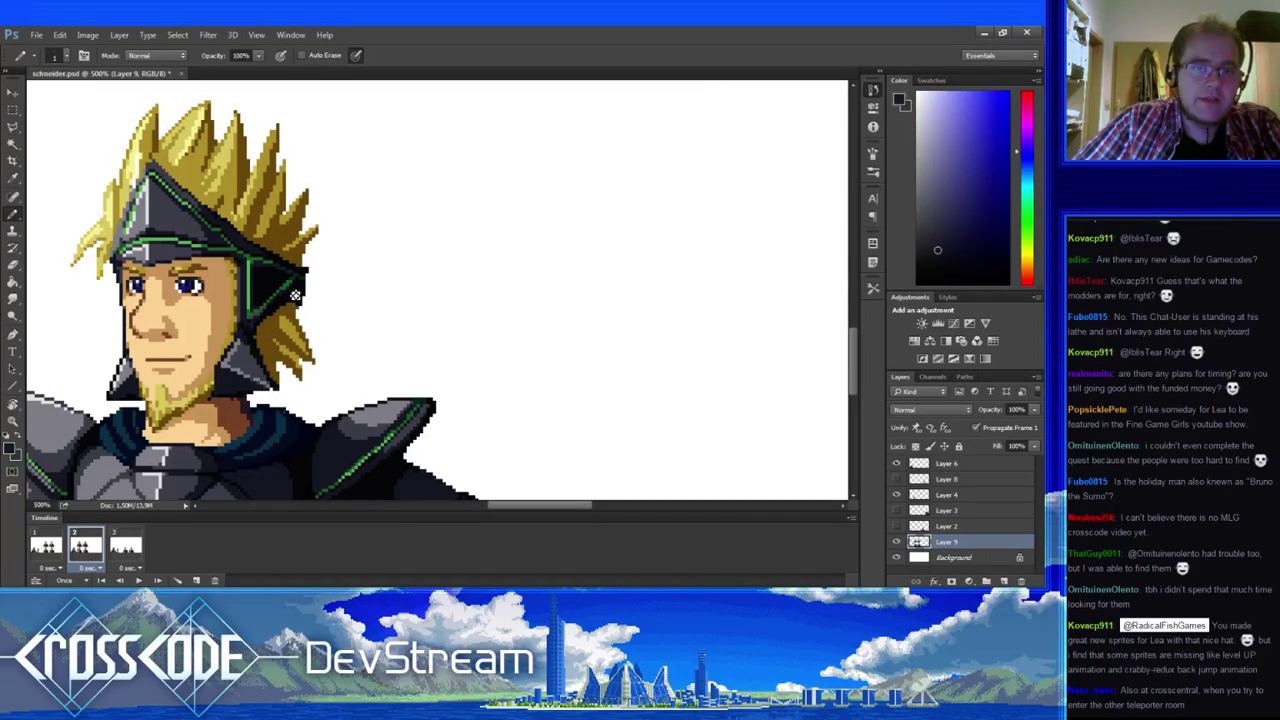
pyautogui.keyDown('alt'); pyautogui.click(296, 296); pyautogui.keyUp('alt')
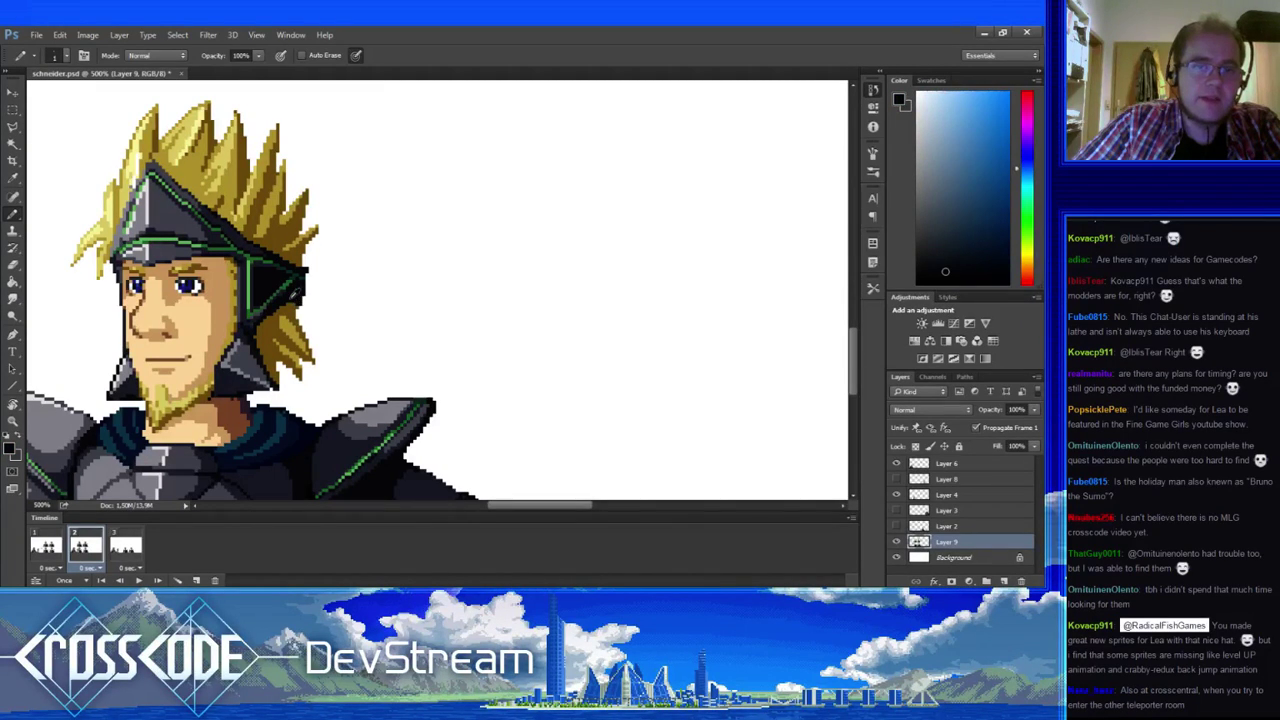
pyautogui.keyDown('alt'); pyautogui.click(292, 298); pyautogui.keyUp('alt')
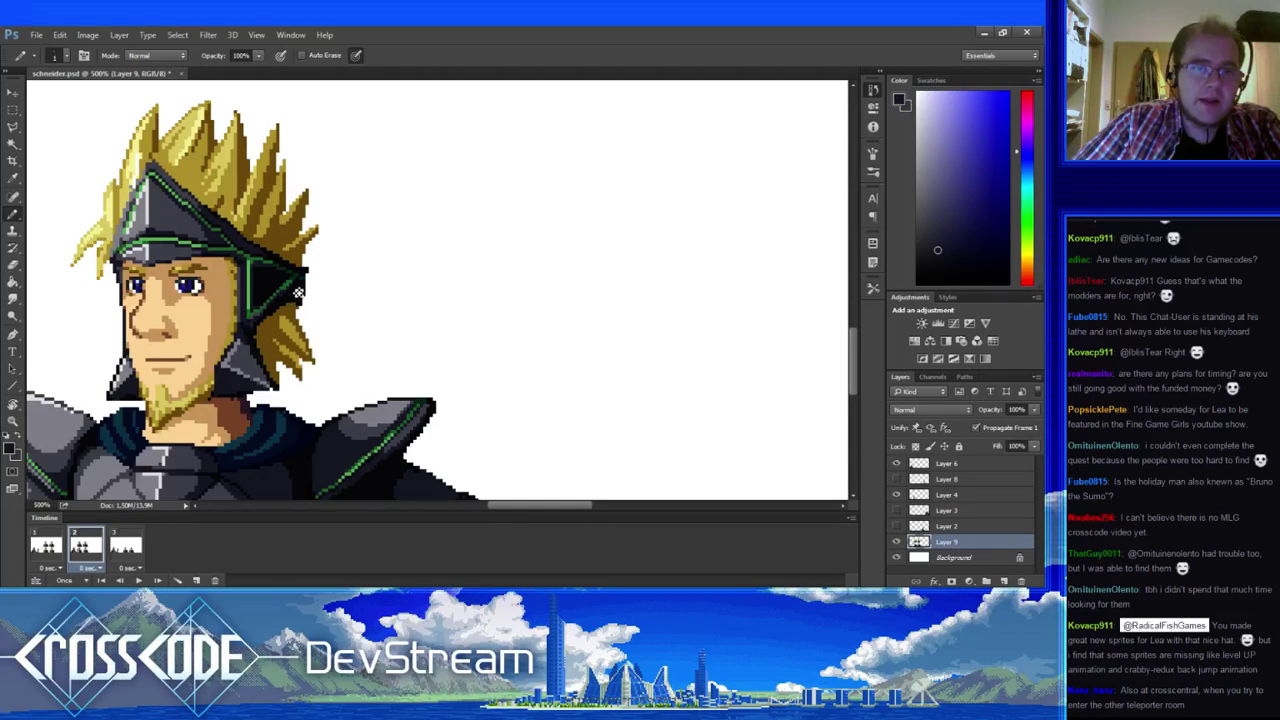
pyautogui.keyDown('alt'); pyautogui.click(296, 292); pyautogui.keyUp('alt')
pyautogui.keyDown('alt'); pyautogui.click(288, 286); pyautogui.keyUp('alt')
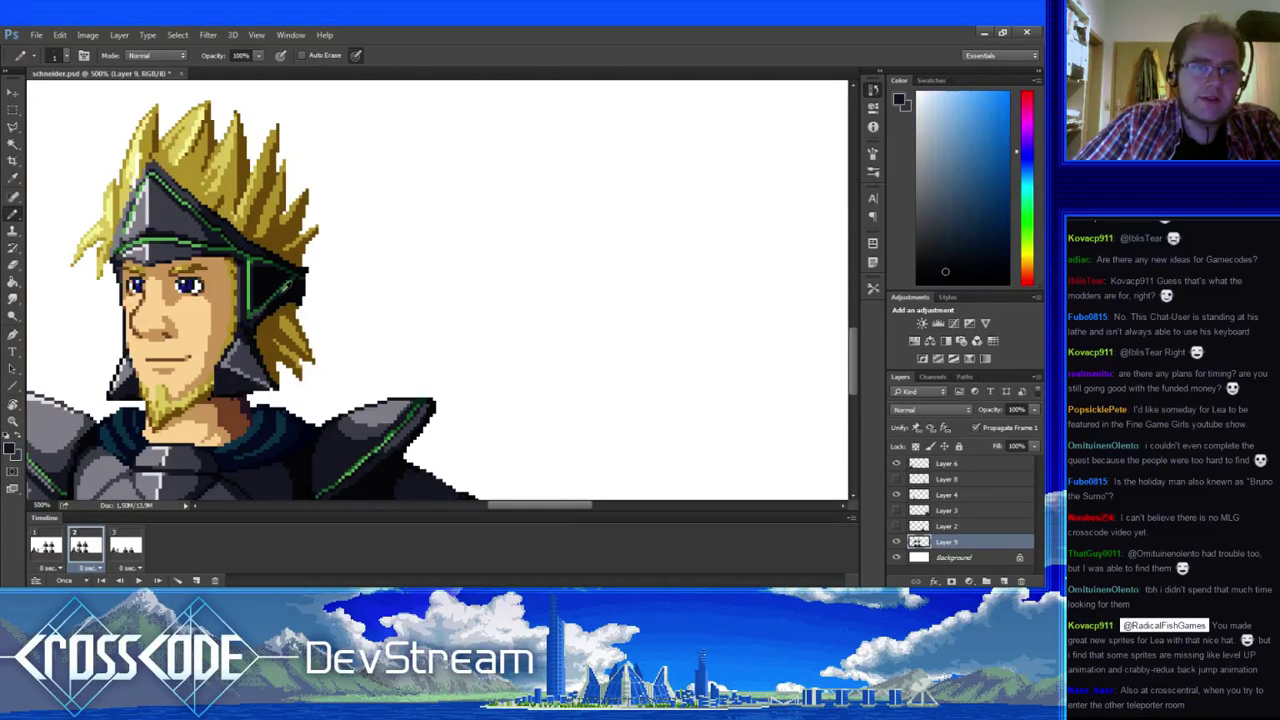
pyautogui.keyDown('alt'); pyautogui.click(297, 302); pyautogui.keyUp('alt')
pyautogui.moveTo(314, 337); pyautogui.dragTo(286, 349)
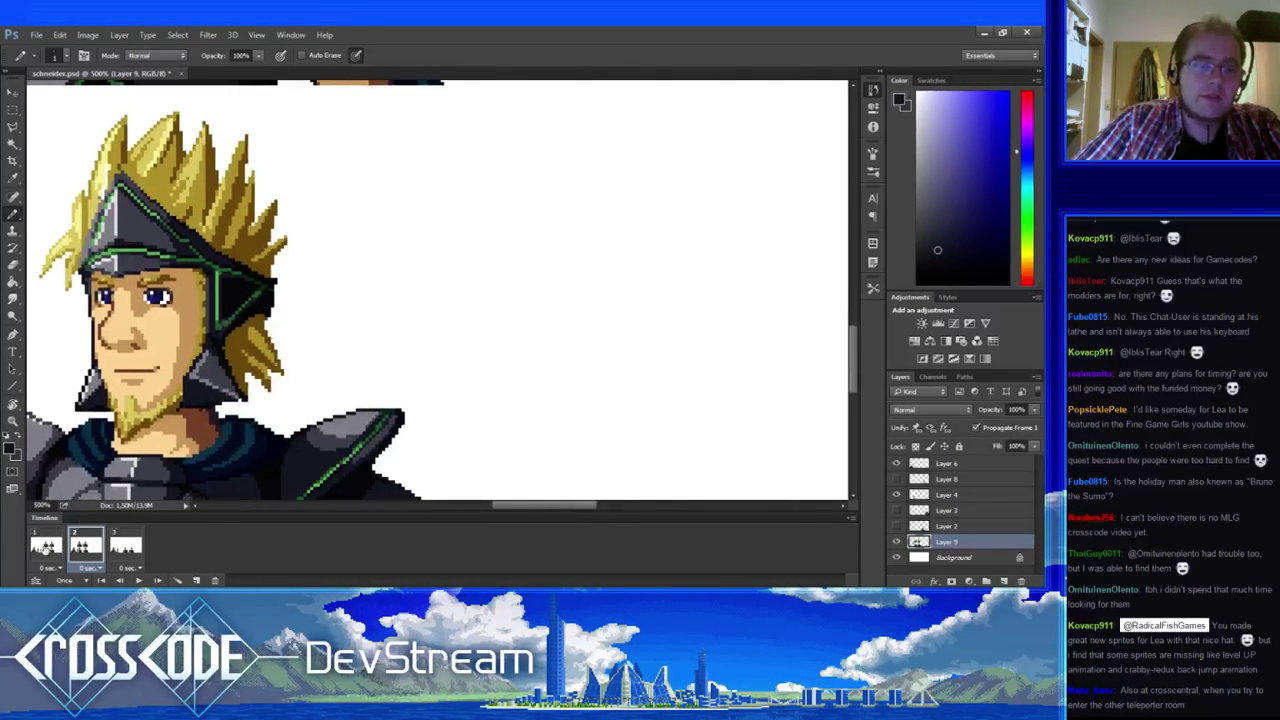
# - Flip between frames 1 and 2 to compare the reworked side plate and the head's movement
pyautogui.click(46, 546)
pyautogui.click(80, 547)
pyautogui.click(52, 548)
pyautogui.click(80, 548)
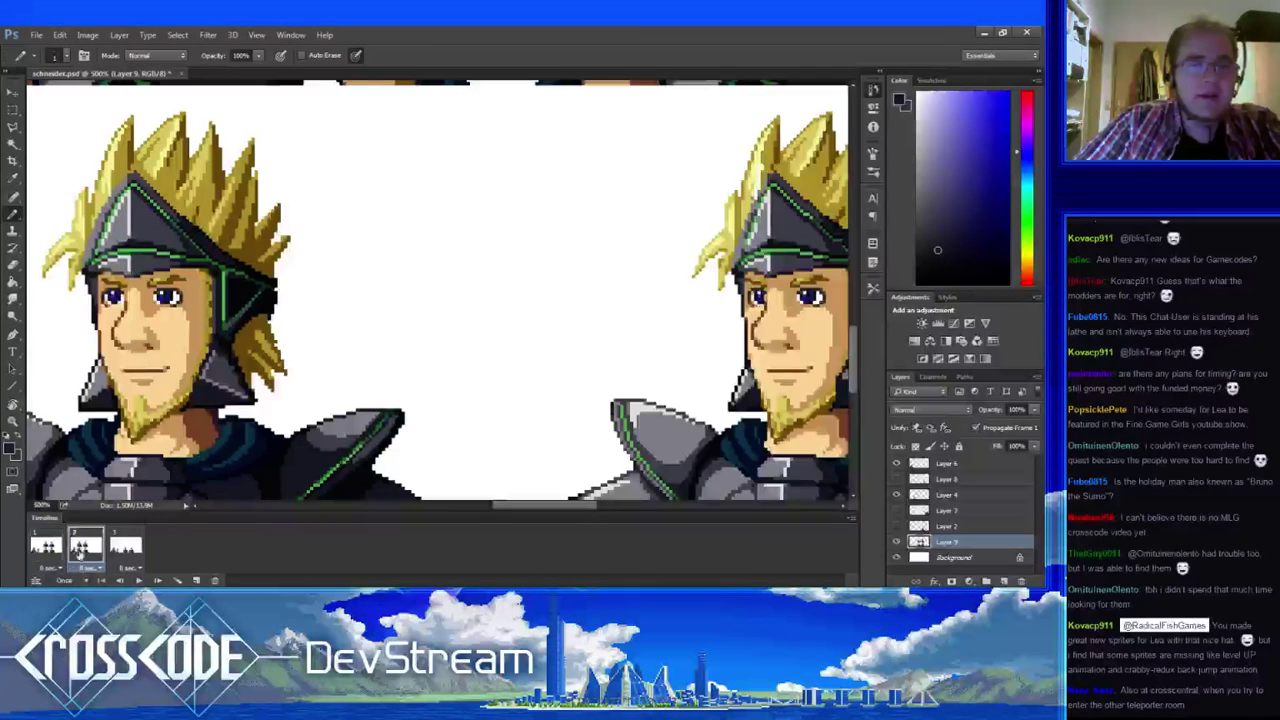
pyautogui.moveTo(323, 446); pyautogui.dragTo(298, 439)
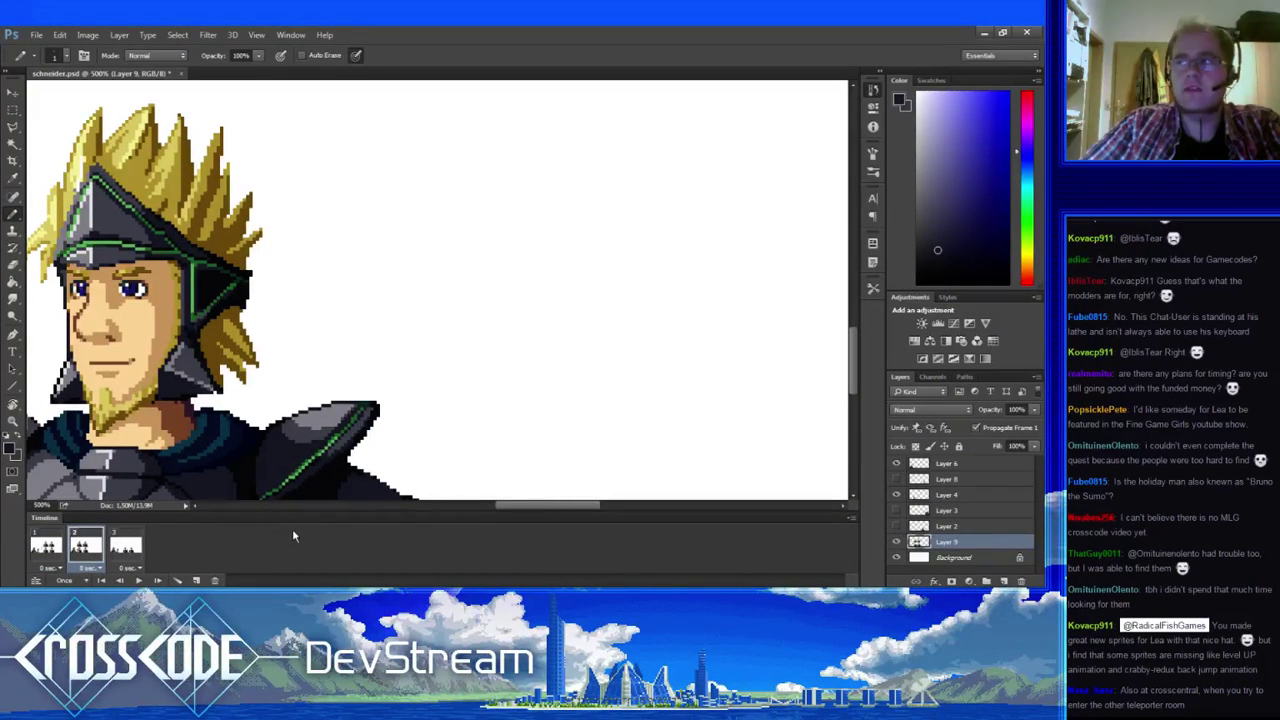
pyautogui.moveTo(183, 454); pyautogui.dragTo(296, 476)
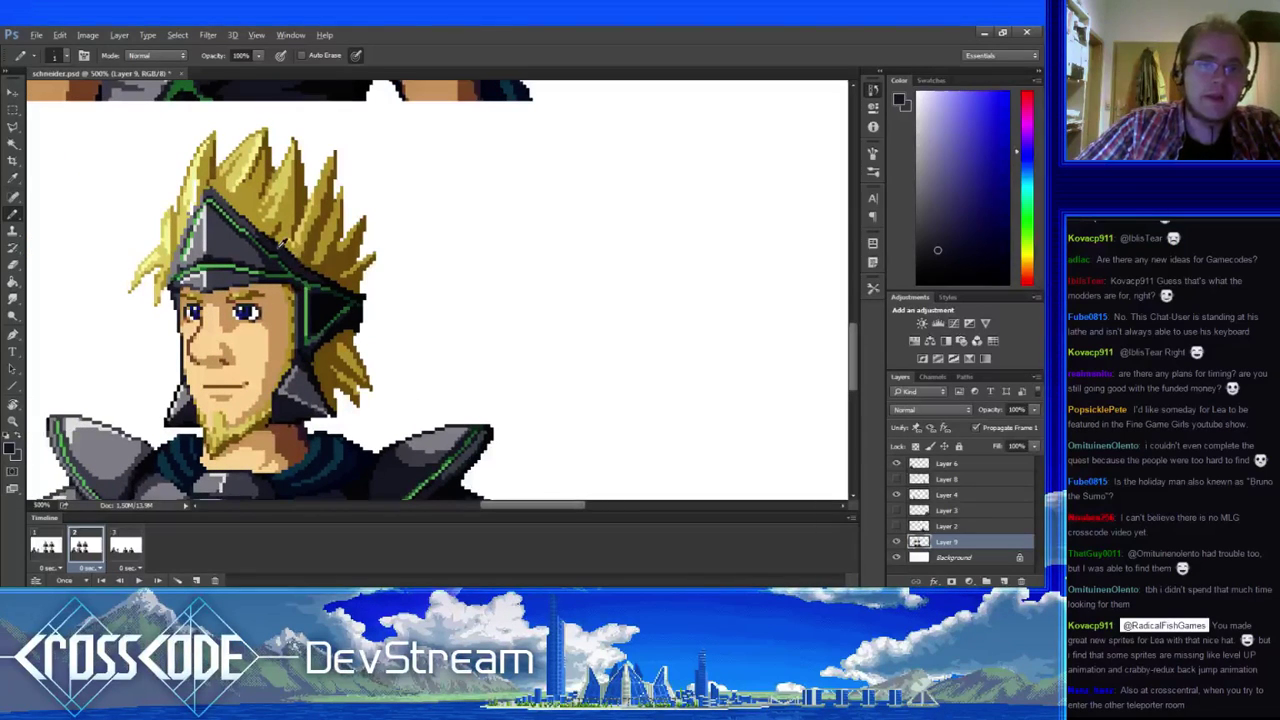
# - Clean up the helmet's sloping upper edge beside the hair with sampled near-black and dark navy
pyautogui.keyDown('alt'); pyautogui.click(282, 248); pyautogui.keyUp('alt')
pyautogui.keyDown('alt'); pyautogui.click(282, 245); pyautogui.keyUp('alt')
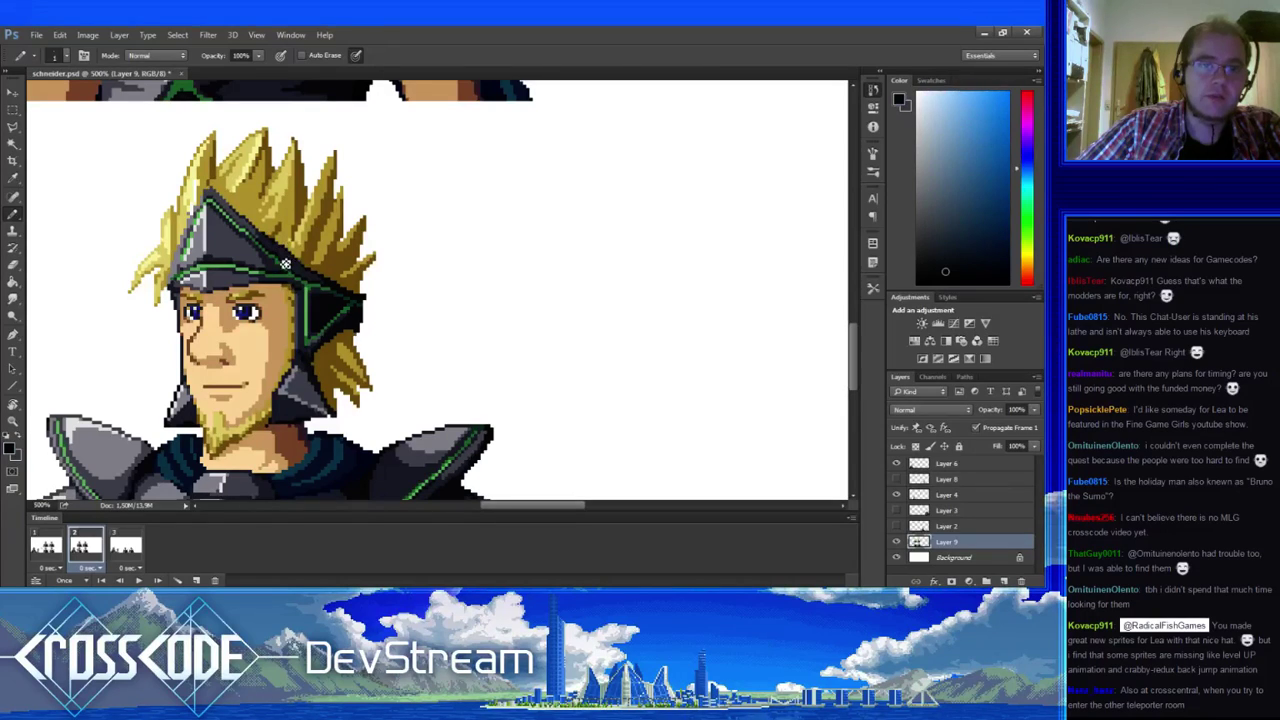
pyautogui.keyDown('alt'); pyautogui.click(283, 252); pyautogui.keyUp('alt')
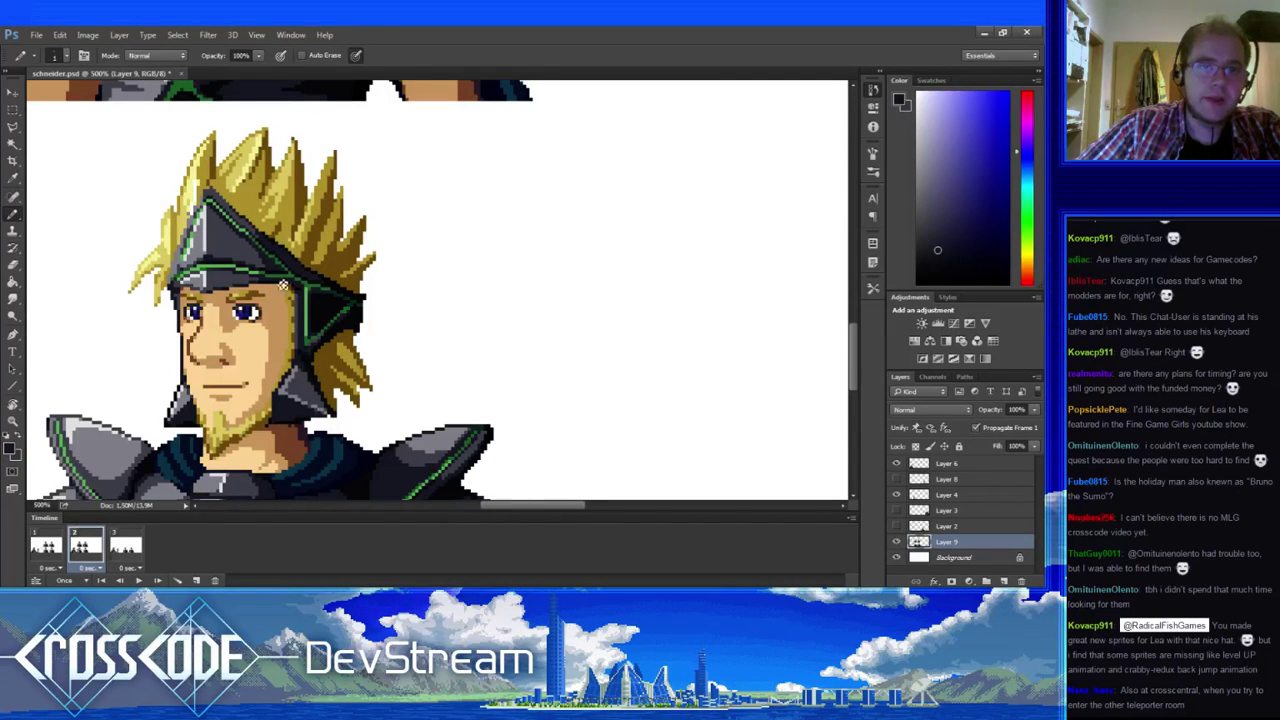
pyautogui.moveTo(279, 263); pyautogui.dragTo(305, 319)
pyautogui.moveTo(362, 417); pyautogui.dragTo(271, 360)
pyautogui.hscroll(1, 270, 362)
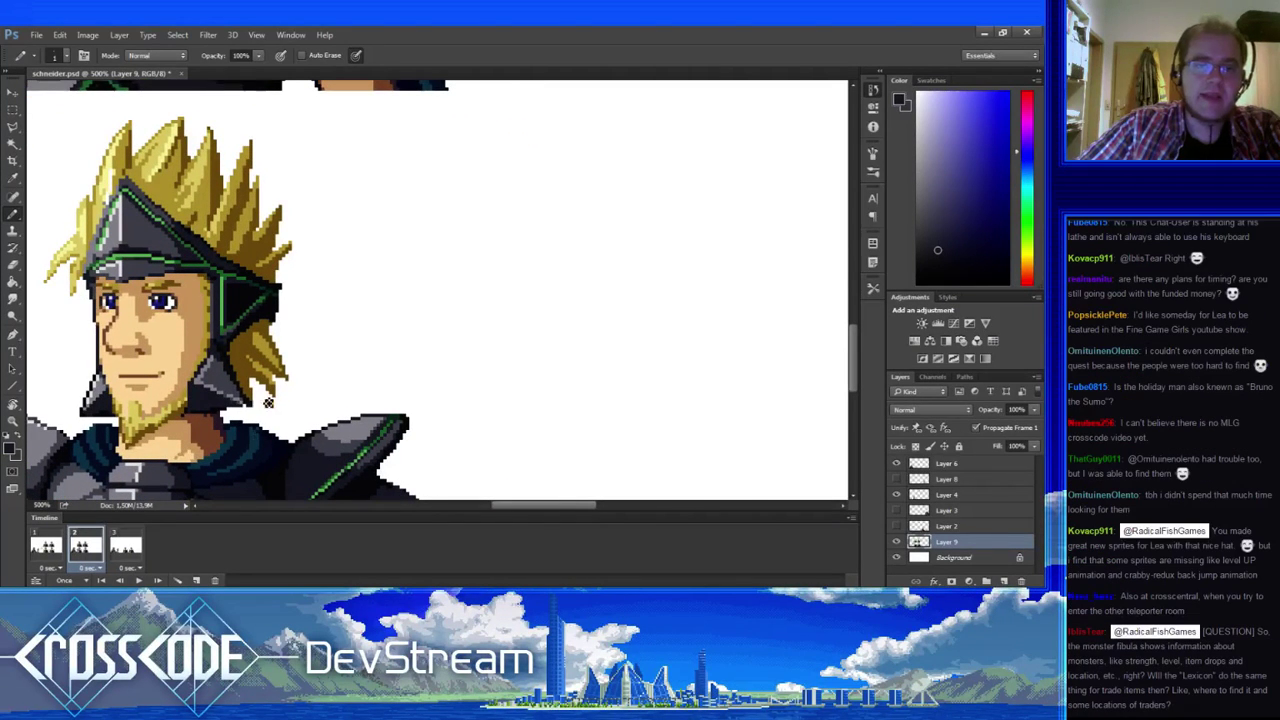
# - Tidy the side plate's rear outline in frame 2 using the Eraser and the Pencil with sampled near-black
pyautogui.moveTo(305, 290); pyautogui.dragTo(311, 280)
pyautogui.click(125, 546)
pyautogui.press('e')
pyautogui.click(85, 545)
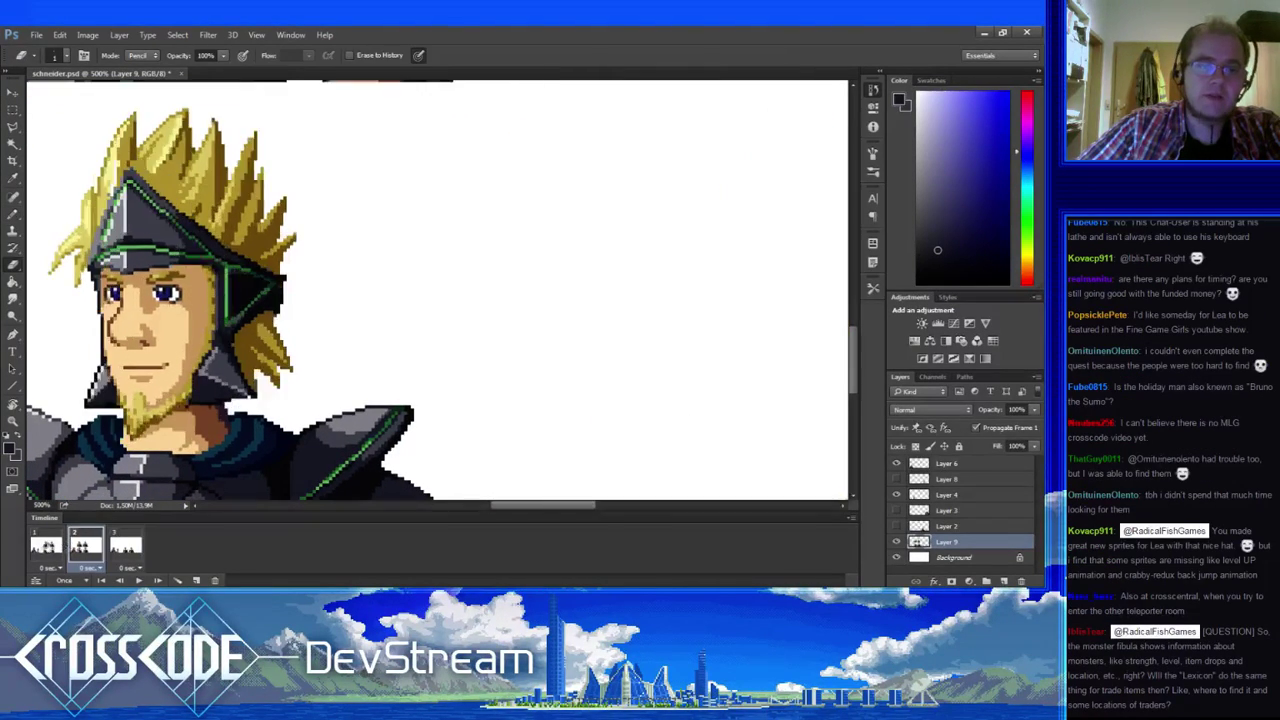
pyautogui.press('b')
pyautogui.keyDown('alt'); pyautogui.click(289, 289); pyautogui.keyUp('alt')
pyautogui.press('e')
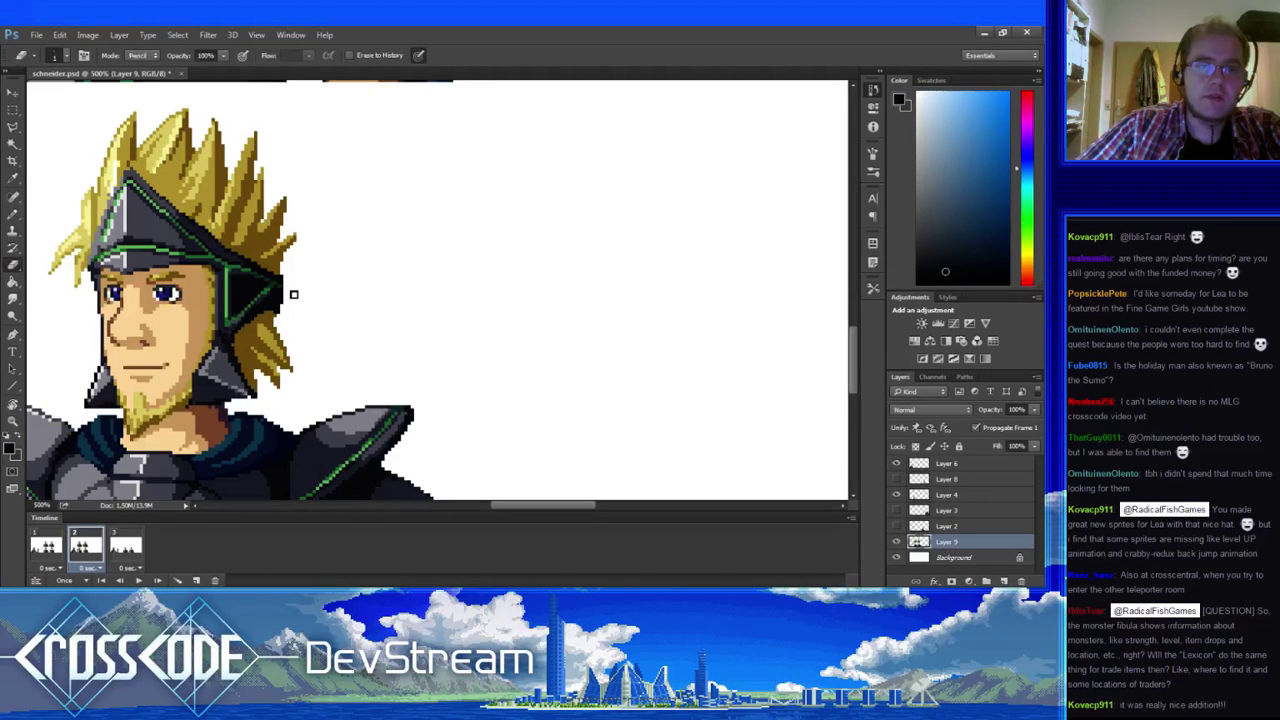
pyautogui.press('b')
pyautogui.moveTo(298, 365); pyautogui.dragTo(333, 374)
# - Touch up the narrow front facet of the helmet's peak with sampled dark grey and near-white highlight
pyautogui.keyDown('alt'); pyautogui.click(168, 236); pyautogui.keyUp('alt')
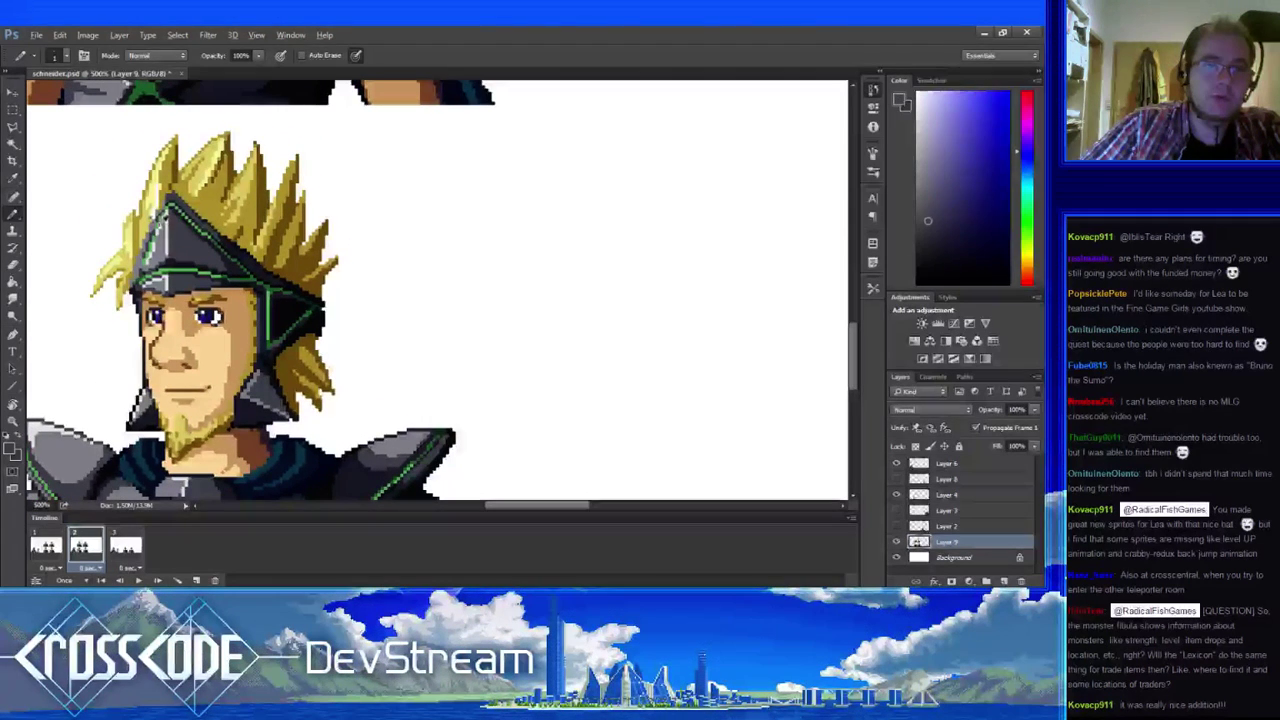
pyautogui.keyDown('alt'); pyautogui.click(160, 230); pyautogui.keyUp('alt')
pyautogui.click(160, 243)
pyautogui.keyDown('alt'); pyautogui.click(156, 232); pyautogui.keyUp('alt')
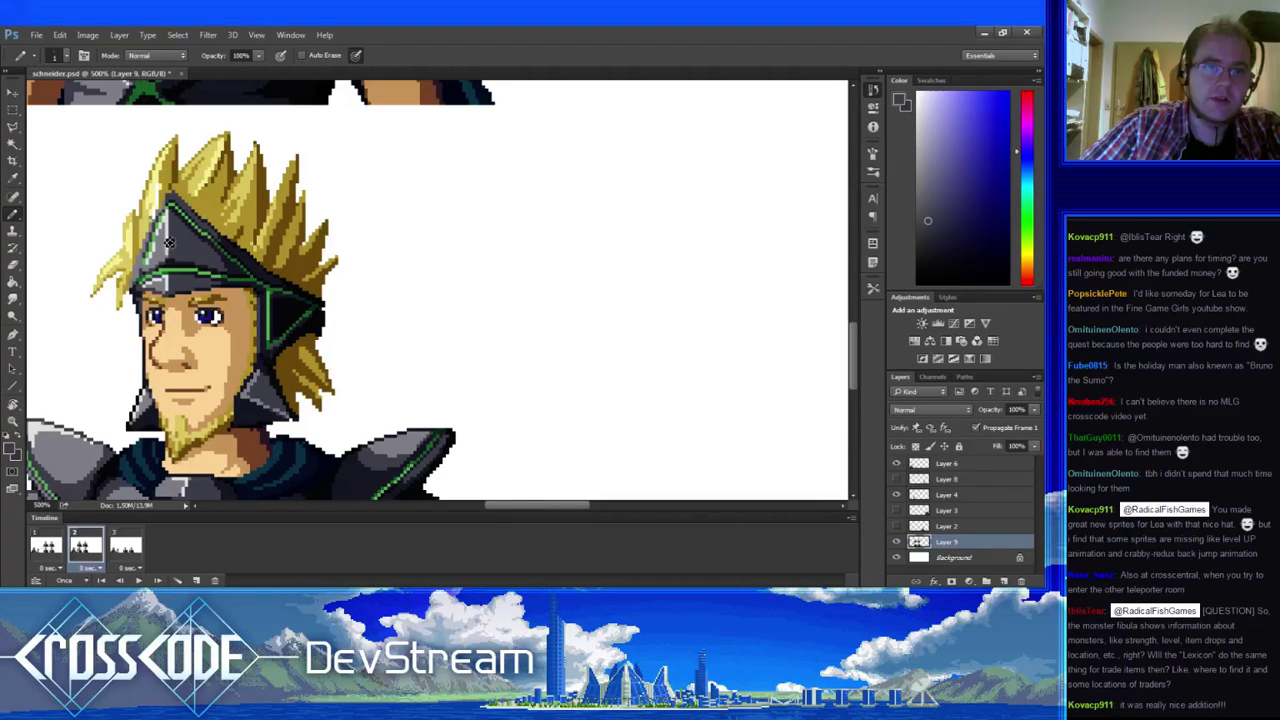
pyautogui.keyDown('alt'); pyautogui.click(157, 236); pyautogui.keyUp('alt')
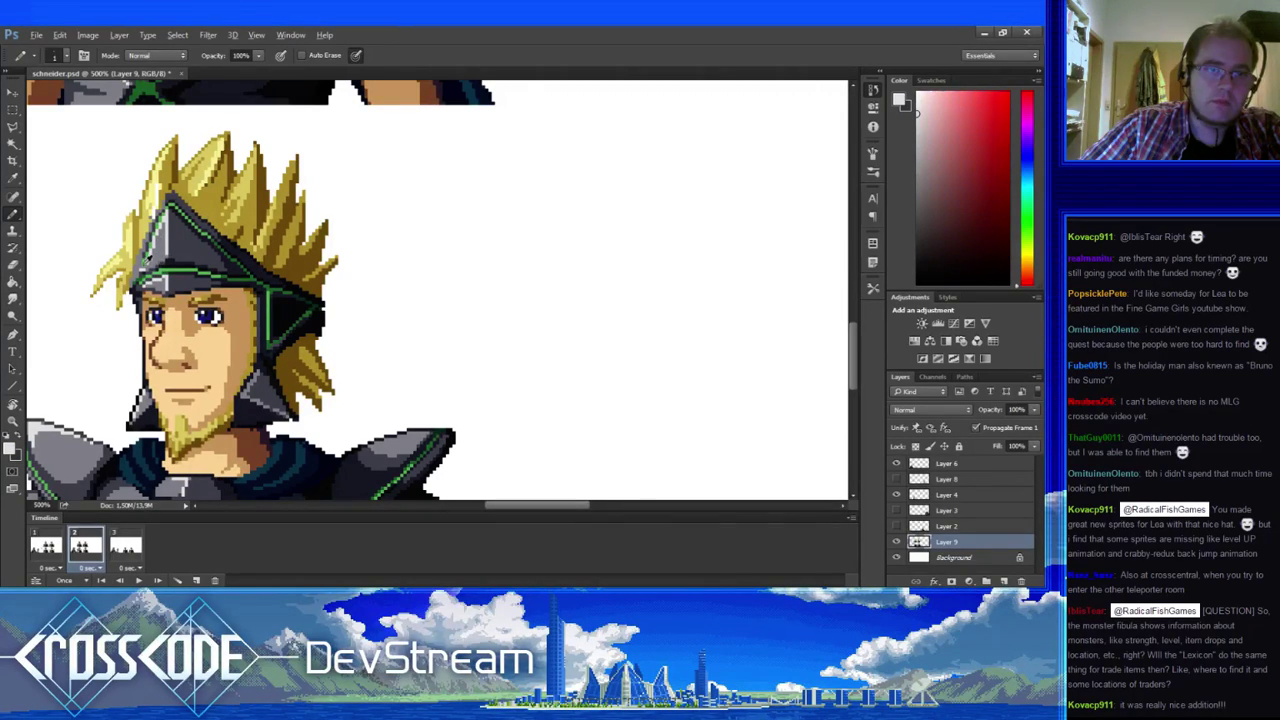
# - Shade the front facet beside the helmet's centre ridge with sampled mid grey and dark grey
pyautogui.keyDown('alt'); pyautogui.click(150, 272); pyautogui.keyUp('alt')
pyautogui.keyDown('alt'); pyautogui.click(152, 247); pyautogui.keyUp('alt')
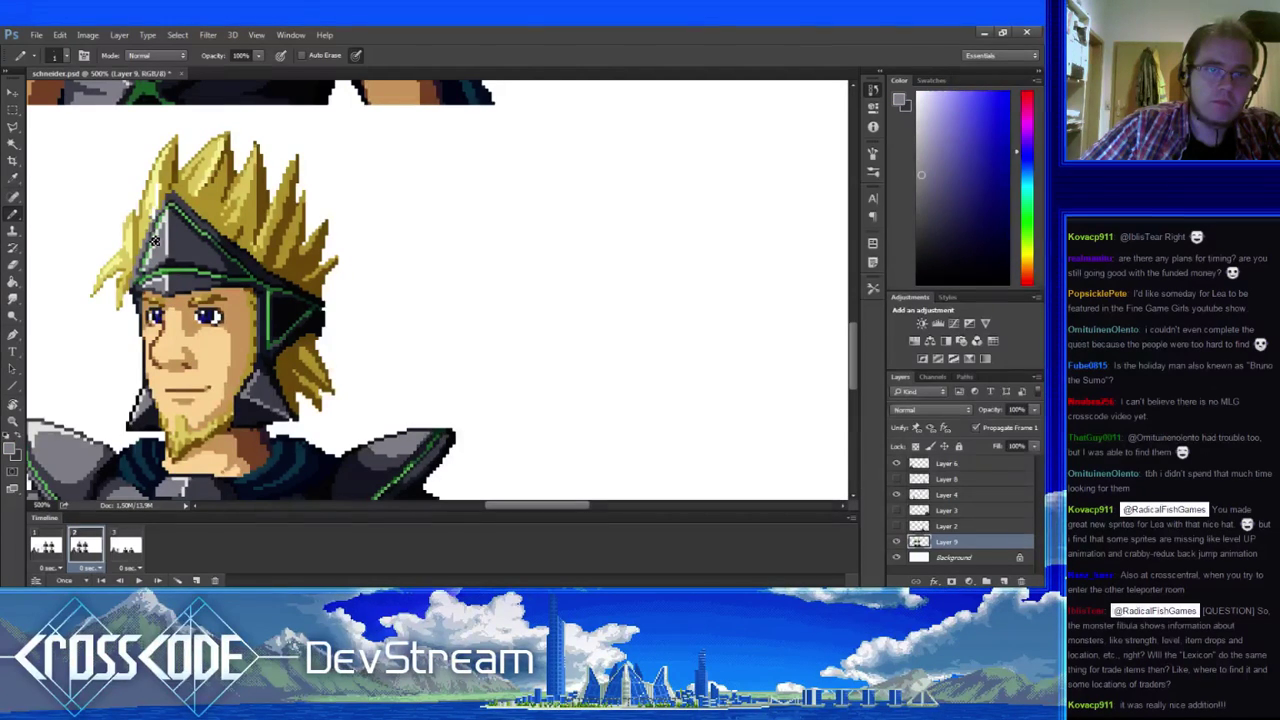
pyautogui.keyDown('alt'); pyautogui.click(154, 230); pyautogui.keyUp('alt')
pyautogui.keyDown('alt'); pyautogui.click(162, 218); pyautogui.keyUp('alt')
pyautogui.keyDown('alt'); pyautogui.click(185, 250); pyautogui.keyUp('alt')
# - Adjust the shading on the helmet's brow band and lower front with sampled dark grey and mid grey
pyautogui.moveTo(185, 250)
pyautogui.mouseDown()
pyautogui.moveTo(241, 255)
pyautogui.moveTo(244, 236)
pyautogui.mouseUp()
pyautogui.click(228, 260)
pyautogui.click(217, 261)
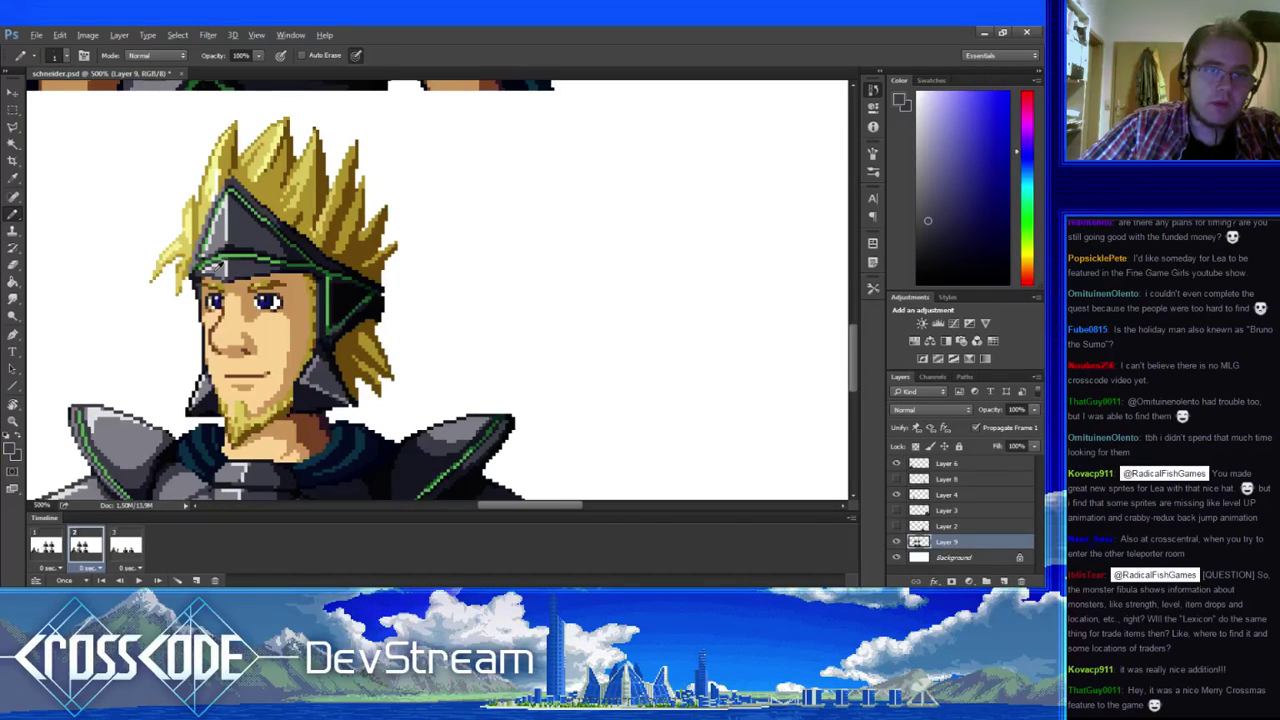
pyautogui.keyDown('alt'); pyautogui.click(221, 264); pyautogui.keyUp('alt')
pyautogui.moveTo(237, 294)
pyautogui.mouseDown()
pyautogui.moveTo(263, 304)
pyautogui.moveTo(233, 312)
pyautogui.mouseUp()
pyautogui.keyDown('alt'); pyautogui.click(230, 268); pyautogui.keyUp('alt')
pyautogui.keyDown('alt'); pyautogui.click(248, 216); pyautogui.keyUp('alt')
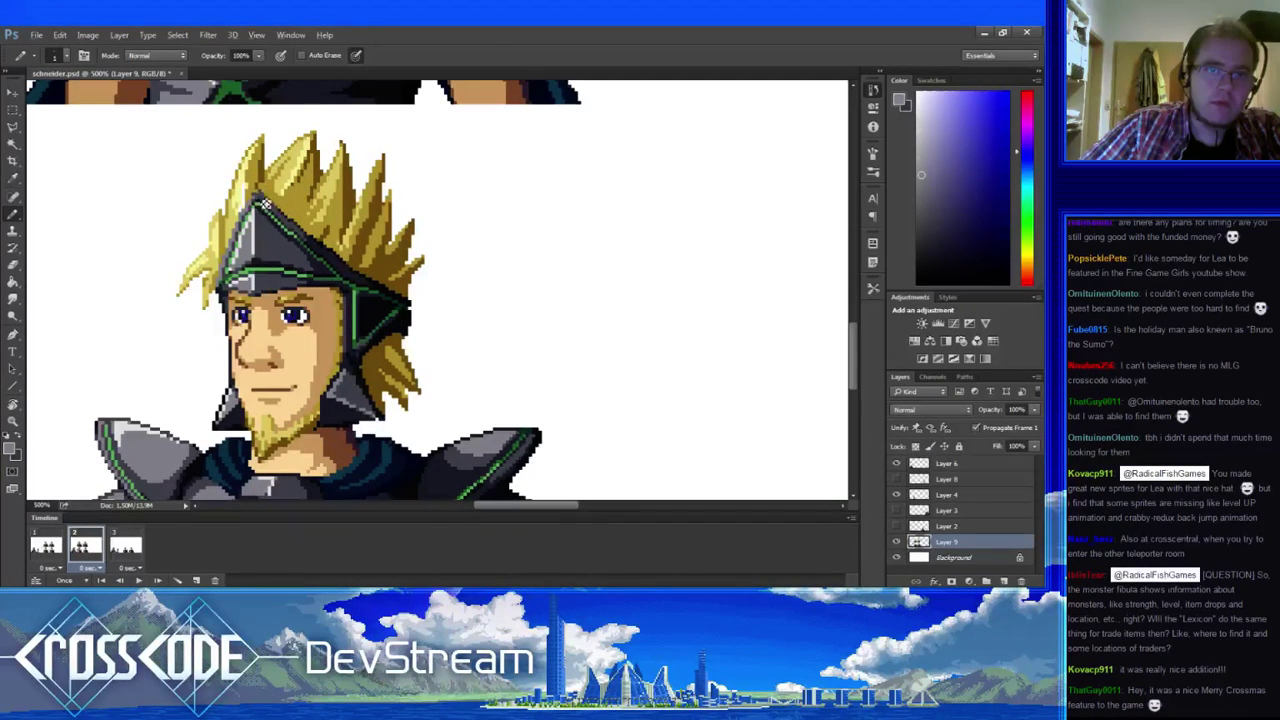
# - Refine the tip of the helmet's peak in frame 2 with sampled mid grey, hair gold and dark grey
pyautogui.keyDown('alt'); pyautogui.click(260, 208); pyautogui.keyUp('alt')
pyautogui.keyDown('alt'); pyautogui.click(255, 189); pyautogui.keyUp('alt')
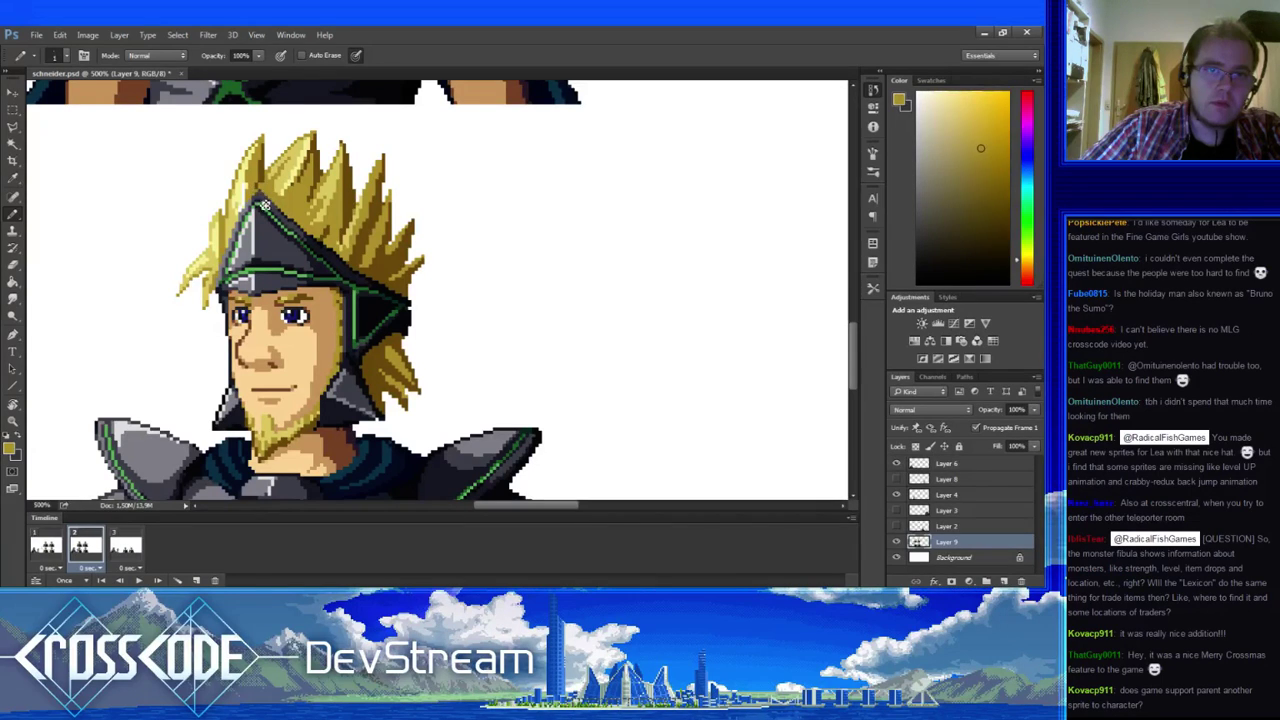
pyautogui.keyDown('alt'); pyautogui.click(260, 197); pyautogui.keyUp('alt')
pyautogui.moveTo(282, 288); pyautogui.dragTo(292, 258)
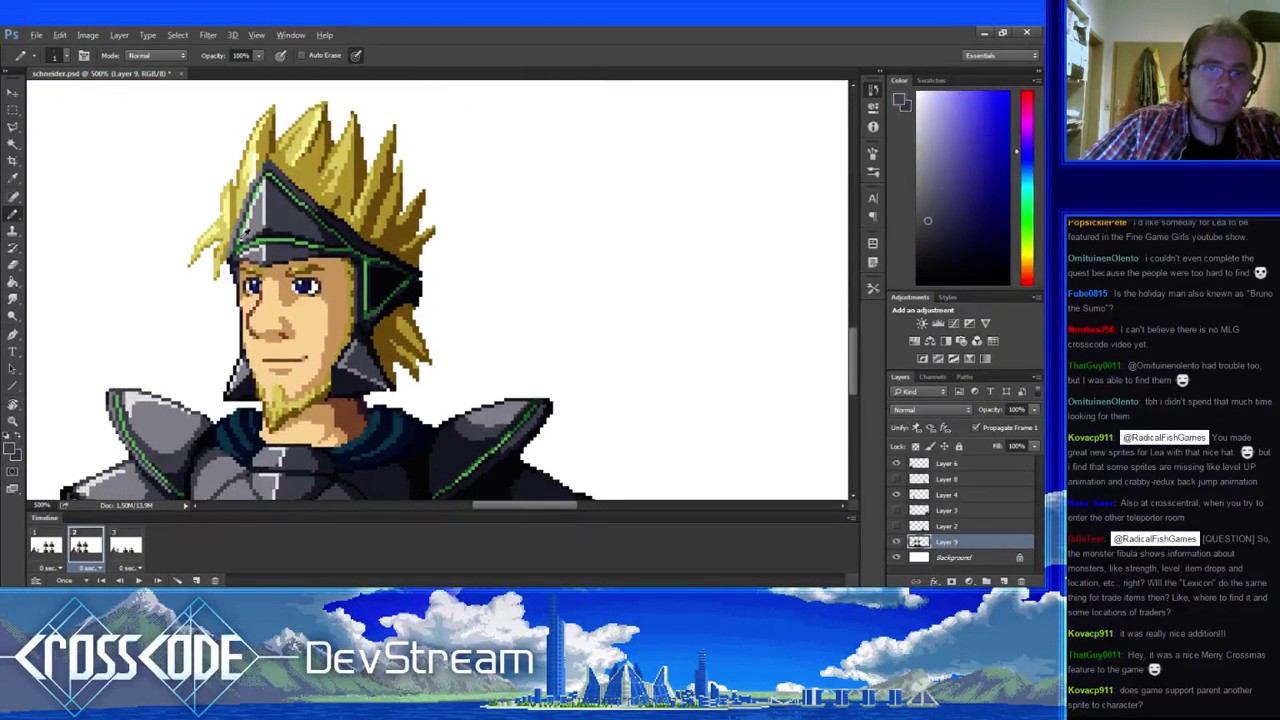
# - Rework the front end of the brow band's green trim with sampled green and near-white highlight
pyautogui.keyDown('alt'); pyautogui.click(247, 241); pyautogui.keyUp('alt')
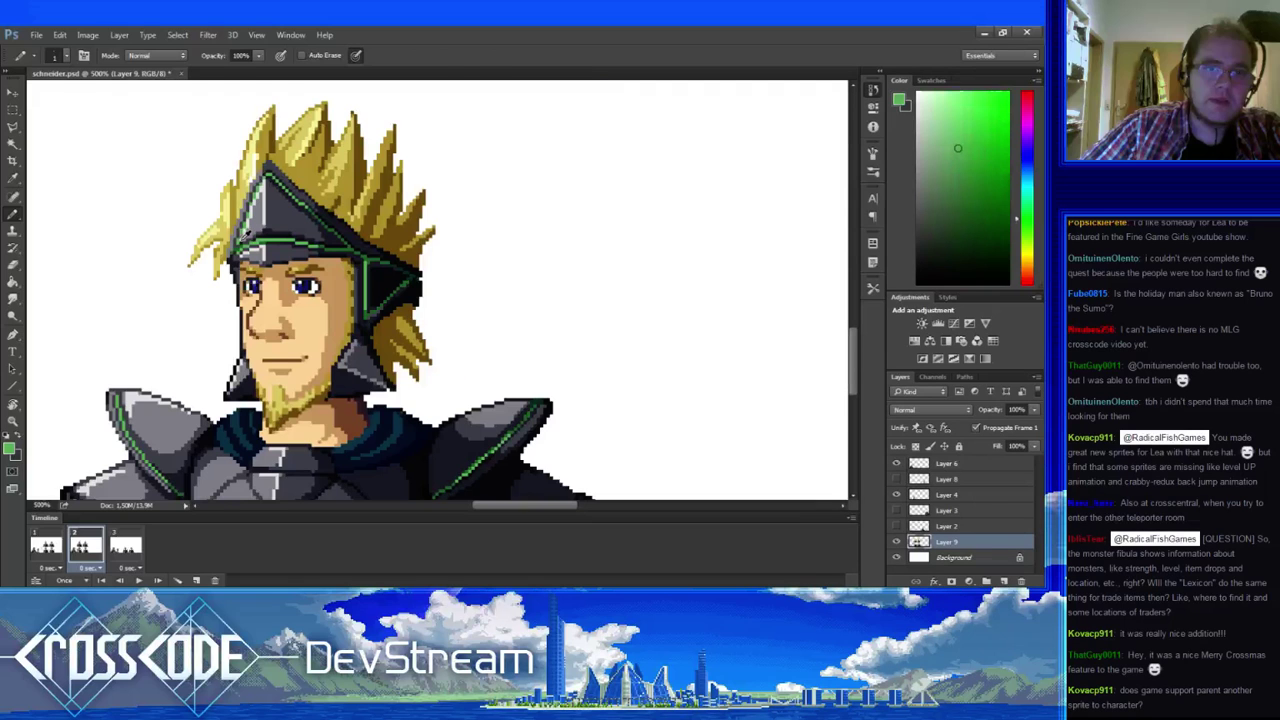
pyautogui.keyDown('alt'); pyautogui.click(253, 287); pyautogui.keyUp('alt')
pyautogui.moveTo(254, 289); pyautogui.dragTo(304, 287)
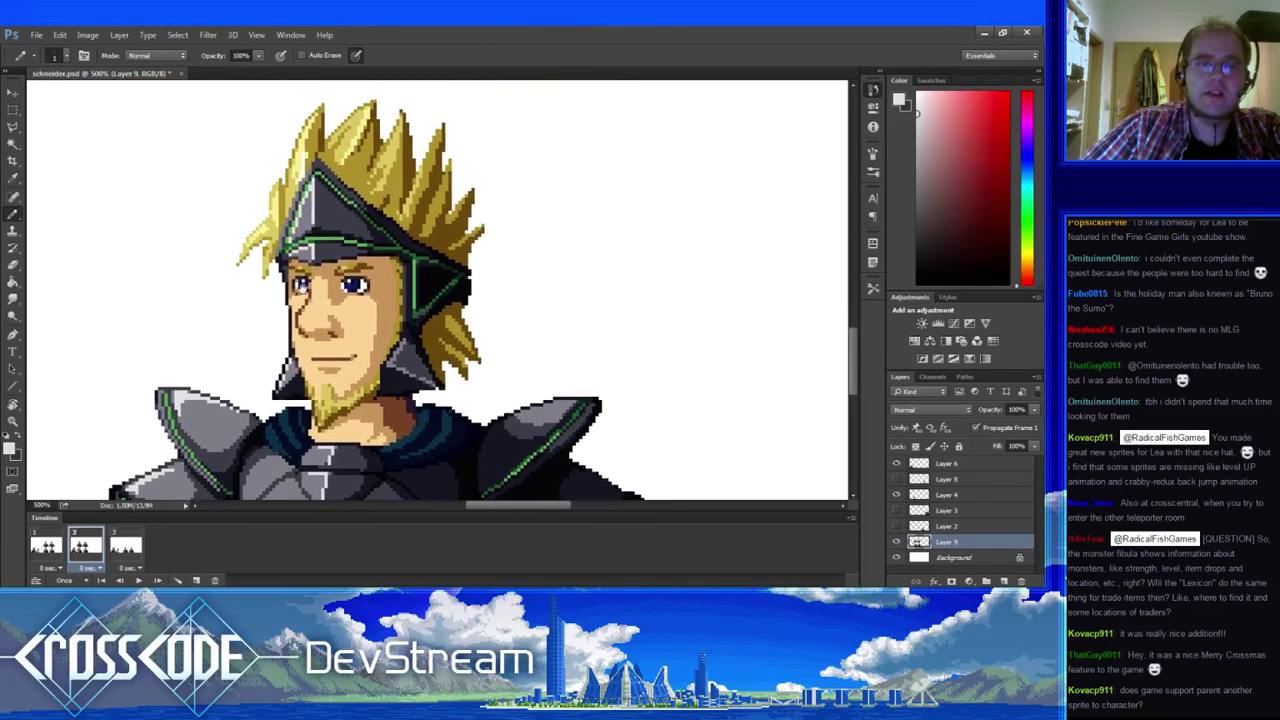
pyautogui.keyDown('alt'); pyautogui.click(297, 243); pyautogui.keyUp('alt')
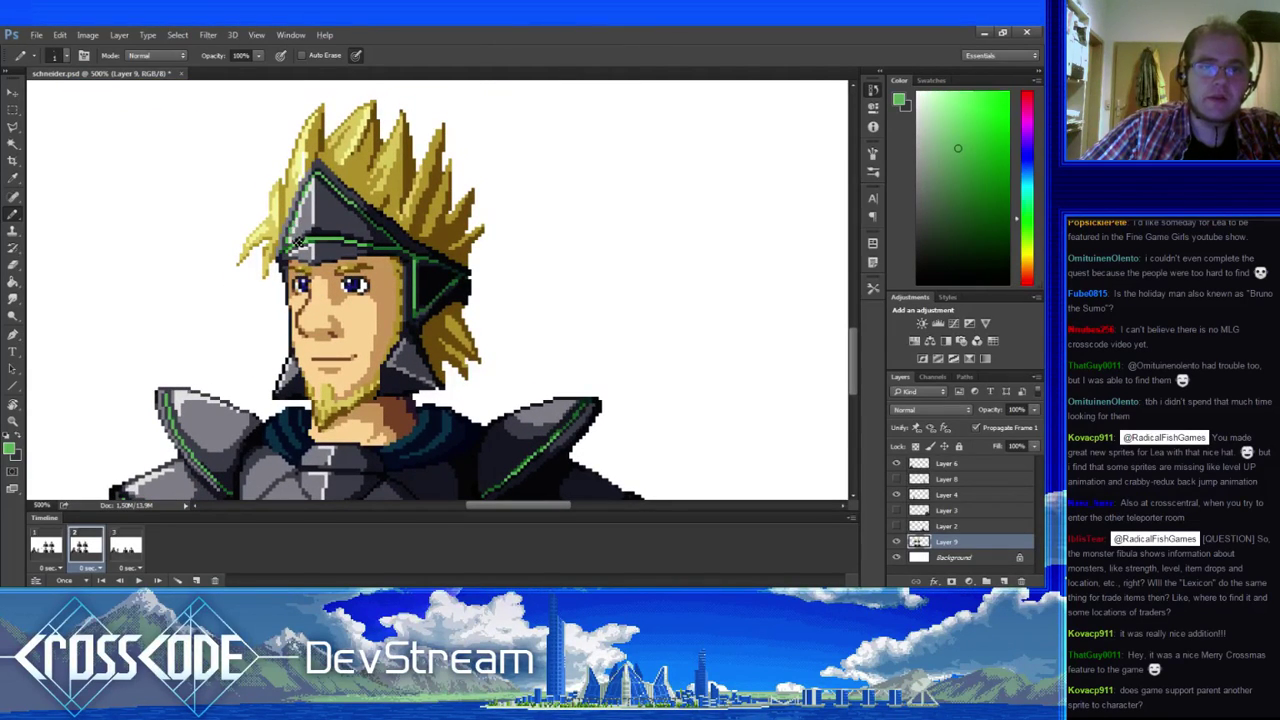
pyautogui.keyDown('alt'); pyautogui.click(298, 226); pyautogui.keyUp('alt')
pyautogui.moveTo(306, 290); pyautogui.dragTo(299, 301)
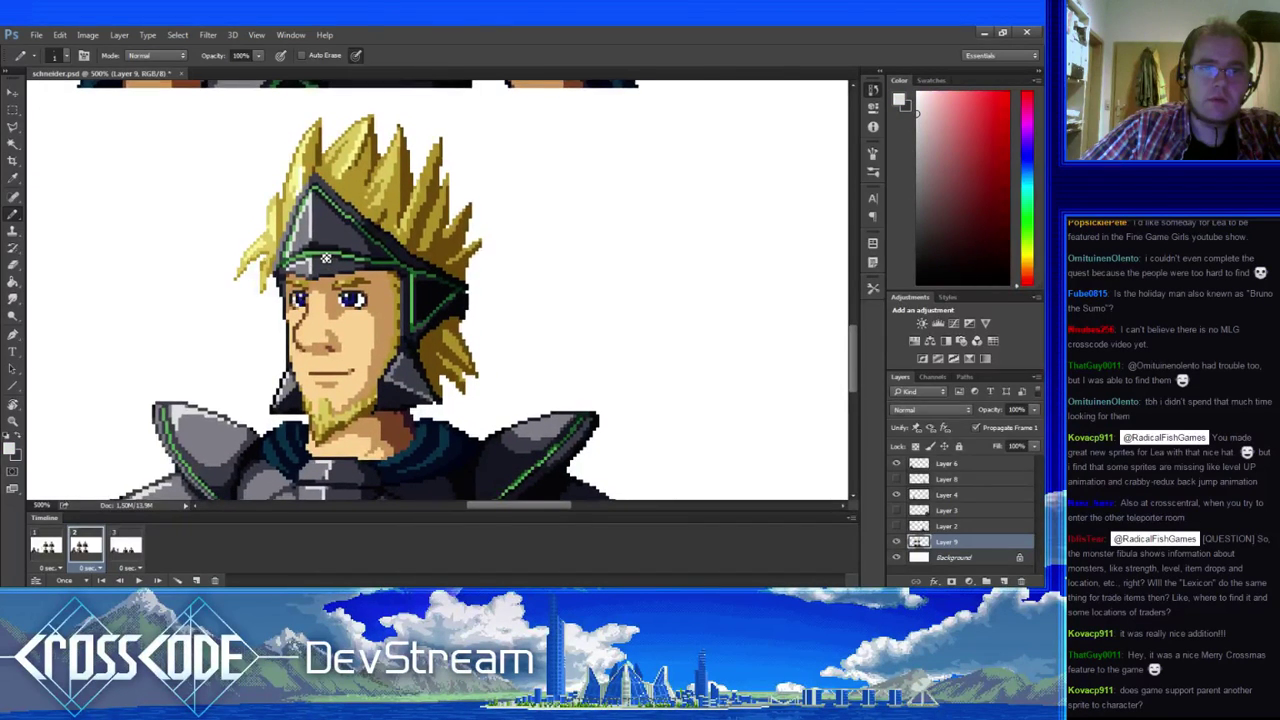
# - Clean up the front corner where the green trim lines meet with sampled green and dark grey
pyautogui.moveTo(325, 258); pyautogui.dragTo(320, 253)
pyautogui.keyDown('alt'); pyautogui.click(296, 240); pyautogui.keyUp('alt')
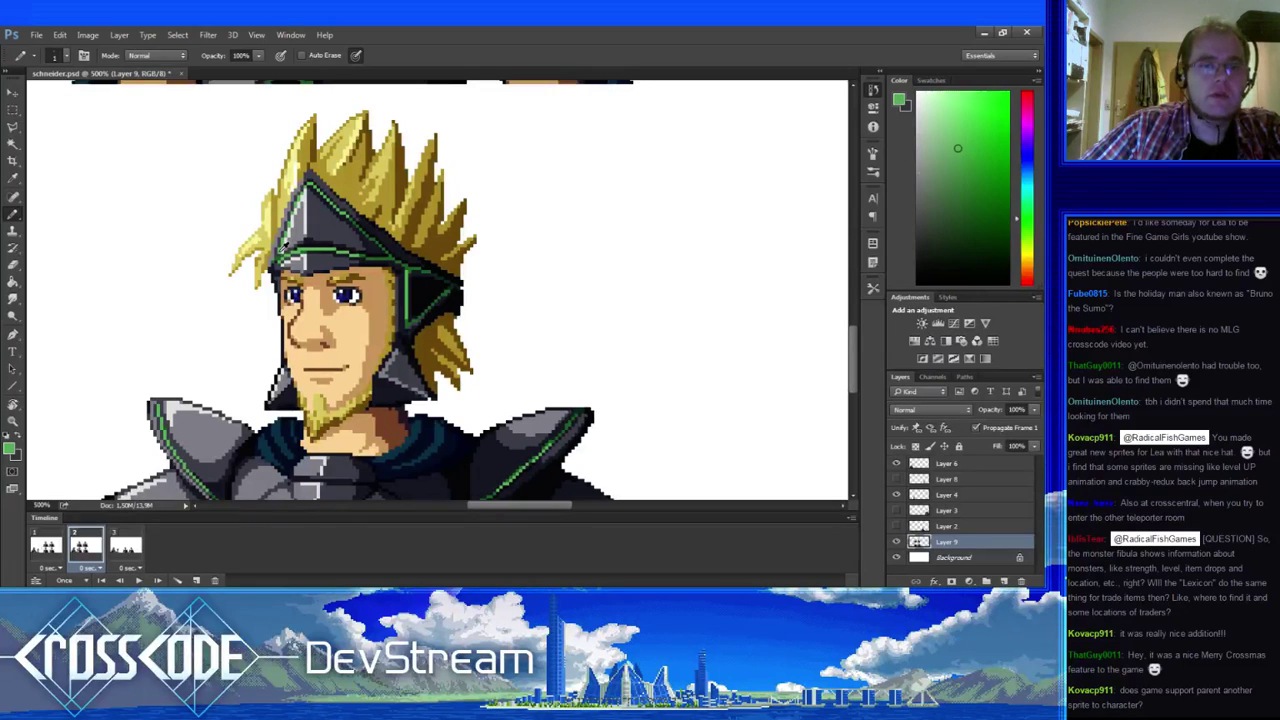
pyautogui.keyDown('alt'); pyautogui.click(285, 243); pyautogui.keyUp('alt')
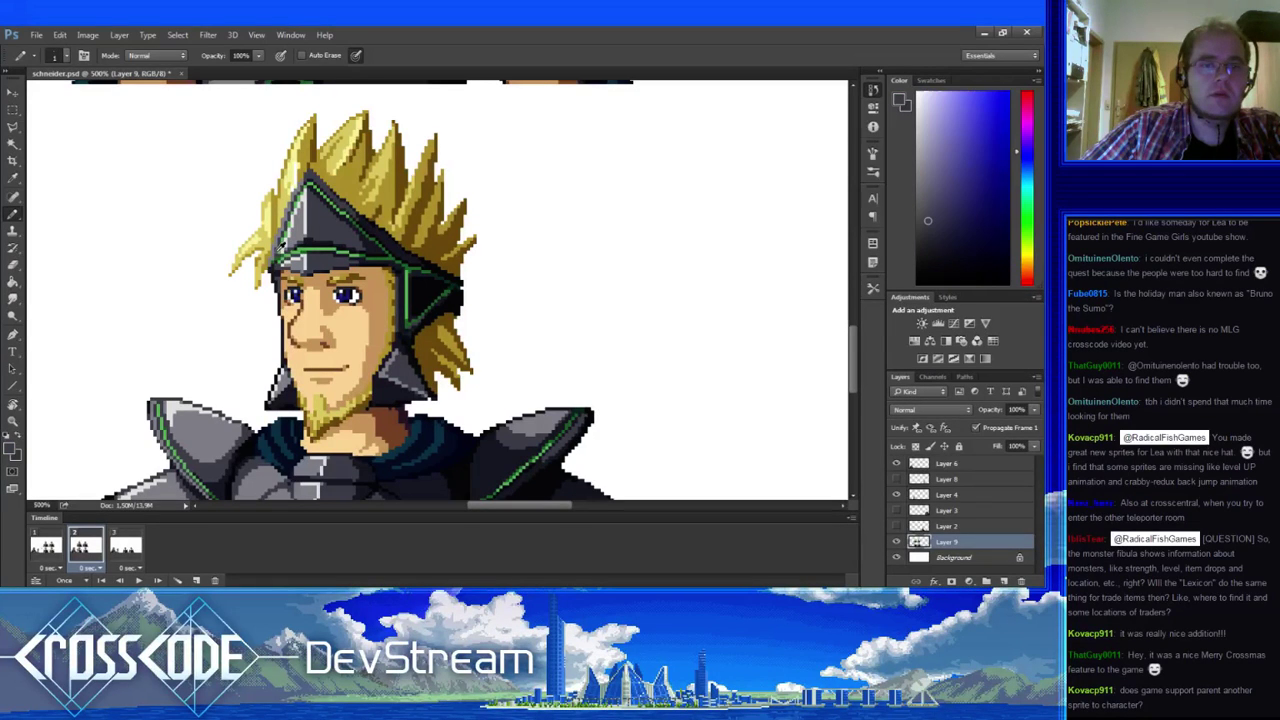
pyautogui.moveTo(298, 304); pyautogui.dragTo(278, 320)
pyautogui.moveTo(349, 261); pyautogui.dragTo(373, 210)
# - Touch up the helmet's front with sampled near-black and near-white
pyautogui.keyDown('alt'); pyautogui.click(323, 234); pyautogui.keyUp('alt')
pyautogui.keyDown('alt'); pyautogui.click(326, 222); pyautogui.keyUp('alt')
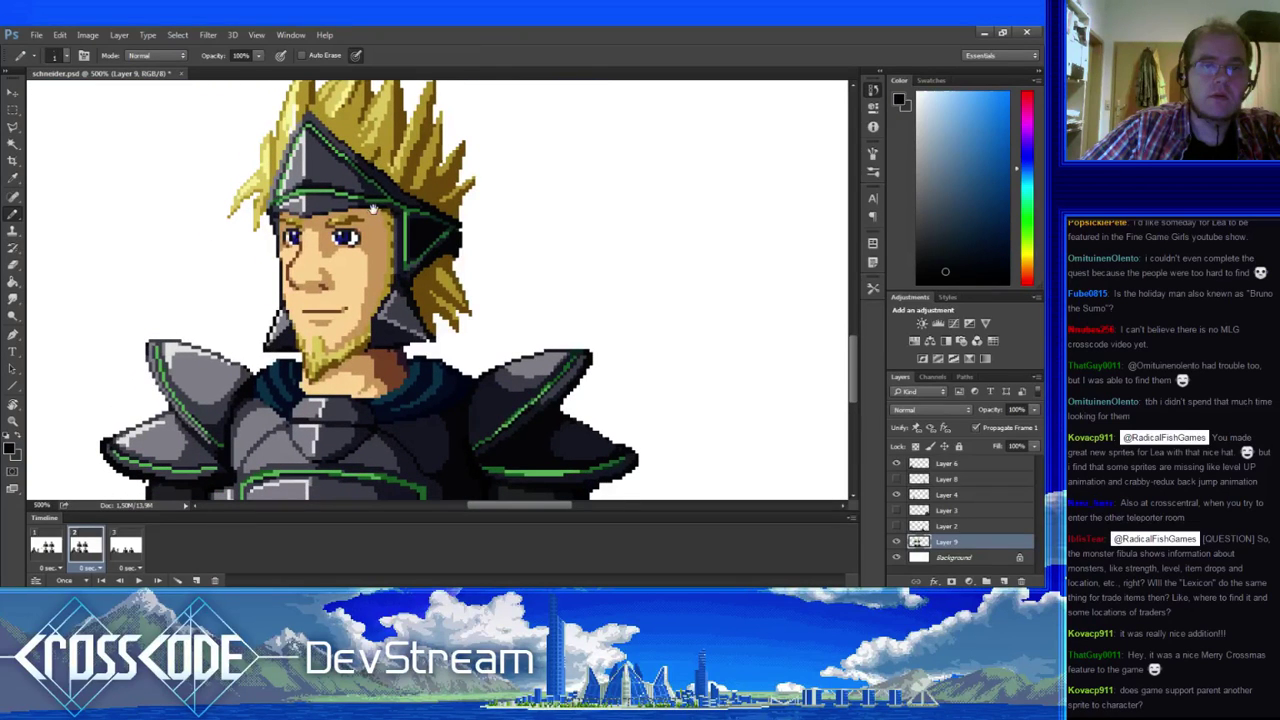
pyautogui.keyDown('alt'); pyautogui.click(298, 242); pyautogui.keyUp('alt')
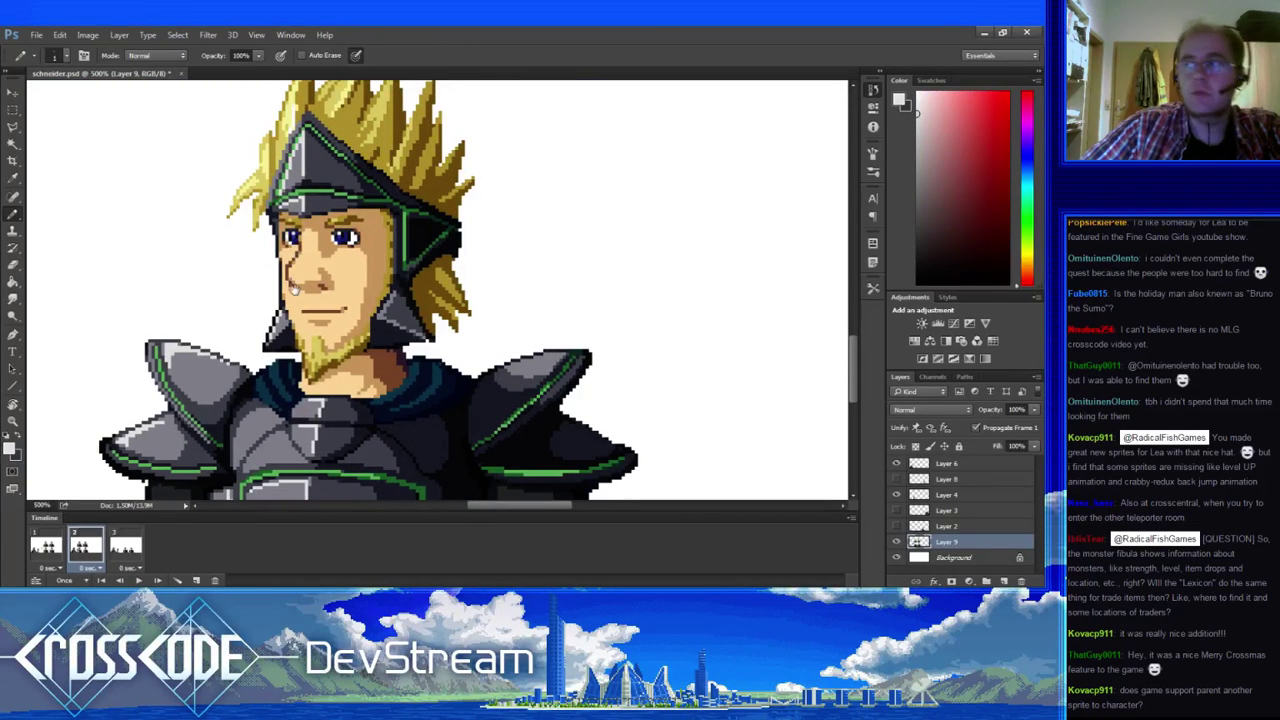
pyautogui.moveTo(294, 288); pyautogui.dragTo(326, 295)
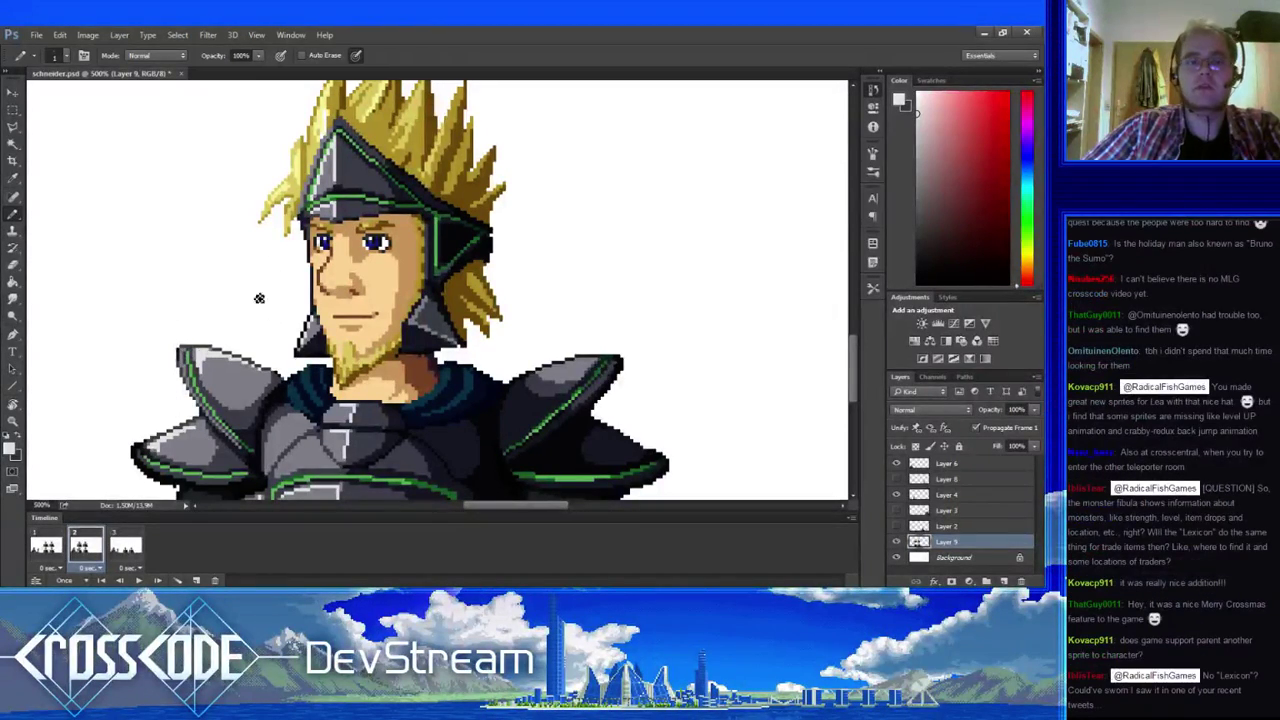
pyautogui.moveTo(351, 272); pyautogui.dragTo(313, 322)
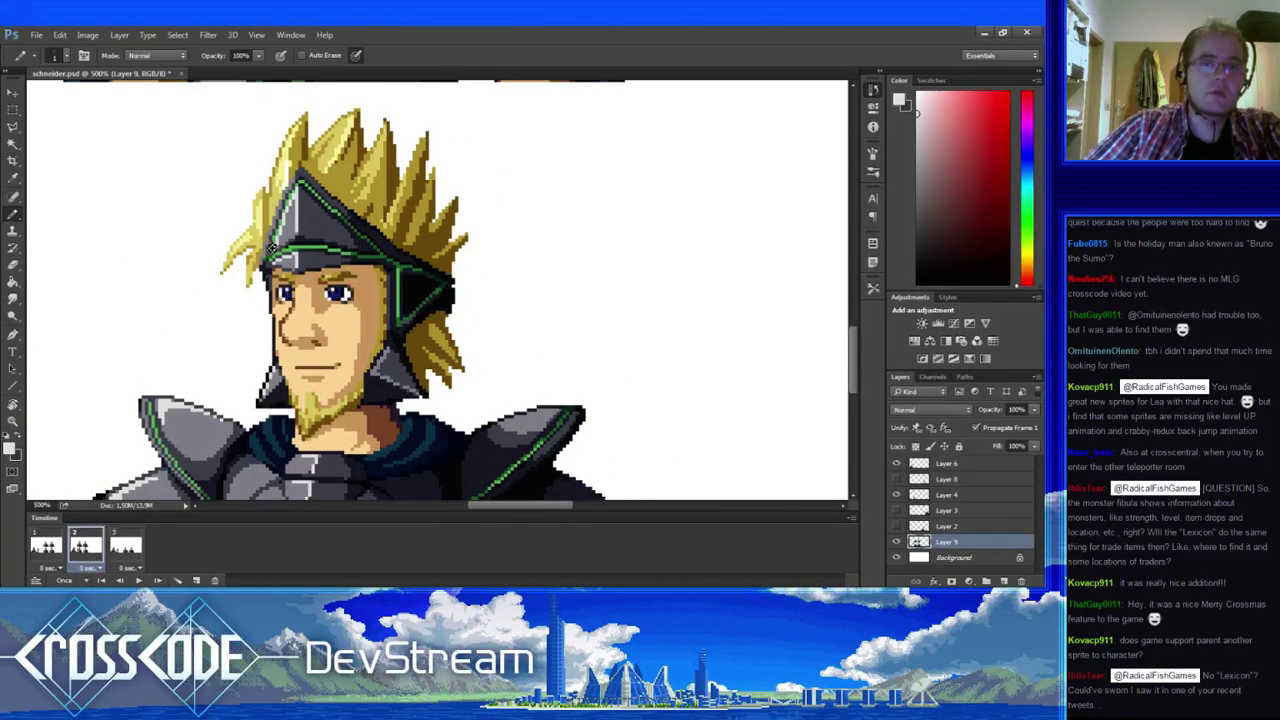
# - Adjust the peak's large side facet above the green trim with sampled near-white and dark grey
pyautogui.keyDown('alt'); pyautogui.click(356, 224); pyautogui.keyUp('alt')
pyautogui.moveTo(363, 266); pyautogui.dragTo(374, 302)
pyautogui.keyDown('alt'); pyautogui.click(341, 214); pyautogui.keyUp('alt')
pyautogui.keyDown('alt'); pyautogui.click(322, 214); pyautogui.keyUp('alt')
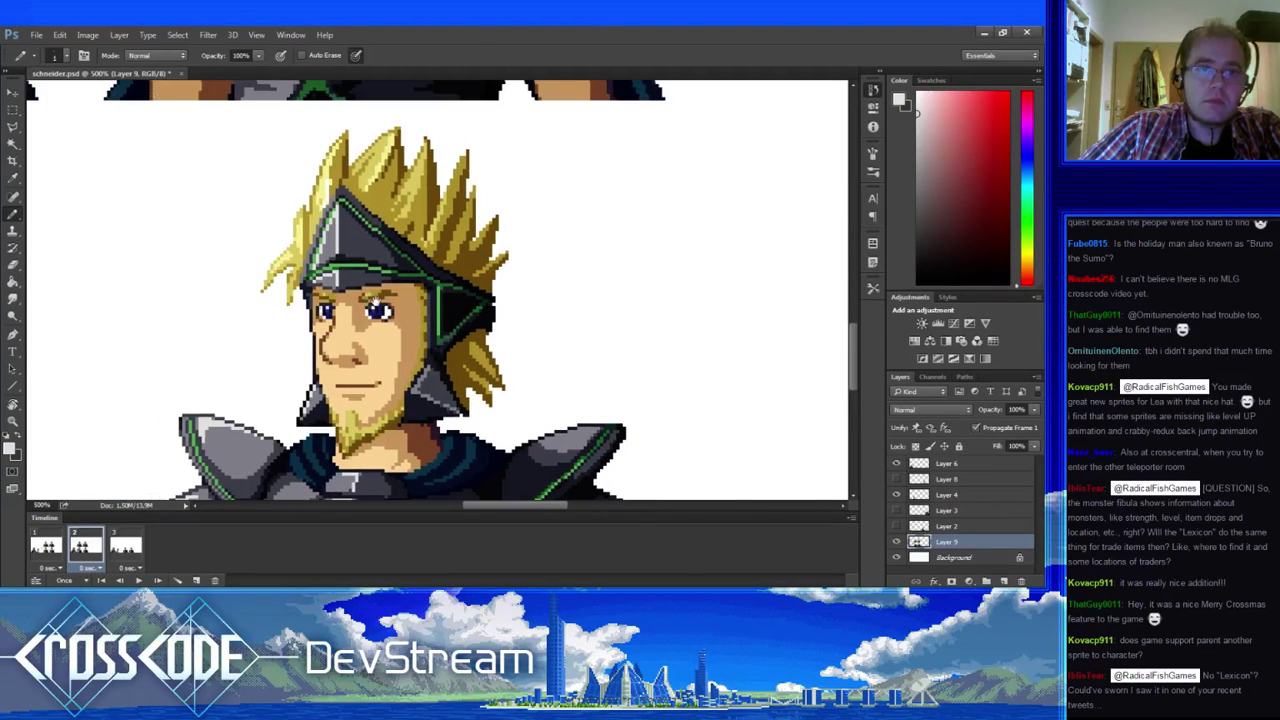
pyautogui.keyDown('alt'); pyautogui.click(390, 266); pyautogui.keyUp('alt')
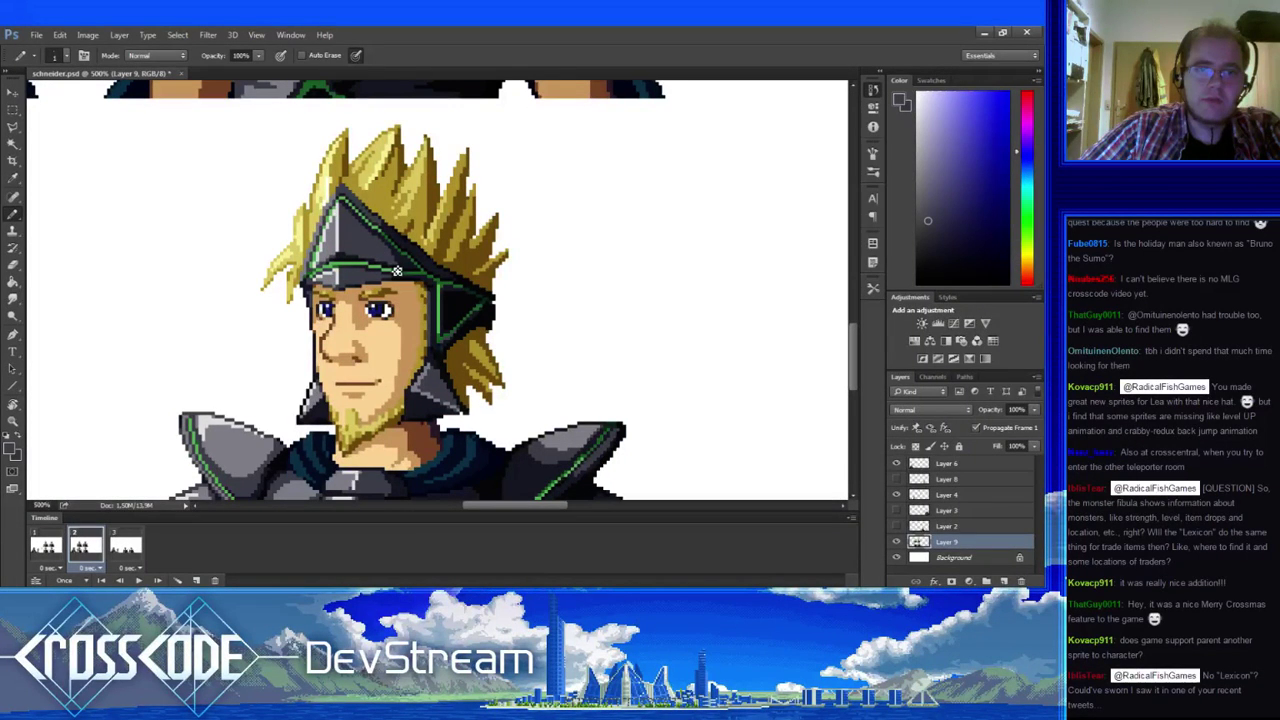
pyautogui.moveTo(397, 271)
pyautogui.mouseDown()
pyautogui.moveTo(415, 318)
pyautogui.moveTo(390, 284)
pyautogui.moveTo(400, 254)
pyautogui.moveTo(439, 266)
pyautogui.mouseUp()
# - Shade the lower end of the helmet's centre ridge around the trim with sampled mid grey and dark grey
pyautogui.keyDown('alt'); pyautogui.click(376, 252); pyautogui.keyUp('alt')
pyautogui.keyDown('alt'); pyautogui.click(374, 248); pyautogui.keyUp('alt')
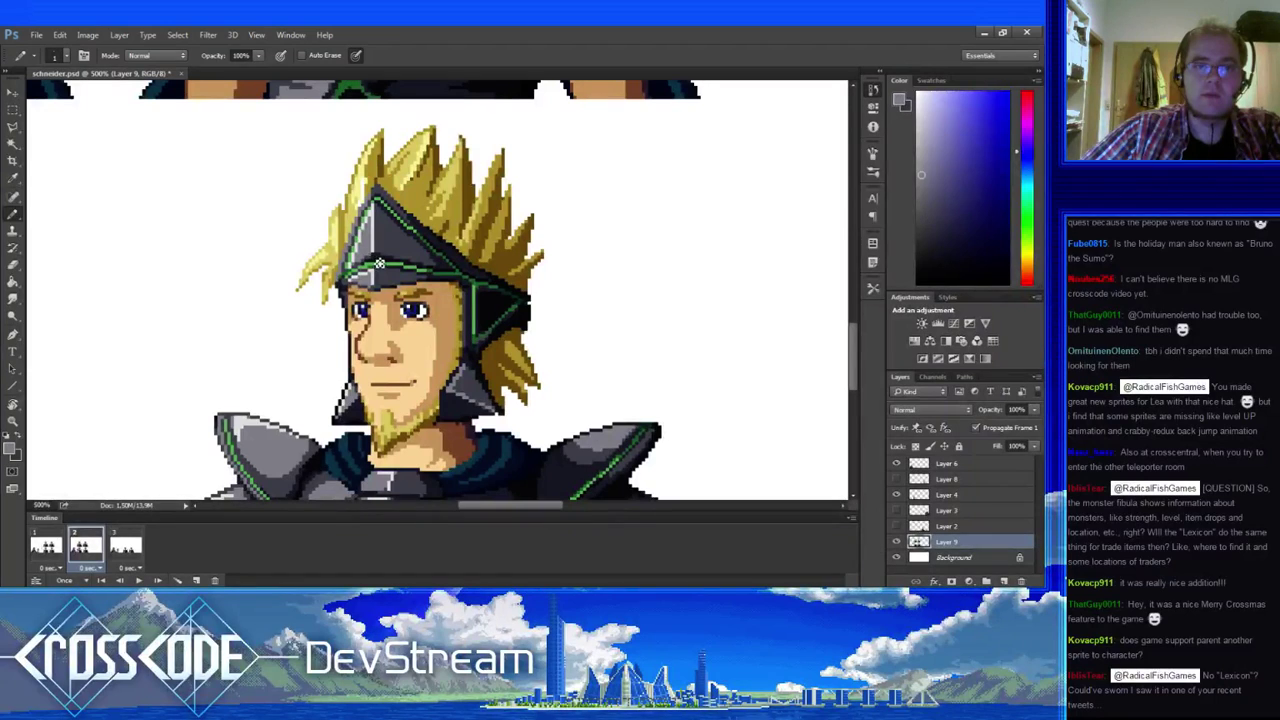
pyautogui.keyDown('alt'); pyautogui.click(376, 268); pyautogui.keyUp('alt')
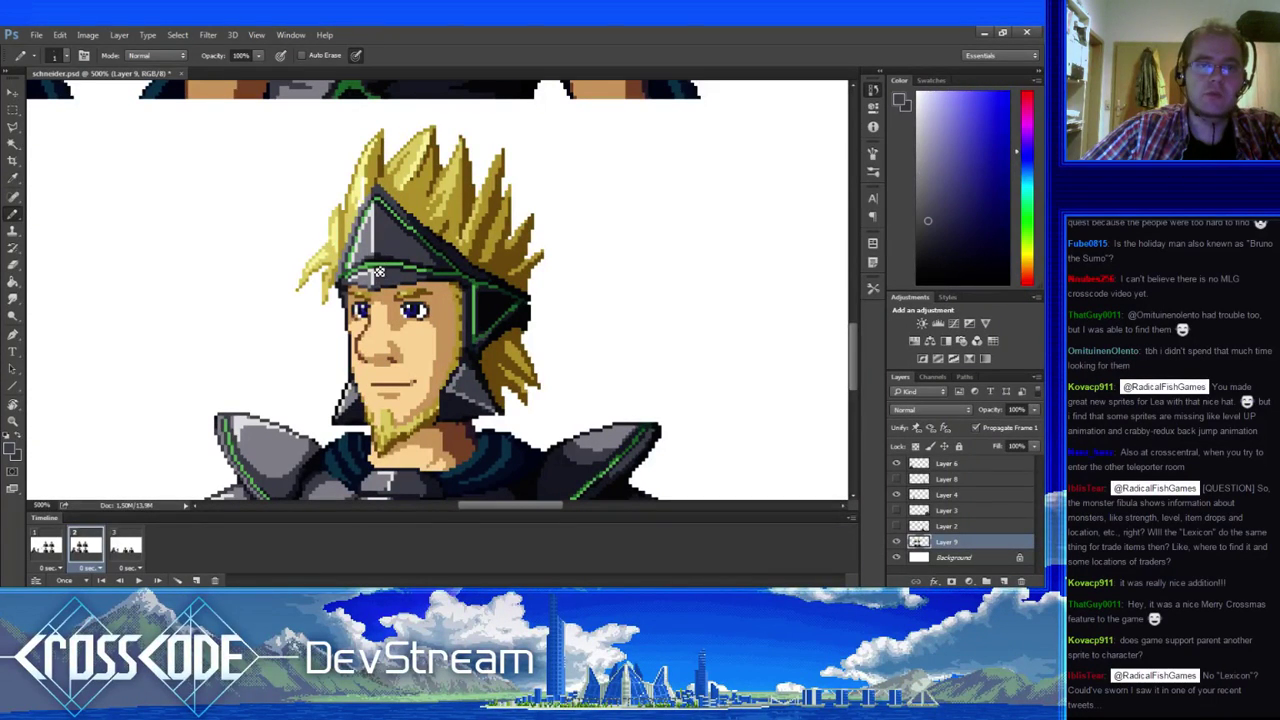
pyautogui.moveTo(386, 252); pyautogui.dragTo(416, 276)
pyautogui.keyDown('alt'); pyautogui.click(400, 236); pyautogui.keyUp('alt')
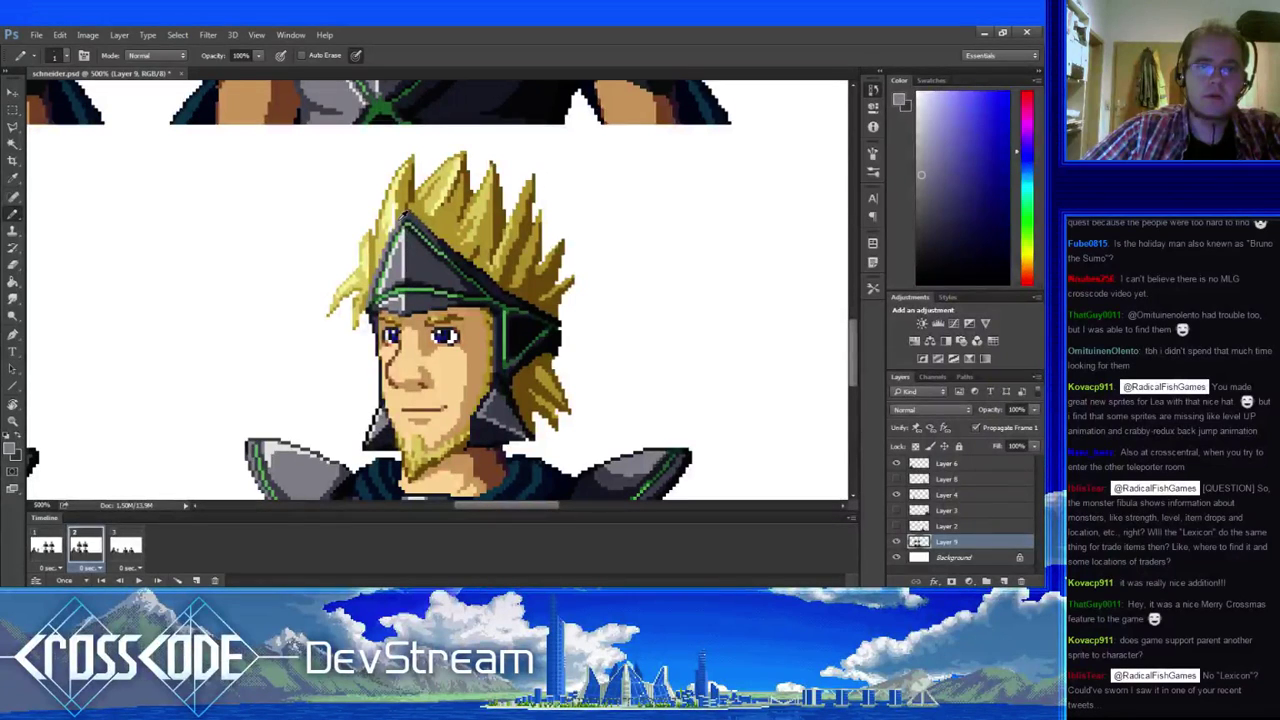
# - Smooth the edge between the peak's tip and the hair with sampled hair gold, dark grey and mid grey
pyautogui.keyDown('alt'); pyautogui.click(404, 210); pyautogui.keyUp('alt')
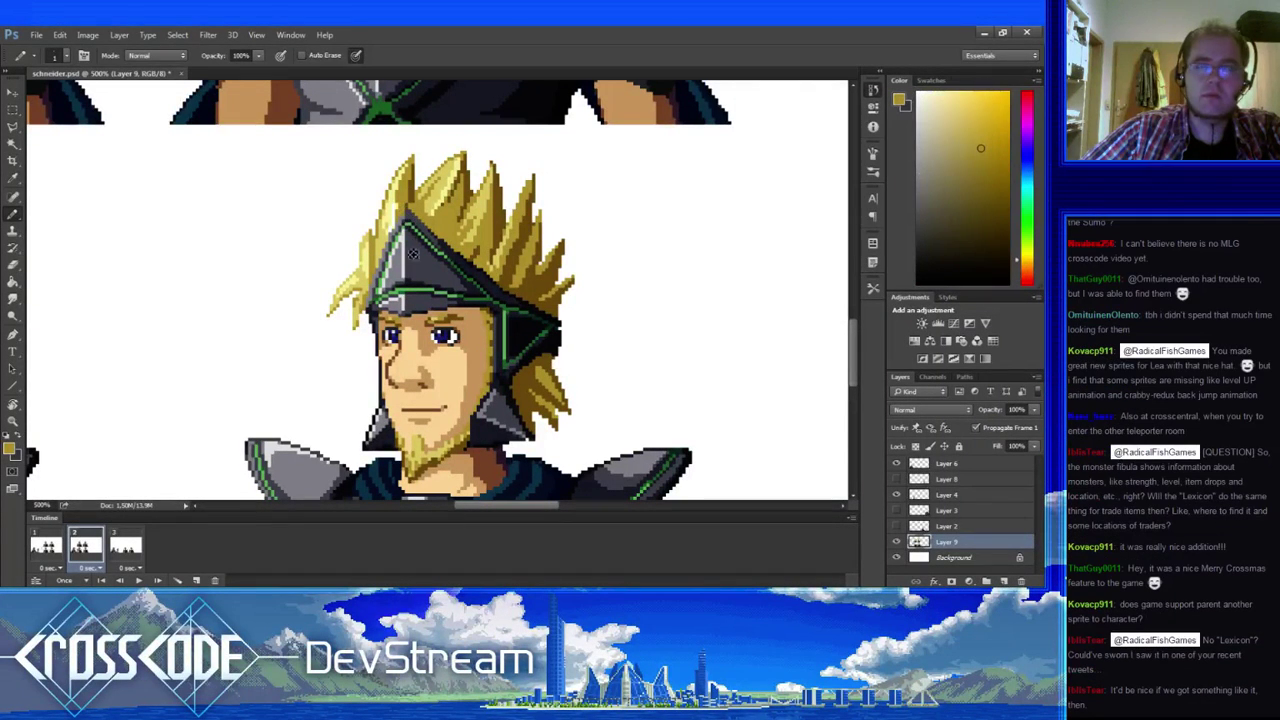
pyautogui.moveTo(422, 276)
pyautogui.mouseDown()
pyautogui.moveTo(416, 286)
pyautogui.moveTo(402, 265)
pyautogui.moveTo(424, 300)
pyautogui.moveTo(427, 268)
pyautogui.moveTo(437, 272)
pyautogui.mouseUp()
pyautogui.keyDown('alt'); pyautogui.click(421, 296); pyautogui.keyUp('alt')
pyautogui.keyDown('alt'); pyautogui.click(437, 271); pyautogui.keyUp('alt')
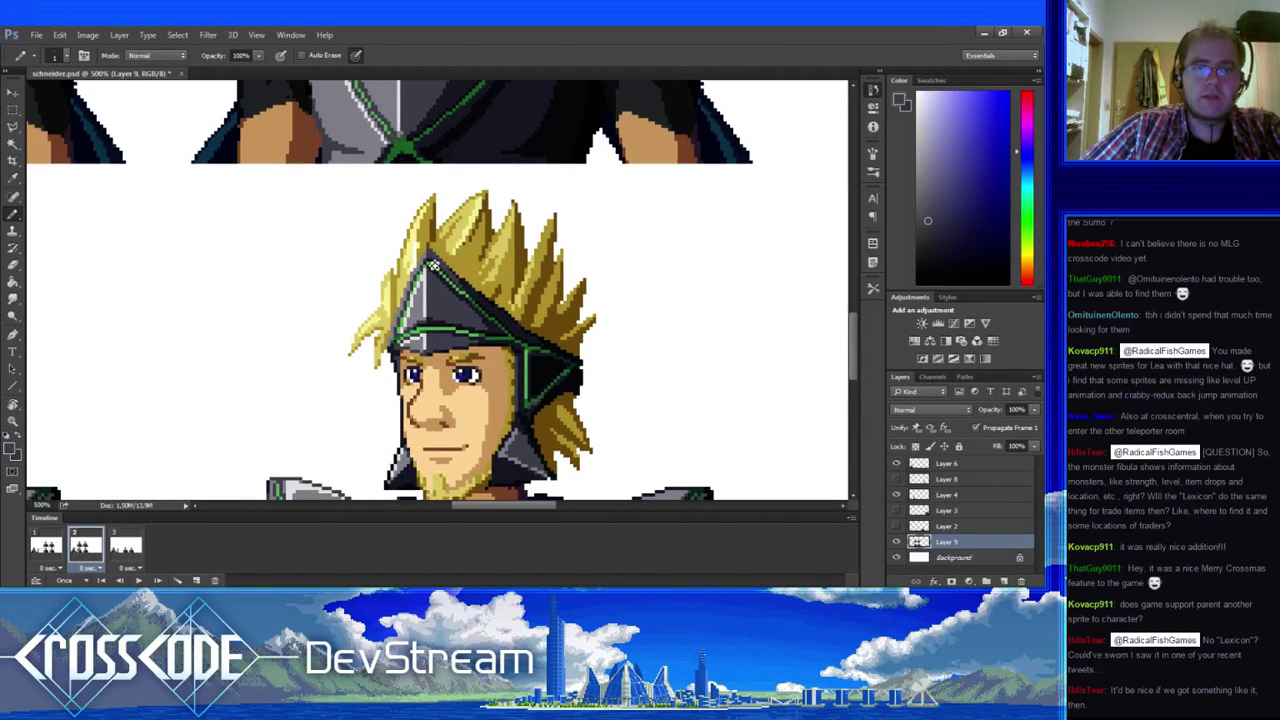
pyautogui.keyDown('alt'); pyautogui.click(429, 252); pyautogui.keyUp('alt')
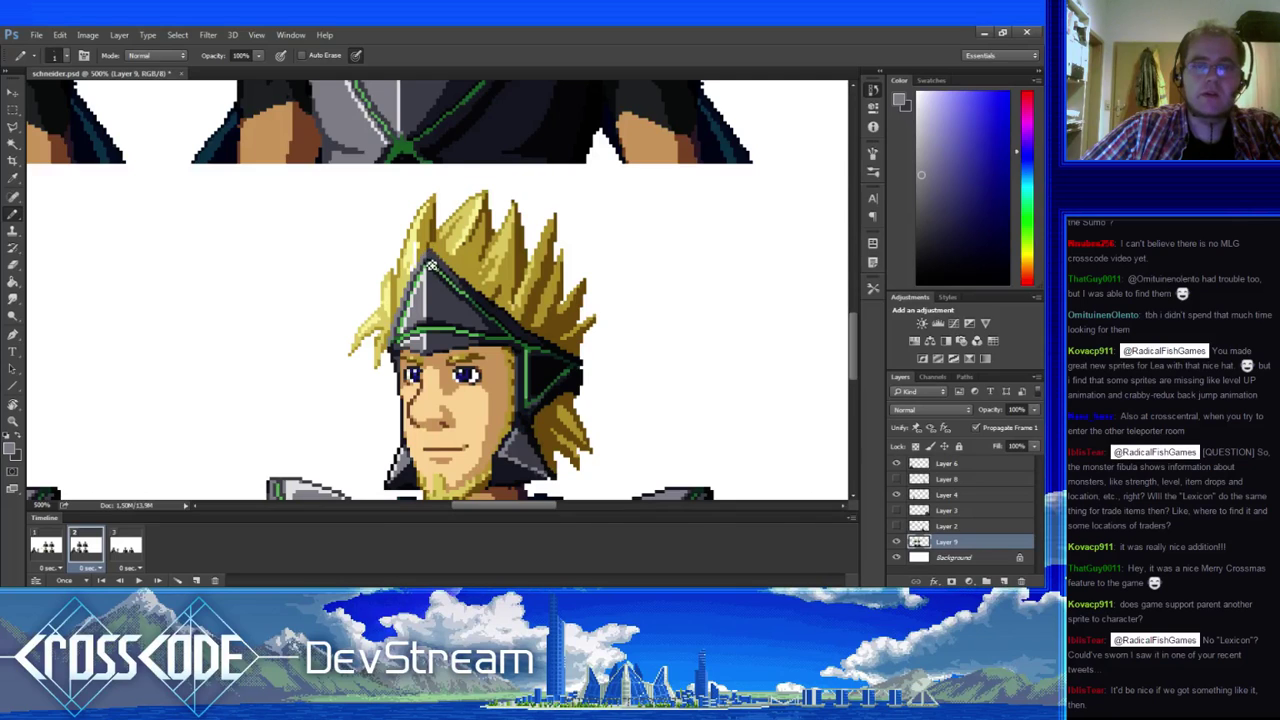
pyautogui.moveTo(441, 299)
pyautogui.mouseDown()
pyautogui.moveTo(428, 253)
pyautogui.moveTo(438, 285)
pyautogui.mouseUp()
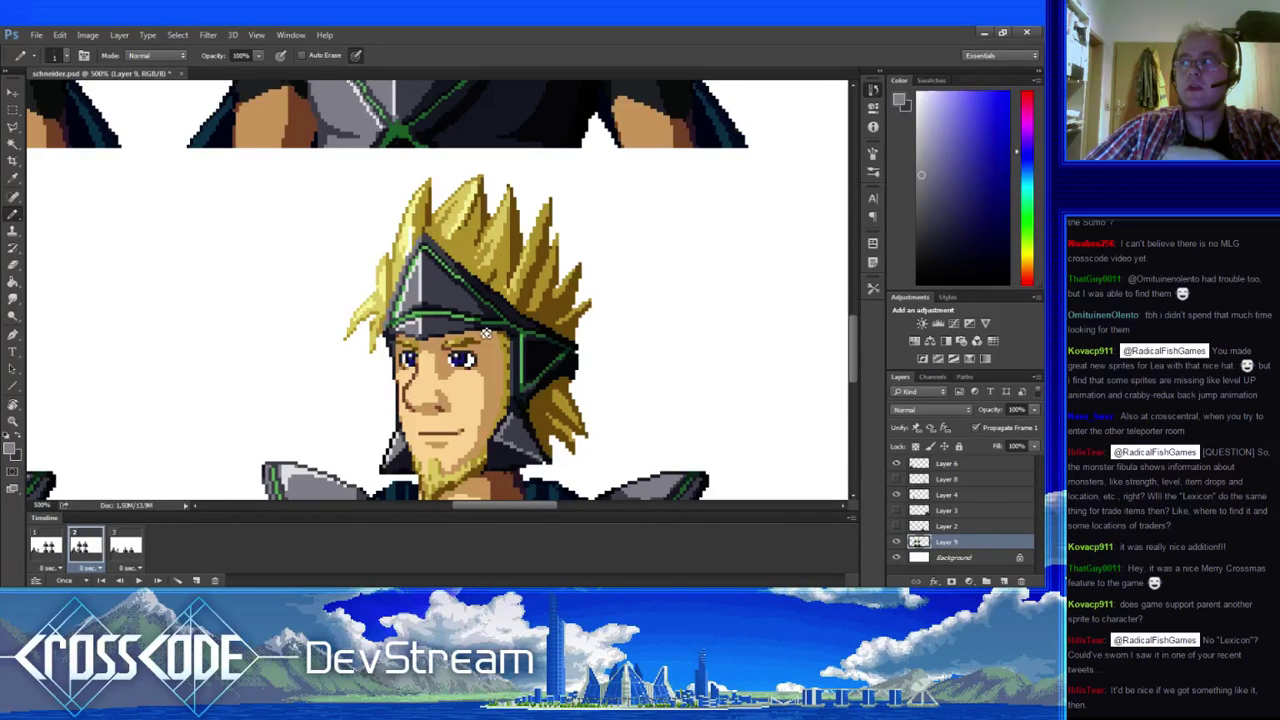
# - Retouch the peak's upper edge and the base of its ridge with sampled near-black, near-white and mid grey
pyautogui.keyDown('alt'); pyautogui.click(467, 278); pyautogui.keyUp('alt')
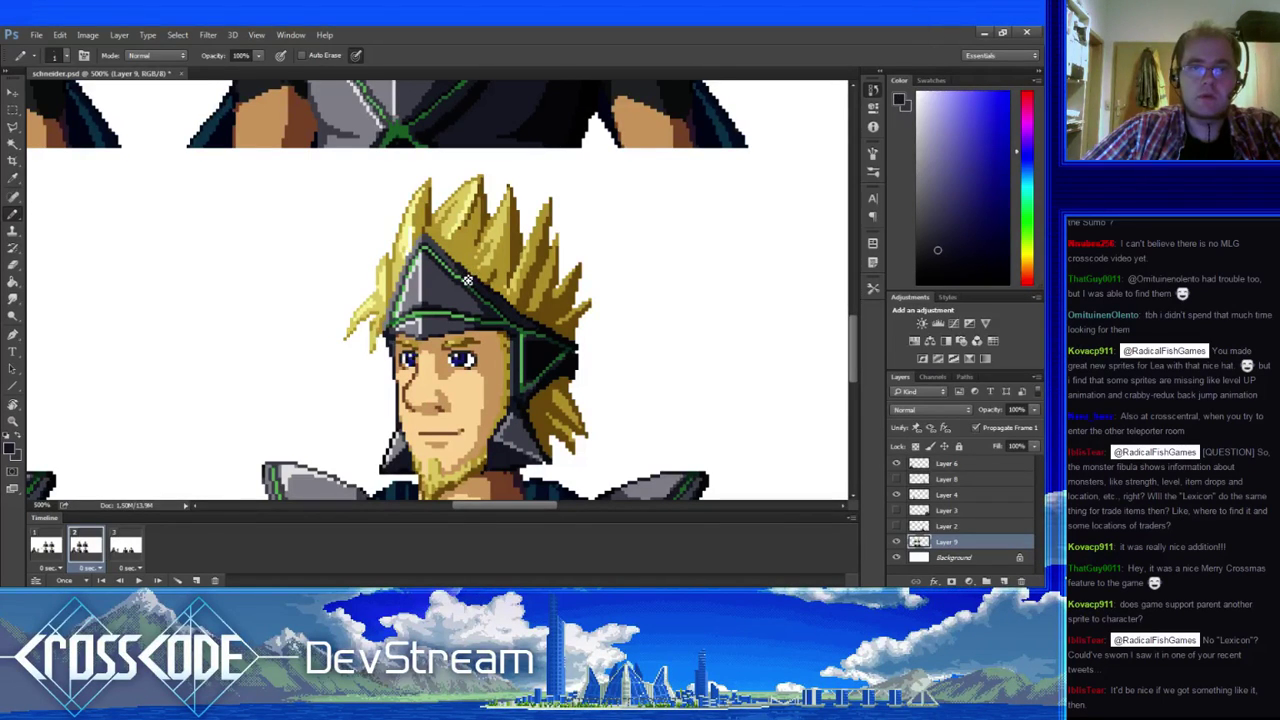
pyautogui.scroll(-3, 481, 316)
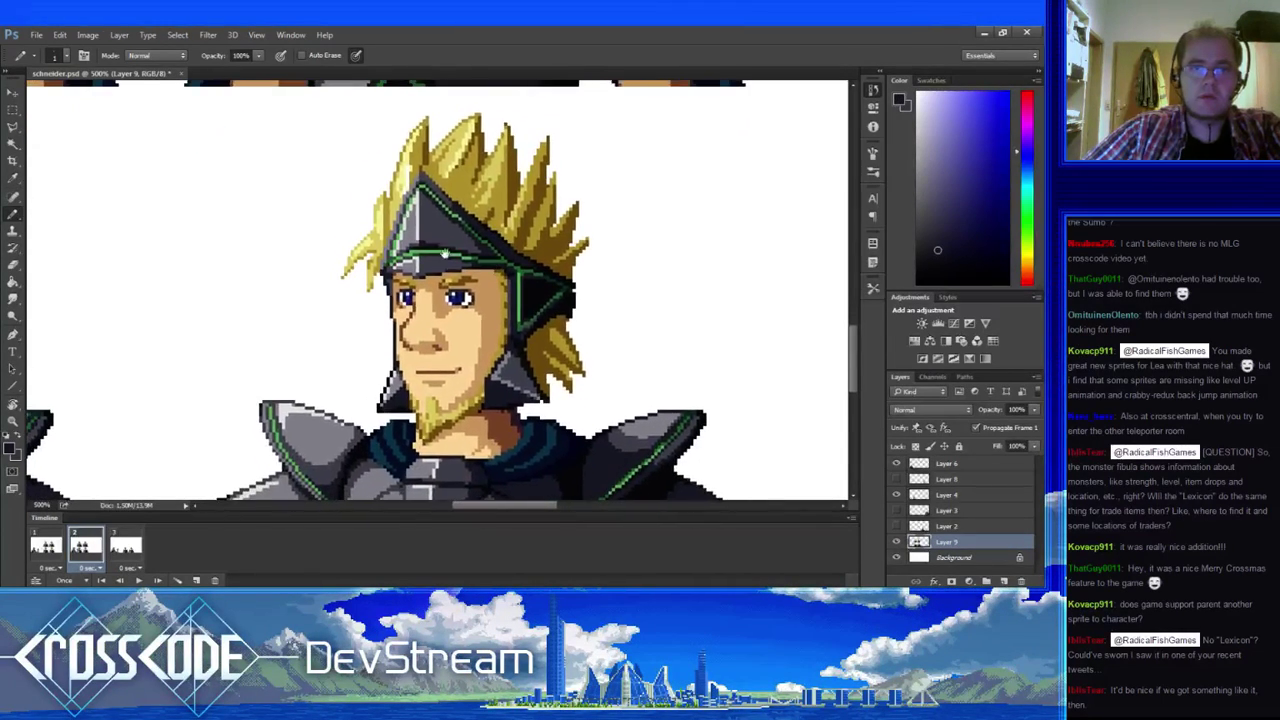
pyautogui.keyDown('alt'); pyautogui.click(428, 246); pyautogui.keyUp('alt')
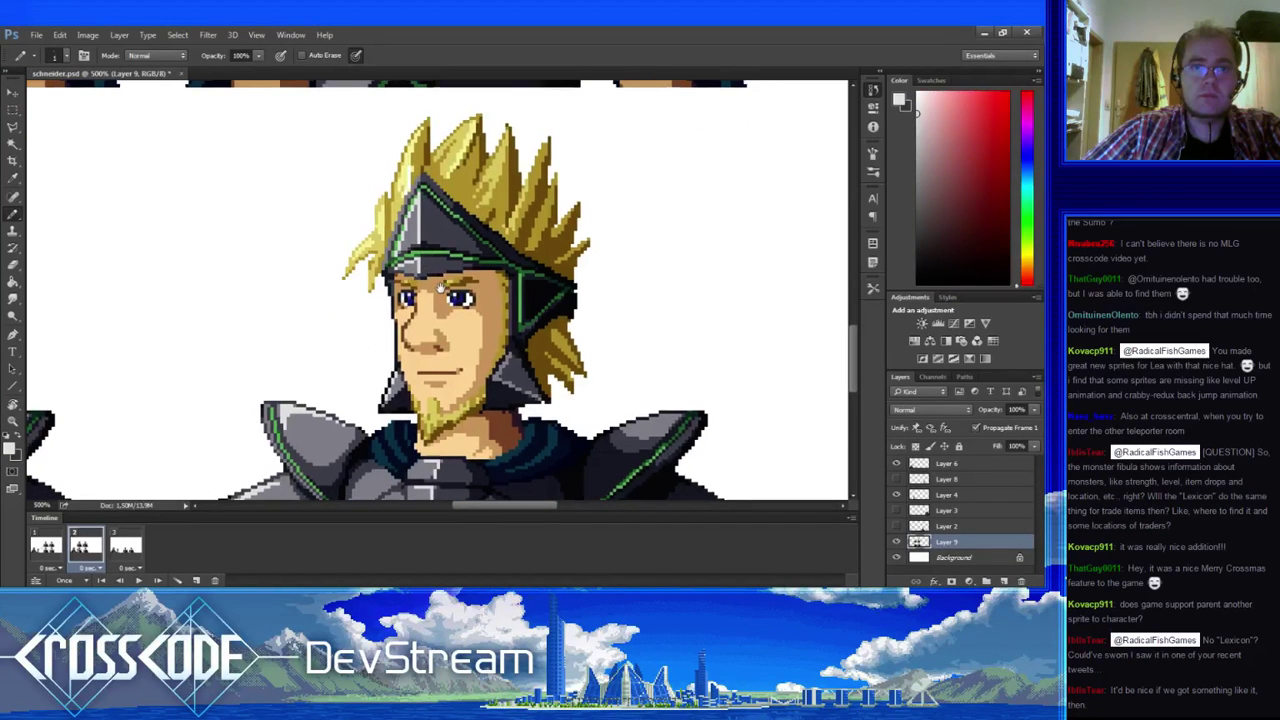
pyautogui.keyDown('alt'); pyautogui.click(446, 245); pyautogui.keyUp('alt')
pyautogui.moveTo(441, 288)
pyautogui.mouseDown()
pyautogui.moveTo(492, 307)
pyautogui.moveTo(458, 270)
pyautogui.mouseUp()
pyautogui.keyDown('alt'); pyautogui.click(448, 230); pyautogui.keyUp('alt')
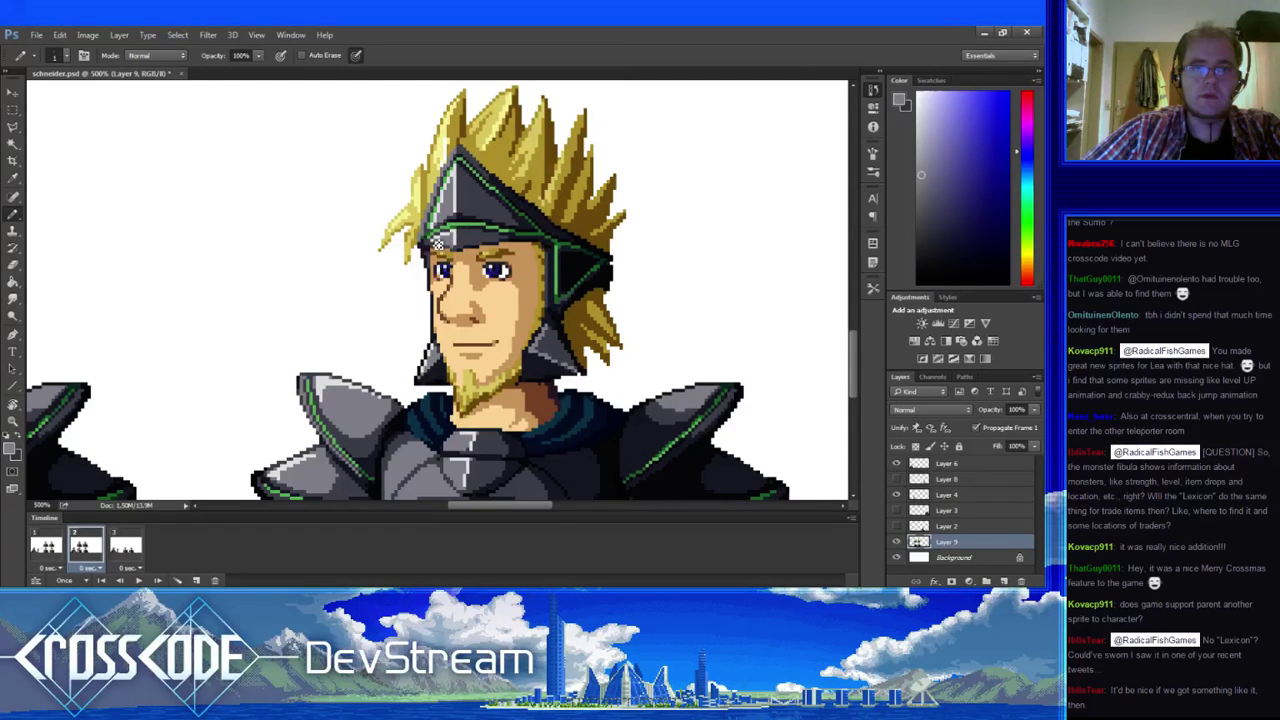
pyautogui.moveTo(481, 229); pyautogui.dragTo(408, 218)
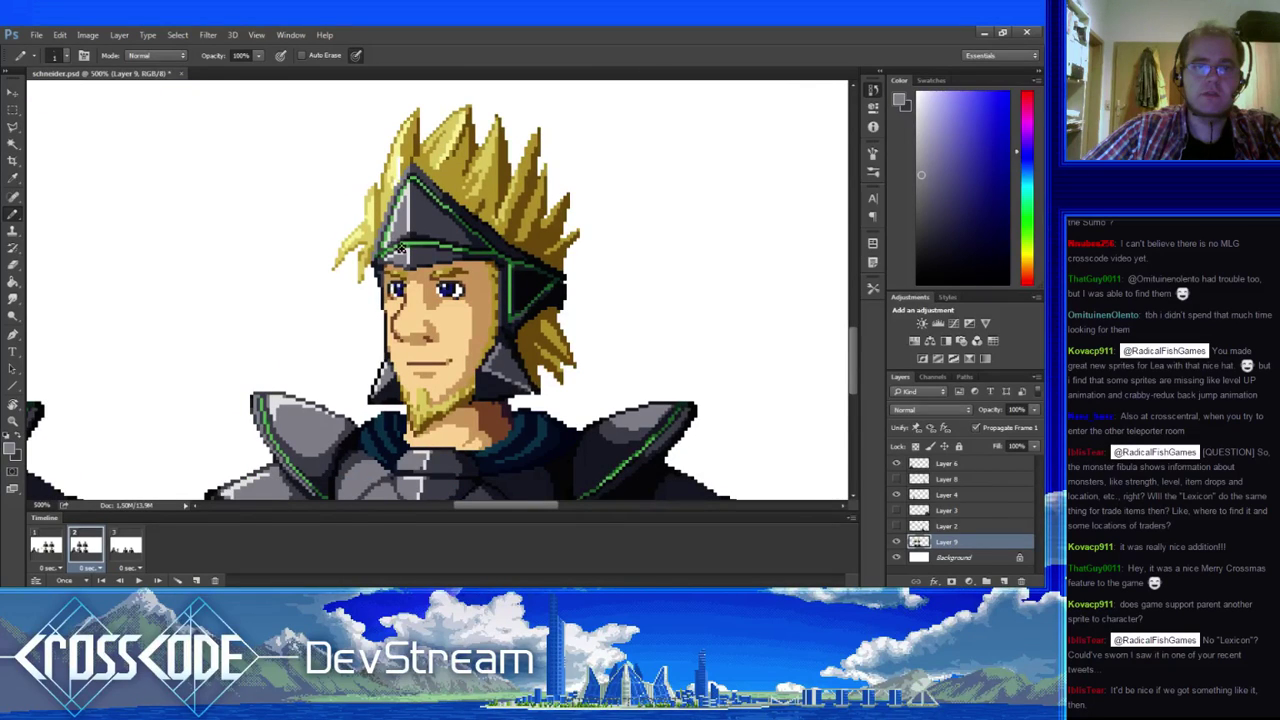
# - Compare the helmet with frame 3 and refine frame 2's narrow front facet with sampled green, mid grey and near-white
pyautogui.click(126, 548)
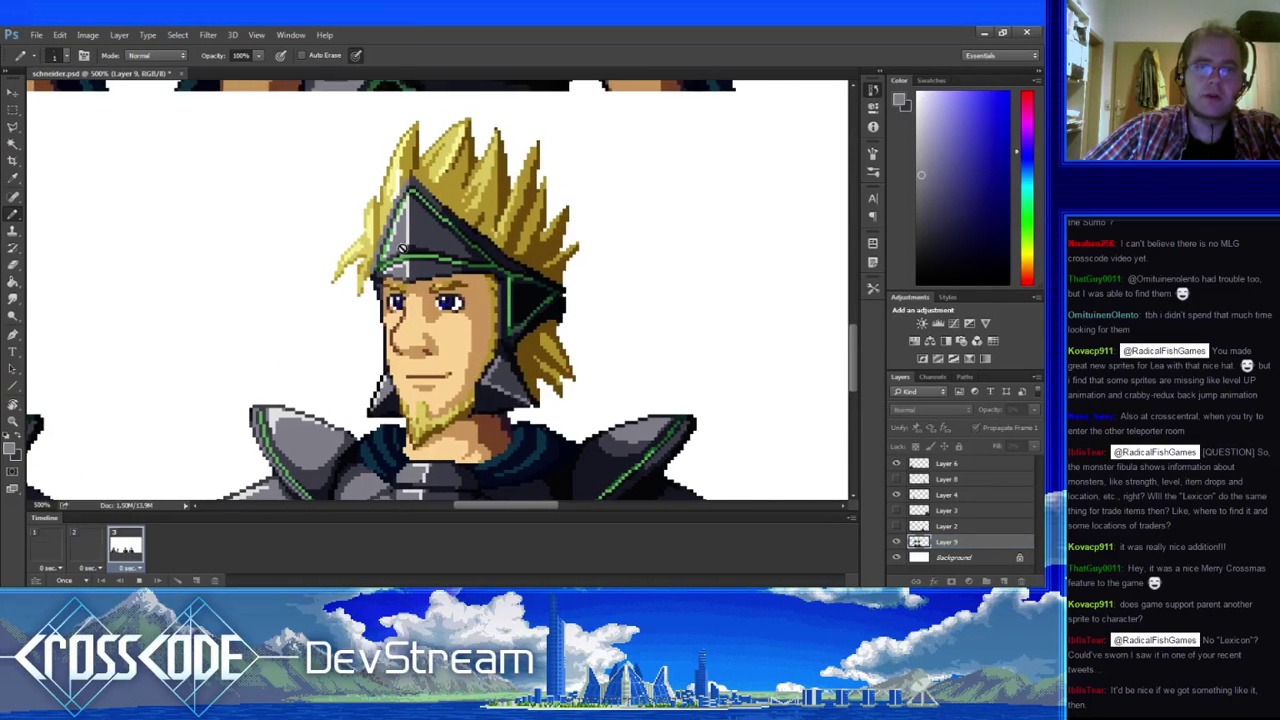
pyautogui.keyDown('alt'); pyautogui.click(411, 234); pyautogui.keyUp('alt')
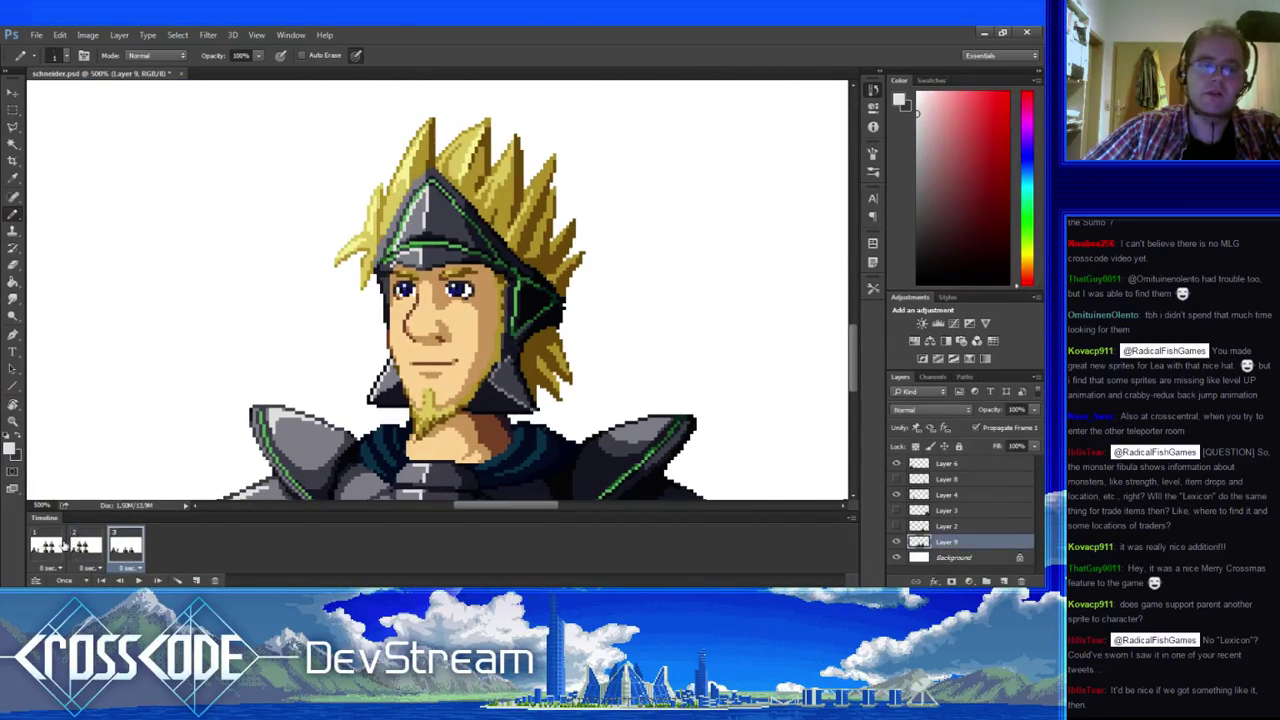
pyautogui.press('Right')
pyautogui.press('Right')
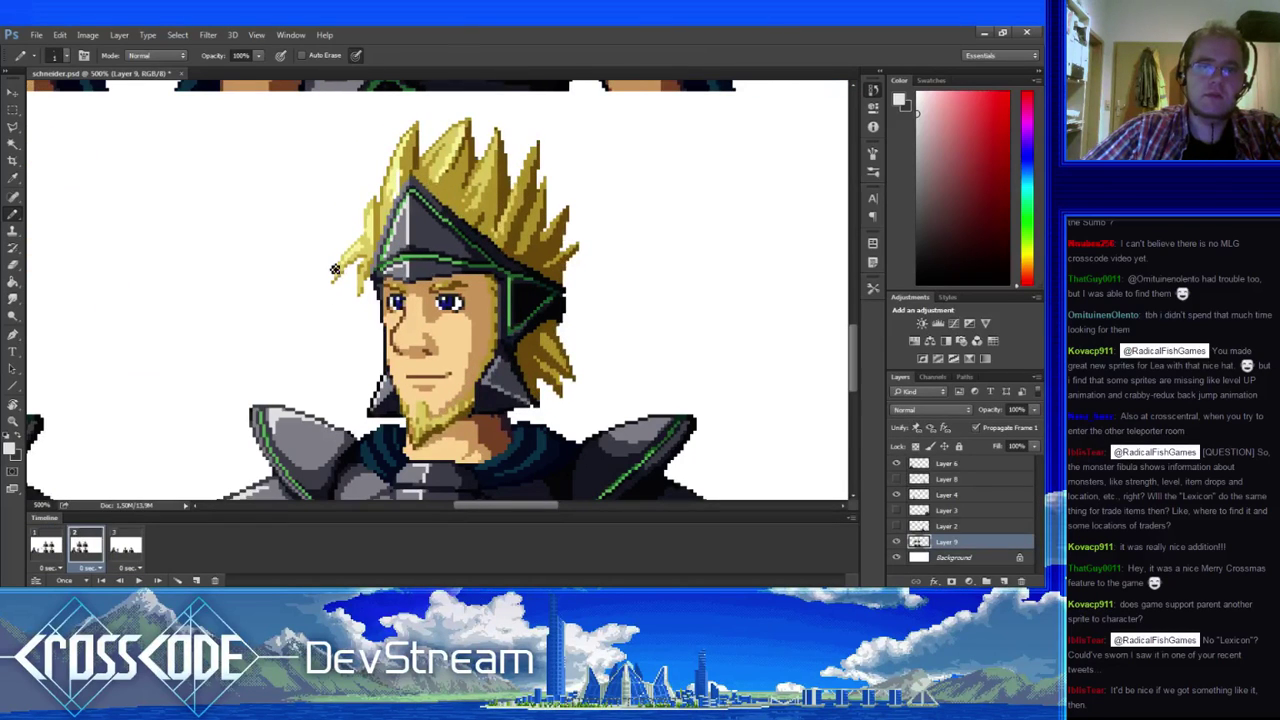
pyautogui.keyDown('alt'); pyautogui.click(405, 229); pyautogui.keyUp('alt')
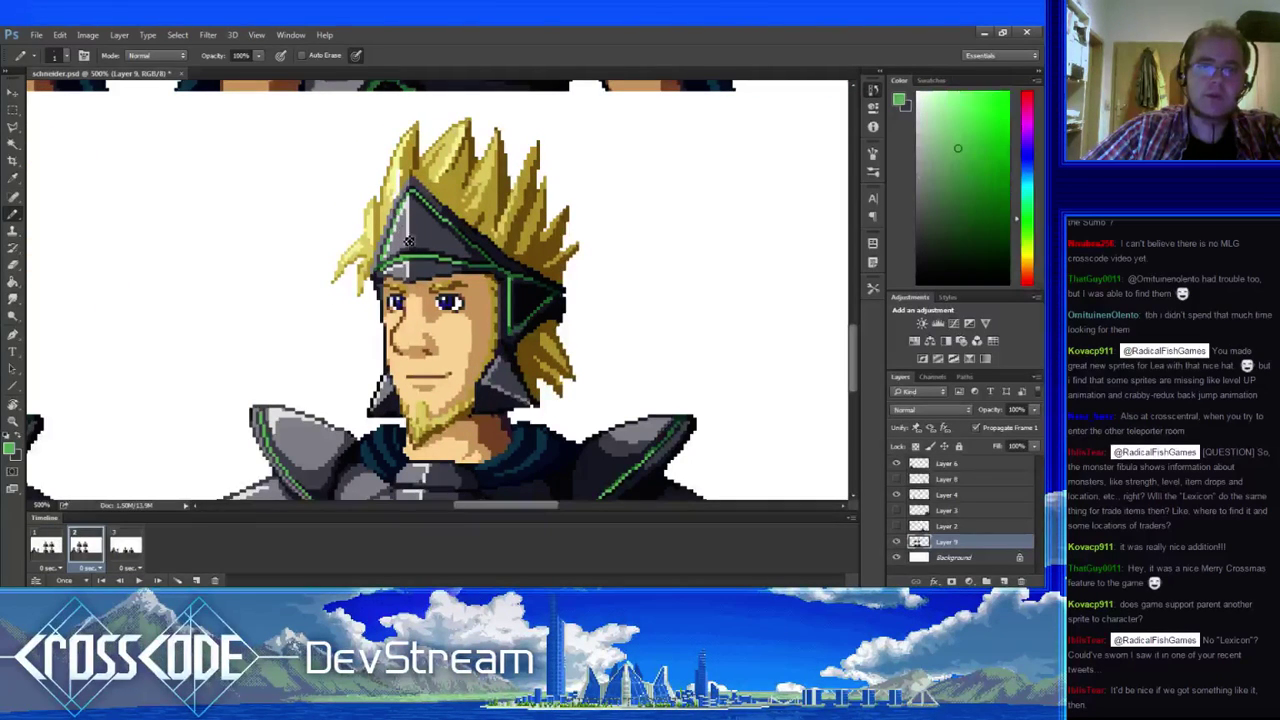
pyautogui.moveTo(405, 229); pyautogui.dragTo(380, 241)
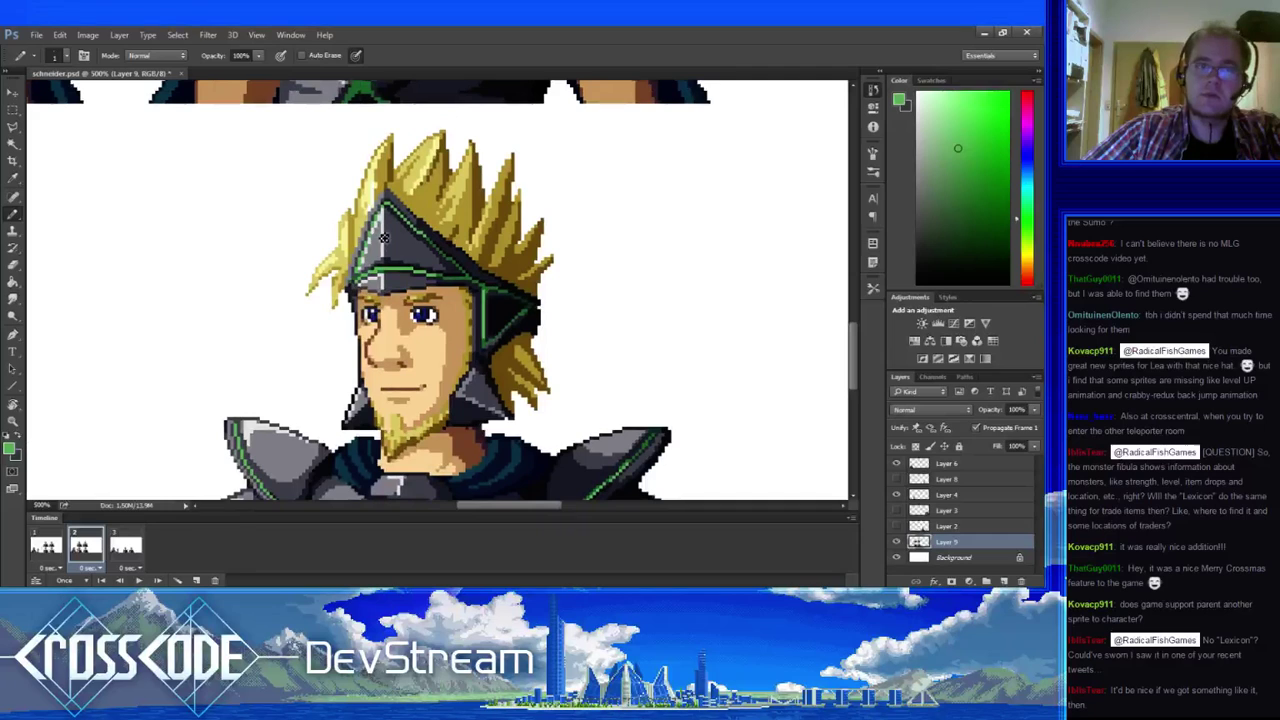
pyautogui.press('x')
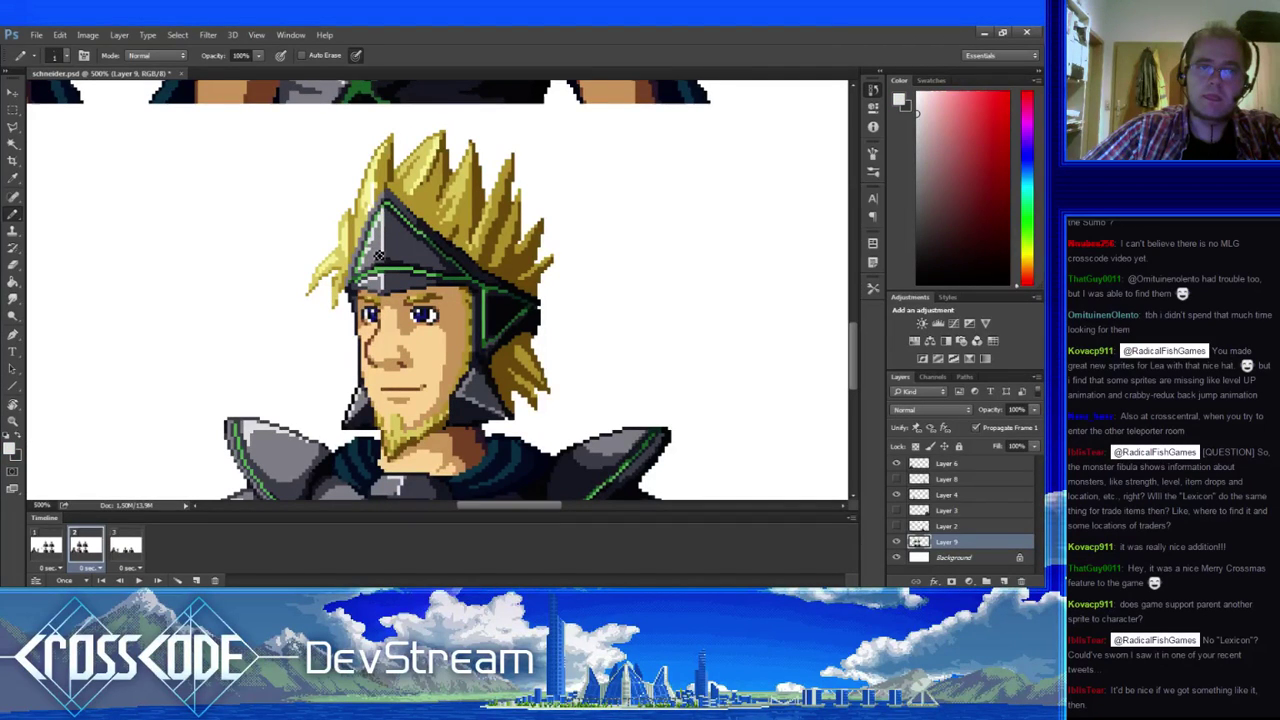
pyautogui.keyDown('alt'); pyautogui.click(378, 256); pyautogui.keyUp('alt')
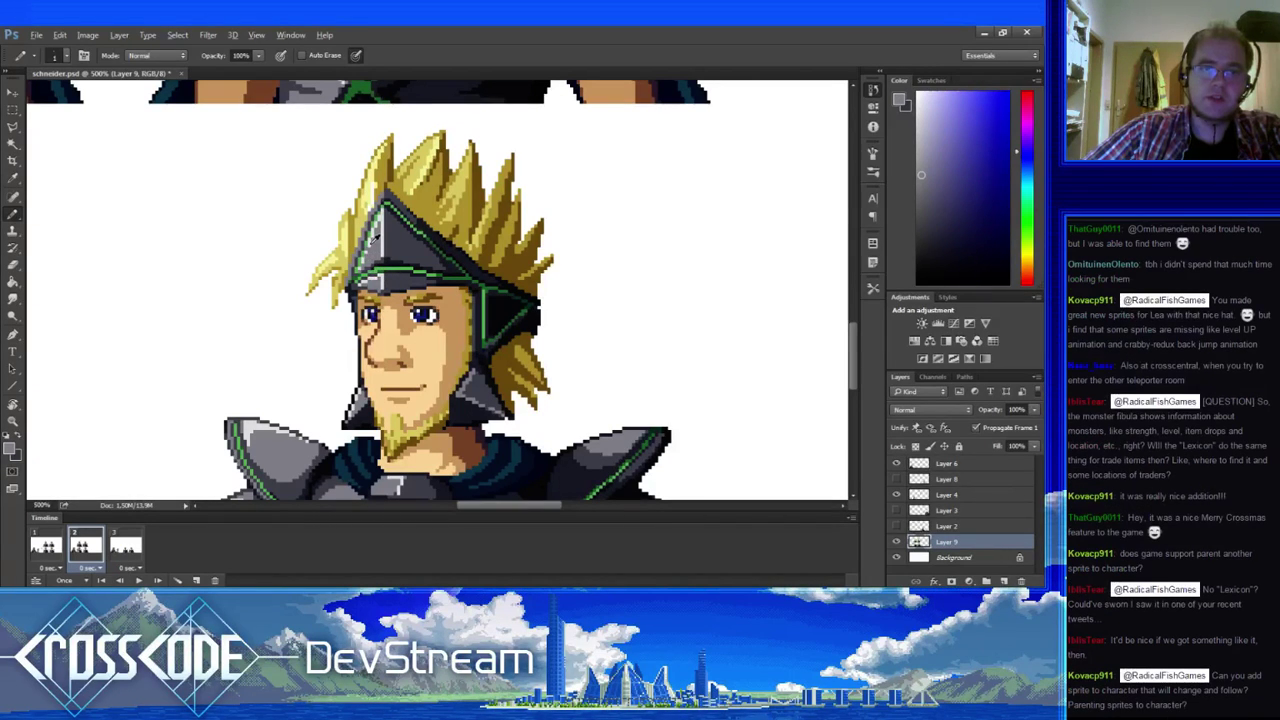
pyautogui.keyDown('alt'); pyautogui.click(373, 239); pyautogui.keyUp('alt')
pyautogui.moveTo(375, 260); pyautogui.dragTo(393, 280)
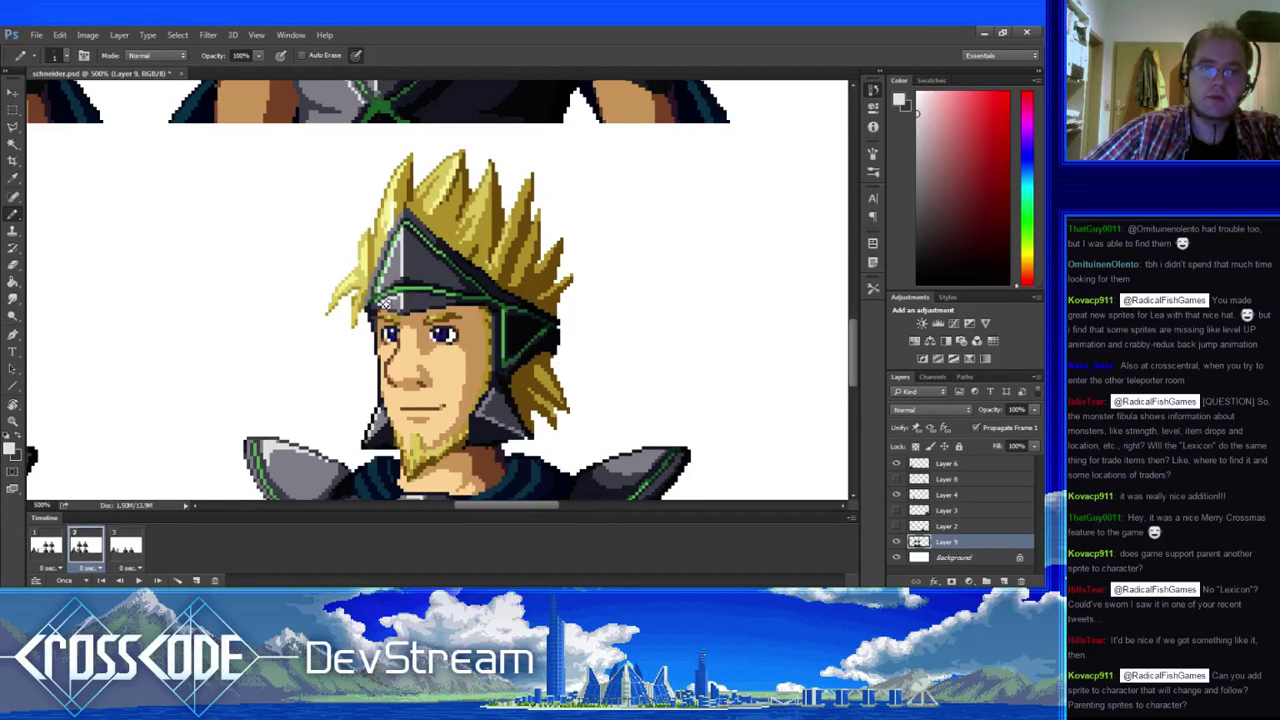
pyautogui.moveTo(410, 288)
pyautogui.mouseDown()
pyautogui.moveTo(381, 302)
pyautogui.moveTo(362, 352)
pyautogui.moveTo(400, 386)
pyautogui.moveTo(374, 354)
pyautogui.mouseUp()
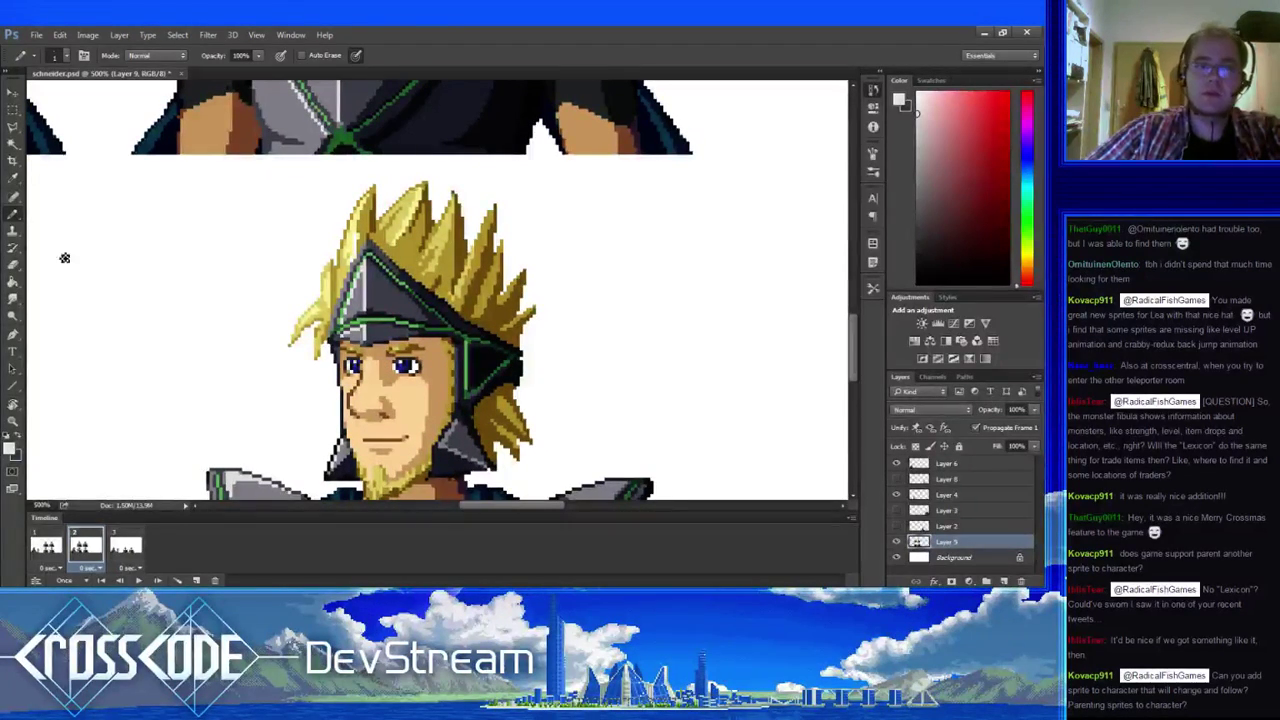
# - Shade the helmet's wide front facet in frame 2 with sampled dark grey and near-black
pyautogui.moveTo(410, 281); pyautogui.dragTo(322, 283)
pyautogui.keyDown('alt'); pyautogui.click(316, 298); pyautogui.keyUp('alt')
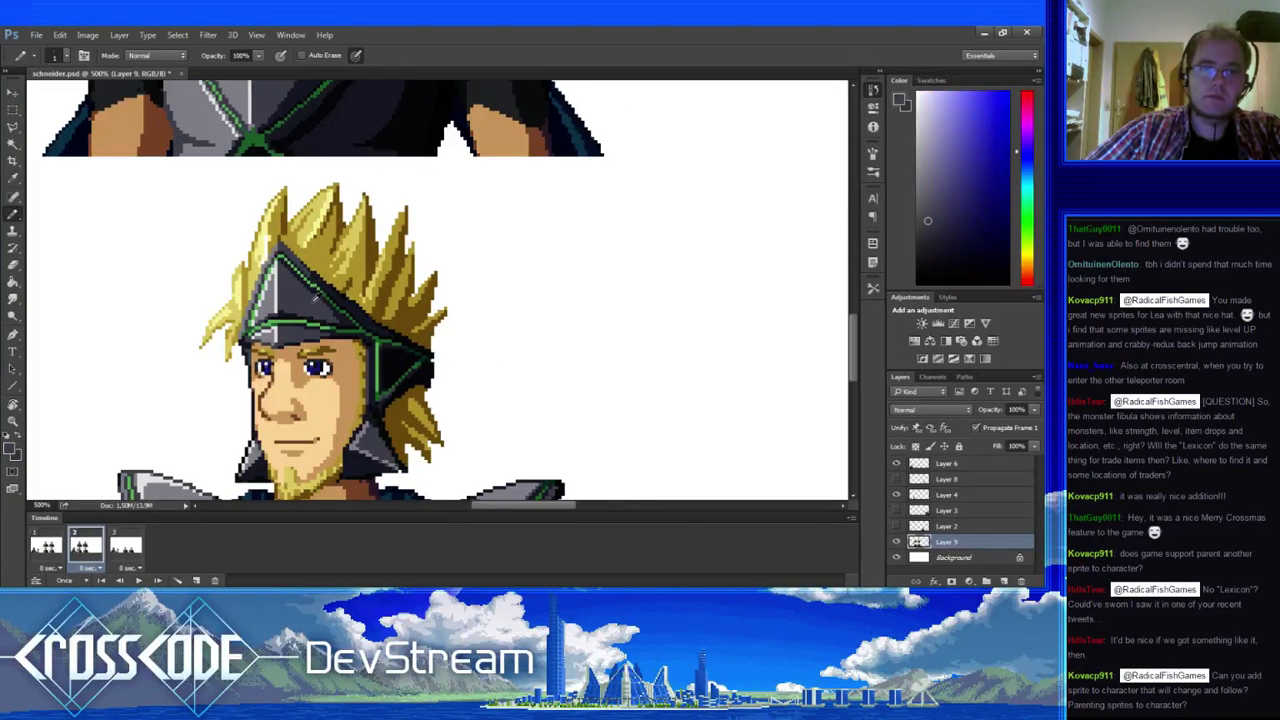
pyautogui.hscroll(-1, 333, 343)
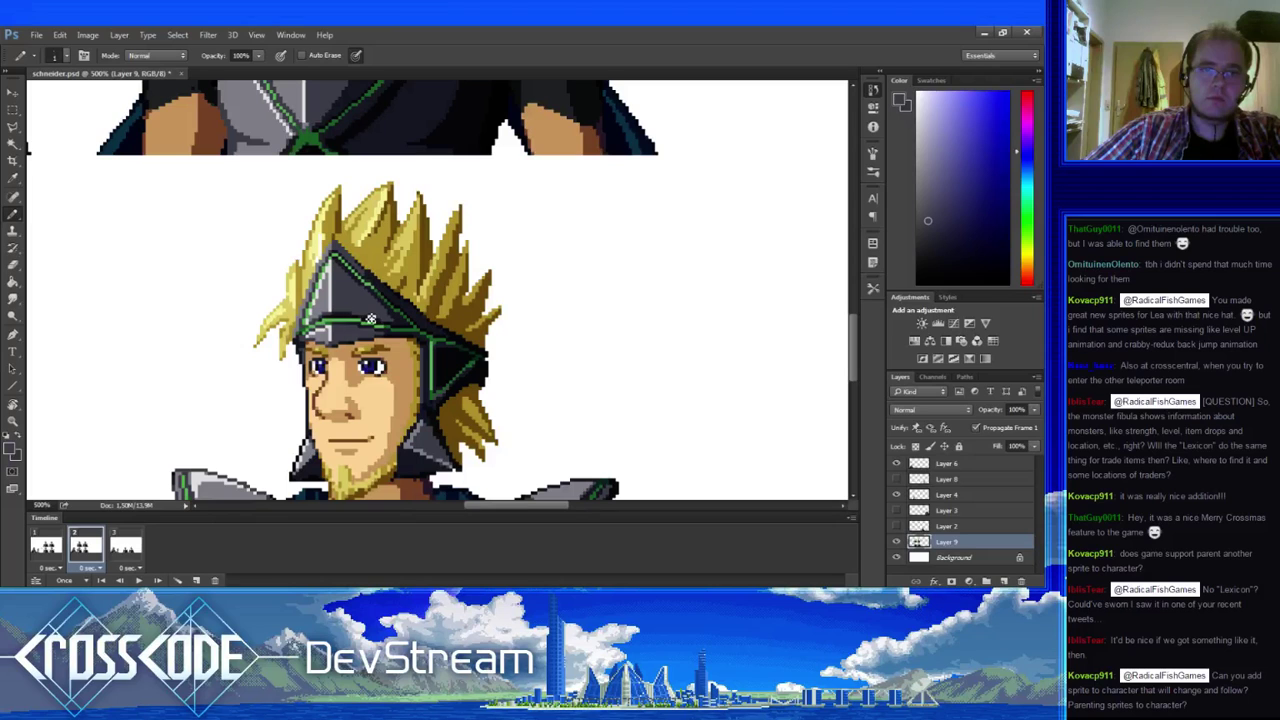
pyautogui.moveTo(371, 319); pyautogui.dragTo(381, 297)
pyautogui.keyDown('alt'); pyautogui.click(371, 296); pyautogui.keyUp('alt')
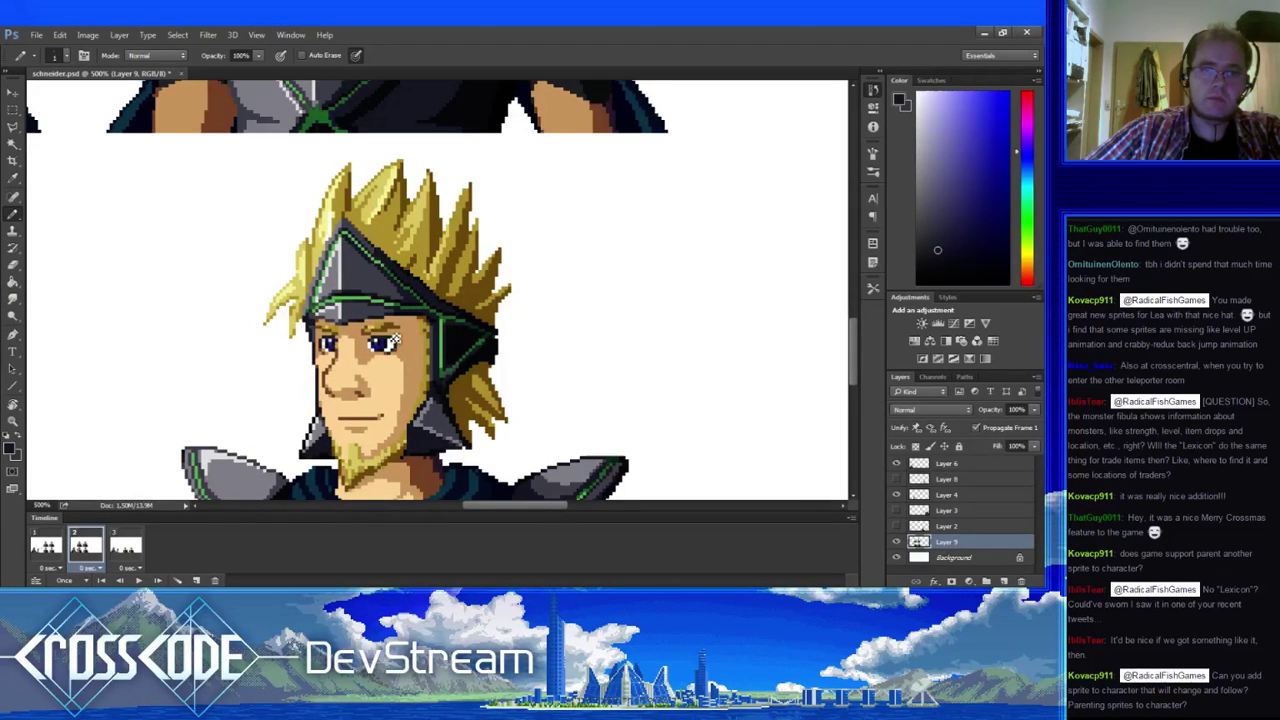
pyautogui.moveTo(396, 339); pyautogui.dragTo(391, 337)
pyautogui.keyDown('alt'); pyautogui.click(381, 287); pyautogui.keyUp('alt')
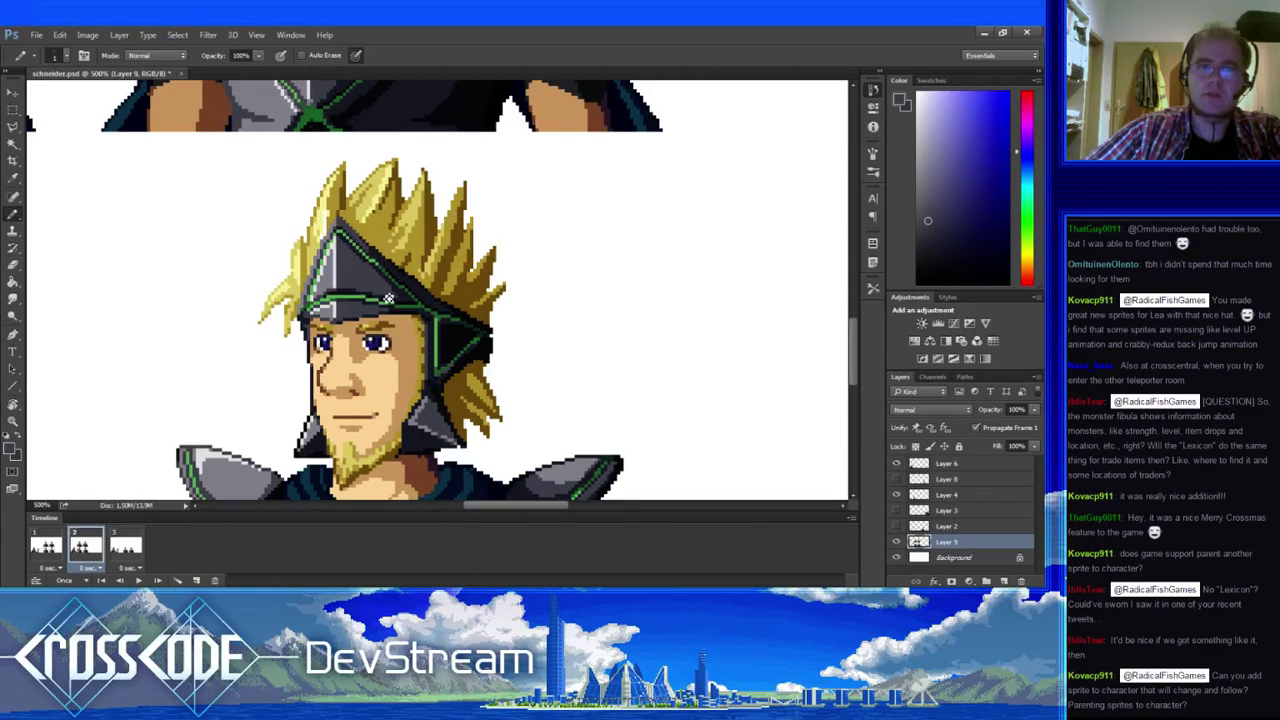
pyautogui.moveTo(379, 290); pyautogui.dragTo(393, 274)
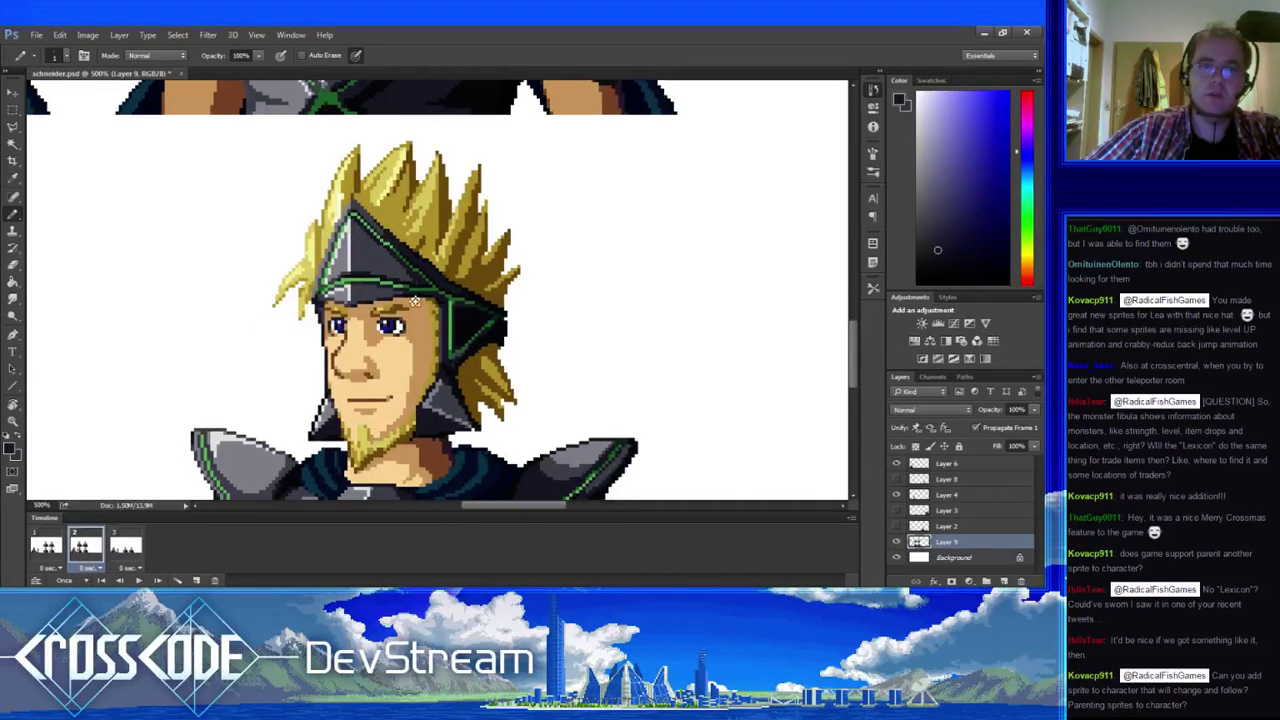
# - Refine the helmet's brim above the brow and the facet over it with sampled near-black and dark grey
pyautogui.keyDown('alt'); pyautogui.click(401, 300); pyautogui.keyUp('alt')
pyautogui.keyDown('alt'); pyautogui.click(395, 302); pyautogui.keyUp('alt')
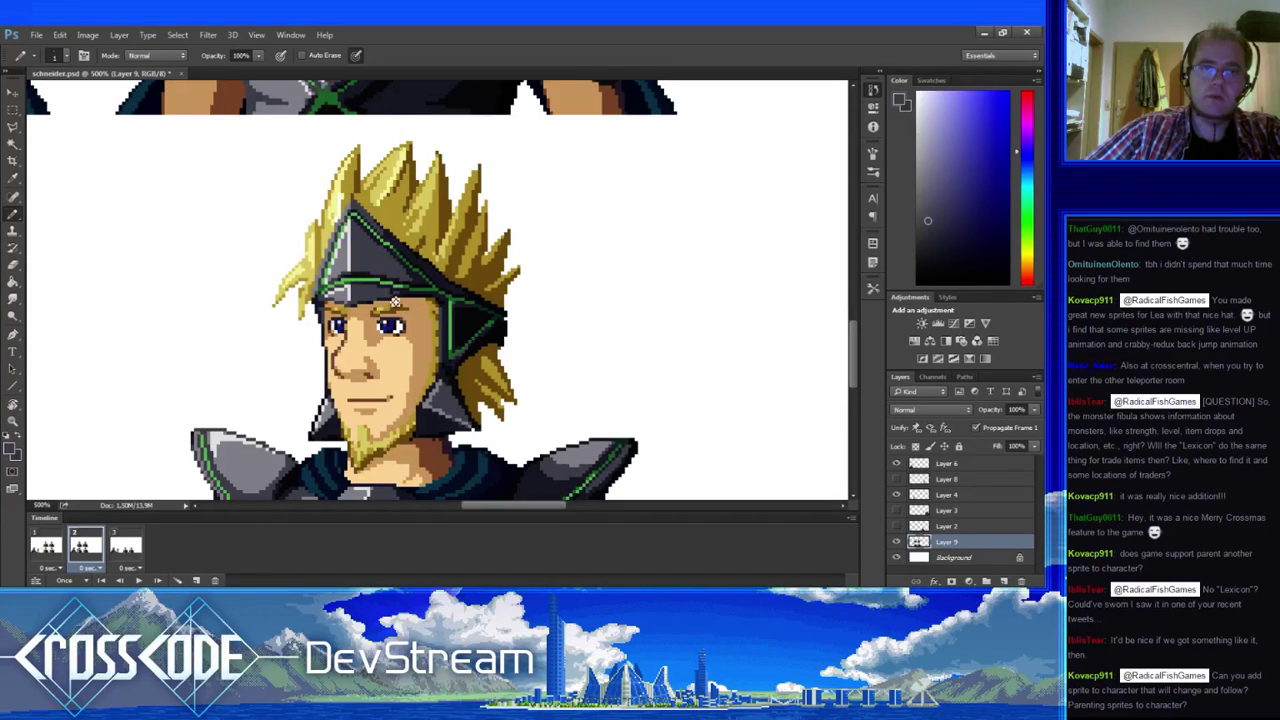
pyautogui.keyDown('alt'); pyautogui.click(392, 312); pyautogui.keyUp('alt')
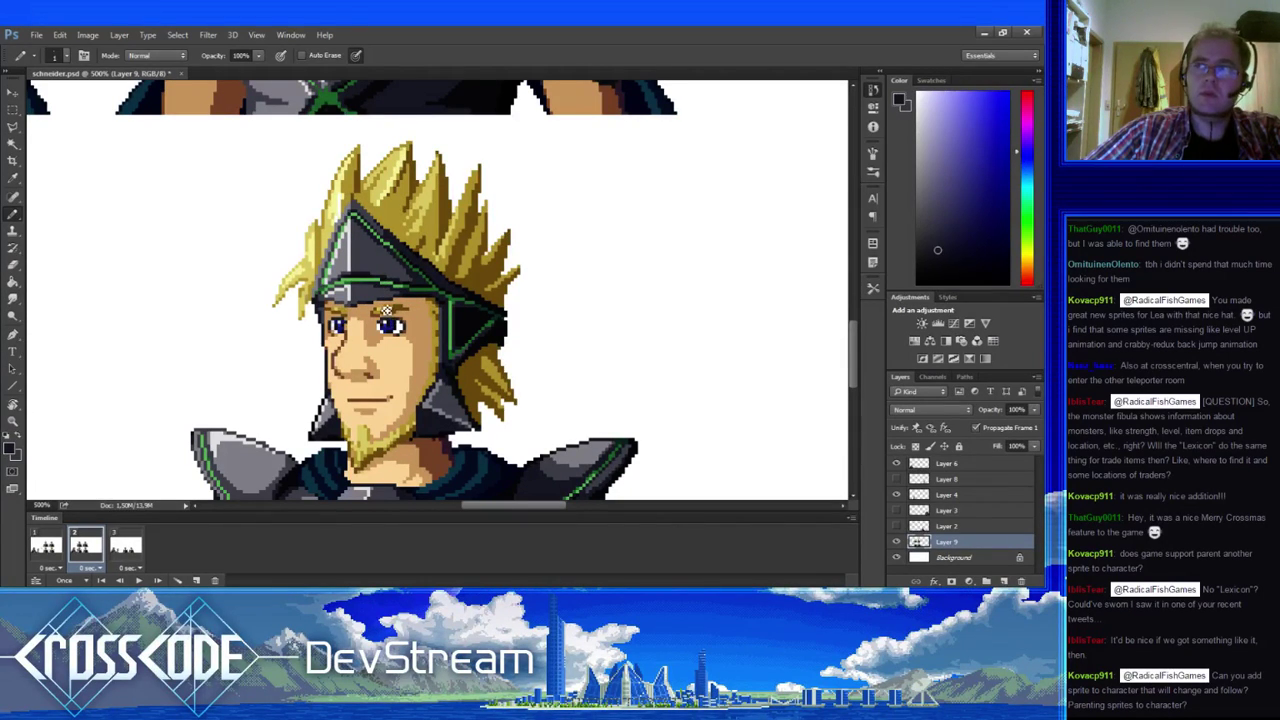
pyautogui.keyDown('alt'); pyautogui.click(378, 295); pyautogui.keyUp('alt')
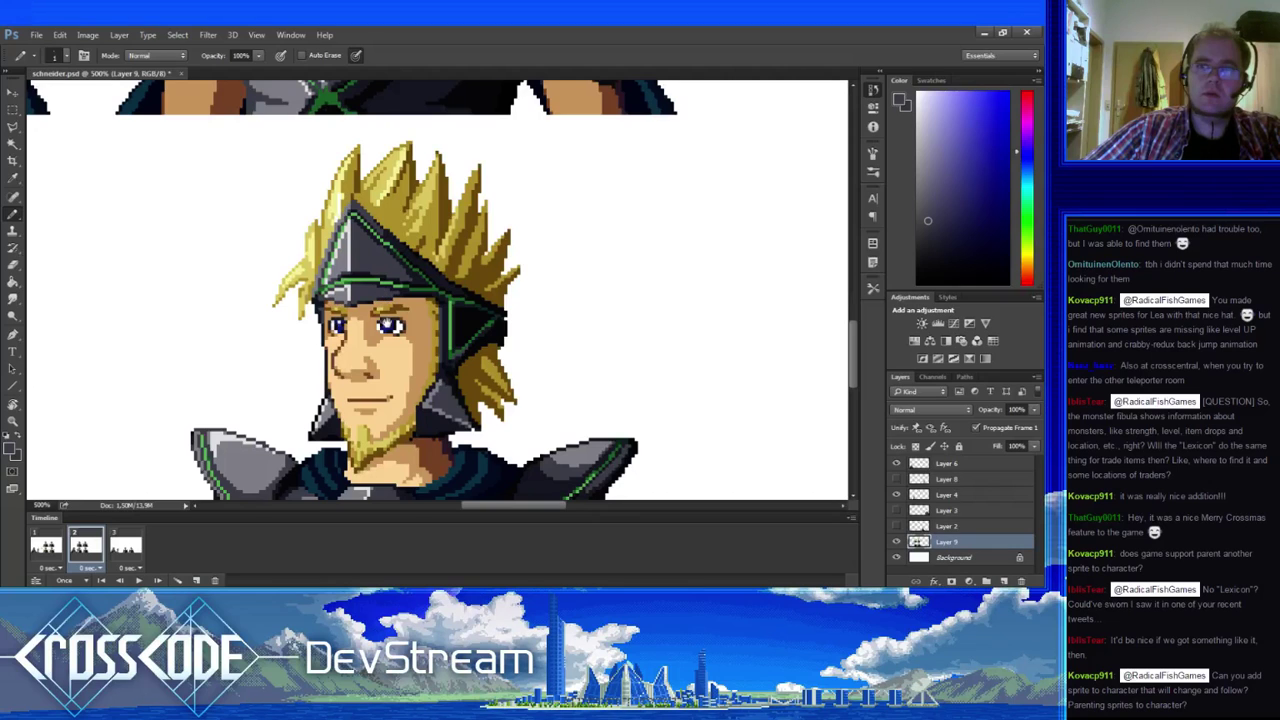
pyautogui.moveTo(390, 324); pyautogui.dragTo(406, 359)
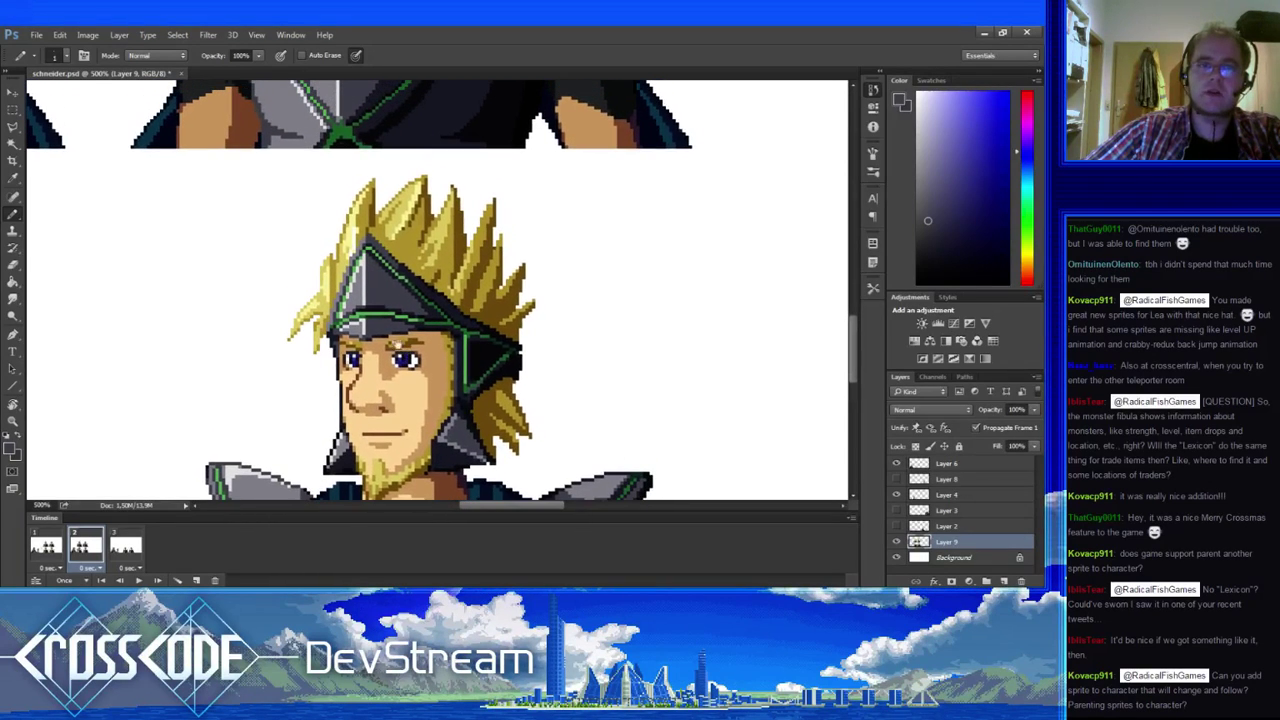
pyautogui.keyDown('alt'); pyautogui.click(409, 266); pyautogui.keyUp('alt')
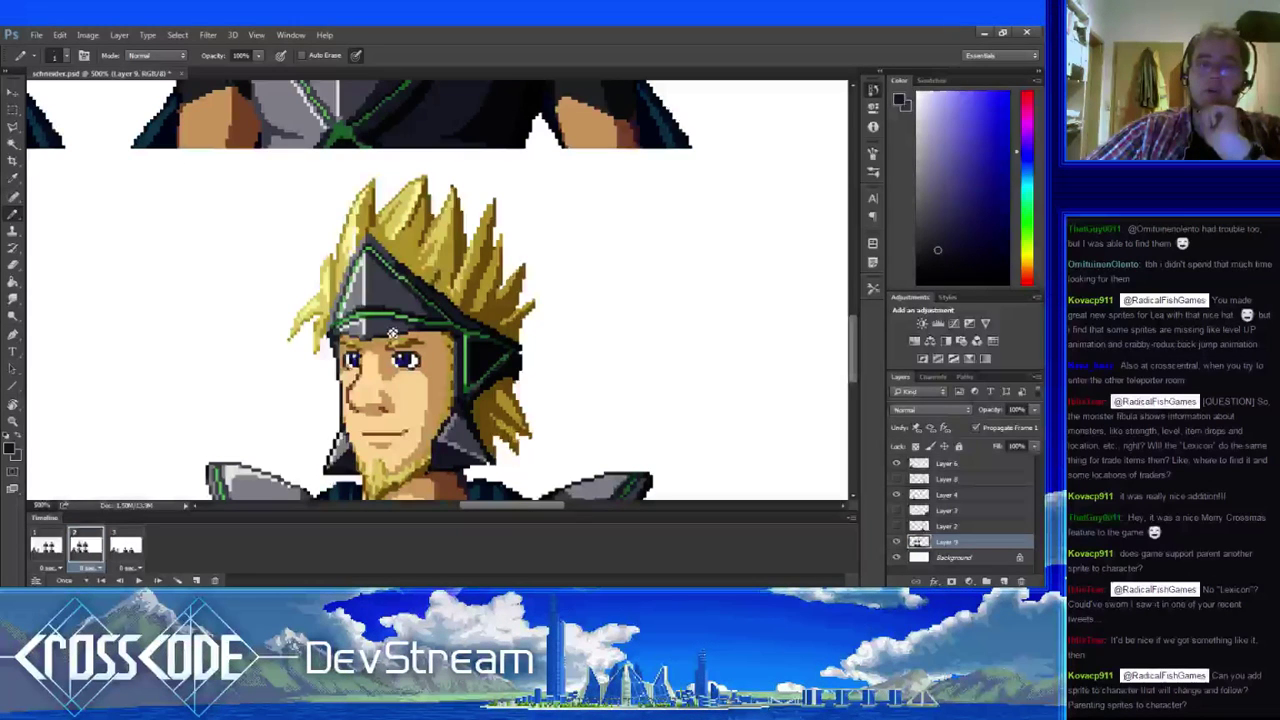
pyautogui.moveTo(382, 311); pyautogui.dragTo(394, 269)
pyautogui.keyDown('alt'); pyautogui.click(435, 251); pyautogui.keyUp('alt')
# - Play back the frames and retouch frame 2's rear peak edge against the hair with sampled mid grey, hair gold and near-black
pyautogui.press('space')
pyautogui.press('alt')
pyautogui.press('space')
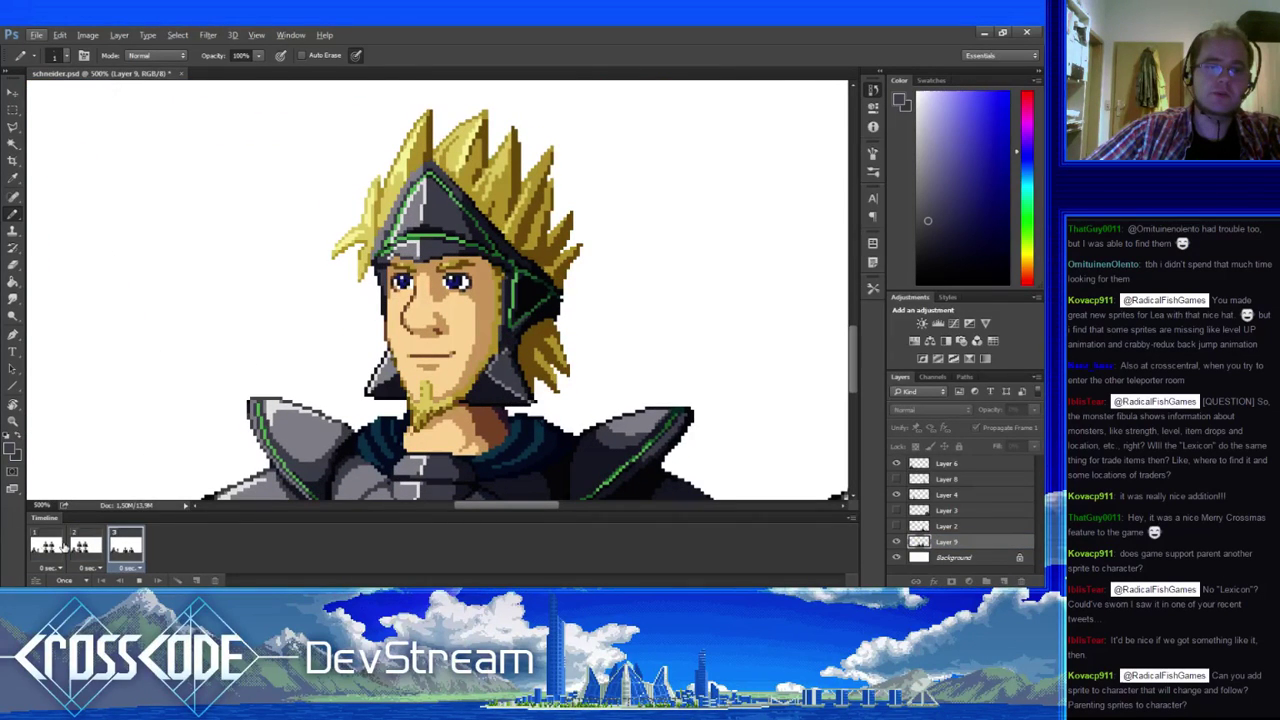
pyautogui.press('space')
pyautogui.moveTo(363, 338); pyautogui.dragTo(298, 363)
pyautogui.moveTo(353, 303); pyautogui.dragTo(331, 263)
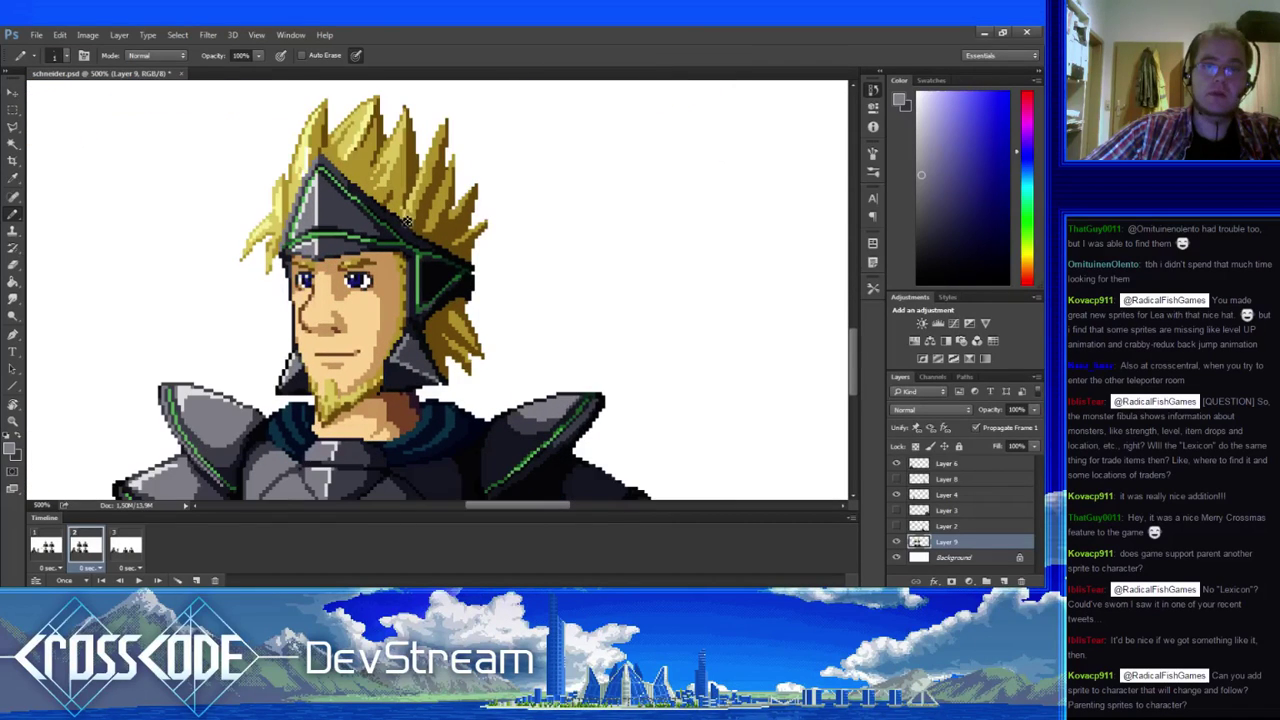
pyautogui.keyDown('alt'); pyautogui.click(404, 225); pyautogui.keyUp('alt')
pyautogui.keyDown('alt'); pyautogui.click(403, 219); pyautogui.keyUp('alt')
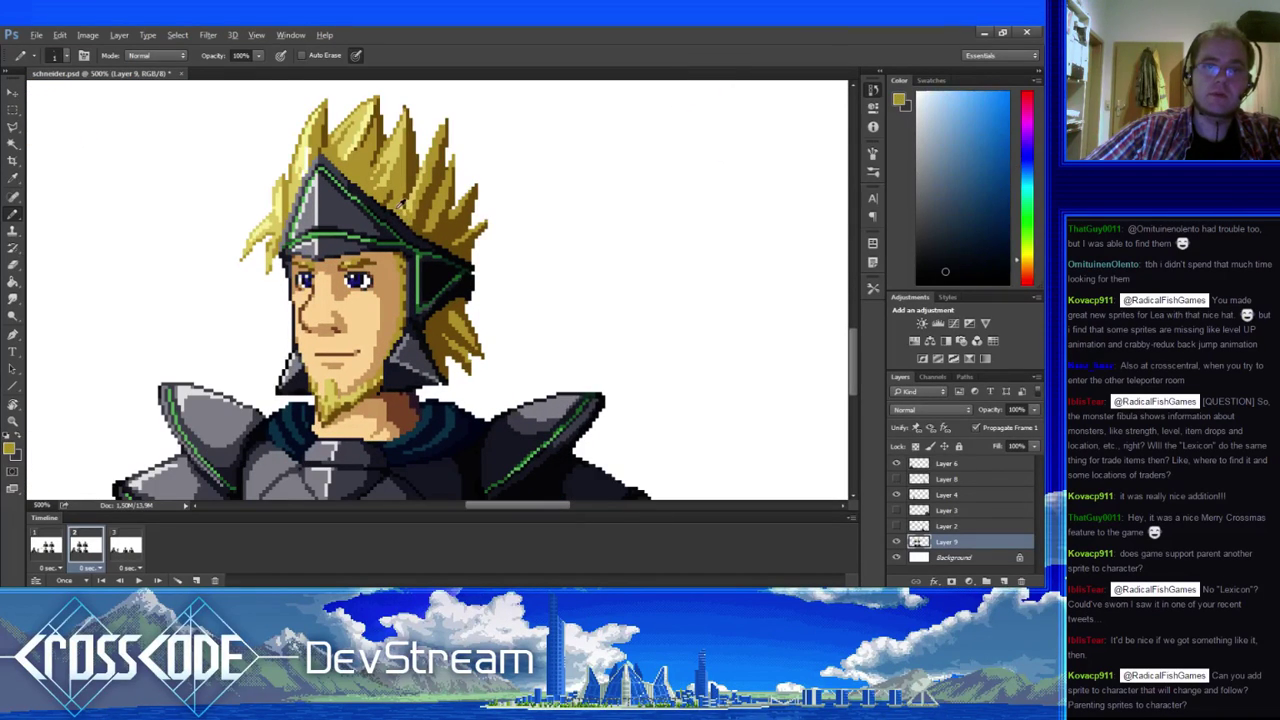
pyautogui.keyDown('alt'); pyautogui.click(394, 222); pyautogui.keyUp('alt')
# - Touch up the wide front facet near the corner where the green trims meet with sampled dark grey and near-black
pyautogui.moveTo(357, 282); pyautogui.dragTo(379, 258)
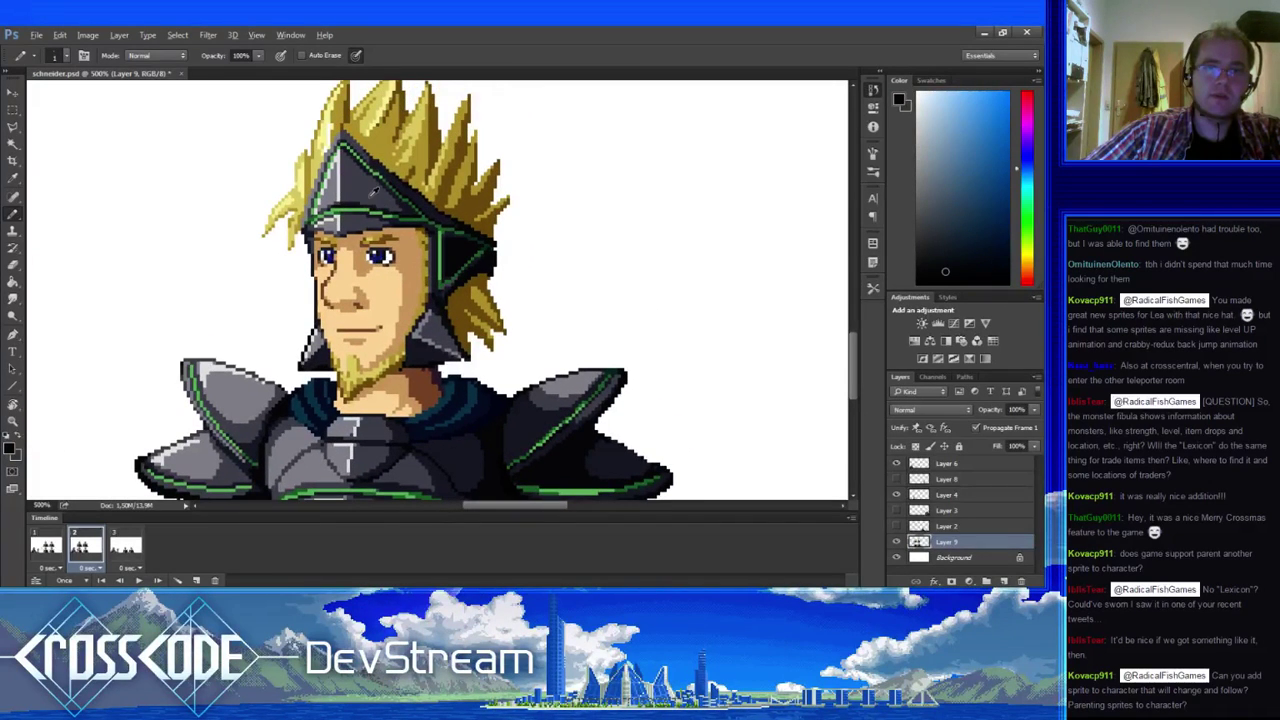
pyautogui.keyDown('alt'); pyautogui.click(373, 190); pyautogui.keyUp('alt')
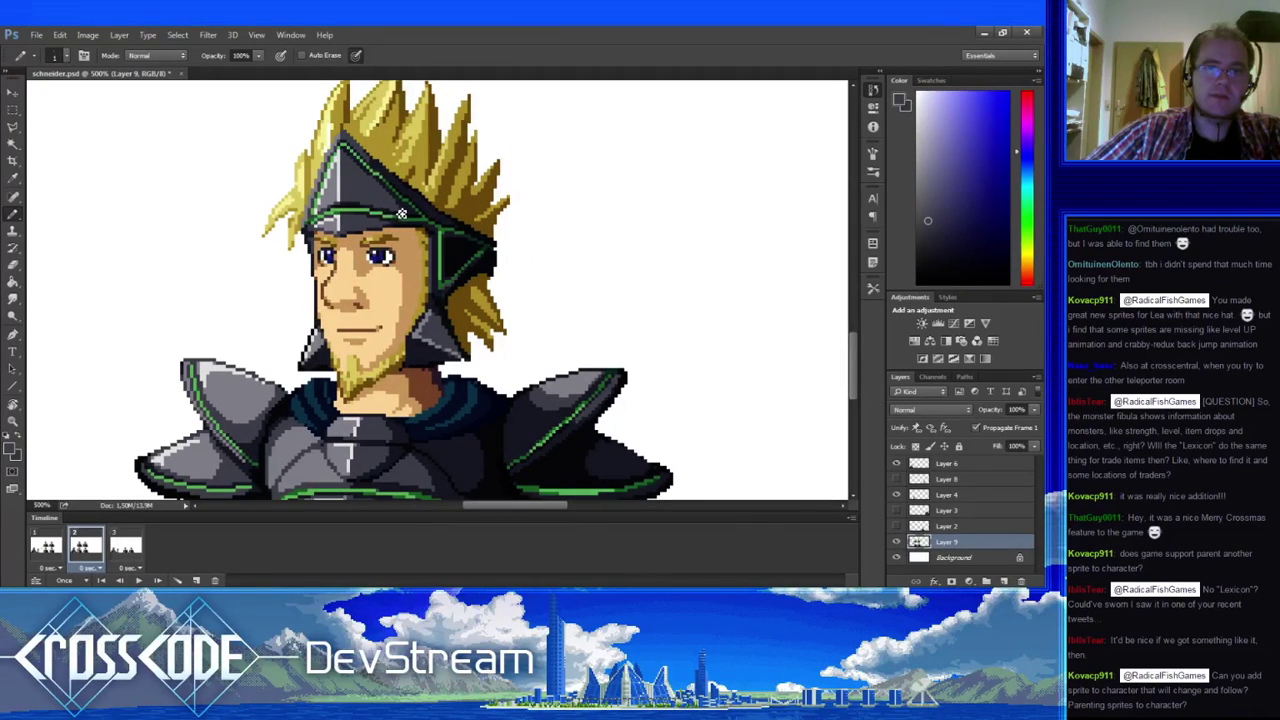
pyautogui.moveTo(401, 243); pyautogui.dragTo(399, 263)
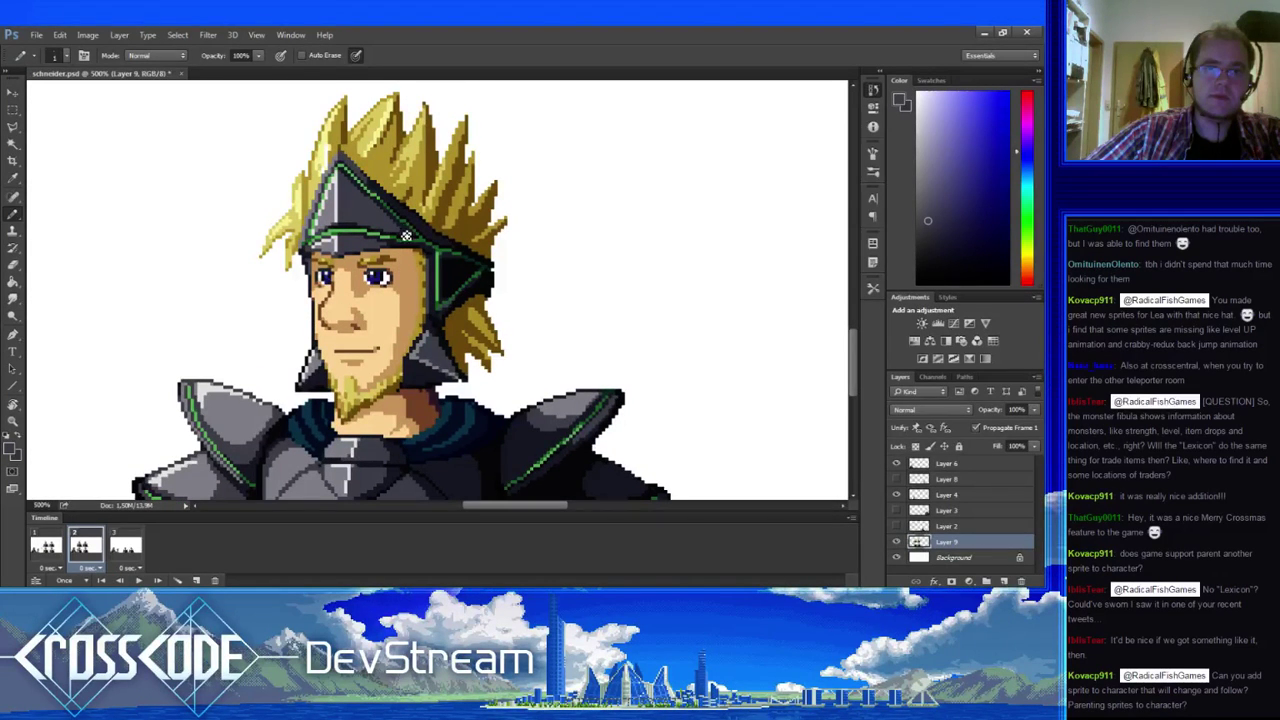
pyautogui.scroll(2, 405, 285)
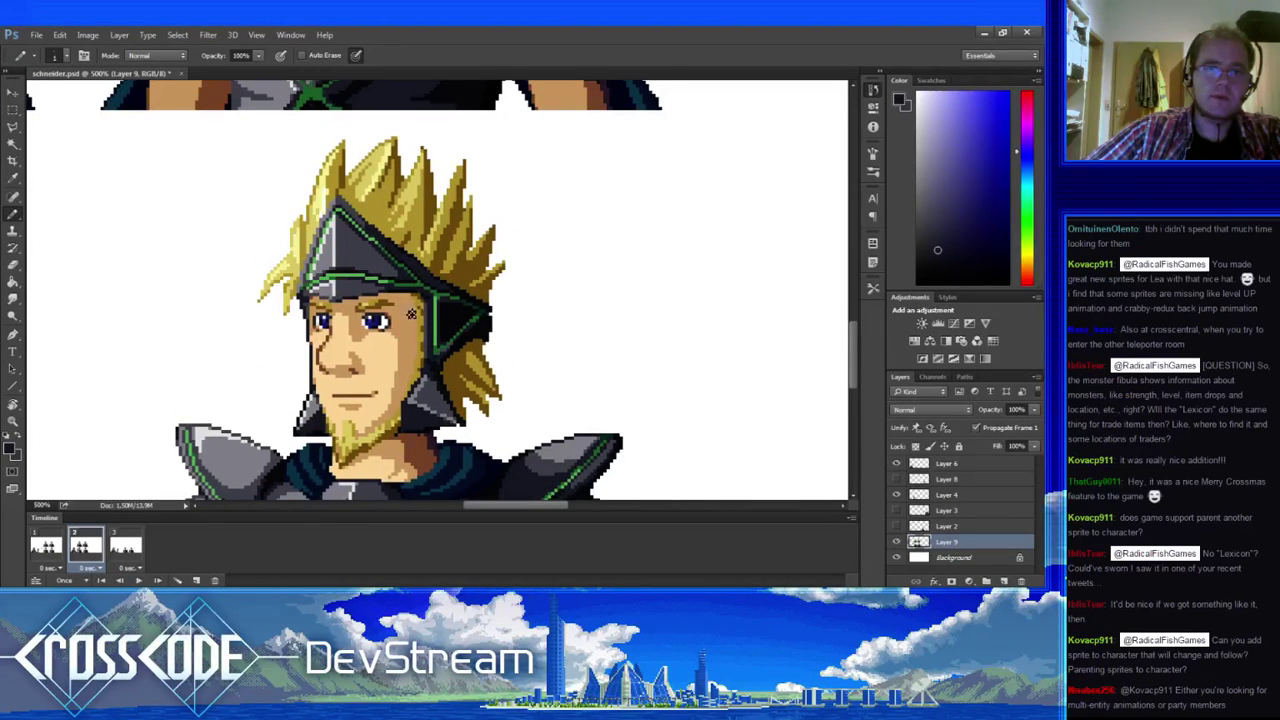
pyautogui.moveTo(411, 314); pyautogui.dragTo(383, 203)
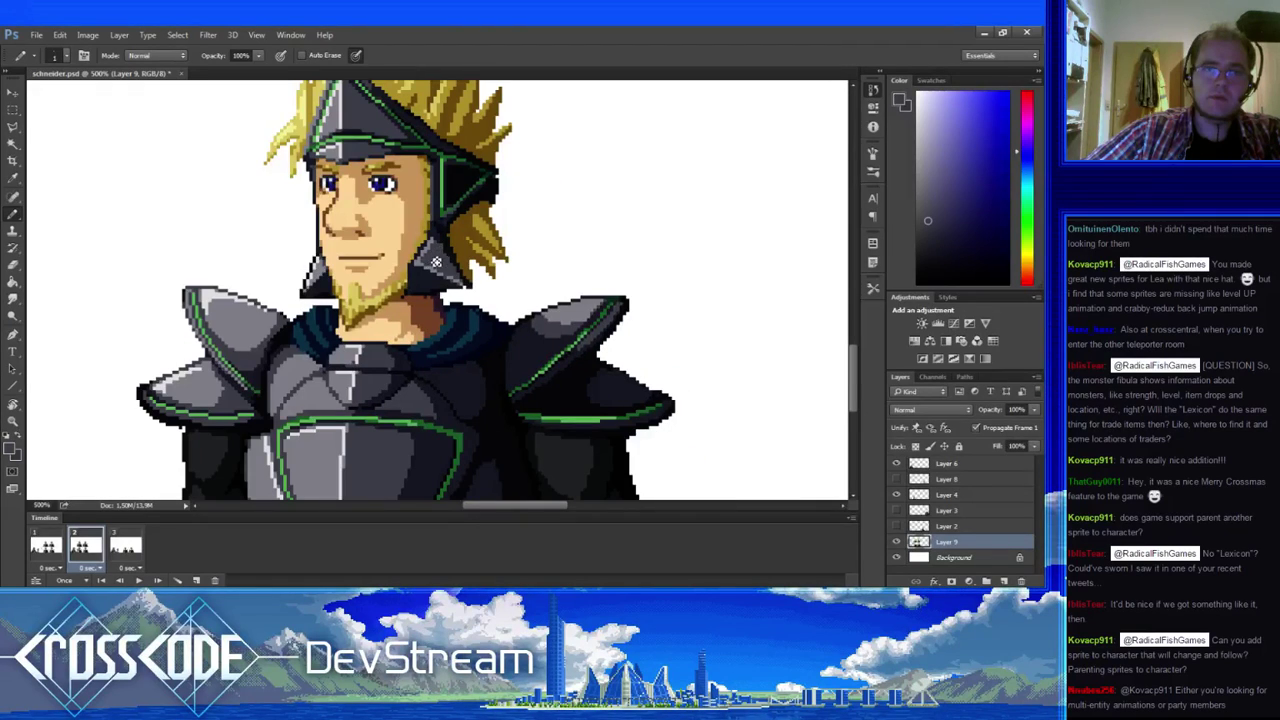
# - Retouch the upper part of the cheek guard beside the jaw with sampled hair gold, mid grey and dark grey
pyautogui.keyDown('alt'); pyautogui.click(432, 262); pyautogui.keyUp('alt')
pyautogui.keyDown('alt'); pyautogui.click(427, 262); pyautogui.keyUp('alt')
pyautogui.keyDown('alt'); pyautogui.click(424, 257); pyautogui.keyUp('alt')
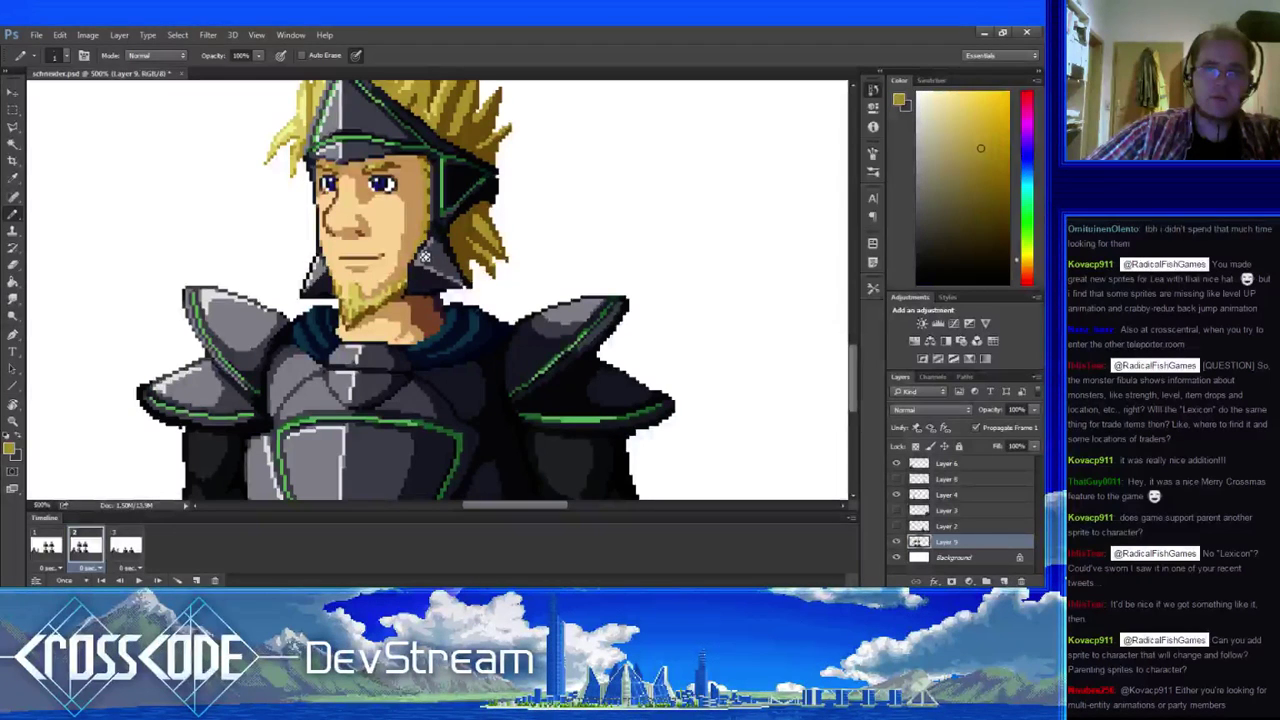
pyautogui.keyDown('alt'); pyautogui.click(432, 253); pyautogui.keyUp('alt')
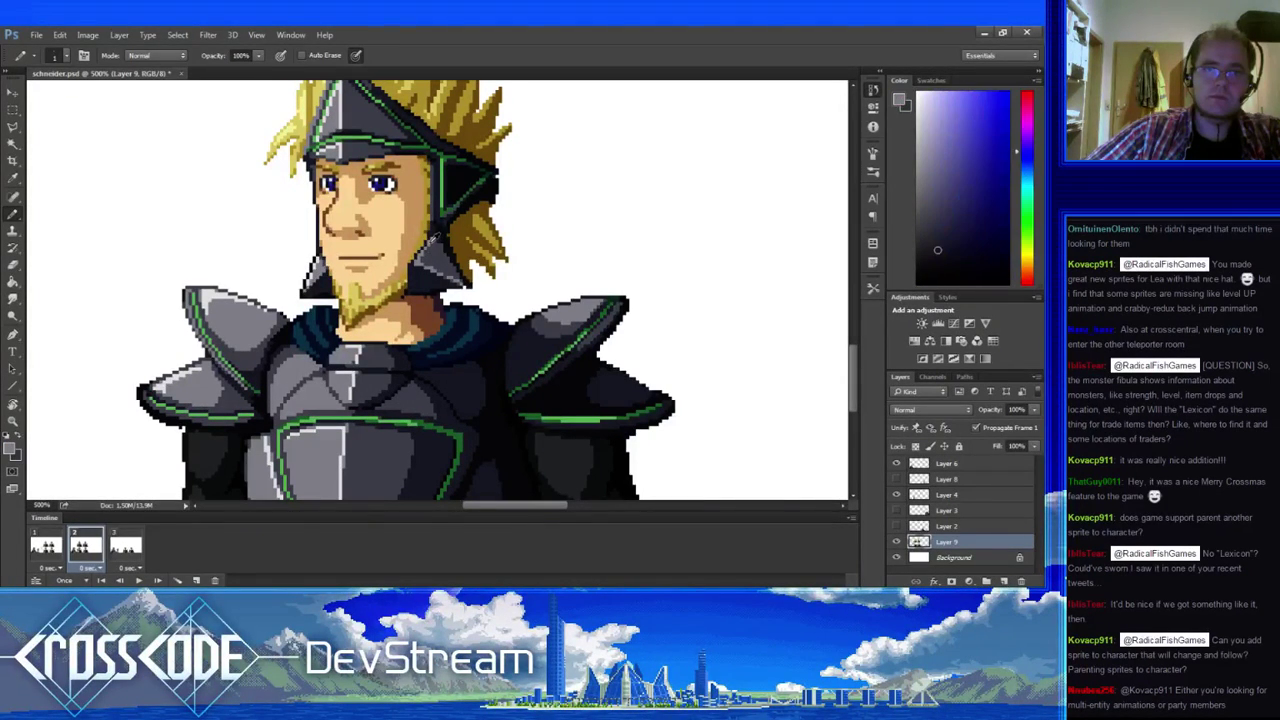
pyautogui.keyDown('alt'); pyautogui.click(435, 243); pyautogui.keyUp('alt')
pyautogui.keyDown('alt'); pyautogui.click(432, 257); pyautogui.keyUp('alt')
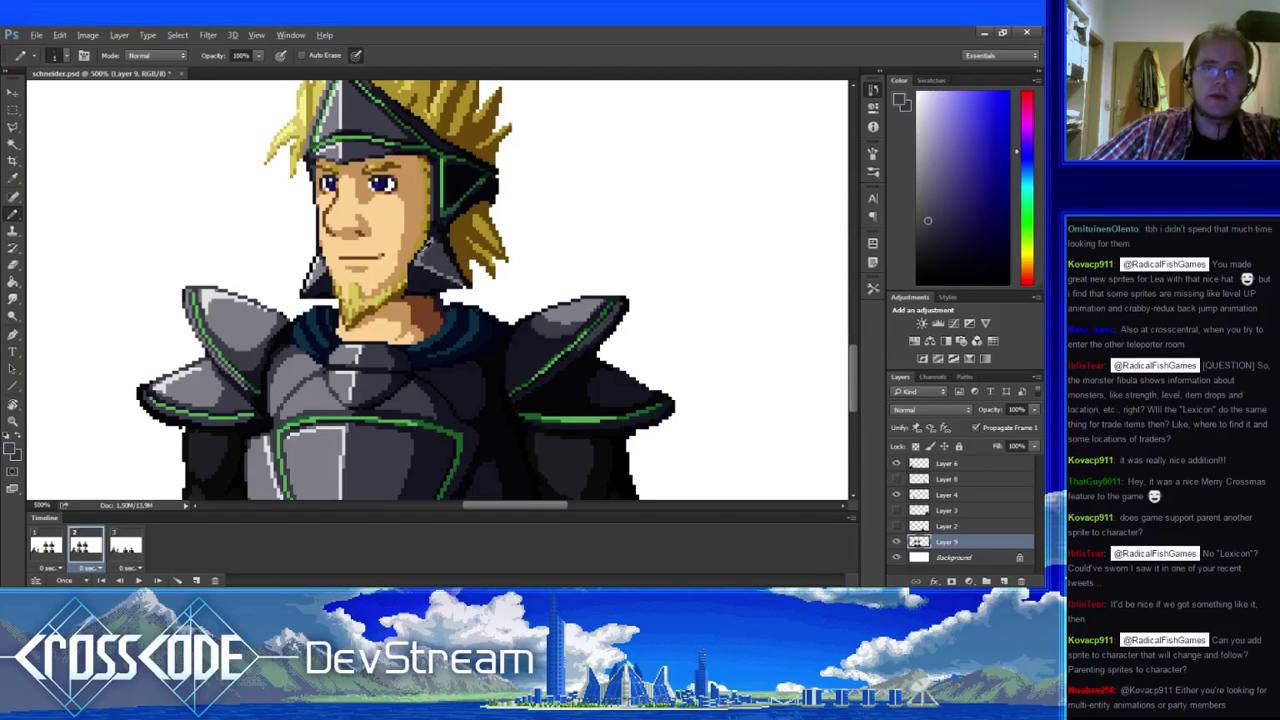
# - Clean up the border between the jaw beard and the cheek guard with sampled hair gold and near-black
pyautogui.keyDown('alt'); pyautogui.click(424, 262); pyautogui.keyUp('alt')
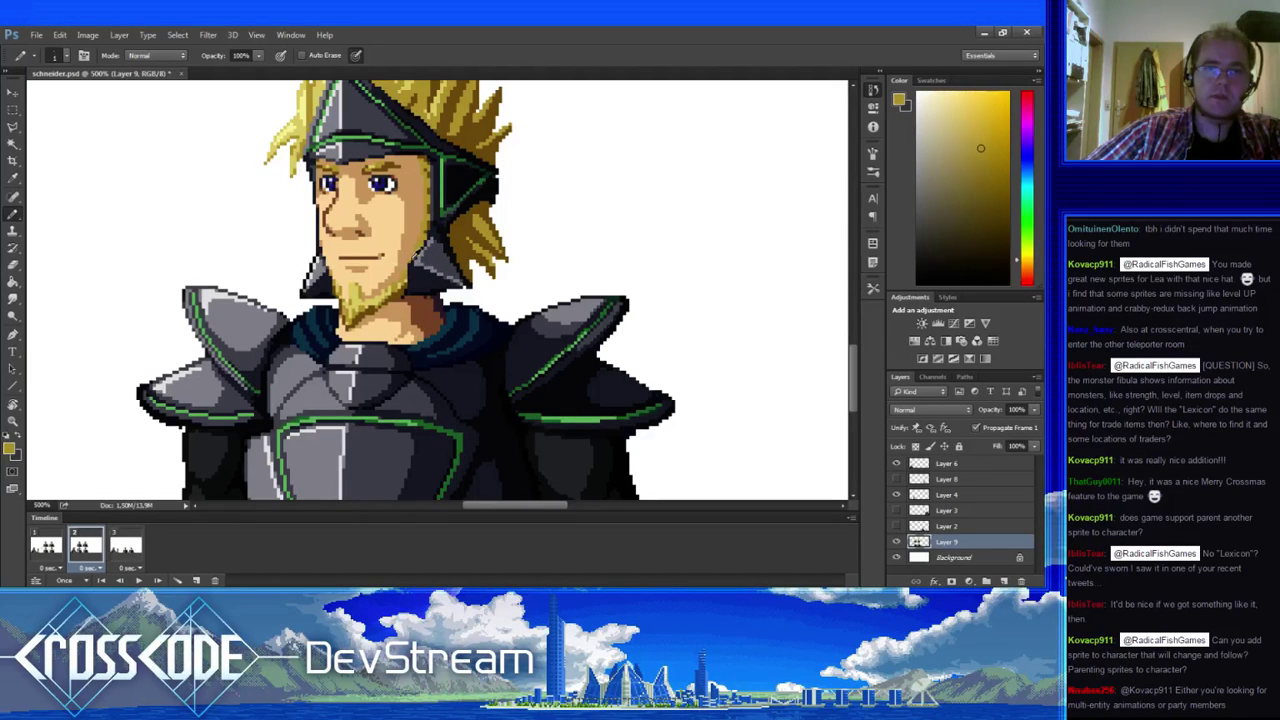
pyautogui.keyDown('alt'); pyautogui.click(426, 268); pyautogui.keyUp('alt')
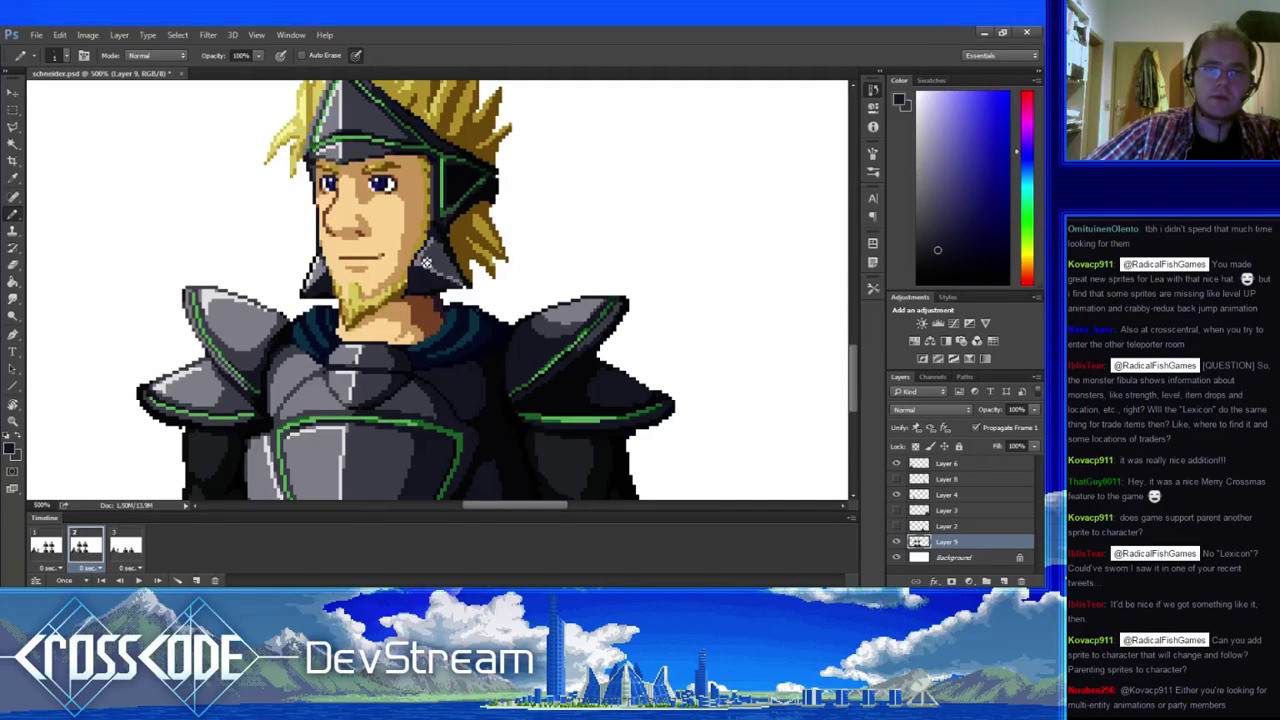
pyautogui.keyDown('alt'); pyautogui.click(409, 296); pyautogui.keyUp('alt')
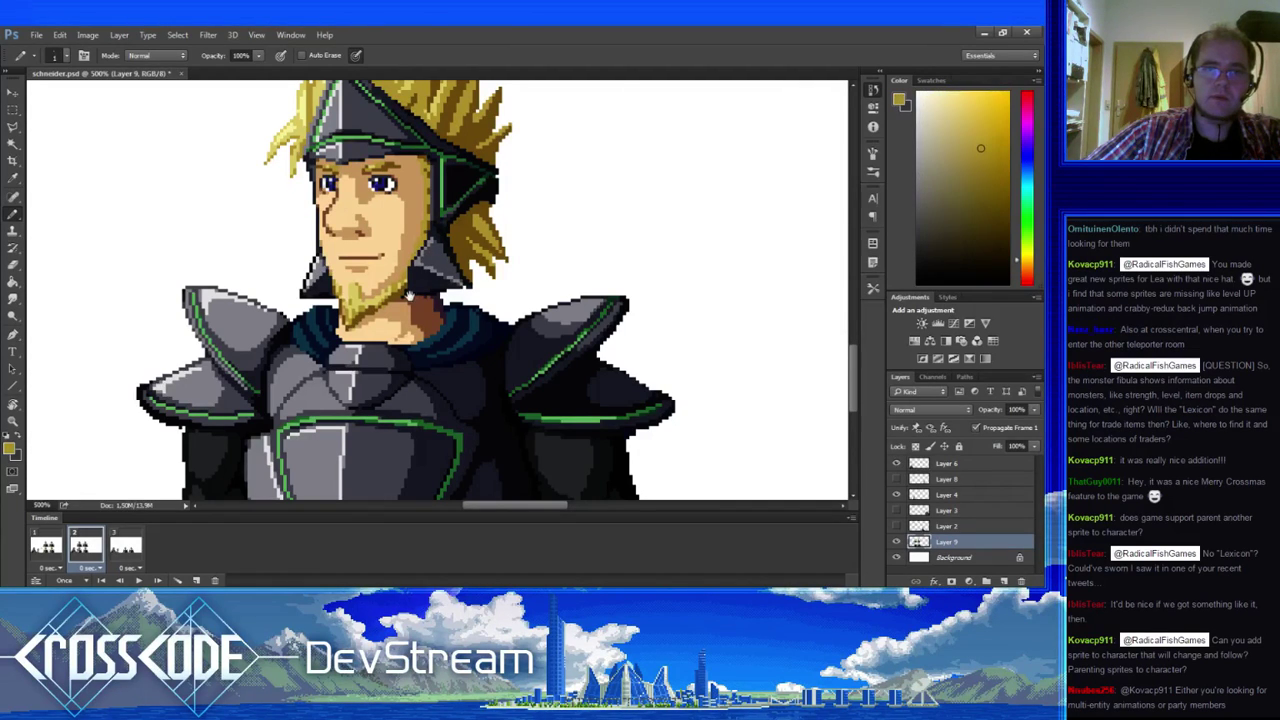
# - Refine the cheek guard's ridge and upper tip with sampled mid grey and near-black
pyautogui.moveTo(409, 296); pyautogui.dragTo(381, 308)
pyautogui.keyDown('alt'); pyautogui.click(399, 266); pyautogui.keyUp('alt')
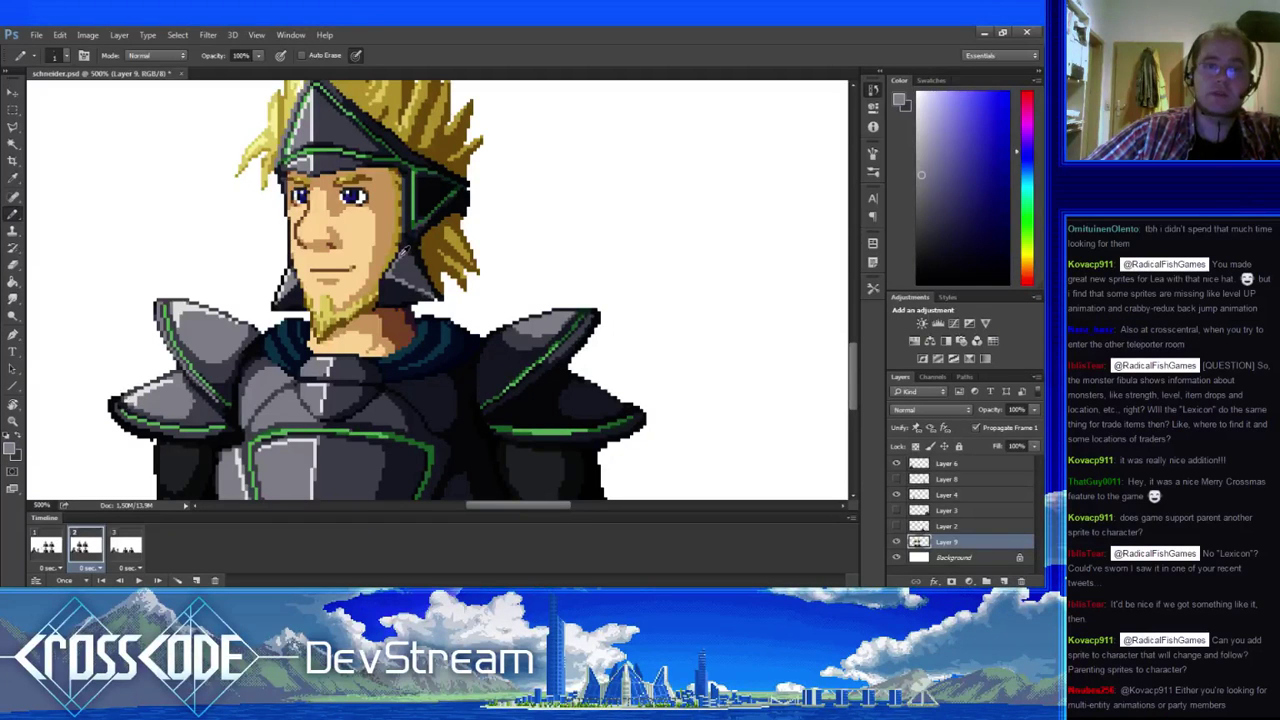
pyautogui.keyDown('alt'); pyautogui.click(406, 246); pyautogui.keyUp('alt')
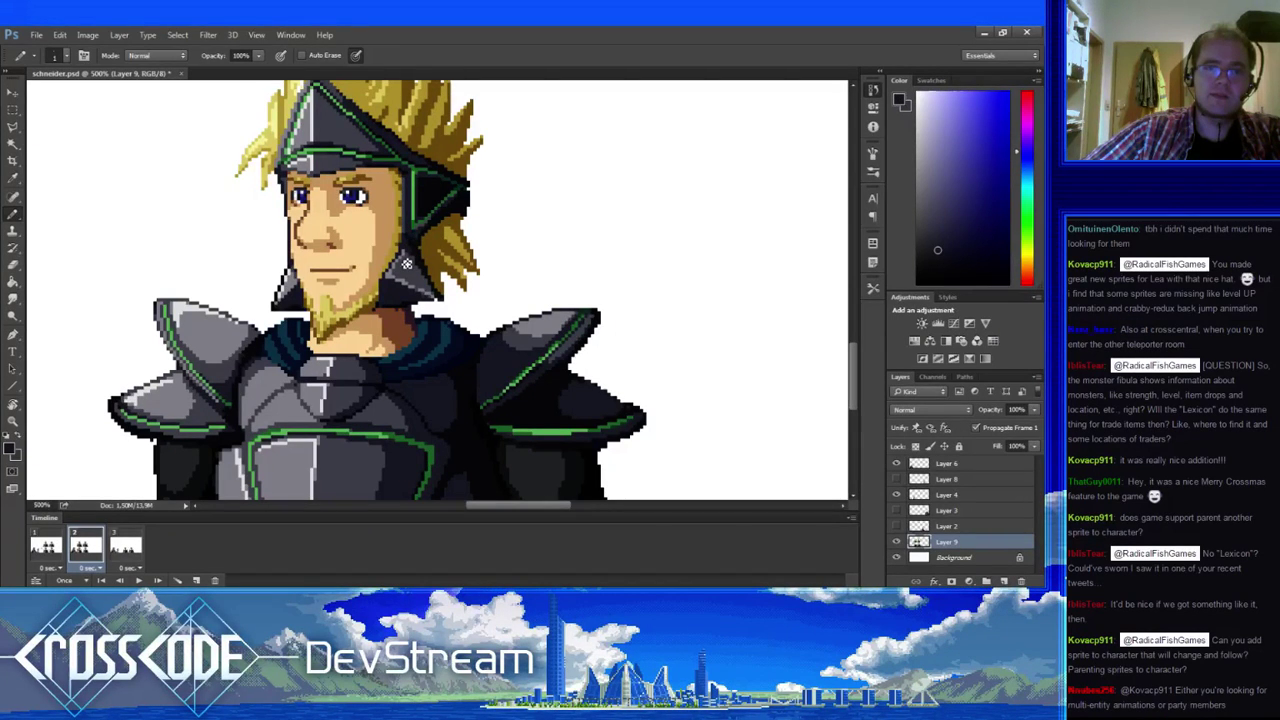
pyautogui.keyDown('alt'); pyautogui.click(401, 264); pyautogui.keyUp('alt')
pyautogui.keyDown('alt'); pyautogui.click(405, 257); pyautogui.keyUp('alt')
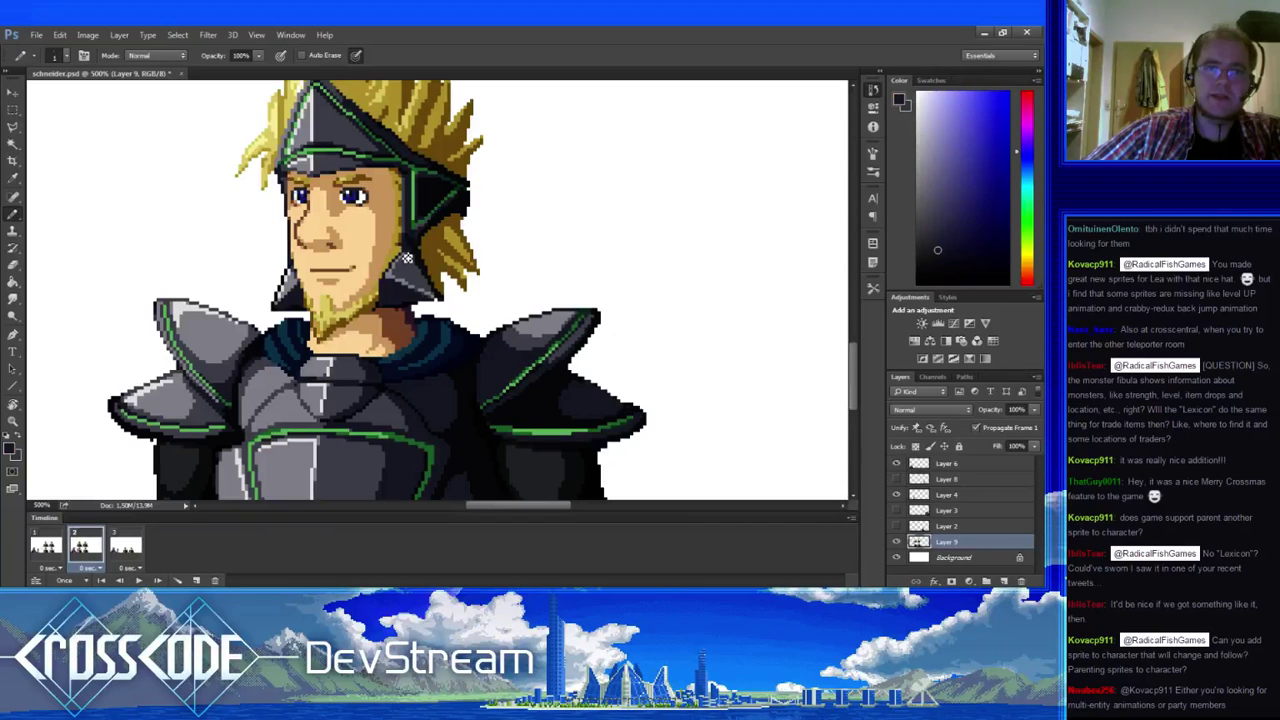
pyautogui.moveTo(413, 278); pyautogui.dragTo(363, 266)
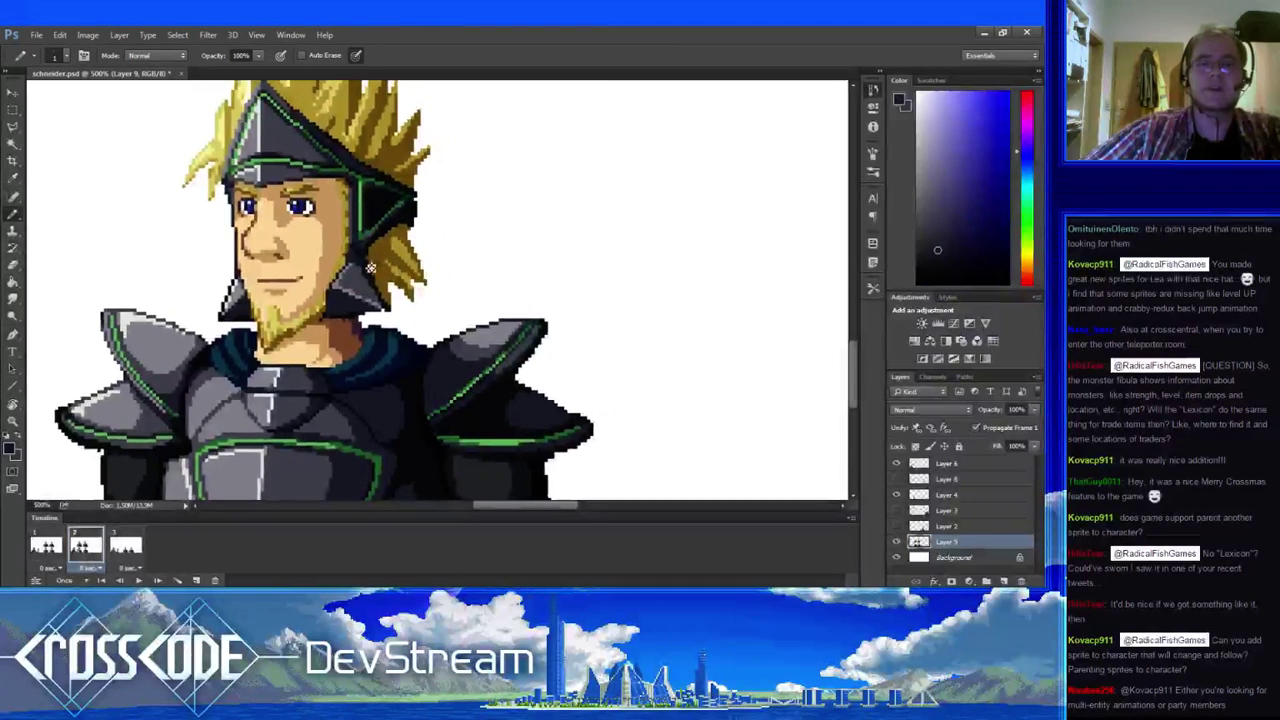
# - Retouch the border between the cheek guard and the hair behind it with sampled near-black and dark brown
pyautogui.keyDown('alt'); pyautogui.click(372, 276); pyautogui.keyUp('alt')
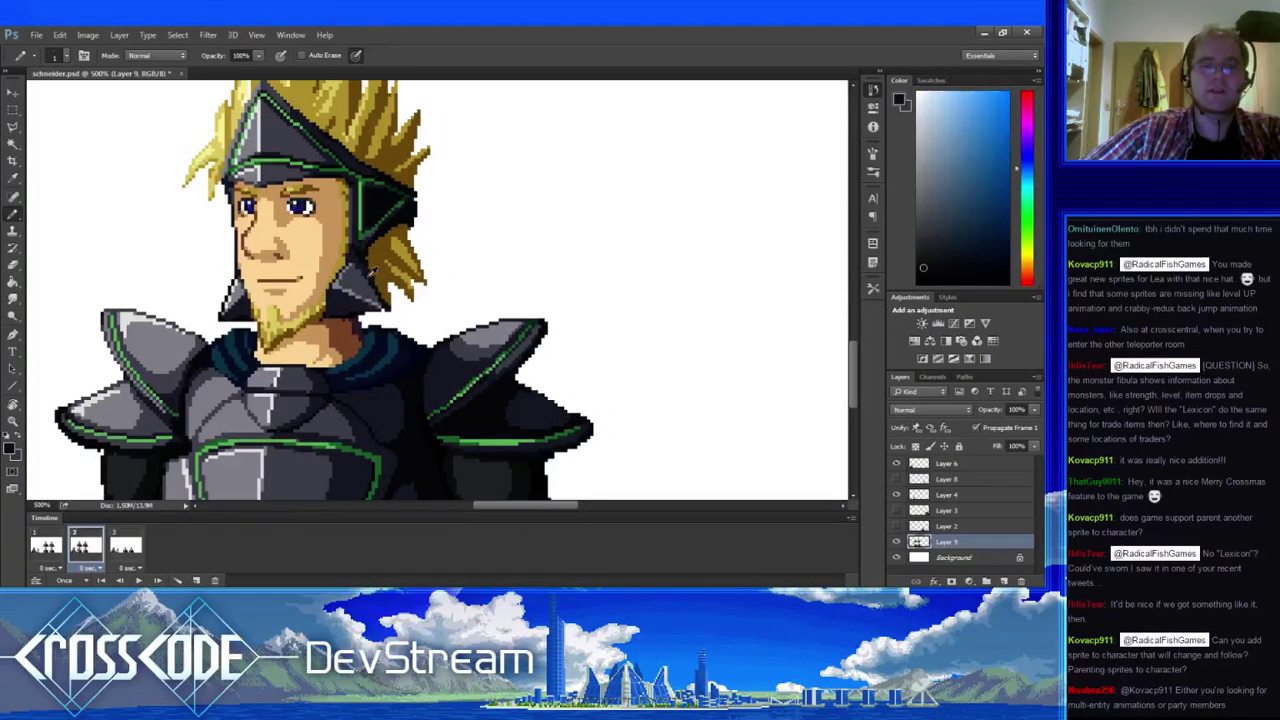
pyautogui.keyDown('alt'); pyautogui.click(375, 275); pyautogui.keyUp('alt')
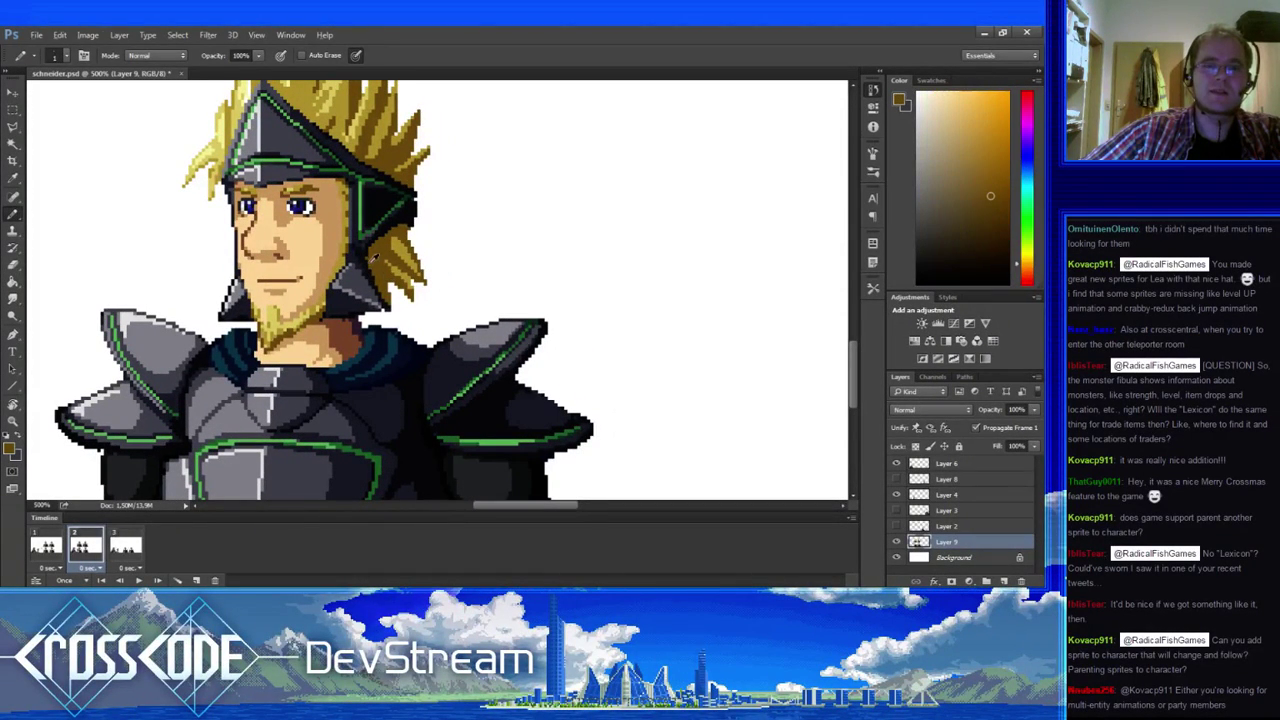
pyautogui.keyDown('alt'); pyautogui.click(379, 280); pyautogui.keyUp('alt')
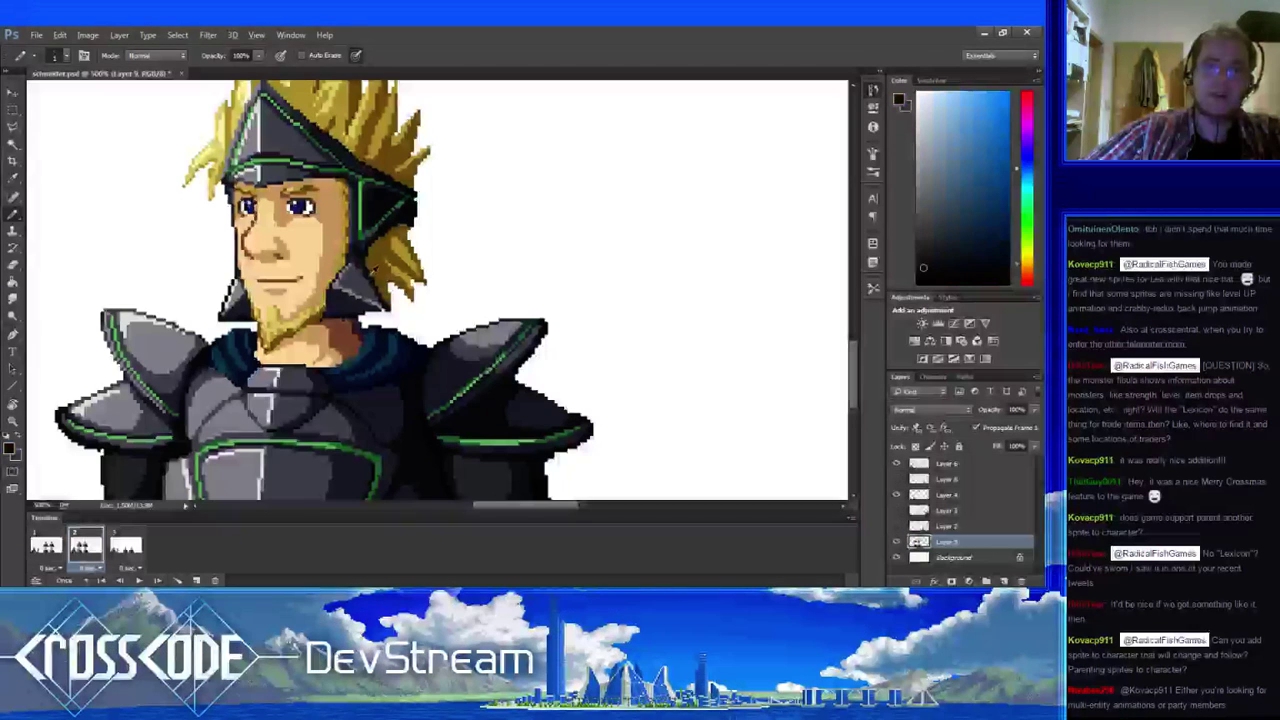
pyautogui.keyDown('alt'); pyautogui.click(376, 269); pyautogui.keyUp('alt')
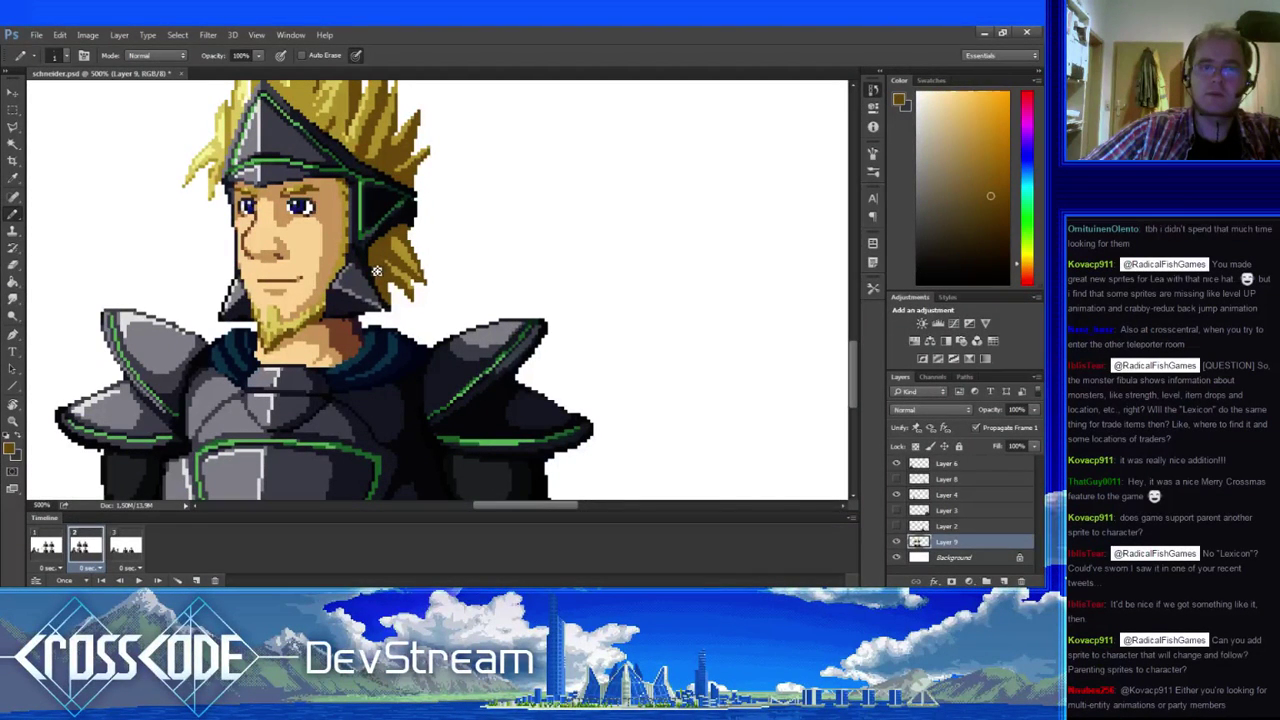
# - Clean up the lowest hair tip behind the cheek guard with sampled near-black and dark brown, erasing stray pixels
pyautogui.moveTo(414, 379); pyautogui.dragTo(408, 359)
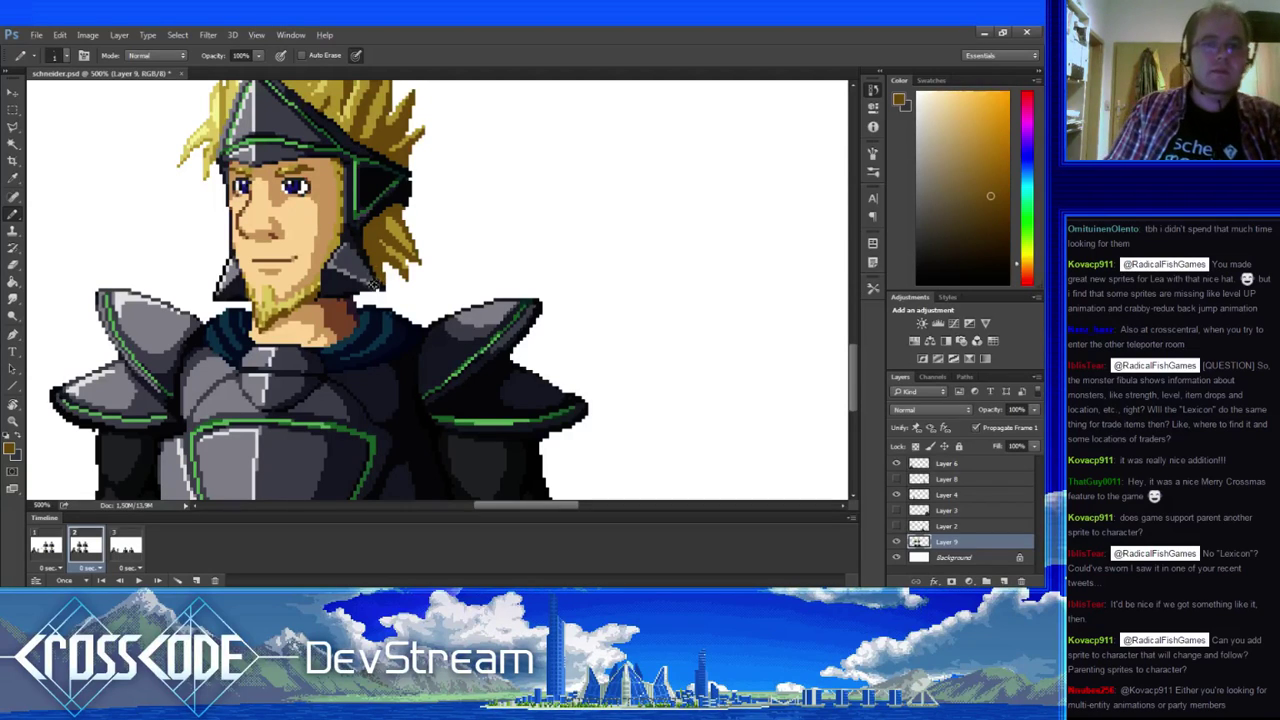
pyautogui.press('d')
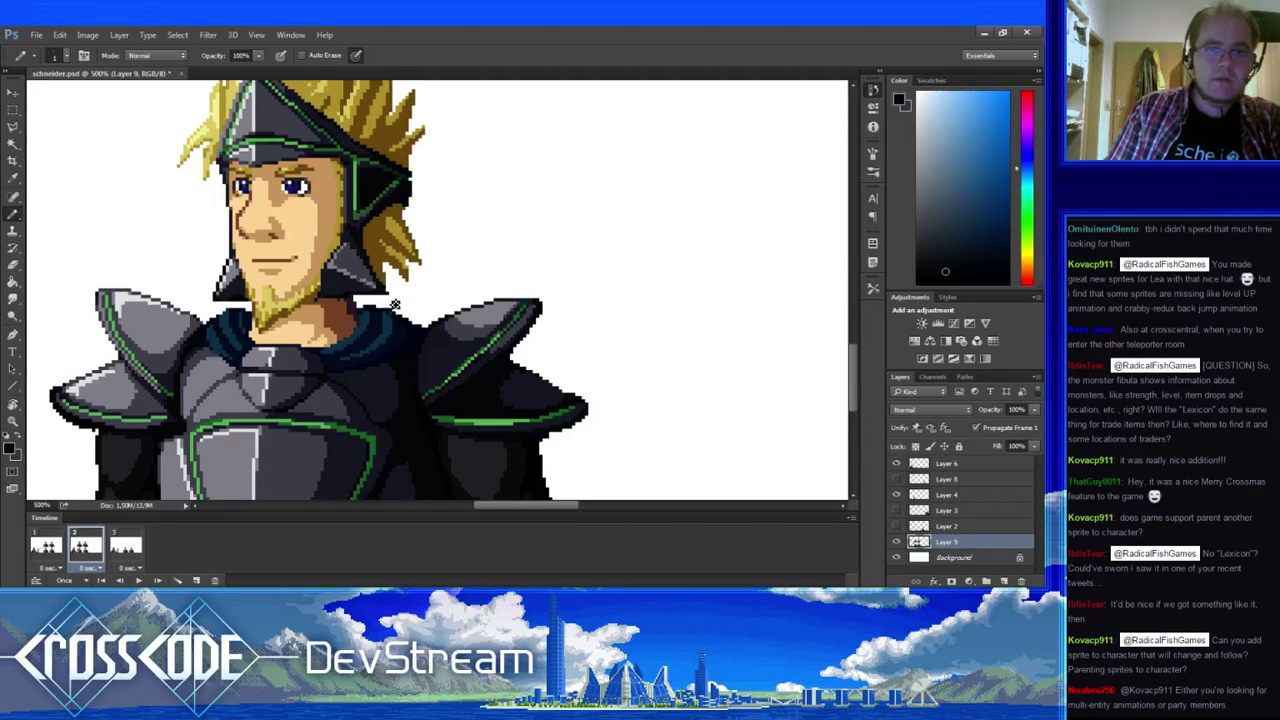
pyautogui.keyDown('alt'); pyautogui.click(385, 278); pyautogui.keyUp('alt')
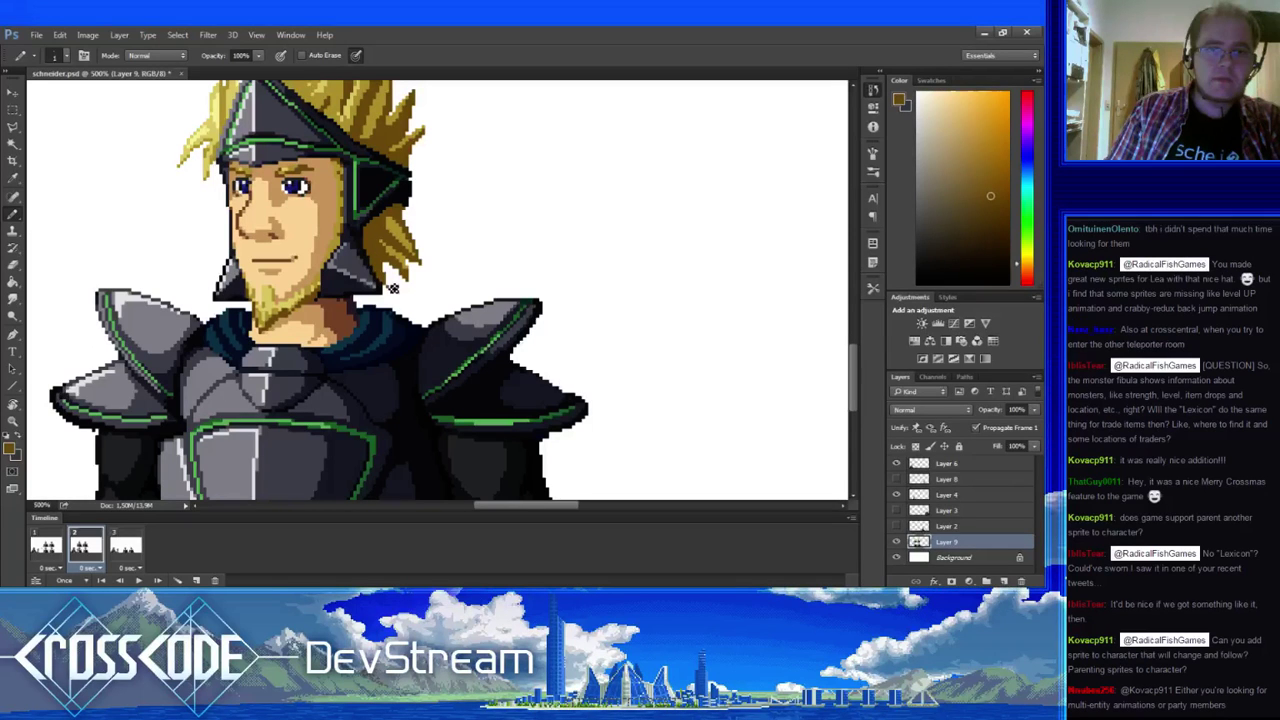
pyautogui.moveTo(392, 288); pyautogui.dragTo(424, 318)
pyautogui.press('x')
pyautogui.press('e')
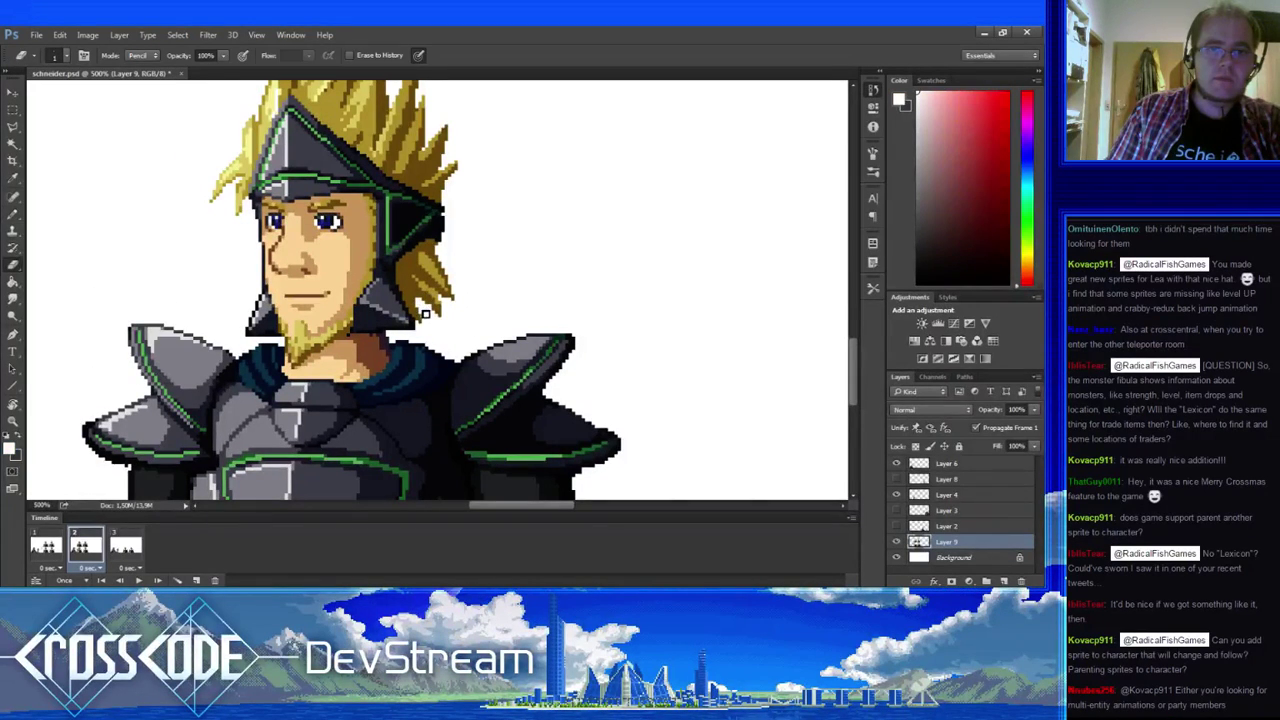
pyautogui.press('b')
pyautogui.keyDown('alt'); pyautogui.click(413, 308); pyautogui.keyUp('alt')
# - Refine the outer tips of the hair below the side plate with sampled gold and dark brown, erasing excess pixels along the contour
pyautogui.moveTo(444, 349); pyautogui.dragTo(510, 378)
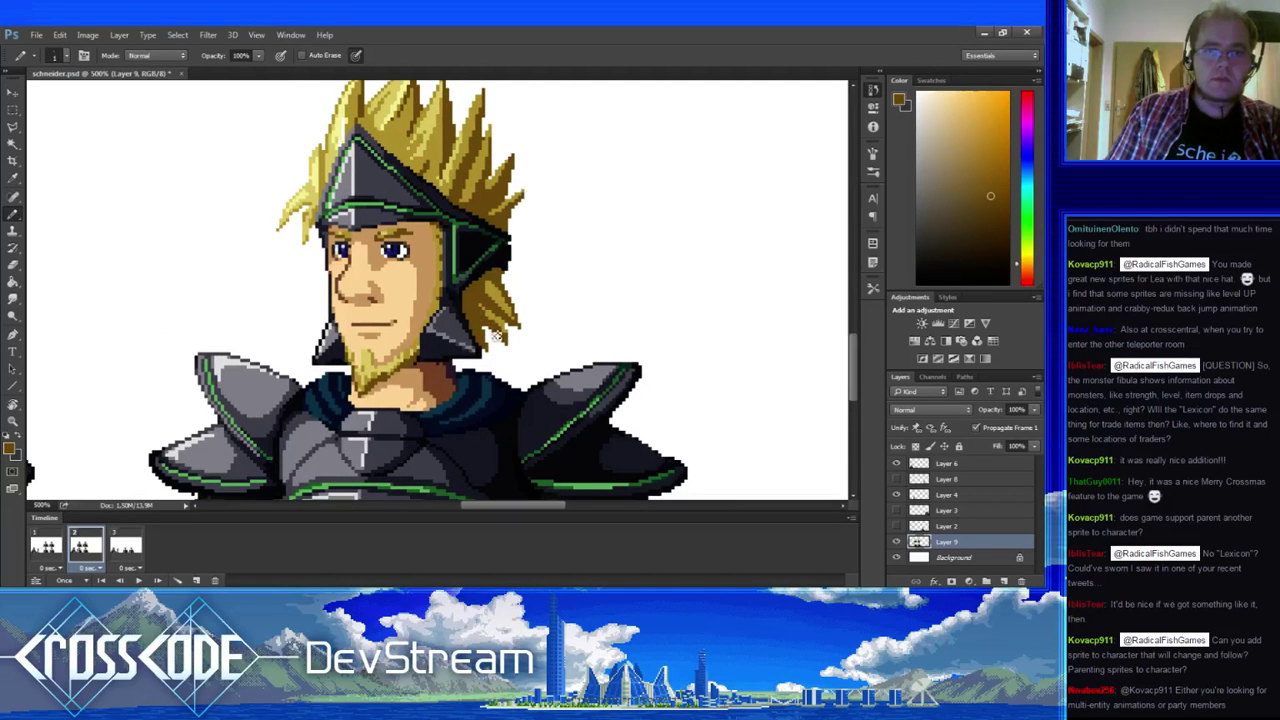
pyautogui.keyDown('alt'); pyautogui.click(497, 332); pyautogui.keyUp('alt')
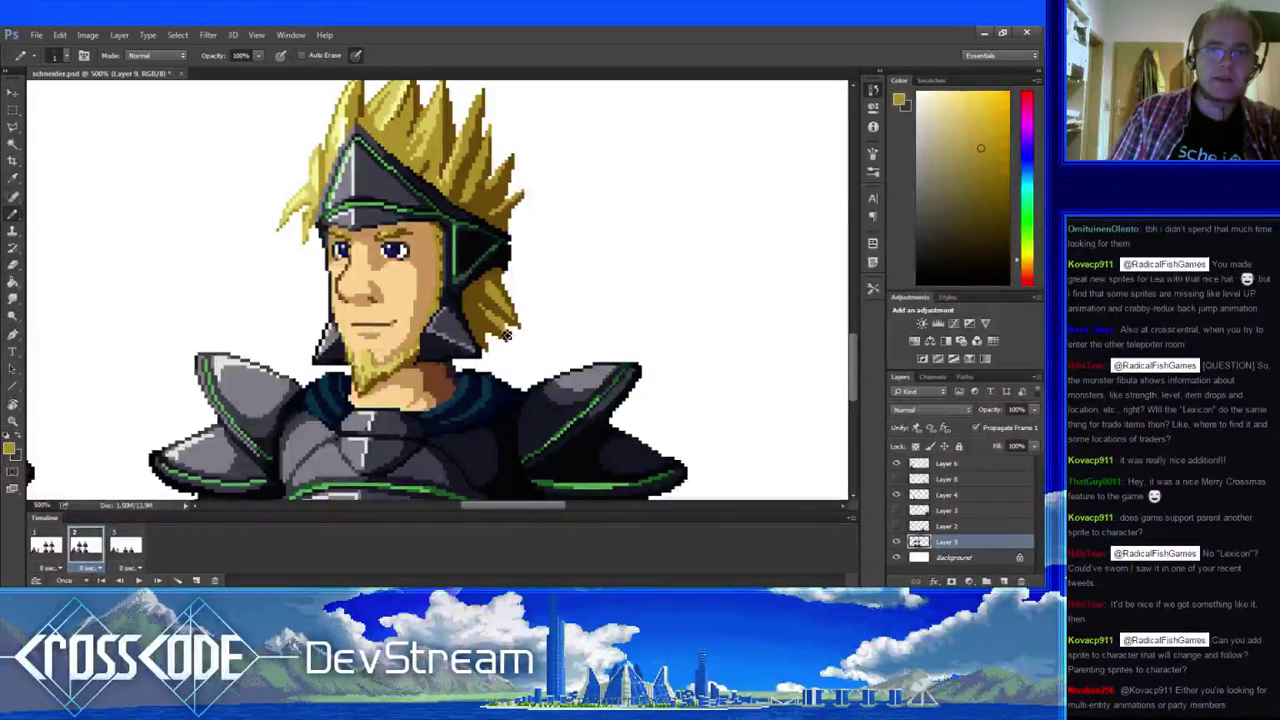
pyautogui.keyDown('alt'); pyautogui.click(505, 314); pyautogui.keyUp('alt')
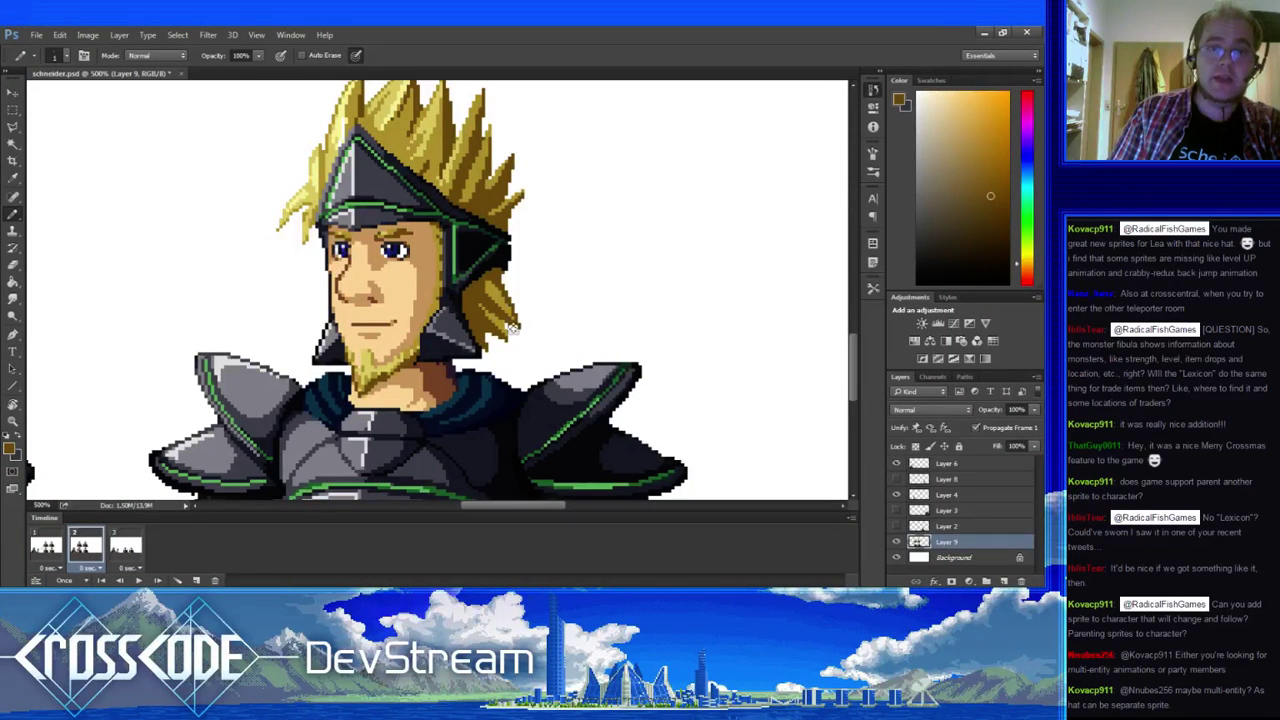
pyautogui.press('e')
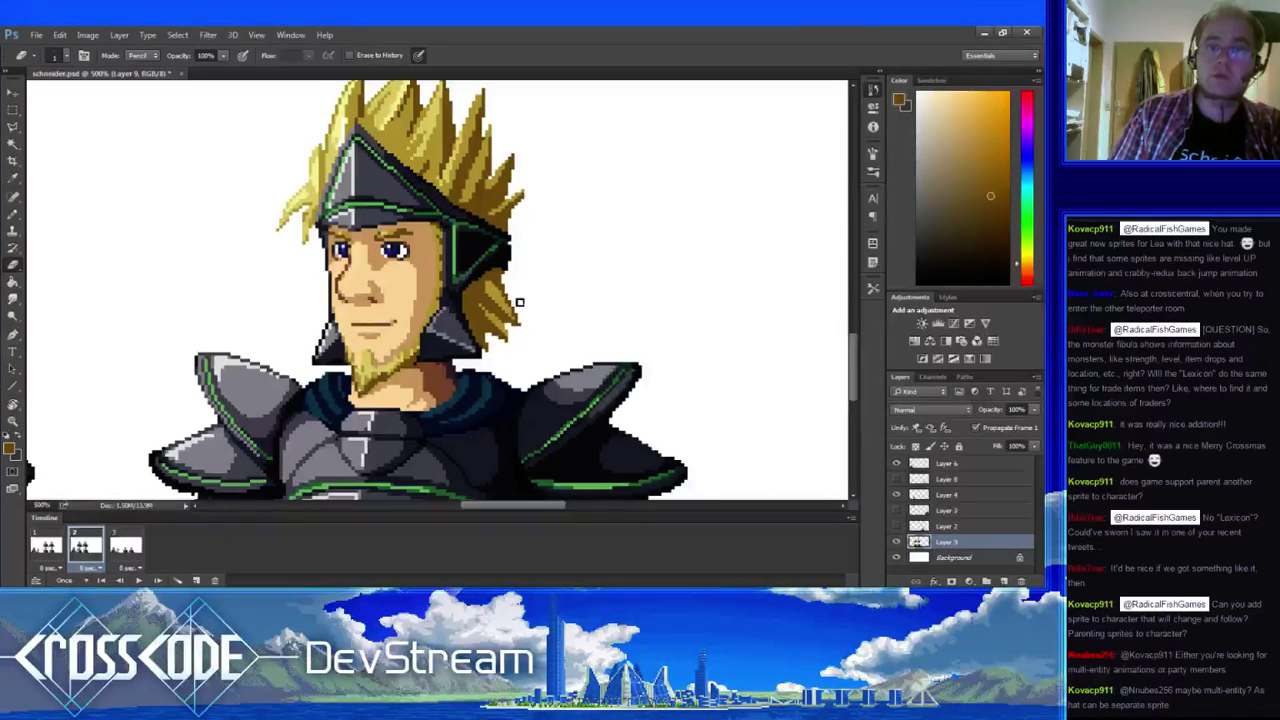
pyautogui.press('b')
pyautogui.moveTo(543, 366); pyautogui.dragTo(487, 327)
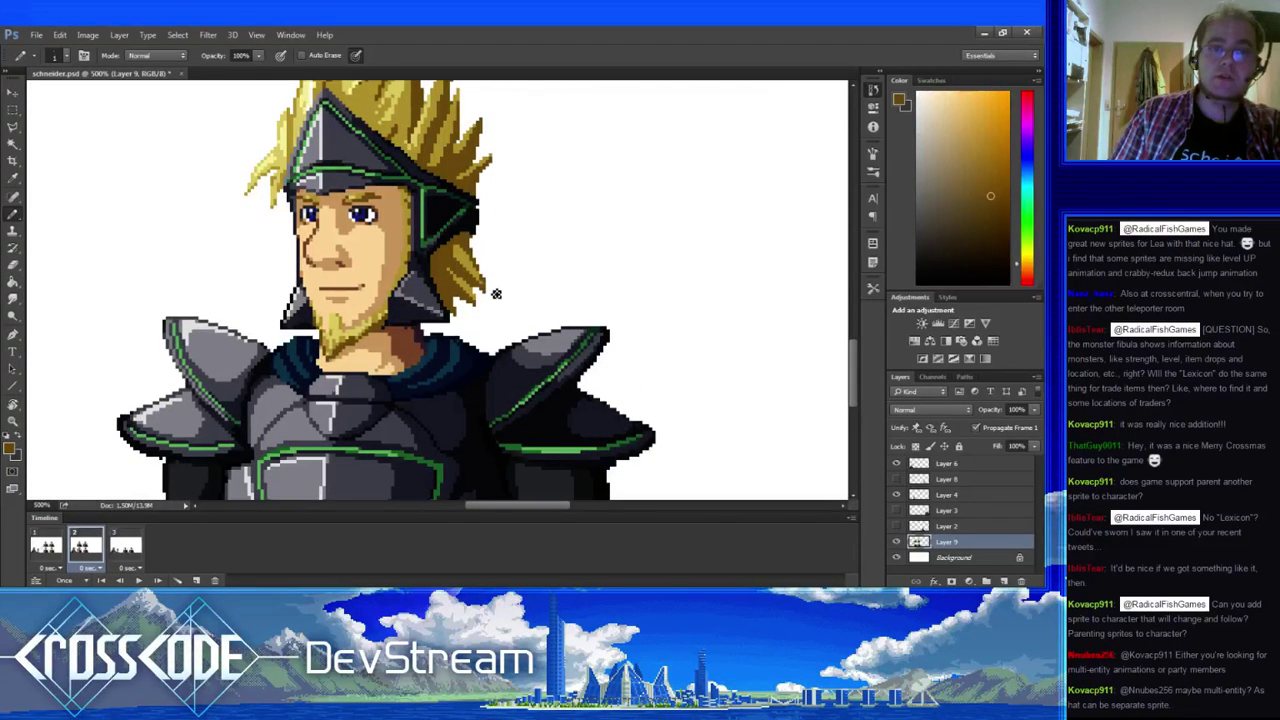
pyautogui.press('e')
pyautogui.press('b')
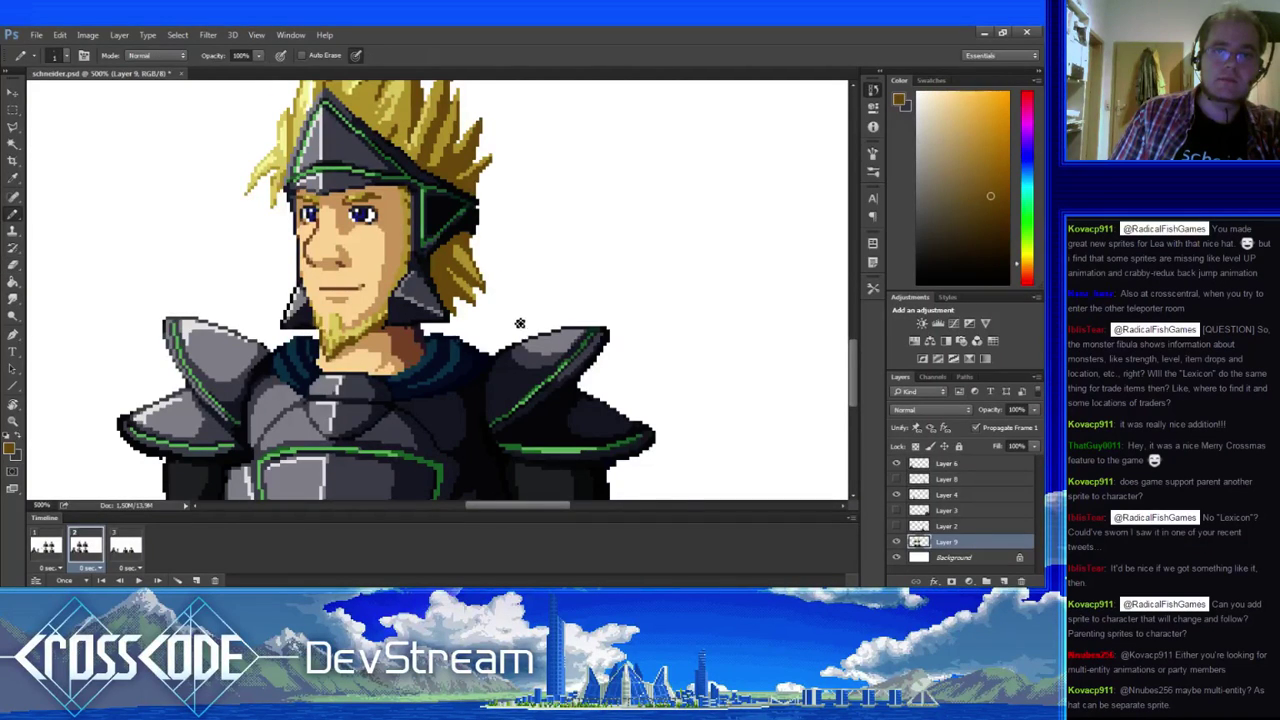
# - Touch up the side plate's rear edge and the hair directly beneath it with sampled near-black and dark brown
pyautogui.moveTo(520, 320); pyautogui.dragTo(590, 390)
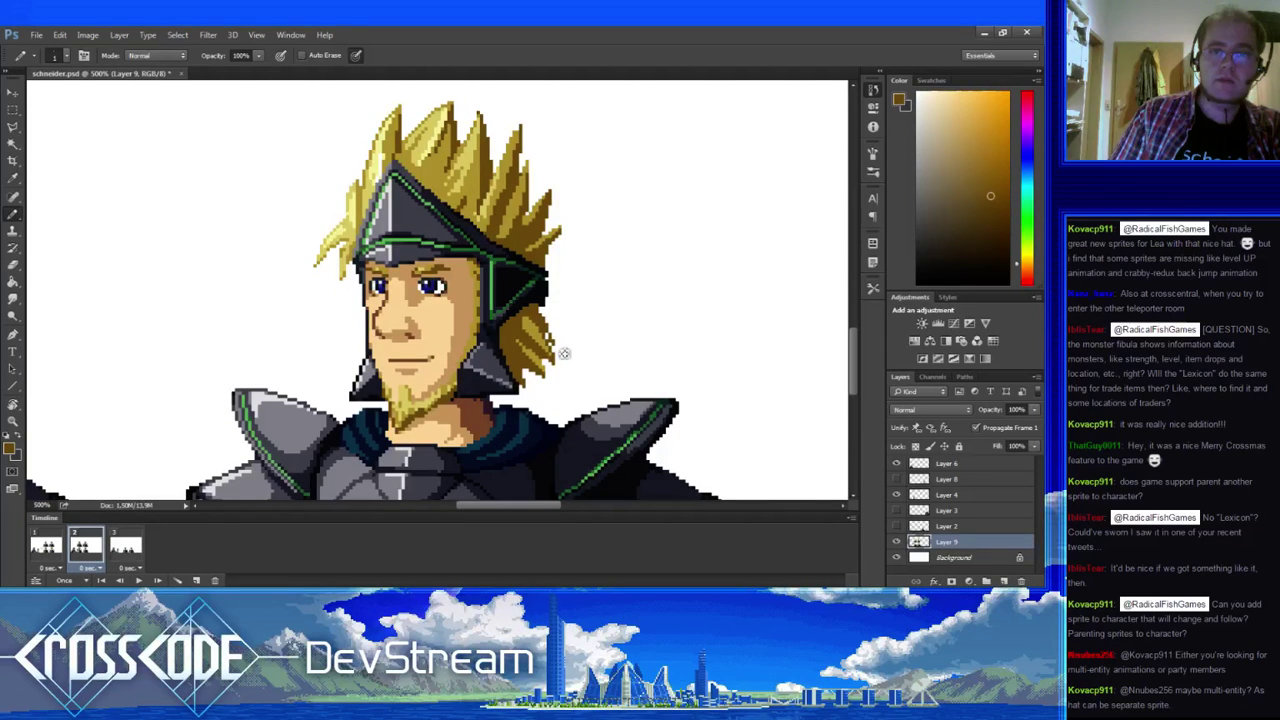
pyautogui.press('e')
pyautogui.press('b')
pyautogui.keyDown('alt'); pyautogui.click(542, 298); pyautogui.keyUp('alt')
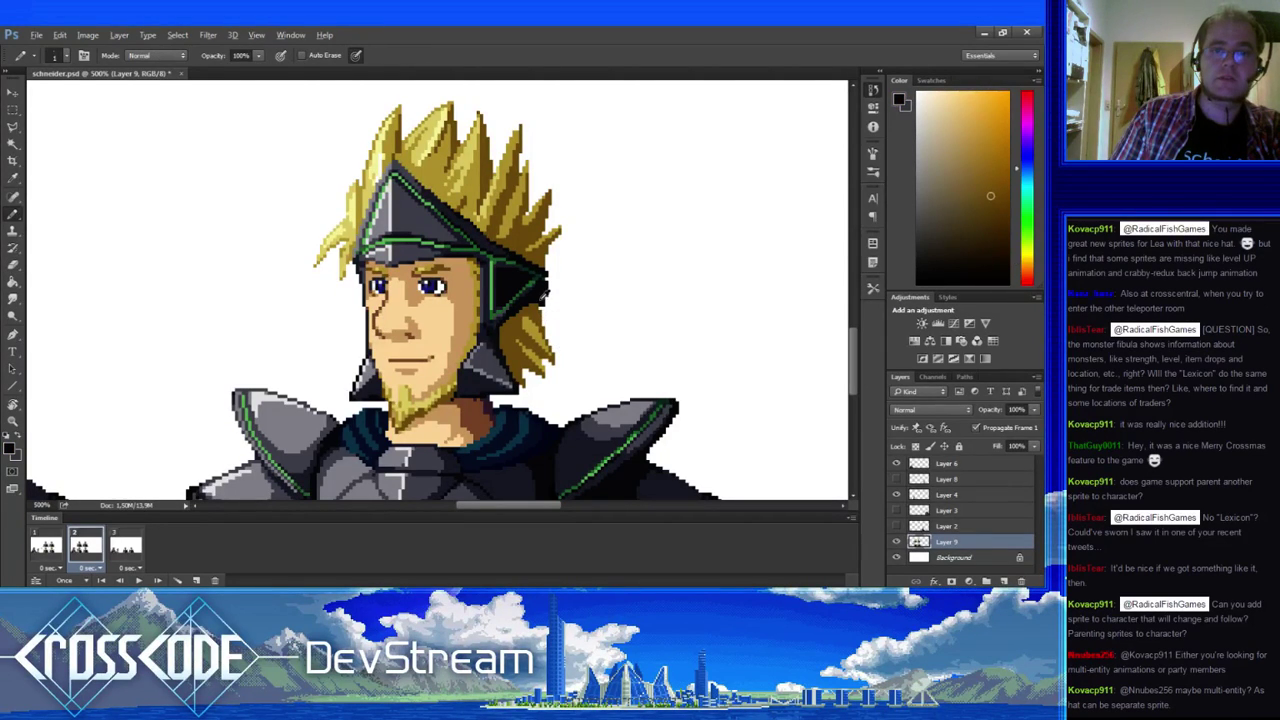
pyautogui.keyDown('alt'); pyautogui.click(546, 296); pyautogui.keyUp('alt')
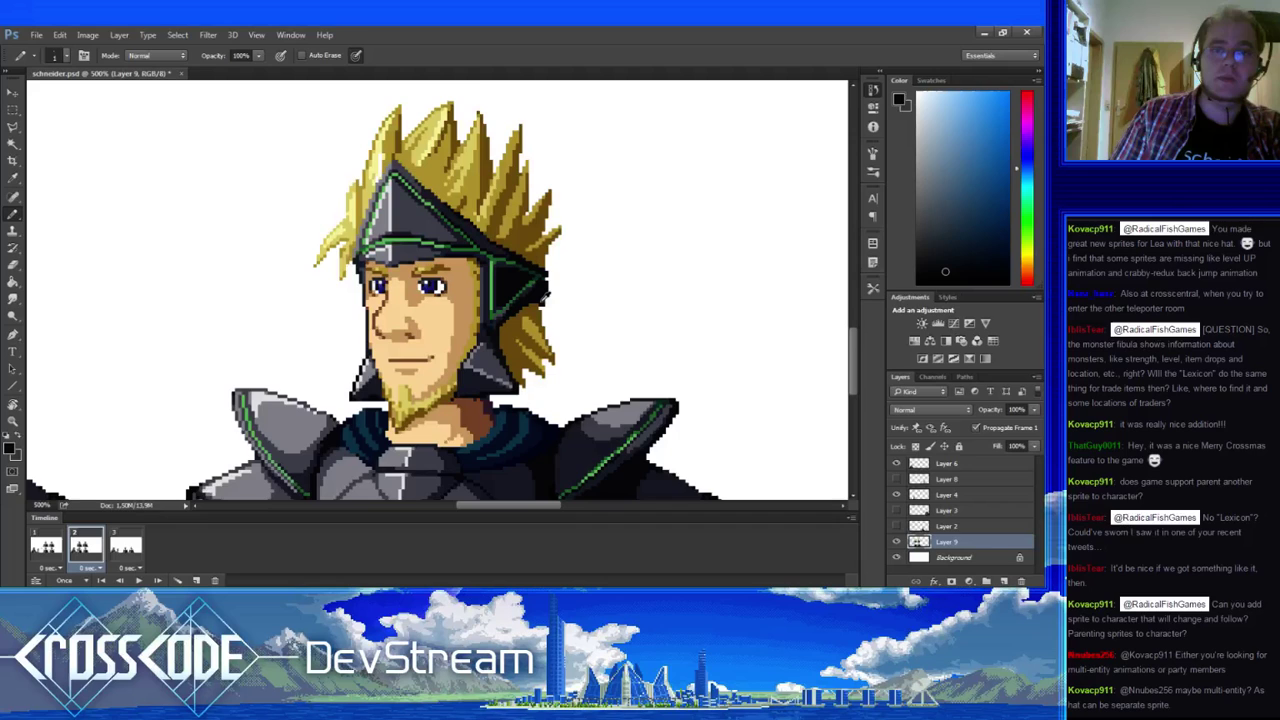
pyautogui.keyDown('alt'); pyautogui.click(530, 342); pyautogui.keyUp('alt')
# - Retouch the hair strands just above the helmet's sloping front edge with sampled gold and dark brown
pyautogui.moveTo(522, 435); pyautogui.dragTo(460, 433)
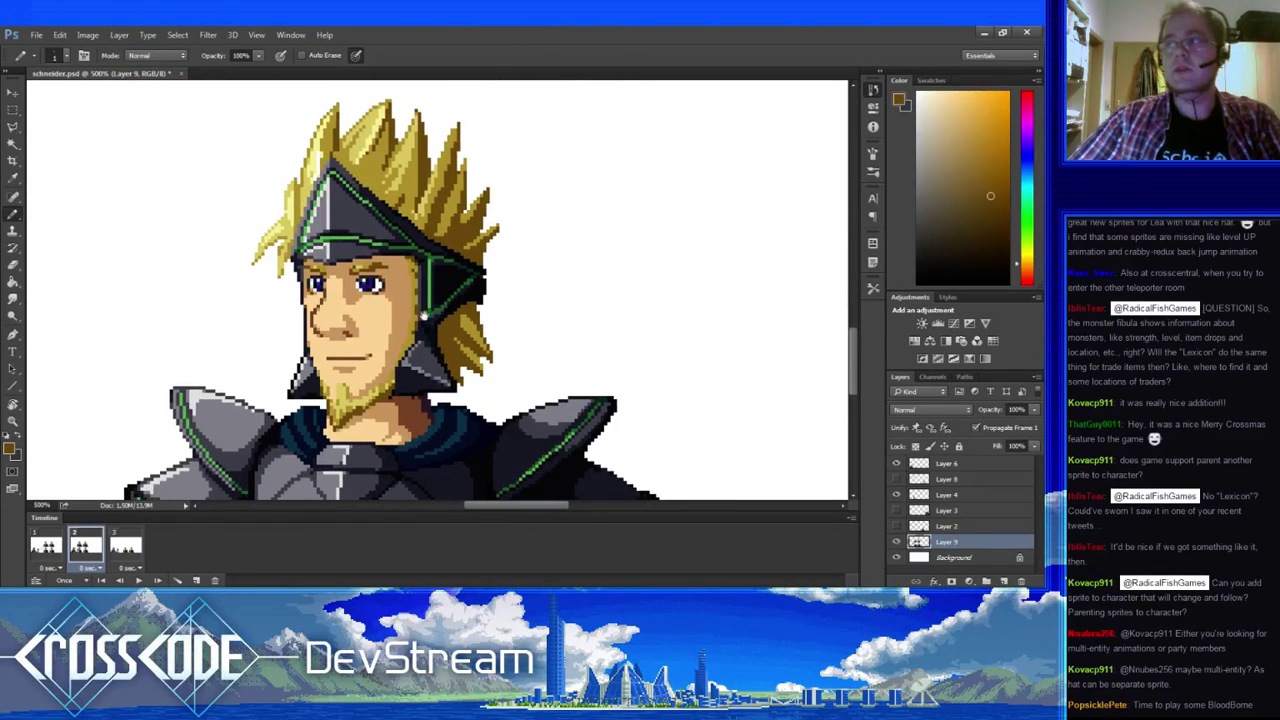
pyautogui.moveTo(432, 225); pyautogui.dragTo(492, 268)
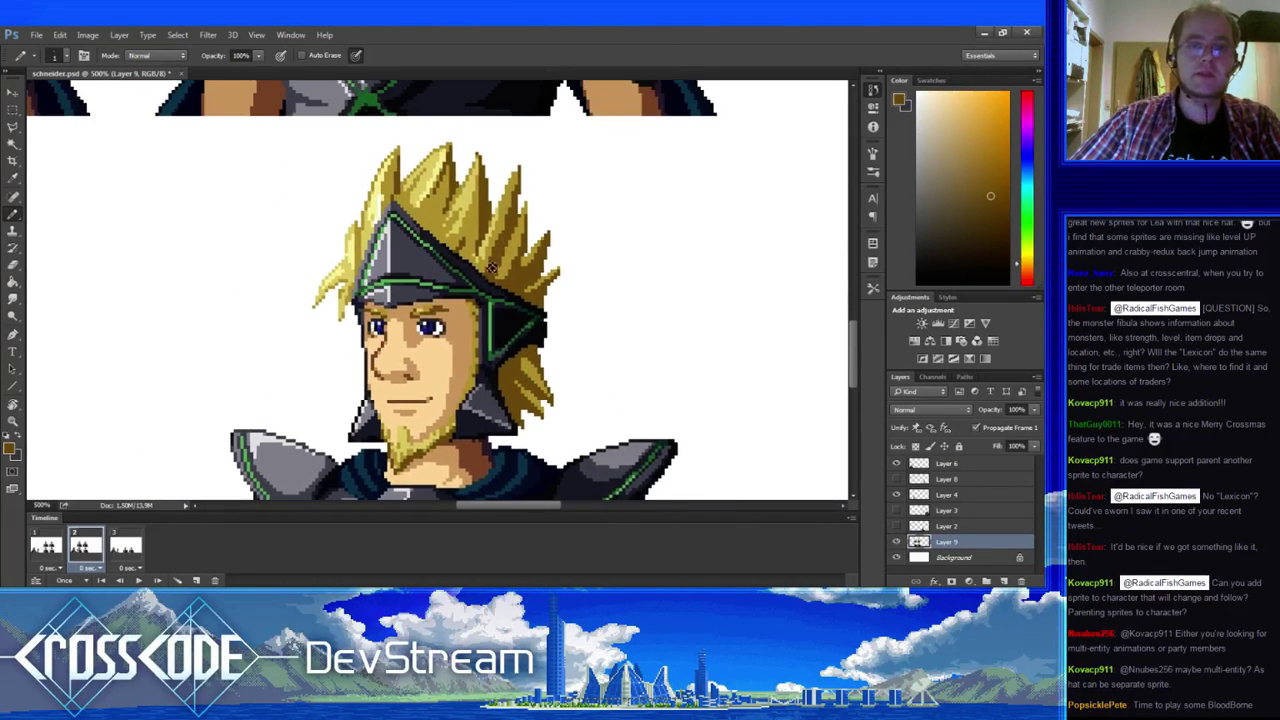
pyautogui.keyDown('alt'); pyautogui.click(468, 258); pyautogui.keyUp('alt')
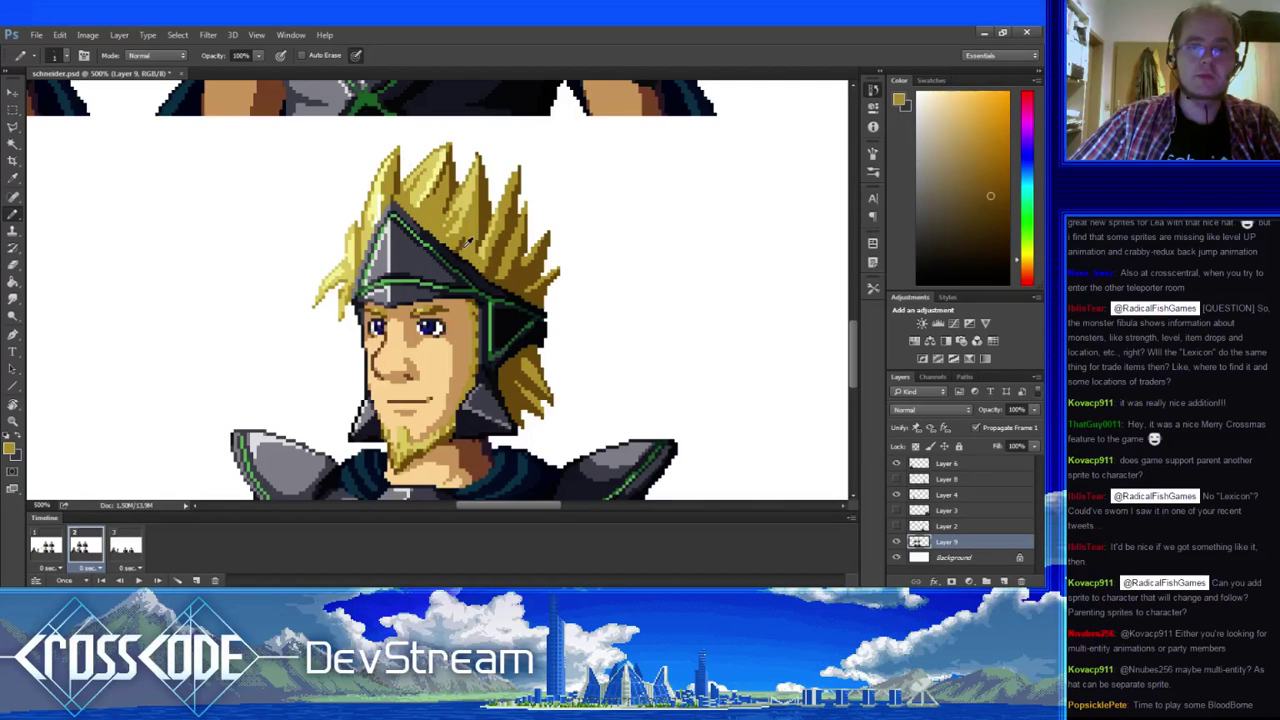
pyautogui.keyDown('alt'); pyautogui.click(464, 250); pyautogui.keyUp('alt')
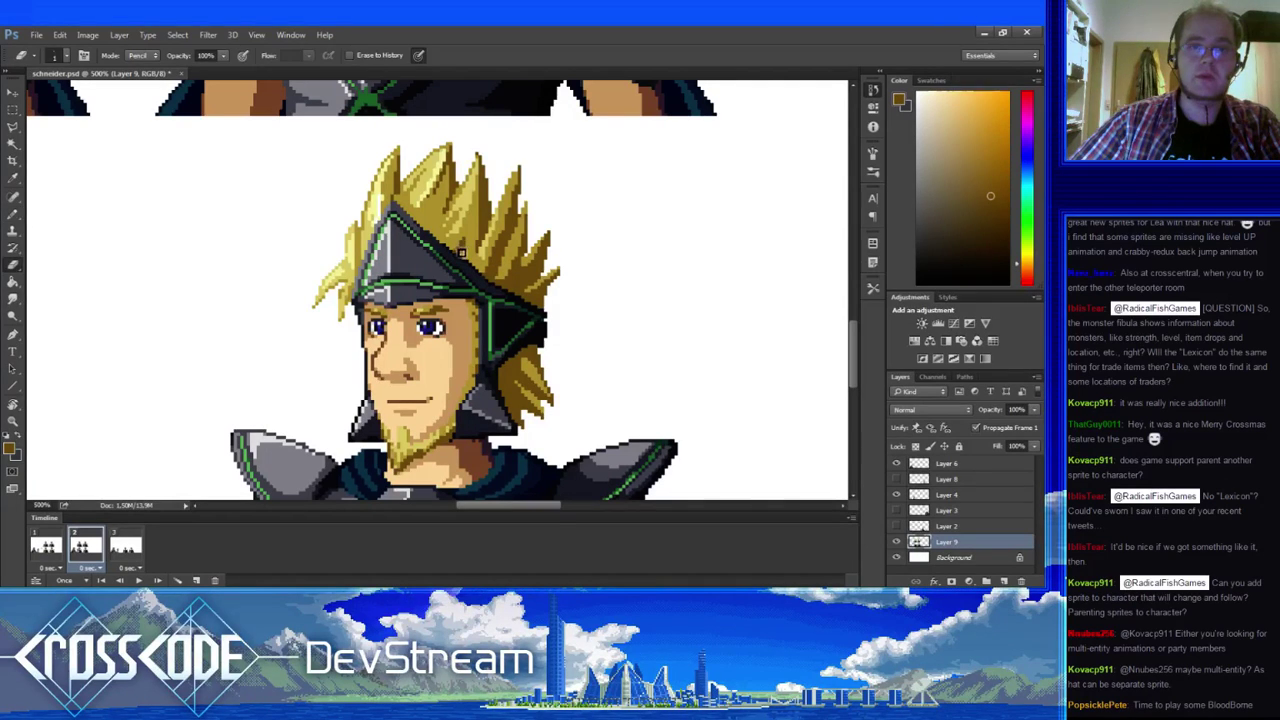
pyautogui.keyDown('alt'); pyautogui.click(462, 253); pyautogui.keyUp('alt')
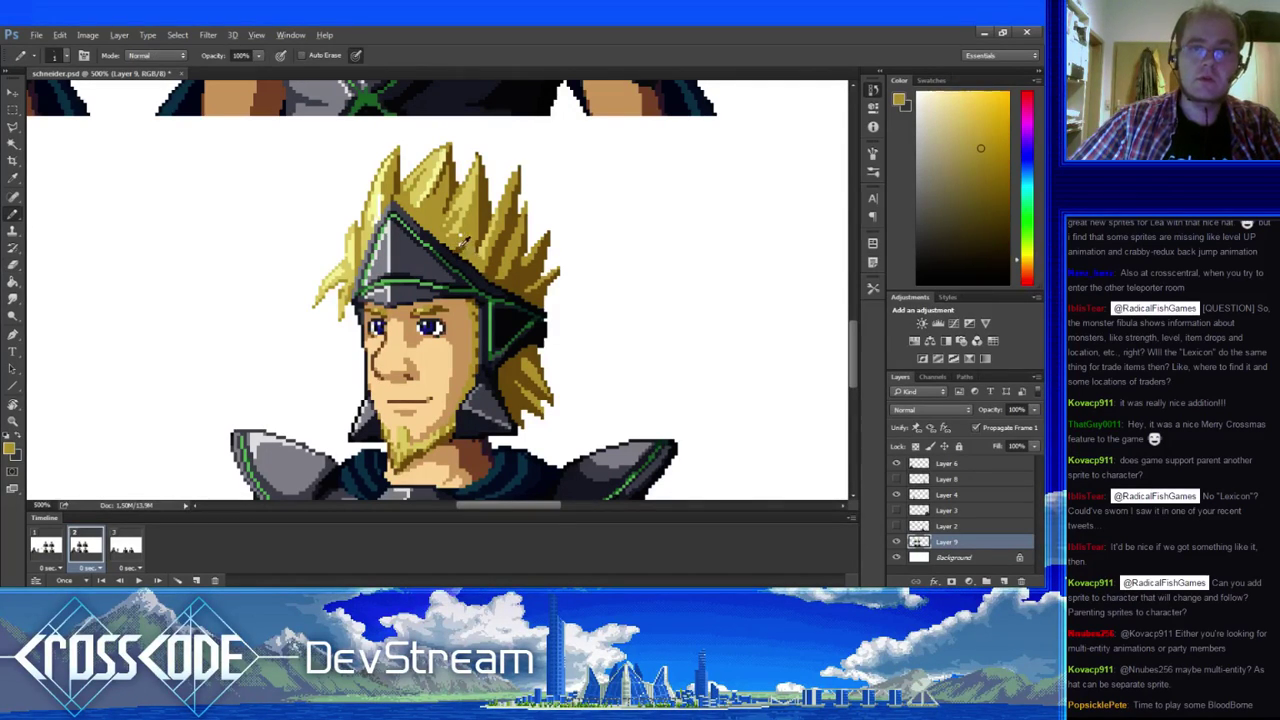
# - Compare frame 2 with frame 1 and rework the shading inside the tall rear hair spike with sampled gold and dark brown
pyautogui.moveTo(475, 332)
pyautogui.mouseDown()
pyautogui.moveTo(513, 281)
pyautogui.moveTo(431, 270)
pyautogui.moveTo(397, 238)
pyautogui.mouseUp()
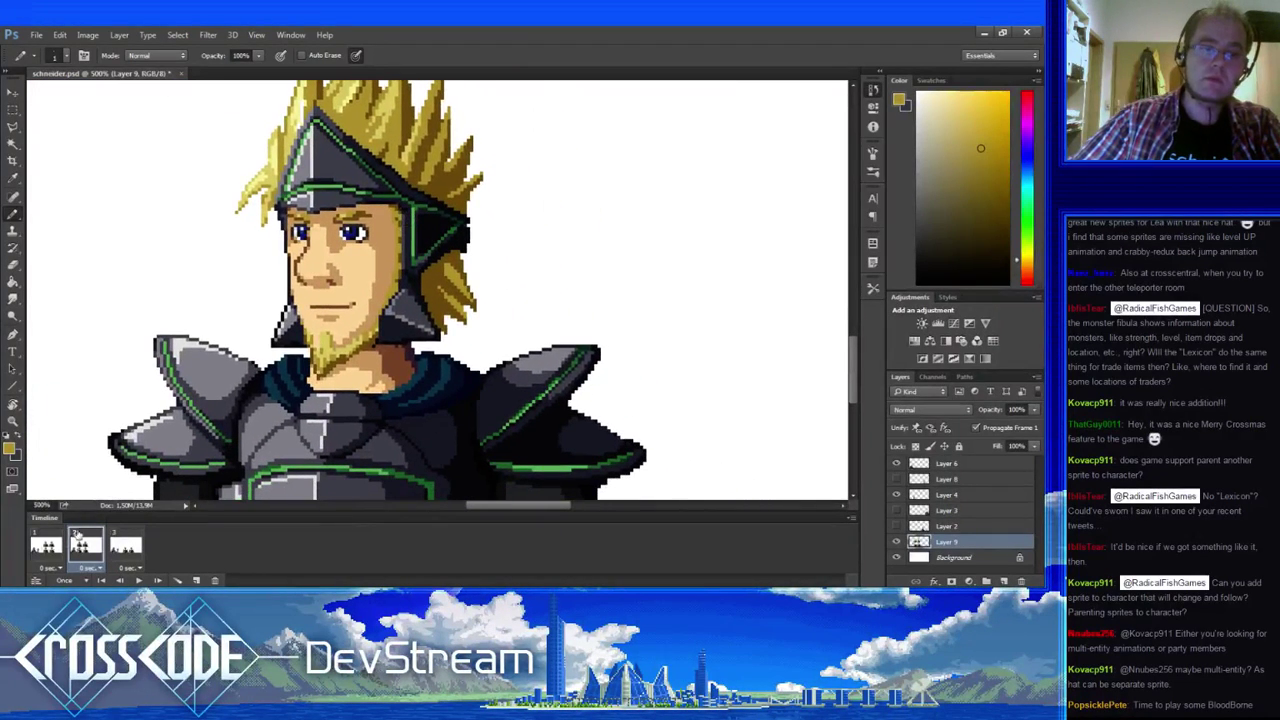
pyautogui.click(40, 547)
pyautogui.click(85, 547)
pyautogui.moveTo(300, 392); pyautogui.dragTo(239, 470)
pyautogui.hscroll(1, 240, 470)
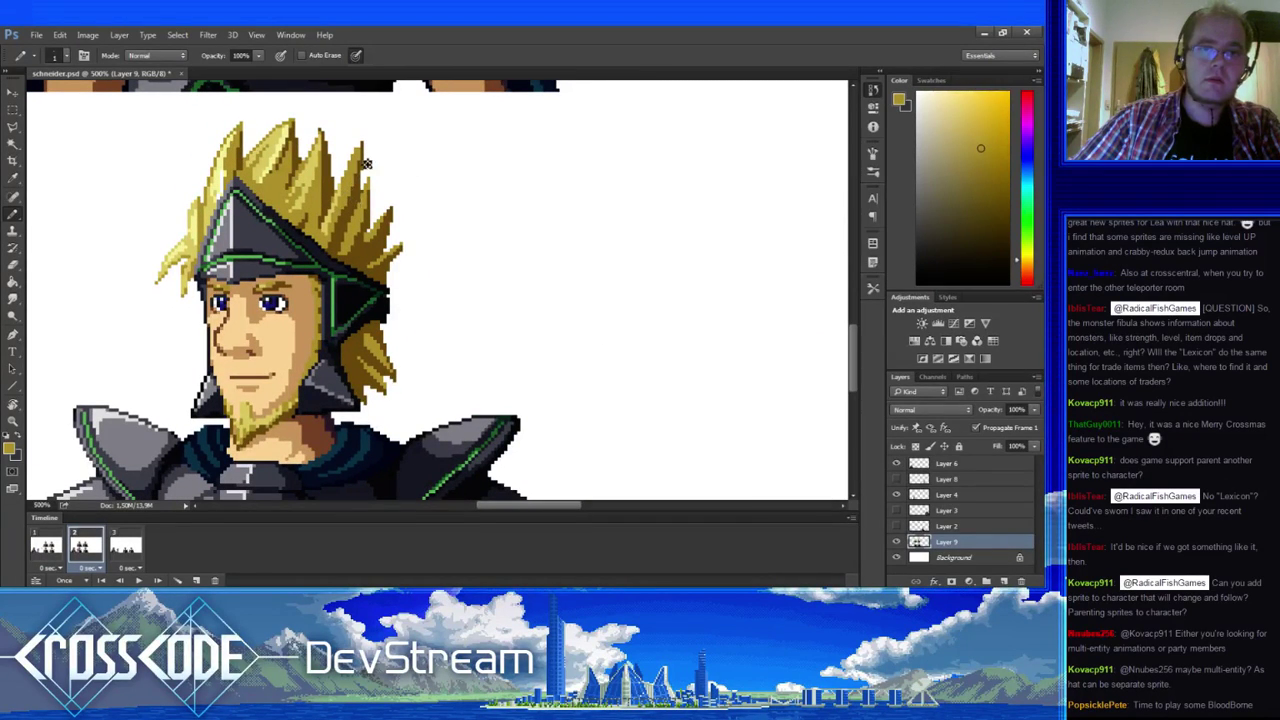
pyautogui.press('e')
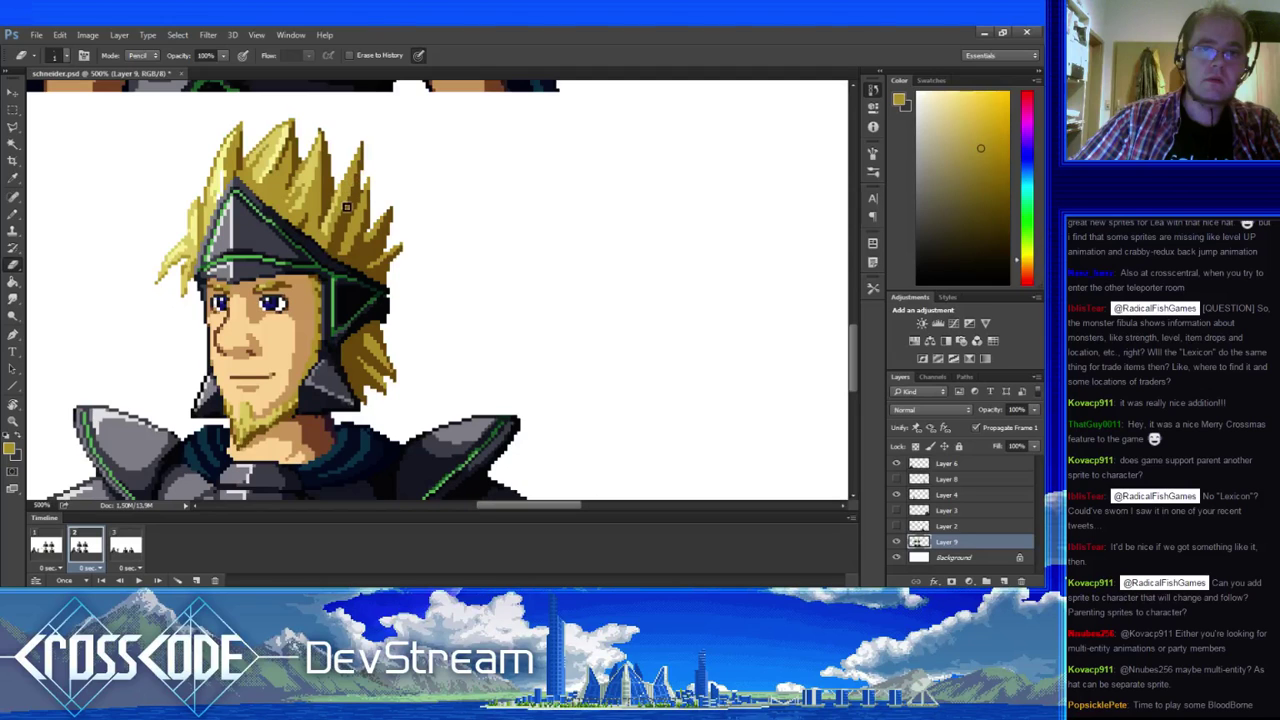
pyautogui.press('b')
pyautogui.keyDown('alt'); pyautogui.click(347, 205); pyautogui.keyUp('alt')
pyautogui.keyDown('alt'); pyautogui.click(352, 192); pyautogui.keyUp('alt')
pyautogui.keyDown('alt'); pyautogui.click(340, 202); pyautogui.keyUp('alt')
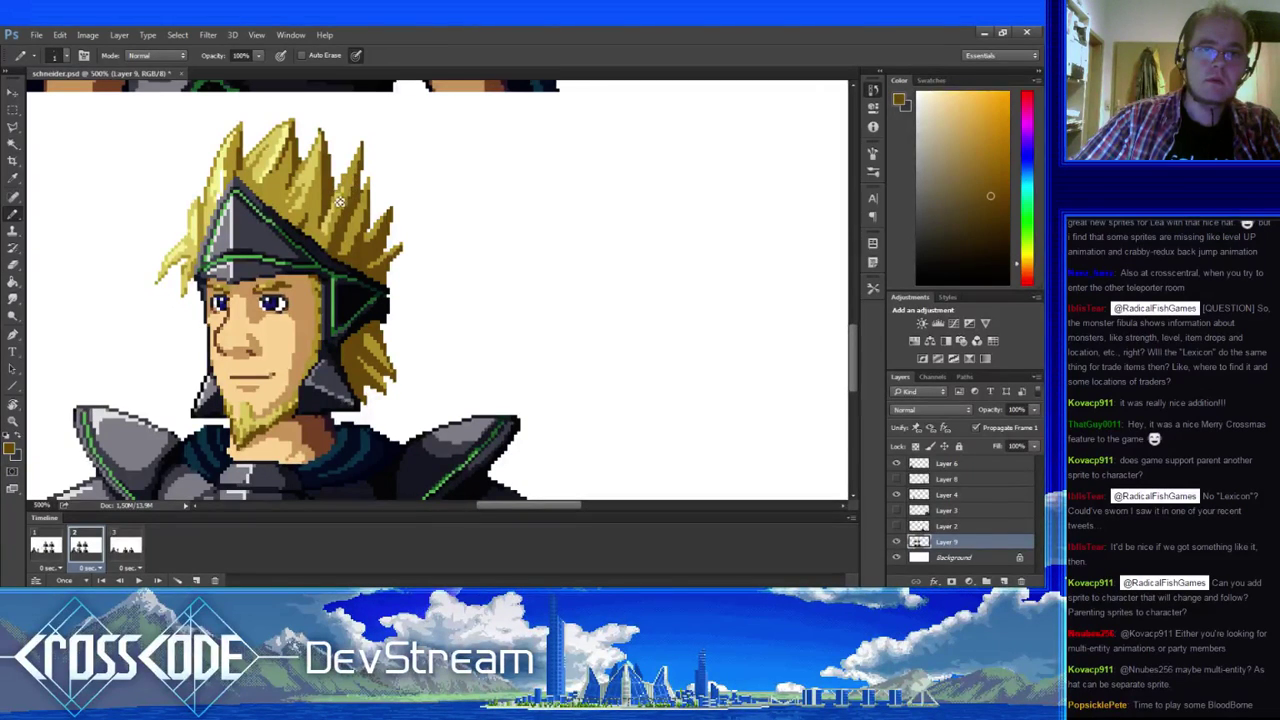
# - Trim the gap beside the tall rear hair spike and repaint the spike's edges with dark brown and sampled gold
pyautogui.press('e')
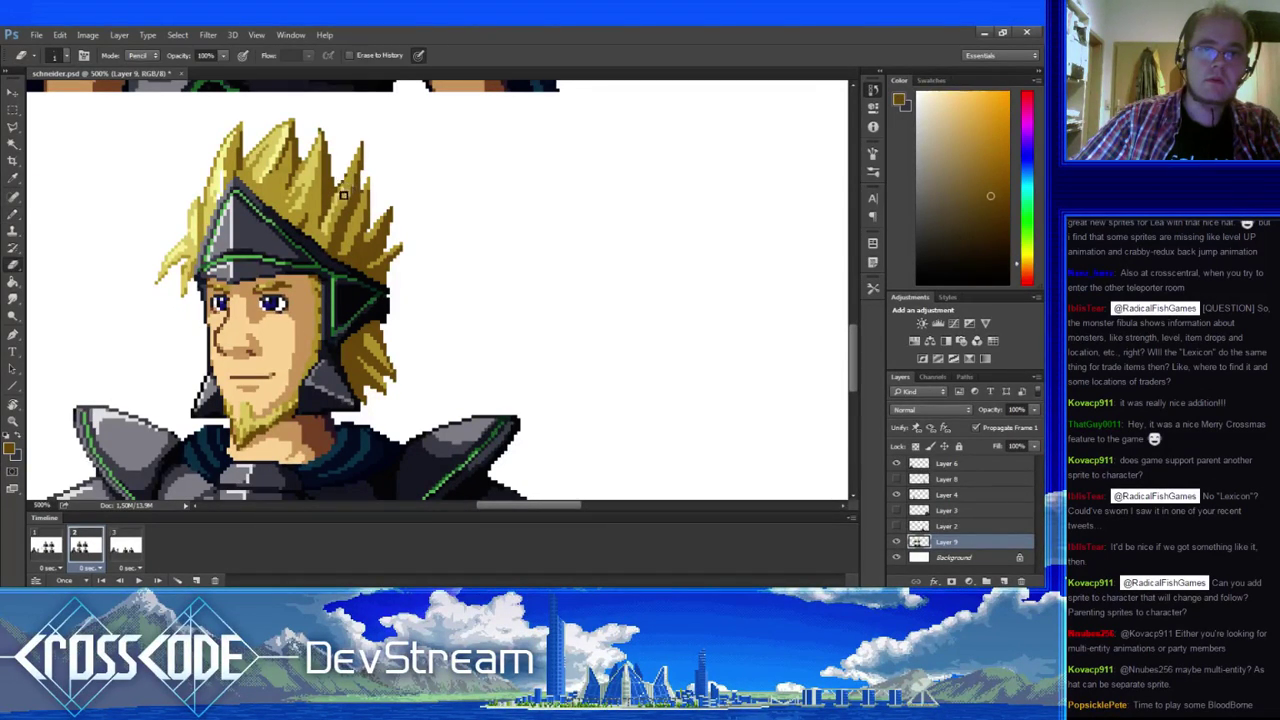
pyautogui.press('b')
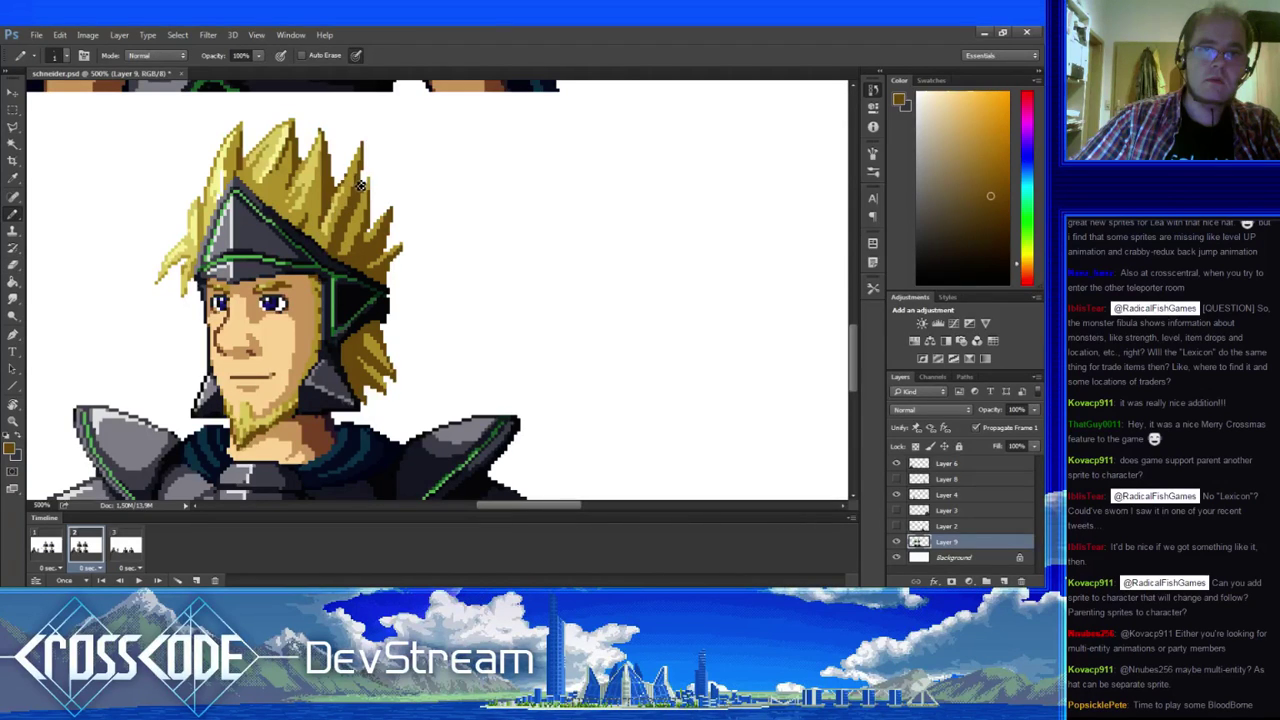
pyautogui.keyDown('alt'); pyautogui.click(360, 186); pyautogui.keyUp('alt')
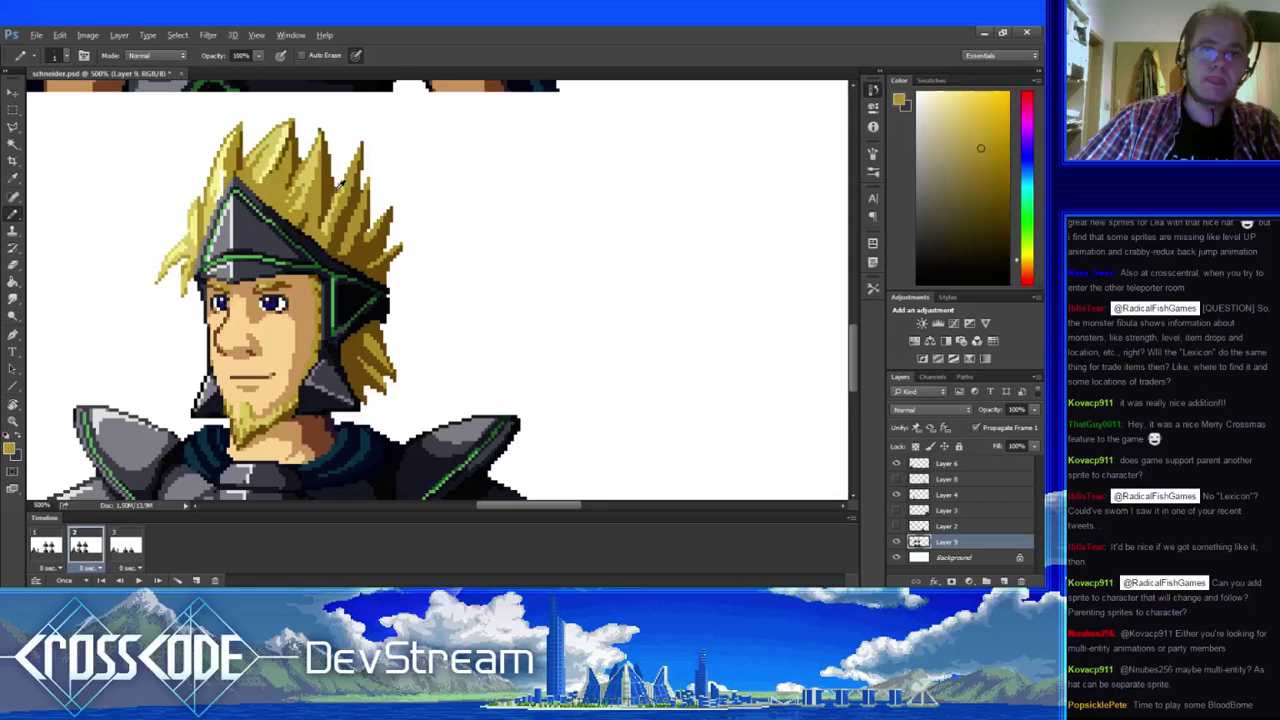
# - Reshape the upper part of the tall rear hair spike with sampled gold and dark brown
pyautogui.moveTo(400, 232); pyautogui.dragTo(460, 258)
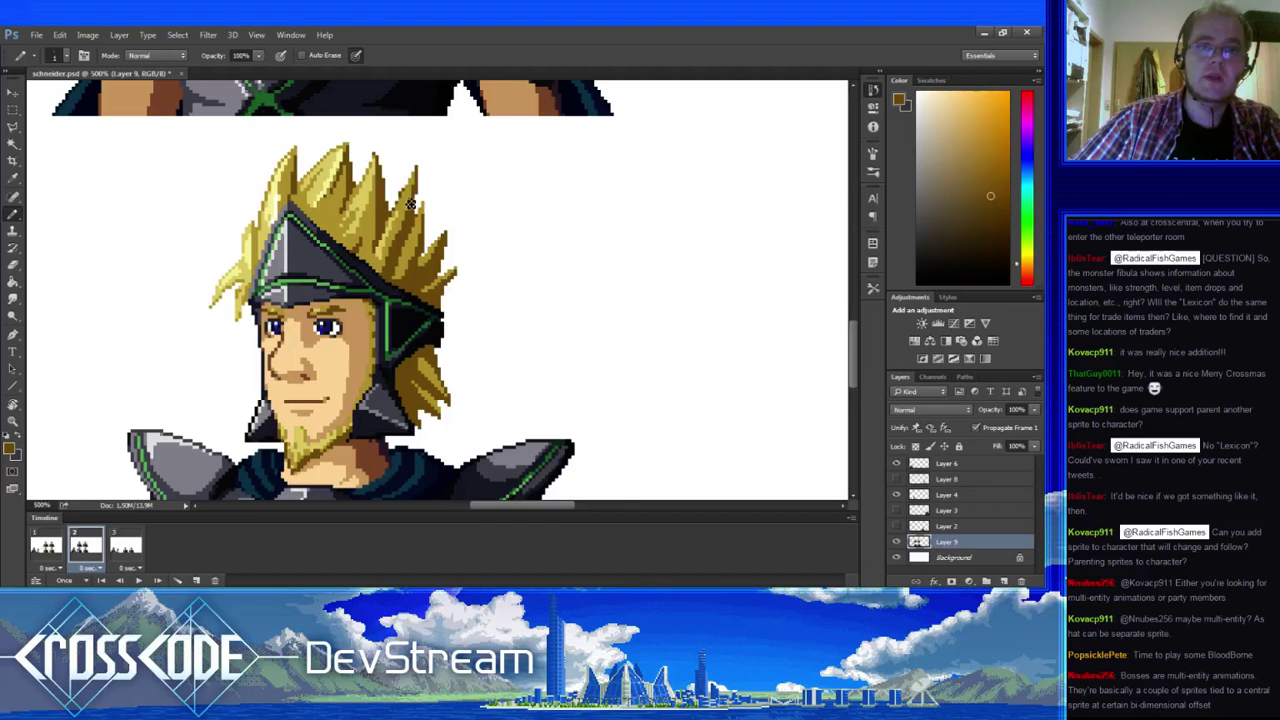
pyautogui.moveTo(457, 223); pyautogui.dragTo(489, 206)
pyautogui.keyDown('alt'); pyautogui.click(441, 175); pyautogui.keyUp('alt')
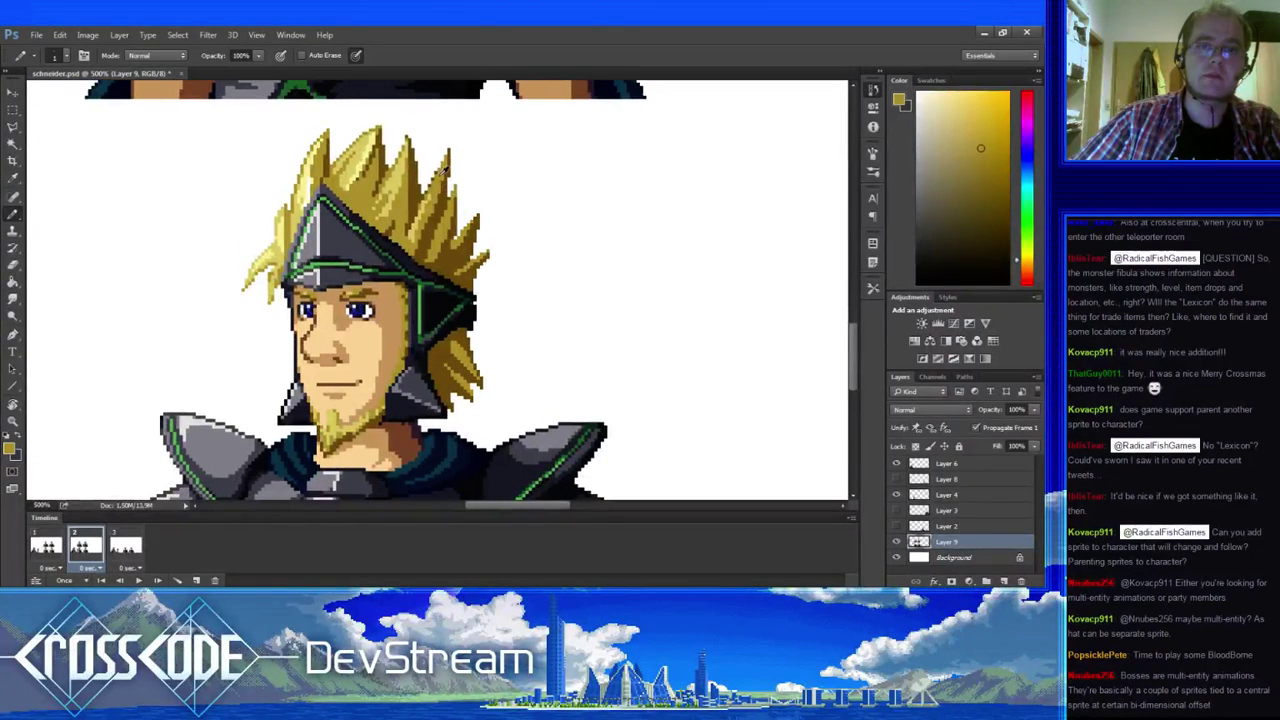
pyautogui.keyDown('alt'); pyautogui.click(440, 164); pyautogui.keyUp('alt')
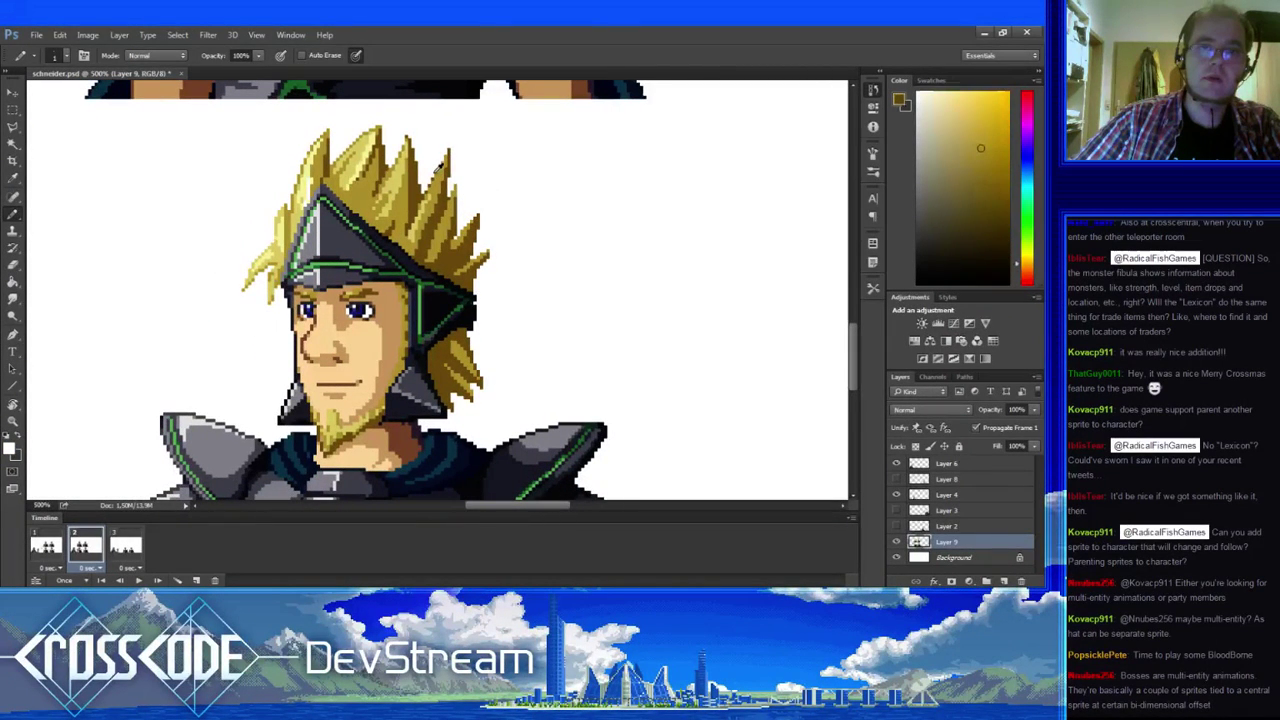
pyautogui.keyDown('alt'); pyautogui.click(441, 166); pyautogui.keyUp('alt')
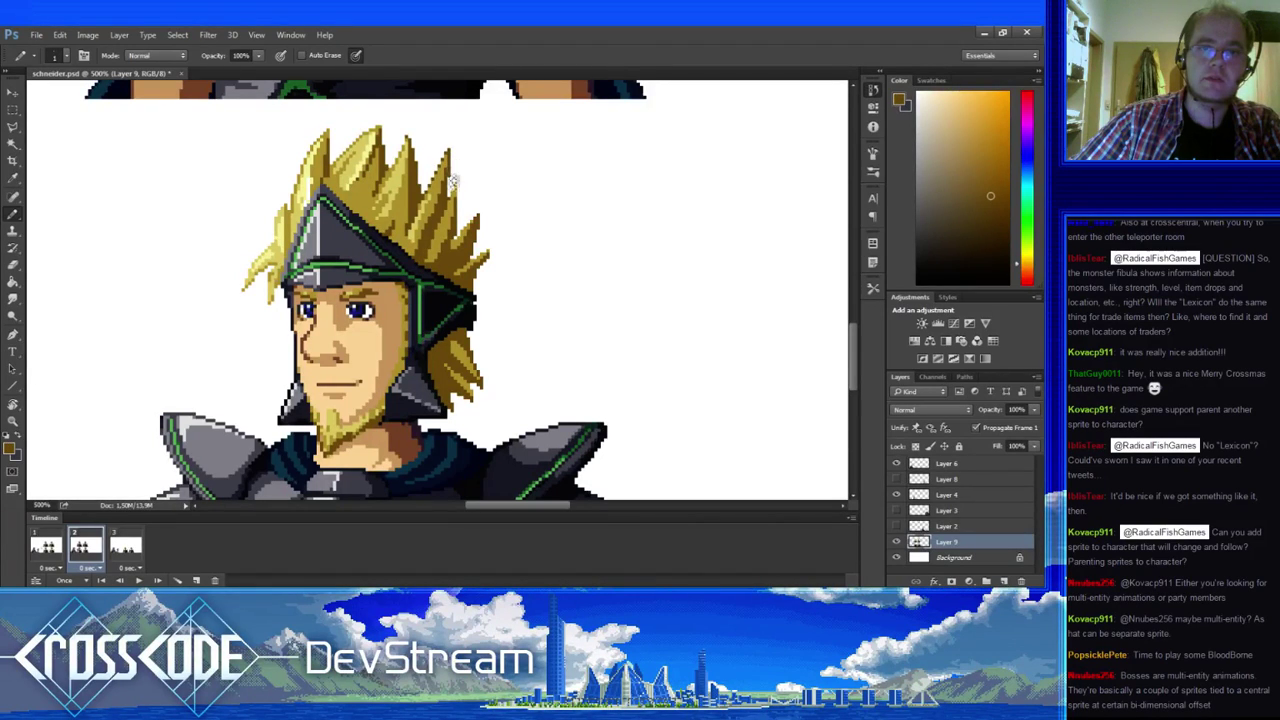
# - Erase stray pixels at the tall rear hair spike's tip and touch it up with sampled gold
pyautogui.moveTo(451, 163); pyautogui.dragTo(446, 205)
pyautogui.press('e')
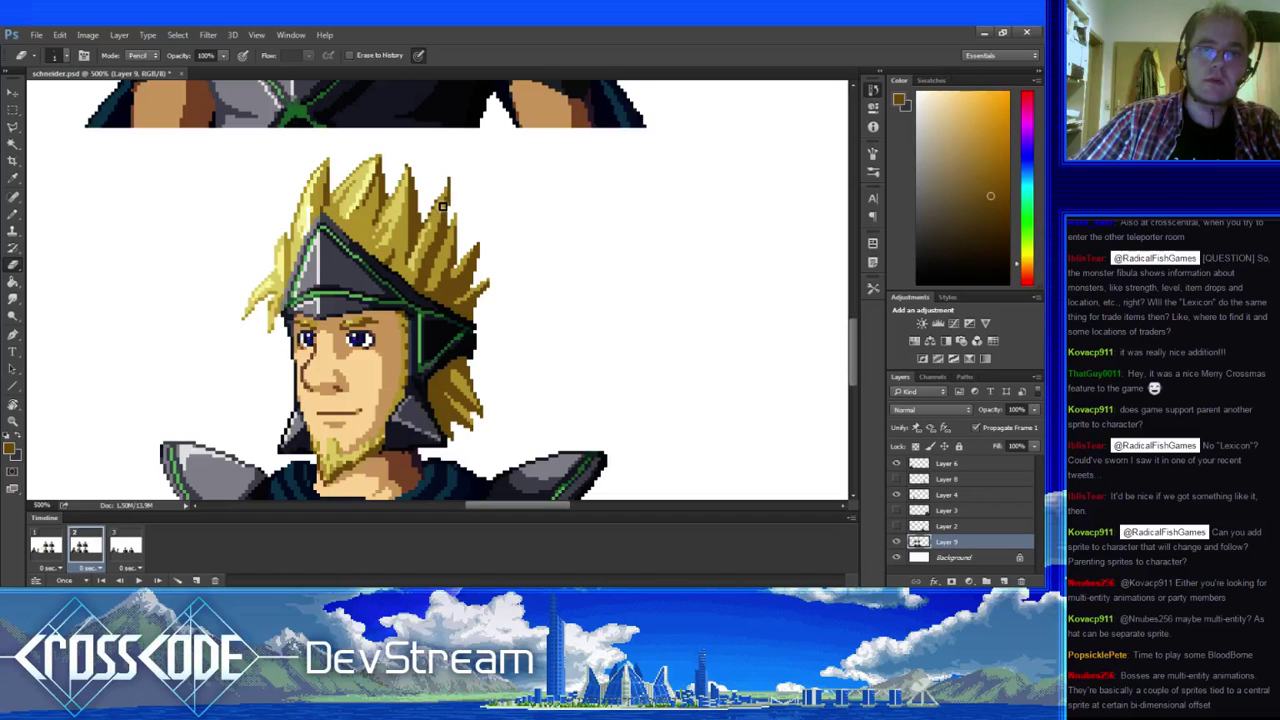
pyautogui.press('b')
pyautogui.keyDown('alt'); pyautogui.click(446, 205); pyautogui.keyUp('alt')
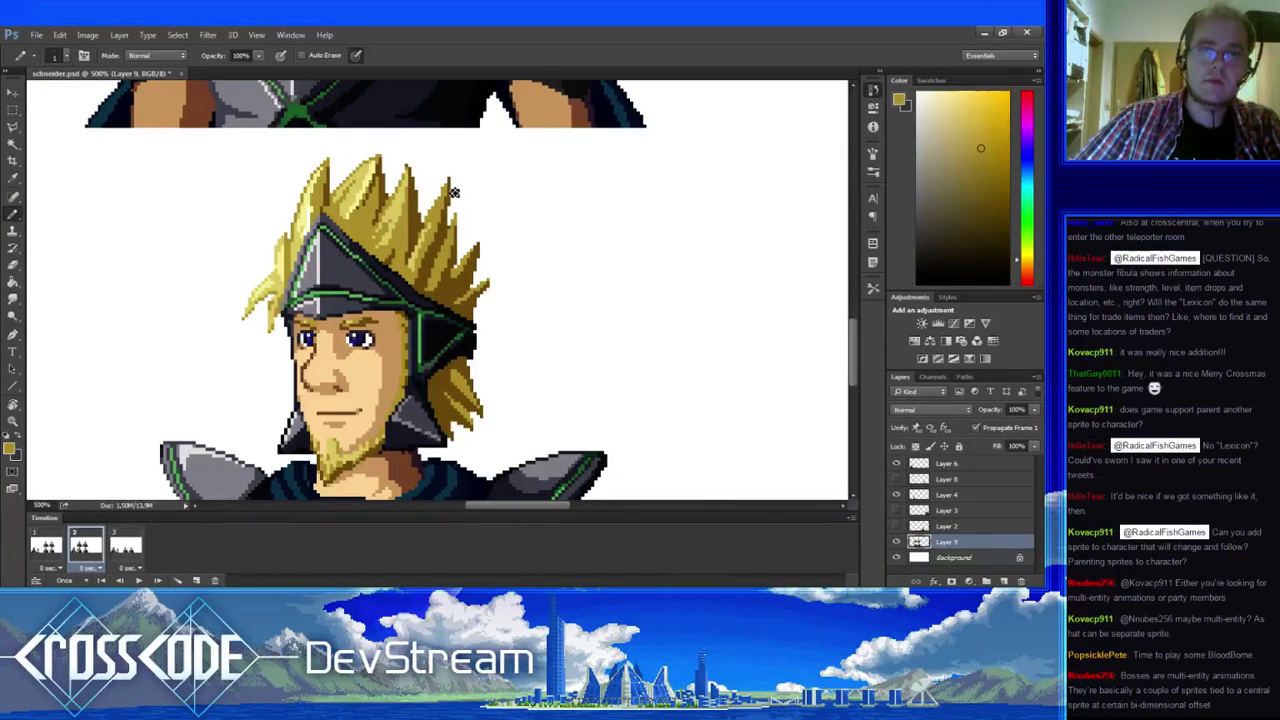
# - Touch up the tall rear hair spike and the smaller spike behind it with sampled dark brown and gold
pyautogui.press('e')
pyautogui.press('b')
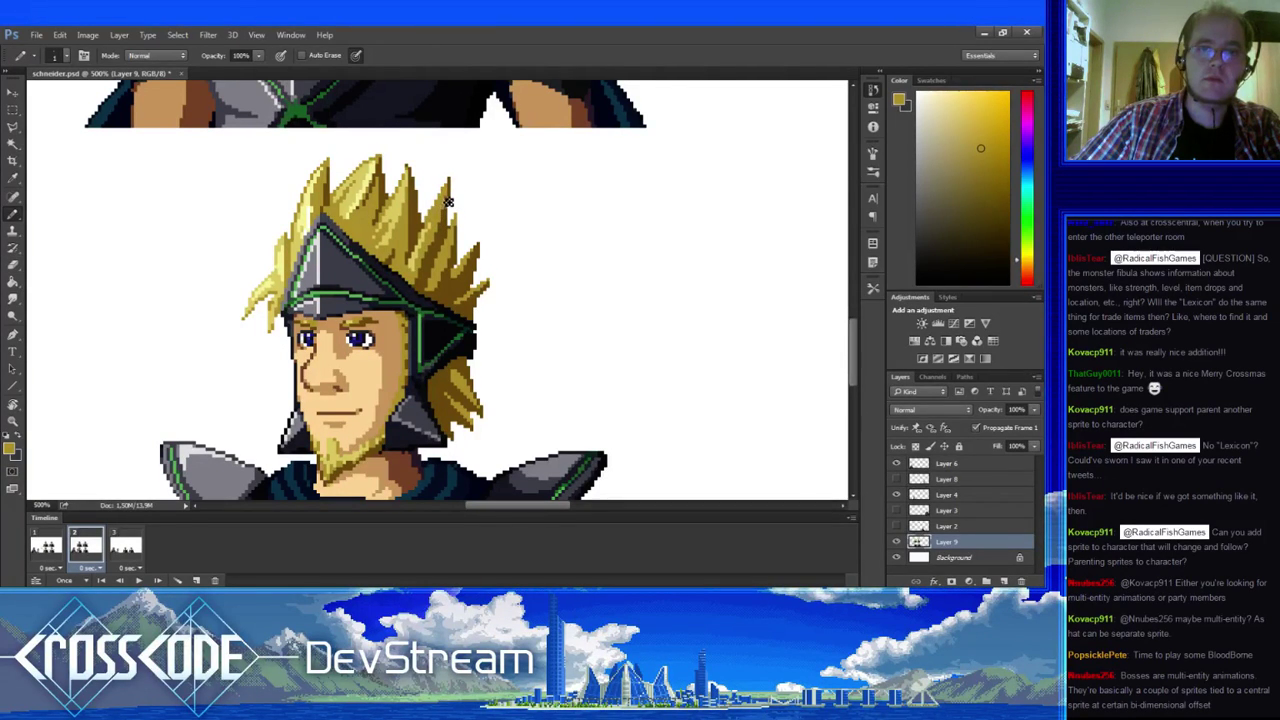
pyautogui.moveTo(449, 202); pyautogui.dragTo(473, 190)
pyautogui.keyDown('alt'); pyautogui.click(473, 192); pyautogui.keyUp('alt')
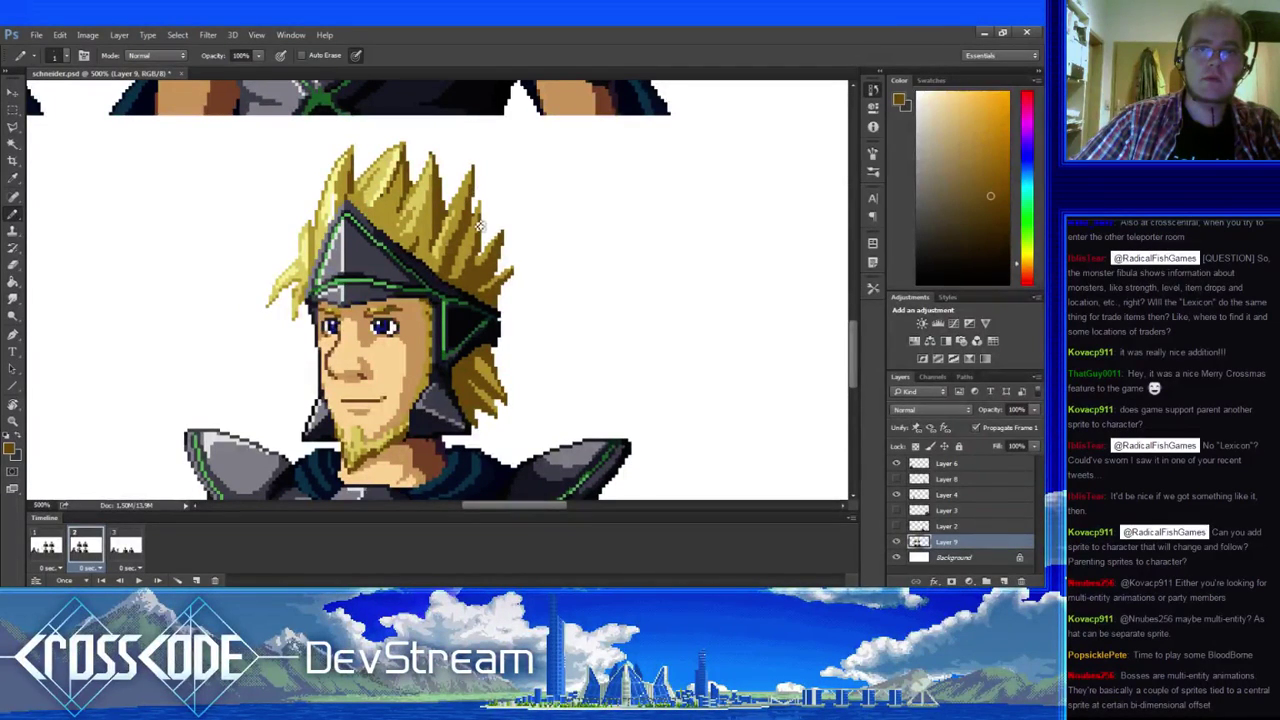
pyautogui.keyDown('alt'); pyautogui.click(495, 212); pyautogui.keyUp('alt')
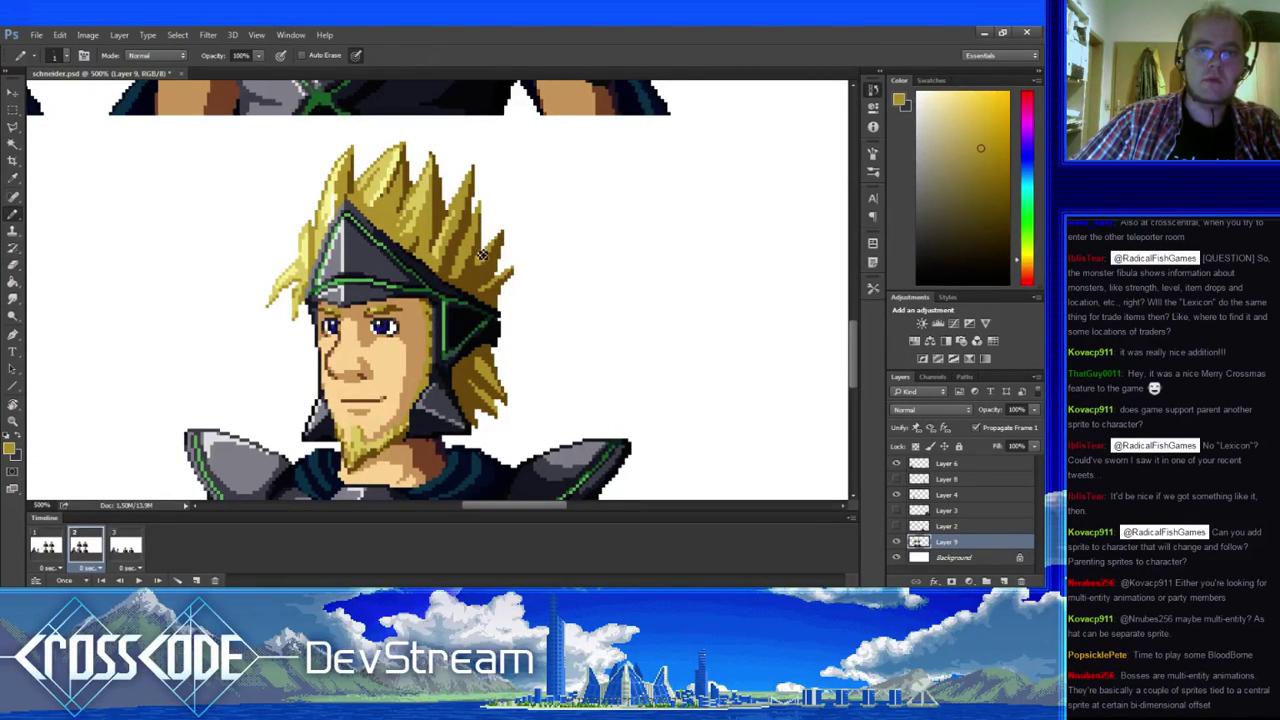
pyautogui.moveTo(459, 231); pyautogui.dragTo(467, 239)
# - Refine the tip and rear edge of the middle hair spike with sampled dark brown, erasing stray pixels
pyautogui.keyDown('alt'); pyautogui.click(440, 175); pyautogui.keyUp('alt')
pyautogui.keyDown('alt'); pyautogui.click(443, 172); pyautogui.keyUp('alt')
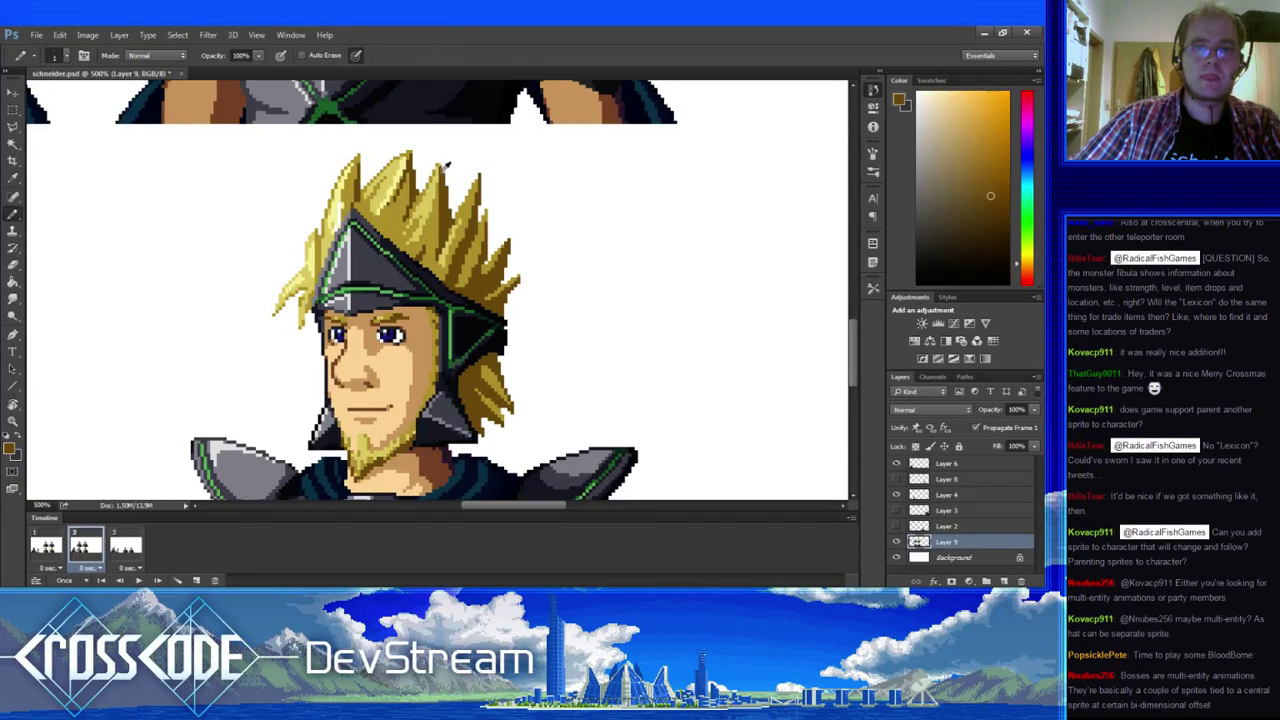
pyautogui.press('e')
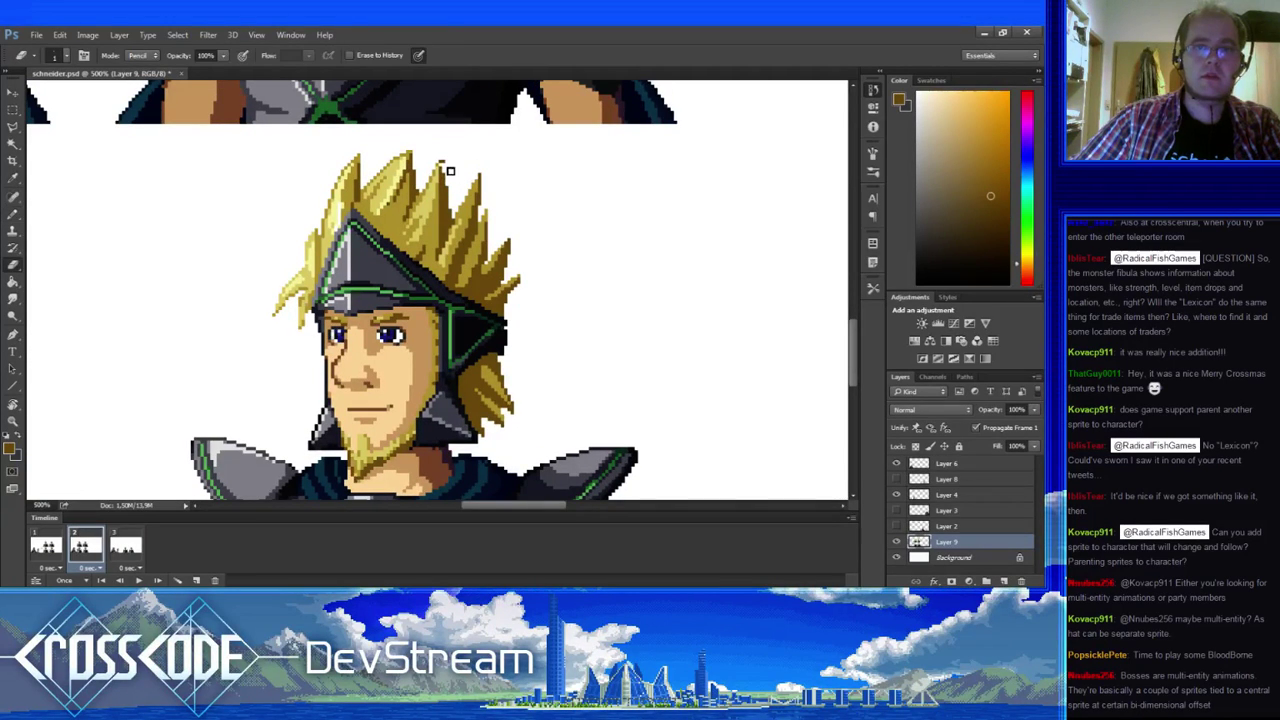
pyautogui.press('b')
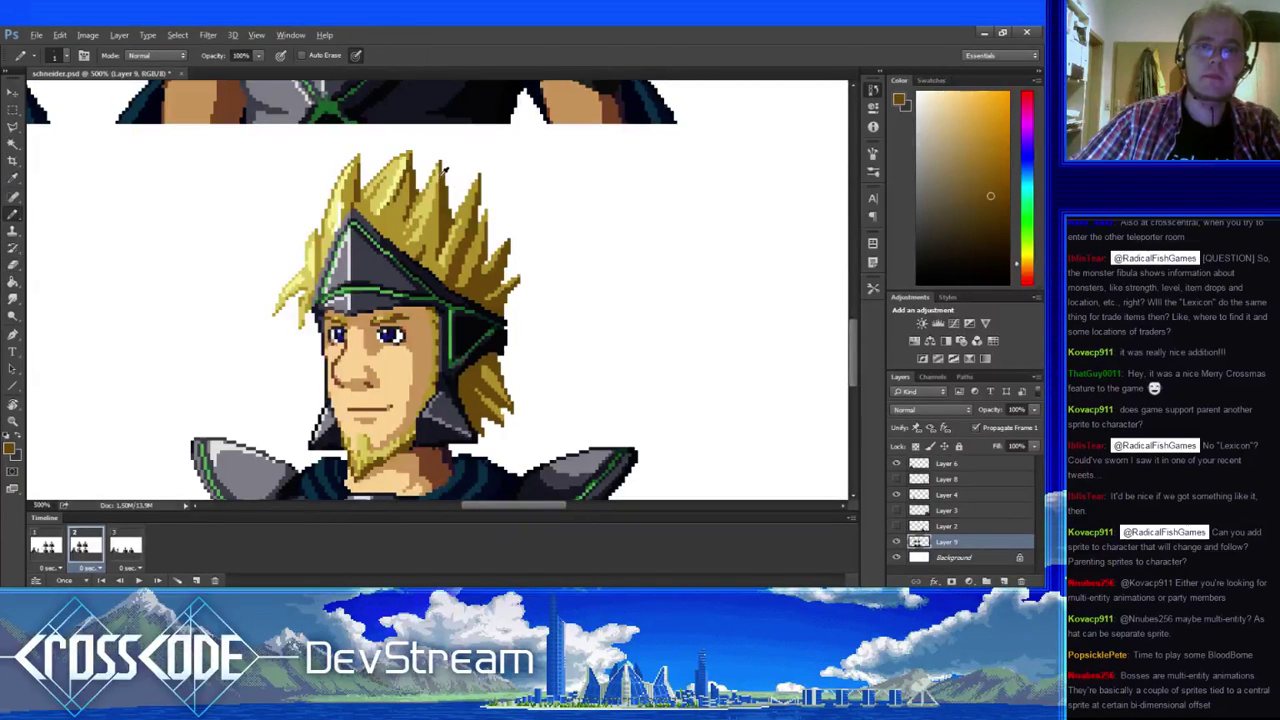
pyautogui.moveTo(445, 170); pyautogui.dragTo(470, 160)
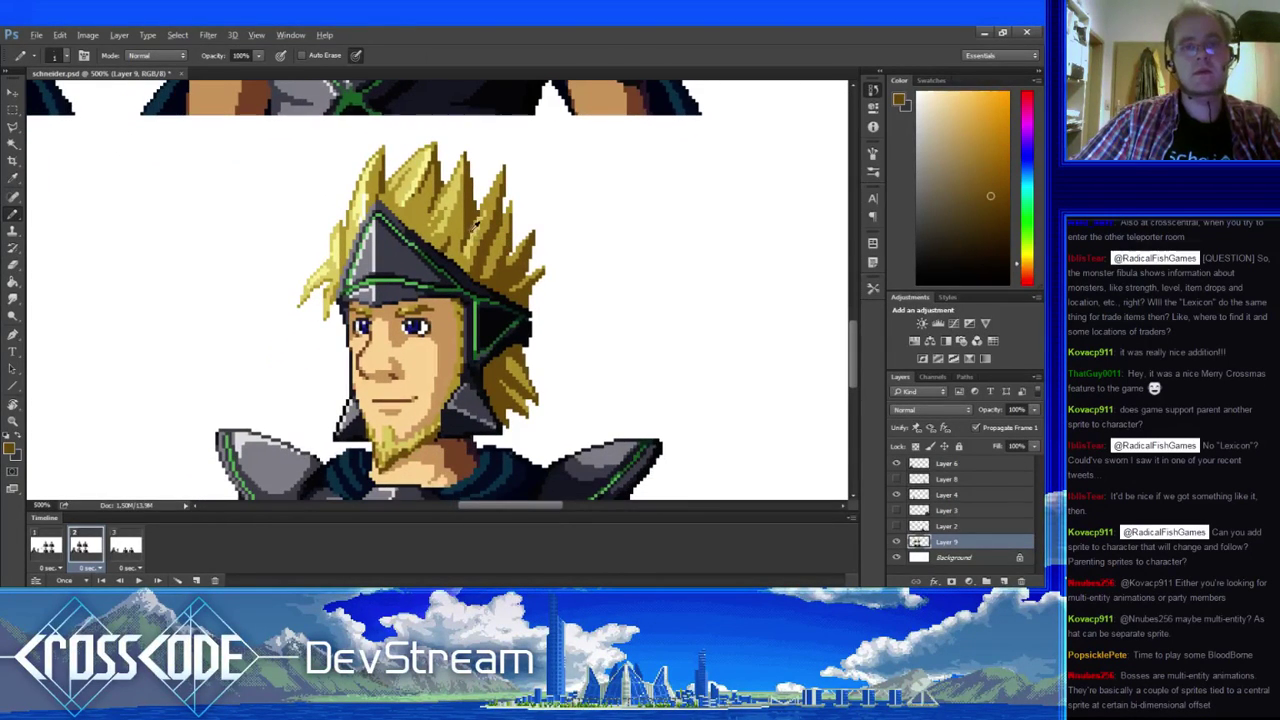
pyautogui.moveTo(484, 256); pyautogui.dragTo(519, 281)
pyautogui.press('alt')
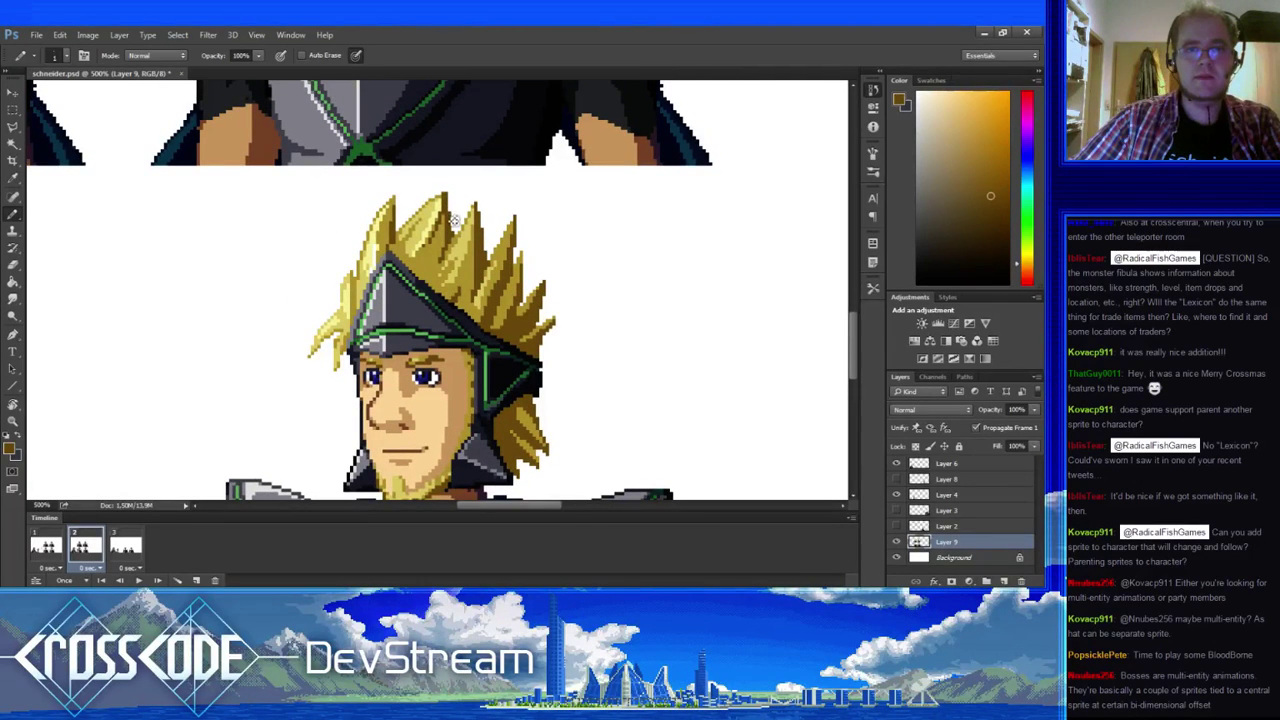
# - Clean up the tip of the large front hair spike by erasing stray pixels and retouching with sampled gold
pyautogui.press('e')
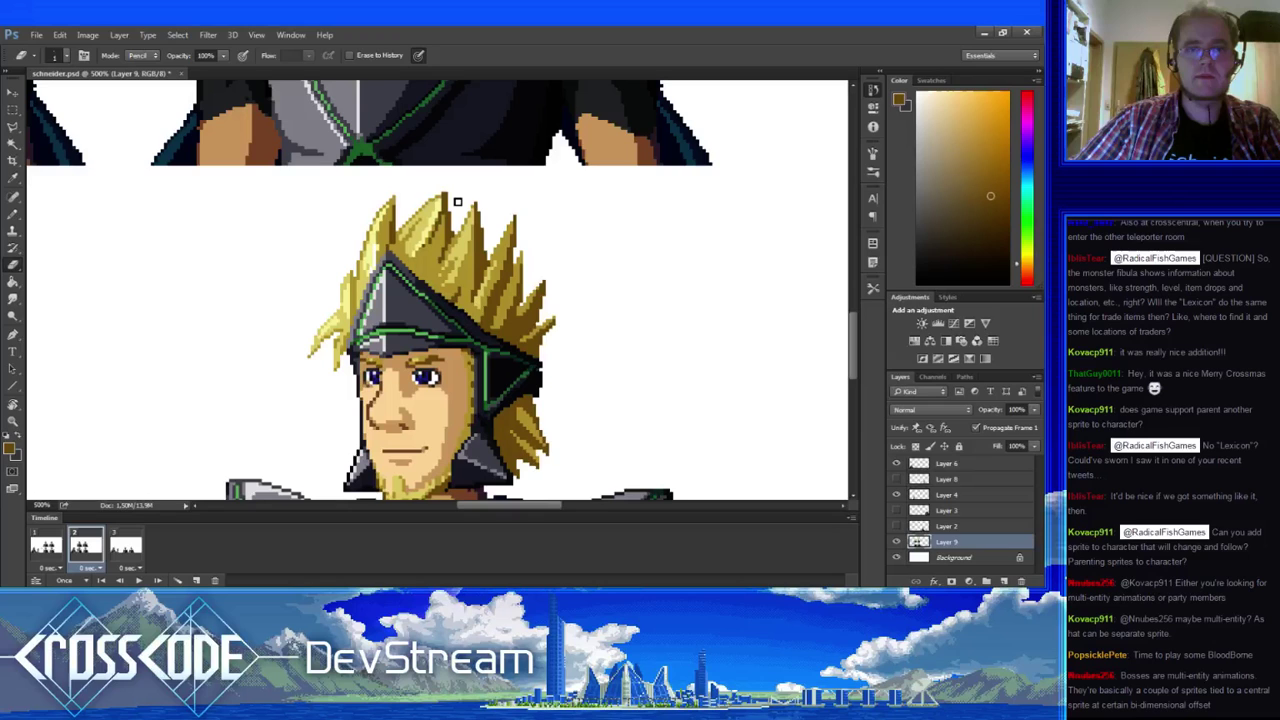
pyautogui.press('b')
pyautogui.moveTo(457, 202)
pyautogui.mouseDown()
pyautogui.moveTo(467, 219)
pyautogui.moveTo(446, 238)
pyautogui.moveTo(428, 224)
pyautogui.moveTo(441, 212)
pyautogui.moveTo(405, 113)
pyautogui.mouseUp()
pyautogui.keyDown('alt'); pyautogui.click(455, 197); pyautogui.keyUp('alt')
pyautogui.press('e')
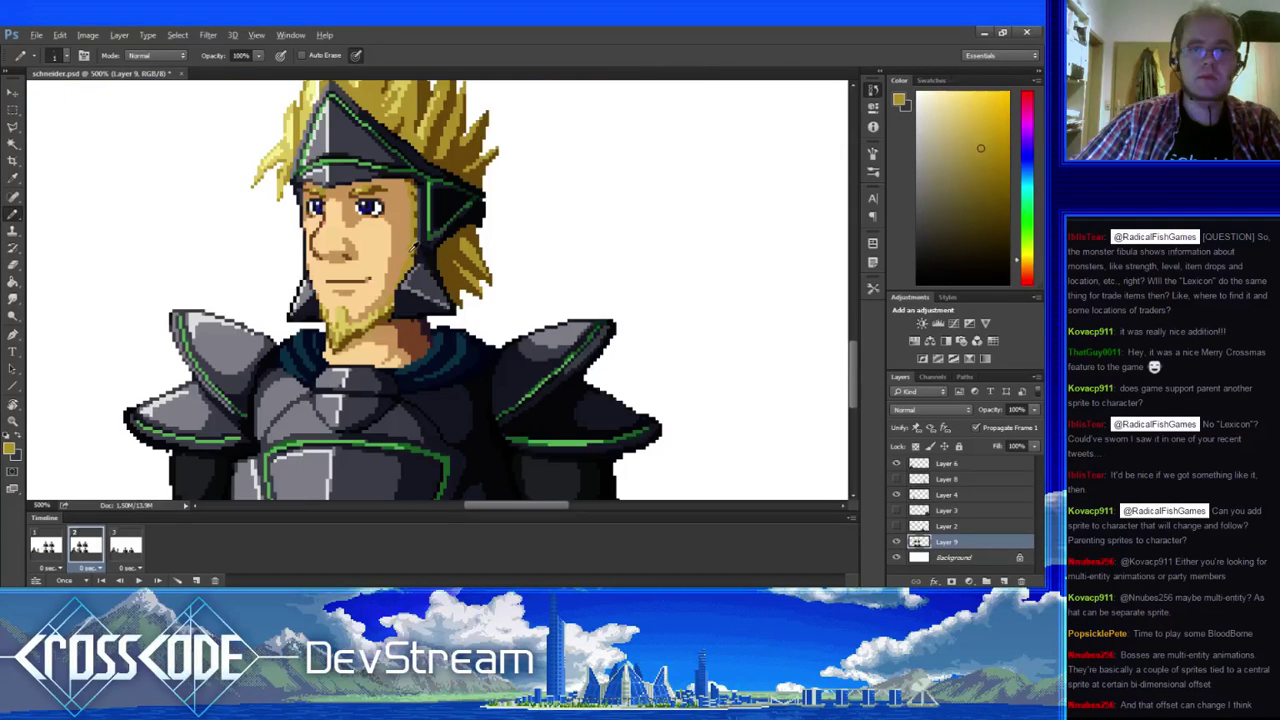
# - Retouch the sideburn beside the cheek guard with sampled gold and dark brown
pyautogui.keyDown('alt'); pyautogui.click(419, 266); pyautogui.keyUp('alt')
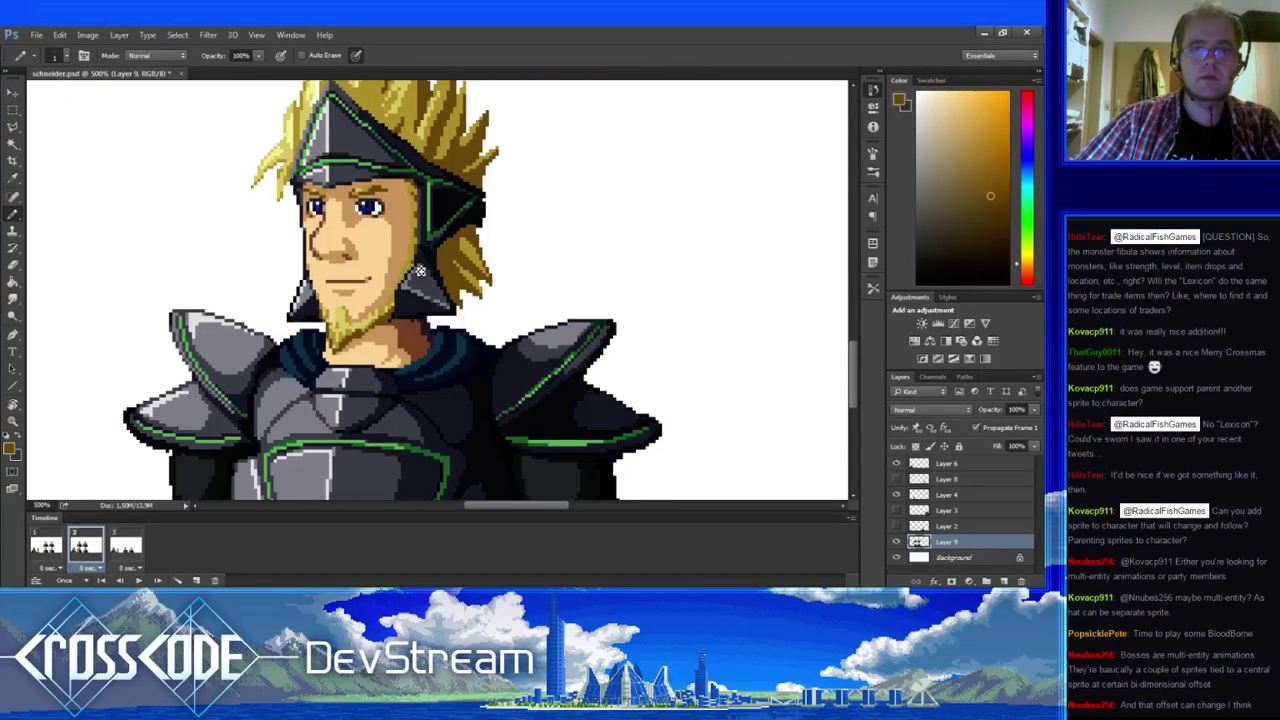
pyautogui.keyDown('alt'); pyautogui.click(418, 247); pyautogui.keyUp('alt')
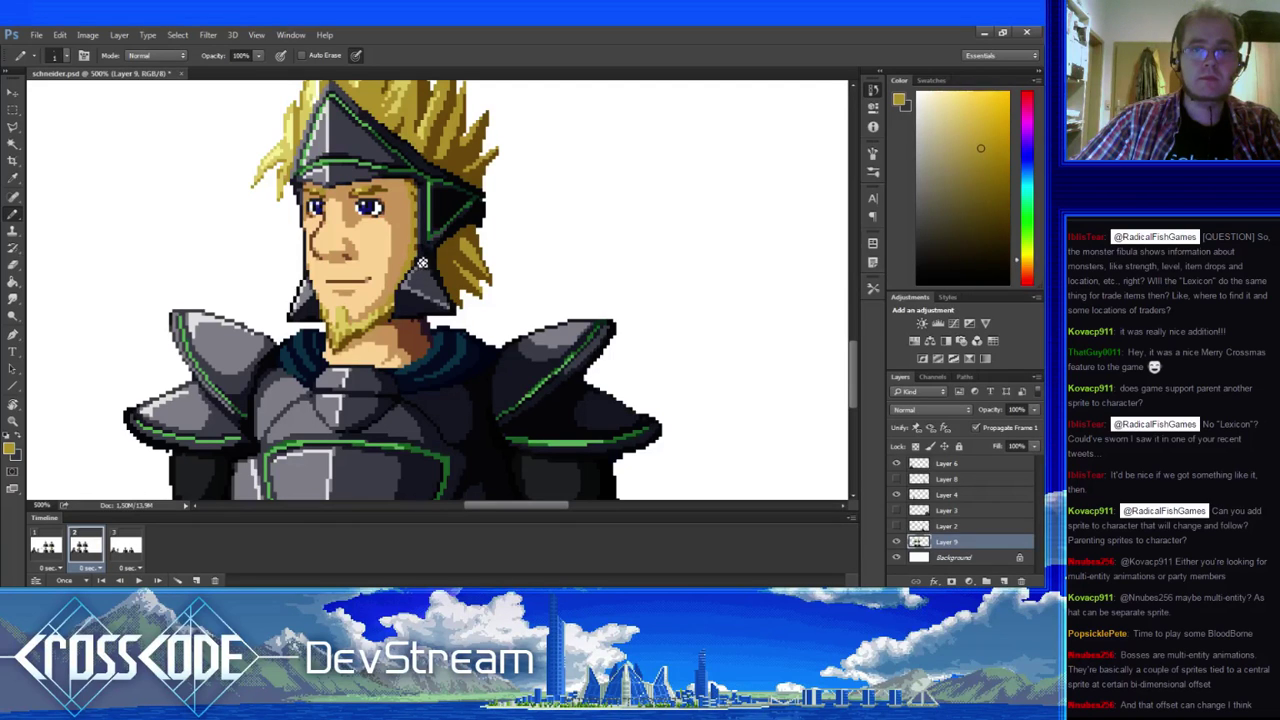
pyautogui.keyDown('alt'); pyautogui.click(421, 275); pyautogui.keyUp('alt')
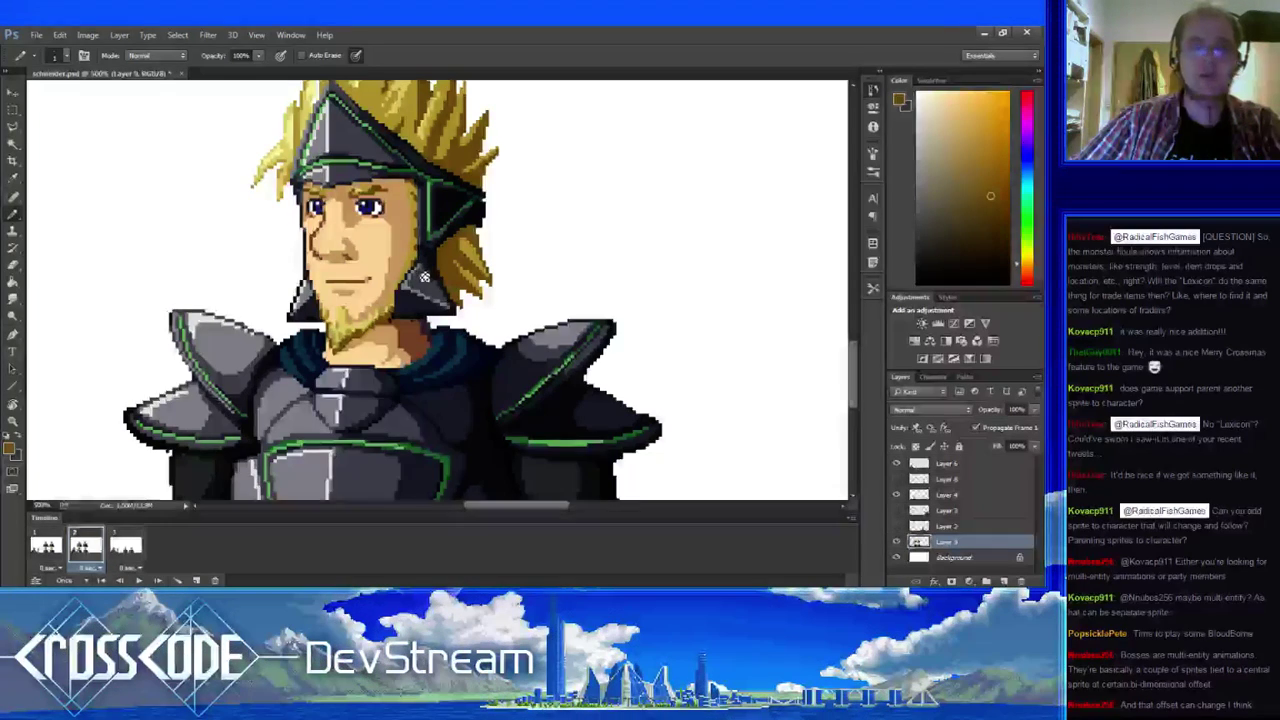
pyautogui.moveTo(421, 275); pyautogui.dragTo(430, 340)
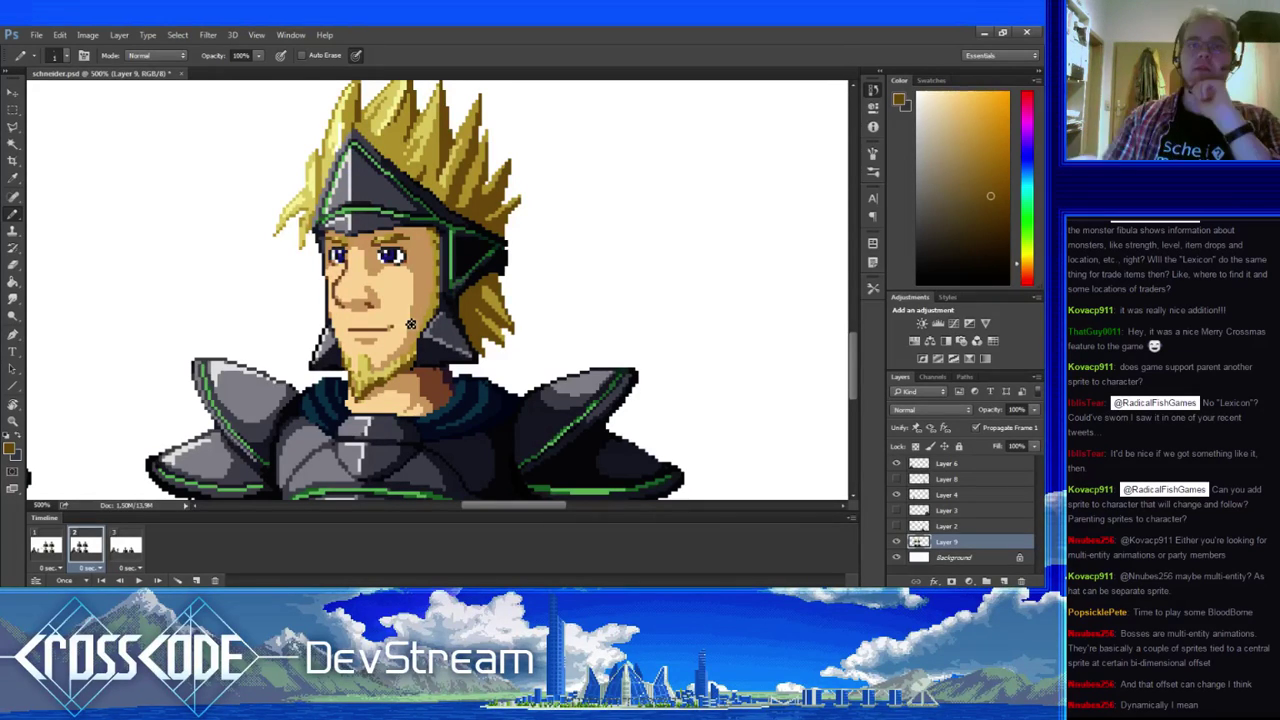
pyautogui.moveTo(449, 350); pyautogui.dragTo(468, 409)
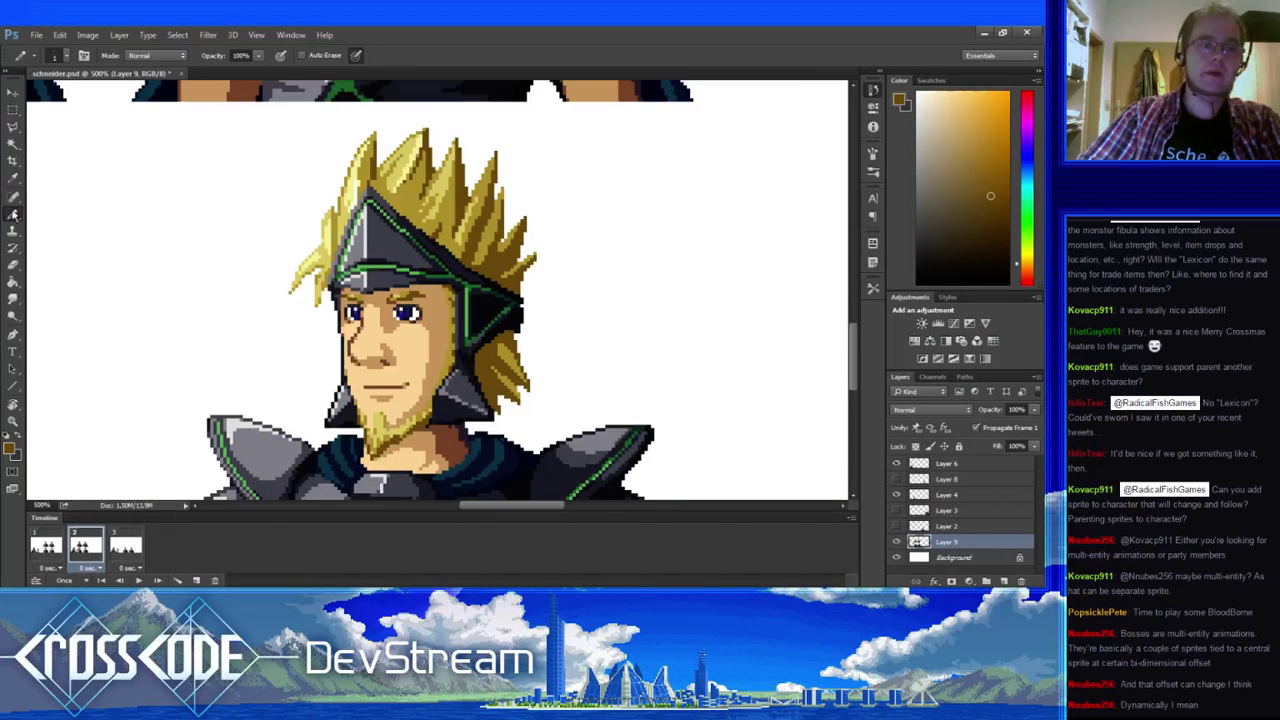
# - Refine the gap and shading between the middle and tall rear hair spikes with sampled gold and dark brown
pyautogui.moveTo(310, 314); pyautogui.dragTo(211, 320)
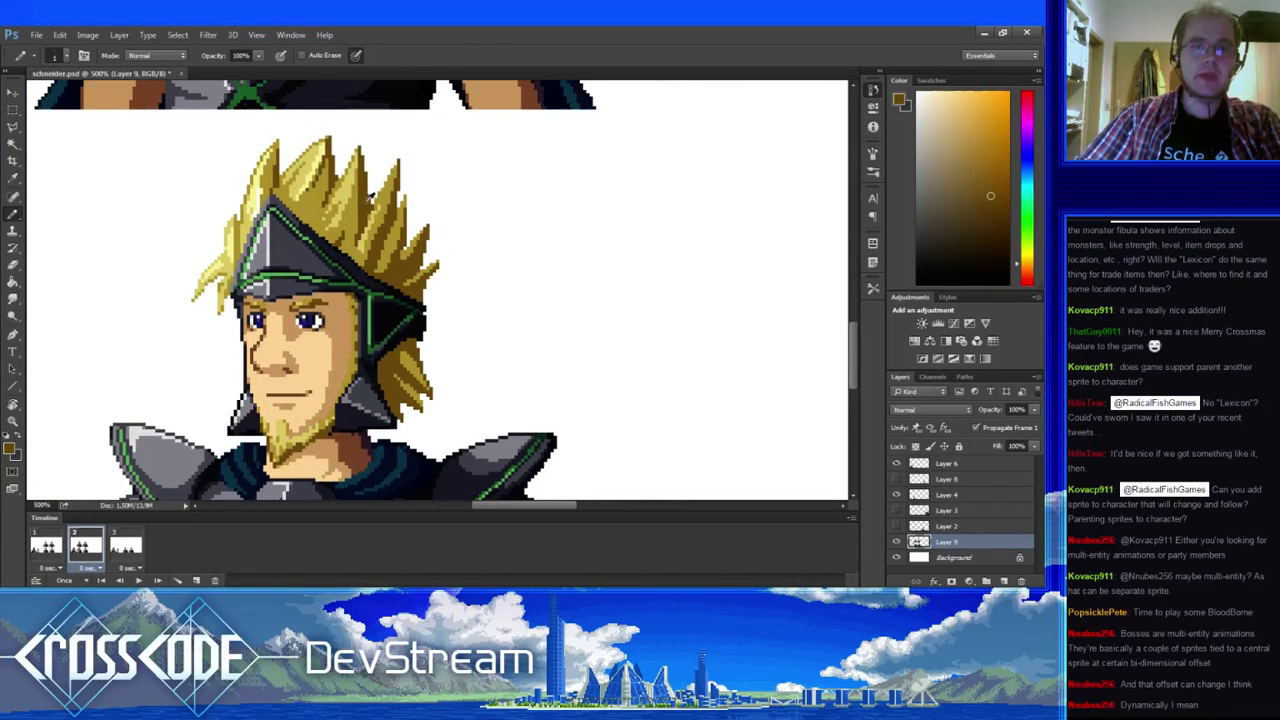
pyautogui.press('e')
pyautogui.press('b')
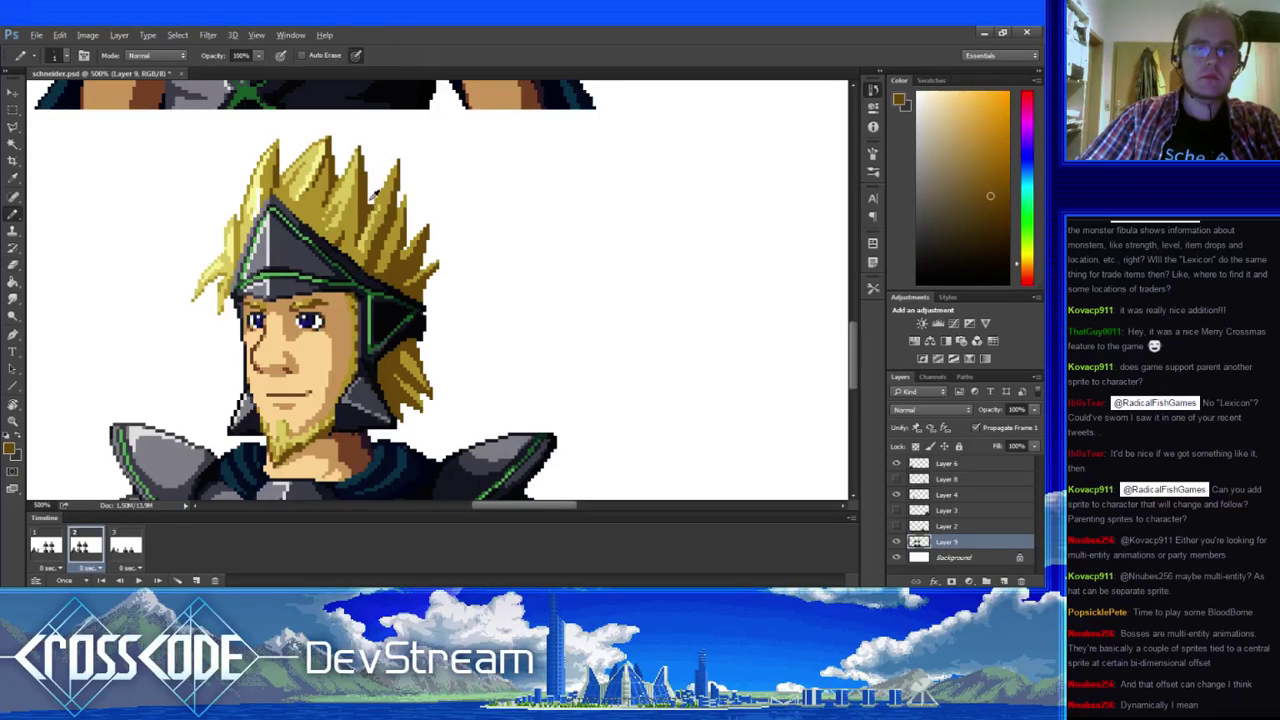
pyautogui.keyDown('alt'); pyautogui.click(372, 199); pyautogui.keyUp('alt')
pyautogui.keyDown('alt'); pyautogui.click(381, 206); pyautogui.keyUp('alt')
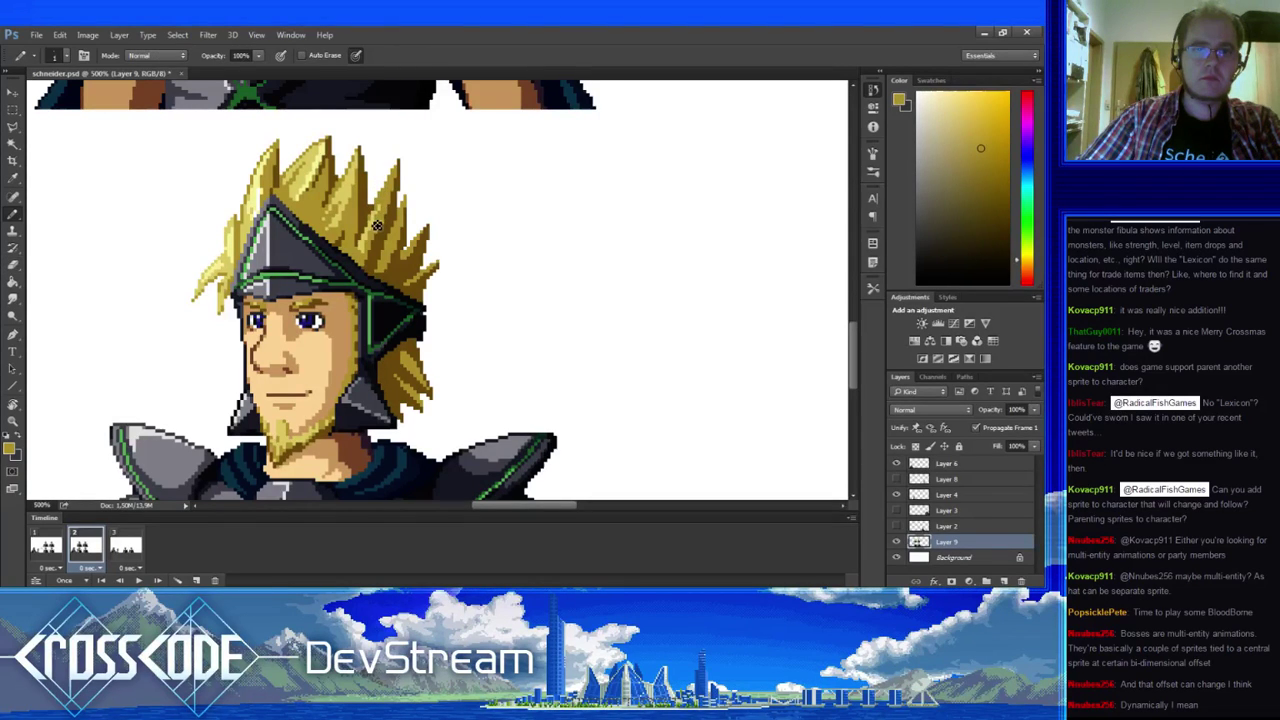
pyautogui.keyDown('alt'); pyautogui.click(382, 281); pyautogui.keyUp('alt')
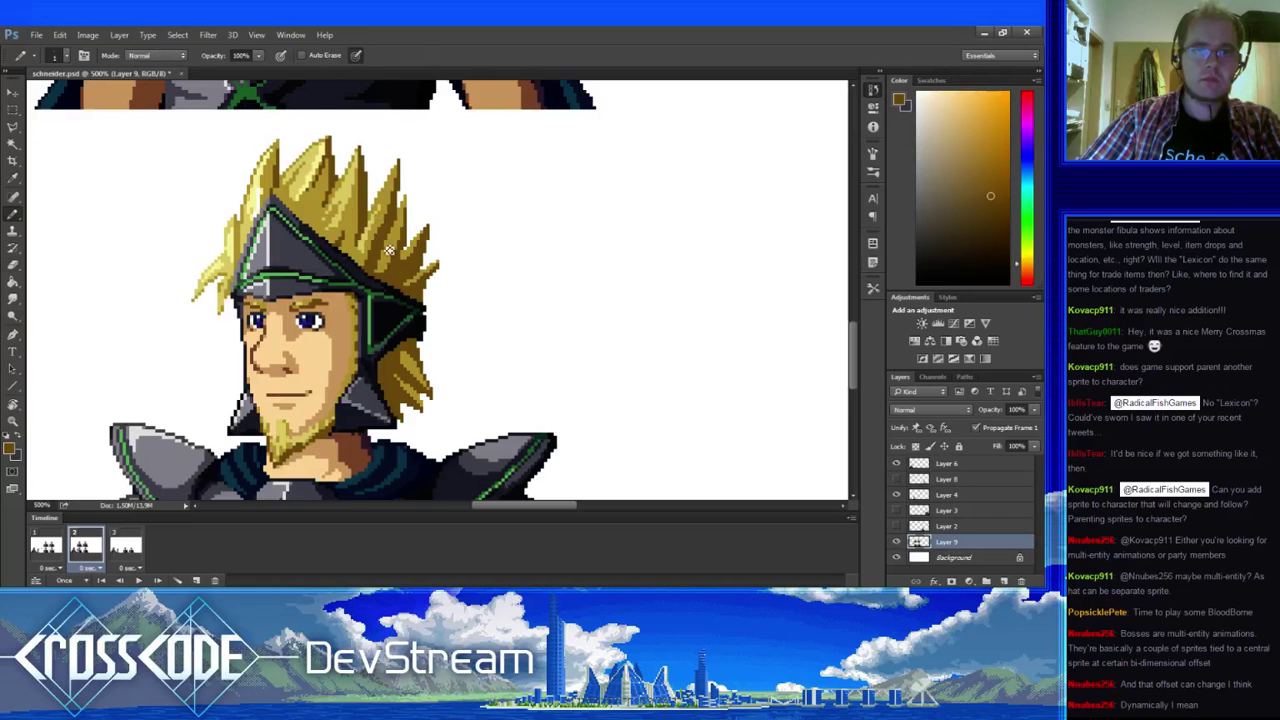
pyautogui.moveTo(403, 248); pyautogui.dragTo(461, 118)
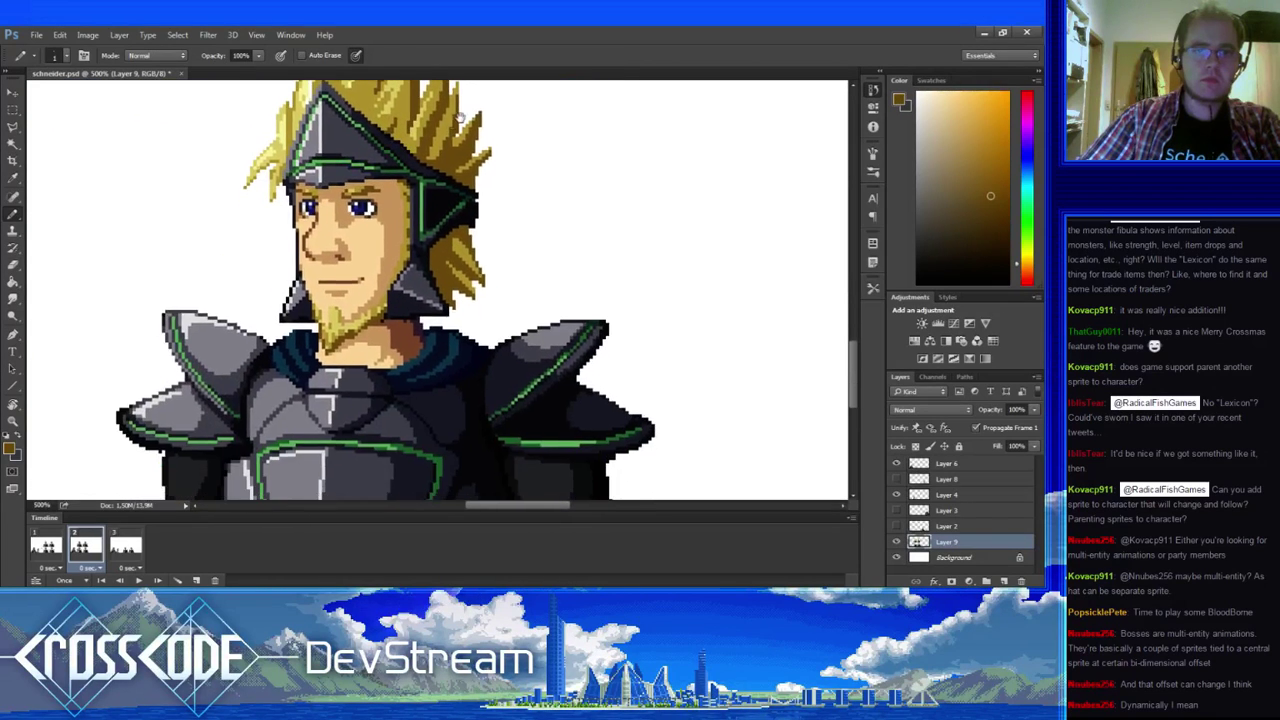
# - Compare frame 2 with frame 1 and clean up the rear edge of the helmet's side plate with sampled near-black tones
pyautogui.moveTo(458, 188); pyautogui.dragTo(416, 226)
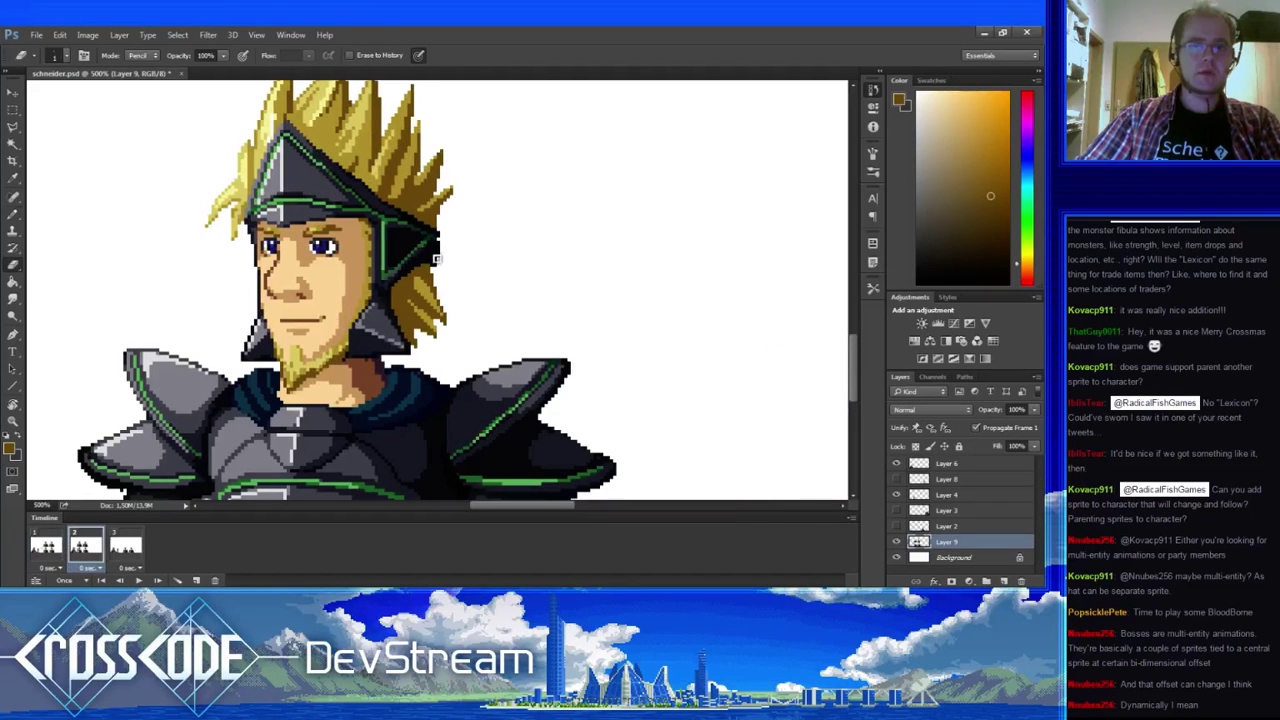
pyautogui.press('e')
pyautogui.press('b')
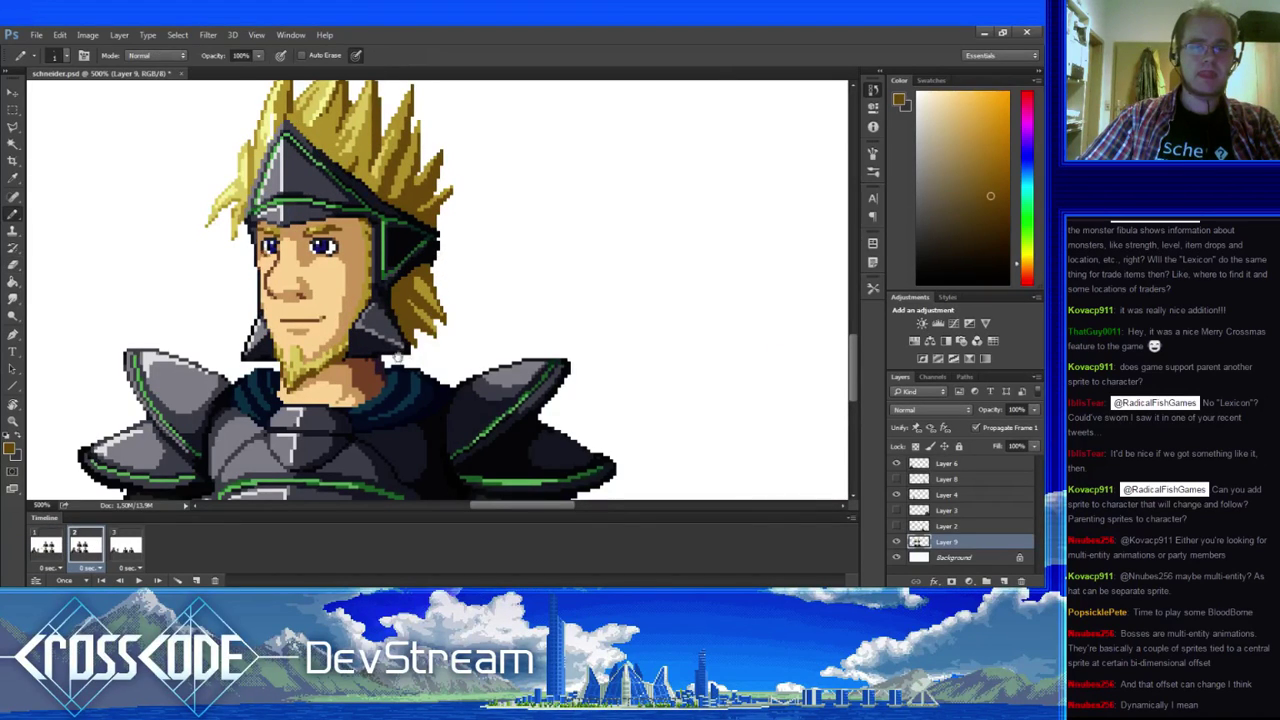
pyautogui.moveTo(432, 300); pyautogui.dragTo(382, 330)
pyautogui.click(46, 545)
pyautogui.click(87, 545)
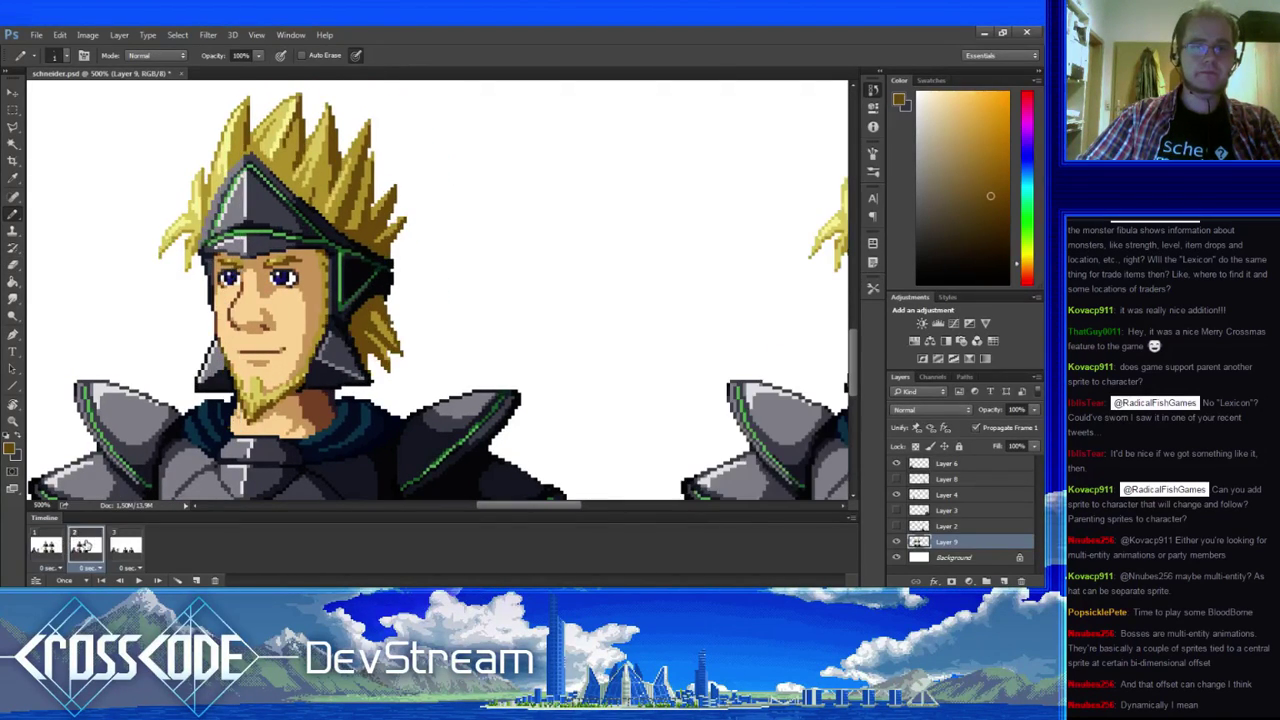
pyautogui.keyDown('alt'); pyautogui.click(351, 285); pyautogui.keyUp('alt')
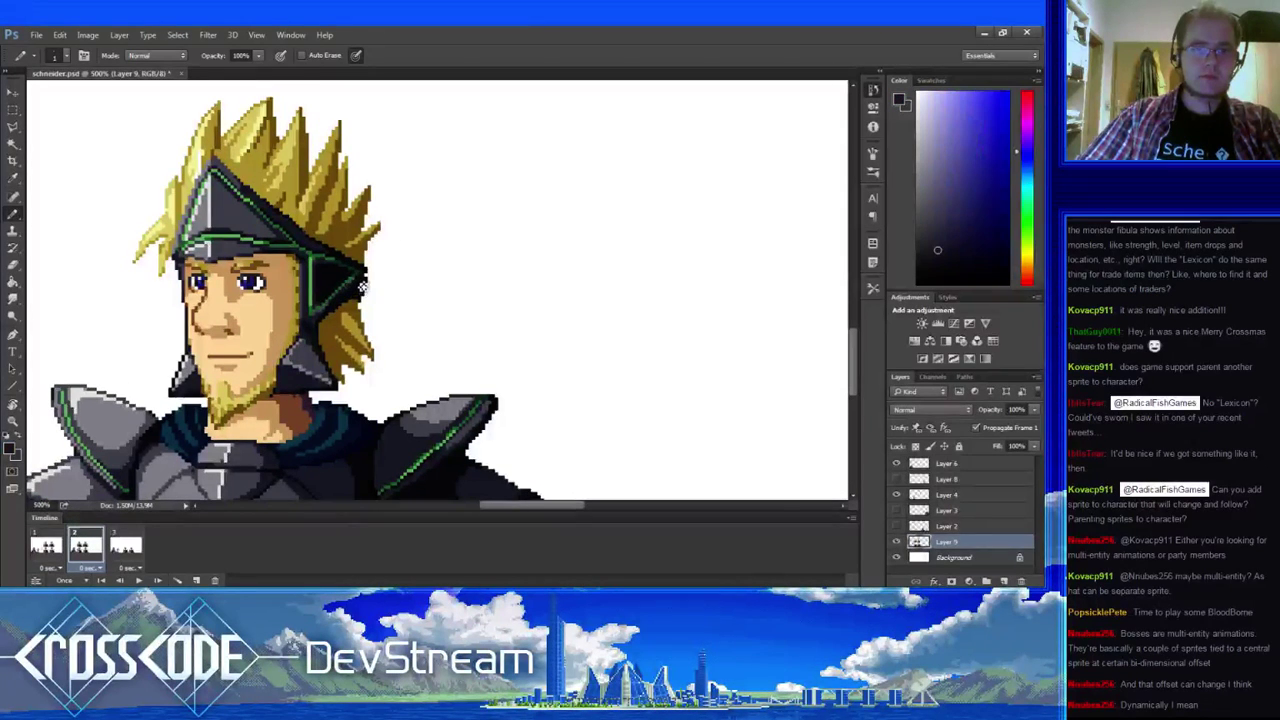
pyautogui.click(361, 289)
pyautogui.keyDown('alt'); pyautogui.click(358, 298); pyautogui.keyUp('alt')
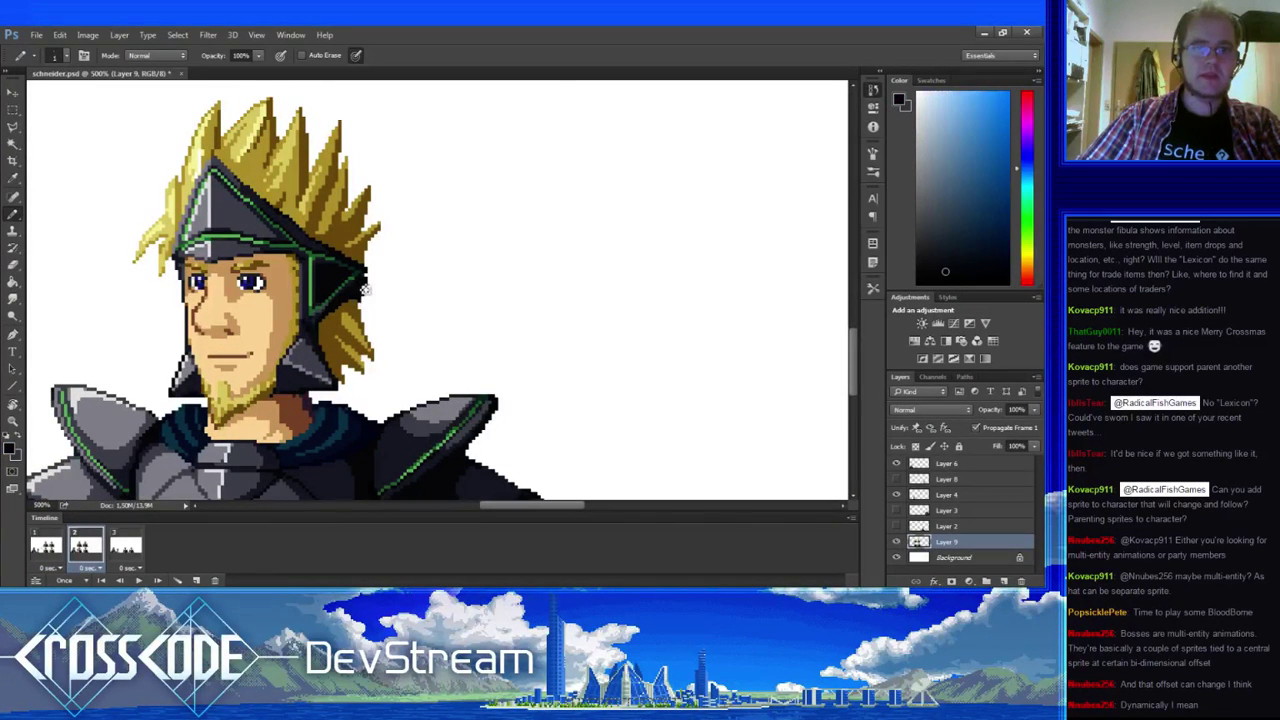
pyautogui.moveTo(362, 294); pyautogui.dragTo(383, 307)
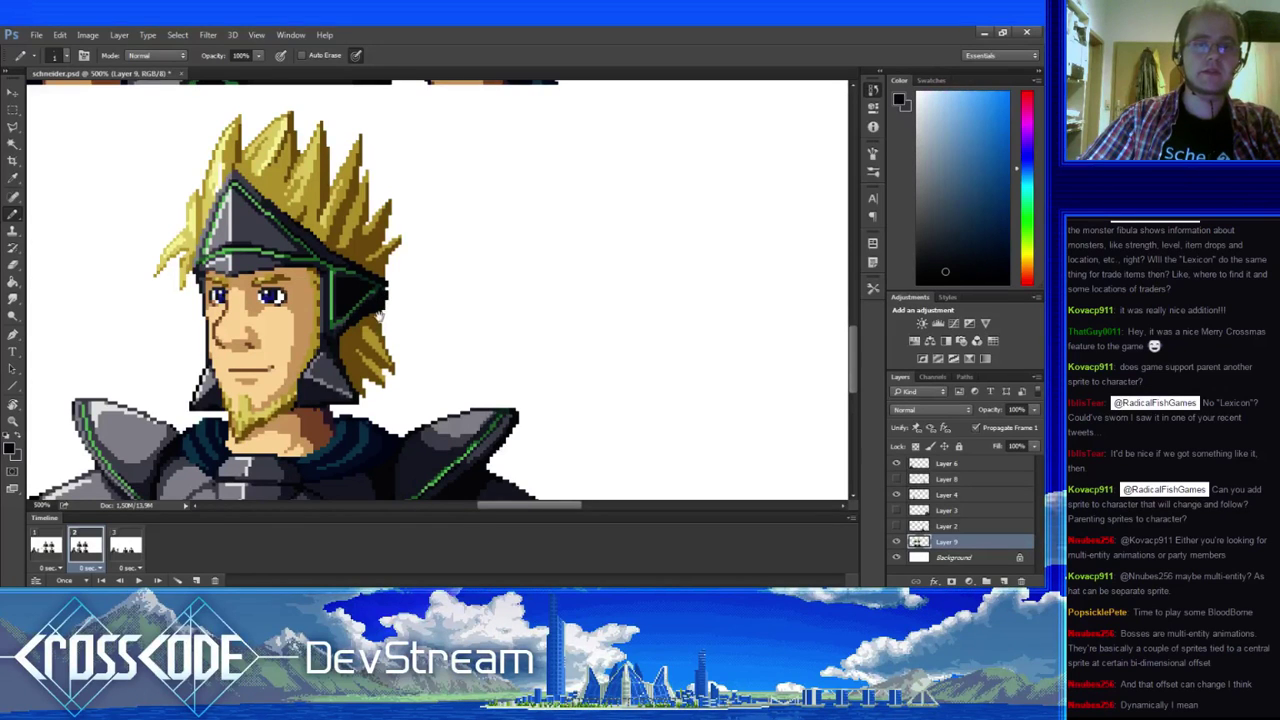
pyautogui.moveTo(380, 314); pyautogui.dragTo(469, 360)
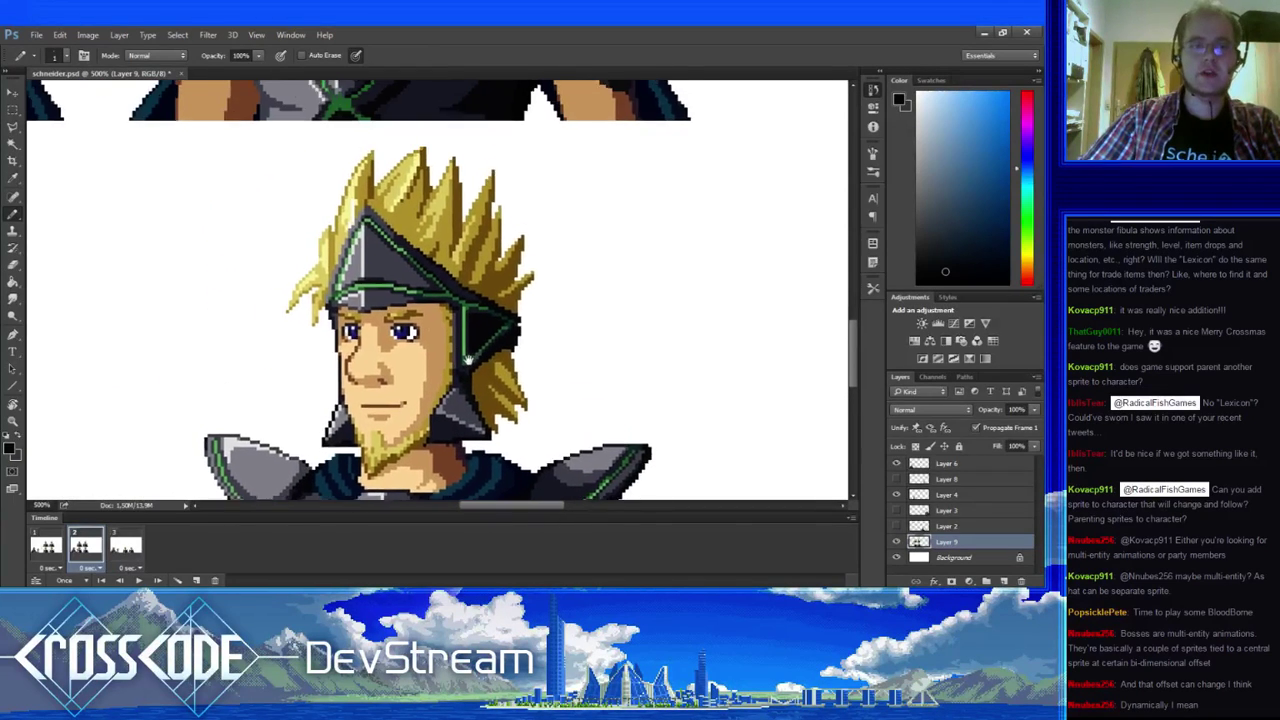
# - Play the animation and compare frames 1 and 2 to check the head's motion
pyautogui.press('space')
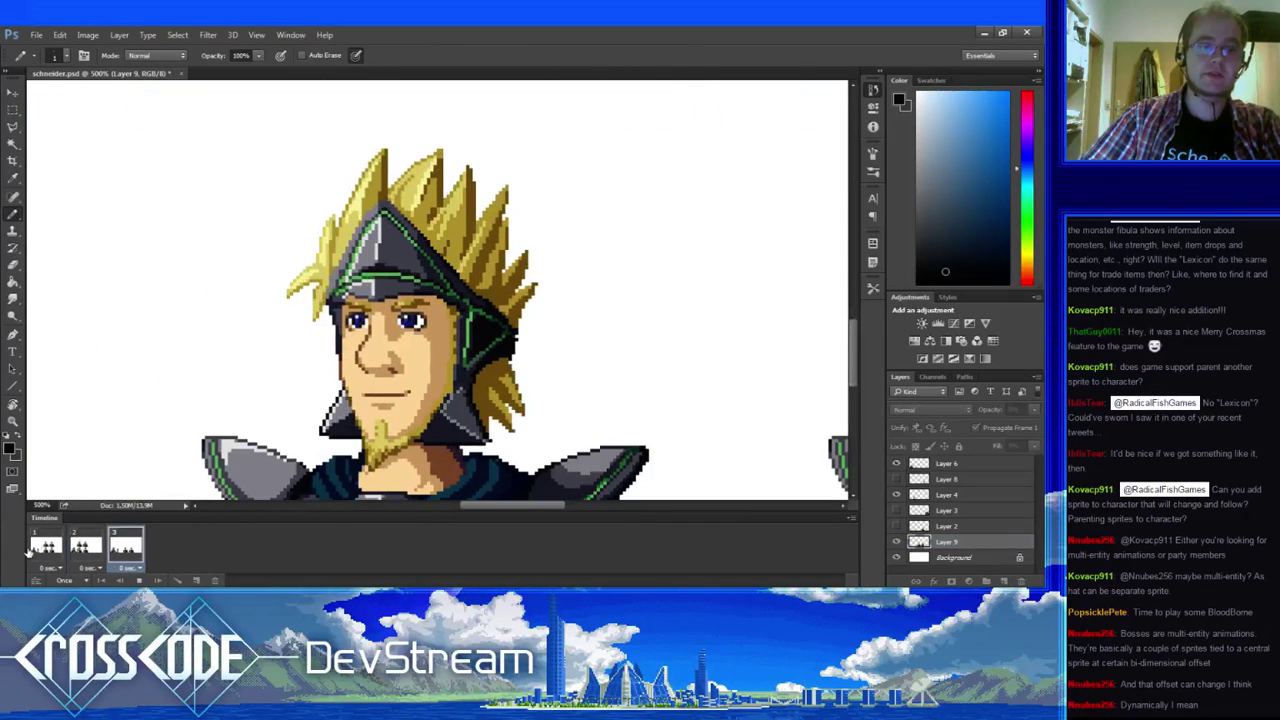
pyautogui.click(46, 548)
pyautogui.click(86, 548)
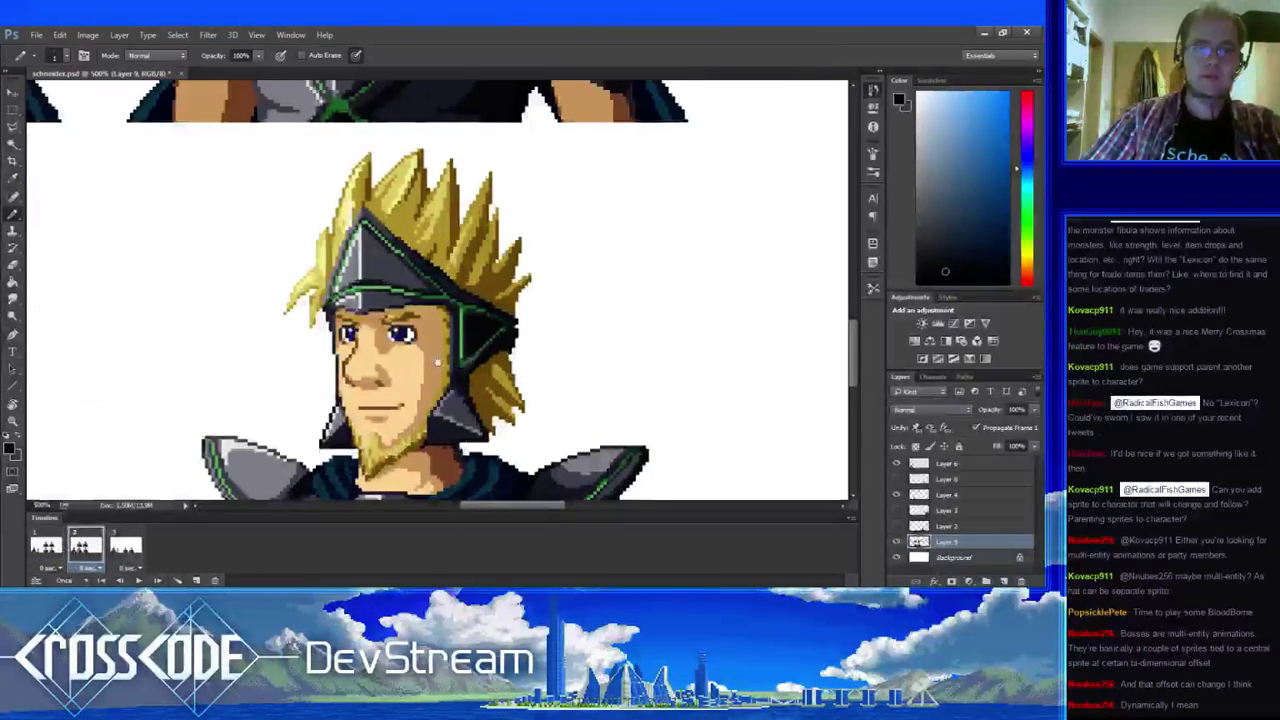
pyautogui.moveTo(466, 367); pyautogui.dragTo(312, 284)
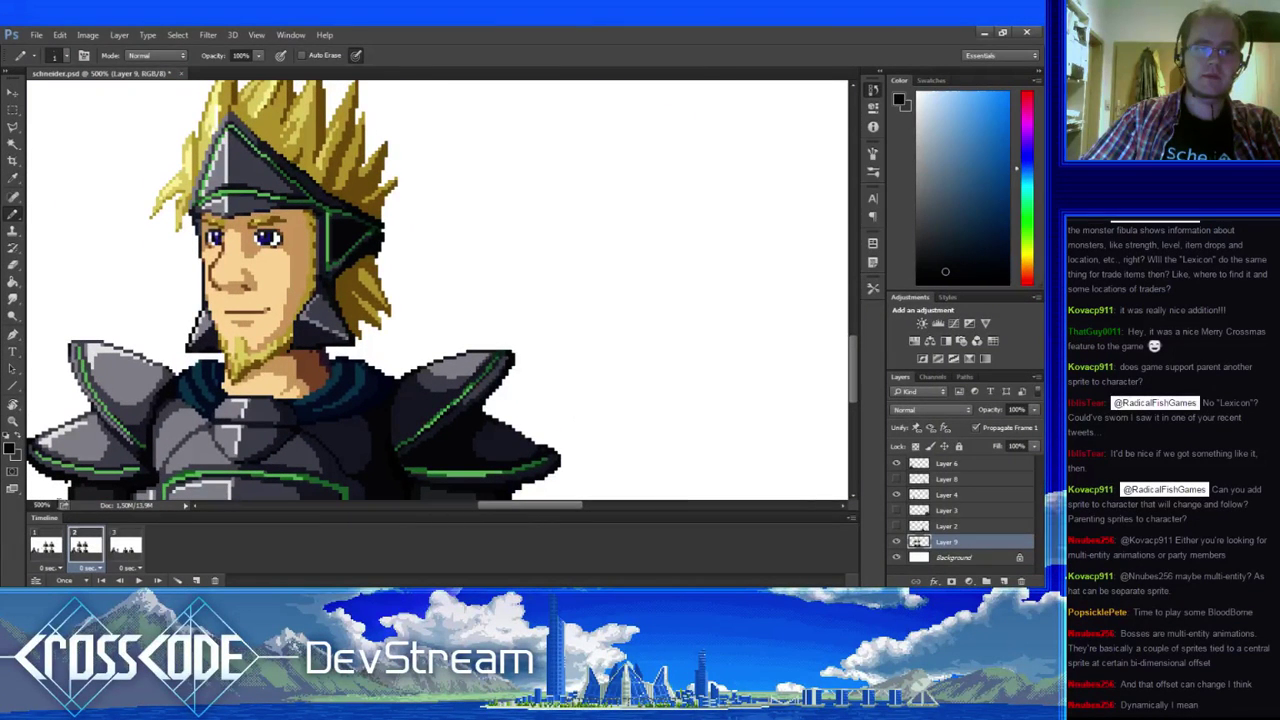
# - Touch up the facial shading around the mouth and eyes in frame 2 with sampled tan skin tones
pyautogui.keyDown('alt'); pyautogui.click(270, 305); pyautogui.keyUp('alt')
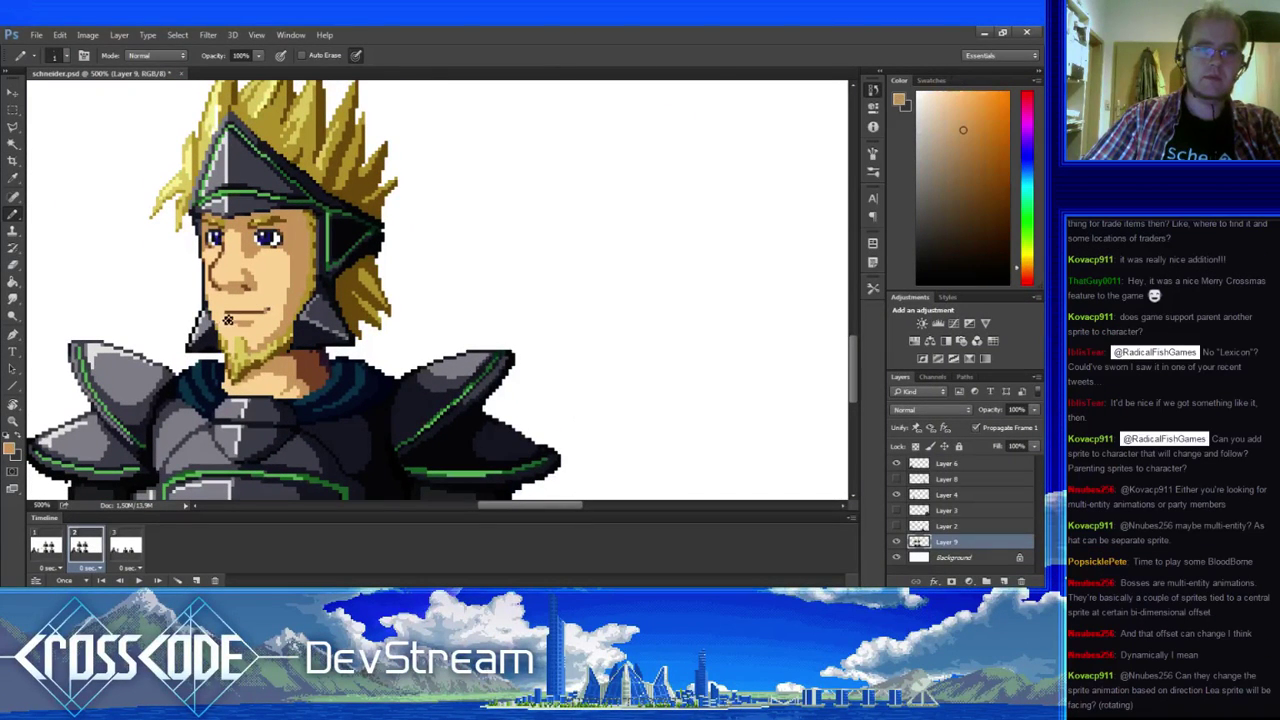
pyautogui.moveTo(285, 366); pyautogui.dragTo(309, 381)
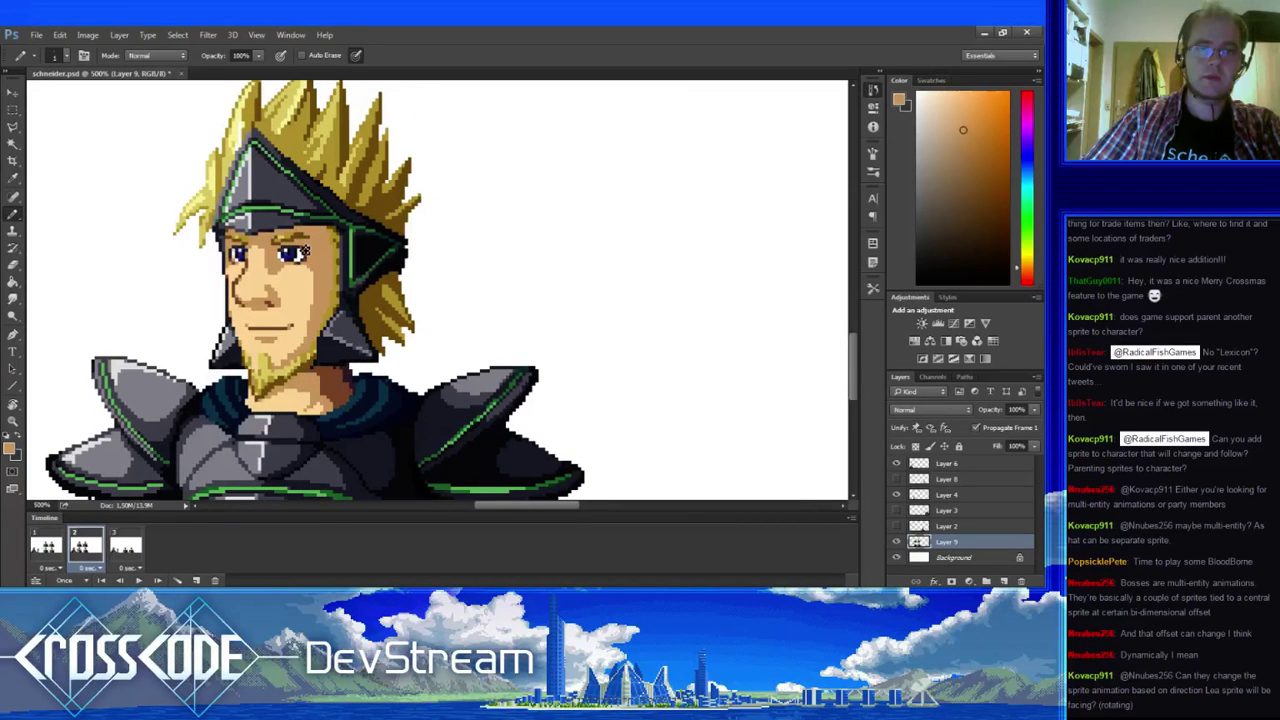
pyautogui.keyDown('alt'); pyautogui.click(303, 243); pyautogui.keyUp('alt')
pyautogui.moveTo(287, 266)
pyautogui.mouseDown()
pyautogui.moveTo(307, 274)
pyautogui.moveTo(285, 335)
pyautogui.moveTo(300, 270)
pyautogui.moveTo(270, 324)
pyautogui.mouseUp()
pyautogui.keyDown('alt'); pyautogui.click(319, 249); pyautogui.keyUp('alt')
pyautogui.keyDown('alt'); pyautogui.click(202, 295); pyautogui.keyUp('alt')
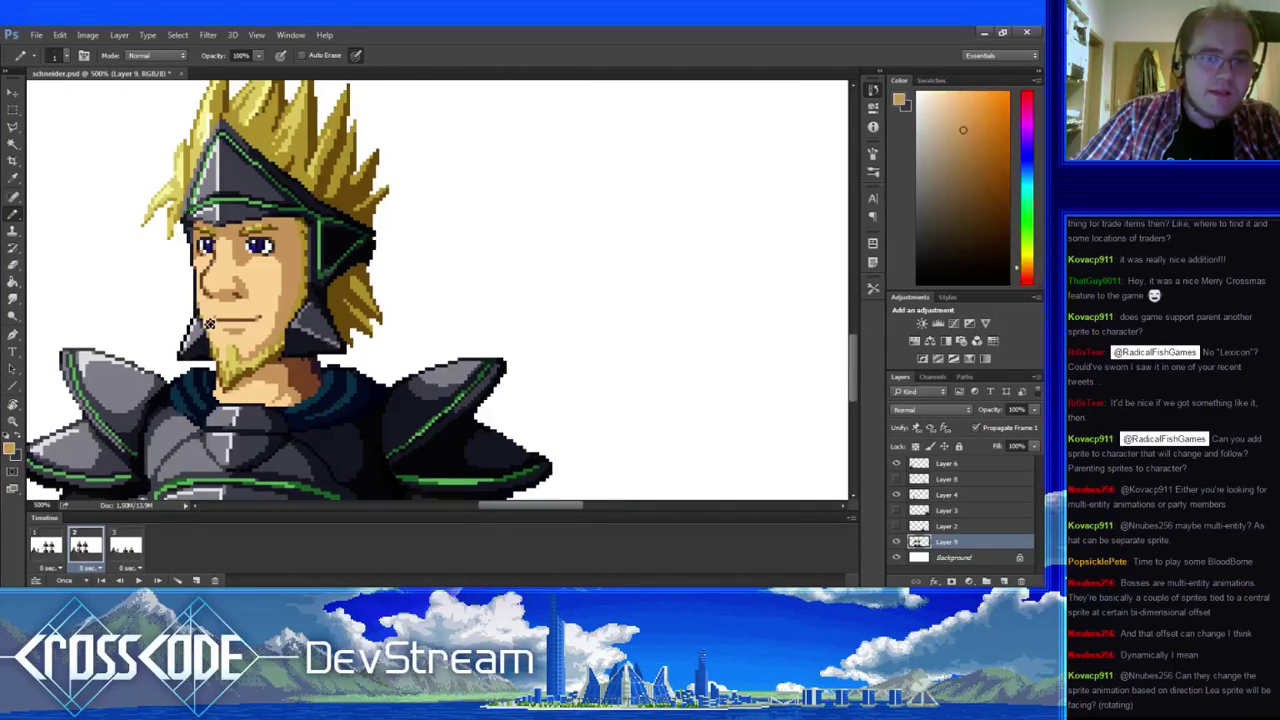
pyautogui.moveTo(238, 401); pyautogui.dragTo(162, 380)
# - Compare frame 2 with frame 1 and touch up the front of the face in frame 2 with a sampled light skin tone
pyautogui.click(54, 550)
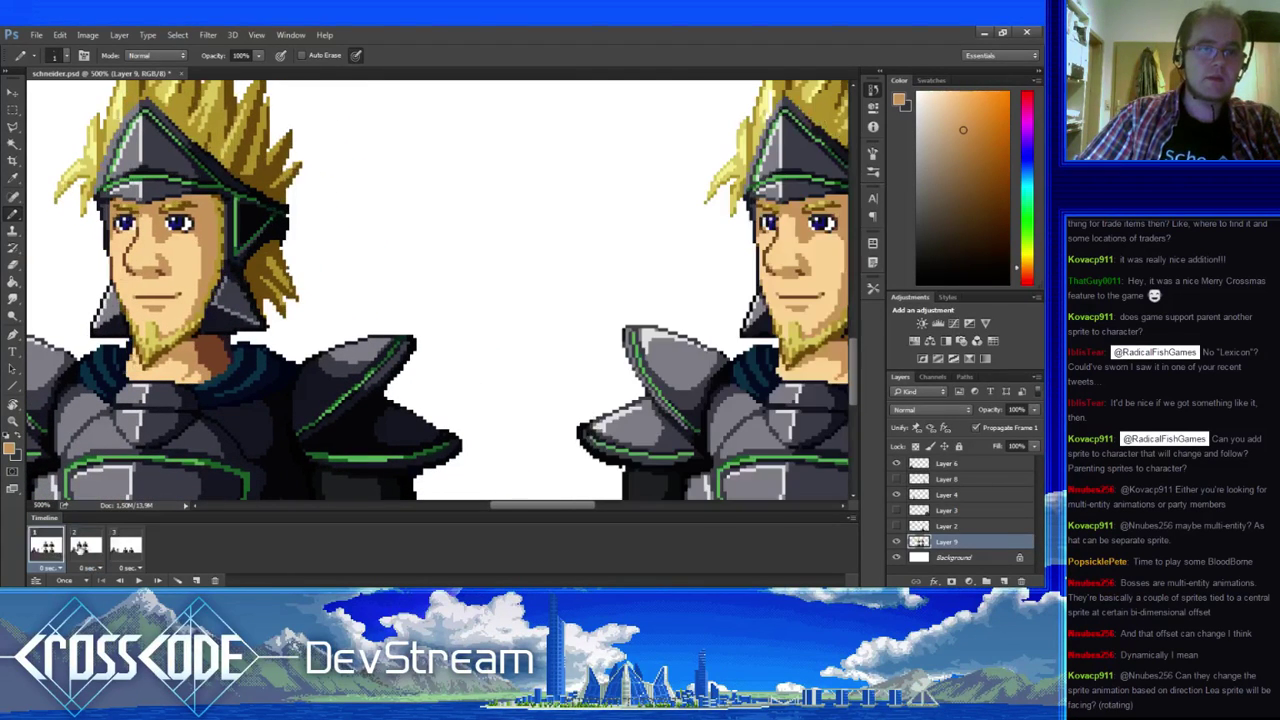
pyautogui.click(80, 549)
pyautogui.keyDown('alt'); pyautogui.click(117, 255); pyautogui.keyUp('alt')
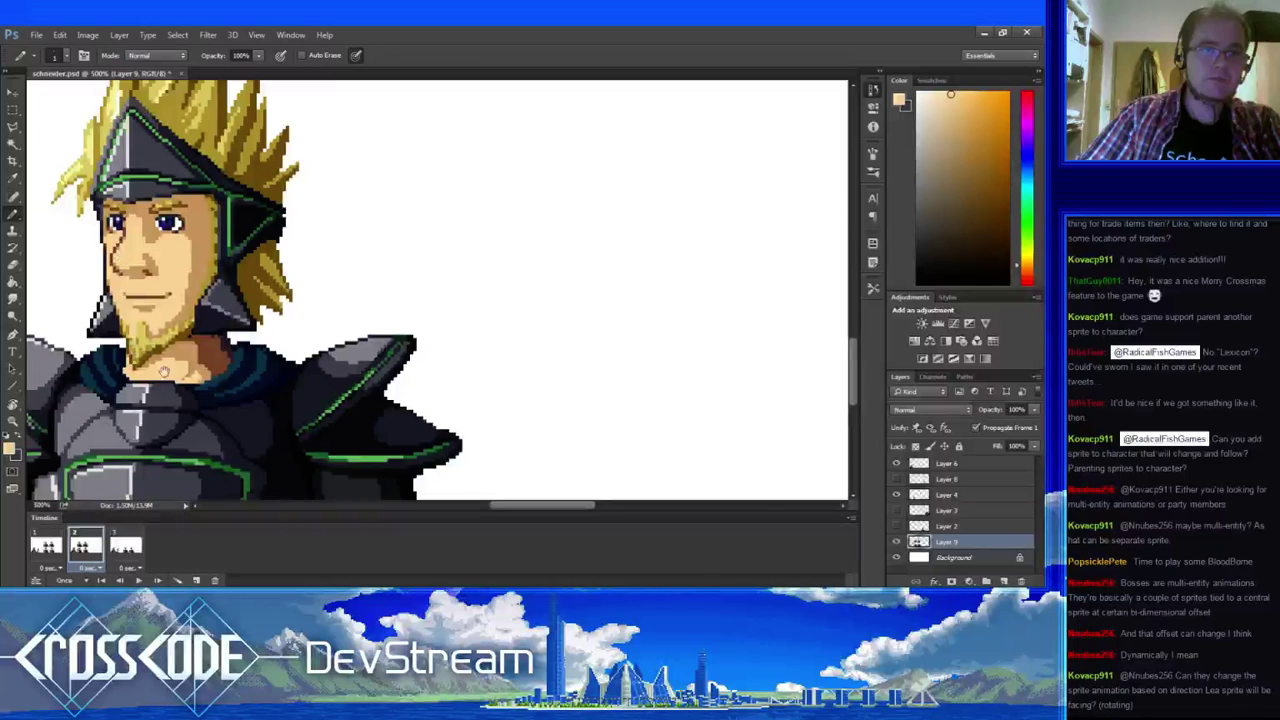
pyautogui.moveTo(164, 373); pyautogui.dragTo(213, 417)
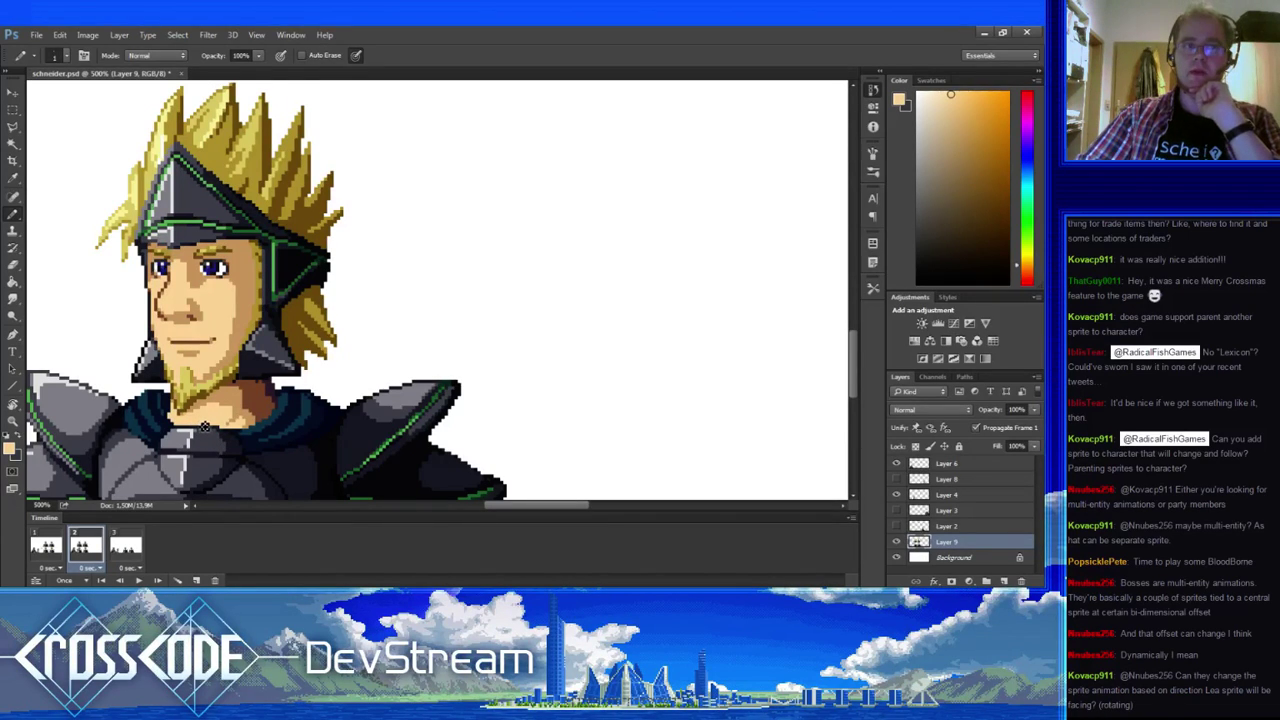
# - Refine the roots of the rear hair spikes along the helmet's upper edge with sampled gold, dark brown and near-black
pyautogui.keyDown('alt'); pyautogui.click(286, 168); pyautogui.keyUp('alt')
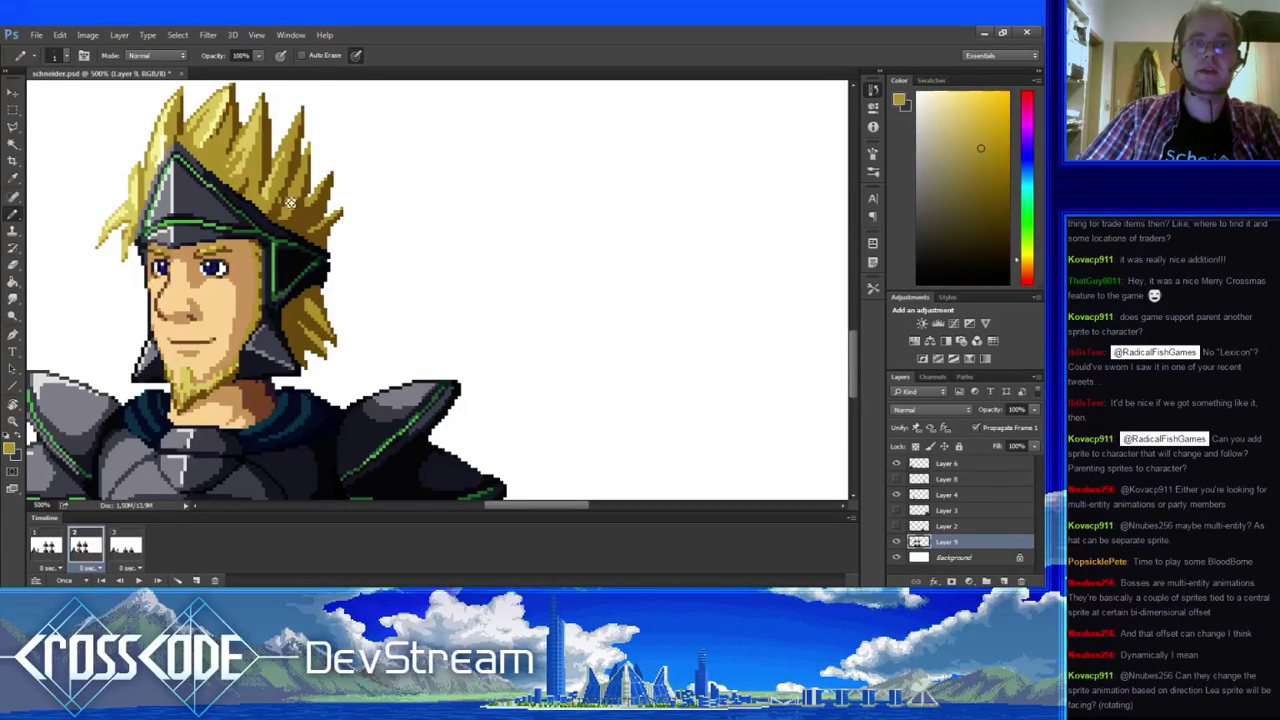
pyautogui.keyDown('alt'); pyautogui.click(289, 204); pyautogui.keyUp('alt')
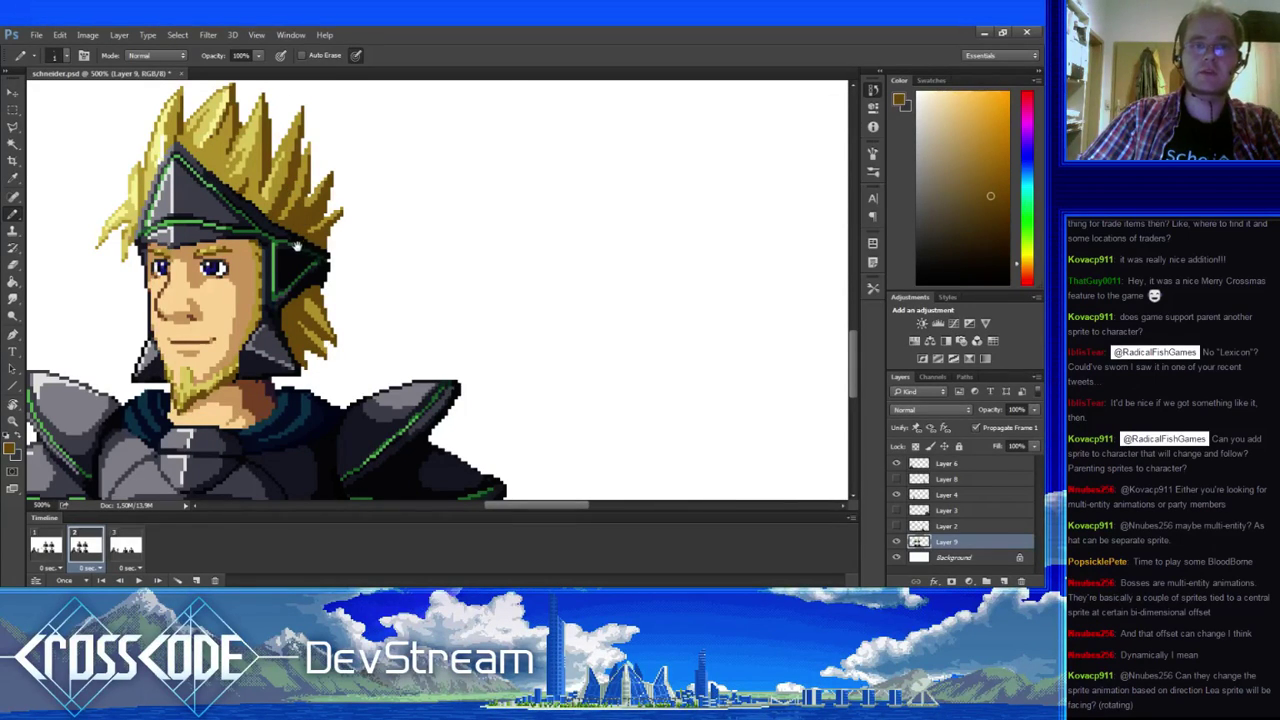
pyautogui.moveTo(298, 246); pyautogui.dragTo(358, 282)
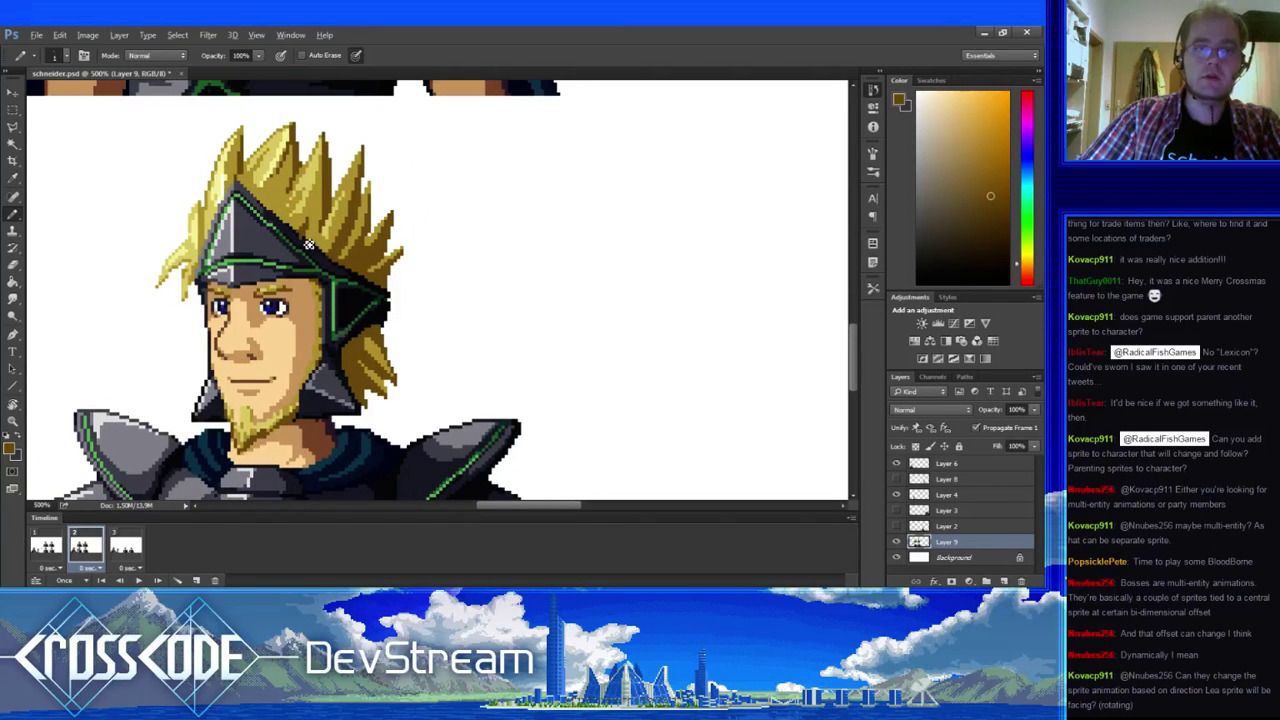
pyautogui.keyDown('alt'); pyautogui.click(313, 254); pyautogui.keyUp('alt')
pyautogui.keyDown('alt'); pyautogui.click(309, 241); pyautogui.keyUp('alt')
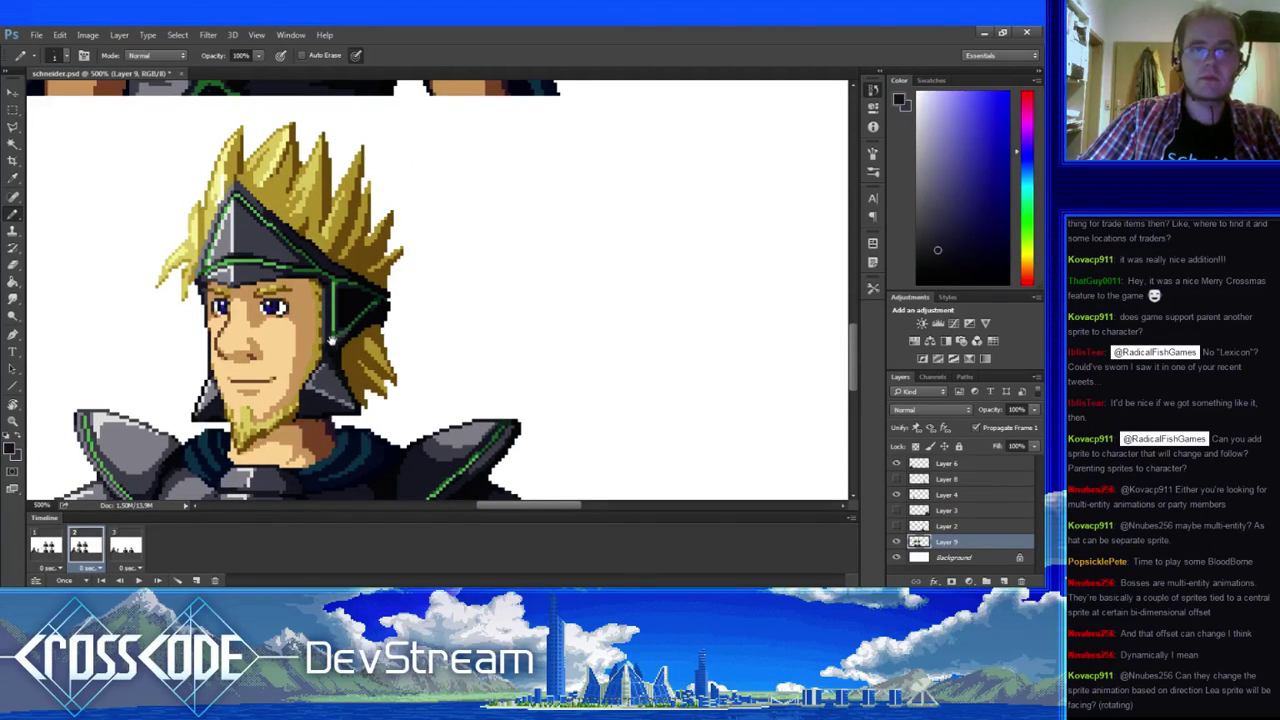
# - Compare frame 2 with frame 1 and clean up the helmet's front edge against the hair with sampled grey and yellow
pyautogui.moveTo(328, 336); pyautogui.dragTo(343, 288)
pyautogui.click(58, 545)
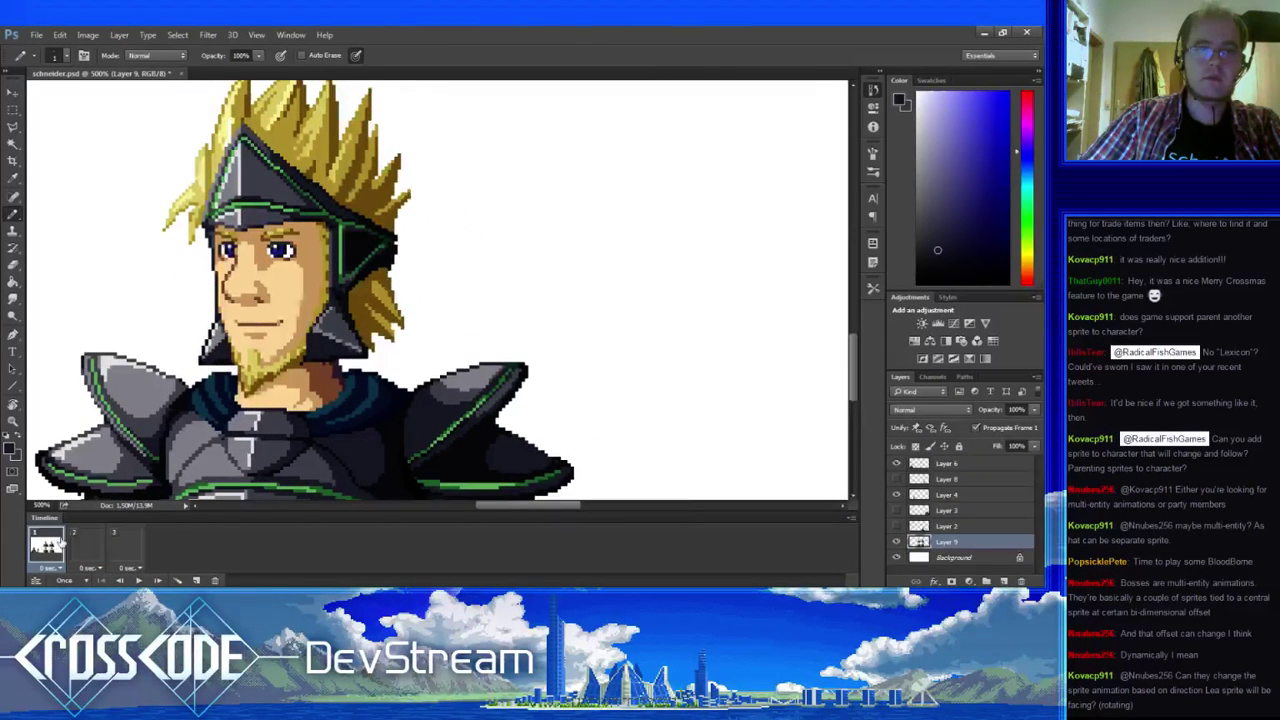
pyautogui.press('space')
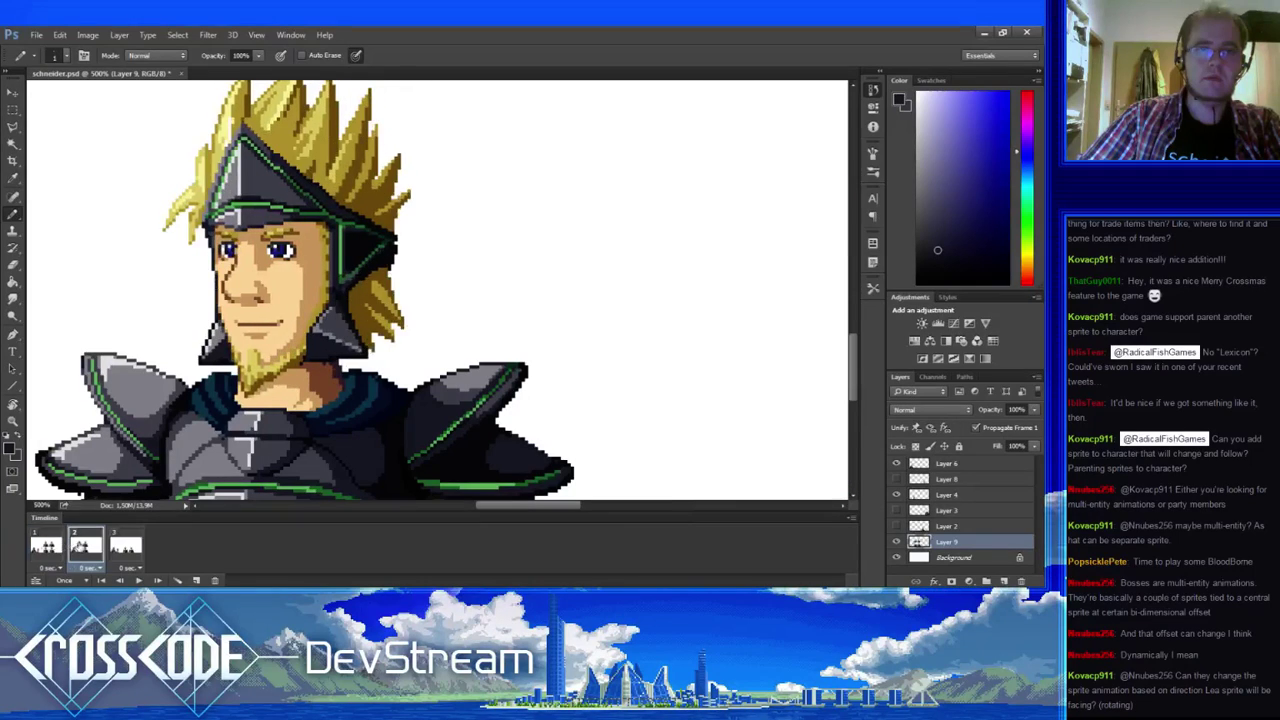
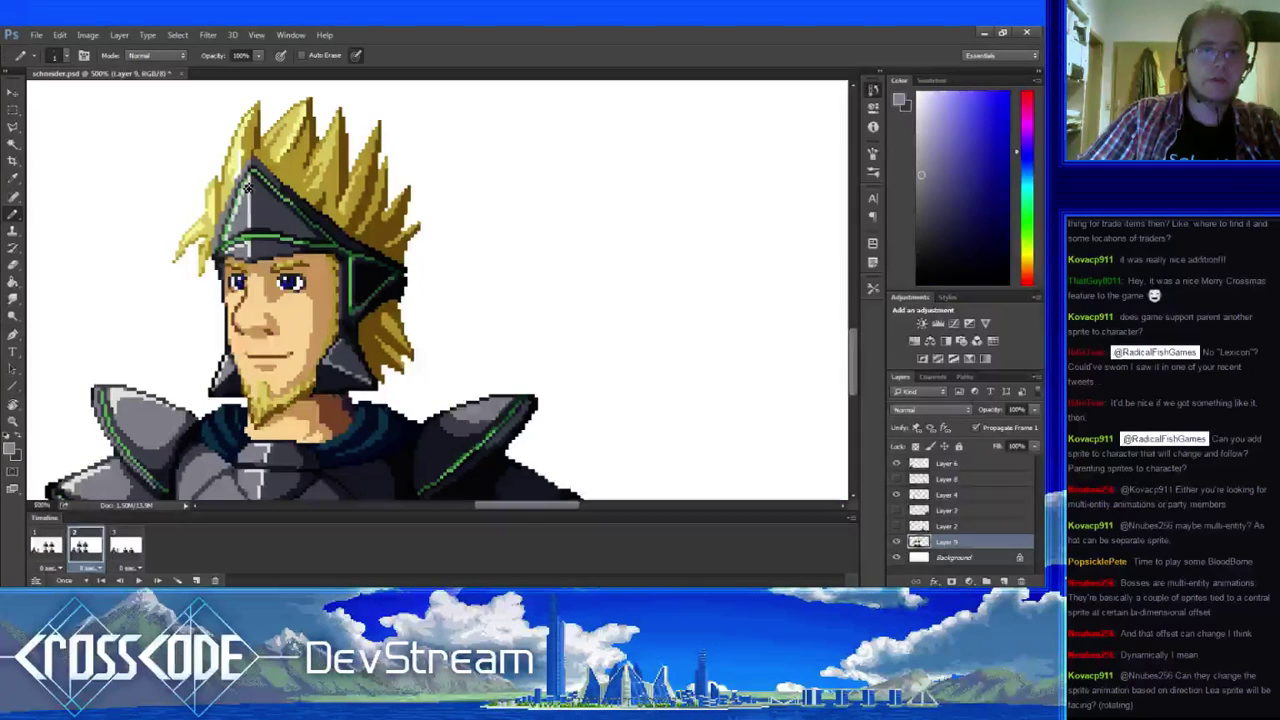
pyautogui.keyDown('alt'); pyautogui.click(235, 215); pyautogui.keyUp('alt')
pyautogui.keyDown('alt'); pyautogui.click(231, 195); pyautogui.keyUp('alt')
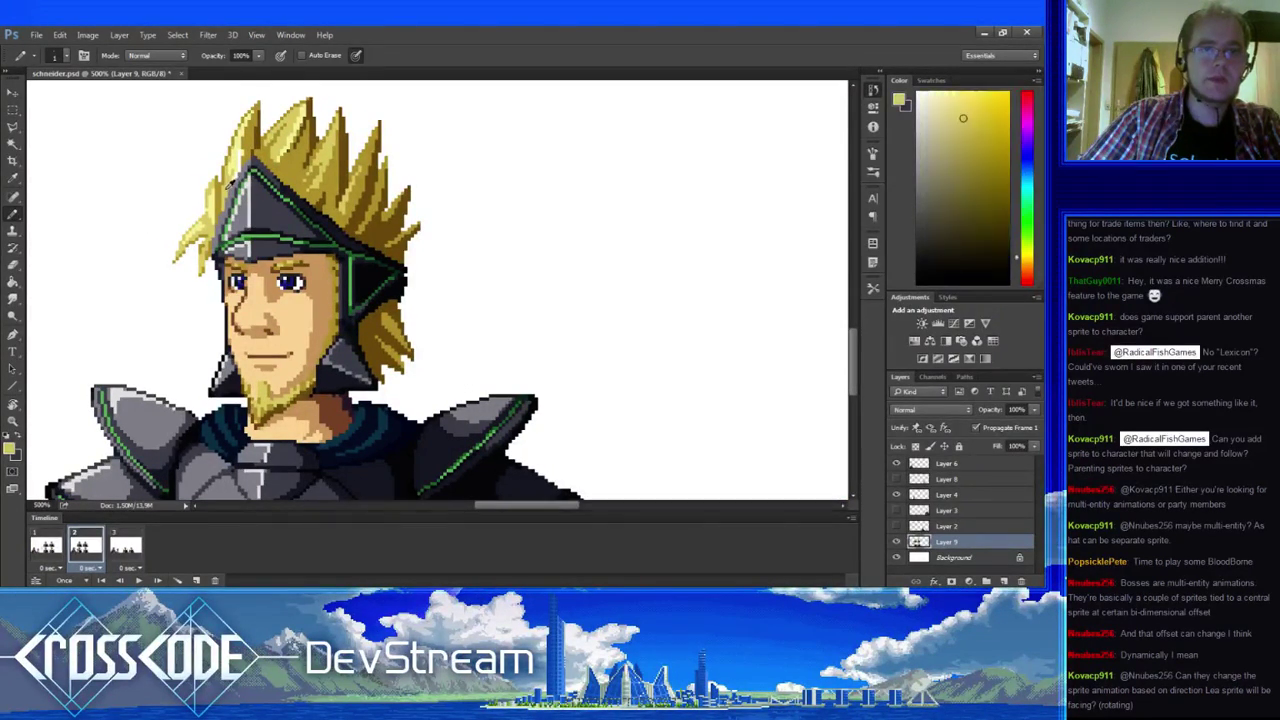
pyautogui.keyDown('alt'); pyautogui.click(236, 212); pyautogui.keyUp('alt')
pyautogui.moveTo(258, 302); pyautogui.dragTo(202, 336)
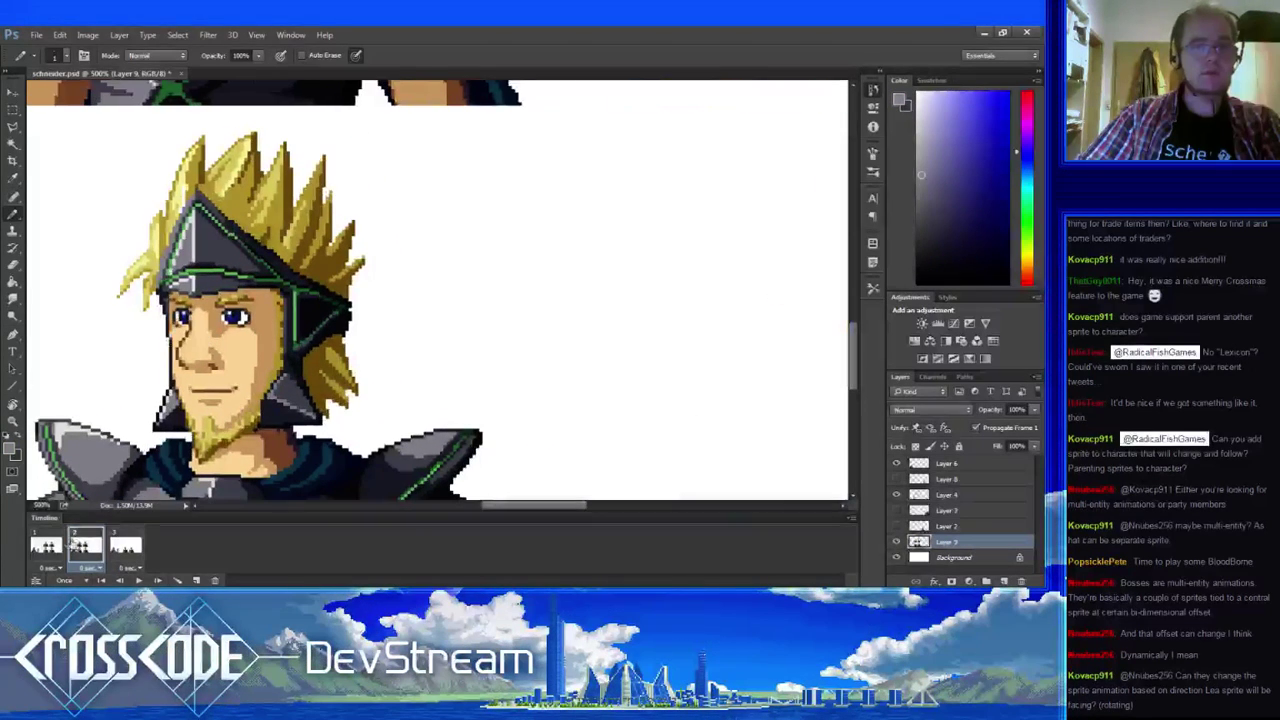
# - Switch repeatedly between frames 1 and 2 to examine how the head, helmet and hair move
pyautogui.click(46, 547)
pyautogui.click(76, 546)
pyautogui.click(46, 549)
pyautogui.click(86, 547)
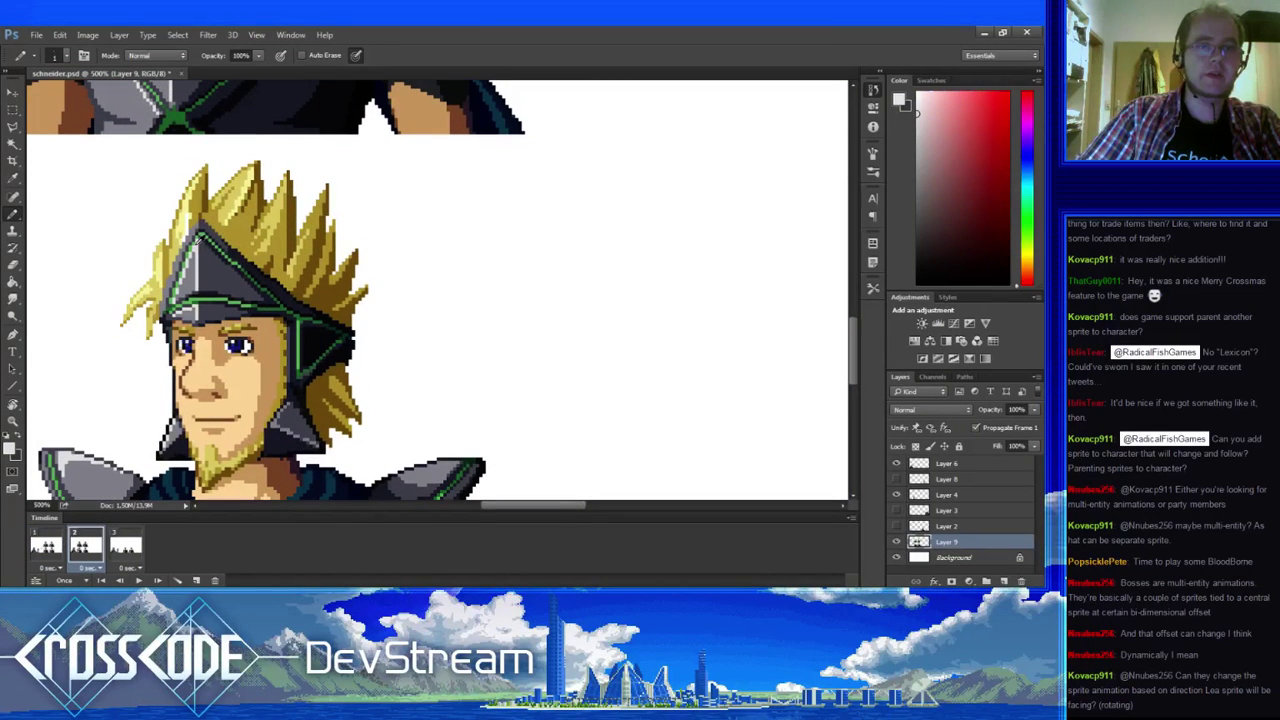
pyautogui.click(48, 552)
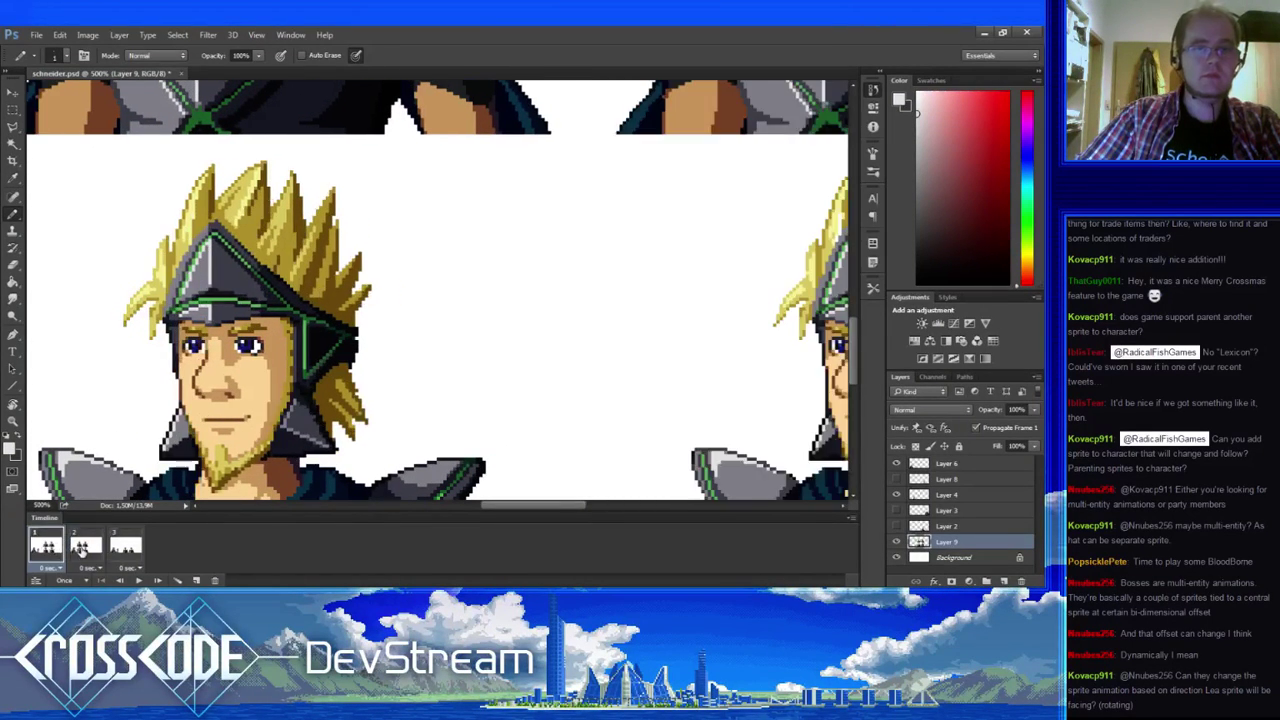
pyautogui.click(83, 553)
pyautogui.click(53, 556)
pyautogui.click(81, 558)
pyautogui.click(58, 562)
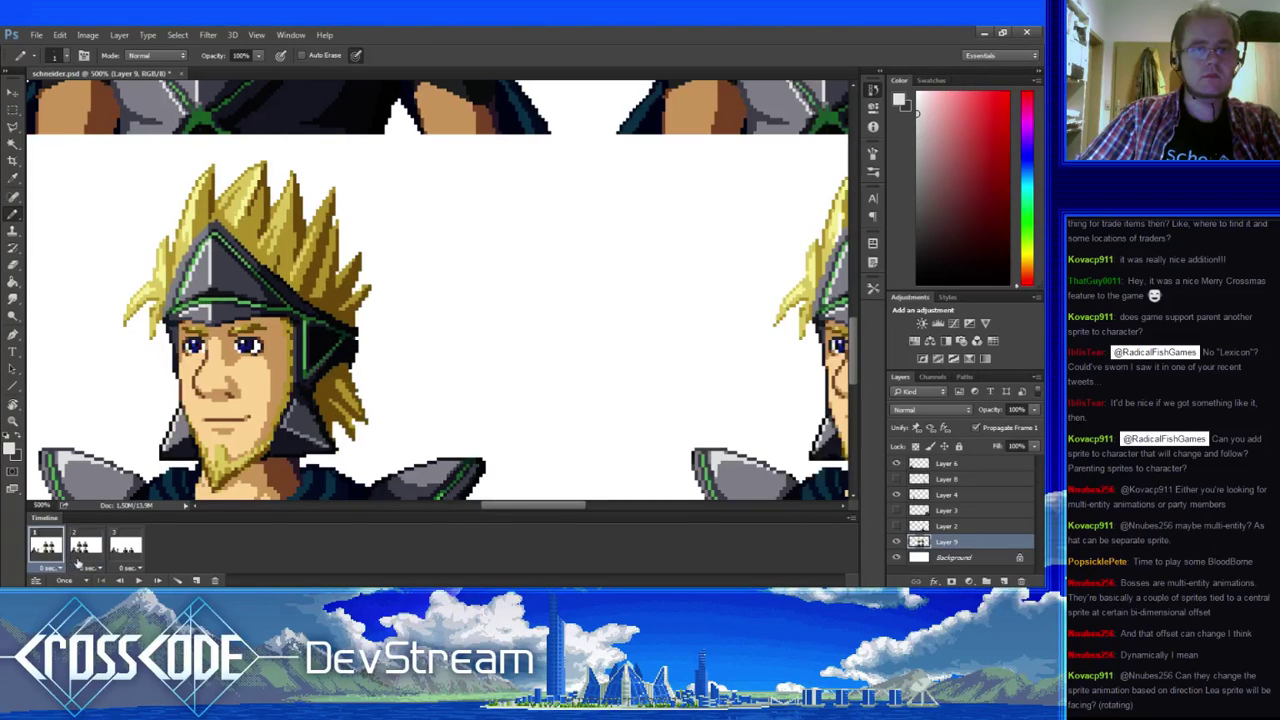
pyautogui.click(78, 564)
pyautogui.click(57, 565)
pyautogui.click(86, 550)
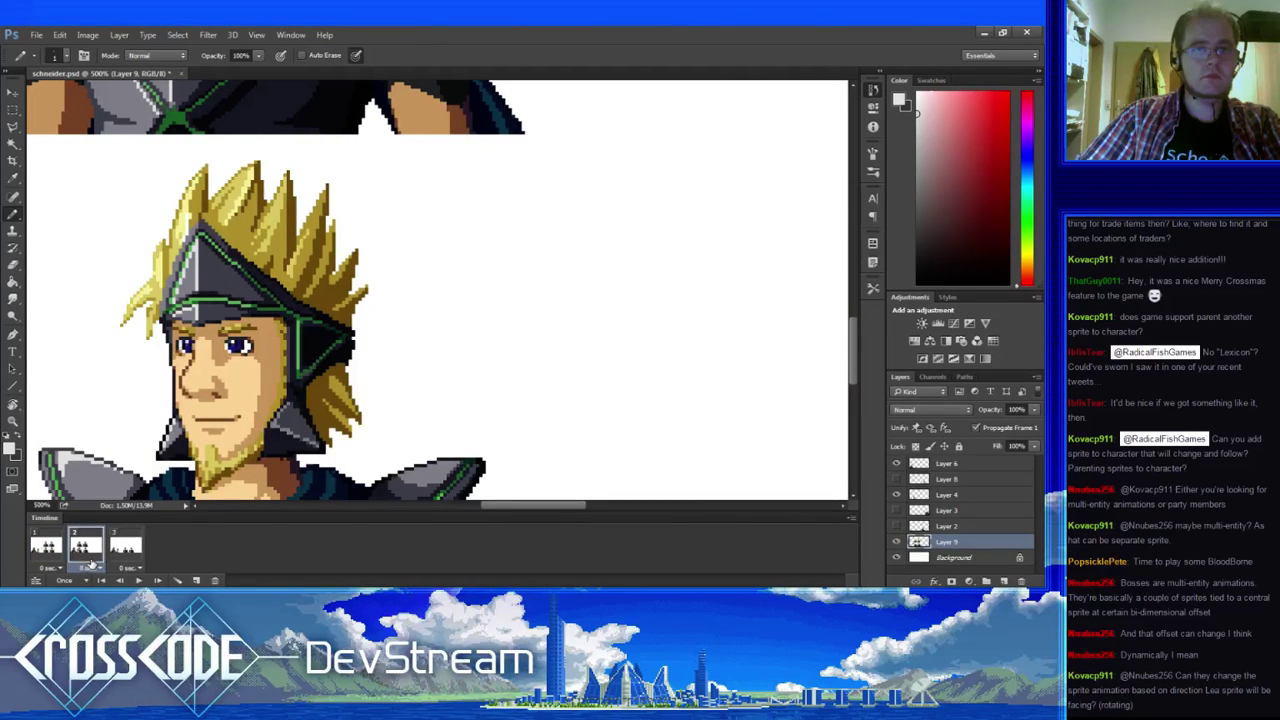
# - Touch up the border between the helmet's sloping rear edge and the hair in frame 2 with sampled gold and near-black
pyautogui.keyDown('alt'); pyautogui.click(260, 278); pyautogui.keyUp('alt')
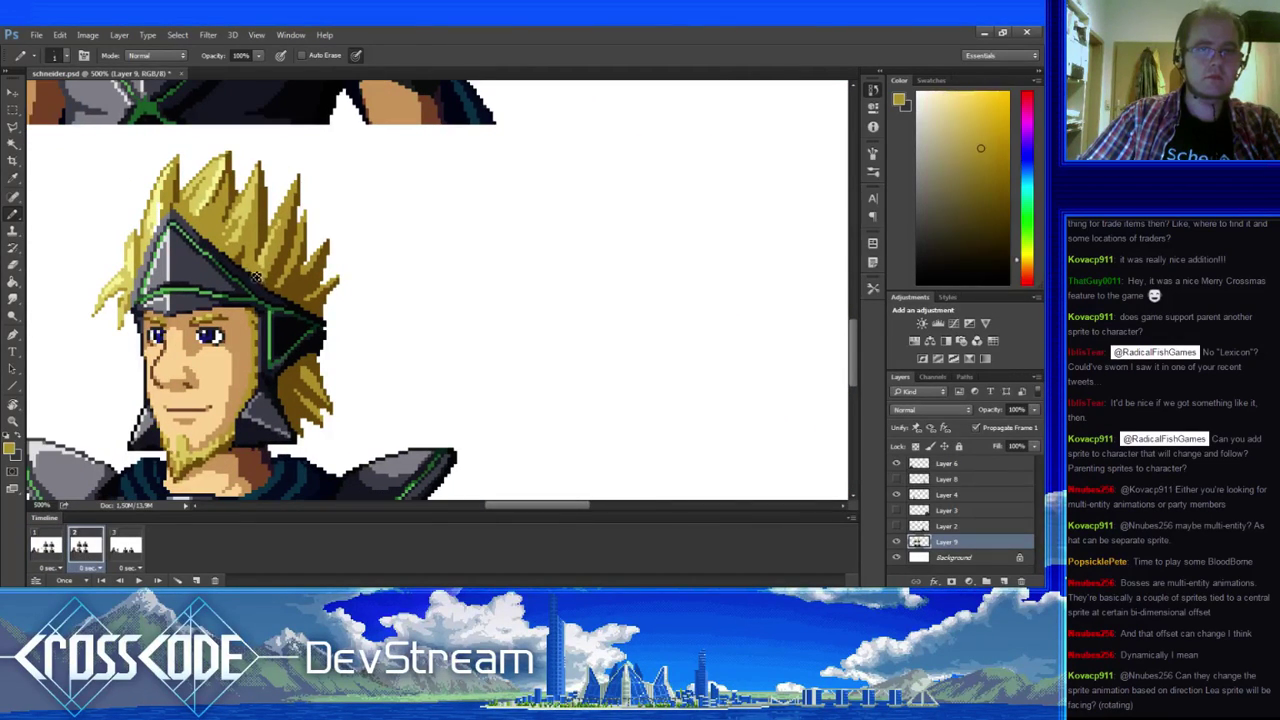
pyautogui.keyDown('alt'); pyautogui.click(255, 268); pyautogui.keyUp('alt')
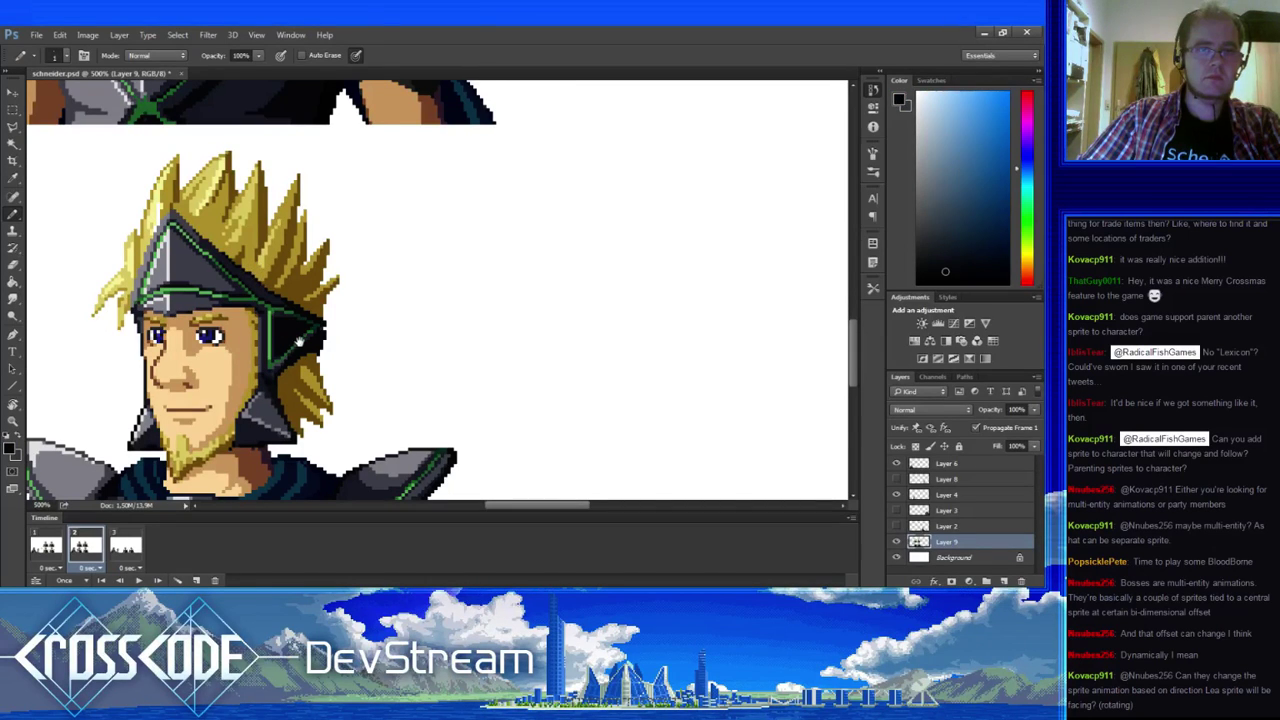
pyautogui.moveTo(298, 342); pyautogui.dragTo(369, 306)
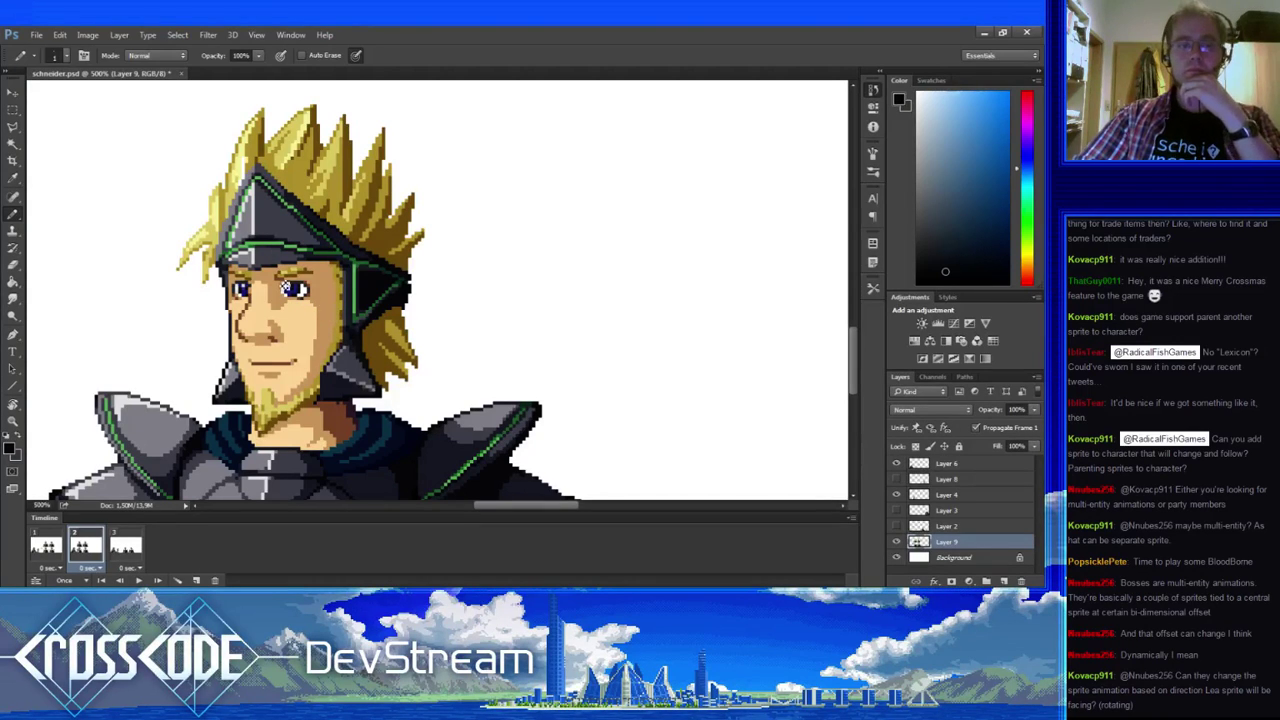
pyautogui.keyDown('alt'); pyautogui.click(352, 237); pyautogui.keyUp('alt')
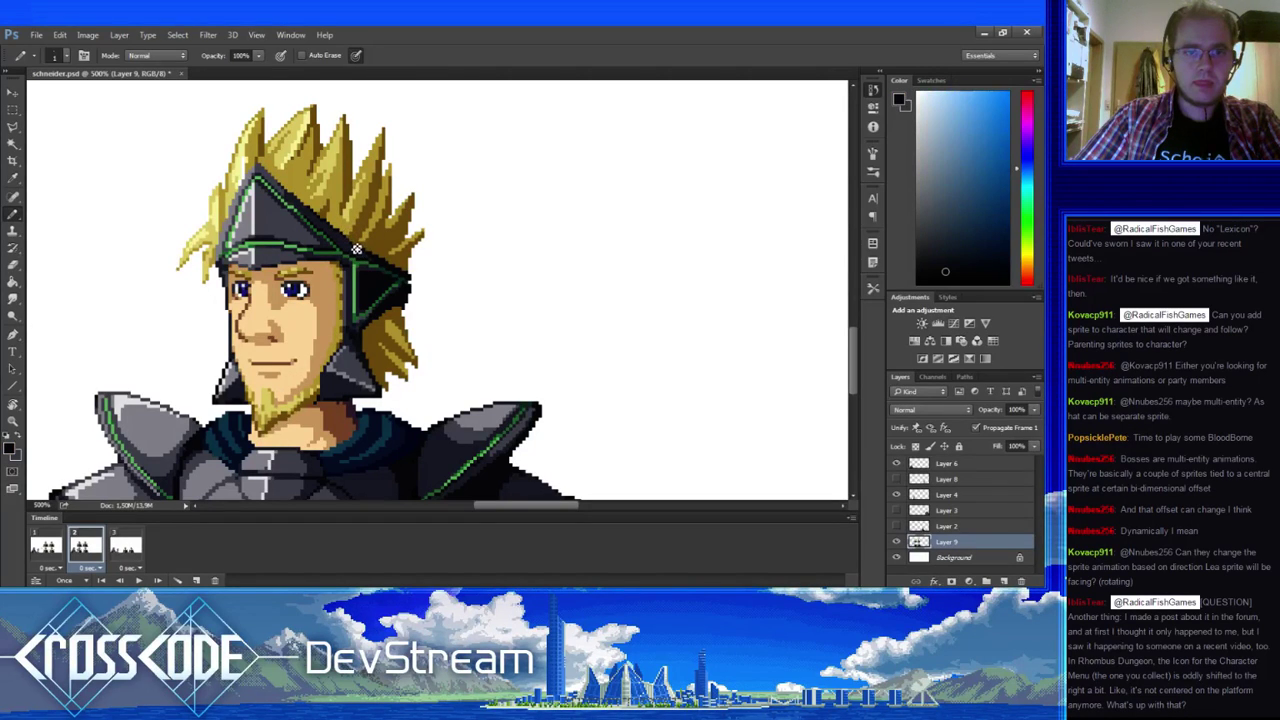
pyautogui.scroll(2, 398, 305)
pyautogui.moveTo(398, 310); pyautogui.dragTo(426, 335)
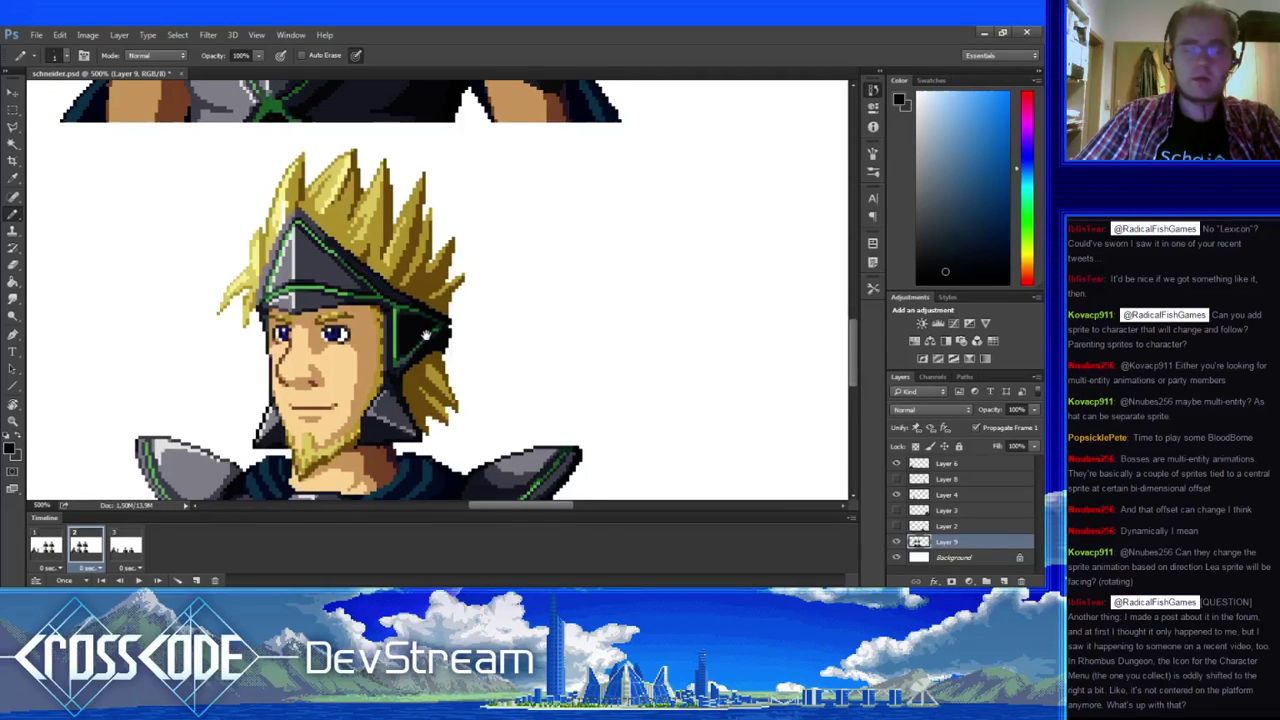
# - Rework the front corner of the helmet's brow band above the eye in frame 2 with sampled grey, green and dark grey
pyautogui.scroll(-10, 425, 336)
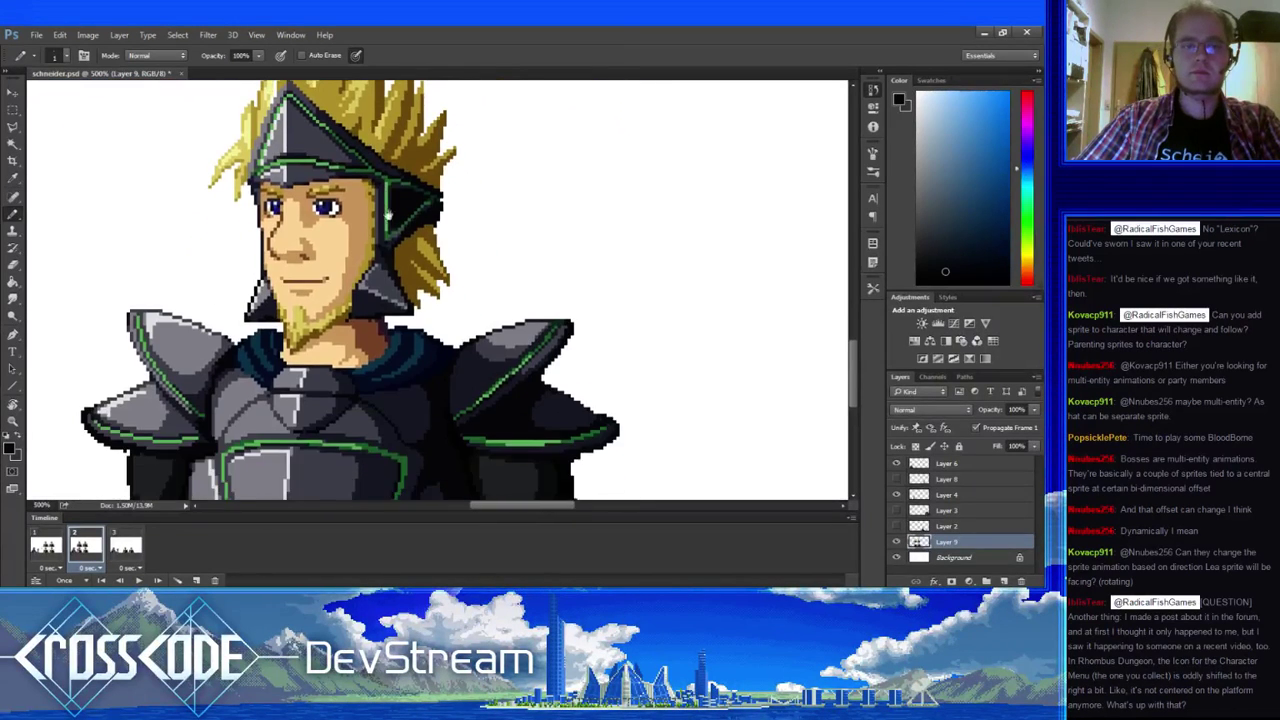
pyautogui.scroll(5, 388, 213)
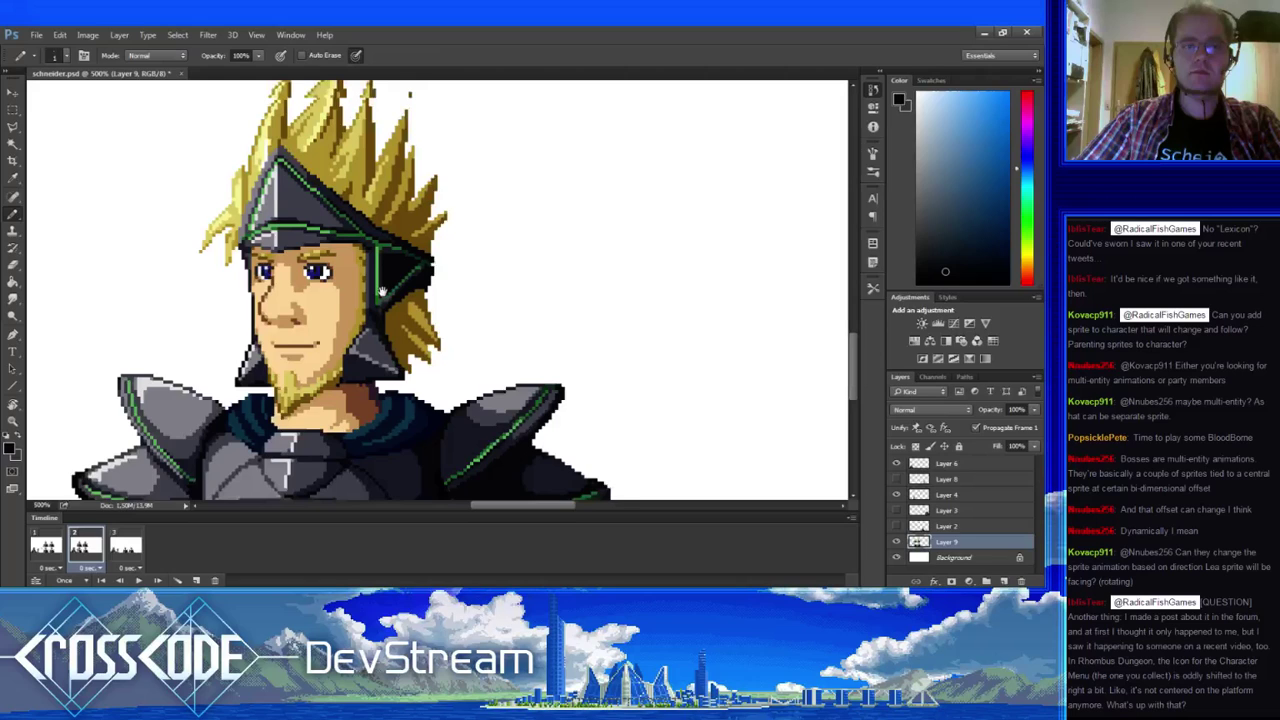
pyautogui.moveTo(382, 291); pyautogui.dragTo(381, 299)
pyautogui.keyDown('alt'); pyautogui.click(252, 250); pyautogui.keyUp('alt')
pyautogui.click(249, 254)
pyautogui.keyDown('alt'); pyautogui.click(250, 251); pyautogui.keyUp('alt')
pyautogui.keyDown('alt'); pyautogui.click(252, 253); pyautogui.keyUp('alt')
pyautogui.keyDown('alt'); pyautogui.click(250, 254); pyautogui.keyUp('alt')
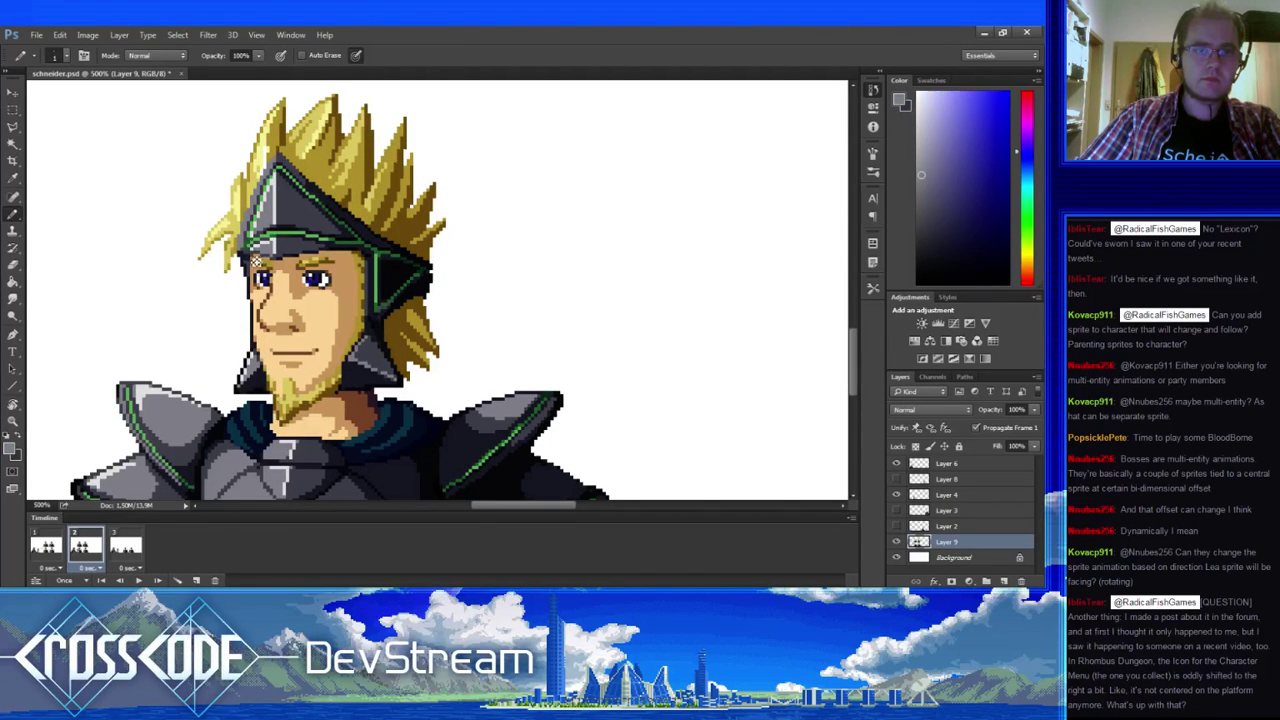
pyautogui.keyDown('alt'); pyautogui.click(255, 260); pyautogui.keyUp('alt')
pyautogui.keyDown('alt'); pyautogui.click(250, 257); pyautogui.keyUp('alt')
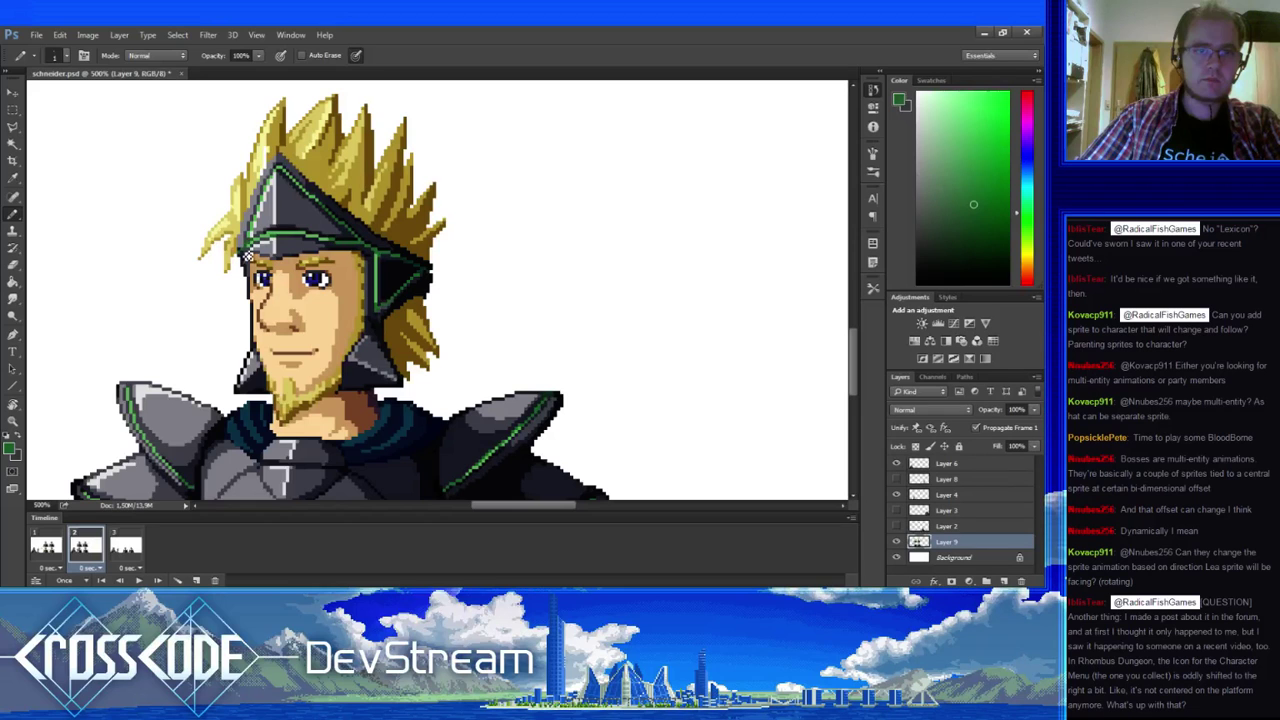
pyautogui.keyDown('alt'); pyautogui.click(250, 250); pyautogui.keyUp('alt')
pyautogui.keyDown('alt'); pyautogui.click(252, 254); pyautogui.keyUp('alt')
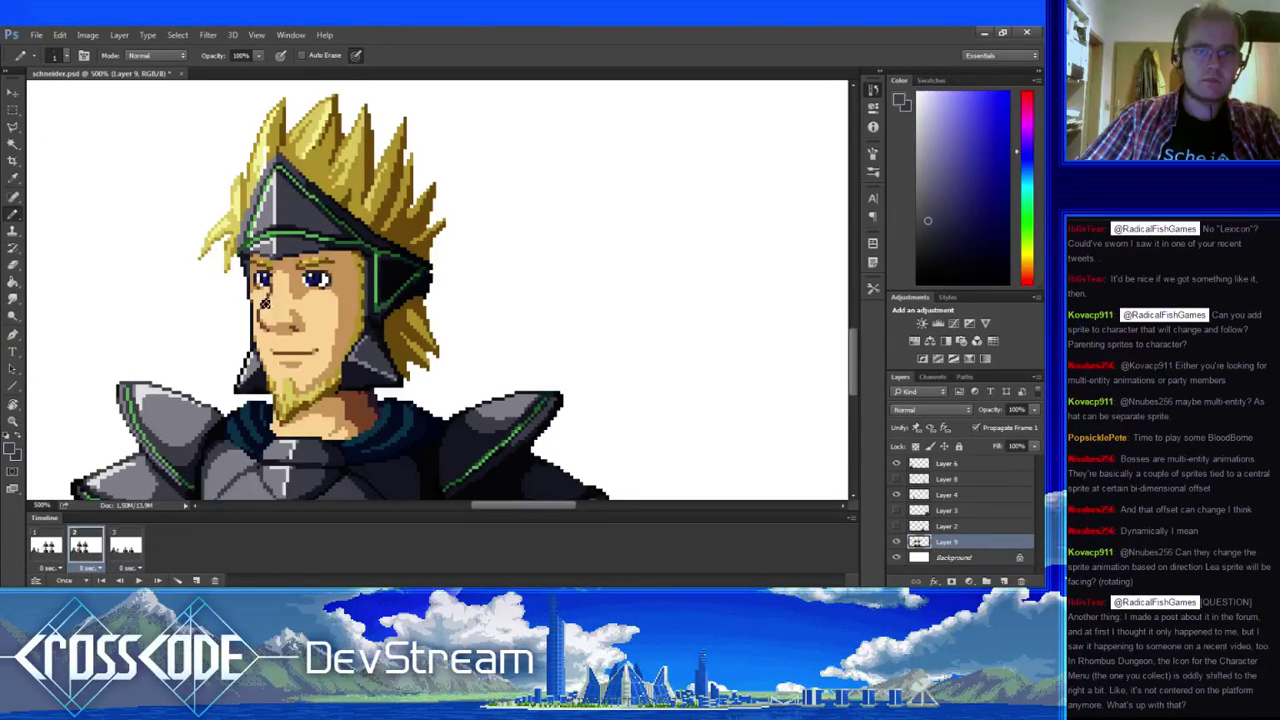
# - Retouch the hair along the helmet's front edge in frame 2 with sampled grey, gold and pale yellow
pyautogui.moveTo(260, 257); pyautogui.dragTo(275, 305)
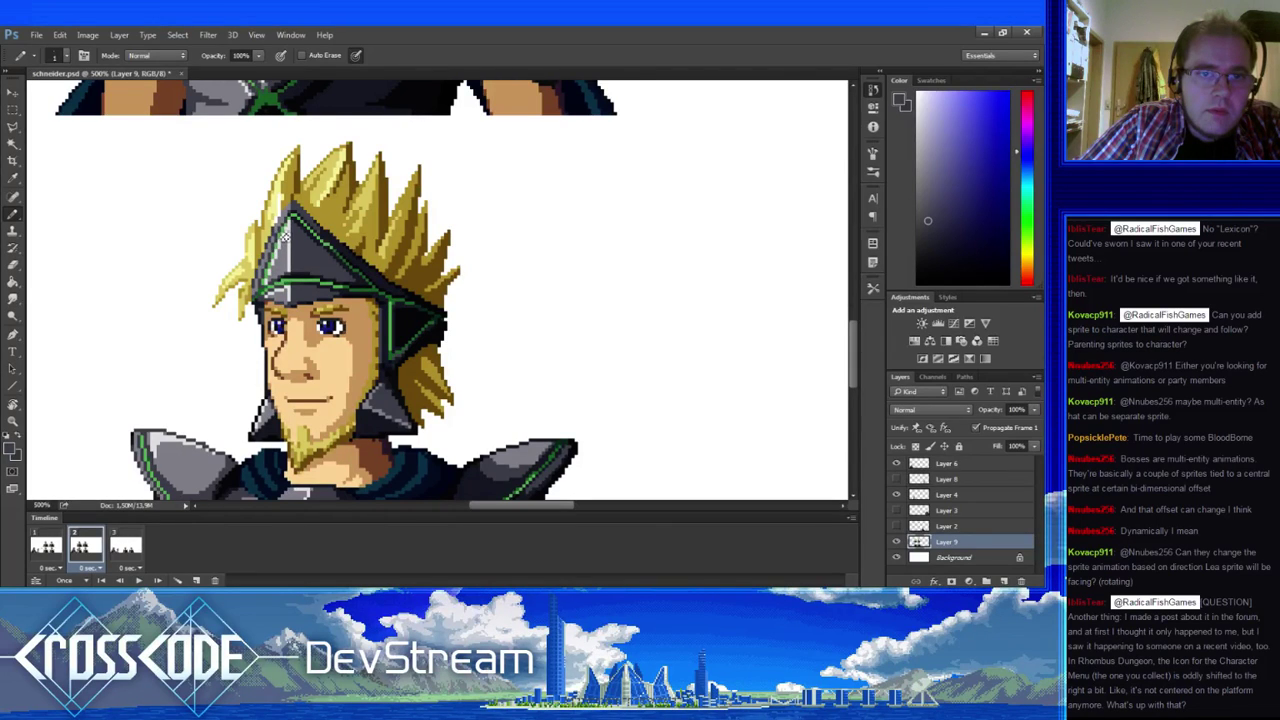
pyautogui.keyDown('alt'); pyautogui.click(283, 240); pyautogui.keyUp('alt')
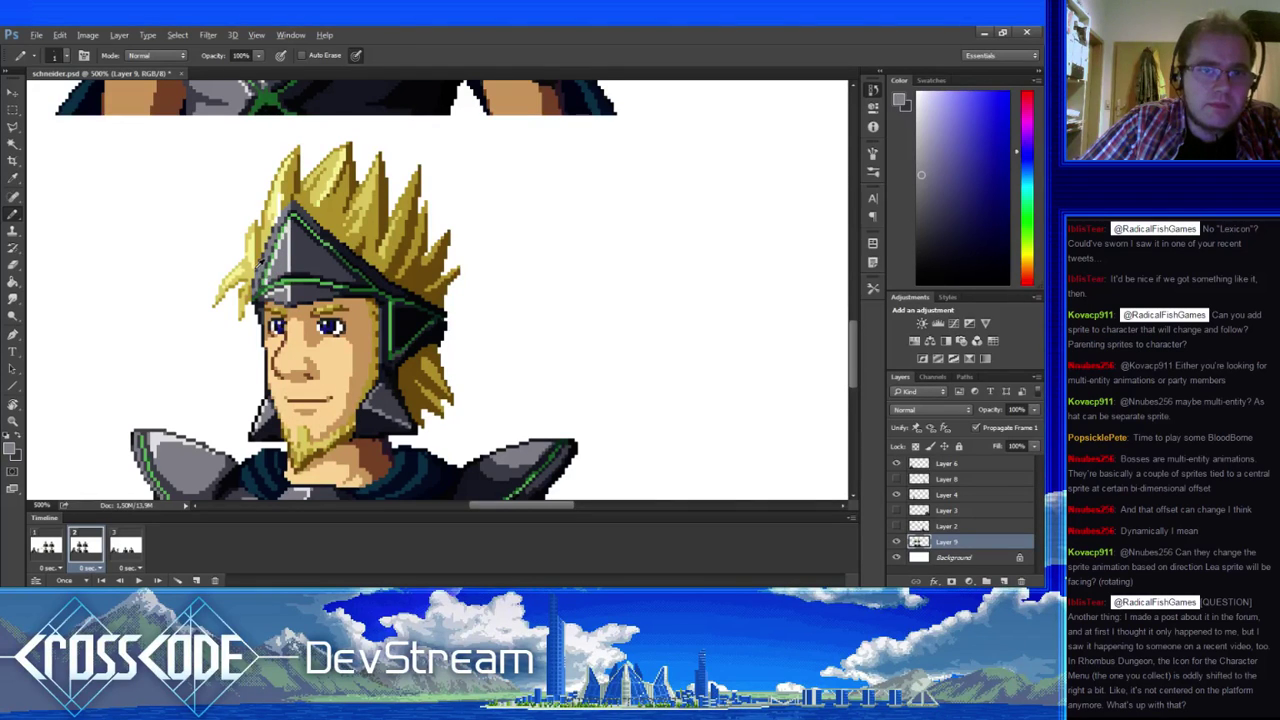
pyautogui.keyDown('alt'); pyautogui.click(268, 268); pyautogui.keyUp('alt')
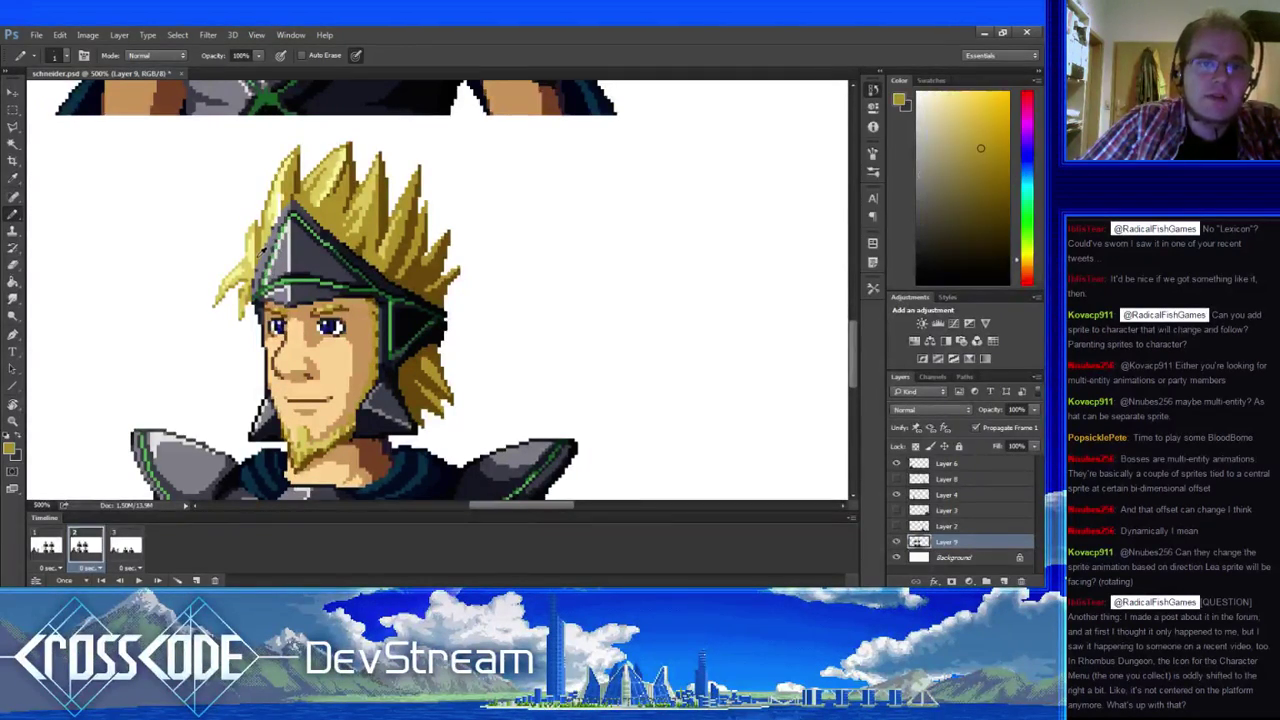
pyautogui.keyDown('alt'); pyautogui.click(266, 252); pyautogui.keyUp('alt')
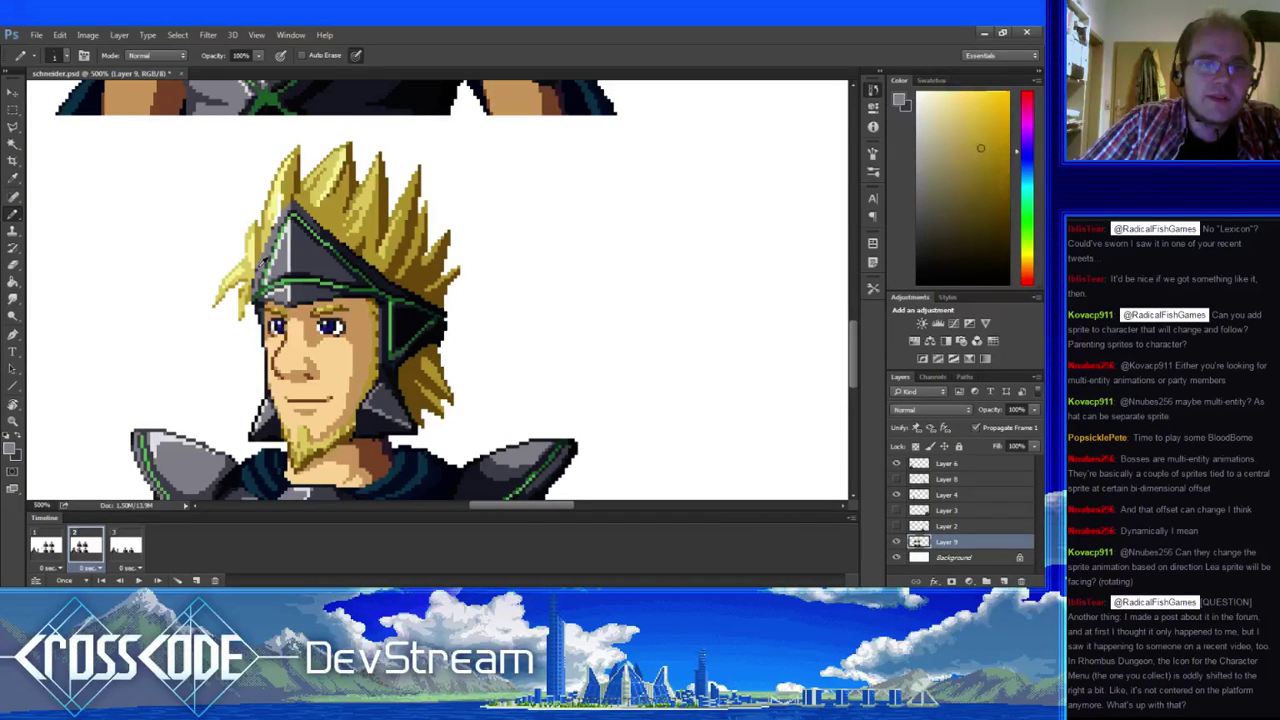
pyautogui.keyDown('alt'); pyautogui.click(272, 232); pyautogui.keyUp('alt')
pyautogui.keyDown('alt'); pyautogui.click(279, 214); pyautogui.keyUp('alt')
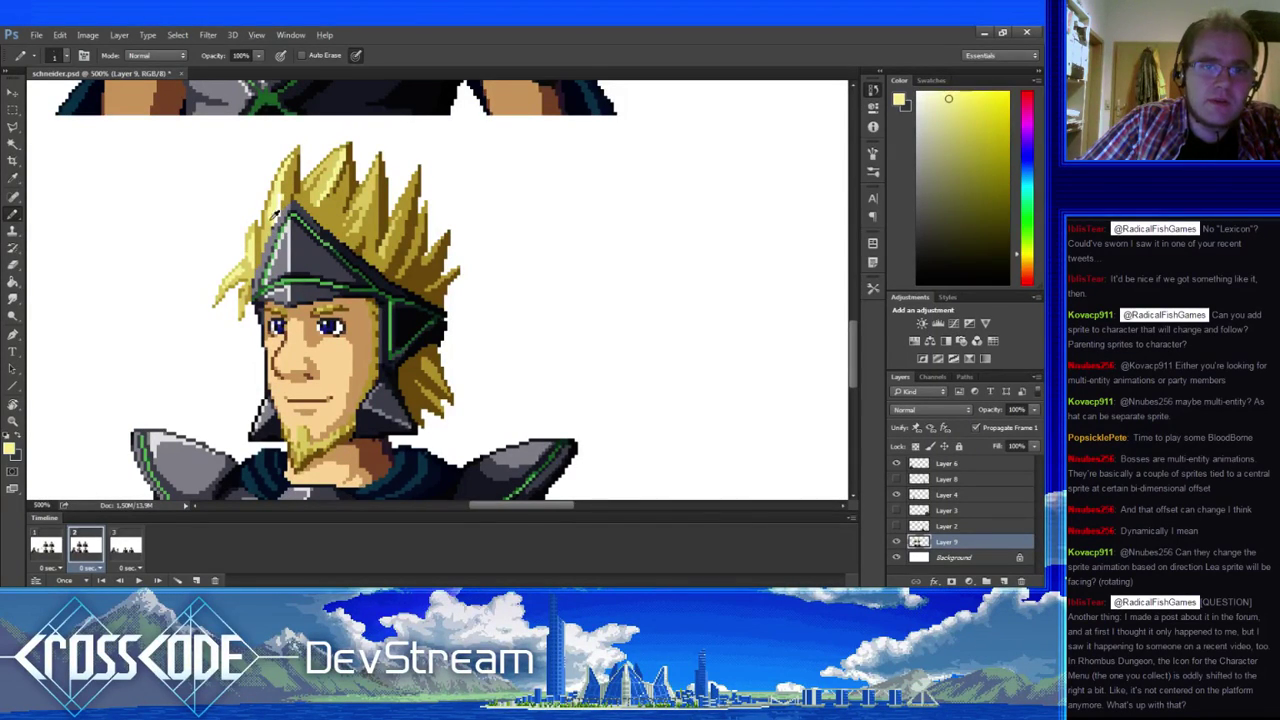
pyautogui.keyDown('alt'); pyautogui.click(278, 230); pyautogui.keyUp('alt')
pyautogui.keyDown('alt'); pyautogui.click(279, 232); pyautogui.keyUp('alt')
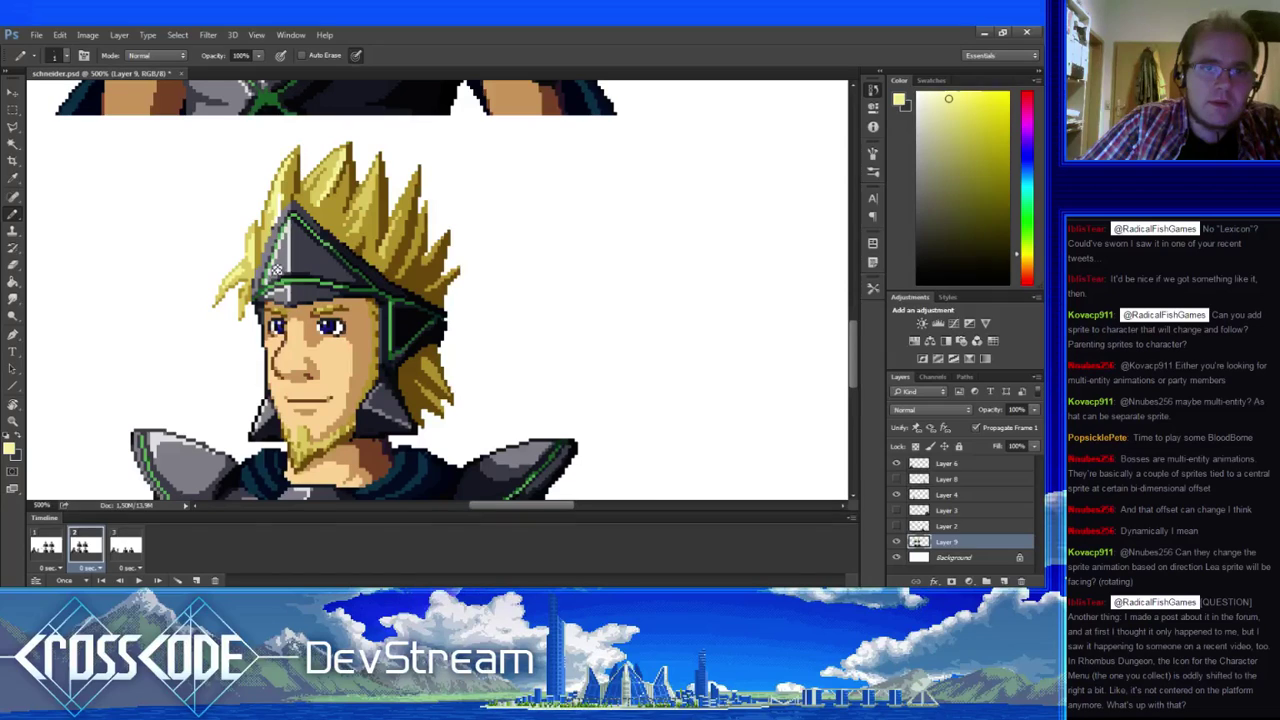
# - Refine the light hair strands beside the helmet's front slope in frame 2, alternating between two sampled yellows
pyautogui.scroll(1, 281, 270)
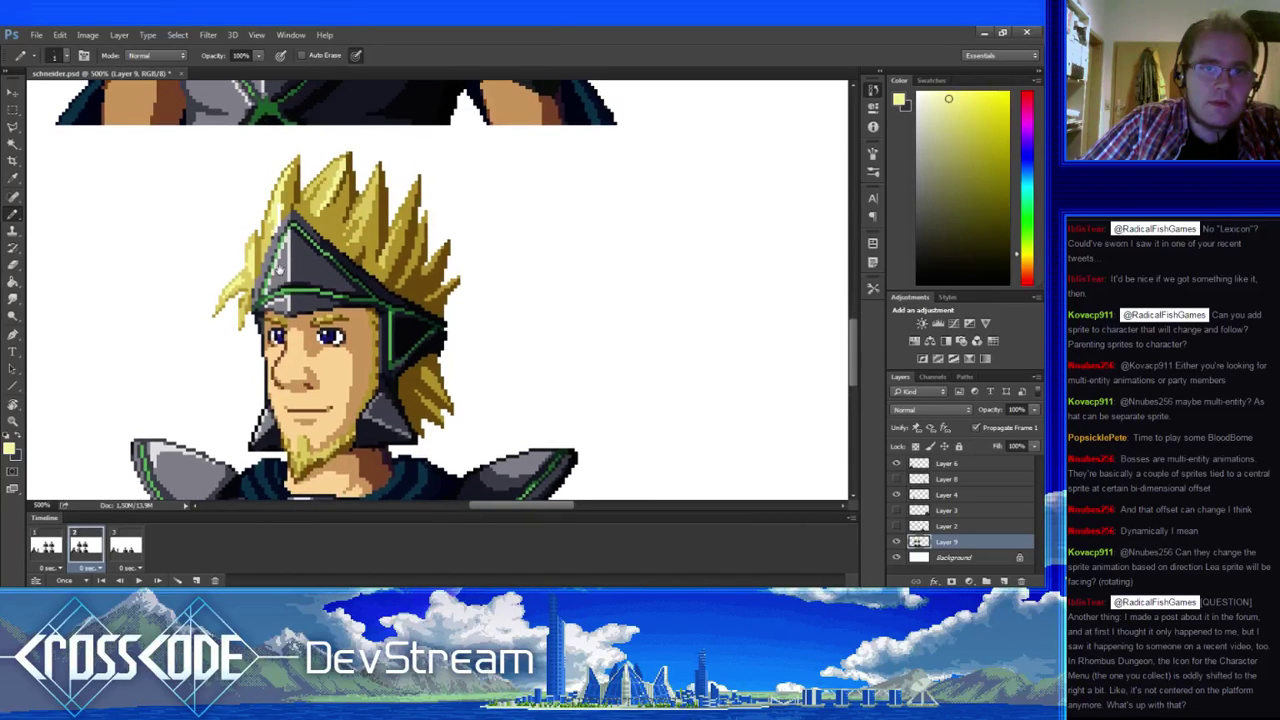
pyautogui.keyDown('alt'); pyautogui.click(281, 243); pyautogui.keyUp('alt')
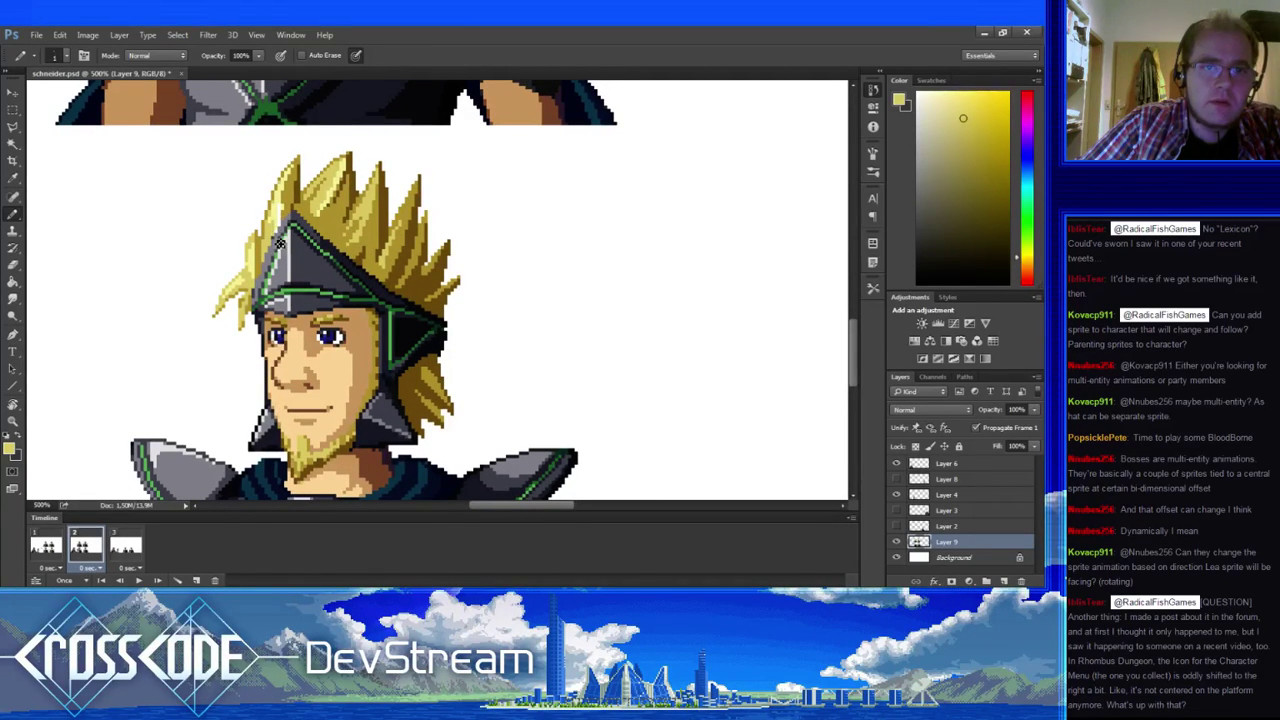
pyautogui.keyDown('alt'); pyautogui.click(272, 213); pyautogui.keyUp('alt')
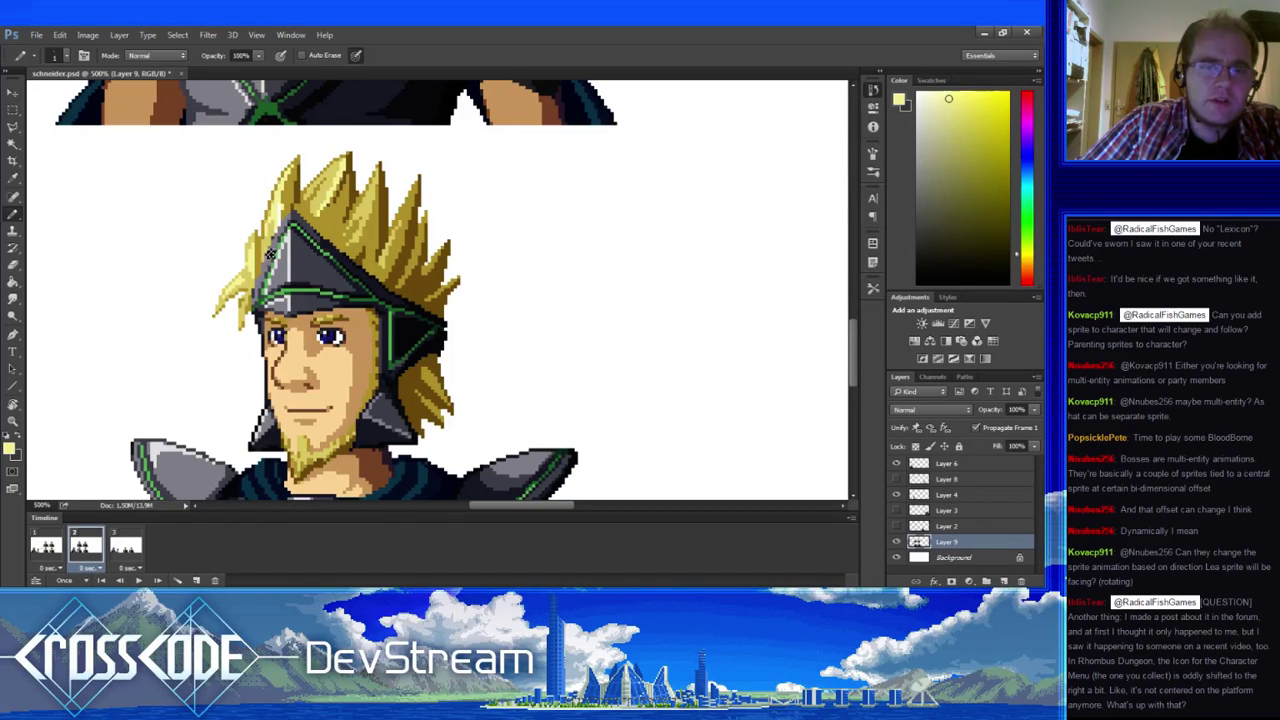
pyautogui.keyDown('alt'); pyautogui.click(273, 232); pyautogui.keyUp('alt')
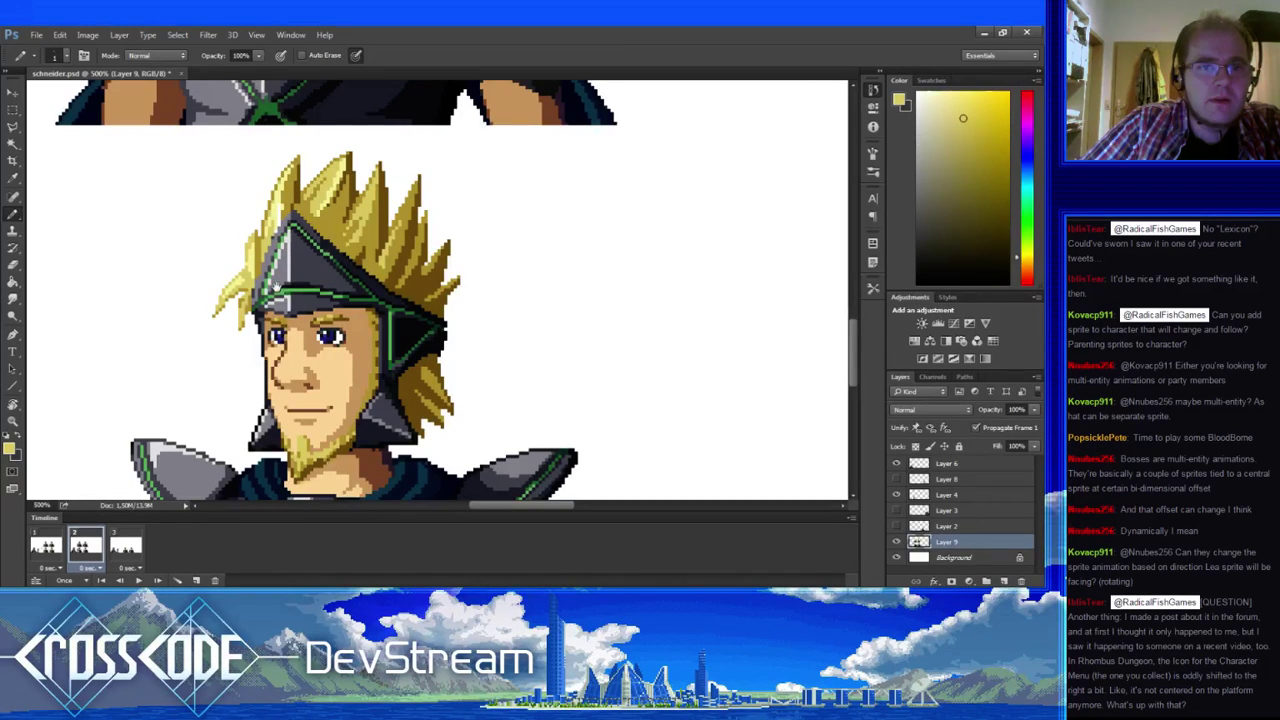
pyautogui.moveTo(276, 287)
pyautogui.mouseDown()
pyautogui.moveTo(263, 306)
pyautogui.moveTo(255, 295)
pyautogui.mouseUp()
pyautogui.keyDown('alt'); pyautogui.click(258, 232); pyautogui.keyUp('alt')
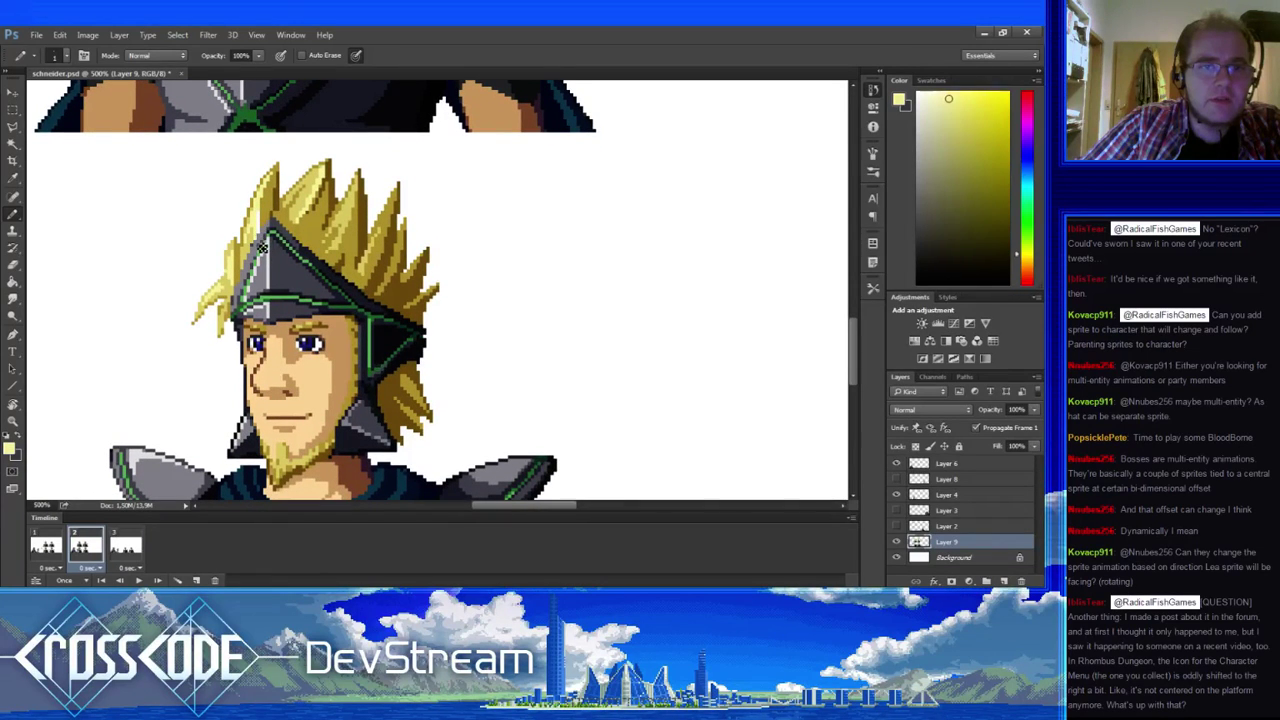
pyautogui.keyDown('alt'); pyautogui.click(253, 238); pyautogui.keyUp('alt')
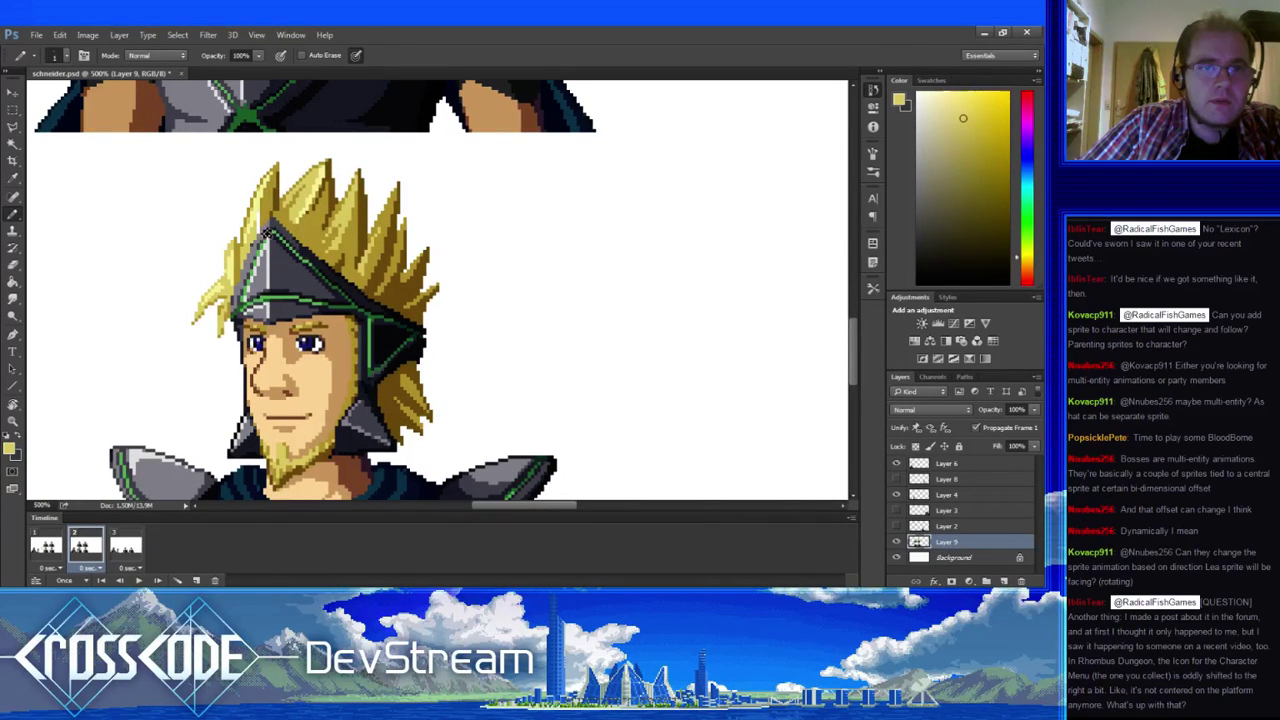
pyautogui.keyDown('alt'); pyautogui.click(264, 242); pyautogui.keyUp('alt')
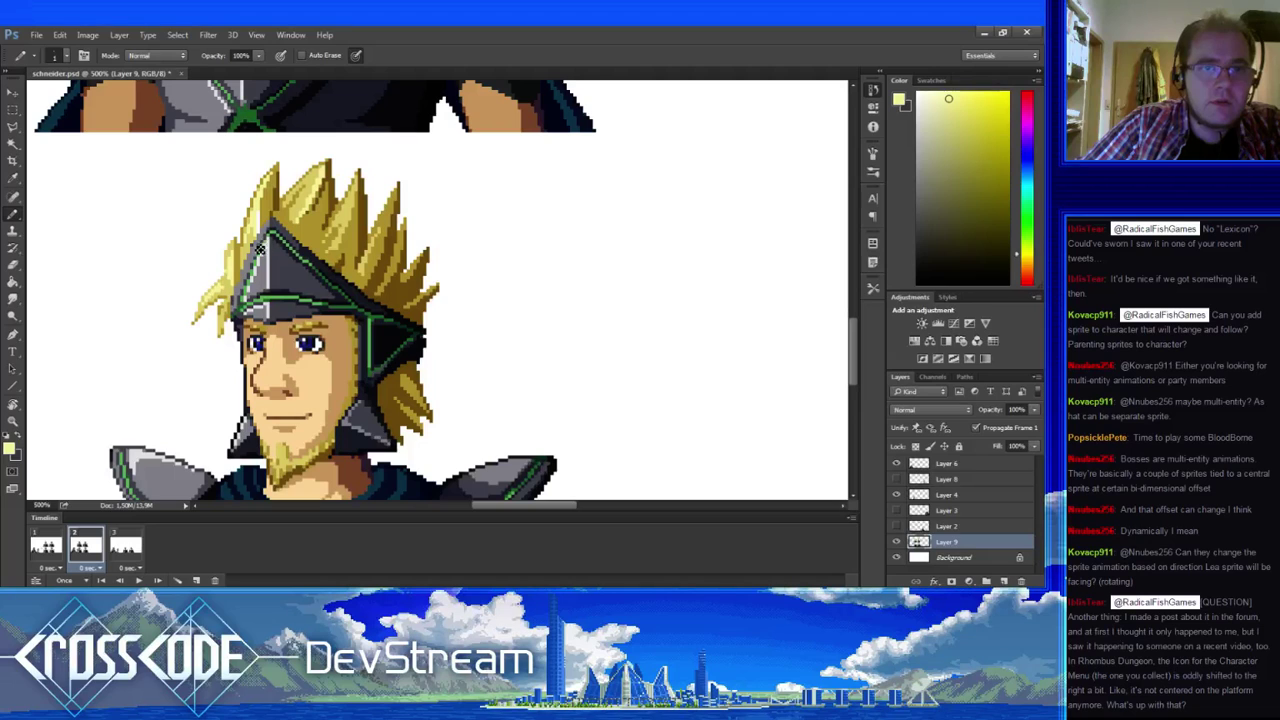
pyautogui.keyDown('alt'); pyautogui.click(256, 231); pyautogui.keyUp('alt')
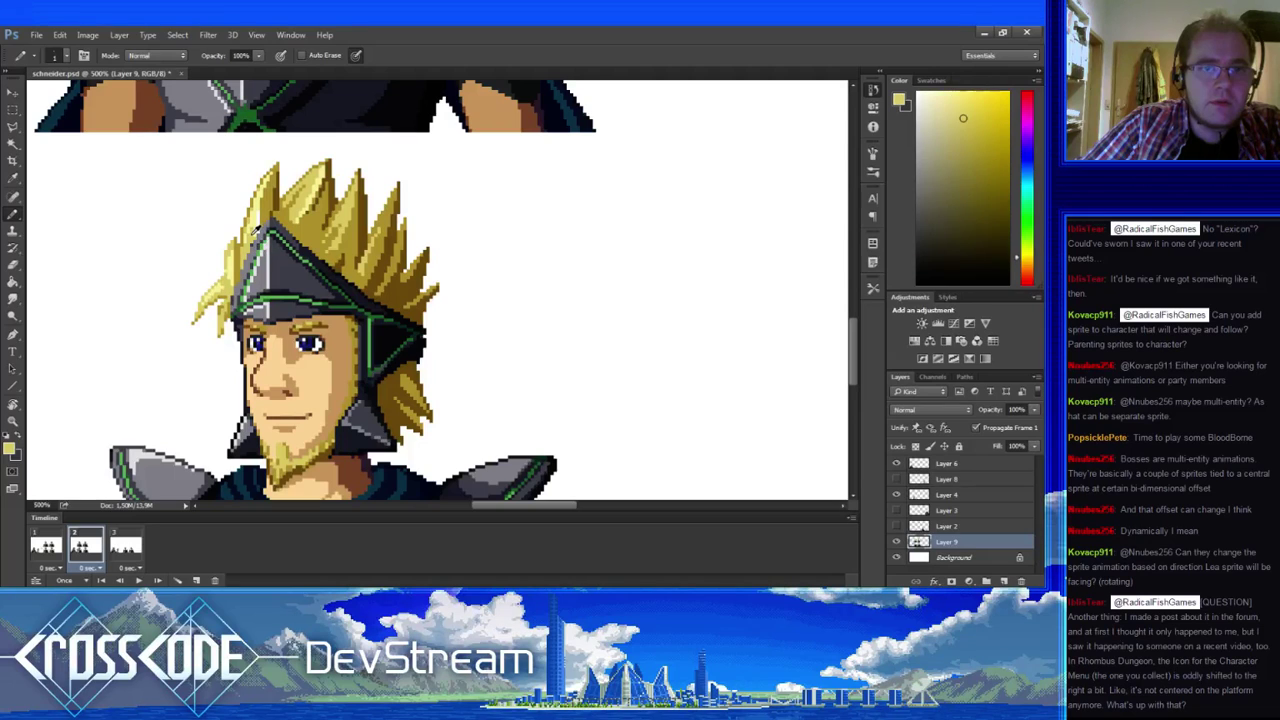
# - Touch up the hair around the tip of the helmet's peak in frame 2 with sampled white, gold and light yellows
pyautogui.keyDown('alt'); pyautogui.click(263, 238); pyautogui.keyUp('alt')
pyautogui.moveTo(263, 238); pyautogui.dragTo(268, 252)
pyautogui.keyDown('alt'); pyautogui.click(264, 225); pyautogui.keyUp('alt')
pyautogui.keyDown('alt'); pyautogui.click(266, 228); pyautogui.keyUp('alt')
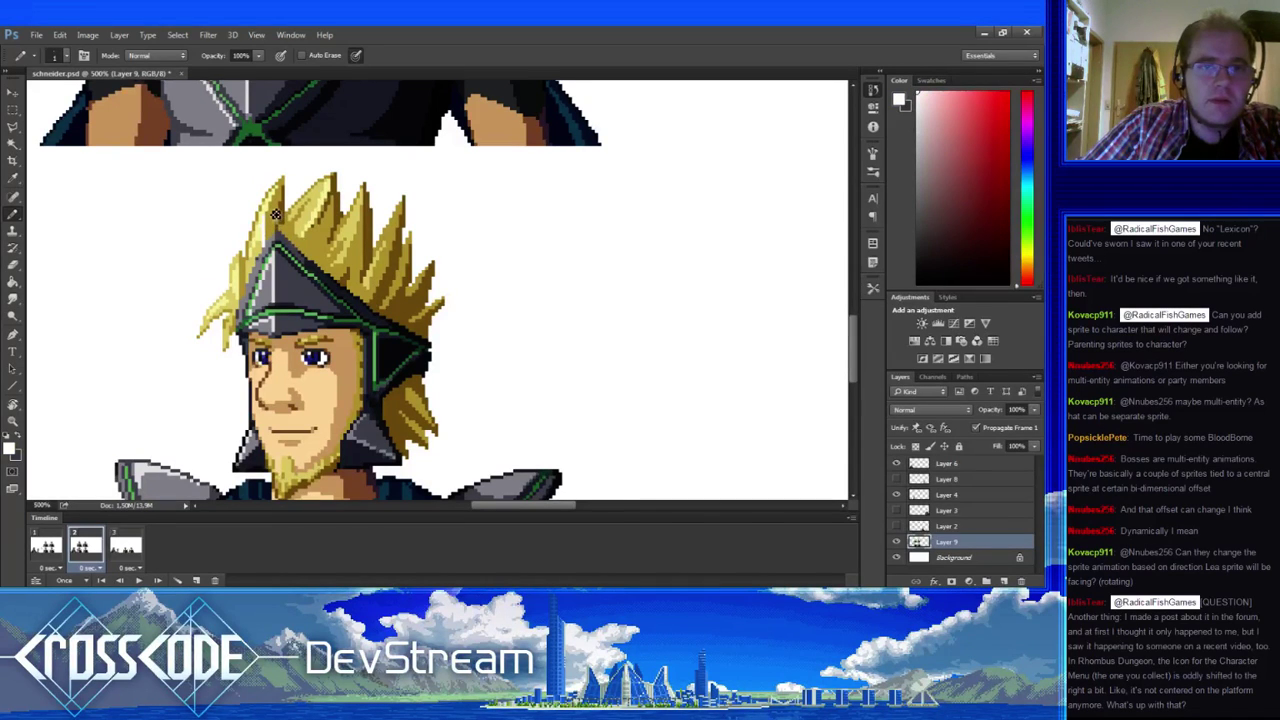
pyautogui.press('x')
pyautogui.press('space')
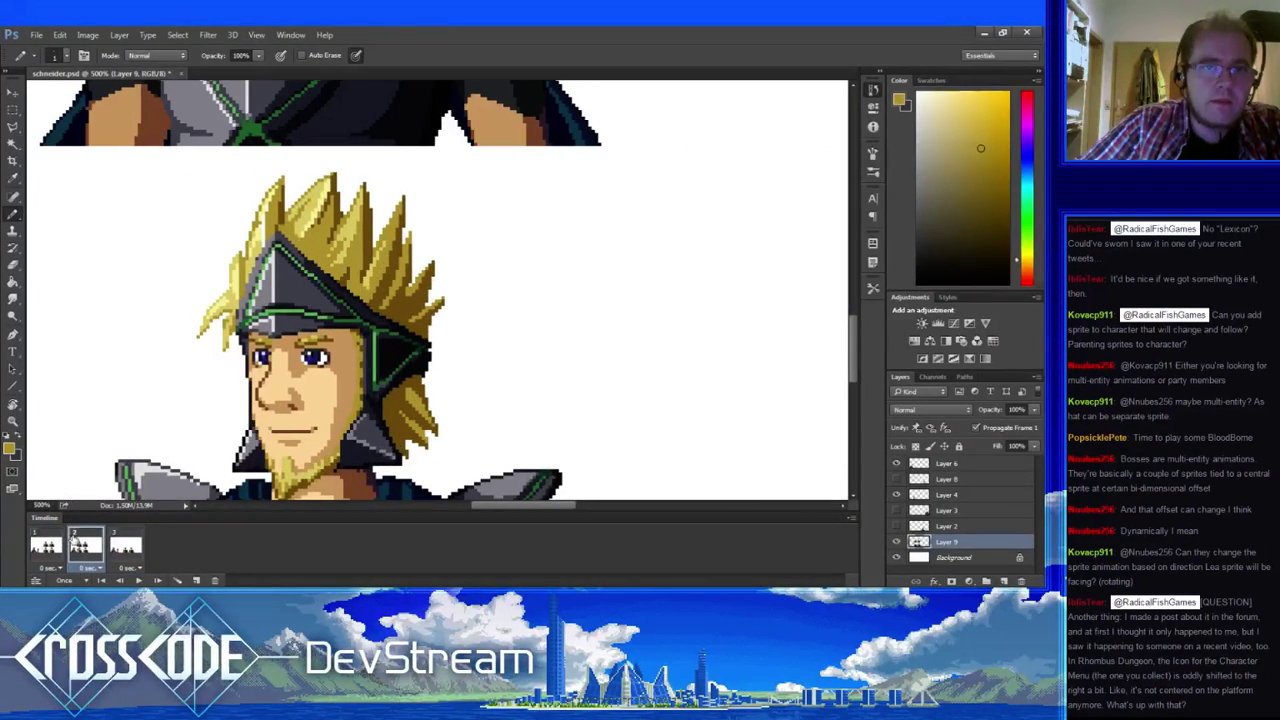
pyautogui.keyDown('alt'); pyautogui.click(266, 234); pyautogui.keyUp('alt')
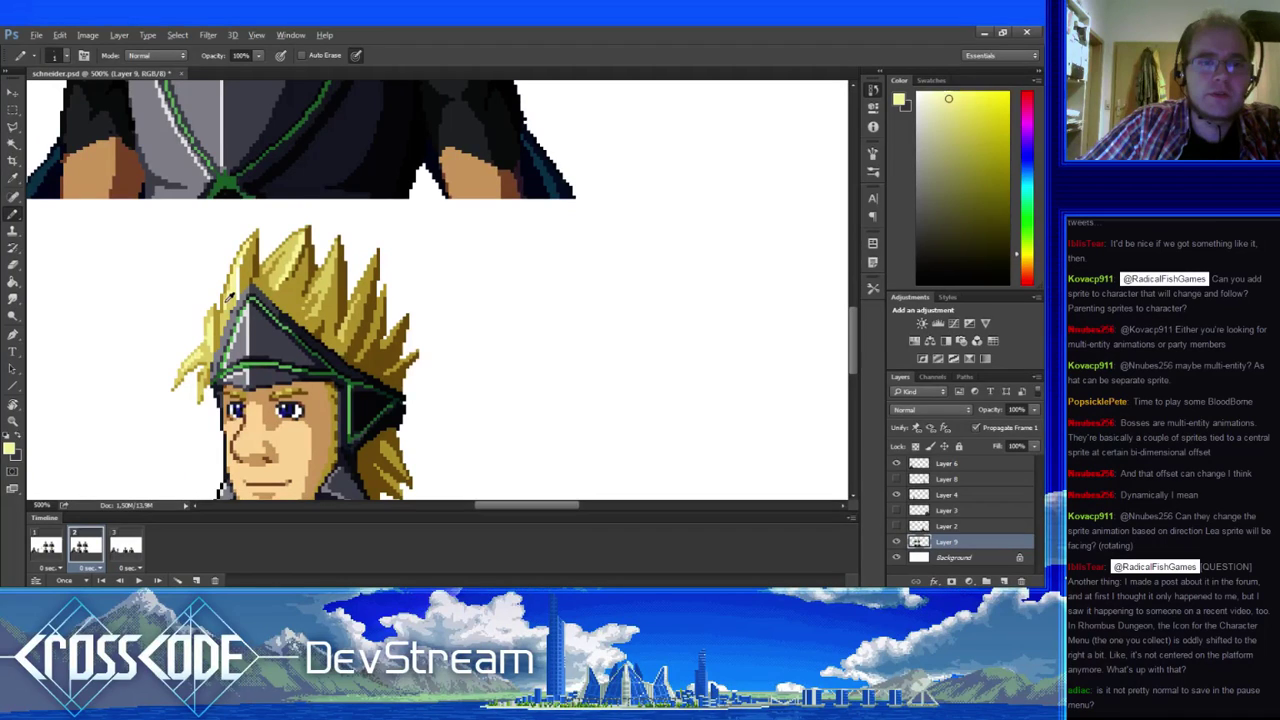
pyautogui.keyDown('alt'); pyautogui.click(227, 300); pyautogui.keyUp('alt')
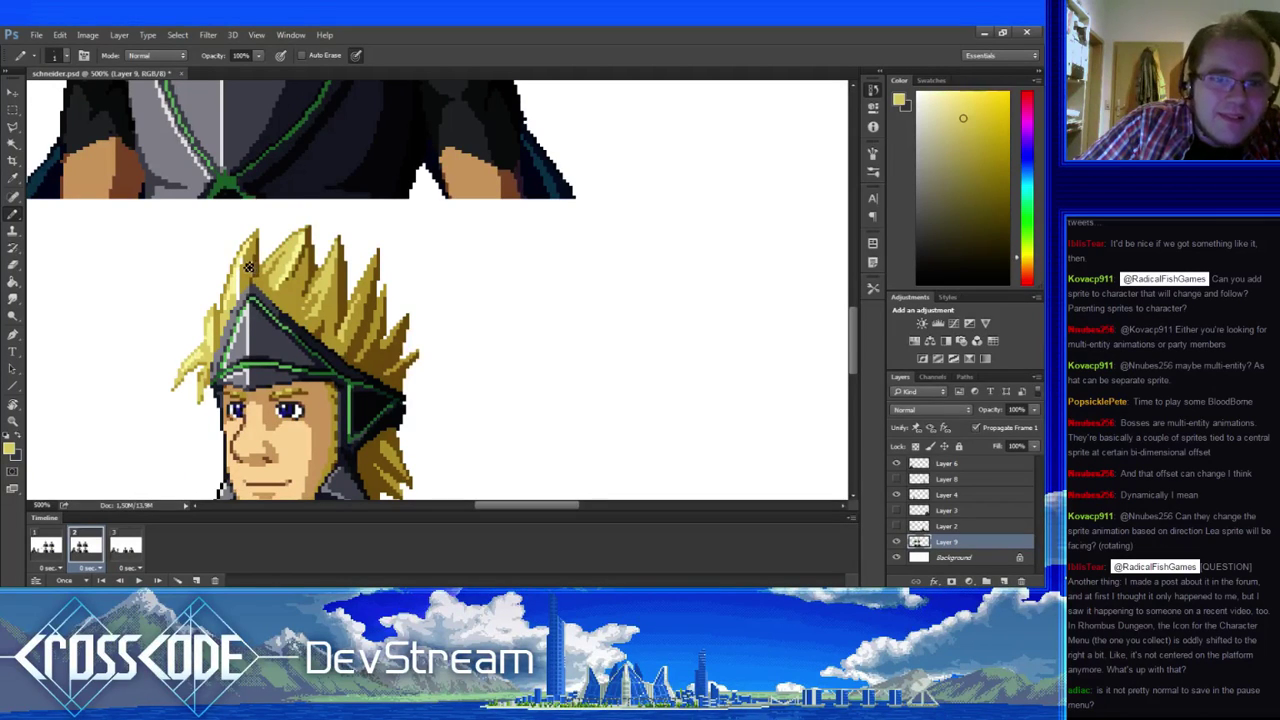
pyautogui.moveTo(256, 304); pyautogui.dragTo(211, 312)
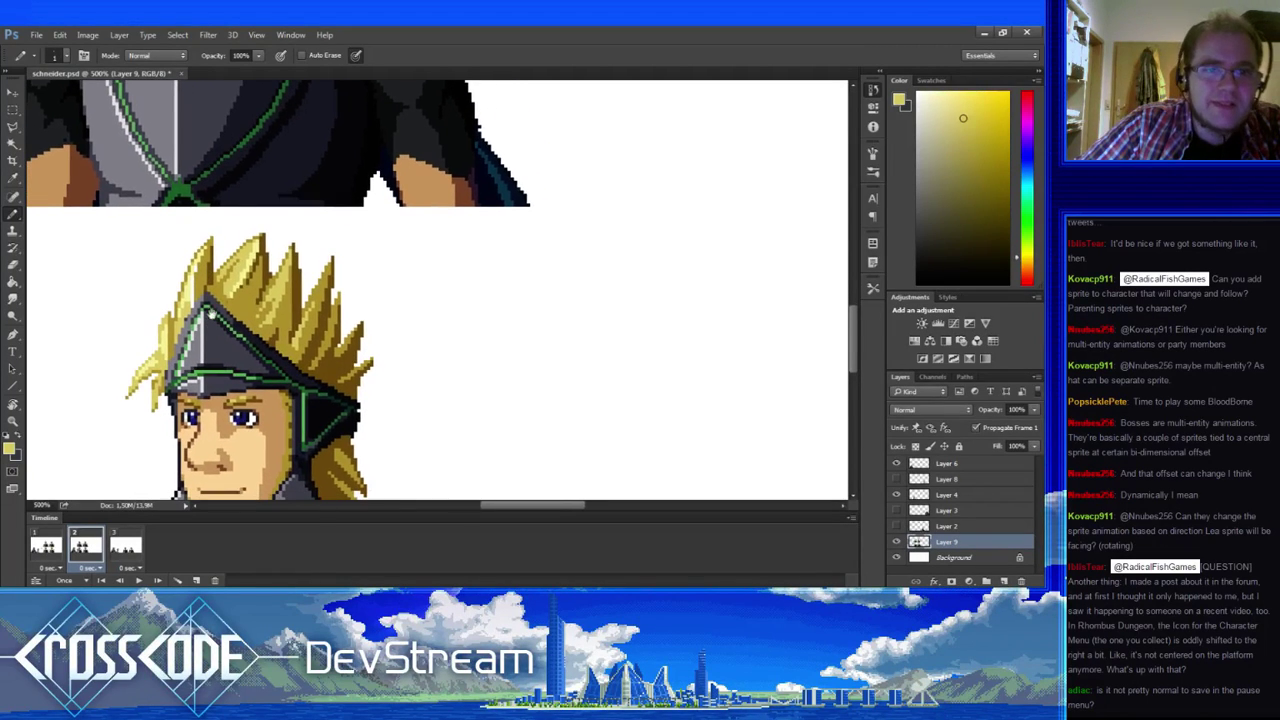
# - Shade the edge of the tall hair spike behind the helmet's peak with sampled gold and dark brown, and compare frame 2 with frame 1
pyautogui.keyDown('alt'); pyautogui.click(262, 233); pyautogui.keyUp('alt')
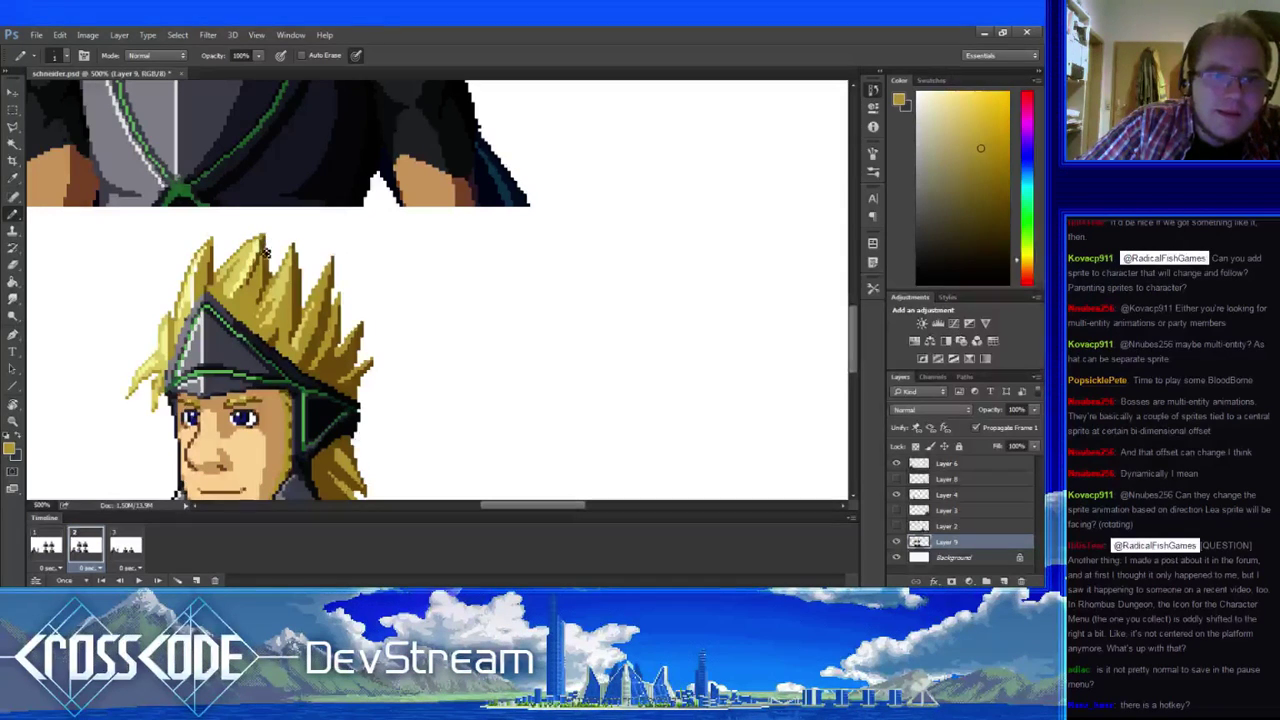
pyautogui.keyDown('alt'); pyautogui.click(268, 240); pyautogui.keyUp('alt')
pyautogui.moveTo(253, 347)
pyautogui.mouseDown()
pyautogui.moveTo(288, 220)
pyautogui.moveTo(289, 189)
pyautogui.moveTo(266, 187)
pyautogui.mouseUp()
pyautogui.press('Right')
pyautogui.click(84, 541)
pyautogui.click(48, 541)
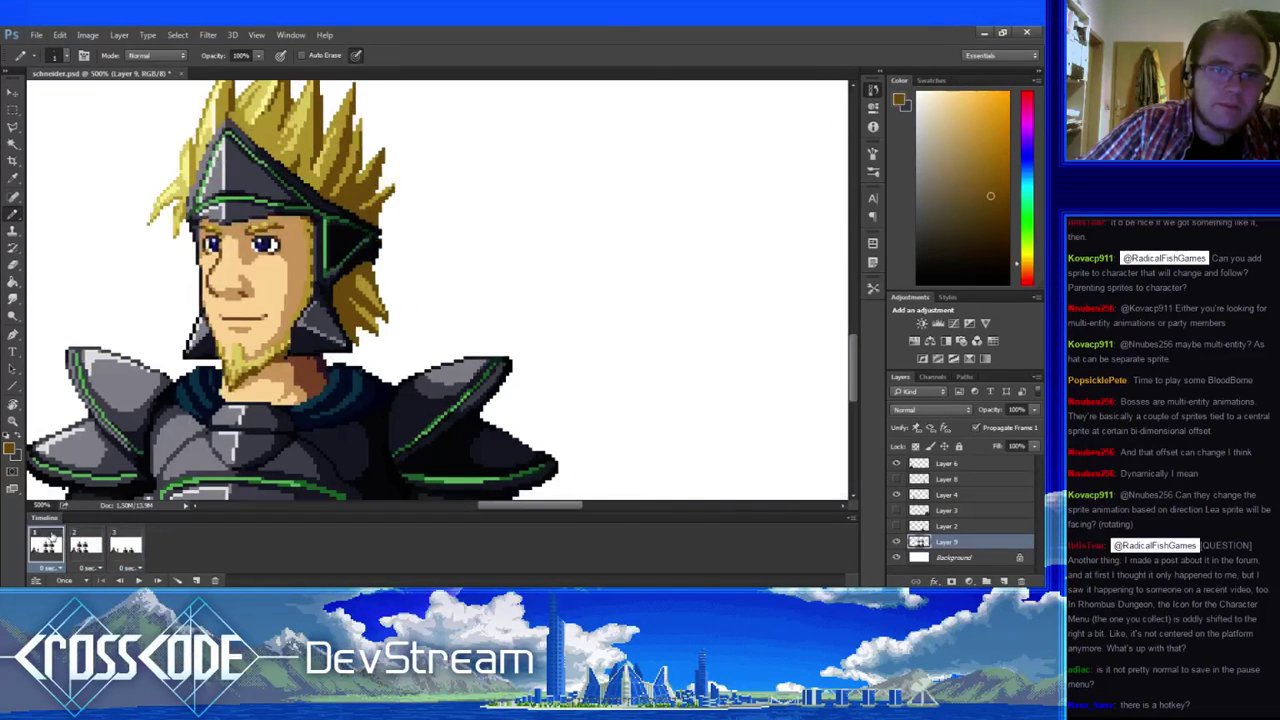
pyautogui.click(84, 541)
# - Rework the skin shading on the nose bridge between the eyes in frame 2 with sampled tan and light skin tones
pyautogui.keyDown('alt'); pyautogui.click(230, 251); pyautogui.keyUp('alt')
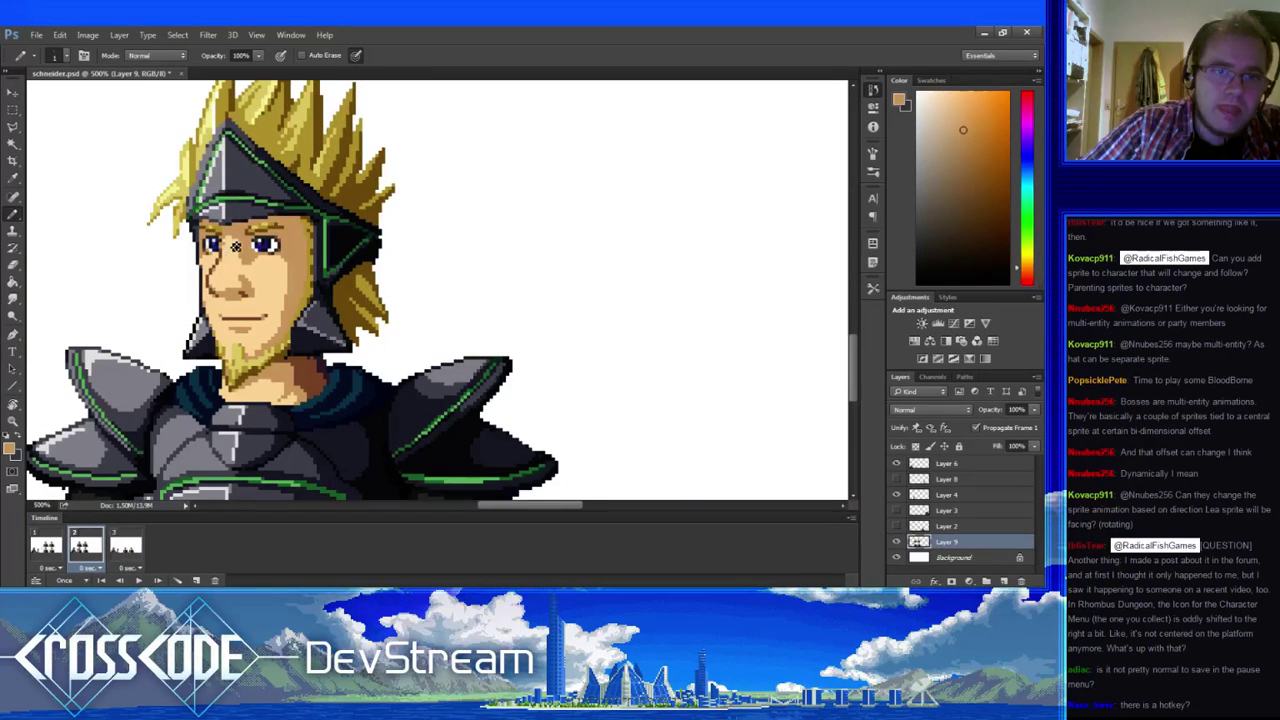
pyautogui.keyDown('alt'); pyautogui.click(243, 241); pyautogui.keyUp('alt')
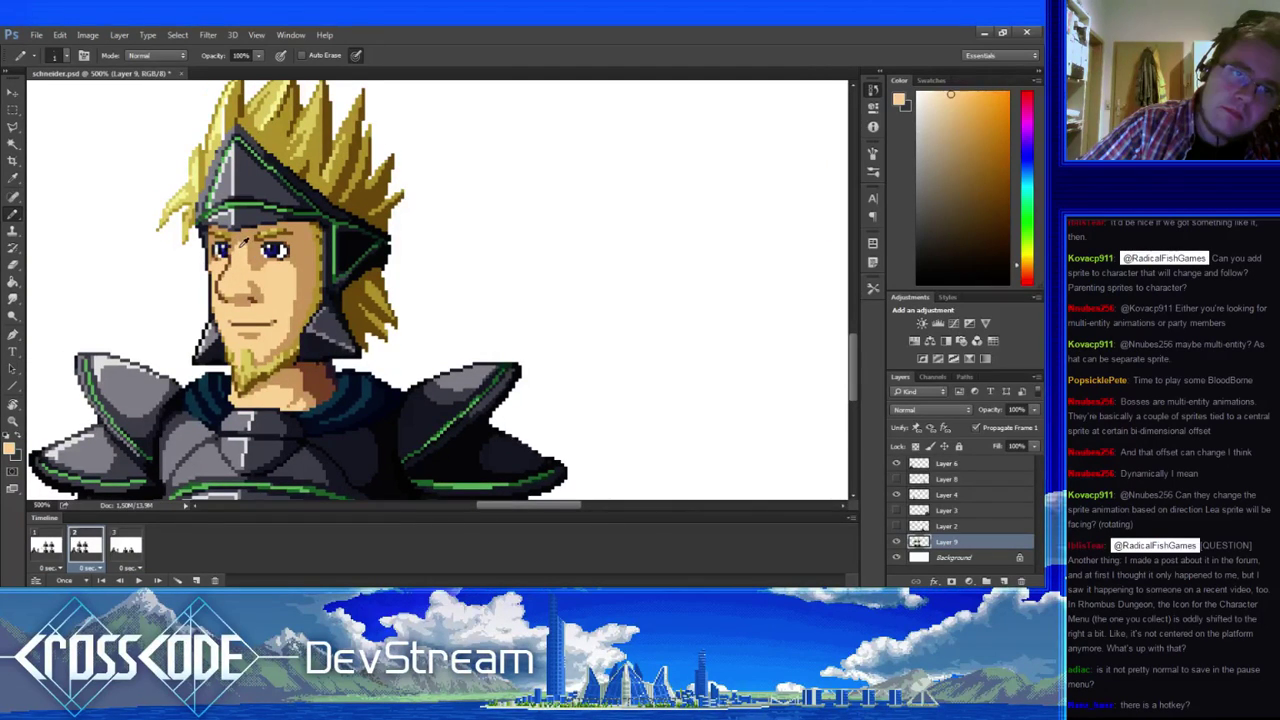
pyautogui.keyDown('alt'); pyautogui.click(259, 253); pyautogui.keyUp('alt')
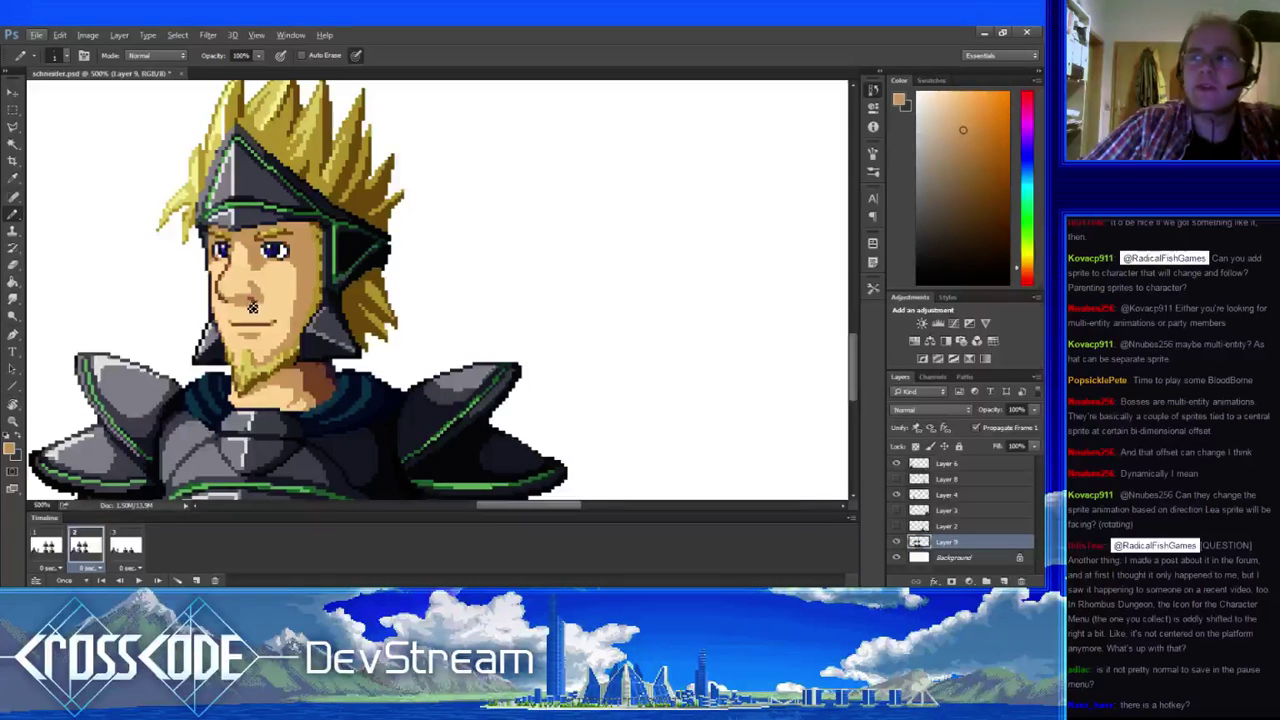
pyautogui.moveTo(229, 311)
pyautogui.mouseDown()
pyautogui.moveTo(251, 342)
pyautogui.moveTo(182, 292)
pyautogui.moveTo(188, 312)
pyautogui.mouseUp()
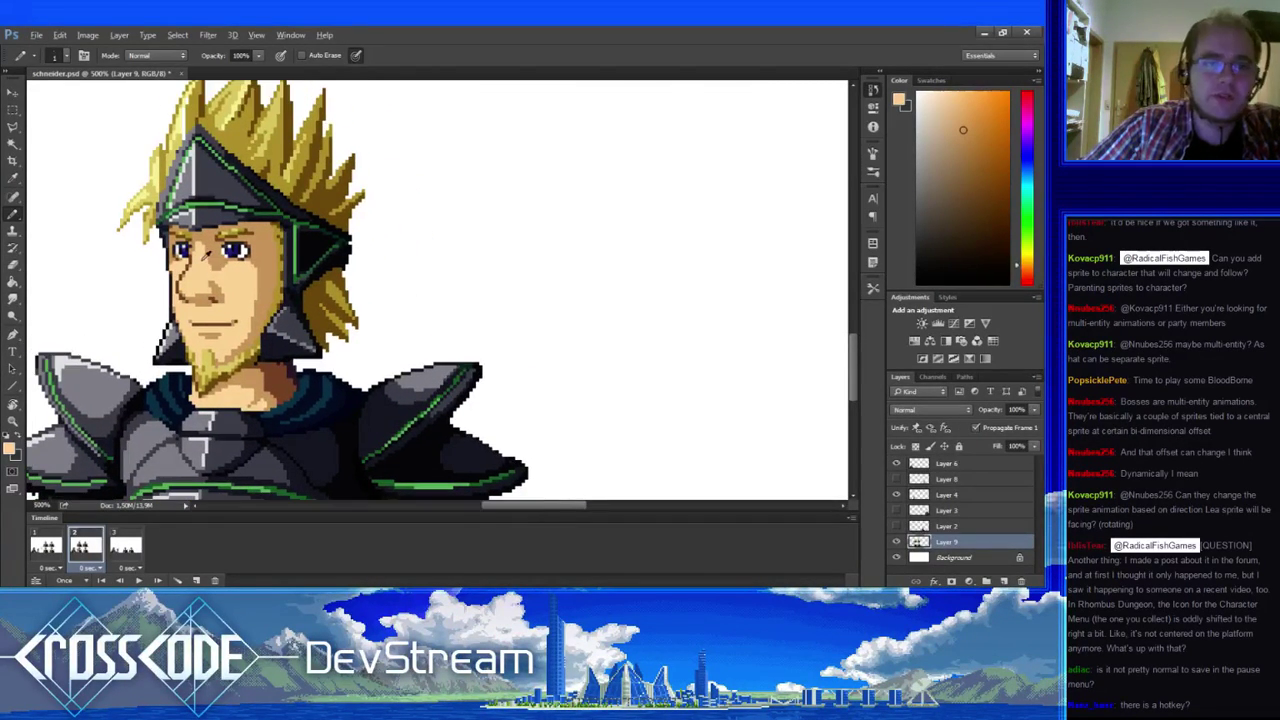
# - Adjust the shadow pixels along the side of the nose below the eye in frame 2 with sampled light skin and tan
pyautogui.keyDown('alt'); pyautogui.click(222, 272); pyautogui.keyUp('alt')
pyautogui.click(214, 264)
pyautogui.keyDown('alt'); pyautogui.click(216, 262); pyautogui.keyUp('alt')
pyautogui.click(215, 266)
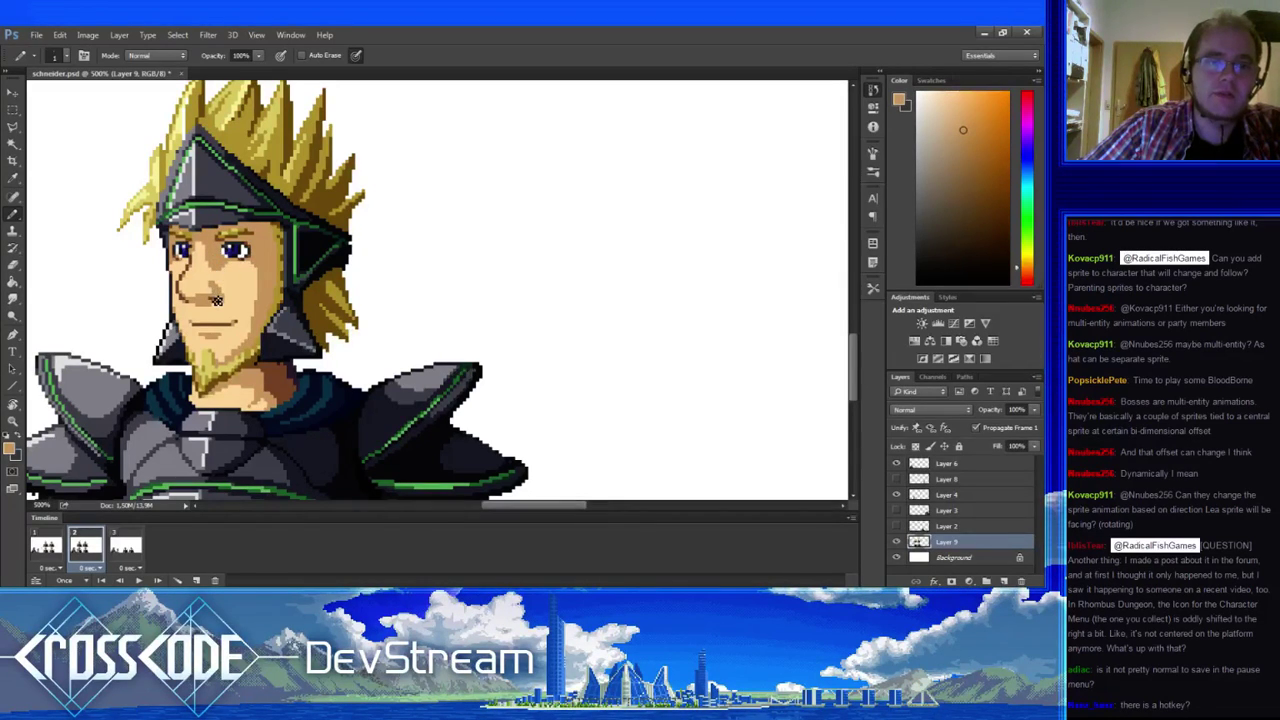
pyautogui.keyDown('alt'); pyautogui.click(212, 272); pyautogui.keyUp('alt')
pyautogui.moveTo(150, 445); pyautogui.dragTo(119, 440)
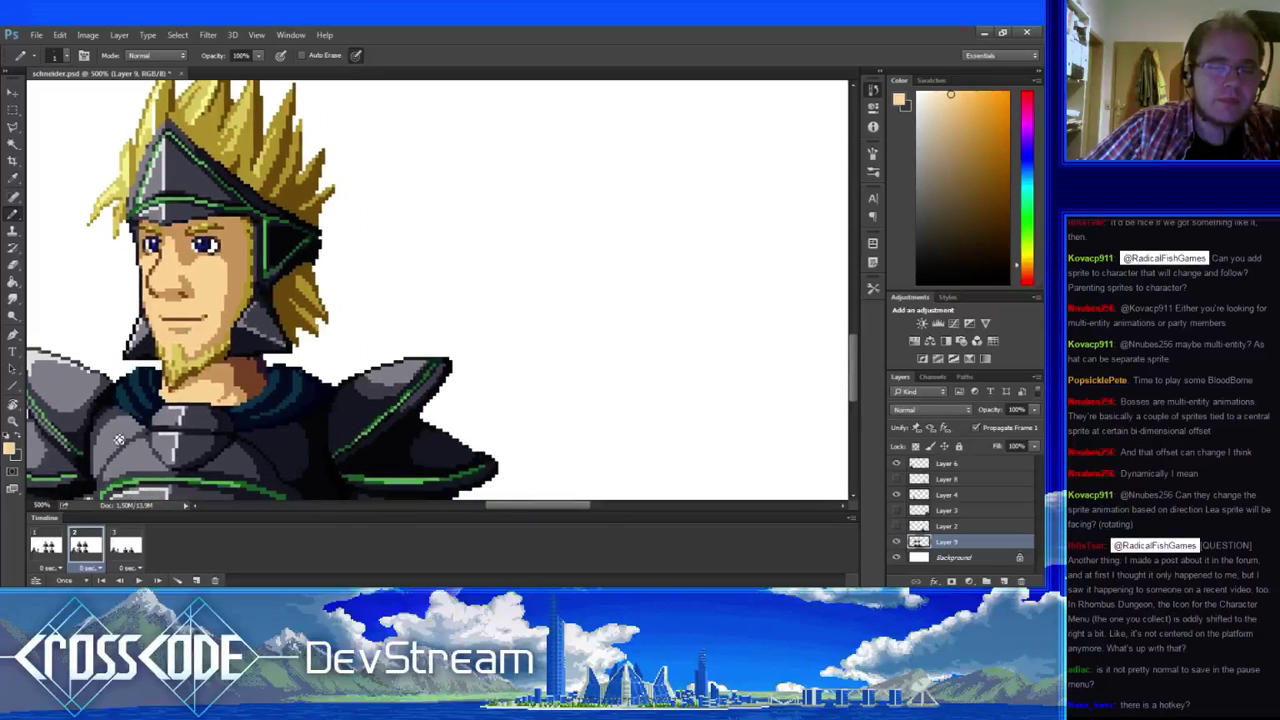
# - Compare frames 1 and 2 repeatedly and retouch the cheek shading beside the nose in frame 2 with sampled tan and light skin
pyautogui.click(50, 547)
pyautogui.click(85, 547)
pyautogui.click(58, 548)
pyautogui.click(84, 548)
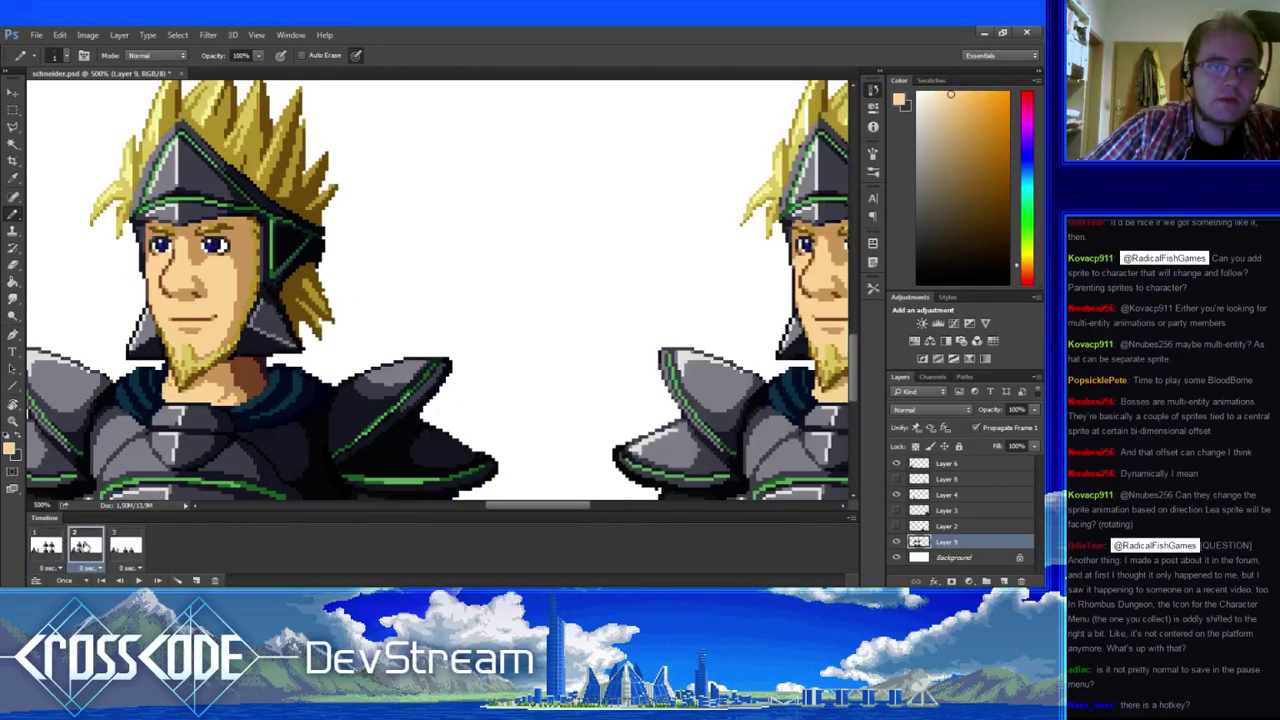
pyautogui.click(56, 548)
pyautogui.click(83, 548)
pyautogui.keyDown('alt'); pyautogui.click(201, 272); pyautogui.keyUp('alt')
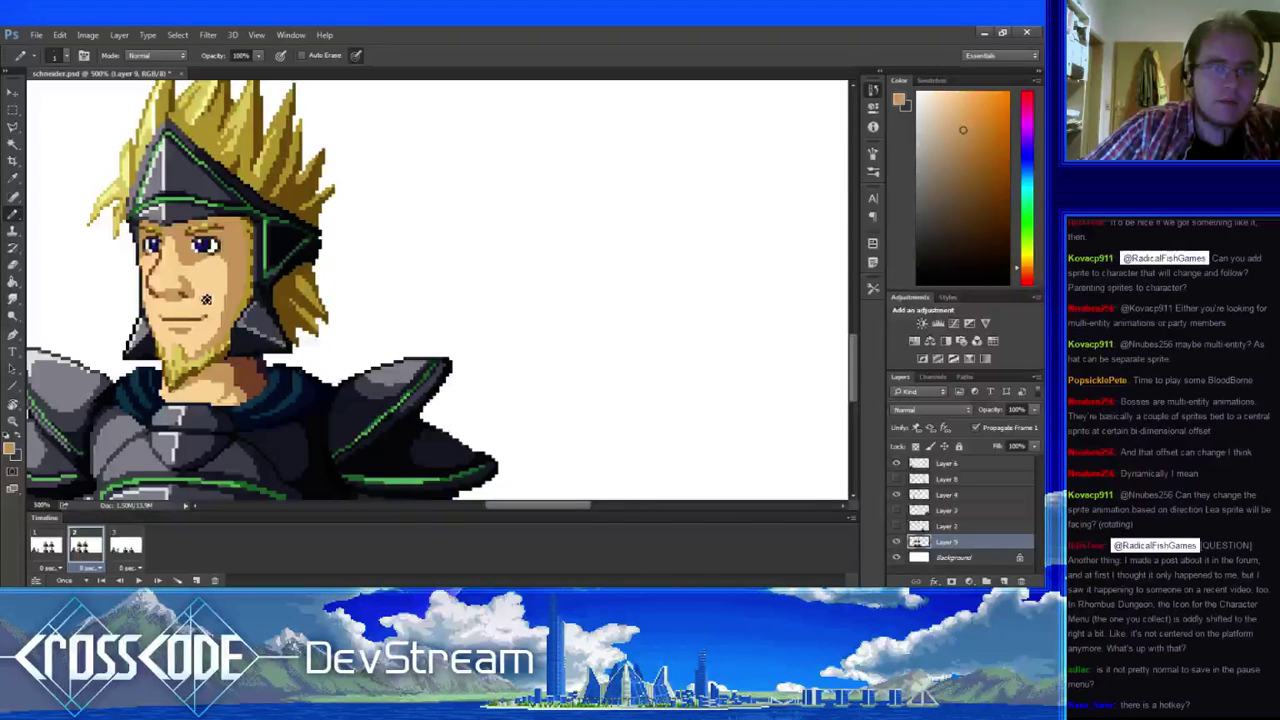
pyautogui.keyDown('alt'); pyautogui.click(223, 259); pyautogui.keyUp('alt')
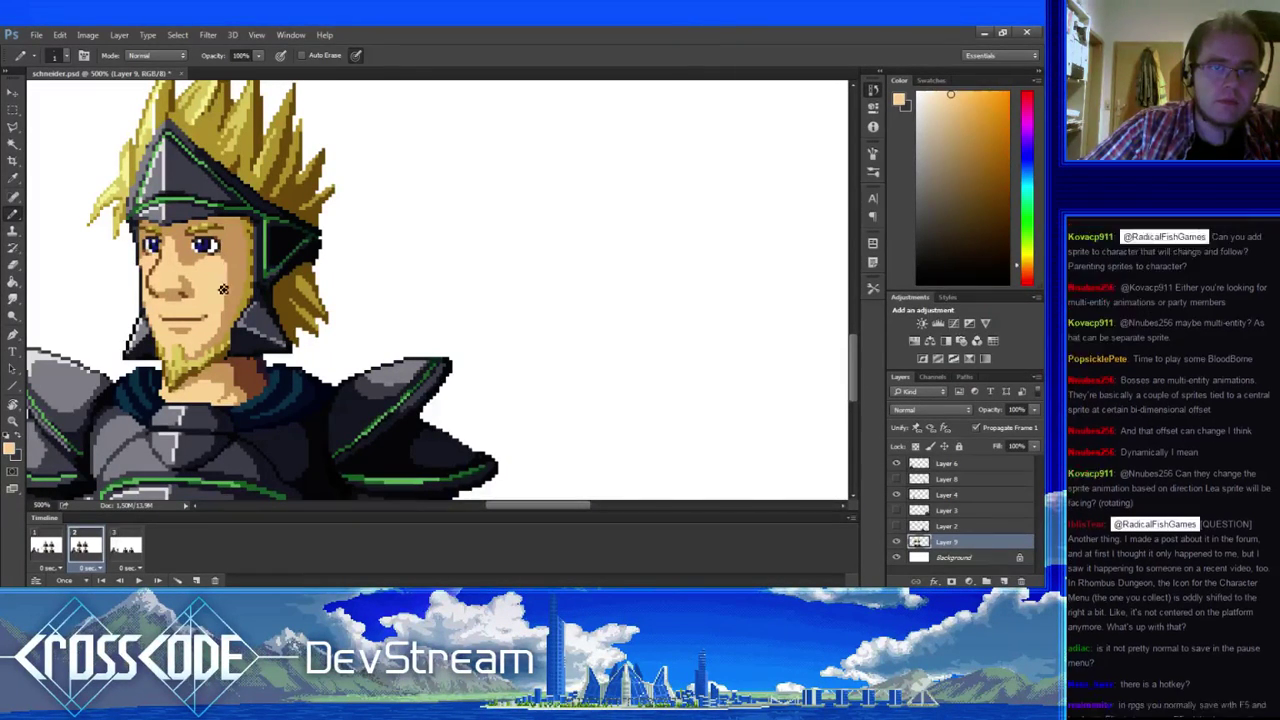
pyautogui.keyDown('alt'); pyautogui.click(233, 270); pyautogui.keyUp('alt')
pyautogui.moveTo(217, 315)
pyautogui.mouseDown()
pyautogui.moveTo(215, 303)
pyautogui.moveTo(235, 313)
pyautogui.mouseUp()
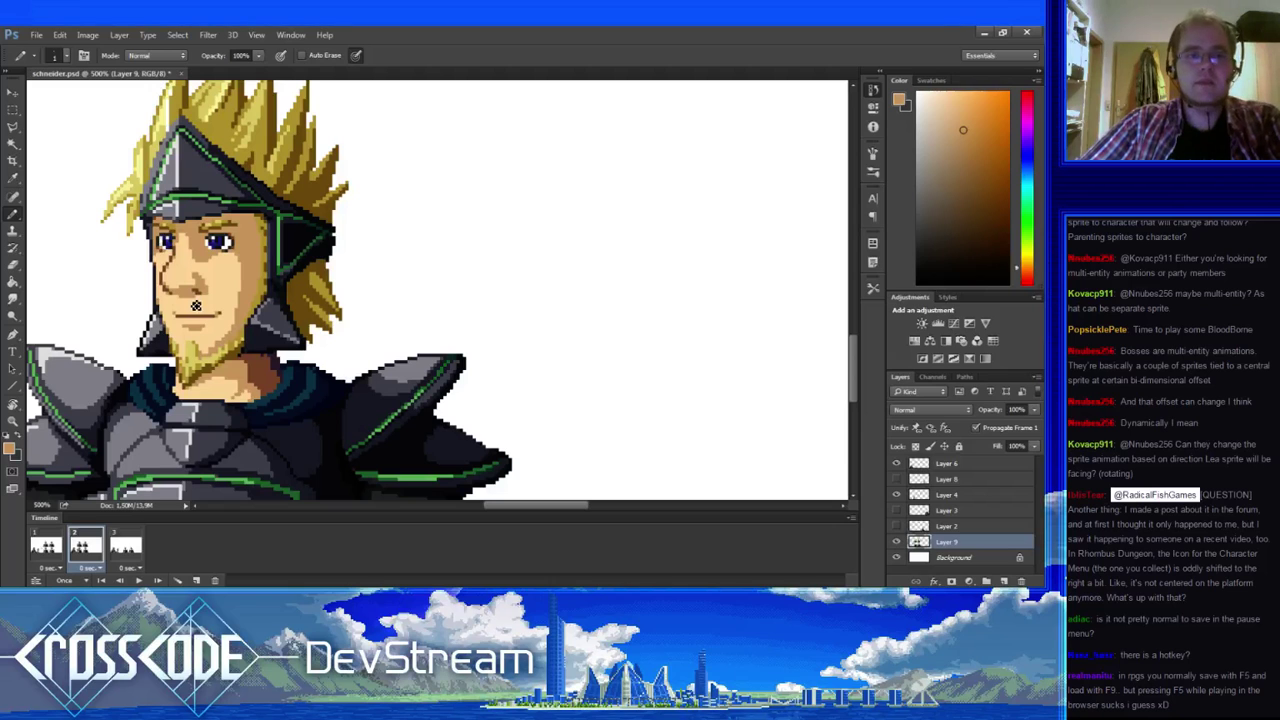
# - Retouch the cheek and jaw shading beside the mouth in frame 2 with sampled light skin and tan
pyautogui.moveTo(199, 300)
pyautogui.mouseDown()
pyautogui.moveTo(249, 331)
pyautogui.moveTo(308, 288)
pyautogui.mouseUp()
pyautogui.keyDown('alt'); pyautogui.click(300, 273); pyautogui.keyUp('alt')
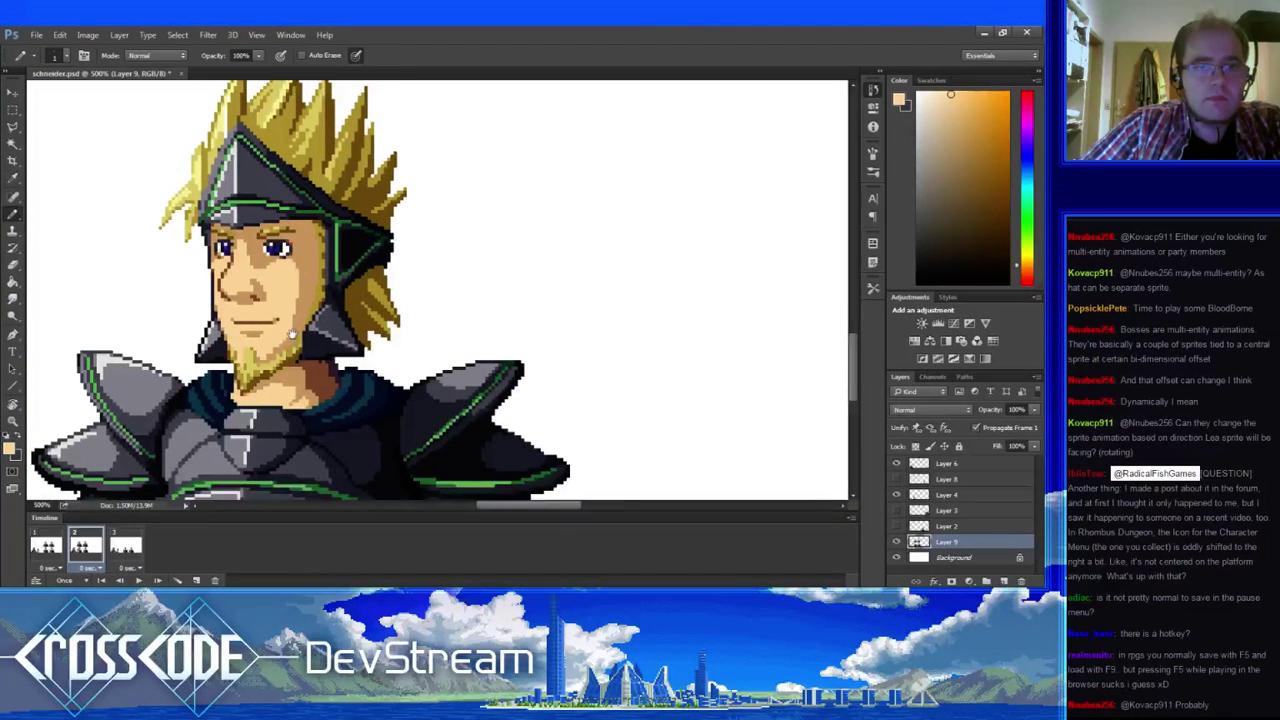
pyautogui.moveTo(291, 376); pyautogui.dragTo(304, 330)
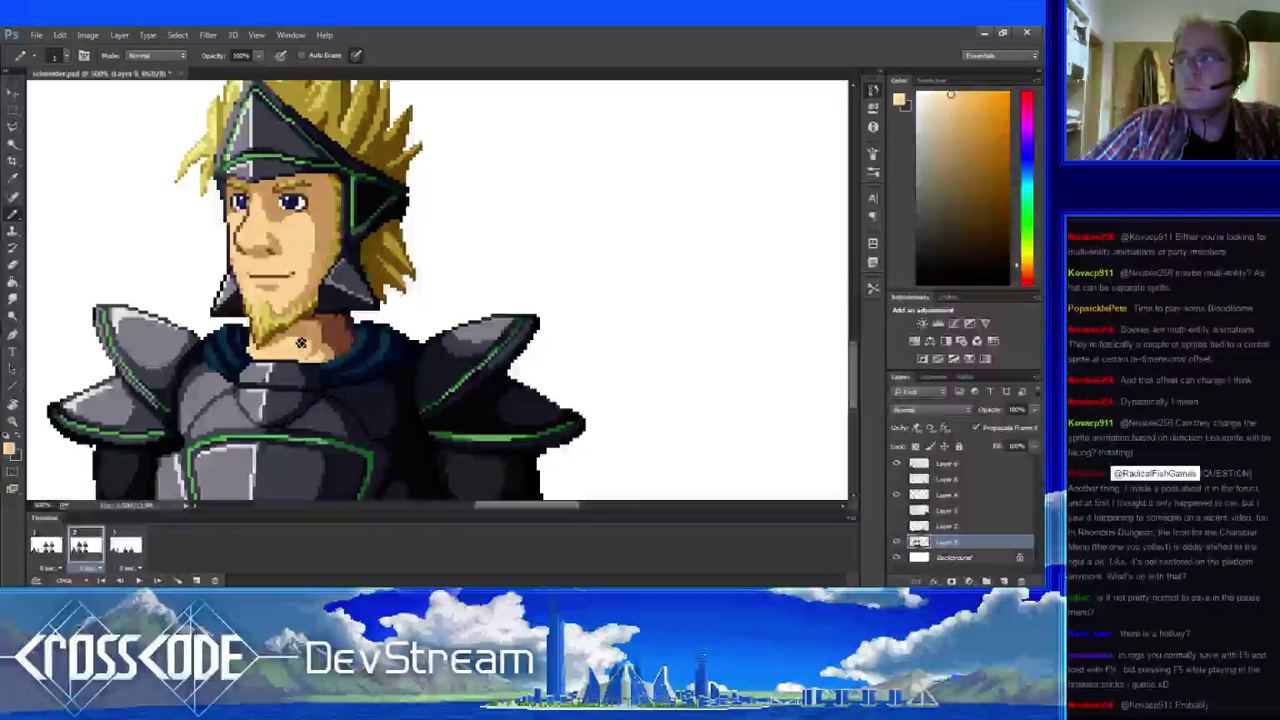
pyautogui.moveTo(299, 317); pyautogui.dragTo(289, 353)
pyautogui.moveTo(311, 291); pyautogui.dragTo(302, 297)
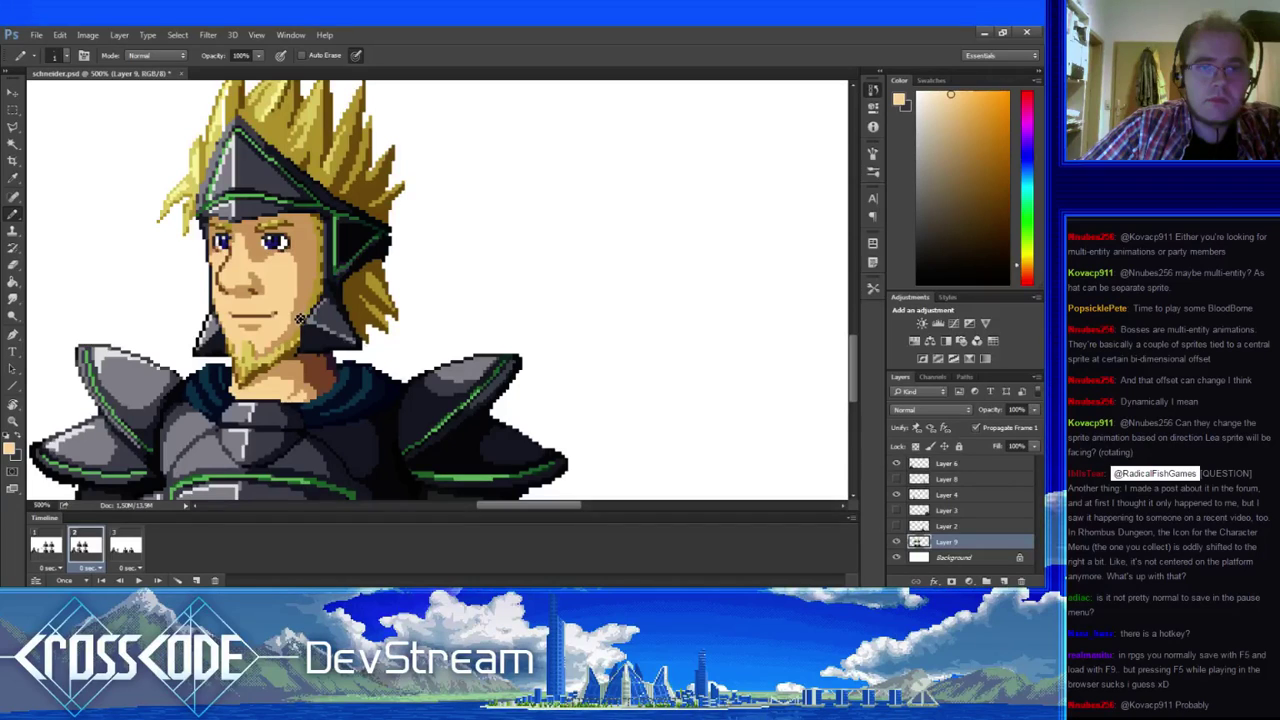
pyautogui.moveTo(296, 322); pyautogui.dragTo(312, 338)
pyautogui.keyDown('alt'); pyautogui.click(317, 272); pyautogui.keyUp('alt')
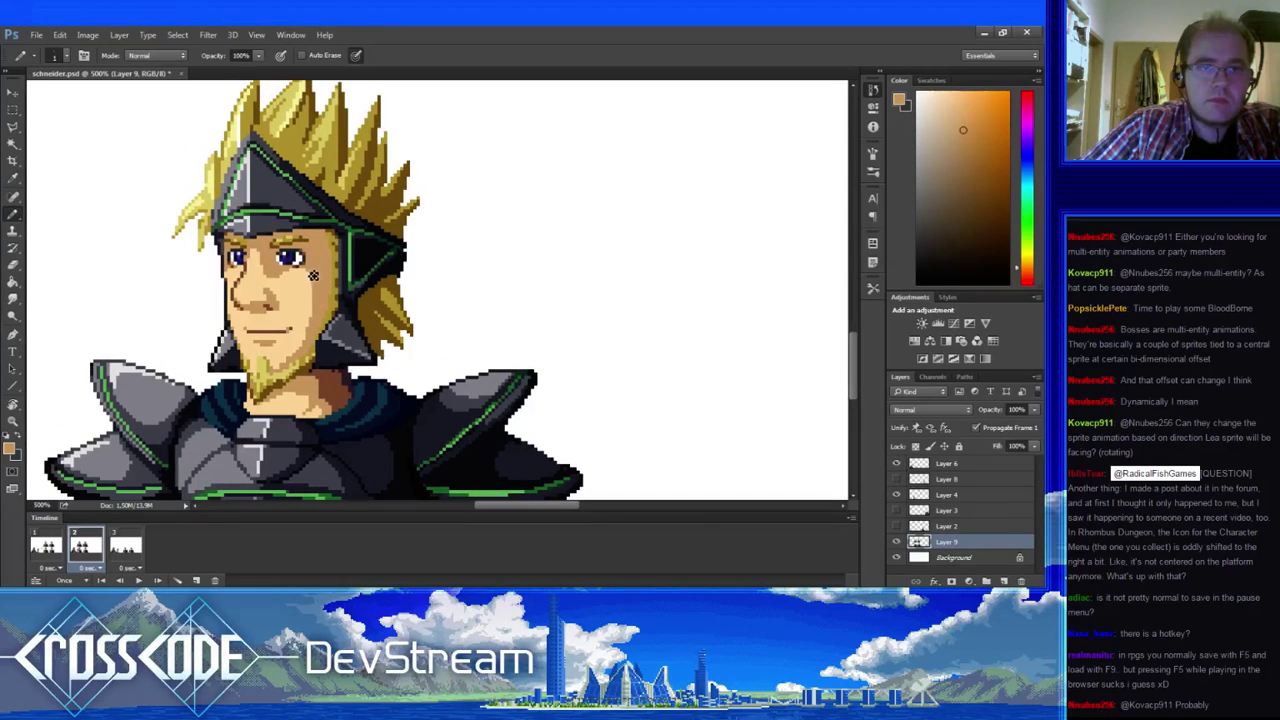
pyautogui.keyDown('alt'); pyautogui.click(308, 281); pyautogui.keyUp('alt')
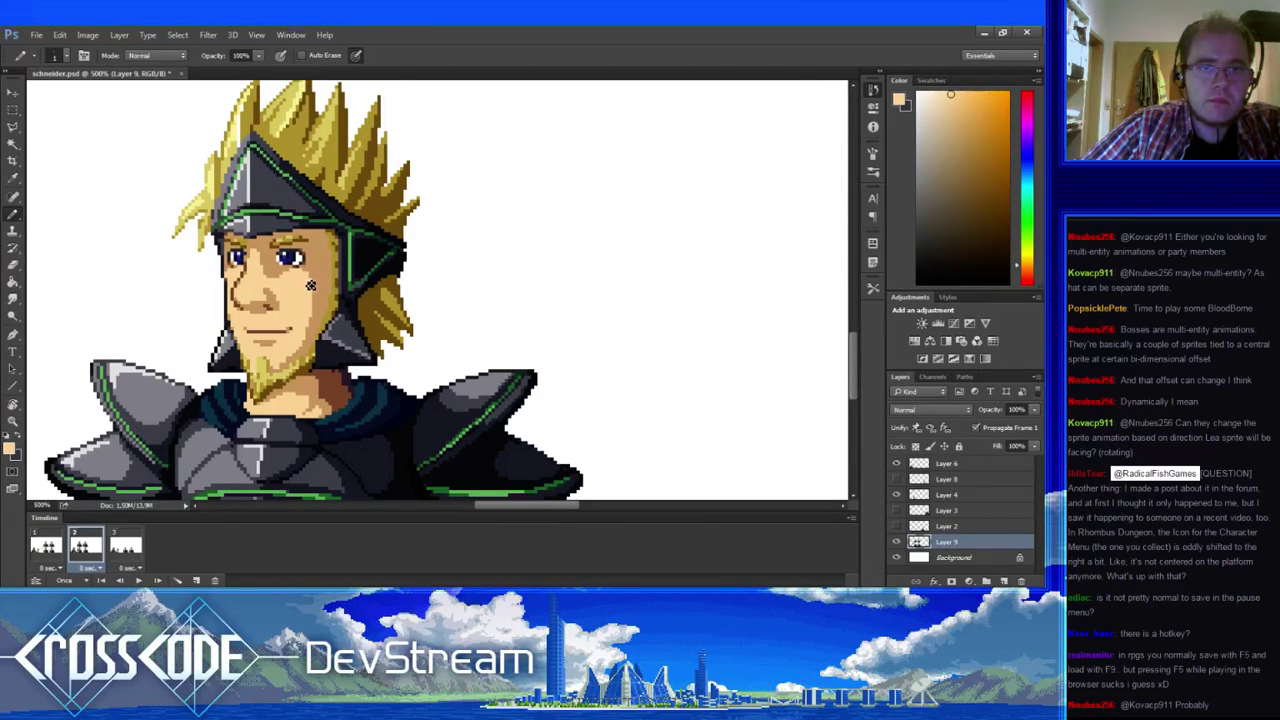
pyautogui.moveTo(295, 325)
pyautogui.mouseDown()
pyautogui.moveTo(323, 327)
pyautogui.moveTo(313, 319)
pyautogui.mouseUp()
pyautogui.scroll(-2, 260, 317)
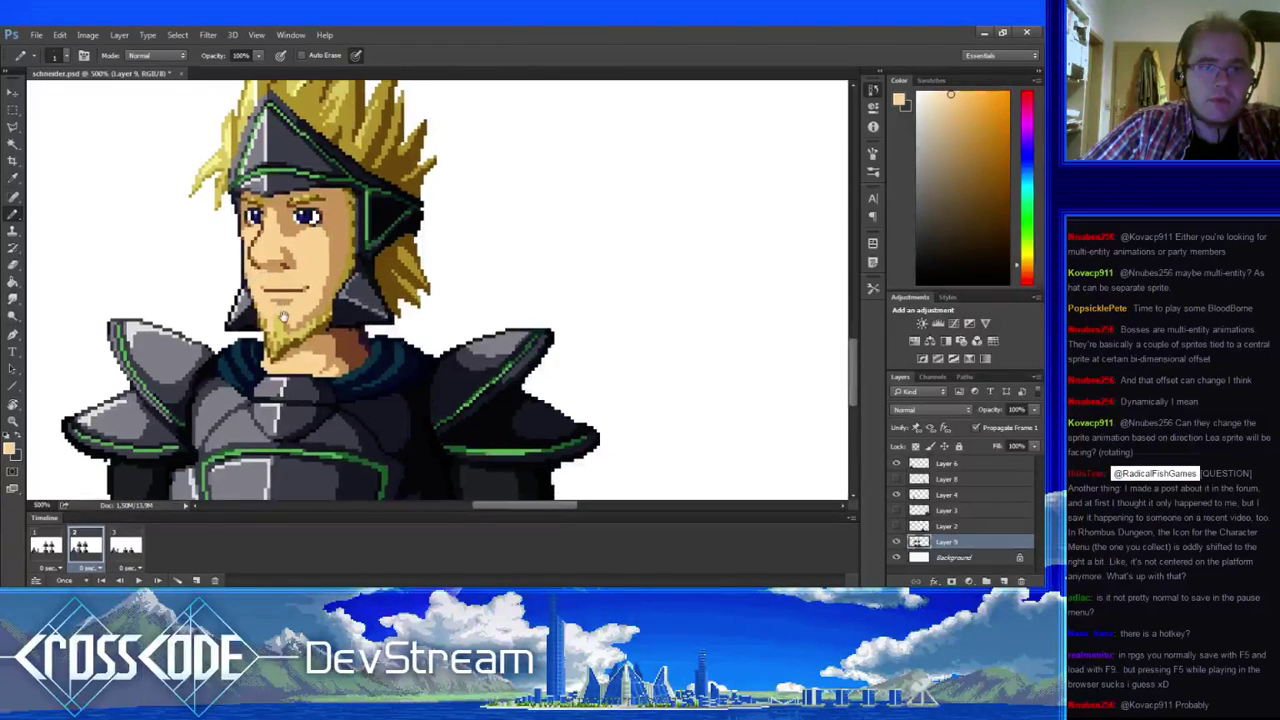
# - Refine the chin pixels between the mouth and the goatee in frame 2 with sampled light skin, tan and gold
pyautogui.keyDown('alt'); pyautogui.click(284, 296); pyautogui.keyUp('alt')
pyautogui.keyDown('alt'); pyautogui.click(272, 309); pyautogui.keyUp('alt')
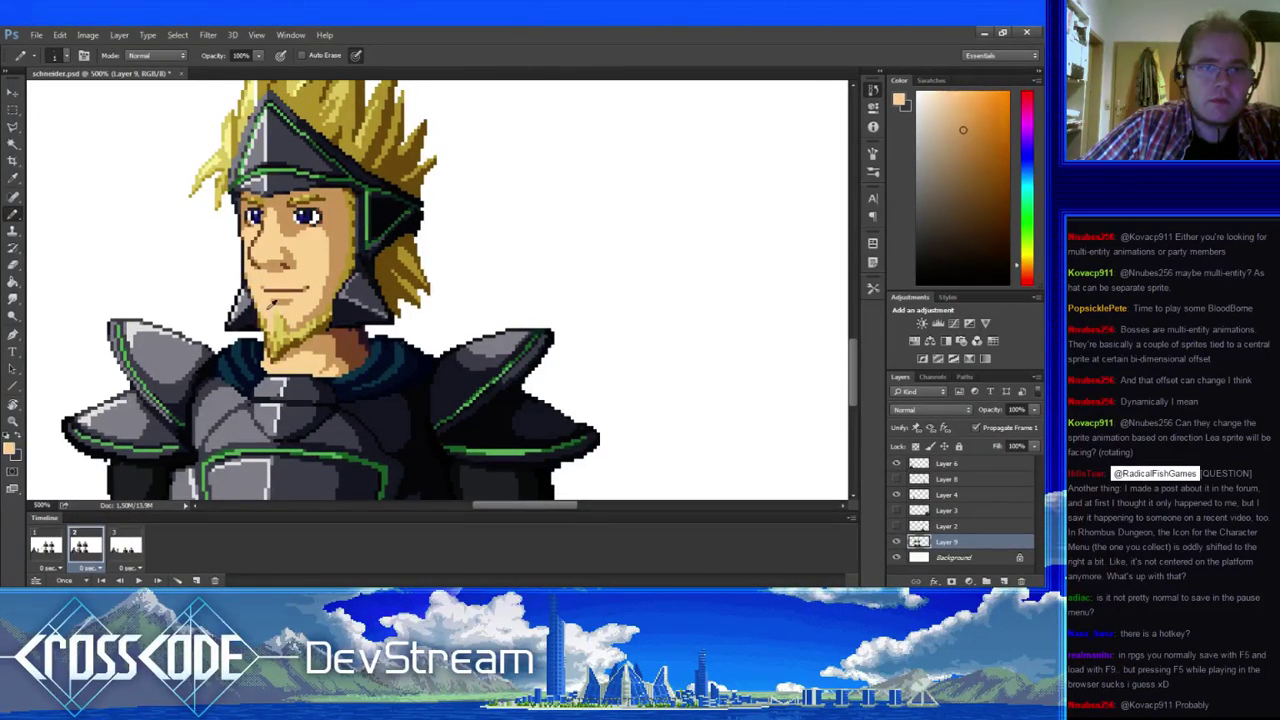
pyautogui.keyDown('alt'); pyautogui.click(268, 318); pyautogui.keyUp('alt')
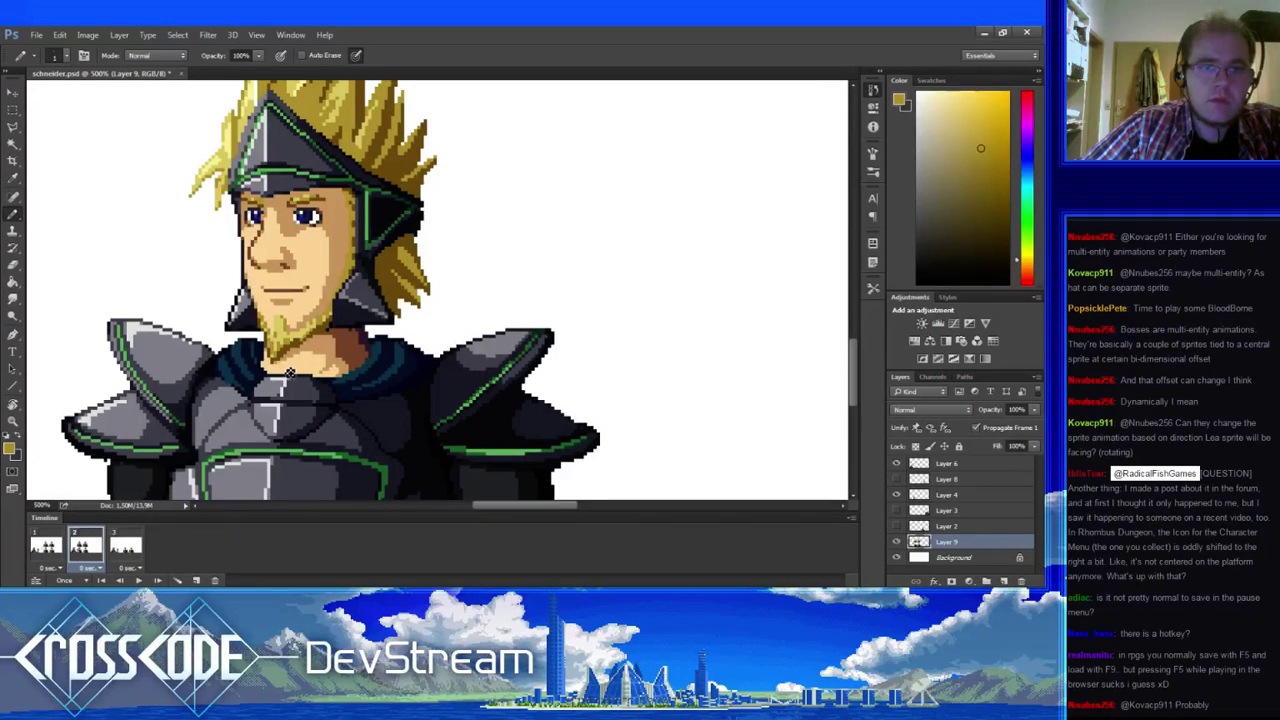
pyautogui.moveTo(288, 373); pyautogui.dragTo(282, 337)
pyautogui.keyDown('alt'); pyautogui.click(263, 401); pyautogui.keyUp('alt')
pyautogui.keyDown('alt'); pyautogui.click(305, 320); pyautogui.keyUp('alt')
# - Compare frames 1 and 2 repeatedly and touch up the skin beside the goatee in frame 2 with sampled light skin
pyautogui.click(52, 547)
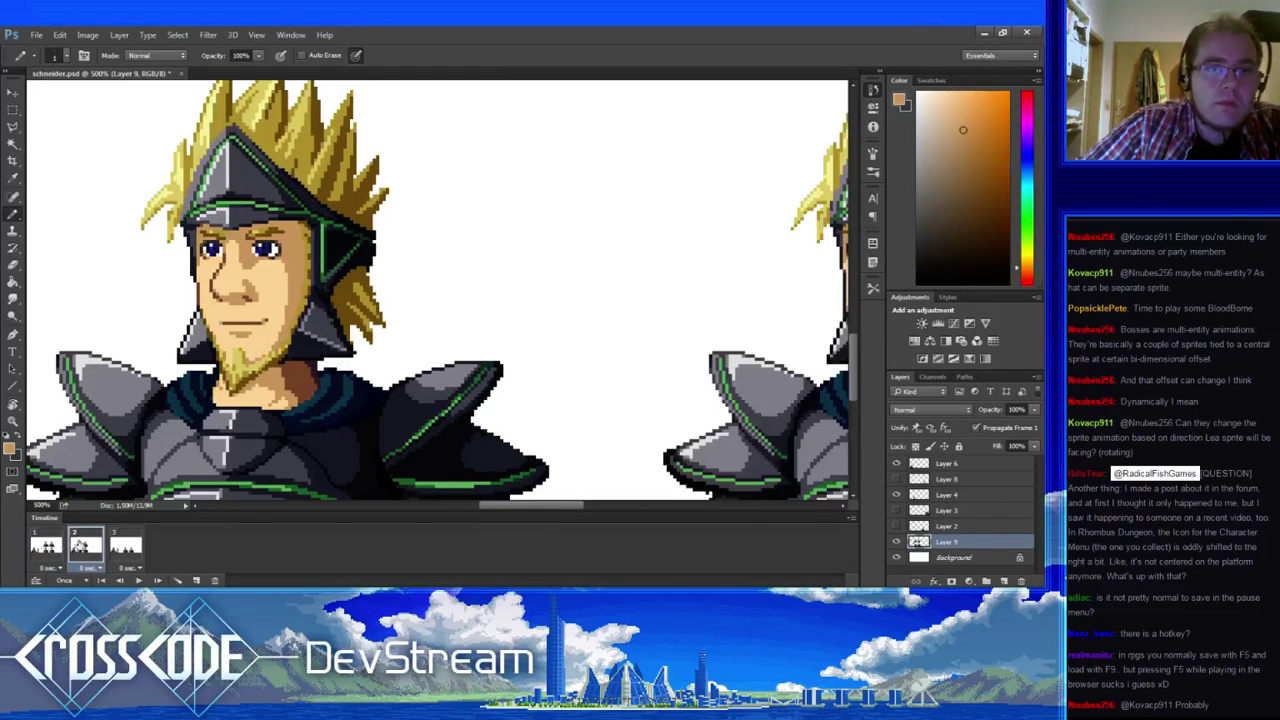
pyautogui.click(80, 547)
pyautogui.click(54, 547)
pyautogui.click(78, 547)
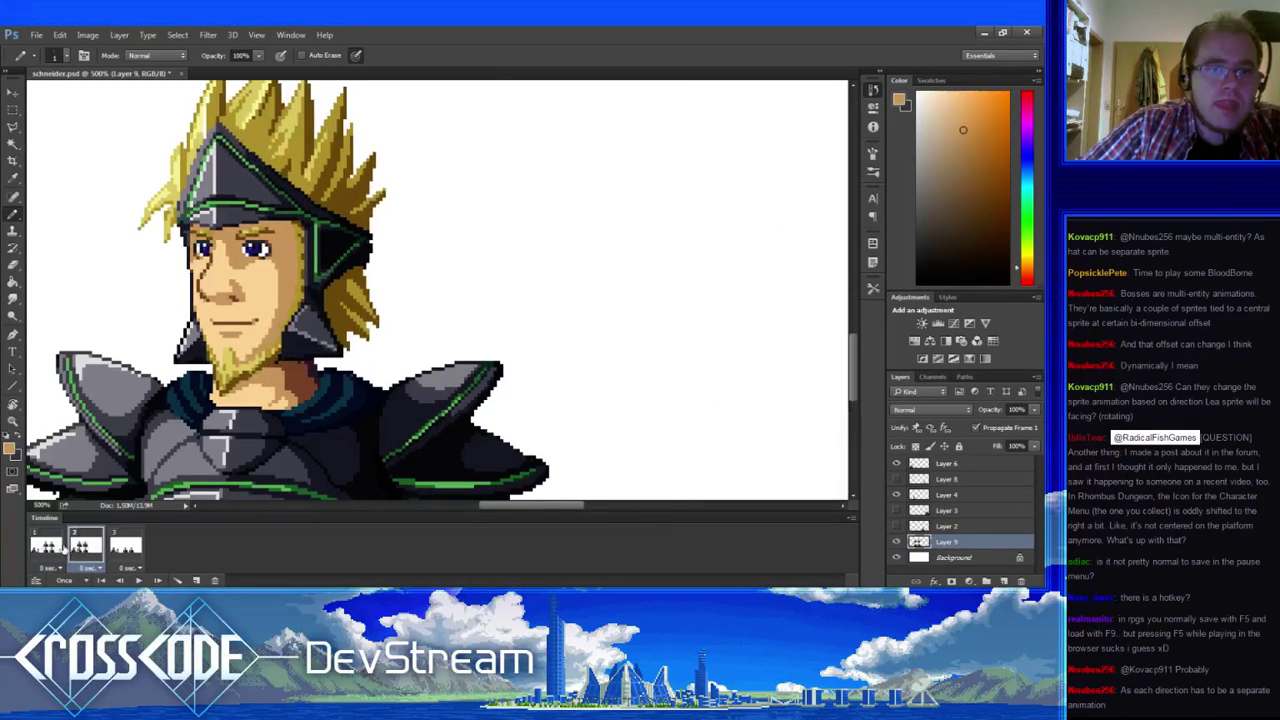
pyautogui.click(57, 547)
pyautogui.click(82, 547)
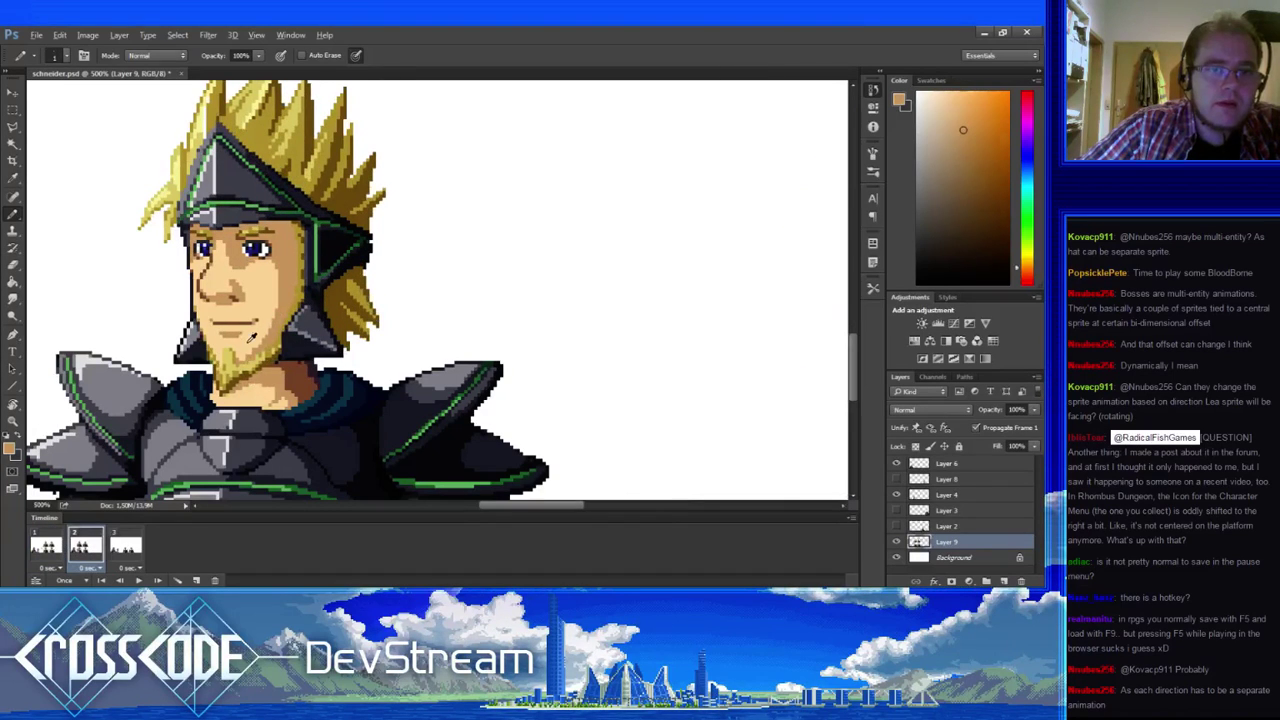
pyautogui.keyDown('alt'); pyautogui.click(252, 339); pyautogui.keyUp('alt')
pyautogui.moveTo(229, 415); pyautogui.dragTo(185, 435)
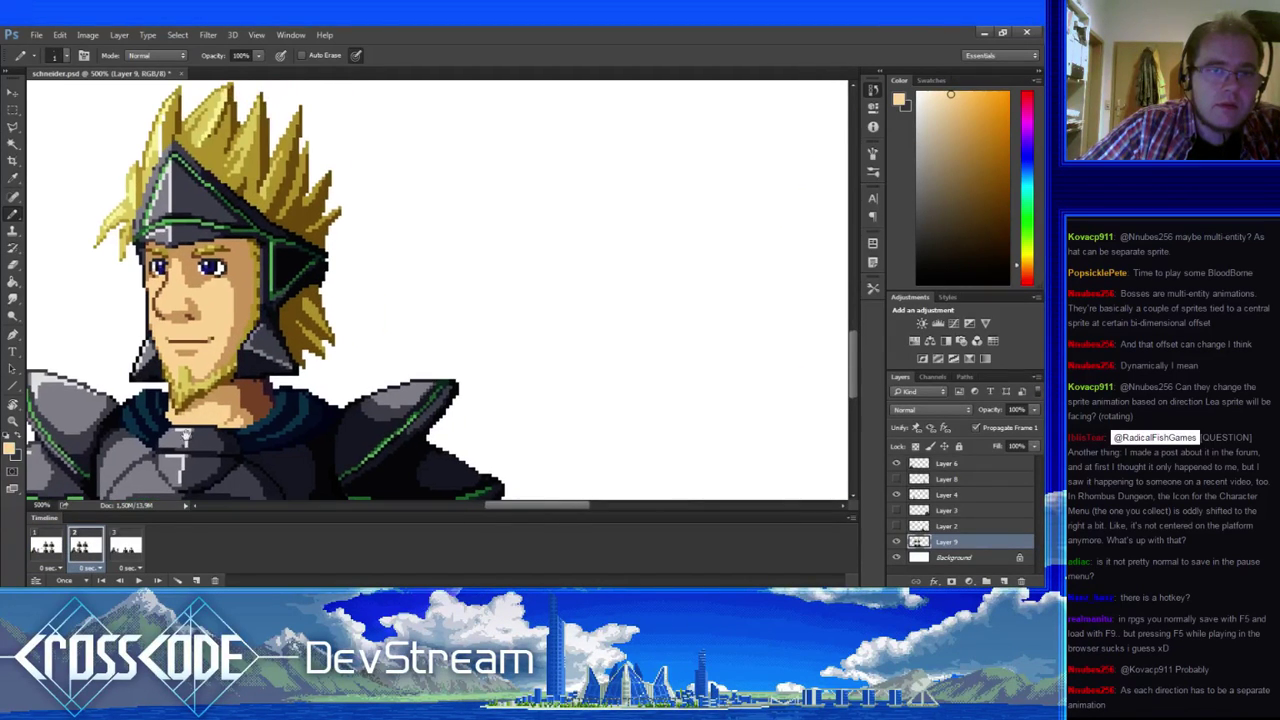
pyautogui.press('space')
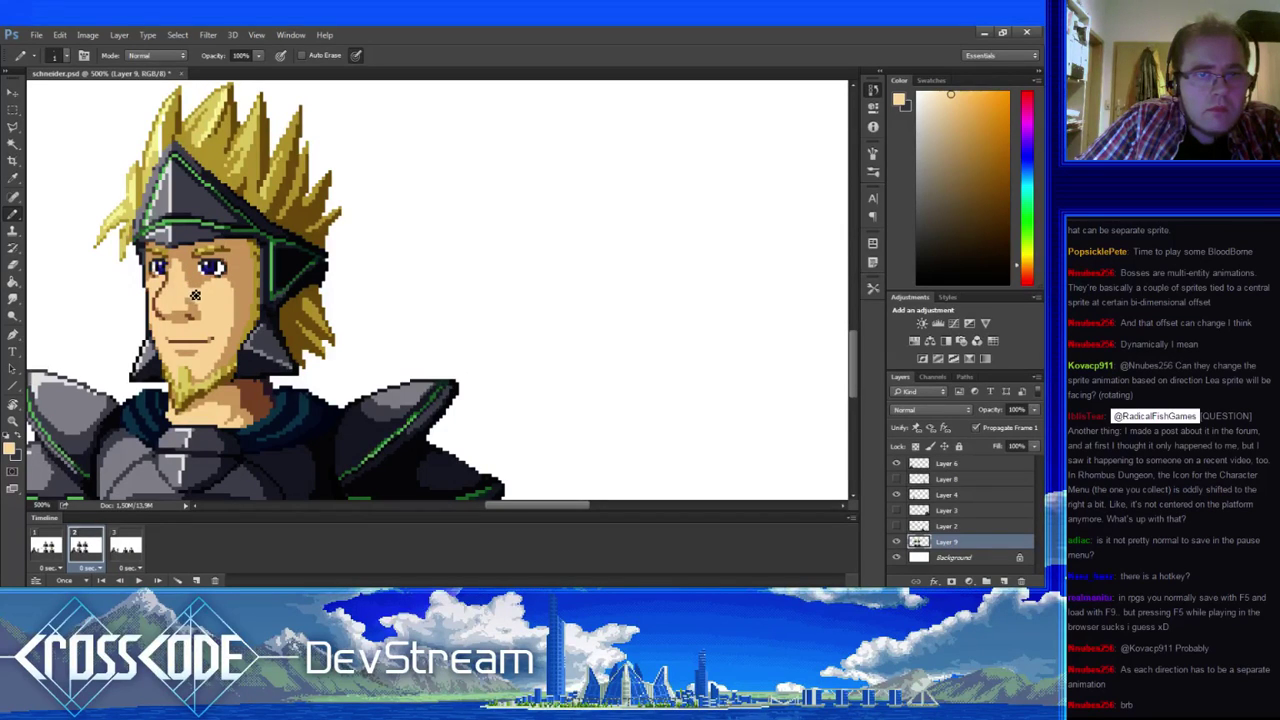
# - Compare frame 2 with frame 1 and touch up the skin below the eye beside the nose with sampled tan and light skin
pyautogui.moveTo(241, 370); pyautogui.dragTo(225, 381)
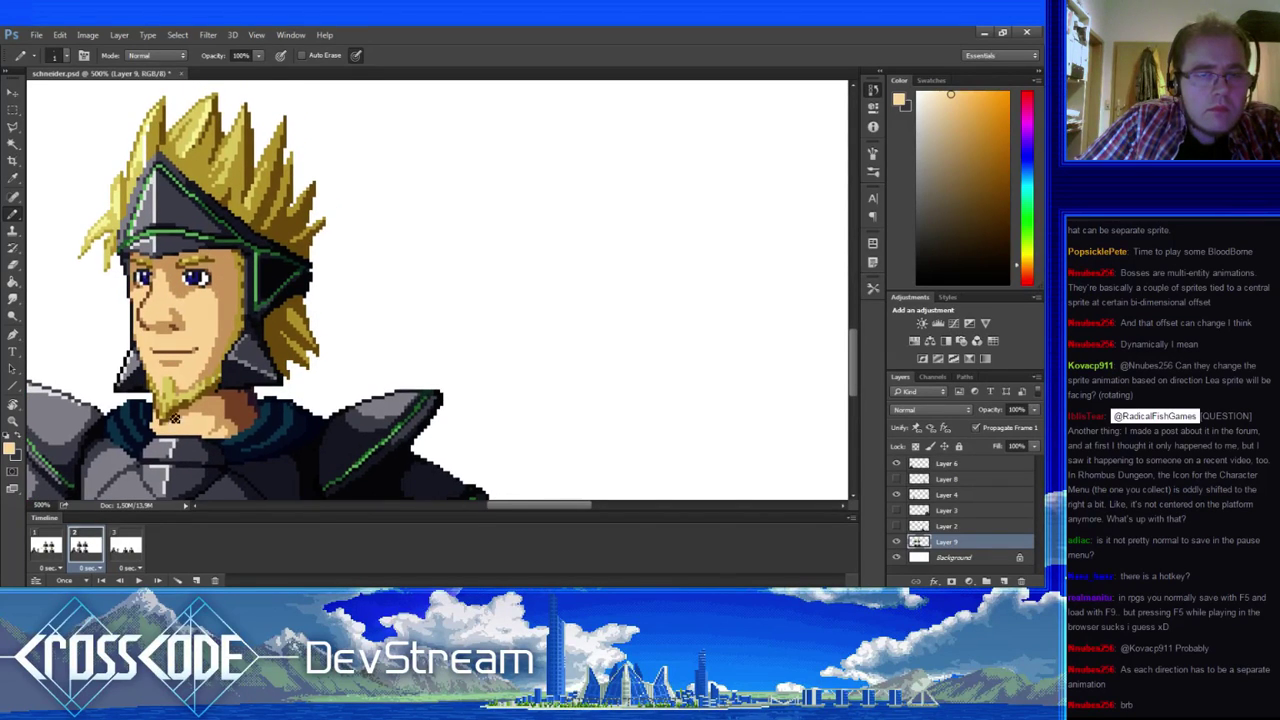
pyautogui.click(45, 550)
pyautogui.click(85, 548)
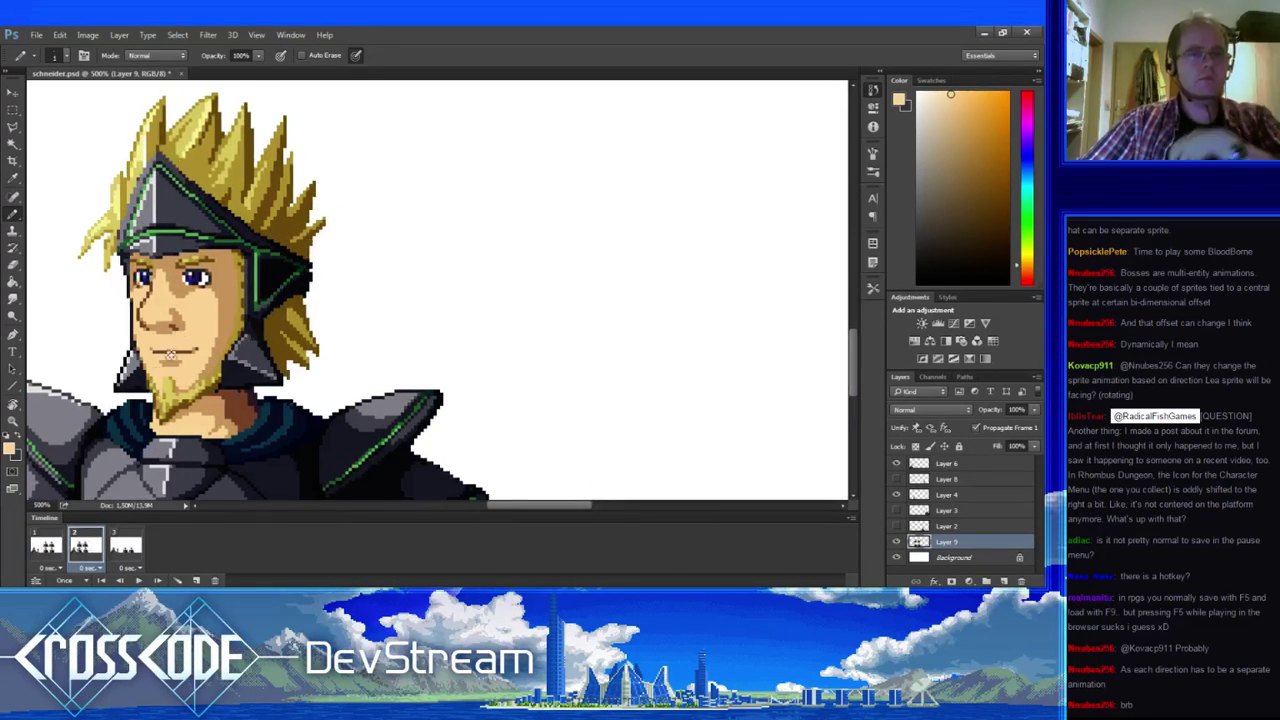
pyautogui.keyDown('alt'); pyautogui.click(180, 289); pyautogui.keyUp('alt')
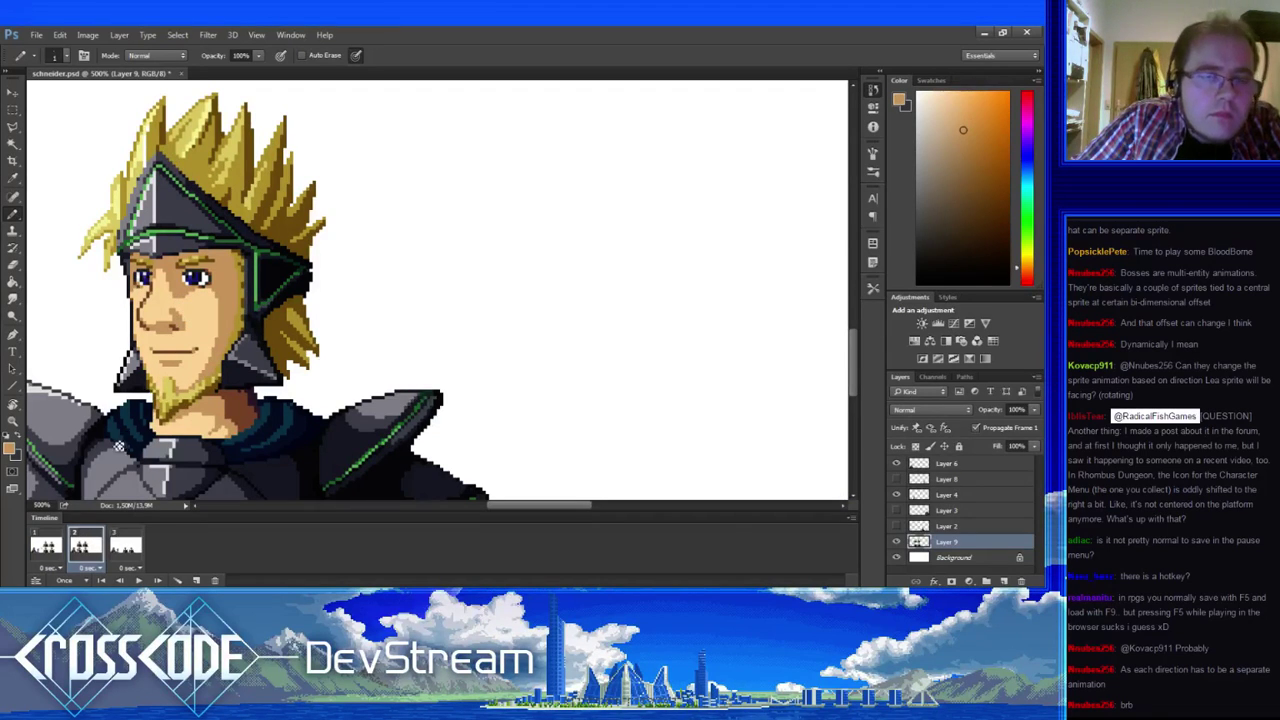
pyautogui.moveTo(182, 290); pyautogui.dragTo(146, 299)
pyautogui.click(38, 550)
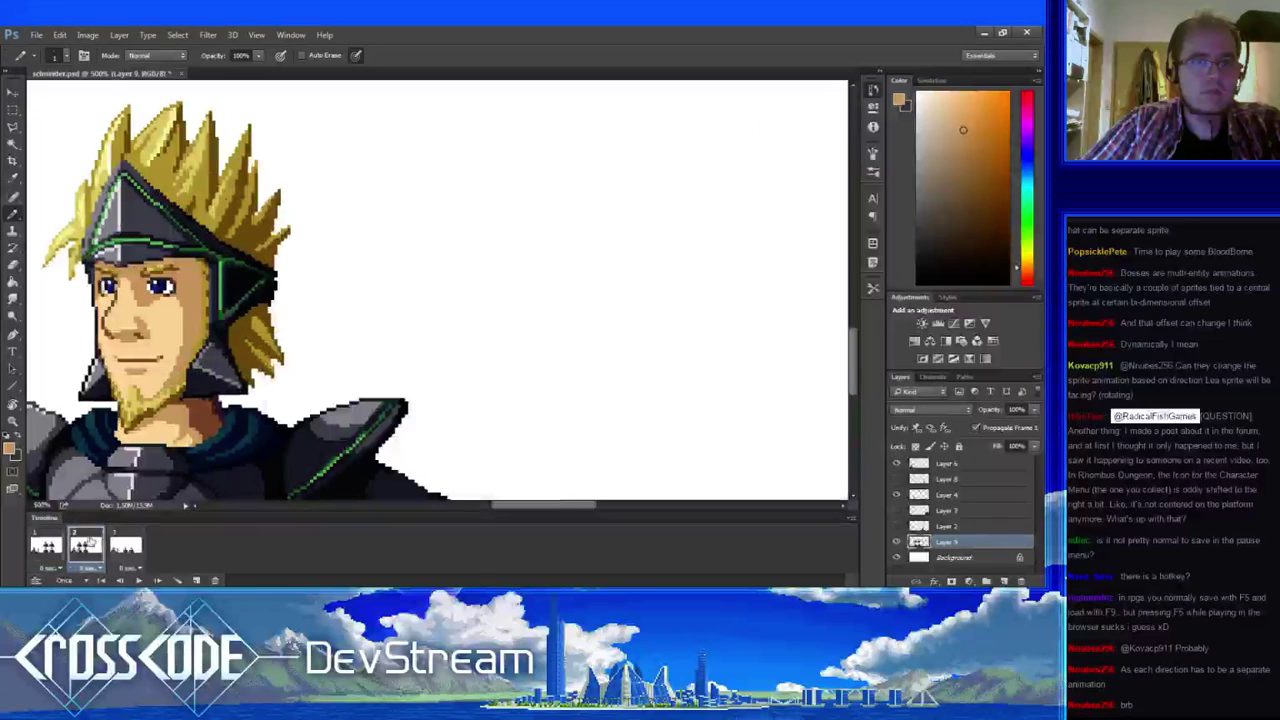
pyautogui.keyDown('alt'); pyautogui.click(168, 308); pyautogui.keyUp('alt')
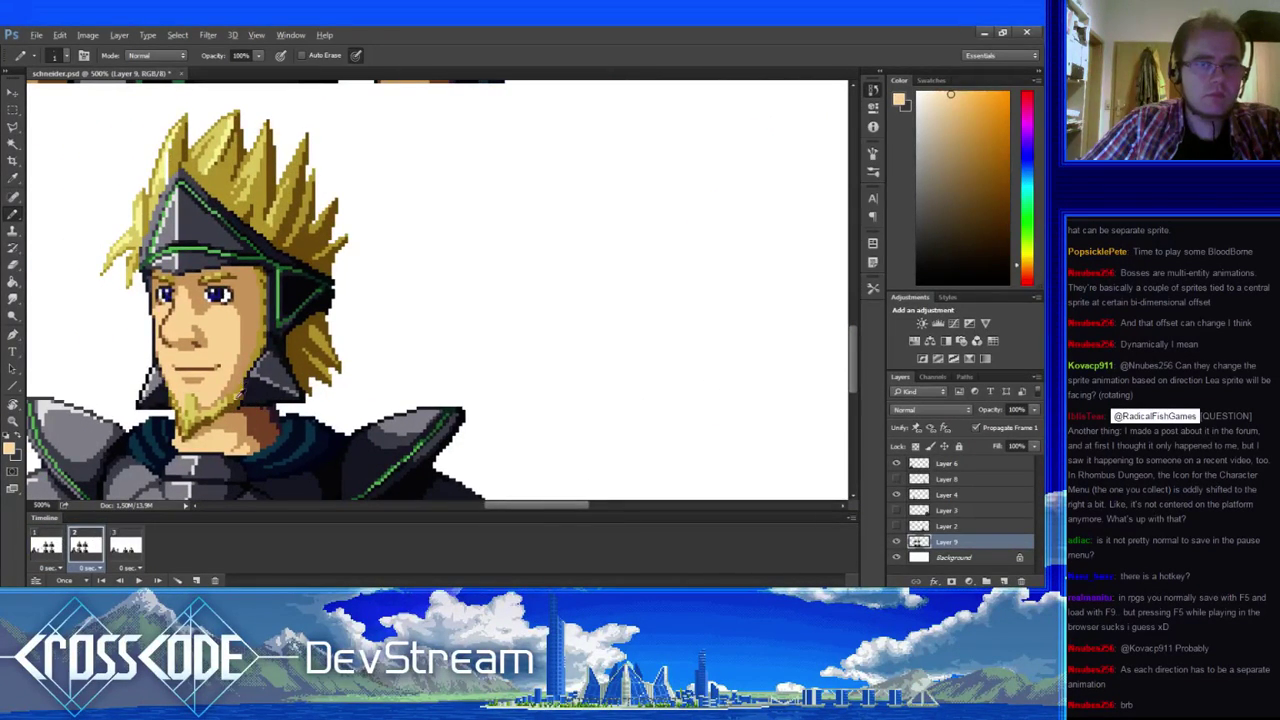
# - Shade the beard edge along the jaw in frame 2 with sampled gold and dark brown, and compare it with frame 1
pyautogui.keyDown('alt'); pyautogui.click(236, 396); pyautogui.keyUp('alt')
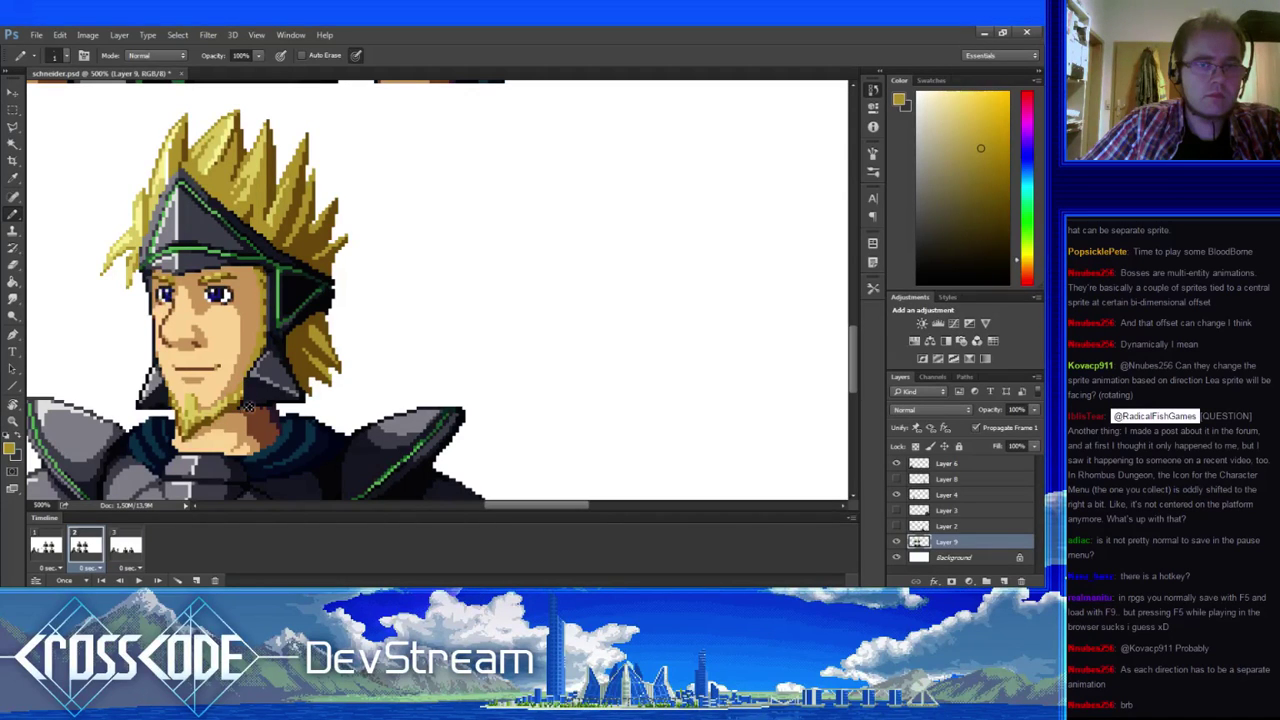
pyautogui.keyDown('alt'); pyautogui.click(240, 407); pyautogui.keyUp('alt')
pyautogui.moveTo(208, 430); pyautogui.dragTo(162, 434)
pyautogui.click(47, 547)
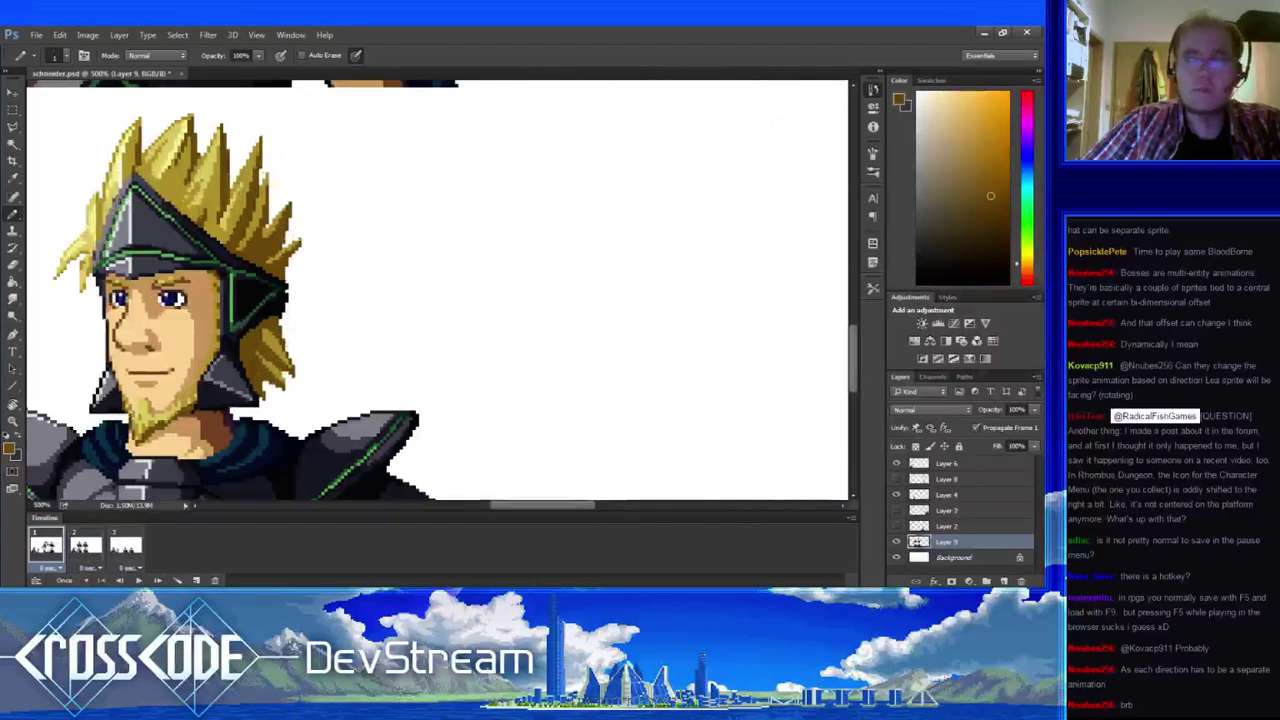
pyautogui.click(86, 547)
pyautogui.moveTo(158, 381); pyautogui.dragTo(235, 366)
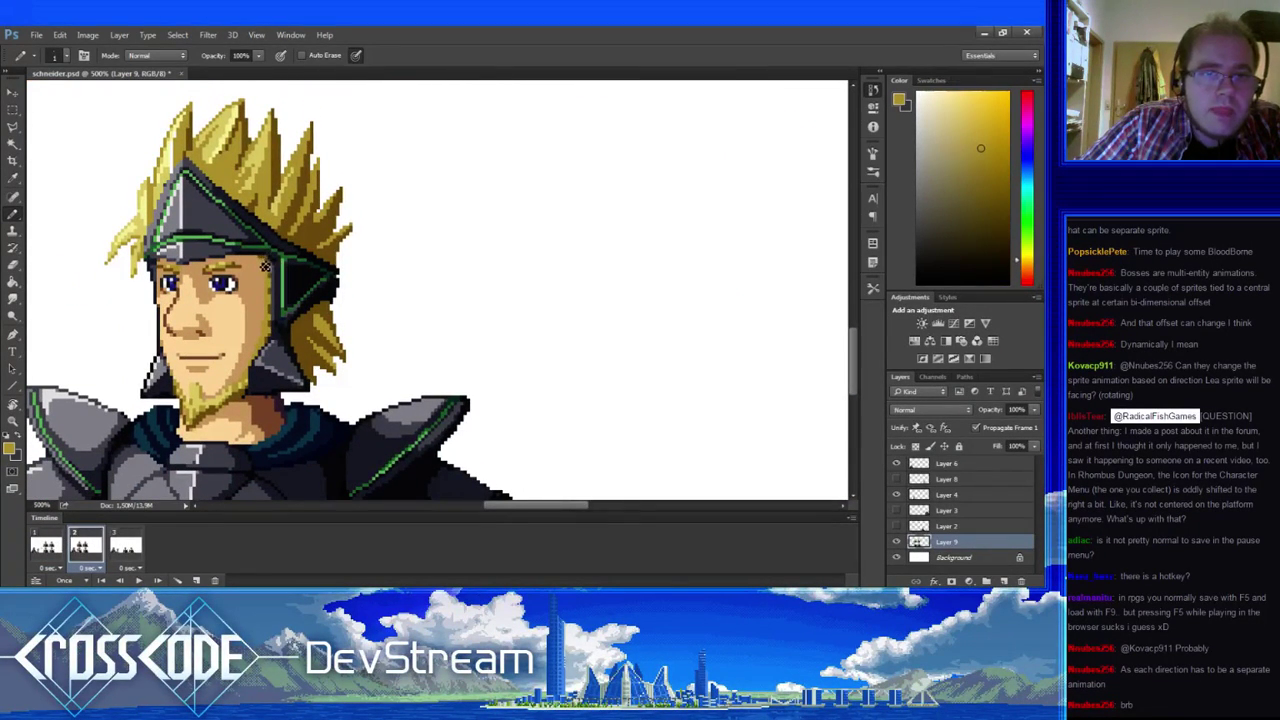
# - Darken the sideburn edge beside the helmet's side plate in frame 2 with sampled dark brown, and compare the frames
pyautogui.keyDown('alt'); pyautogui.click(264, 261); pyautogui.keyUp('alt')
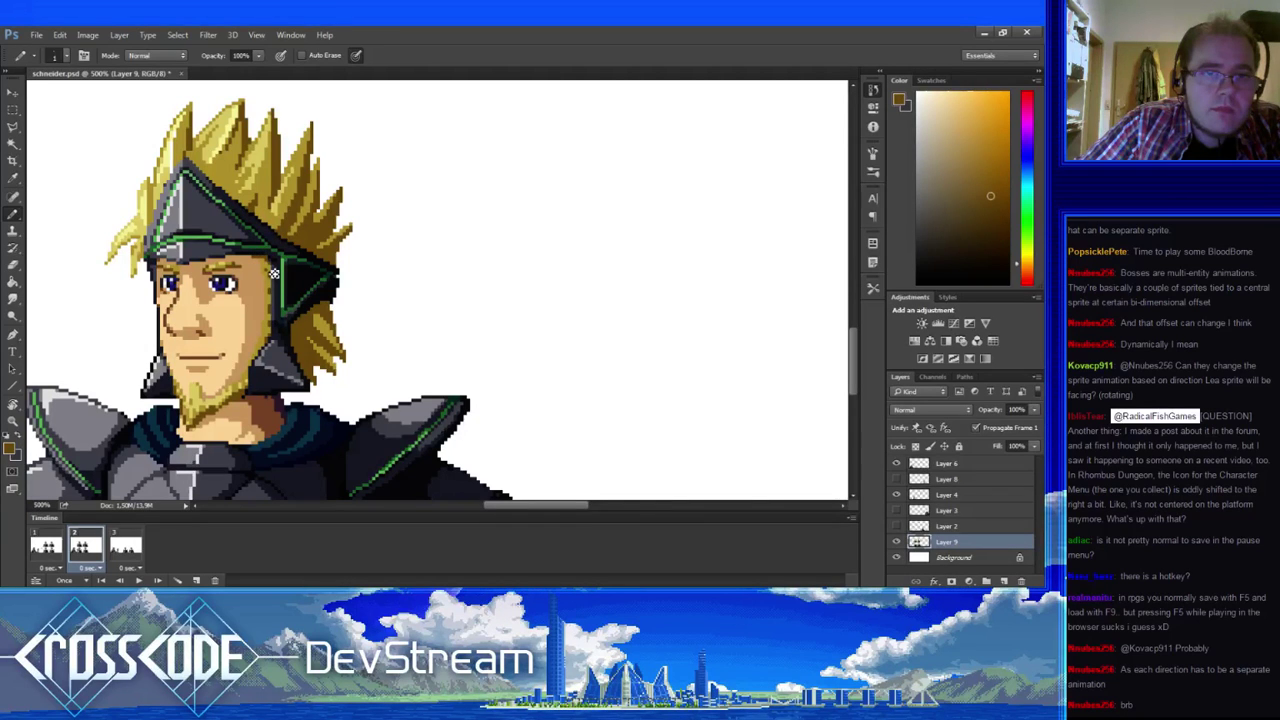
pyautogui.moveTo(274, 273); pyautogui.dragTo(276, 281)
pyautogui.click(125, 547)
pyautogui.click(47, 547)
pyautogui.click(86, 547)
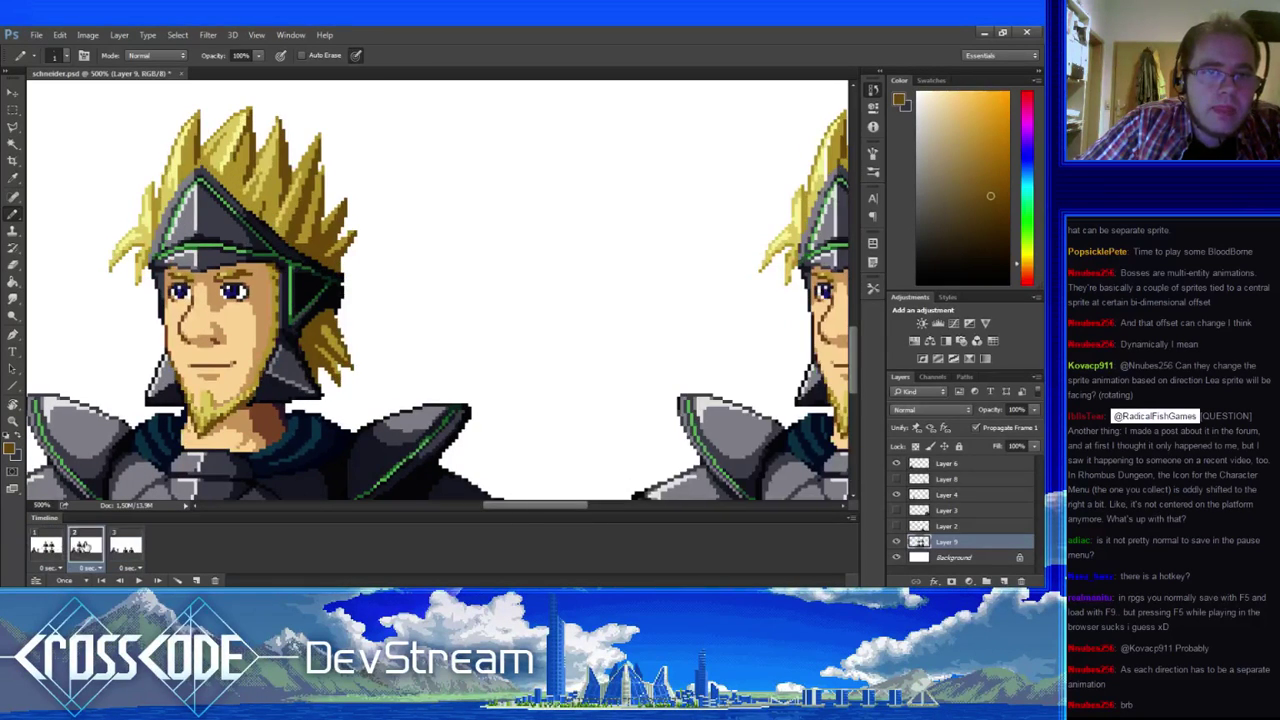
# - Touch up the temple skin beside the eyebrow in frame 2 with sampled tan, and compare frames 1 and 2 repeatedly
pyautogui.keyDown('alt'); pyautogui.click(255, 268); pyautogui.keyUp('alt')
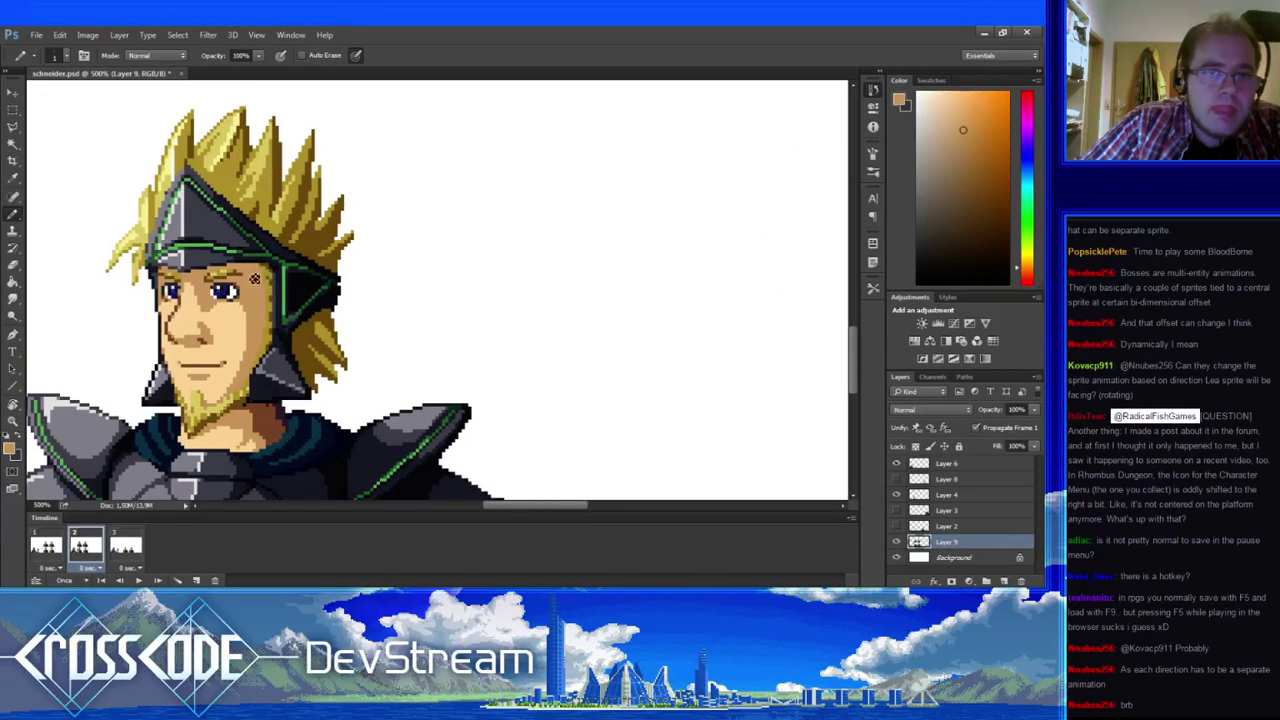
pyautogui.moveTo(227, 327); pyautogui.dragTo(175, 280)
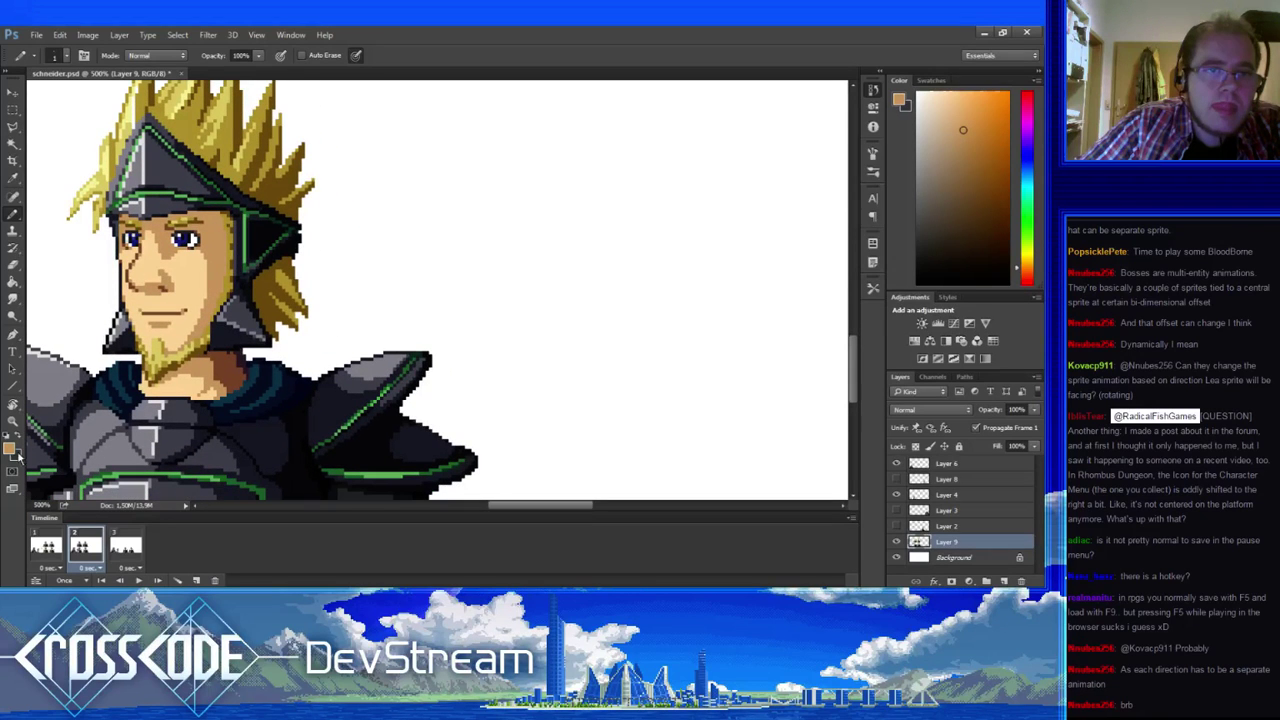
pyautogui.click(47, 546)
pyautogui.click(85, 546)
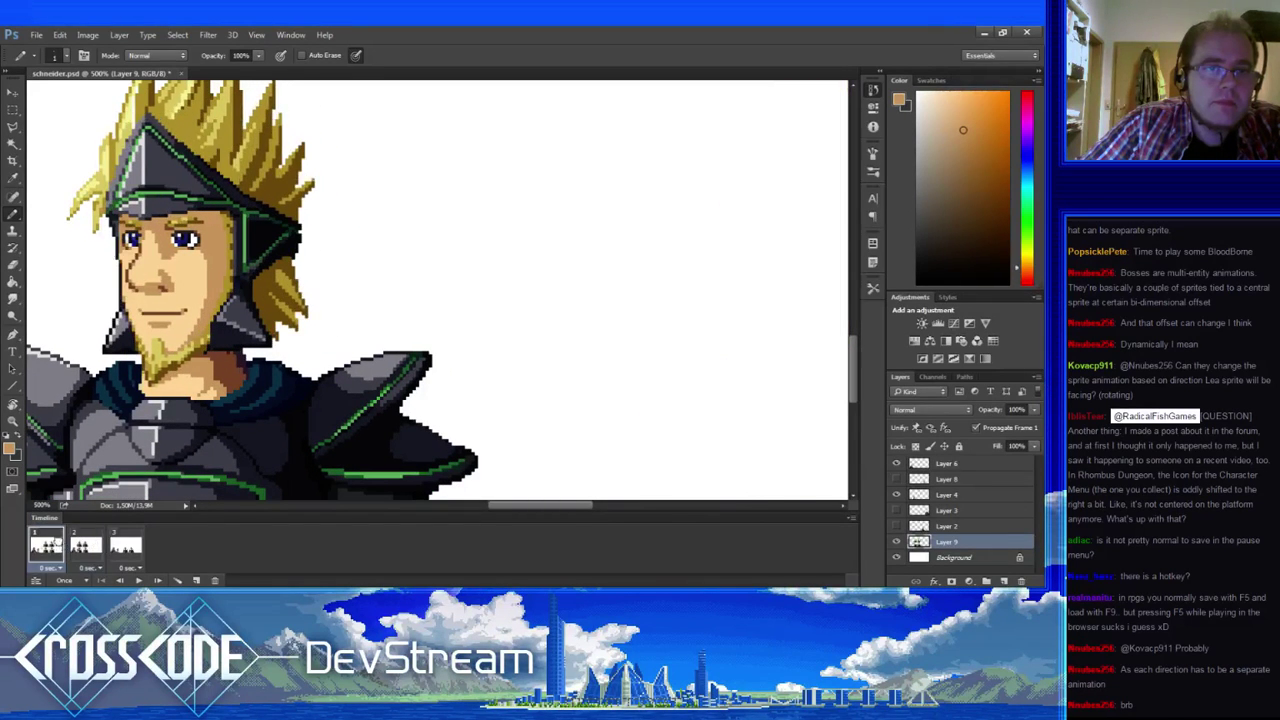
pyautogui.click(47, 546)
pyautogui.click(85, 546)
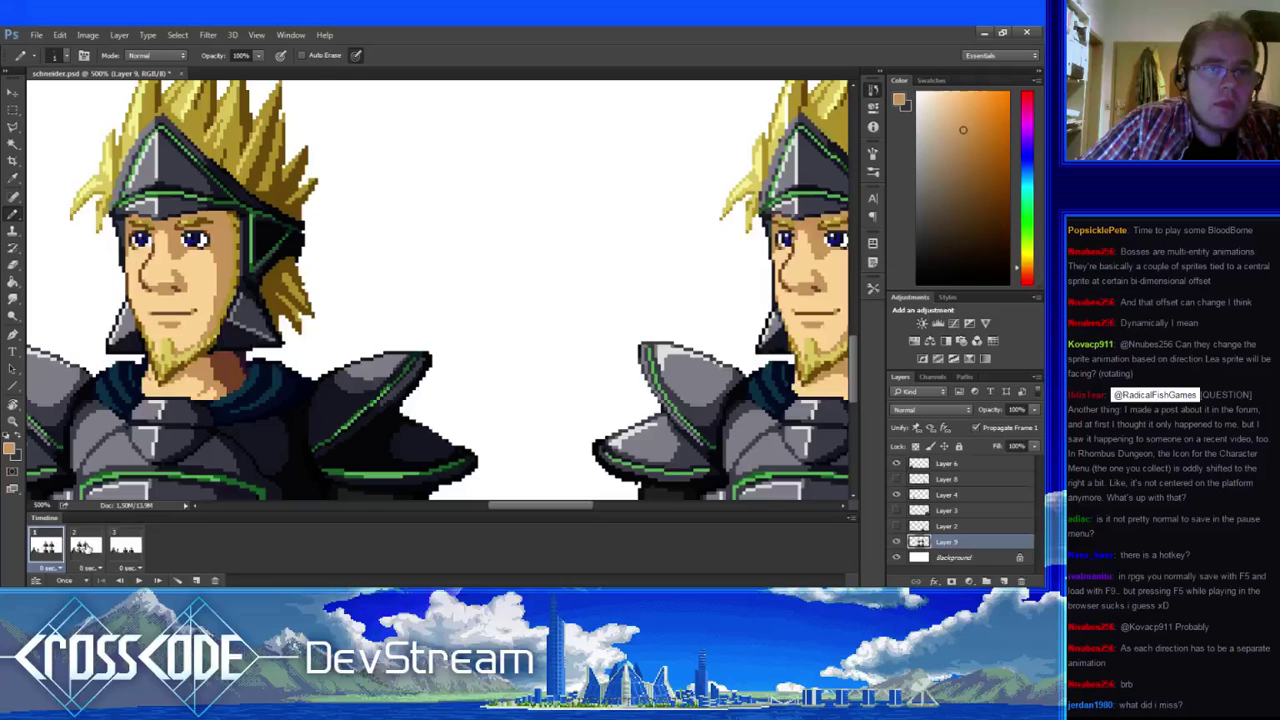
pyautogui.click(85, 547)
pyautogui.moveTo(279, 324); pyautogui.dragTo(213, 318)
pyautogui.click(44, 548)
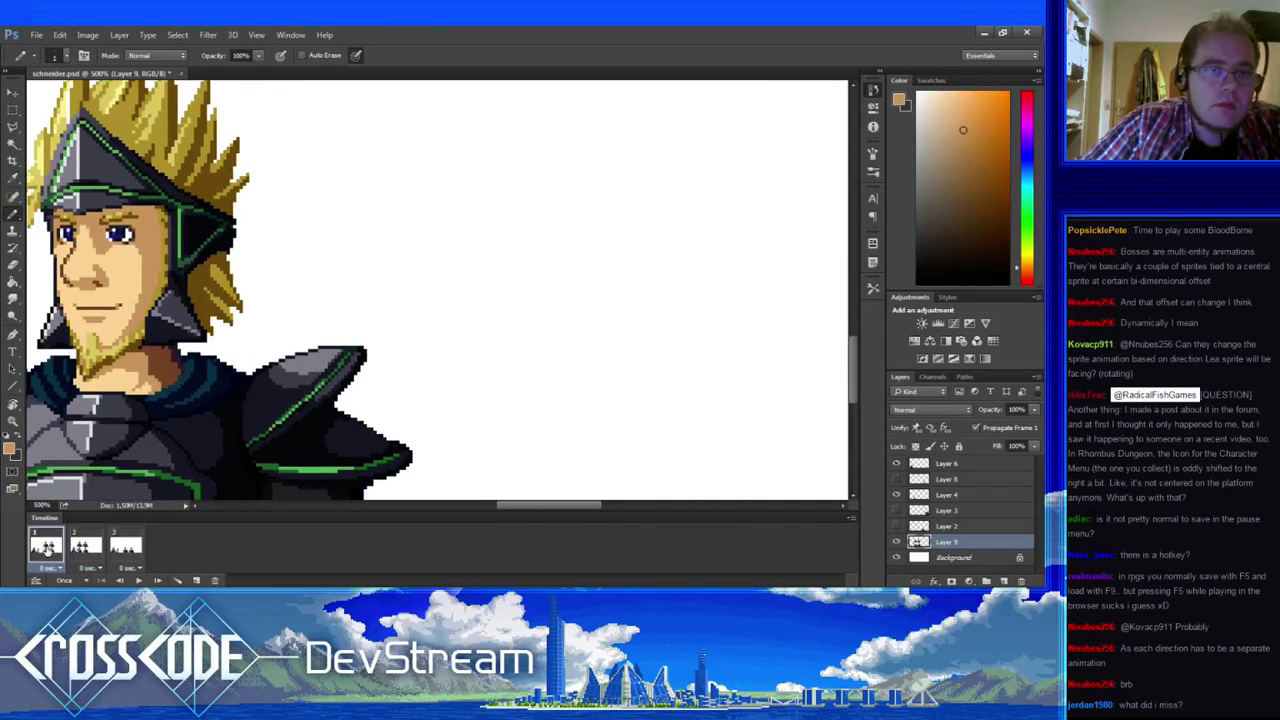
pyautogui.click(82, 548)
# - Clean up the cheek guard's rear tip and the adjoining hair in frame 2 with sampled near-black, the Eraser and dark brown
pyautogui.keyDown('alt'); pyautogui.click(206, 336); pyautogui.keyUp('alt')
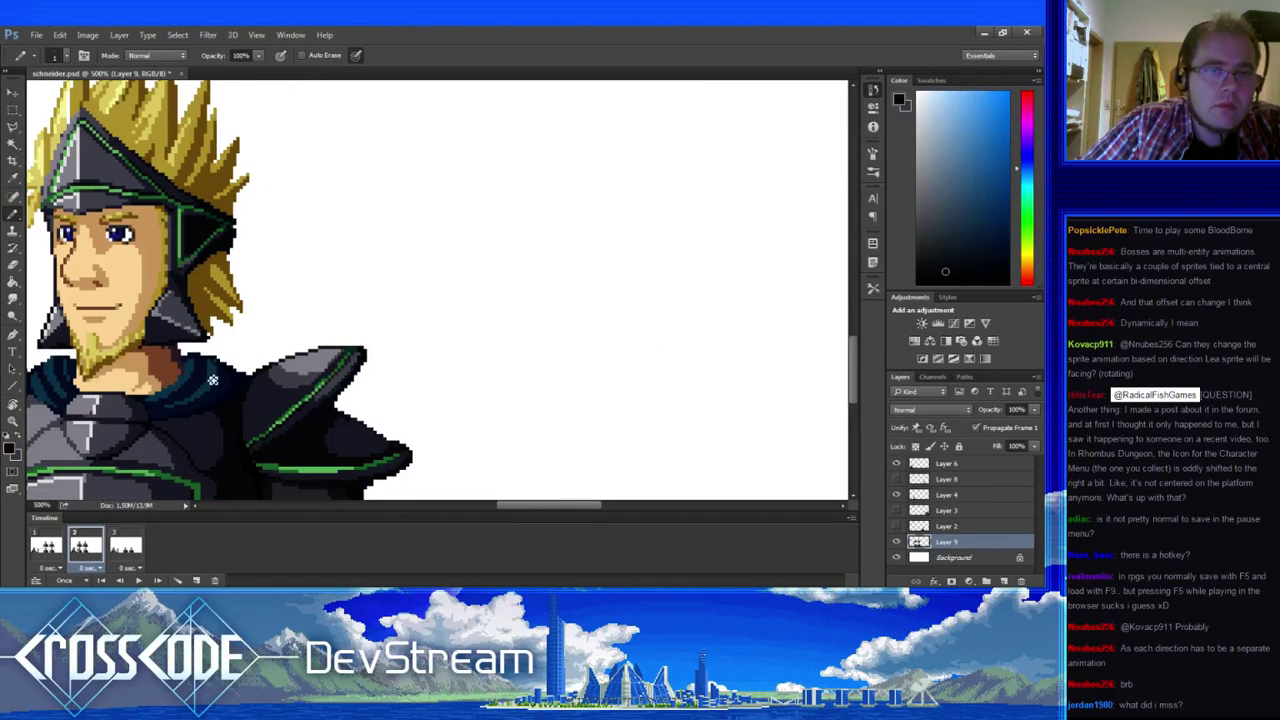
pyautogui.moveTo(102, 417); pyautogui.dragTo(142, 436)
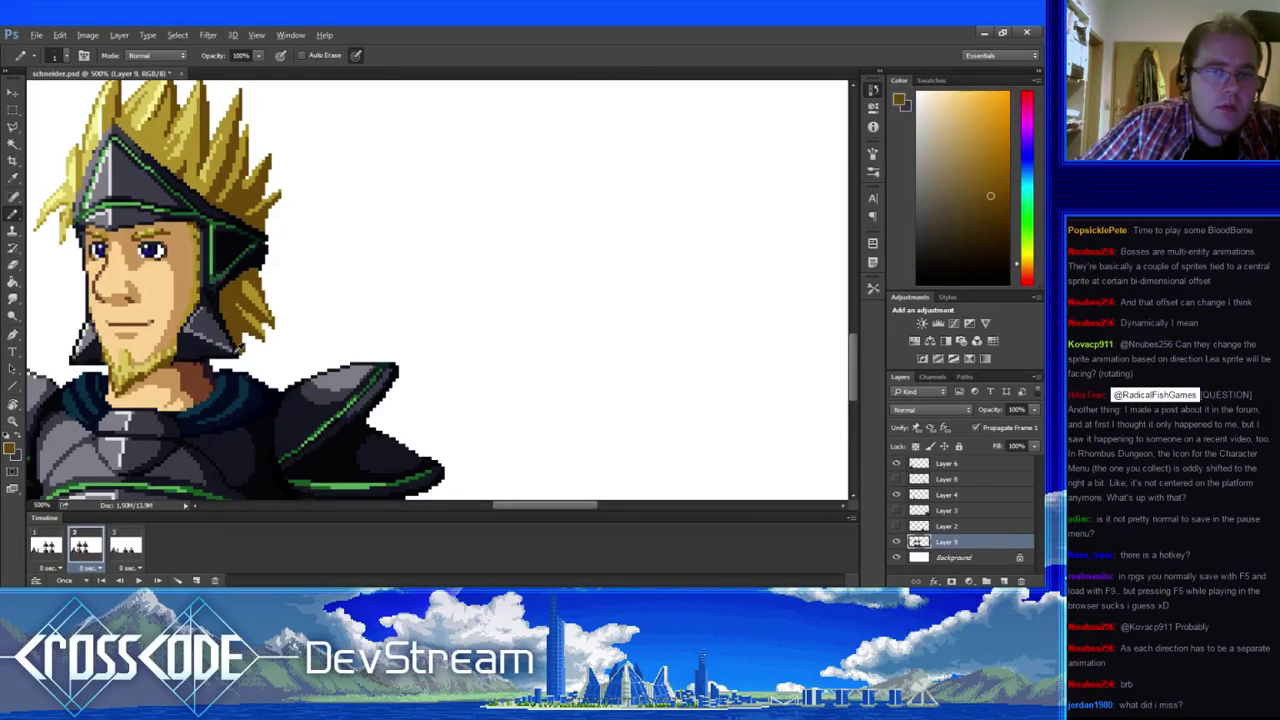
pyautogui.press('e')
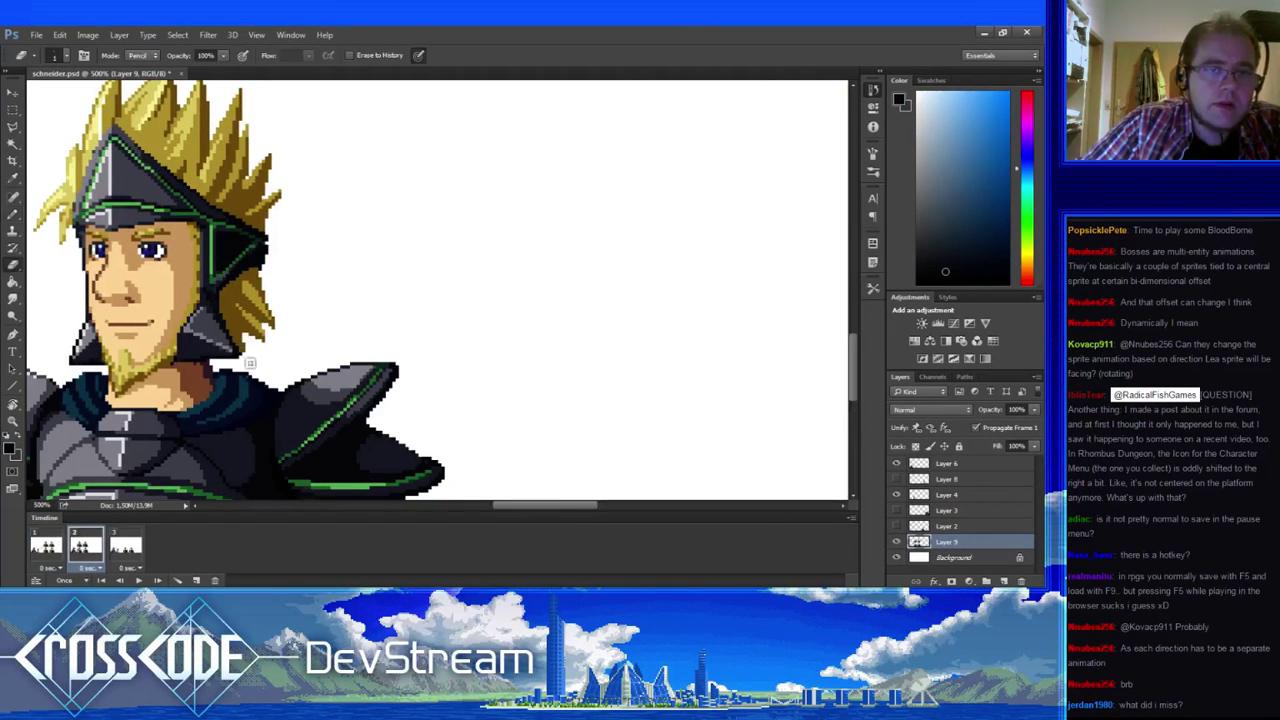
pyautogui.press('b')
pyautogui.keyDown('alt'); pyautogui.click(248, 354); pyautogui.keyUp('alt')
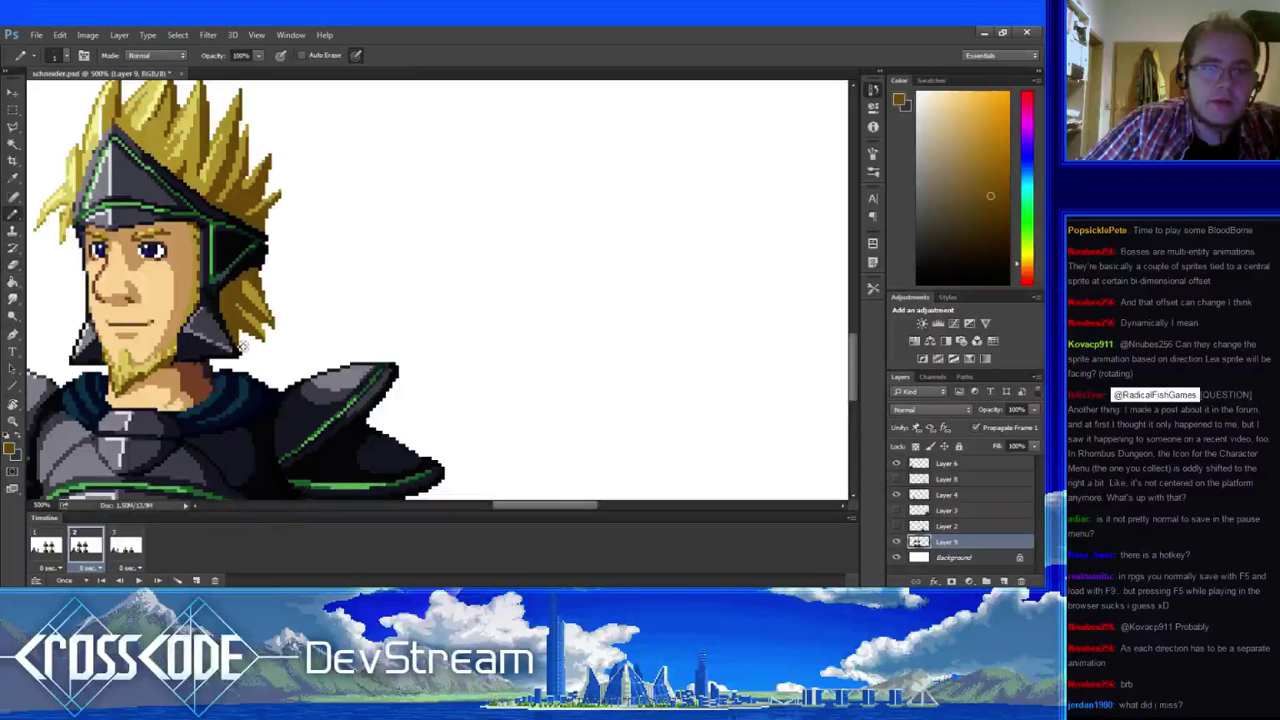
# - Reshape the lower hair tips behind the cheek guard in frame 2 with the dark brown hair colour, erasing stray pixels
pyautogui.keyDown('alt'); pyautogui.click(247, 353); pyautogui.keyUp('alt')
pyautogui.keyDown('alt'); pyautogui.click(249, 354); pyautogui.keyUp('alt')
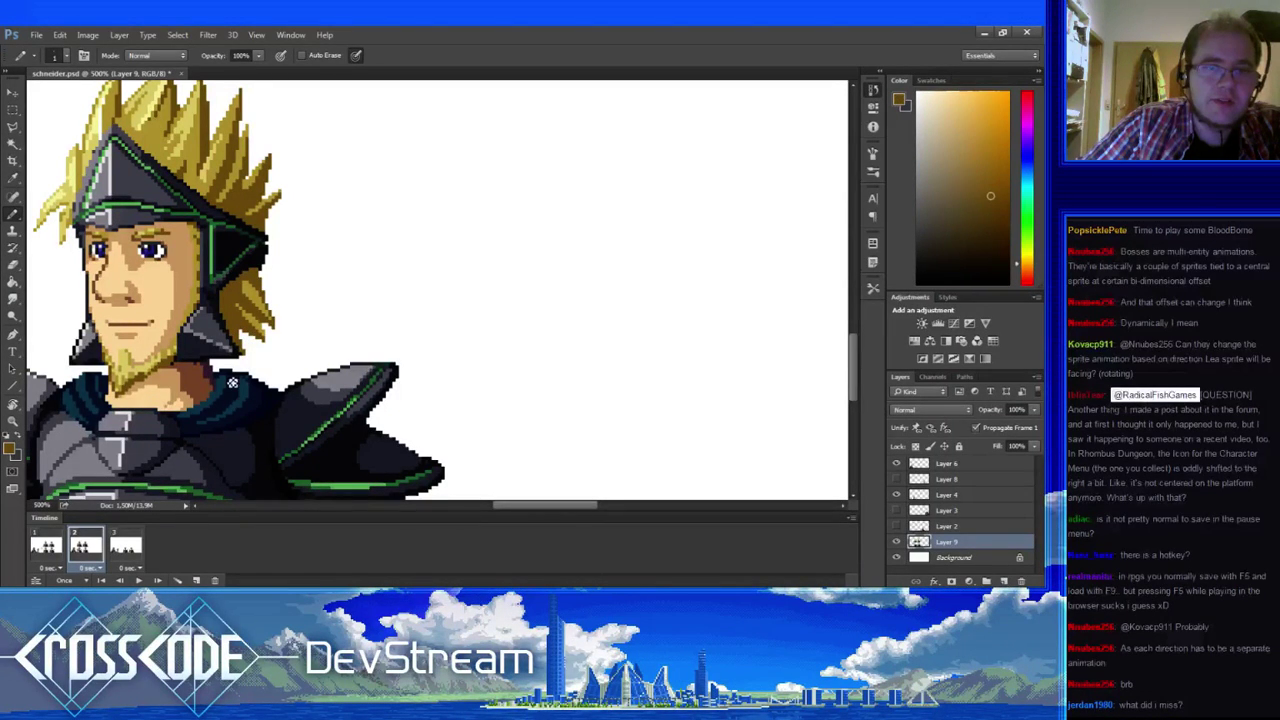
pyautogui.moveTo(232, 383); pyautogui.dragTo(211, 390)
pyautogui.press('e')
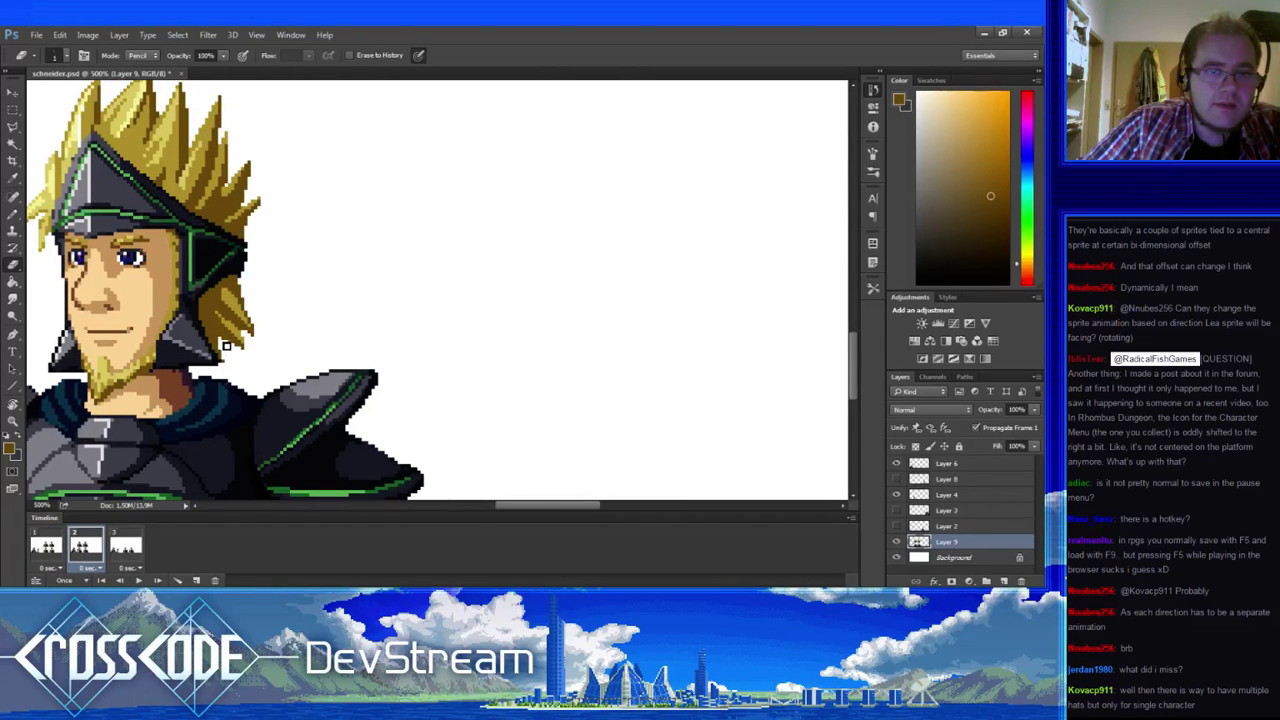
pyautogui.press('b')
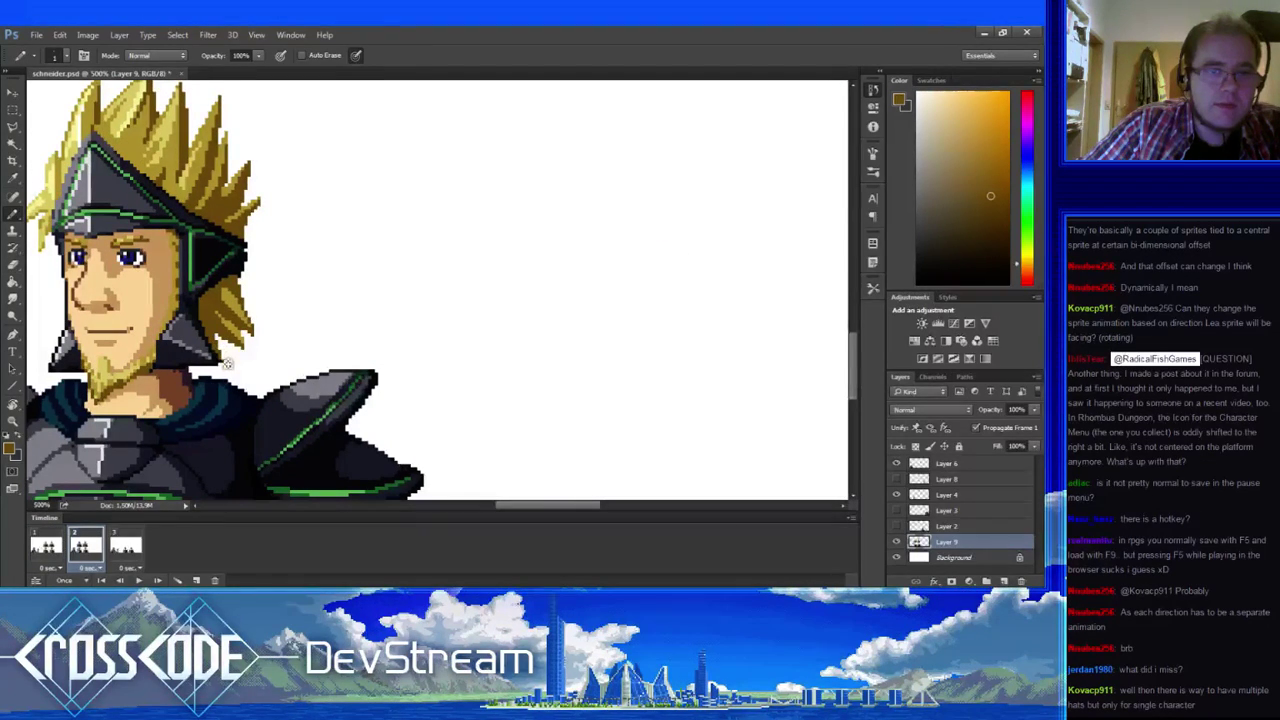
pyautogui.click(46, 546)
pyautogui.click(84, 540)
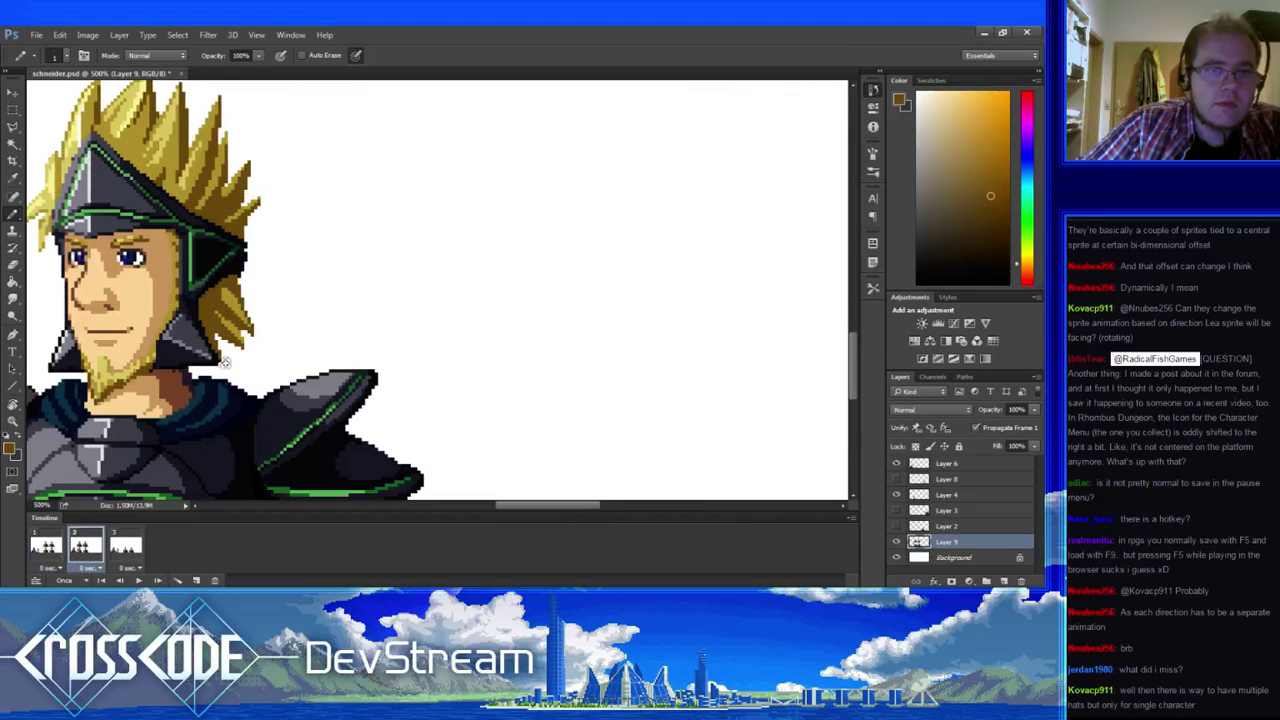
pyautogui.press('e')
pyautogui.press('b')
pyautogui.press('e')
pyautogui.press('b')
pyautogui.moveTo(268, 398)
pyautogui.mouseDown()
pyautogui.moveTo(291, 424)
pyautogui.moveTo(253, 403)
pyautogui.mouseUp()
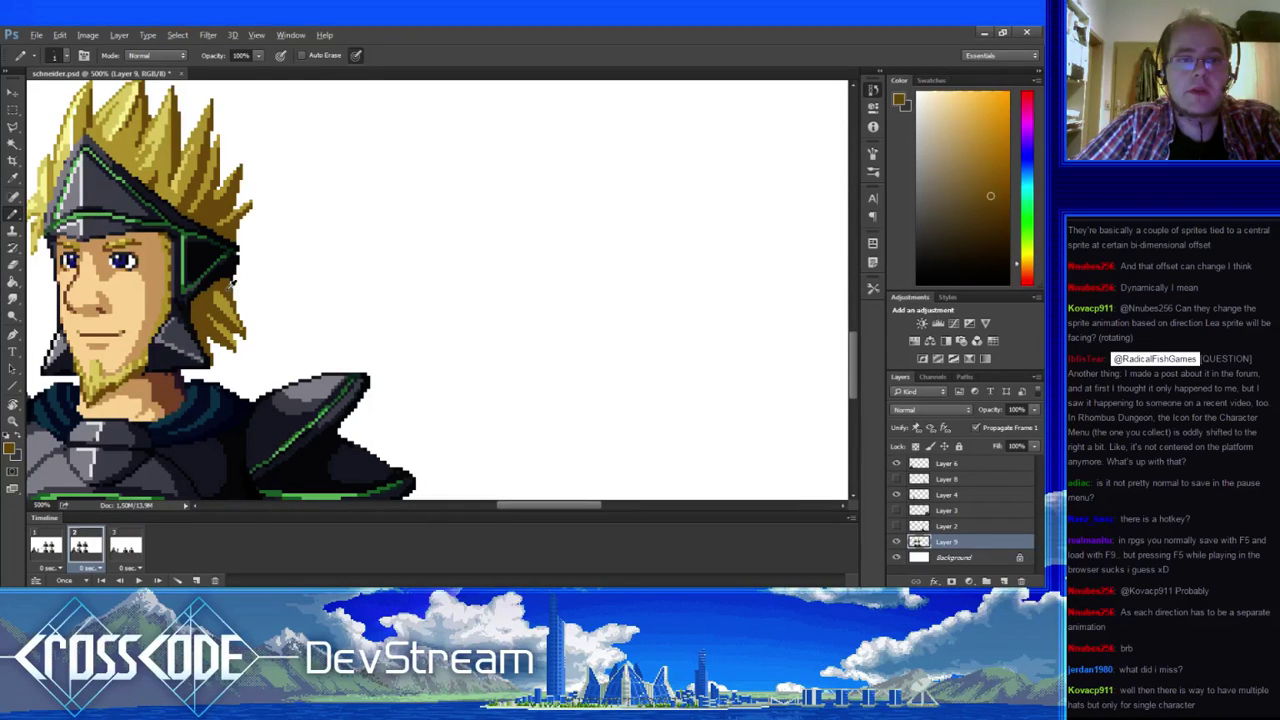
# - Clean up the hair edge just below the helmet's rear point with the sampled near-black outline colour and the eraser
pyautogui.press('e')
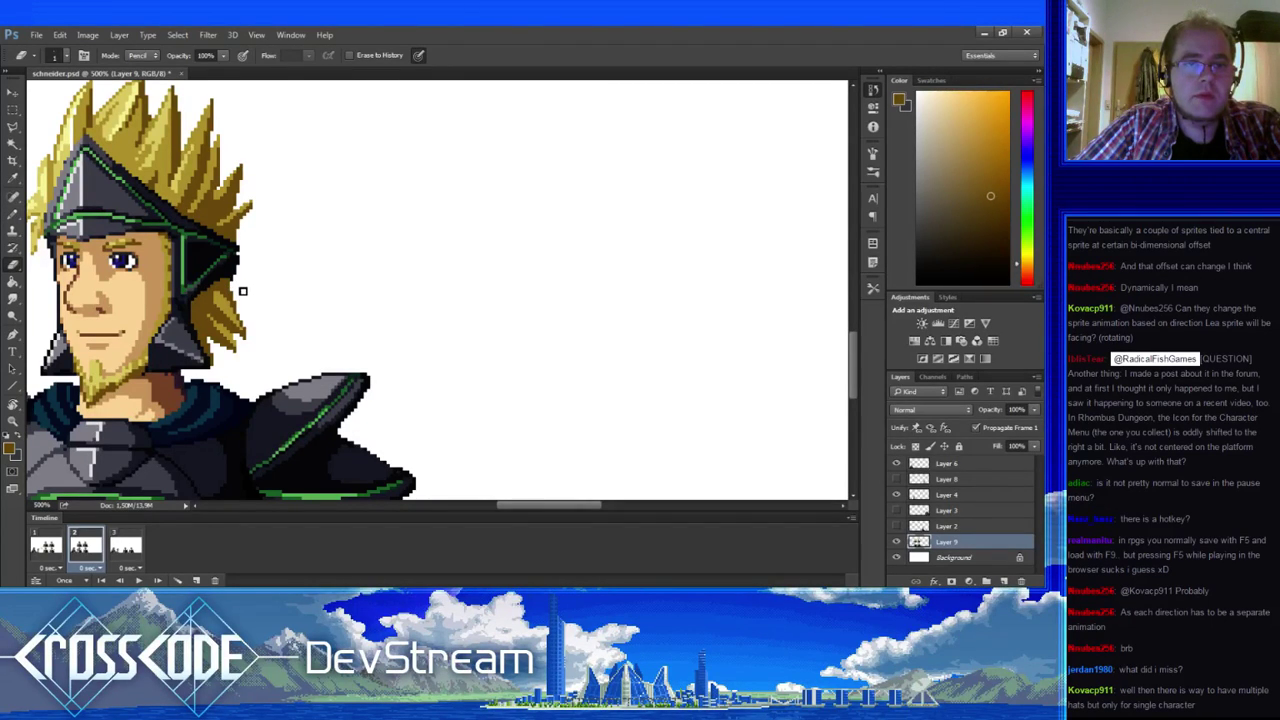
pyautogui.press('b')
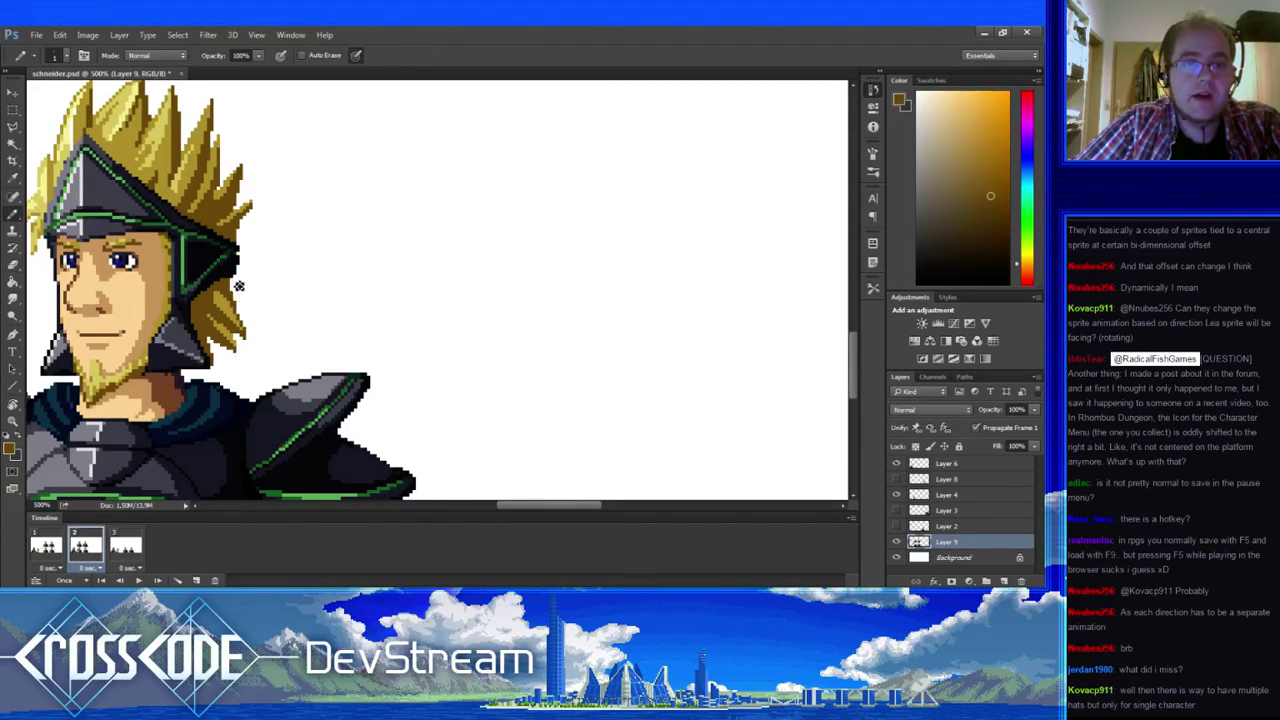
pyautogui.keyDown('alt'); pyautogui.click(237, 286); pyautogui.keyUp('alt')
pyautogui.press('e')
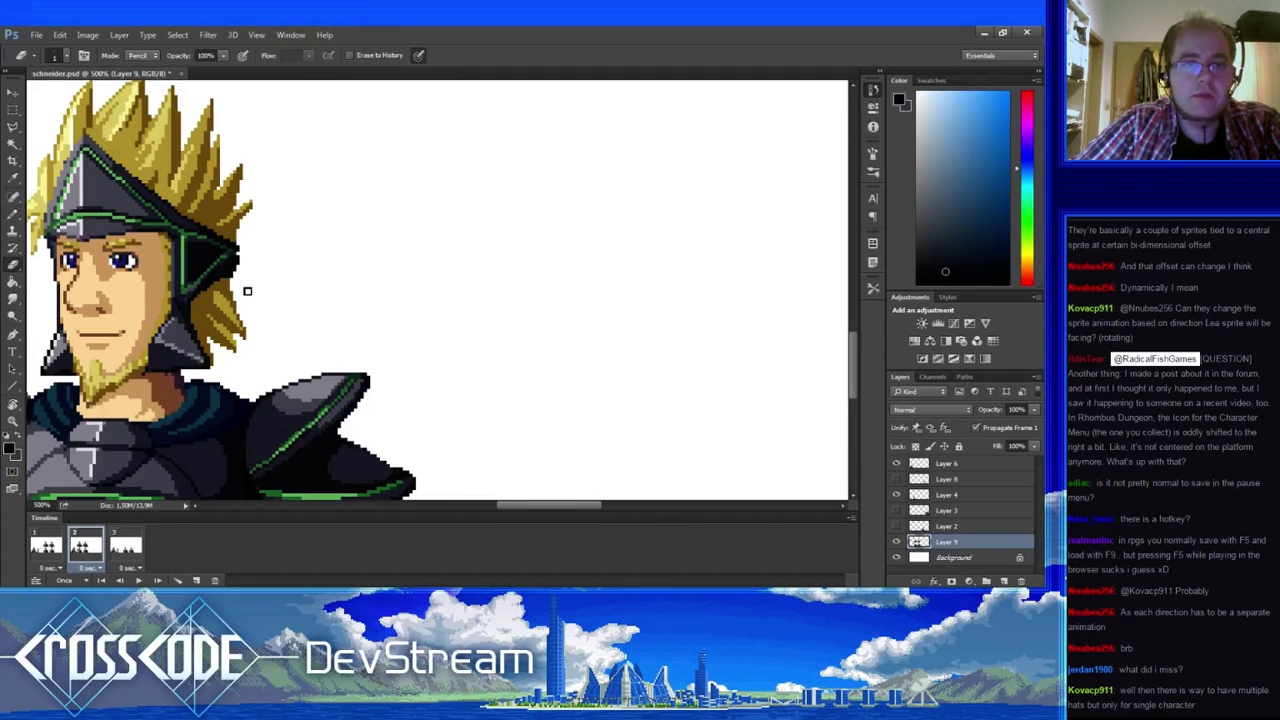
pyautogui.press('b')
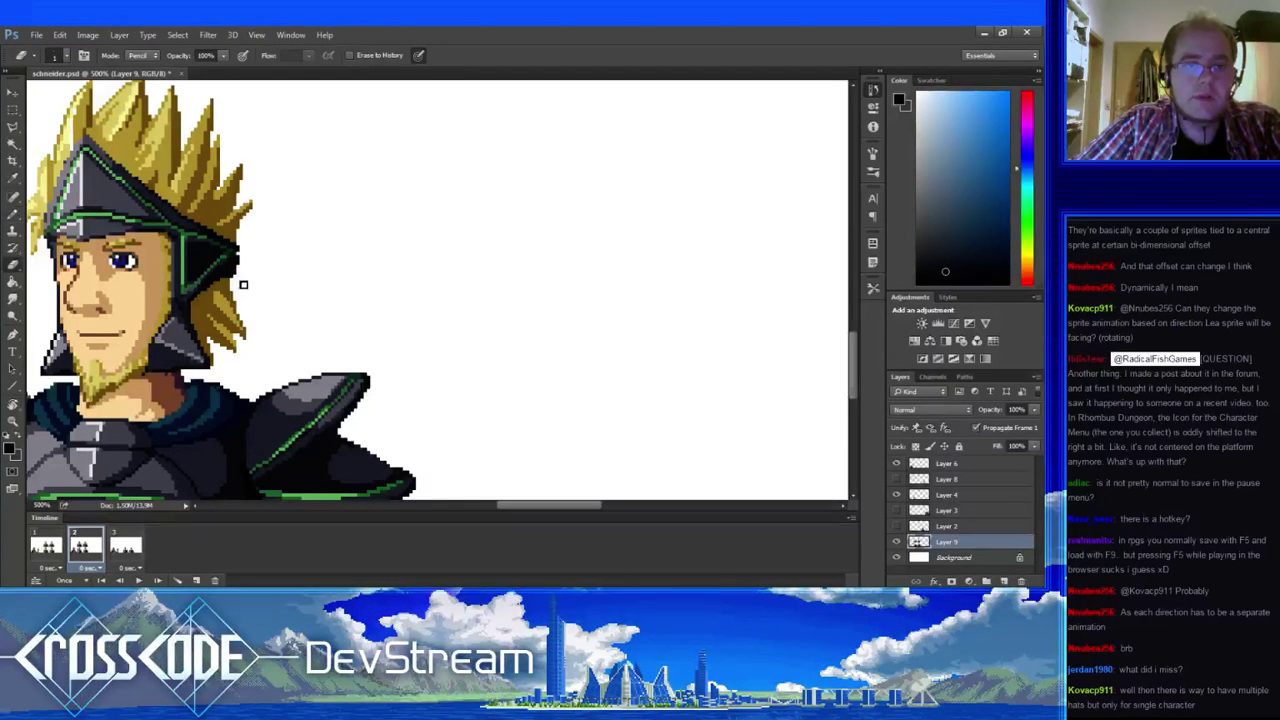
pyautogui.press('e')
pyautogui.press('b')
pyautogui.moveTo(307, 326)
pyautogui.mouseDown()
pyautogui.moveTo(379, 386)
pyautogui.moveTo(375, 309)
pyautogui.moveTo(413, 268)
pyautogui.mouseUp()
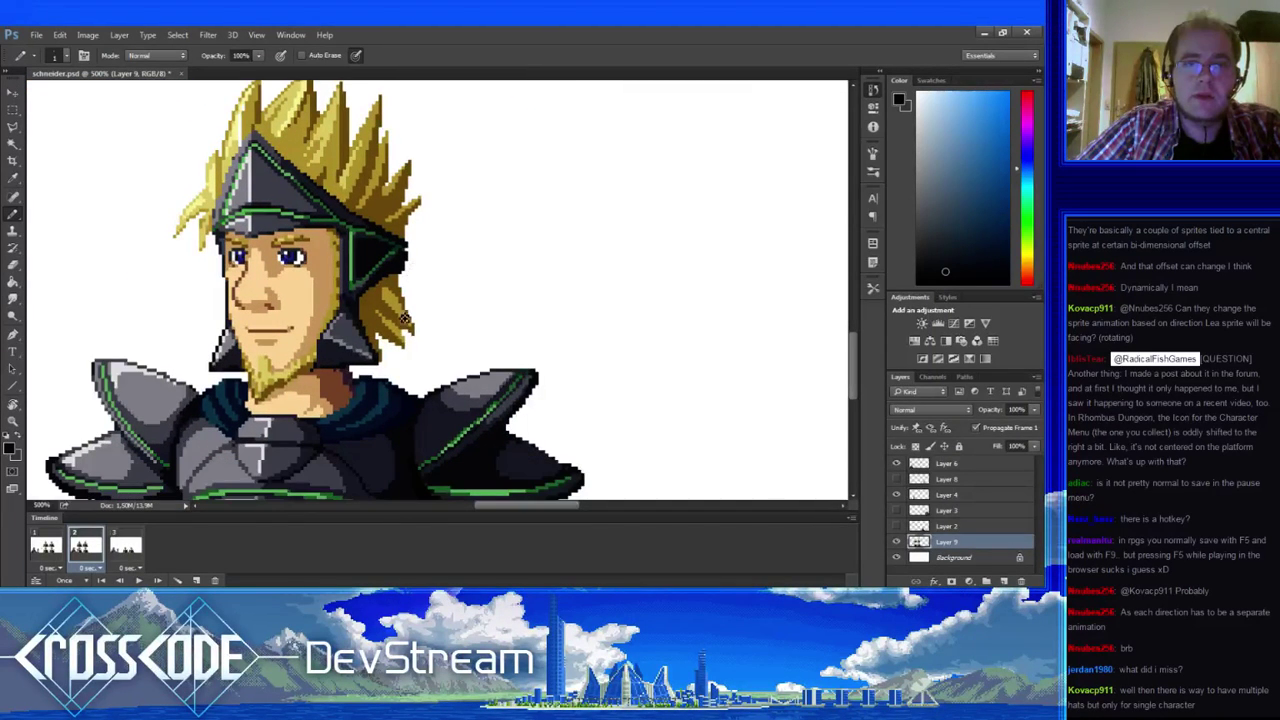
# - Refine the outer contour of the hair between the helmet's rear point and the cheek guard, alternating Pencil and Eraser
pyautogui.moveTo(414, 334); pyautogui.dragTo(383, 306)
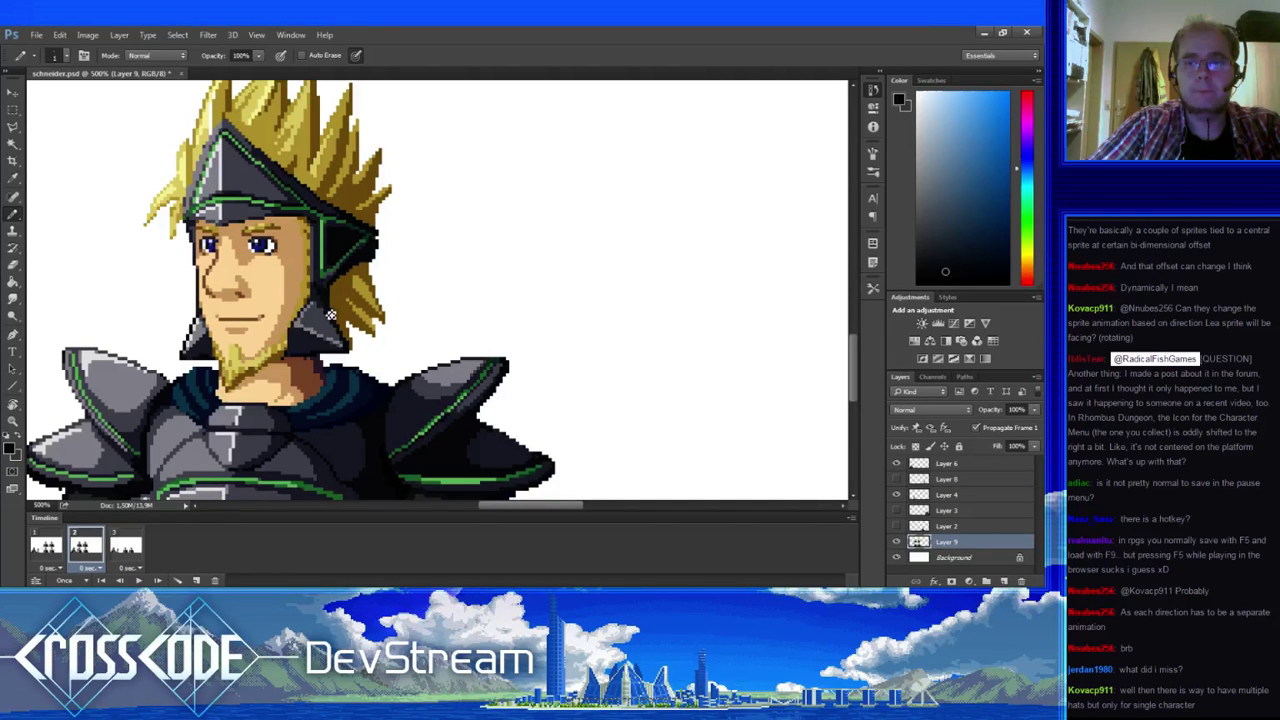
pyautogui.moveTo(376, 335); pyautogui.dragTo(400, 377)
pyautogui.press('e')
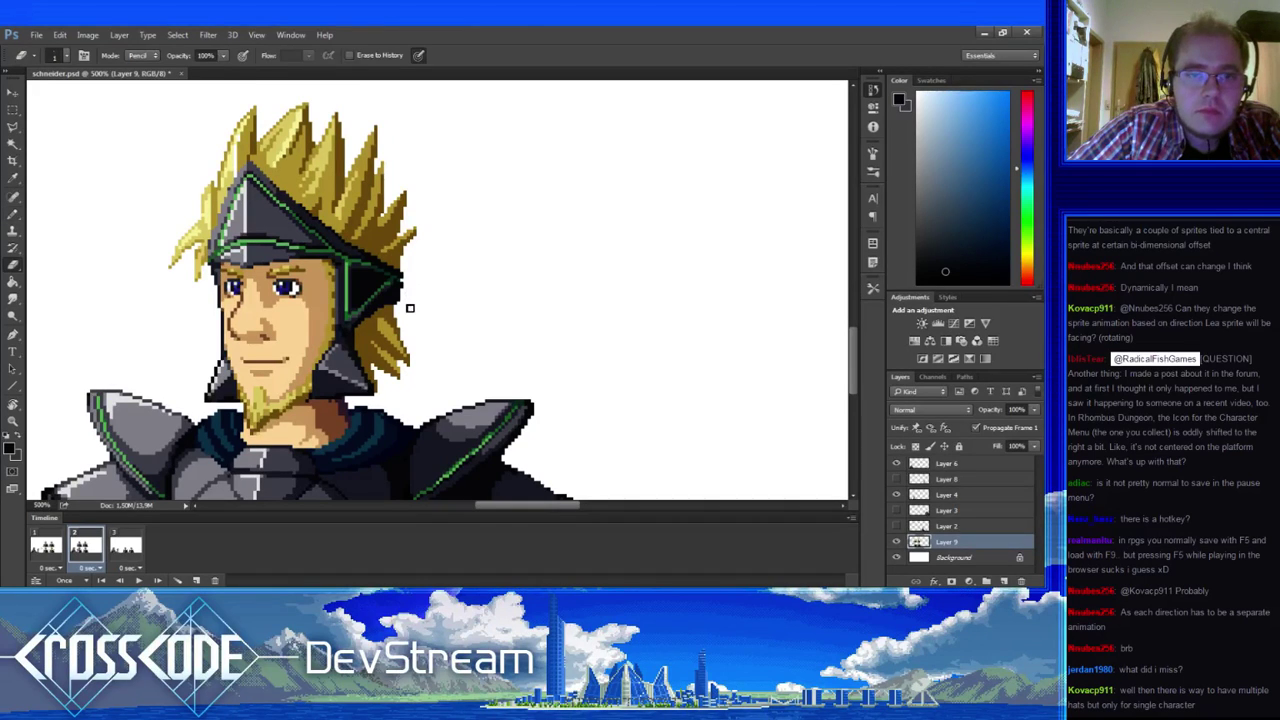
pyautogui.press('b')
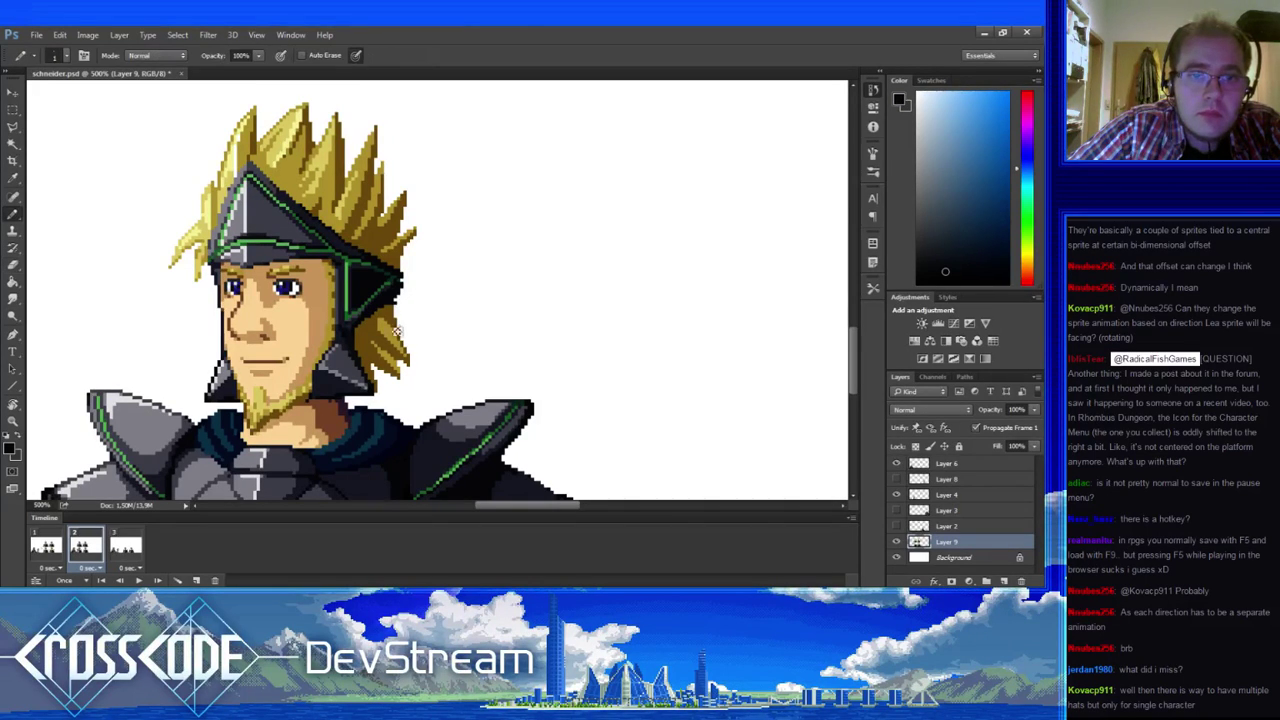
pyautogui.moveTo(405, 335)
pyautogui.mouseDown()
pyautogui.moveTo(458, 348)
pyautogui.moveTo(470, 334)
pyautogui.mouseUp()
pyautogui.press('e')
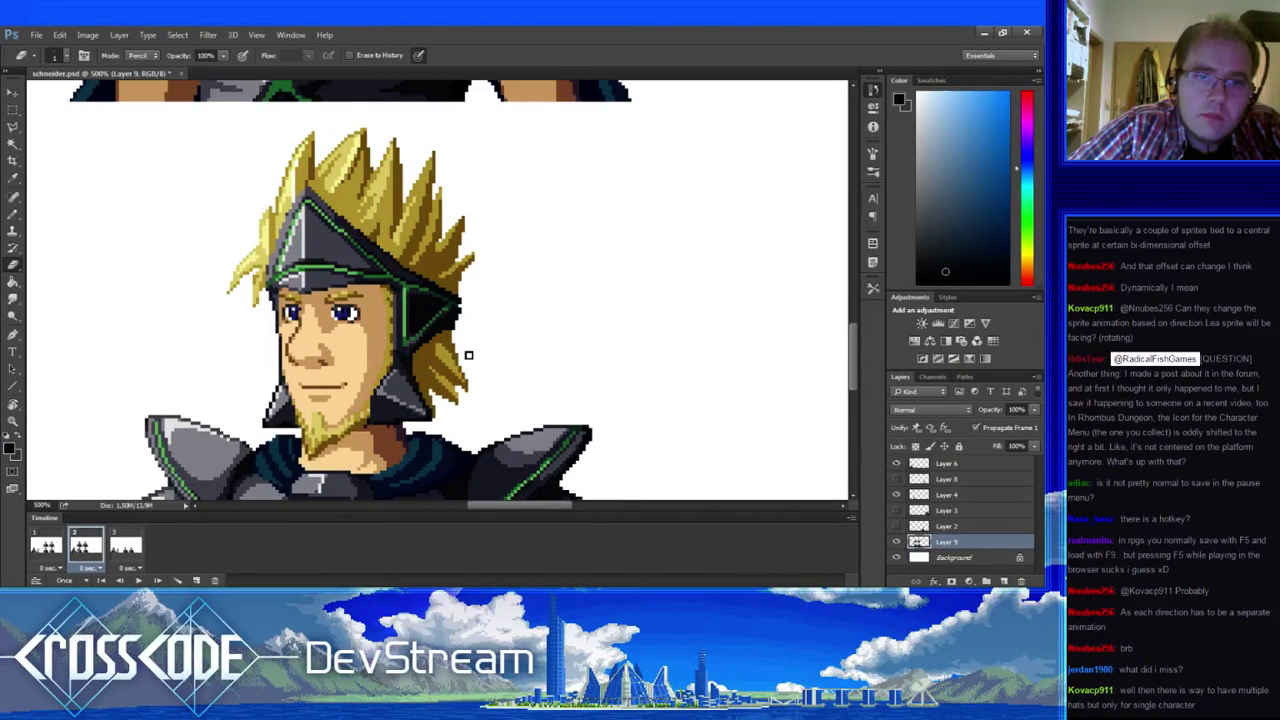
pyautogui.press('b')
pyautogui.moveTo(462, 316); pyautogui.dragTo(478, 306)
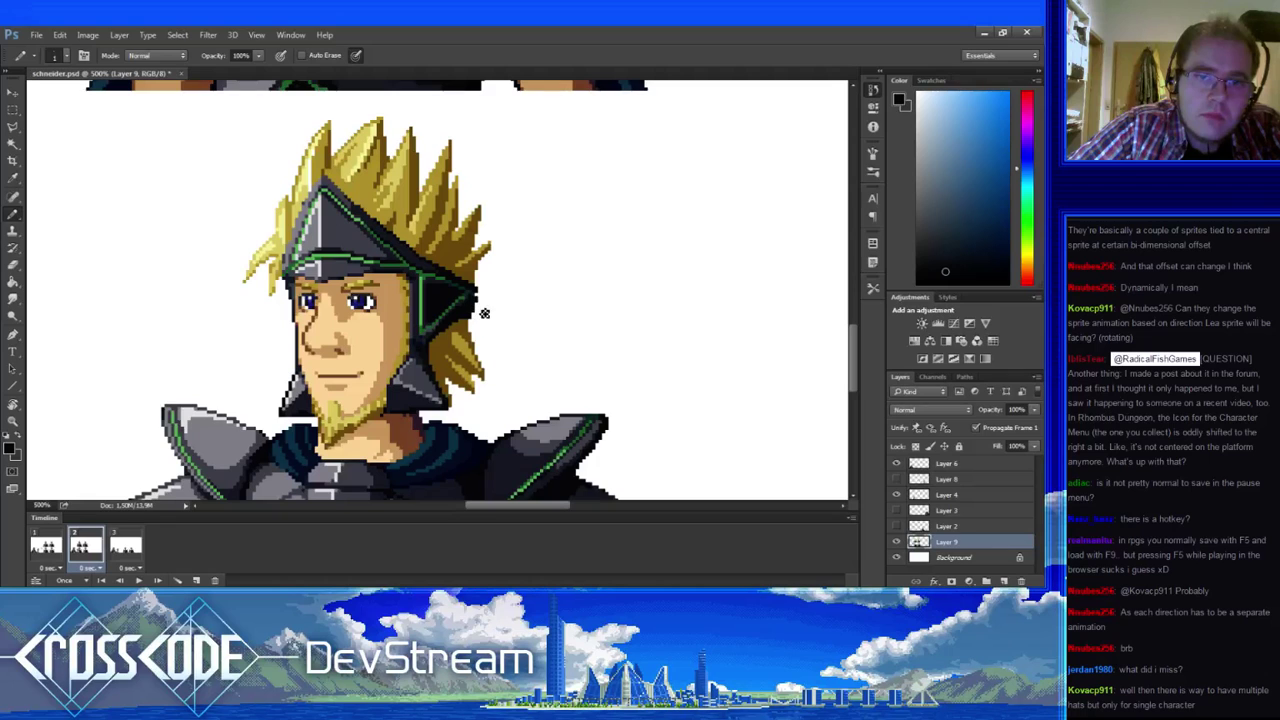
pyautogui.moveTo(480, 374)
pyautogui.mouseDown()
pyautogui.moveTo(484, 352)
pyautogui.moveTo(461, 334)
pyautogui.mouseUp()
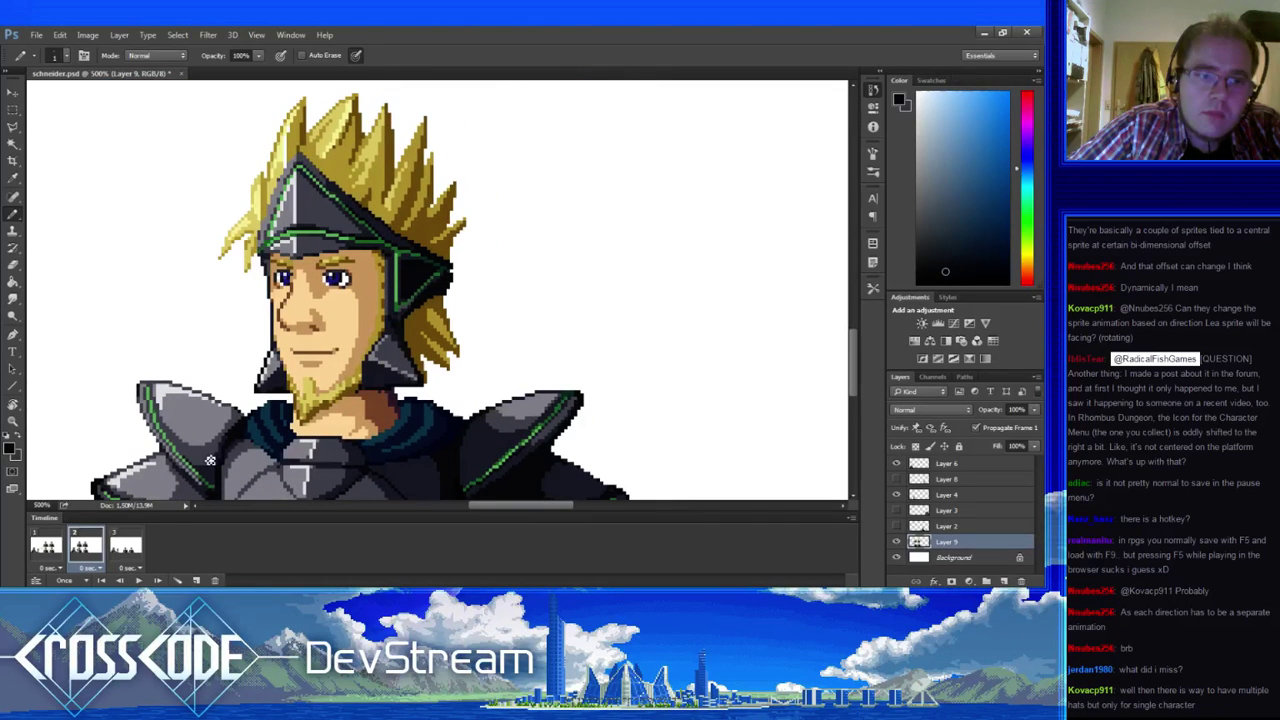
# - Compare the head in animation frames 1 and 2 by switching repeatedly between them
pyautogui.click(46, 546)
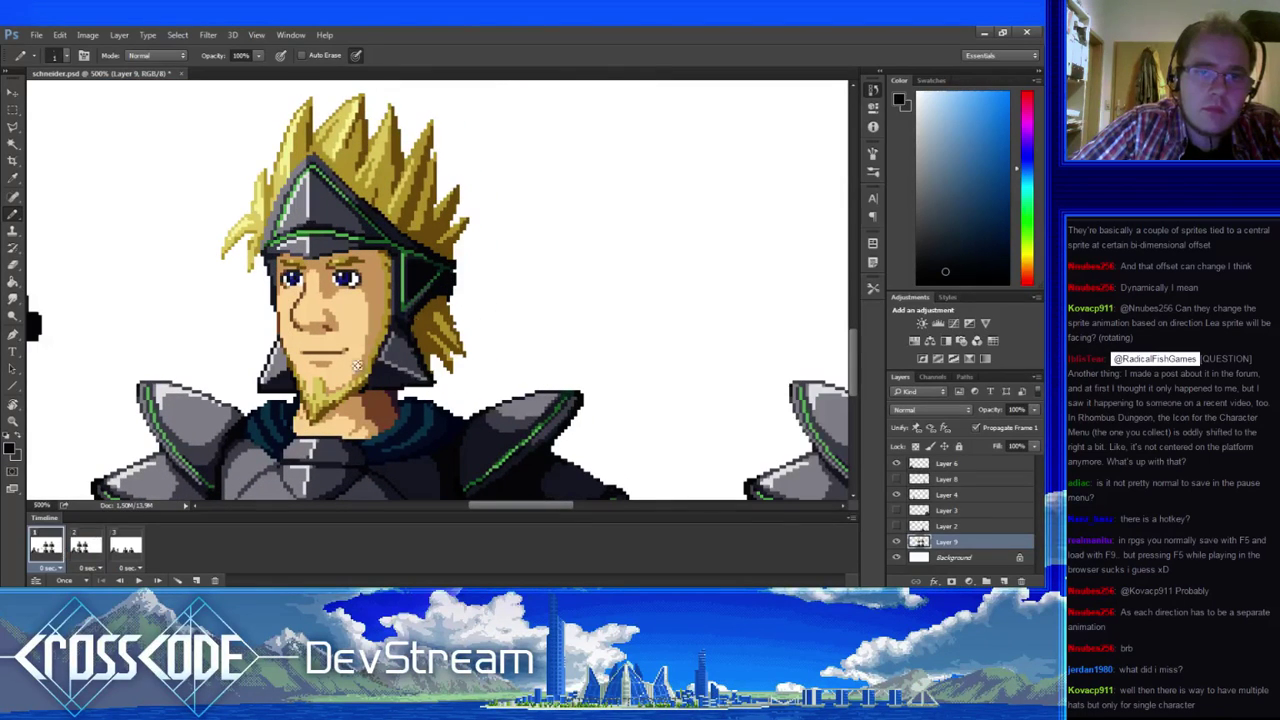
pyautogui.click(85, 547)
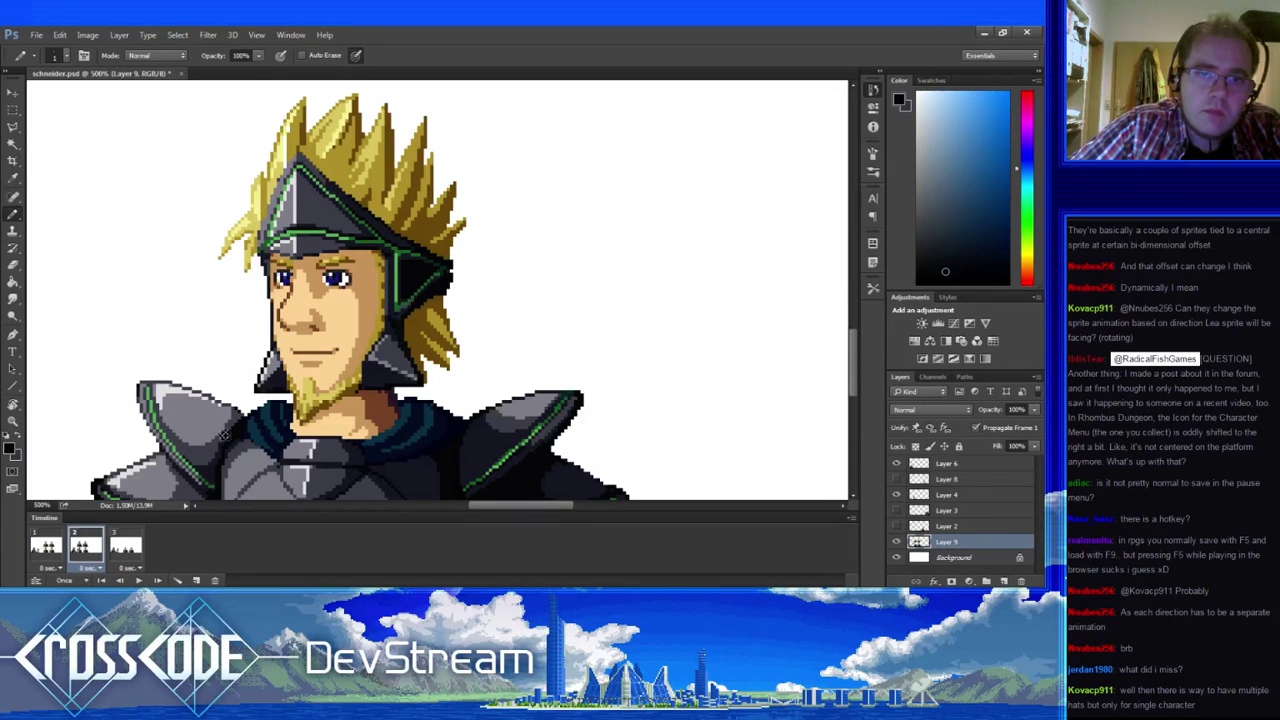
pyautogui.click(46, 550)
pyautogui.click(80, 550)
pyautogui.click(46, 550)
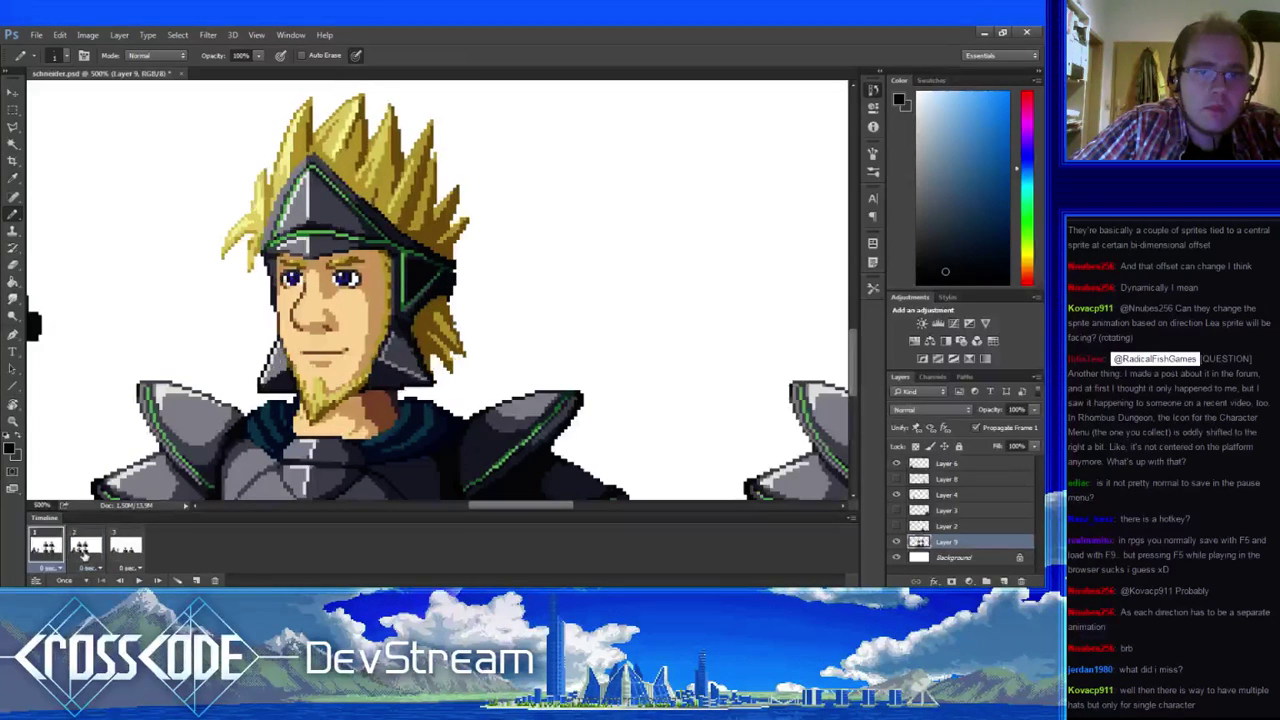
pyautogui.click(81, 552)
pyautogui.click(46, 557)
pyautogui.click(77, 555)
pyautogui.click(48, 552)
pyautogui.click(82, 557)
pyautogui.click(46, 555)
pyautogui.click(82, 555)
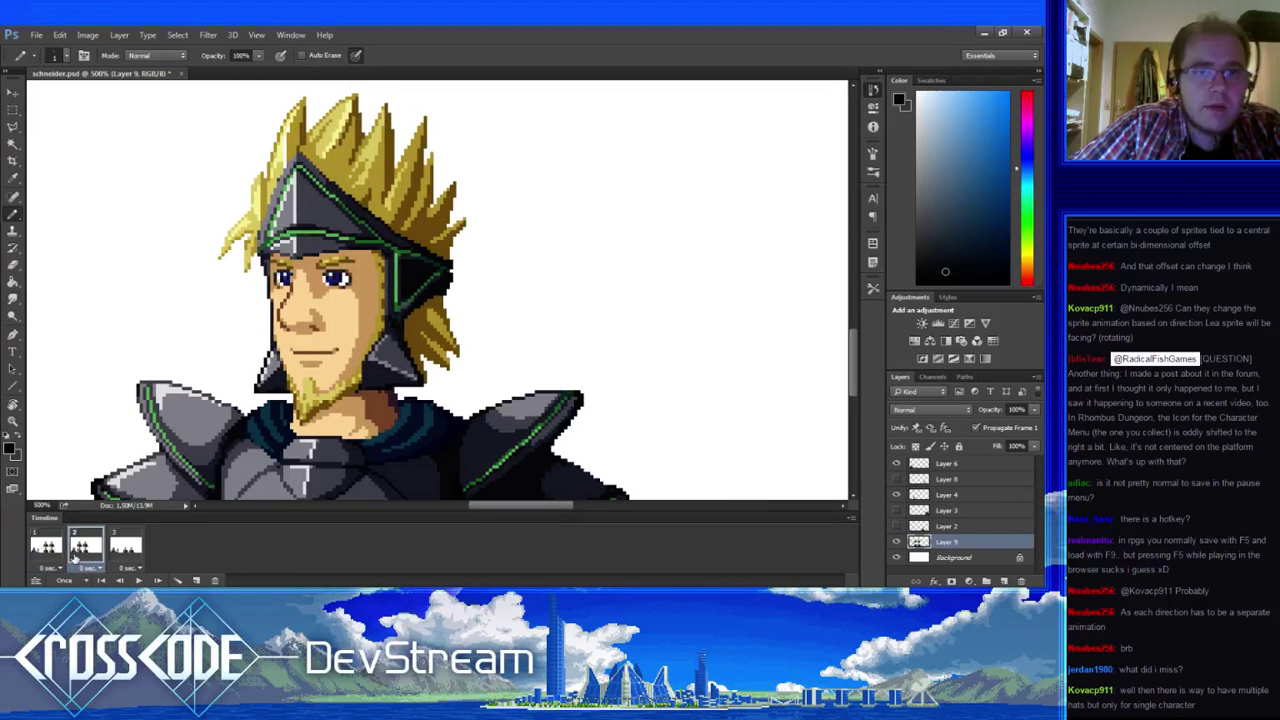
pyautogui.moveTo(106, 470); pyautogui.dragTo(26, 459)
pyautogui.click(46, 548)
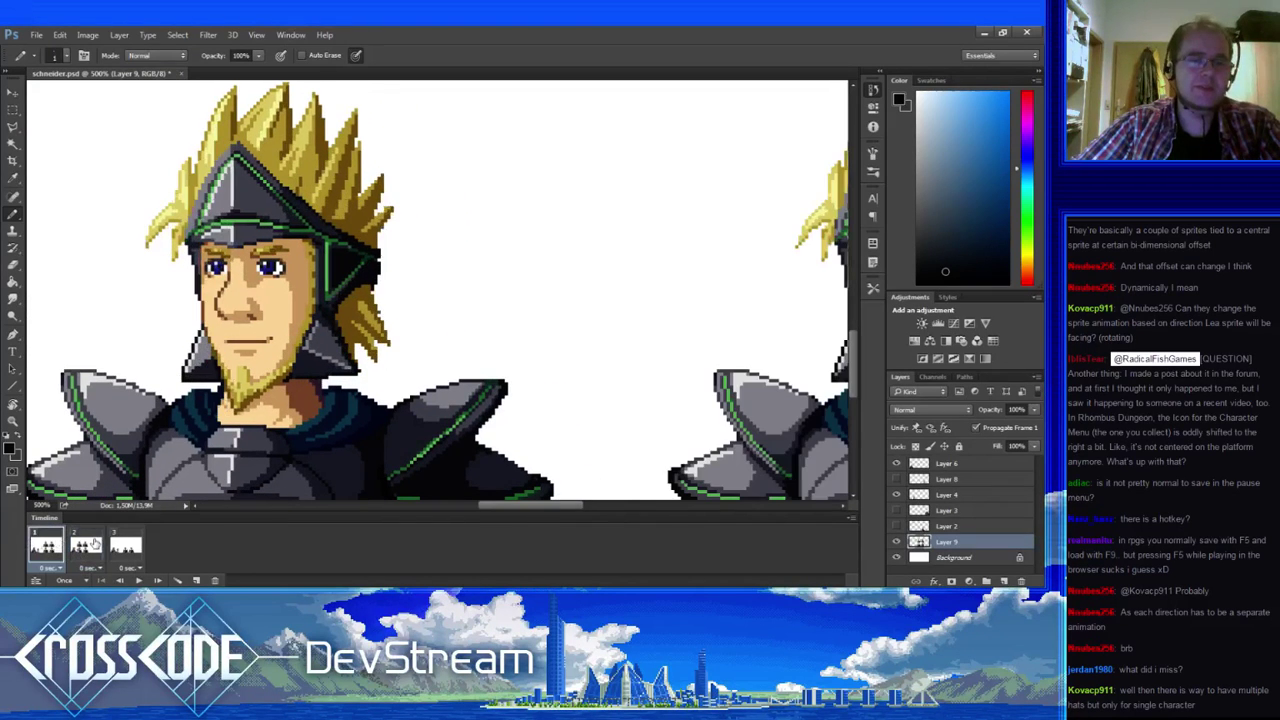
pyautogui.click(86, 548)
pyautogui.click(46, 550)
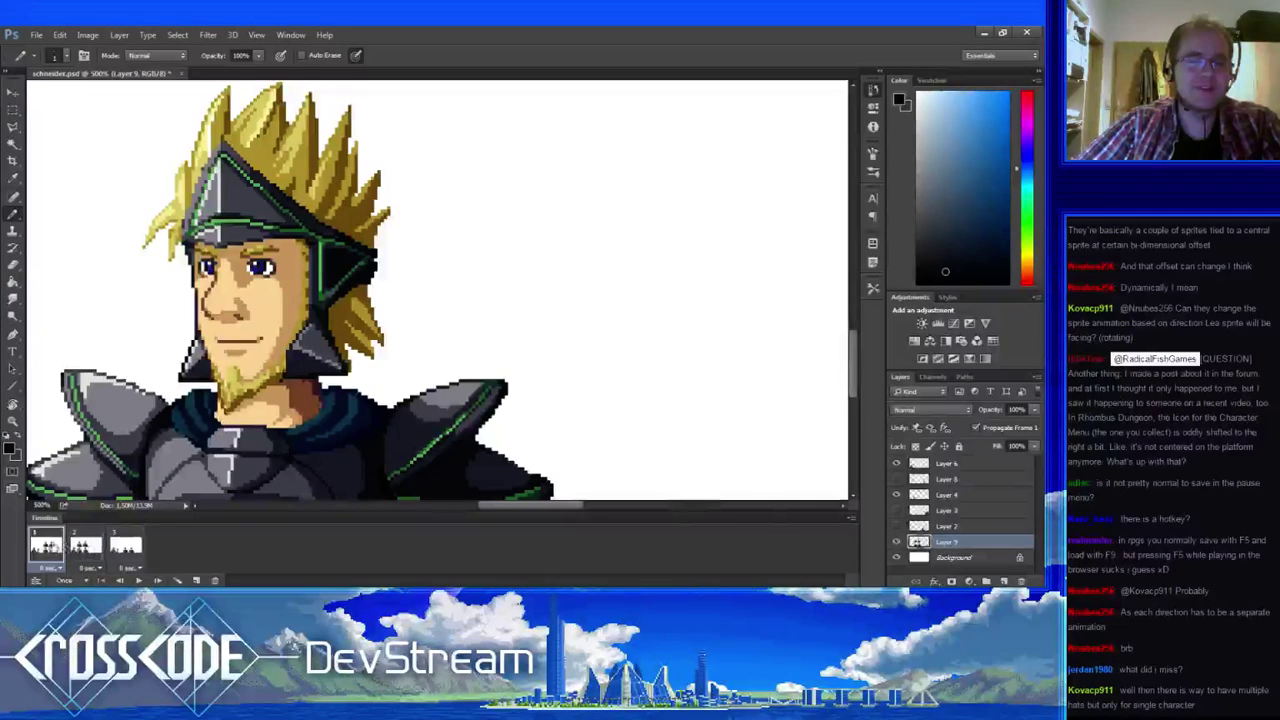
pyautogui.click(84, 550)
pyautogui.click(46, 550)
pyautogui.click(85, 547)
pyautogui.click(46, 546)
pyautogui.click(85, 547)
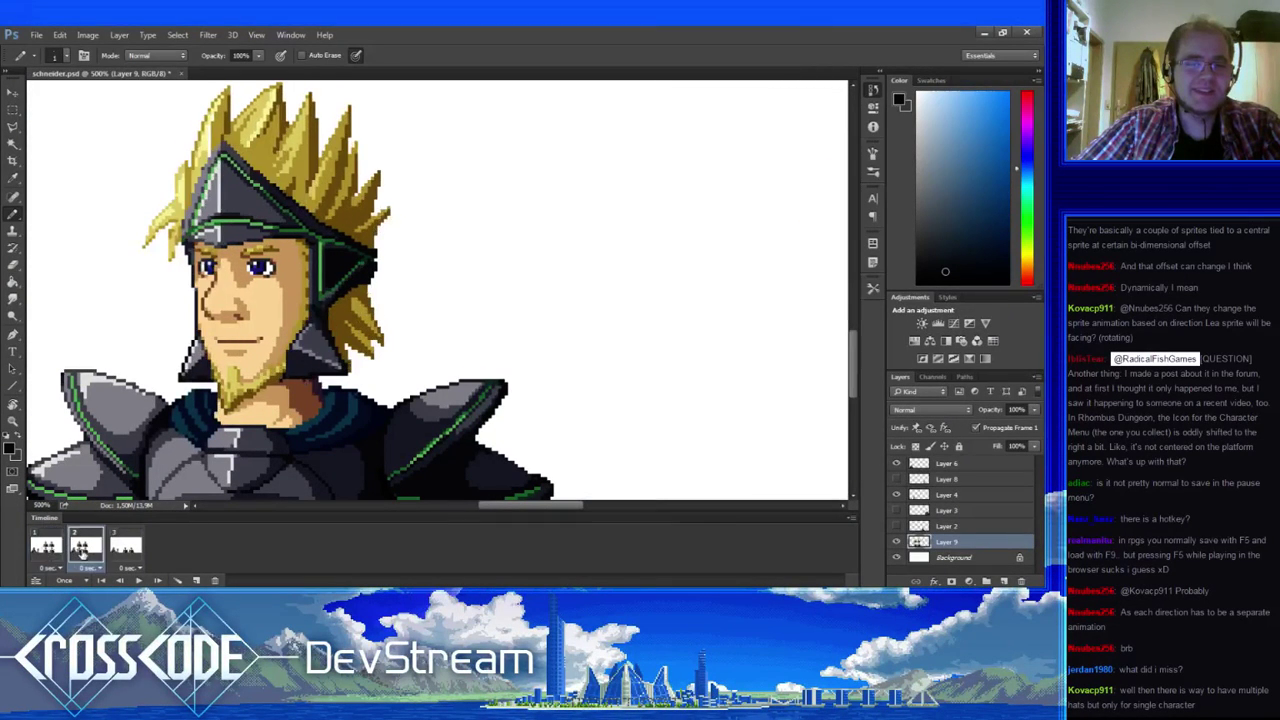
pyautogui.click(46, 546)
pyautogui.click(85, 547)
# - Retouch the beard's lower edge and the adjoining neck in frame 2 with hair, skin and outline colours sampled from the sprite
pyautogui.keyDown('alt'); pyautogui.click(253, 392); pyautogui.keyUp('alt')
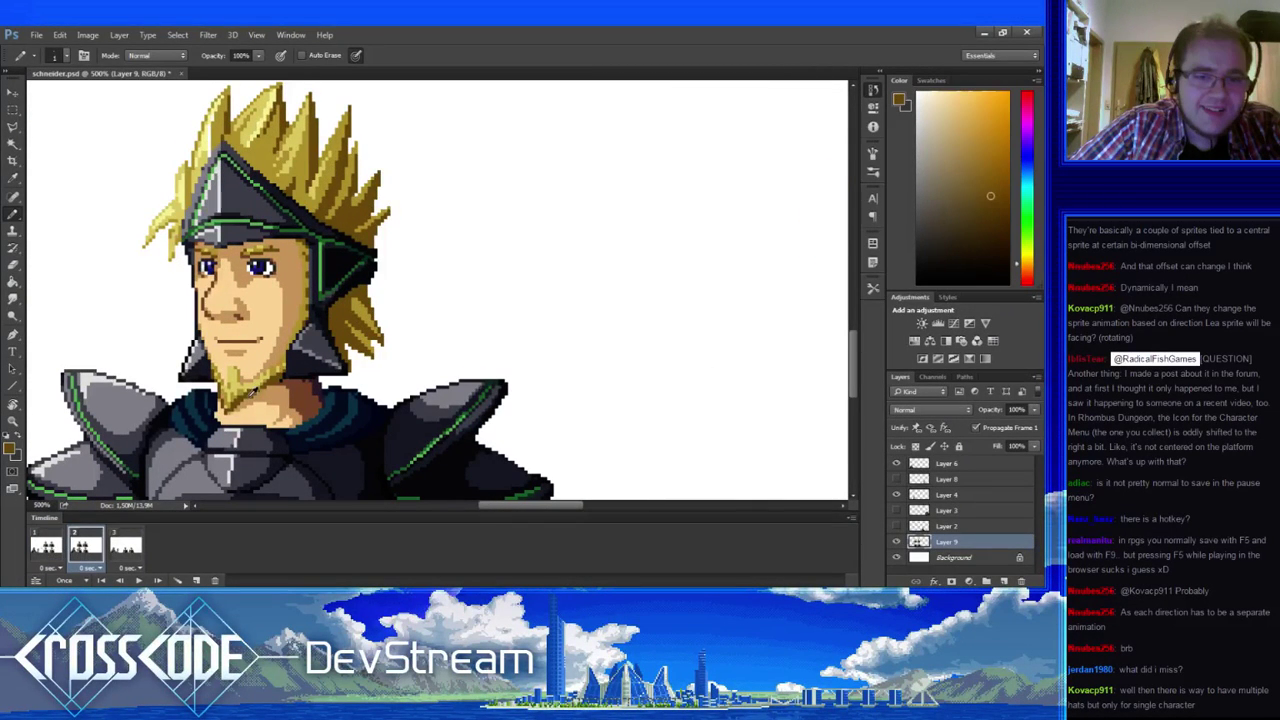
pyautogui.keyDown('alt'); pyautogui.click(283, 396); pyautogui.keyUp('alt')
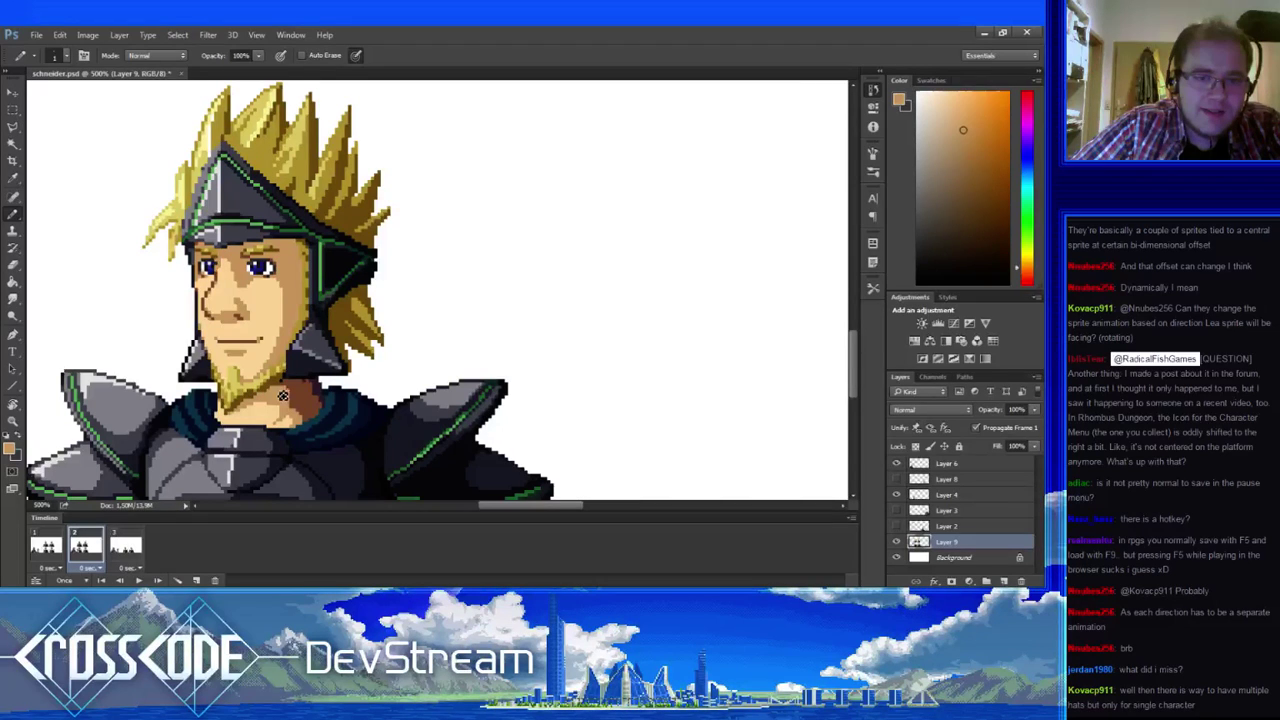
pyautogui.keyDown('alt'); pyautogui.click(283, 394); pyautogui.keyUp('alt')
pyautogui.keyDown('alt'); pyautogui.click(278, 378); pyautogui.keyUp('alt')
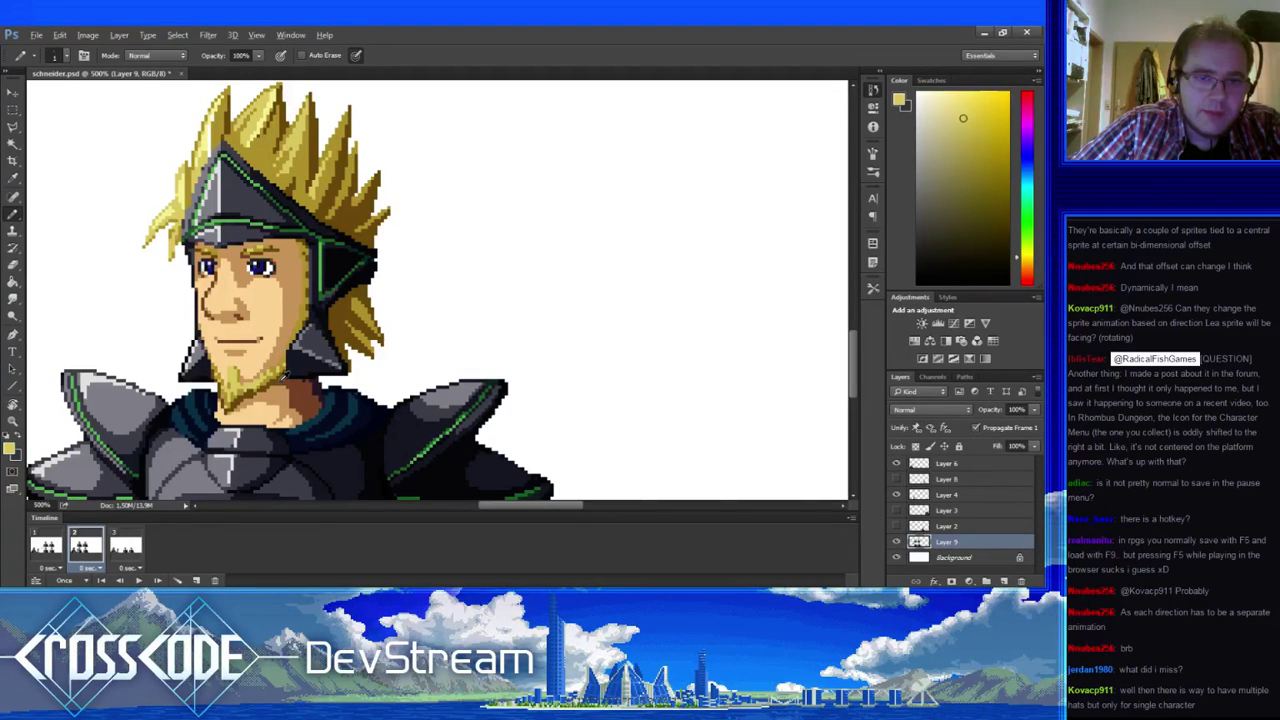
pyautogui.keyDown('alt'); pyautogui.click(283, 378); pyautogui.keyUp('alt')
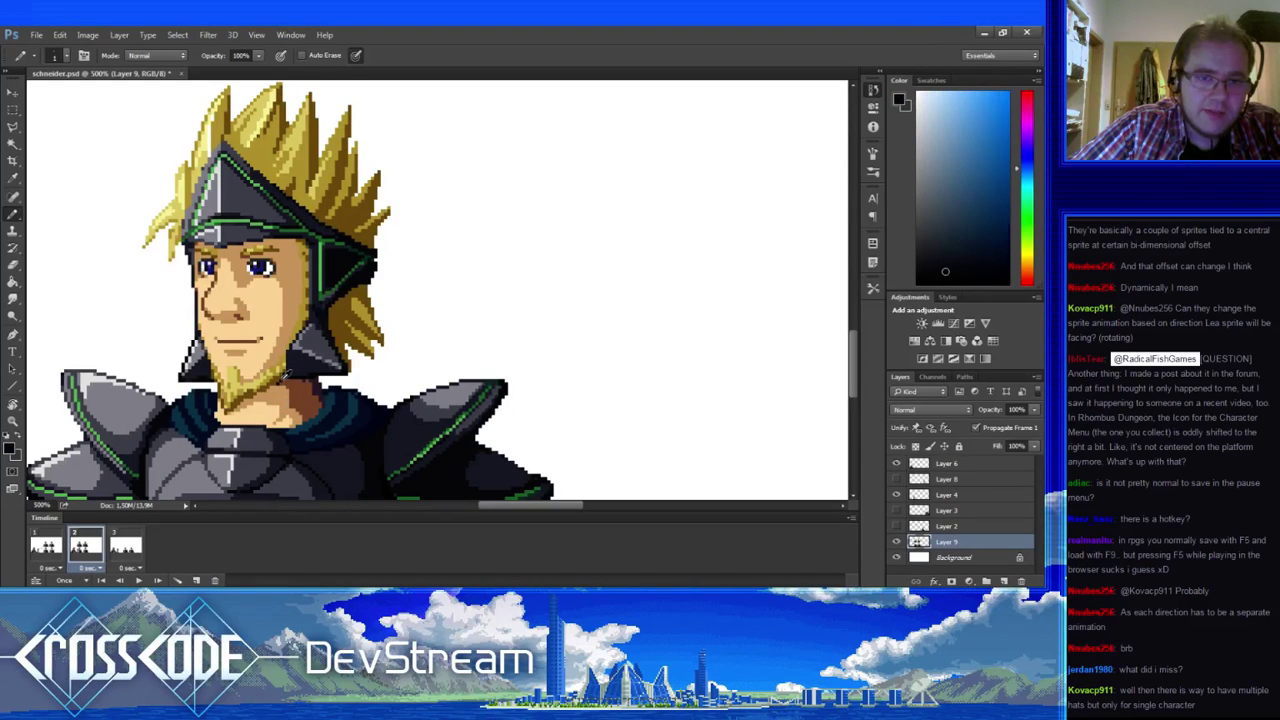
pyautogui.keyDown('alt'); pyautogui.click(286, 392); pyautogui.keyUp('alt')
# - Check the neck against frame 1 and touch up the light skin tones at its base in frame 2
pyautogui.click(54, 547)
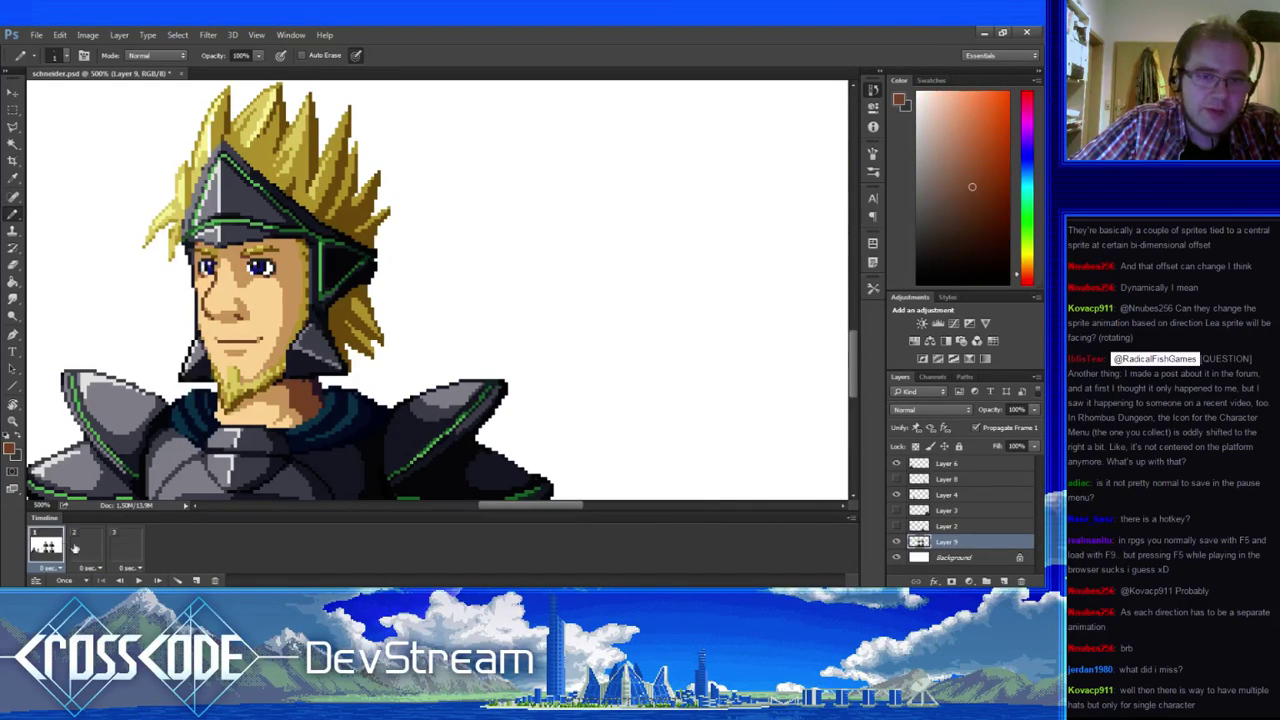
pyautogui.click(86, 546)
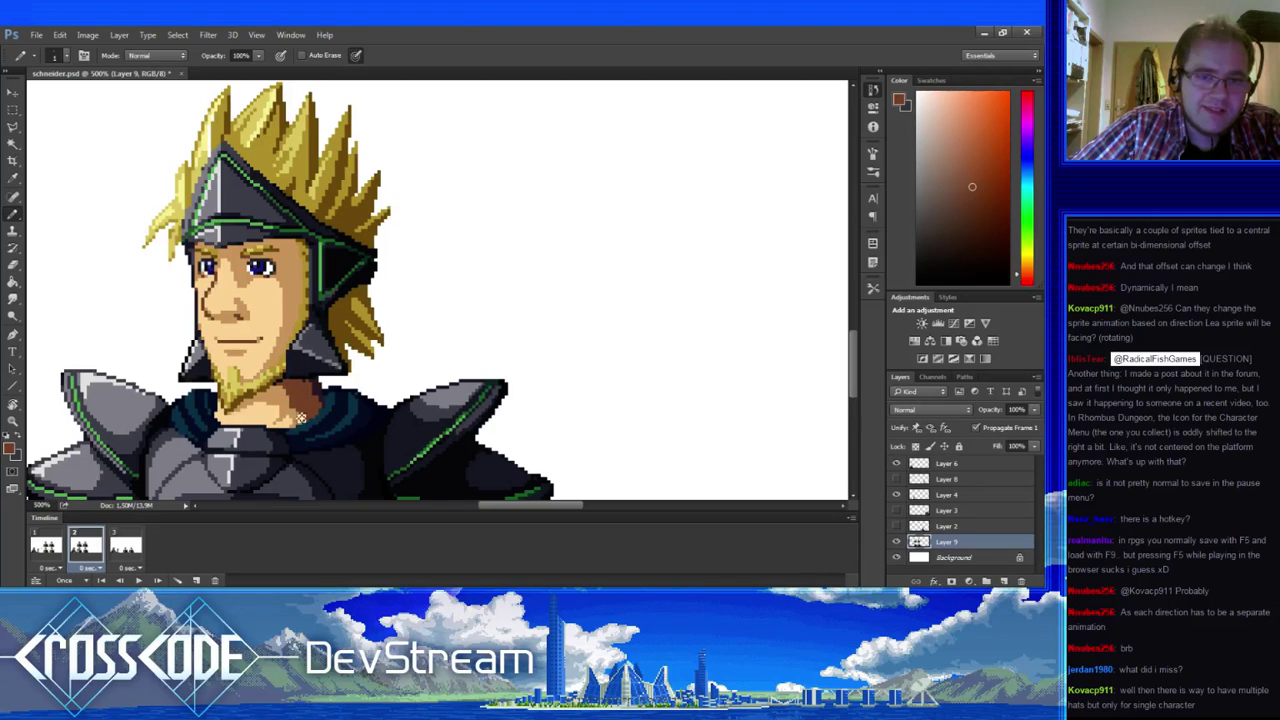
pyautogui.click(50, 546)
pyautogui.click(85, 543)
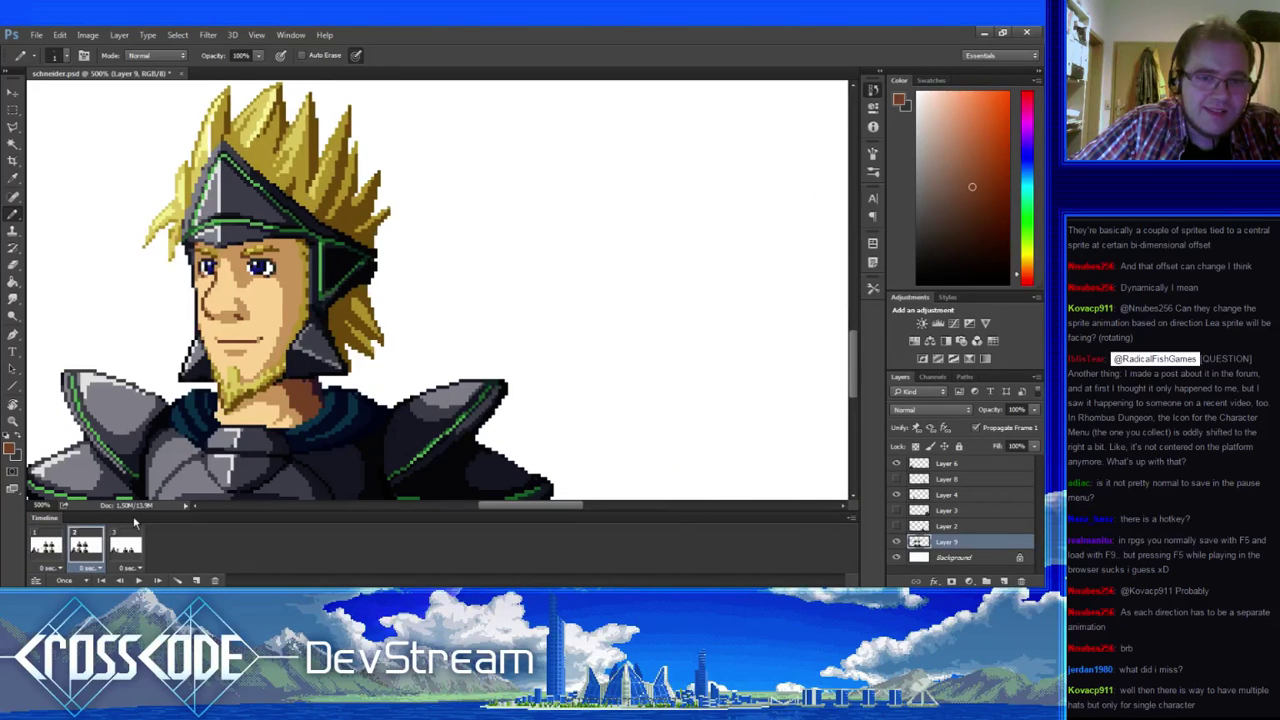
pyautogui.click(54, 547)
pyautogui.click(86, 546)
pyautogui.keyDown('alt'); pyautogui.click(282, 410); pyautogui.keyUp('alt')
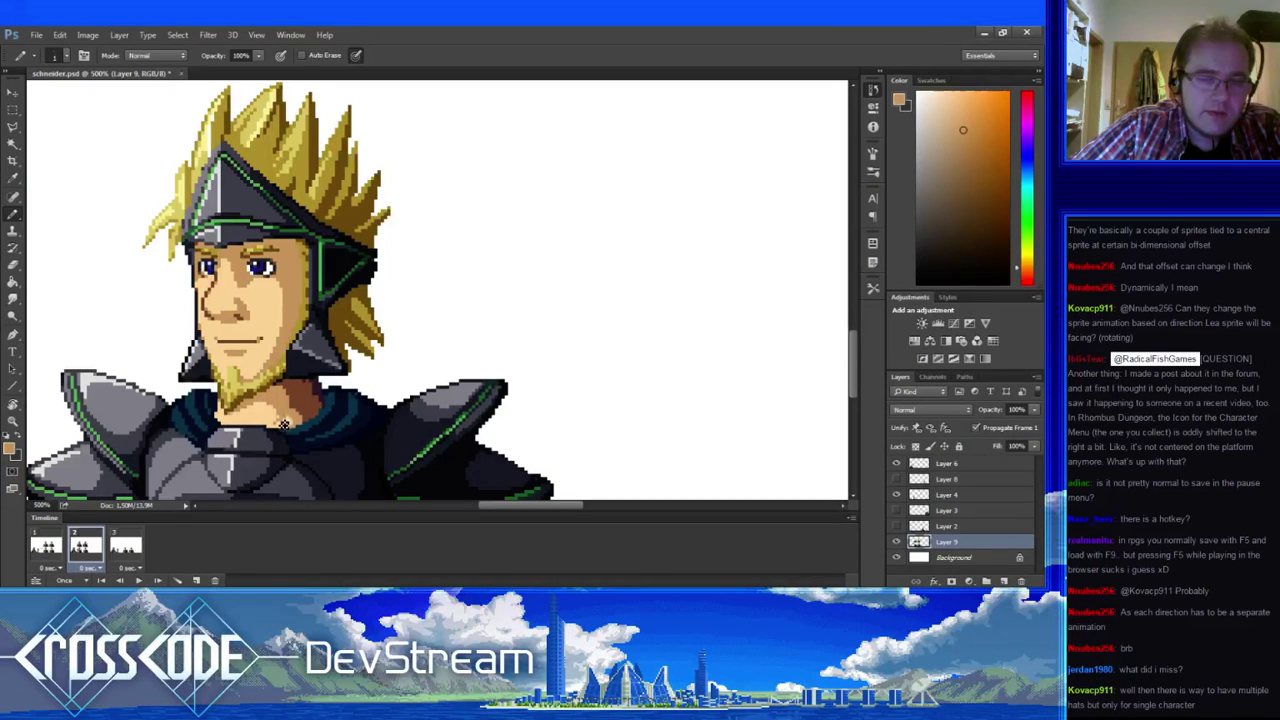
pyautogui.keyDown('alt'); pyautogui.click(284, 424); pyautogui.keyUp('alt')
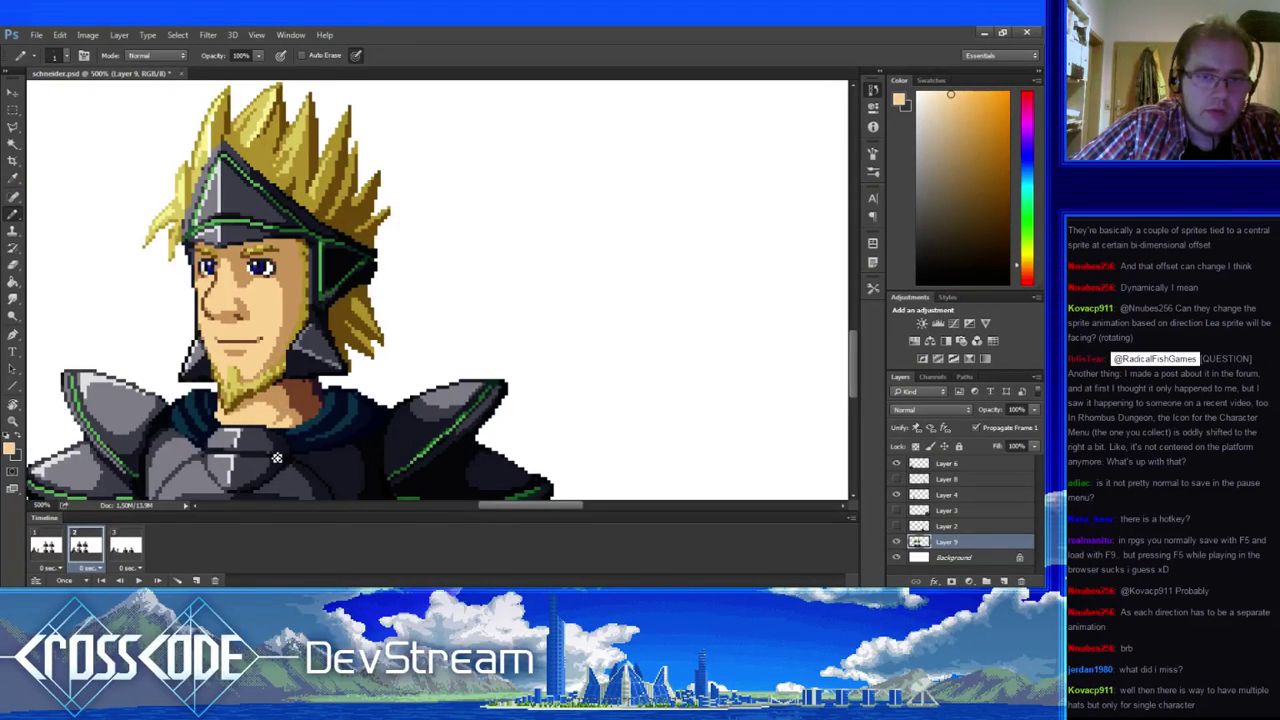
# - Check the neck against frame 1 and touch up its brown shadow below the cheek guard in frame 2
pyautogui.moveTo(279, 434); pyautogui.dragTo(197, 412)
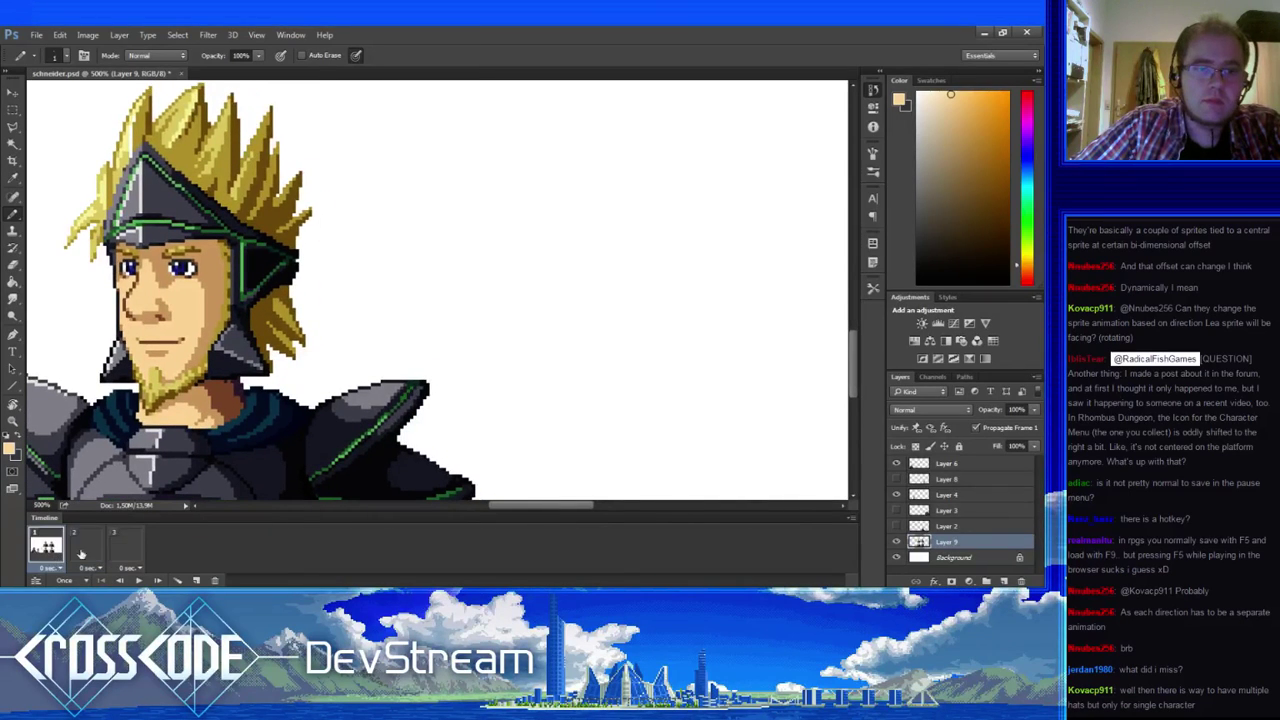
pyautogui.click(60, 550)
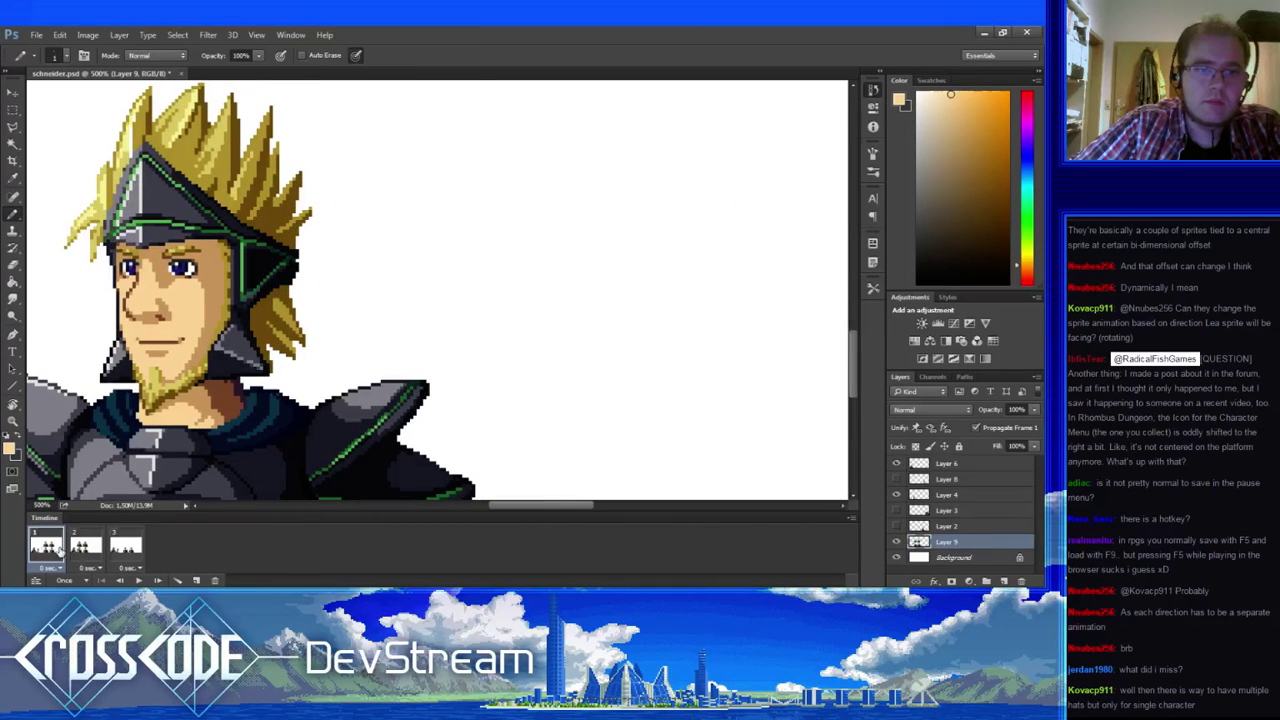
pyautogui.click(86, 546)
pyautogui.keyDown('alt'); pyautogui.click(210, 394); pyautogui.keyUp('alt')
pyautogui.keyDown('alt'); pyautogui.click(223, 414); pyautogui.keyUp('alt')
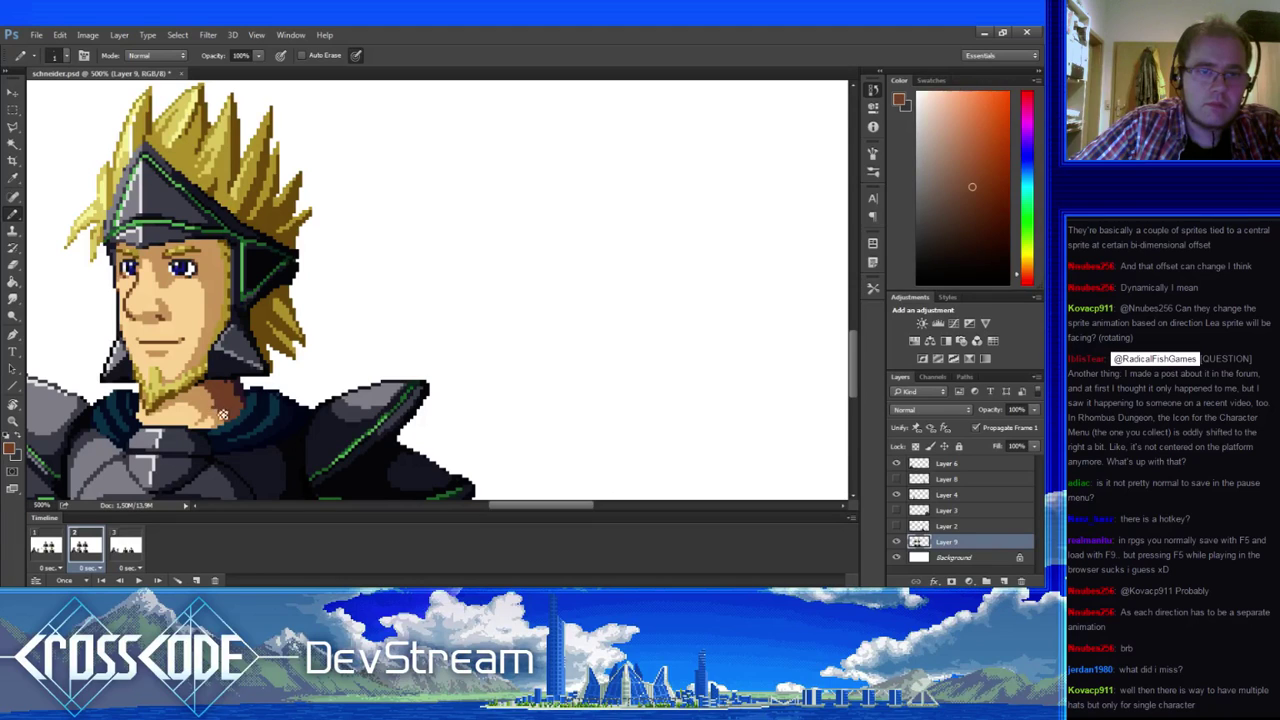
pyautogui.keyDown('alt'); pyautogui.click(241, 388); pyautogui.keyUp('alt')
pyautogui.keyDown('alt'); pyautogui.click(238, 398); pyautogui.keyUp('alt')
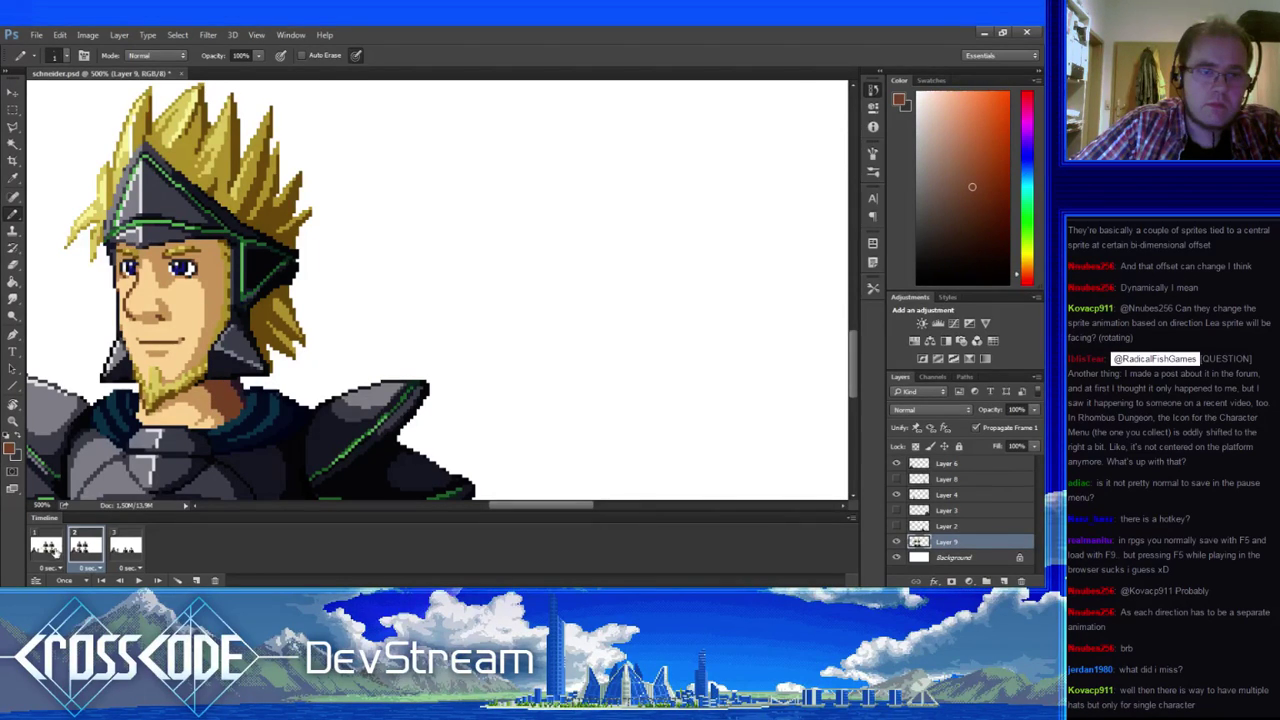
# - Compare frames 1 and 2 and clean up the dark edge between beard and collar in frame 2 with sampled colours
pyautogui.click(50, 550)
pyautogui.click(96, 550)
pyautogui.click(58, 550)
pyautogui.click(90, 547)
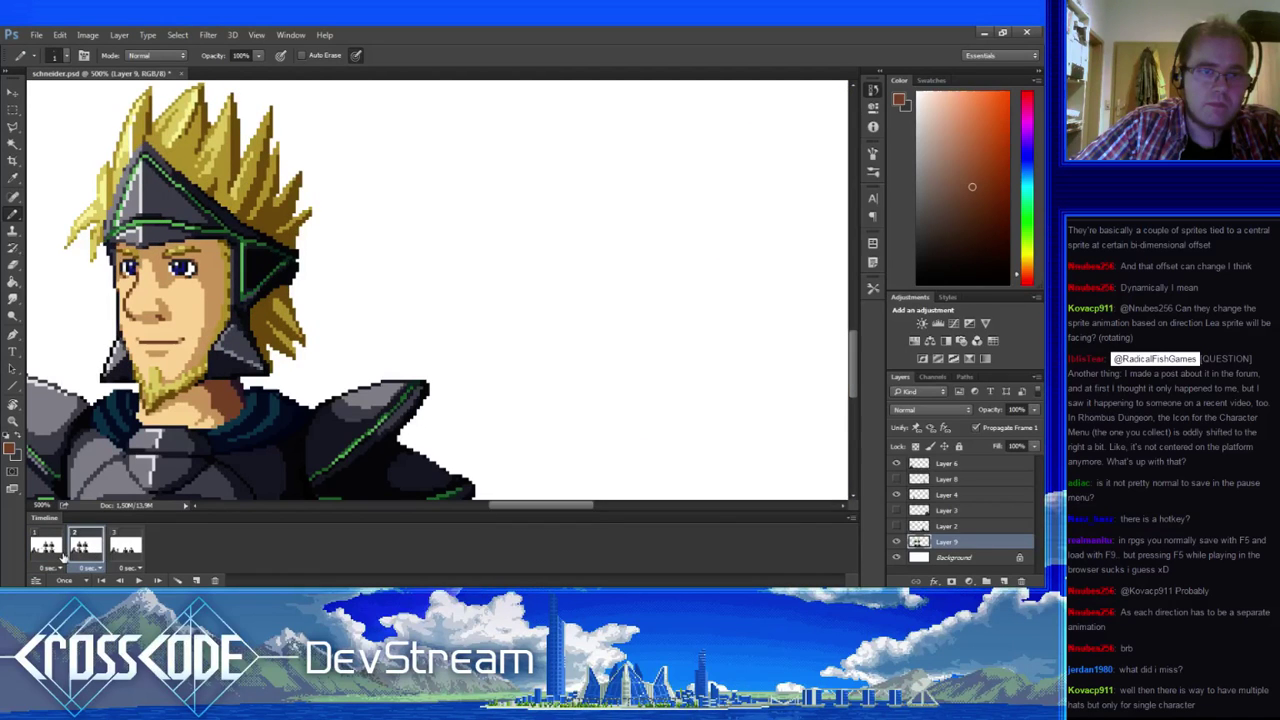
pyautogui.click(50, 547)
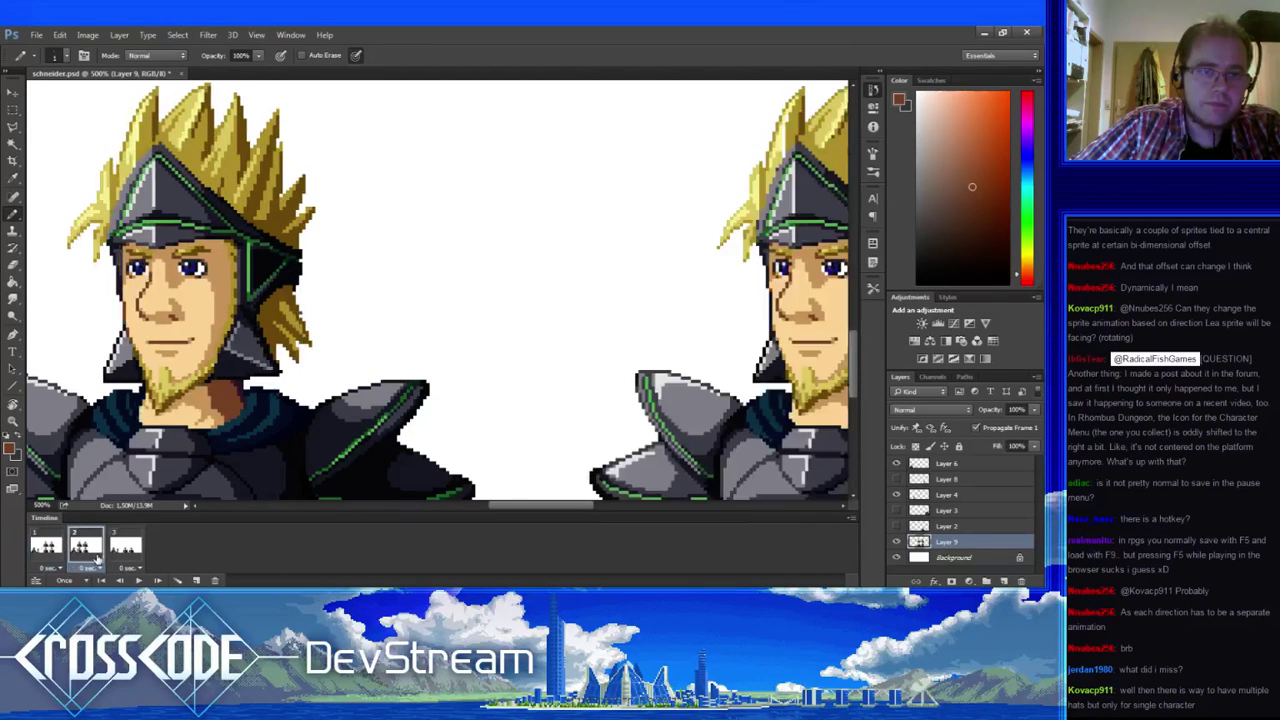
pyautogui.click(86, 547)
pyautogui.keyDown('alt'); pyautogui.click(145, 418); pyautogui.keyUp('alt')
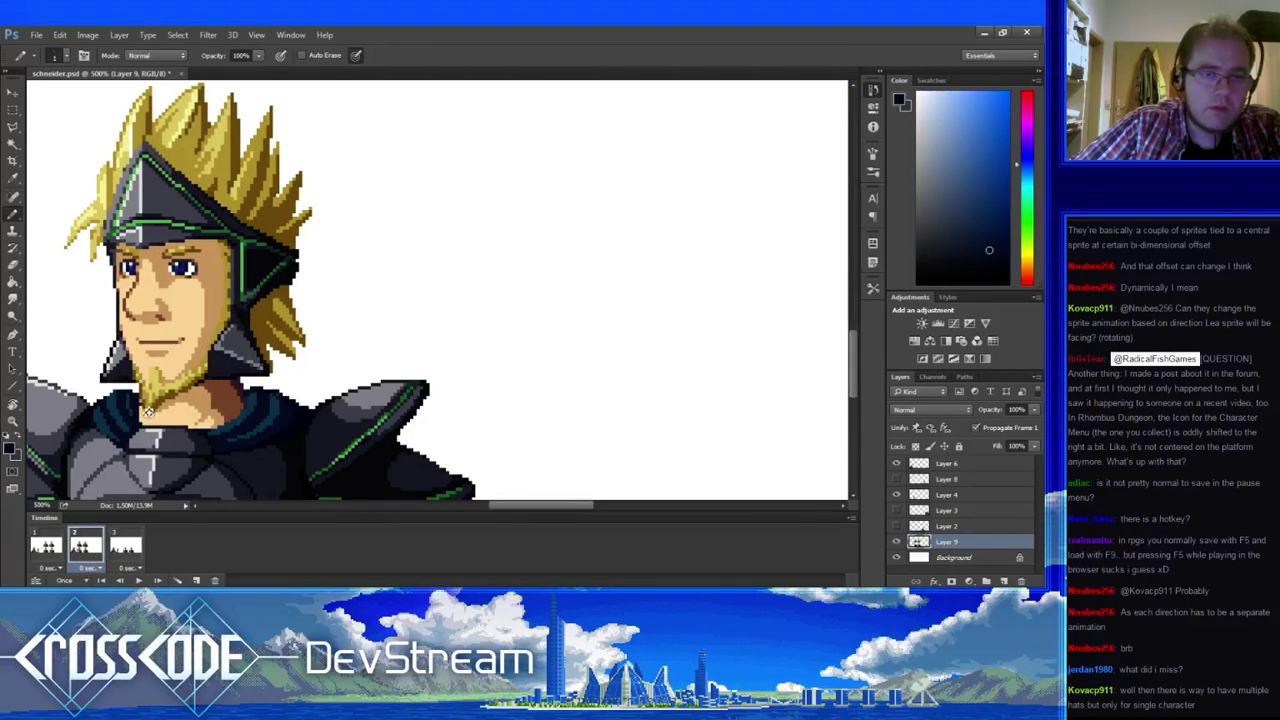
pyautogui.moveTo(160, 403); pyautogui.dragTo(212, 418)
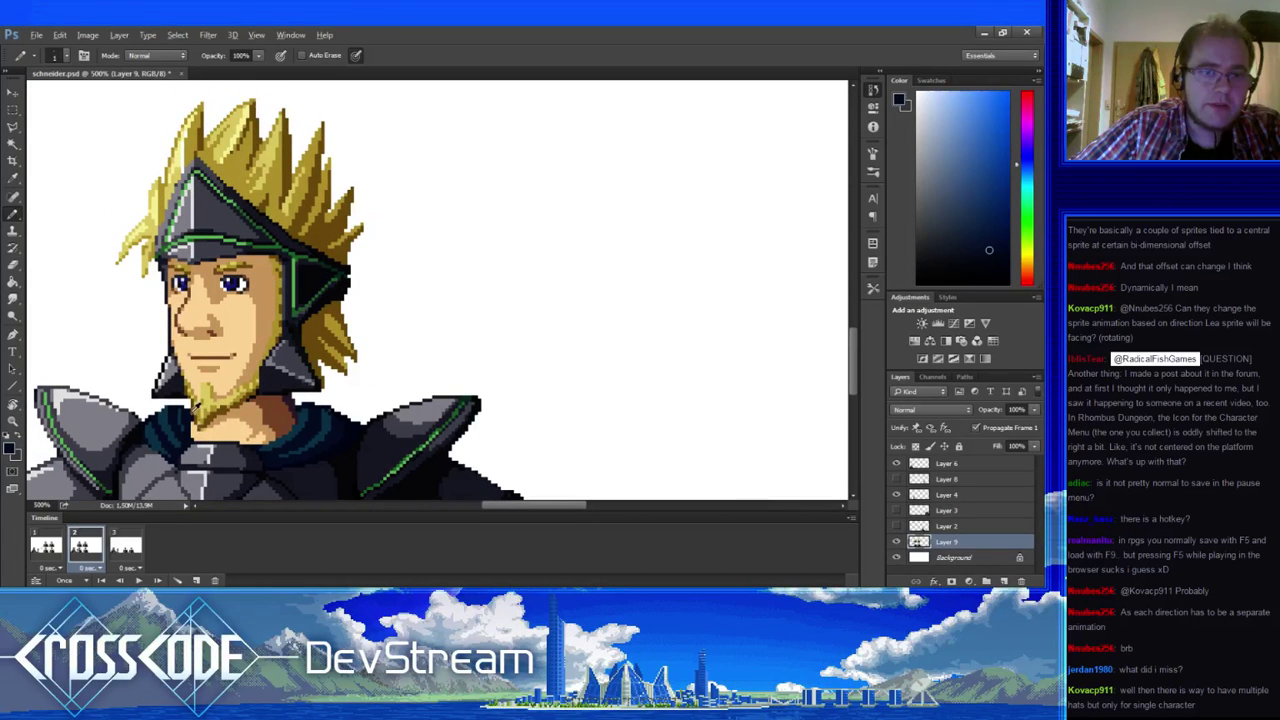
pyautogui.keyDown('alt'); pyautogui.click(197, 408); pyautogui.keyUp('alt')
pyautogui.keyDown('alt'); pyautogui.click(196, 408); pyautogui.keyUp('alt')
pyautogui.keyDown('alt'); pyautogui.click(198, 409); pyautogui.keyUp('alt')
pyautogui.keyDown('alt'); pyautogui.click(199, 422); pyautogui.keyUp('alt')
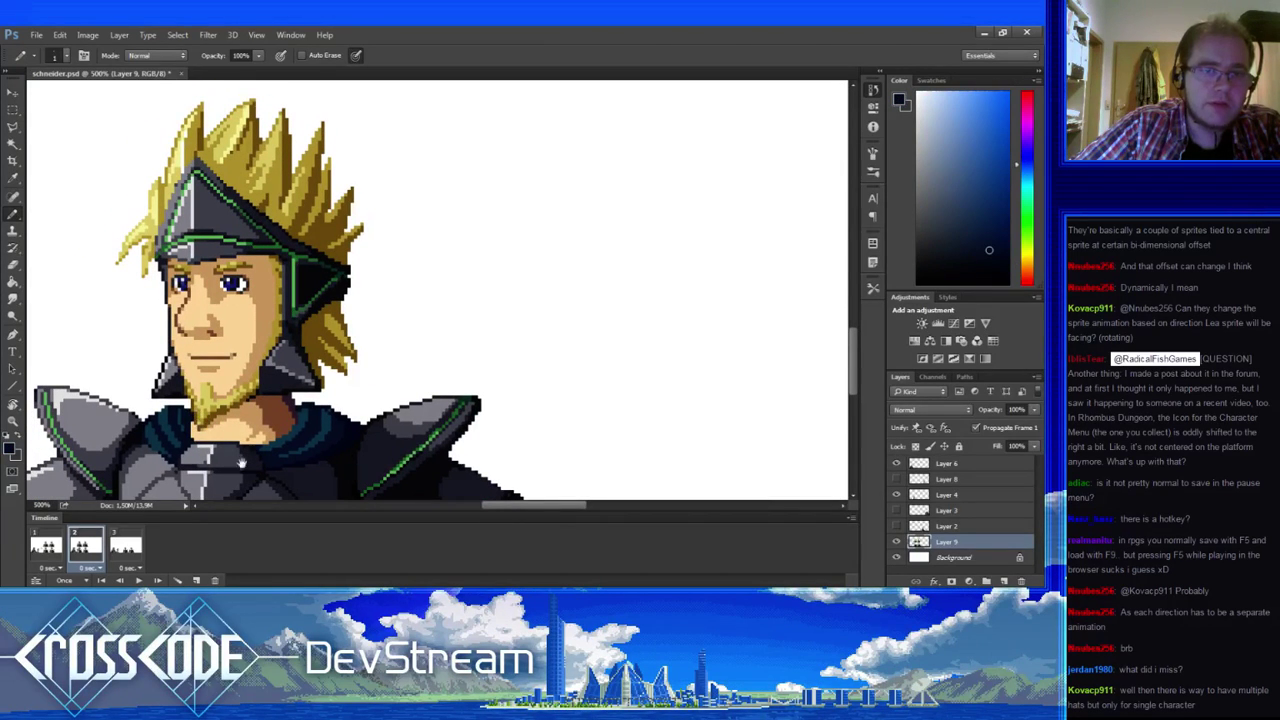
# - Refine the beard's pointed tip in frame 2 with sampled mid-gold hair and dark outline colours
pyautogui.moveTo(200, 424); pyautogui.dragTo(231, 417)
pyautogui.keyDown('alt'); pyautogui.click(232, 414); pyautogui.keyUp('alt')
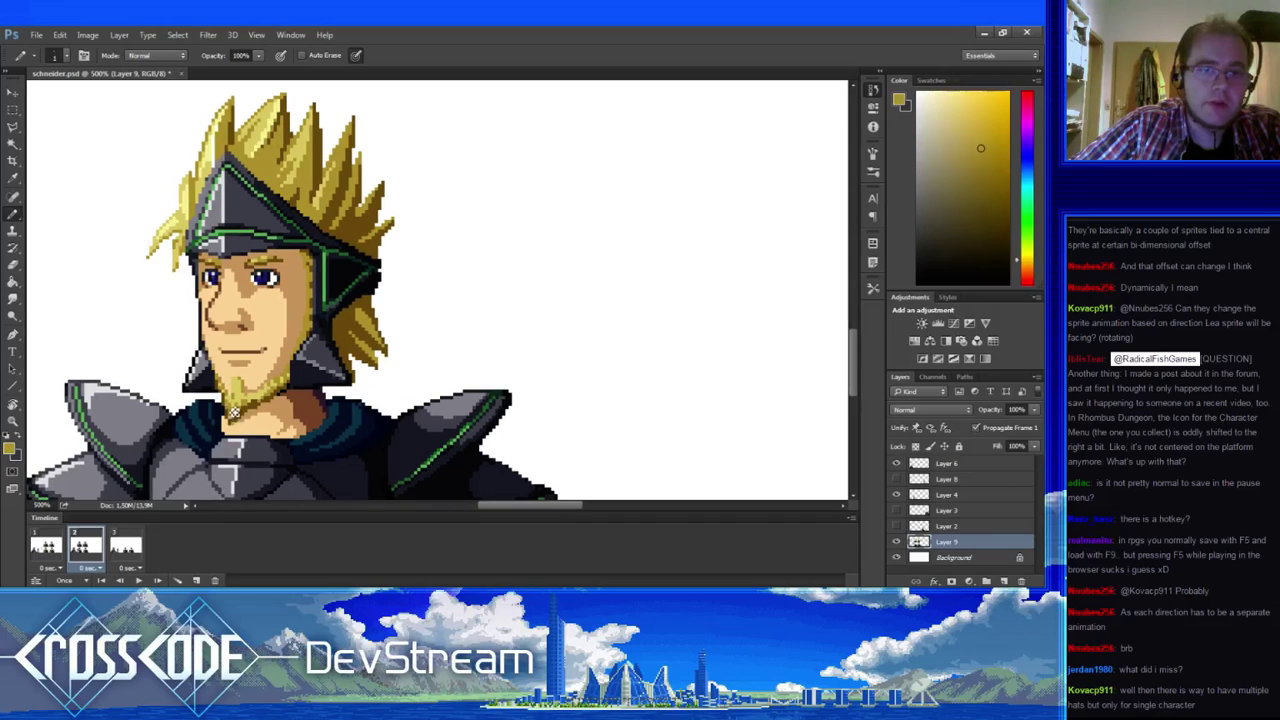
pyautogui.keyDown('alt'); pyautogui.click(229, 420); pyautogui.keyUp('alt')
pyautogui.keyDown('alt'); pyautogui.click(232, 417); pyautogui.keyUp('alt')
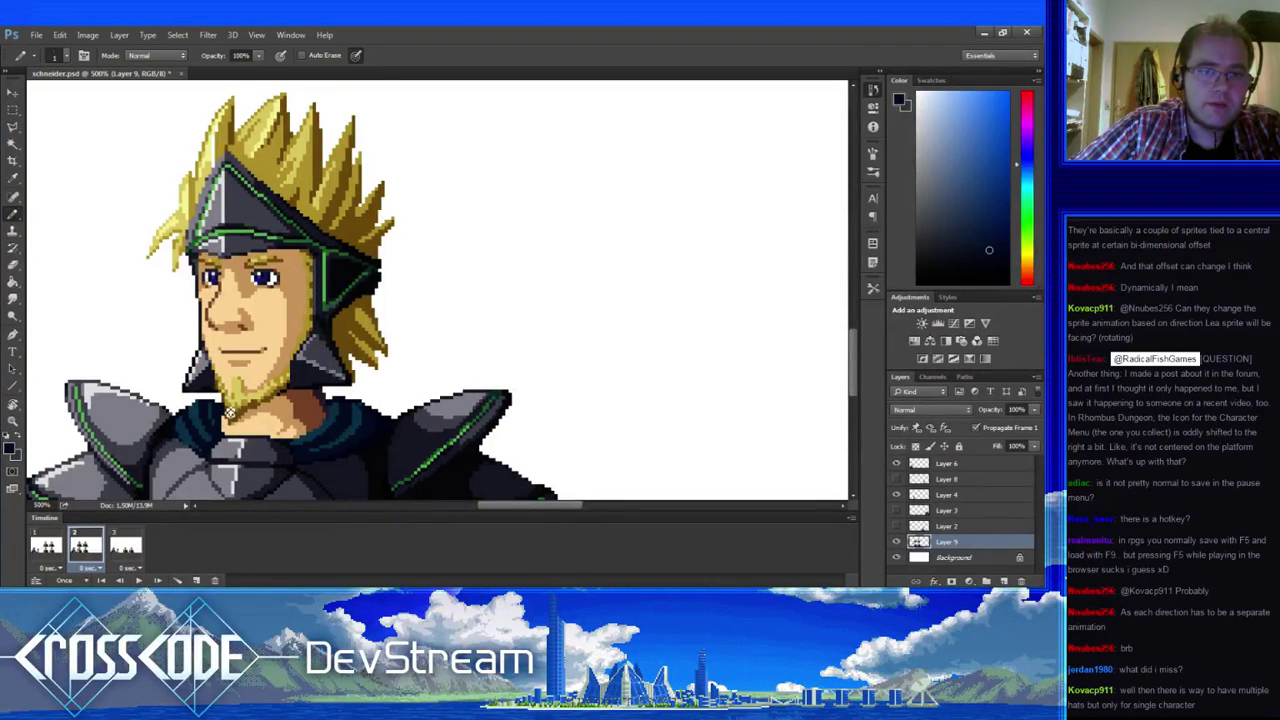
pyautogui.keyDown('alt'); pyautogui.click(233, 412); pyautogui.keyUp('alt')
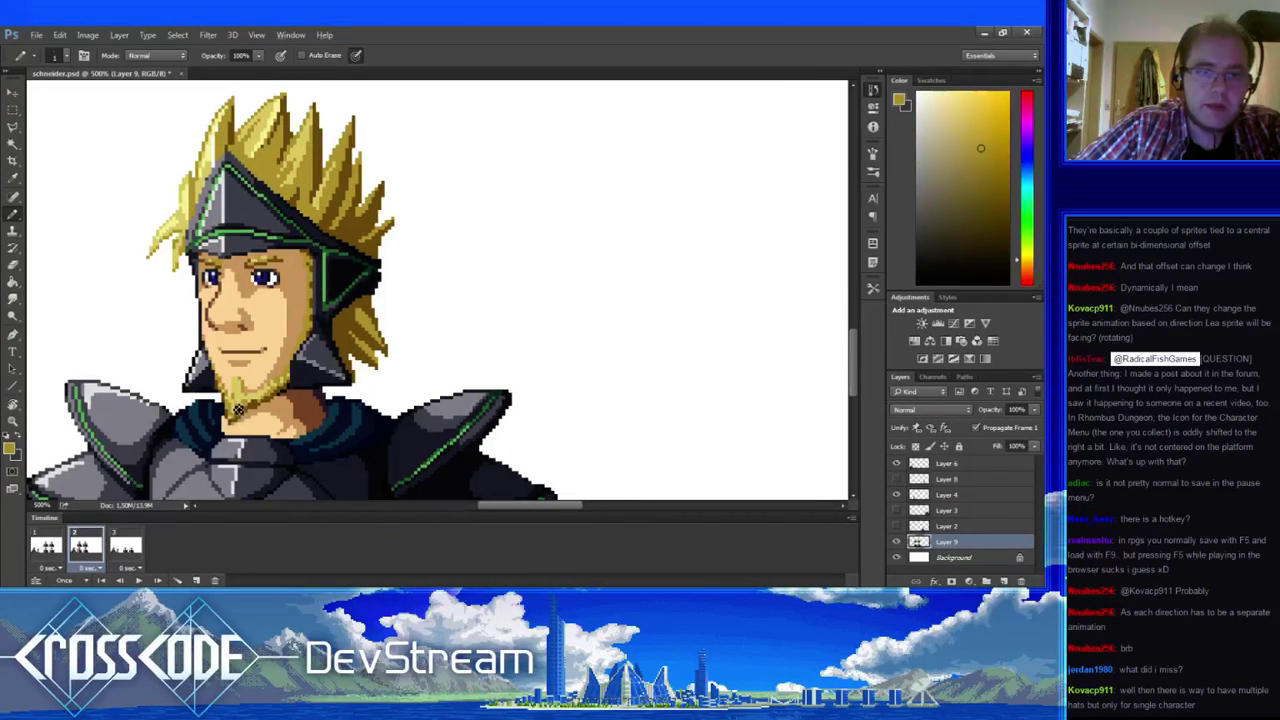
pyautogui.moveTo(275, 454)
pyautogui.mouseDown()
pyautogui.moveTo(280, 472)
pyautogui.moveTo(266, 452)
pyautogui.mouseUp()
pyautogui.moveTo(266, 453); pyautogui.dragTo(226, 438)
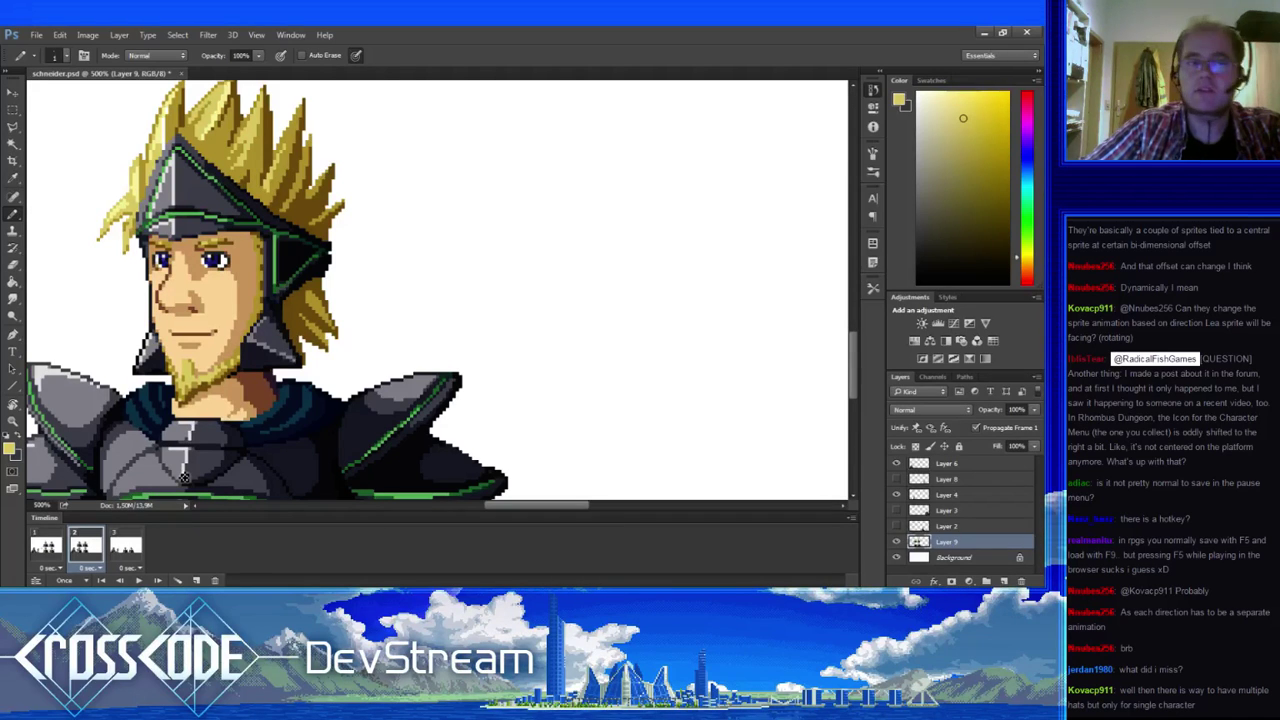
# - Touch up the skin around the eyes and nose in frame 2 with skin tones sampled from the face
pyautogui.moveTo(275, 333); pyautogui.dragTo(349, 335)
pyautogui.keyDown('alt'); pyautogui.click(340, 297); pyautogui.keyUp('alt')
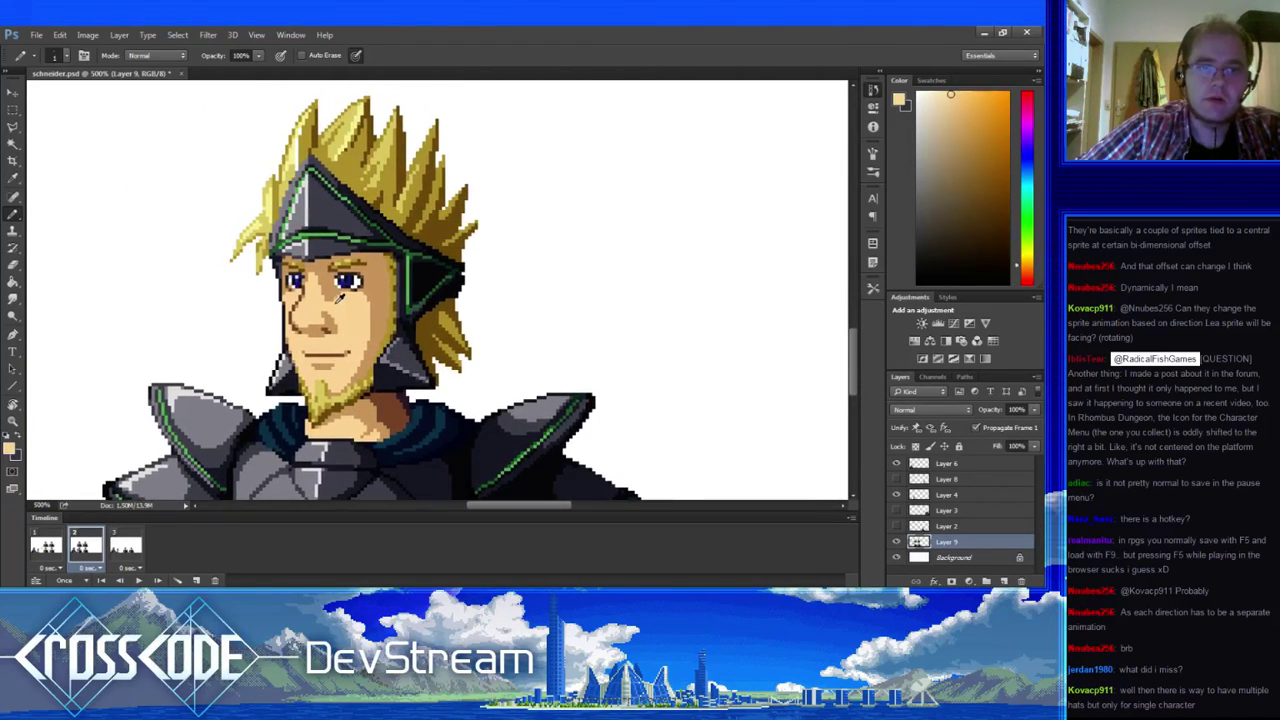
pyautogui.moveTo(369, 356); pyautogui.dragTo(360, 397)
pyautogui.keyDown('alt'); pyautogui.click(297, 300); pyautogui.keyUp('alt')
# - Retouch the tips of the tall crown spikes with dark brown and mid-gold, checking their shape against frame 1
pyautogui.keyDown('alt'); pyautogui.click(364, 152); pyautogui.keyUp('alt')
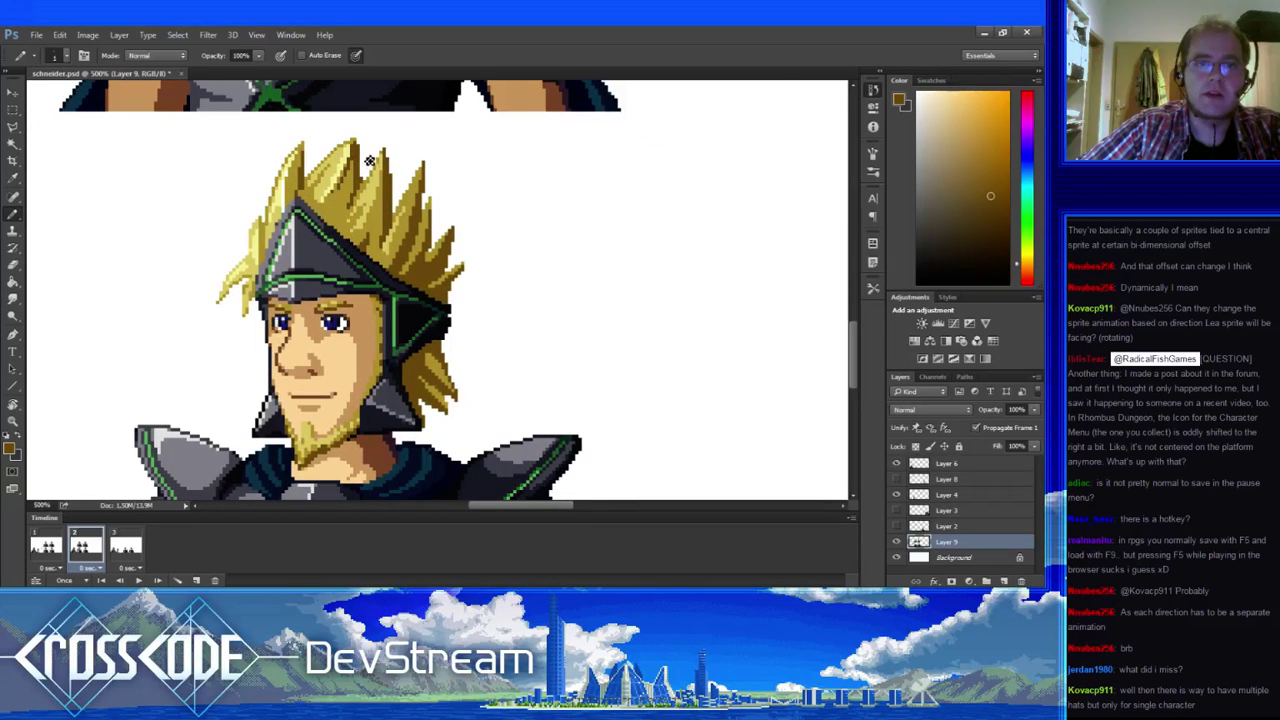
pyautogui.keyDown('alt'); pyautogui.click(361, 132); pyautogui.keyUp('alt')
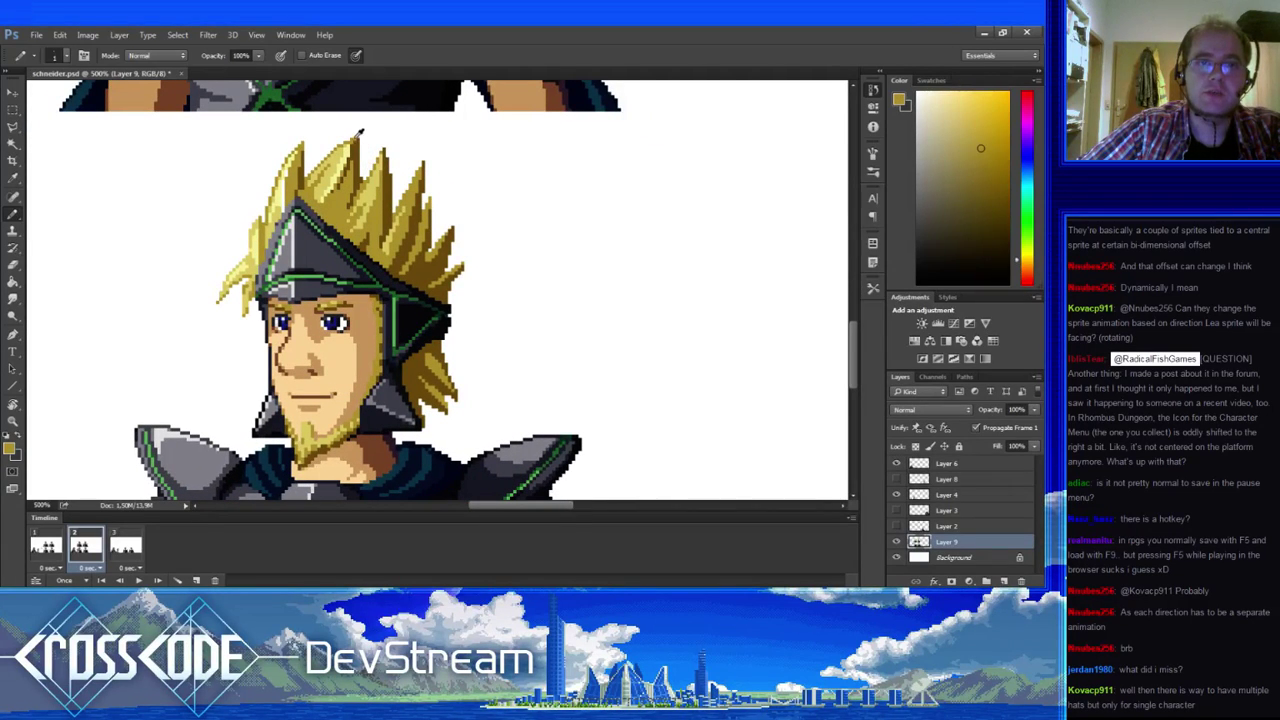
pyautogui.keyDown('alt'); pyautogui.click(359, 170); pyautogui.keyUp('alt')
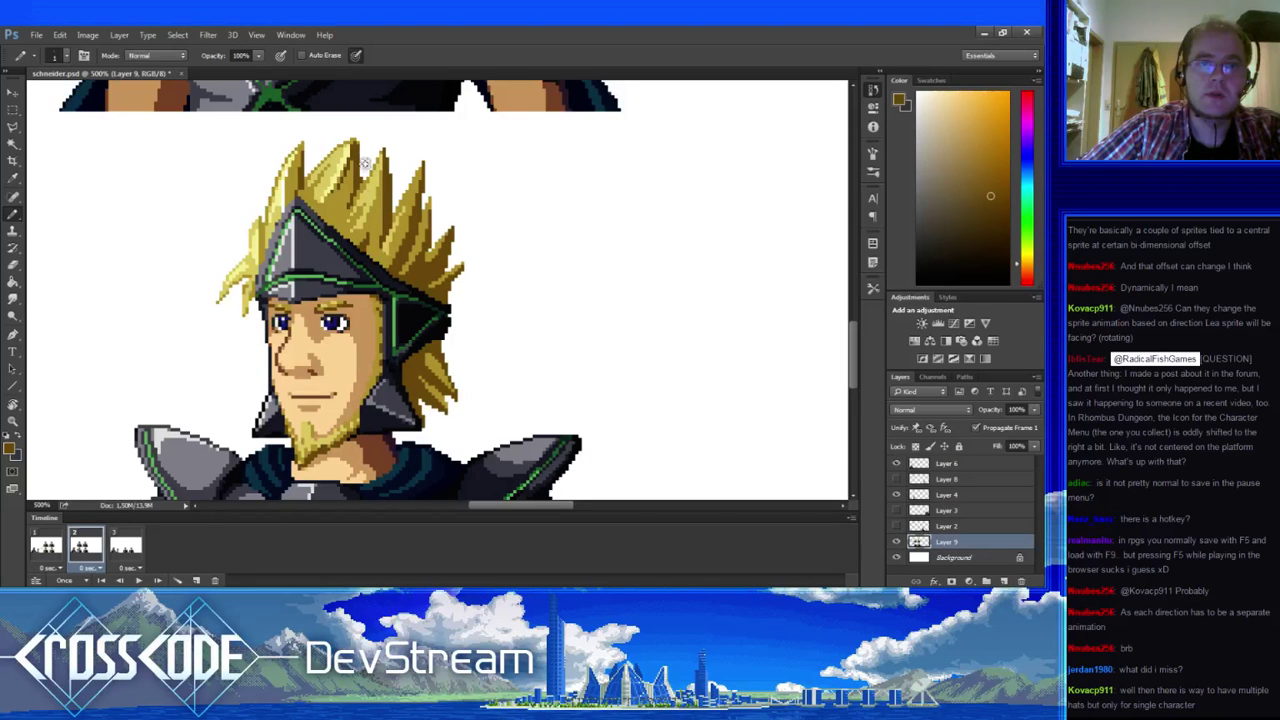
pyautogui.moveTo(368, 158)
pyautogui.mouseDown()
pyautogui.moveTo(334, 164)
pyautogui.moveTo(362, 127)
pyautogui.moveTo(378, 178)
pyautogui.mouseUp()
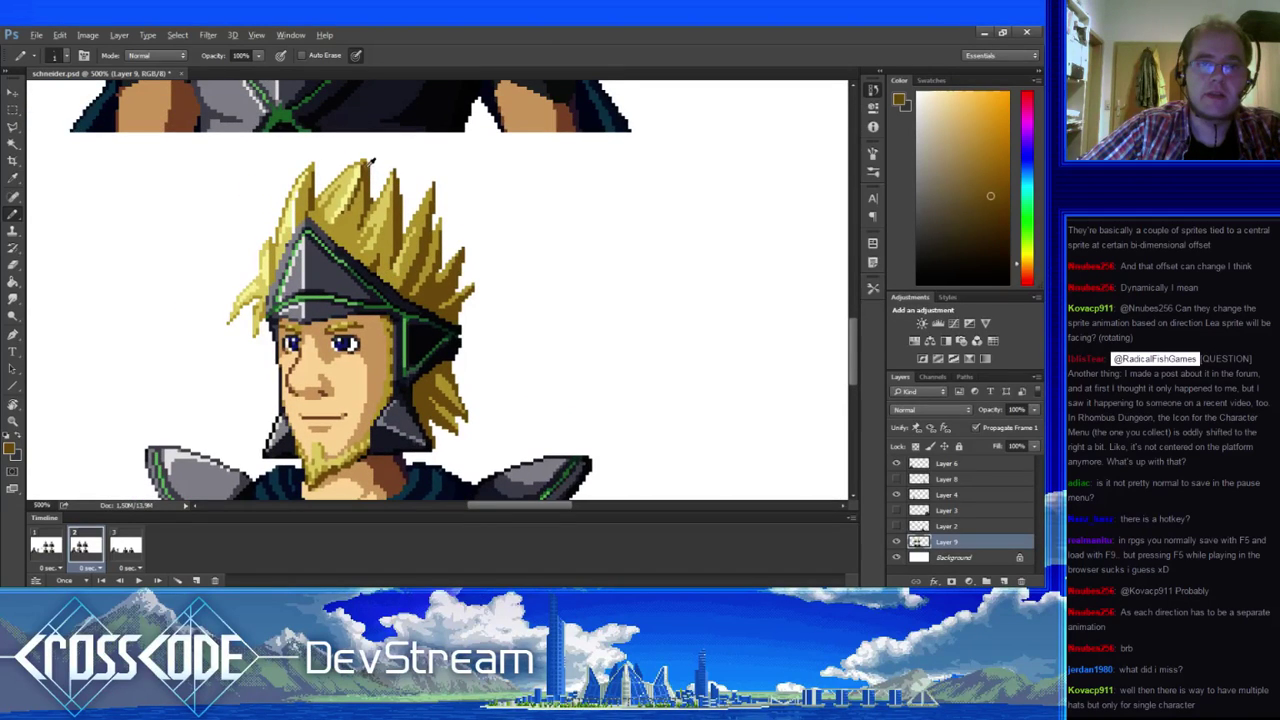
pyautogui.click(46, 545)
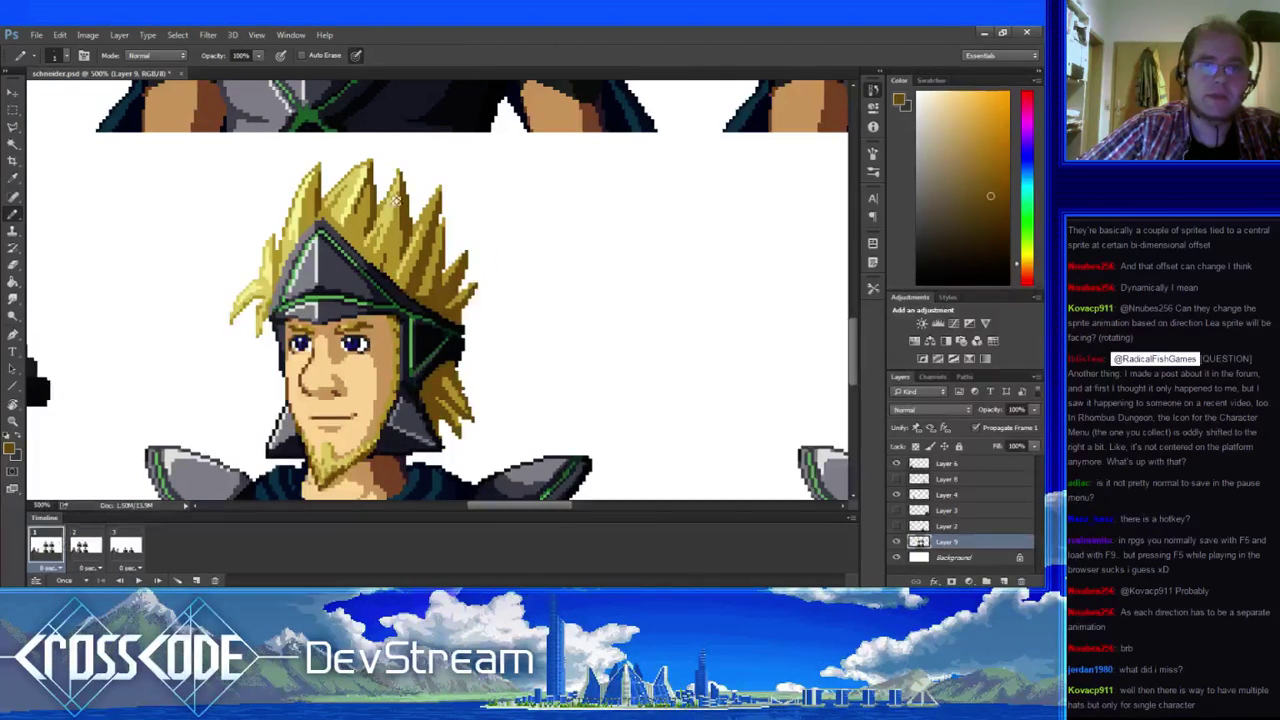
pyautogui.click(80, 549)
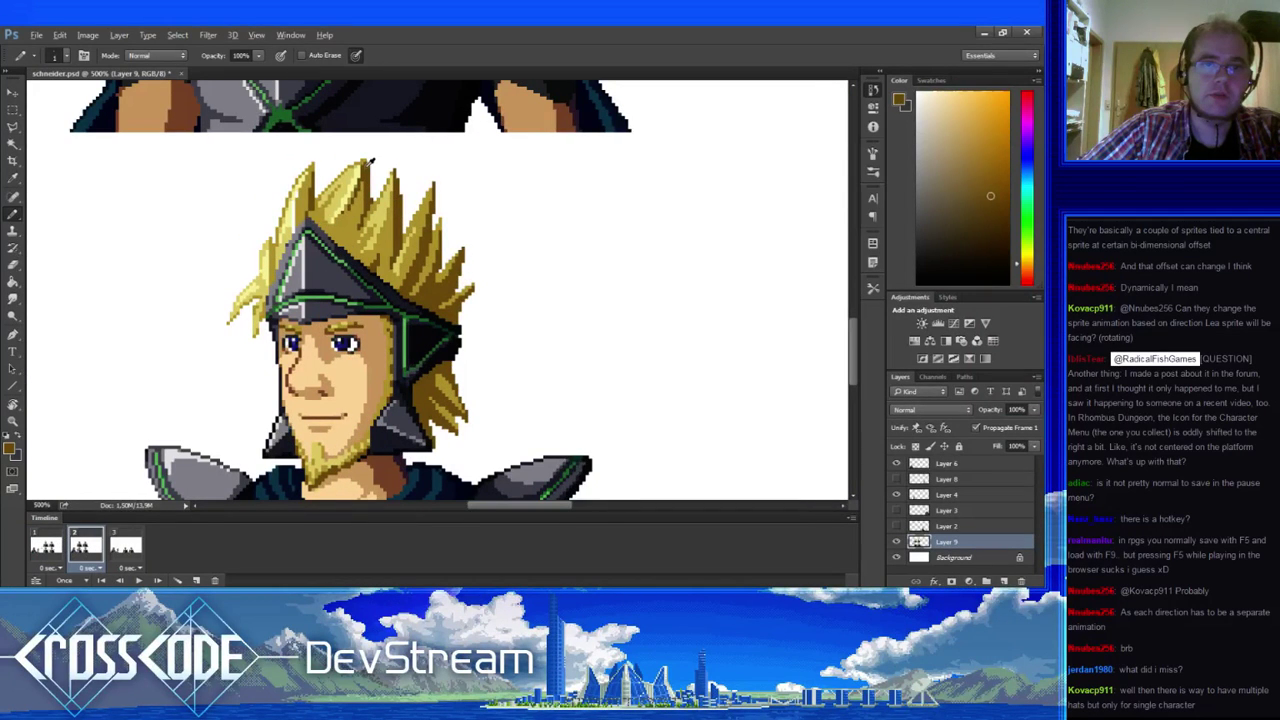
# - Reshade the hair strands above the helmet's sloping edge with sampled mid-gold and light gold, checking against frame 1
pyautogui.moveTo(387, 250); pyautogui.dragTo(322, 193)
pyautogui.keyDown('alt'); pyautogui.click(309, 204); pyautogui.keyUp('alt')
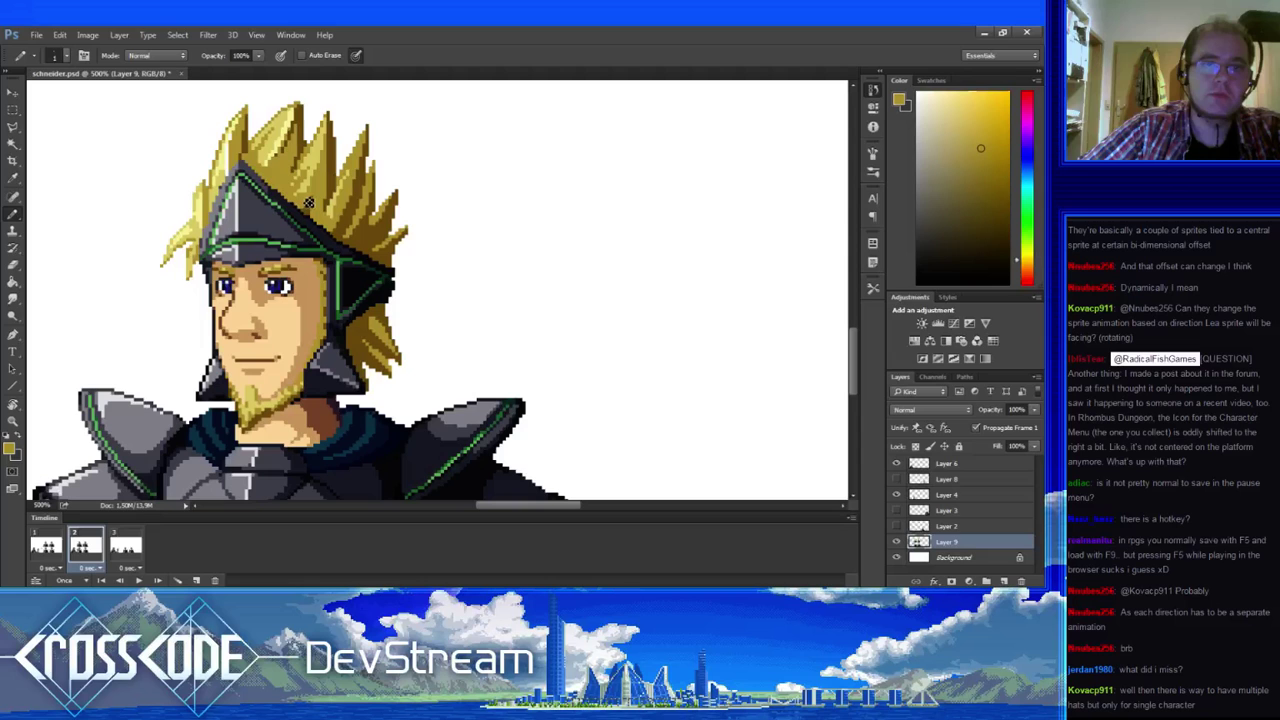
pyautogui.keyDown('alt'); pyautogui.click(309, 204); pyautogui.keyUp('alt')
pyautogui.scroll(1, 310, 195)
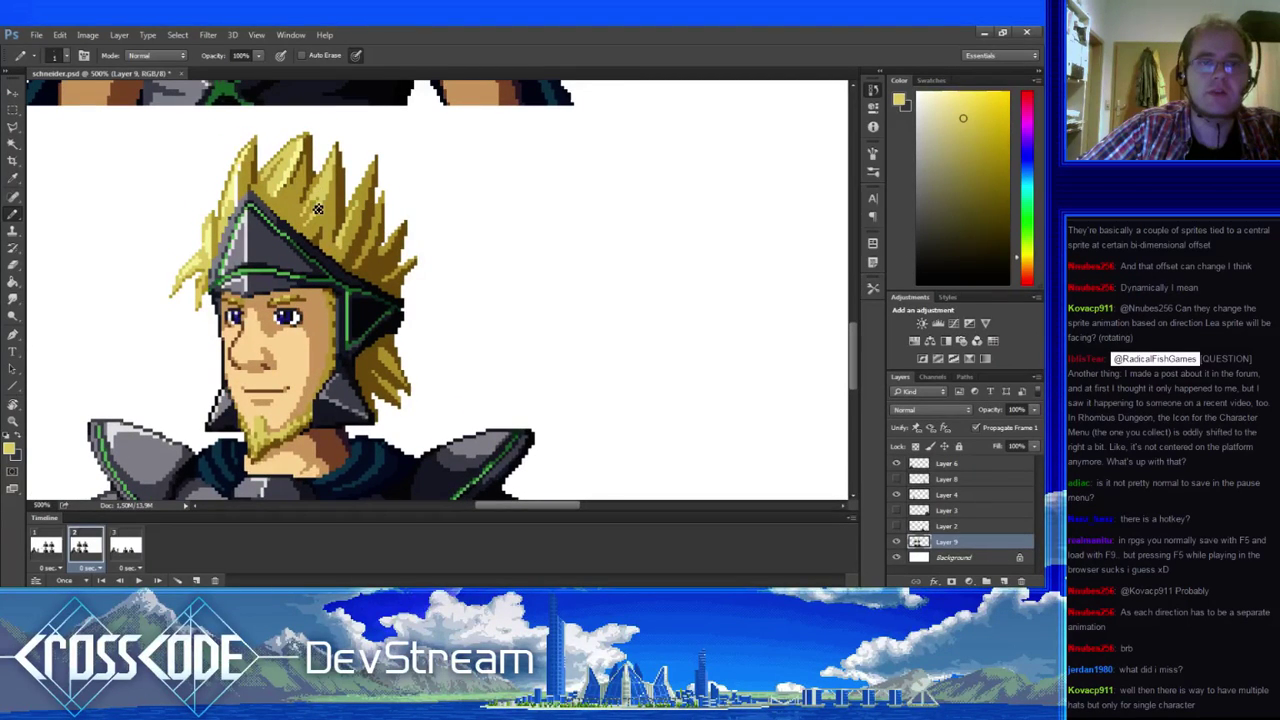
pyautogui.moveTo(331, 221); pyautogui.dragTo(318, 227)
pyautogui.keyDown('alt'); pyautogui.click(305, 208); pyautogui.keyUp('alt')
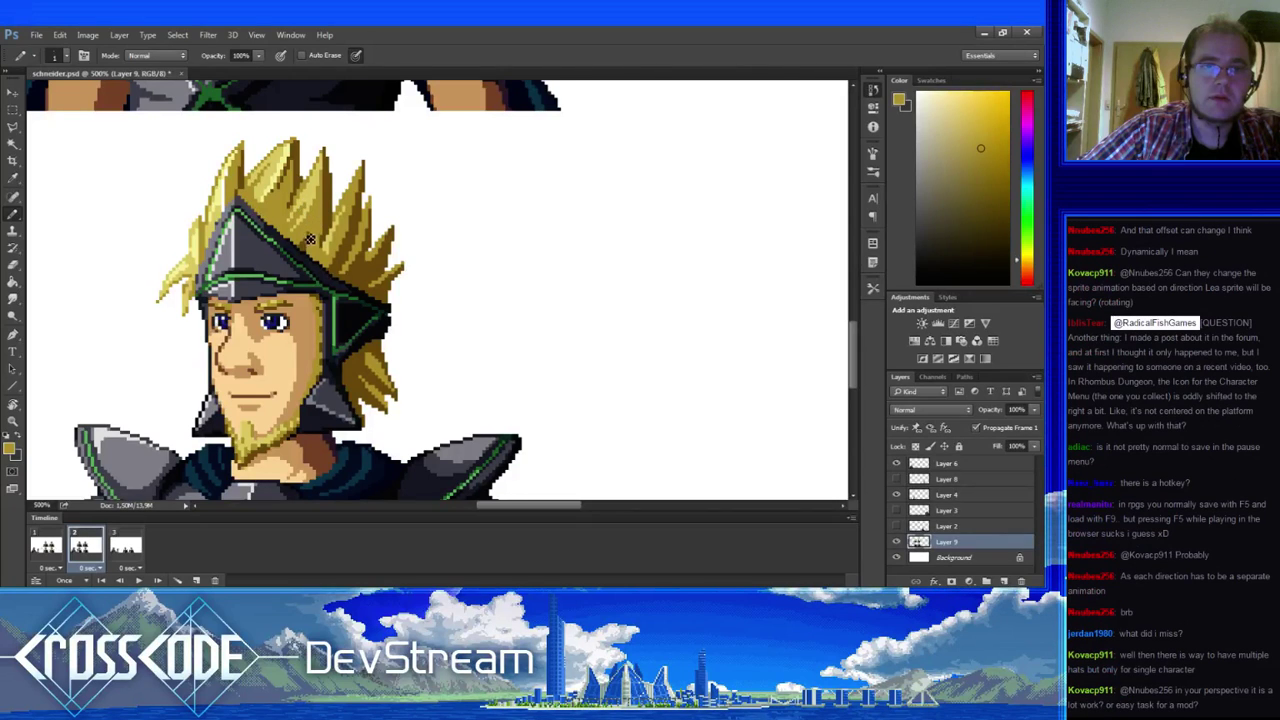
pyautogui.scroll(-1, 310, 240)
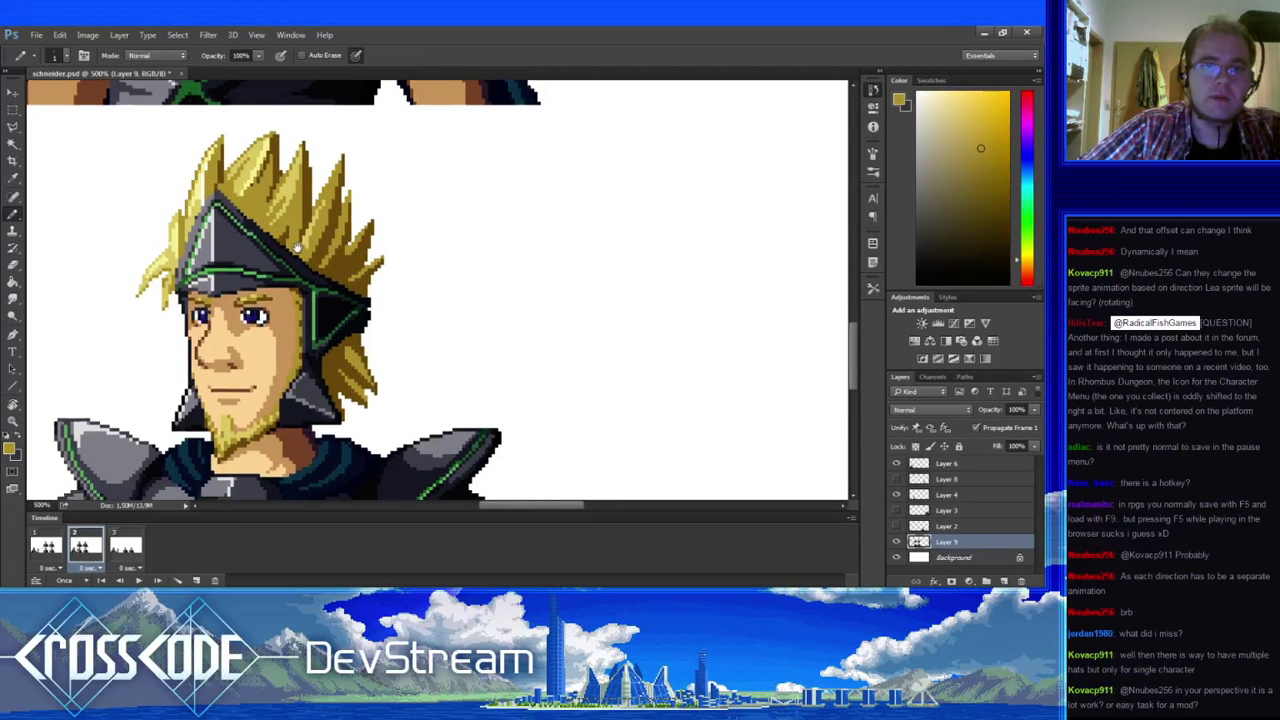
pyautogui.moveTo(297, 248); pyautogui.dragTo(287, 270)
pyautogui.click(48, 546)
pyautogui.click(86, 546)
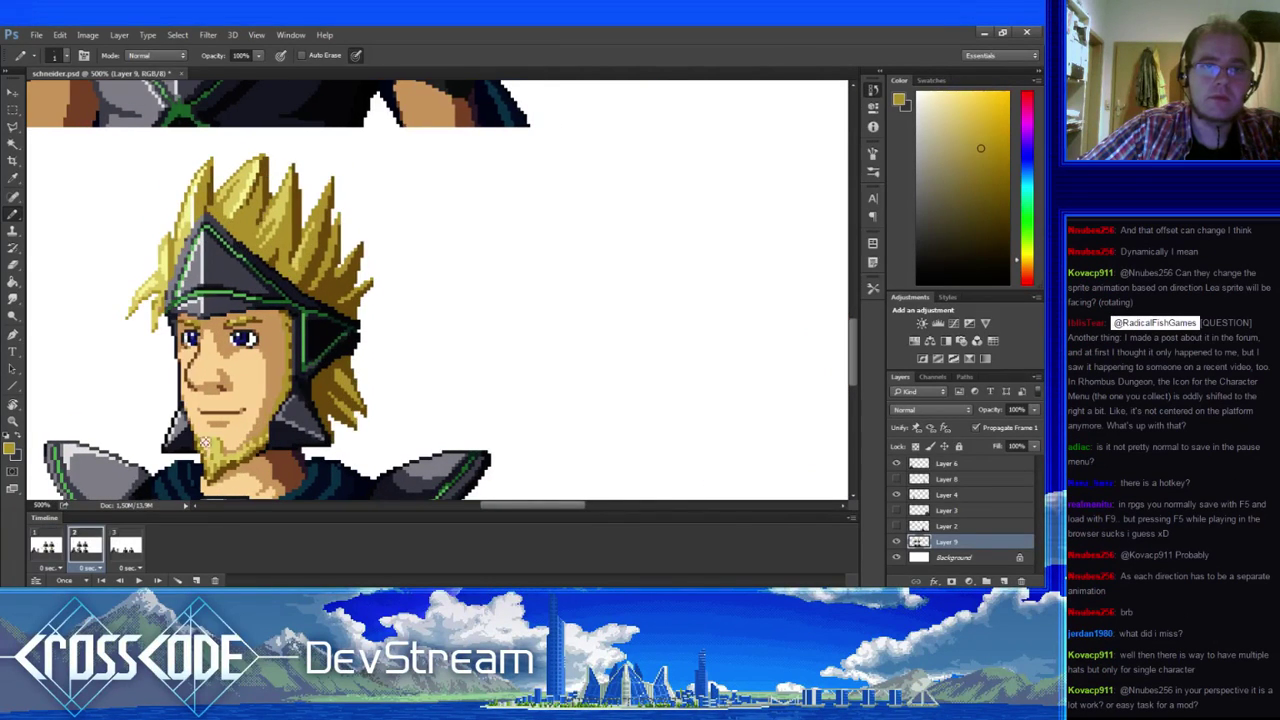
# - Adjust the hair strand roots near the helmet's rear edge in frame 2, alternating light gold and mid-gold
pyautogui.keyDown('alt'); pyautogui.click(312, 226); pyautogui.keyUp('alt')
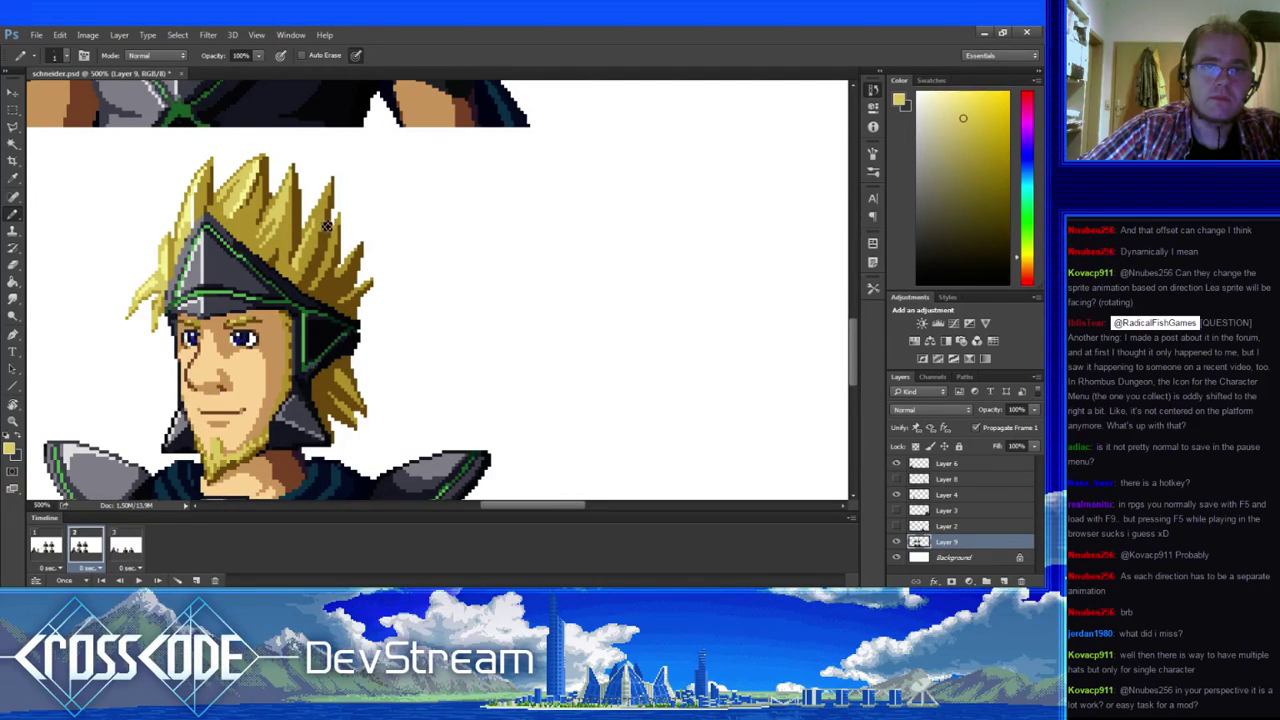
pyautogui.moveTo(307, 292); pyautogui.dragTo(277, 296)
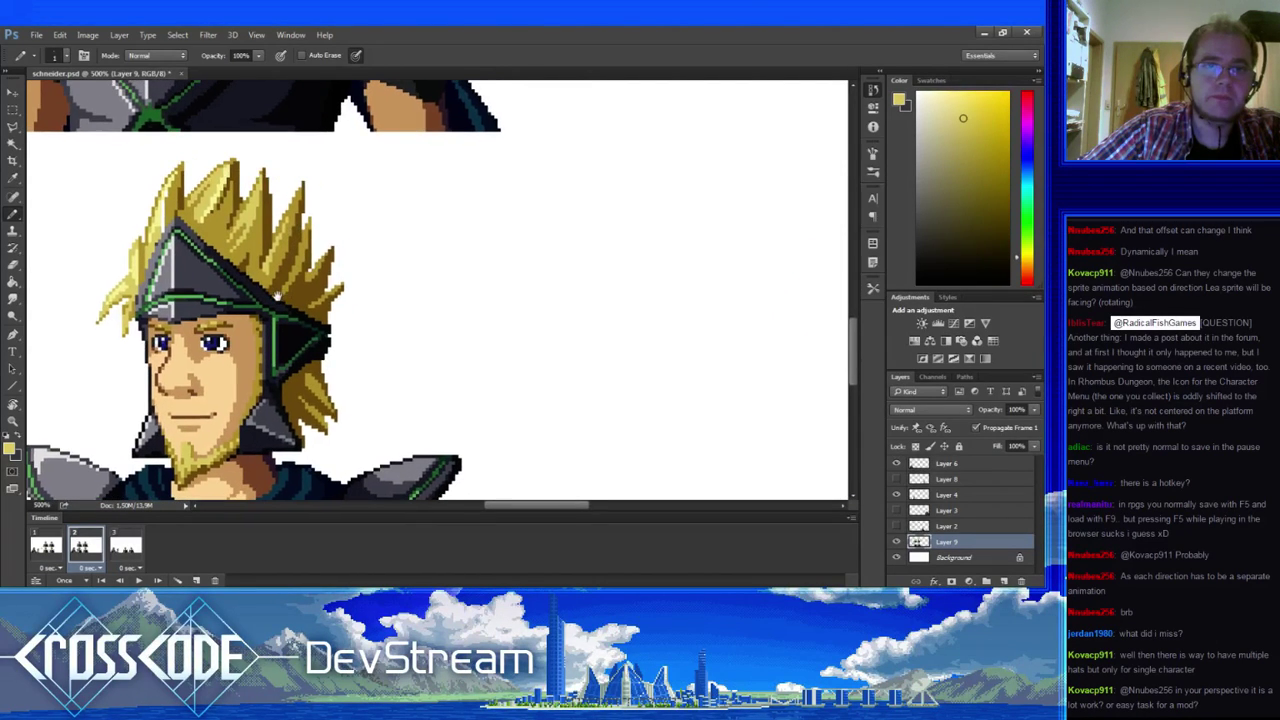
pyautogui.hscroll(1, 278, 297)
pyautogui.keyDown('alt'); pyautogui.click(259, 287); pyautogui.keyUp('alt')
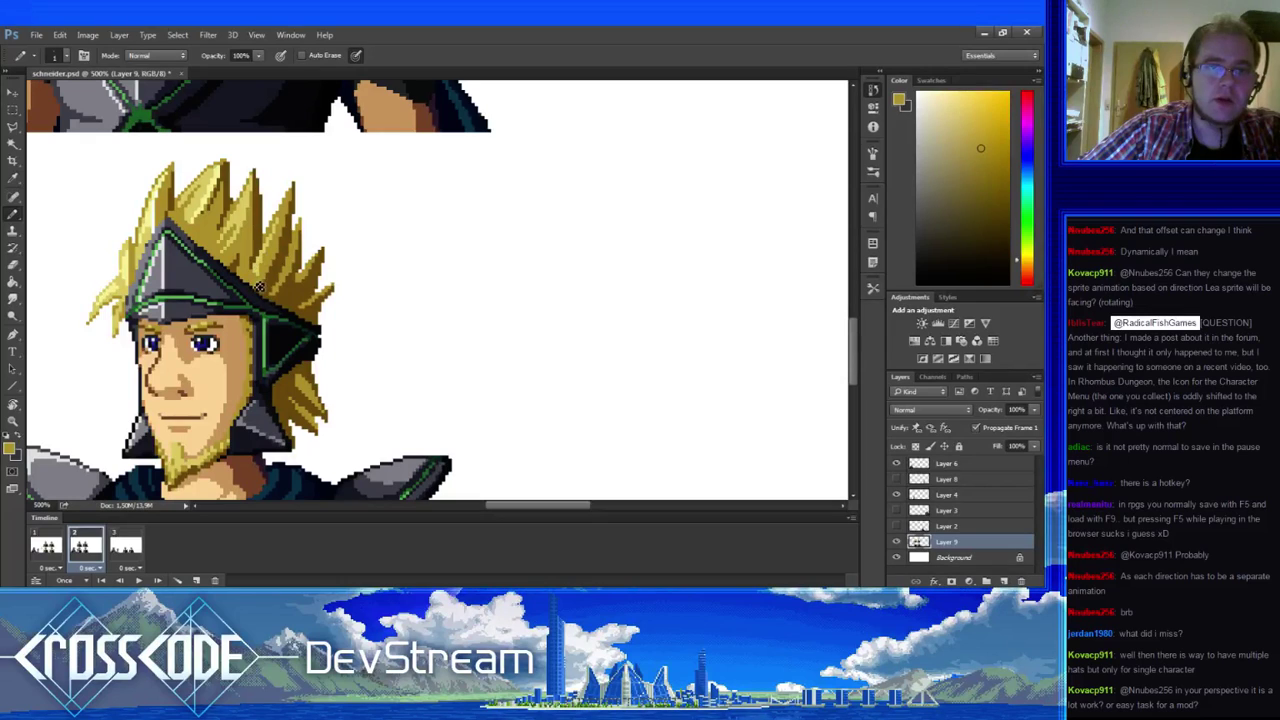
pyautogui.keyDown('alt'); pyautogui.click(260, 285); pyautogui.keyUp('alt')
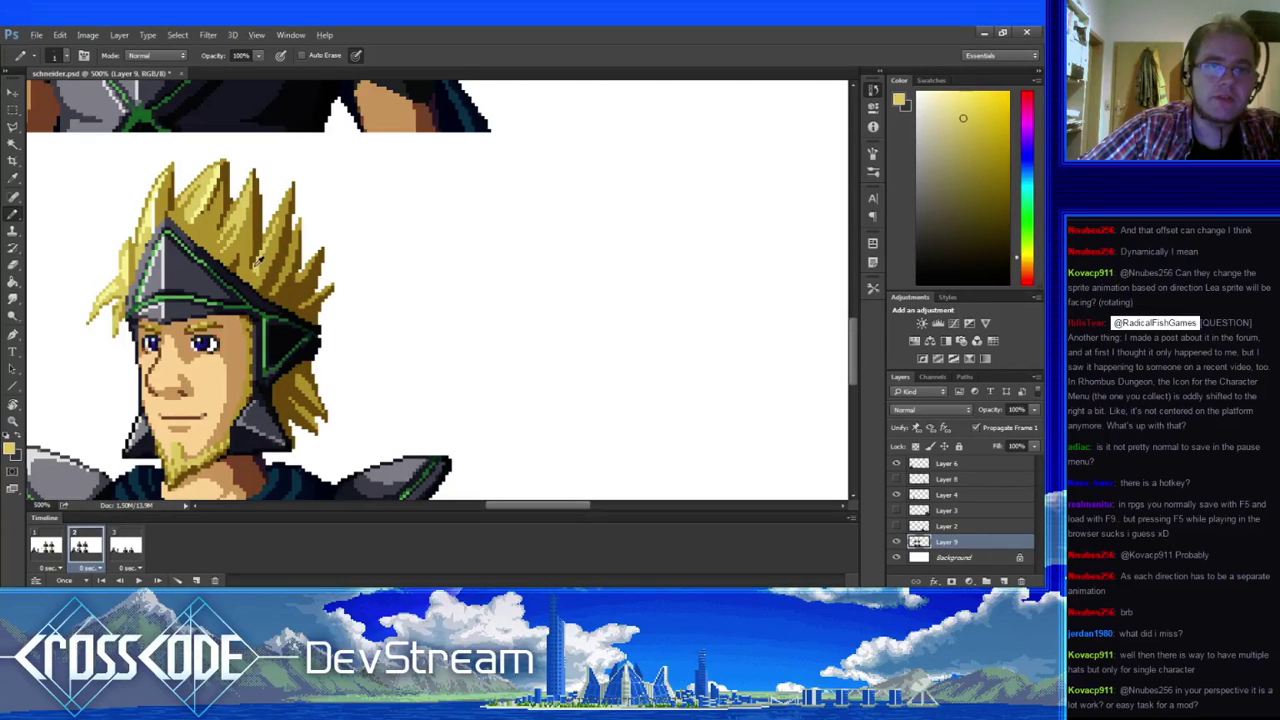
pyautogui.keyDown('alt'); pyautogui.click(261, 284); pyautogui.keyUp('alt')
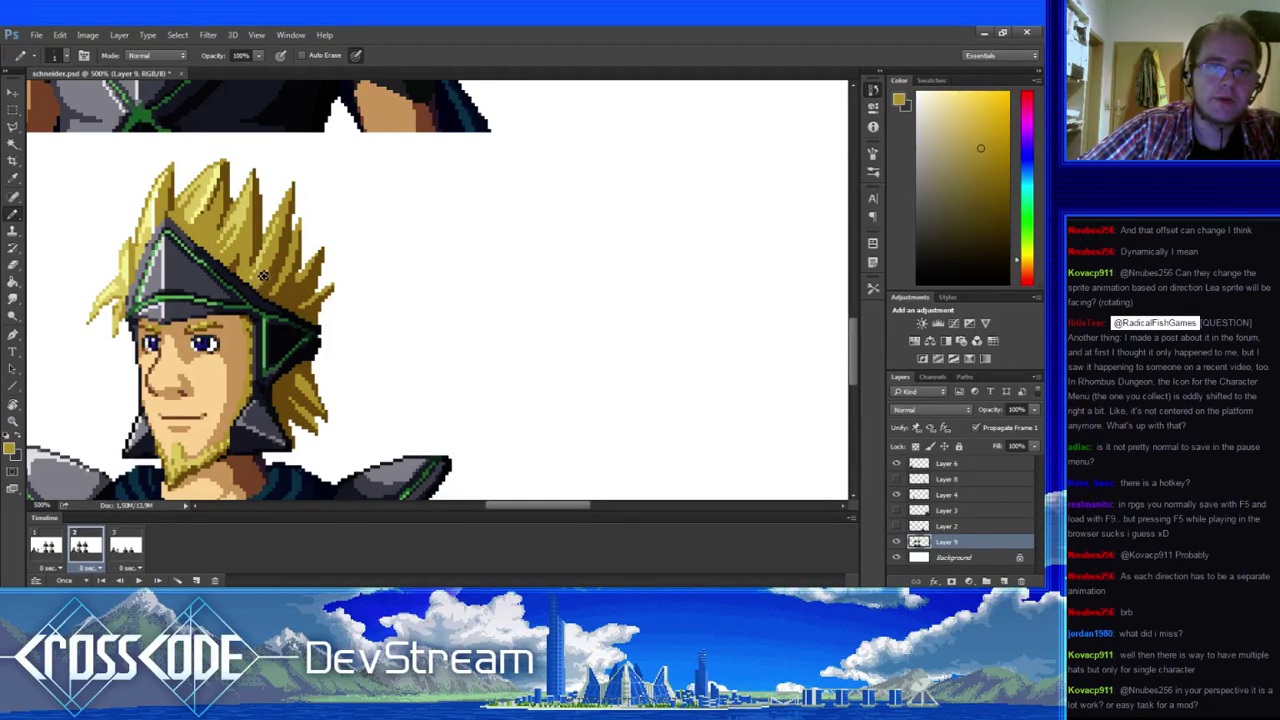
# - Reshade the hair strands above the middle of the helmet's sloping edge in frame 2 with sampled light gold, mid-gold and dark brown
pyautogui.keyDown('alt'); pyautogui.click(259, 256); pyautogui.keyUp('alt')
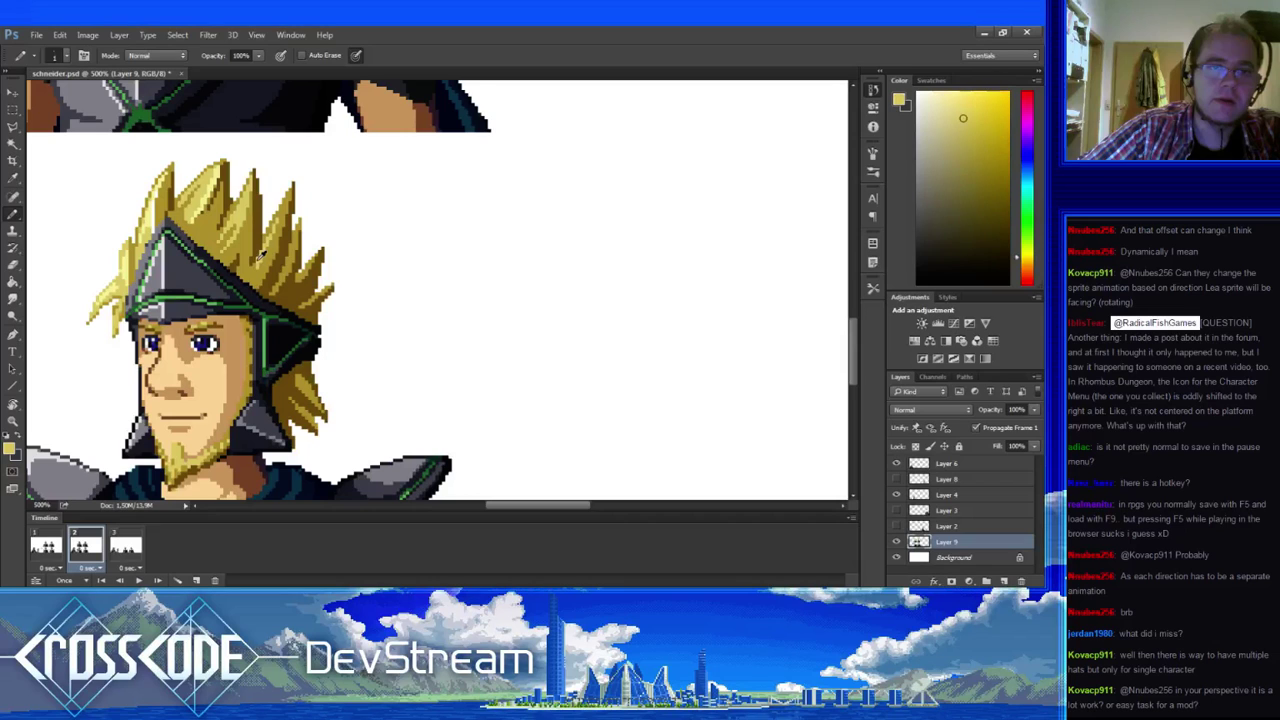
pyautogui.keyDown('alt'); pyautogui.click(261, 258); pyautogui.keyUp('alt')
pyautogui.keyDown('alt'); pyautogui.click(264, 257); pyautogui.keyUp('alt')
pyautogui.keyDown('alt'); pyautogui.click(266, 264); pyautogui.keyUp('alt')
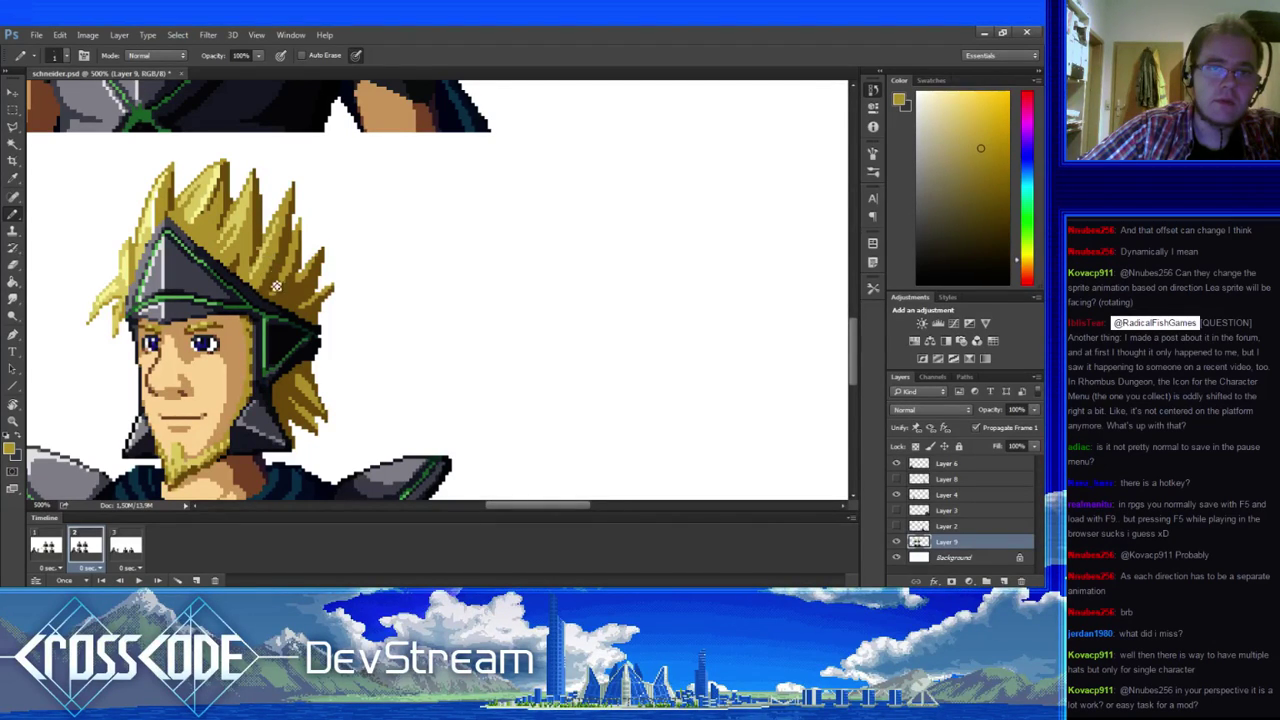
pyautogui.keyDown('alt'); pyautogui.click(262, 260); pyautogui.keyUp('alt')
pyautogui.moveTo(273, 316); pyautogui.dragTo(259, 334)
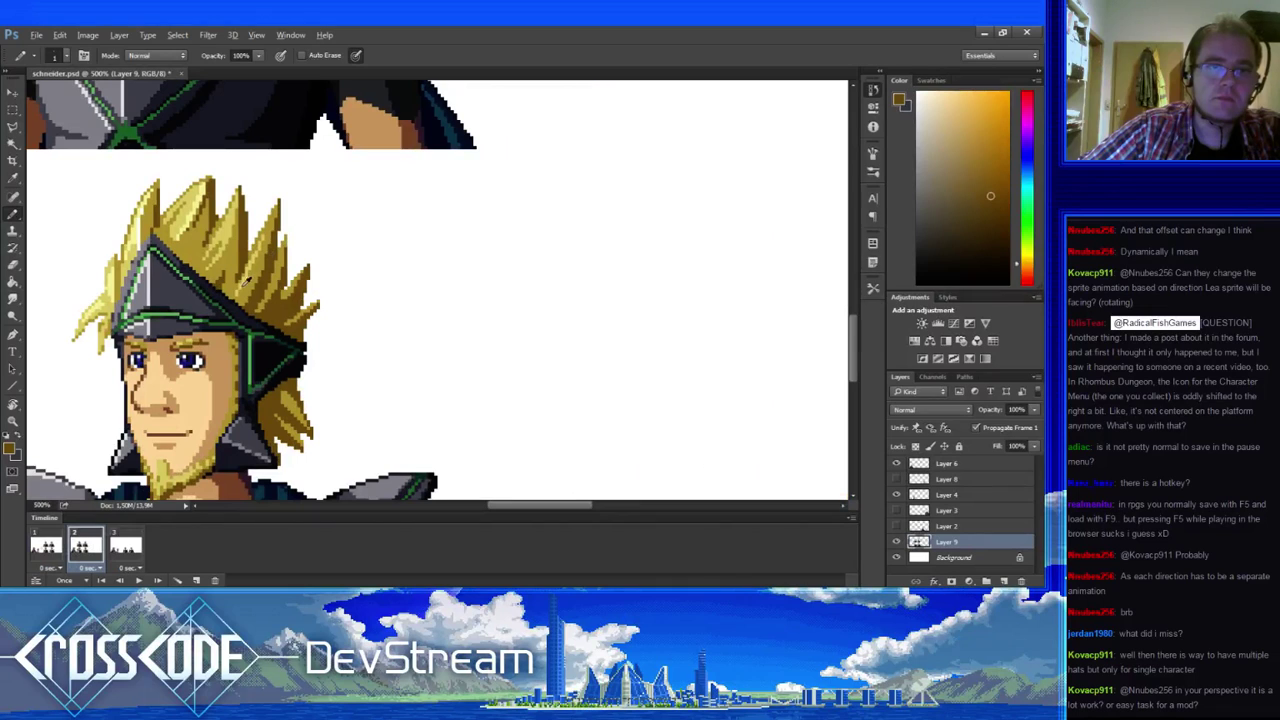
# - Refine the shading of the tall rear hair spike in frame 2, alternating light gold and mid-gold sampled from the hair
pyautogui.keyDown('alt'); pyautogui.click(245, 281); pyautogui.keyUp('alt')
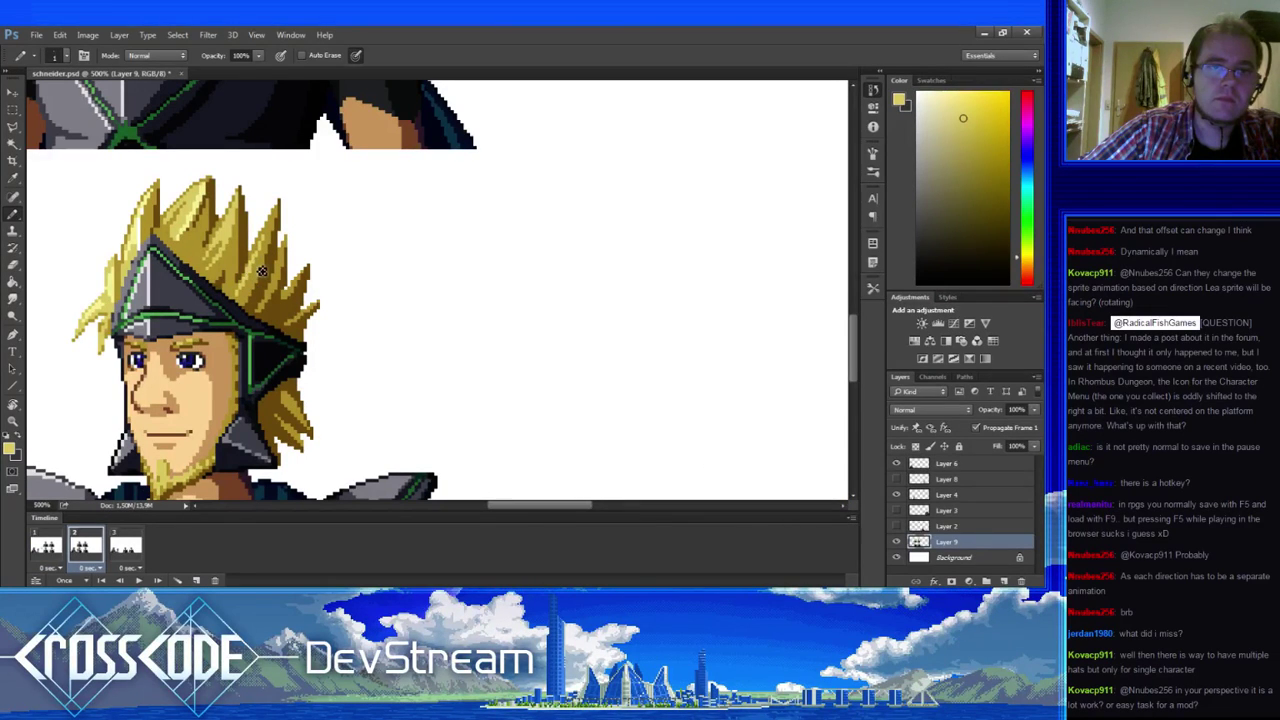
pyautogui.keyDown('alt'); pyautogui.click(255, 250); pyautogui.keyUp('alt')
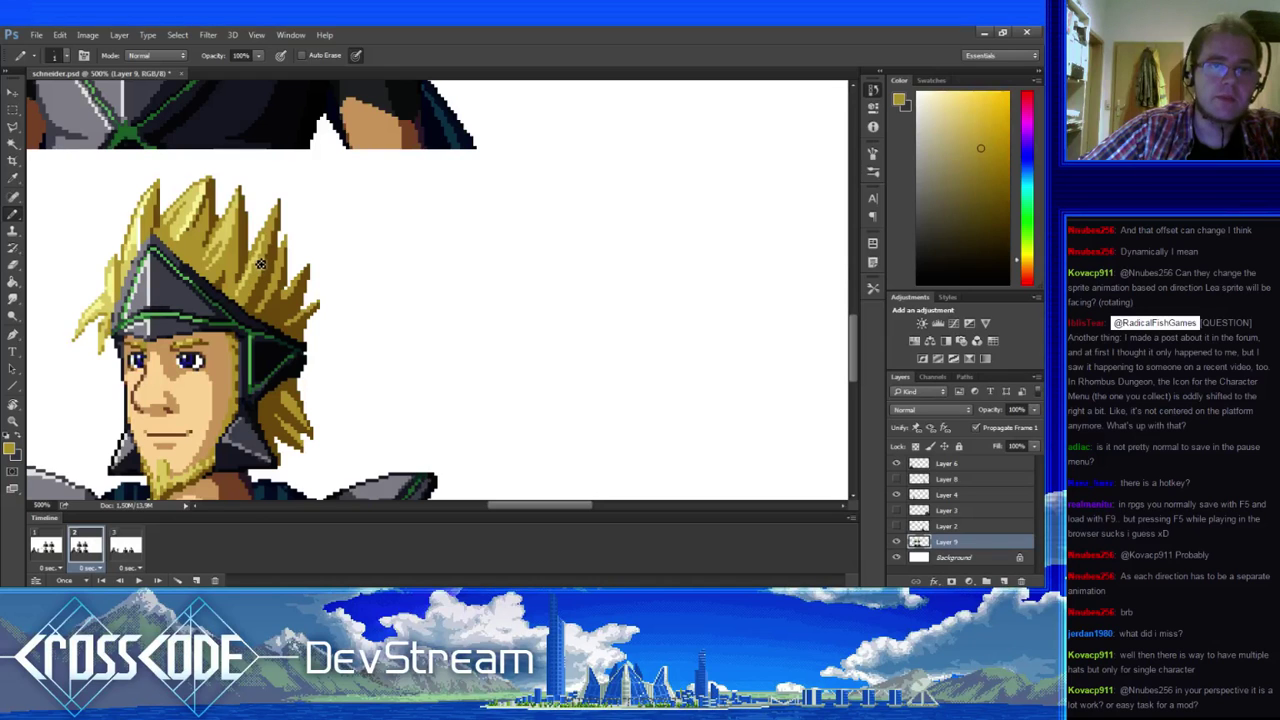
pyautogui.keyDown('alt'); pyautogui.click(257, 255); pyautogui.keyUp('alt')
pyautogui.keyDown('alt'); pyautogui.click(257, 269); pyautogui.keyUp('alt')
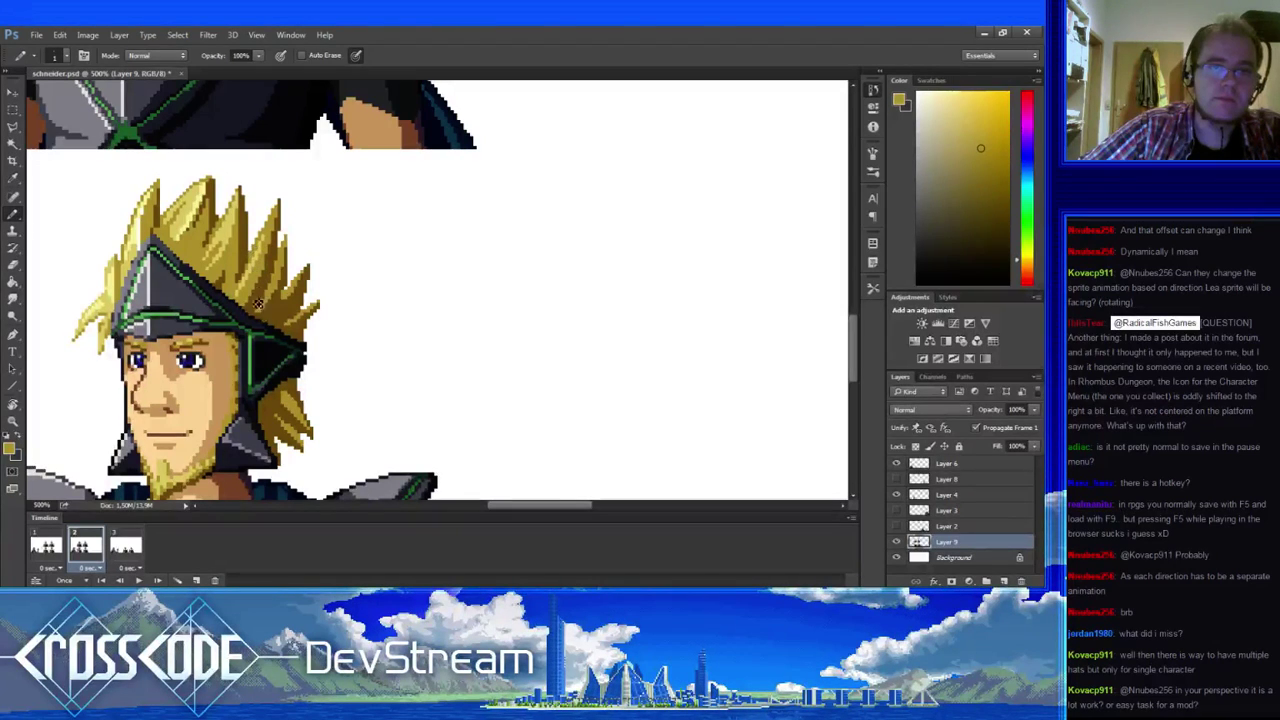
pyautogui.moveTo(279, 327)
pyautogui.mouseDown()
pyautogui.moveTo(264, 356)
pyautogui.moveTo(310, 294)
pyautogui.moveTo(297, 314)
pyautogui.mouseUp()
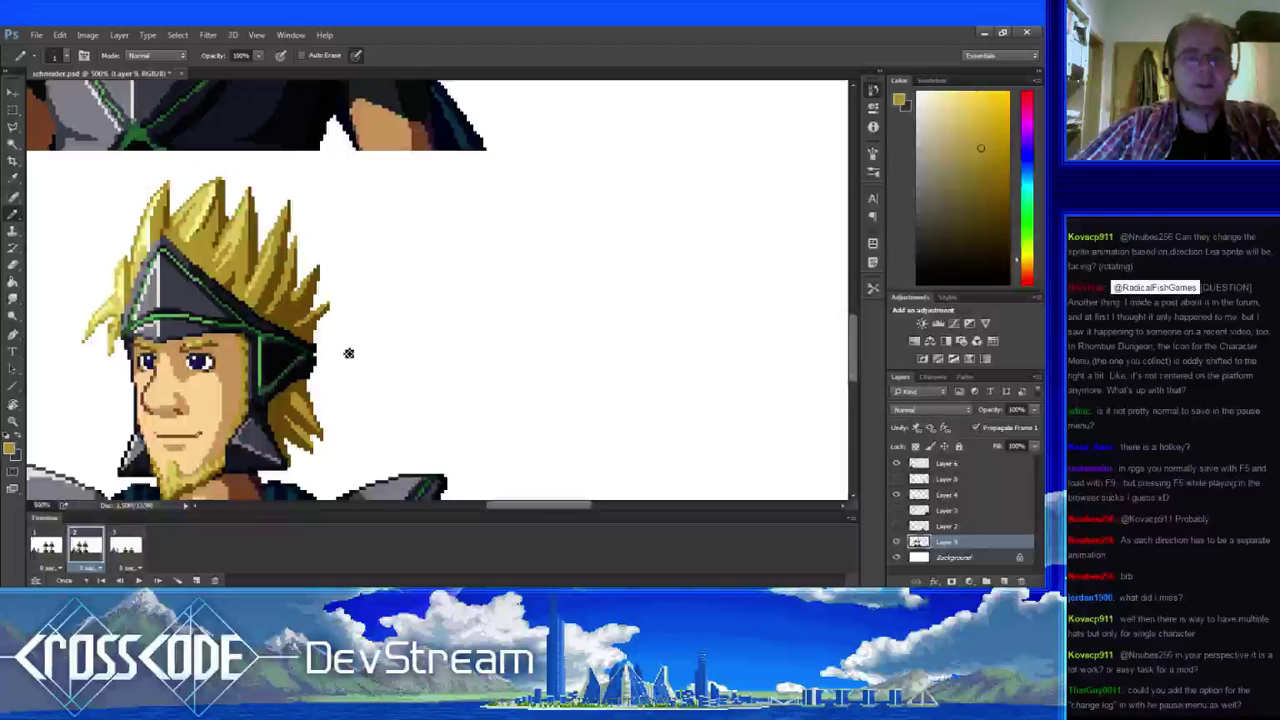
# - Clean up the outline of the lowest spike above the helmet's rear corner with dark brown and the Eraser
pyautogui.moveTo(349, 353); pyautogui.dragTo(369, 325)
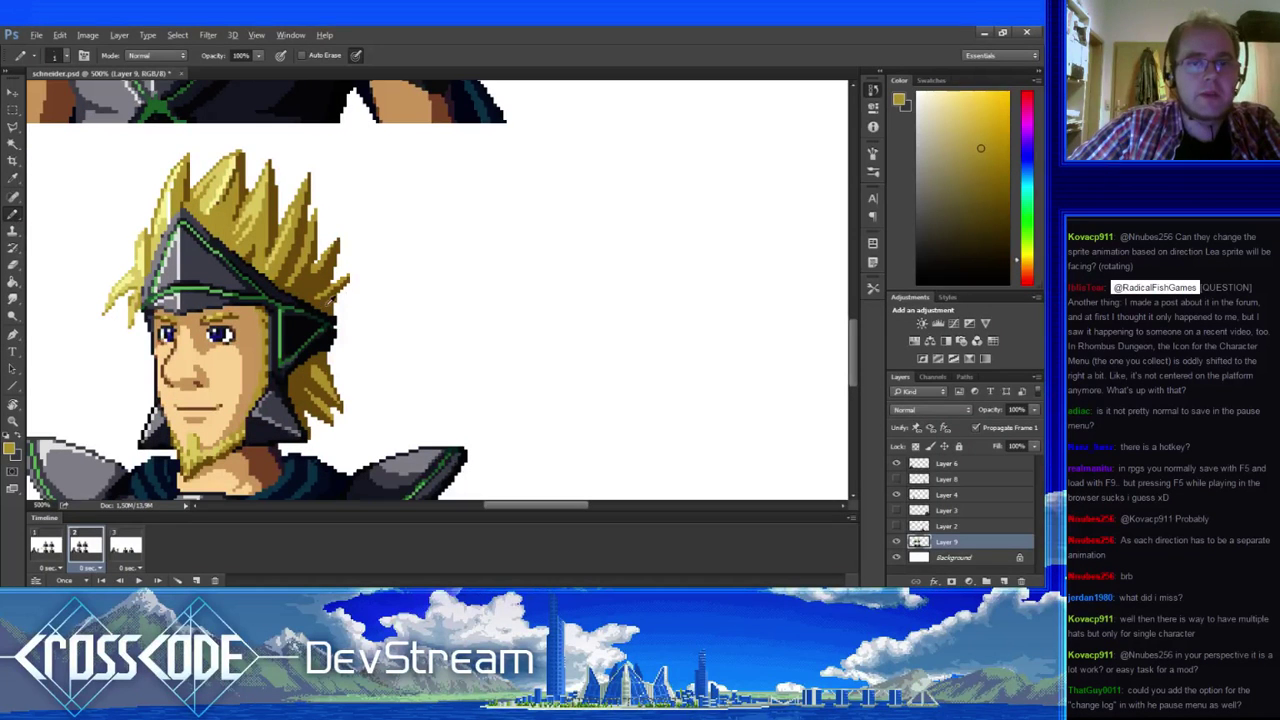
pyautogui.keyDown('alt'); pyautogui.click(334, 309); pyautogui.keyUp('alt')
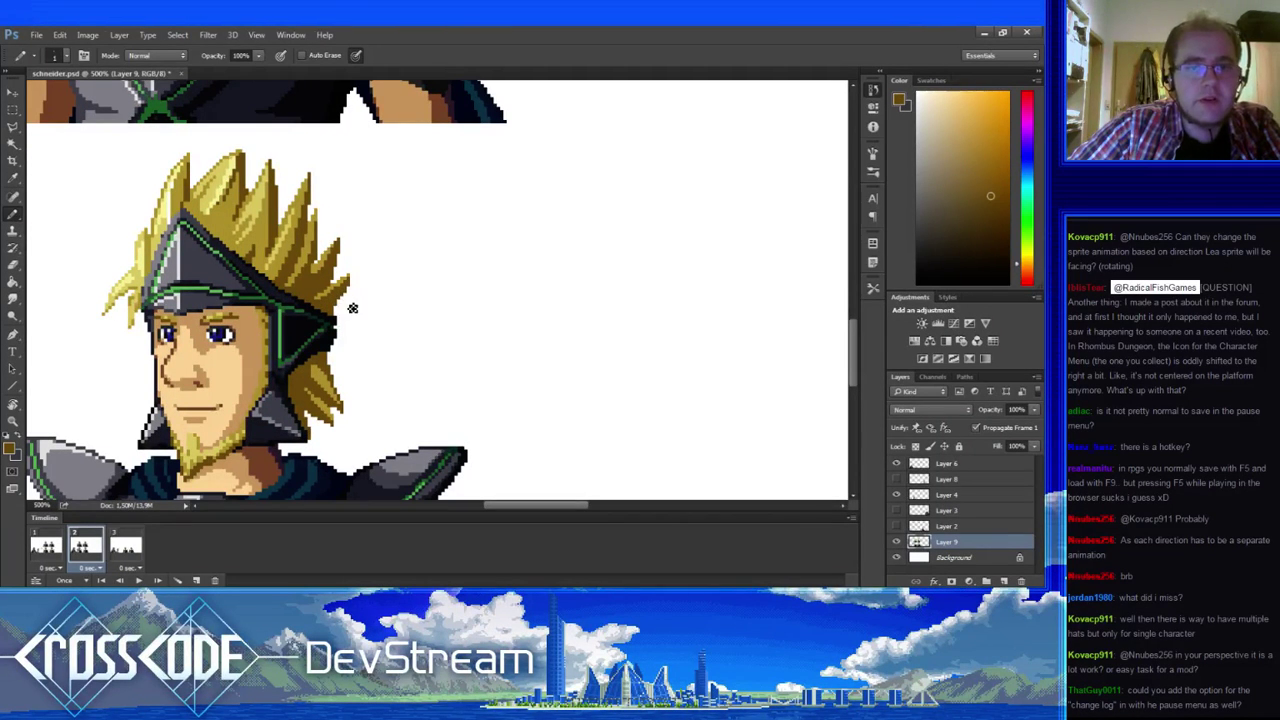
pyautogui.press('e')
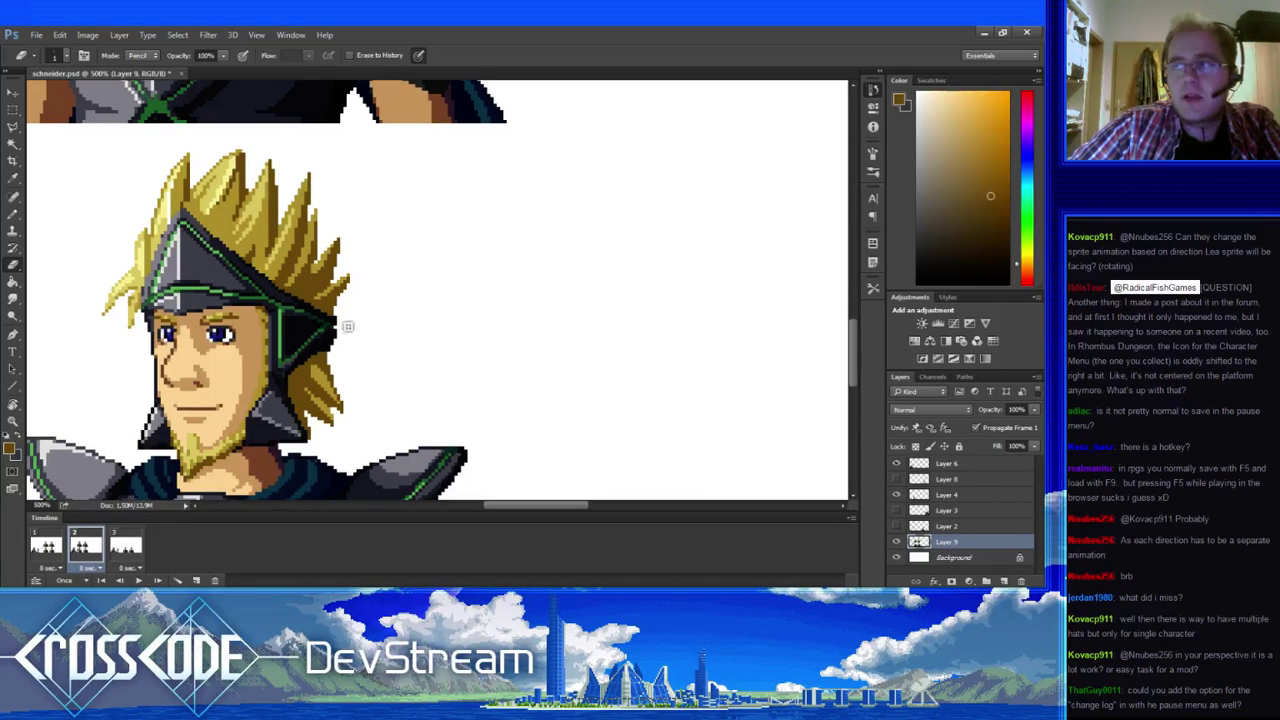
pyautogui.press('b')
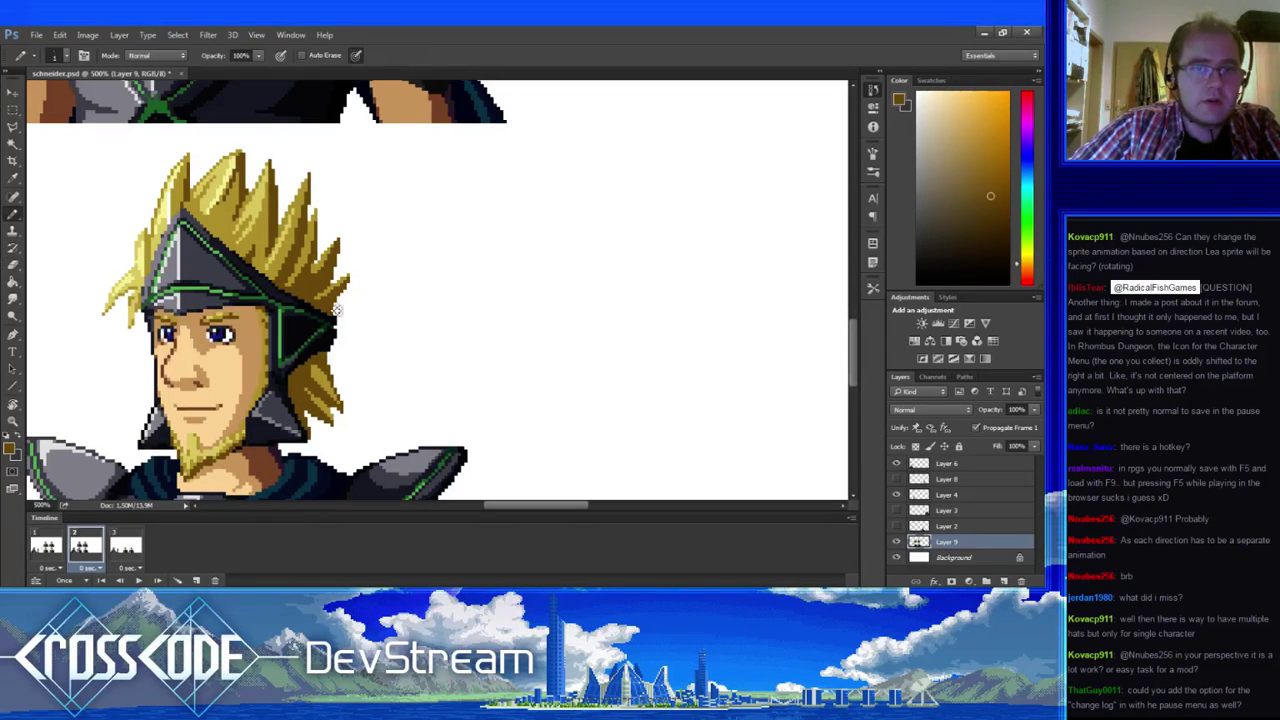
pyautogui.moveTo(337, 310); pyautogui.dragTo(321, 334)
# - Shade the rear spikes above the helmet's back corner in frame 2 with mid-gold and dark brown, checking against frame 1
pyautogui.keyDown('alt'); pyautogui.click(300, 309); pyautogui.keyUp('alt')
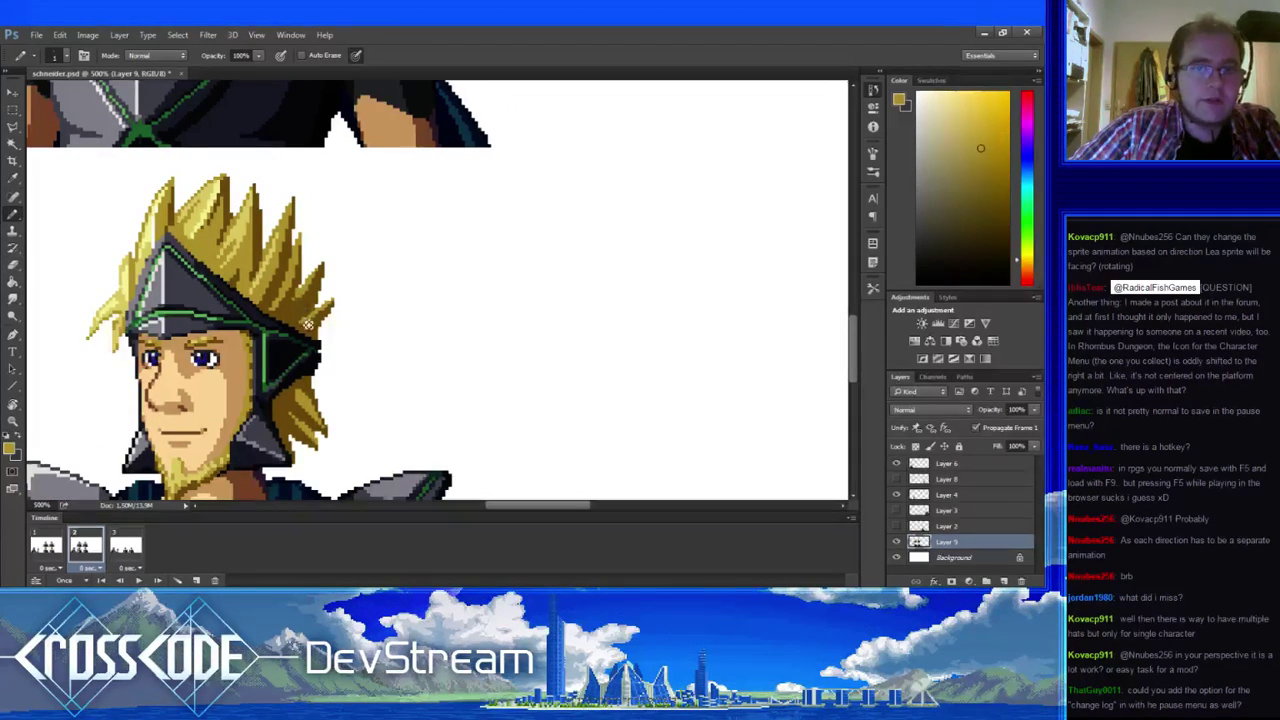
pyautogui.keyDown('alt'); pyautogui.click(296, 290); pyautogui.keyUp('alt')
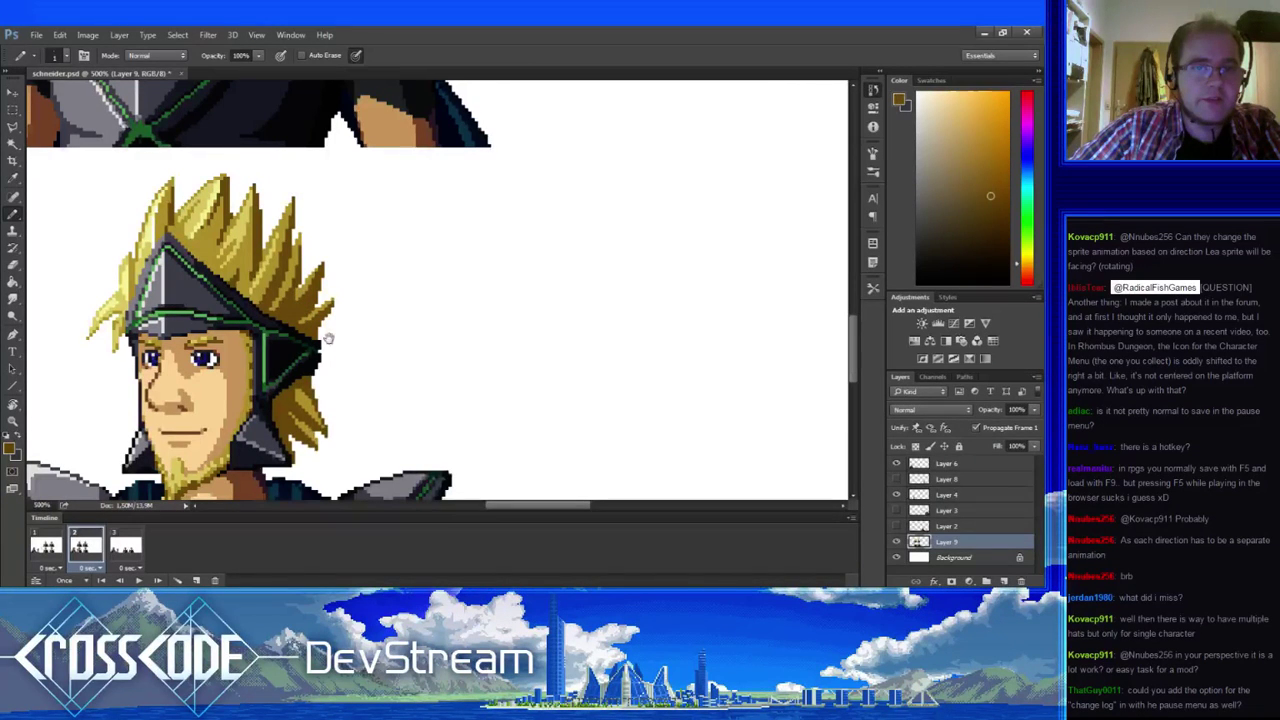
pyautogui.moveTo(328, 339)
pyautogui.mouseDown()
pyautogui.moveTo(383, 345)
pyautogui.moveTo(414, 380)
pyautogui.moveTo(343, 337)
pyautogui.moveTo(437, 347)
pyautogui.moveTo(447, 377)
pyautogui.moveTo(442, 359)
pyautogui.moveTo(340, 330)
pyautogui.mouseUp()
pyautogui.click(60, 545)
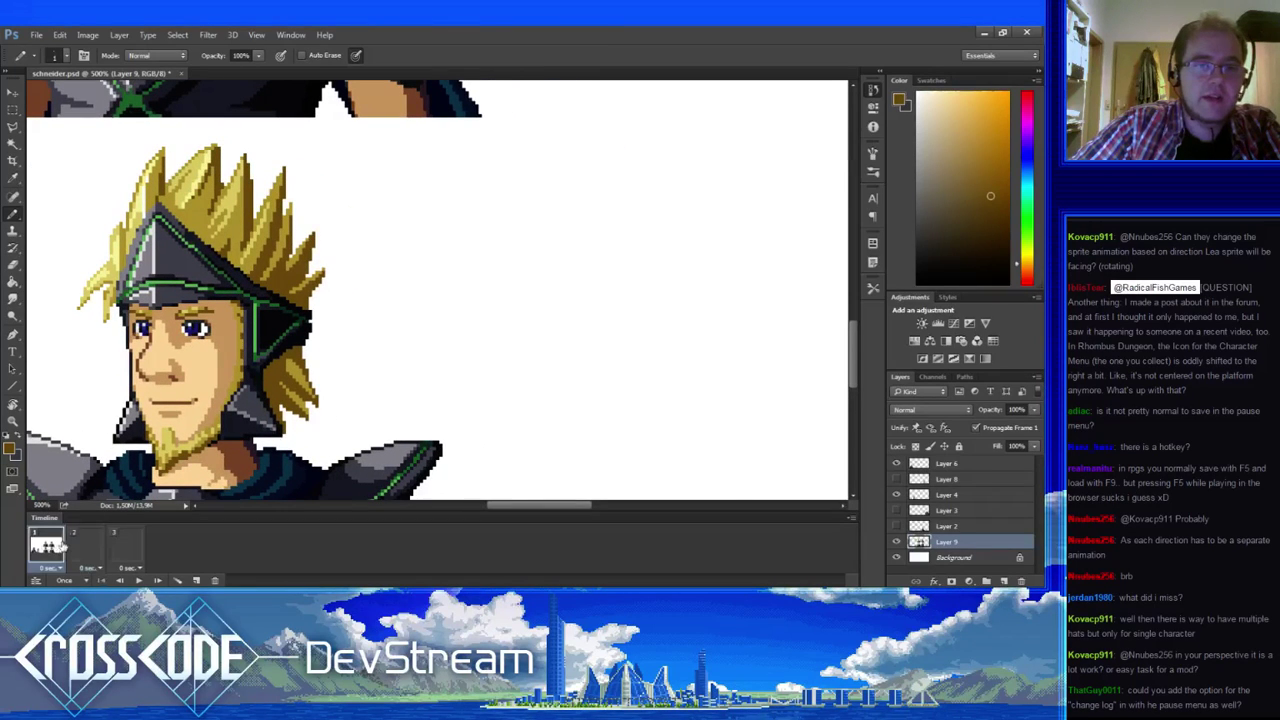
pyautogui.click(85, 545)
pyautogui.keyDown('alt'); pyautogui.click(316, 273); pyautogui.keyUp('alt')
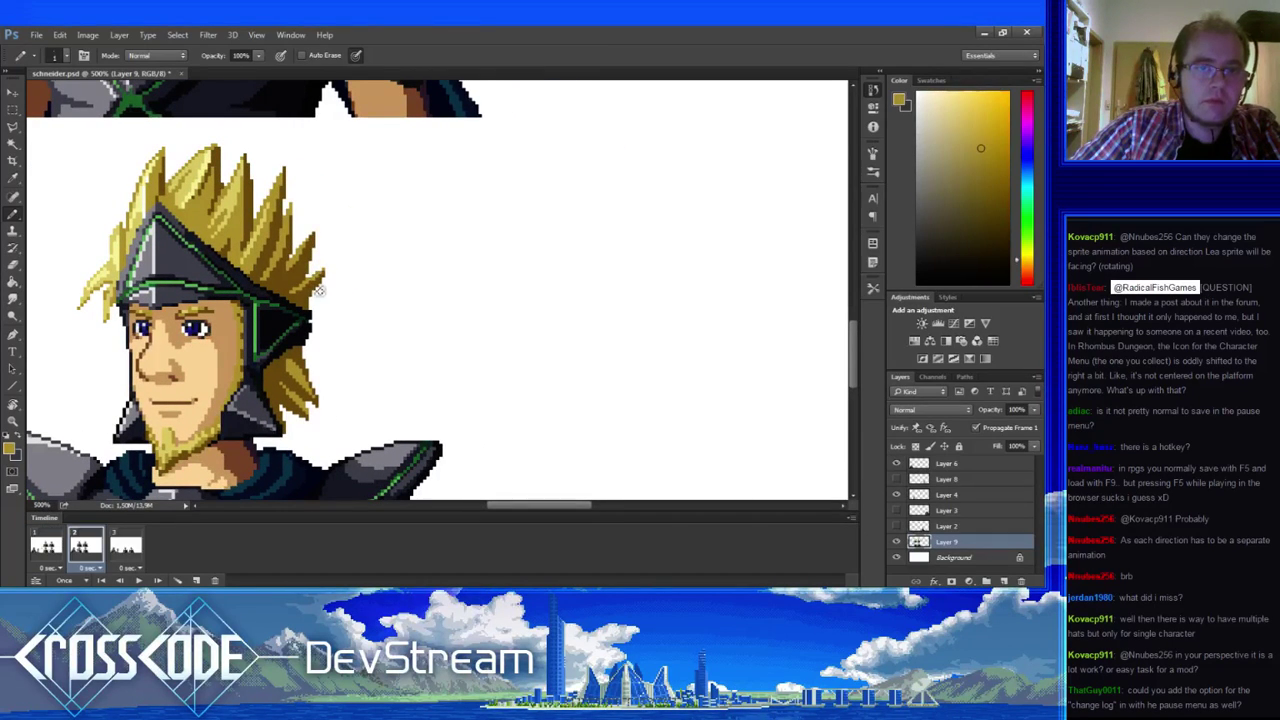
pyautogui.moveTo(318, 305); pyautogui.dragTo(298, 284)
# - Compare the head and hair between frames 1 and 2 by repeatedly switching from one frame to the other
pyautogui.click(52, 556)
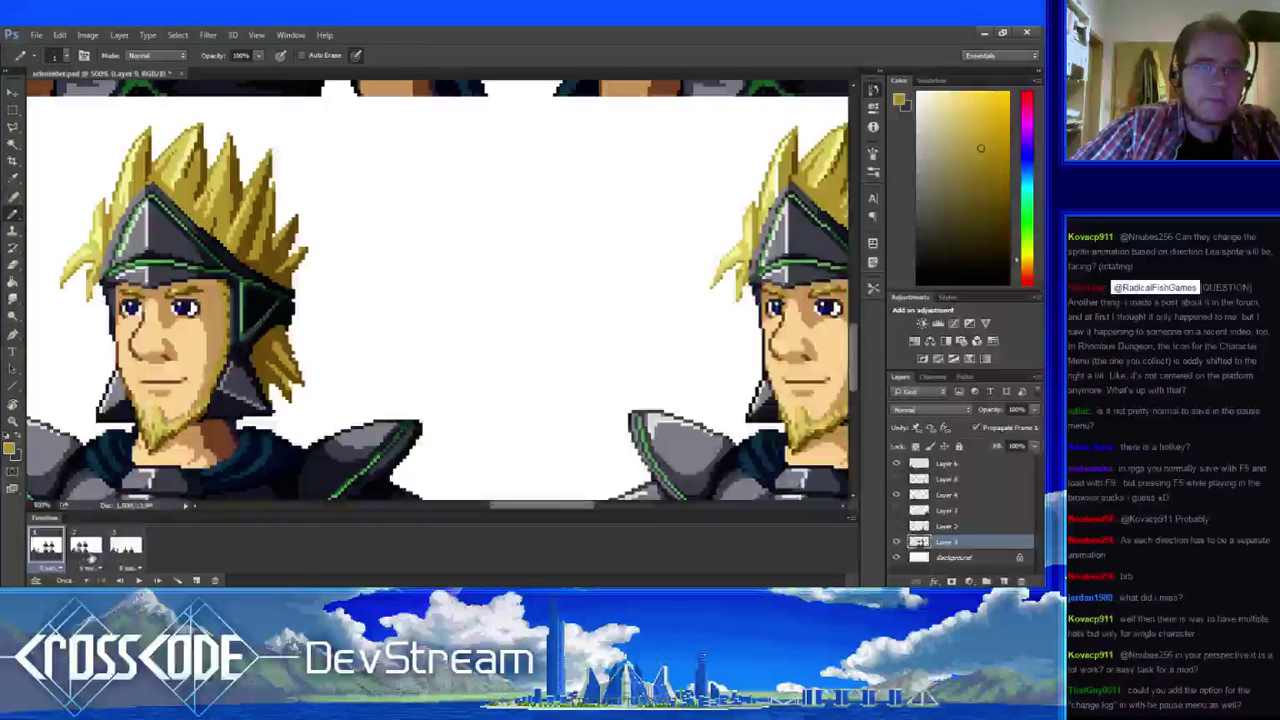
pyautogui.click(86, 556)
pyautogui.click(52, 558)
pyautogui.click(86, 558)
pyautogui.click(60, 559)
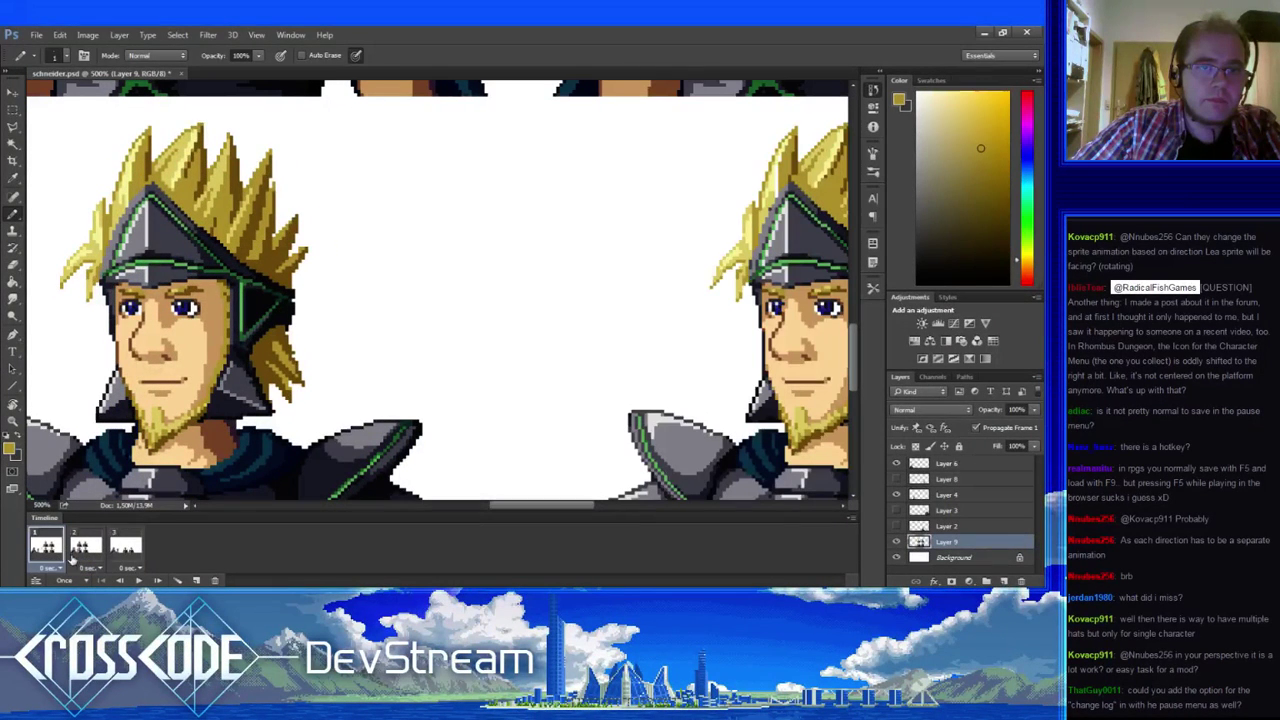
pyautogui.click(82, 557)
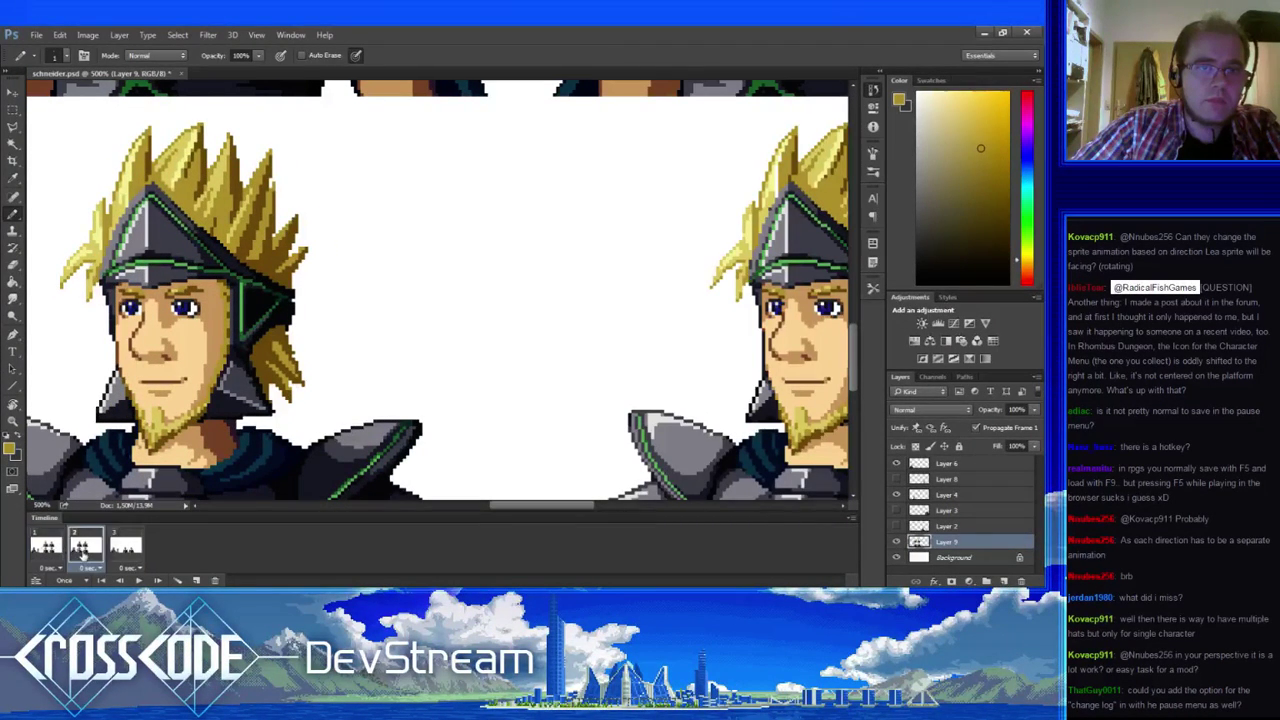
pyautogui.click(58, 558)
pyautogui.click(78, 557)
pyautogui.click(59, 558)
pyautogui.click(82, 555)
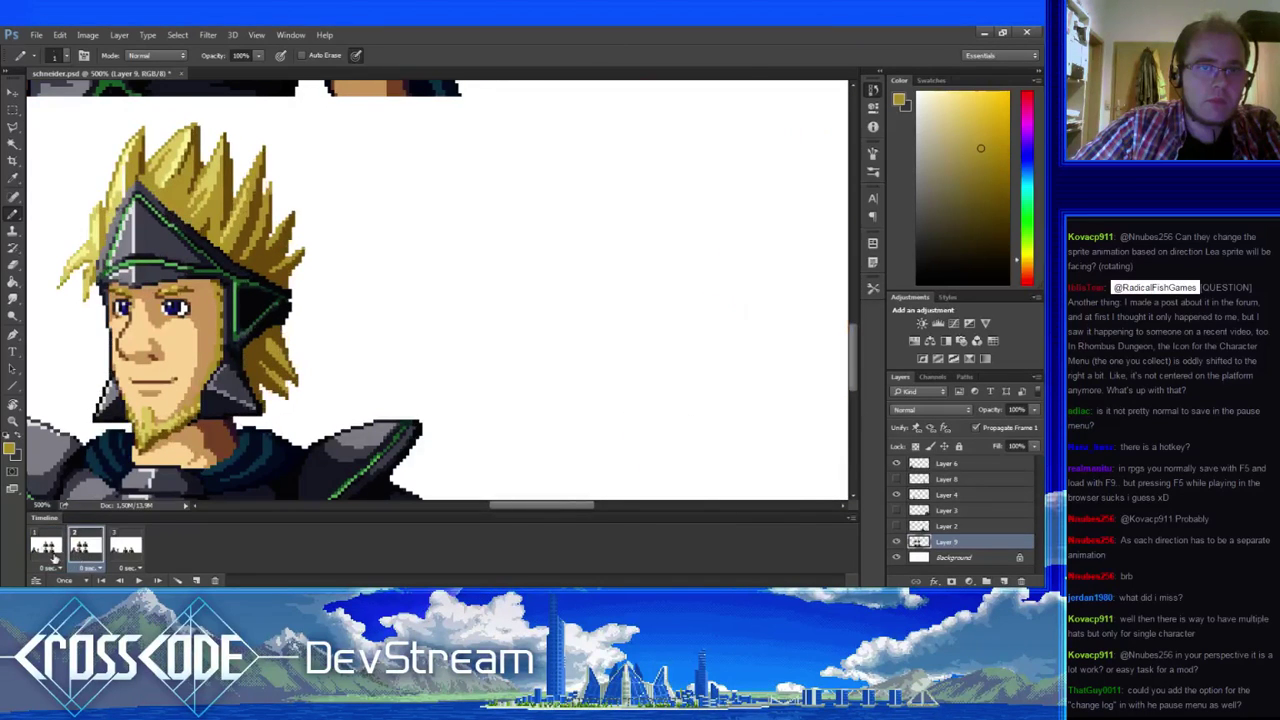
pyautogui.click(55, 557)
pyautogui.click(80, 556)
pyautogui.click(53, 557)
pyautogui.click(82, 555)
pyautogui.click(84, 556)
pyautogui.hscroll(1, 437, 290)
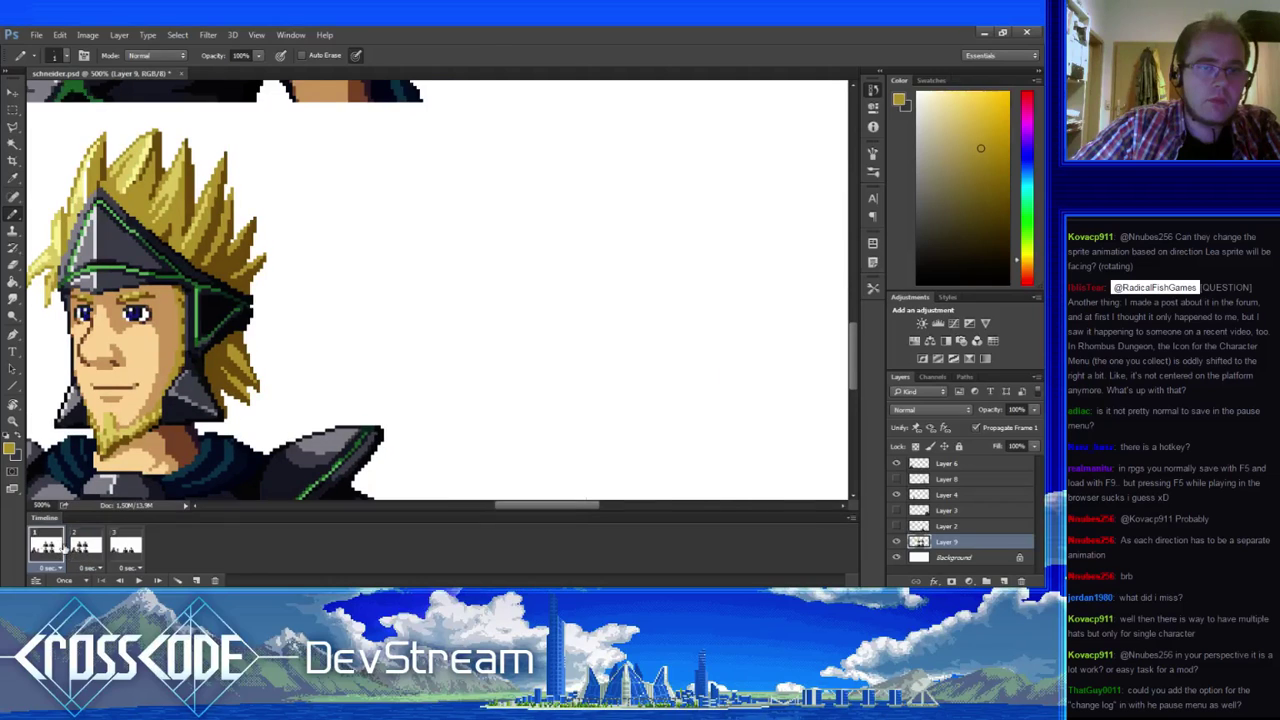
pyautogui.click(58, 558)
pyautogui.click(86, 556)
pyautogui.click(58, 558)
pyautogui.click(86, 556)
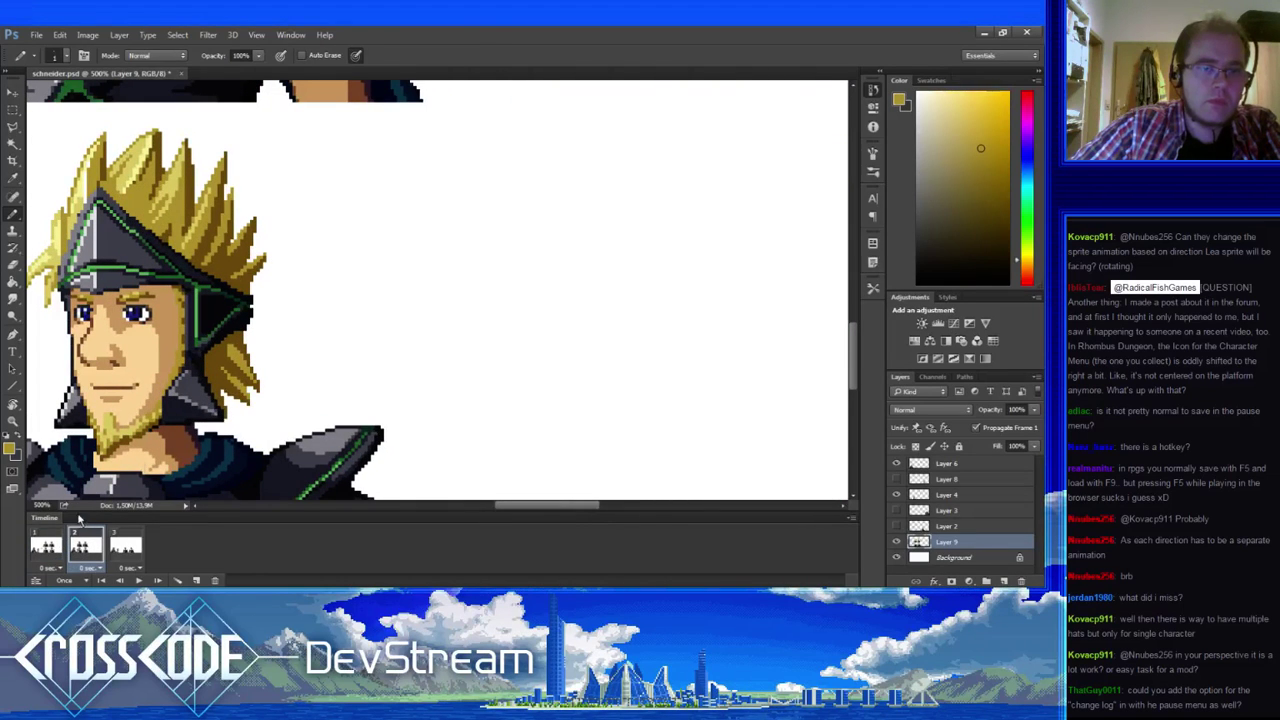
# - Retouch the upper tip of the hair tuft behind the cheek guard in frame 1 with dark brown and mid-gold, checking against frame 2
pyautogui.click(60, 548)
pyautogui.keyDown('alt'); pyautogui.click(266, 365); pyautogui.keyUp('alt')
pyautogui.press('e')
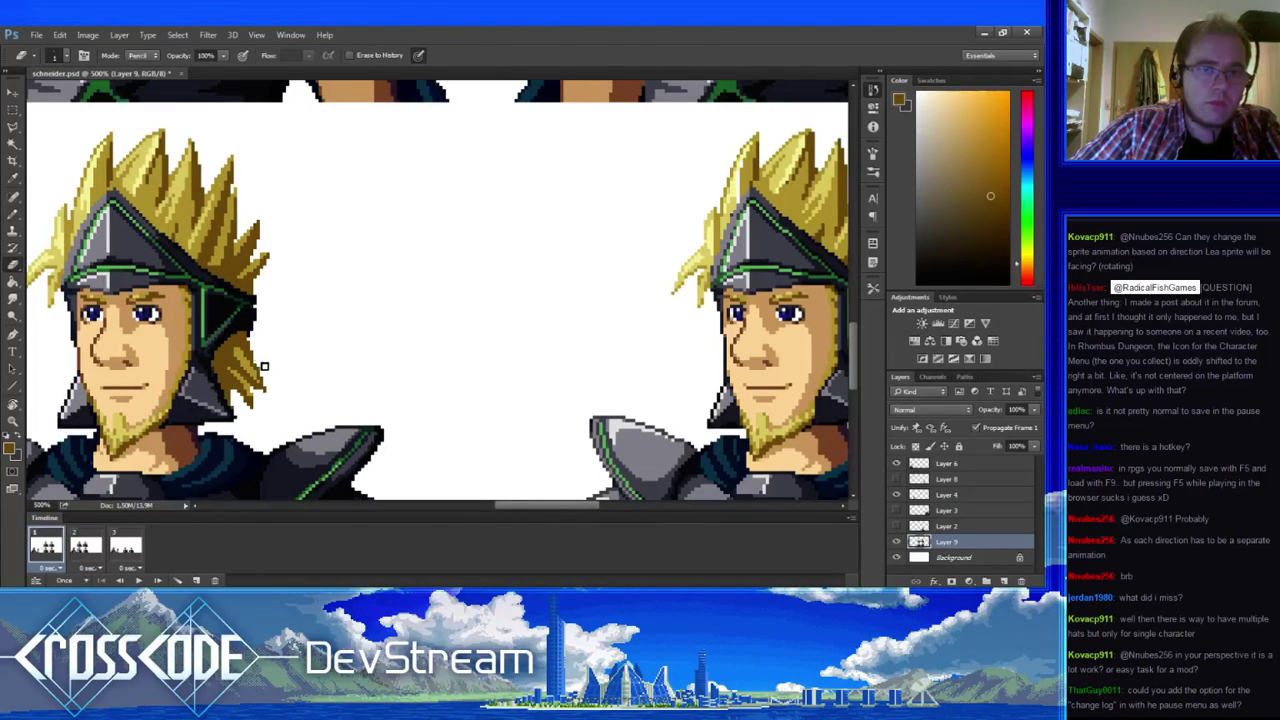
pyautogui.press('b')
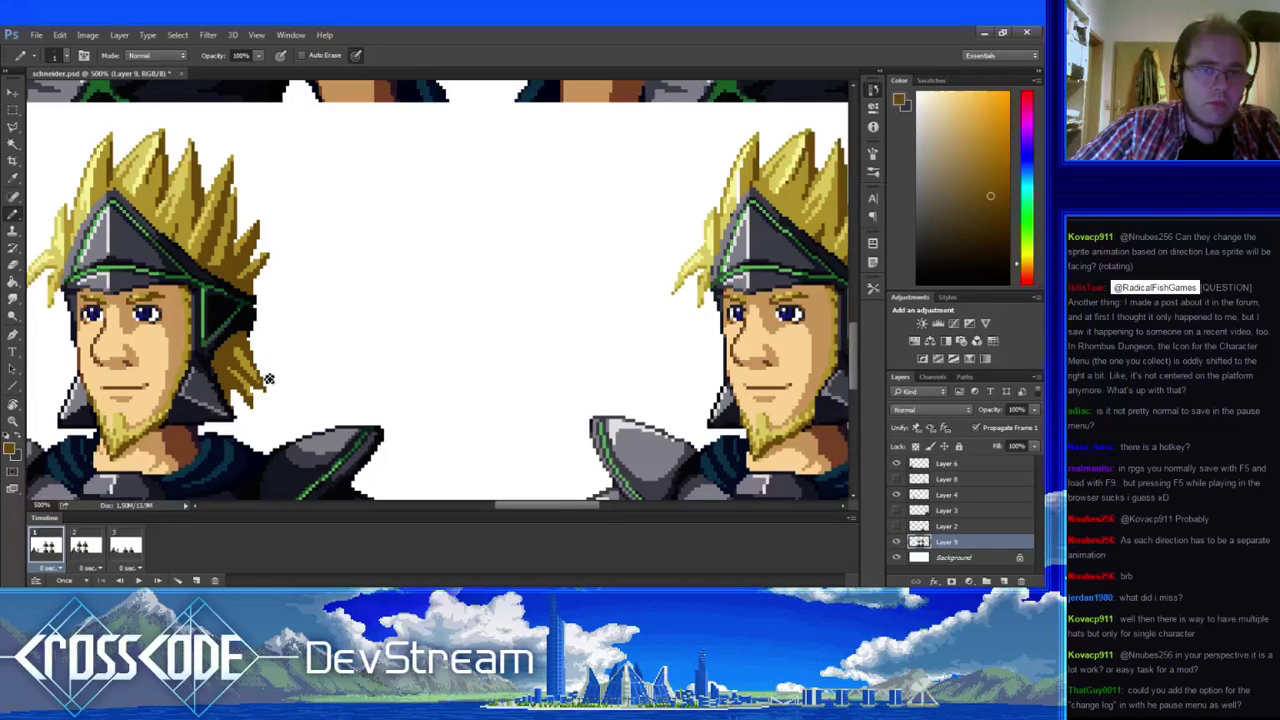
pyautogui.moveTo(289, 409); pyautogui.dragTo(315, 410)
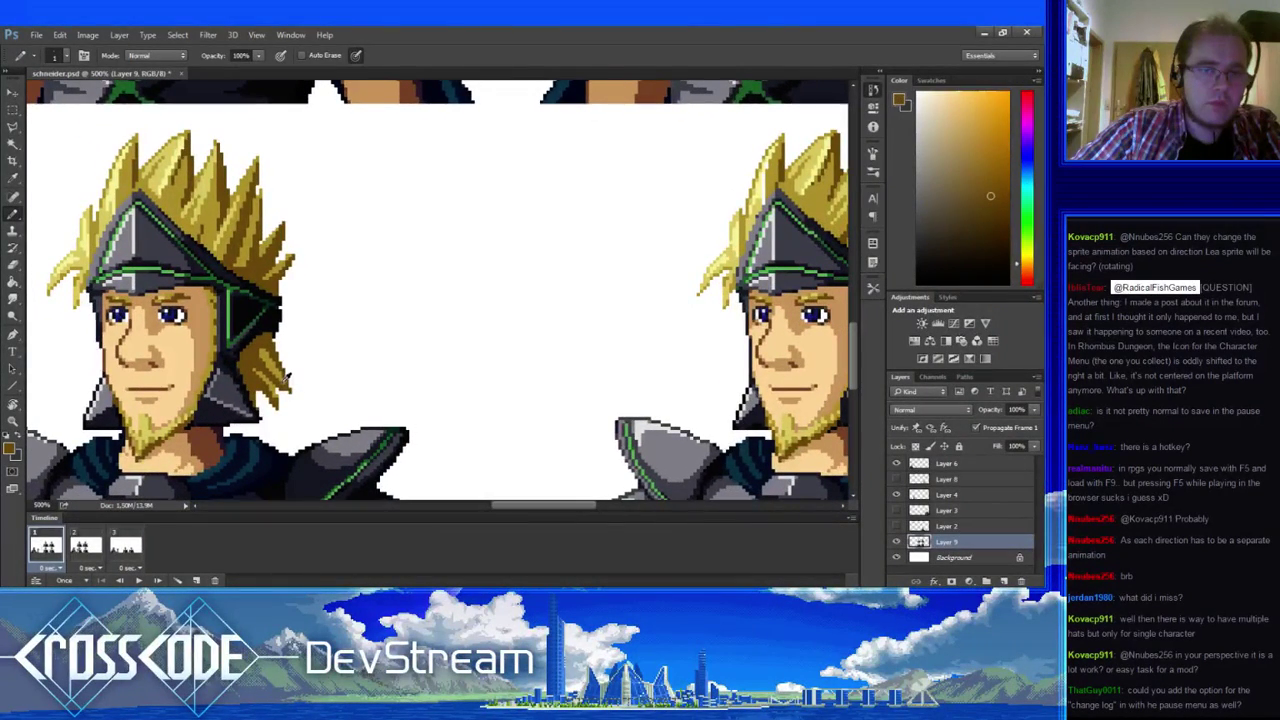
pyautogui.keyDown('alt'); pyautogui.click(288, 383); pyautogui.keyUp('alt')
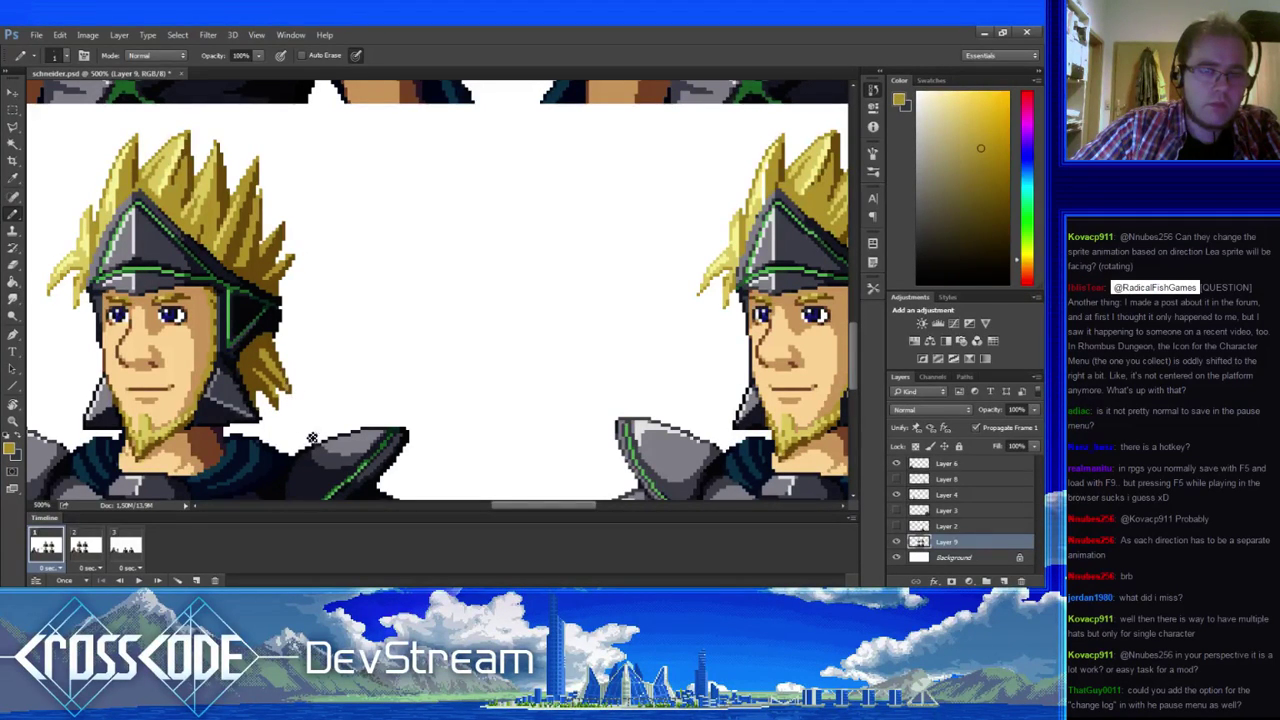
pyautogui.moveTo(325, 439); pyautogui.dragTo(350, 446)
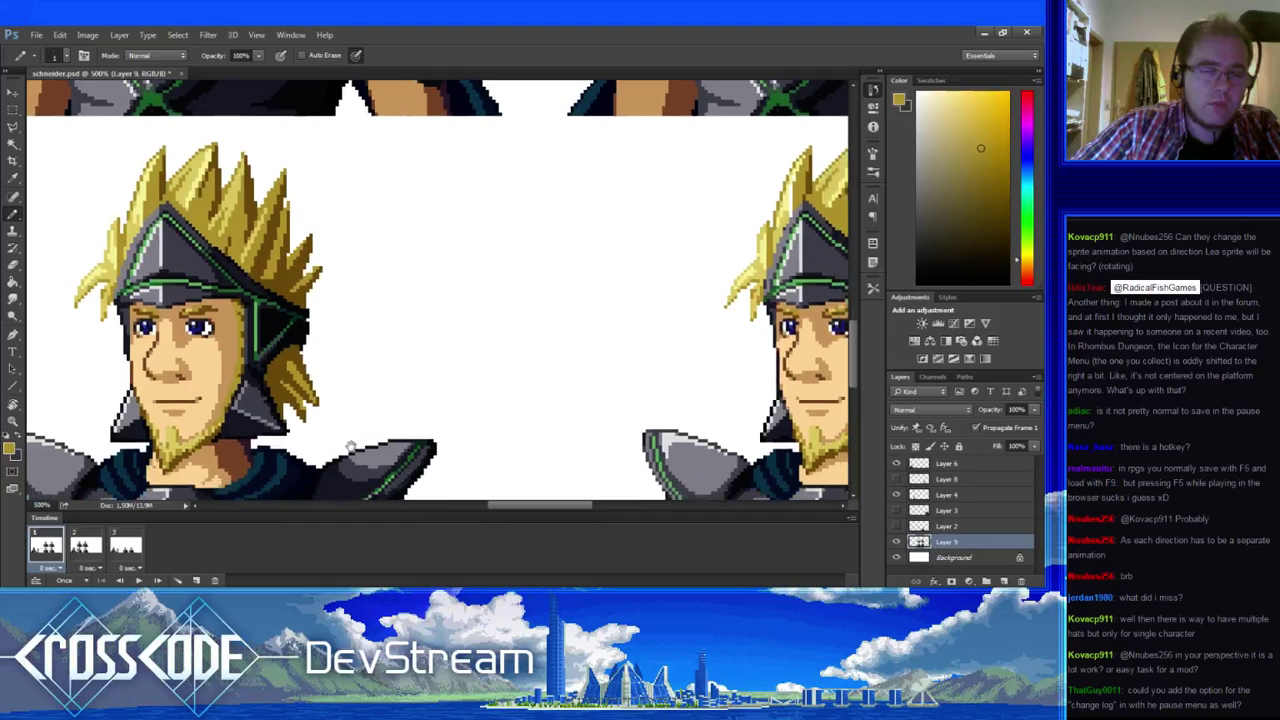
pyautogui.click(82, 549)
pyautogui.click(48, 551)
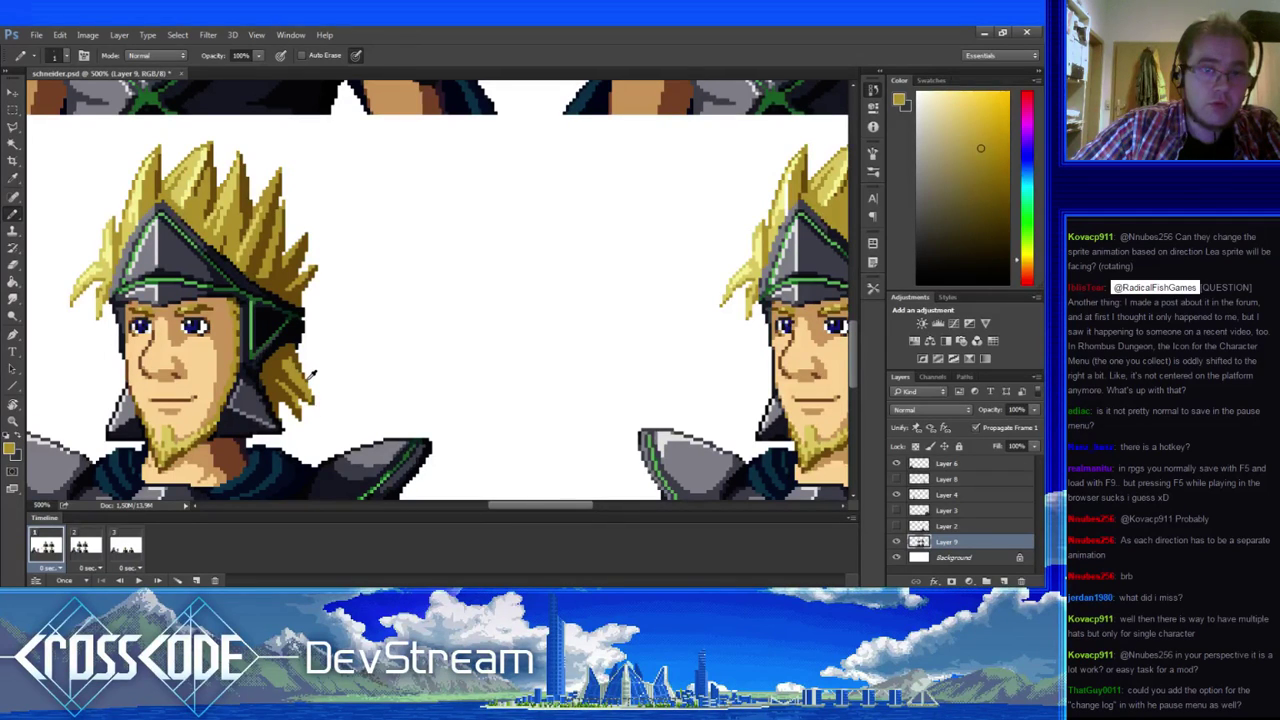
# - Reshape the lower tips of frame 1's rear hair tuft with dark brown, erase excess pixels, and fill in with mid-gold
pyautogui.keyDown('alt'); pyautogui.click(312, 376); pyautogui.keyUp('alt')
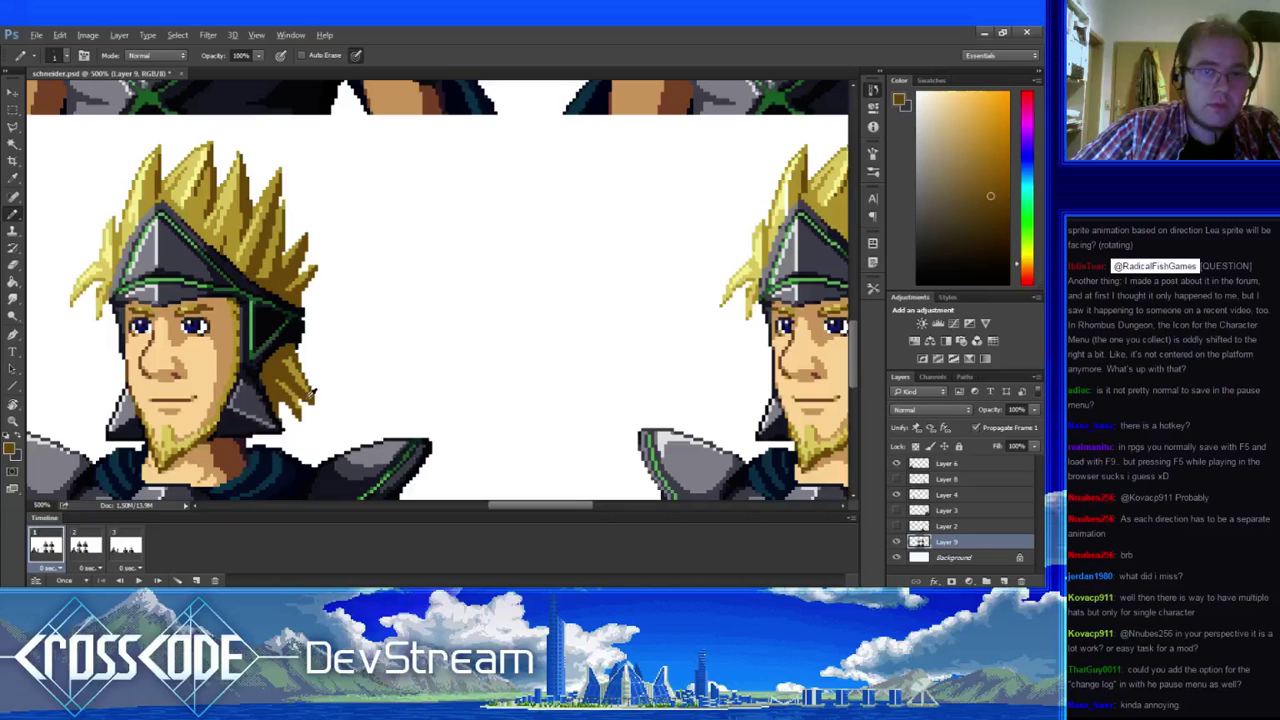
pyautogui.press('e')
pyautogui.press('b')
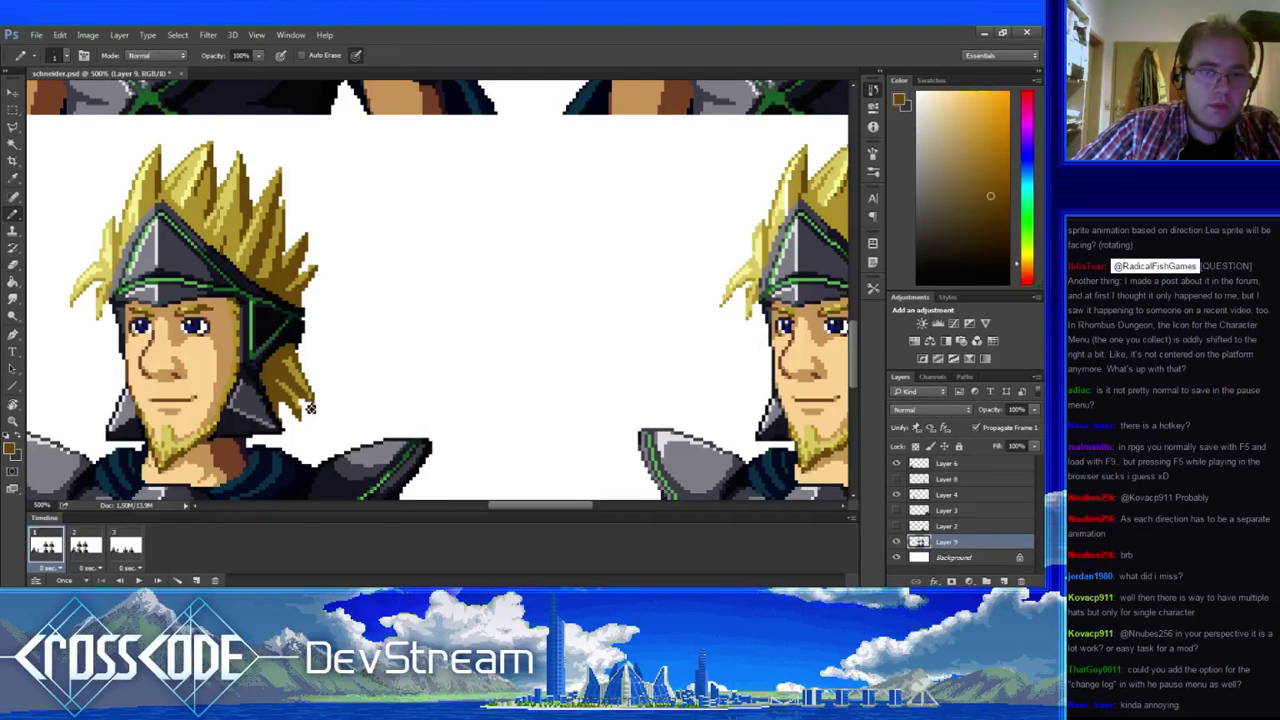
pyautogui.press('e')
pyautogui.press('b')
pyautogui.moveTo(316, 424)
pyautogui.mouseDown()
pyautogui.moveTo(330, 437)
pyautogui.moveTo(341, 420)
pyautogui.mouseUp()
pyautogui.press('e')
pyautogui.press('b')
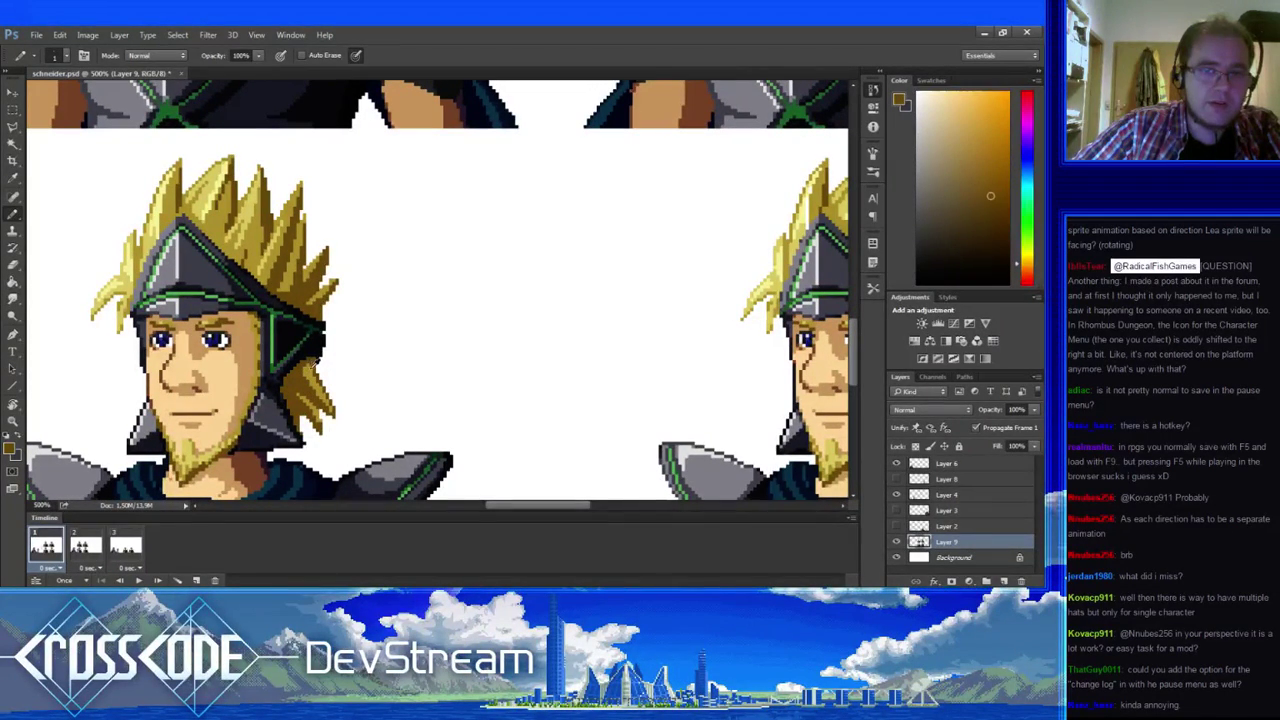
pyautogui.keyDown('alt'); pyautogui.click(316, 378); pyautogui.keyUp('alt')
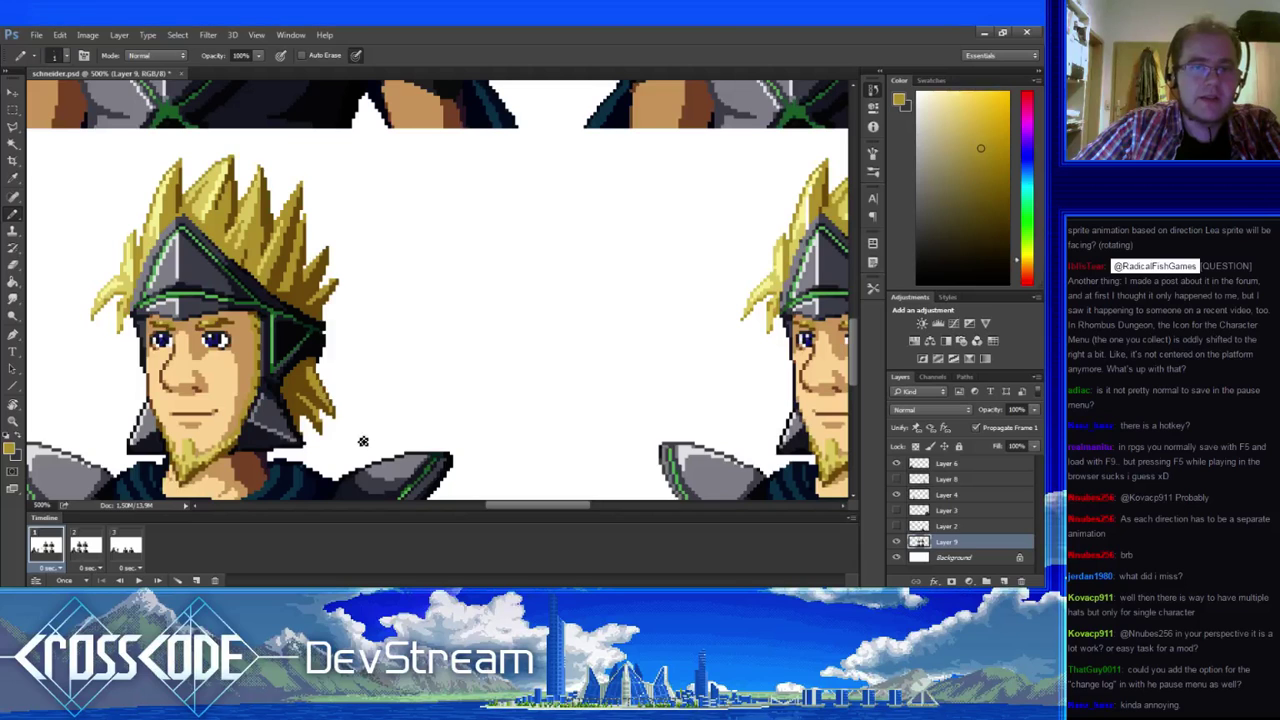
pyautogui.moveTo(363, 441); pyautogui.dragTo(323, 425)
# - Check the reshaped rear hair tuft by switching back and forth between frames 1 and 2
pyautogui.click(83, 553)
pyautogui.click(54, 552)
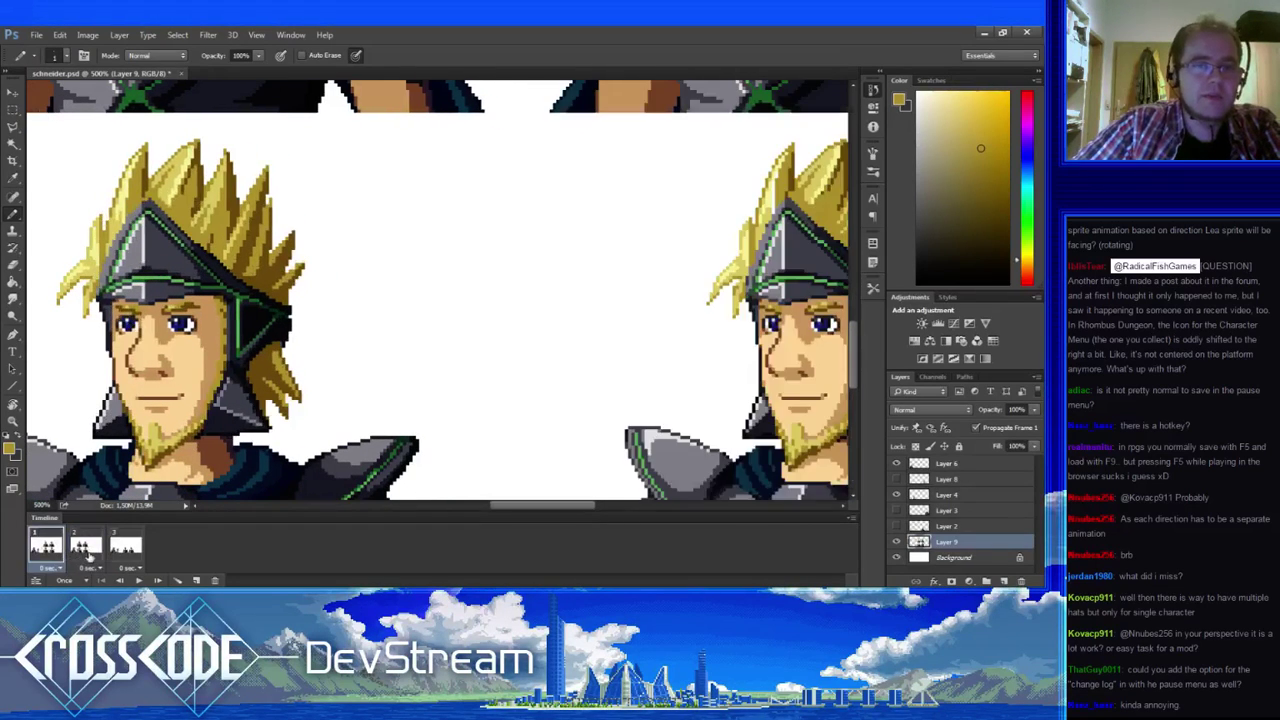
pyautogui.click(84, 554)
pyautogui.click(56, 553)
pyautogui.click(87, 555)
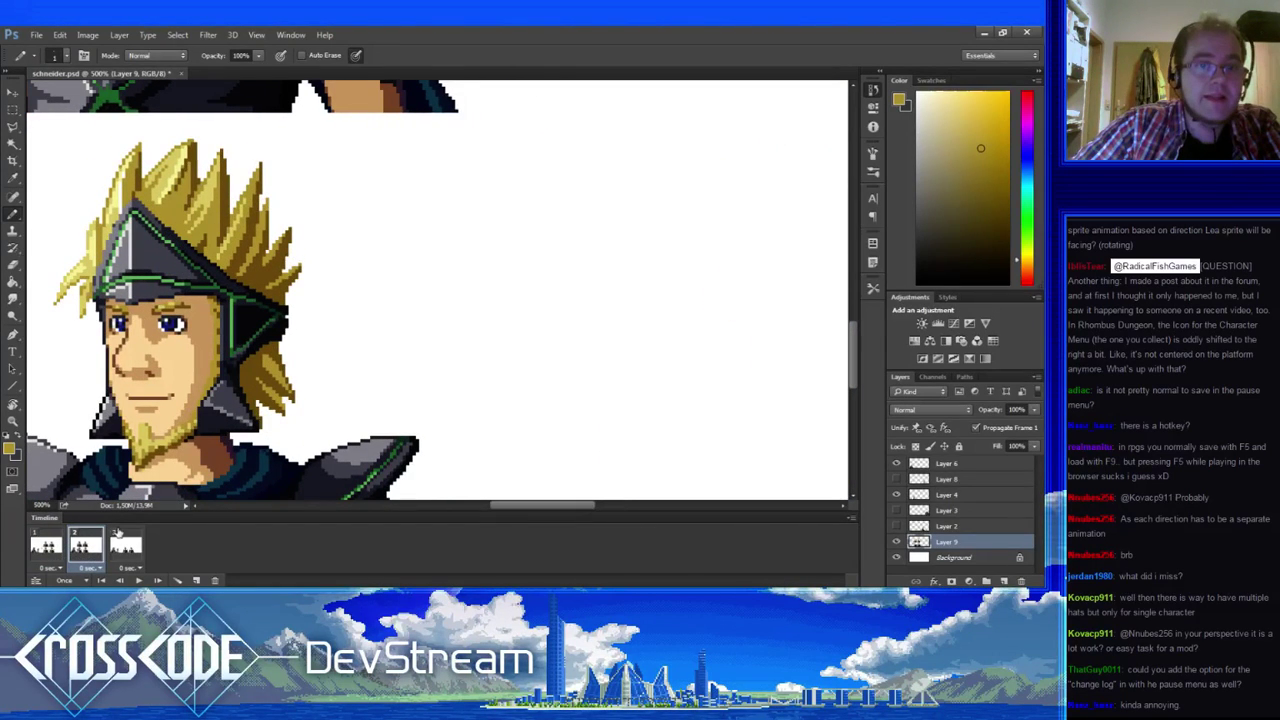
pyautogui.click(47, 546)
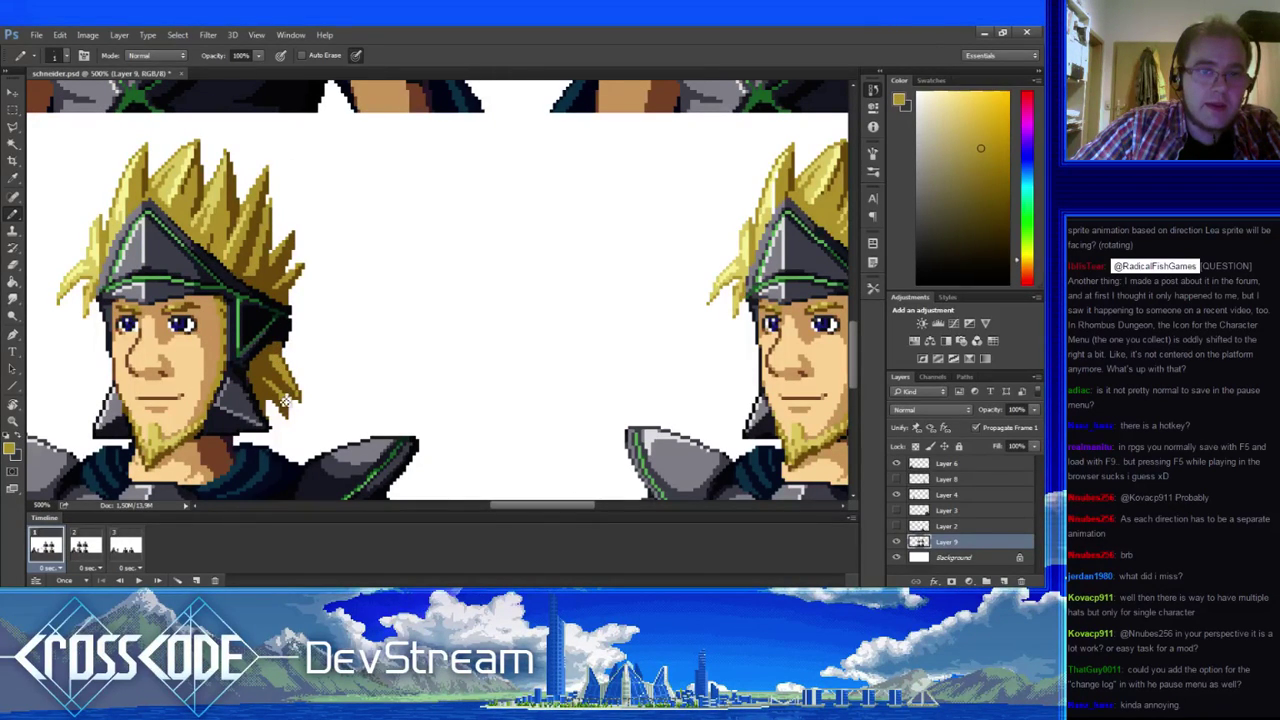
pyautogui.click(86, 546)
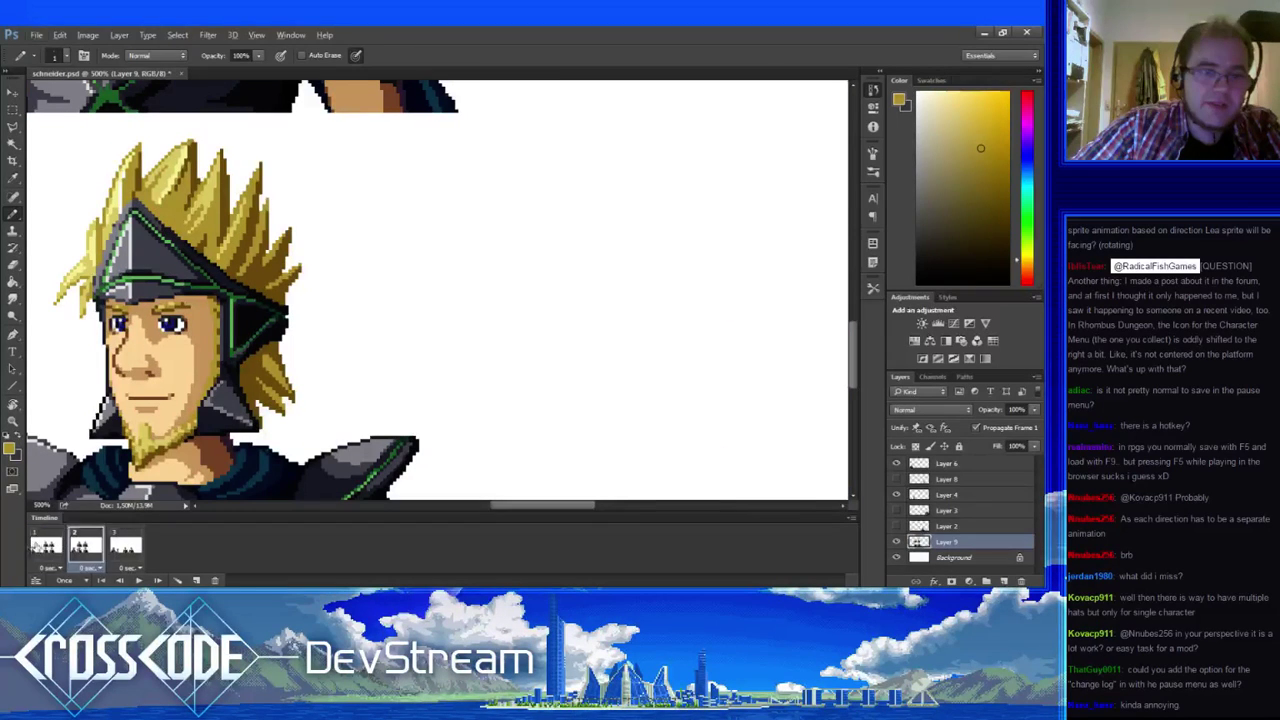
# - Save the document and touch up the outer edge of frame 1's rear hair tuft, checking it against frame 2
pyautogui.click(42, 546)
pyautogui.click(86, 546)
pyautogui.hotkey('ctrl', 's')
pyautogui.click(45, 546)
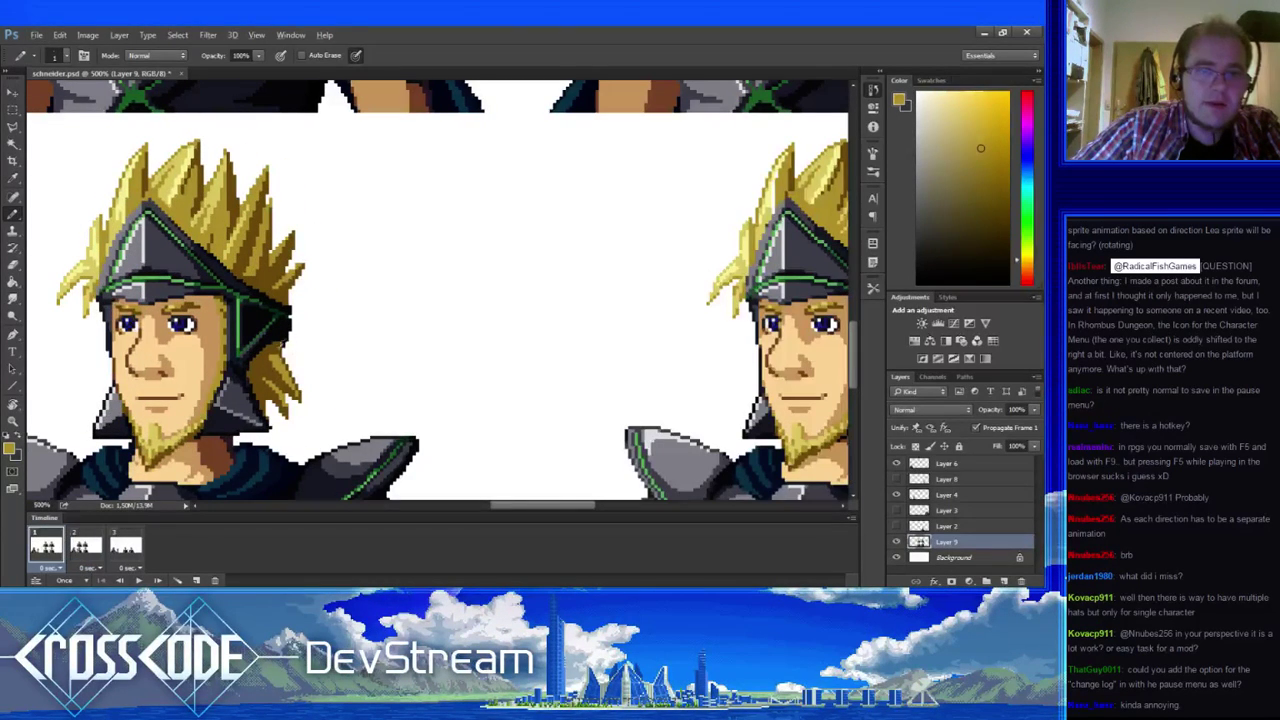
pyautogui.keyDown('alt'); pyautogui.click(287, 366); pyautogui.keyUp('alt')
pyautogui.keyDown('alt'); pyautogui.click(287, 371); pyautogui.keyUp('alt')
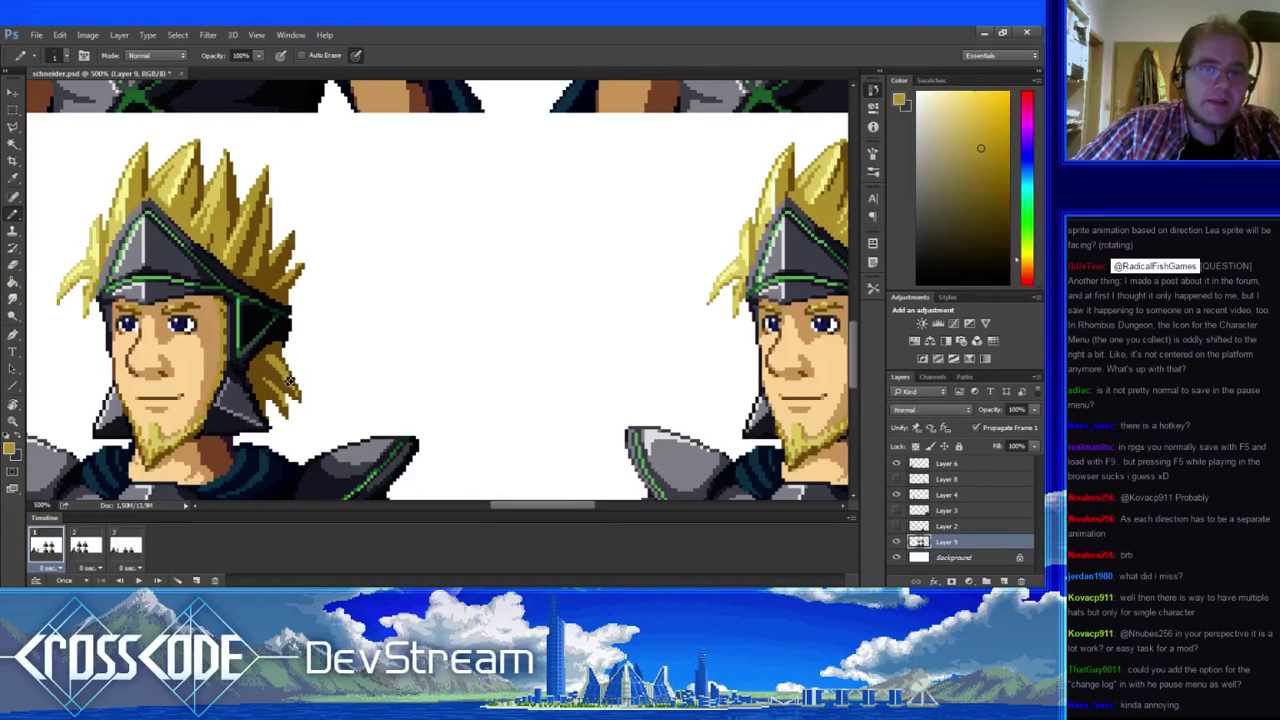
pyautogui.click(86, 546)
pyautogui.click(58, 546)
pyautogui.click(86, 546)
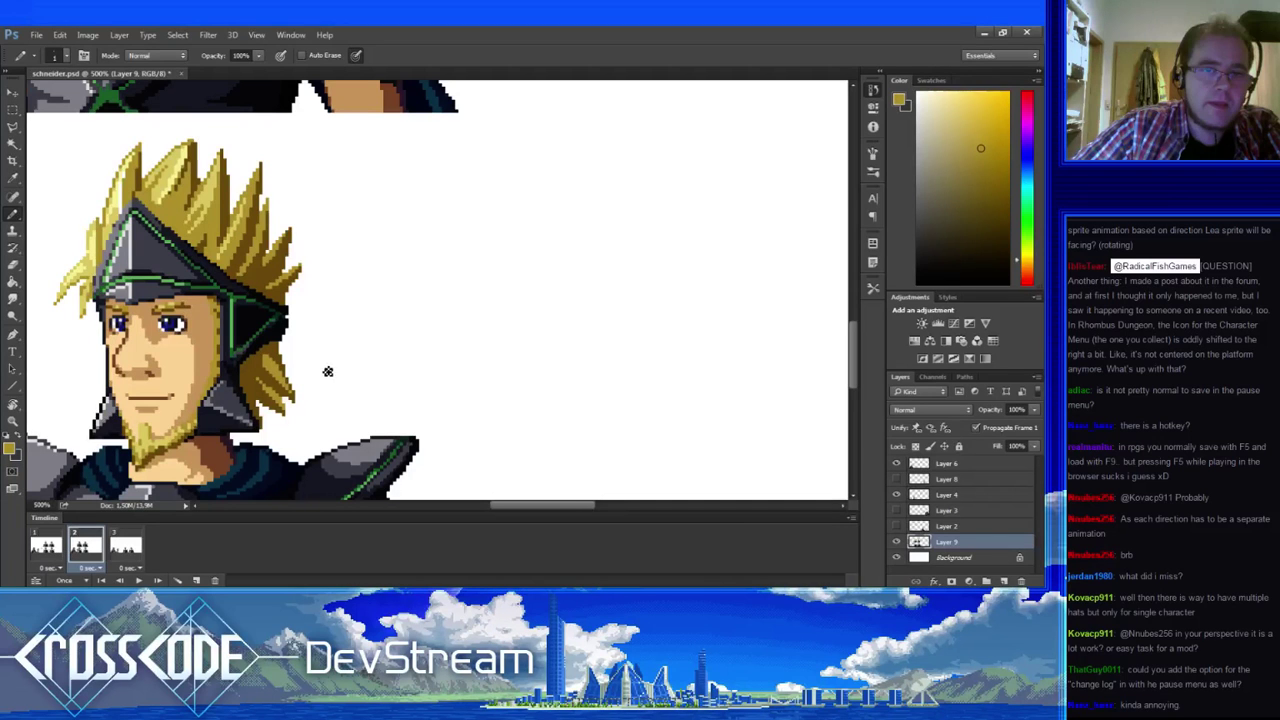
# - Touch up the outer edge of frame 2's rear hair tuft with mid-gold, checking it against frame 1
pyautogui.keyDown('alt'); pyautogui.click(284, 388); pyautogui.keyUp('alt')
pyautogui.keyDown('alt'); pyautogui.click(277, 364); pyautogui.keyUp('alt')
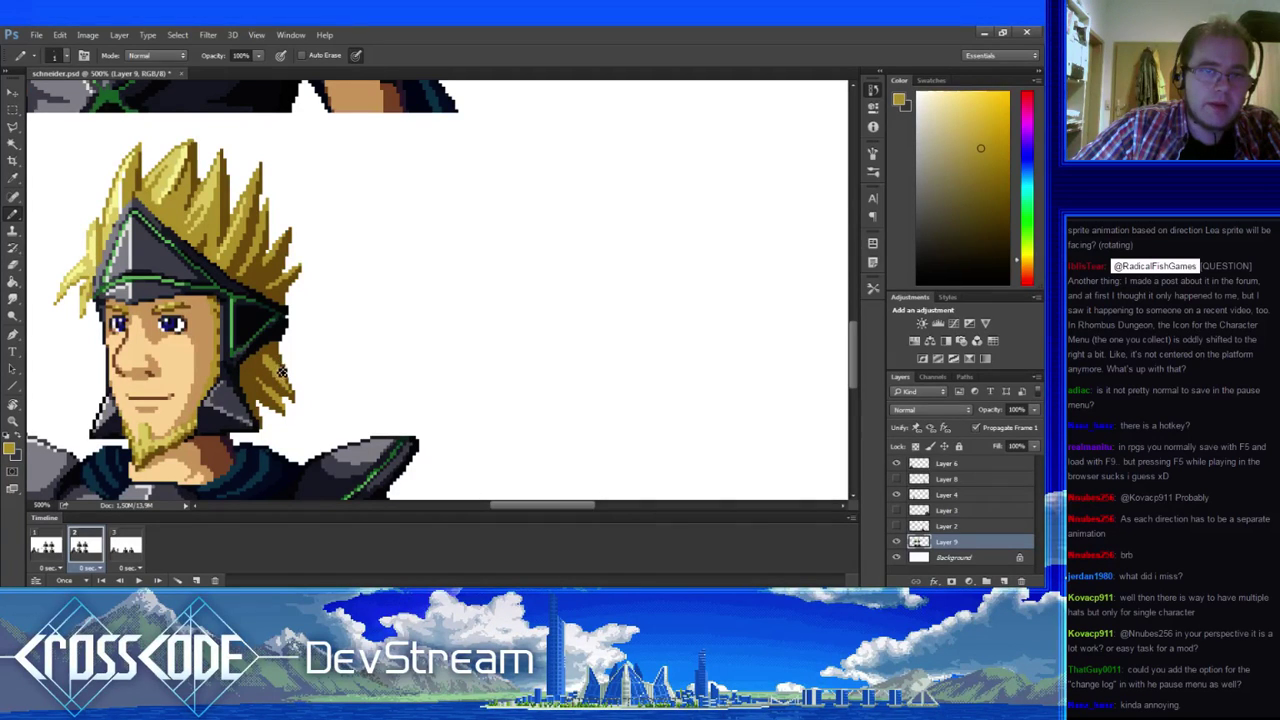
pyautogui.click(46, 547)
pyautogui.click(86, 549)
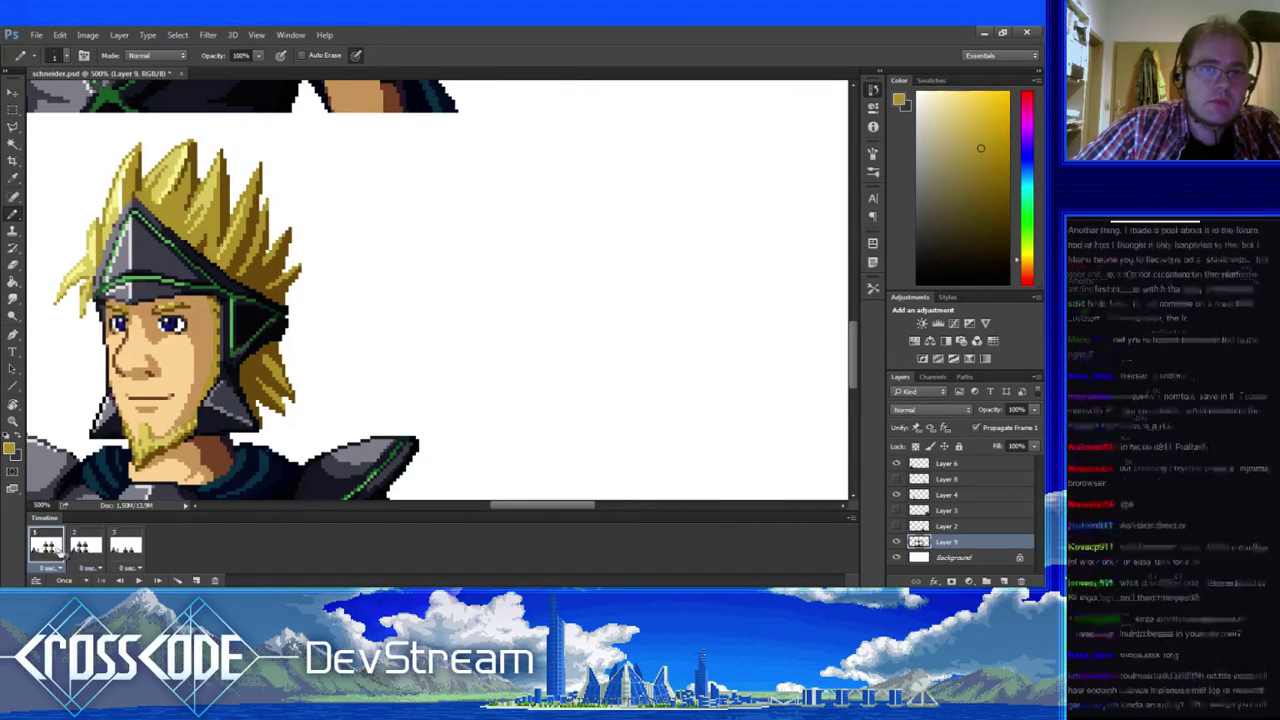
pyautogui.click(60, 547)
# - Compare the turned head and rear hair tuft between frames 1 and 3 by repeatedly switching from one to the other
pyautogui.click(118, 556)
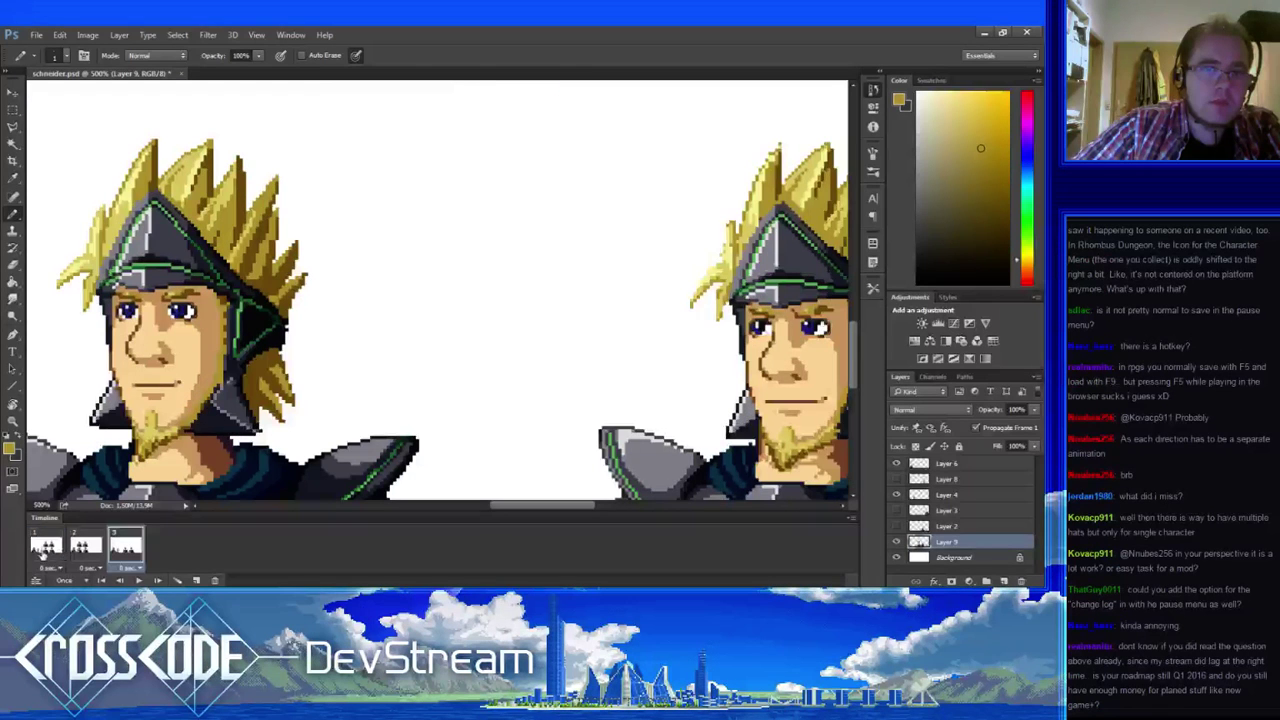
pyautogui.click(60, 553)
pyautogui.click(118, 557)
pyautogui.click(60, 553)
pyautogui.click(120, 552)
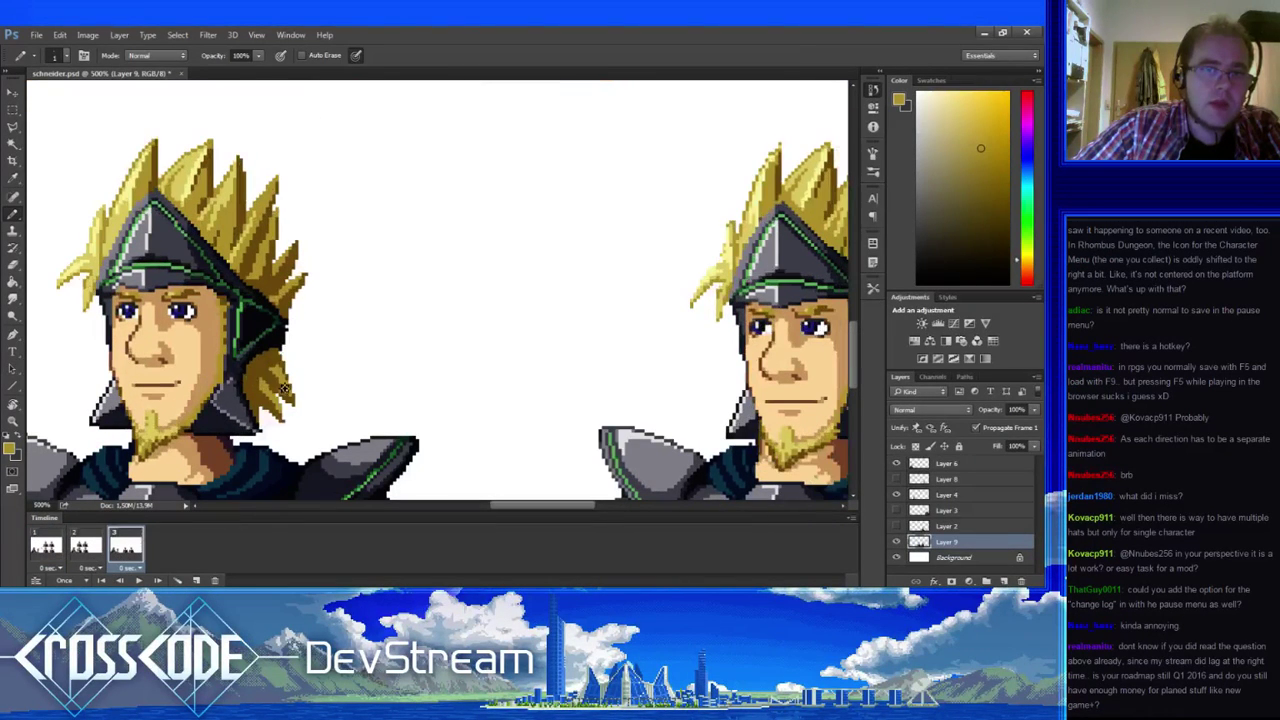
pyautogui.click(64, 546)
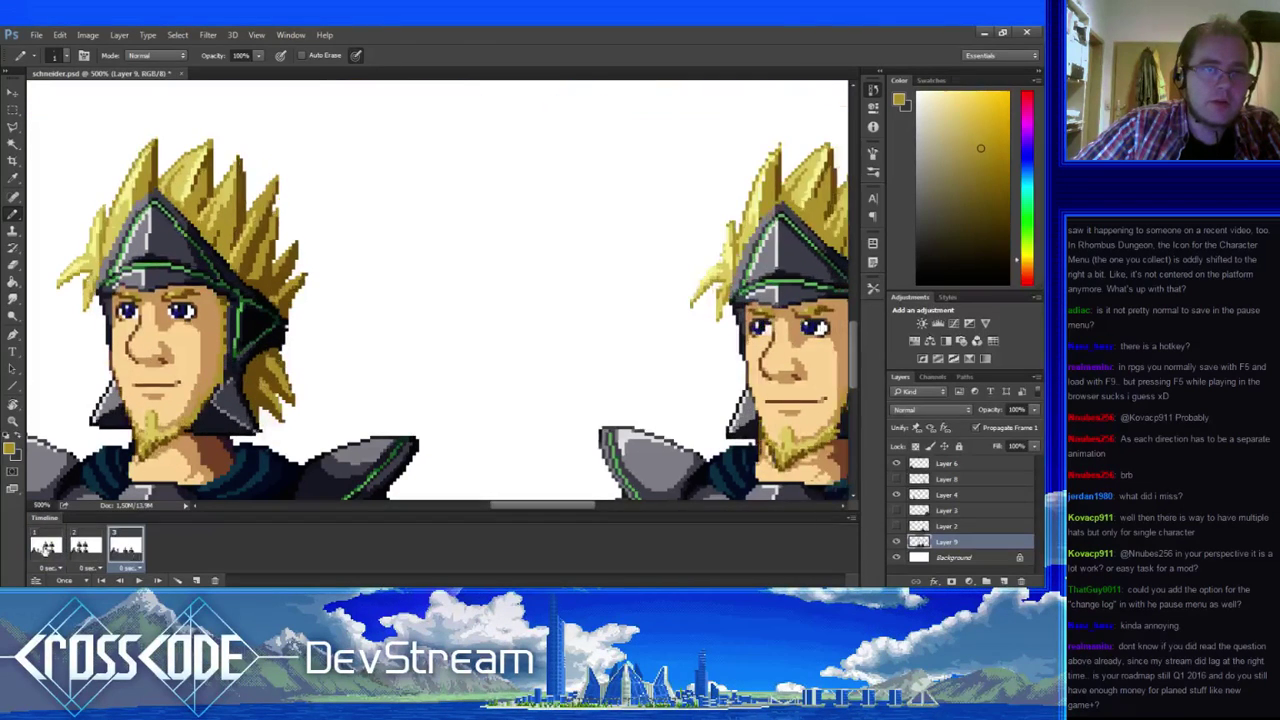
pyautogui.click(124, 556)
pyautogui.click(126, 558)
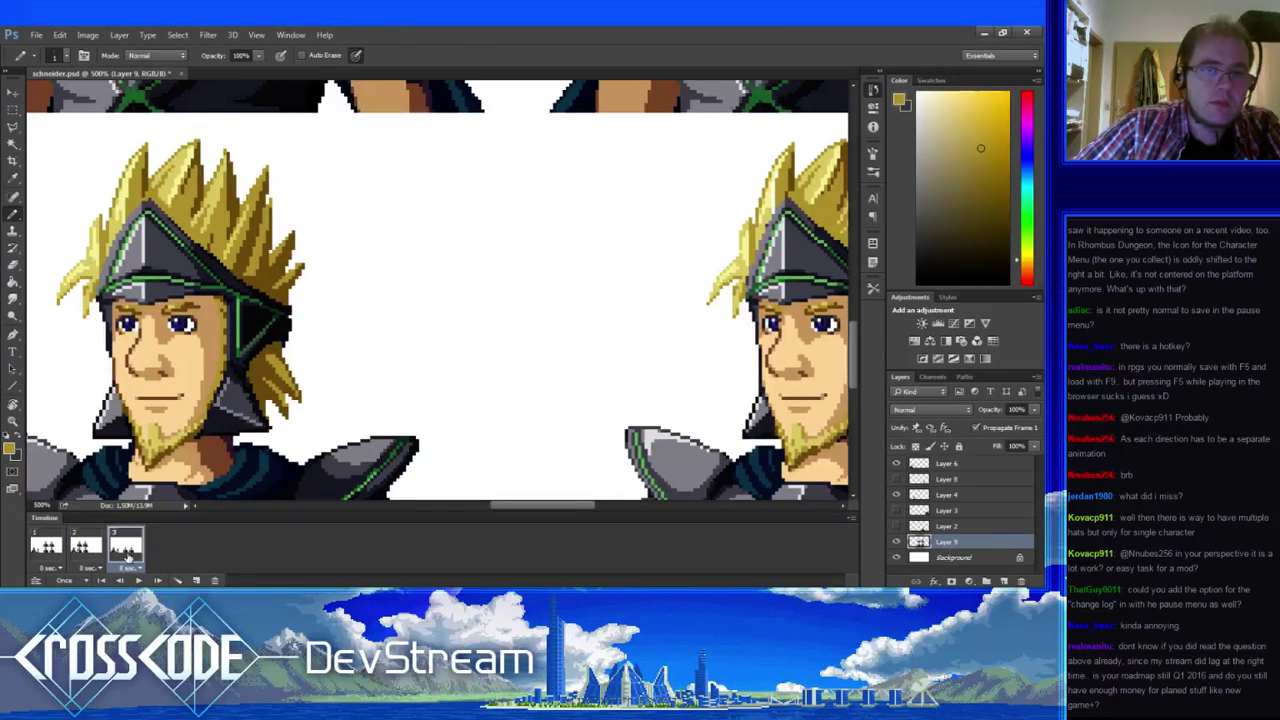
pyautogui.click(46, 550)
pyautogui.click(86, 550)
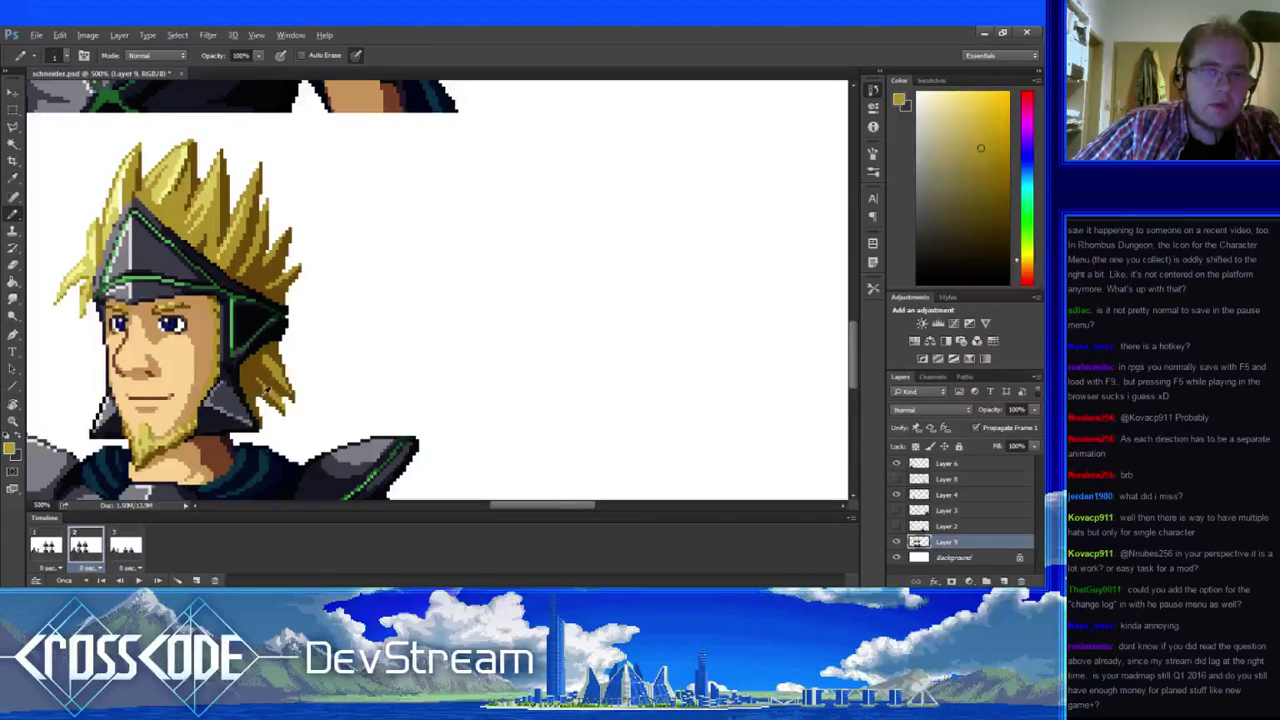
# - Refine the lower tips of frame 2's rear hair tuft with dark brown and mid-gold, erasing excess pixels
pyautogui.keyDown('alt'); pyautogui.click(285, 394); pyautogui.keyUp('alt')
pyautogui.press('e')
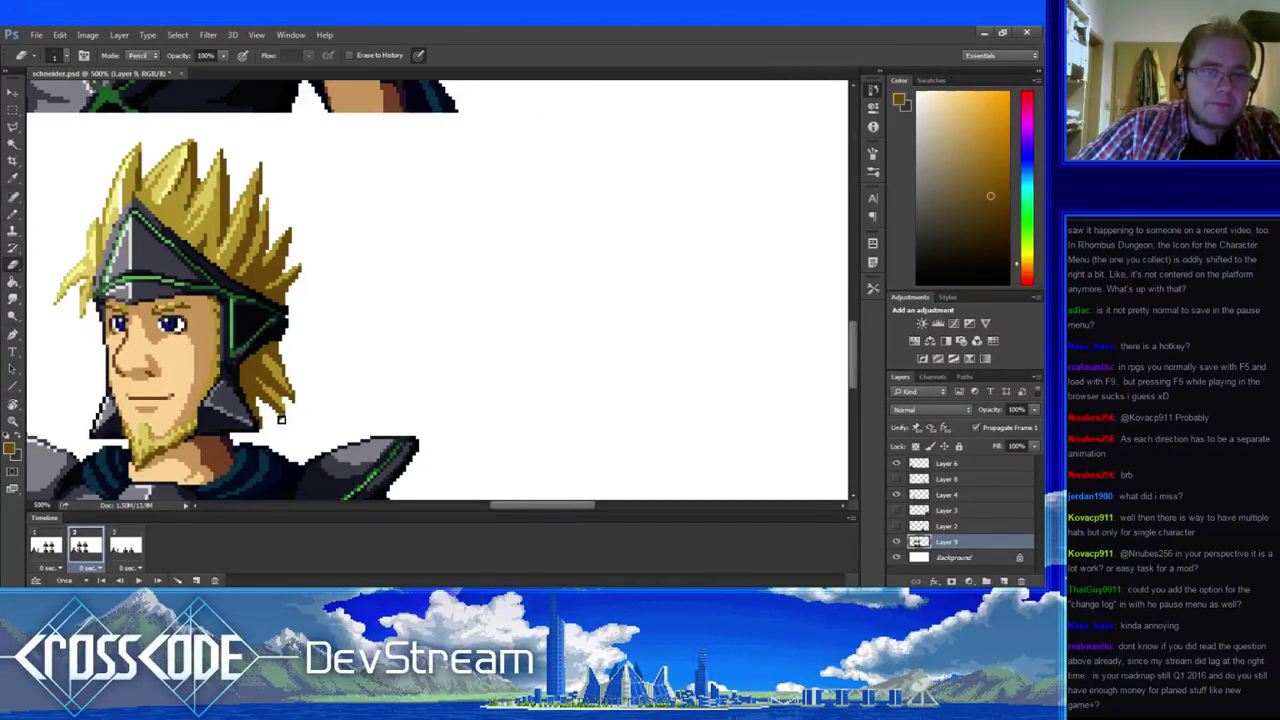
pyautogui.press('b')
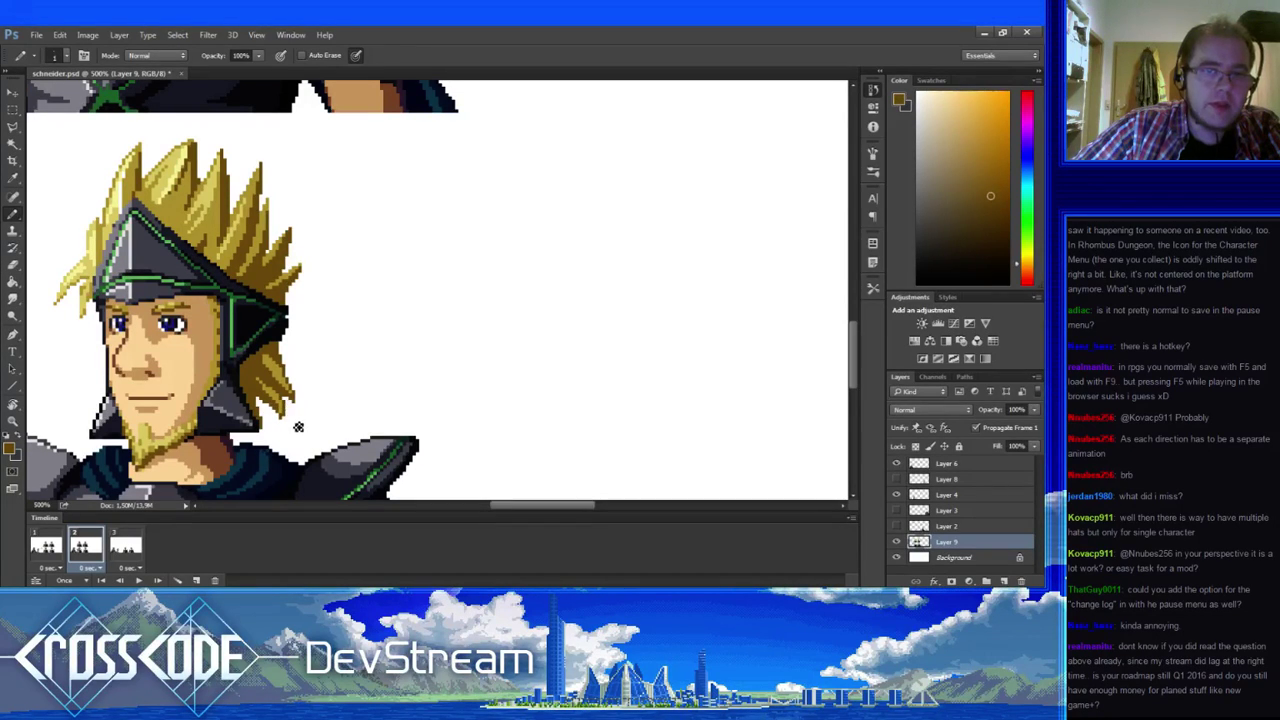
pyautogui.keyDown('alt'); pyautogui.click(284, 398); pyautogui.keyUp('alt')
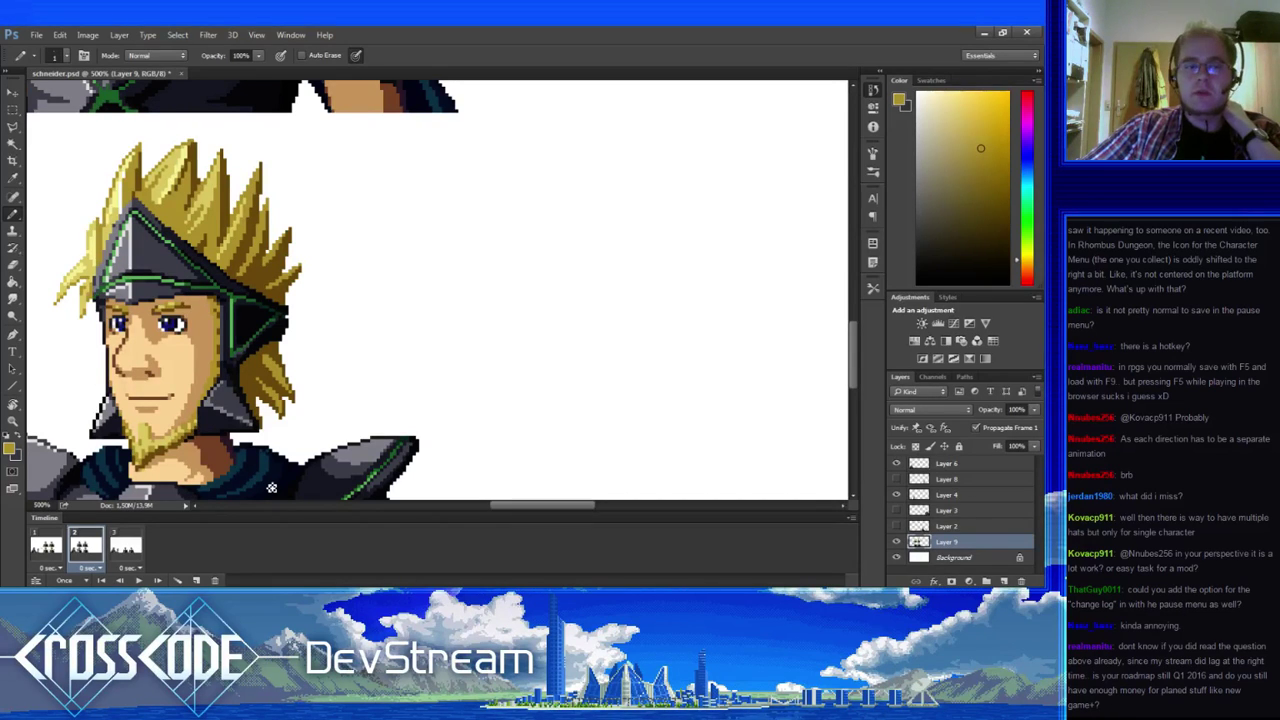
# - Reshape the helmet's rear corner behind the green triangle in frame 2 with near-black, dark navy and dark green, erasing excess pixels
pyautogui.keyDown('alt'); pyautogui.click(285, 326); pyautogui.keyUp('alt')
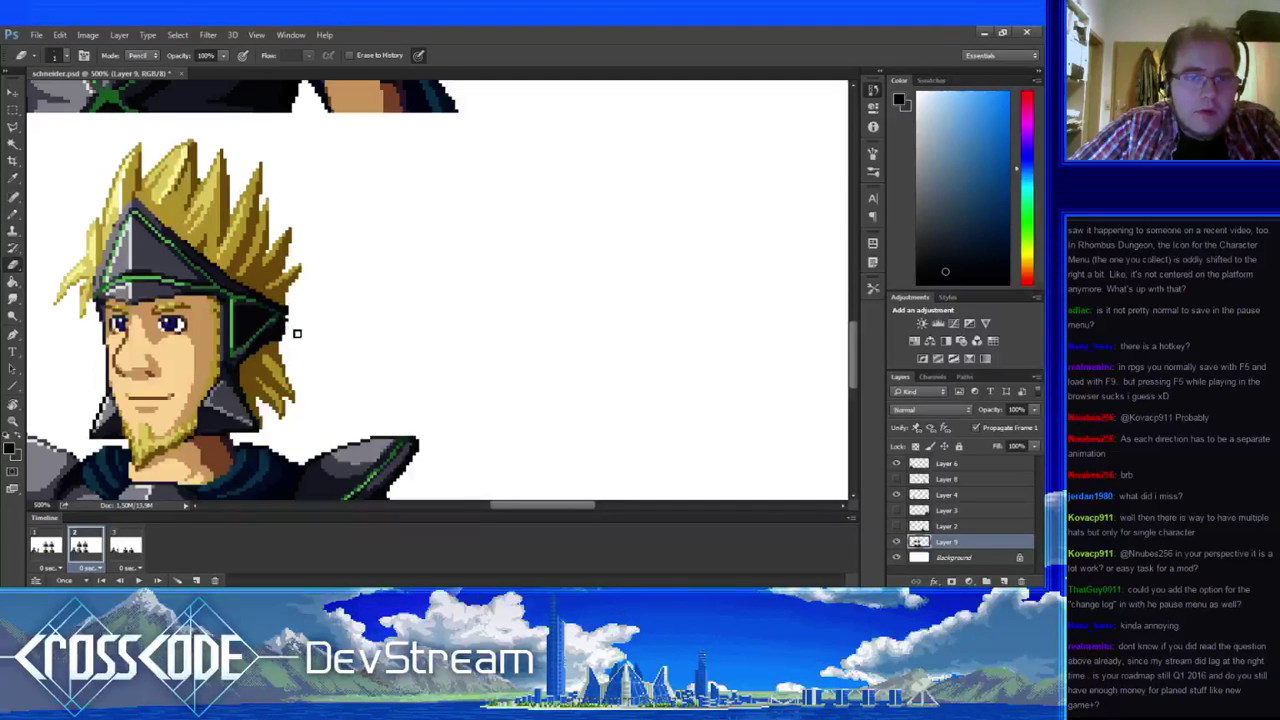
pyautogui.moveTo(285, 325); pyautogui.dragTo(296, 347)
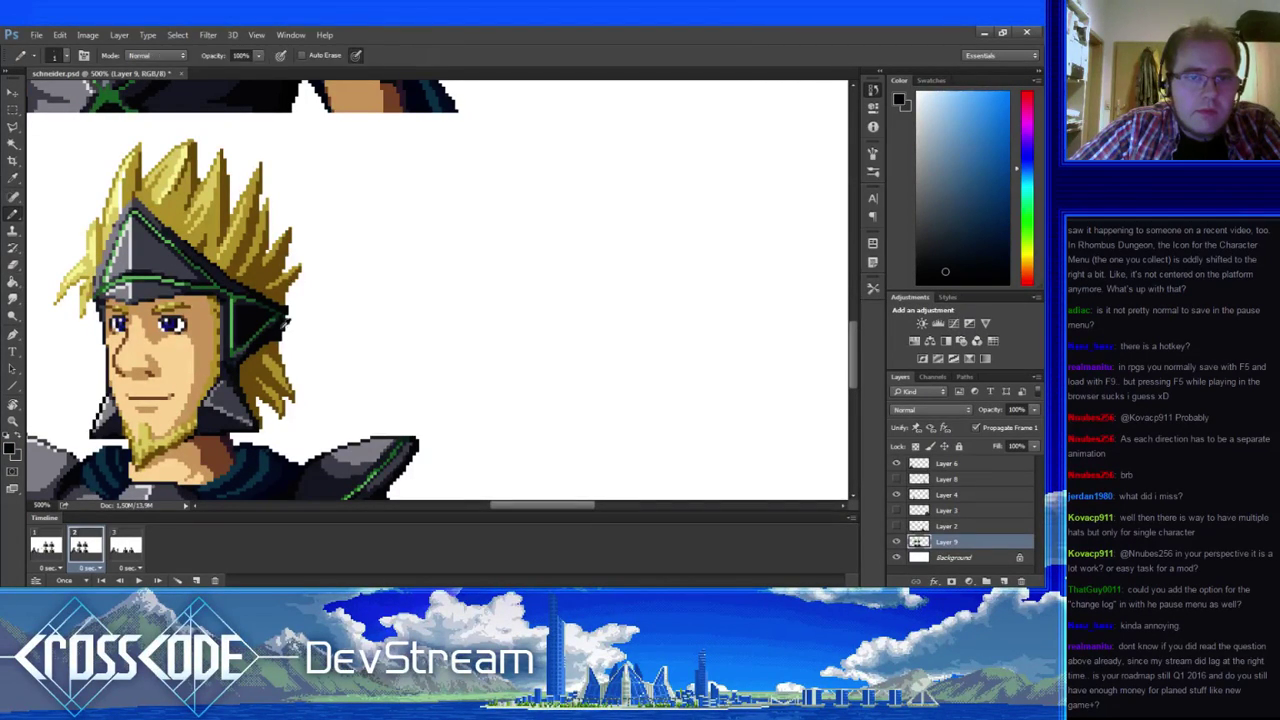
pyautogui.moveTo(302, 372); pyautogui.dragTo(341, 377)
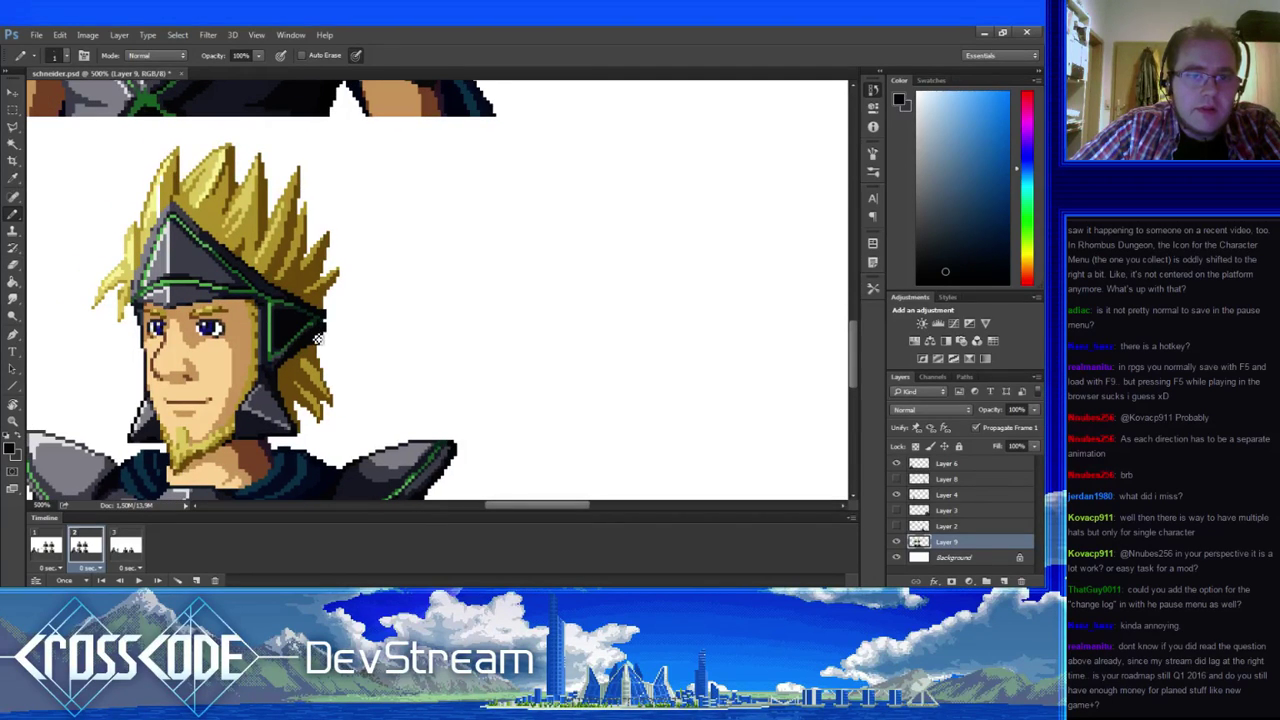
pyautogui.keyDown('alt'); pyautogui.click(322, 336); pyautogui.keyUp('alt')
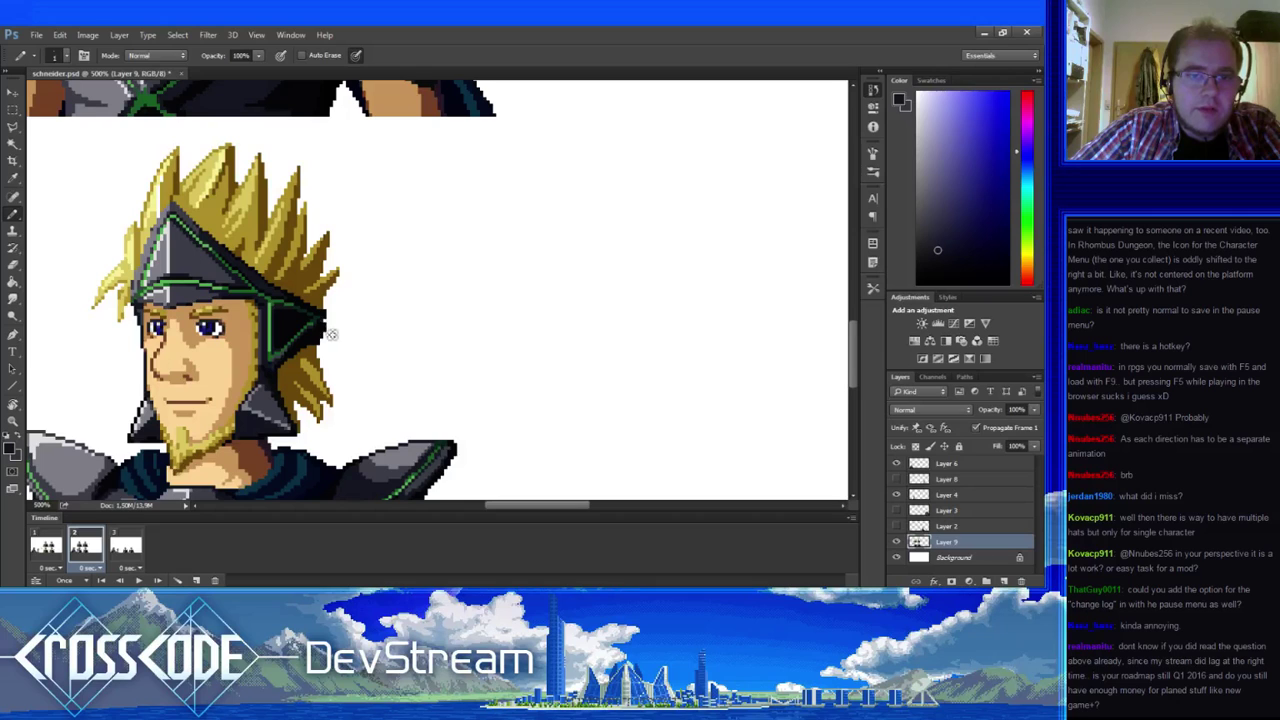
pyautogui.keyDown('alt'); pyautogui.click(326, 332); pyautogui.keyUp('alt')
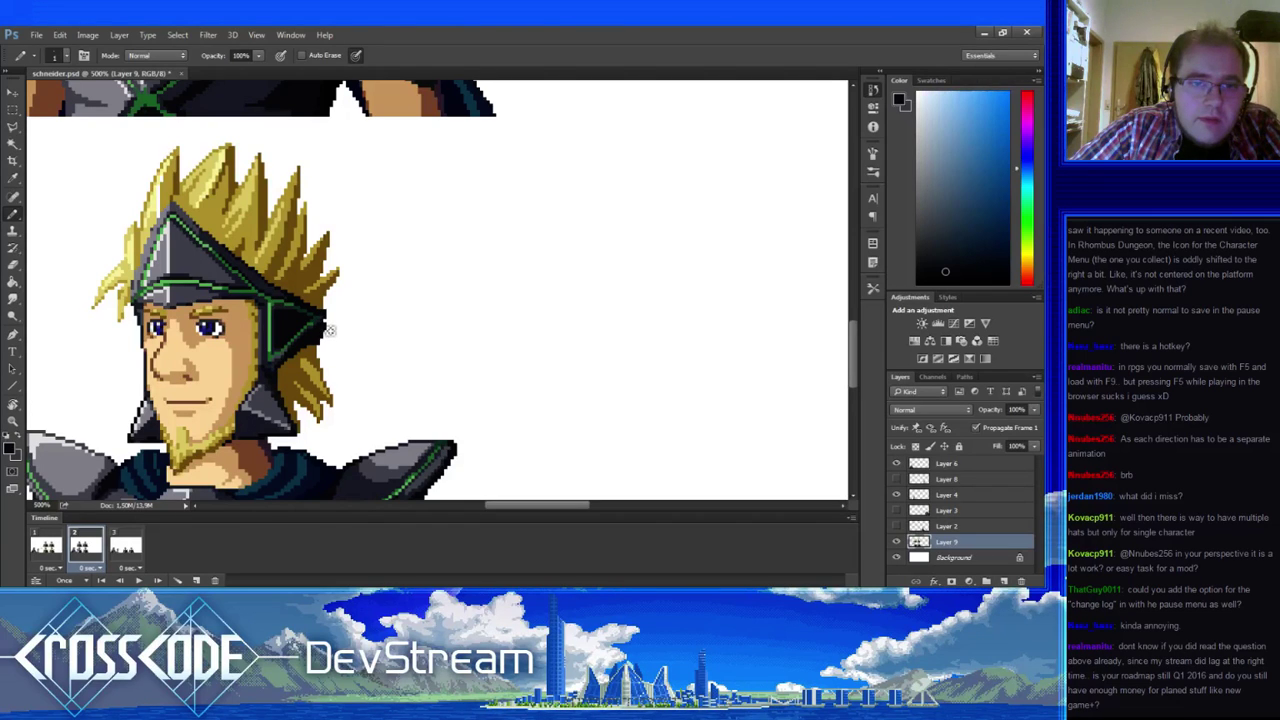
pyautogui.moveTo(330, 330); pyautogui.dragTo(347, 330)
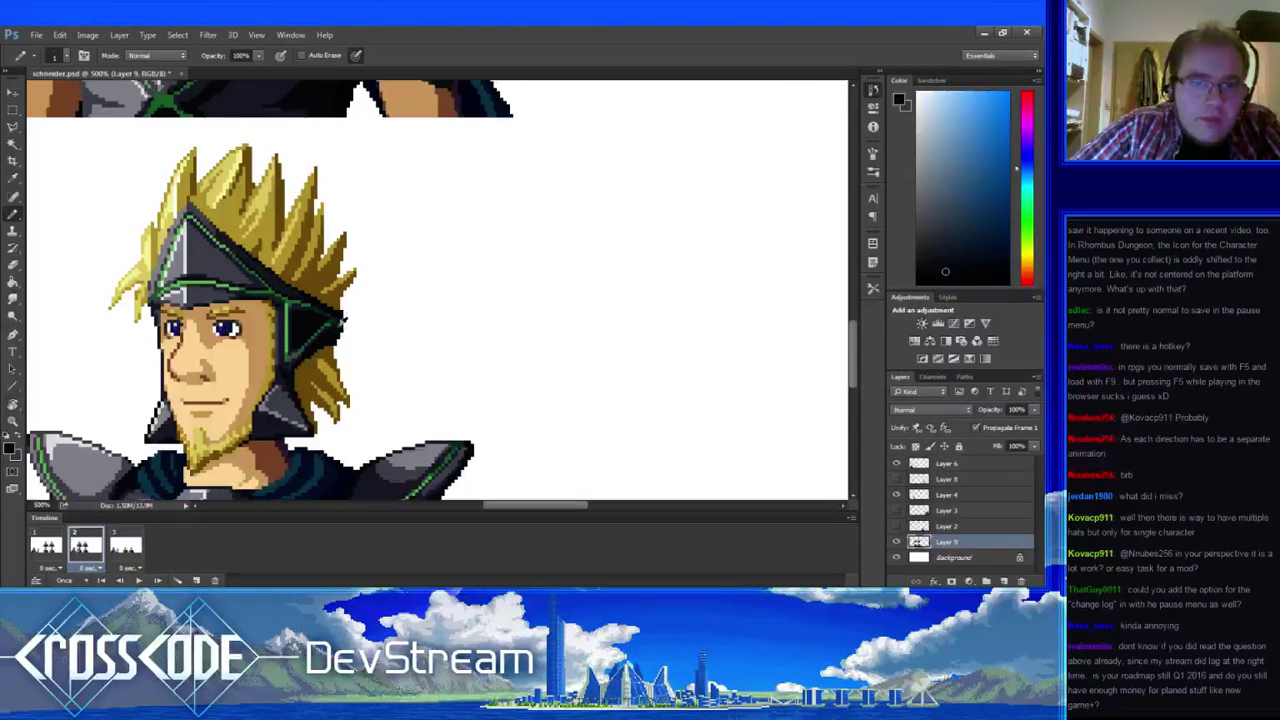
pyautogui.keyDown('alt'); pyautogui.click(336, 330); pyautogui.keyUp('alt')
pyautogui.moveTo(343, 380); pyautogui.dragTo(334, 390)
# - Retouch the rear tip of frame 2's green helmet triangle with green and near-black, checking it against frame 1
pyautogui.click(40, 550)
pyautogui.click(76, 551)
pyautogui.click(54, 552)
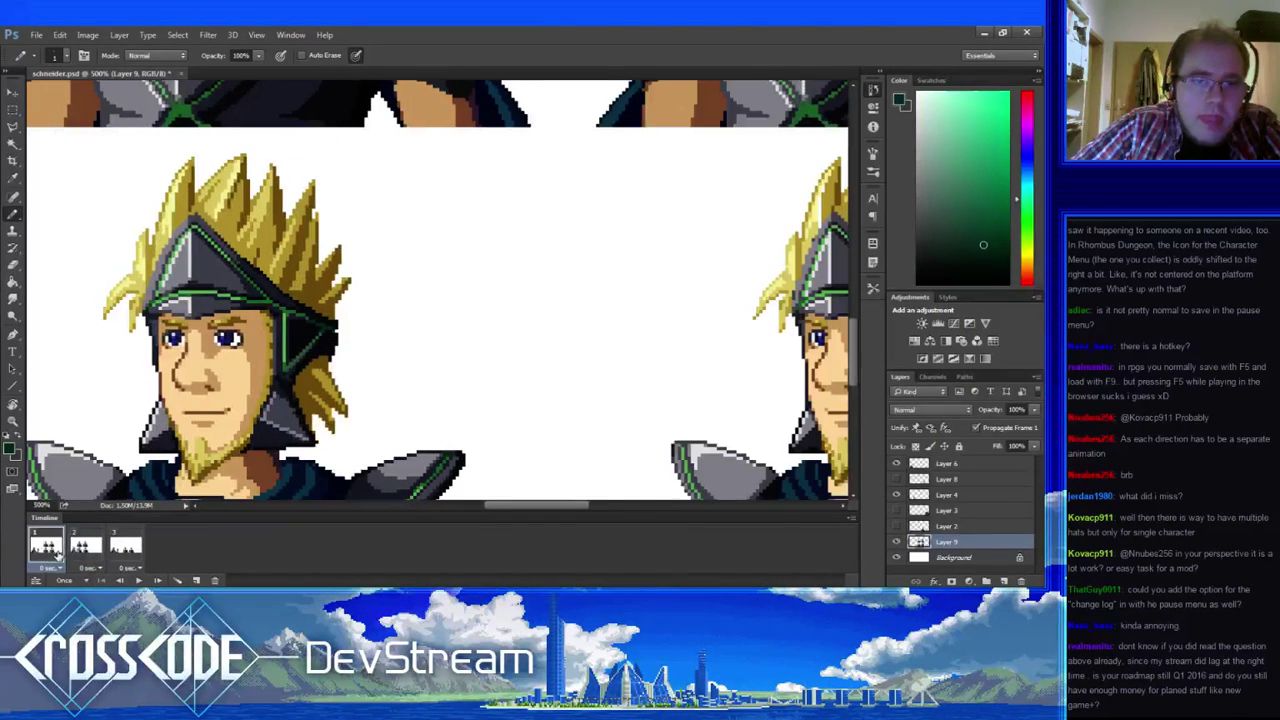
pyautogui.click(82, 549)
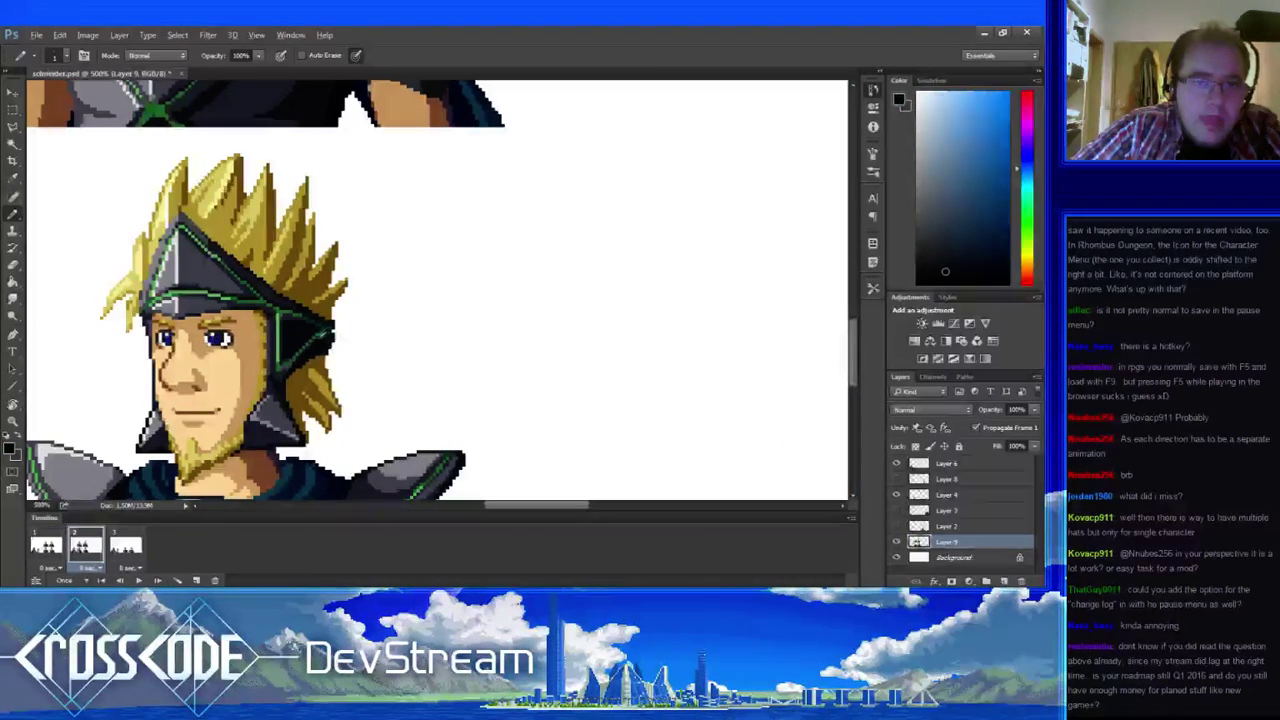
pyautogui.keyDown('alt'); pyautogui.click(331, 347); pyautogui.keyUp('alt')
pyautogui.keyDown('alt'); pyautogui.click(329, 340); pyautogui.keyUp('alt')
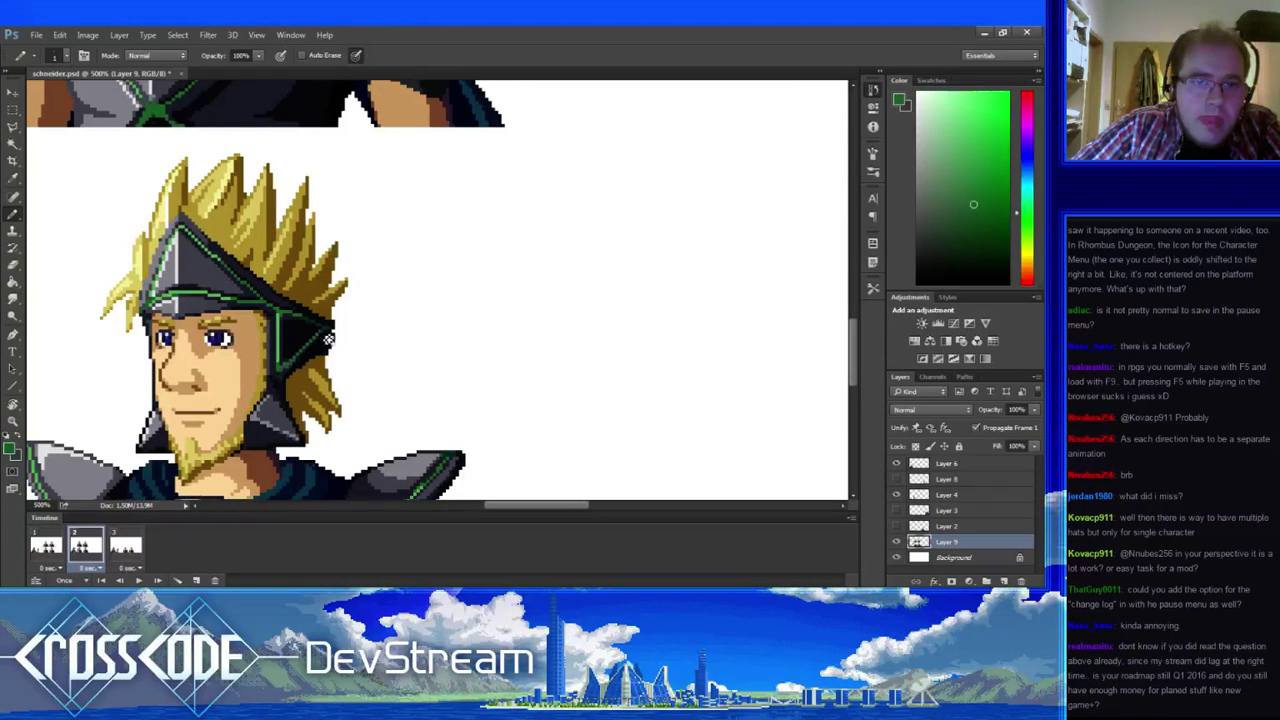
pyautogui.keyDown('alt'); pyautogui.click(336, 337); pyautogui.keyUp('alt')
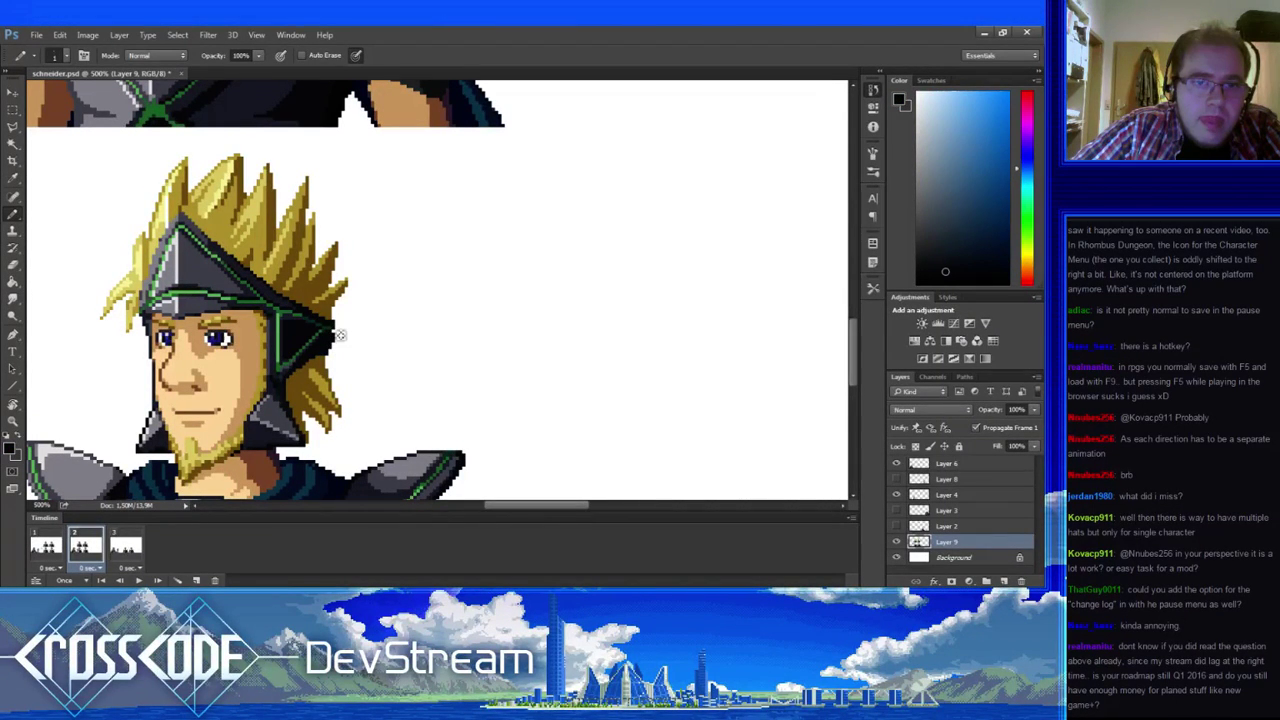
pyautogui.click(52, 550)
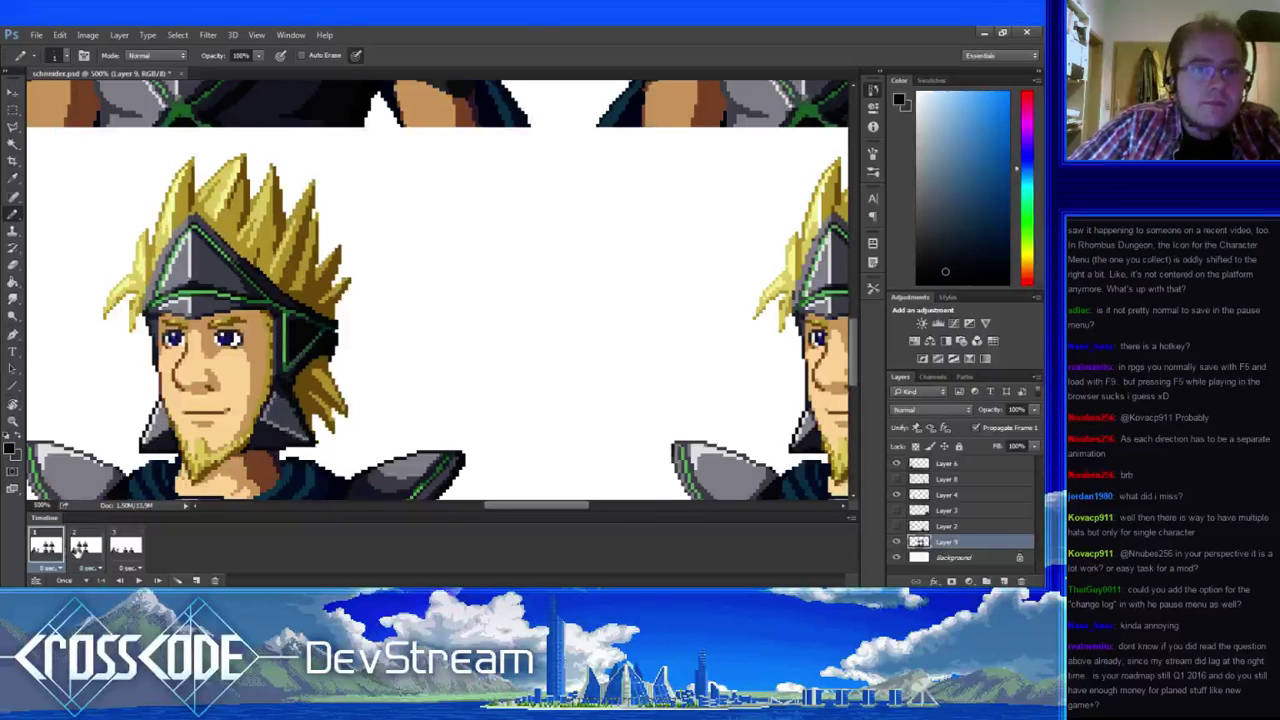
pyautogui.click(80, 552)
pyautogui.click(54, 553)
pyautogui.press('space')
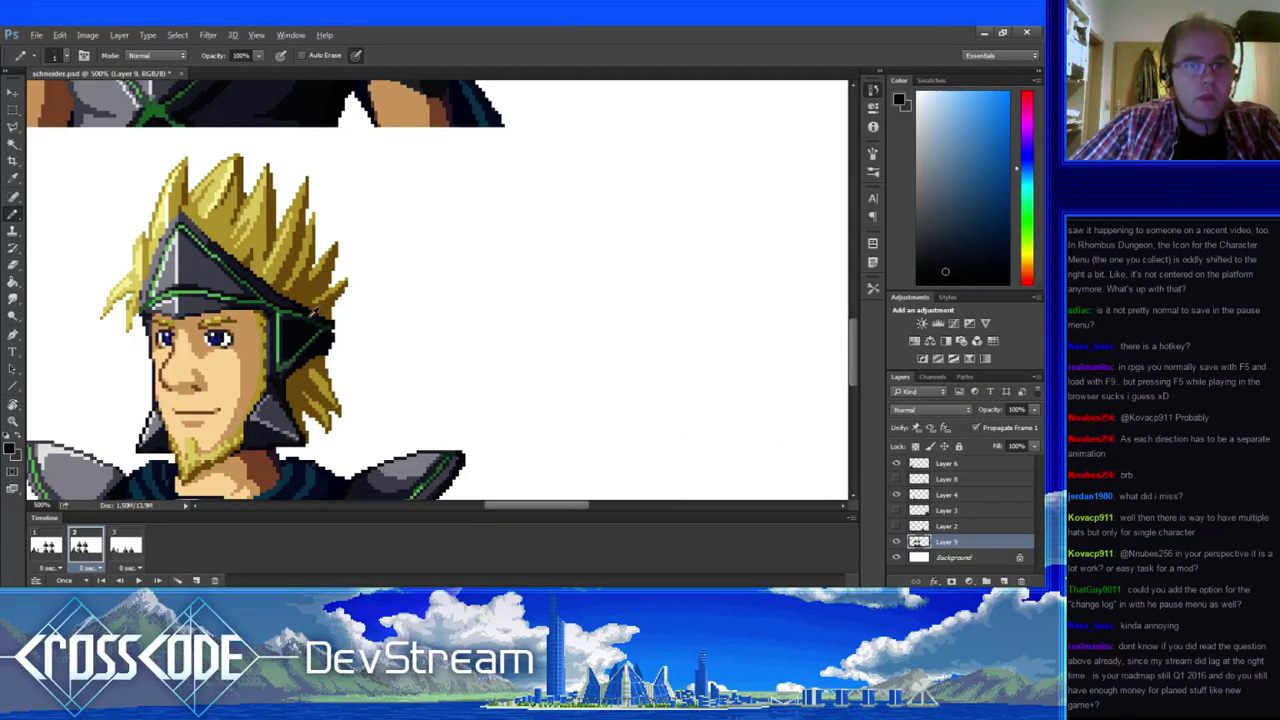
# - Shade the upper edge and interior of frame 2's helmet side triangle with near-black and dark navy
pyautogui.keyDown('alt'); pyautogui.click(306, 308); pyautogui.keyUp('alt')
pyautogui.keyDown('alt'); pyautogui.click(314, 322); pyautogui.keyUp('alt')
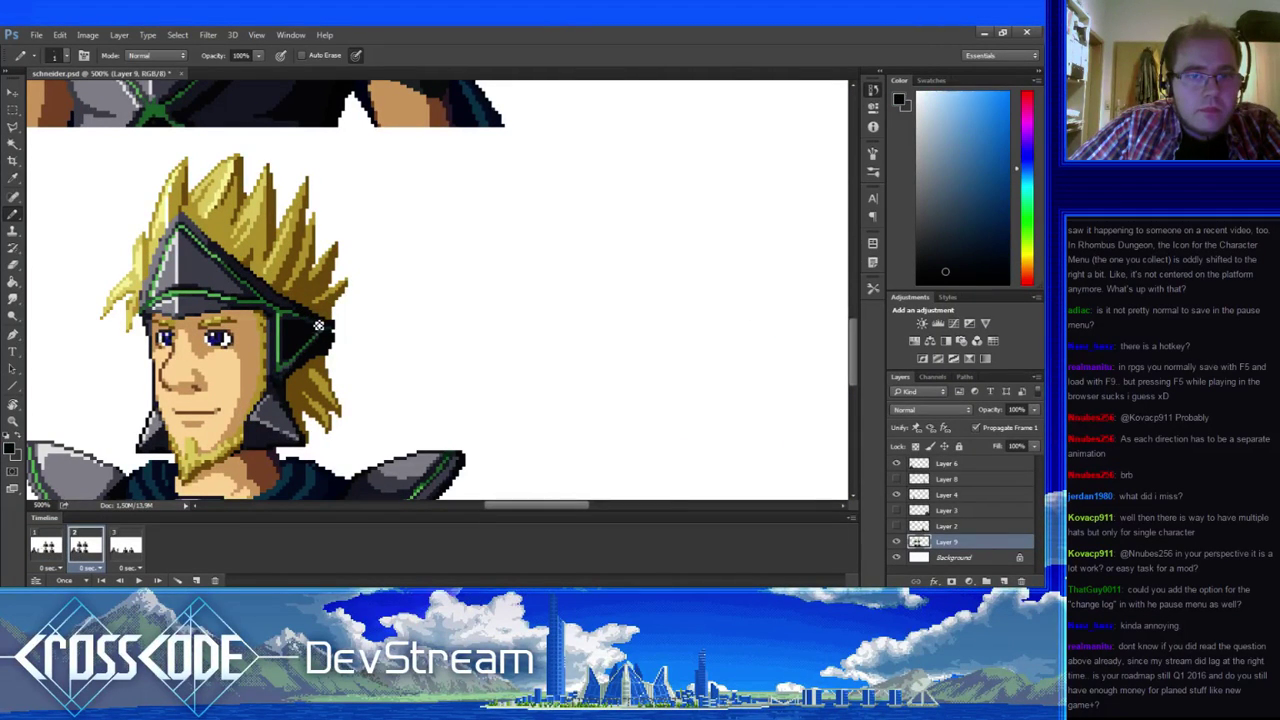
pyautogui.keyDown('alt'); pyautogui.click(314, 321); pyautogui.keyUp('alt')
pyautogui.keyDown('alt'); pyautogui.click(301, 309); pyautogui.keyUp('alt')
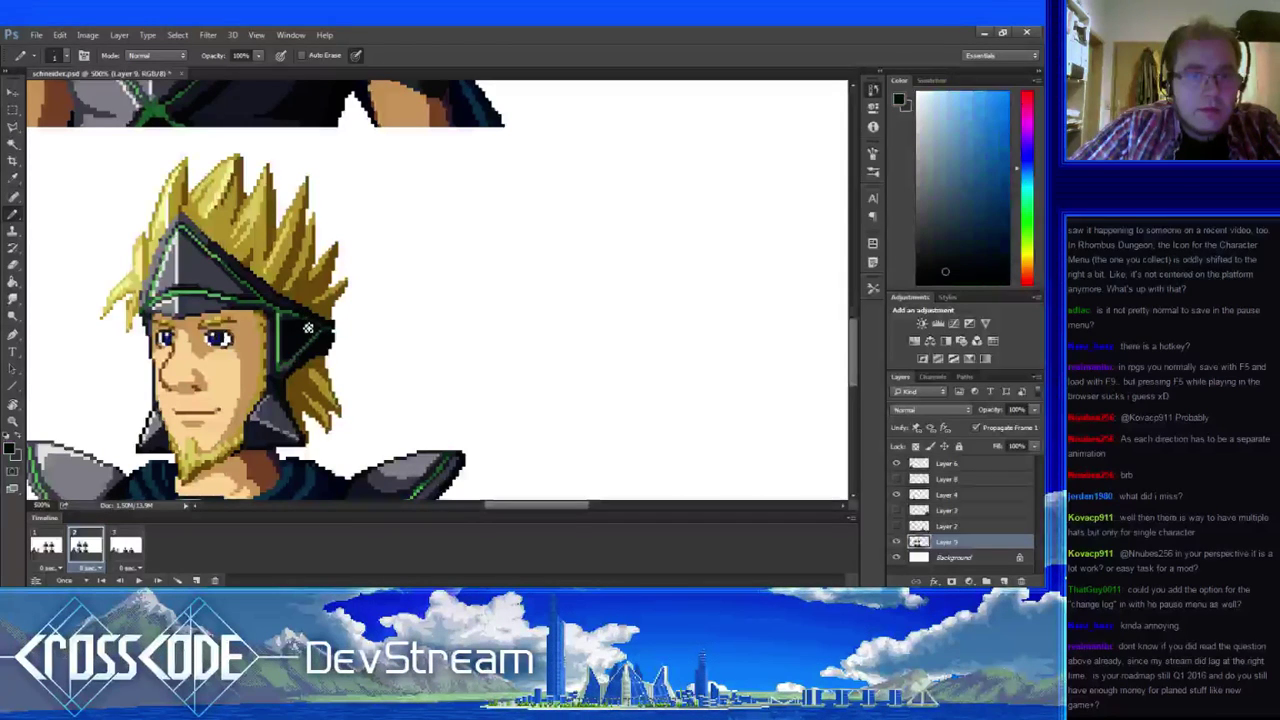
pyautogui.keyDown('alt'); pyautogui.click(309, 327); pyautogui.keyUp('alt')
pyautogui.keyDown('alt'); pyautogui.click(311, 328); pyautogui.keyUp('alt')
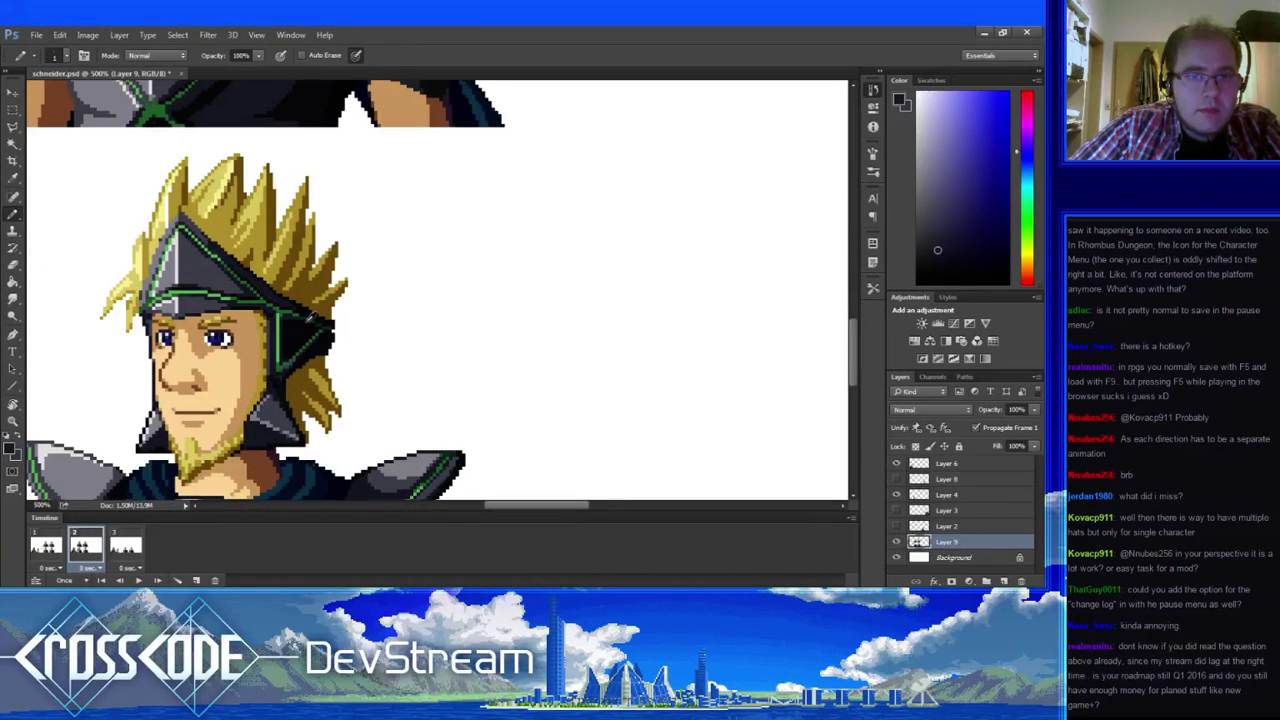
pyautogui.keyDown('alt'); pyautogui.click(308, 338); pyautogui.keyUp('alt')
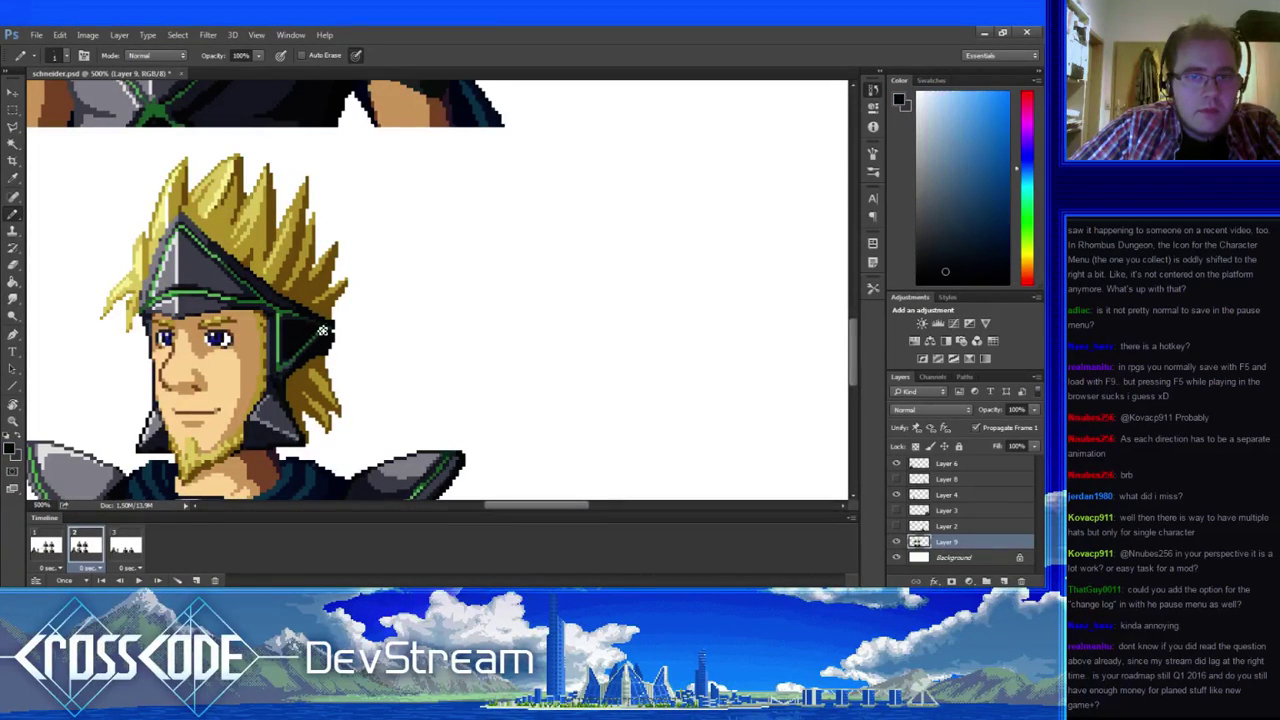
pyautogui.keyDown('alt'); pyautogui.click(308, 322); pyautogui.keyUp('alt')
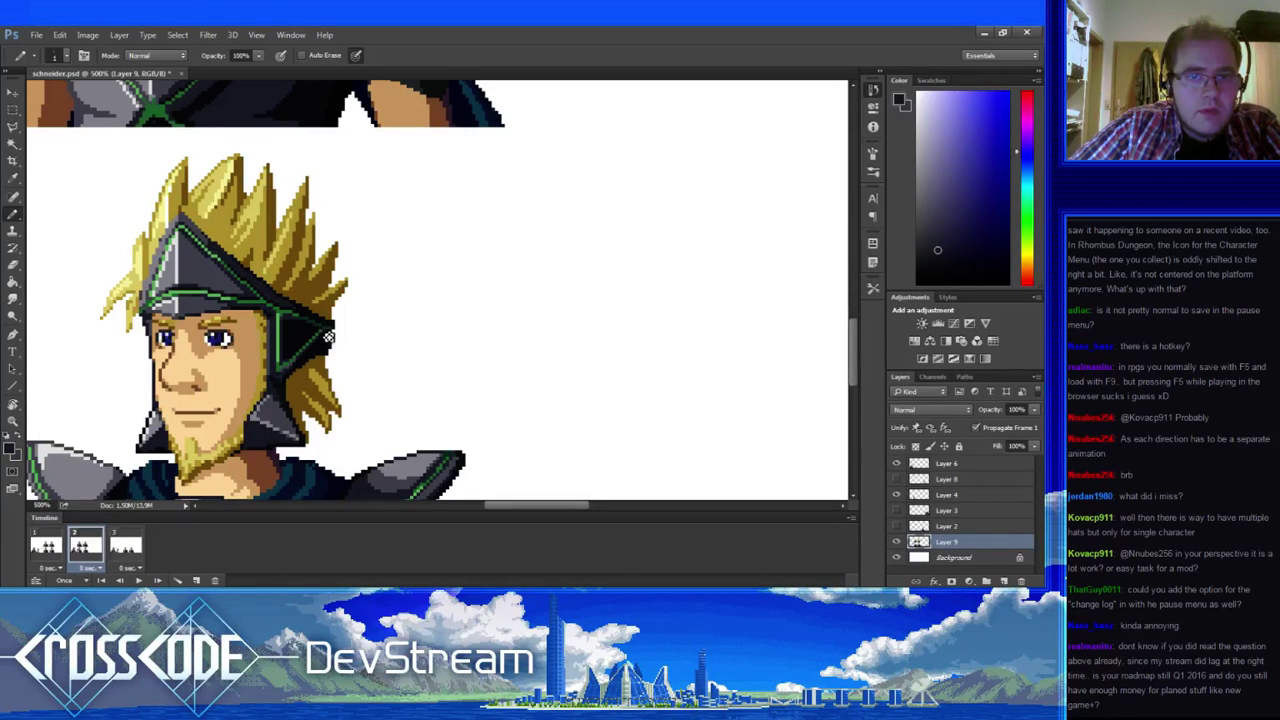
# - Retouch the green outline and rear tip of frame 2's helmet side triangle with near-black, green and dark green
pyautogui.moveTo(356, 399); pyautogui.dragTo(386, 407)
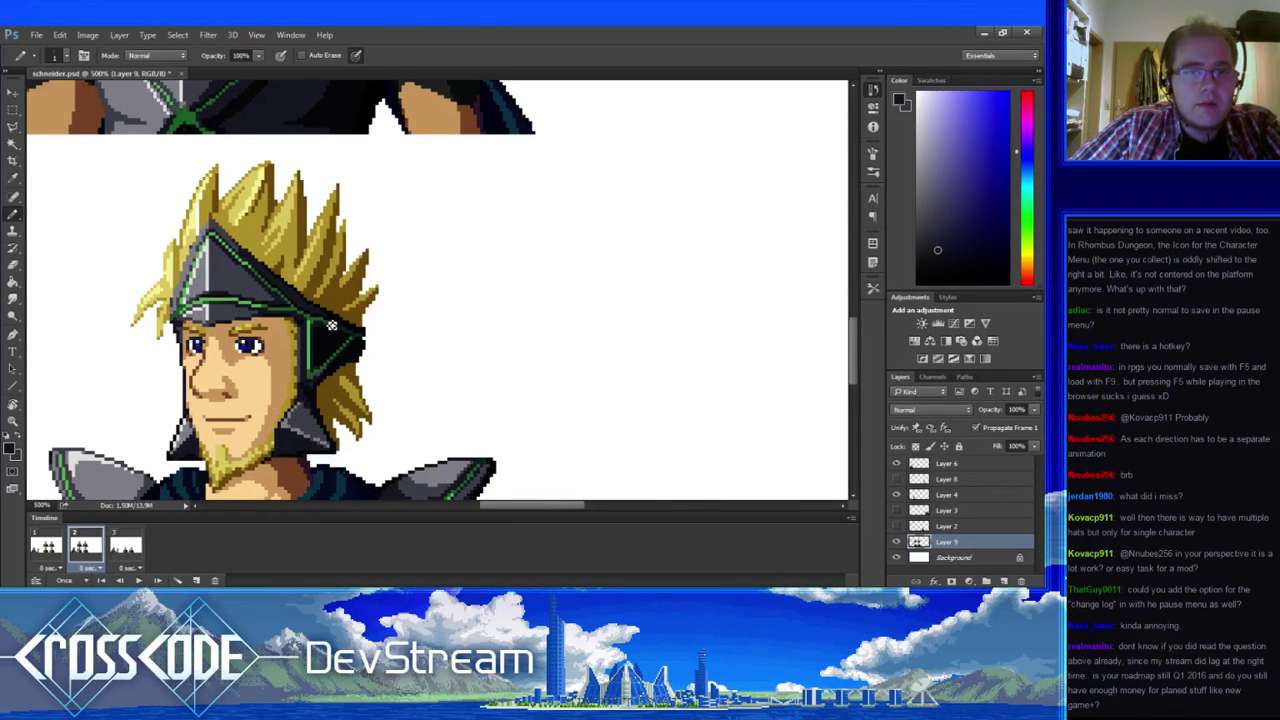
pyautogui.keyDown('alt'); pyautogui.click(327, 312); pyautogui.keyUp('alt')
pyautogui.keyDown('alt'); pyautogui.click(332, 324); pyautogui.keyUp('alt')
pyautogui.keyDown('alt'); pyautogui.click(331, 325); pyautogui.keyUp('alt')
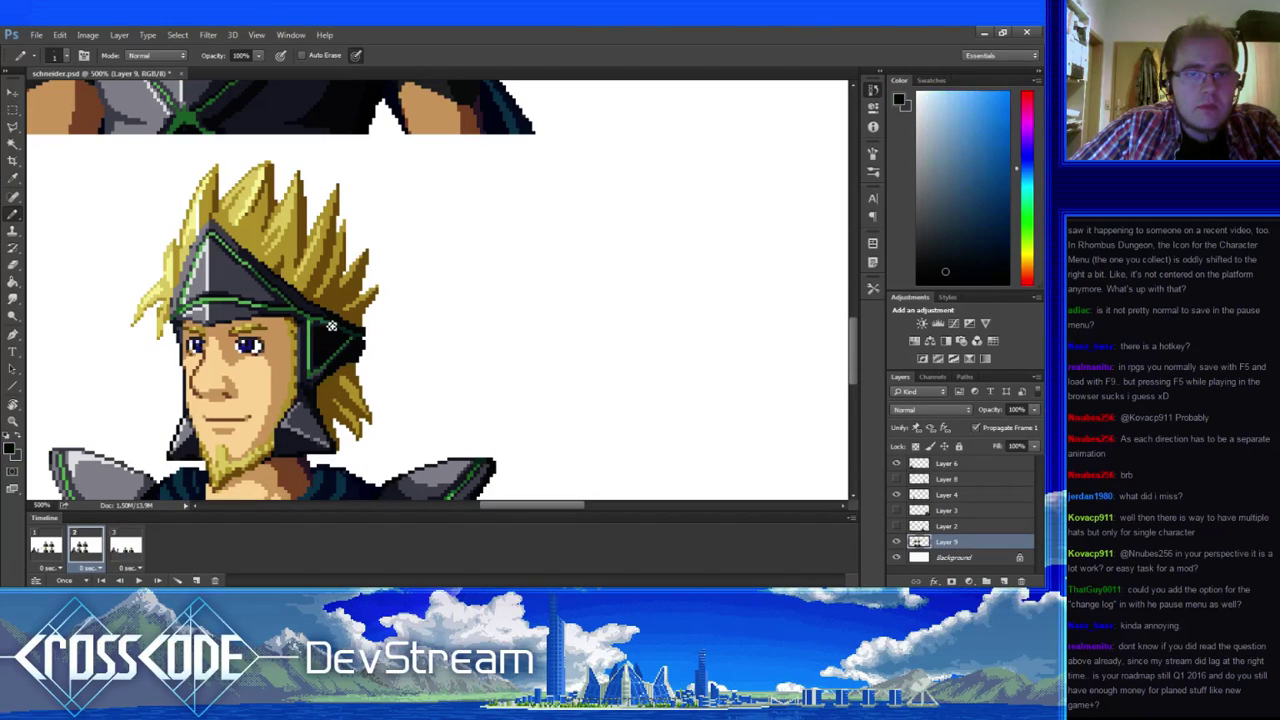
pyautogui.keyDown('alt'); pyautogui.click(343, 337); pyautogui.keyUp('alt')
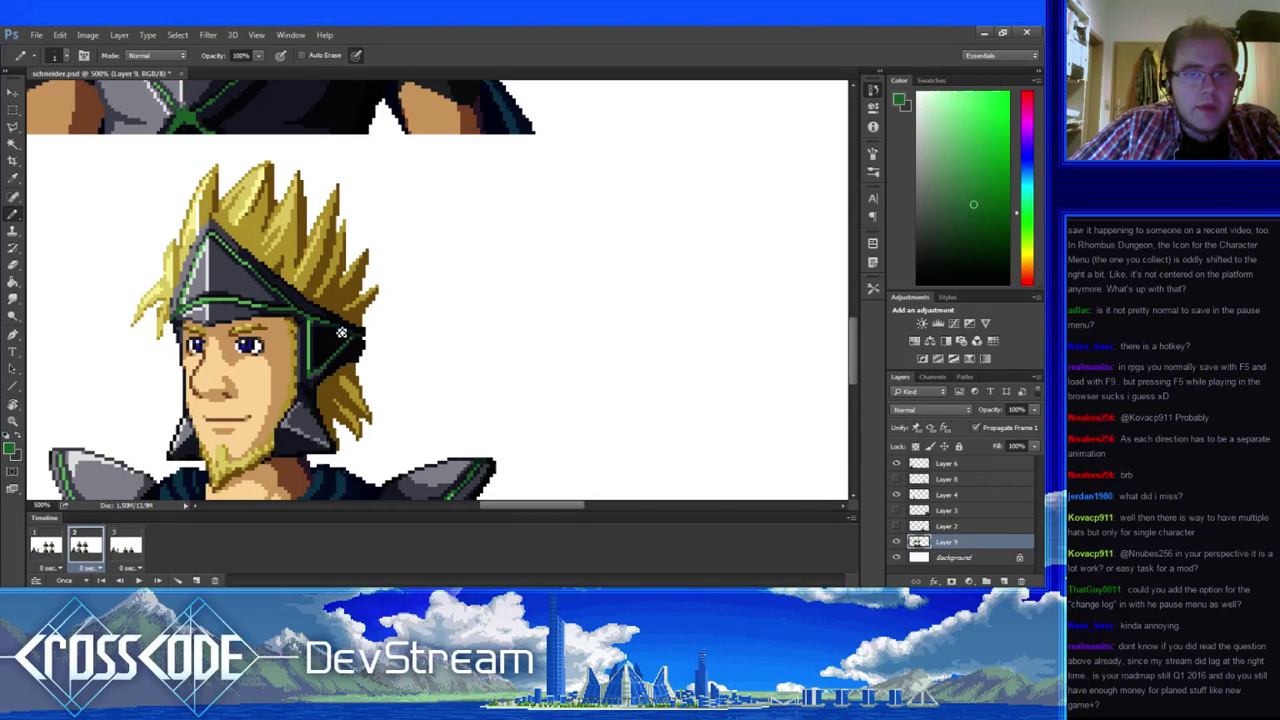
pyautogui.keyDown('alt'); pyautogui.click(358, 338); pyautogui.keyUp('alt')
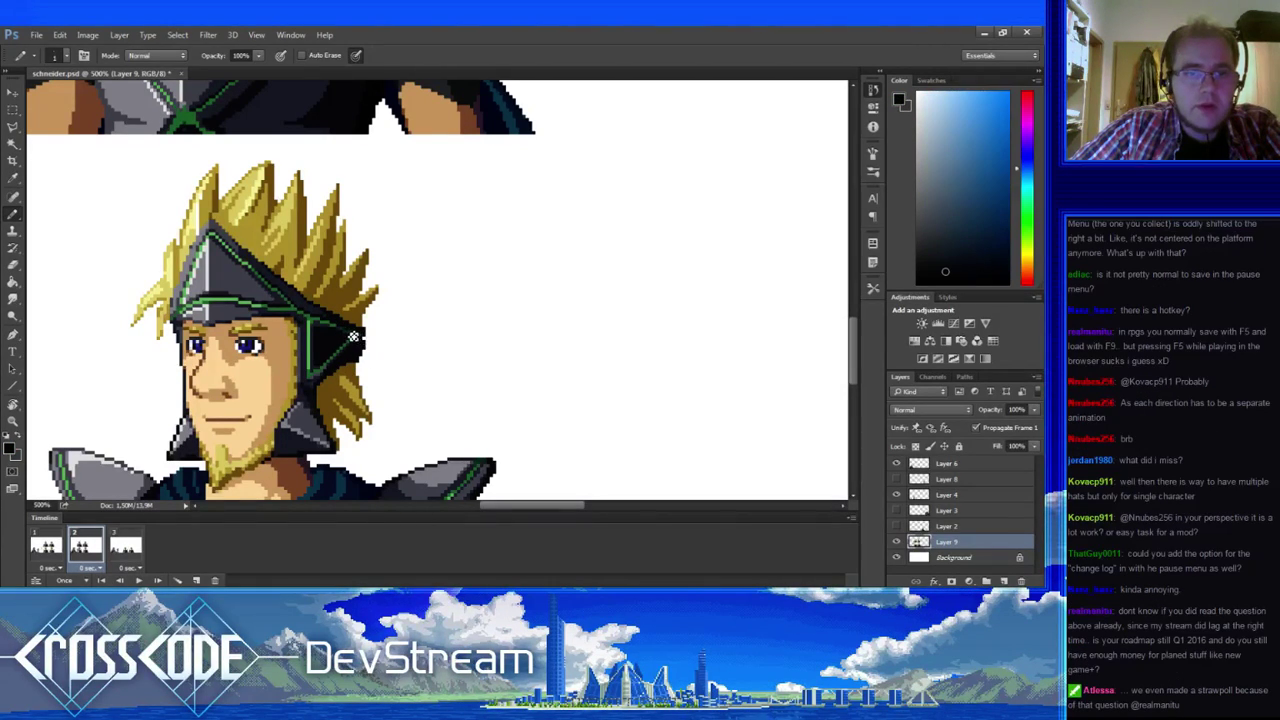
pyautogui.keyDown('alt'); pyautogui.click(339, 322); pyautogui.keyUp('alt')
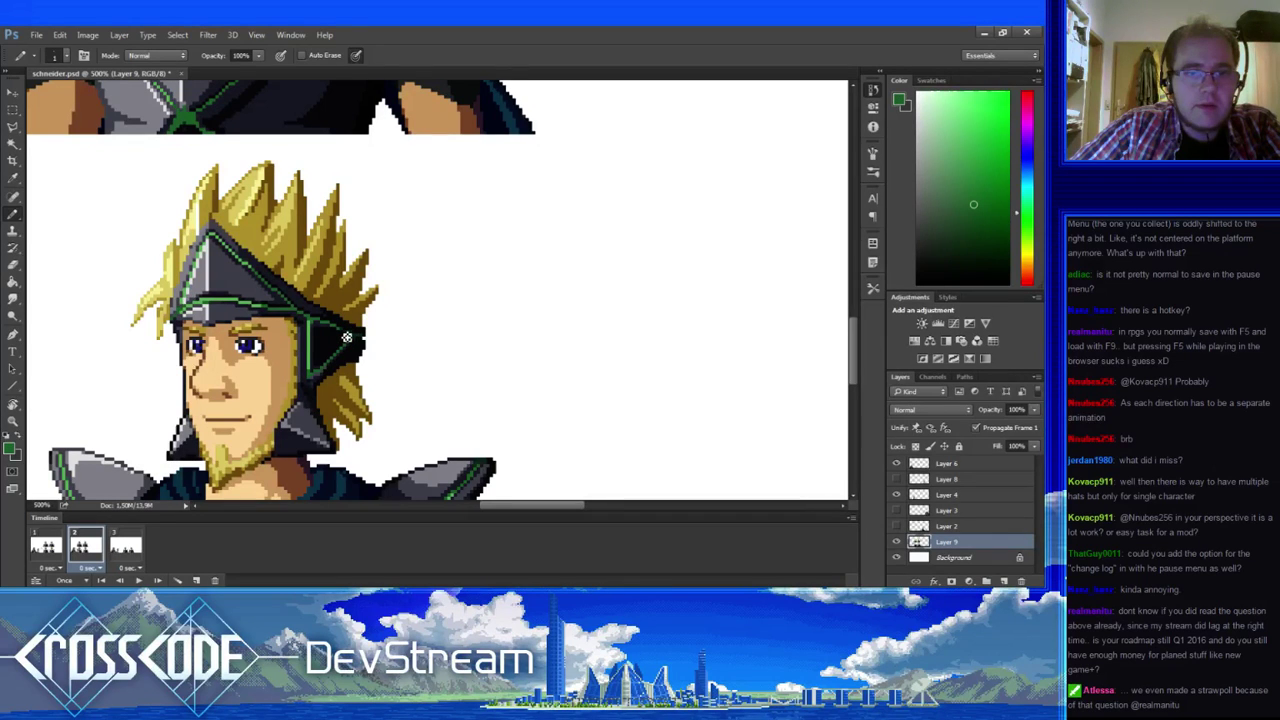
pyautogui.moveTo(346, 337); pyautogui.dragTo(430, 336)
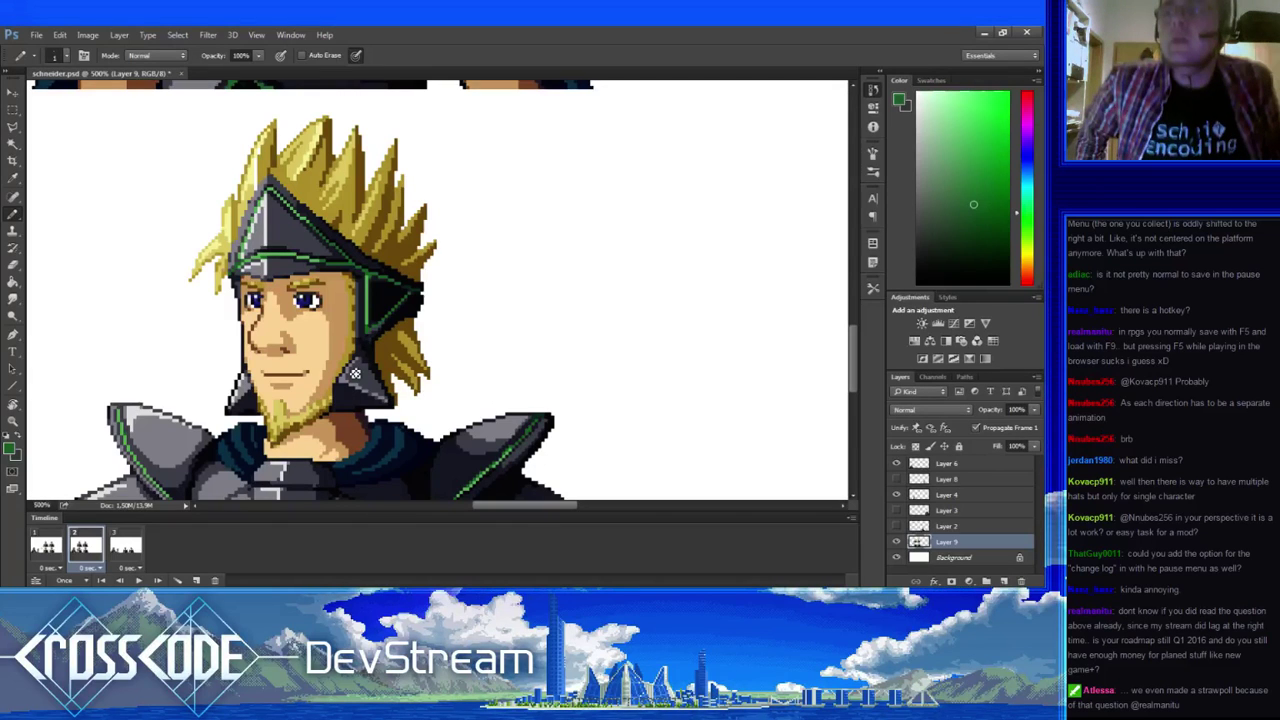
pyautogui.keyDown('alt'); pyautogui.click(410, 284); pyautogui.keyUp('alt')
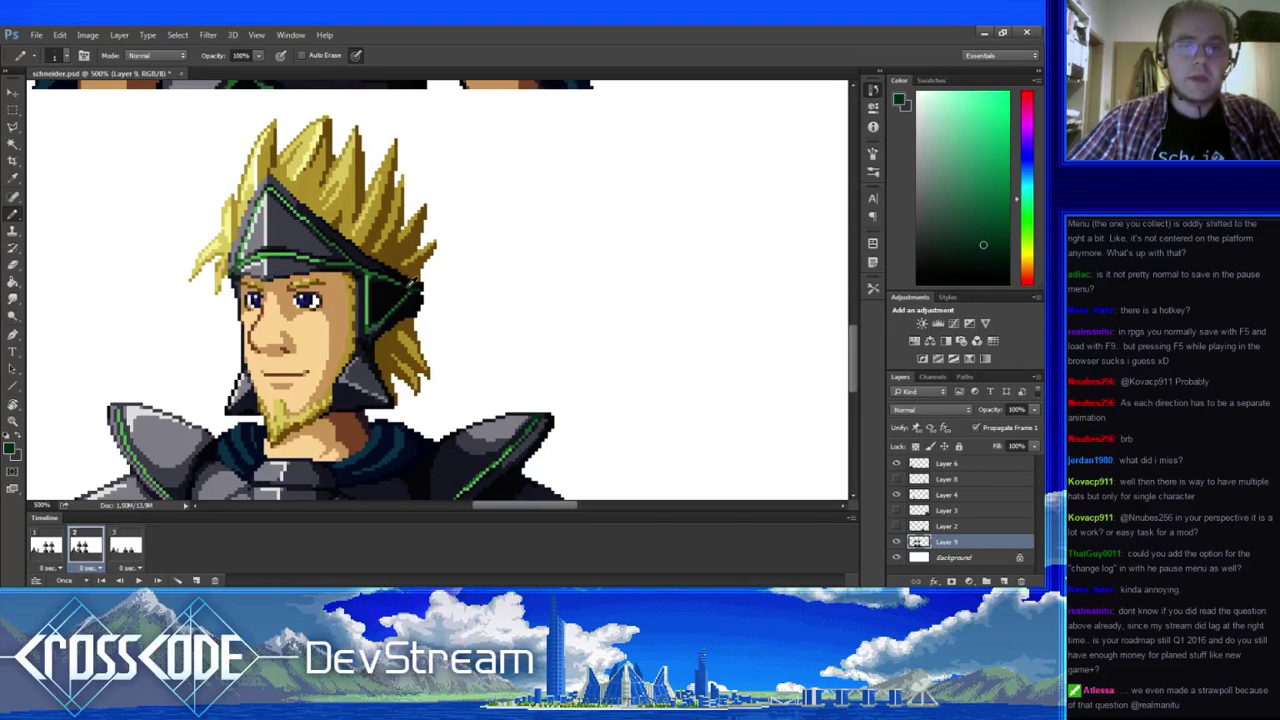
# - Refine the front edge of frame 2's helmet peak with grey, light gold, green and dark grey pixels
pyautogui.moveTo(408, 330); pyautogui.dragTo(511, 358)
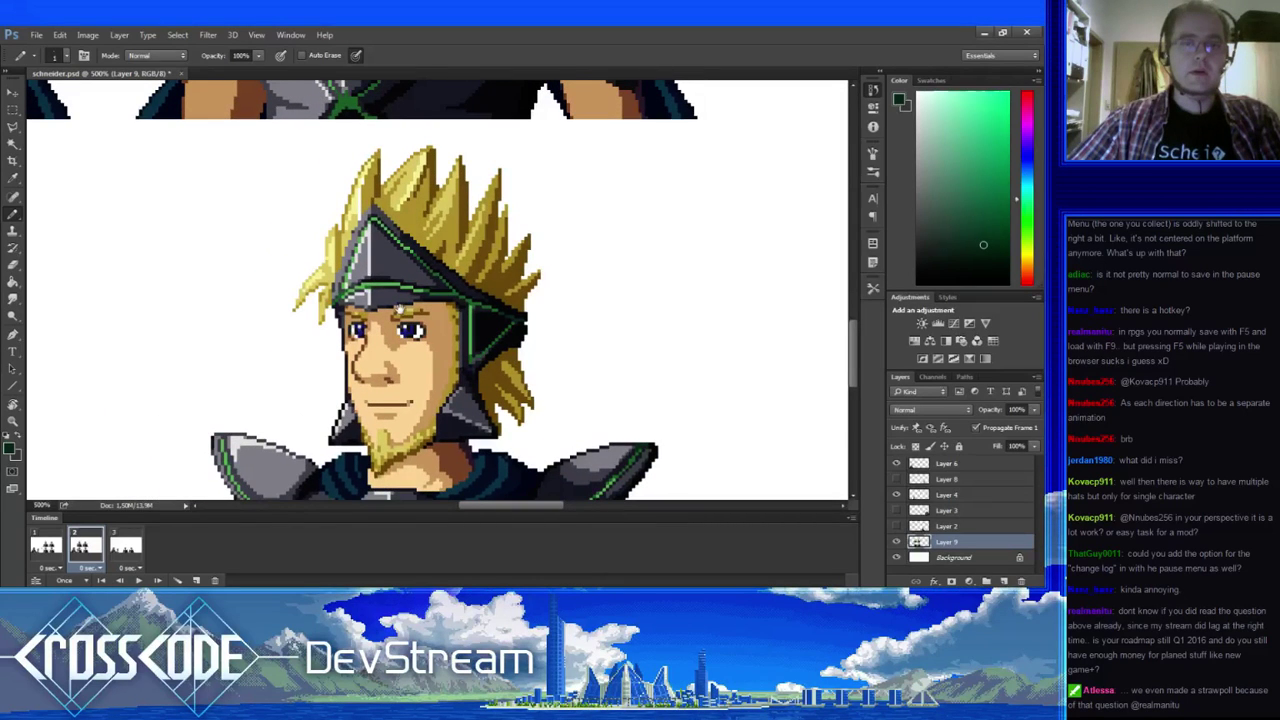
pyautogui.keyDown('alt'); pyautogui.click(363, 250); pyautogui.keyUp('alt')
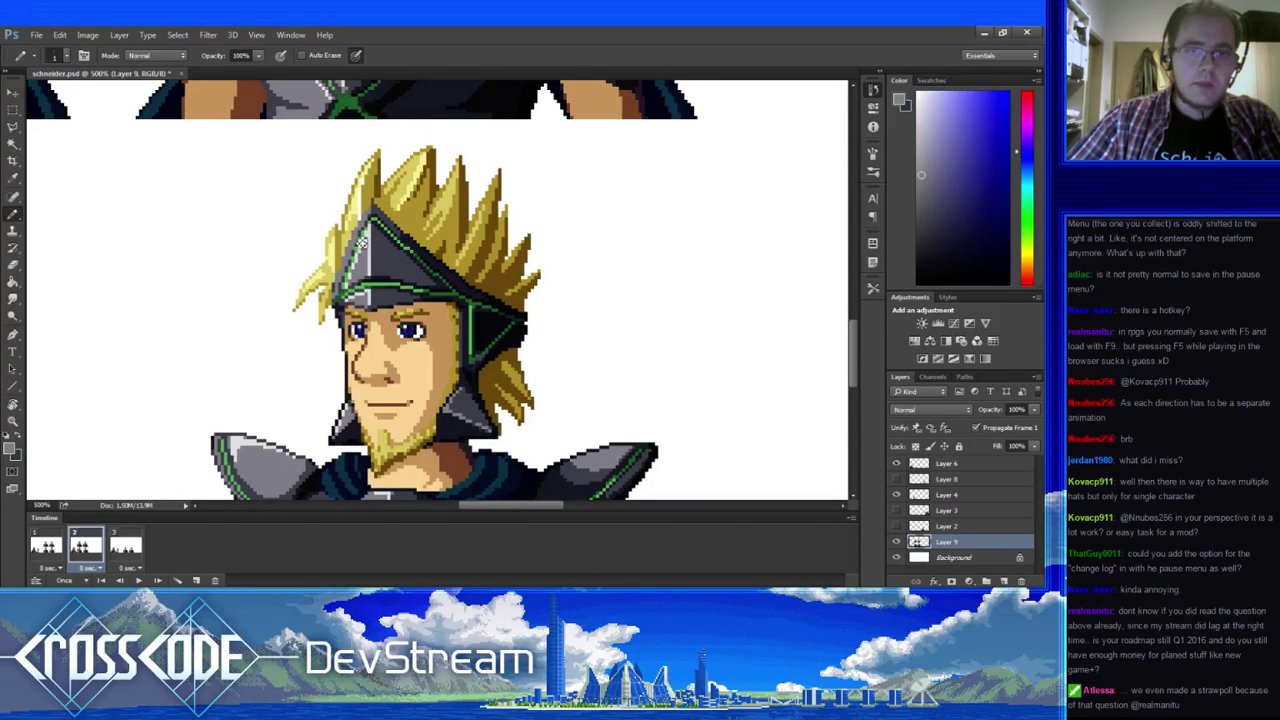
pyautogui.keyDown('alt'); pyautogui.click(361, 224); pyautogui.keyUp('alt')
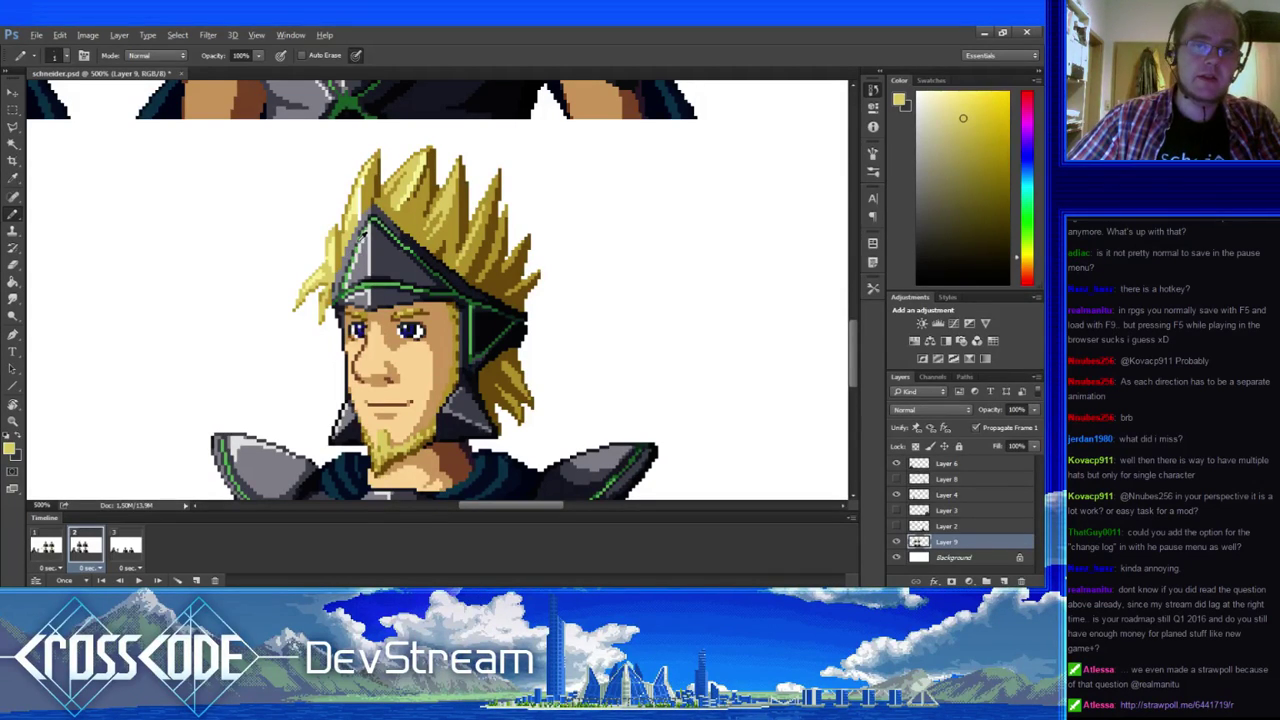
pyautogui.keyDown('alt'); pyautogui.click(360, 250); pyautogui.keyUp('alt')
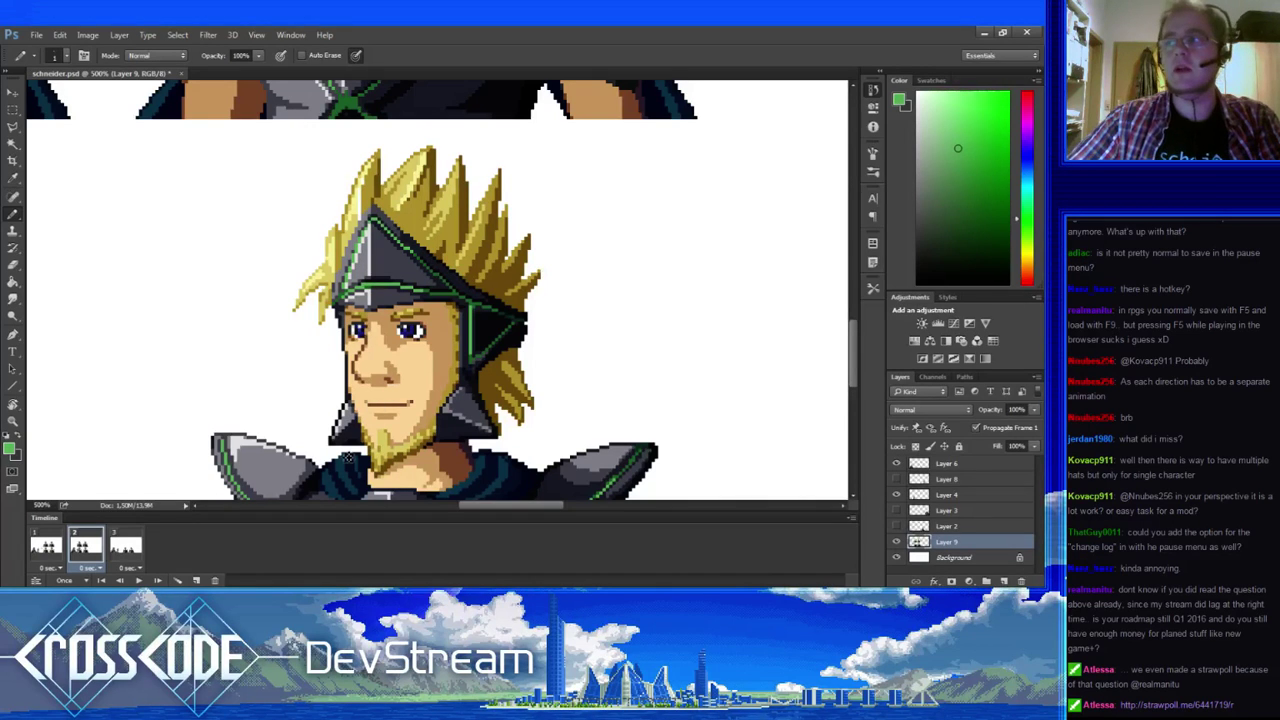
pyautogui.moveTo(348, 457); pyautogui.dragTo(376, 437)
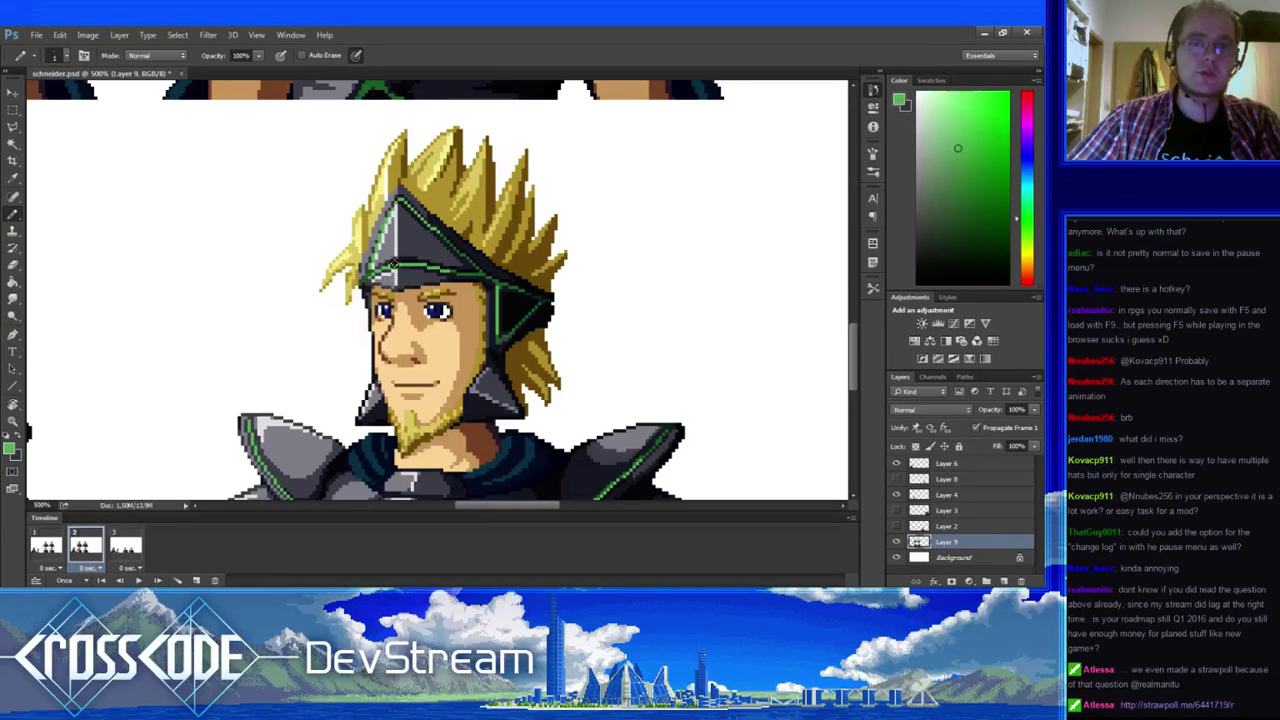
pyautogui.keyDown('alt'); pyautogui.click(390, 236); pyautogui.keyUp('alt')
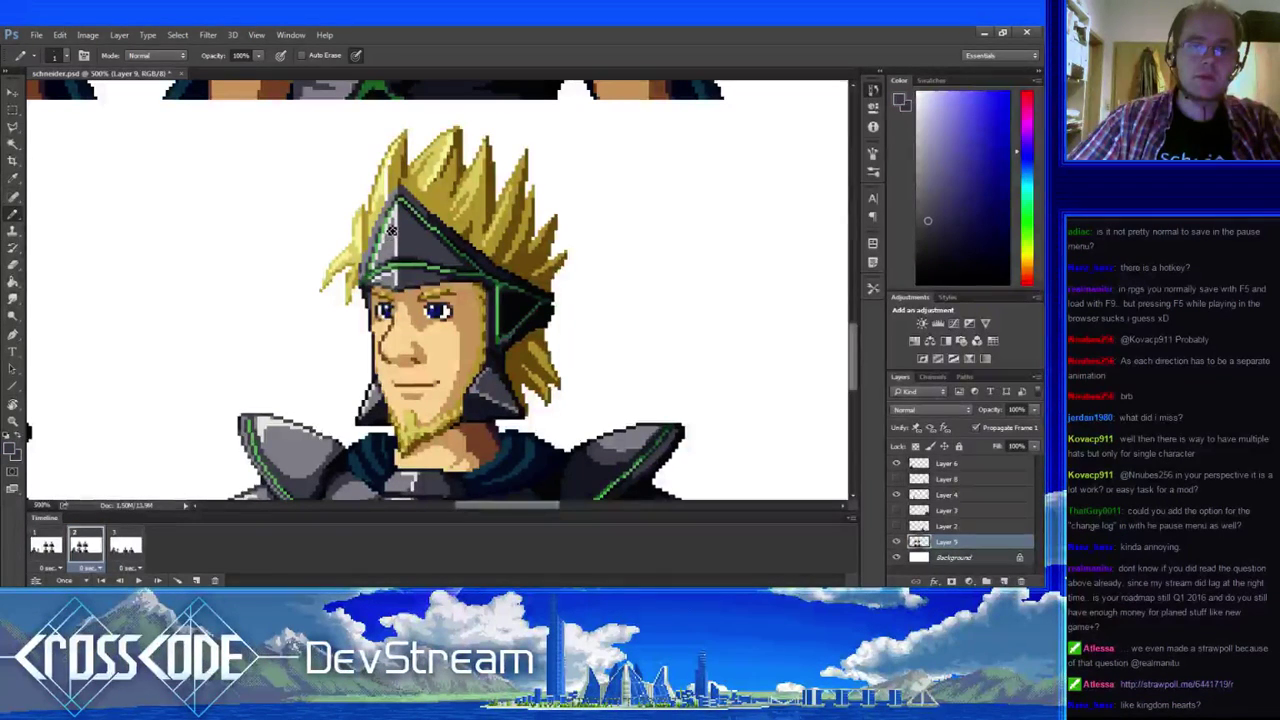
pyautogui.moveTo(404, 268); pyautogui.dragTo(397, 271)
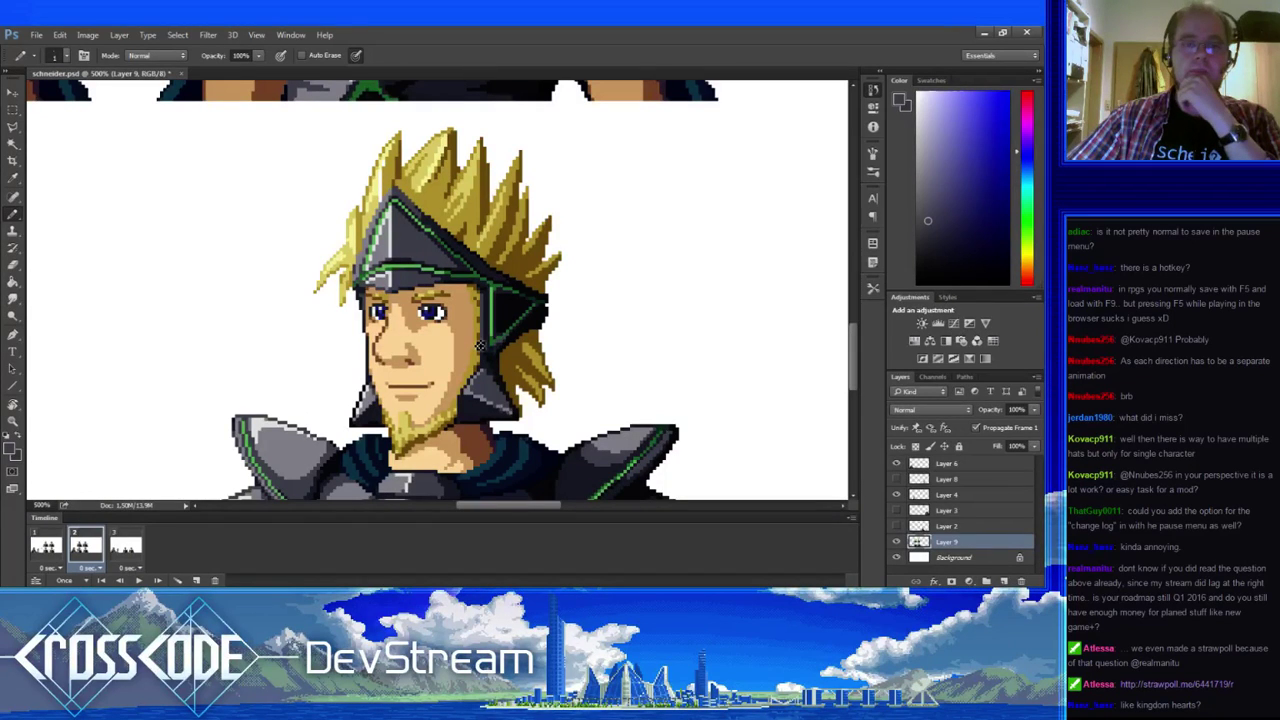
# - Shade the rear slope of frame 2's helmet peak with dark navy along the green line
pyautogui.keyDown('alt'); pyautogui.click(438, 228); pyautogui.keyUp('alt')
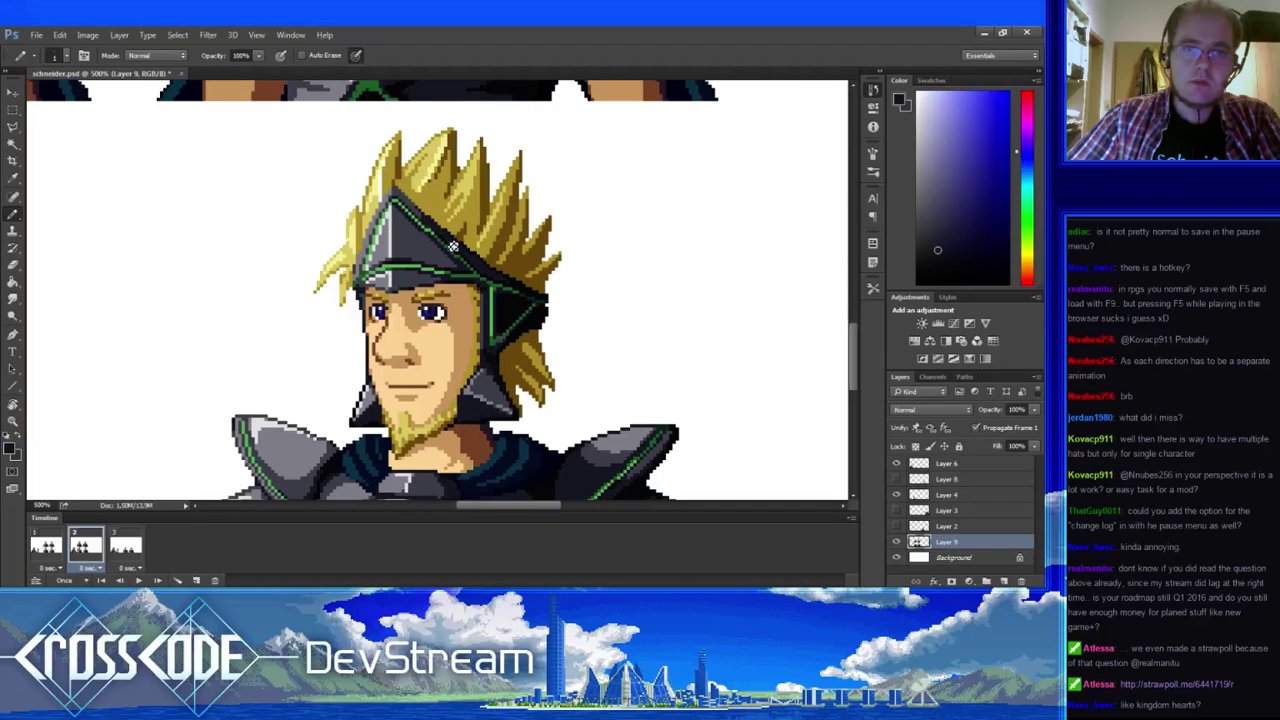
pyautogui.moveTo(514, 288); pyautogui.dragTo(511, 238)
pyautogui.moveTo(544, 279); pyautogui.dragTo(587, 308)
pyautogui.scroll(-1, 481, 272)
pyautogui.hscroll(1, 481, 272)
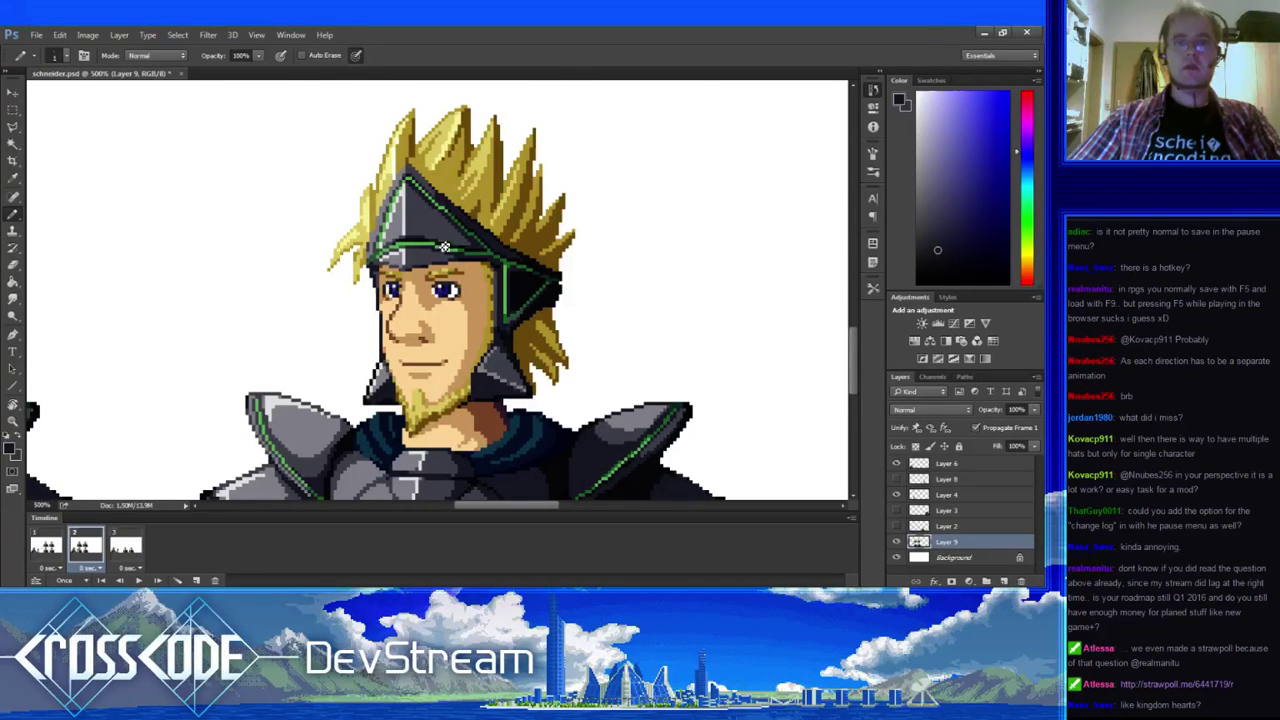
pyautogui.moveTo(540, 270); pyautogui.dragTo(568, 322)
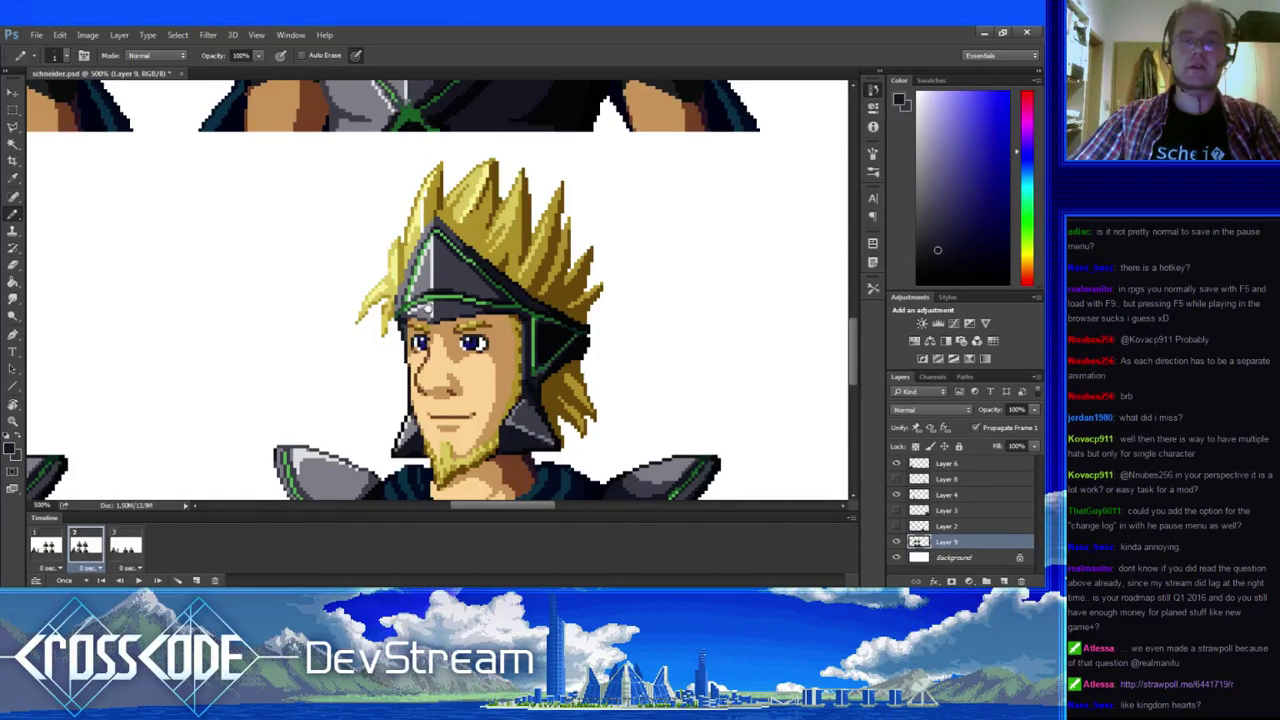
# - Try a dark navy retouch on the brow band of frame 2's helmet
pyautogui.moveTo(428, 309); pyautogui.dragTo(420, 305)
pyautogui.moveTo(485, 244); pyautogui.dragTo(331, 228)
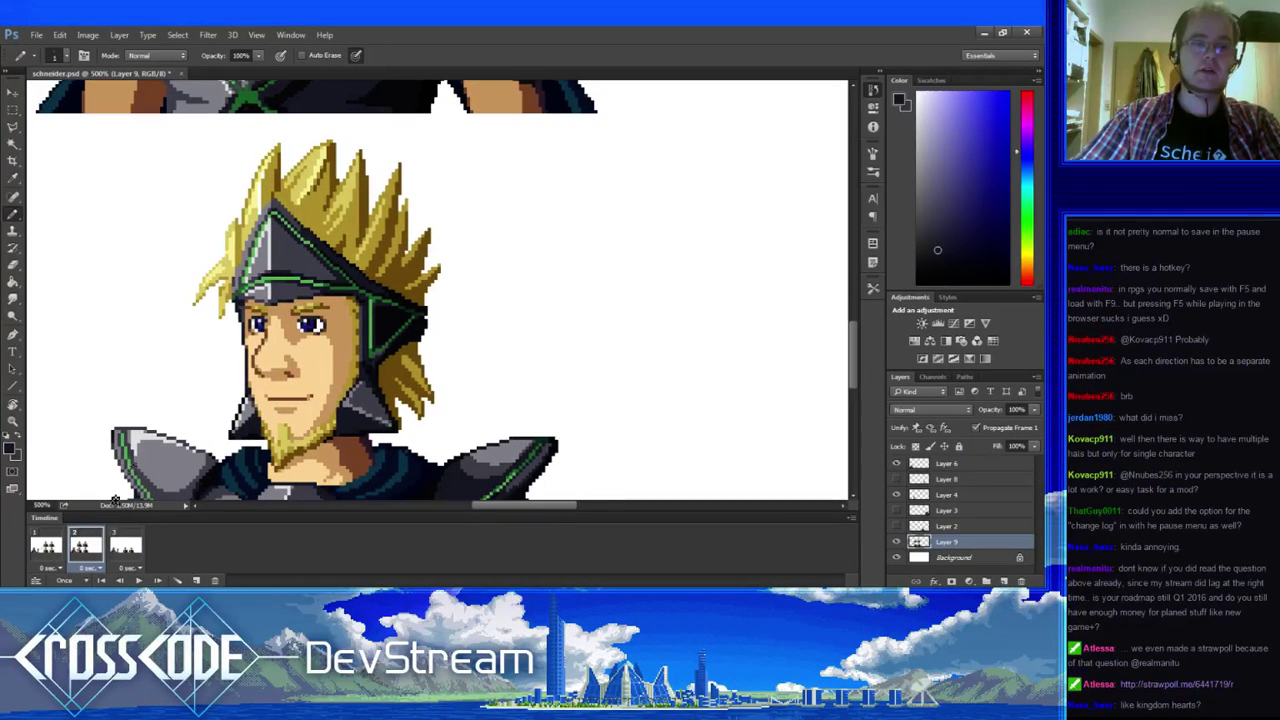
pyautogui.hotkey('ctrl', 'z')
pyautogui.hotkey('ctrl', 'z')
pyautogui.hotkey('ctrl', 'z')
# - Touch up the rear corner of frame 2's helmet side triangle with near-black, comparing it against the other frames
pyautogui.moveTo(300, 420); pyautogui.dragTo(212, 384)
pyautogui.click(42, 553)
pyautogui.click(86, 550)
pyautogui.click(131, 548)
pyautogui.click(88, 553)
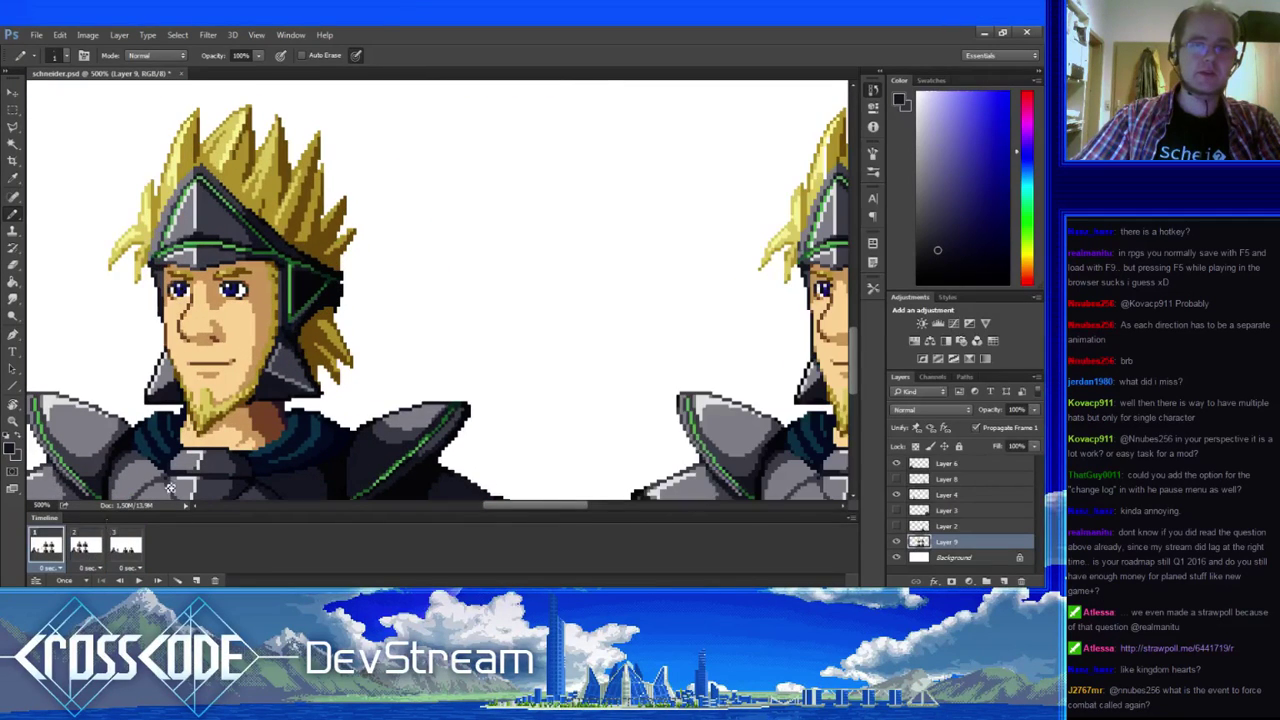
pyautogui.keyDown('alt'); pyautogui.click(338, 292); pyautogui.keyUp('alt')
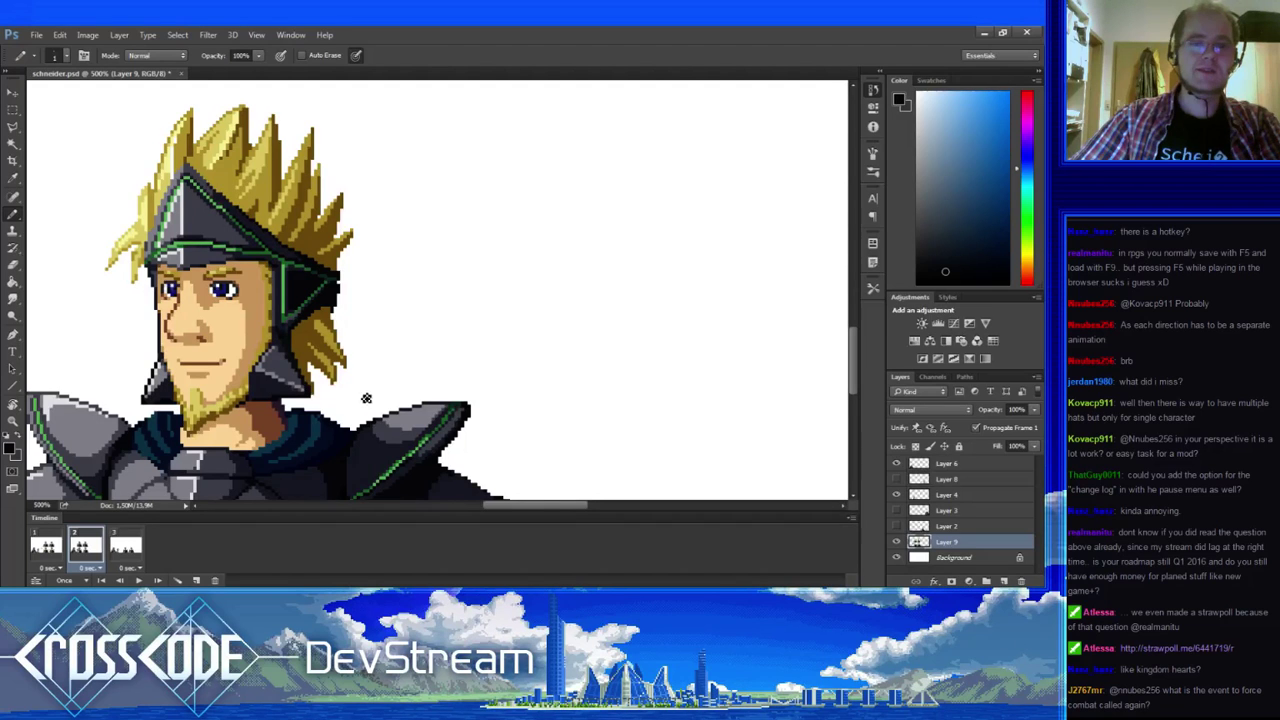
pyautogui.moveTo(366, 397); pyautogui.dragTo(308, 383)
pyautogui.click(46, 548)
pyautogui.click(92, 548)
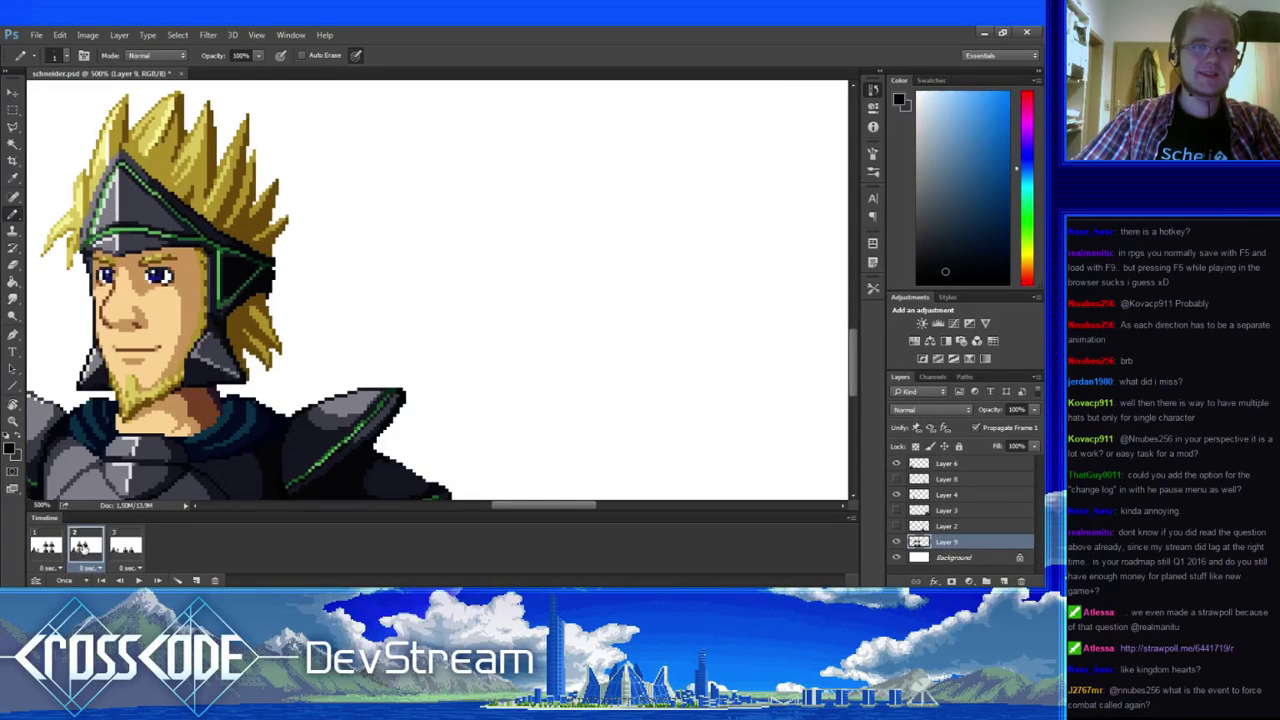
# - Retouch frame 2's far cheek guard with grey and dark navy, and the hair beside the helmet's front edge with light and mid gold
pyautogui.keyDown('alt'); pyautogui.click(103, 355); pyautogui.keyUp('alt')
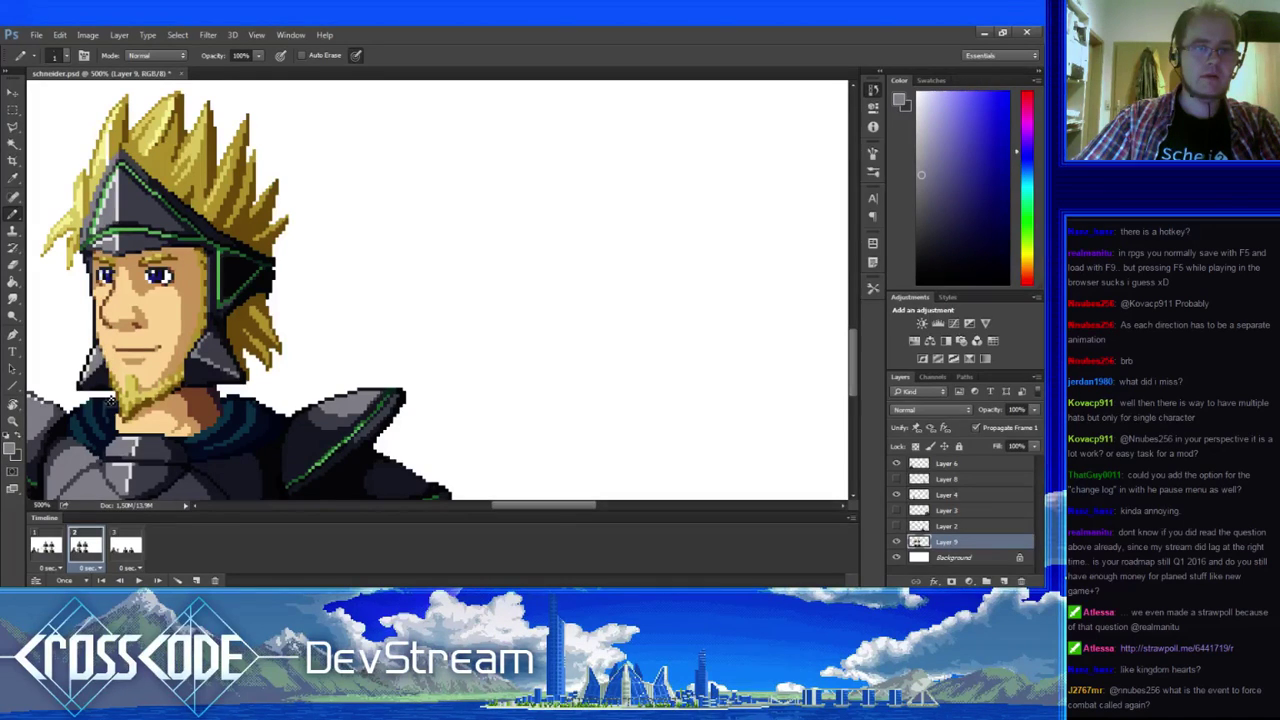
pyautogui.keyDown('alt'); pyautogui.click(108, 355); pyautogui.keyUp('alt')
pyautogui.moveTo(106, 385); pyautogui.dragTo(177, 418)
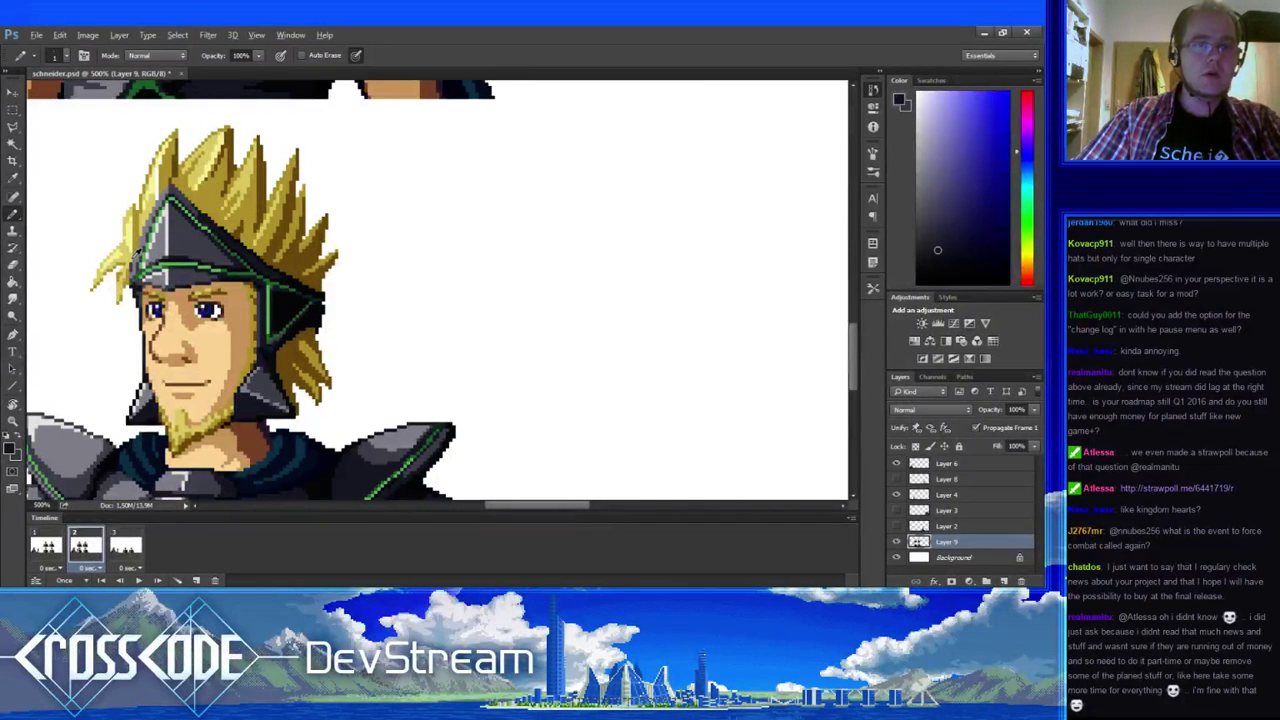
pyautogui.keyDown('alt'); pyautogui.click(137, 254); pyautogui.keyUp('alt')
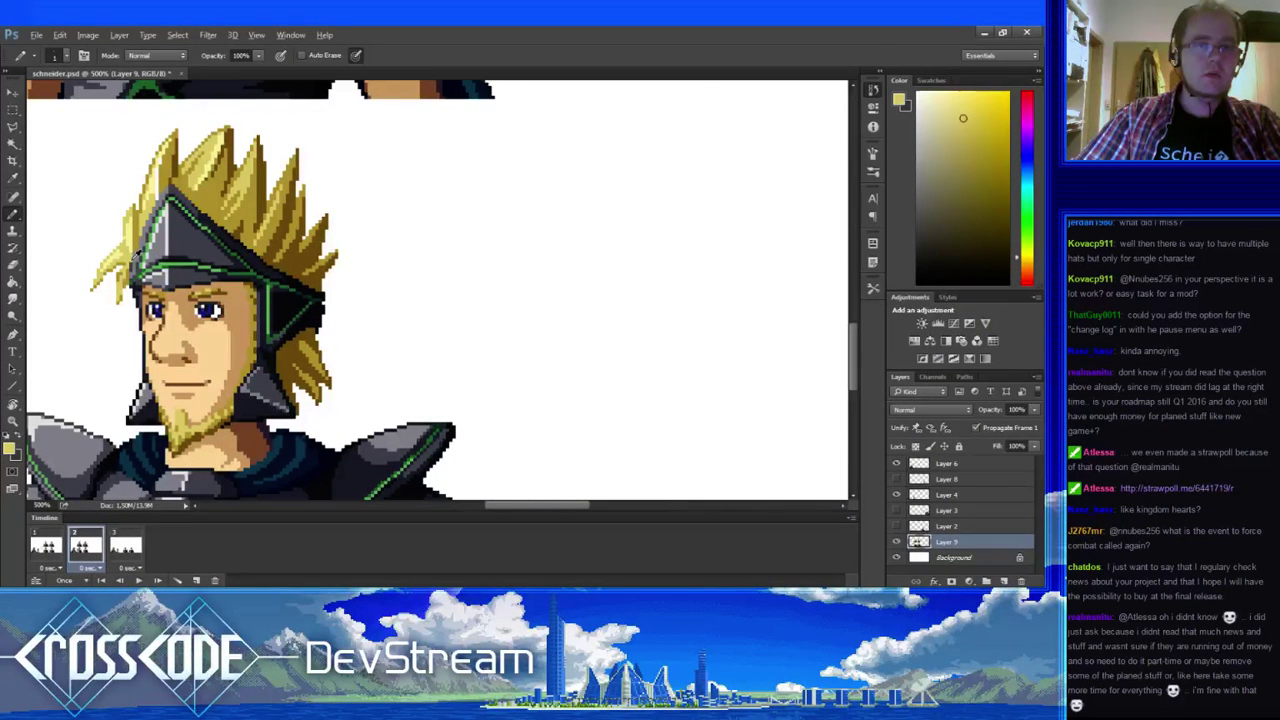
pyautogui.keyDown('alt'); pyautogui.click(134, 262); pyautogui.keyUp('alt')
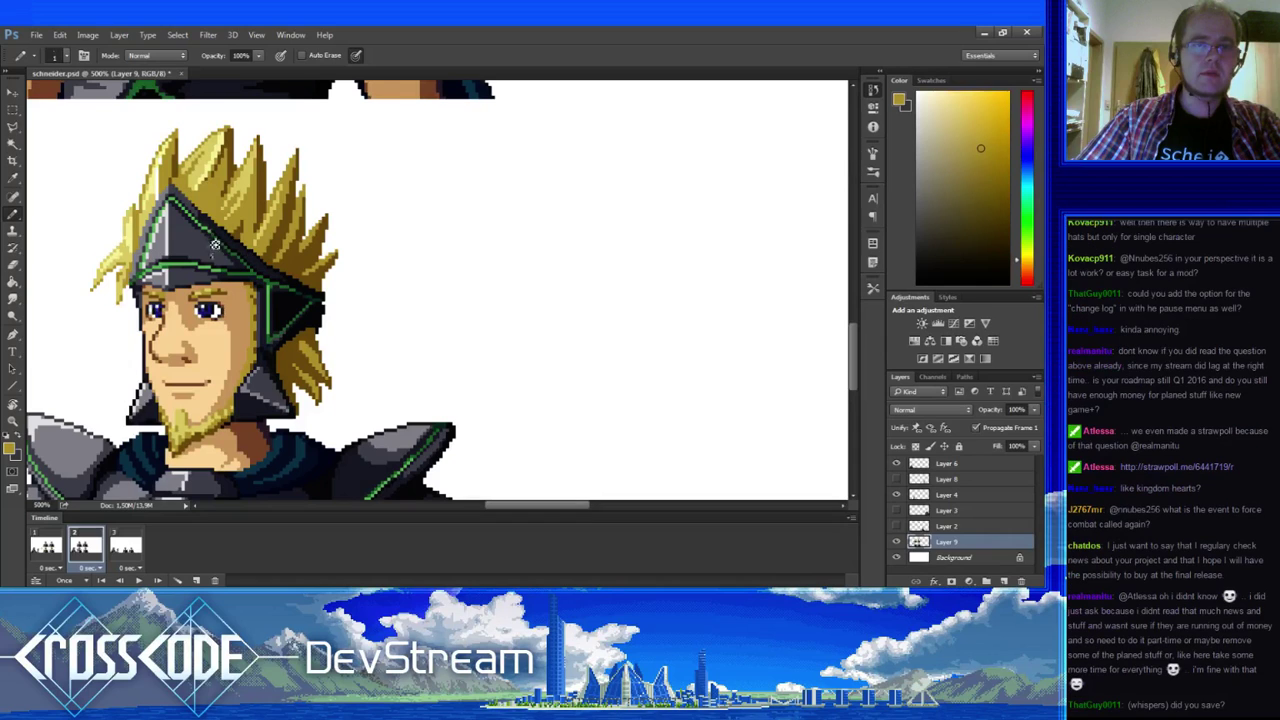
# - Compare the head's hair, helmet and face across frames 1, 2 and 3
pyautogui.click(51, 548)
pyautogui.click(86, 547)
pyautogui.click(52, 549)
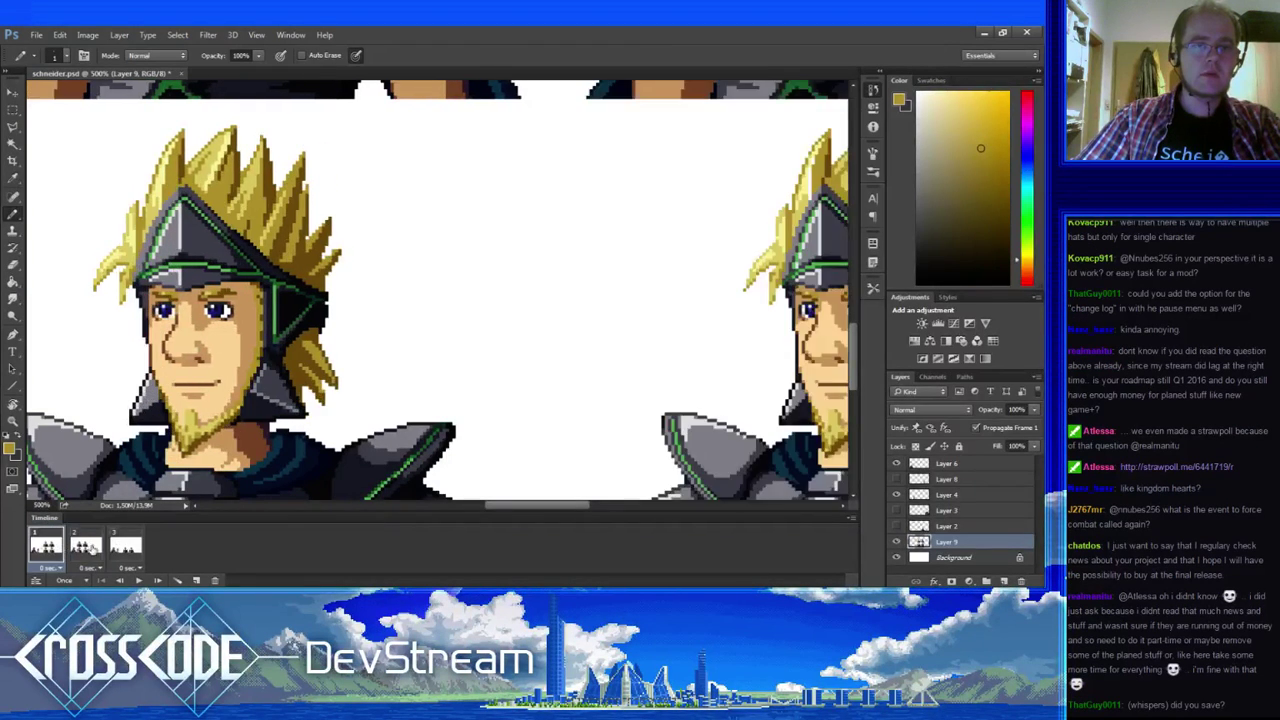
pyautogui.click(86, 546)
pyautogui.click(46, 546)
pyautogui.click(86, 546)
pyautogui.click(46, 546)
pyautogui.click(86, 546)
pyautogui.click(125, 546)
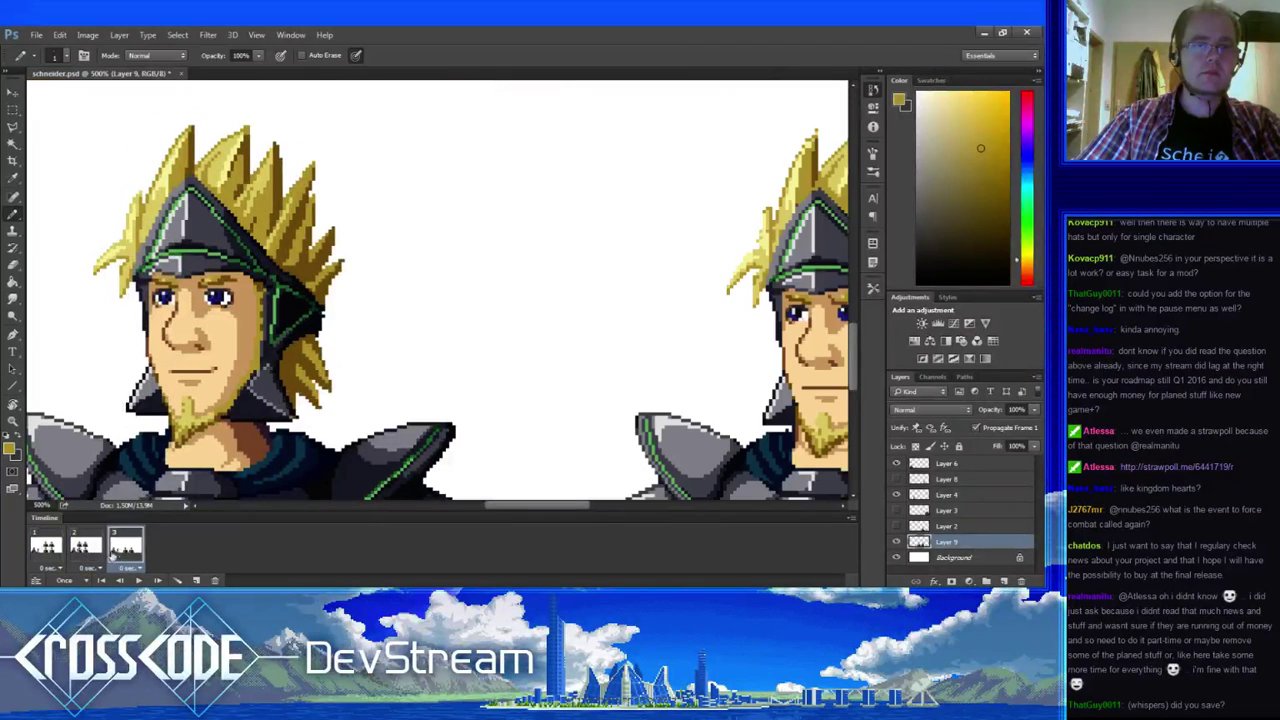
pyautogui.click(86, 546)
pyautogui.click(46, 546)
pyautogui.click(86, 546)
# - Retouch the green brow band and lower peak of frame 2's helmet with dark navy and dark grey, checking against frame 1
pyautogui.keyDown('alt'); pyautogui.click(178, 250); pyautogui.keyUp('alt')
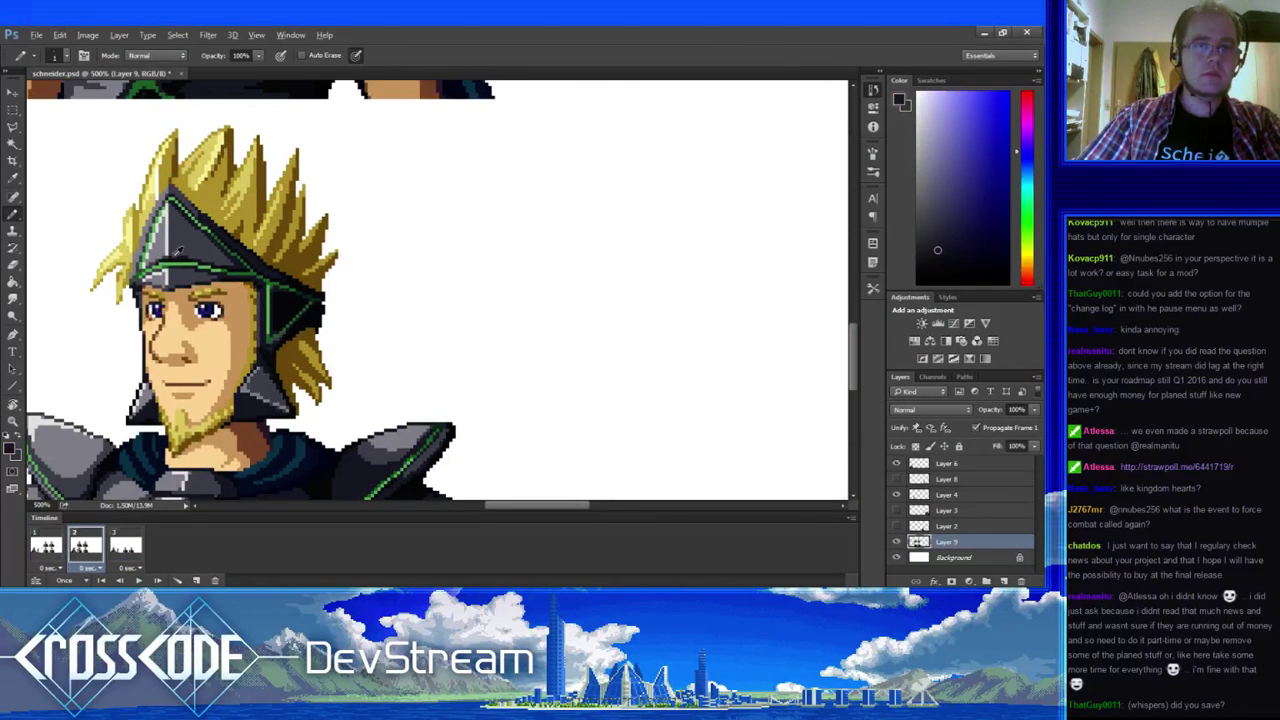
pyautogui.click(180, 262)
pyautogui.keyDown('alt'); pyautogui.click(177, 262); pyautogui.keyUp('alt')
pyautogui.keyDown('alt'); pyautogui.click(168, 274); pyautogui.keyUp('alt')
pyautogui.click(186, 270)
pyautogui.keyDown('alt'); pyautogui.click(175, 265); pyautogui.keyUp('alt')
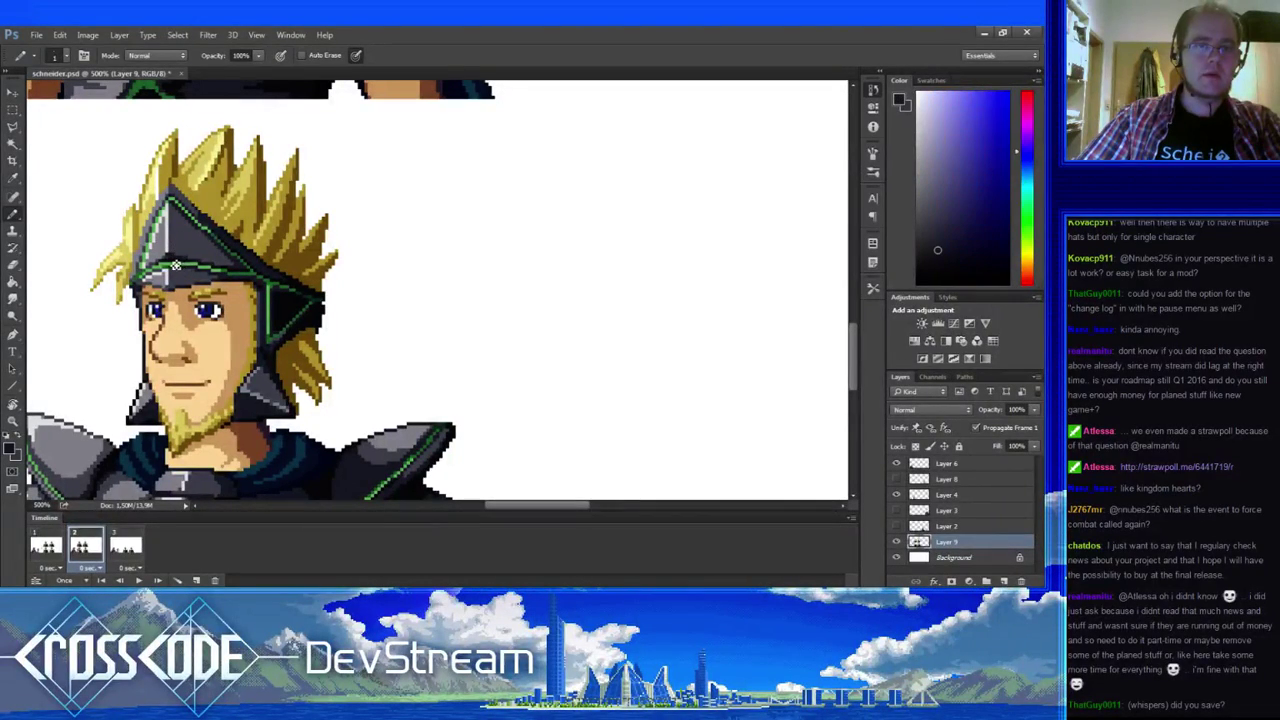
pyautogui.keyDown('alt'); pyautogui.click(185, 245); pyautogui.keyUp('alt')
pyautogui.click(37, 545)
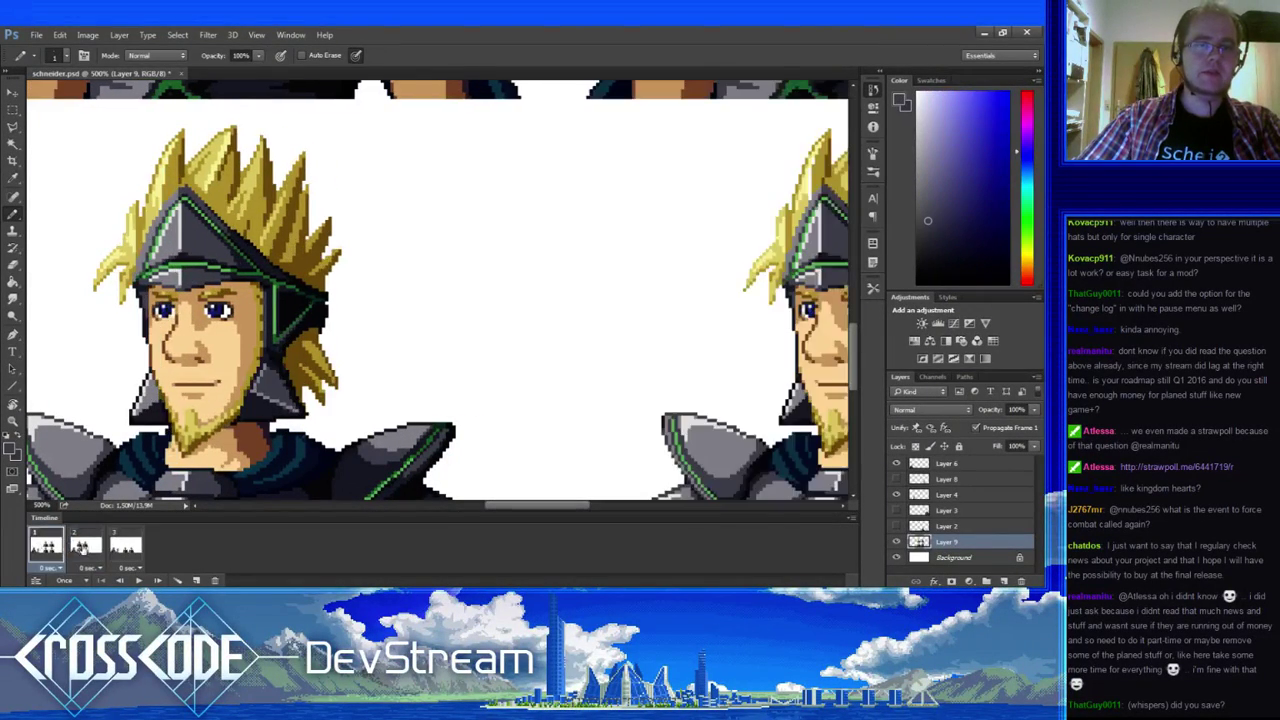
pyautogui.click(83, 549)
pyautogui.click(45, 550)
pyautogui.click(83, 549)
pyautogui.click(45, 550)
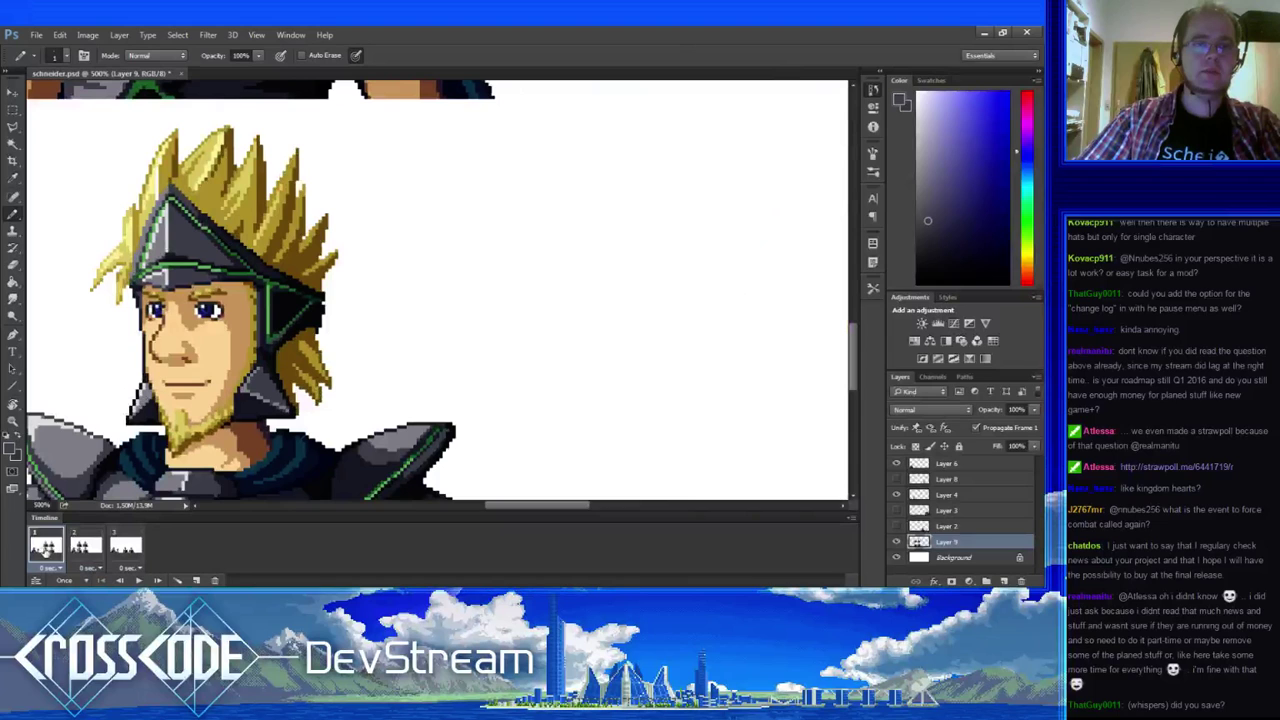
pyautogui.click(84, 546)
pyautogui.keyDown('alt'); pyautogui.click(206, 222); pyautogui.keyUp('alt')
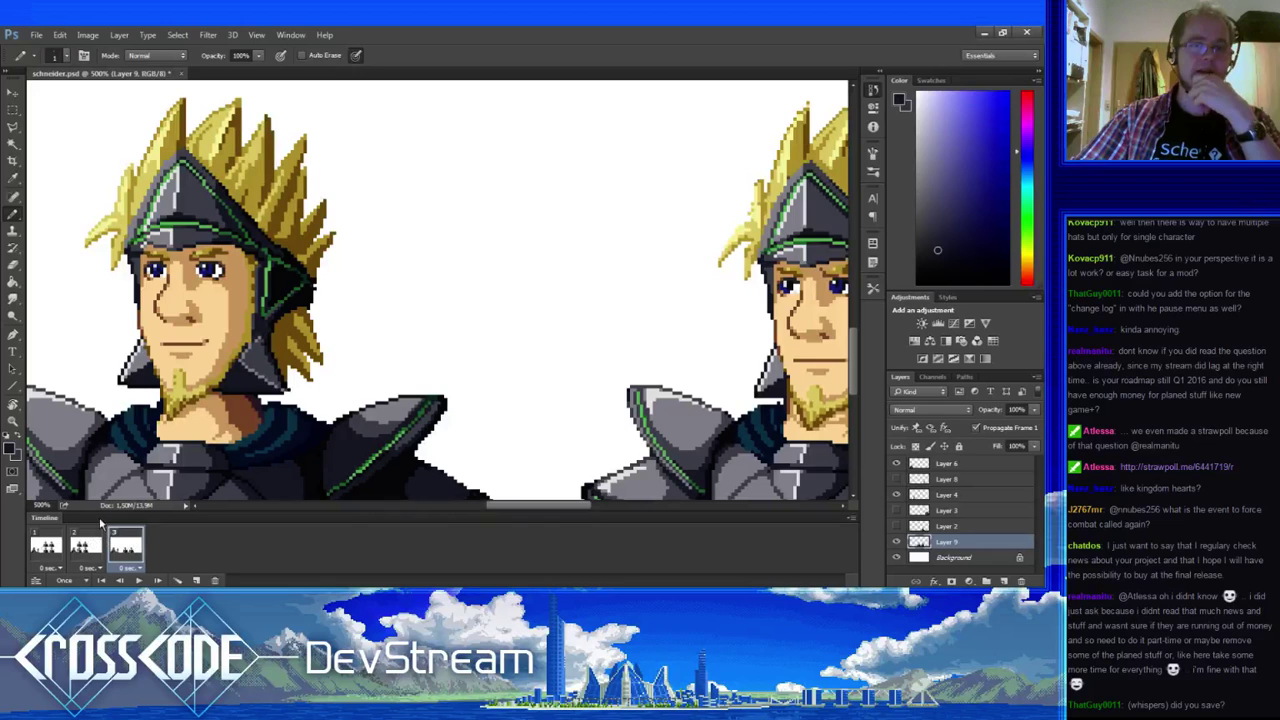
# - Touch up the rear corner of frame 3's helmet side triangle with near-black, comparing it with frame 2
pyautogui.click(76, 541)
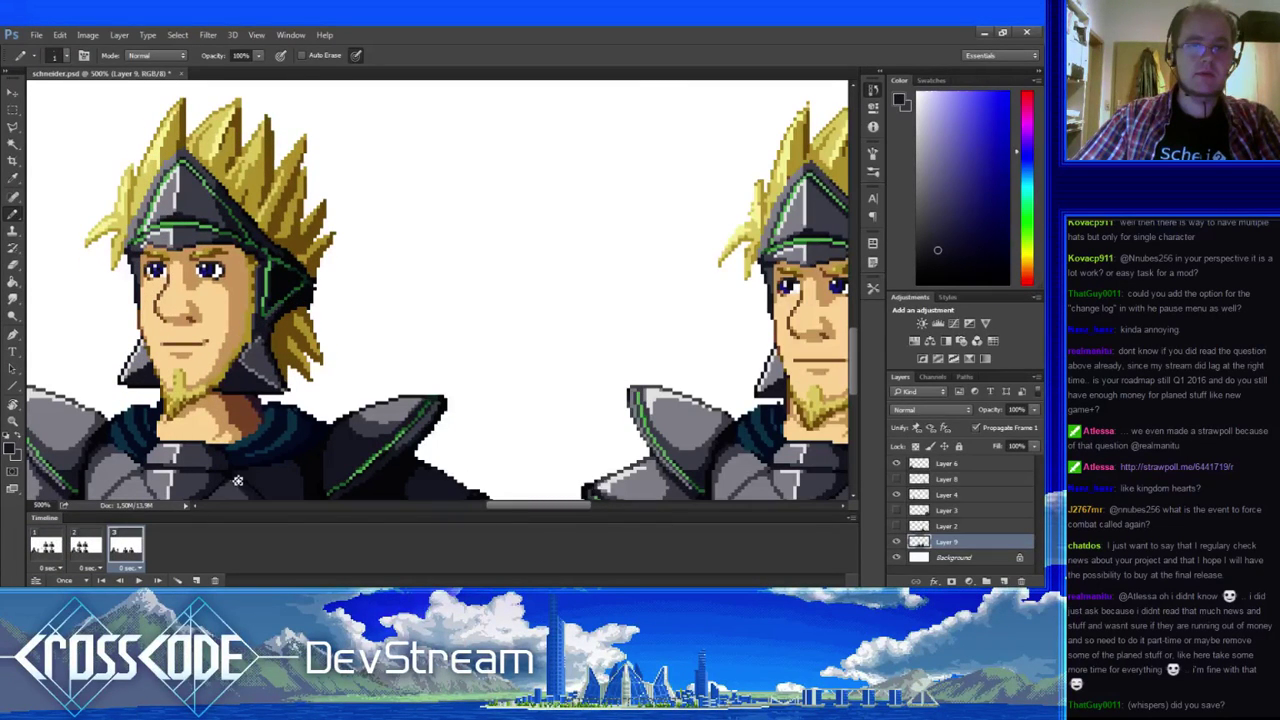
pyautogui.keyDown('alt'); pyautogui.click(318, 283); pyautogui.keyUp('alt')
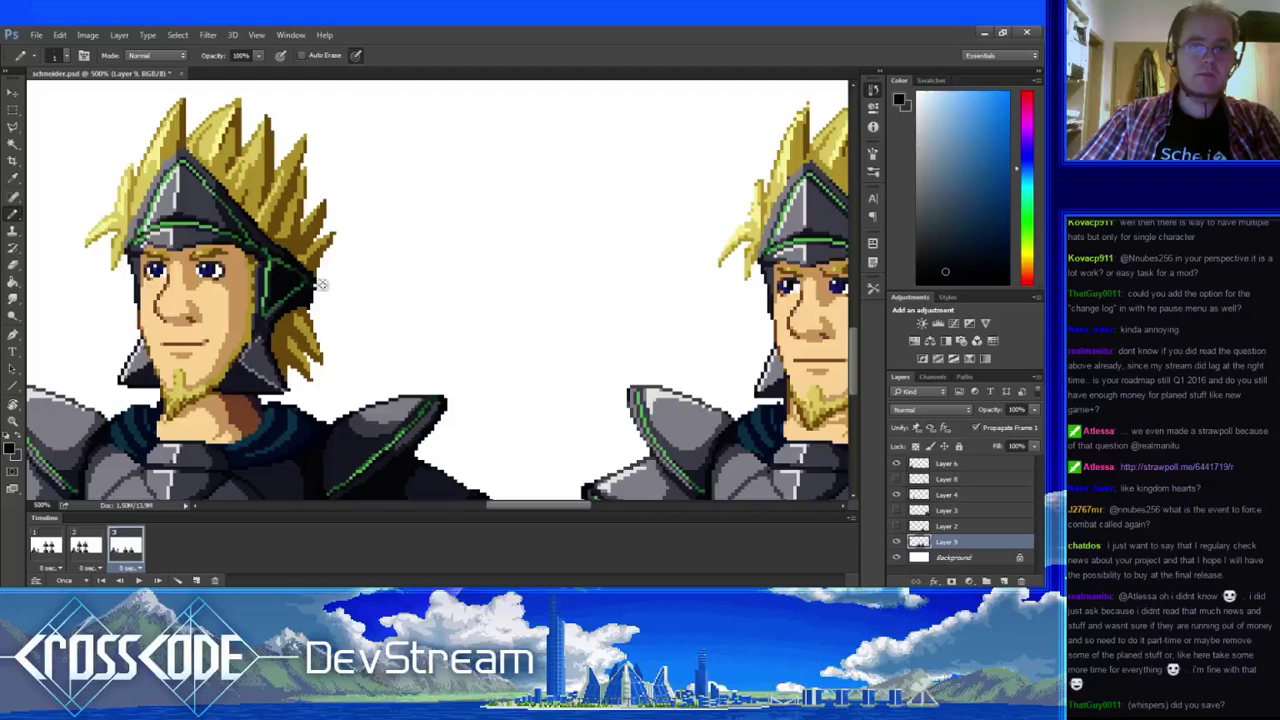
pyautogui.click(82, 545)
pyautogui.click(120, 544)
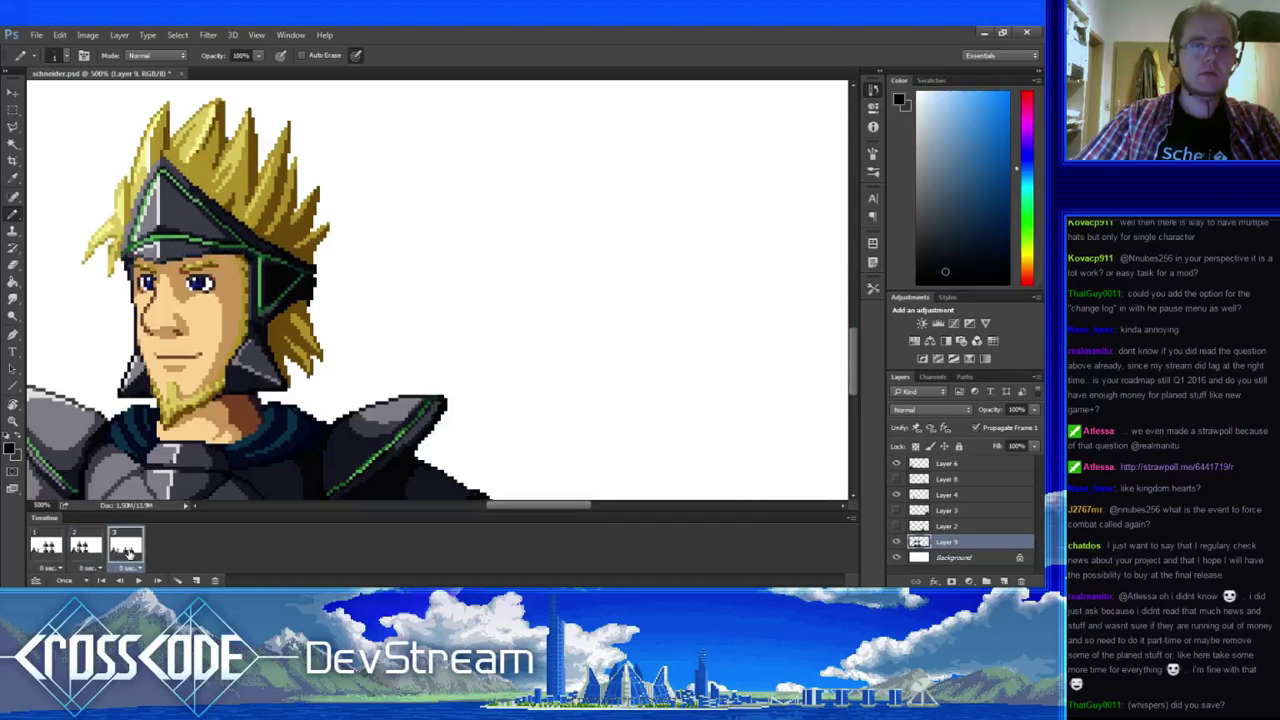
# - Check frame 3's rear cheek guard against frame 2, marking its area with a rectangular selection and releasing it
pyautogui.press('m')
pyautogui.moveTo(286, 397)
pyautogui.mouseDown()
pyautogui.moveTo(220, 368)
pyautogui.moveTo(230, 349)
pyautogui.mouseUp()
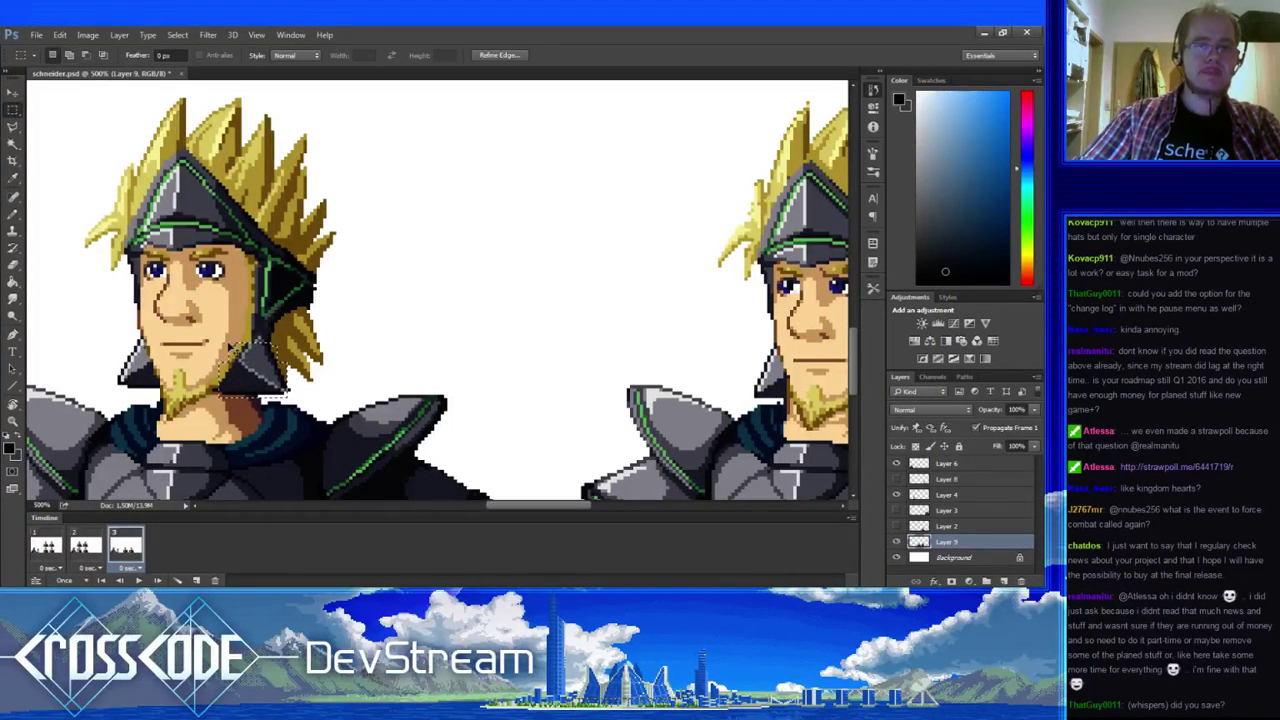
pyautogui.hotkey('ctrl', 'd')
pyautogui.click(88, 547)
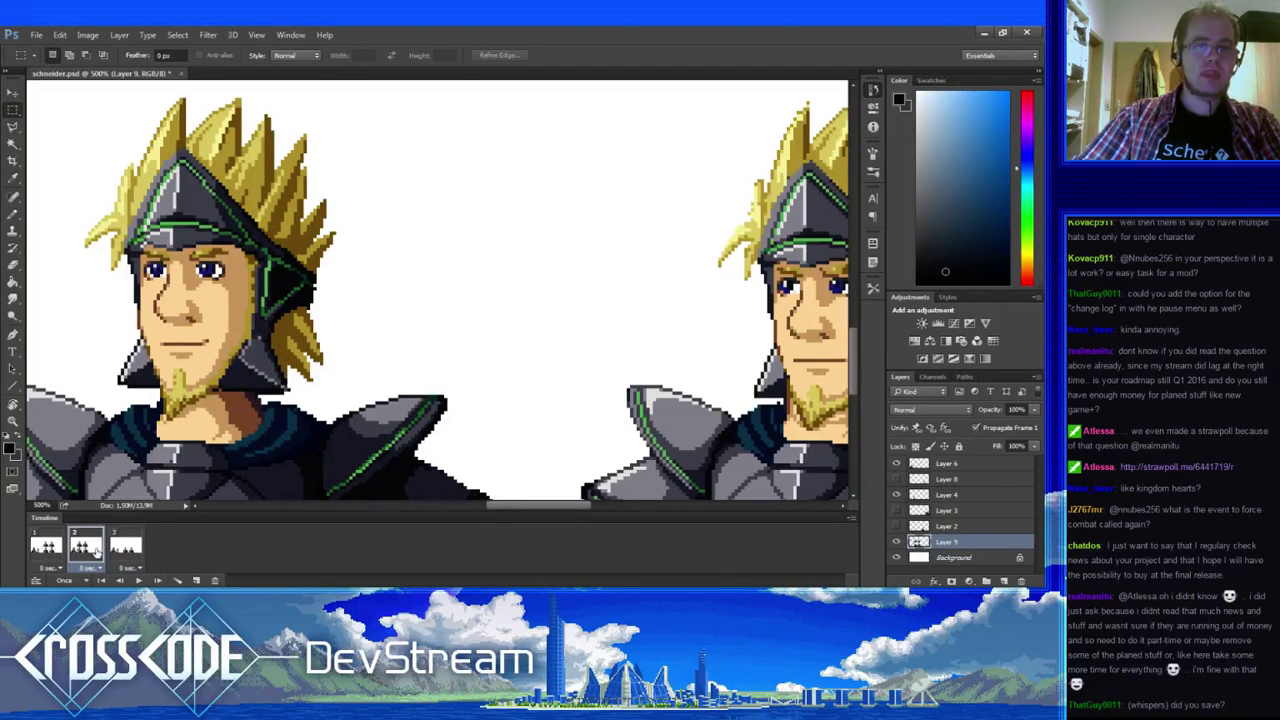
pyautogui.click(134, 550)
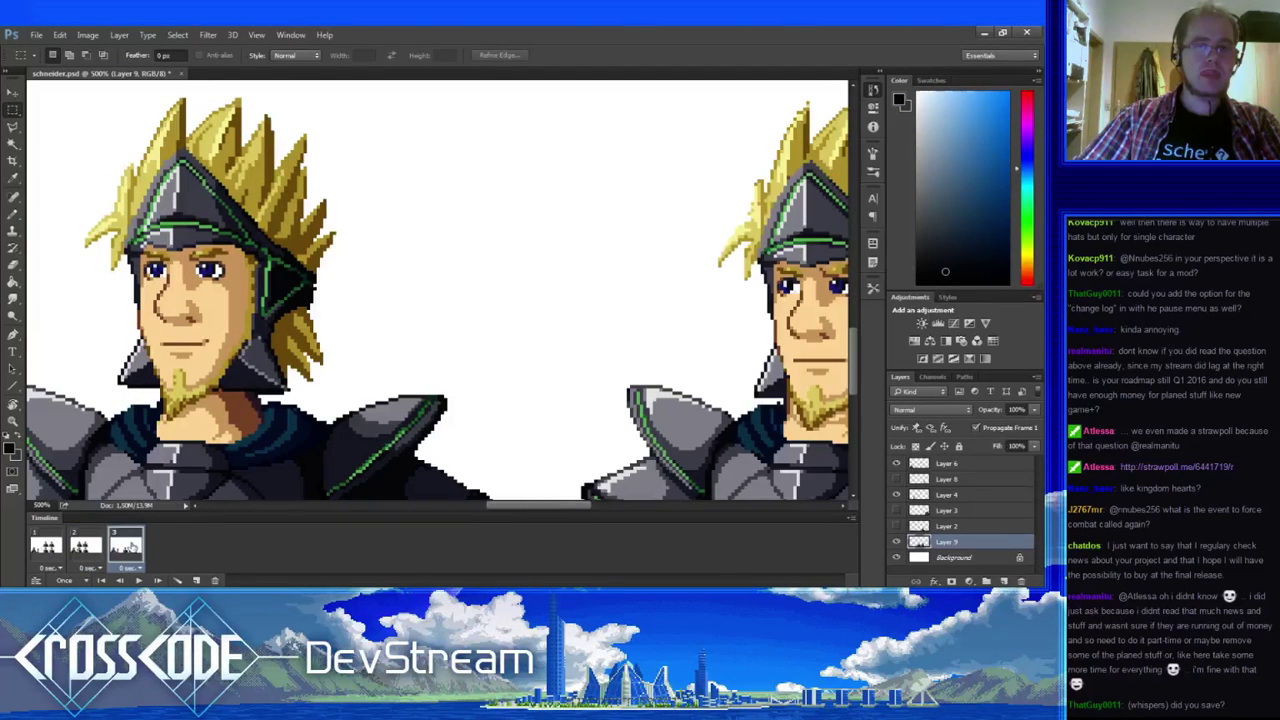
pyautogui.press('b')
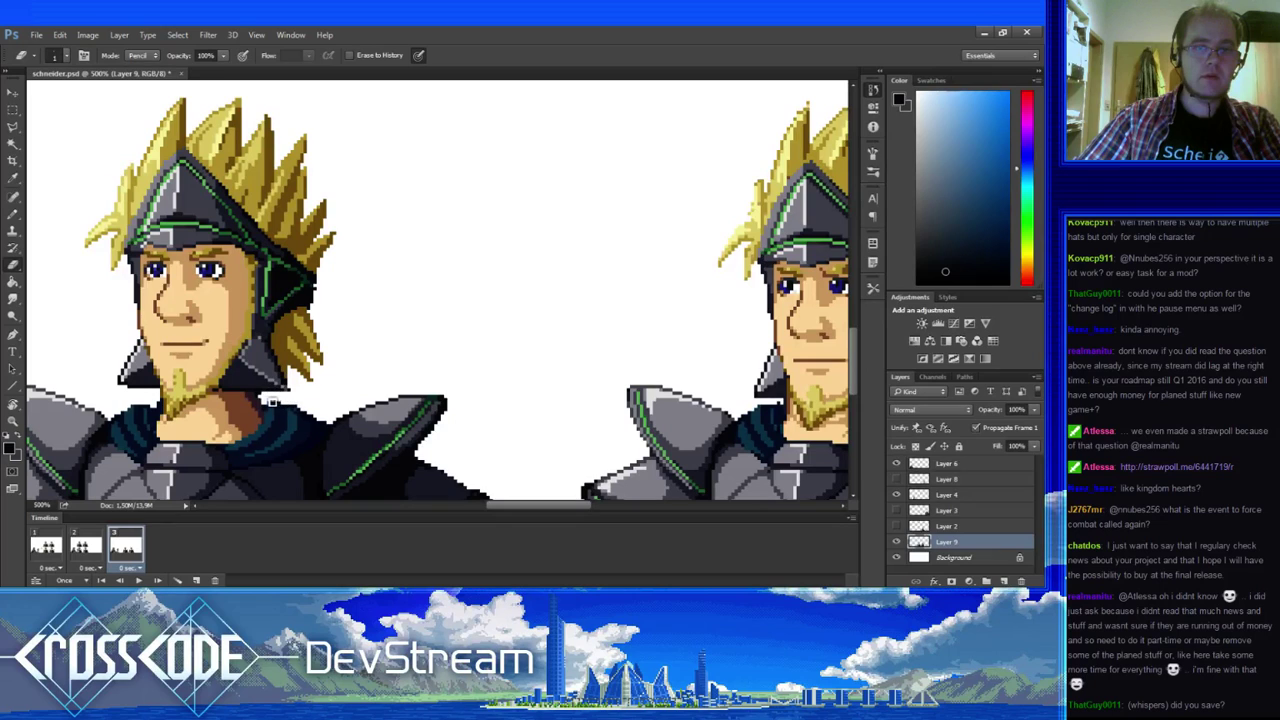
pyautogui.press('b')
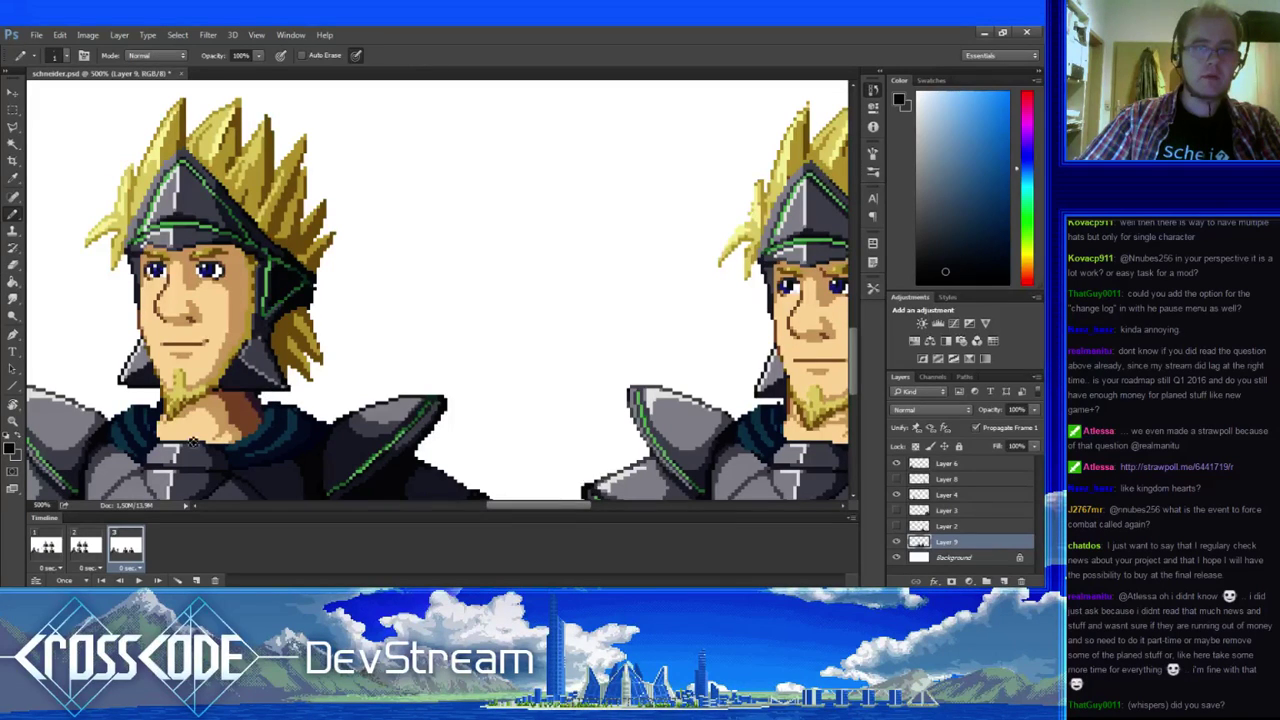
pyautogui.click(100, 545)
pyautogui.click(124, 540)
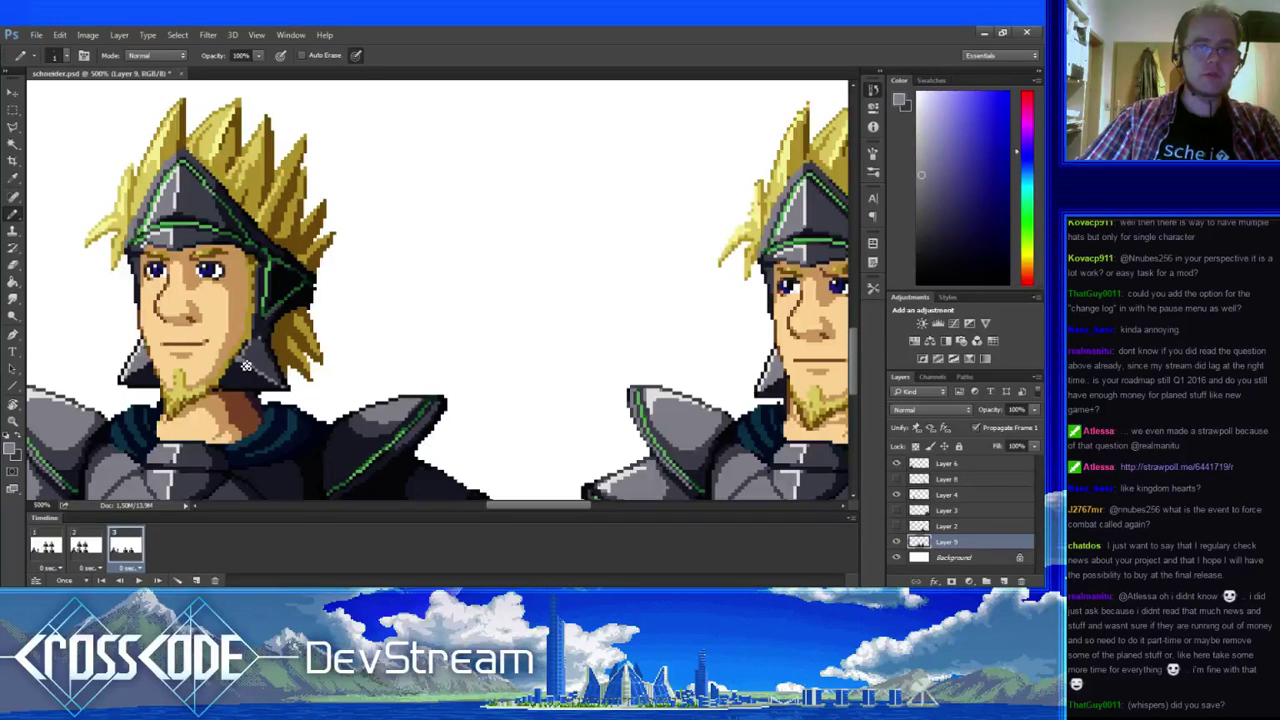
# - Retouch the facets and upper tip of frame 3's rear cheek guard with light grey, dark navy and dark grey
pyautogui.keyDown('alt'); pyautogui.click(244, 366); pyautogui.keyUp('alt')
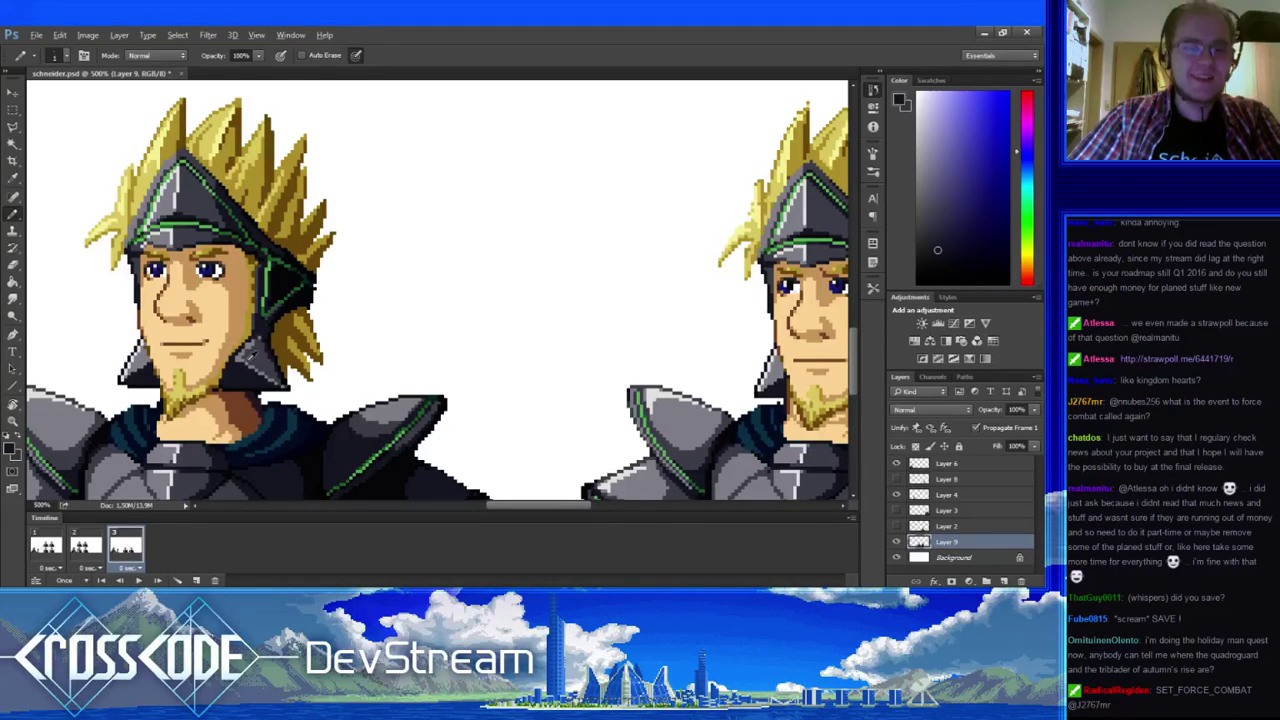
pyautogui.keyDown('alt'); pyautogui.click(260, 357); pyautogui.keyUp('alt')
pyautogui.keyDown('alt'); pyautogui.click(257, 359); pyautogui.keyUp('alt')
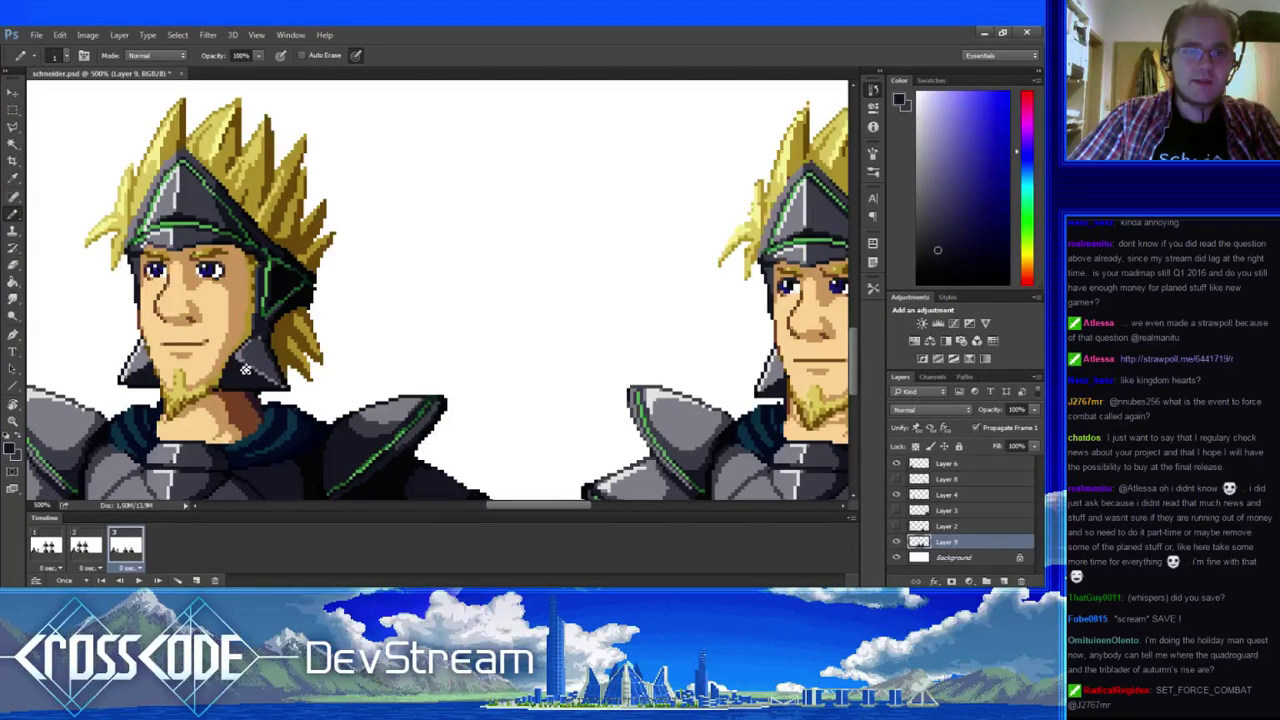
pyautogui.keyDown('alt'); pyautogui.click(254, 339); pyautogui.keyUp('alt')
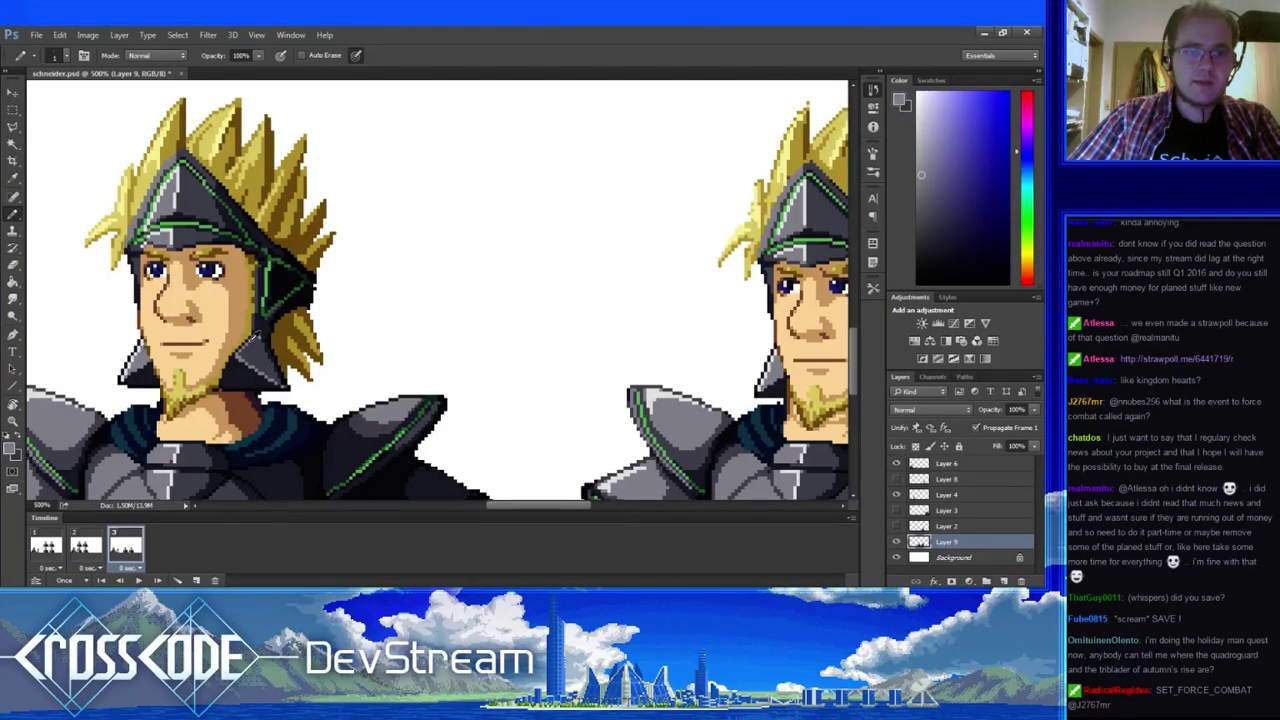
pyautogui.keyDown('alt'); pyautogui.click(259, 348); pyautogui.keyUp('alt')
pyautogui.keyDown('alt'); pyautogui.click(265, 348); pyautogui.keyUp('alt')
pyautogui.keyDown('alt'); pyautogui.click(256, 338); pyautogui.keyUp('alt')
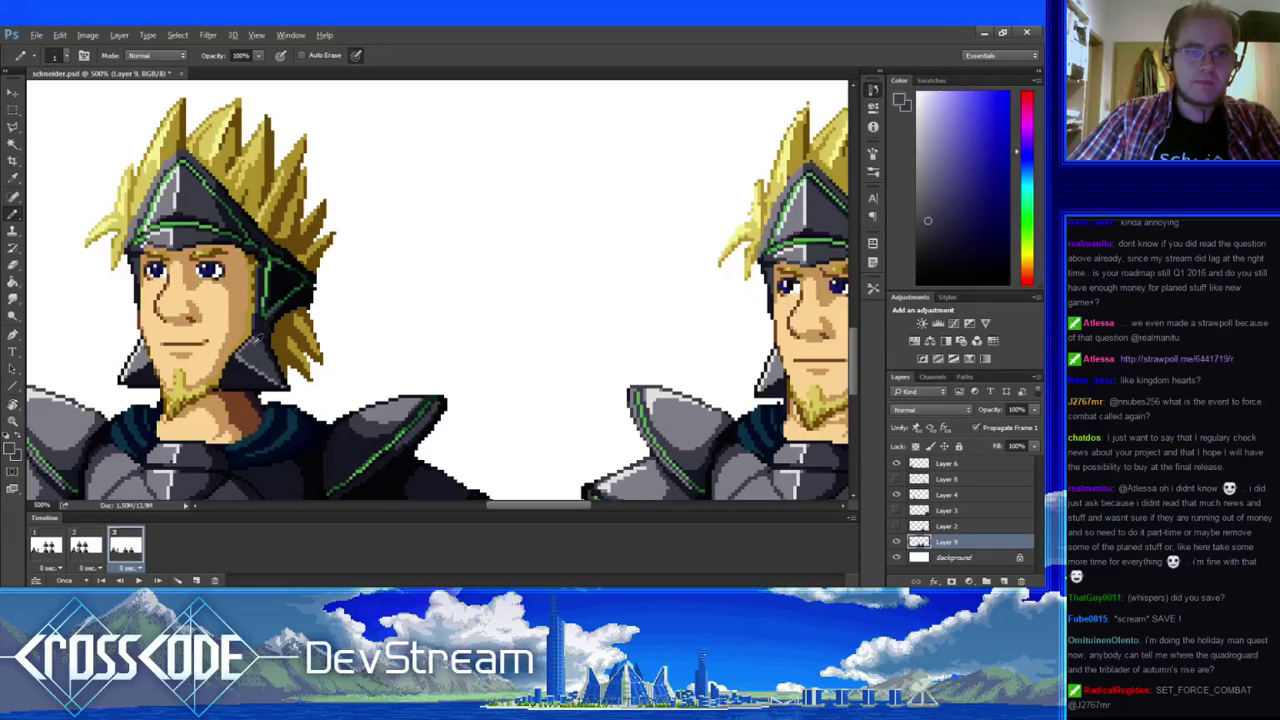
# - Touch up the lower rear corner of frame 3's rear cheek guard with near-black, comparing it with frames 1 and 2
pyautogui.click(87, 550)
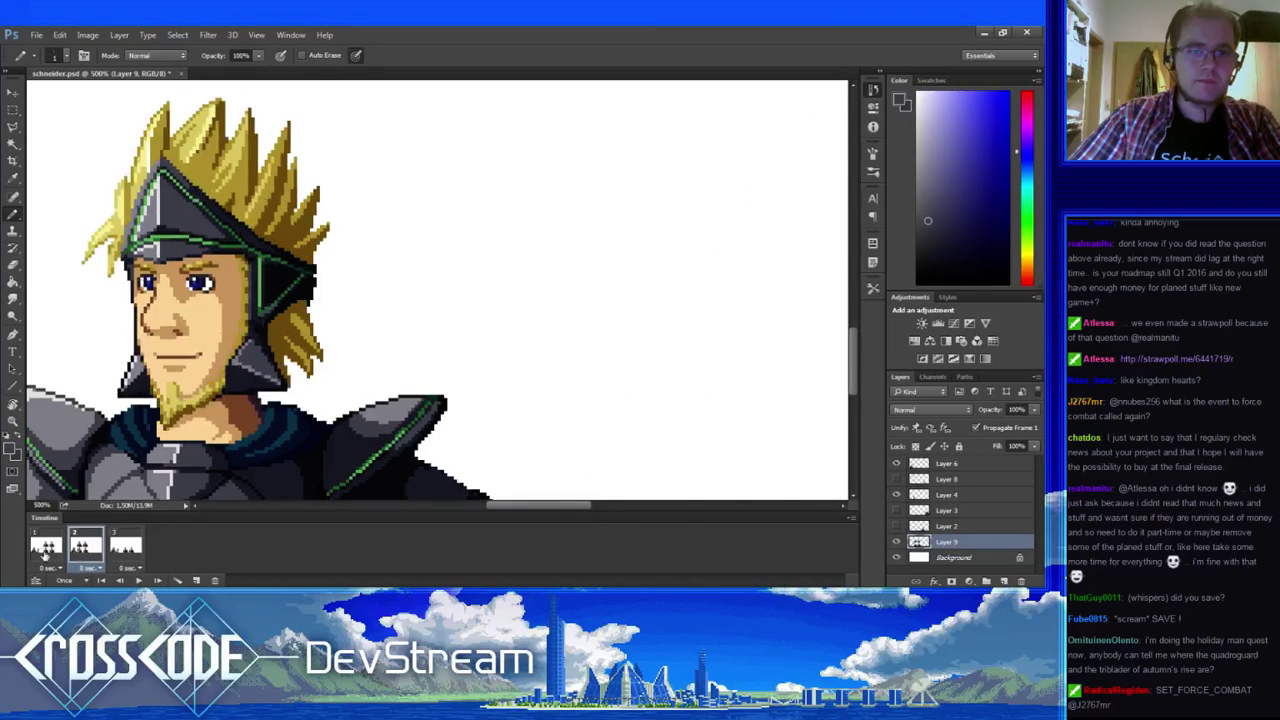
pyautogui.click(59, 550)
pyautogui.click(86, 553)
pyautogui.click(122, 550)
pyautogui.click(88, 553)
pyautogui.click(48, 552)
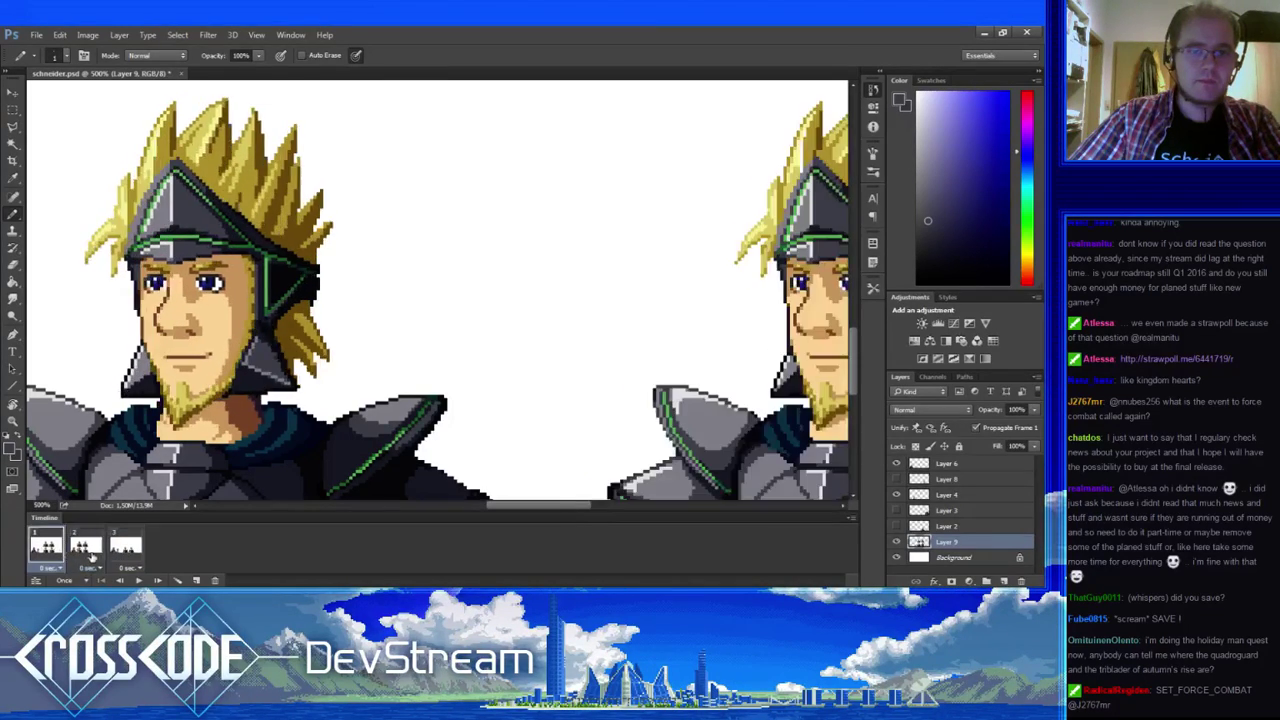
pyautogui.click(86, 552)
pyautogui.click(126, 552)
pyautogui.keyDown('alt'); pyautogui.click(289, 387); pyautogui.keyUp('alt')
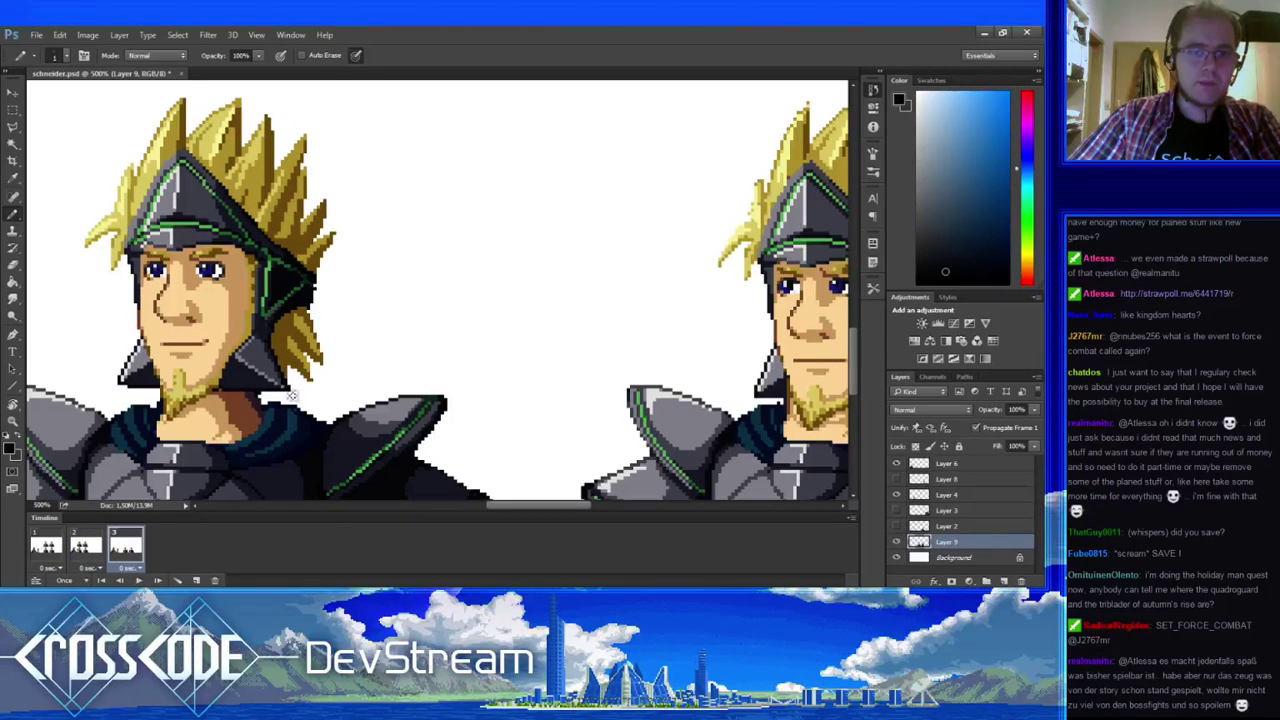
pyautogui.moveTo(297, 453); pyautogui.dragTo(296, 454)
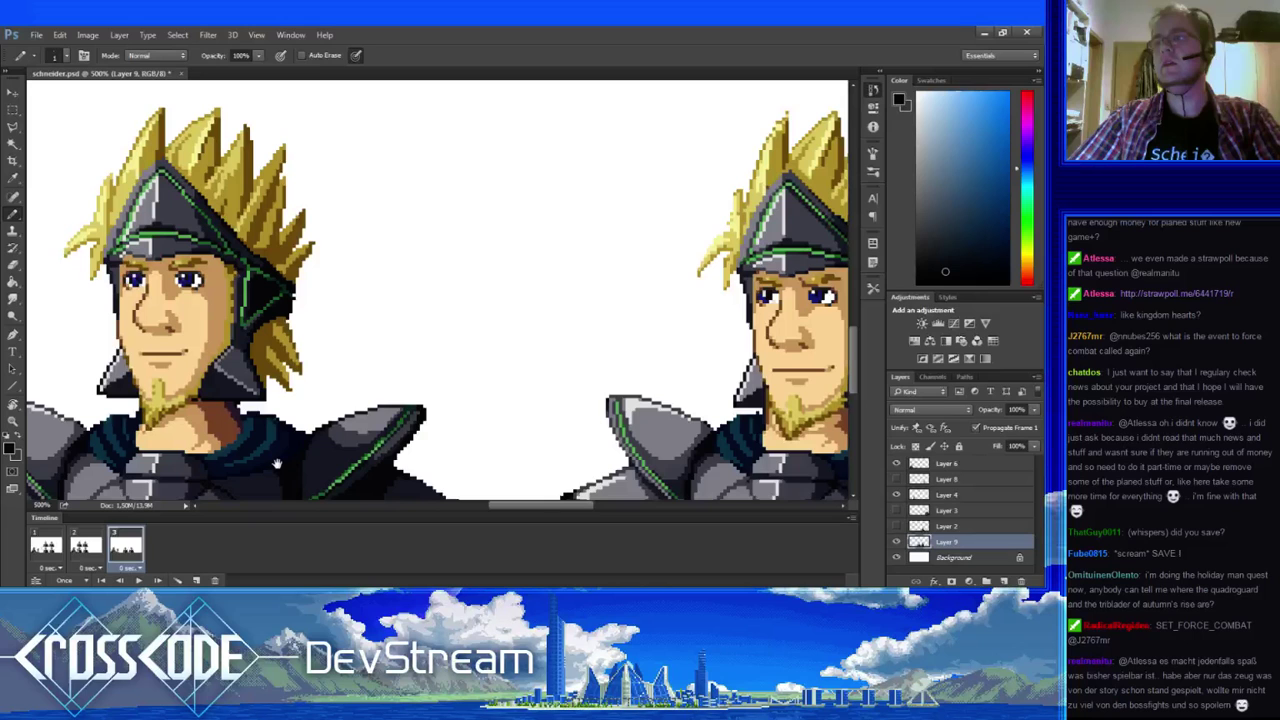
pyautogui.moveTo(277, 463); pyautogui.dragTo(289, 473)
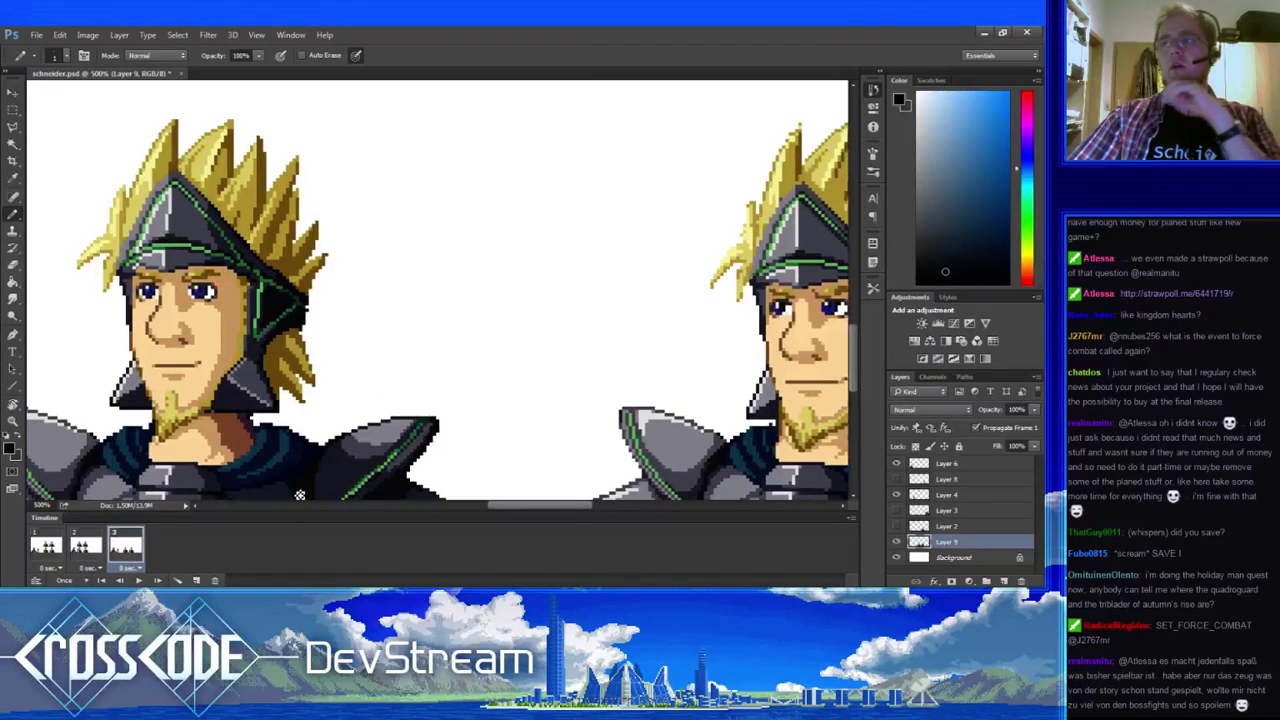
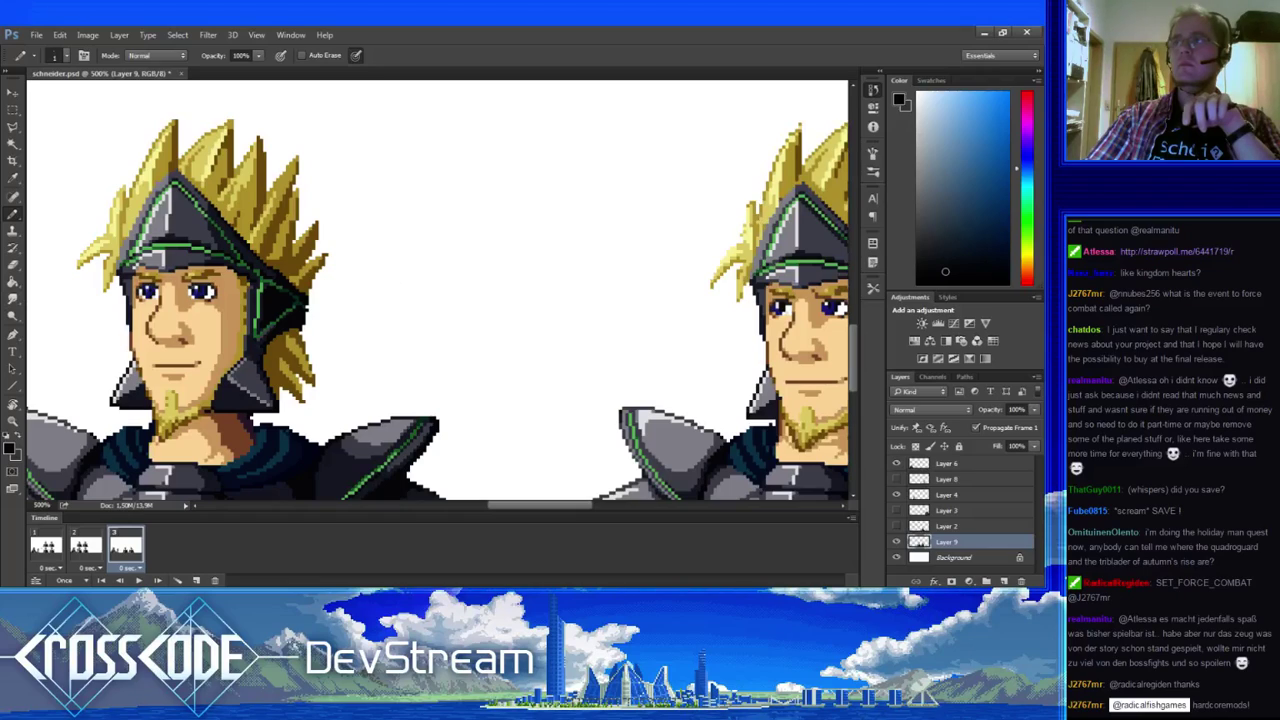
pyautogui.click(1175, 362)
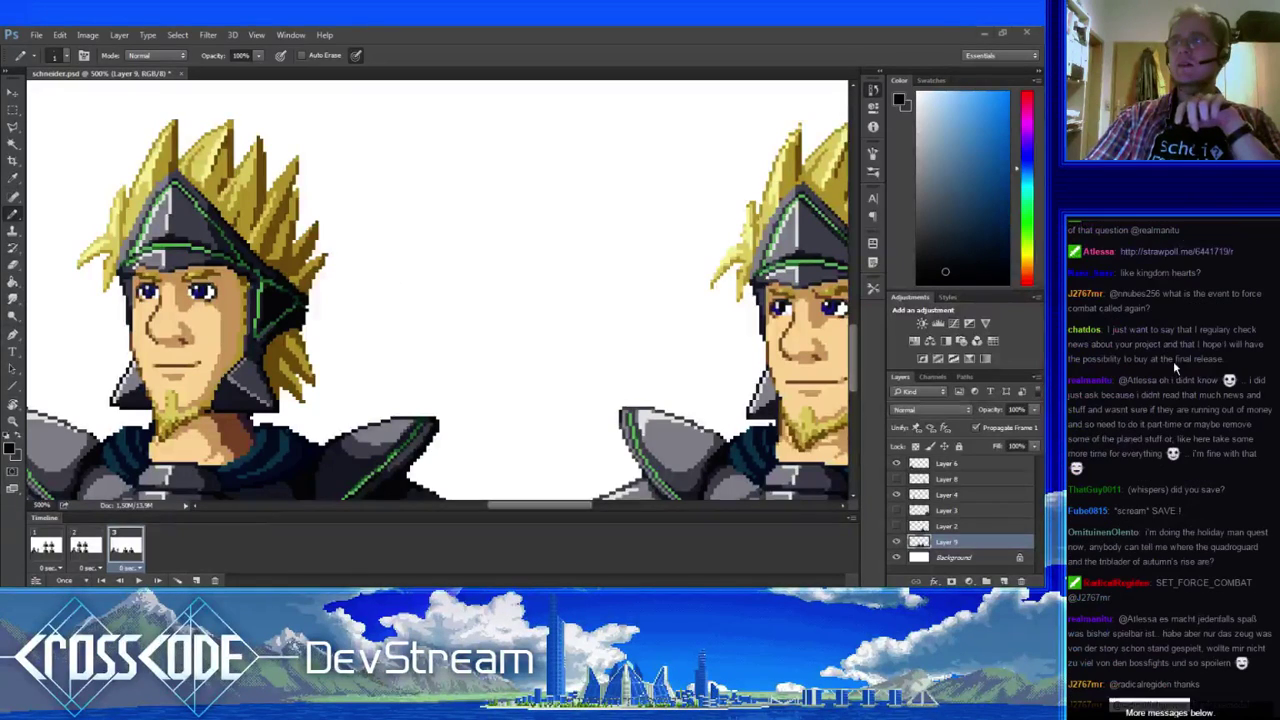
pyautogui.scroll(3, 1173, 361)
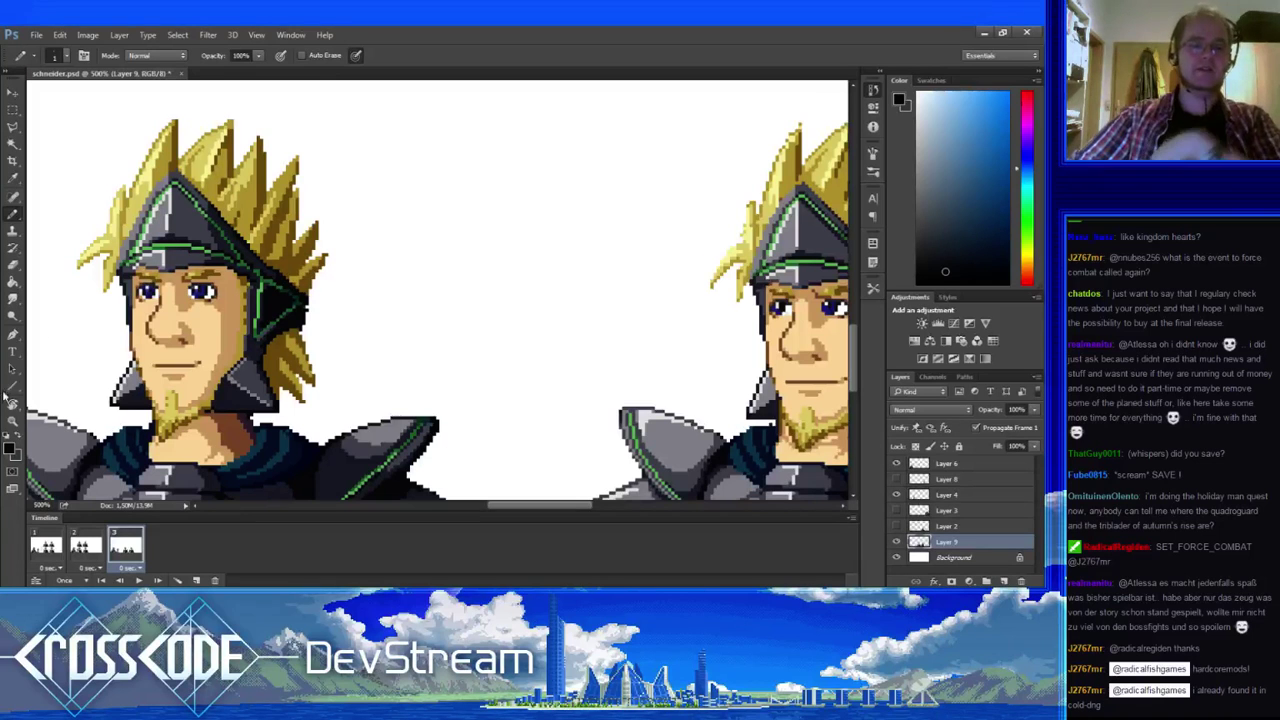
# - Compare the helmet, hair and cheek guards of the turned head across frames 1, 2 and 3
pyautogui.click(52, 545)
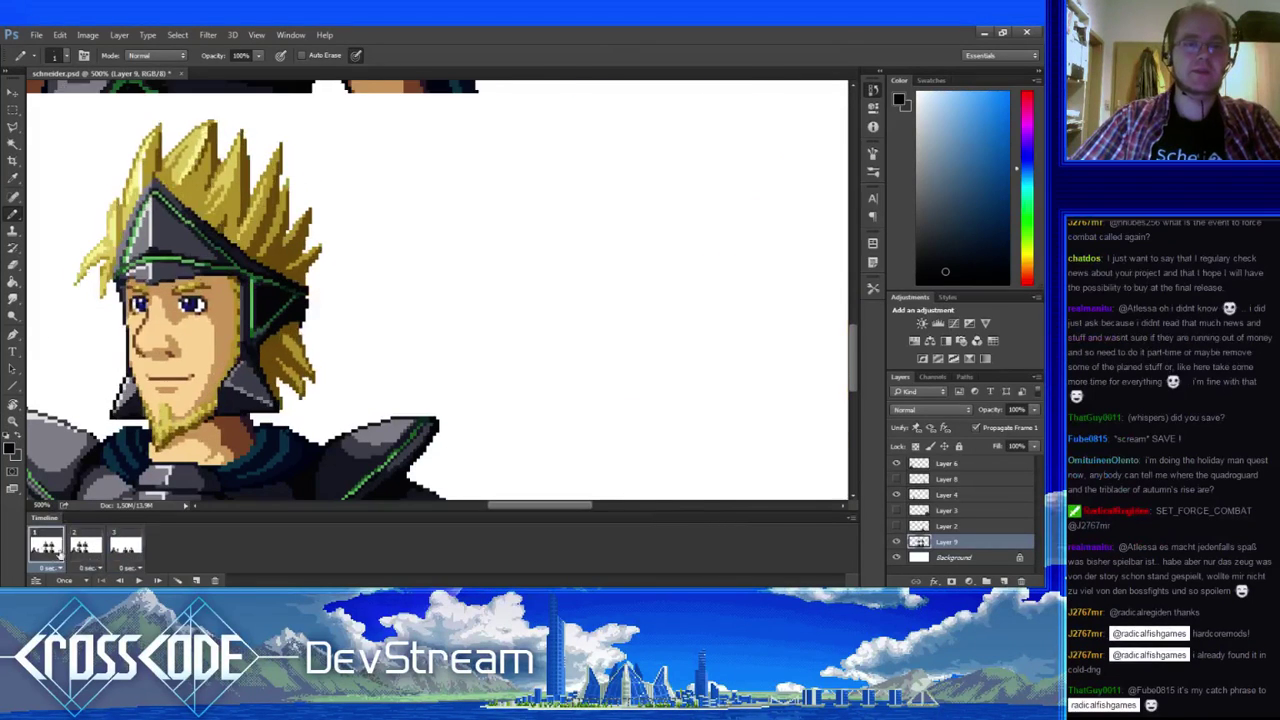
pyautogui.click(141, 564)
pyautogui.click(46, 548)
pyautogui.click(86, 550)
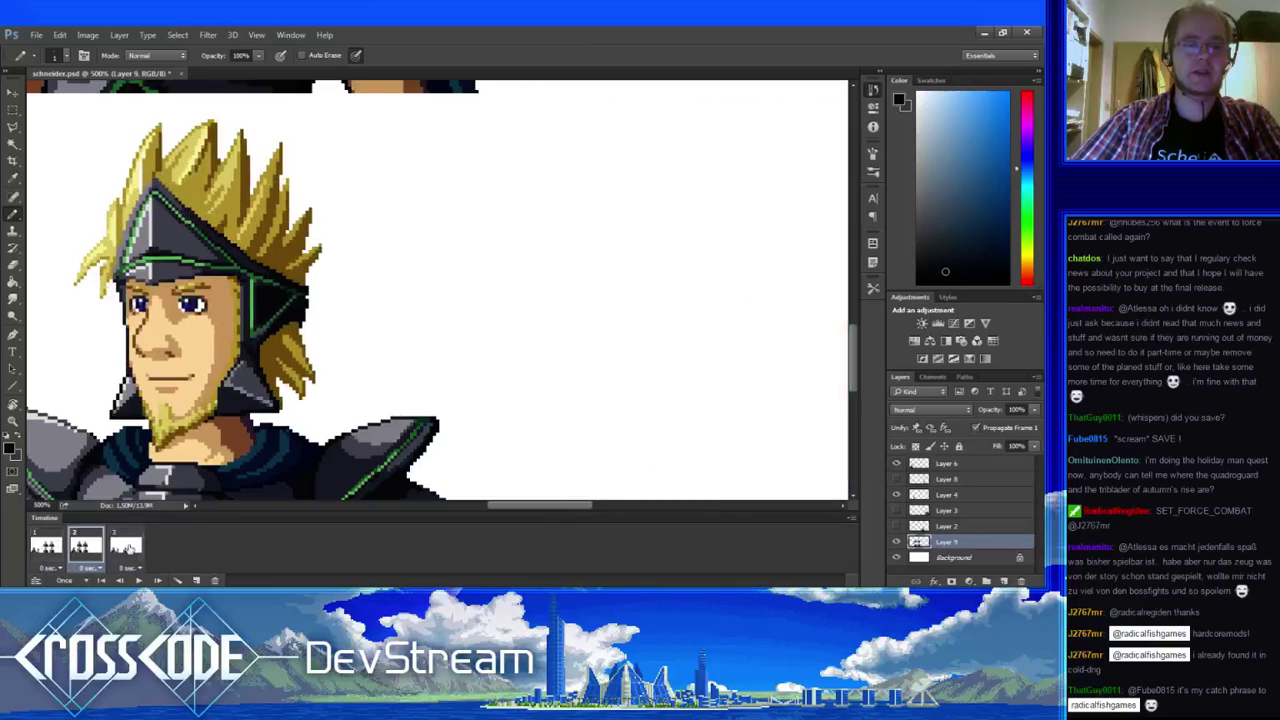
pyautogui.click(130, 548)
pyautogui.click(86, 550)
pyautogui.click(48, 550)
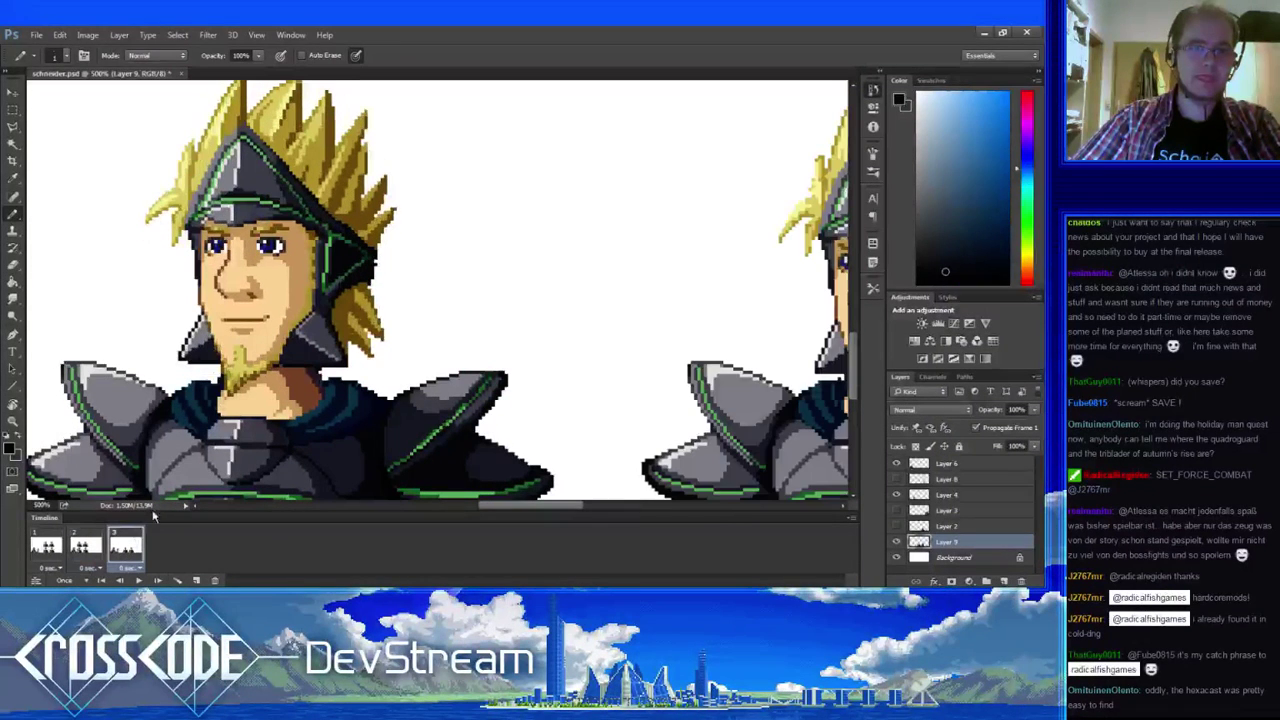
# - Retouch the lower edge of frame 3's front cheek guard beside the beard with dark navy, white and near-black, checking against frame 2
pyautogui.keyDown('alt'); pyautogui.click(213, 335); pyautogui.keyUp('alt')
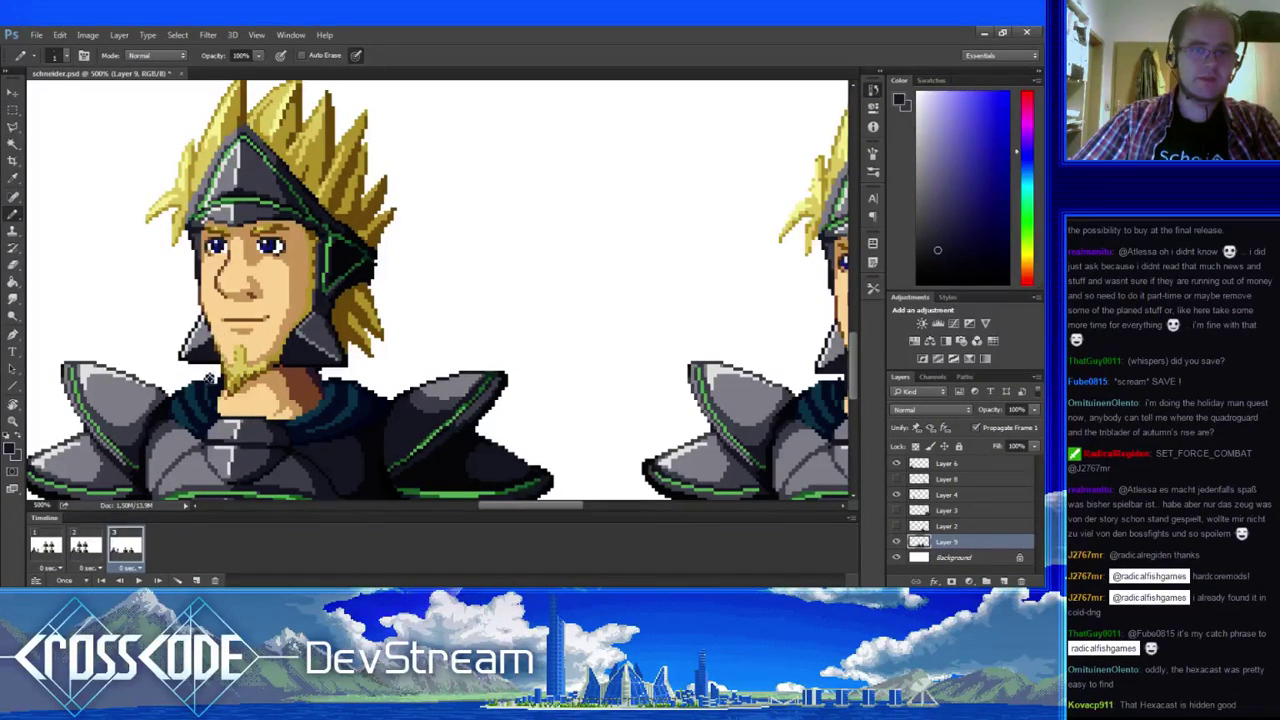
pyautogui.moveTo(219, 398); pyautogui.dragTo(202, 393)
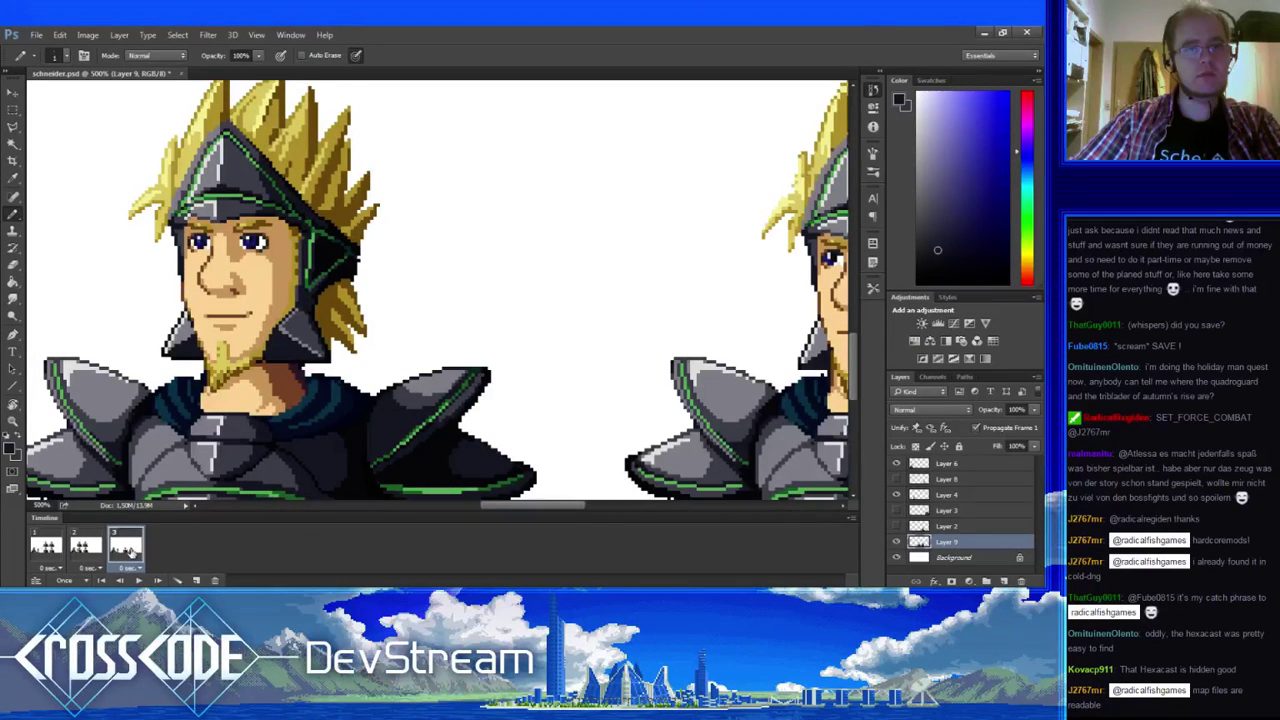
pyautogui.press('m')
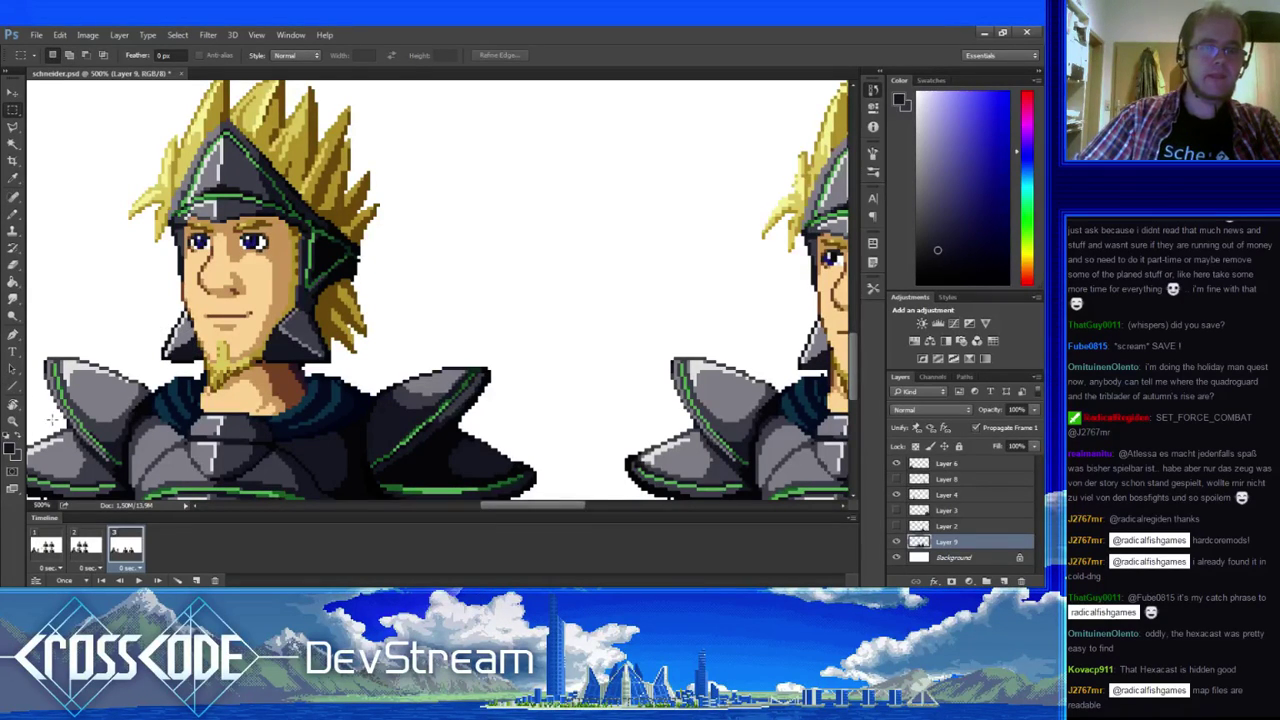
pyautogui.click(126, 543)
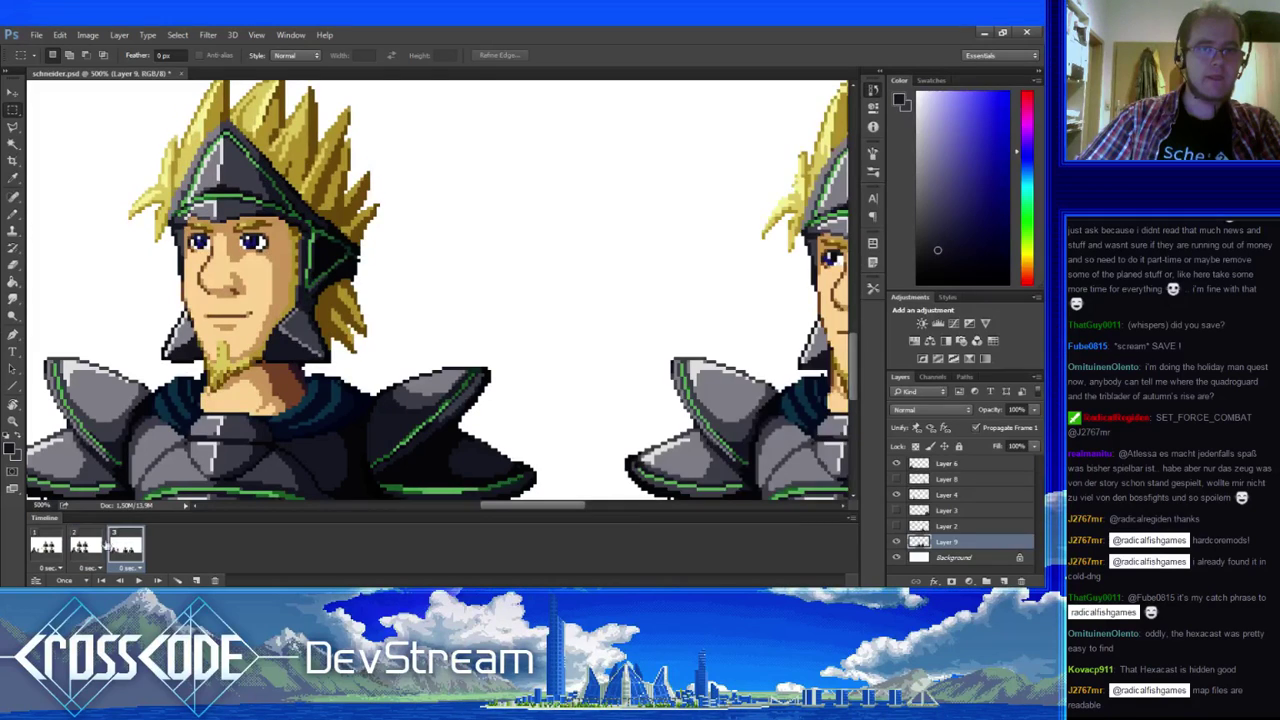
pyautogui.click(92, 544)
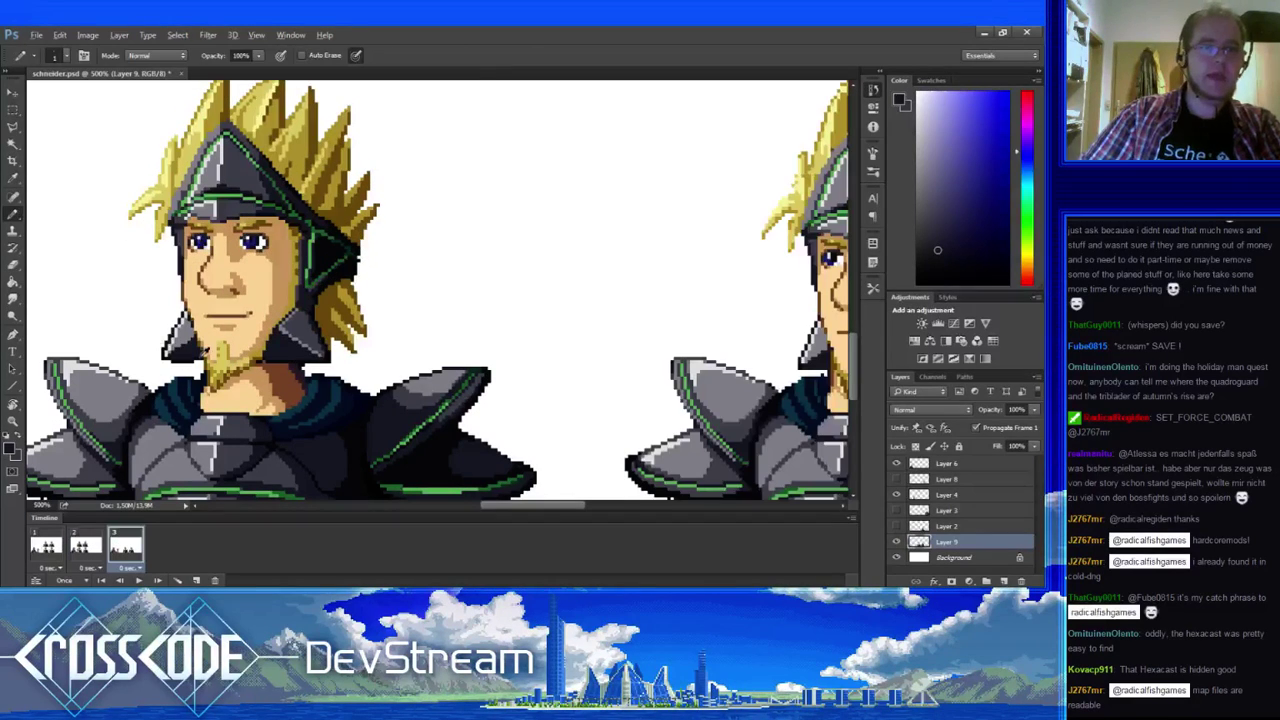
pyautogui.press('b')
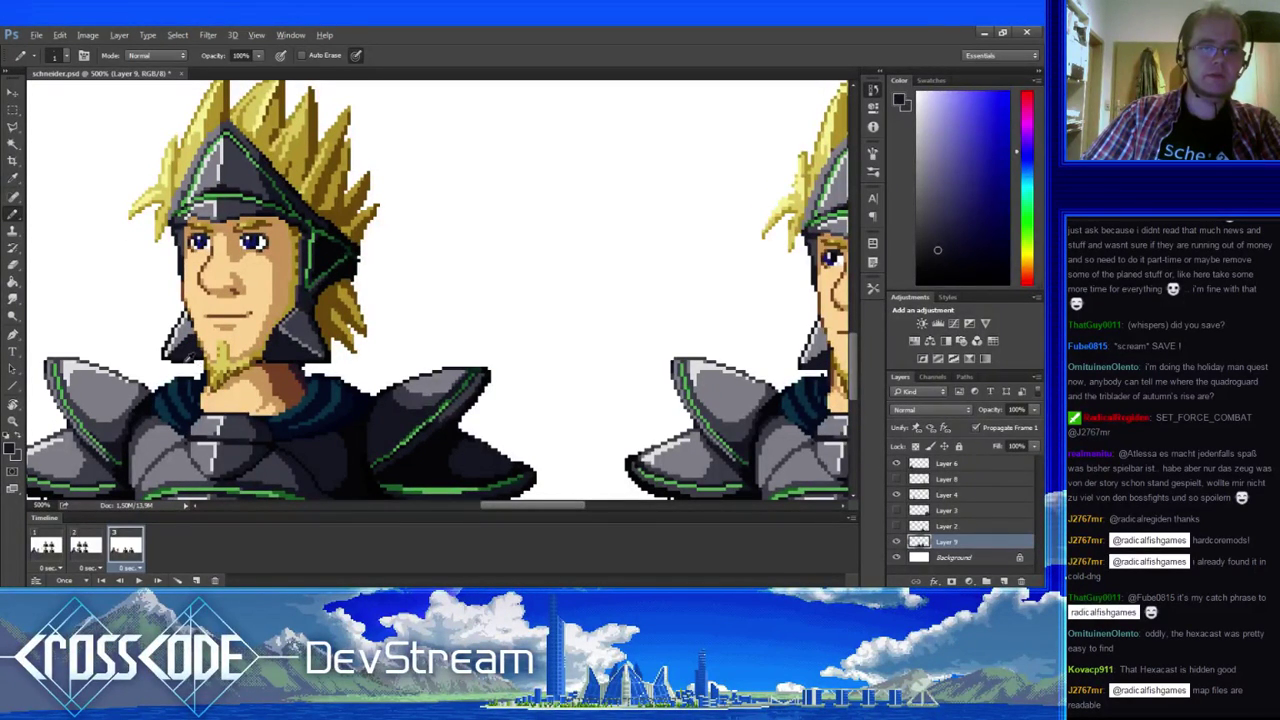
pyautogui.press('x')
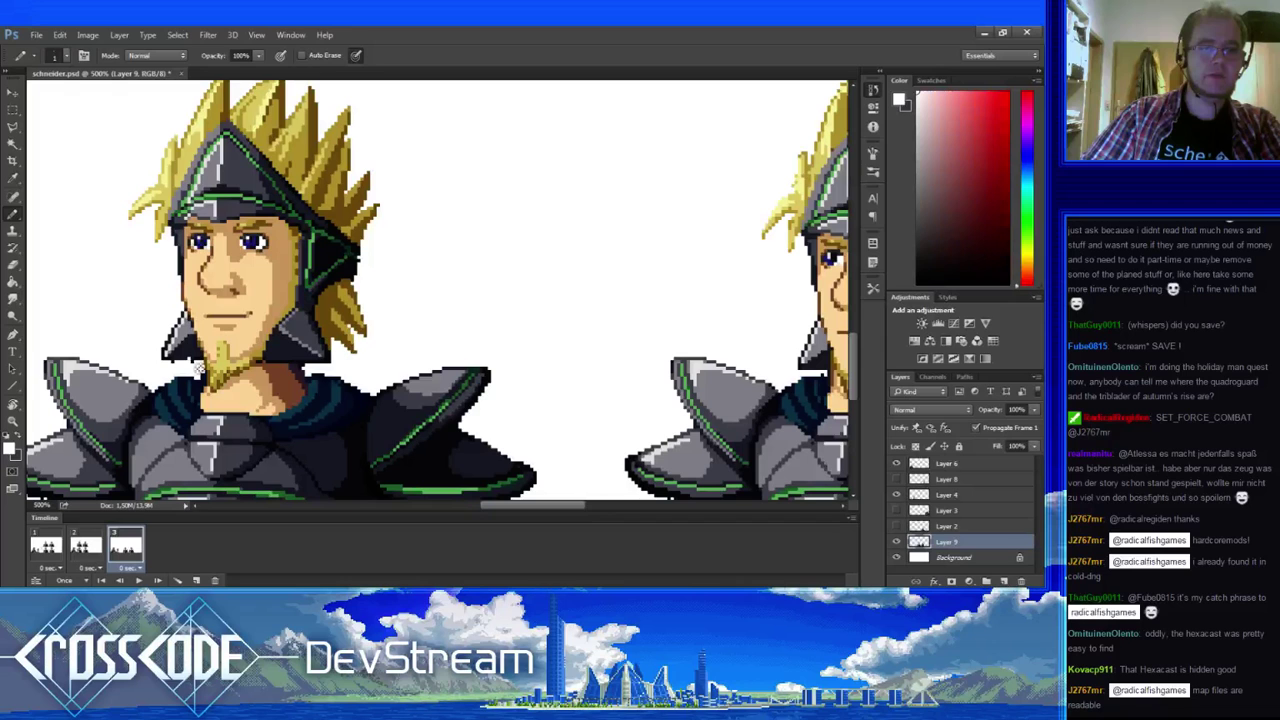
pyautogui.press('x')
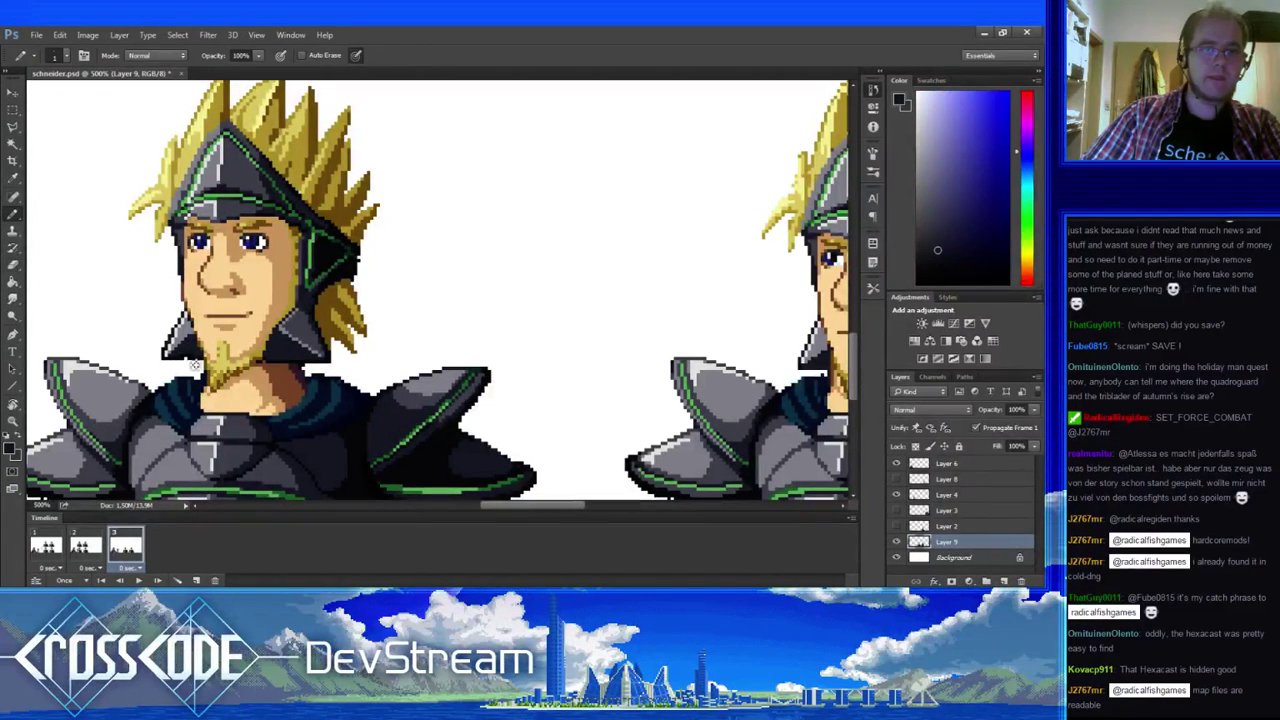
pyautogui.keyDown('alt'); pyautogui.click(196, 366); pyautogui.keyUp('alt')
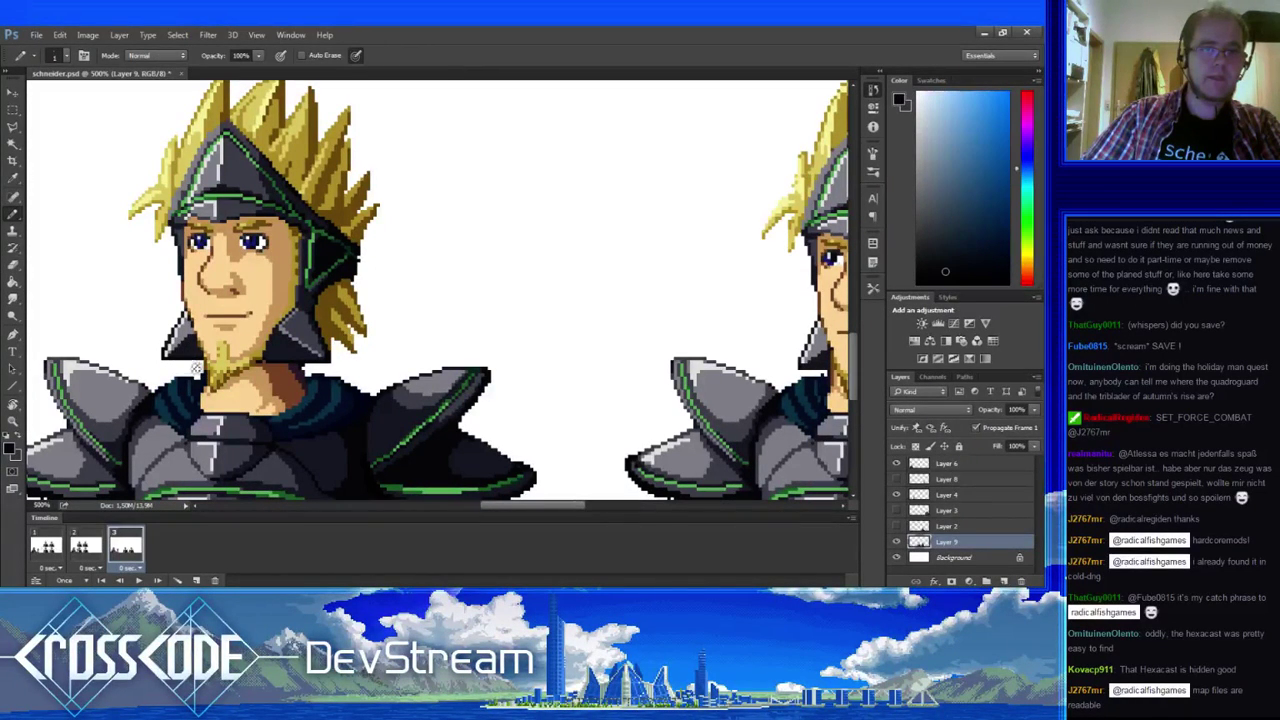
pyautogui.click(96, 552)
pyautogui.click(134, 555)
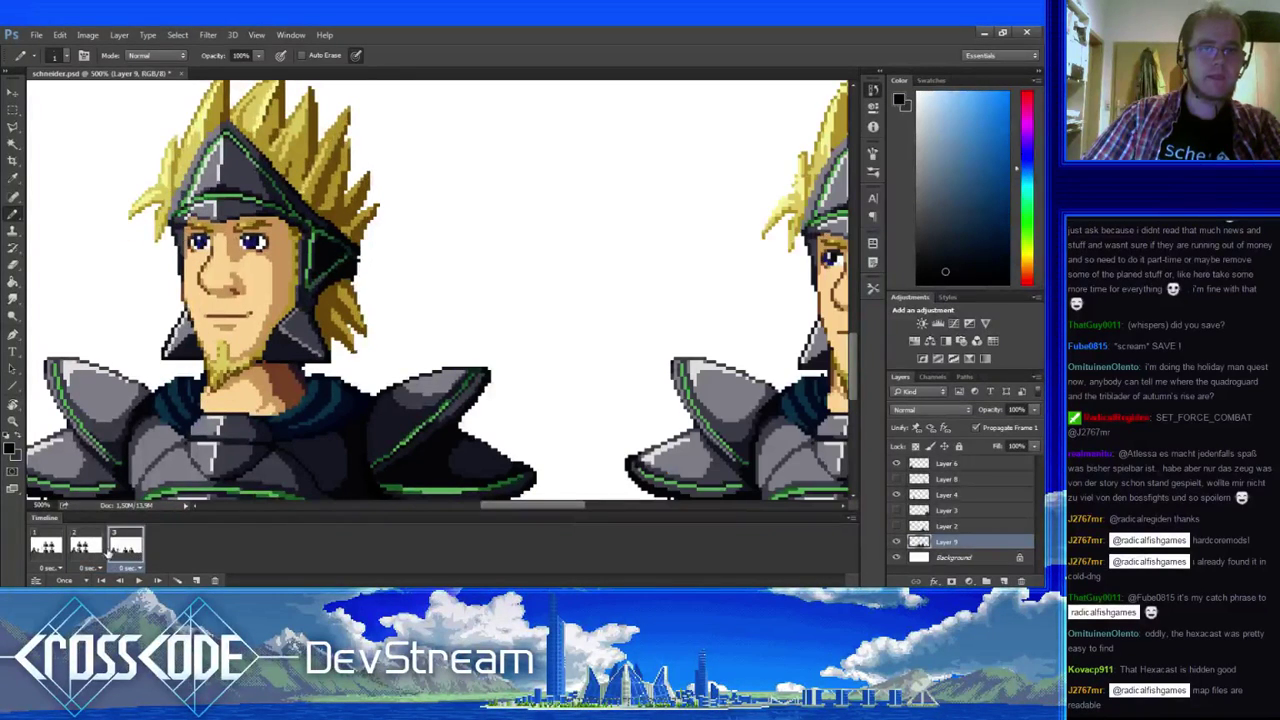
# - Step repeatedly through frames 1, 2 and 3 to examine how the head, helmet and both cheek guards move
pyautogui.click(96, 552)
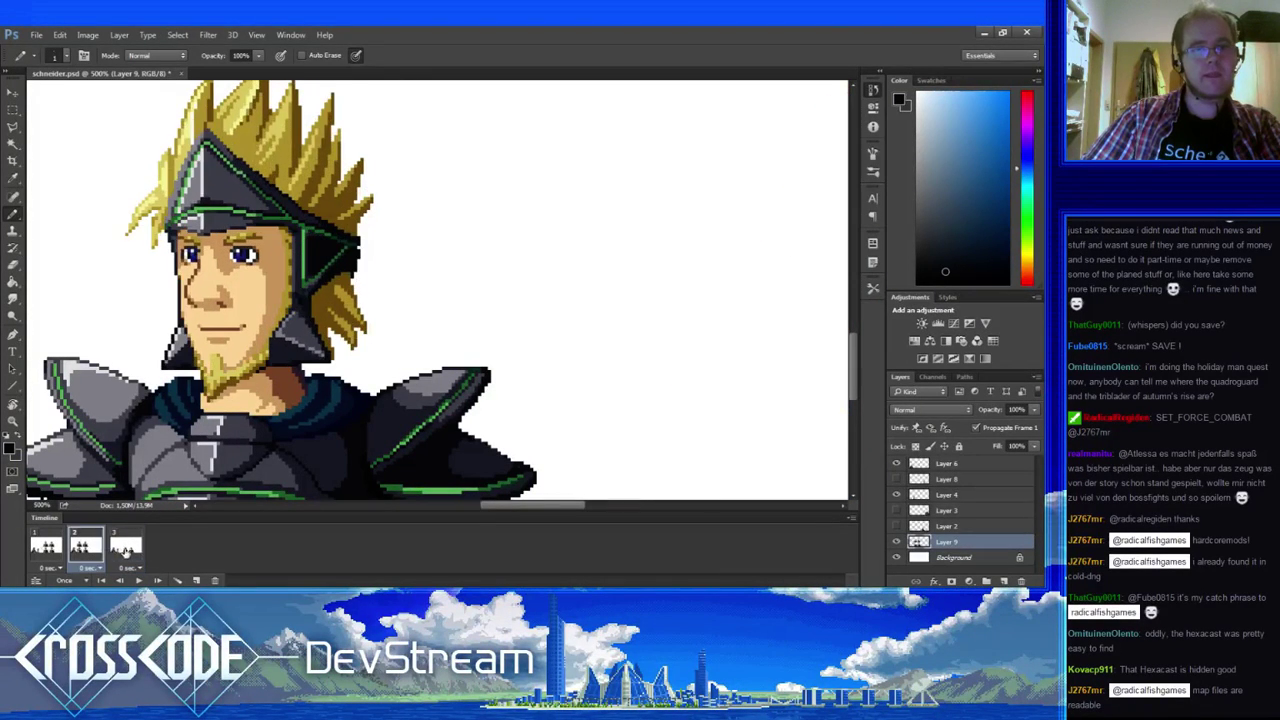
pyautogui.click(126, 551)
pyautogui.click(92, 551)
pyautogui.click(56, 551)
pyautogui.click(96, 551)
pyautogui.click(134, 553)
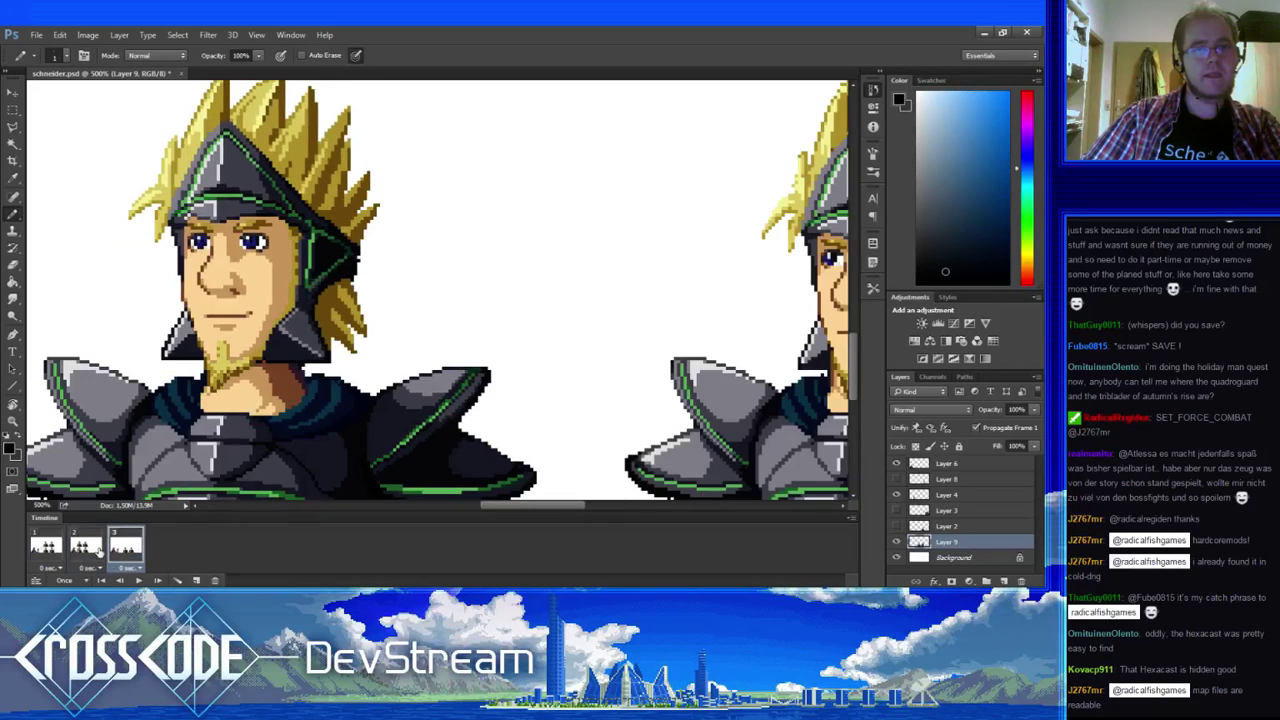
pyautogui.click(96, 552)
pyautogui.click(54, 551)
pyautogui.click(126, 552)
pyautogui.click(94, 552)
pyautogui.click(54, 552)
pyautogui.click(122, 554)
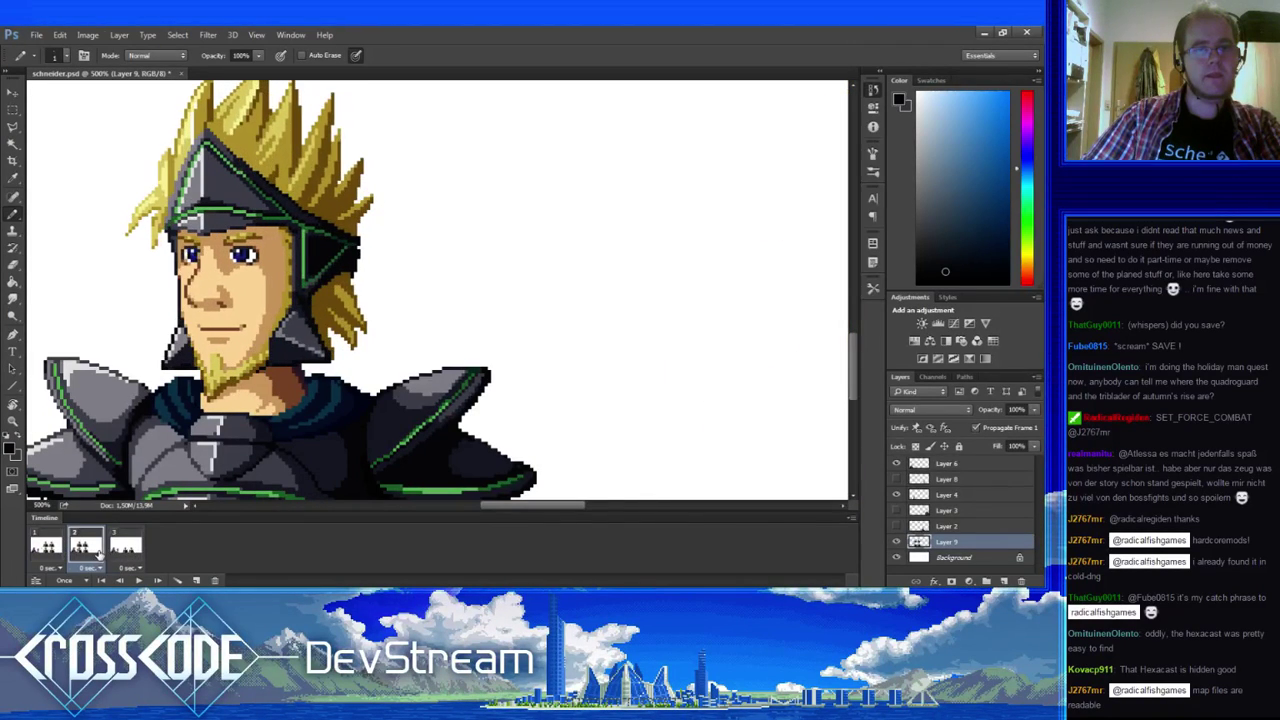
pyautogui.click(55, 553)
pyautogui.click(86, 553)
pyautogui.click(126, 553)
pyautogui.click(50, 553)
pyautogui.click(85, 553)
pyautogui.click(125, 553)
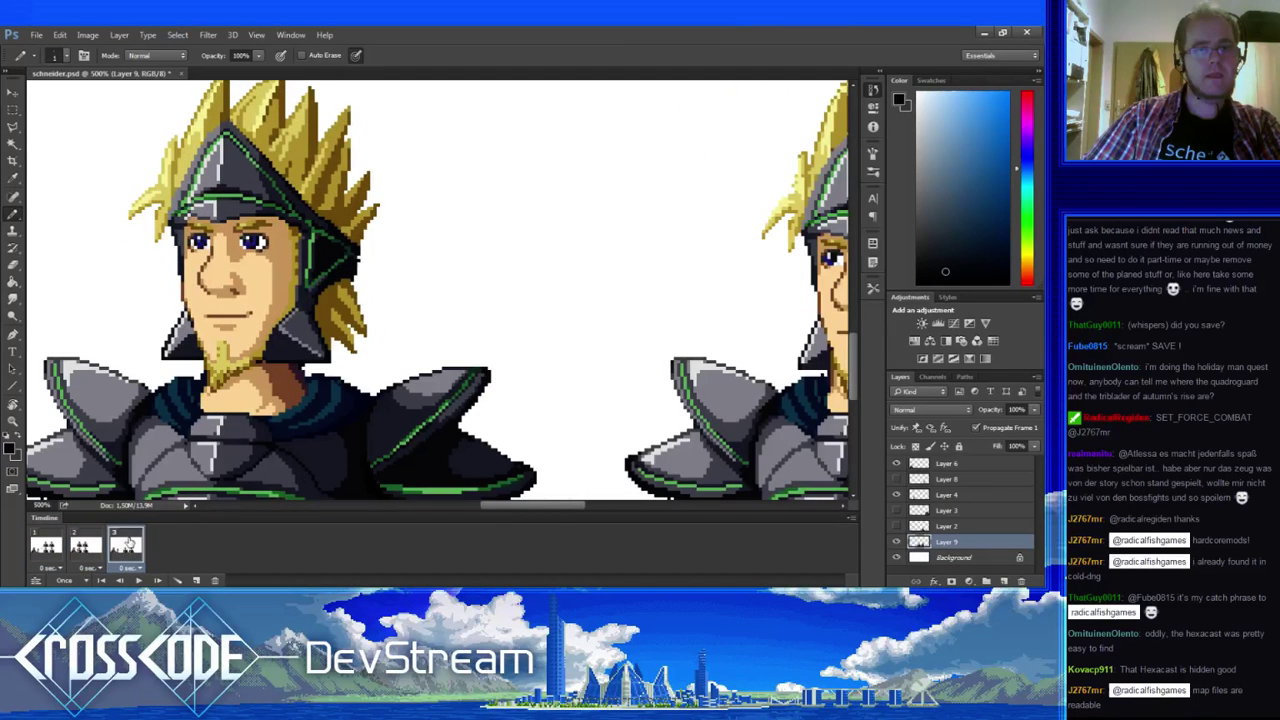
# - Compare the beard, jaw and cheek guards of the turned head across frames 1, 2 and 3
pyautogui.keyDown('alt'); pyautogui.click(264, 365); pyautogui.keyUp('alt')
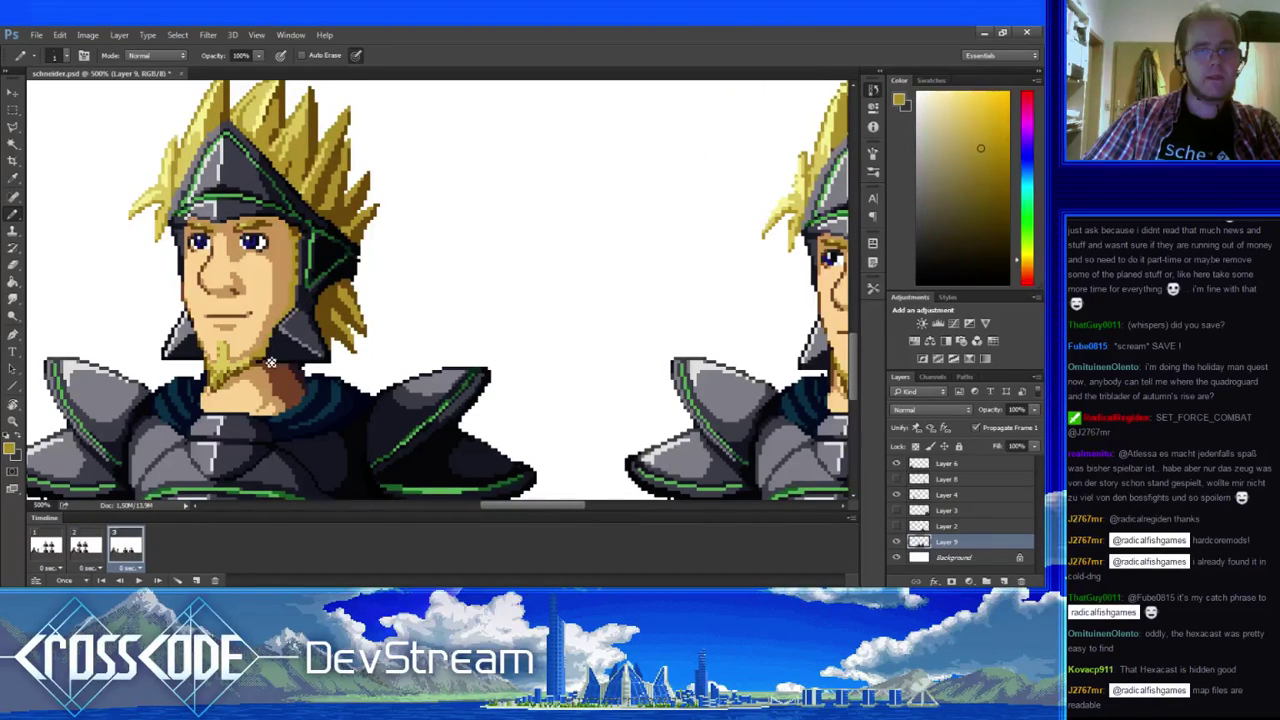
pyautogui.click(92, 543)
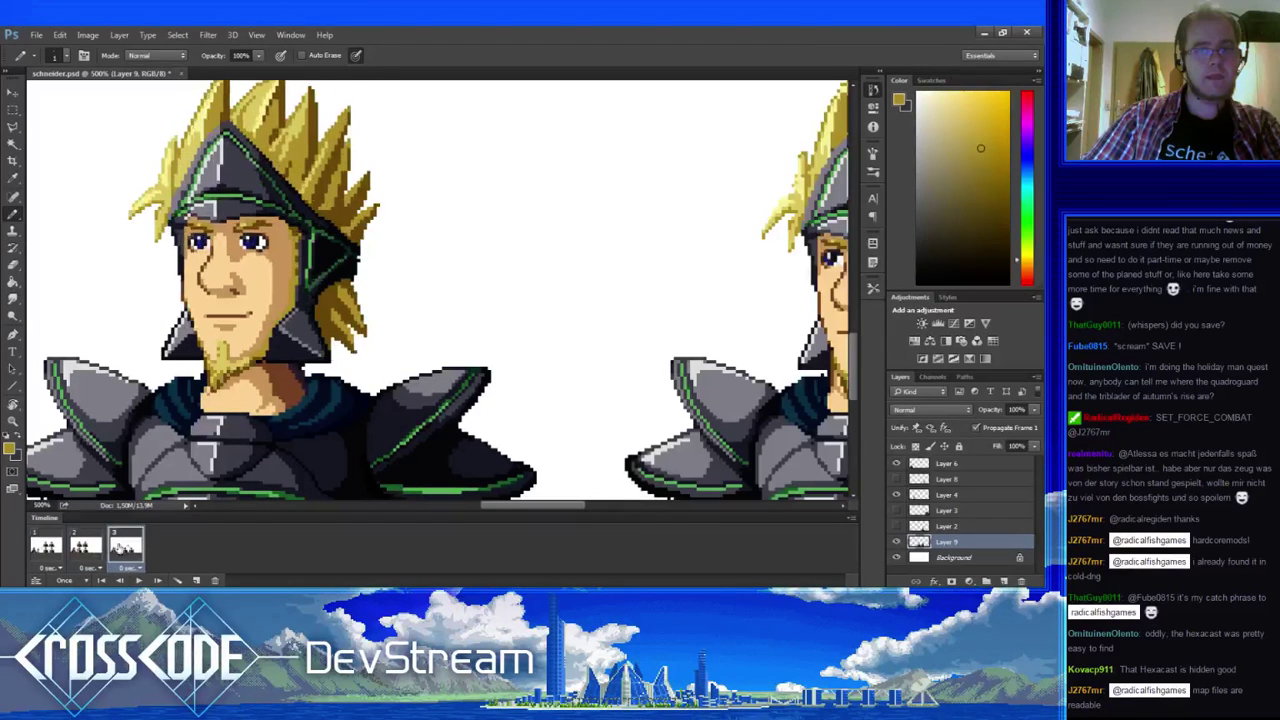
pyautogui.click(125, 553)
pyautogui.click(75, 553)
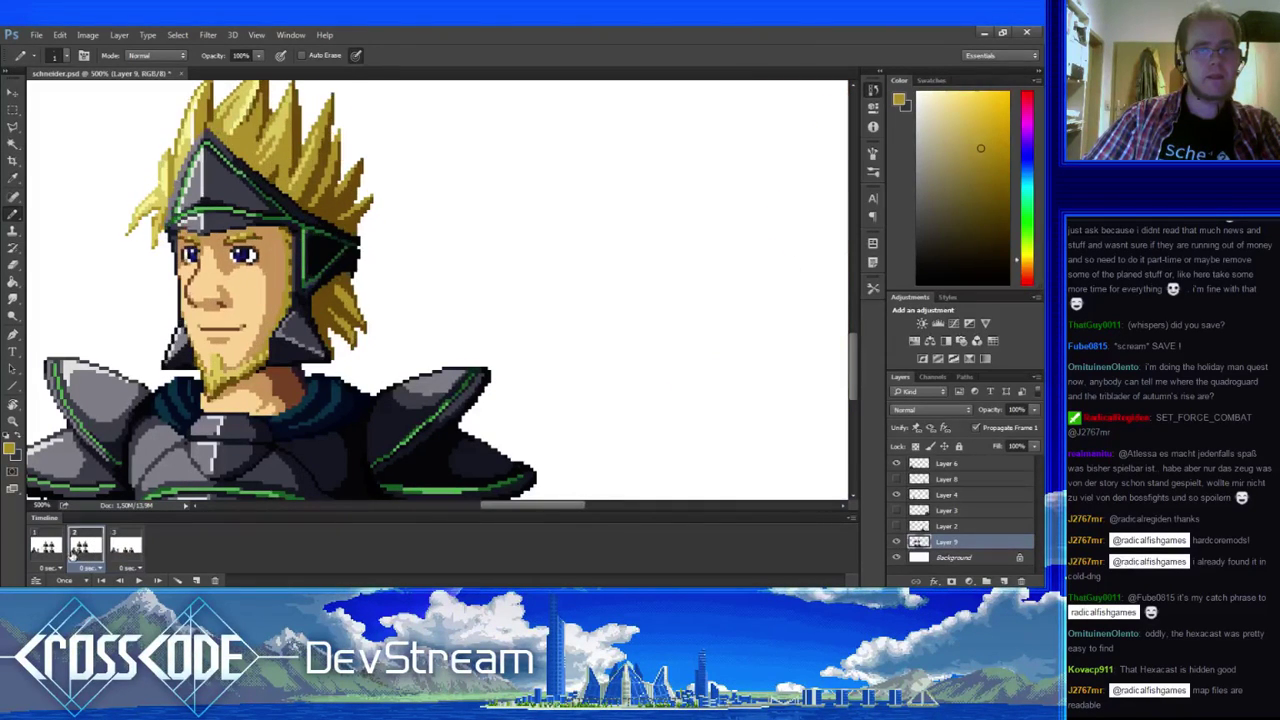
pyautogui.click(125, 553)
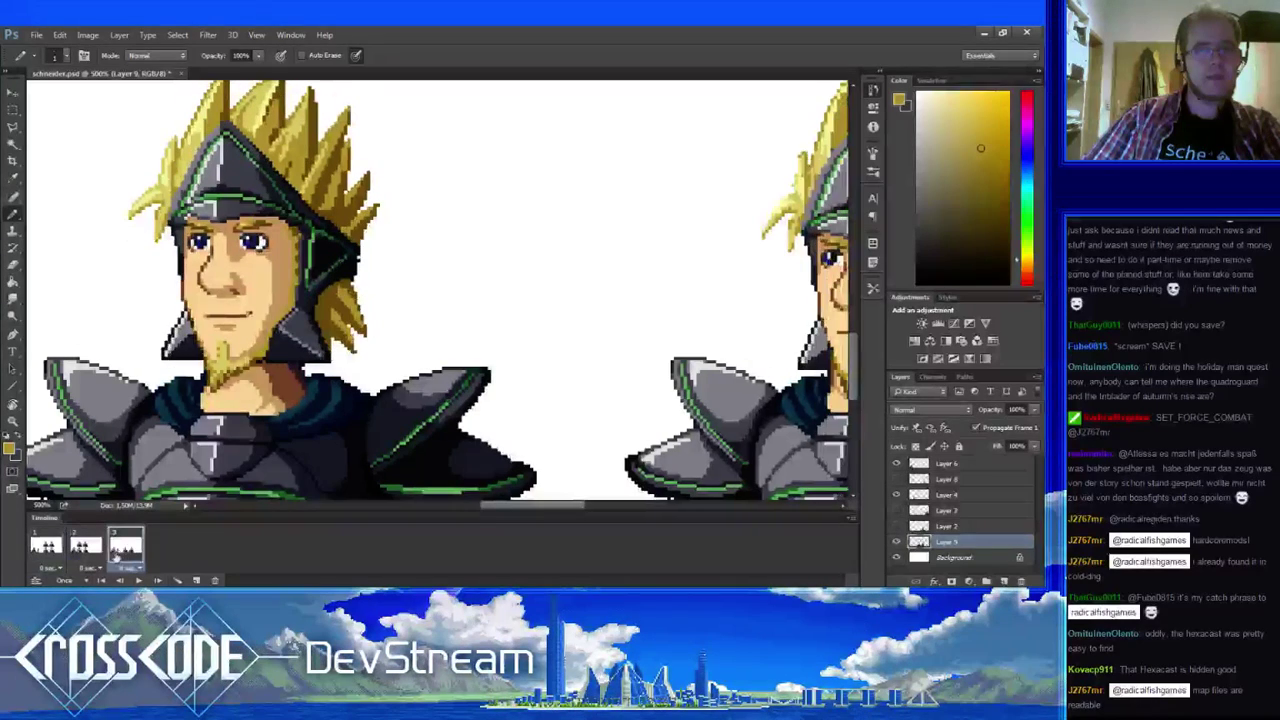
pyautogui.click(45, 550)
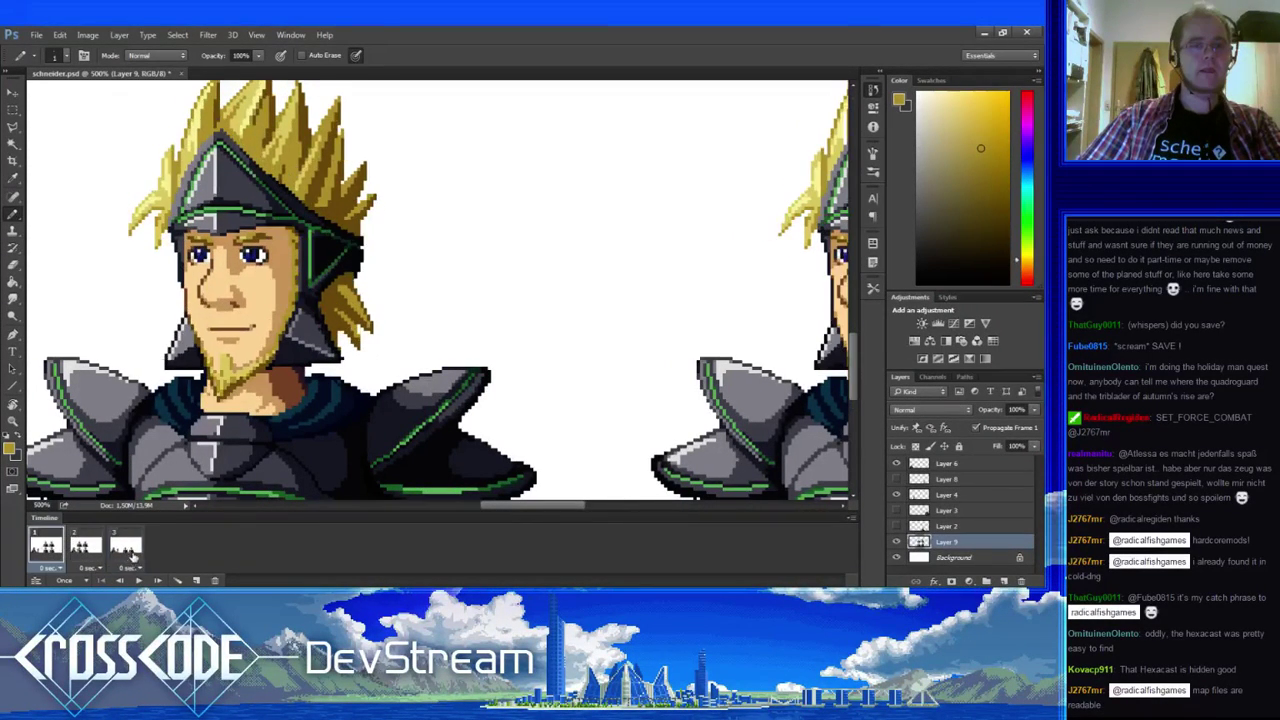
pyautogui.click(122, 555)
pyautogui.click(46, 551)
pyautogui.click(122, 554)
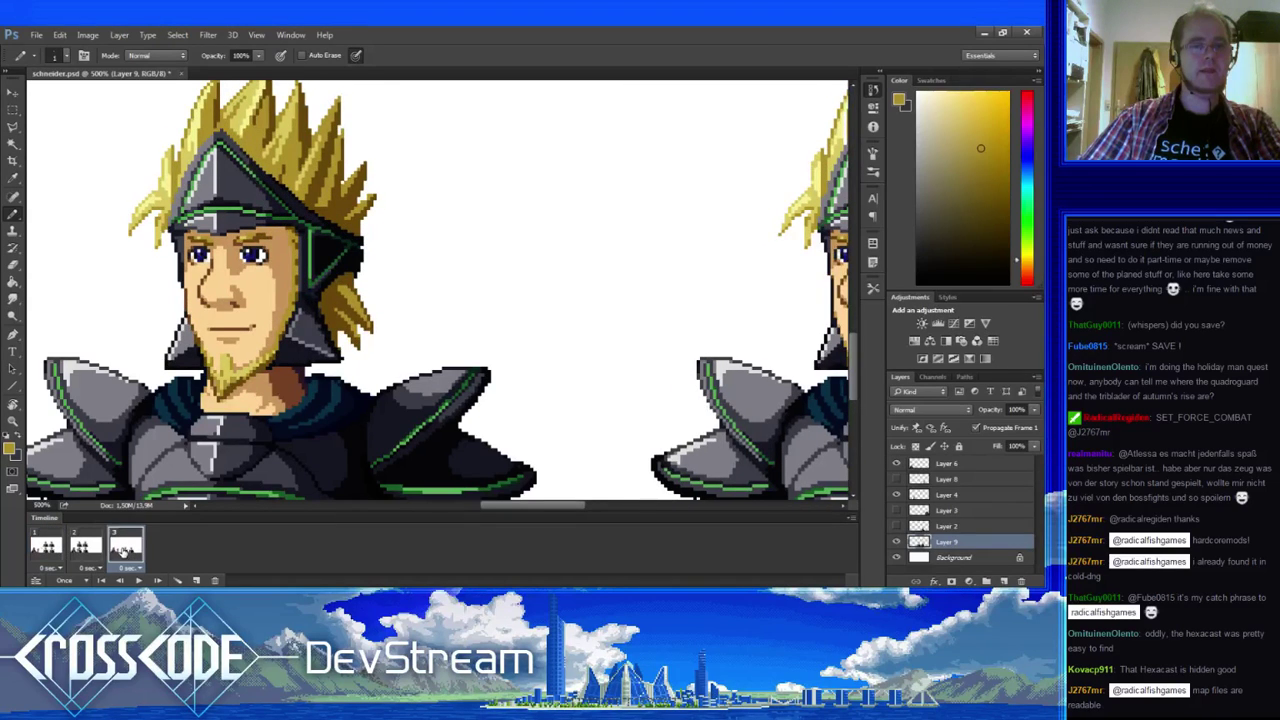
pyautogui.click(46, 546)
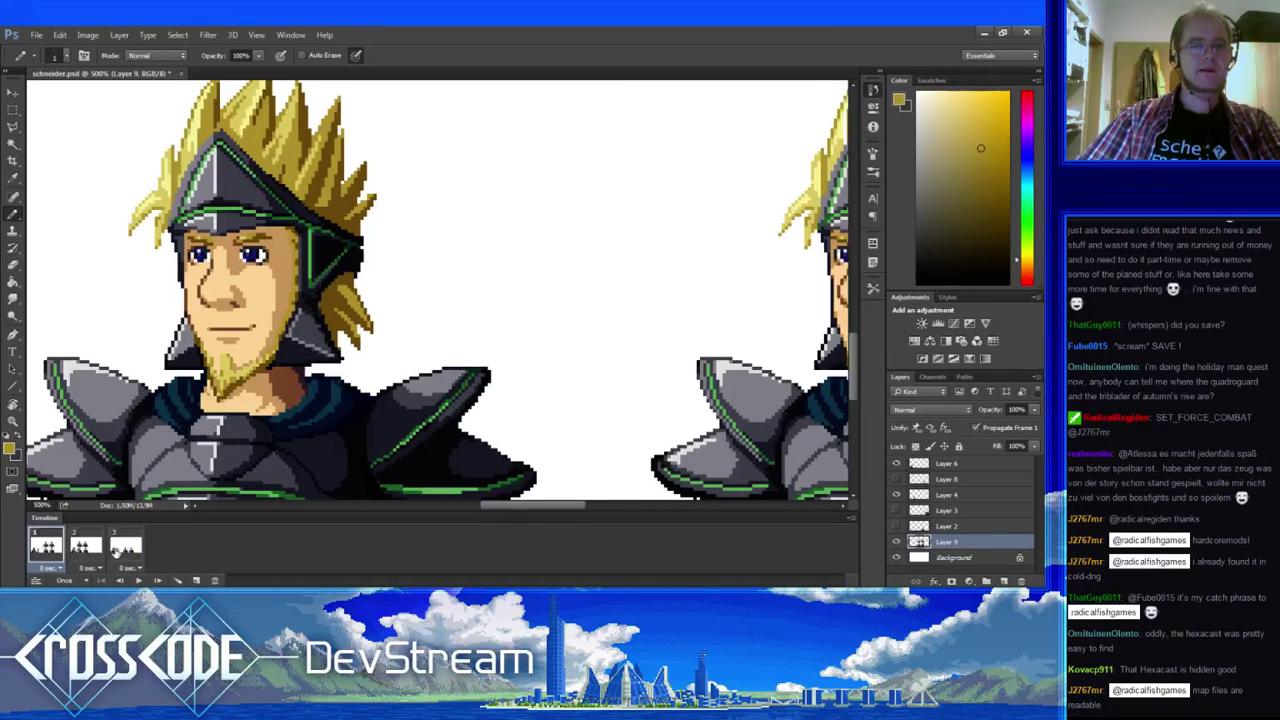
pyautogui.click(118, 554)
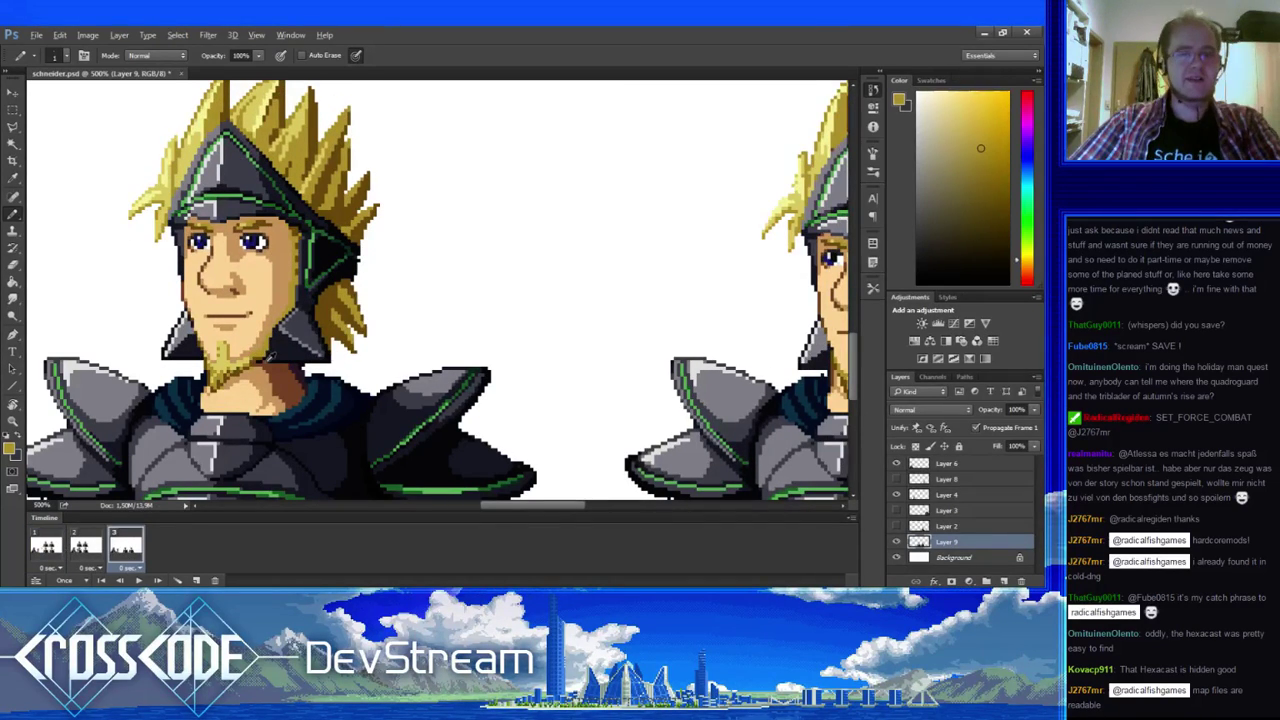
# - Retouch the beard and jaw edge beside frame 3's cheek guards with near-black, golden yellow, brown and dark navy
pyautogui.keyDown('alt'); pyautogui.click(270, 355); pyautogui.keyUp('alt')
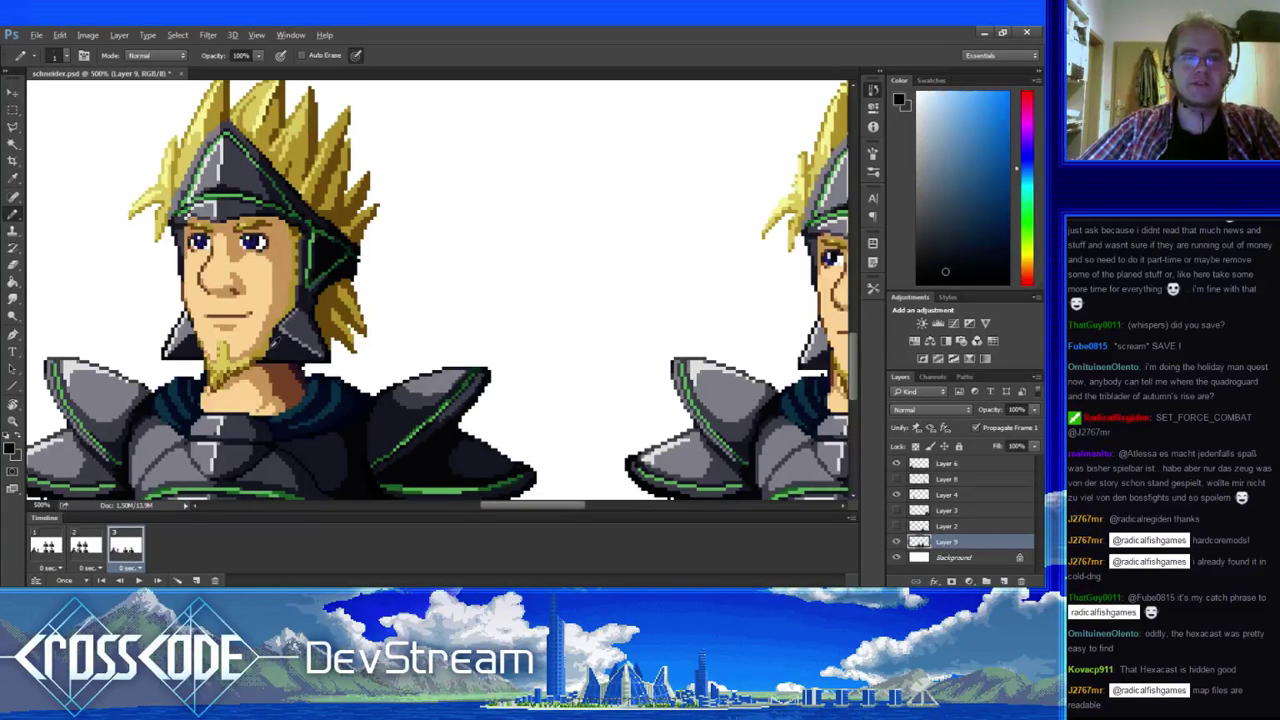
pyautogui.keyDown('alt'); pyautogui.click(277, 347); pyautogui.keyUp('alt')
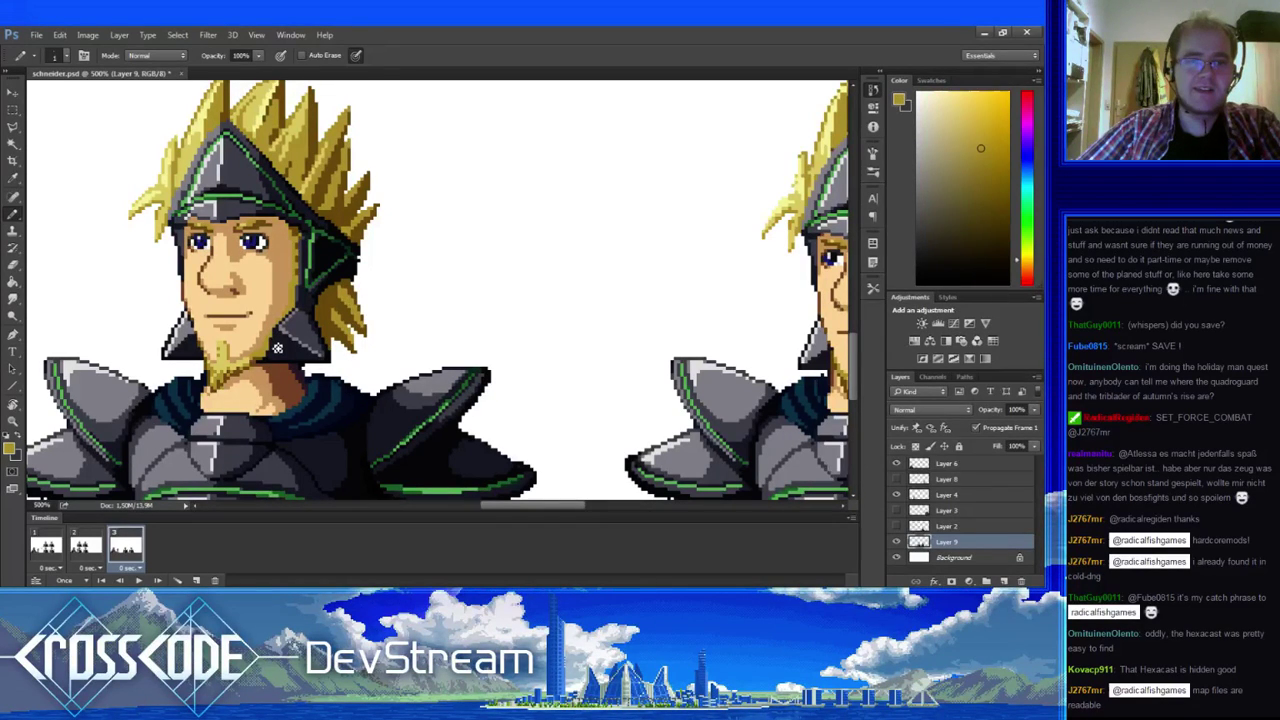
pyautogui.keyDown('alt'); pyautogui.click(277, 348); pyautogui.keyUp('alt')
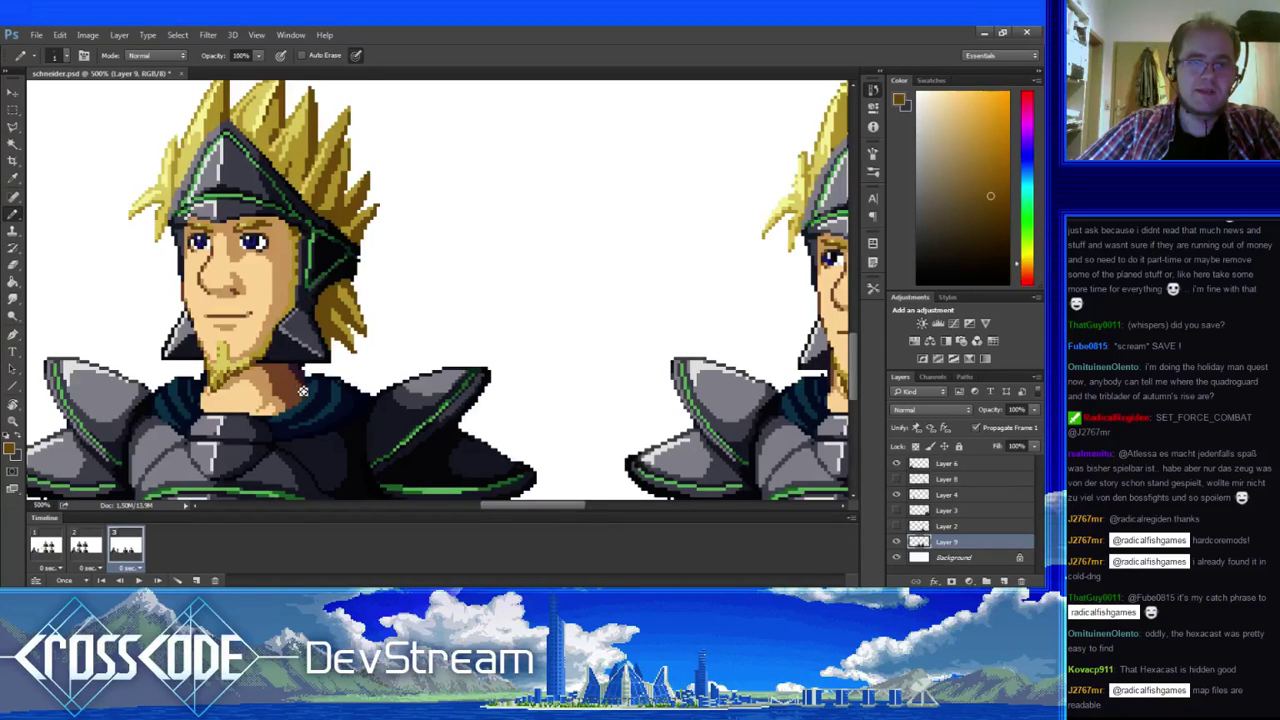
pyautogui.keyDown('alt'); pyautogui.click(277, 348); pyautogui.keyUp('alt')
pyautogui.moveTo(301, 414)
pyautogui.mouseDown()
pyautogui.moveTo(297, 362)
pyautogui.moveTo(323, 424)
pyautogui.mouseUp()
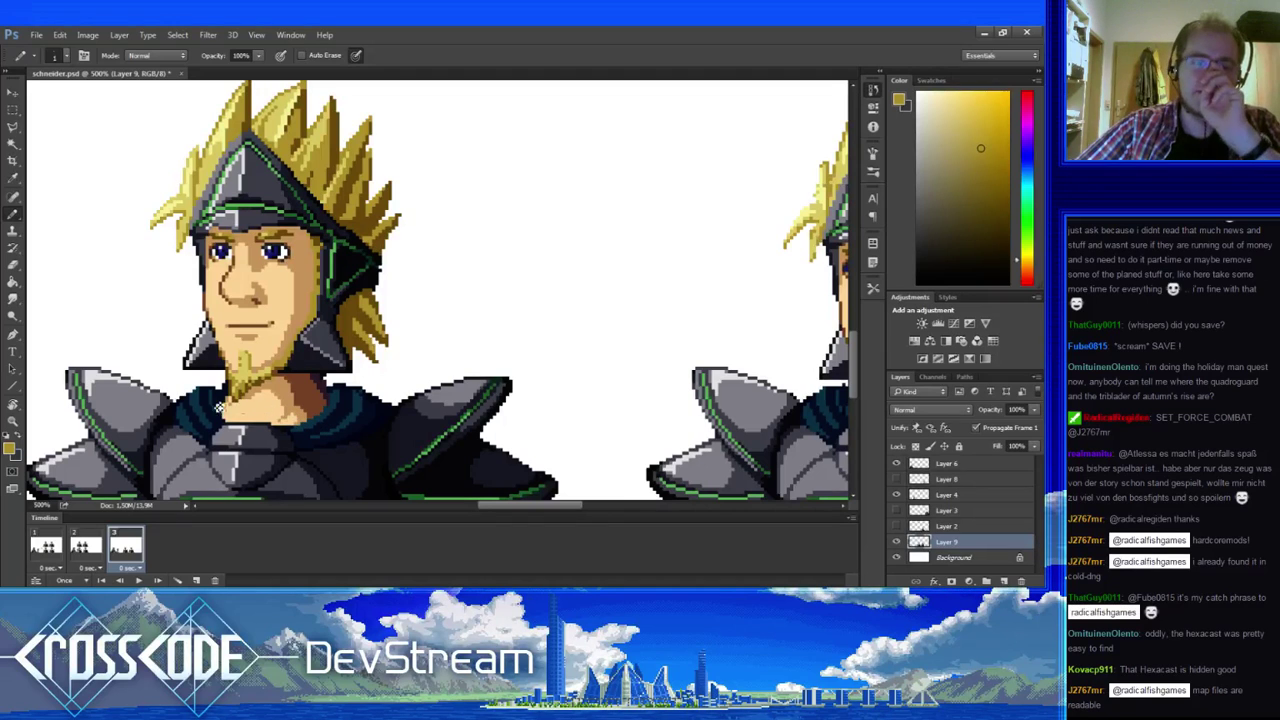
pyautogui.keyDown('alt'); pyautogui.click(227, 360); pyautogui.keyUp('alt')
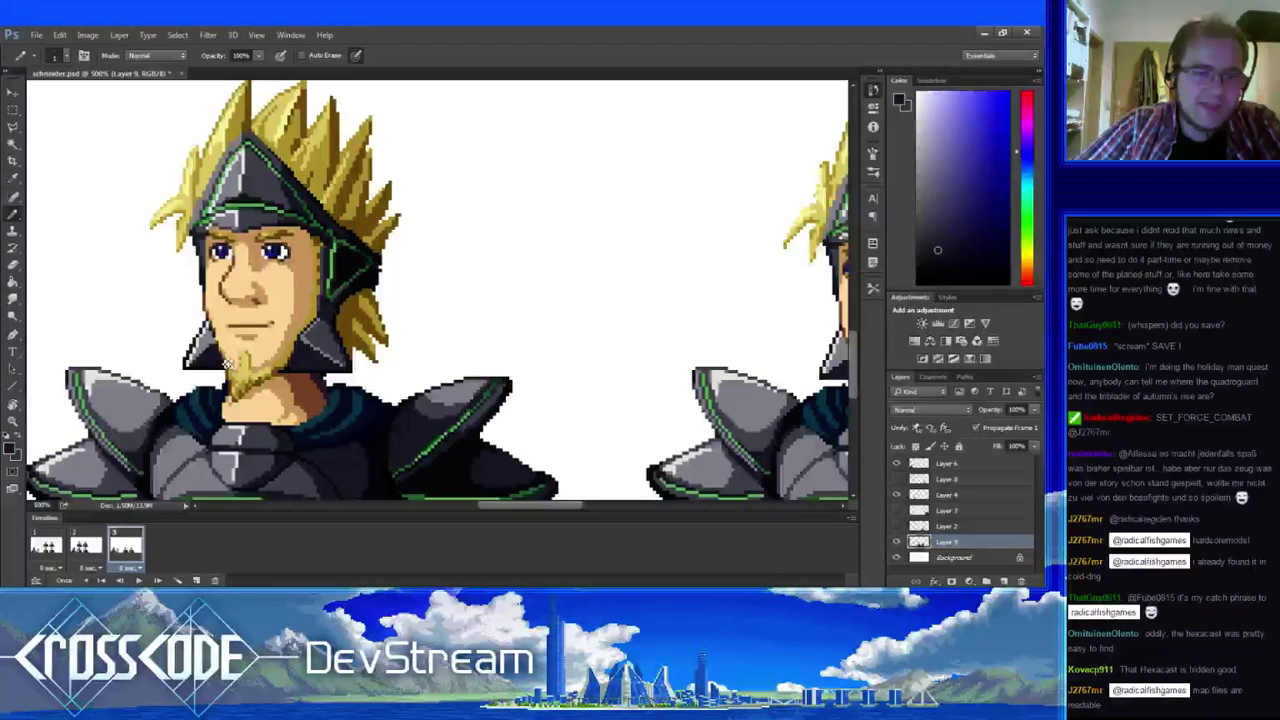
# - Reshape the lower outer corner of frame 1's front cheek guard by erasing pixels and repainting with near-black, dark navy and grey
pyautogui.press('space')
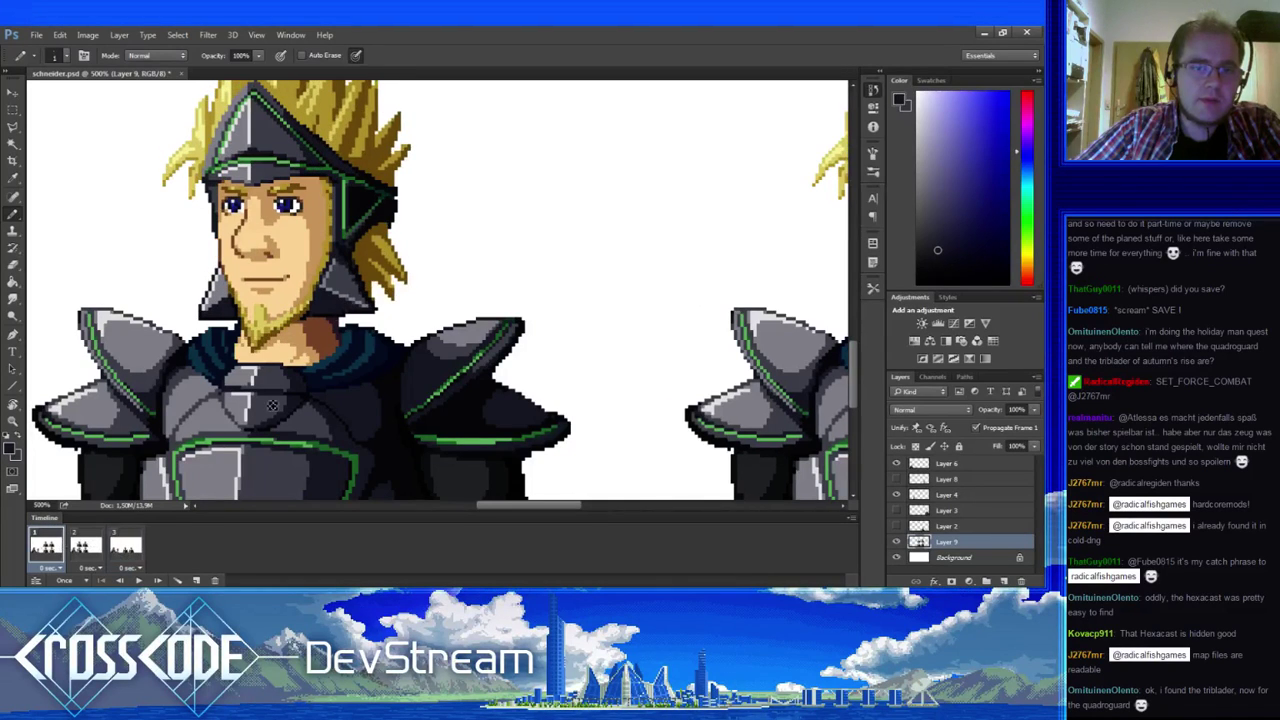
pyautogui.press('e')
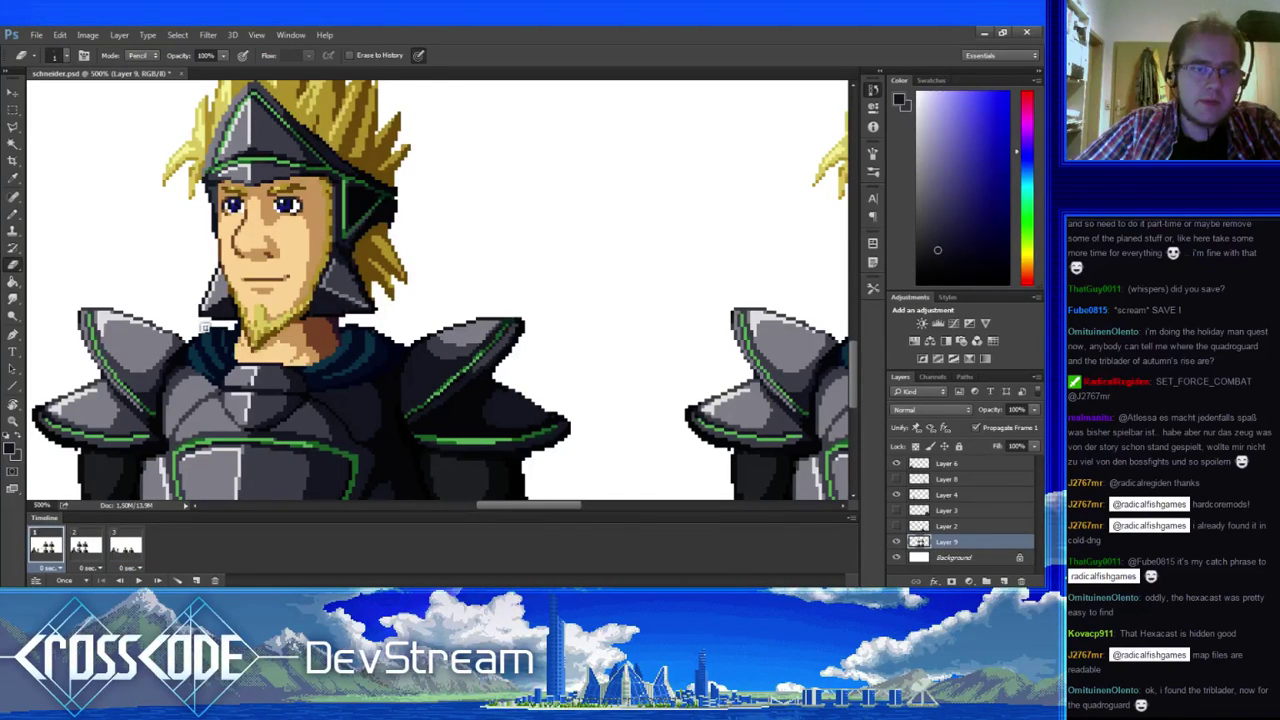
pyautogui.press('b')
pyautogui.keyDown('alt'); pyautogui.click(206, 322); pyautogui.keyUp('alt')
pyautogui.press('e')
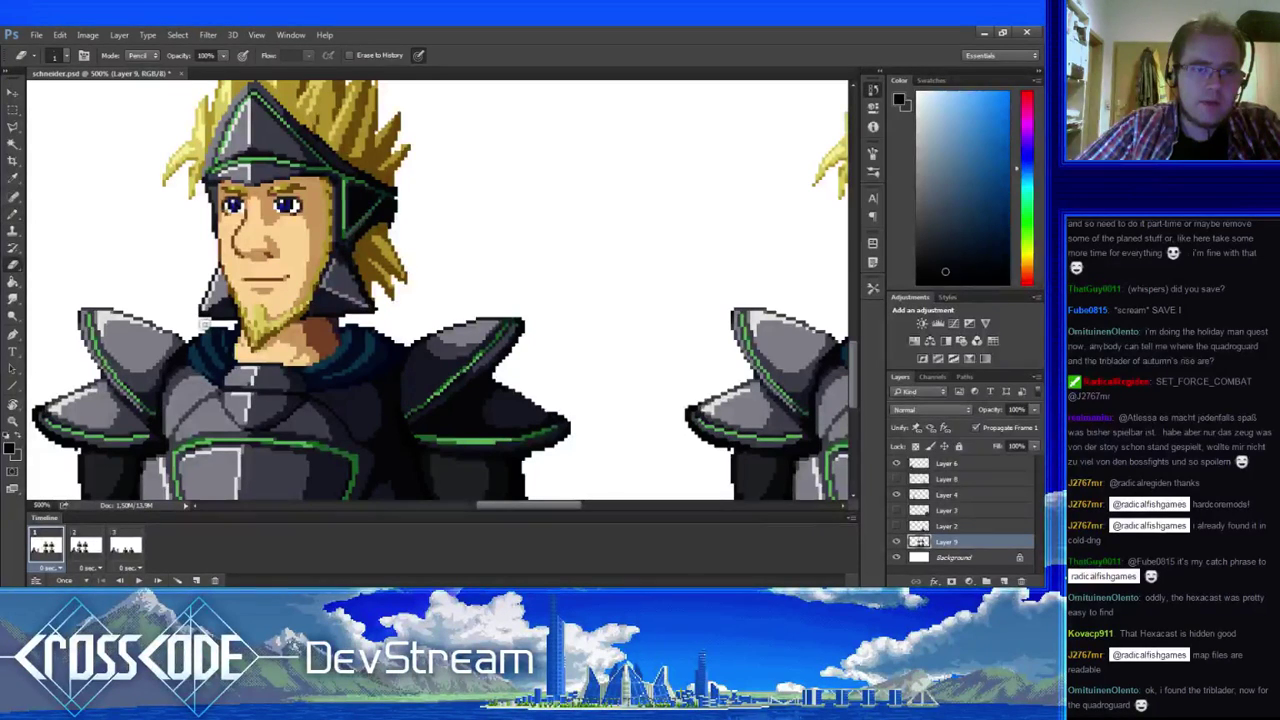
pyautogui.press('b')
pyautogui.keyDown('alt'); pyautogui.click(212, 321); pyautogui.keyUp('alt')
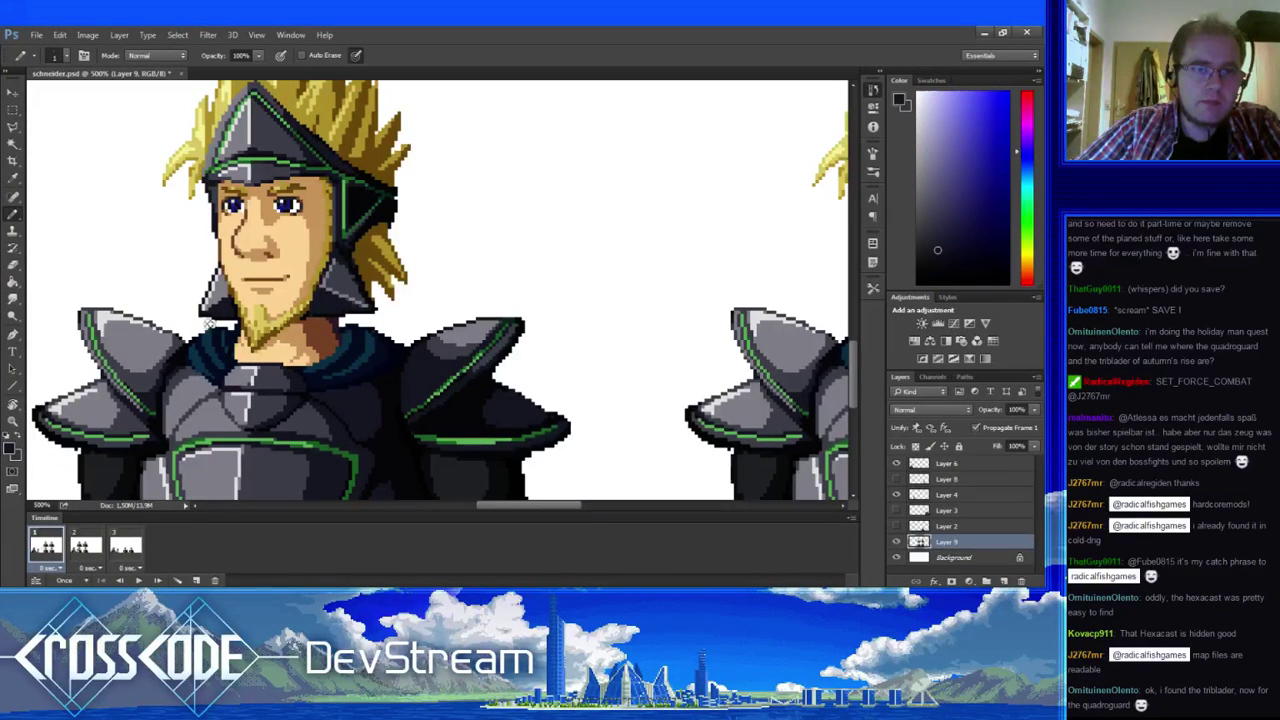
pyautogui.keyDown('alt'); pyautogui.click(203, 321); pyautogui.keyUp('alt')
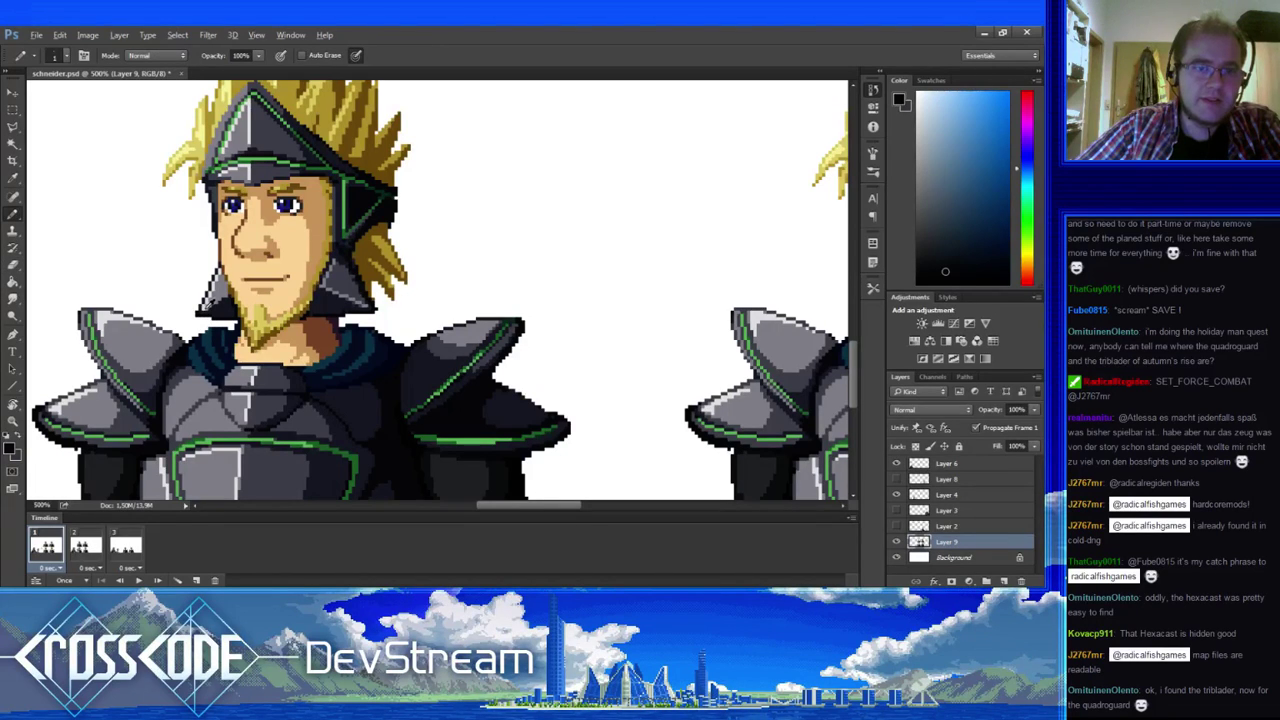
pyautogui.keyDown('alt'); pyautogui.click(207, 303); pyautogui.keyUp('alt')
pyautogui.keyDown('alt'); pyautogui.click(207, 318); pyautogui.keyUp('alt')
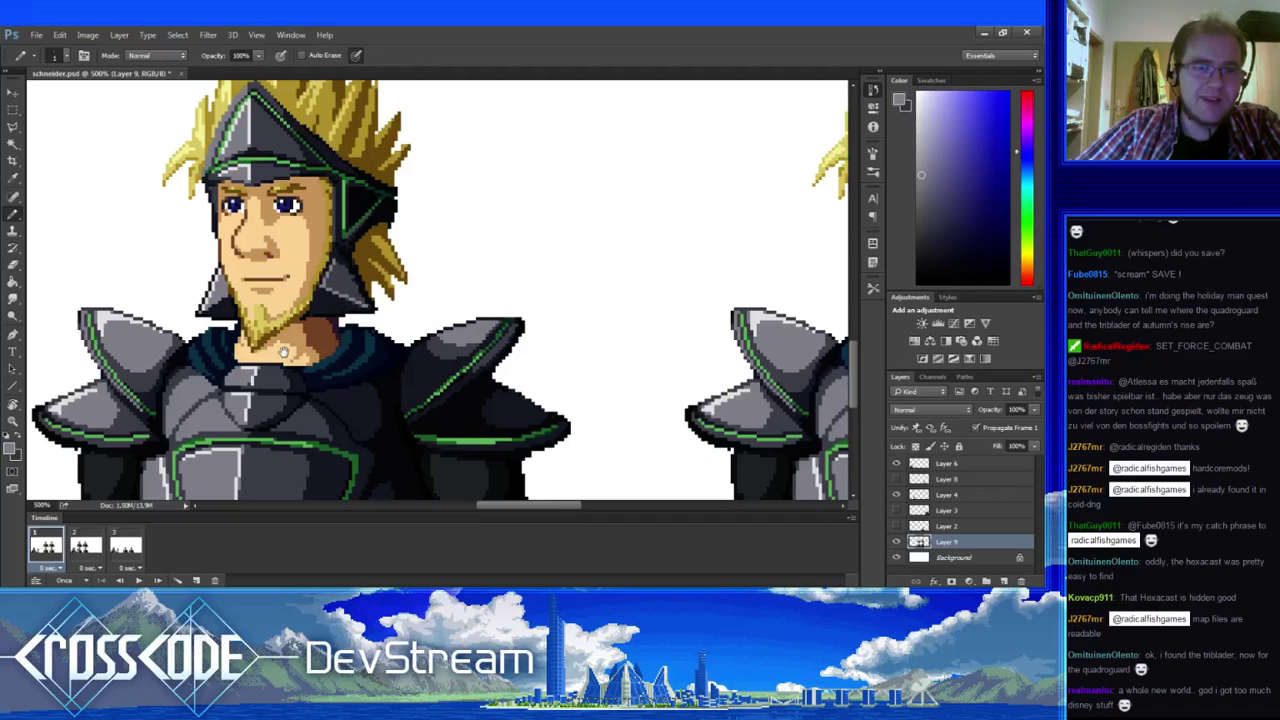
# - Touch up the inside of frame 1's front cheek guard along its lower edge with dark navy, checking against frame 2
pyautogui.moveTo(284, 352); pyautogui.dragTo(260, 349)
pyautogui.click(86, 545)
pyautogui.click(46, 545)
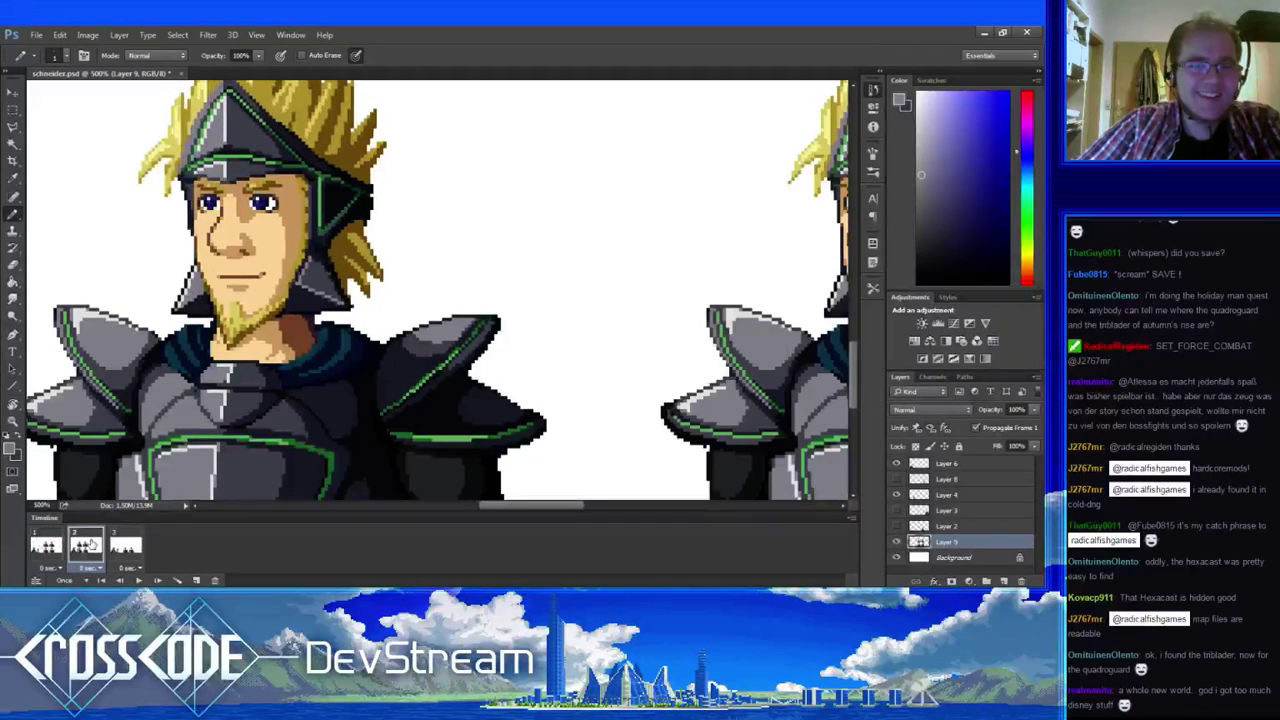
pyautogui.click(86, 545)
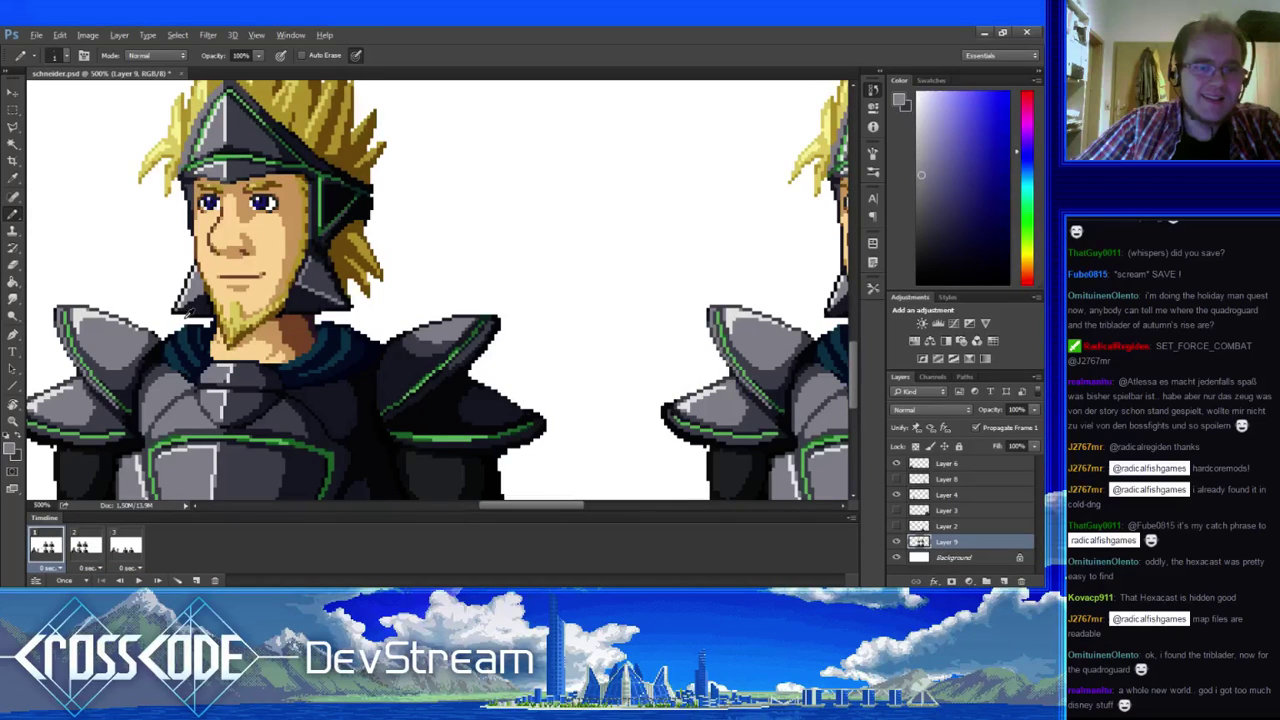
pyautogui.keyDown('alt'); pyautogui.click(186, 316); pyautogui.keyUp('alt')
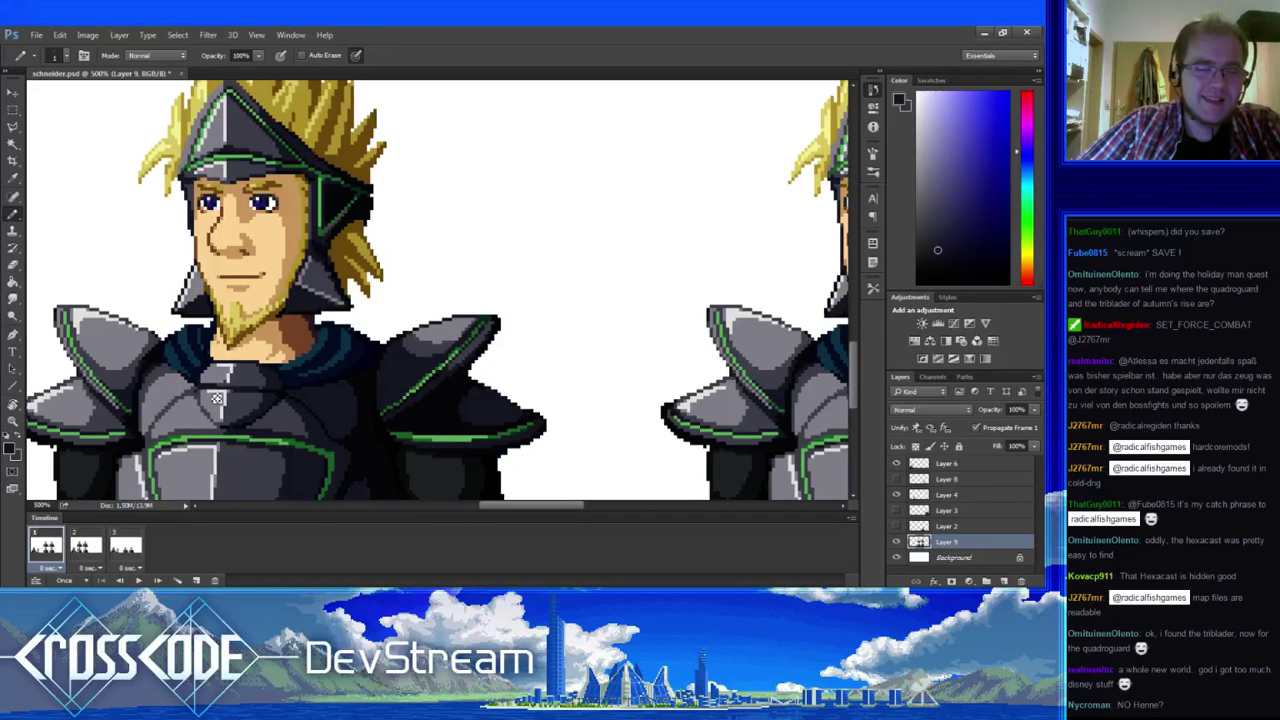
# - Step repeatedly through frames 1, 2 and 3 to examine how the front cheek guard and head move
pyautogui.moveTo(216, 398); pyautogui.dragTo(186, 403)
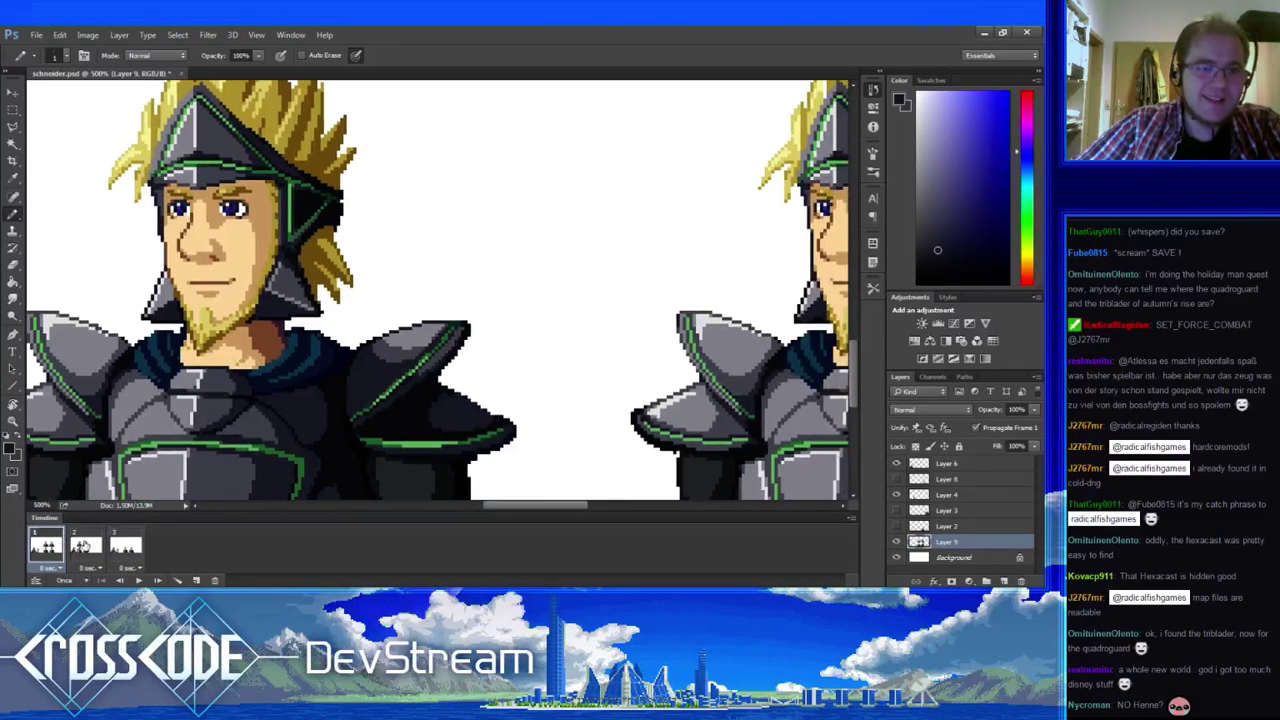
pyautogui.click(84, 547)
pyautogui.click(55, 550)
pyautogui.click(88, 548)
pyautogui.click(134, 550)
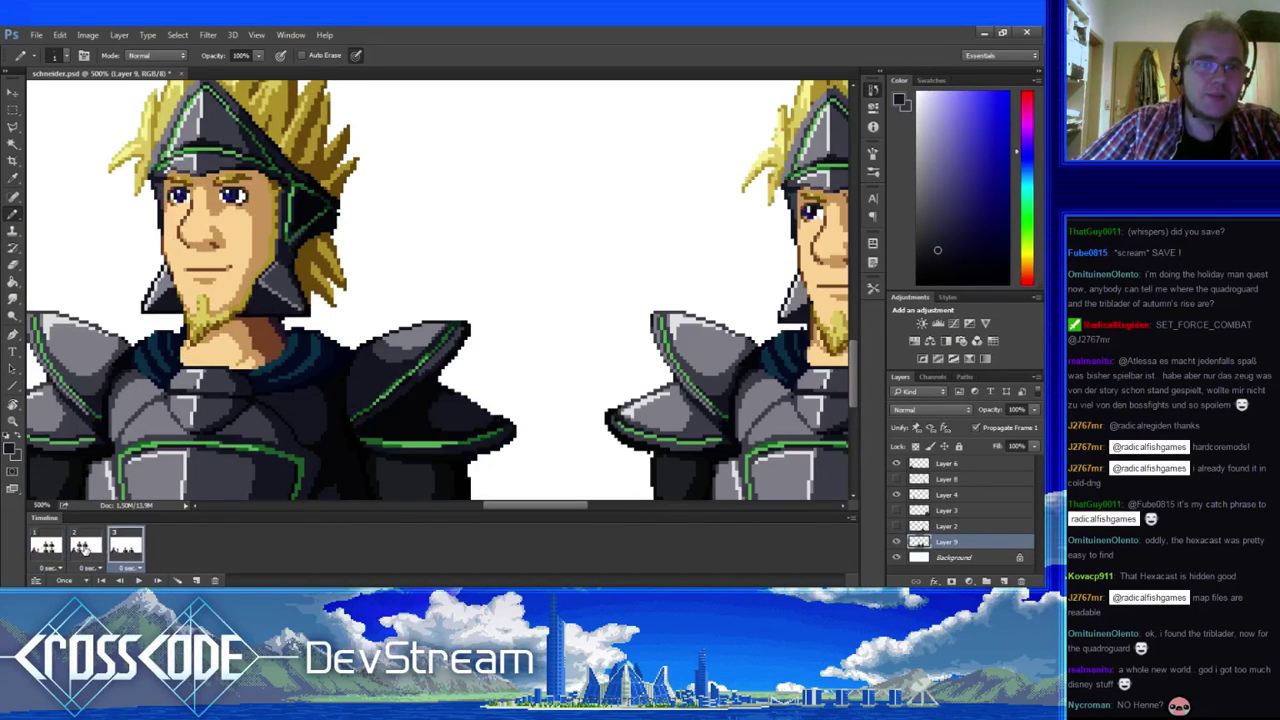
pyautogui.click(87, 550)
pyautogui.click(49, 548)
pyautogui.click(88, 548)
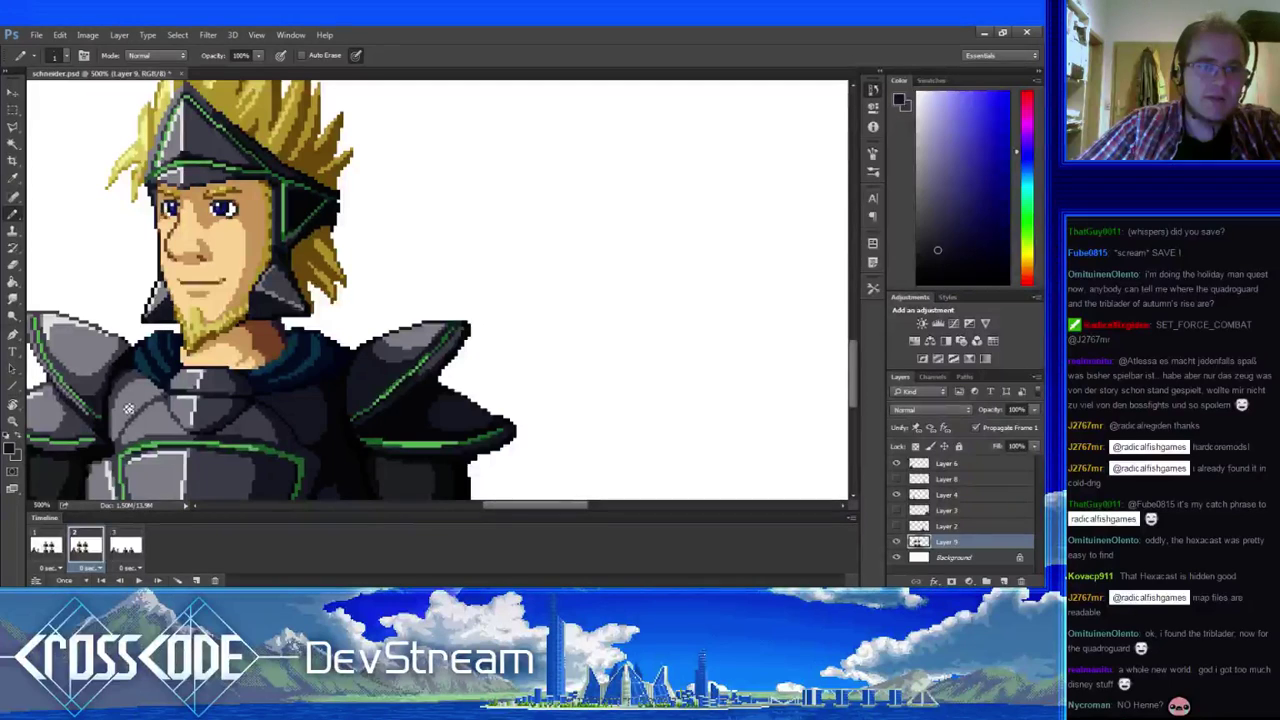
pyautogui.click(46, 545)
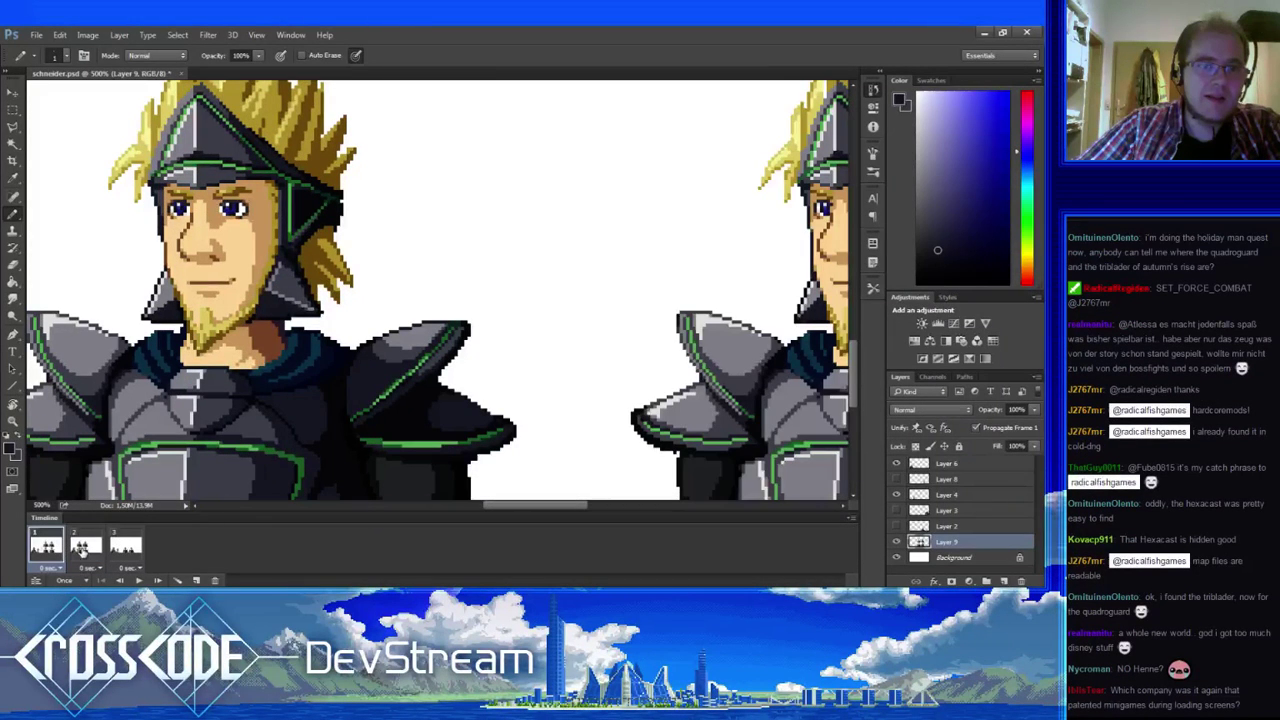
pyautogui.click(86, 550)
pyautogui.click(124, 547)
pyautogui.click(80, 550)
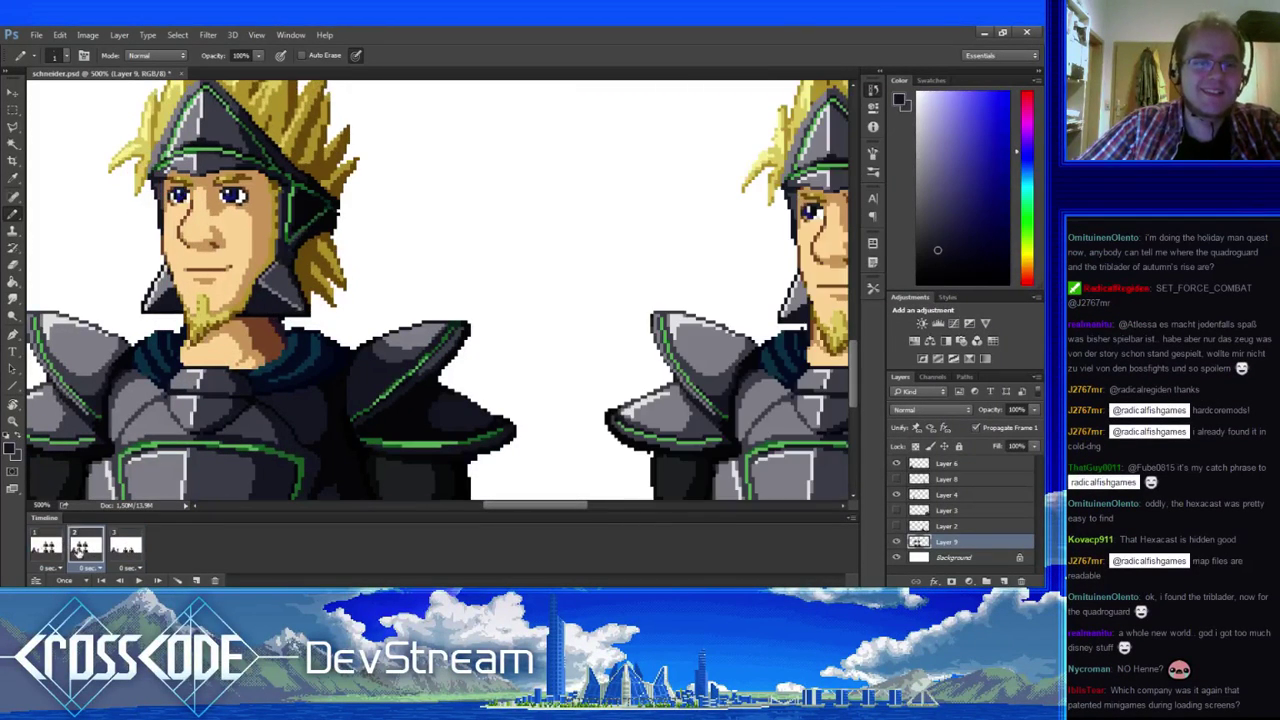
pyautogui.click(48, 547)
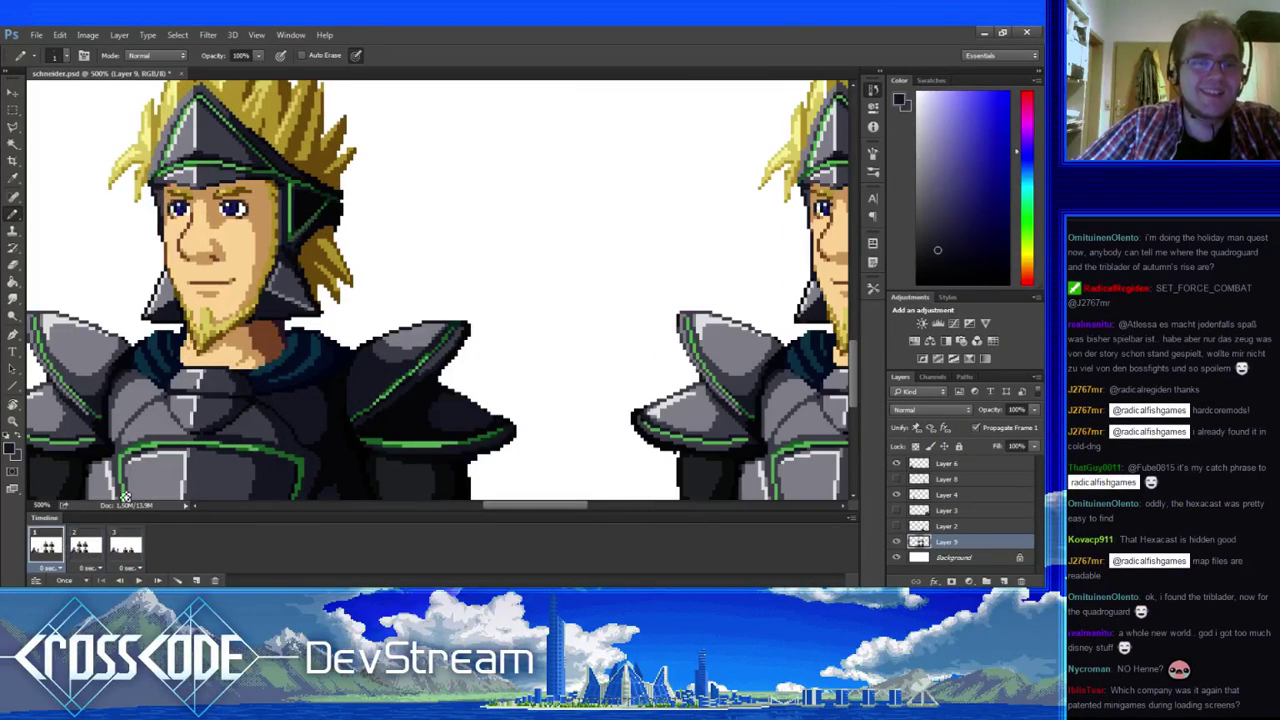
# - Clean up the outline beneath frame 1's front cheek guard above the collar with the Eraser and near-black pencil
pyautogui.press('e')
pyautogui.press('b')
pyautogui.keyDown('alt'); pyautogui.click(159, 333); pyautogui.keyUp('alt')
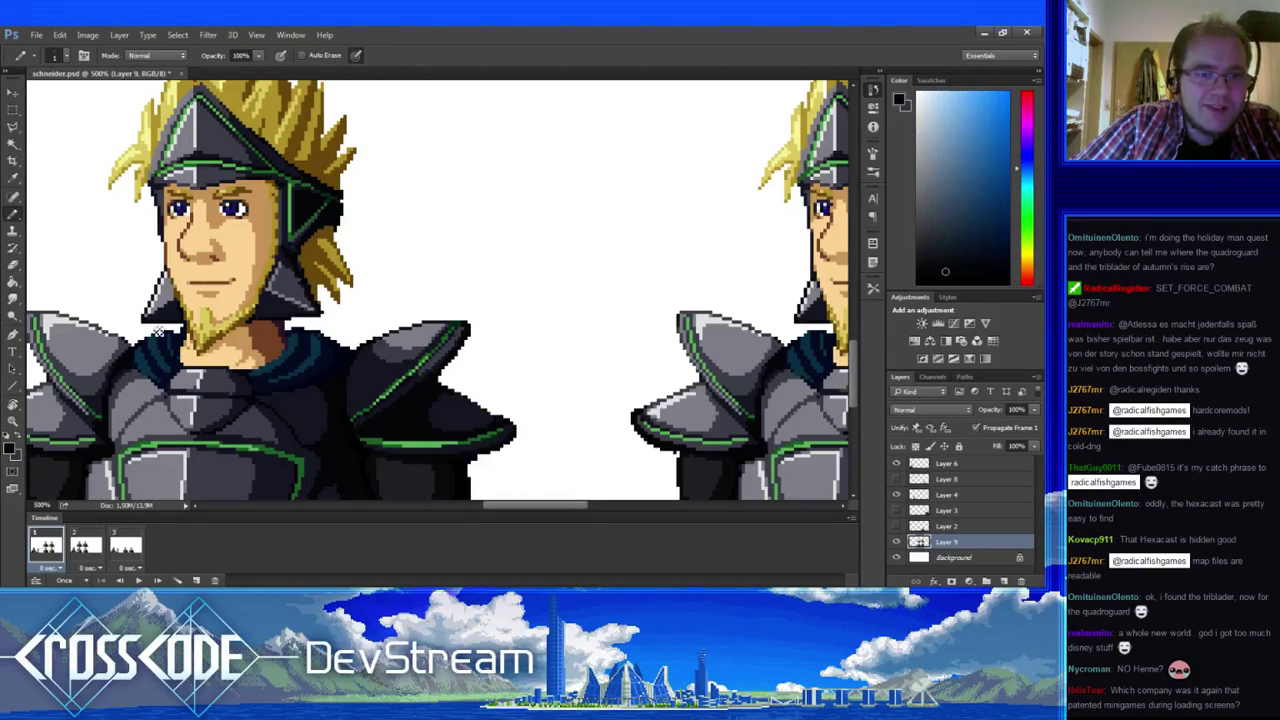
pyautogui.press('e')
pyautogui.press('b')
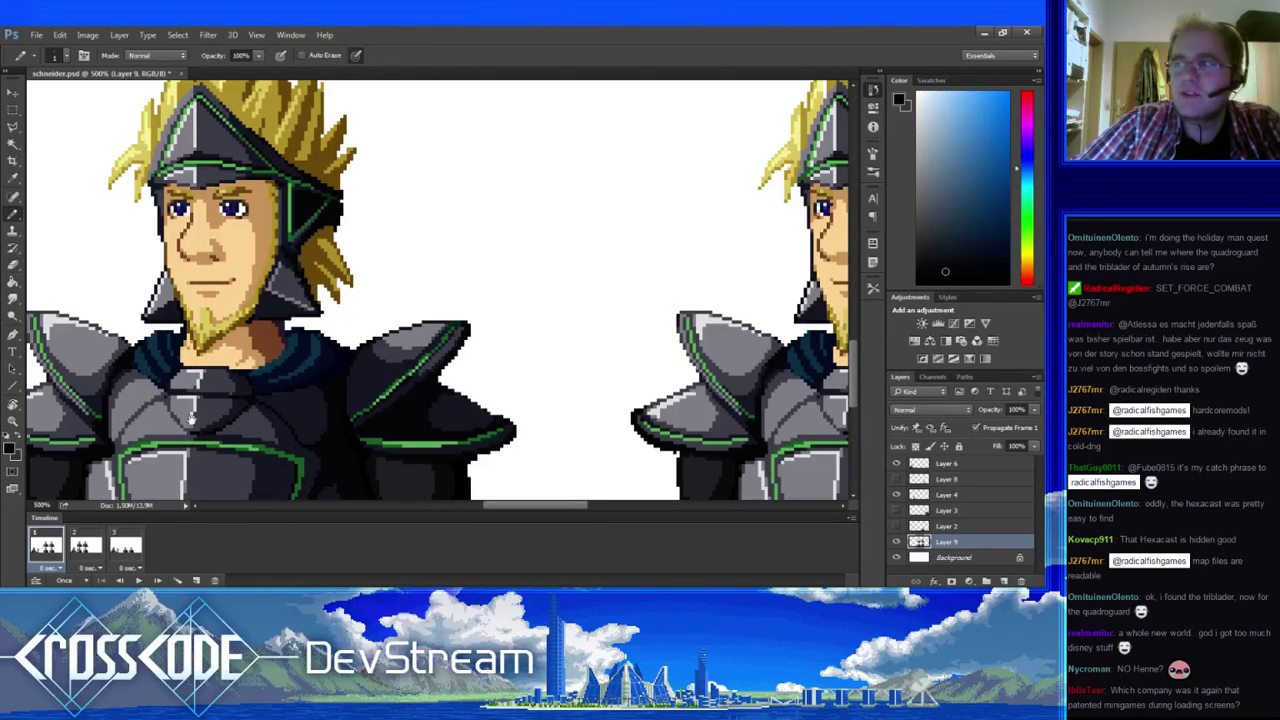
pyautogui.scroll(-1, 186, 402)
pyautogui.moveTo(188, 405); pyautogui.dragTo(188, 405)
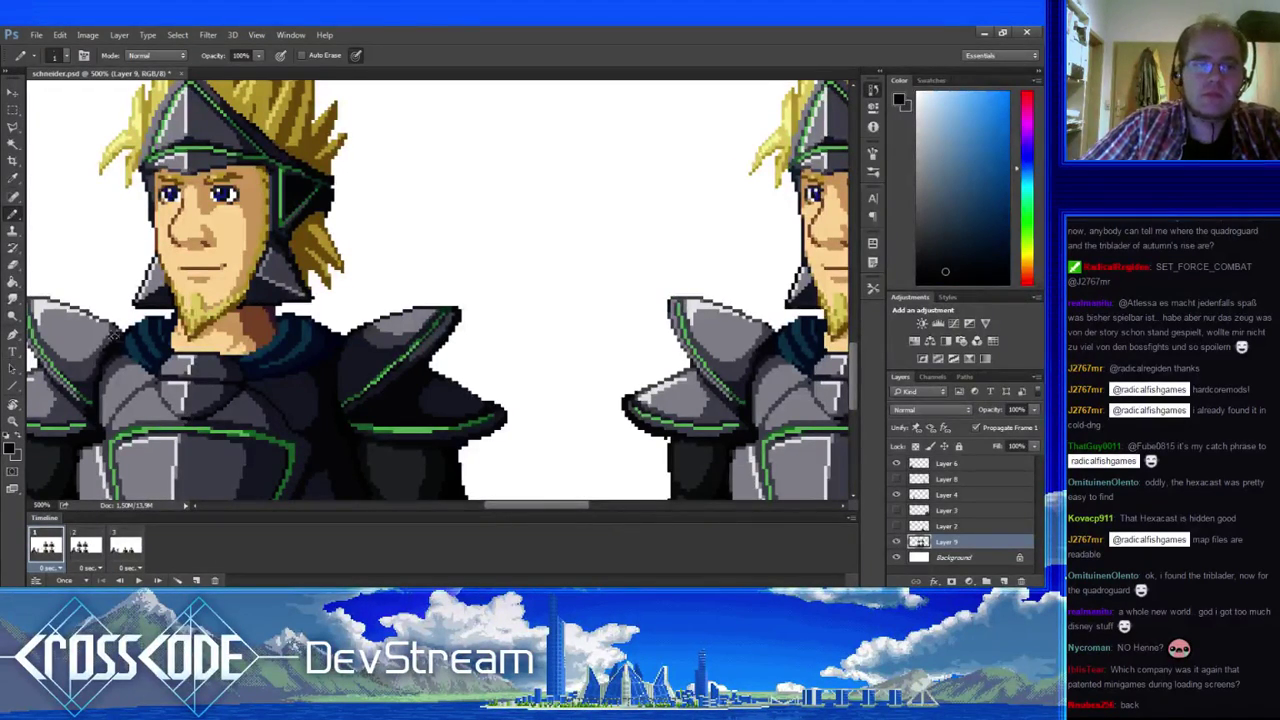
# - Retouch the underside of frame 1's rear cheek guard and the neck shadow with dark navy and reddish brown, checking frames 2 and 3
pyautogui.keyDown('alt'); pyautogui.click(266, 296); pyautogui.keyUp('alt')
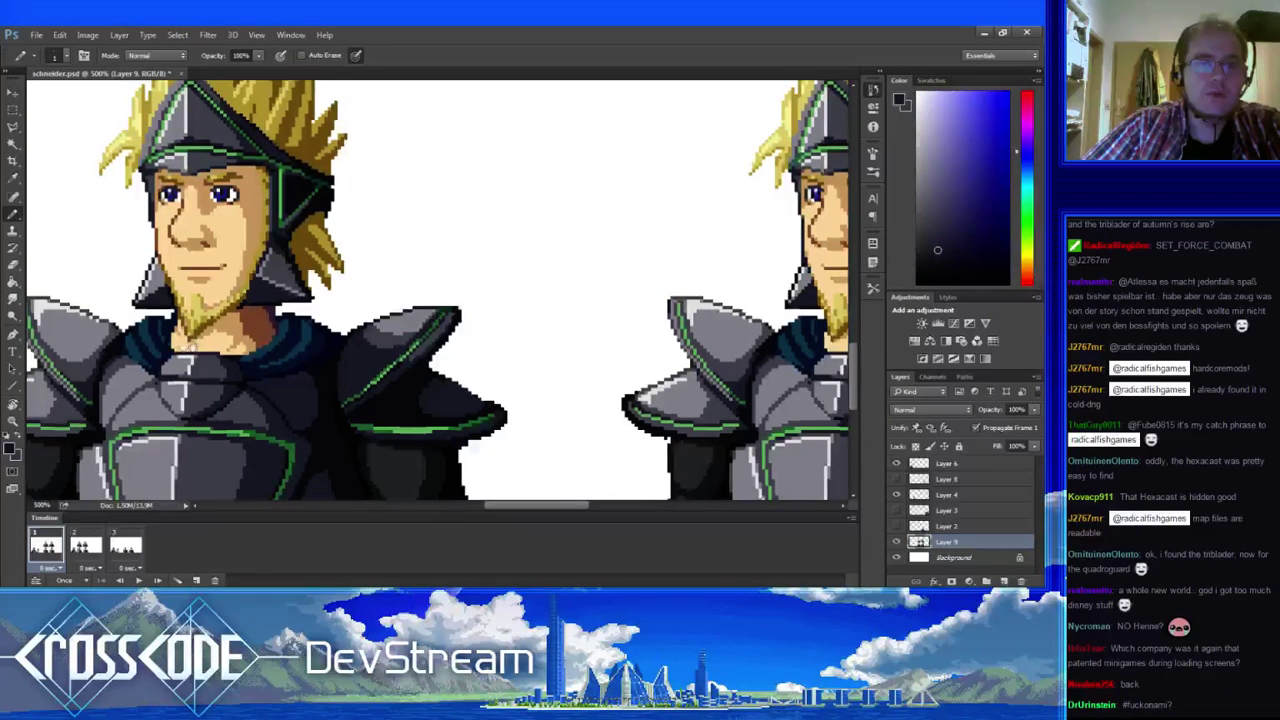
pyautogui.moveTo(272, 312)
pyautogui.mouseDown()
pyautogui.moveTo(240, 317)
pyautogui.moveTo(256, 312)
pyautogui.mouseUp()
pyautogui.click(256, 314)
pyautogui.keyDown('alt'); pyautogui.click(236, 319); pyautogui.keyUp('alt')
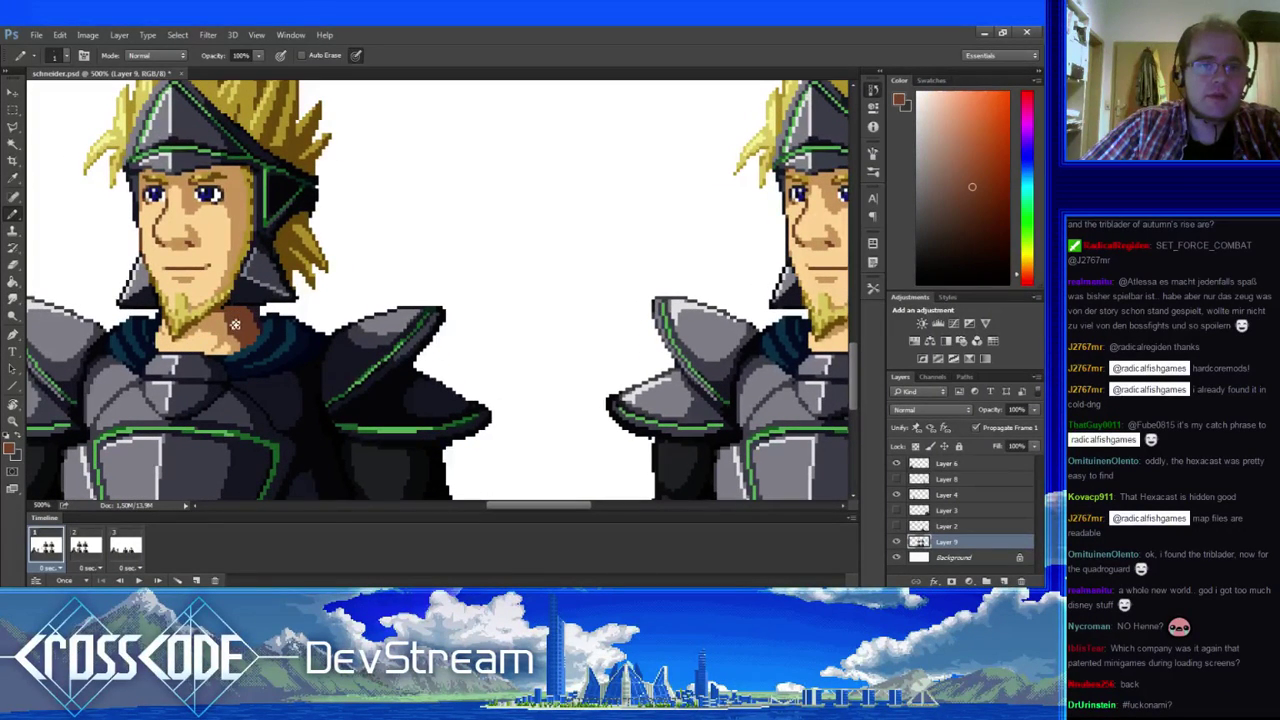
pyautogui.moveTo(148, 437); pyautogui.dragTo(143, 433)
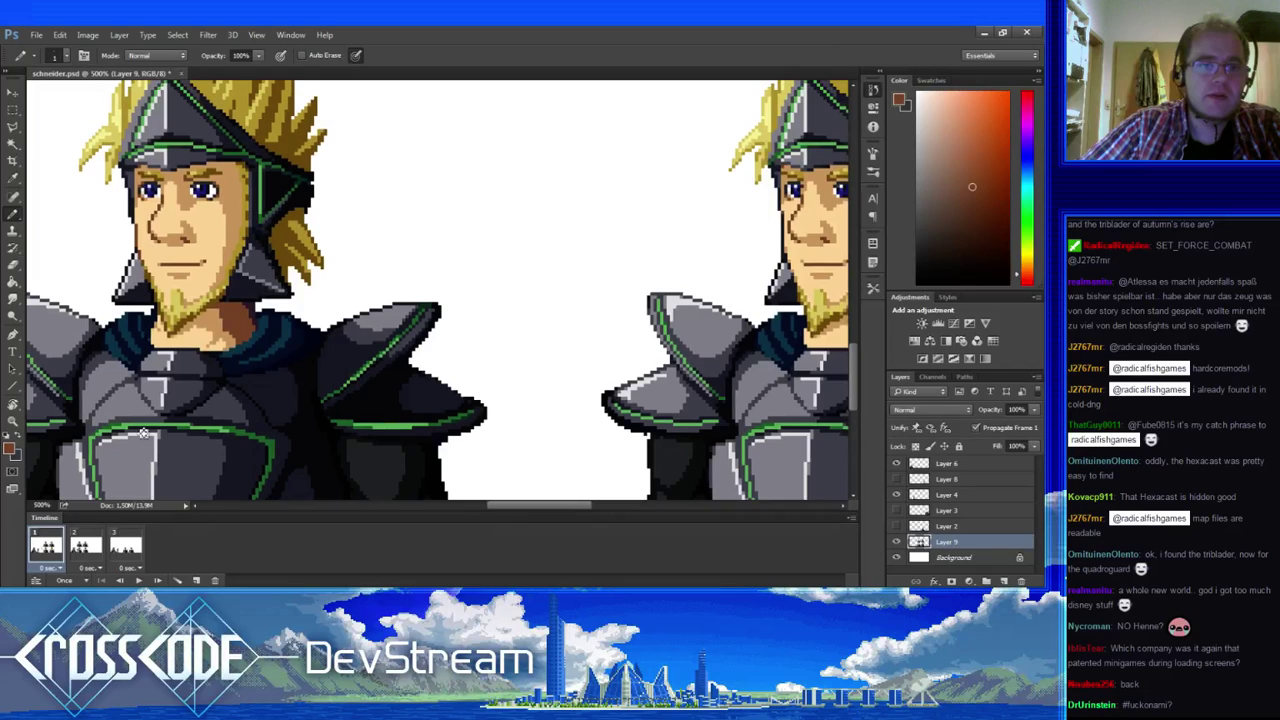
pyautogui.click(86, 545)
pyautogui.click(120, 545)
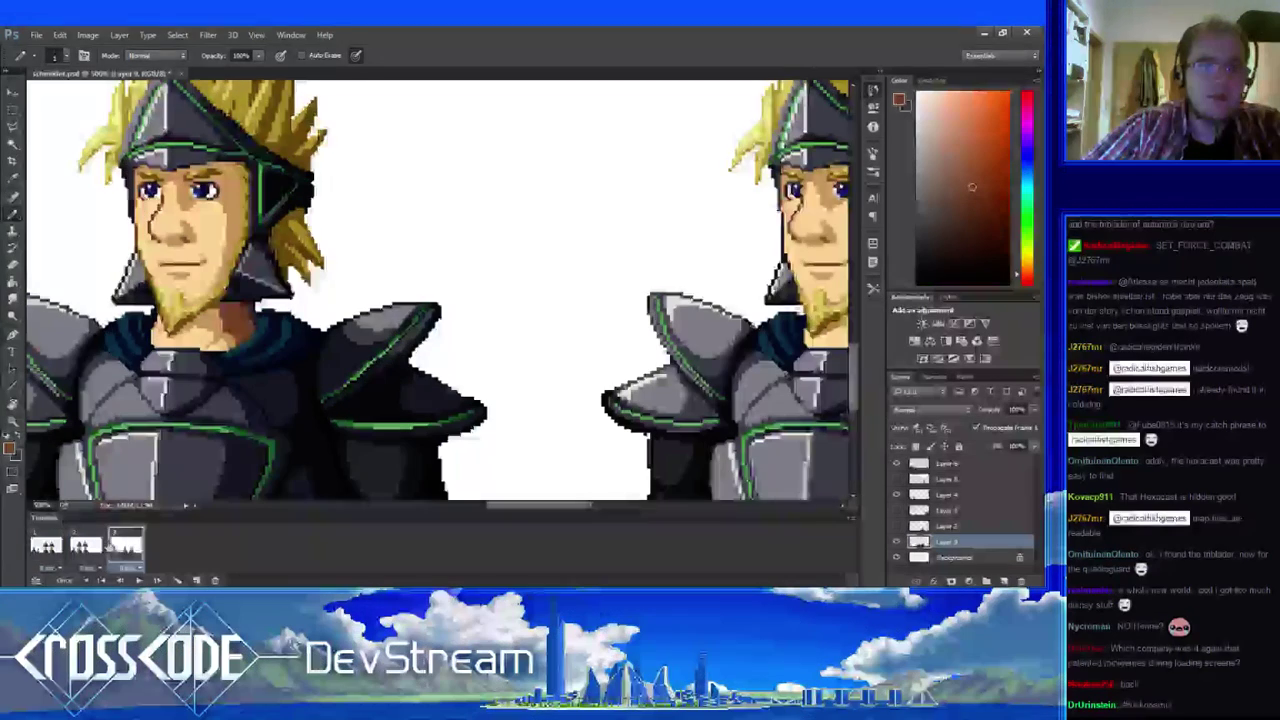
# - Step repeatedly through frames 1, 2 and 3 to examine the retouched rear cheek guard and neck shadow
pyautogui.click(50, 545)
pyautogui.click(92, 545)
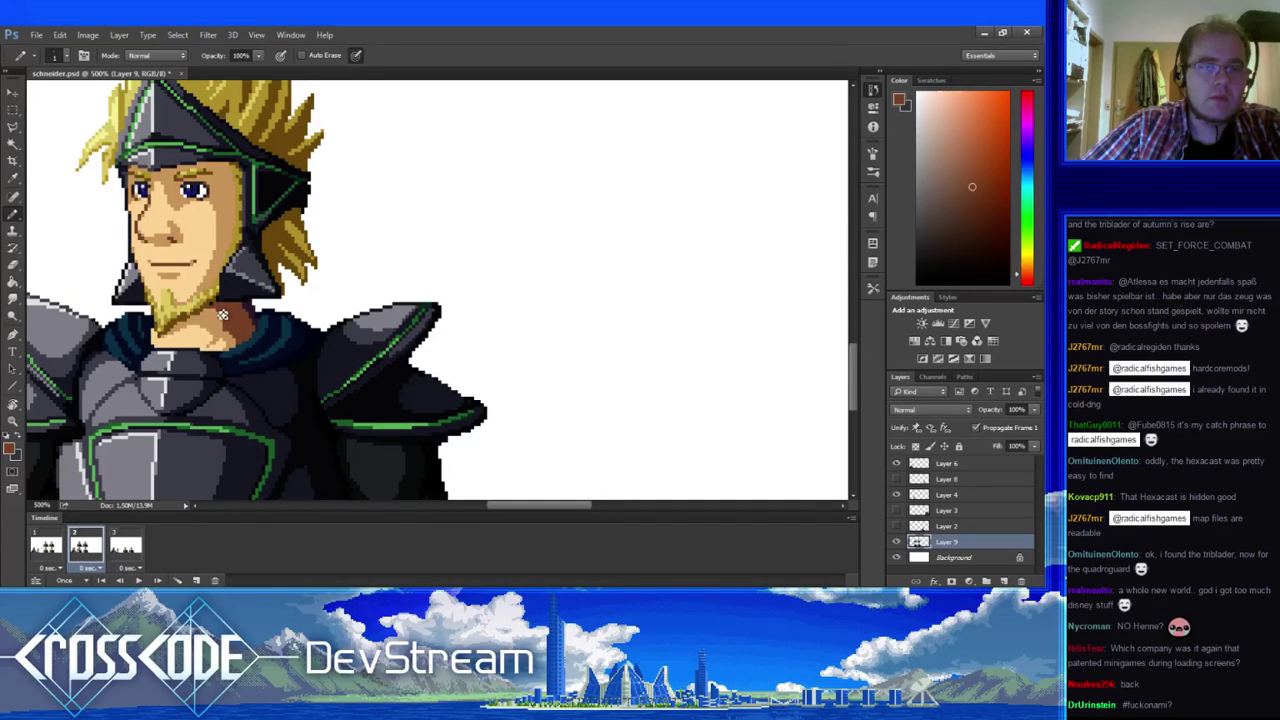
pyautogui.click(128, 548)
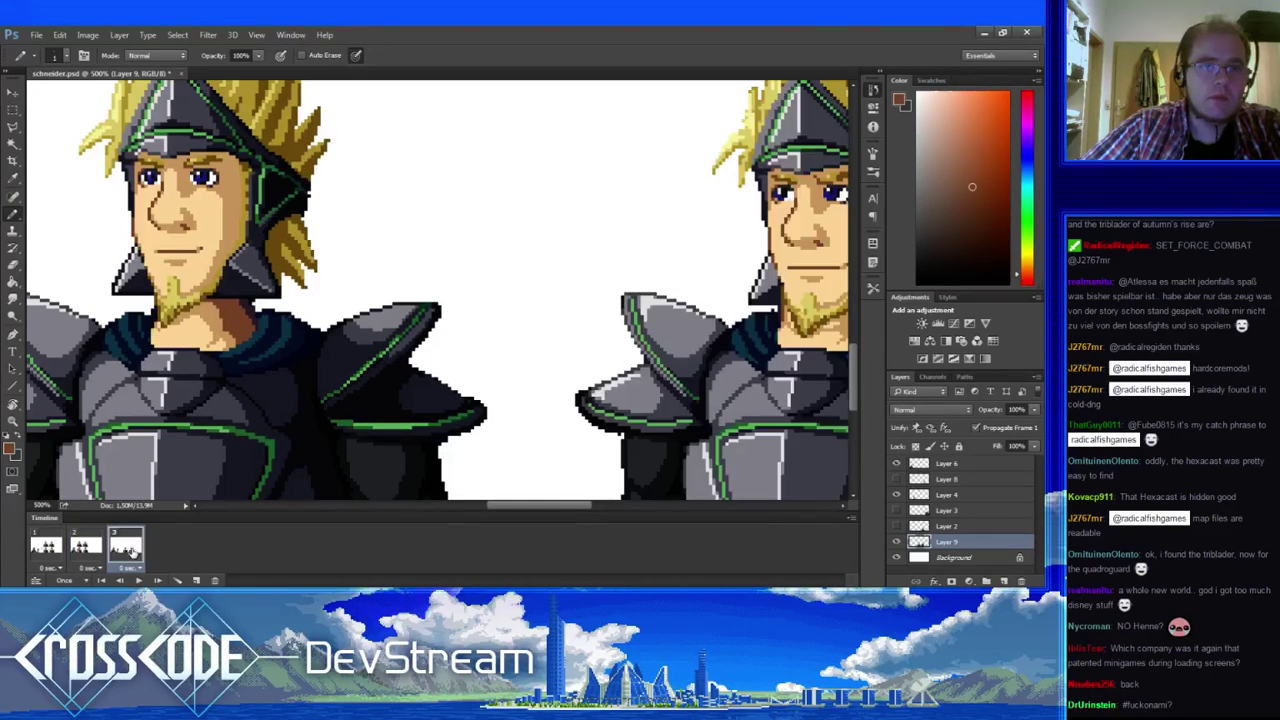
pyautogui.click(98, 547)
pyautogui.click(55, 548)
pyautogui.click(134, 550)
pyautogui.click(94, 551)
pyautogui.click(56, 550)
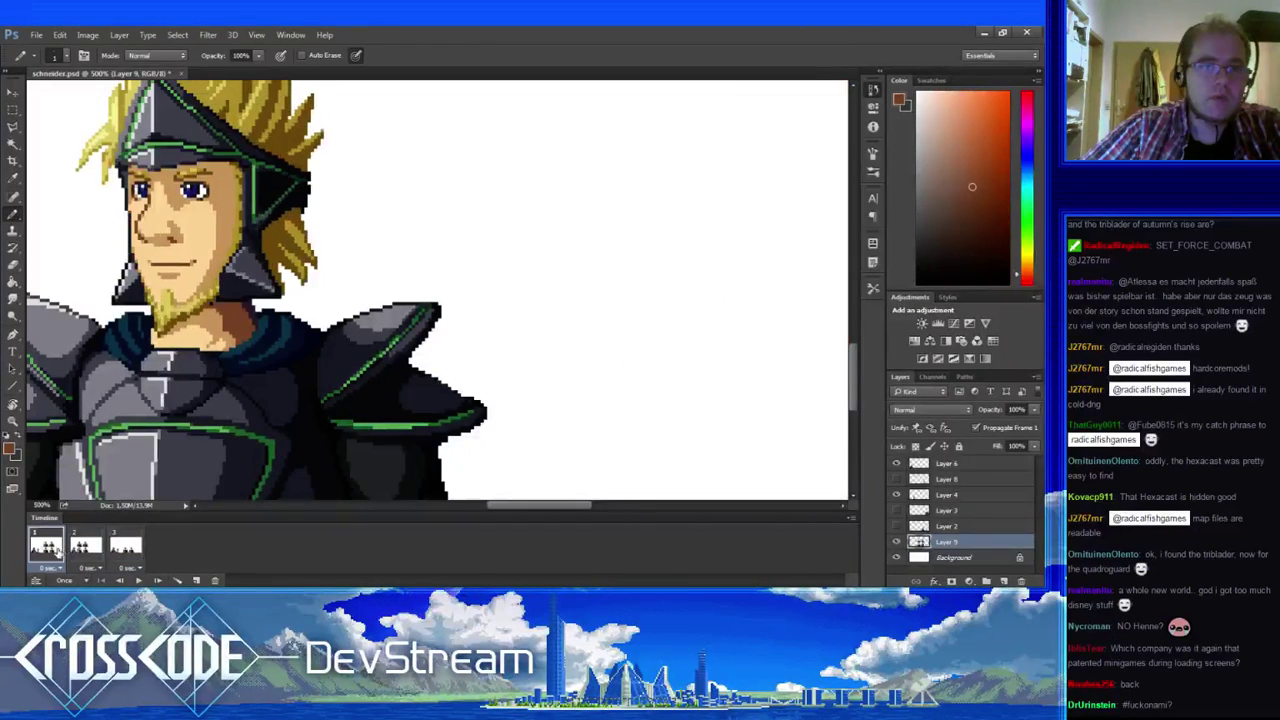
# - Retouch the lower edge of the front cheek guard in frames 1 and 2 with dark navy, checking against frame 3
pyautogui.keyDown('alt'); pyautogui.click(117, 301); pyautogui.keyUp('alt')
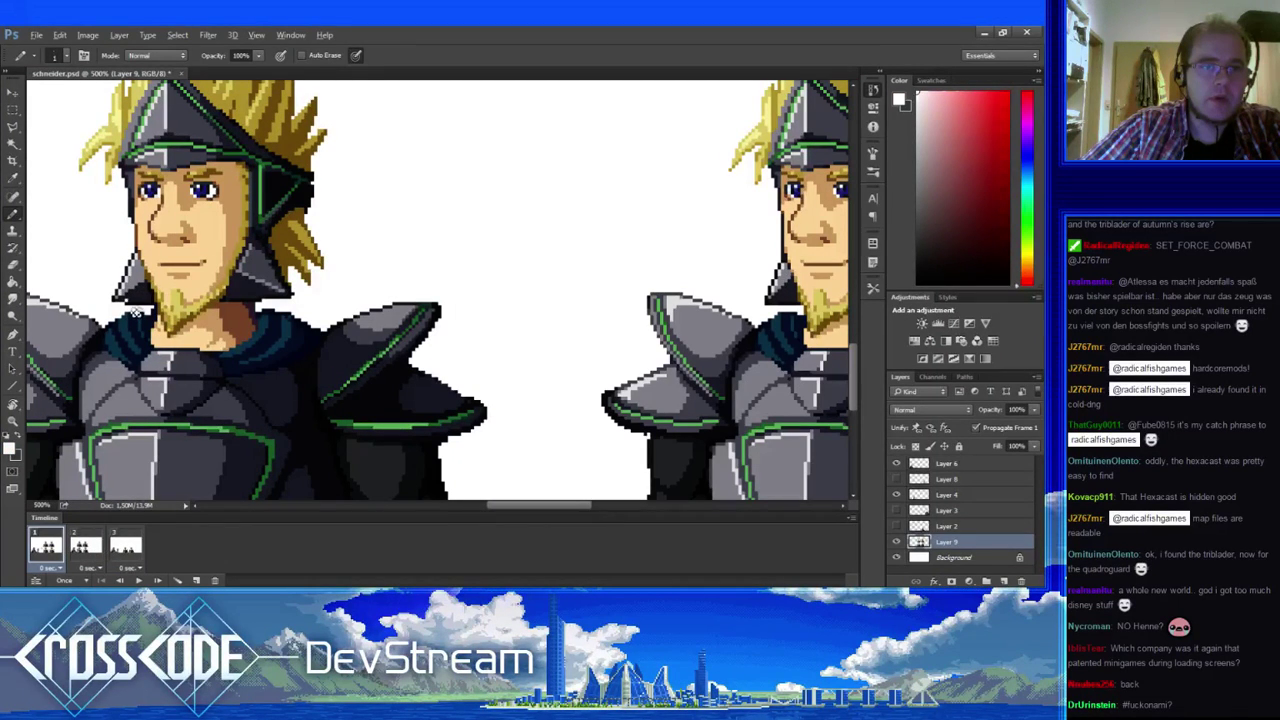
pyautogui.keyDown('alt'); pyautogui.click(137, 313); pyautogui.keyUp('alt')
pyautogui.click(88, 546)
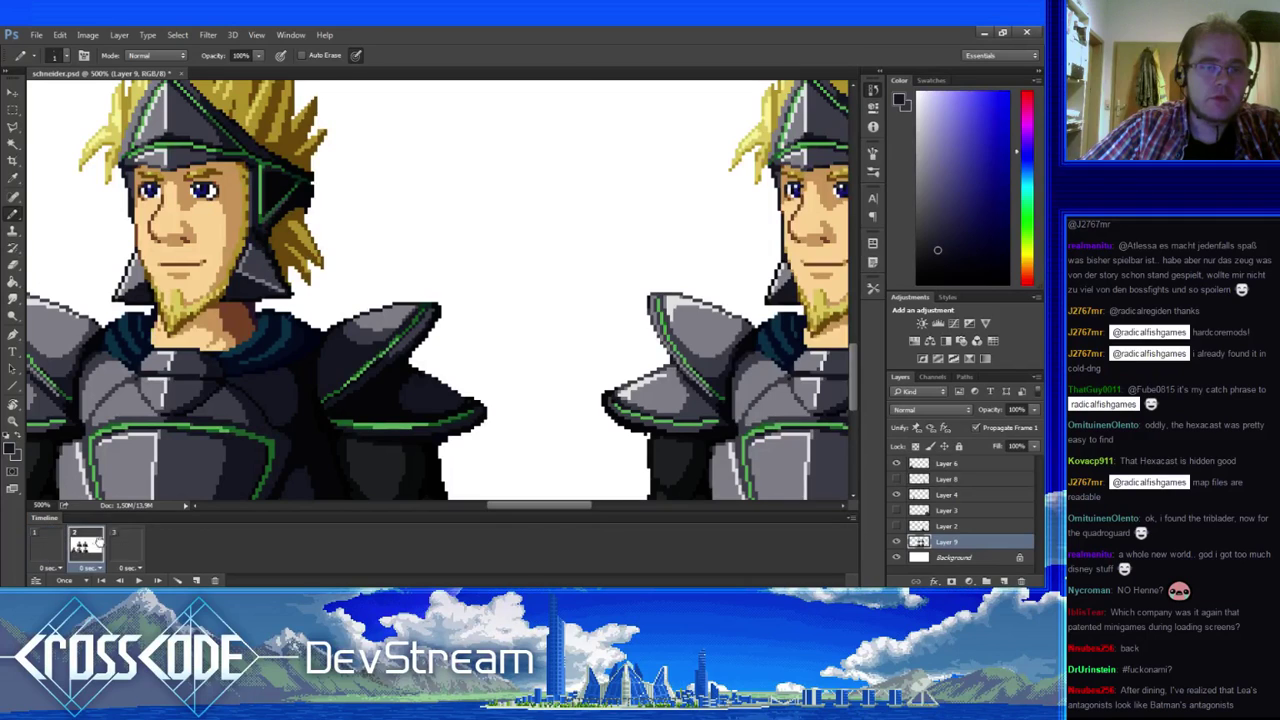
pyautogui.click(125, 545)
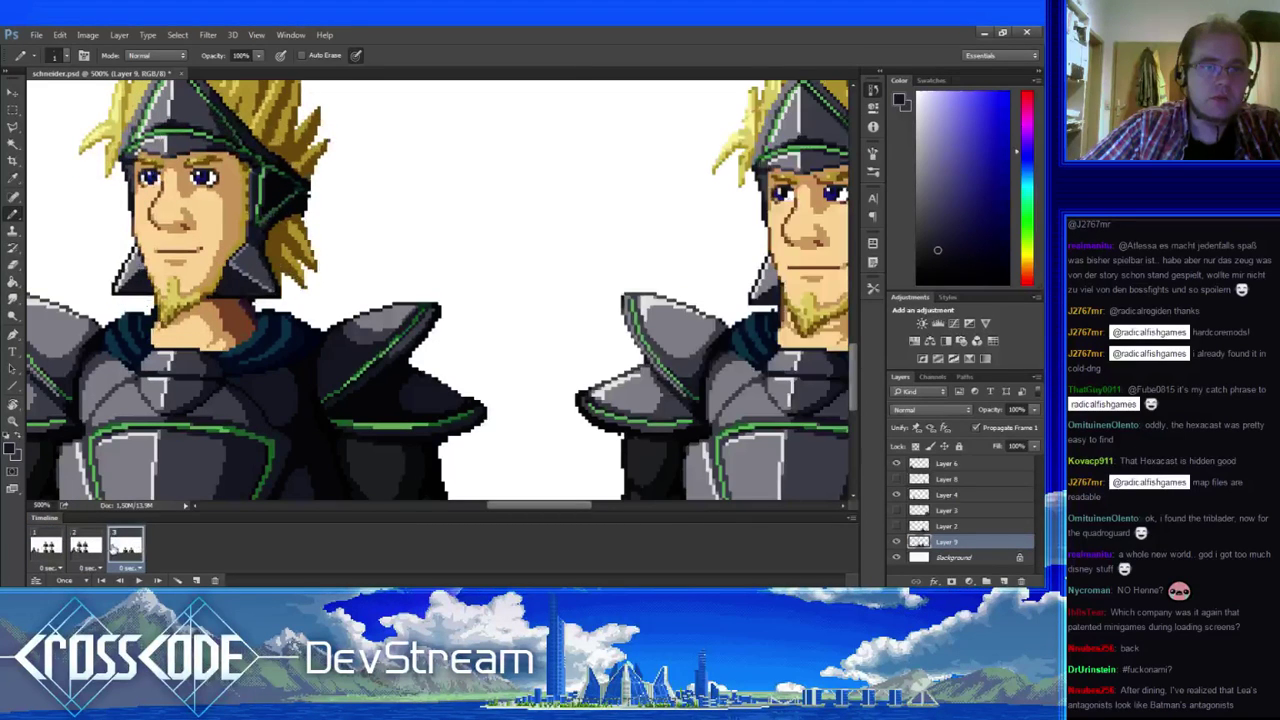
pyautogui.click(88, 547)
pyautogui.keyDown('alt'); pyautogui.click(135, 300); pyautogui.keyUp('alt')
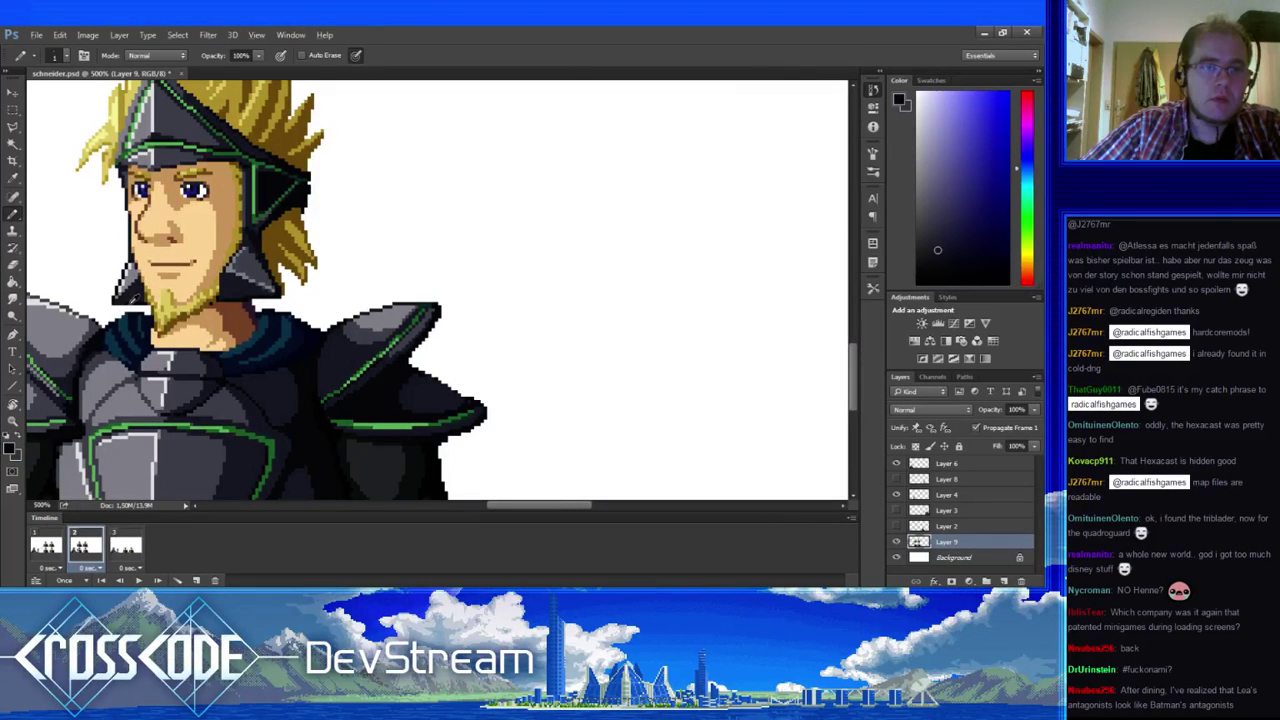
pyautogui.keyDown('alt'); pyautogui.click(128, 312); pyautogui.keyUp('alt')
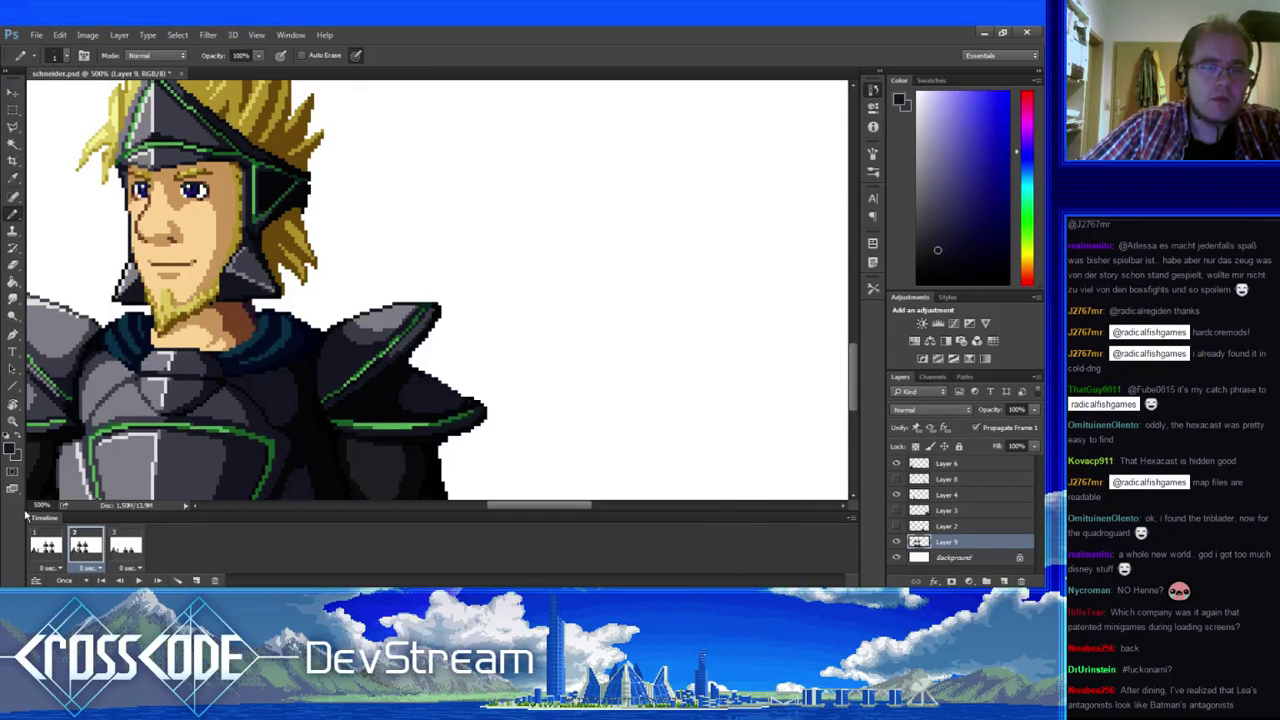
# - Refine the front cheek guard's underside in frames 1 and 2 with near-black and dark navy after comparing all three frames
pyautogui.click(46, 547)
pyautogui.click(86, 547)
pyautogui.click(126, 547)
pyautogui.click(88, 549)
pyautogui.click(48, 548)
pyautogui.click(90, 550)
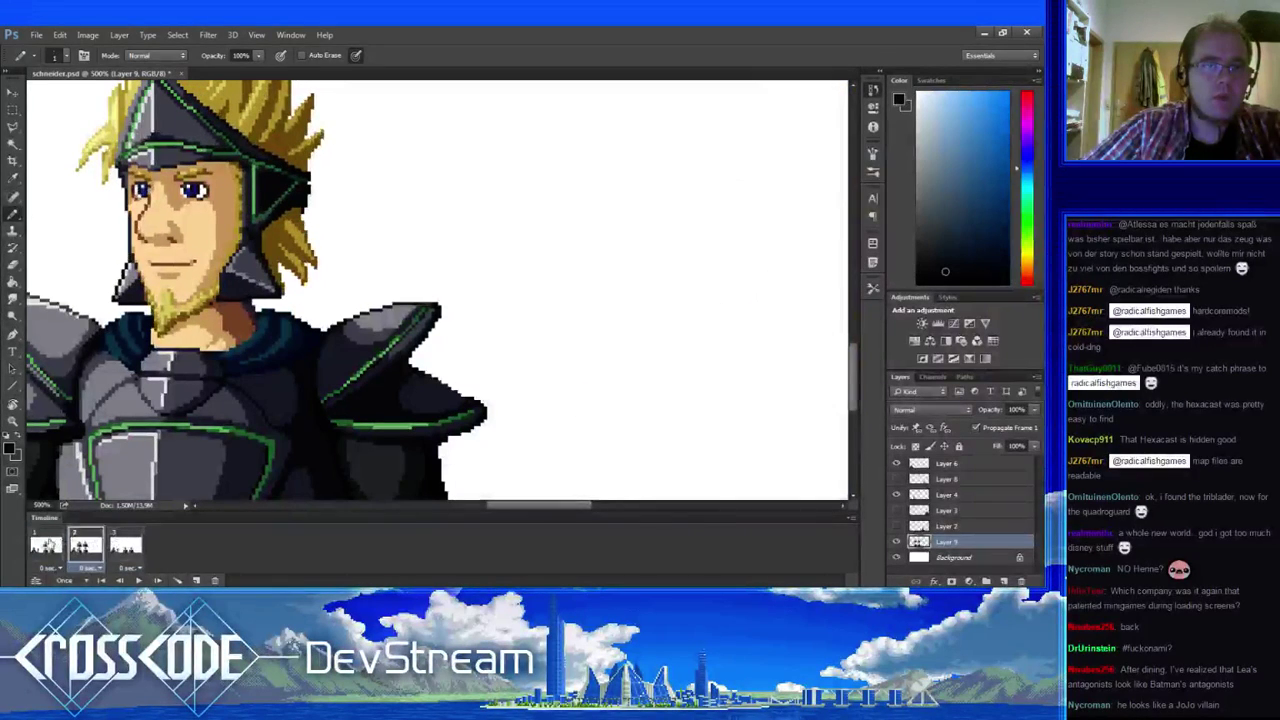
pyautogui.keyDown('alt'); pyautogui.click(129, 301); pyautogui.keyUp('alt')
pyautogui.keyDown('alt'); pyautogui.click(129, 298); pyautogui.keyUp('alt')
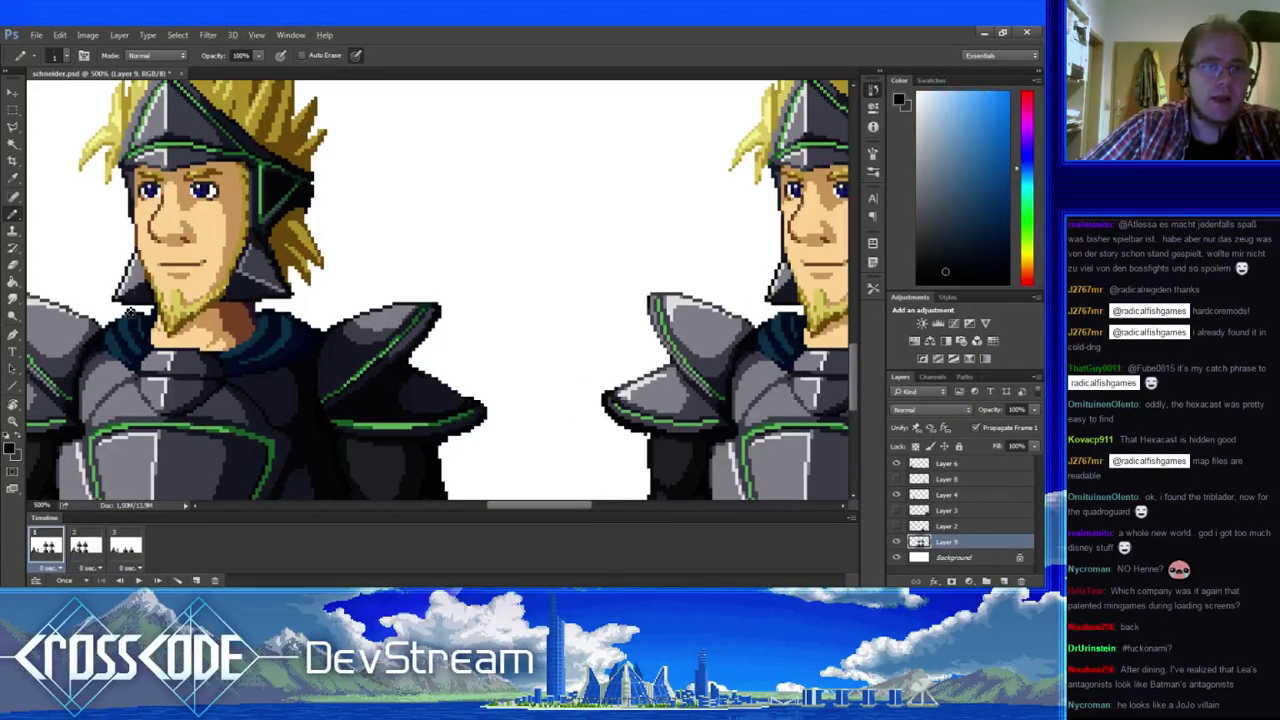
pyautogui.keyDown('alt'); pyautogui.click(132, 296); pyautogui.keyUp('alt')
pyautogui.click(74, 534)
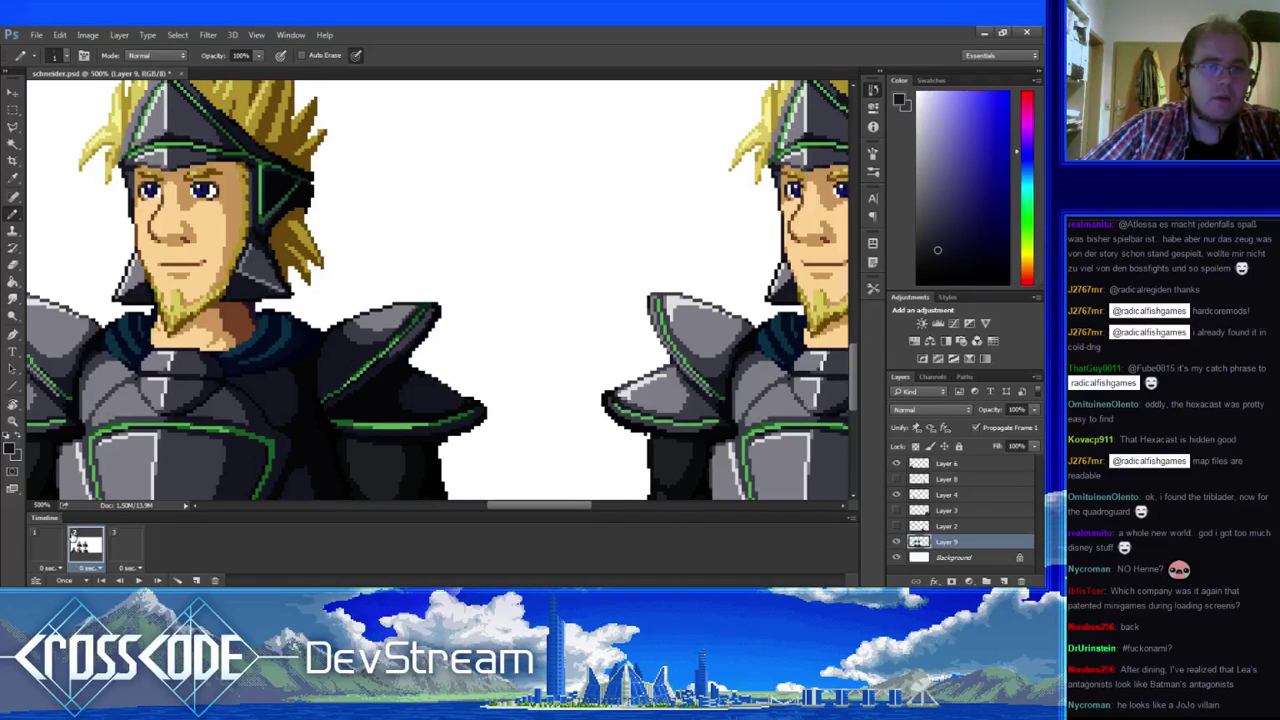
# - Trim the outer corner of frame 1's front cheek guard with the Eraser and dark navy pencil, comparing with frame 2
pyautogui.press('e')
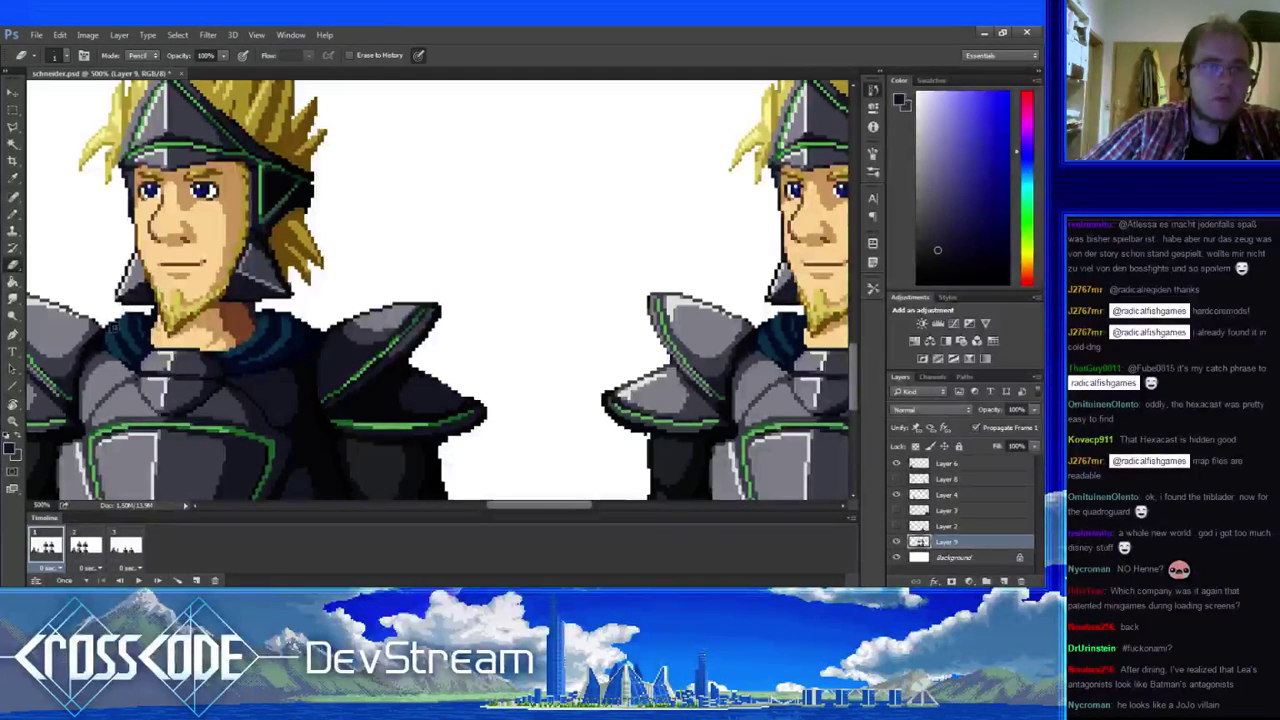
pyautogui.click(89, 540)
pyautogui.click(58, 542)
pyautogui.click(87, 542)
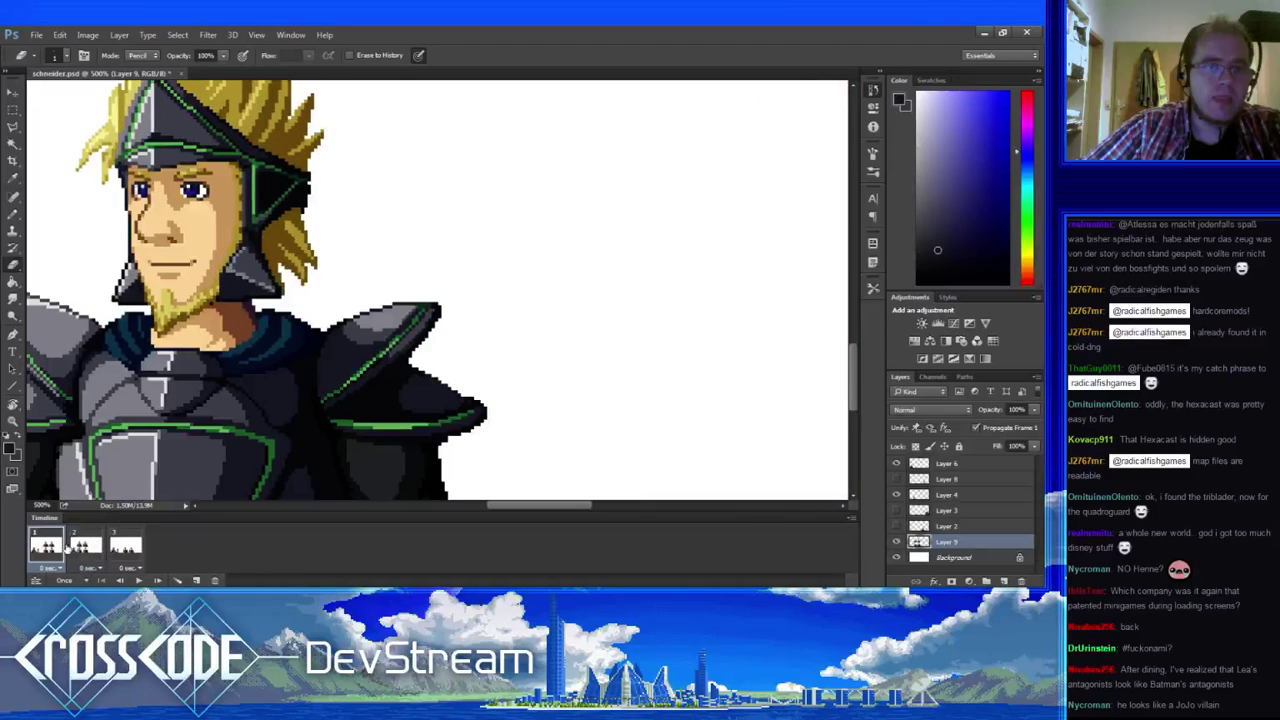
pyautogui.click(58, 542)
pyautogui.press('b')
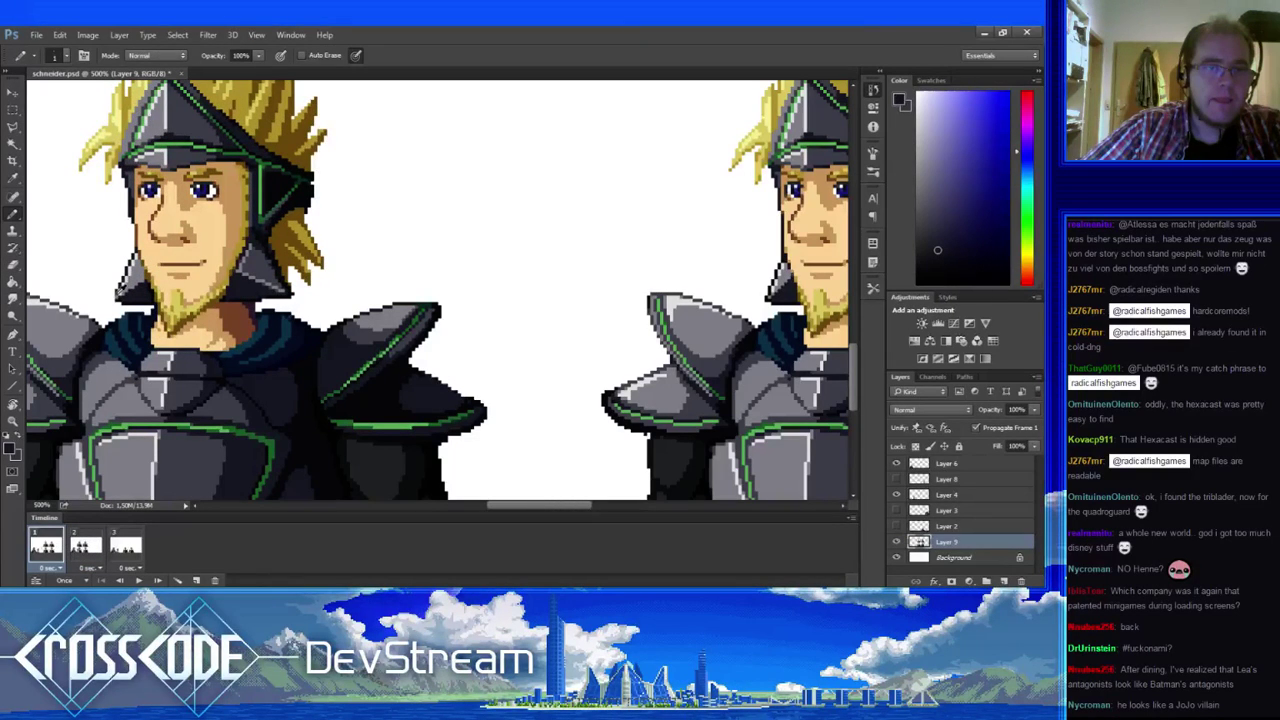
pyautogui.press('e')
pyautogui.press('b')
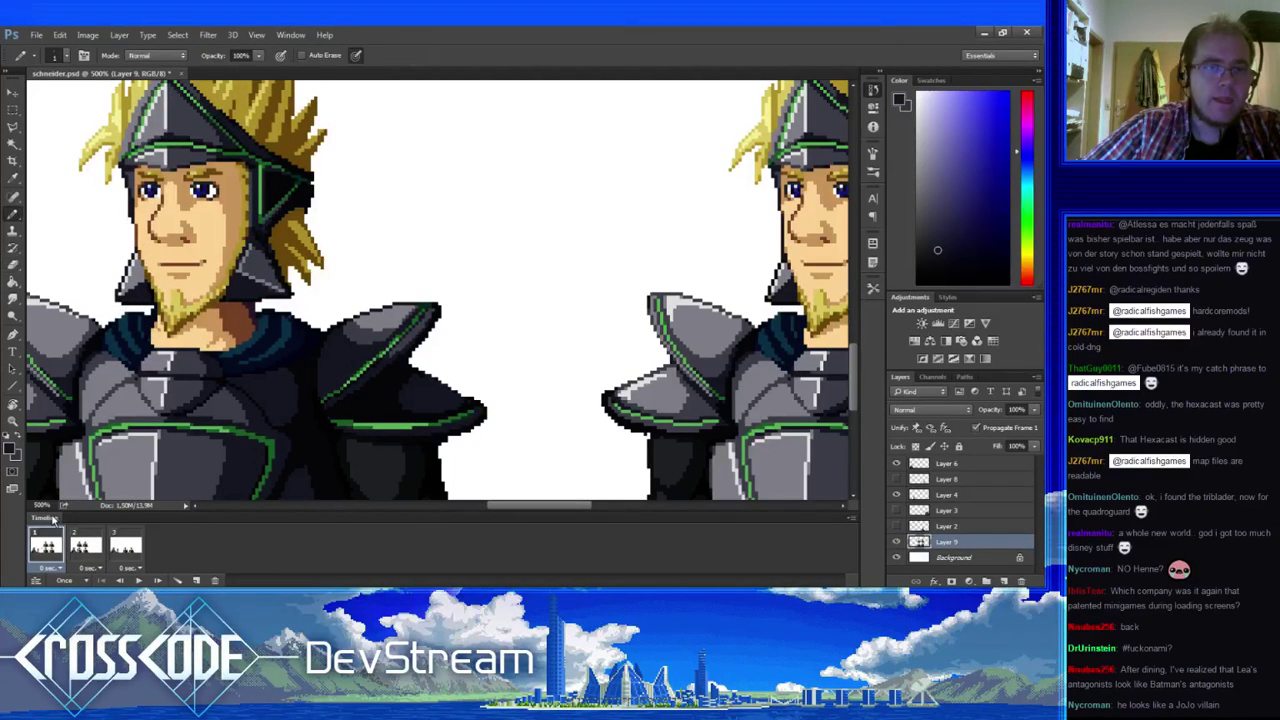
# - Touch up the front cheek guard's outer edge in frames 1 and 2 with light grey and near-black, checking frame 3
pyautogui.press('x')
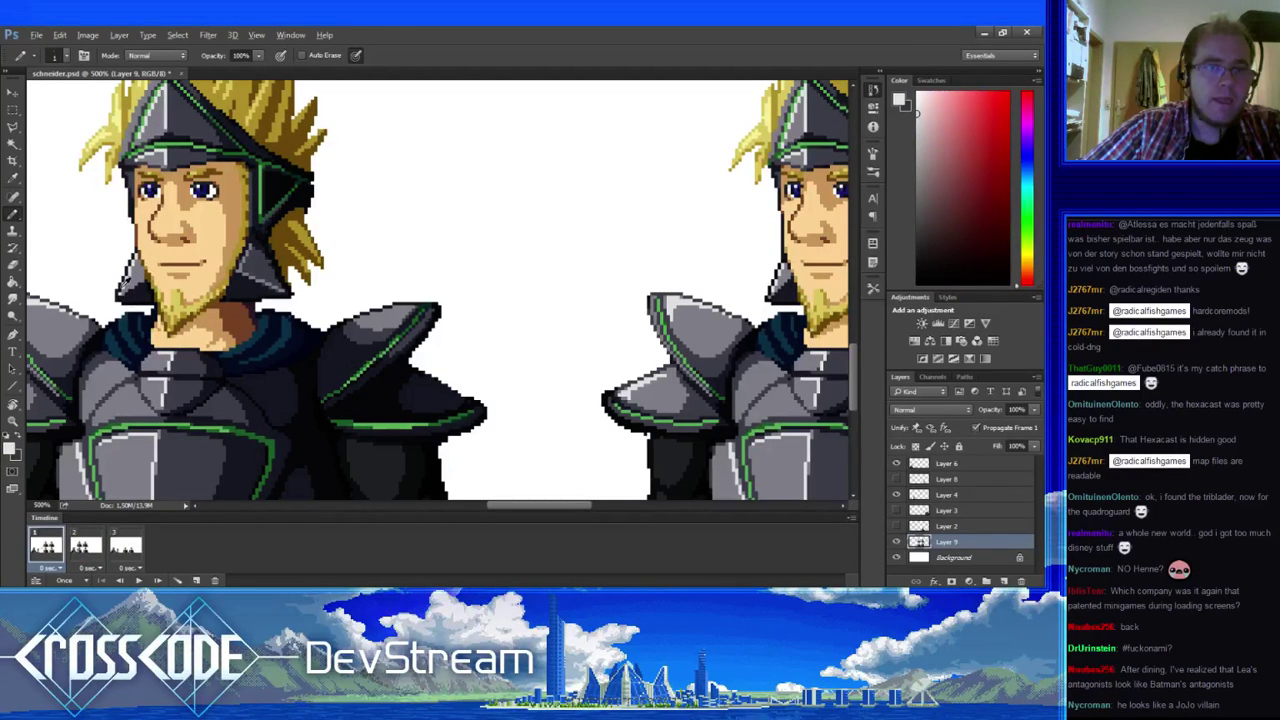
pyautogui.click(88, 555)
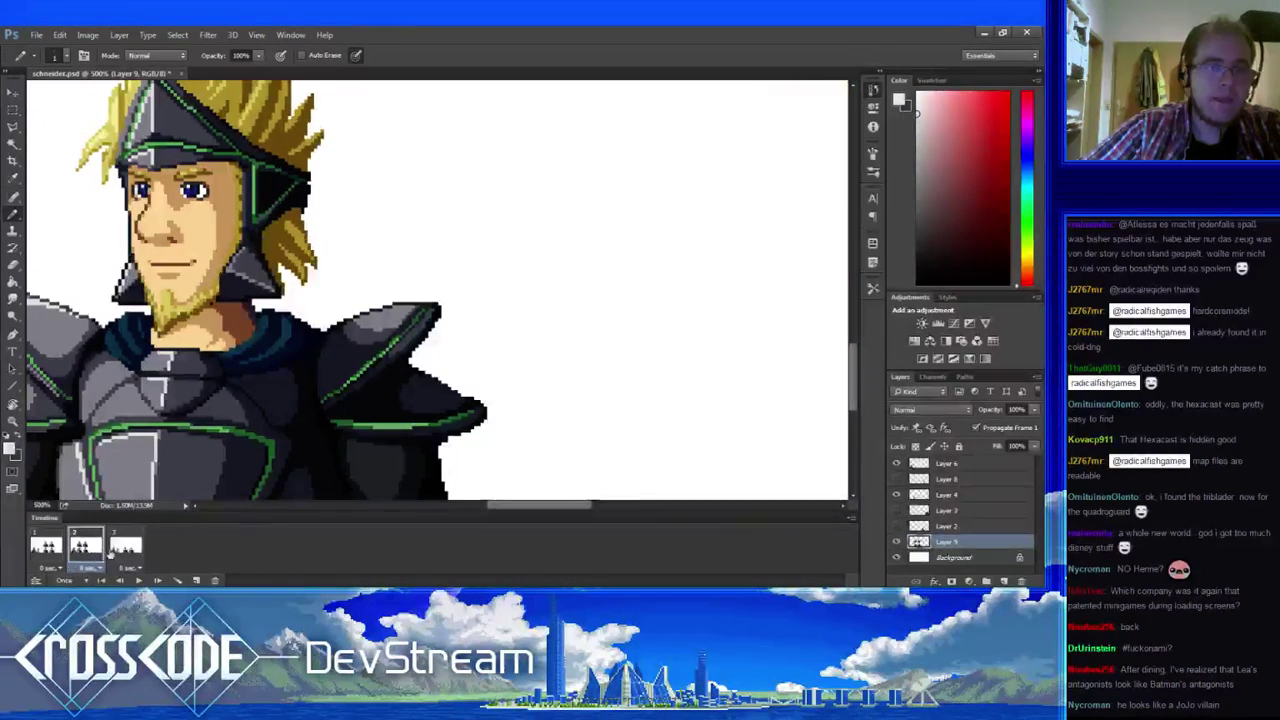
pyautogui.click(125, 551)
pyautogui.click(86, 551)
pyautogui.click(47, 551)
pyautogui.click(87, 551)
pyautogui.keyDown('alt'); pyautogui.click(118, 301); pyautogui.keyUp('alt')
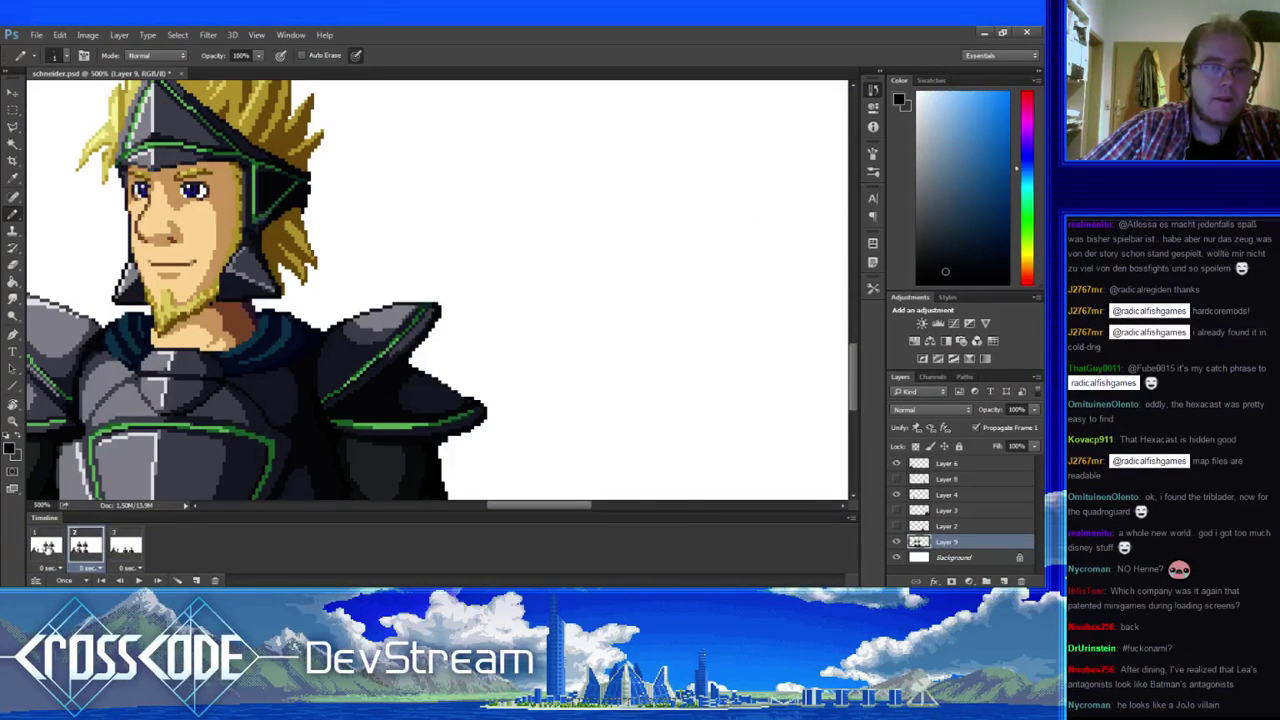
# - Flip back and forth through the three frames to examine how the front cheek guard's outline moves
pyautogui.click(47, 549)
pyautogui.click(86, 548)
pyautogui.click(126, 548)
pyautogui.click(87, 547)
pyautogui.click(48, 547)
pyautogui.click(84, 546)
pyautogui.click(119, 545)
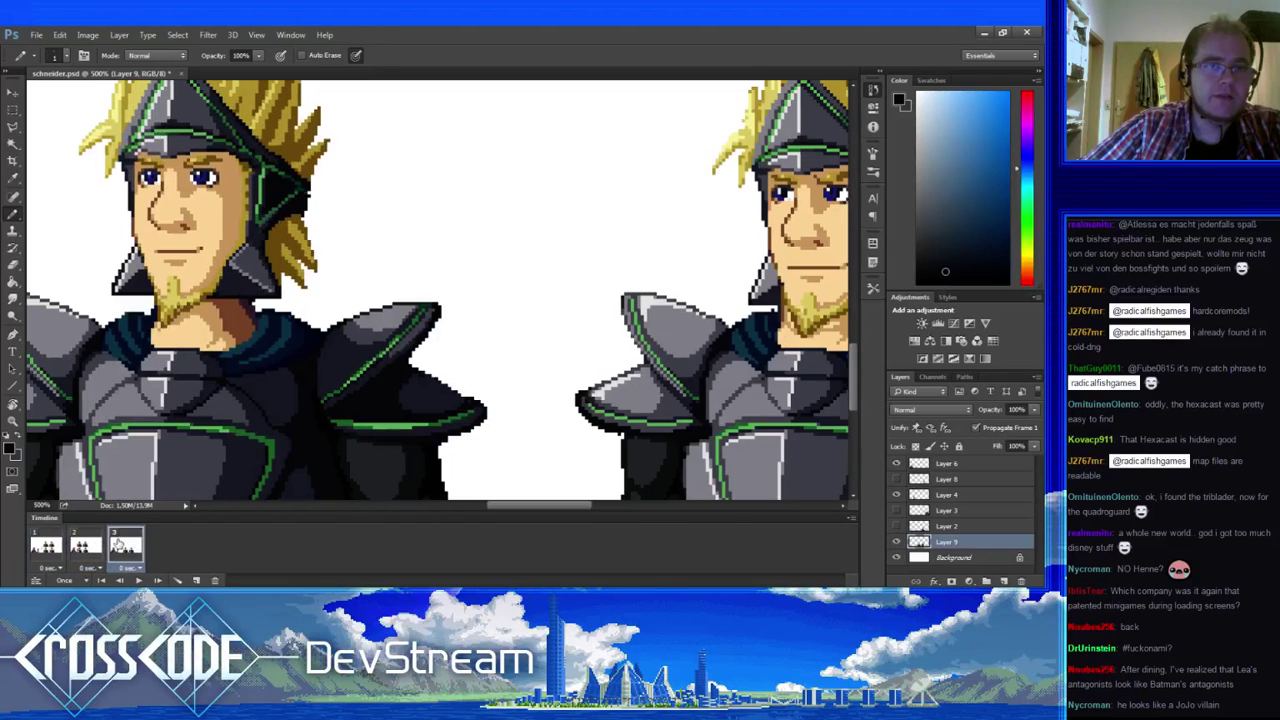
pyautogui.click(86, 545)
pyautogui.click(50, 544)
pyautogui.click(118, 546)
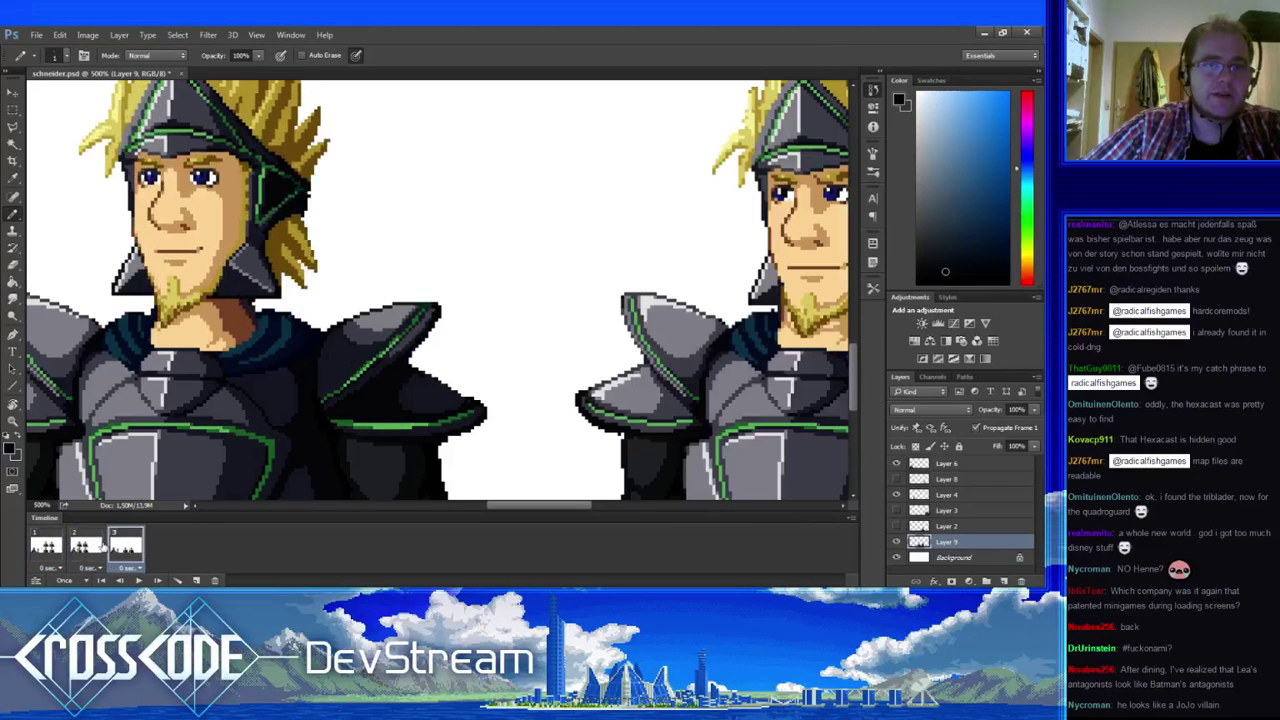
pyautogui.click(86, 546)
pyautogui.click(122, 546)
pyautogui.click(86, 546)
# - Bring the whole head into view and cycle through frames 1, 2 and 3 to examine the complete head turn
pyautogui.moveTo(100, 400); pyautogui.dragTo(143, 452)
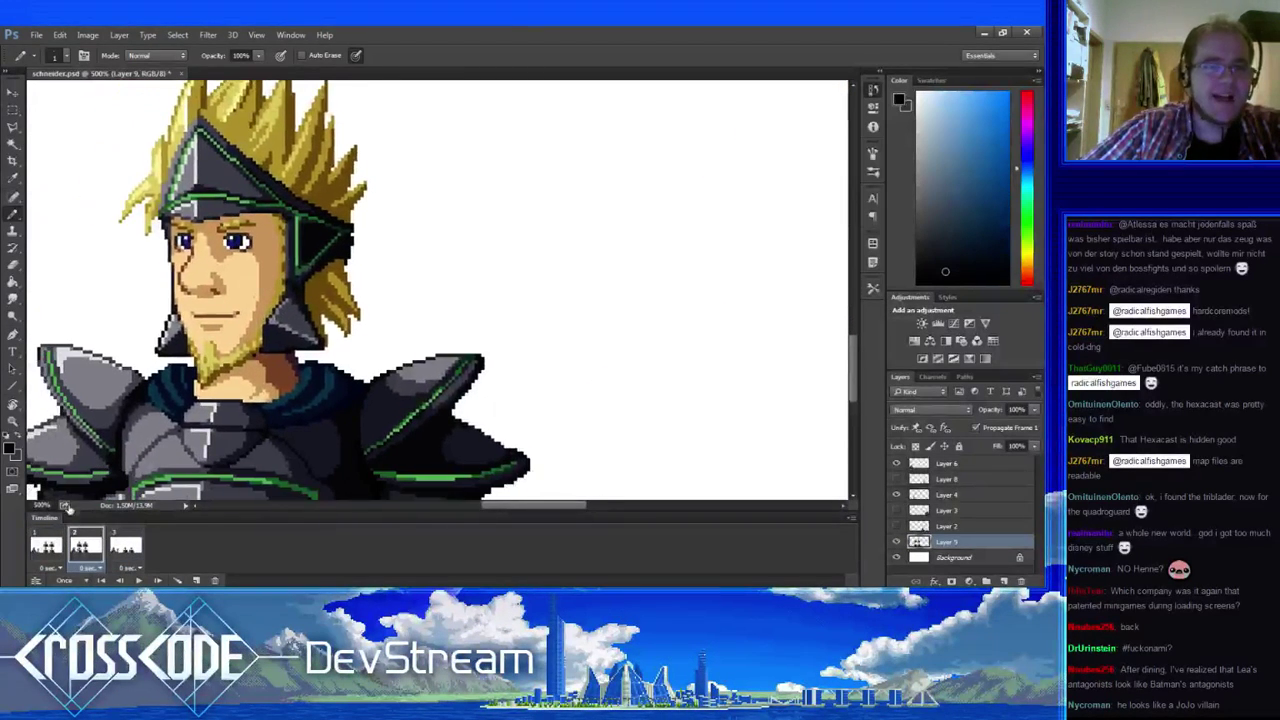
pyautogui.click(46, 548)
pyautogui.click(126, 548)
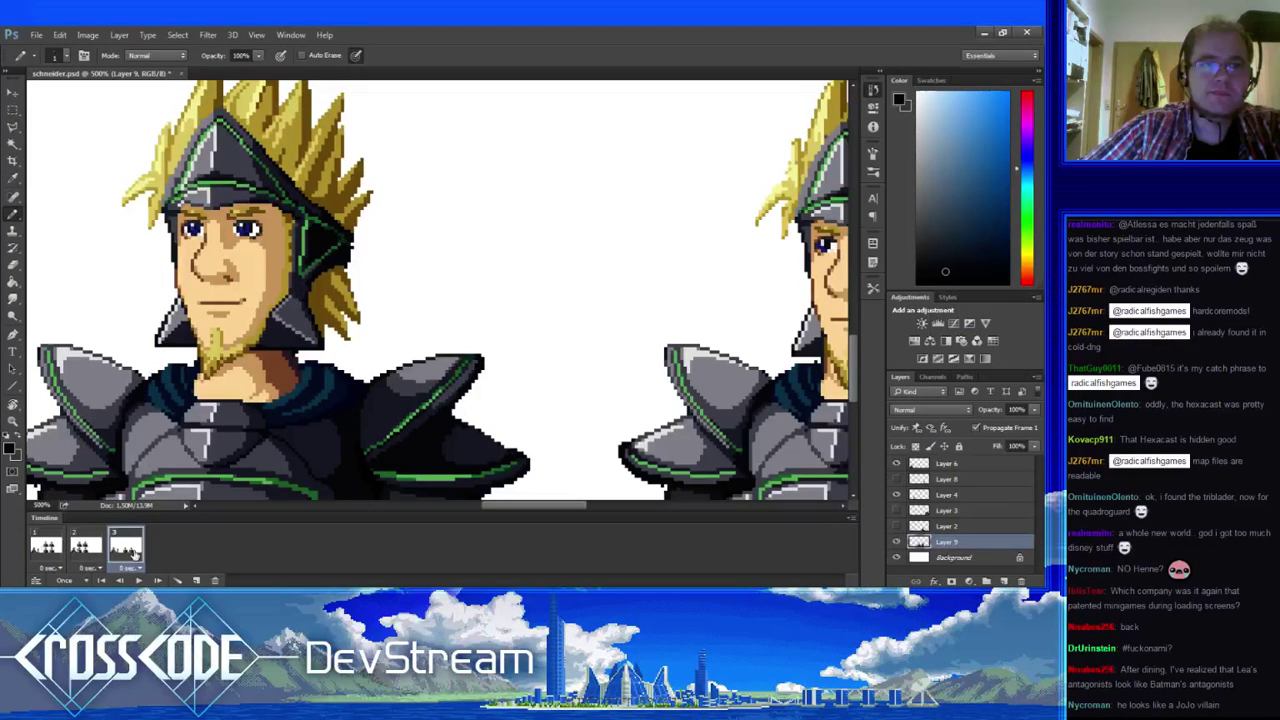
pyautogui.click(48, 549)
pyautogui.click(86, 549)
pyautogui.click(126, 550)
pyautogui.click(86, 549)
pyautogui.click(48, 549)
pyautogui.click(86, 549)
pyautogui.click(126, 550)
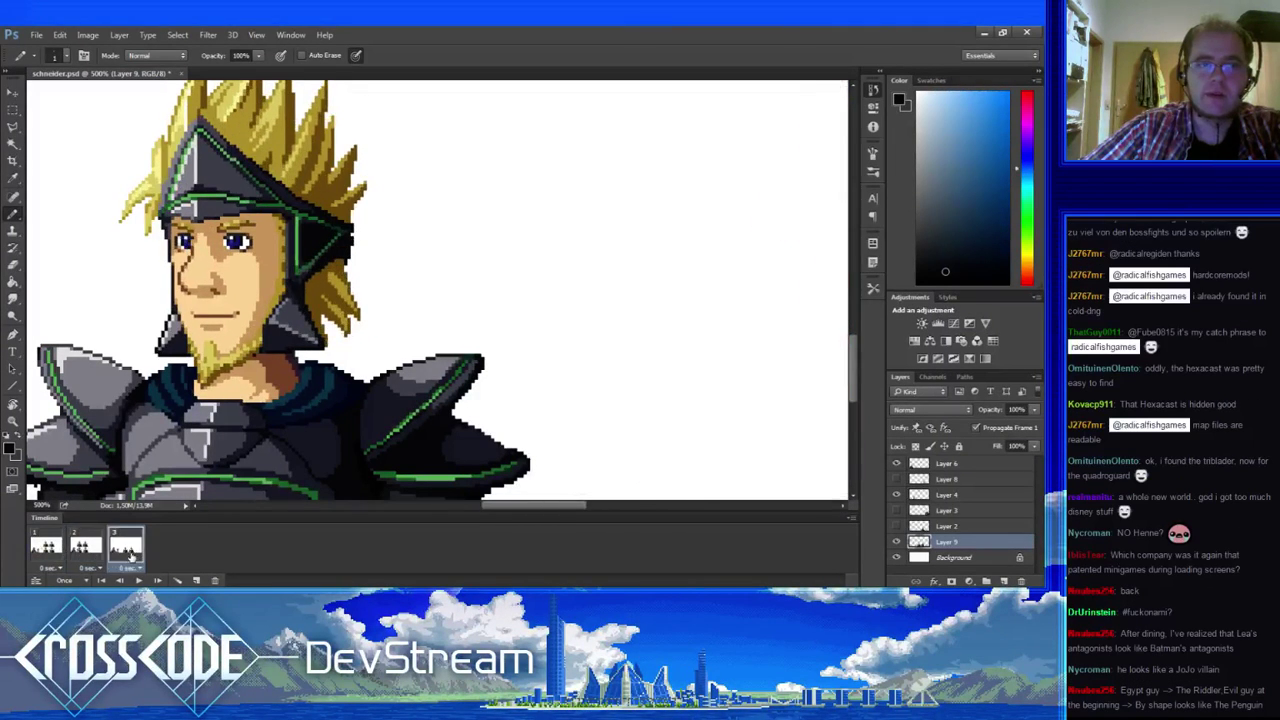
pyautogui.click(86, 549)
pyautogui.click(46, 548)
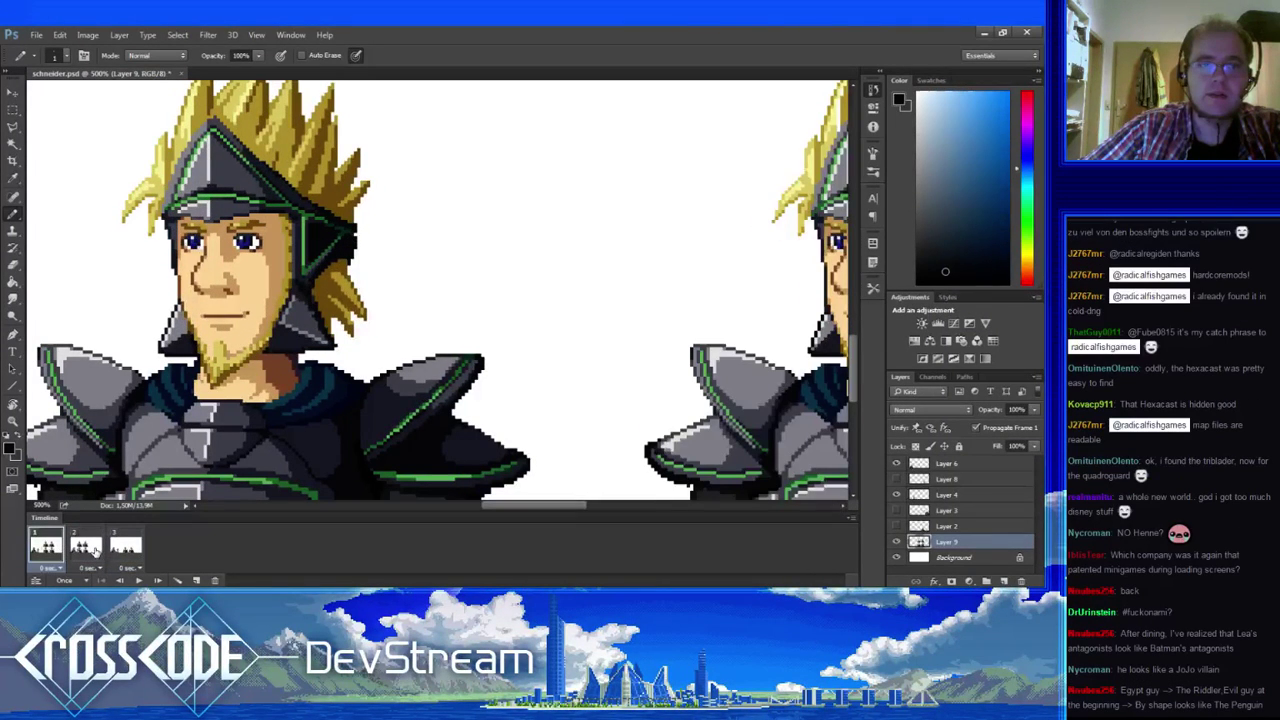
pyautogui.click(90, 549)
pyautogui.click(126, 550)
pyautogui.click(90, 549)
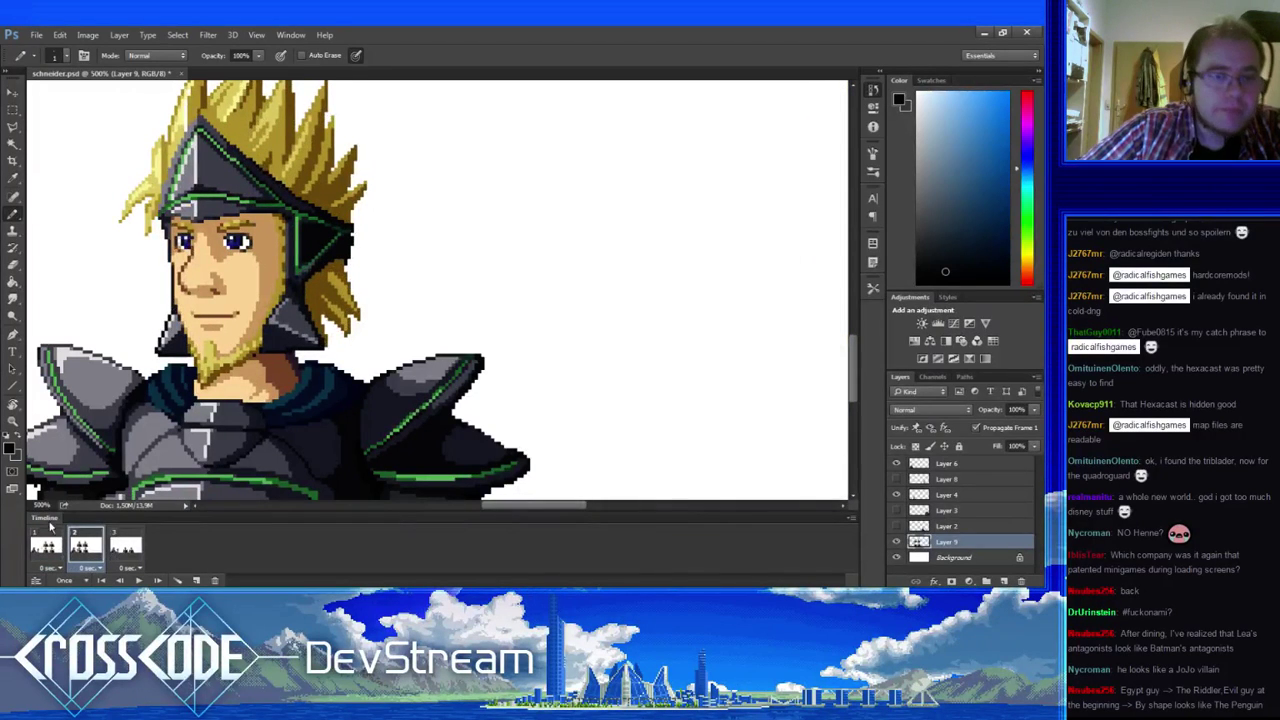
# - Retouch the collar's edge at the base of the neck with dark navy, comparing frames 1, 2 and 3
pyautogui.click(46, 546)
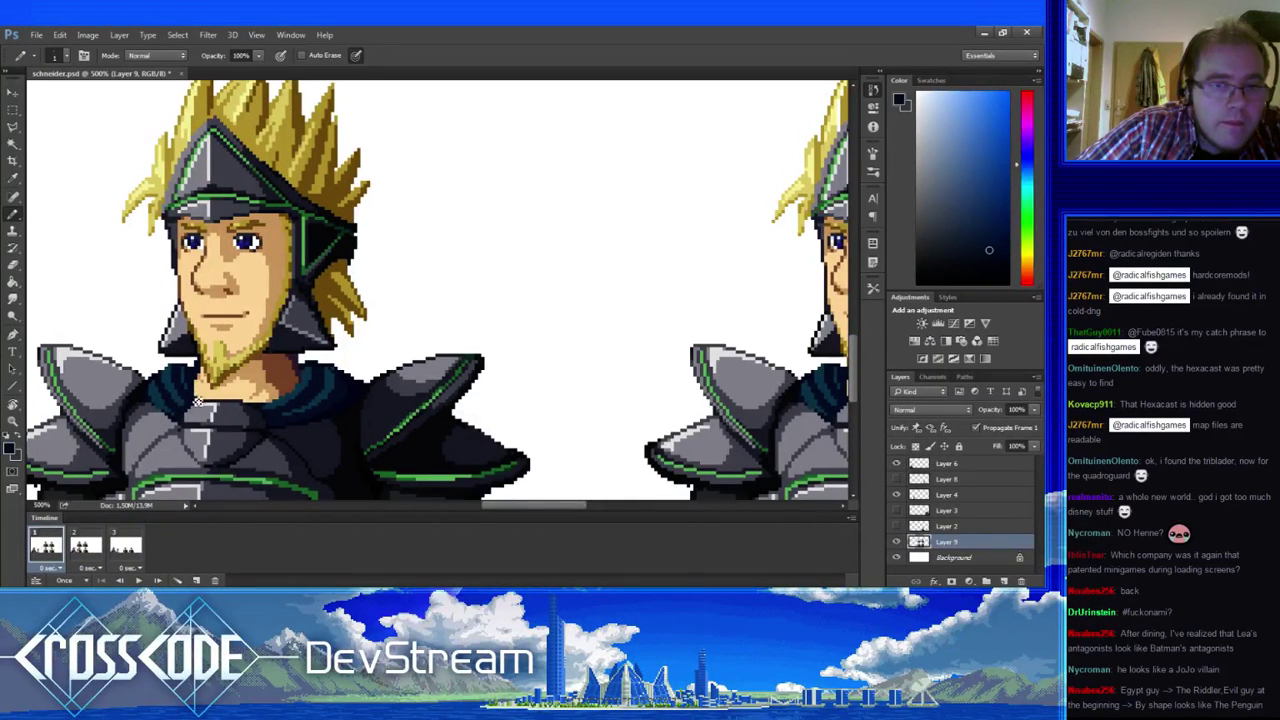
pyautogui.click(87, 545)
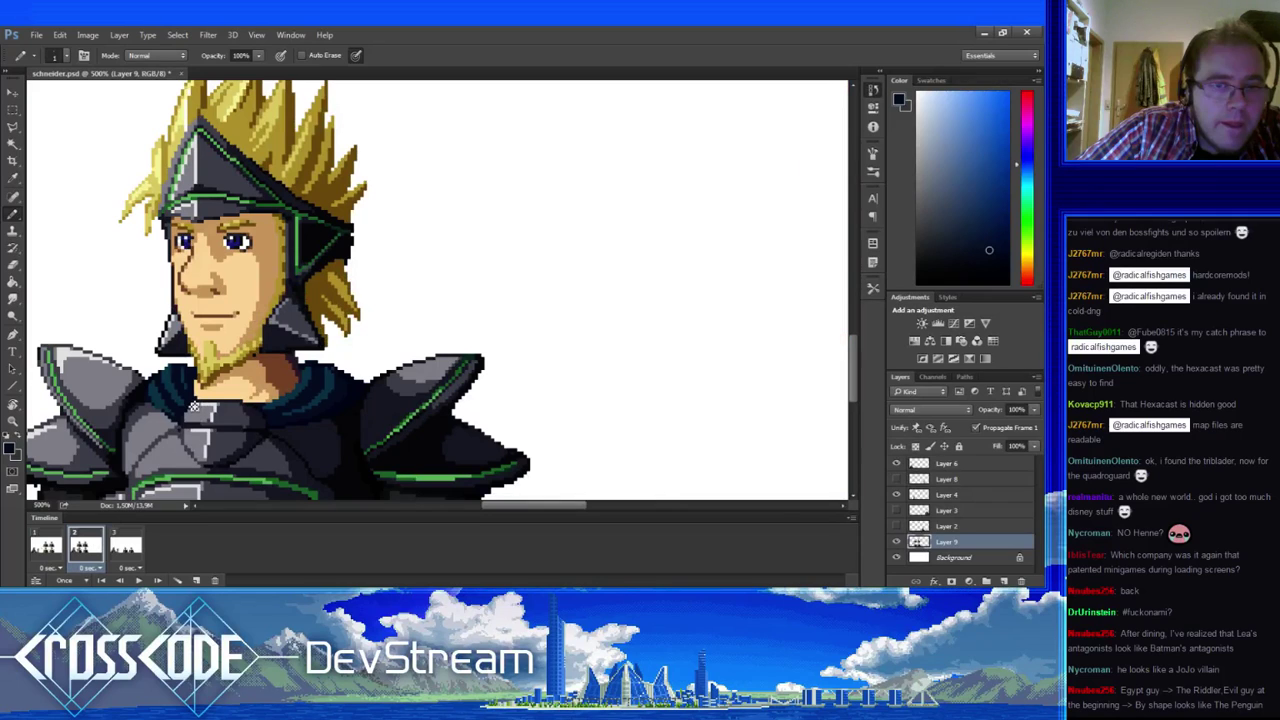
pyautogui.click(125, 546)
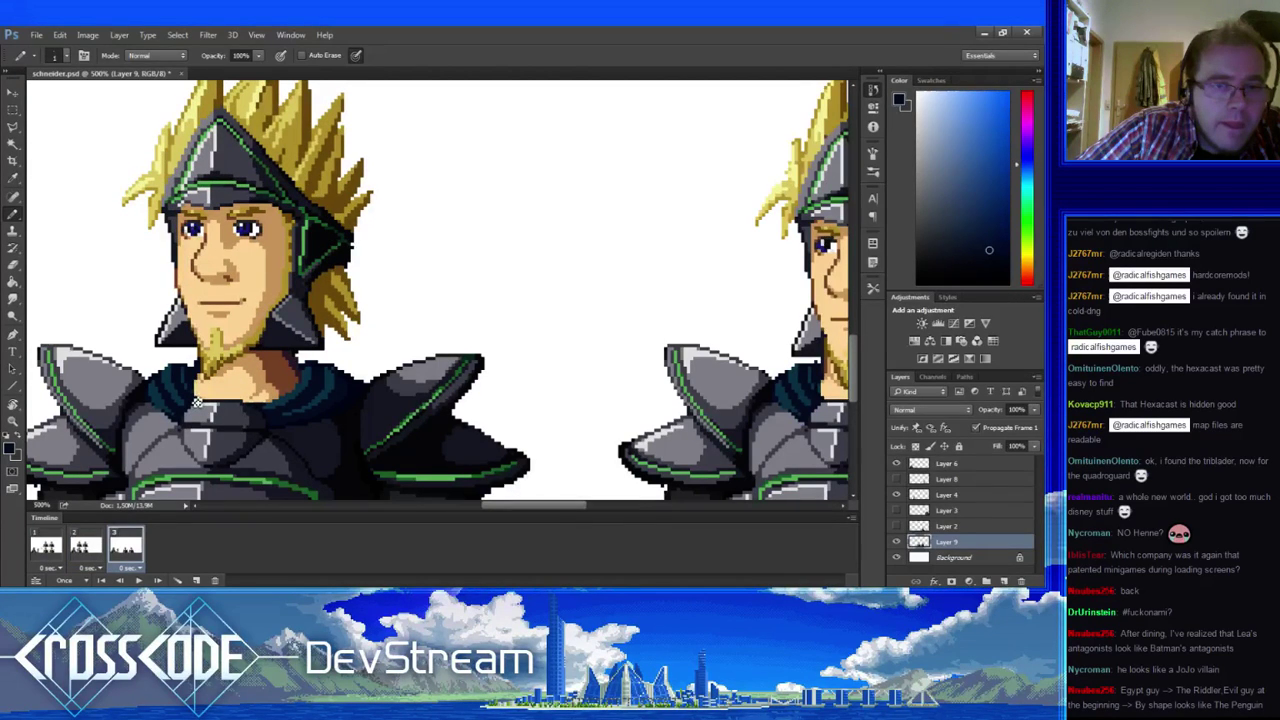
pyautogui.click(86, 546)
pyautogui.click(47, 546)
pyautogui.click(86, 546)
# - Select the entire lower-right portrait in frame 1 with the Rectangular Marquee at 200% zoom
pyautogui.click(13, 421)
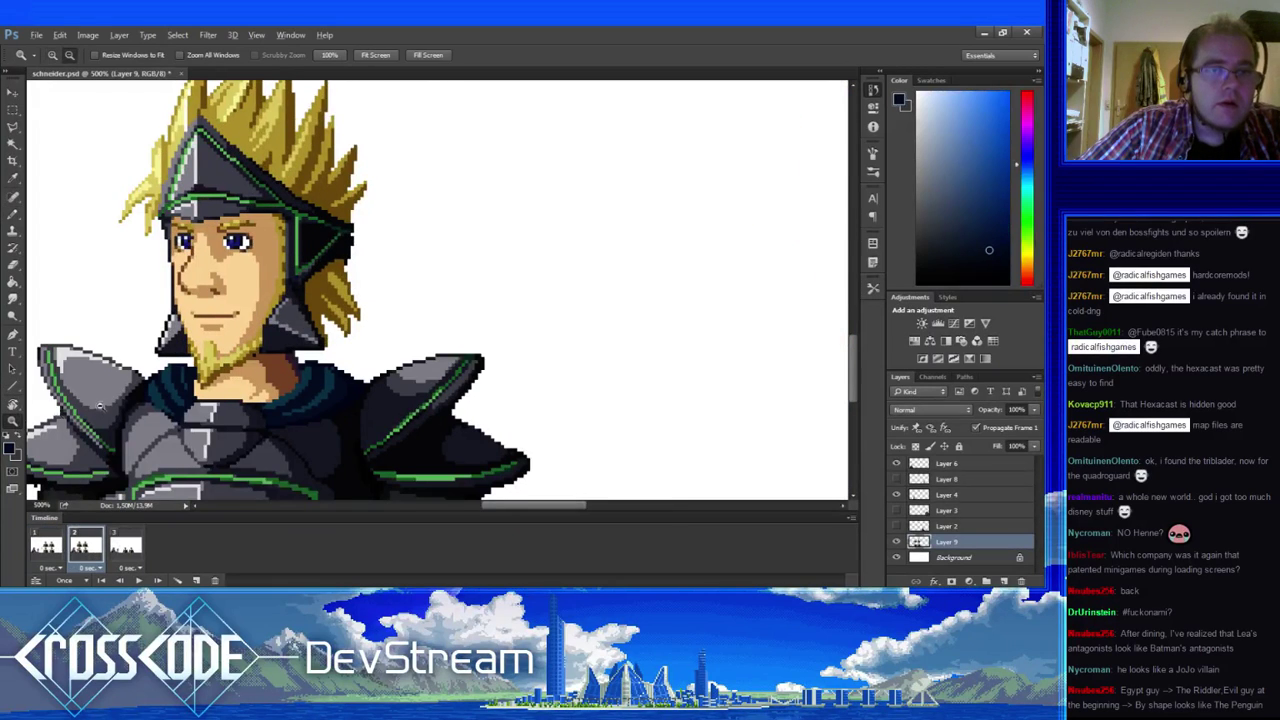
pyautogui.keyDown('alt'); pyautogui.click(100, 405); pyautogui.keyUp('alt')
pyautogui.keyDown('alt'); pyautogui.click(108, 405); pyautogui.keyUp('alt')
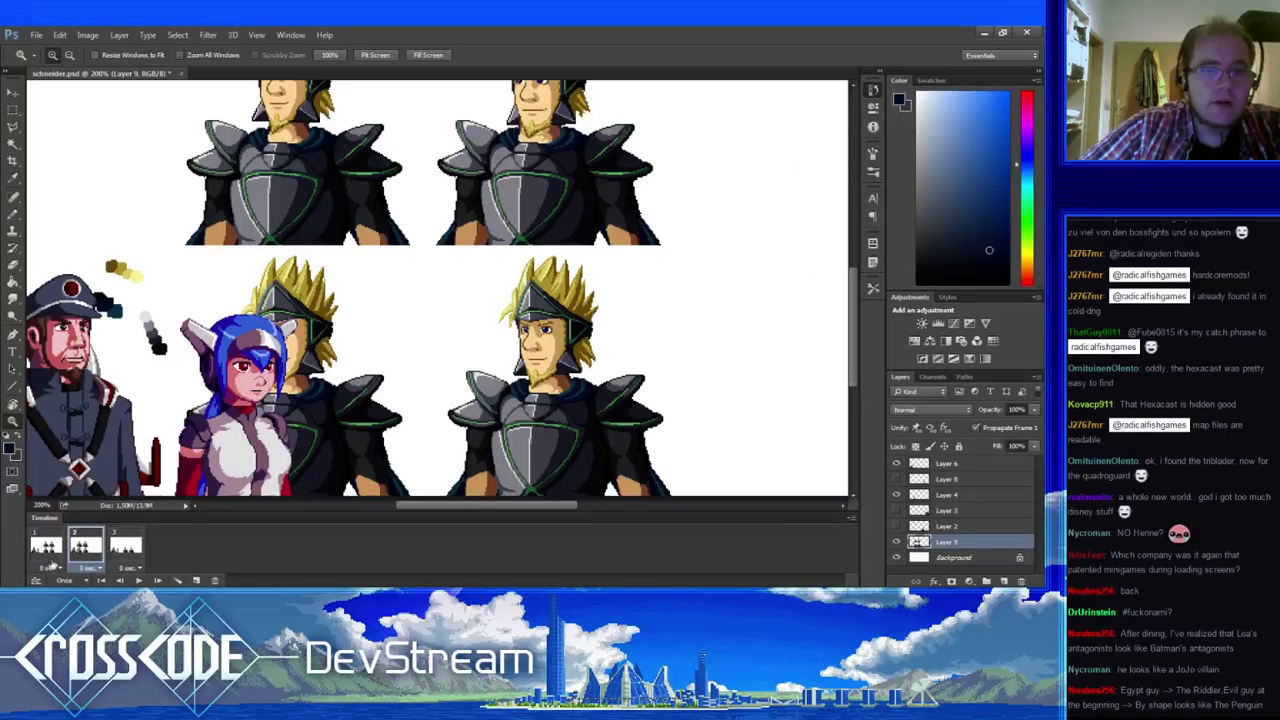
pyautogui.click(36, 558)
pyautogui.moveTo(522, 355); pyautogui.dragTo(262, 405)
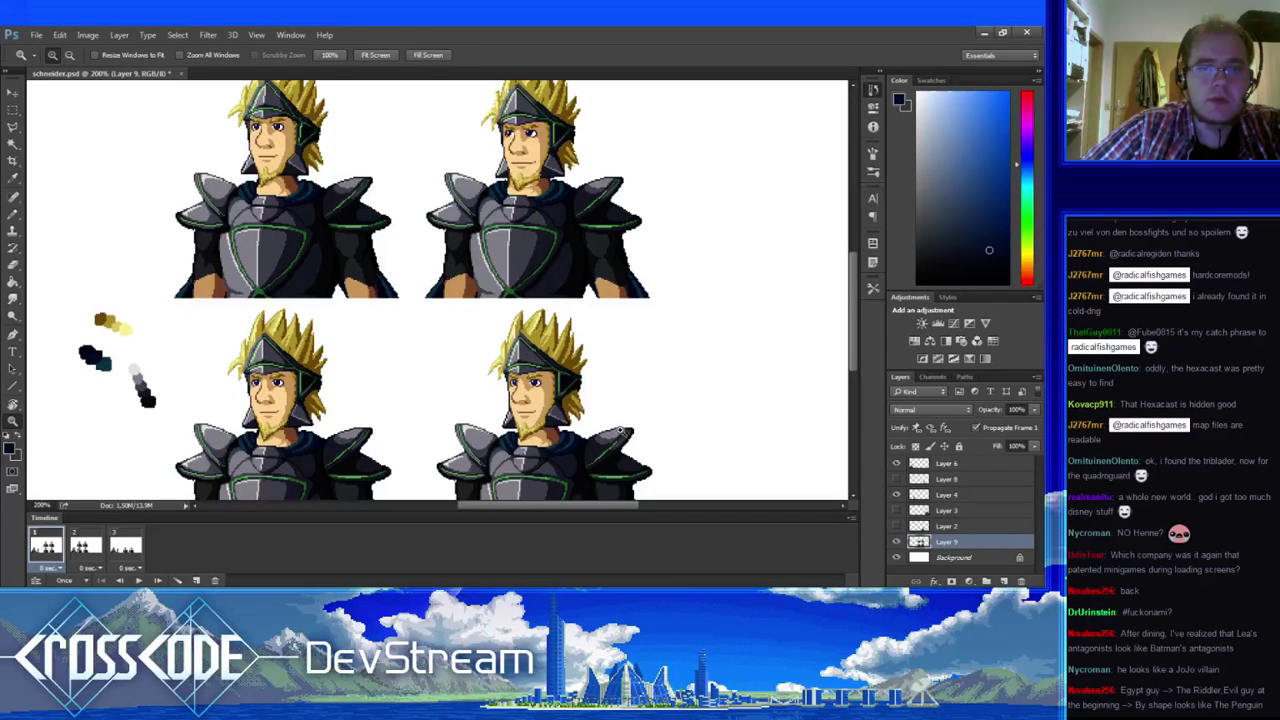
pyautogui.moveTo(620, 430); pyautogui.dragTo(422, 387)
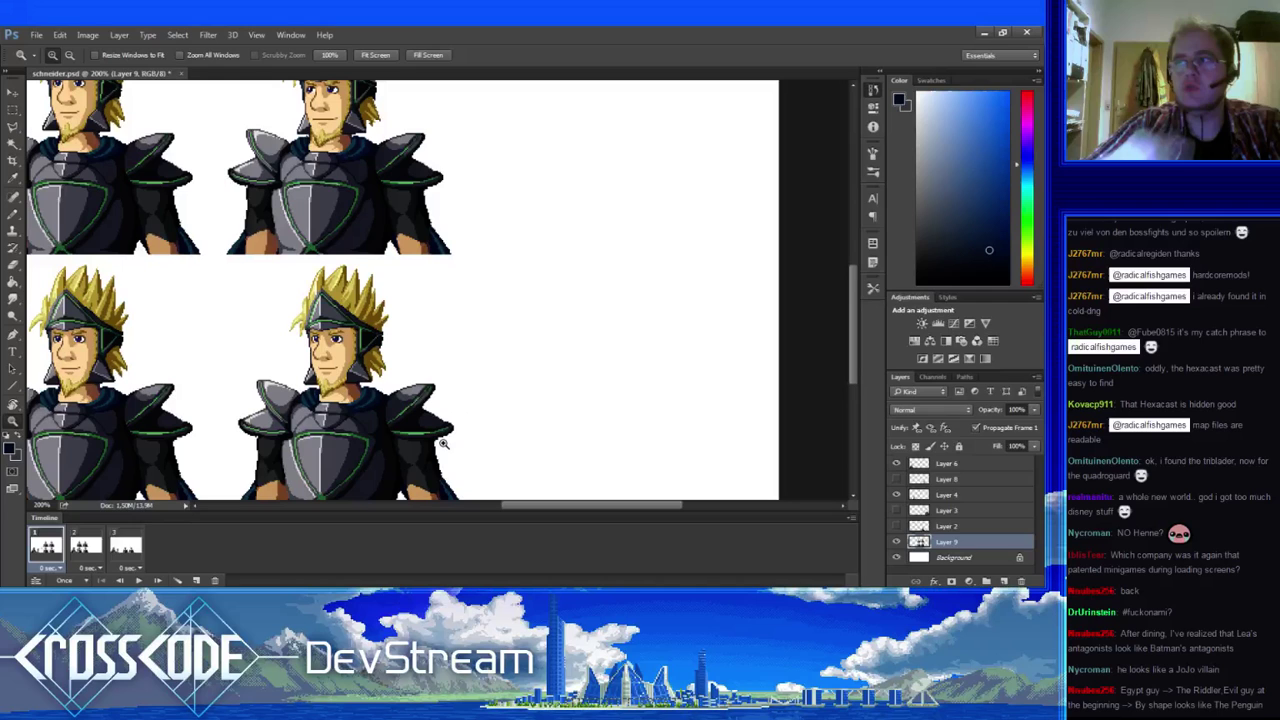
pyautogui.moveTo(443, 443); pyautogui.dragTo(431, 388)
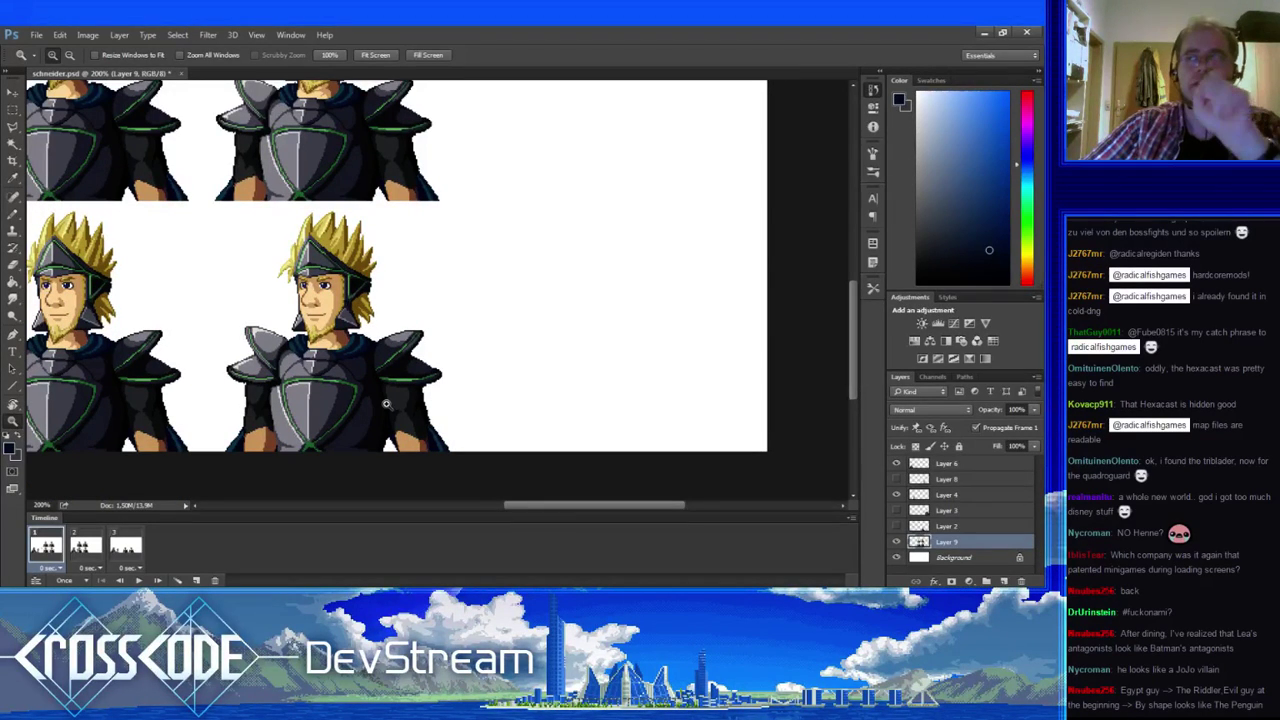
pyautogui.press('m')
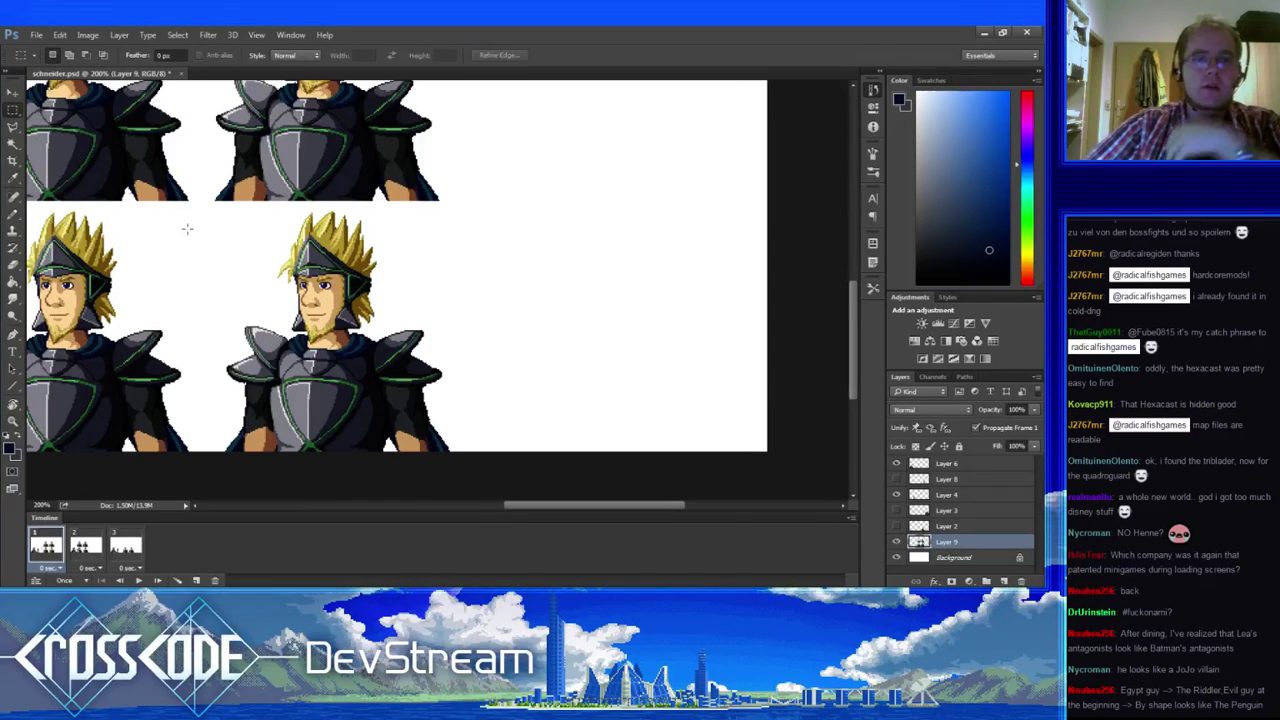
pyautogui.moveTo(420, 367); pyautogui.dragTo(436, 422)
pyautogui.moveTo(492, 459); pyautogui.dragTo(232, 176)
pyautogui.moveTo(380, 362); pyautogui.dragTo(328, 368)
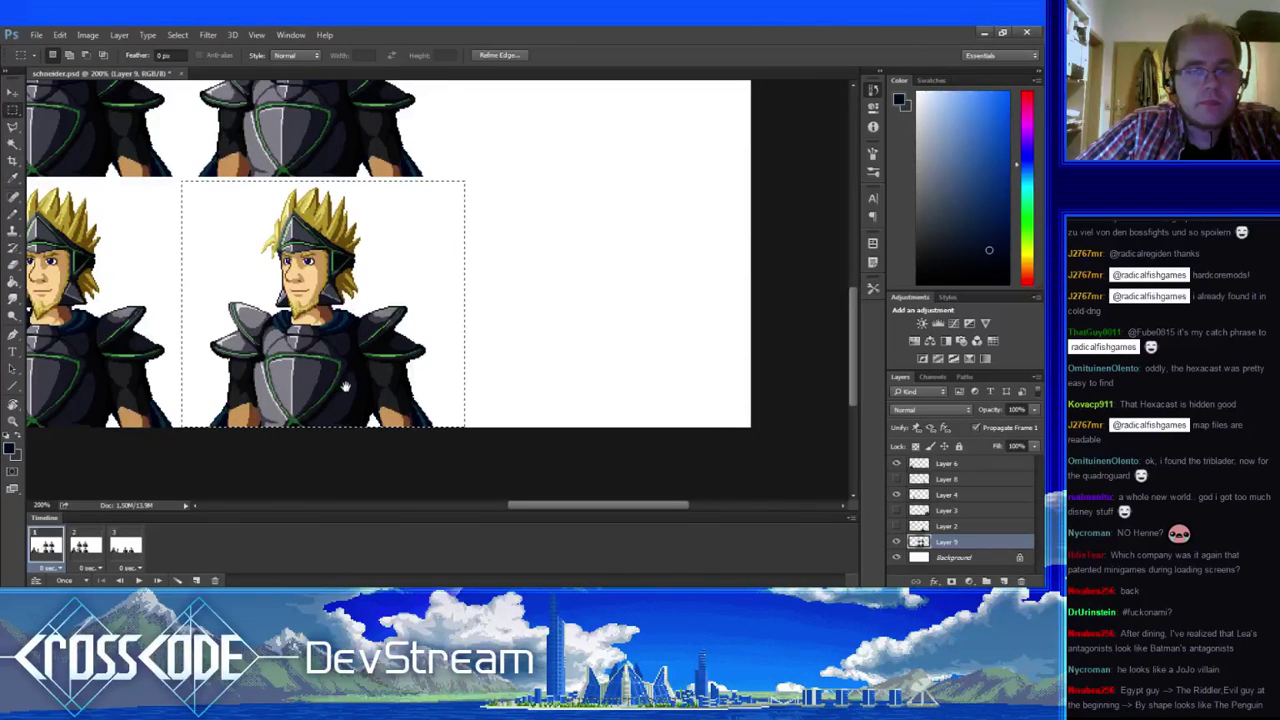
# - Clear the selection around the lower-right portrait and show the grid over the canvas
pyautogui.moveTo(452, 276); pyautogui.dragTo(616, 358)
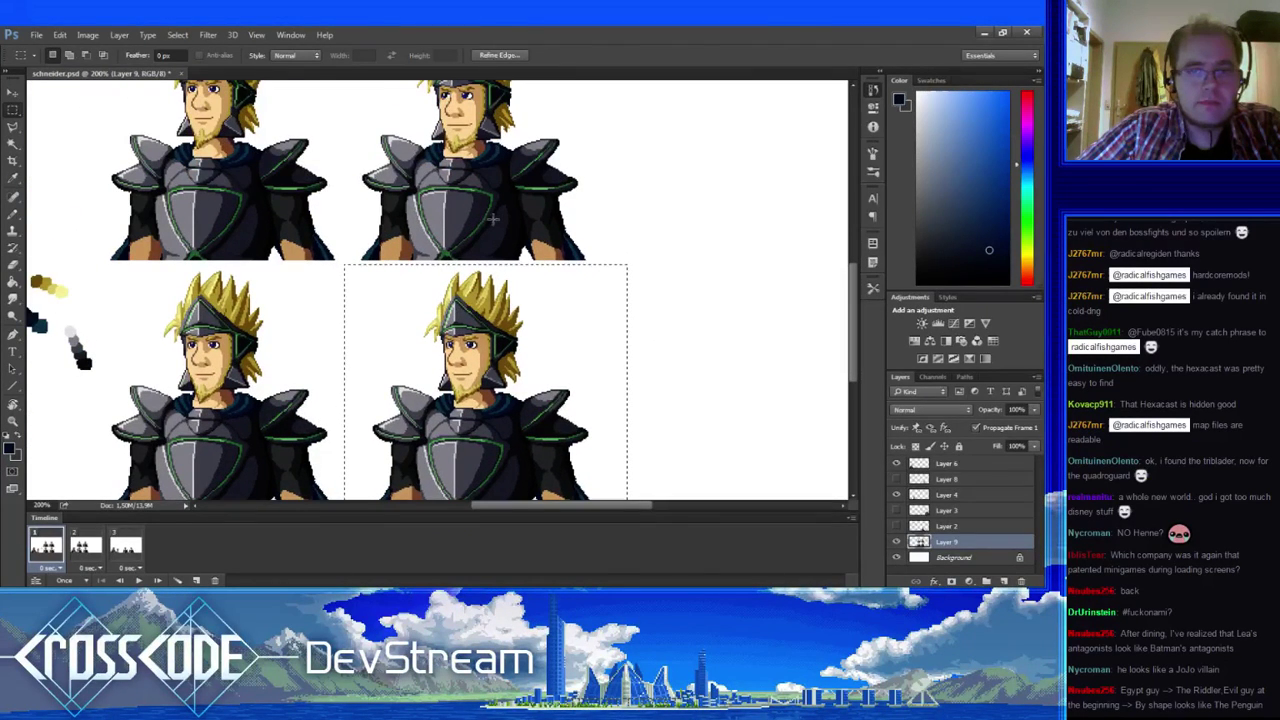
pyautogui.moveTo(685, 422); pyautogui.dragTo(557, 367)
pyautogui.hotkey('ctrl', 'd')
pyautogui.hotkey('ctrl', 'h')
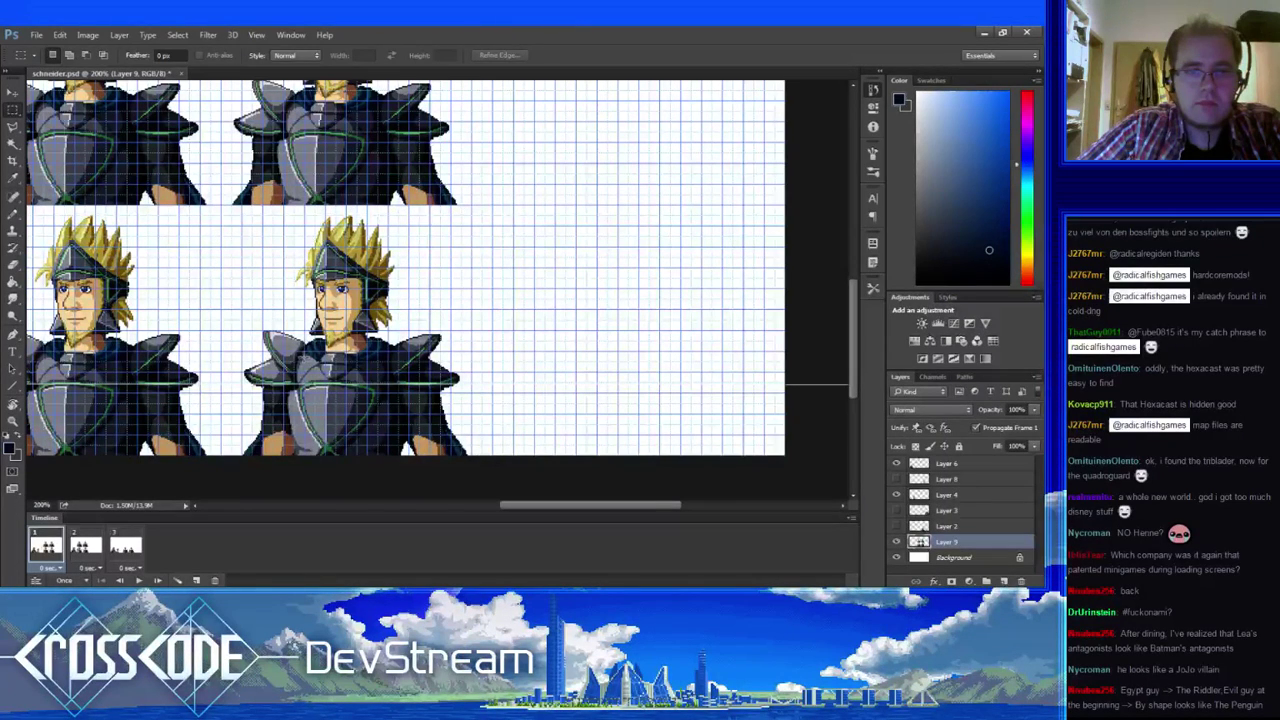
pyautogui.moveTo(305, 350); pyautogui.dragTo(408, 207)
pyautogui.click(410, 225)
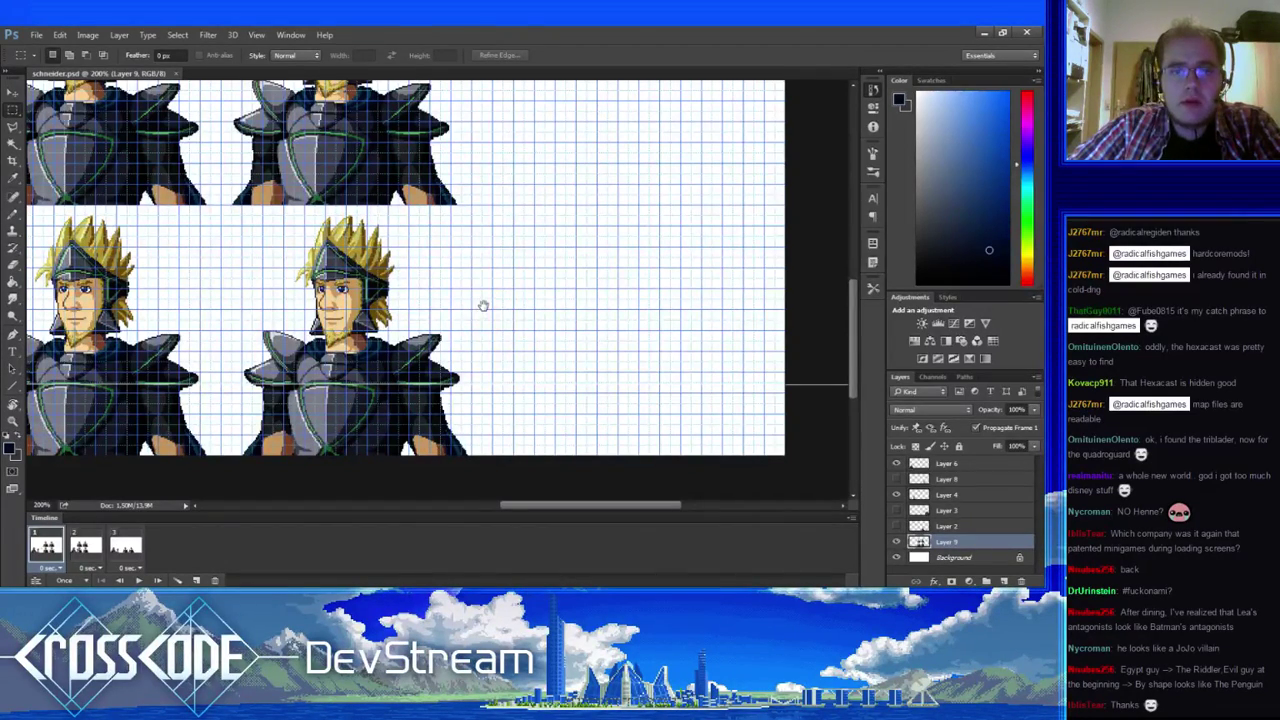
pyautogui.moveTo(483, 300); pyautogui.dragTo(570, 330)
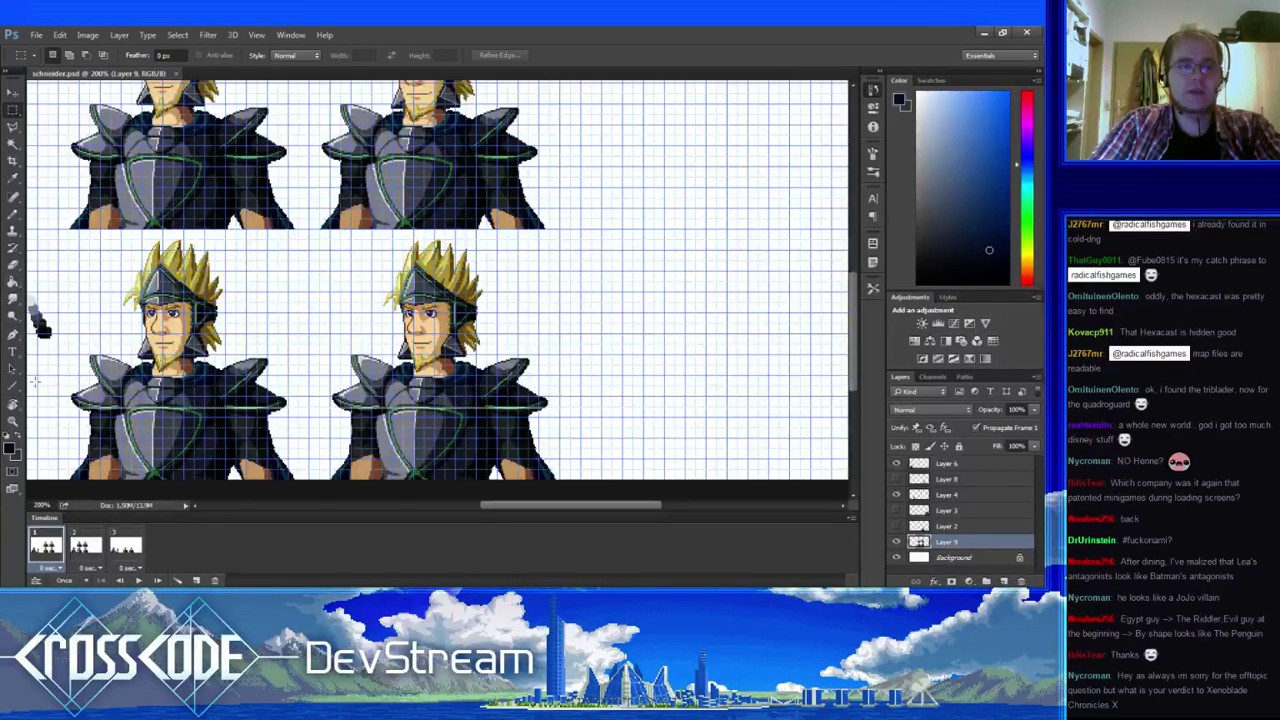
# - Hide the grid and examine the four armoured portraits side by side at 100% and 200% zoom, including in an uncluttered workspace
pyautogui.click(13, 421)
pyautogui.hotkey('ctrl', 'h')
pyautogui.moveTo(332, 310); pyautogui.dragTo(419, 281)
pyautogui.keyDown('alt'); pyautogui.click(420, 282); pyautogui.keyUp('alt')
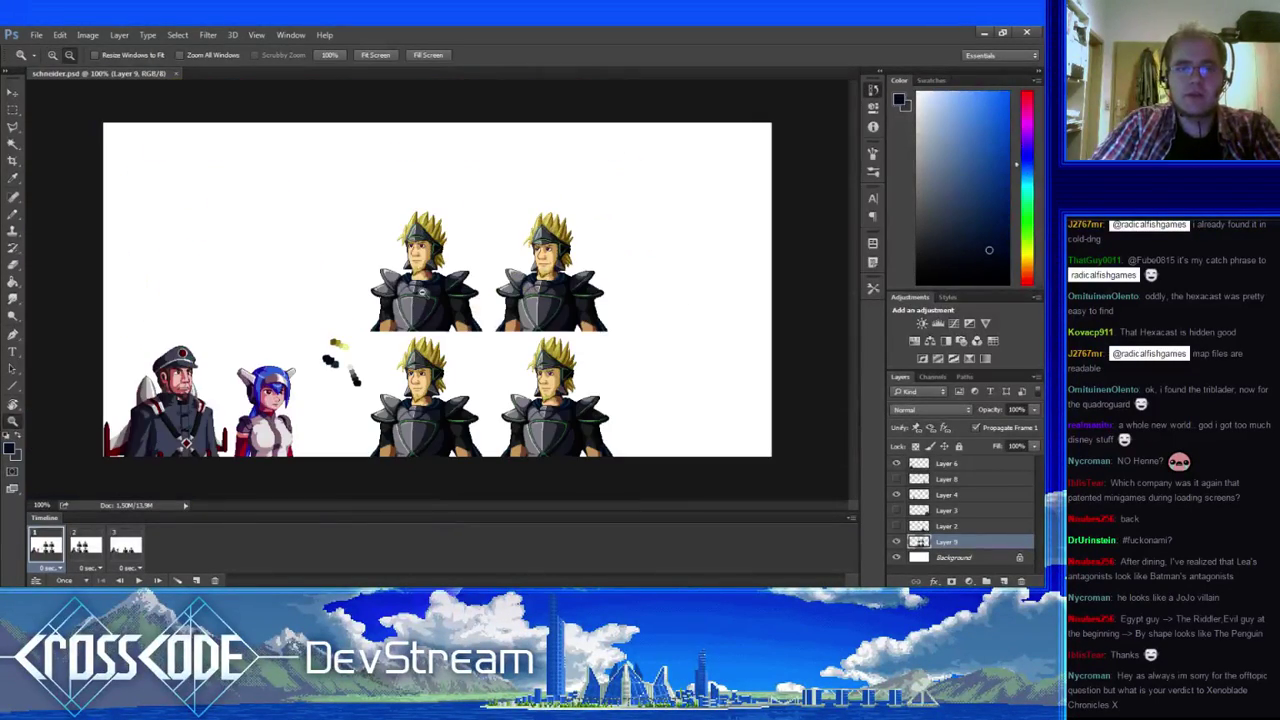
pyautogui.click(520, 362)
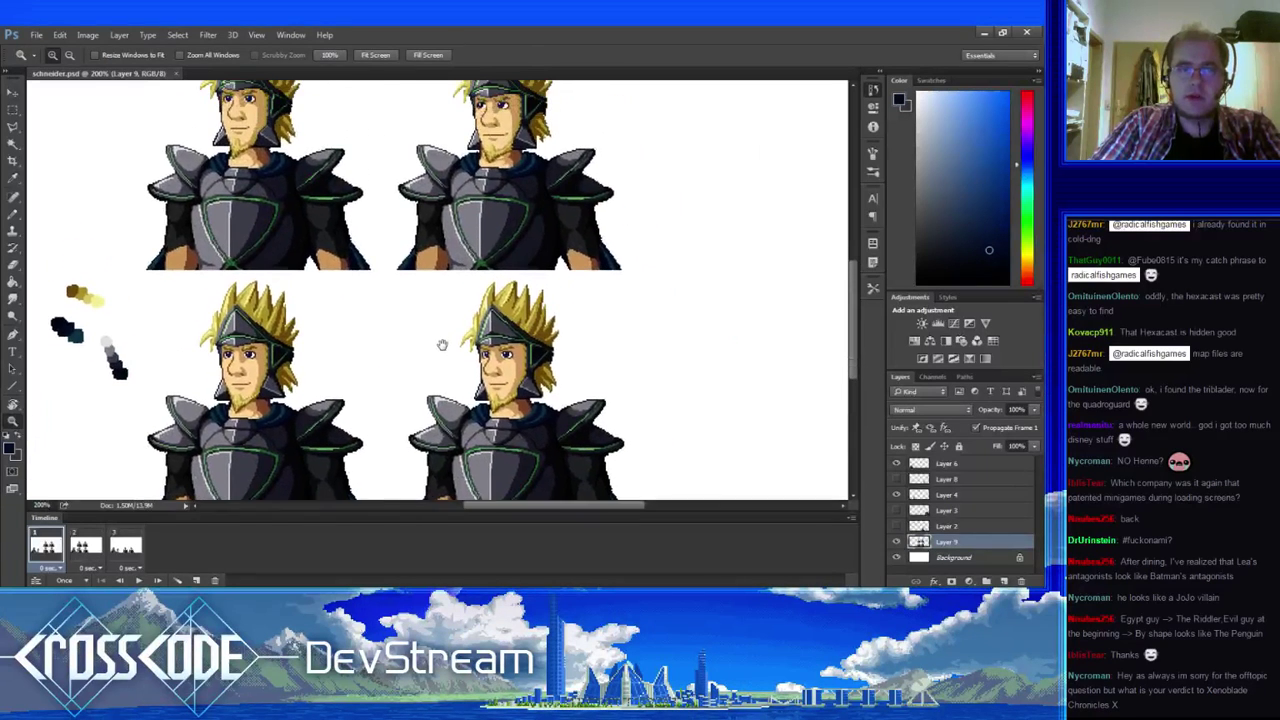
pyautogui.press('Tab')
pyautogui.moveTo(498, 289); pyautogui.dragTo(449, 362)
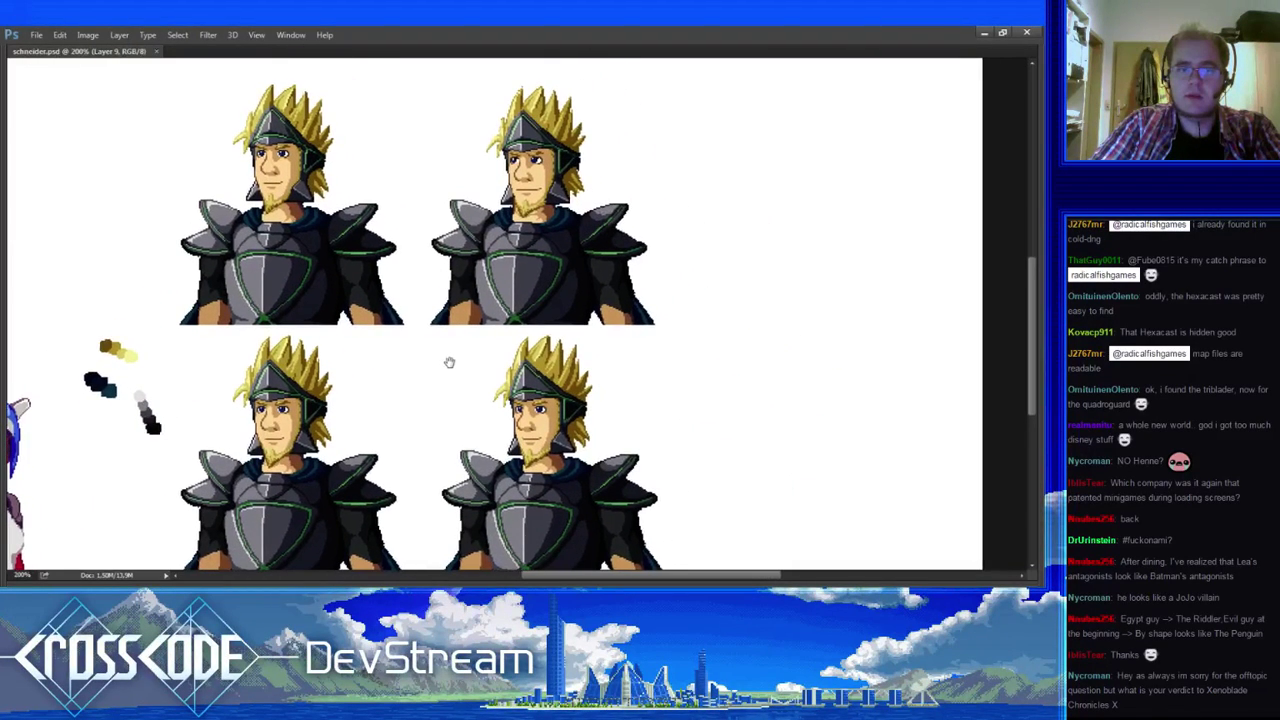
pyautogui.press('Tab')
pyautogui.moveTo(590, 364); pyautogui.dragTo(584, 365)
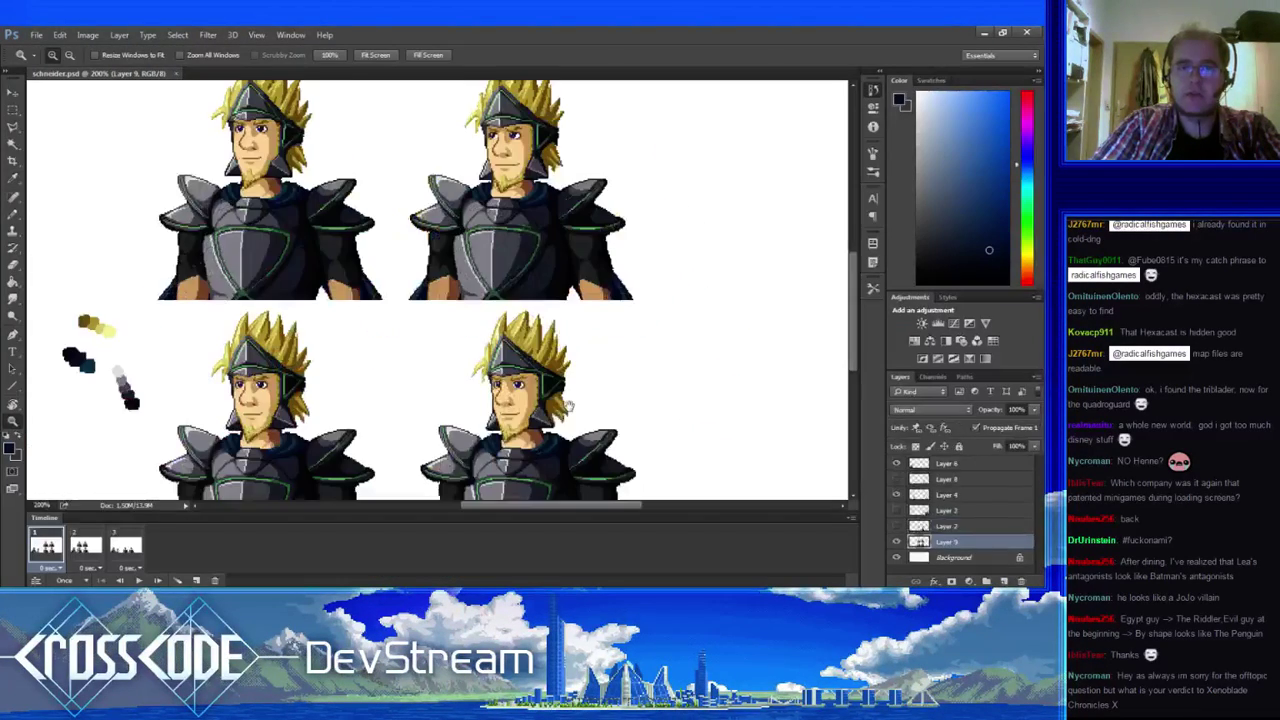
pyautogui.moveTo(568, 424); pyautogui.dragTo(603, 362)
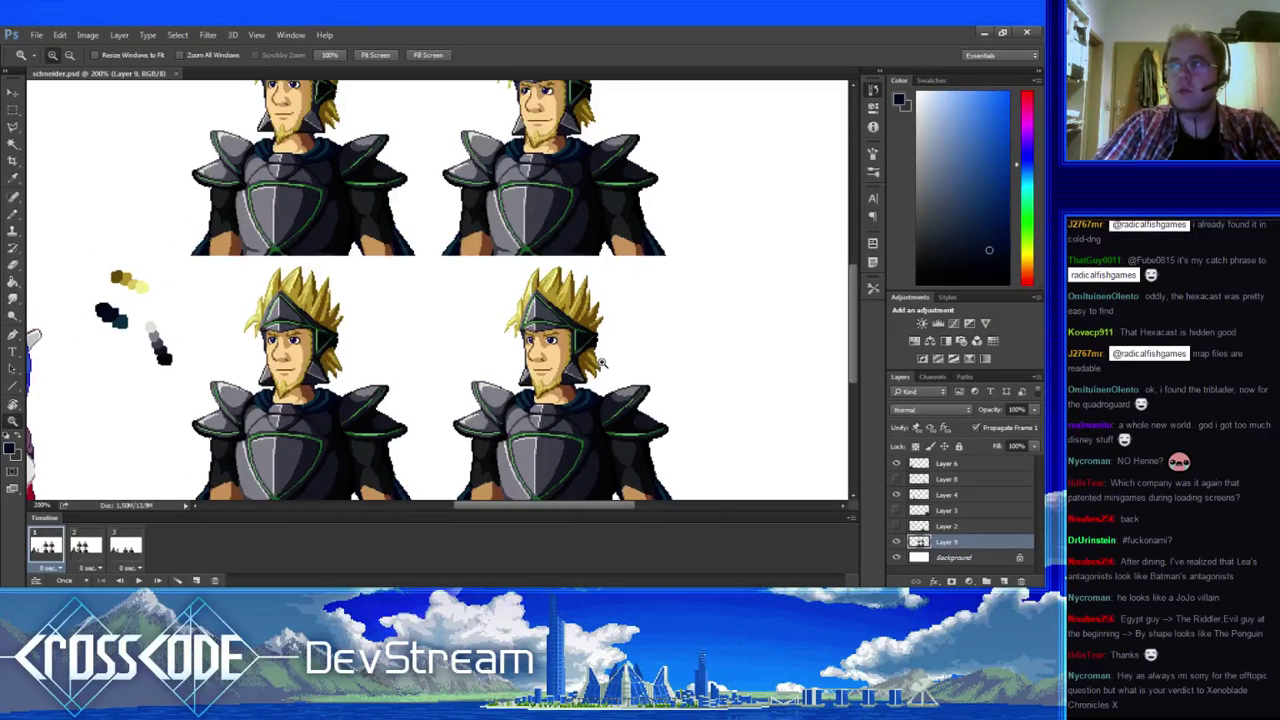
pyautogui.moveTo(520, 390)
pyautogui.mouseDown()
pyautogui.moveTo(550, 396)
pyautogui.moveTo(539, 430)
pyautogui.moveTo(525, 400)
pyautogui.mouseUp()
pyautogui.keyDown('alt'); pyautogui.click(525, 400); pyautogui.keyUp('alt')
pyautogui.click(544, 305)
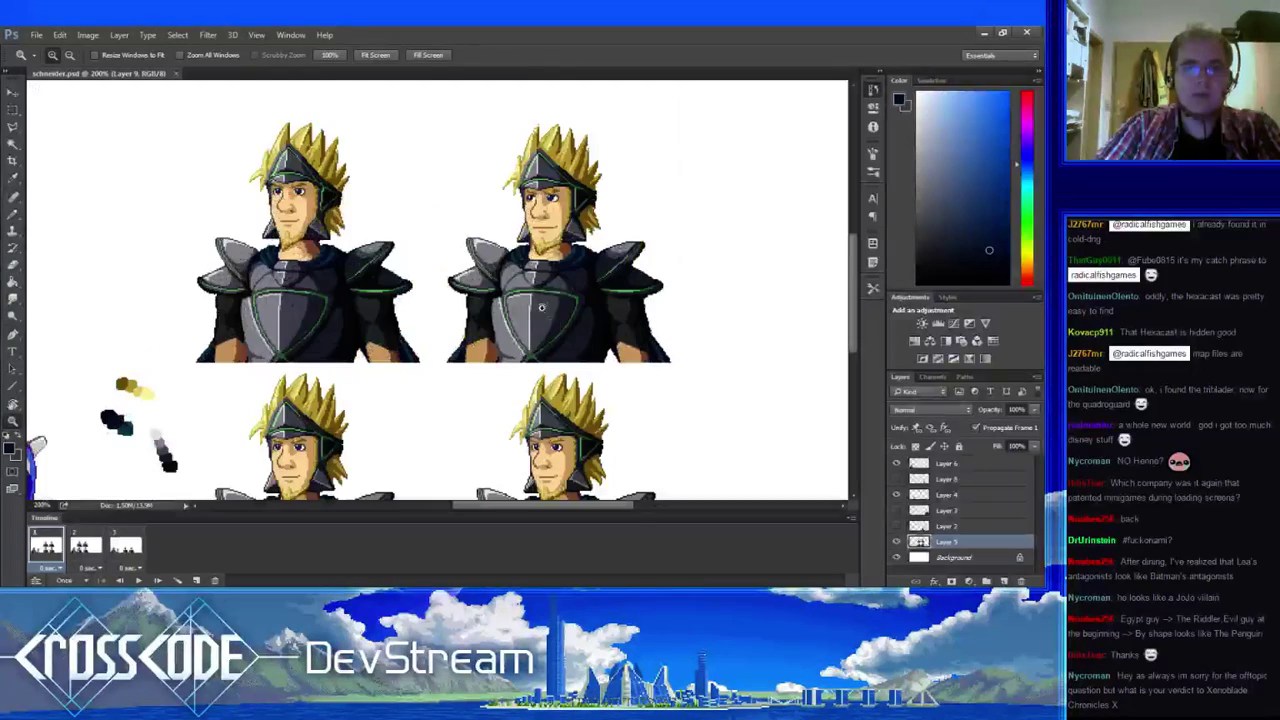
pyautogui.moveTo(533, 476); pyautogui.dragTo(428, 432)
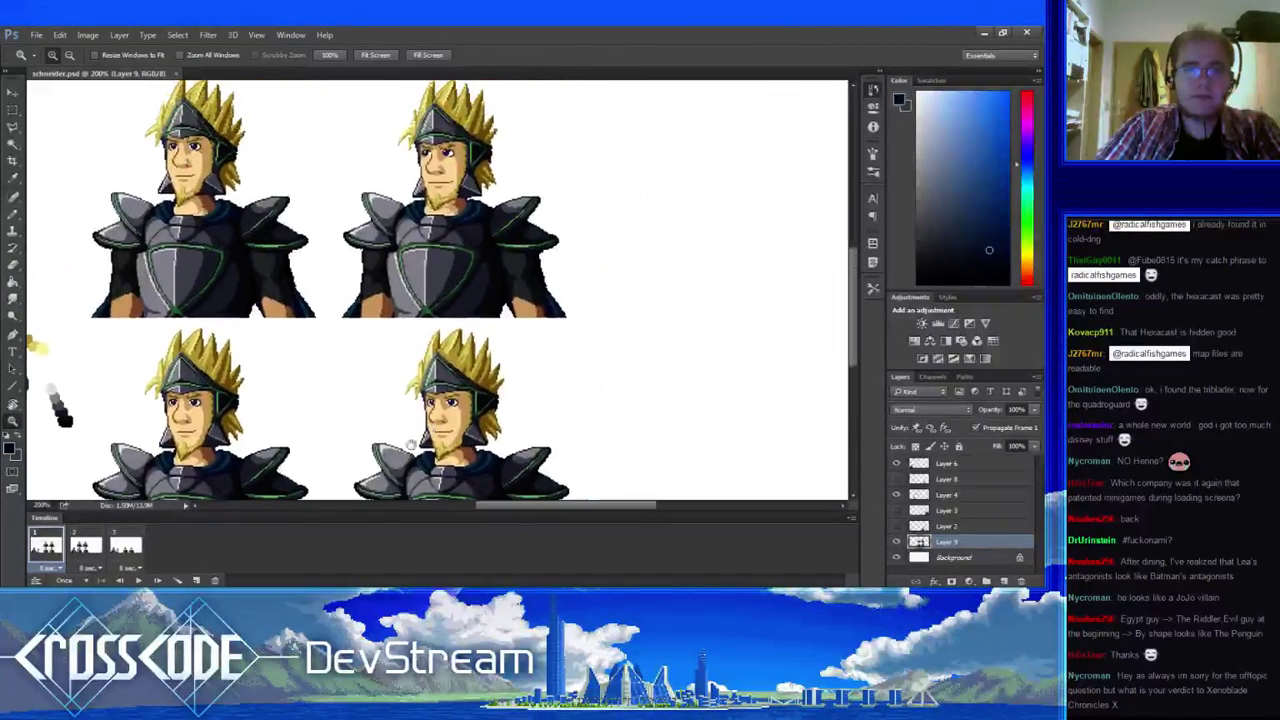
# - Switch repeatedly between animation frames 1, 2 and 3 to compare the portraits' poses, ending on frame 1
pyautogui.click(87, 548)
pyautogui.click(125, 547)
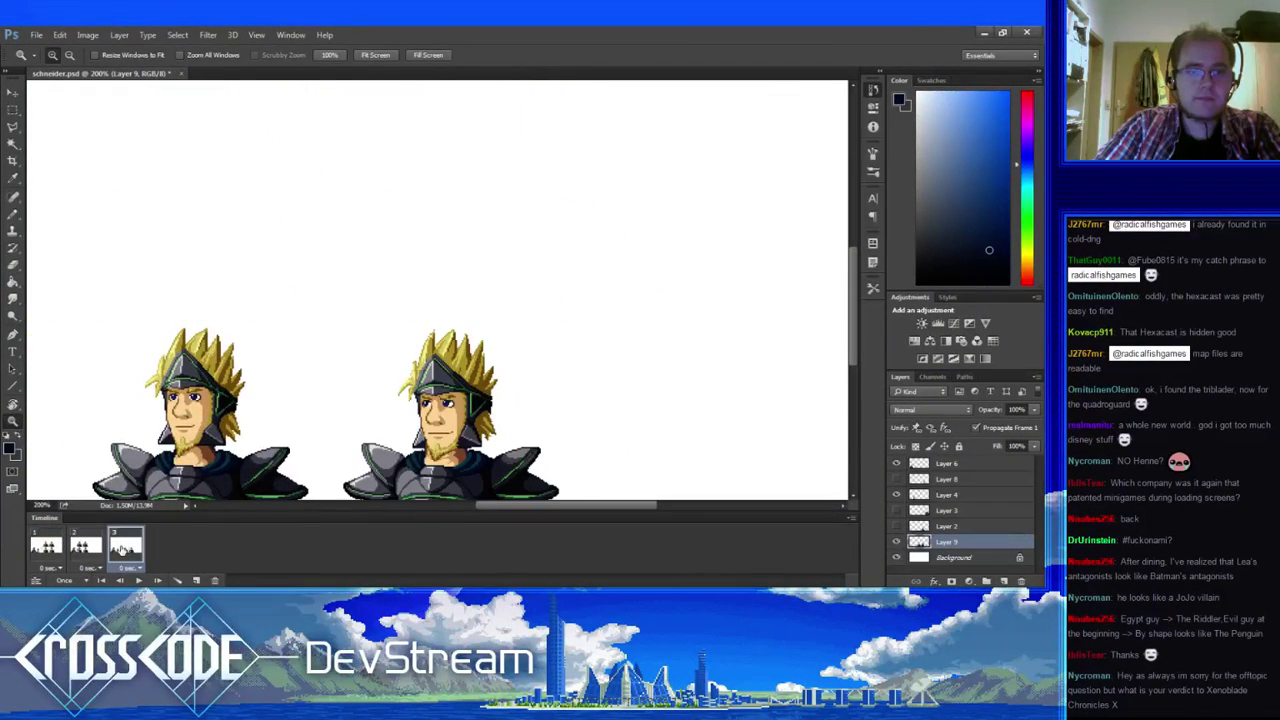
pyautogui.click(86, 549)
pyautogui.click(46, 549)
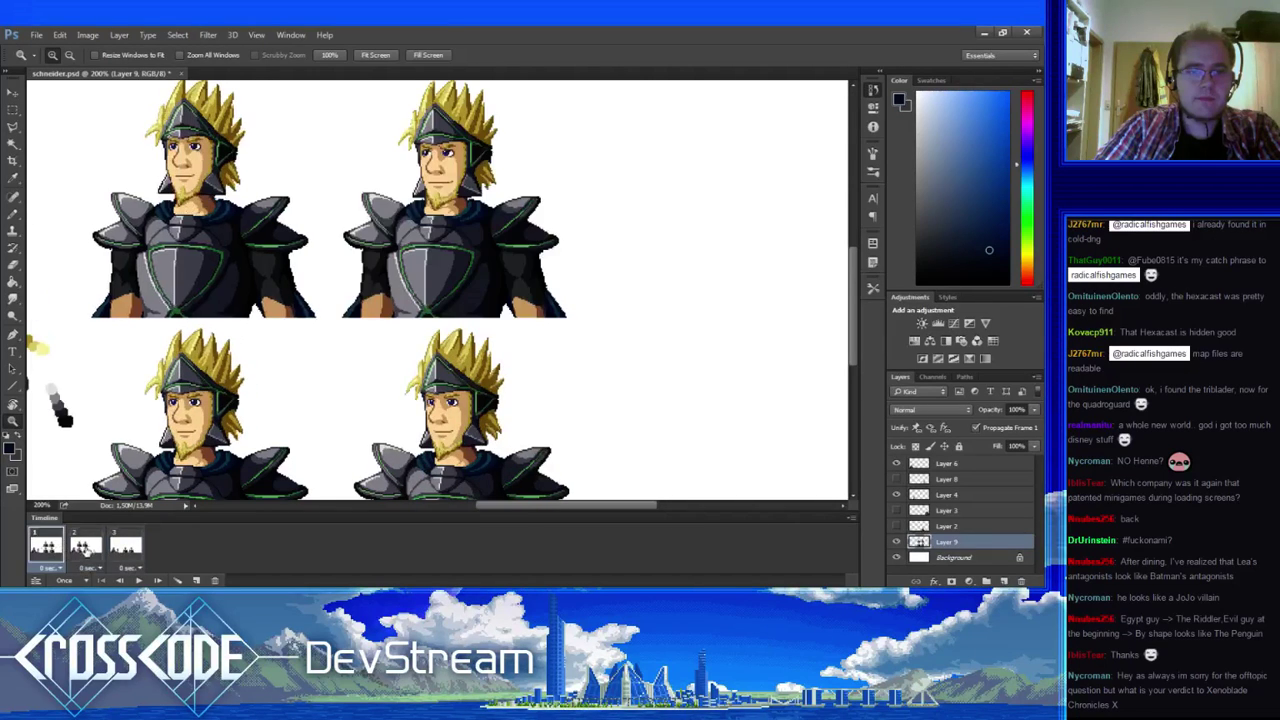
pyautogui.click(84, 550)
pyautogui.click(116, 552)
pyautogui.click(46, 548)
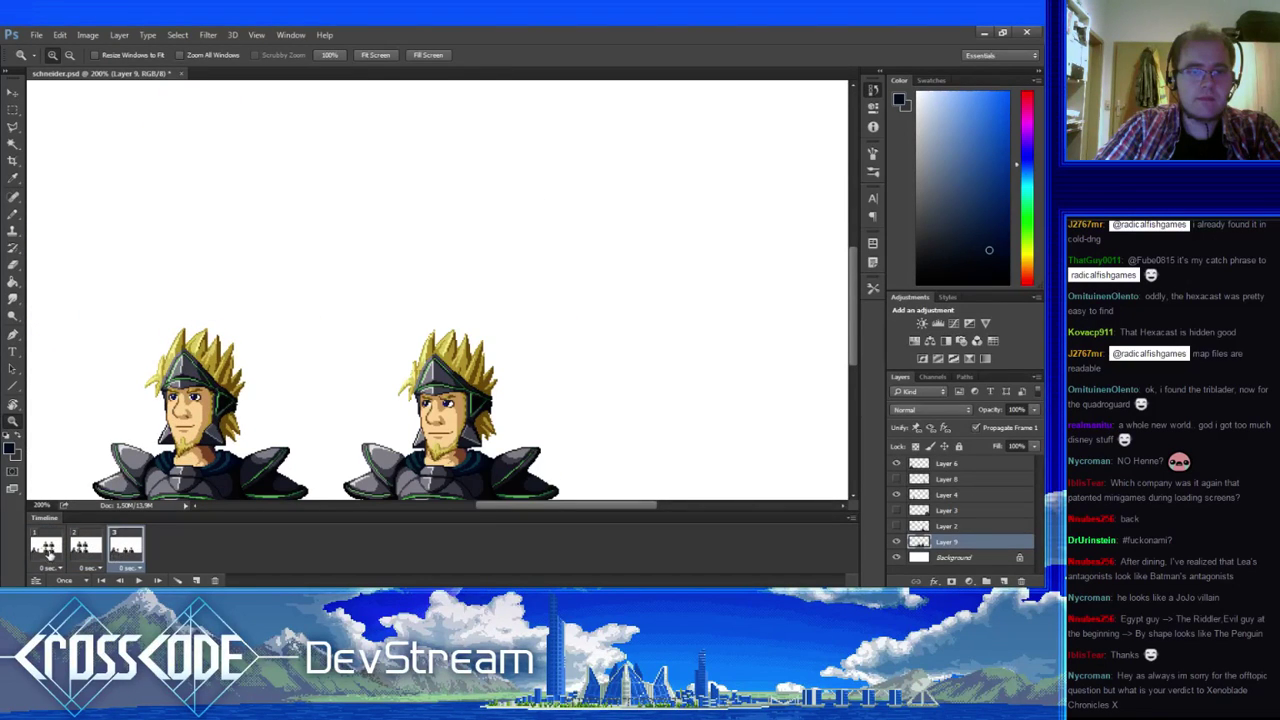
pyautogui.click(125, 548)
pyautogui.click(46, 548)
pyautogui.click(87, 548)
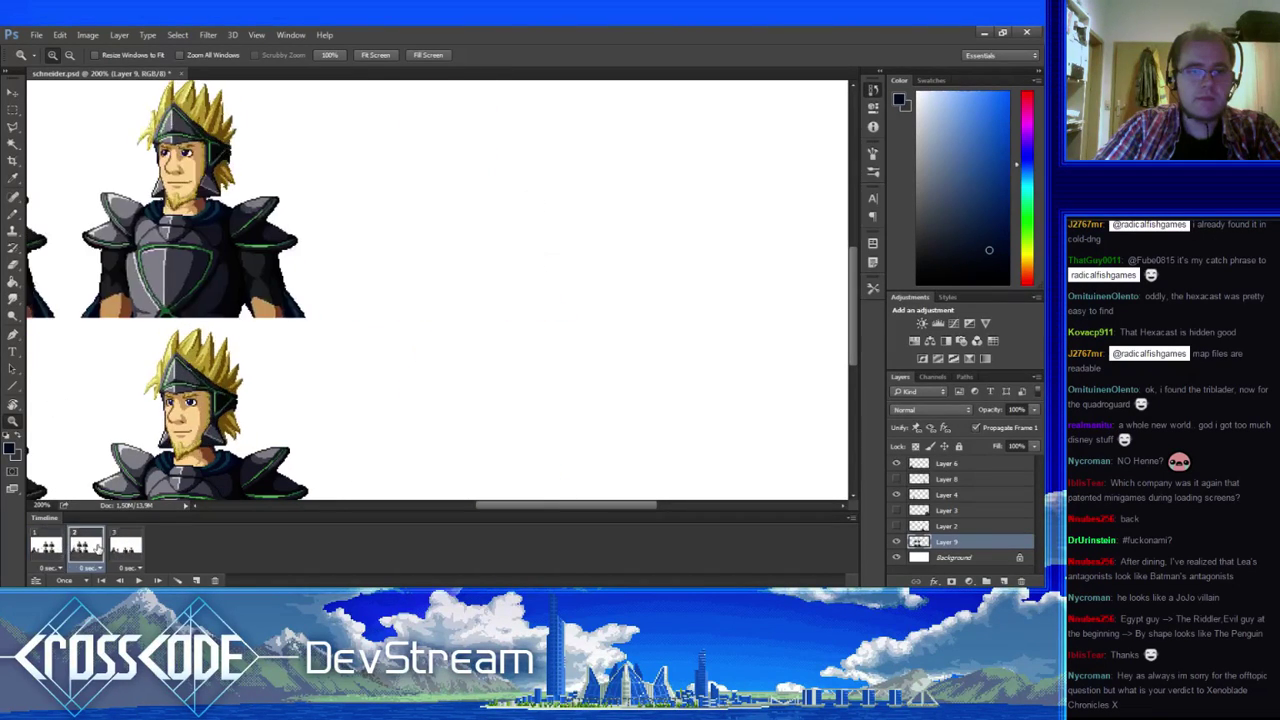
pyautogui.click(46, 548)
pyautogui.click(86, 548)
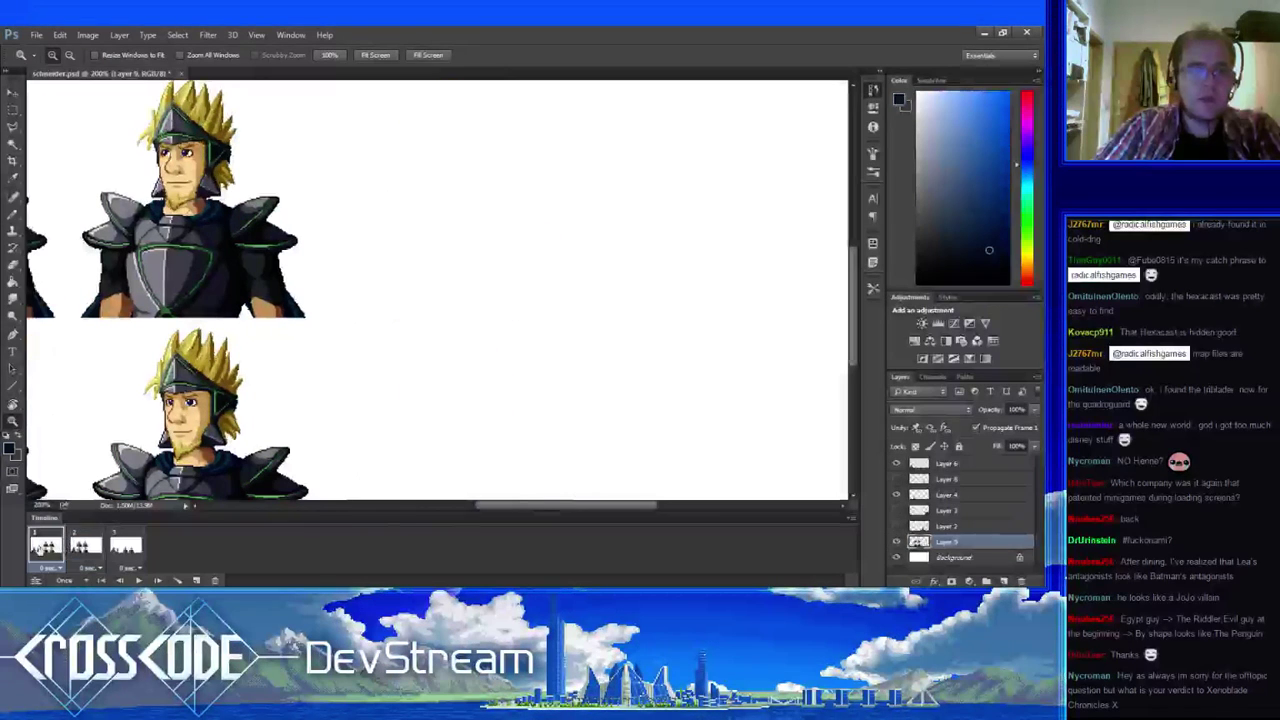
pyautogui.click(46, 548)
pyautogui.scroll(-1, 128, 570)
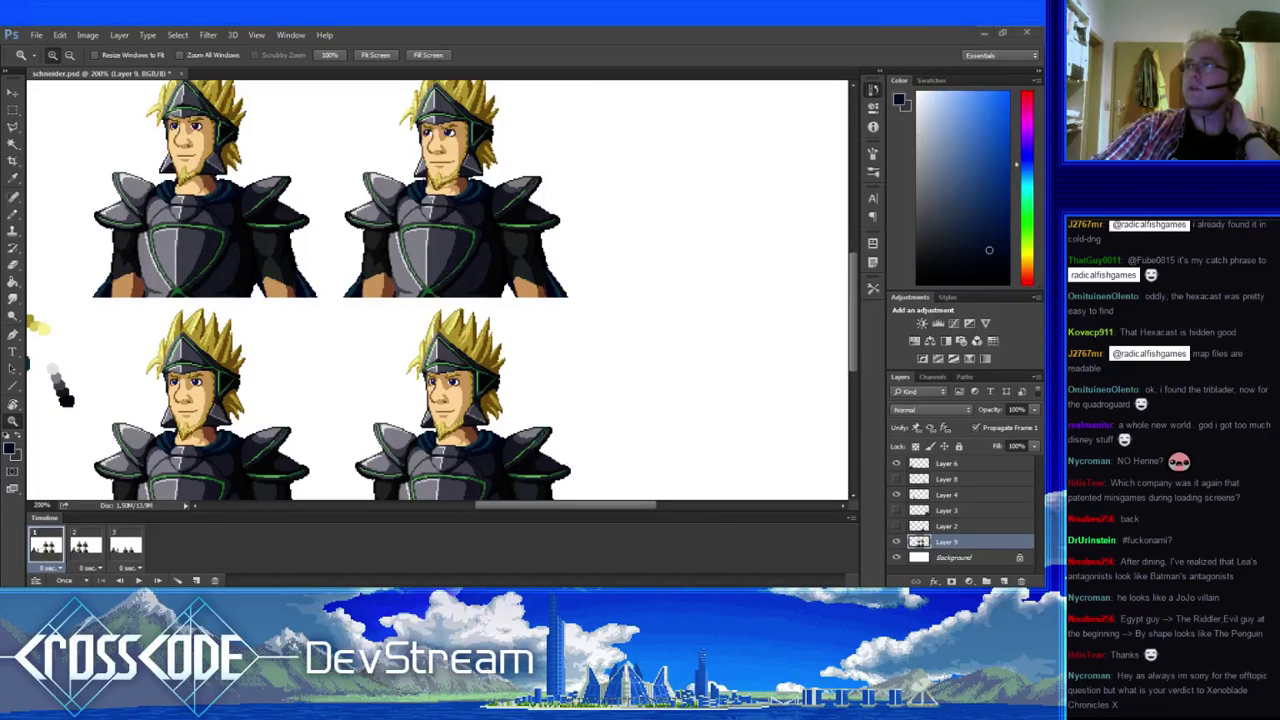
# - Show the grid and select the head of frame 1's upper-left portrait down to the collar with the Rectangular Marquee
pyautogui.moveTo(242, 261); pyautogui.dragTo(540, 341)
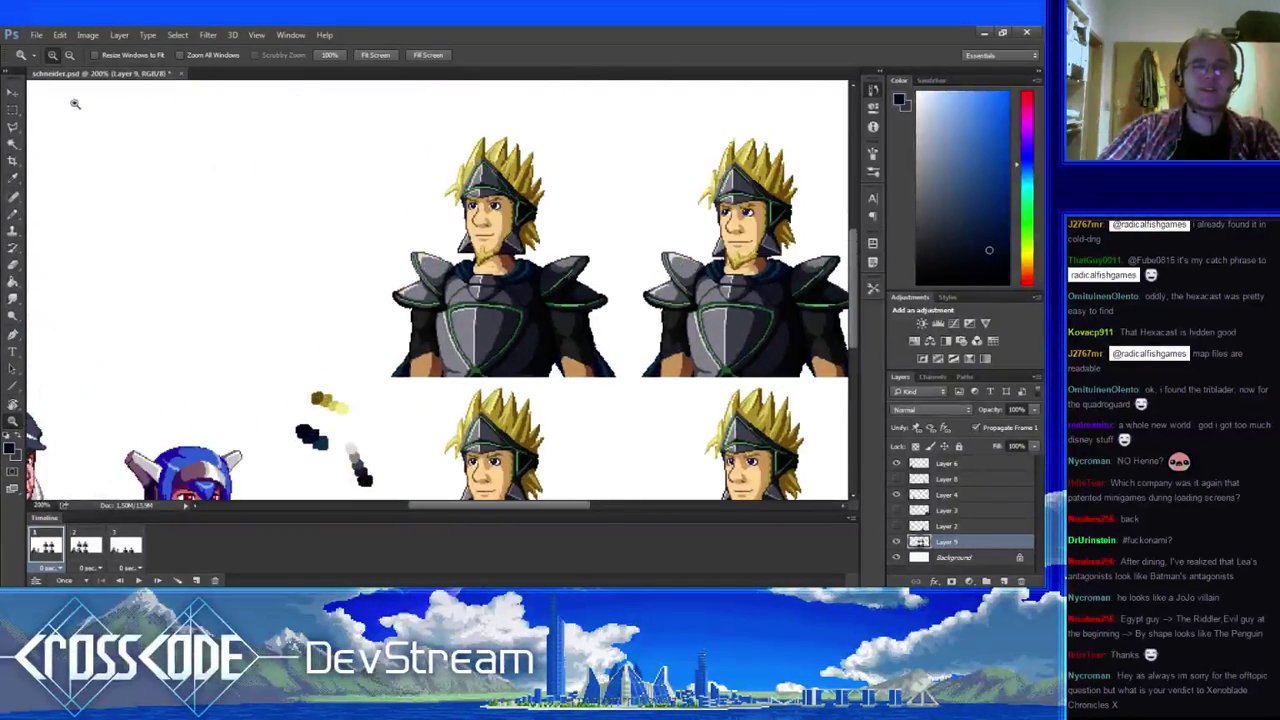
pyautogui.press('m')
pyautogui.hscroll(3, 505, 381)
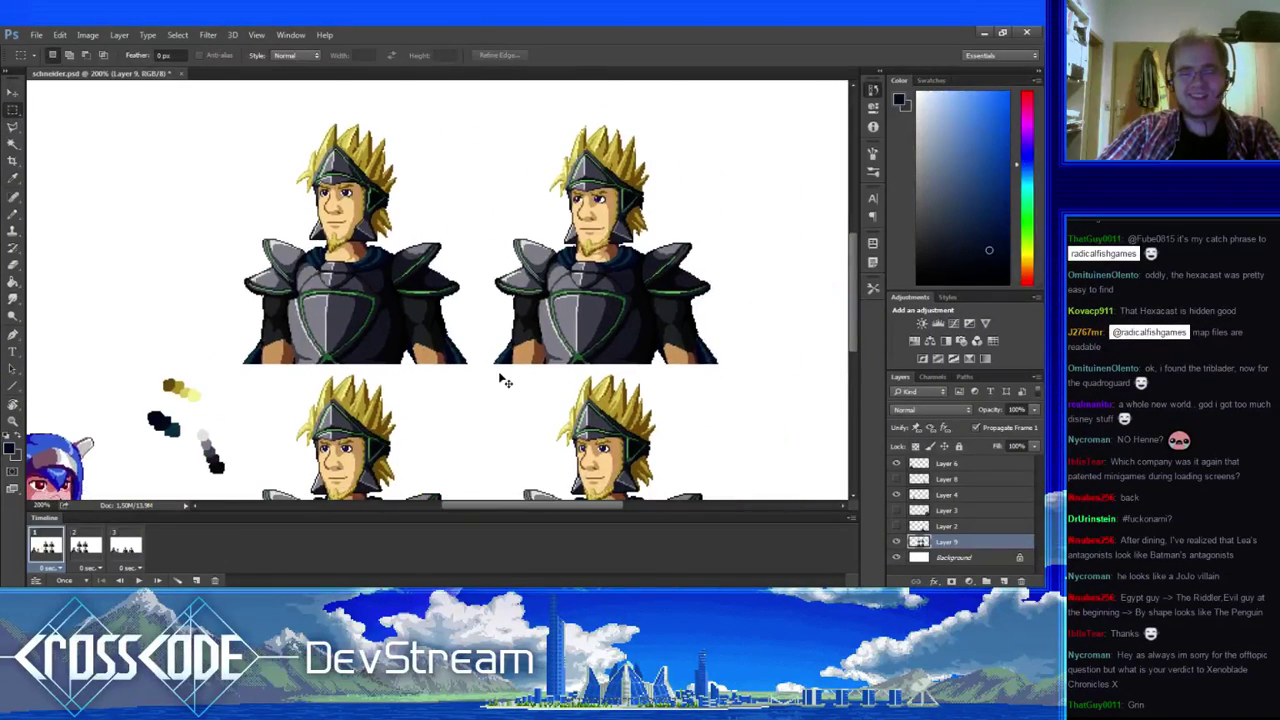
pyautogui.hotkey('ctrl', "'")
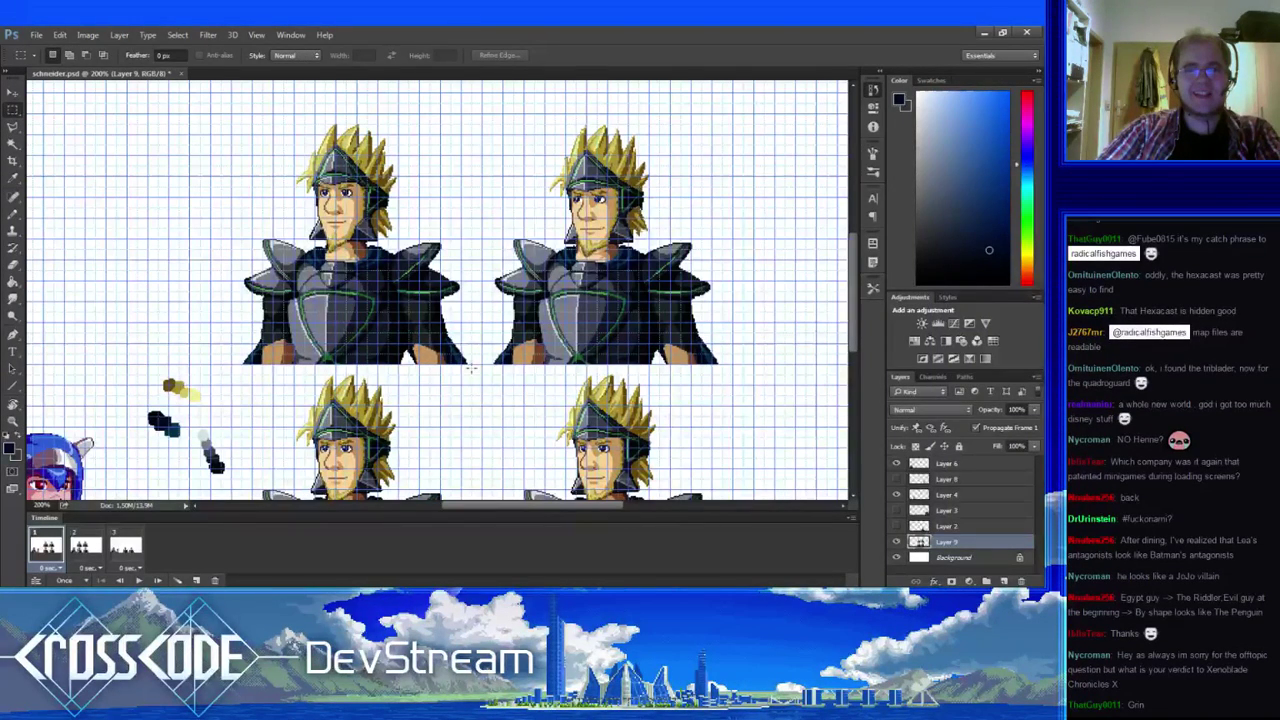
pyautogui.moveTo(234, 266); pyautogui.dragTo(251, 354)
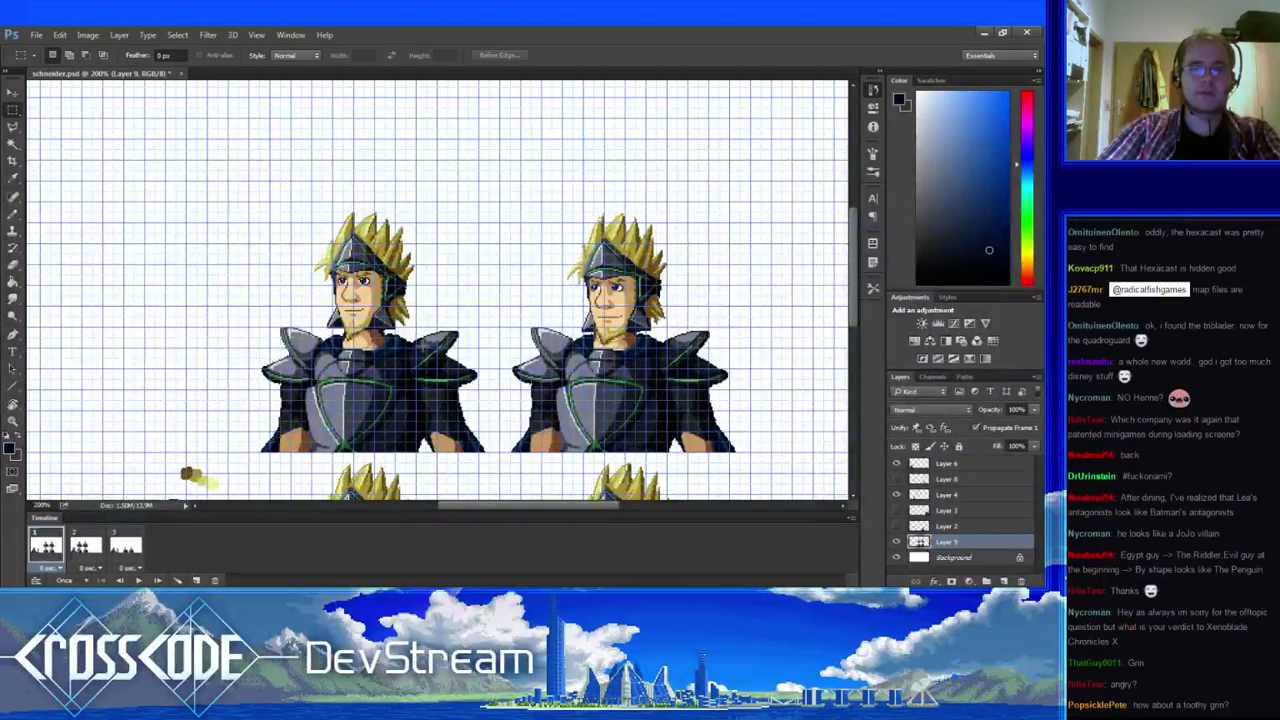
pyautogui.moveTo(426, 348); pyautogui.dragTo(310, 168)
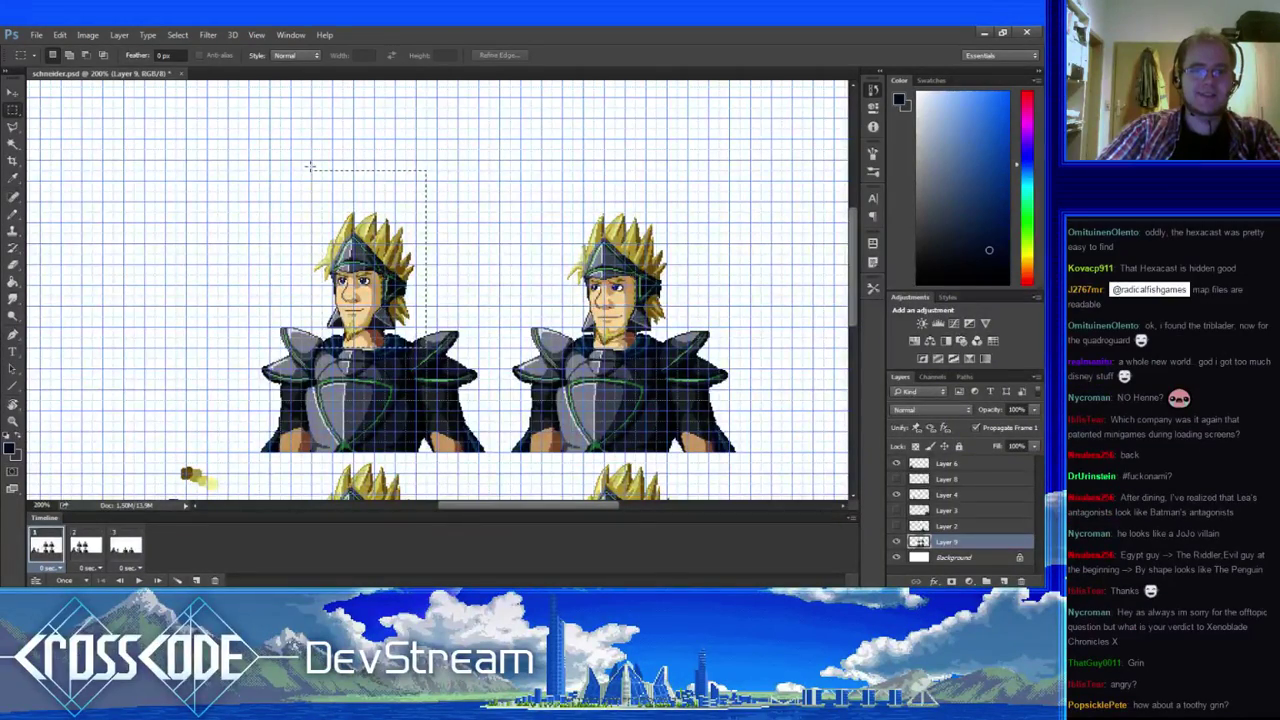
# - Narrow the head selection and place a copy of the head in the empty space left of the upper-left portrait, then deselect it
pyautogui.moveTo(391, 272); pyautogui.dragTo(308, 337)
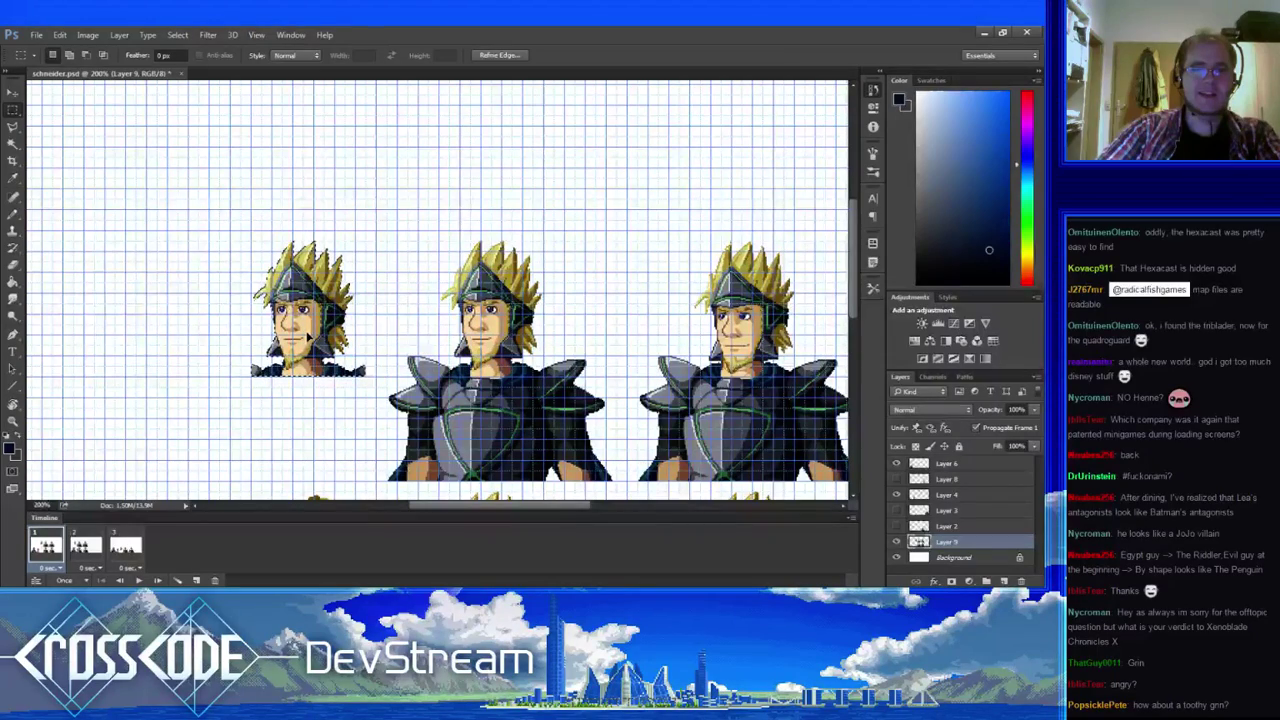
pyautogui.hotkey('ctrl', 'z')
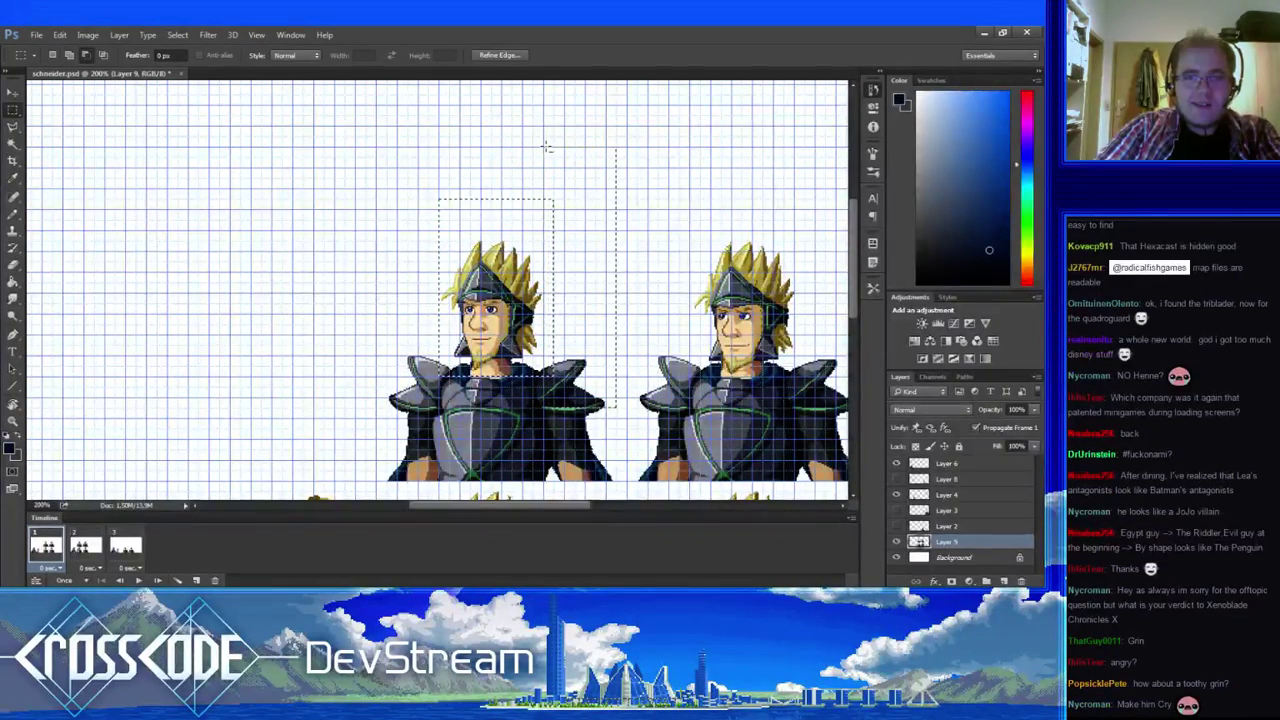
pyautogui.moveTo(516, 399); pyautogui.dragTo(480, 344)
pyautogui.scroll(-2, 449, 346)
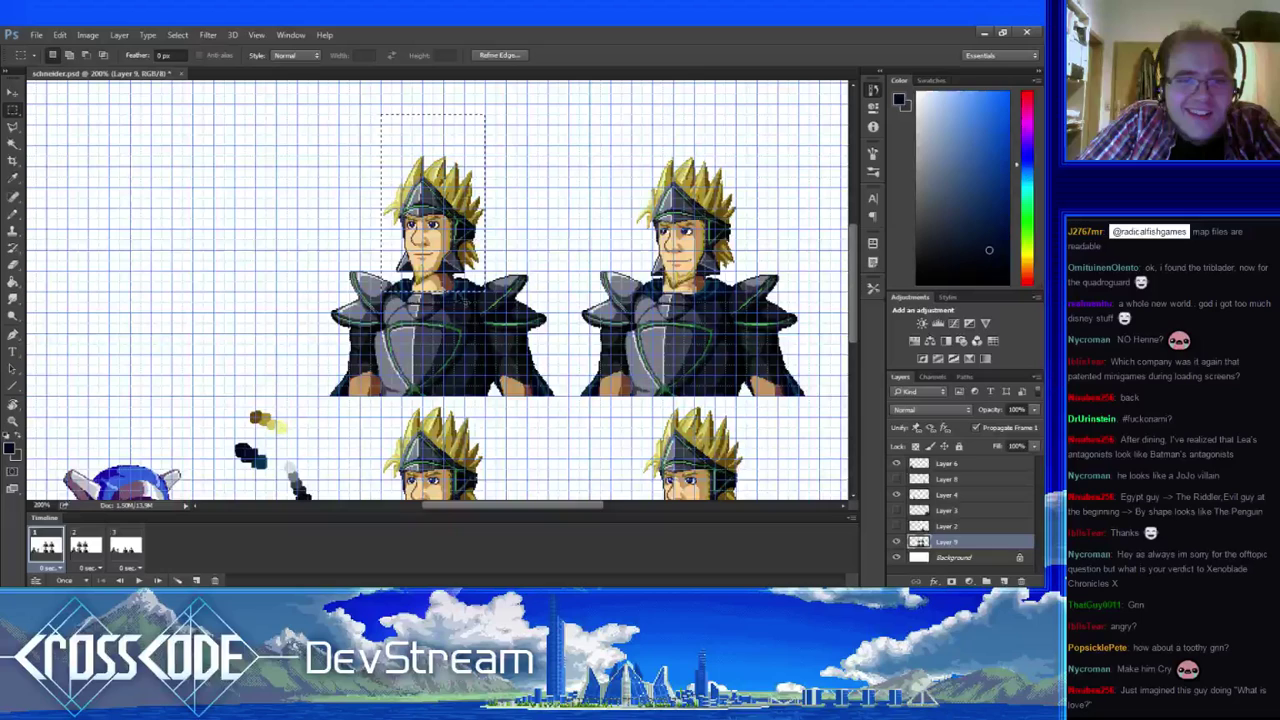
pyautogui.moveTo(455, 281); pyautogui.dragTo(268, 278)
pyautogui.moveTo(245, 228); pyautogui.dragTo(266, 230)
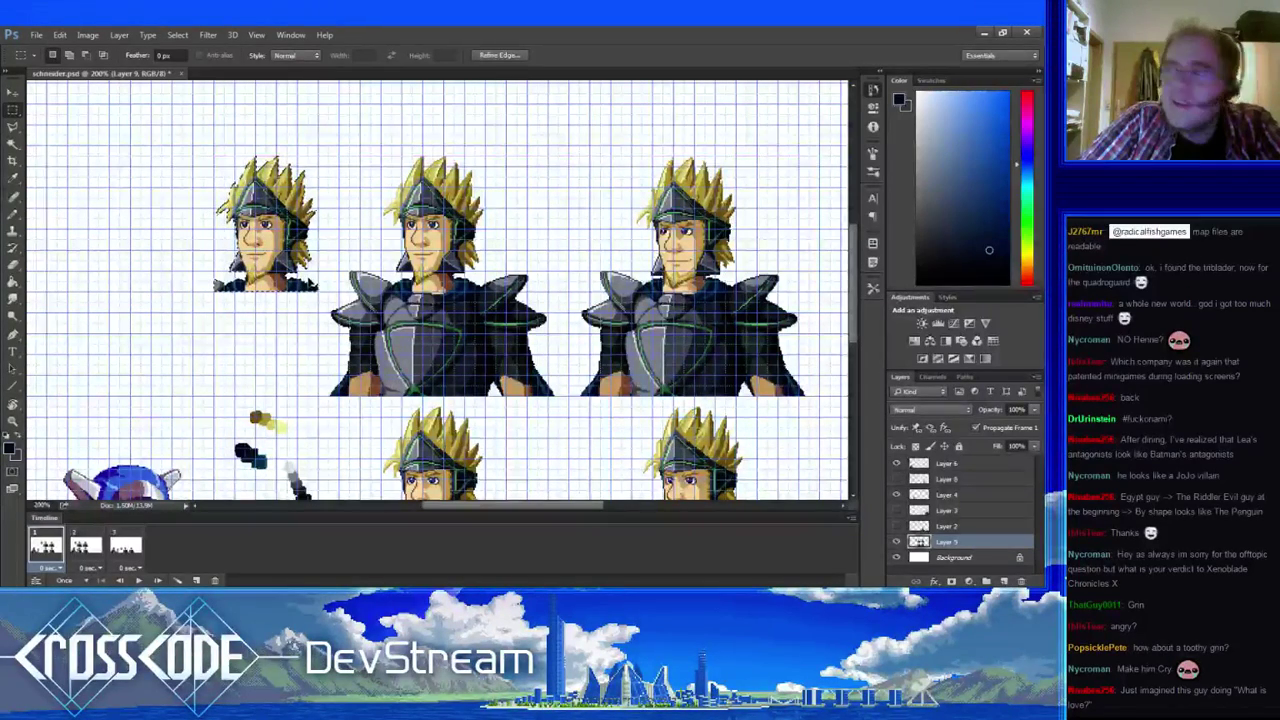
pyautogui.hotkey('ctrl', 'd')
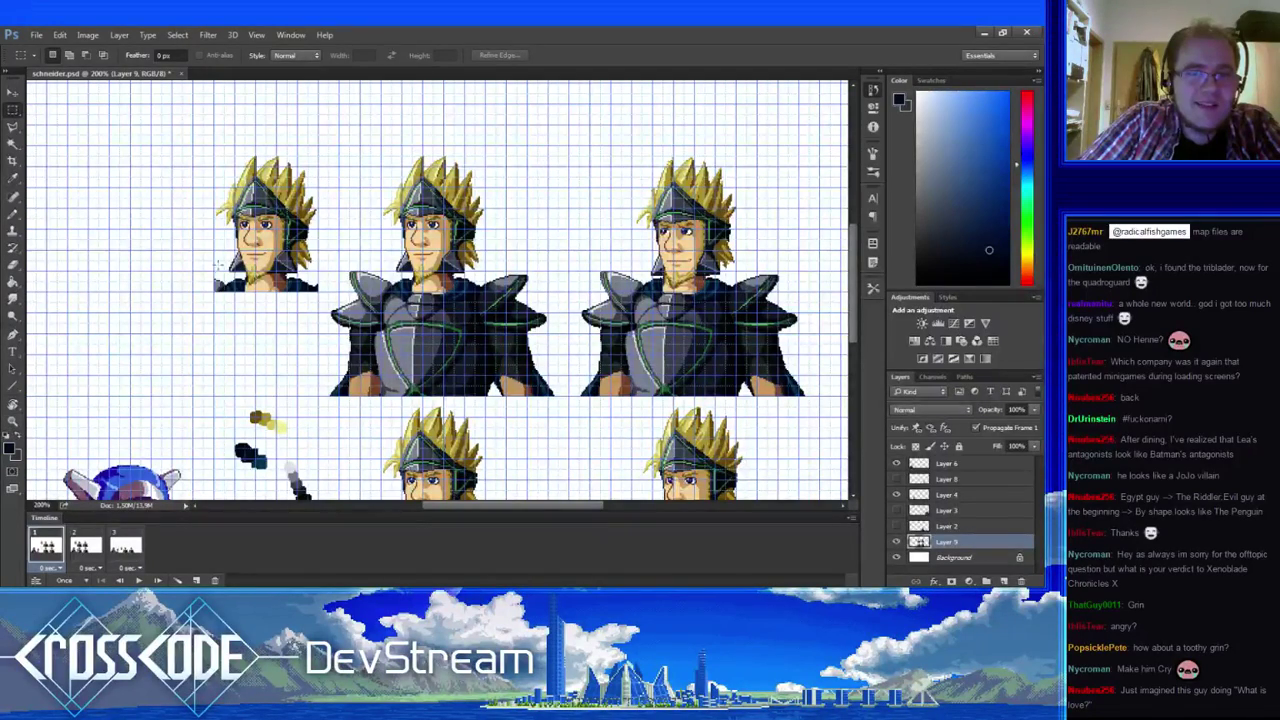
# - Hide the grid and, at 600% zoom, pencil a dark grey closed-lid line across the copied head's eye nearer the ear
pyautogui.click(12, 421)
pyautogui.click(200, 213)
pyautogui.click(205, 212)
pyautogui.click(270, 218)
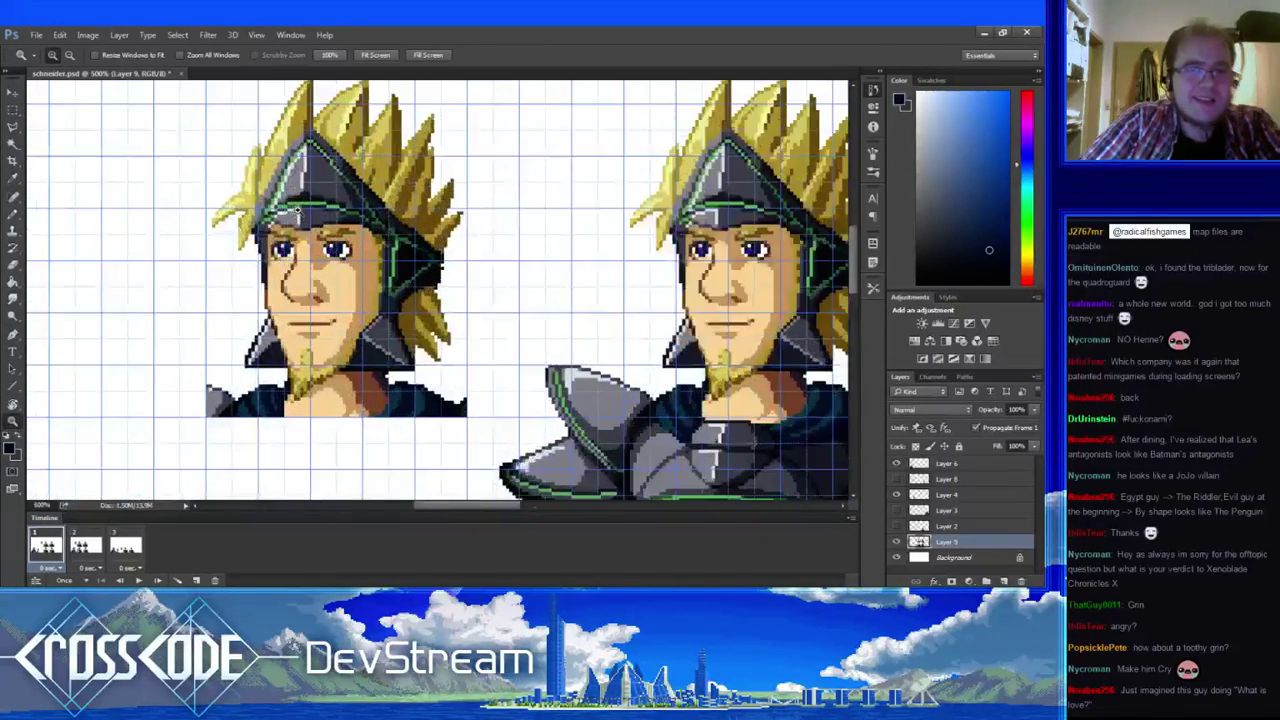
pyautogui.click(320, 245)
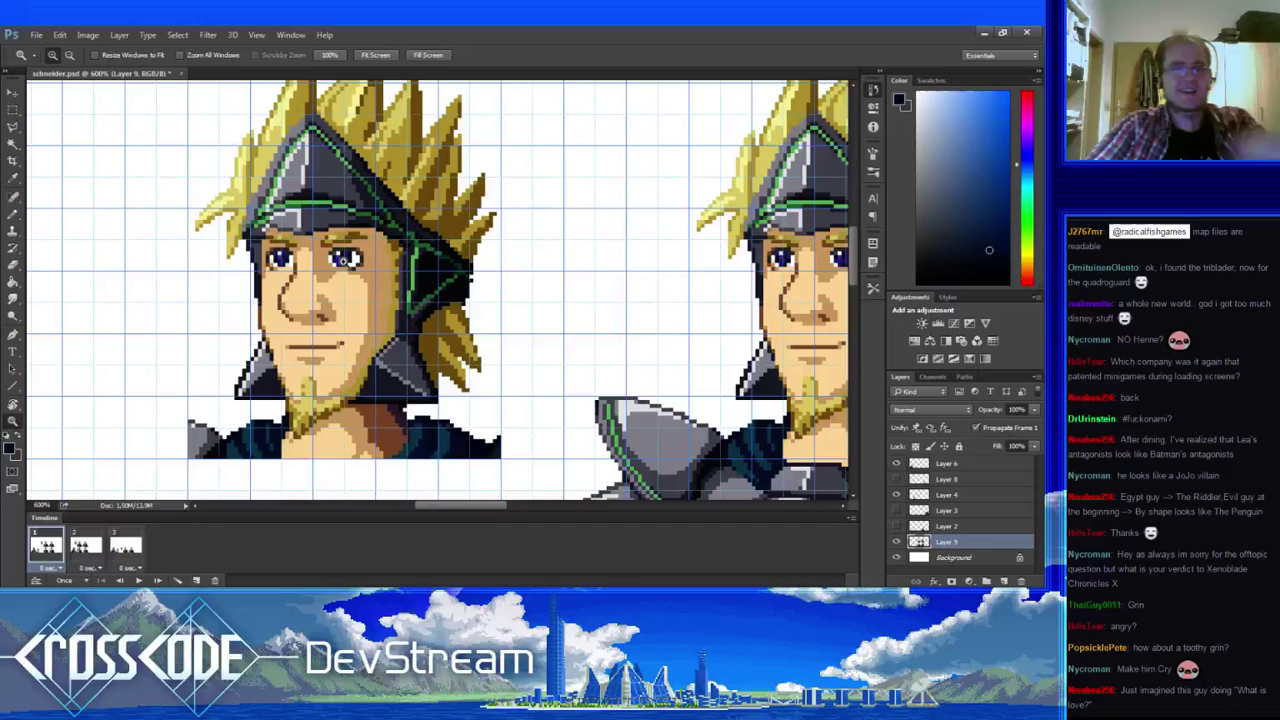
pyautogui.click(13, 213)
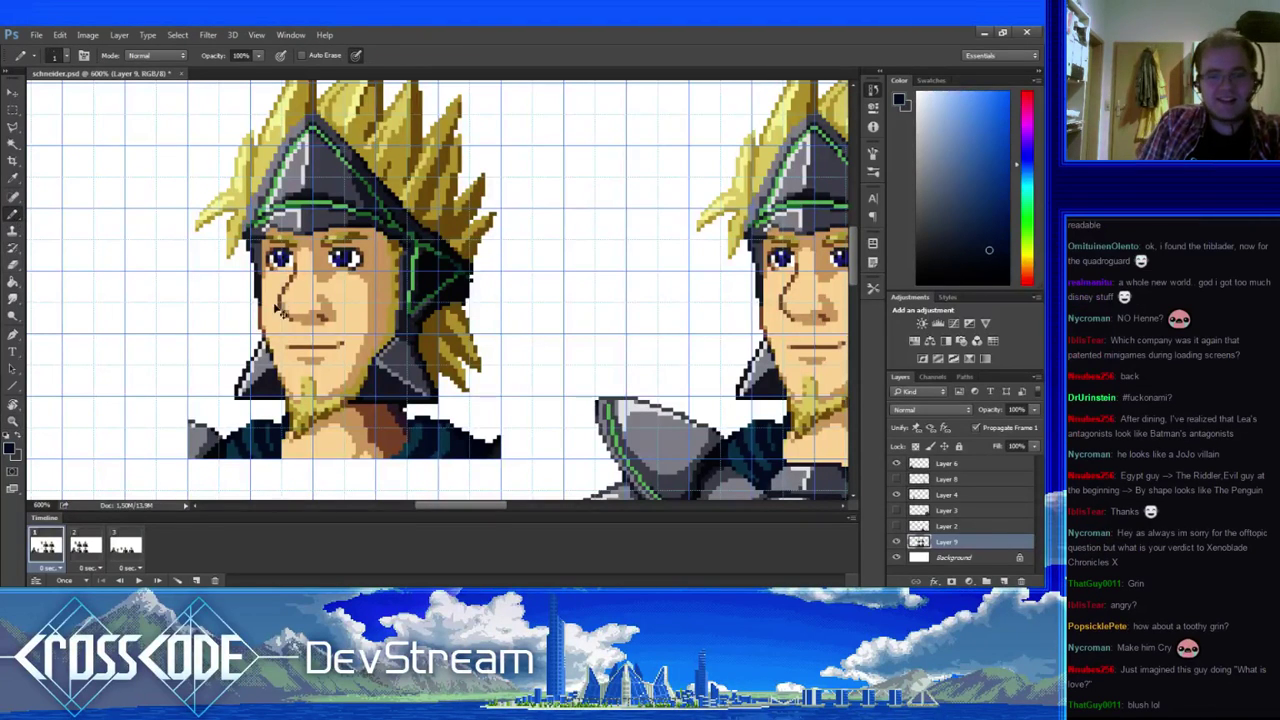
pyautogui.hotkey('ctrl', "'")
pyautogui.keyDown('alt'); pyautogui.click(362, 260); pyautogui.keyUp('alt')
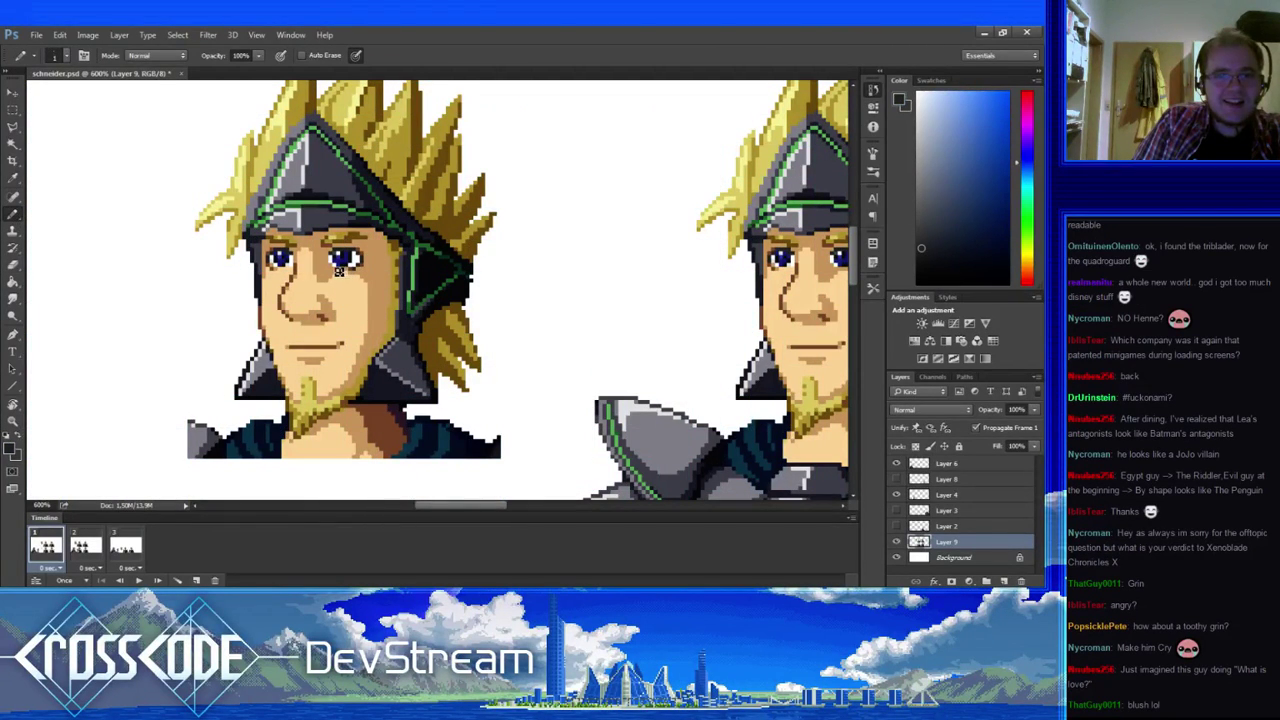
pyautogui.moveTo(340, 271); pyautogui.dragTo(367, 305)
pyautogui.hotkey('ctrl', 'z')
pyautogui.keyDown('alt'); pyautogui.click(350, 275); pyautogui.keyUp('alt')
pyautogui.moveTo(336, 272); pyautogui.dragTo(364, 273)
pyautogui.keyDown('alt'); pyautogui.click(352, 258); pyautogui.keyUp('alt')
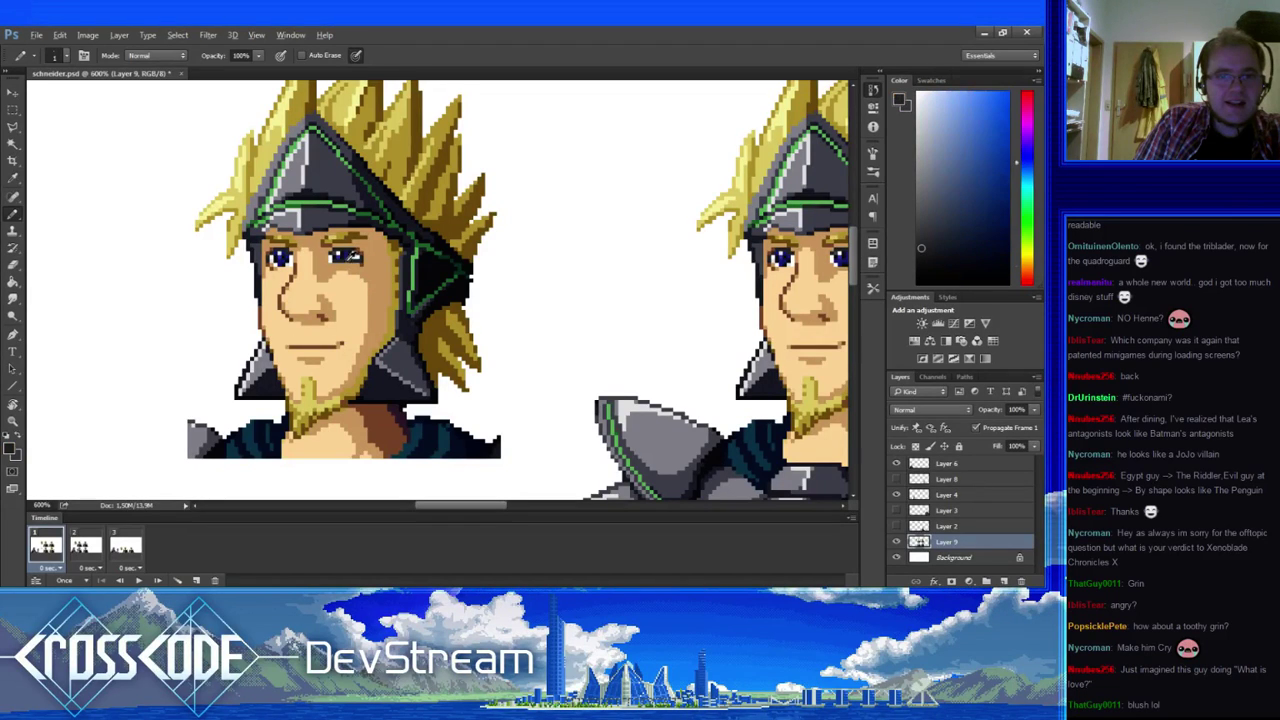
# - Paint over the open eye nearer the ear on the copied head with tan skin shade, leaving only the dark closed-lid line
pyautogui.keyDown('alt'); pyautogui.click(377, 267); pyautogui.keyUp('alt')
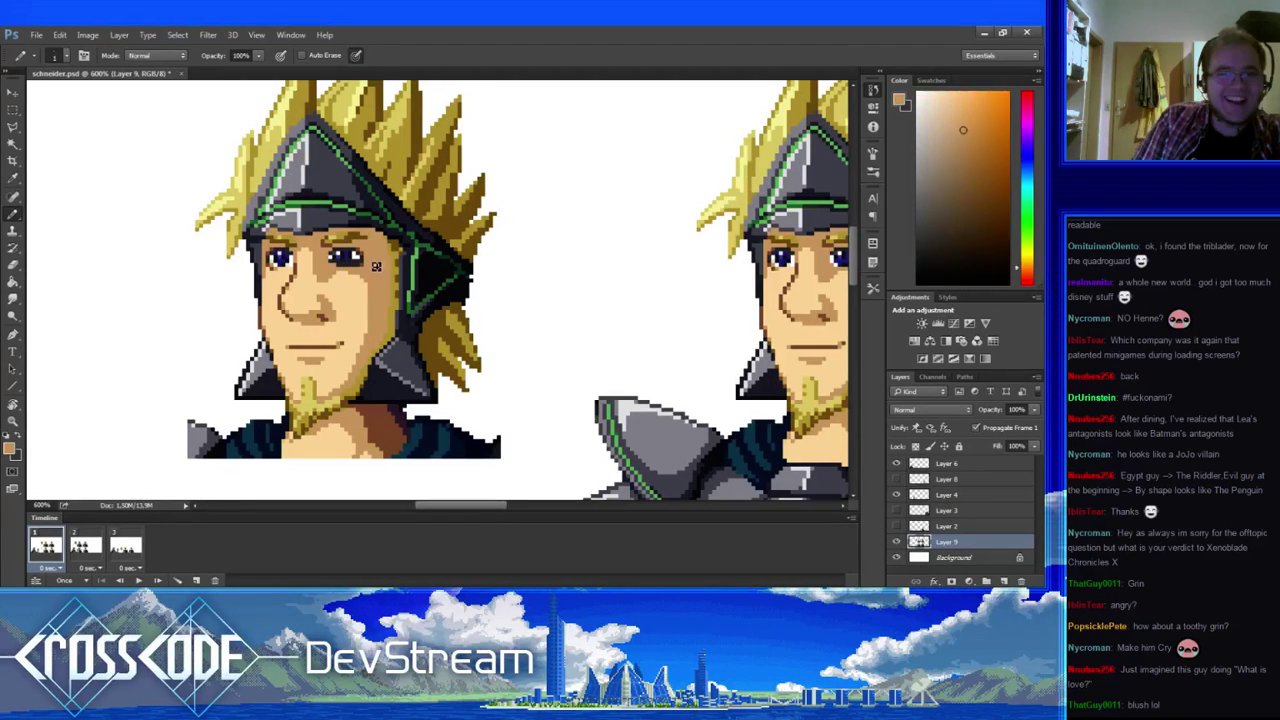
pyautogui.moveTo(357, 265)
pyautogui.mouseDown()
pyautogui.moveTo(340, 264)
pyautogui.moveTo(357, 266)
pyautogui.mouseUp()
pyautogui.click(358, 255)
pyautogui.keyDown('alt'); pyautogui.click(342, 264); pyautogui.keyUp('alt')
pyautogui.keyDown('alt'); pyautogui.click(331, 264); pyautogui.keyUp('alt')
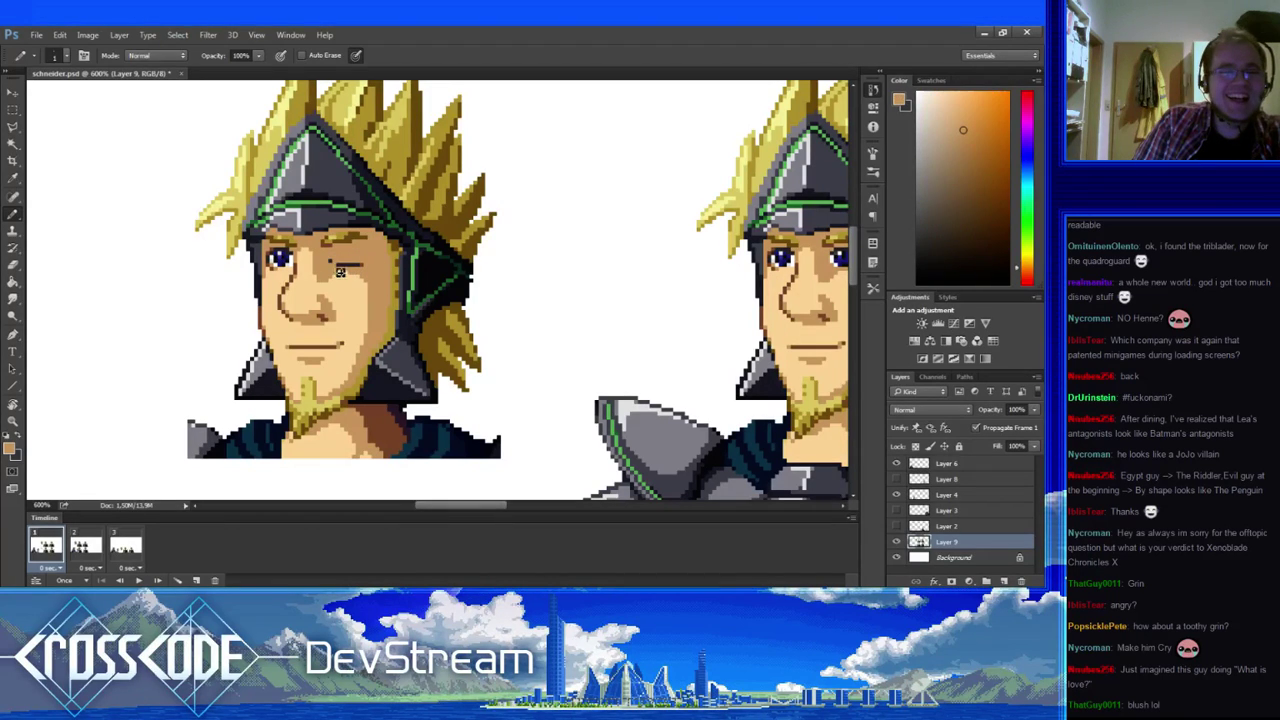
# - Redraw the closed-lid line nearer the ear slightly higher in dark grey and clean up its surroundings with sampled skin tones
pyautogui.keyDown('alt'); pyautogui.click(284, 262); pyautogui.keyUp('alt')
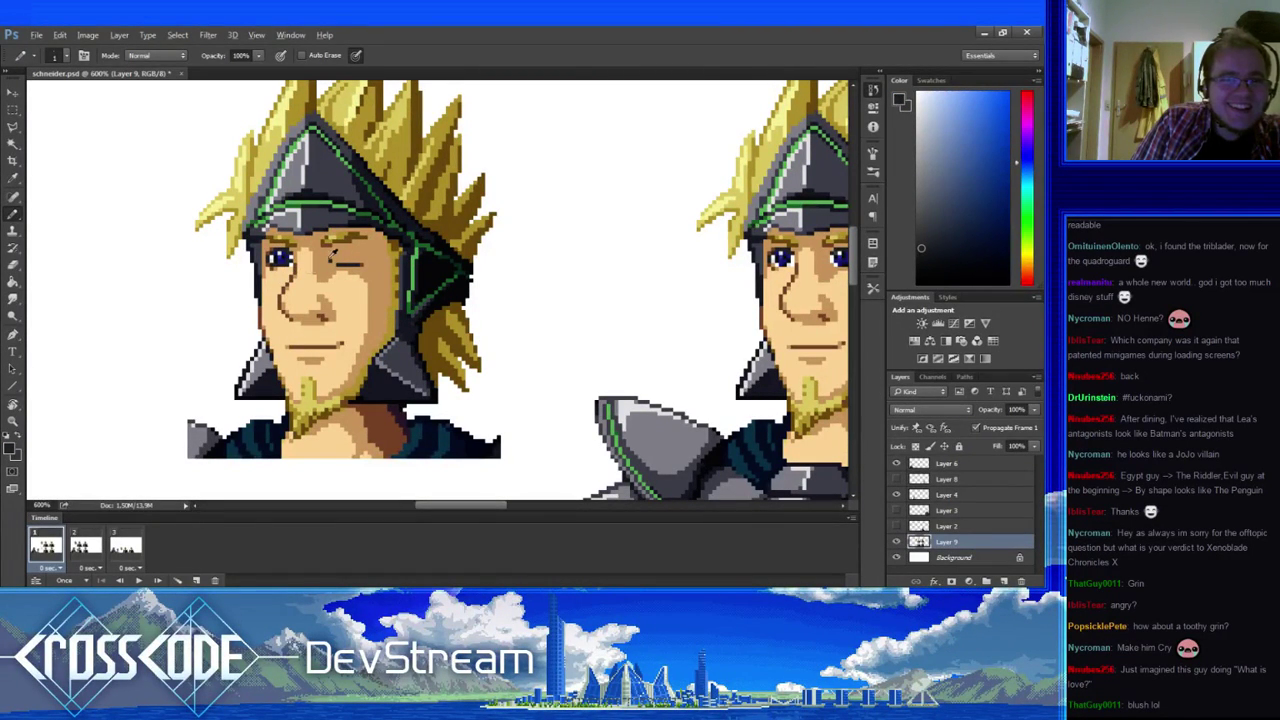
pyautogui.keyDown('alt'); pyautogui.click(331, 252); pyautogui.keyUp('alt')
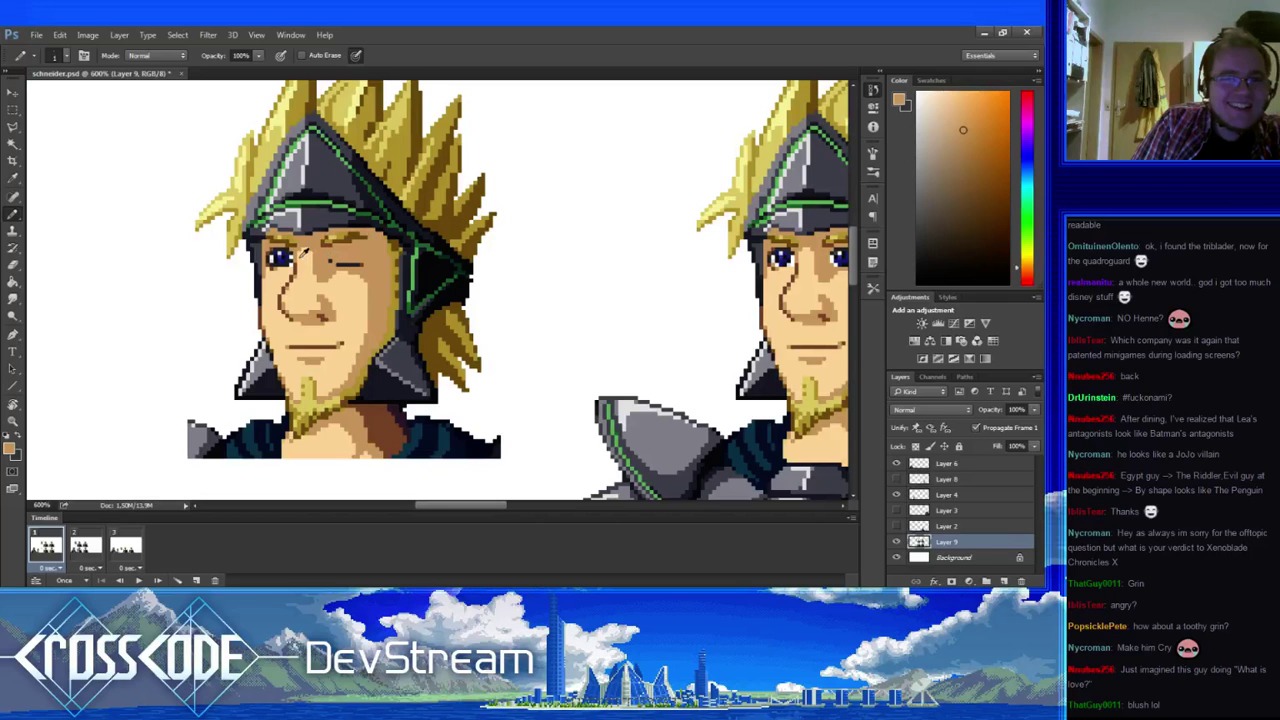
pyautogui.keyDown('alt'); pyautogui.click(297, 262); pyautogui.keyUp('alt')
pyautogui.keyDown('alt'); pyautogui.click(326, 272); pyautogui.keyUp('alt')
pyautogui.keyDown('alt'); pyautogui.click(343, 264); pyautogui.keyUp('alt')
pyautogui.moveTo(334, 262); pyautogui.dragTo(341, 266)
pyautogui.keyDown('alt'); pyautogui.click(360, 271); pyautogui.keyUp('alt')
pyautogui.keyDown('alt'); pyautogui.click(344, 262); pyautogui.keyUp('alt')
pyautogui.click(358, 261)
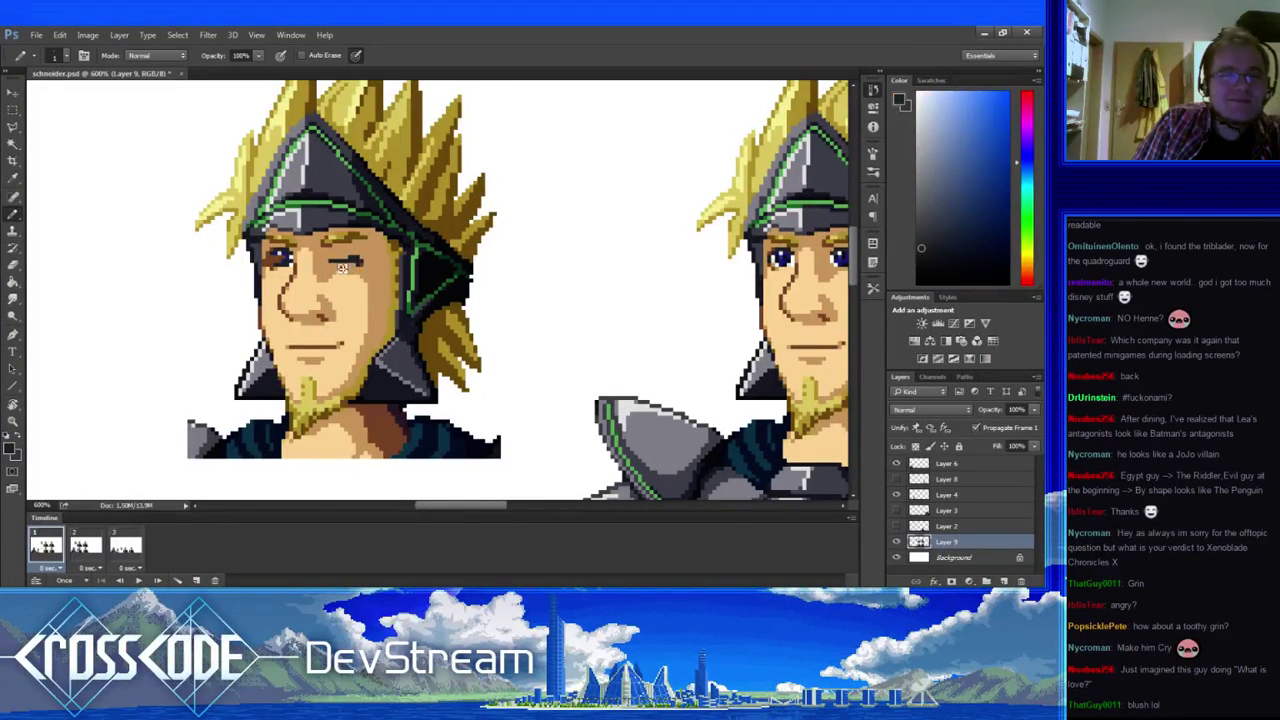
pyautogui.keyDown('alt'); pyautogui.click(349, 268); pyautogui.keyUp('alt')
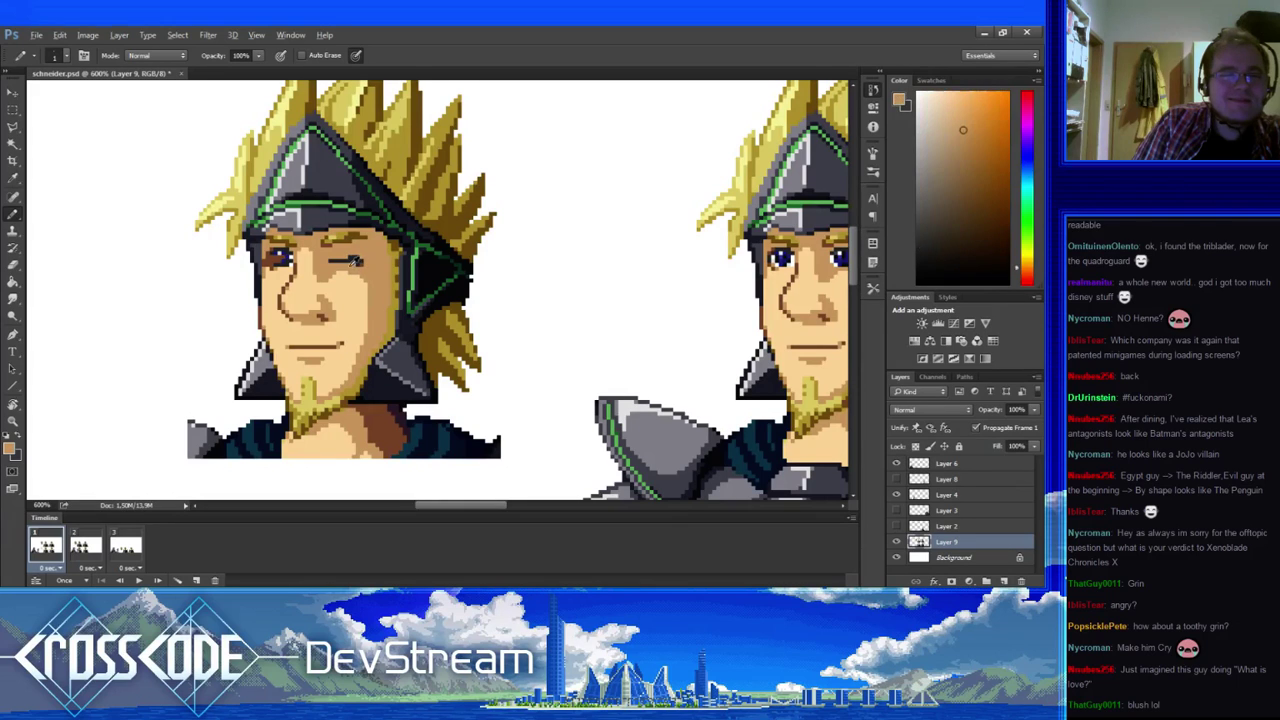
pyautogui.keyDown('alt'); pyautogui.click(350, 264); pyautogui.keyUp('alt')
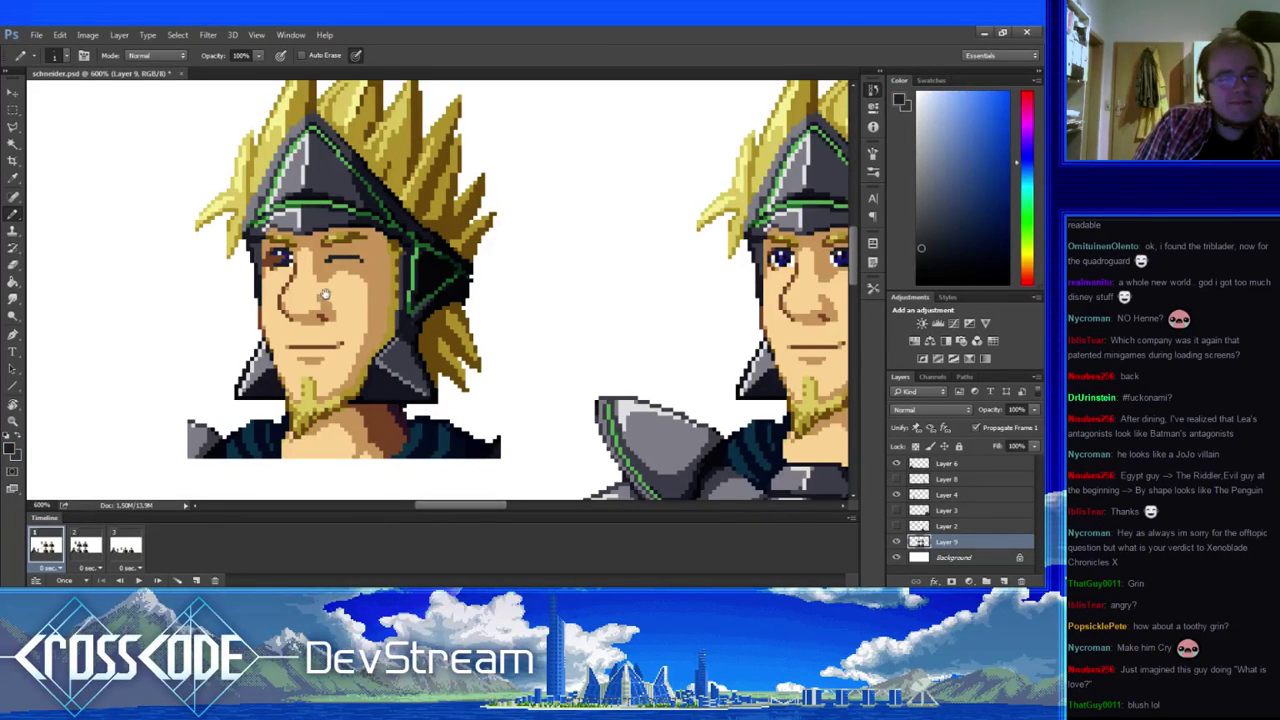
# - Cover the copied head's eye on the far side of the nose with tan skin shade, keeping a short dark closed-lid line
pyautogui.moveTo(325, 295); pyautogui.dragTo(351, 303)
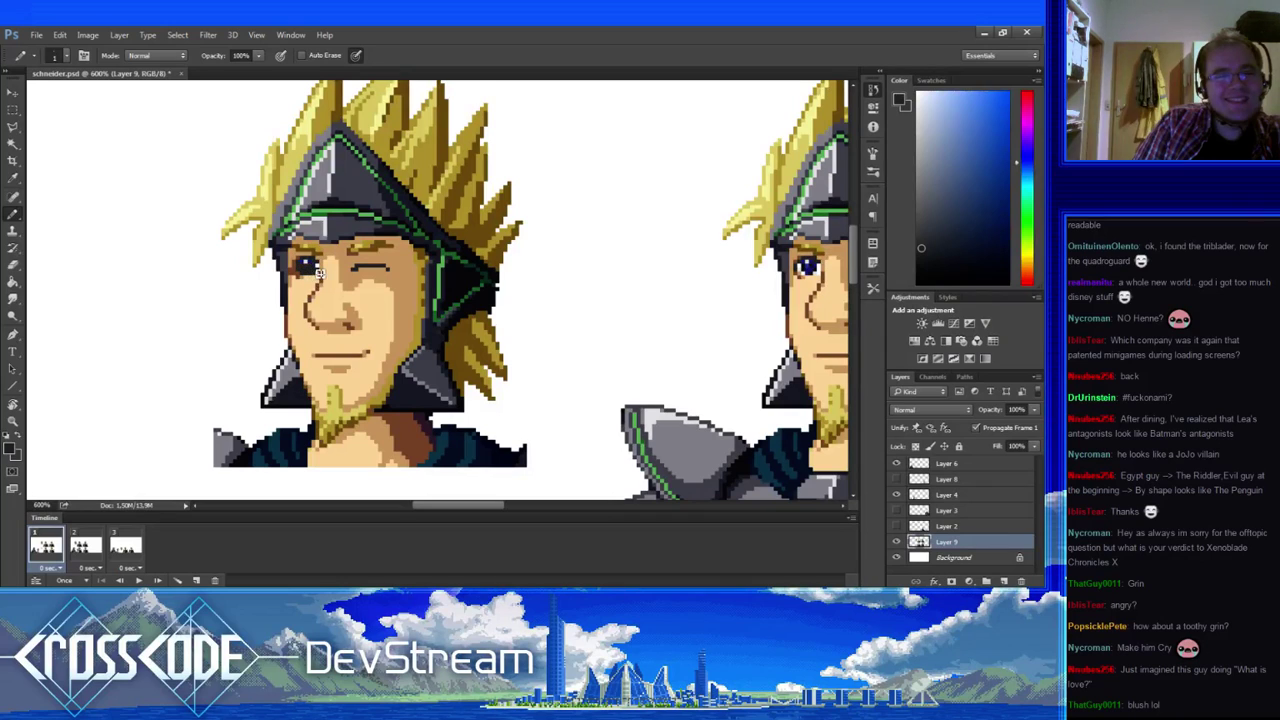
pyautogui.keyDown('alt'); pyautogui.click(297, 272); pyautogui.keyUp('alt')
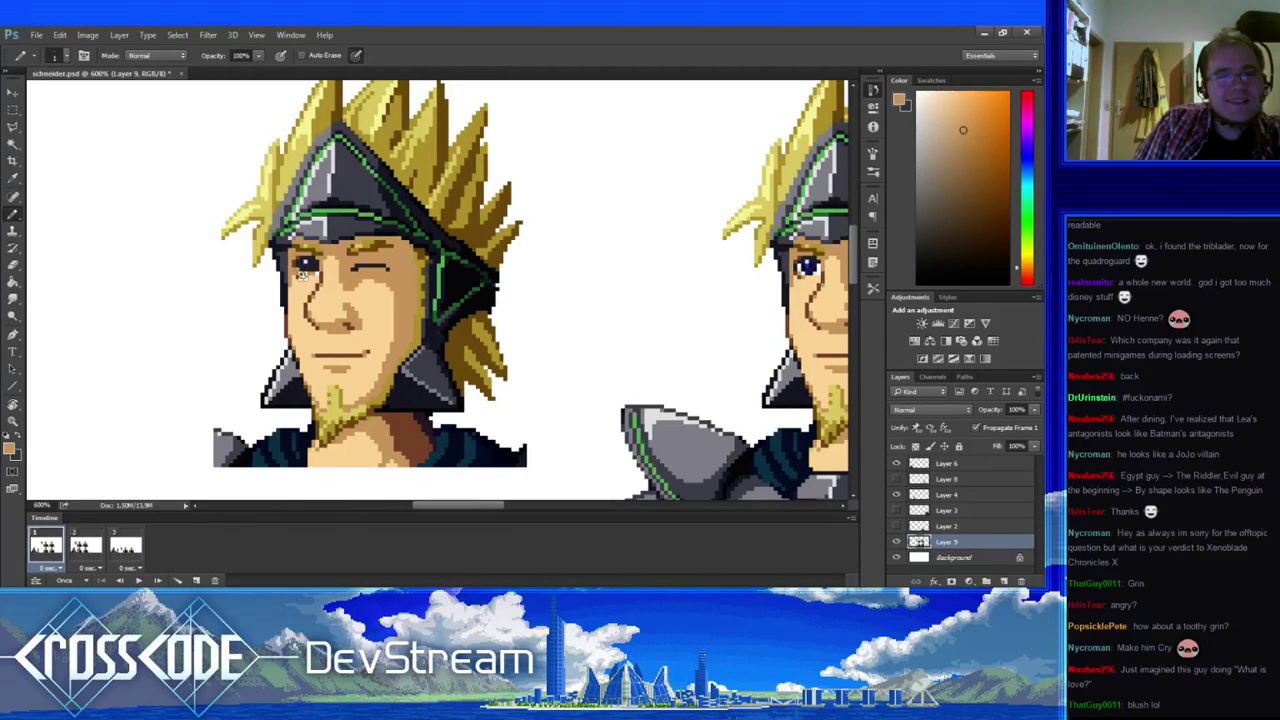
pyautogui.moveTo(300, 260); pyautogui.dragTo(316, 268)
pyautogui.keyDown('alt'); pyautogui.click(307, 268); pyautogui.keyUp('alt')
pyautogui.keyDown('alt'); pyautogui.click(311, 268); pyautogui.keyUp('alt')
pyautogui.keyDown('alt'); pyautogui.click(305, 267); pyautogui.keyUp('alt')
pyautogui.keyDown('alt'); pyautogui.click(310, 277); pyautogui.keyUp('alt')
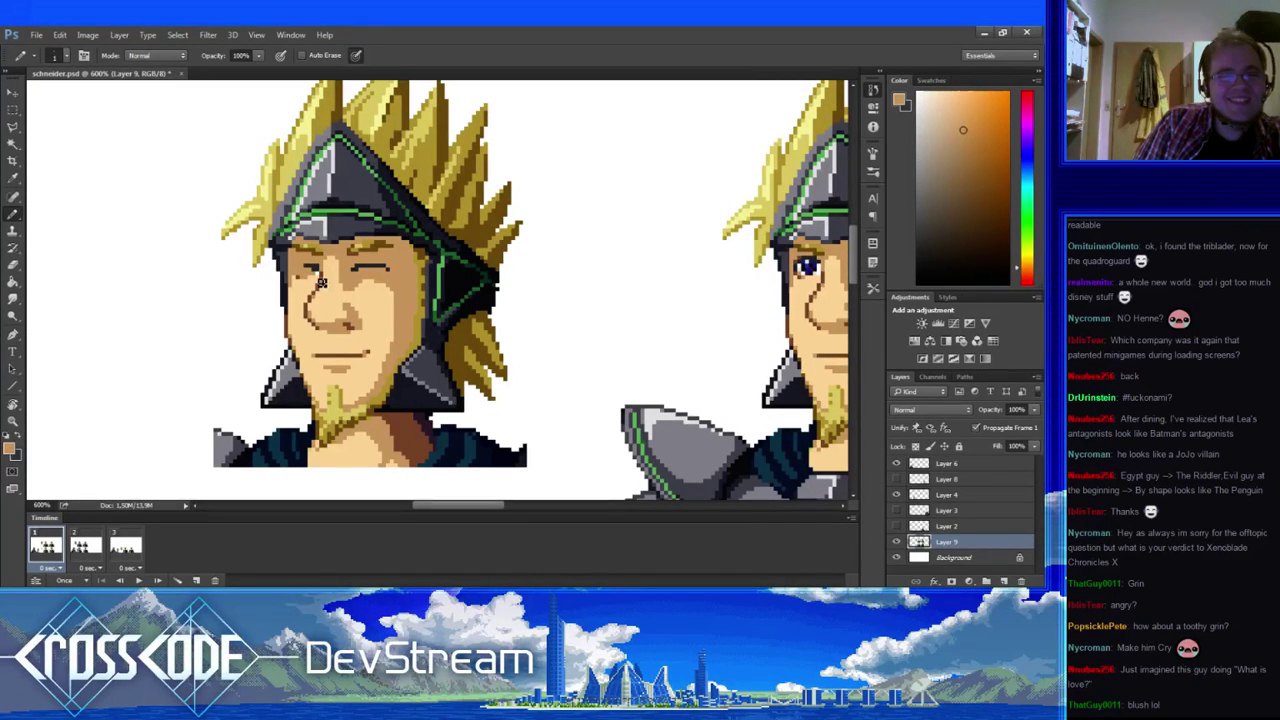
# - Touch up the skin between the far closed eye and the nose bridge with sampled tan, light skin and reddish-brown tones
pyautogui.click(316, 270)
pyautogui.keyDown('alt'); pyautogui.click(305, 282); pyautogui.keyUp('alt')
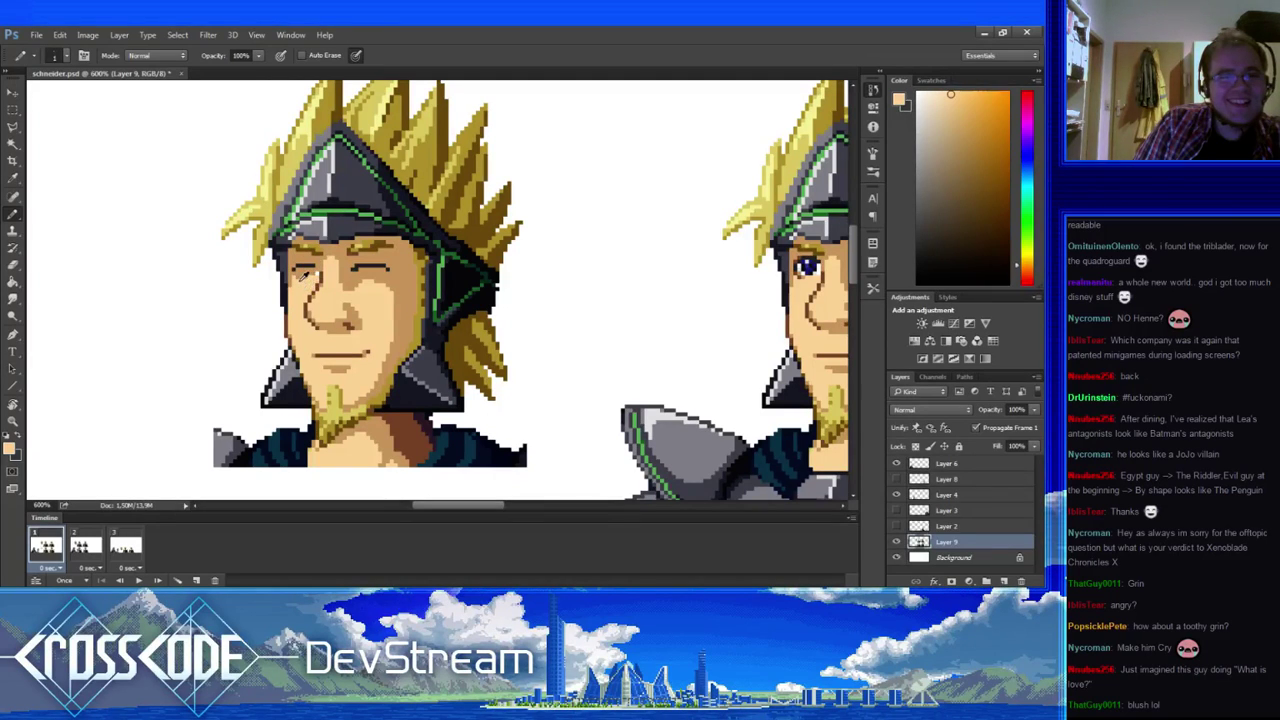
pyautogui.click(319, 279)
pyautogui.keyDown('alt'); pyautogui.click(323, 270); pyautogui.keyUp('alt')
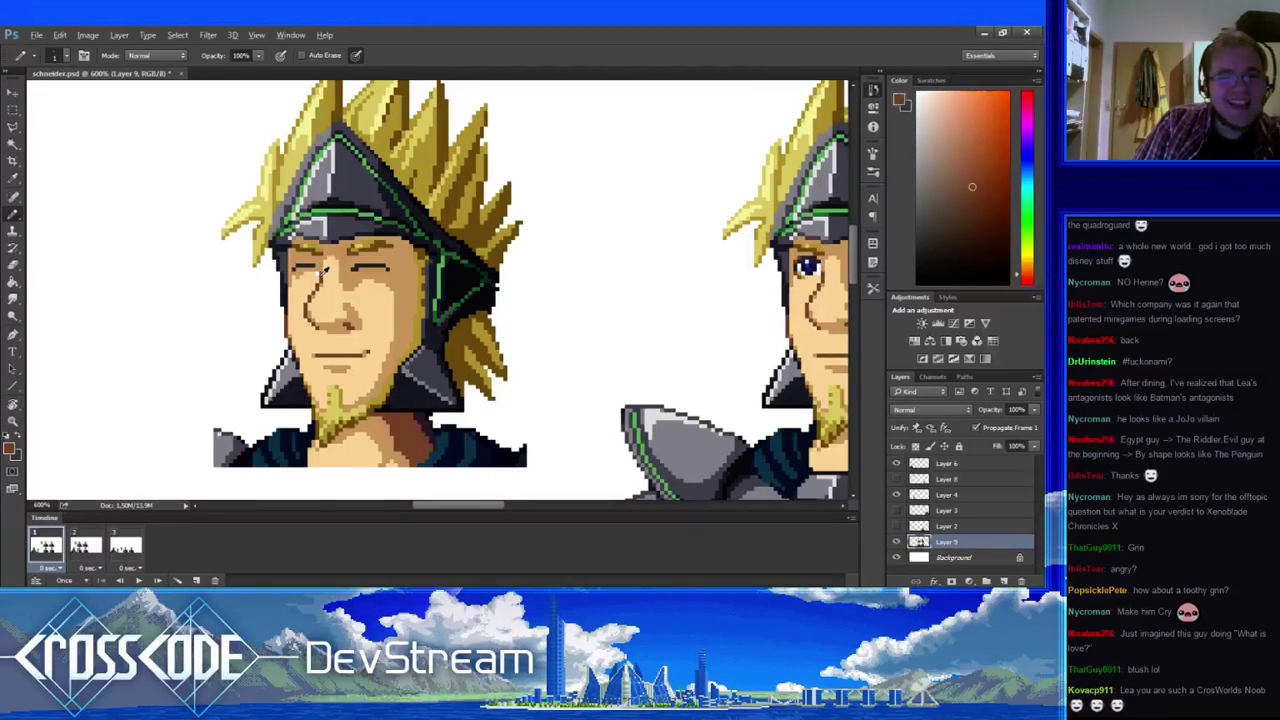
pyautogui.keyDown('alt'); pyautogui.click(370, 283); pyautogui.keyUp('alt')
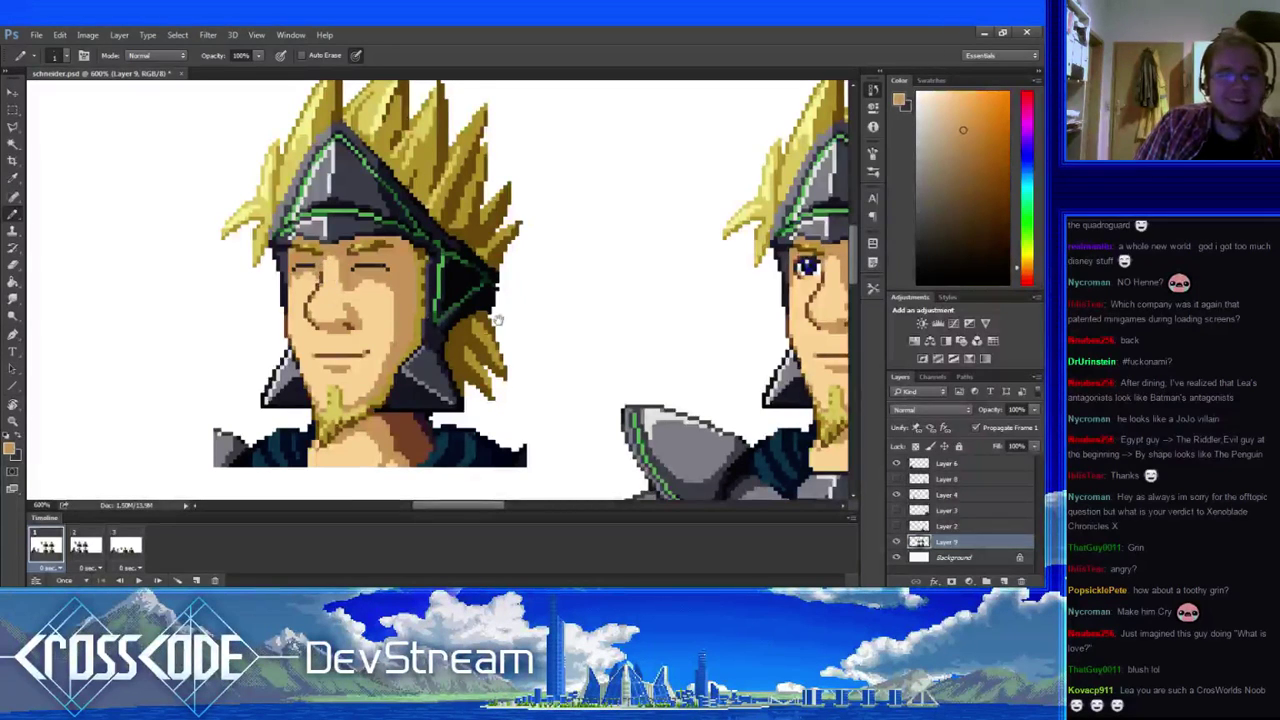
# - Refine the ends of the closed-lid lines and the skin shading around them with sampled skin and brown tones
pyautogui.moveTo(579, 333); pyautogui.dragTo(433, 360)
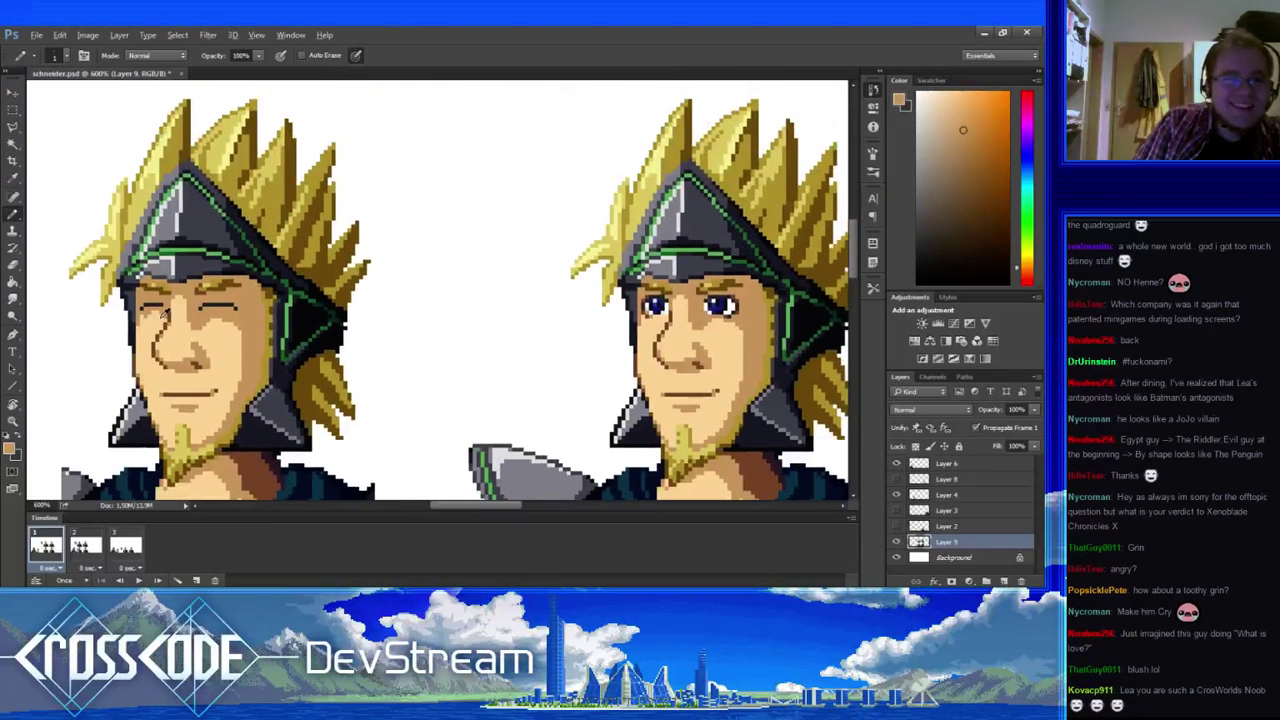
pyautogui.keyDown('alt'); pyautogui.click(170, 320); pyautogui.keyUp('alt')
pyautogui.moveTo(174, 351); pyautogui.dragTo(179, 344)
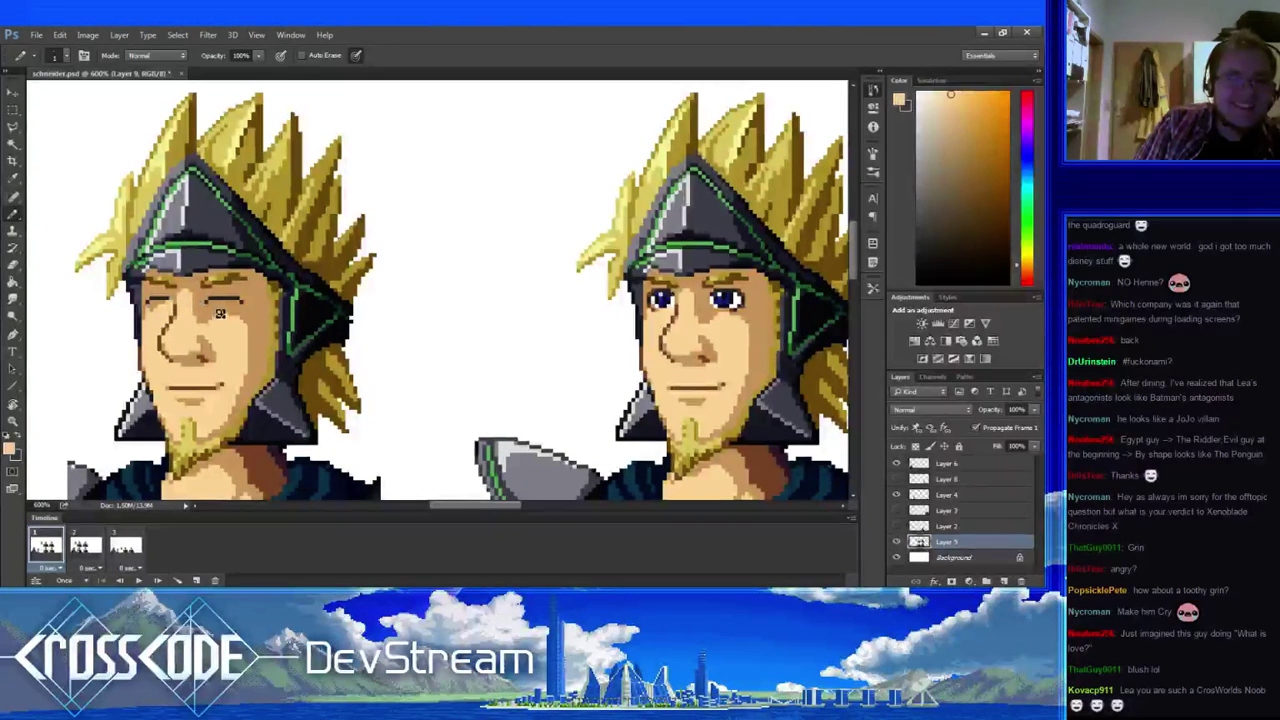
pyautogui.keyDown('alt'); pyautogui.click(180, 302); pyautogui.keyUp('alt')
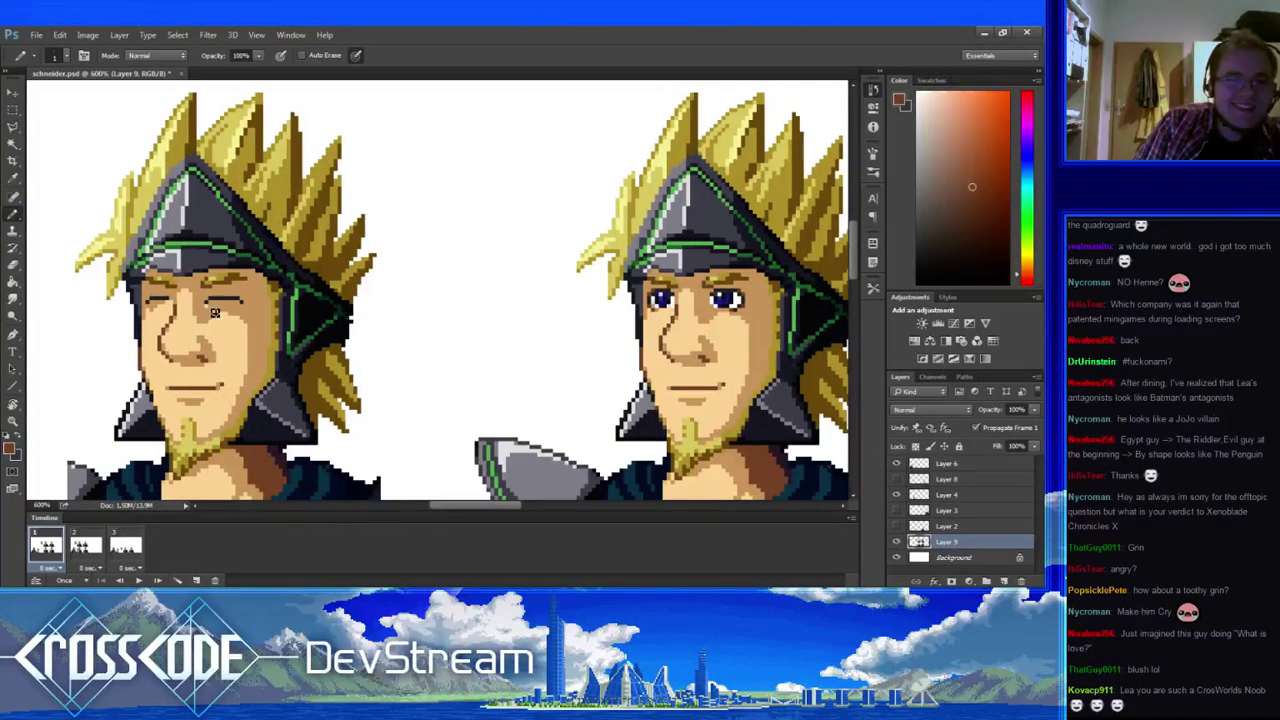
pyautogui.moveTo(220, 313); pyautogui.dragTo(257, 312)
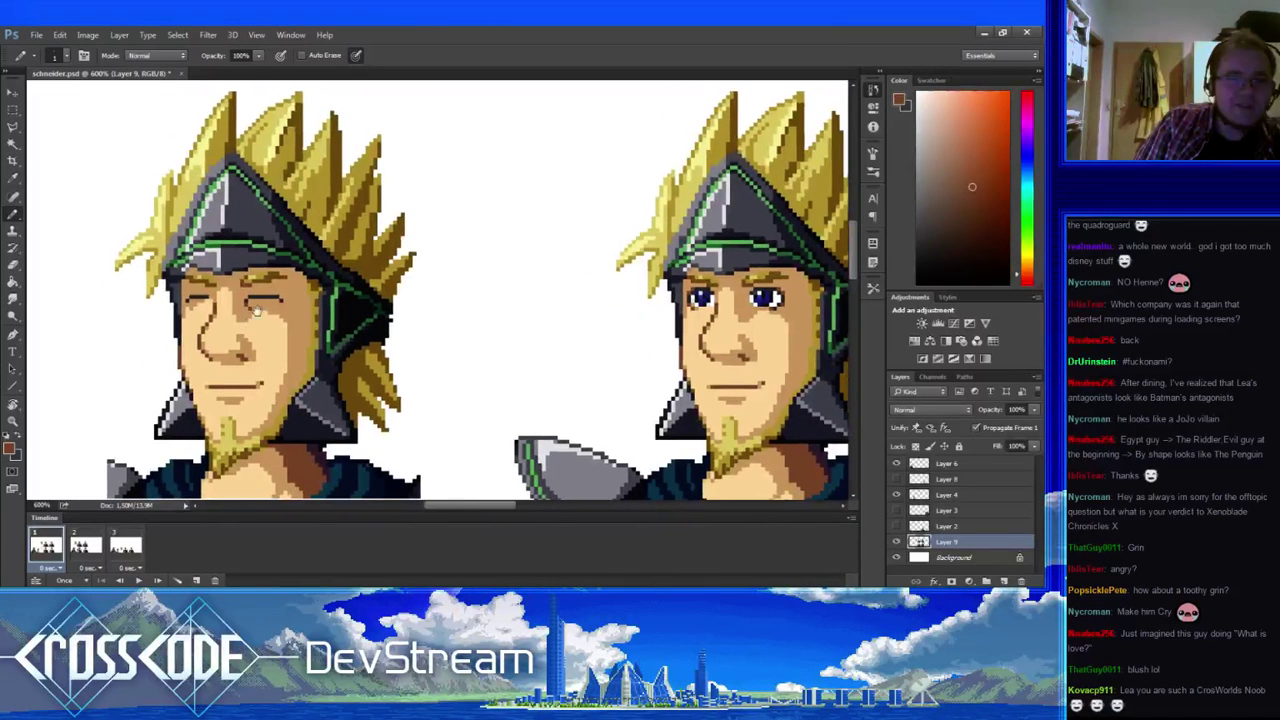
pyautogui.keyDown('alt'); pyautogui.click(257, 312); pyautogui.keyUp('alt')
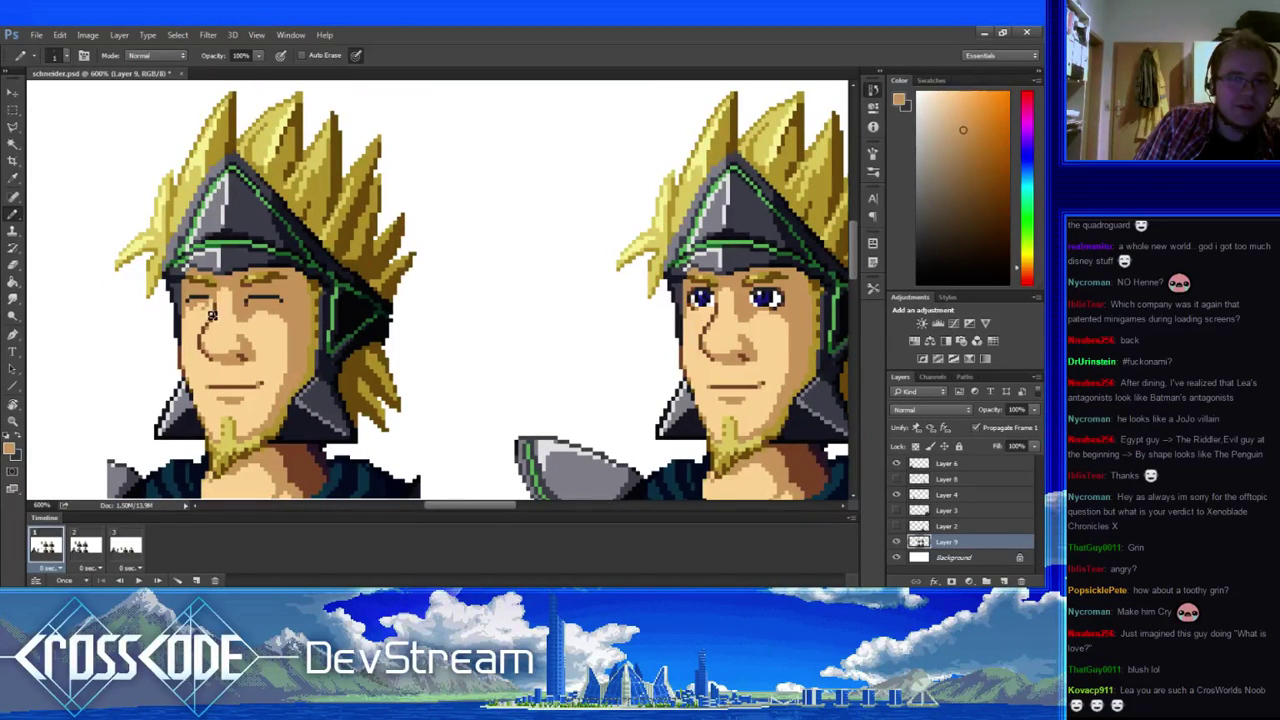
pyautogui.moveTo(260, 360); pyautogui.dragTo(272, 338)
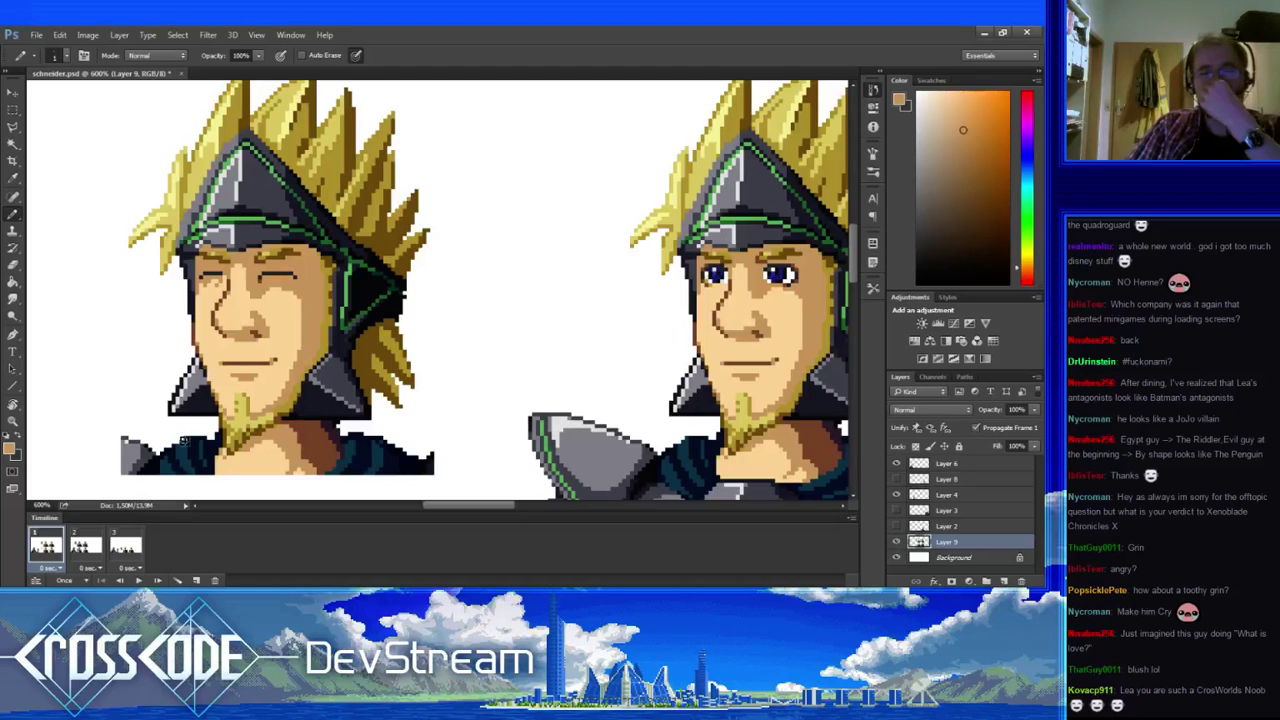
# - Raise the inner end of the eyebrow nearer the ear and paint over its old lower part with tan skin shade
pyautogui.moveTo(183, 439); pyautogui.dragTo(129, 434)
pyautogui.keyDown('alt'); pyautogui.click(221, 264); pyautogui.keyUp('alt')
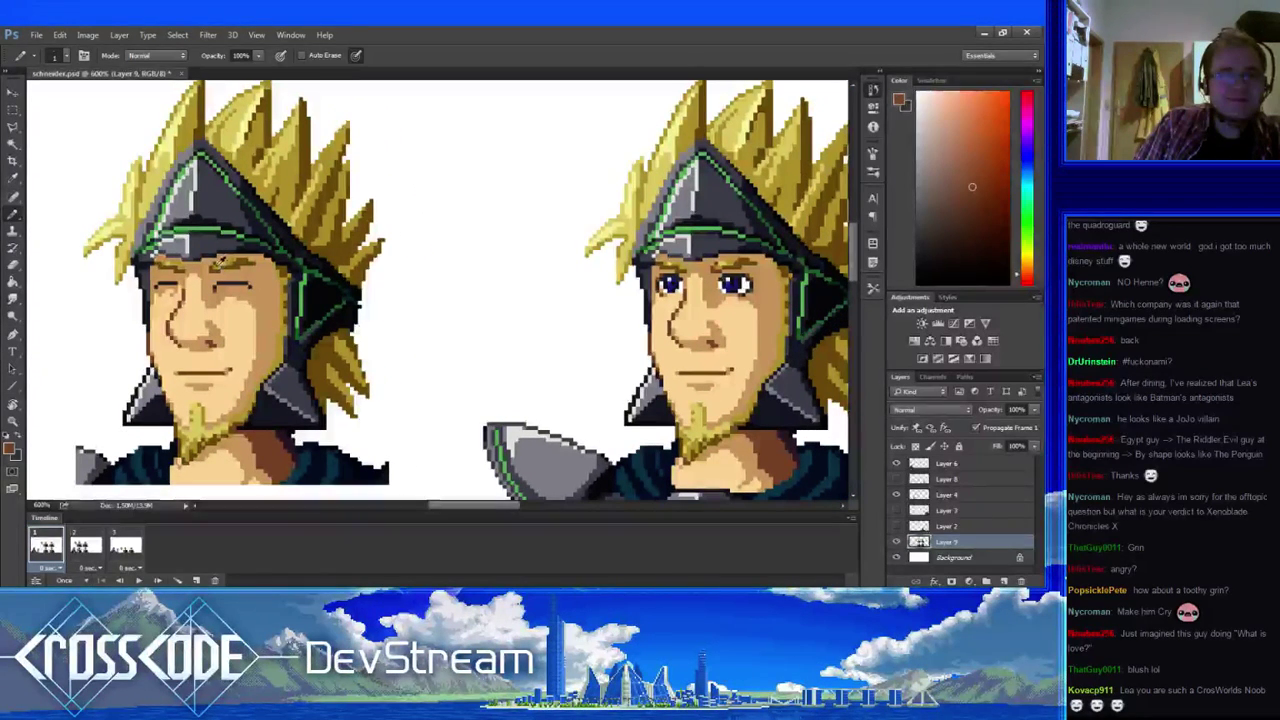
pyautogui.keyDown('alt'); pyautogui.click(214, 275); pyautogui.keyUp('alt')
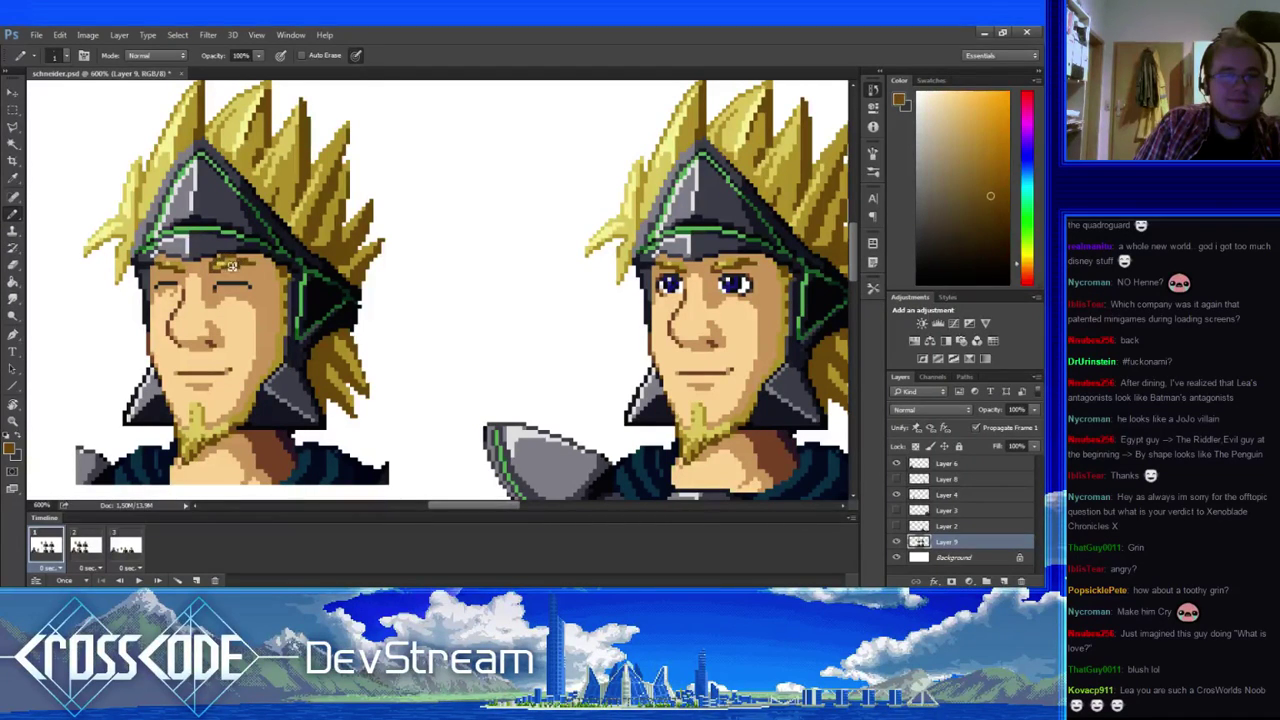
pyautogui.keyDown('alt'); pyautogui.click(231, 266); pyautogui.keyUp('alt')
pyautogui.click(221, 260)
pyautogui.keyDown('alt'); pyautogui.click(223, 282); pyautogui.keyUp('alt')
pyautogui.moveTo(223, 283); pyautogui.dragTo(248, 275)
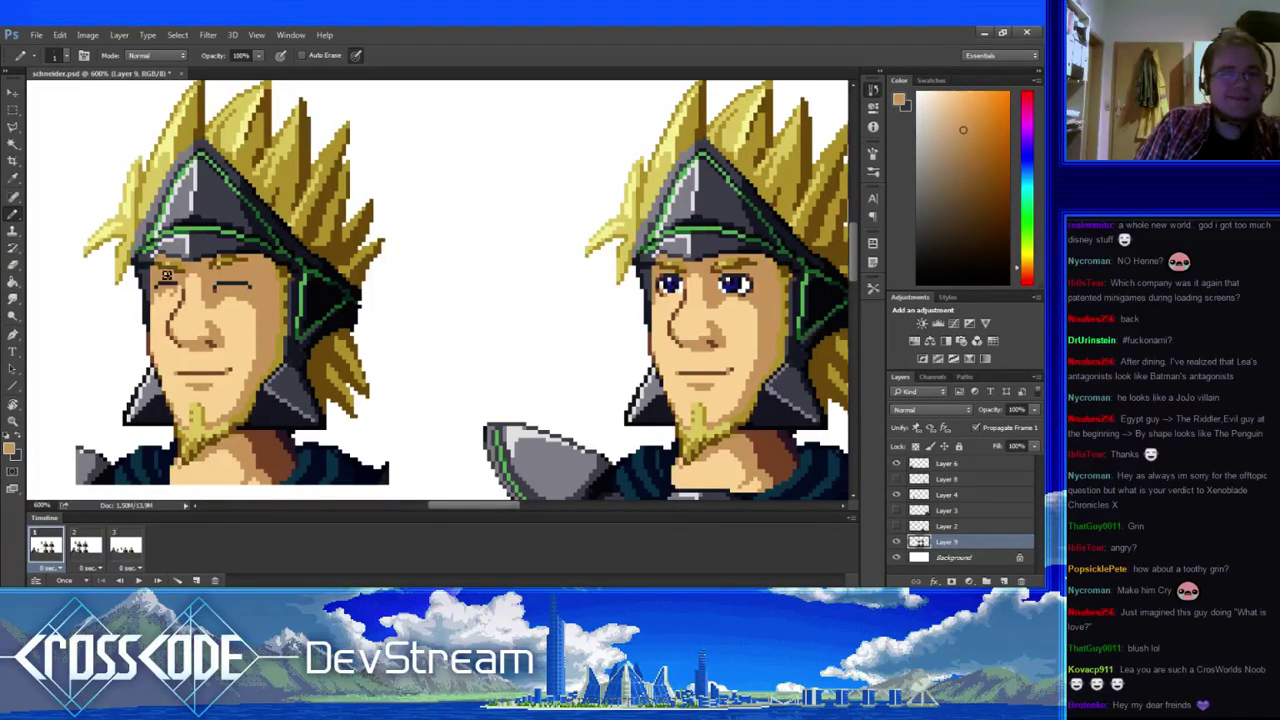
# - Rebuild the eyebrow nearer the ear as a thin raised arch using sampled blond, dark brown and tan shades
pyautogui.keyDown('alt'); pyautogui.click(176, 277); pyautogui.keyUp('alt')
pyautogui.keyDown('alt'); pyautogui.click(180, 278); pyautogui.keyUp('alt')
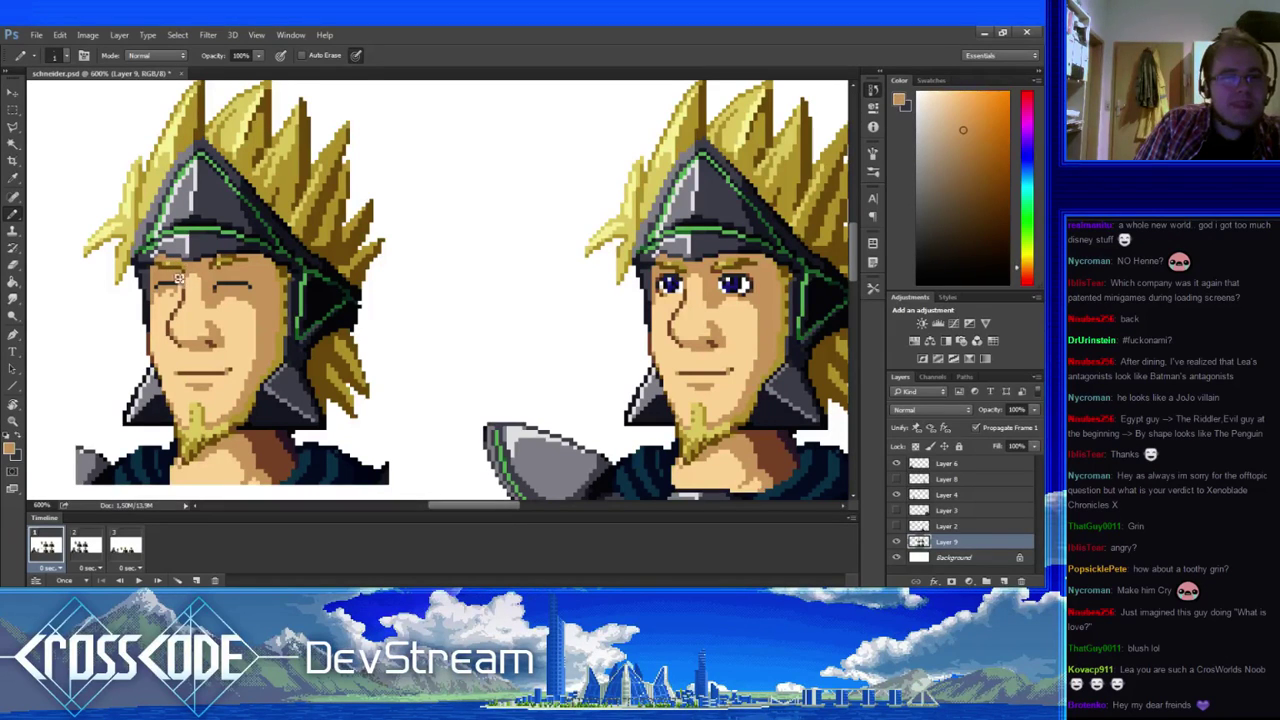
pyautogui.keyDown('alt'); pyautogui.click(169, 267); pyautogui.keyUp('alt')
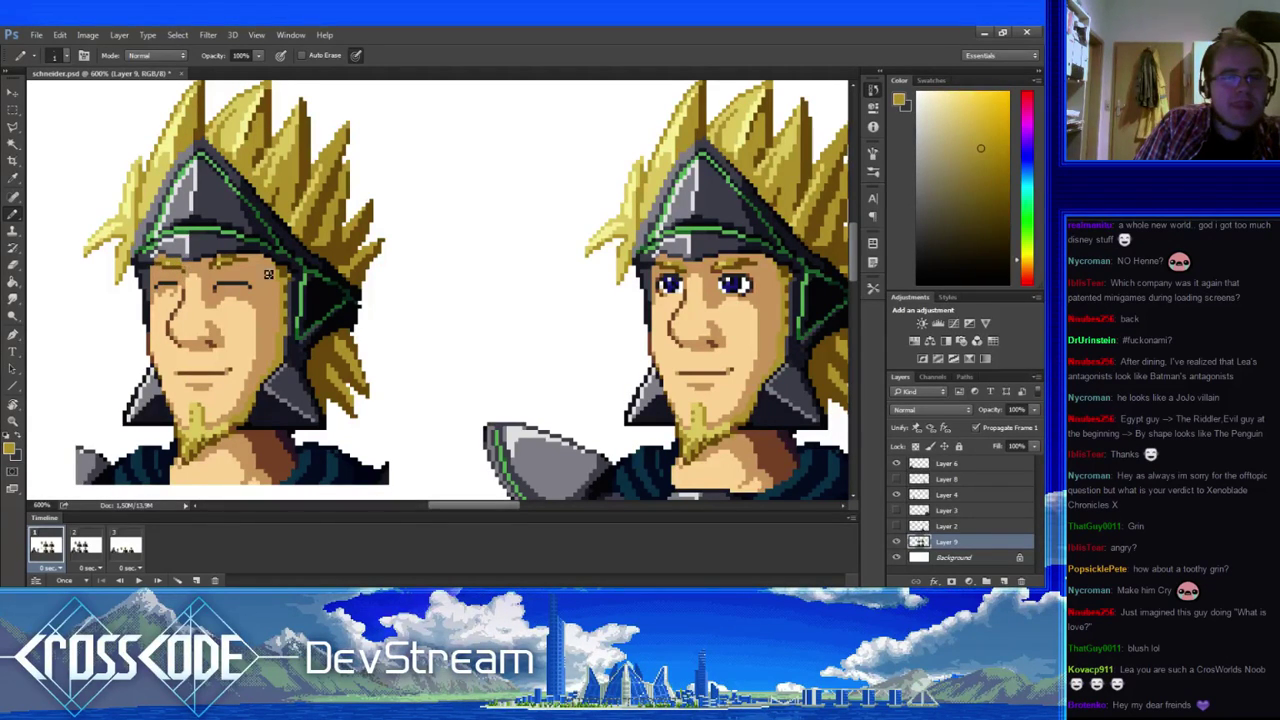
pyautogui.keyDown('alt'); pyautogui.click(224, 258); pyautogui.keyUp('alt')
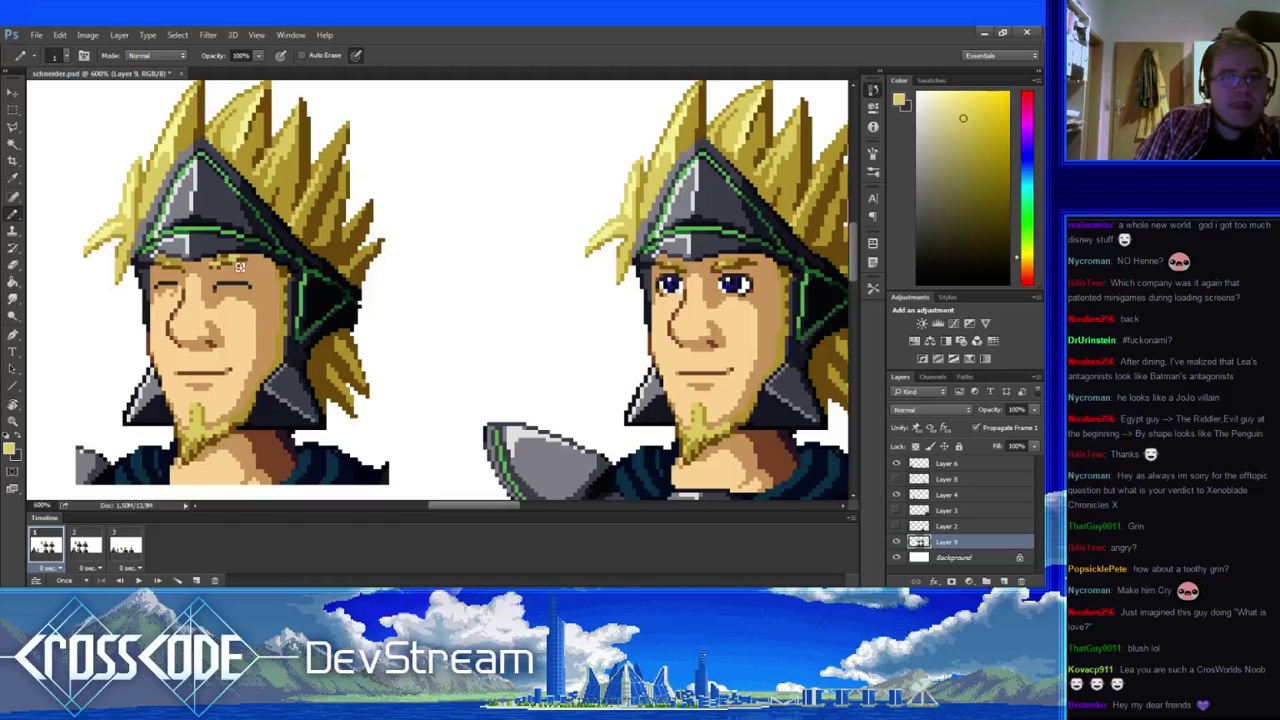
pyautogui.keyDown('alt'); pyautogui.click(234, 264); pyautogui.keyUp('alt')
pyautogui.keyDown('alt'); pyautogui.click(227, 268); pyautogui.keyUp('alt')
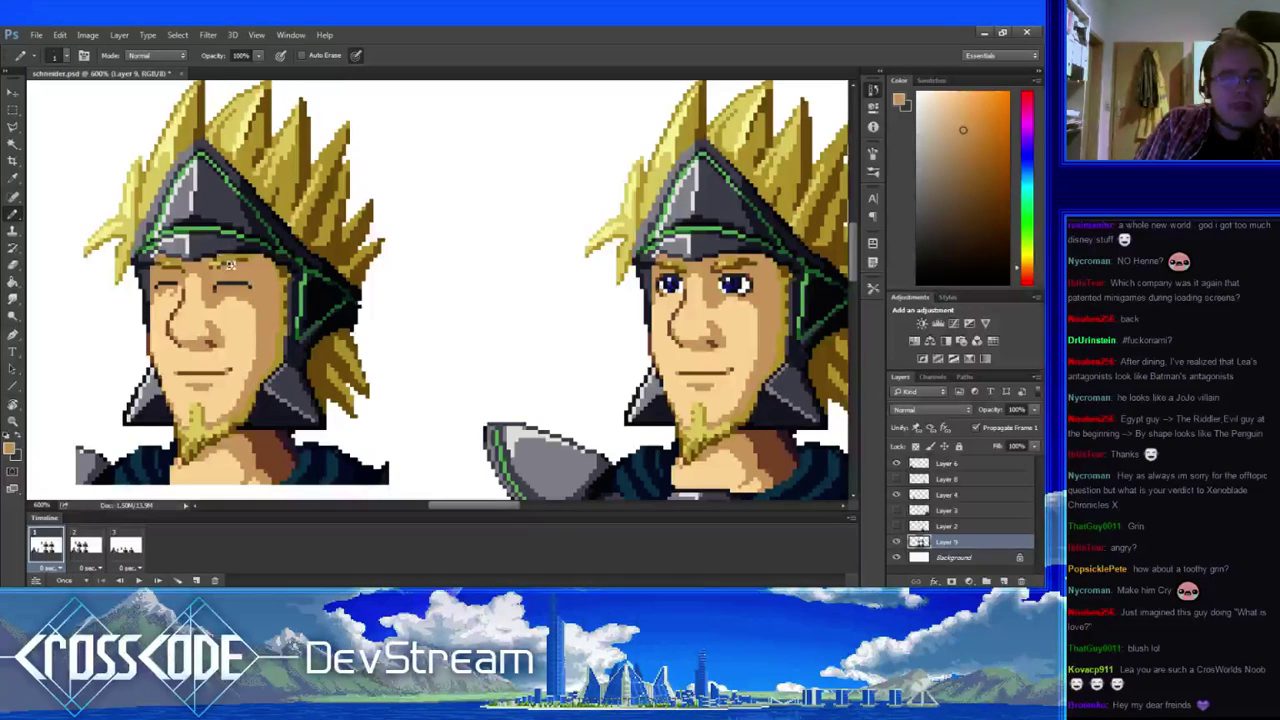
pyautogui.keyDown('alt'); pyautogui.click(229, 258); pyautogui.keyUp('alt')
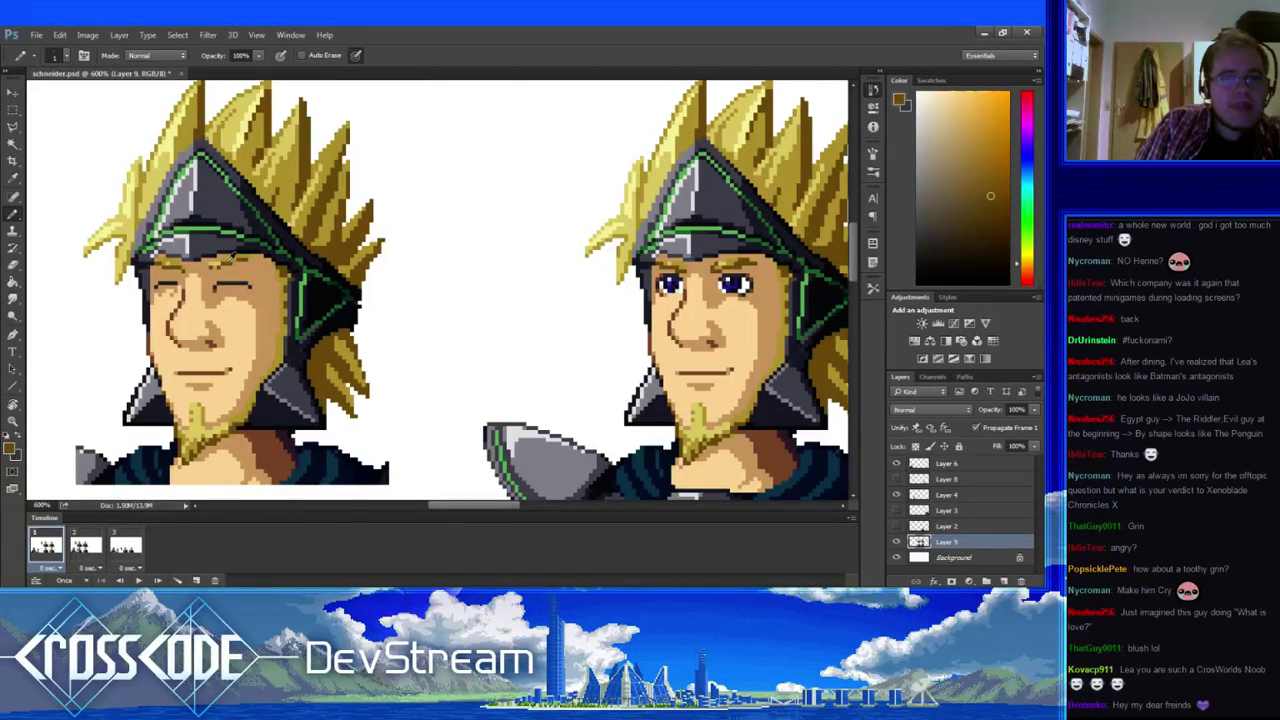
pyautogui.keyDown('alt'); pyautogui.click(242, 266); pyautogui.keyUp('alt')
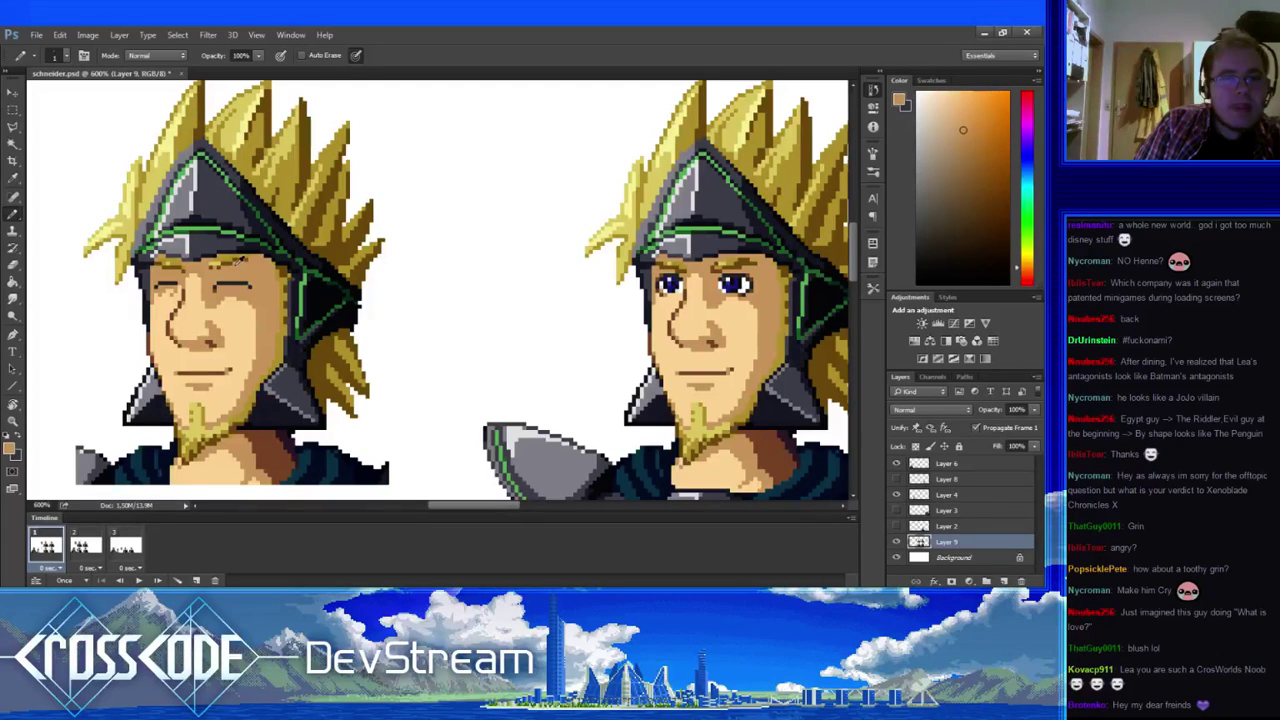
pyautogui.keyDown('alt'); pyautogui.click(240, 262); pyautogui.keyUp('alt')
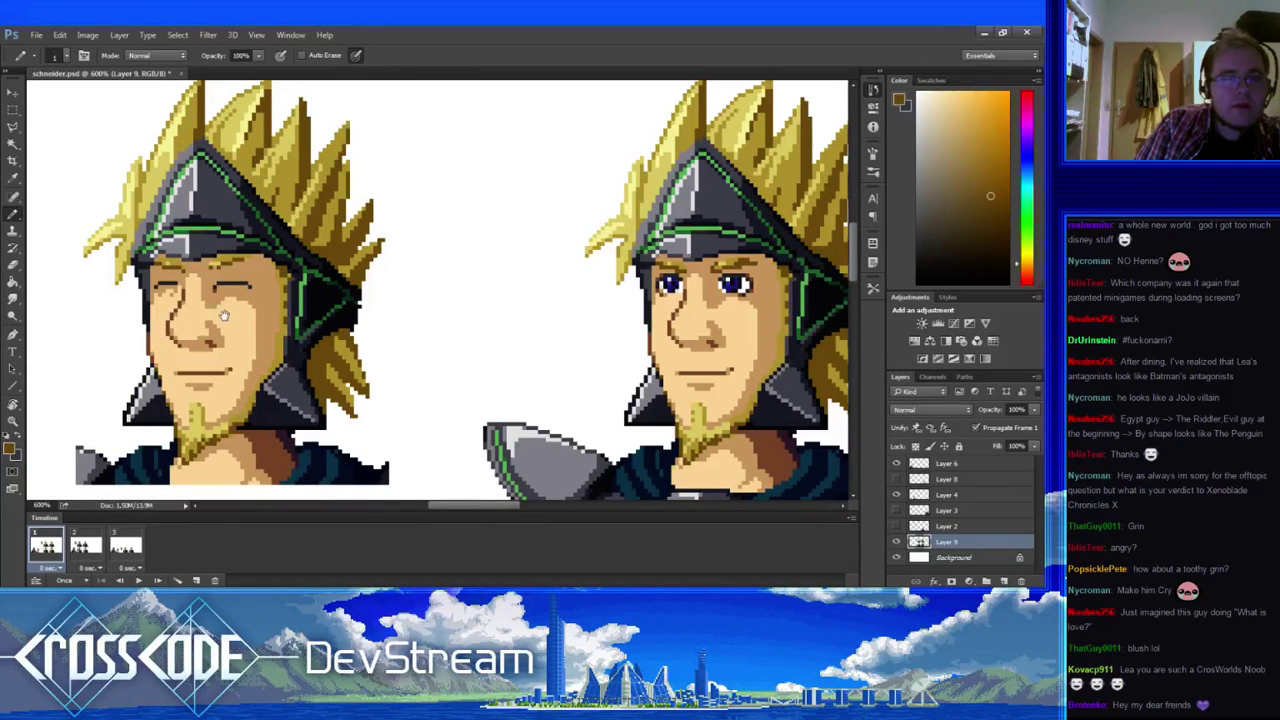
# - Replace the copied head's closed lips with a wide-open mouth painted in dark reddish brown, using light skin tone around it
pyautogui.moveTo(221, 311); pyautogui.dragTo(262, 272)
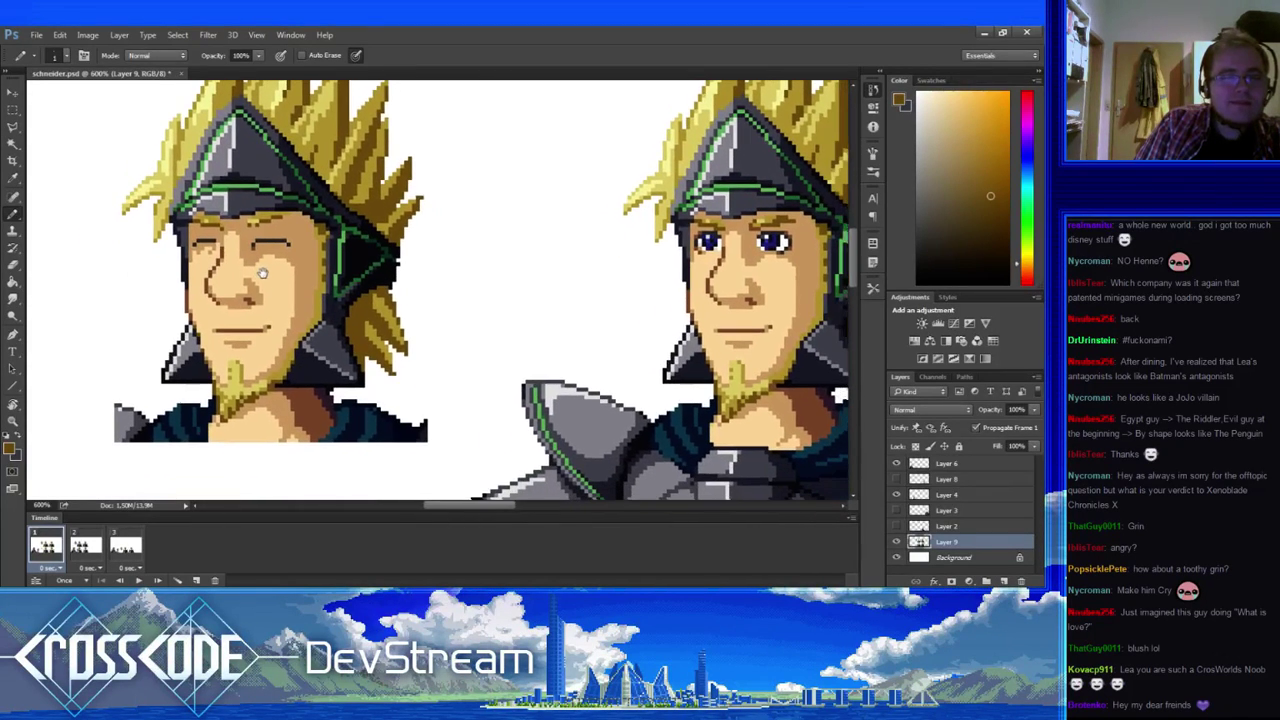
pyautogui.keyDown('alt'); pyautogui.click(225, 329); pyautogui.keyUp('alt')
pyautogui.moveTo(218, 319)
pyautogui.mouseDown()
pyautogui.moveTo(291, 327)
pyautogui.moveTo(279, 342)
pyautogui.moveTo(234, 325)
pyautogui.moveTo(257, 338)
pyautogui.moveTo(243, 336)
pyautogui.moveTo(248, 353)
pyautogui.moveTo(257, 333)
pyautogui.moveTo(282, 347)
pyautogui.moveTo(233, 352)
pyautogui.mouseUp()
pyautogui.hotkey('ctrl', 'z')
pyautogui.keyDown('alt'); pyautogui.click(220, 357); pyautogui.keyUp('alt')
pyautogui.keyDown('alt'); pyautogui.click(228, 362); pyautogui.keyUp('alt')
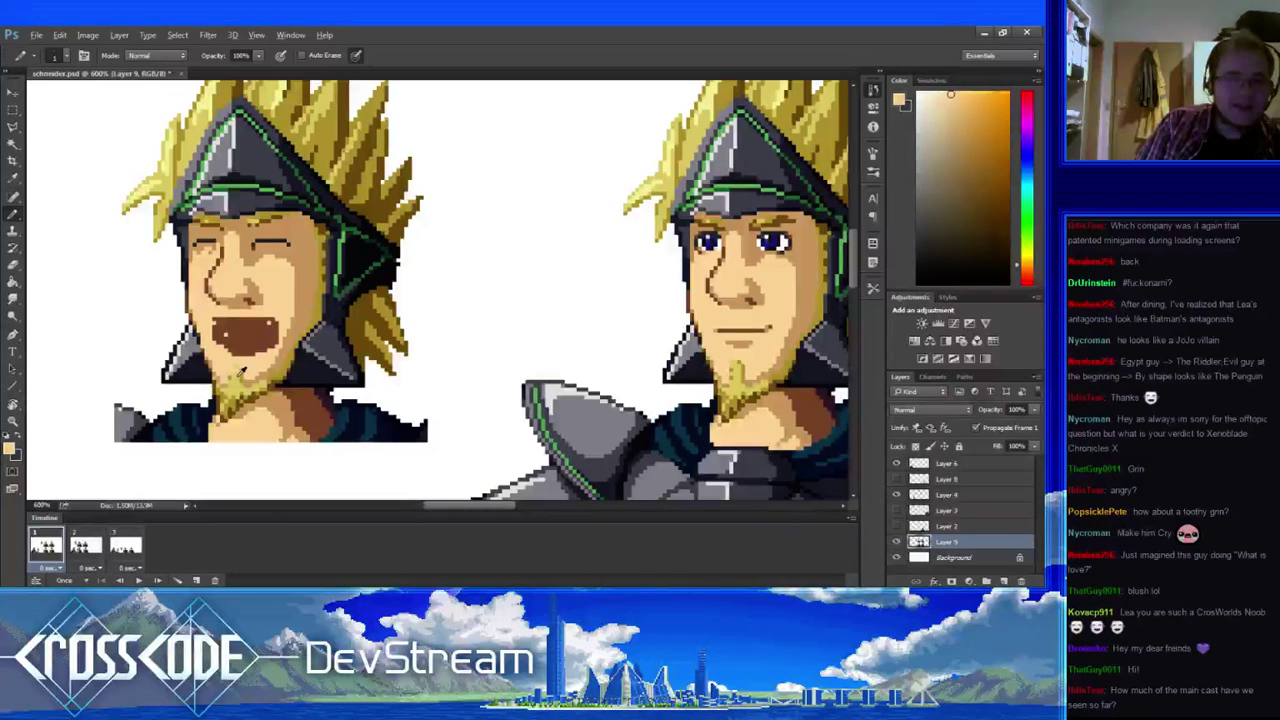
# - Touch up the goatee's top below the open mouth and fill the leftover light spots inside the mouth with reddish brown
pyautogui.keyDown('alt'); pyautogui.click(240, 377); pyautogui.keyUp('alt')
pyautogui.keyDown('alt'); pyautogui.click(247, 377); pyautogui.keyUp('alt')
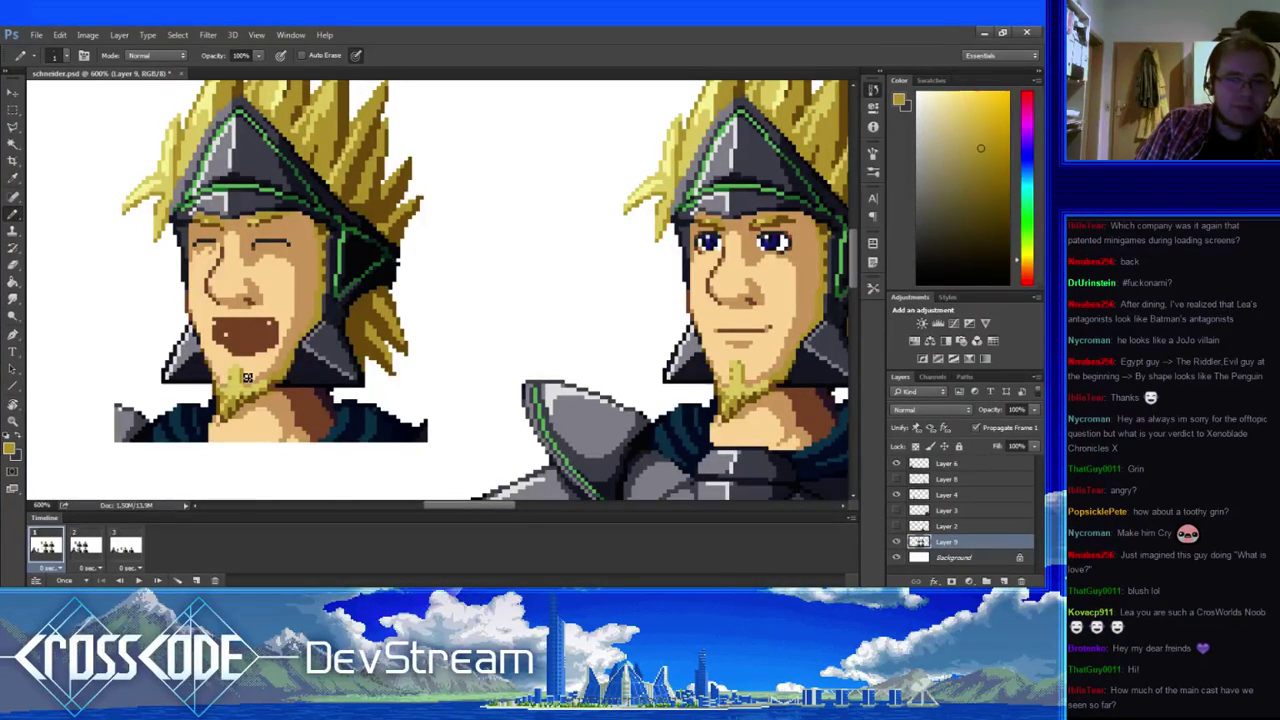
pyautogui.keyDown('alt'); pyautogui.click(236, 352); pyautogui.keyUp('alt')
pyautogui.click(225, 334)
pyautogui.keyDown('alt'); pyautogui.click(221, 349); pyautogui.keyUp('alt')
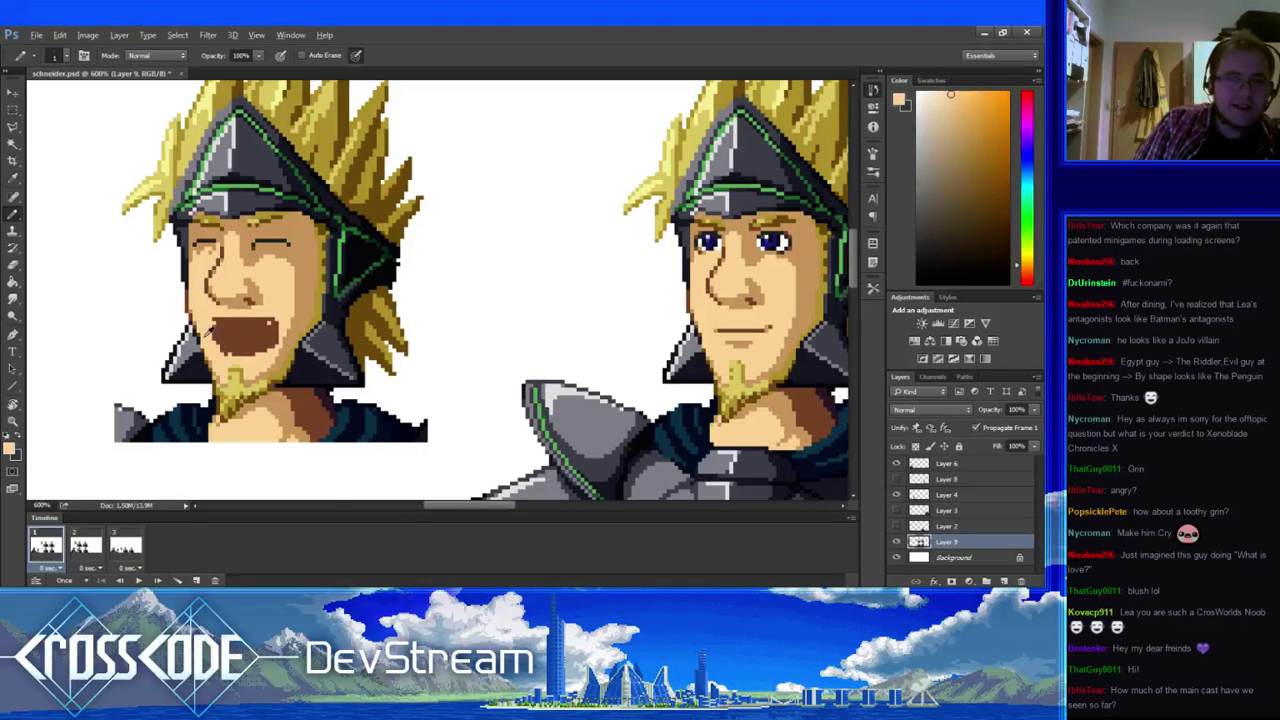
pyautogui.keyDown('alt'); pyautogui.click(270, 323); pyautogui.keyUp('alt')
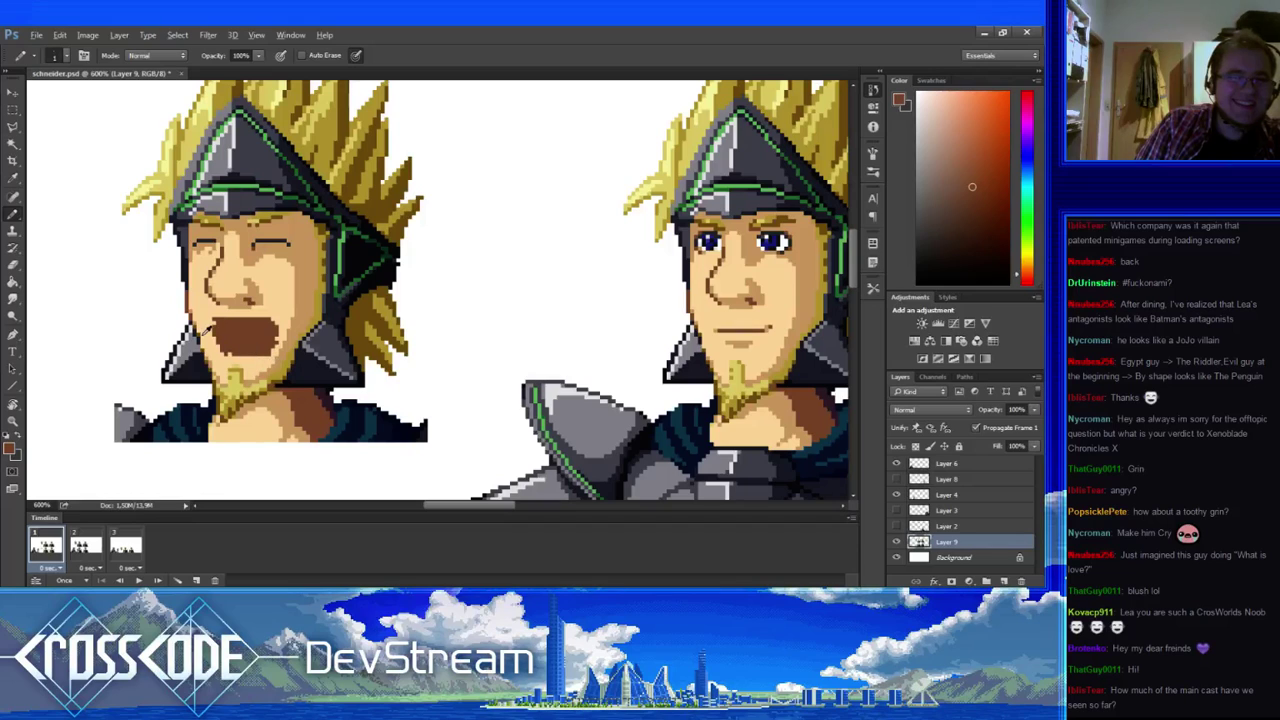
# - Trim the far side of the open mouth with light skin tone so its edge slants inward toward the chin
pyautogui.keyDown('alt'); pyautogui.click(206, 332); pyautogui.keyUp('alt')
pyautogui.moveTo(215, 328); pyautogui.dragTo(219, 354)
pyautogui.keyDown('alt'); pyautogui.click(228, 332); pyautogui.keyUp('alt')
pyautogui.keyDown('alt'); pyautogui.click(216, 336); pyautogui.keyUp('alt')
pyautogui.moveTo(218, 336); pyautogui.dragTo(225, 354)
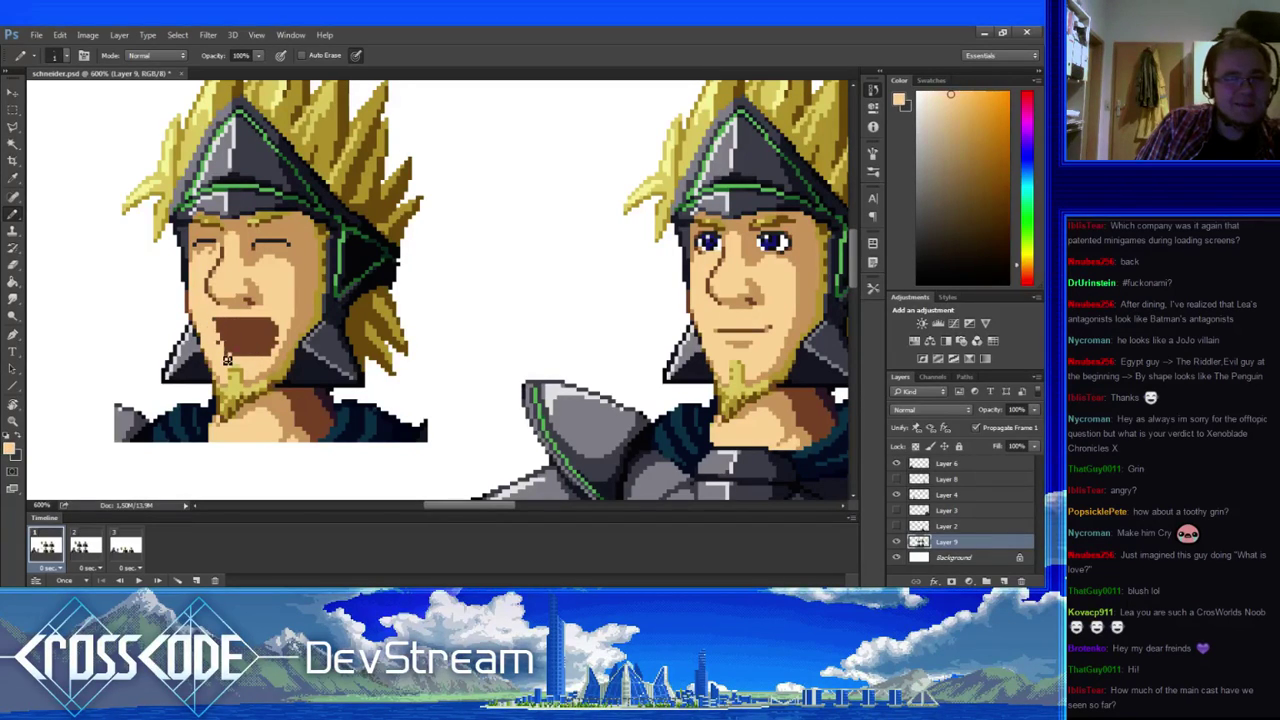
# - Extend the open mouth's upper corner on the far side with reddish brown and trim below it with light skin tone
pyautogui.keyDown('alt'); pyautogui.click(224, 345); pyautogui.keyUp('alt')
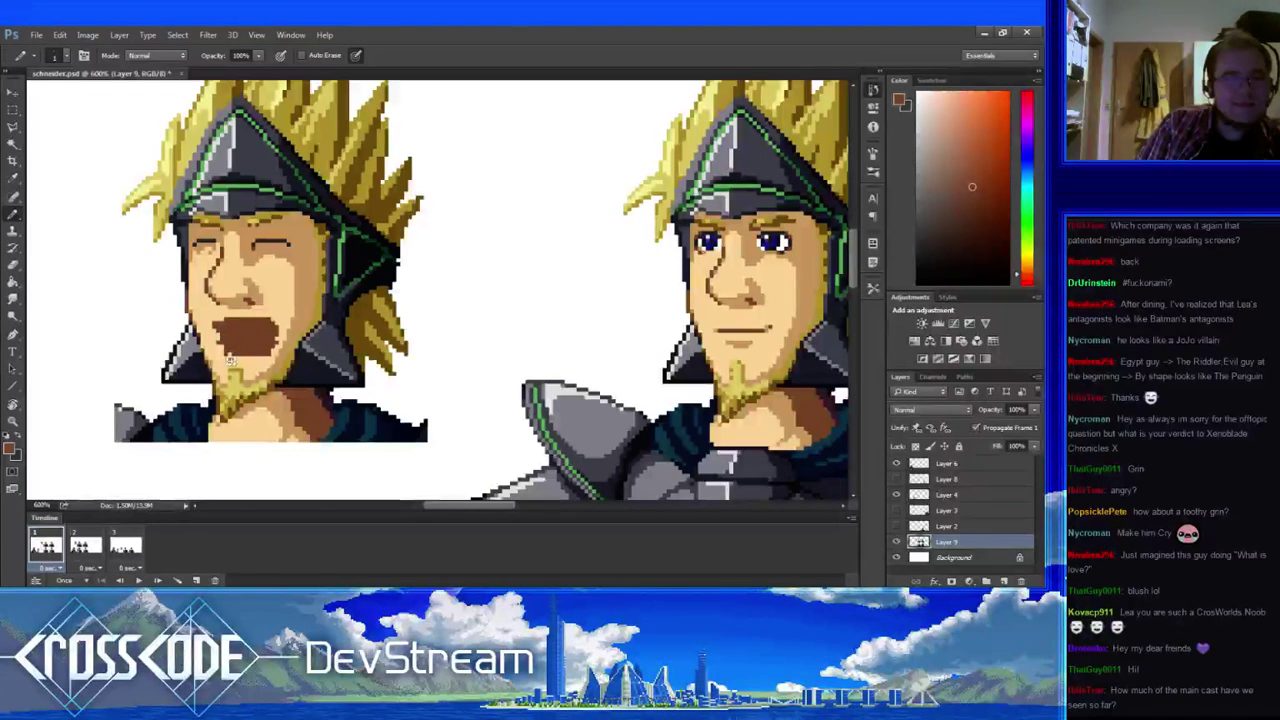
pyautogui.keyDown('alt'); pyautogui.click(213, 328); pyautogui.keyUp('alt')
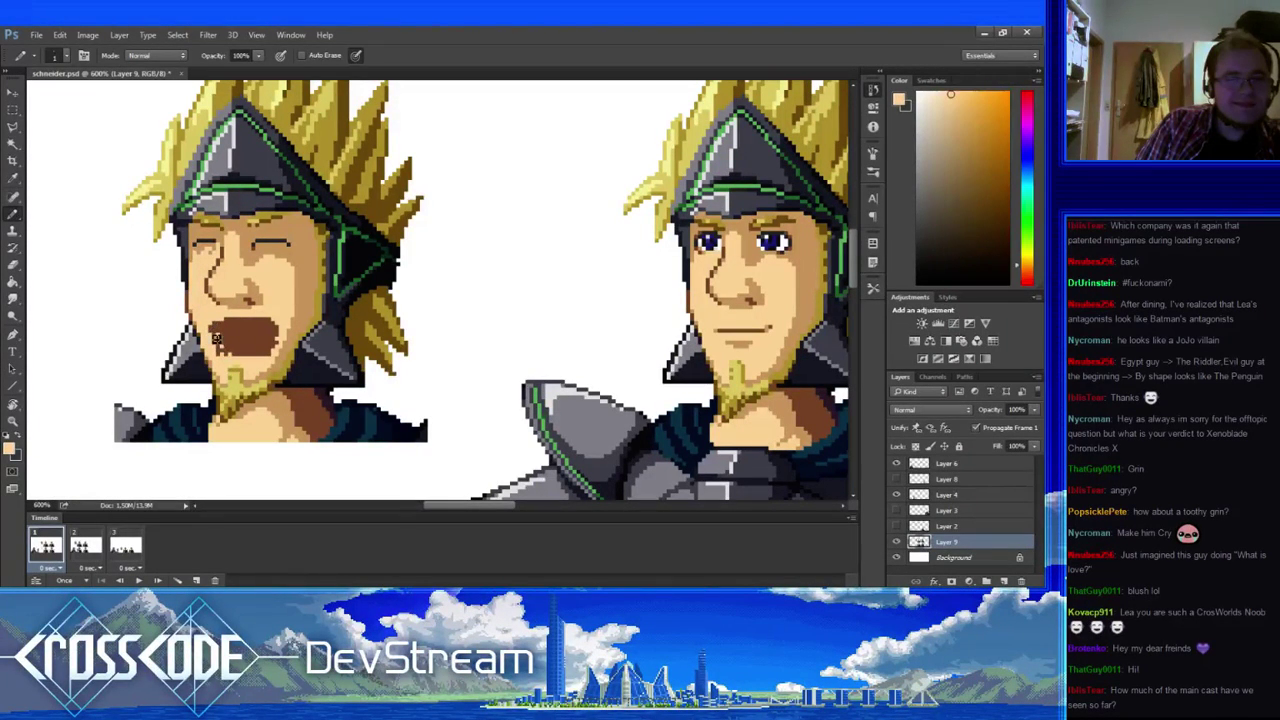
pyautogui.keyDown('alt'); pyautogui.click(226, 337); pyautogui.keyUp('alt')
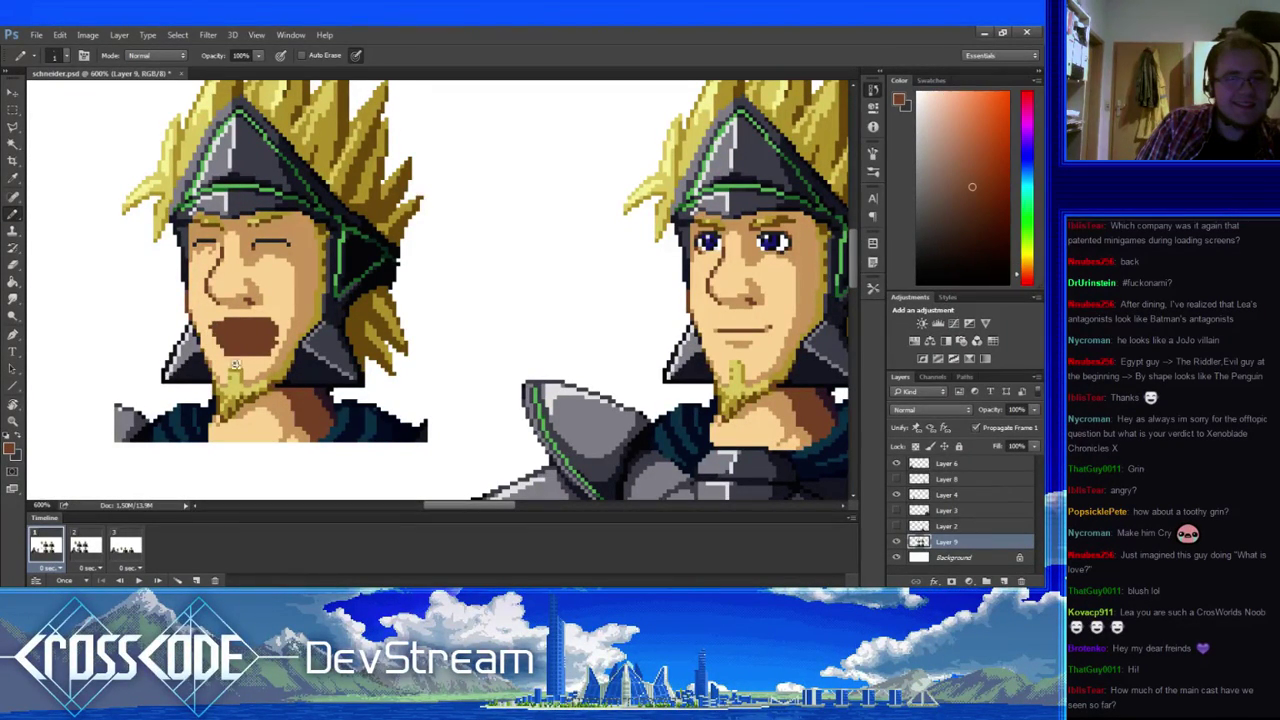
pyautogui.keyDown('alt'); pyautogui.click(230, 361); pyautogui.keyUp('alt')
pyautogui.keyDown('alt'); pyautogui.click(275, 322); pyautogui.keyUp('alt')
pyautogui.keyDown('alt'); pyautogui.click(208, 323); pyautogui.keyUp('alt')
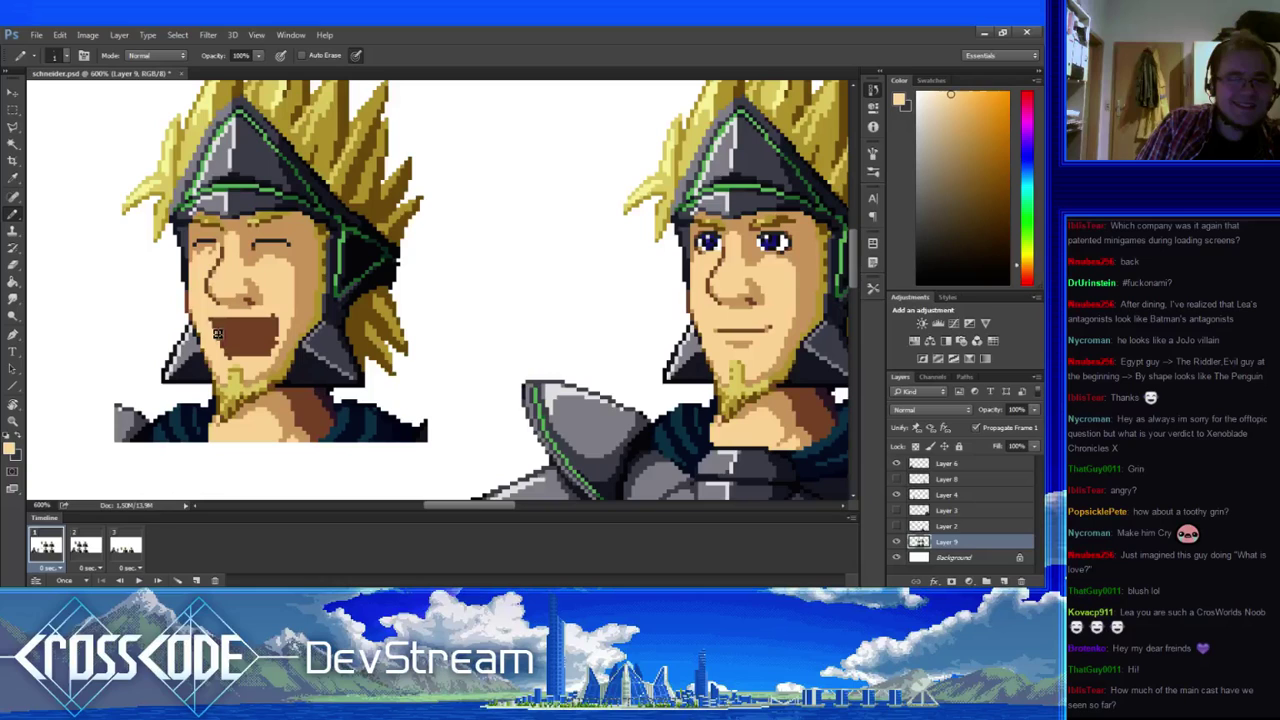
# - Straighten the open mouth's lower edge with reddish brown and trim its near side with light skin tone
pyautogui.keyDown('alt'); pyautogui.click(234, 342); pyautogui.keyUp('alt')
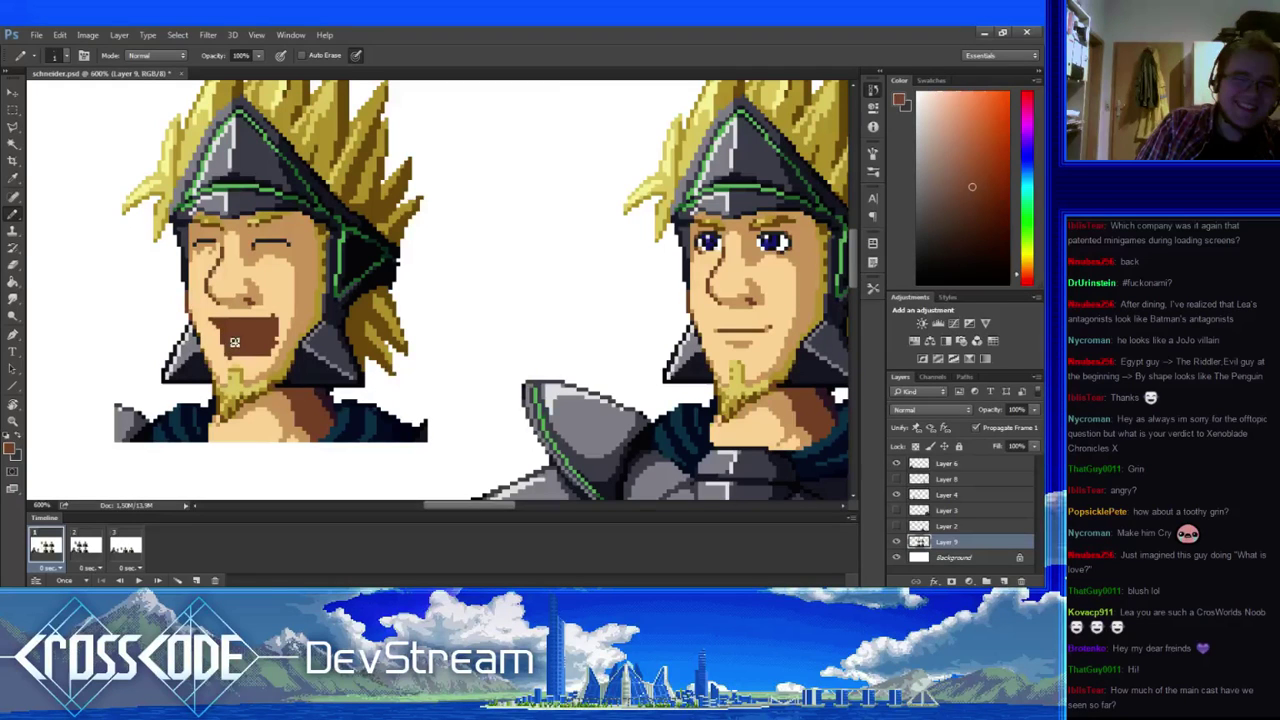
pyautogui.keyDown('alt'); pyautogui.click(236, 362); pyautogui.keyUp('alt')
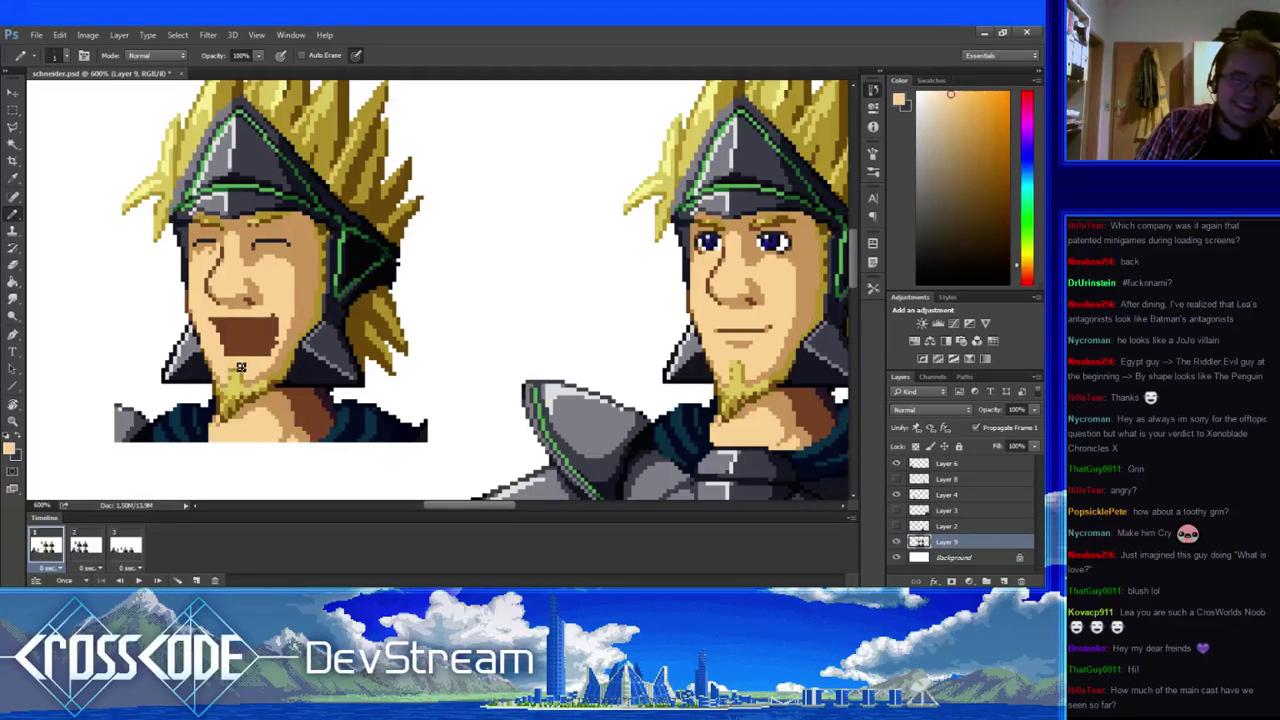
pyautogui.keyDown('alt'); pyautogui.click(240, 345); pyautogui.keyUp('alt')
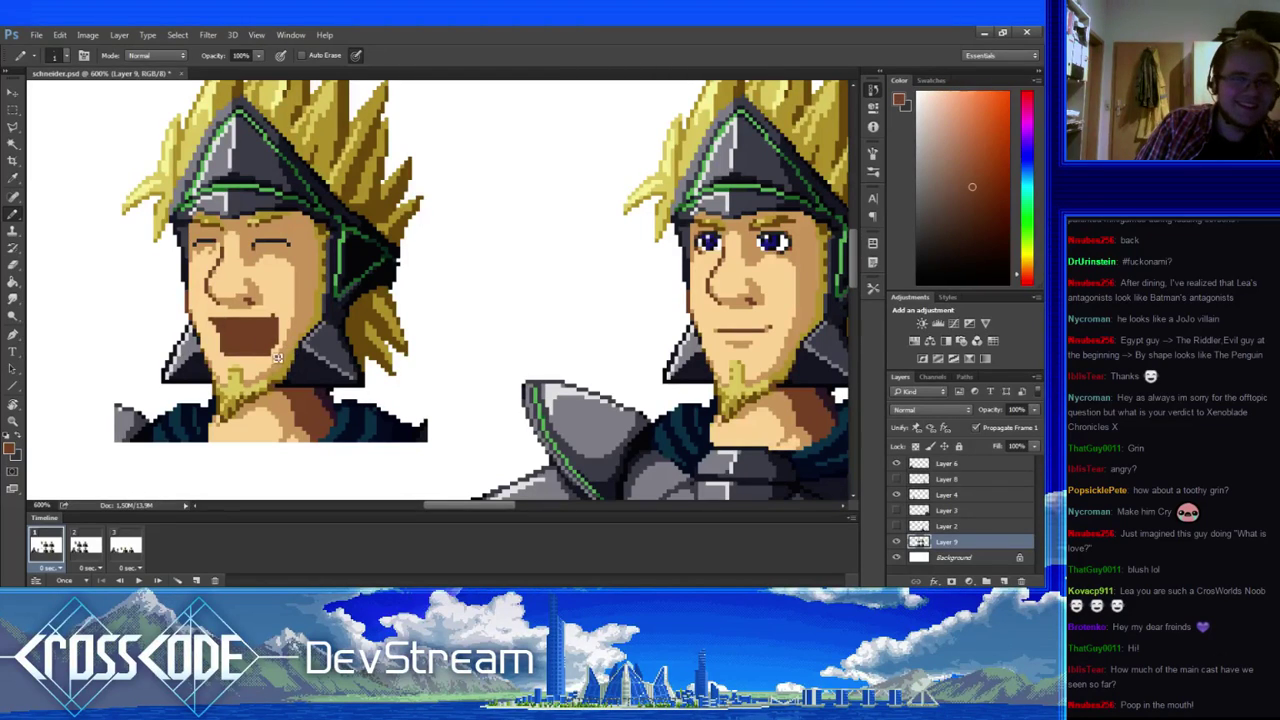
pyautogui.keyDown('alt'); pyautogui.click(285, 347); pyautogui.keyUp('alt')
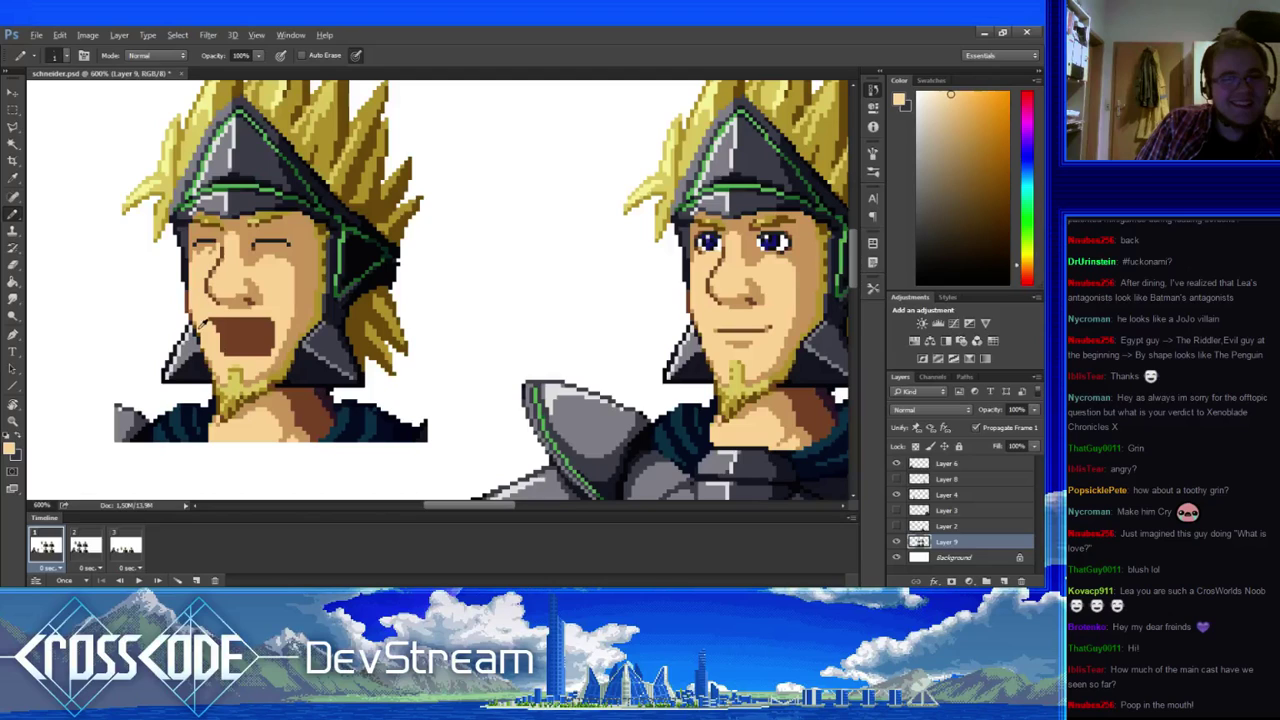
pyautogui.moveTo(200, 327)
pyautogui.mouseDown()
pyautogui.moveTo(242, 302)
pyautogui.moveTo(225, 327)
pyautogui.mouseUp()
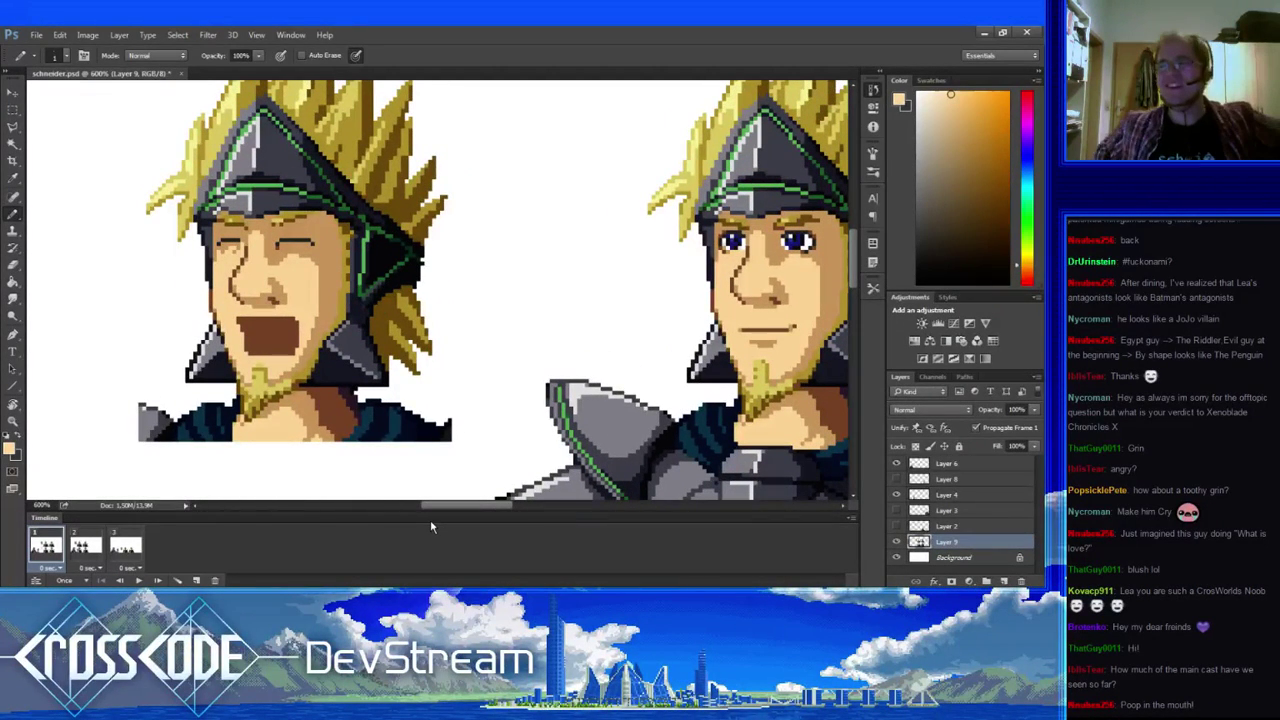
# - Compare the laughing head's face and mouth shape with the original portrait beside it
pyautogui.moveTo(331, 366); pyautogui.dragTo(50, 240)
pyautogui.moveTo(190, 264); pyautogui.dragTo(593, 384)
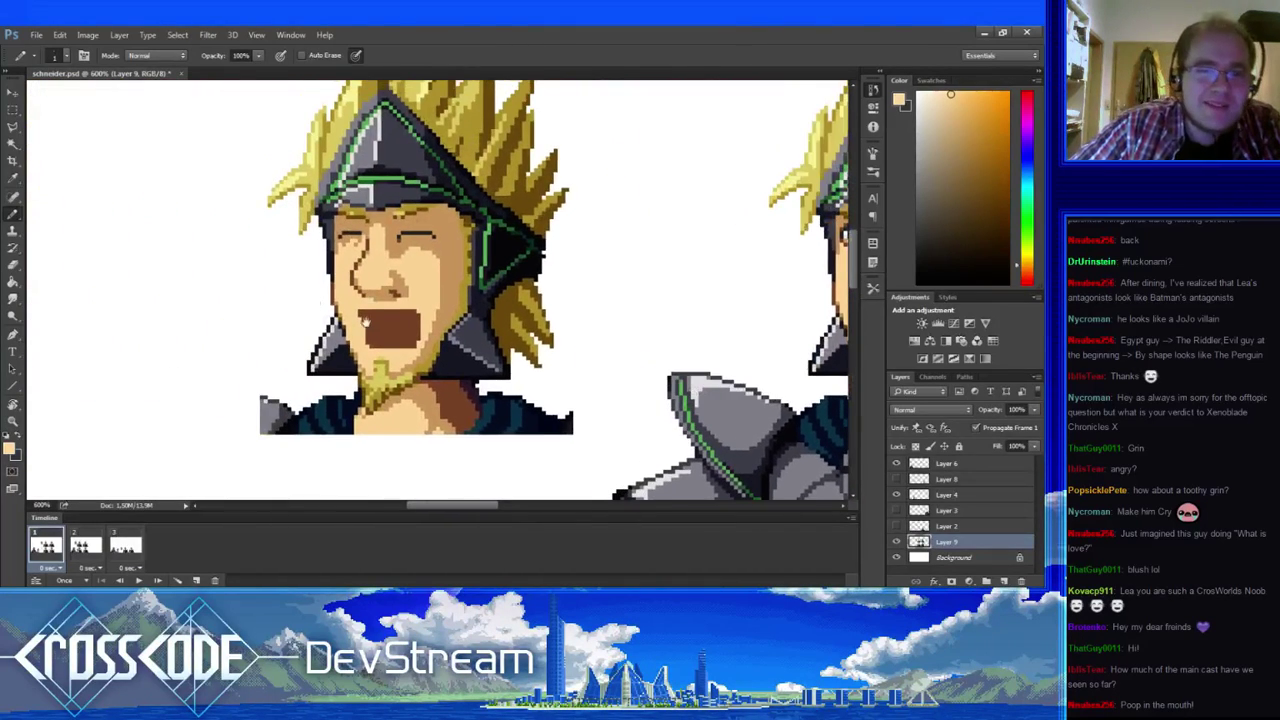
pyautogui.moveTo(373, 326); pyautogui.dragTo(337, 320)
pyautogui.keyDown('alt'); pyautogui.click(323, 228); pyautogui.keyUp('alt')
pyautogui.moveTo(450, 312); pyautogui.dragTo(414, 318)
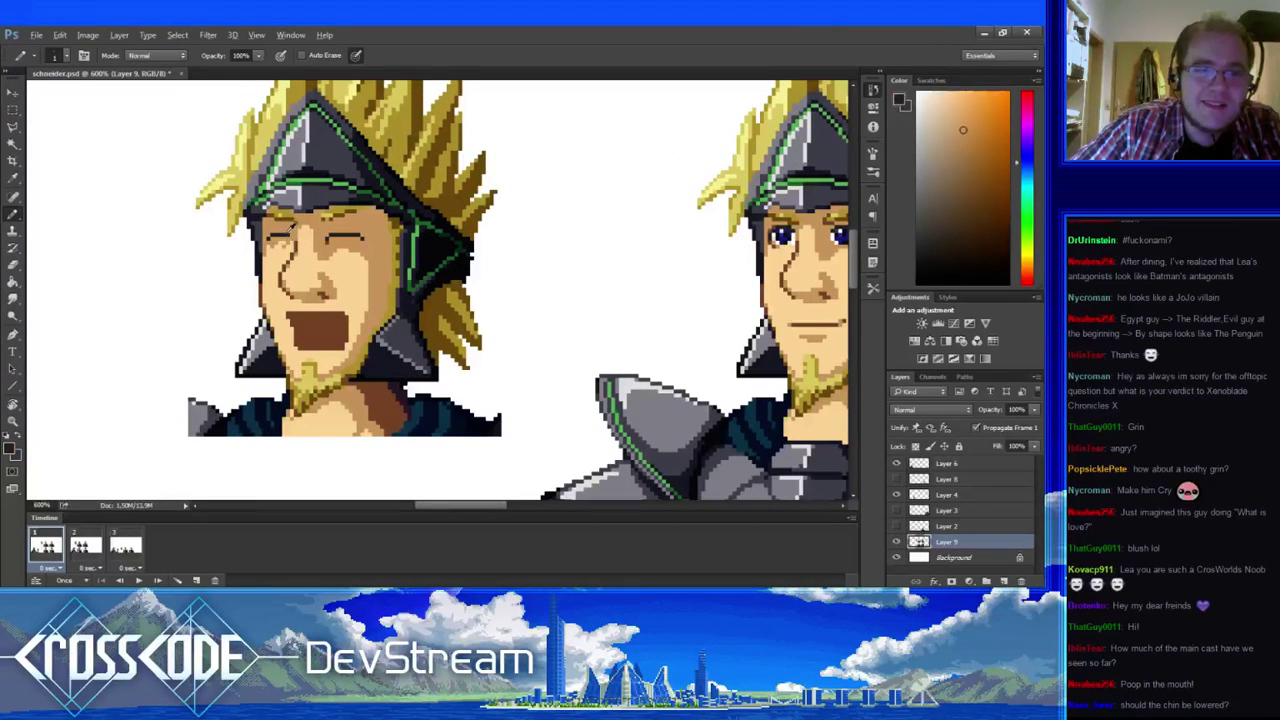
pyautogui.moveTo(353, 330); pyautogui.dragTo(318, 258)
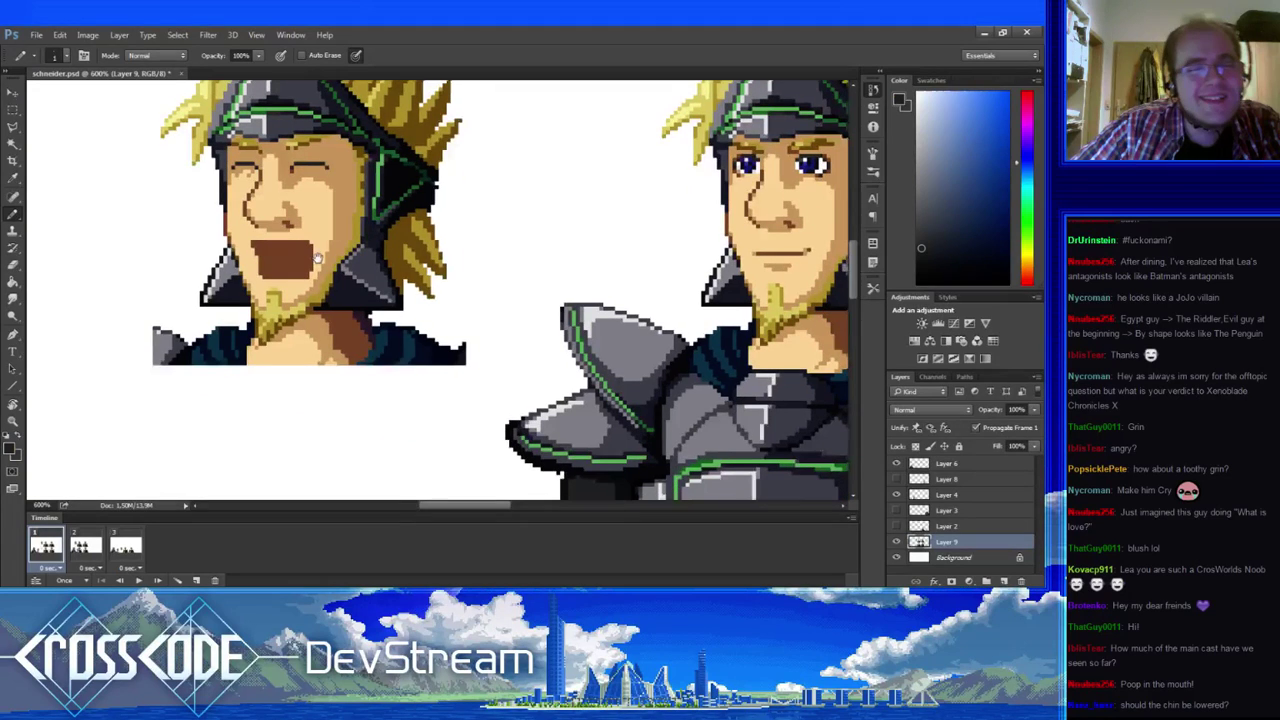
pyautogui.moveTo(634, 206); pyautogui.dragTo(600, 283)
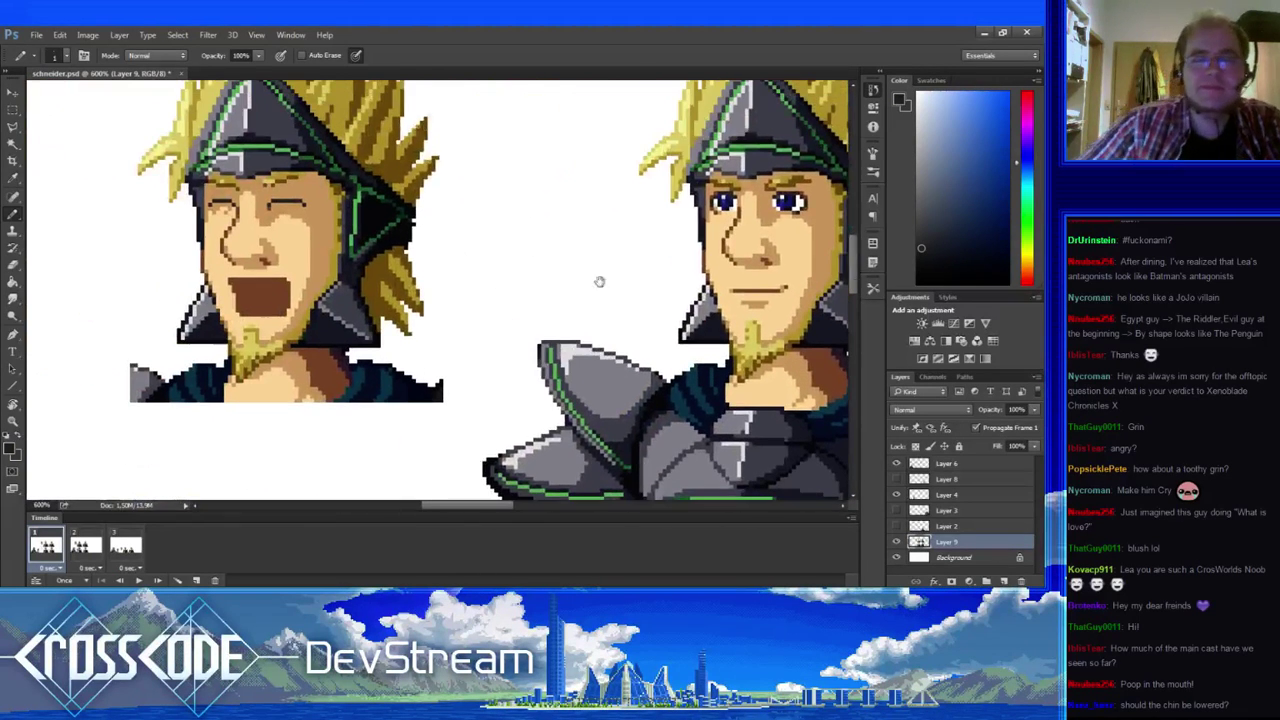
pyautogui.moveTo(488, 314); pyautogui.dragTo(423, 334)
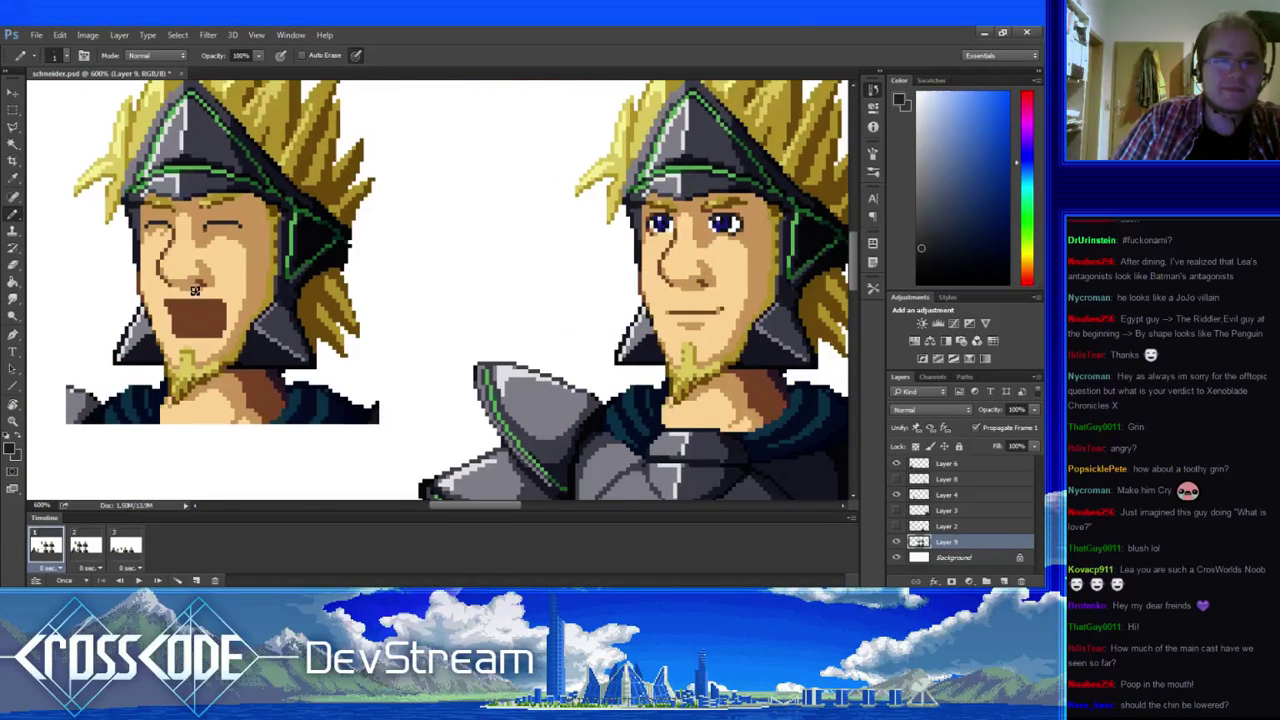
# - Fill the upper part of the mouth interior with near-black and paint its lower part dark red as a tongue
pyautogui.keyDown('alt'); pyautogui.click(282, 290); pyautogui.keyUp('alt')
pyautogui.moveTo(204, 312)
pyautogui.mouseDown()
pyautogui.moveTo(190, 330)
pyautogui.moveTo(198, 323)
pyautogui.mouseUp()
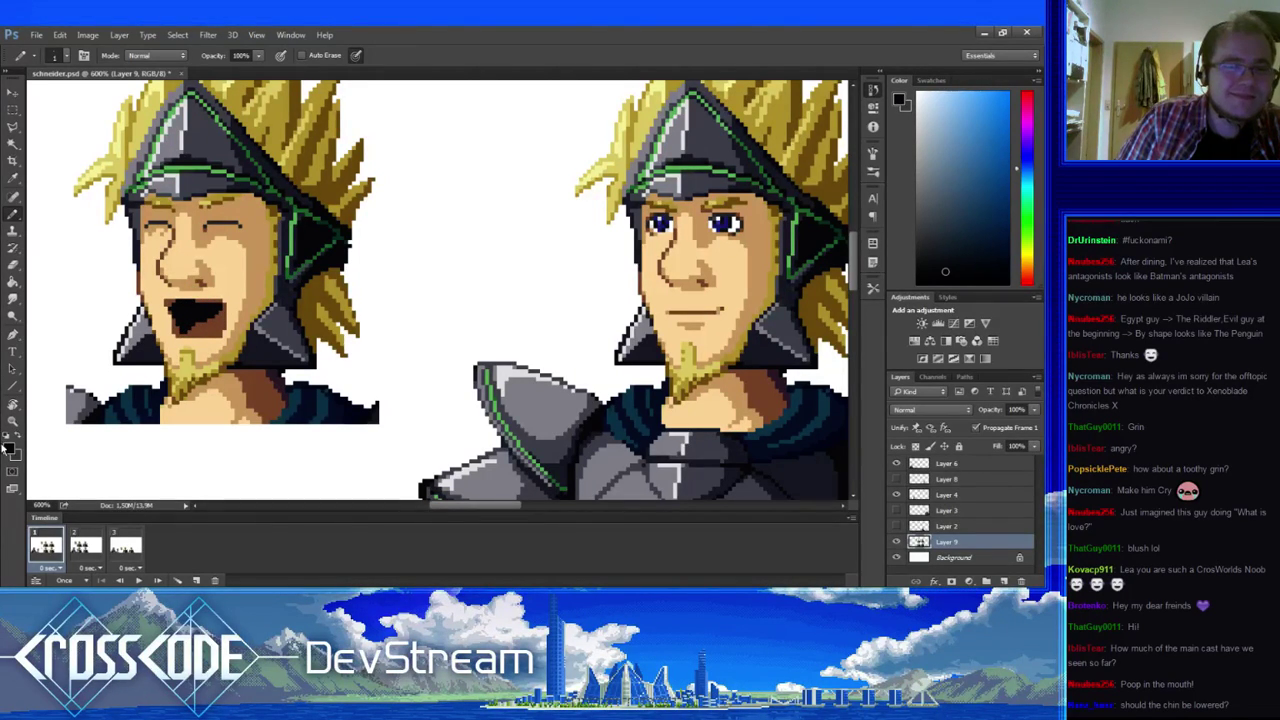
pyautogui.press('i')
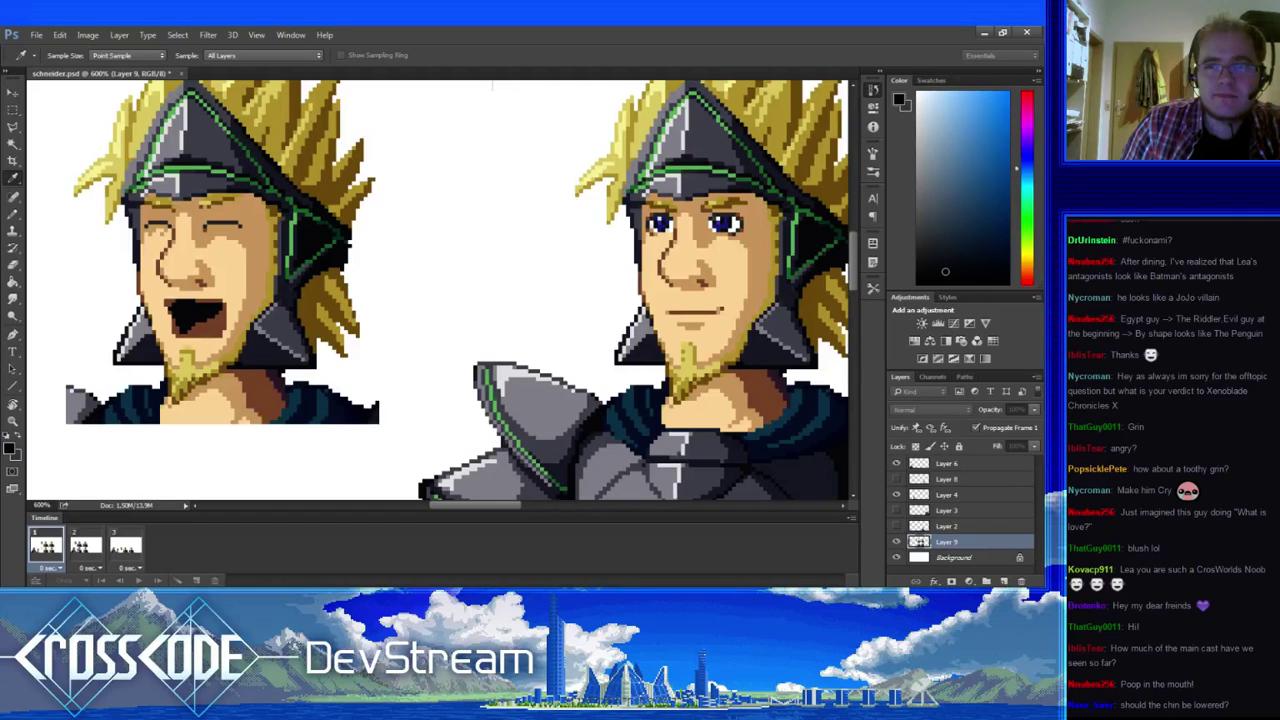
pyautogui.click(200, 335)
pyautogui.press('b')
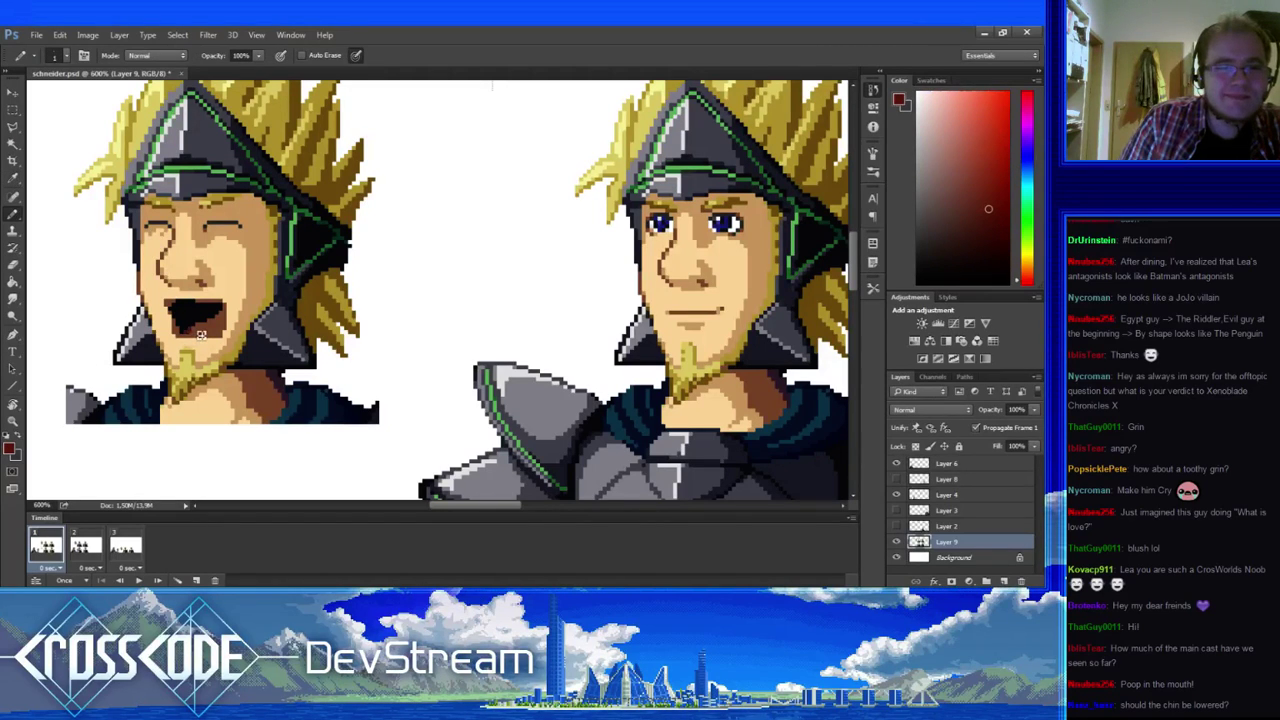
pyautogui.moveTo(200, 335); pyautogui.dragTo(224, 330)
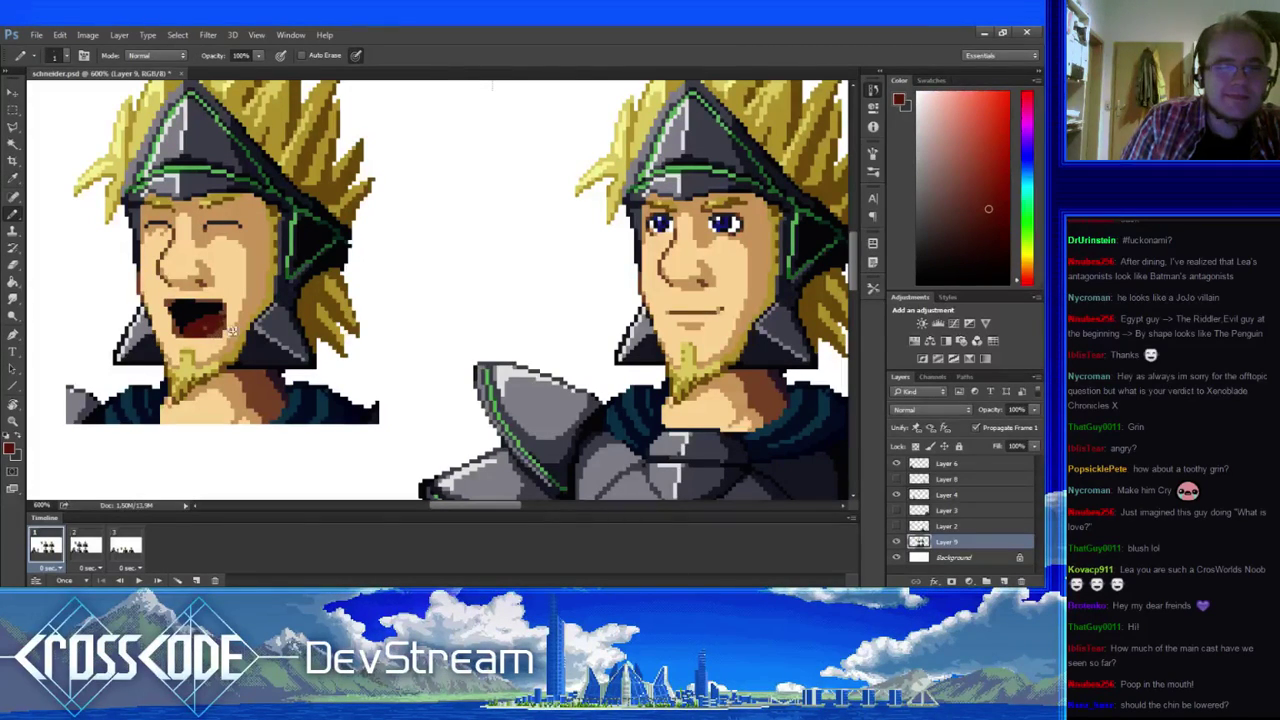
# - Shade the tongue area with a darker red and extend the near-black across the upper mouth toward the near corner
pyautogui.press('i')
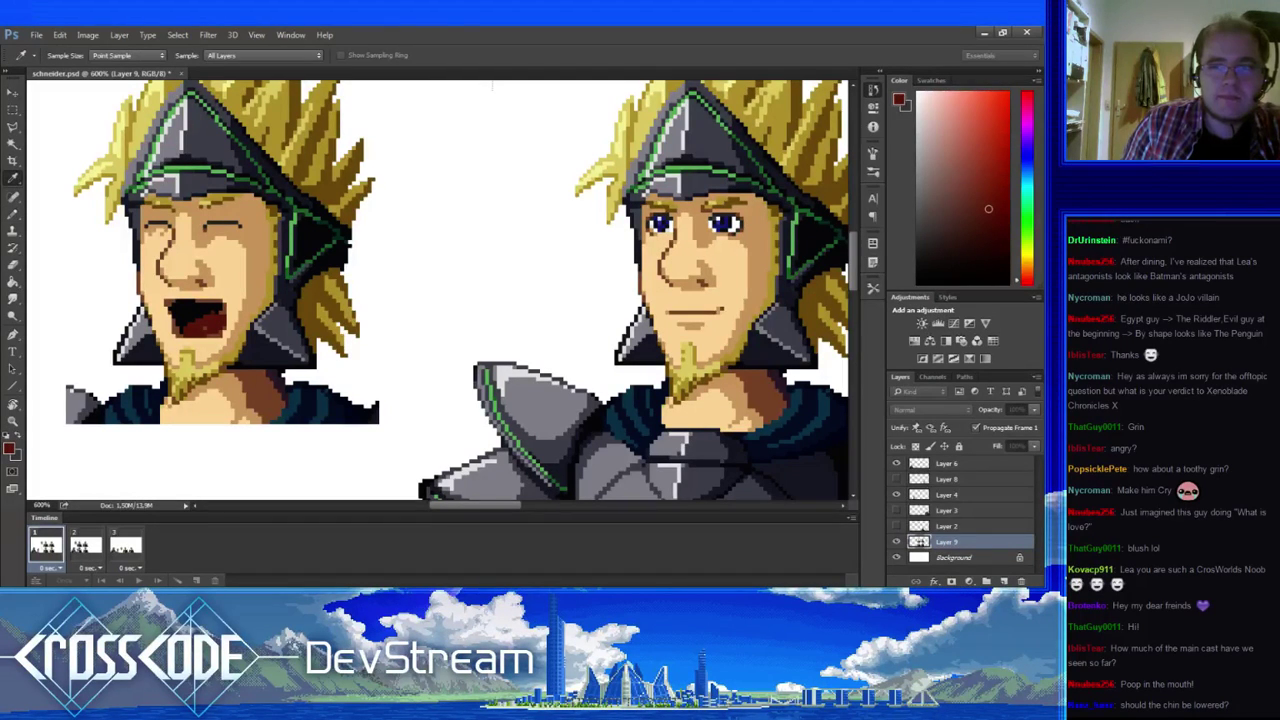
pyautogui.press('Return')
pyautogui.moveTo(201, 333)
pyautogui.mouseDown()
pyautogui.moveTo(225, 325)
pyautogui.moveTo(195, 341)
pyautogui.mouseUp()
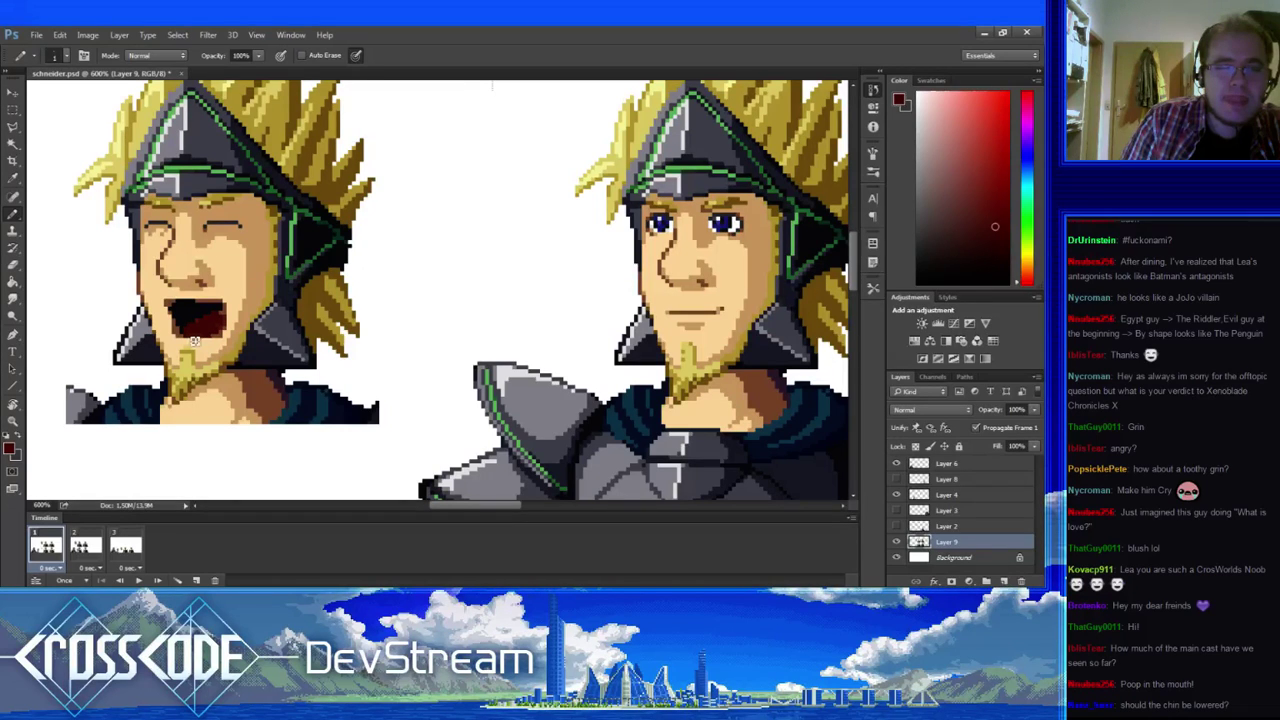
pyautogui.keyDown('alt'); pyautogui.click(186, 310); pyautogui.keyUp('alt')
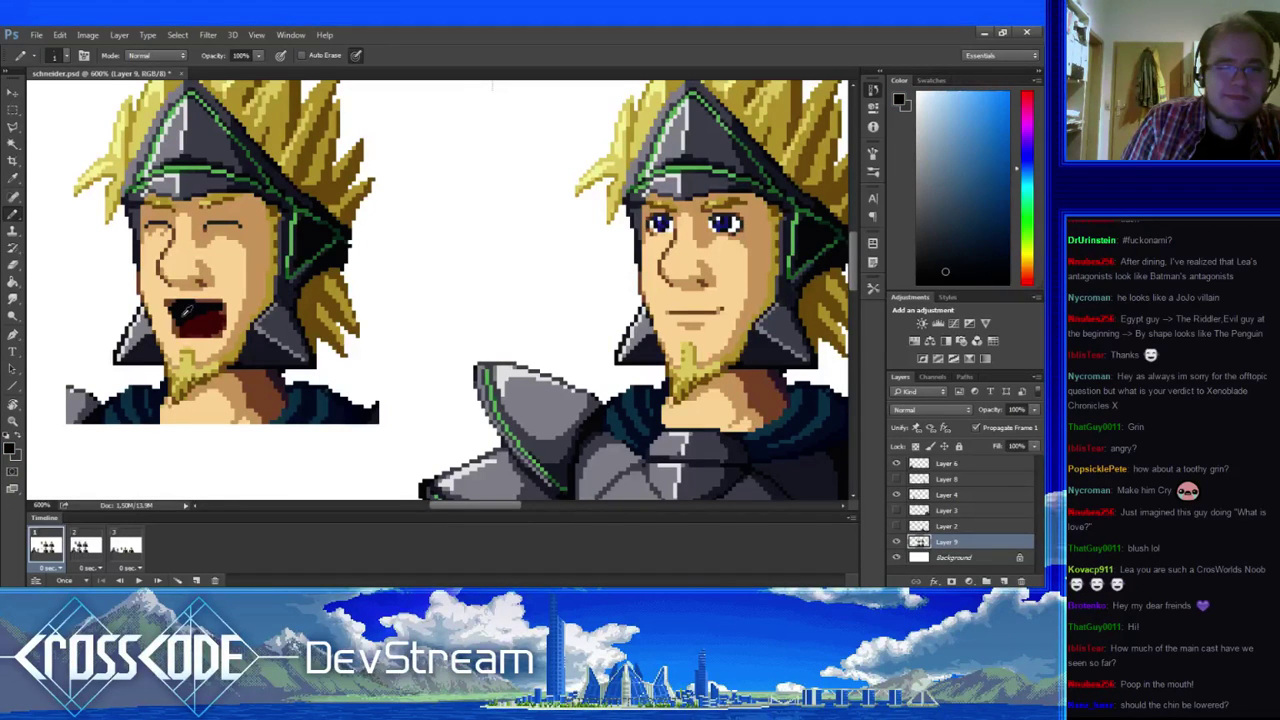
pyautogui.keyDown('alt'); pyautogui.click(183, 343); pyautogui.keyUp('alt')
pyautogui.keyDown('alt'); pyautogui.click(186, 310); pyautogui.keyUp('alt')
pyautogui.moveTo(214, 310)
pyautogui.mouseDown()
pyautogui.moveTo(196, 312)
pyautogui.moveTo(214, 310)
pyautogui.mouseUp()
pyautogui.keyDown('alt'); pyautogui.click(229, 291); pyautogui.keyUp('alt')
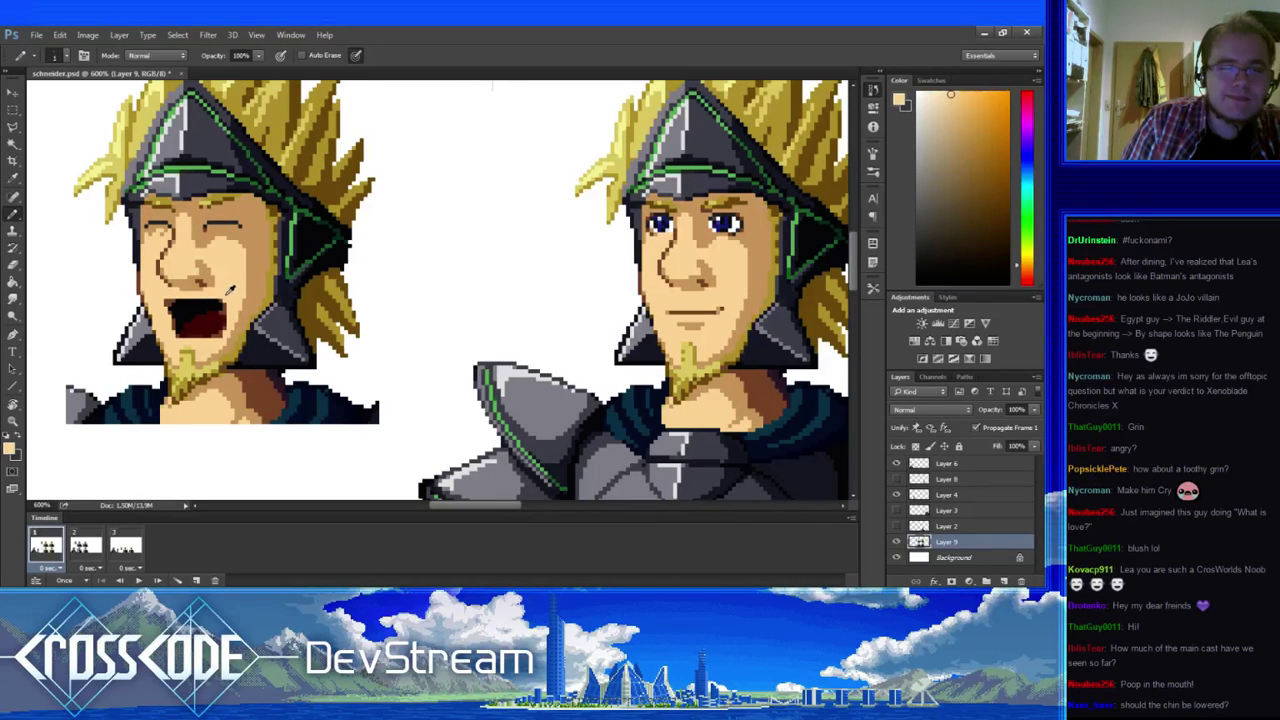
pyautogui.keyDown('alt'); pyautogui.click(218, 326); pyautogui.keyUp('alt')
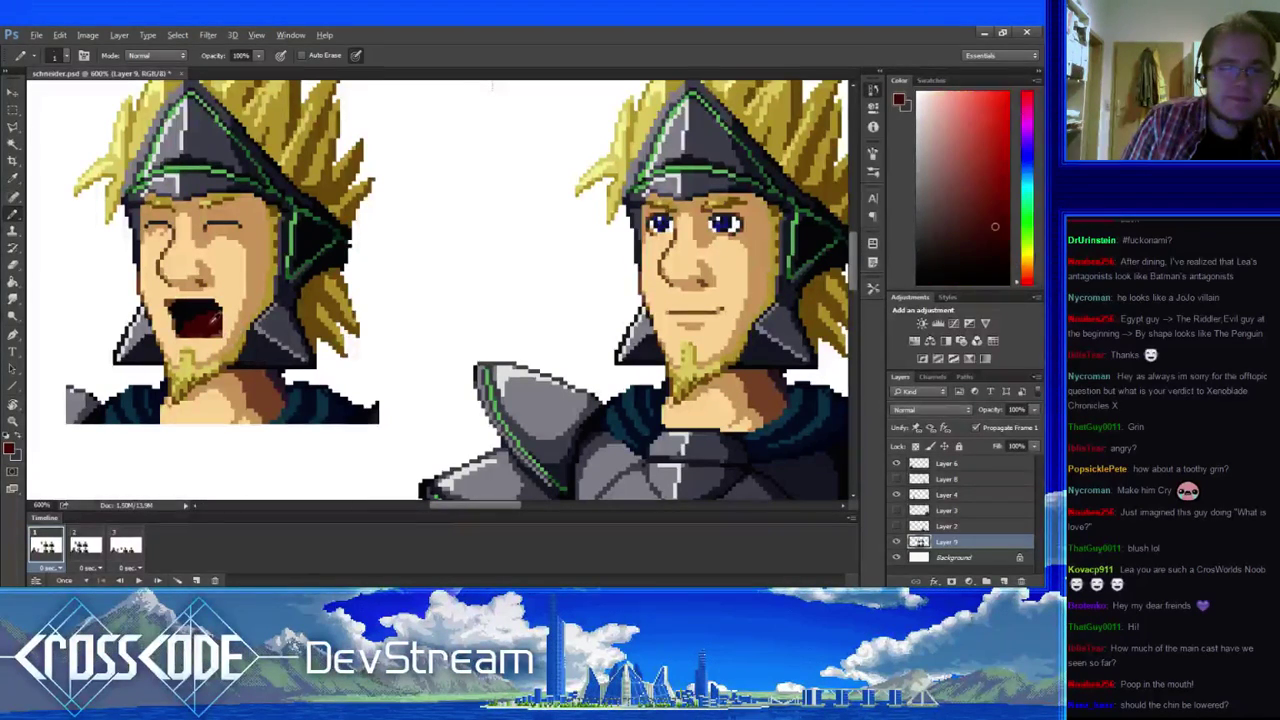
# - Refine the mouth's lower far corner and the tongue's edge using light skin tone, near-black and dark red
pyautogui.keyDown('alt'); pyautogui.click(213, 337); pyautogui.keyUp('alt')
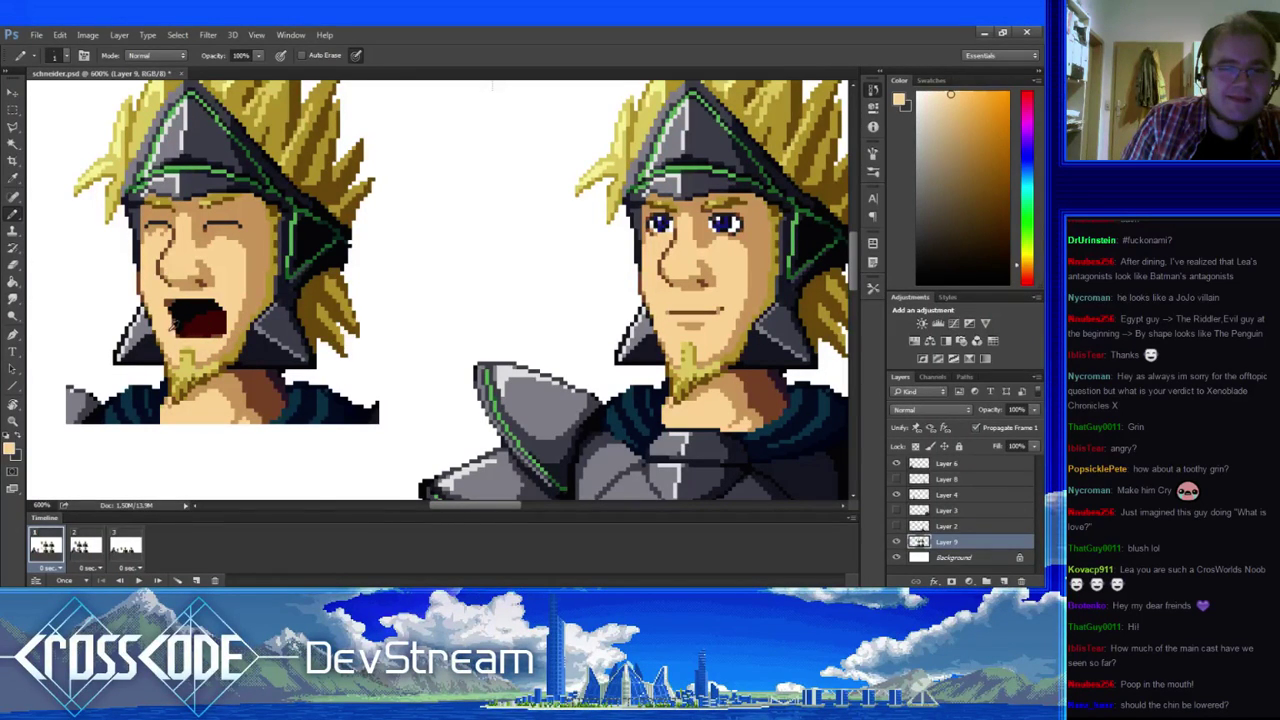
pyautogui.keyDown('alt'); pyautogui.click(181, 320); pyautogui.keyUp('alt')
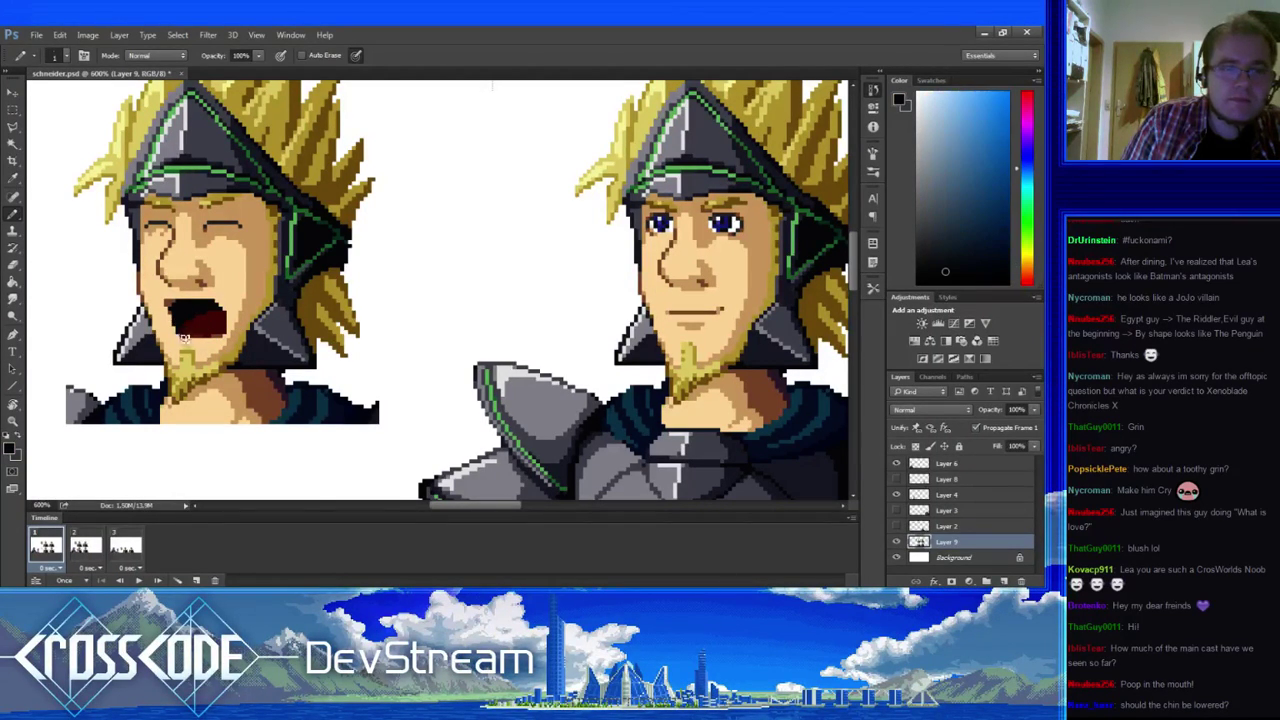
pyautogui.keyDown('alt'); pyautogui.click(188, 335); pyautogui.keyUp('alt')
pyautogui.keyDown('alt'); pyautogui.click(188, 315); pyautogui.keyUp('alt')
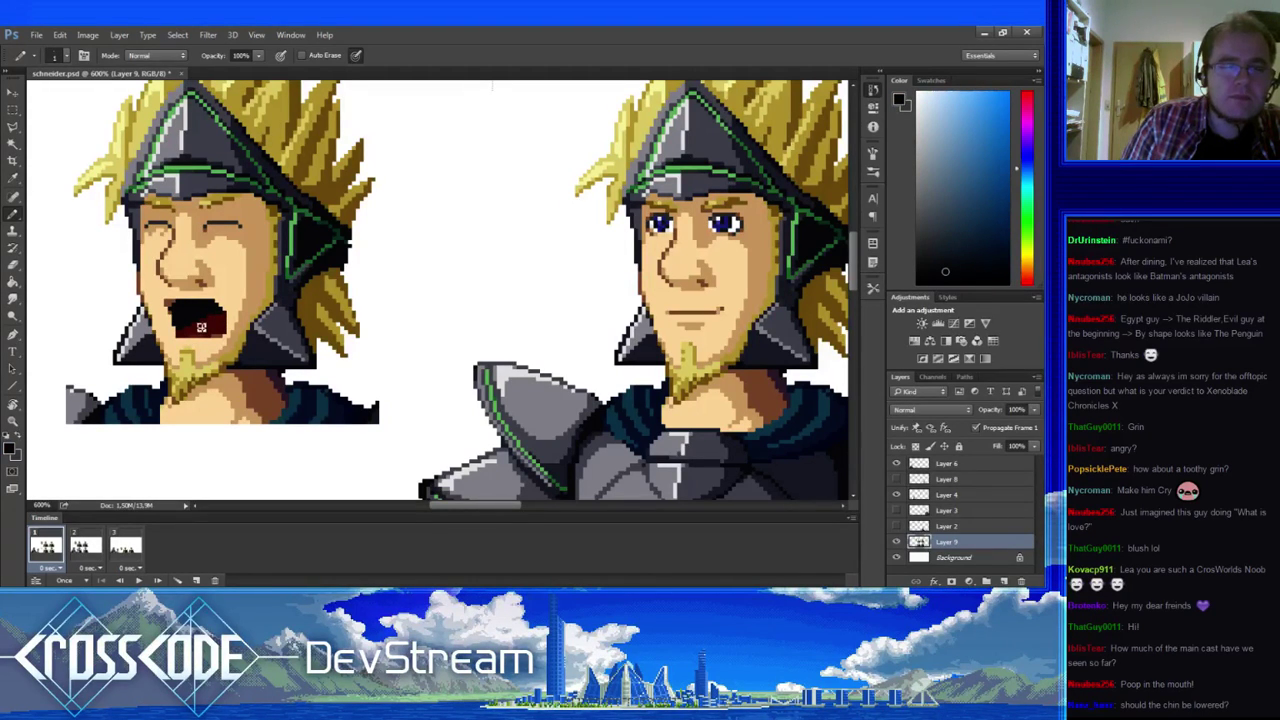
pyautogui.keyDown('alt'); pyautogui.click(204, 330); pyautogui.keyUp('alt')
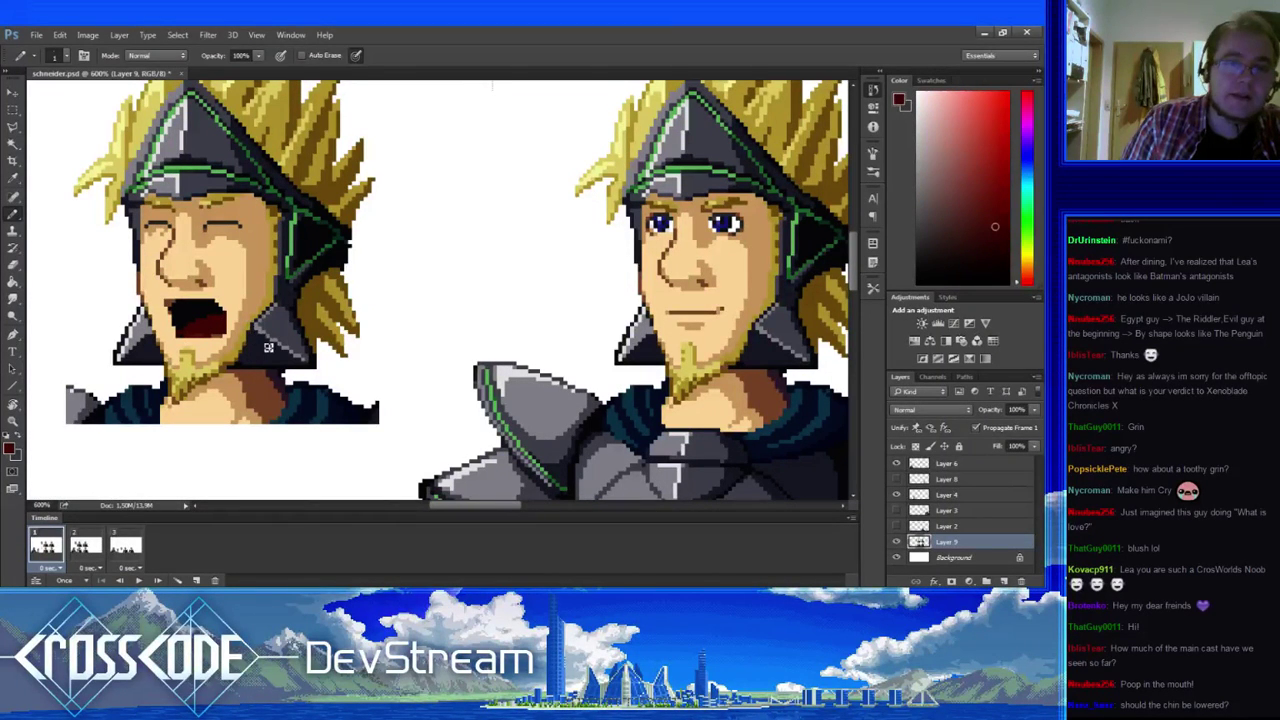
# - Reshape the mouth's upper near corner with near-black and clean up its outline with light skin tone
pyautogui.keyDown('alt'); pyautogui.click(204, 318); pyautogui.keyUp('alt')
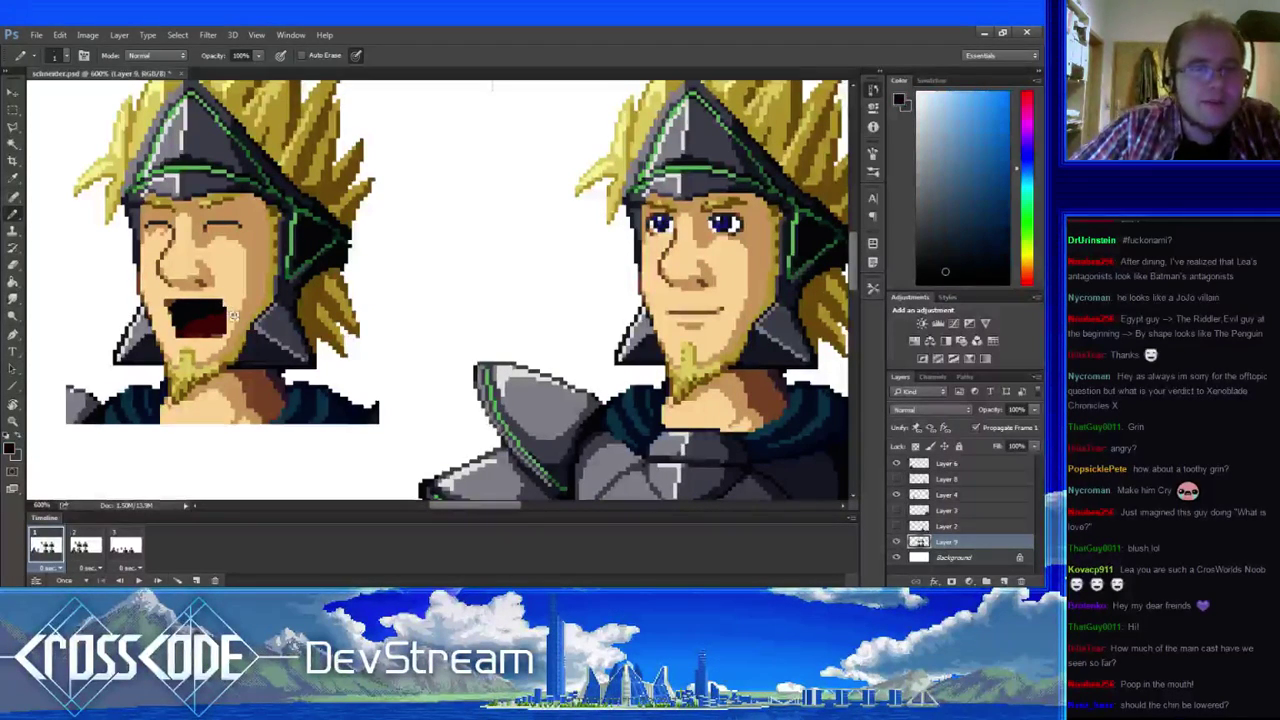
pyautogui.keyDown('alt'); pyautogui.click(225, 301); pyautogui.keyUp('alt')
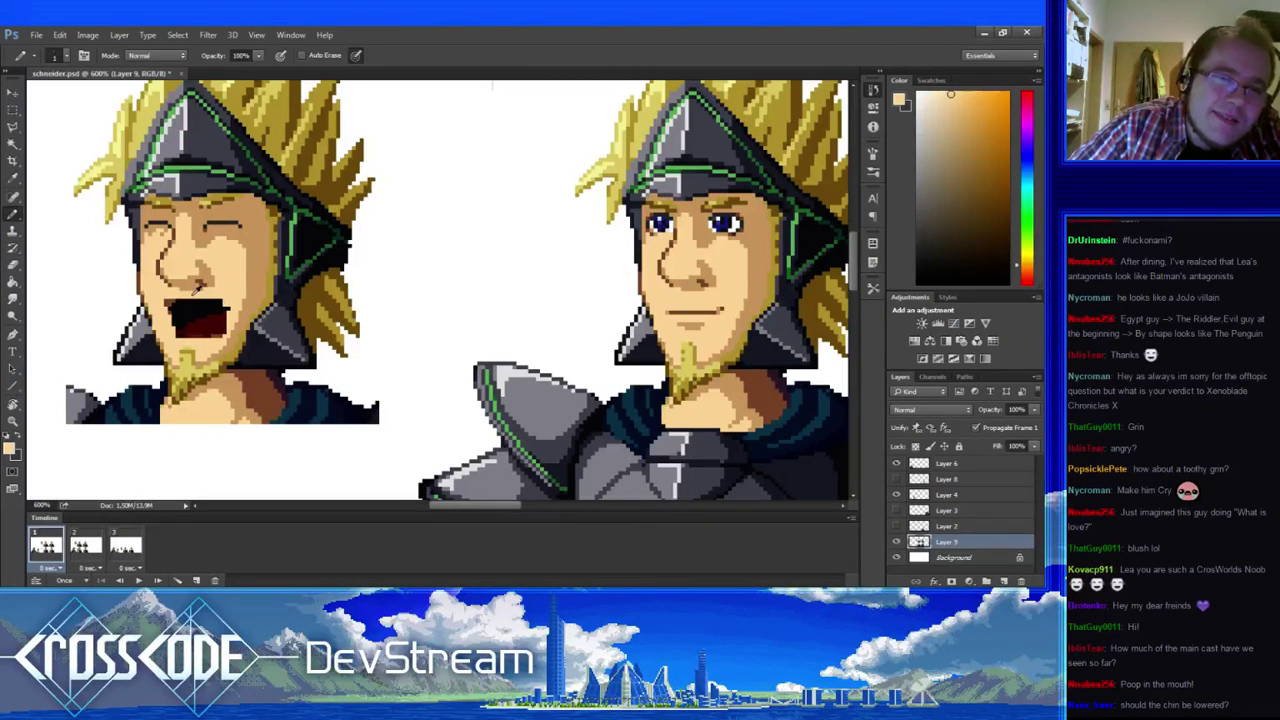
pyautogui.keyDown('alt'); pyautogui.click(180, 310); pyautogui.keyUp('alt')
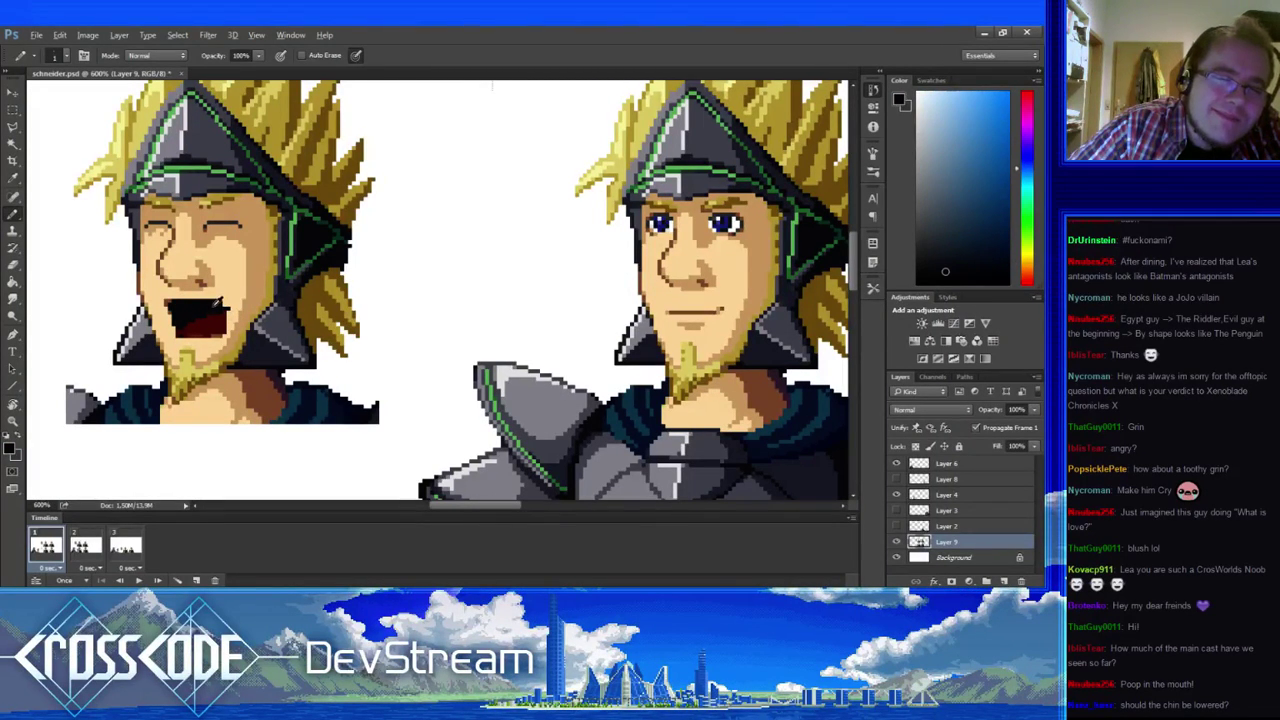
pyautogui.keyDown('alt'); pyautogui.click(236, 316); pyautogui.keyUp('alt')
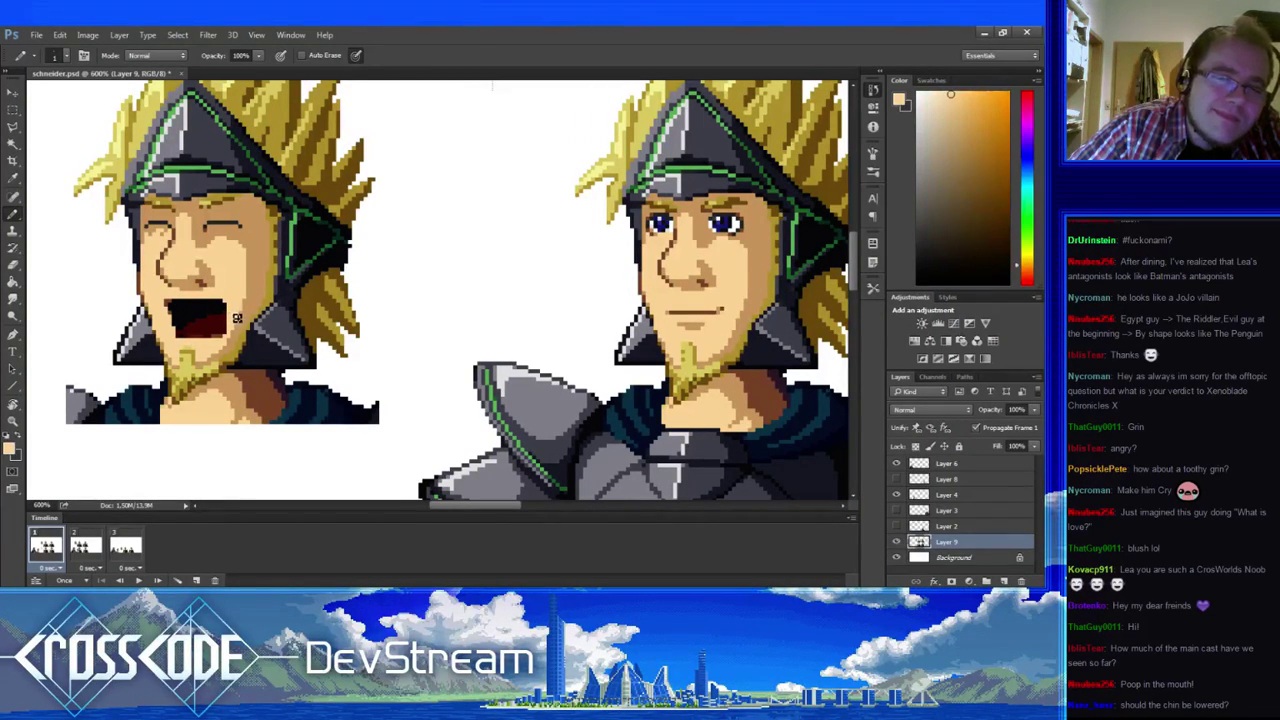
# - Touch up the tongue and the mouth's lower near corner with dark red, light skin tone and near-black
pyautogui.moveTo(236, 316); pyautogui.dragTo(306, 364)
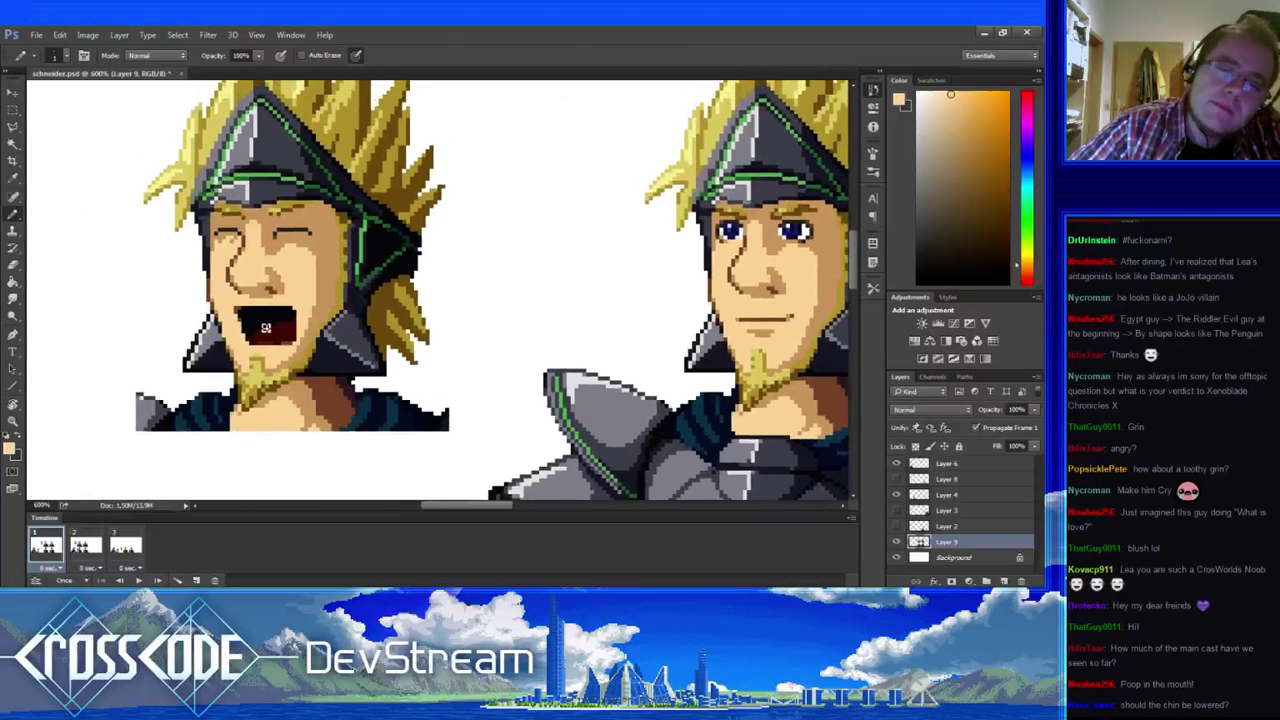
pyautogui.keyDown('alt'); pyautogui.click(261, 313); pyautogui.keyUp('alt')
pyautogui.keyDown('alt'); pyautogui.click(293, 331); pyautogui.keyUp('alt')
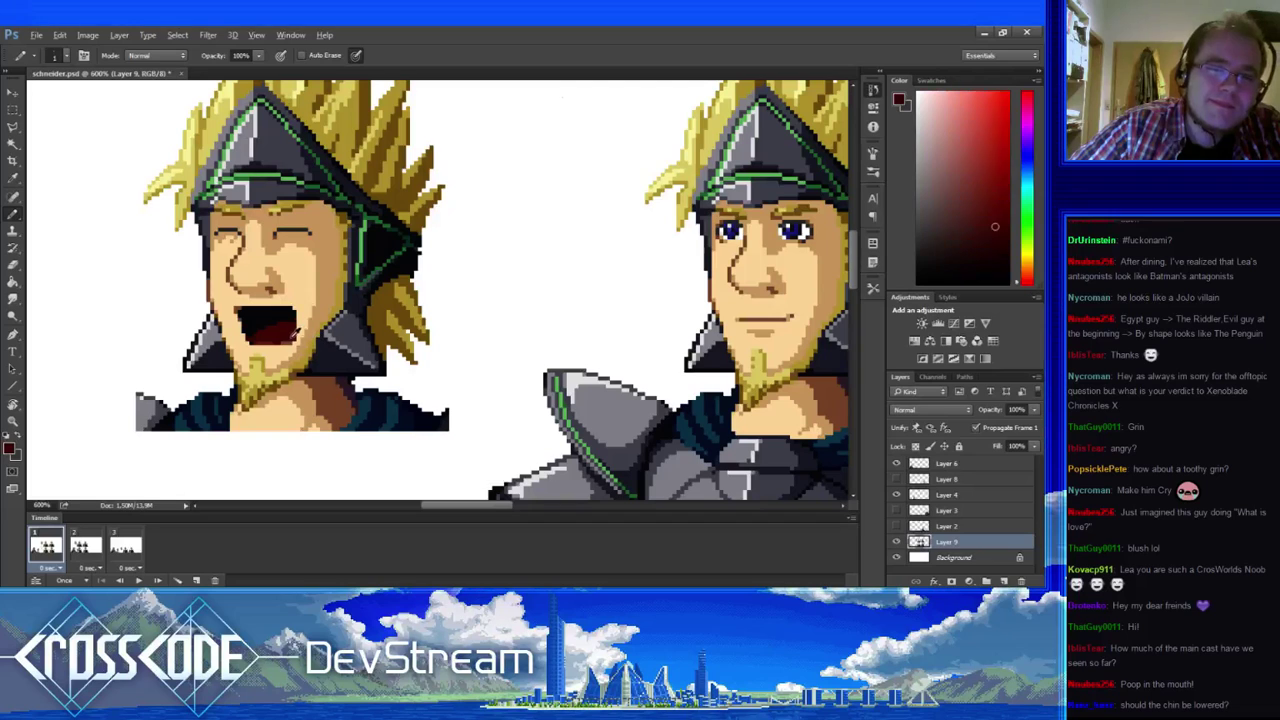
pyautogui.keyDown('alt'); pyautogui.click(304, 345); pyautogui.keyUp('alt')
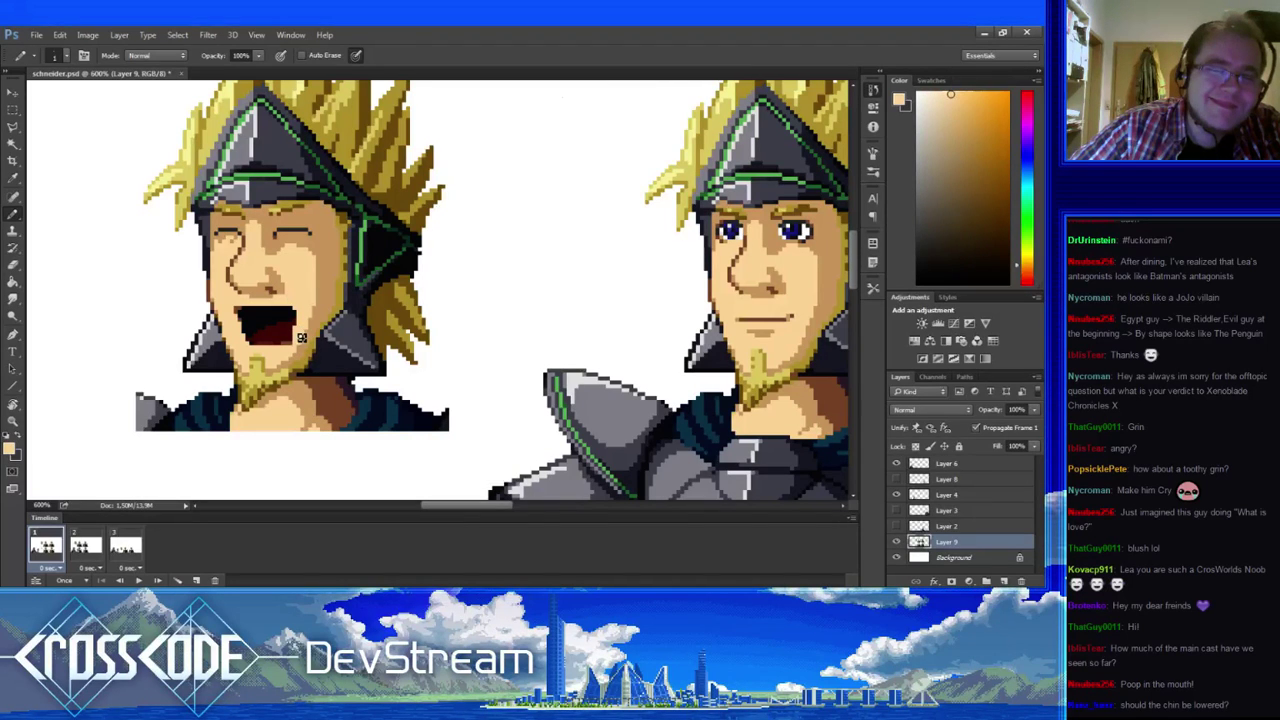
pyautogui.keyDown('alt'); pyautogui.click(298, 340); pyautogui.keyUp('alt')
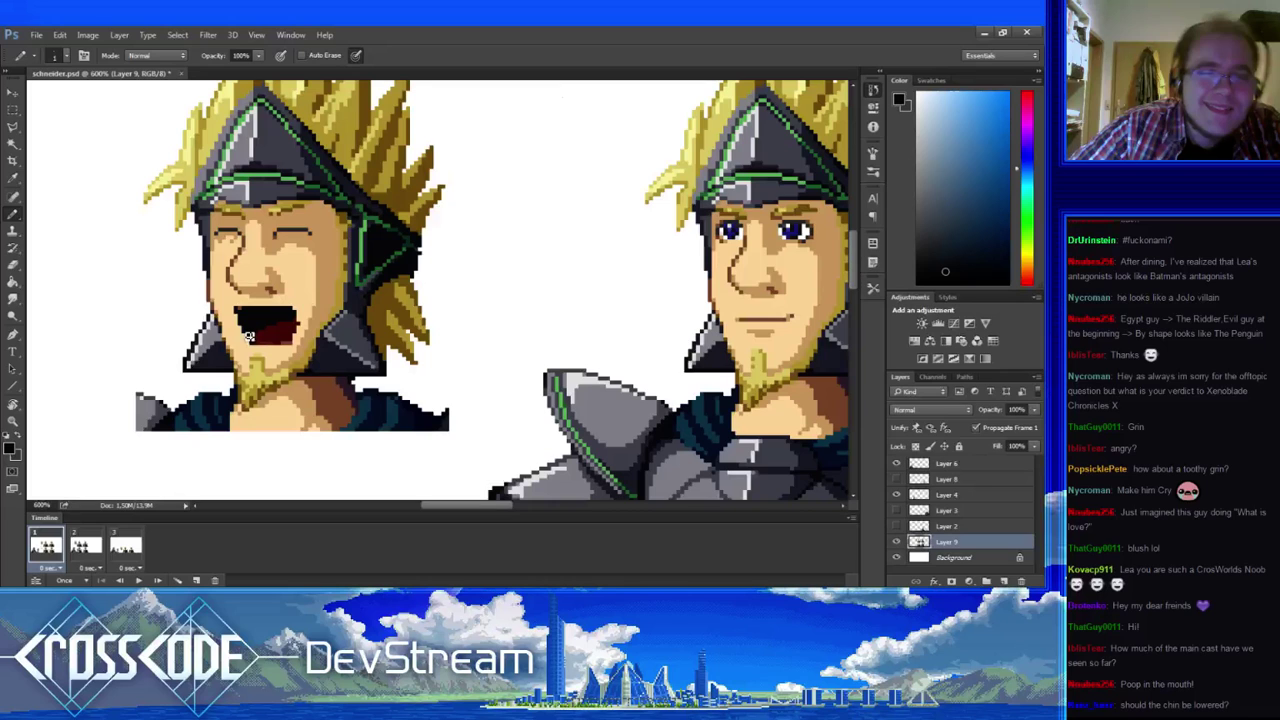
# - Reshape the laughing mouth's lower corners using light skin tone, near-black and reddish brown
pyautogui.keyDown('alt'); pyautogui.click(256, 336); pyautogui.keyUp('alt')
pyautogui.keyDown('alt'); pyautogui.click(240, 326); pyautogui.keyUp('alt')
pyautogui.keyDown('alt'); pyautogui.click(300, 336); pyautogui.keyUp('alt')
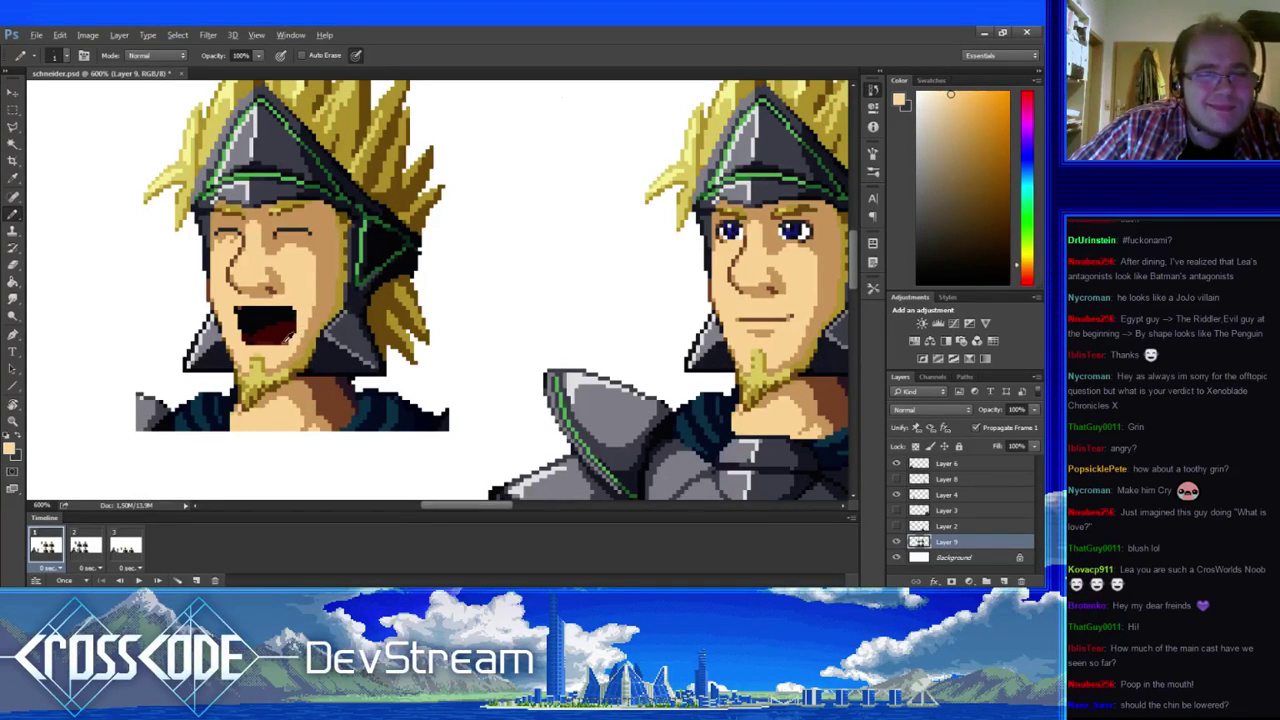
pyautogui.keyDown('alt'); pyautogui.click(288, 338); pyautogui.keyUp('alt')
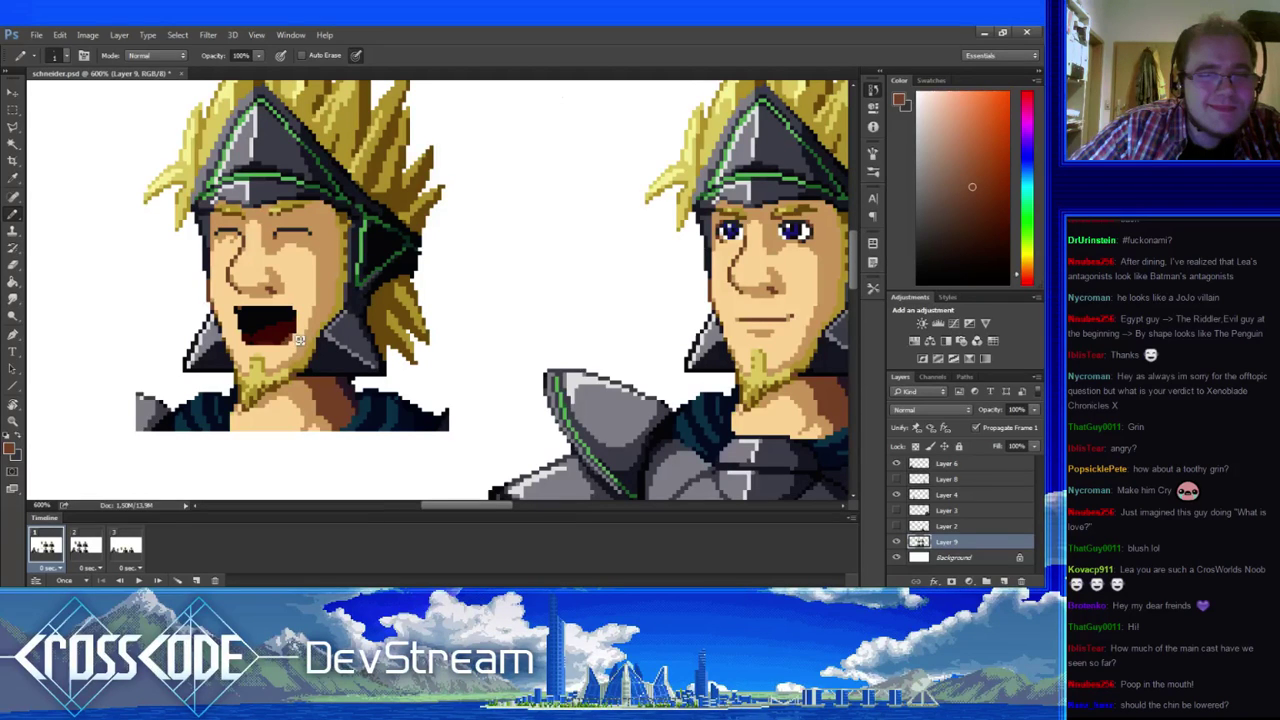
pyautogui.moveTo(299, 340)
pyautogui.mouseDown()
pyautogui.moveTo(234, 303)
pyautogui.moveTo(190, 310)
pyautogui.mouseUp()
pyautogui.keyDown('alt'); pyautogui.click(221, 301); pyautogui.keyUp('alt')
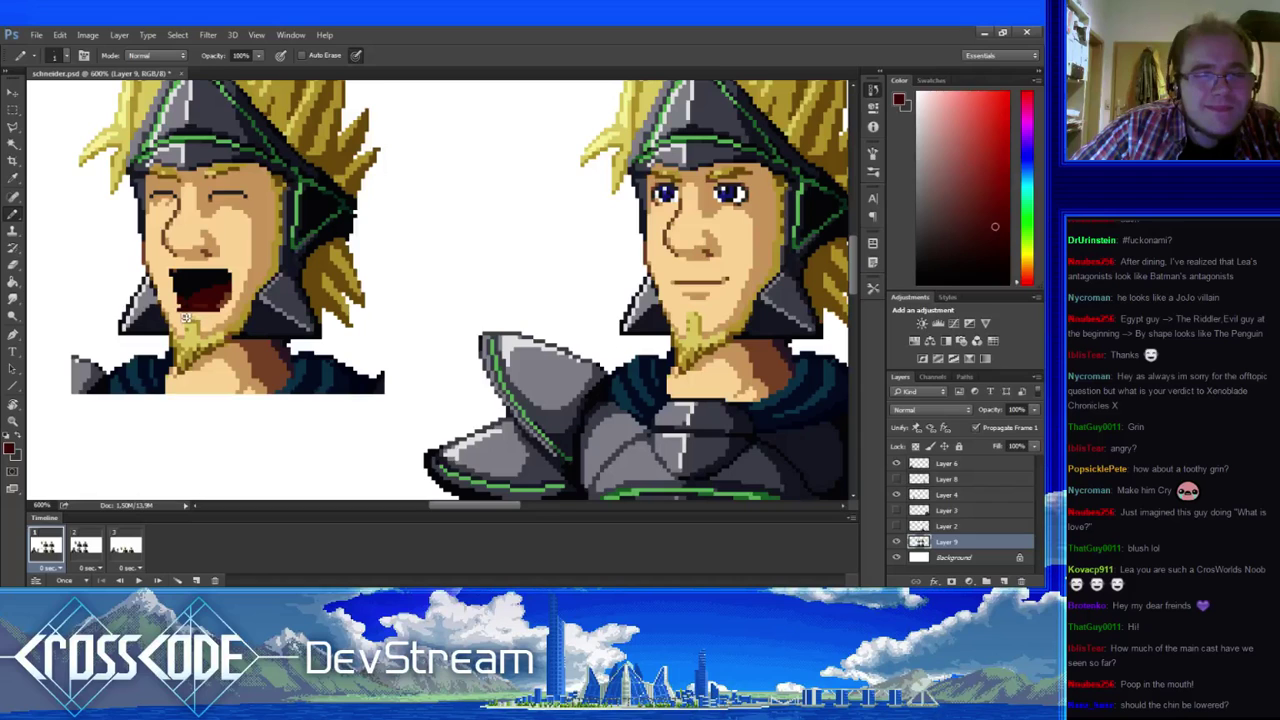
# - Touch up the tongue and the mouth's lower edge with dark red and near-black
pyautogui.moveTo(185, 317); pyautogui.dragTo(218, 331)
pyautogui.keyDown('alt'); pyautogui.click(218, 331); pyautogui.keyUp('alt')
pyautogui.keyDown('alt'); pyautogui.click(226, 314); pyautogui.keyUp('alt')
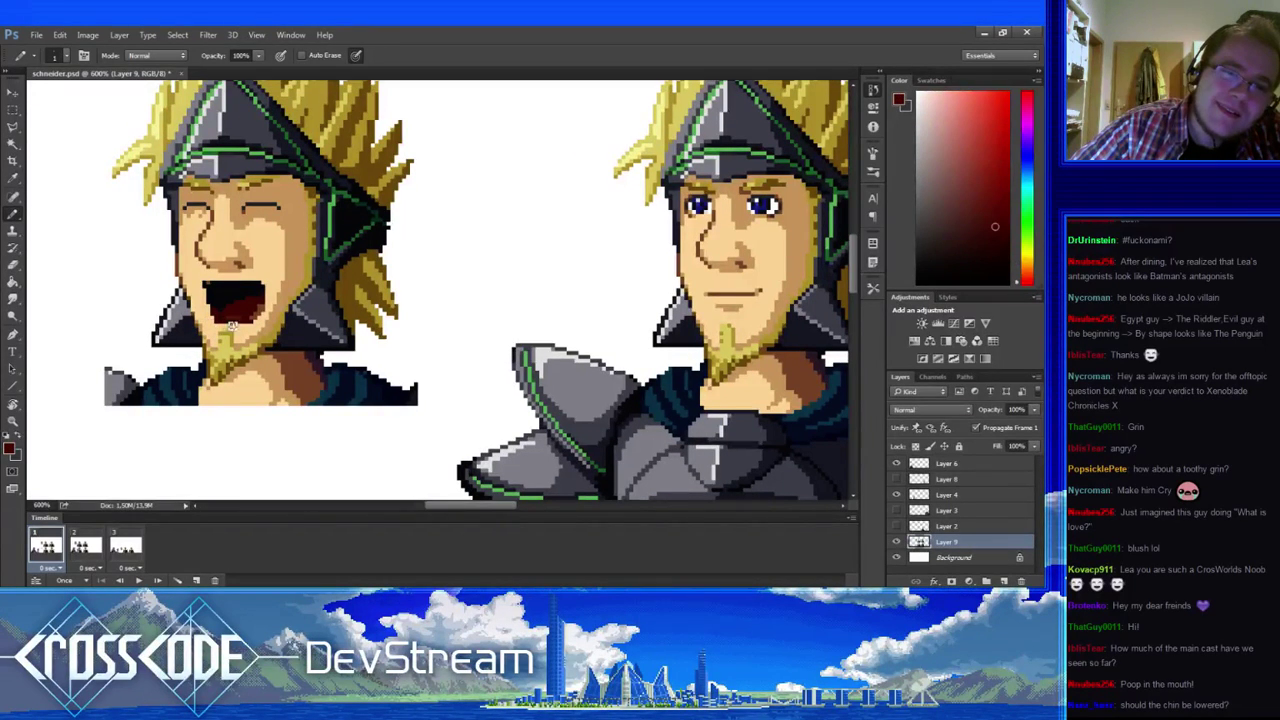
pyautogui.keyDown('alt'); pyautogui.click(236, 323); pyautogui.keyUp('alt')
pyautogui.moveTo(320, 360); pyautogui.dragTo(239, 319)
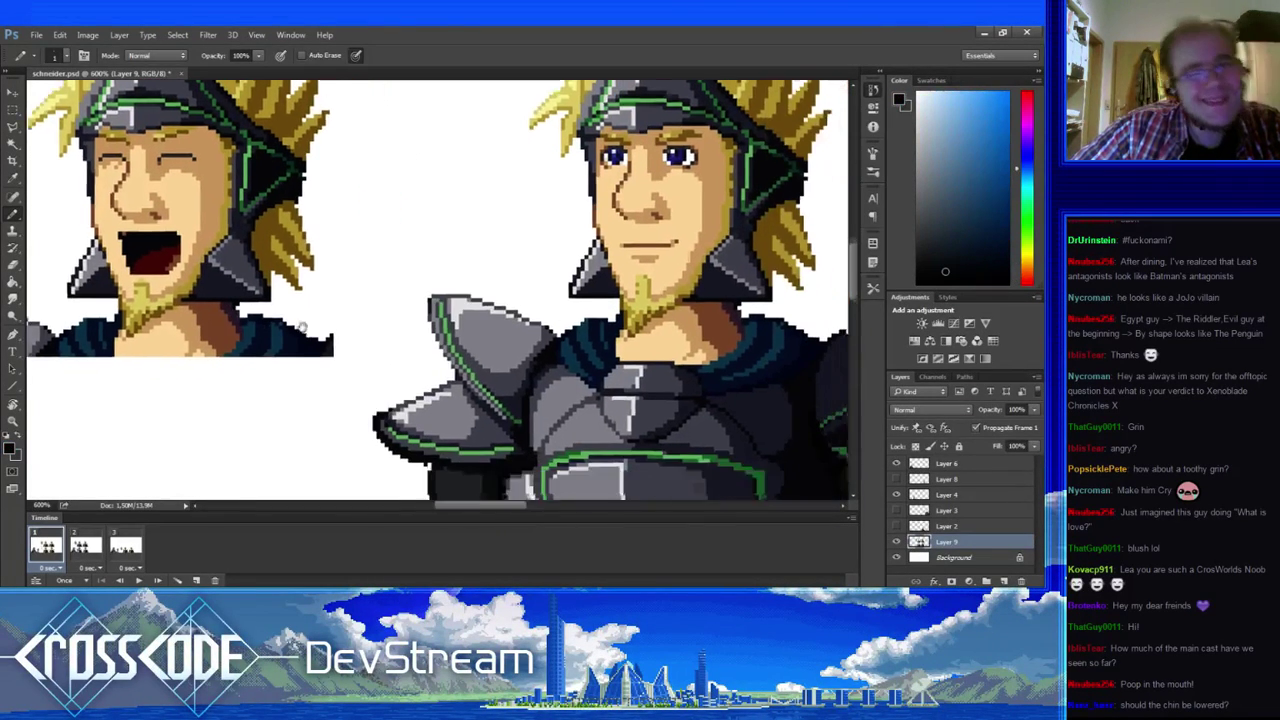
# - Adjust the left side of the laughing mouth's outline with light skin tone and near-black
pyautogui.moveTo(425, 339); pyautogui.dragTo(223, 313)
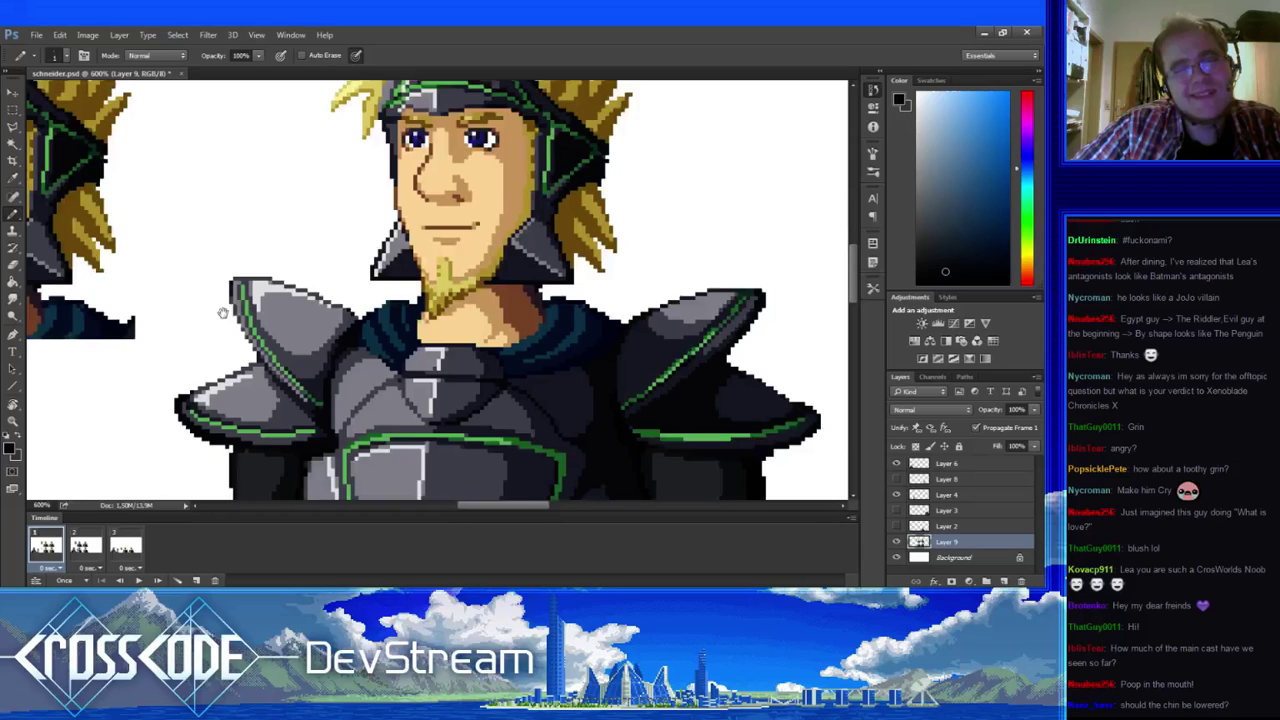
pyautogui.moveTo(585, 480)
pyautogui.mouseDown()
pyautogui.moveTo(83, 363)
pyautogui.moveTo(585, 460)
pyautogui.mouseUp()
pyautogui.moveTo(190, 337); pyautogui.dragTo(428, 550)
pyautogui.moveTo(206, 410); pyautogui.dragTo(290, 322)
pyautogui.keyDown('alt'); pyautogui.click(258, 316); pyautogui.keyUp('alt')
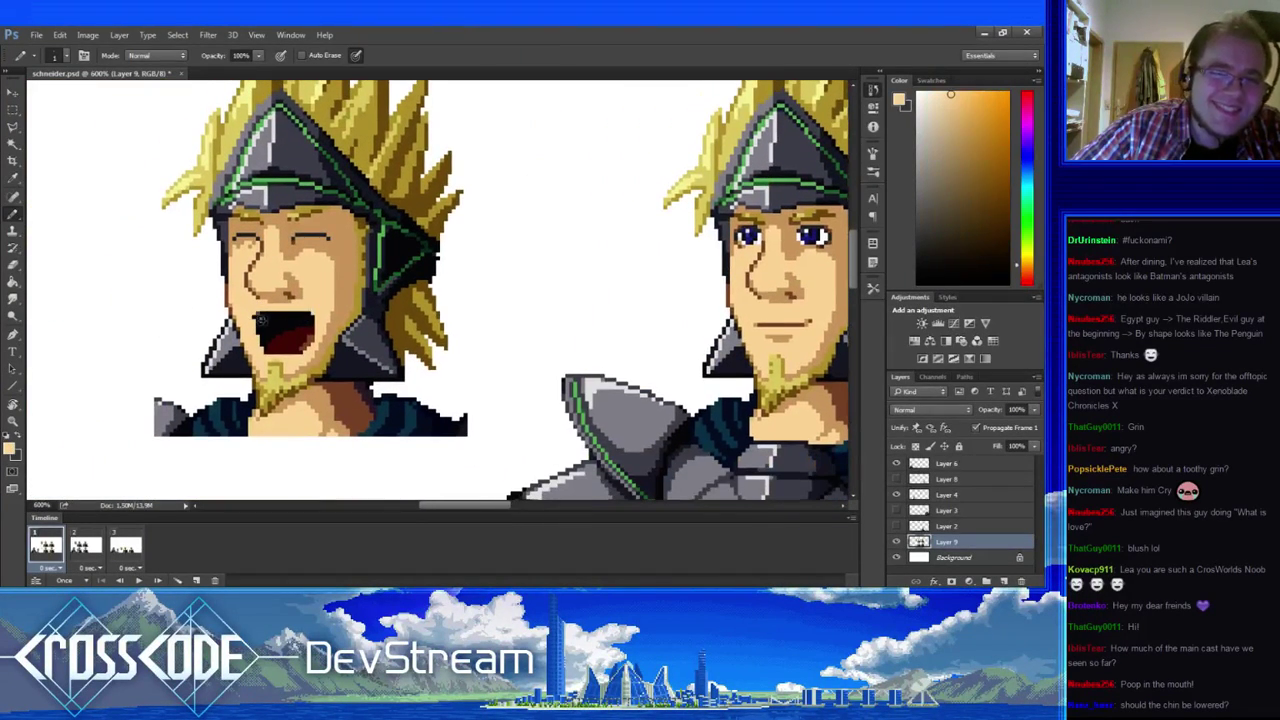
pyautogui.keyDown('alt'); pyautogui.click(262, 320); pyautogui.keyUp('alt')
# - Refine the mouth's upper left corner below the nose with near-black and light skin tone
pyautogui.moveTo(280, 368); pyautogui.dragTo(267, 262)
pyautogui.keyDown('alt'); pyautogui.click(200, 300); pyautogui.keyUp('alt')
pyautogui.keyDown('alt'); pyautogui.click(257, 230); pyautogui.keyUp('alt')
pyautogui.keyDown('alt'); pyautogui.click(246, 264); pyautogui.keyUp('alt')
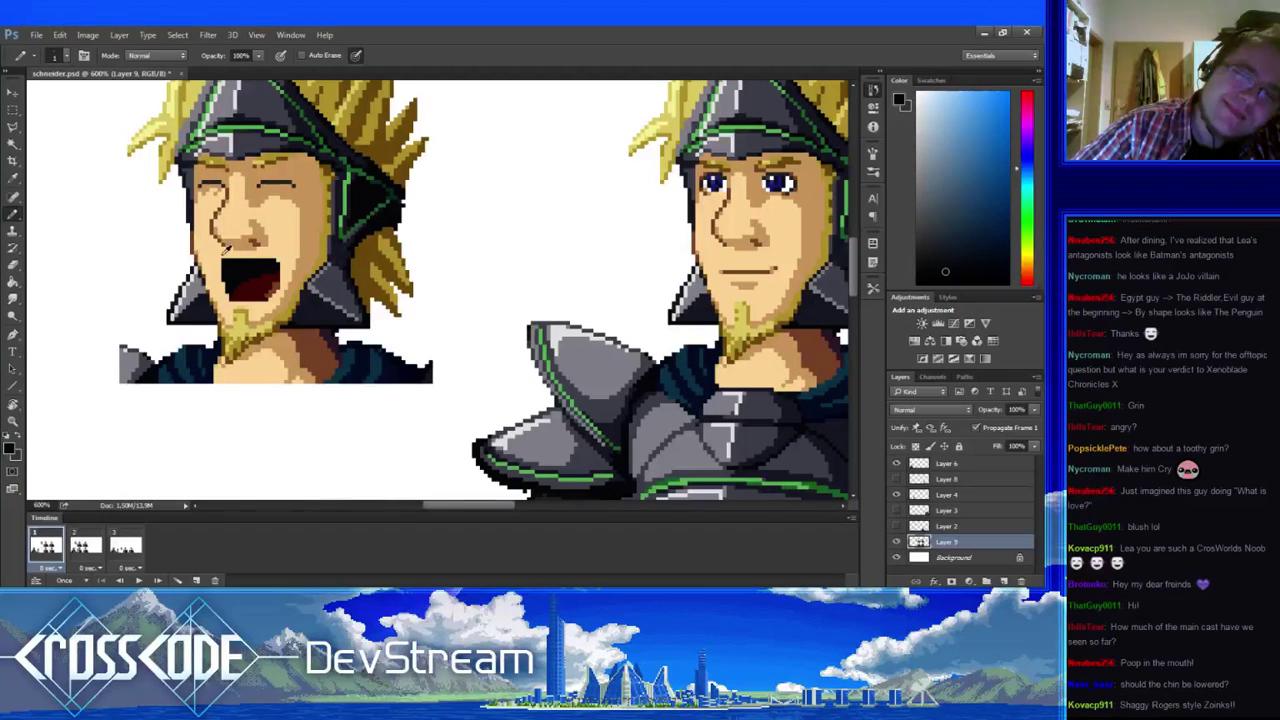
pyautogui.keyDown('alt'); pyautogui.click(228, 255); pyautogui.keyUp('alt')
pyautogui.keyDown('alt'); pyautogui.click(228, 263); pyautogui.keyUp('alt')
# - Draw a light grey row of upper teeth in the open mouth and refine its edges with near-black
pyautogui.moveTo(233, 308); pyautogui.dragTo(223, 324)
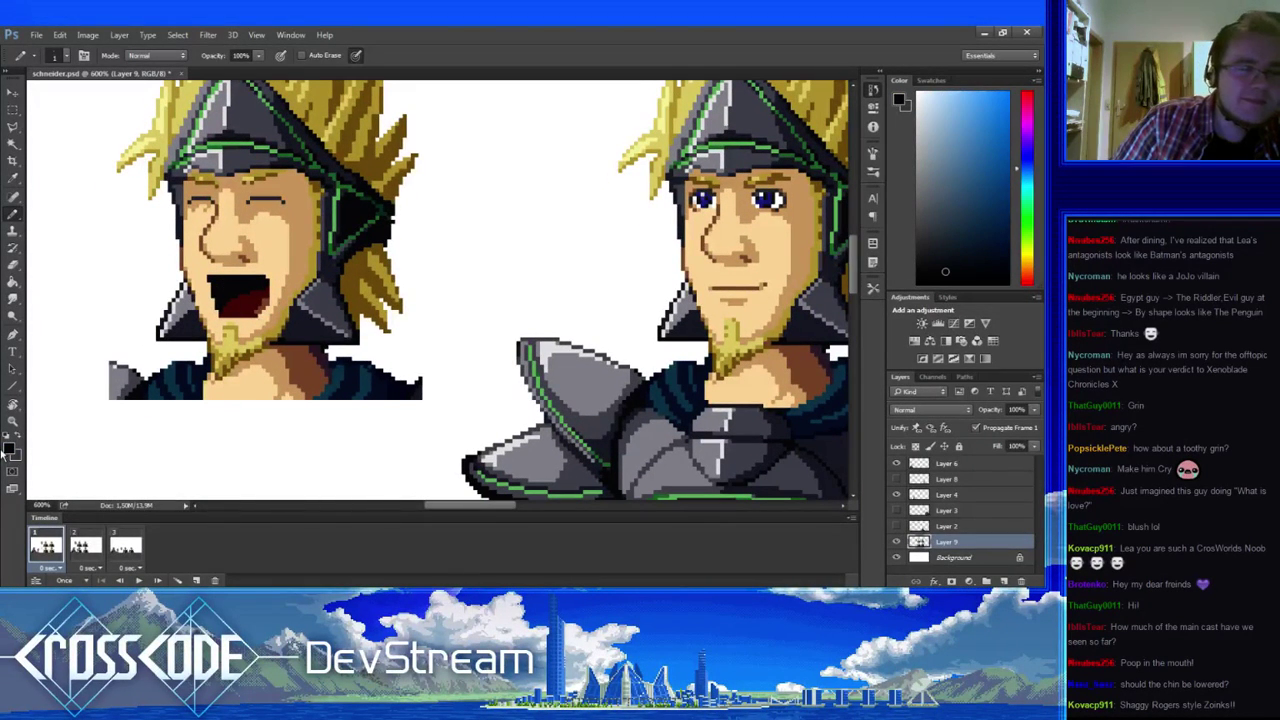
pyautogui.click(13, 177)
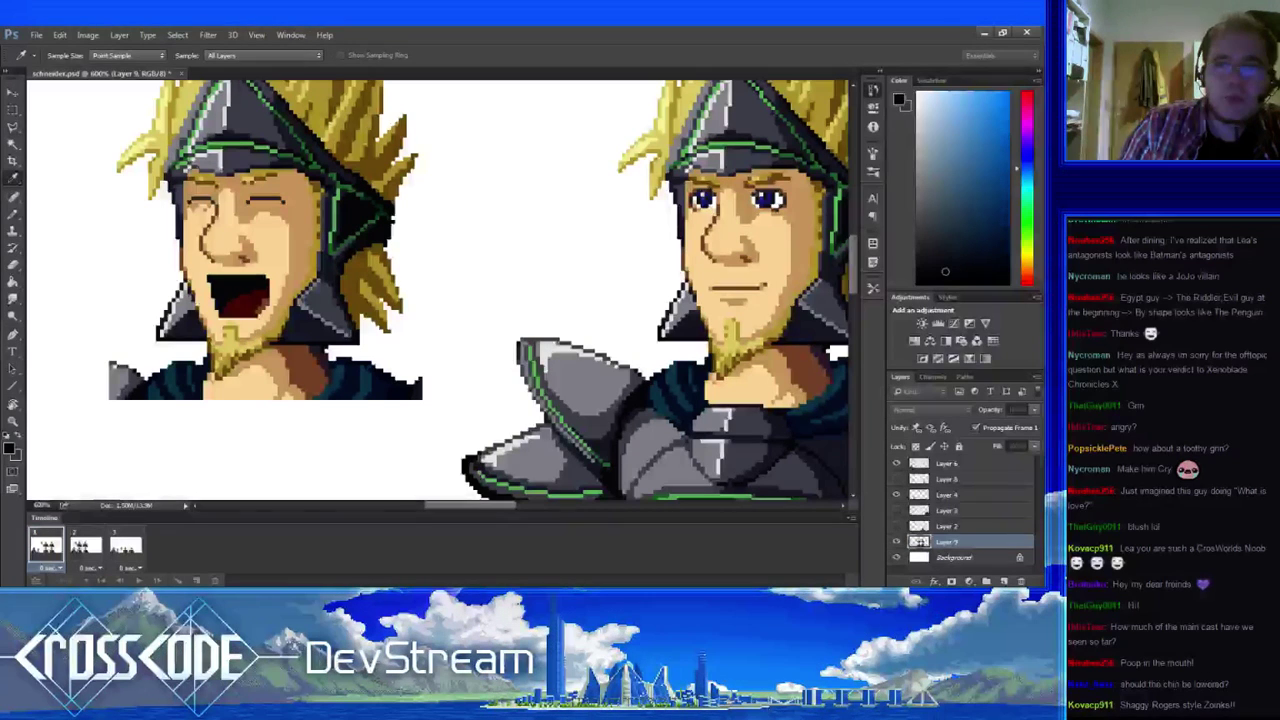
pyautogui.press('Return')
pyautogui.moveTo(217, 285); pyautogui.dragTo(270, 286)
pyautogui.keyDown('alt'); pyautogui.click(254, 275); pyautogui.keyUp('alt')
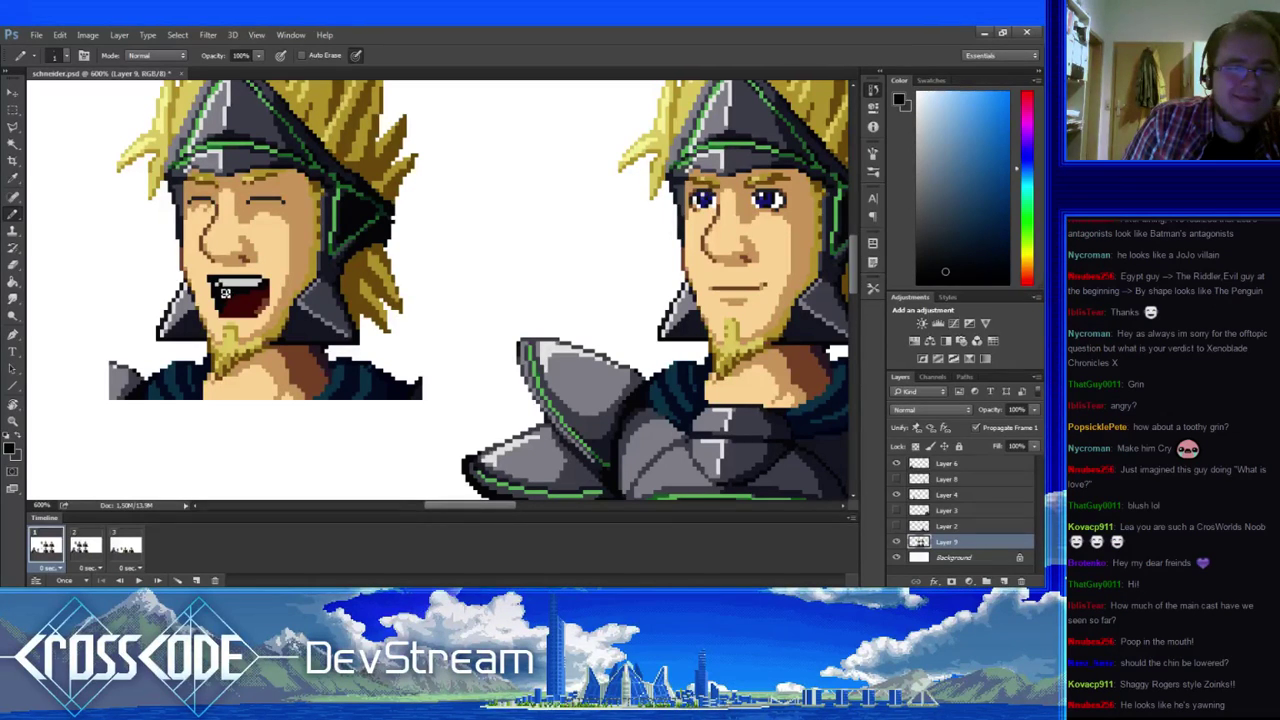
pyautogui.keyDown('alt'); pyautogui.click(227, 284); pyautogui.keyUp('alt')
pyautogui.click(224, 288)
# - Brighten the upper teeth using the original portrait's eye white and a lighter off-white
pyautogui.moveTo(224, 357); pyautogui.dragTo(220, 375)
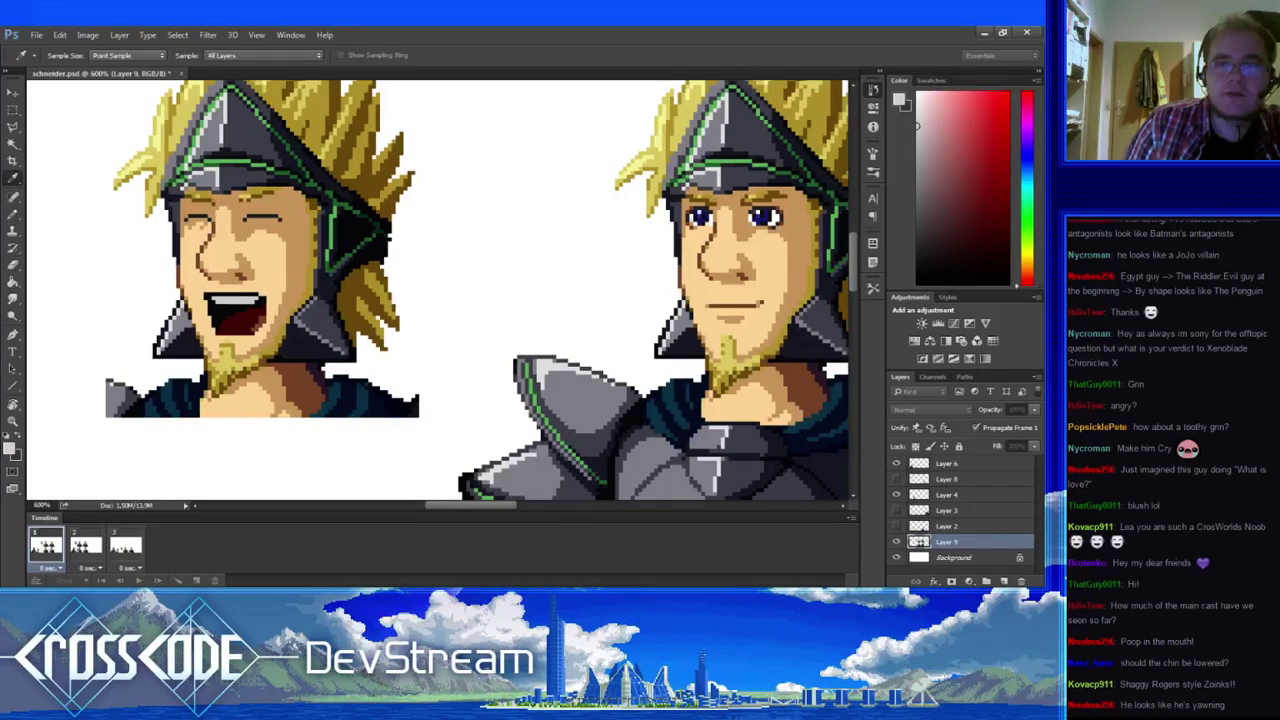
pyautogui.keyDown('alt'); pyautogui.click(766, 216); pyautogui.keyUp('alt')
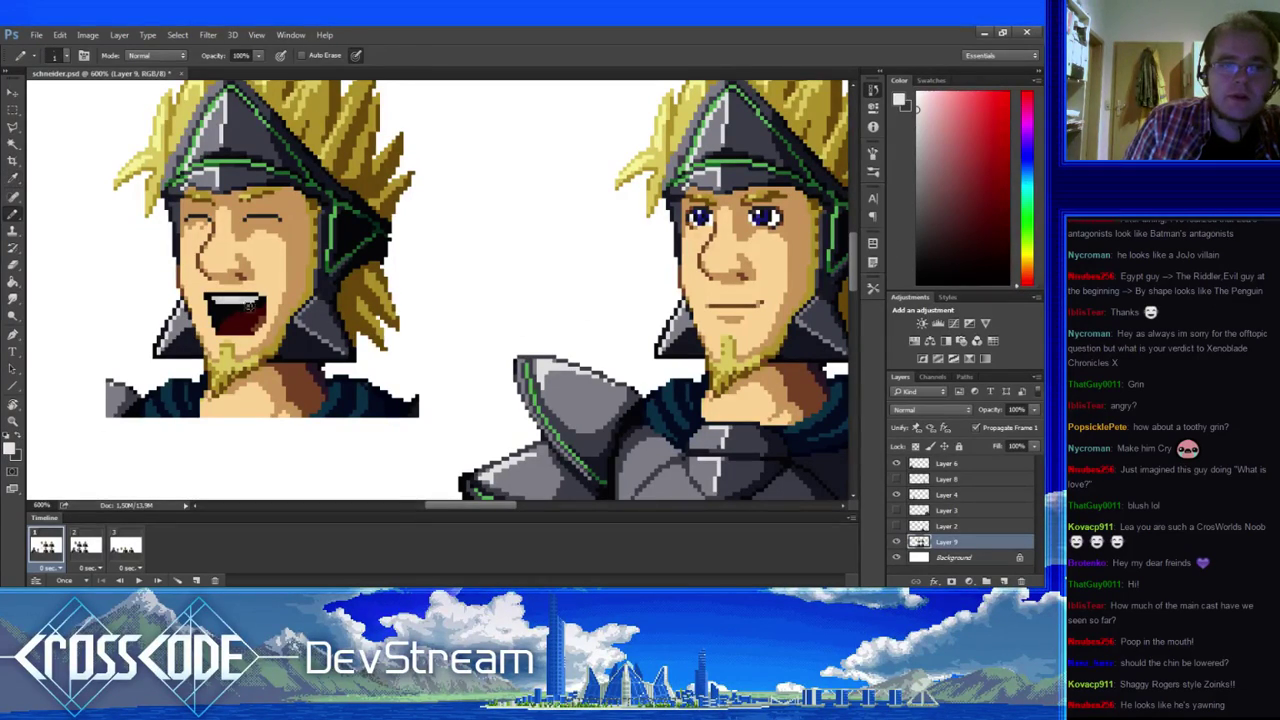
pyautogui.click(231, 306)
pyautogui.keyDown('alt'); pyautogui.click(250, 304); pyautogui.keyUp('alt')
pyautogui.keyDown('alt'); pyautogui.click(238, 298); pyautogui.keyUp('alt')
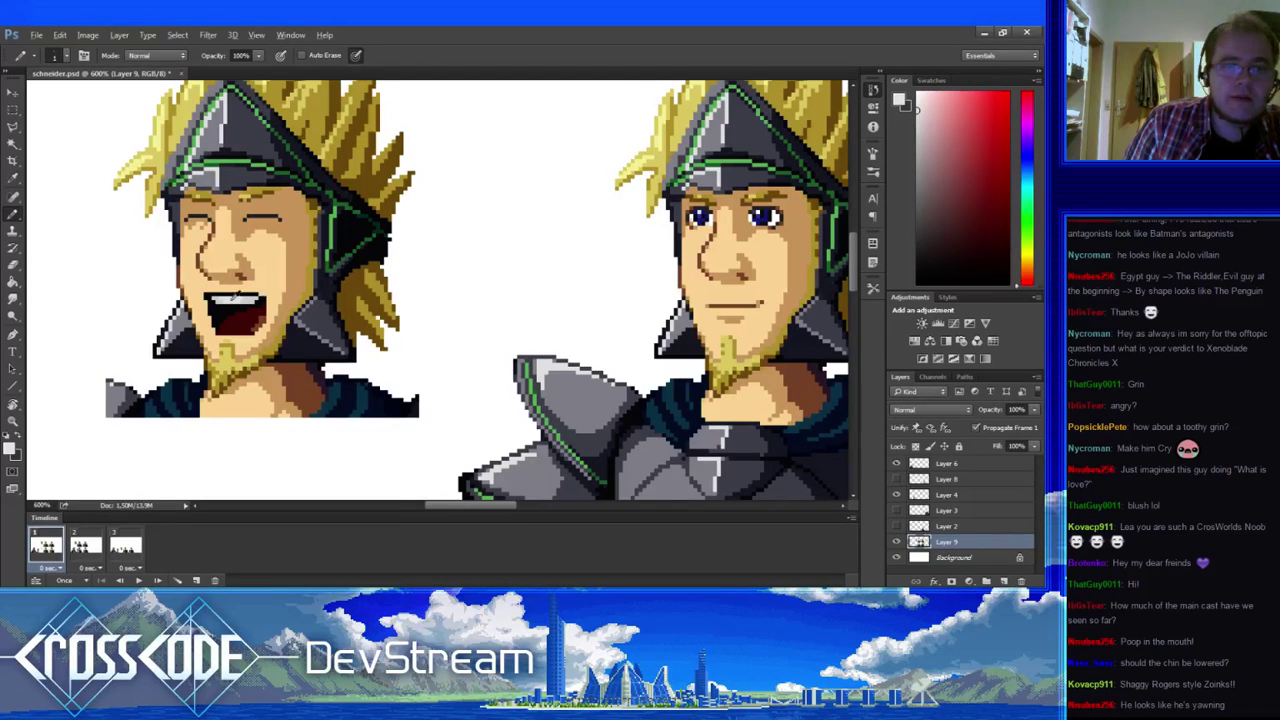
pyautogui.click(8, 450)
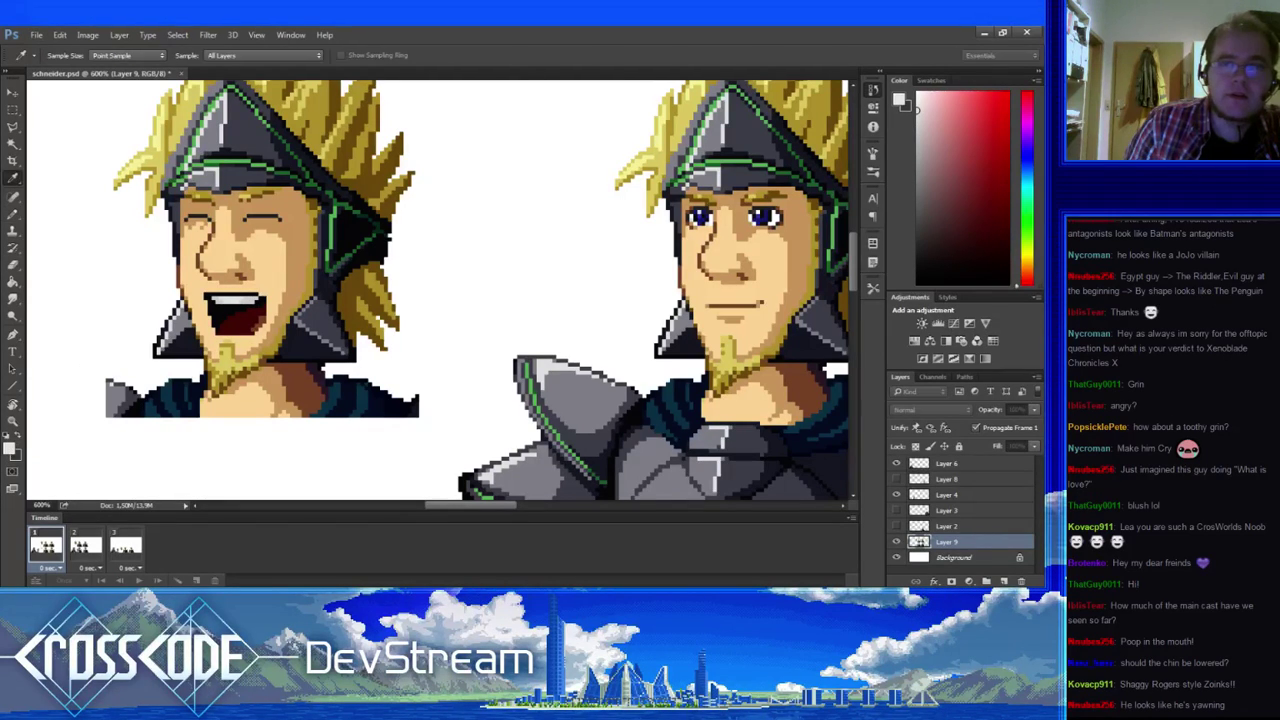
pyautogui.click(897, 236)
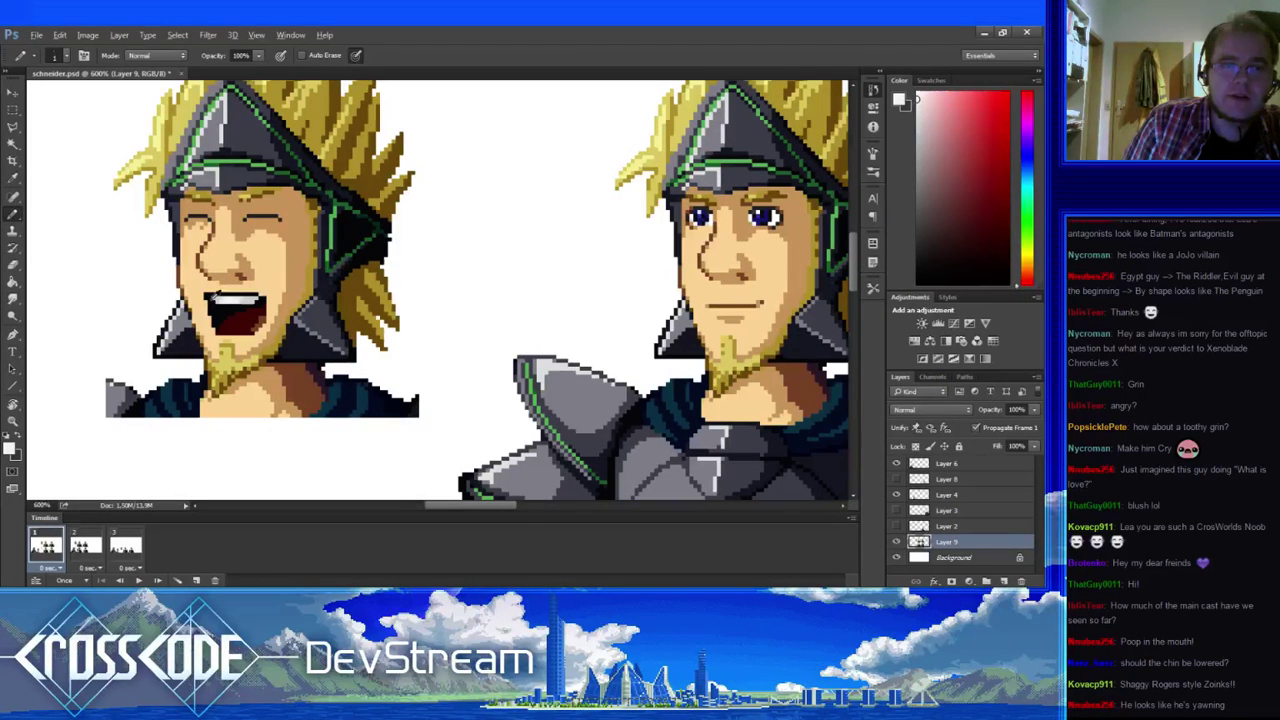
# - Retouch the laughing face's upper teeth and mouth edge with brown and black sampled from the mouth
pyautogui.keyDown('alt'); pyautogui.click(258, 302); pyautogui.keyUp('alt')
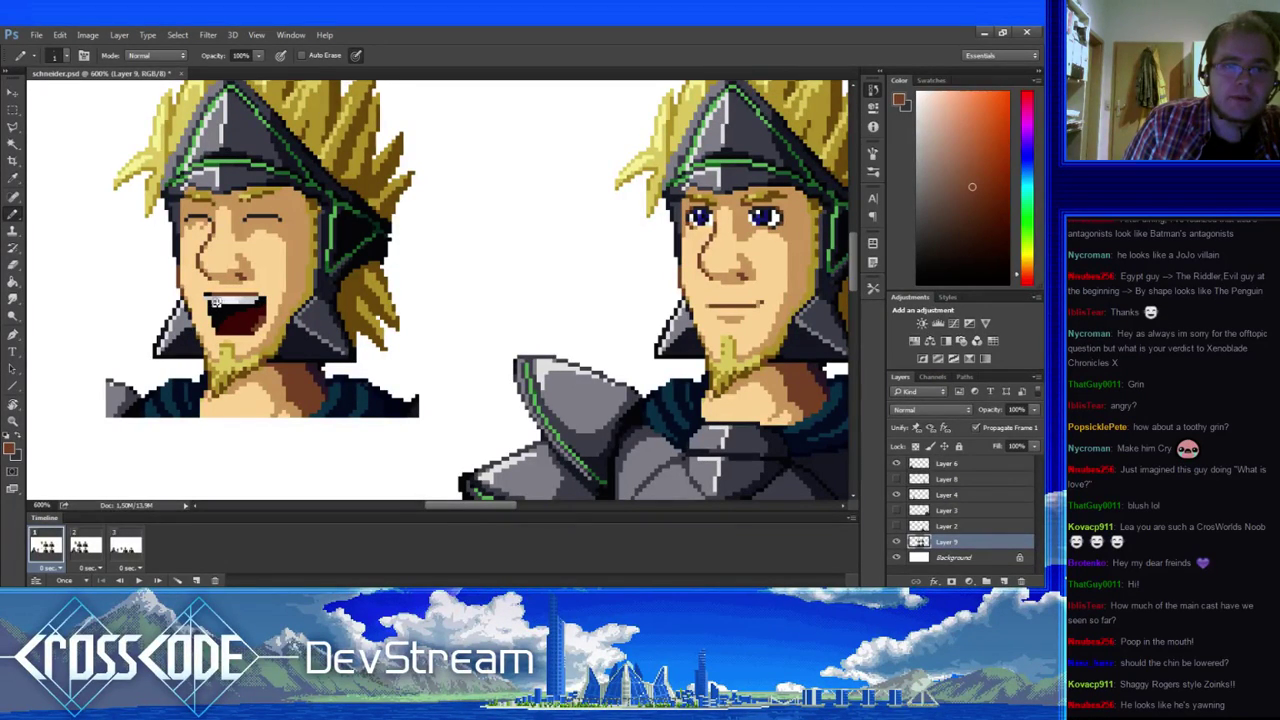
pyautogui.hotkey('ctrl', 'z')
pyautogui.keyDown('alt'); pyautogui.click(217, 307); pyautogui.keyUp('alt')
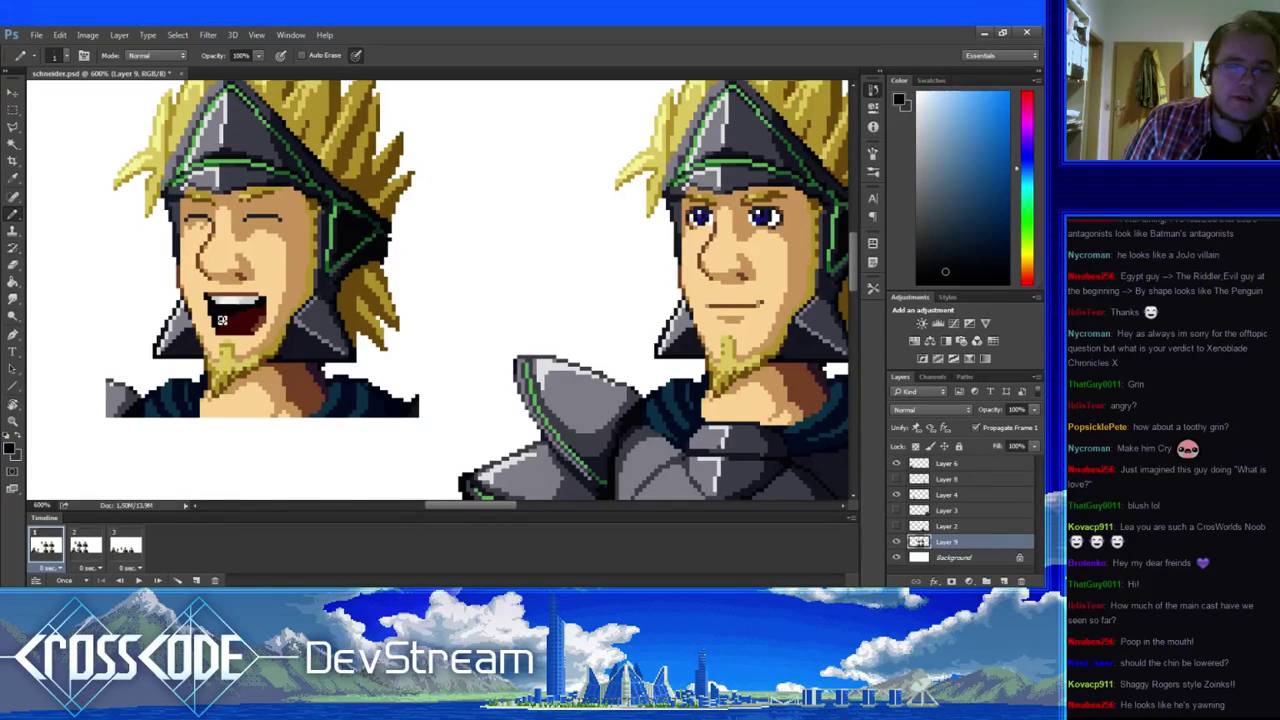
pyautogui.keyDown('alt'); pyautogui.click(223, 292); pyautogui.keyUp('alt')
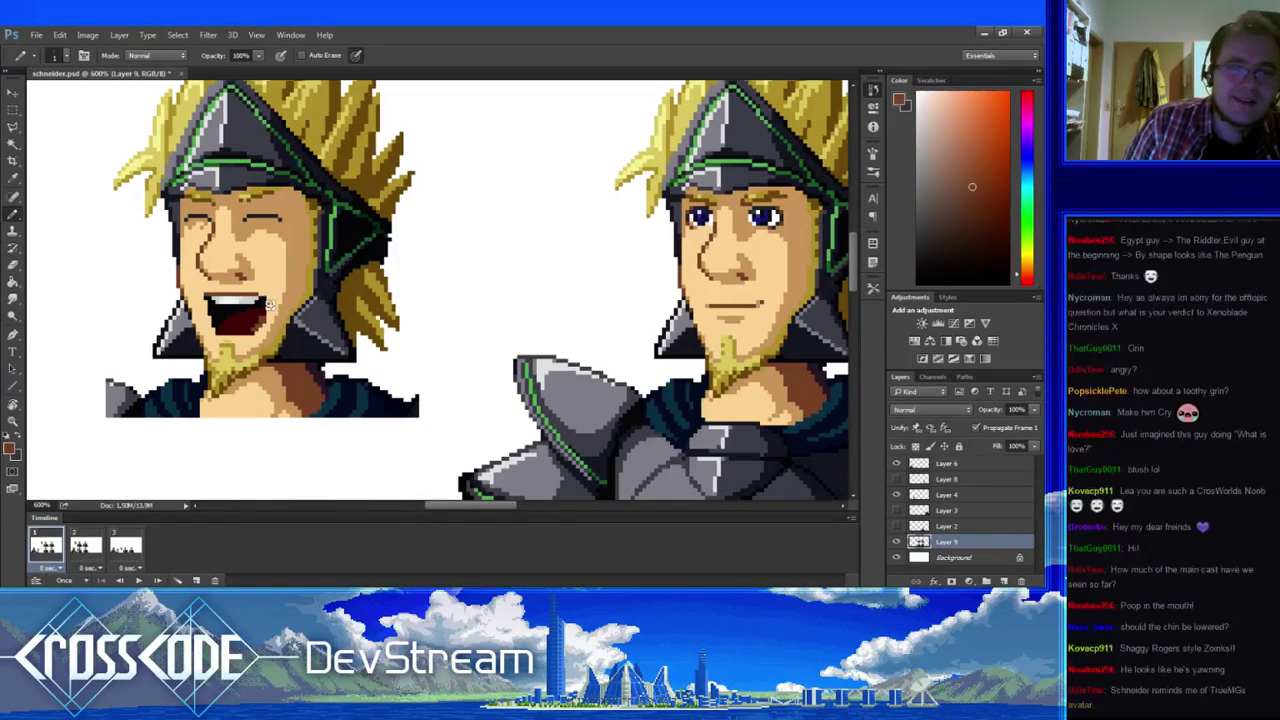
# - Draw a light grey row of lower teeth in the laughing mouth, cleaning up around it with sampled skin and dark red tones
pyautogui.moveTo(260, 348); pyautogui.dragTo(309, 310)
pyautogui.keyDown('alt'); pyautogui.click(285, 266); pyautogui.keyUp('alt')
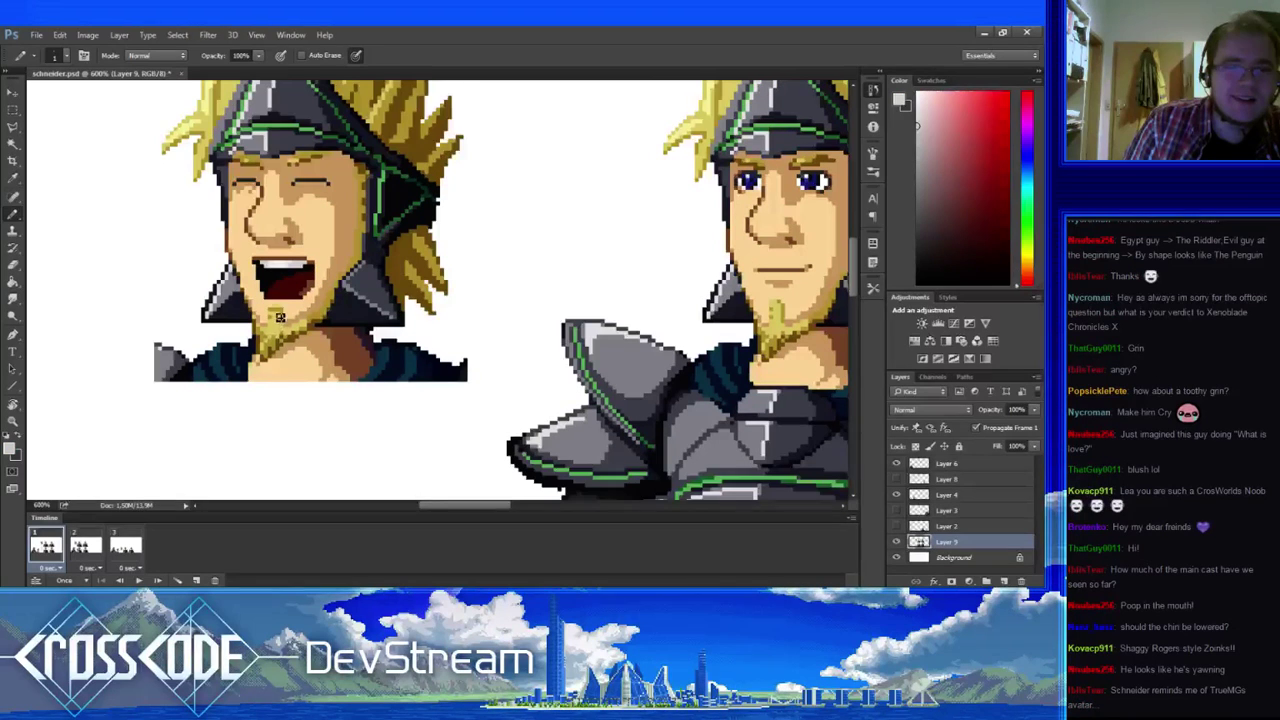
pyautogui.keyDown('alt'); pyautogui.click(284, 297); pyautogui.keyUp('alt')
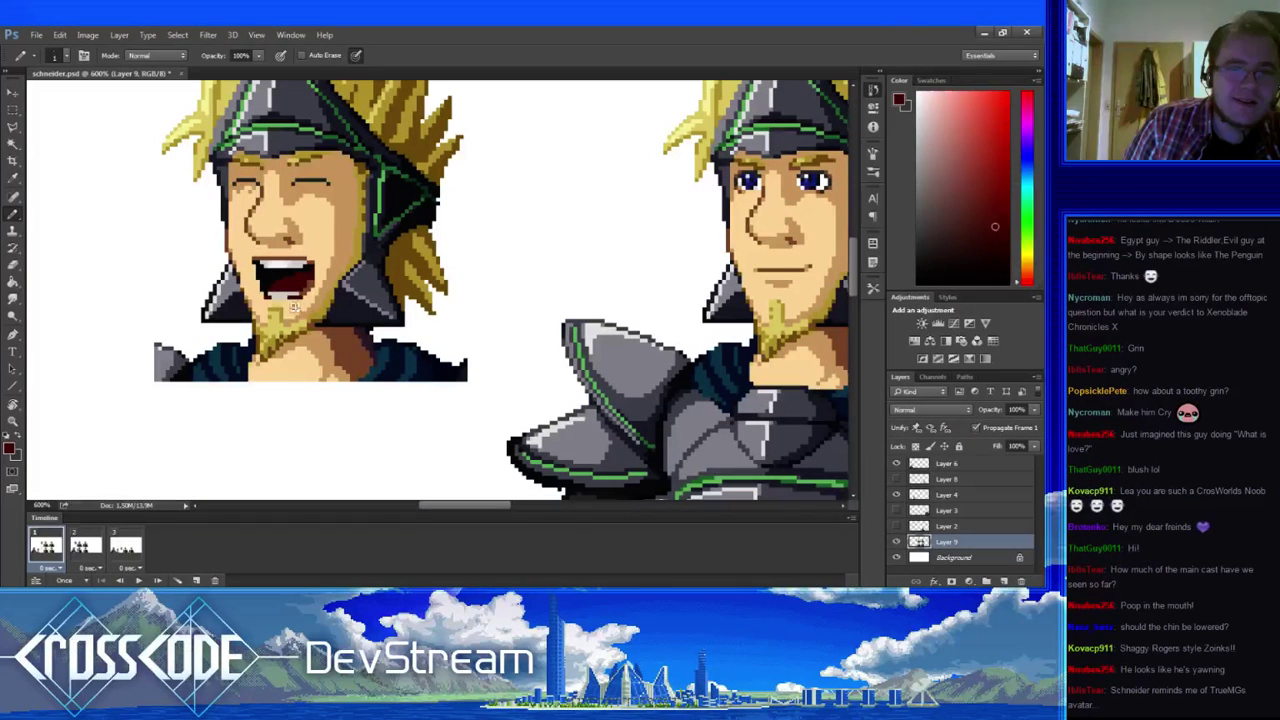
pyautogui.keyDown('alt'); pyautogui.click(280, 304); pyautogui.keyUp('alt')
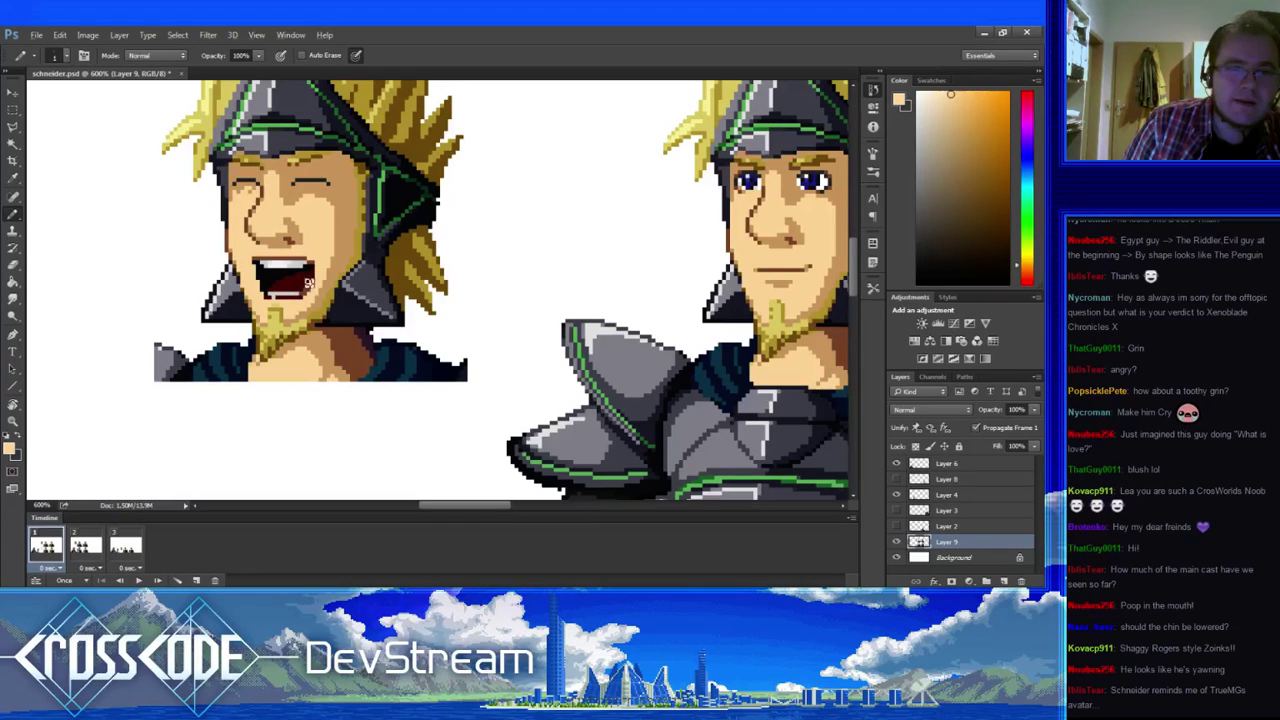
pyautogui.keyDown('alt'); pyautogui.click(278, 306); pyautogui.keyUp('alt')
pyautogui.keyDown('alt'); pyautogui.click(292, 304); pyautogui.keyUp('alt')
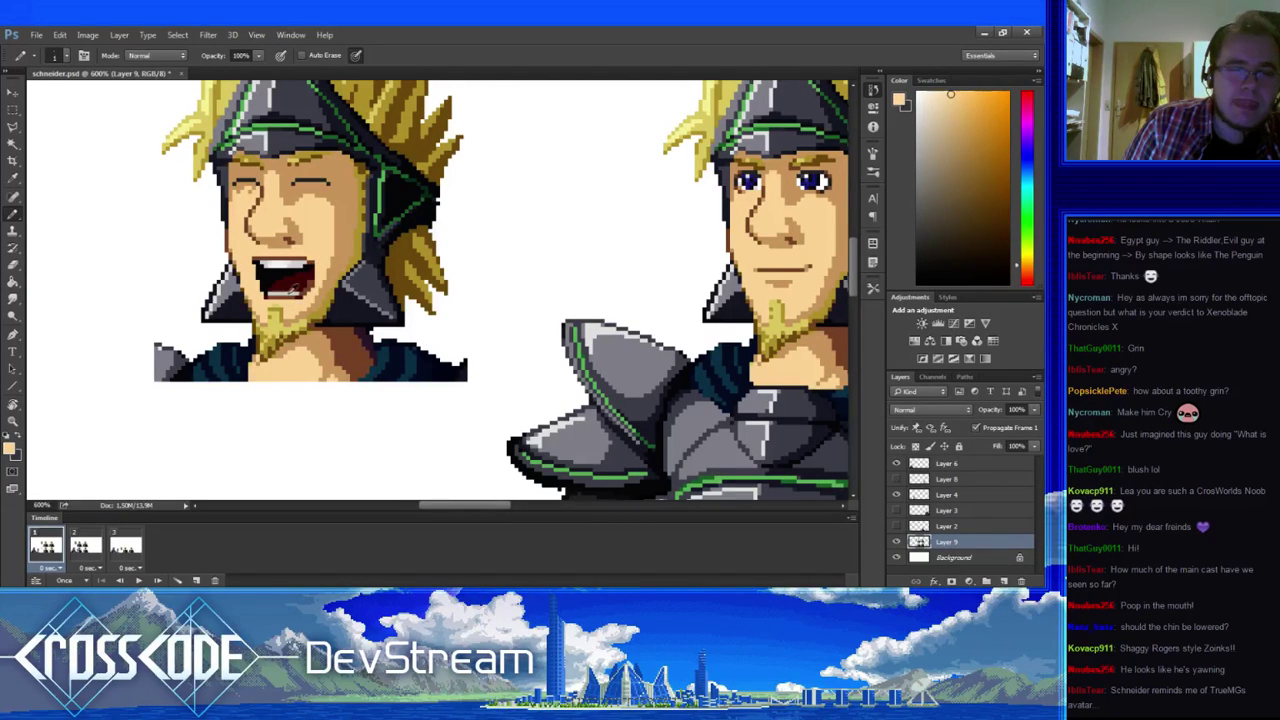
pyautogui.keyDown('alt'); pyautogui.click(289, 297); pyautogui.keyUp('alt')
pyautogui.keyDown('alt'); pyautogui.click(308, 297); pyautogui.keyUp('alt')
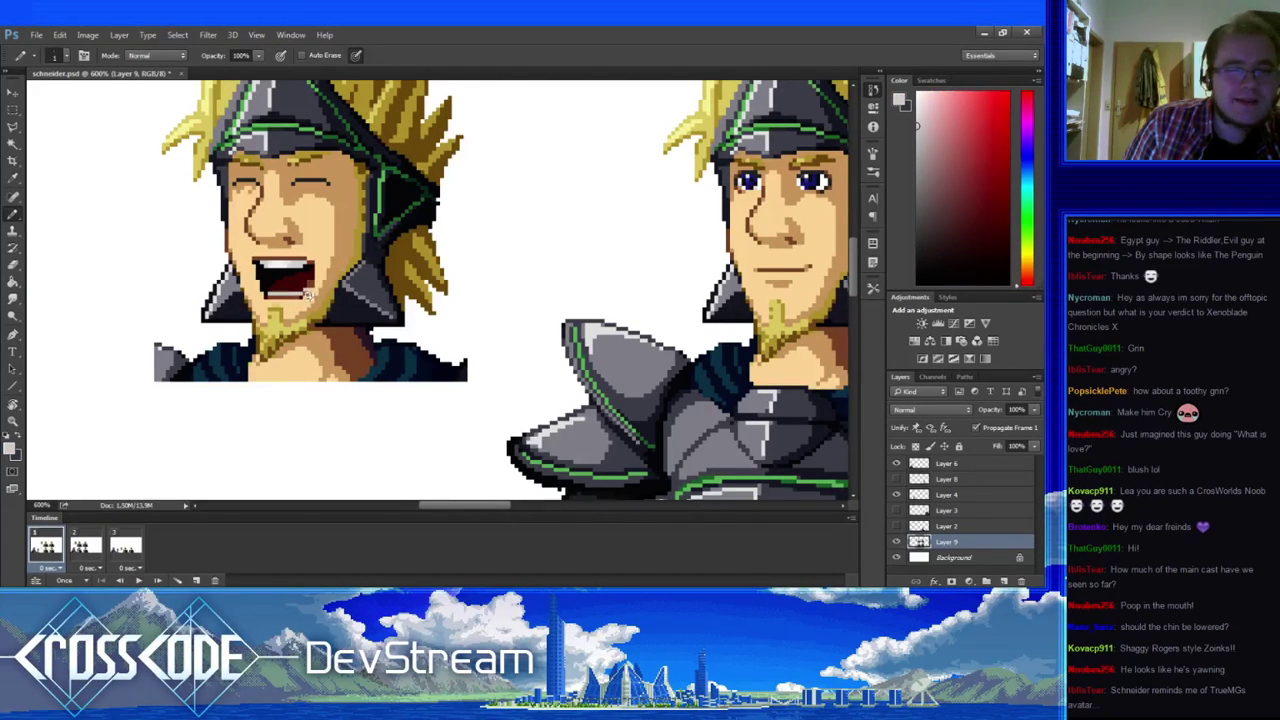
# - Refine the lower lip's brown outline and the dark red mouth interior around the light grey lower teeth
pyautogui.keyDown('alt'); pyautogui.click(282, 300); pyautogui.keyUp('alt')
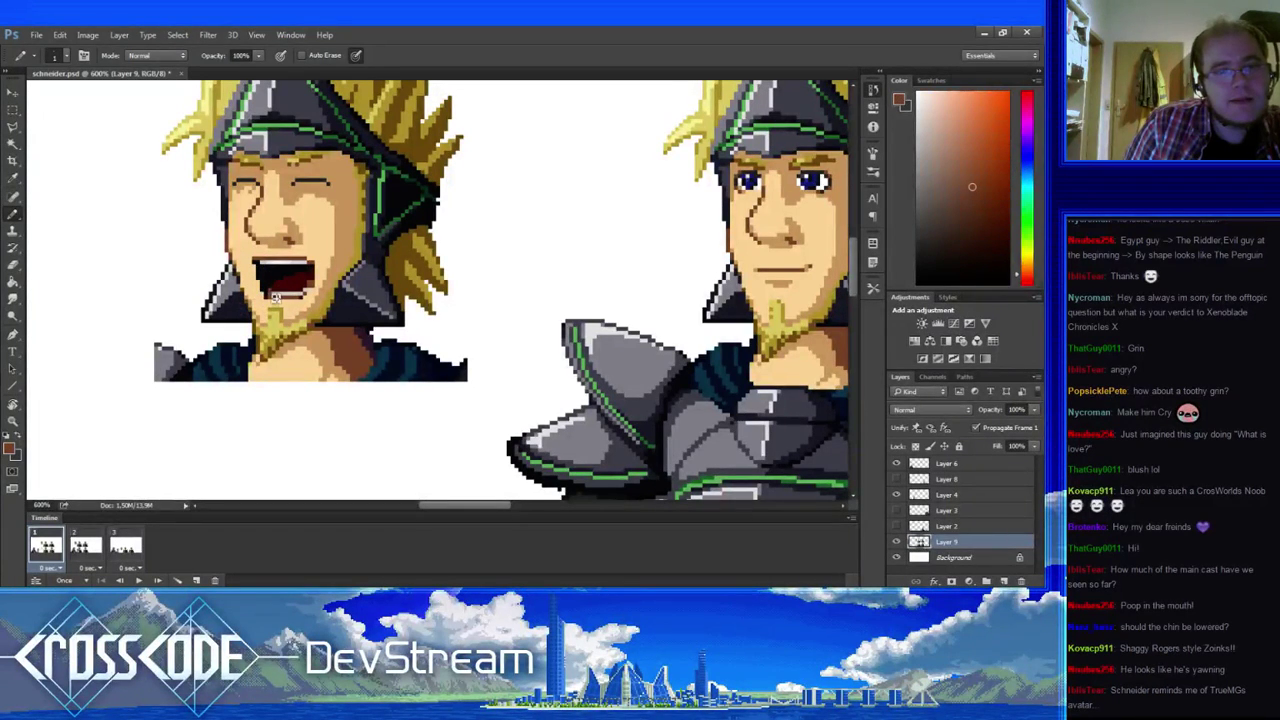
pyautogui.keyDown('alt'); pyautogui.click(281, 294); pyautogui.keyUp('alt')
pyautogui.keyDown('alt'); pyautogui.click(282, 297); pyautogui.keyUp('alt')
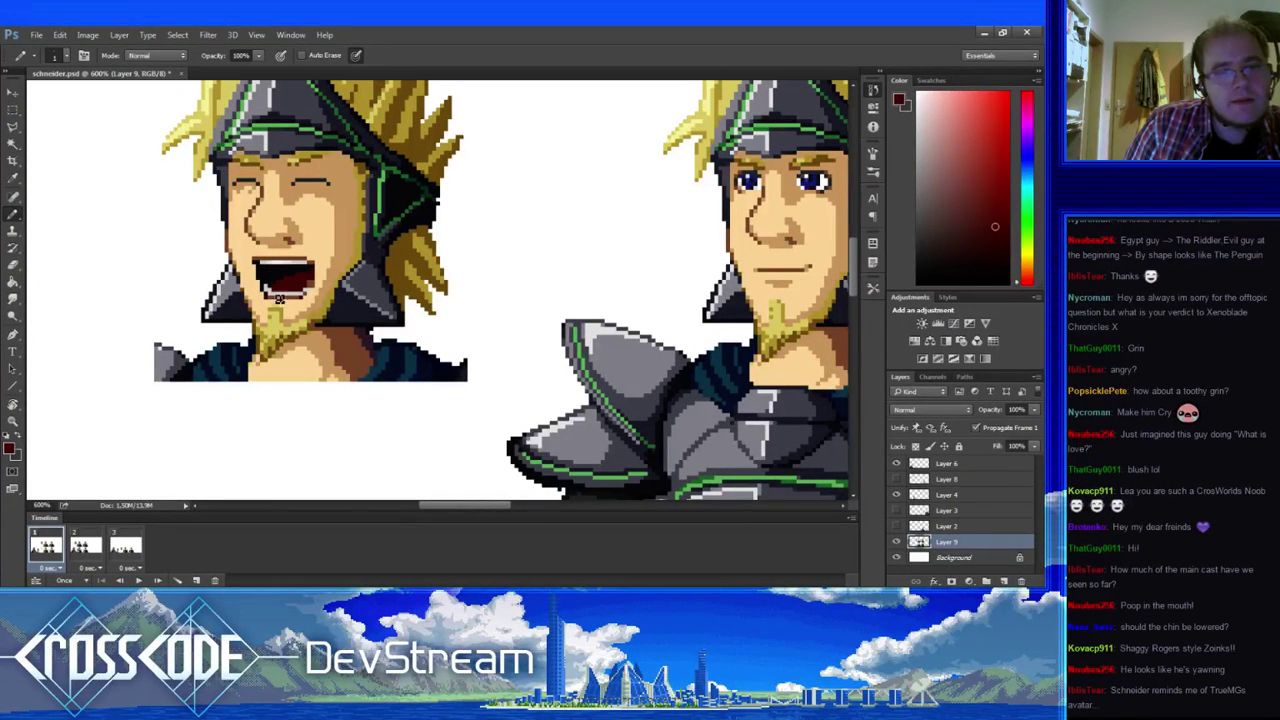
pyautogui.keyDown('alt'); pyautogui.click(314, 293); pyautogui.keyUp('alt')
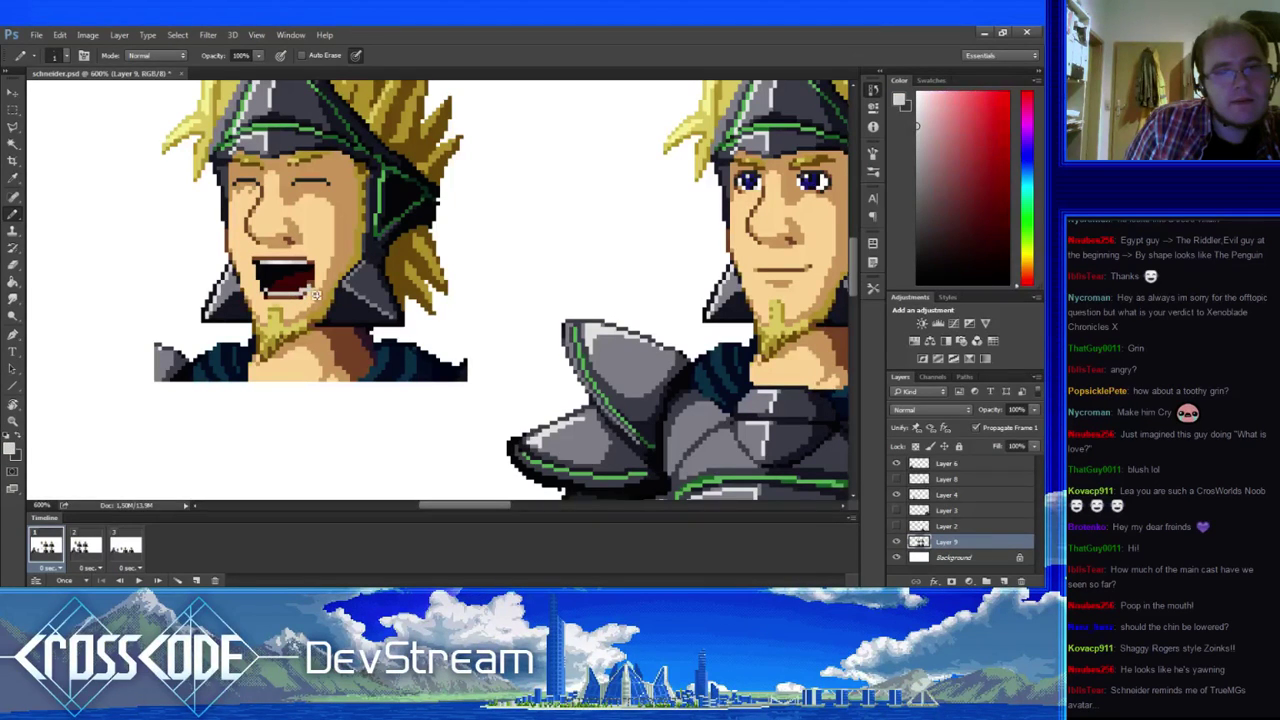
pyautogui.keyDown('alt'); pyautogui.click(303, 284); pyautogui.keyUp('alt')
pyautogui.keyDown('alt'); pyautogui.click(313, 298); pyautogui.keyUp('alt')
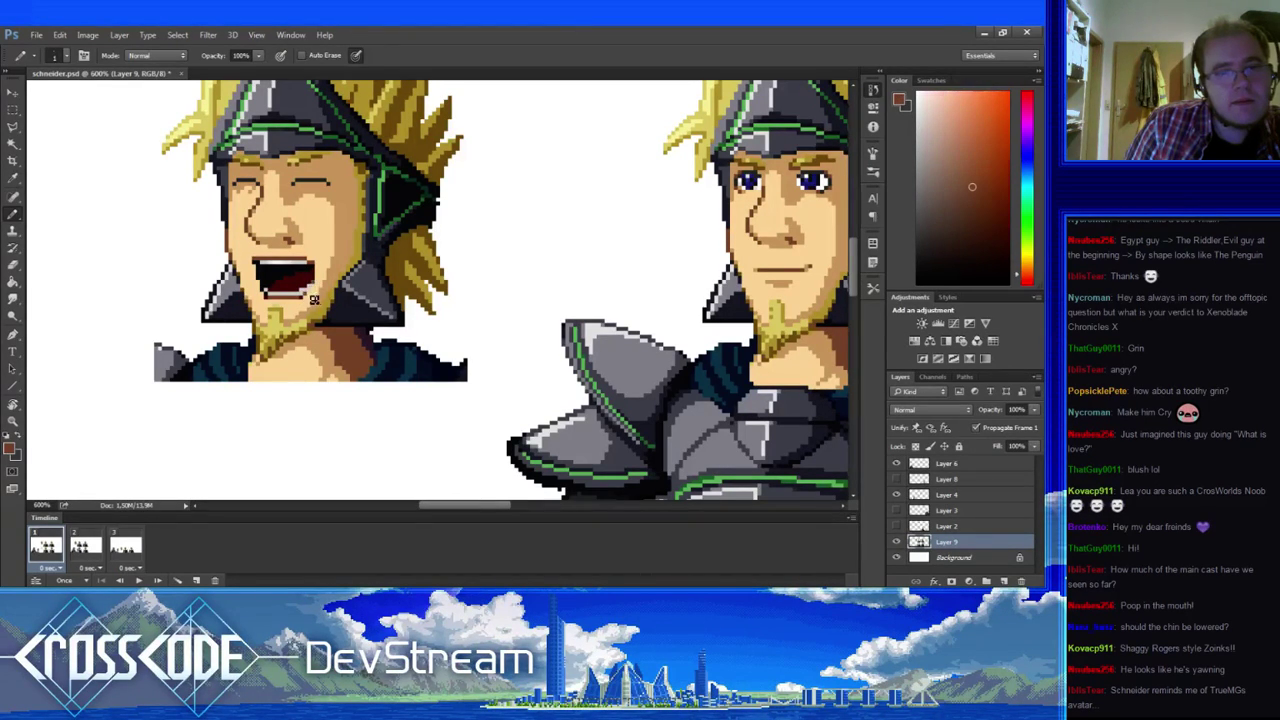
# - Extend the light grey lower teeth up toward the mouth's right corner and tidy the adjoining skin and brown lip pixels
pyautogui.keyDown('alt'); pyautogui.click(323, 297); pyautogui.keyUp('alt')
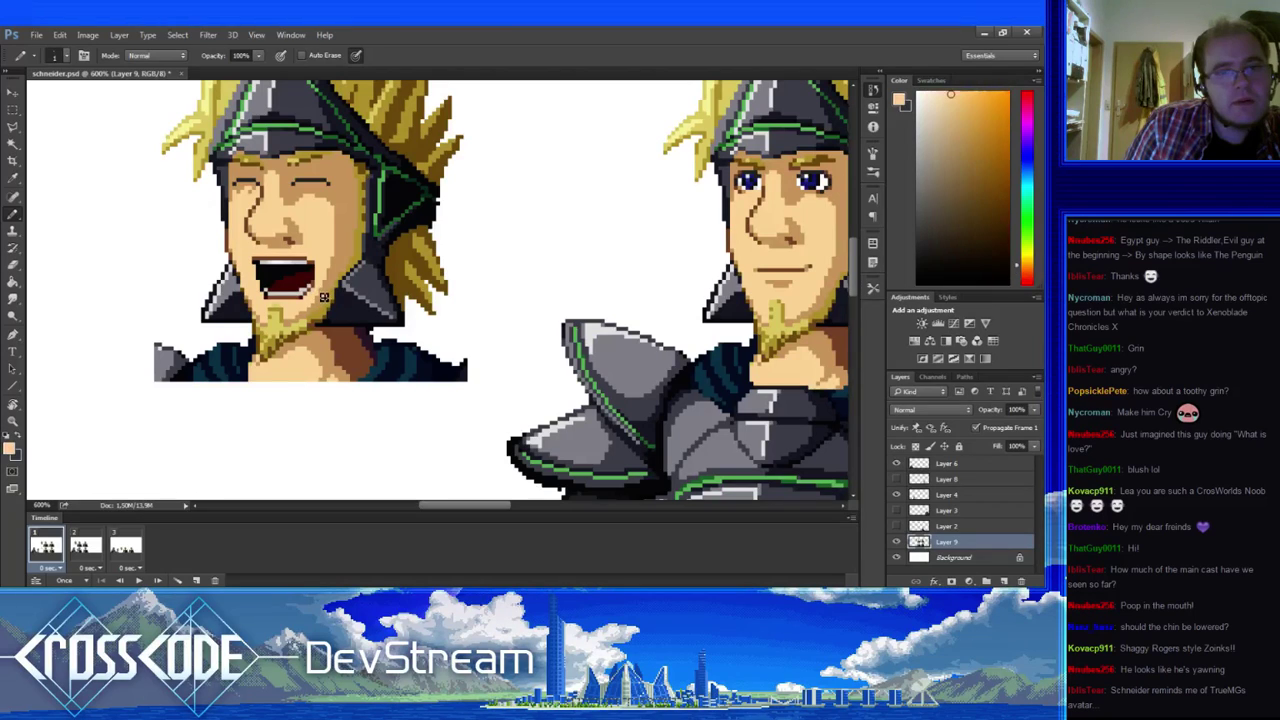
pyautogui.keyDown('alt'); pyautogui.click(306, 285); pyautogui.keyUp('alt')
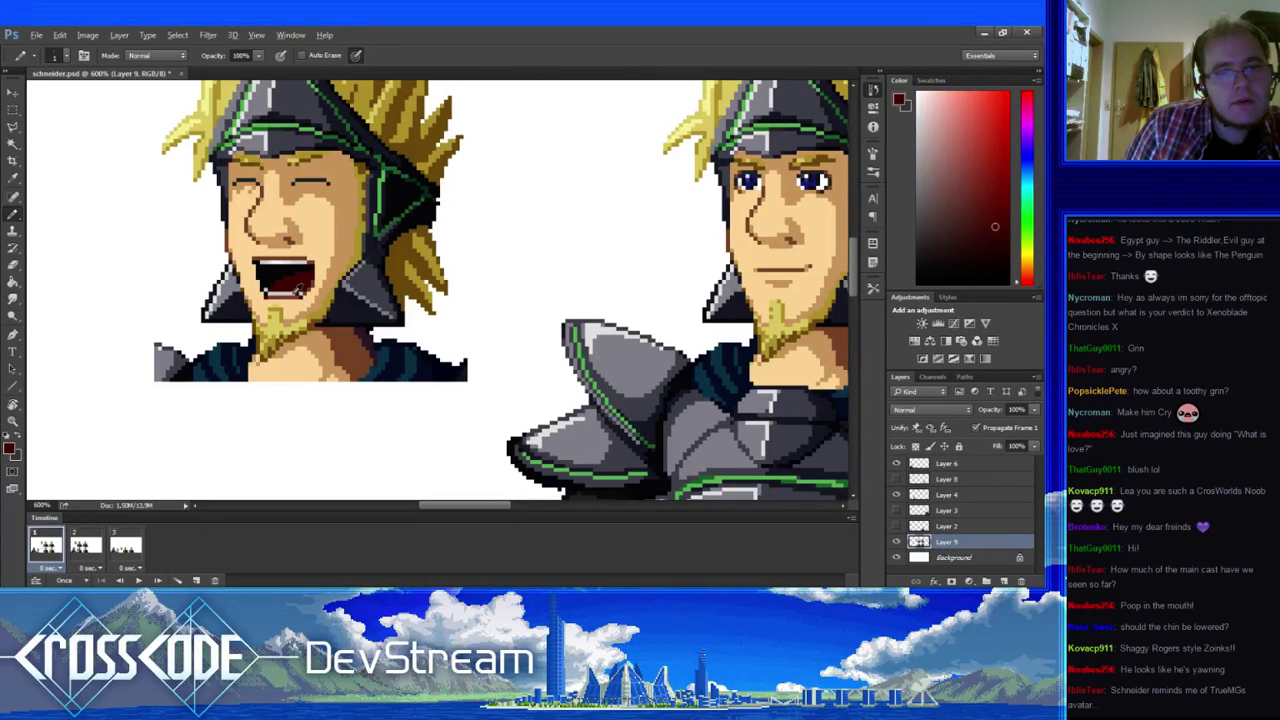
pyautogui.keyDown('alt'); pyautogui.click(309, 302); pyautogui.keyUp('alt')
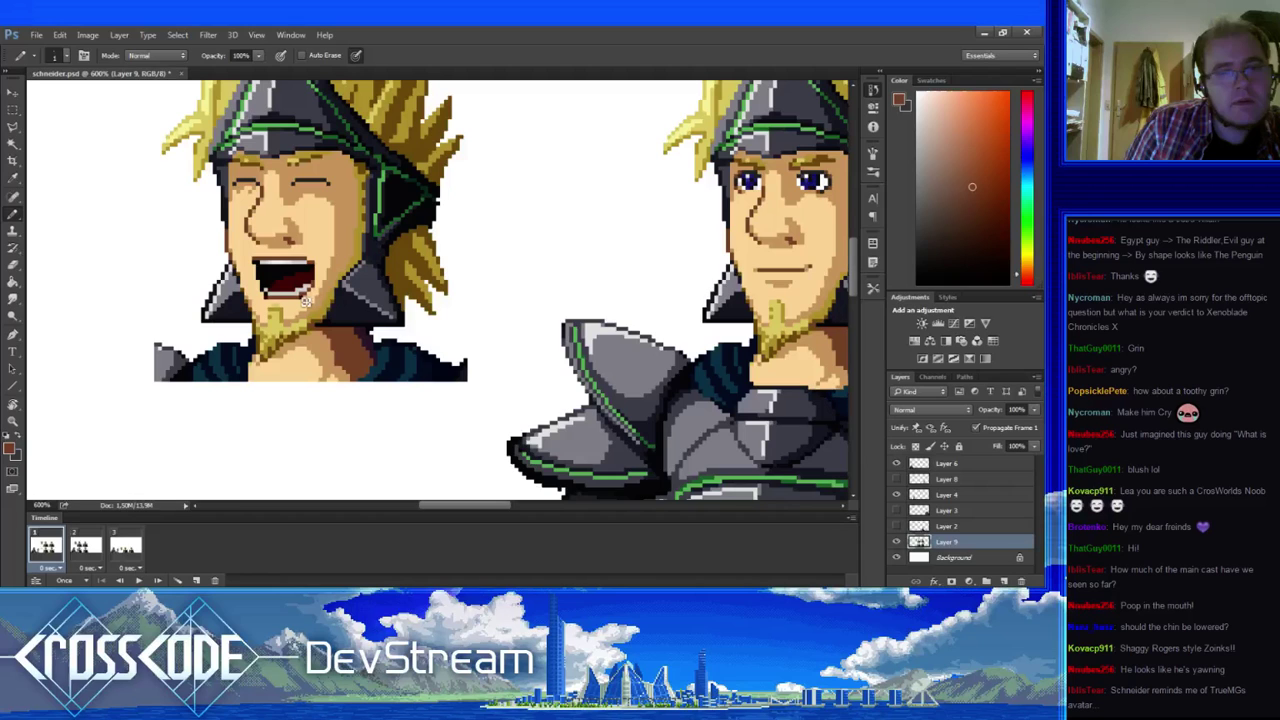
pyautogui.keyDown('alt'); pyautogui.click(306, 299); pyautogui.keyUp('alt')
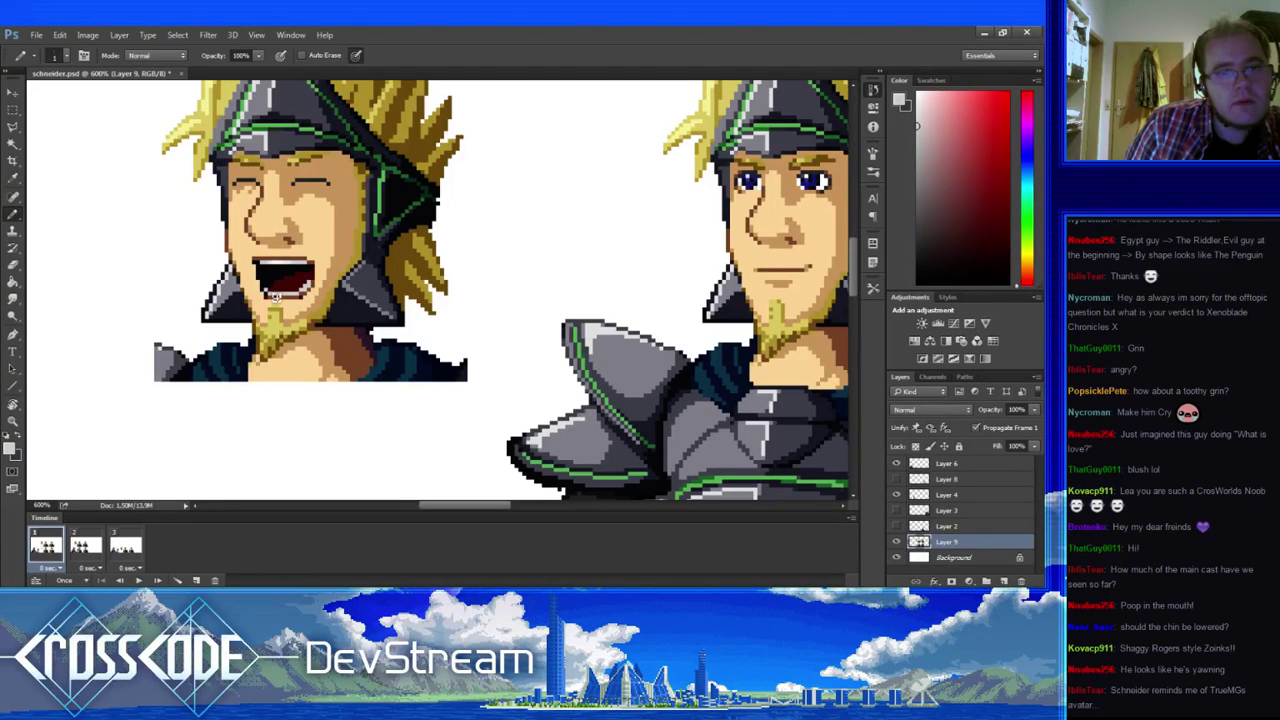
pyautogui.keyDown('alt'); pyautogui.click(276, 297); pyautogui.keyUp('alt')
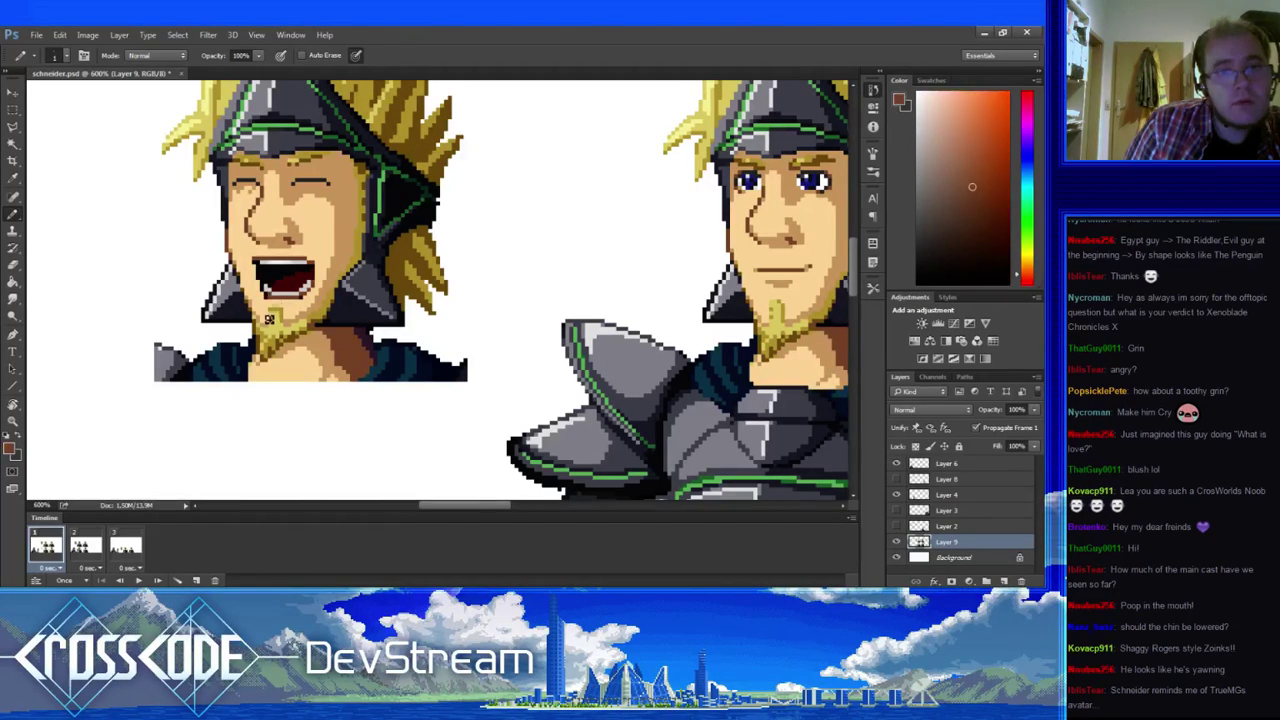
# - Touch up the laughing mouth's teeth with sampled light grey and white pixels
pyautogui.moveTo(275, 326); pyautogui.dragTo(264, 346)
pyautogui.keyDown('alt'); pyautogui.click(296, 304); pyautogui.keyUp('alt')
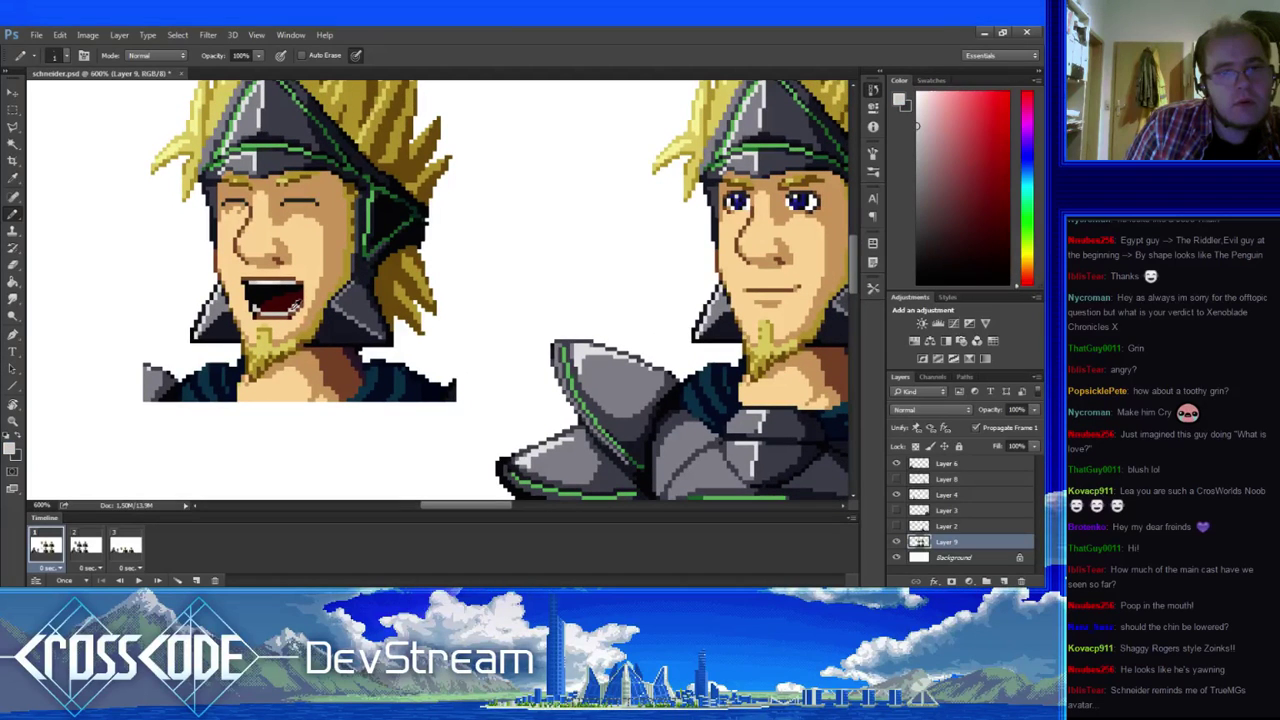
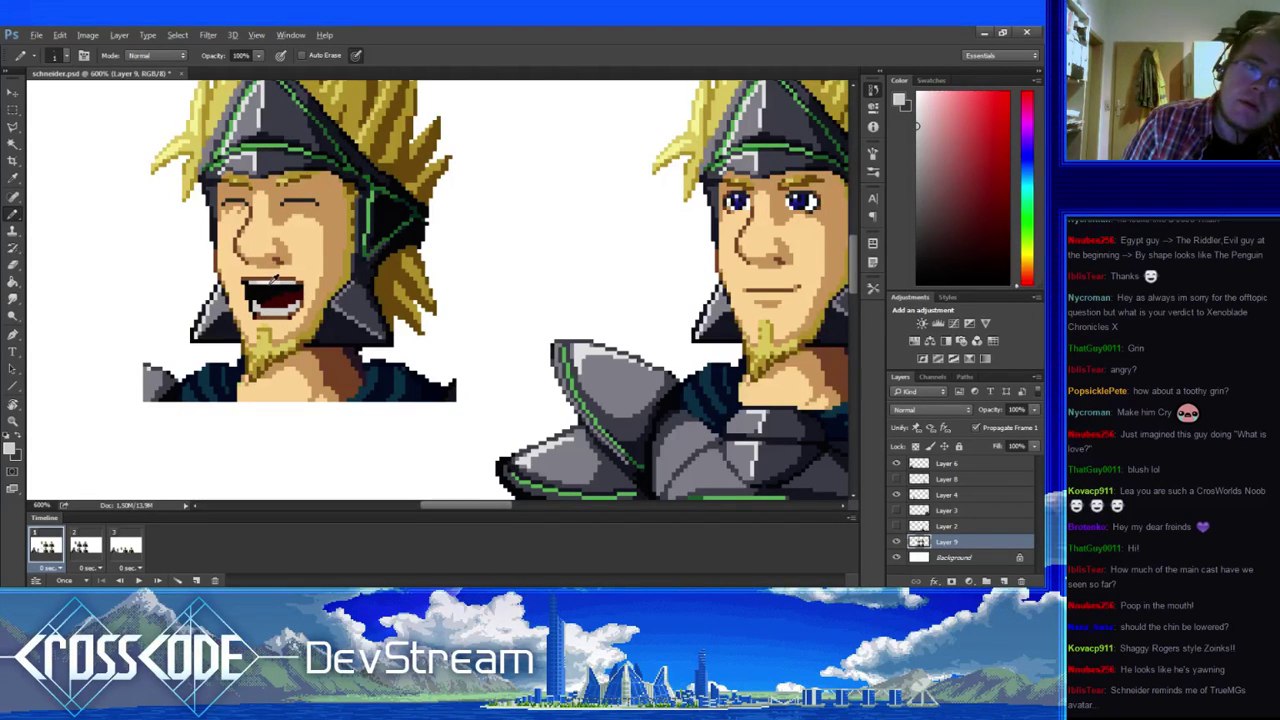
pyautogui.keyDown('alt'); pyautogui.click(271, 283); pyautogui.keyUp('alt')
pyautogui.moveTo(270, 316)
pyautogui.mouseDown()
pyautogui.moveTo(290, 314)
pyautogui.moveTo(264, 314)
pyautogui.mouseUp()
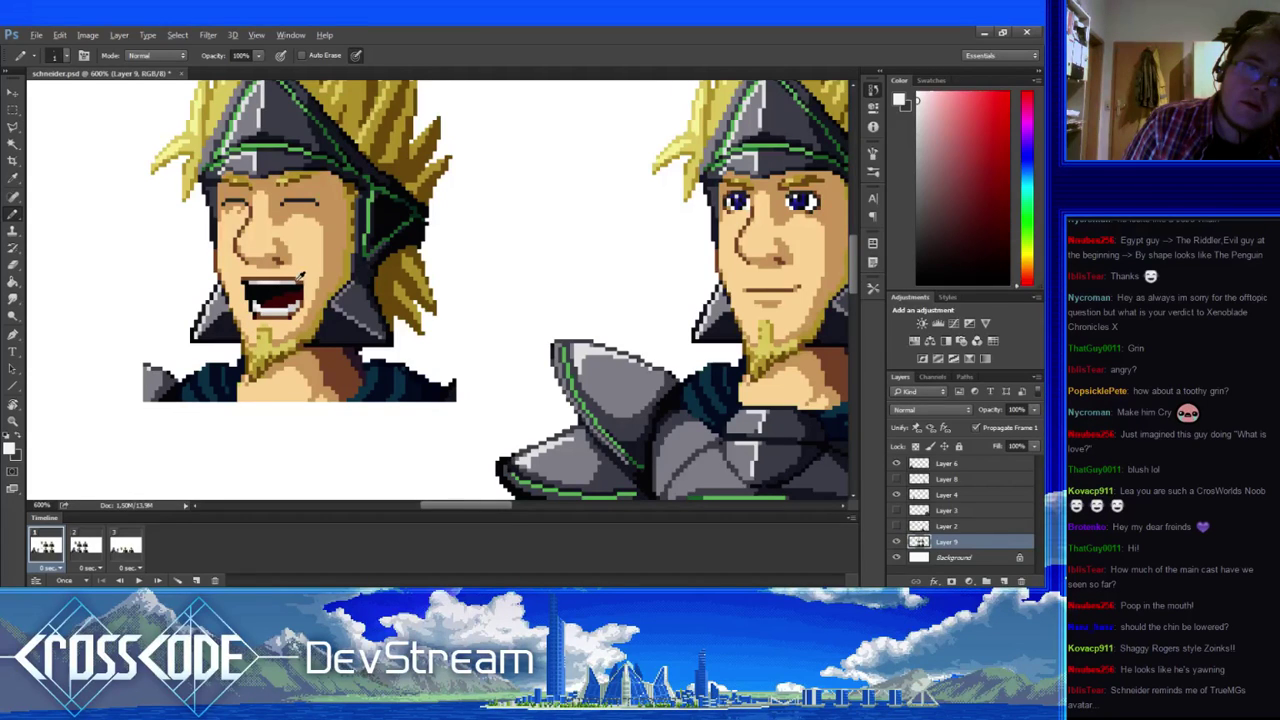
# - Recolour the teeth's light grey shading to a darker grey with a non-contiguous Paint Bucket fill inside a rectangular selection around the mouth
pyautogui.keyDown('alt'); pyautogui.click(200, 340); pyautogui.keyUp('alt')
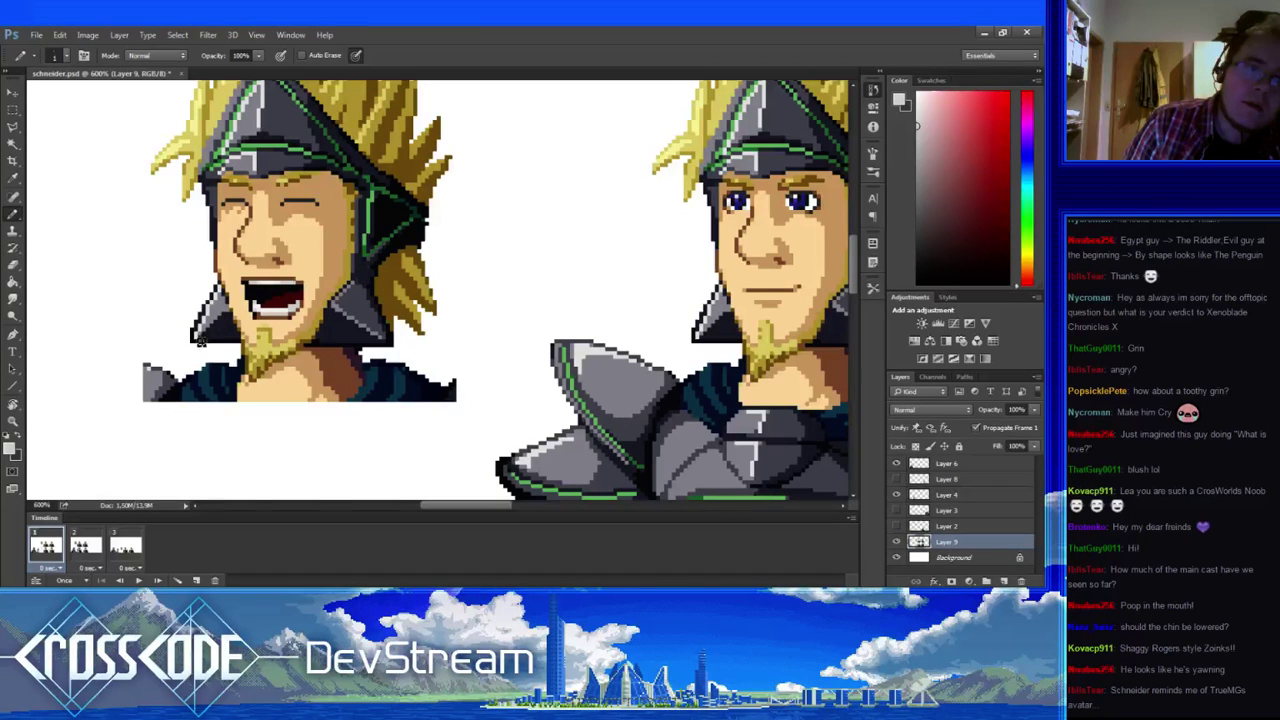
pyautogui.keyDown('alt'); pyautogui.click(200, 341); pyautogui.keyUp('alt')
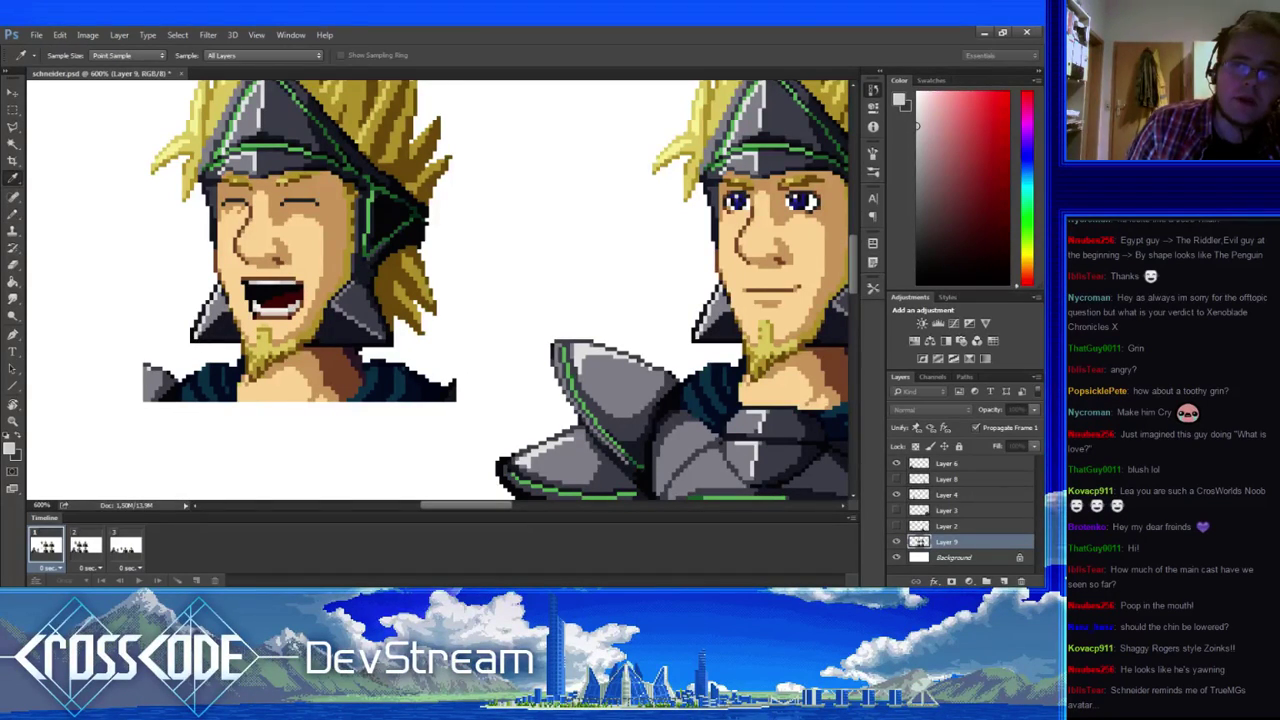
pyautogui.press('b')
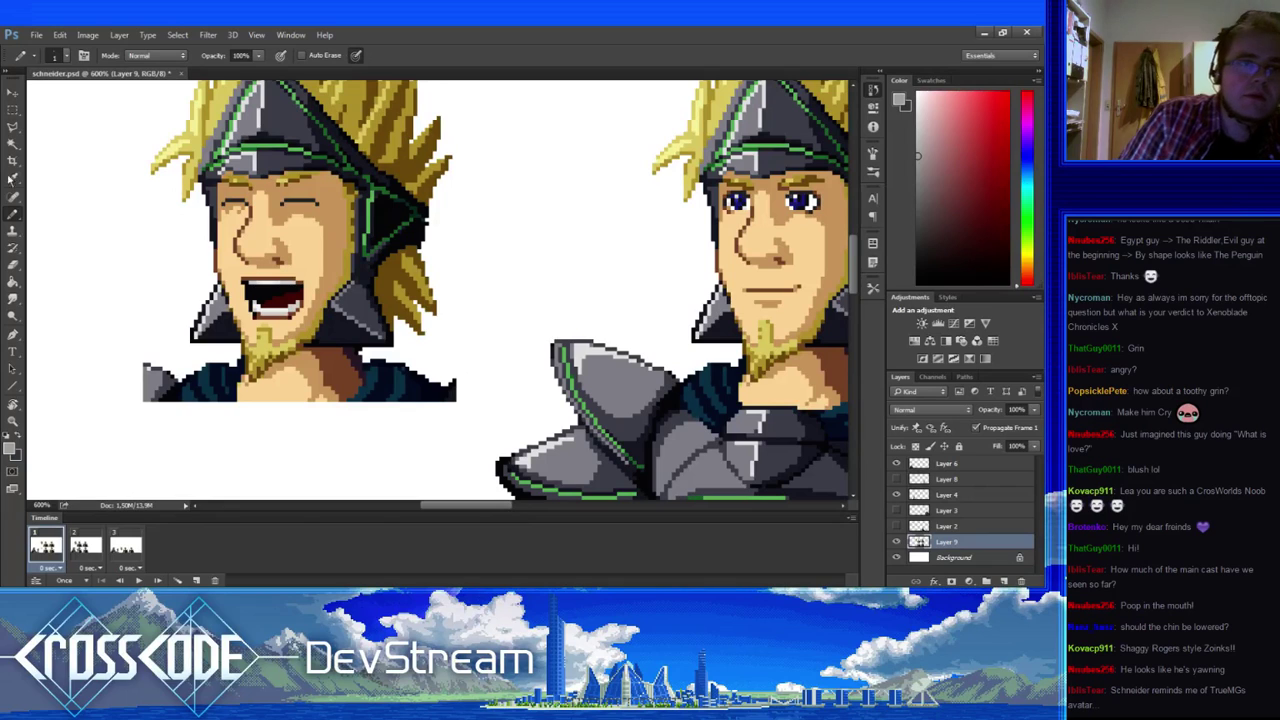
pyautogui.click(12, 111)
pyautogui.click(12, 282)
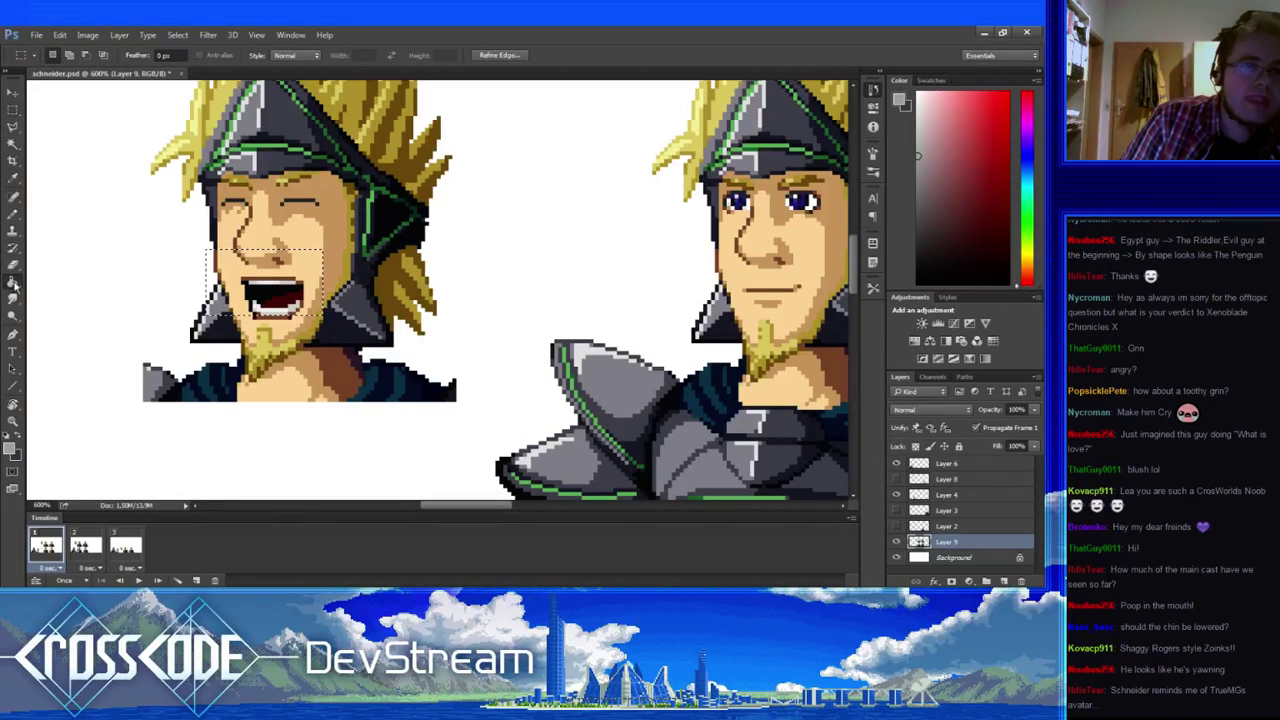
pyautogui.click(296, 293)
pyautogui.hotkey('ctrl', 'z')
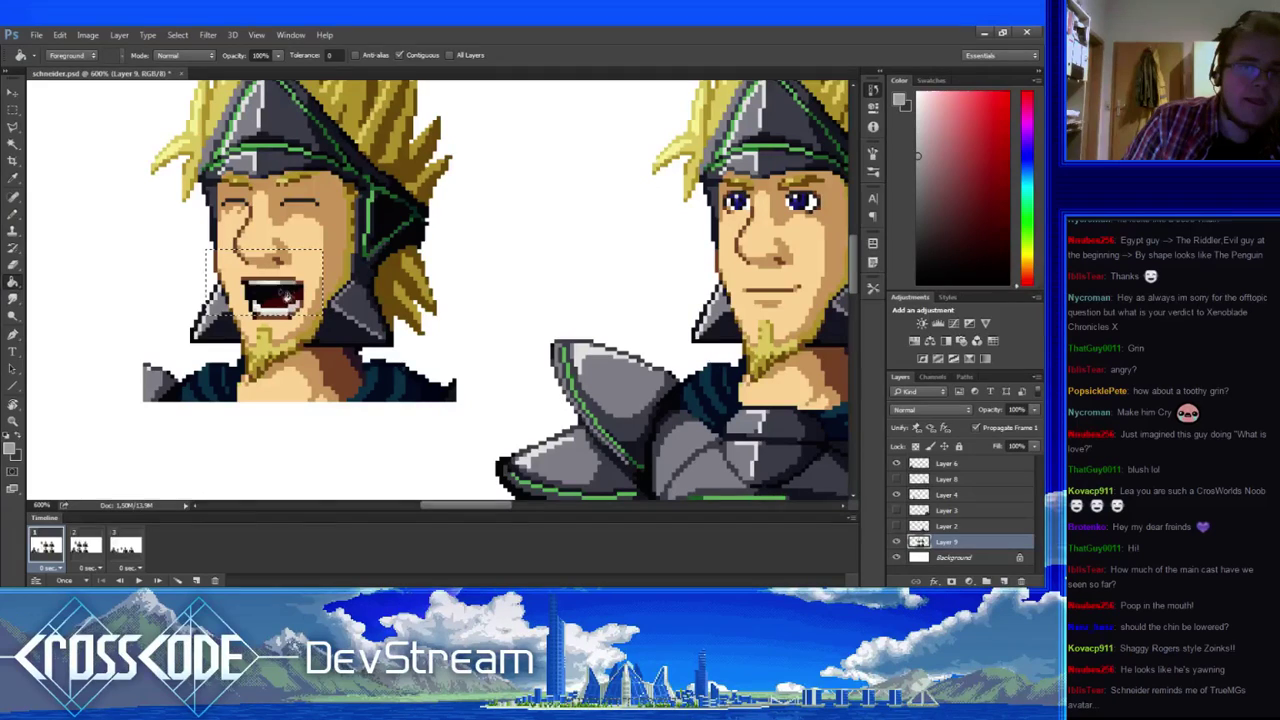
pyautogui.click(420, 56)
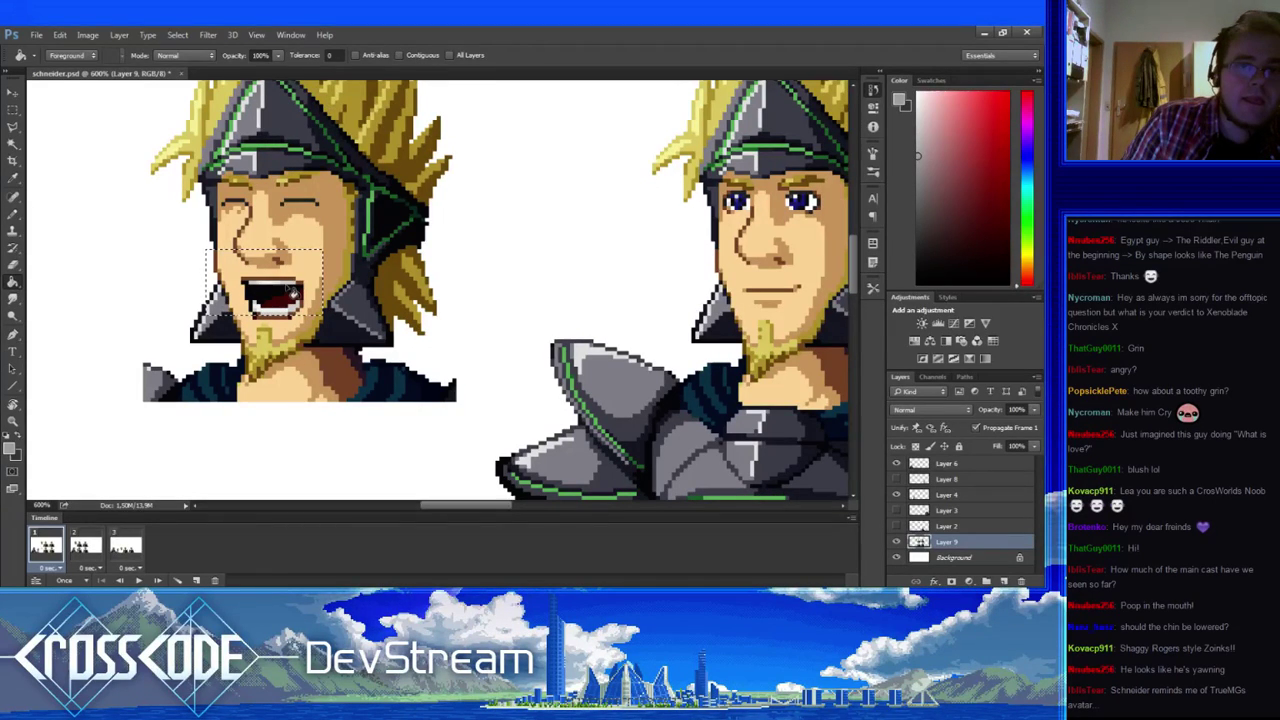
pyautogui.hotkey('ctrl', 'd')
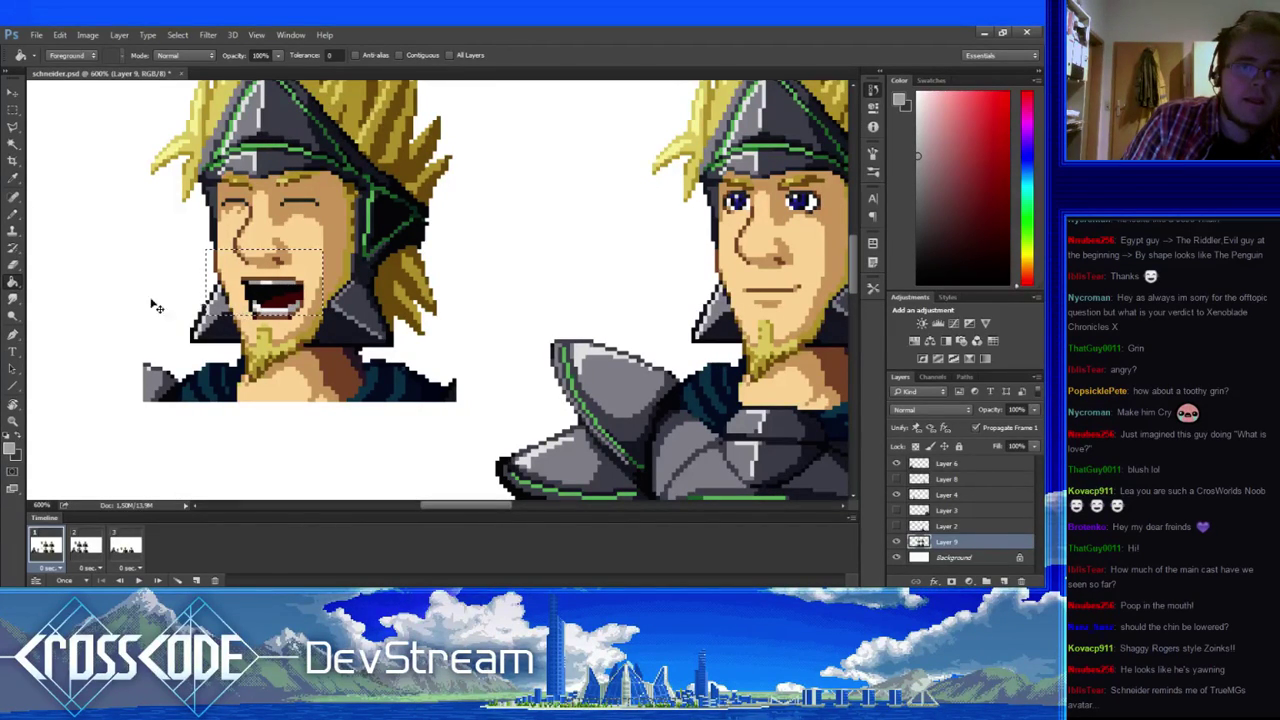
# - Rework the lower teeth with white and grey pixels and adjust the lip edge below them with black, brown and skin tones
pyautogui.press('b')
pyautogui.keyDown('alt'); pyautogui.click(270, 284); pyautogui.keyUp('alt')
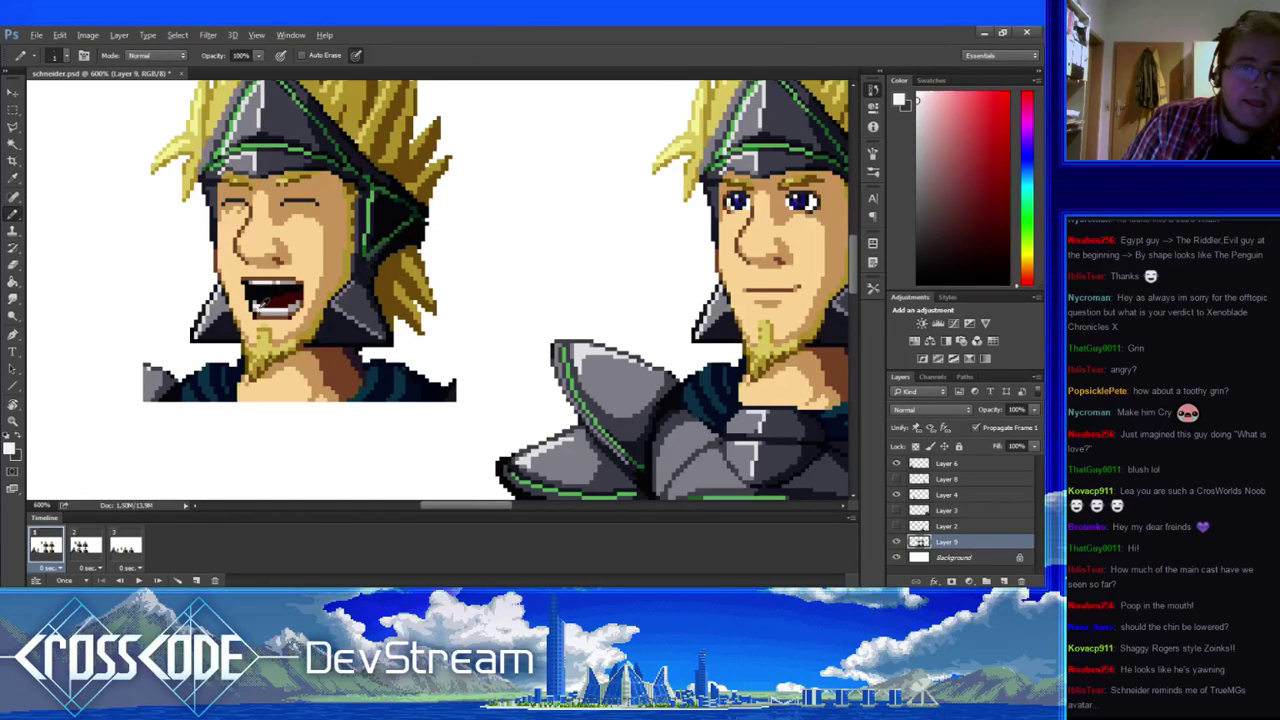
pyautogui.keyDown('alt'); pyautogui.click(262, 316); pyautogui.keyUp('alt')
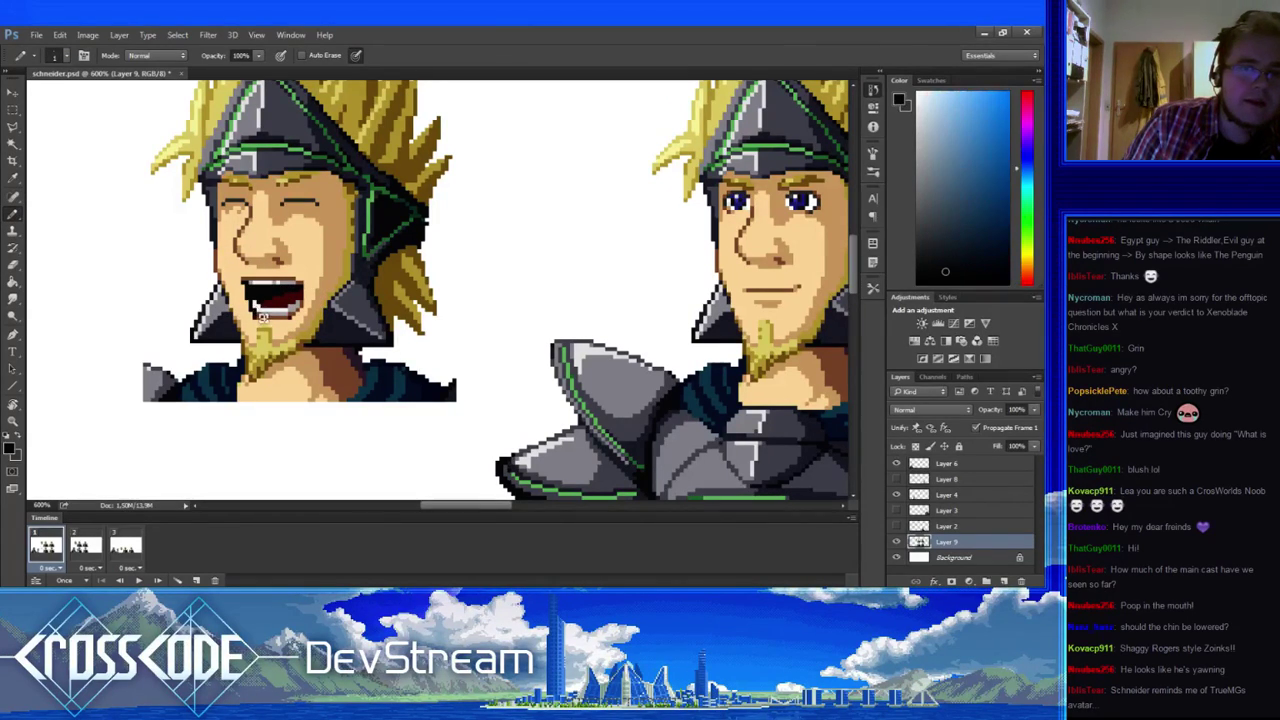
pyautogui.keyDown('alt'); pyautogui.click(268, 305); pyautogui.keyUp('alt')
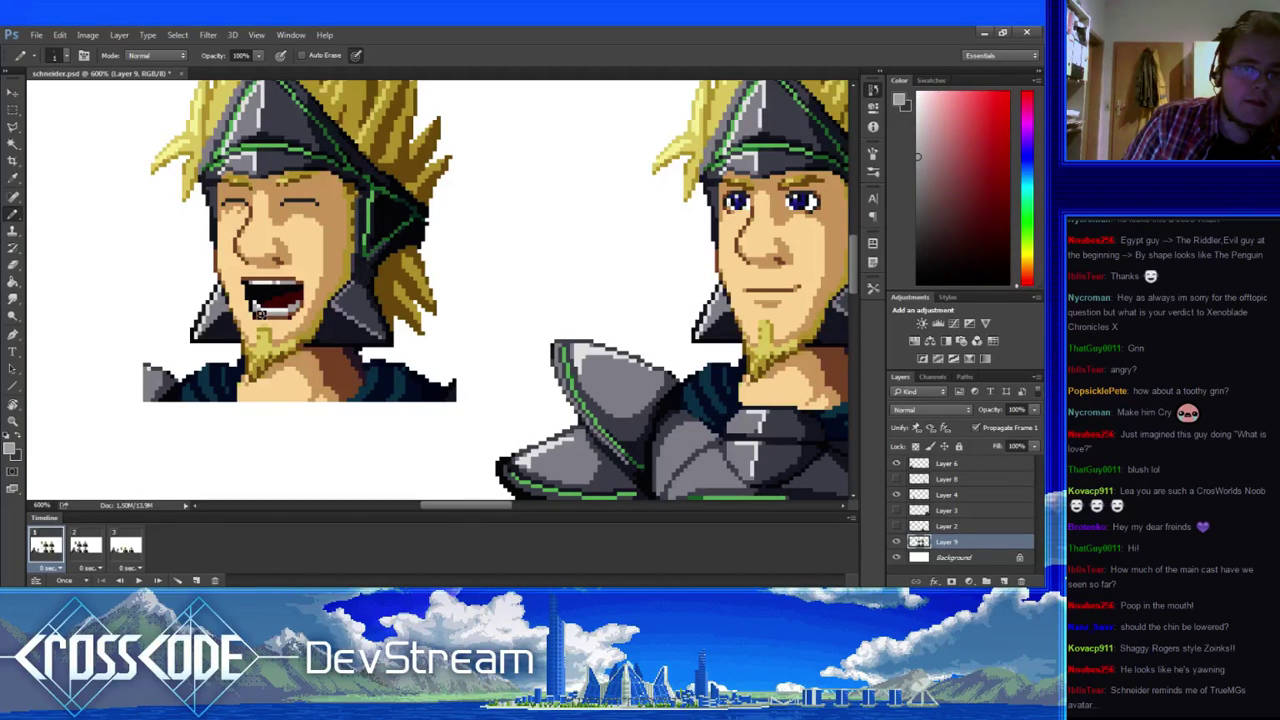
pyautogui.keyDown('alt'); pyautogui.click(260, 316); pyautogui.keyUp('alt')
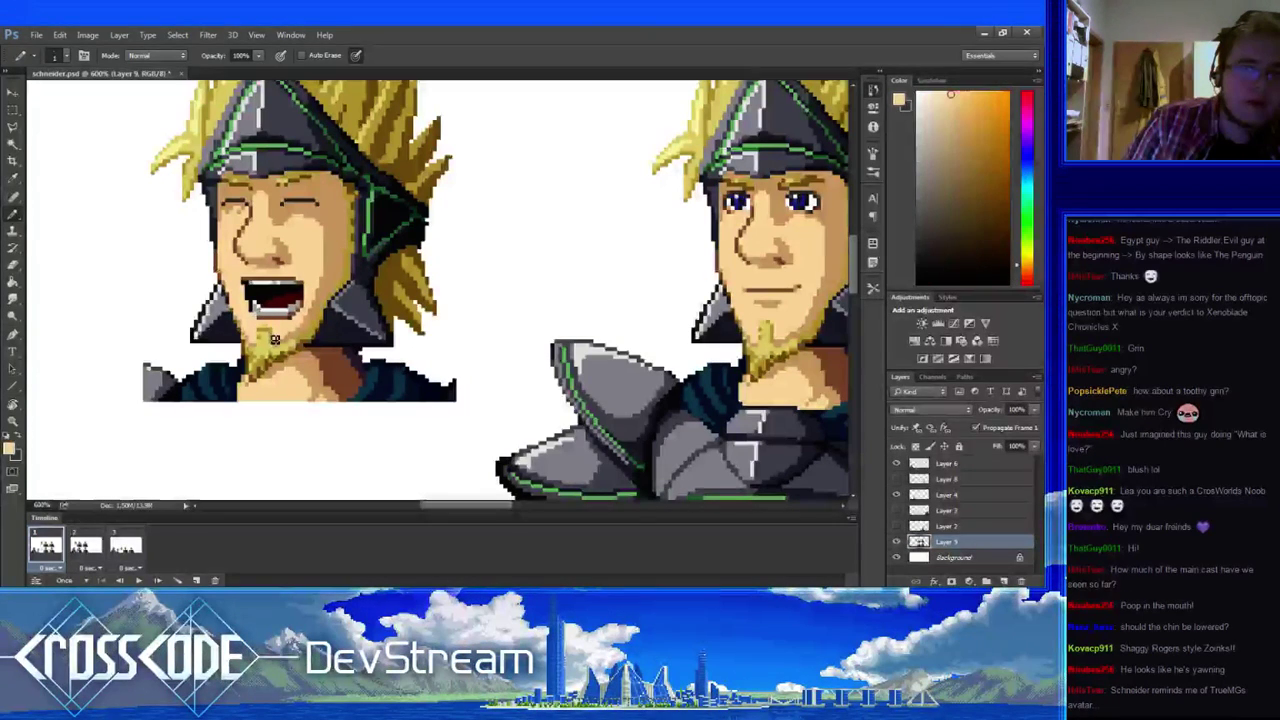
pyautogui.keyDown('alt'); pyautogui.click(262, 312); pyautogui.keyUp('alt')
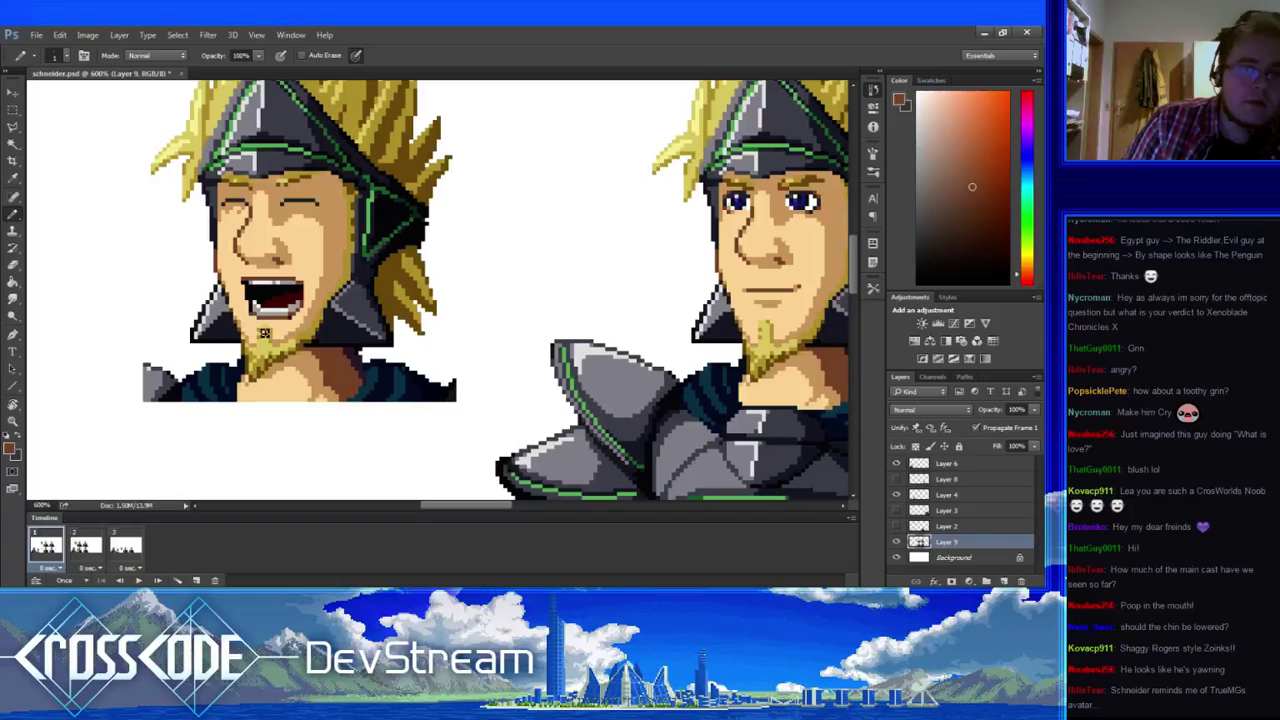
pyautogui.keyDown('alt'); pyautogui.click(256, 323); pyautogui.keyUp('alt')
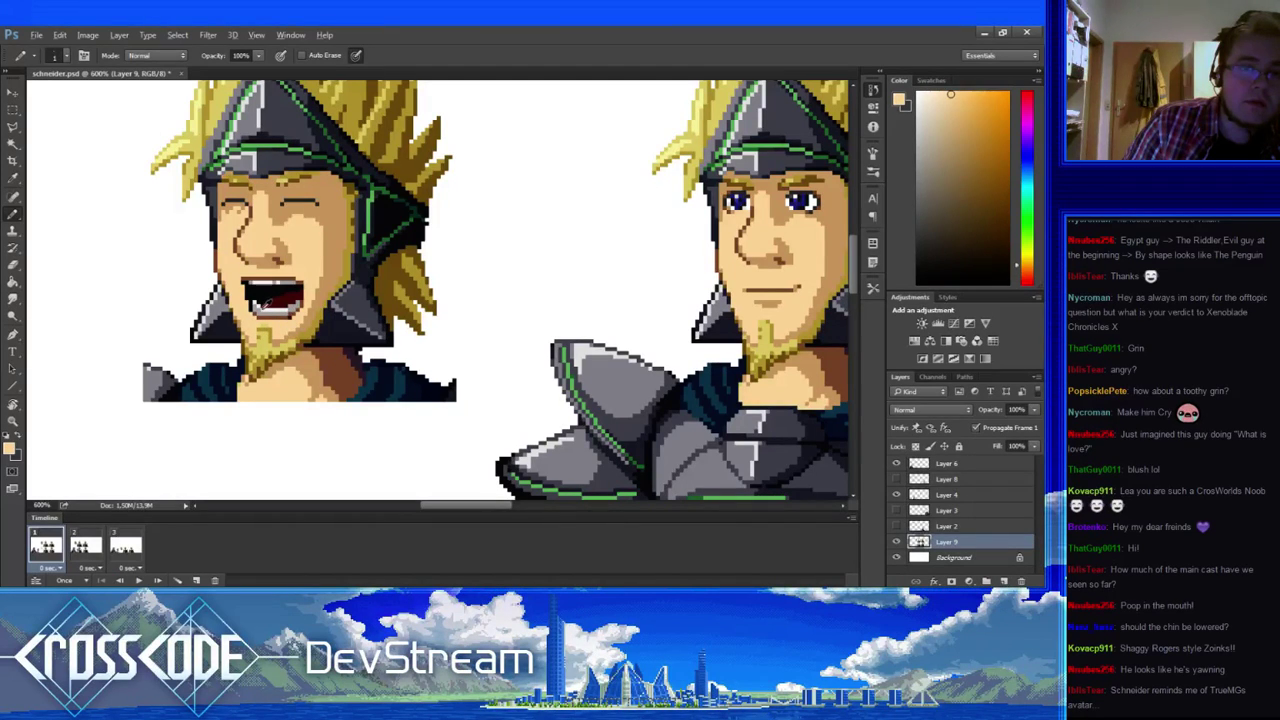
# - Repaint the mouth interior along the top of the lower teeth in dark red and sample white for the teeth
pyautogui.keyDown('alt'); pyautogui.click(265, 305); pyautogui.keyUp('alt')
pyautogui.keyDown('alt'); pyautogui.click(268, 298); pyautogui.keyUp('alt')
pyautogui.moveTo(268, 298)
pyautogui.mouseDown()
pyautogui.moveTo(266, 312)
pyautogui.moveTo(295, 302)
pyautogui.mouseUp()
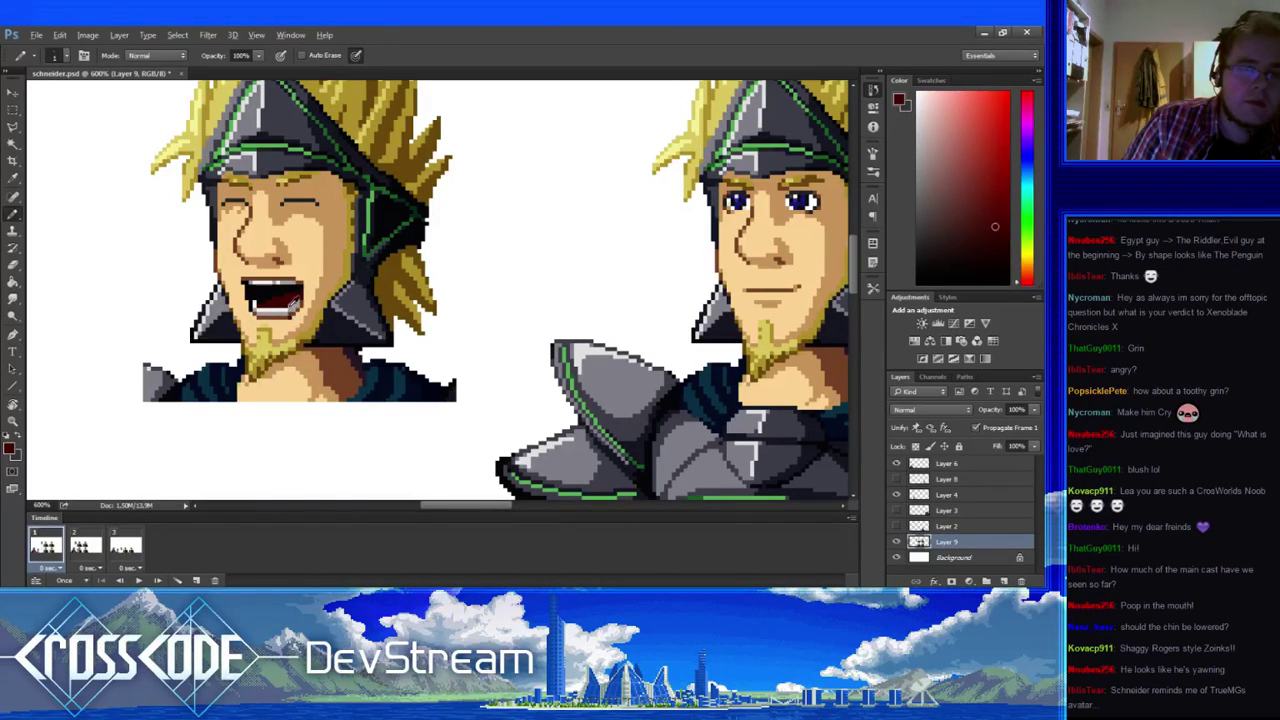
pyautogui.keyDown('alt'); pyautogui.click(292, 304); pyautogui.keyUp('alt')
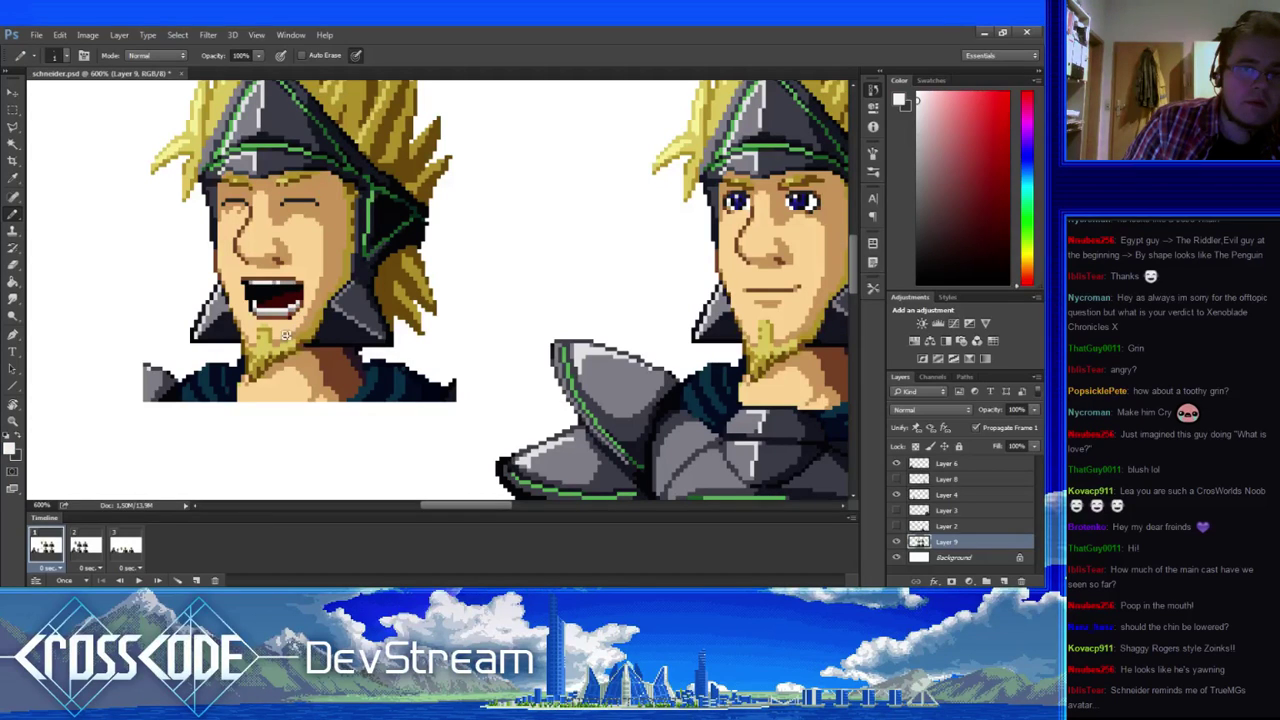
# - Touch up the lower teeth and the lip edge beside them with sampled light grey, brown and white
pyautogui.keyDown('alt'); pyautogui.click(290, 312); pyautogui.keyUp('alt')
pyautogui.moveTo(273, 368); pyautogui.dragTo(220, 407)
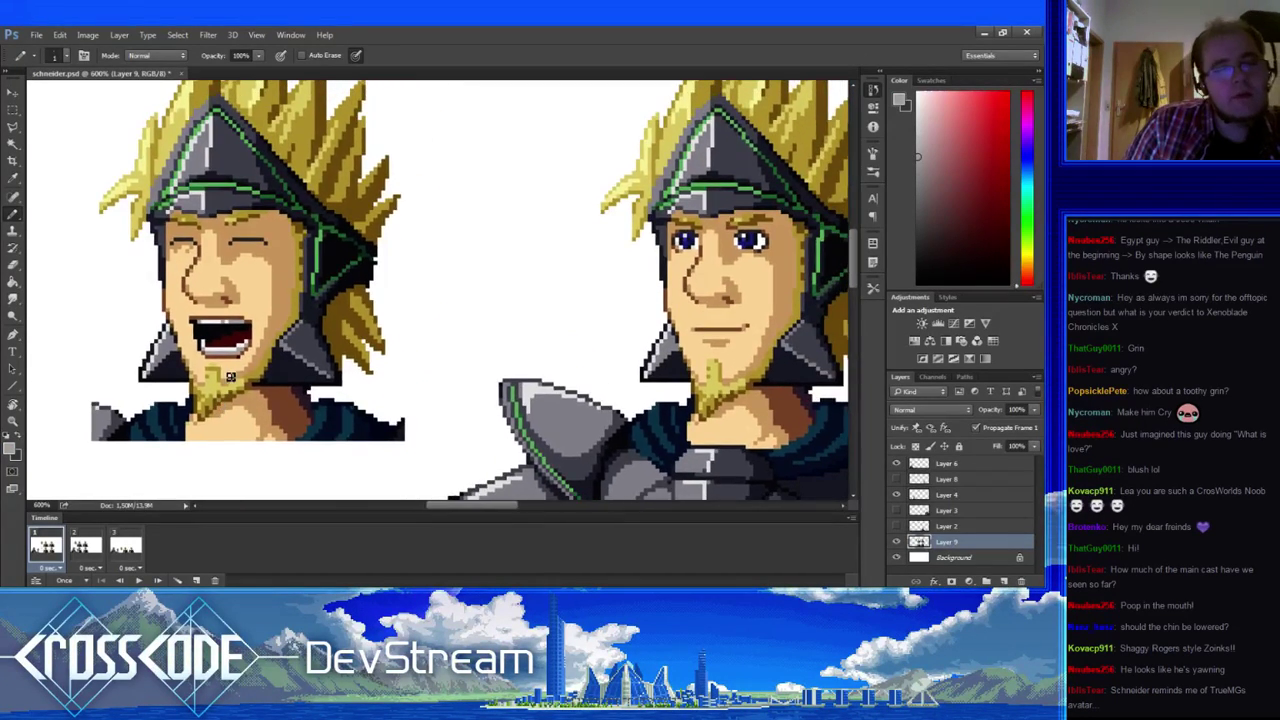
pyautogui.keyDown('alt'); pyautogui.click(230, 376); pyautogui.keyUp('alt')
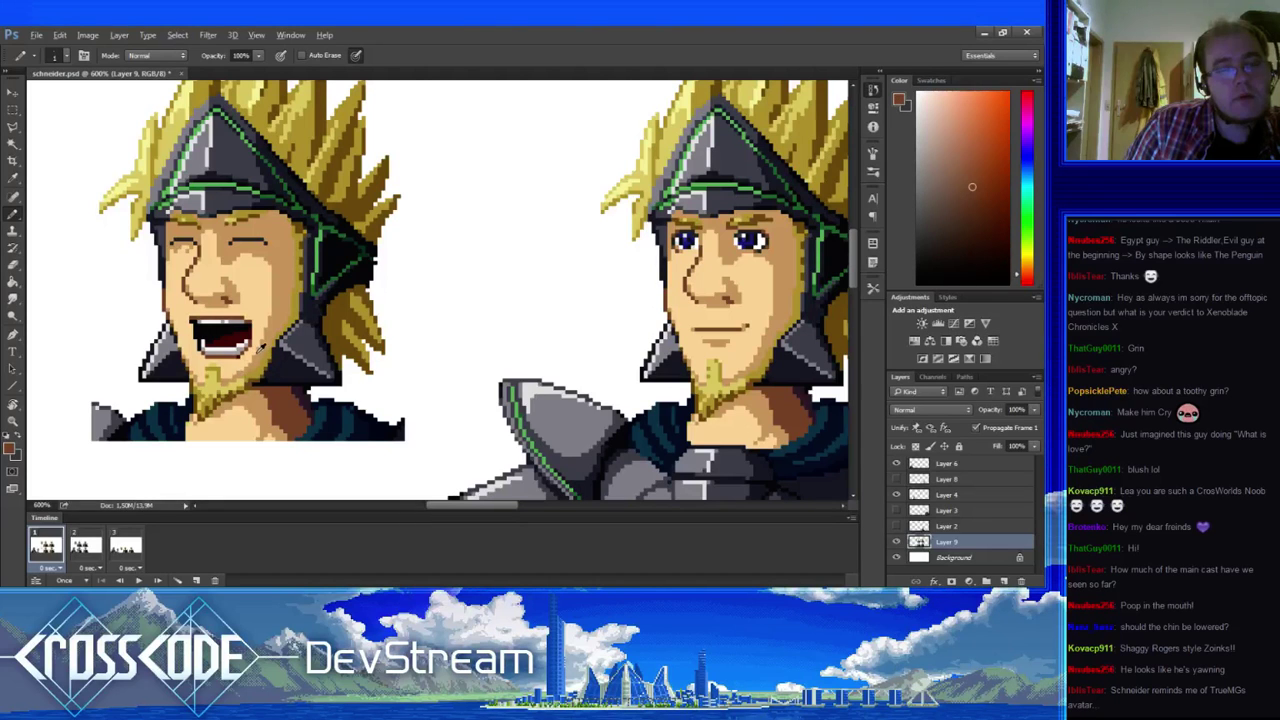
pyautogui.keyDown('alt'); pyautogui.click(247, 366); pyautogui.keyUp('alt')
pyautogui.keyDown('alt'); pyautogui.click(242, 351); pyautogui.keyUp('alt')
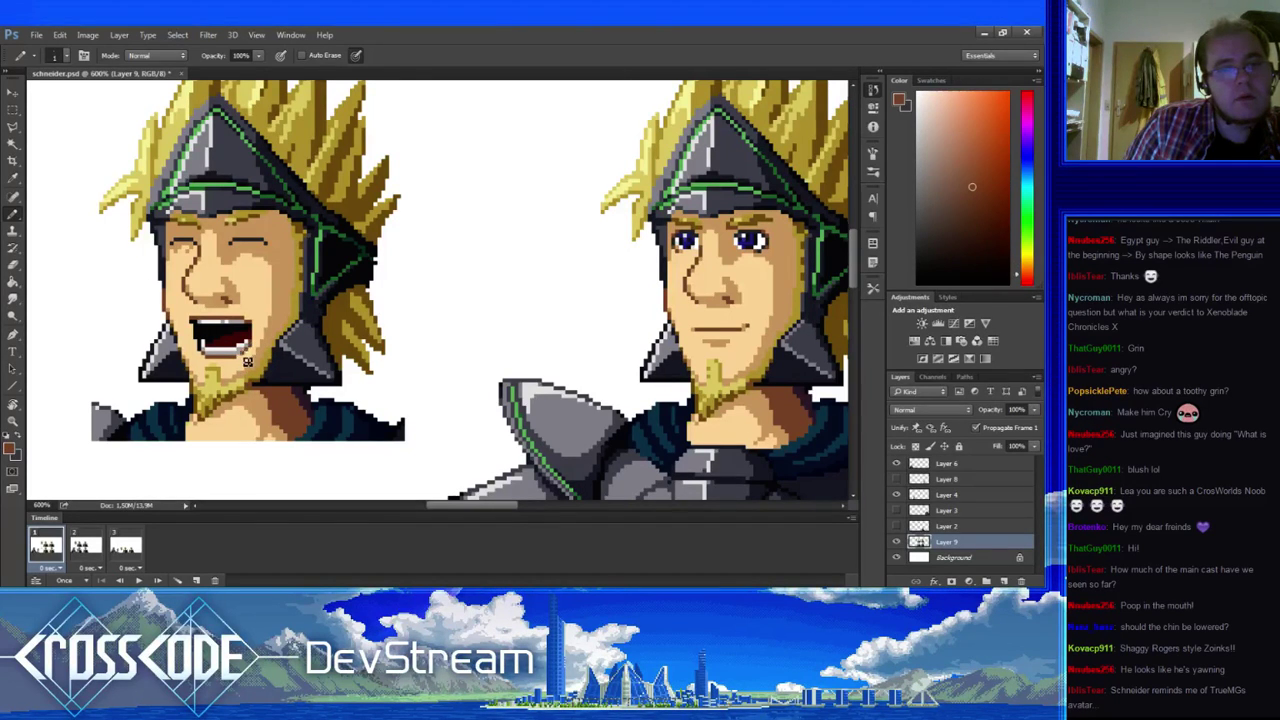
pyautogui.moveTo(242, 373); pyautogui.dragTo(278, 353)
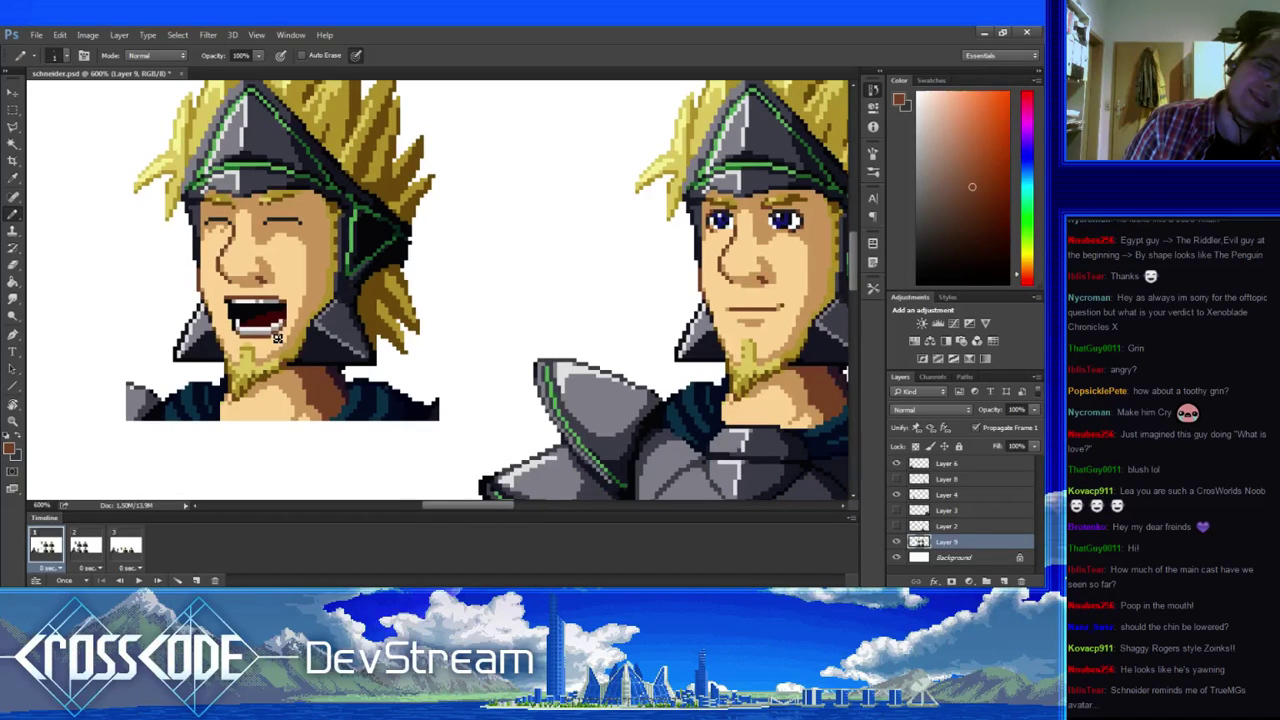
pyautogui.keyDown('alt'); pyautogui.click(276, 325); pyautogui.keyUp('alt')
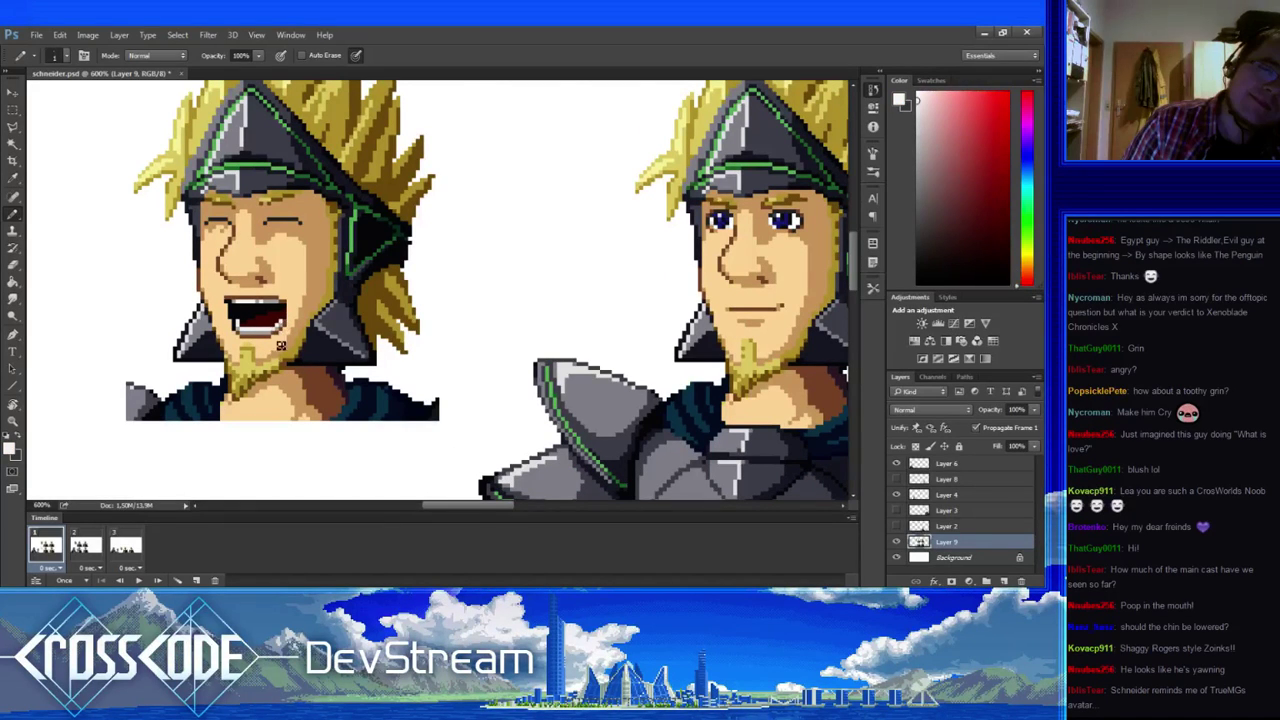
pyautogui.moveTo(250, 394); pyautogui.dragTo(220, 446)
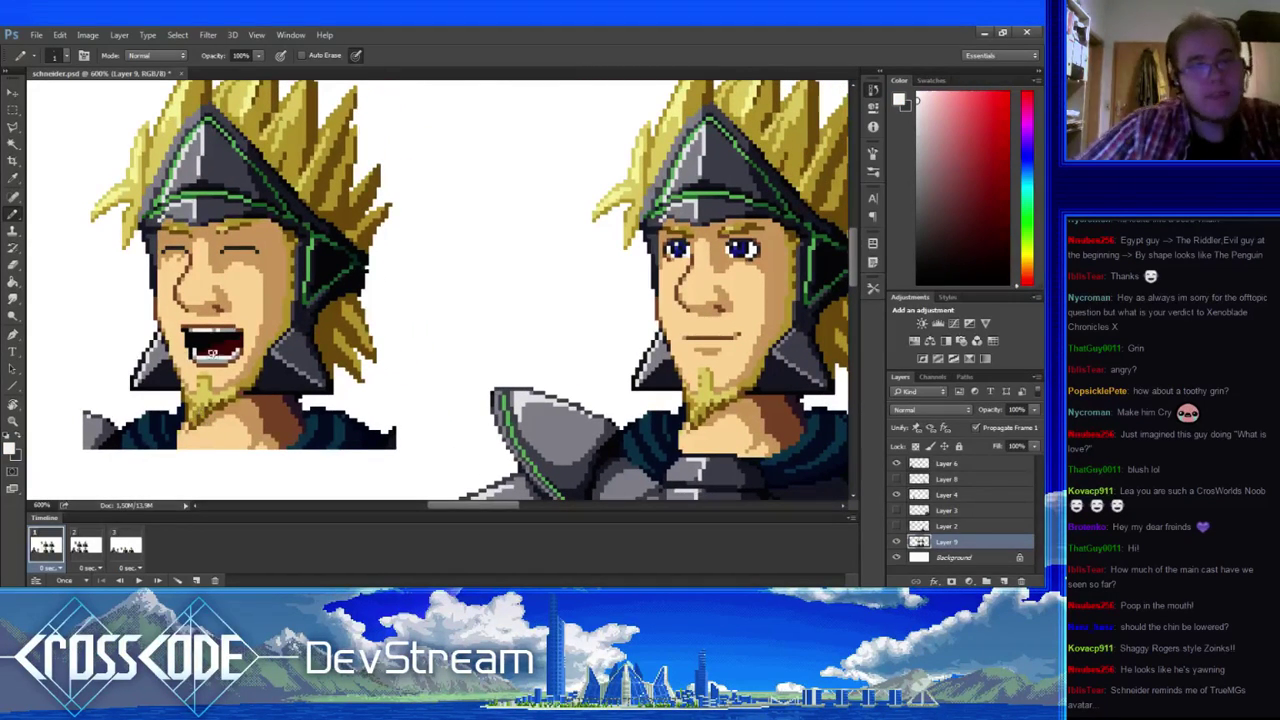
# - Separate the individual upper and lower teeth of the laughing mouth with sampled grey and white pixels
pyautogui.keyDown('alt'); pyautogui.click(216, 330); pyautogui.keyUp('alt')
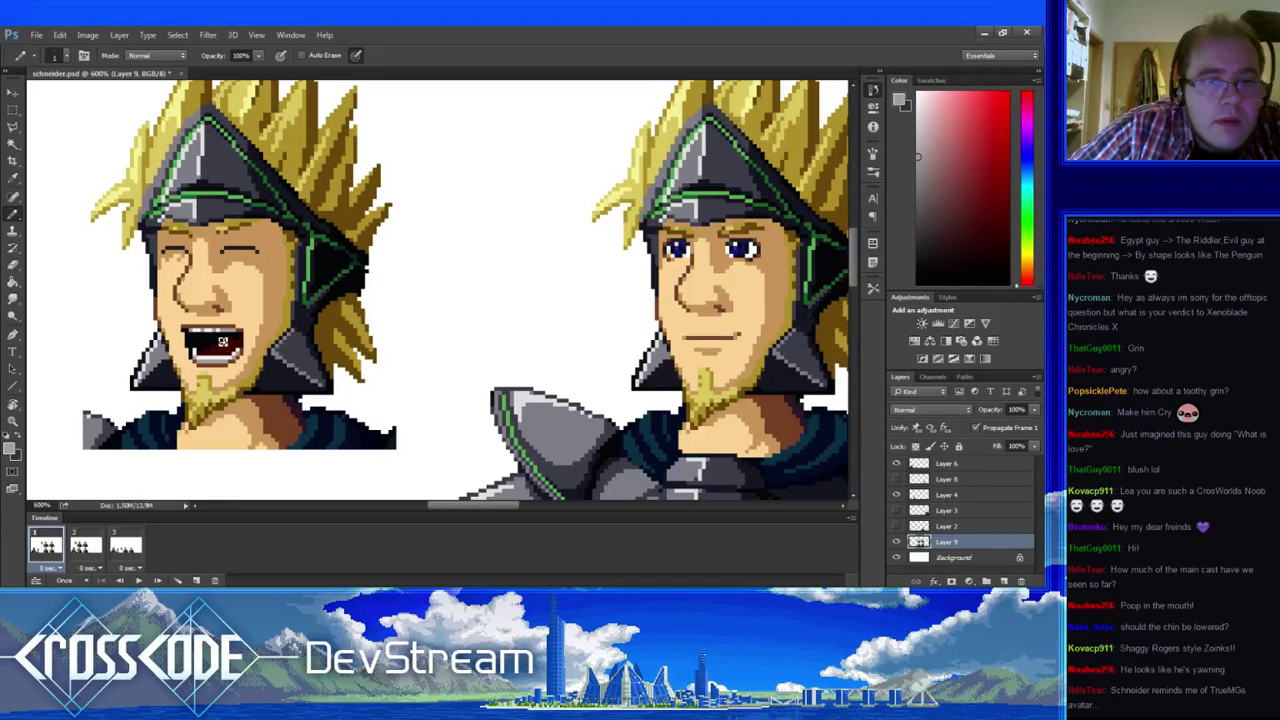
pyautogui.keyDown('alt'); pyautogui.click(200, 341); pyautogui.keyUp('alt')
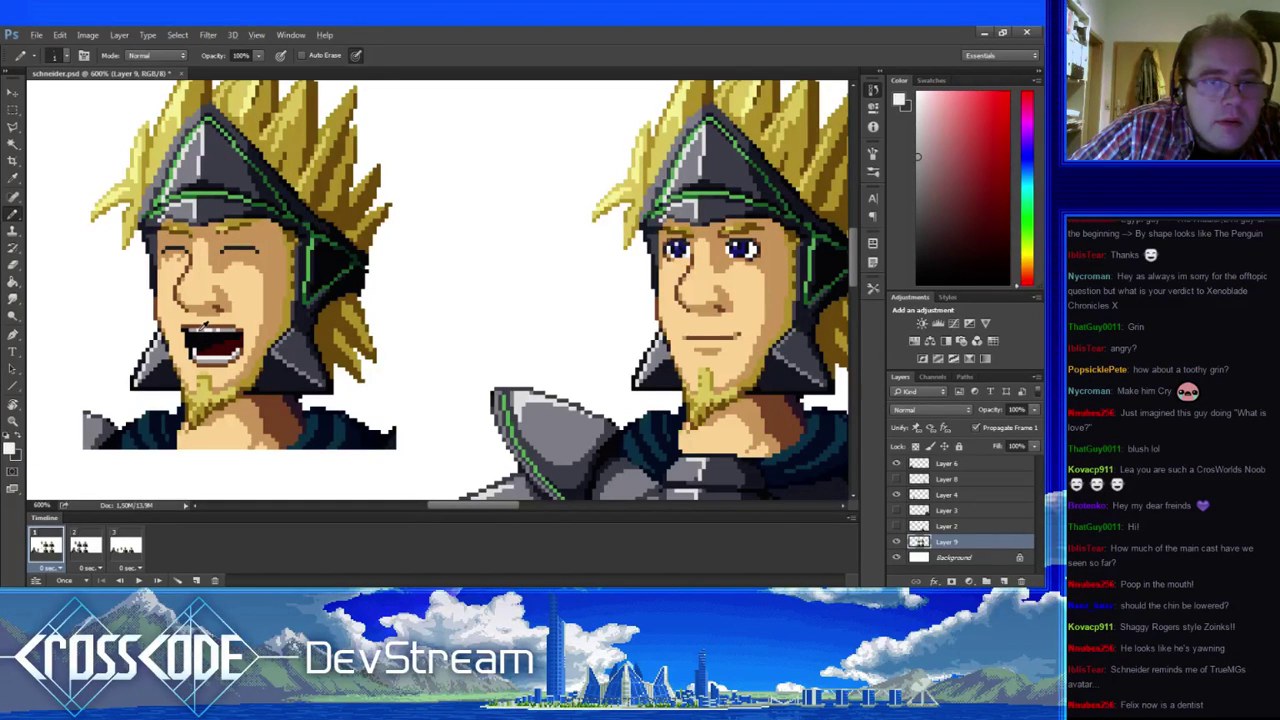
pyautogui.moveTo(221, 328); pyautogui.dragTo(233, 329)
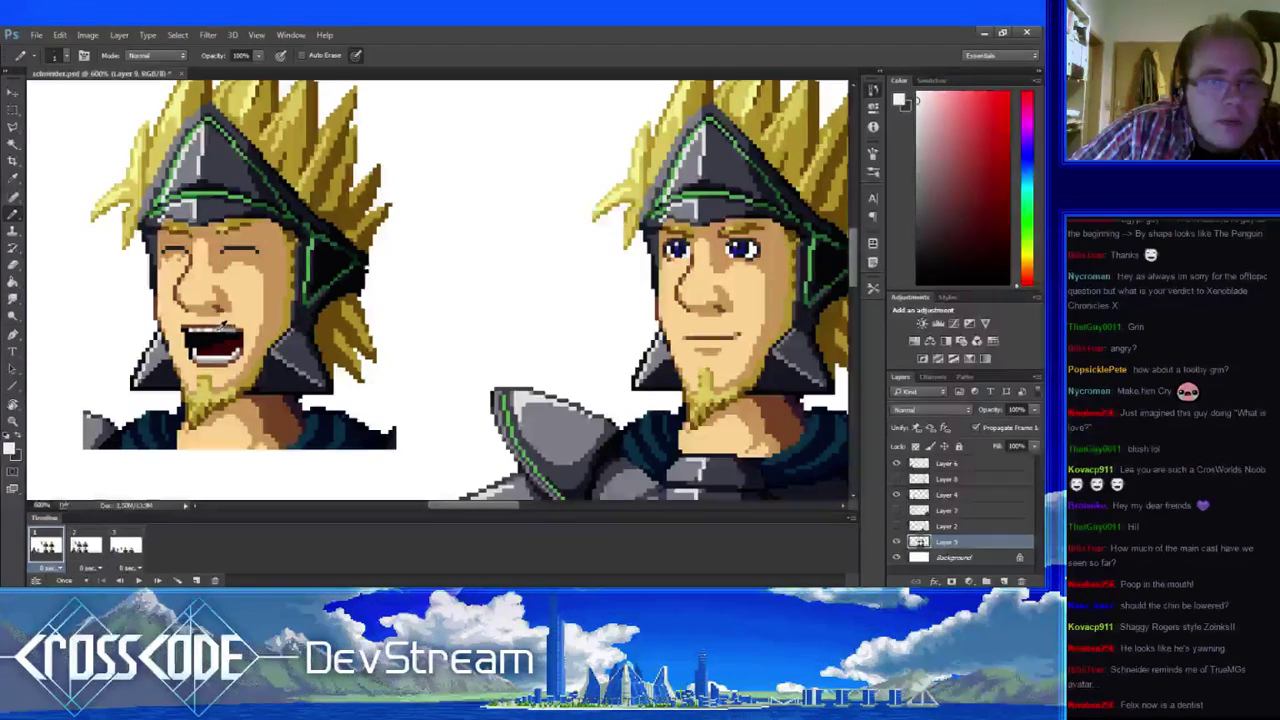
pyautogui.moveTo(238, 373); pyautogui.dragTo(207, 365)
pyautogui.keyDown('alt'); pyautogui.click(231, 286); pyautogui.keyUp('alt')
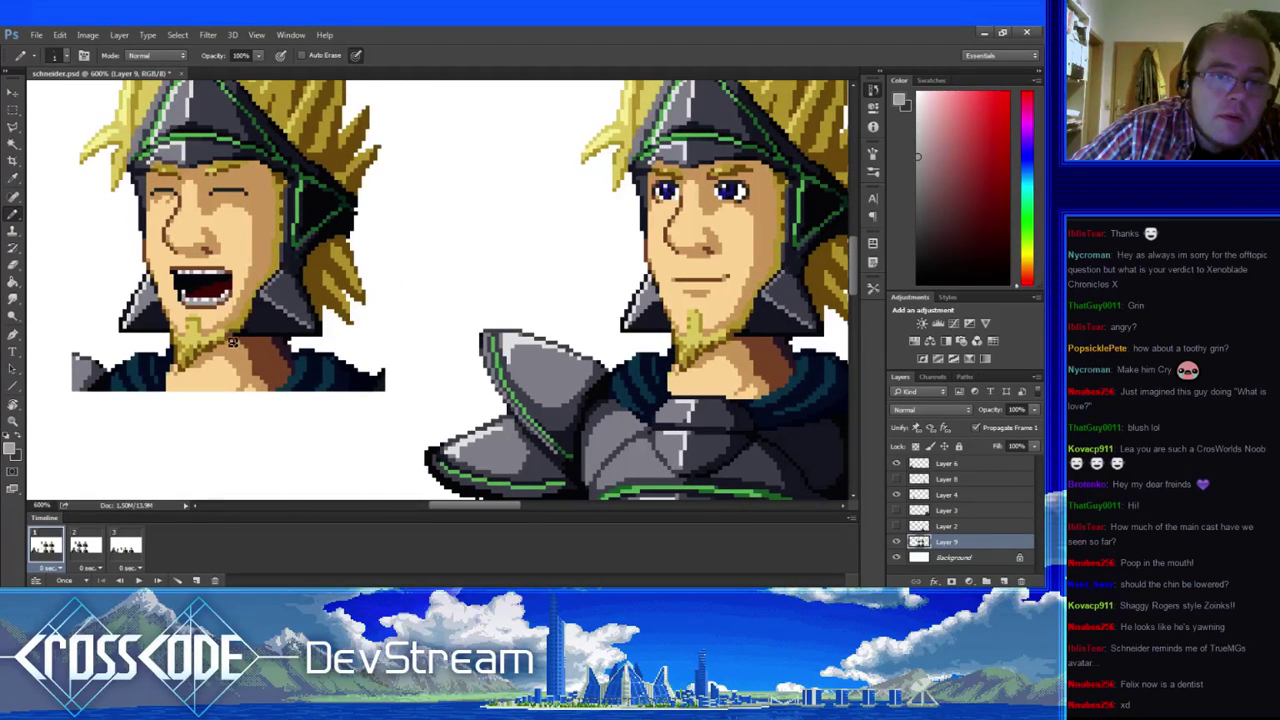
pyautogui.keyDown('alt'); pyautogui.click(224, 300); pyautogui.keyUp('alt')
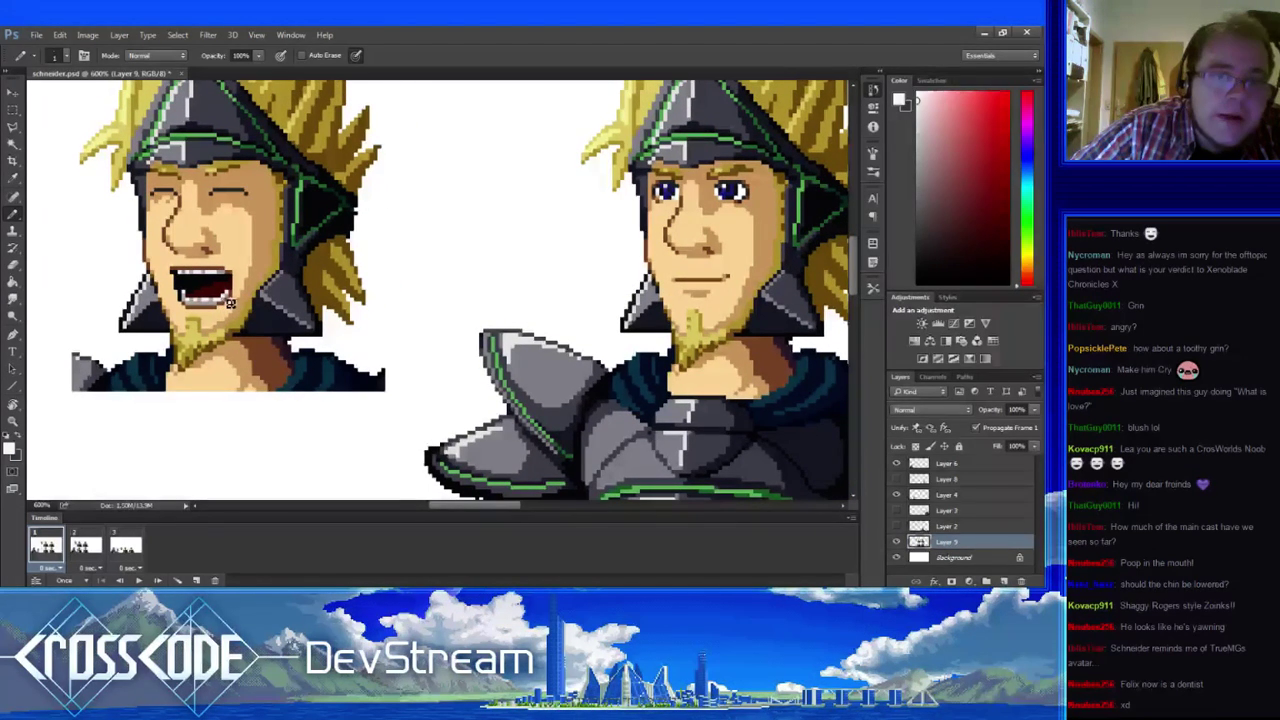
pyautogui.moveTo(230, 303); pyautogui.dragTo(262, 313)
# - Retouch the edge teeth and the dark mouth interior with sampled grey-brown and near-black pixels
pyautogui.press('i')
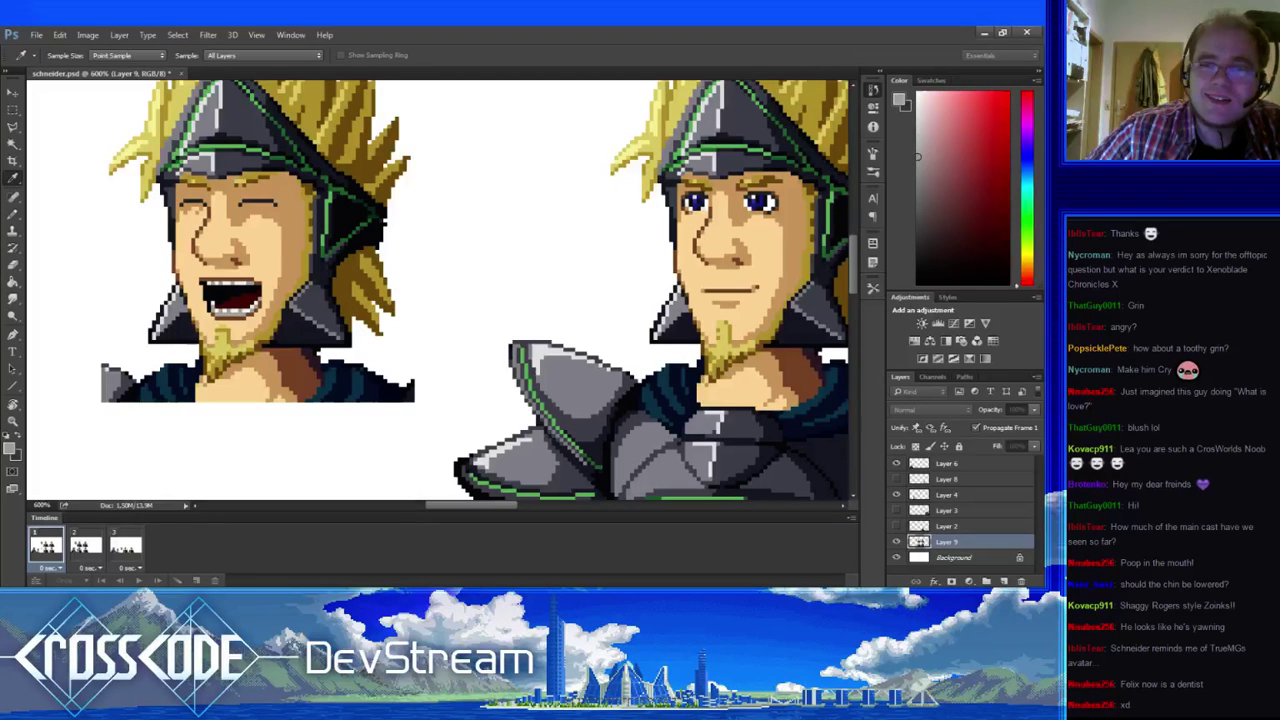
pyautogui.click(268, 308)
pyautogui.press('b')
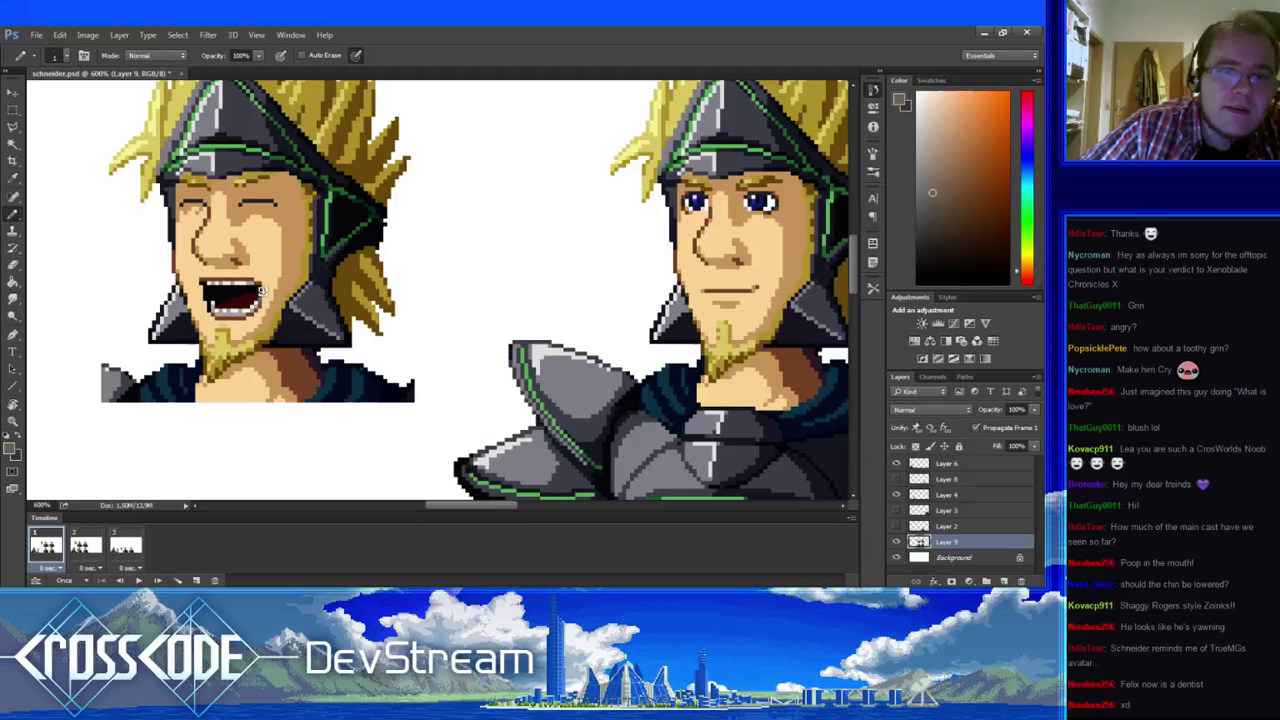
pyautogui.moveTo(241, 388); pyautogui.dragTo(240, 446)
pyautogui.keyDown('alt'); pyautogui.click(204, 319); pyautogui.keyUp('alt')
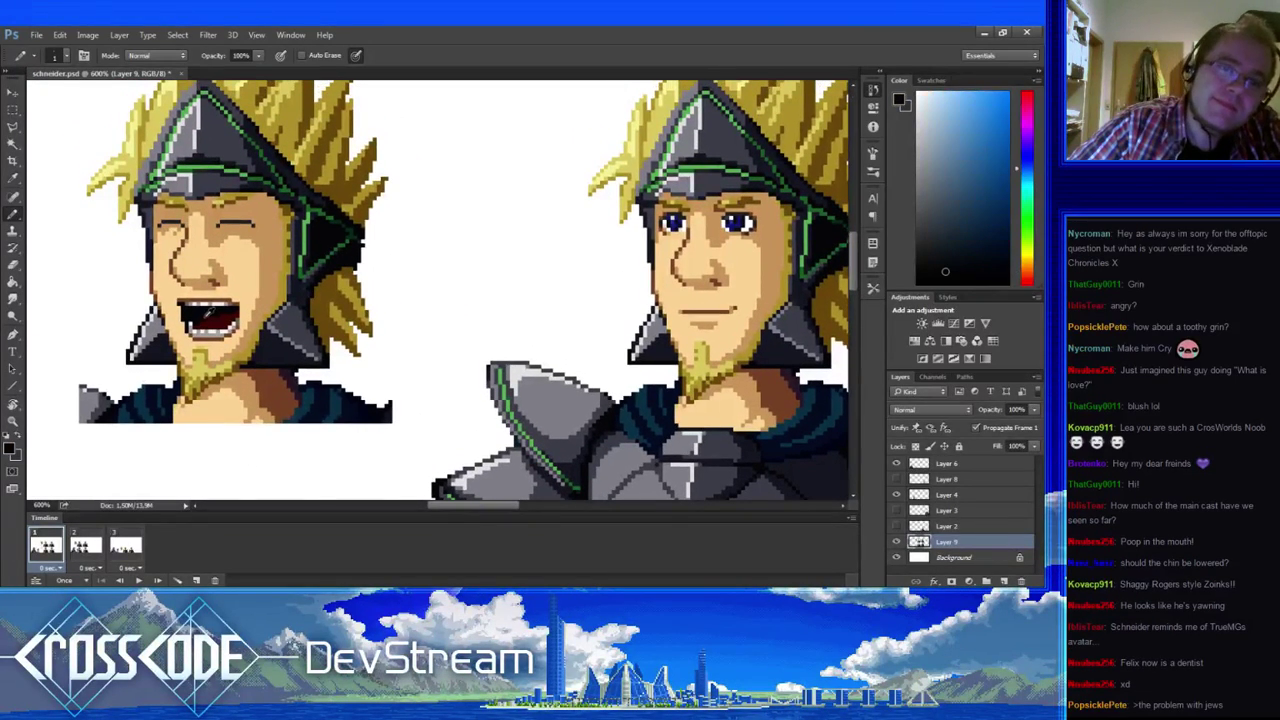
pyautogui.moveTo(221, 370); pyautogui.dragTo(288, 424)
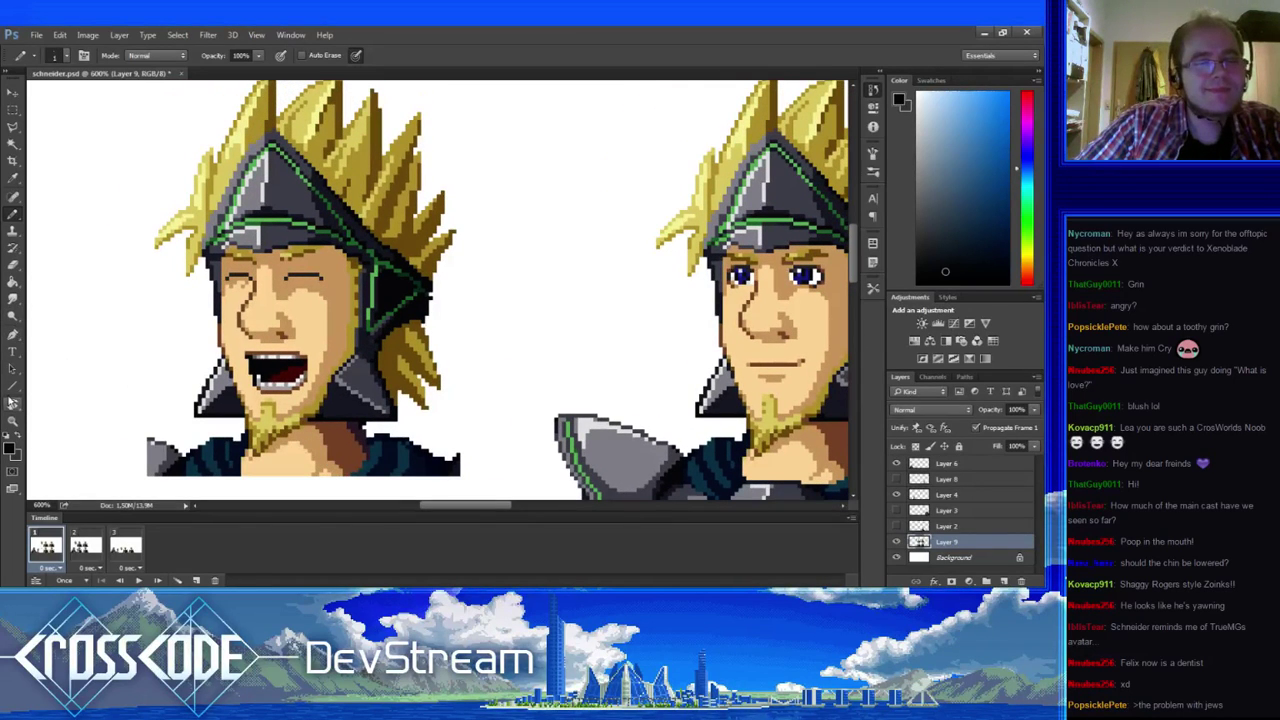
# - Examine the laughing portrait at 100% beside the other character portraits, and return to a close-up of the face
pyautogui.click(13, 420)
pyautogui.keyDown('alt'); pyautogui.click(80, 430); pyautogui.keyUp('alt')
pyautogui.keyDown('alt'); pyautogui.click(73, 425); pyautogui.keyUp('alt')
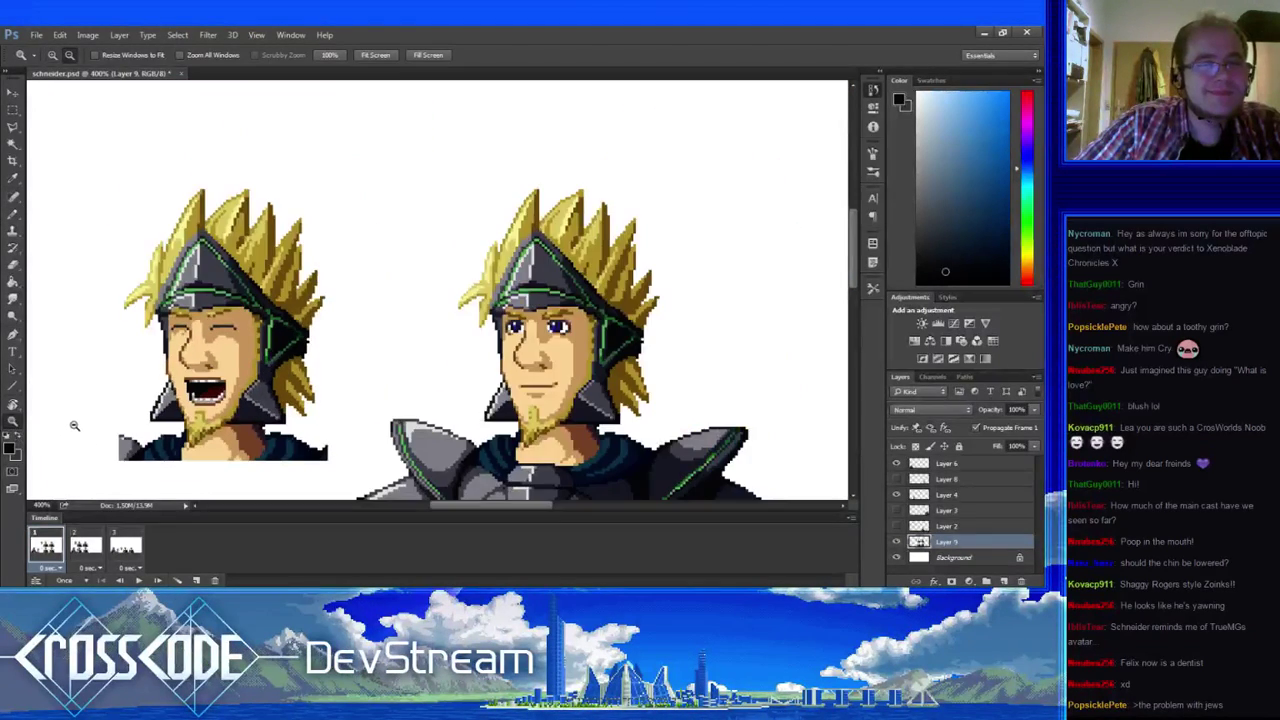
pyautogui.keyDown('alt'); pyautogui.click(63, 414); pyautogui.keyUp('alt')
pyautogui.keyDown('alt'); pyautogui.click(93, 436); pyautogui.keyUp('alt')
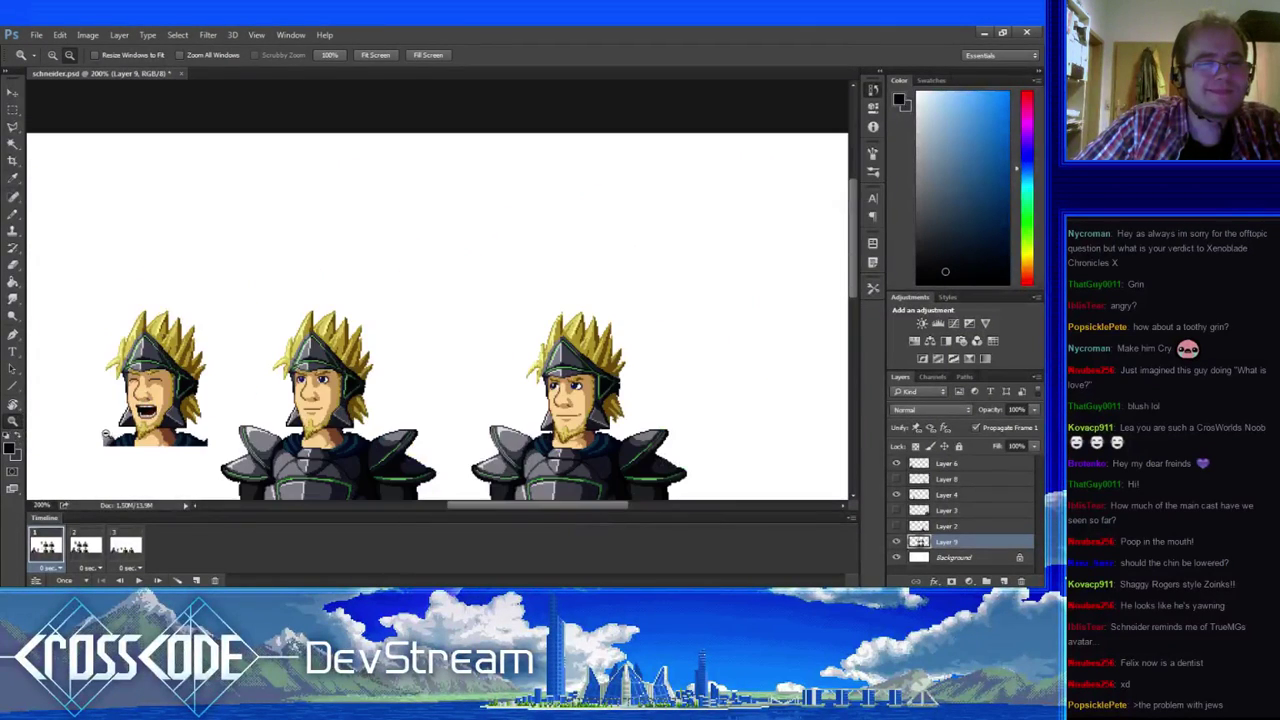
pyautogui.keyDown('alt'); pyautogui.click(110, 437); pyautogui.keyUp('alt')
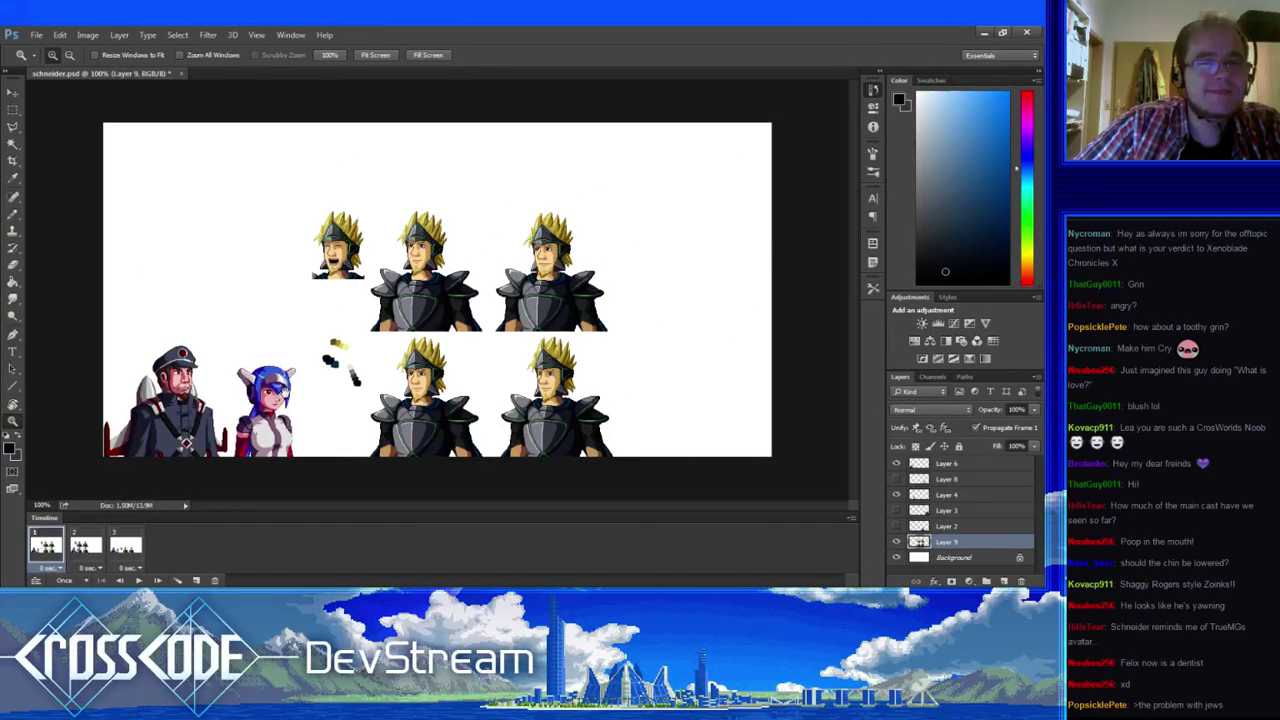
pyautogui.press('space')
pyautogui.click(344, 243)
pyautogui.click(343, 243)
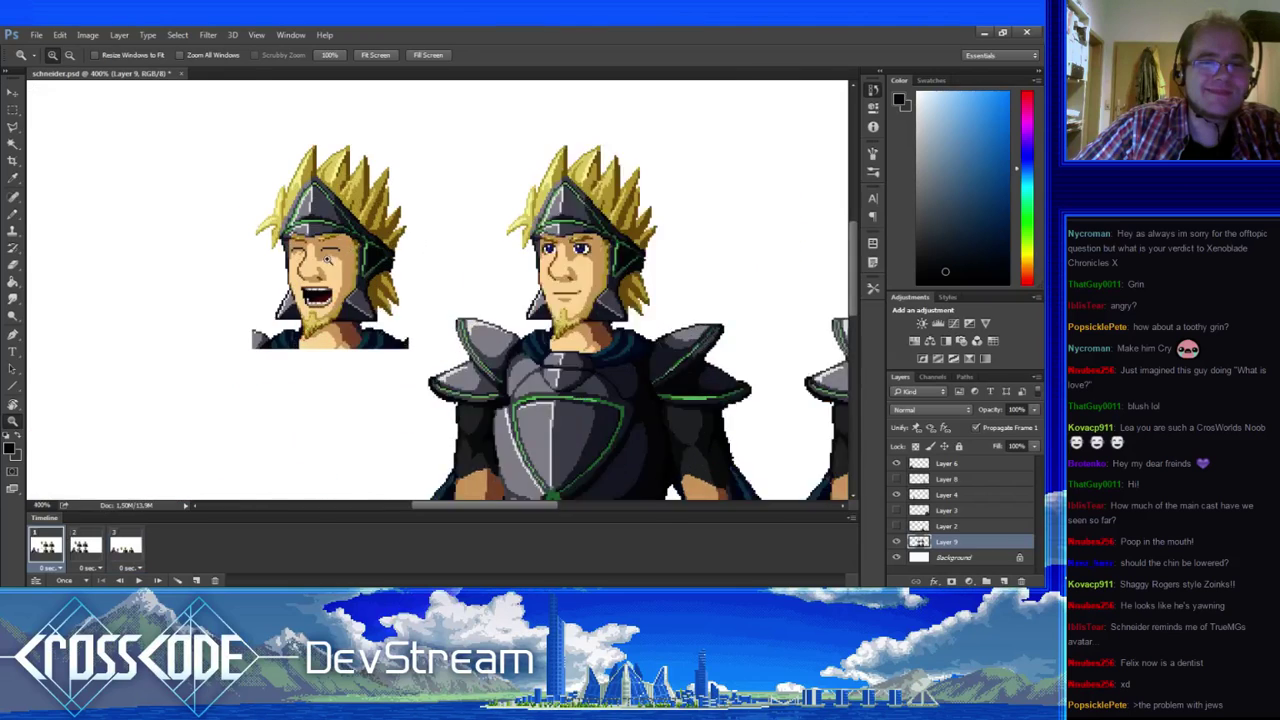
pyautogui.click(328, 245)
pyautogui.click(282, 310)
pyautogui.click(281, 313)
# - Select the laughing mouth with a rectangular marquee and compare animation frames 1 and 2
pyautogui.click(13, 110)
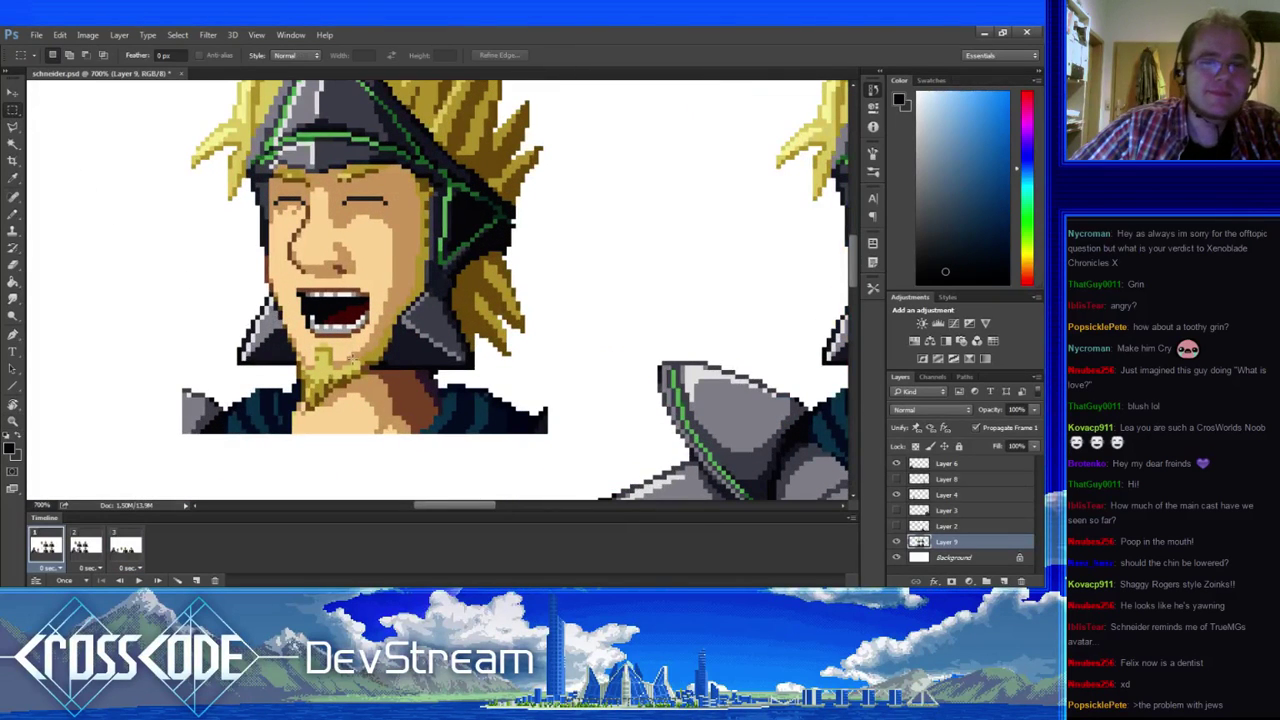
pyautogui.moveTo(362, 336); pyautogui.dragTo(292, 278)
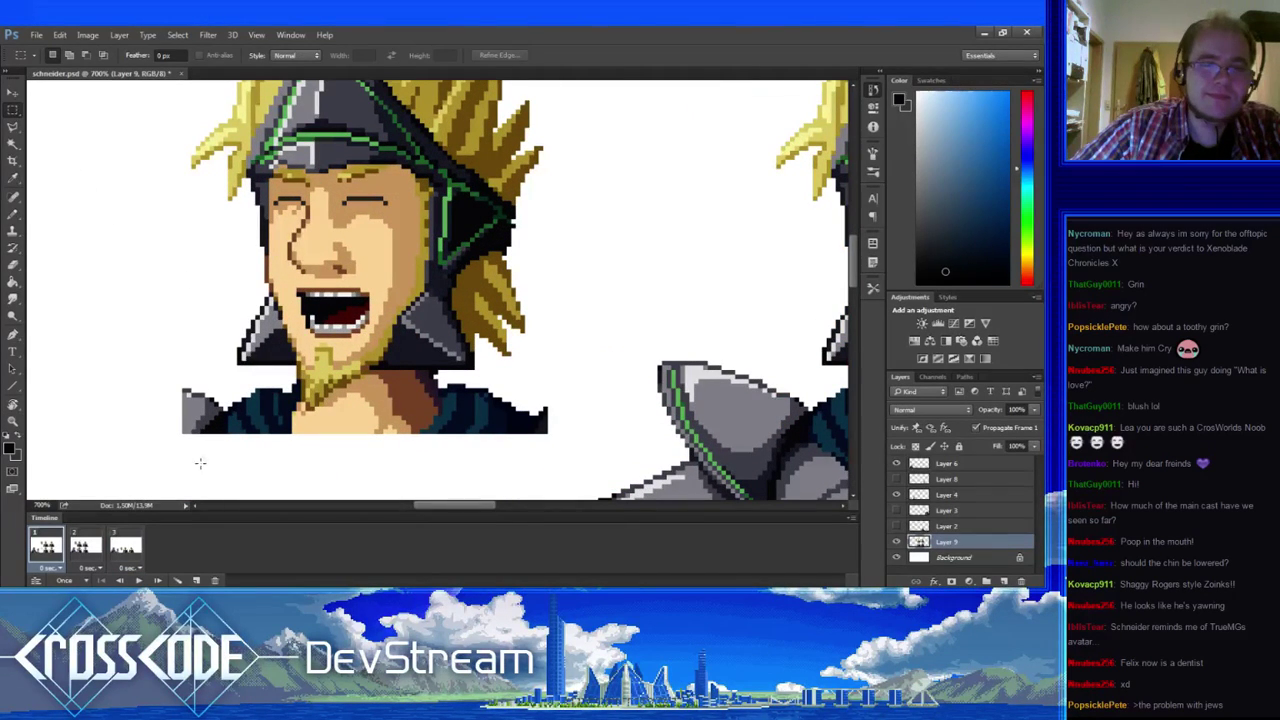
pyautogui.click(74, 547)
pyautogui.moveTo(252, 420); pyautogui.dragTo(502, 446)
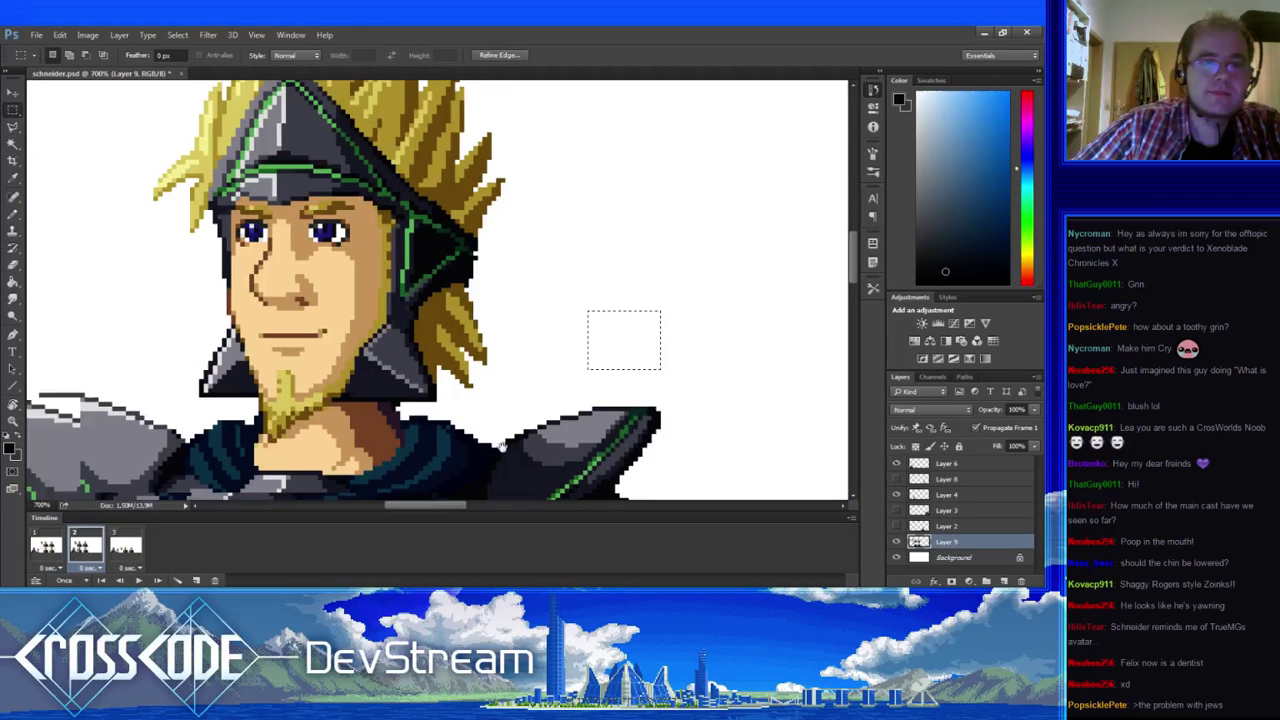
pyautogui.moveTo(502, 447); pyautogui.dragTo(530, 437)
pyautogui.click(55, 547)
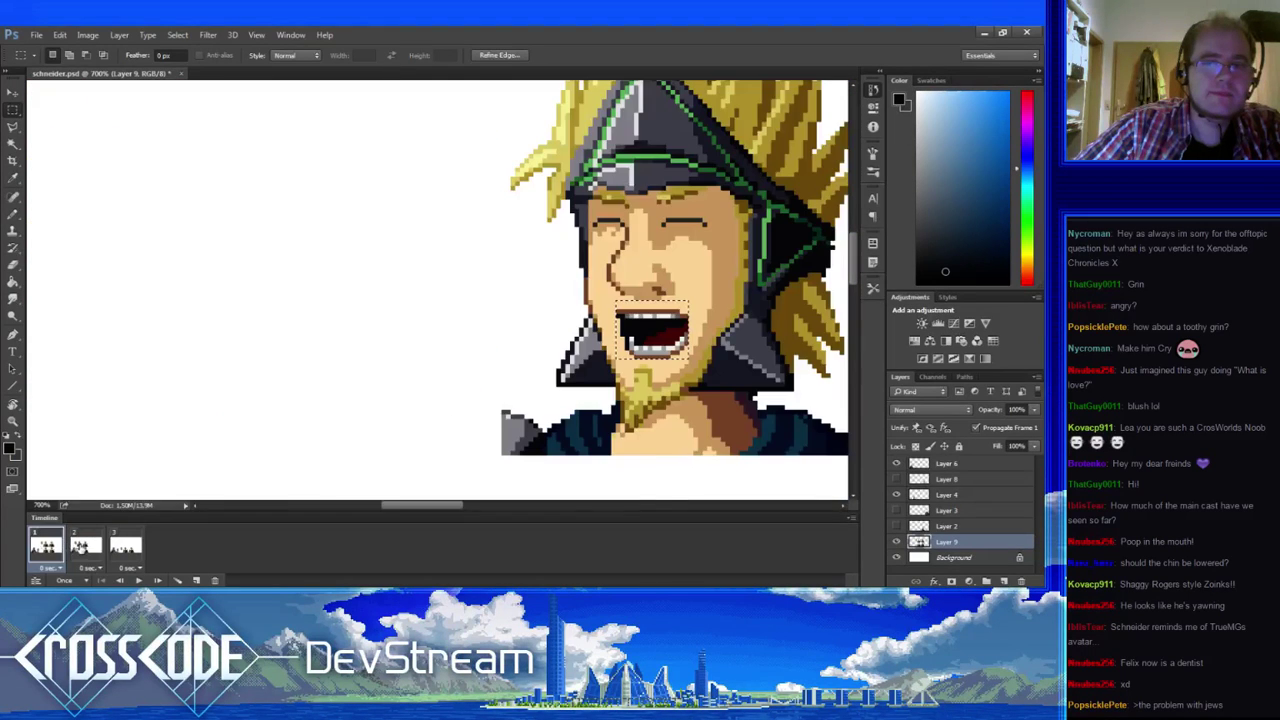
pyautogui.click(82, 547)
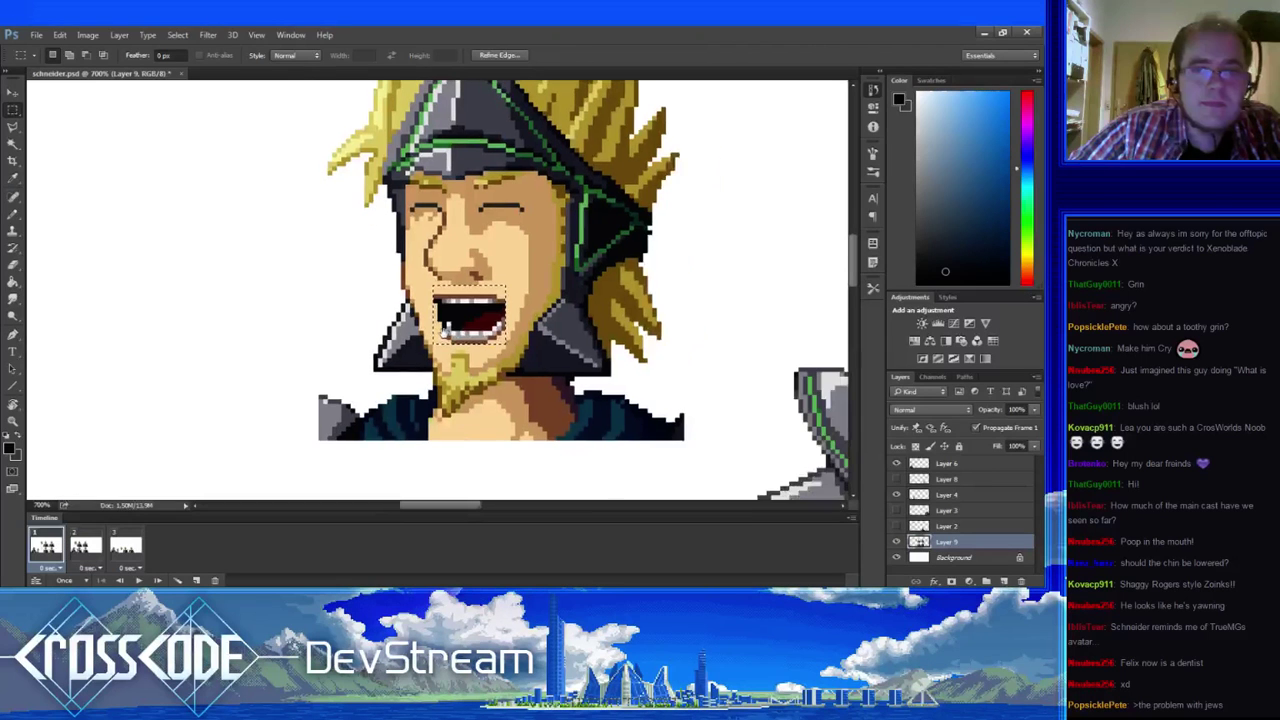
# - Shift the left half of the laughing mouth slightly to the left using a rectangular selection, and deselect
pyautogui.click(476, 347)
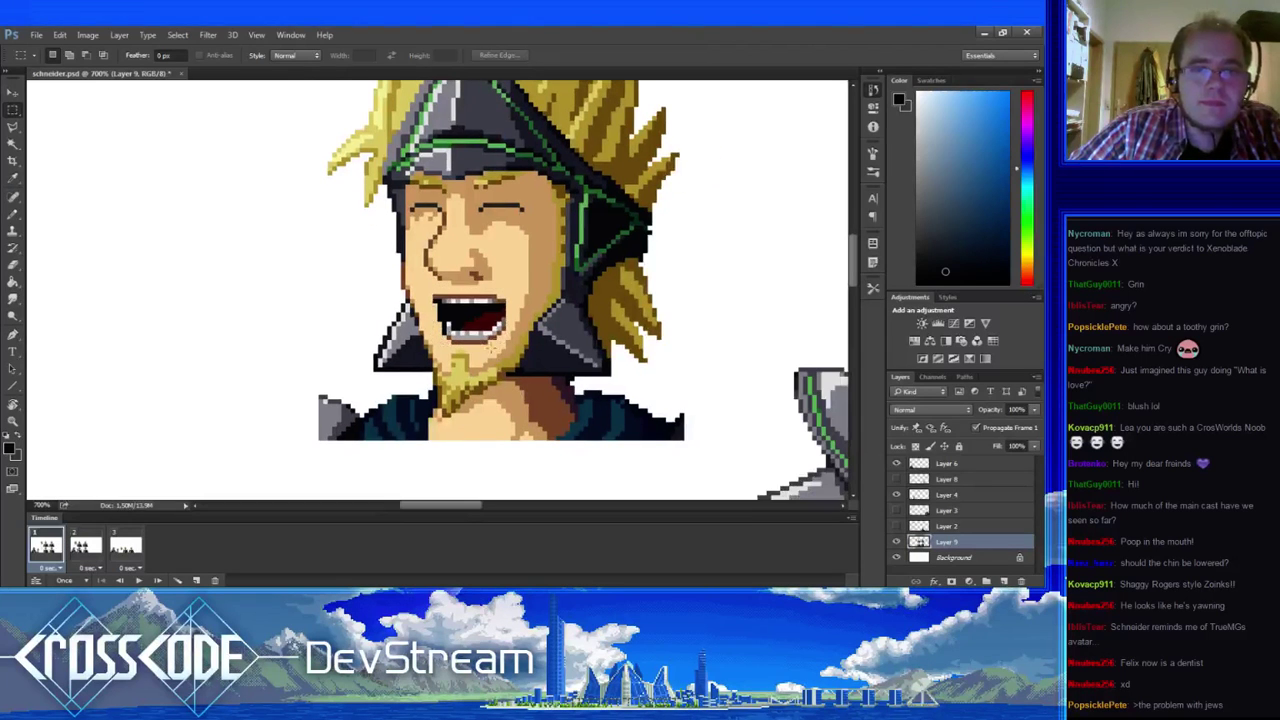
pyautogui.moveTo(474, 348); pyautogui.dragTo(429, 291)
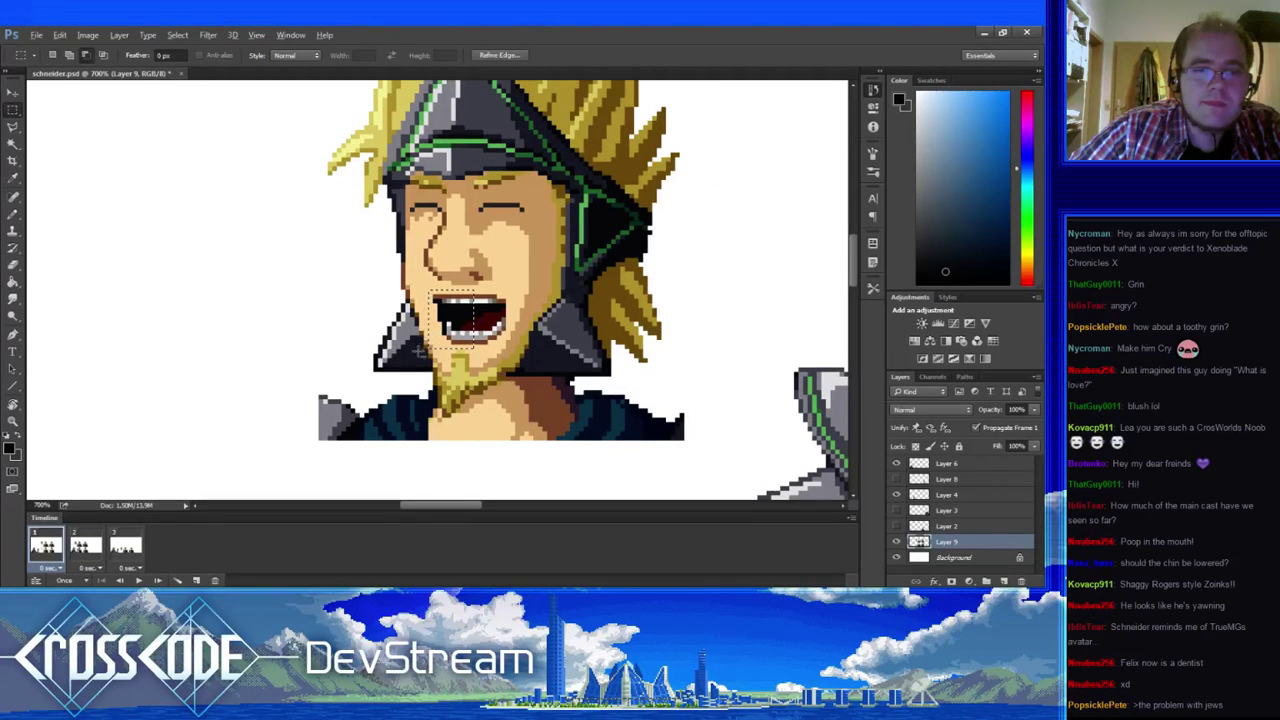
pyautogui.moveTo(423, 351); pyautogui.dragTo(466, 307)
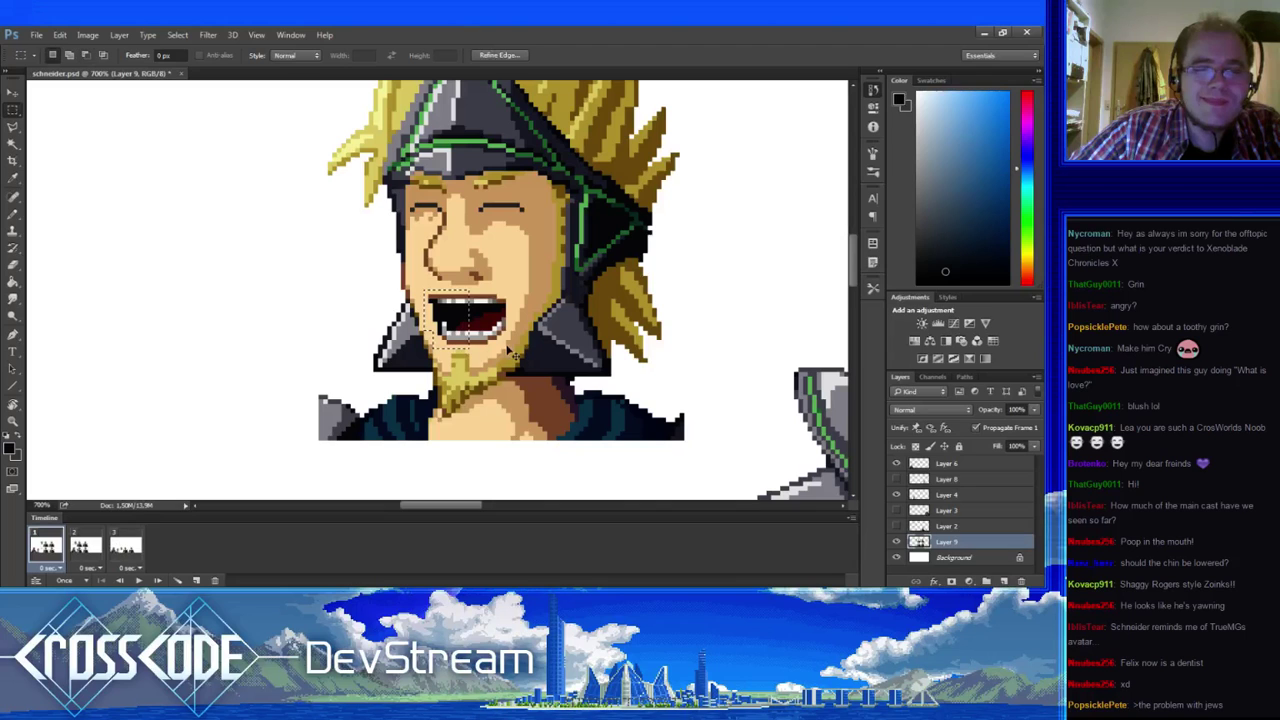
pyautogui.hotkey('ctrl', 'd')
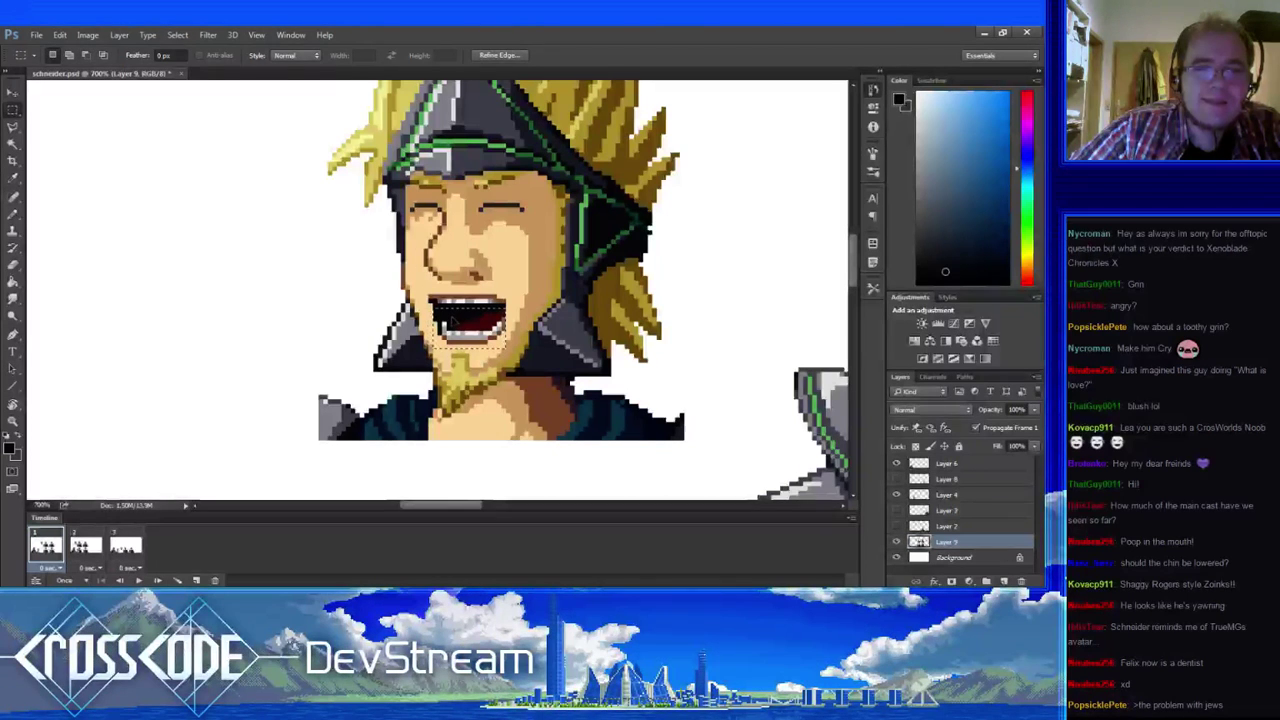
pyautogui.moveTo(455, 435); pyautogui.dragTo(386, 431)
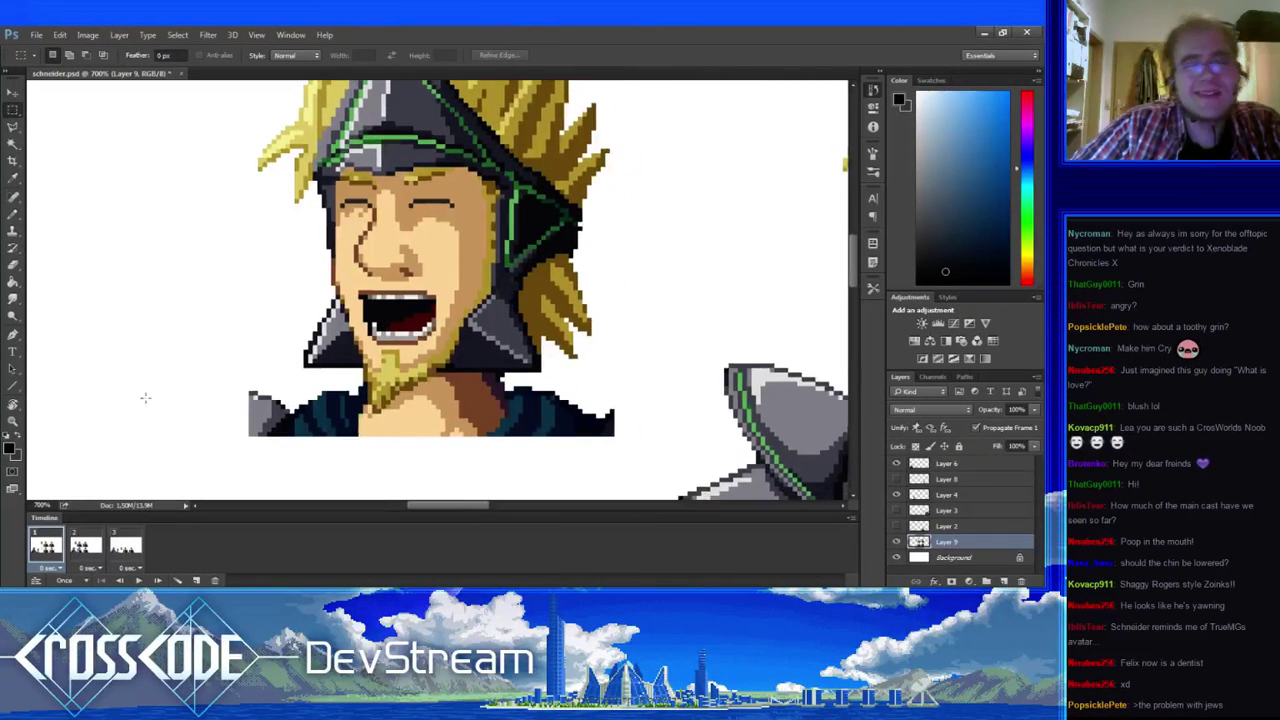
# - Reshape the mouth's left edge and lower left corner with sampled light skin tone, brown and near-black pixels
pyautogui.click(14, 214)
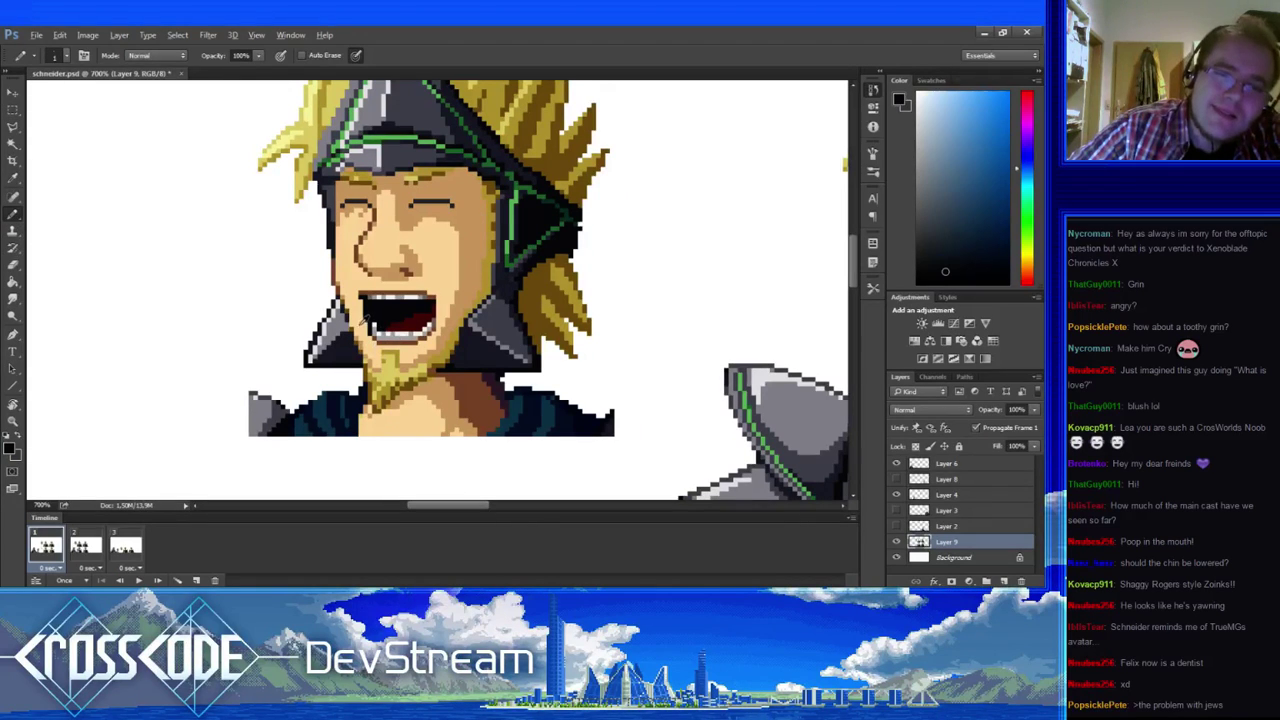
pyautogui.keyDown('alt'); pyautogui.click(366, 320); pyautogui.keyUp('alt')
pyautogui.keyDown('alt'); pyautogui.click(366, 316); pyautogui.keyUp('alt')
pyautogui.keyDown('alt'); pyautogui.click(369, 319); pyautogui.keyUp('alt')
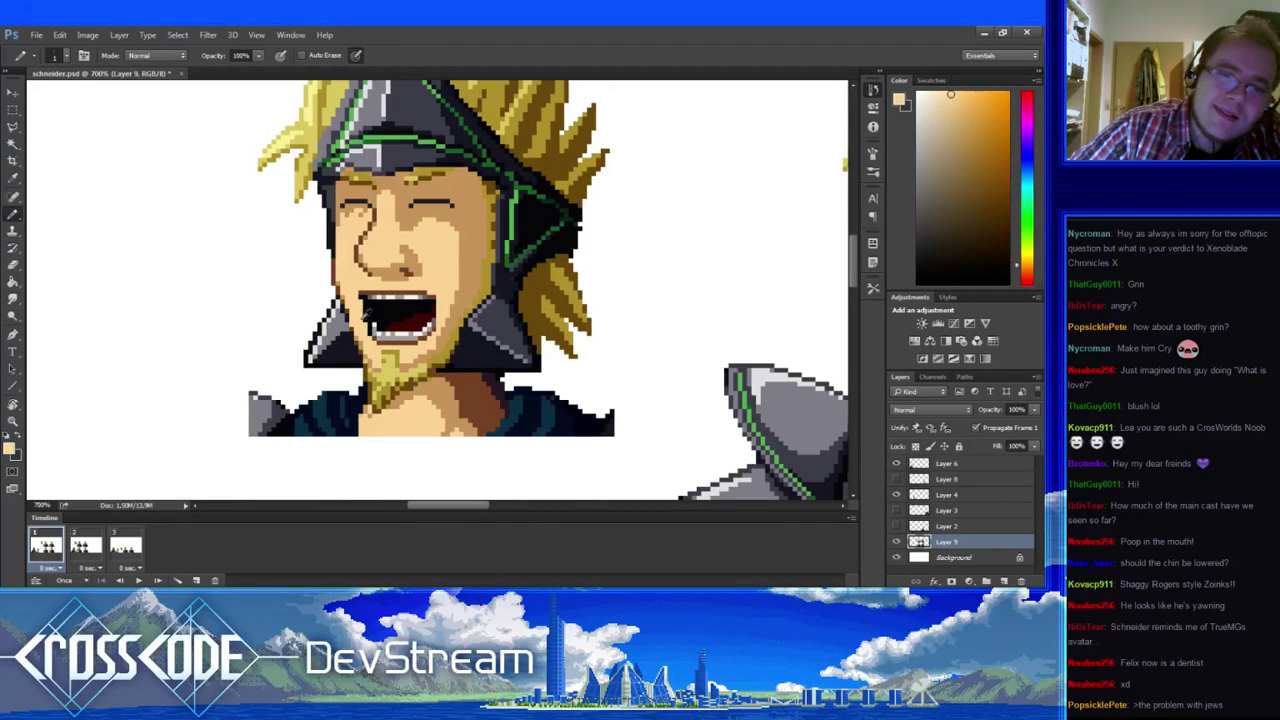
pyautogui.moveTo(363, 316); pyautogui.dragTo(372, 338)
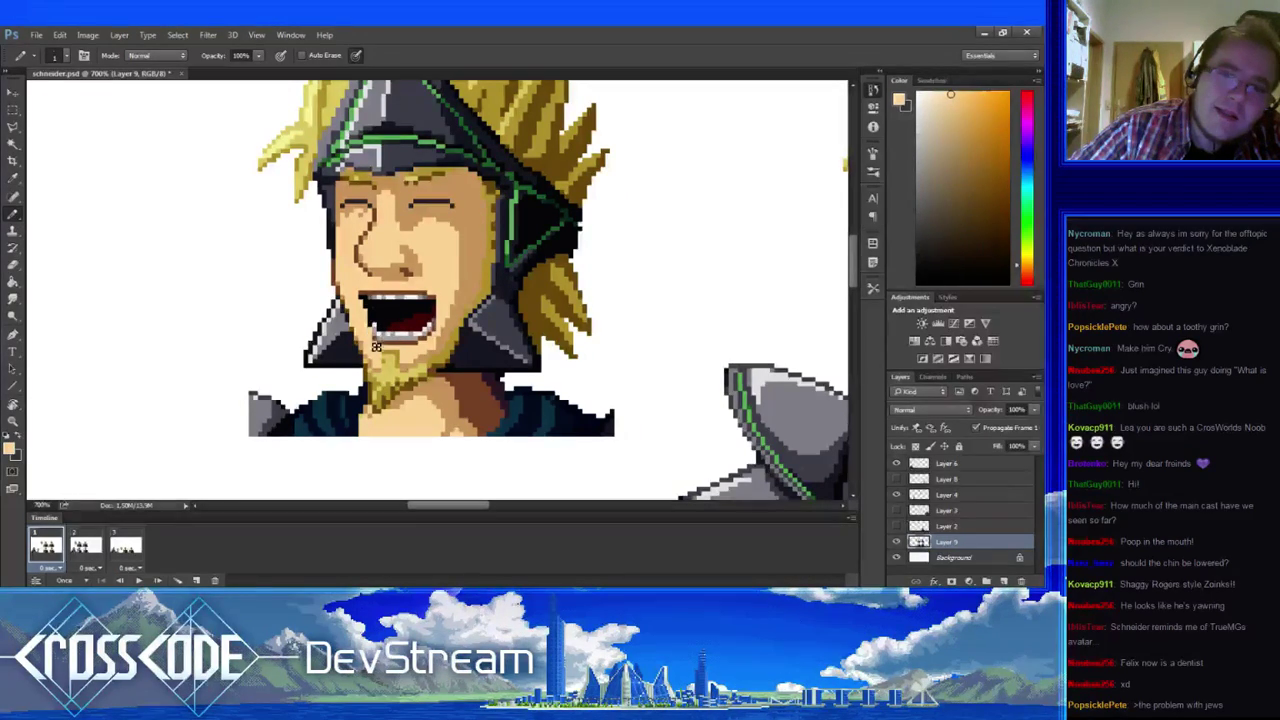
pyautogui.keyDown('alt'); pyautogui.click(377, 337); pyautogui.keyUp('alt')
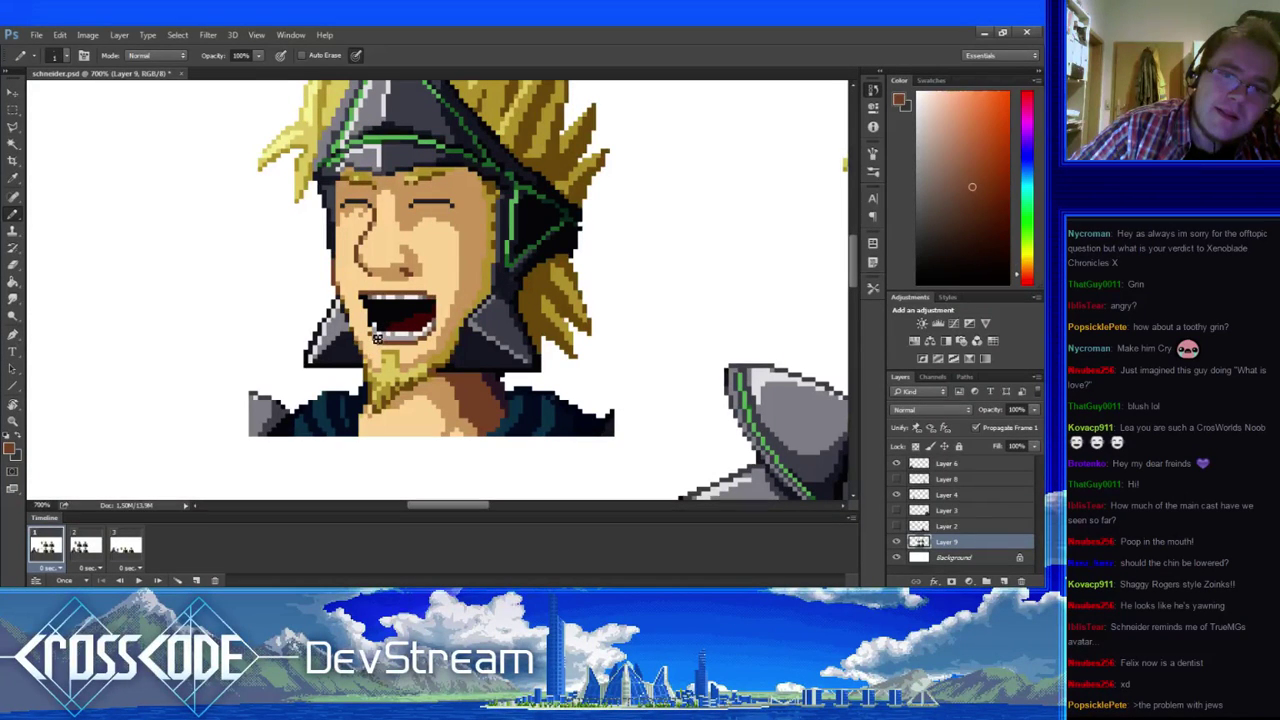
pyautogui.moveTo(404, 379); pyautogui.dragTo(384, 387)
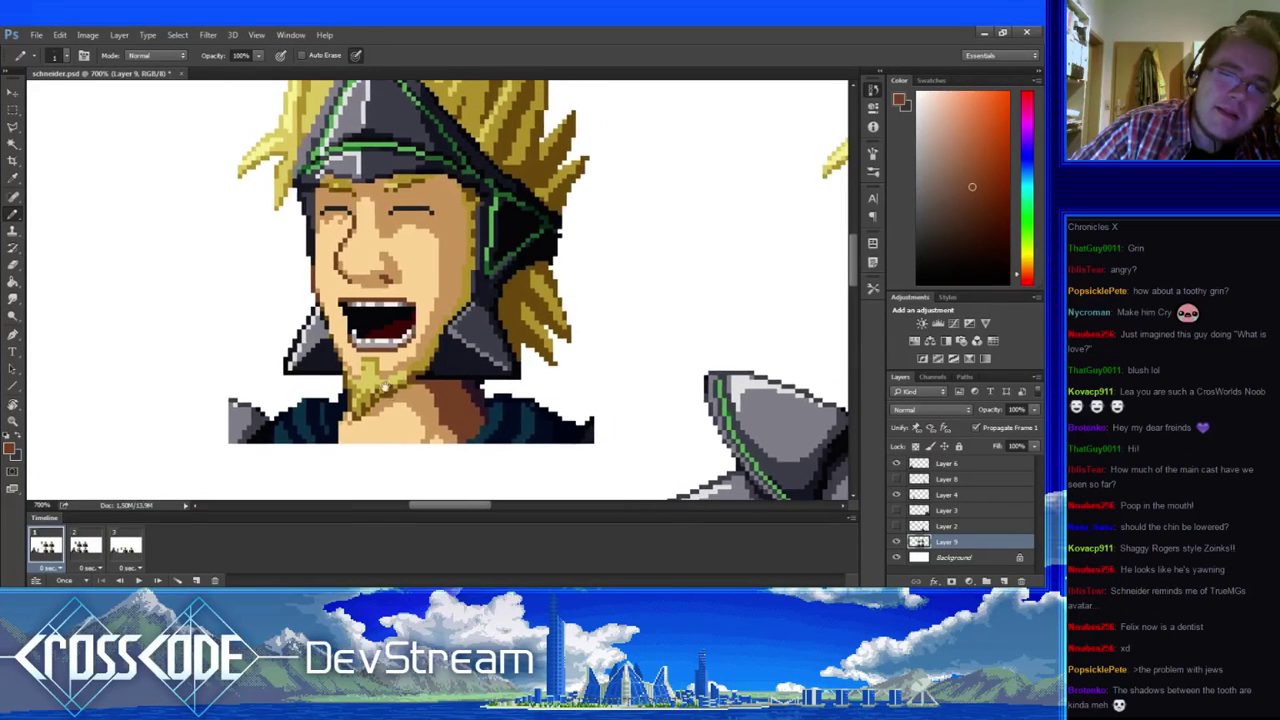
pyautogui.keyDown('alt'); pyautogui.click(354, 326); pyautogui.keyUp('alt')
pyautogui.click(346, 318)
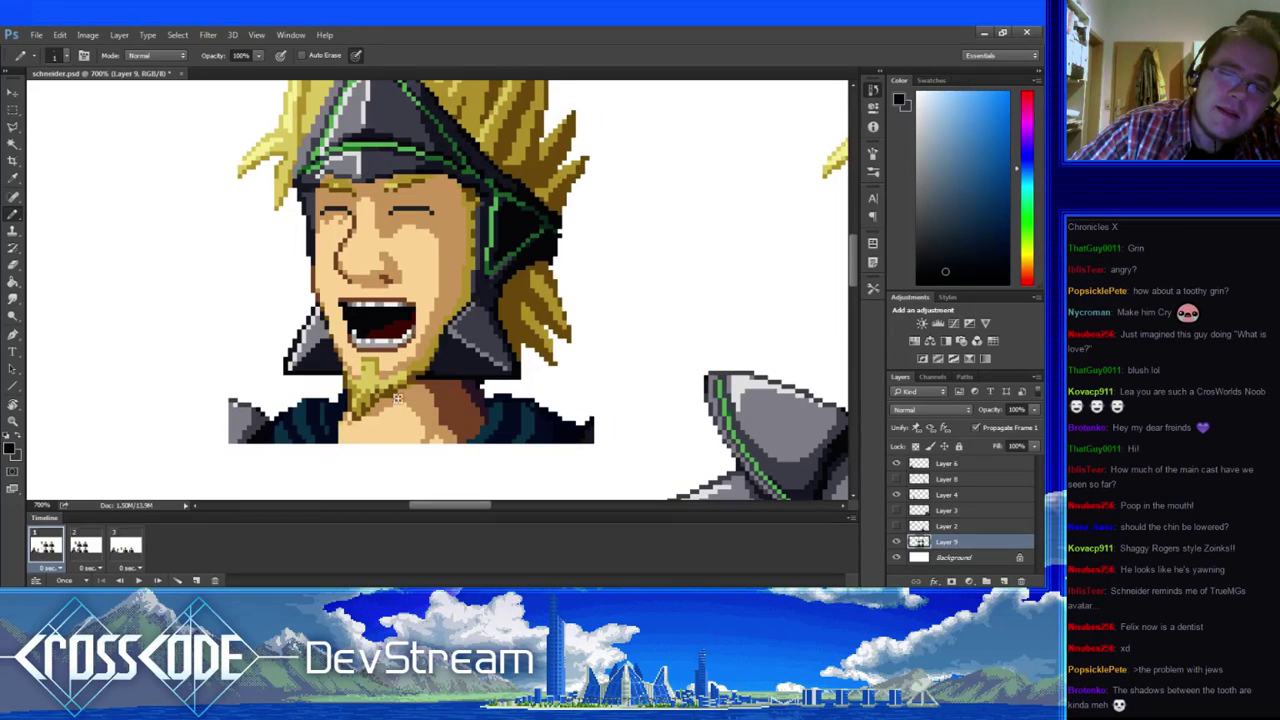
# - Reshape the tongue and the dark interior of the laughing mouth with sampled near-black and dark red pixels
pyautogui.keyDown('alt'); pyautogui.click(348, 297); pyautogui.keyUp('alt')
pyautogui.moveTo(416, 301)
pyautogui.mouseDown()
pyautogui.moveTo(366, 283)
pyautogui.moveTo(415, 322)
pyautogui.mouseUp()
pyautogui.keyDown('alt'); pyautogui.click(366, 328); pyautogui.keyUp('alt')
pyautogui.keyDown('alt'); pyautogui.click(343, 327); pyautogui.keyUp('alt')
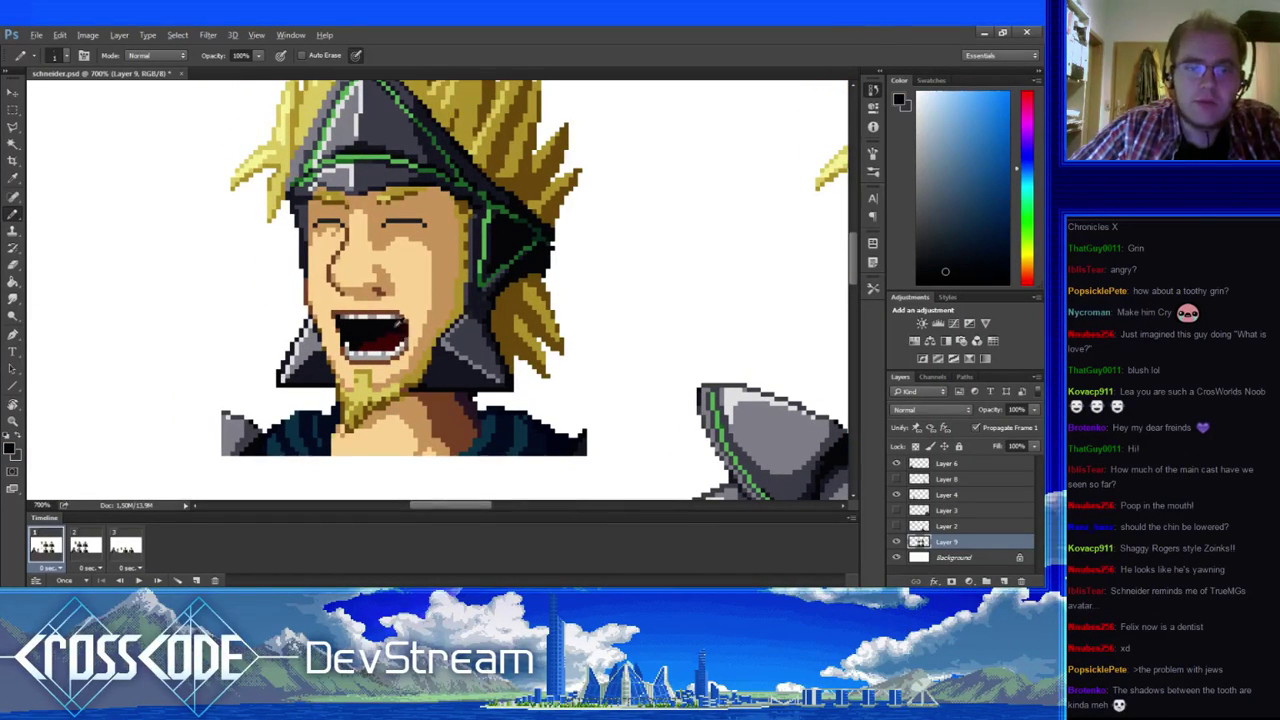
pyautogui.keyDown('alt'); pyautogui.click(404, 338); pyautogui.keyUp('alt')
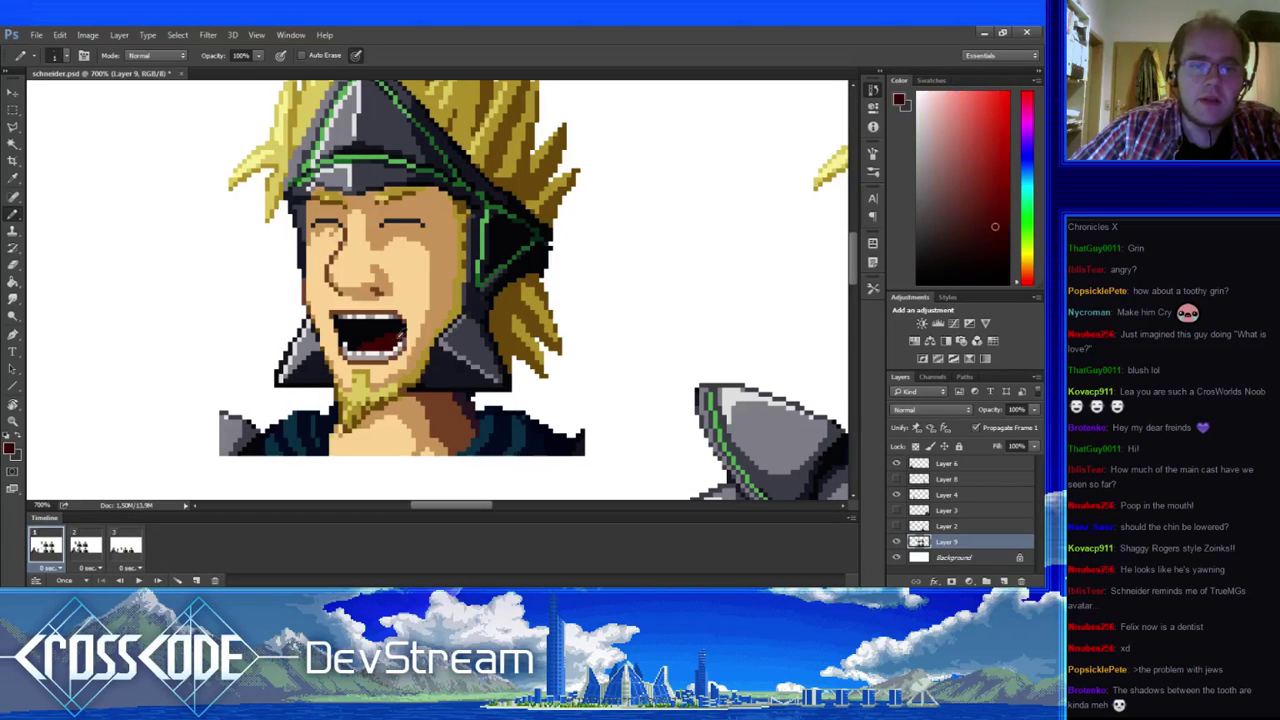
pyautogui.press('space')
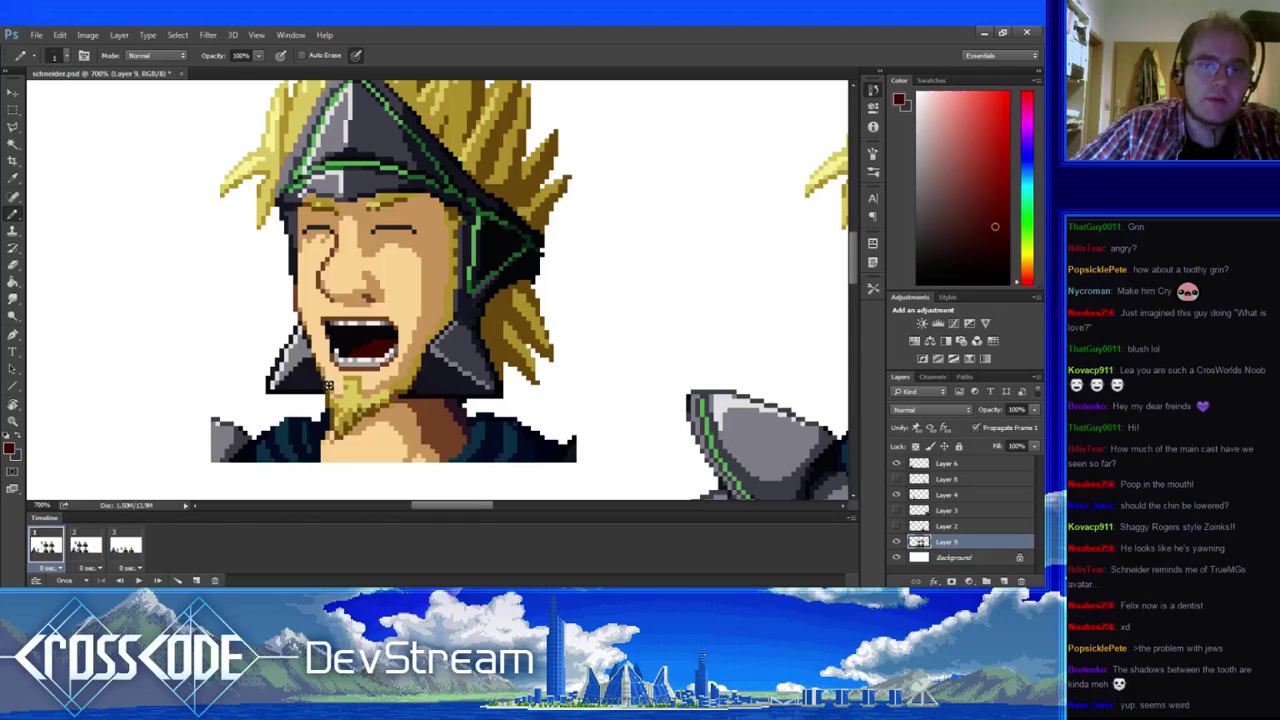
pyautogui.keyDown('alt'); pyautogui.click(384, 347); pyautogui.keyUp('alt')
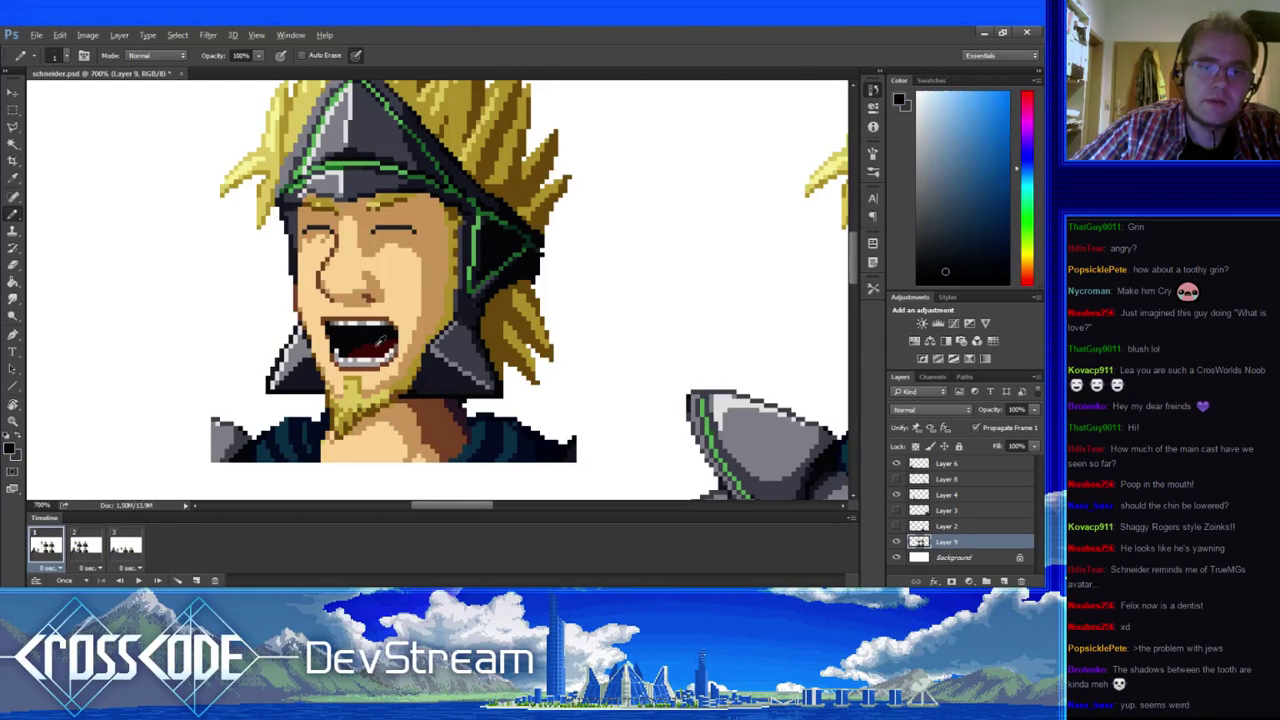
pyautogui.keyDown('alt'); pyautogui.click(382, 340); pyautogui.keyUp('alt')
pyautogui.keyDown('alt'); pyautogui.click(348, 341); pyautogui.keyUp('alt')
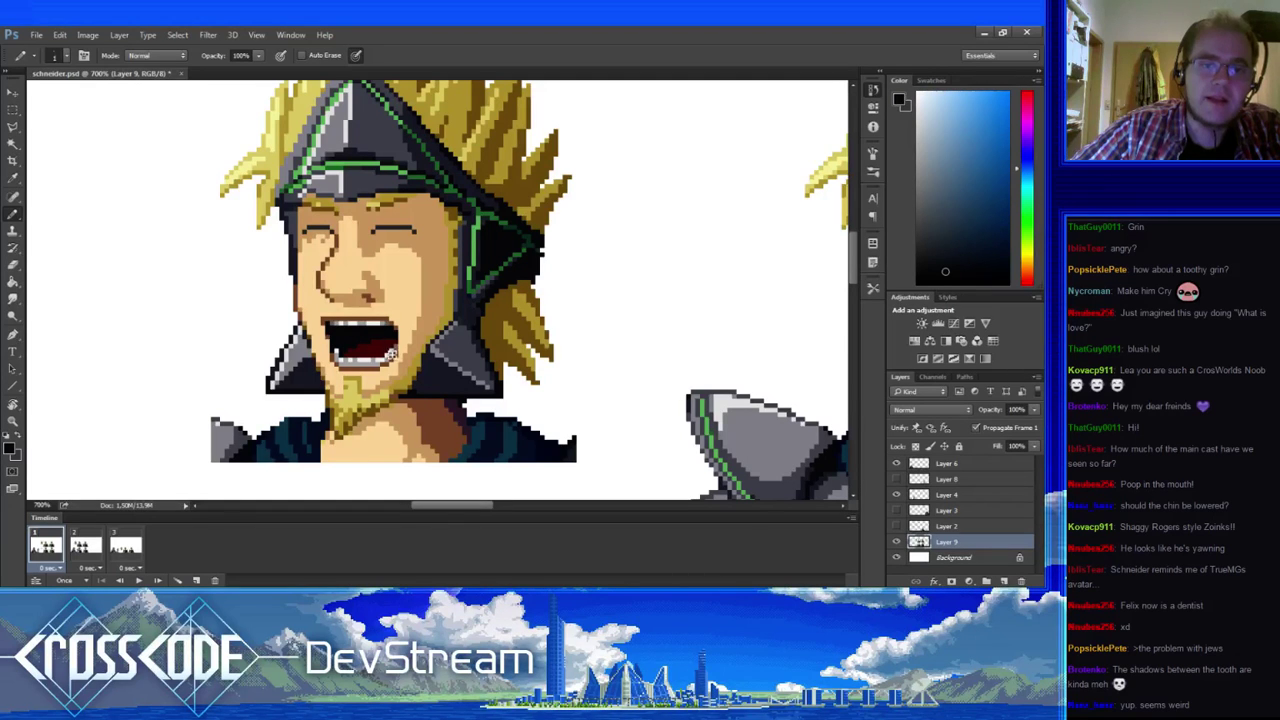
pyautogui.moveTo(381, 355); pyautogui.dragTo(372, 374)
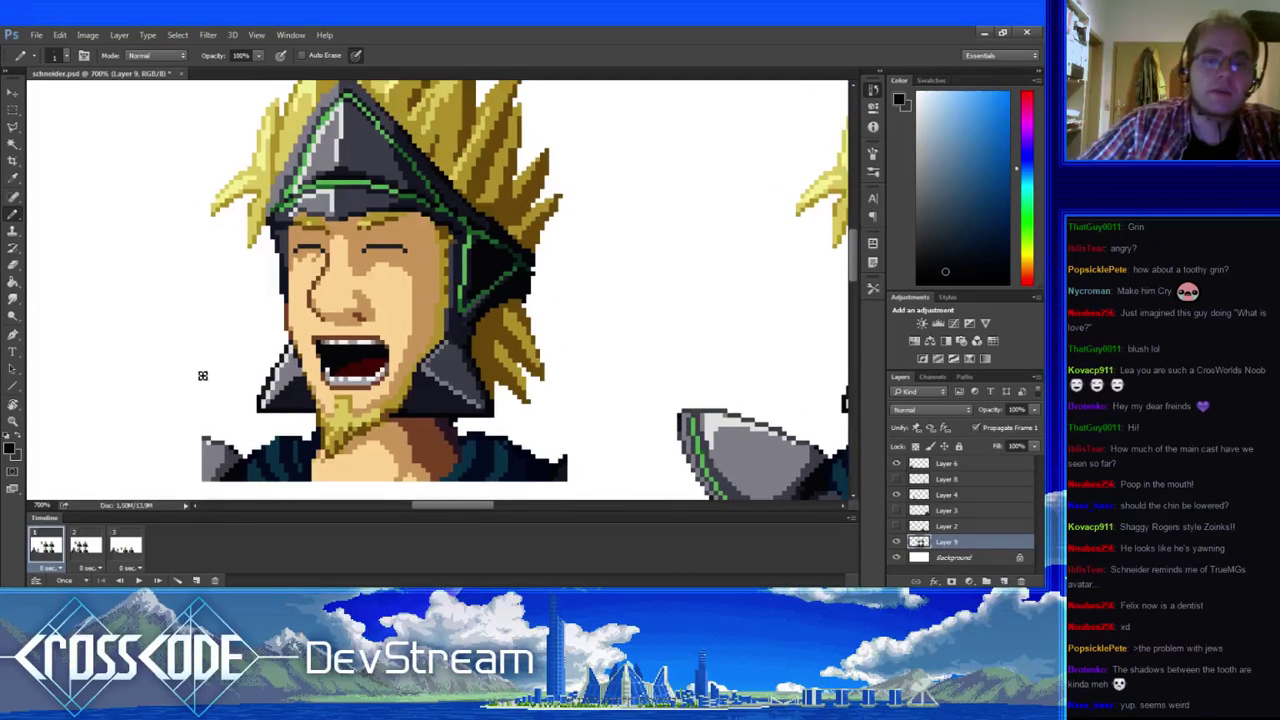
# - Recolour the tongue with a brighter dark red fill confined to a rectangular selection around the mouth, and deselect
pyautogui.keyDown('alt'); pyautogui.click(368, 366); pyautogui.keyUp('alt')
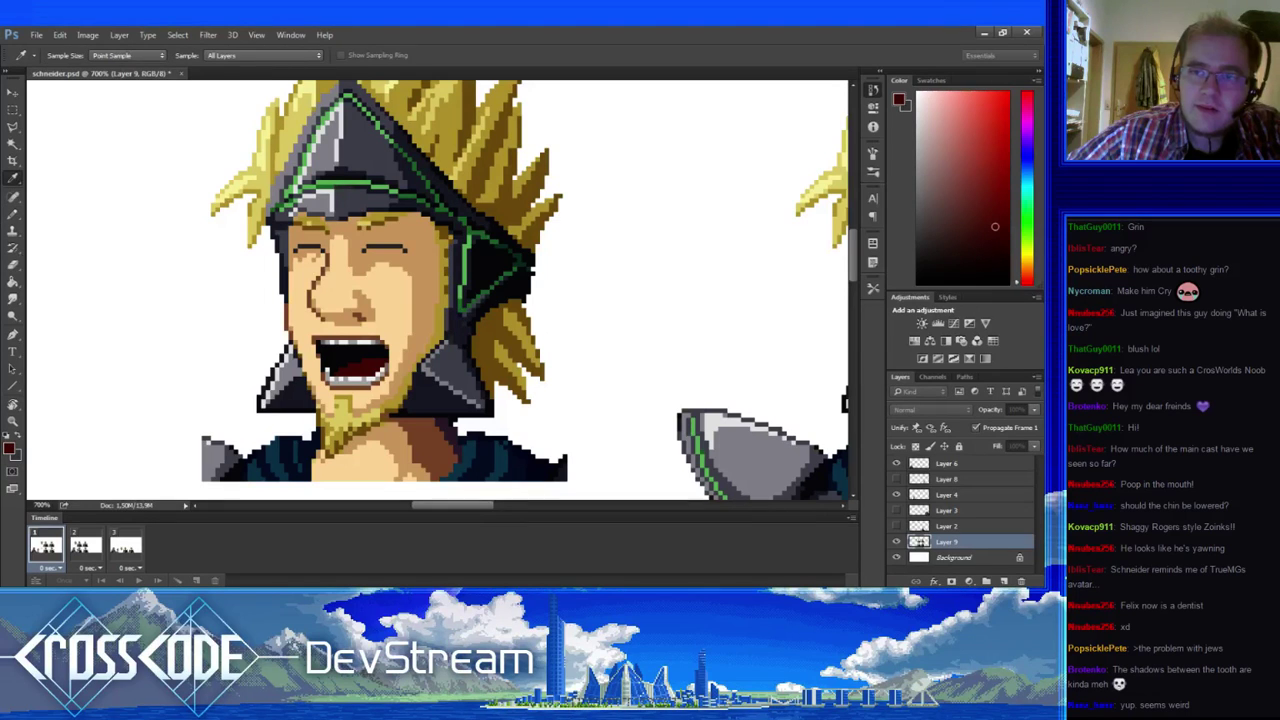
pyautogui.keyDown('alt'); pyautogui.click(368, 366); pyautogui.keyUp('alt')
pyautogui.click(14, 109)
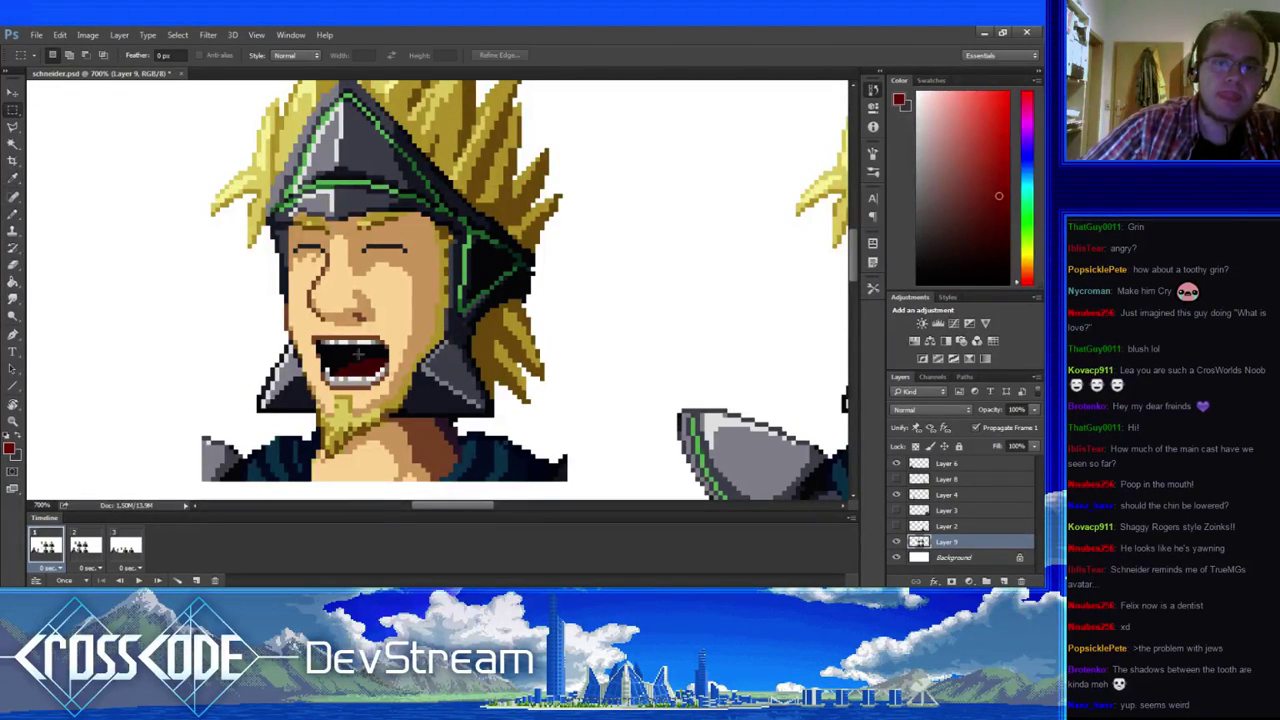
pyautogui.moveTo(410, 403); pyautogui.dragTo(285, 318)
pyautogui.press('g')
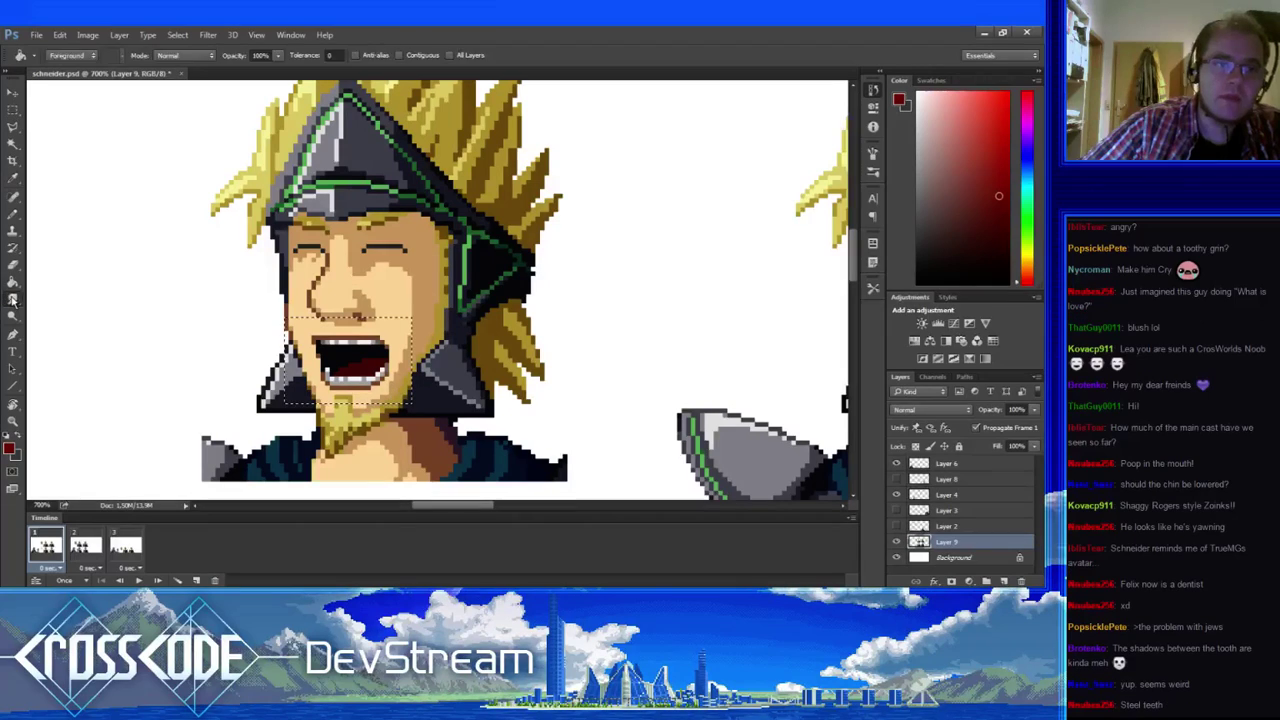
pyautogui.click(368, 370)
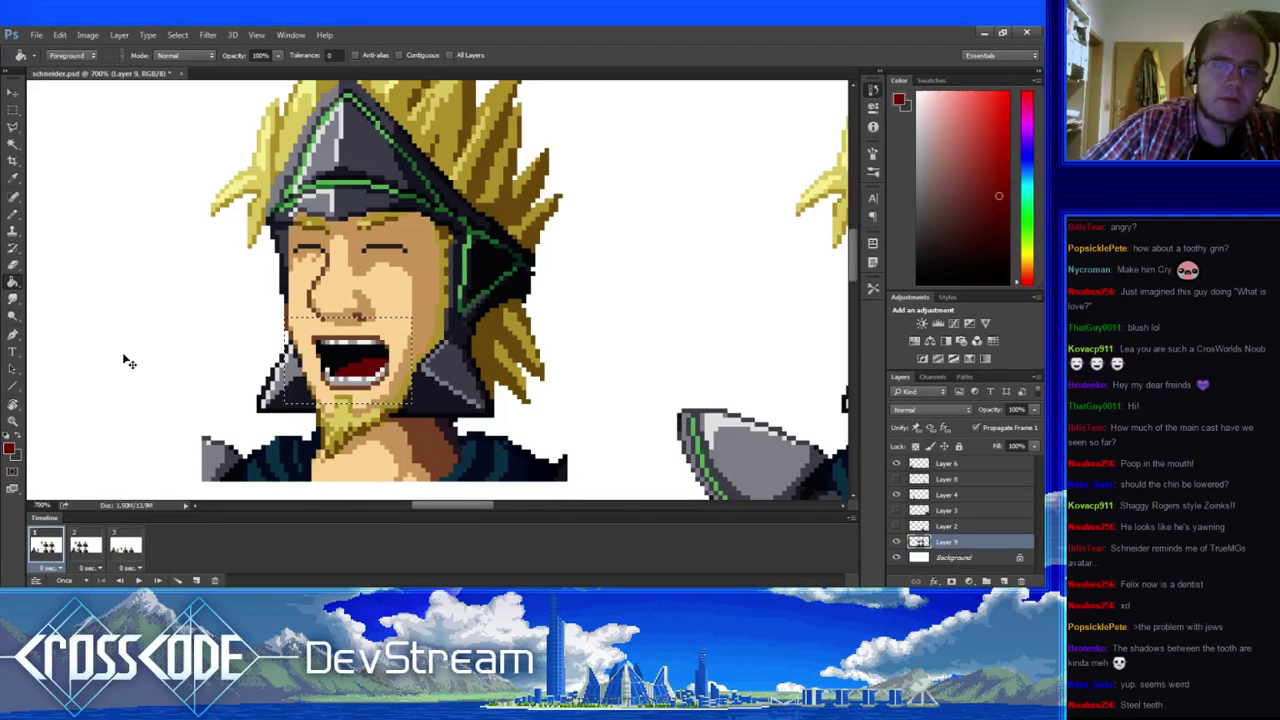
pyautogui.hotkey('ctrl', 'd')
# - Shade the tongue pixel by pixel with the Pencil, alternating sampled near-black, darker red and brighter red
pyautogui.press('b')
pyautogui.press('alt')
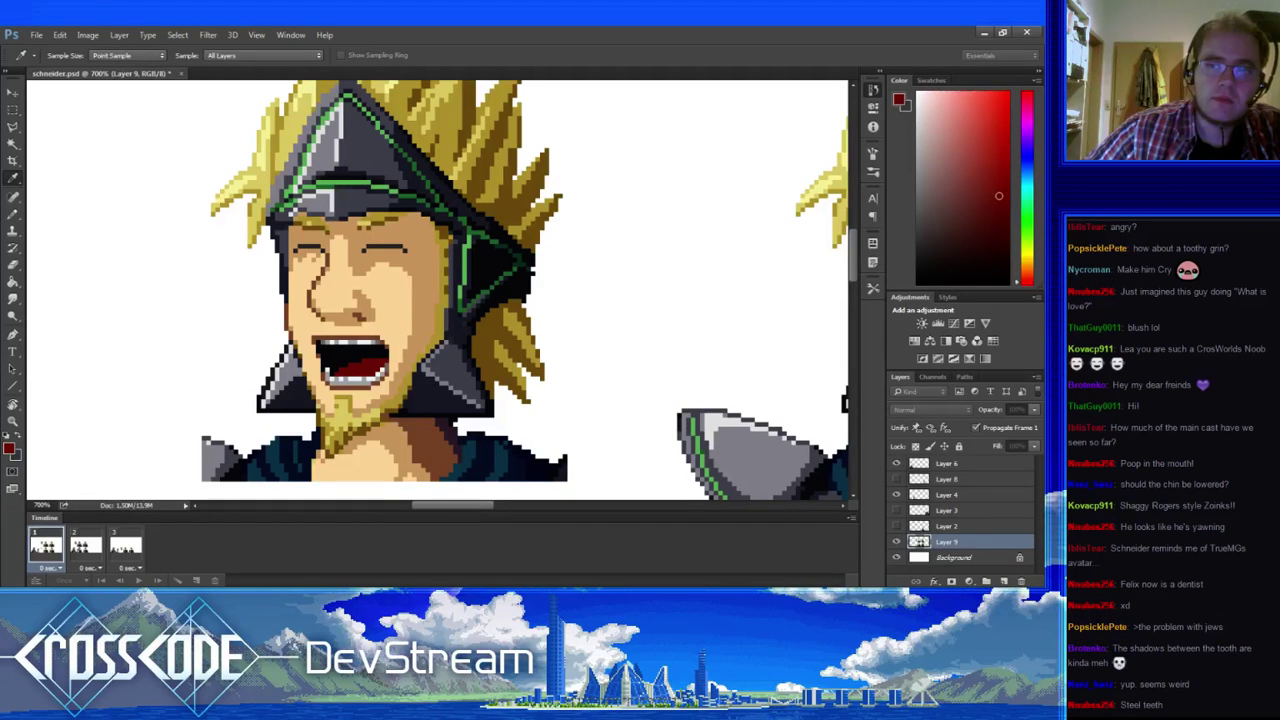
pyautogui.press('b')
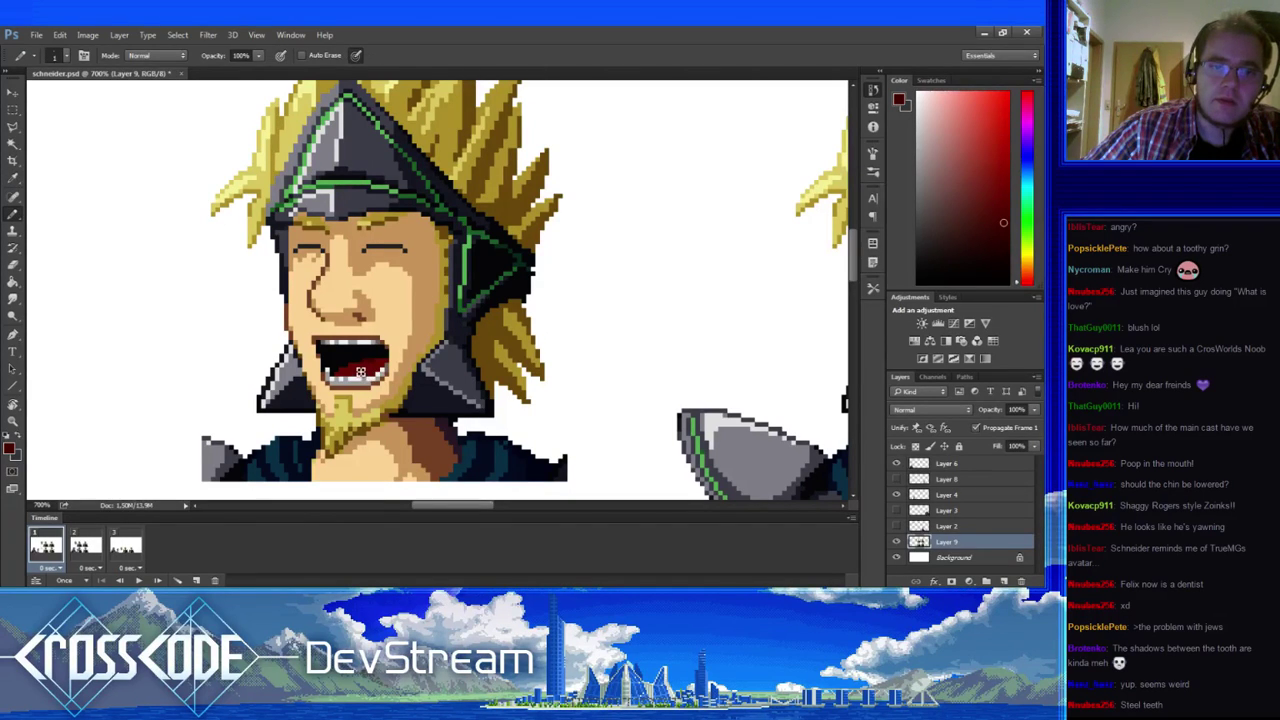
pyautogui.keyDown('alt'); pyautogui.click(352, 371); pyautogui.keyUp('alt')
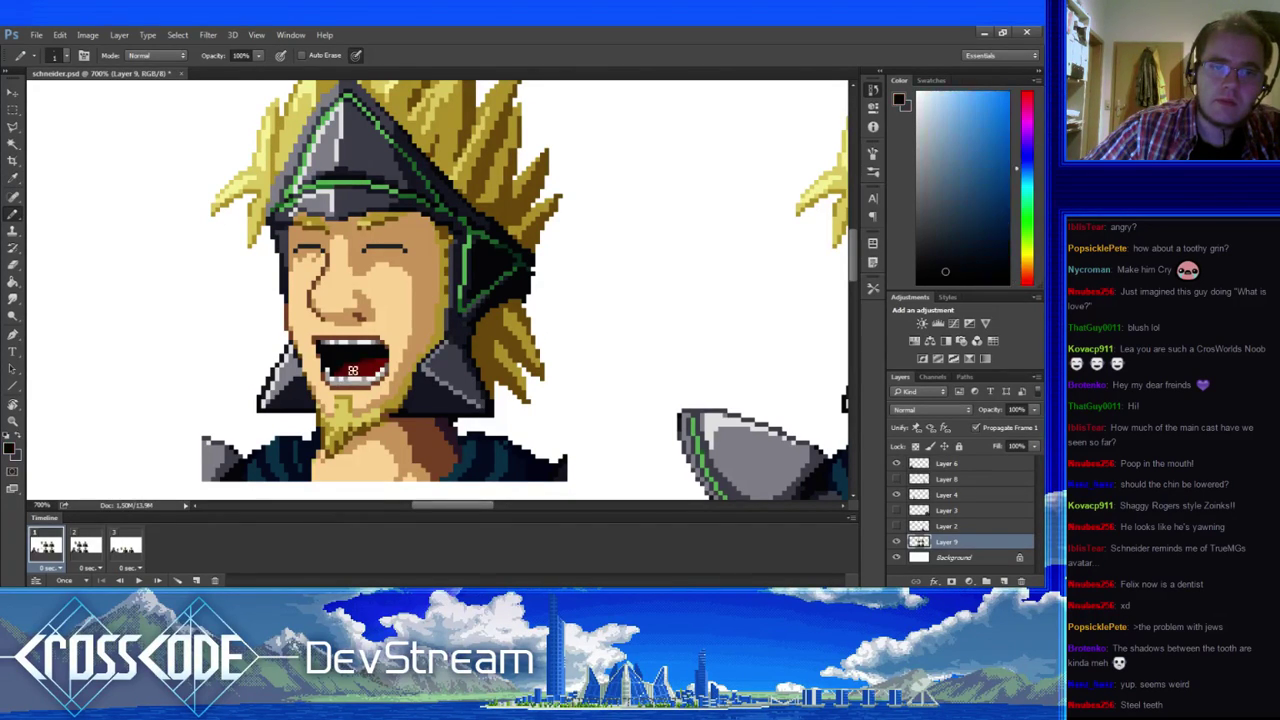
pyautogui.keyDown('alt'); pyautogui.click(359, 372); pyautogui.keyUp('alt')
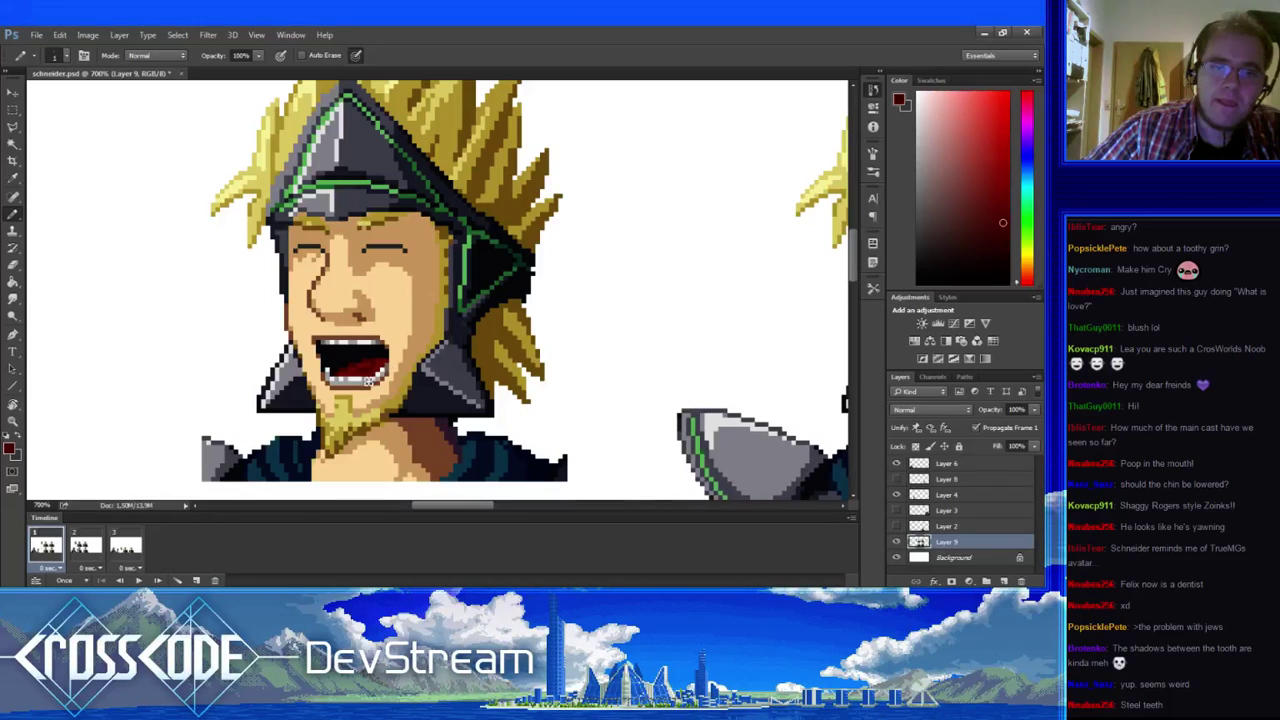
pyautogui.keyDown('alt'); pyautogui.click(368, 364); pyautogui.keyUp('alt')
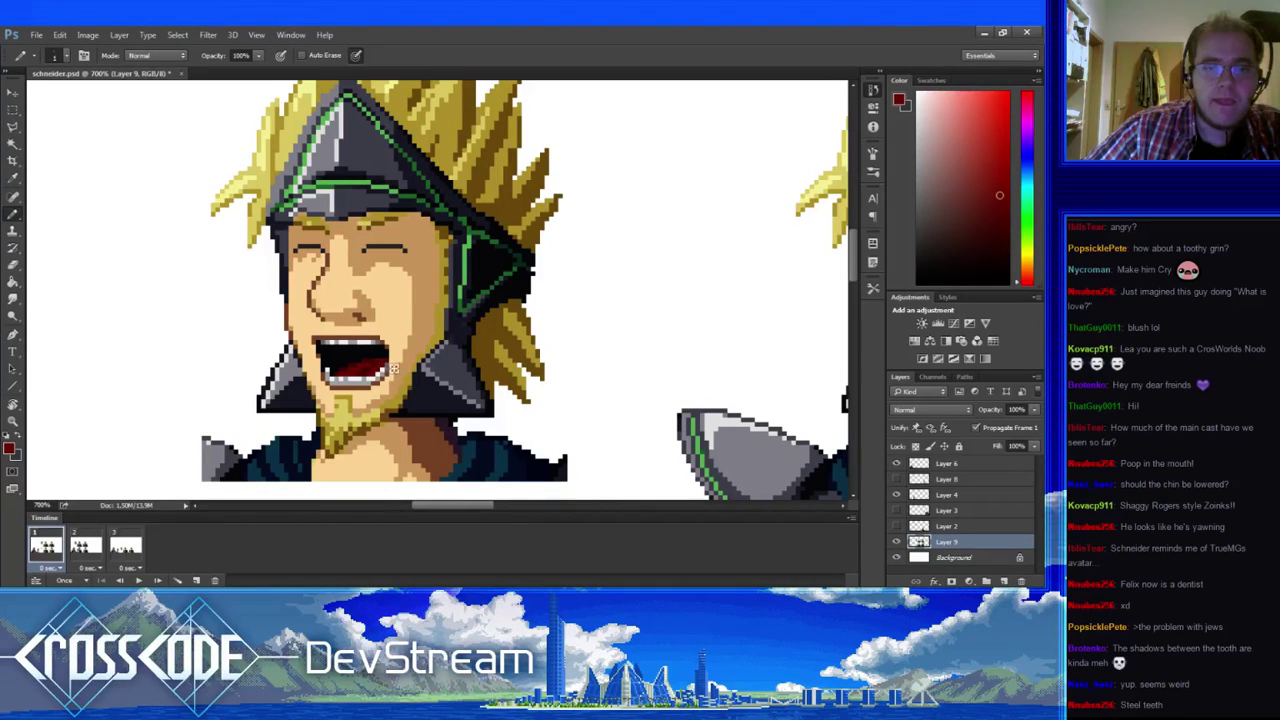
pyautogui.keyDown('alt'); pyautogui.click(379, 371); pyautogui.keyUp('alt')
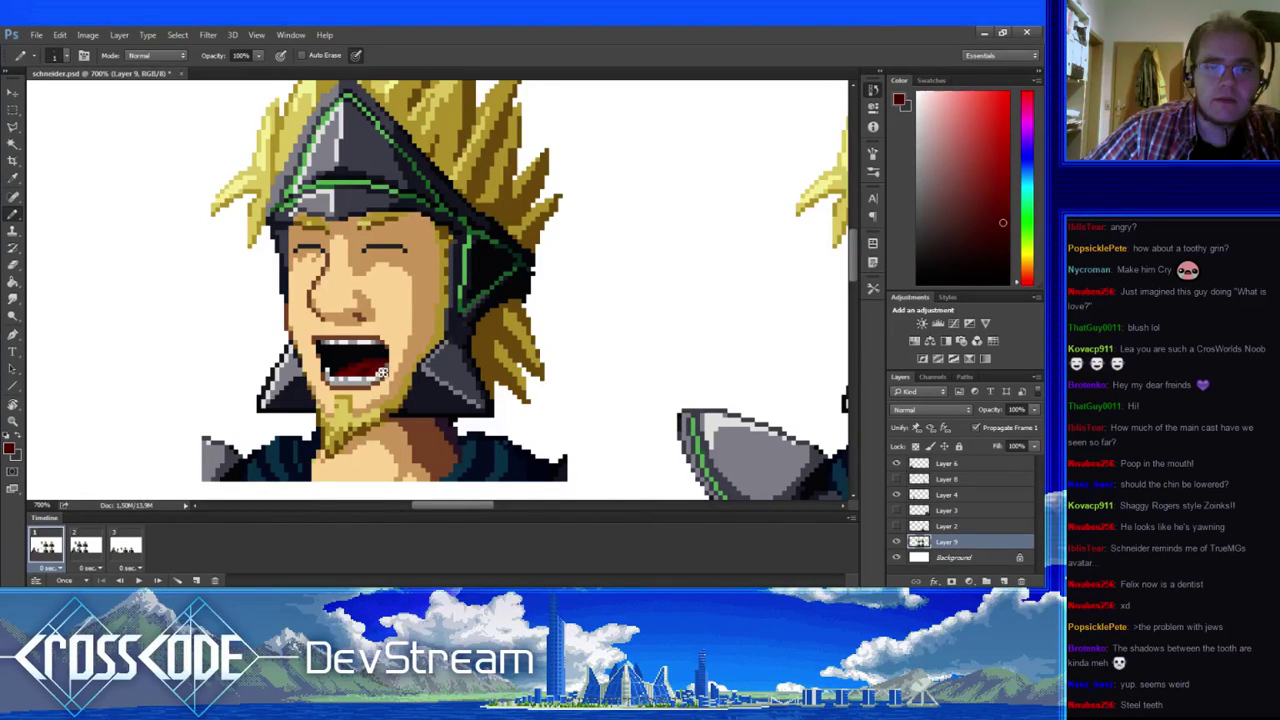
pyautogui.keyDown('alt'); pyautogui.click(361, 372); pyautogui.keyUp('alt')
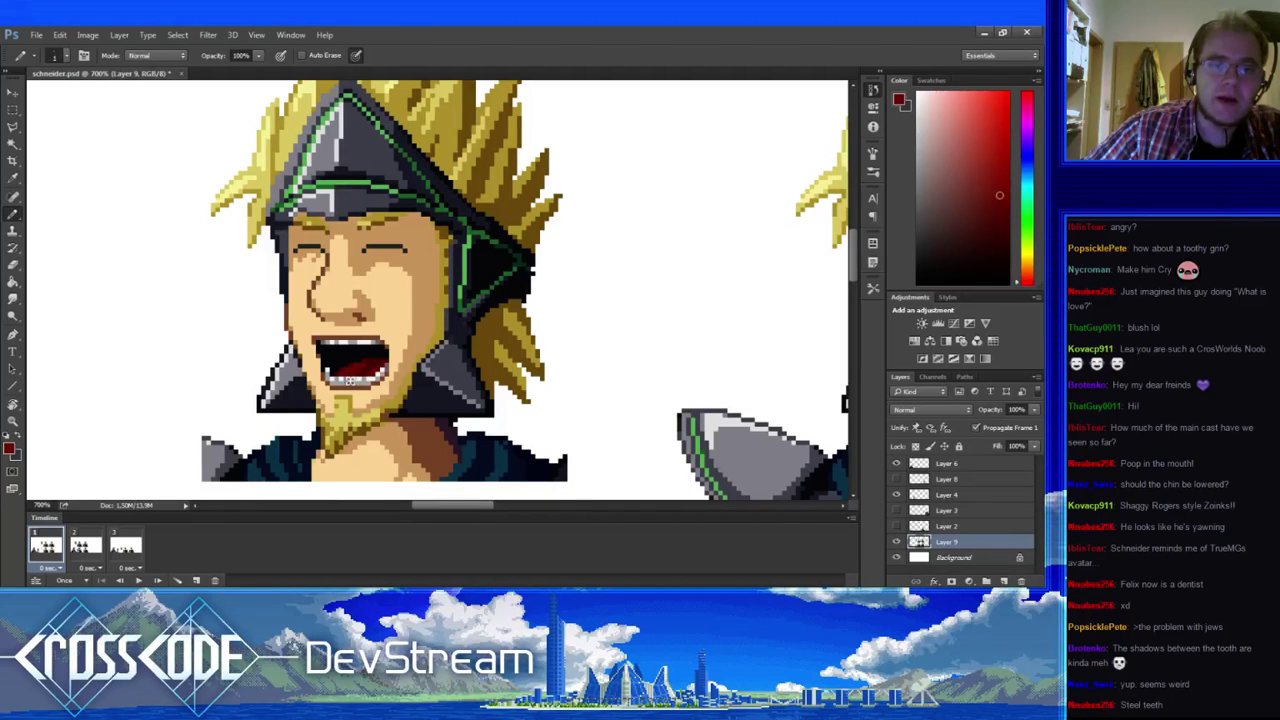
pyautogui.moveTo(362, 424); pyautogui.dragTo(324, 447)
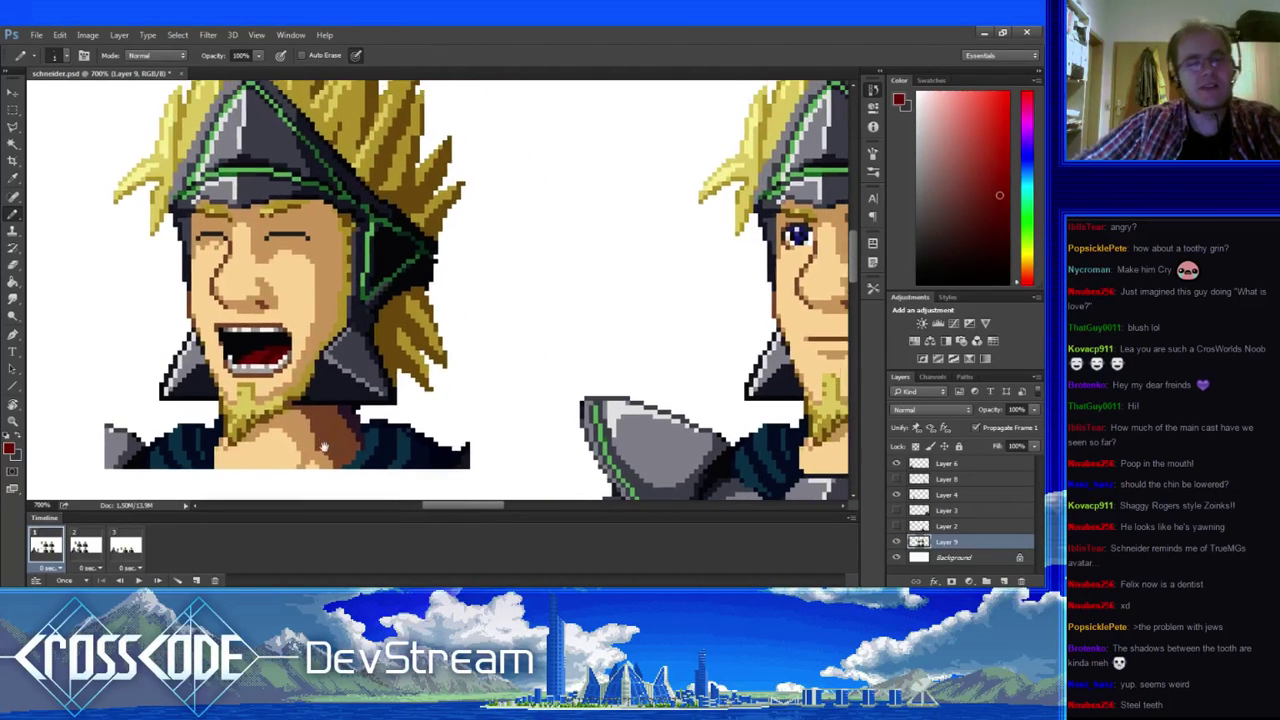
pyautogui.keyDown('alt'); pyautogui.click(283, 362); pyautogui.keyUp('alt')
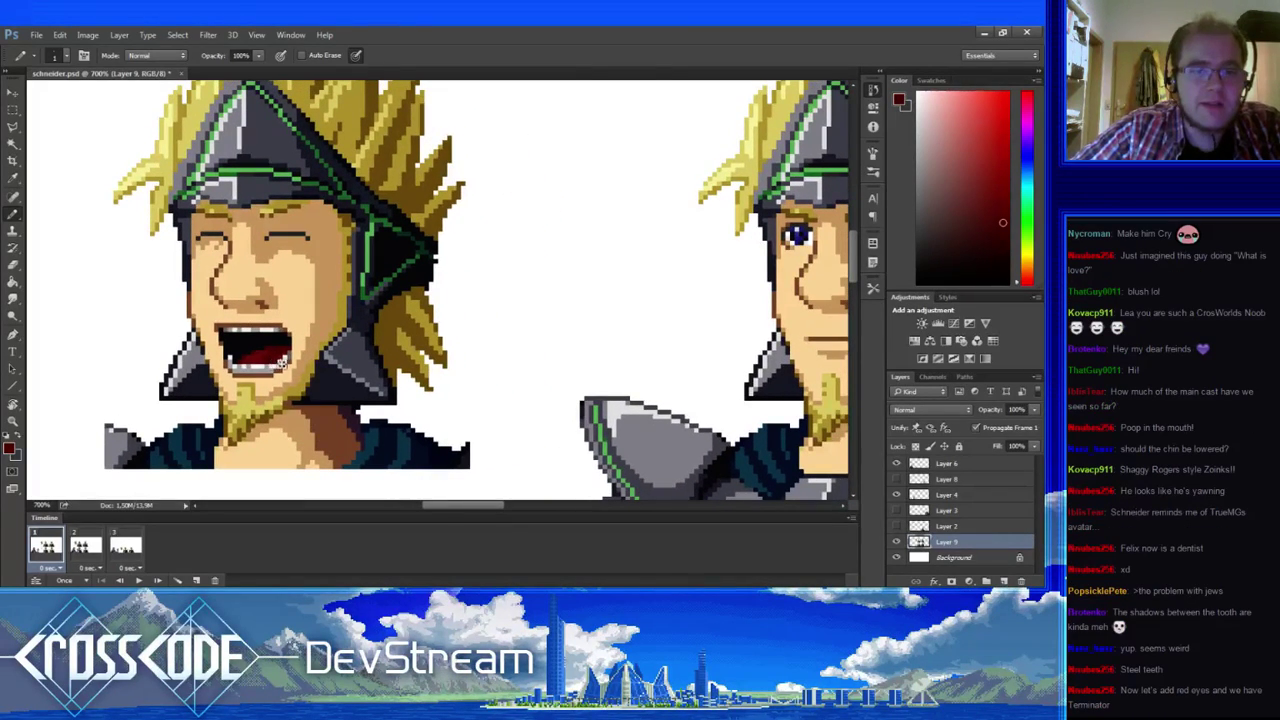
pyautogui.keyDown('alt'); pyautogui.click(275, 368); pyautogui.keyUp('alt')
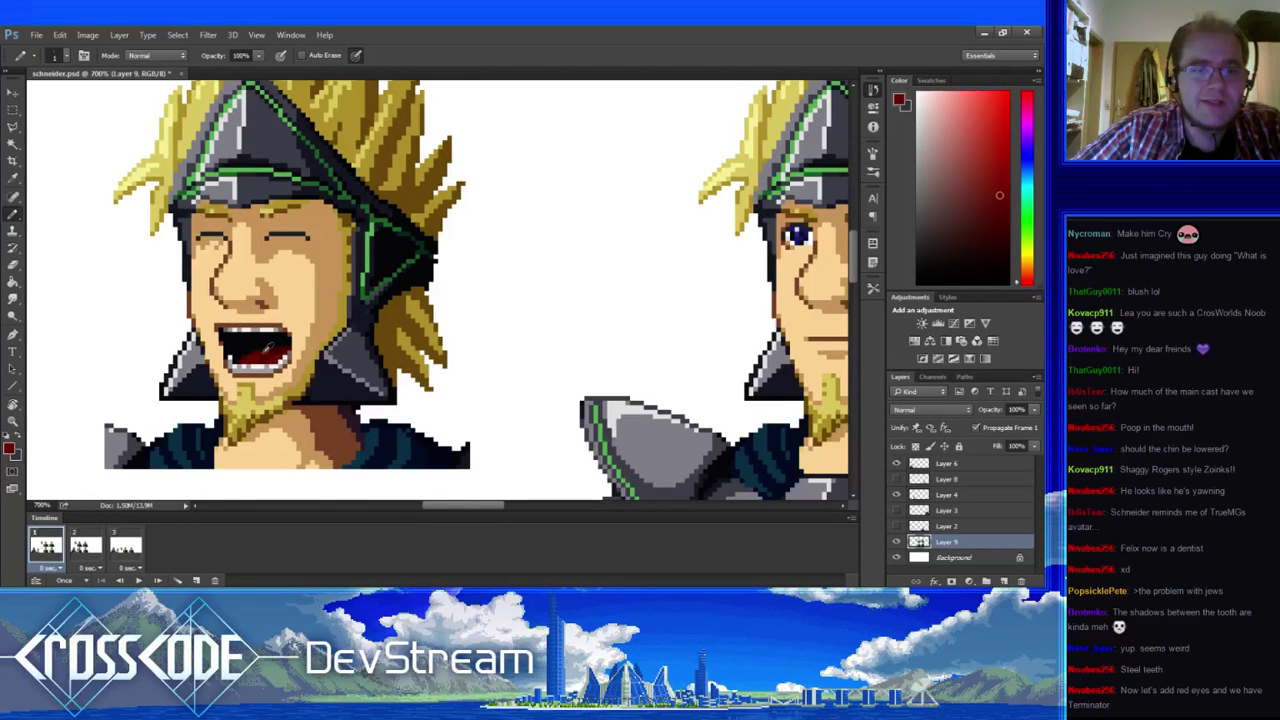
# - Examine the laughing portrait at 200% beside the other portraits, and return to a 500% view of the face
pyautogui.moveTo(122, 339); pyautogui.dragTo(158, 363)
pyautogui.click(13, 422)
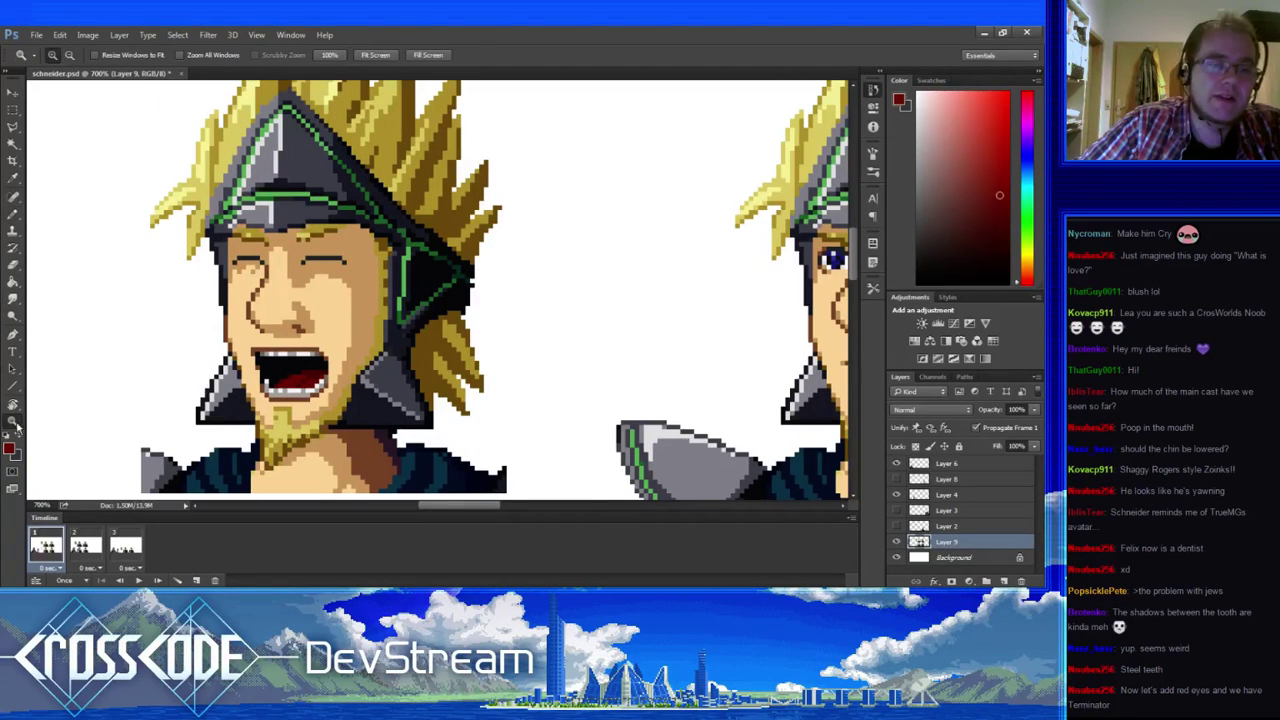
pyautogui.keyDown('alt'); pyautogui.click(62, 426); pyautogui.keyUp('alt')
pyautogui.keyDown('alt'); pyautogui.click(62, 426); pyautogui.keyUp('alt')
pyautogui.keyDown('alt'); pyautogui.click(62, 426); pyautogui.keyUp('alt')
pyautogui.keyDown('alt'); pyautogui.click(112, 442); pyautogui.keyUp('alt')
pyautogui.keyDown('alt'); pyautogui.click(245, 445); pyautogui.keyUp('alt')
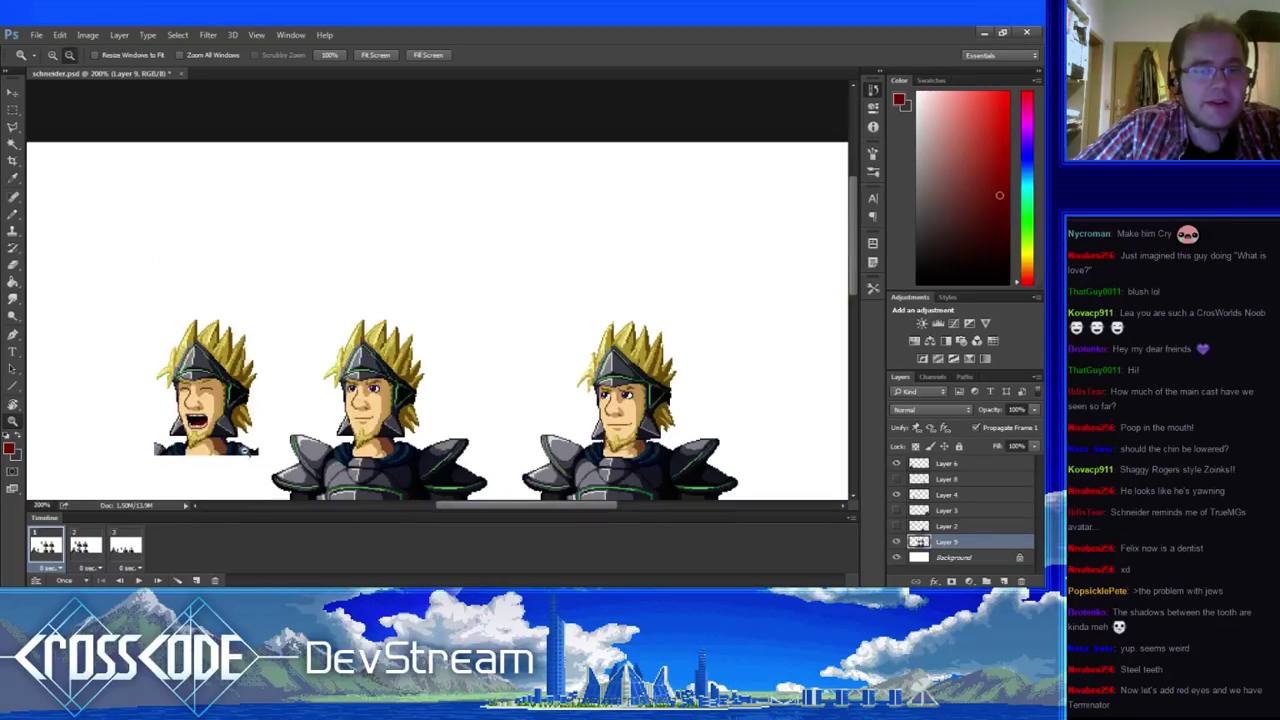
pyautogui.moveTo(265, 445); pyautogui.dragTo(278, 353)
pyautogui.click(161, 376)
pyautogui.click(161, 376)
pyautogui.click(161, 376)
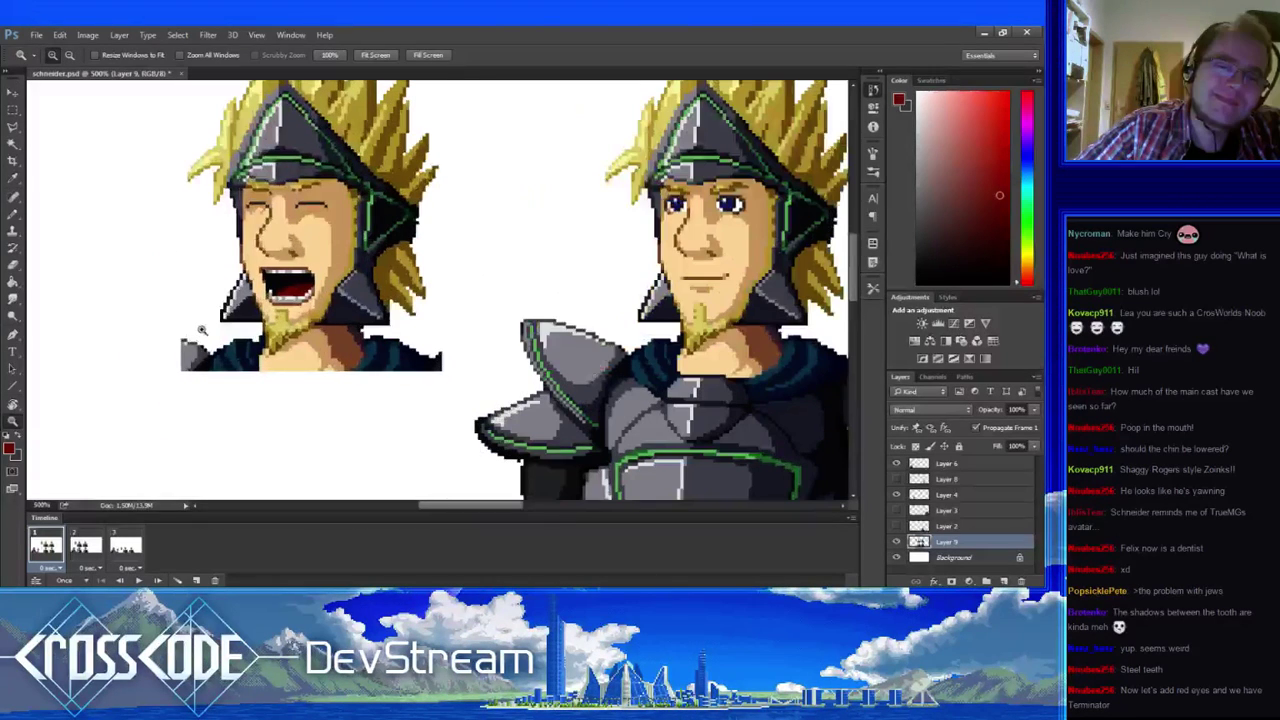
# - Refine the corners and outline of the laughing mouth with sampled brown, grey and light skin-tone pixels
pyautogui.click(14, 214)
pyautogui.keyDown('alt'); pyautogui.click(310, 265); pyautogui.keyUp('alt')
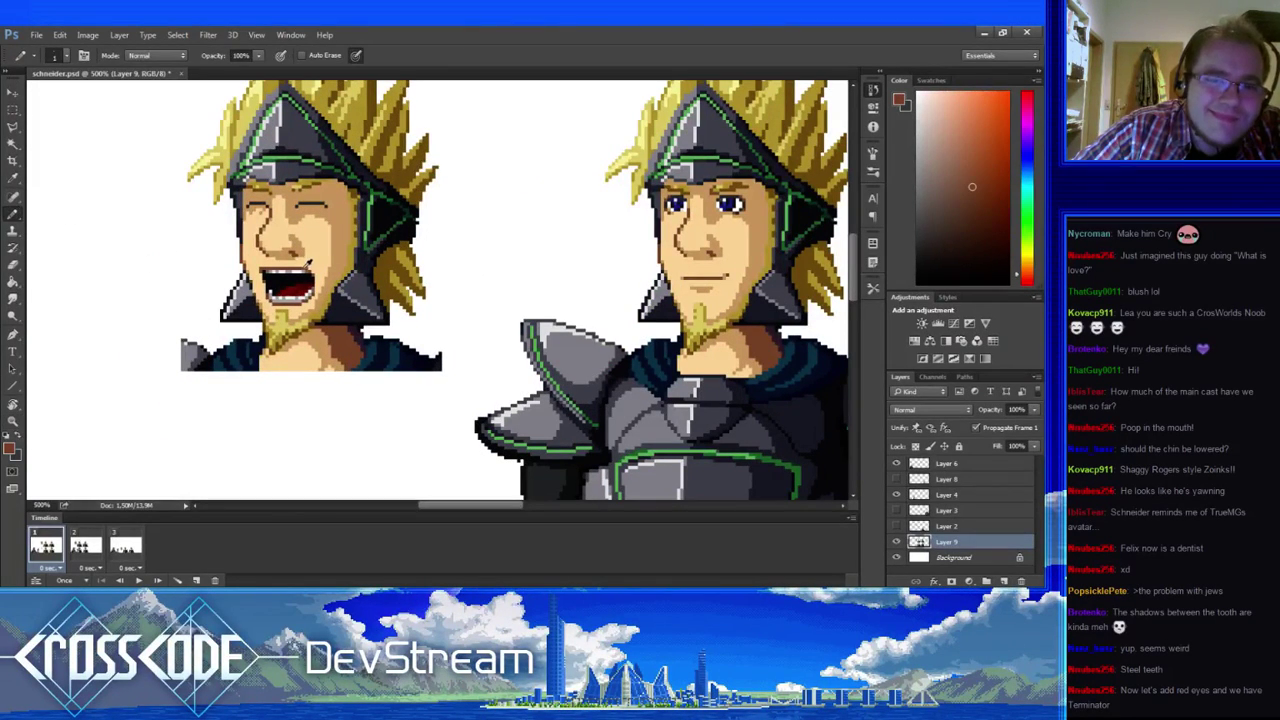
pyautogui.keyDown('alt'); pyautogui.click(310, 270); pyautogui.keyUp('alt')
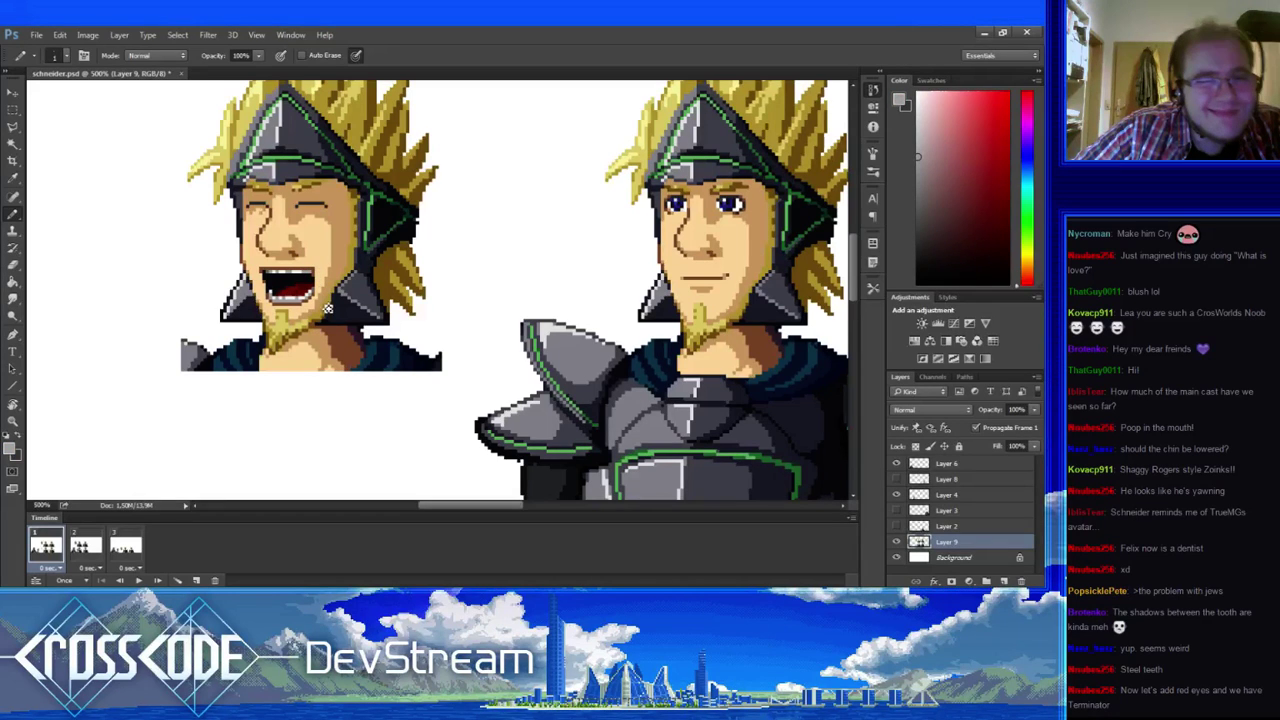
pyautogui.keyDown('alt'); pyautogui.click(328, 309); pyautogui.keyUp('alt')
pyautogui.moveTo(328, 309); pyautogui.dragTo(350, 309)
pyautogui.keyDown('alt'); pyautogui.click(330, 269); pyautogui.keyUp('alt')
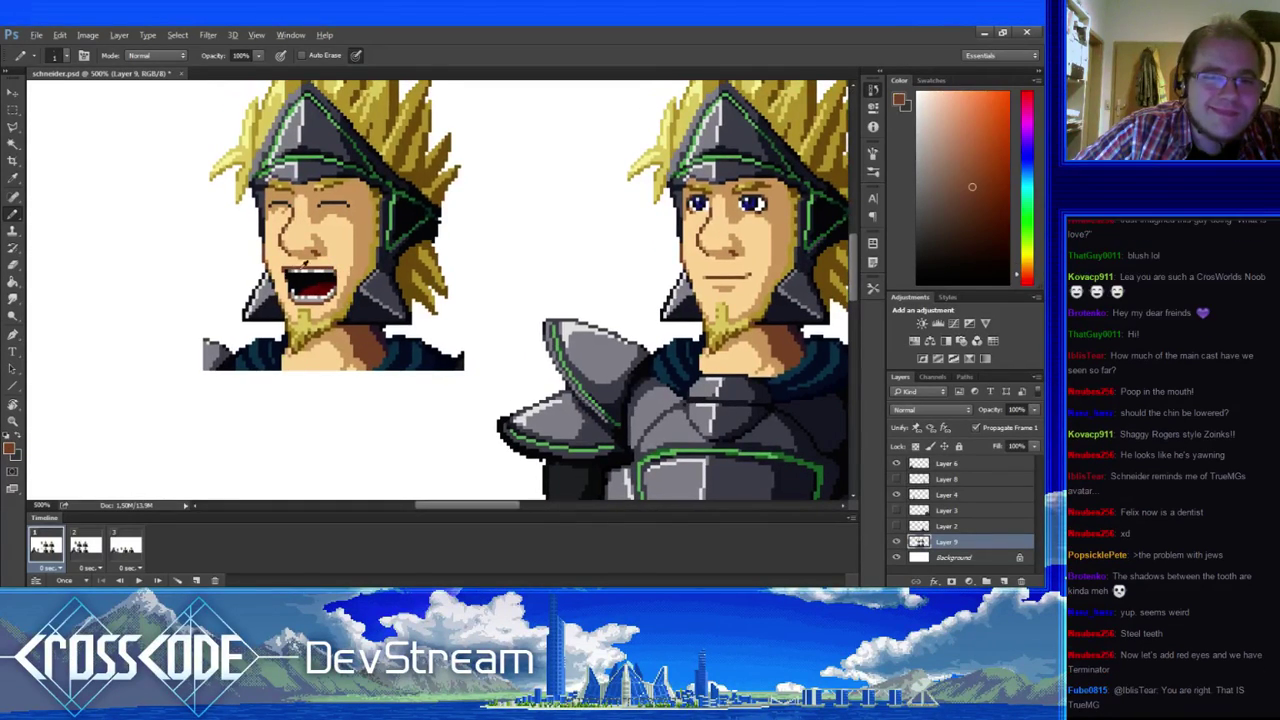
pyautogui.keyDown('alt'); pyautogui.click(343, 268); pyautogui.keyUp('alt')
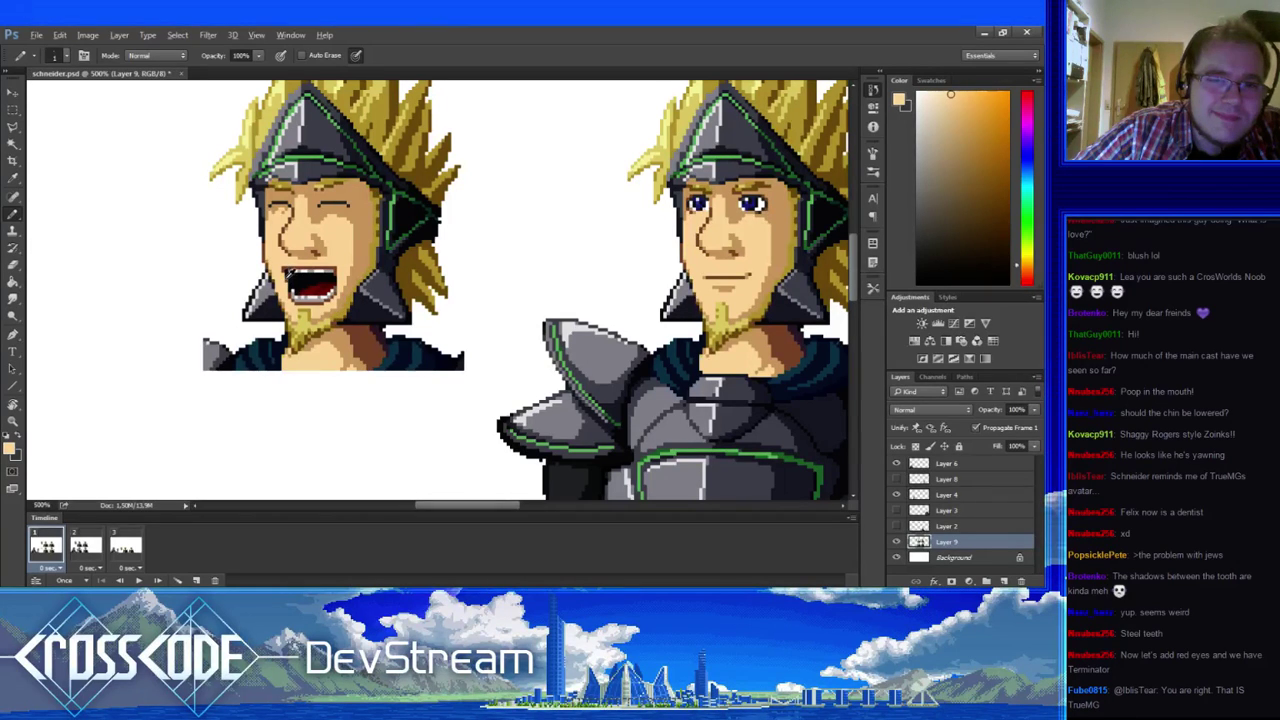
pyautogui.keyDown('alt'); pyautogui.click(288, 276); pyautogui.keyUp('alt')
pyautogui.moveTo(325, 372); pyautogui.dragTo(299, 396)
pyautogui.keyDown('alt'); pyautogui.click(272, 316); pyautogui.keyUp('alt')
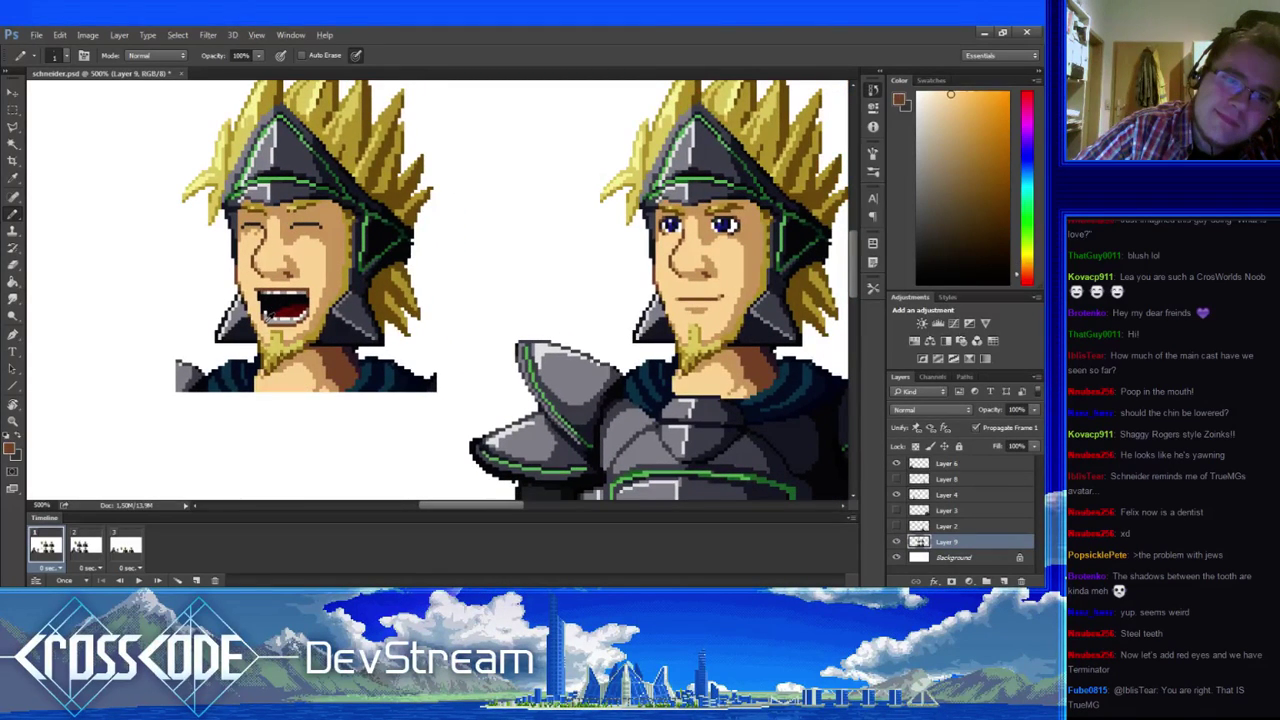
# - Retouch the laughing face's right-hand closed eye and eyebrow with sampled tan, blond and dark gold pixels
pyautogui.moveTo(291, 383); pyautogui.dragTo(129, 262)
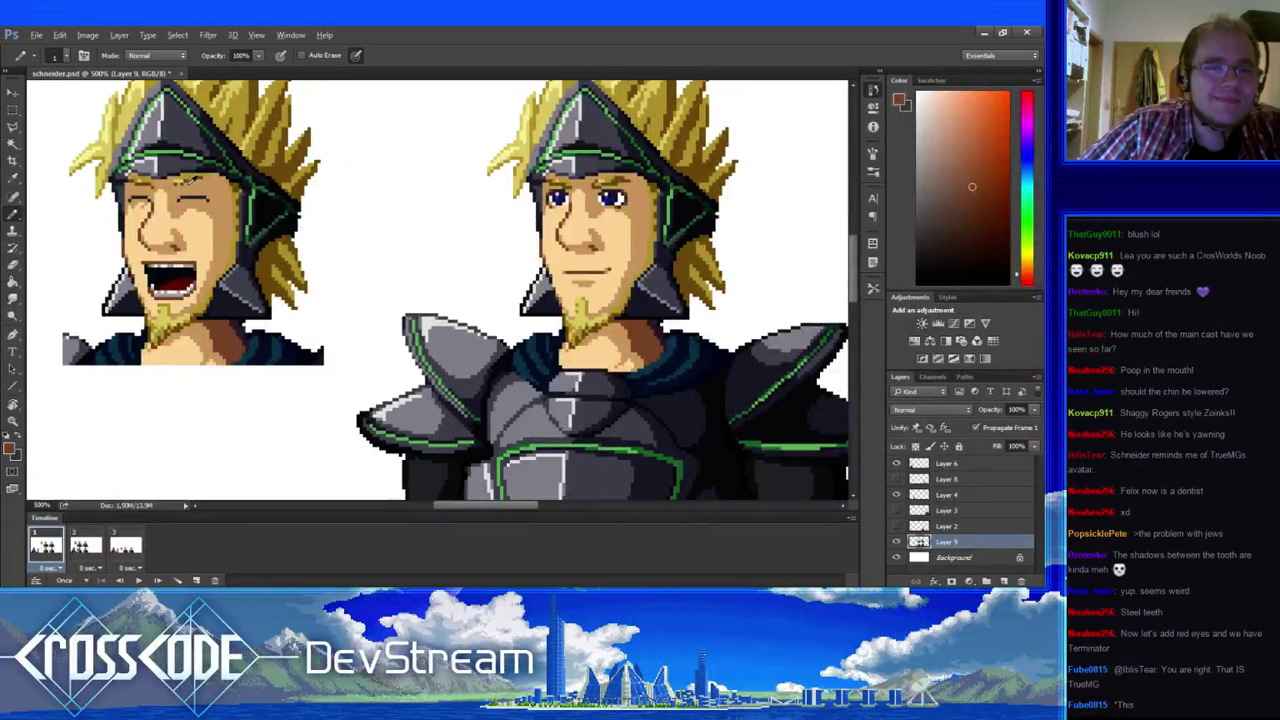
pyautogui.keyDown('alt'); pyautogui.click(192, 197); pyautogui.keyUp('alt')
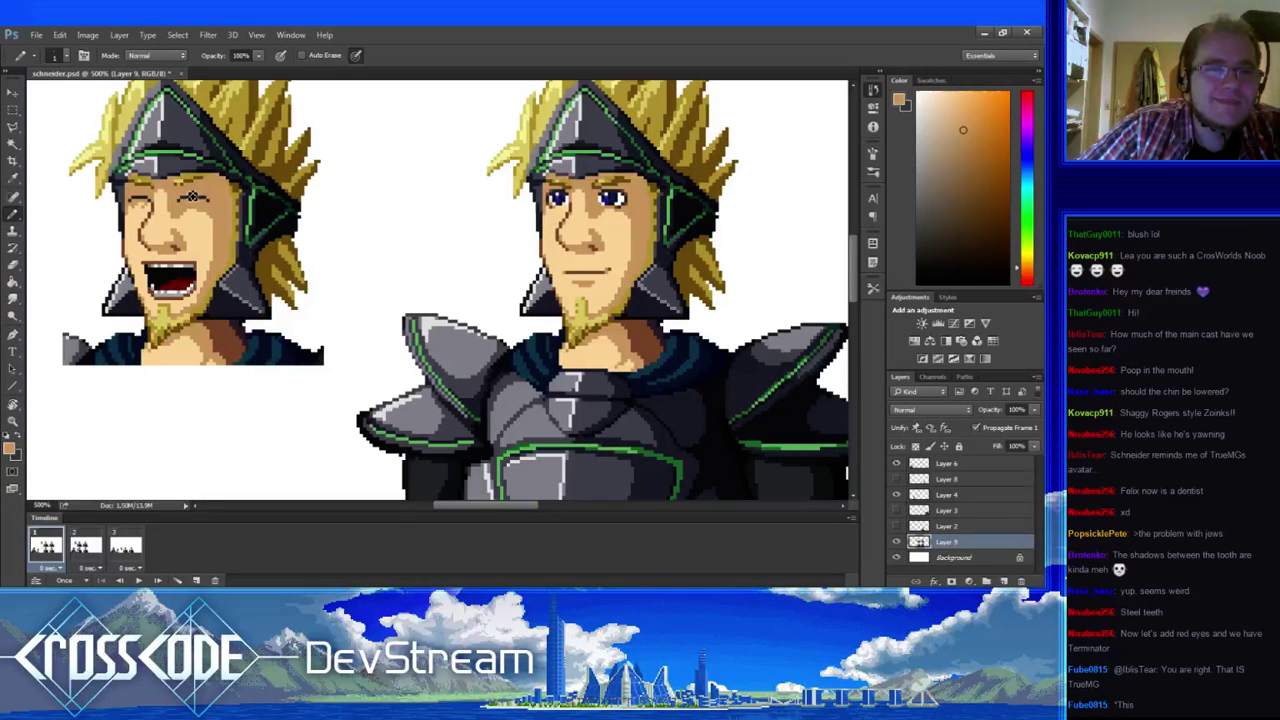
pyautogui.scroll(1, 192, 197)
pyautogui.keyDown('alt'); pyautogui.click(188, 200); pyautogui.keyUp('alt')
pyautogui.keyDown('alt'); pyautogui.click(187, 217); pyautogui.keyUp('alt')
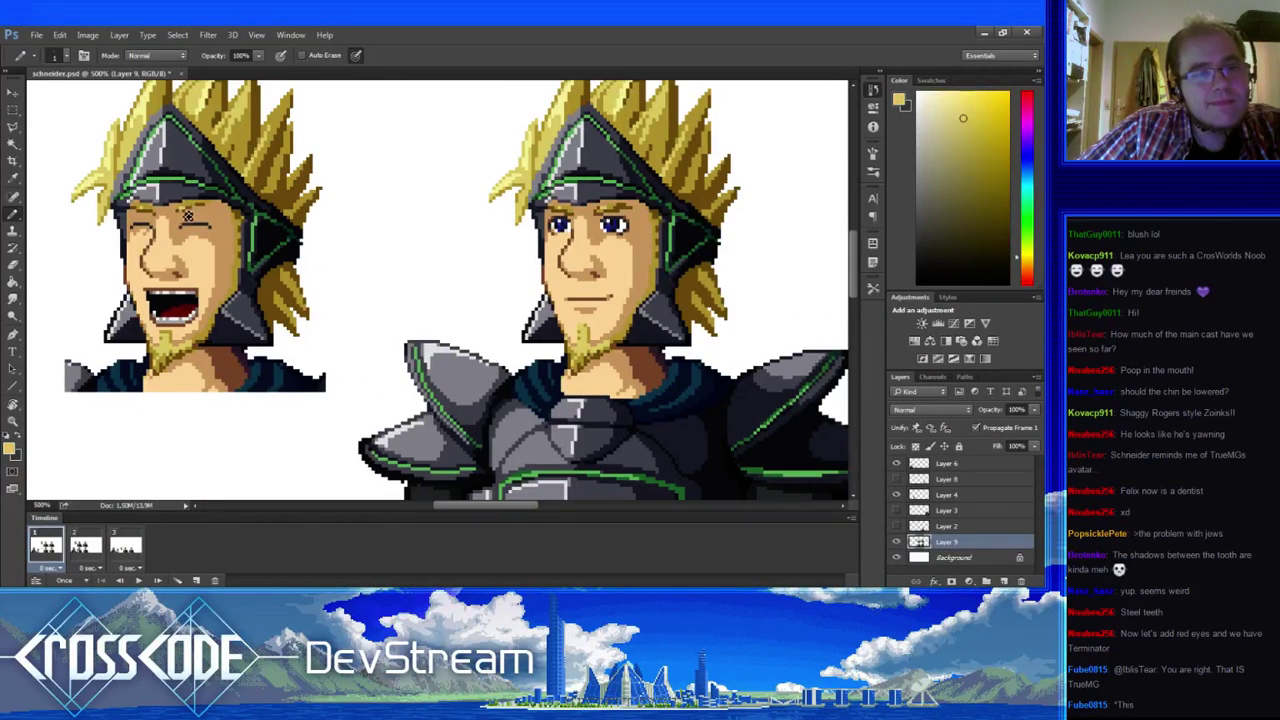
pyautogui.keyDown('alt'); pyautogui.click(199, 216); pyautogui.keyUp('alt')
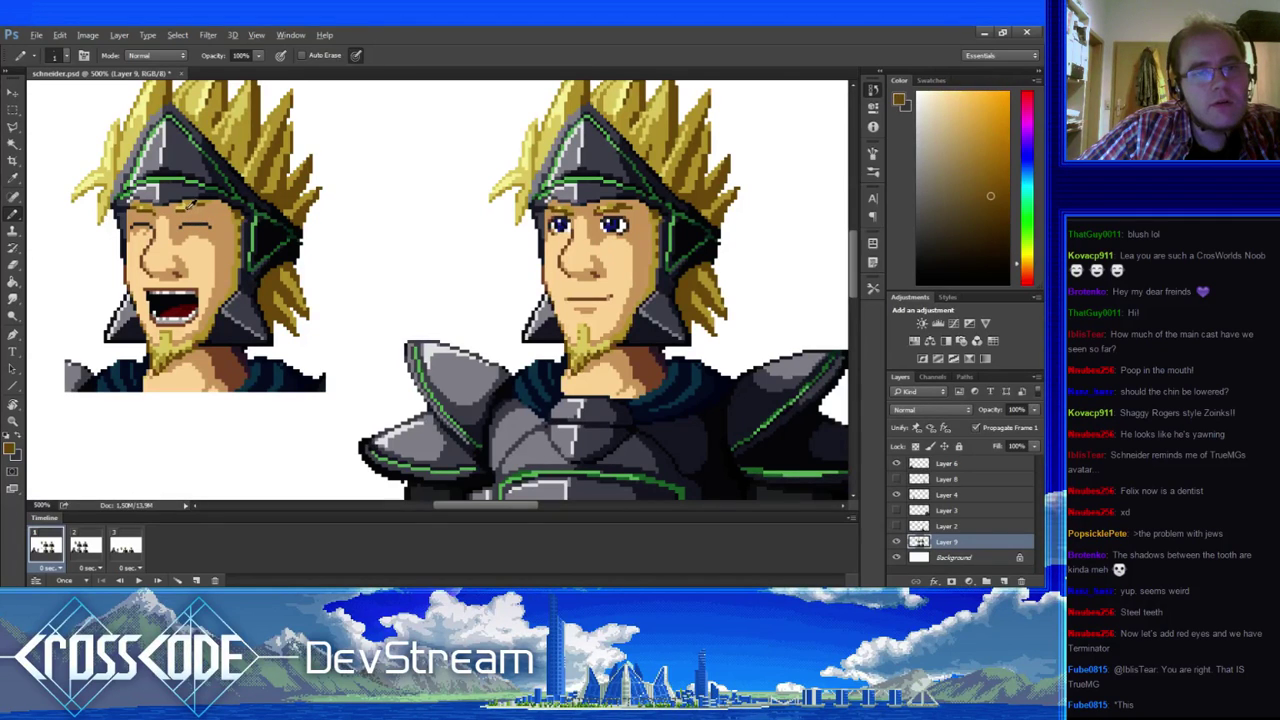
pyautogui.keyDown('alt'); pyautogui.click(188, 207); pyautogui.keyUp('alt')
# - Touch up the lower teeth of the laughing mouth with the sampled near-white tooth colour
pyautogui.moveTo(219, 289); pyautogui.dragTo(298, 278)
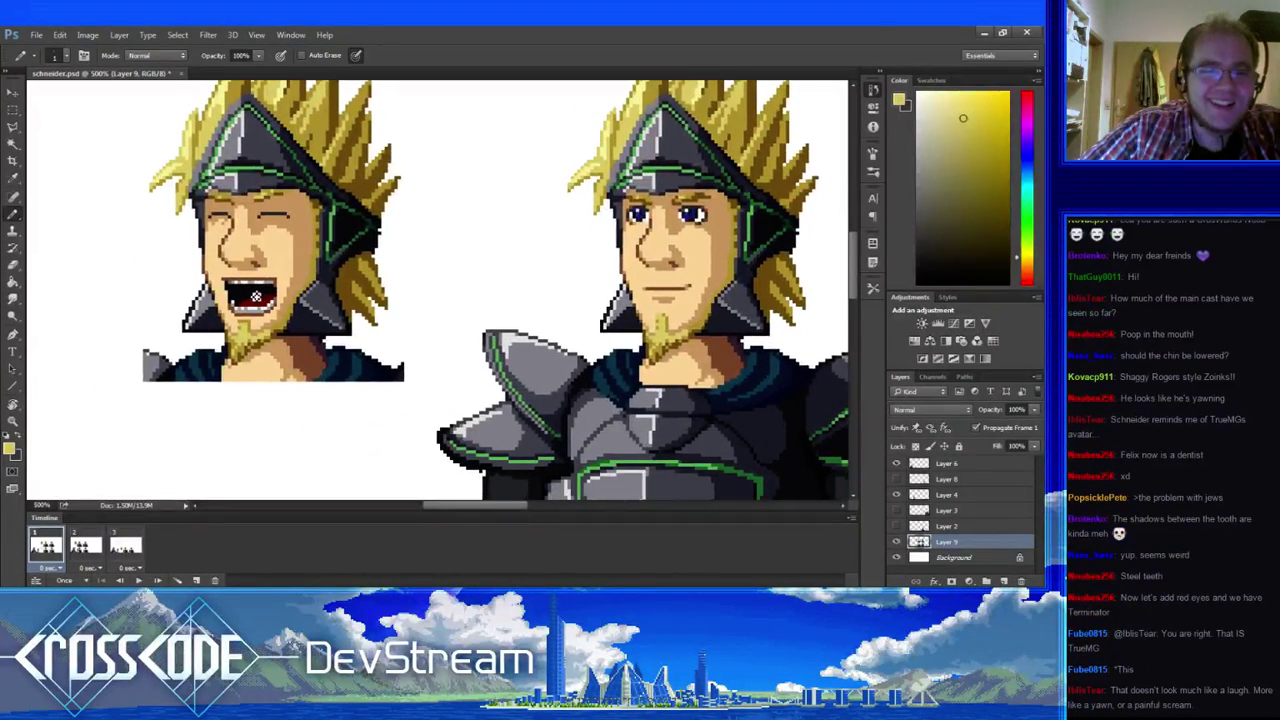
pyautogui.keyDown('alt'); pyautogui.click(253, 307); pyautogui.keyUp('alt')
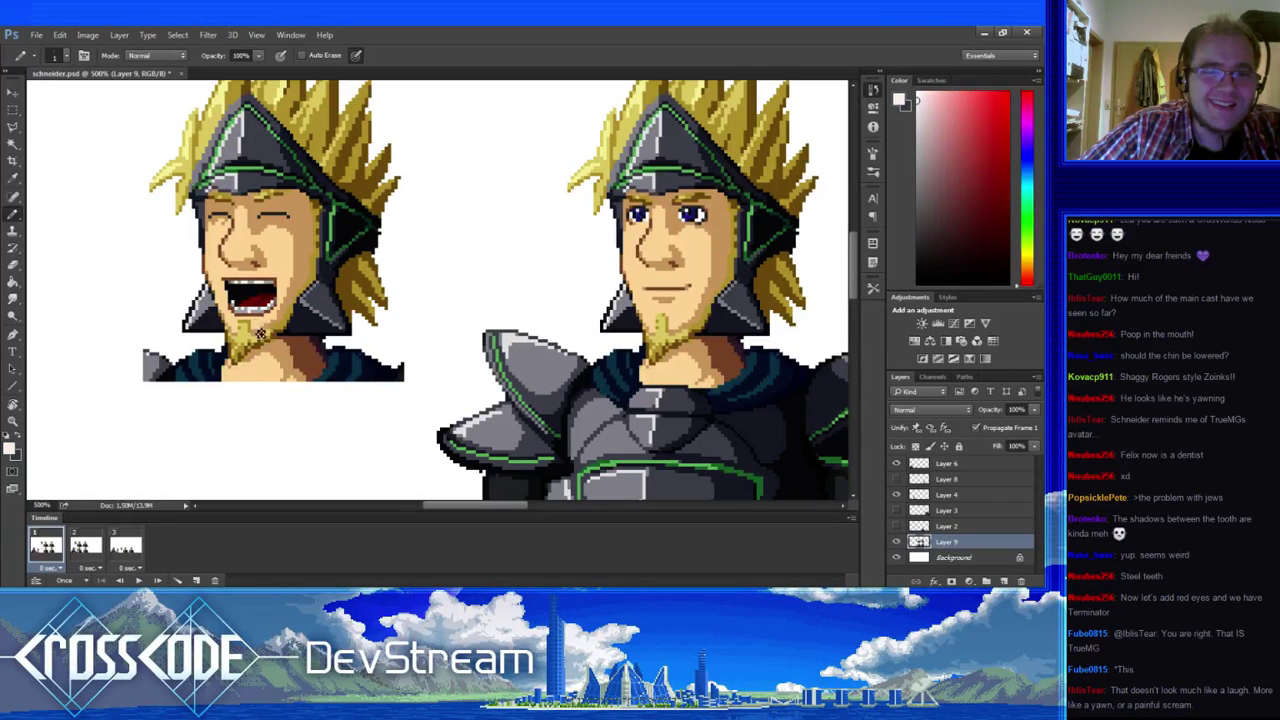
pyautogui.moveTo(269, 353); pyautogui.dragTo(228, 342)
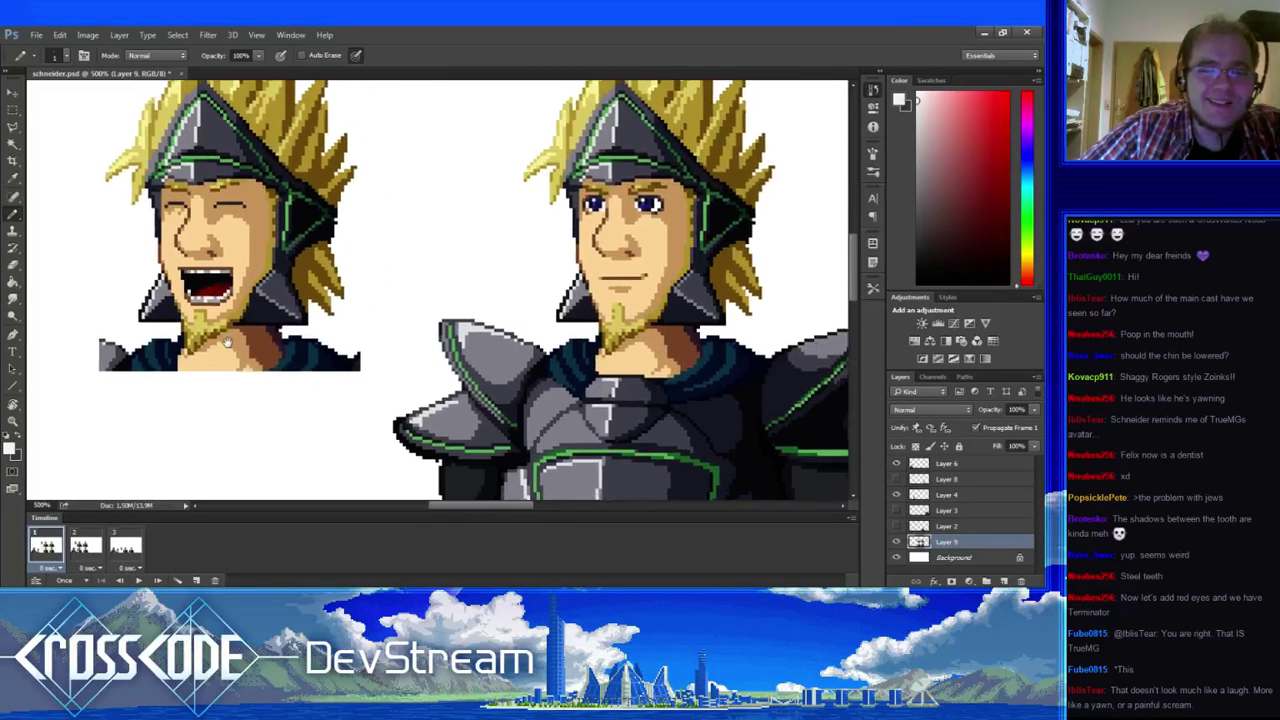
# - Open carla.png, examine its open-mouthed and grinning expressions at 300%, and return to schneider.psd
pyautogui.scroll(2, 228, 342)
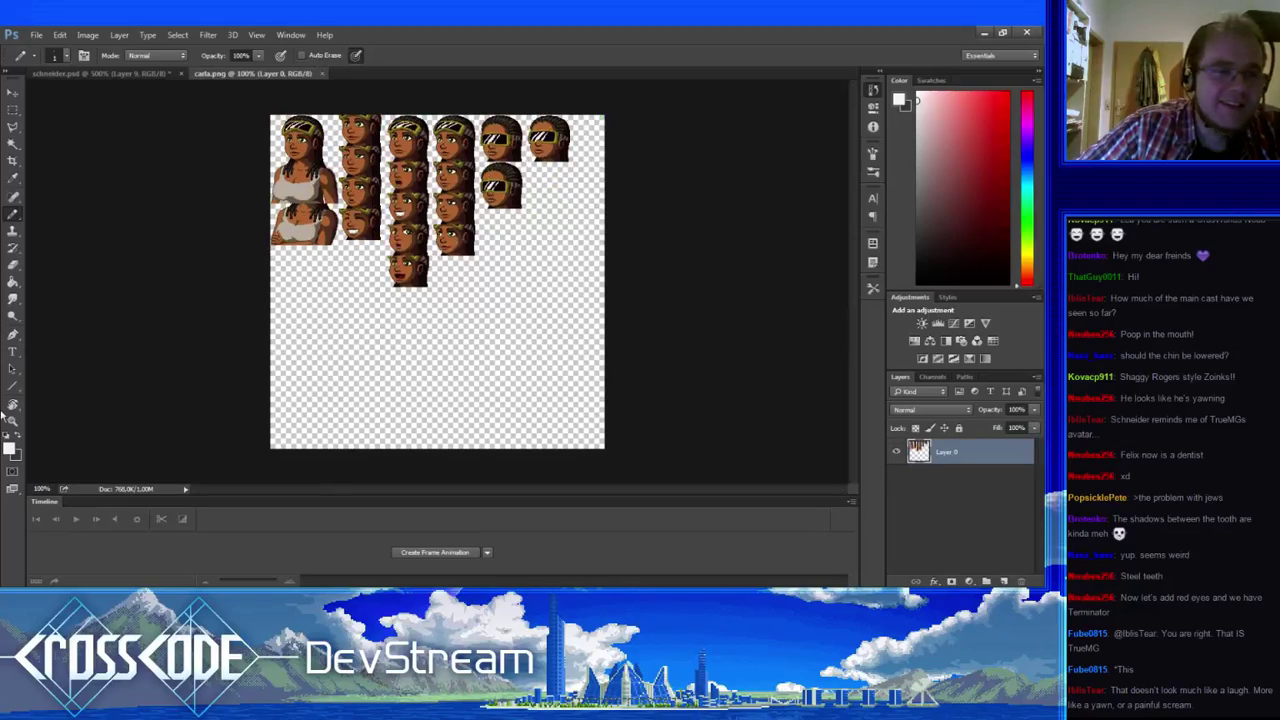
pyautogui.click(12, 421)
pyautogui.click(337, 180)
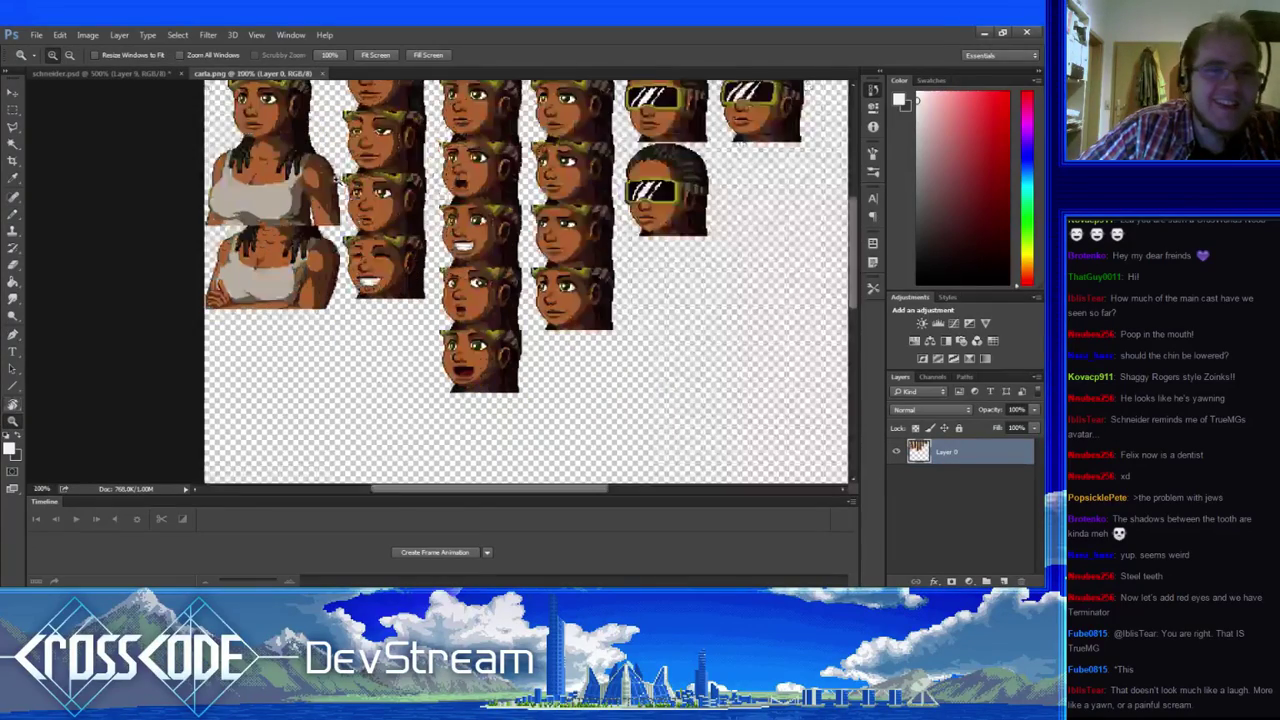
pyautogui.click(423, 240)
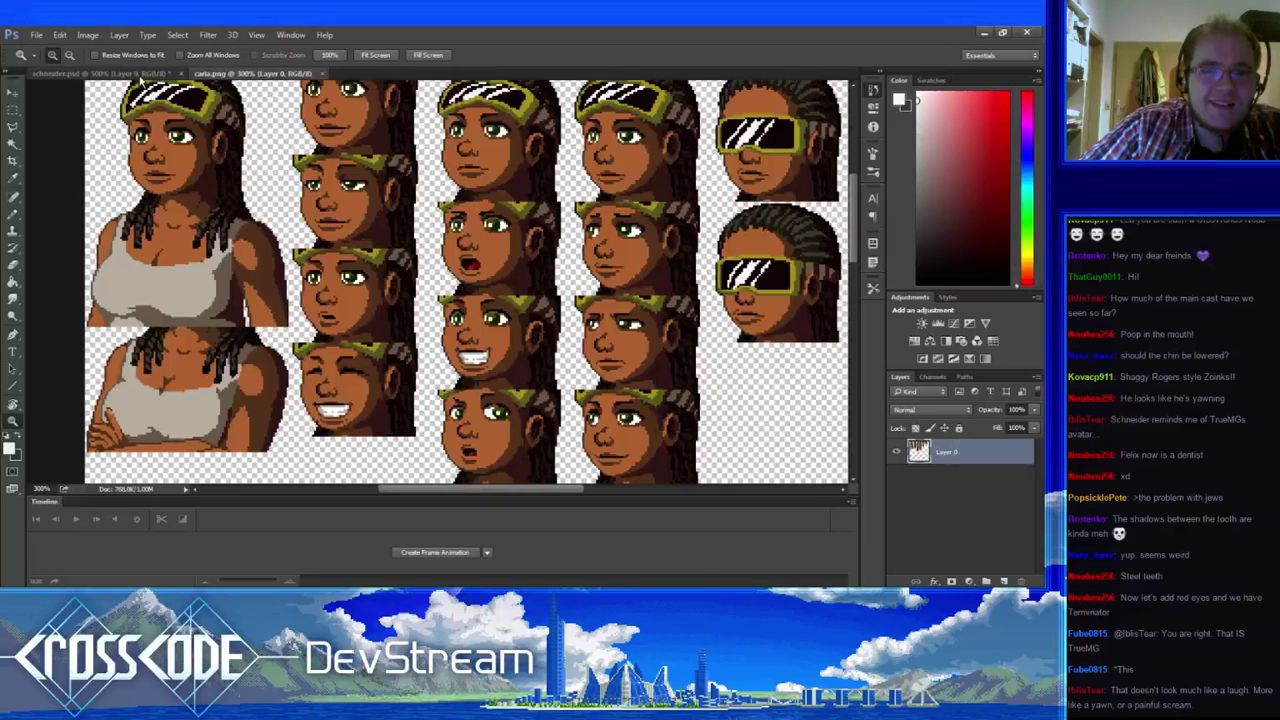
pyautogui.click(142, 76)
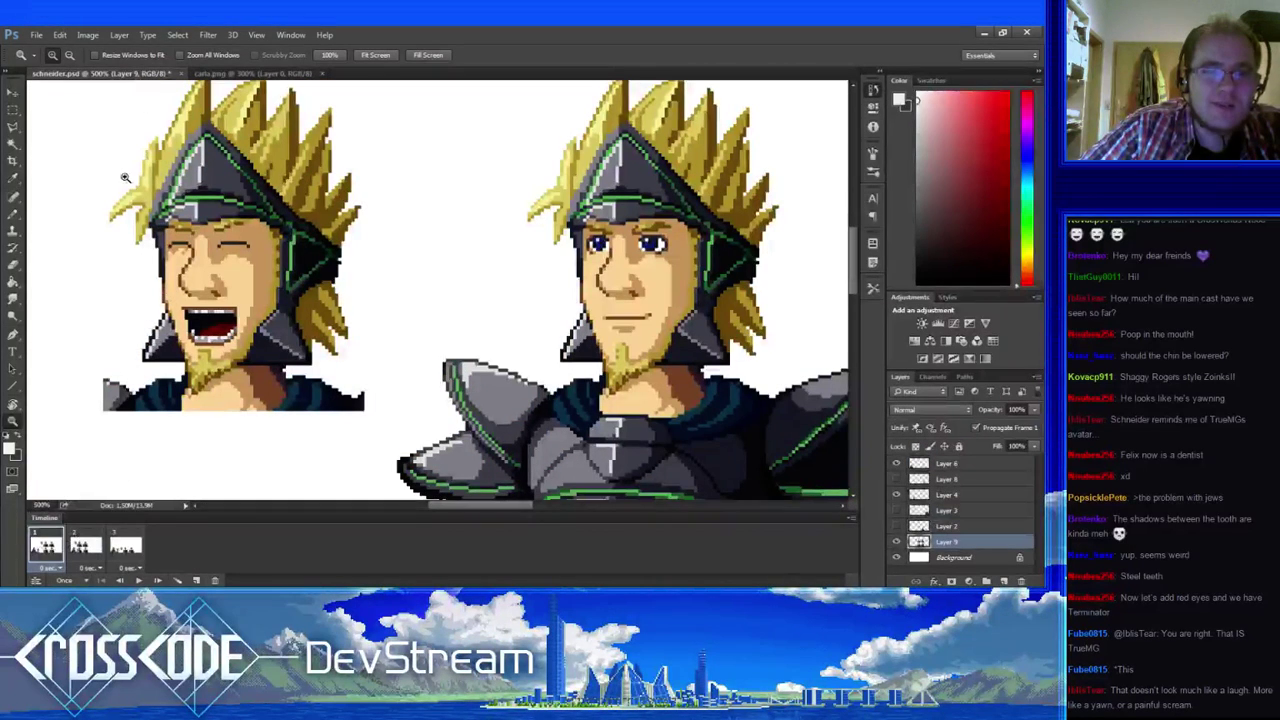
# - Open designer.png, examine its laughing and open mouths at 300%, and return to the laughing face in schneider.psd at 600%
pyautogui.press('b')
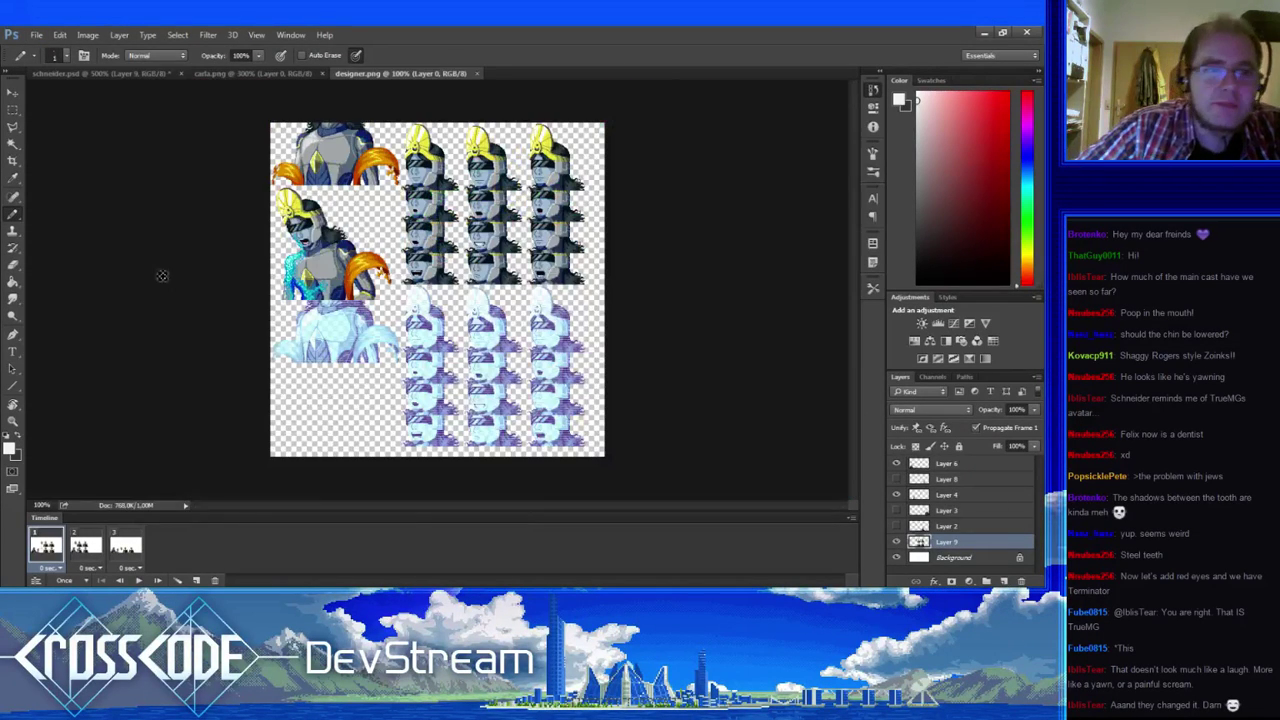
pyautogui.click(12, 421)
pyautogui.doubleClick(490, 178)
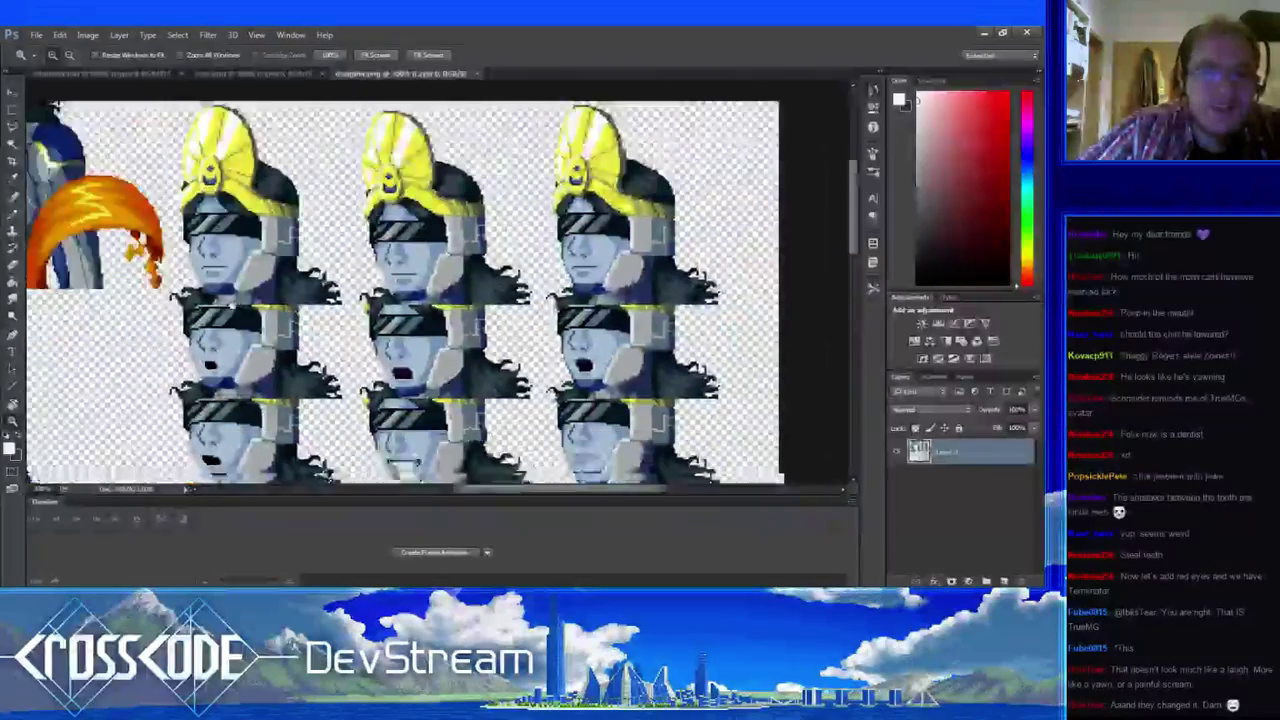
pyautogui.moveTo(290, 370); pyautogui.dragTo(314, 80)
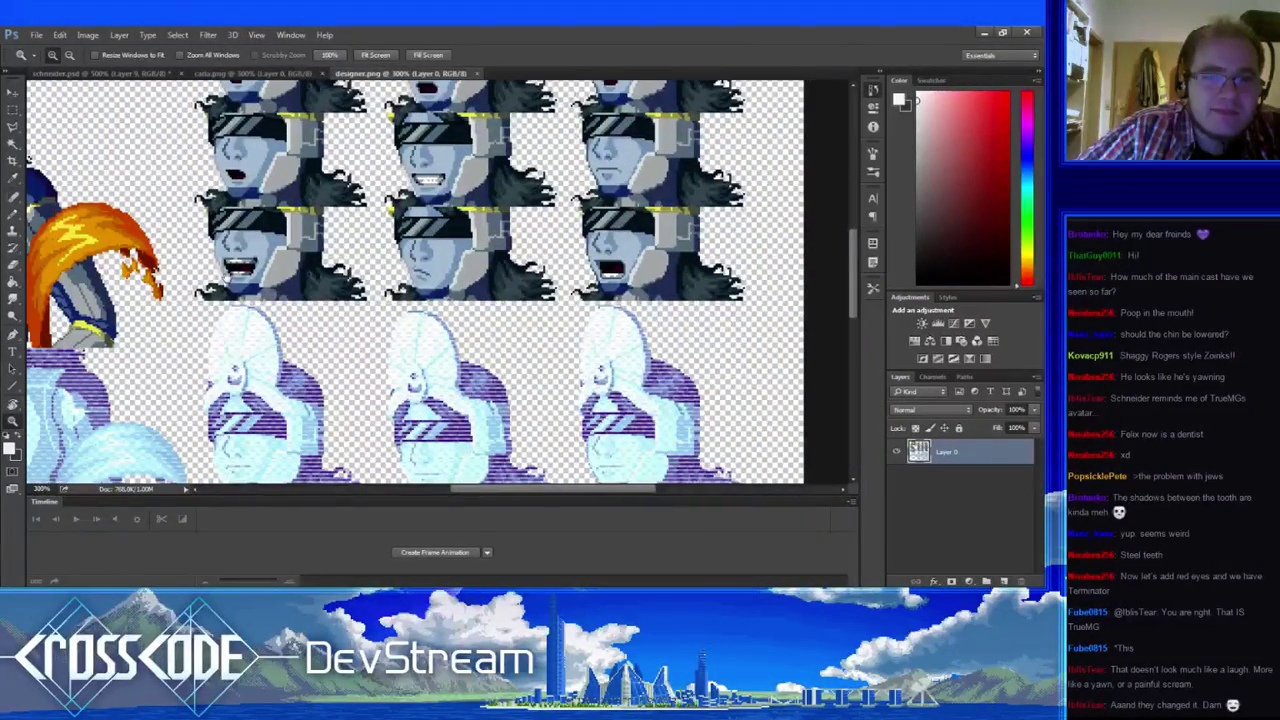
pyautogui.click(128, 75)
pyautogui.click(140, 310)
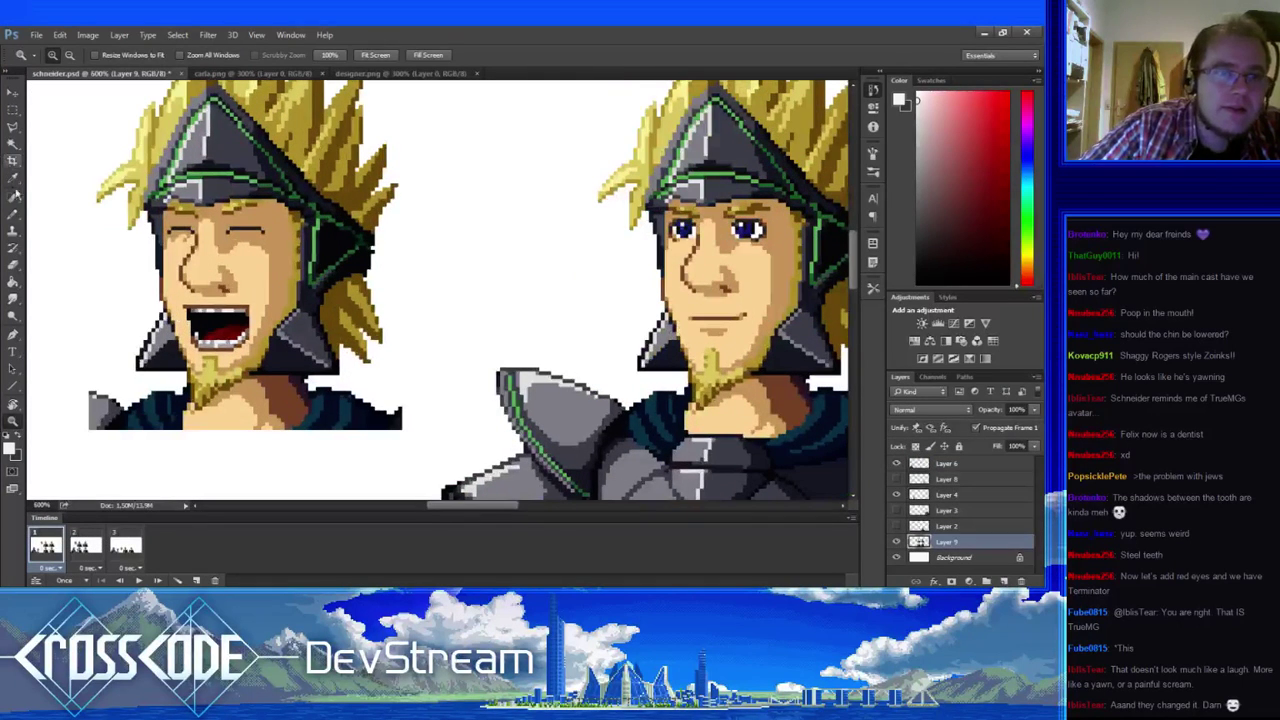
# - Draw sampled mid-grey pixels along the lower edge of the laughing mouth's upper teeth and compare them with designer.png
pyautogui.click(14, 214)
pyautogui.keyDown('alt'); pyautogui.click(241, 310); pyautogui.keyUp('alt')
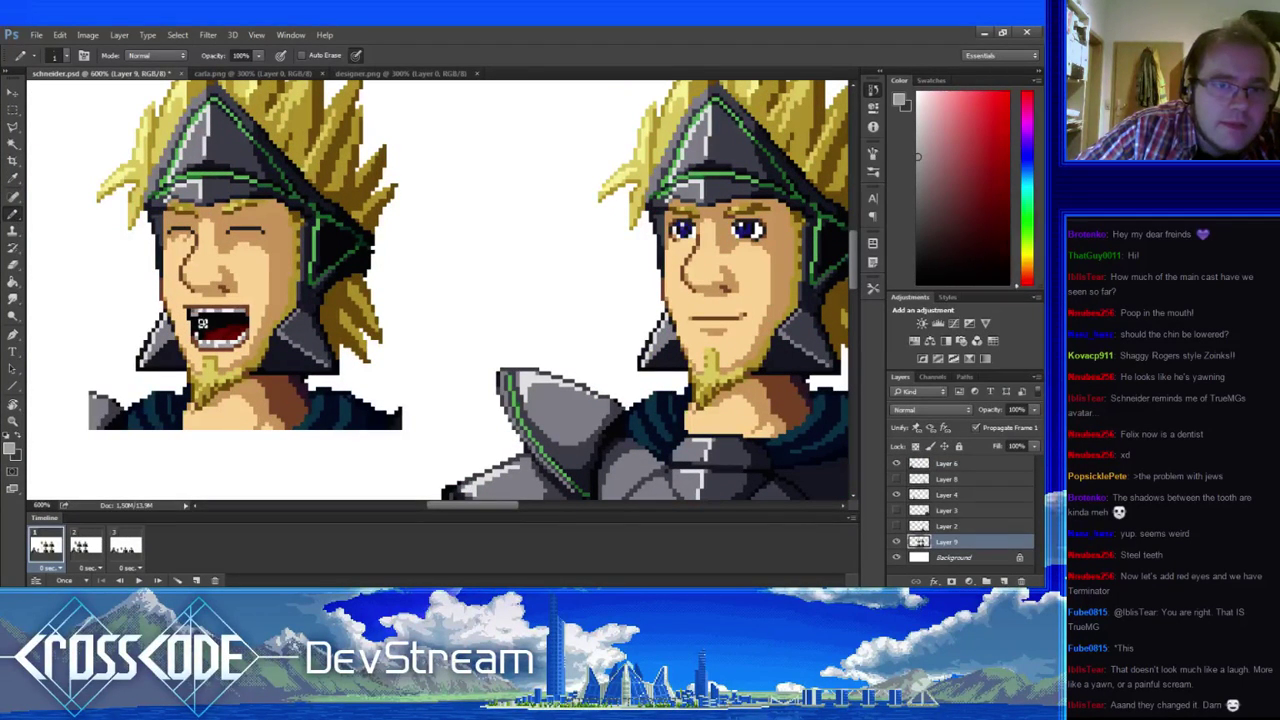
pyautogui.moveTo(202, 322); pyautogui.dragTo(250, 324)
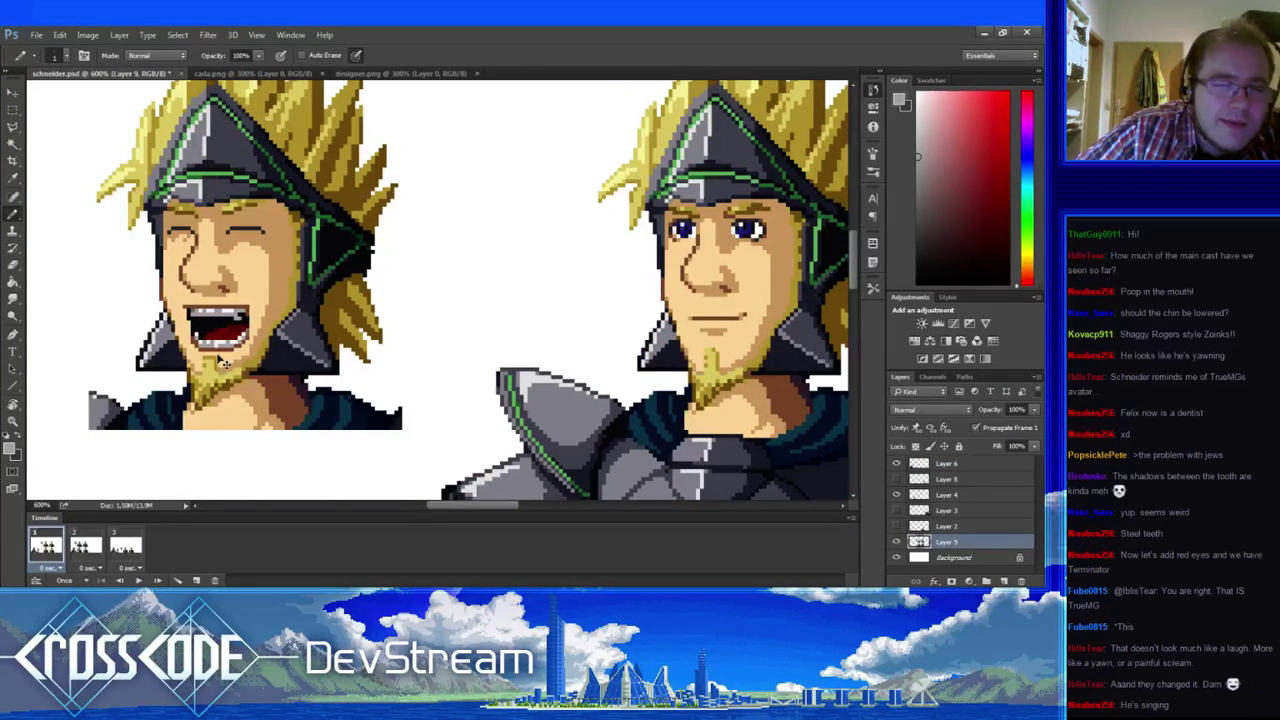
pyautogui.click(378, 74)
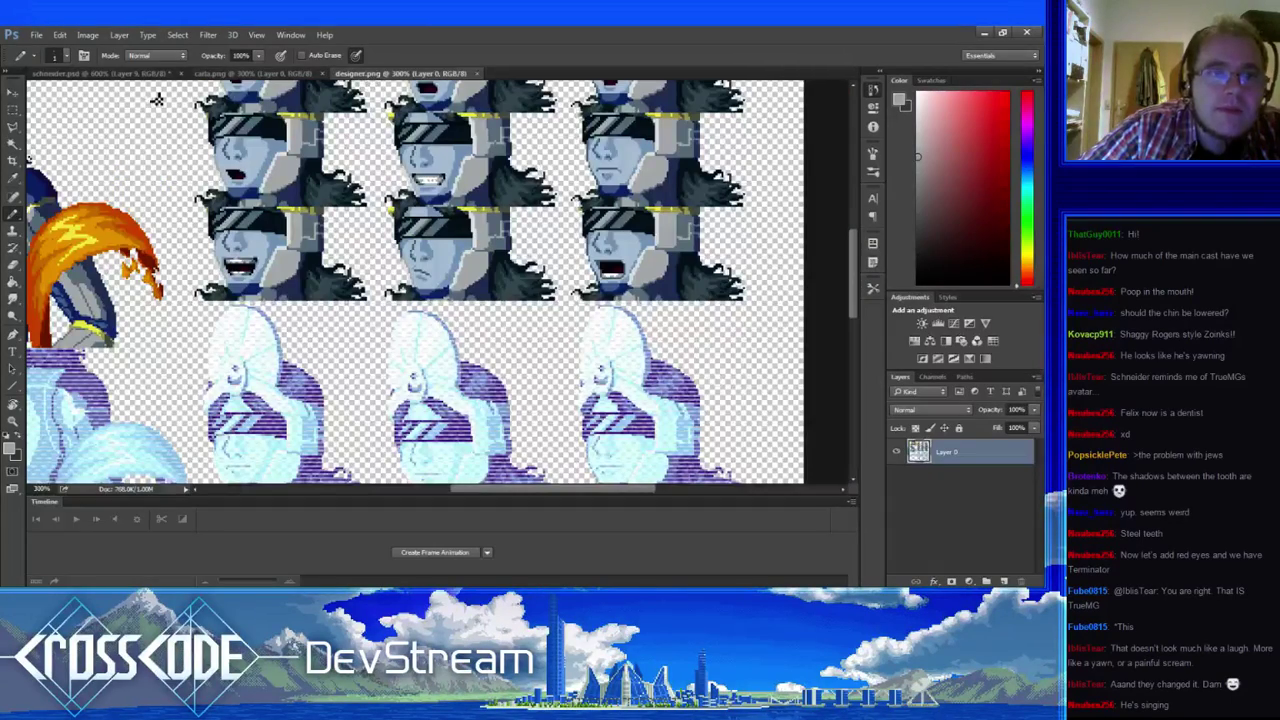
pyautogui.click(123, 76)
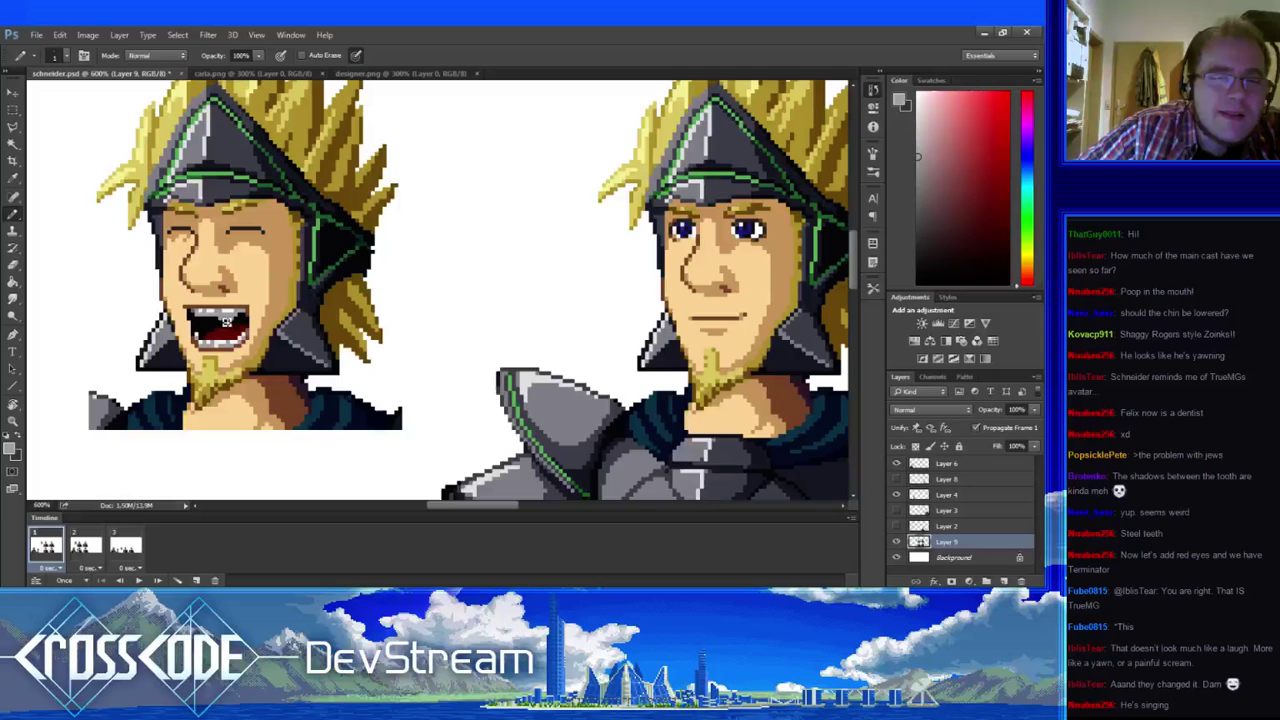
# - Reshape and shade the upper teeth of the laughing mouth with sampled near-white, brownish-grey, mid-grey and near-black pixels
pyautogui.keyDown('alt'); pyautogui.click(227, 320); pyautogui.keyUp('alt')
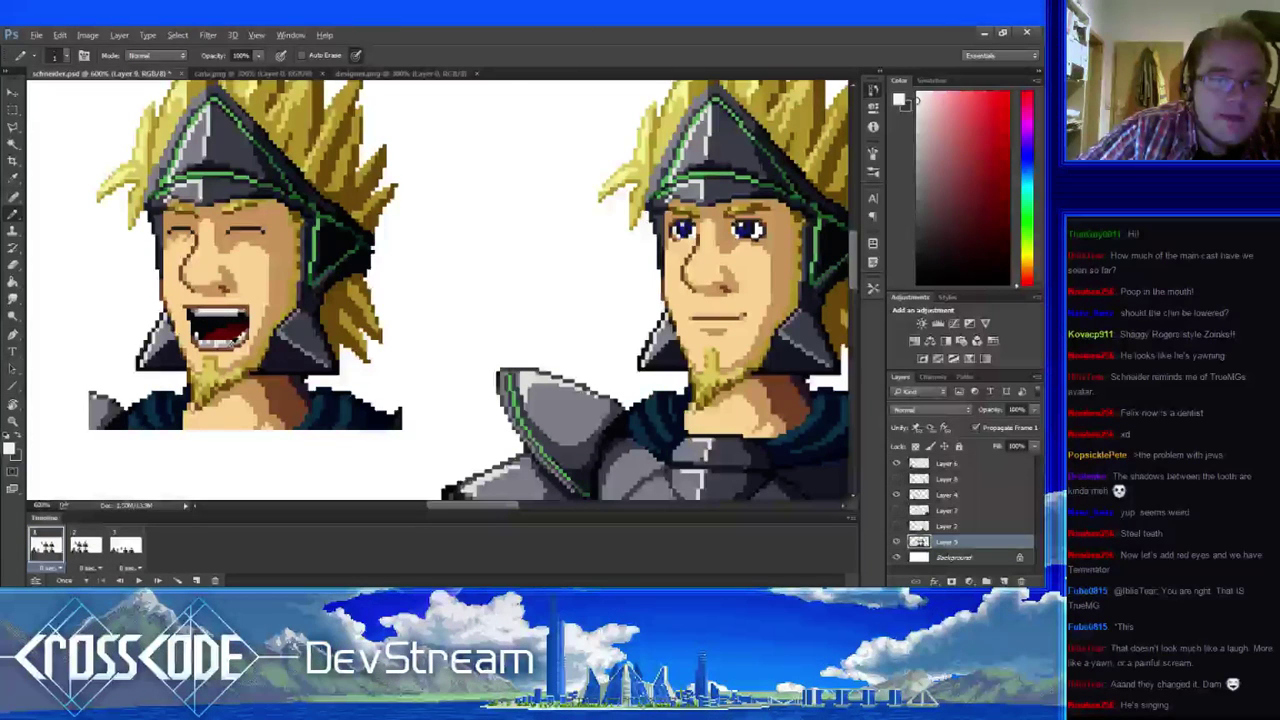
pyautogui.keyDown('alt'); pyautogui.click(230, 324); pyautogui.keyUp('alt')
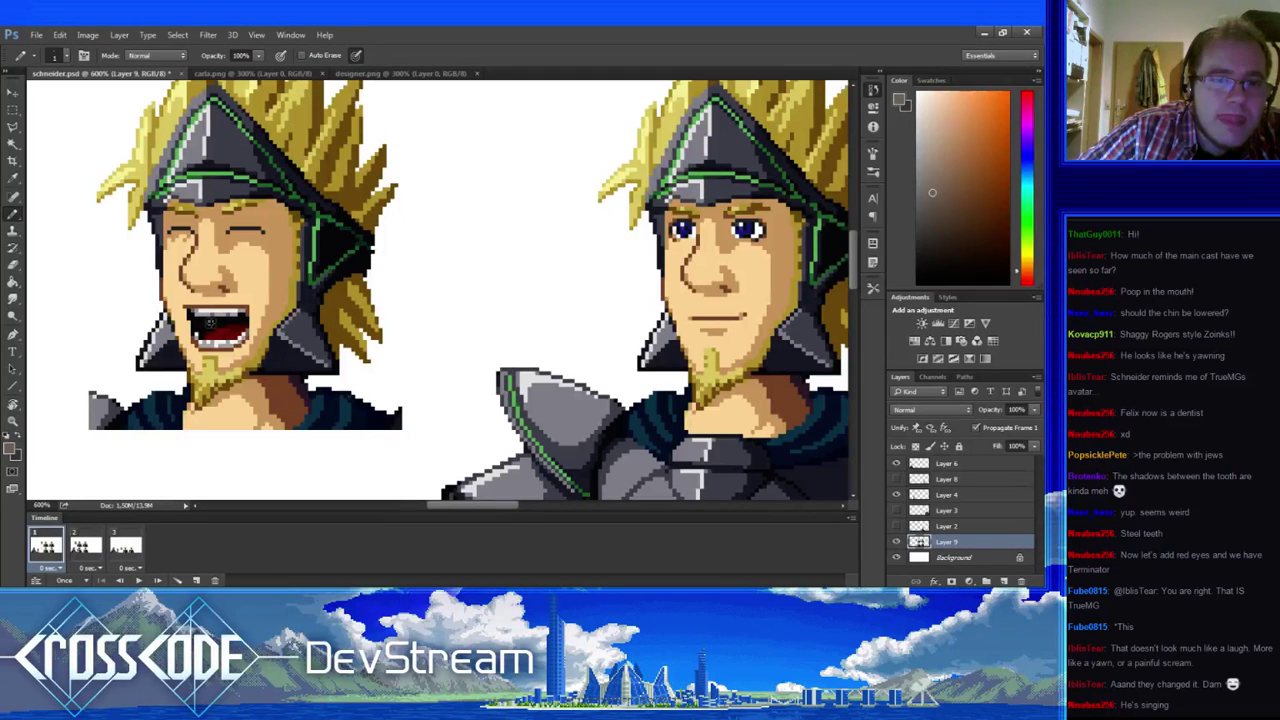
pyautogui.keyDown('alt'); pyautogui.click(202, 308); pyautogui.keyUp('alt')
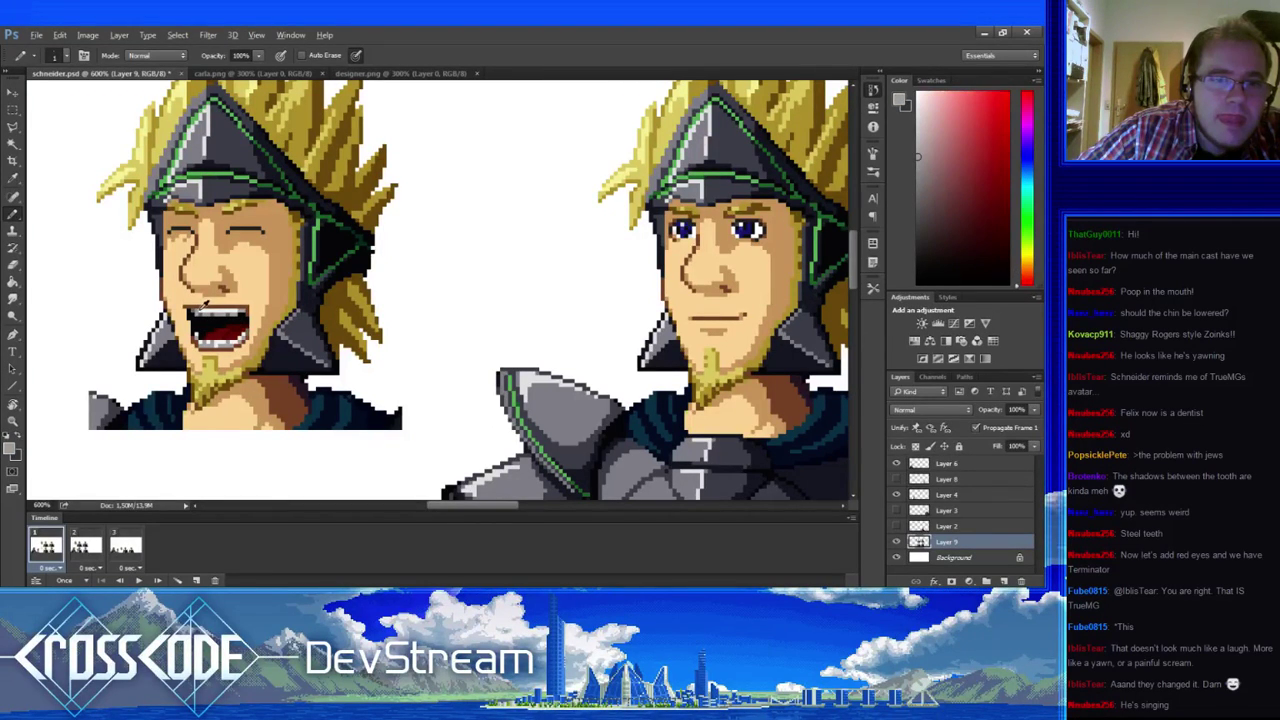
pyautogui.keyDown('alt'); pyautogui.click(201, 323); pyautogui.keyUp('alt')
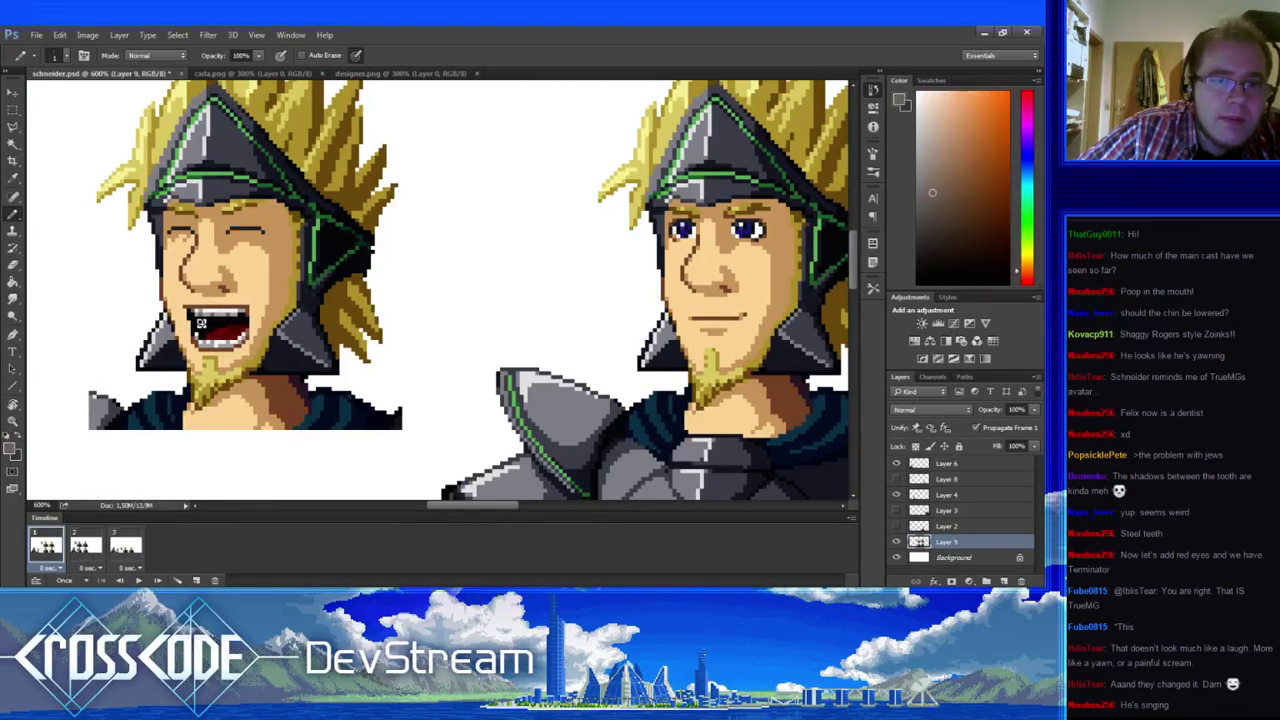
pyautogui.keyDown('alt'); pyautogui.click(199, 314); pyautogui.keyUp('alt')
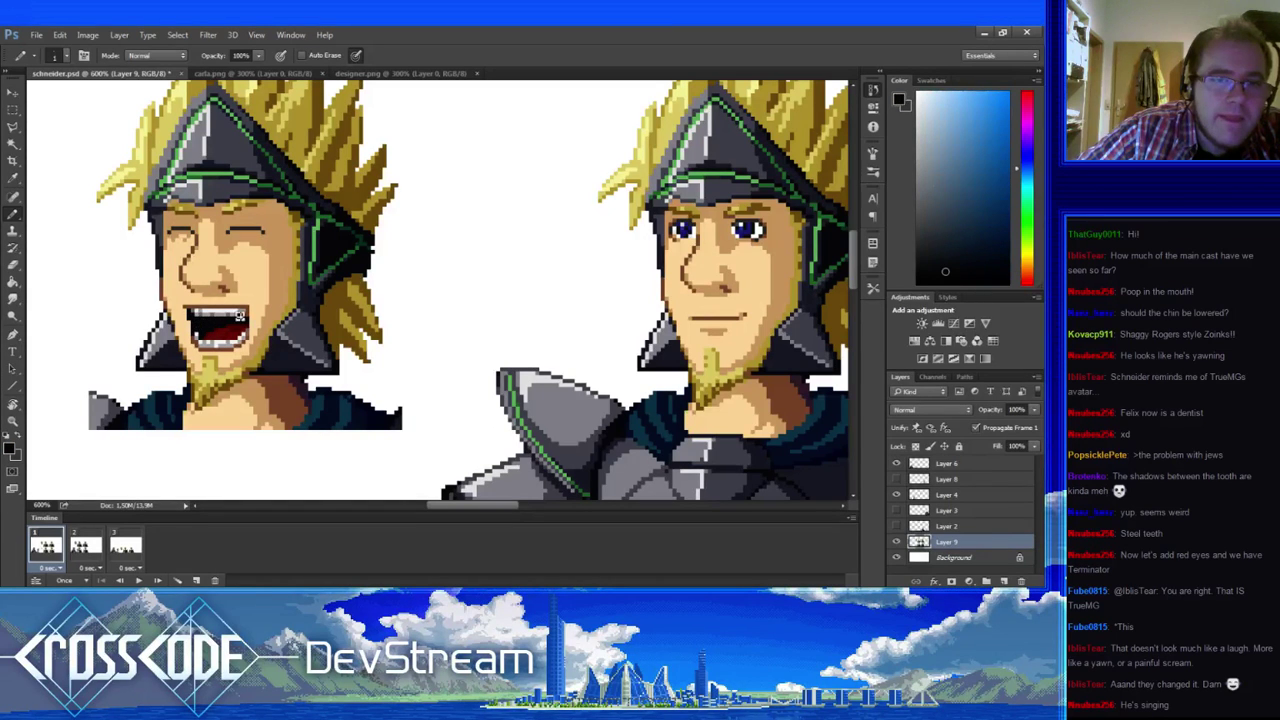
# - Retouch the laughing face's left-hand eyebrow and the skin around it with sampled tan, blond and dark gold pixels
pyautogui.keyDown('alt'); pyautogui.click(245, 218); pyautogui.keyUp('alt')
pyautogui.keyDown('alt'); pyautogui.click(250, 220); pyautogui.keyUp('alt')
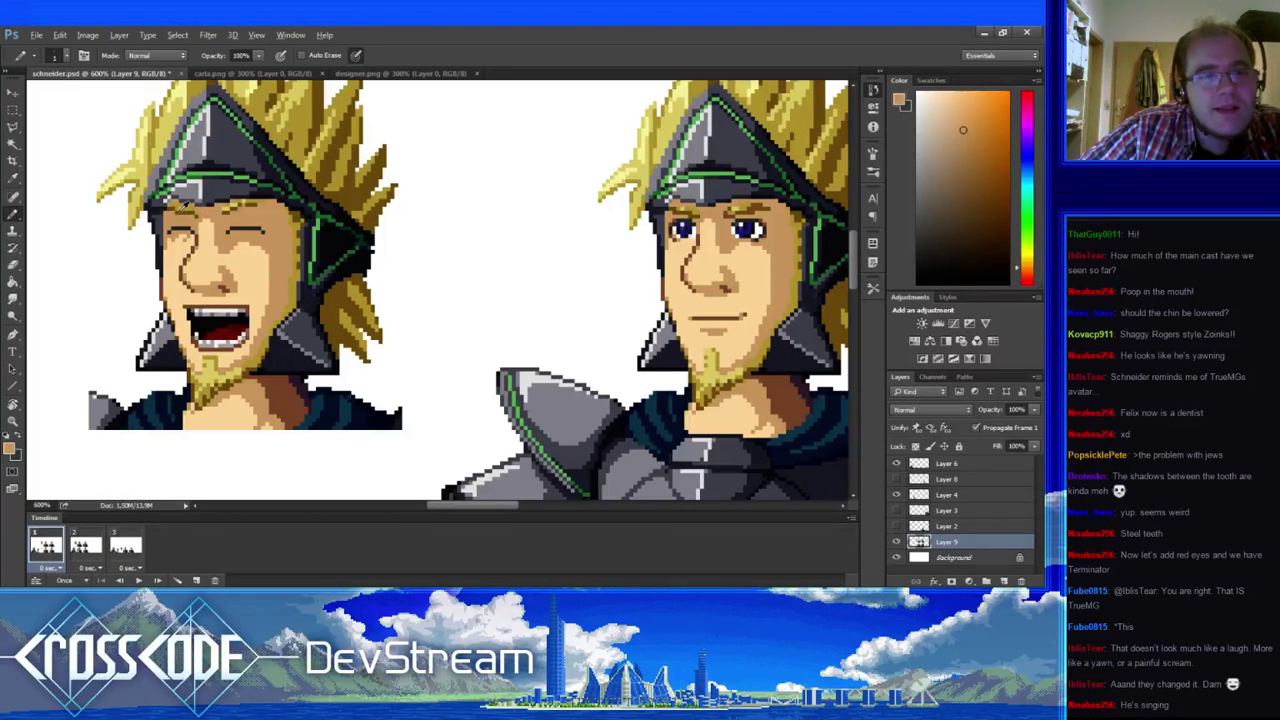
pyautogui.keyDown('alt'); pyautogui.click(185, 215); pyautogui.keyUp('alt')
pyautogui.keyDown('alt'); pyautogui.click(185, 209); pyautogui.keyUp('alt')
pyautogui.keyDown('alt'); pyautogui.click(183, 206); pyautogui.keyUp('alt')
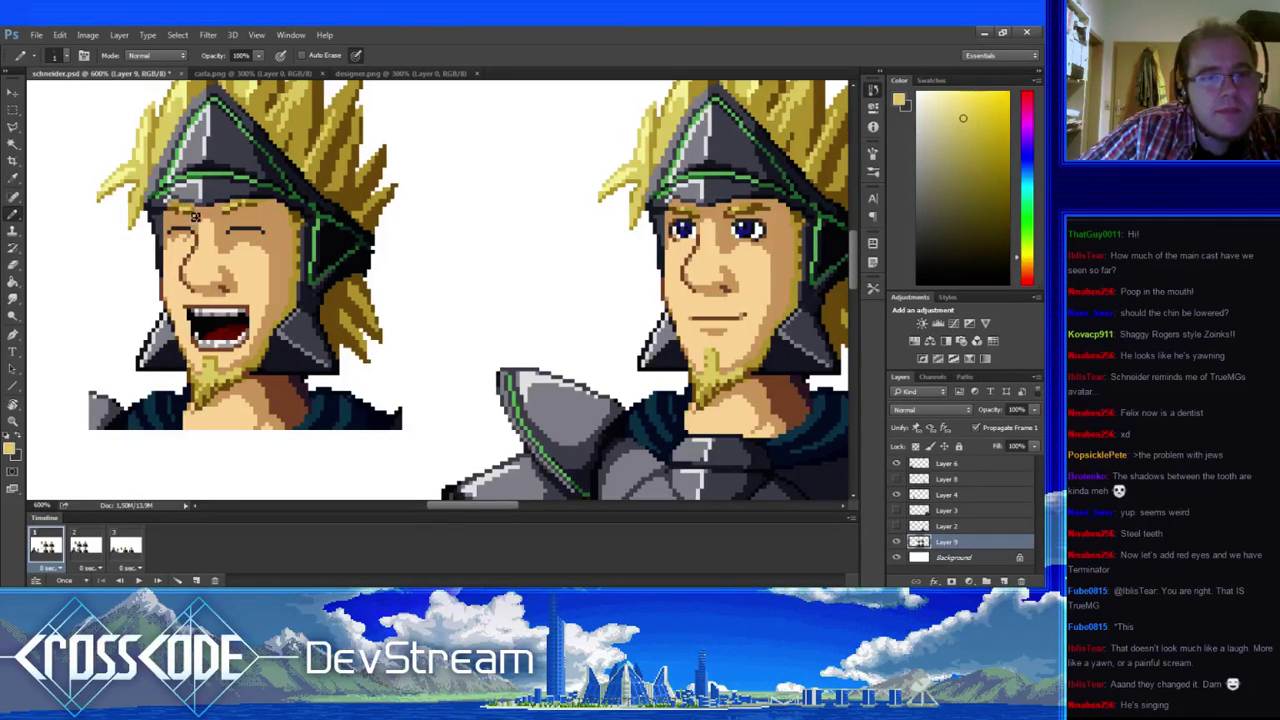
pyautogui.keyDown('alt'); pyautogui.click(195, 210); pyautogui.keyUp('alt')
pyautogui.keyDown('alt'); pyautogui.click(187, 210); pyautogui.keyUp('alt')
pyautogui.keyDown('alt'); pyautogui.click(190, 216); pyautogui.keyUp('alt')
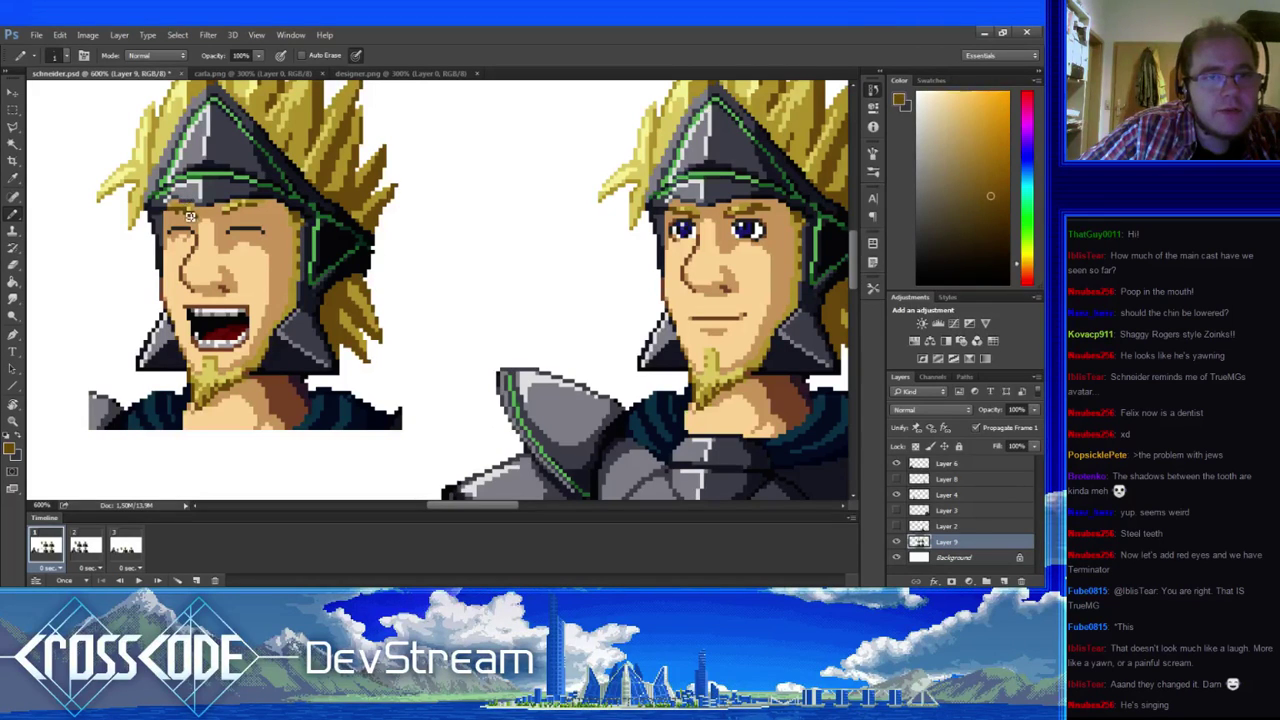
pyautogui.keyDown('alt'); pyautogui.click(189, 216); pyautogui.keyUp('alt')
pyautogui.keyDown('alt'); pyautogui.click(188, 218); pyautogui.keyUp('alt')
pyautogui.keyDown('alt'); pyautogui.click(190, 214); pyautogui.keyUp('alt')
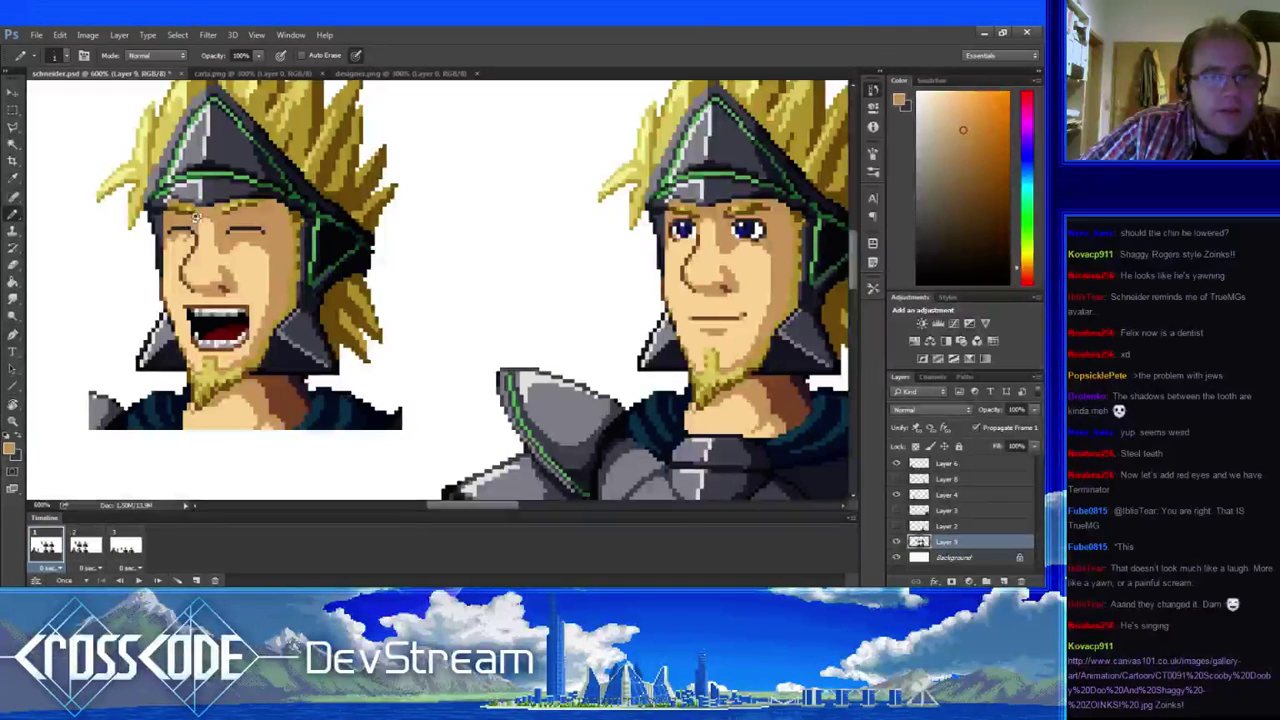
pyautogui.keyDown('alt'); pyautogui.click(192, 204); pyautogui.keyUp('alt')
pyautogui.keyDown('alt'); pyautogui.click(184, 215); pyautogui.keyUp('alt')
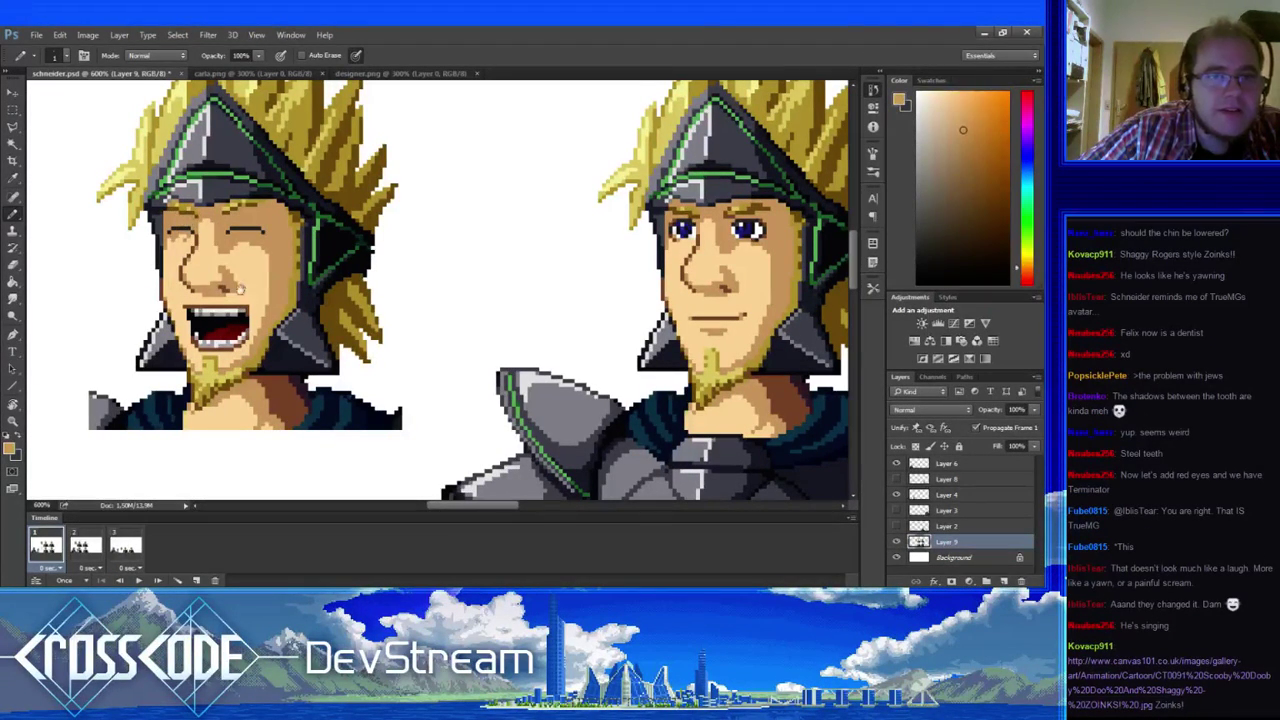
# - Refine the inner ends of both eyebrows on the laughing face with sampled gold and dark gold-brown pixels
pyautogui.moveTo(247, 290); pyautogui.dragTo(307, 308)
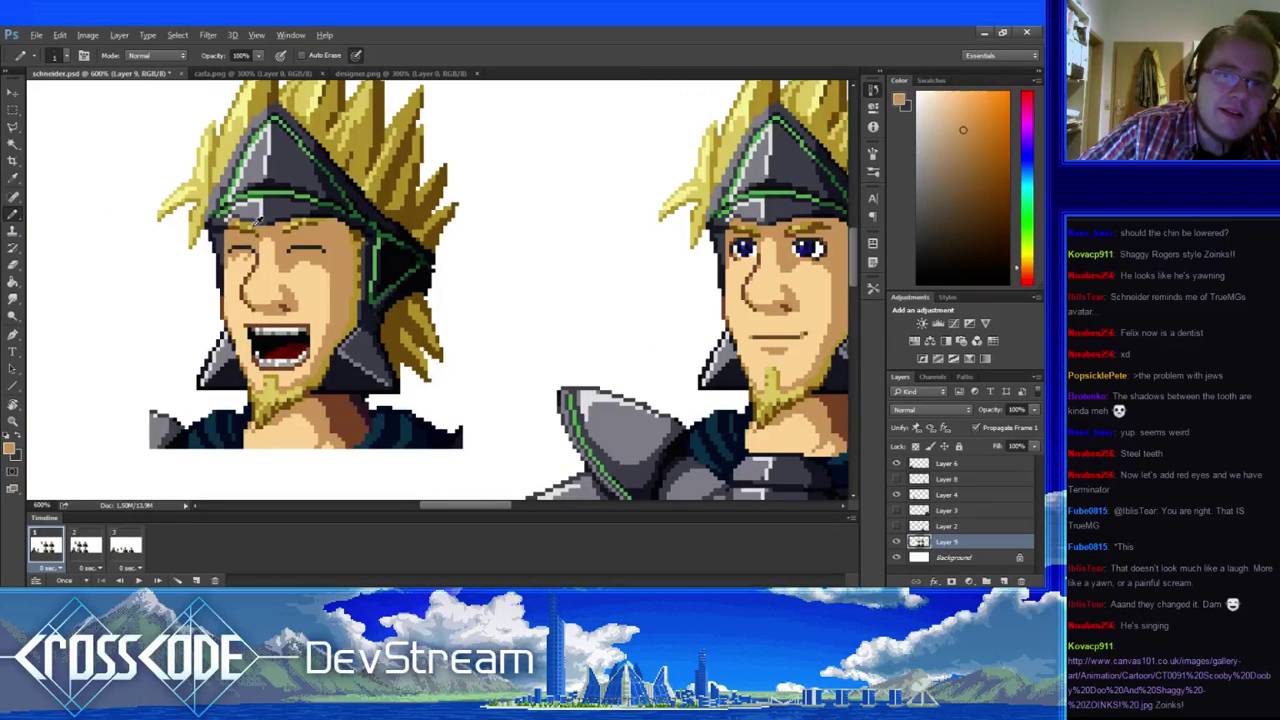
pyautogui.keyDown('alt'); pyautogui.click(255, 222); pyautogui.keyUp('alt')
pyautogui.keyDown('alt'); pyautogui.click(252, 234); pyautogui.keyUp('alt')
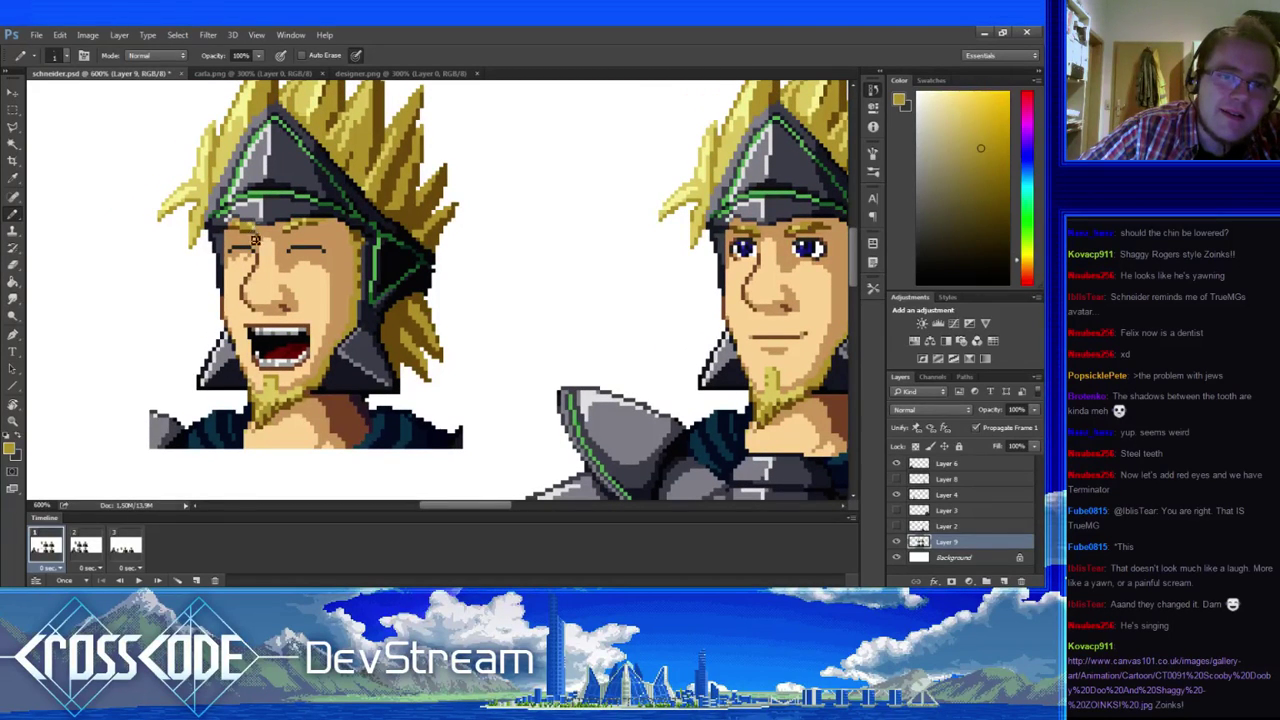
pyautogui.keyDown('alt'); pyautogui.click(268, 241); pyautogui.keyUp('alt')
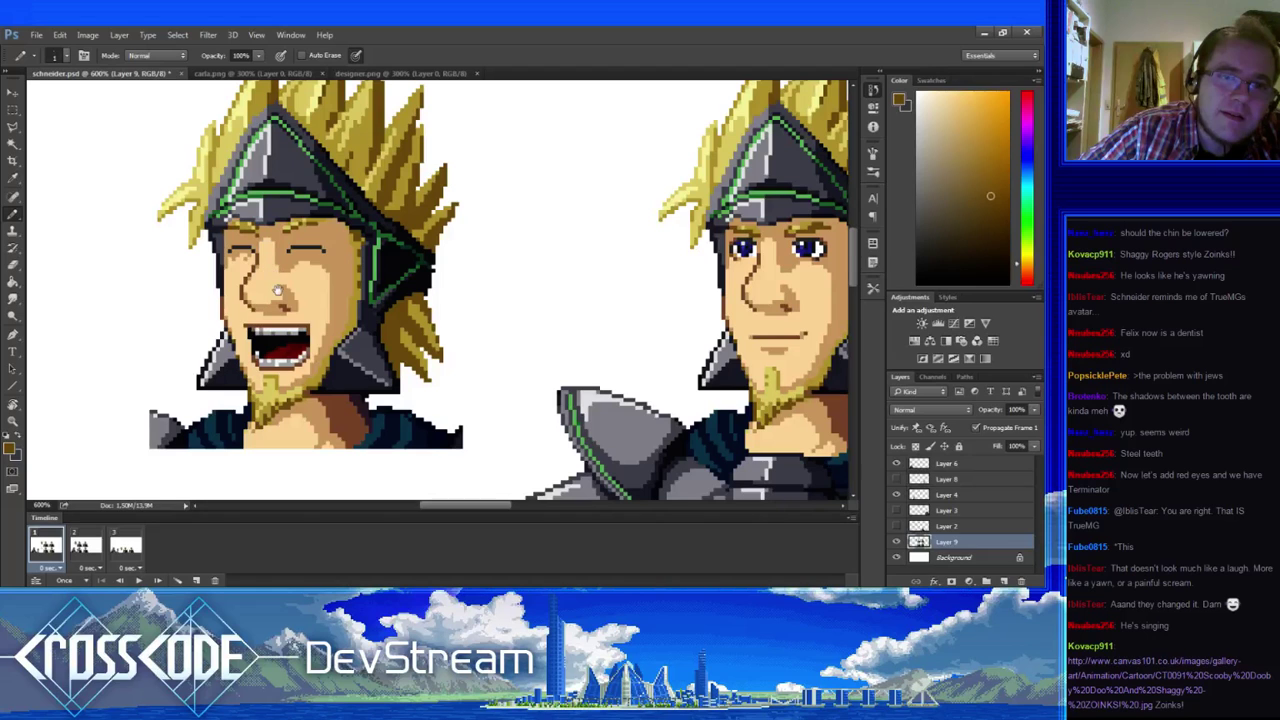
pyautogui.moveTo(278, 290); pyautogui.dragTo(195, 256)
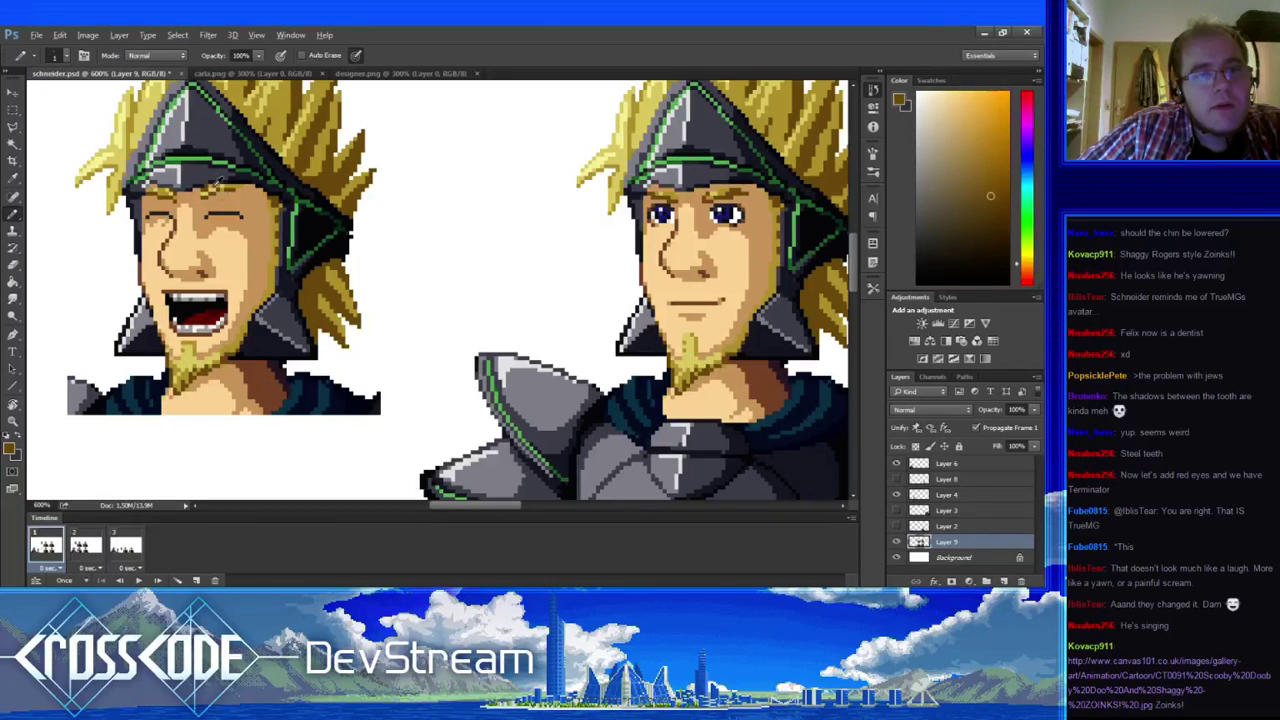
pyautogui.keyDown('alt'); pyautogui.click(213, 193); pyautogui.keyUp('alt')
pyautogui.keyDown('alt'); pyautogui.click(208, 193); pyautogui.keyUp('alt')
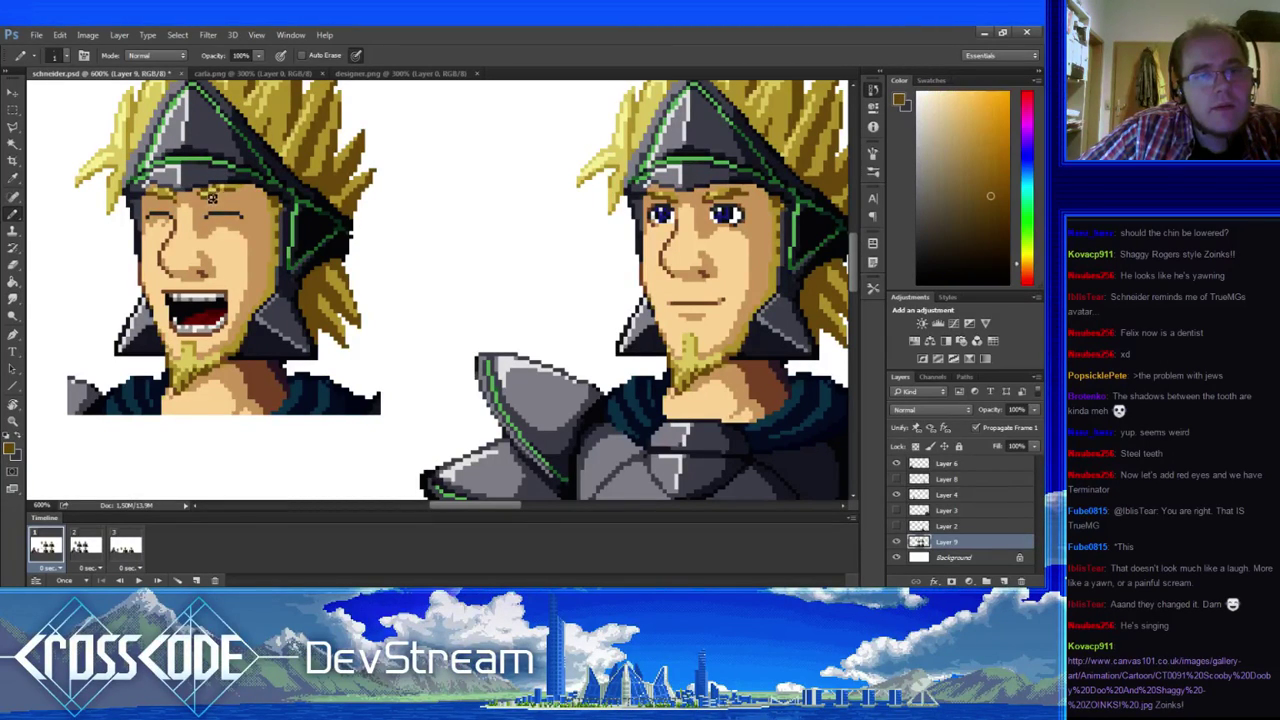
# - Retouch the teeth and dark interior of the laughing mouth with sampled near-white, near-black and brownish-grey pixels, using designer.png as reference
pyautogui.moveTo(198, 343); pyautogui.dragTo(247, 281)
pyautogui.keyDown('alt'); pyautogui.click(242, 258); pyautogui.keyUp('alt')
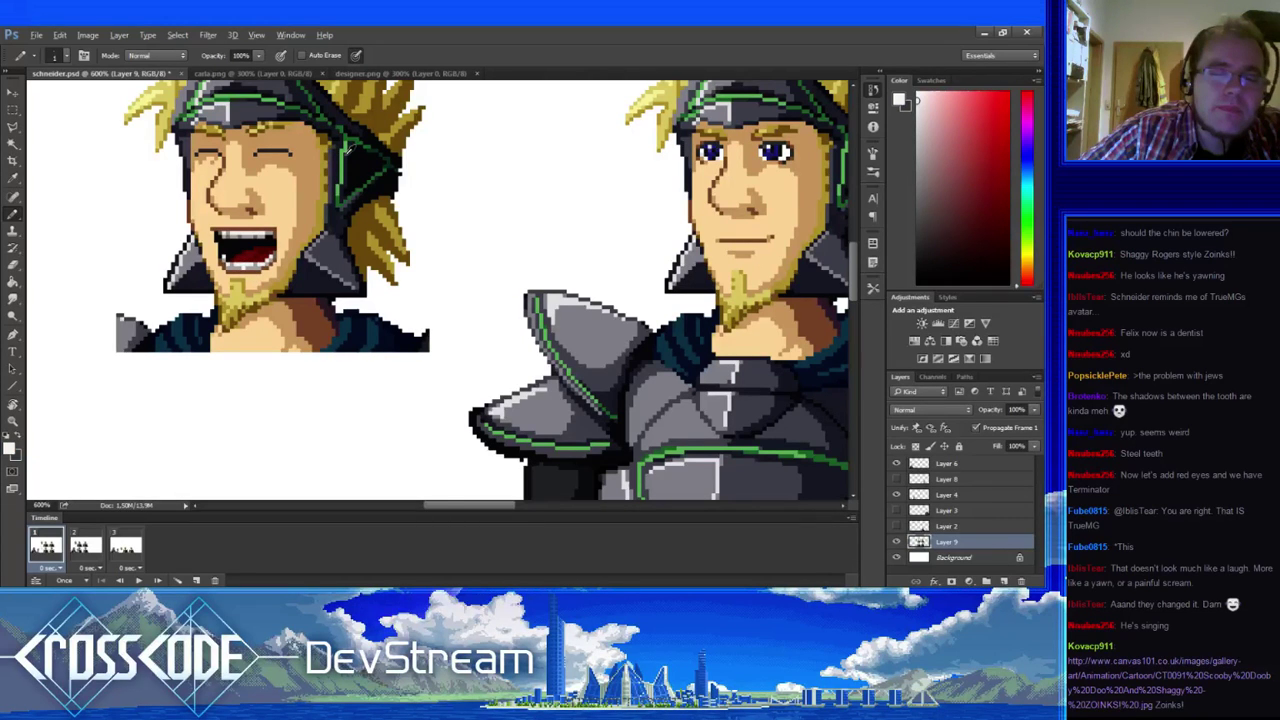
pyautogui.click(368, 73)
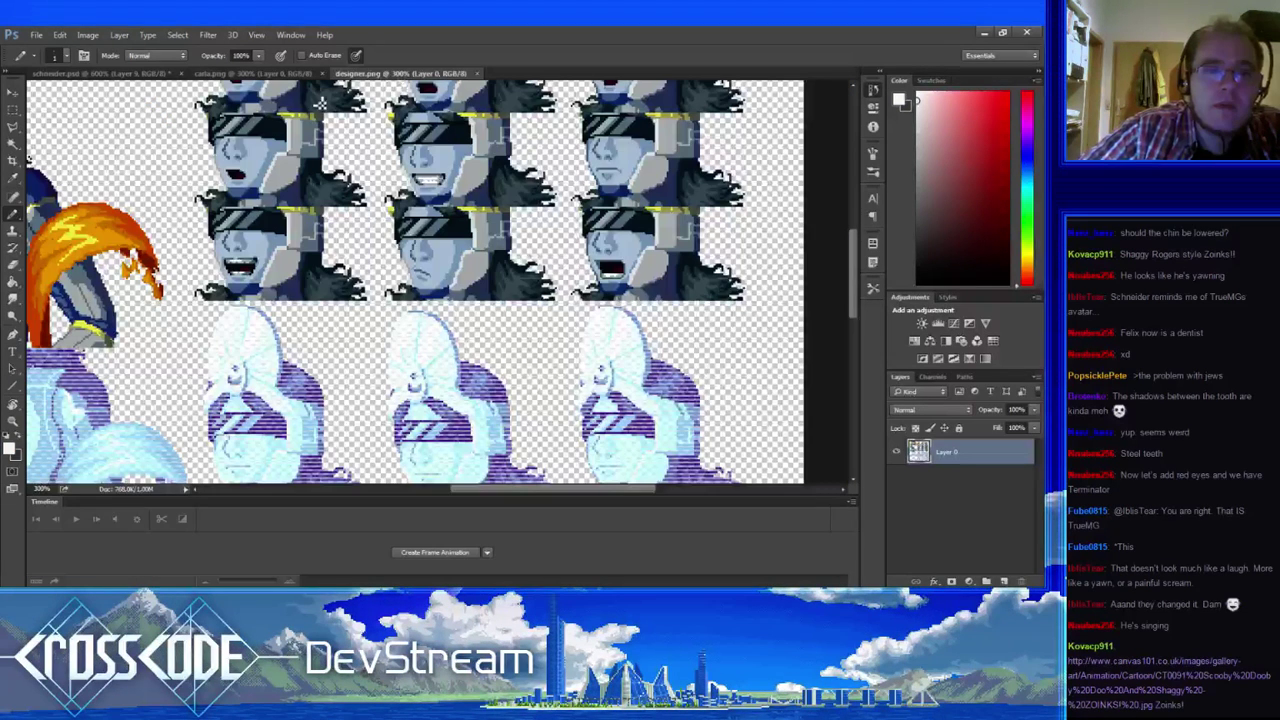
pyautogui.click(122, 75)
pyautogui.keyDown('alt'); pyautogui.click(231, 251); pyautogui.keyUp('alt')
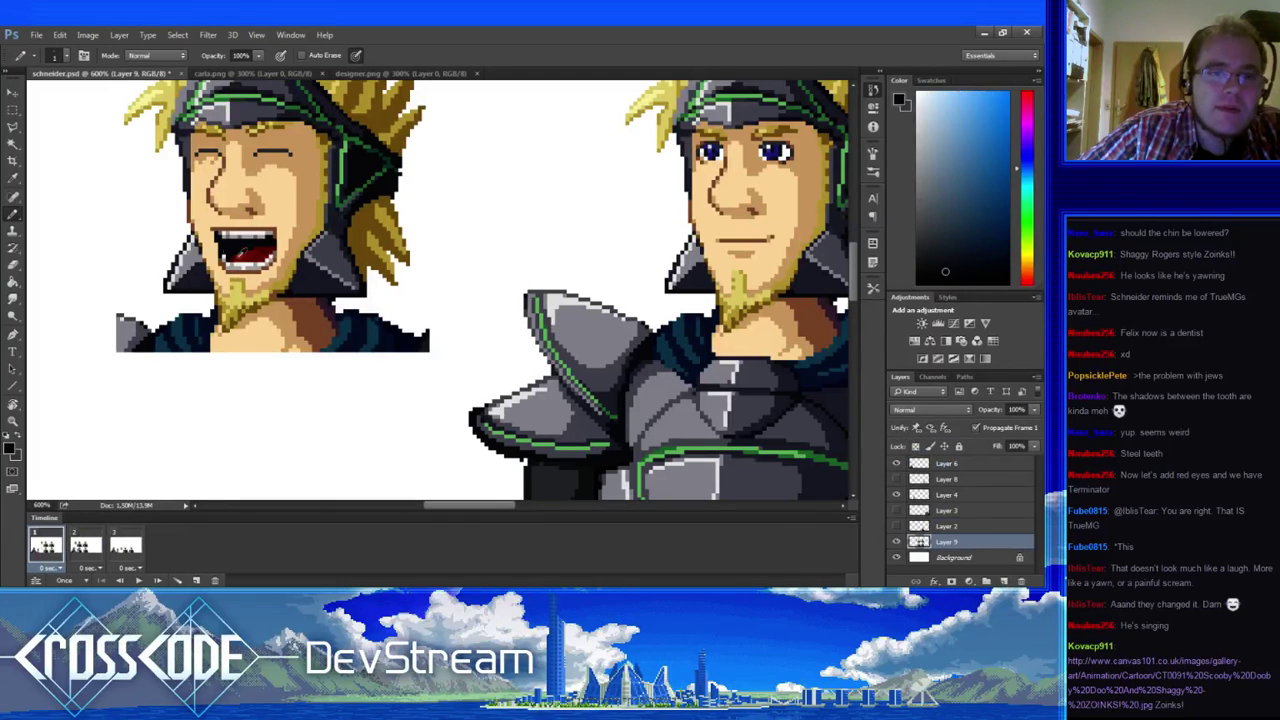
pyautogui.press('x')
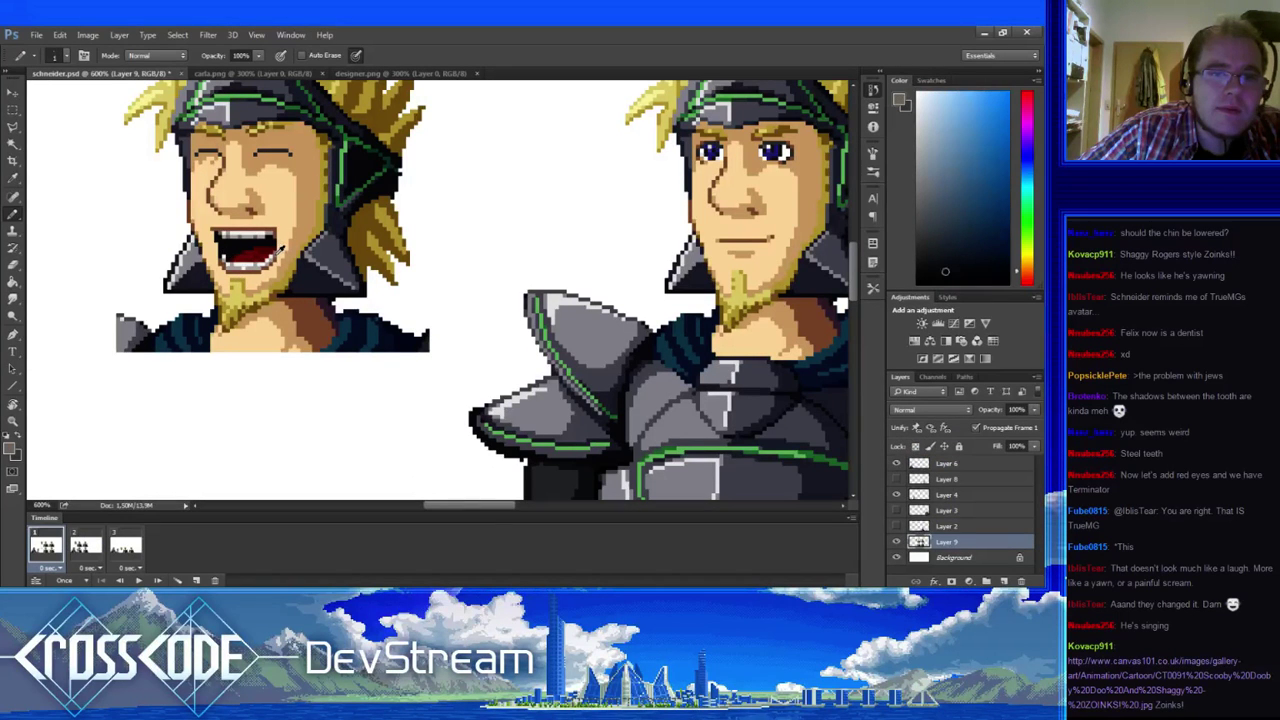
# - Check the mouths in designer.png again and touch up the laughing mouth's teeth with sampled mid-grey and brownish-grey shades
pyautogui.click(398, 73)
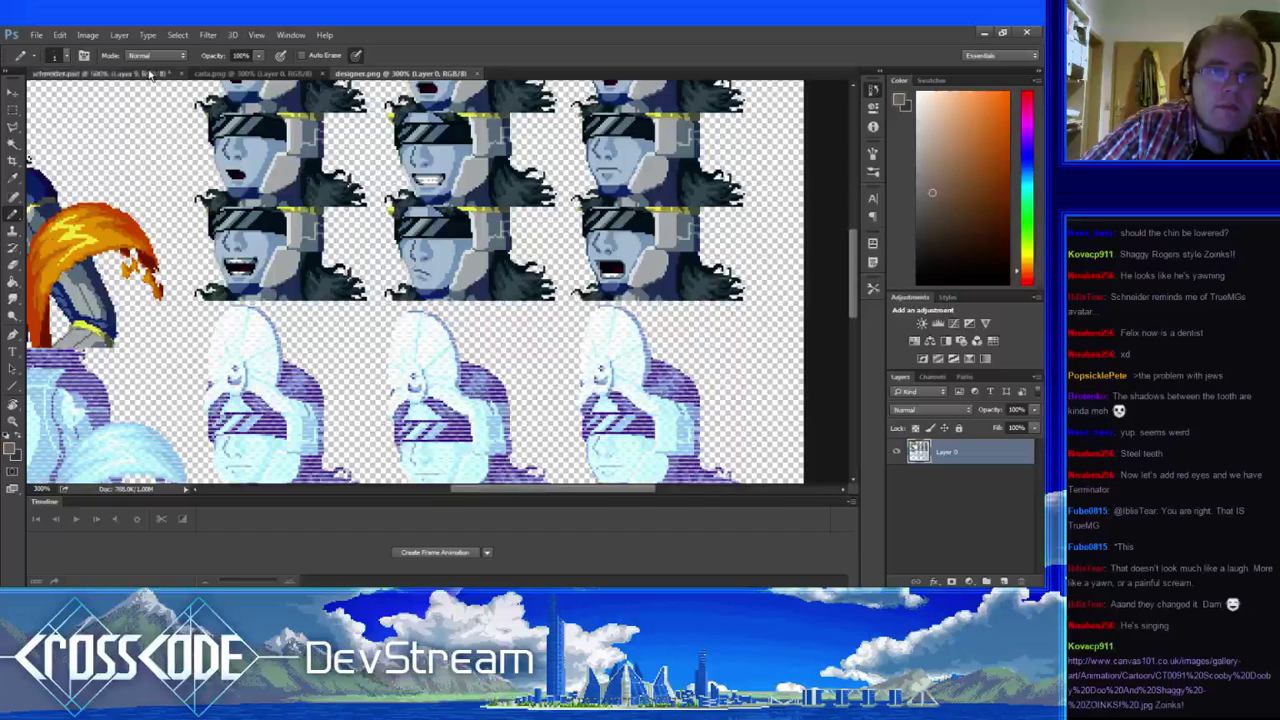
pyautogui.click(150, 76)
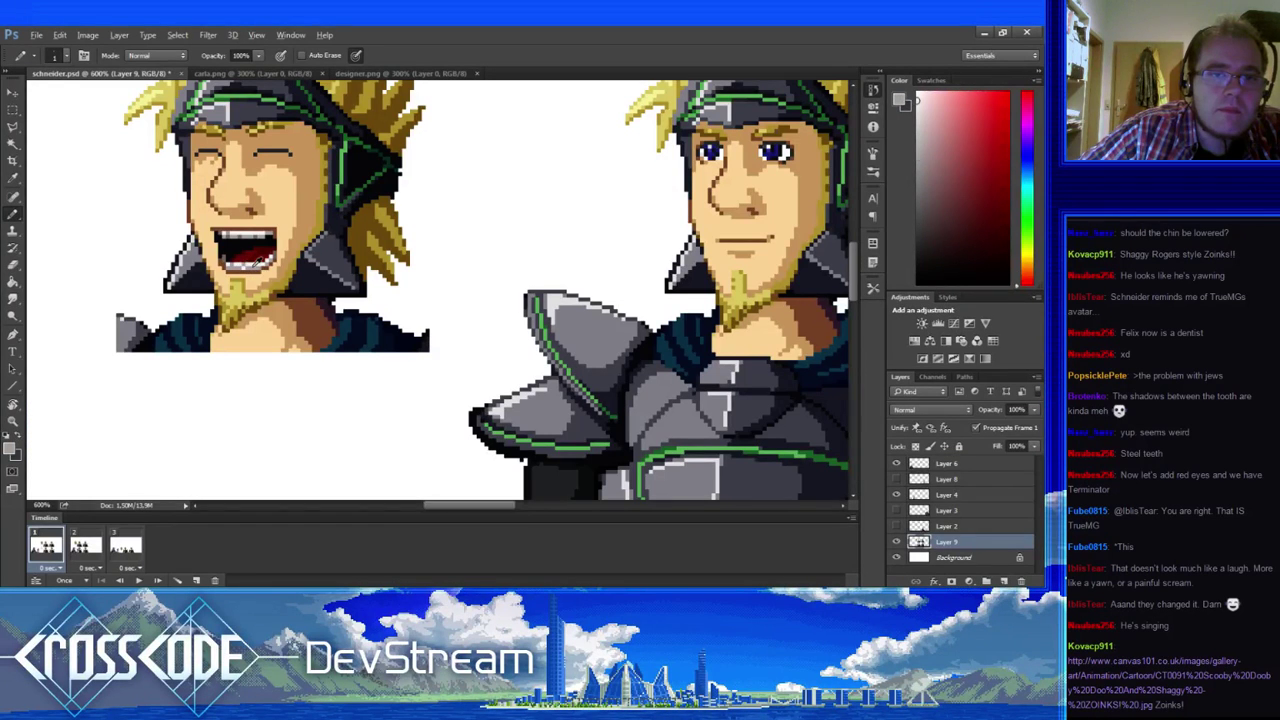
pyautogui.keyDown('alt'); pyautogui.click(243, 236); pyautogui.keyUp('alt')
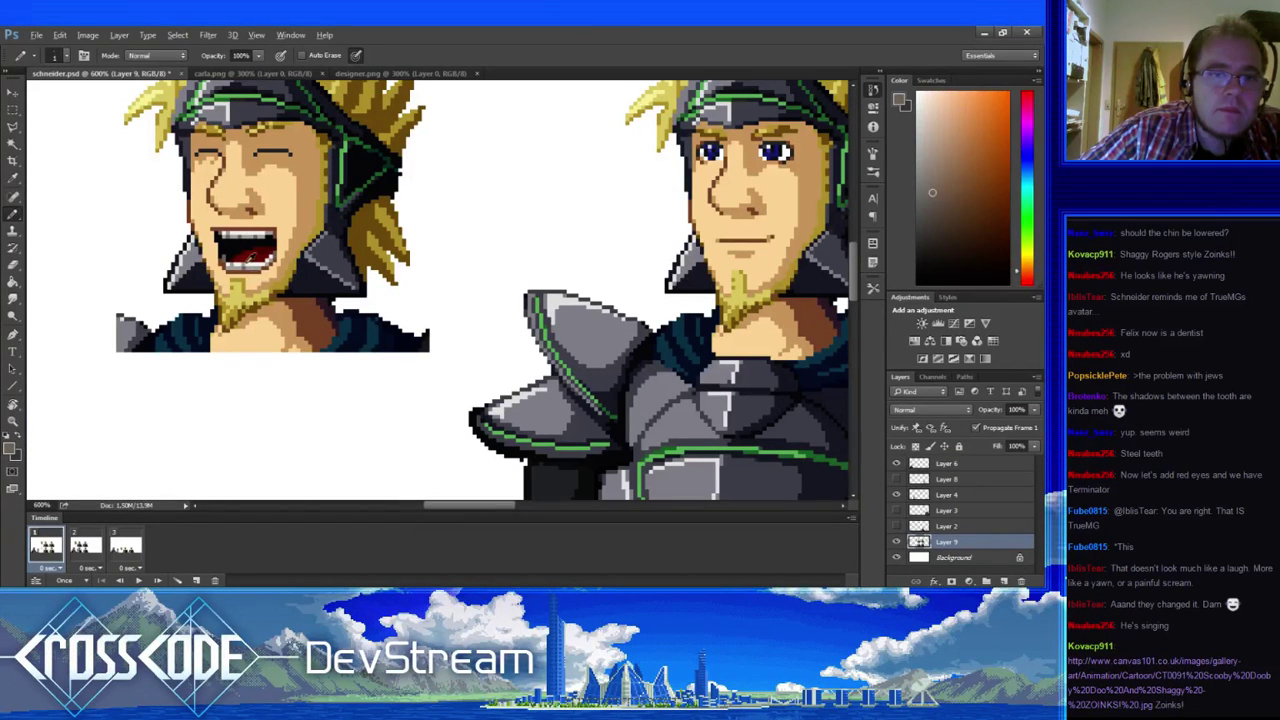
pyautogui.keyDown('alt'); pyautogui.click(247, 240); pyautogui.keyUp('alt')
# - Retouch the skin and lip edge beneath the laughing mouth with sampled reddish-brown, light skin and tan pixels
pyautogui.moveTo(274, 366); pyautogui.dragTo(195, 366)
pyautogui.keyDown('alt'); pyautogui.click(193, 296); pyautogui.keyUp('alt')
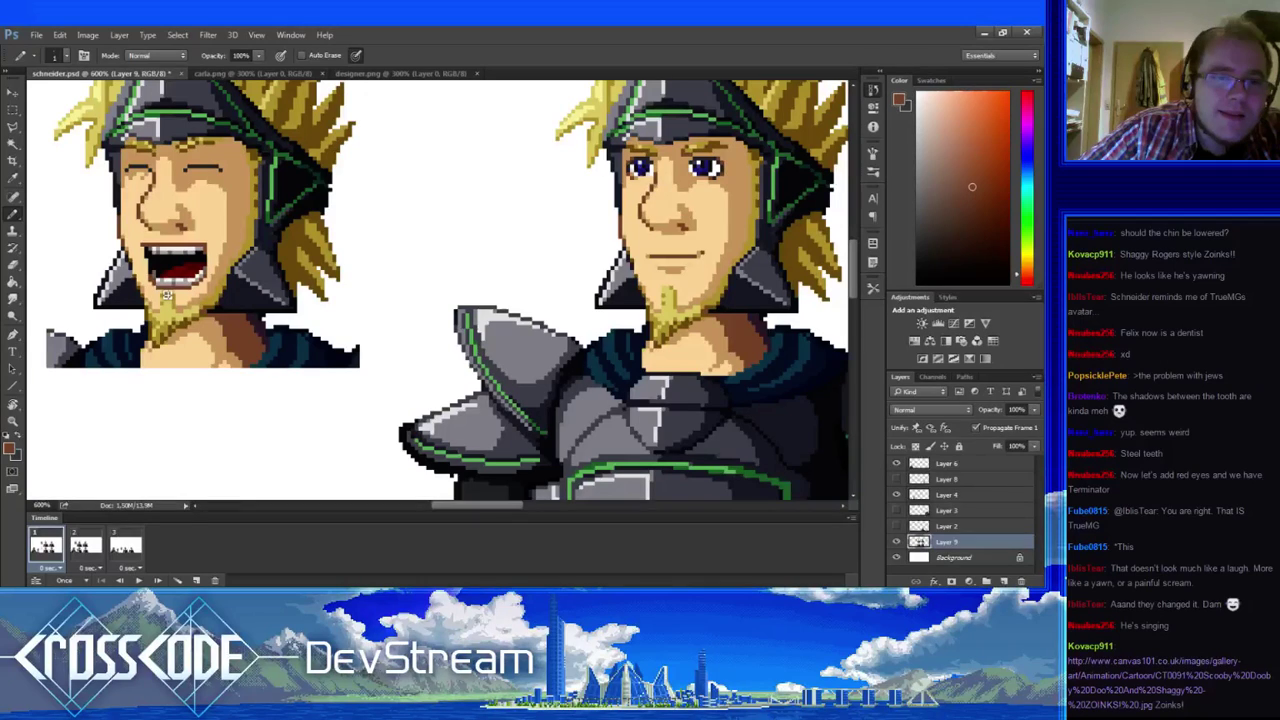
pyautogui.keyDown('alt'); pyautogui.click(167, 296); pyautogui.keyUp('alt')
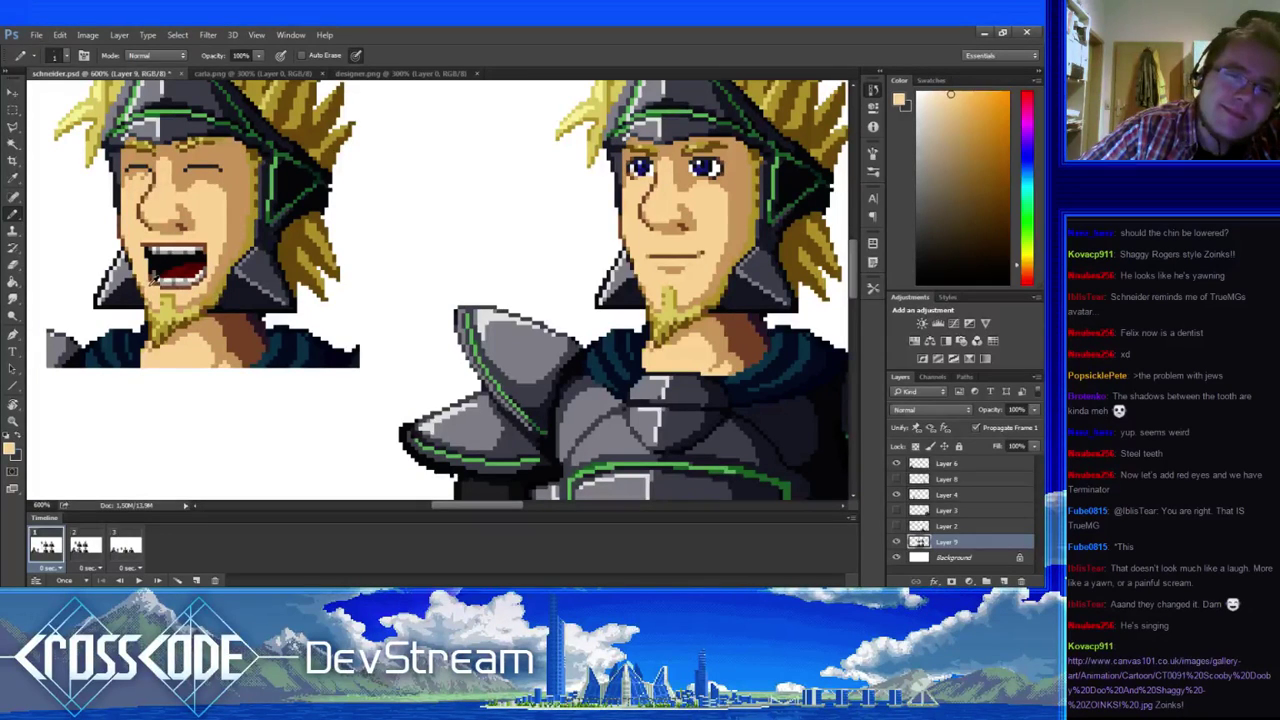
pyautogui.keyDown('alt'); pyautogui.click(166, 294); pyautogui.keyUp('alt')
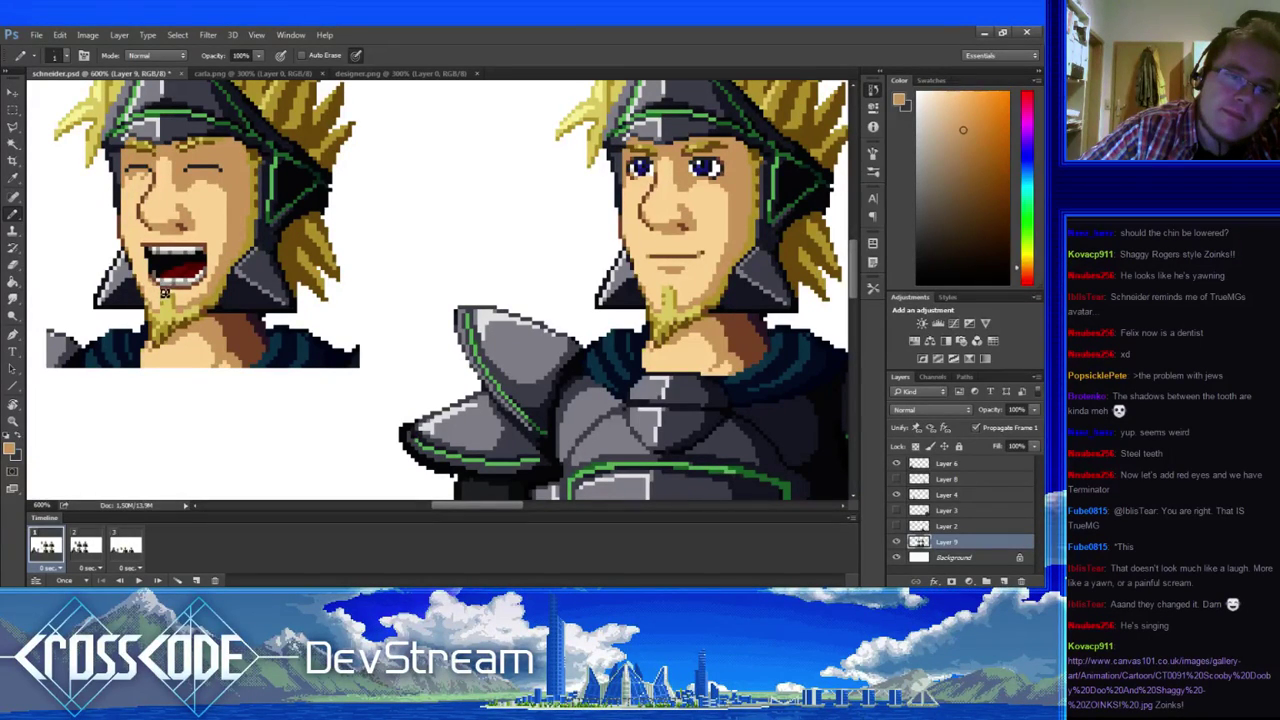
pyautogui.keyDown('alt'); pyautogui.click(157, 290); pyautogui.keyUp('alt')
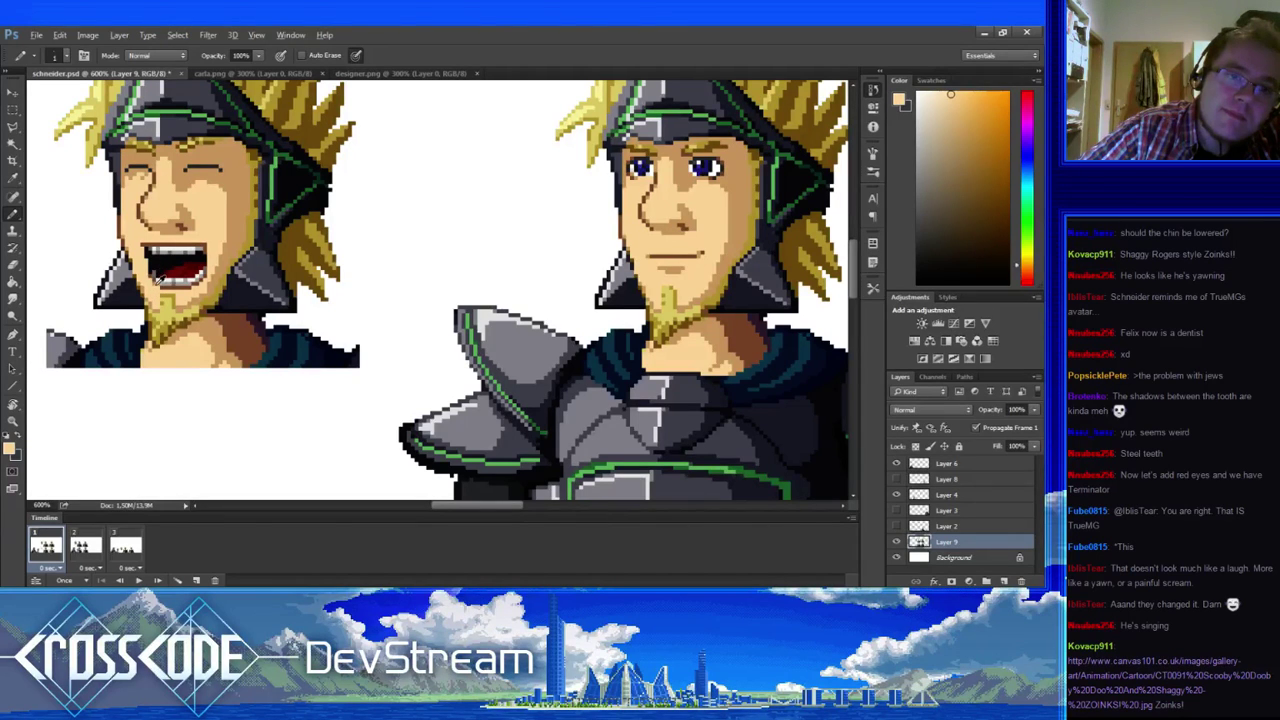
pyautogui.keyDown('alt'); pyautogui.click(158, 283); pyautogui.keyUp('alt')
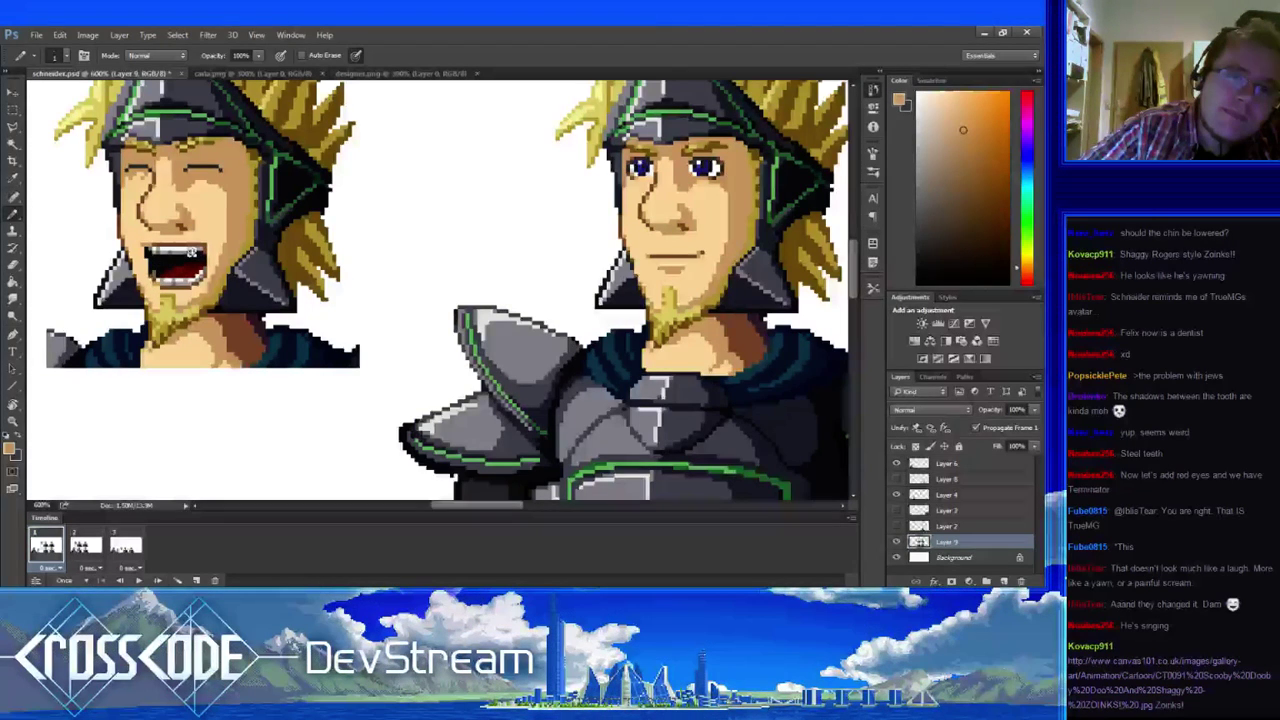
pyautogui.keyDown('alt'); pyautogui.click(150, 248); pyautogui.keyUp('alt')
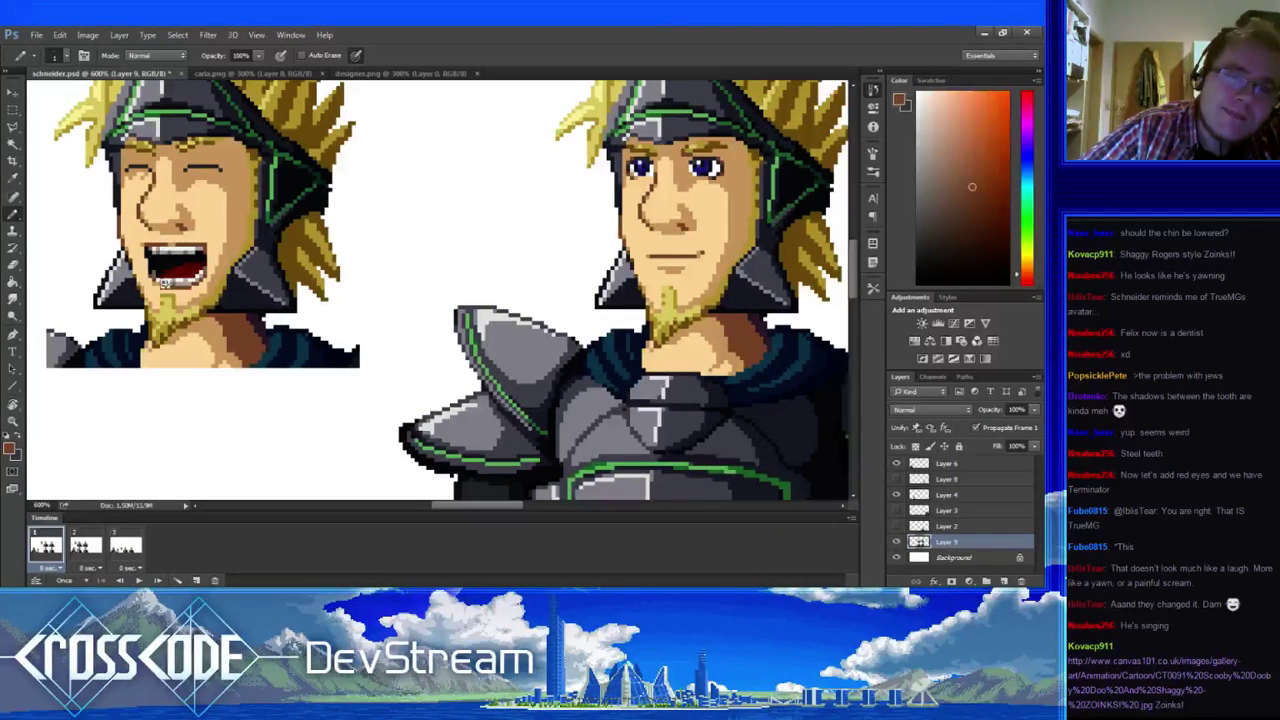
# - Refine the lower lip outline and left-hand corner of the laughing mouth with sampled tan, light skin and reddish-brown pixels
pyautogui.moveTo(227, 320); pyautogui.dragTo(208, 340)
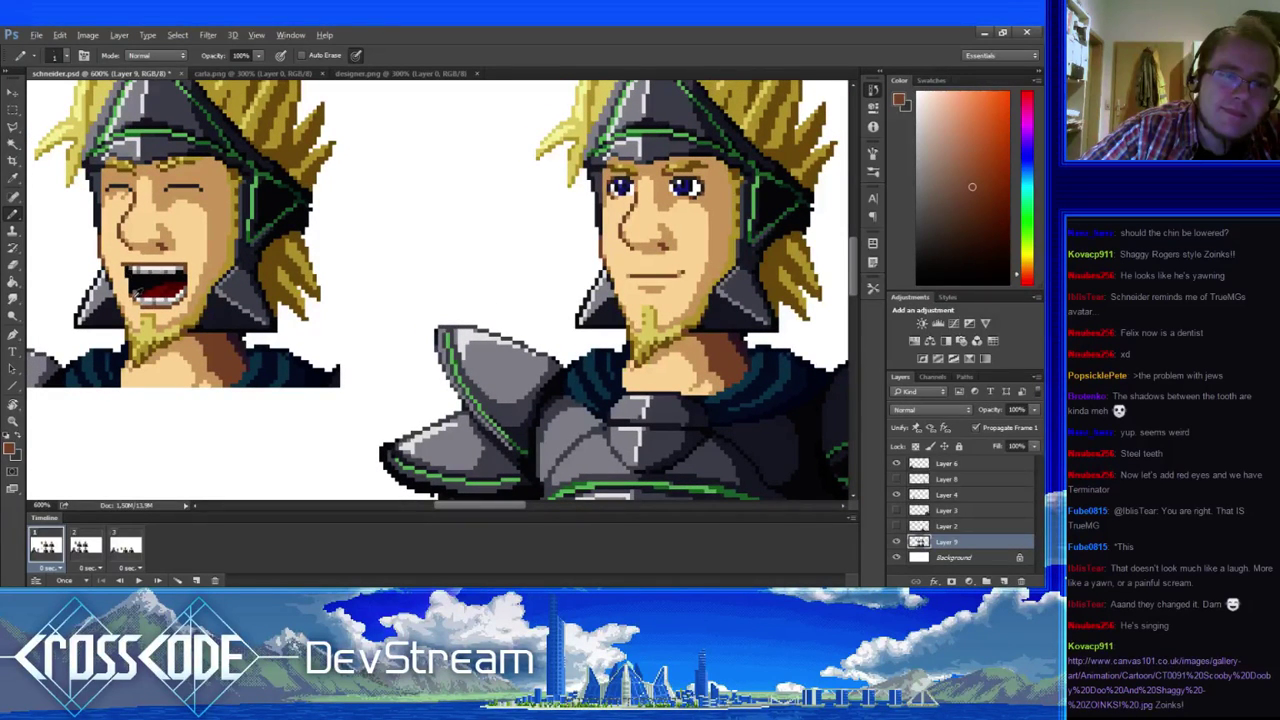
pyautogui.keyDown('alt'); pyautogui.click(140, 305); pyautogui.keyUp('alt')
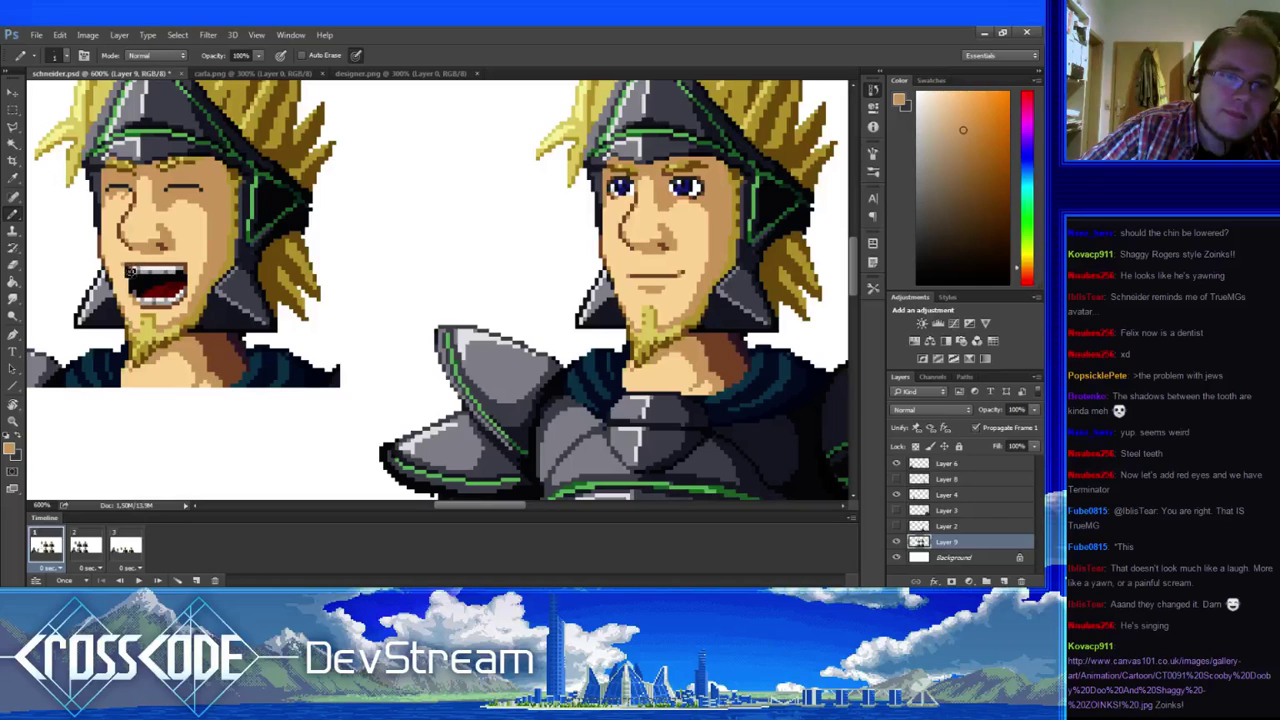
pyautogui.moveTo(240, 336); pyautogui.dragTo(298, 350)
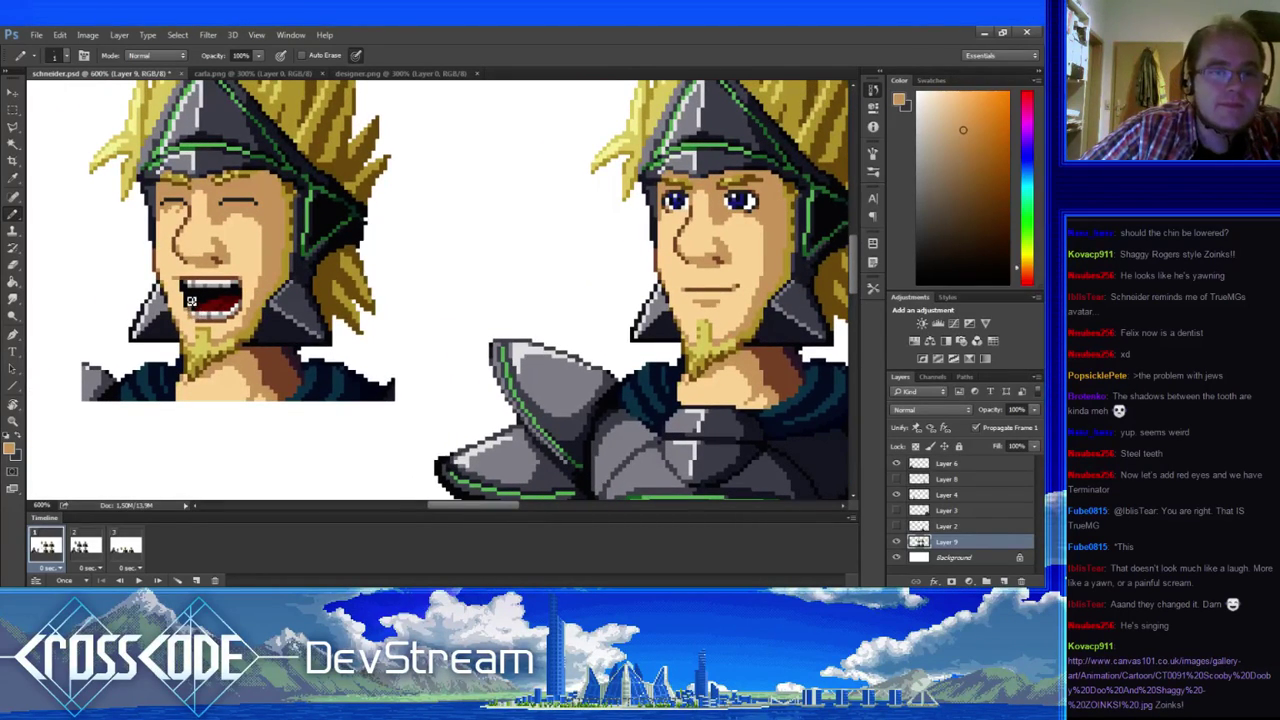
pyautogui.keyDown('alt'); pyautogui.click(187, 314); pyautogui.keyUp('alt')
pyautogui.click(193, 308)
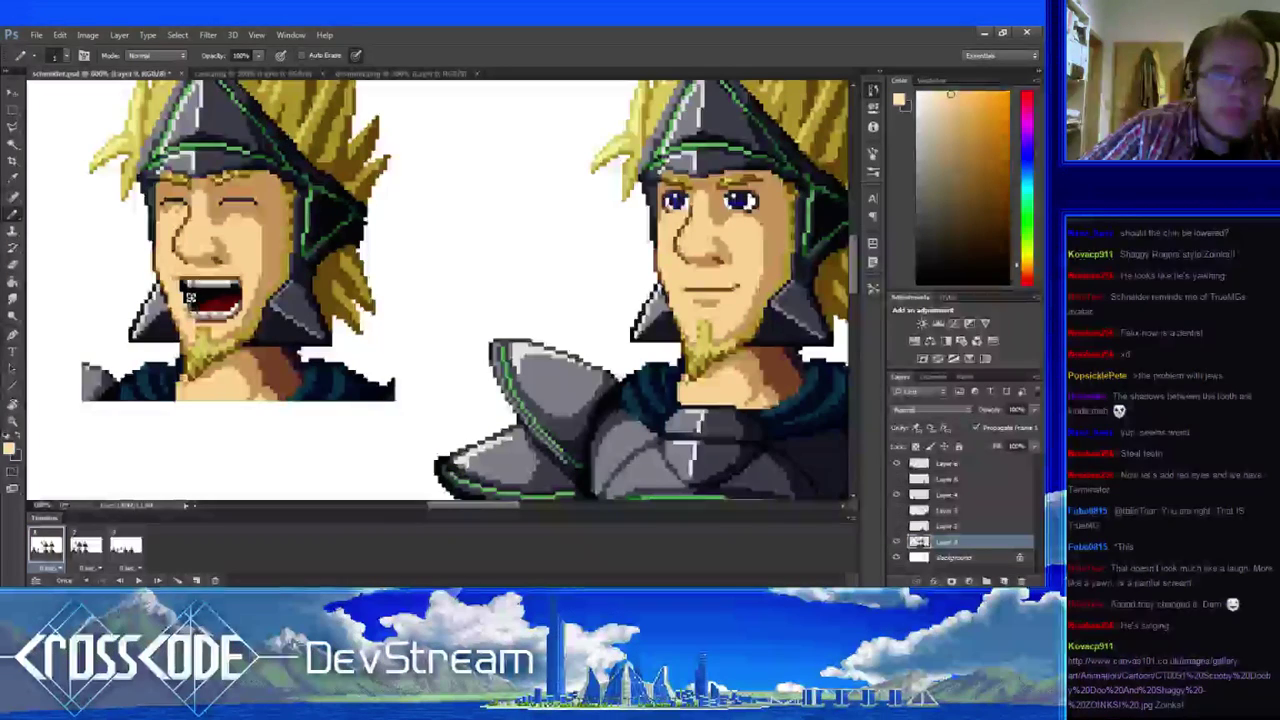
pyautogui.keyDown('alt'); pyautogui.click(199, 321); pyautogui.keyUp('alt')
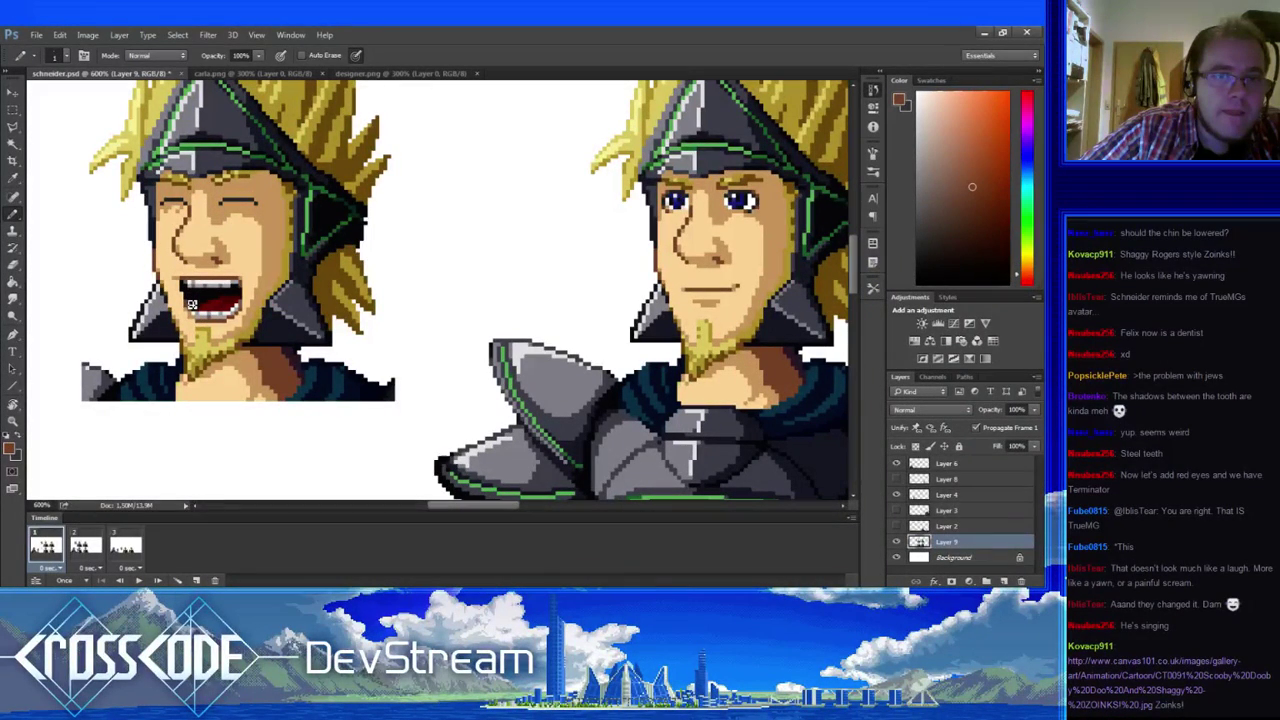
pyautogui.moveTo(192, 304); pyautogui.dragTo(222, 241)
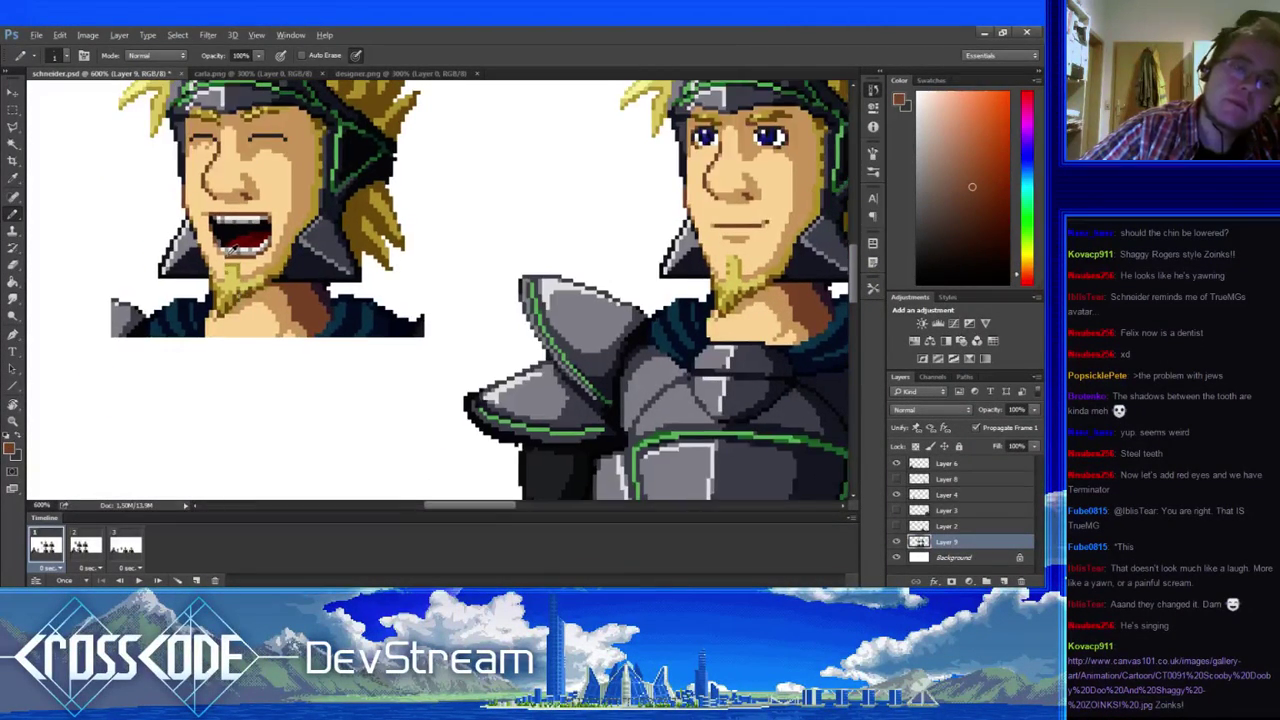
pyautogui.moveTo(232, 324)
pyautogui.mouseDown()
pyautogui.moveTo(226, 312)
pyautogui.moveTo(175, 328)
pyautogui.moveTo(228, 330)
pyautogui.mouseUp()
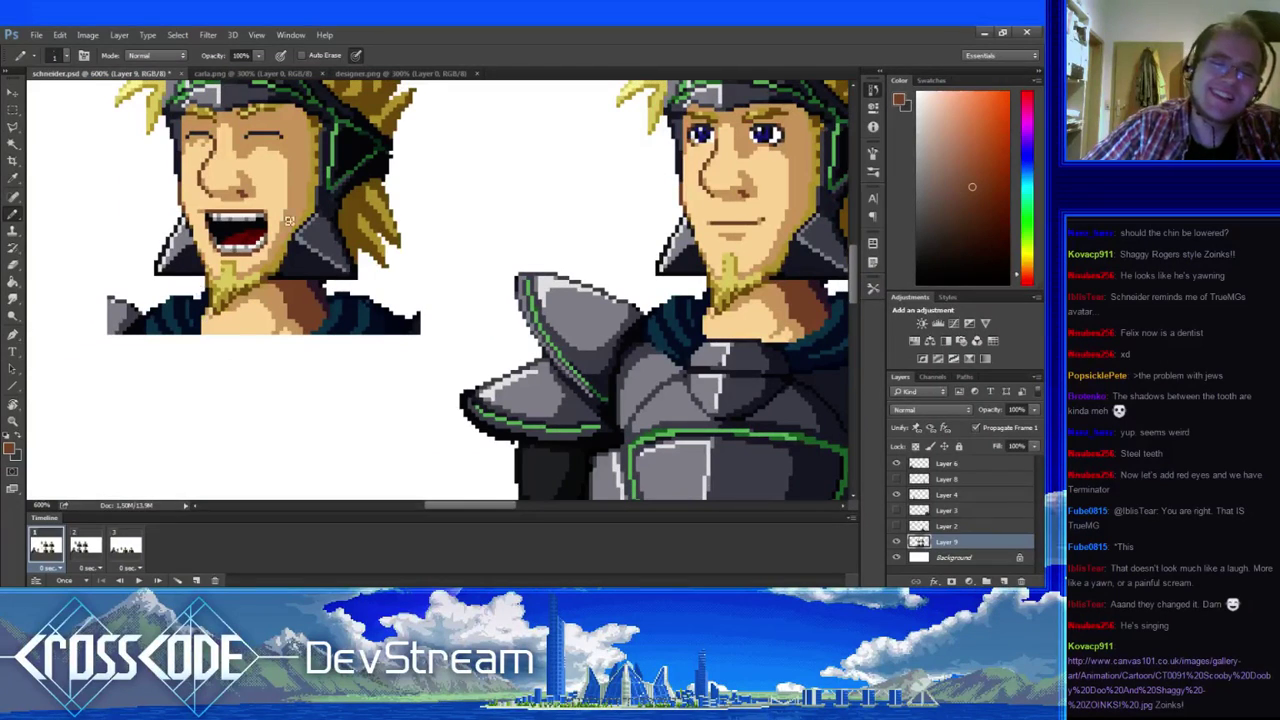
# - Touch up the right-hand side of the laughing mouth with sampled near-black and brownish-grey pixels, and check the head at 200%
pyautogui.keyDown('alt'); pyautogui.click(250, 215); pyautogui.keyUp('alt')
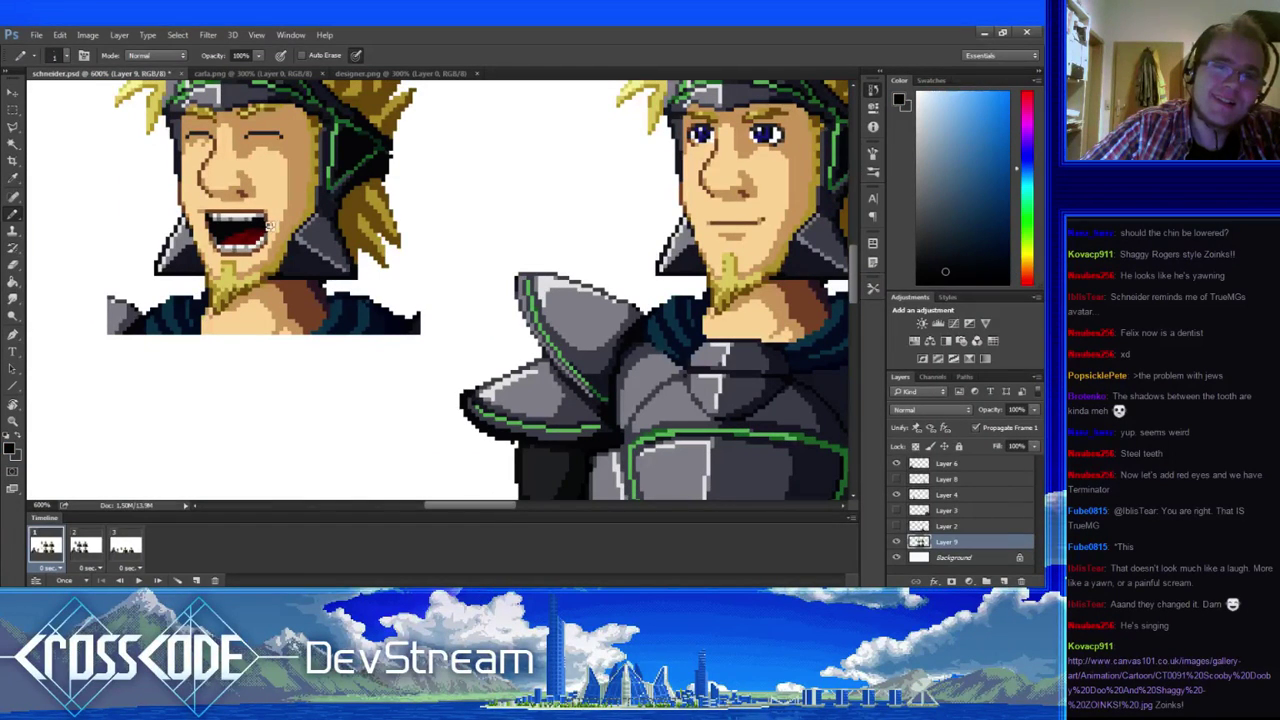
pyautogui.keyDown('alt'); pyautogui.click(266, 229); pyautogui.keyUp('alt')
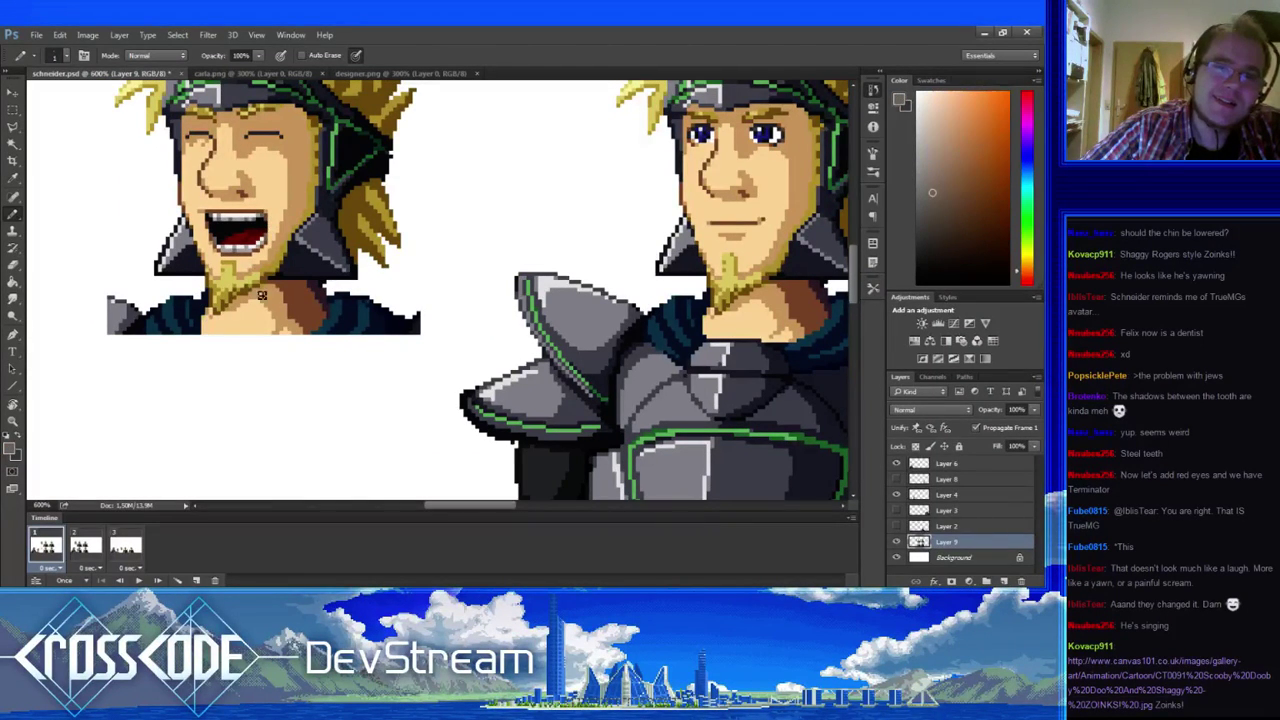
pyautogui.moveTo(258, 297); pyautogui.dragTo(165, 342)
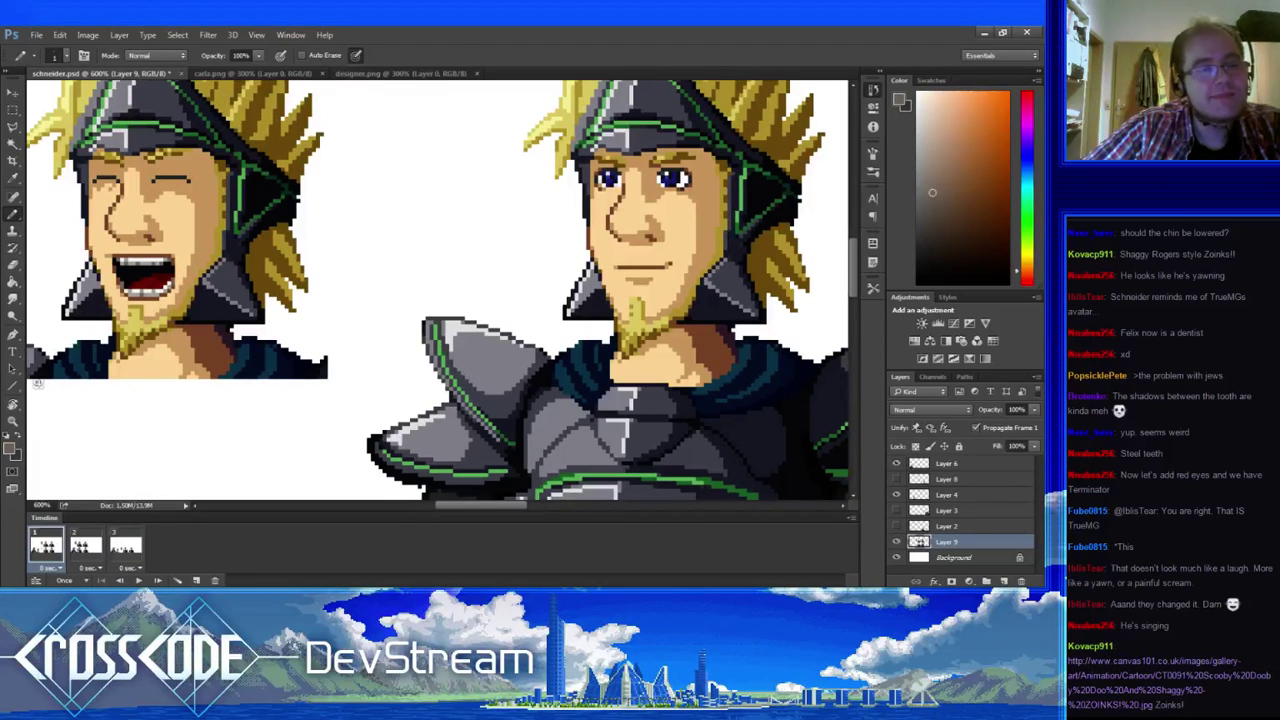
pyautogui.click(13, 421)
pyautogui.keyDown('alt'); pyautogui.click(80, 391); pyautogui.keyUp('alt')
pyautogui.keyDown('alt'); pyautogui.click(80, 391); pyautogui.keyUp('alt')
pyautogui.keyDown('alt'); pyautogui.click(80, 391); pyautogui.keyUp('alt')
pyautogui.keyDown('alt'); pyautogui.click(80, 391); pyautogui.keyUp('alt')
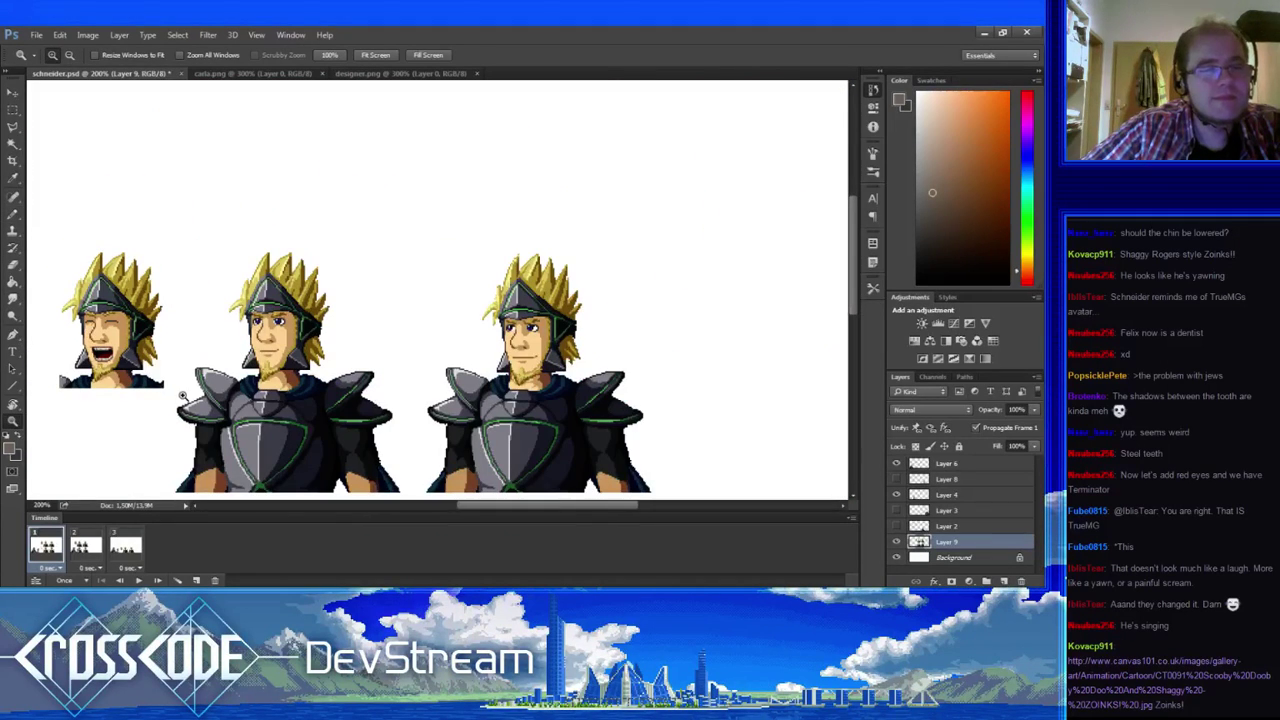
pyautogui.moveTo(176, 393); pyautogui.dragTo(309, 358)
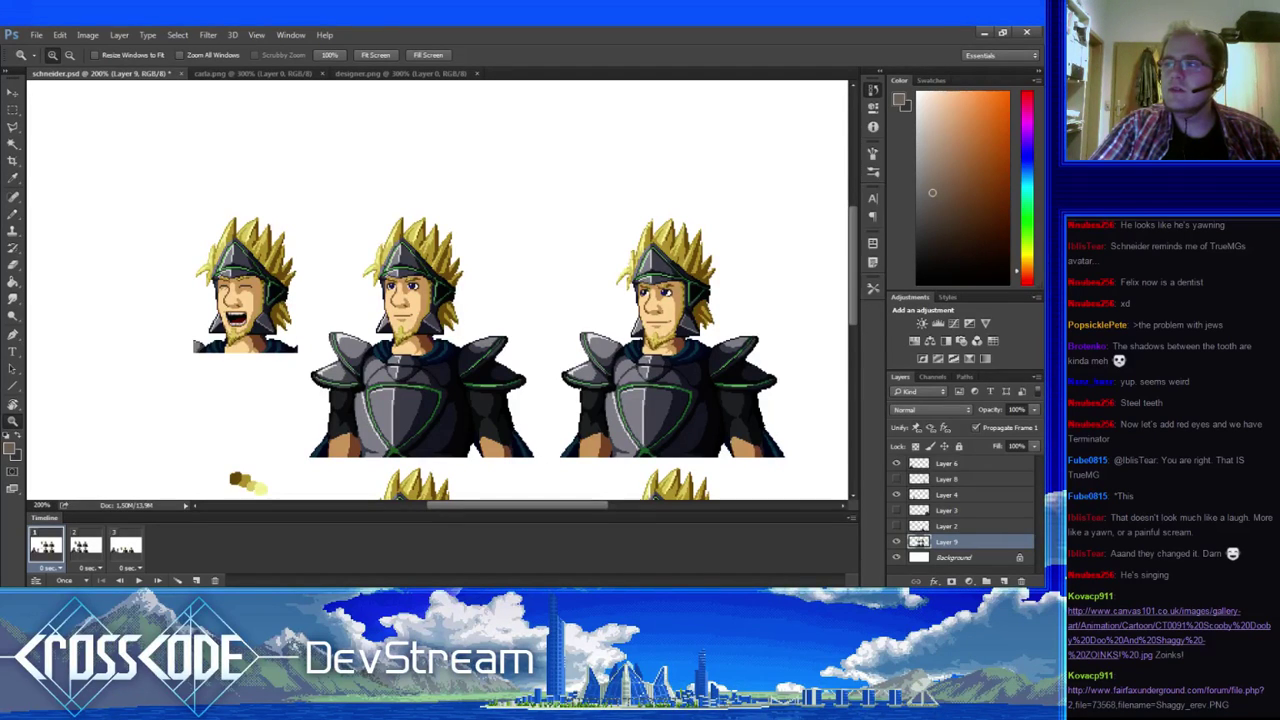
# - Select the Scooby Doo and Shaggy image link in the stream chat and switch to another window
pyautogui.click(1170, 625)
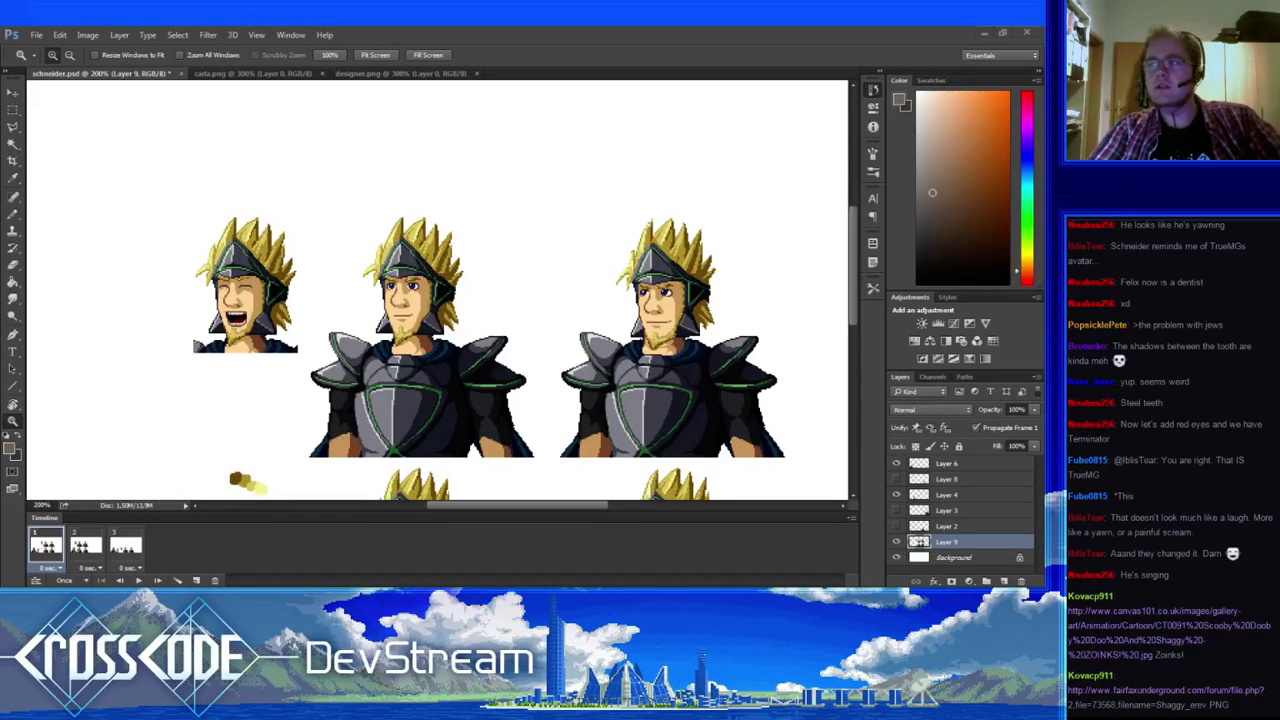
pyautogui.moveTo(1155, 655); pyautogui.dragTo(1068, 612)
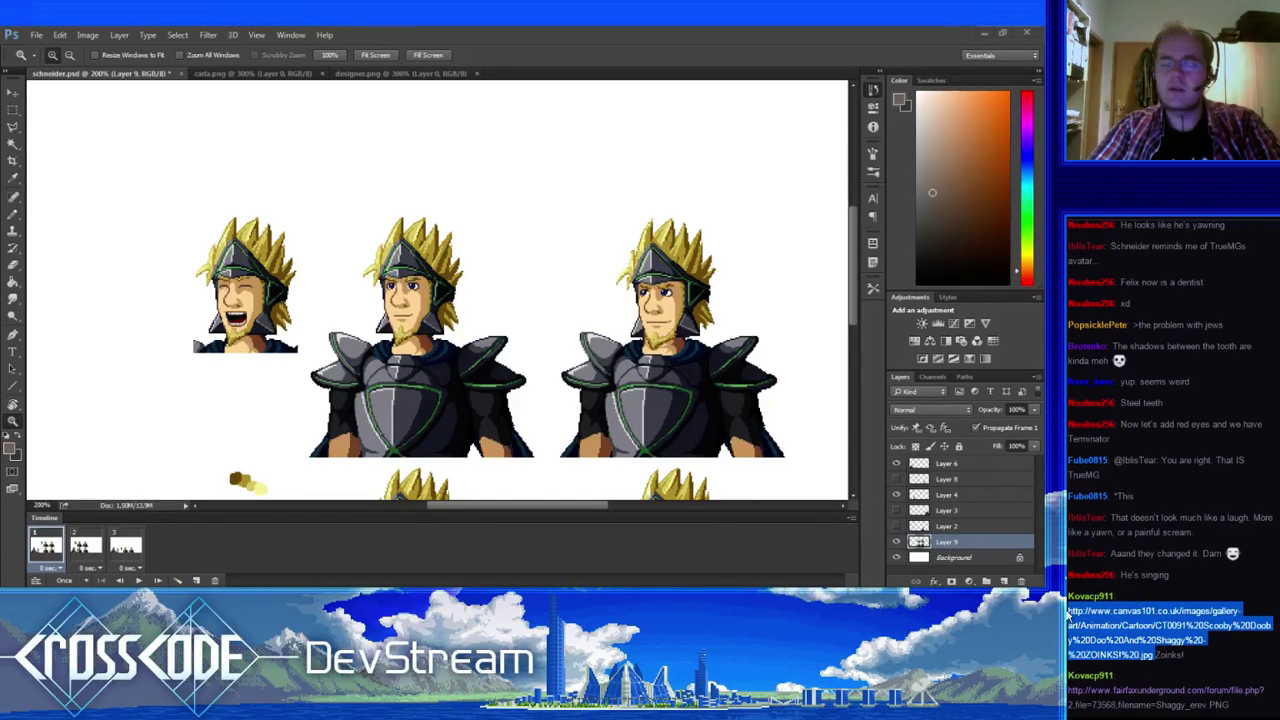
pyautogui.hotkey('alt', 'Tab')
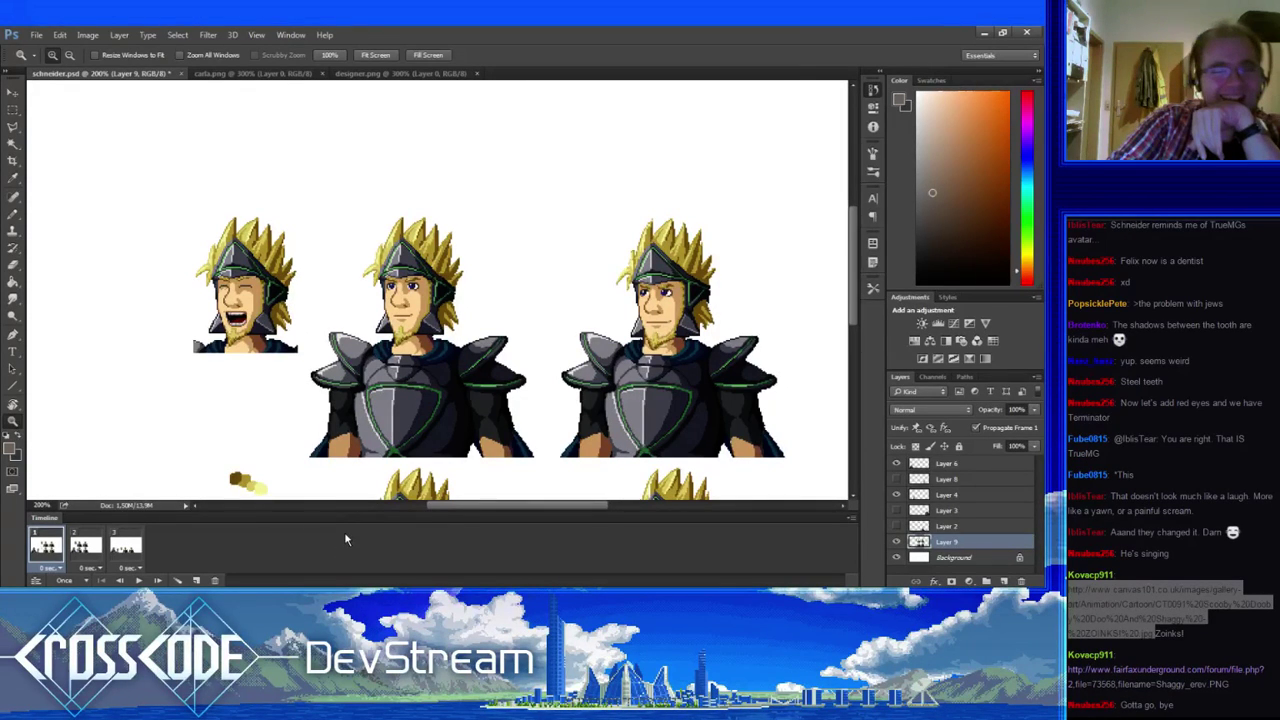
# - Preview animation frames 2 and 3, and return to frame 1
pyautogui.click(86, 548)
pyautogui.click(126, 548)
pyautogui.click(86, 550)
pyautogui.click(58, 550)
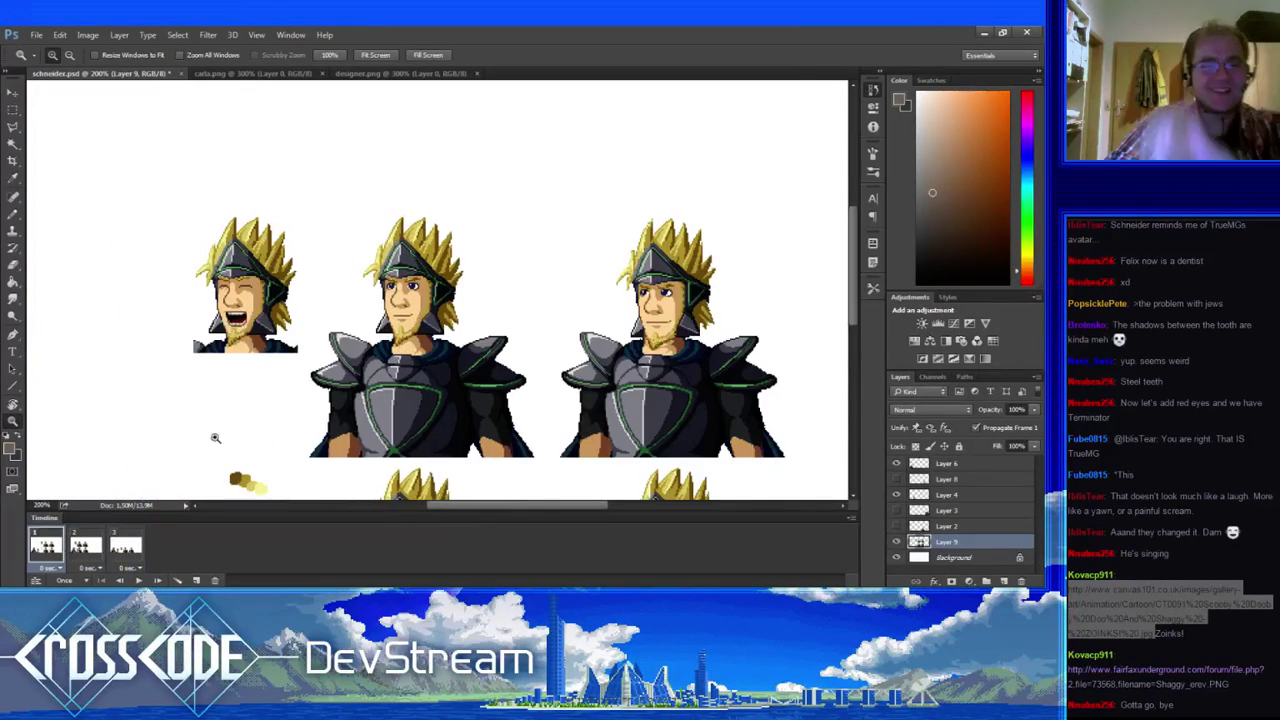
# - Examine the laughing head beside the neutral portraits at zoom levels between 200% and 400%
pyautogui.moveTo(348, 392); pyautogui.dragTo(440, 336)
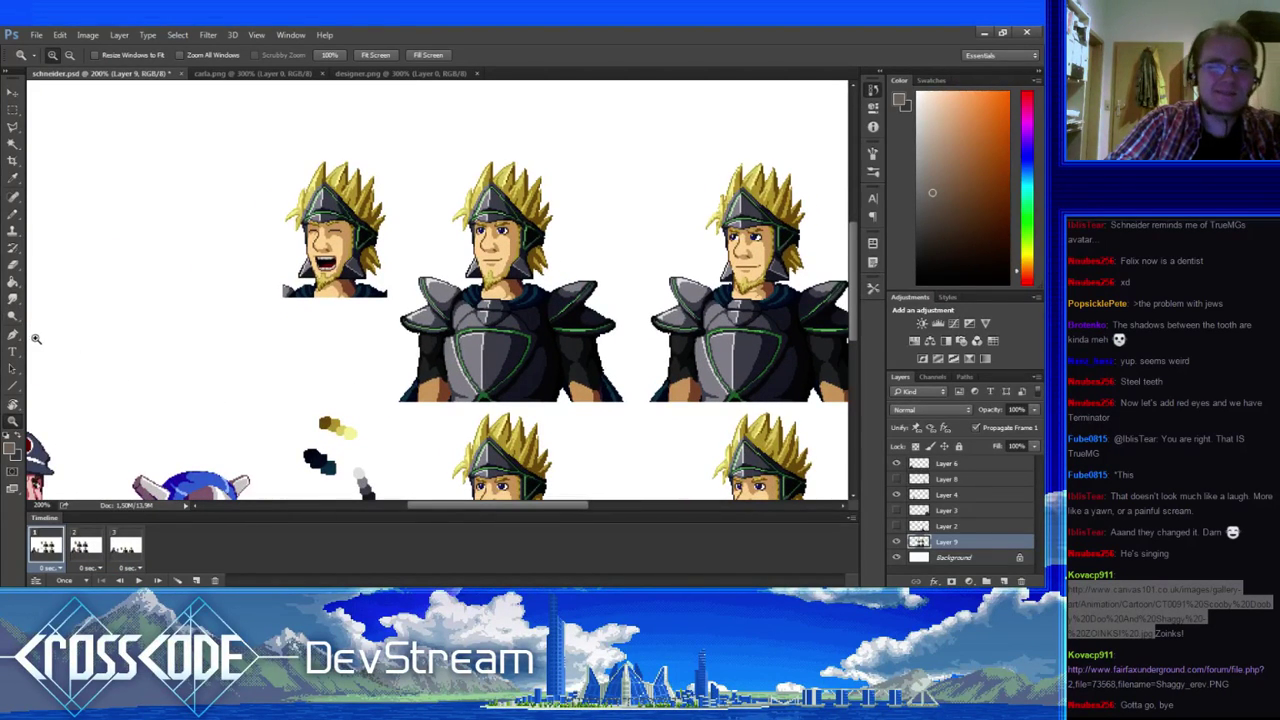
pyautogui.moveTo(391, 357); pyautogui.dragTo(323, 334)
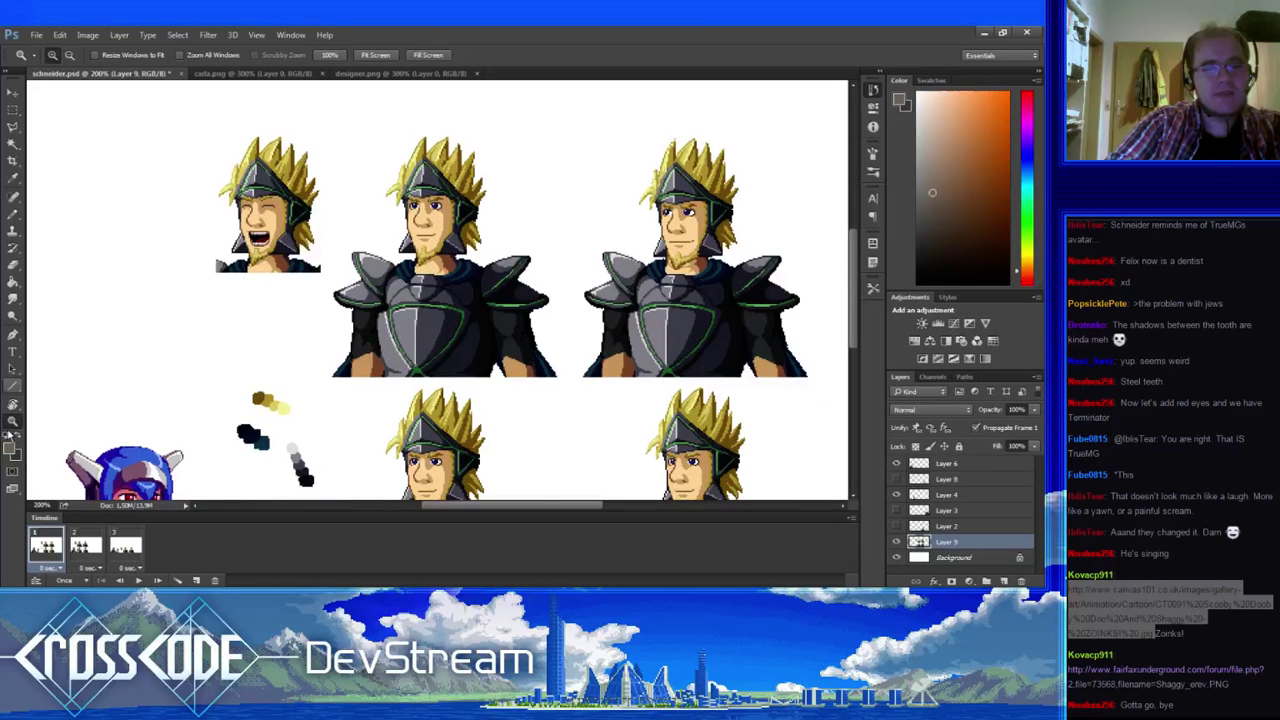
pyautogui.click(329, 216)
pyautogui.keyDown('alt'); pyautogui.click(349, 263); pyautogui.keyUp('alt')
pyautogui.moveTo(293, 302); pyautogui.dragTo(316, 281)
pyautogui.click(313, 213)
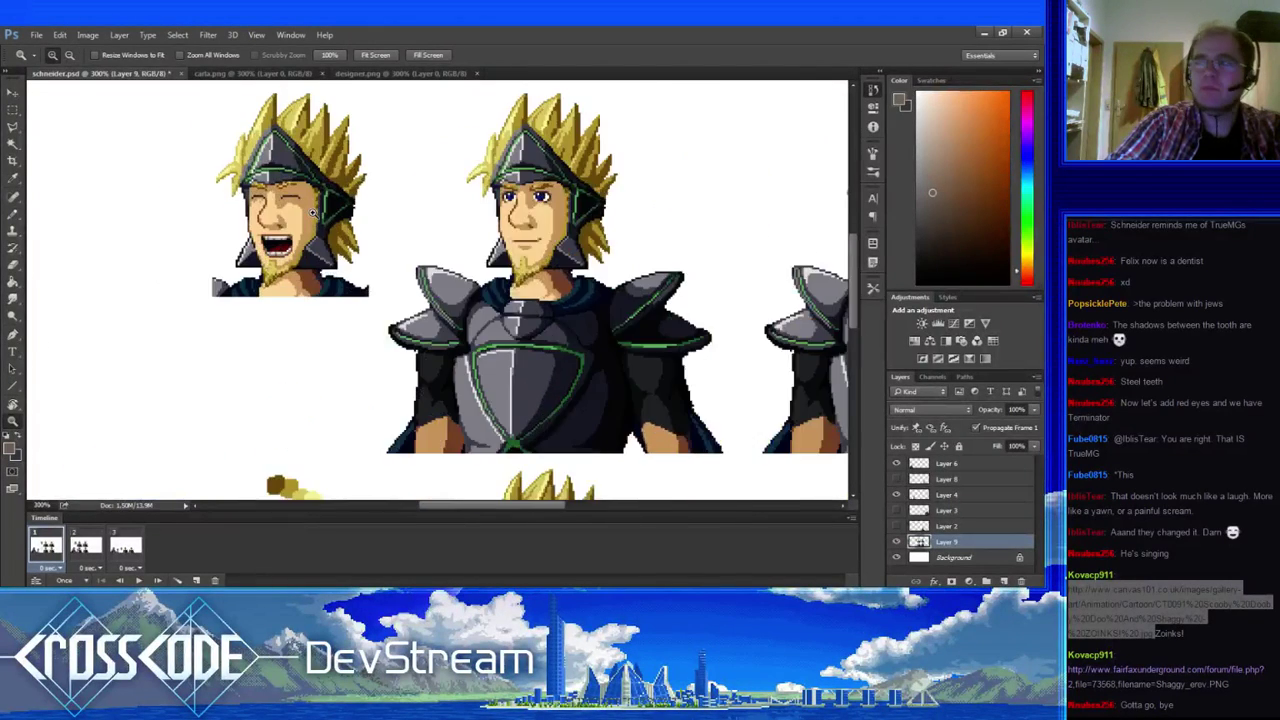
pyautogui.click(313, 213)
pyautogui.keyDown('alt'); pyautogui.click(313, 213); pyautogui.keyUp('alt')
pyautogui.keyDown('alt'); pyautogui.click(313, 213); pyautogui.keyUp('alt')
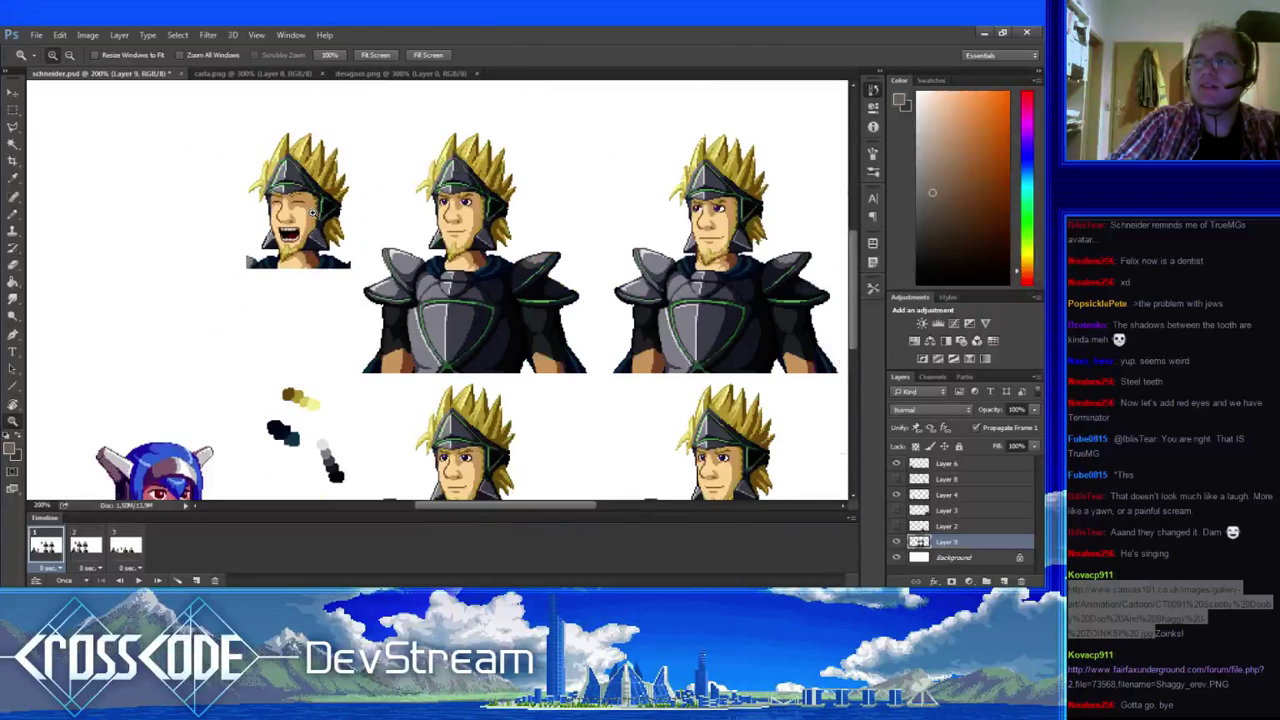
pyautogui.click(313, 213)
pyautogui.moveTo(313, 213); pyautogui.dragTo(330, 263)
pyautogui.keyDown('alt'); pyautogui.click(375, 301); pyautogui.keyUp('alt')
pyautogui.moveTo(438, 342); pyautogui.dragTo(430, 318)
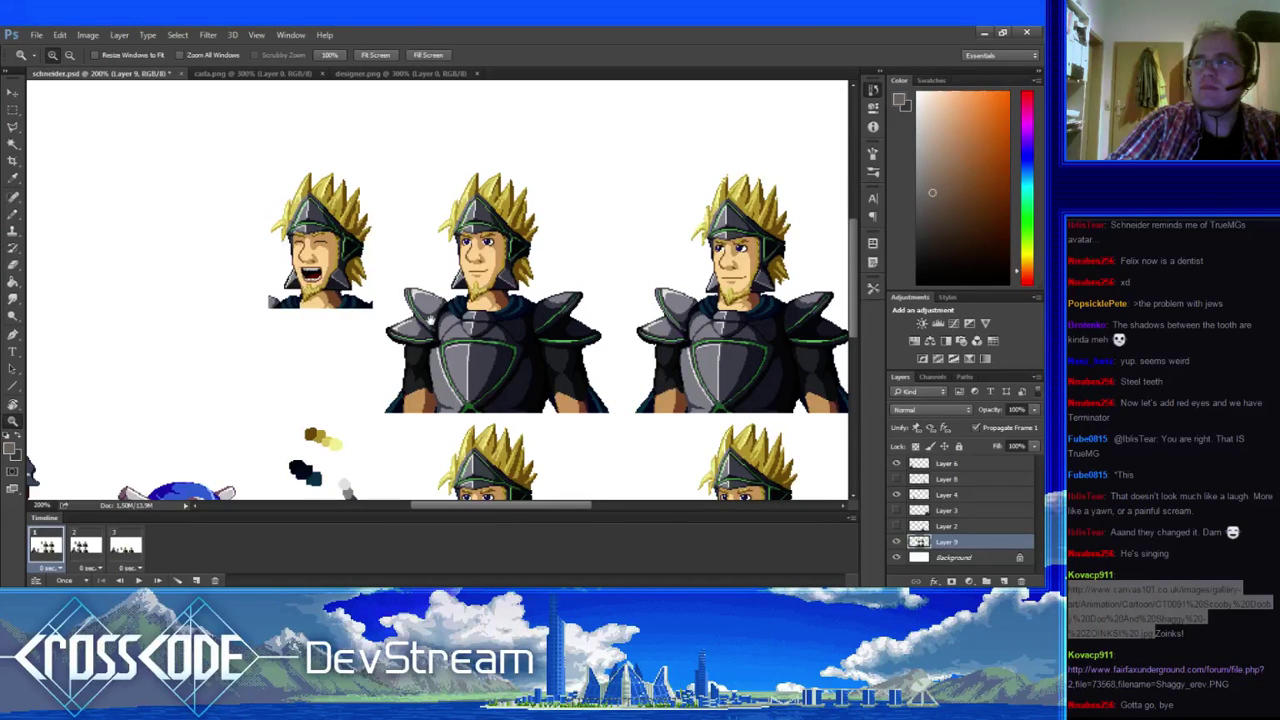
pyautogui.moveTo(431, 320); pyautogui.dragTo(385, 351)
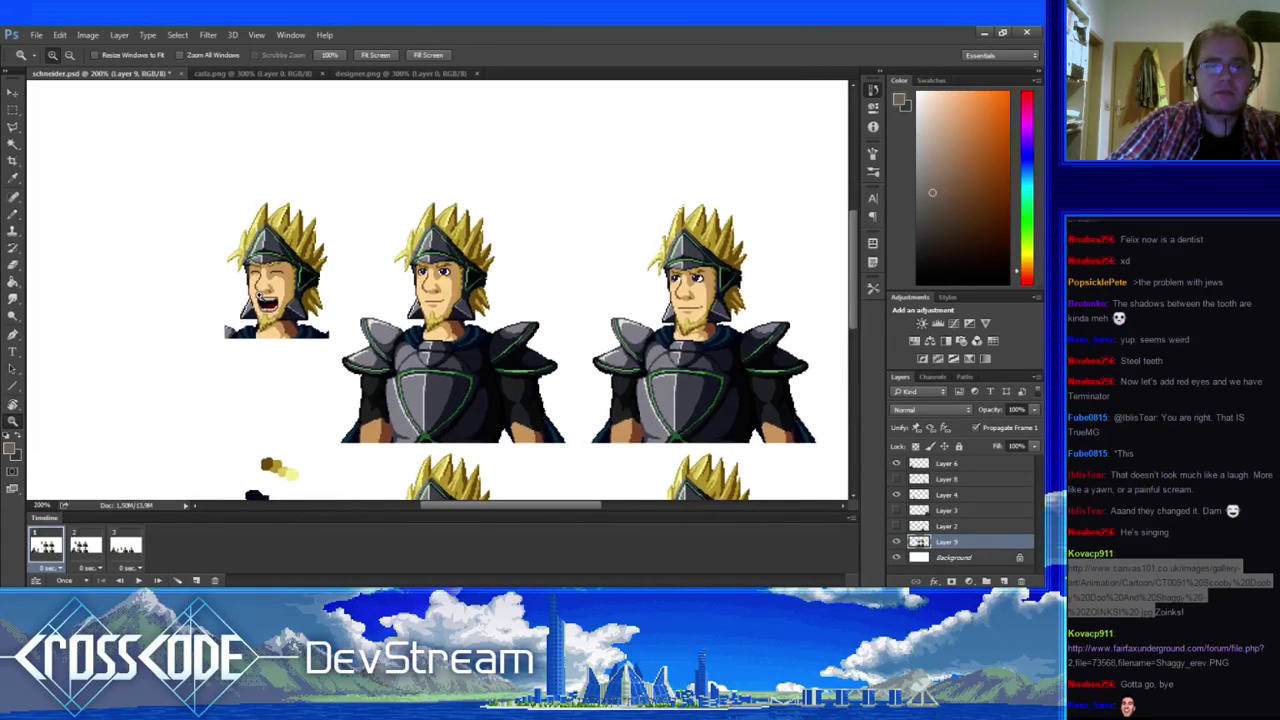
pyautogui.click(257, 298)
pyautogui.keyDown('alt'); pyautogui.click(258, 315); pyautogui.keyUp('alt')
pyautogui.click(263, 277)
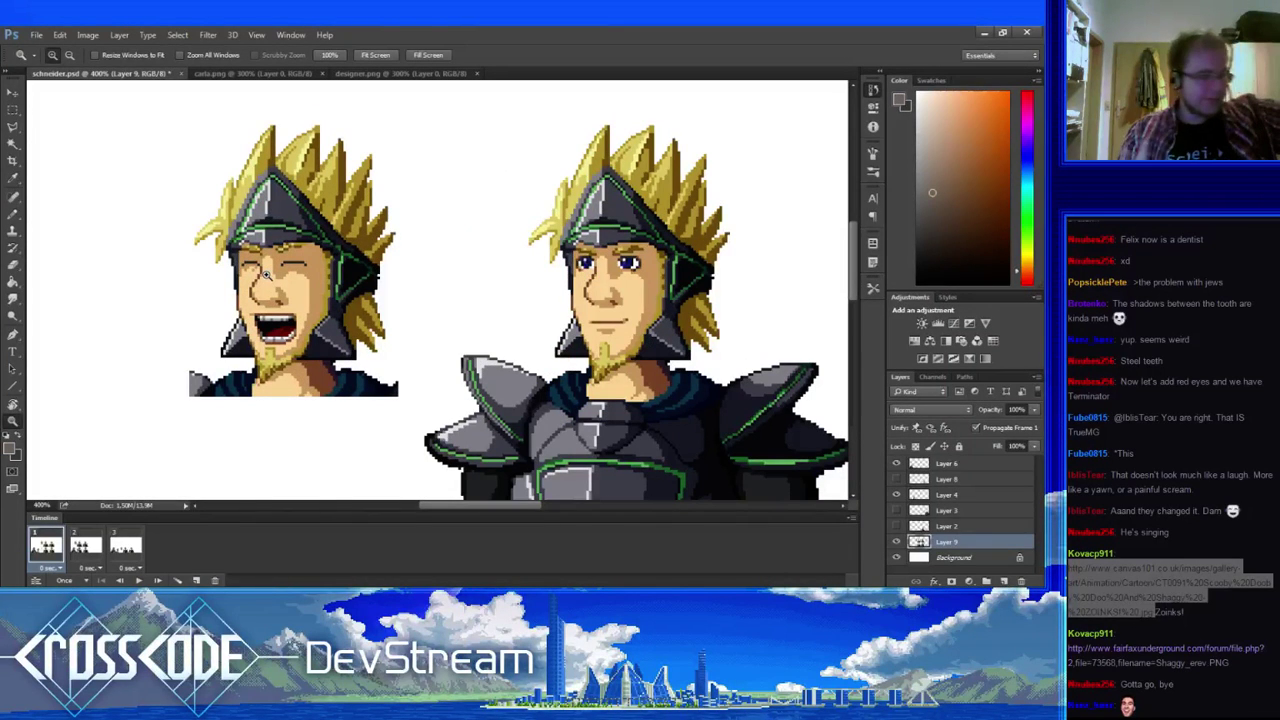
# - Sample the light skin colour beside the laughing face's nose with the Pencil tool active
pyautogui.click(13, 213)
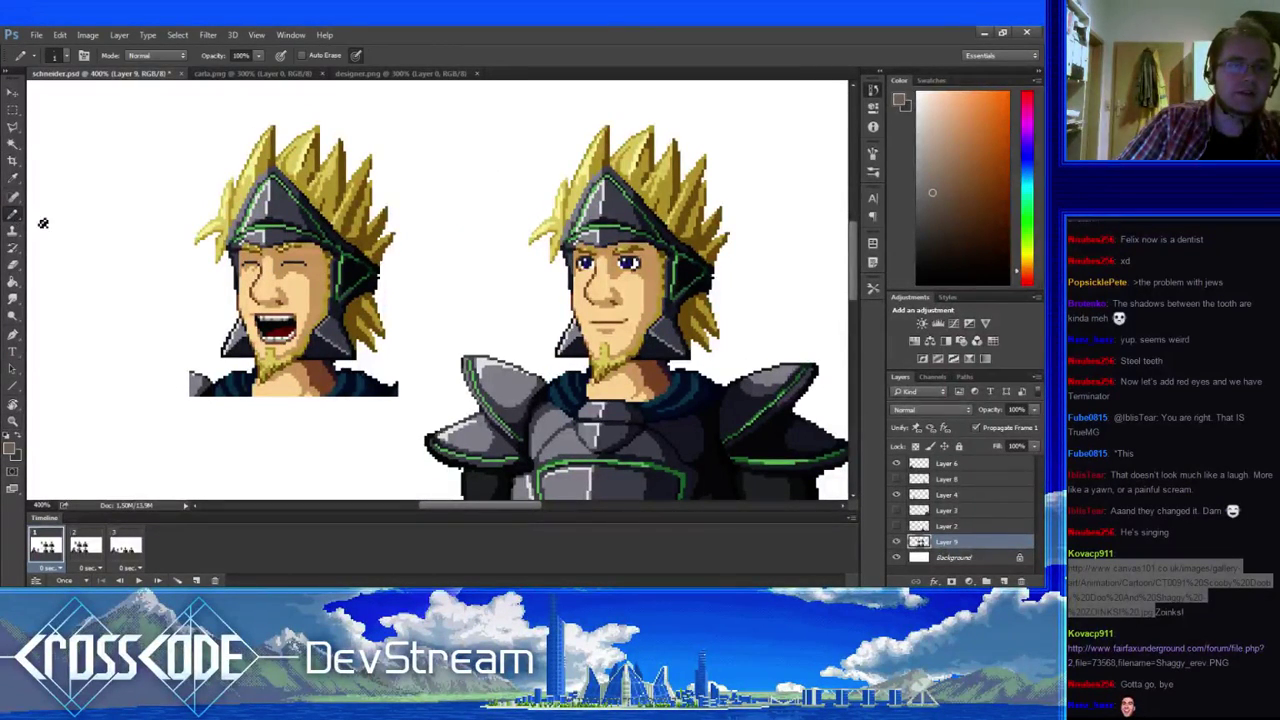
pyautogui.keyDown('alt'); pyautogui.click(254, 274); pyautogui.keyUp('alt')
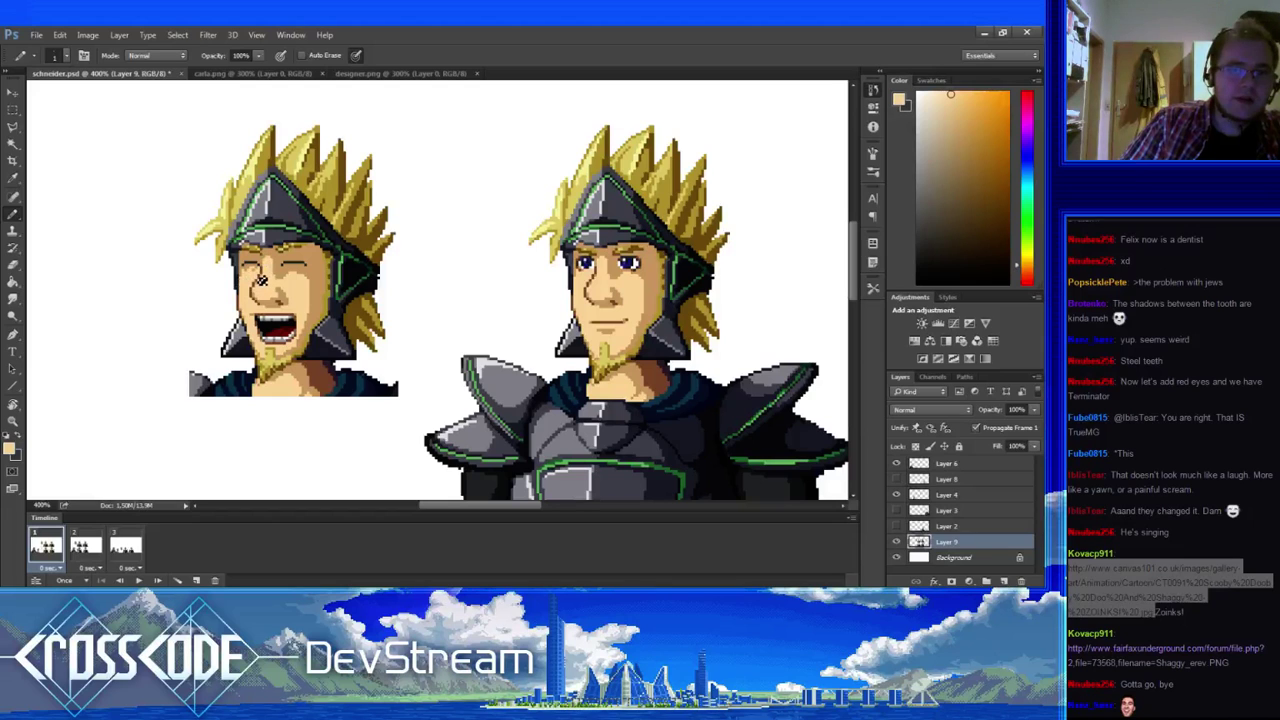
pyautogui.moveTo(403, 347); pyautogui.dragTo(253, 300)
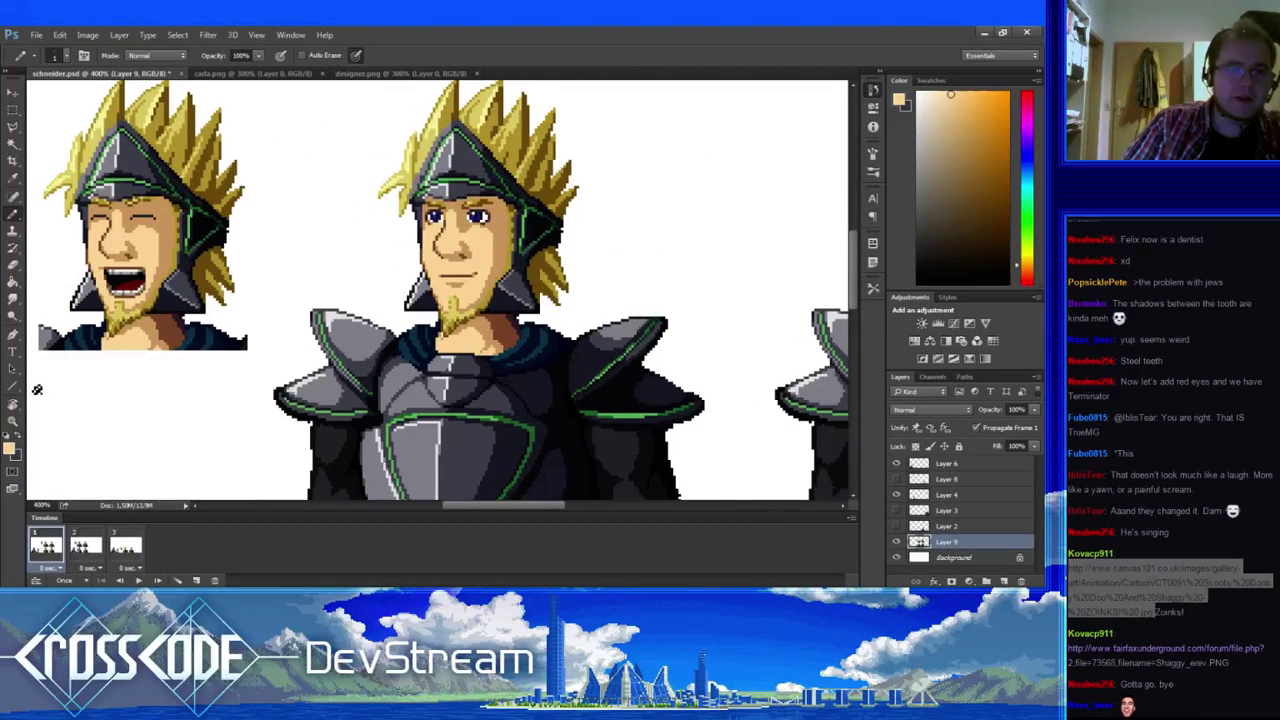
# - Examine the whole portrait sheet and compare the facial expressions of the lower two armoured portraits
pyautogui.click(13, 421)
pyautogui.keyDown('alt'); pyautogui.click(462, 273); pyautogui.keyUp('alt')
pyautogui.keyDown('alt'); pyautogui.click(462, 273); pyautogui.keyUp('alt')
pyautogui.moveTo(427, 308); pyautogui.dragTo(435, 255)
pyautogui.keyDown('alt'); pyautogui.click(435, 255); pyautogui.keyUp('alt')
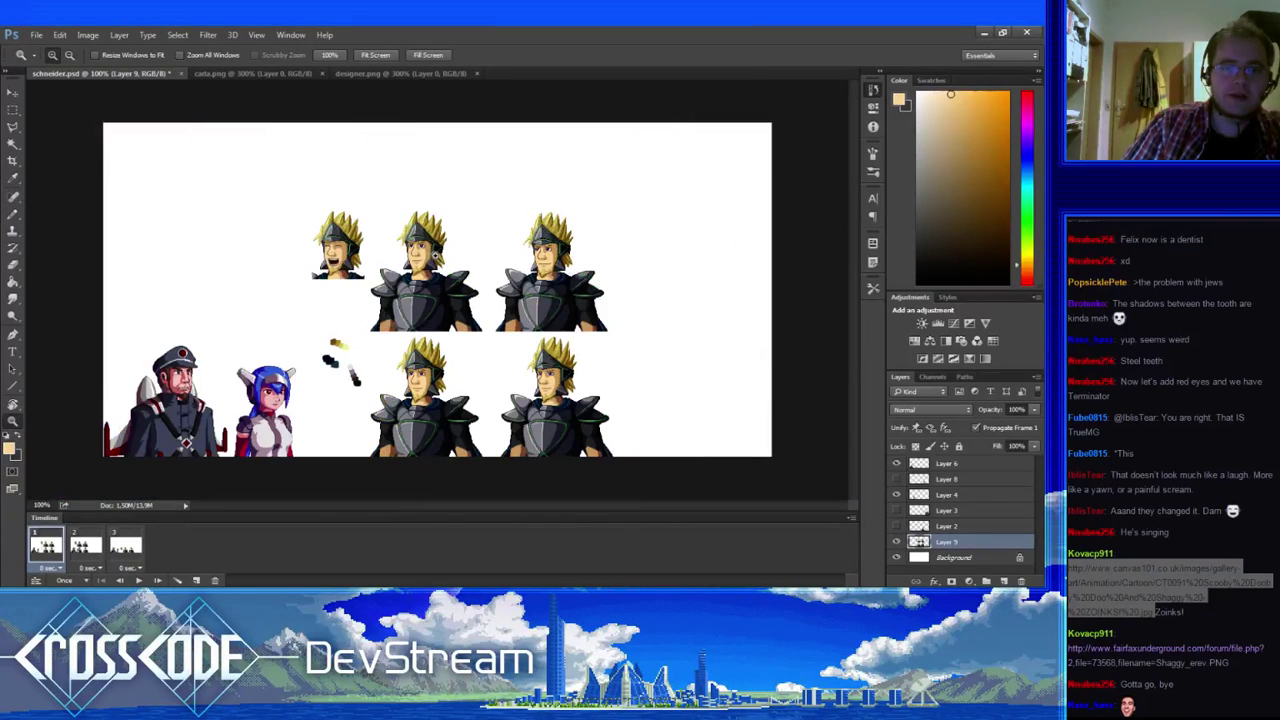
pyautogui.click(348, 394)
pyautogui.click(348, 394)
pyautogui.moveTo(585, 435); pyautogui.dragTo(262, 387)
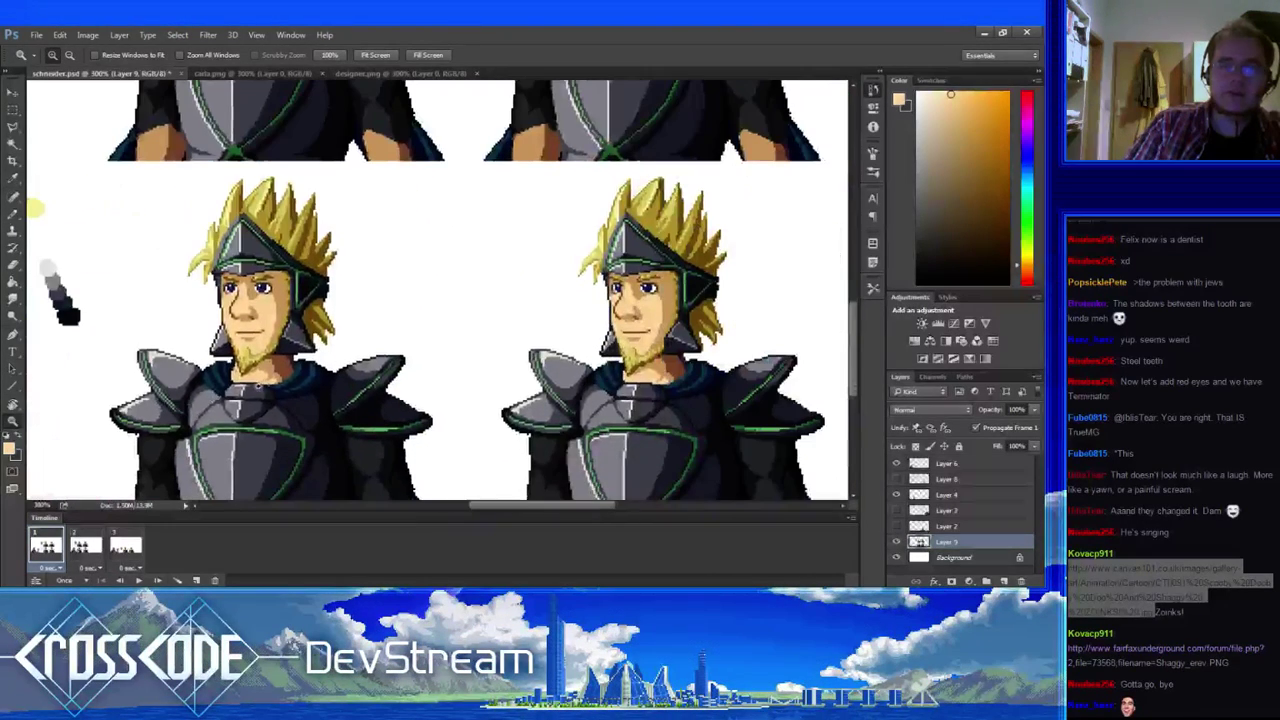
pyautogui.keyDown('alt'); pyautogui.click(343, 312); pyautogui.keyUp('alt')
pyautogui.keyDown('alt'); pyautogui.click(343, 312); pyautogui.keyUp('alt')
pyautogui.click(352, 325)
pyautogui.click(385, 376)
pyautogui.moveTo(387, 379); pyautogui.dragTo(257, 277)
pyautogui.keyDown('alt'); pyautogui.click(354, 288); pyautogui.keyUp('alt')
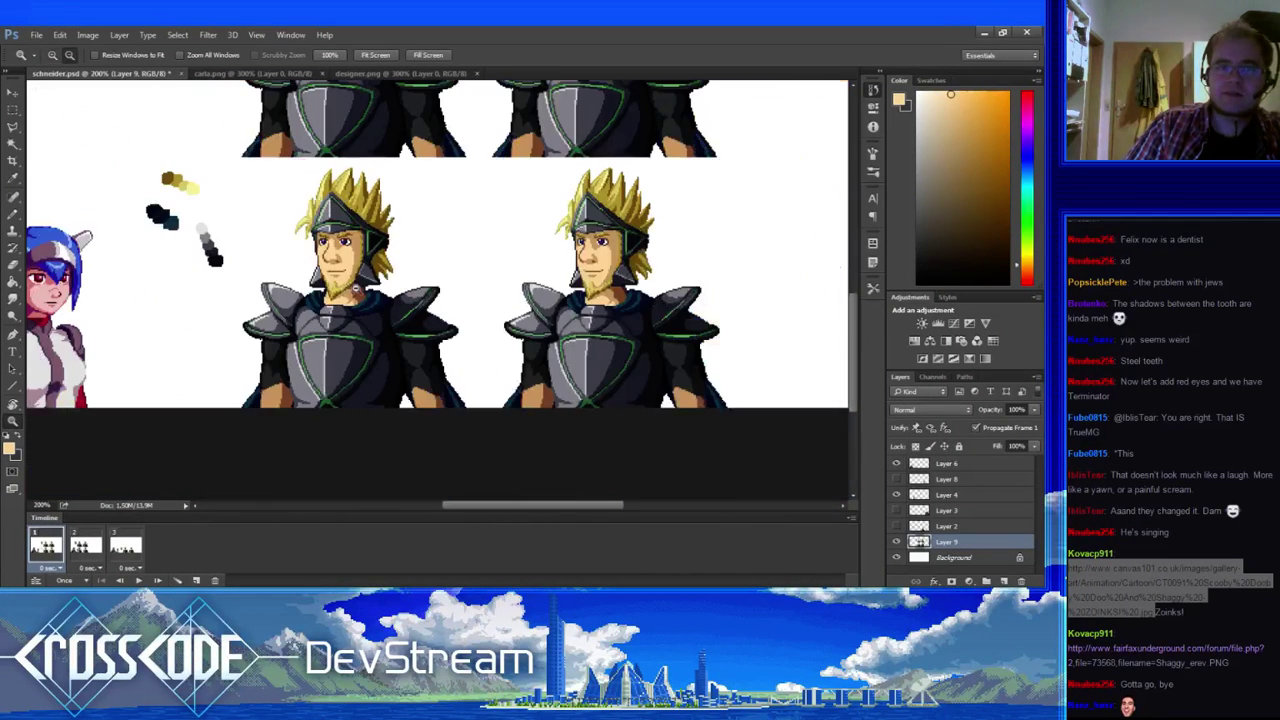
# - Compare the laughing head with the upper row's neutral portraits in close-up and across the whole portrait sheet
pyautogui.moveTo(346, 295); pyautogui.dragTo(329, 337)
pyautogui.moveTo(399, 133); pyautogui.dragTo(316, 308)
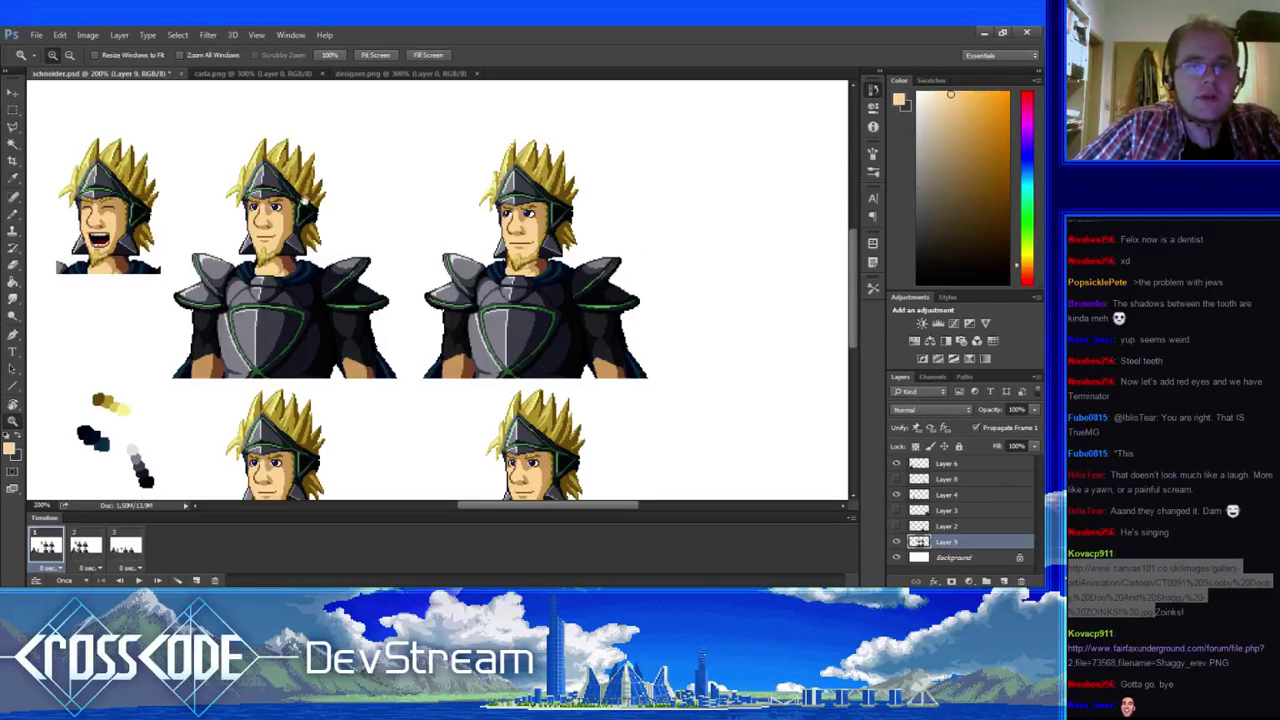
pyautogui.doubleClick(251, 165)
pyautogui.keyDown('alt'); pyautogui.click(266, 187); pyautogui.keyUp('alt')
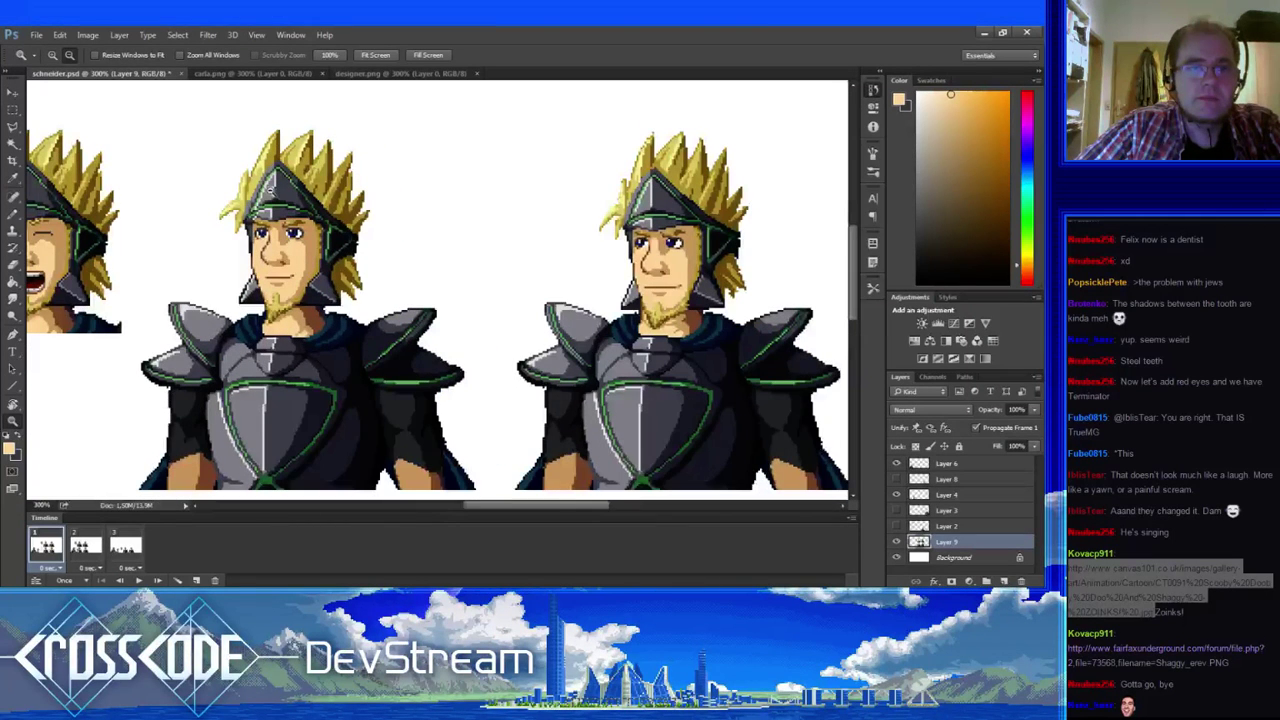
pyautogui.moveTo(270, 190); pyautogui.dragTo(468, 174)
pyautogui.click(253, 251)
pyautogui.keyDown('alt'); pyautogui.click(253, 251); pyautogui.keyUp('alt')
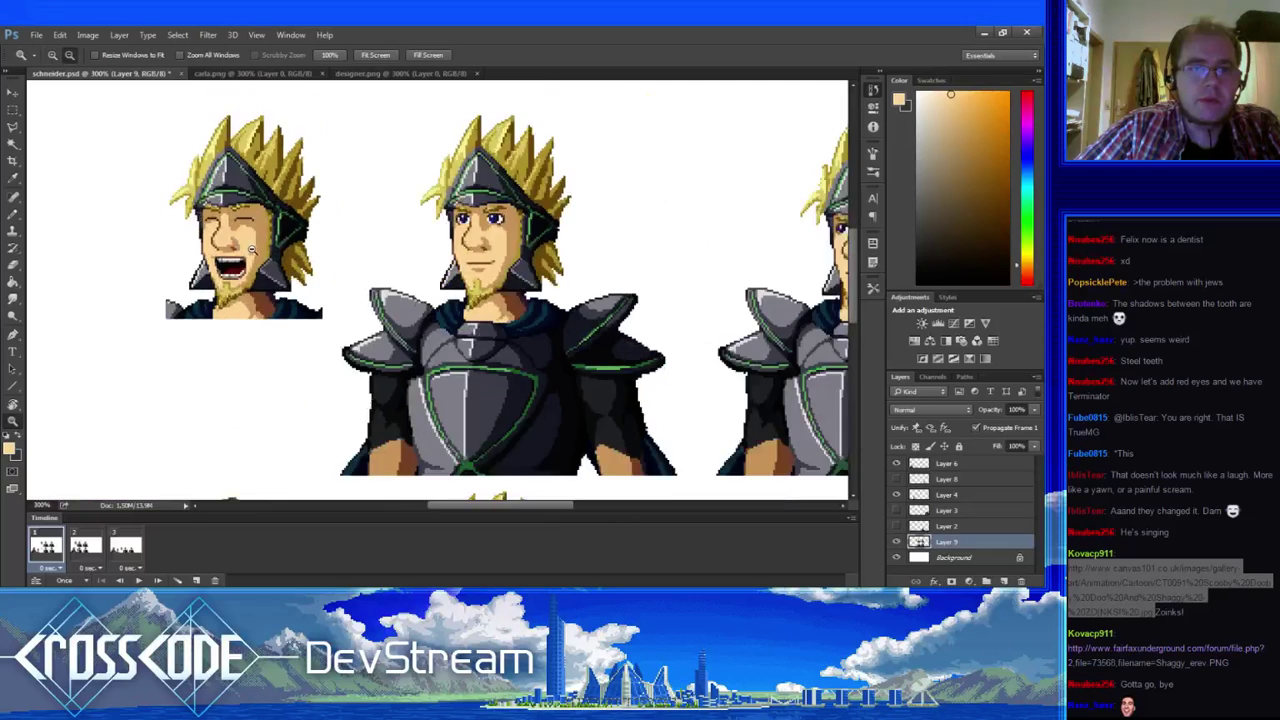
pyautogui.keyDown('alt'); pyautogui.click(262, 251); pyautogui.keyUp('alt')
pyautogui.click(267, 257)
pyautogui.keyDown('alt'); pyautogui.click(271, 274); pyautogui.keyUp('alt')
pyautogui.keyDown('alt'); pyautogui.click(311, 258); pyautogui.keyUp('alt')
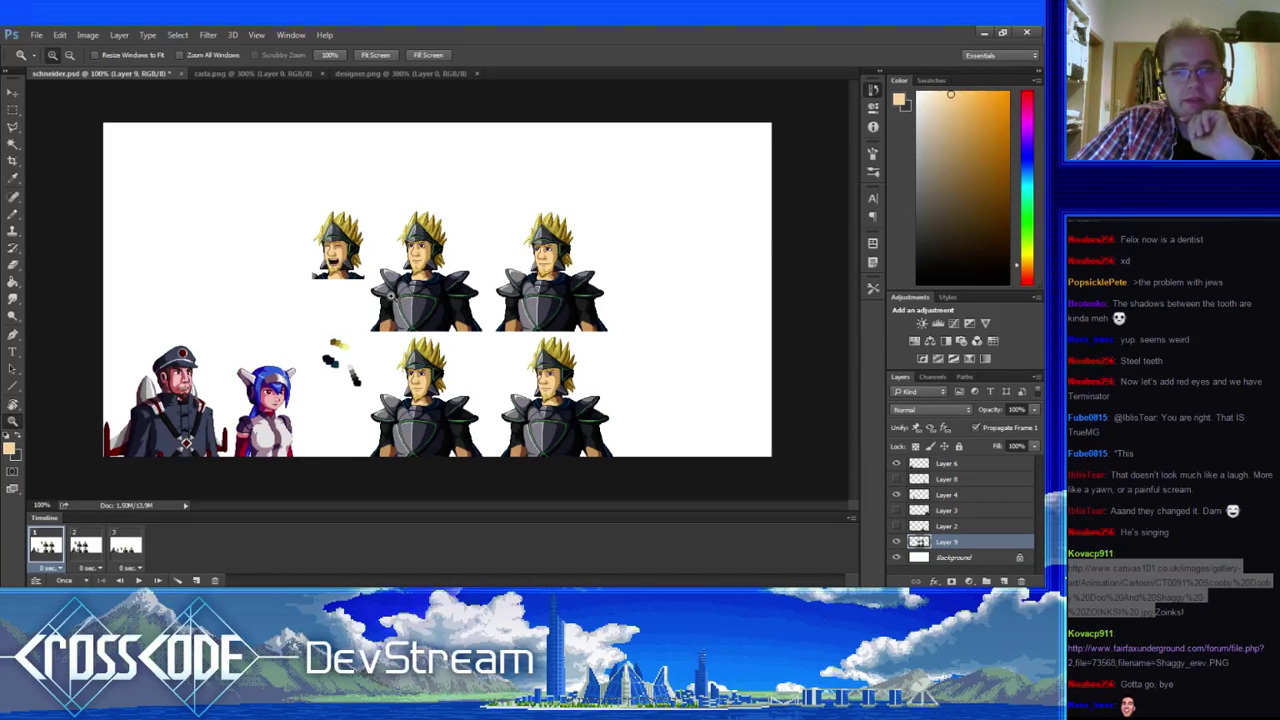
# - Examine the laughing face next to the adjacent neutral portrait at 200% and 300% zoom
pyautogui.click(390, 294)
pyautogui.click(391, 263)
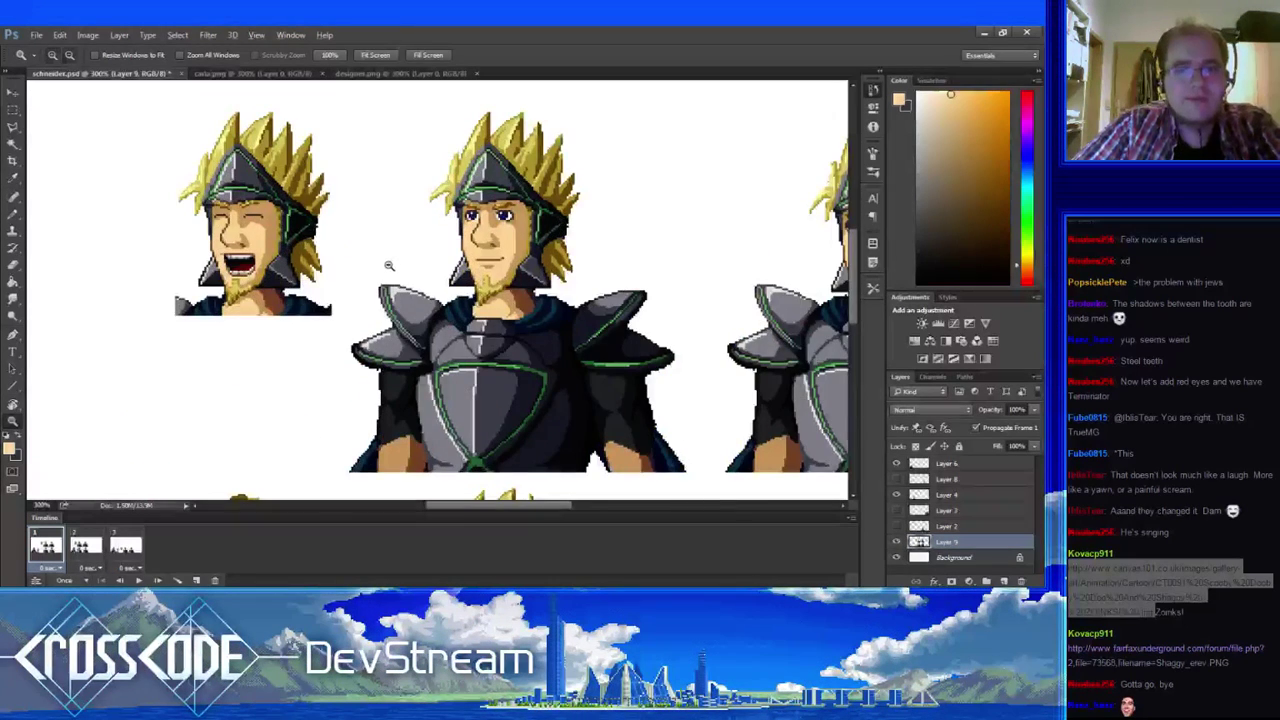
pyautogui.keyDown('alt'); pyautogui.click(386, 277); pyautogui.keyUp('alt')
pyautogui.moveTo(358, 278); pyautogui.dragTo(295, 275)
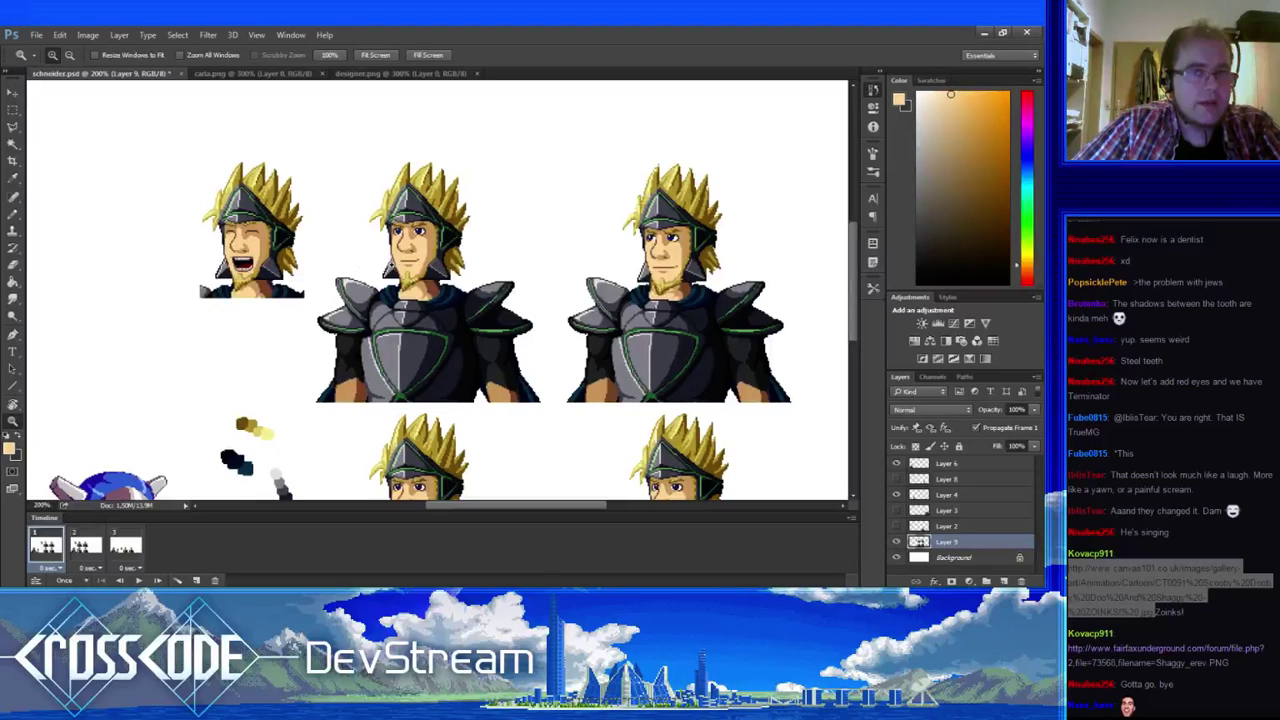
pyautogui.click(393, 263)
pyautogui.click(394, 264)
pyautogui.keyDown('alt'); pyautogui.click(397, 320); pyautogui.keyUp('alt')
pyautogui.keyDown('alt'); pyautogui.click(397, 320); pyautogui.keyUp('alt')
pyautogui.click(403, 293)
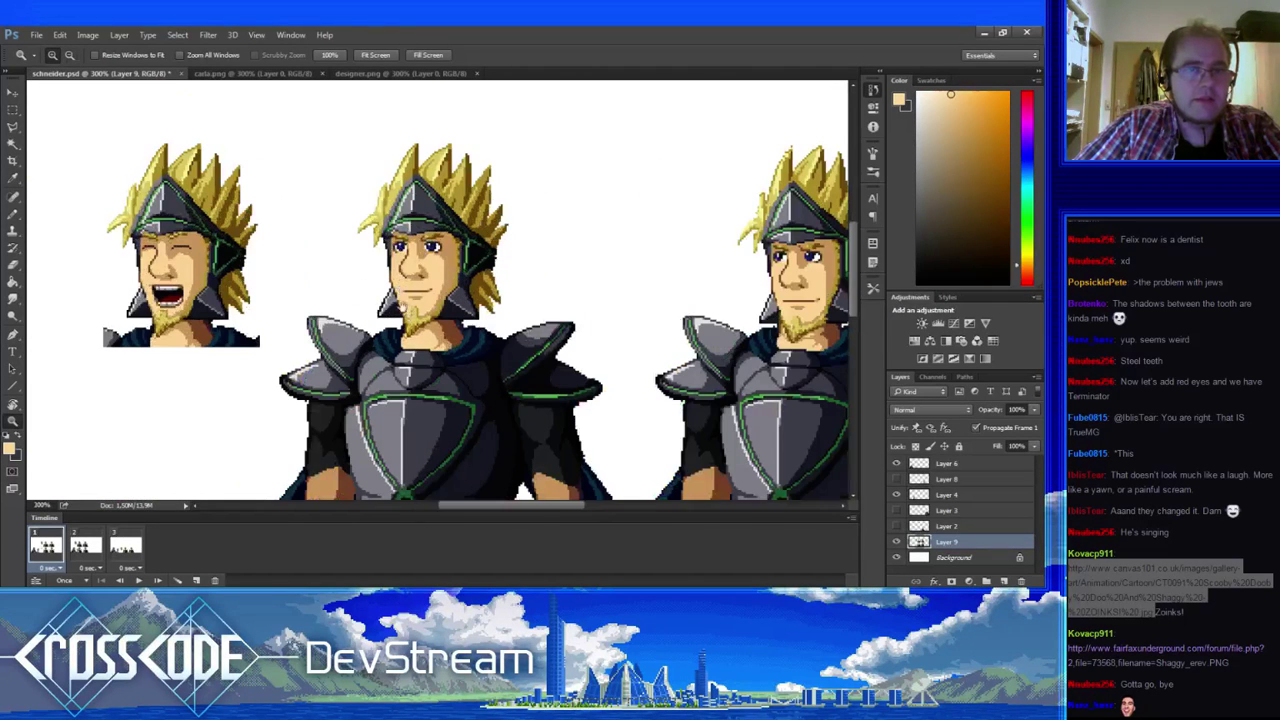
pyautogui.moveTo(402, 314); pyautogui.dragTo(397, 262)
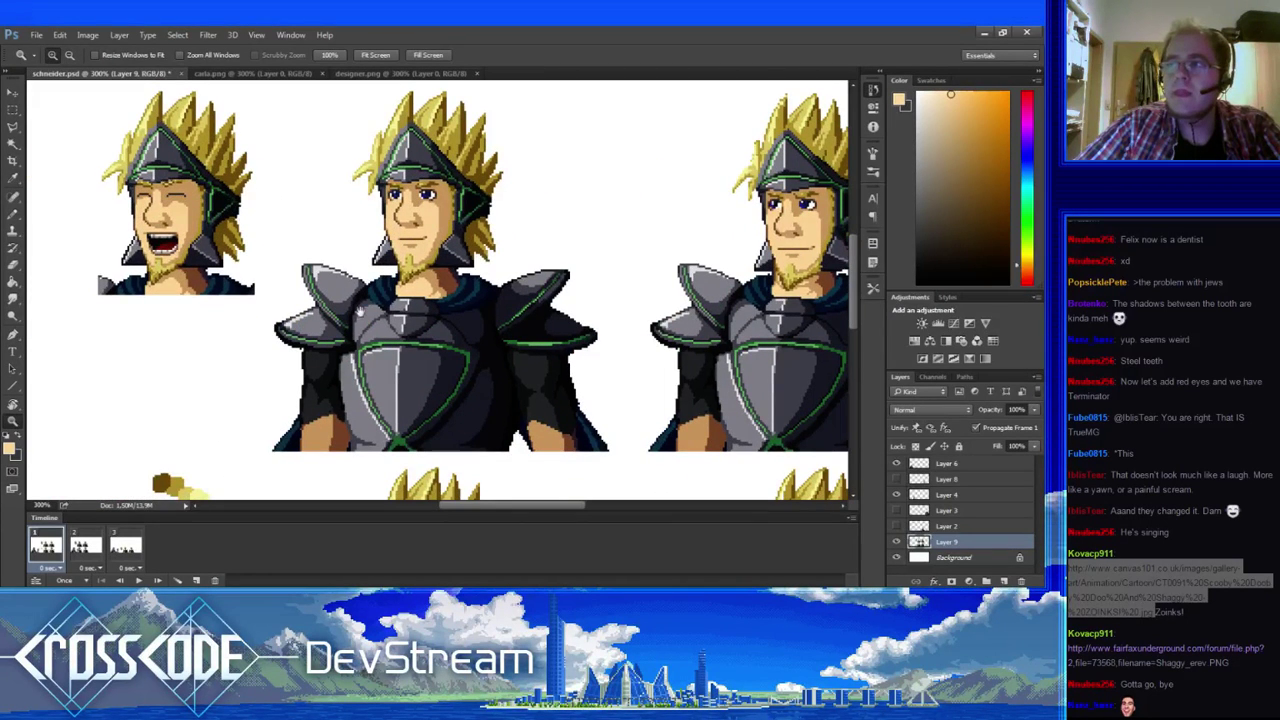
# - Save the portrait edits in schneider.psd
pyautogui.keyDown('alt'); pyautogui.click(479, 278); pyautogui.keyUp('alt')
pyautogui.keyDown('alt'); pyautogui.click(479, 278); pyautogui.keyUp('alt')
pyautogui.hotkey('ctrl', 's')
pyautogui.click(481, 278)
pyautogui.click(484, 280)
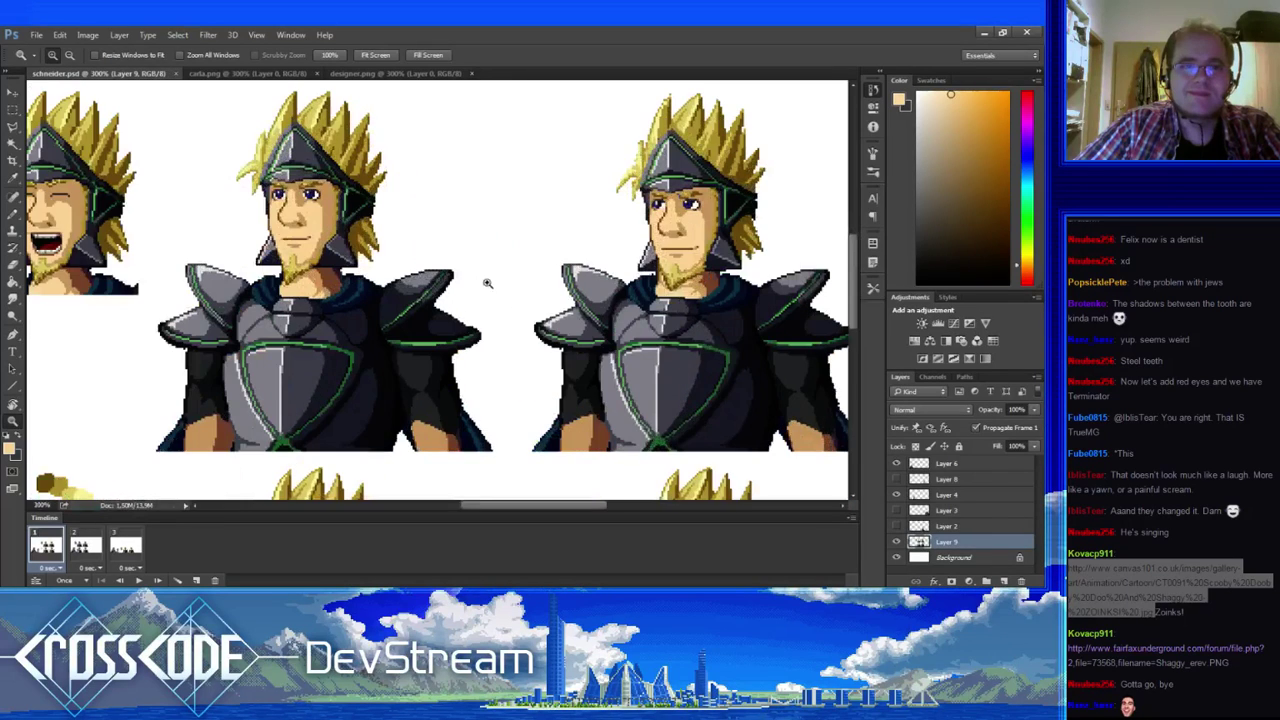
# - Review the upper armoured portraits' facial expressions, alternating between the whole sheet at 100% and close-ups at 300%
pyautogui.moveTo(480, 314); pyautogui.dragTo(395, 277)
pyautogui.keyDown('alt'); pyautogui.click(411, 280); pyautogui.keyUp('alt')
pyautogui.keyDown('alt'); pyautogui.click(419, 291); pyautogui.keyUp('alt')
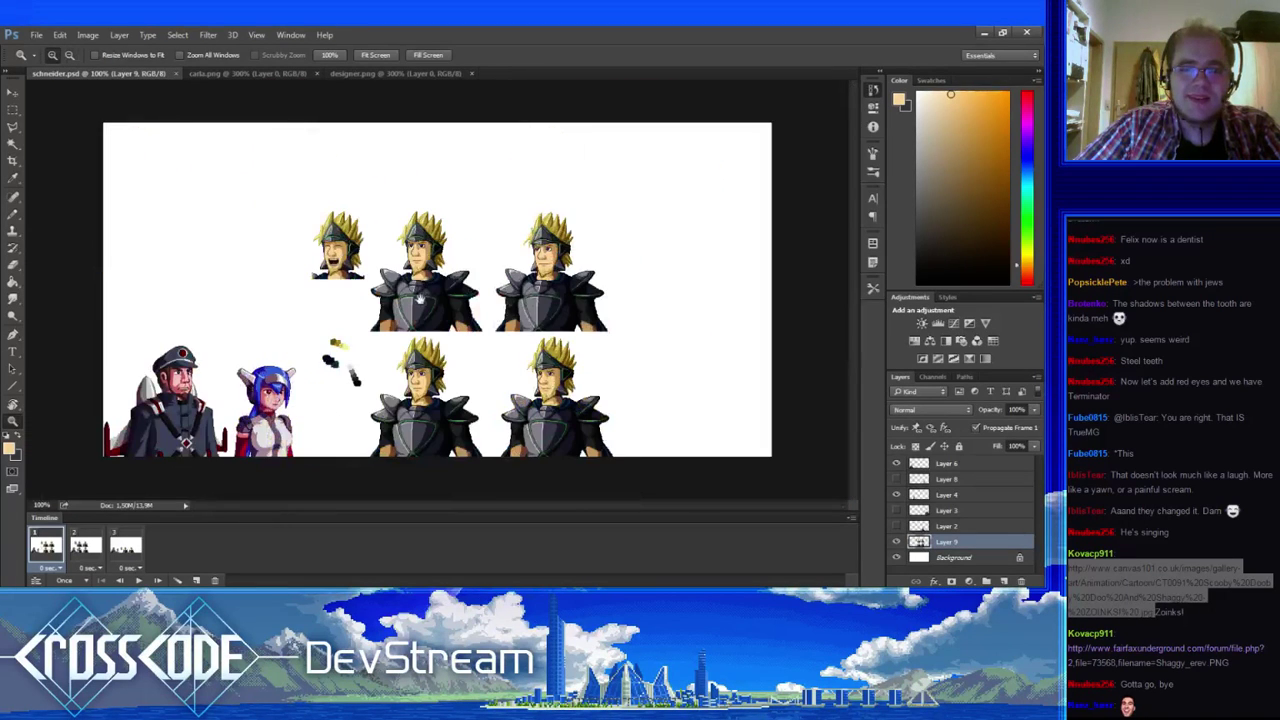
pyautogui.click(414, 268)
pyautogui.moveTo(411, 260); pyautogui.dragTo(413, 301)
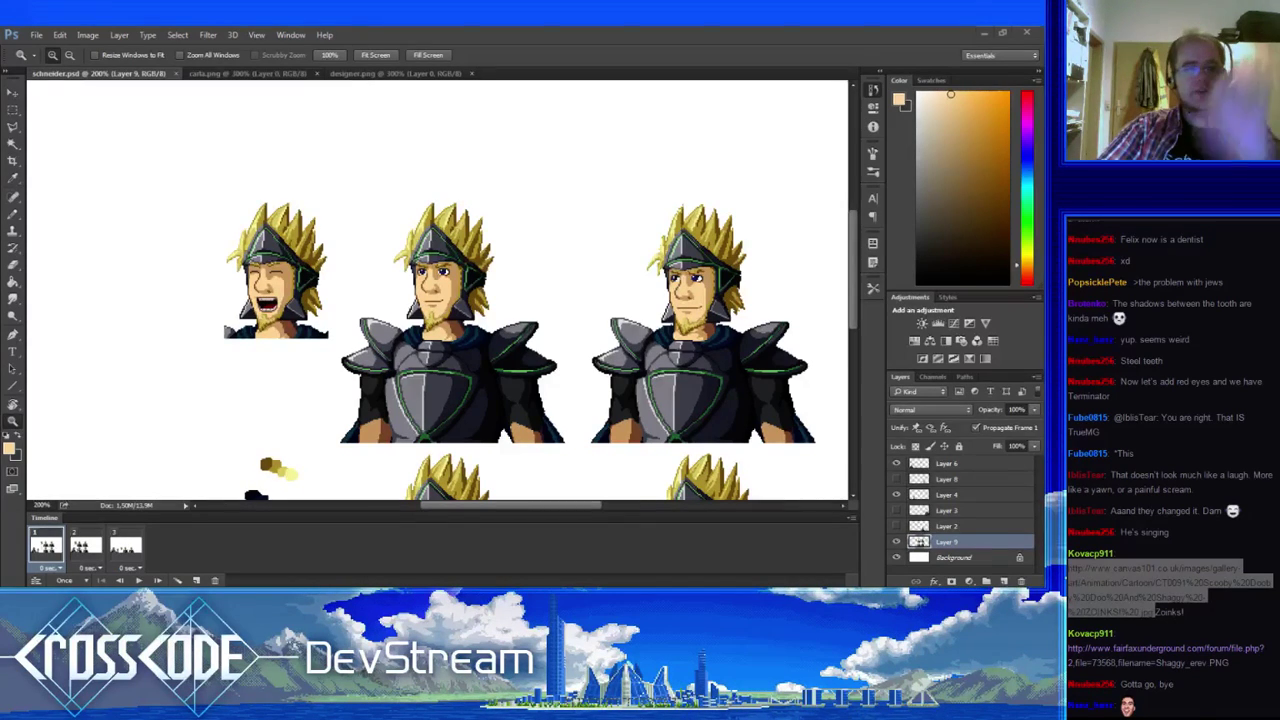
pyautogui.keyDown('alt'); pyautogui.click(341, 315); pyautogui.keyUp('alt')
pyautogui.click(459, 235)
pyautogui.click(459, 235)
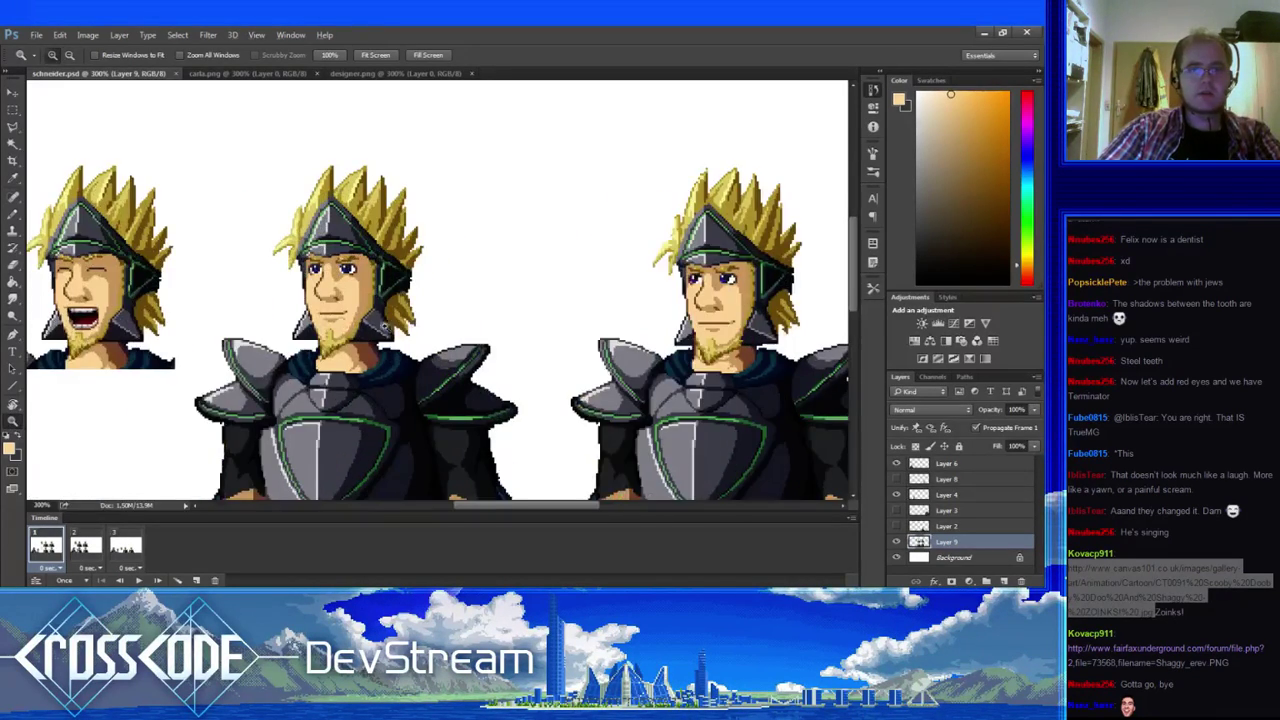
pyautogui.keyDown('alt'); pyautogui.click(385, 326); pyautogui.keyUp('alt')
pyautogui.keyDown('alt'); pyautogui.click(385, 326); pyautogui.keyUp('alt')
pyautogui.click(401, 222)
pyautogui.click(401, 222)
pyautogui.moveTo(494, 324); pyautogui.dragTo(343, 383)
pyautogui.keyDown('alt'); pyautogui.click(350, 331); pyautogui.keyUp('alt')
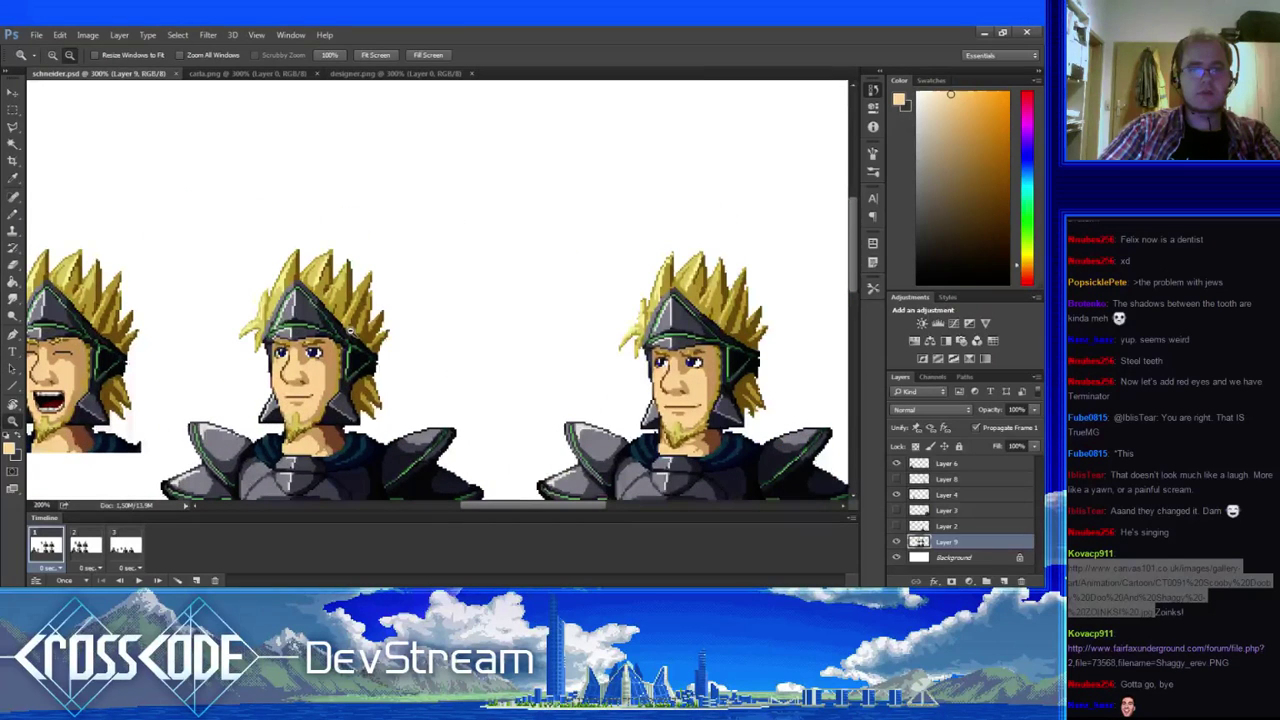
pyautogui.moveTo(277, 460); pyautogui.dragTo(480, 218)
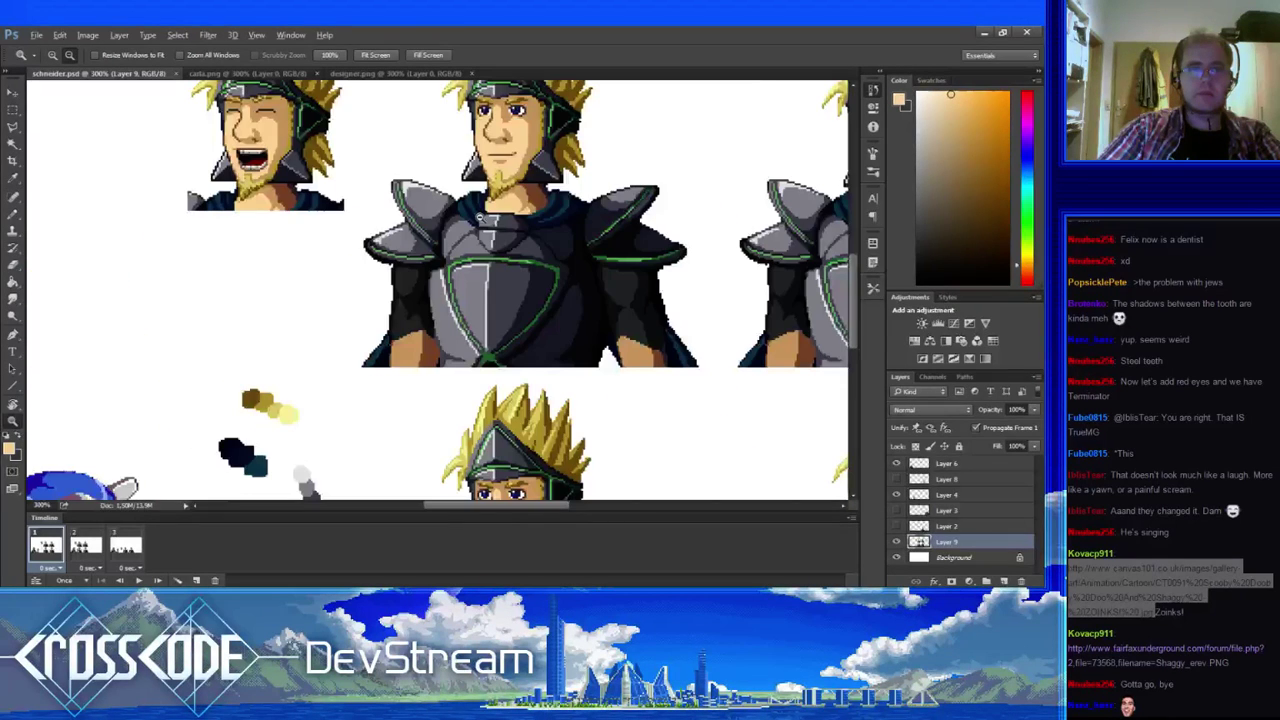
pyautogui.keyDown('alt'); pyautogui.click(481, 217); pyautogui.keyUp('alt')
pyautogui.keyDown('alt'); pyautogui.click(481, 217); pyautogui.keyUp('alt')
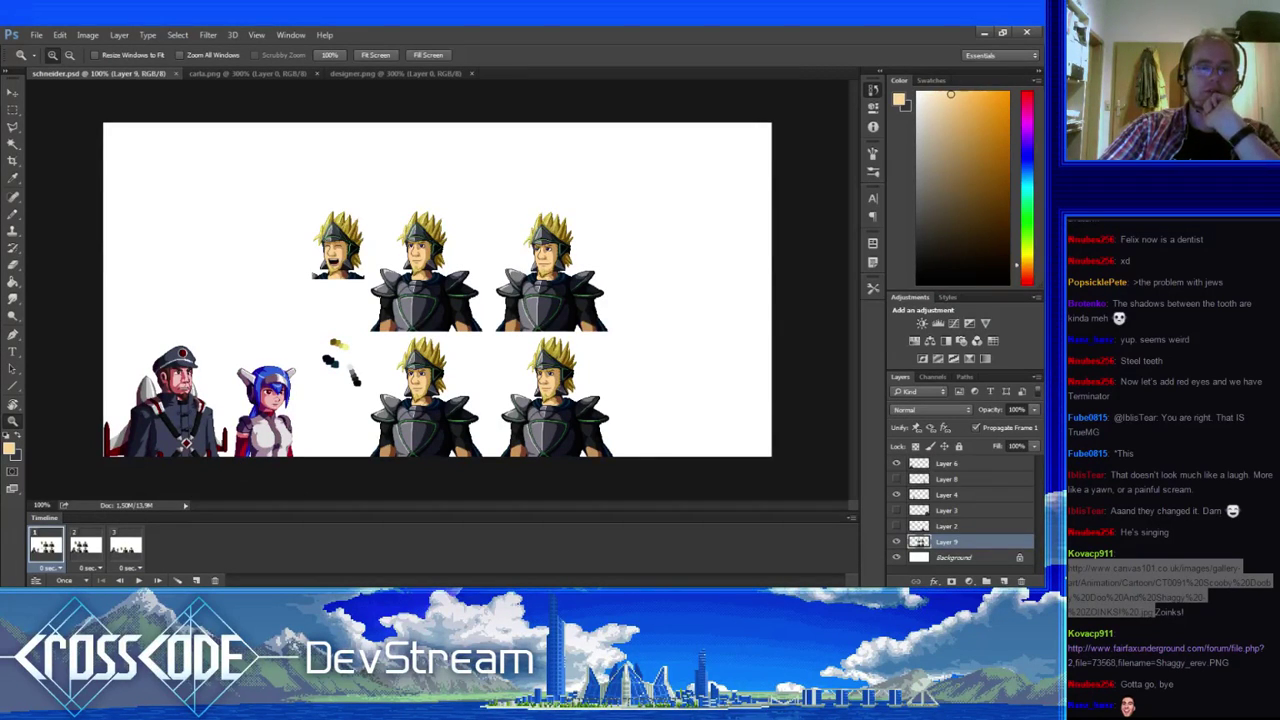
# - Examine the laughing head's mouth and face against the neutral head beside it at 200% and 300% zoom
pyautogui.click(386, 234)
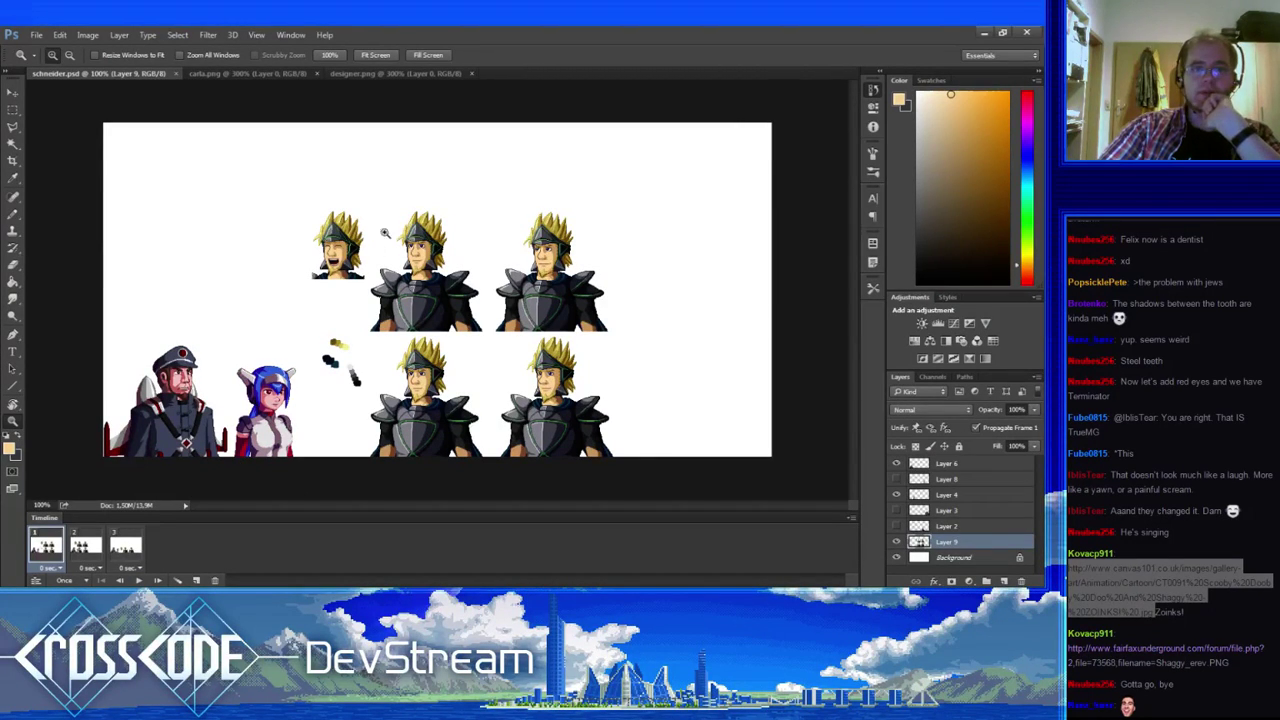
pyautogui.click(424, 200)
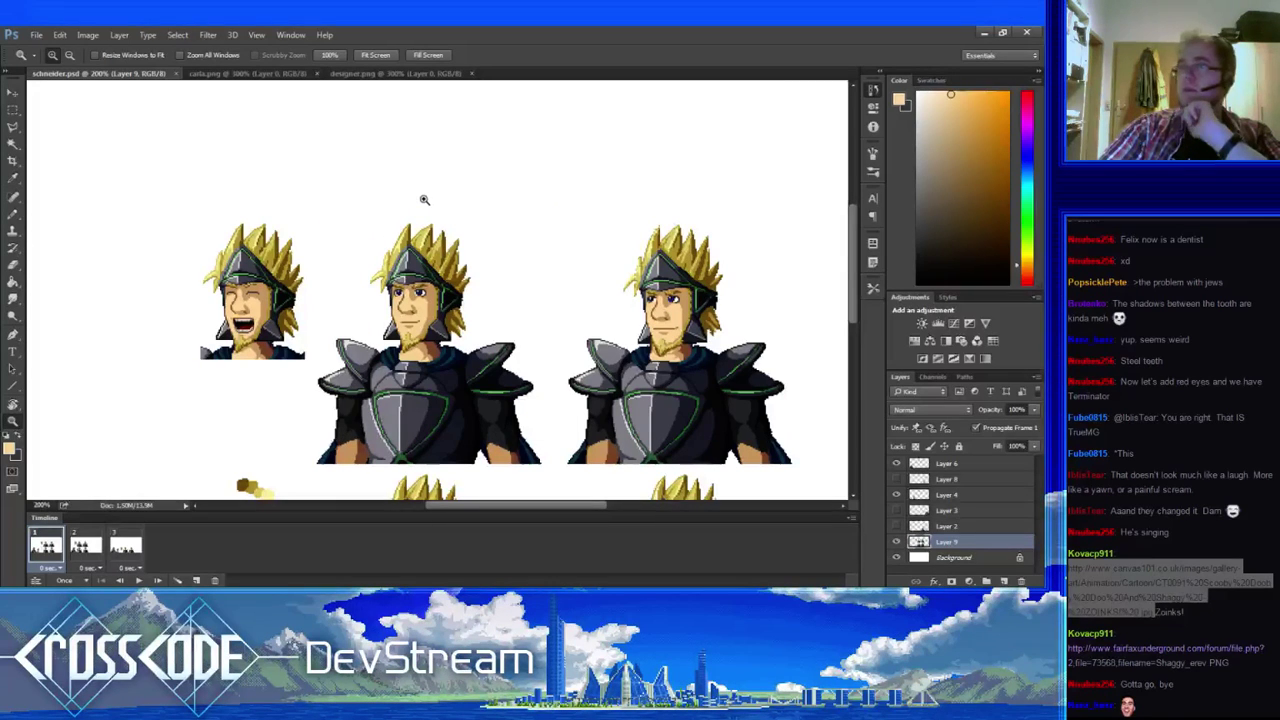
pyautogui.click(400, 270)
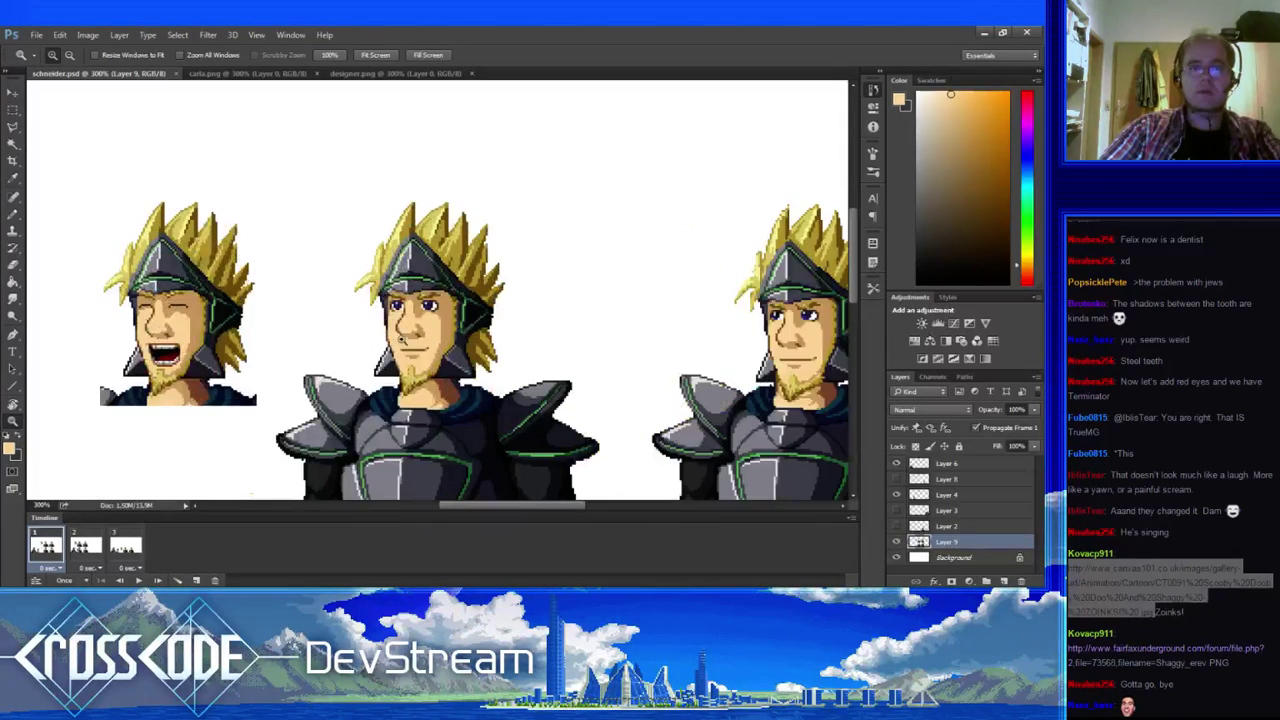
pyautogui.keyDown('alt'); pyautogui.click(404, 360); pyautogui.keyUp('alt')
pyautogui.keyDown('alt'); pyautogui.click(416, 276); pyautogui.keyUp('alt')
pyautogui.click(415, 277)
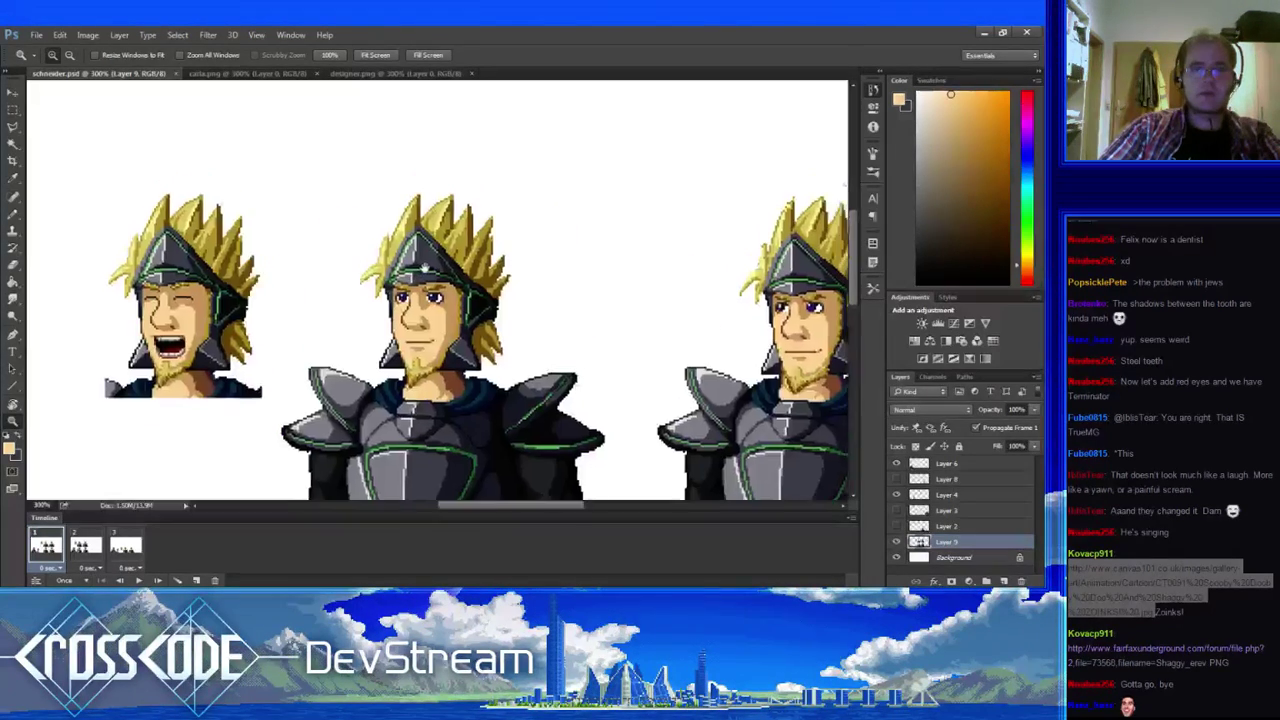
pyautogui.click(404, 342)
pyautogui.keyDown('alt'); pyautogui.click(404, 342); pyautogui.keyUp('alt')
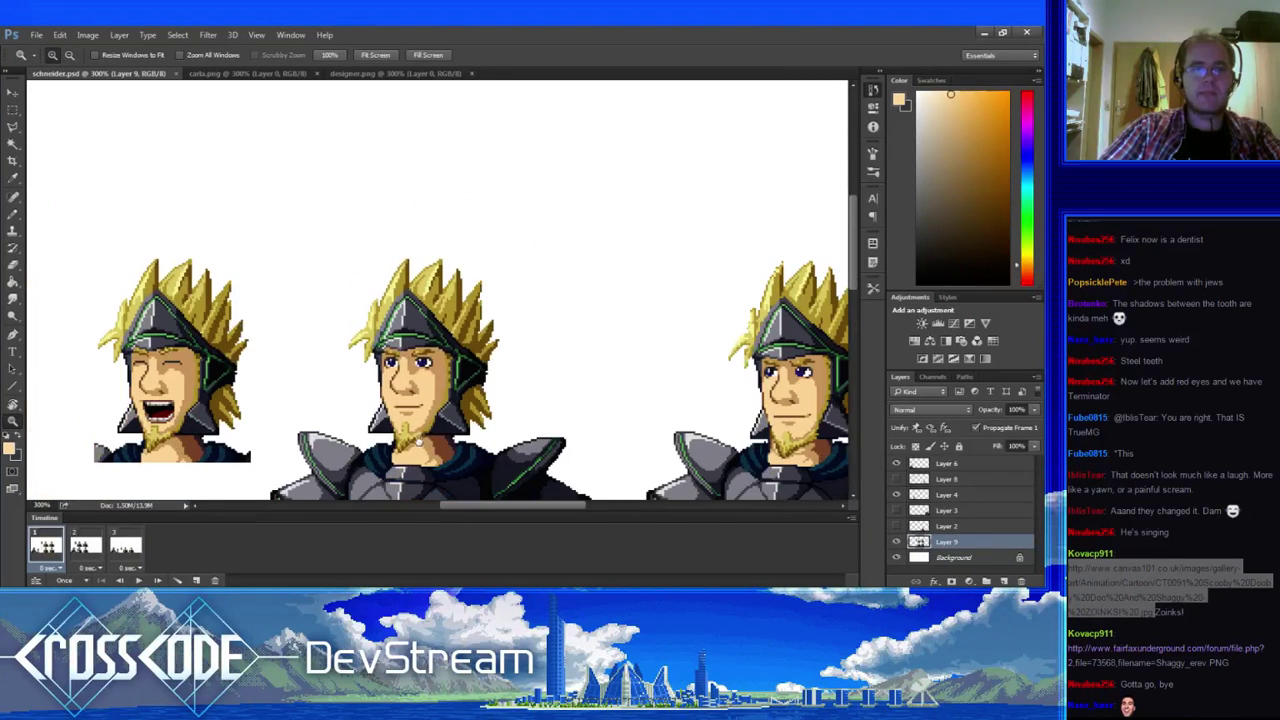
pyautogui.scroll(3, 371, 260)
pyautogui.scroll(-2, 371, 260)
pyautogui.moveTo(367, 344); pyautogui.dragTo(424, 314)
# - Show animation frame 1 and inspect the lower two armoured portraits at 200% zoom
pyautogui.click(46, 548)
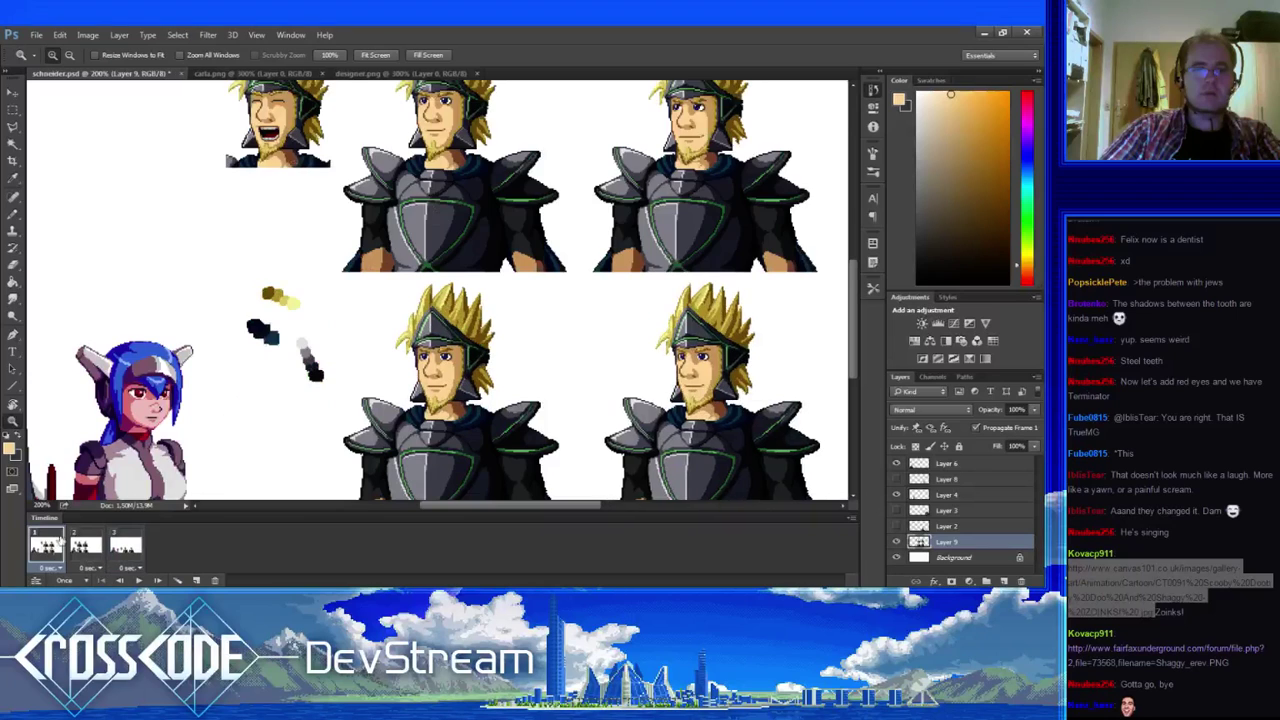
pyautogui.moveTo(389, 396); pyautogui.dragTo(333, 408)
pyautogui.keyDown('alt'); pyautogui.click(384, 339); pyautogui.keyUp('alt')
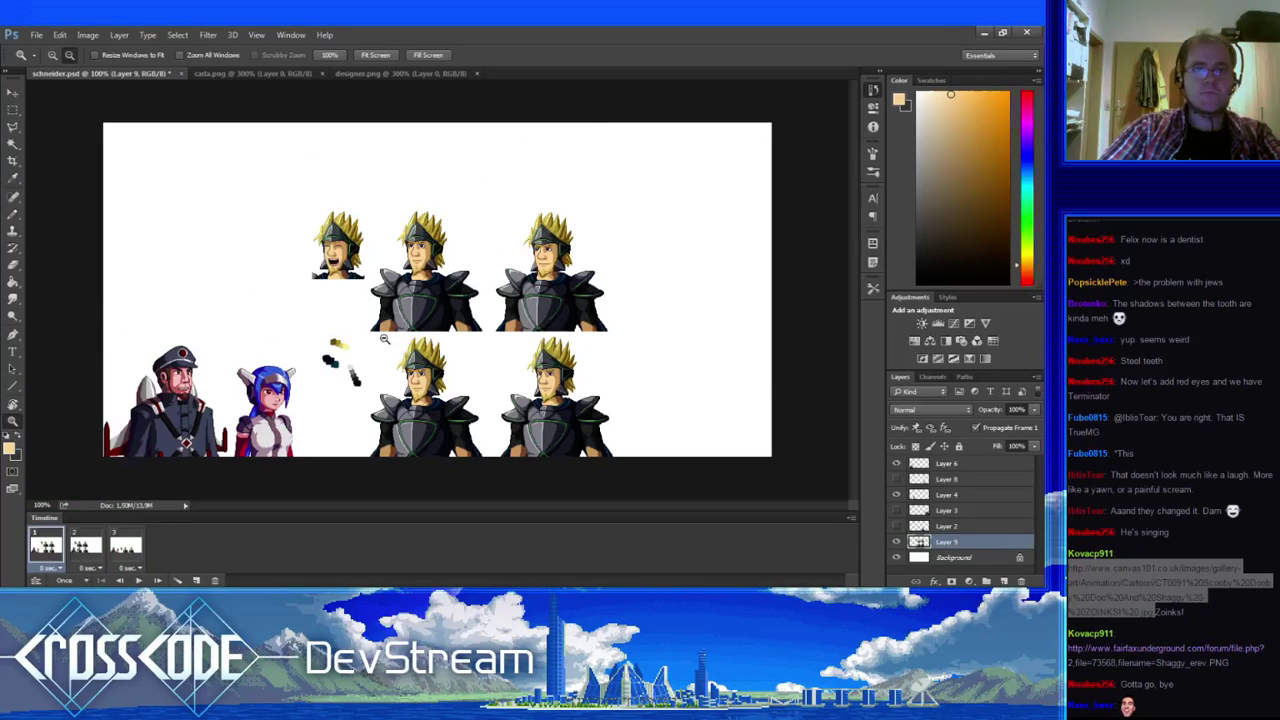
pyautogui.click(384, 339)
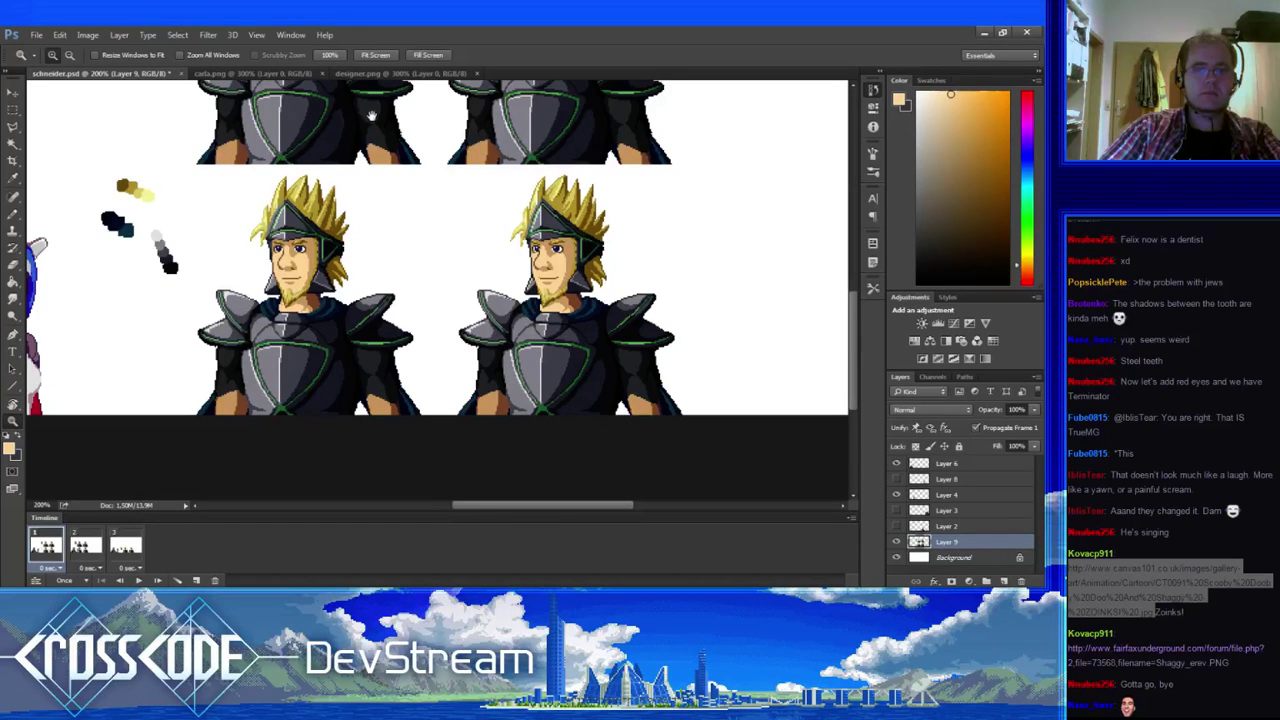
pyautogui.moveTo(371, 116); pyautogui.dragTo(398, 267)
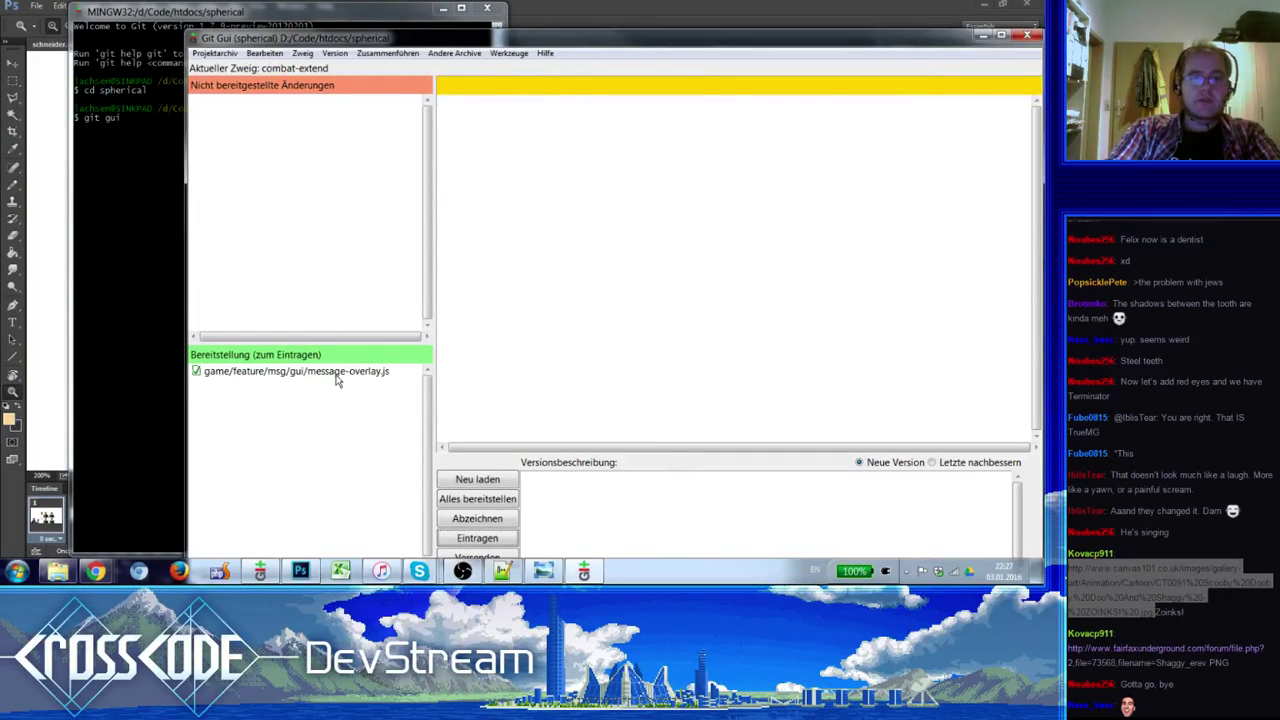
# - Switch to Git Gui, review the staged message-overlay.js change and commit it with the description "Some message overlay improvement."
pyautogui.click(337, 374)
pyautogui.write('Some ')
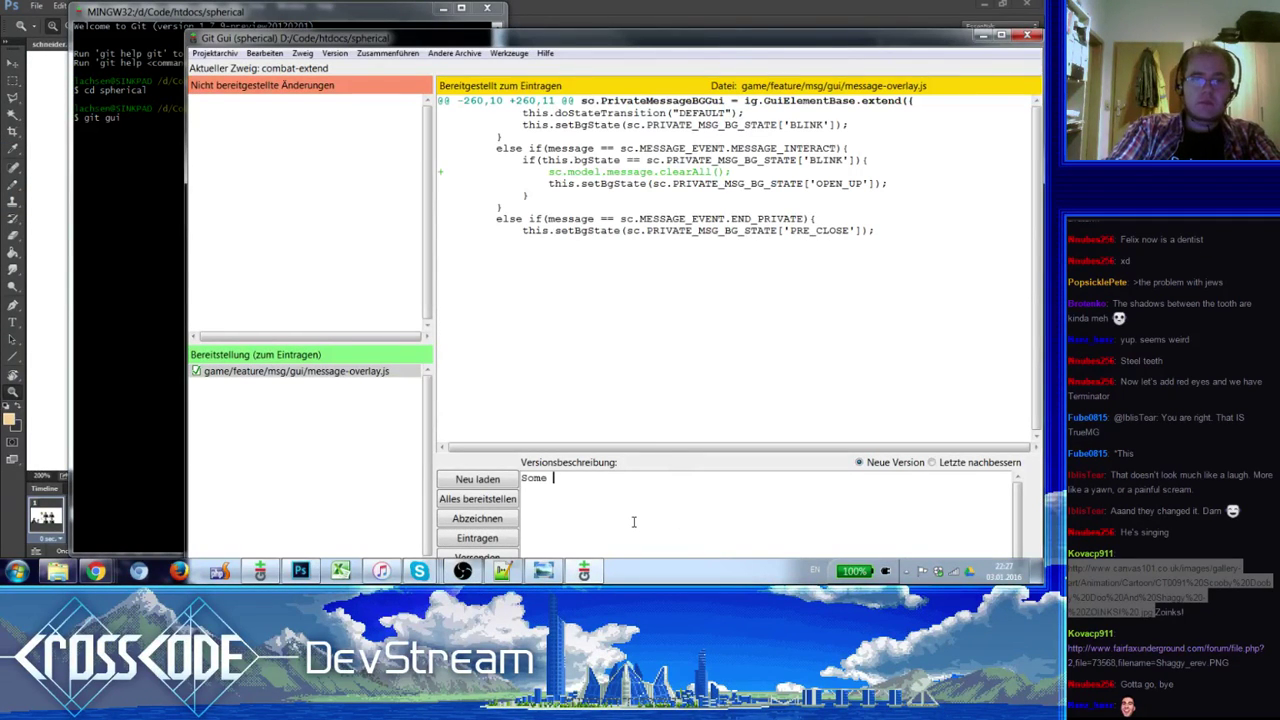
pyautogui.write('message overlay impo')
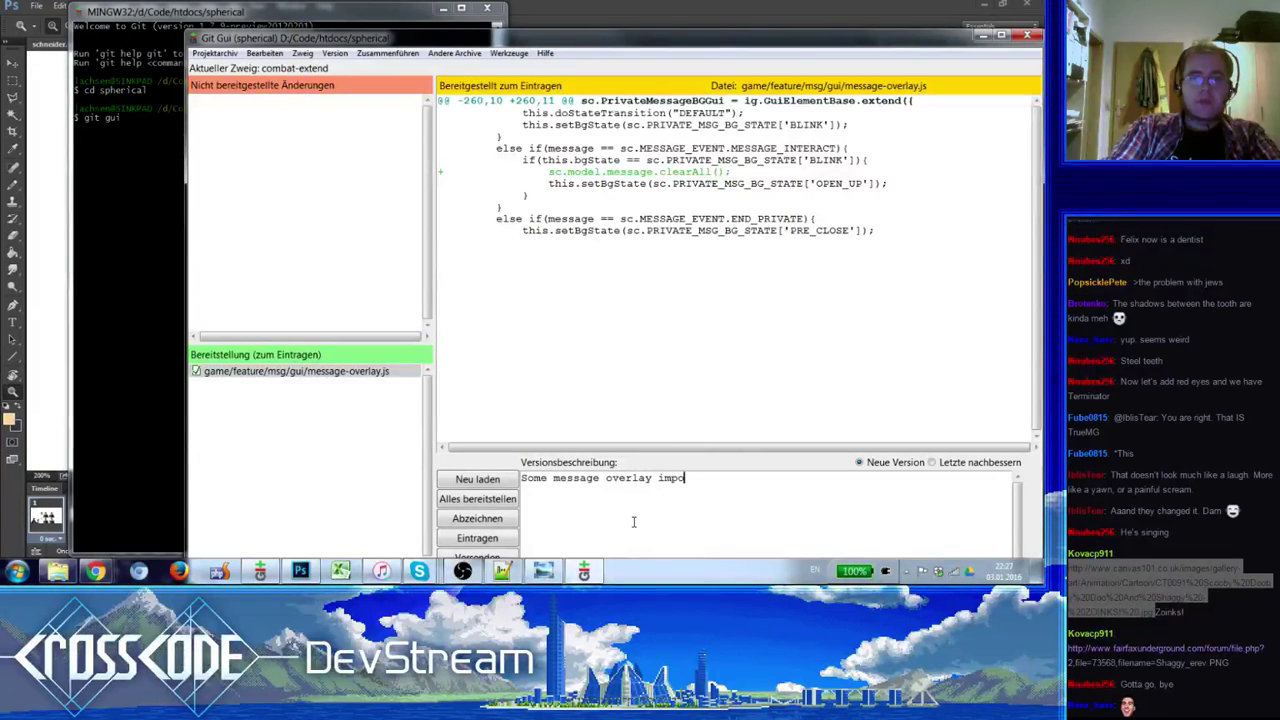
pyautogui.press('BackSpace')
pyautogui.write('rovement.')
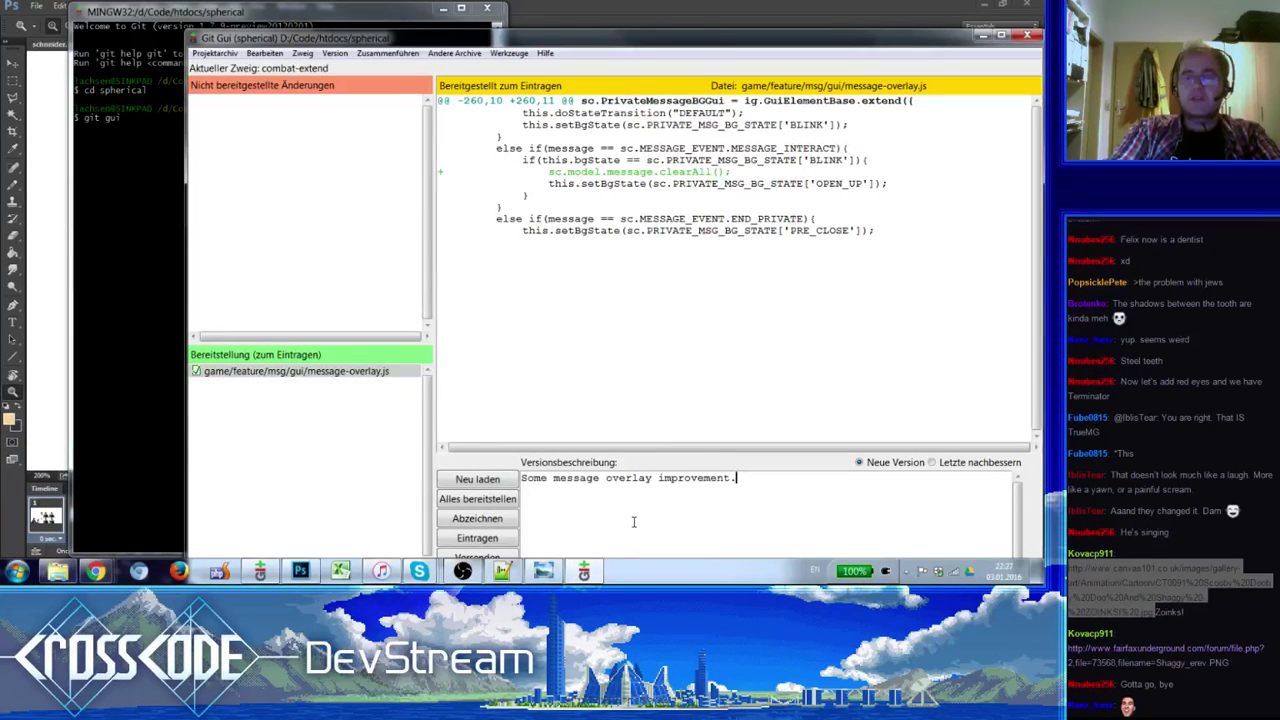
pyautogui.click(503, 538)
# - Reposition the Git Gui window to bring its lower edge into view, and close it
pyautogui.moveTo(930, 42); pyautogui.dragTo(877, 35)
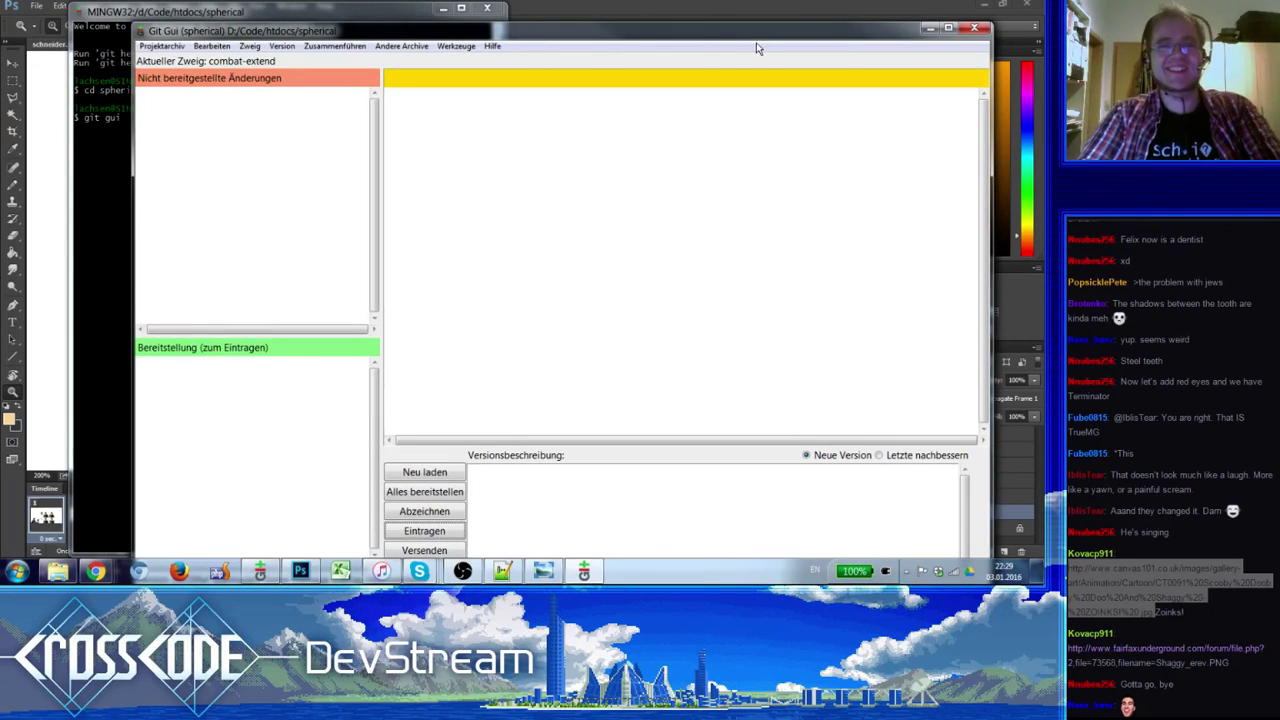
pyautogui.moveTo(757, 30); pyautogui.dragTo(863, 7)
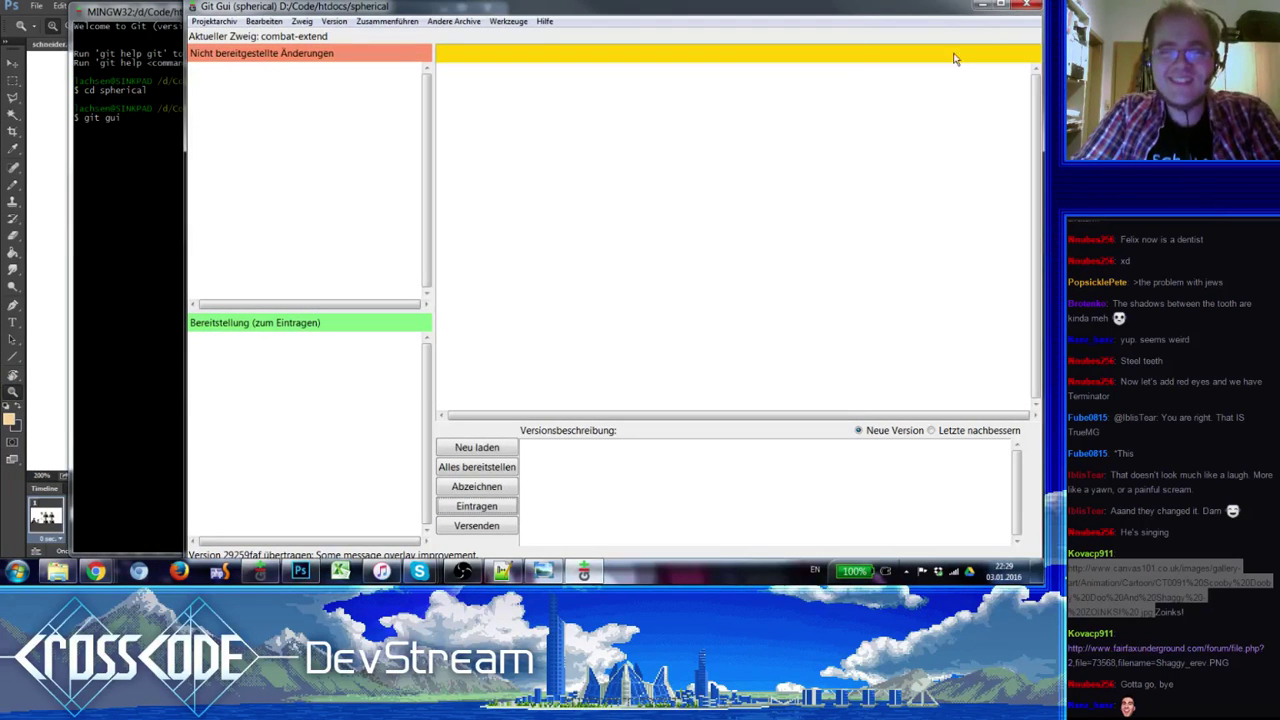
pyautogui.click(1018, 8)
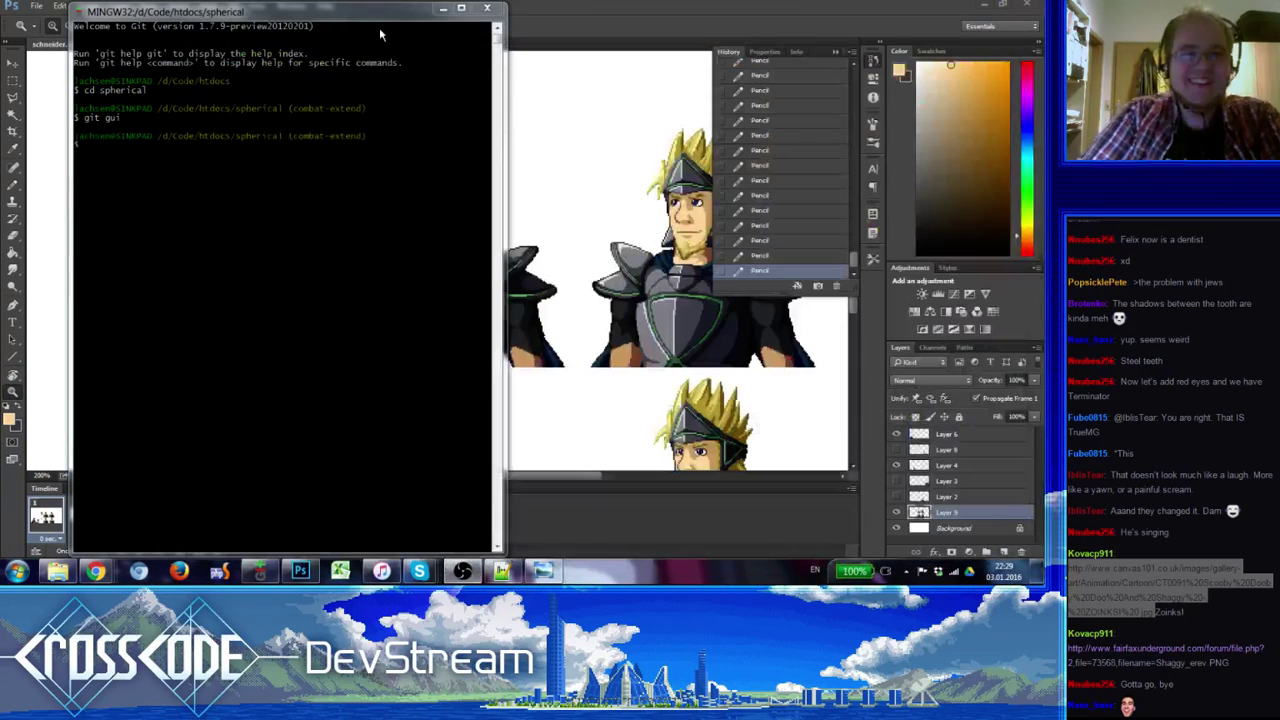
# - Push the combat-extend branch to origin from the Git Bash terminal, supplying the SSH key passphrase
pyautogui.click(388, 14)
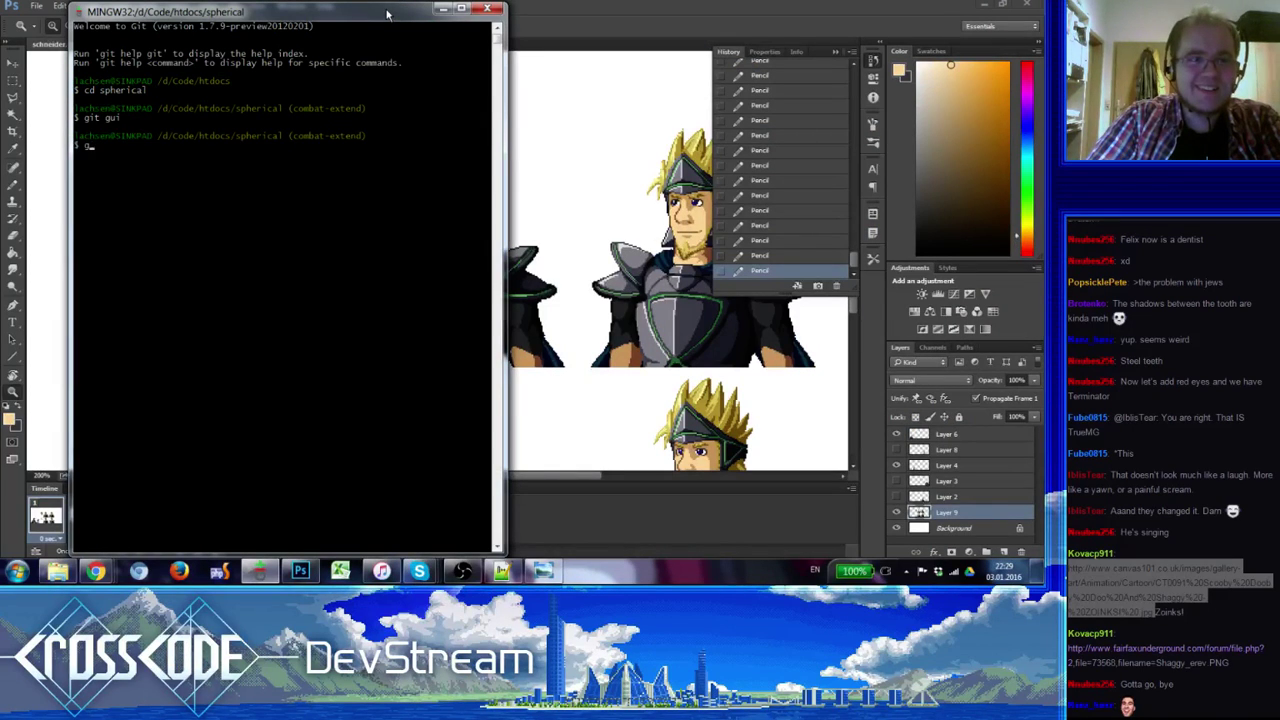
pyautogui.write('git push o')
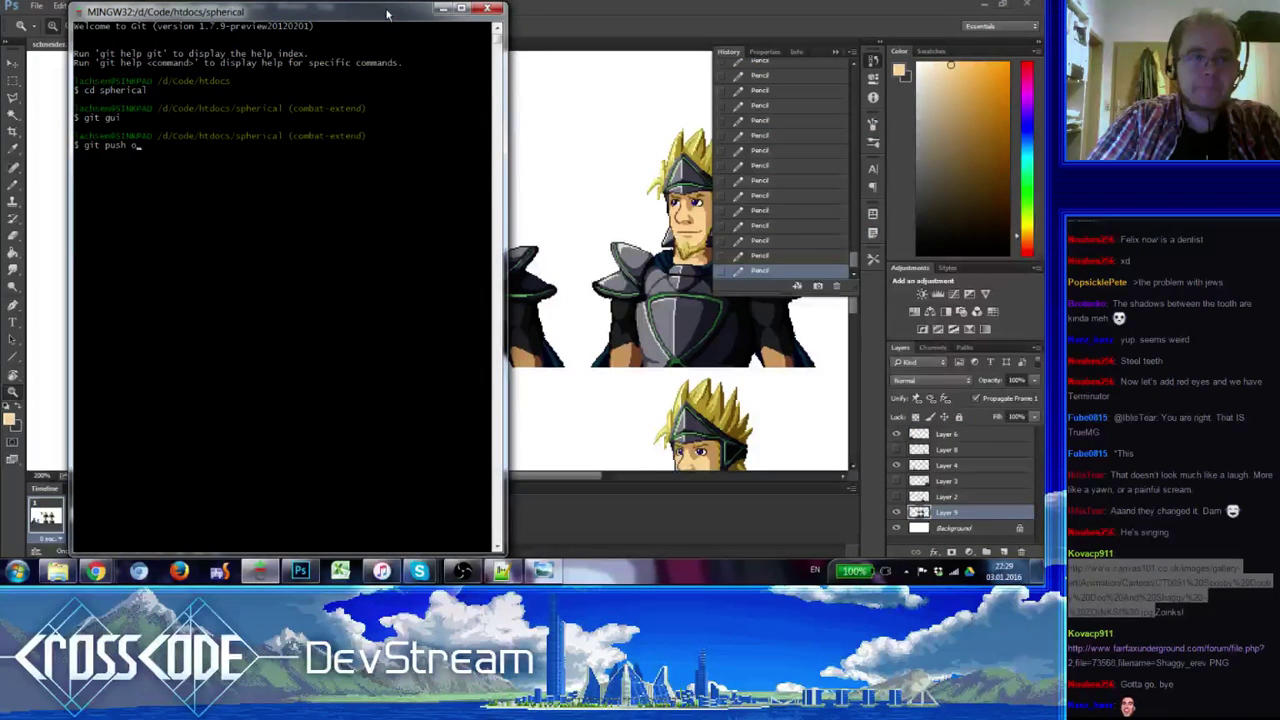
pyautogui.write('rigin combat-extend')
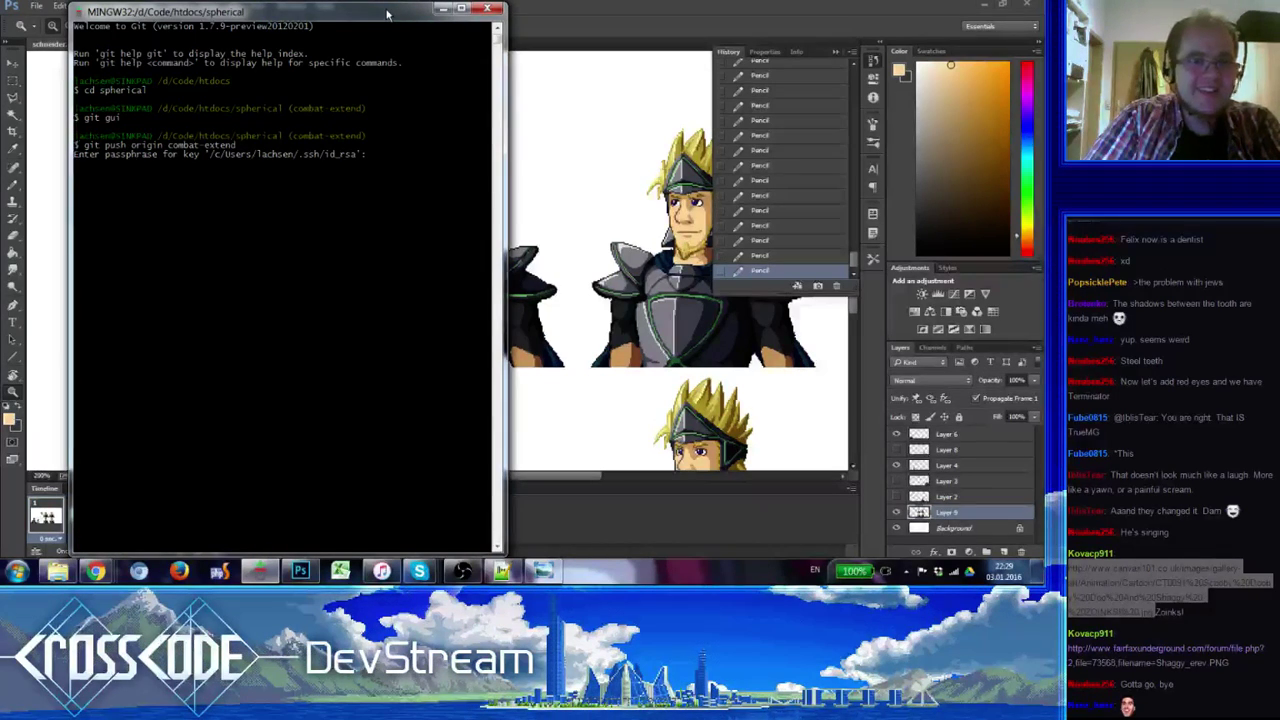
pyautogui.press('Return')
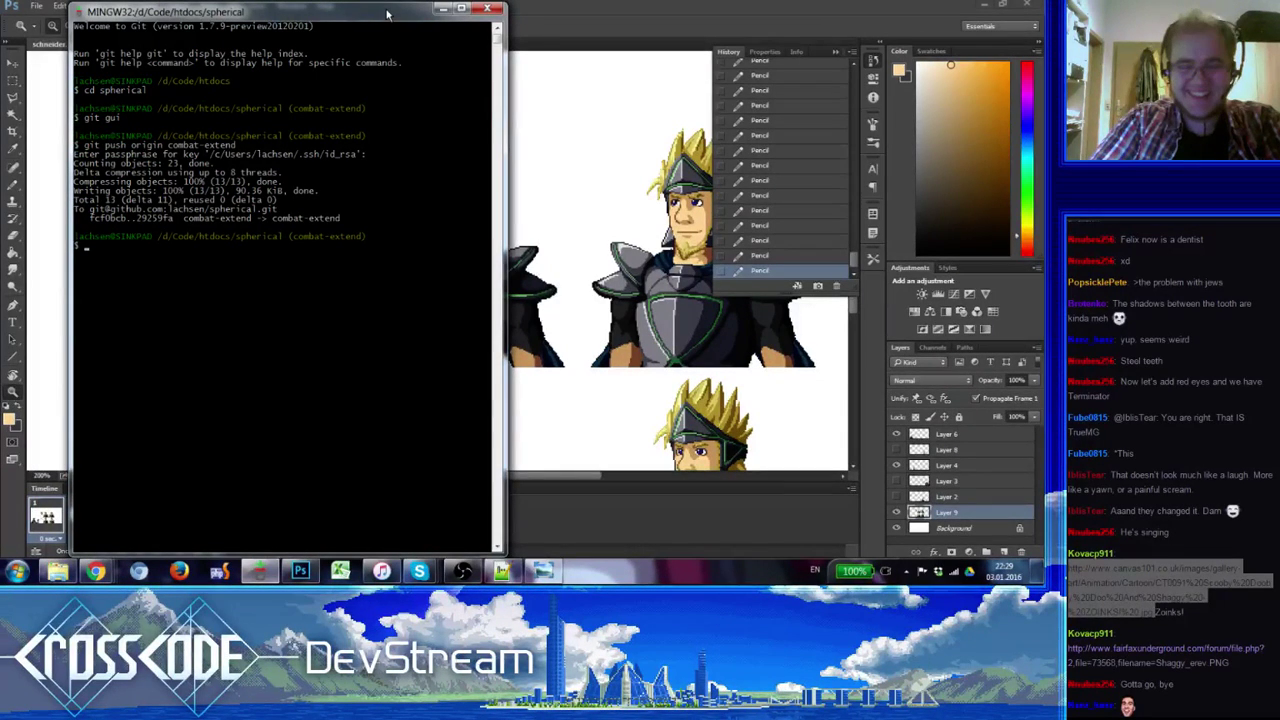
pyautogui.write('gitk -')
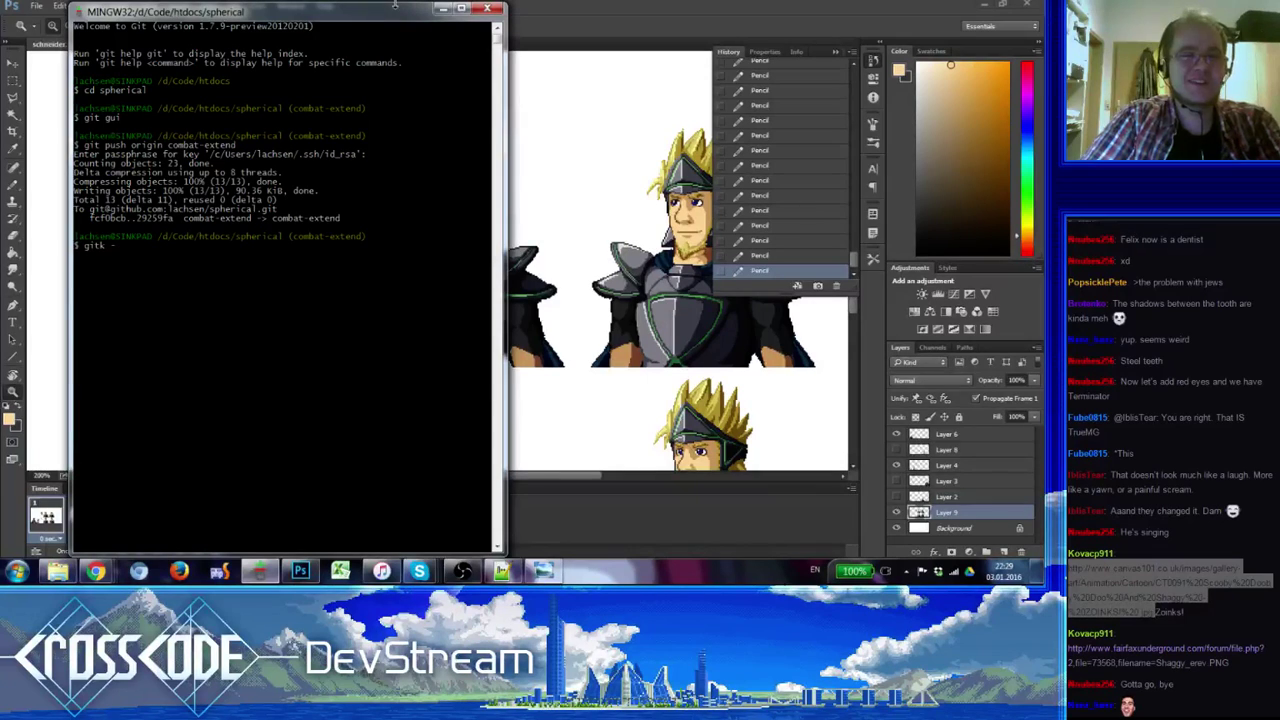
pyautogui.write('-al')
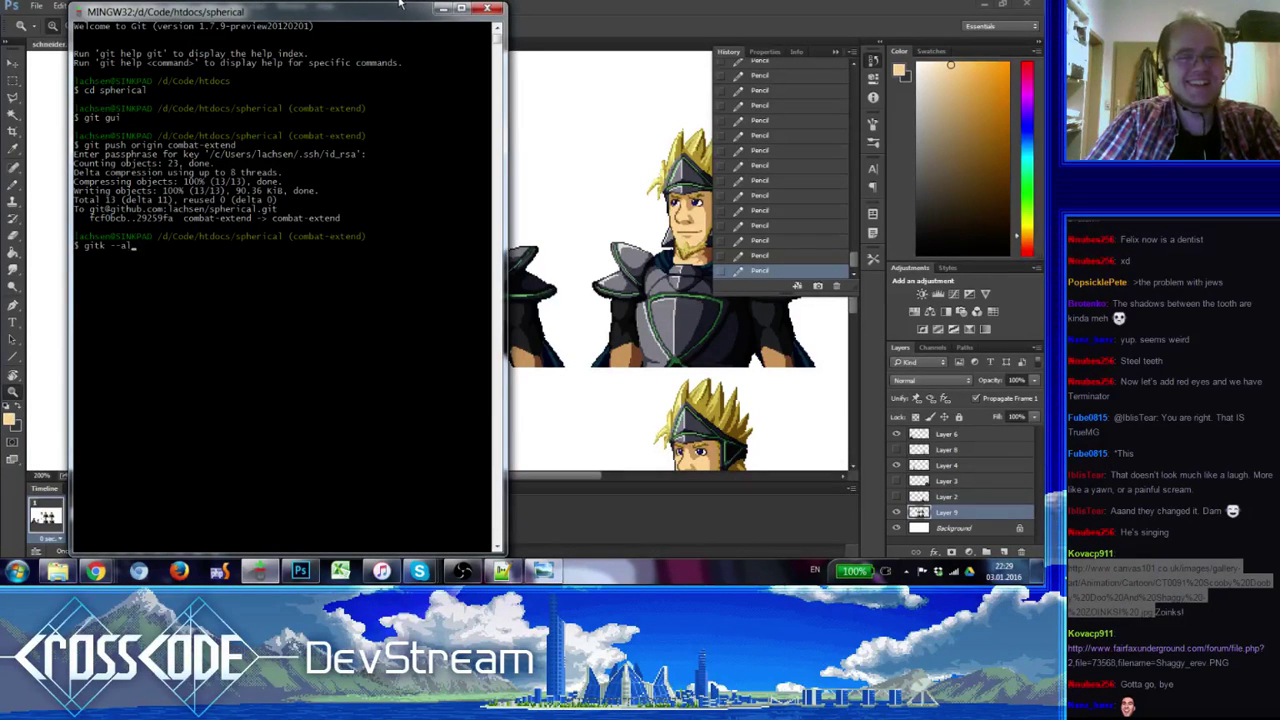
pyautogui.press('BackSpace')
pyautogui.press('BackSpace')
pyautogui.press('BackSpace')
pyautogui.press('BackSpace')
pyautogui.press('BackSpace')
pyautogui.press('BackSpace')
pyautogui.press('BackSpace')
pyautogui.press('BackSpace')
# - Check out the dev branch of the spherical repository and rebase it onto origin/dev
pyautogui.write('it c')
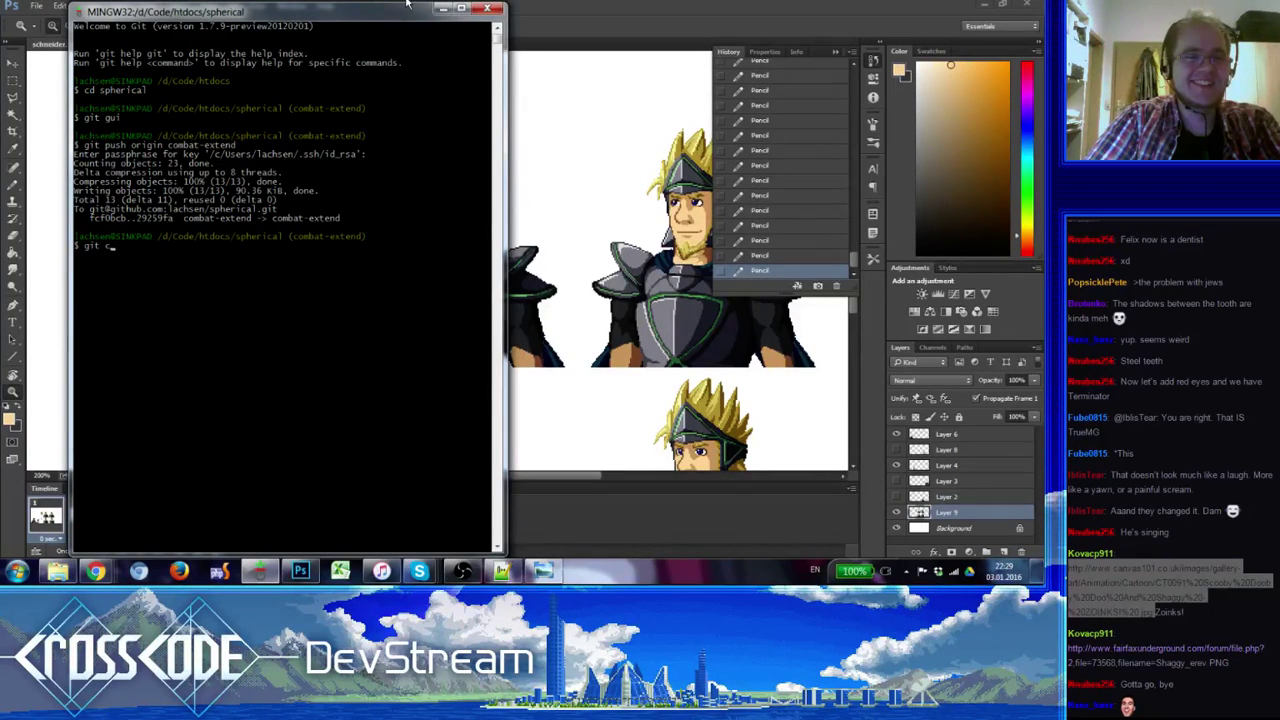
pyautogui.write('heckout dev')
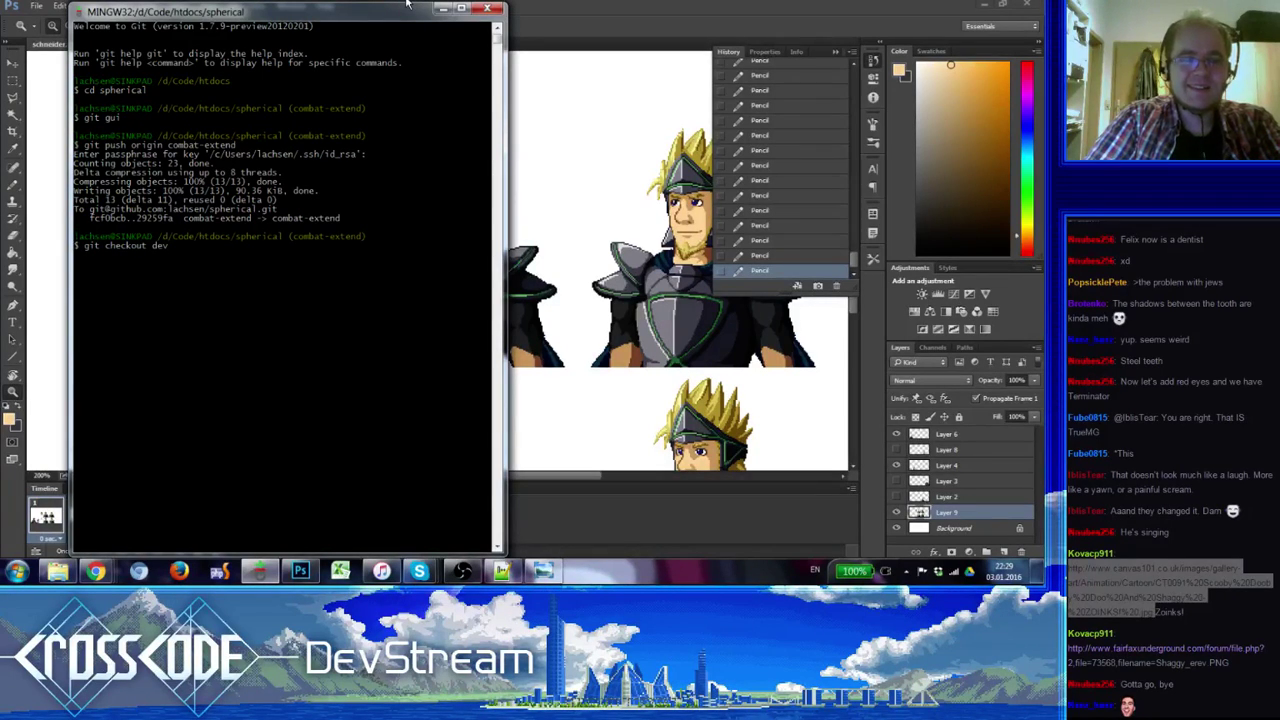
pyautogui.press('Return')
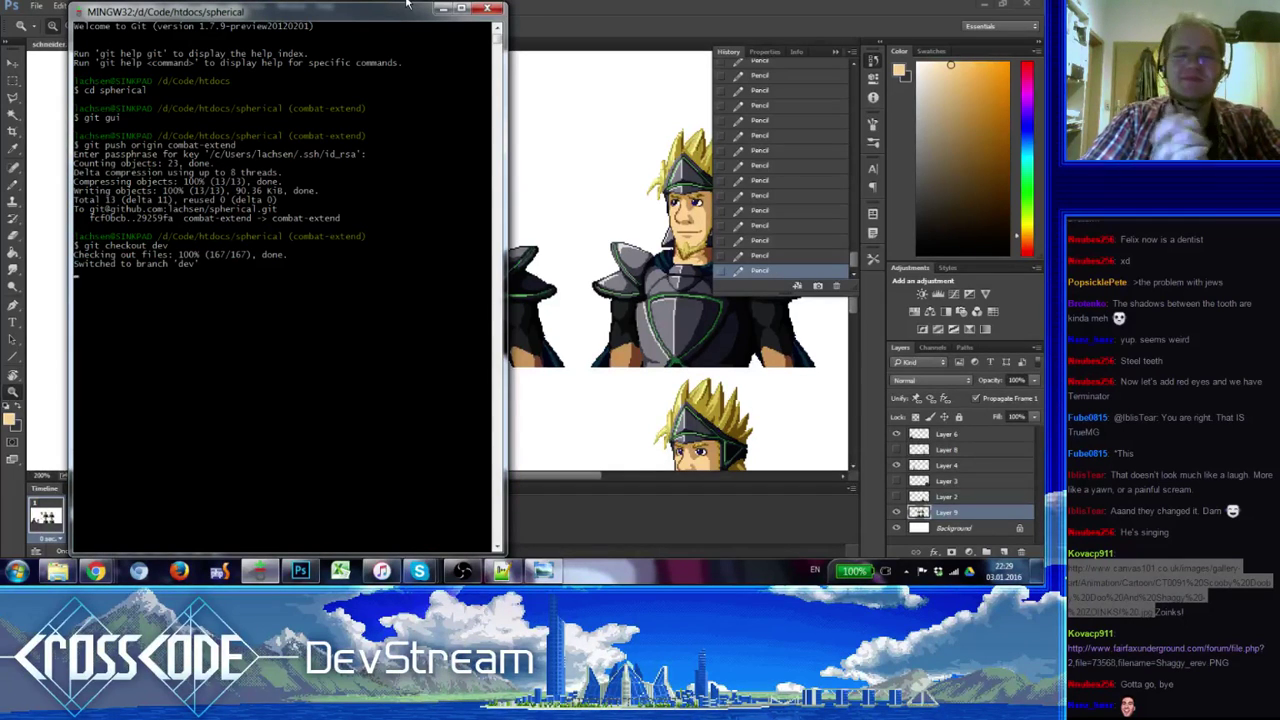
pyautogui.write('git rebase ori')
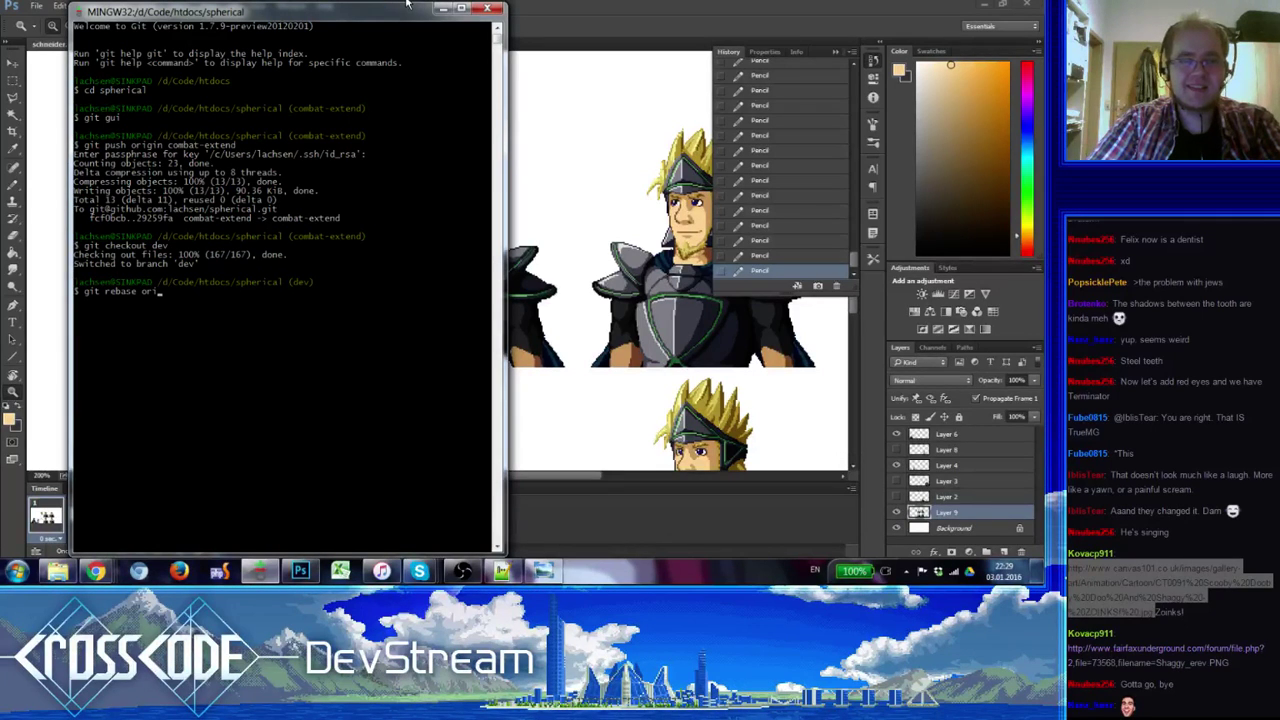
pyautogui.write('gin/dev')
pyautogui.press('Return')
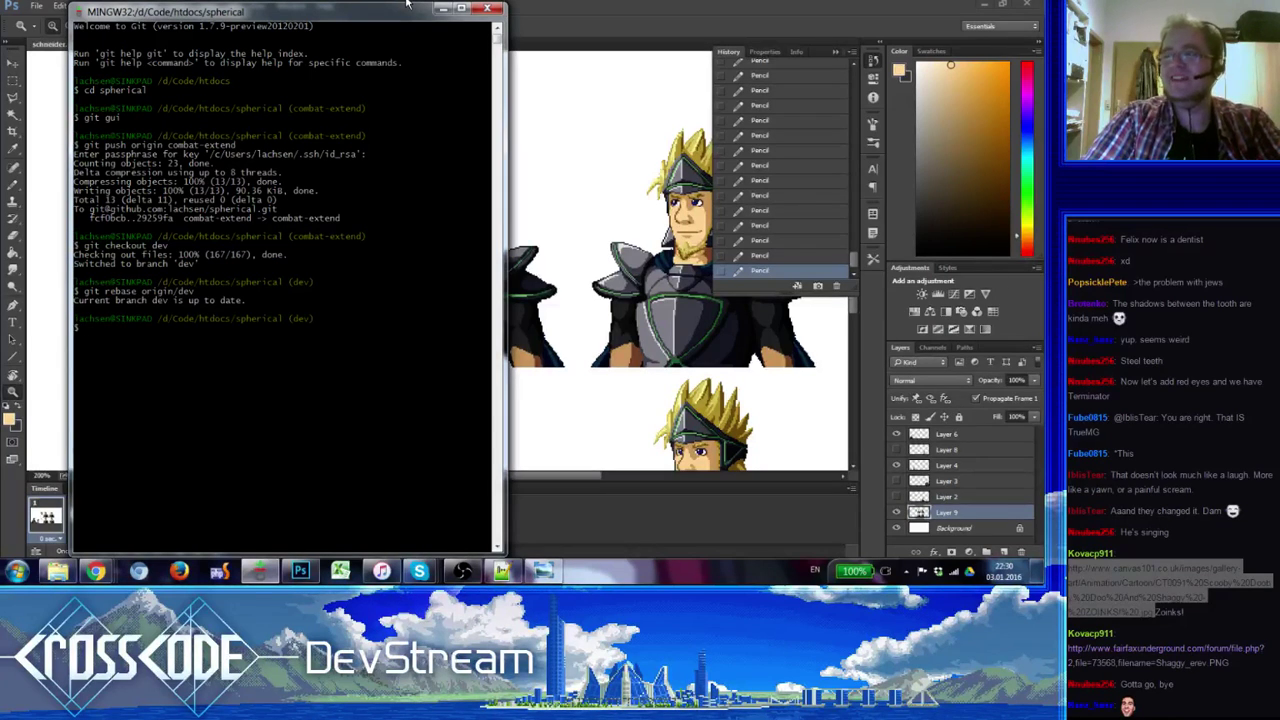
# - Open the gitk history for all branches and show the latest commit on the dev branch
pyautogui.write('gitk ')
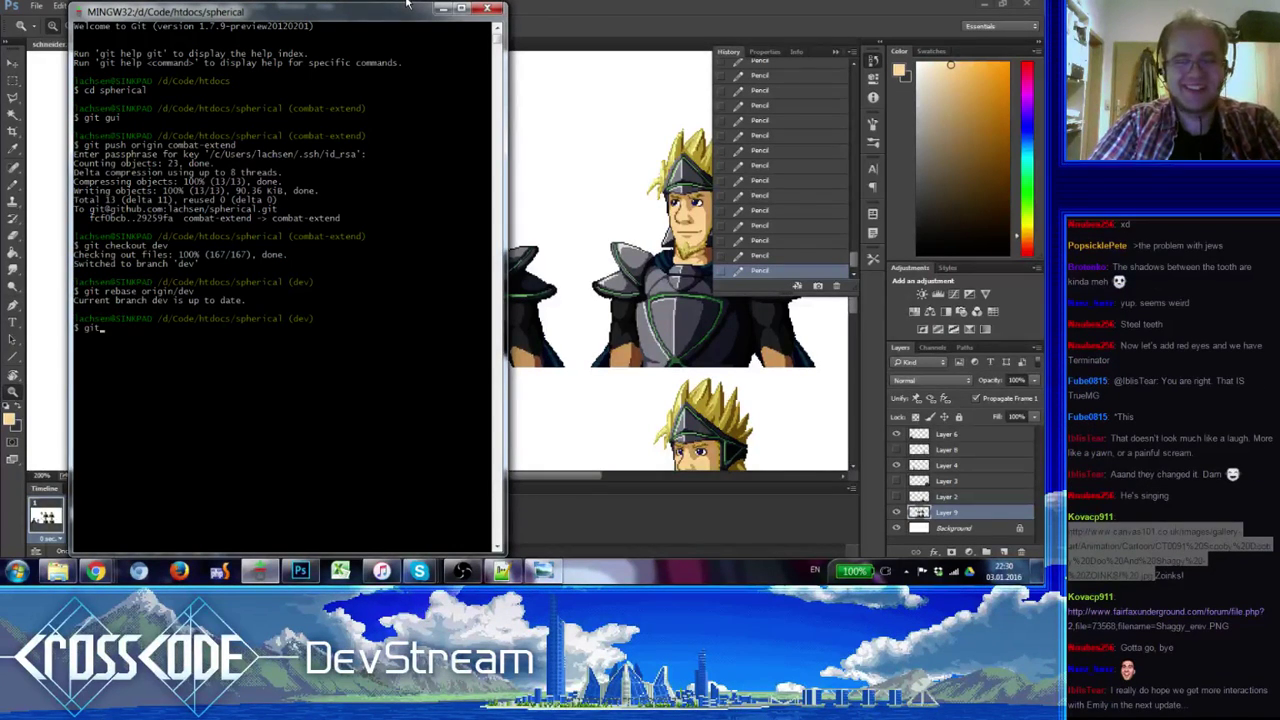
pyautogui.write('--all')
pyautogui.press('Return')
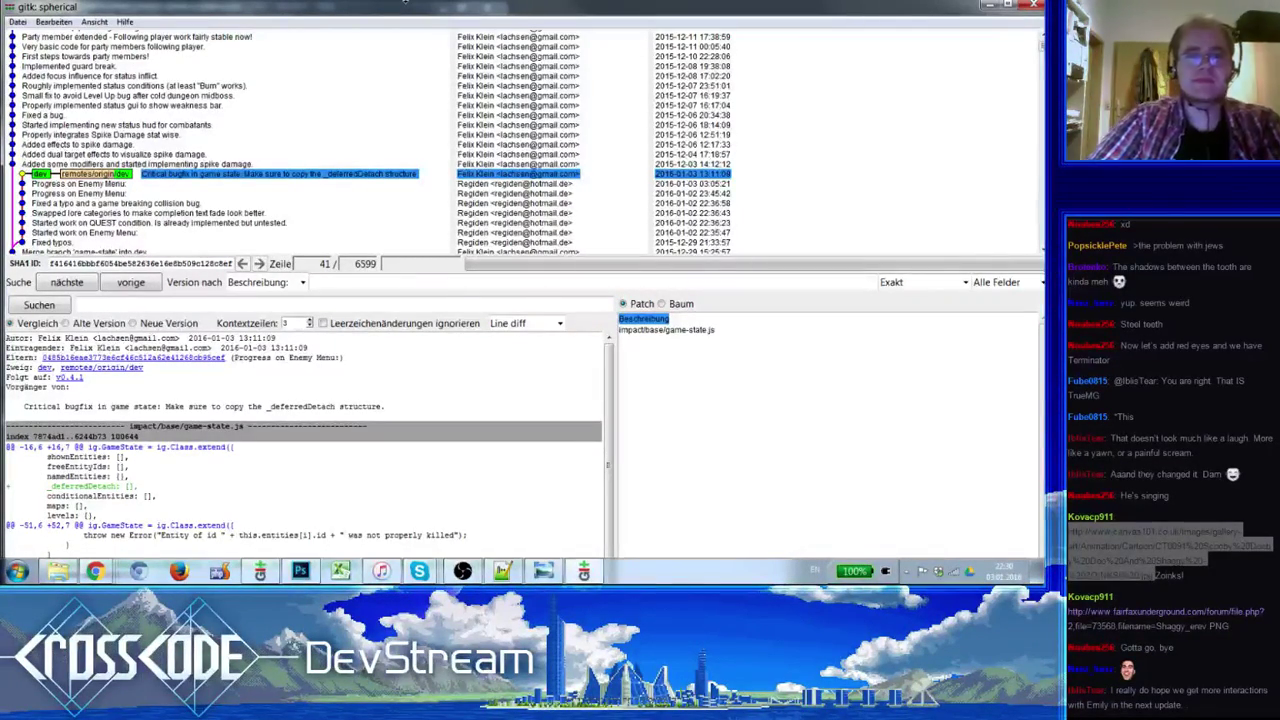
pyautogui.click(244, 164)
pyautogui.click(240, 176)
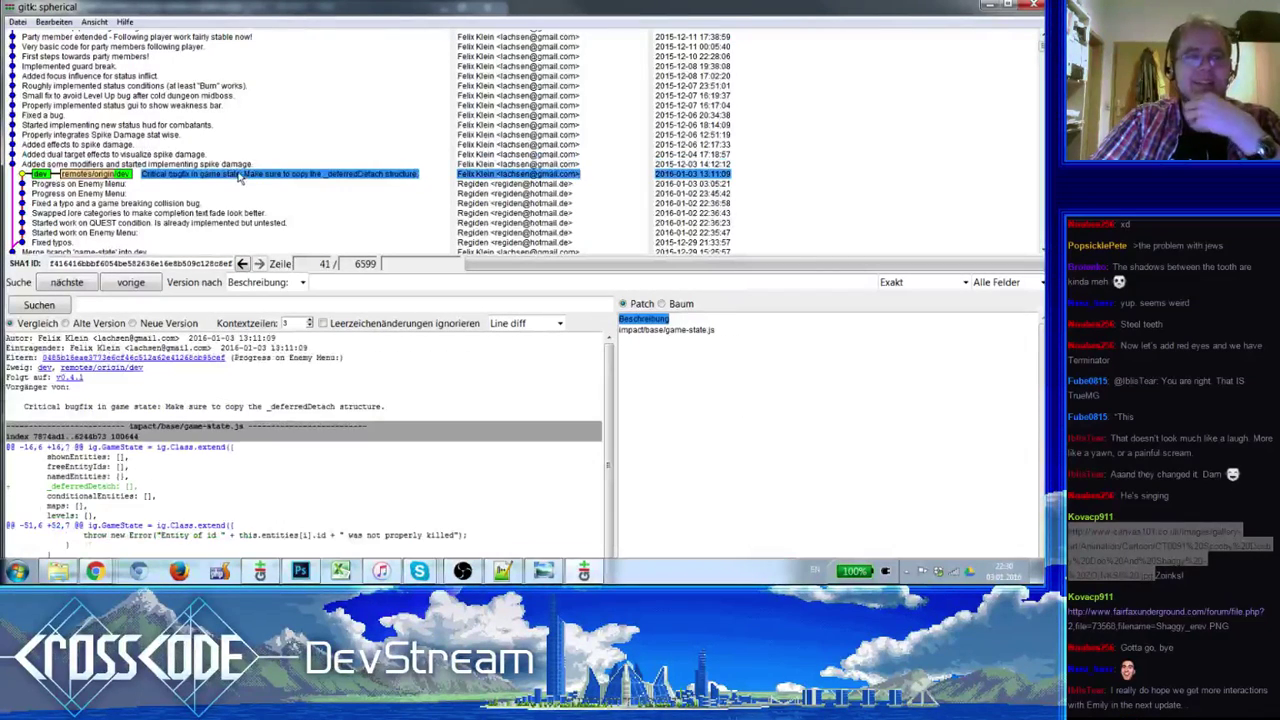
# - Inspect the combat-extend branch's latest commit, "Some message overlay improvement.", in the commit history
pyautogui.scroll(5, 250, 190)
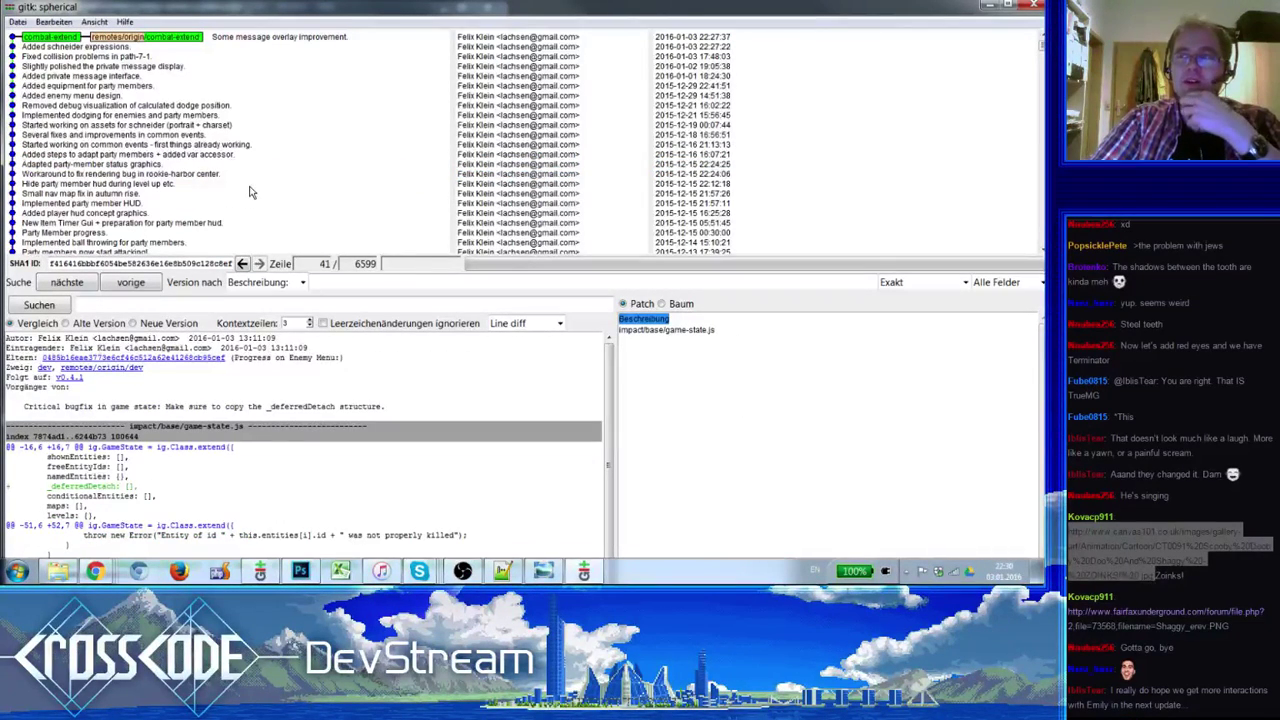
pyautogui.scroll(-2, 255, 88)
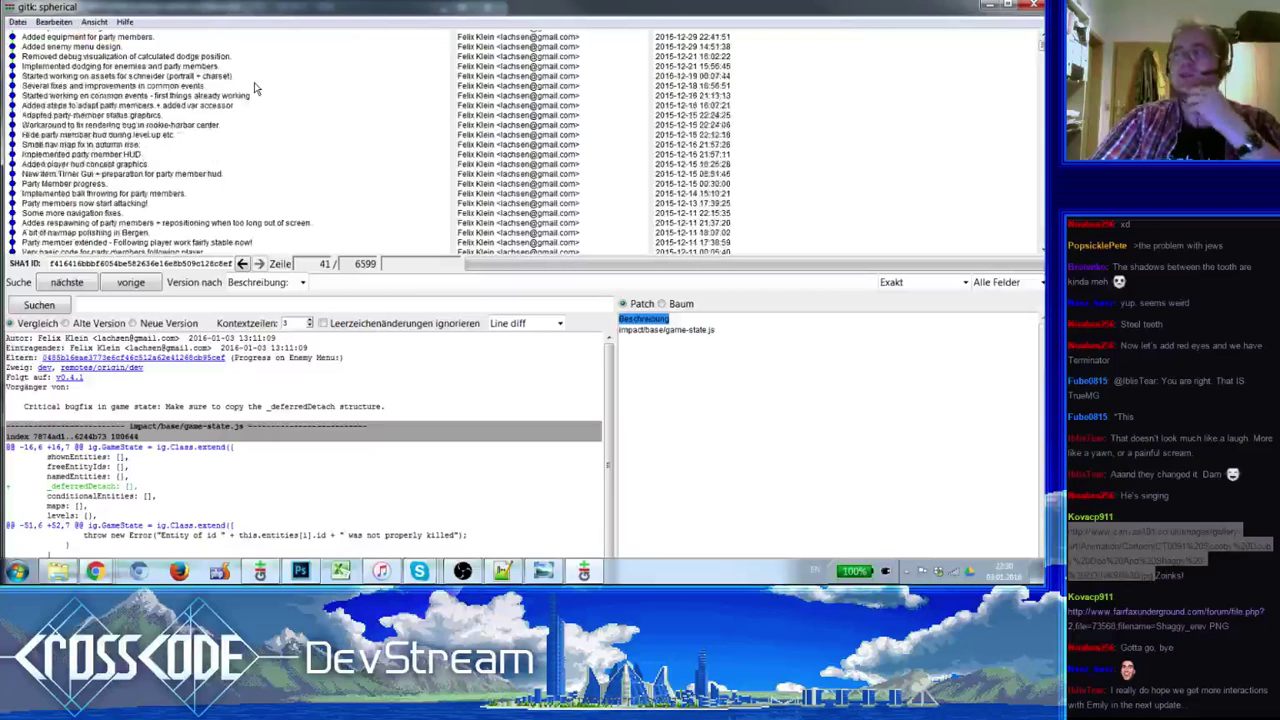
pyautogui.scroll(2, 262, 92)
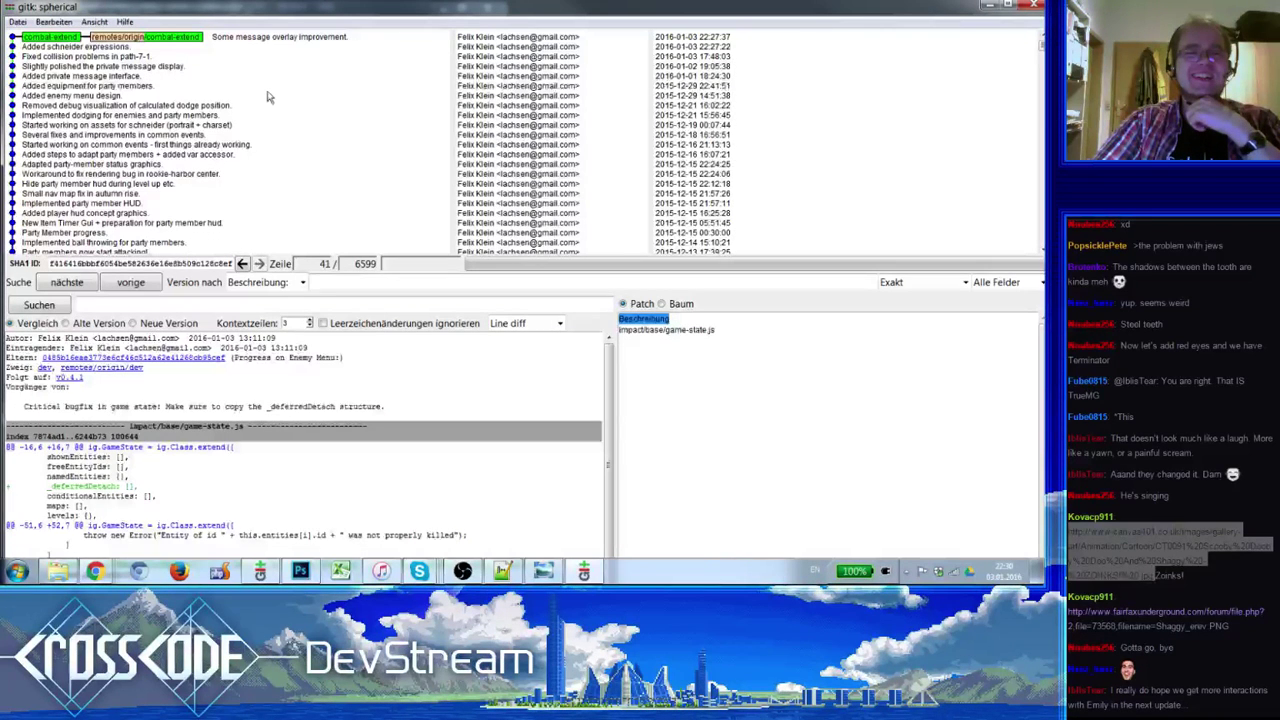
pyautogui.click(299, 38)
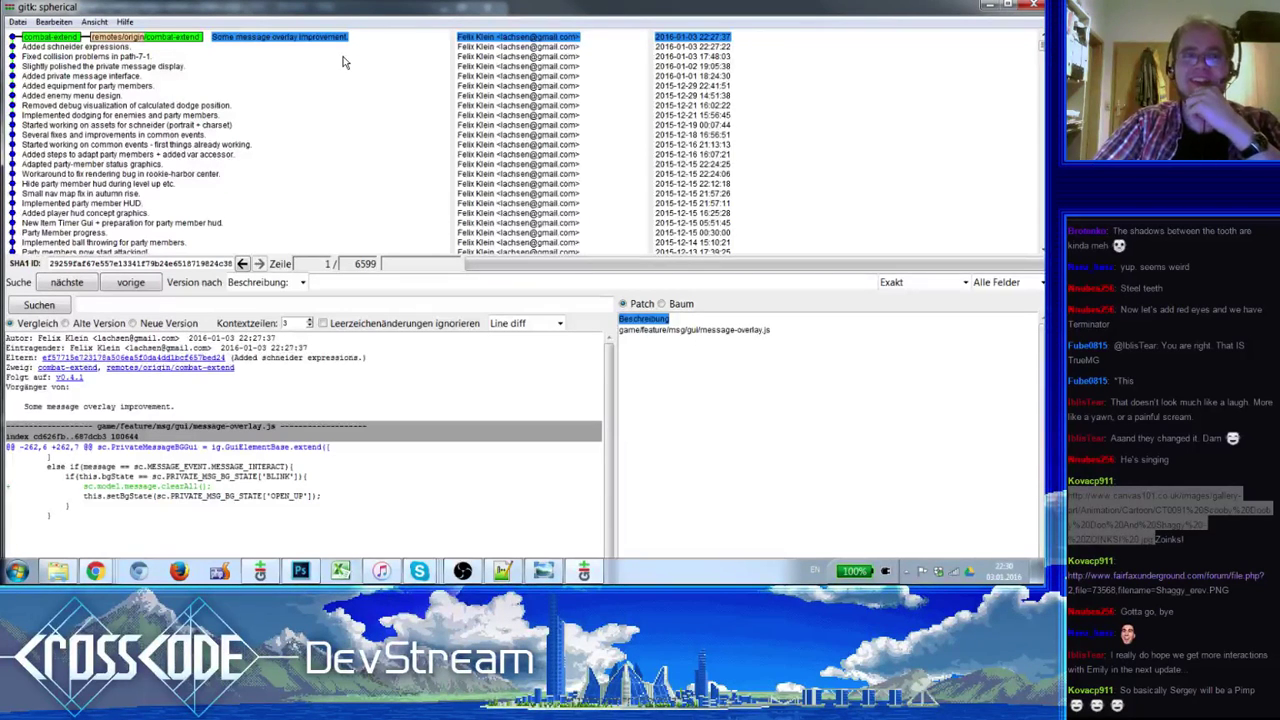
pyautogui.click(344, 56)
pyautogui.click(345, 38)
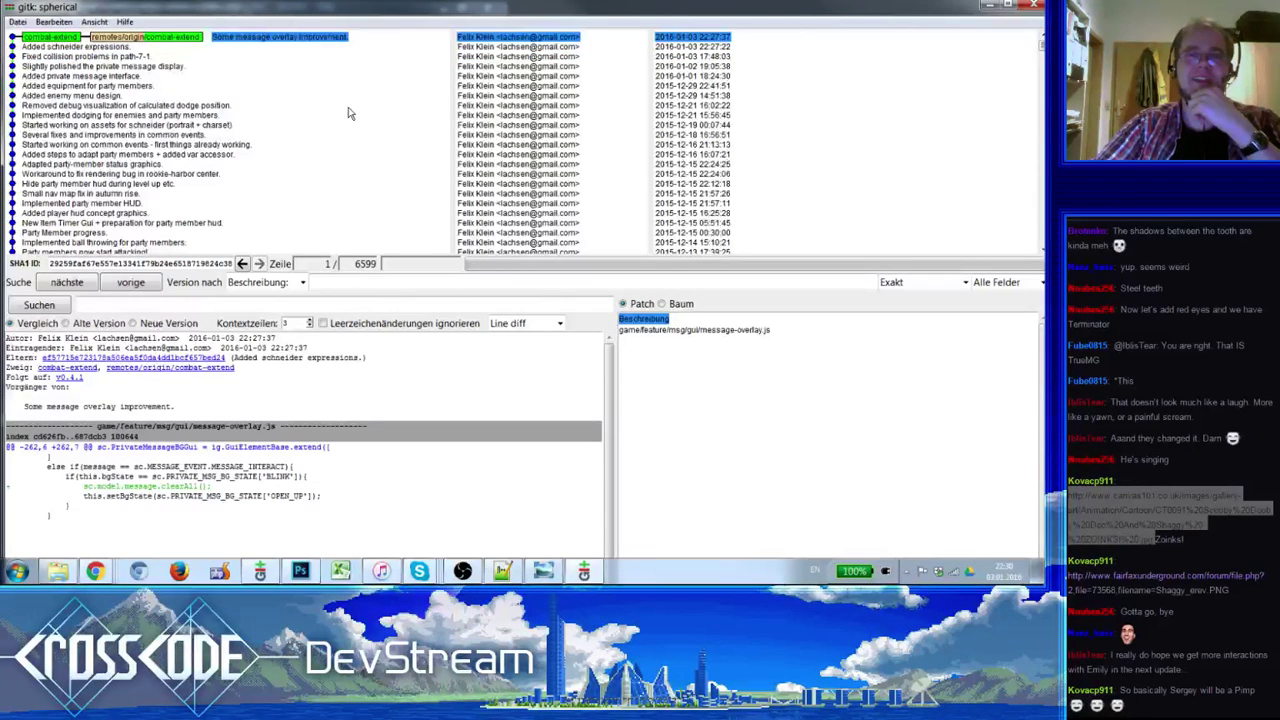
# - Look through the older commits, reselect the latest dev commit and close gitk
pyautogui.scroll(-5, 348, 113)
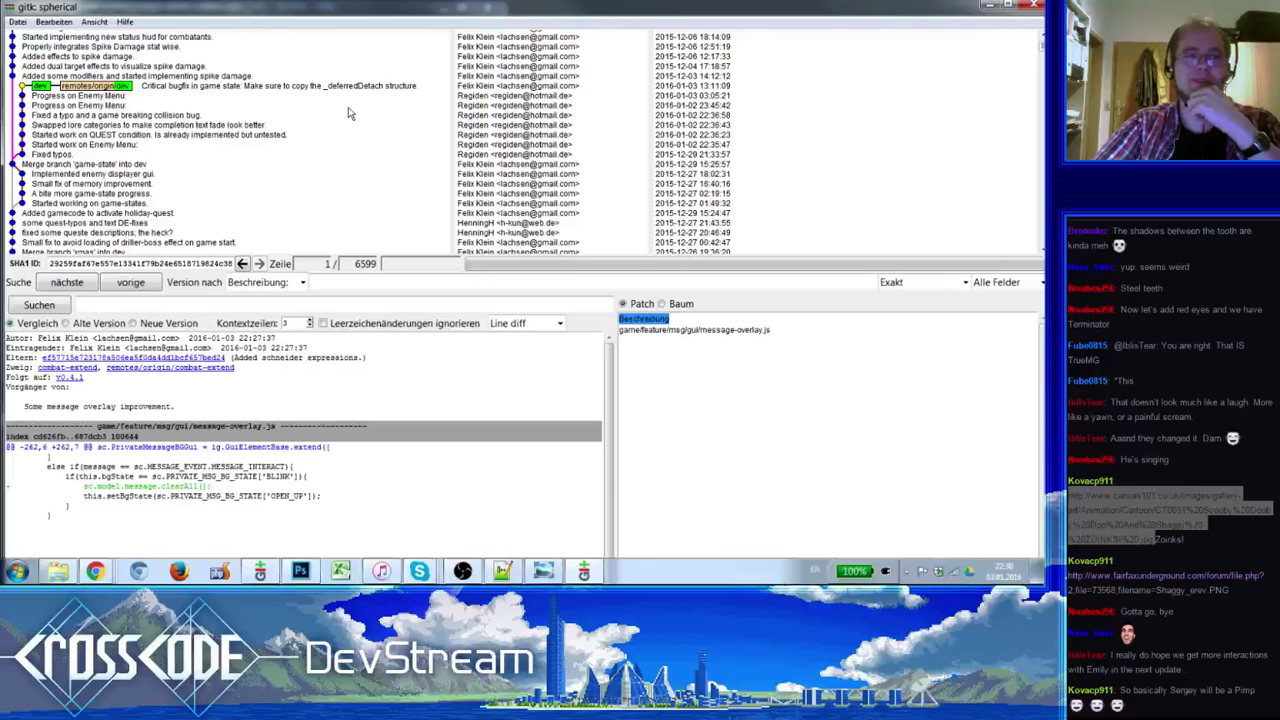
pyautogui.scroll(5, 348, 113)
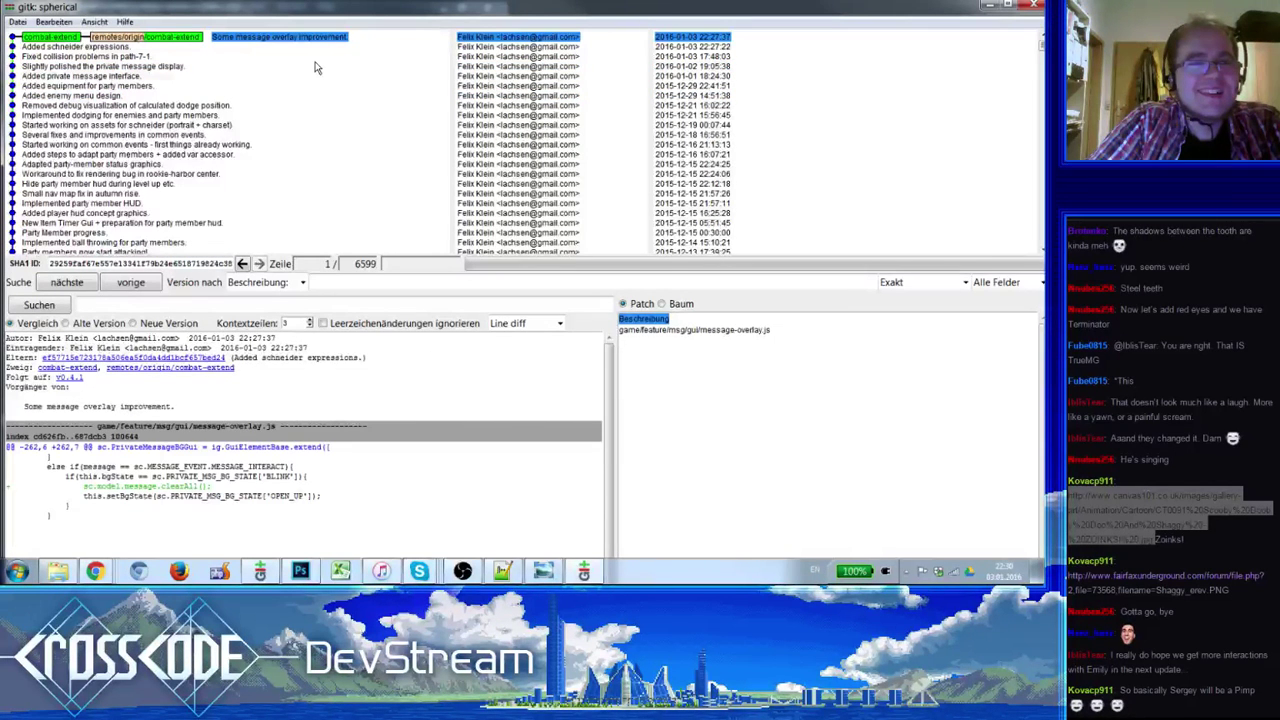
pyautogui.scroll(-6, 315, 67)
pyautogui.click(215, 133)
pyautogui.scroll(6, 215, 116)
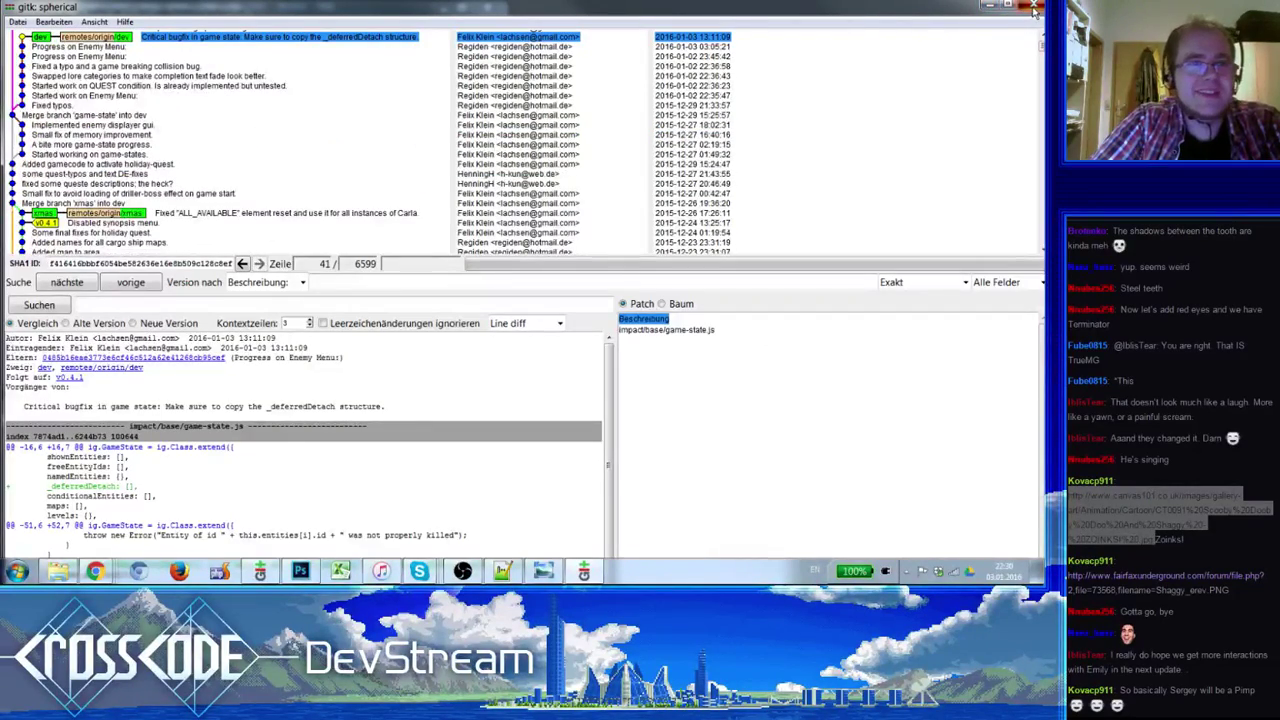
pyautogui.click(1034, 8)
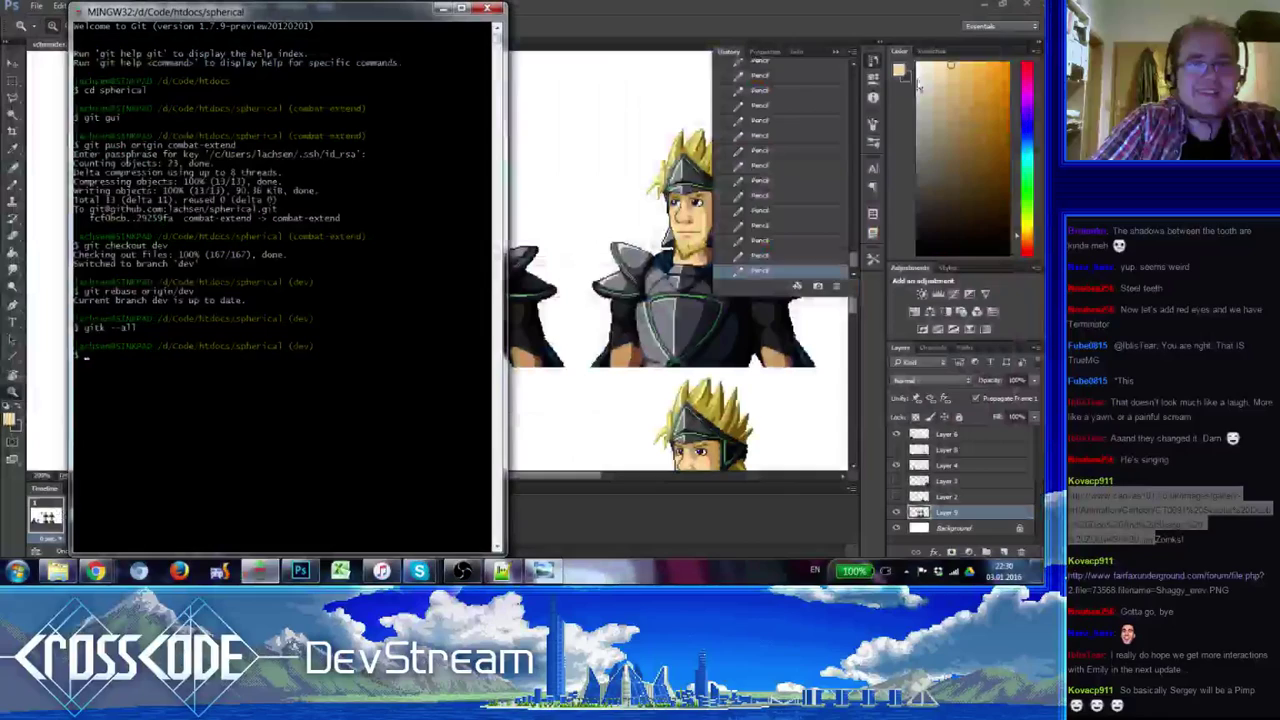
pyautogui.write('git che')
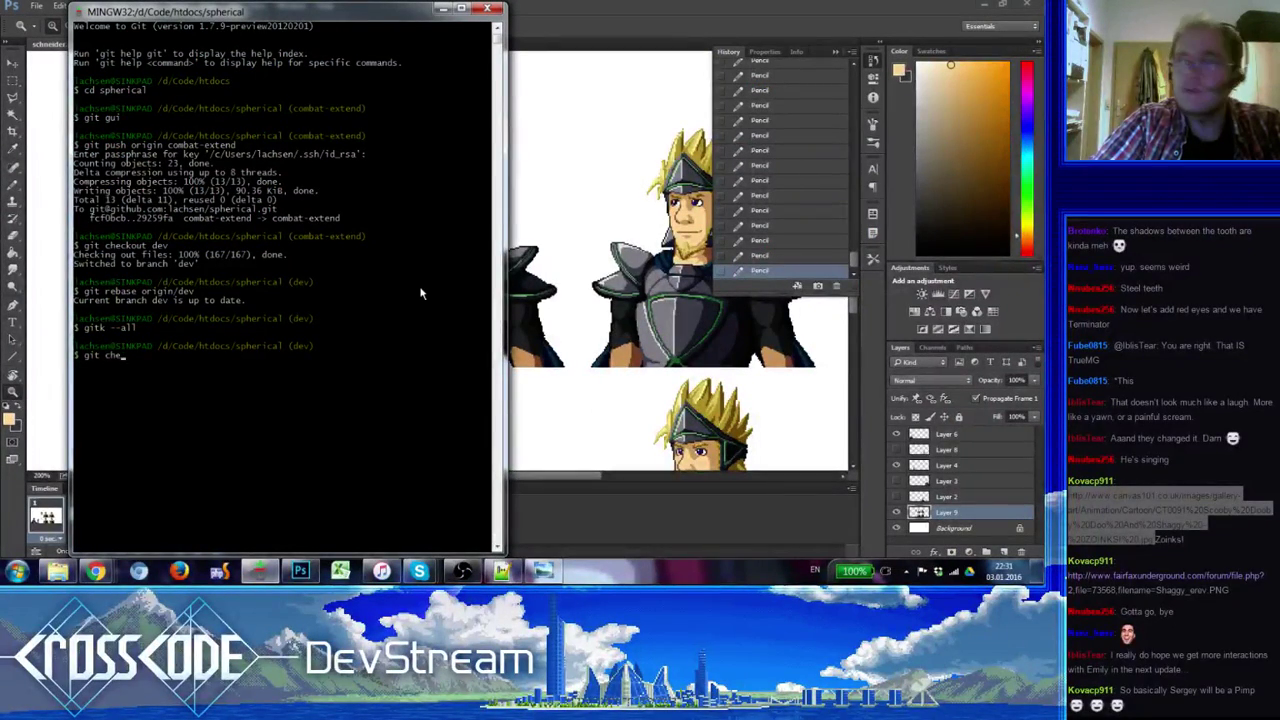
pyautogui.press('BackSpace')
pyautogui.press('BackSpace')
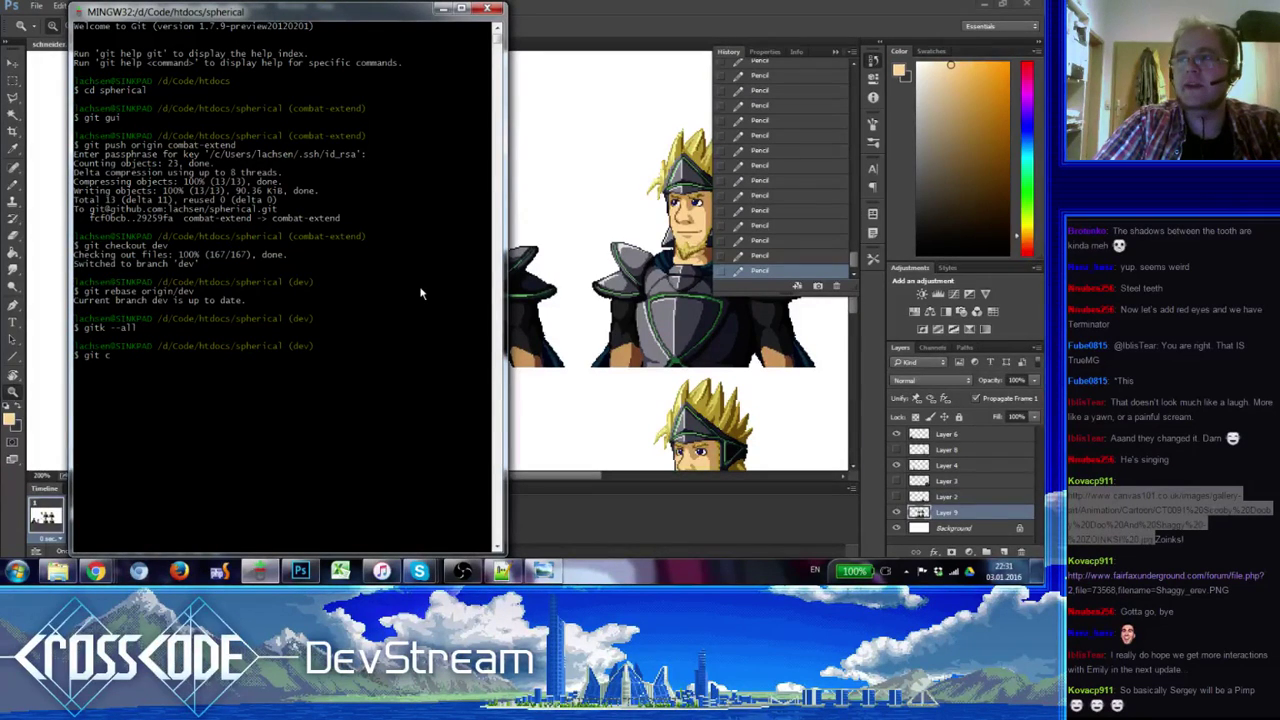
pyautogui.press('BackSpace')
pyautogui.press('BackSpace')
pyautogui.press('BackSpace')
pyautogui.press('BackSpace')
pyautogui.press('BackSpace')
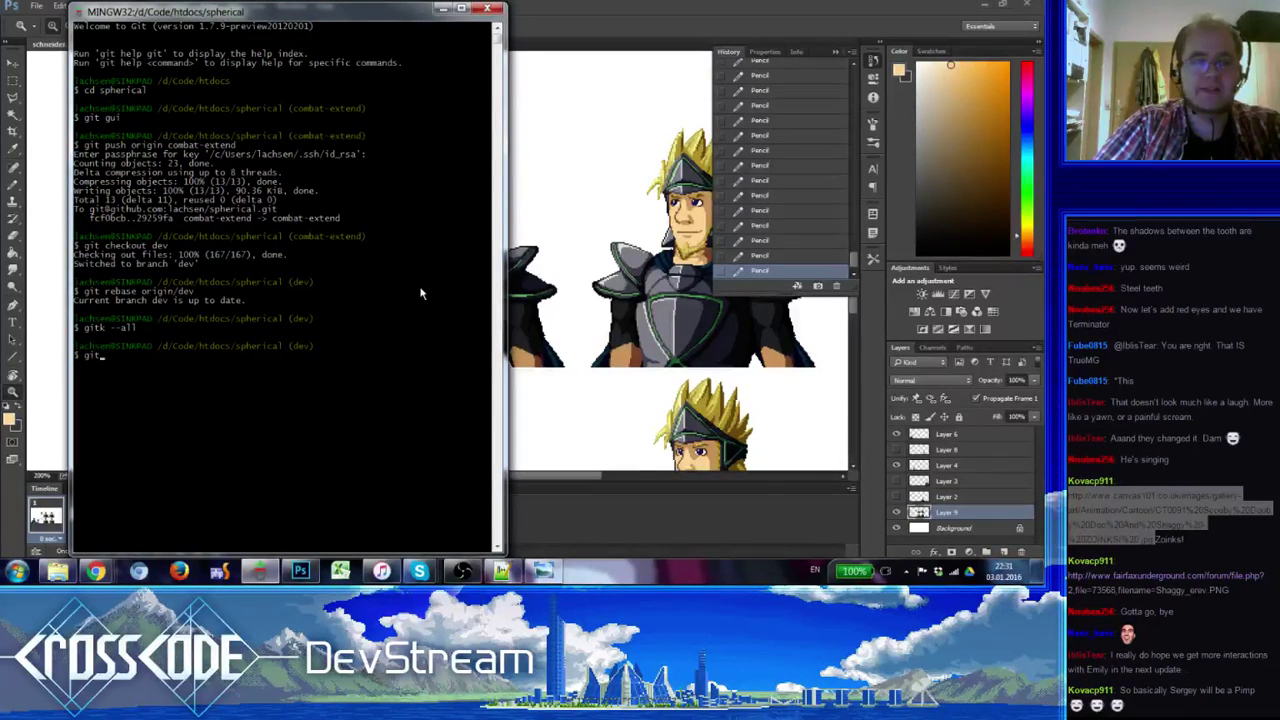
# - Fetch the latest changes from the remote repository, supplying the SSH key passphrase
pyautogui.write('giut')
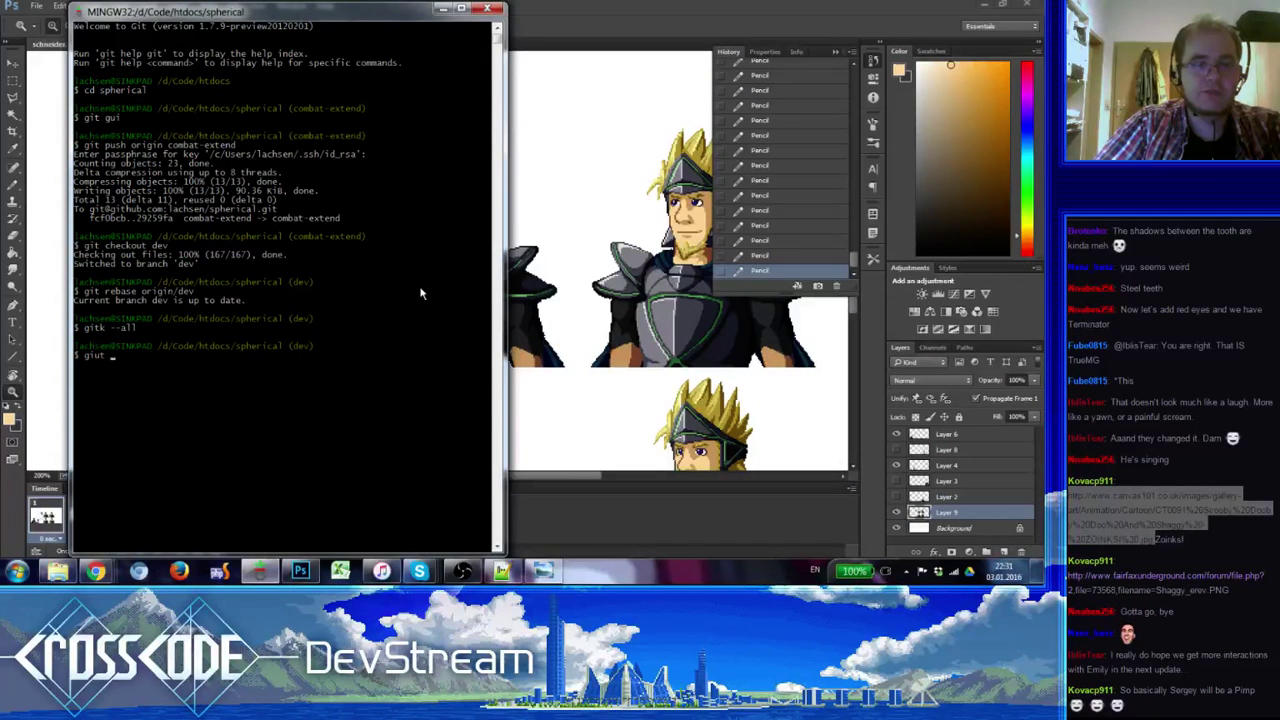
pyautogui.press('BackSpace')
pyautogui.press('BackSpace')
pyautogui.press('BackSpace')
pyautogui.write('t fetch')
pyautogui.press('Return')
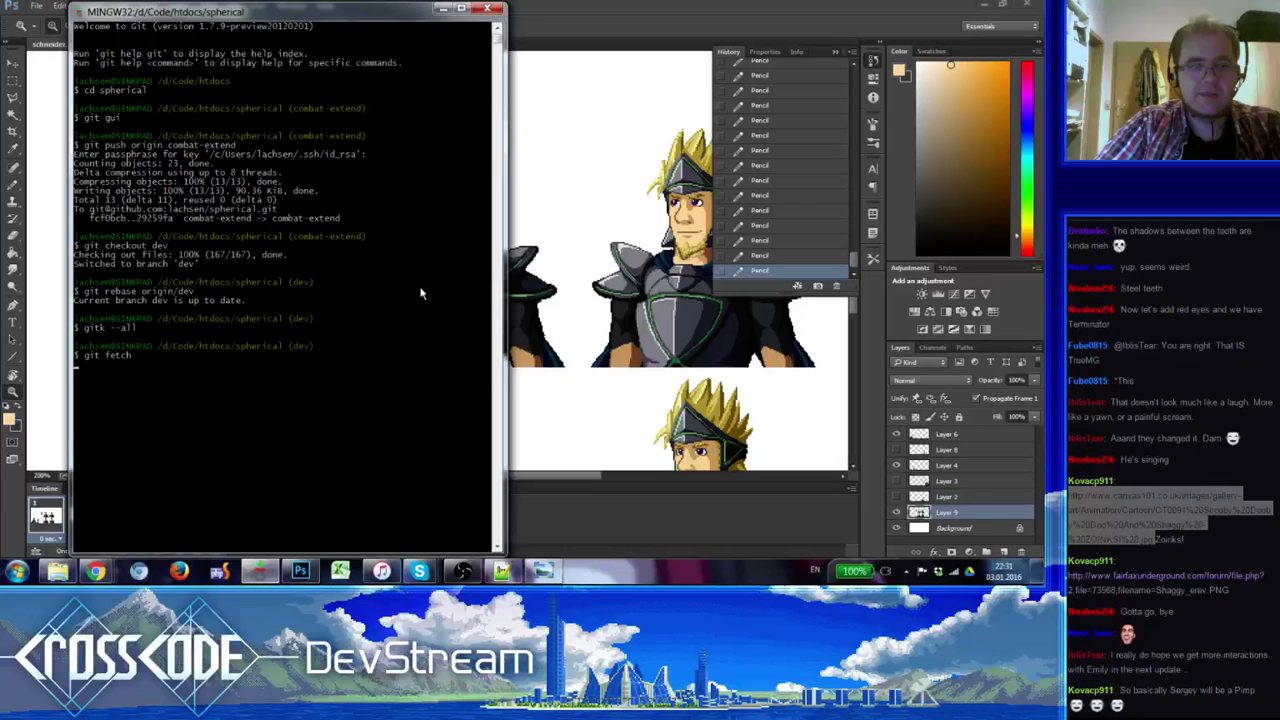
pyautogui.press('Return')
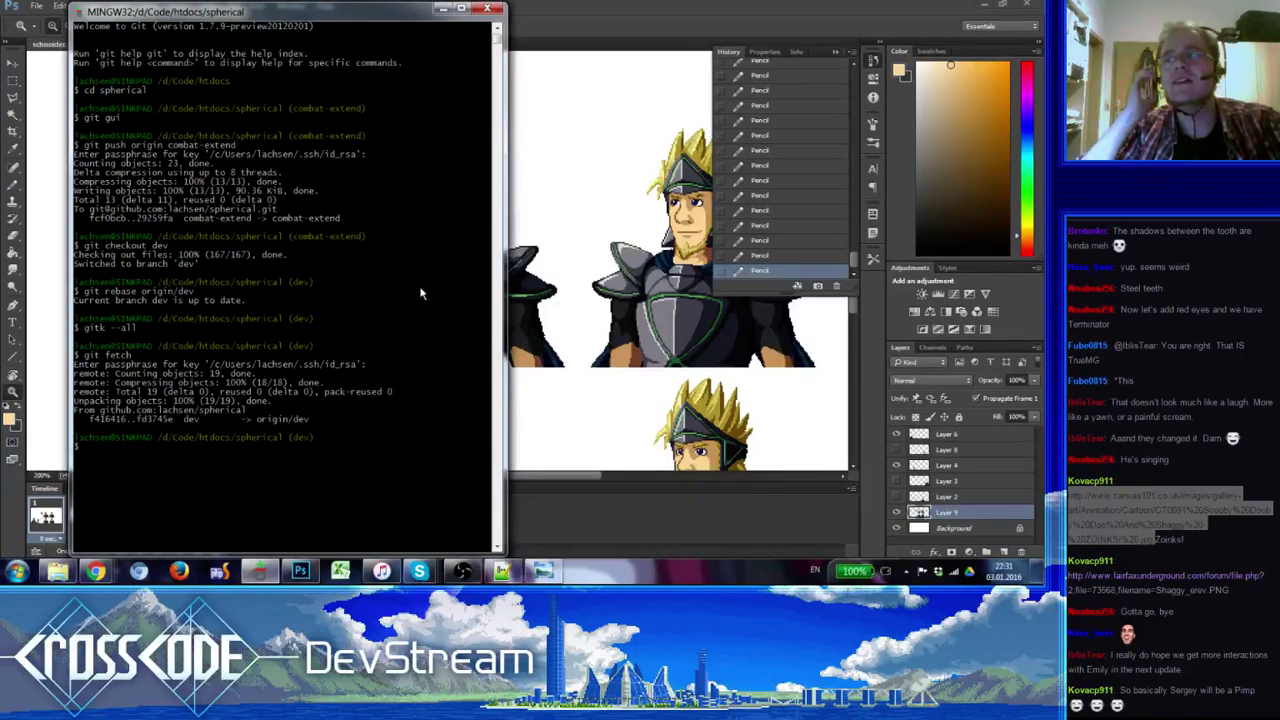
pyautogui.write('gi')
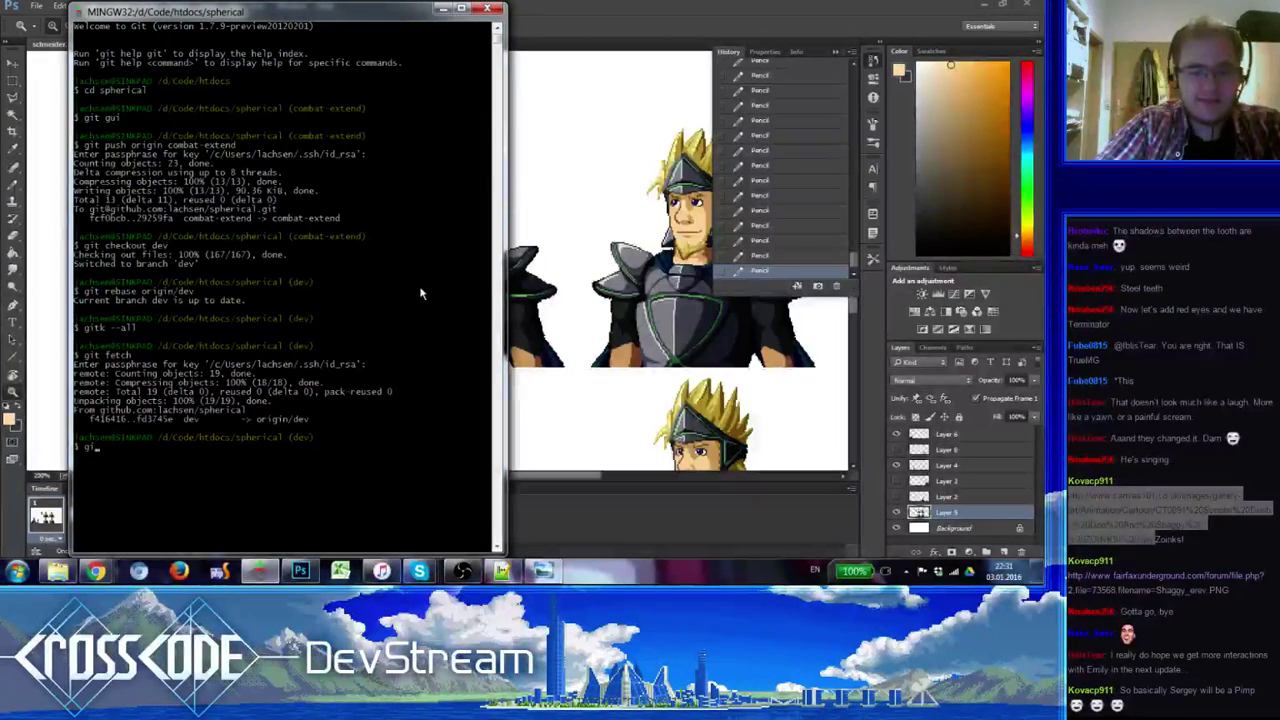
pyautogui.write('t checkout')
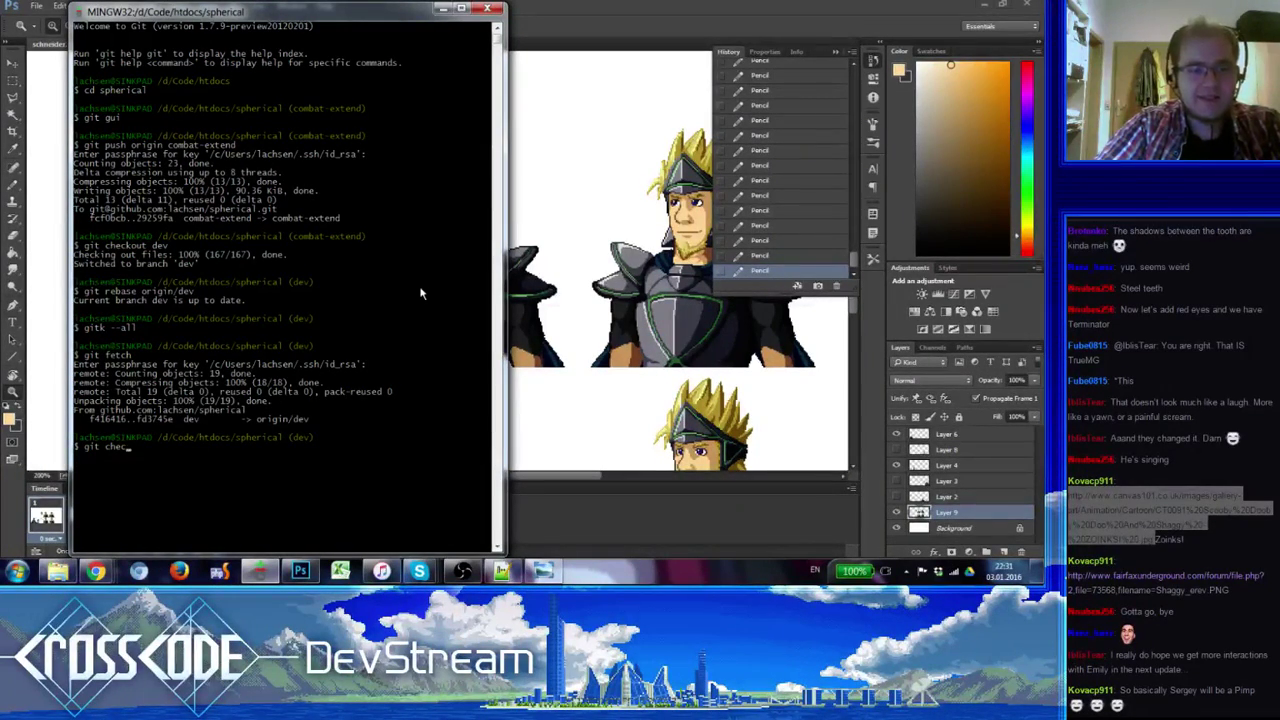
pyautogui.press('BackSpace')
pyautogui.press('BackSpace')
pyautogui.press('BackSpace')
pyautogui.press('BackSpace')
pyautogui.press('BackSpace')
pyautogui.press('BackSpace')
pyautogui.press('BackSpace')
pyautogui.press('BackSpace')
pyautogui.press('BackSpace')
pyautogui.press('BackSpace')
pyautogui.press('BackSpace')
pyautogui.press('BackSpace')
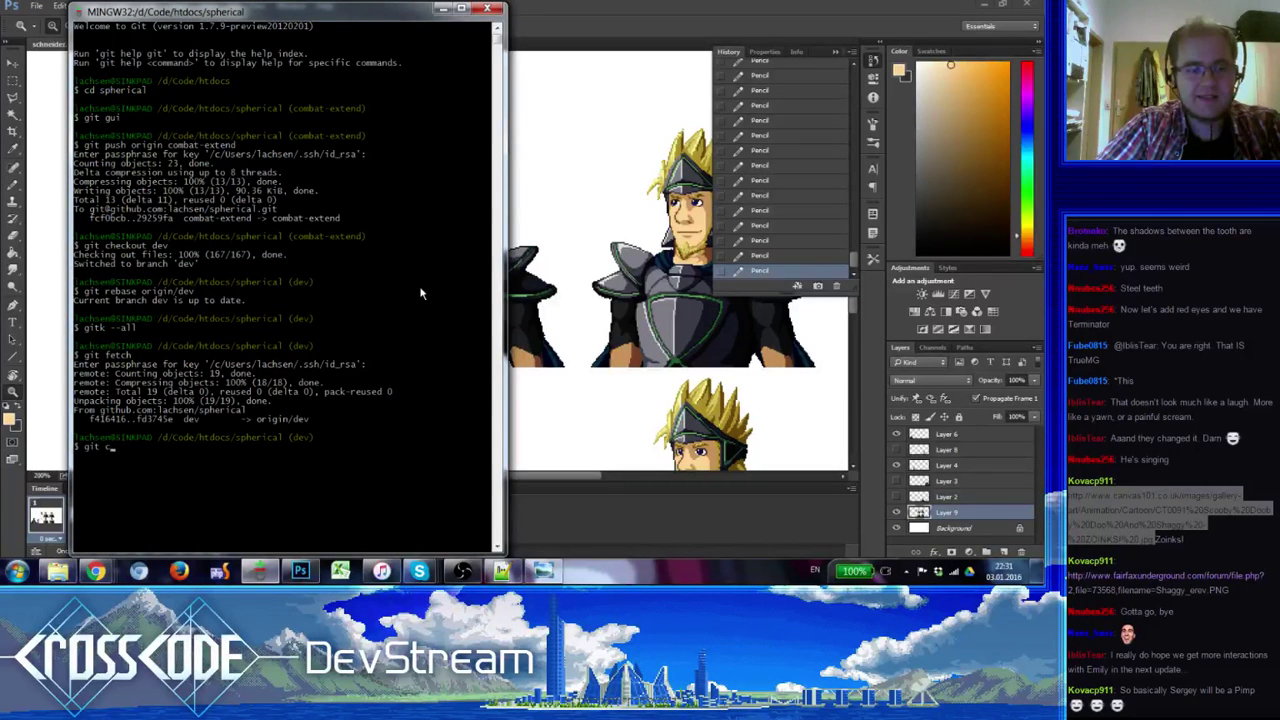
# - Rebase the checked-out dev branch onto the fetched origin/dev
pyautogui.write('git rebase')
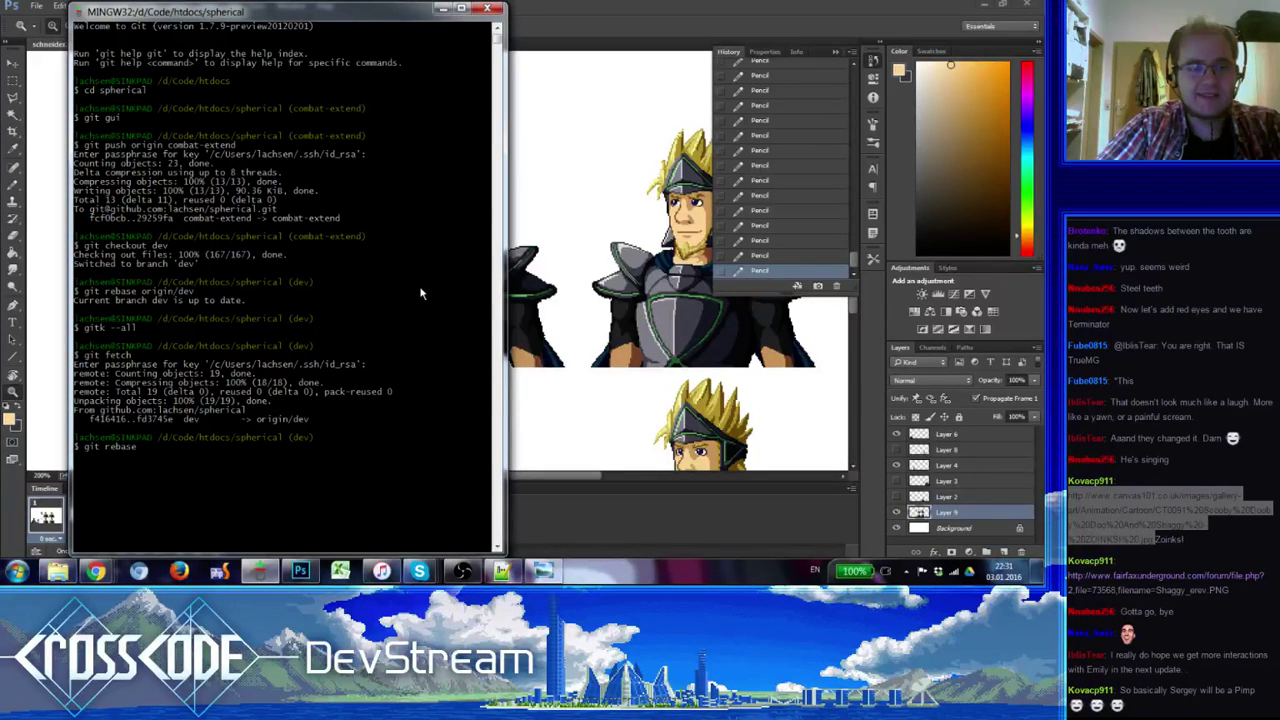
pyautogui.write(' dev')
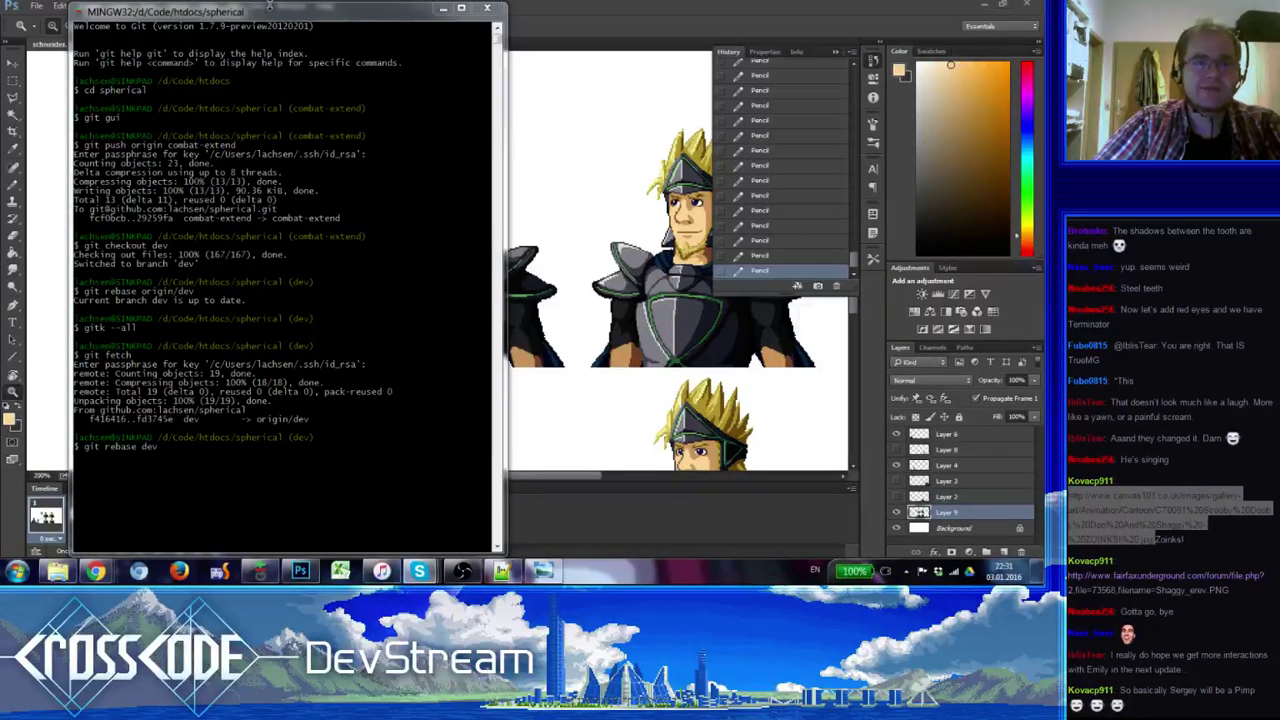
pyautogui.moveTo(271, 13); pyautogui.dragTo(283, 8)
pyautogui.moveTo(283, 9); pyautogui.dragTo(283, 10)
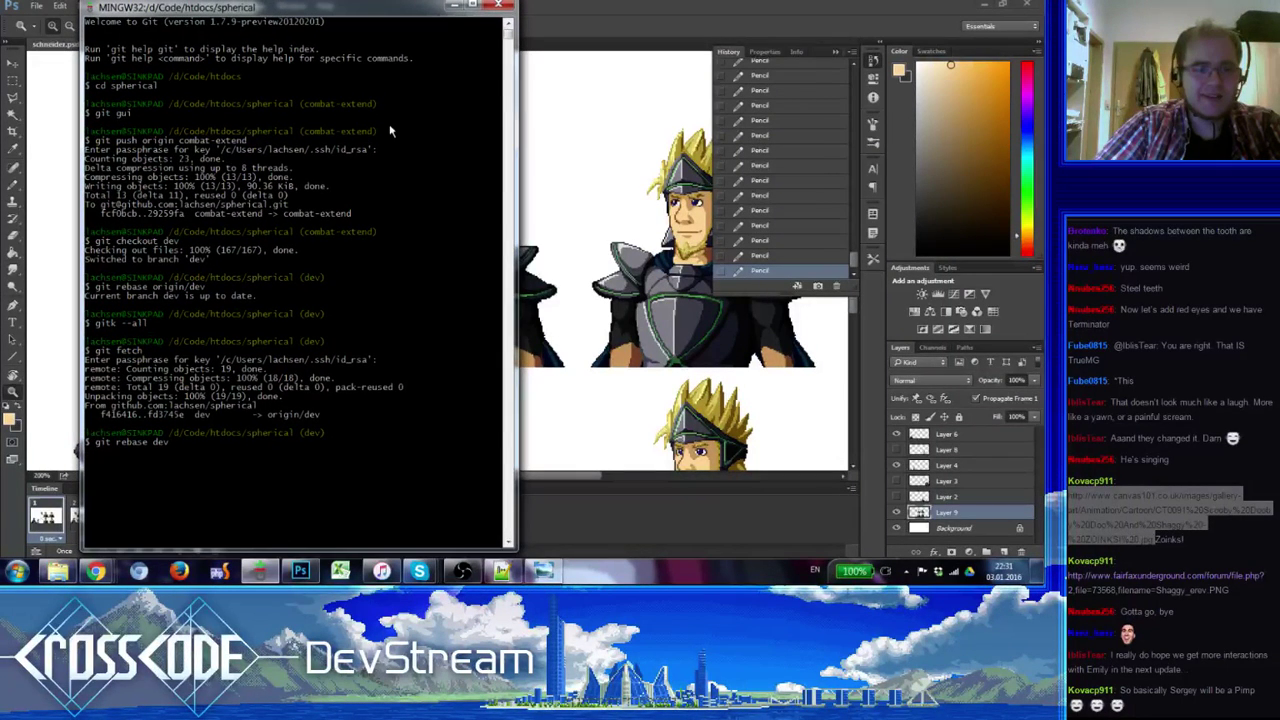
pyautogui.press('BackSpace')
pyautogui.press('BackSpace')
pyautogui.press('BackSpace')
pyautogui.write('origin/dev')
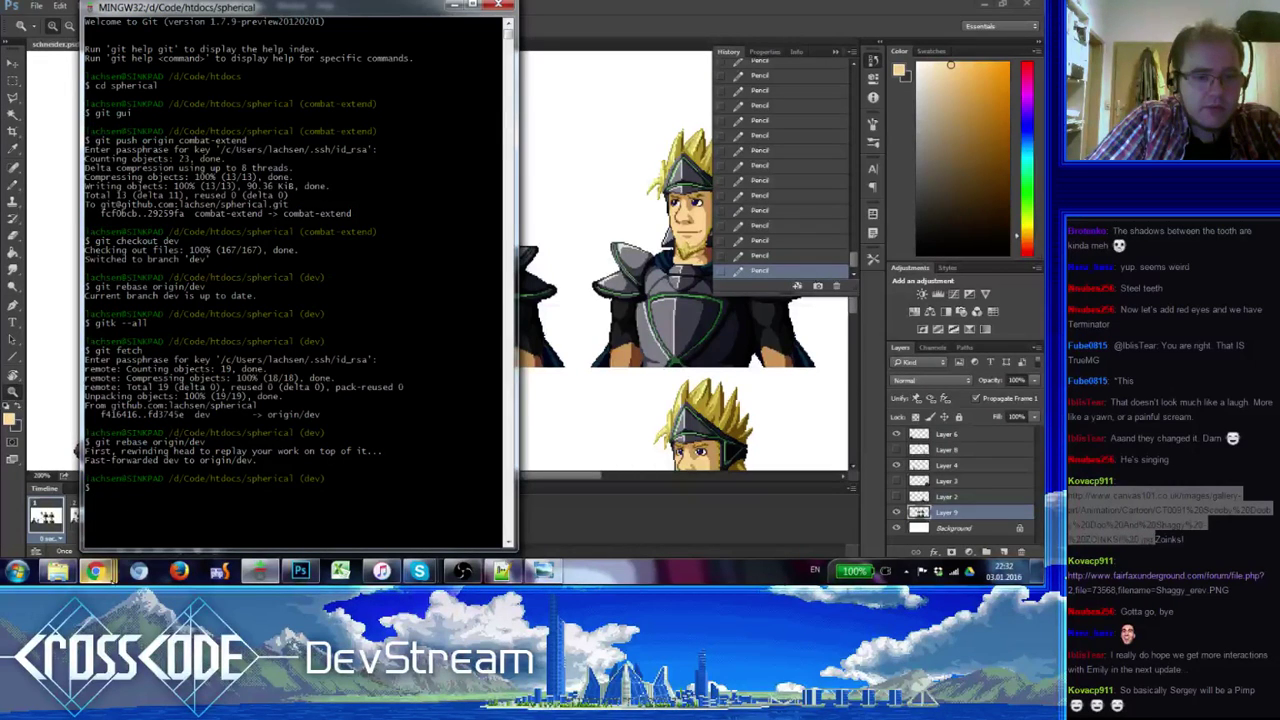
# - Switch to Chrome and open a new browser tab
pyautogui.click(96, 571)
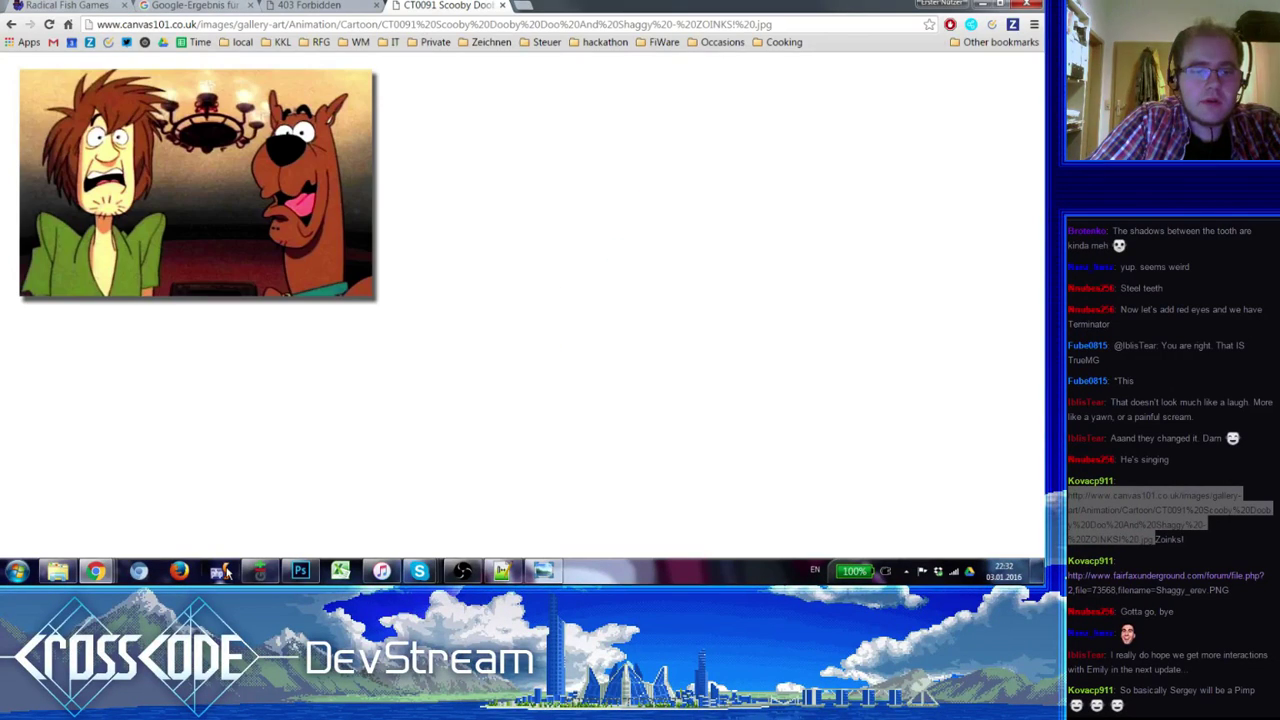
pyautogui.click(528, 6)
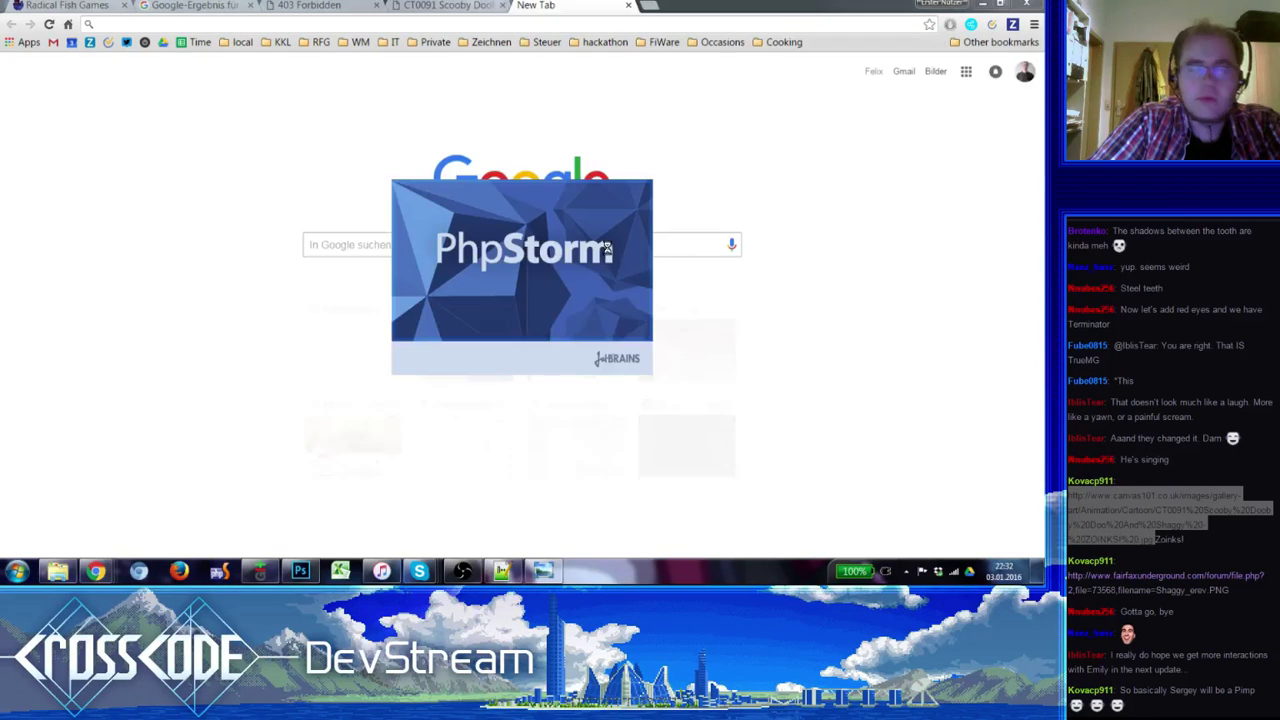
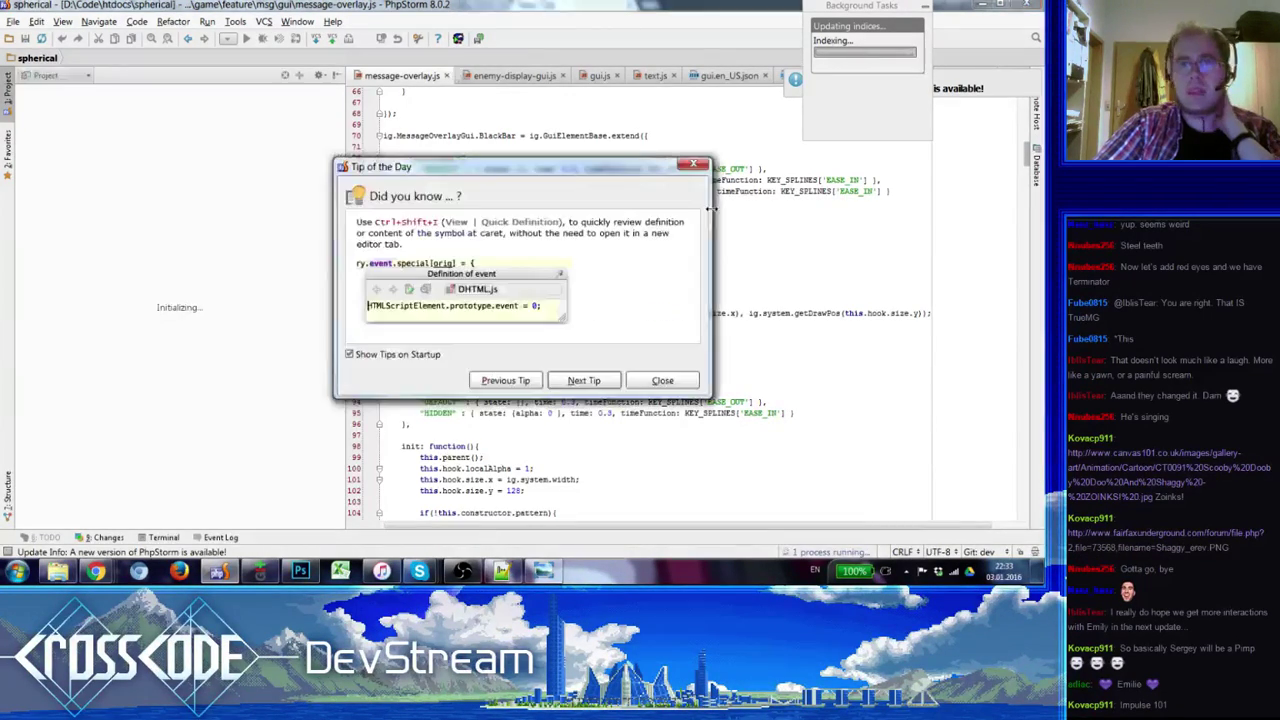
# - Dismiss PhpStorm's Tip of the Day and reload the CrossCode development build
pyautogui.click(663, 381)
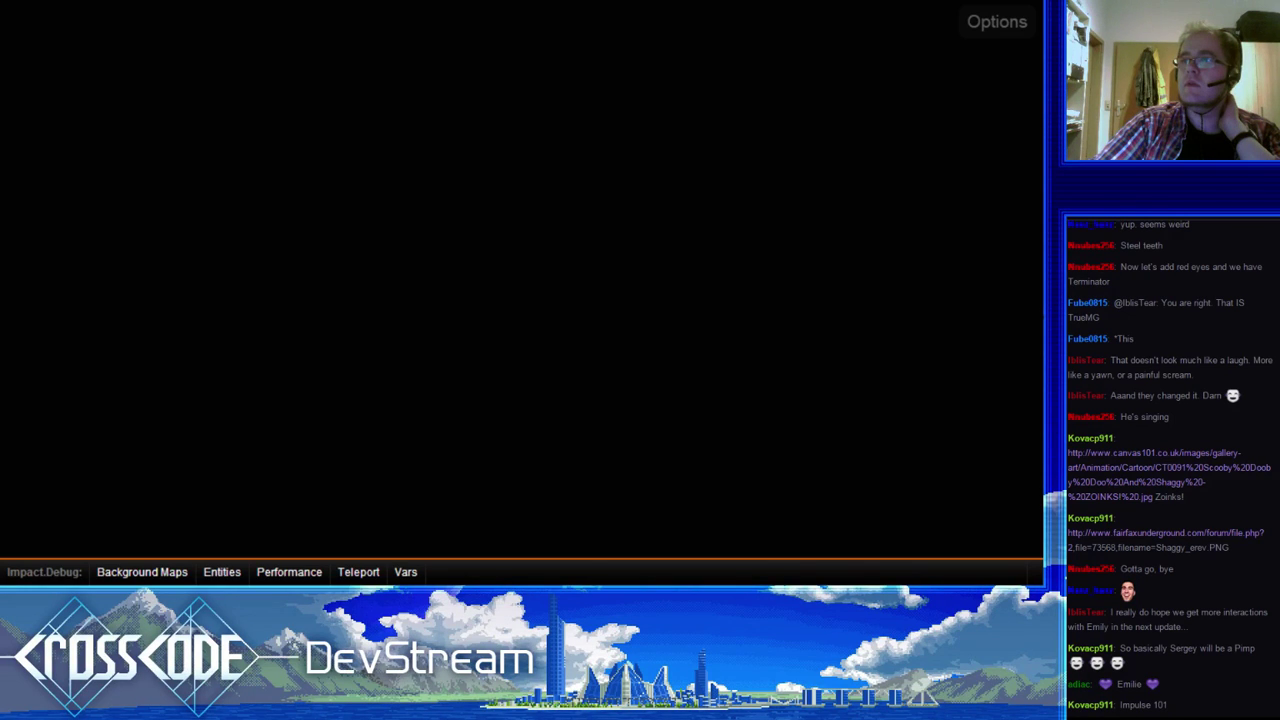
pyautogui.press('F5')
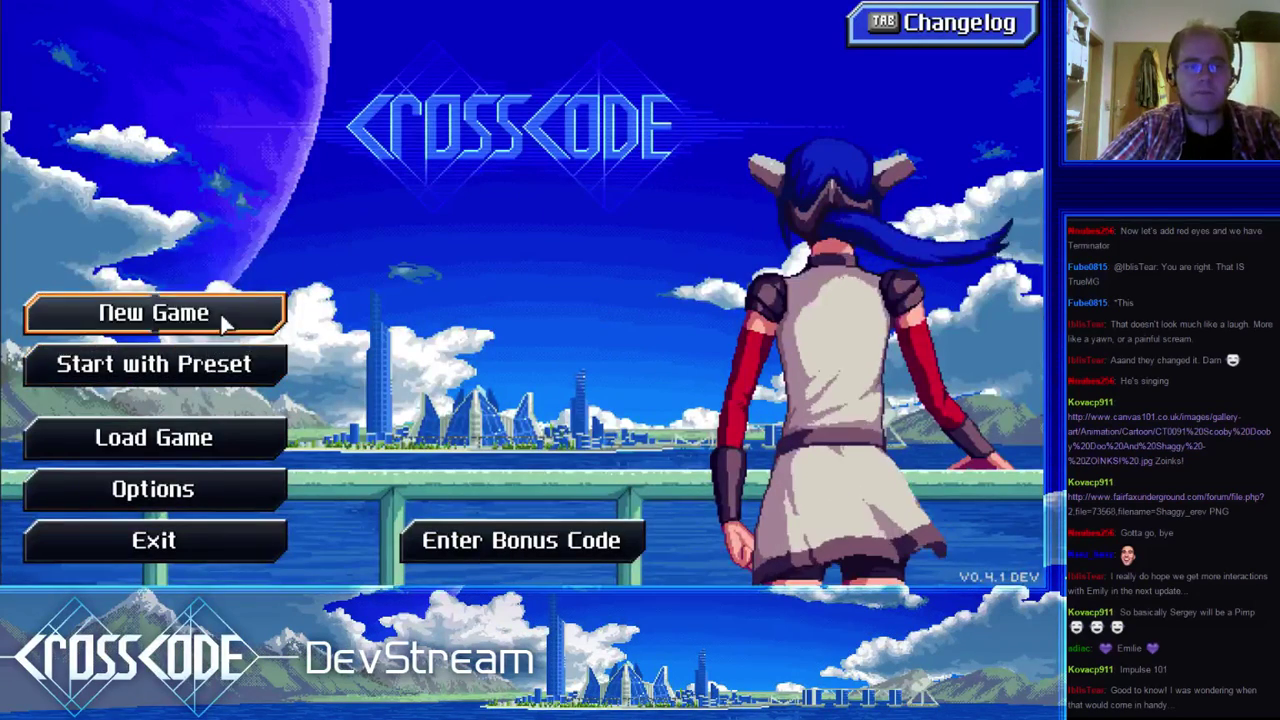
# - Start a new game and walk the character into the grey-floored room
pyautogui.click(271, 313)
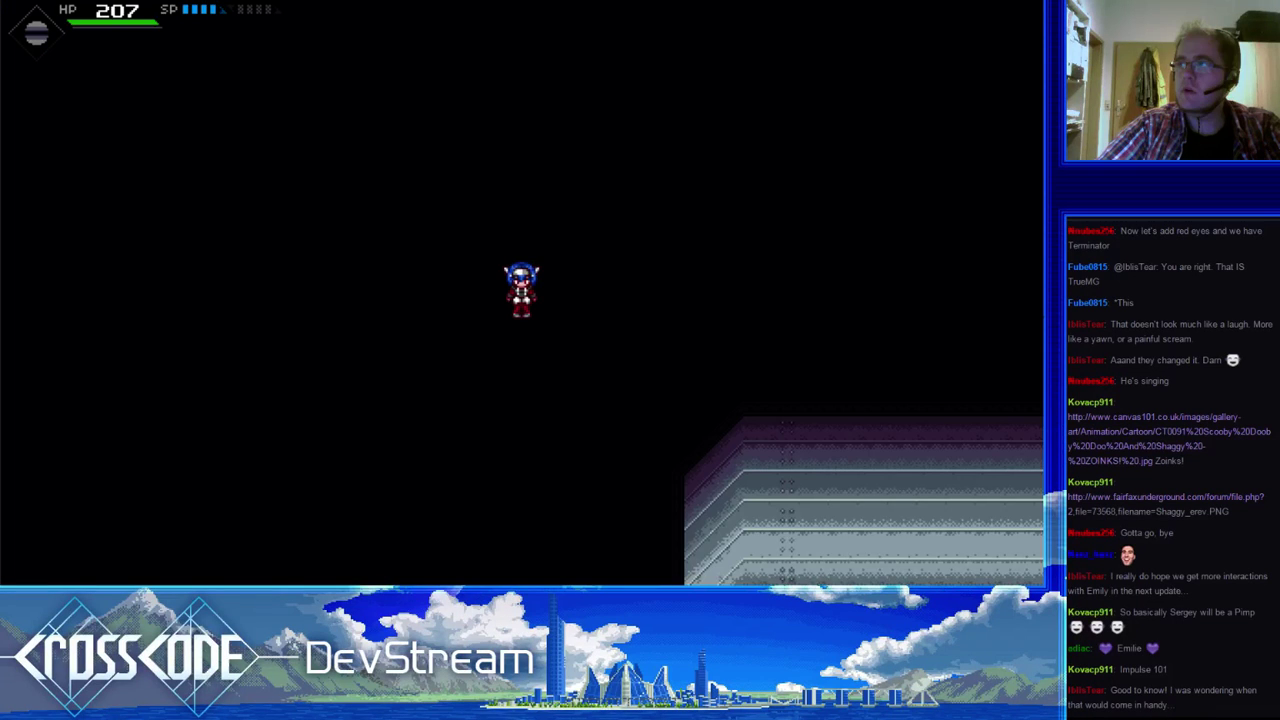
pyautogui.press('s')
pyautogui.press('d')
pyautogui.rightClick(743, 417)
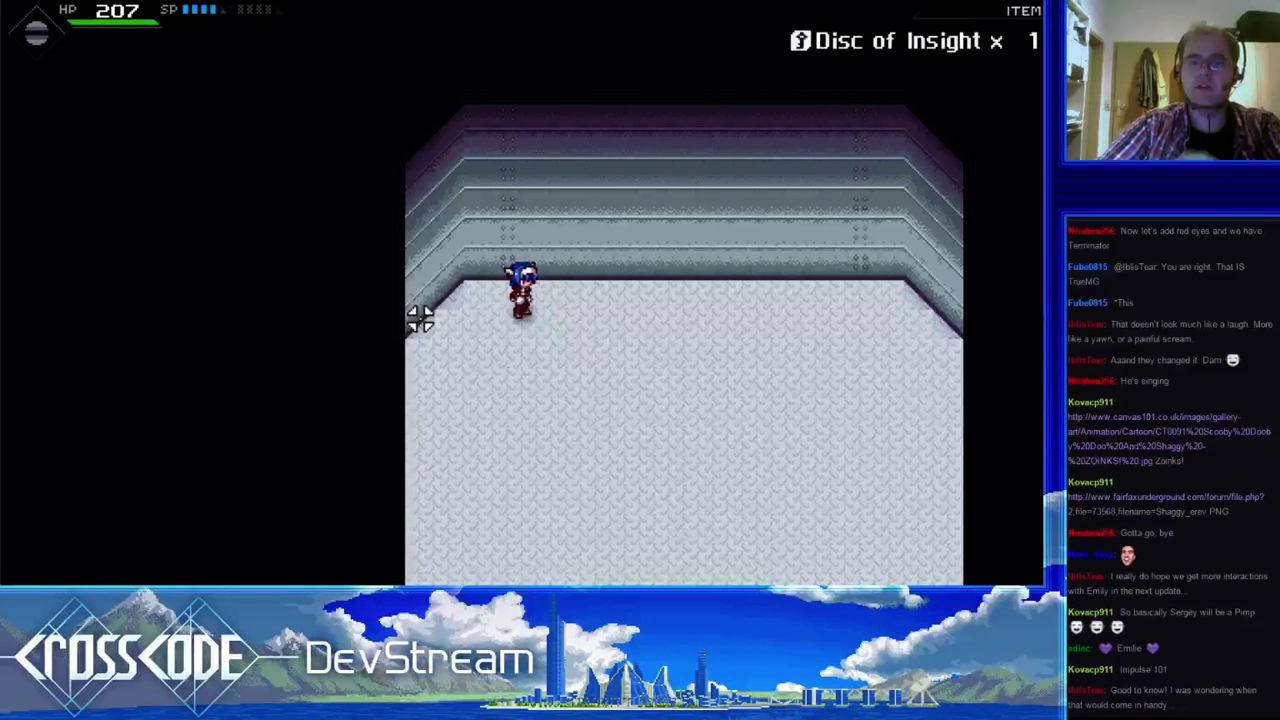
# - Open the Monster Fibula from the Synopsis and examine the Animals entries from Hedgehag to Horny Goat
pyautogui.press('Escape')
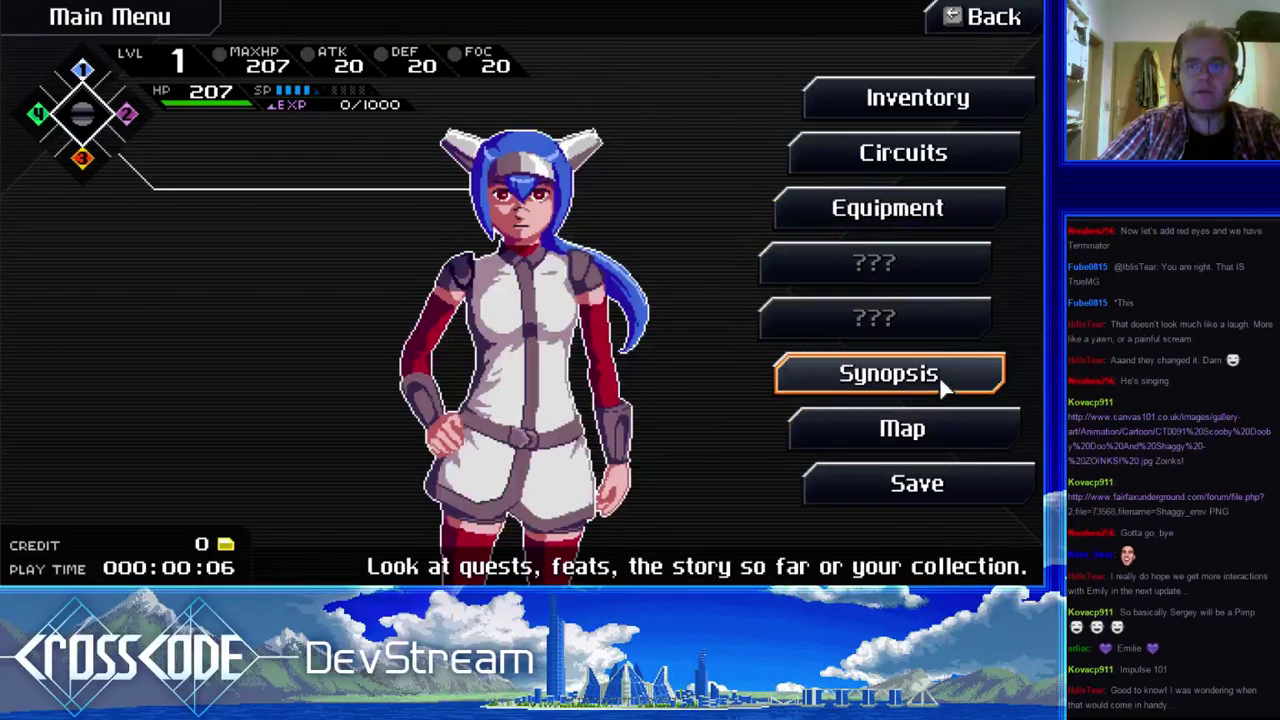
pyautogui.click(920, 375)
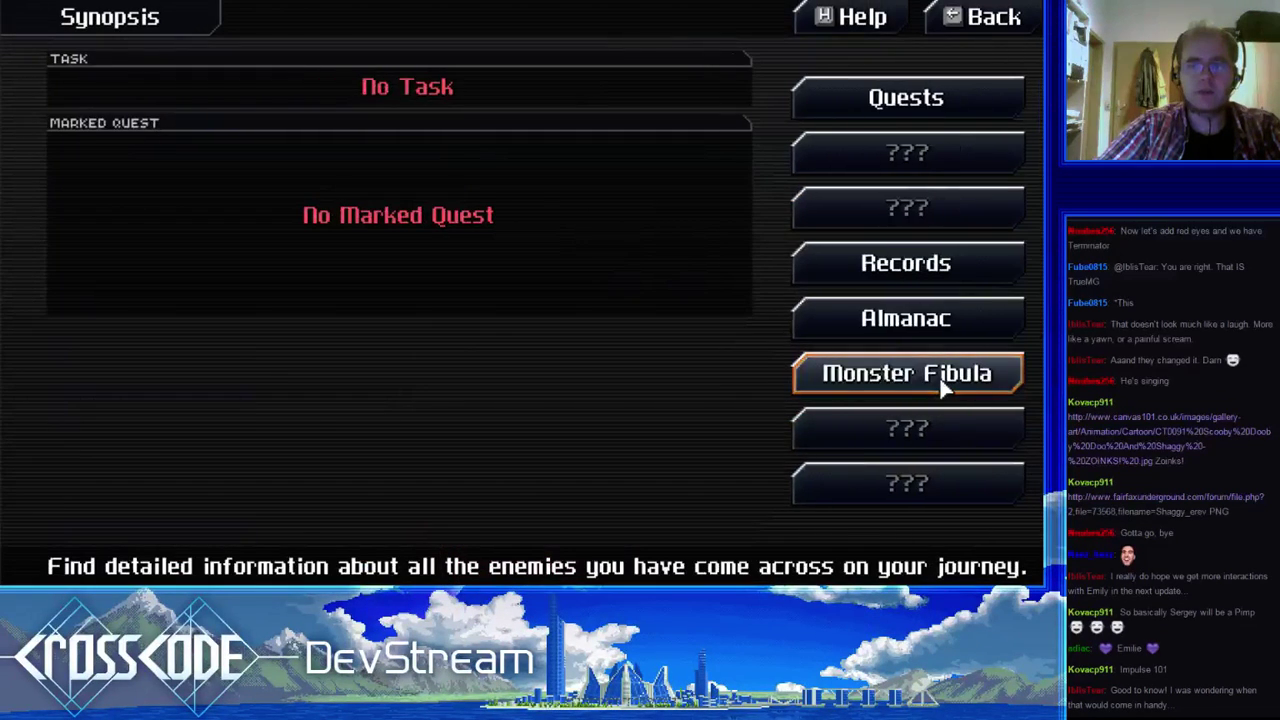
pyautogui.click(993, 395)
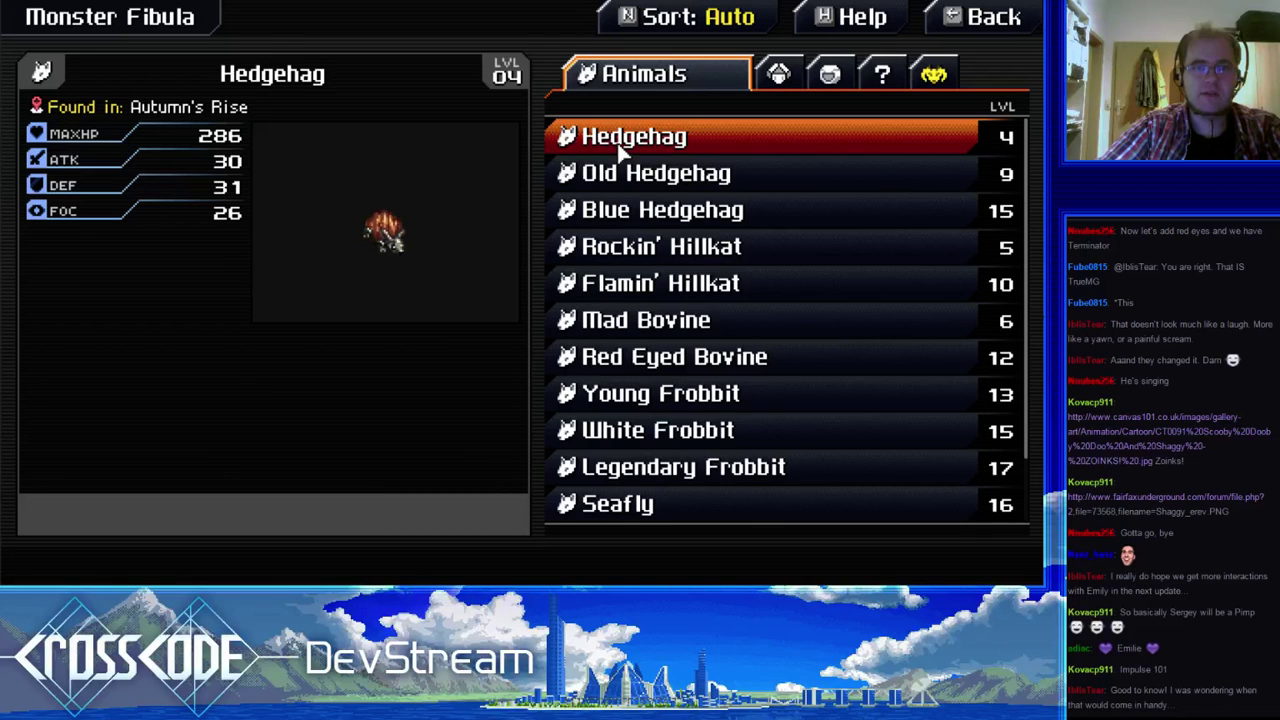
pyautogui.press('Right')
pyautogui.press('Left')
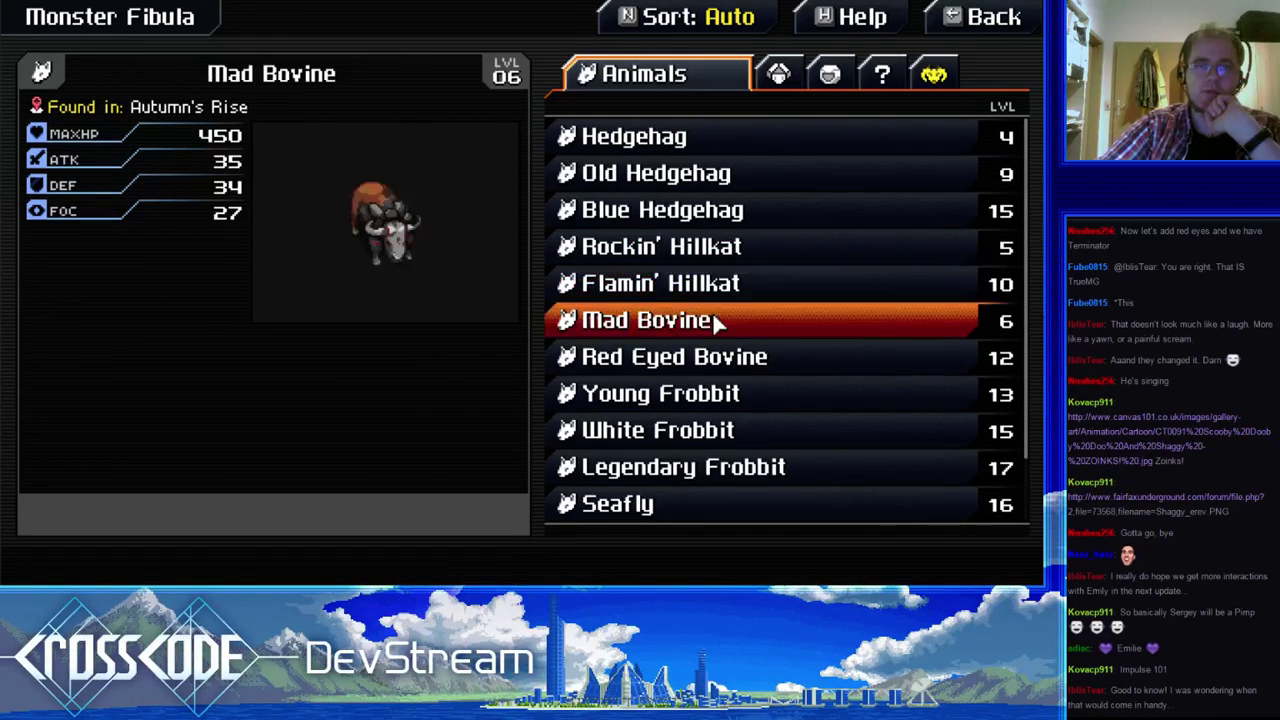
pyautogui.scroll(-1, 722, 362)
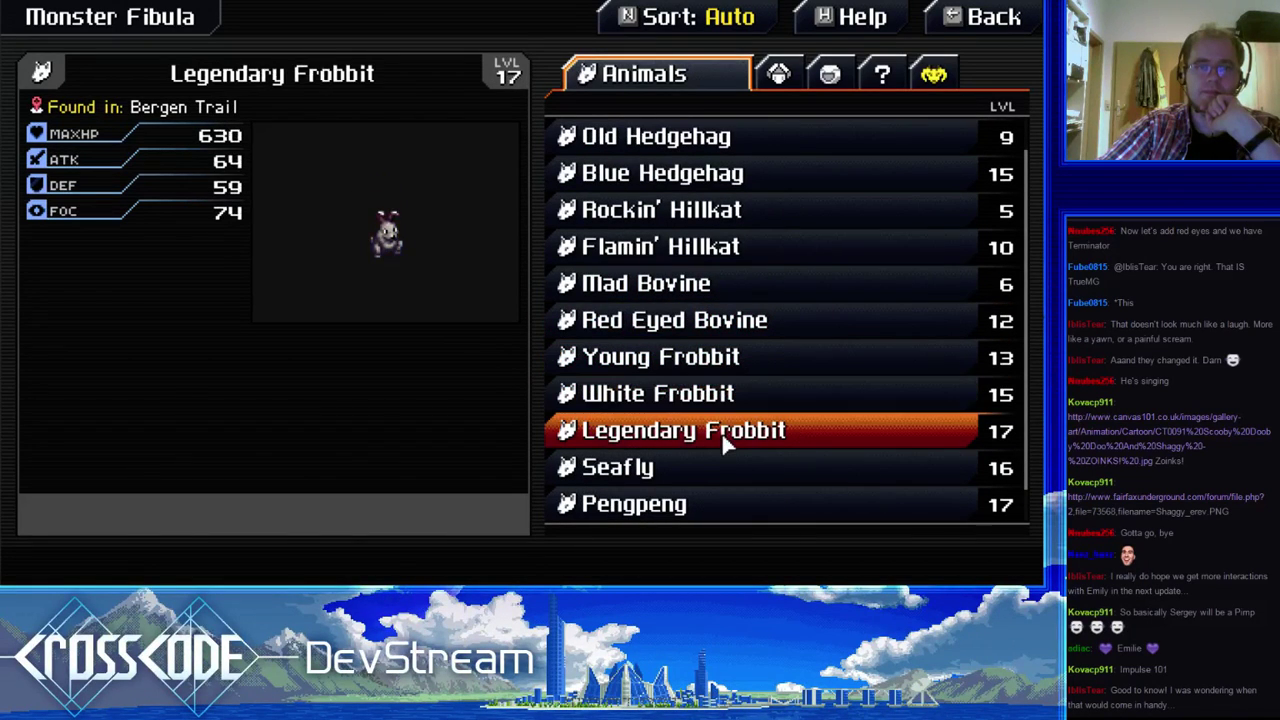
pyautogui.scroll(-1, 725, 445)
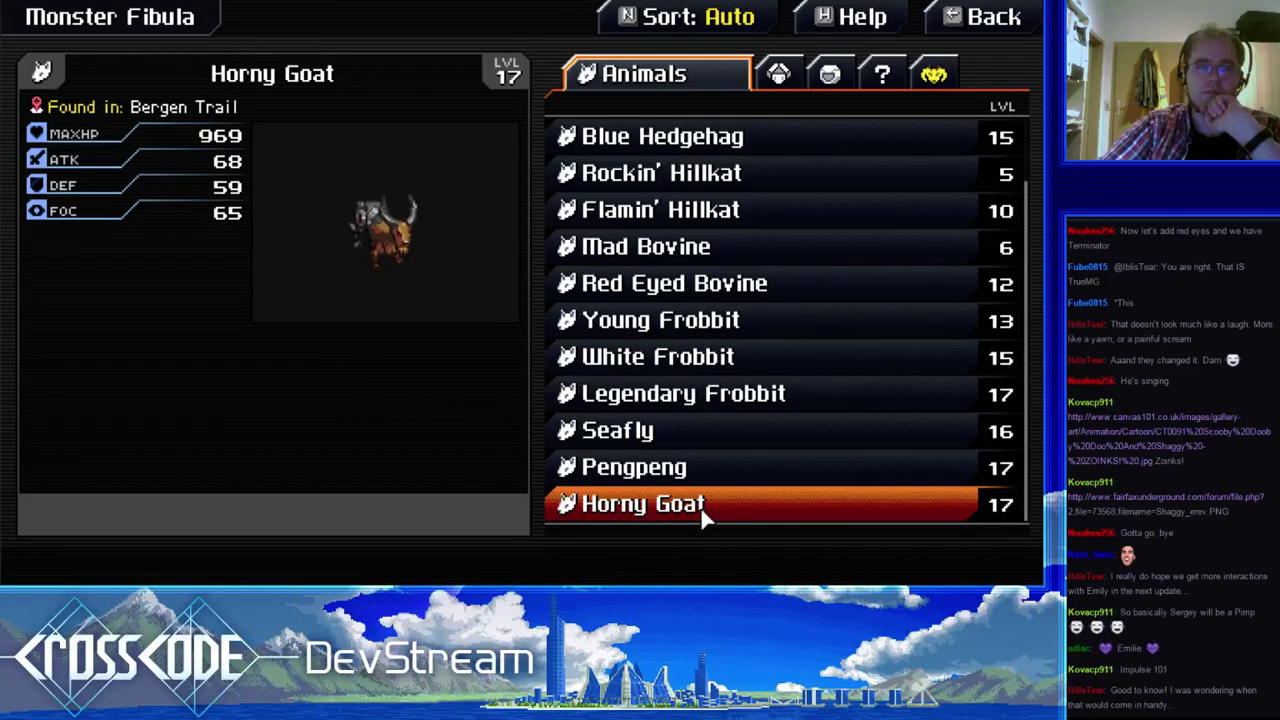
# - Examine the Mechanical enemies in the Monster Fibula, comparing the Blue Cargo Crab and Big Hostile Crab
pyautogui.click(779, 73)
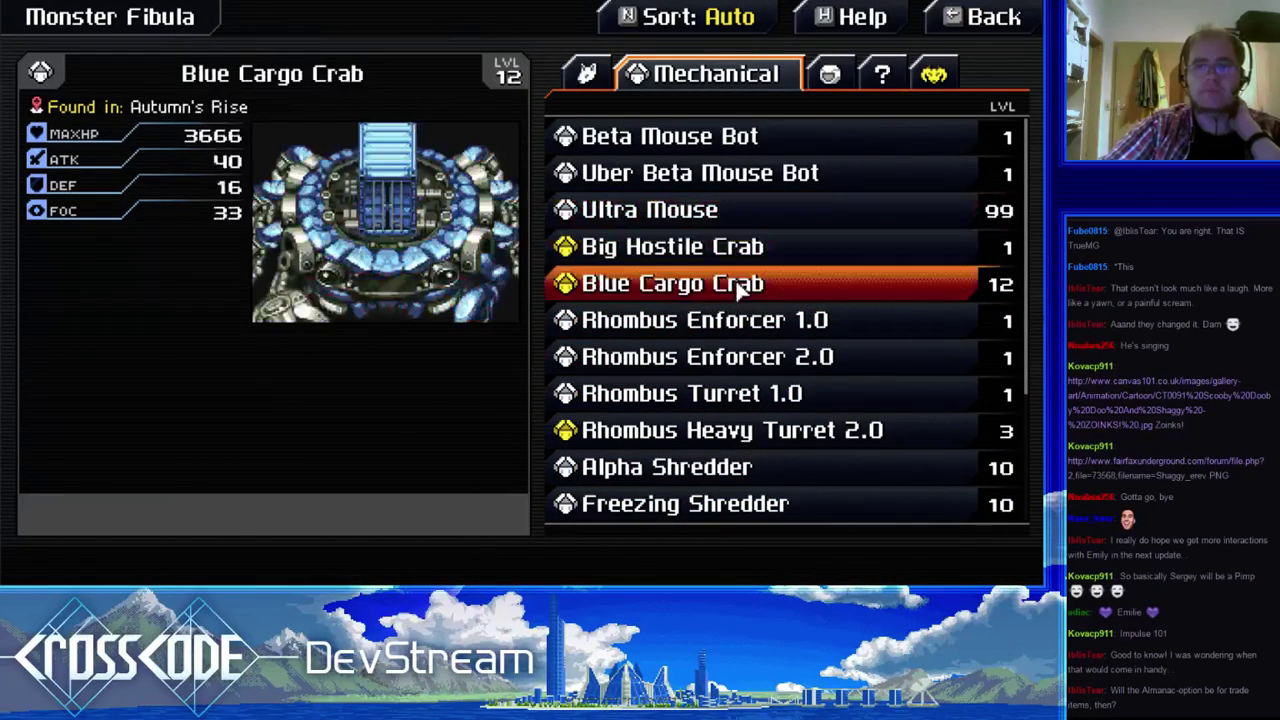
pyautogui.scroll(-1, 746, 400)
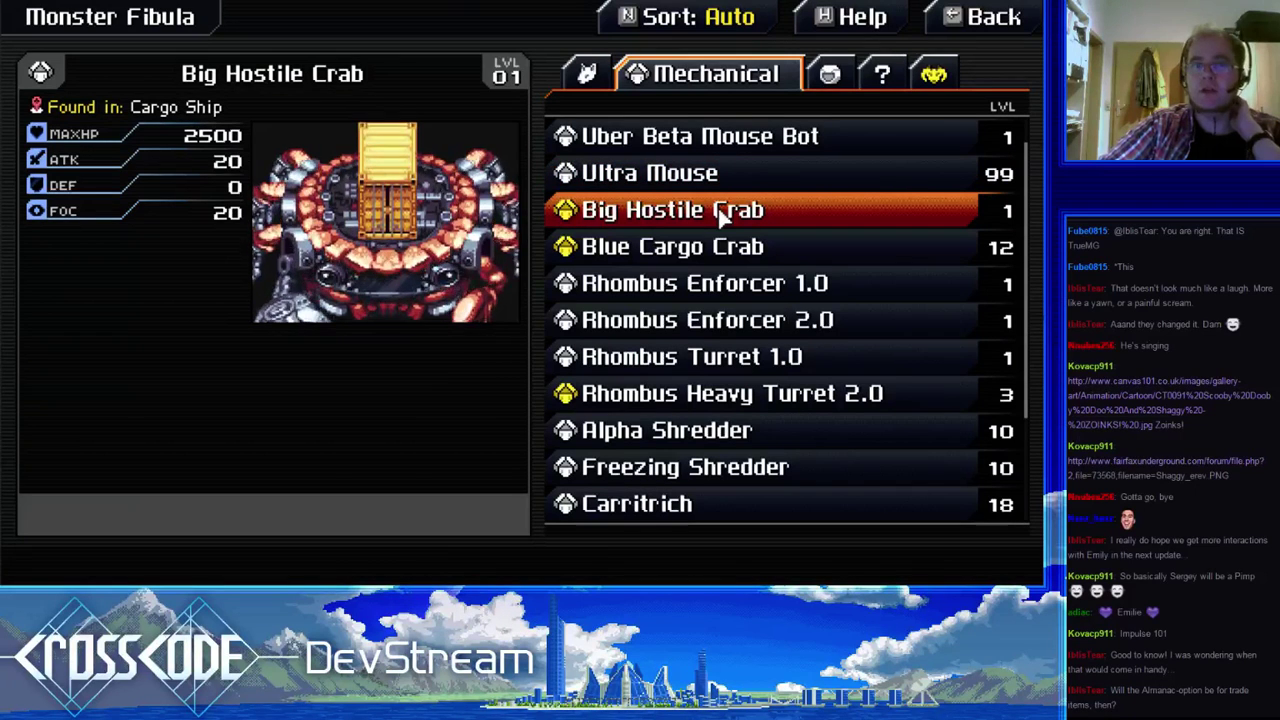
pyautogui.press('Up')
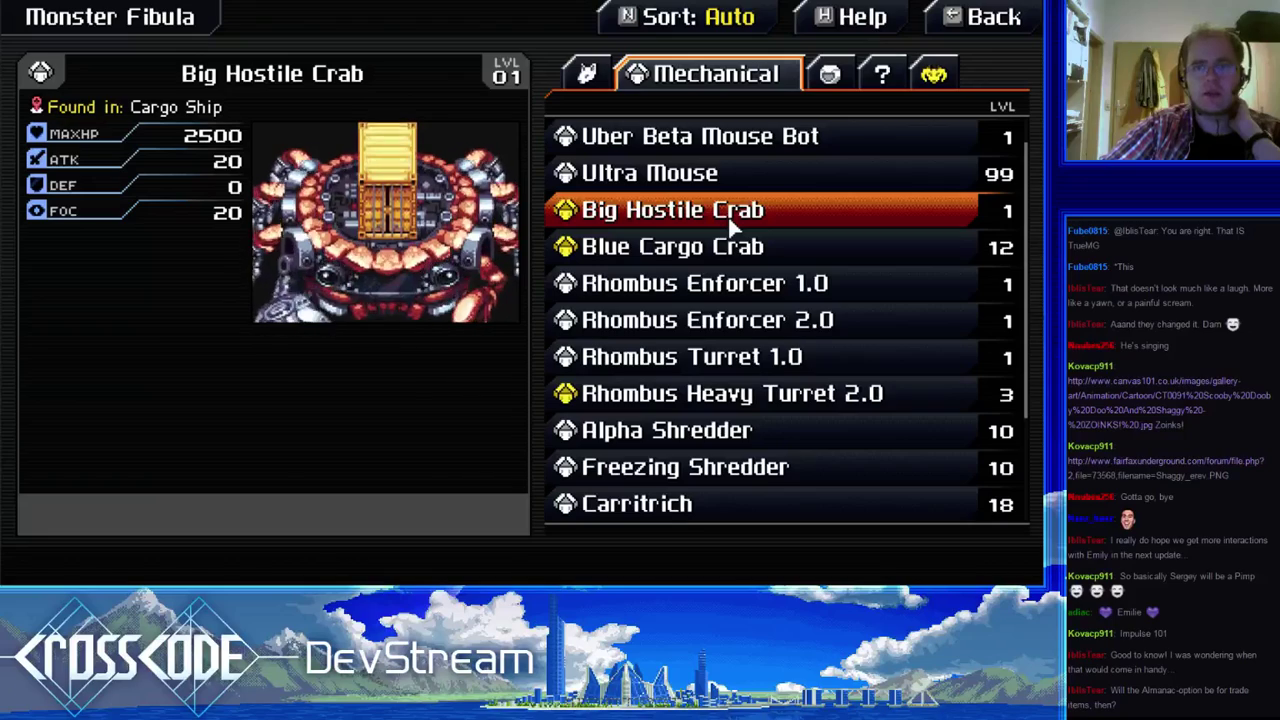
# - Reopen the Monster Fibula through the Synopsis and recheck the stats of the Mechanical enemies, including Big Hostile Crab and Alpha Shredder
pyautogui.press('Escape')
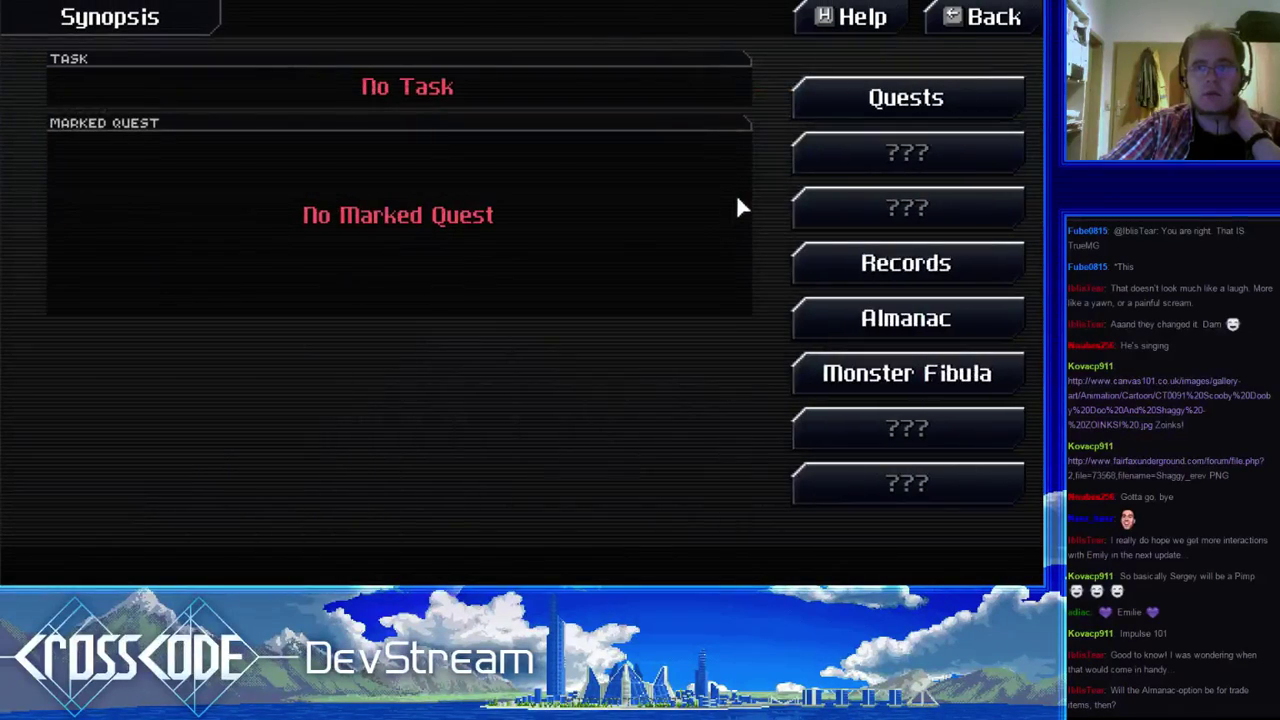
pyautogui.press('Escape')
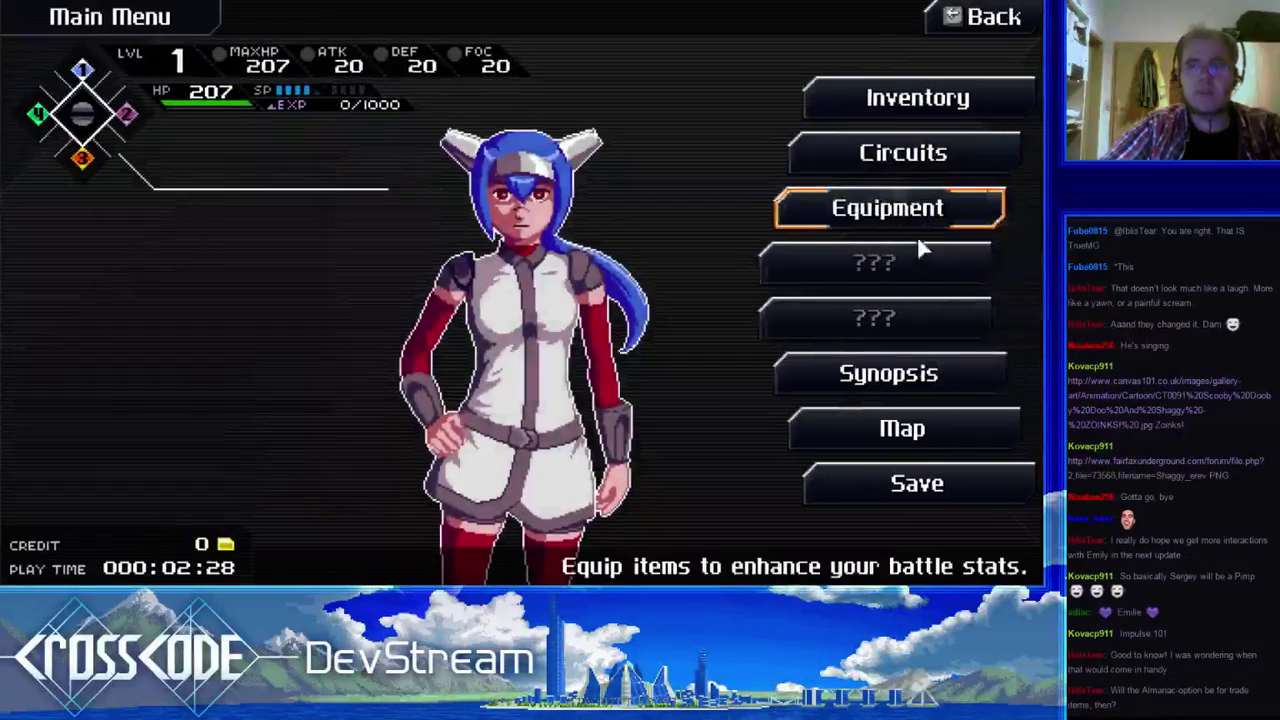
pyautogui.click(918, 372)
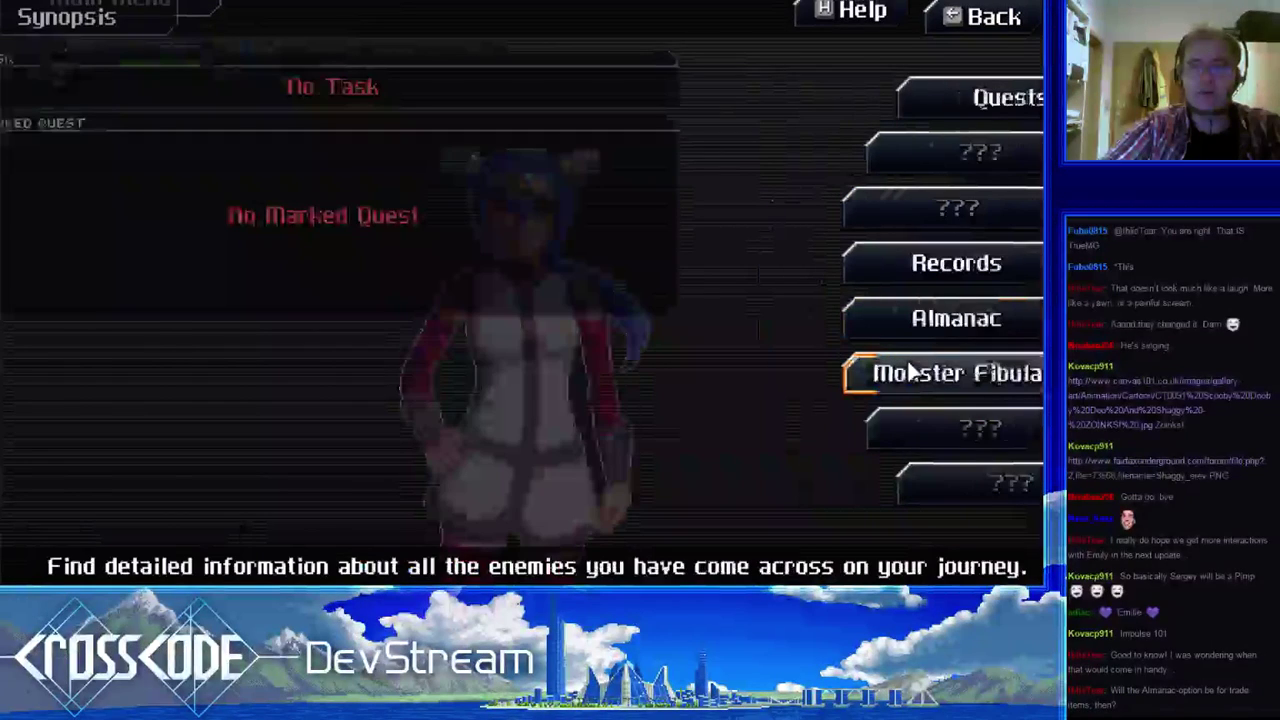
pyautogui.click(910, 372)
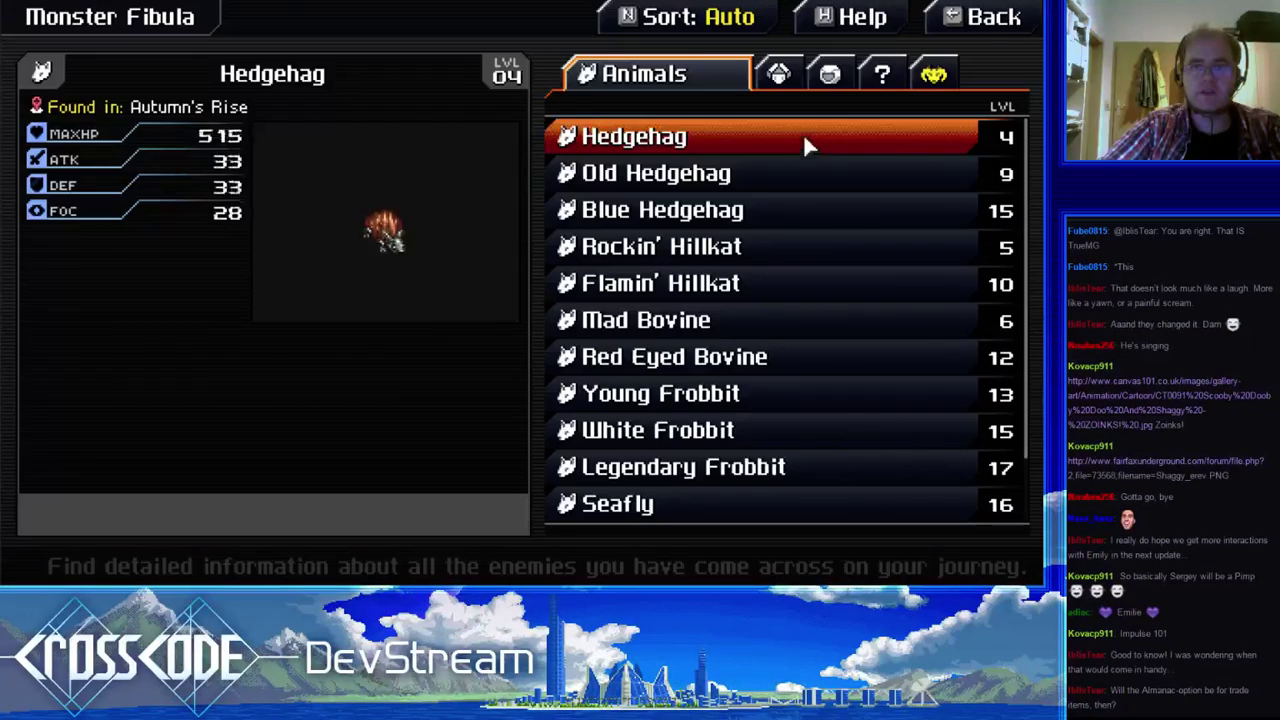
pyautogui.click(752, 82)
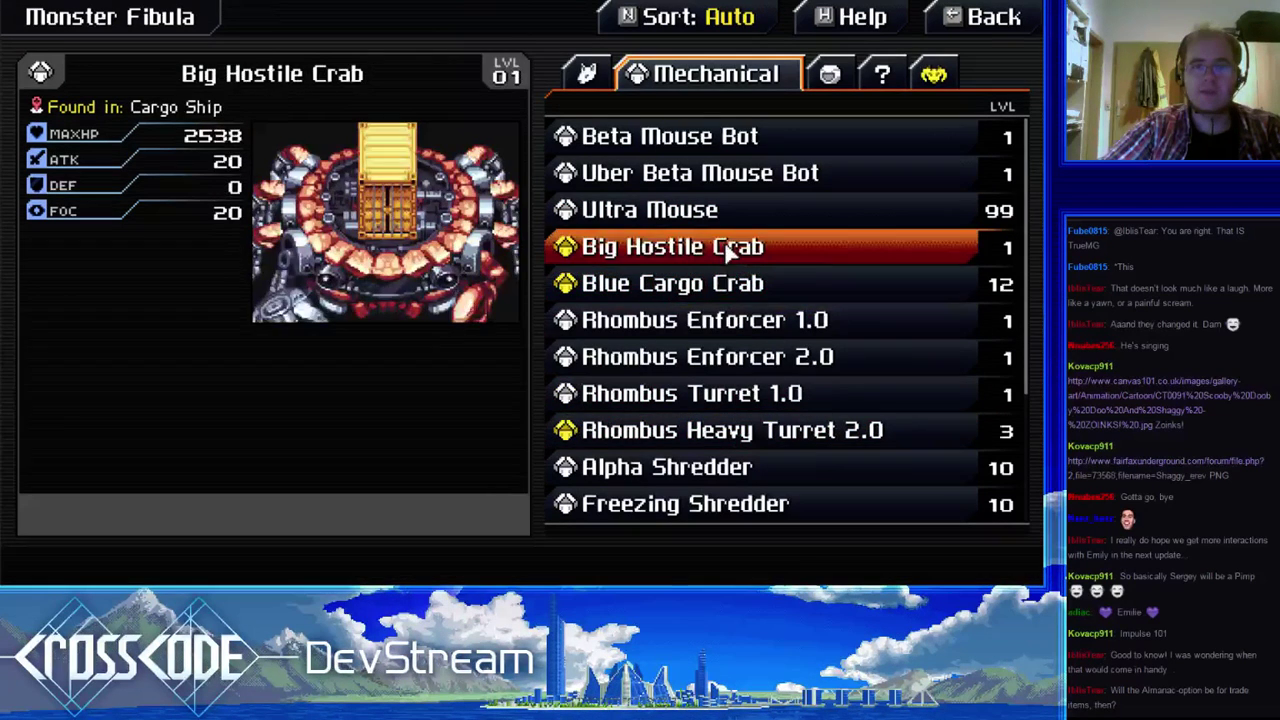
pyautogui.scroll(-1, 737, 430)
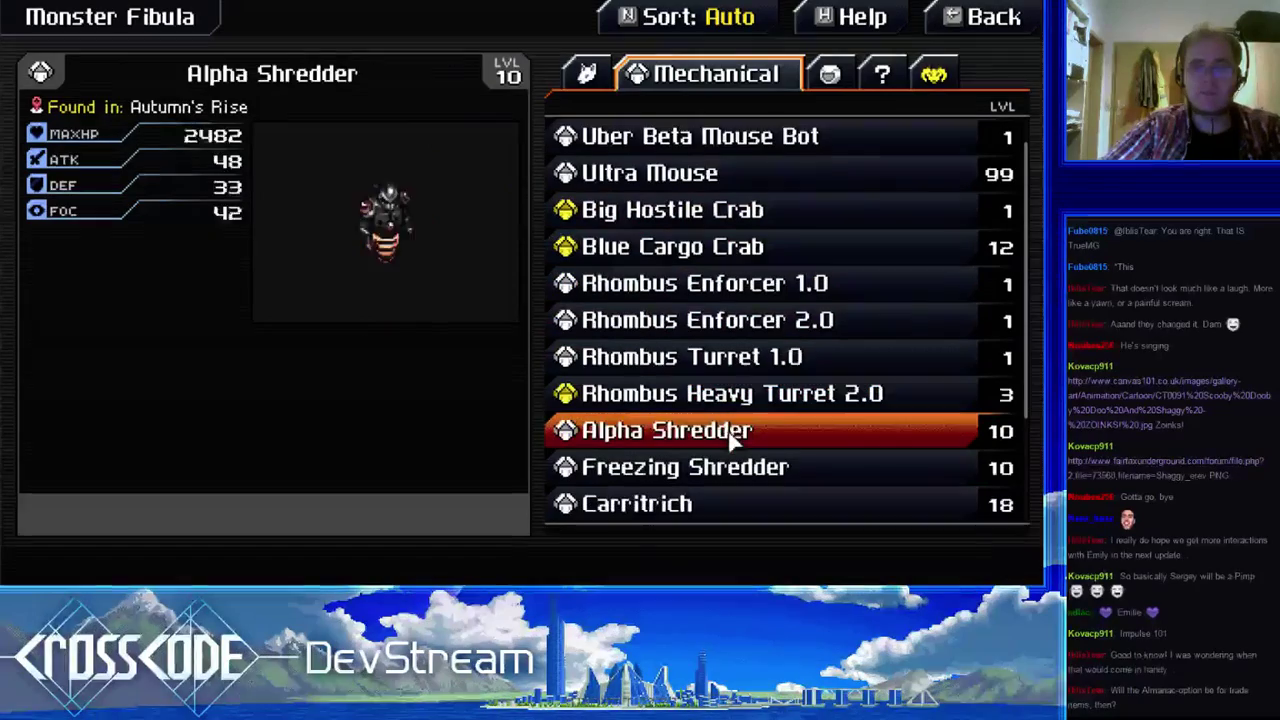
# - Leave the in-game menus, return to the title screen and skip the intro
pyautogui.press('Escape')
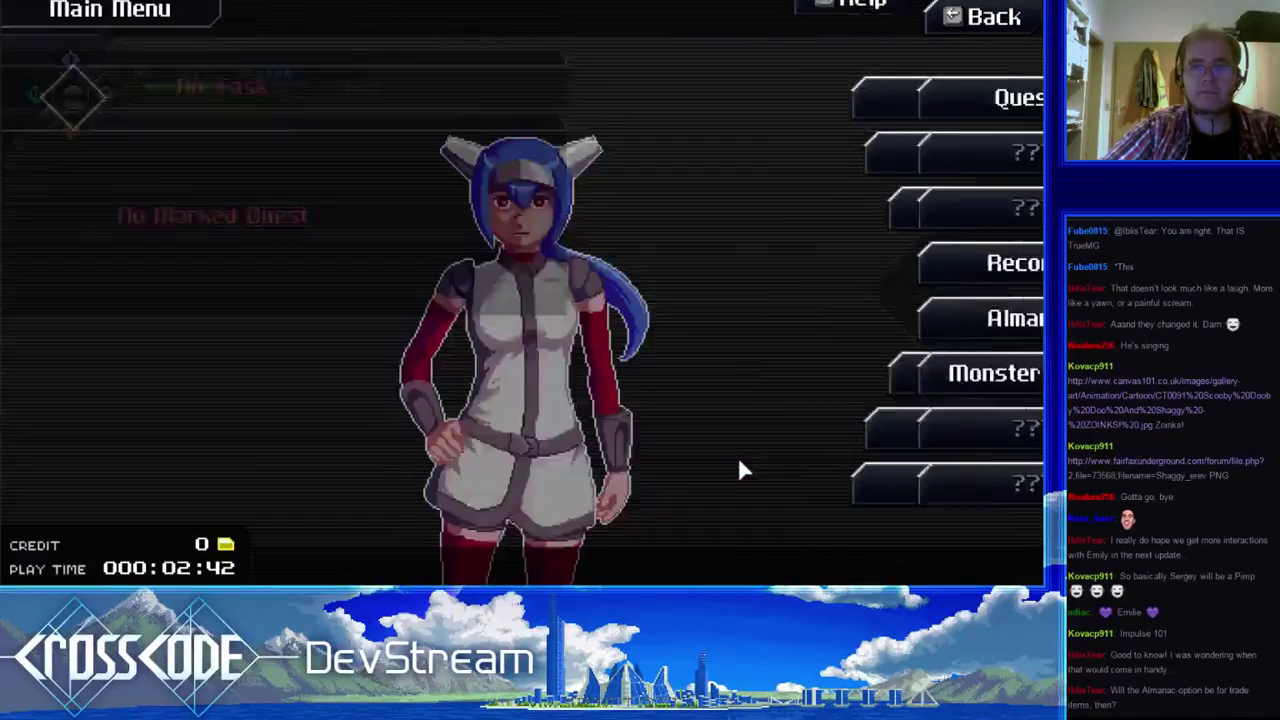
pyautogui.press('Escape')
pyautogui.press('Escape')
pyautogui.click(870, 556)
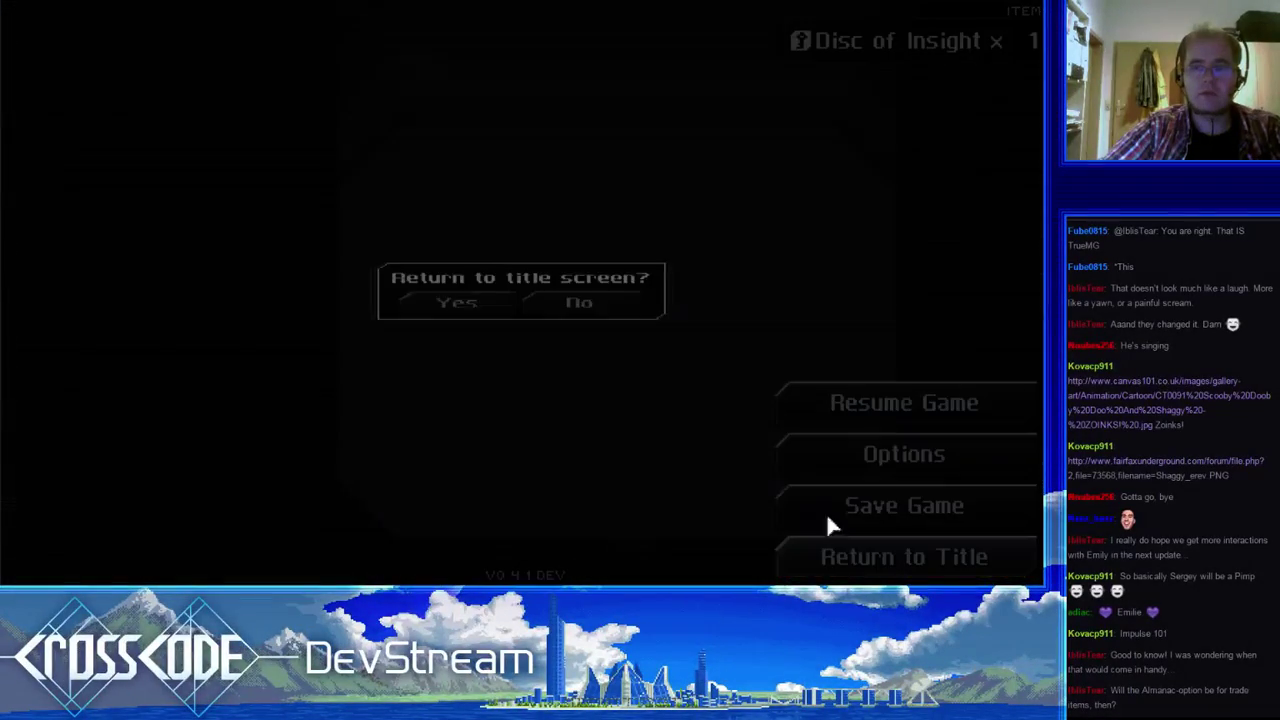
pyautogui.click(445, 312)
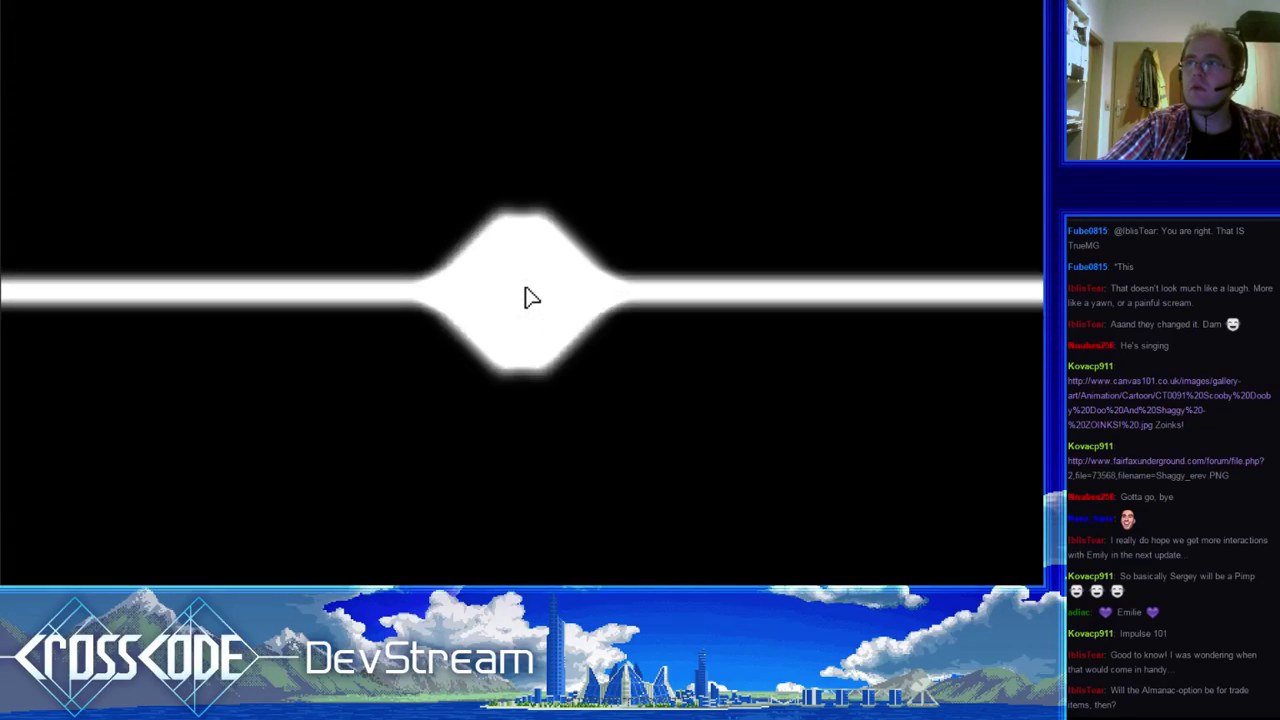
pyautogui.click(531, 297)
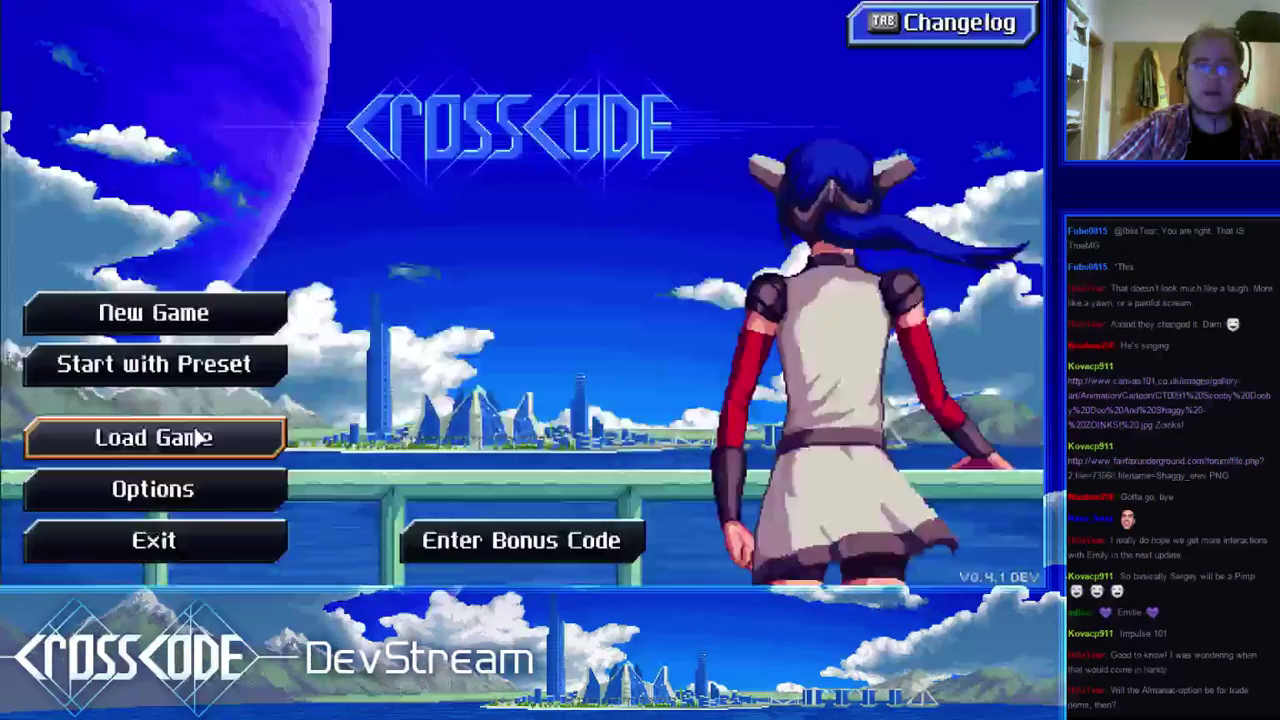
# - Start another new game from the title screen
pyautogui.click(206, 437)
pyautogui.press('Escape')
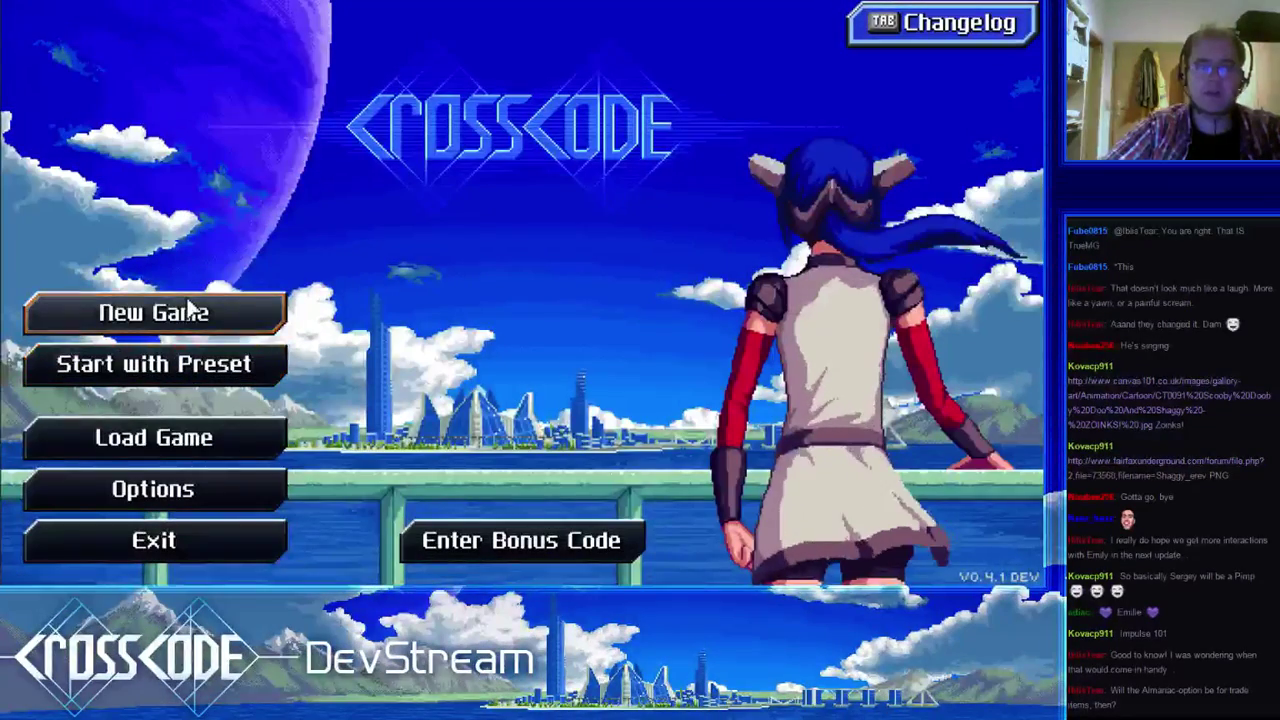
pyautogui.click(186, 314)
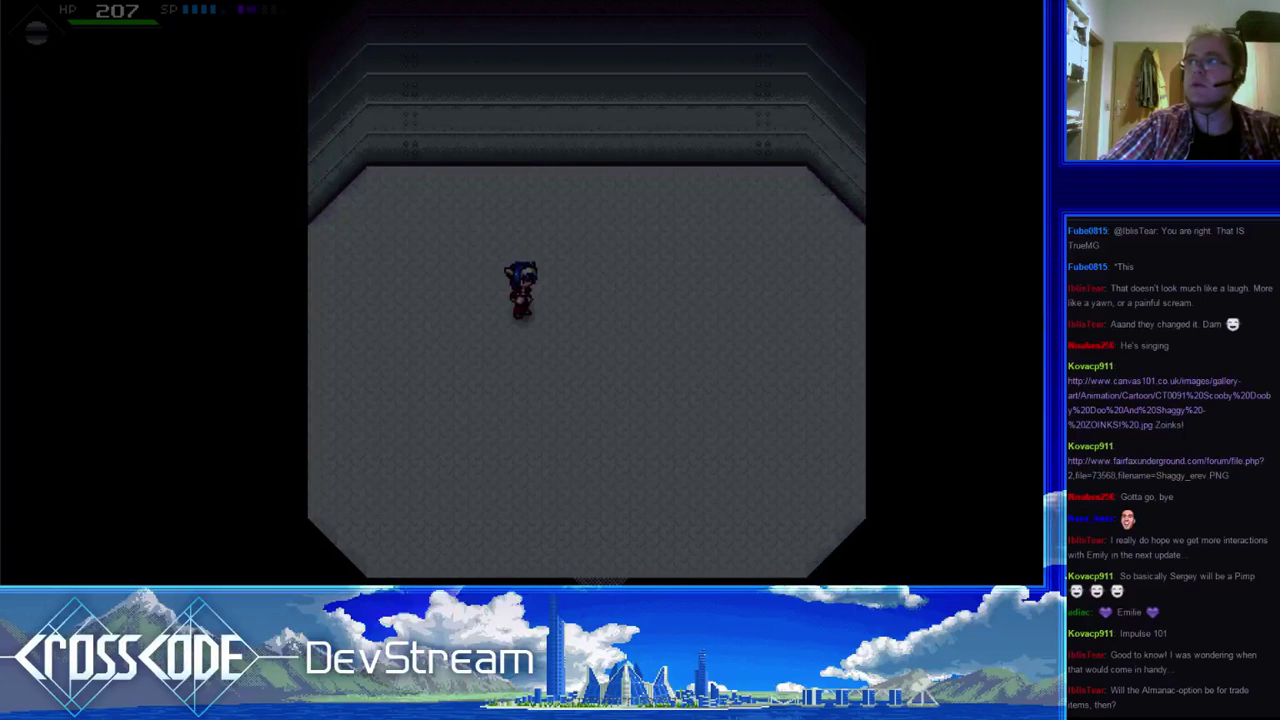
# - Open the Monster Fibula in the newly started game
pyautogui.press('Escape')
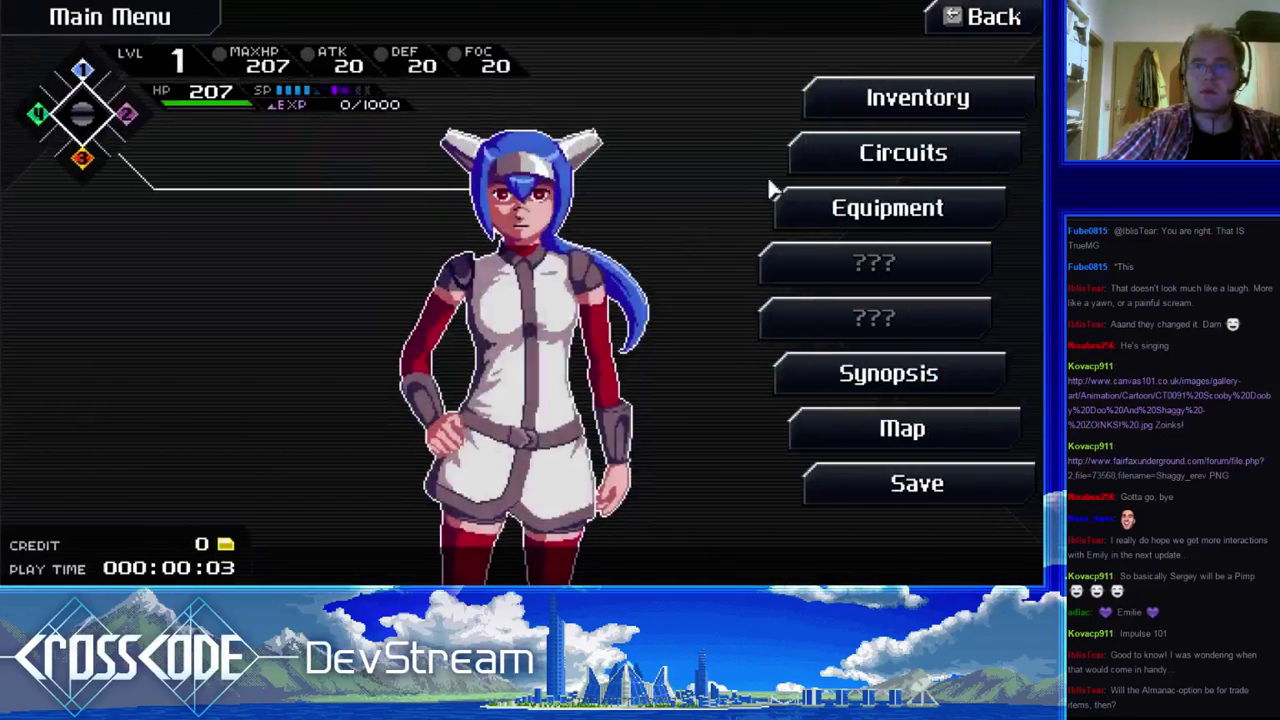
pyautogui.click(855, 218)
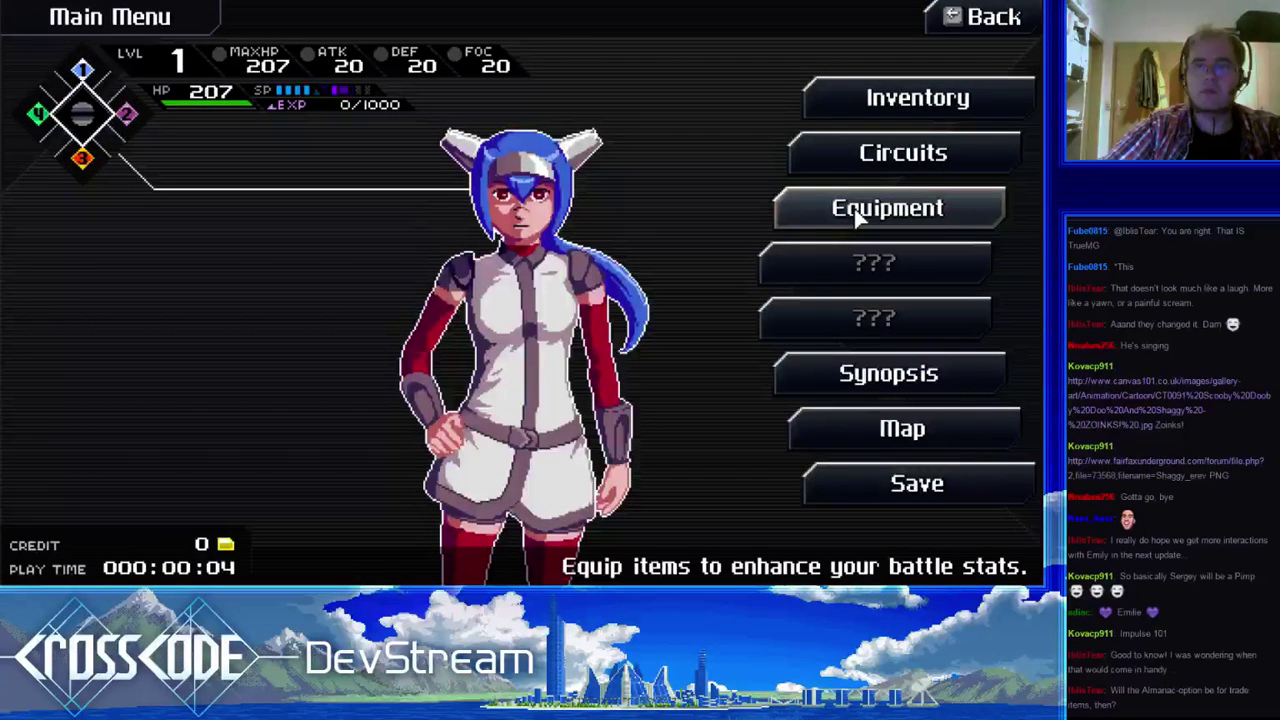
pyautogui.click(874, 380)
pyautogui.click(874, 385)
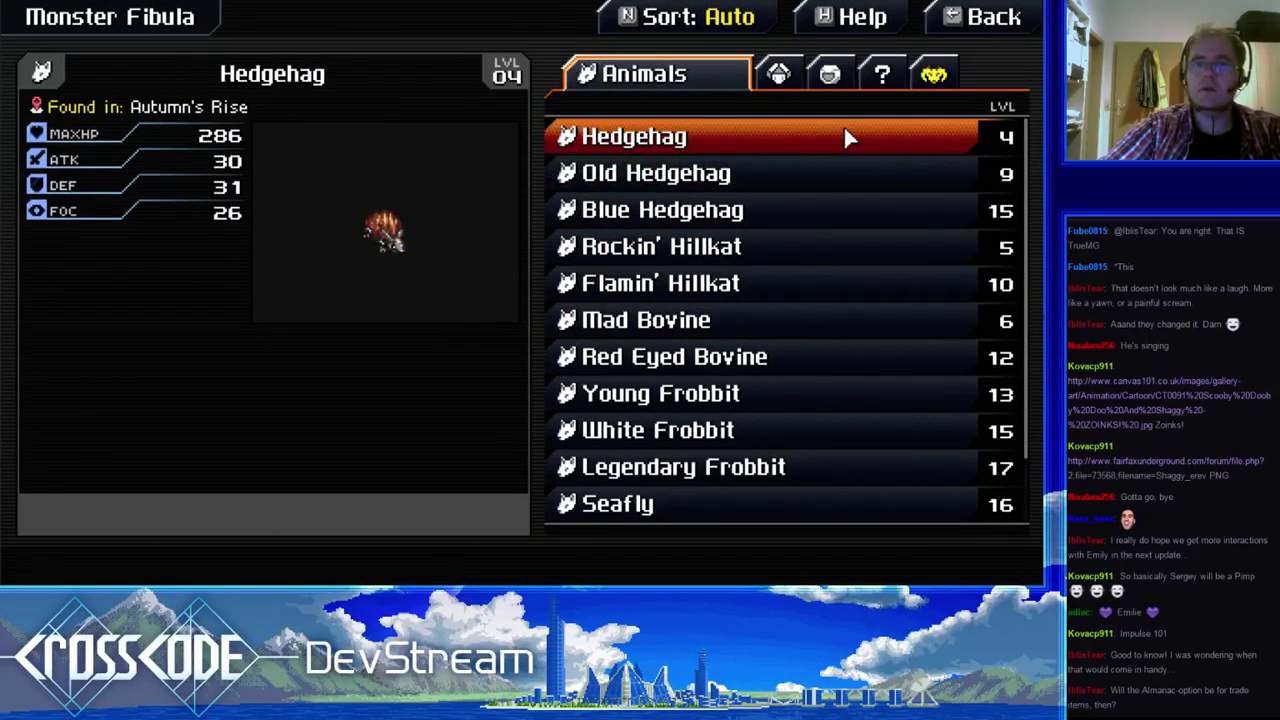
# - Look through the full Mechanical enemy list, examining the stats of the shredders, Blue Cargo Crab and Rhombus enemies
pyautogui.click(778, 74)
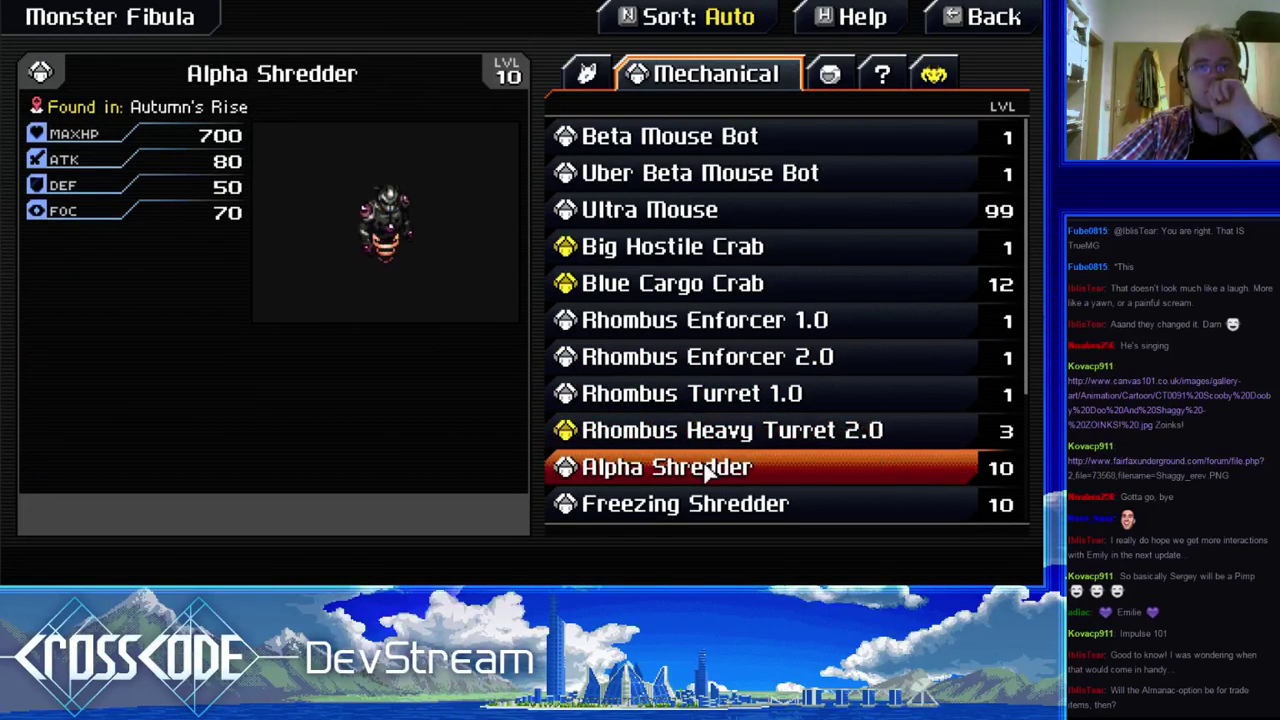
pyautogui.scroll(-2, 730, 246)
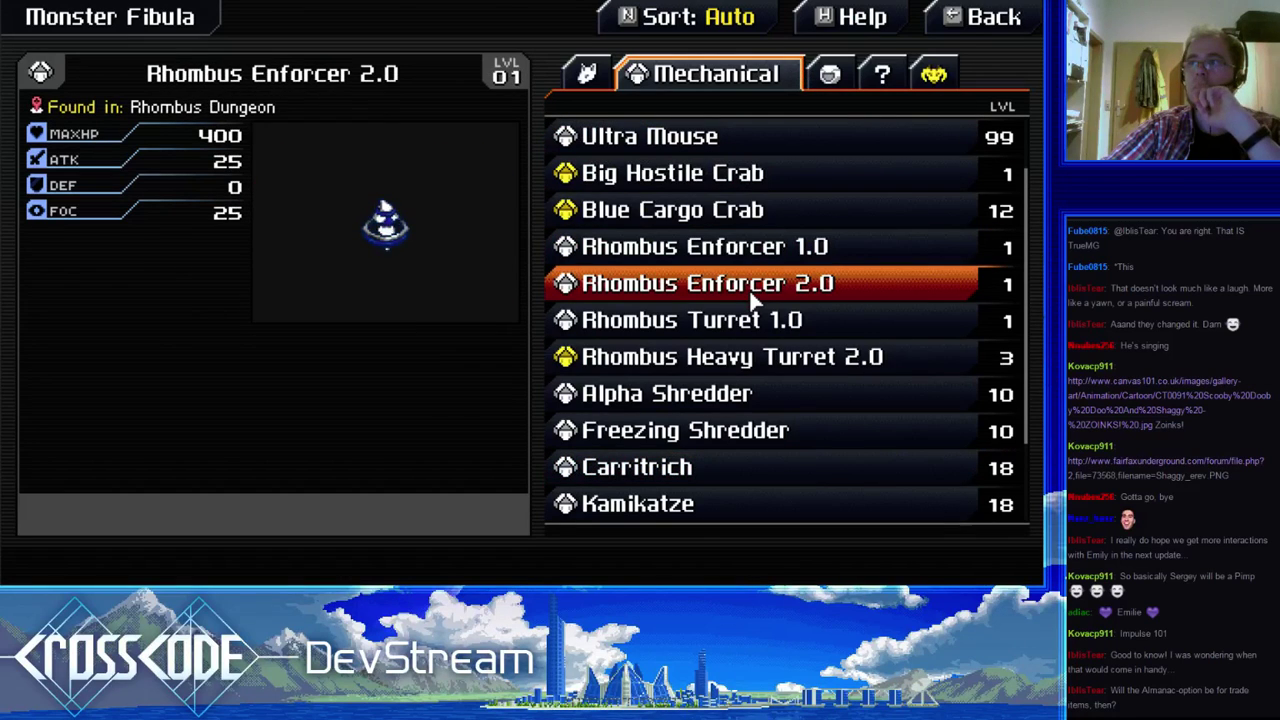
pyautogui.scroll(1, 752, 235)
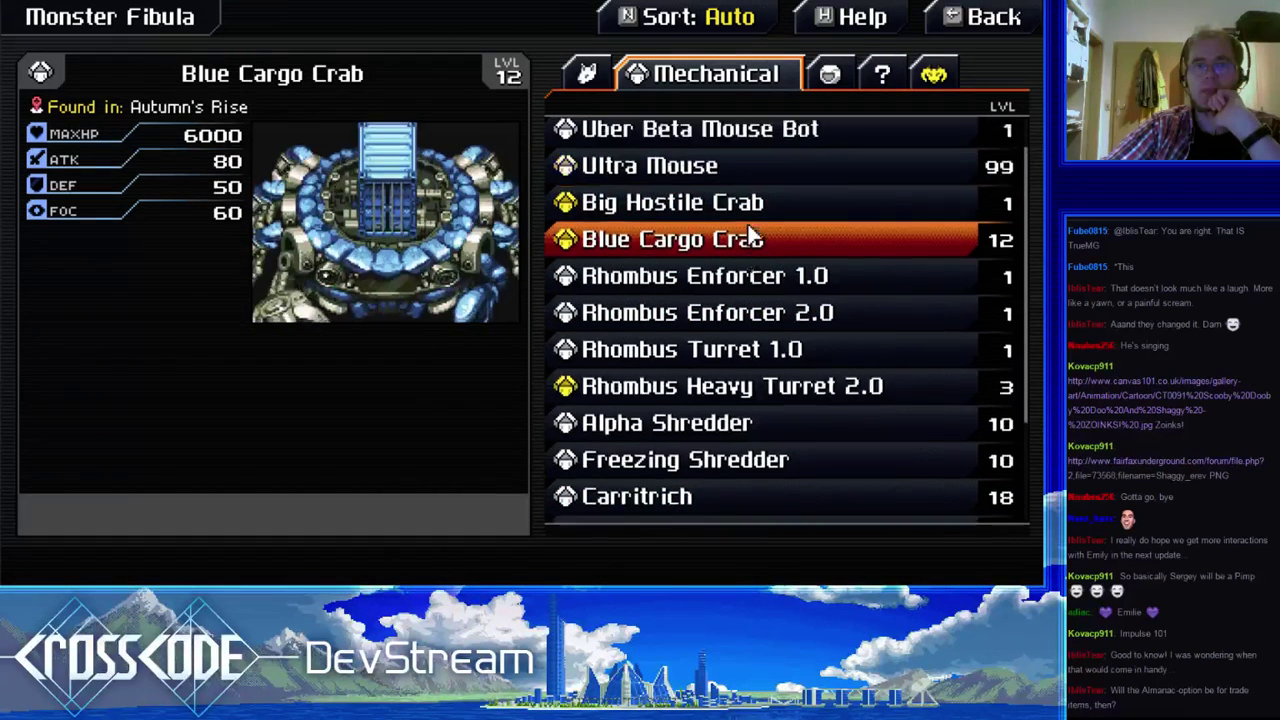
pyautogui.scroll(1, 752, 236)
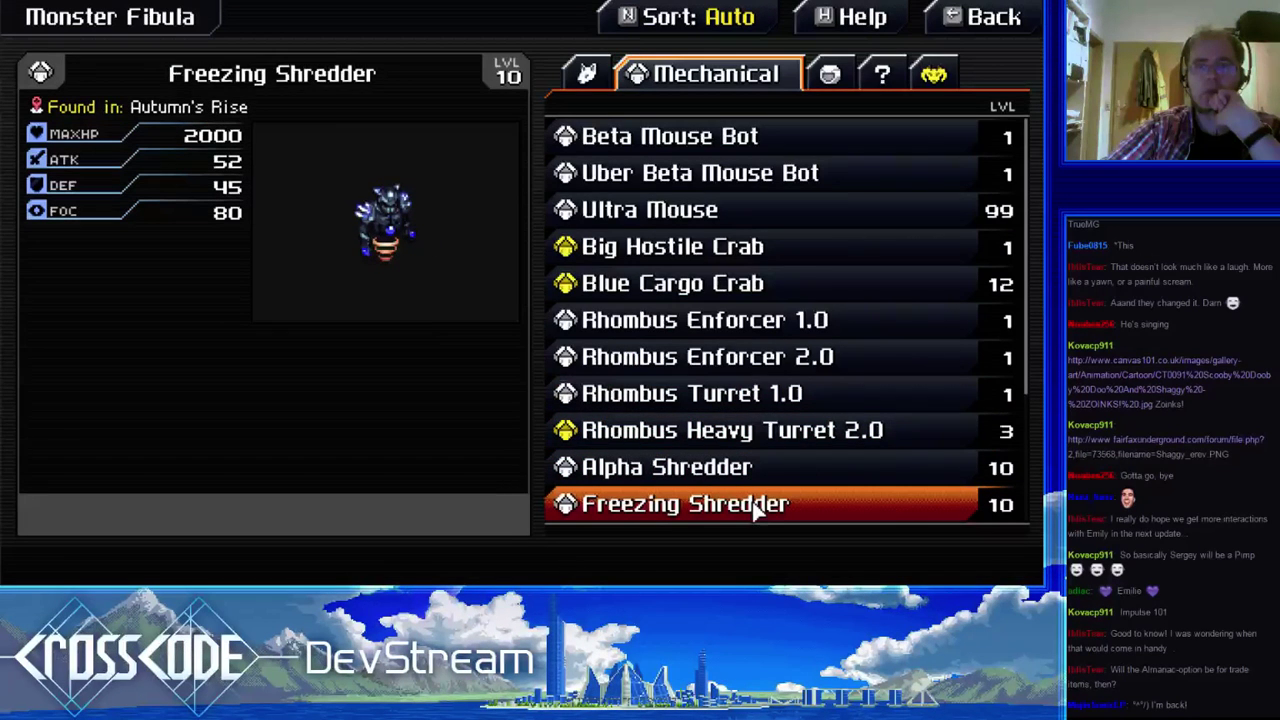
pyautogui.scroll(-5, 757, 510)
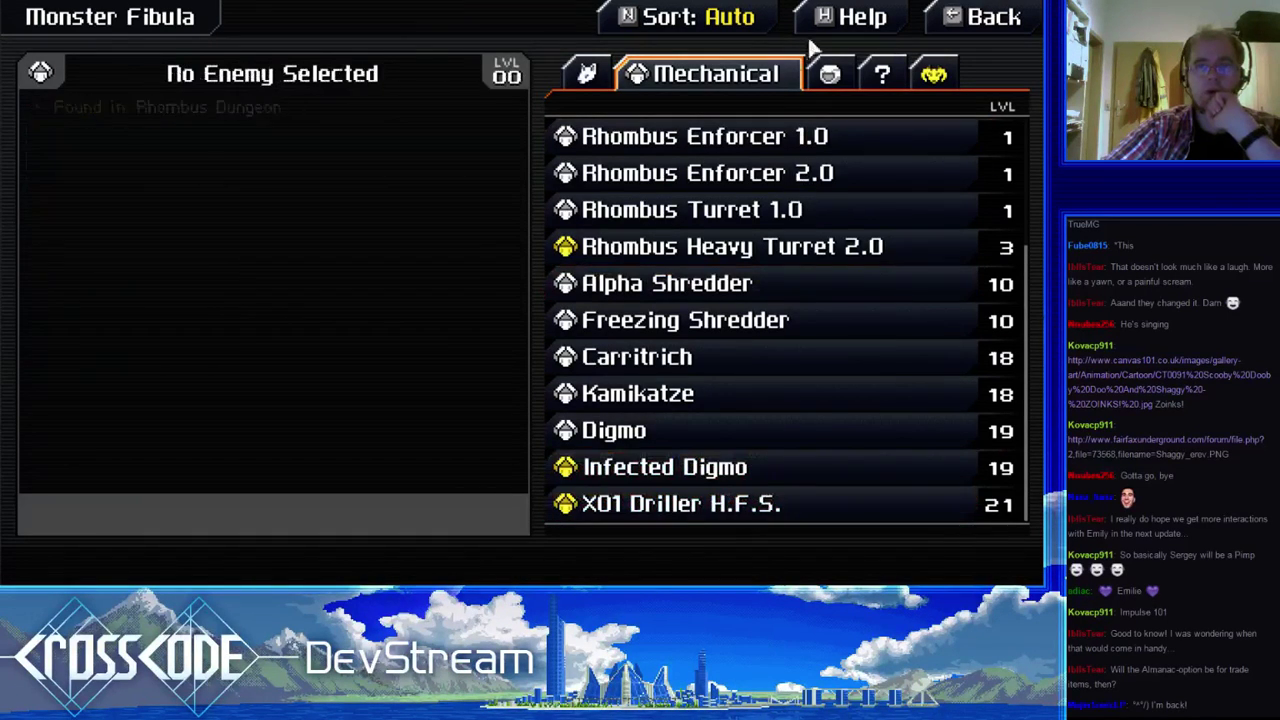
pyautogui.click(829, 73)
pyautogui.click(652, 84)
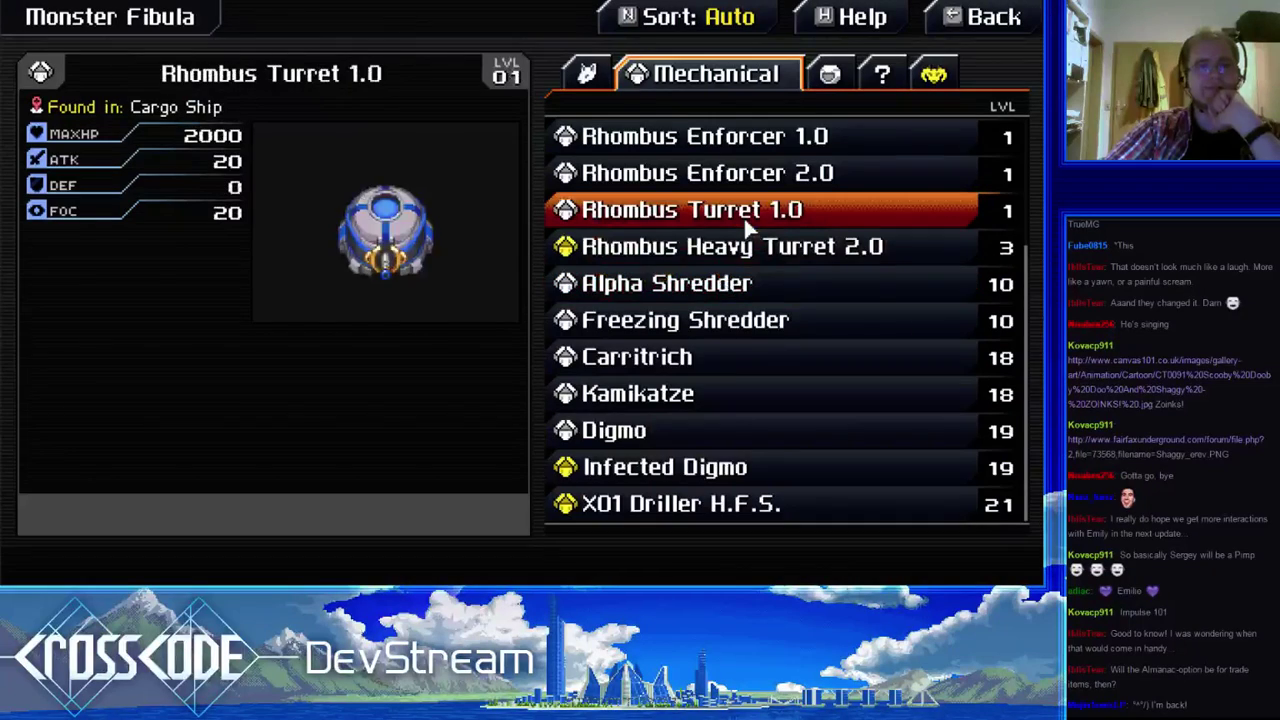
pyautogui.scroll(2, 740, 215)
pyautogui.scroll(3, 750, 173)
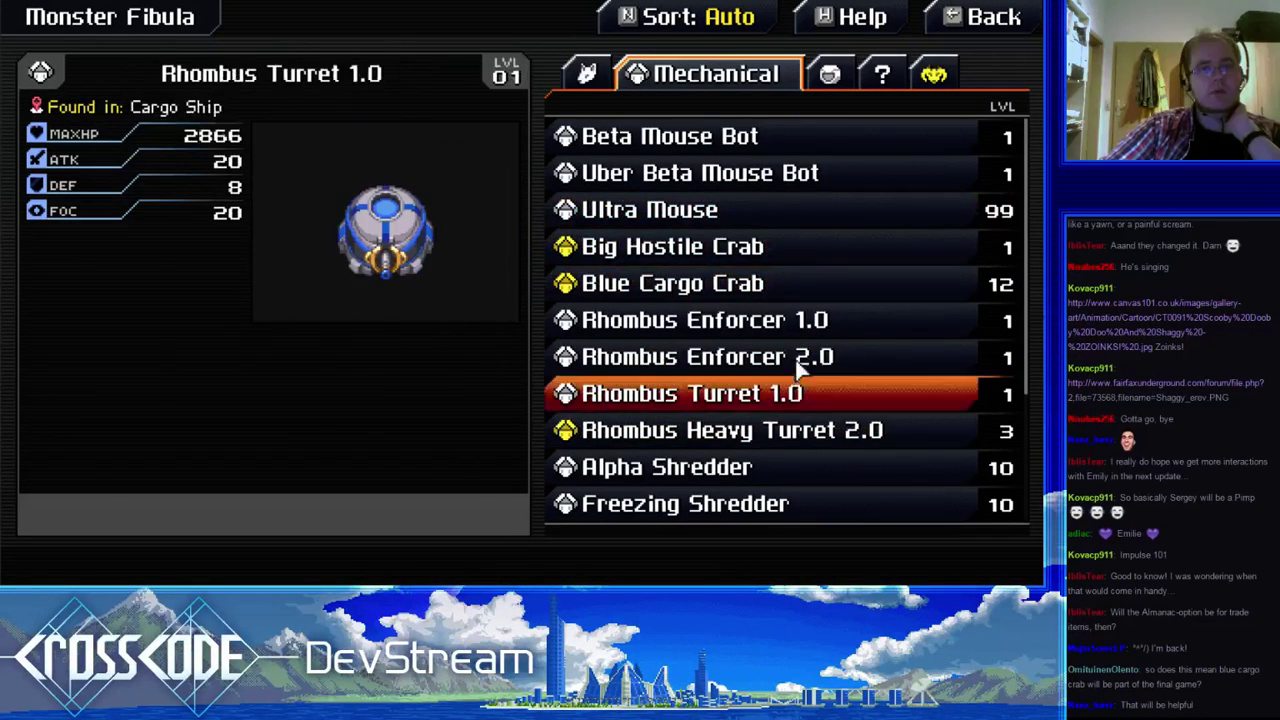
# - Check Digmo among the Mechanical enemies, look through the other Monster Fibula categories, and examine Karotto's stats under Abstract
pyautogui.scroll(-3, 792, 485)
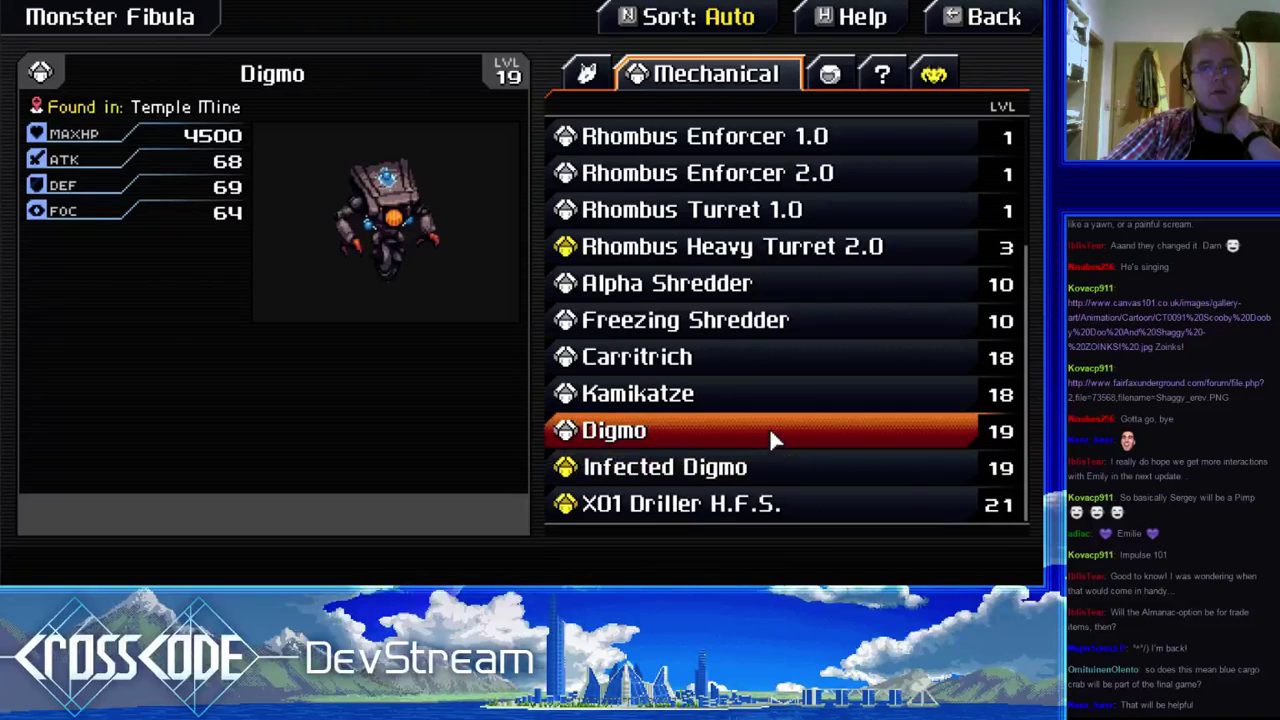
pyautogui.click(936, 77)
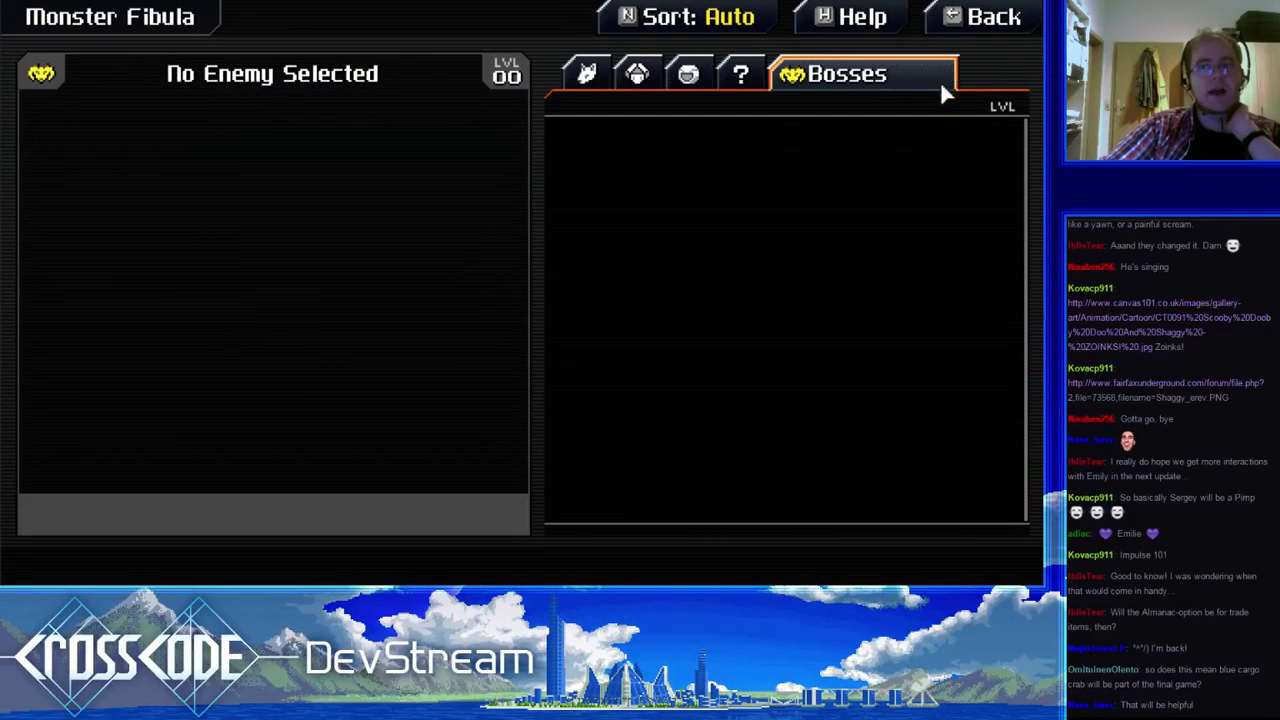
pyautogui.click(750, 83)
pyautogui.click(688, 82)
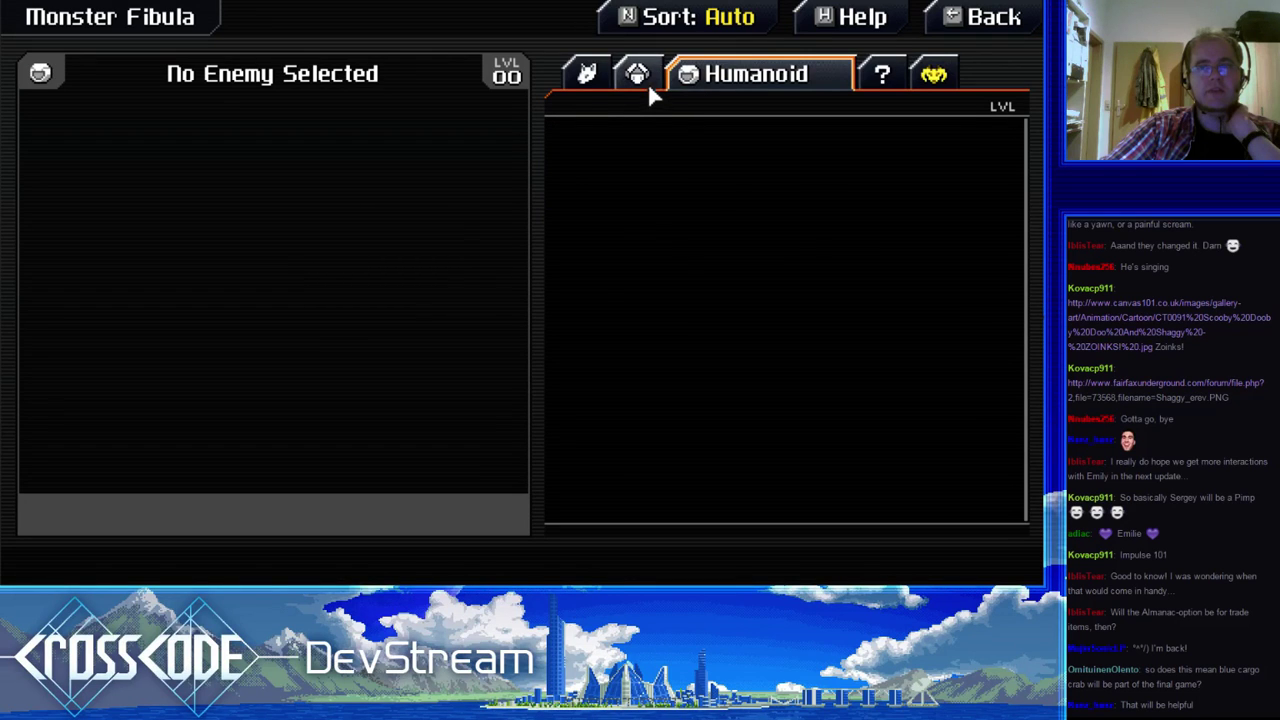
pyautogui.click(647, 84)
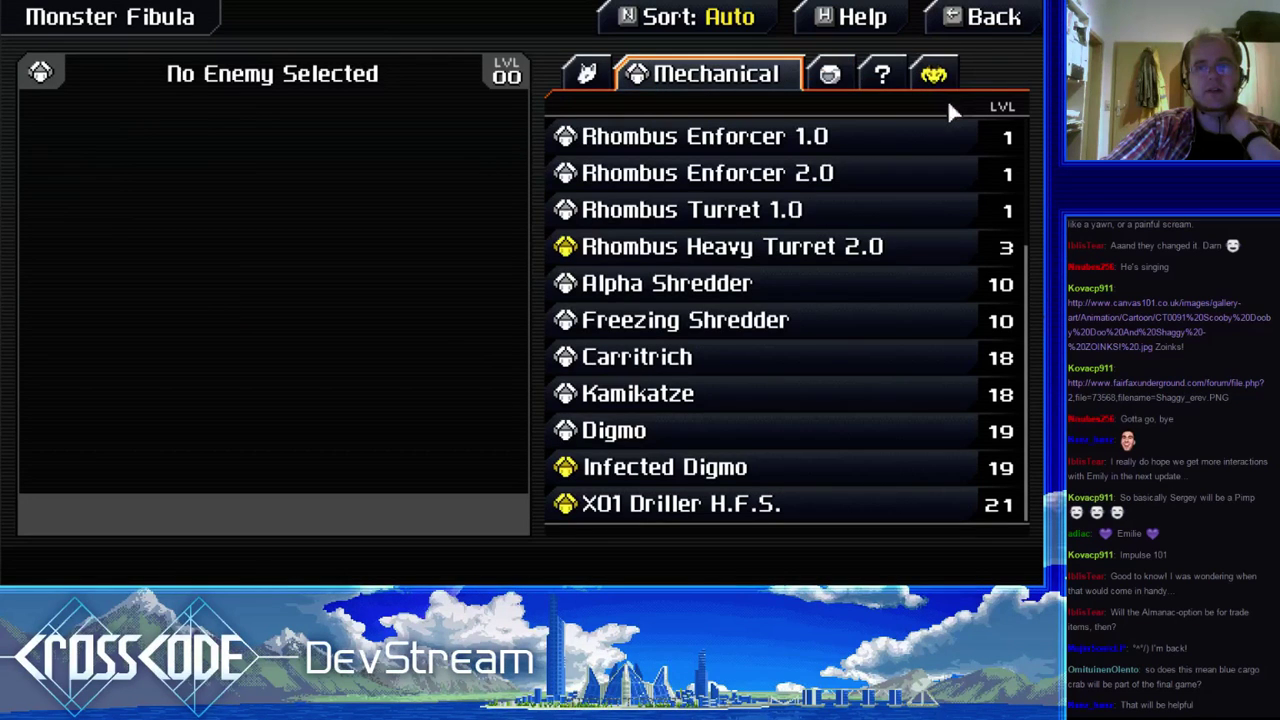
pyautogui.click(587, 74)
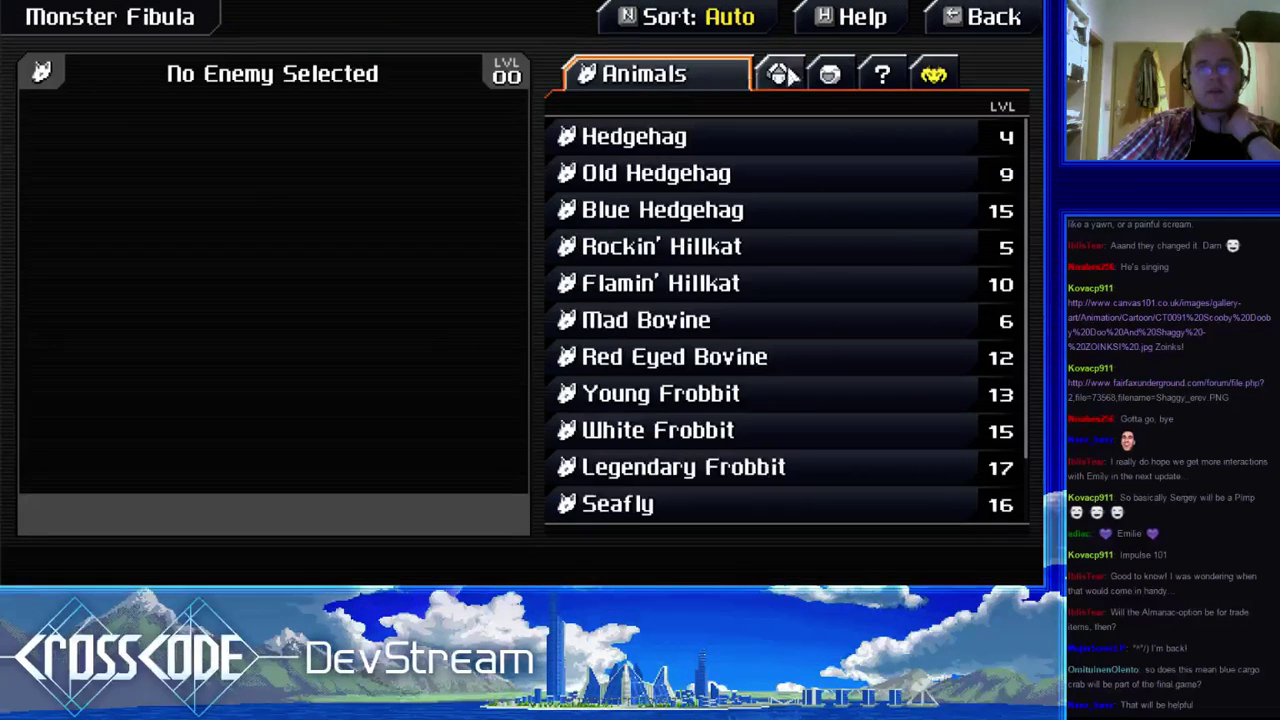
pyautogui.click(880, 75)
pyautogui.click(924, 75)
pyautogui.click(758, 78)
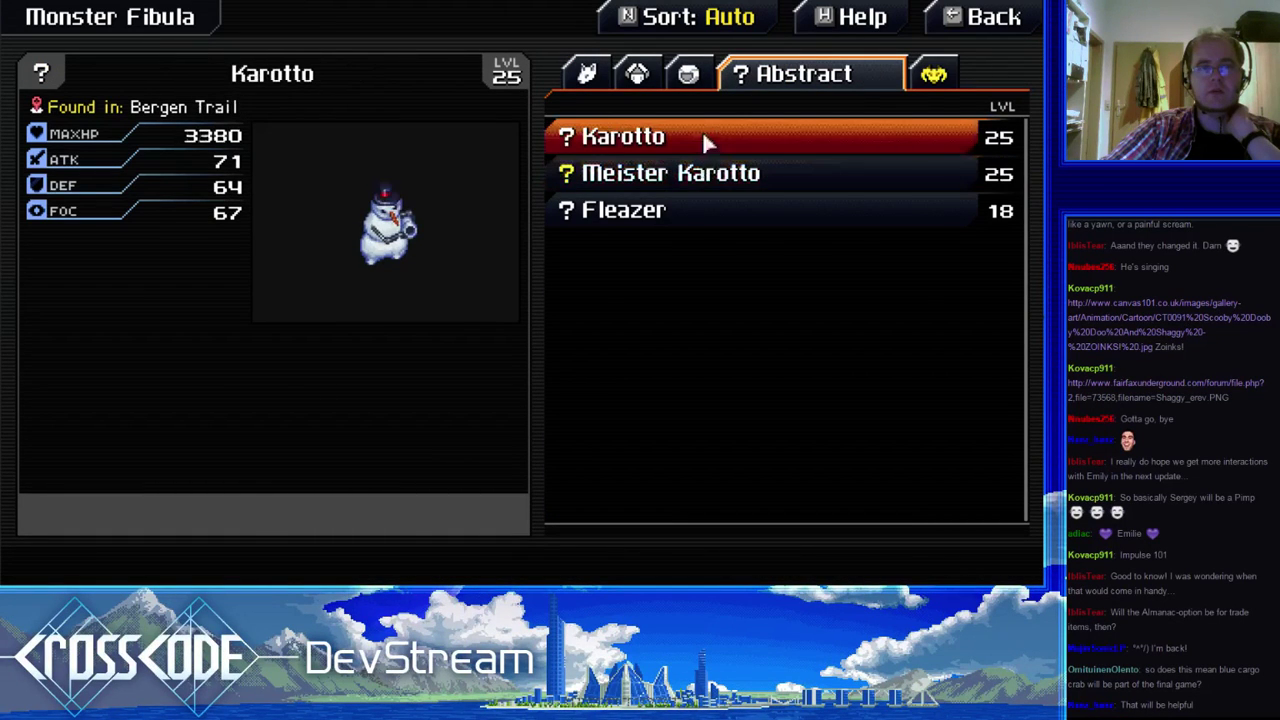
pyautogui.click(637, 74)
pyautogui.click(832, 78)
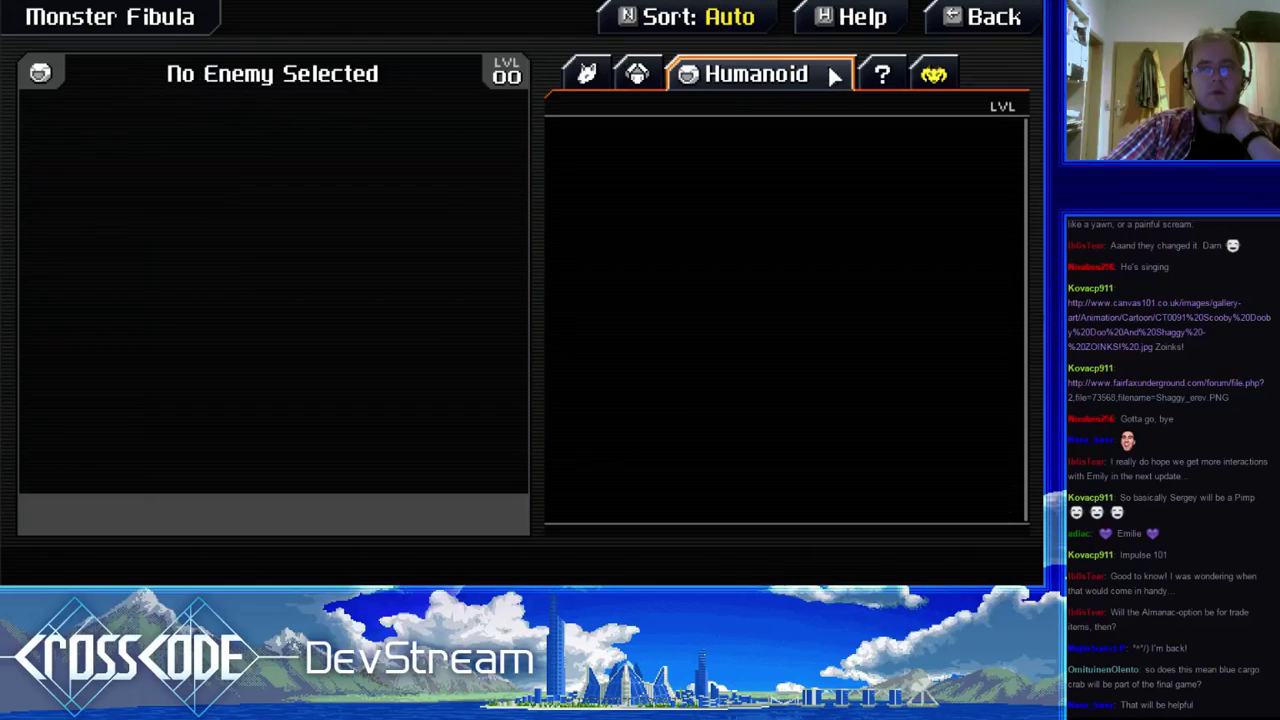
pyautogui.click(642, 76)
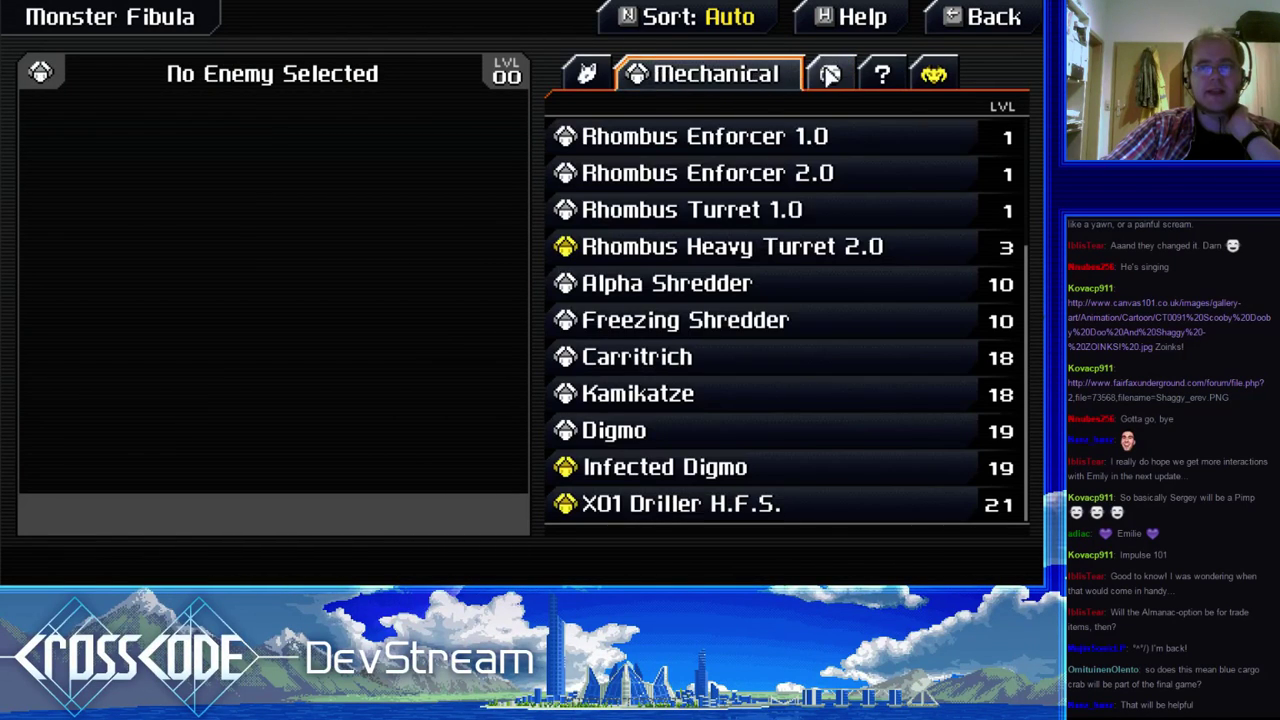
pyautogui.click(832, 75)
pyautogui.click(637, 76)
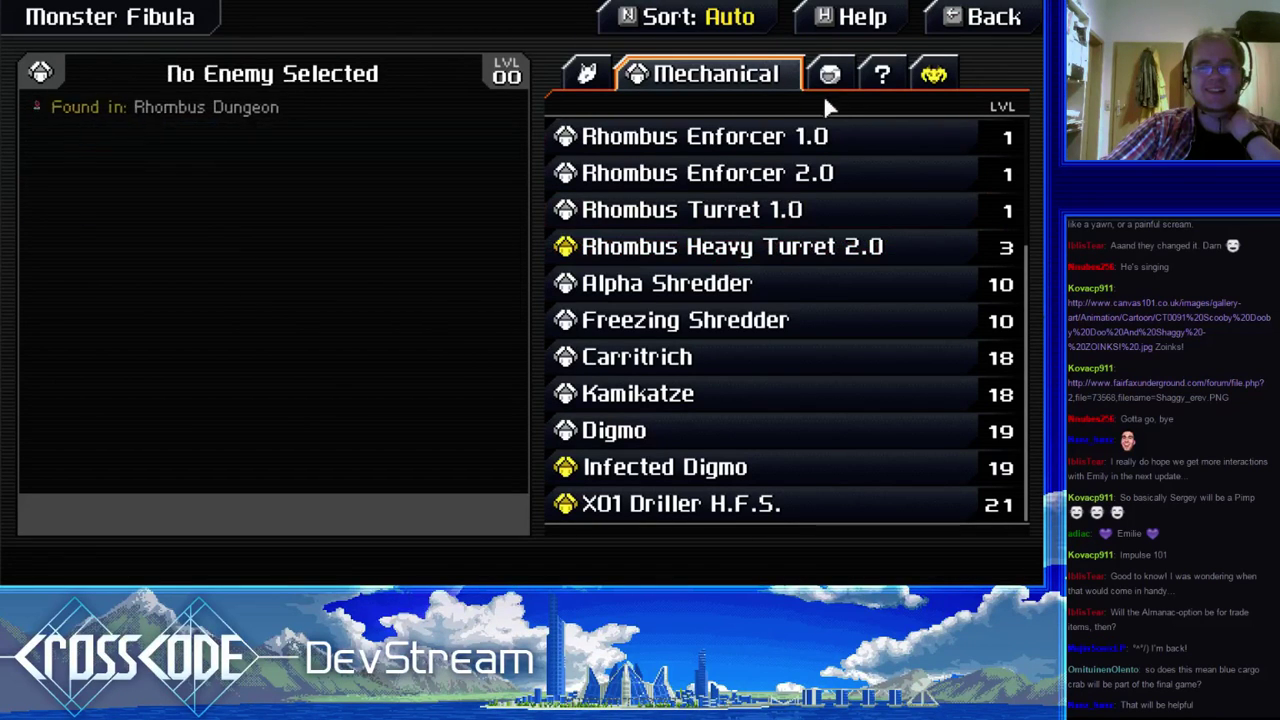
pyautogui.click(830, 75)
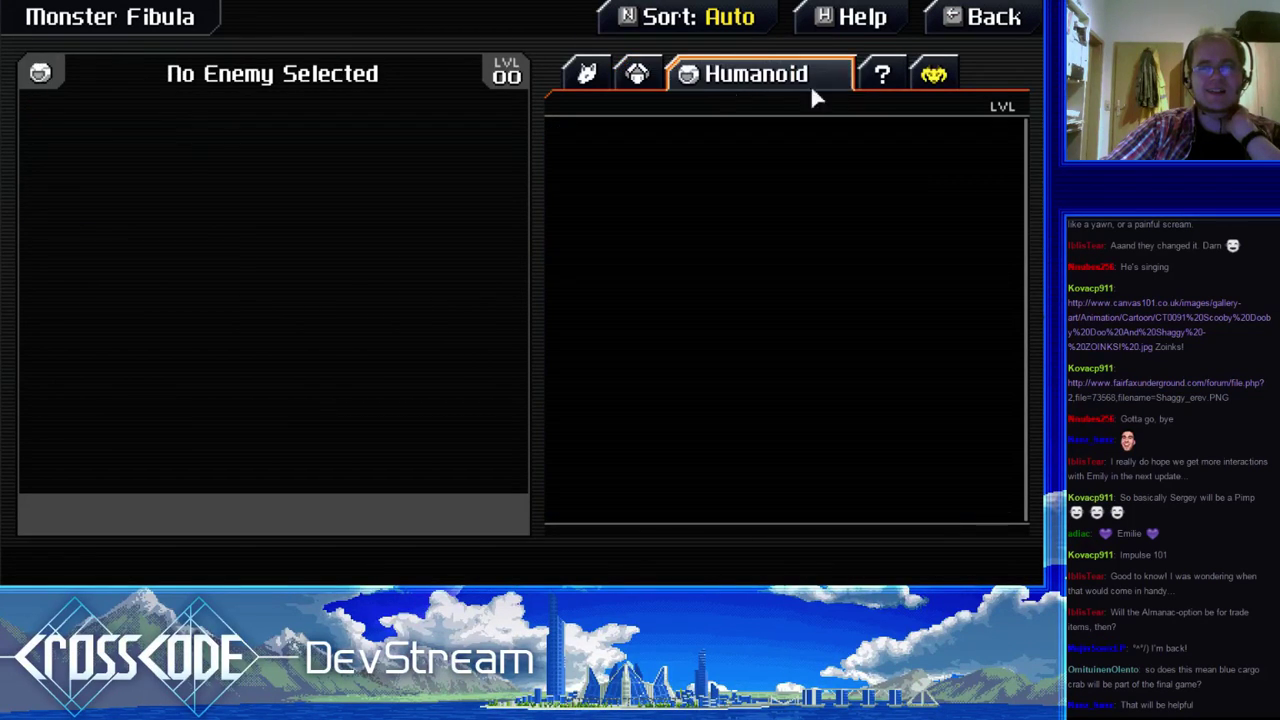
pyautogui.click(649, 76)
pyautogui.click(826, 76)
pyautogui.click(640, 76)
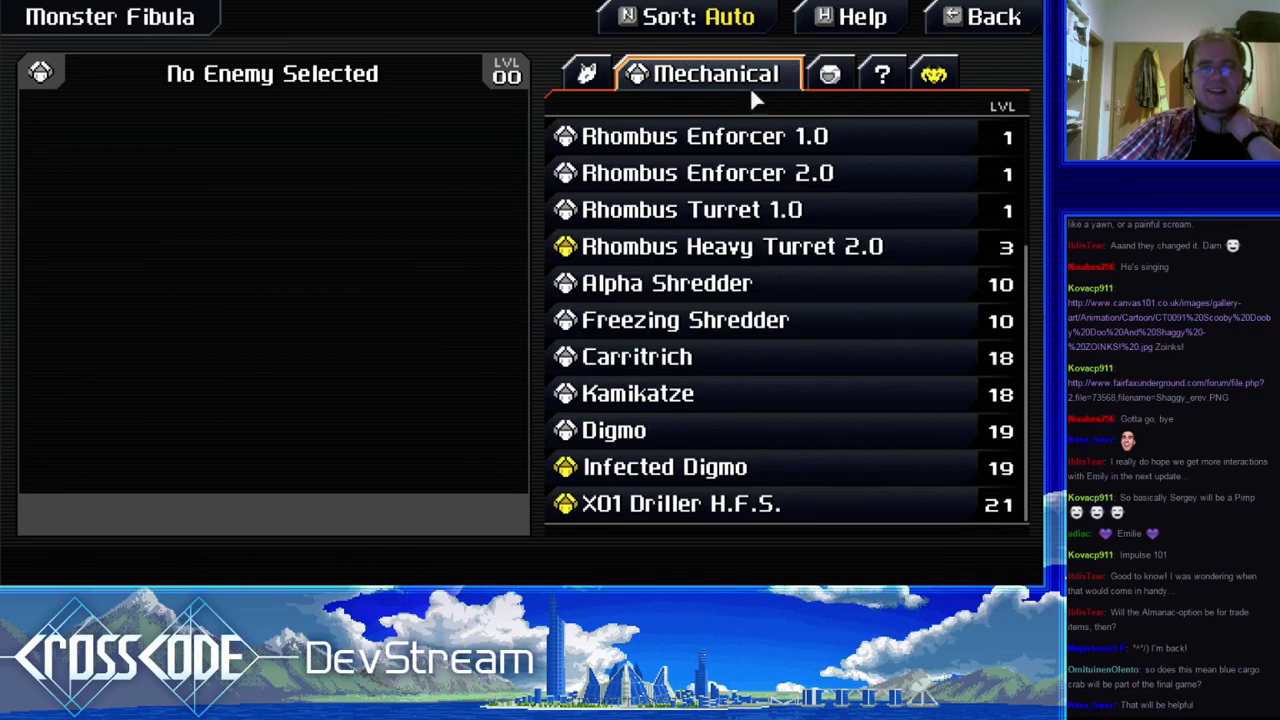
pyautogui.click(844, 72)
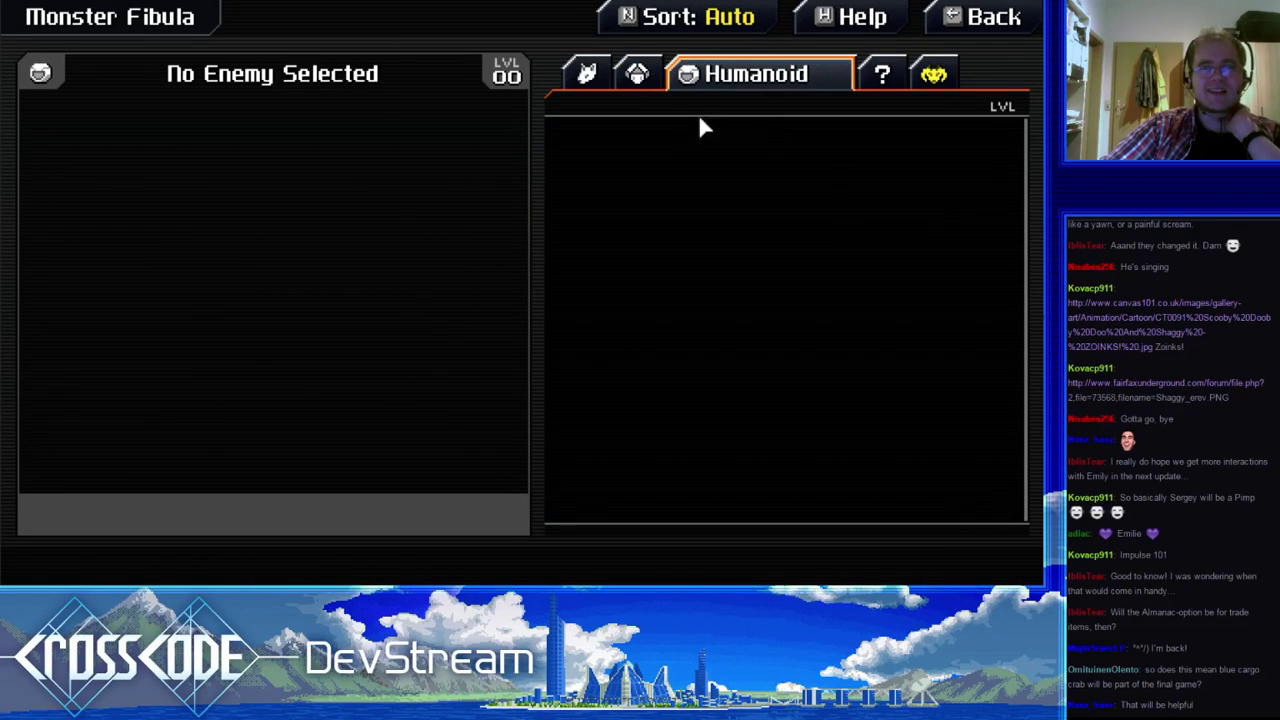
pyautogui.click(649, 76)
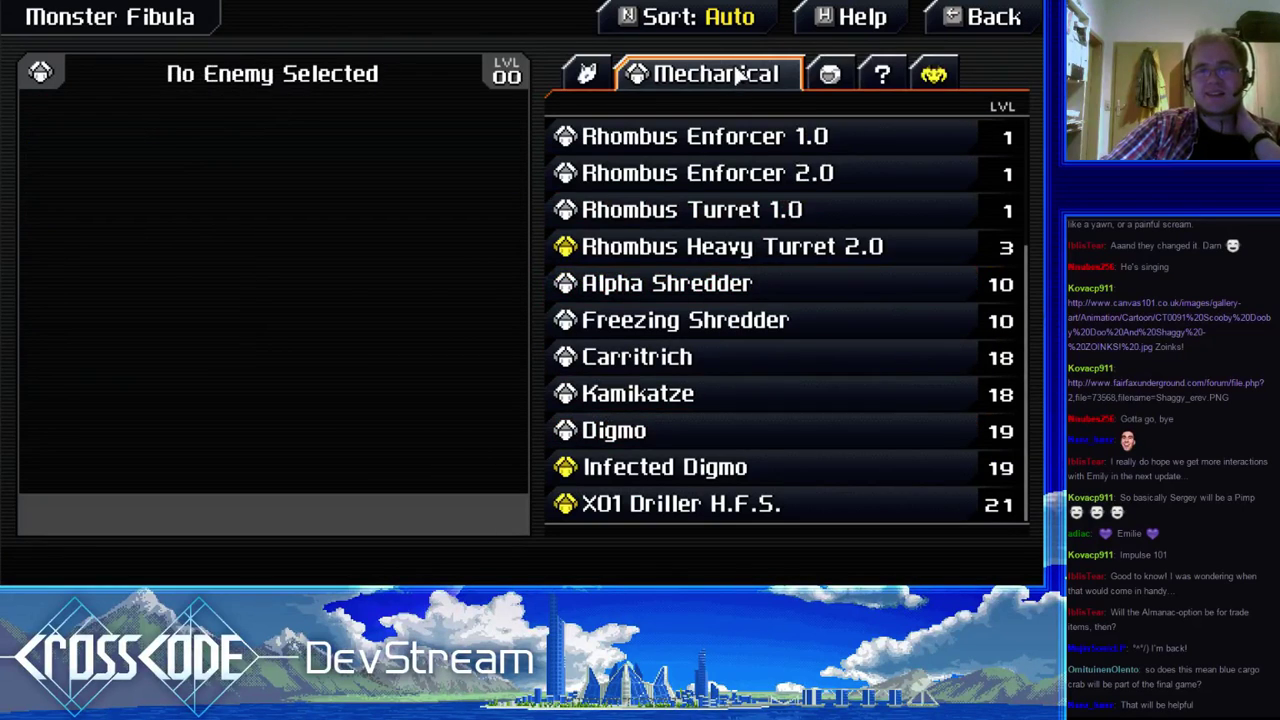
pyautogui.click(830, 74)
pyautogui.click(658, 74)
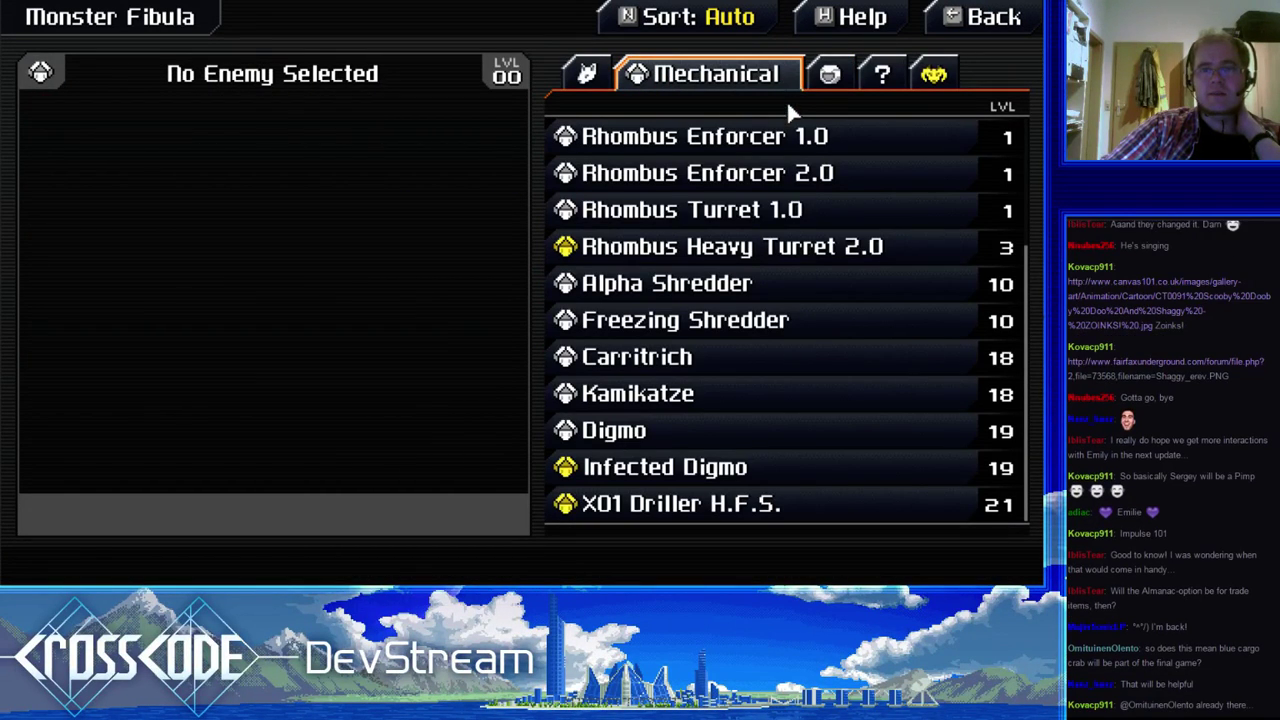
pyautogui.click(830, 75)
# - Examine the stats of Carritrich and Rhombus Enforcer 1.0 under Mechanical and of Karotto and Meister Karotto under Abstract
pyautogui.click(645, 78)
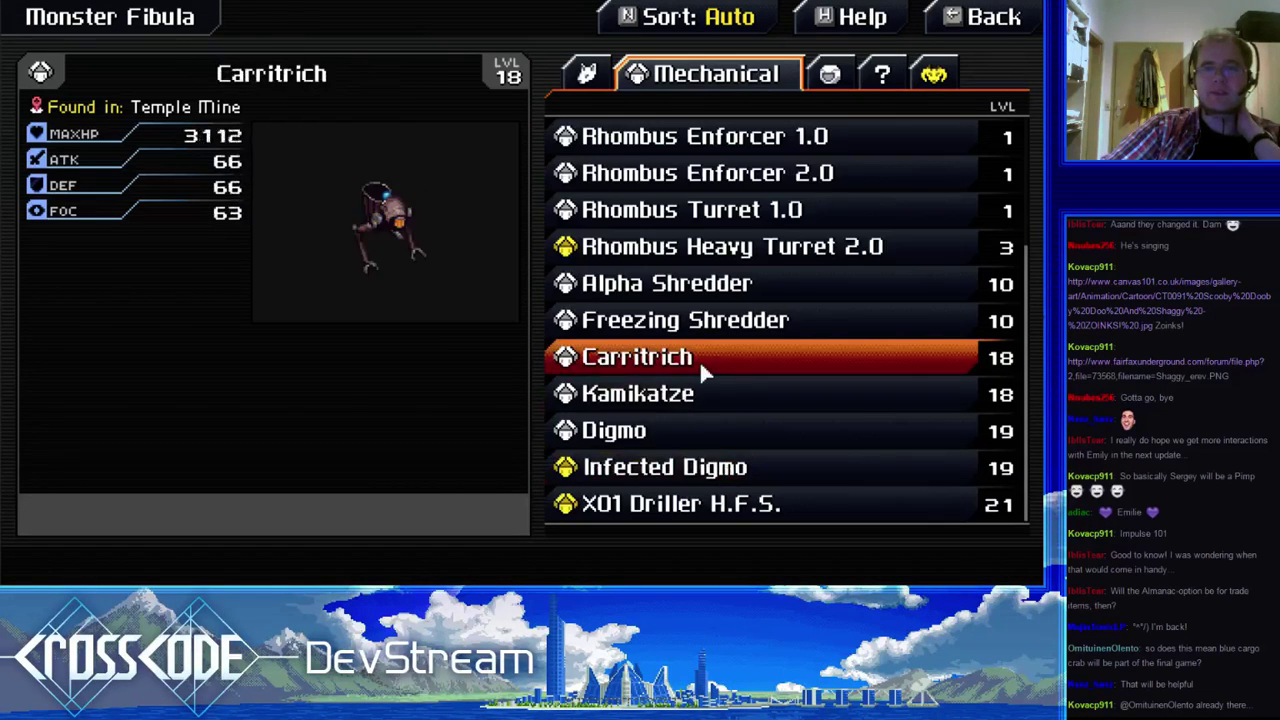
pyautogui.scroll(5, 705, 330)
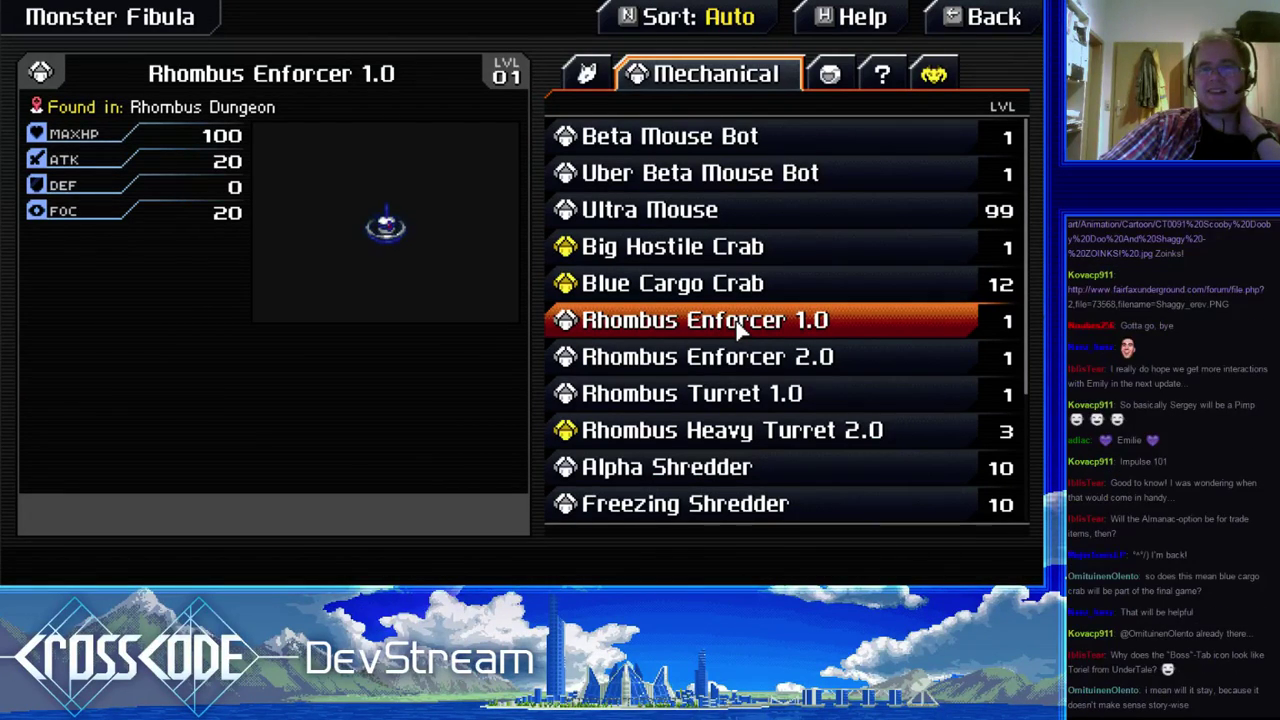
pyautogui.click(944, 86)
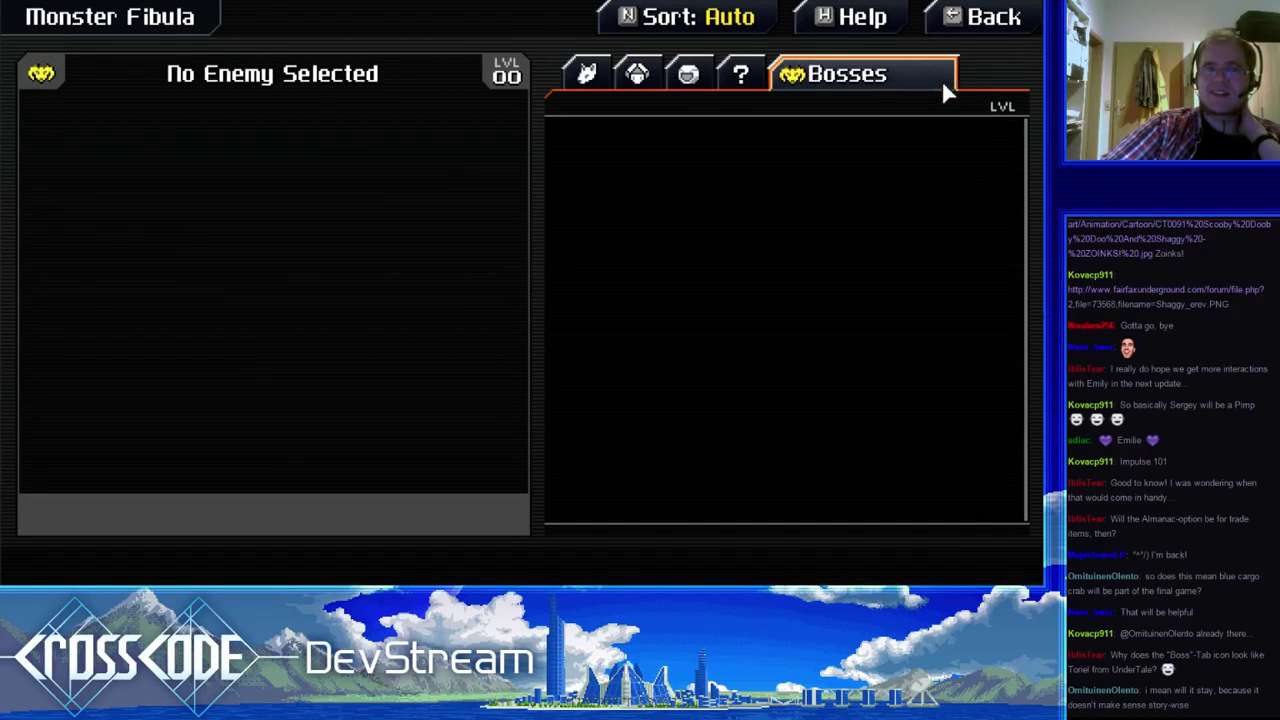
pyautogui.click(745, 78)
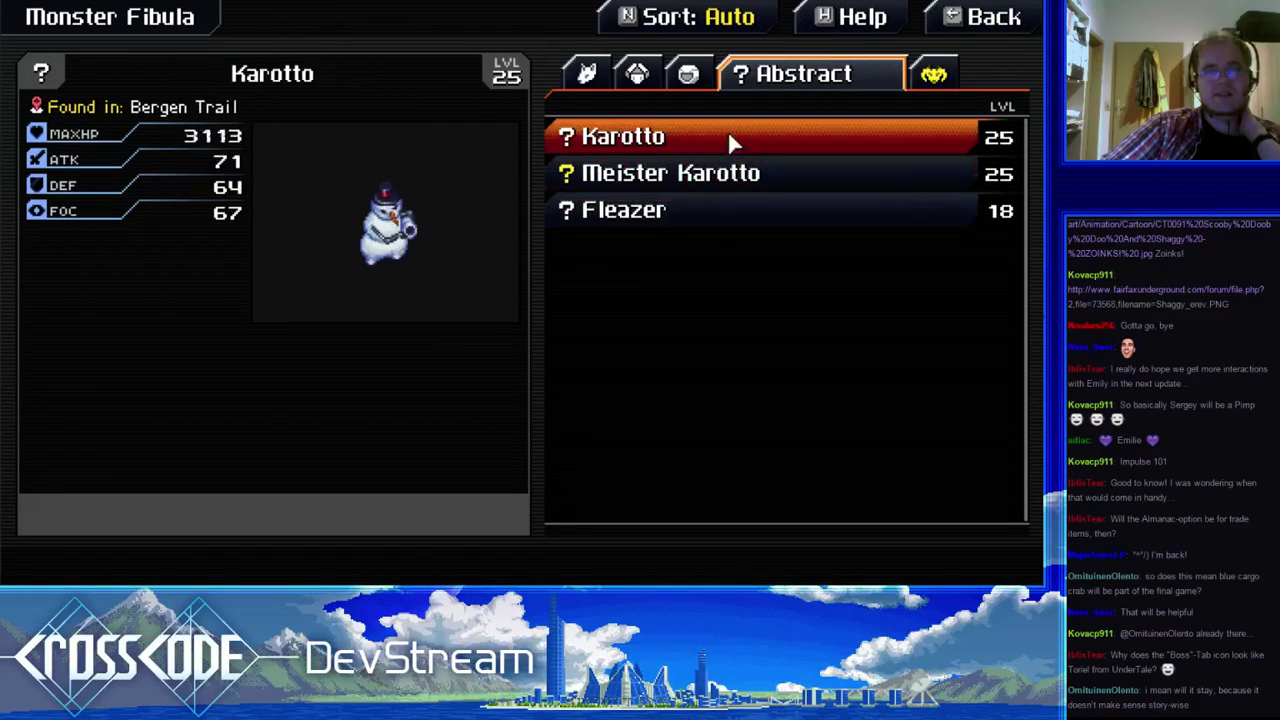
pyautogui.click(587, 74)
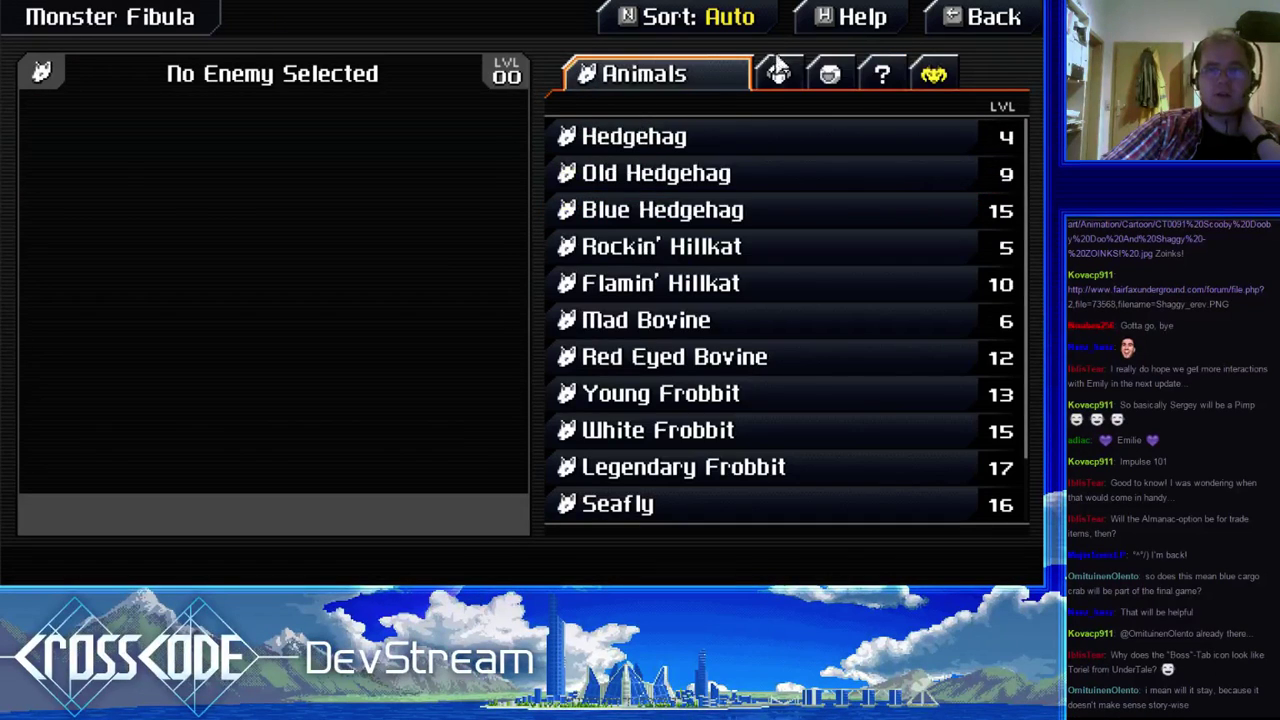
pyautogui.click(883, 74)
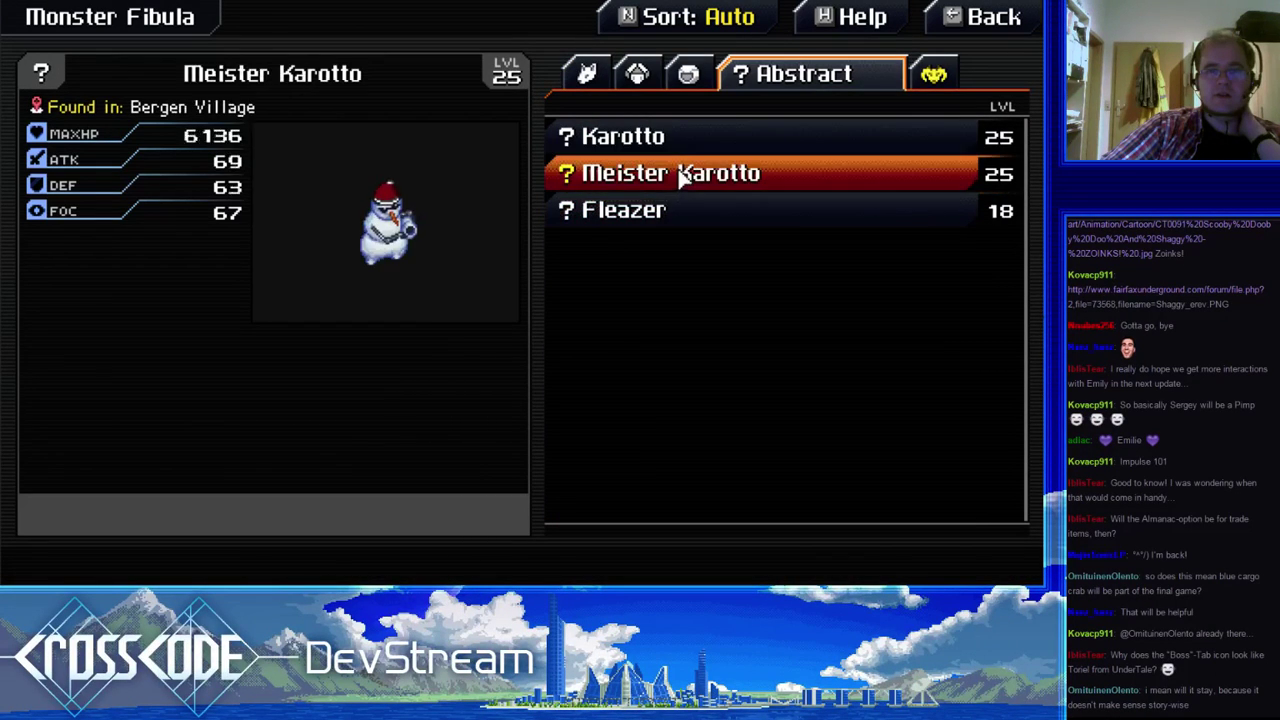
pyautogui.click(934, 73)
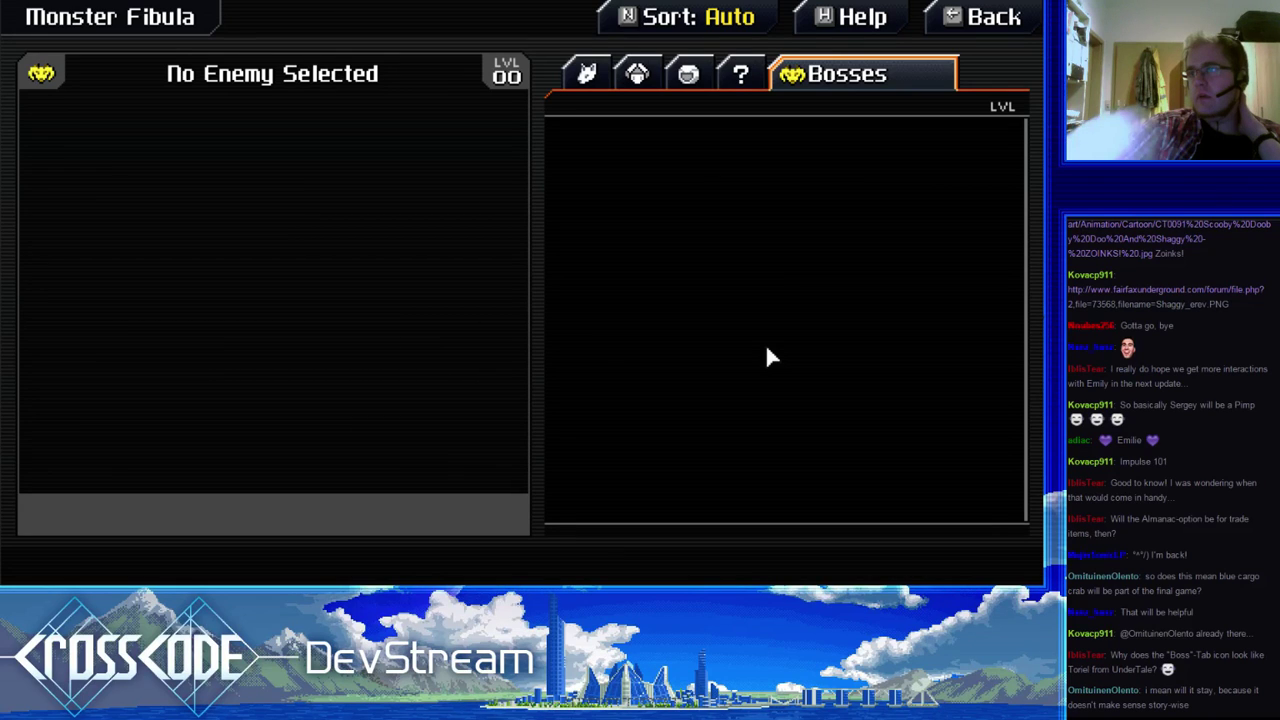
# - Pause and resume the game, and examine the stats of the Blue Cargo Crab and the Abstract enemies Karotto and Fleazer
pyautogui.press('Escape')
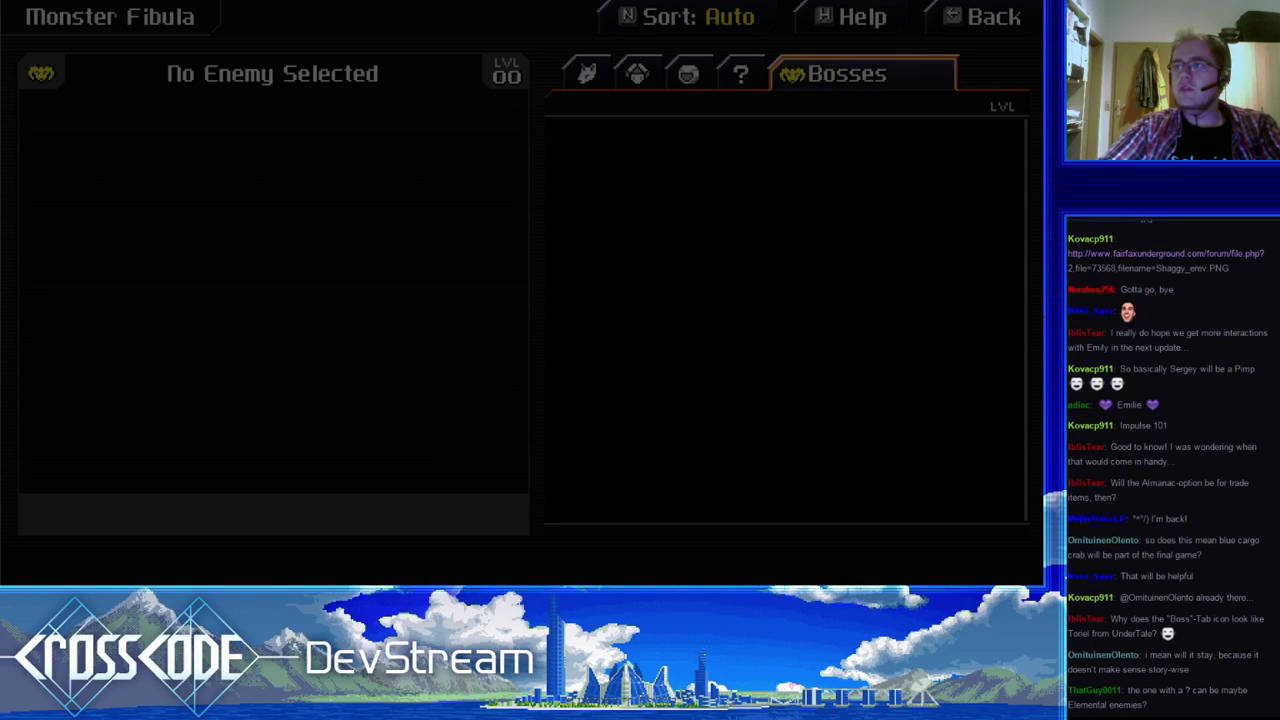
pyautogui.click(687, 326)
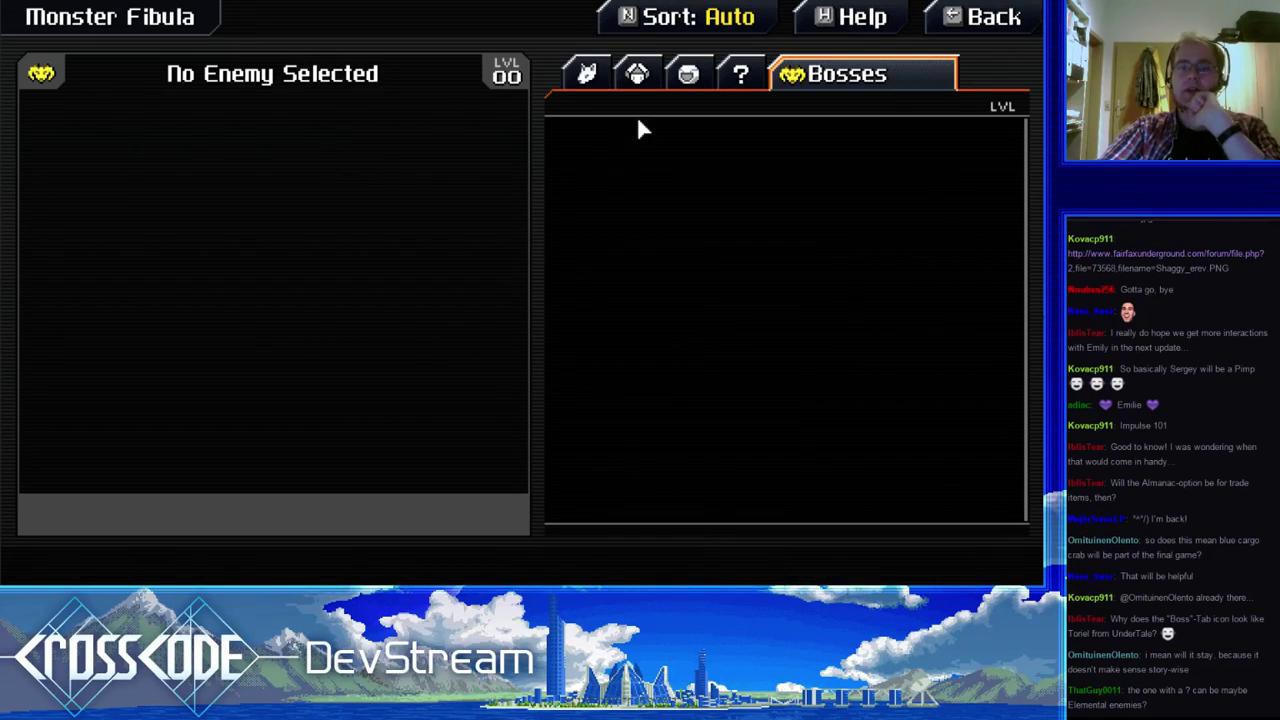
pyautogui.click(637, 74)
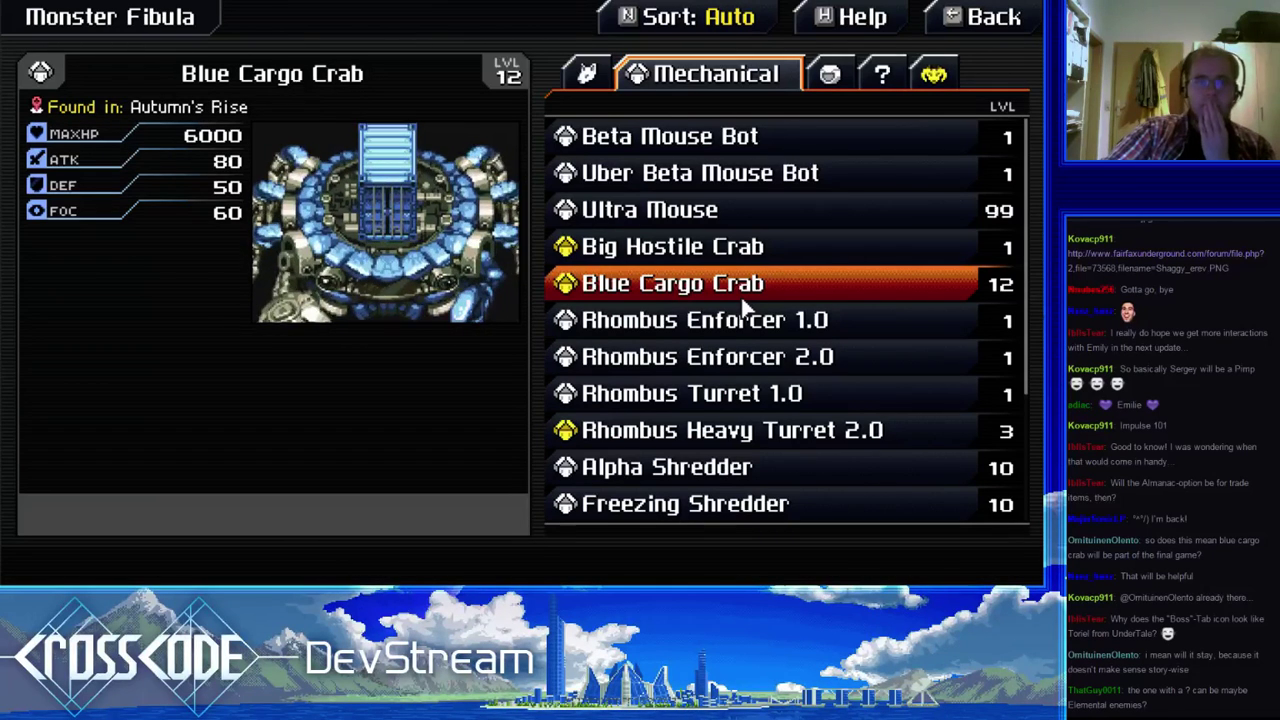
pyautogui.click(828, 88)
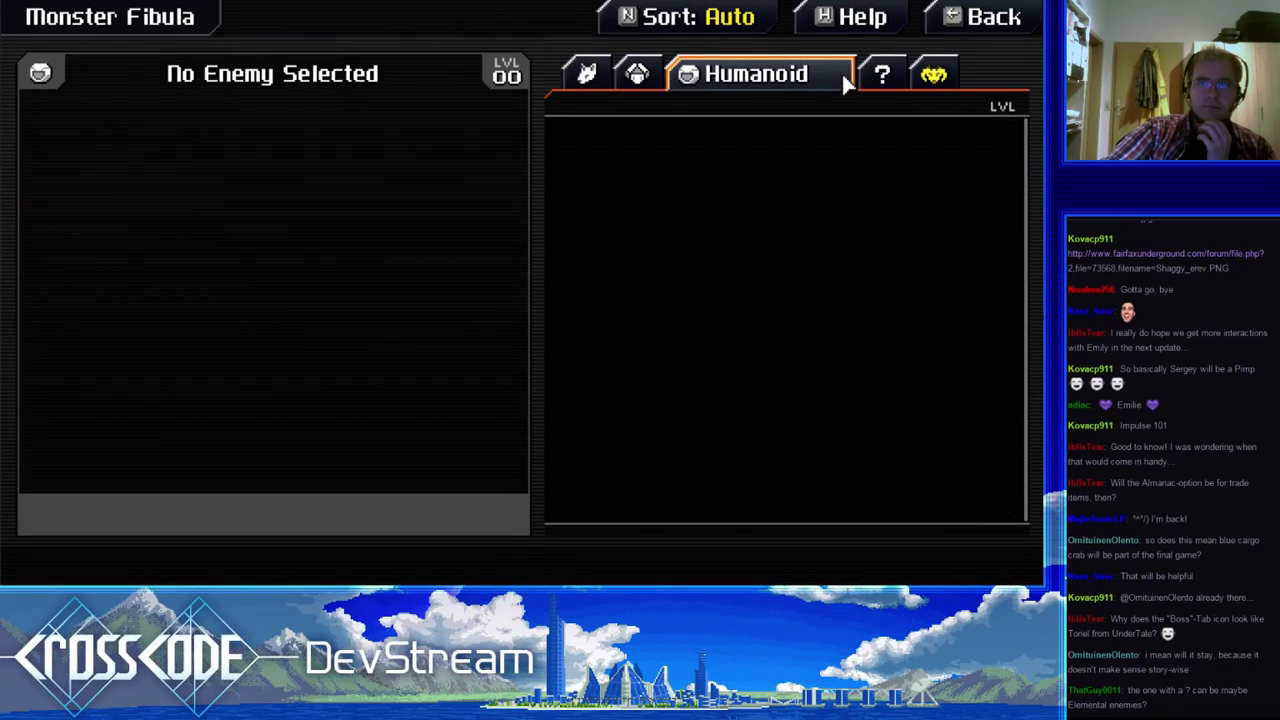
pyautogui.click(895, 82)
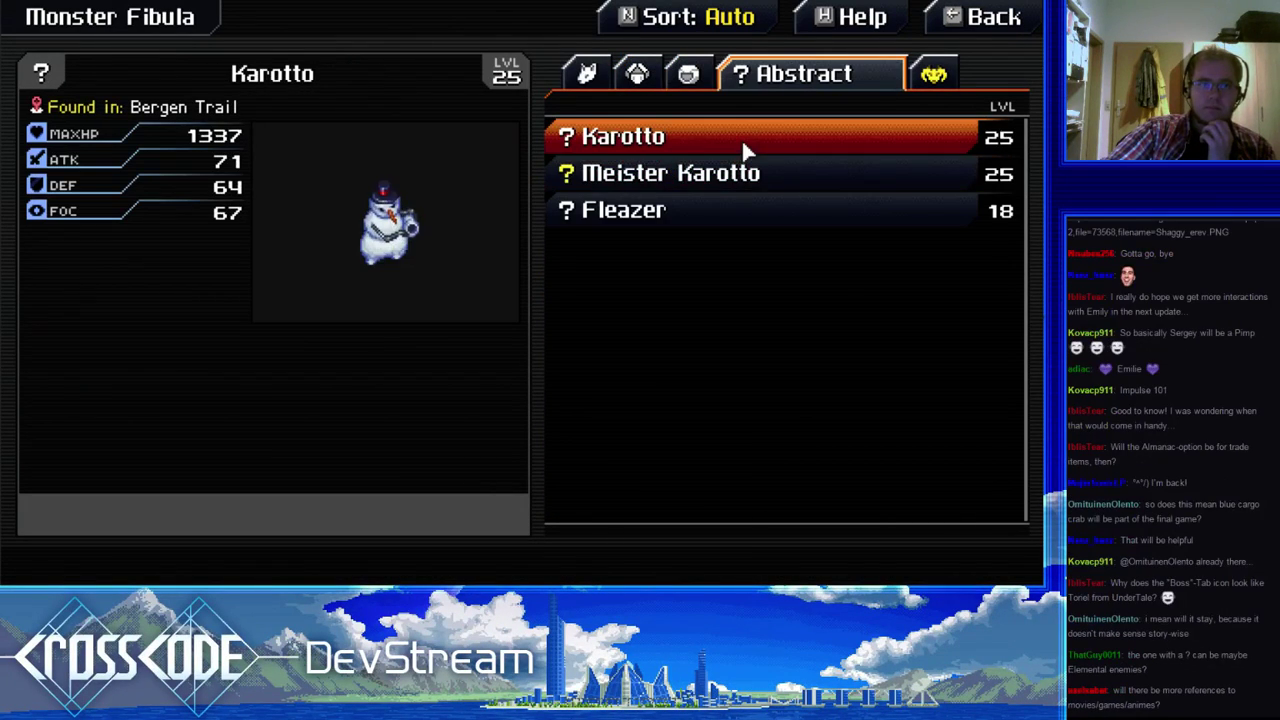
pyautogui.moveTo(735, 177)
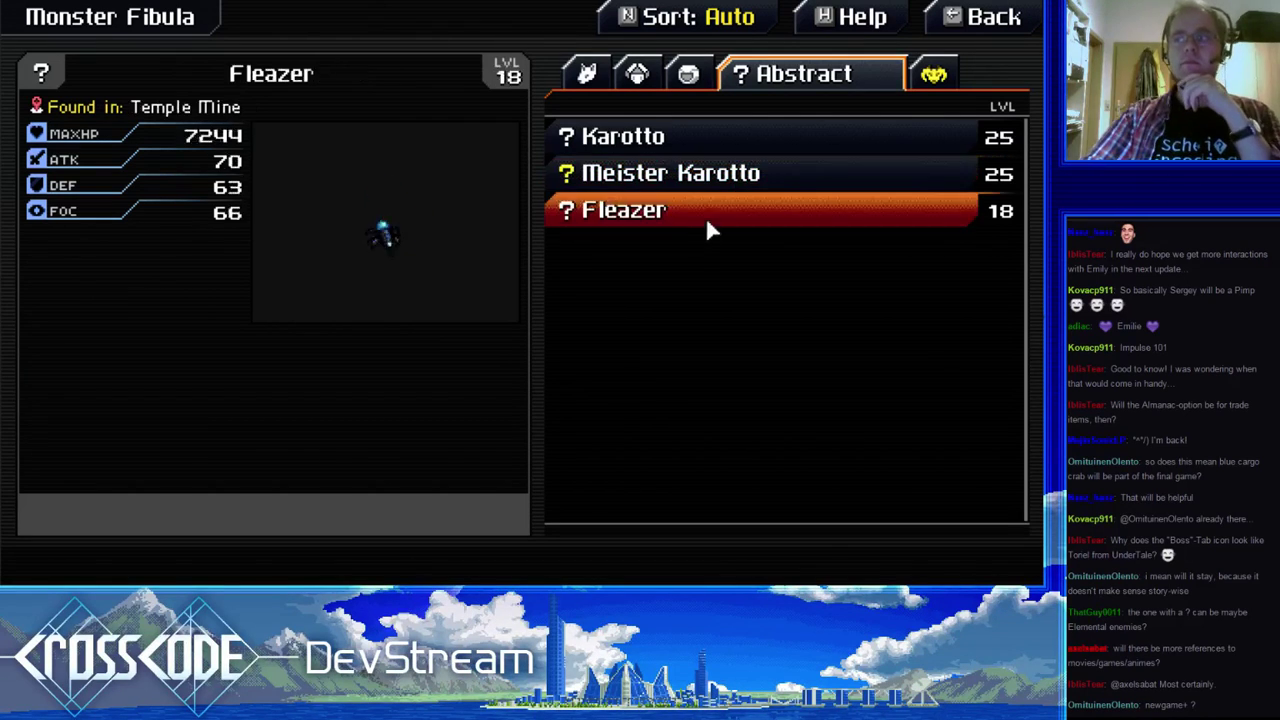
# - Review the Monster Fibula categories again, checking the stats of the Big Hostile Crab, Blue Cargo Crab and Karotto
pyautogui.click(690, 86)
pyautogui.click(636, 82)
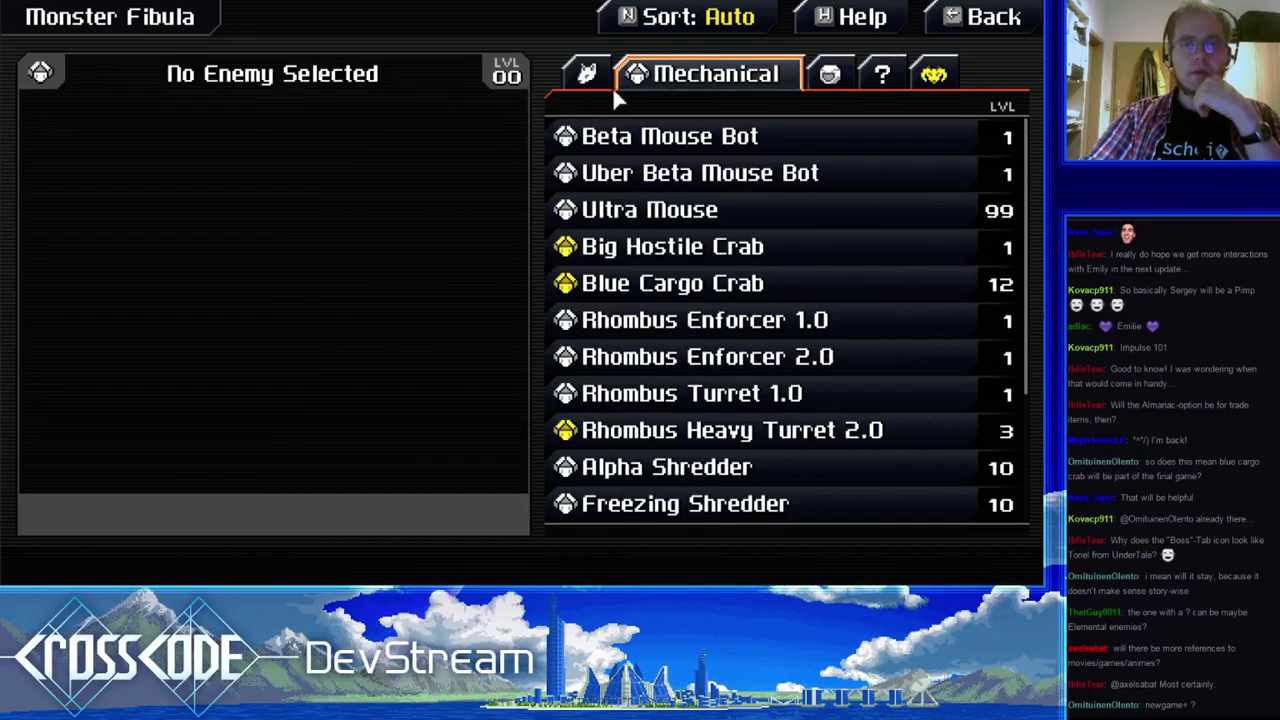
pyautogui.click(588, 82)
pyautogui.click(778, 76)
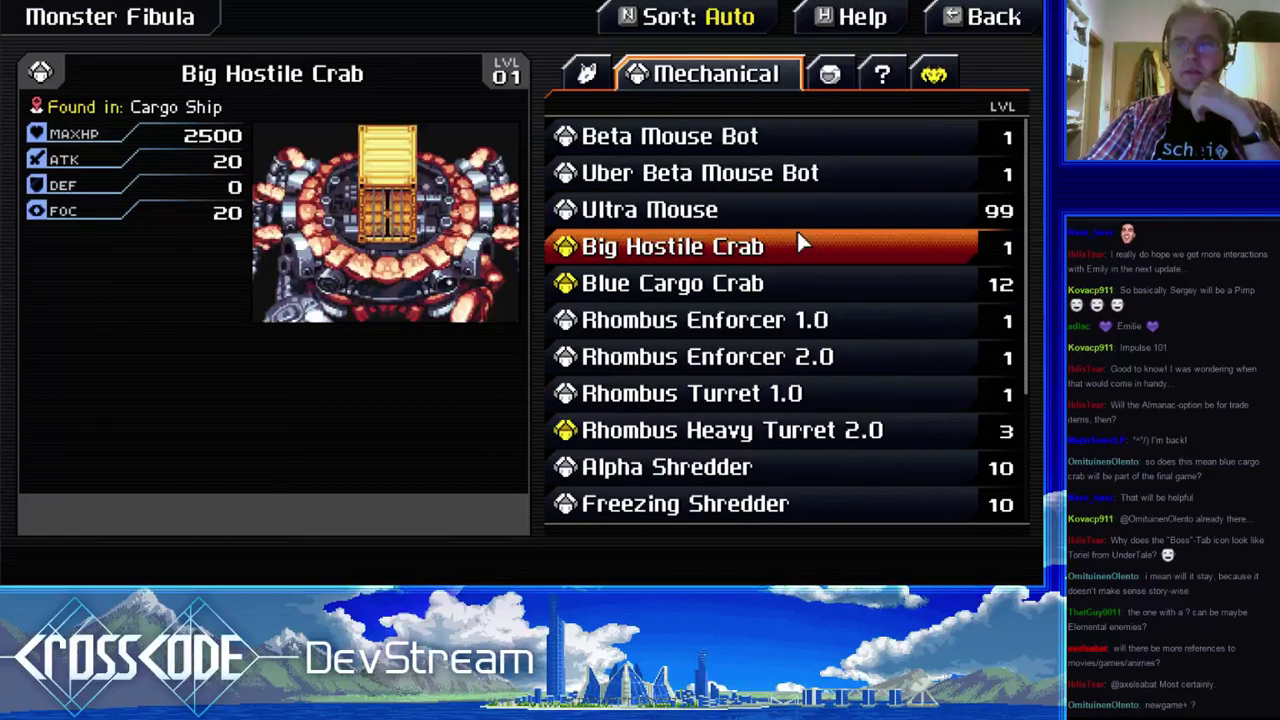
pyautogui.click(875, 76)
pyautogui.click(712, 82)
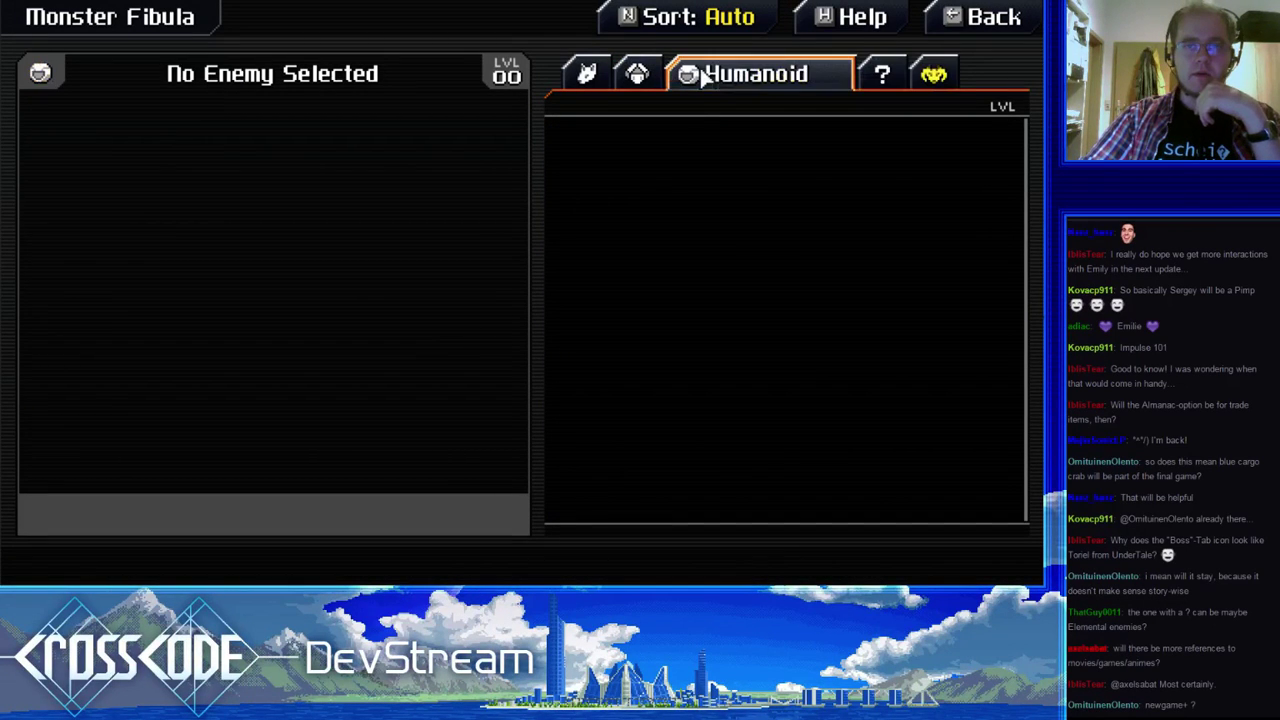
pyautogui.click(638, 80)
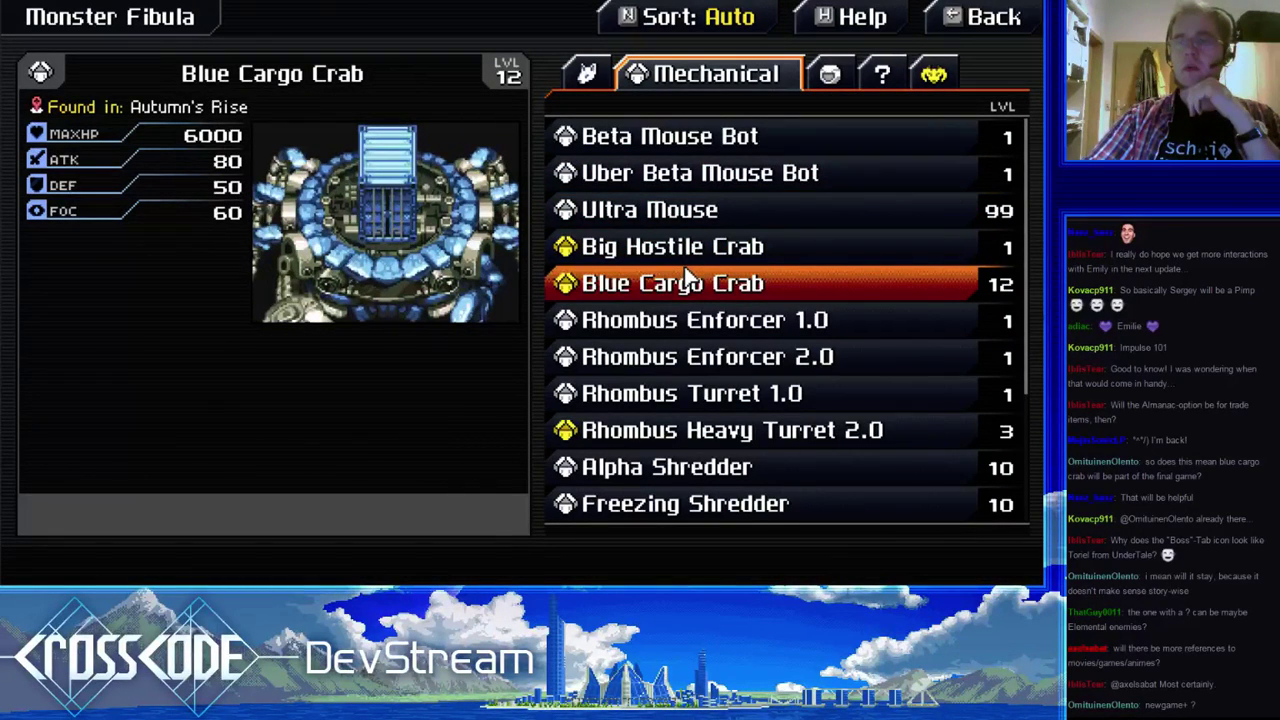
pyautogui.click(881, 74)
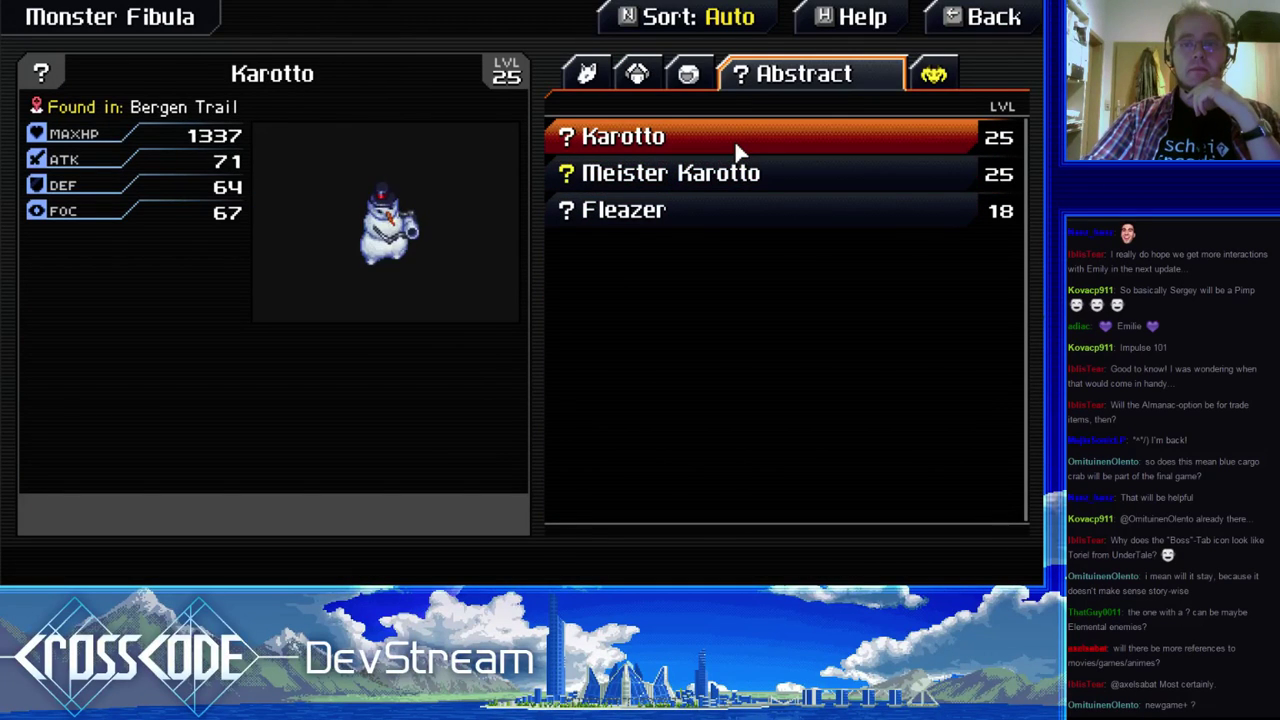
pyautogui.click(700, 79)
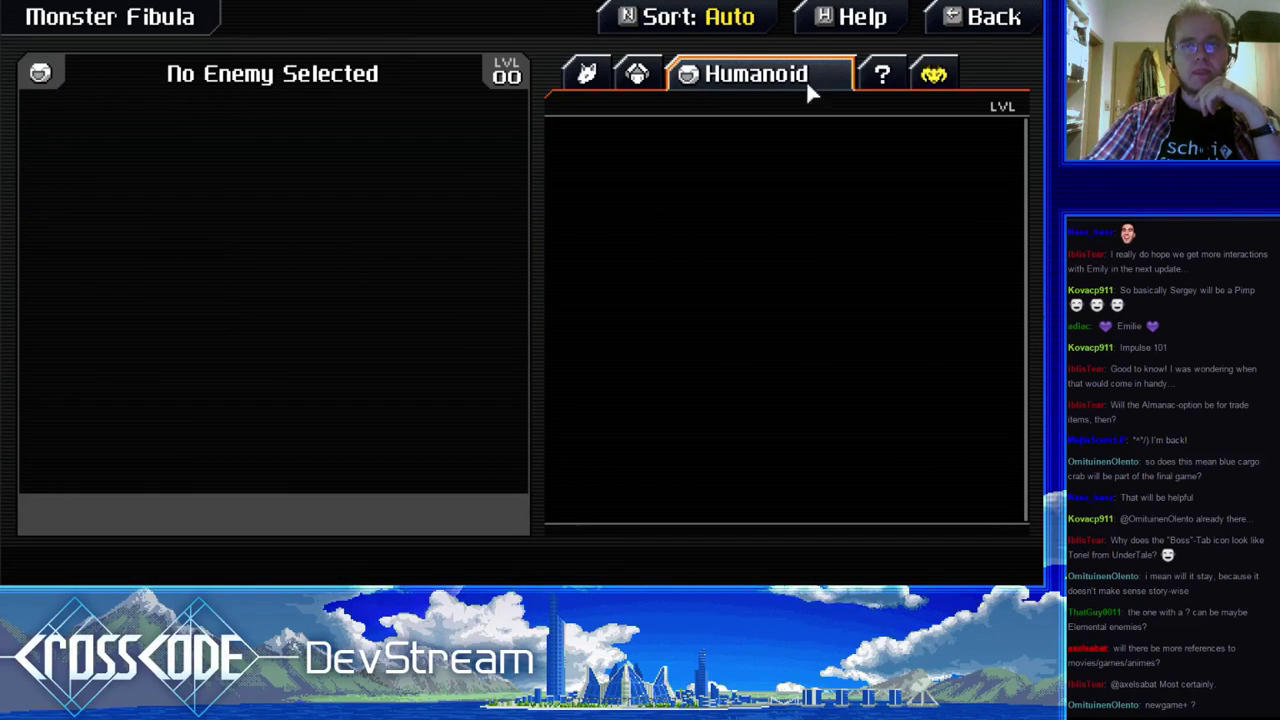
pyautogui.click(878, 77)
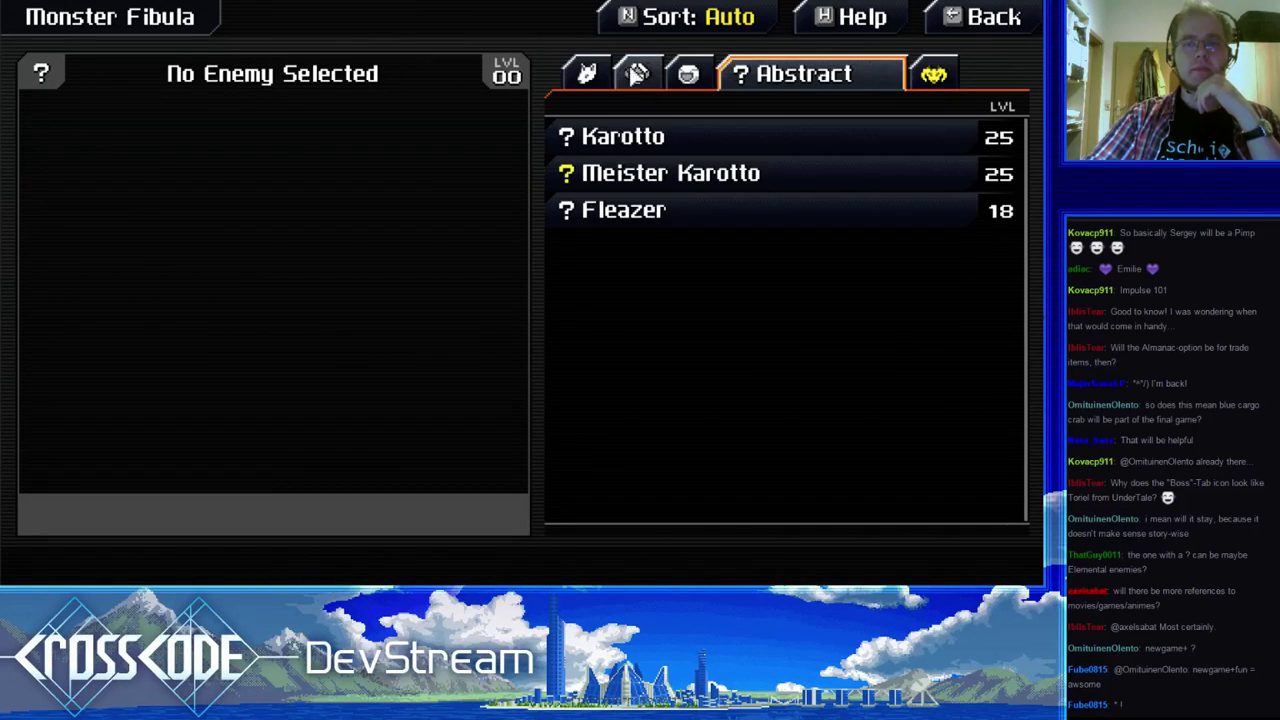
pyautogui.click(935, 68)
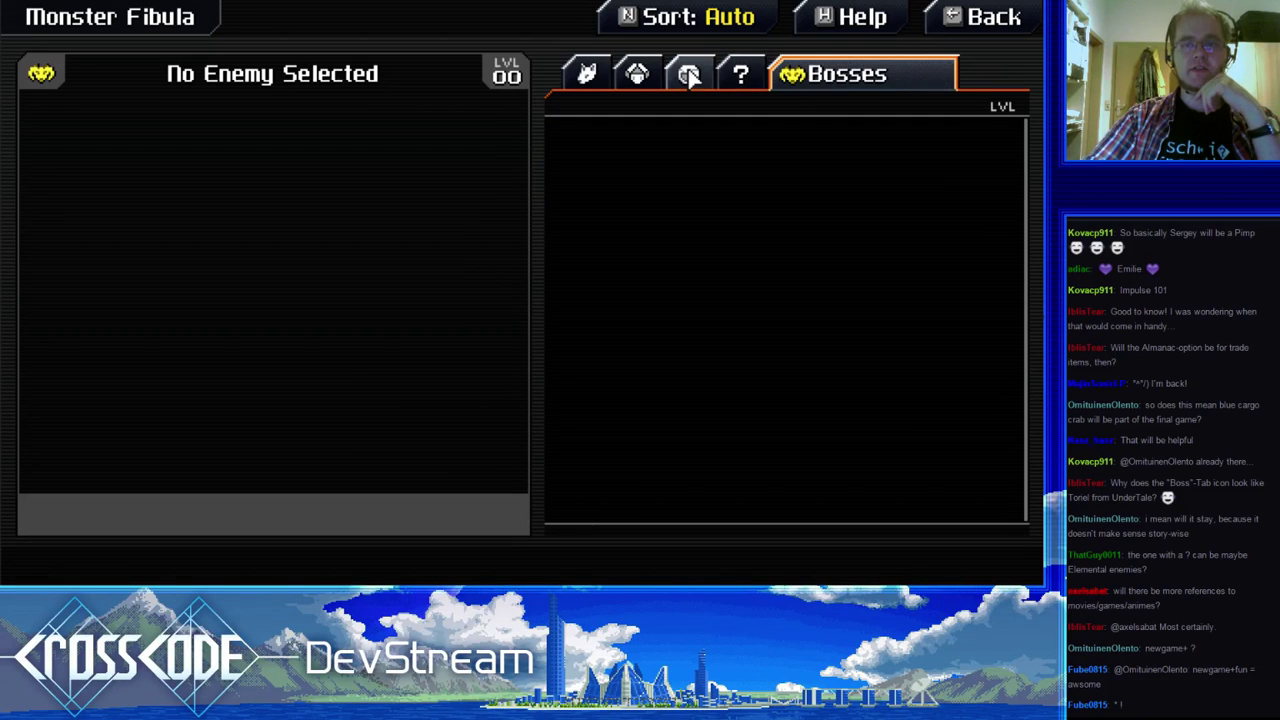
# - Check Karotto's stats under Abstract and the Rhombus Heavy Turret 2.0's stats under Mechanical
pyautogui.click(690, 78)
pyautogui.click(878, 66)
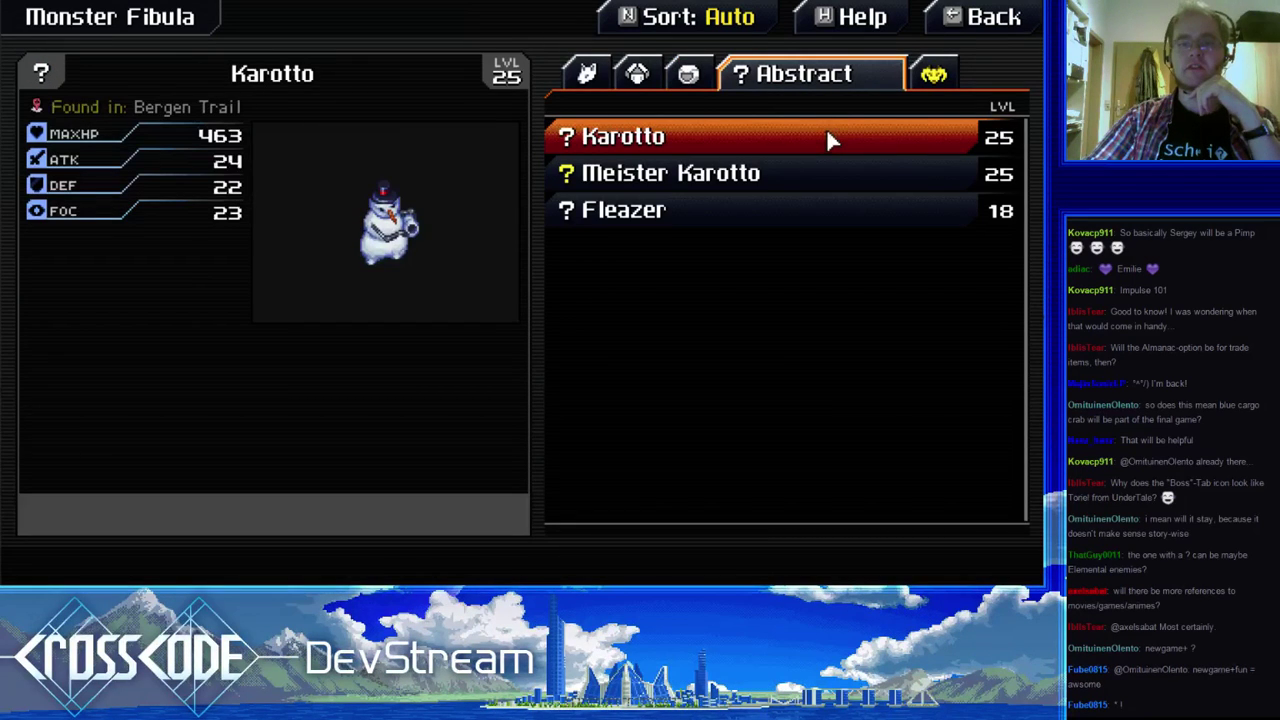
pyautogui.click(637, 73)
pyautogui.scroll(-3, 751, 414)
pyautogui.scroll(3, 751, 414)
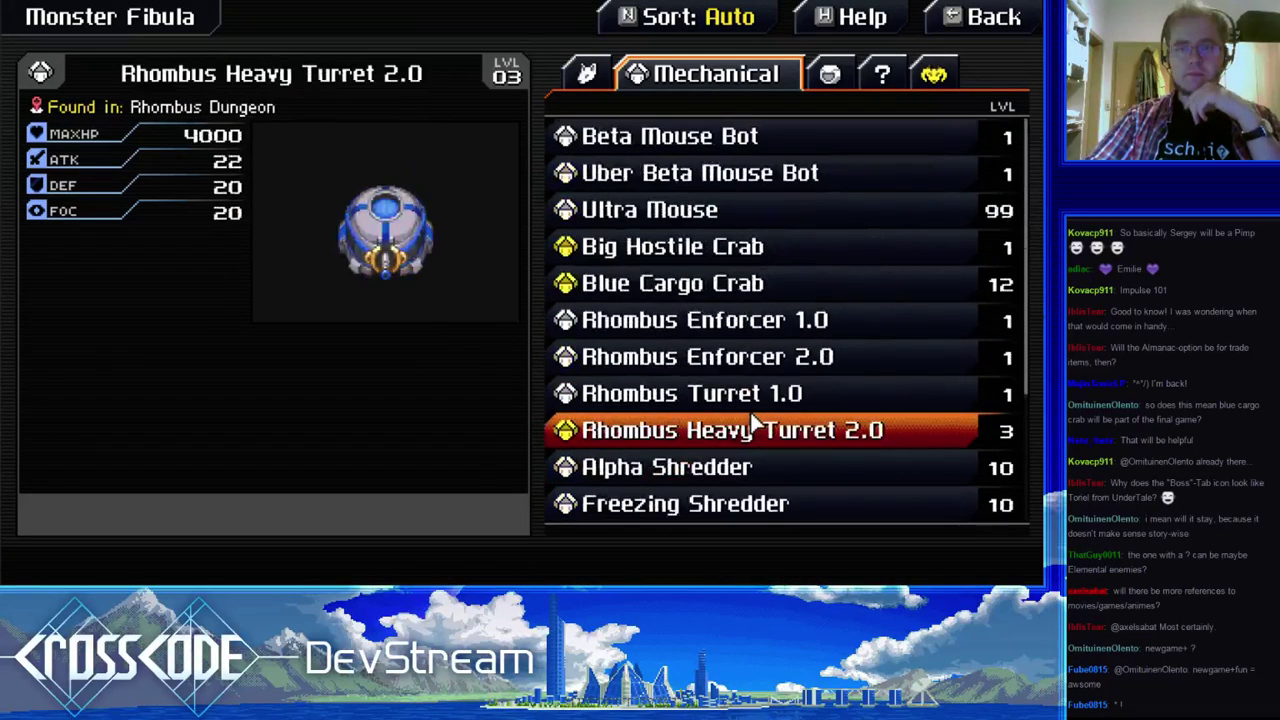
# - Look through the Animals list, examining the stats of the White Frobbit, Seafly and Old Hedgehag
pyautogui.click(597, 80)
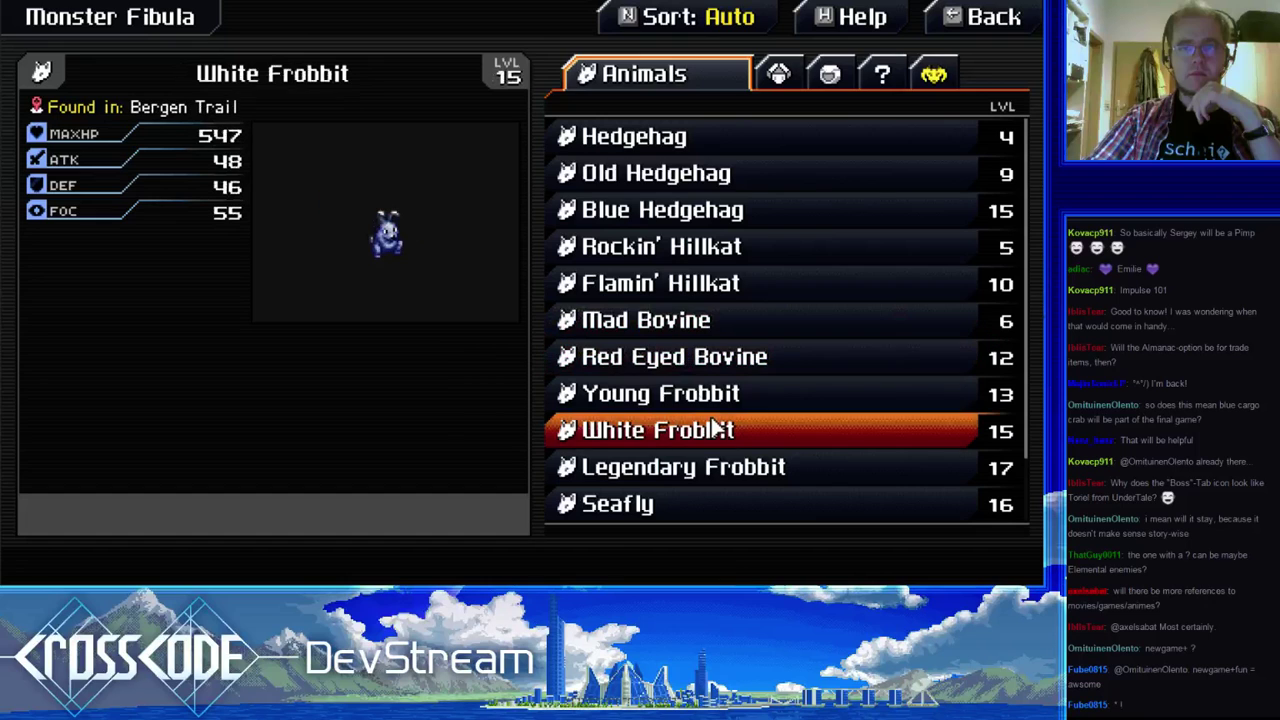
pyautogui.scroll(-2, 714, 426)
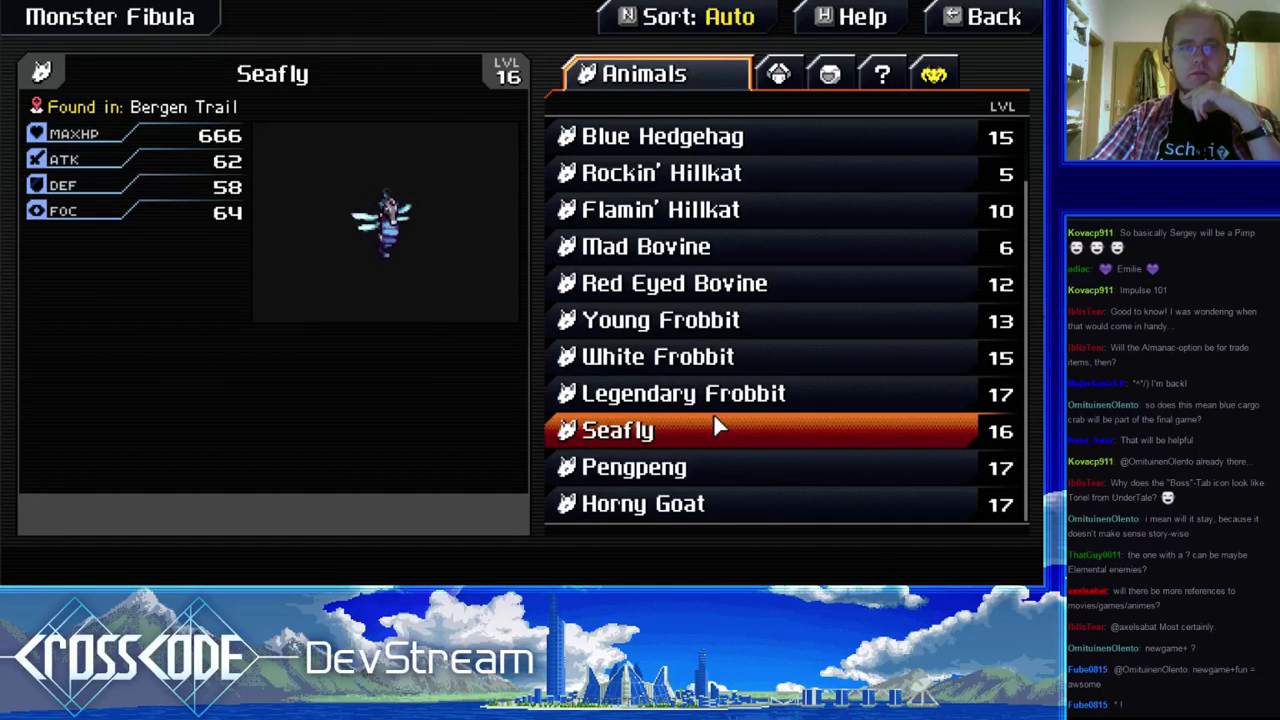
pyautogui.scroll(2, 714, 426)
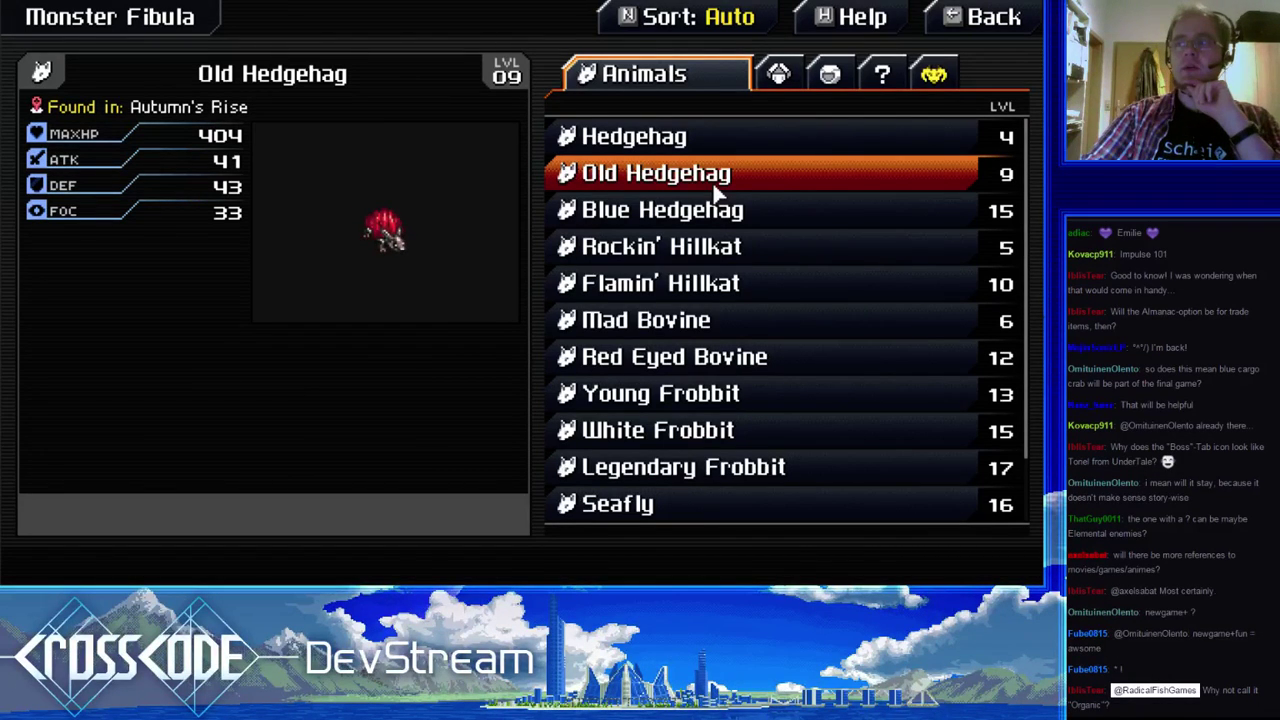
# - Compare the Big Hostile Crab's stats under Mechanical with the Hedgehag's under Animals, and look over the rest of the Animals list
pyautogui.click(778, 73)
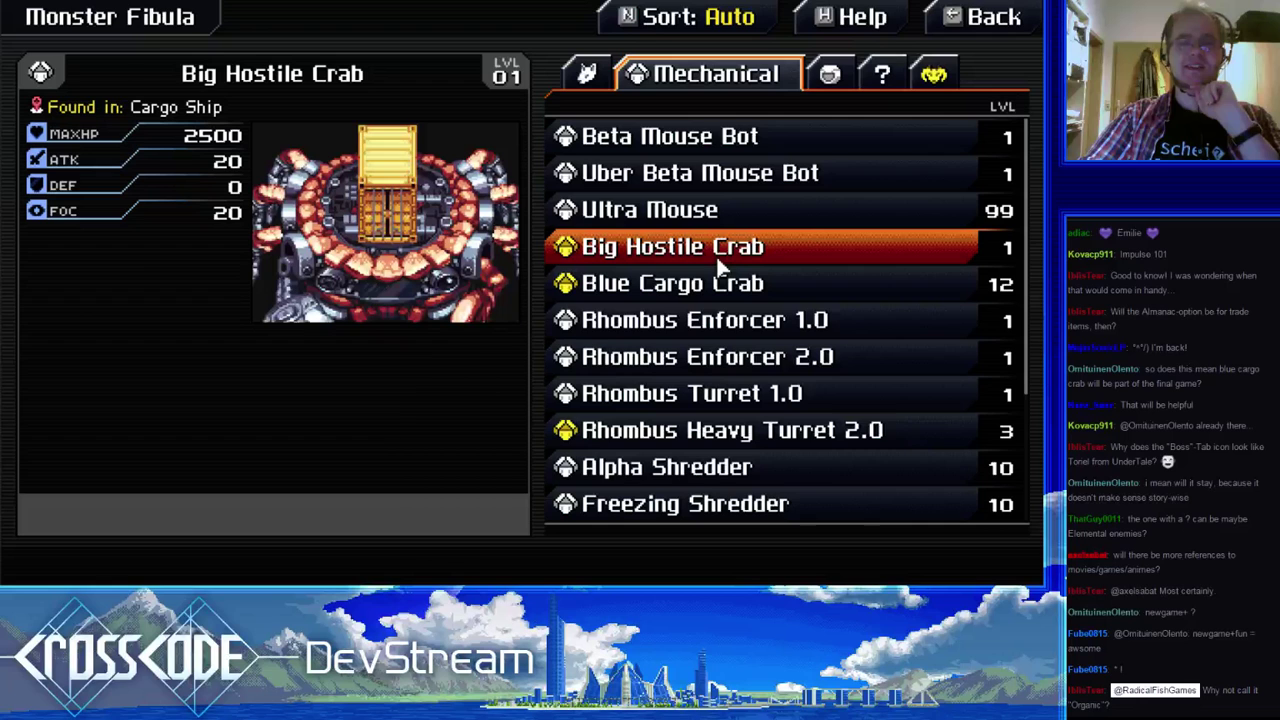
pyautogui.press('Left')
pyautogui.press('Down')
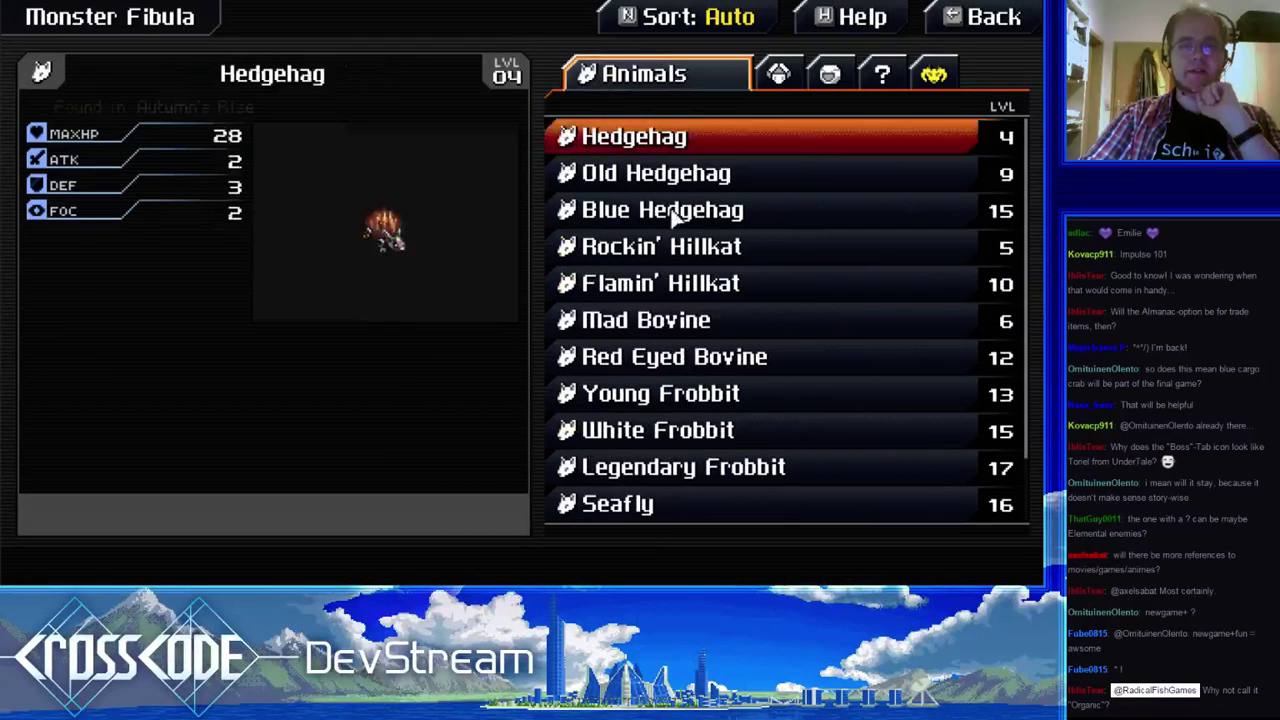
pyautogui.press('Up')
pyautogui.press('Right')
pyautogui.press('Down')
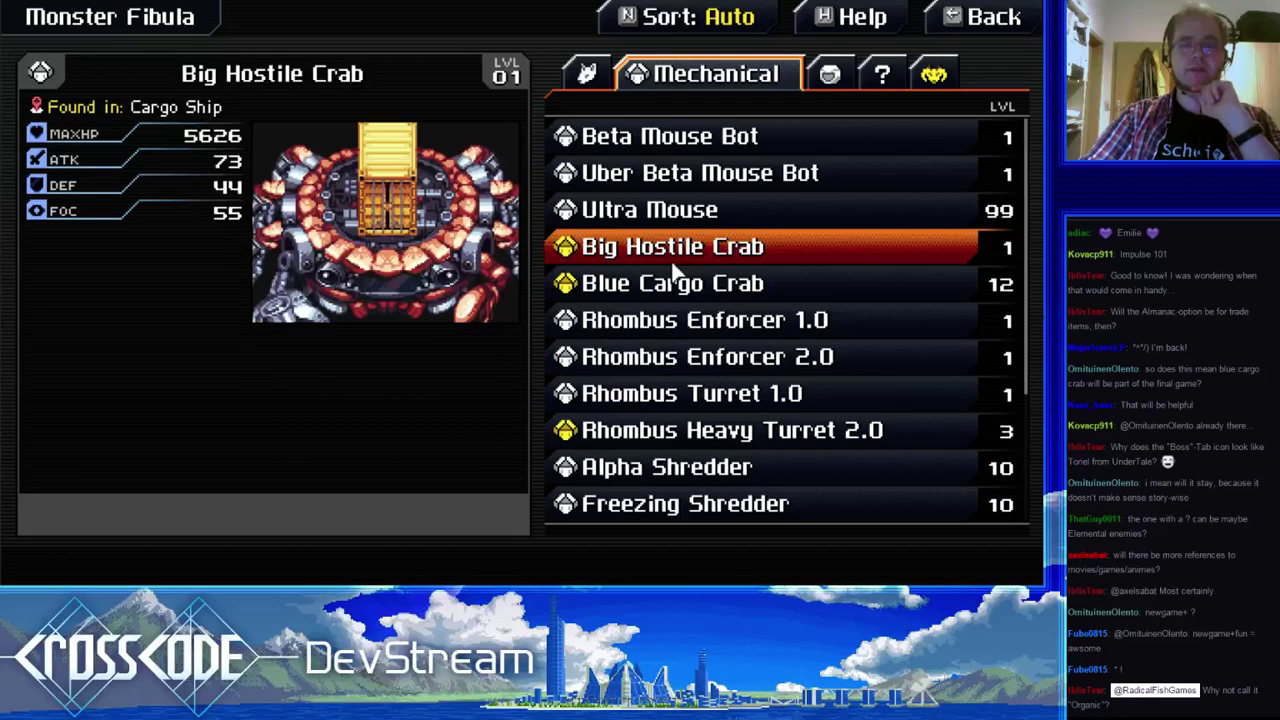
pyautogui.press('Left')
pyautogui.scroll(-2, 686, 320)
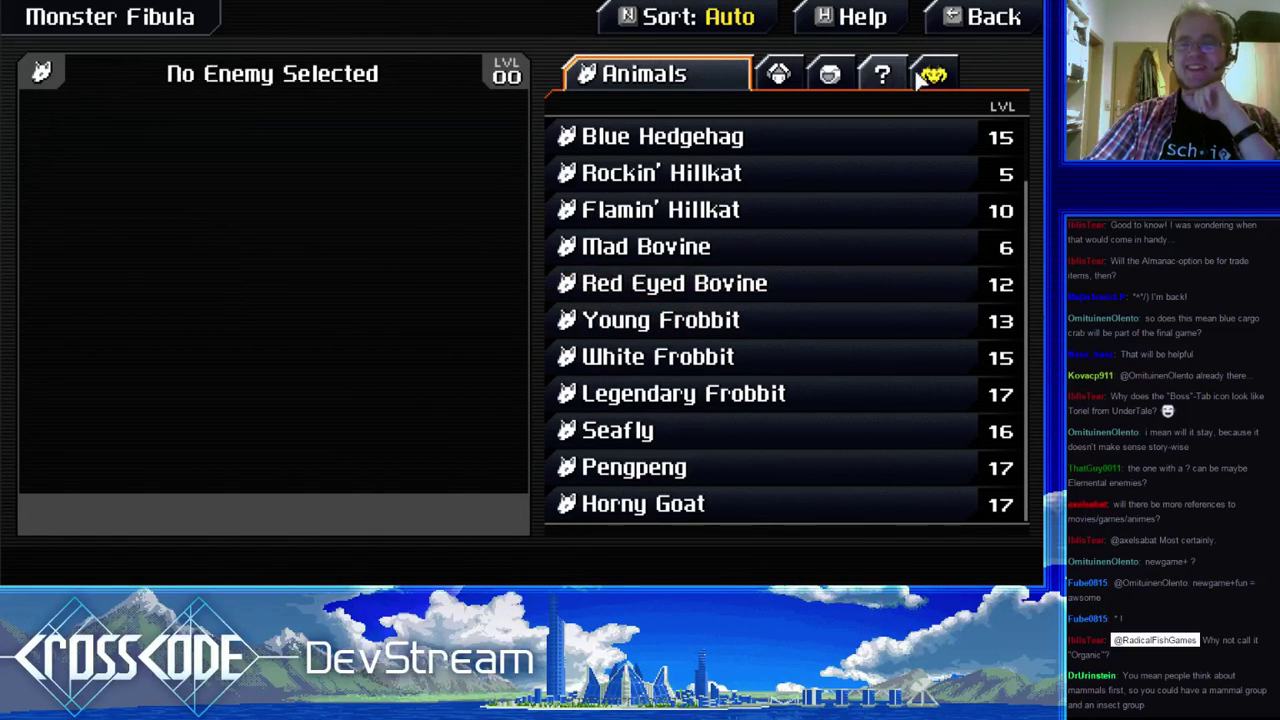
# - Return to the Synopsis, reopen the Monster Fibula and compare its Animals and Mechanical enemy lists
pyautogui.press('Escape')
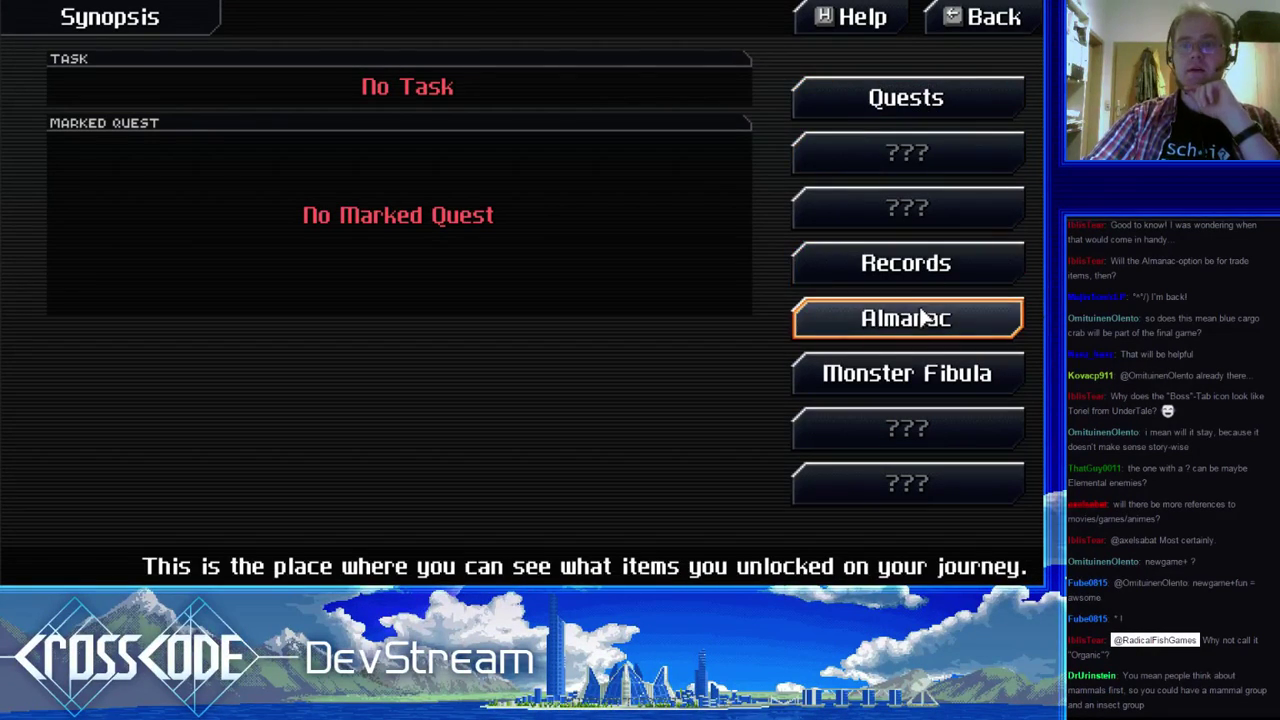
pyautogui.click(921, 372)
pyautogui.click(740, 74)
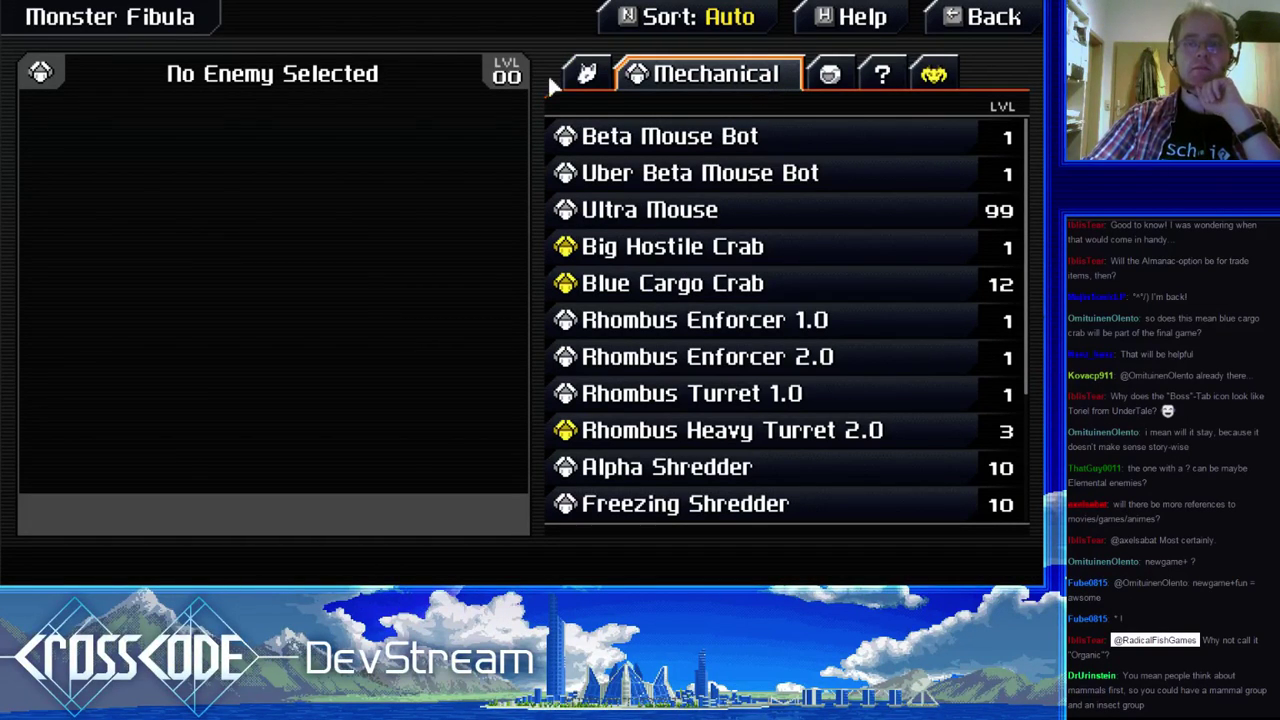
pyautogui.click(609, 77)
pyautogui.click(767, 80)
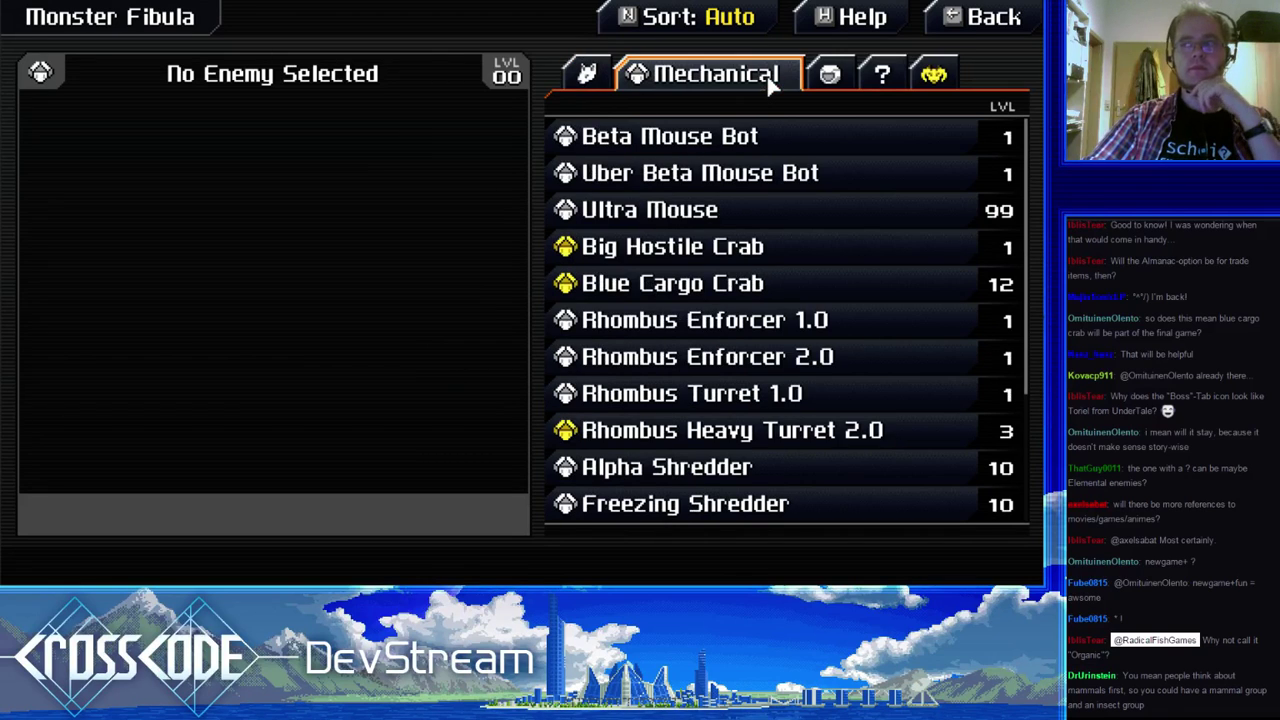
pyautogui.click(588, 75)
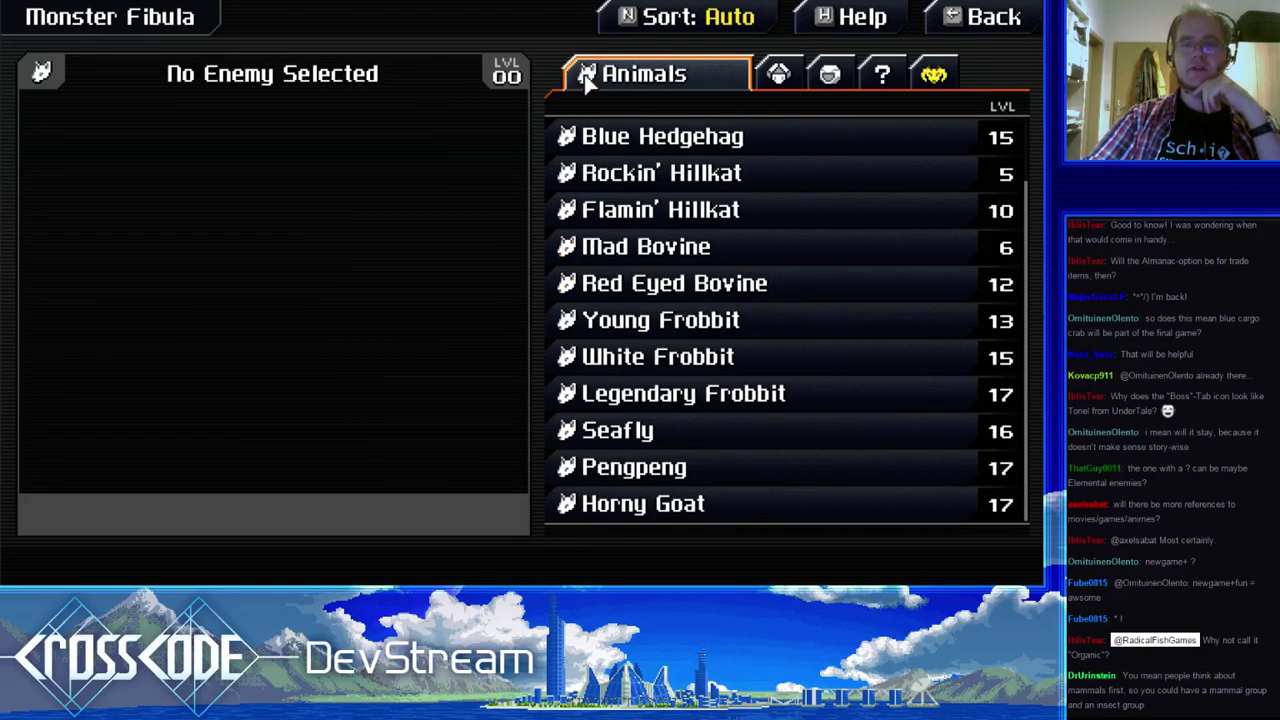
pyautogui.click(778, 80)
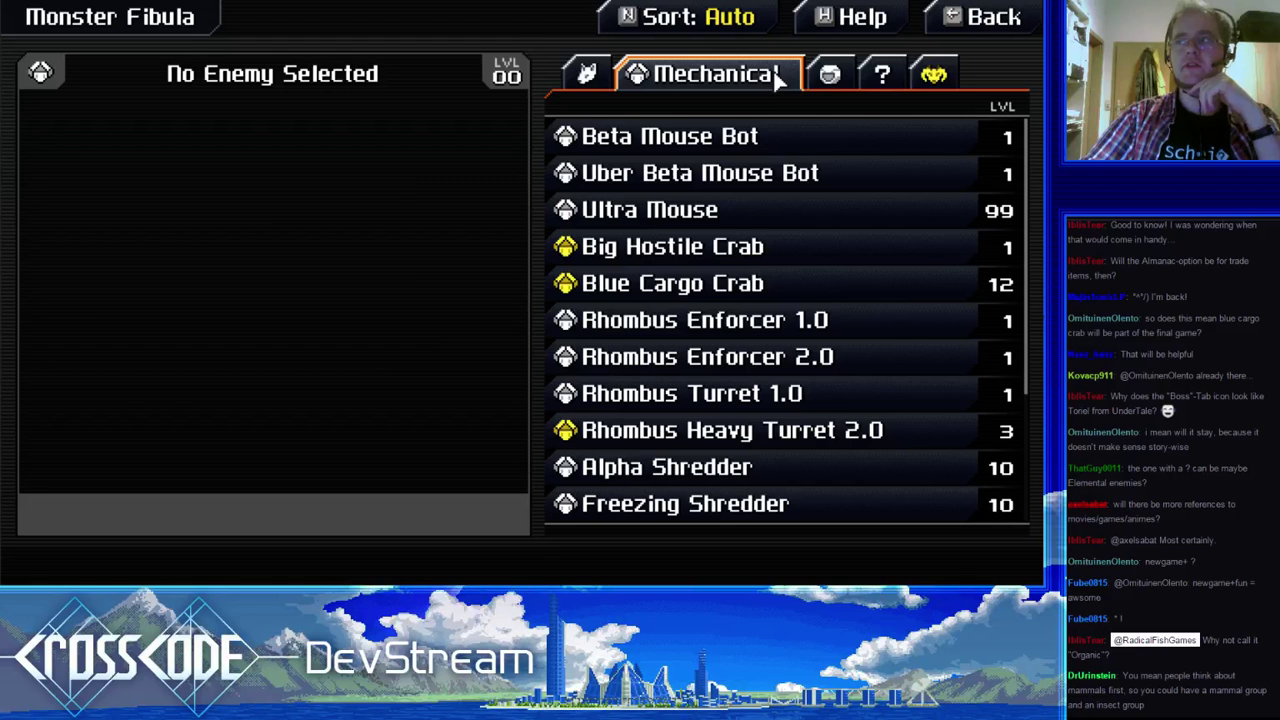
pyautogui.click(600, 76)
pyautogui.click(772, 74)
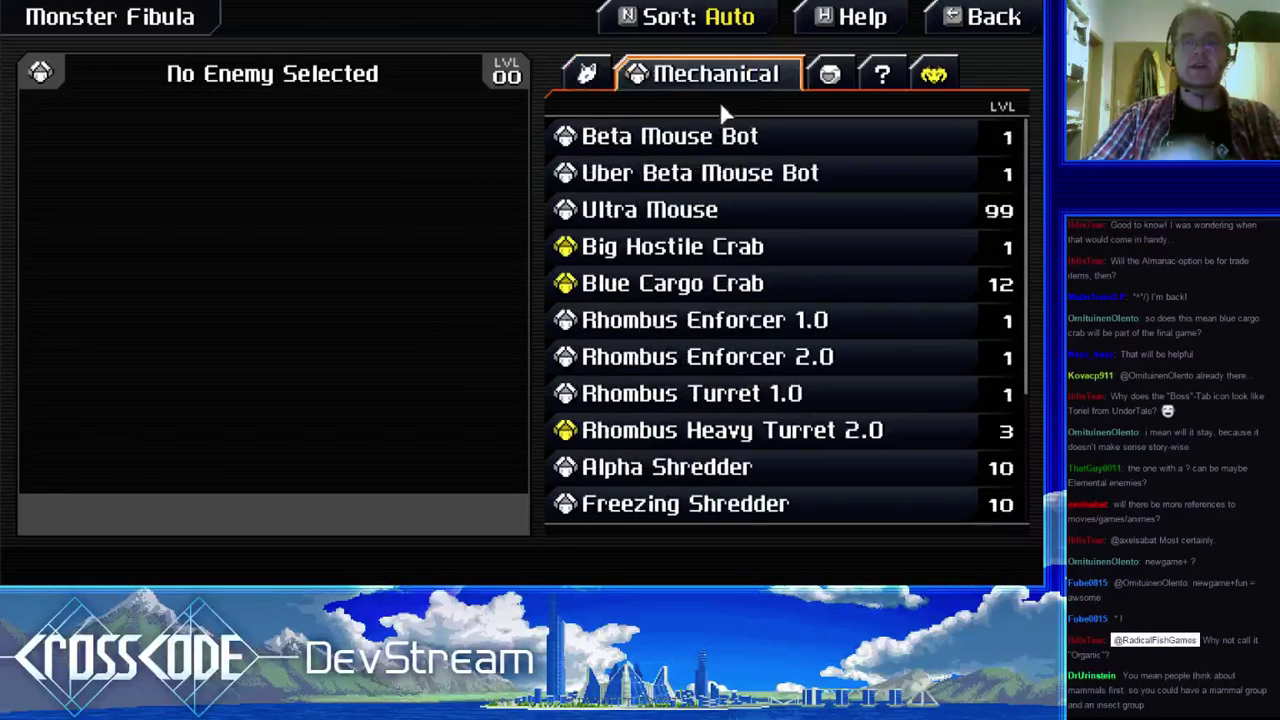
pyautogui.click(588, 75)
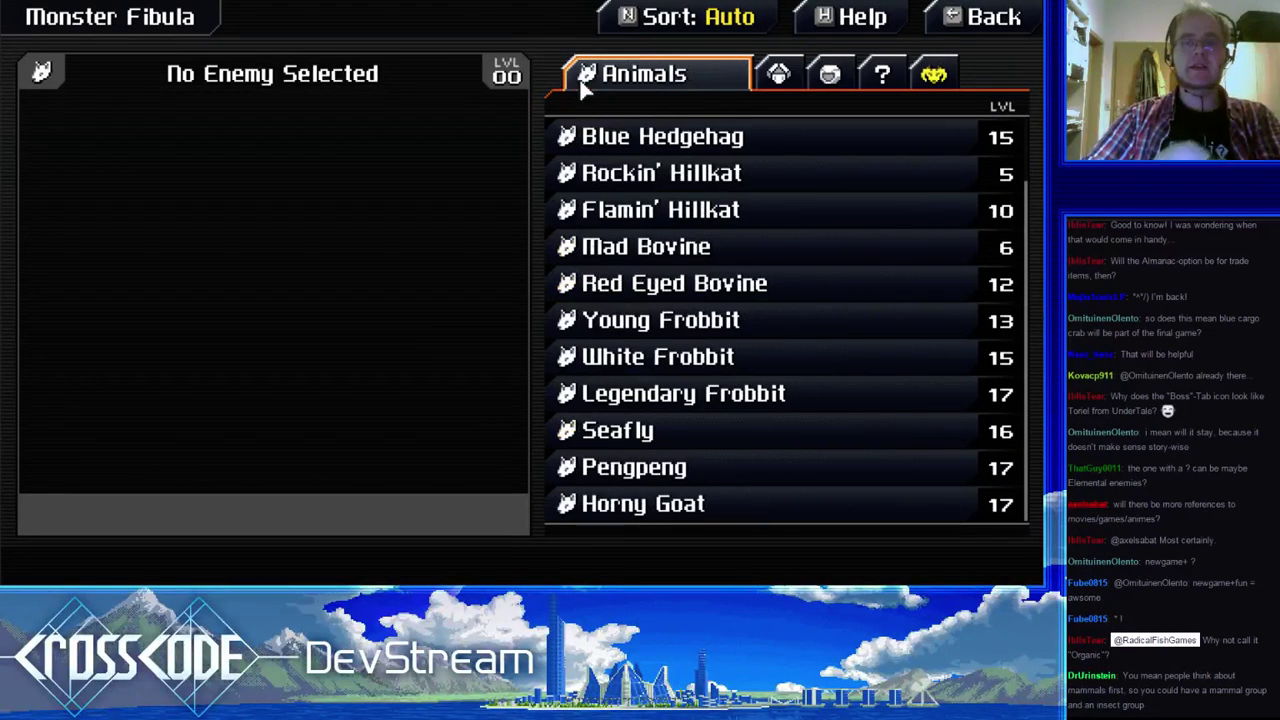
pyautogui.click(780, 77)
# - Check the Humanoid category against the Animals and Mechanical categories of the Monster Fibula
pyautogui.click(822, 76)
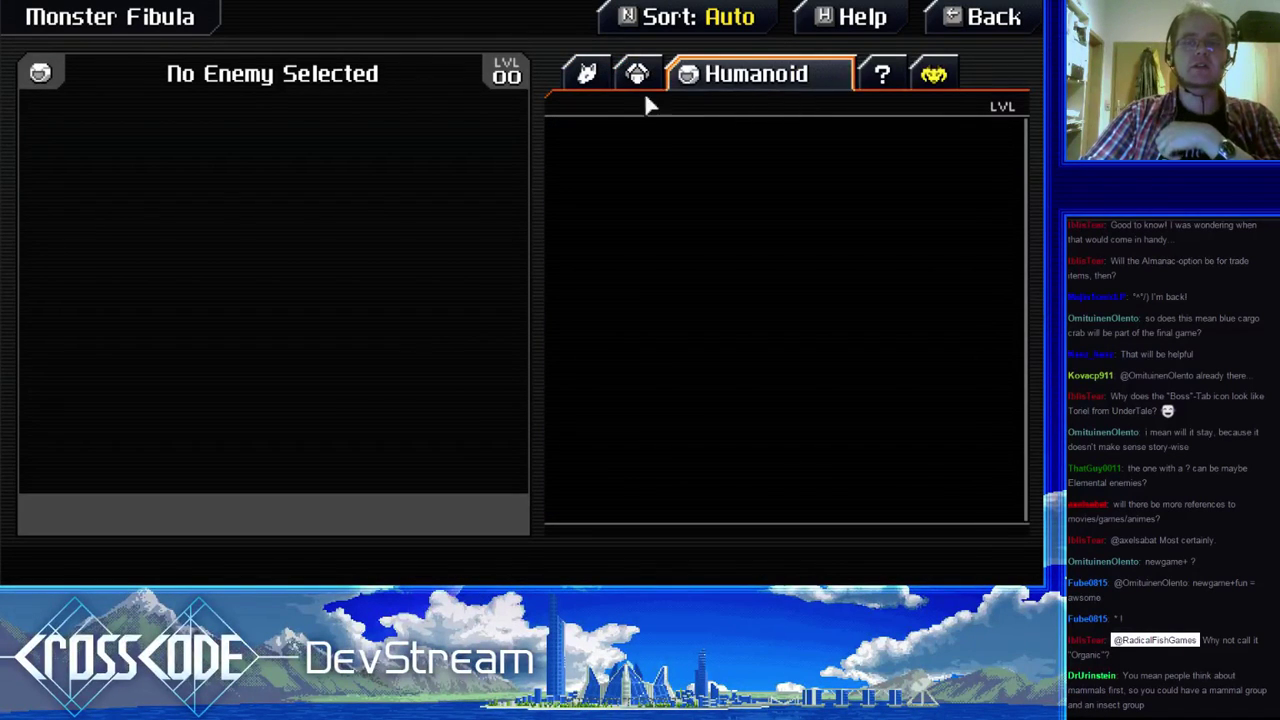
pyautogui.click(587, 75)
pyautogui.click(778, 76)
pyautogui.click(830, 78)
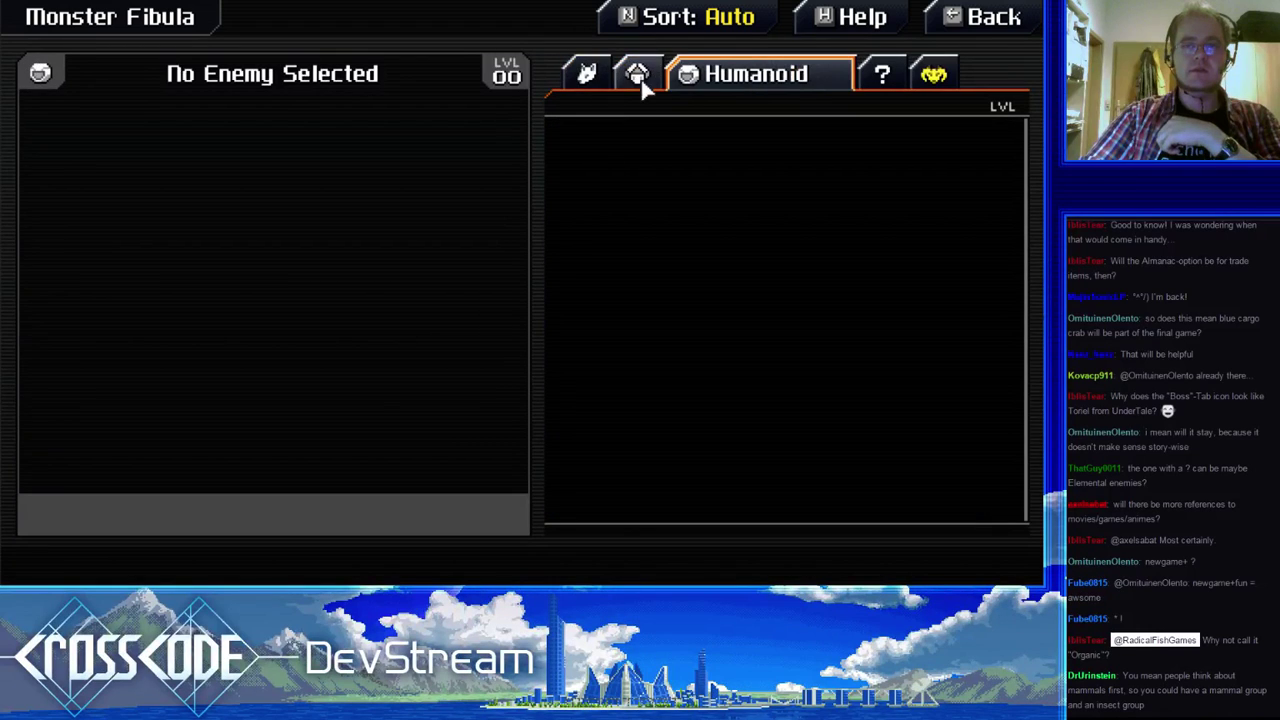
pyautogui.click(600, 80)
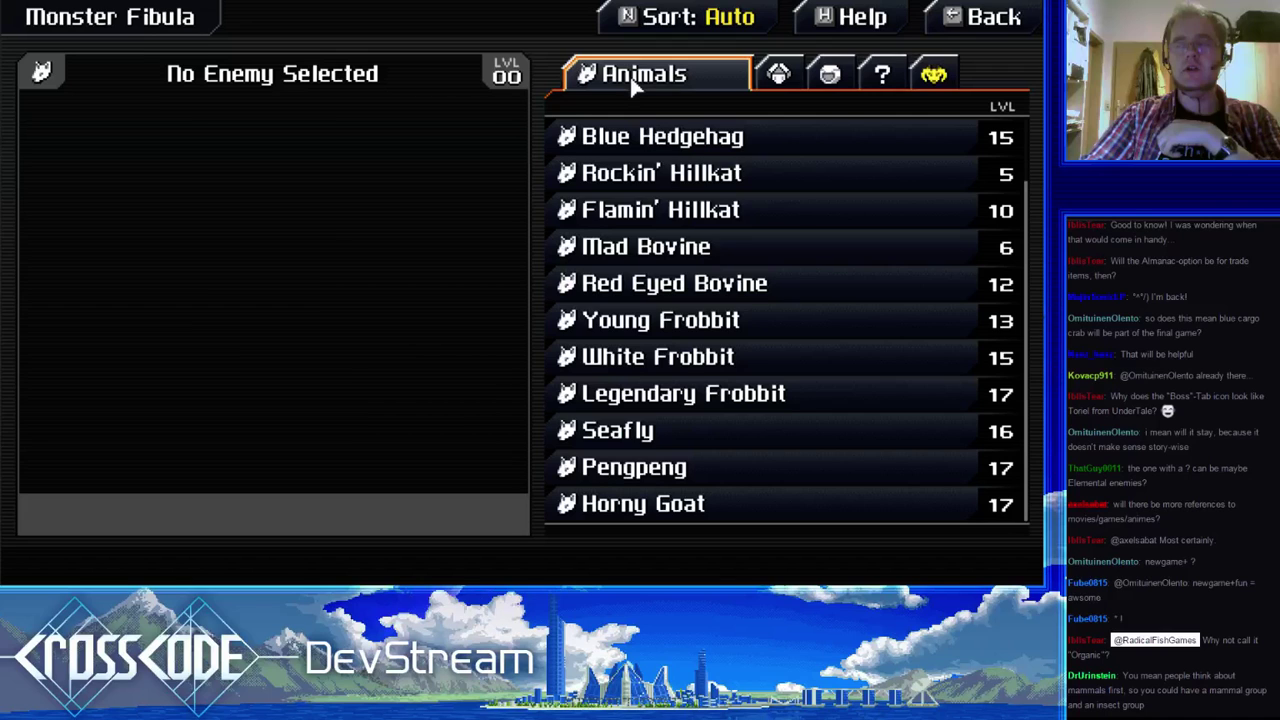
pyautogui.click(829, 80)
pyautogui.click(598, 80)
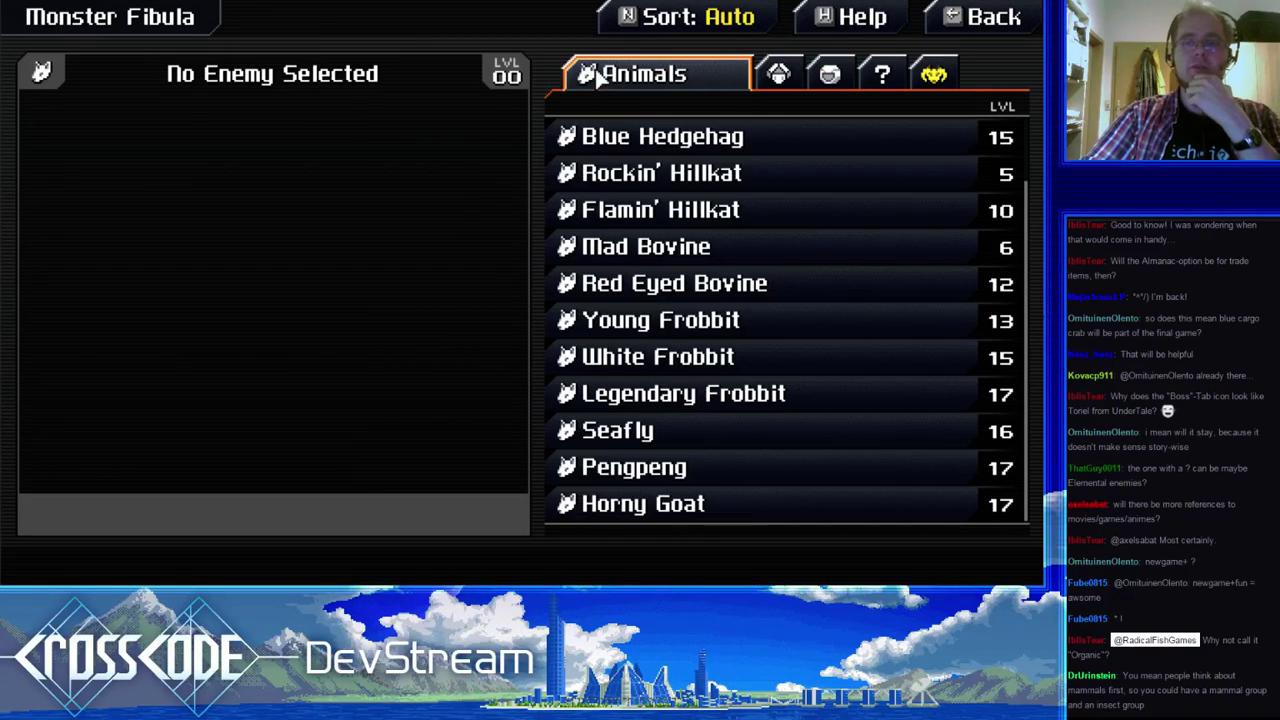
pyautogui.click(777, 76)
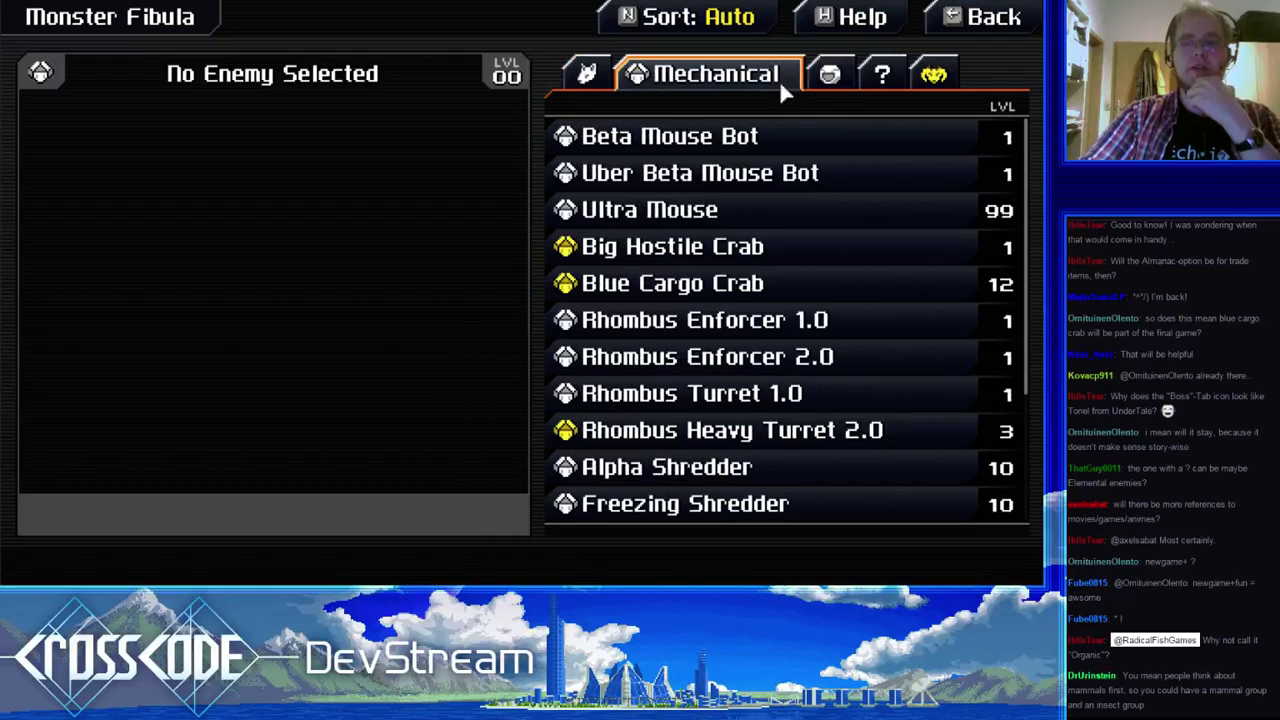
pyautogui.click(832, 78)
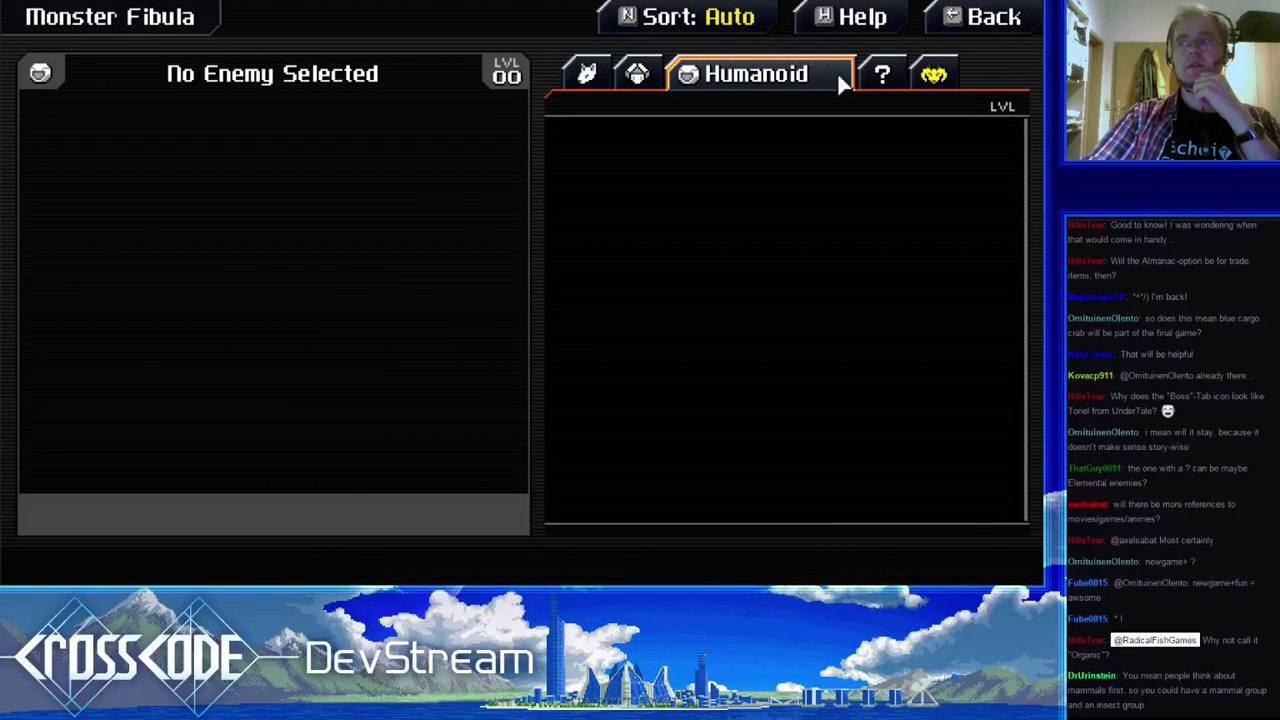
pyautogui.click(640, 78)
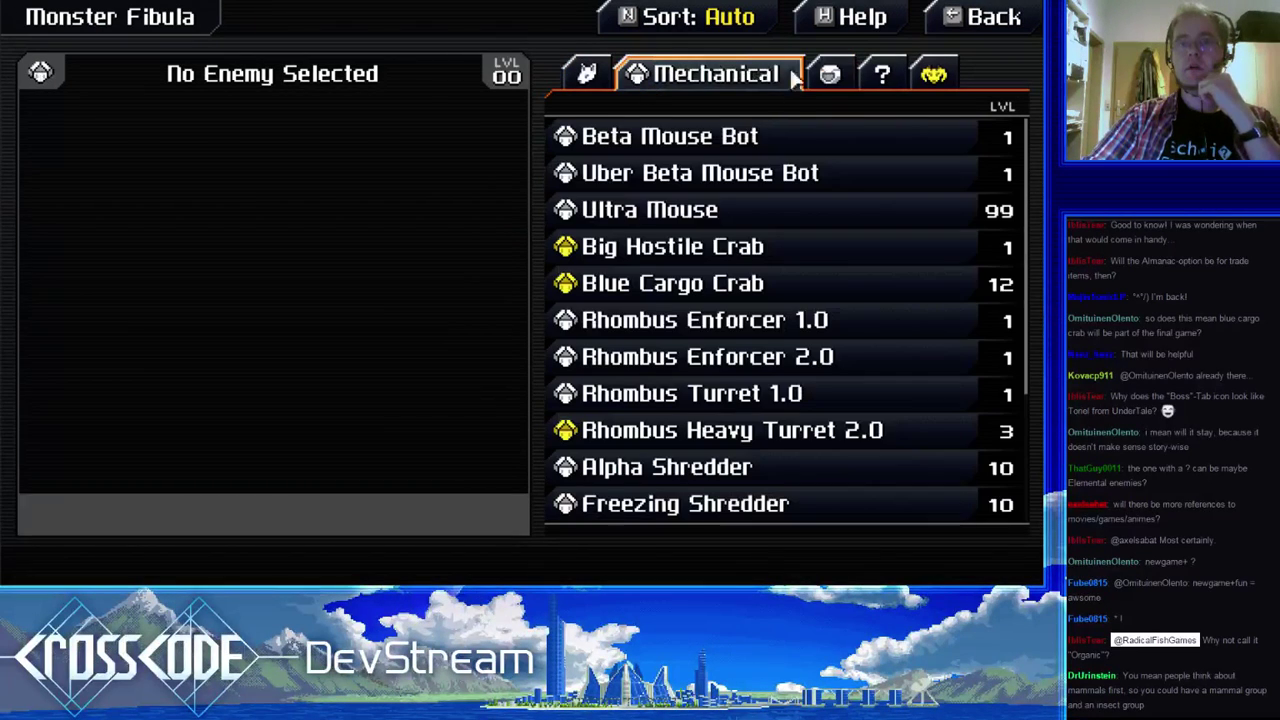
pyautogui.click(834, 78)
pyautogui.click(630, 84)
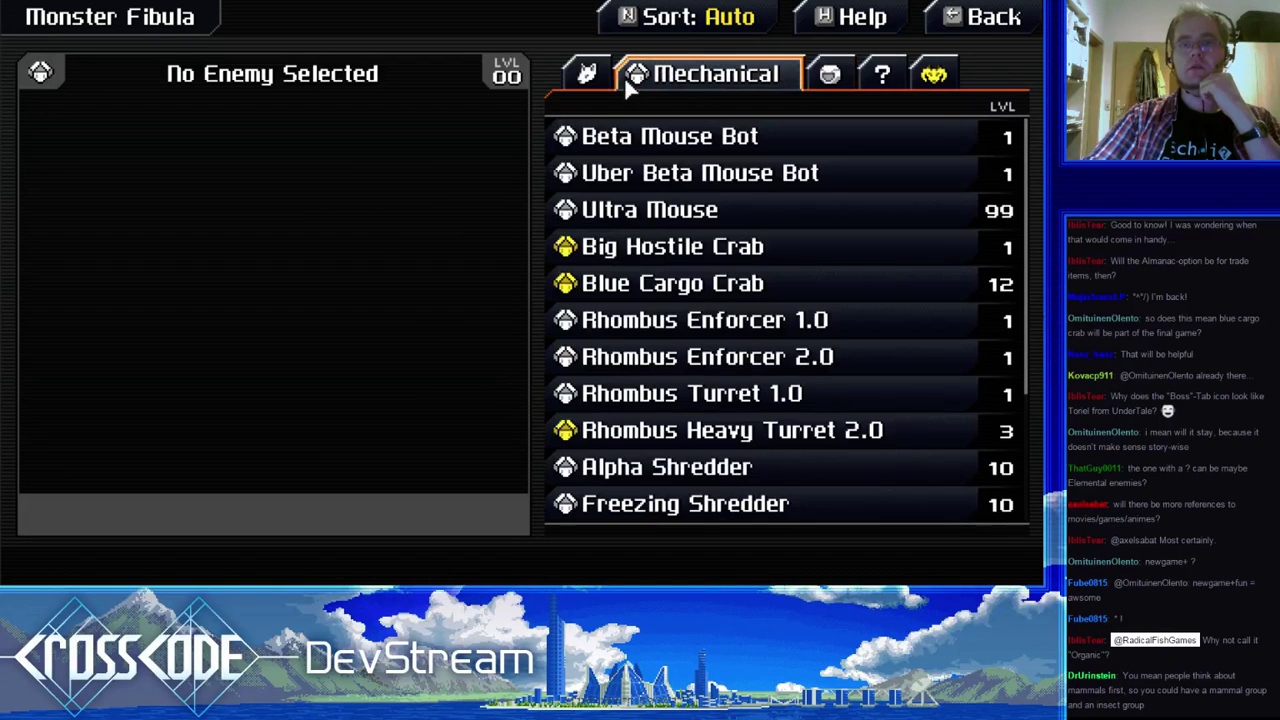
pyautogui.click(830, 76)
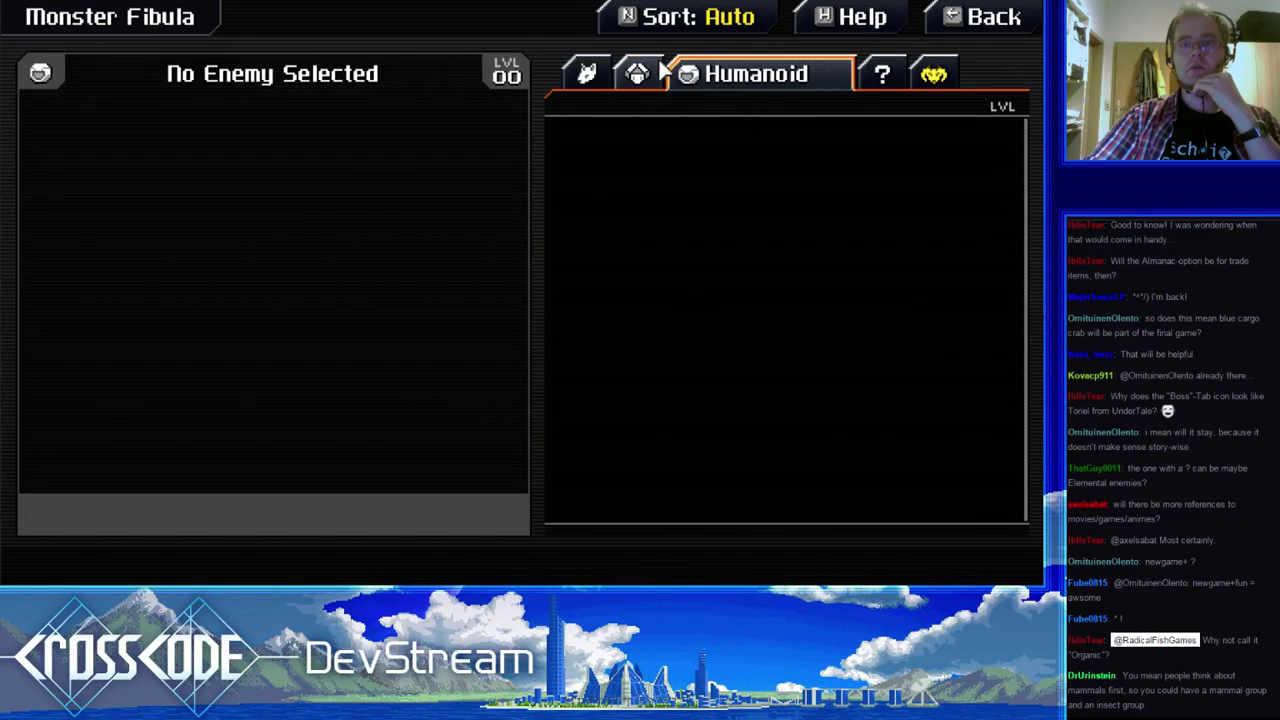
pyautogui.click(624, 76)
pyautogui.click(587, 78)
pyautogui.click(770, 76)
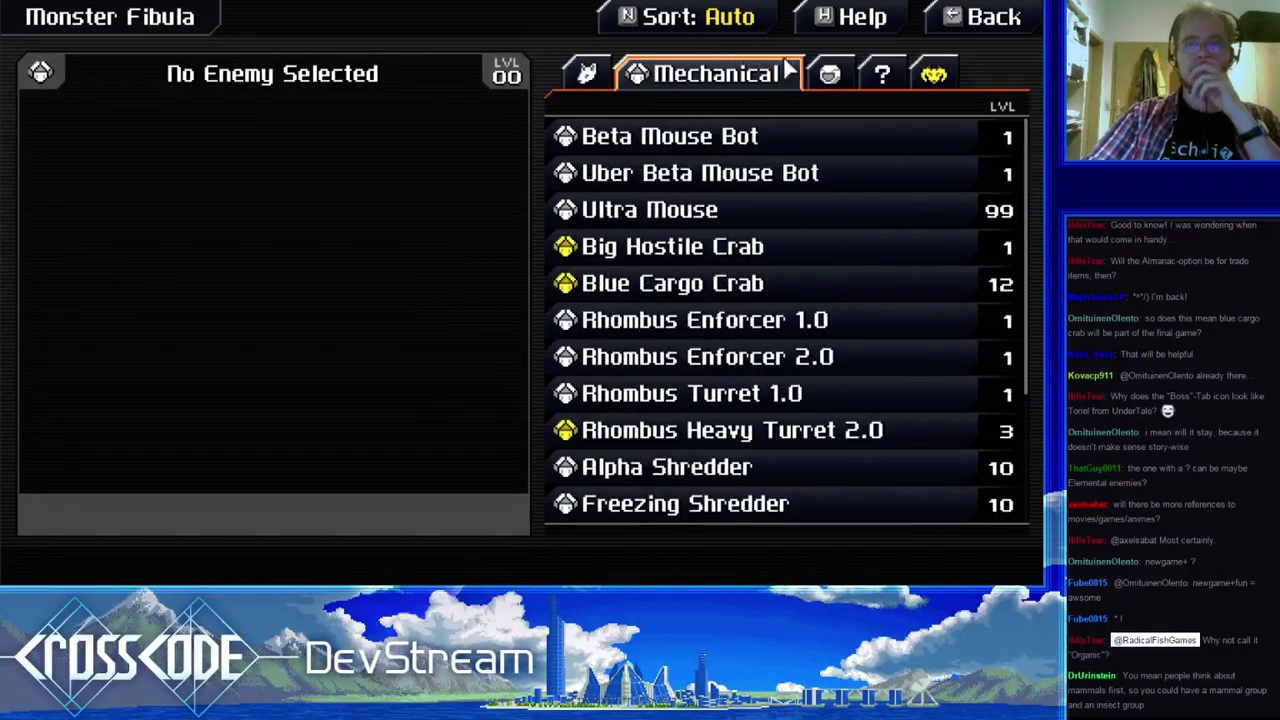
pyautogui.click(830, 76)
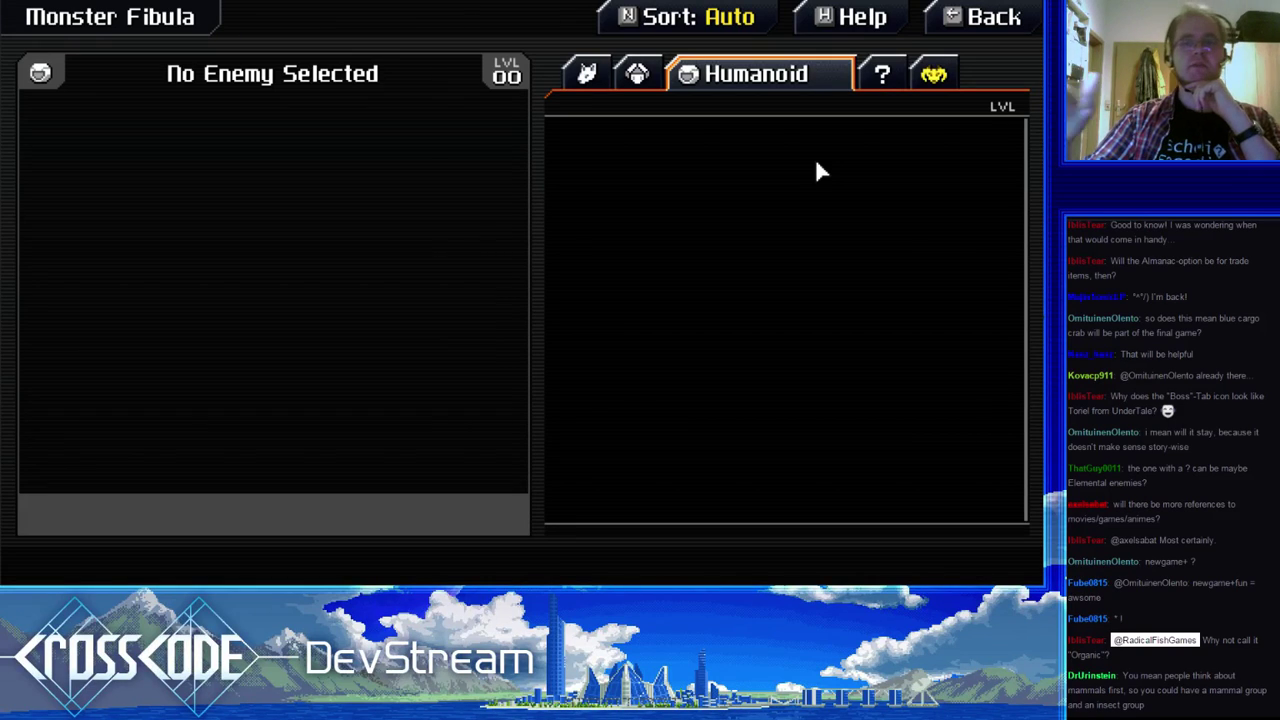
# - Look through the Mechanical and Animals lists, checking the stats of the Rhombus Heavy Turret 2.0 and White Frobbit
pyautogui.click(650, 76)
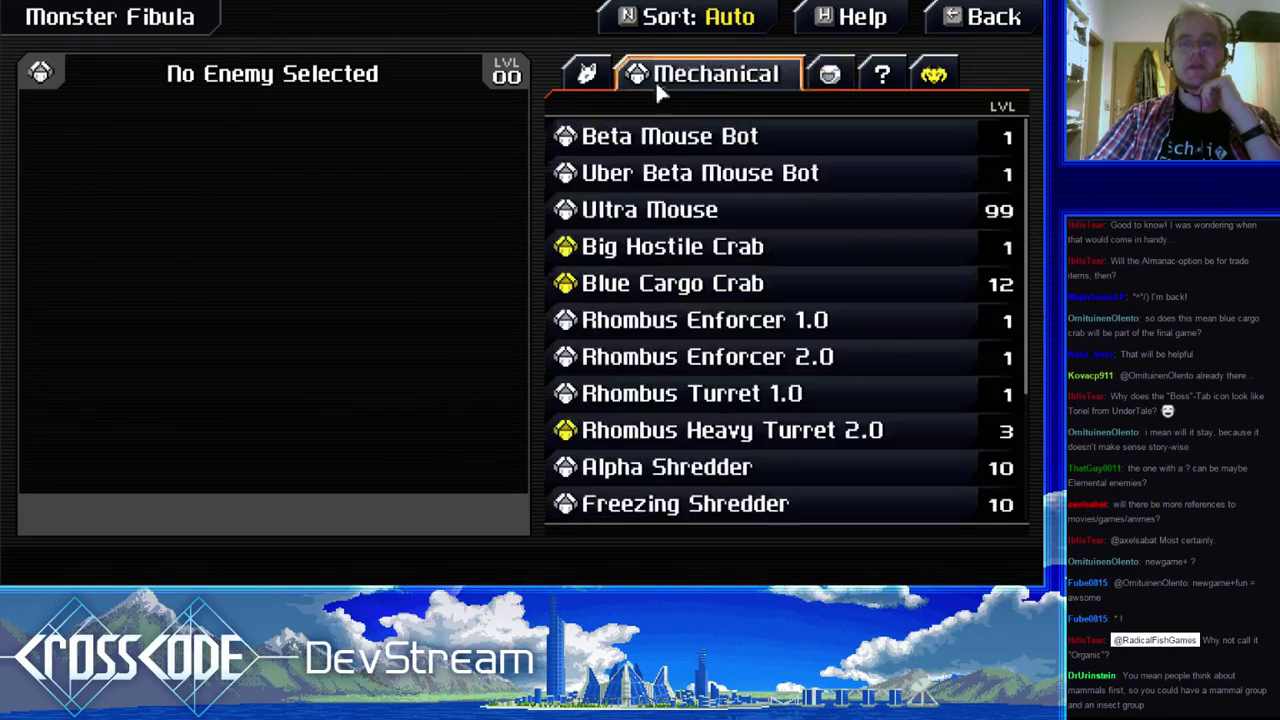
pyautogui.scroll(-2, 722, 430)
pyautogui.scroll(-1, 722, 430)
pyautogui.scroll(3, 674, 434)
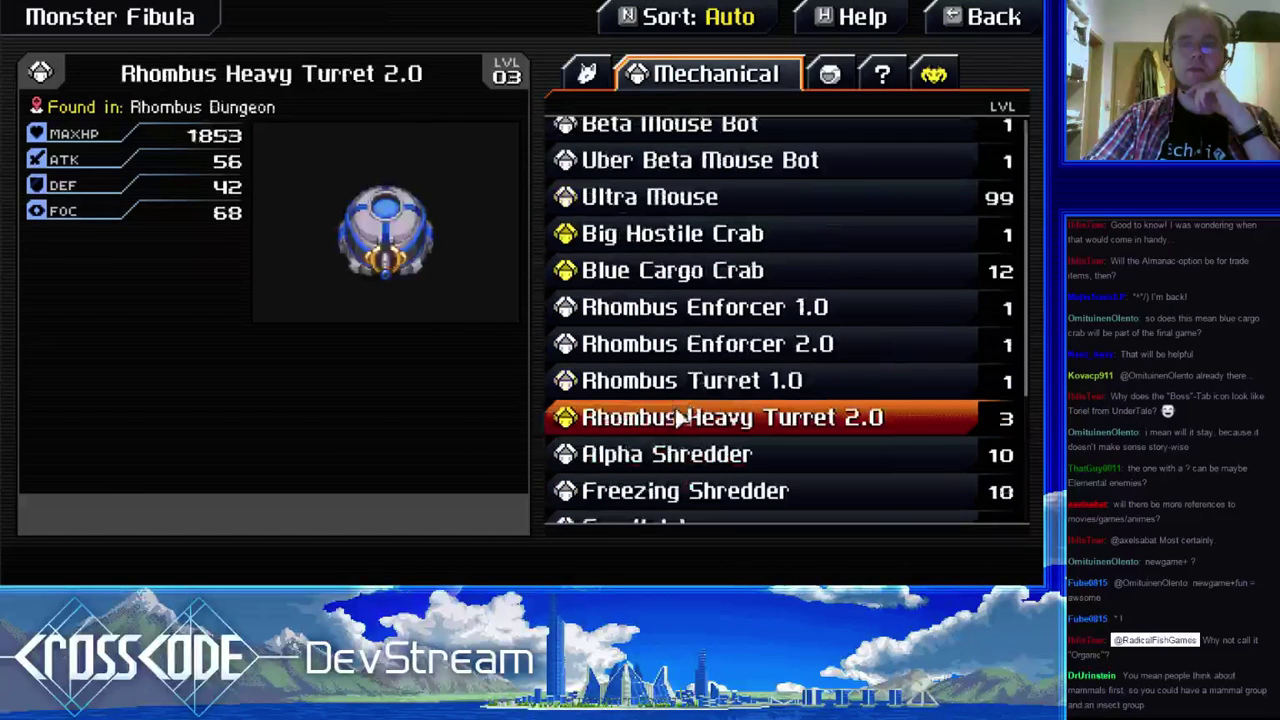
pyautogui.press('q')
pyautogui.scroll(2, 686, 420)
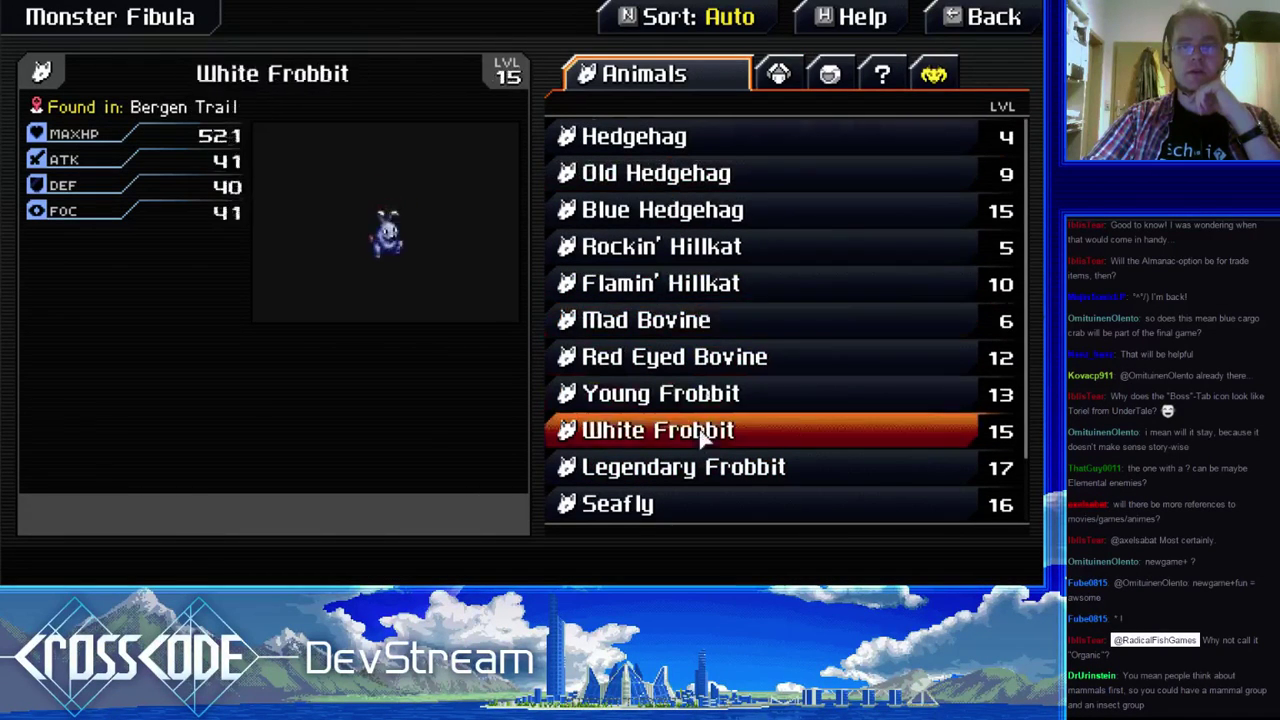
pyautogui.scroll(-2, 700, 425)
pyautogui.press('e')
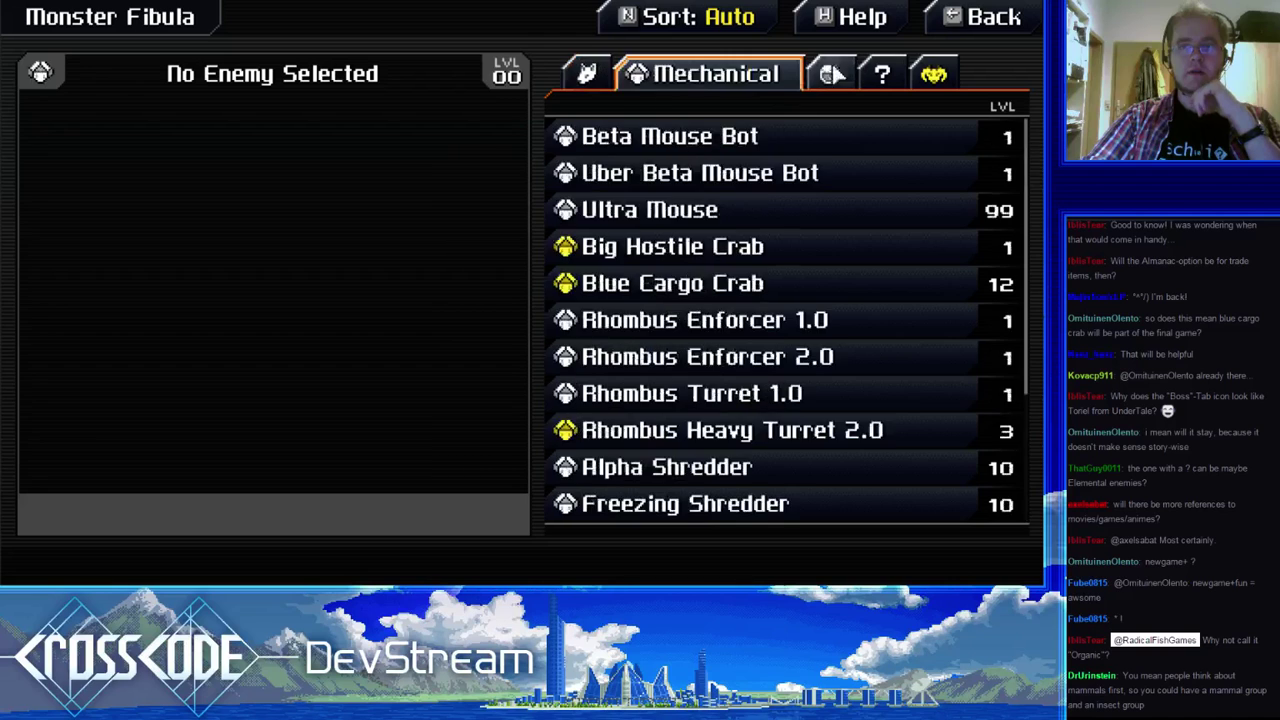
# - Examine the stats of the Freezing Shredder, Carritrich and Infected Digmo among the Mechanical enemies
pyautogui.click(832, 74)
pyautogui.click(643, 83)
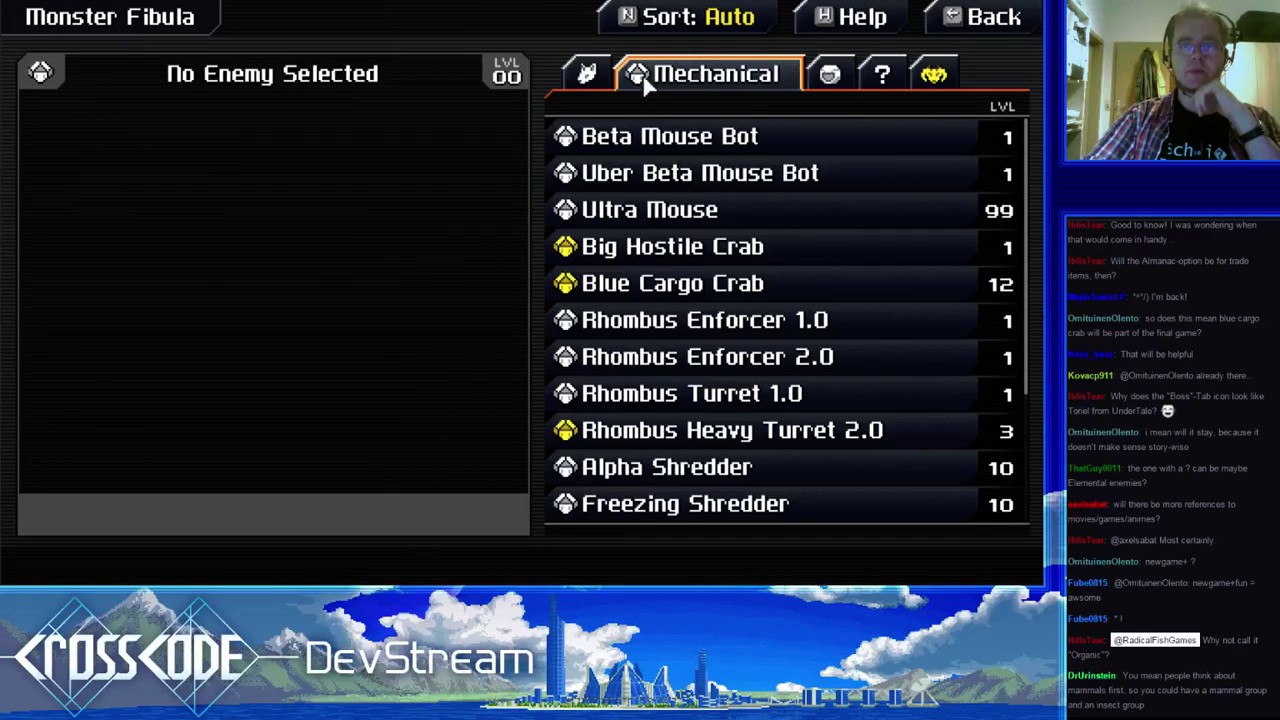
pyautogui.scroll(-5, 700, 285)
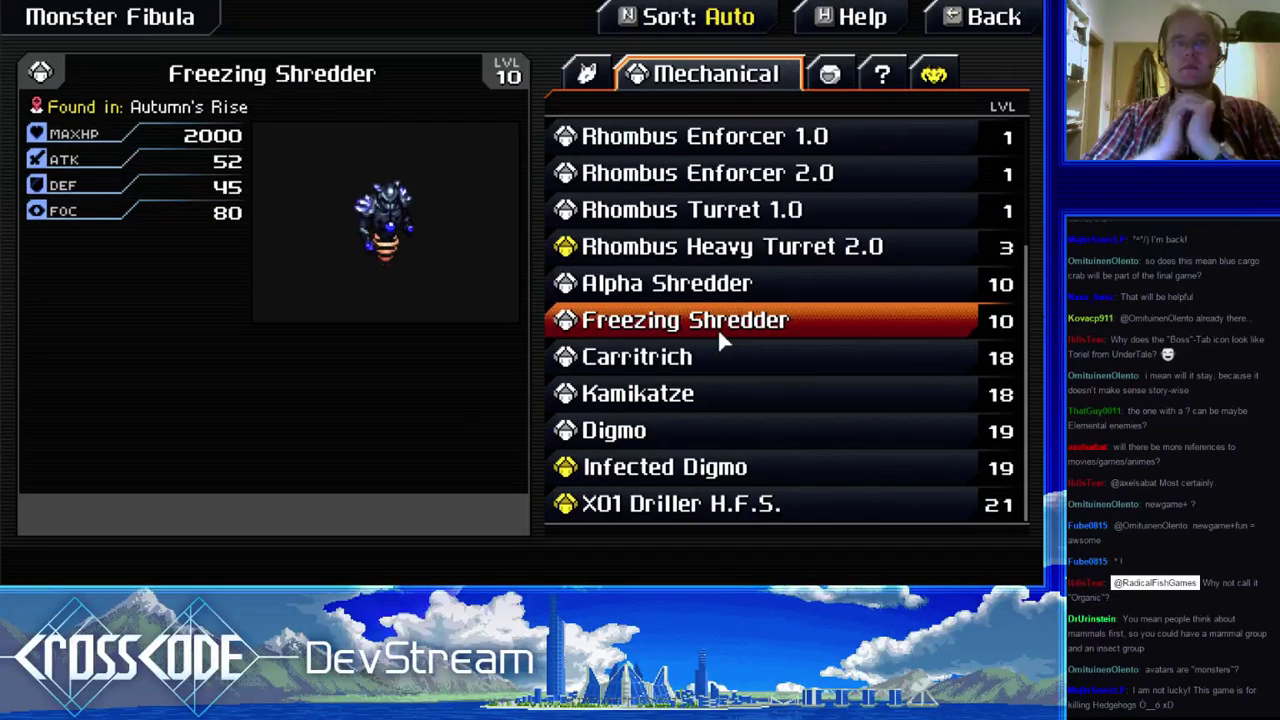
pyautogui.moveTo(746, 356)
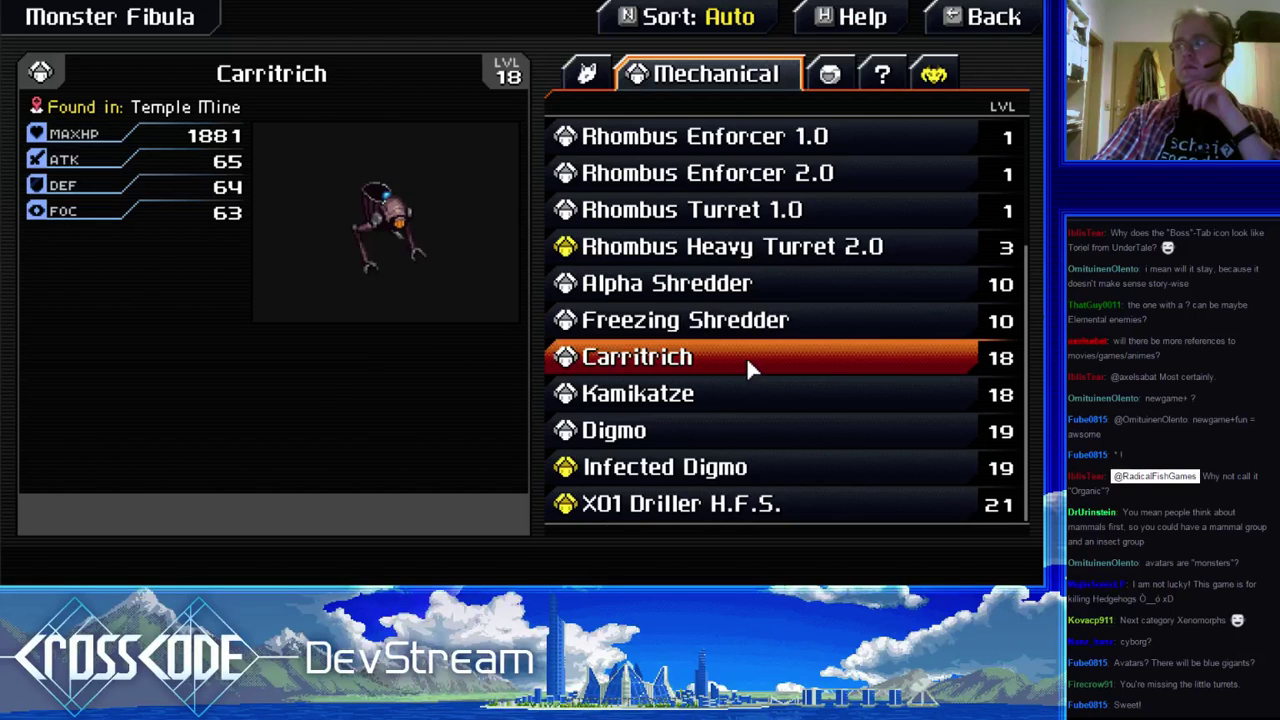
pyautogui.press('Escape')
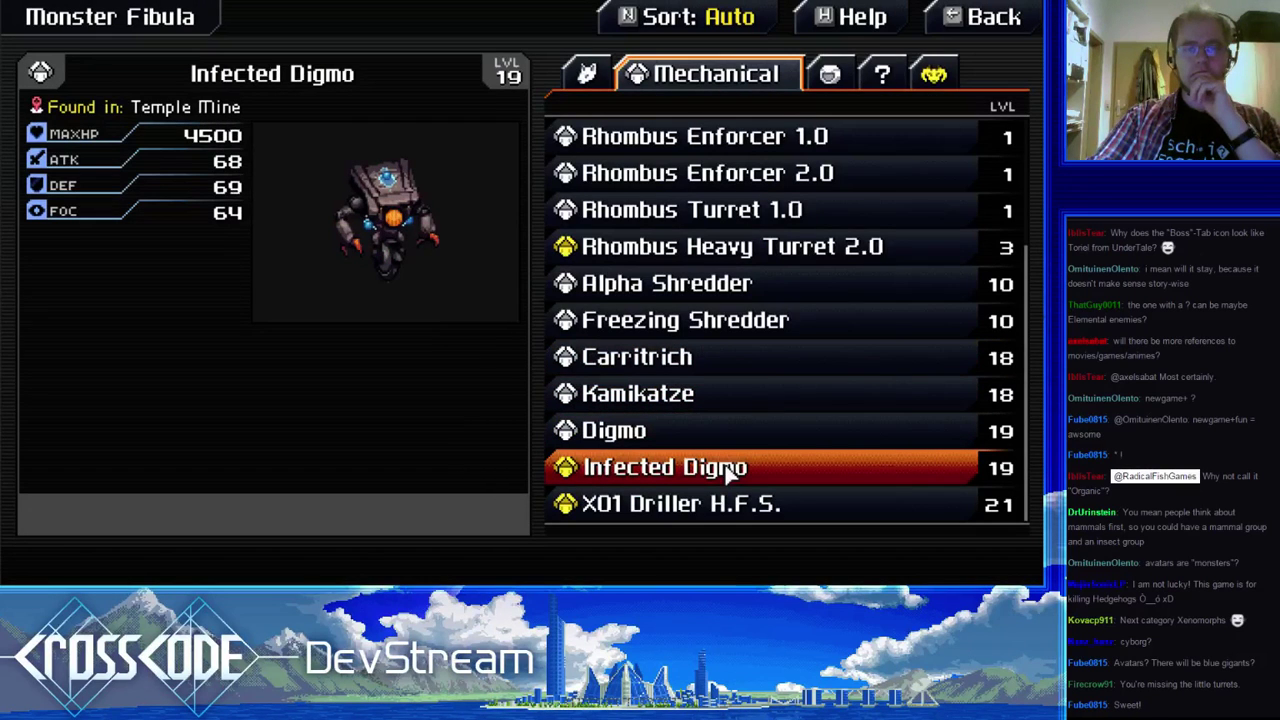
# - Browse the Mechanical, Animals, Humanoid and Abstract categories of the Monster Fibula, comparing which enemies each one lists
pyautogui.scroll(3, 740, 300)
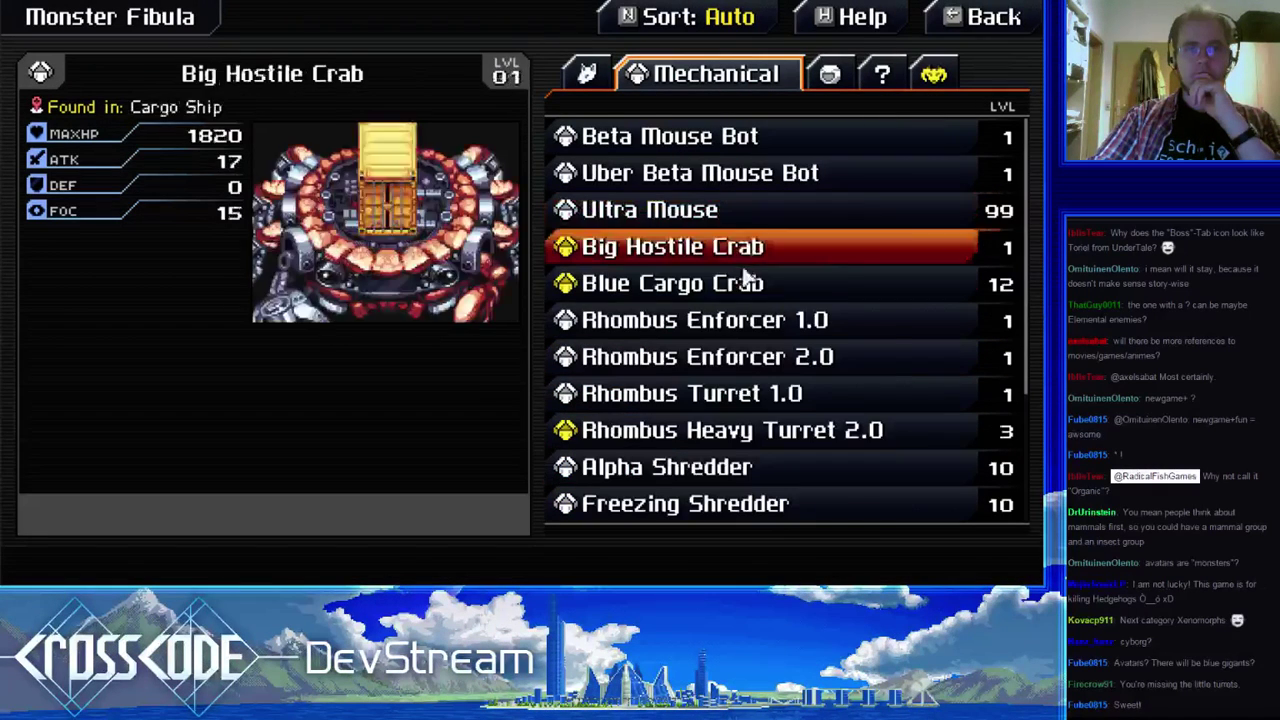
pyautogui.click(601, 80)
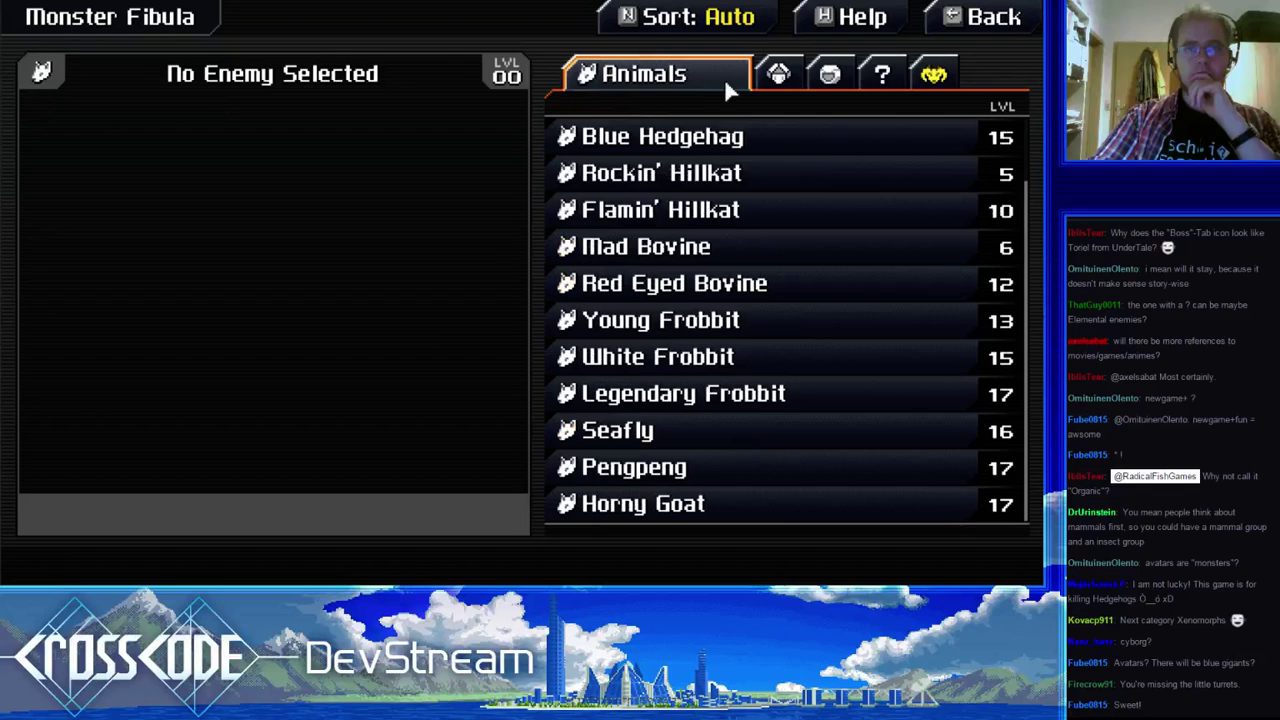
pyautogui.click(797, 78)
pyautogui.click(826, 80)
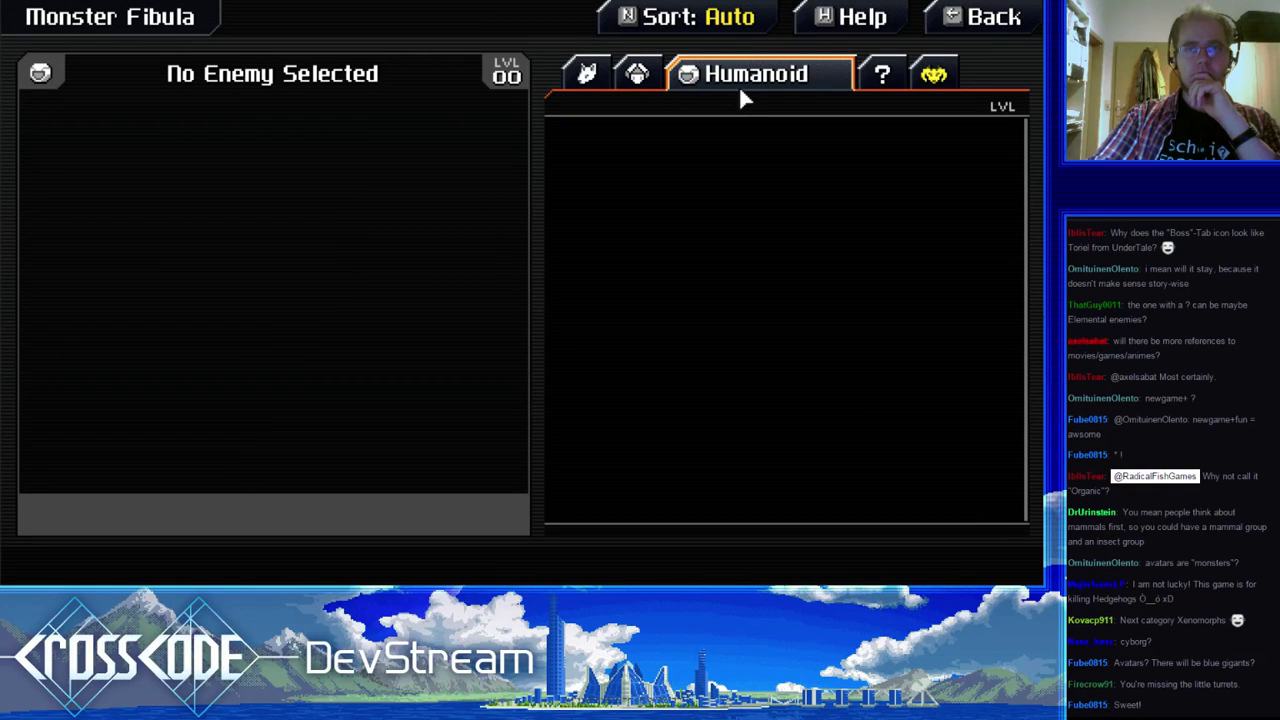
pyautogui.click(945, 72)
pyautogui.click(737, 74)
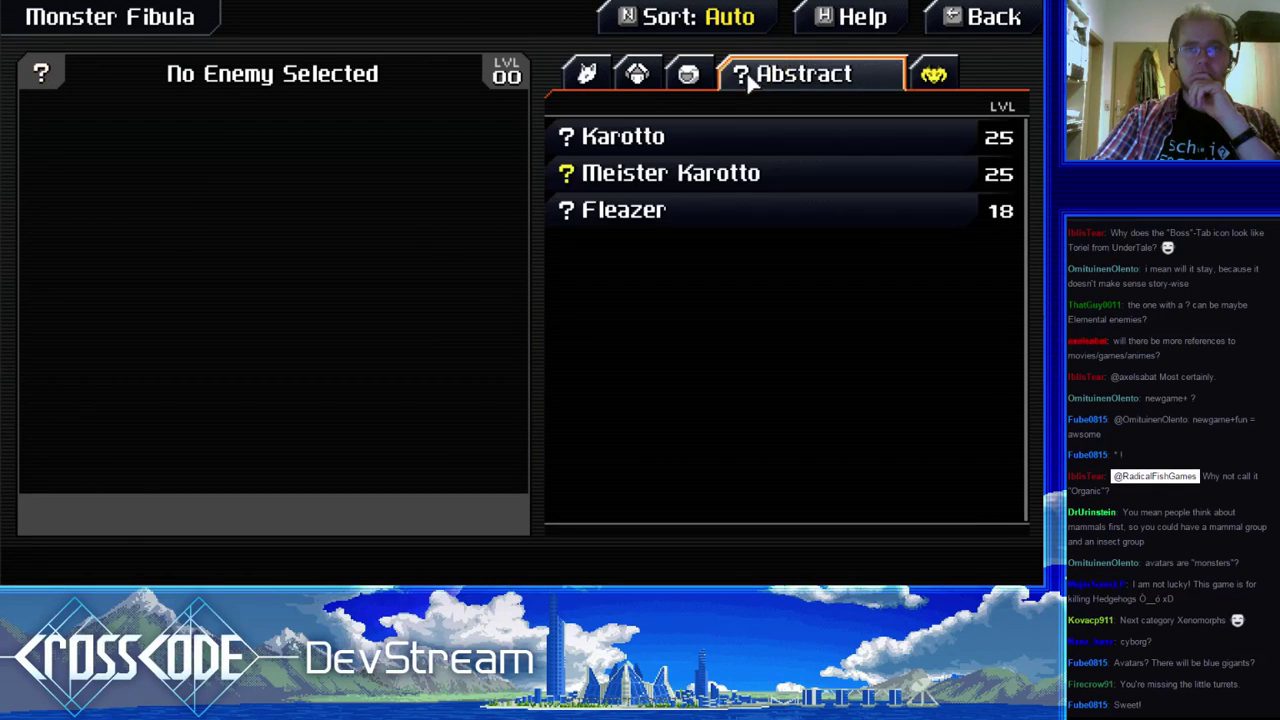
pyautogui.click(685, 80)
pyautogui.scroll(3, 740, 466)
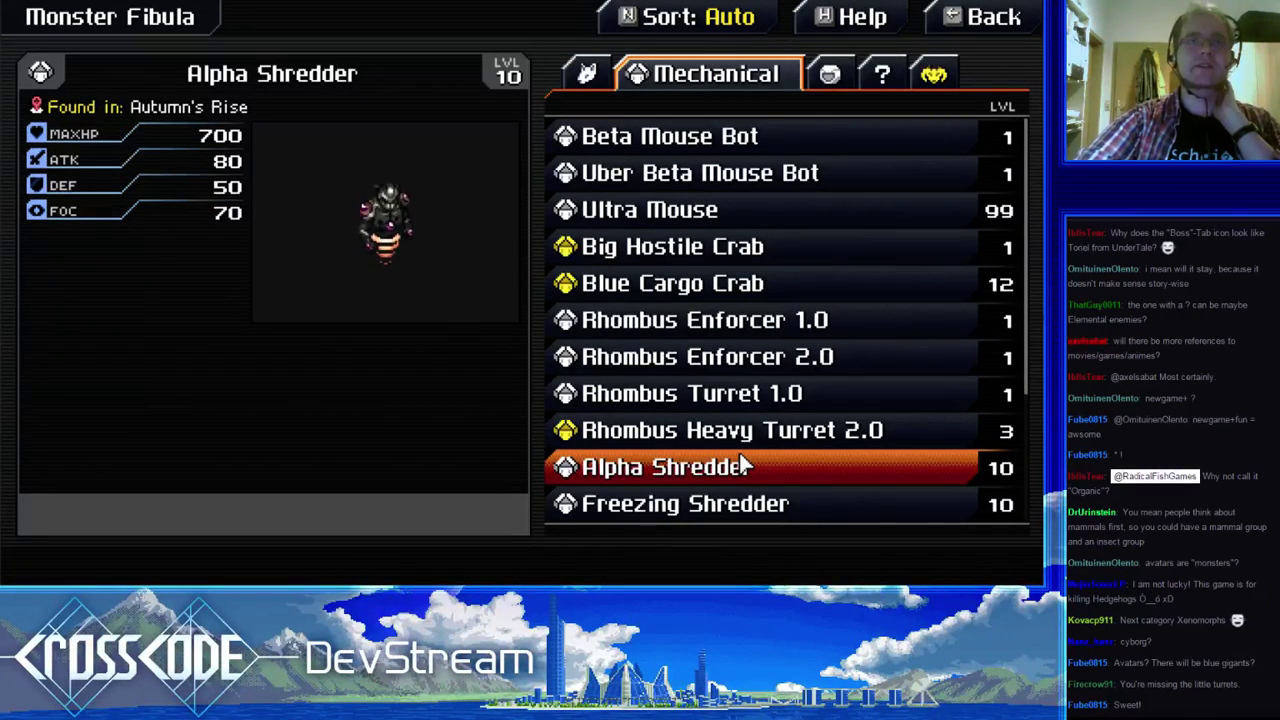
# - Check the Rhombus Enforcer 1.0, then review the enemy categories again from Abstract through Animals and Mechanical to Humanoid
pyautogui.click(600, 320)
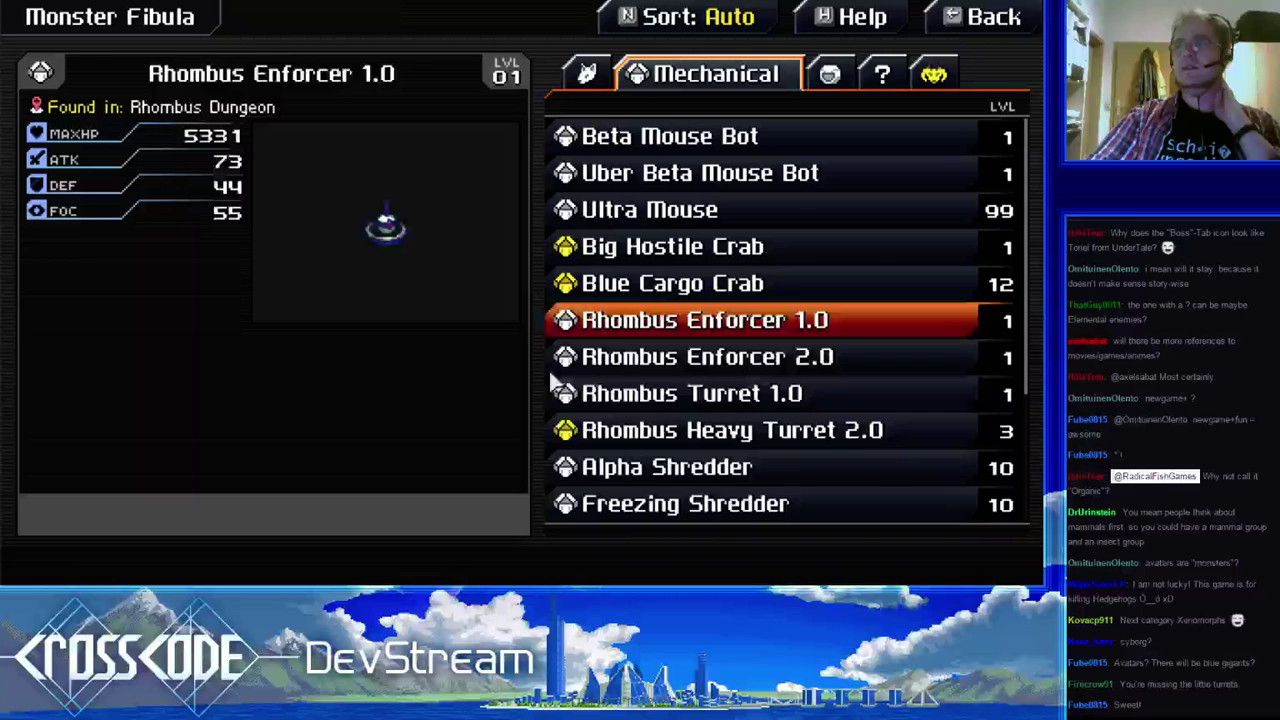
pyautogui.click(830, 74)
pyautogui.click(891, 70)
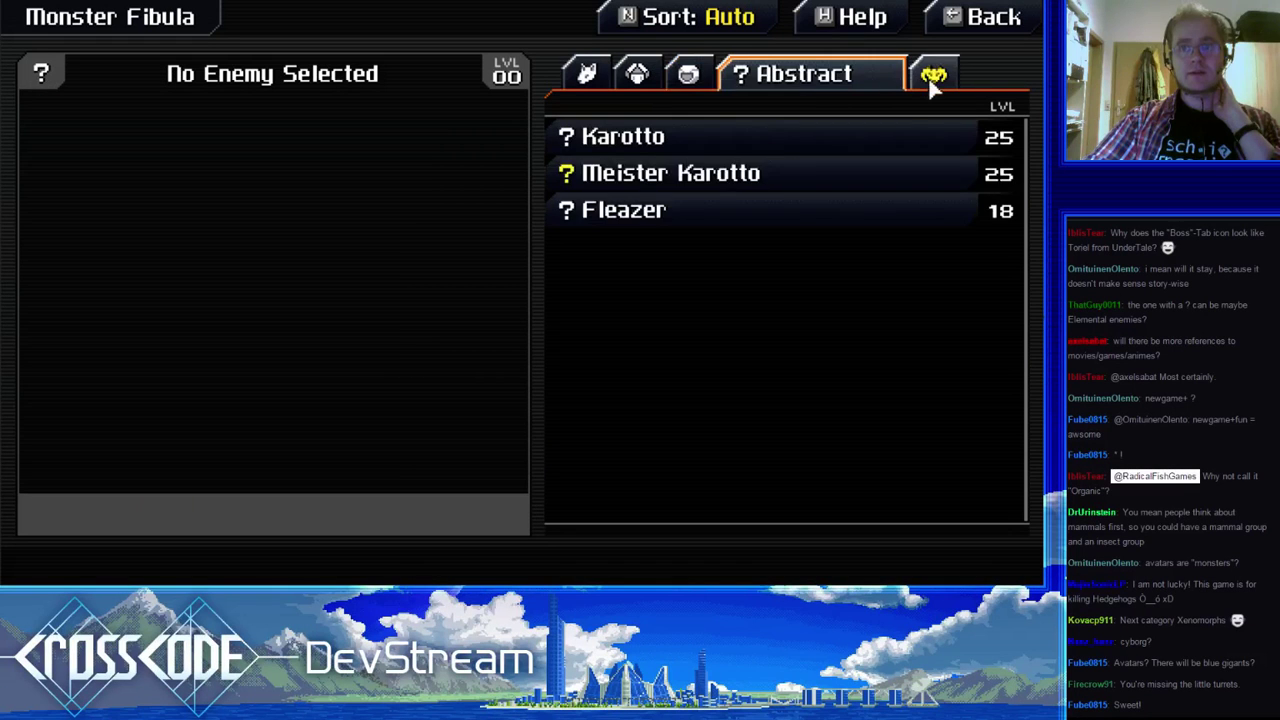
pyautogui.click(933, 74)
pyautogui.click(642, 80)
pyautogui.click(587, 74)
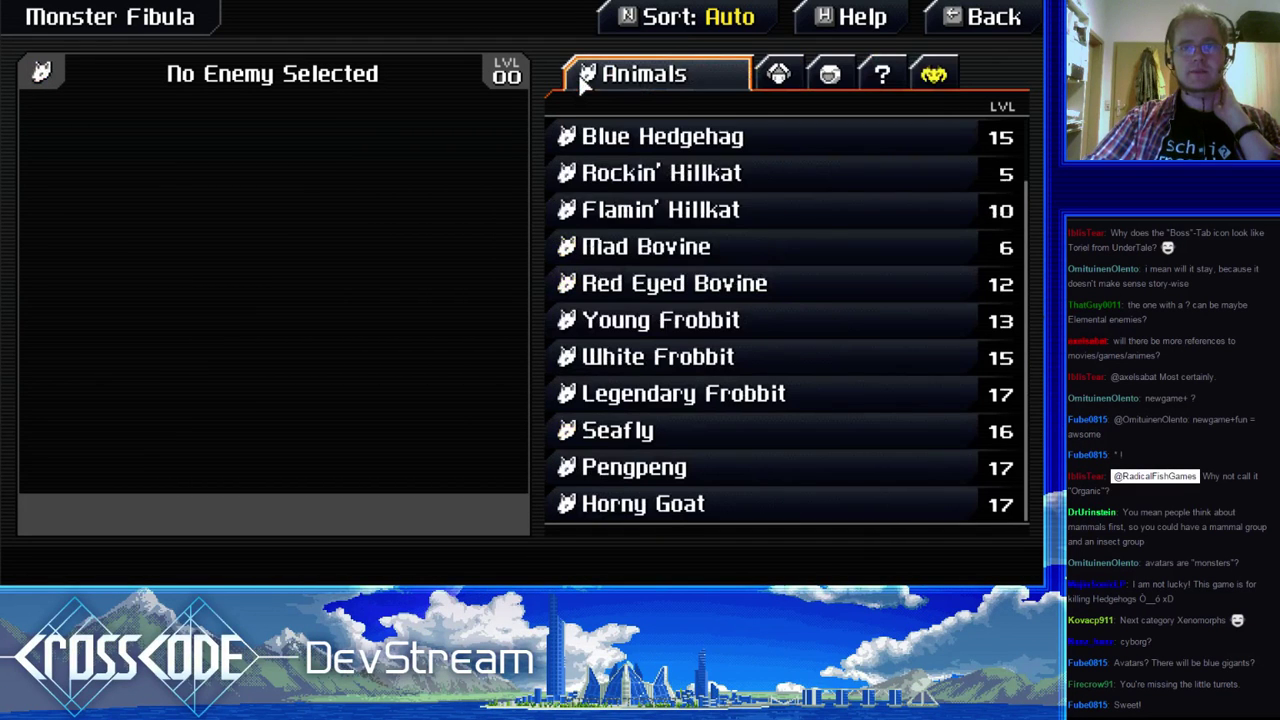
pyautogui.click(776, 76)
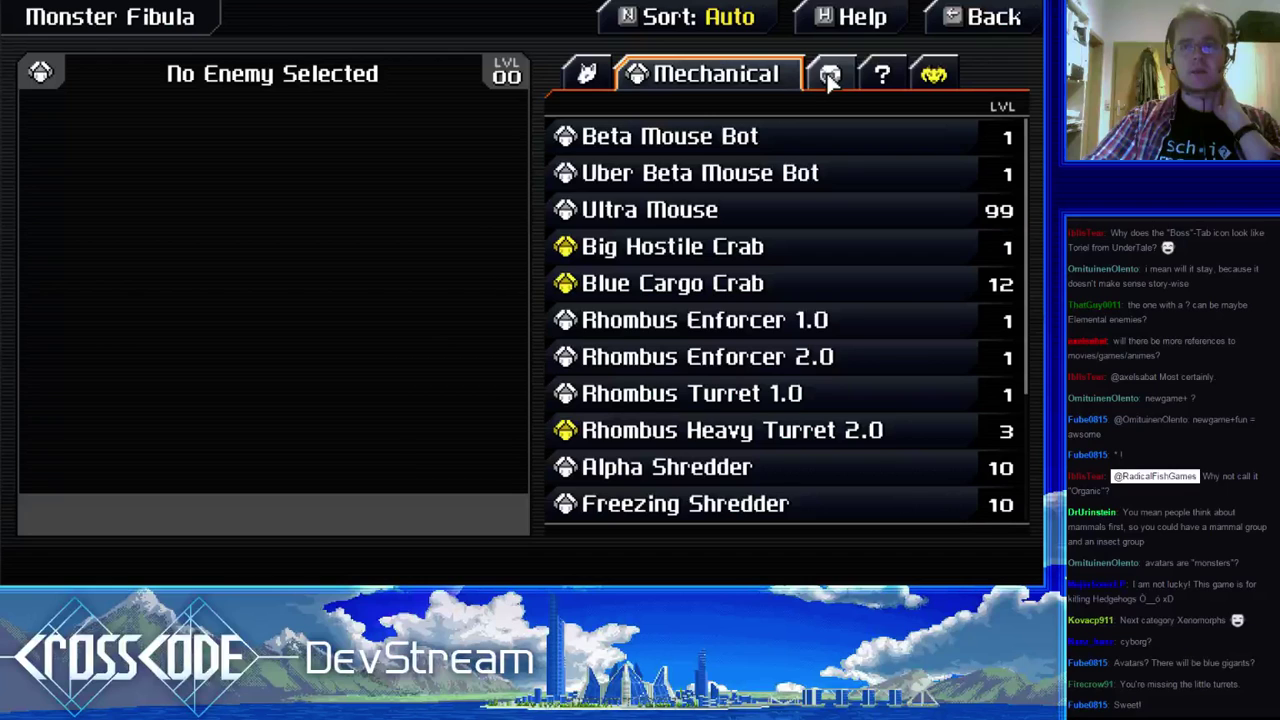
pyautogui.click(830, 76)
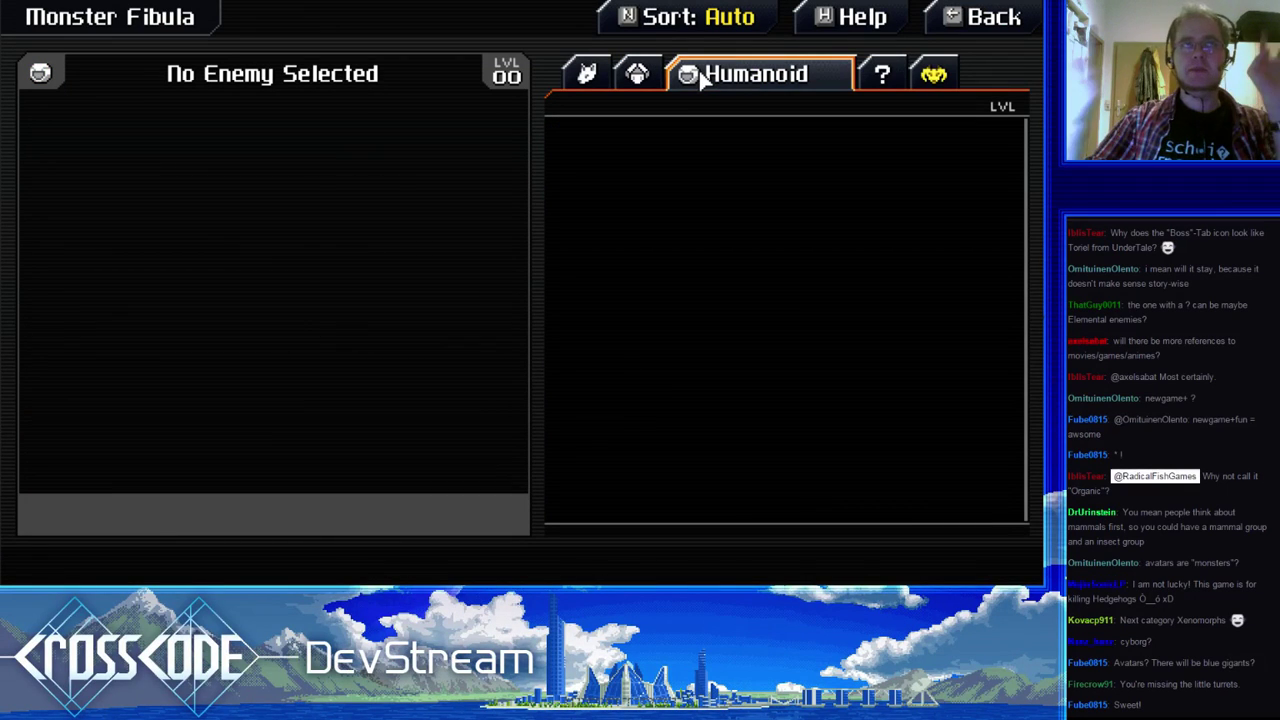
# - Compare the Animals and Mechanical lists and examine the stats of the Infected Digmo, Alpha Shredder and Uber Beta Mouse Bot
pyautogui.click(590, 75)
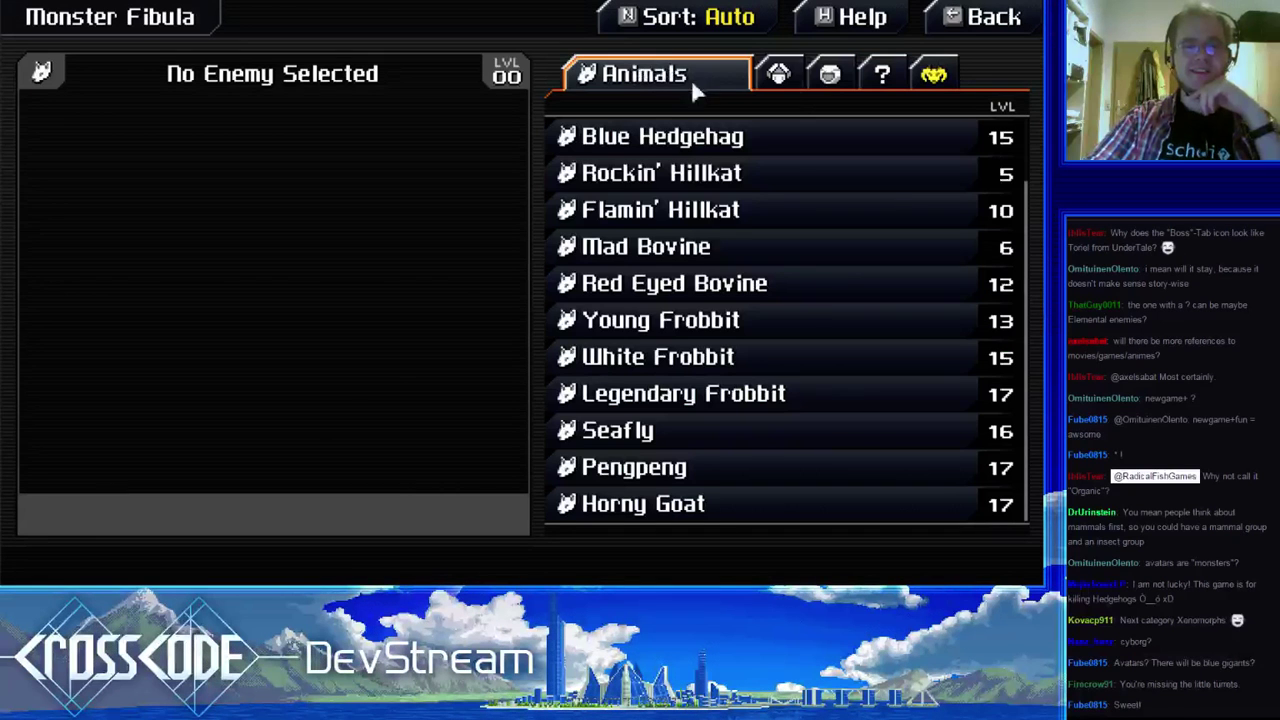
pyautogui.click(778, 76)
pyautogui.click(788, 254)
pyautogui.scroll(-3, 770, 300)
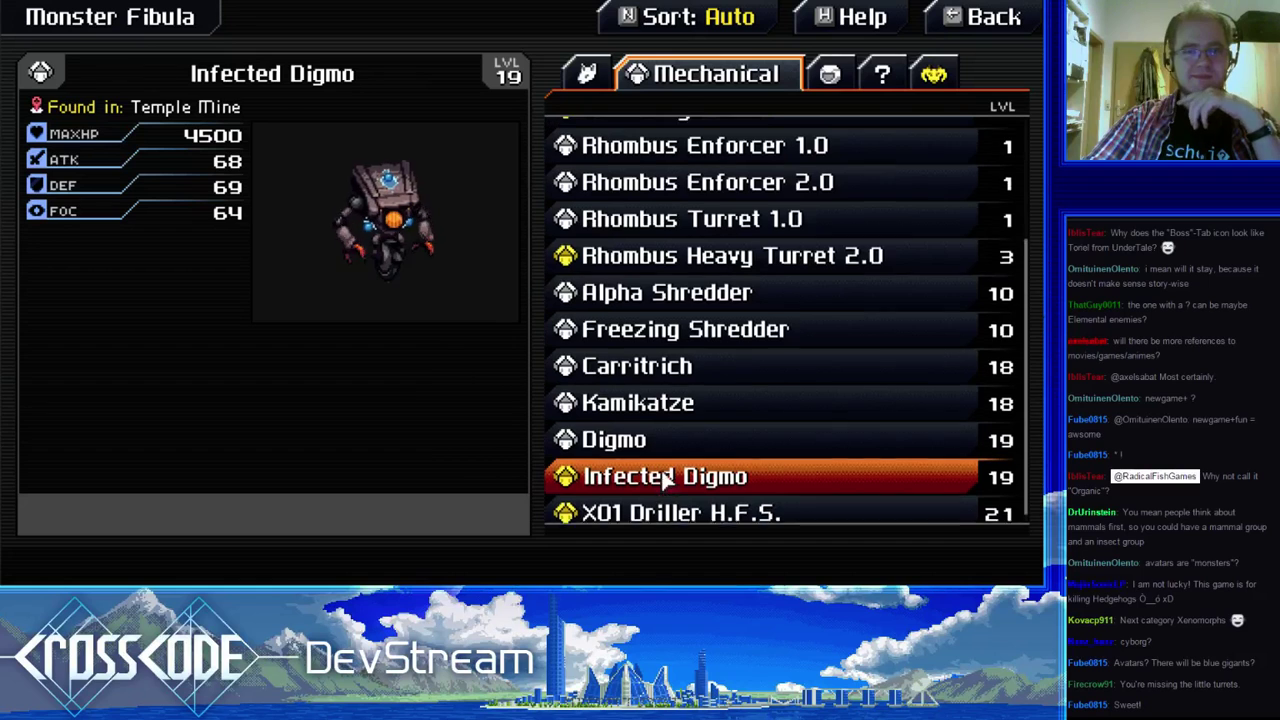
pyautogui.scroll(2, 668, 480)
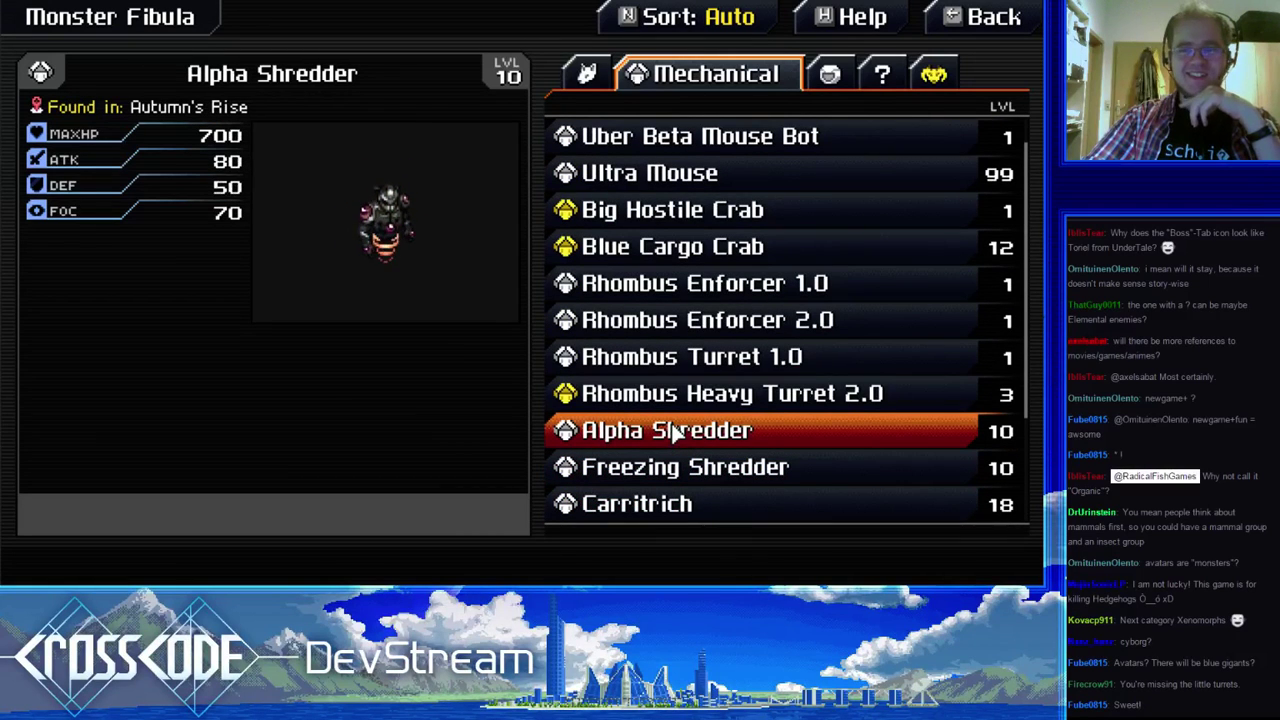
pyautogui.scroll(1, 720, 255)
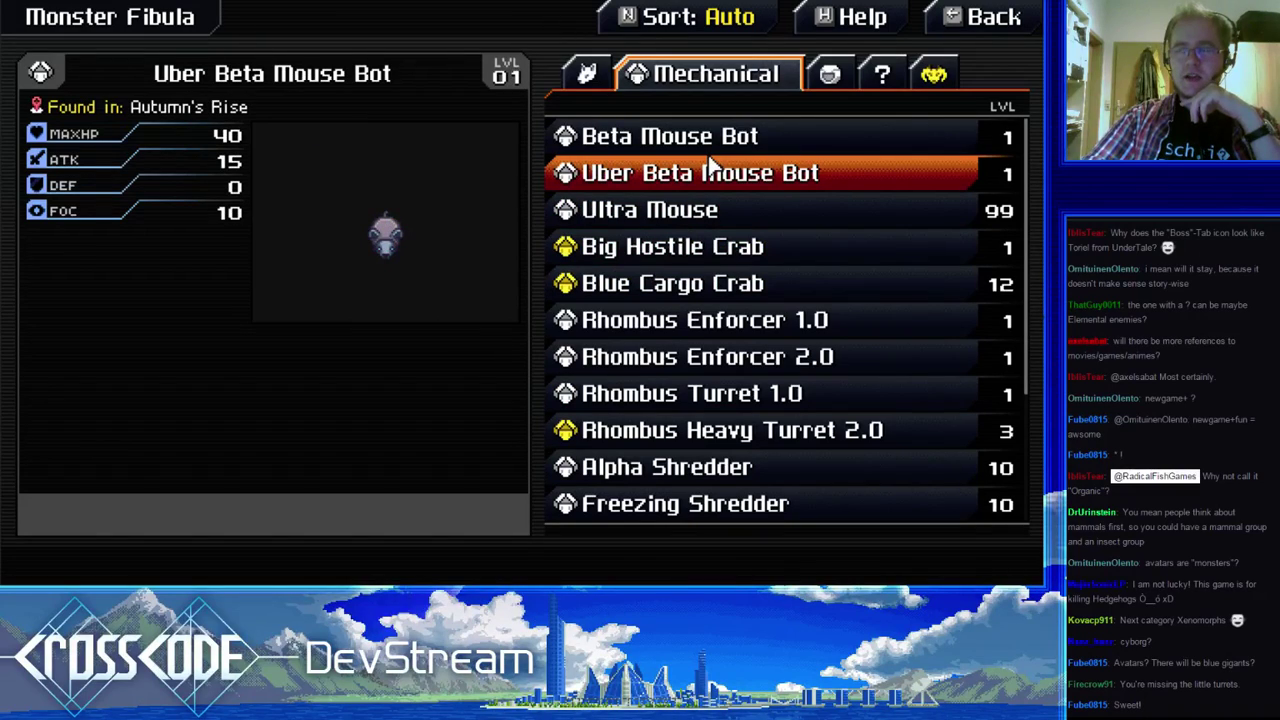
# - Leave the Monster Fibula, check the Quests page in the Synopsis and return to the game
pyautogui.press('Escape')
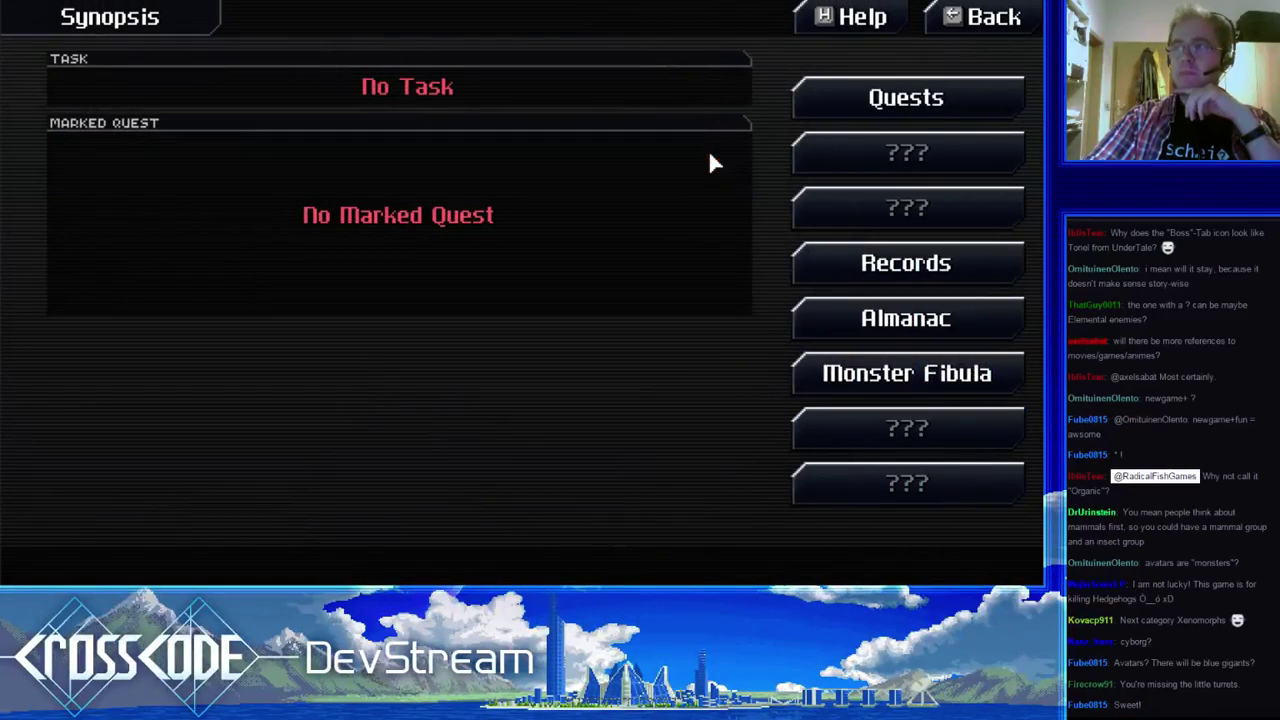
pyautogui.press('Escape')
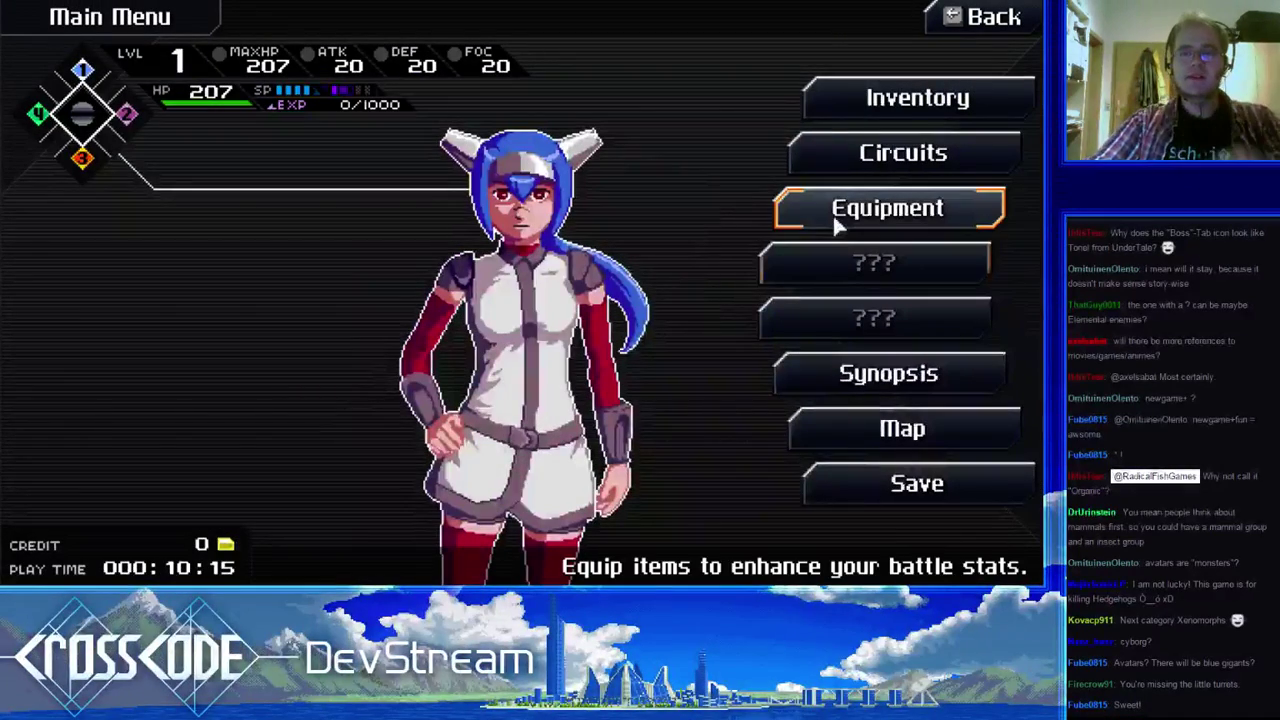
pyautogui.click(960, 373)
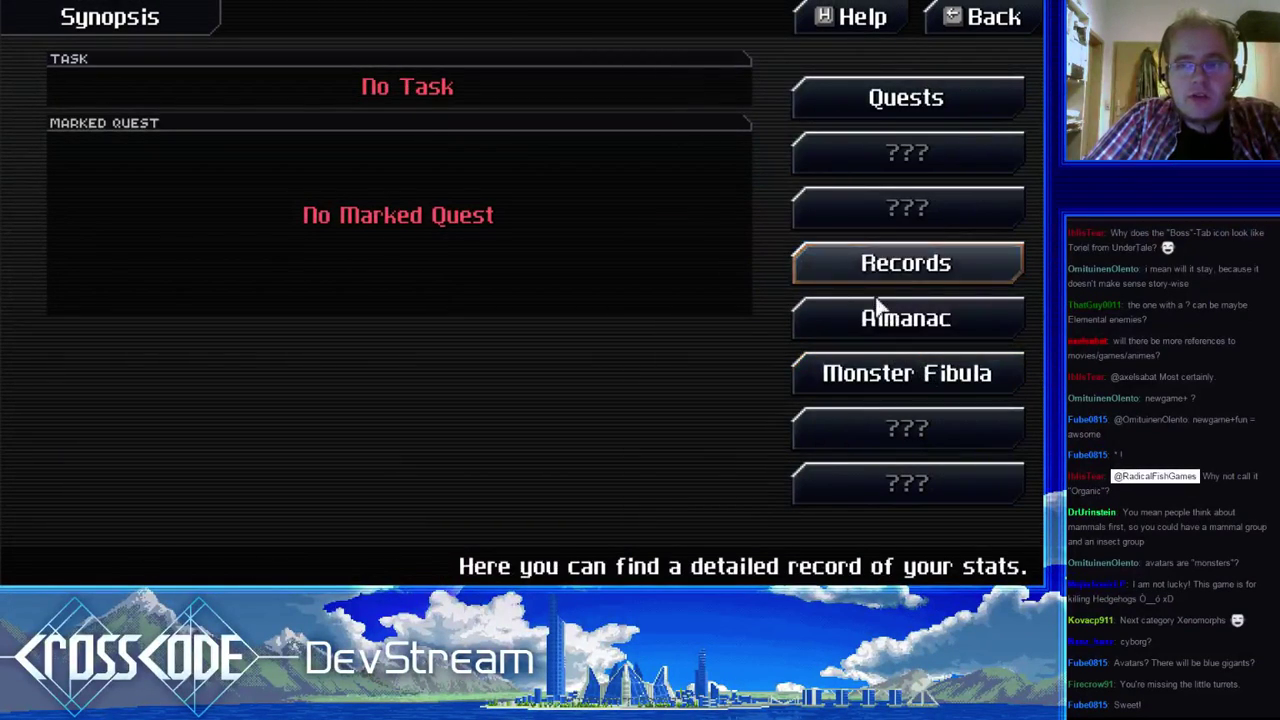
pyautogui.click(886, 104)
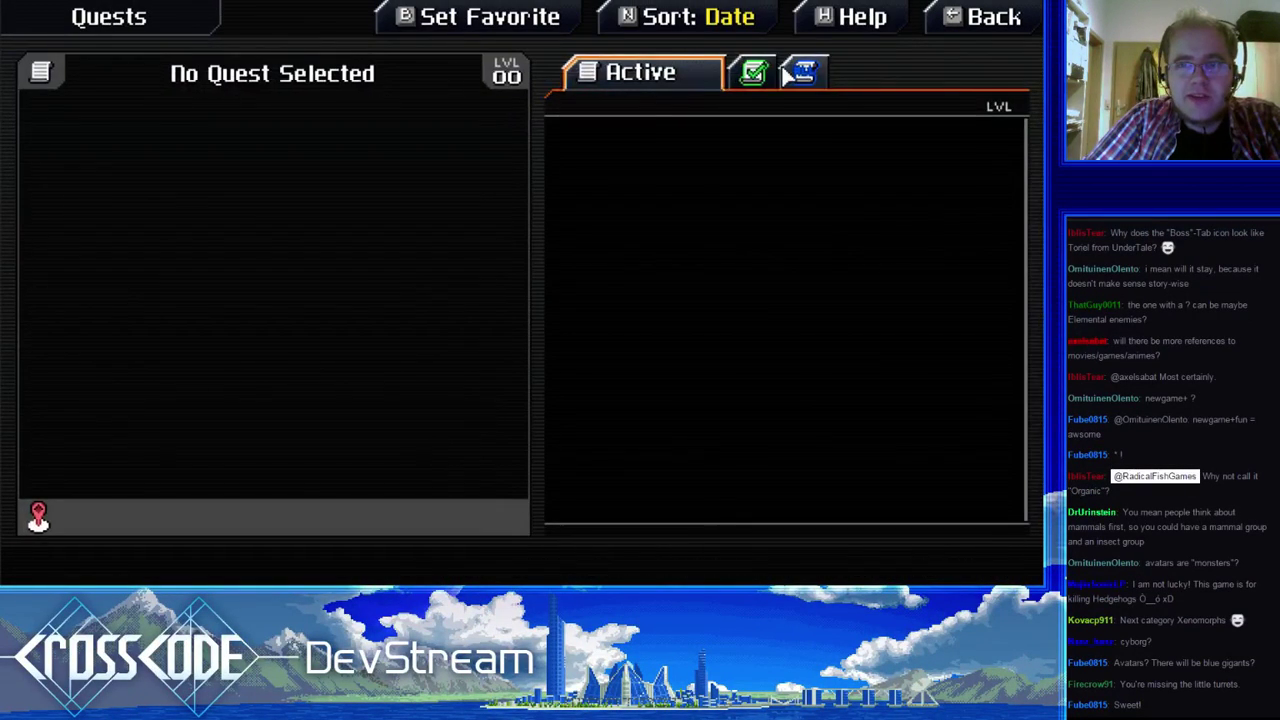
pyautogui.press('Escape')
pyautogui.press('Escape')
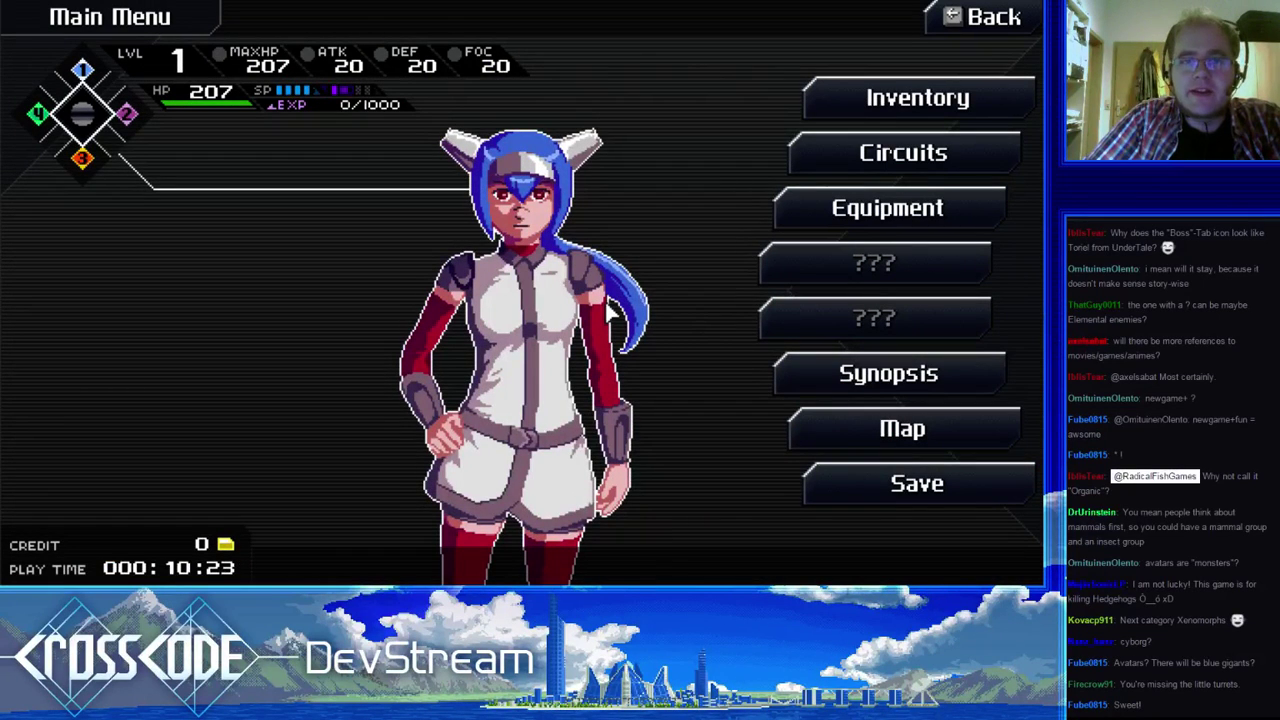
pyautogui.press('Escape')
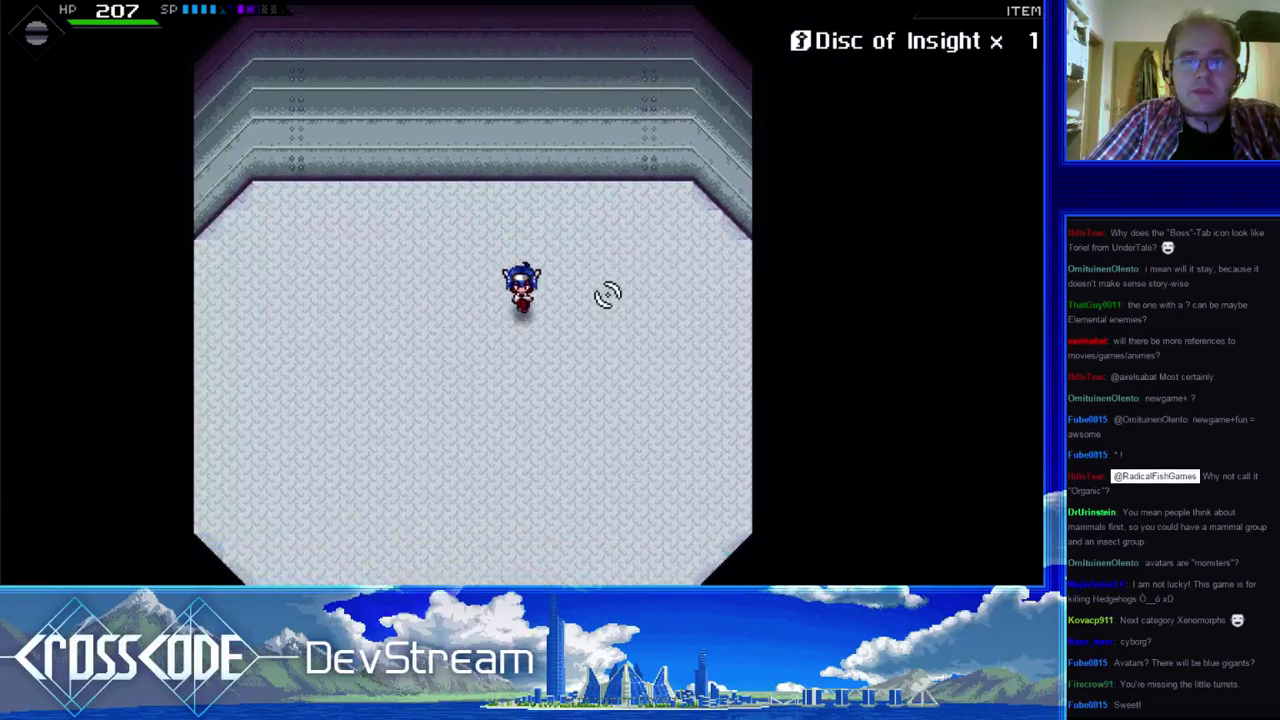
pyautogui.press('s')
pyautogui.press('a')
pyautogui.press('w')
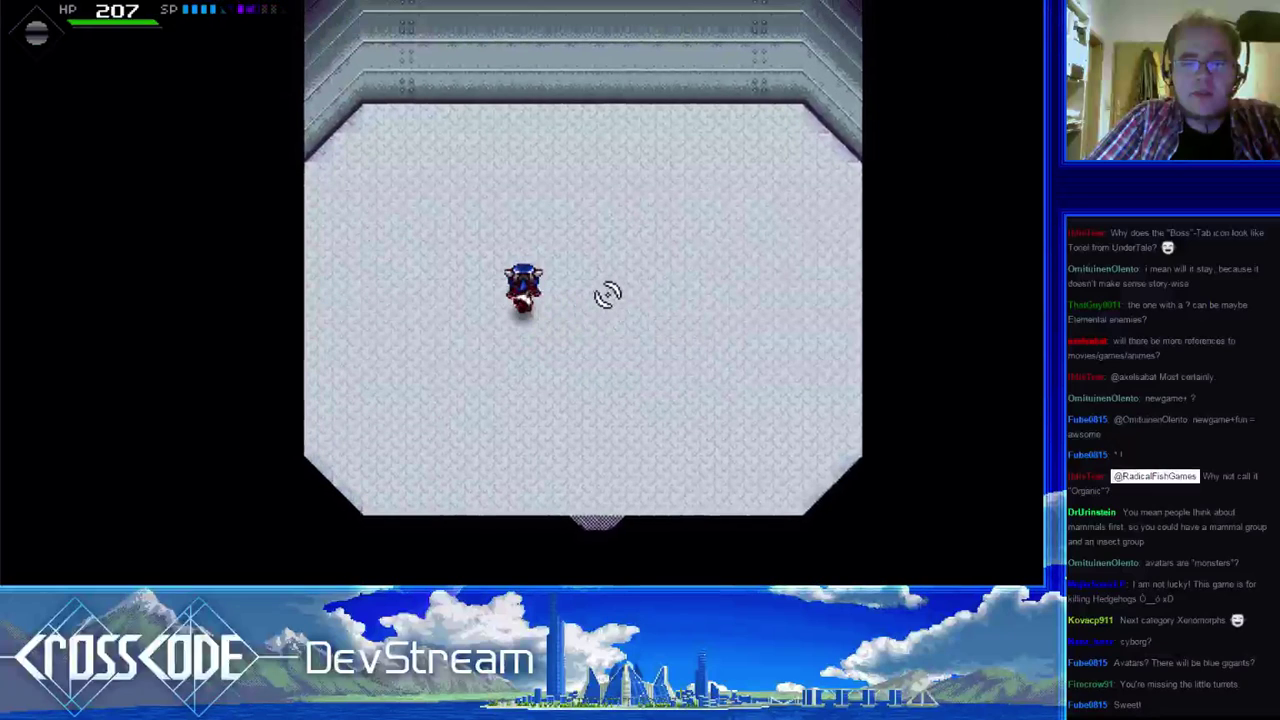
pyautogui.press('d')
pyautogui.press('s')
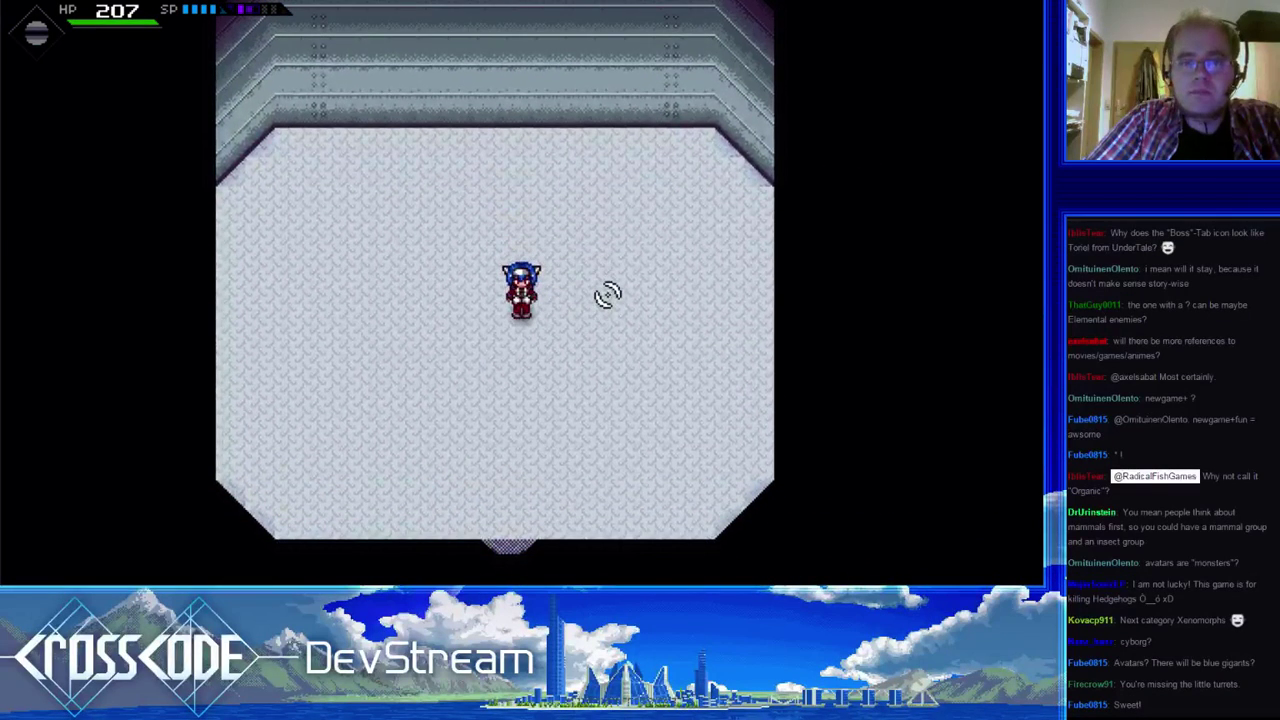
pyautogui.press('s')
pyautogui.press('a')
pyautogui.press('w')
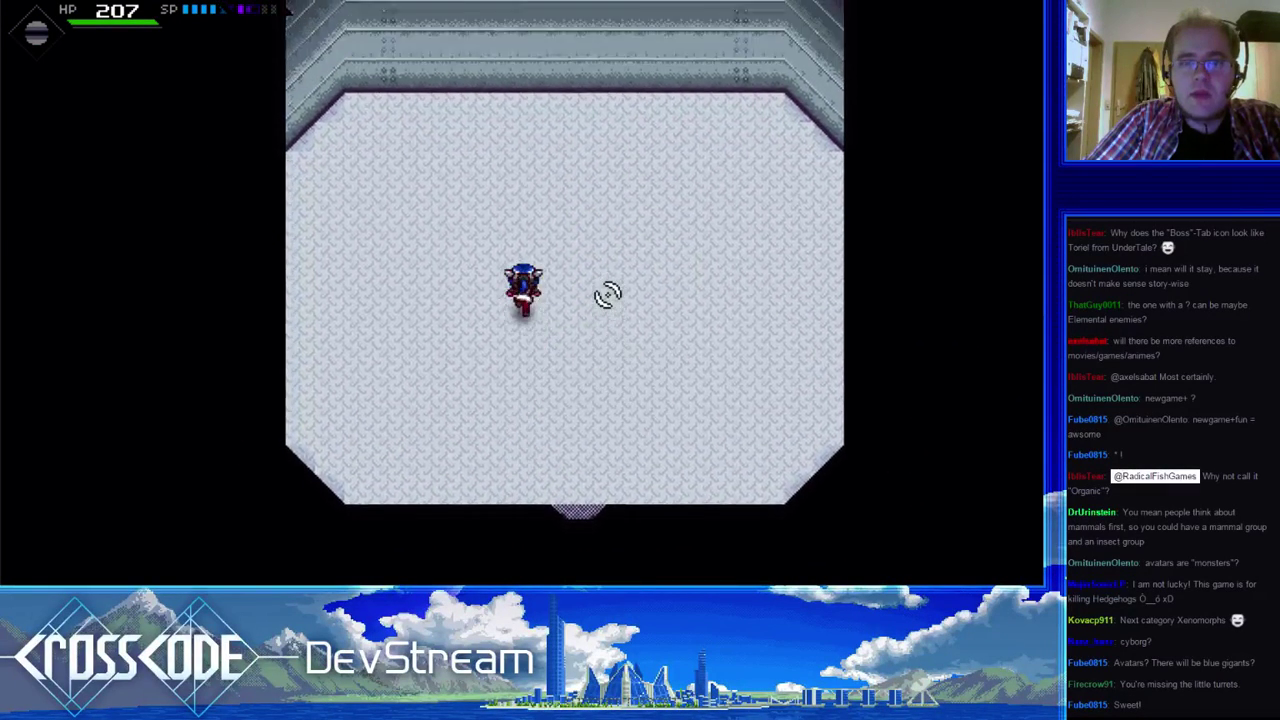
pyautogui.press('d')
pyautogui.press('s')
# - Look over the Synopsis entries from the main menu twice and return to the game
pyautogui.press('Escape')
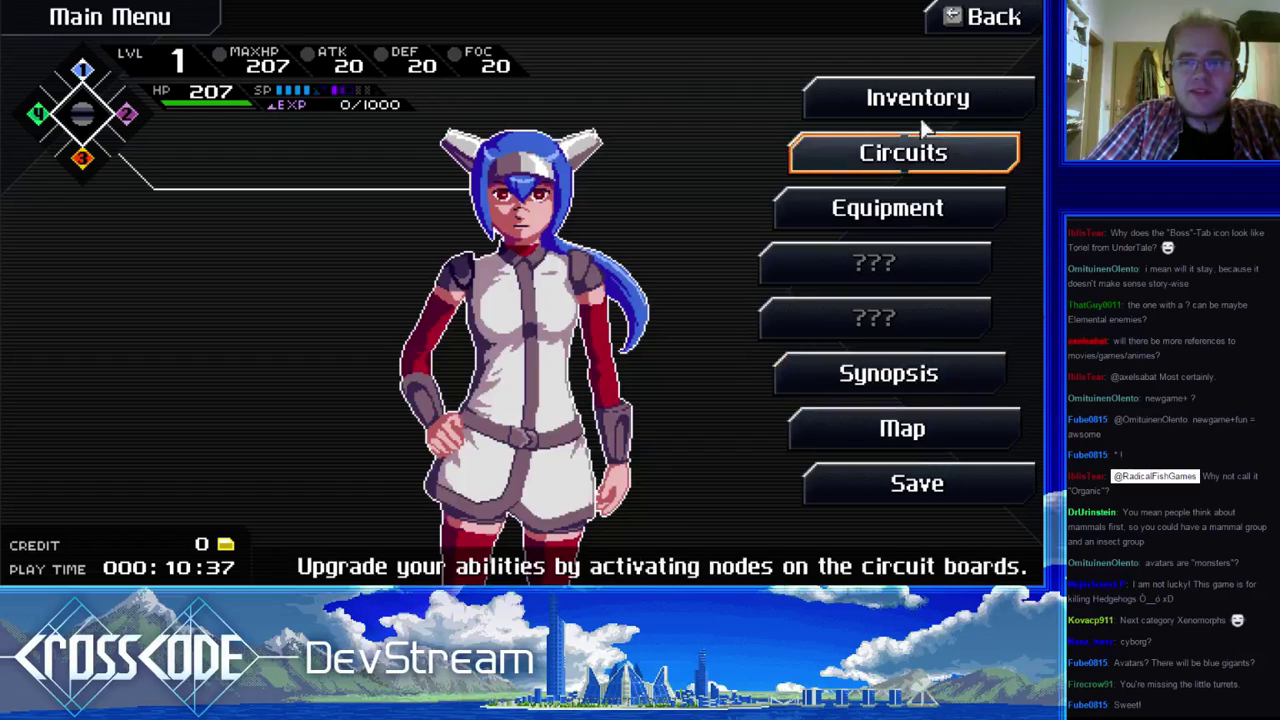
pyautogui.click(921, 374)
pyautogui.press('Escape')
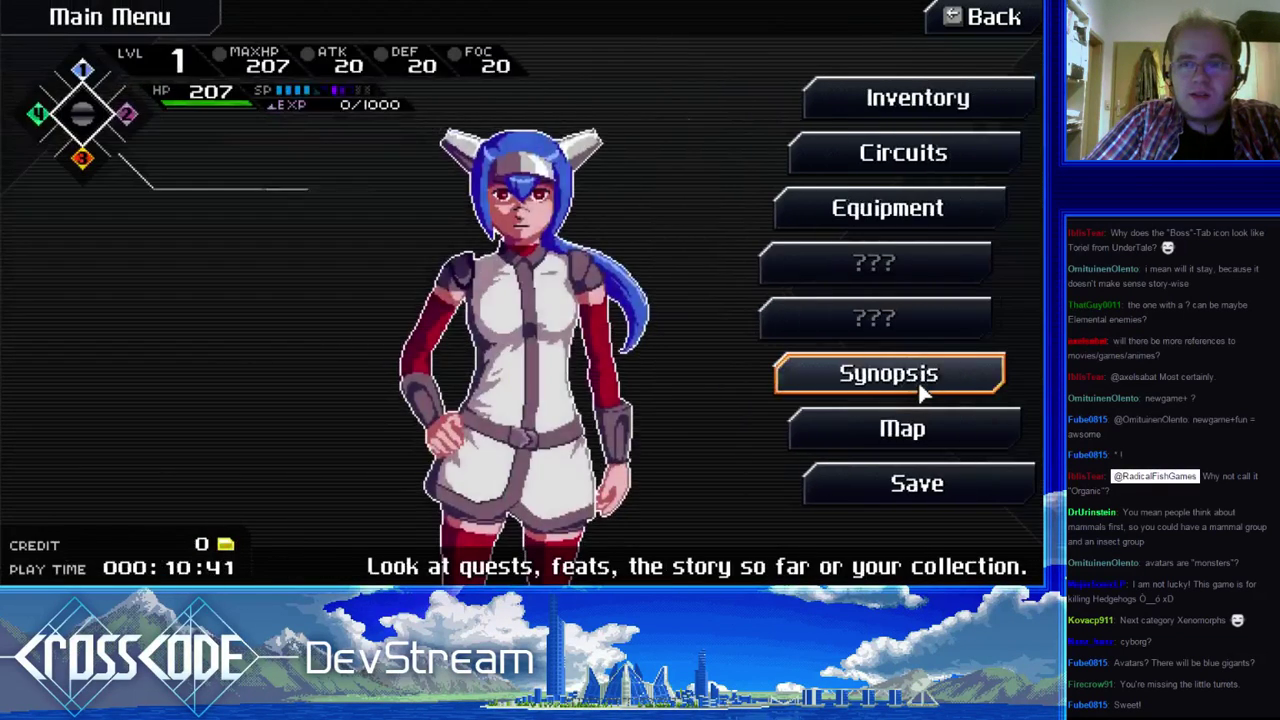
pyautogui.click(921, 378)
pyautogui.press('Escape')
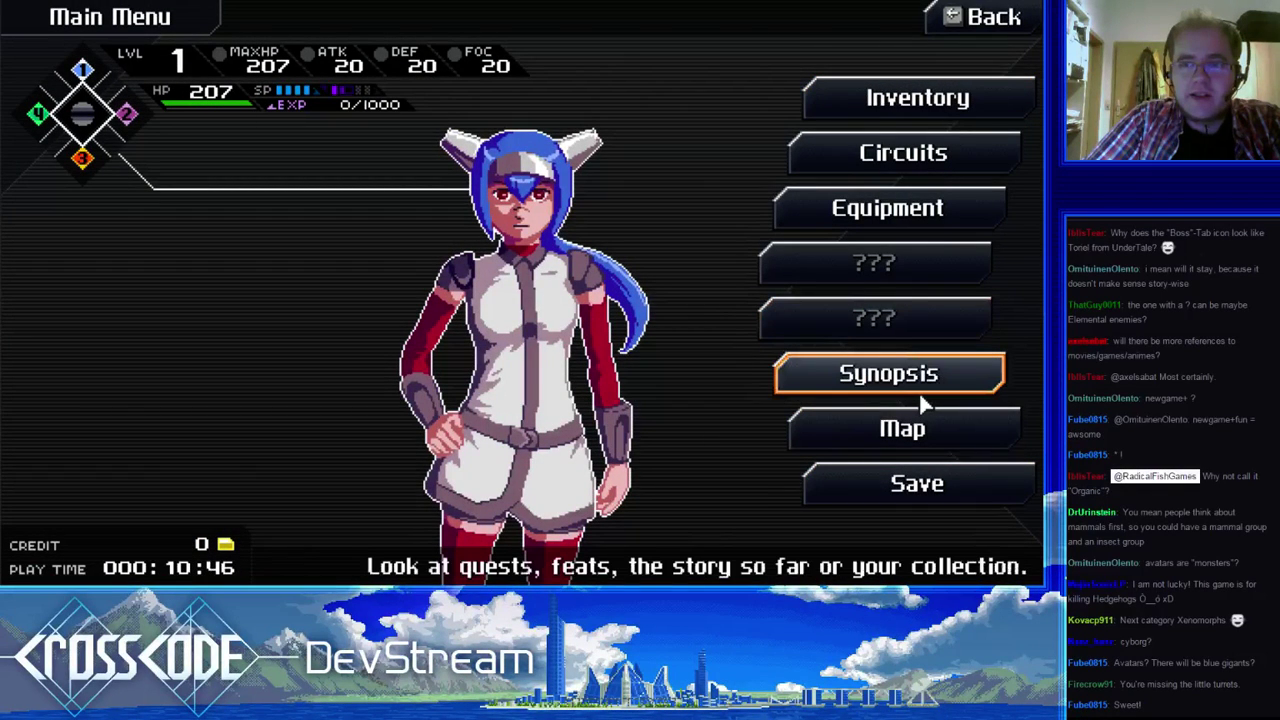
pyautogui.press('Escape')
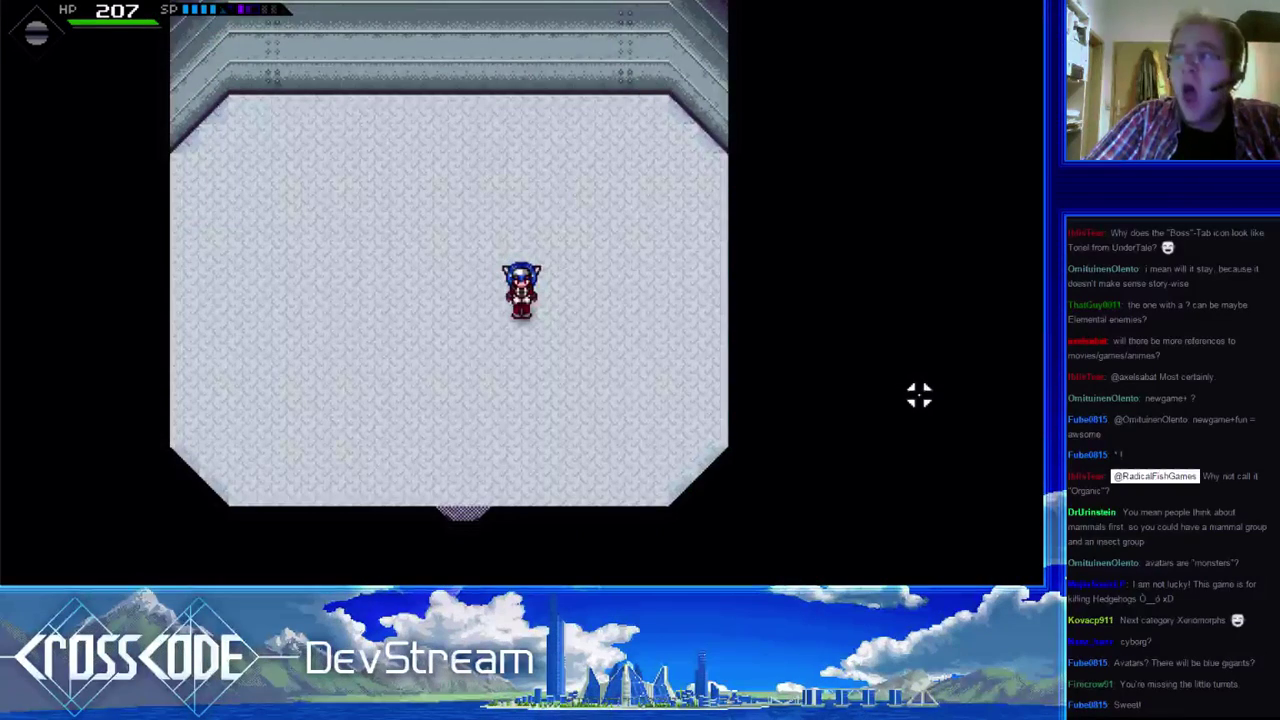
pyautogui.press('a')
pyautogui.press('w')
pyautogui.press('d')
pyautogui.press('s')
pyautogui.press('a')
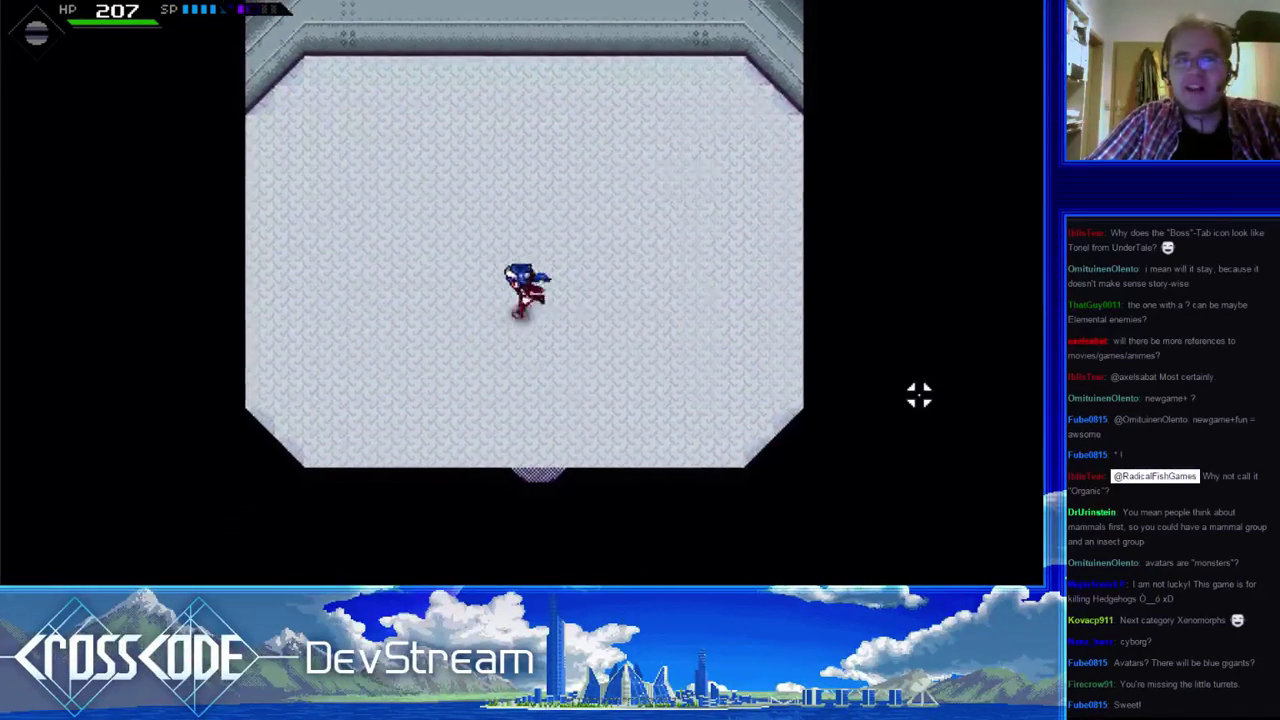
pyautogui.press('w')
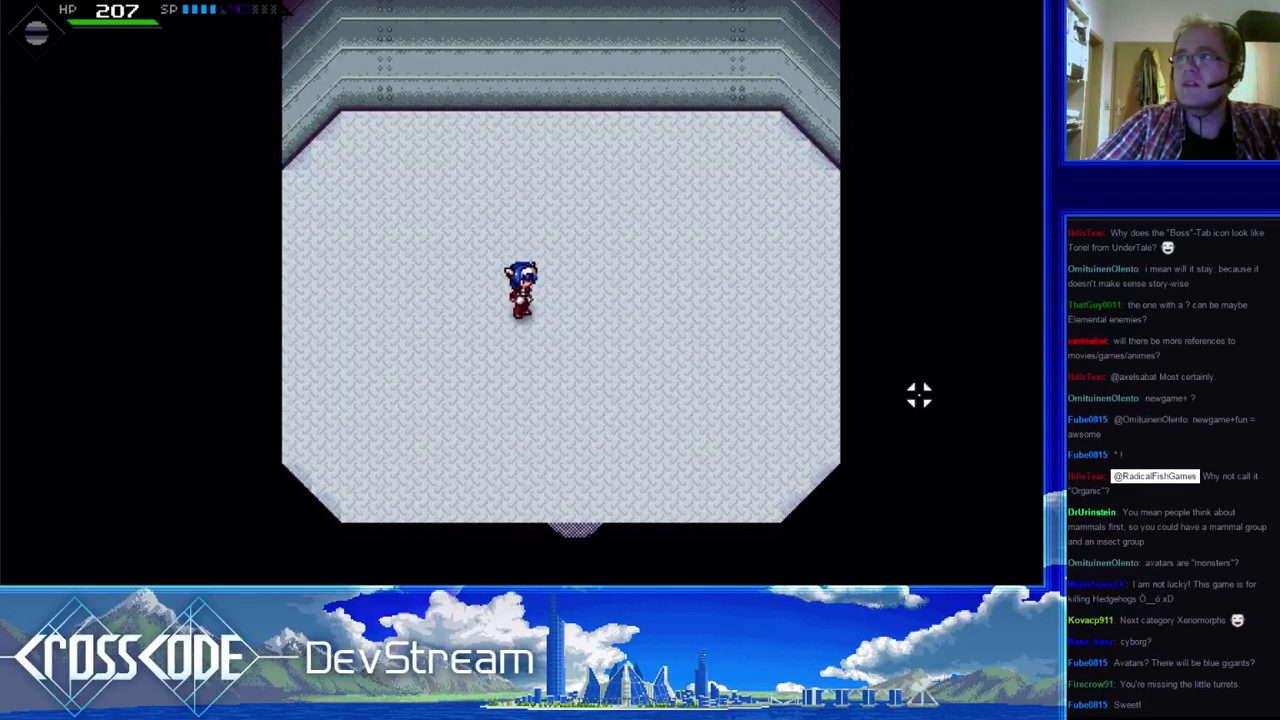
# - Bring up the main menu again and review its Synopsis section
pyautogui.press('Escape')
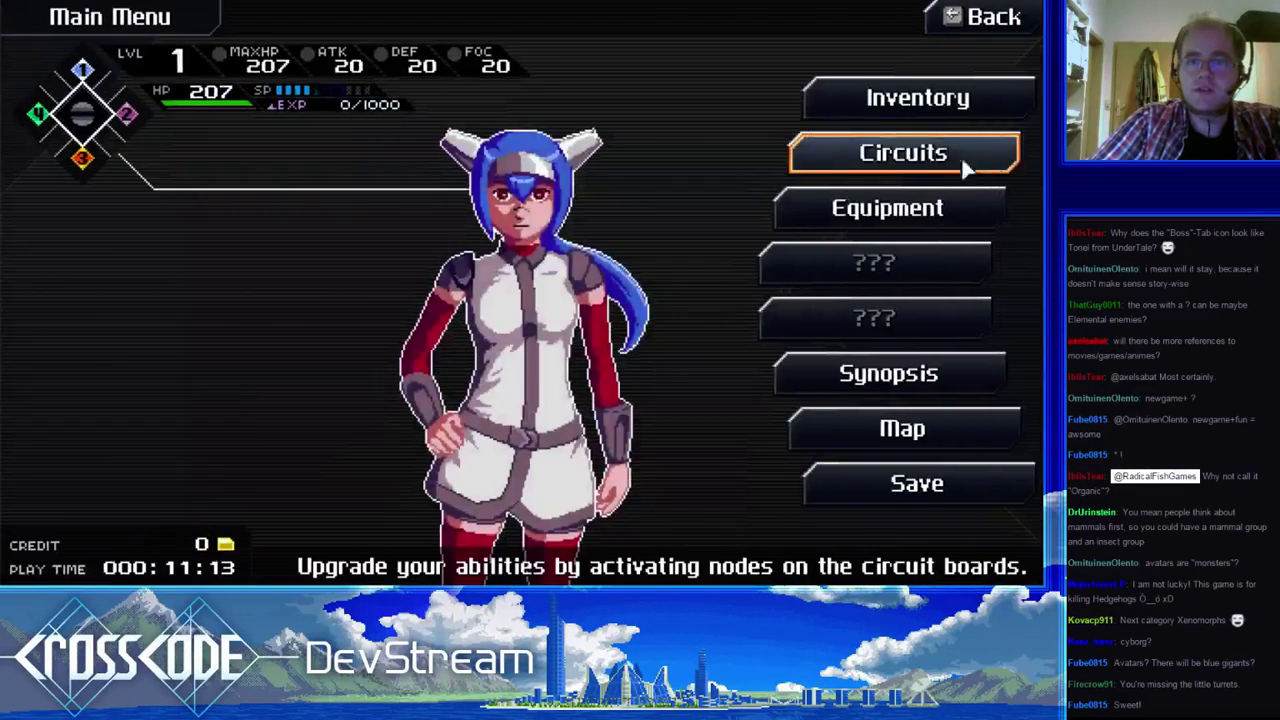
pyautogui.click(915, 358)
pyautogui.press('Escape')
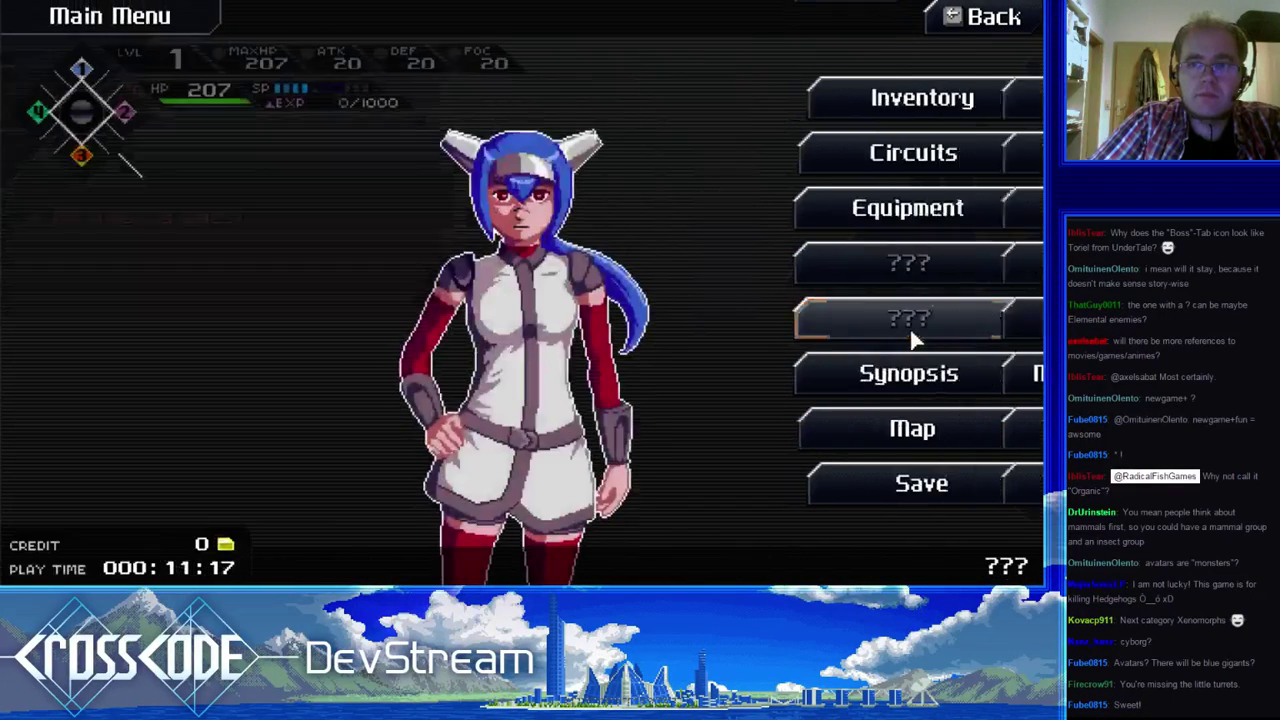
pyautogui.click(898, 425)
pyautogui.press('Escape')
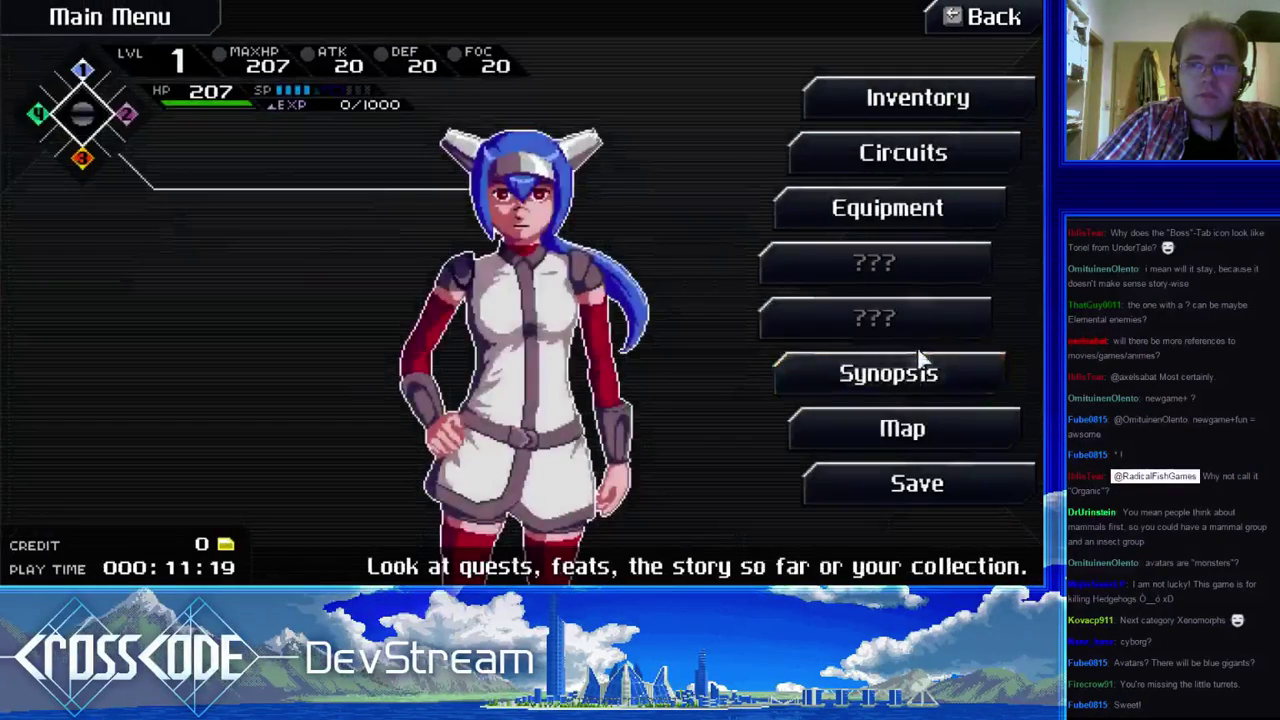
# - Reopen the Monster Fibula from the Synopsis and view its Animals and Mechanical enemy lists
pyautogui.click(914, 370)
pyautogui.click(870, 368)
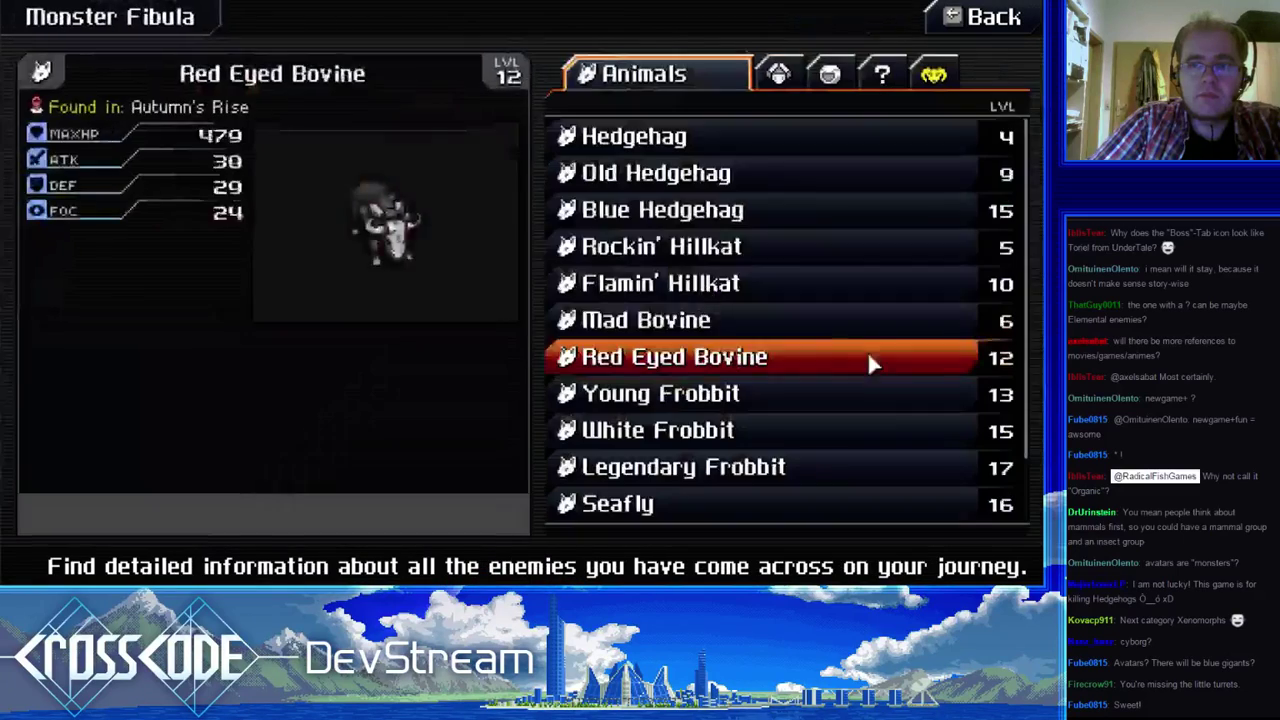
pyautogui.scroll(-2, 737, 408)
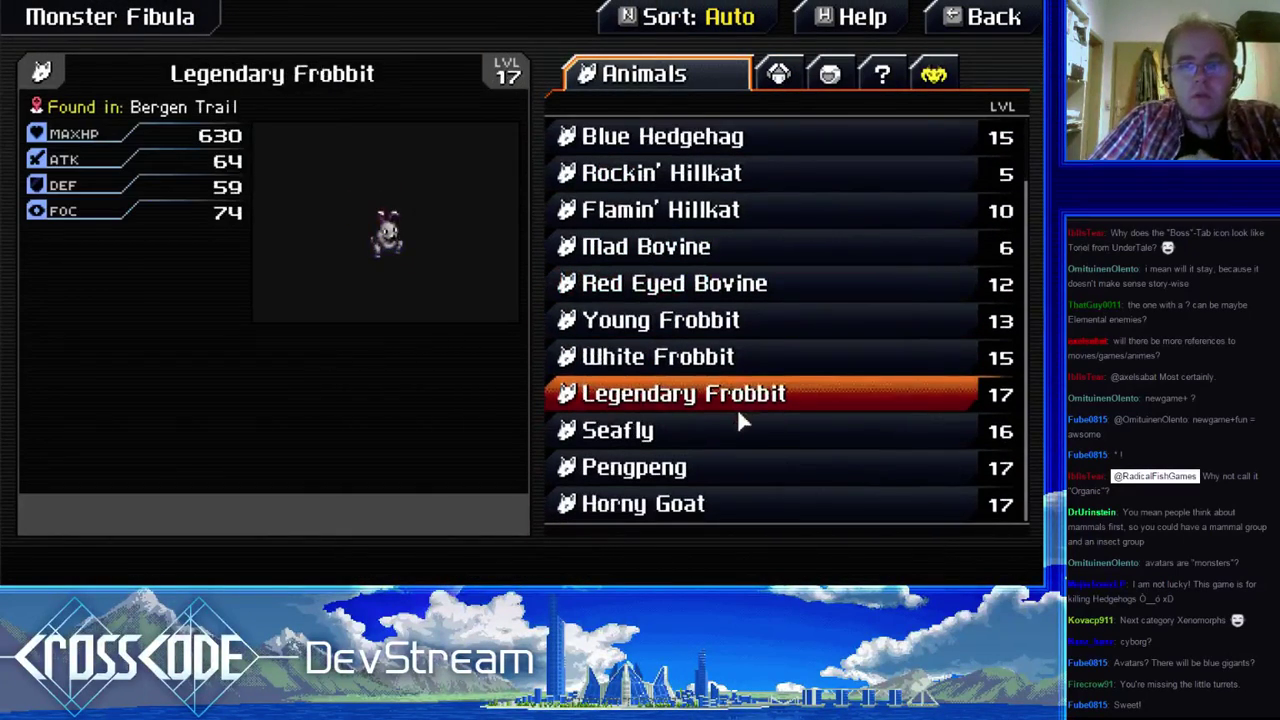
pyautogui.click(786, 84)
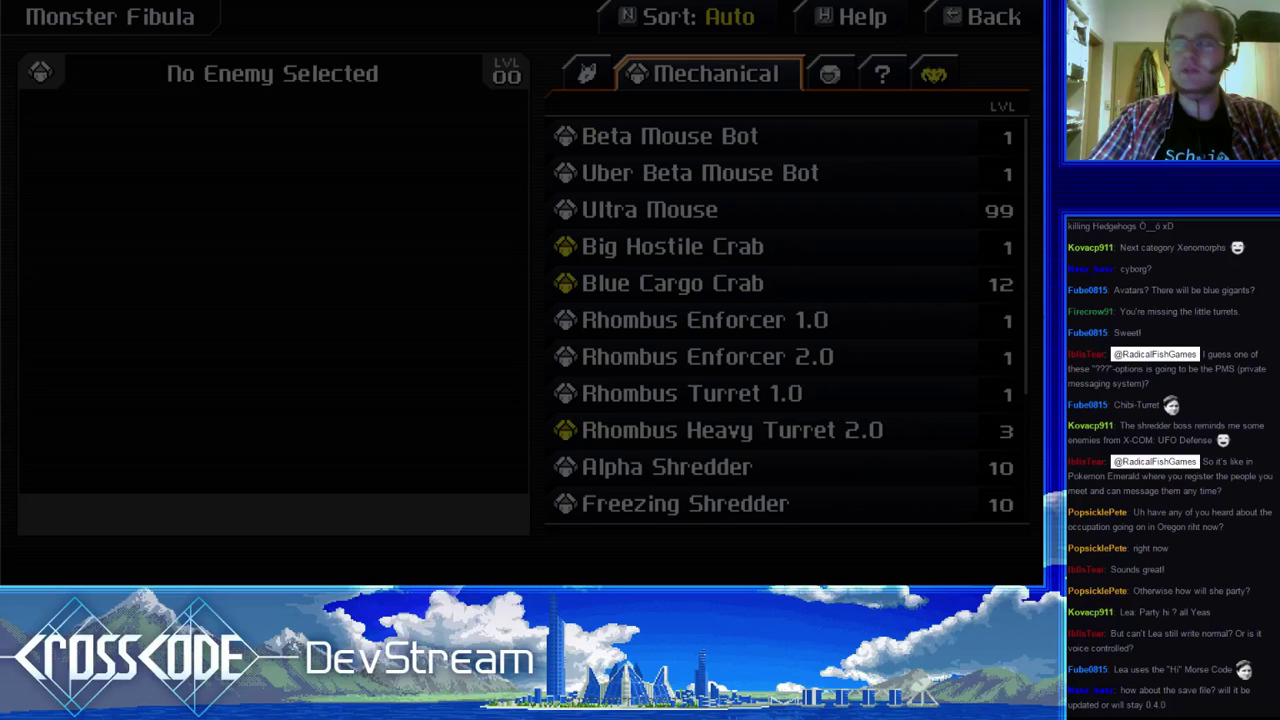
pyautogui.hotkey('alt', 'Tab')
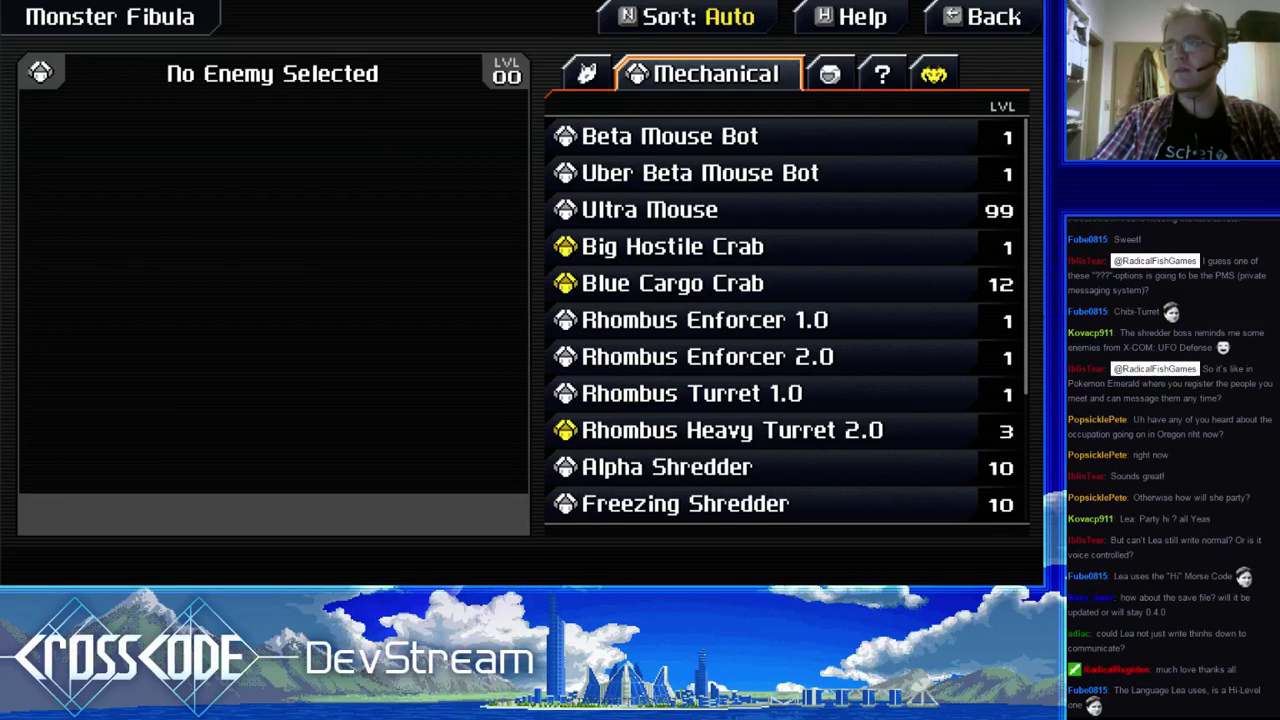
pyautogui.hotkey('alt', 'Tab')
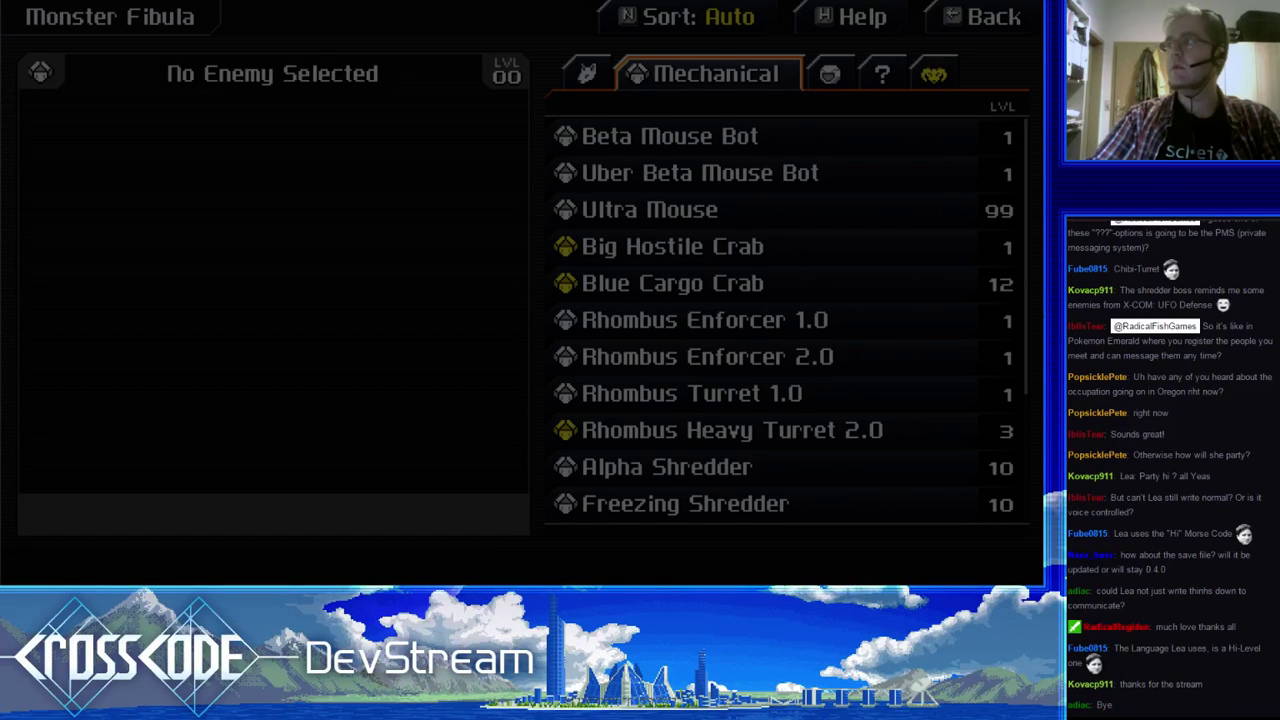